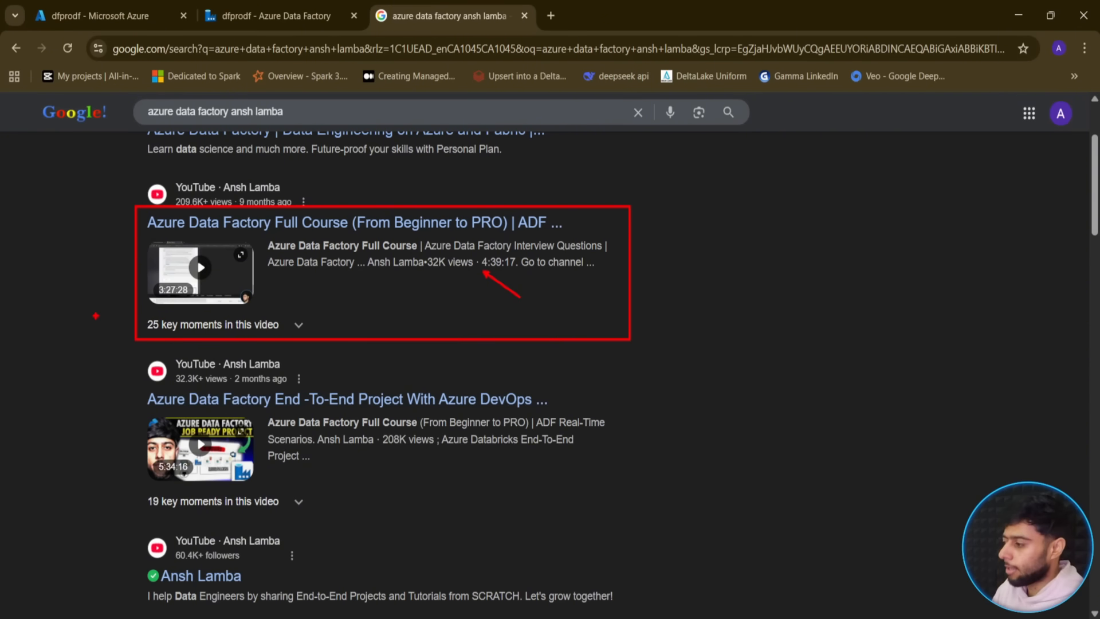
- Exit screen drawing and clear the on-screen annotations
key("Escape")
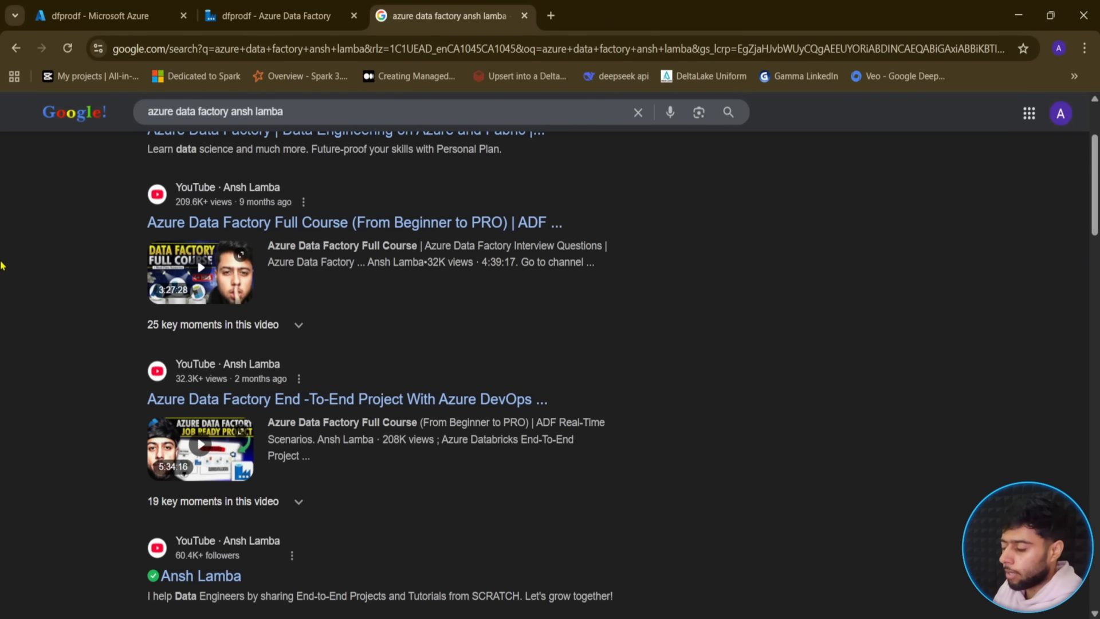
- Close the Google results tab, leaving the dfprodf Data Factory home page showing
left_click(270, 15)
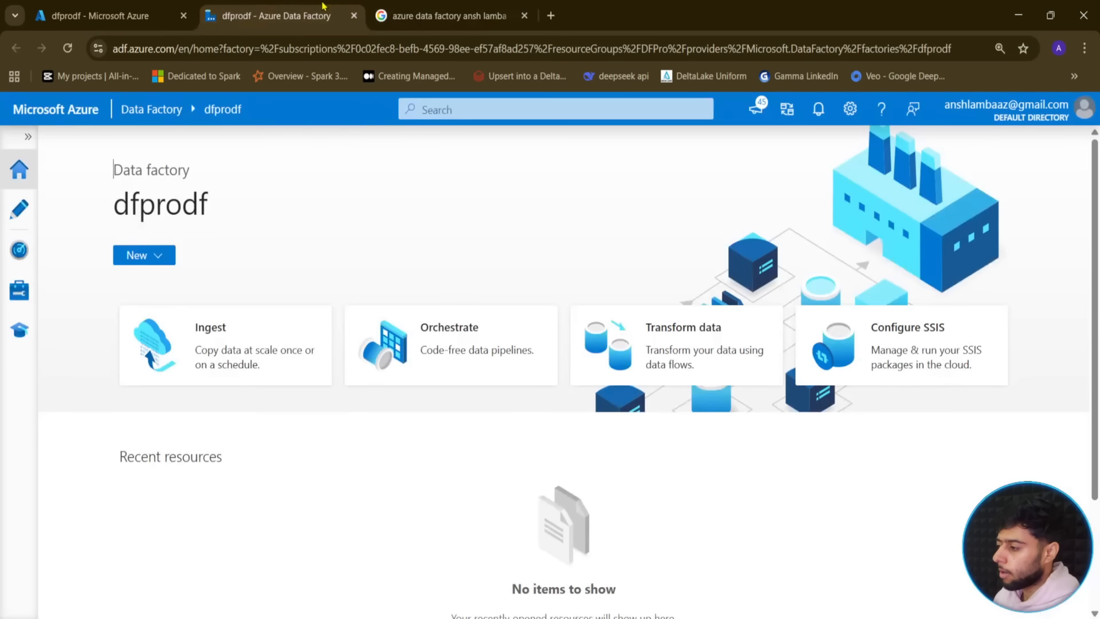
left_click(510, 14)
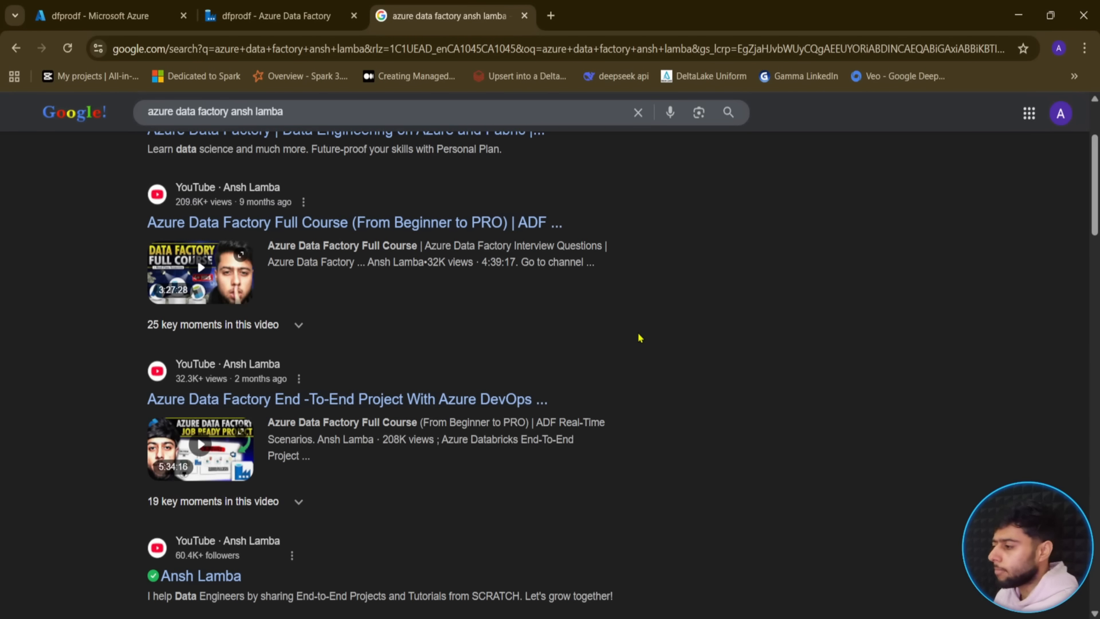
left_click(322, 6)
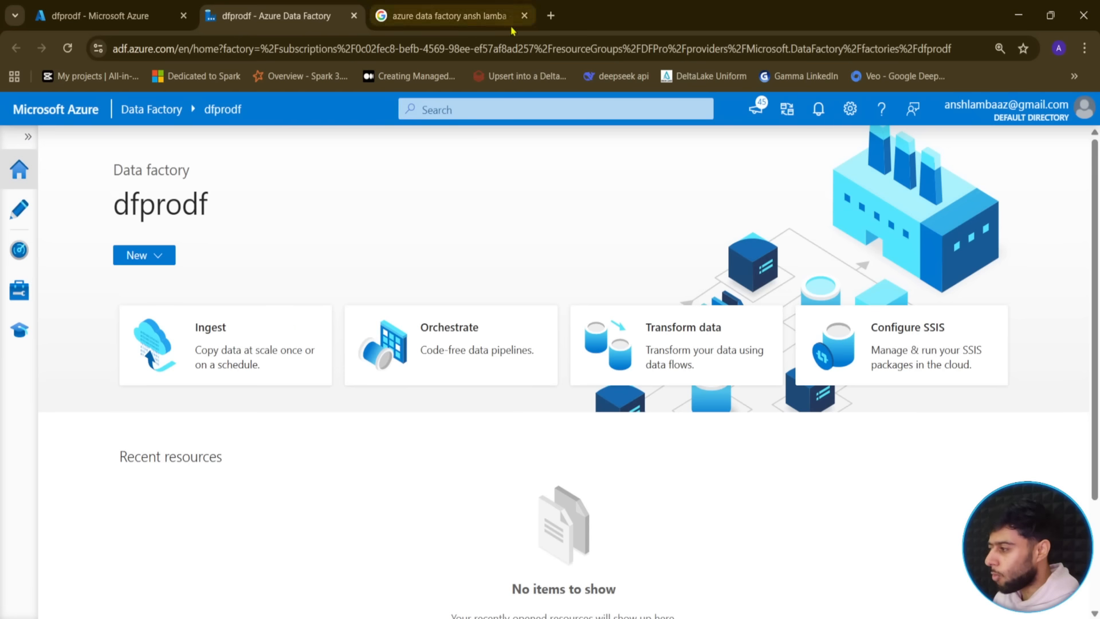
left_click(524, 15)
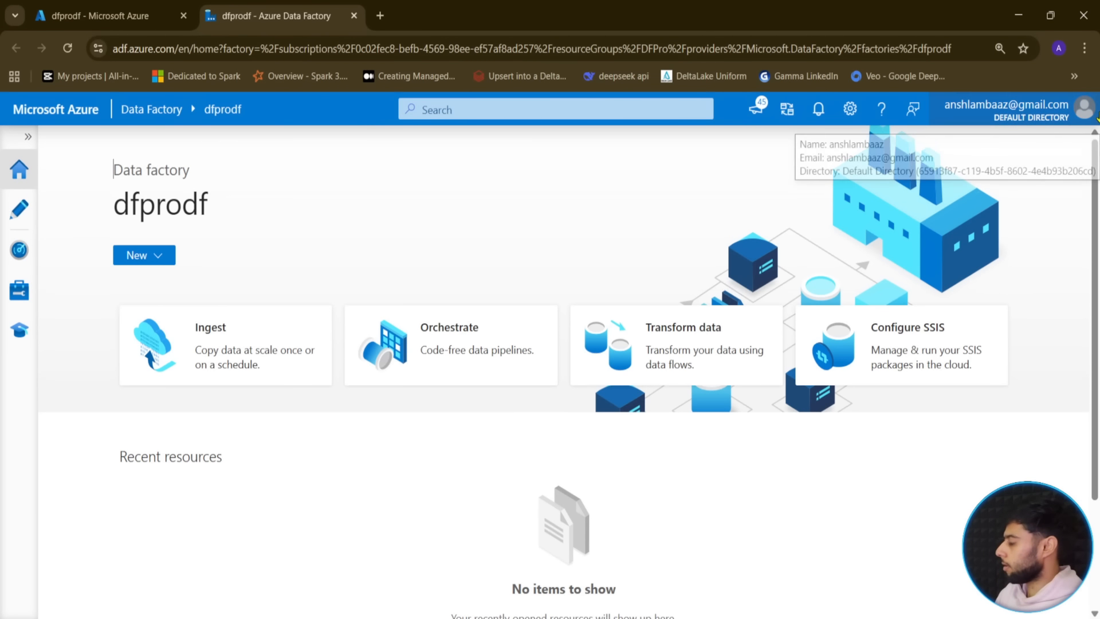
- Open a new Chrome tab from the browser menu
left_click(1085, 50)
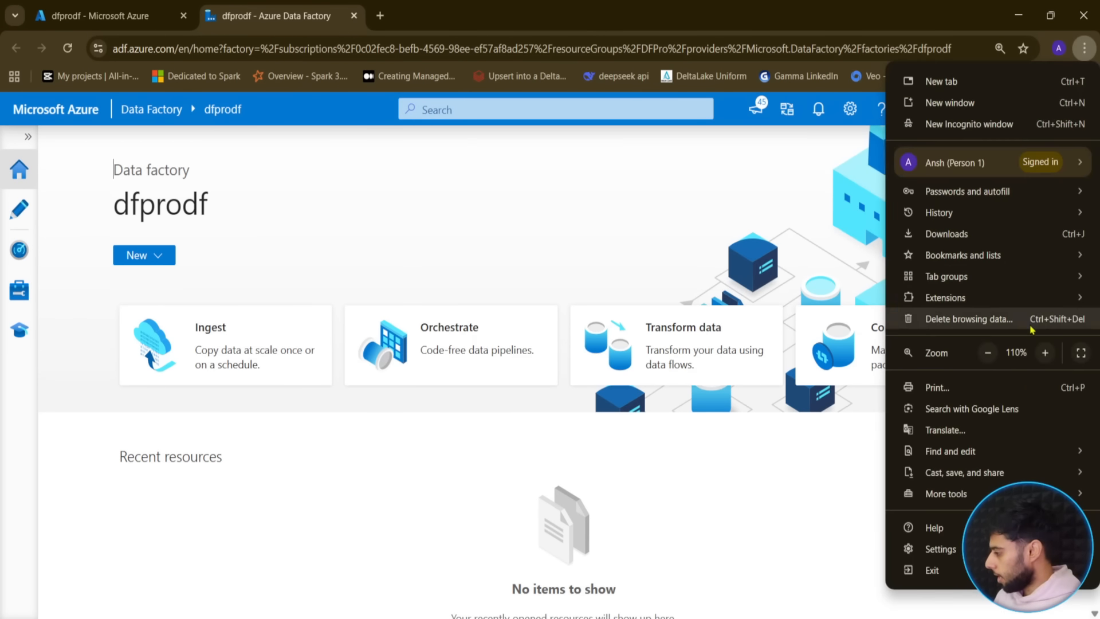
mouse_move(972, 456)
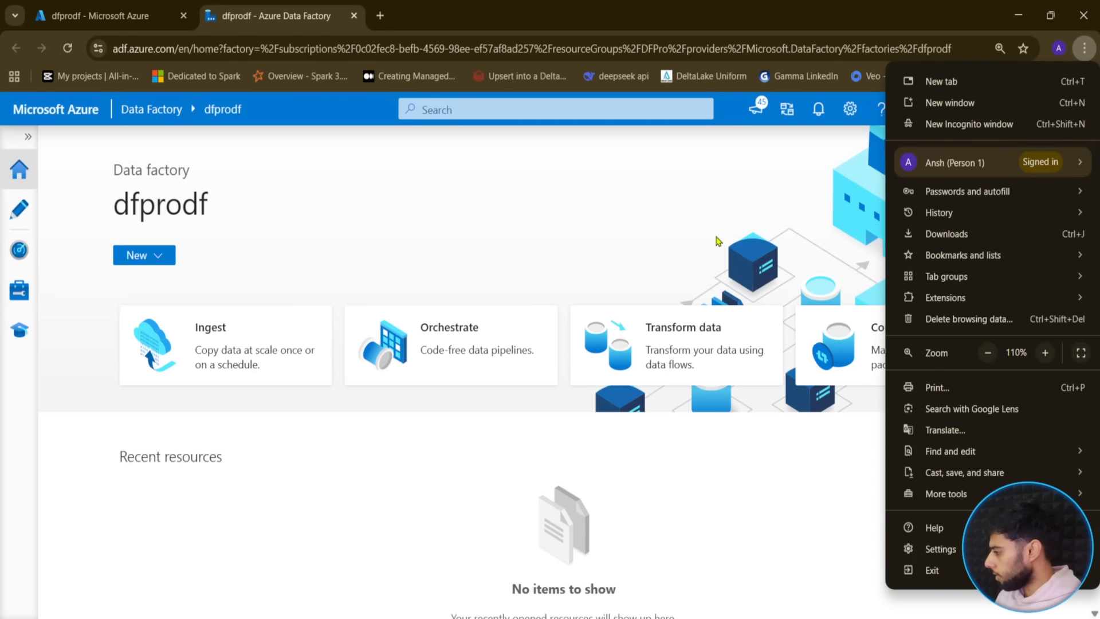
left_click(380, 17)
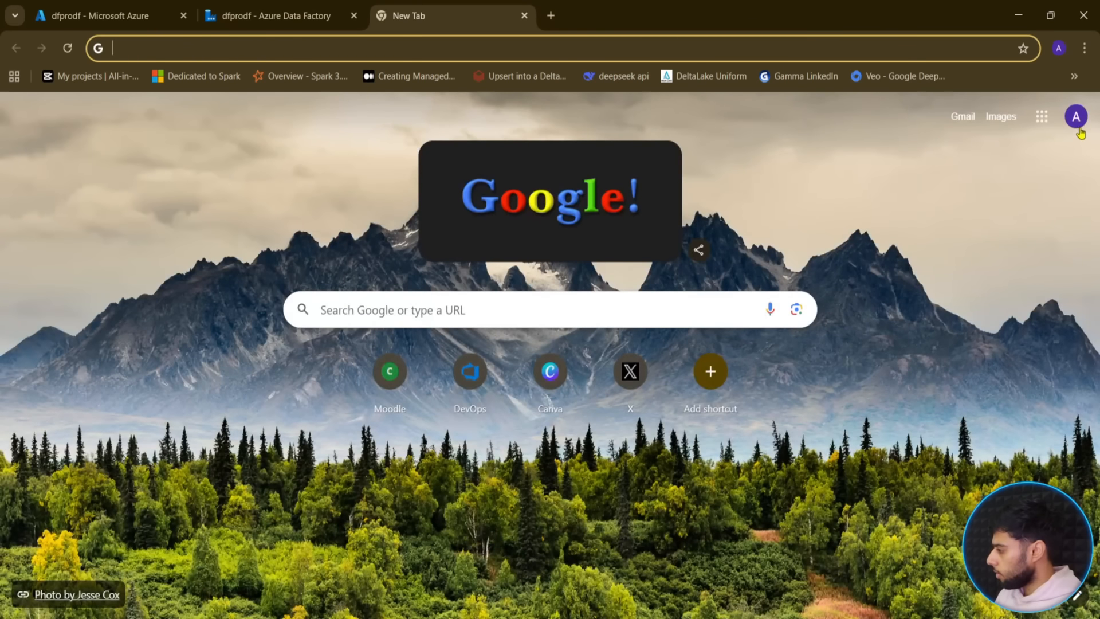
- Set the Chrome theme to the lighter blue colour via Customize Chrome
left_click(1042, 116)
left_click(835, 519)
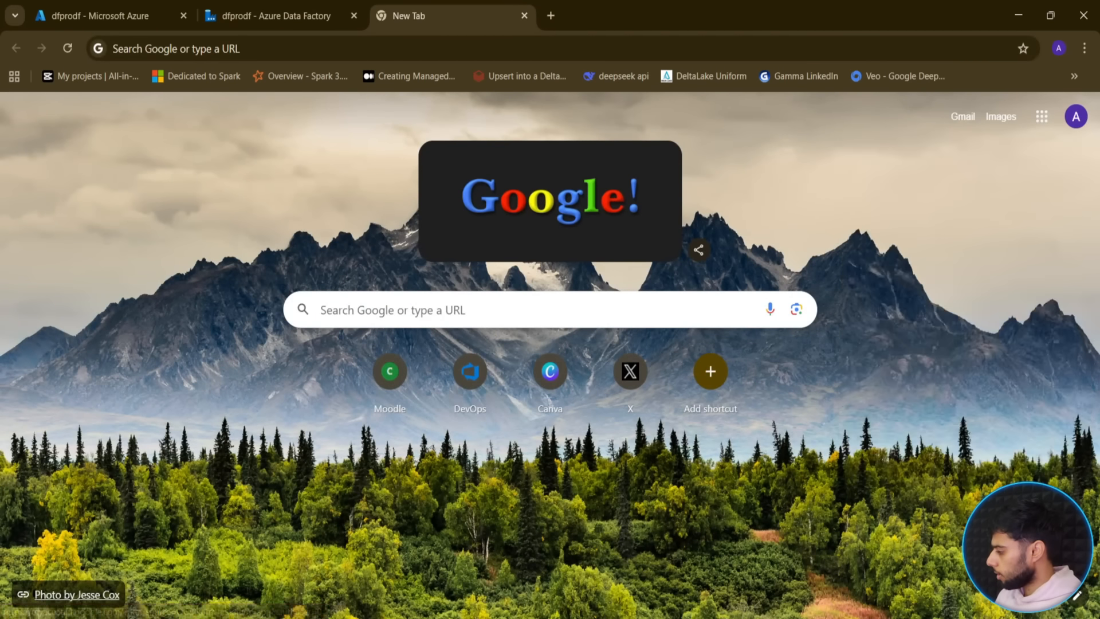
left_click(1077, 596)
left_click(875, 472)
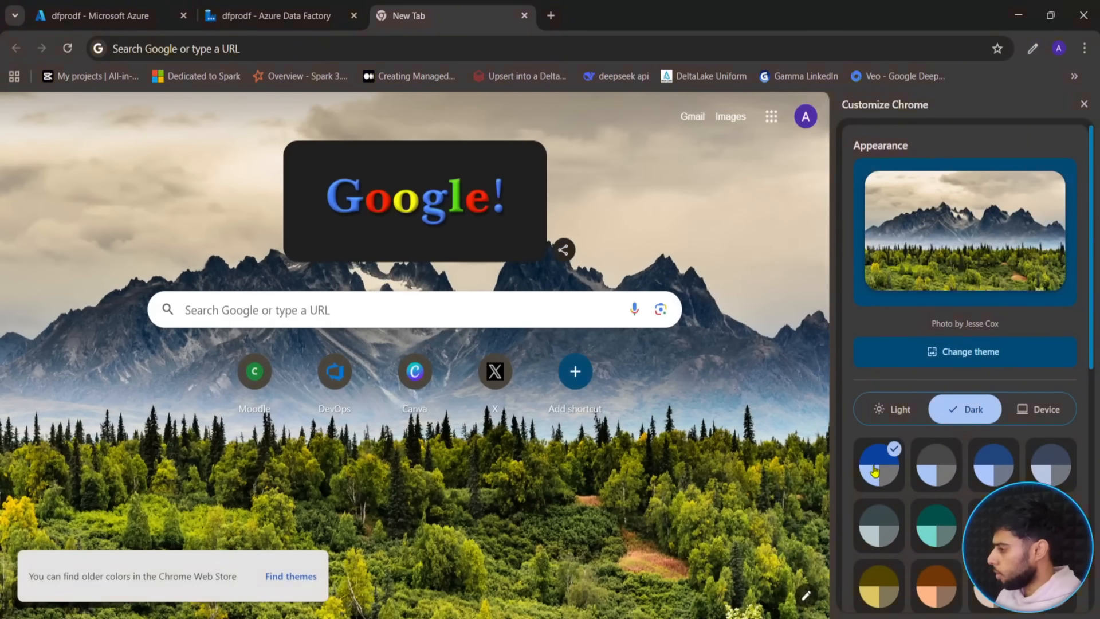
left_click(936, 467)
left_click(997, 467)
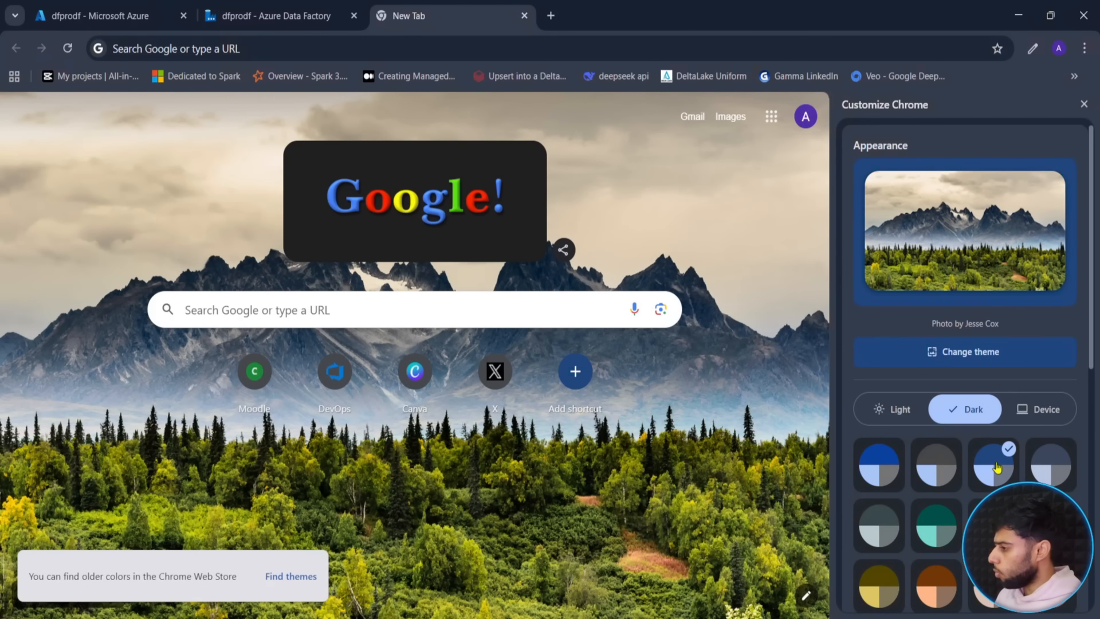
scroll(1043, 470, "down", 4)
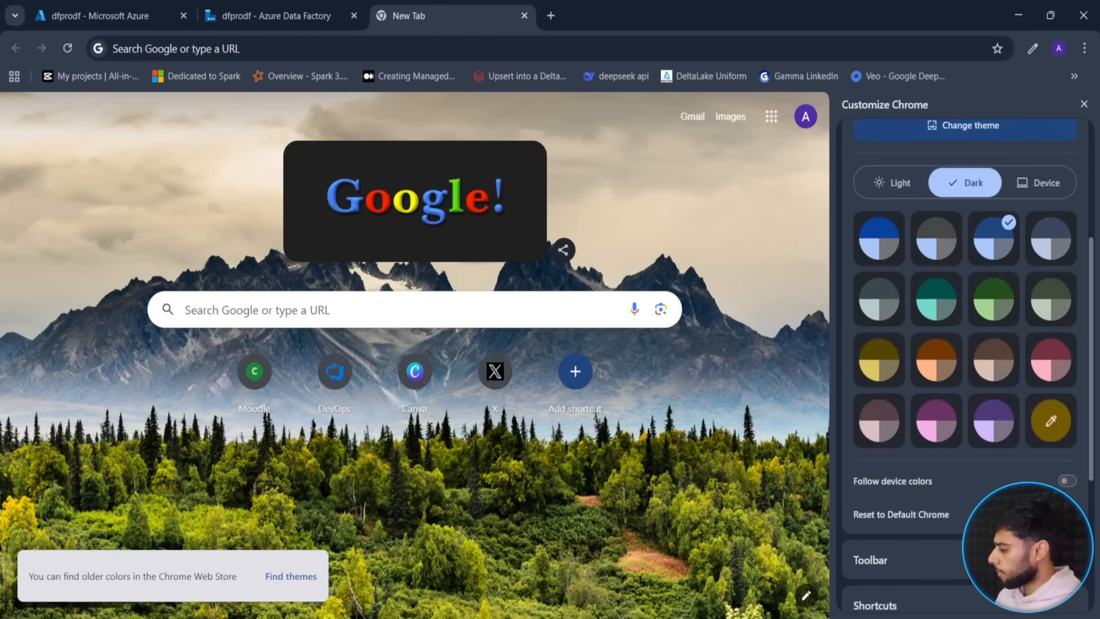
- Close the customisation panel and return to the dfprodf Data Factory tab
left_click(230, 17)
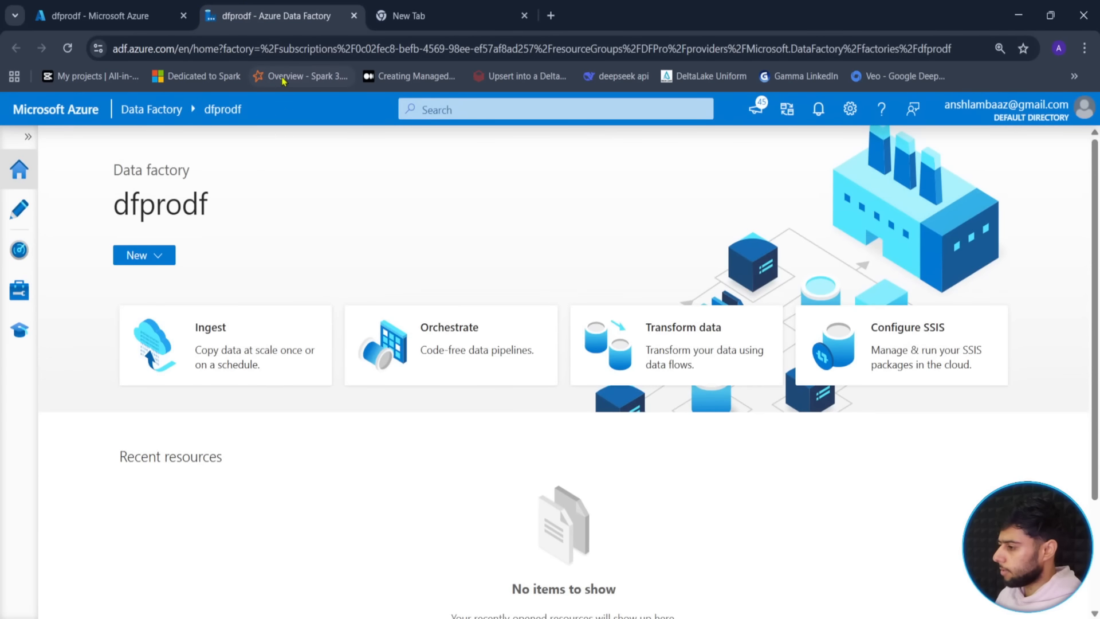
mouse_move(437, 8)
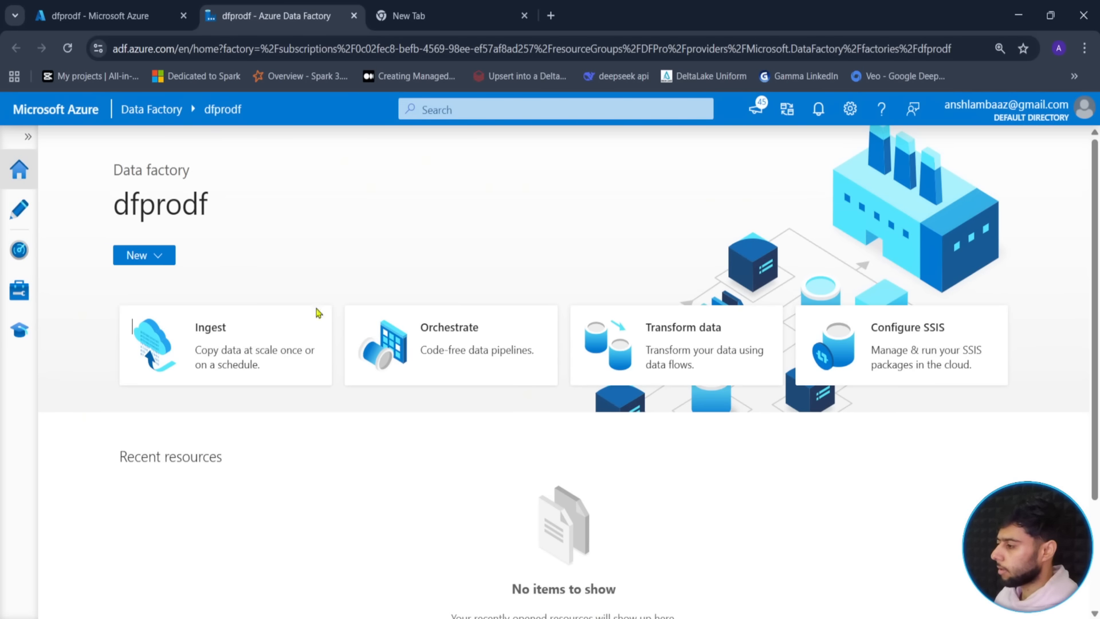
left_click(496, 16)
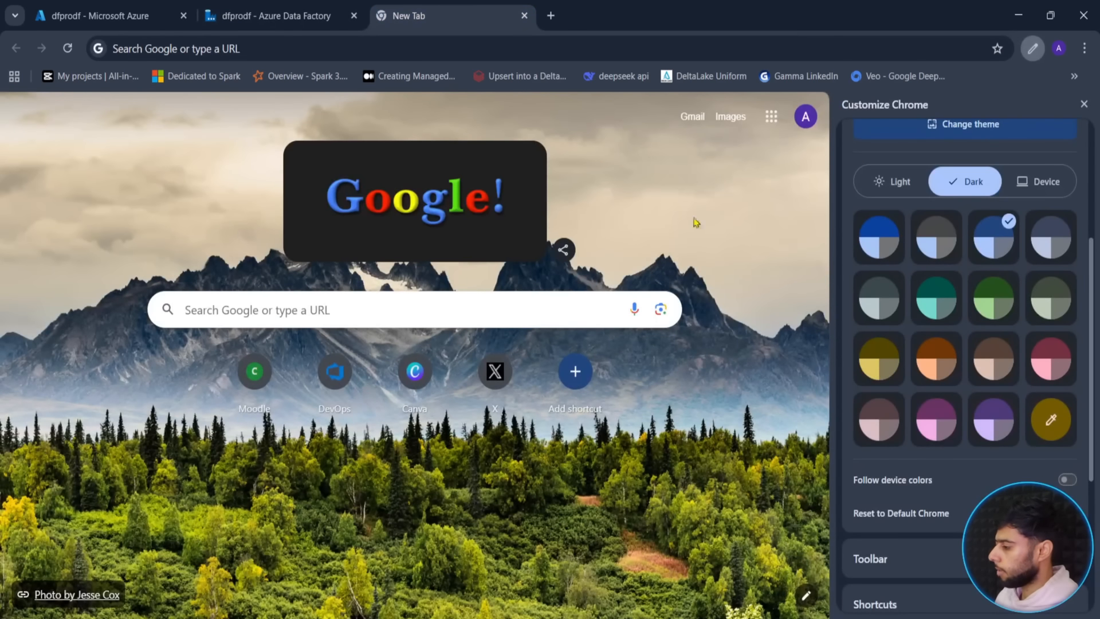
left_click(1084, 104)
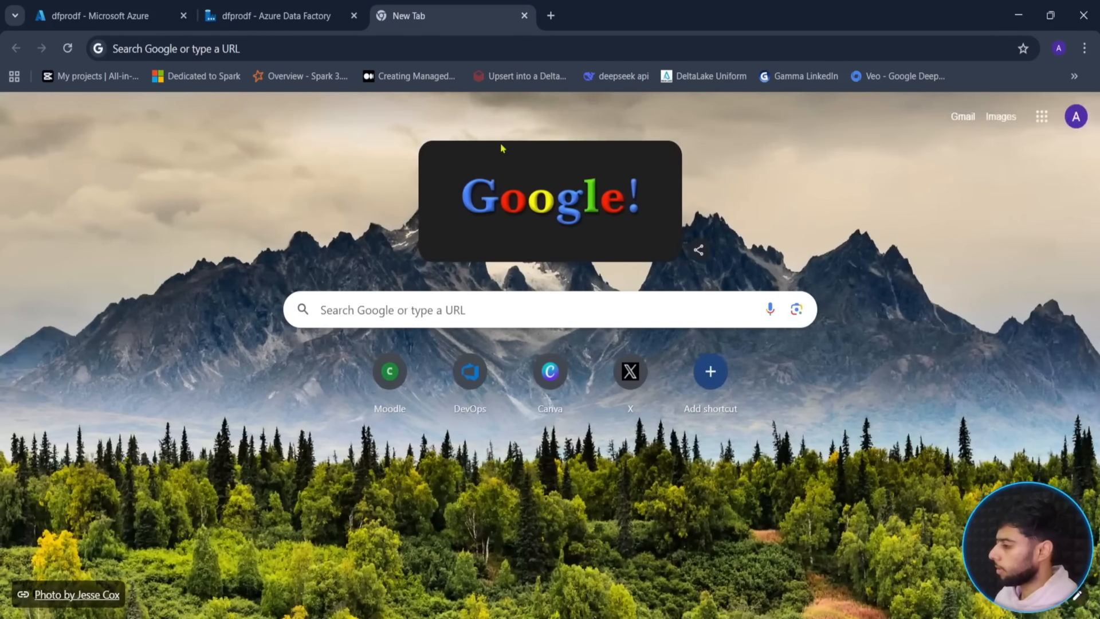
left_click(315, 6)
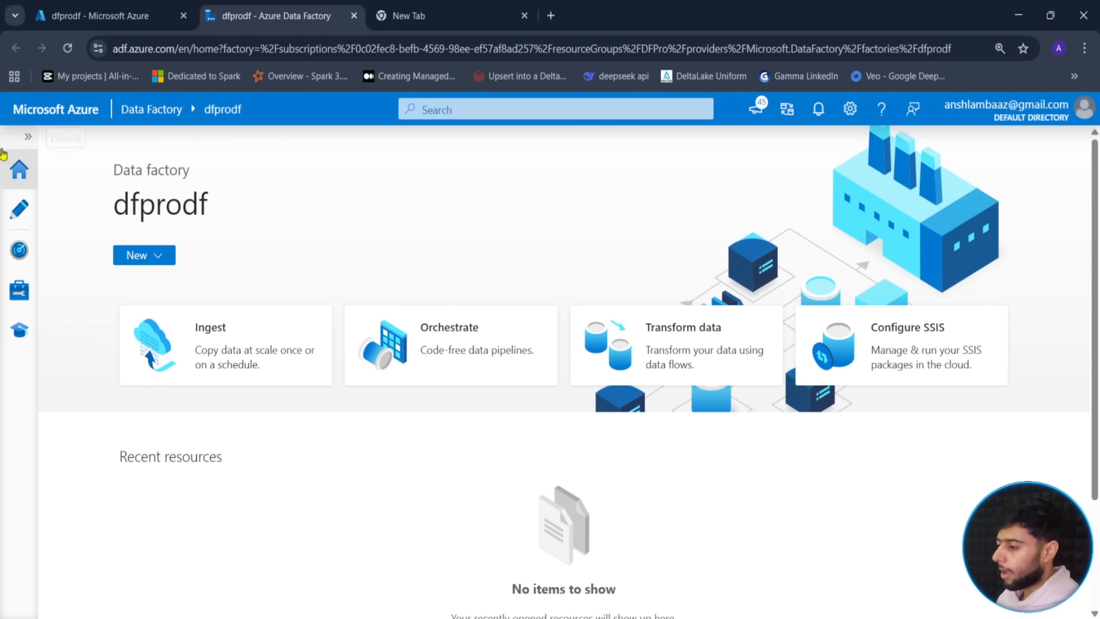
- Open the Author workspace and highlight the Change Data Capture row with a box and arrow
left_click(20, 211)
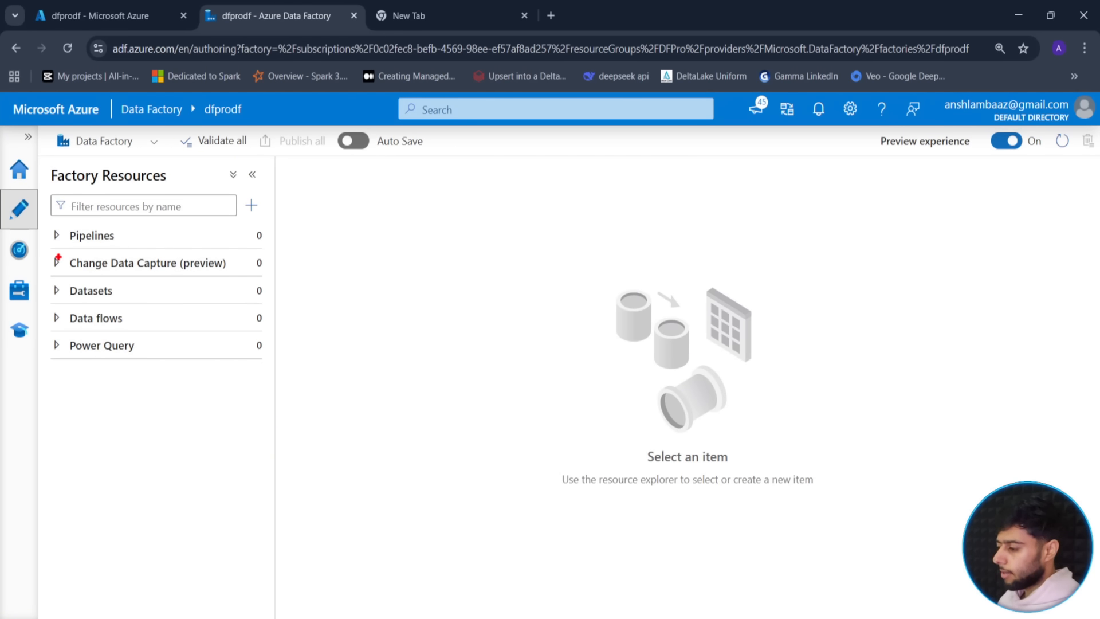
mouse_move(41, 245)
left_mouse_down()
mouse_move(216, 286)
mouse_move(255, 279)
left_mouse_up()
left_click_drag(260, 264, 347, 257)
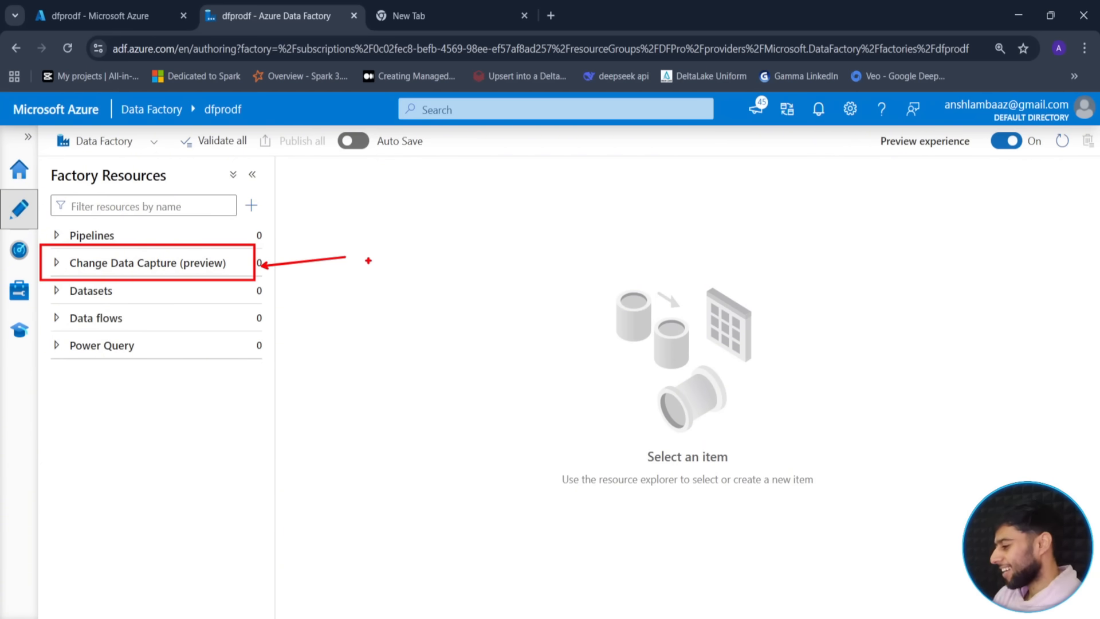
key("Escape")
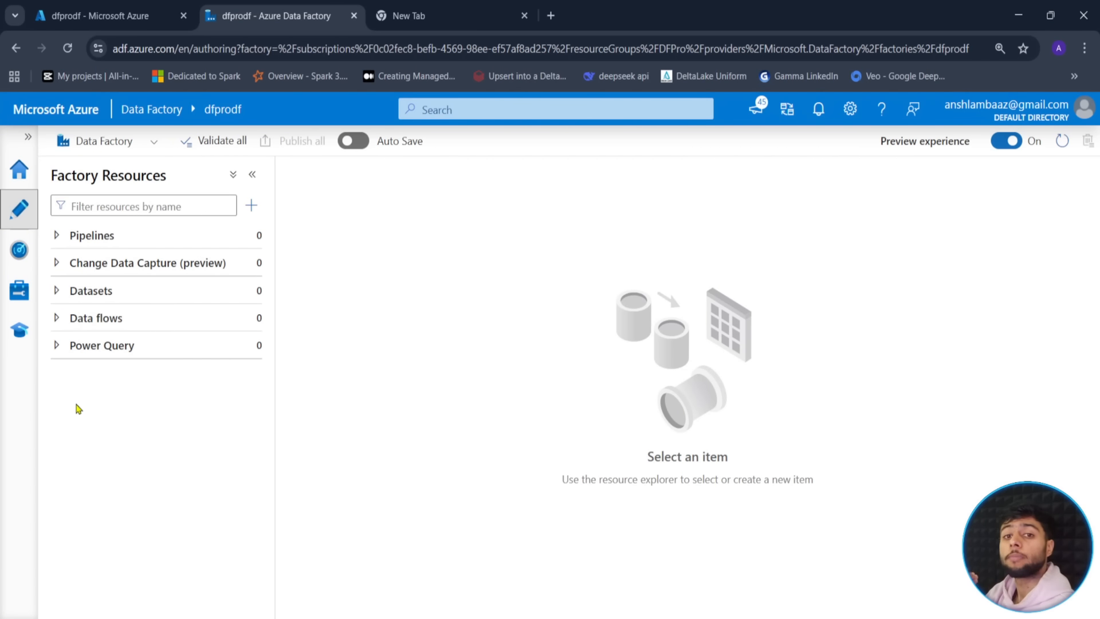
- Expand the Pipelines group in Factory Resources and show its add options
left_click(83, 351)
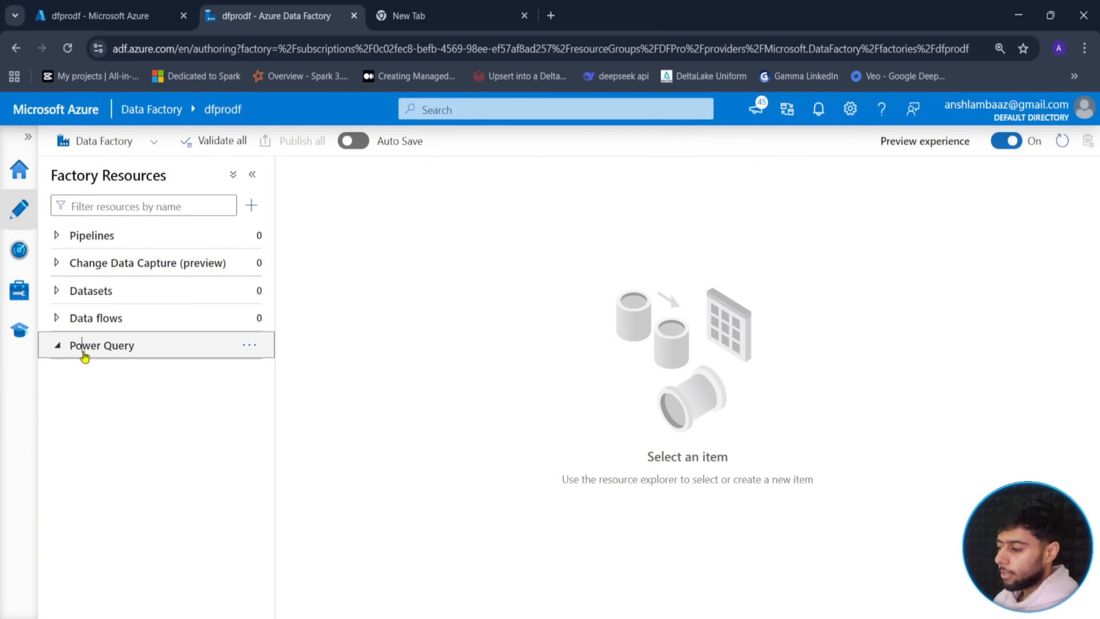
left_click(83, 352)
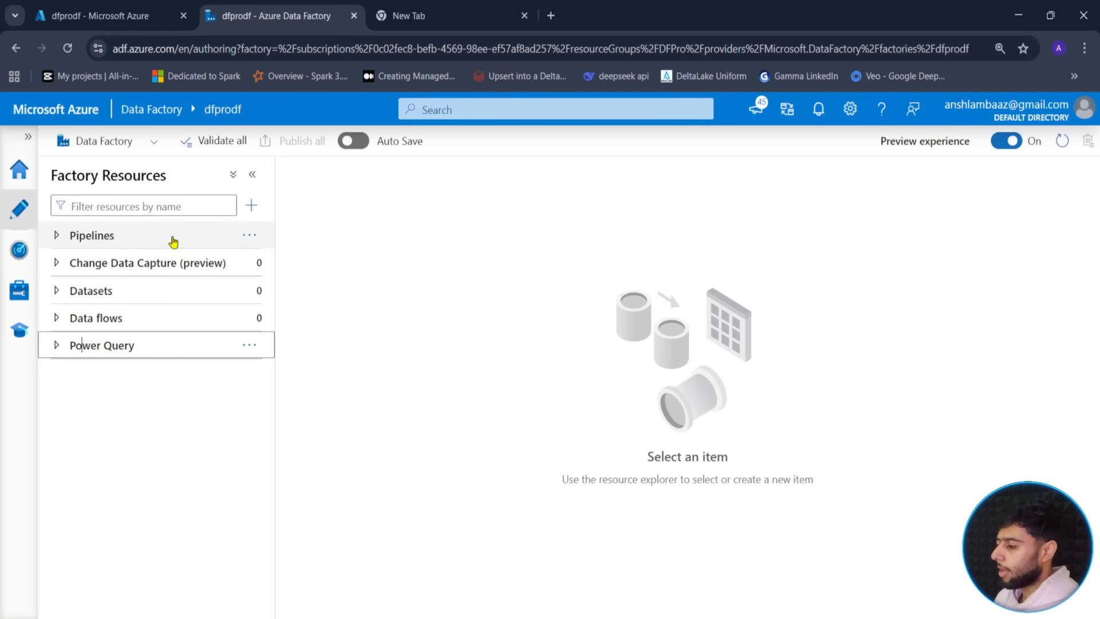
left_click(120, 237)
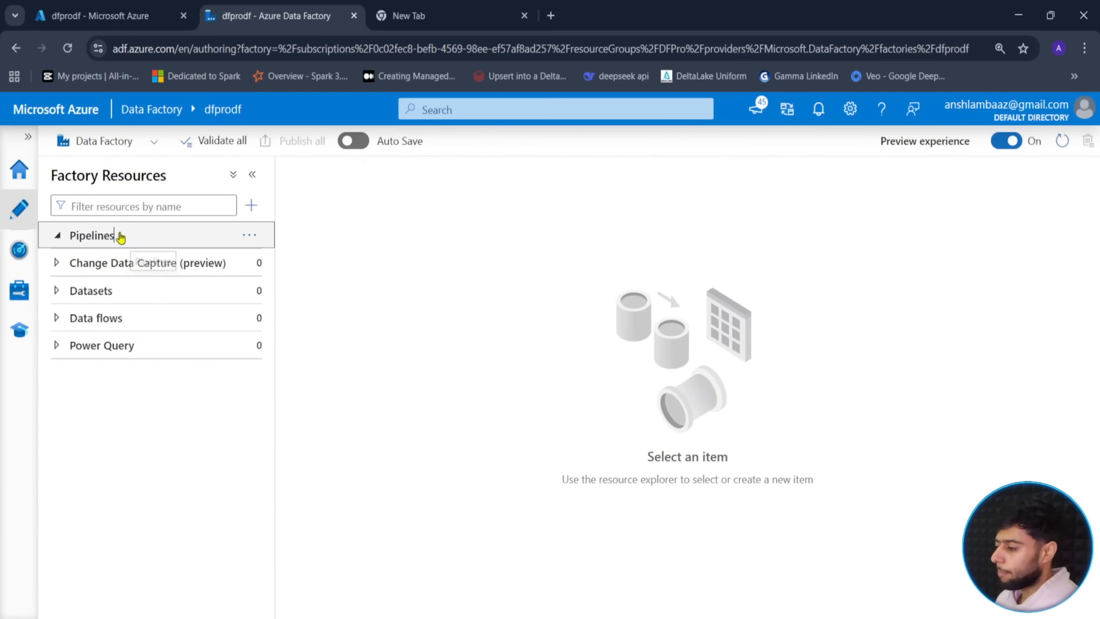
left_click(250, 234)
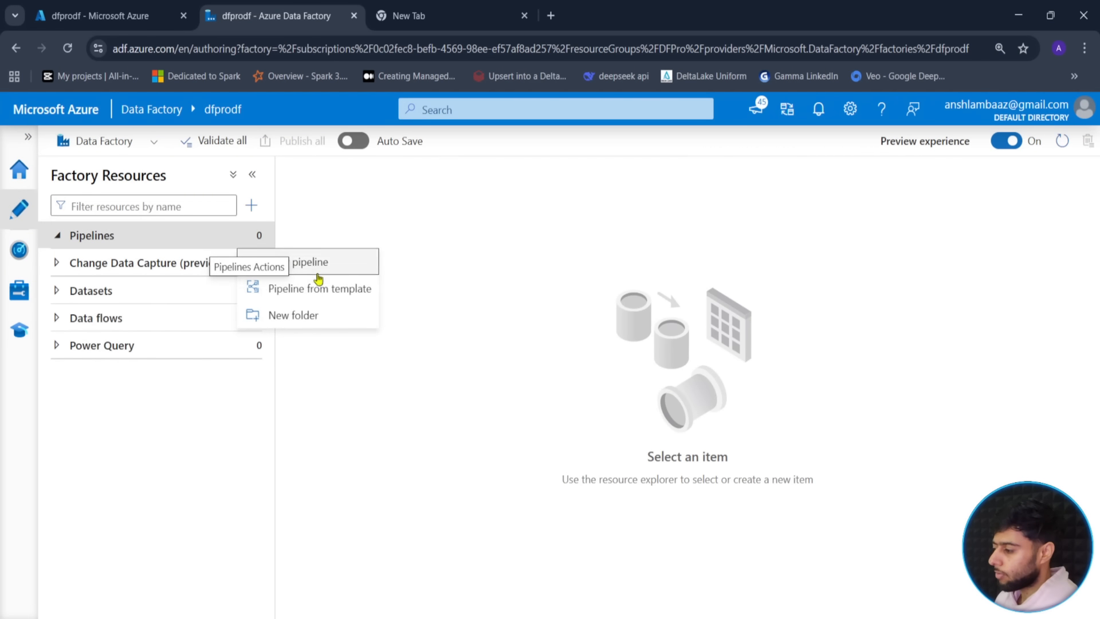
- Create a pipeline named Ingestion, hide Factory Resources and Properties, and enlarge the canvas
left_click(292, 260)
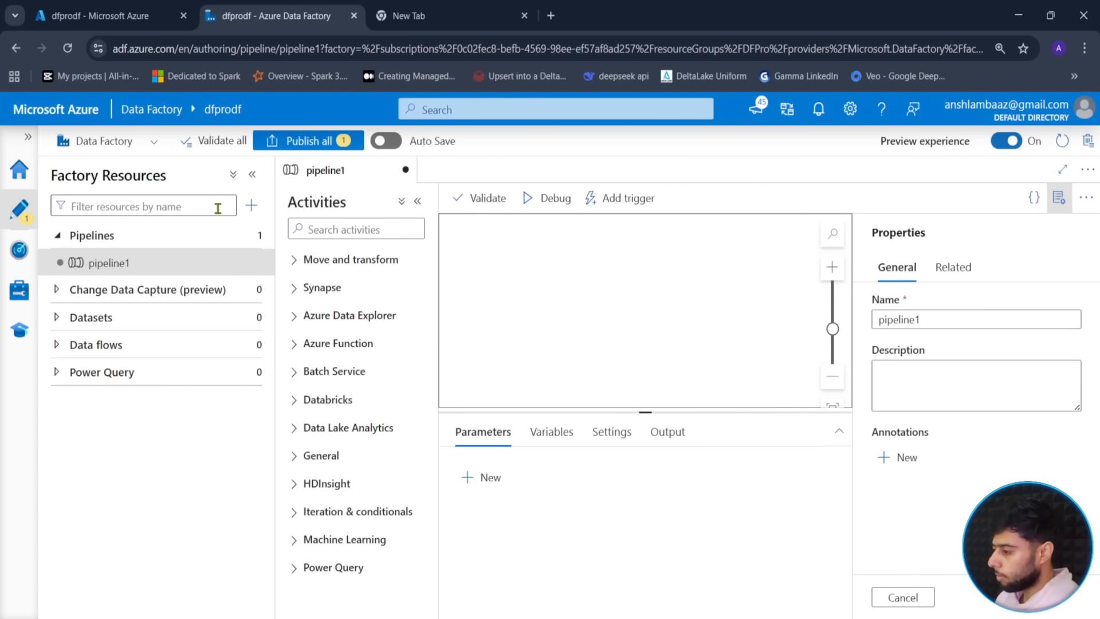
left_click(251, 175)
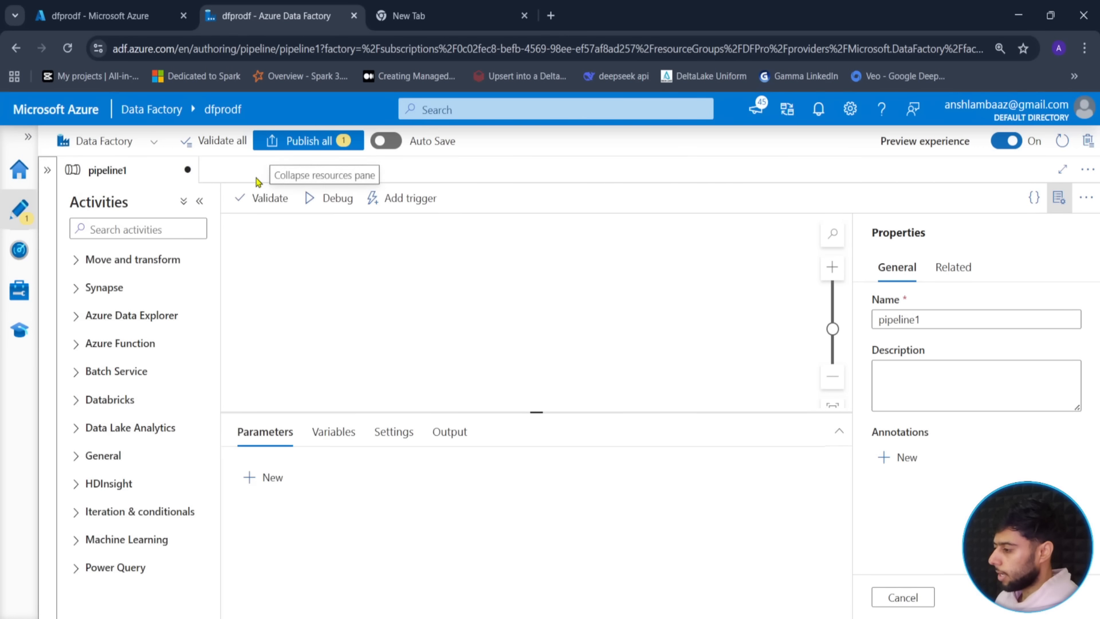
double_click(925, 314)
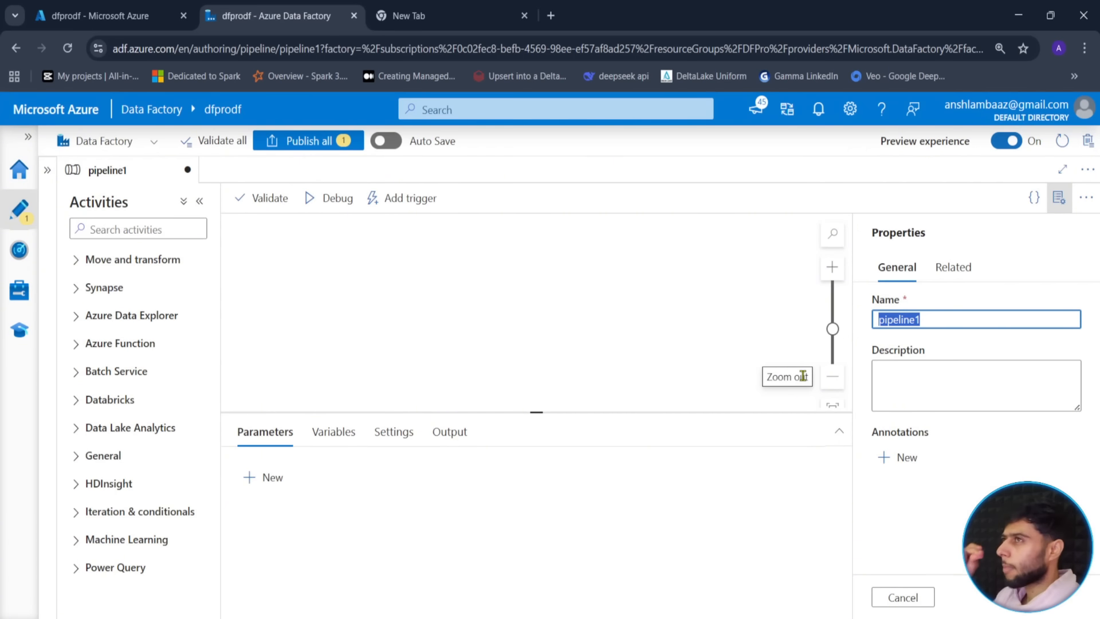
type("Ingestion")
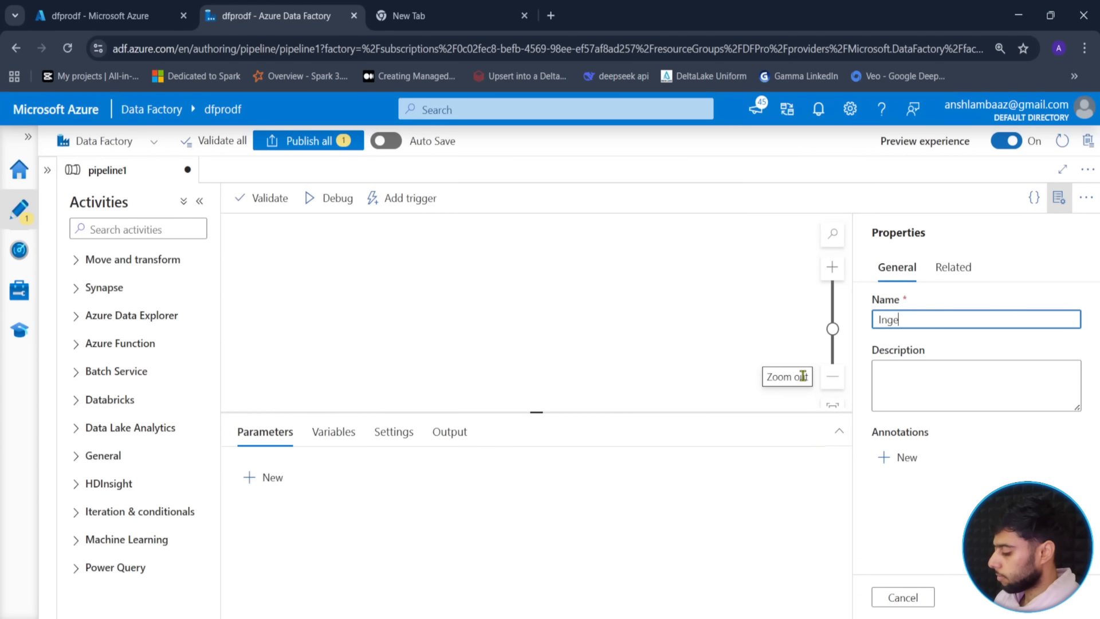
left_click(1059, 198)
left_click_drag(659, 410, 636, 468)
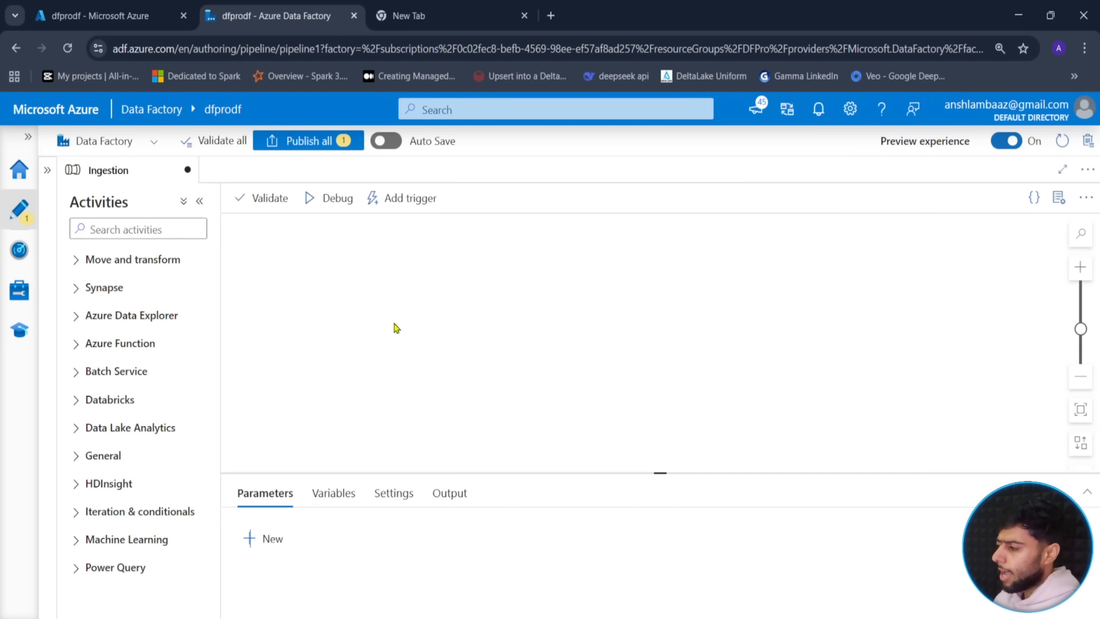
- Close the spare browser tab and sketch a blue cylinder on the canvas
left_click(524, 15)
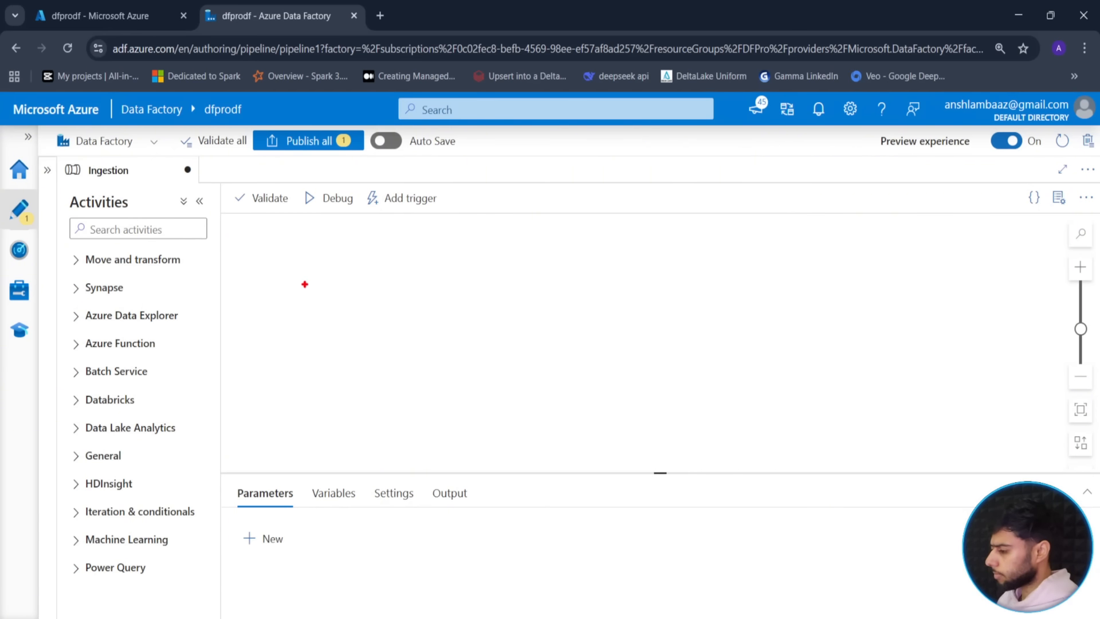
key("b")
left_click_drag(277, 315, 395, 438)
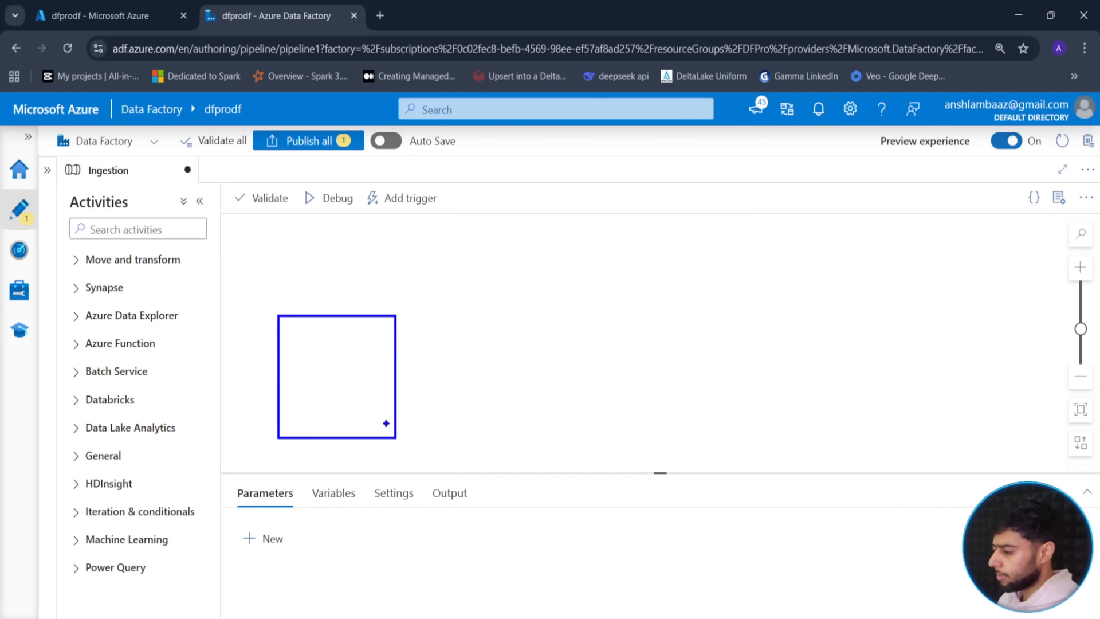
mouse_move(376, 336)
left_mouse_down()
mouse_move(393, 319)
mouse_move(378, 303)
mouse_move(278, 313)
left_mouse_up()
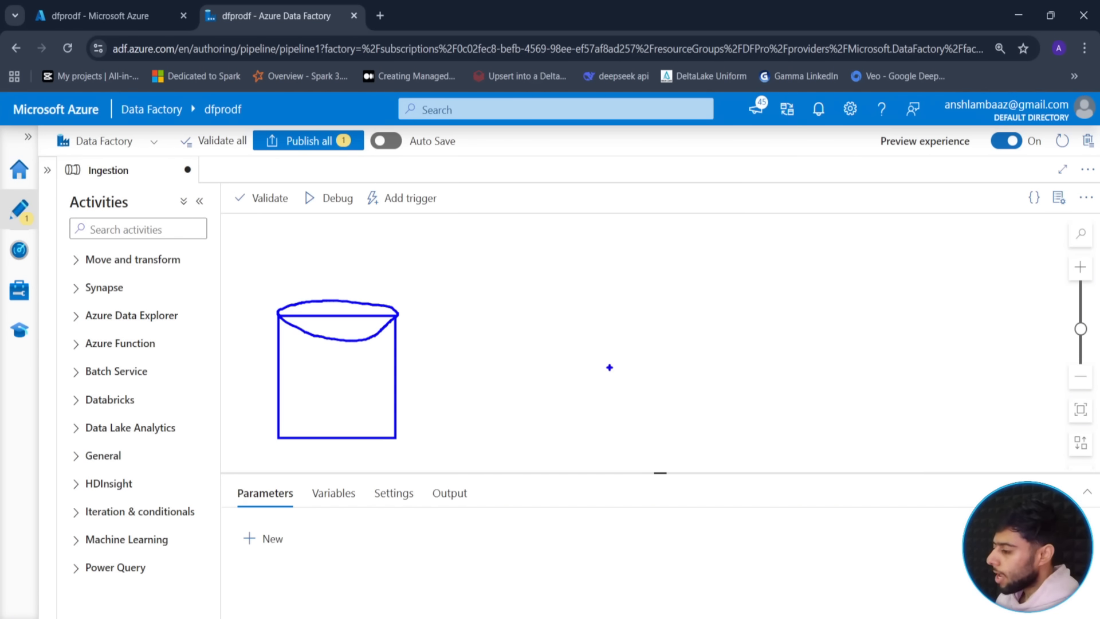
- Draw an arrow to a red cylinder and write 1B in the blue cylinder
left_click_drag(627, 370, 409, 369)
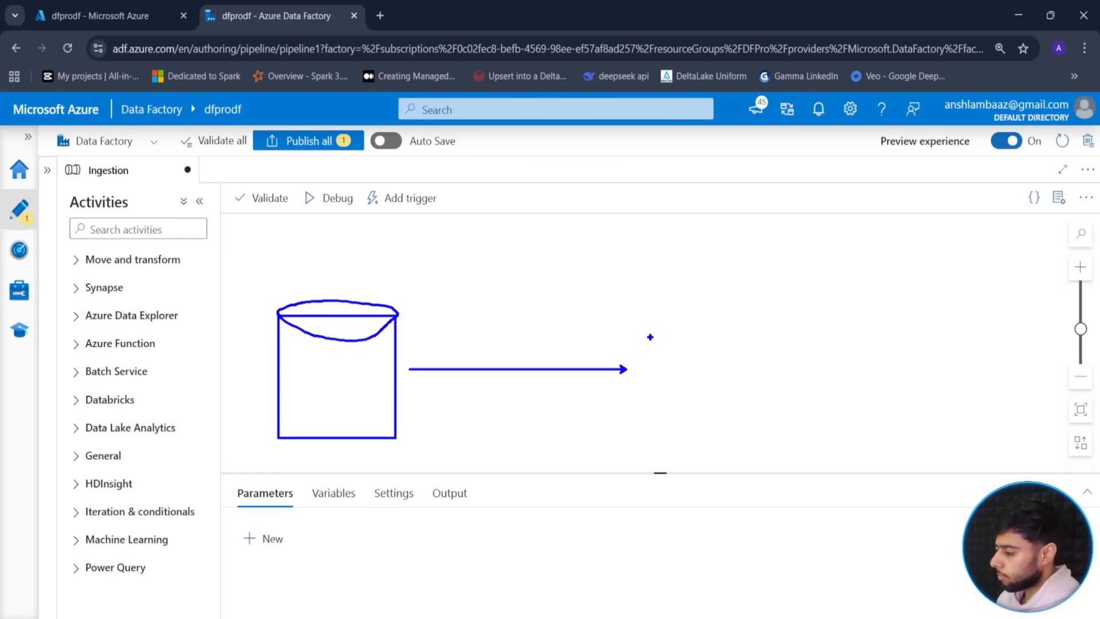
left_click_drag(643, 324, 771, 427)
mouse_move(644, 324)
left_mouse_down()
mouse_move(751, 340)
mouse_move(776, 324)
mouse_move(659, 304)
mouse_move(641, 321)
left_mouse_up()
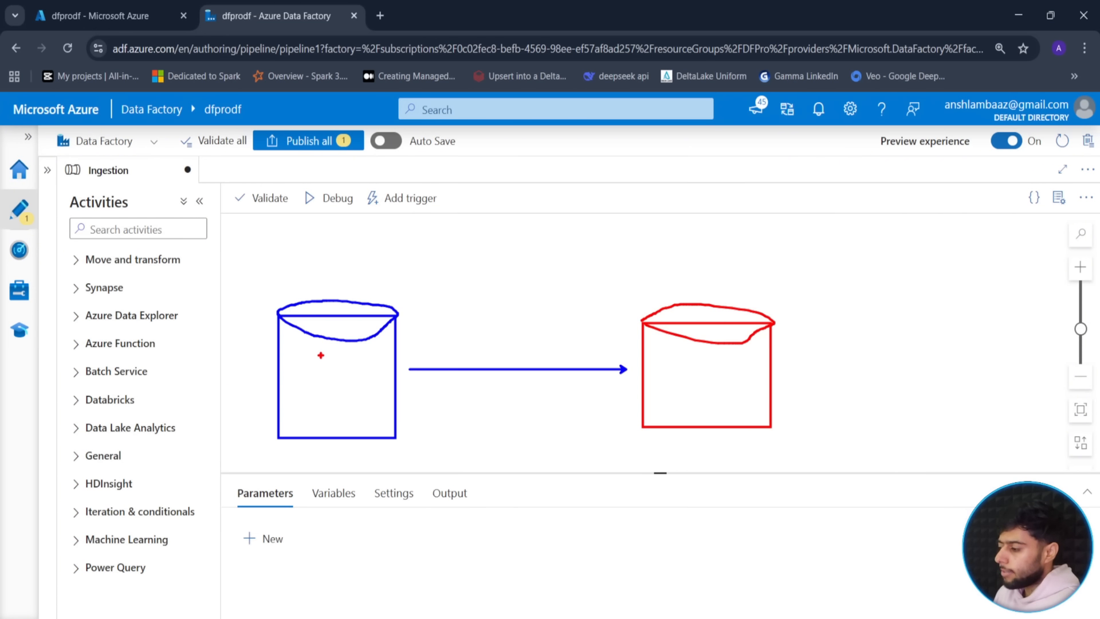
mouse_move(293, 357)
left_mouse_down()
mouse_move(295, 390)
mouse_move(313, 372)
mouse_move(310, 382)
left_mouse_up()
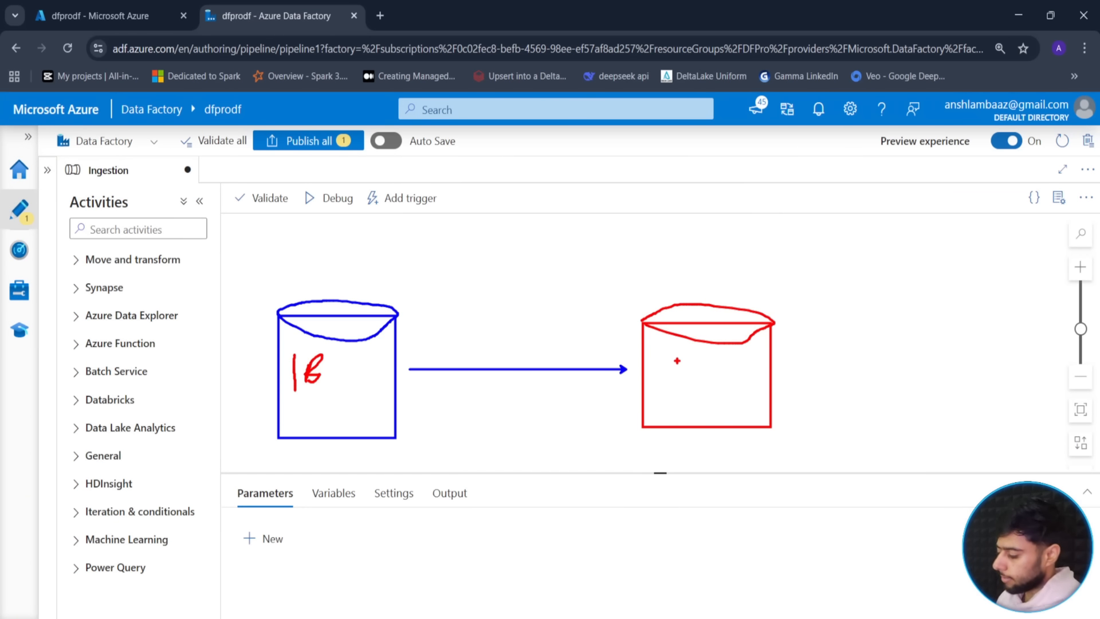
- Write 1B in the red cylinder and 10K in the blue one, boxing 10K in blue
key("g")
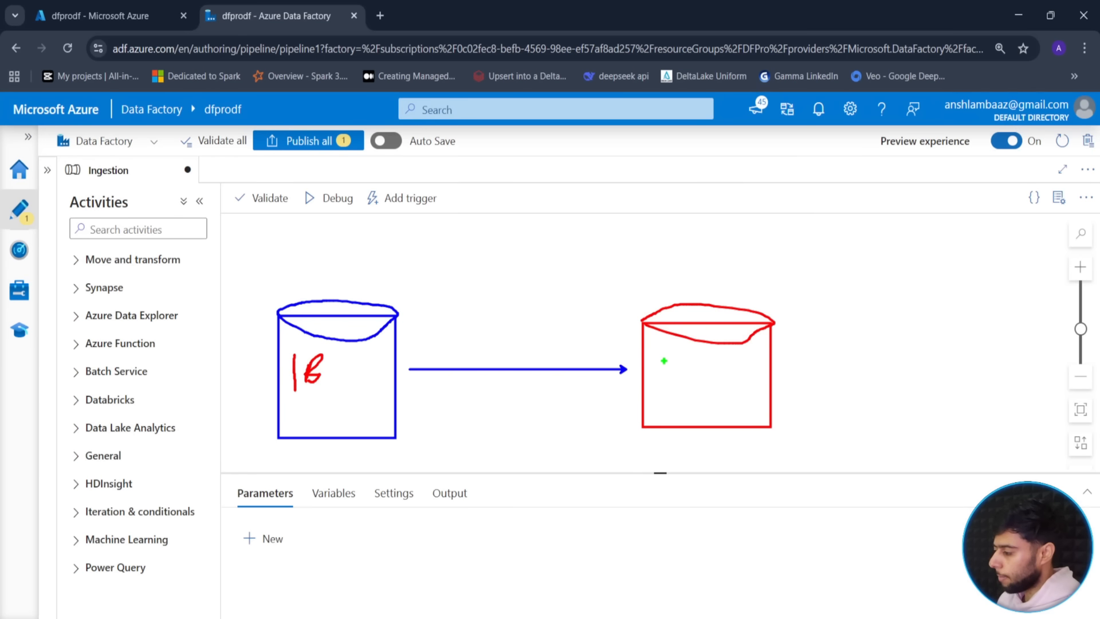
mouse_move(669, 360)
left_mouse_down()
mouse_move(671, 386)
mouse_move(700, 360)
mouse_move(695, 381)
left_mouse_up()
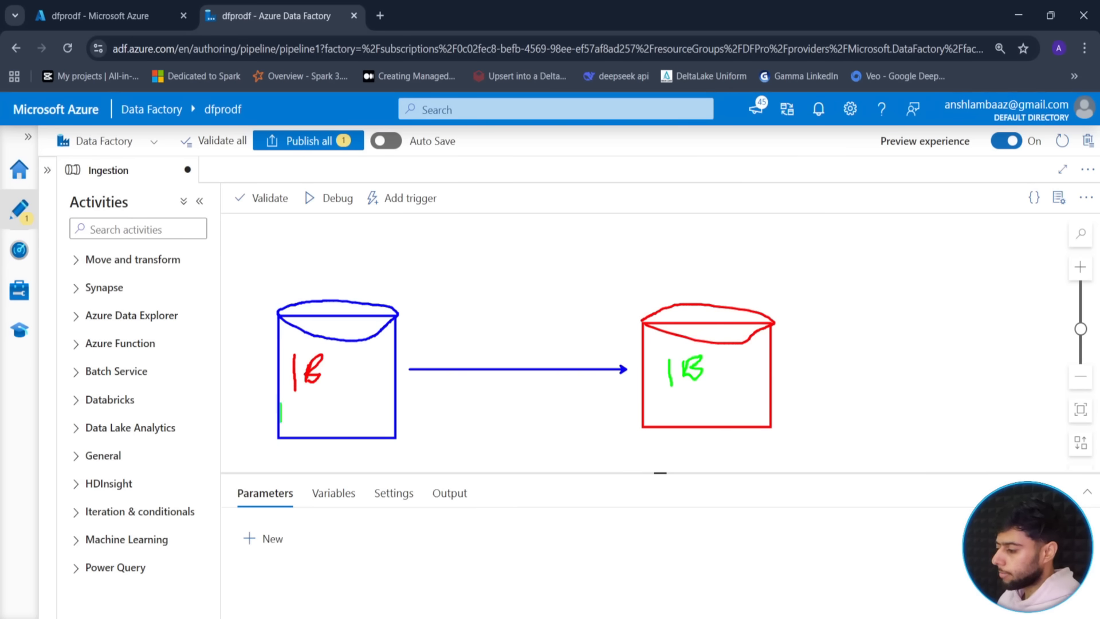
mouse_move(291, 401)
left_mouse_down()
mouse_move(293, 424)
mouse_move(308, 405)
mouse_move(328, 422)
left_mouse_up()
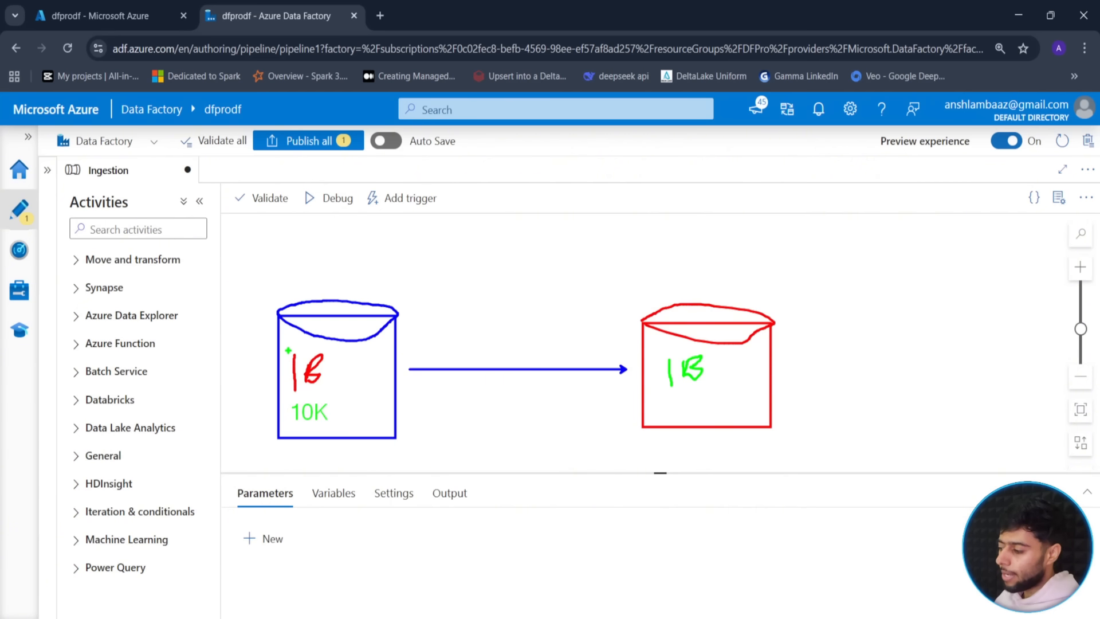
mouse_move(288, 350)
left_mouse_down()
mouse_move(329, 383)
mouse_move(343, 432)
left_mouse_up()
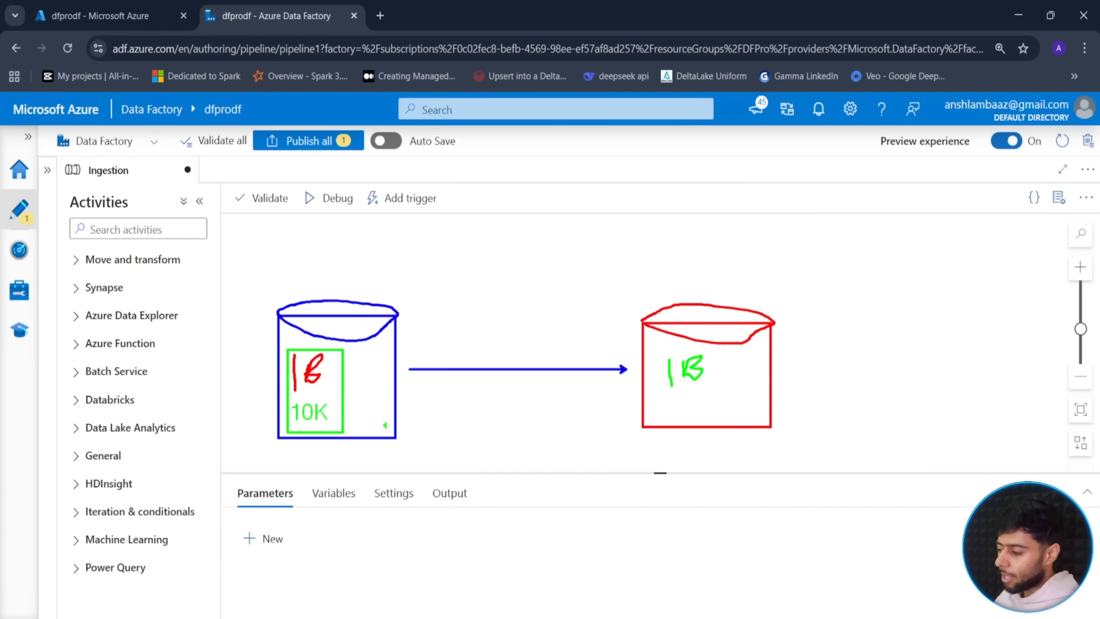
key("ctrl+z")
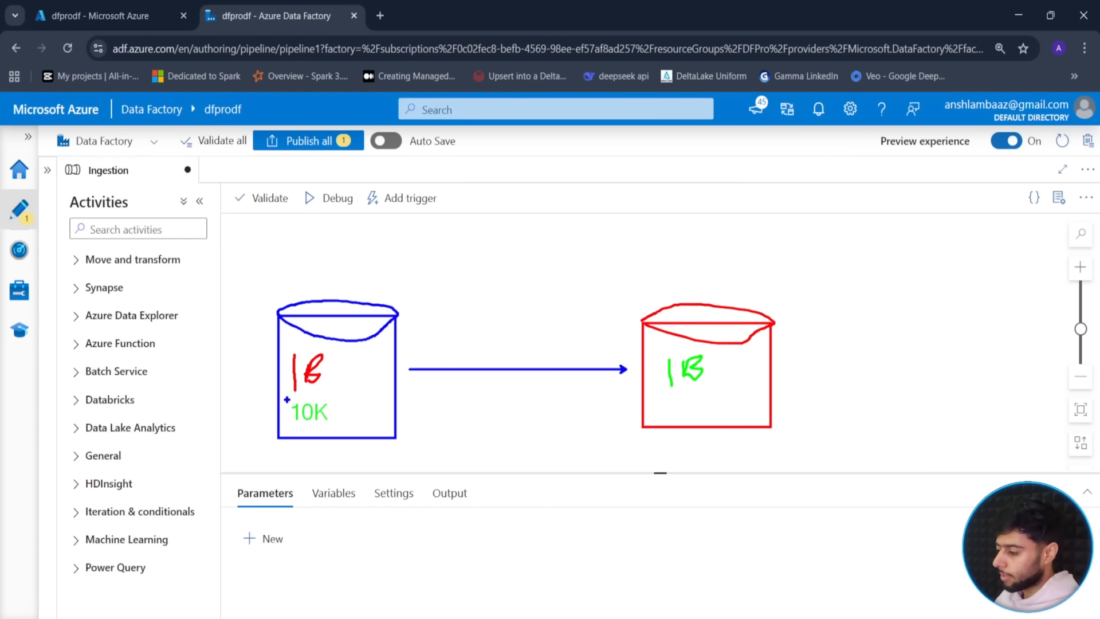
mouse_move(286, 398)
left_mouse_down()
mouse_move(344, 413)
mouse_move(344, 425)
left_mouse_up()
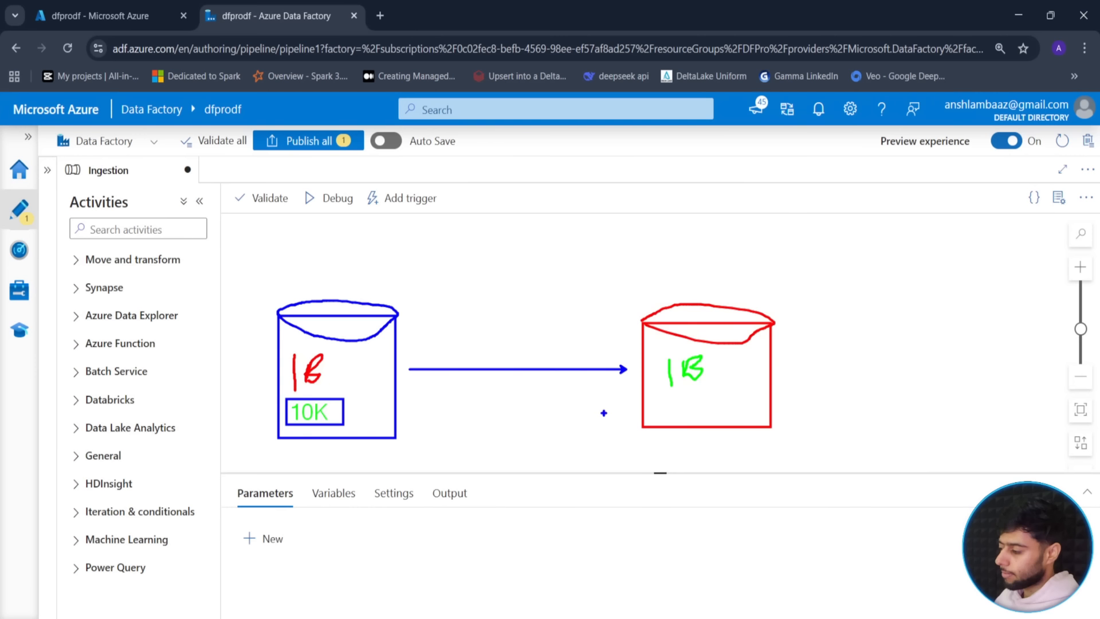
- Add a second arrow, a pointer to 10K, and the heading 'Incremental Ingestion'
left_click_drag(605, 413, 406, 414)
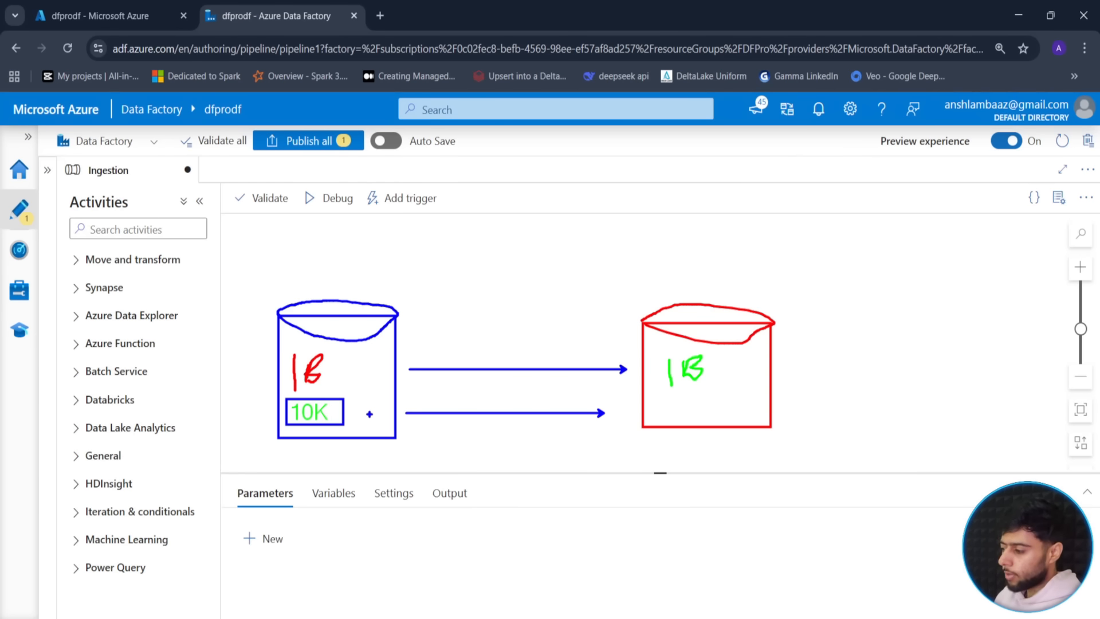
left_click_drag(349, 403, 388, 361)
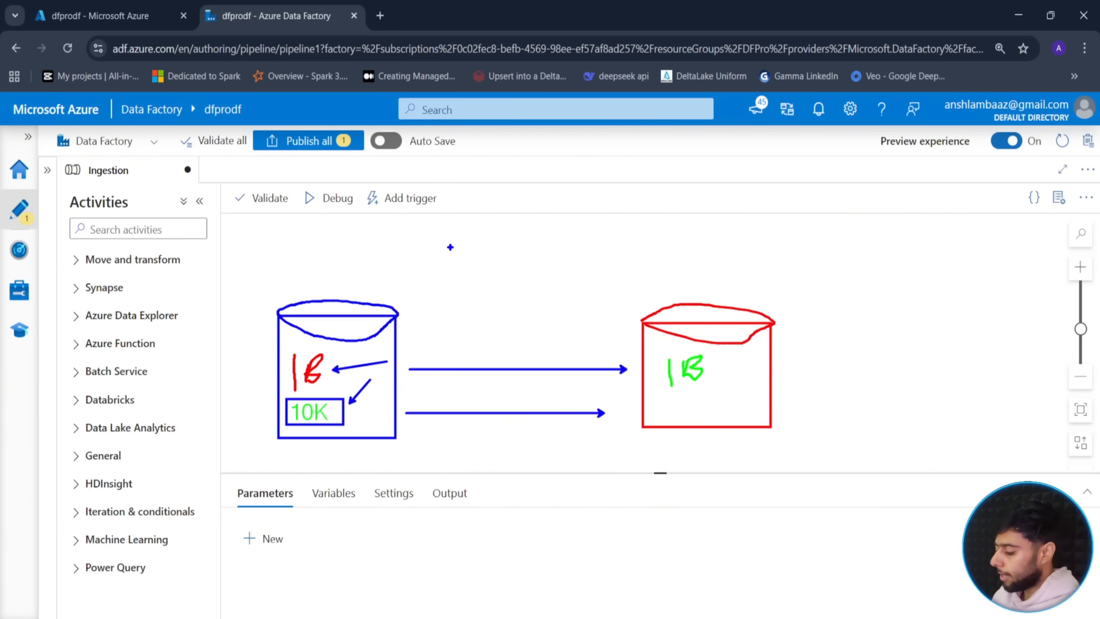
left_click_drag(433, 255, 434, 281)
type("In")
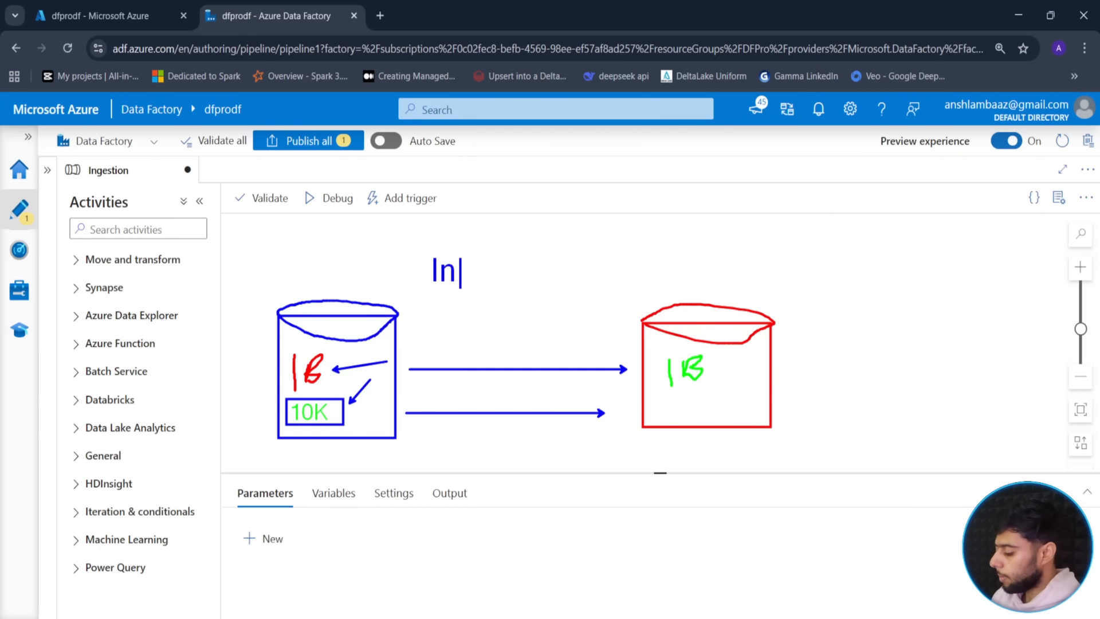
type("cremental Ingestion")
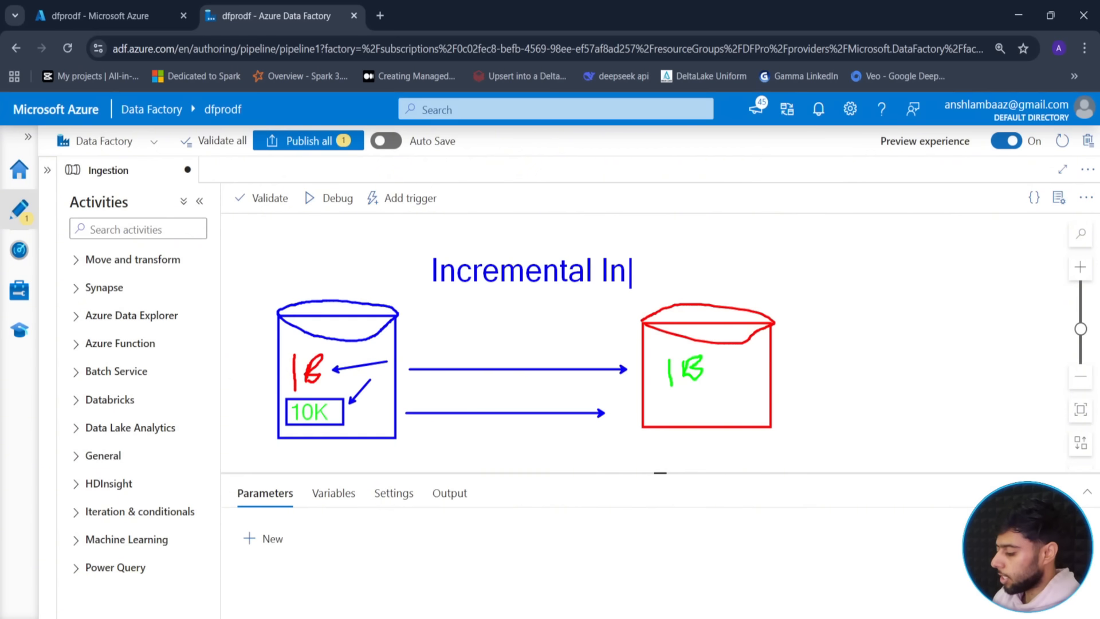
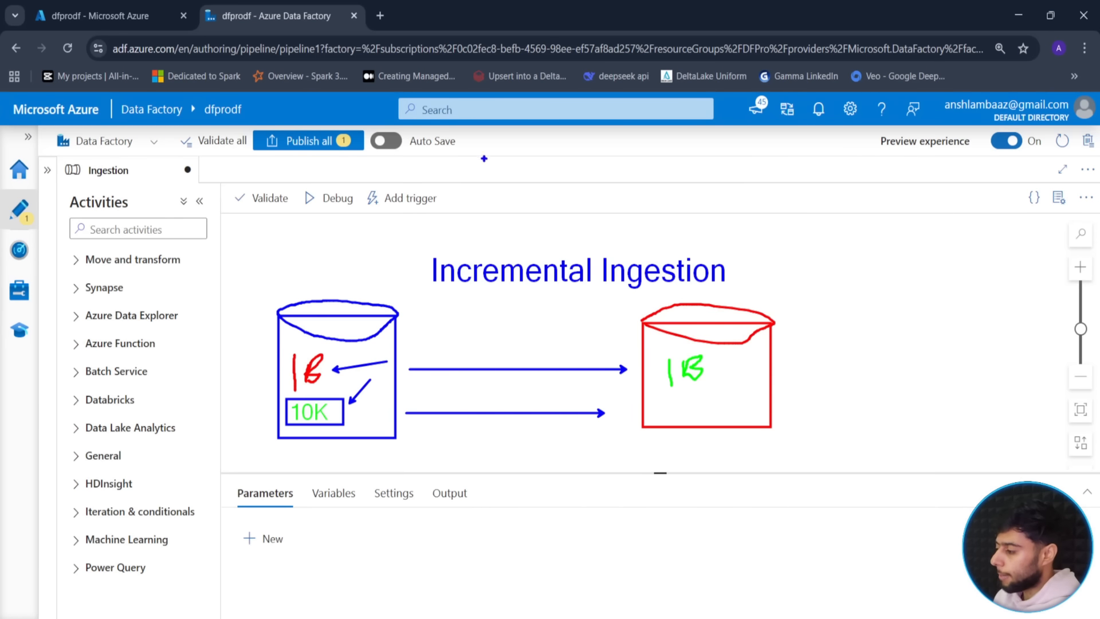
- Write 'Back Date Refresh' above 'Incremental Ingestion', box it, then clear the annotations
left_click_drag(466, 250, 466, 221)
type("Ba")
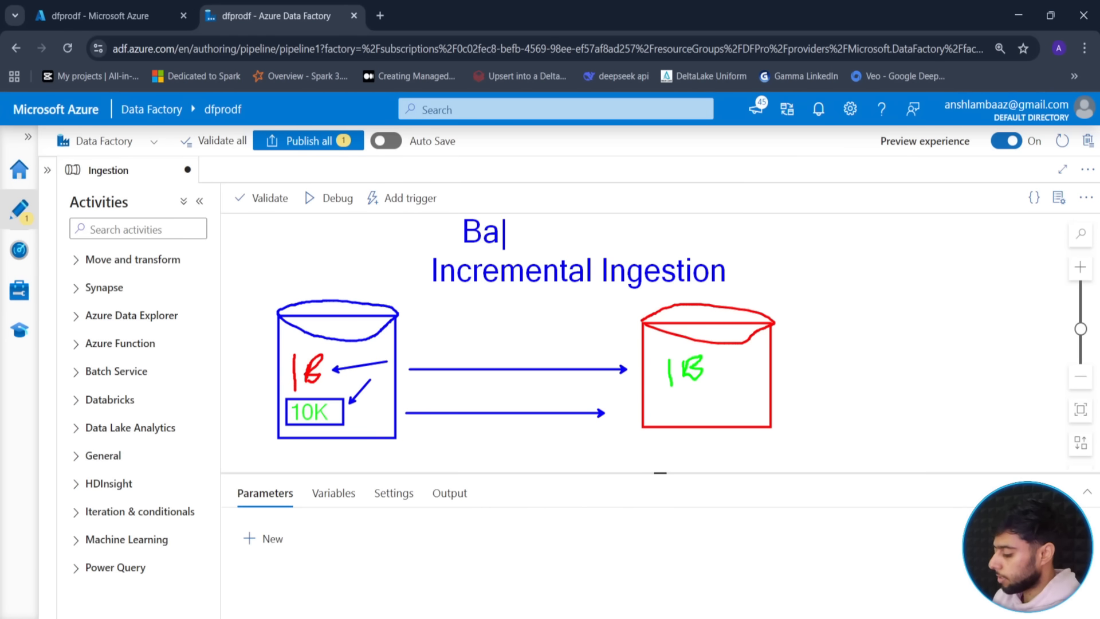
type("ck Date Refresh")
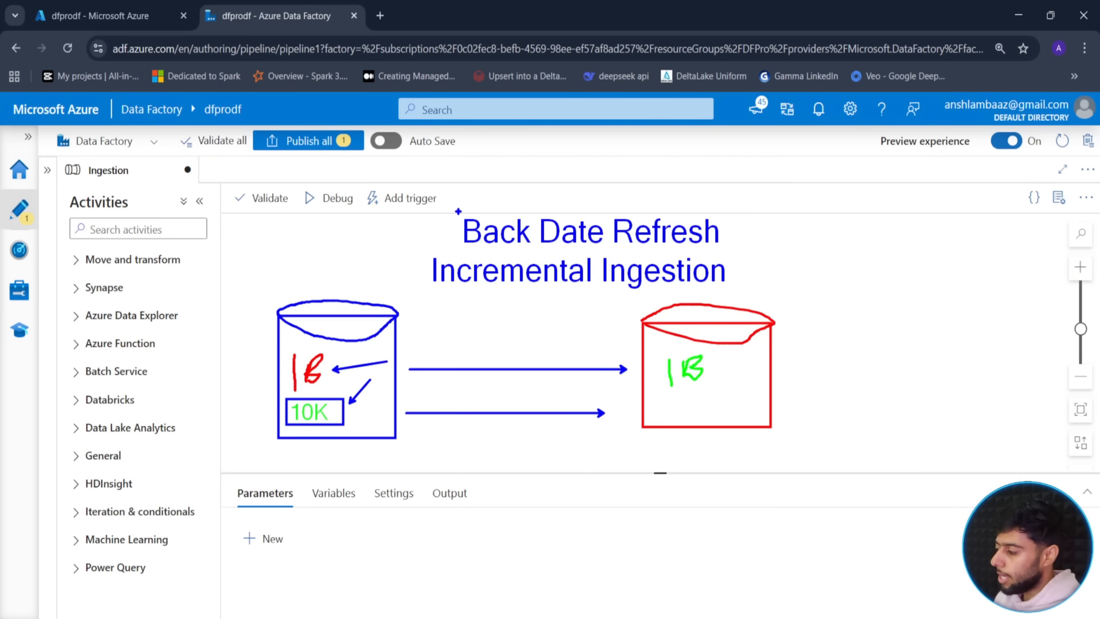
left_click_drag(457, 210, 726, 257)
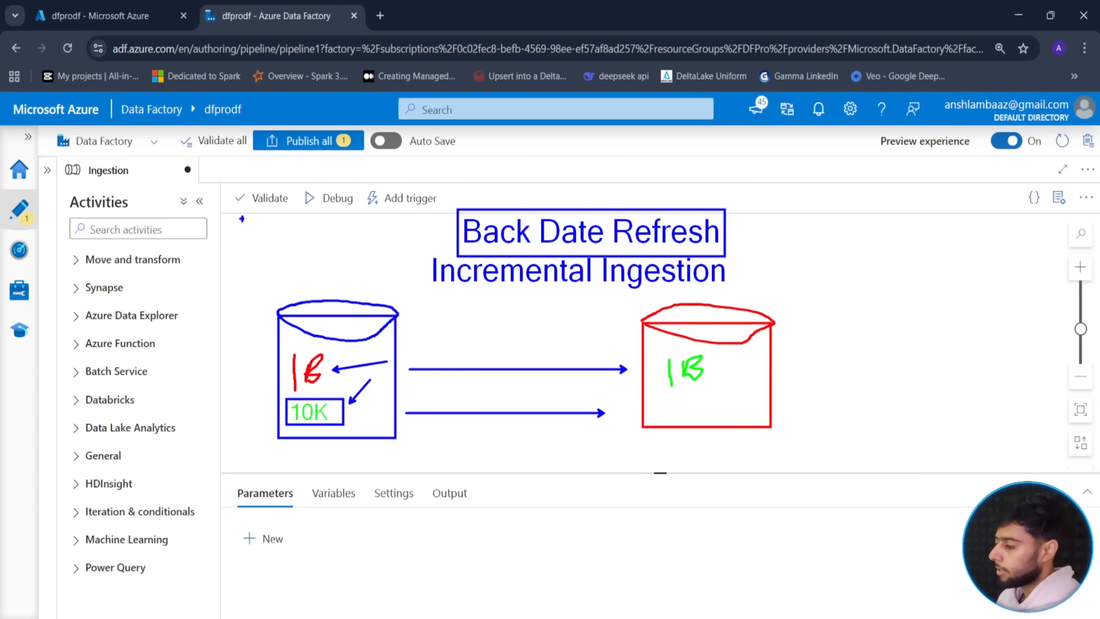
key("Escape")
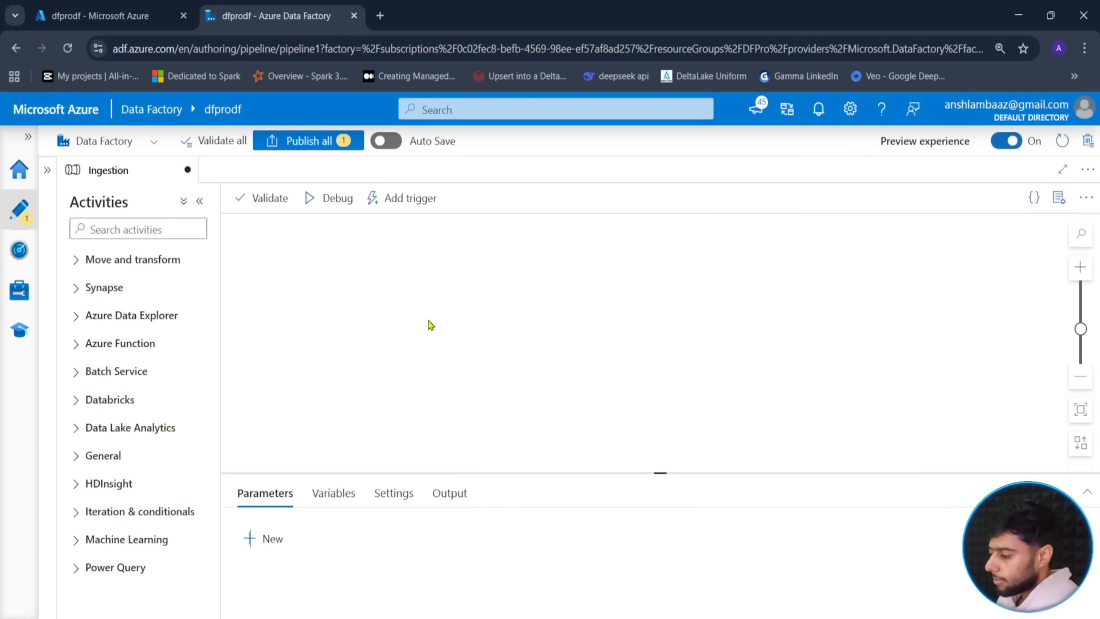
- Lower the Parameters panel to enlarge the pipeline canvas, then go to the dfprodf portal tab
left_click_drag(655, 473, 654, 476)
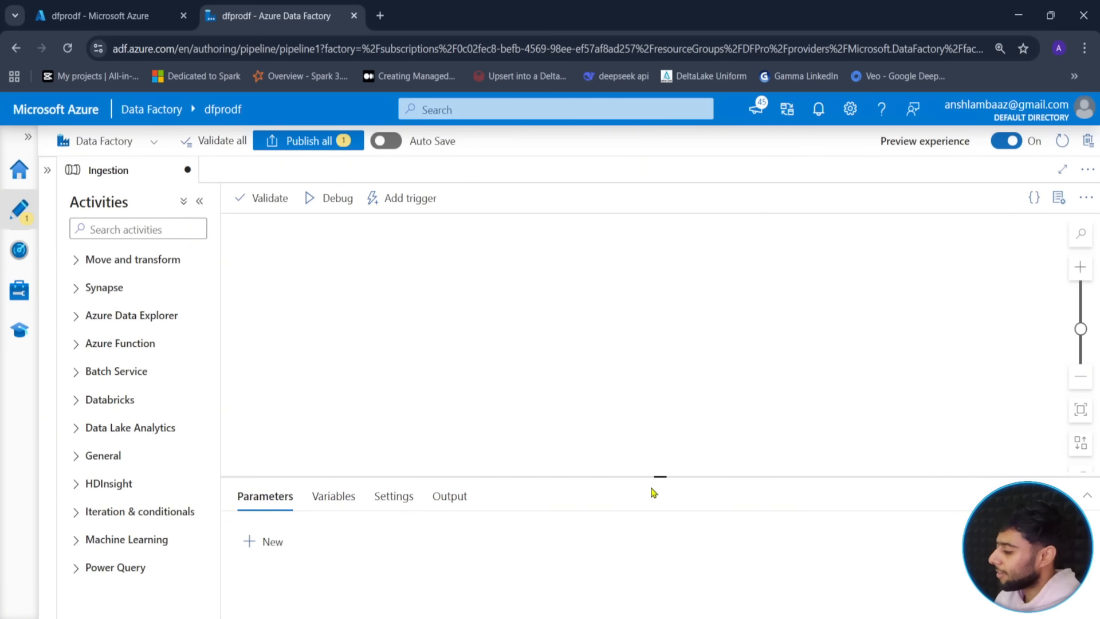
left_click_drag(659, 477, 656, 511)
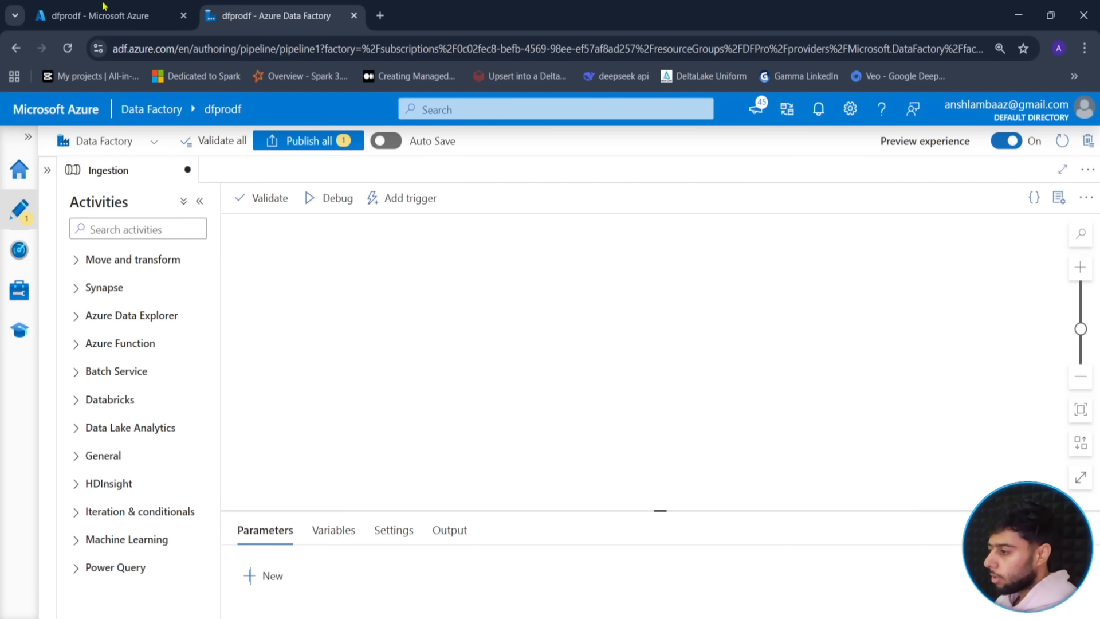
key("ctrl+shift+Tab")
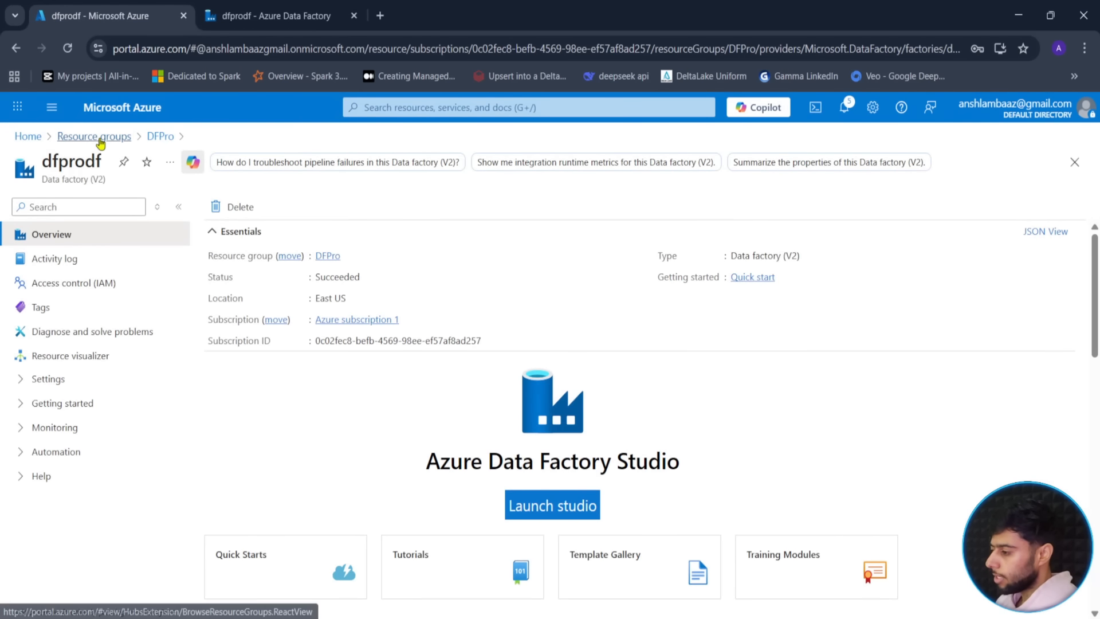
- Open the DFPro resource group and reach the new SQL database via the deployment notification
left_click(94, 137)
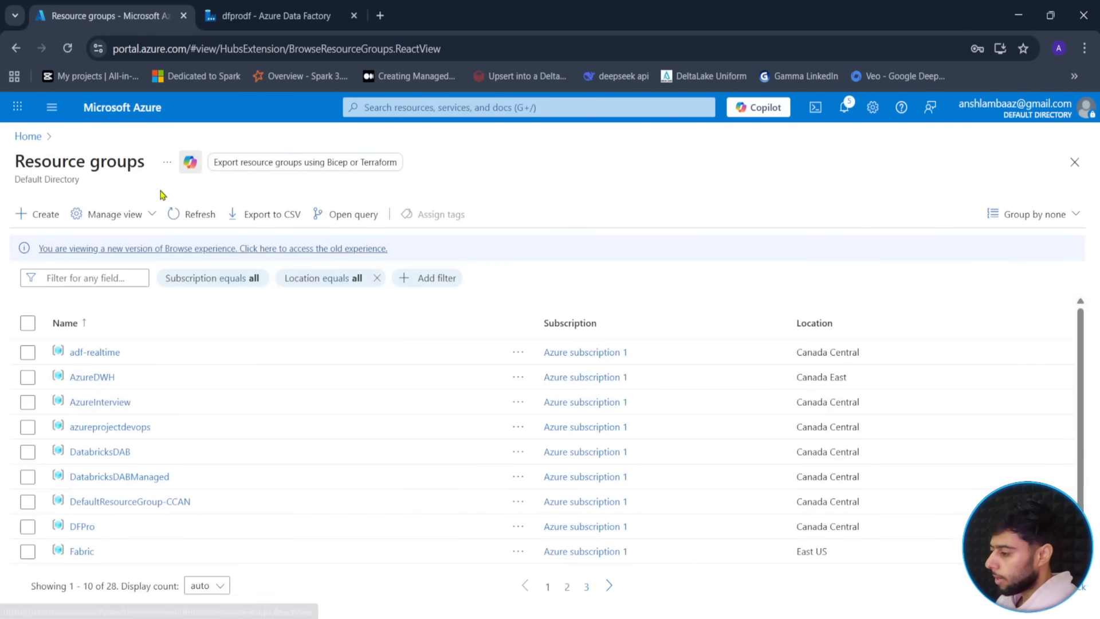
left_click(84, 529)
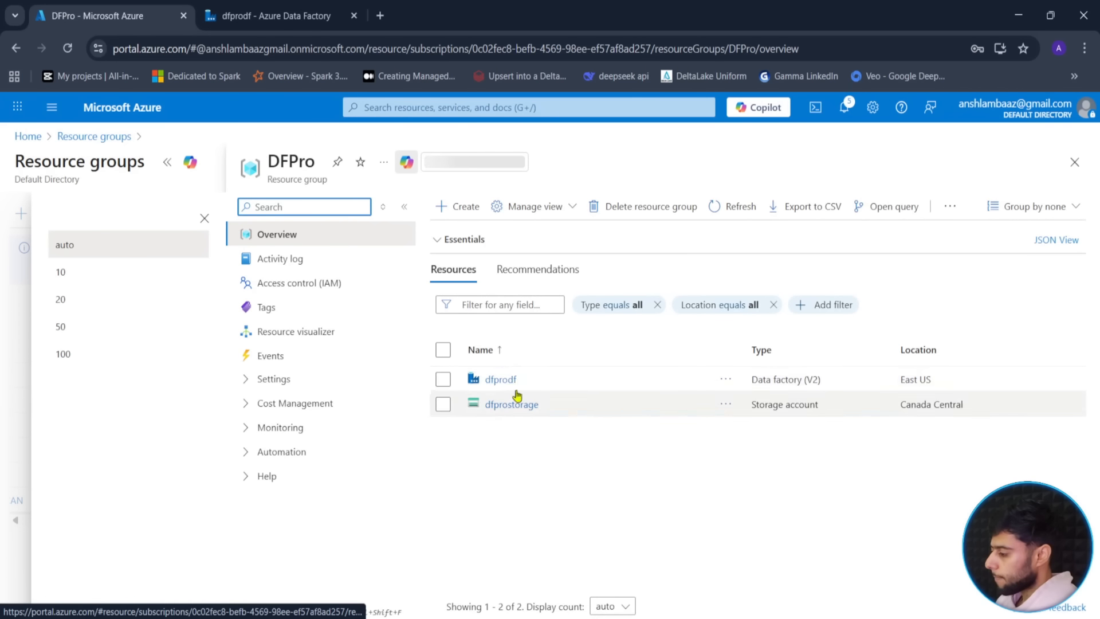
left_click(743, 218)
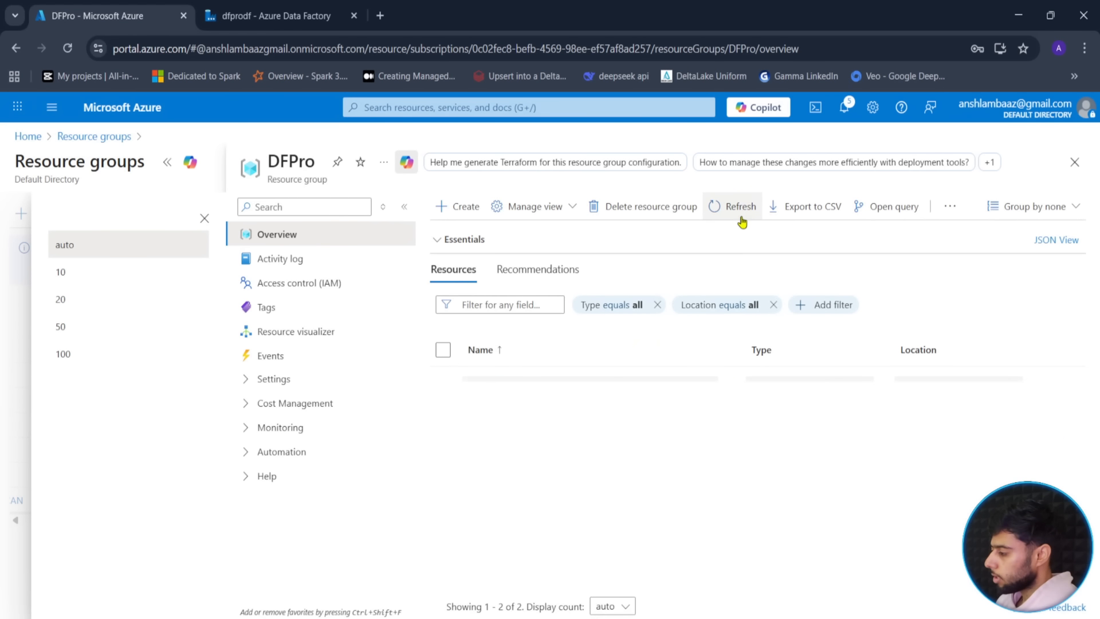
left_click(744, 216)
left_click(743, 216)
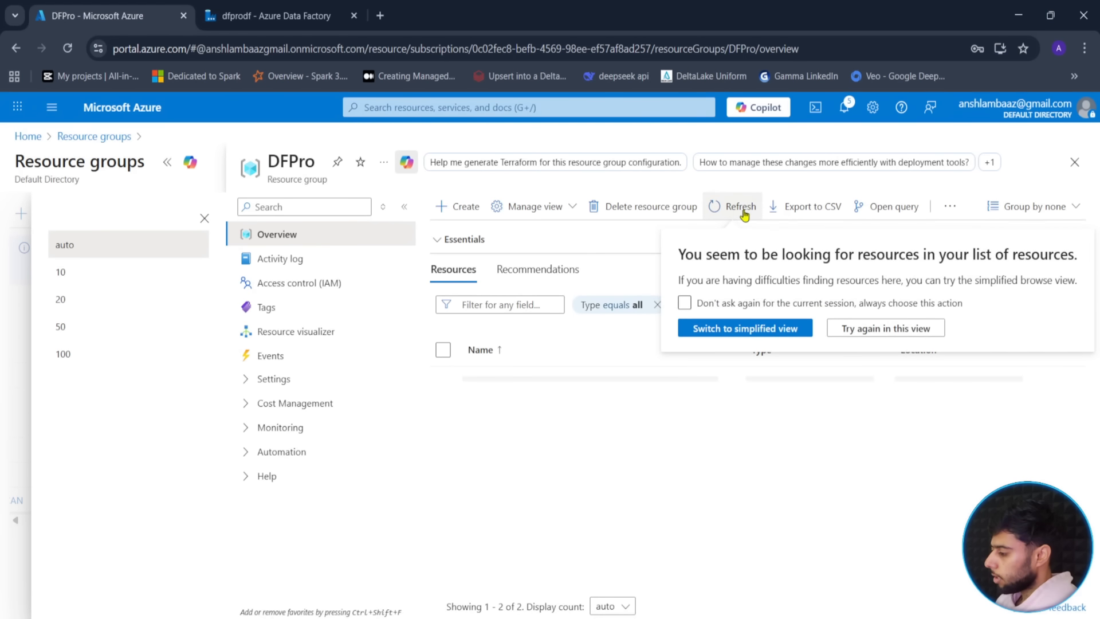
left_click(846, 110)
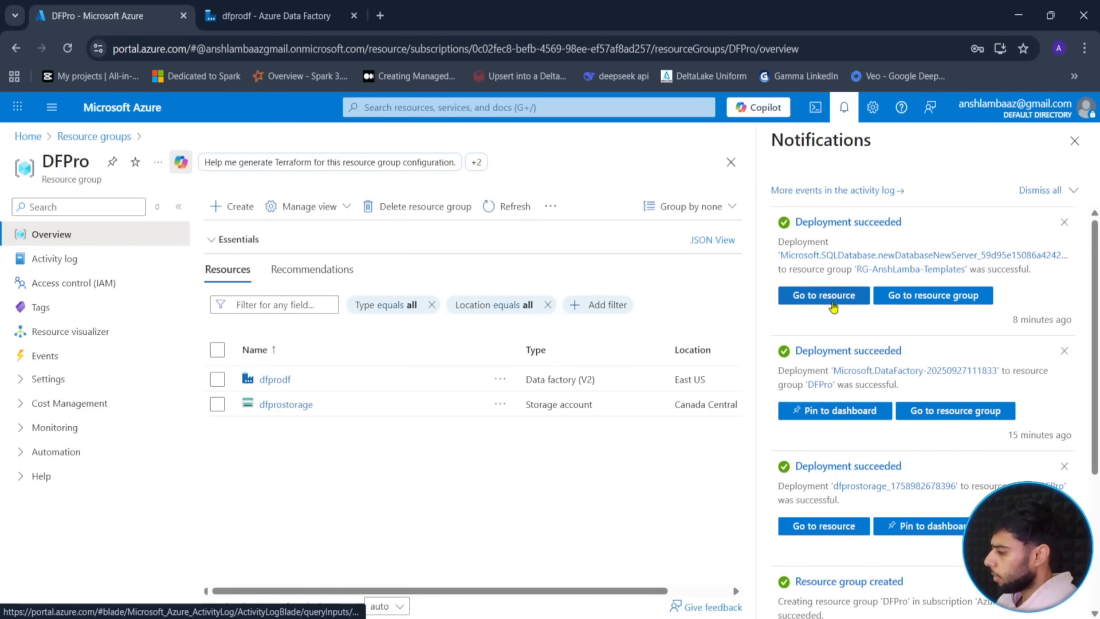
left_click(832, 302)
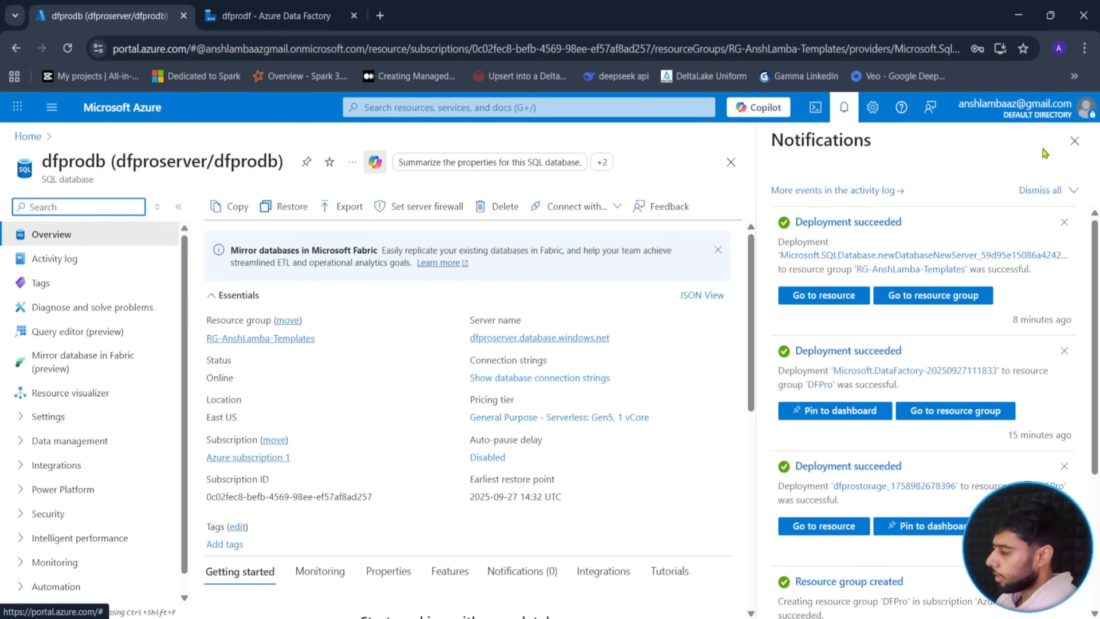
left_click(1071, 150)
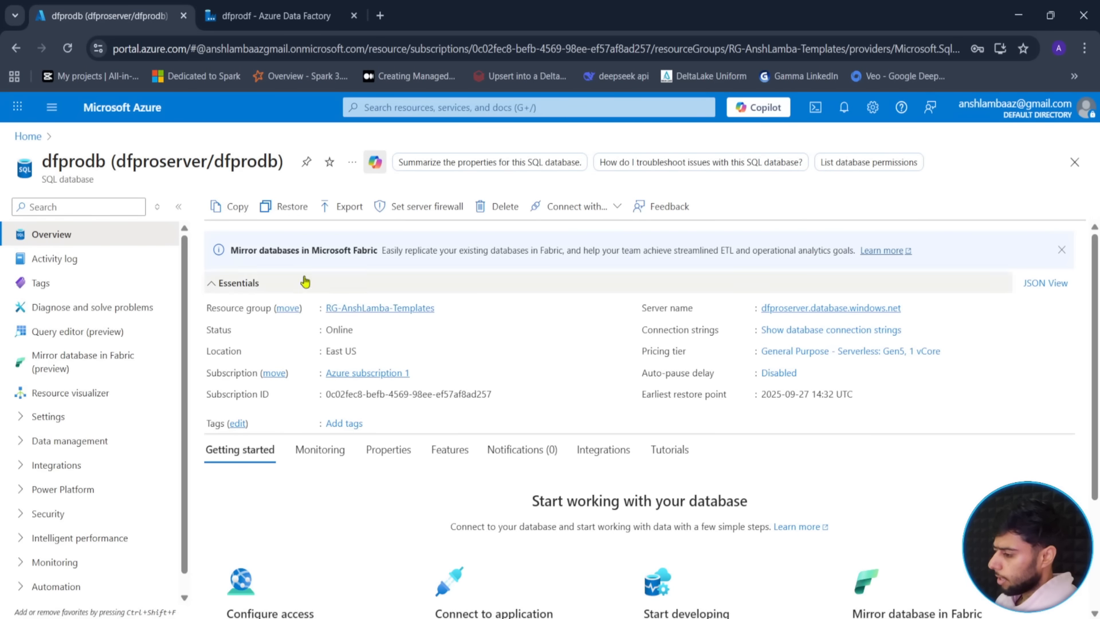
- Open dfprodb from the RG-AnshLamba-Templates resource group and launch its Query editor (preview)
left_click(386, 310)
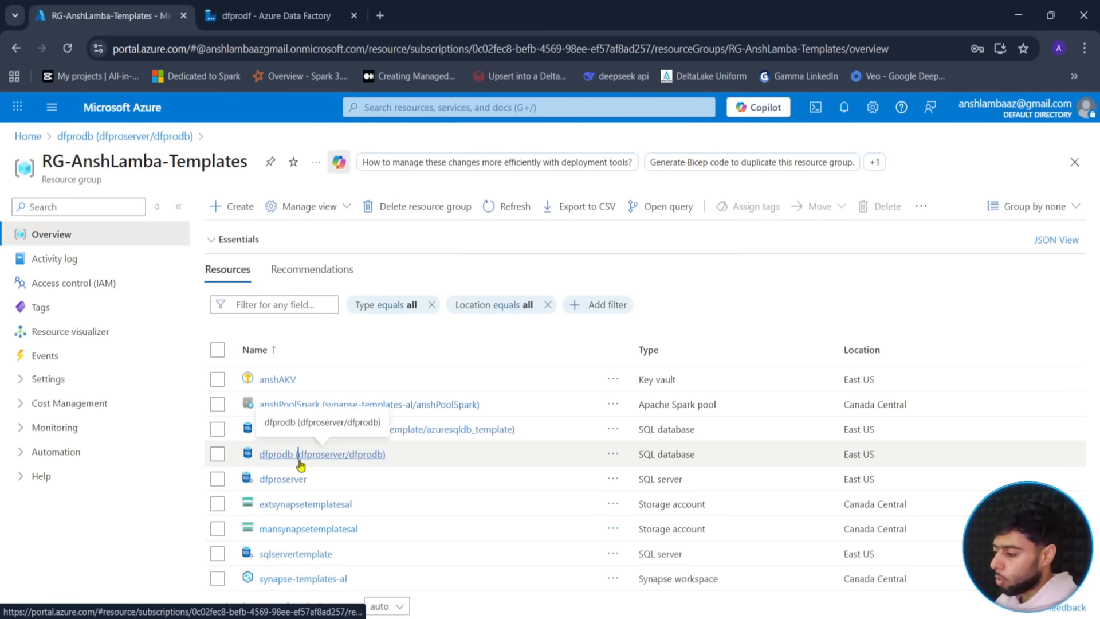
left_click(299, 461)
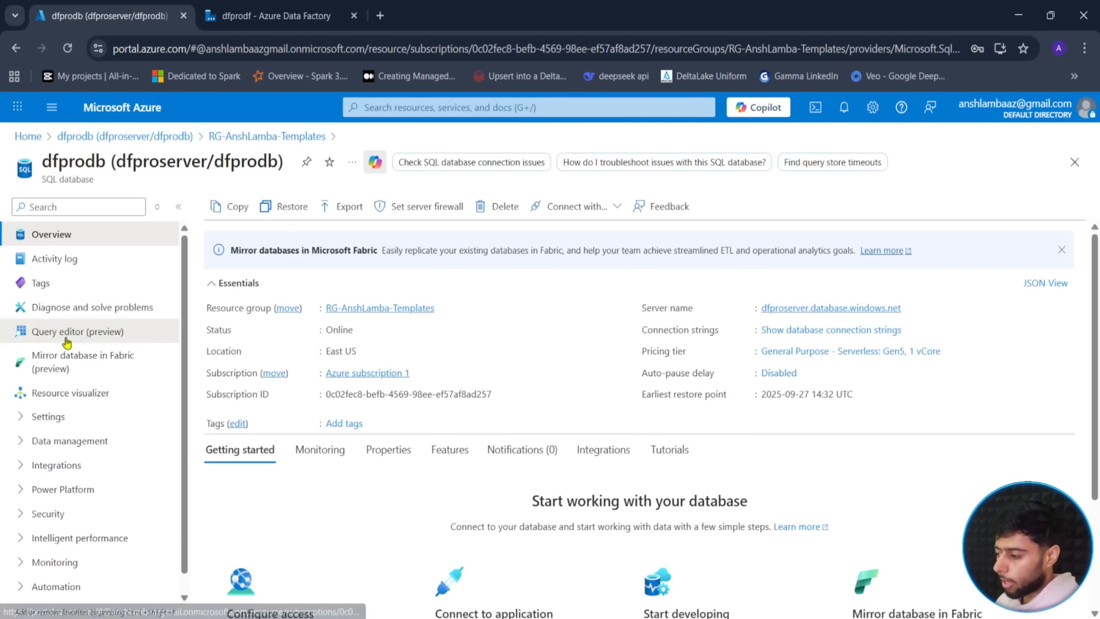
left_click(34, 334)
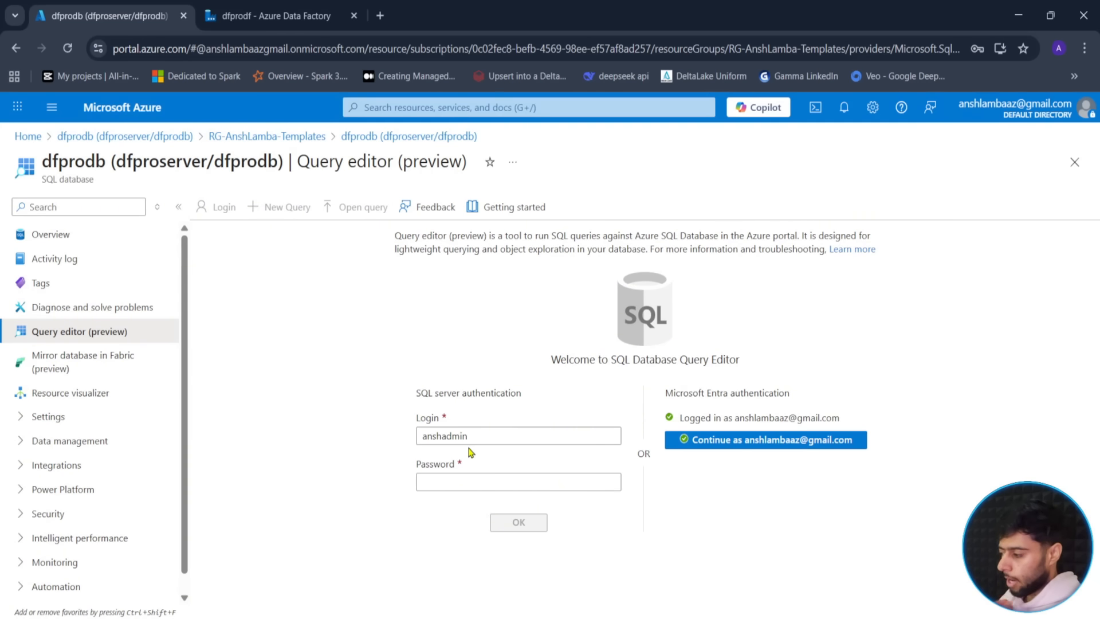
- Sign in to the dfprodb Query editor with the Entra account and widen the editor area
left_click(756, 440)
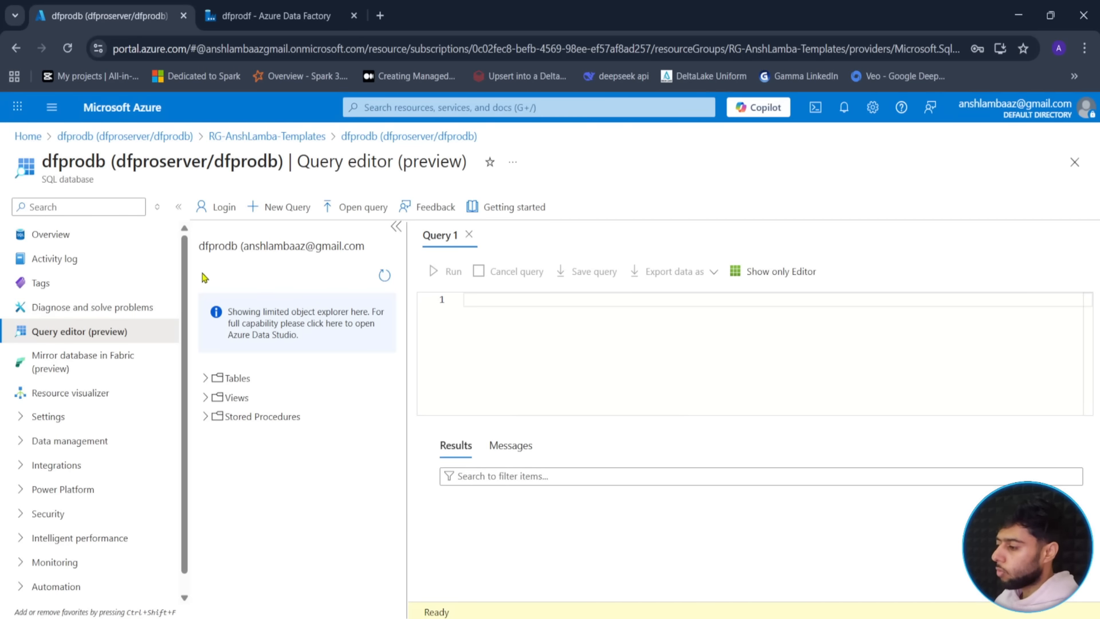
left_click(179, 207)
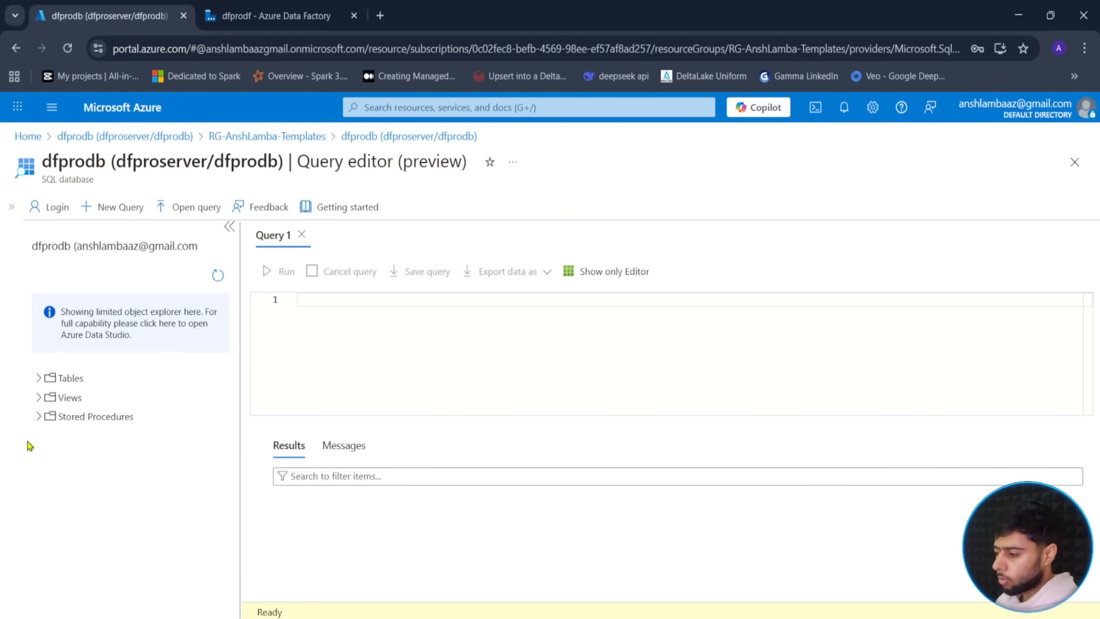
left_click(36, 382)
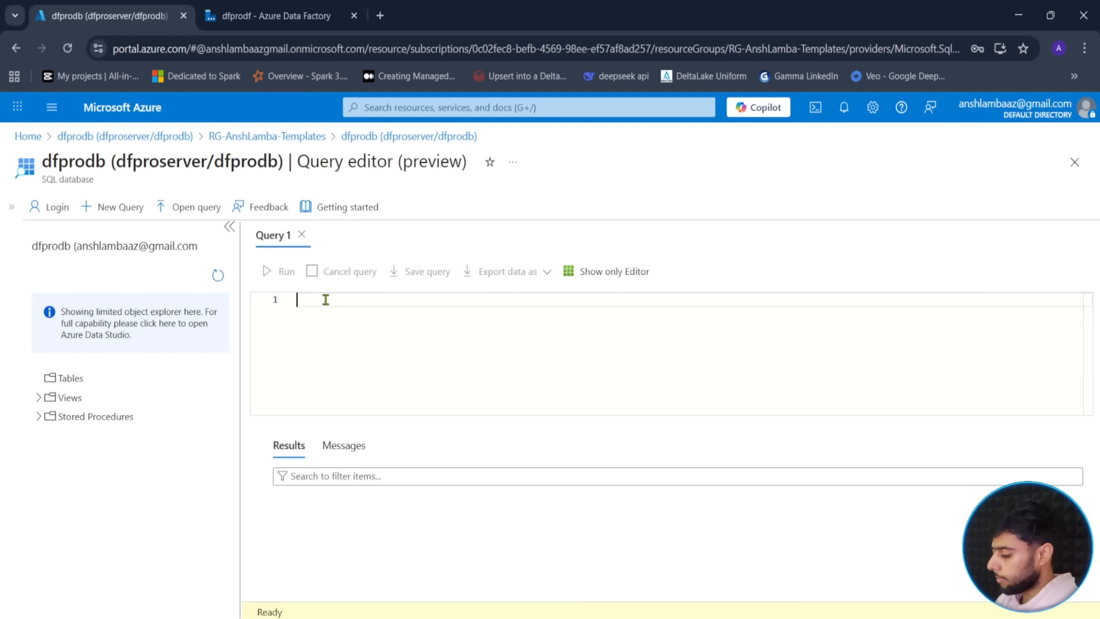
- Run CREATE SCHEMA source in dfprodb, then clear the statement from the editor
type("CREATE S")
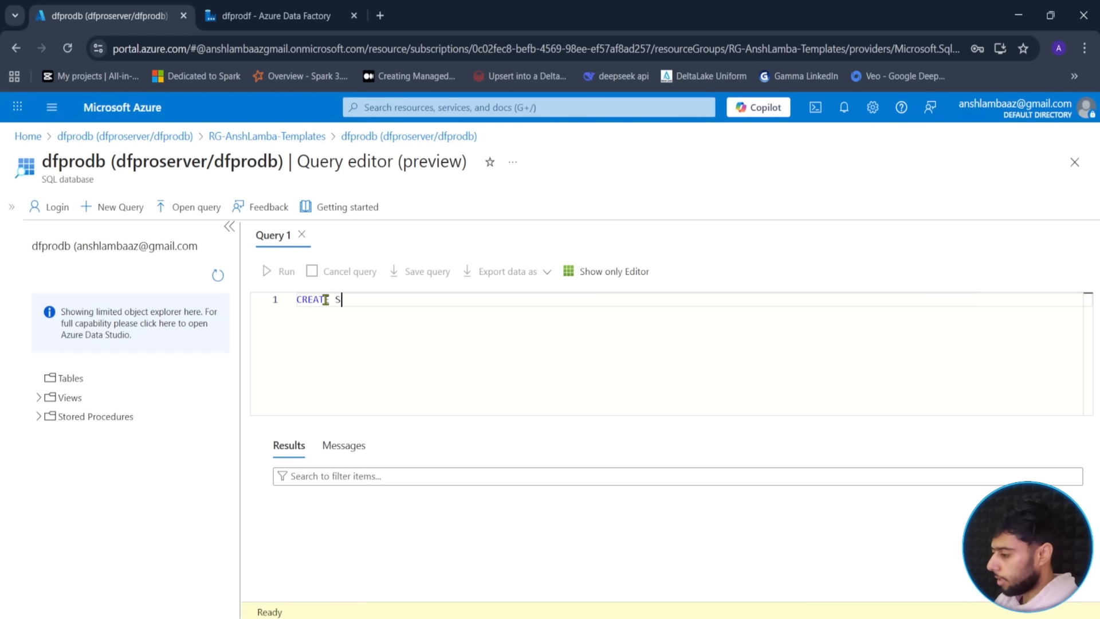
type("CHEMA source")
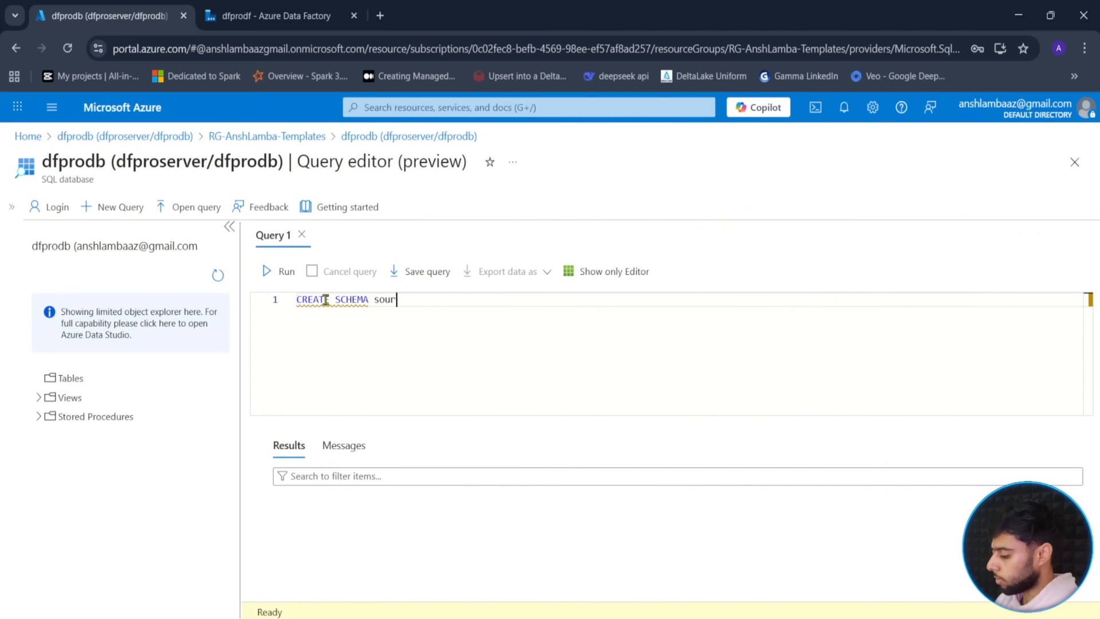
left_click(291, 286)
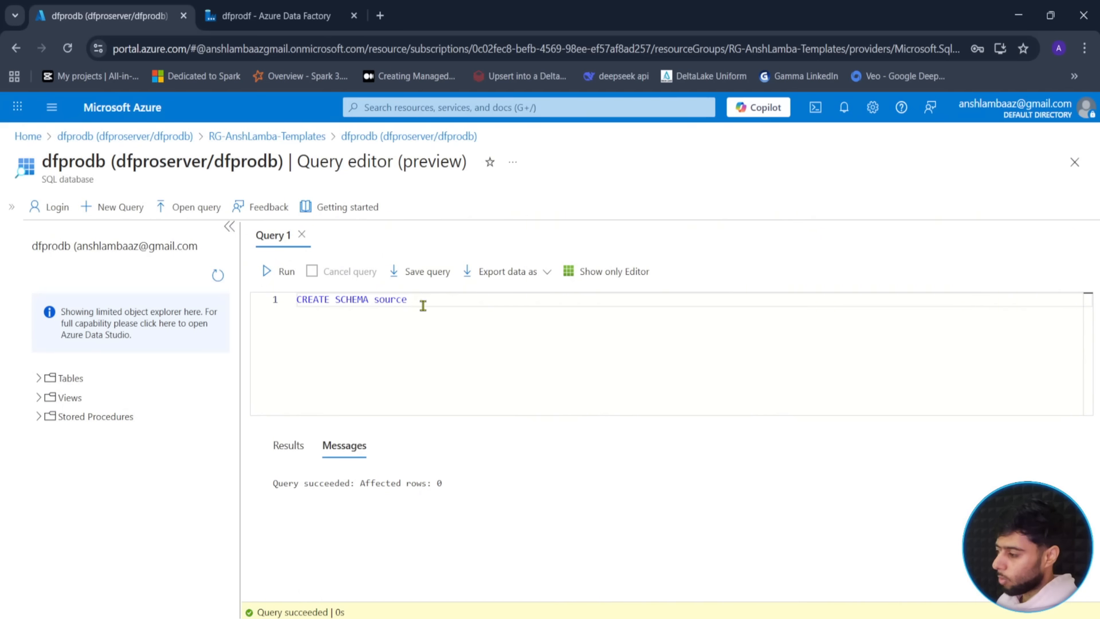
left_click_drag(408, 300, 270, 308)
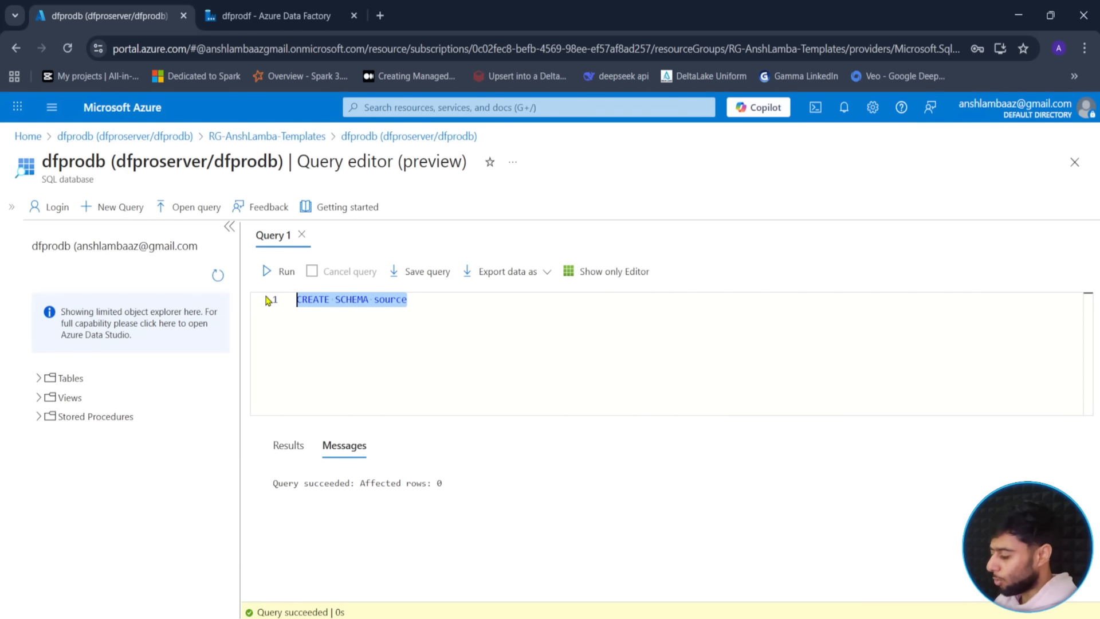
key("BackSpace")
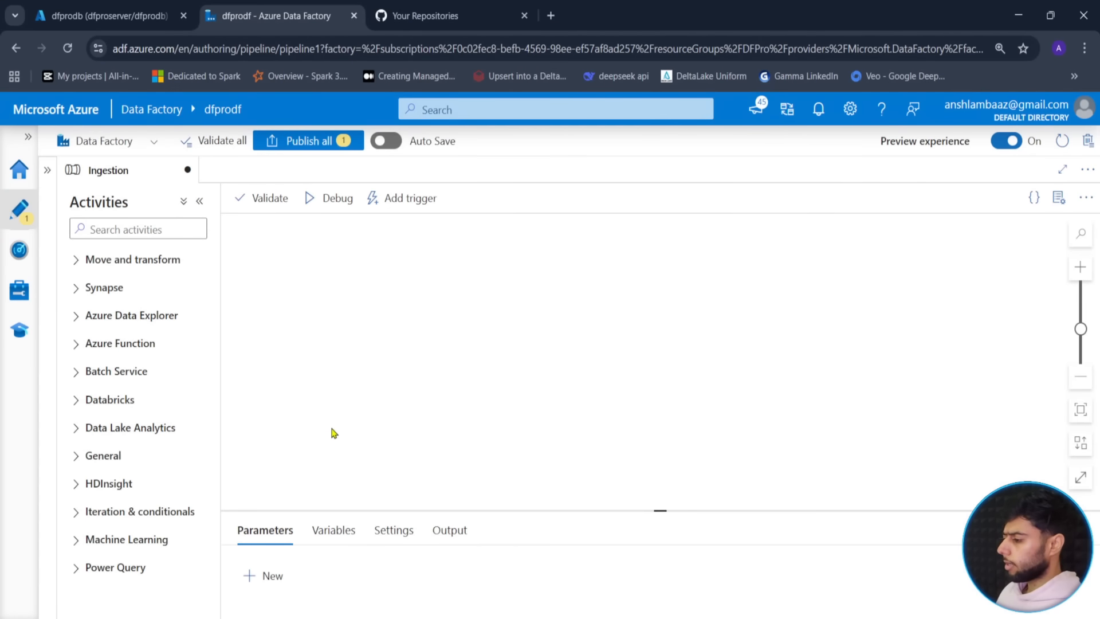
left_click(424, 15)
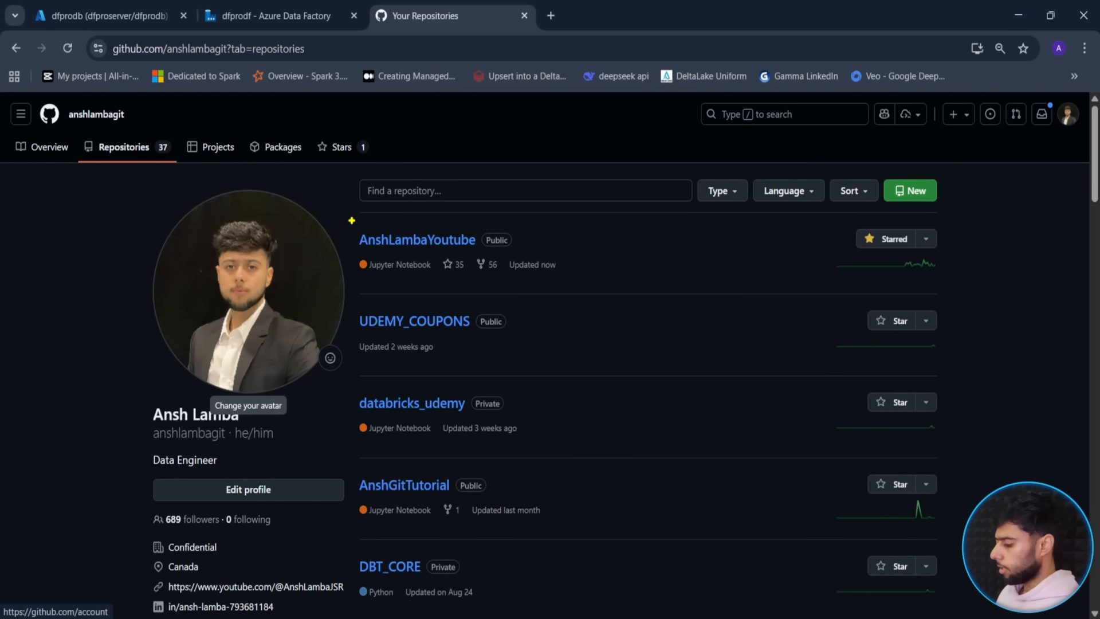
- Box the AnshLambaYoutube repository and point an arrow at the repo list, then clear the marks
left_click_drag(345, 217, 590, 289)
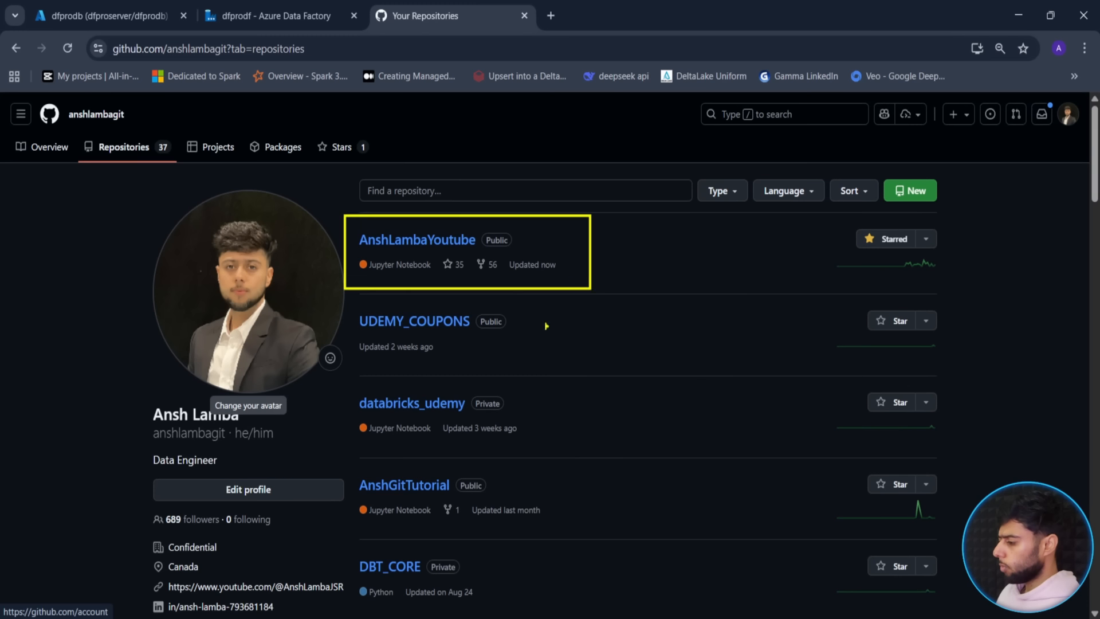
left_click_drag(467, 341, 551, 350)
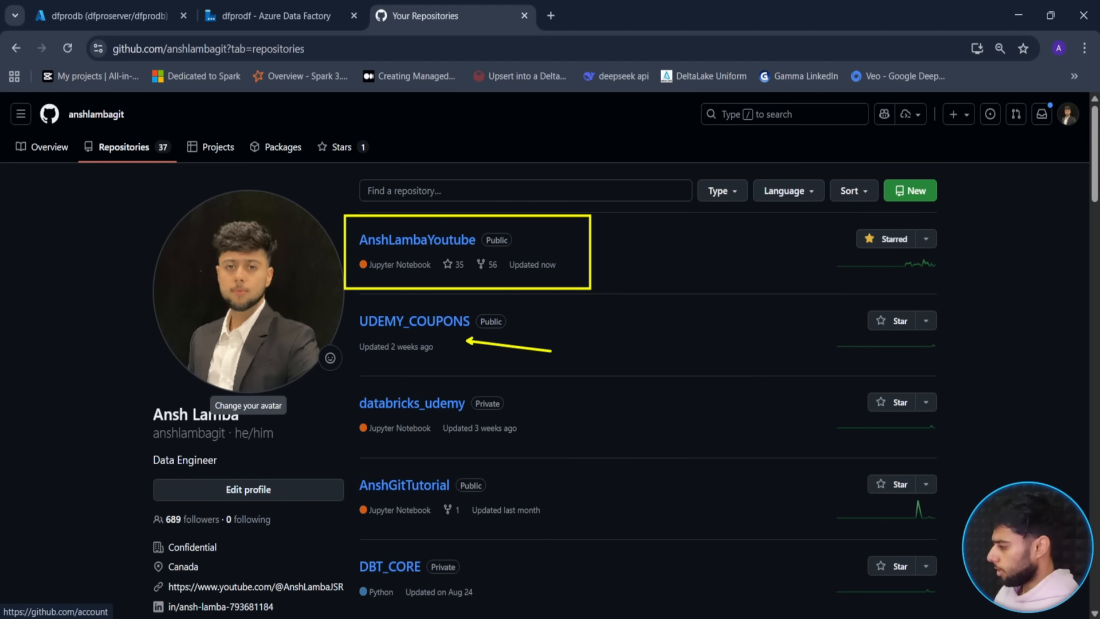
key("Escape")
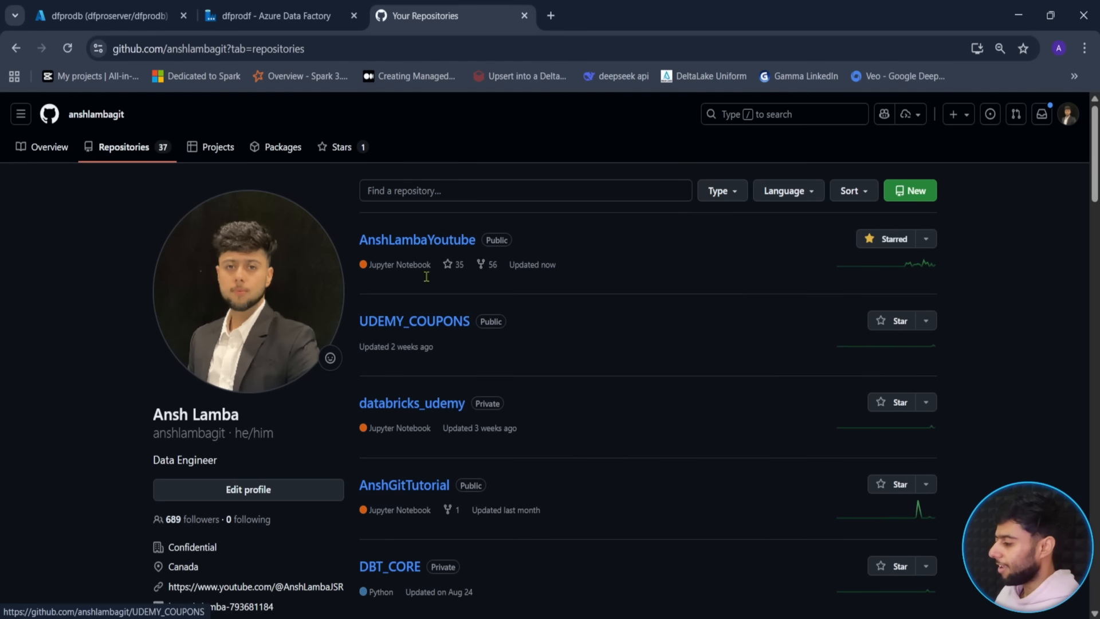
- Open ADF_PRO/script.sql in AnshLambaYoutube and copy the CREATE TABLE Orders statement
left_click(424, 245)
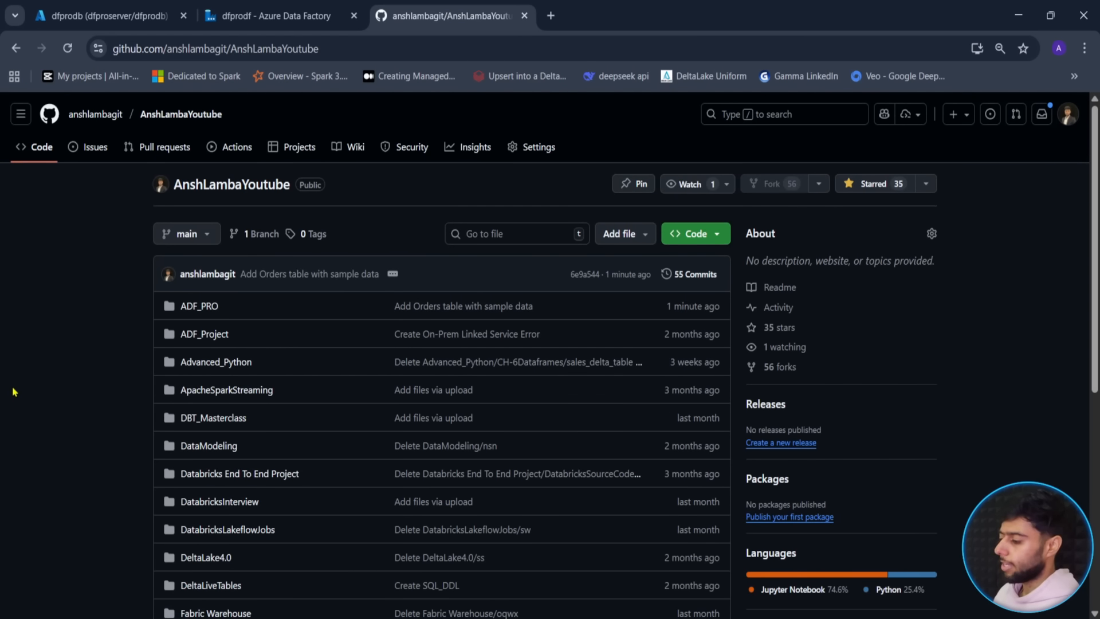
left_click(199, 308)
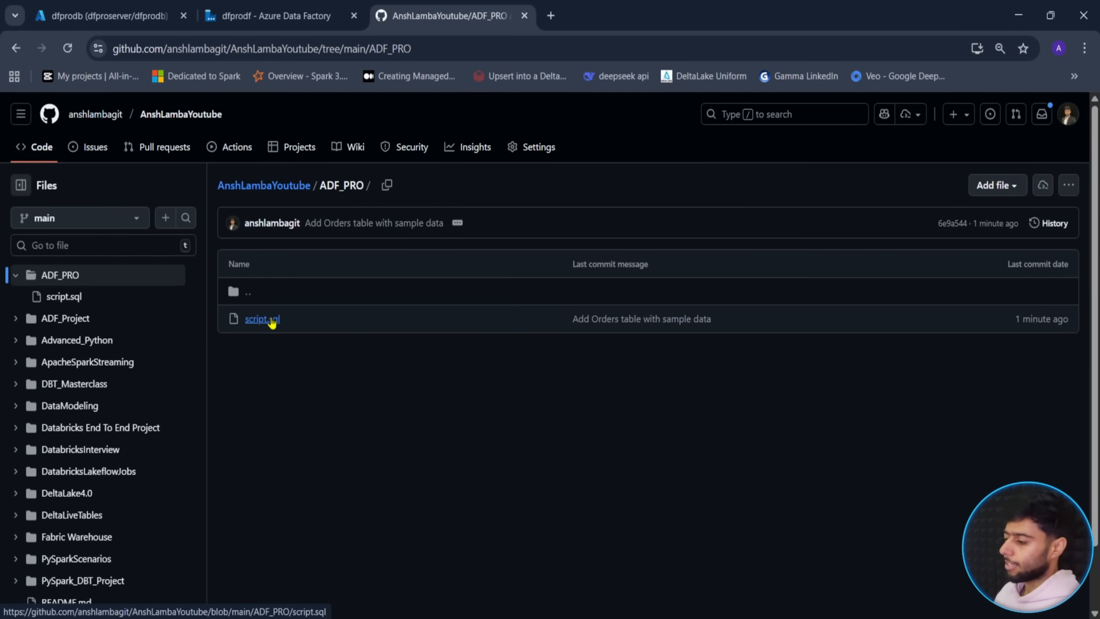
left_click(265, 319)
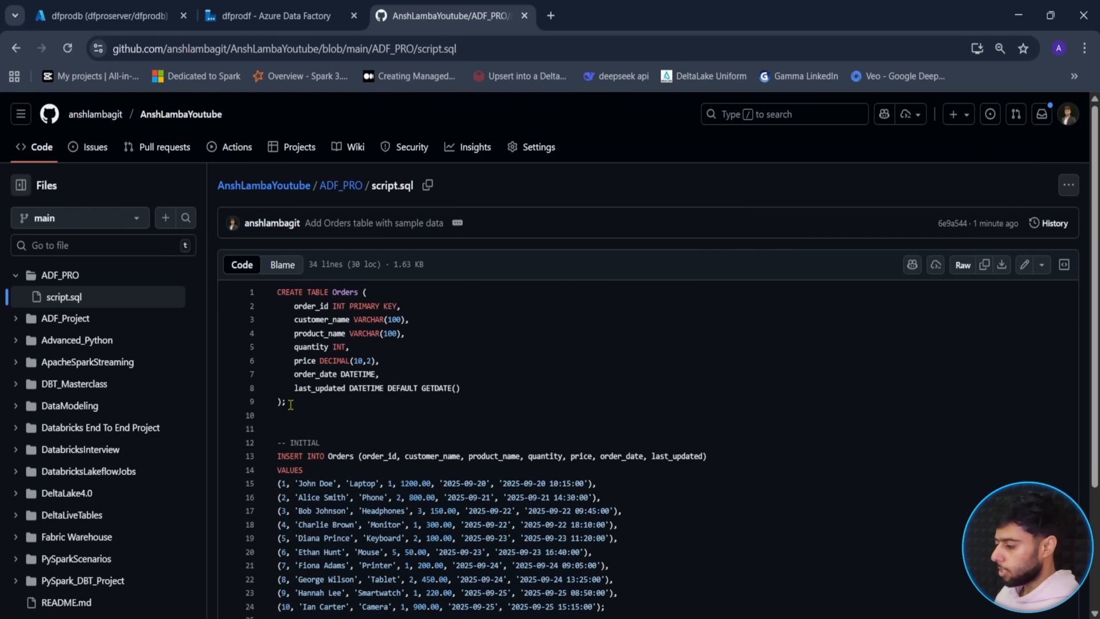
left_click_drag(291, 405, 273, 292)
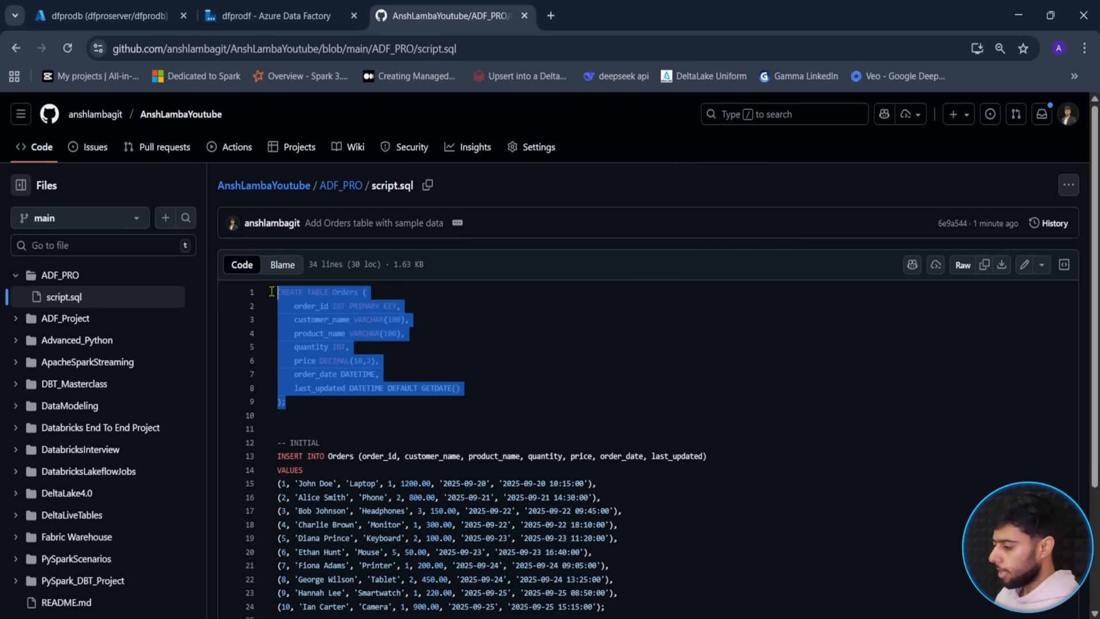
left_click(294, 6)
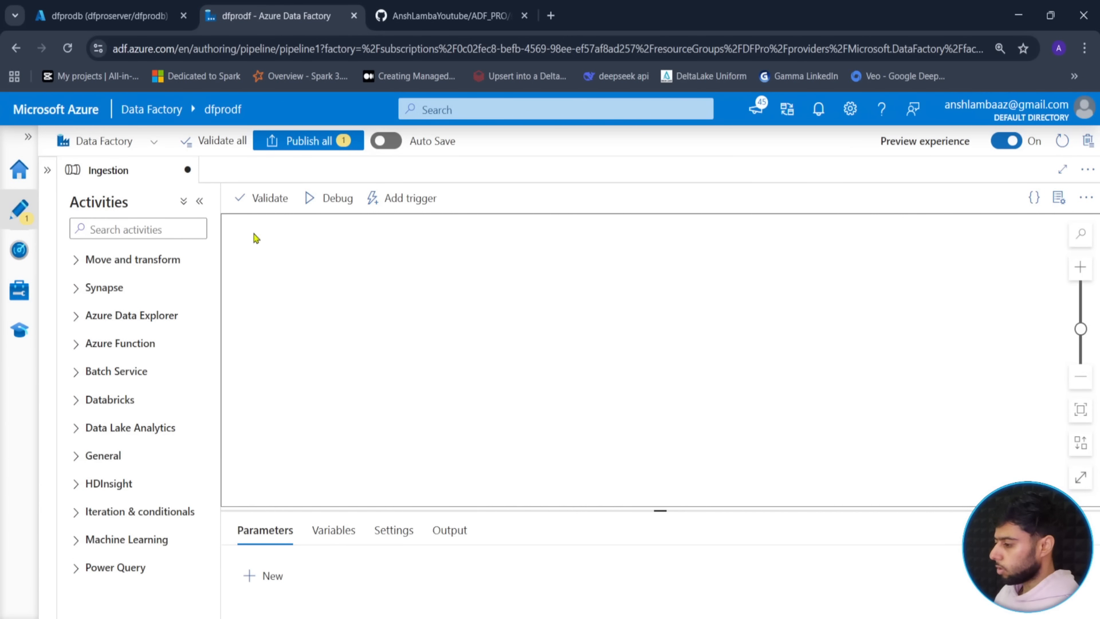
- Paste the CREATE TABLE Orders script into the dfprodb editor, renaming the table to source.Orders
left_click(71, 7)
type("CREATE TABLE orders (     order_id INT PRIMARY KEY,     customer_name VARCHAR(100),     product_name VARCHAR(100),     quantity INT,     price DECIMAL(10,2),     order_date DATETIME,     last_updated DATETIME DEFAULT GETDATE() );")
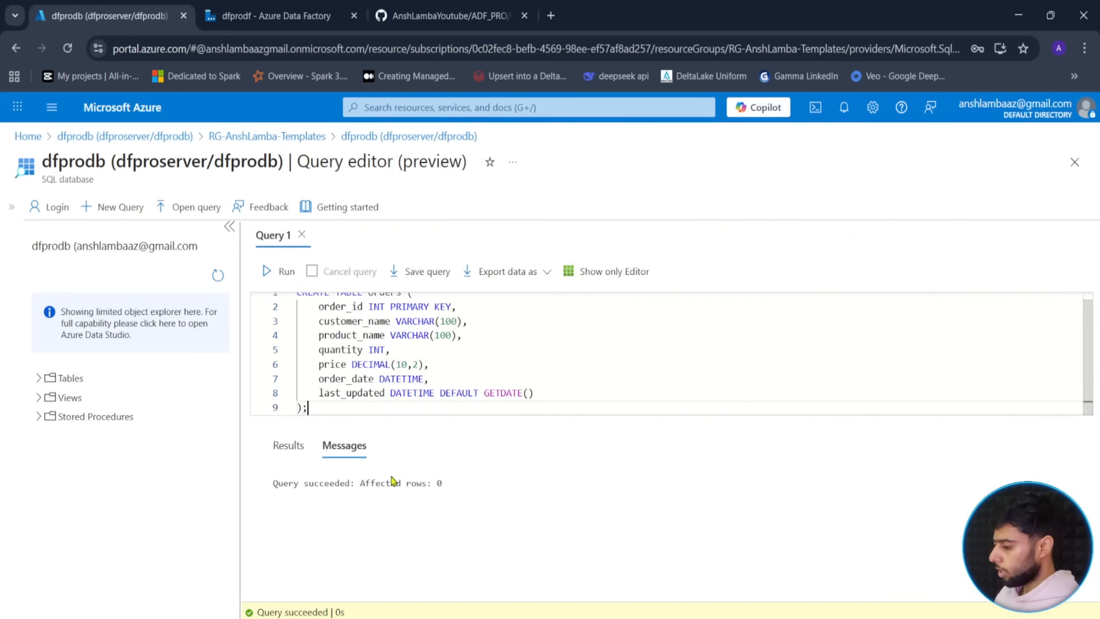
scroll(459, 306, "up", 1)
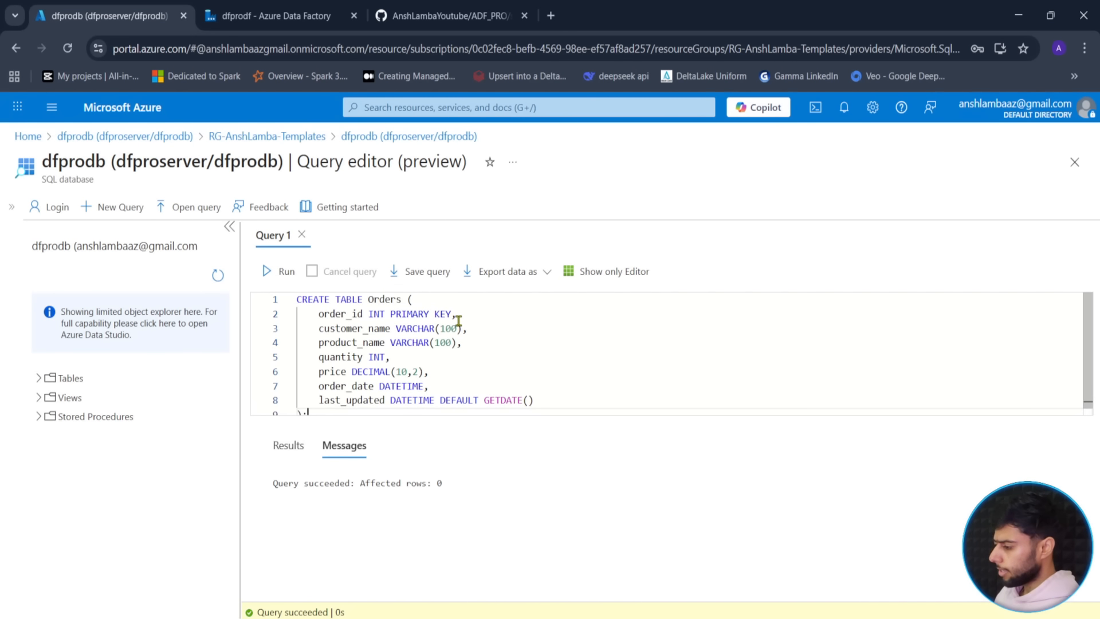
left_click(370, 299)
type("source.")
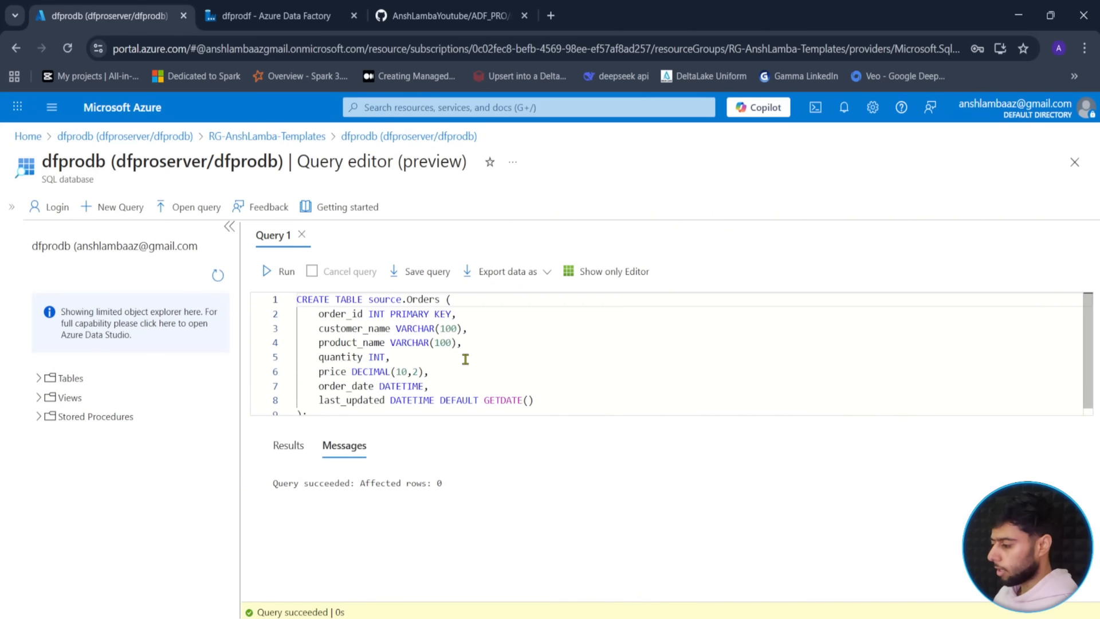
left_click(505, 361)
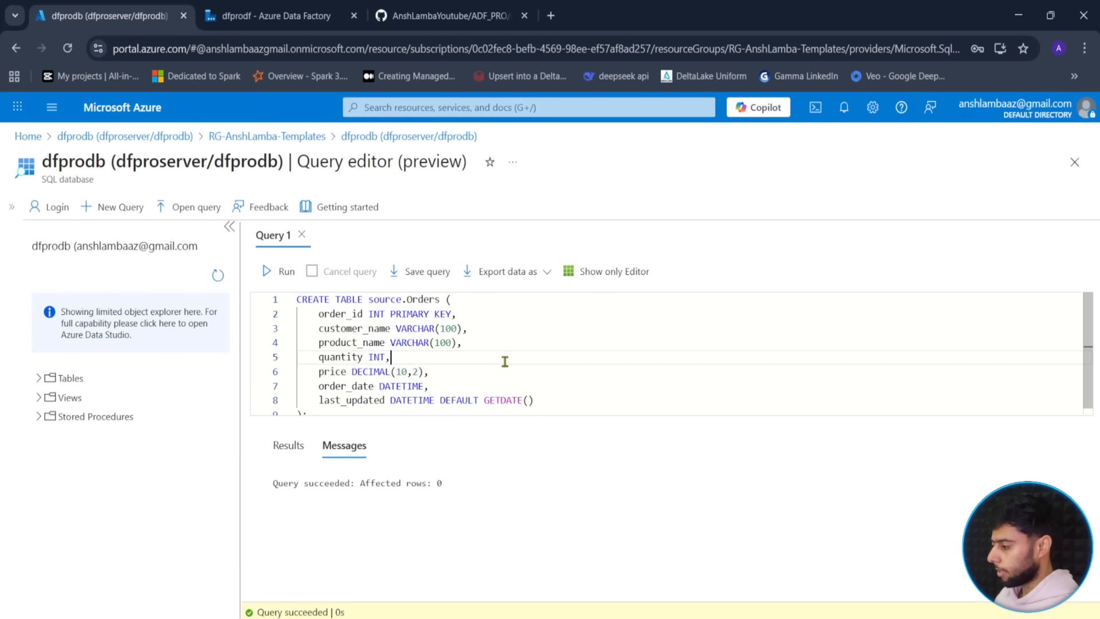
- Replace the script with the query select * from source.Orders
key("ctrl+a")
key("Delete")
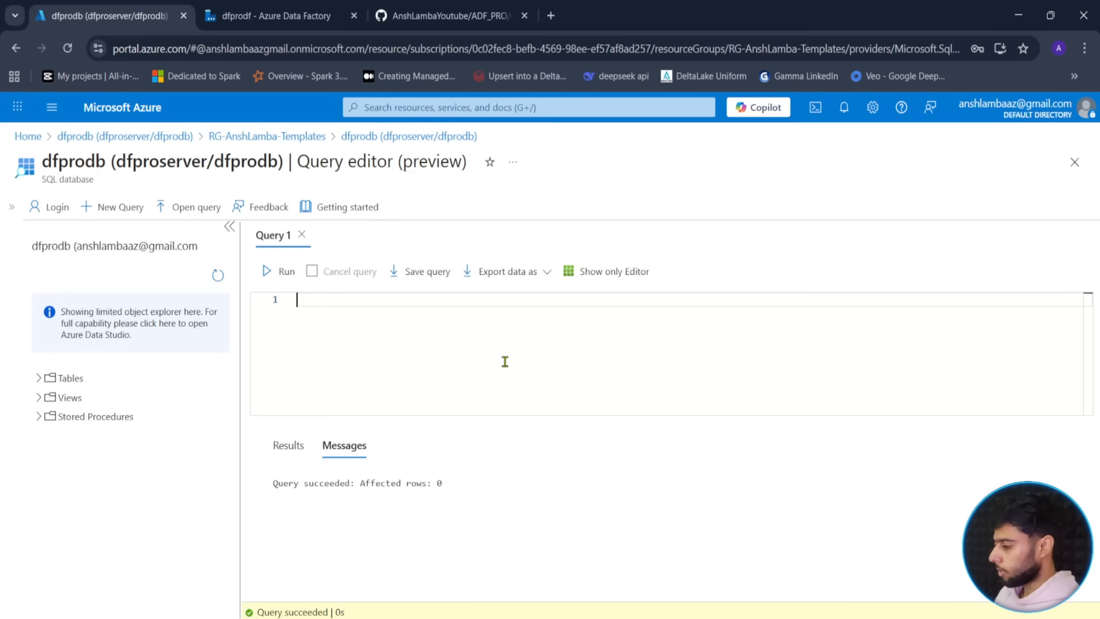
type("select * from ")
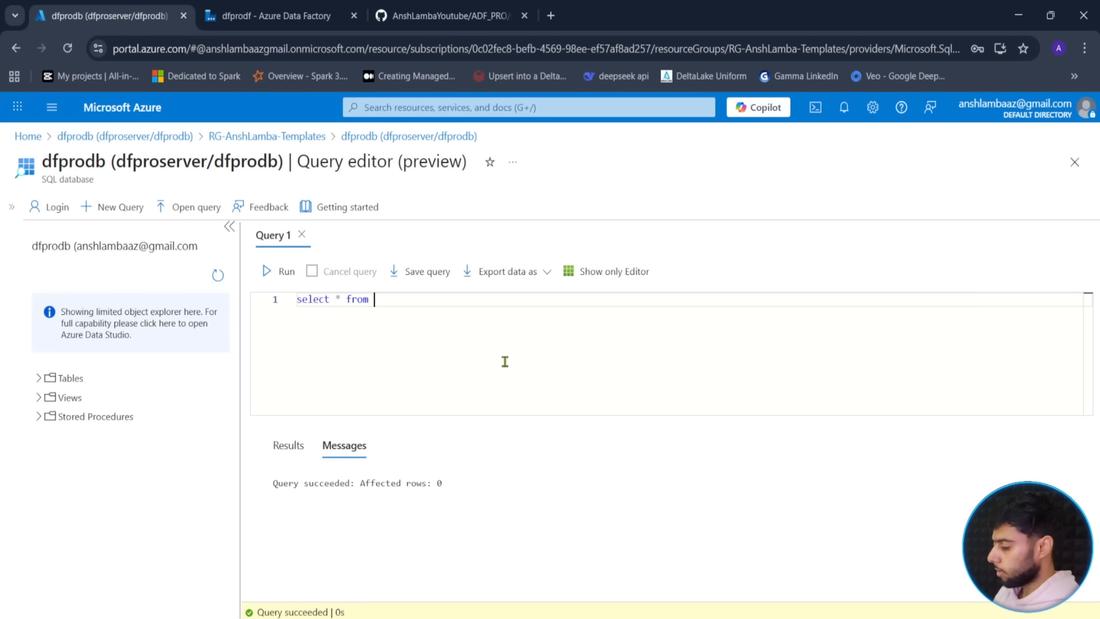
type("source.")
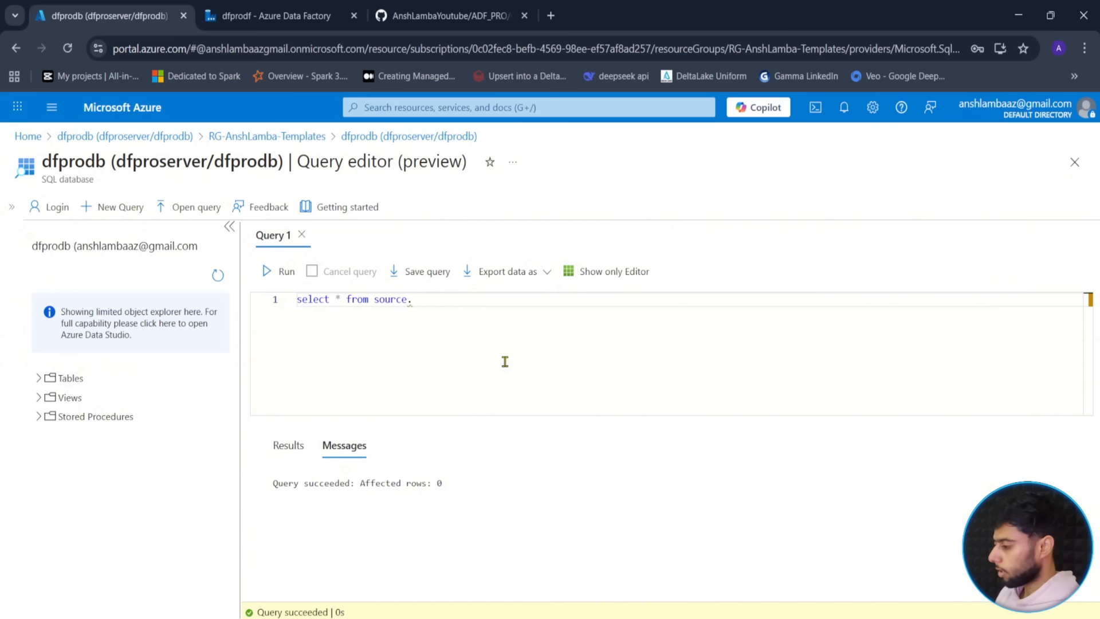
type("Orders")
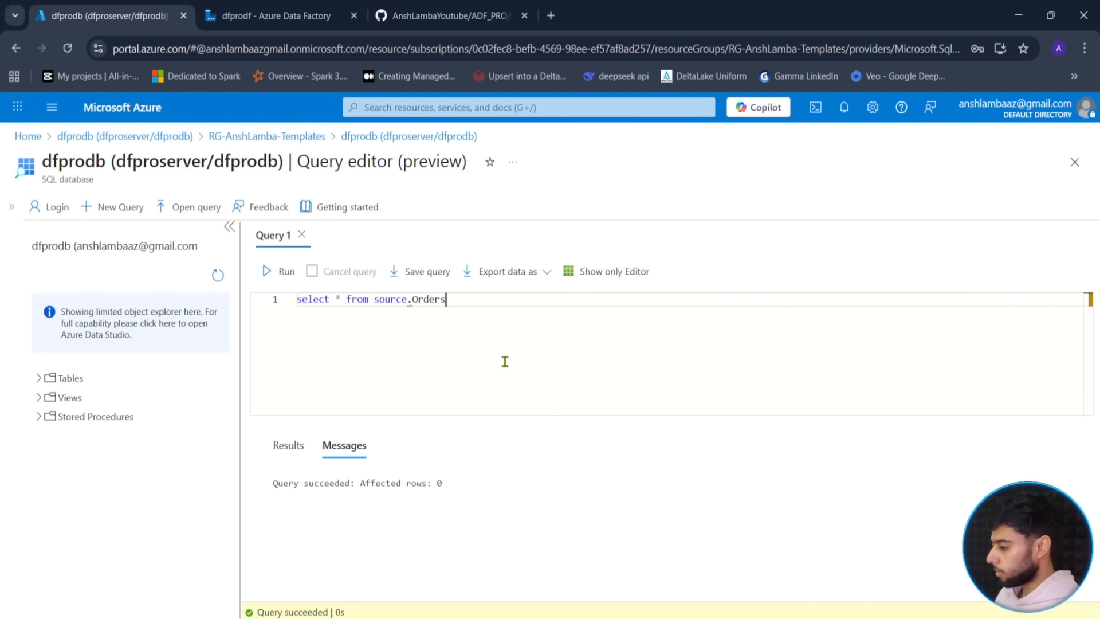
- Run select * from source.Orders, check the results, then clear the editor
left_click(286, 275)
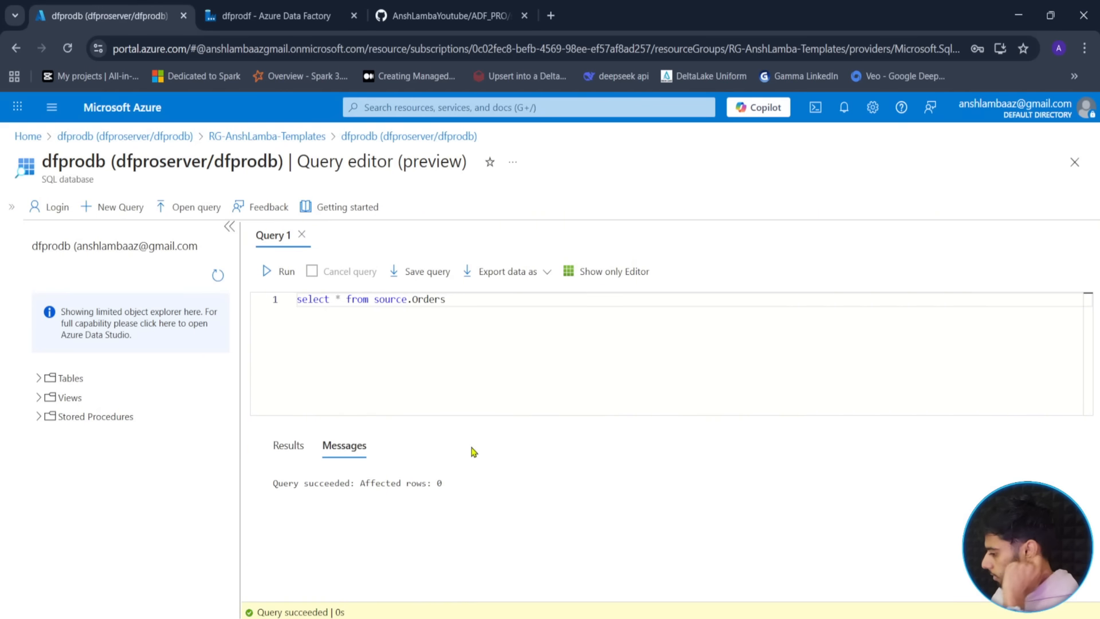
left_click(296, 448)
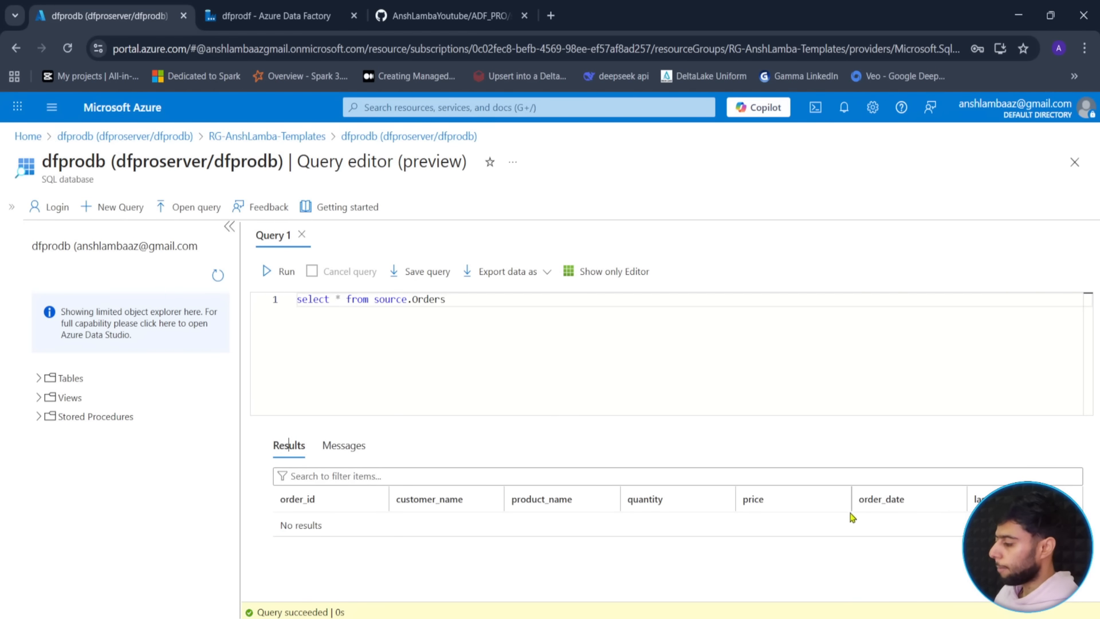
left_click_drag(466, 312, 292, 298)
key("ctrl+c")
key("BackSpace")
- Copy the initial INSERT INTO Orders rows from script.sql and run them against source.Orders
left_click(428, 5)
scroll(556, 535, "down", 1)
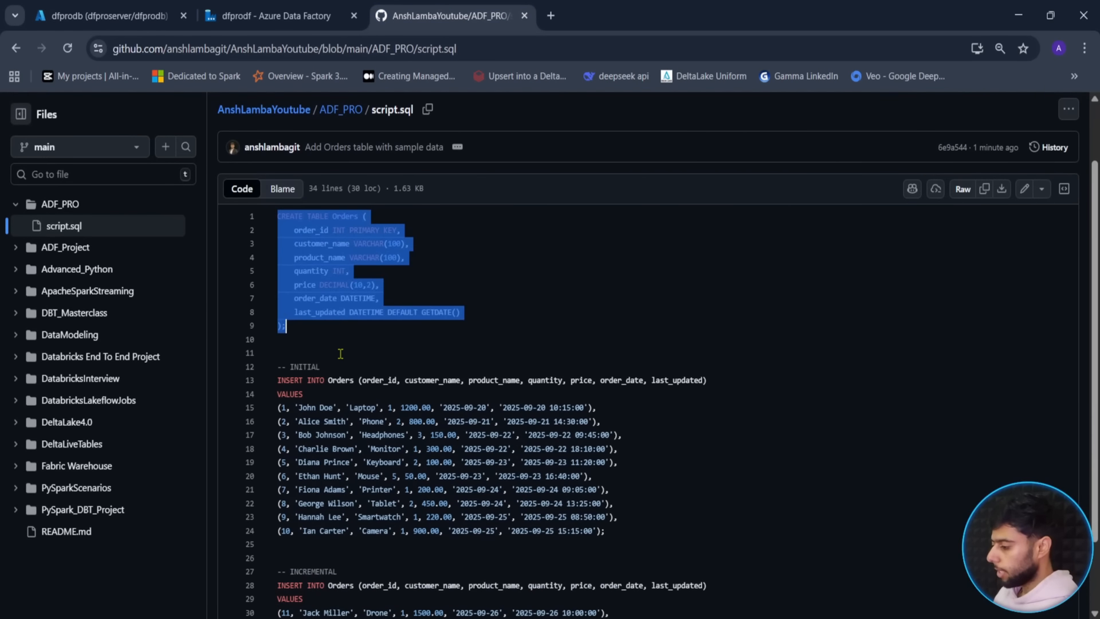
left_click_drag(610, 538, 267, 390)
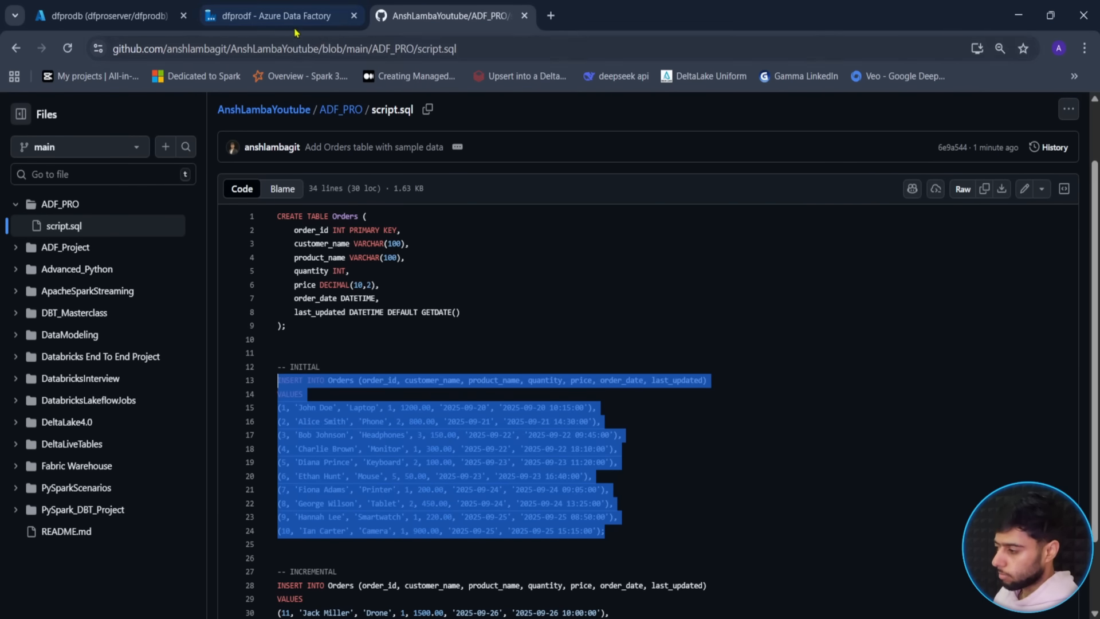
left_click(103, 16)
left_click(439, 385)
key("ctrl+v")
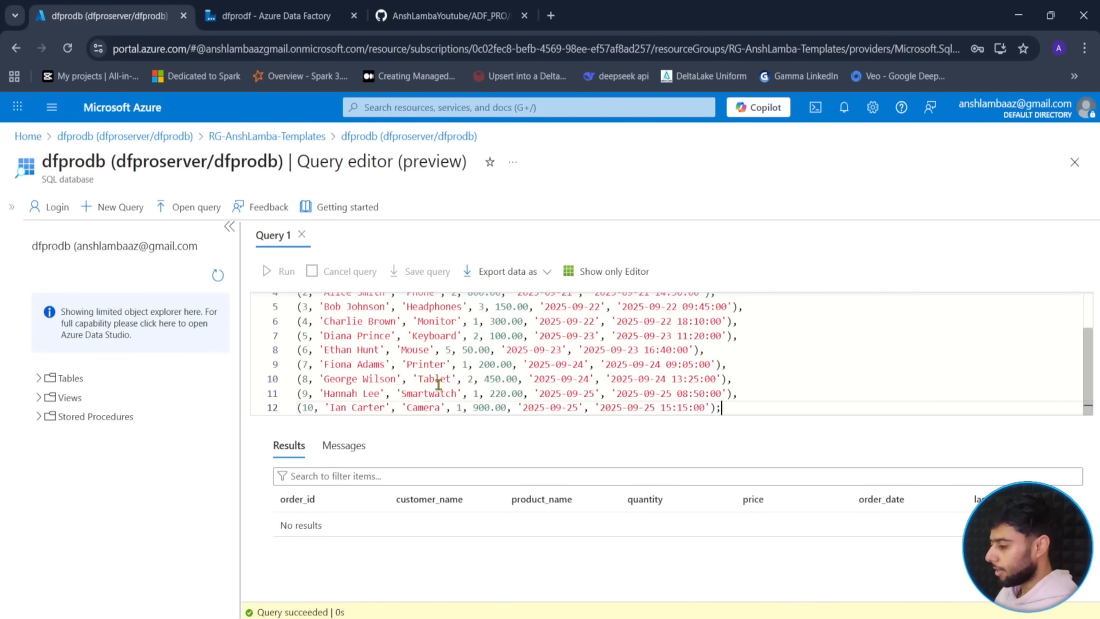
scroll(430, 381, "up", 5)
left_click(364, 299)
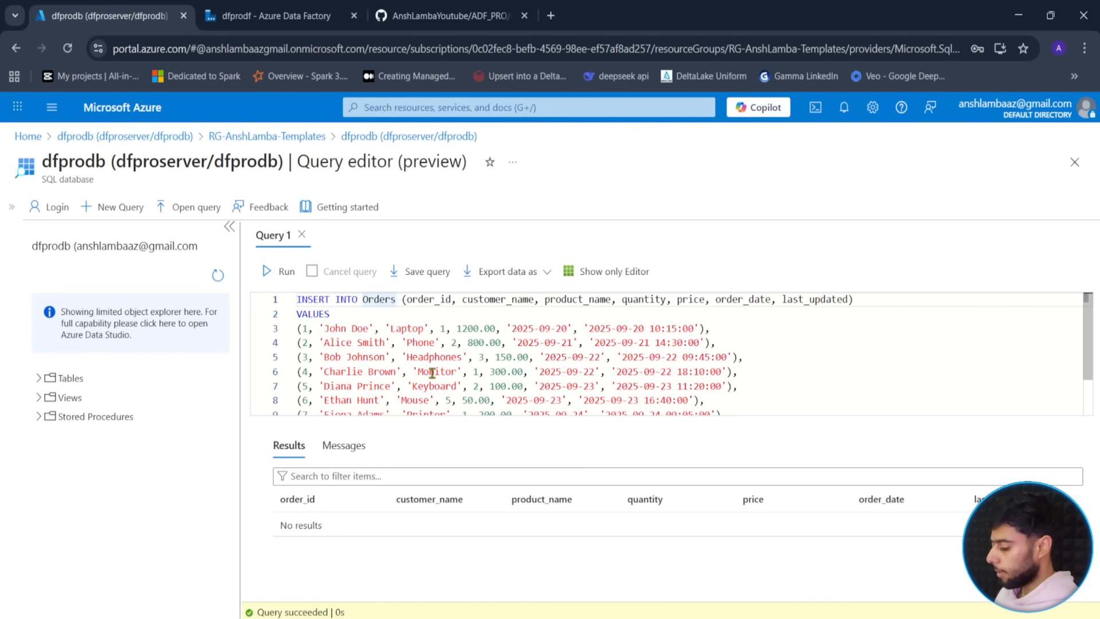
type("source")
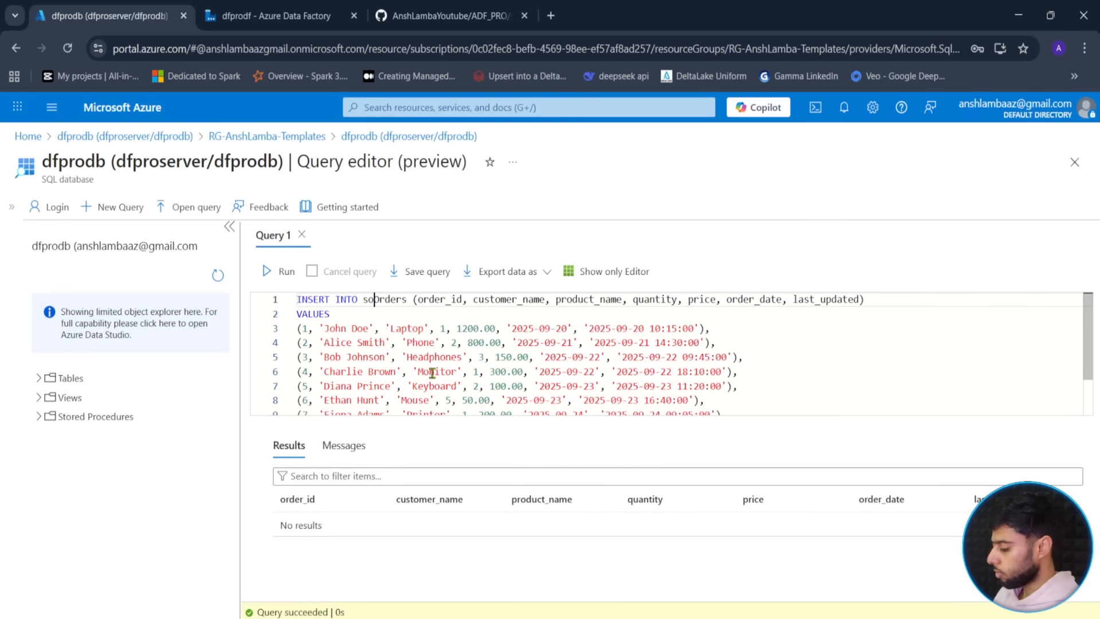
type(".")
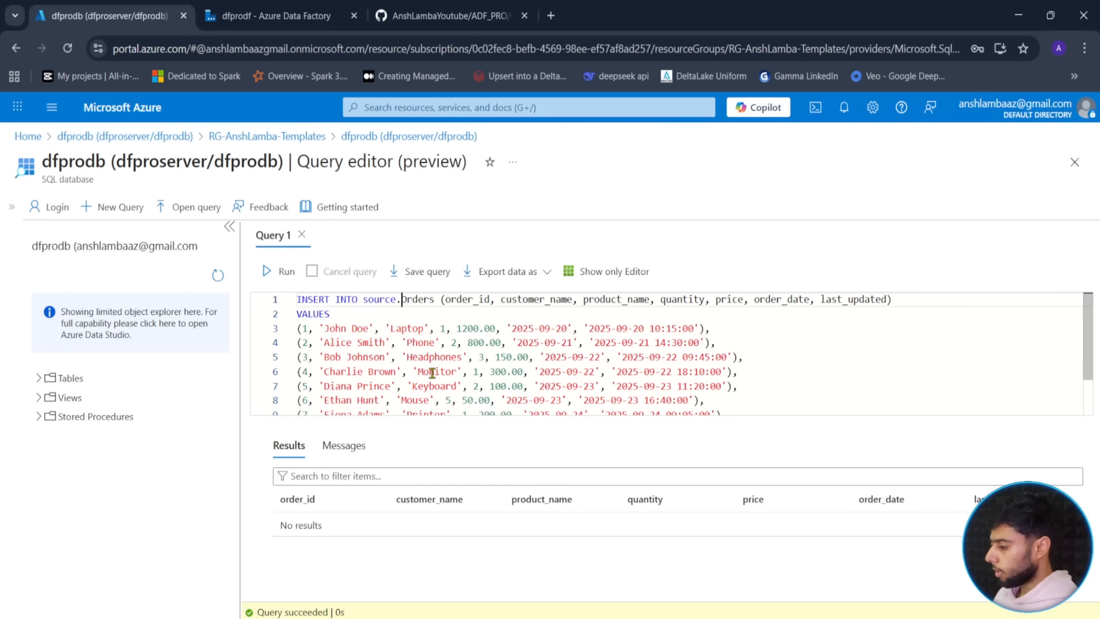
left_click(279, 271)
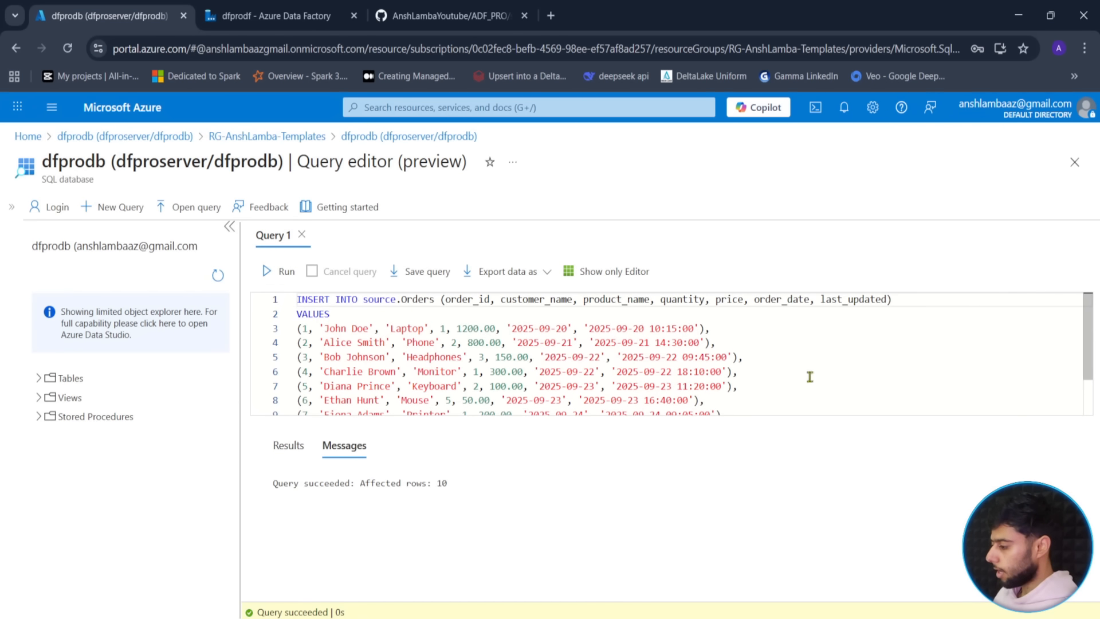
- Re-run select * from source.Orders and scroll through the inserted order rows
key("ctrl+a")
key("BackSpace")
key("ctrl+v")
key("ctrl+a")
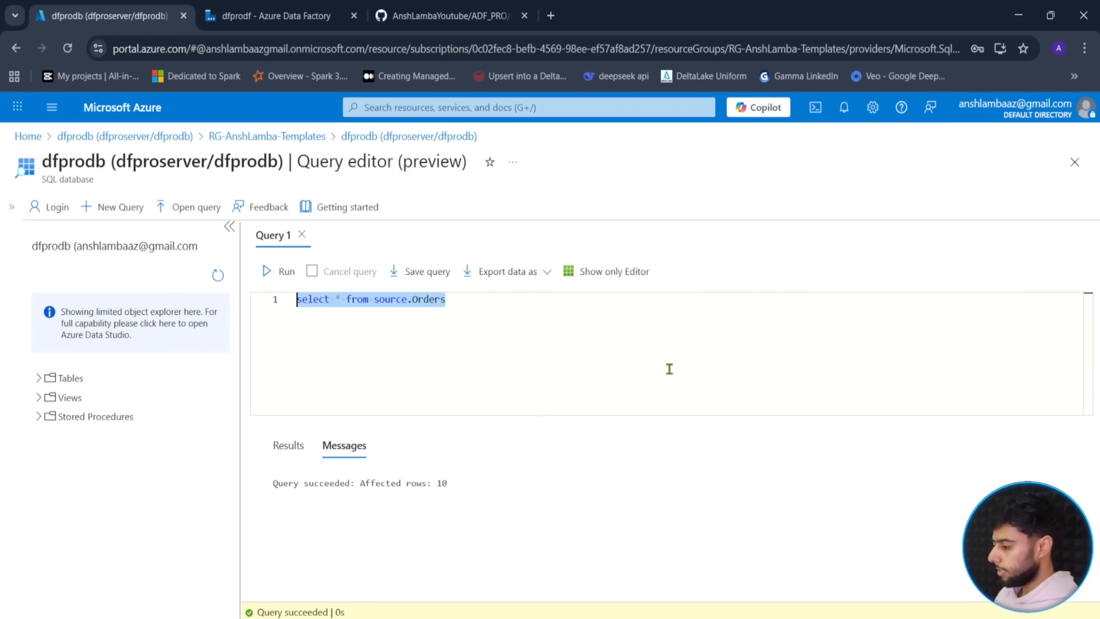
left_click(280, 272)
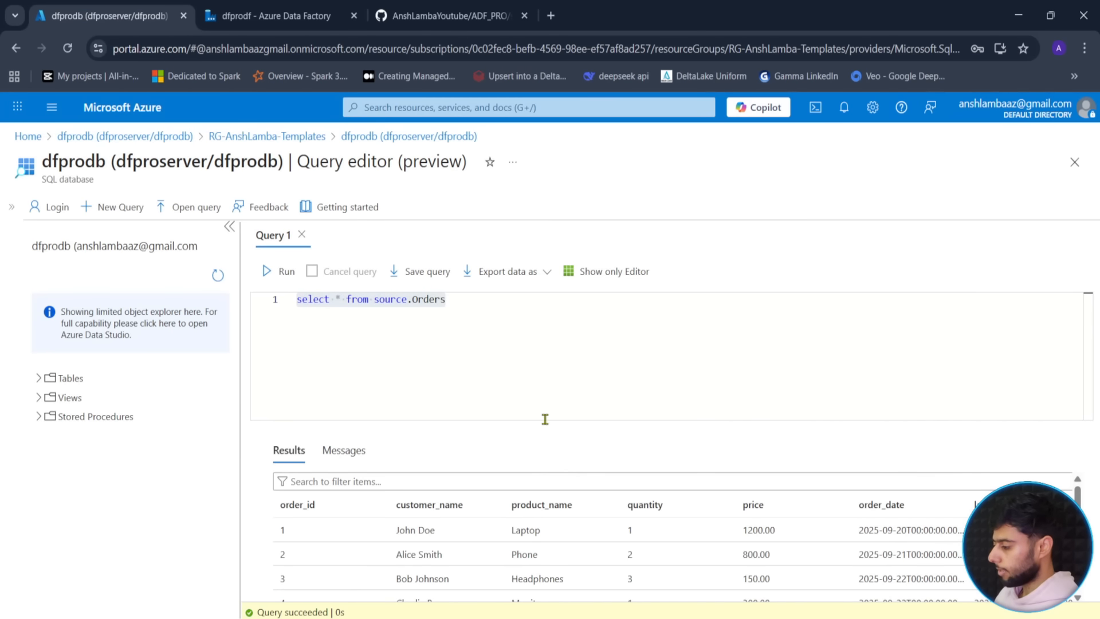
scroll(494, 520, "down", 2)
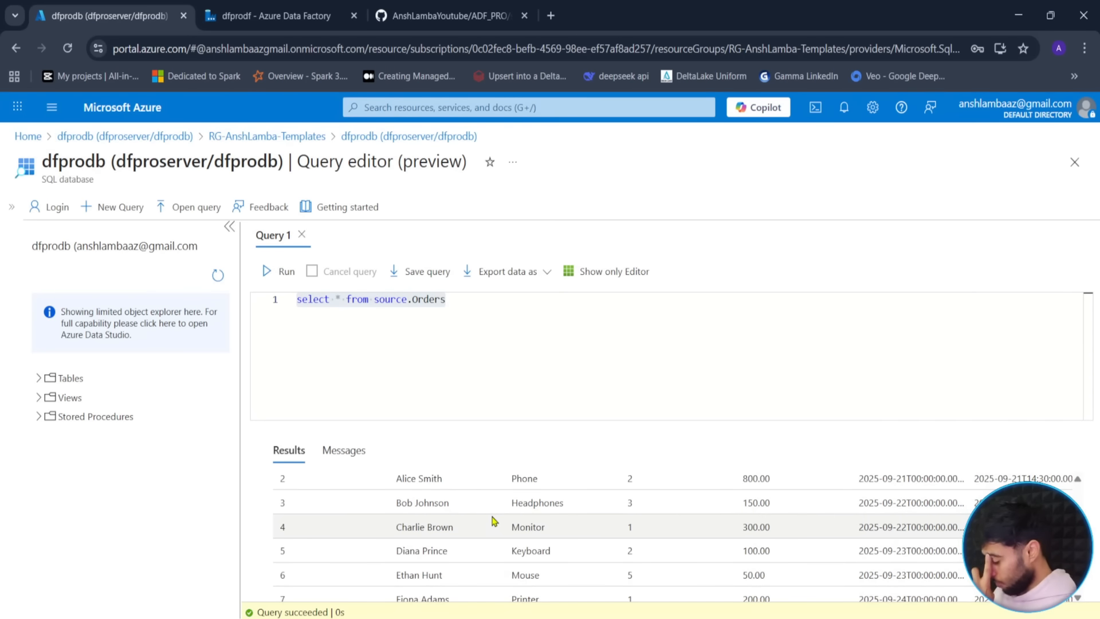
scroll(505, 539, "down", 2)
scroll(737, 561, "up", 5)
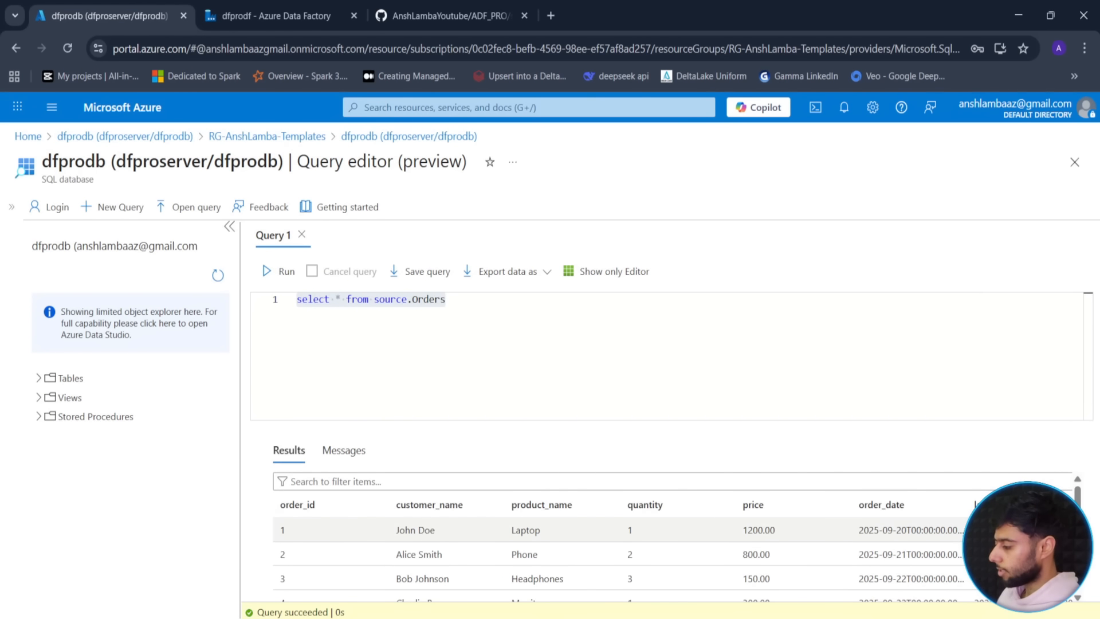
scroll(919, 512, "down", 2)
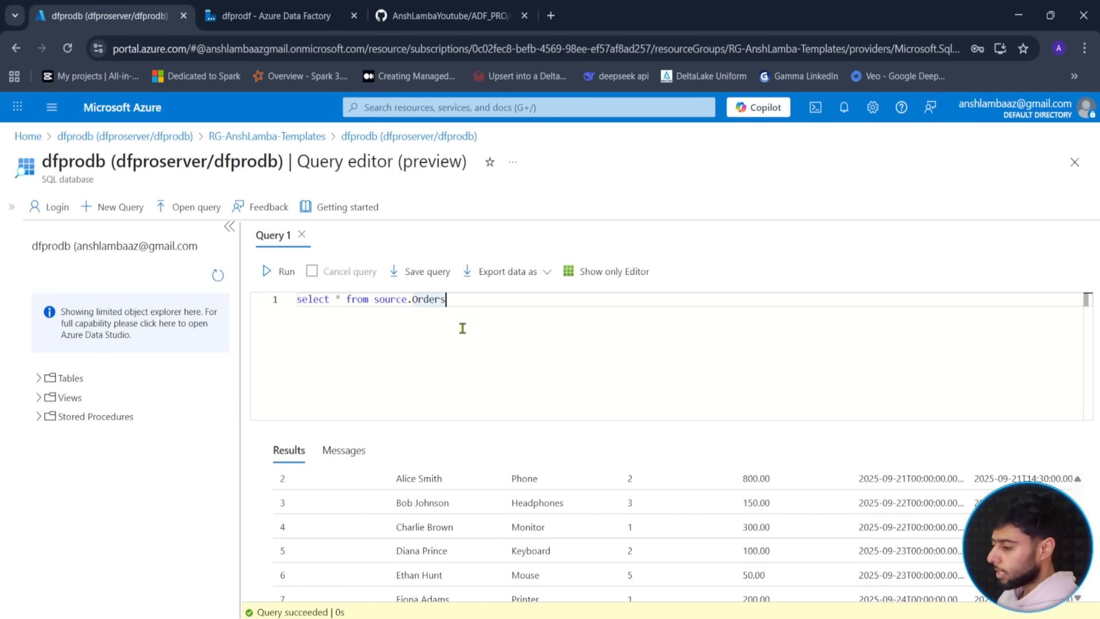
left_click(269, 15)
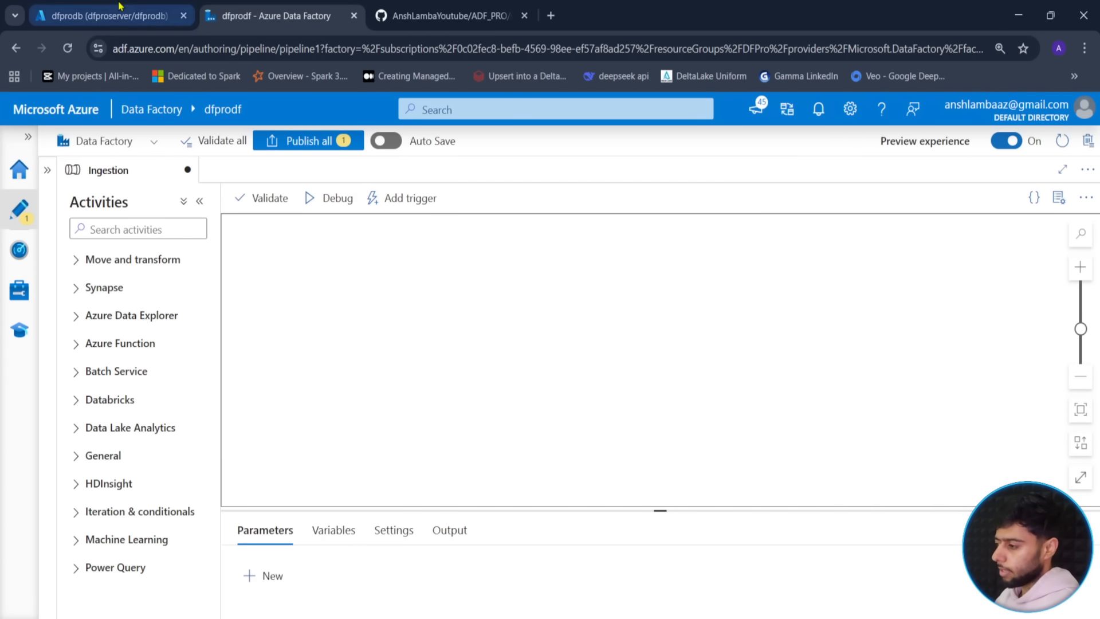
- Leave the dfprodb query editor, discarding the unsaved query edits
left_click(103, 15)
key("ctrl+Tab")
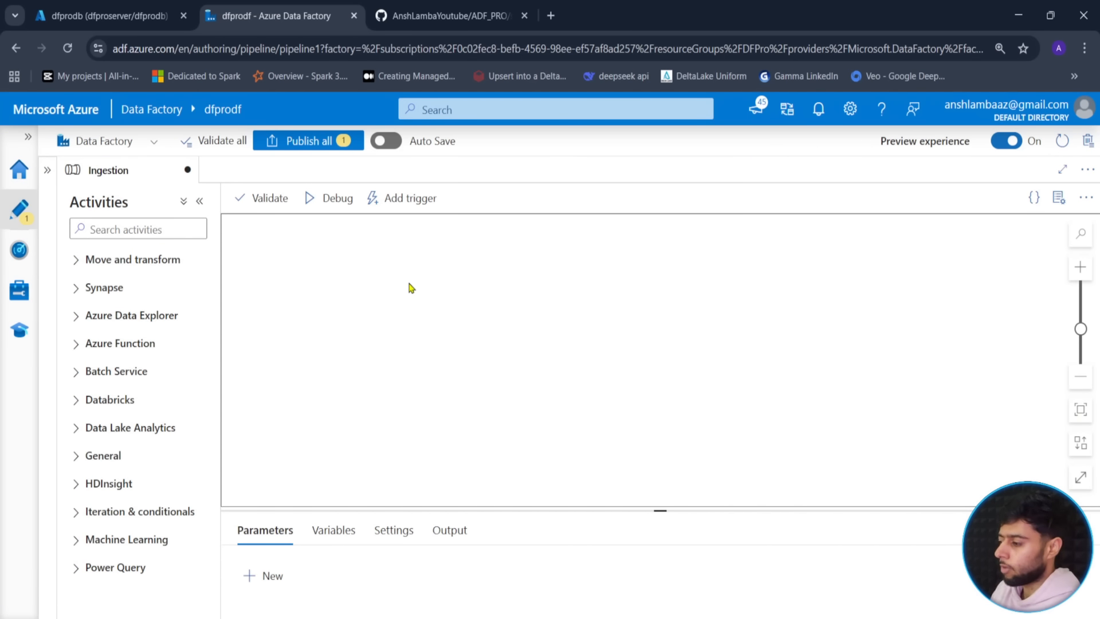
left_click(123, 14)
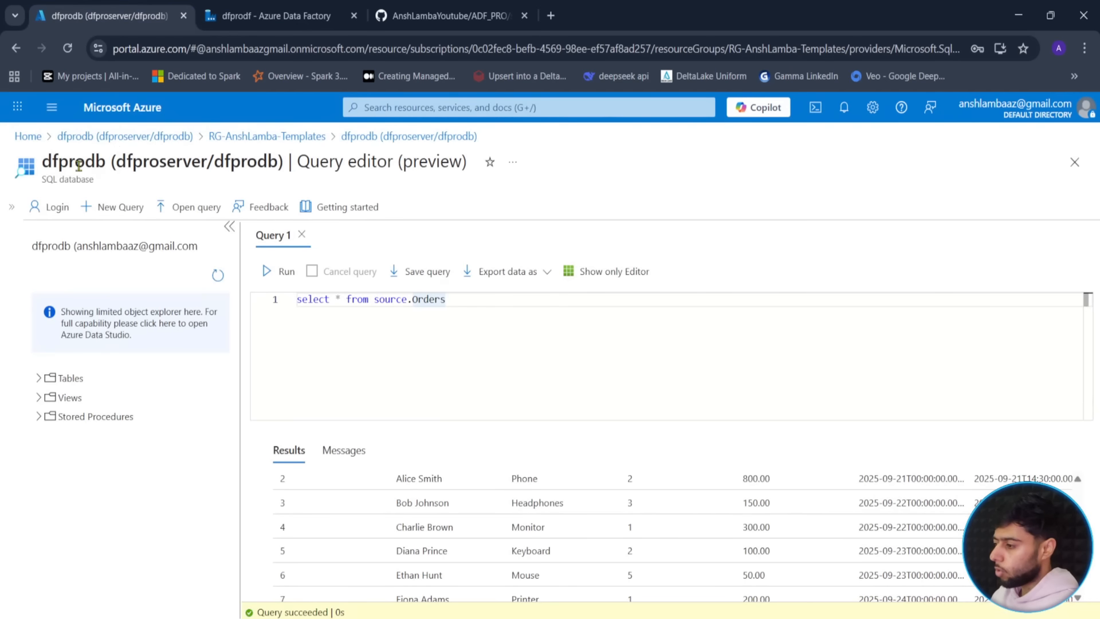
left_click(263, 139)
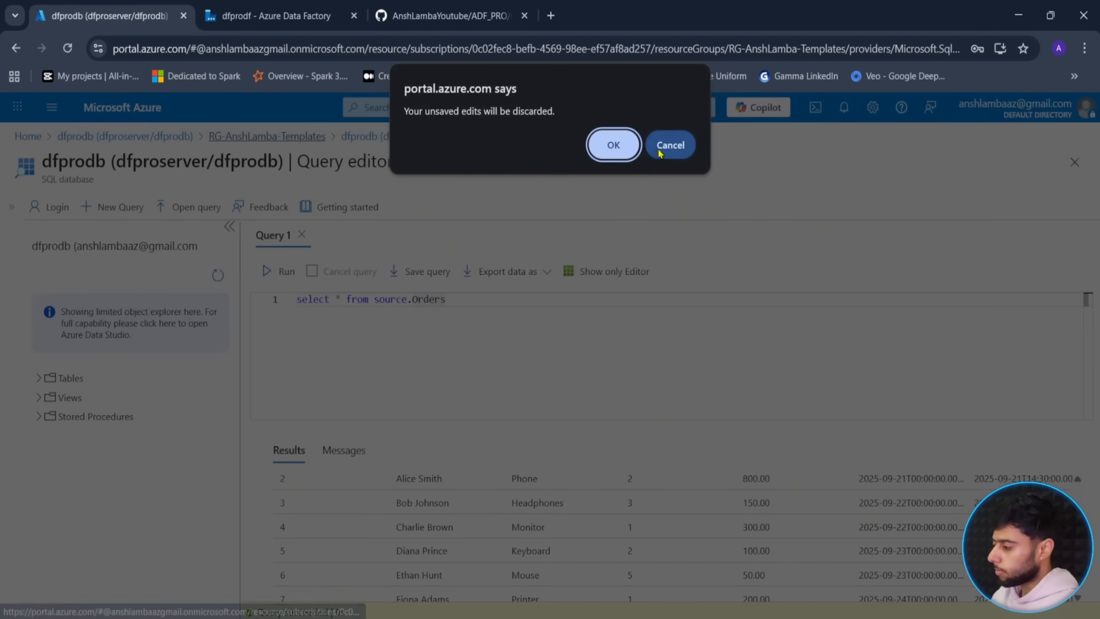
left_click(622, 151)
- Open the Containers list of the dfprostorage storage account in the DFPro resource group
left_click(33, 136)
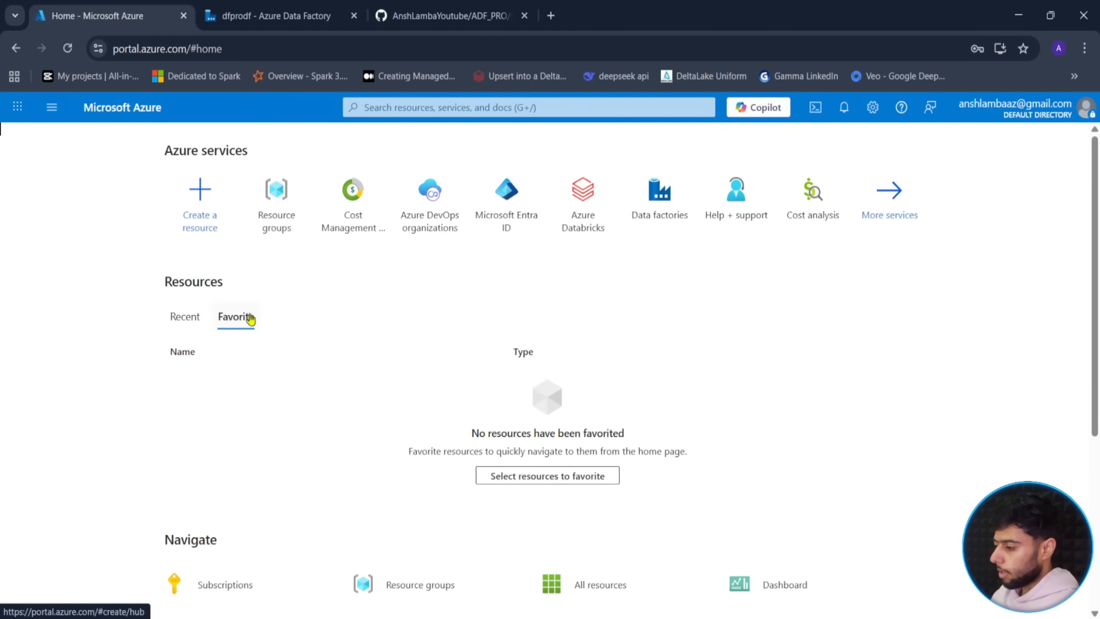
left_click(279, 228)
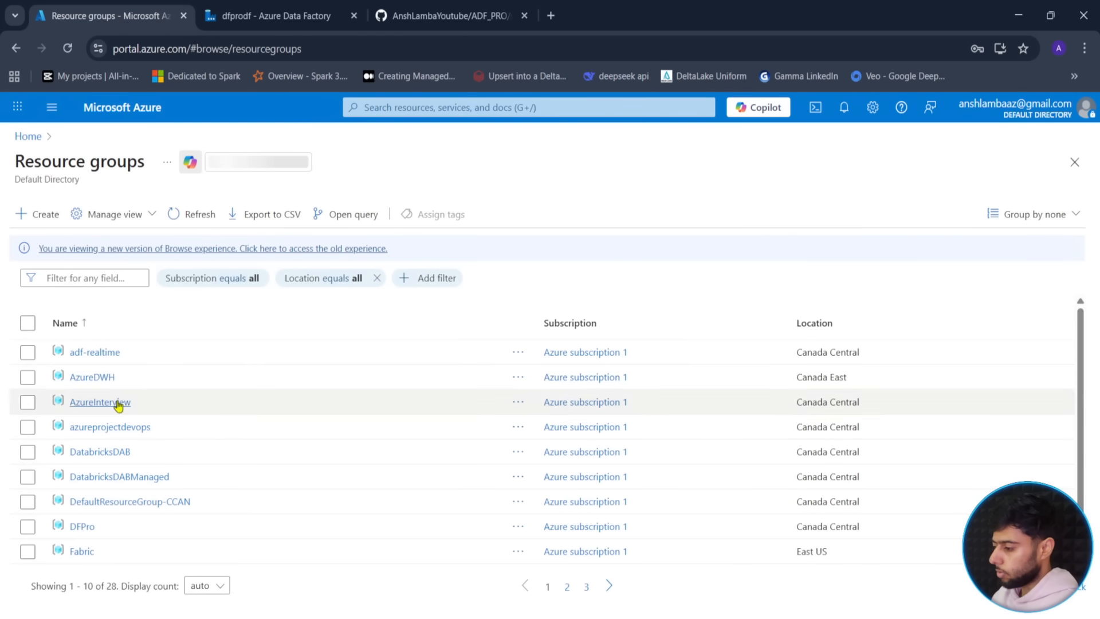
left_click(82, 527)
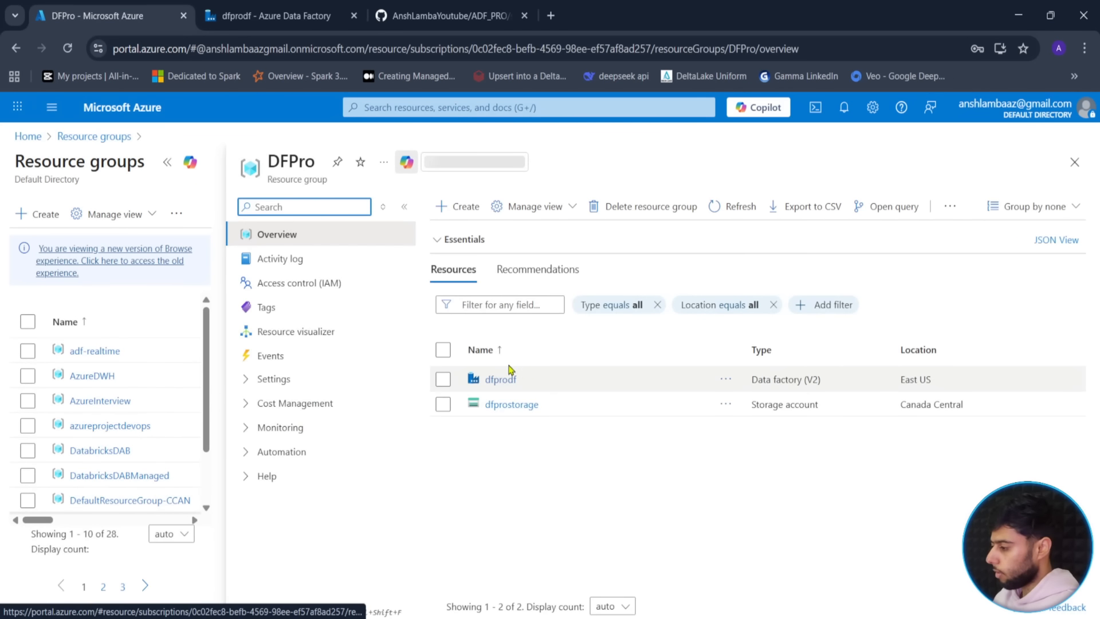
left_click(167, 163)
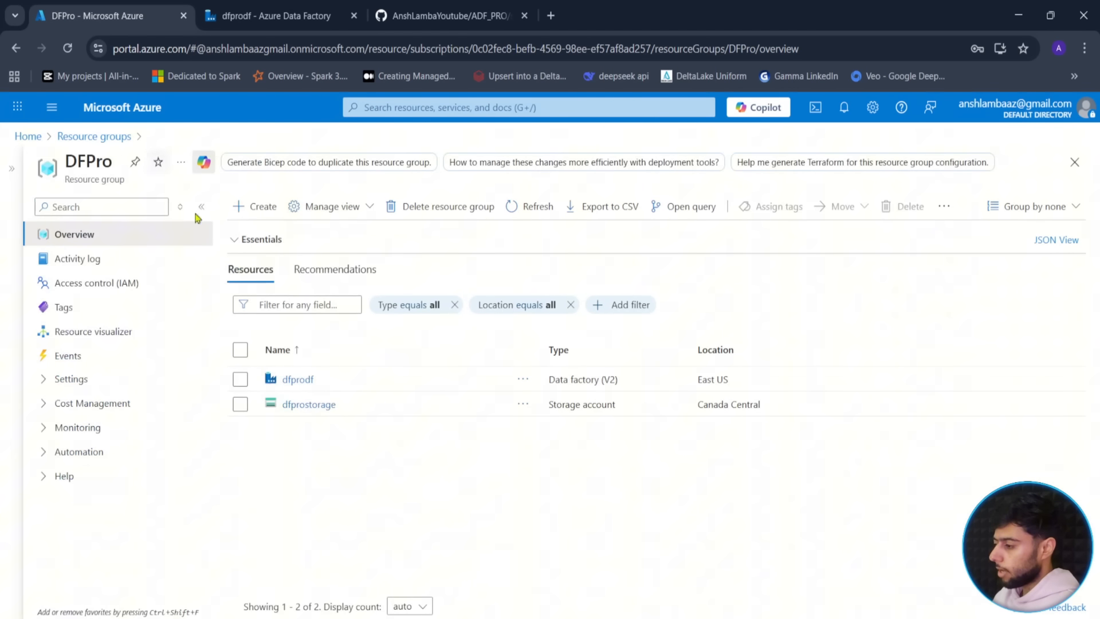
left_click(301, 408)
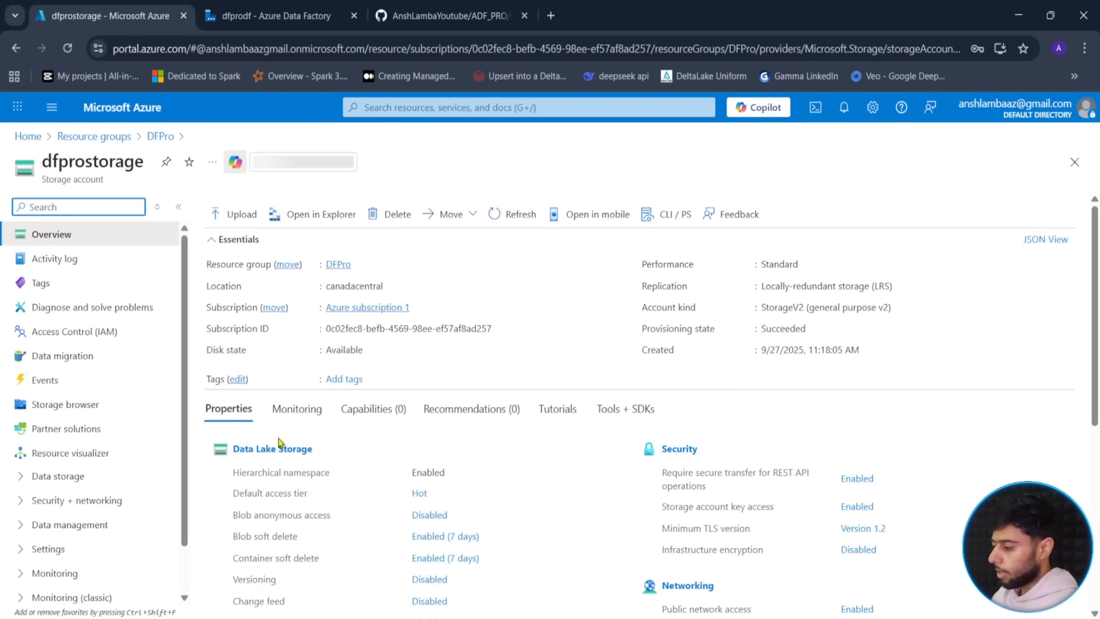
left_click(56, 472)
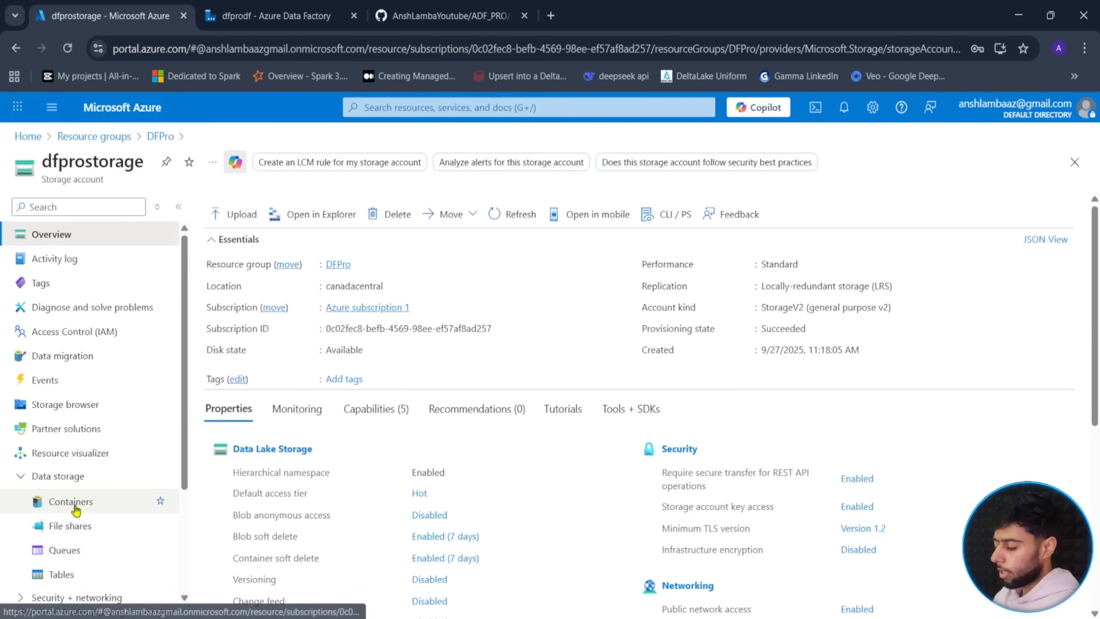
left_click(83, 501)
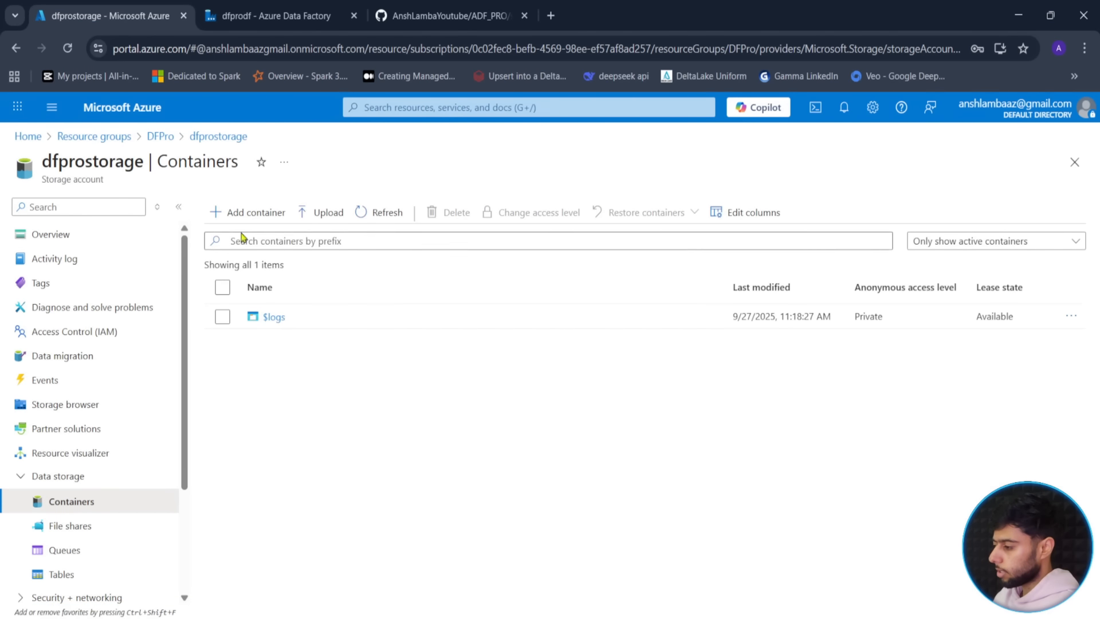
left_click(250, 215)
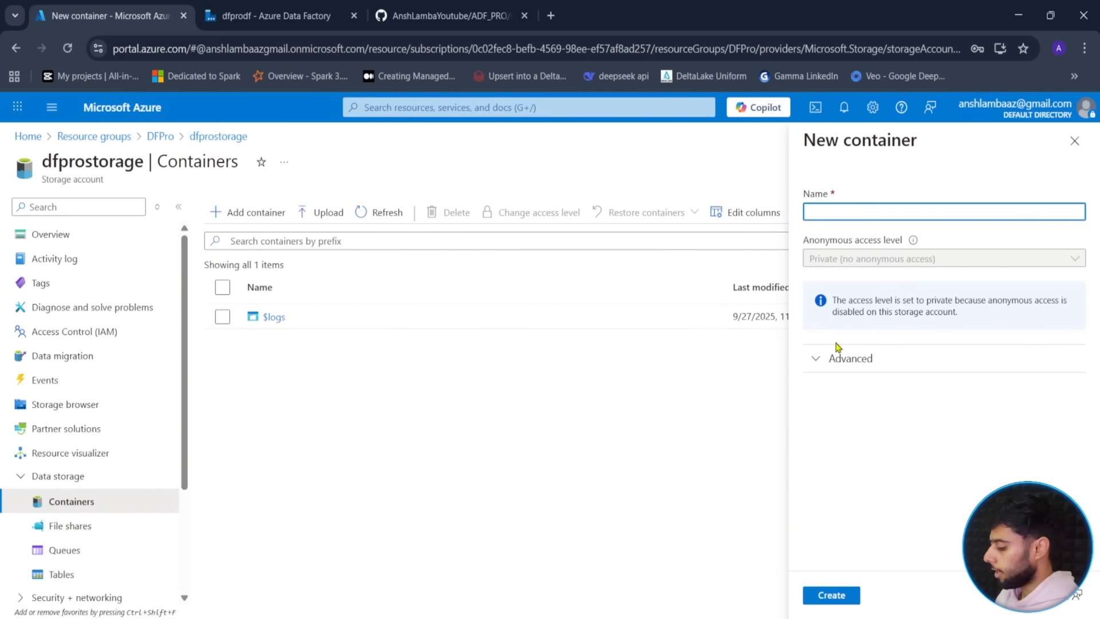
- Create a container named source in dfprostorage and open it
type("source")
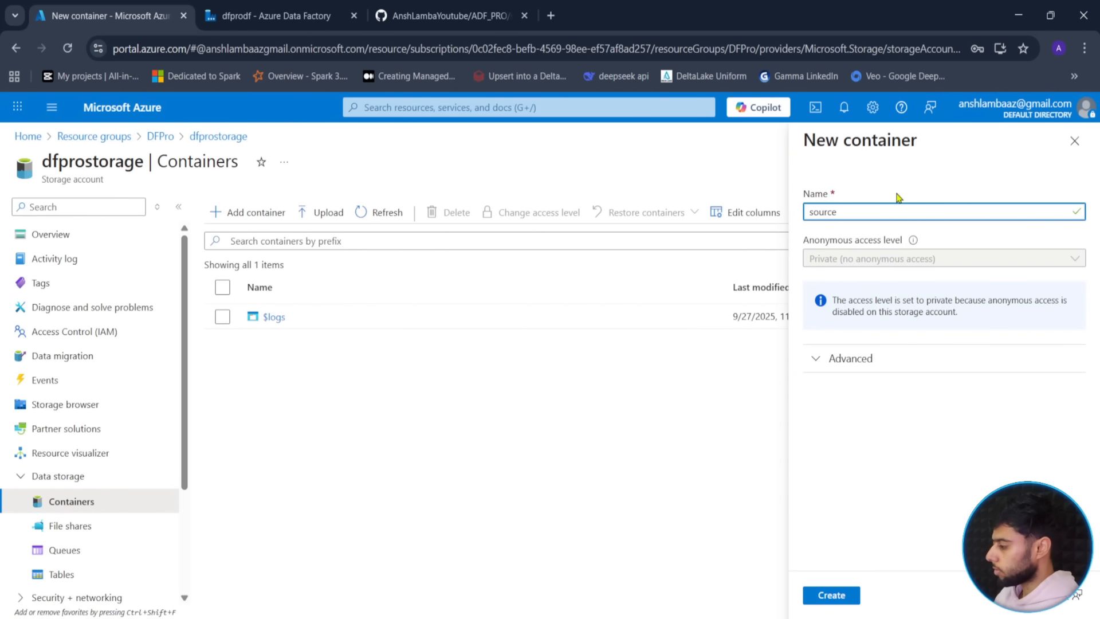
left_click(847, 597)
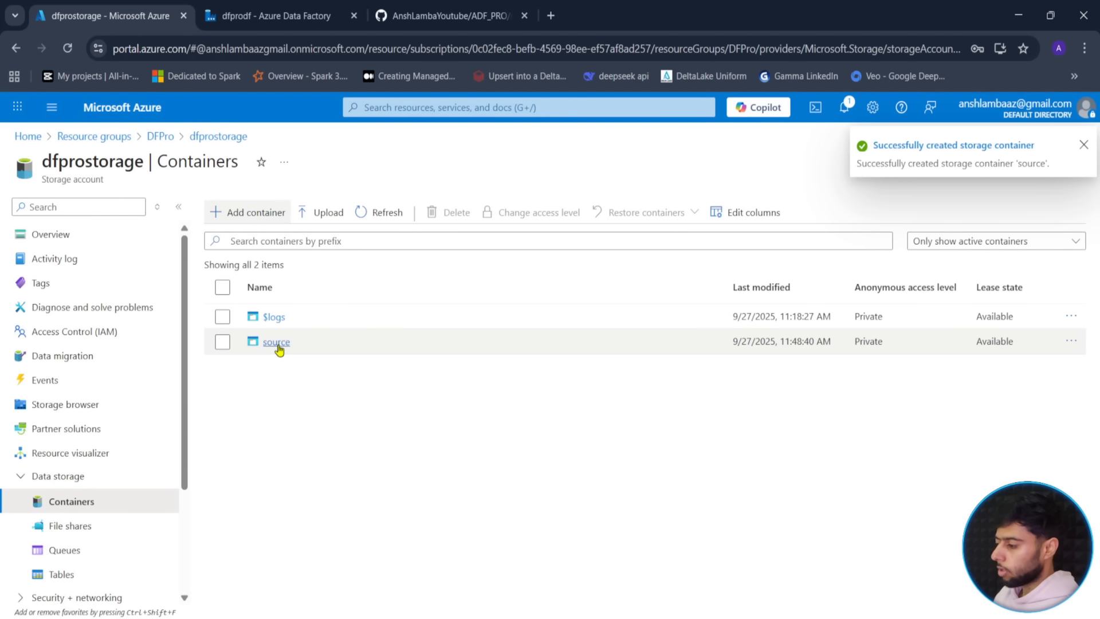
left_click(277, 343)
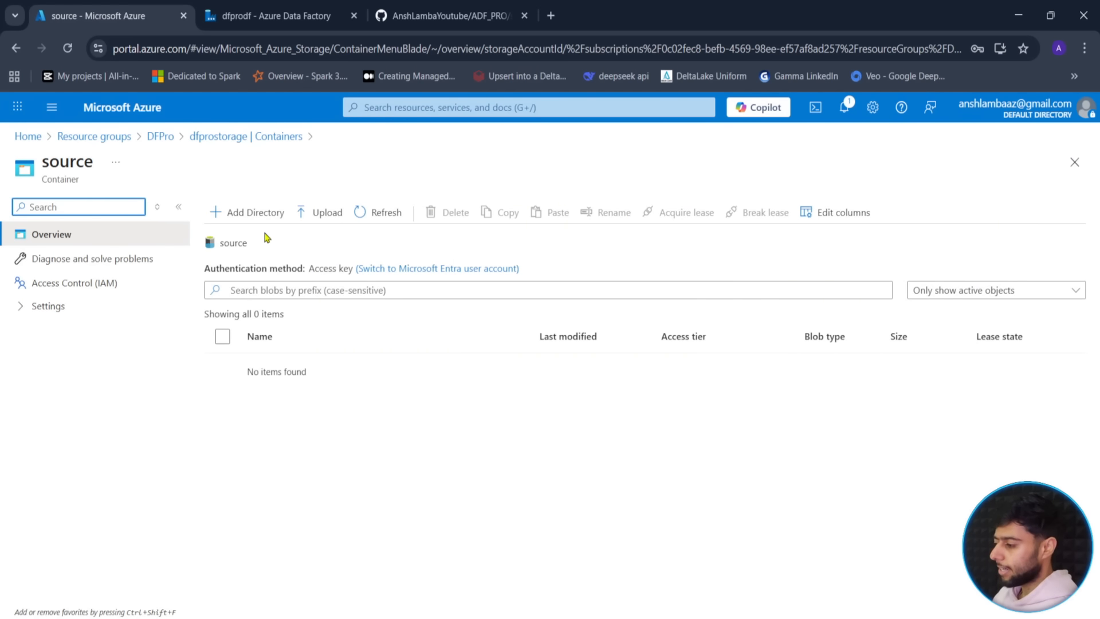
- Add a directory named monitor inside the source container and open it
left_click(252, 212)
type("mon")
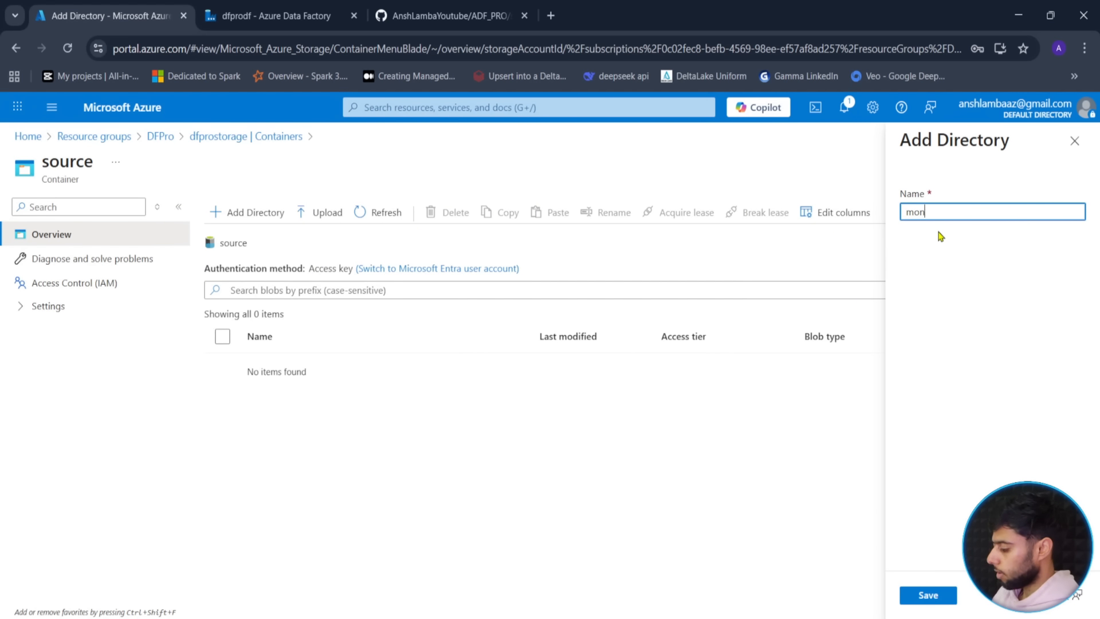
type("uitotor")
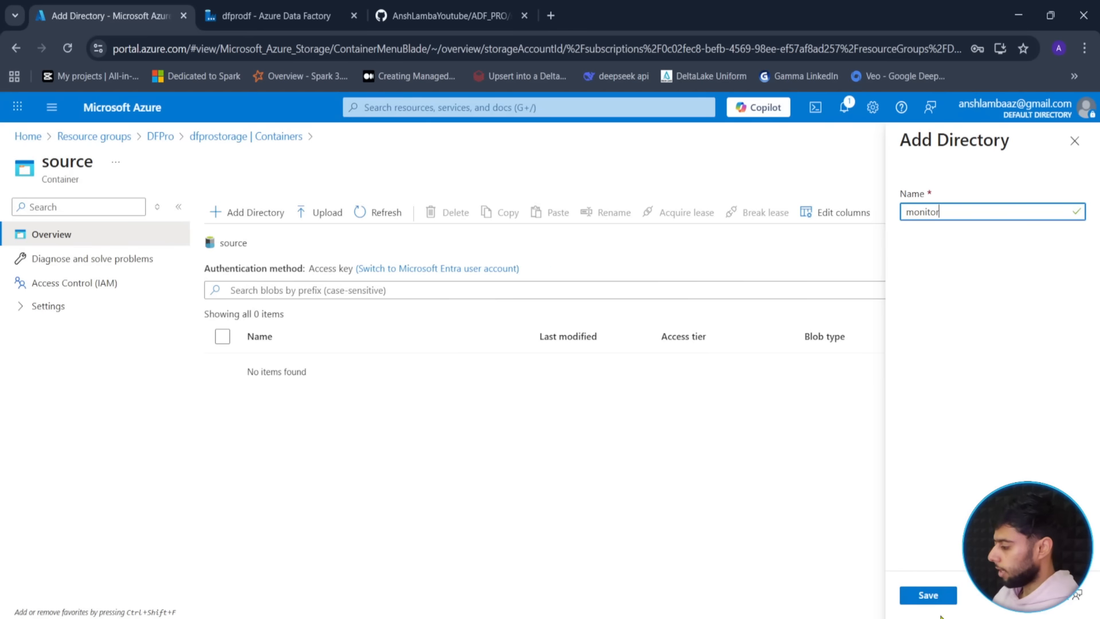
left_click(926, 595)
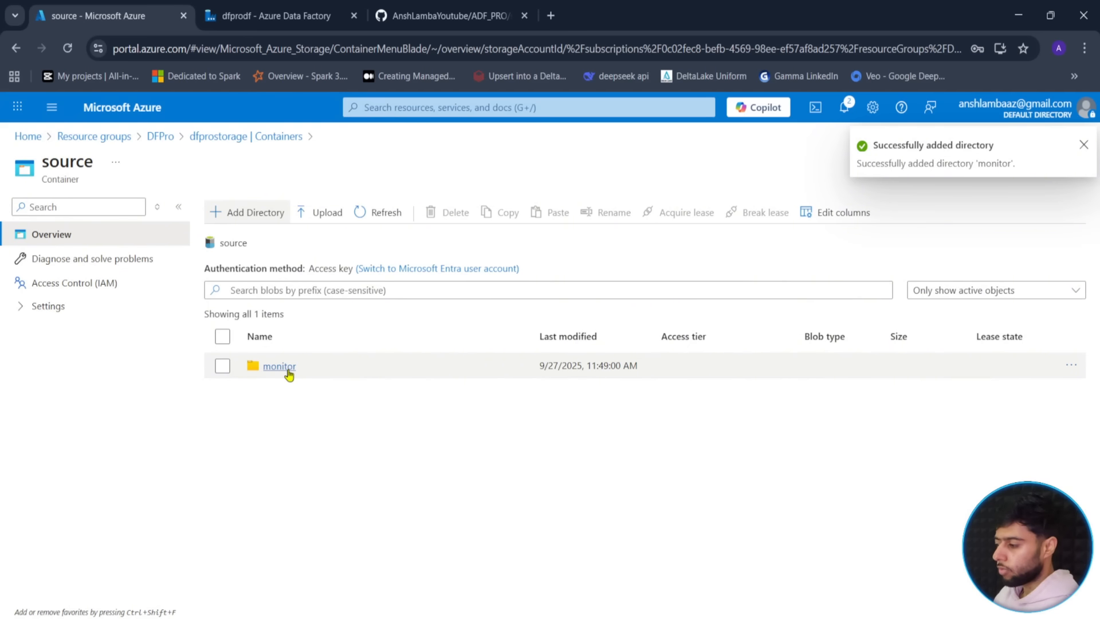
left_click(279, 366)
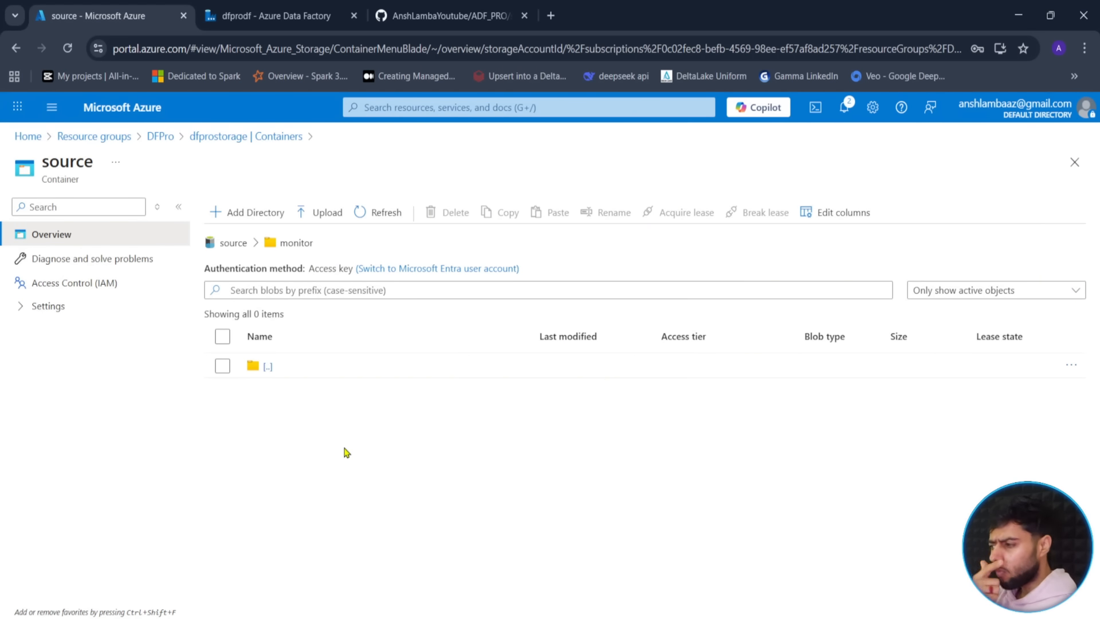
left_click(270, 15)
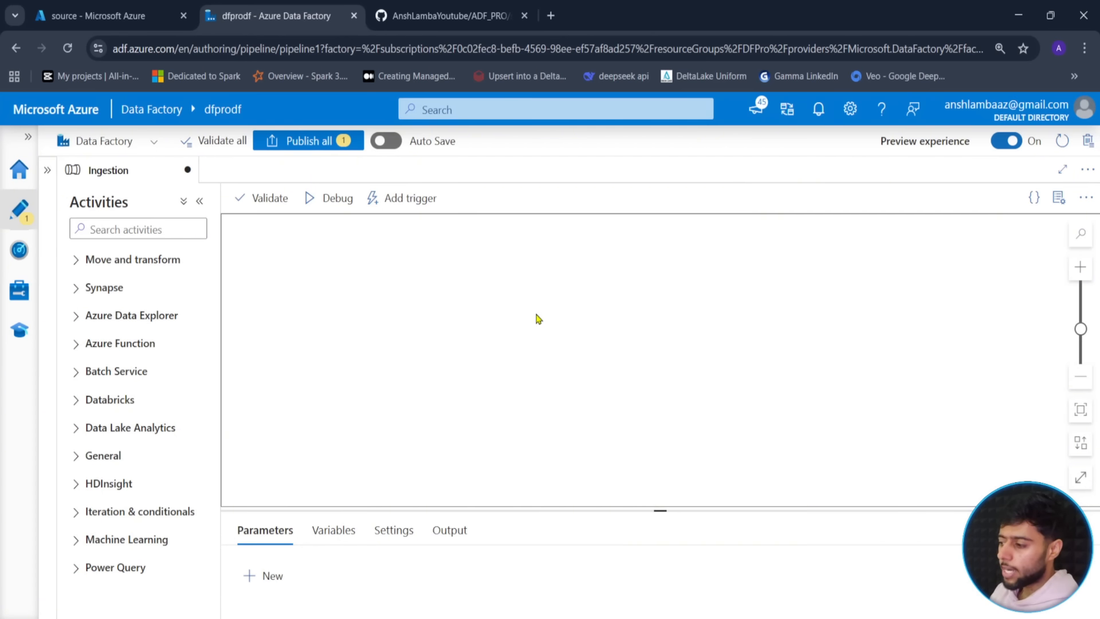
left_click(98, 16)
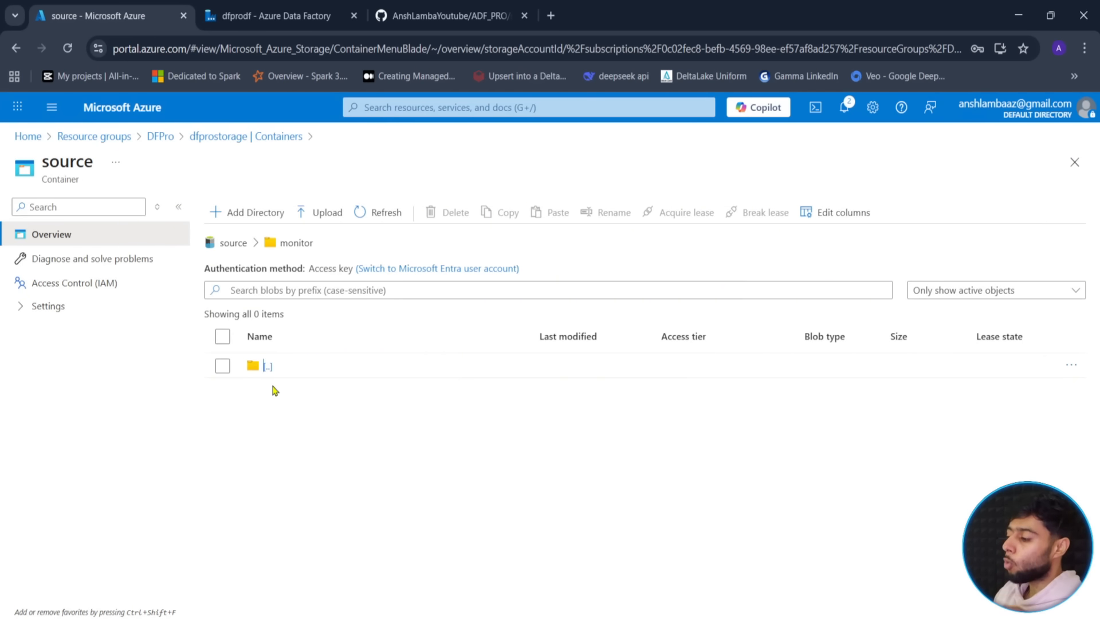
key("ctrl+2")
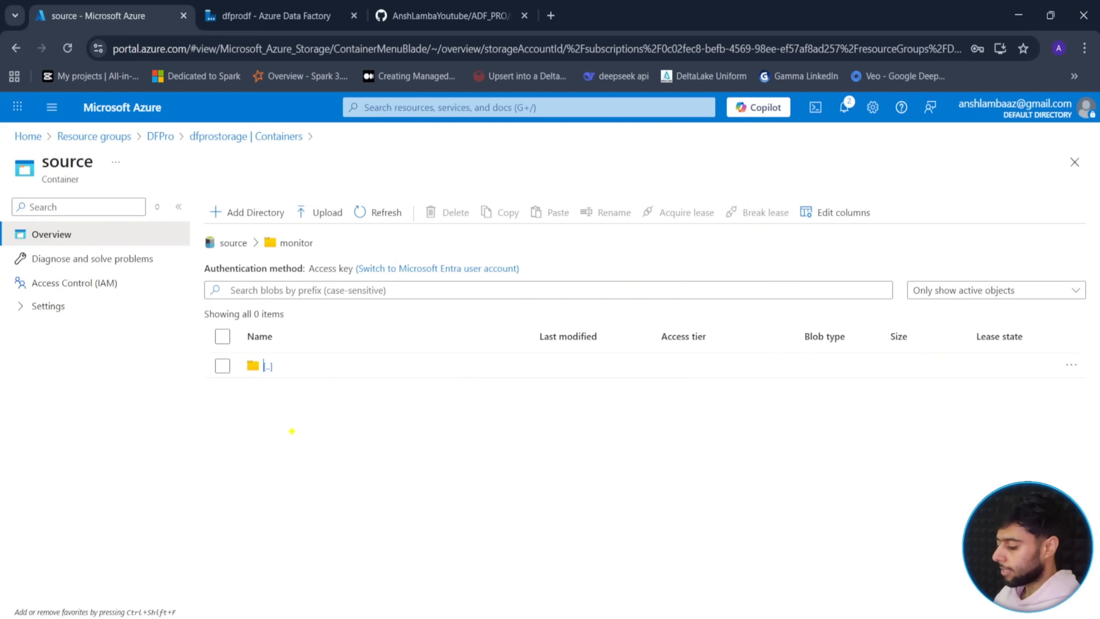
key("r")
left_click_drag(296, 438, 295, 468)
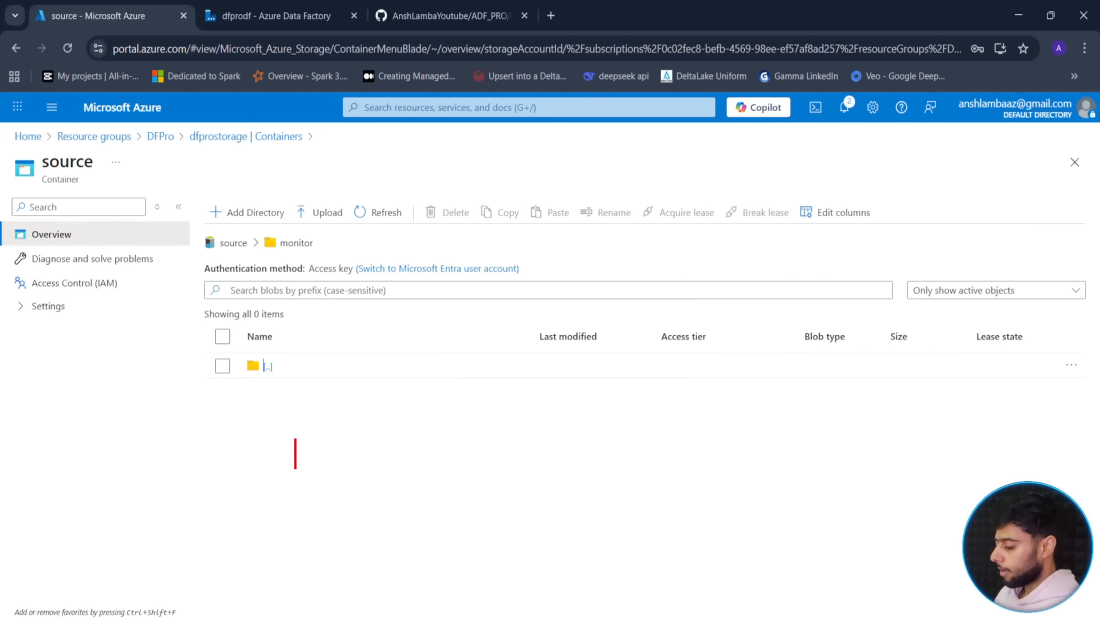
type("1900-01-01")
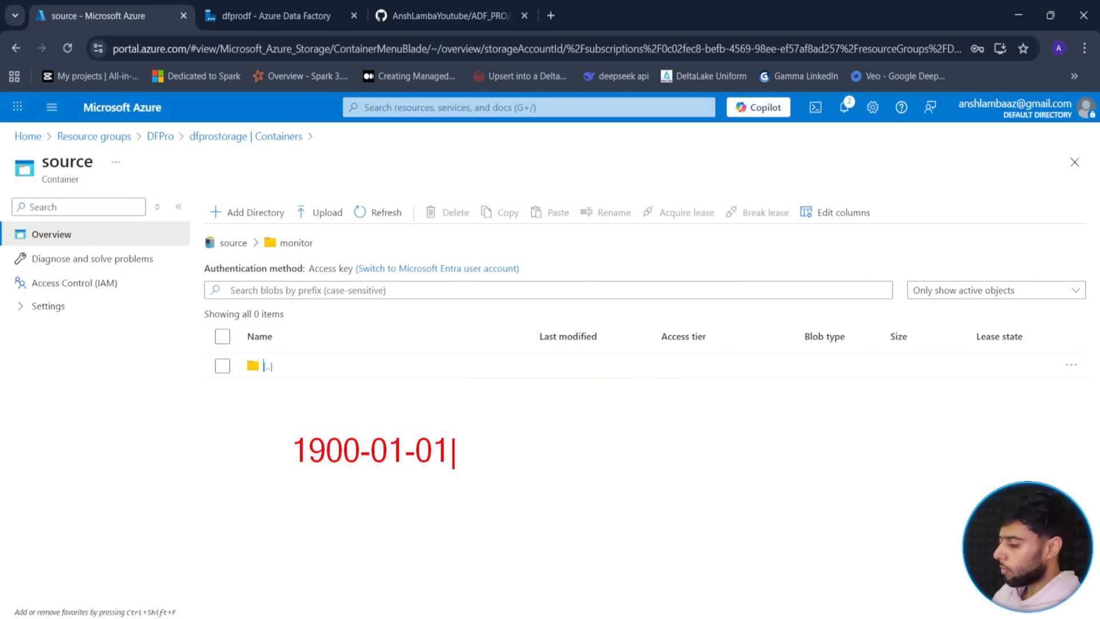
key("Escape")
key("b")
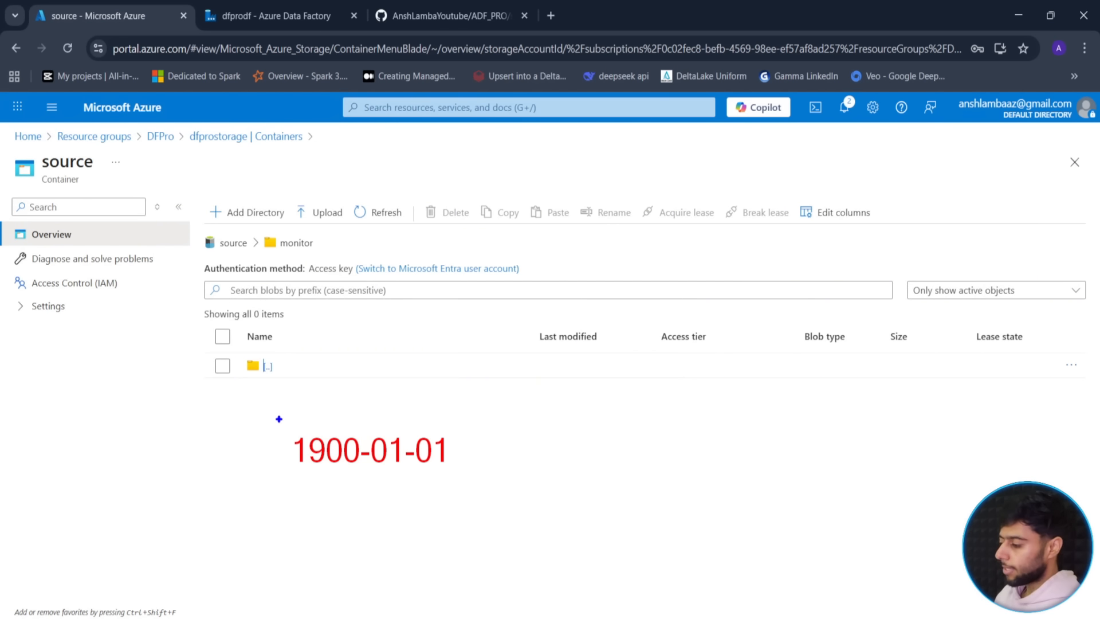
mouse_move(279, 419)
left_mouse_down()
mouse_move(398, 478)
mouse_move(460, 482)
mouse_move(533, 457)
left_mouse_up()
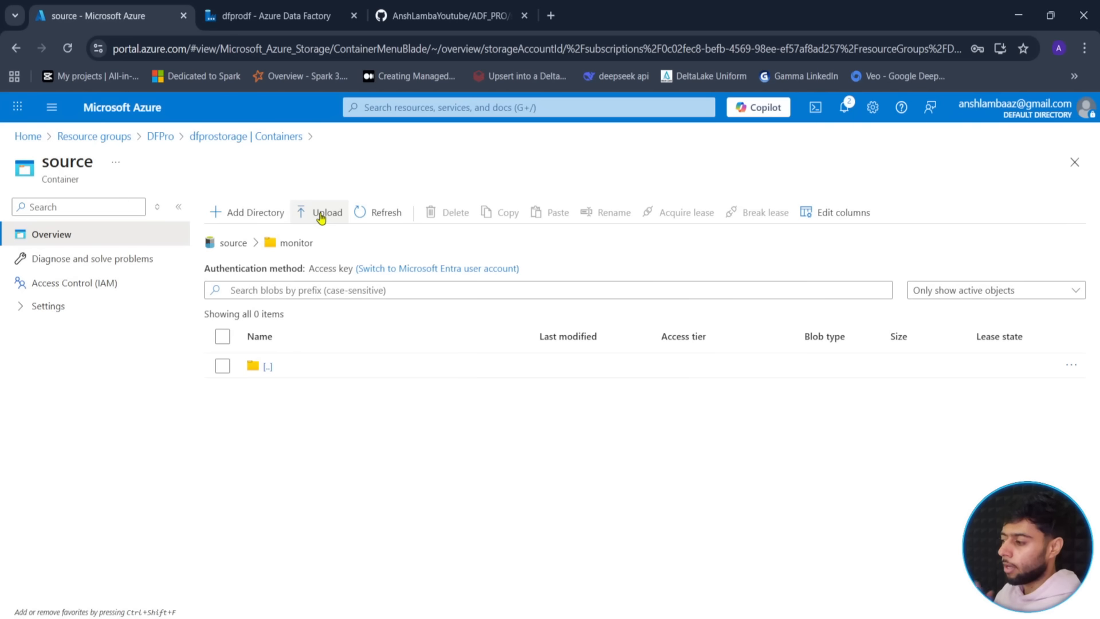
left_click(460, 12)
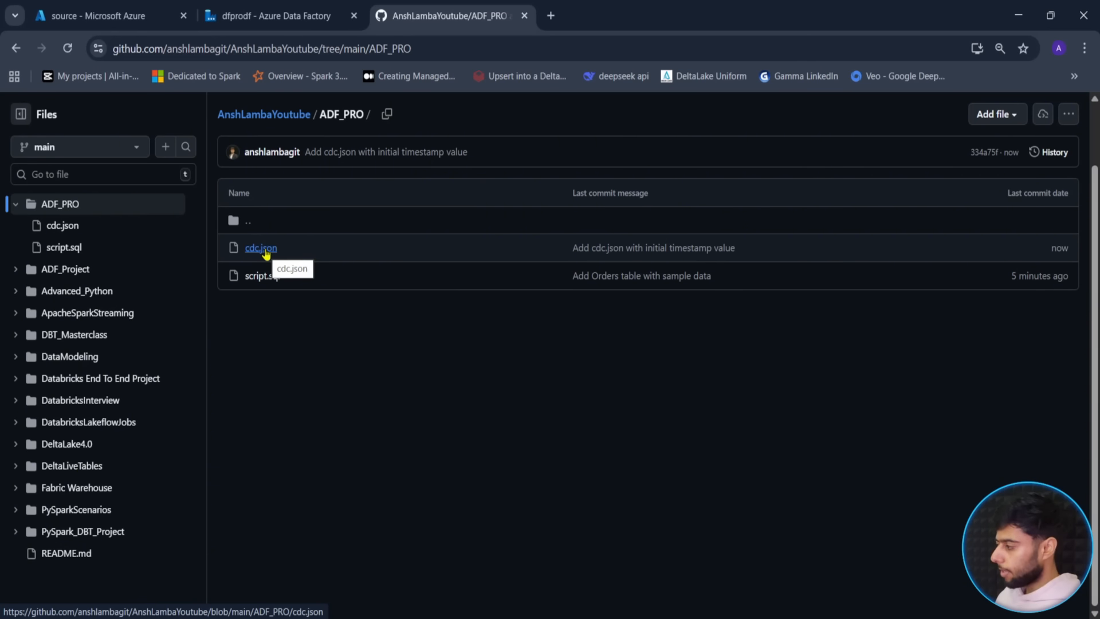
- Open ADF_PRO/cdc.json on GitHub and download the raw file with cdc_timestamp 1900-01-01
left_click(265, 250)
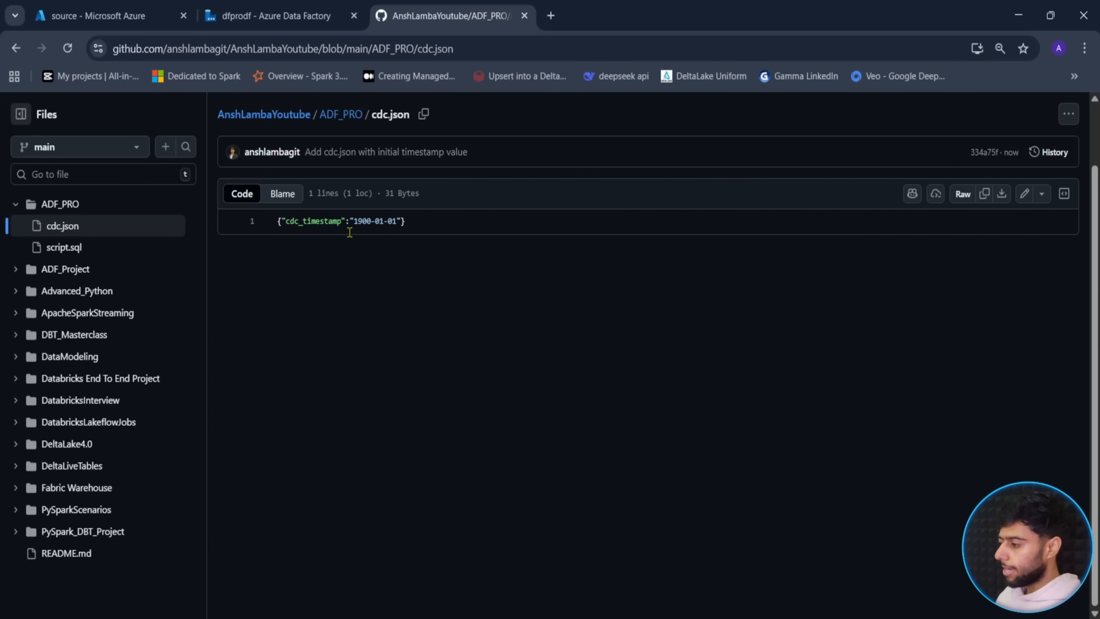
left_click_drag(417, 226, 277, 221)
left_click(398, 294)
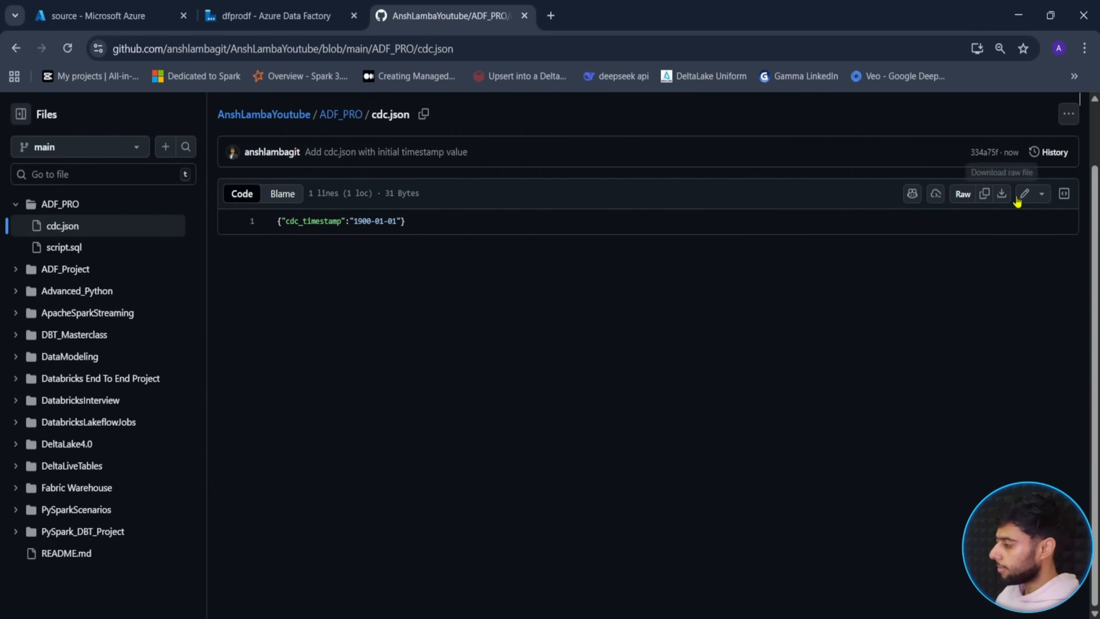
left_click(1002, 195)
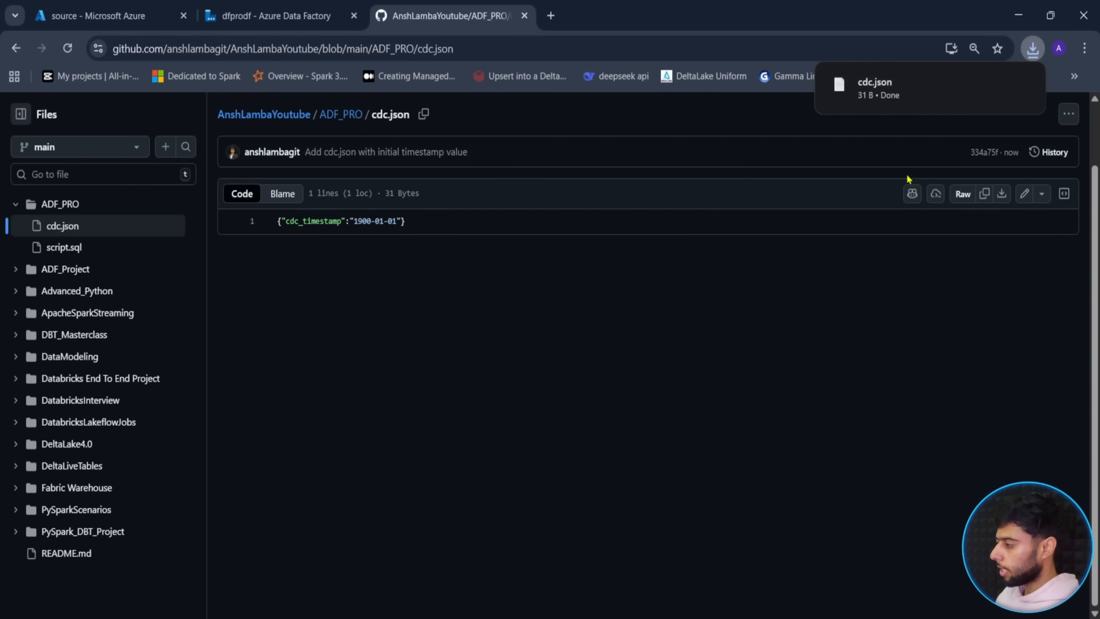
left_click(310, 17)
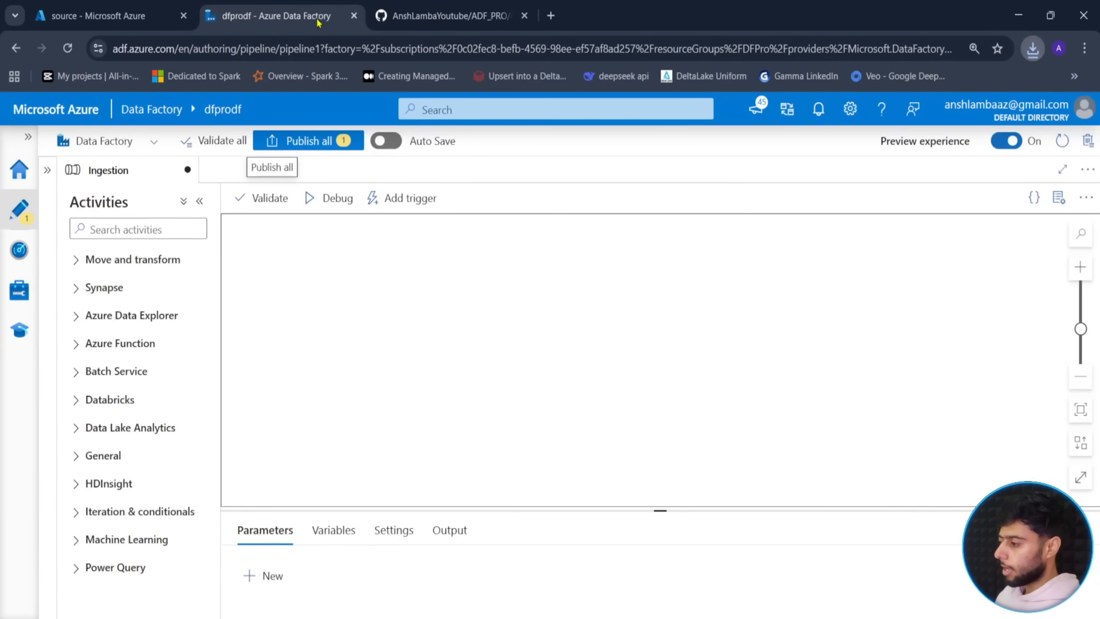
left_click(147, 8)
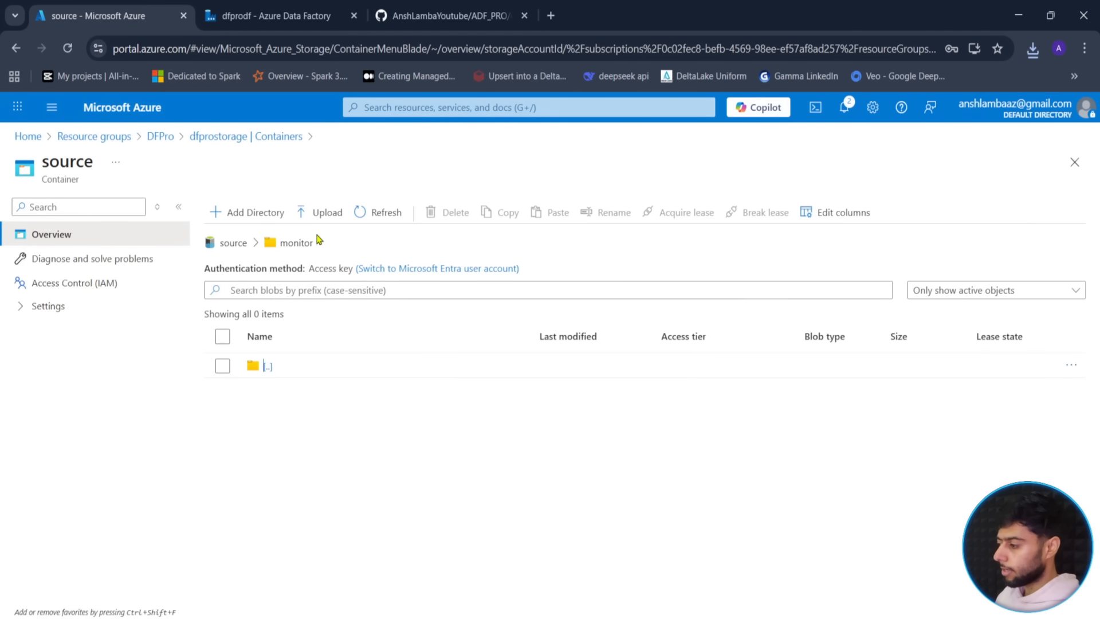
- Upload cdc.json (31 B) to source/monitor, then go back to the Data Factory tab
left_click(326, 218)
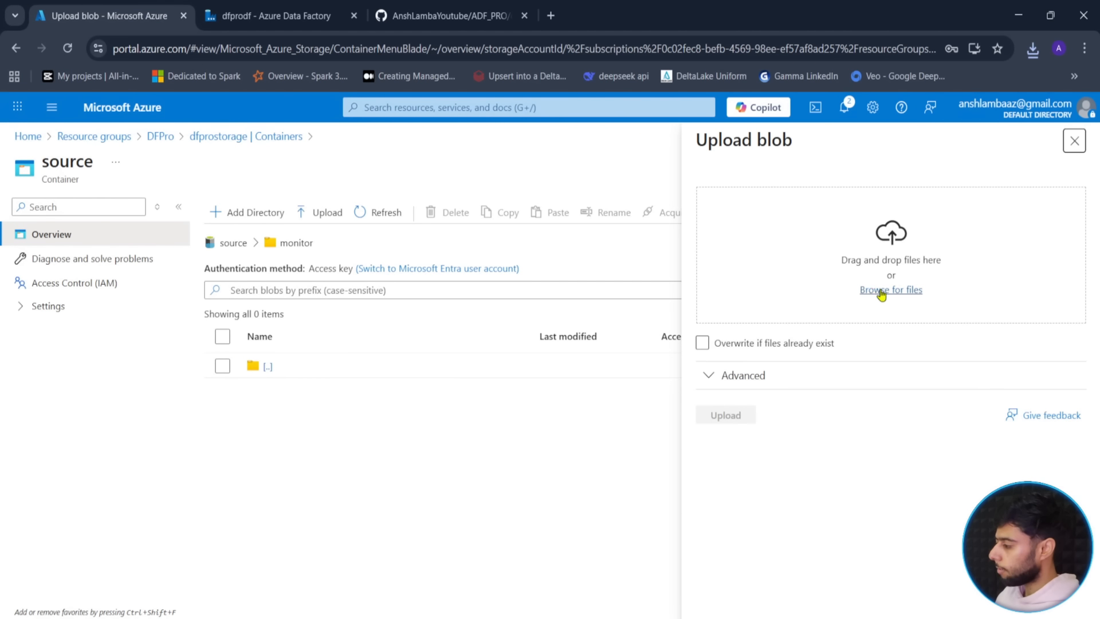
left_click(881, 291)
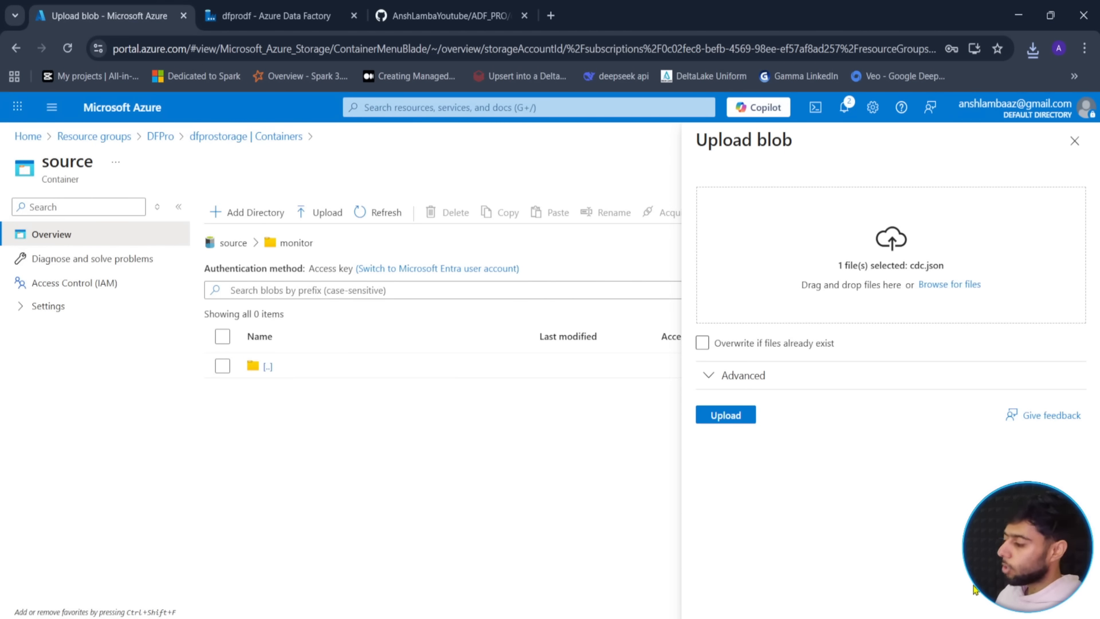
left_click(725, 415)
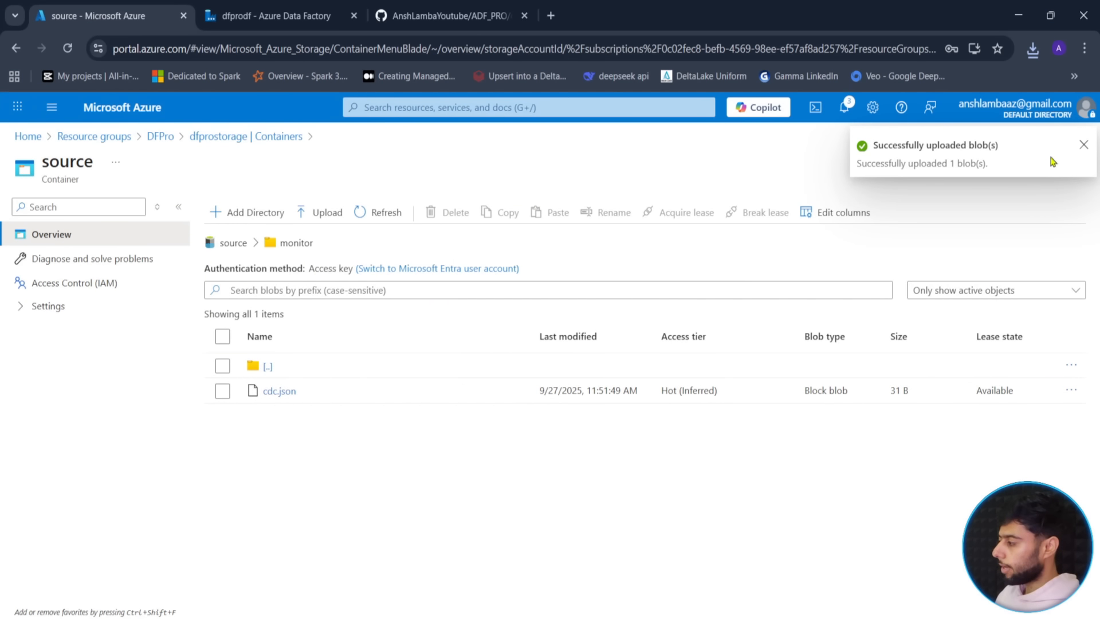
left_click(1085, 148)
left_click(278, 16)
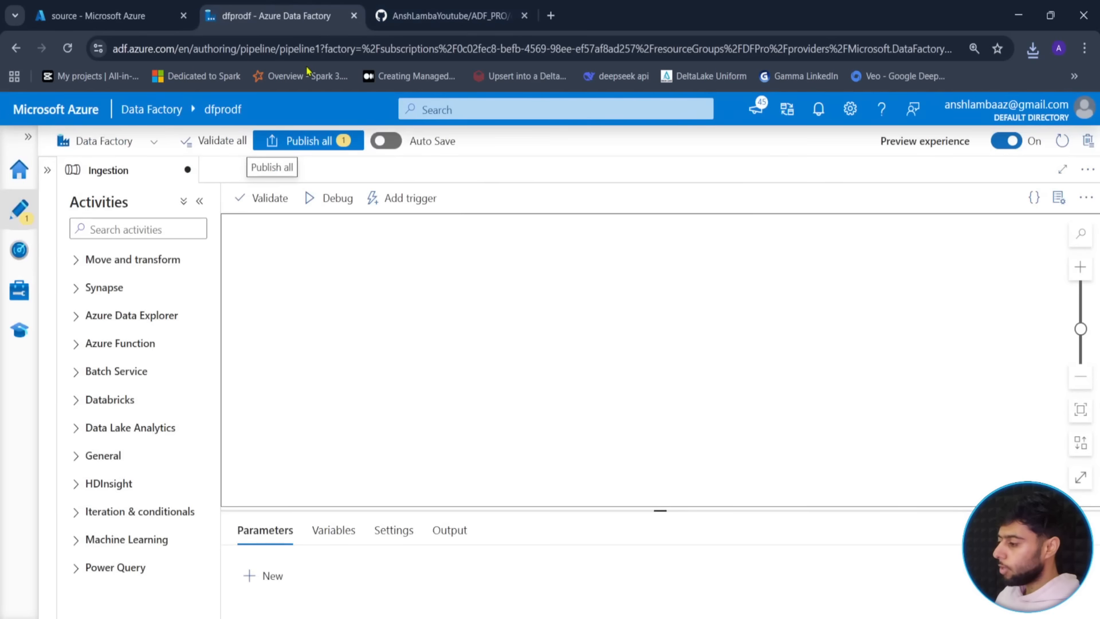
- Search activities for 'look' and place a Lookup activity on the Ingestion pipeline canvas
left_click(113, 230)
type("look")
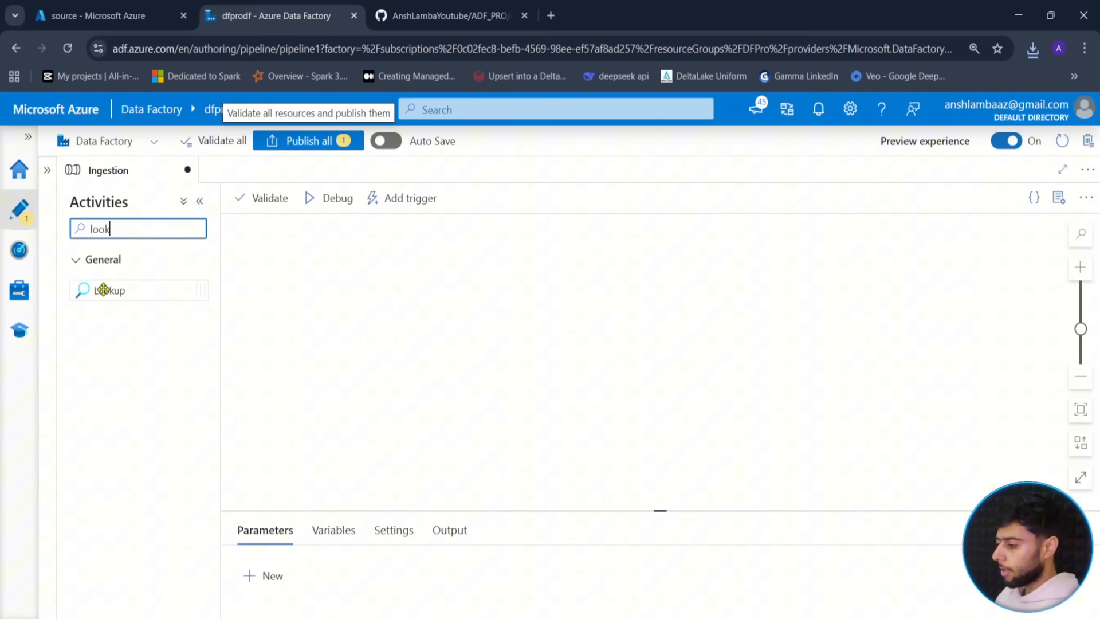
left_click_drag(103, 289, 422, 290)
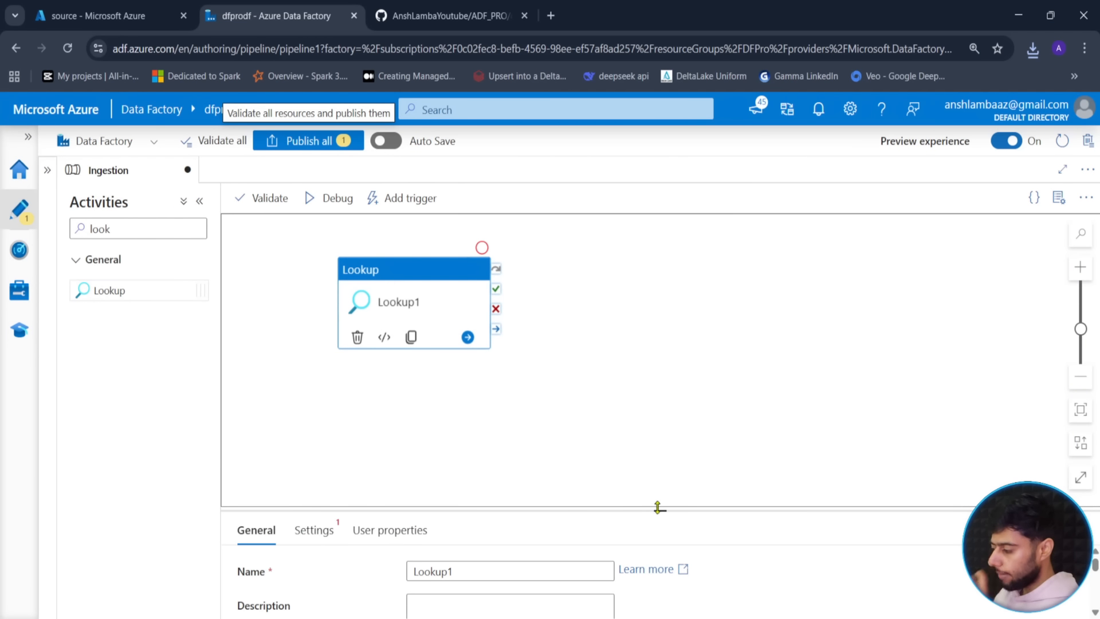
left_click_drag(659, 507, 659, 415)
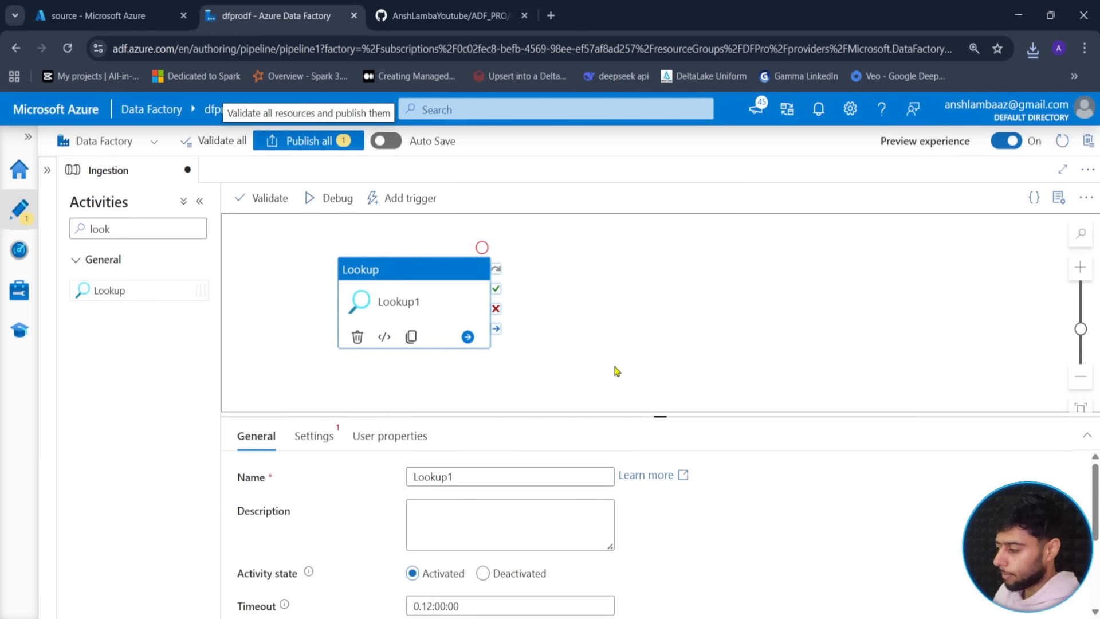
left_click_drag(399, 271, 408, 253)
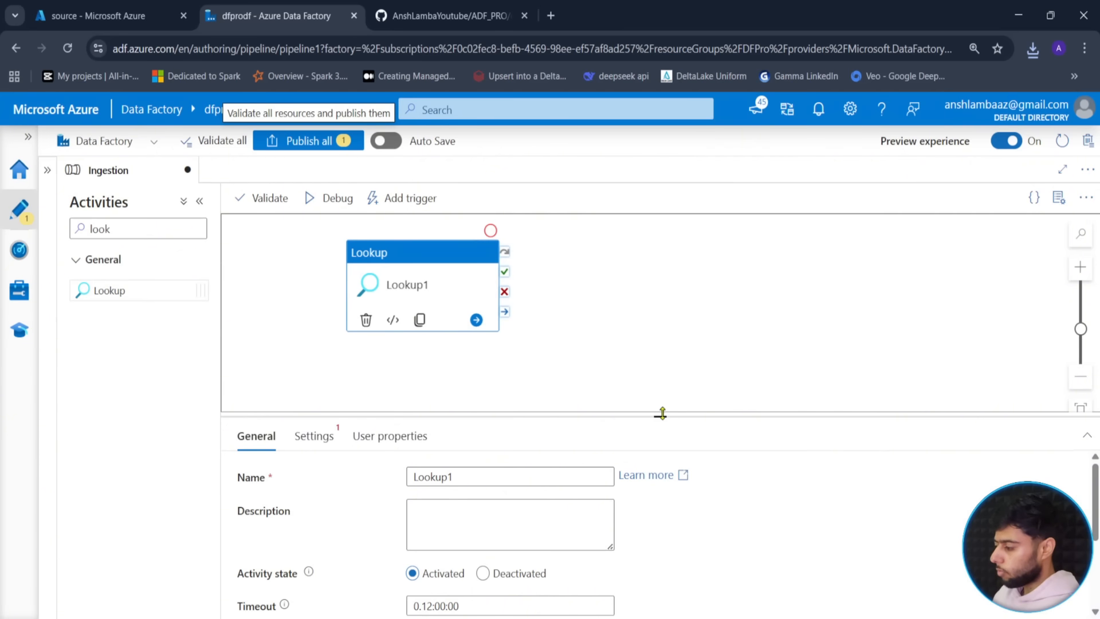
left_click_drag(662, 413, 646, 364)
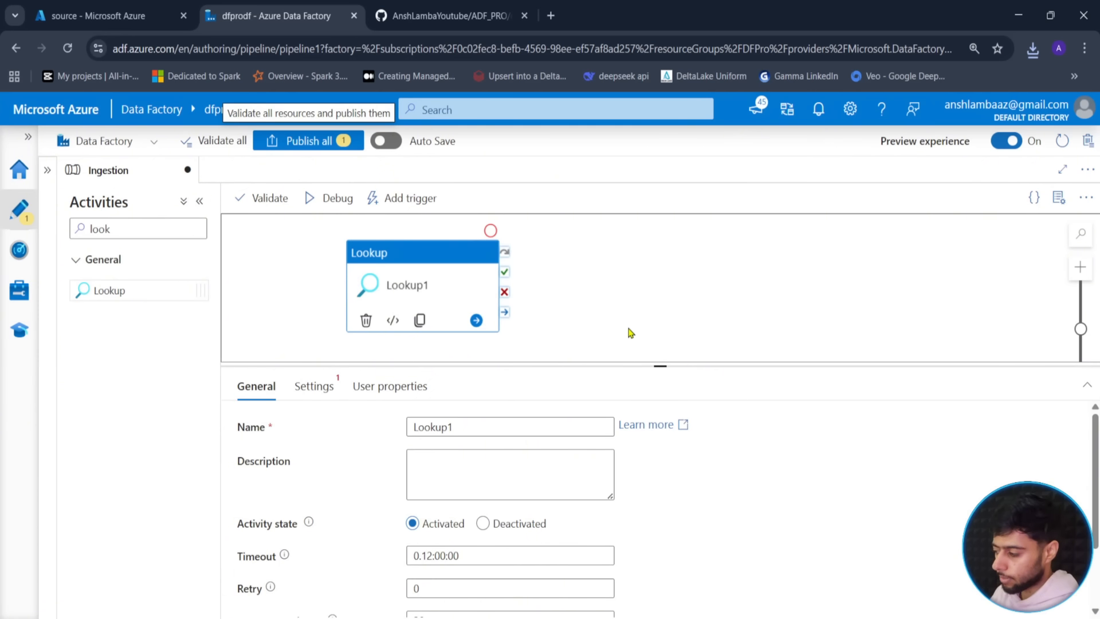
- Rename the Lookup to last_cdc and turn off First row only in its settings
left_click_drag(460, 427, 394, 420)
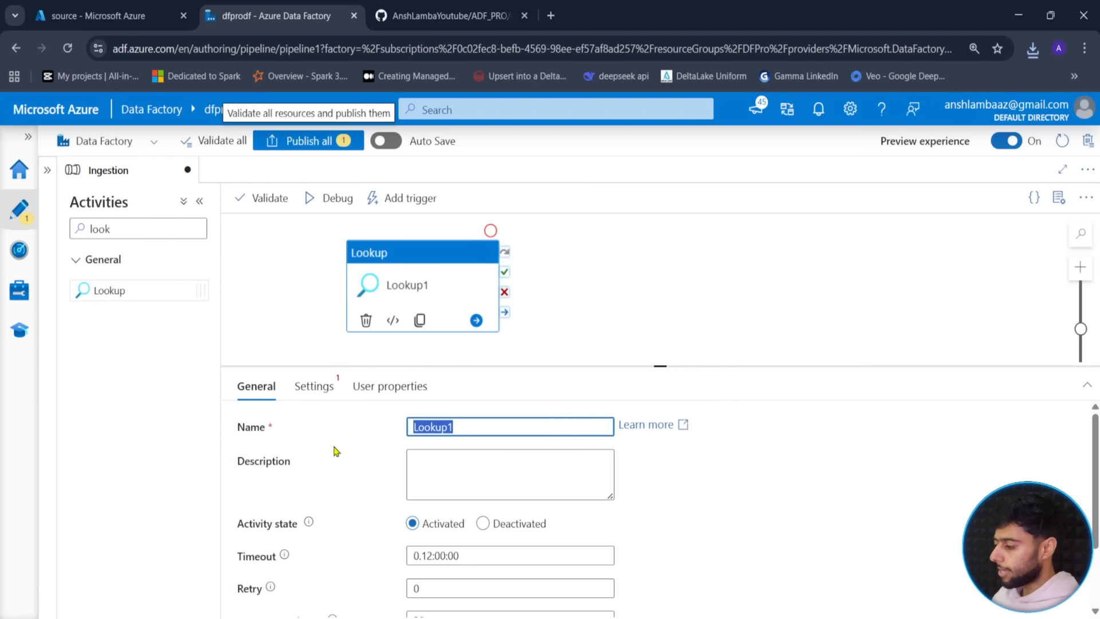
type("cdc")
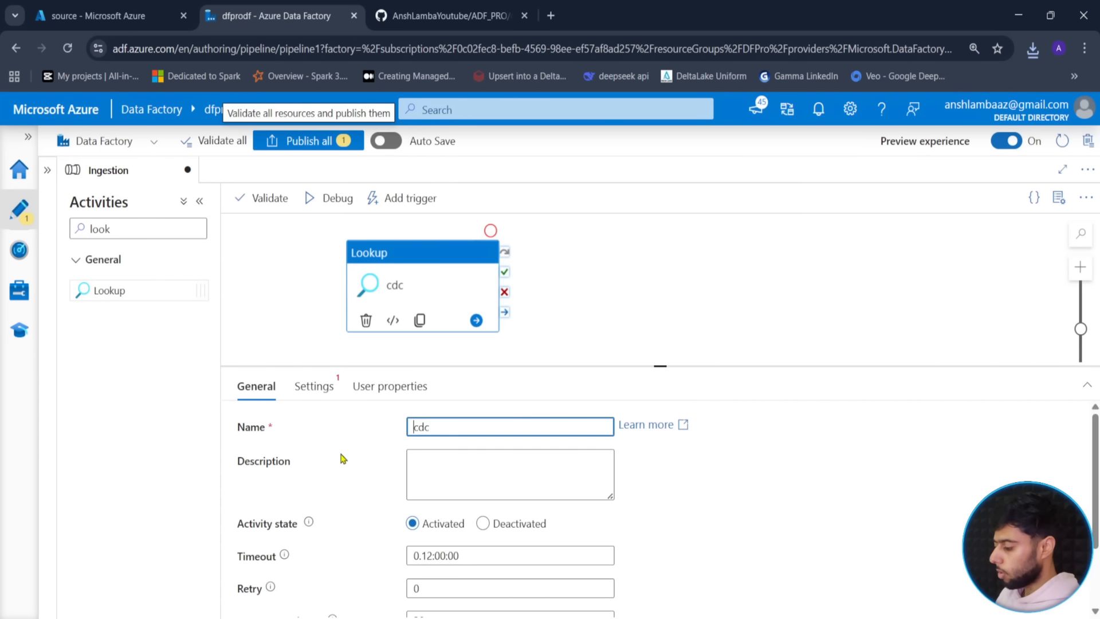
type("lo")
key("BackSpace")
type("ast_")
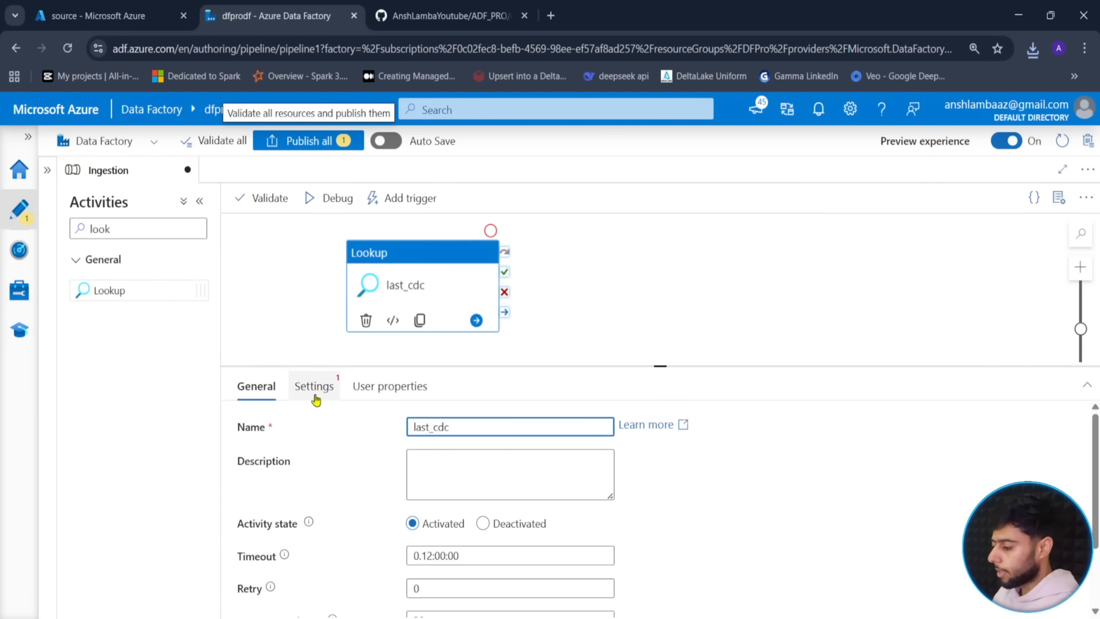
left_click(316, 400)
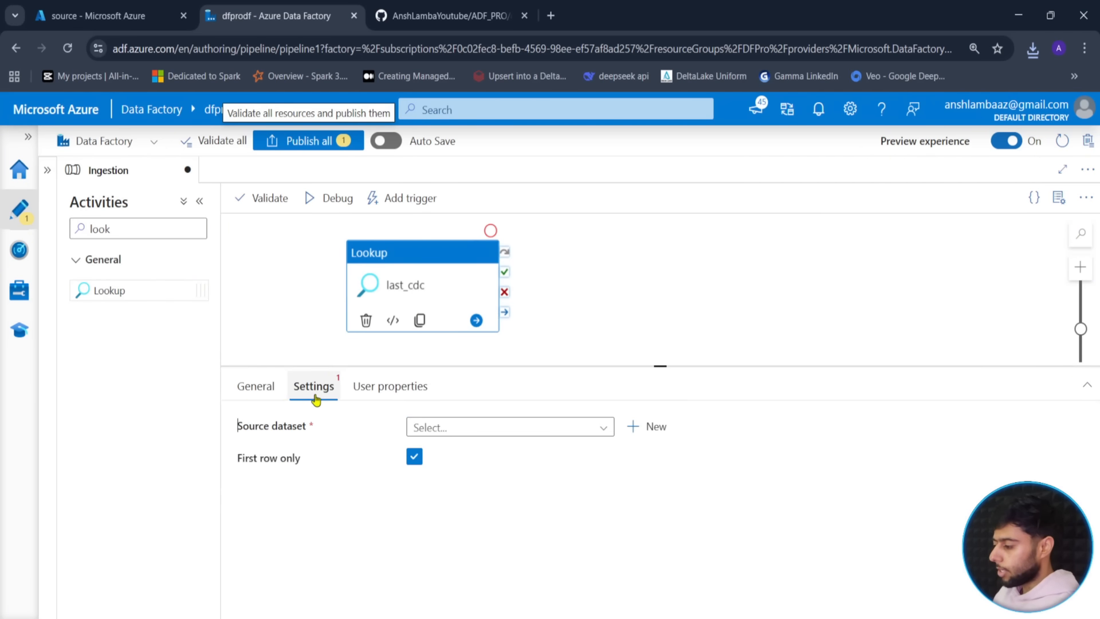
left_click(414, 458)
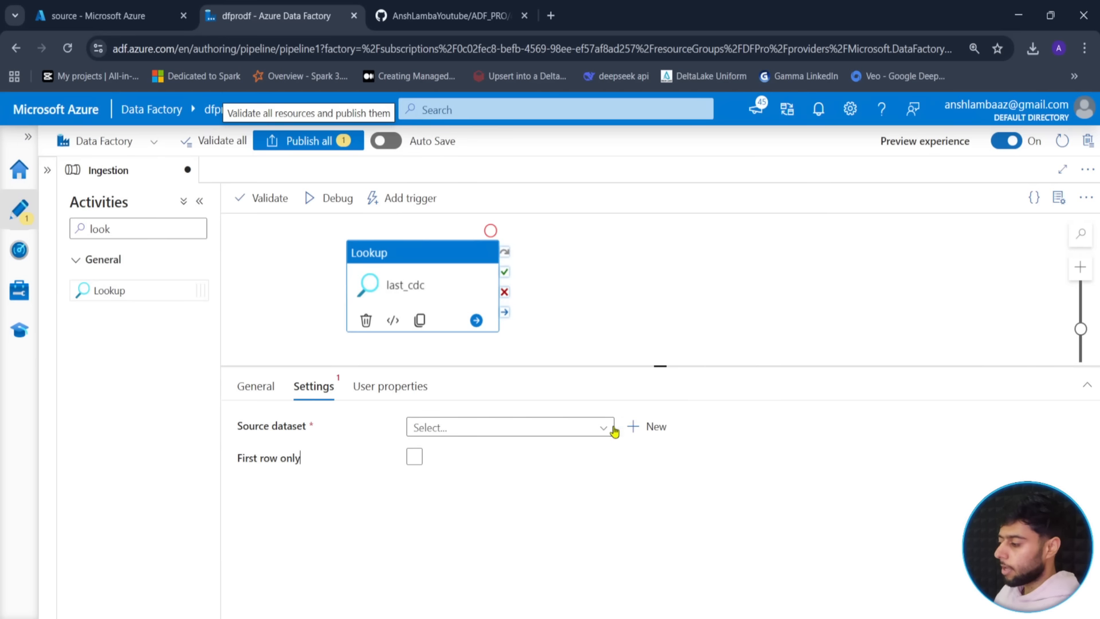
left_click(648, 429)
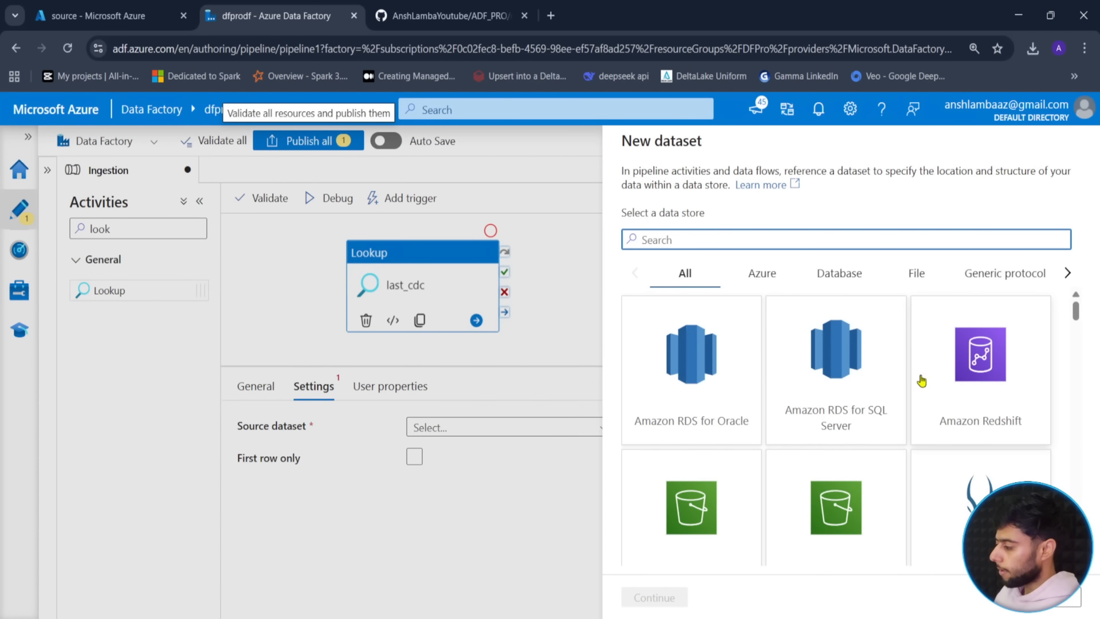
left_click(1053, 597)
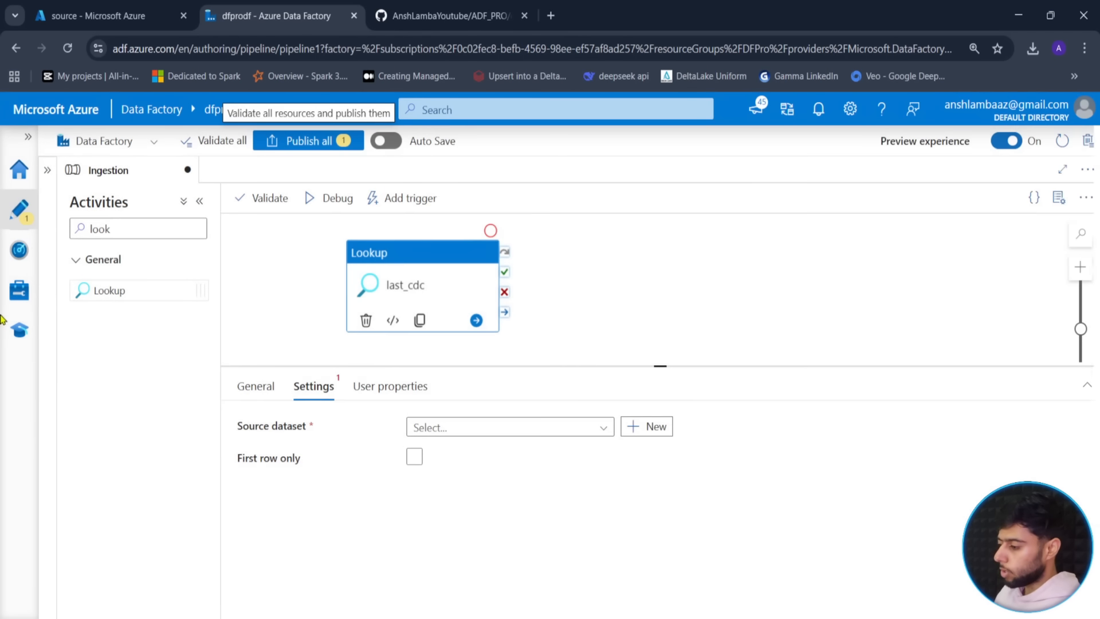
- Start a new Azure Data Lake Storage Gen2 linked service from Manage > Linked services
left_click(21, 297)
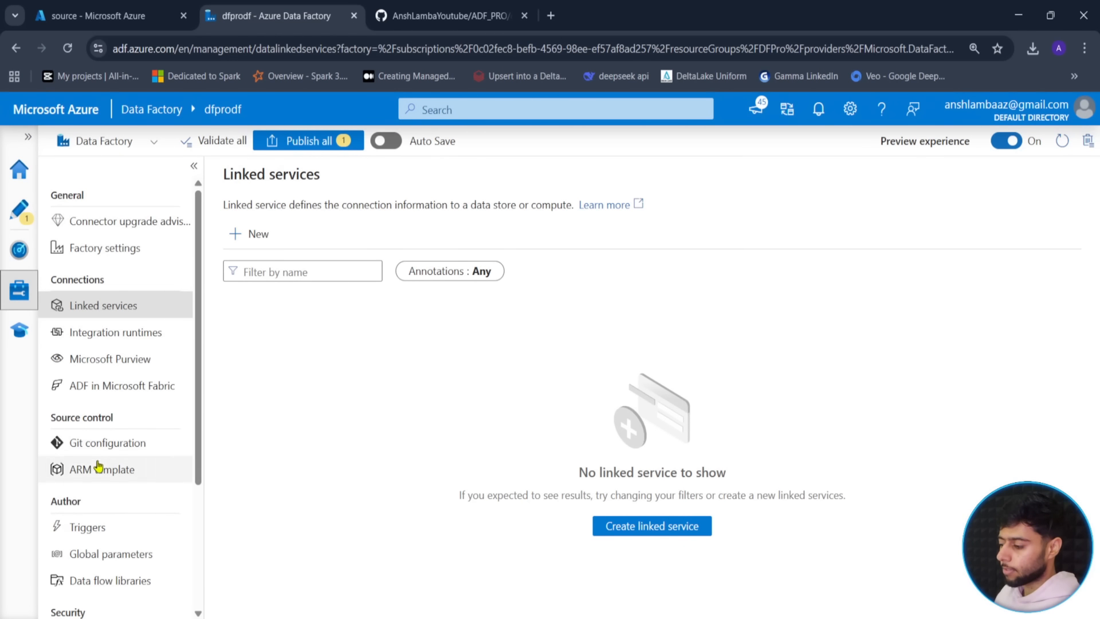
left_click(91, 307)
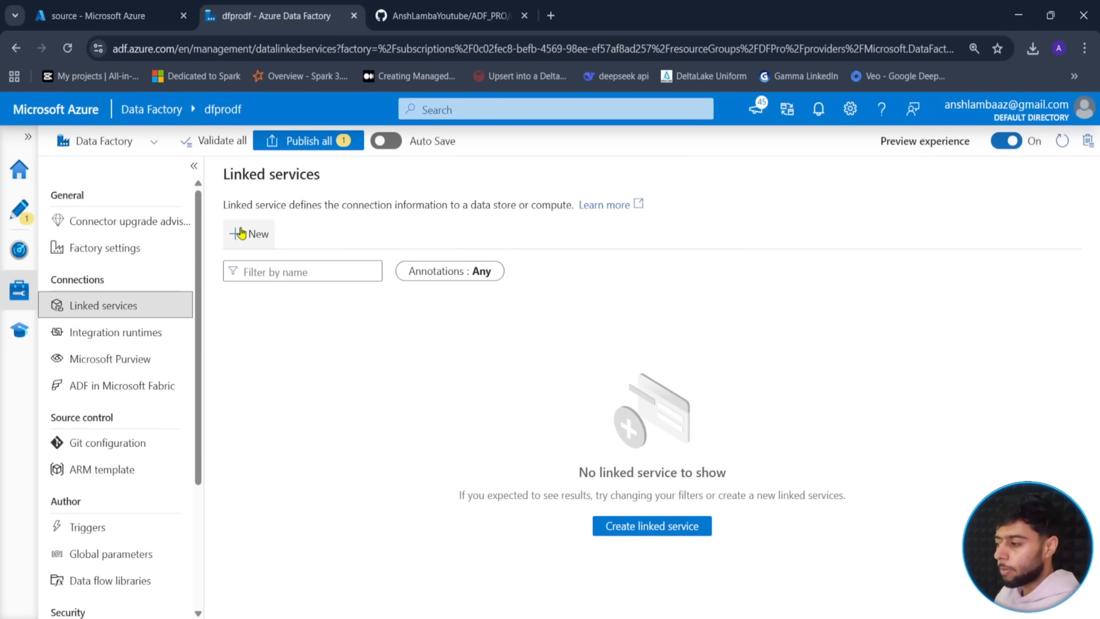
left_click(241, 233)
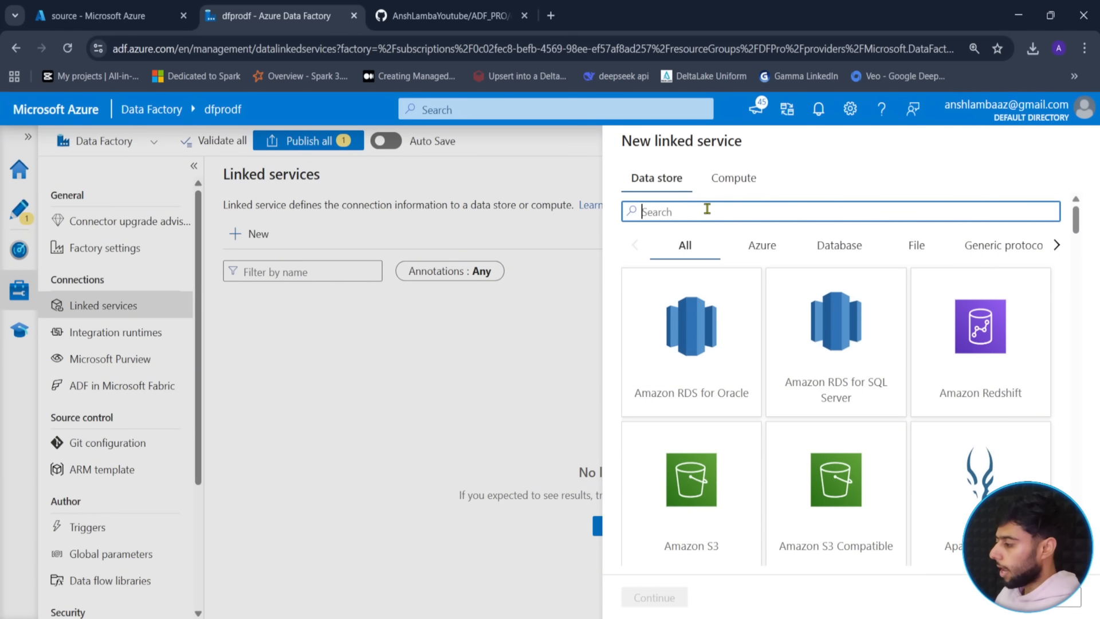
type("azure")
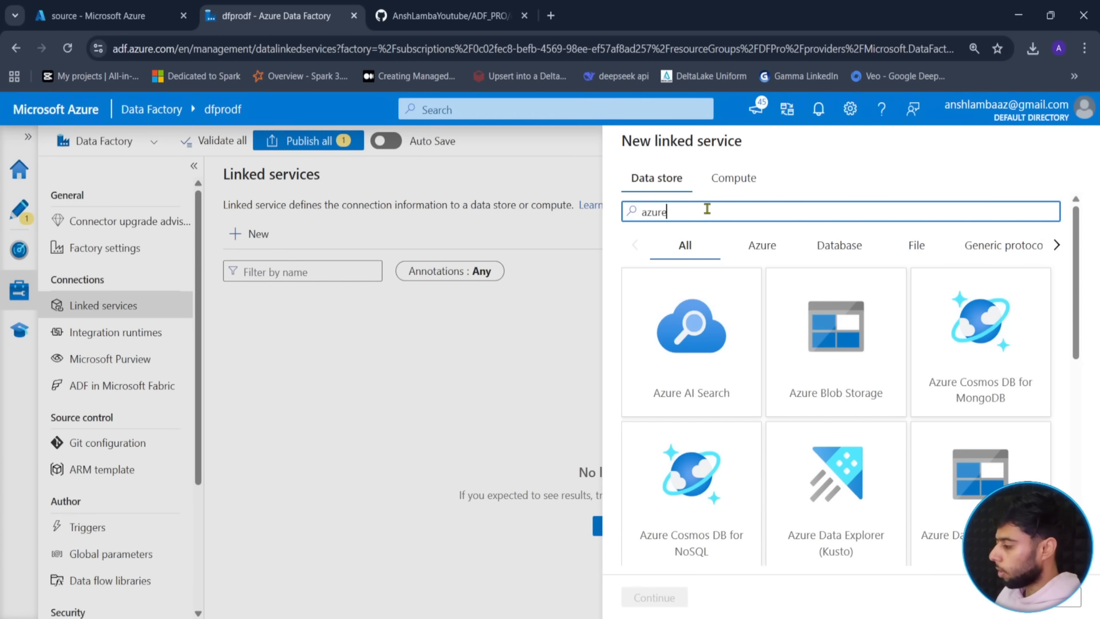
left_click(942, 441)
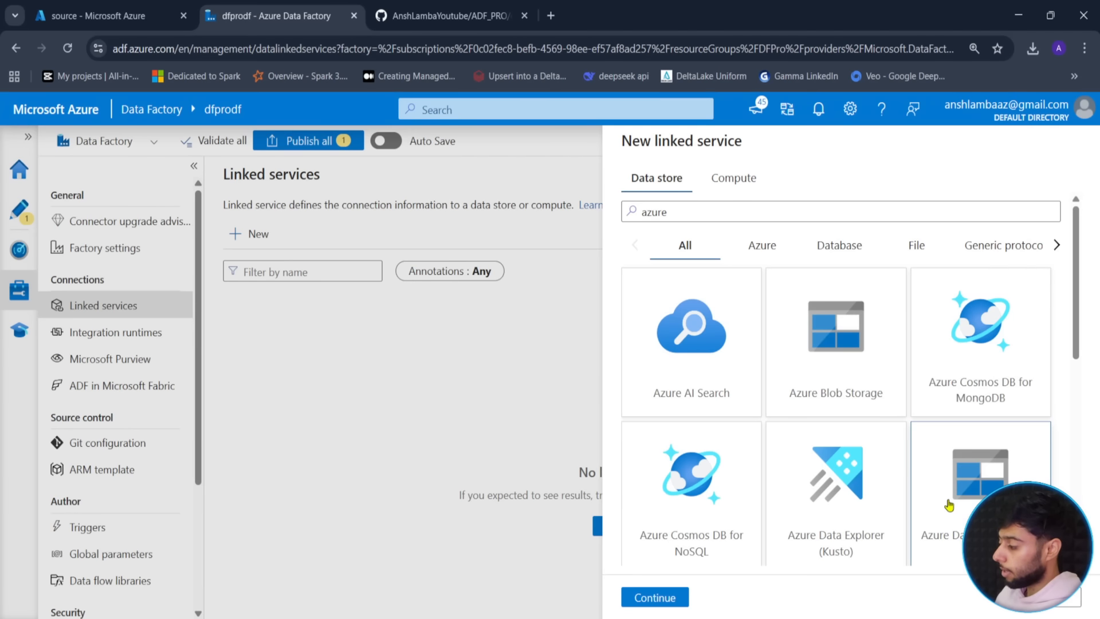
scroll(969, 453, "down", 4)
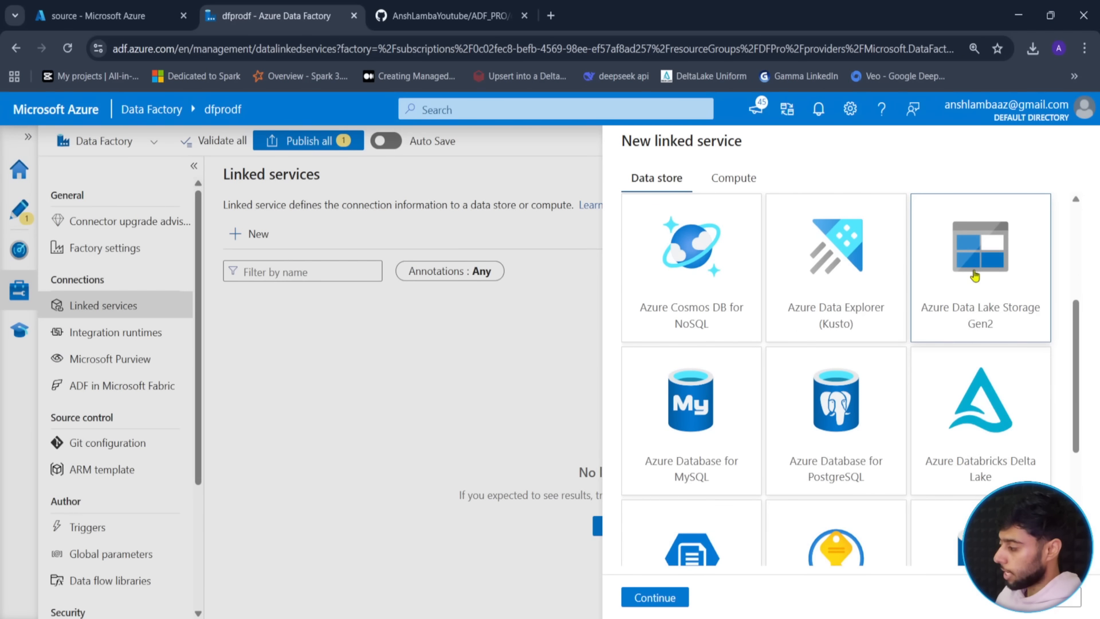
left_click(643, 600)
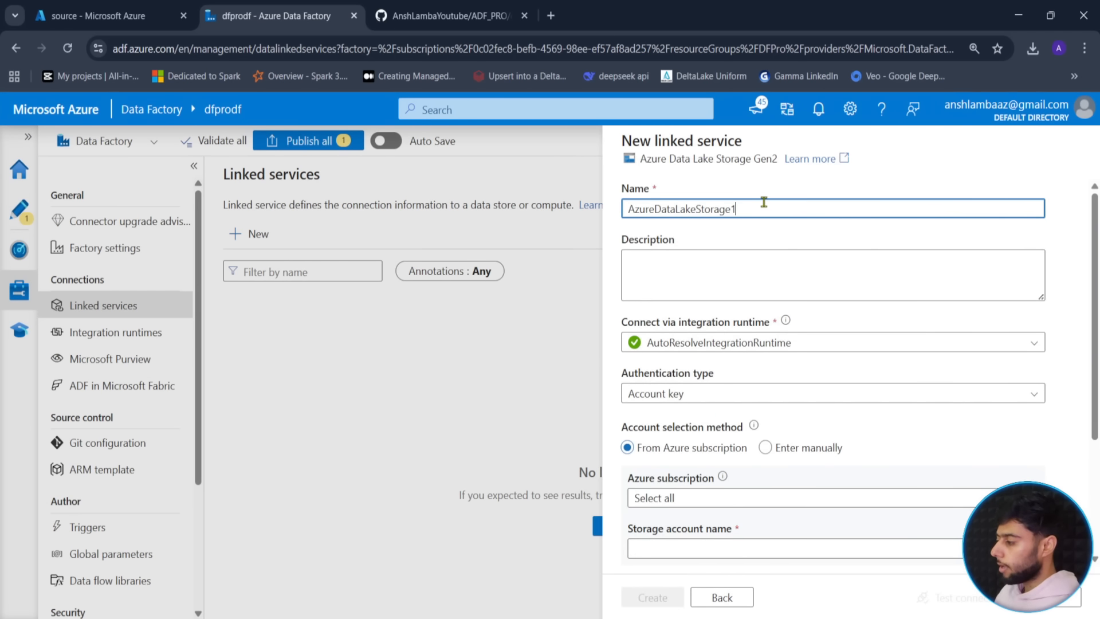
- Name the new linked service ls_datalake
key("ctrl+a")
key("BackSpace")
type("ls_")
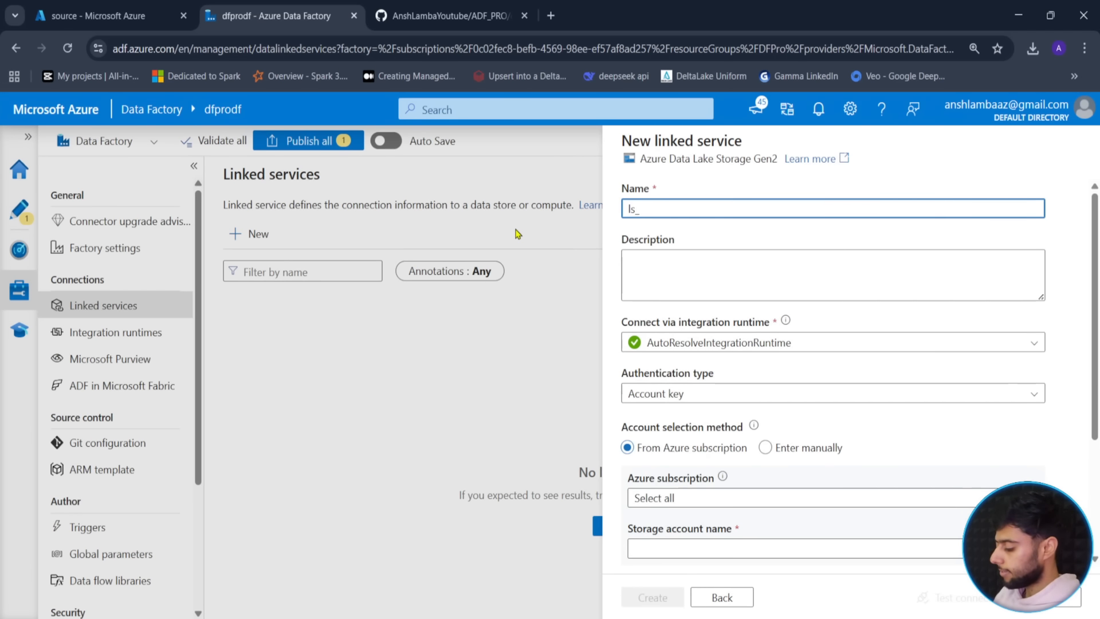
type("datalkake")
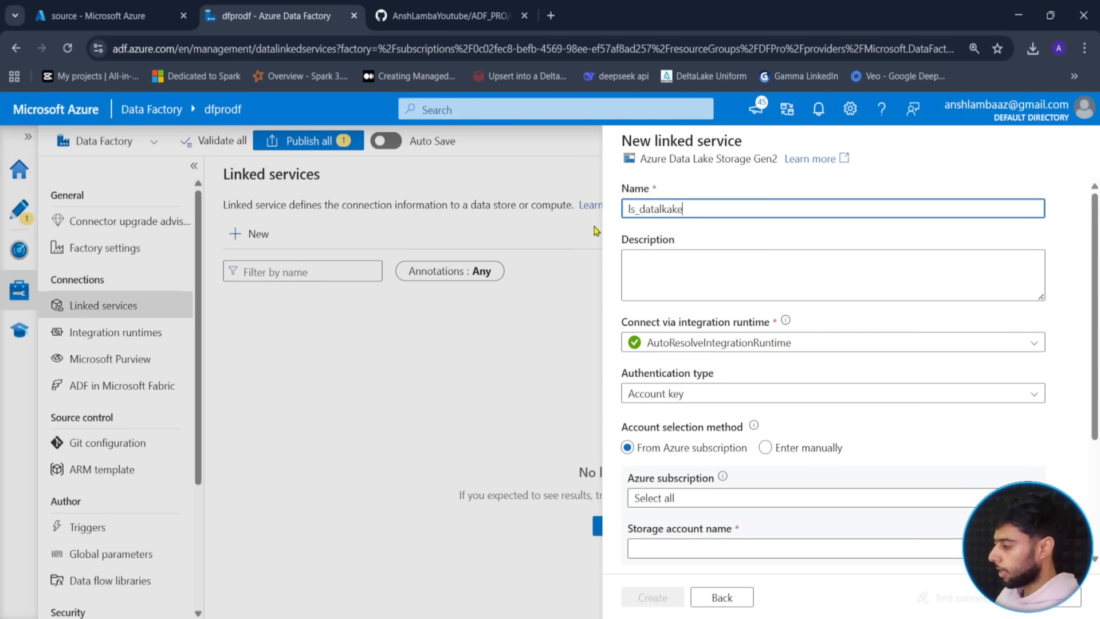
key("Left")
key("Left")
key("Left")
key("BackSpace")
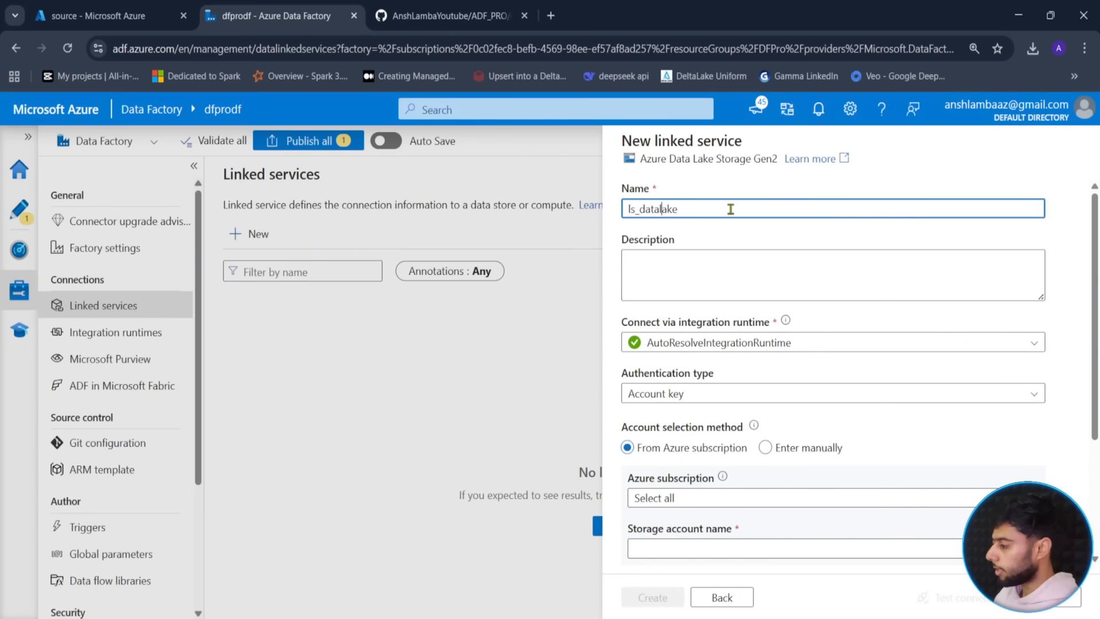
left_click(966, 171)
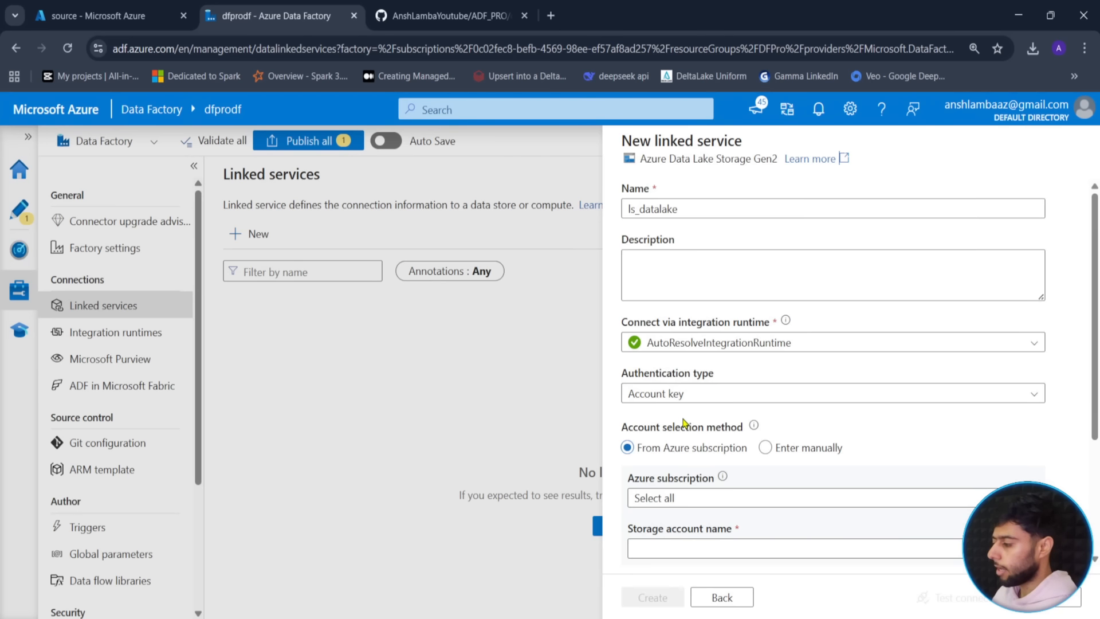
- Select storage account dfprostorage, test the connection, and create the linked service
scroll(684, 424, "down", 1)
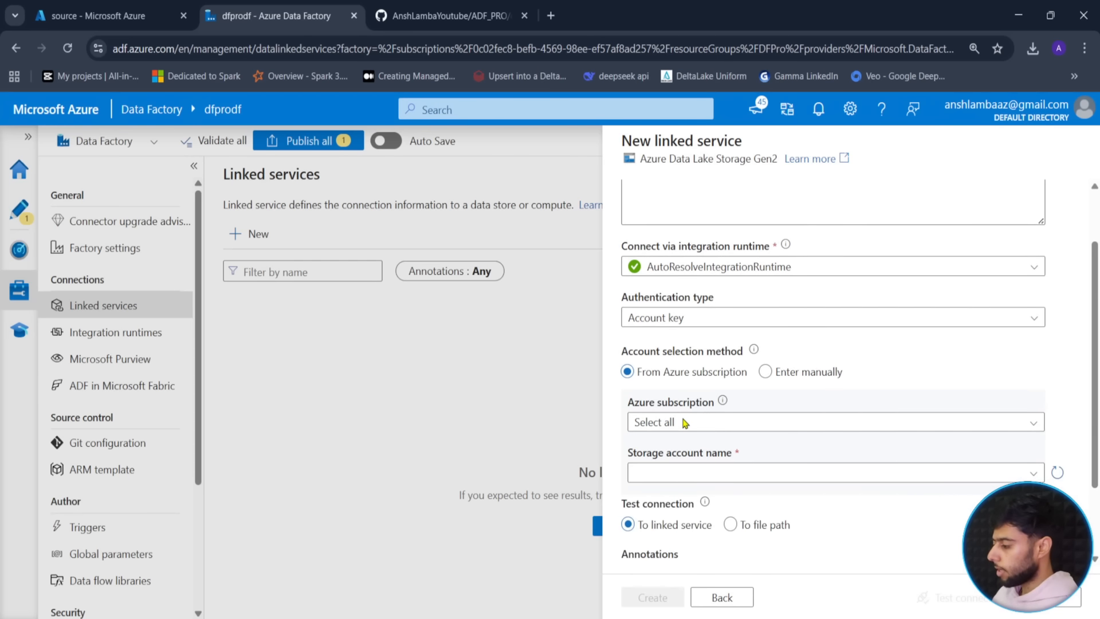
left_click(758, 476)
scroll(725, 502, "down", 1)
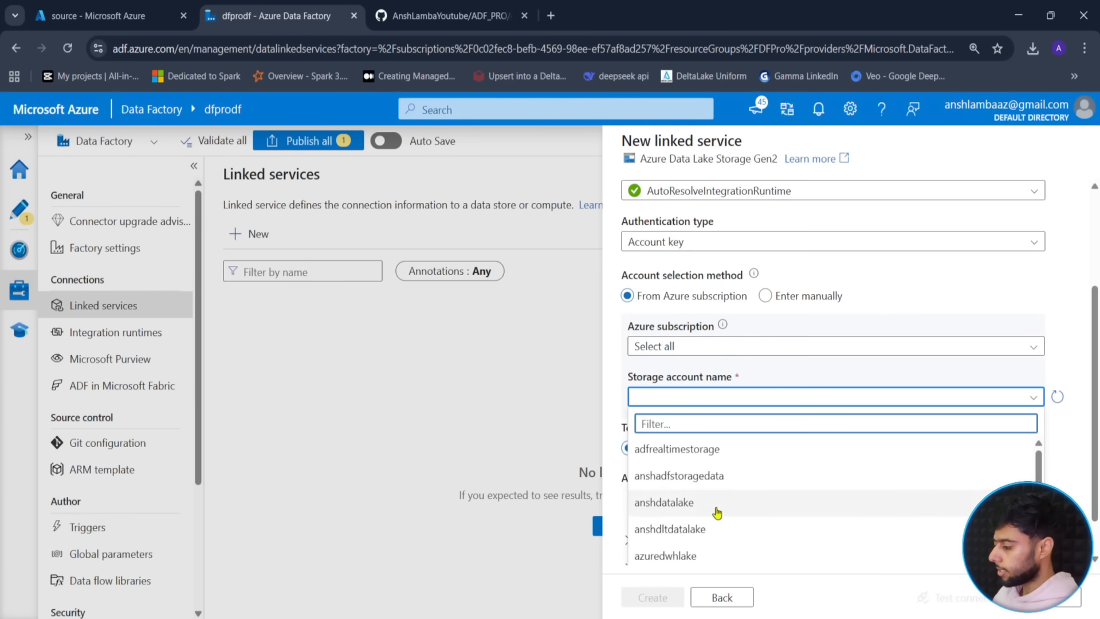
scroll(717, 511, "down", 4)
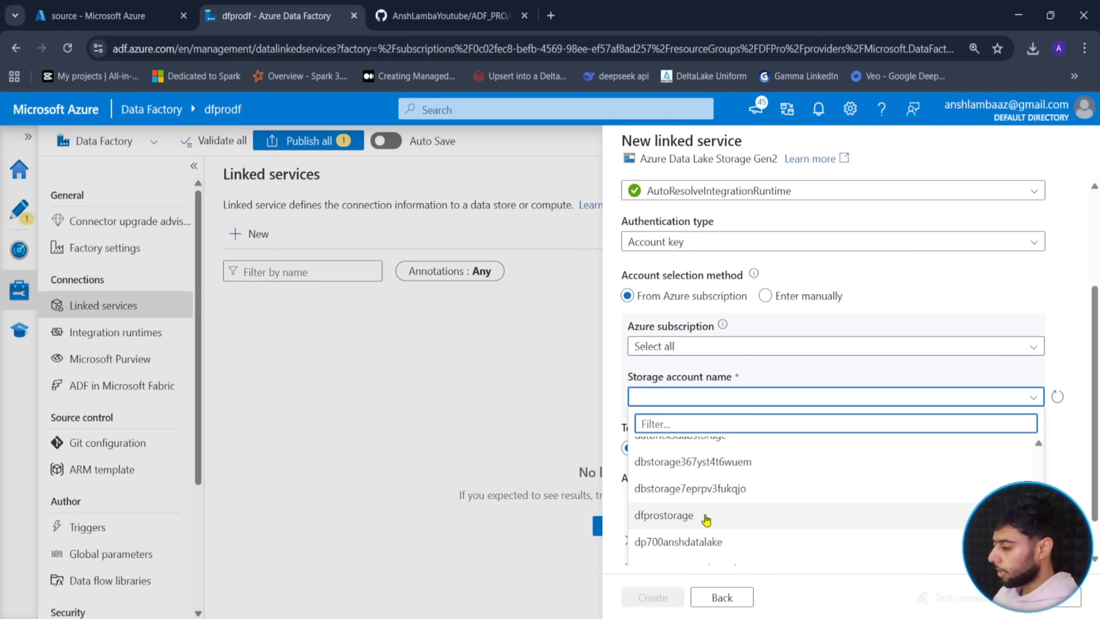
left_click(718, 514)
scroll(844, 573, "down", 1)
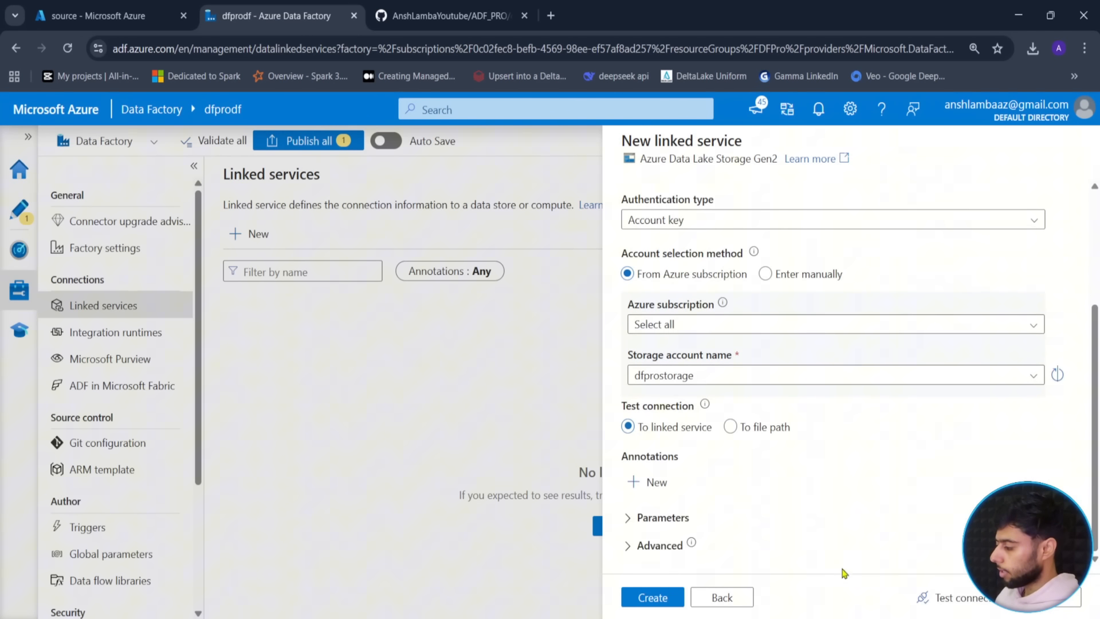
left_click(940, 596)
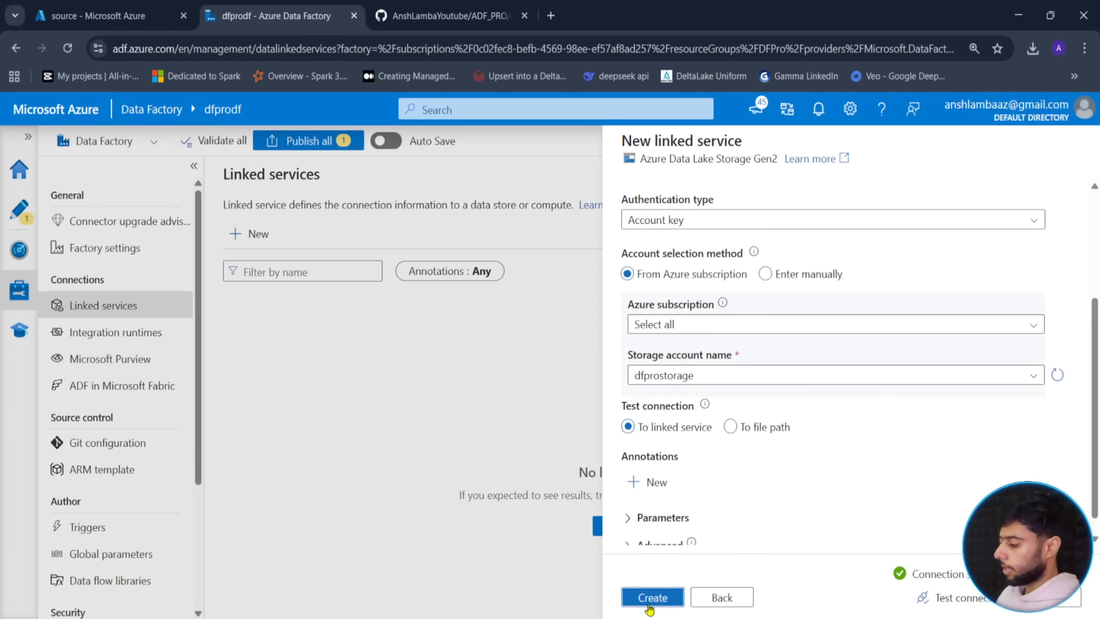
left_click(649, 606)
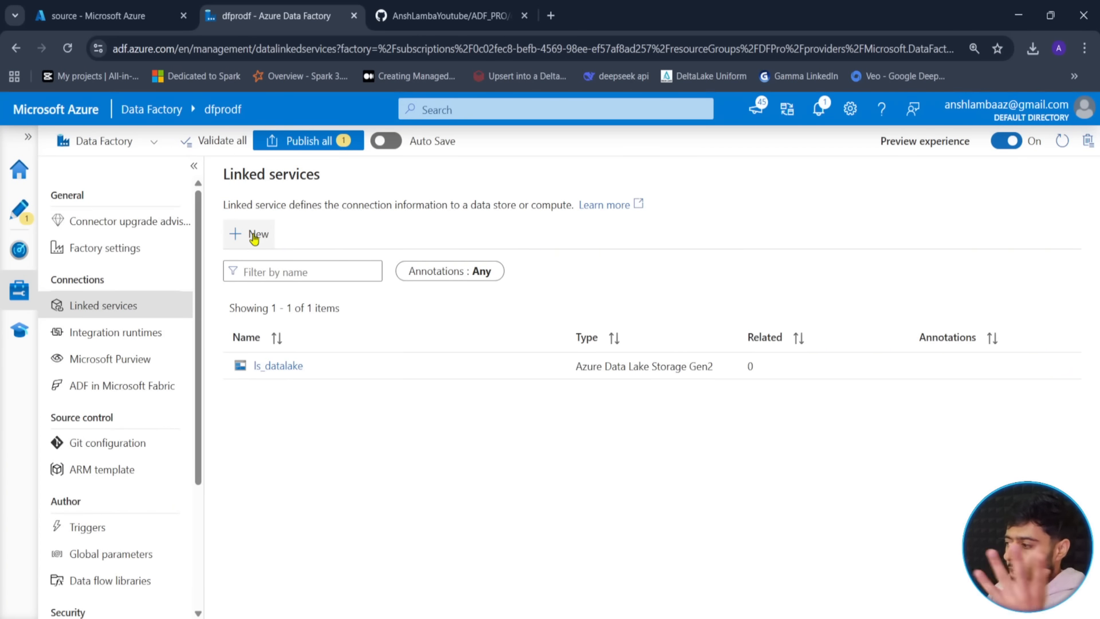
left_click(255, 239)
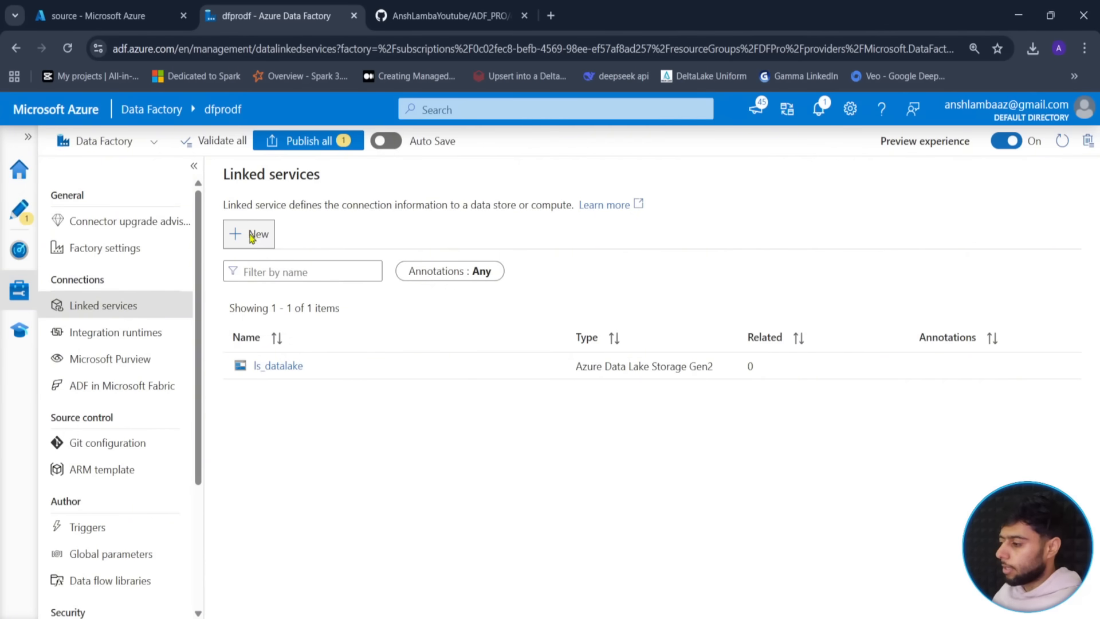
- Start an Azure SQL Database linked service and name it ls_database
type("sql")
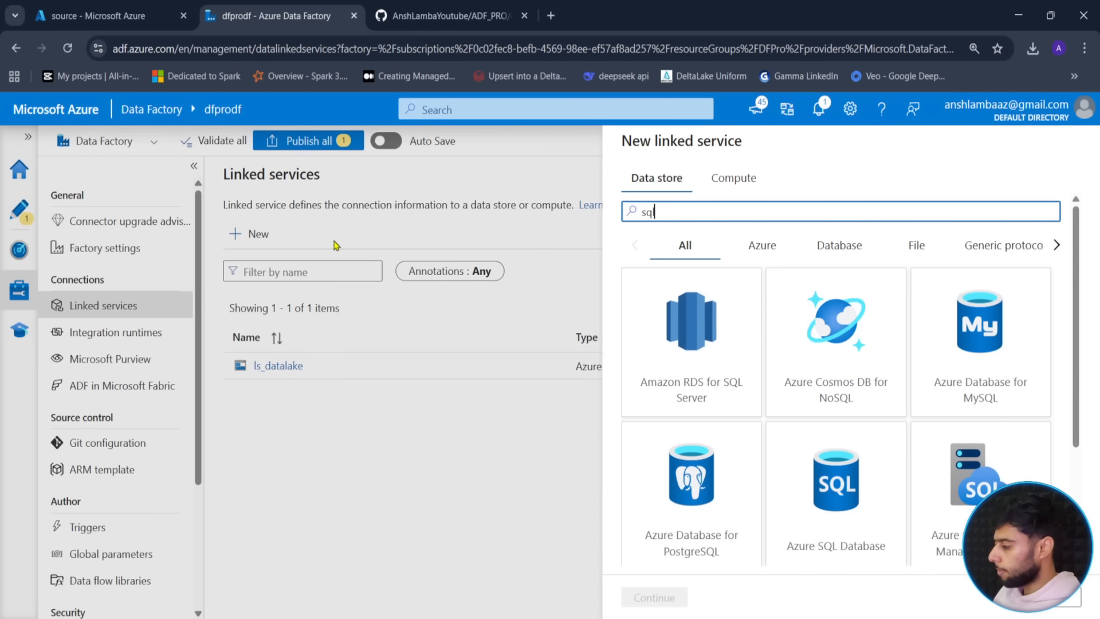
scroll(816, 447, "down", 2)
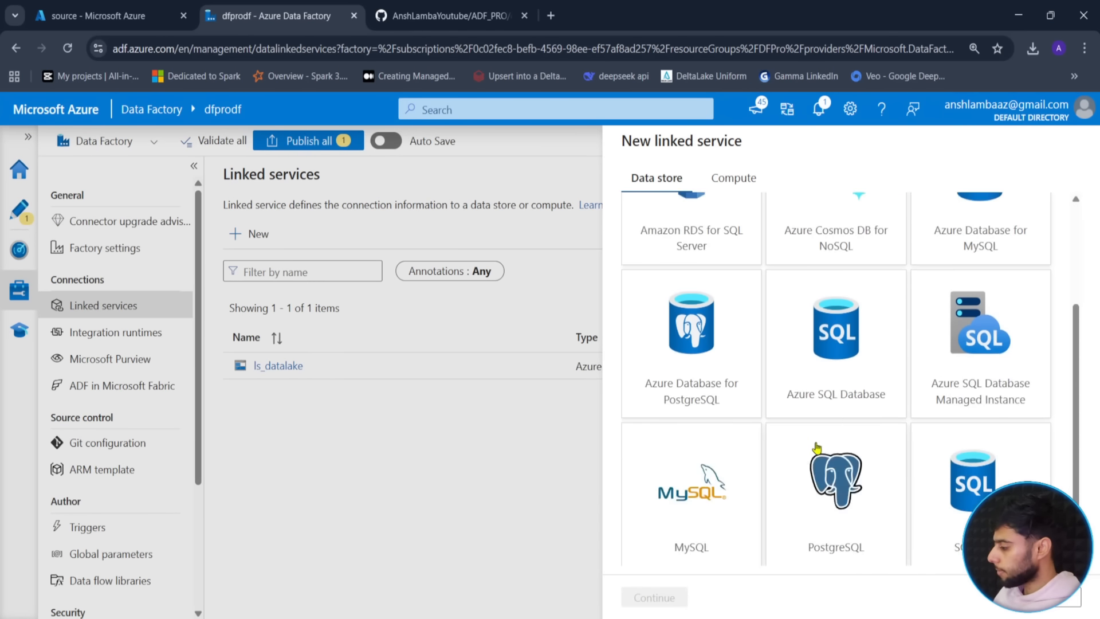
left_click(843, 401)
left_click(650, 596)
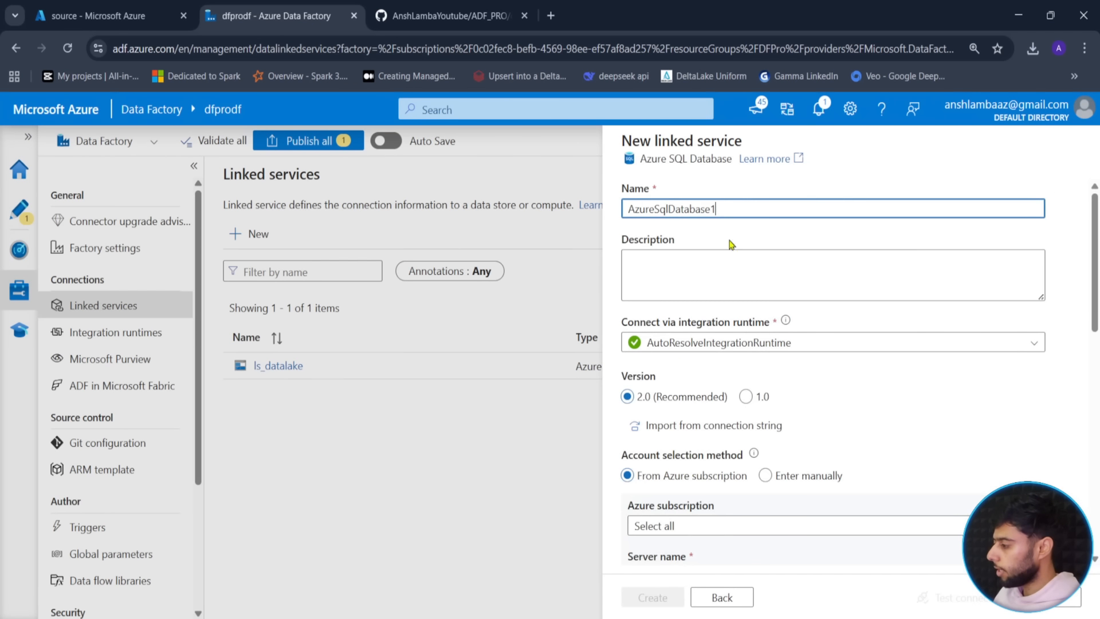
left_click_drag(724, 210, 570, 217)
type("ls_da")
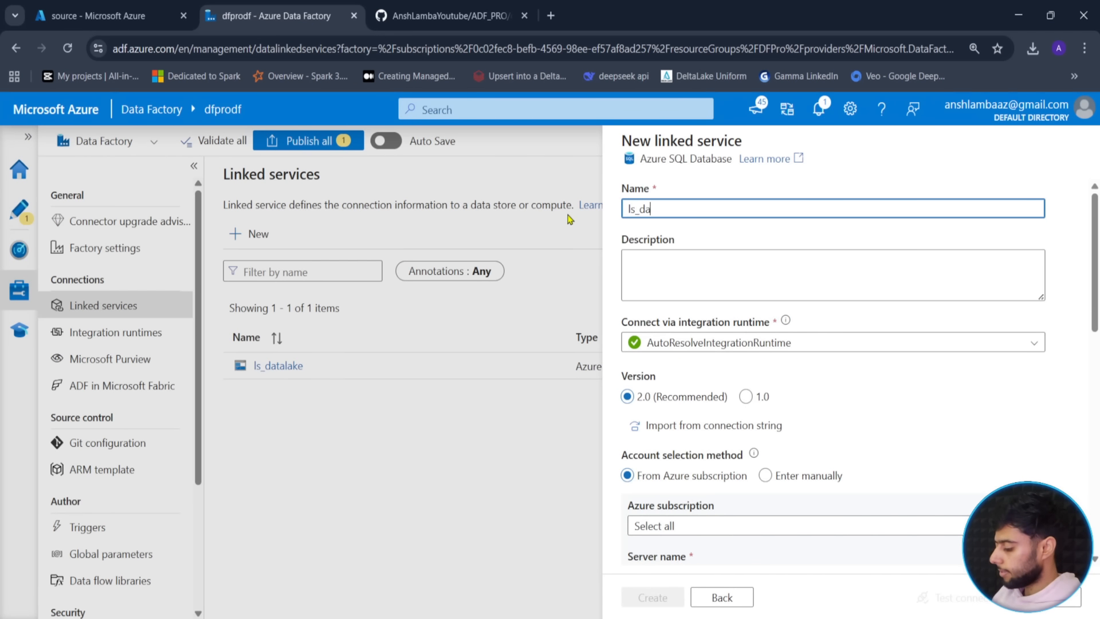
type("tabase")
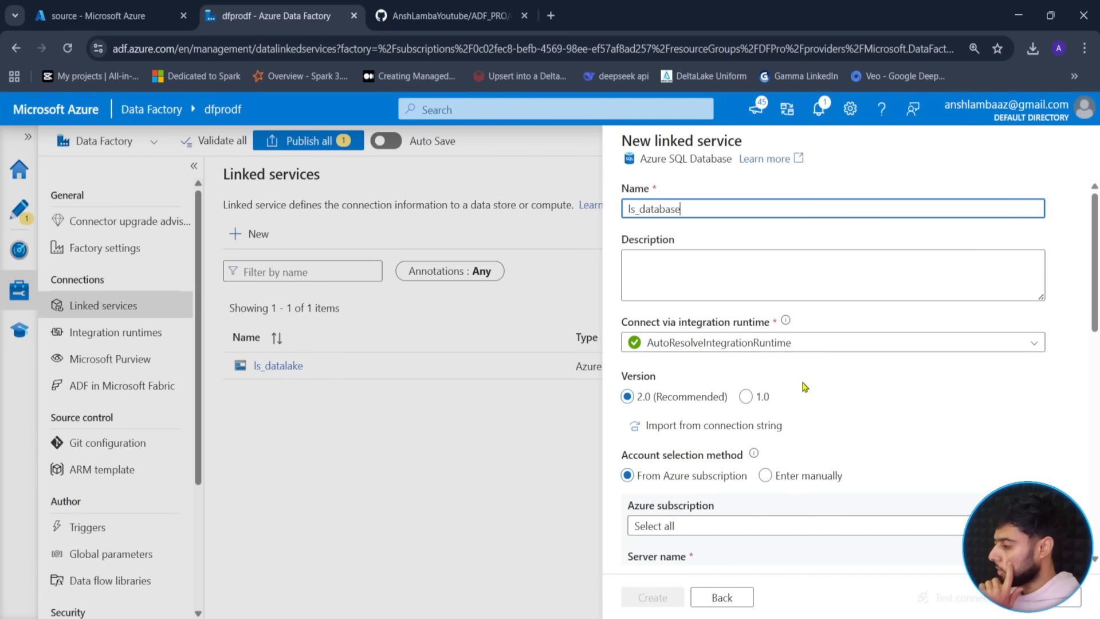
- Choose Azure subscription 1 and the dfproserver server
scroll(805, 388, "down", 3)
left_click(697, 380)
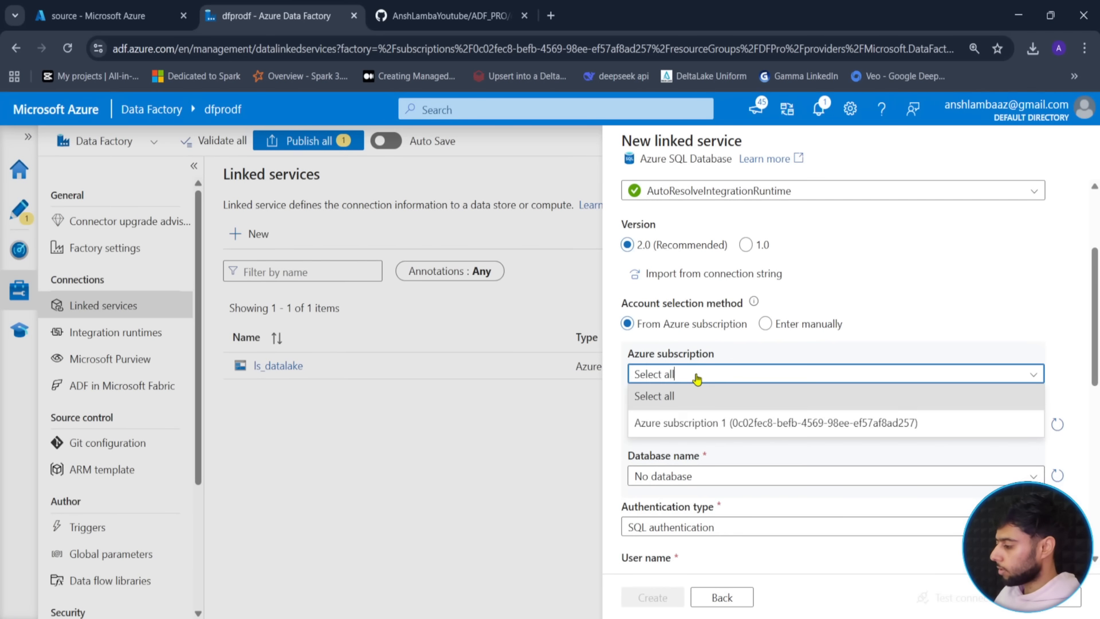
left_click(671, 424)
left_click(708, 428)
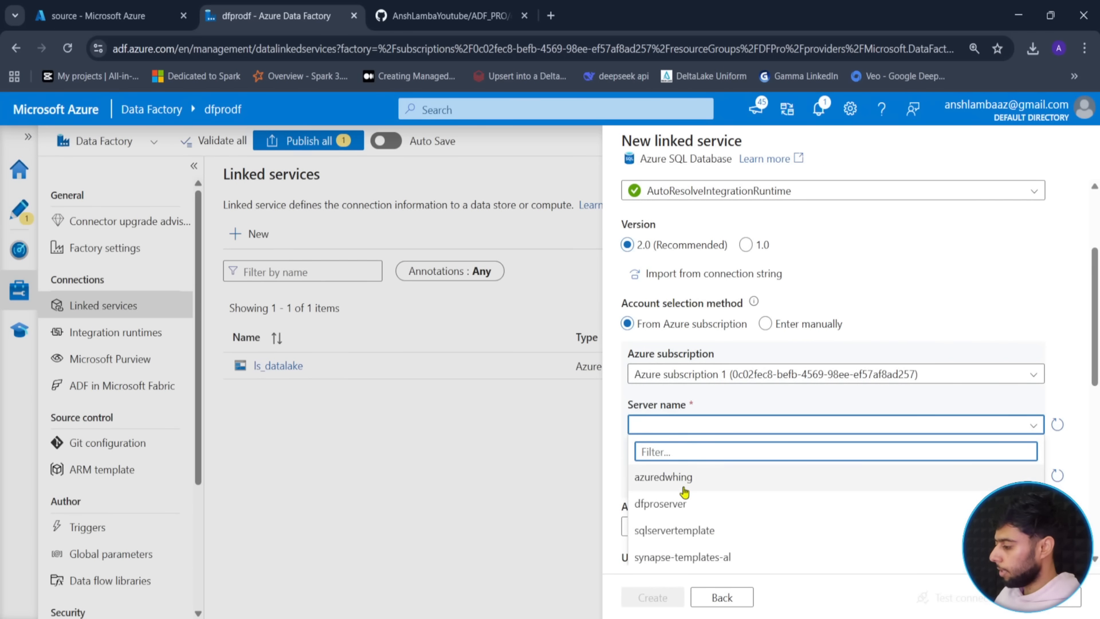
left_click(696, 503)
- Keep SQL authentication, enter the admin user name, and switch to the Azure portal
scroll(691, 504, "down", 3)
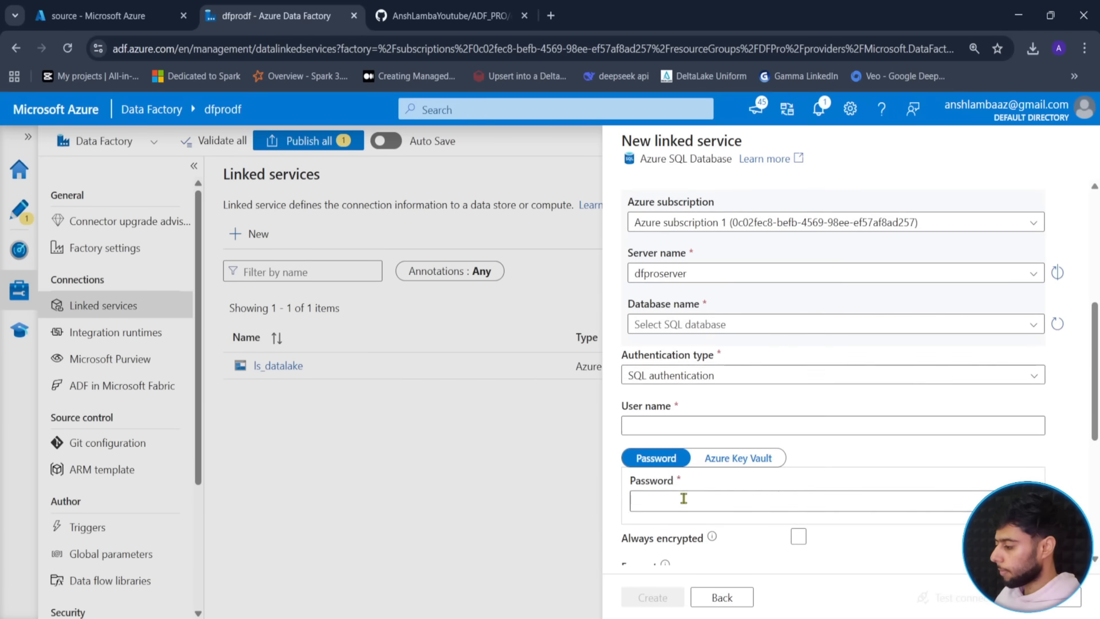
left_click(726, 377)
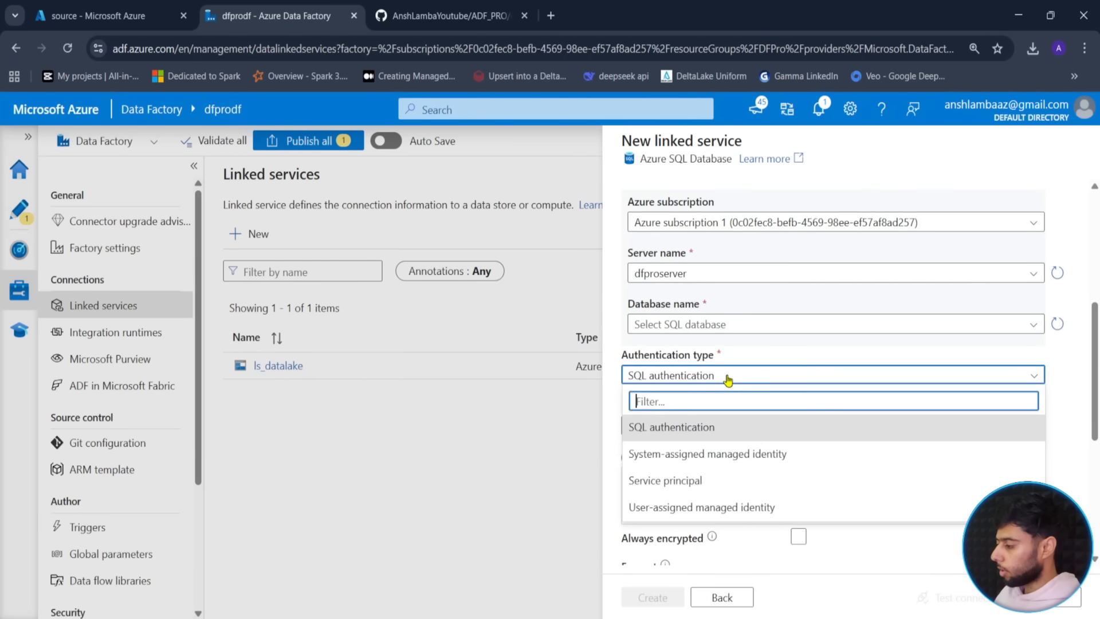
left_click(653, 428)
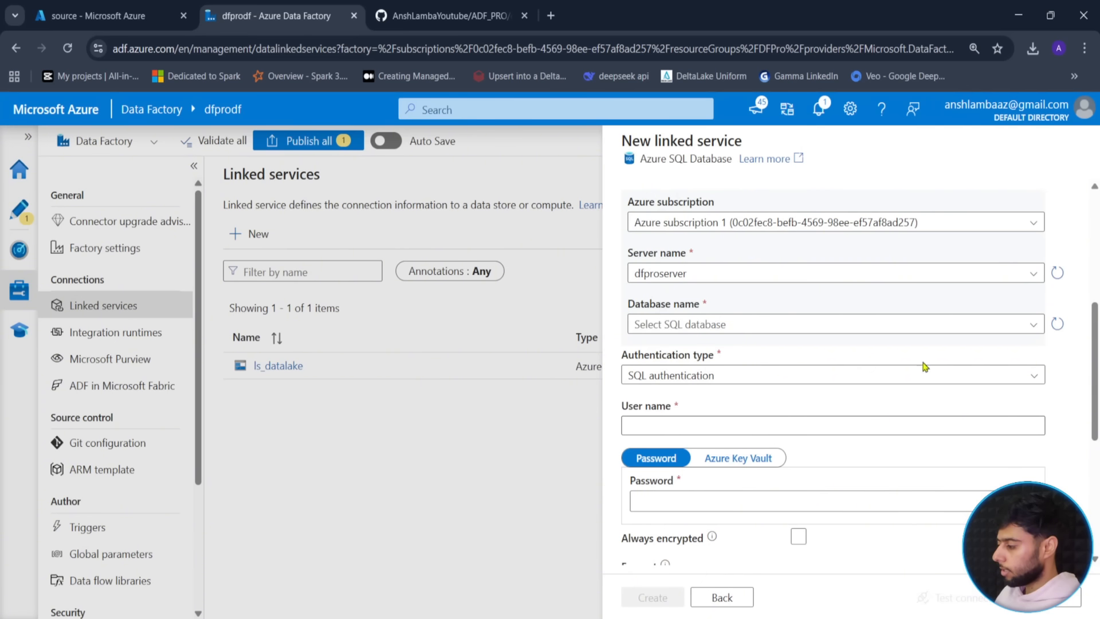
left_click(900, 391)
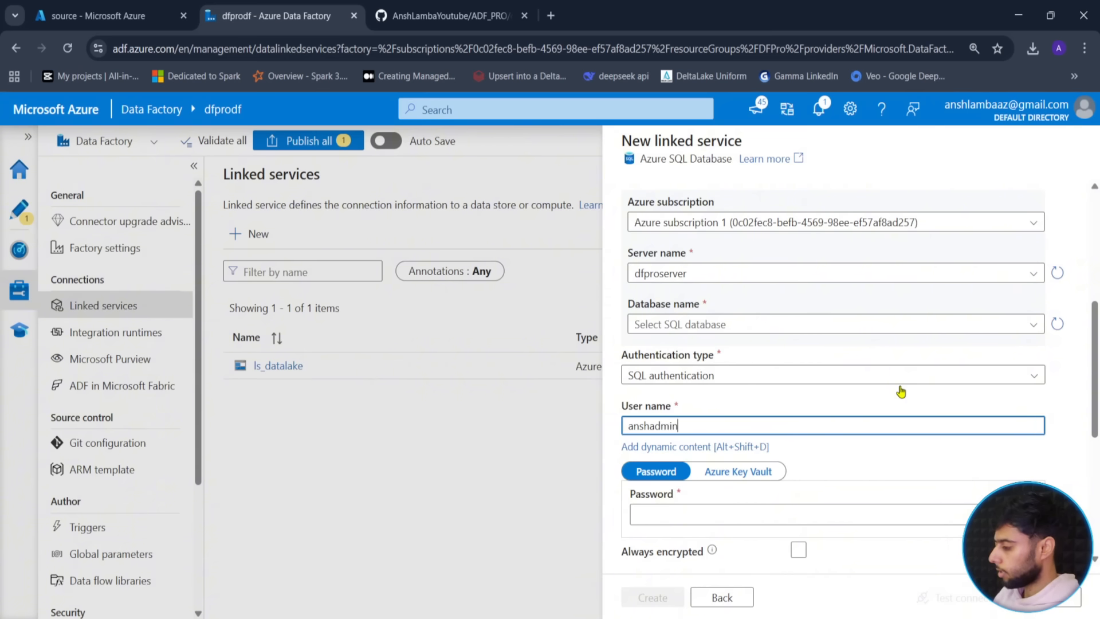
type("anshadmin")
key("ctrl+a")
type("adminansh")
left_click(98, 15)
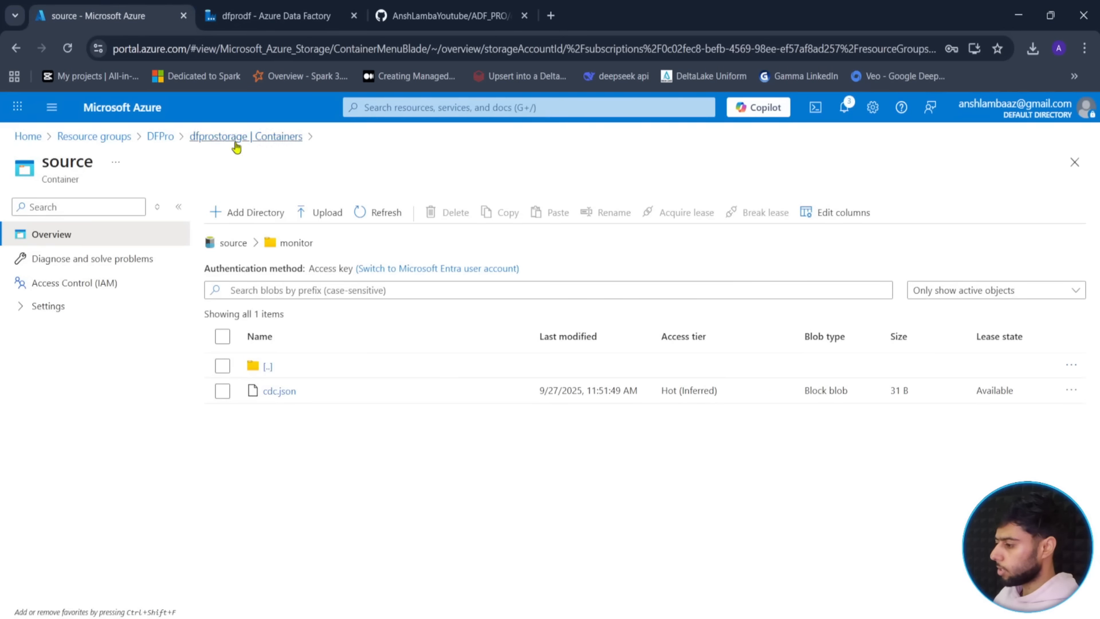
- Open the dfprodb database via deployment notifications, launch Query editor (preview), then return to Data Factory
left_click(116, 139)
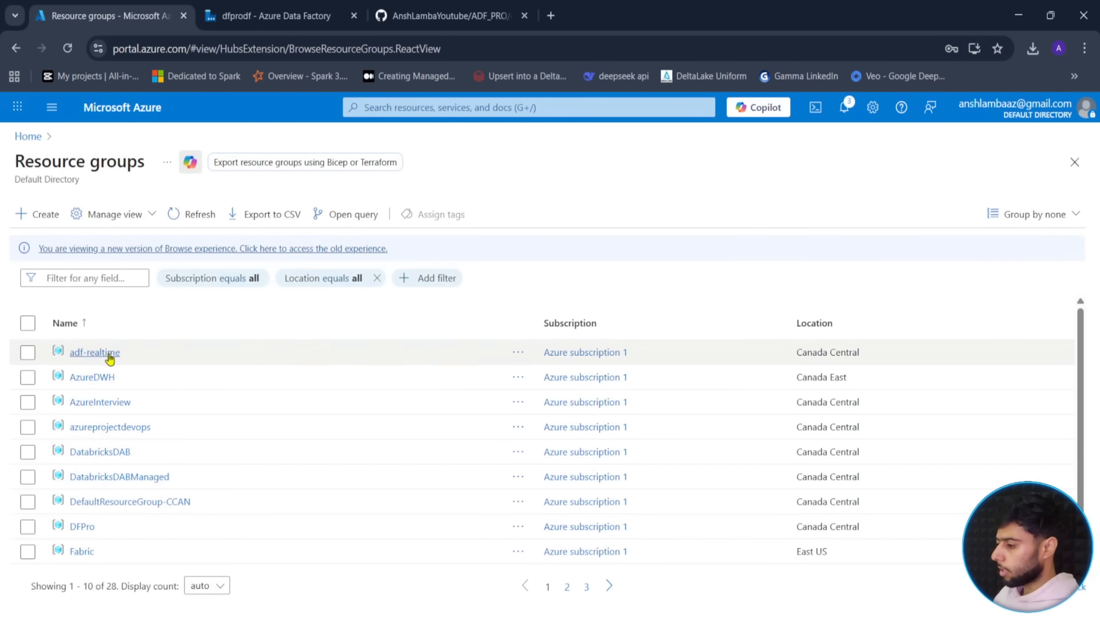
left_click(845, 115)
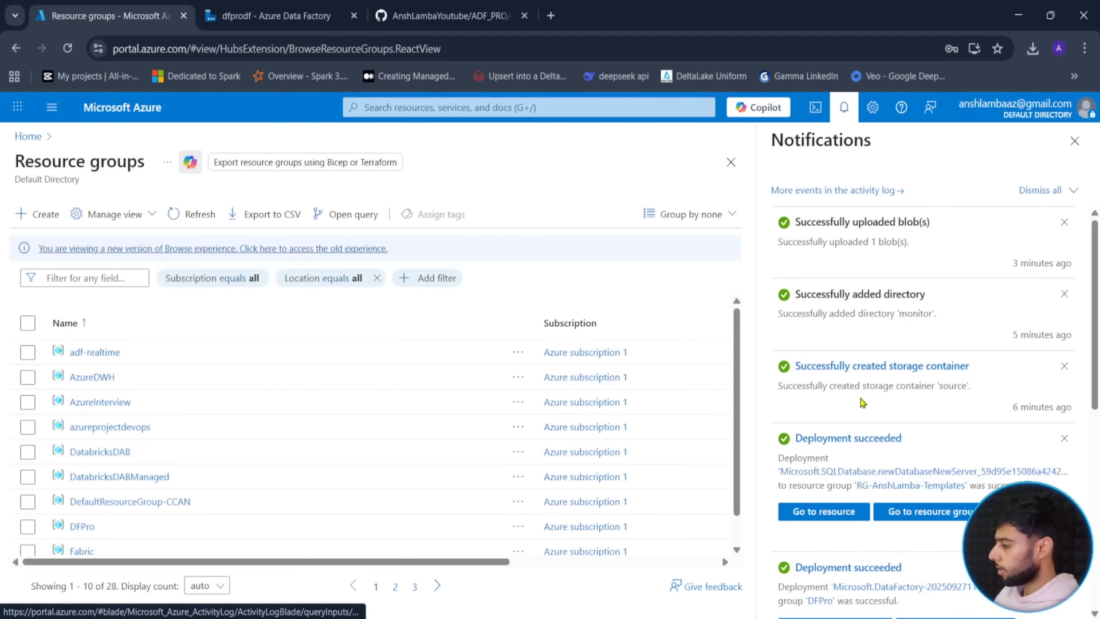
left_click(802, 514)
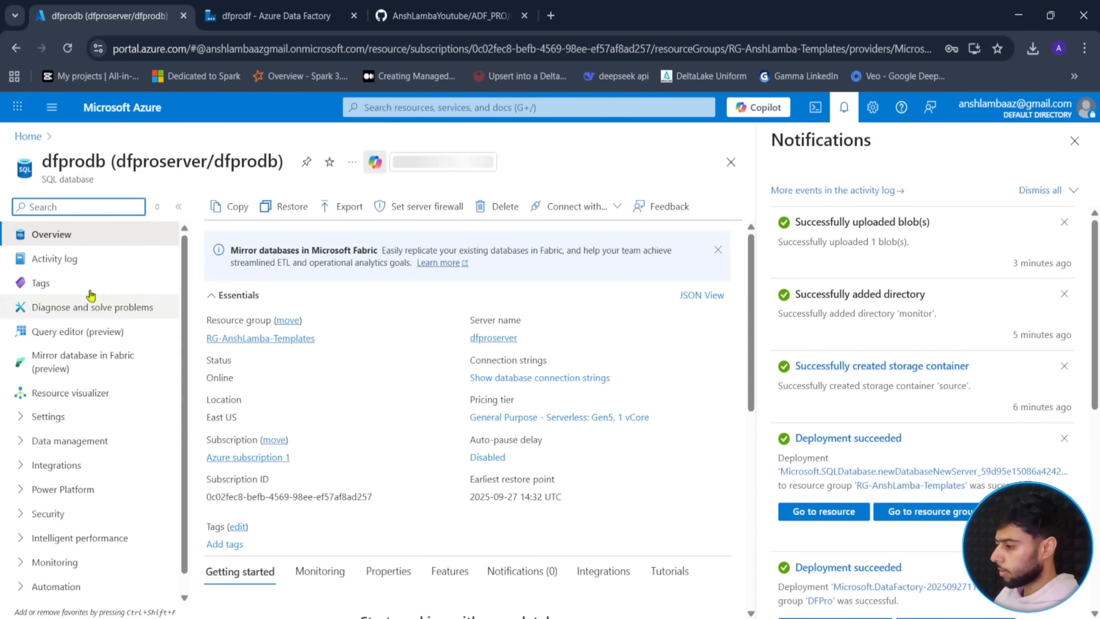
left_click(1075, 141)
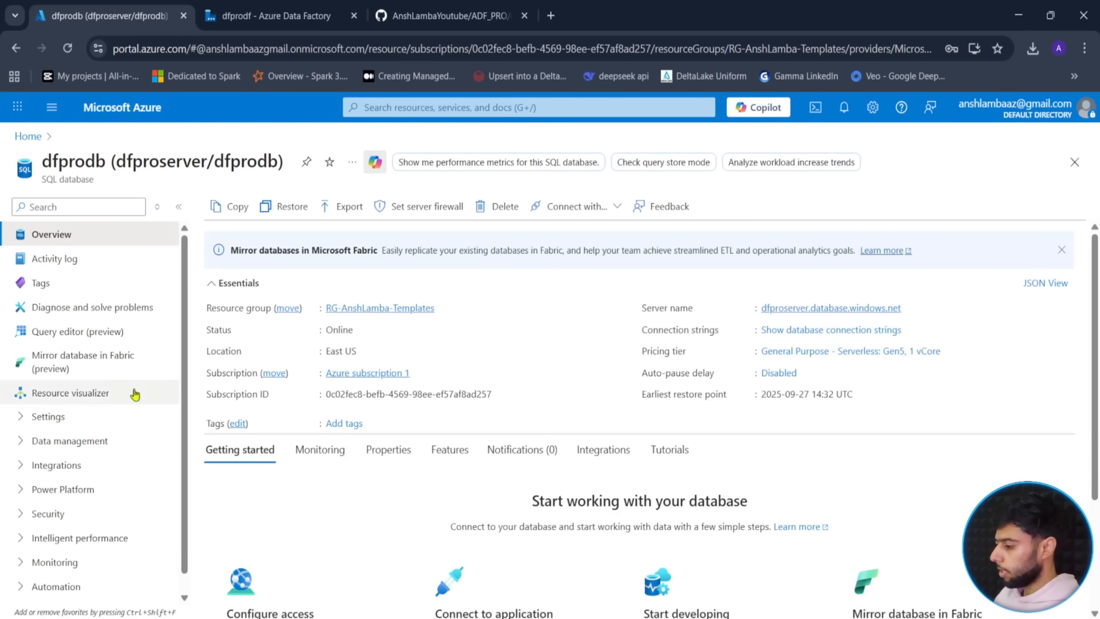
left_click(48, 333)
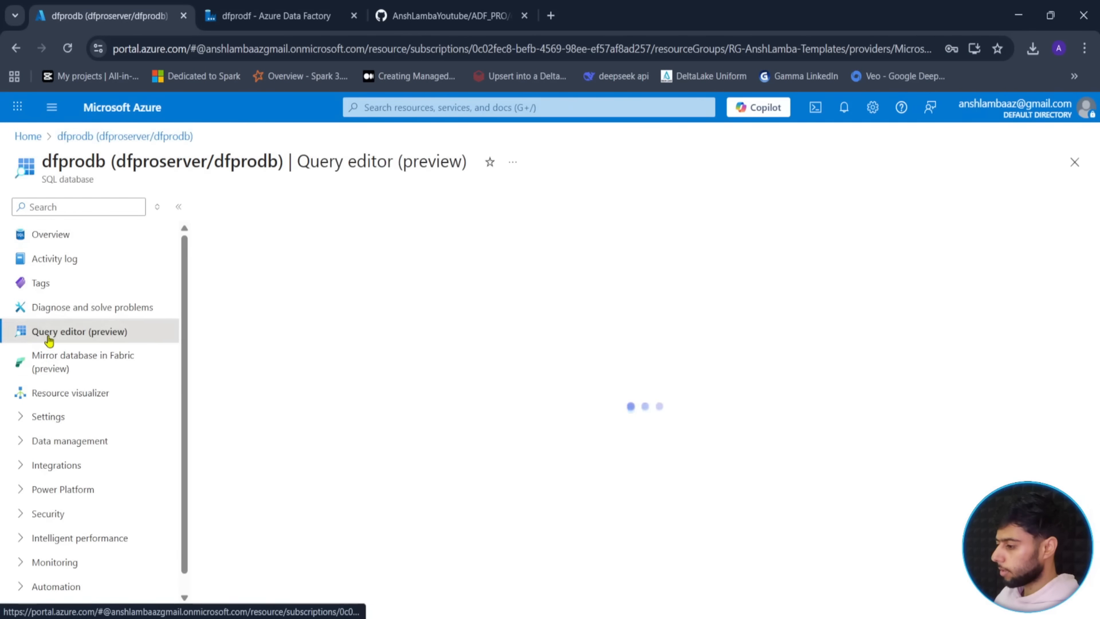
left_click(314, 12)
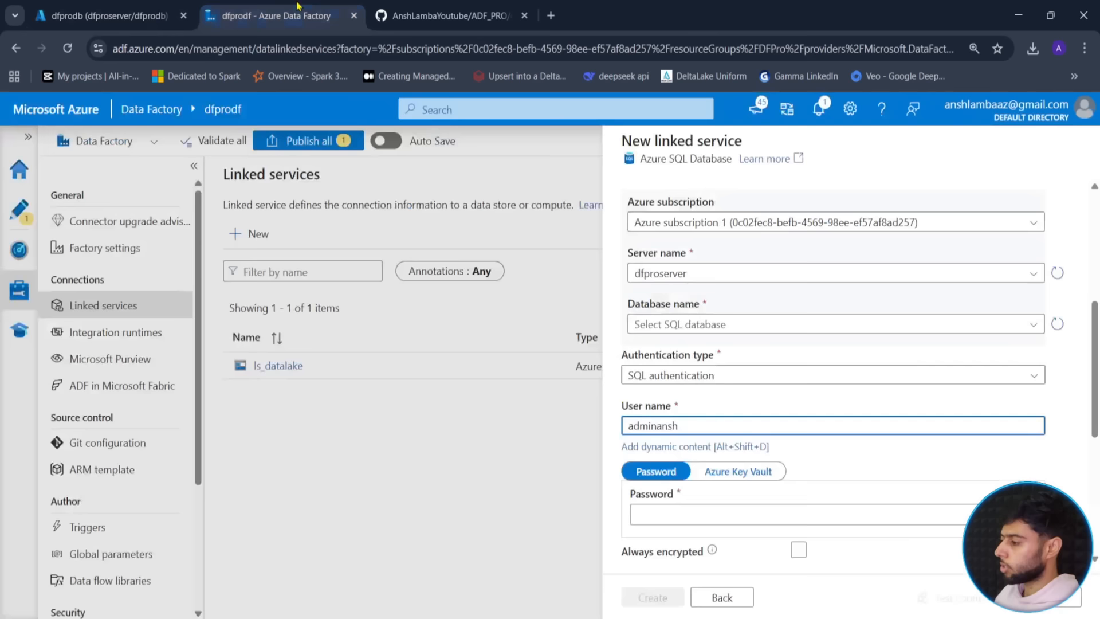
- Enter the SQL user name and password for ls_database
key("ctrl+a")
type("ansh")
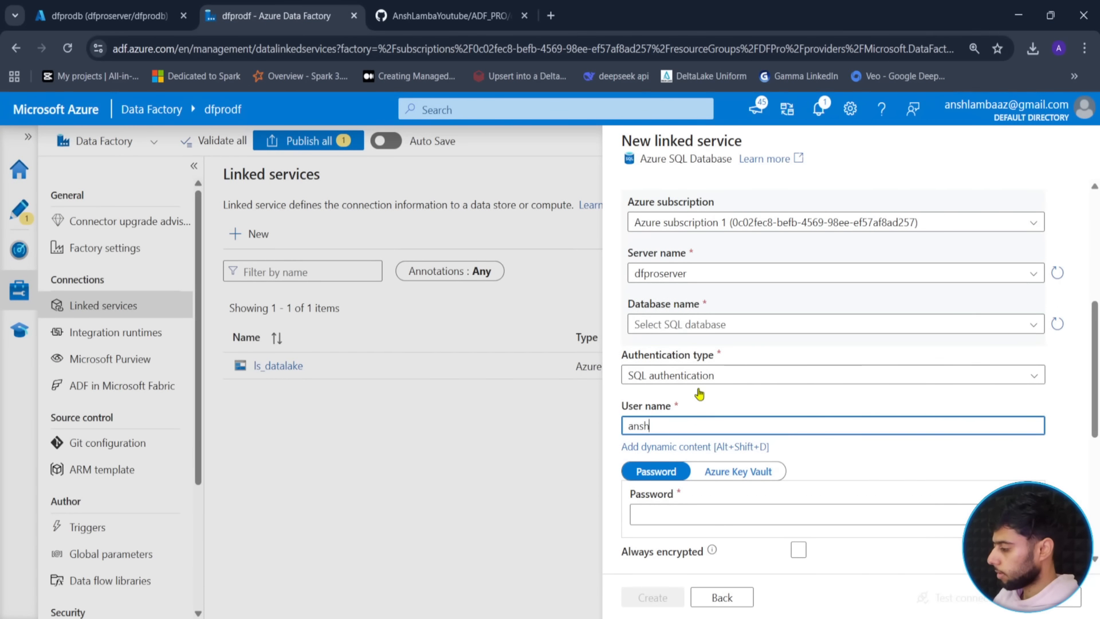
key("Tab")
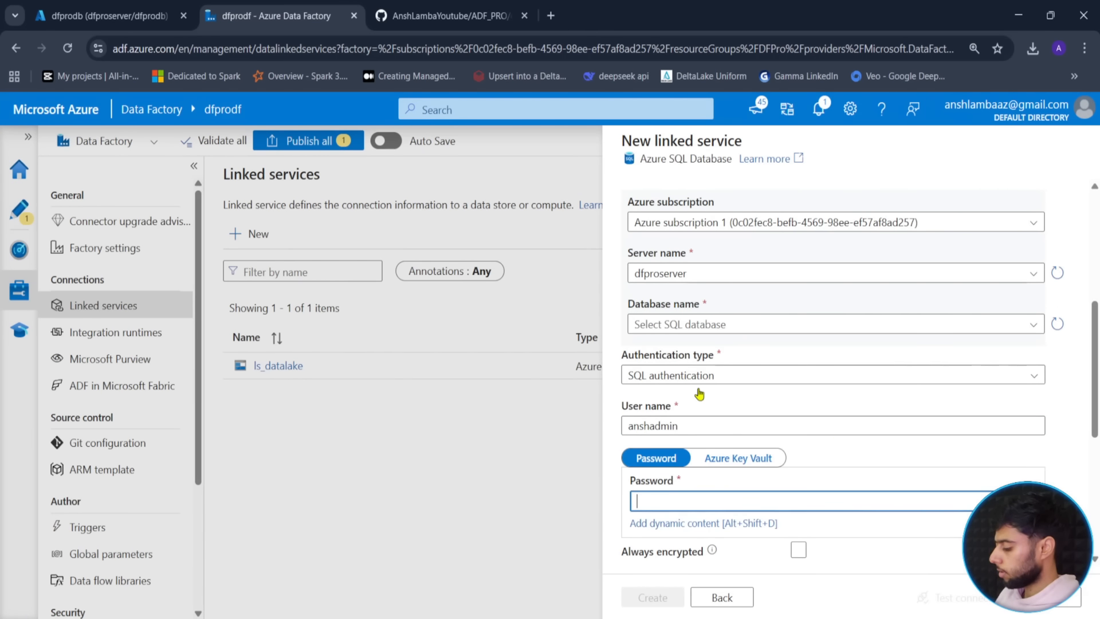
type("a")
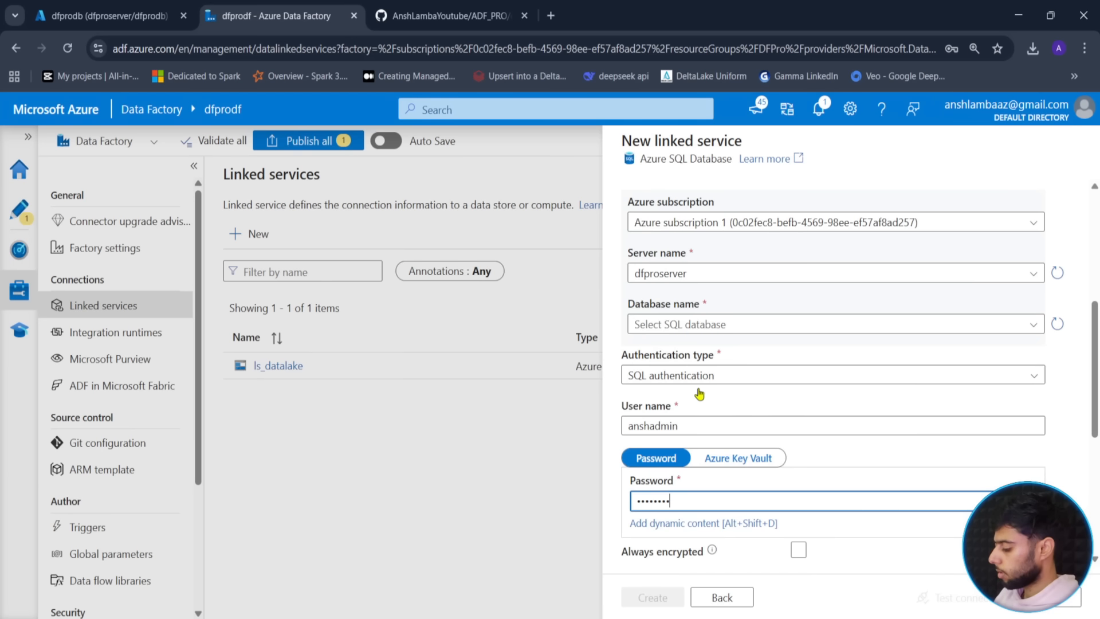
- Set encryption to Optional and review the rest of the linked service form
scroll(835, 508, "down", 5)
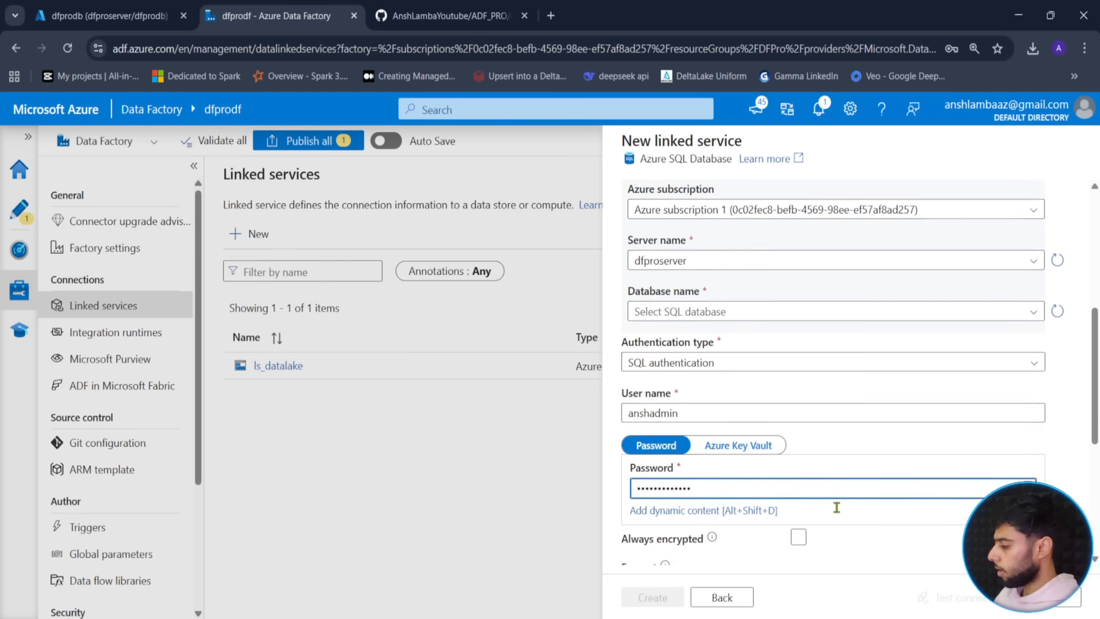
left_click(717, 291)
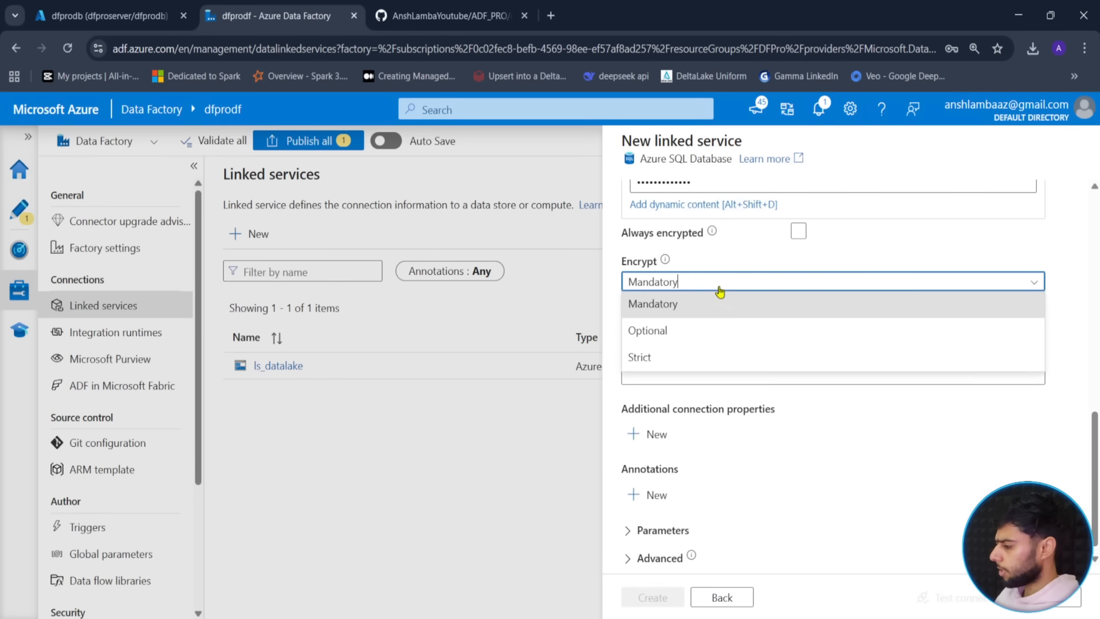
left_click(687, 314)
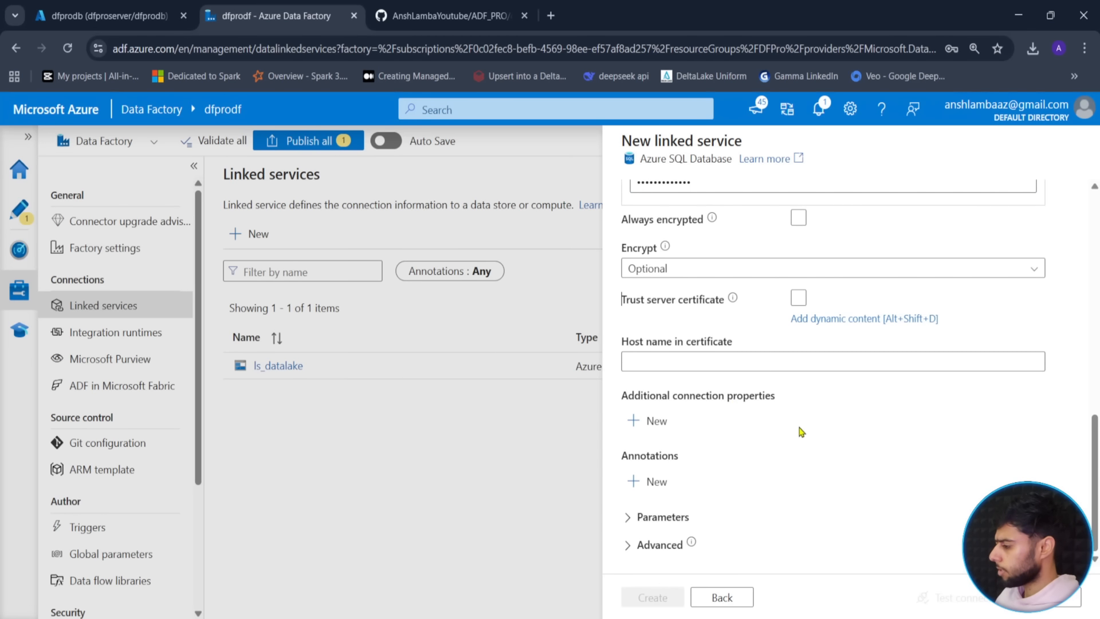
scroll(809, 527, "up", 3)
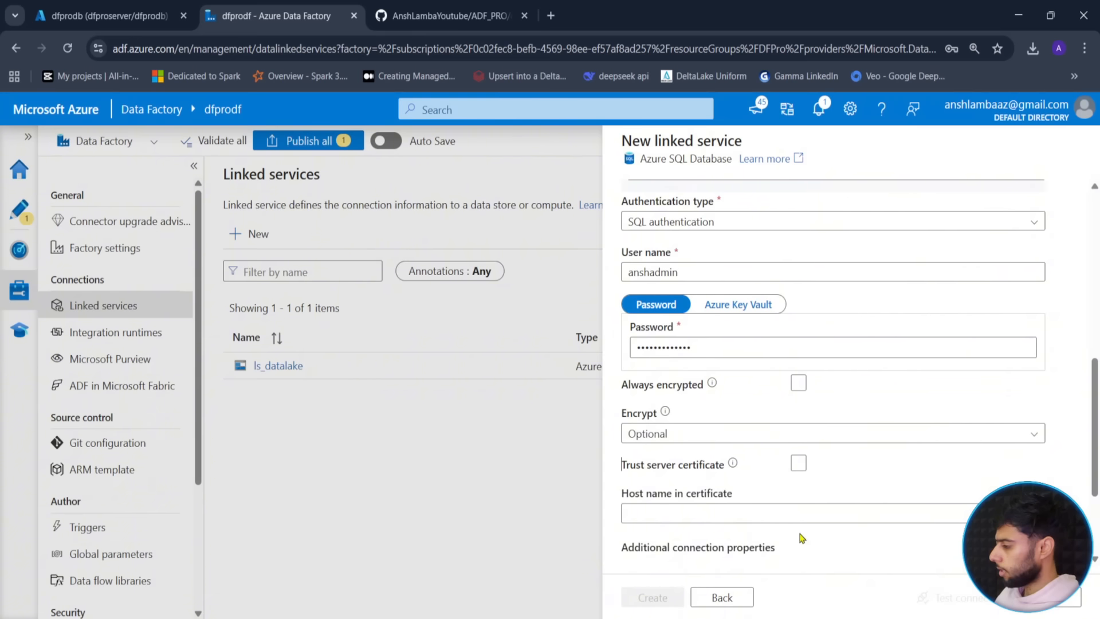
scroll(814, 527, "down", 2)
scroll(822, 520, "down", 2)
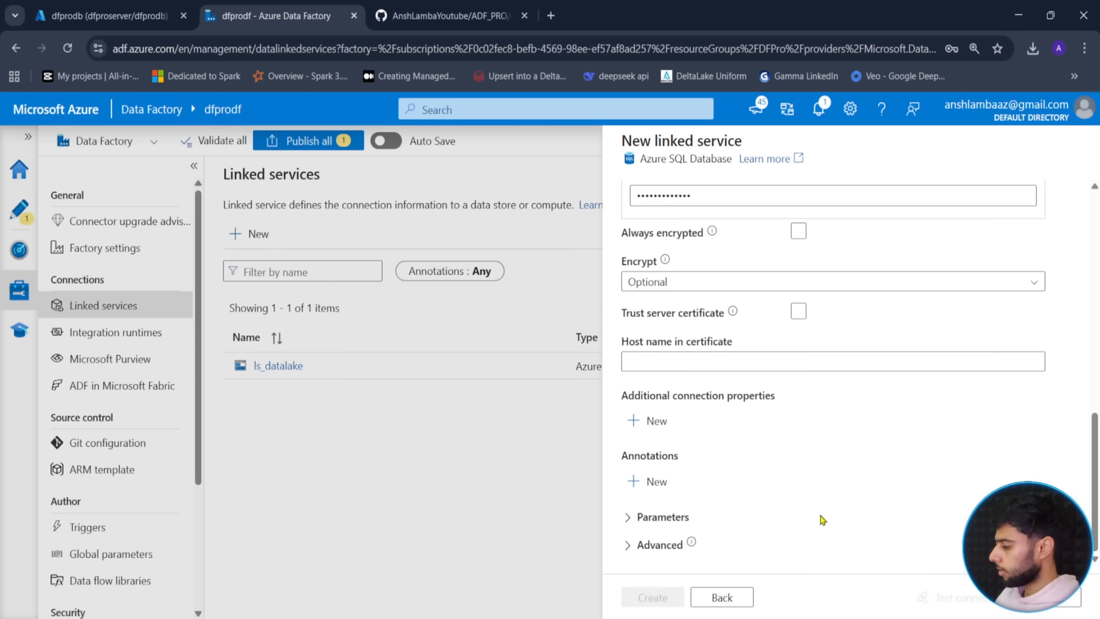
scroll(820, 491, "up", 10)
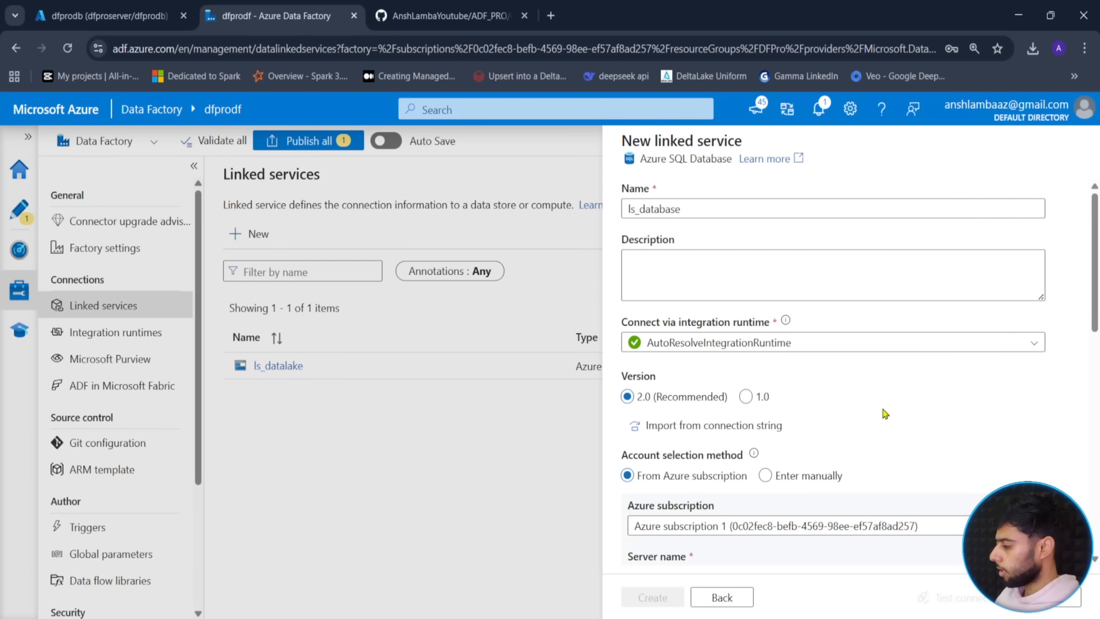
scroll(885, 413, "down", 3)
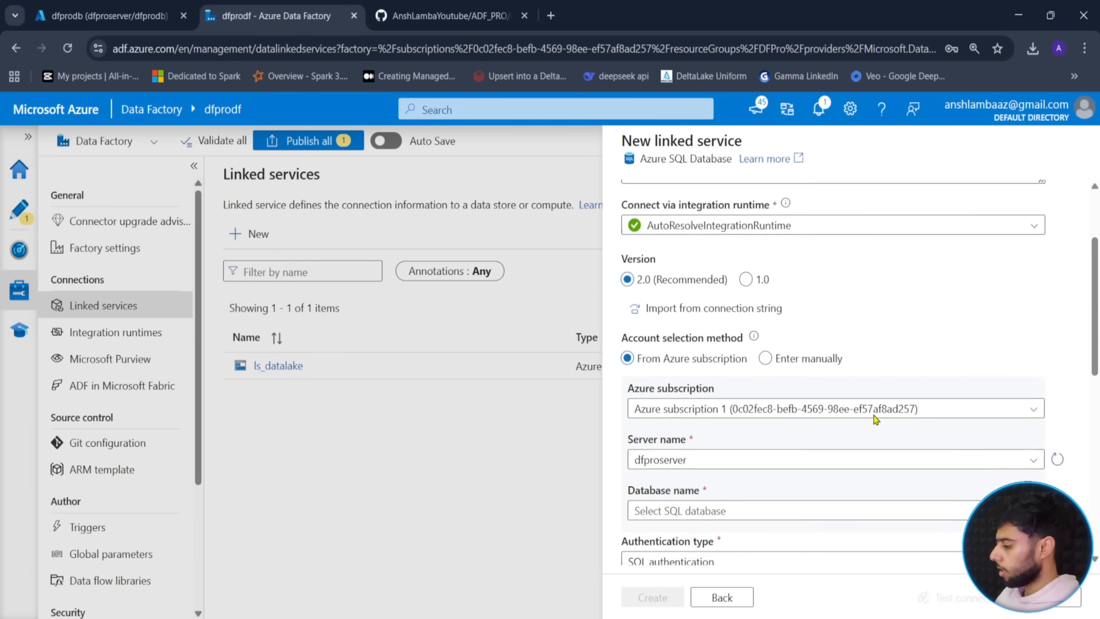
scroll(818, 460, "down", 2)
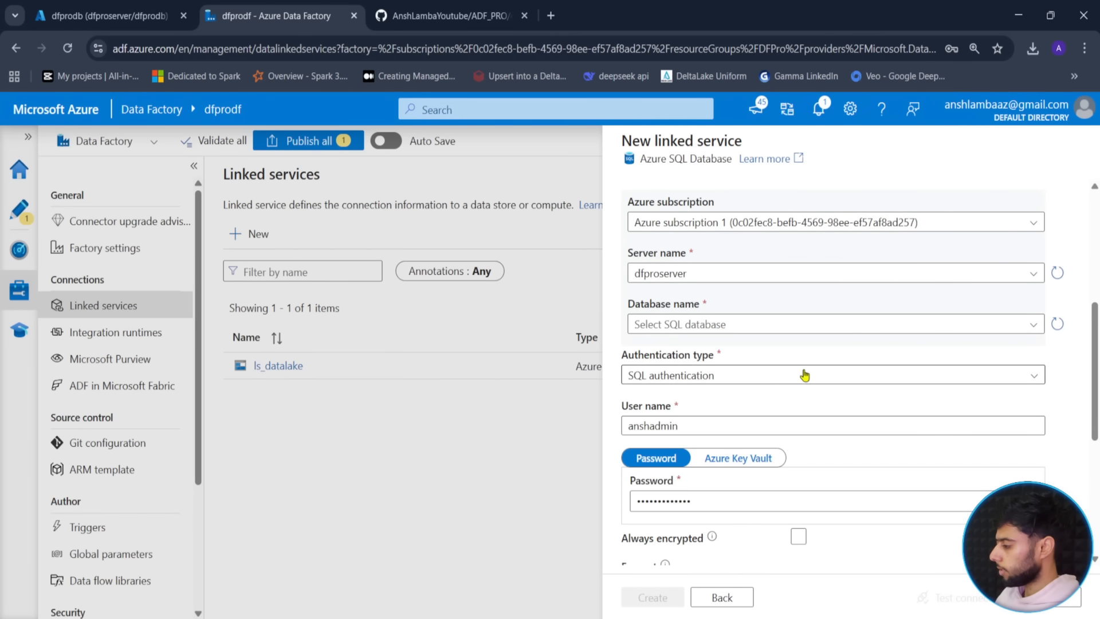
scroll(850, 534, "down", 2)
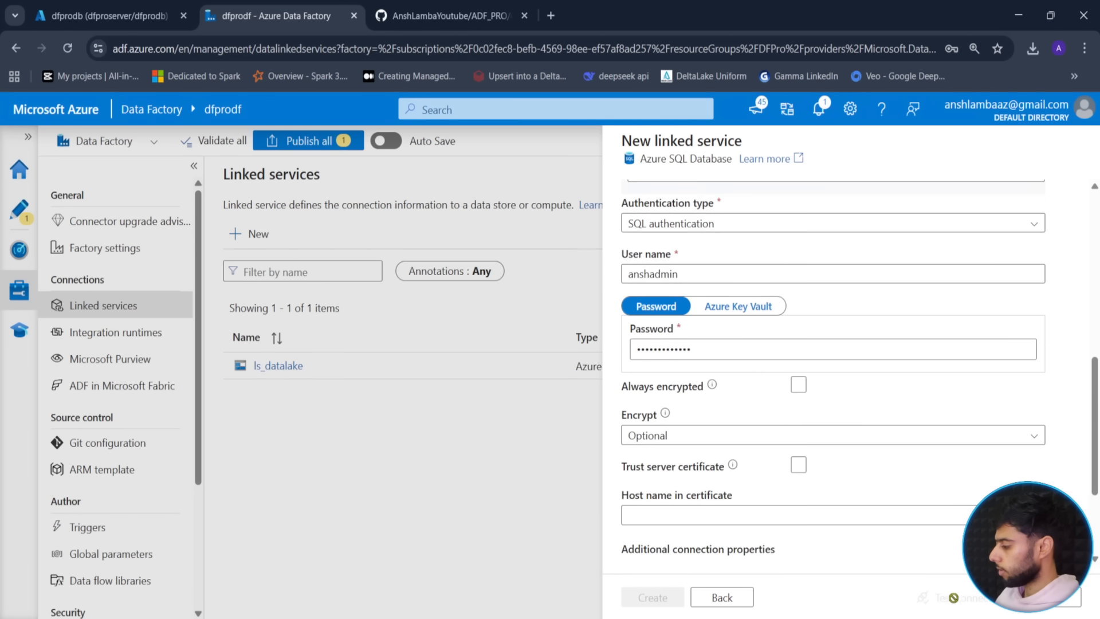
scroll(724, 515, "down", 1)
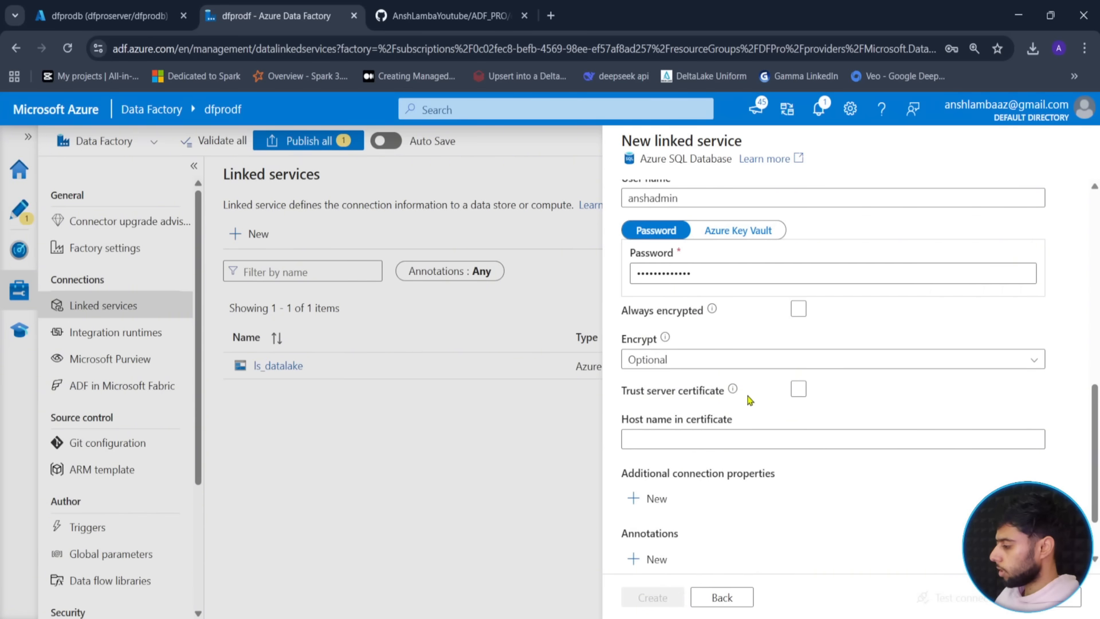
scroll(734, 493, "down", 1)
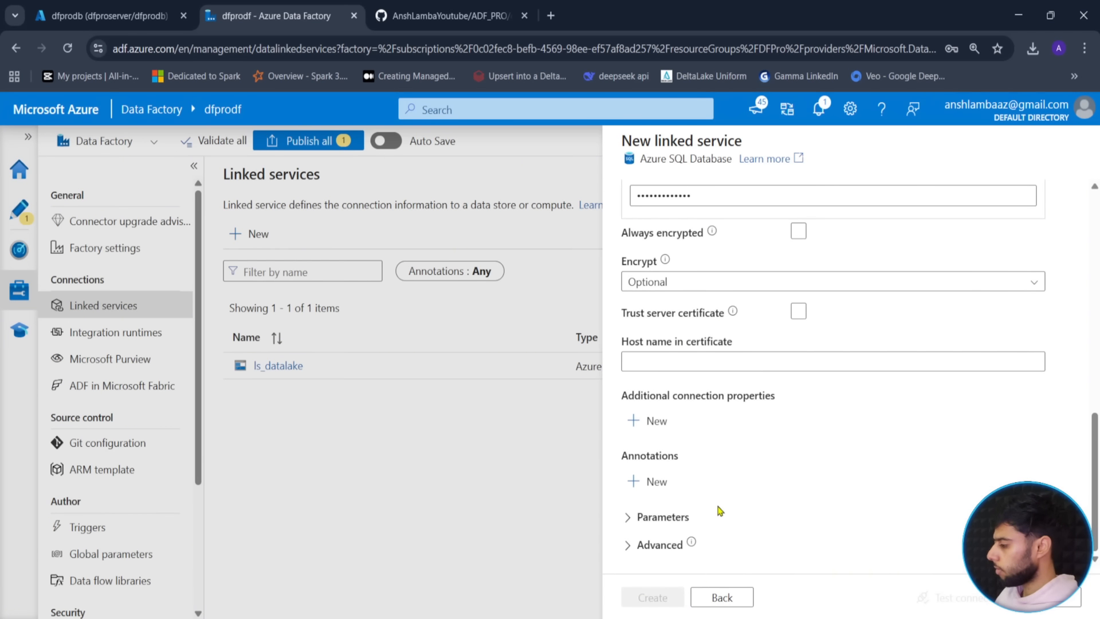
scroll(720, 510, "up", 3)
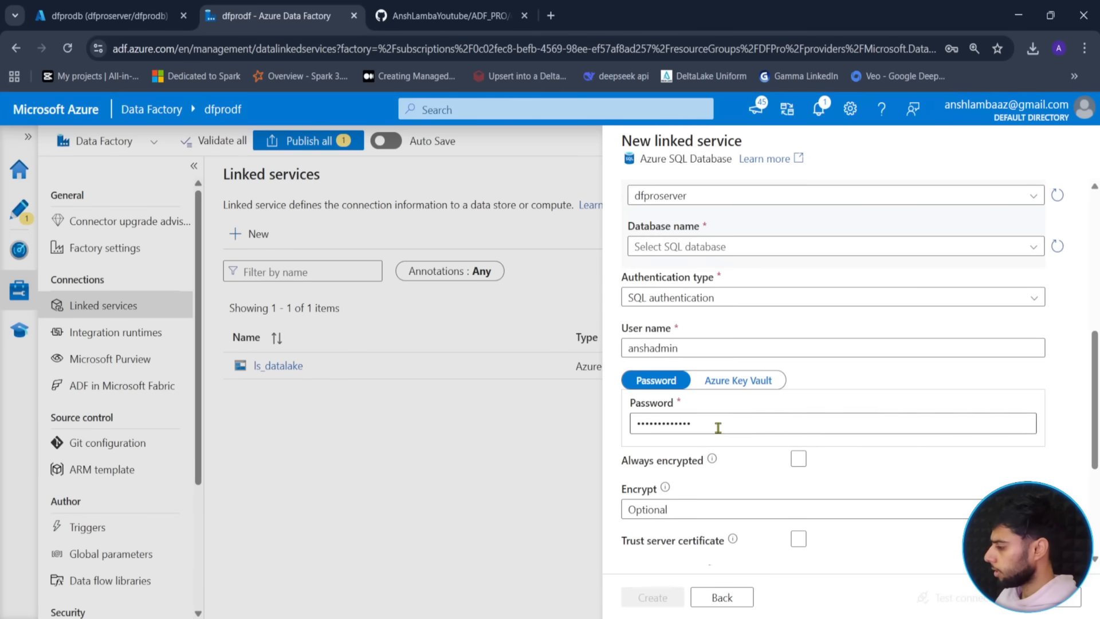
scroll(717, 425, "up", 5)
scroll(970, 334, "down", 3)
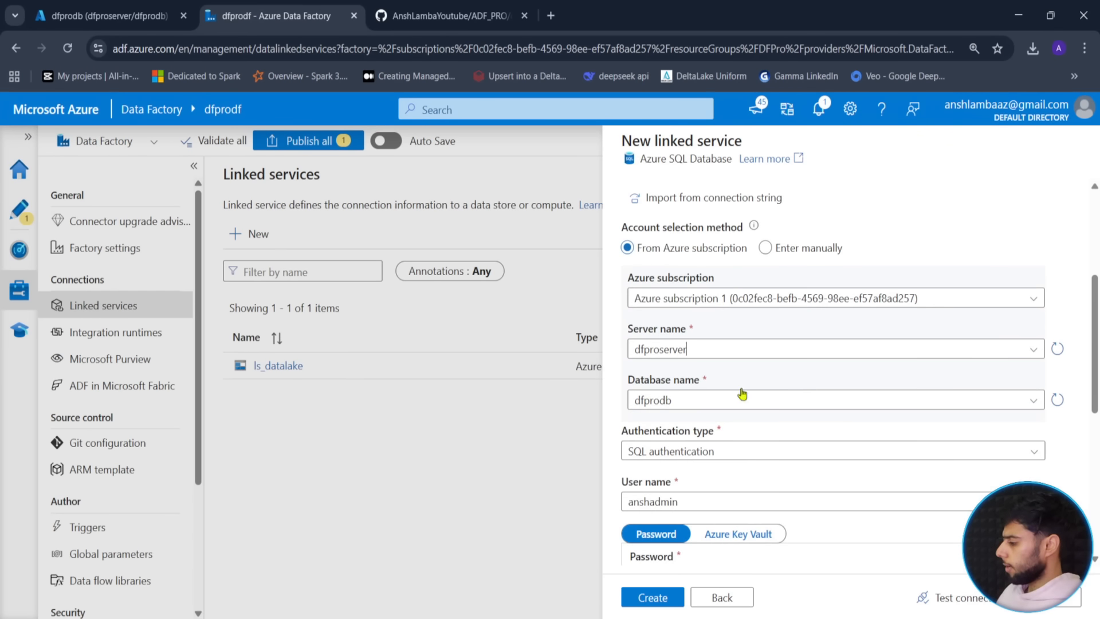
- Test the ls_database connection, create the linked service, and return to the Author view
scroll(696, 400, "down", 1)
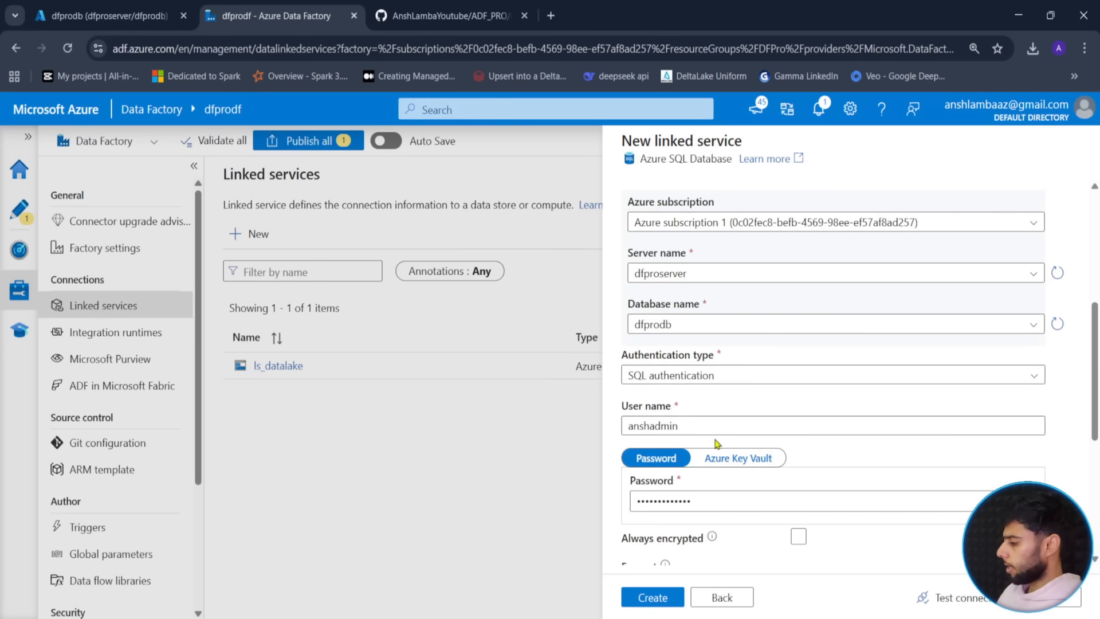
scroll(717, 445, "down", 2)
left_click(933, 600)
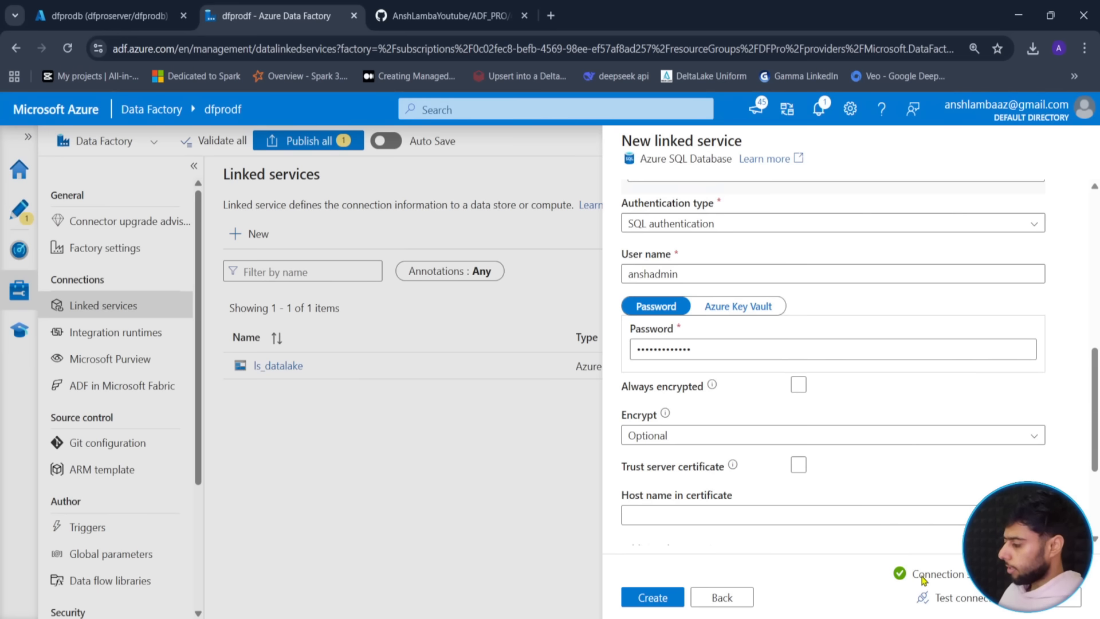
left_click(656, 596)
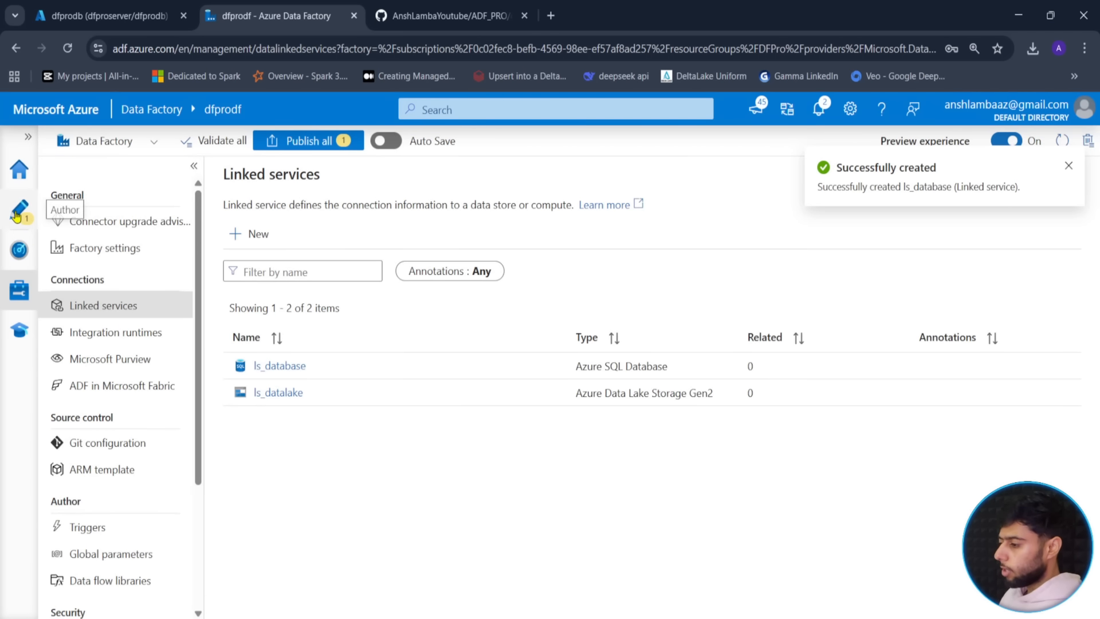
left_click(19, 208)
- Select last_cdc and start a new source dataset from its Settings
left_click(737, 258)
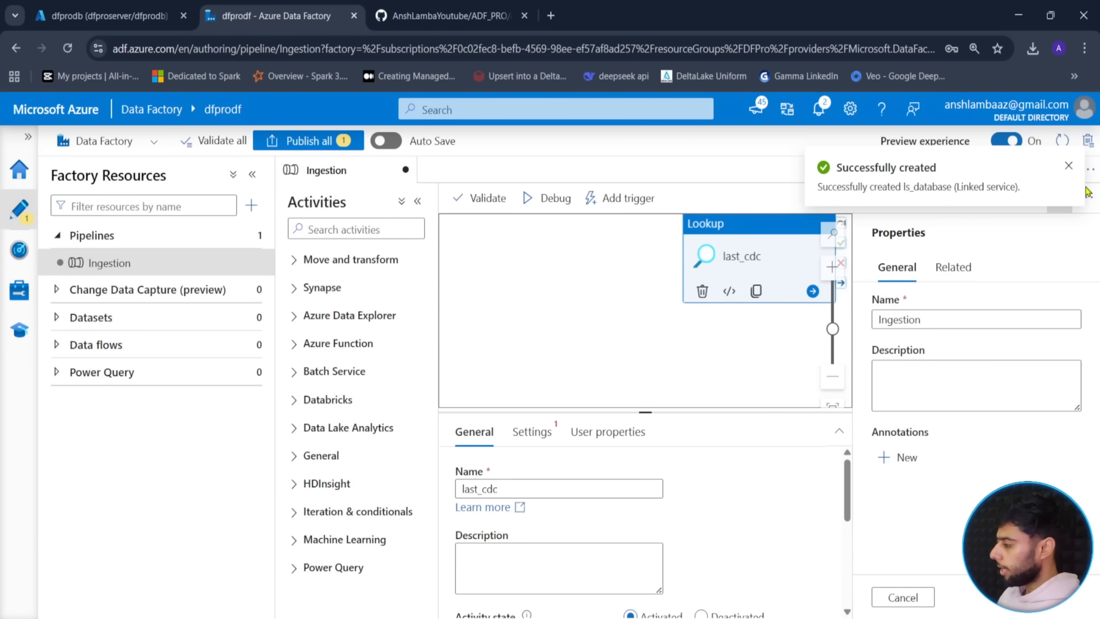
left_click(1069, 165)
left_click(1052, 208)
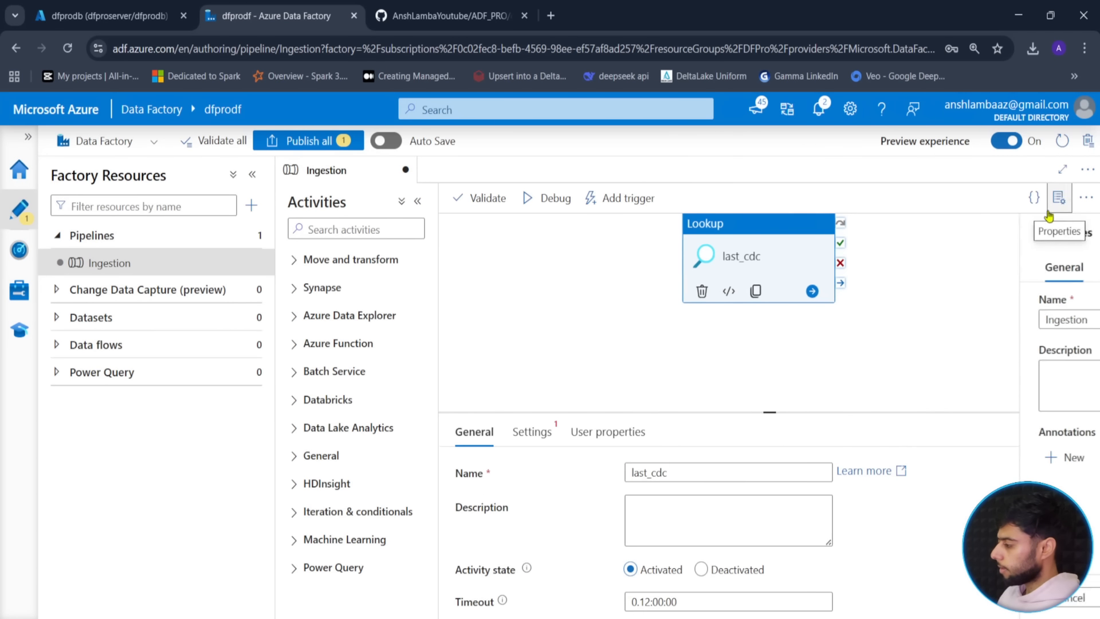
left_click(532, 431)
left_click_drag(769, 413, 768, 319)
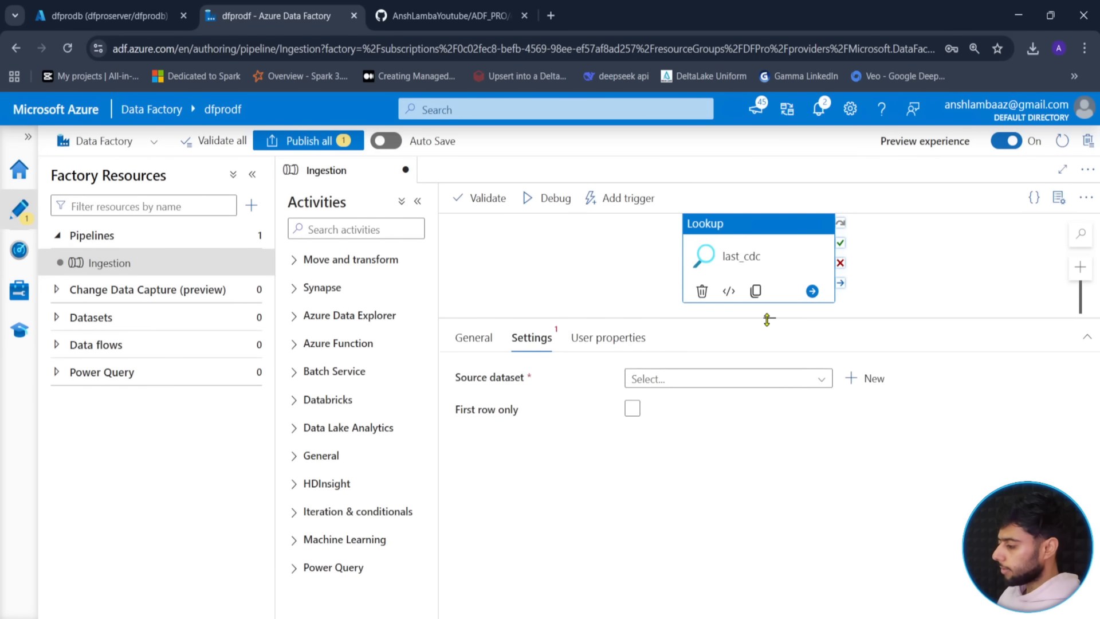
left_click(853, 379)
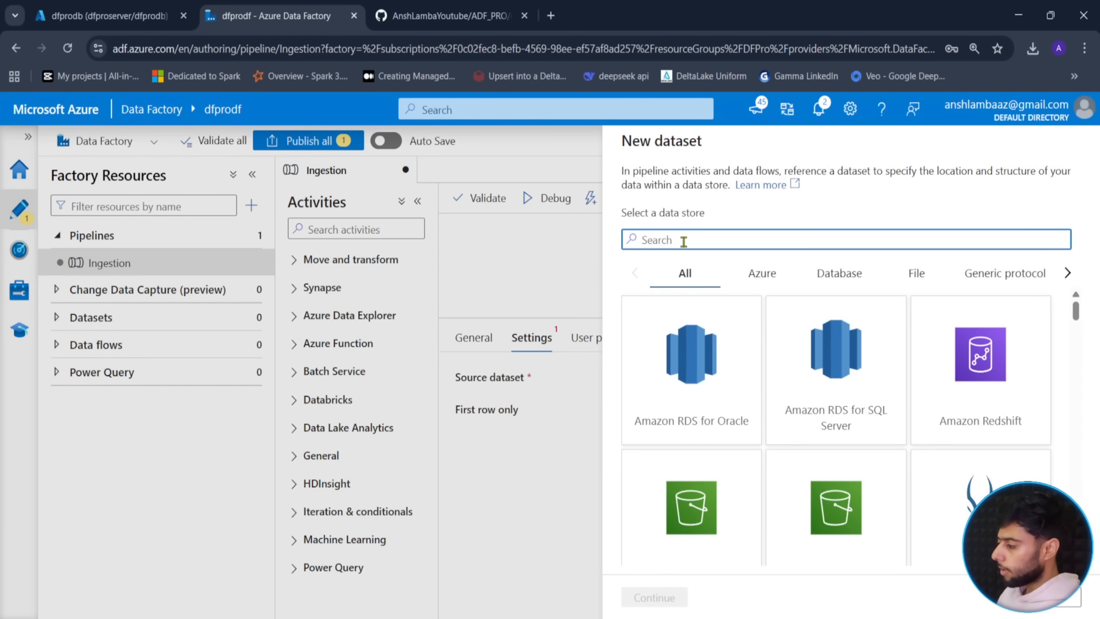
- Pick Azure Data Lake Storage Gen2 as data store and JSON as format
type("ds_c")
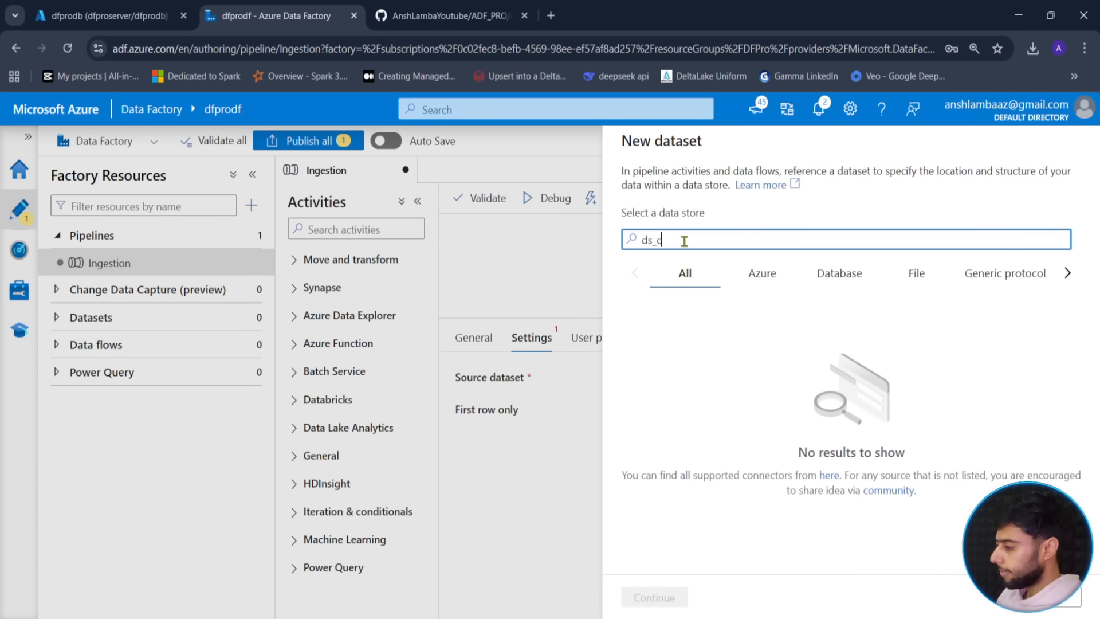
type("dc")
key("ctrl+a")
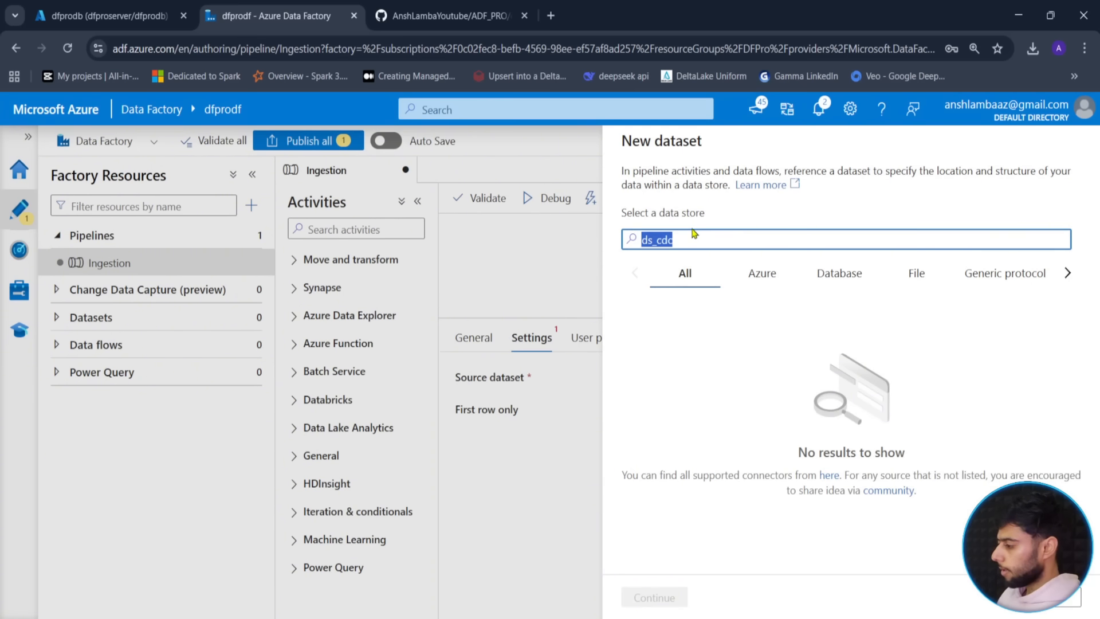
key("BackSpace")
type("azure")
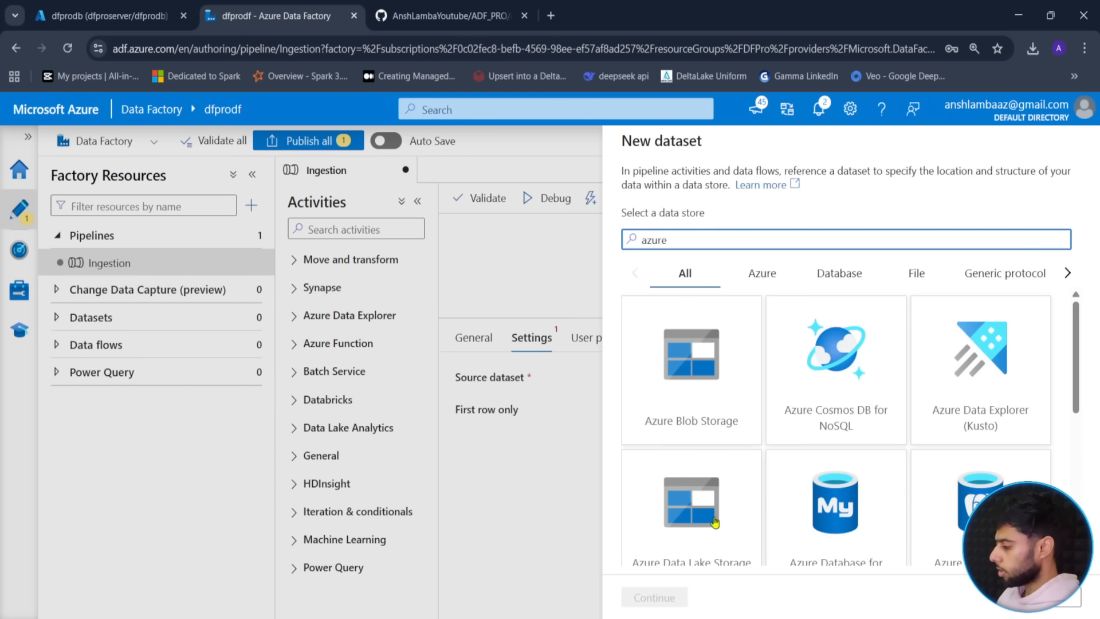
scroll(709, 519, "down", 2)
left_click(707, 479)
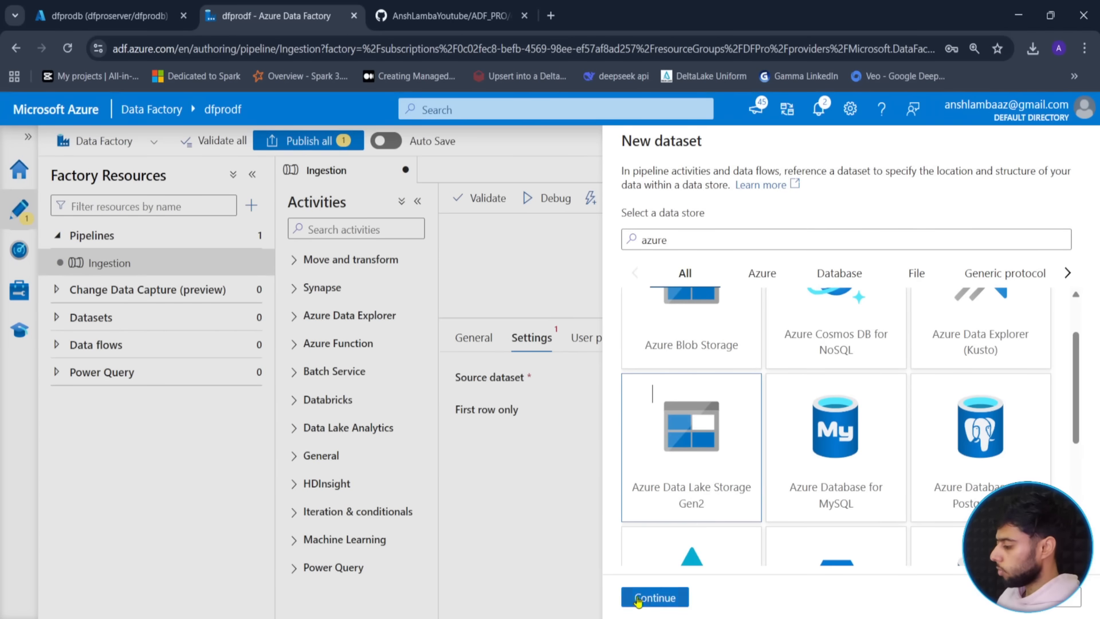
left_click(637, 597)
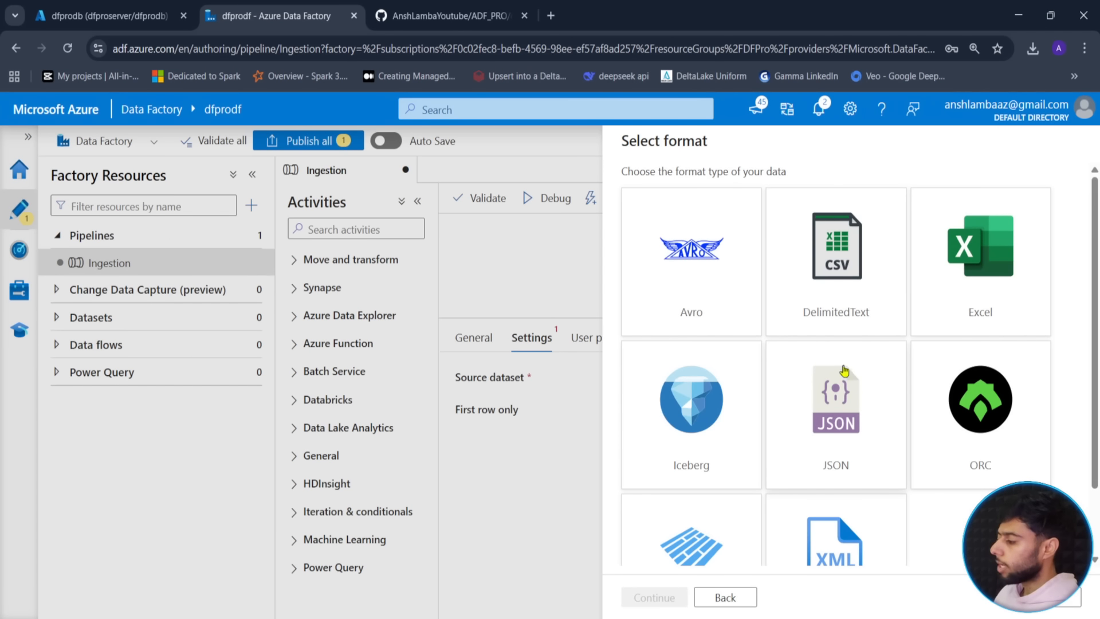
left_click(845, 409)
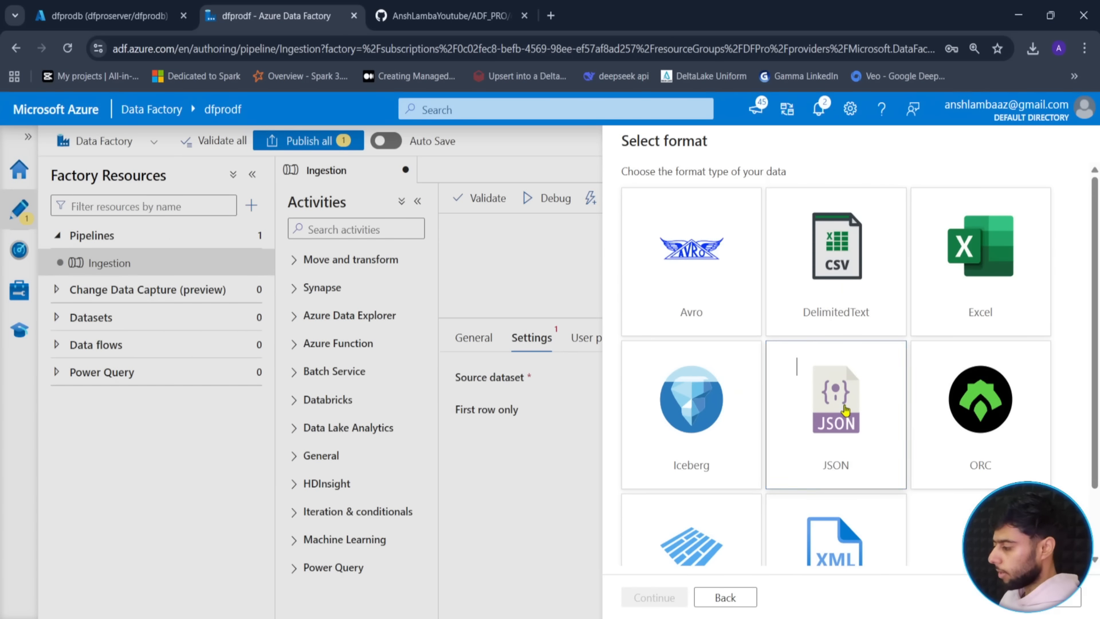
left_click(642, 598)
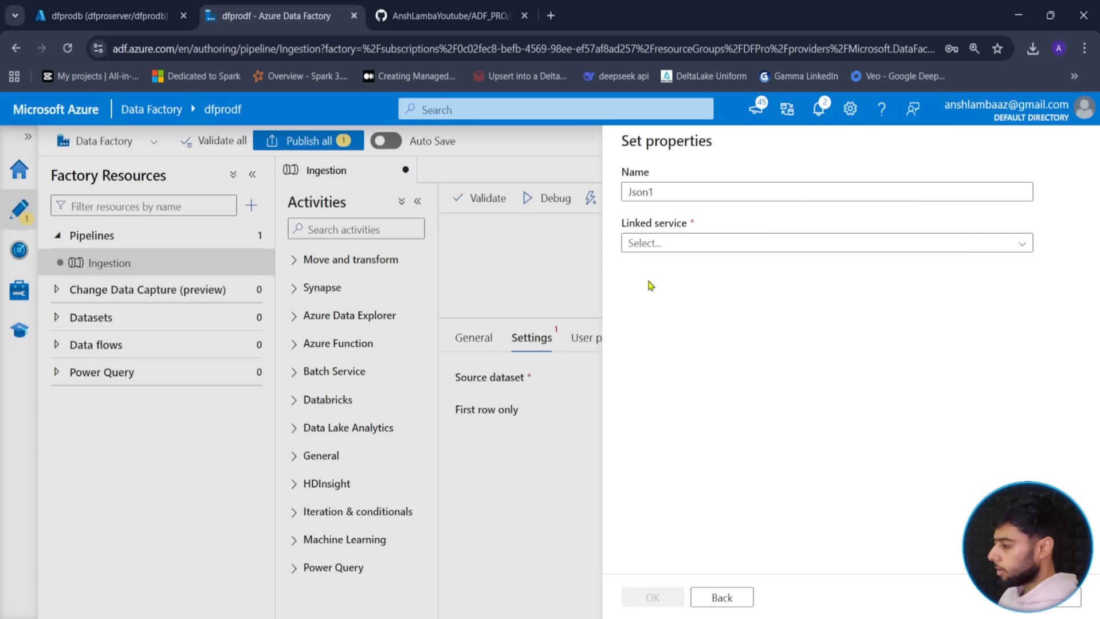
- Name the dataset ds_cdc on ls_datalake with file path source/monitor/cdc.json, and create it
left_click_drag(659, 192, 624, 191)
type("ds_cdc")
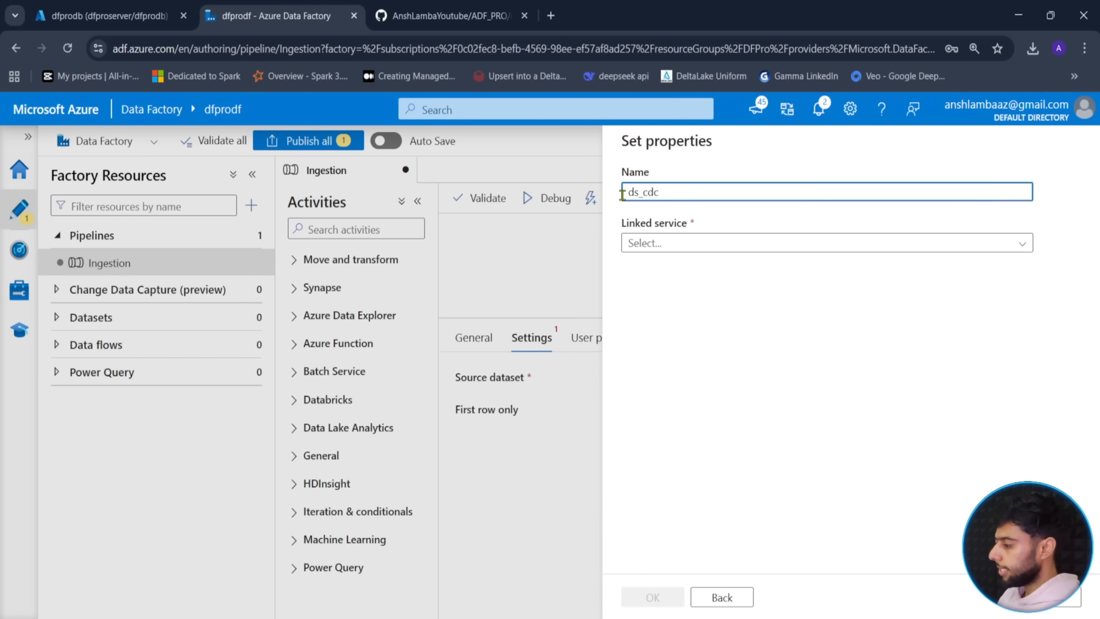
left_click(675, 244)
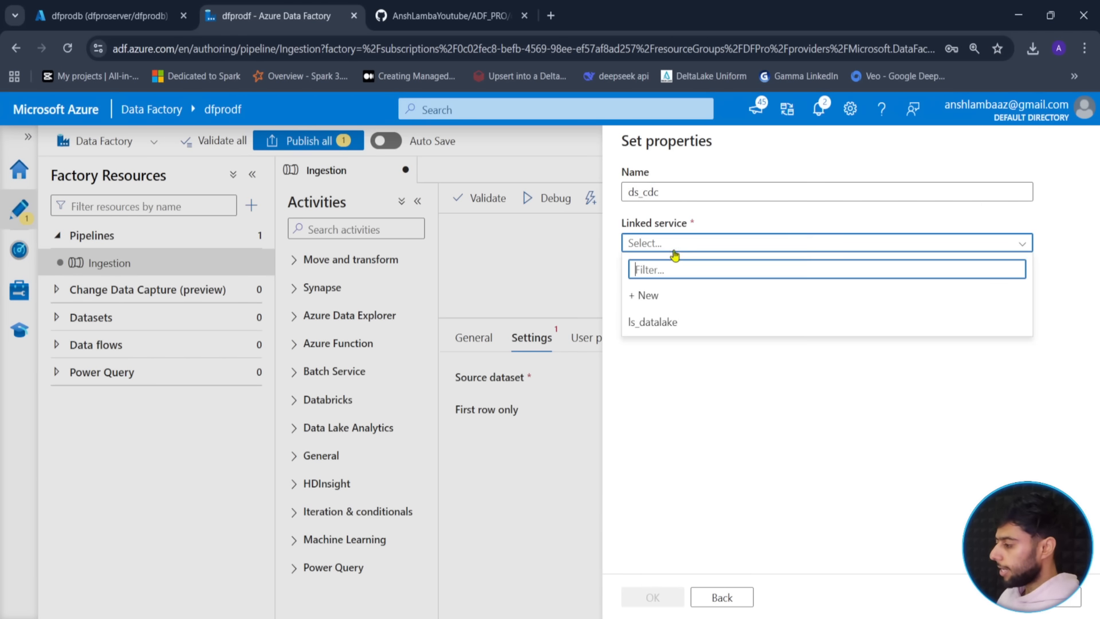
left_click(648, 323)
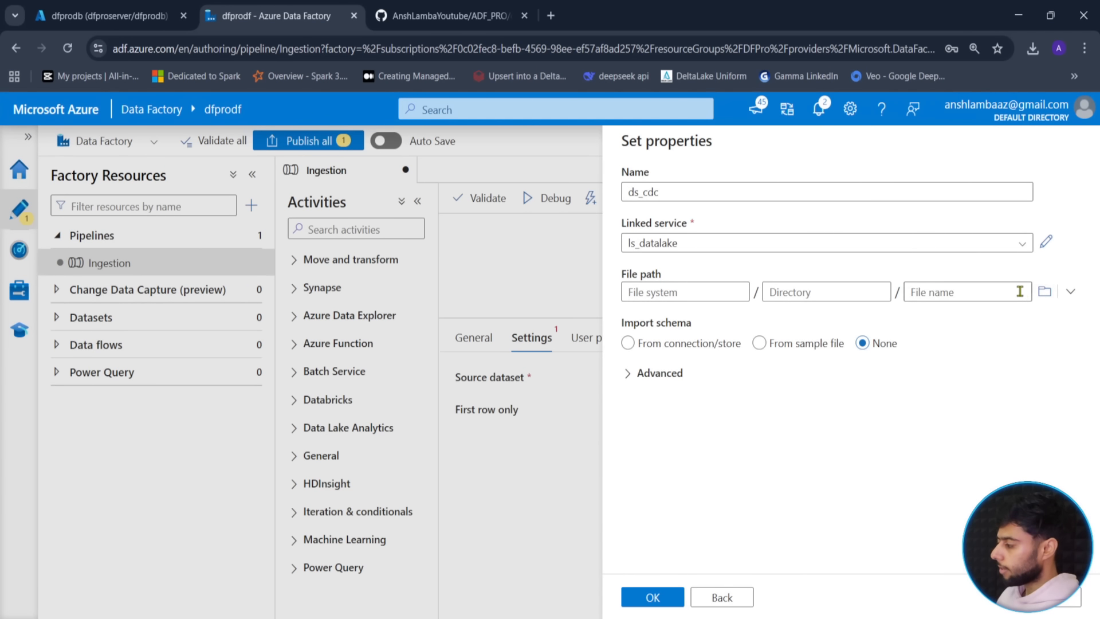
left_click(1044, 291)
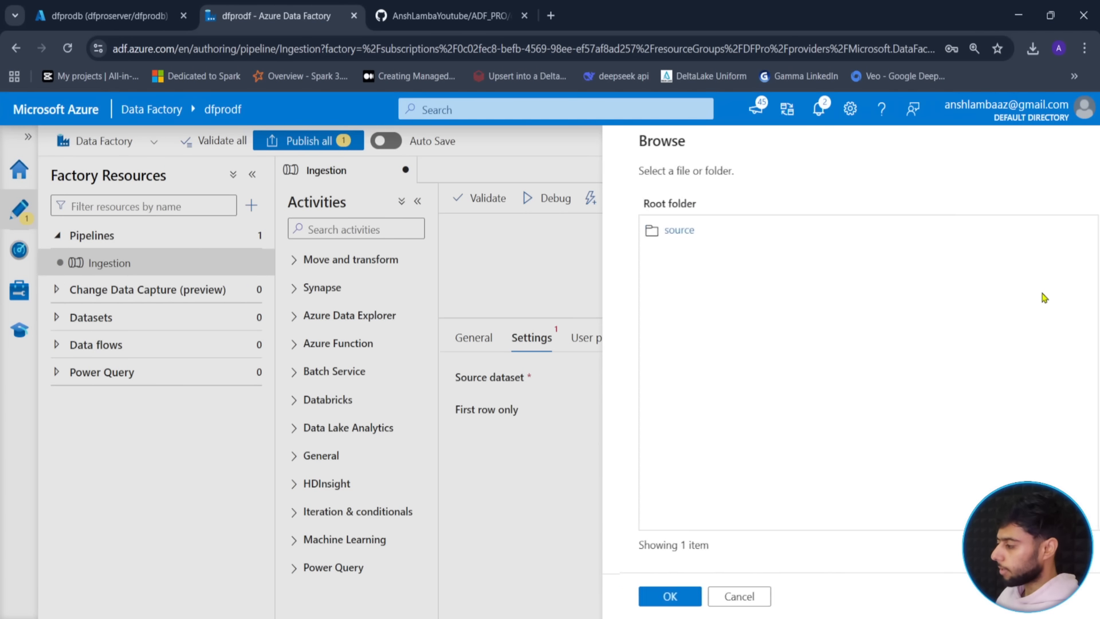
left_click(659, 232)
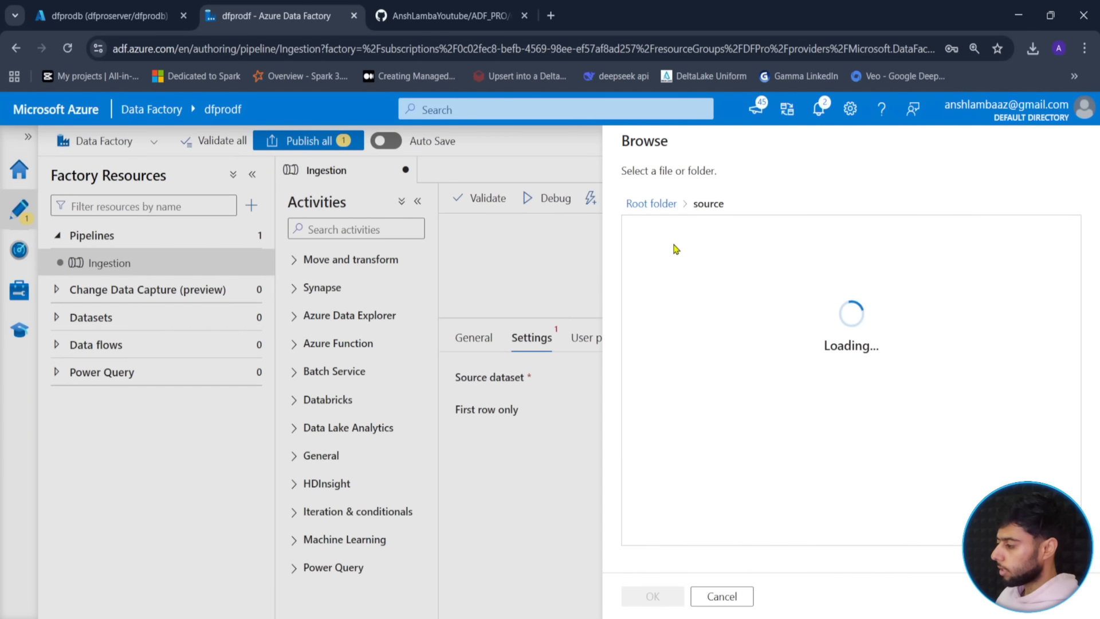
left_click(671, 236)
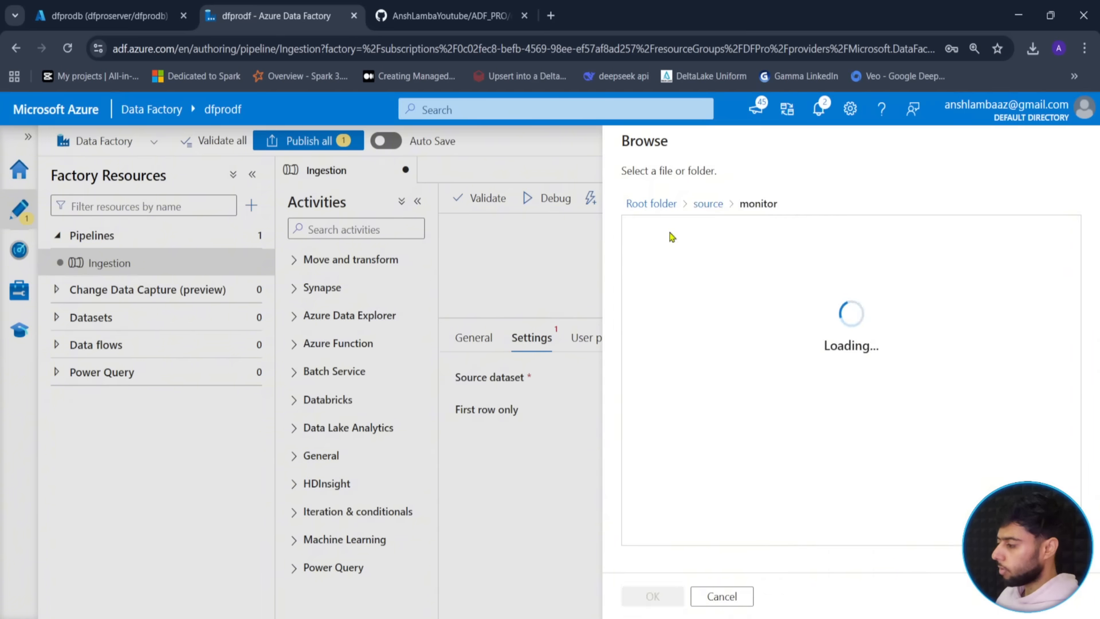
left_click(669, 235)
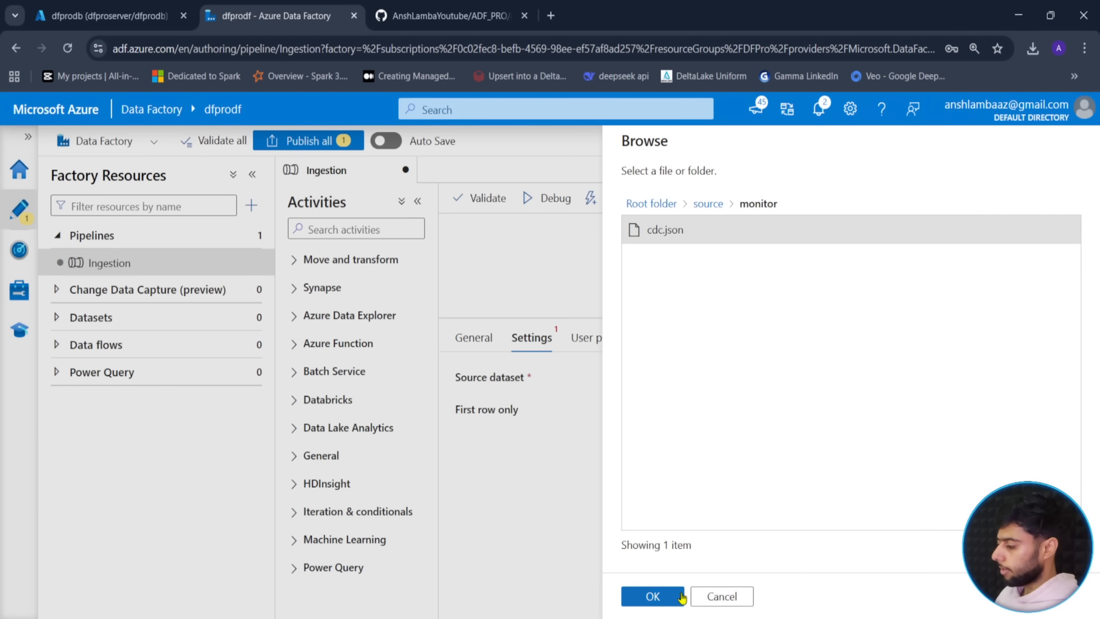
left_click(652, 597)
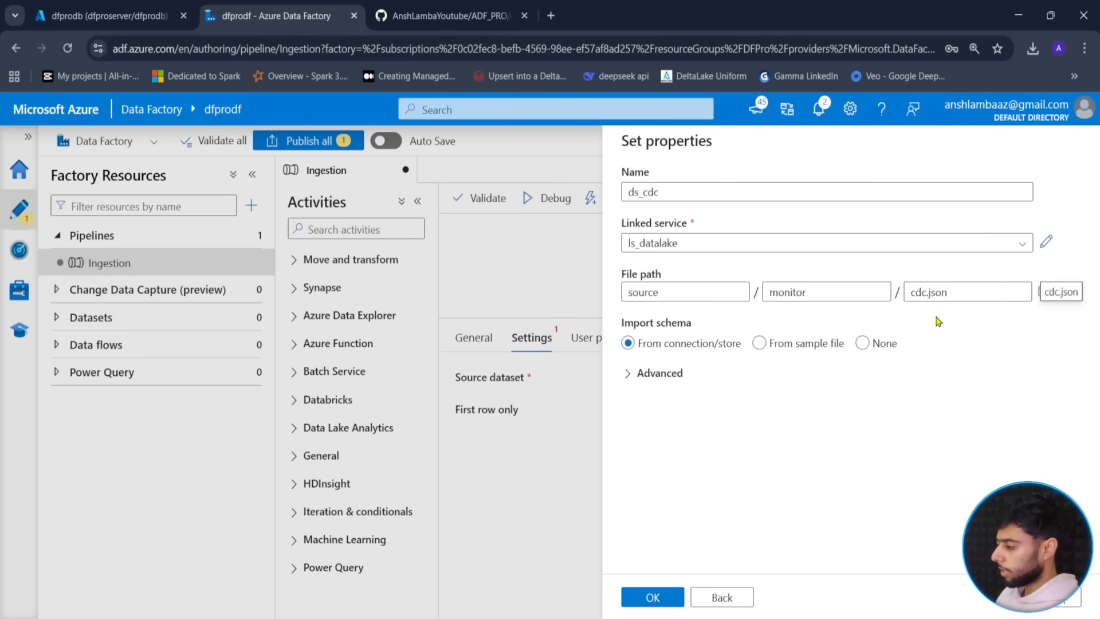
left_click(643, 601)
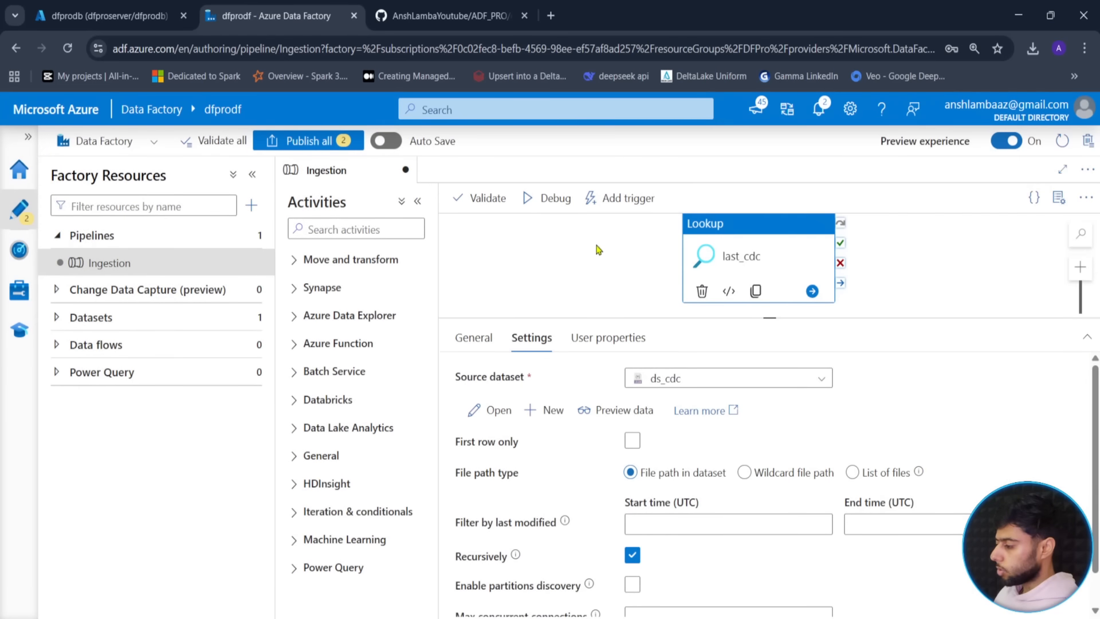
- Debug-run the Ingestion pipeline and refresh the Output until the run succeeds
left_click_drag(770, 317, 770, 438)
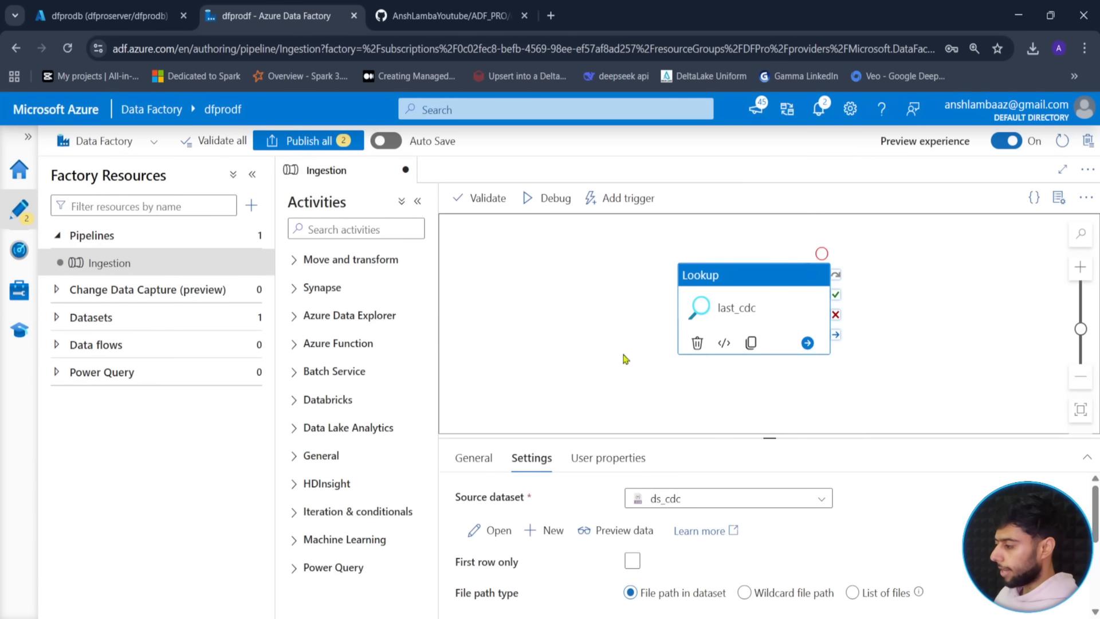
left_click(548, 198)
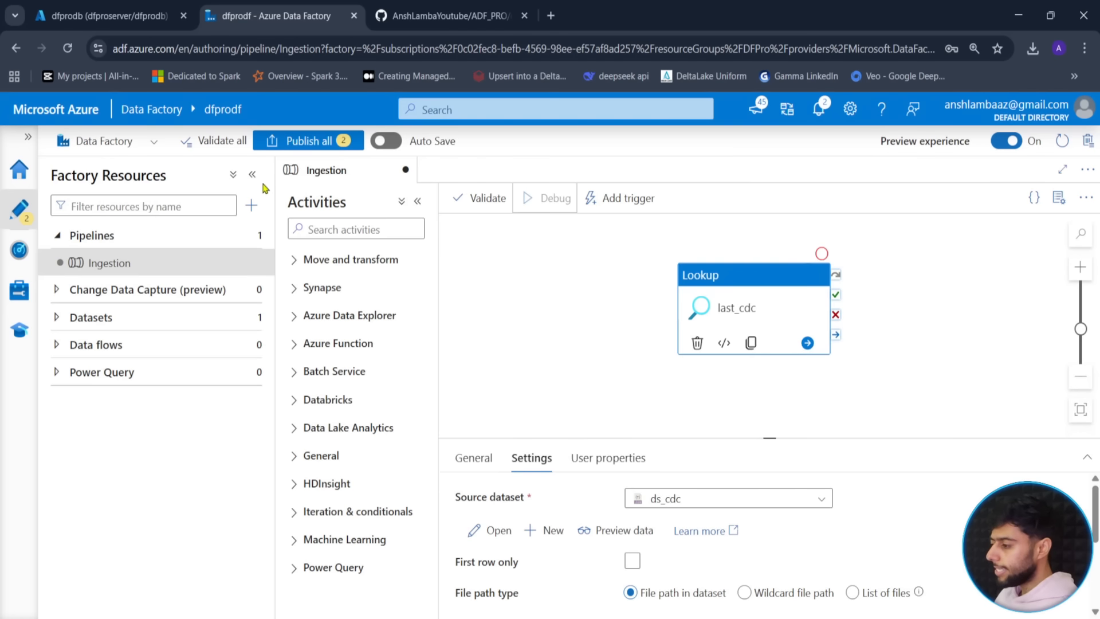
left_click(252, 174)
left_click(500, 298)
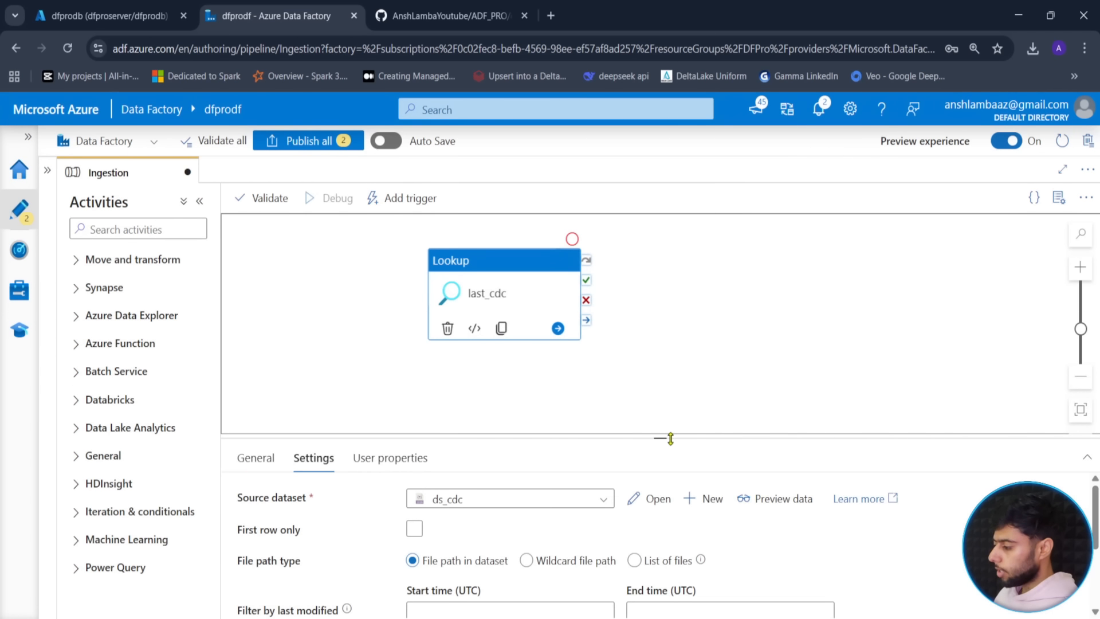
left_click_drag(670, 439, 665, 359)
left_click(671, 329)
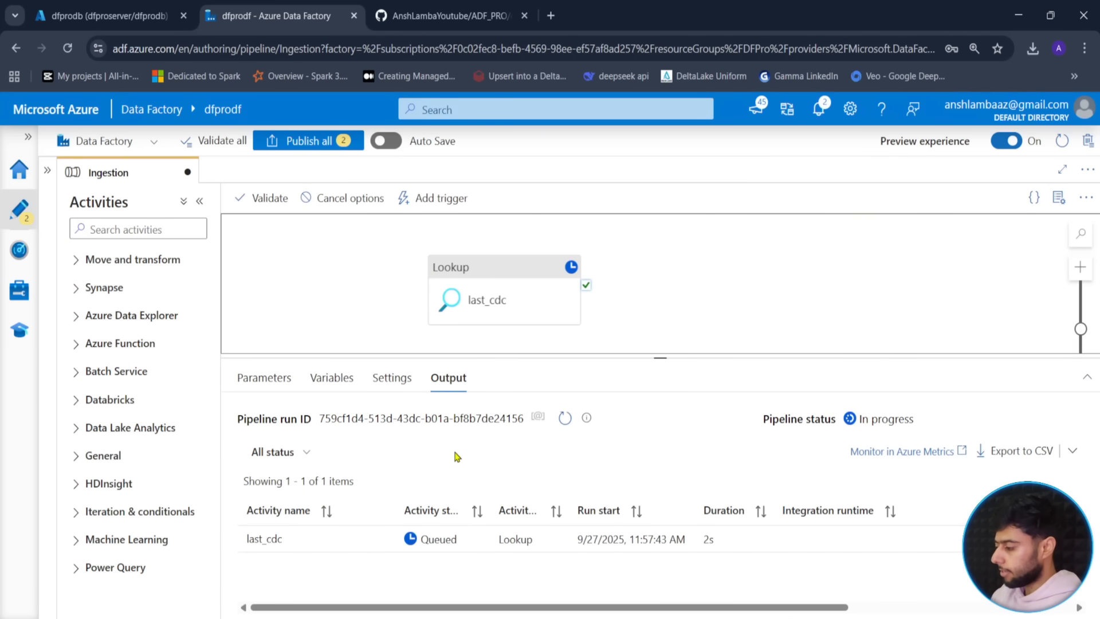
left_click(565, 423)
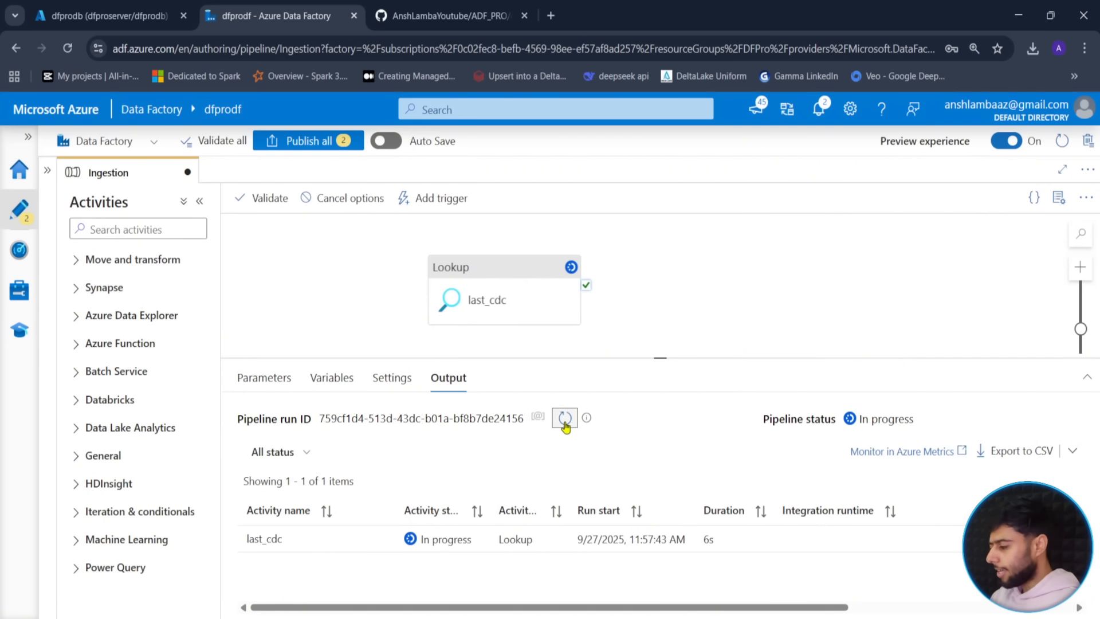
left_click(565, 423)
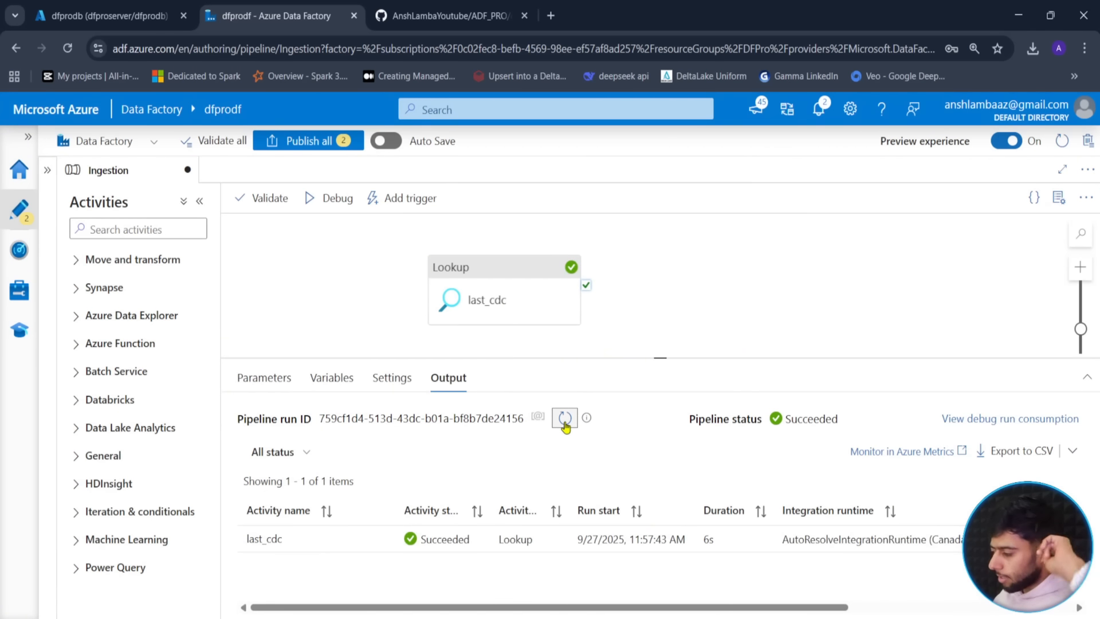
- Check last_cdc's output shows cdc_timestamp 1900-01-01
mouse_move(380, 541)
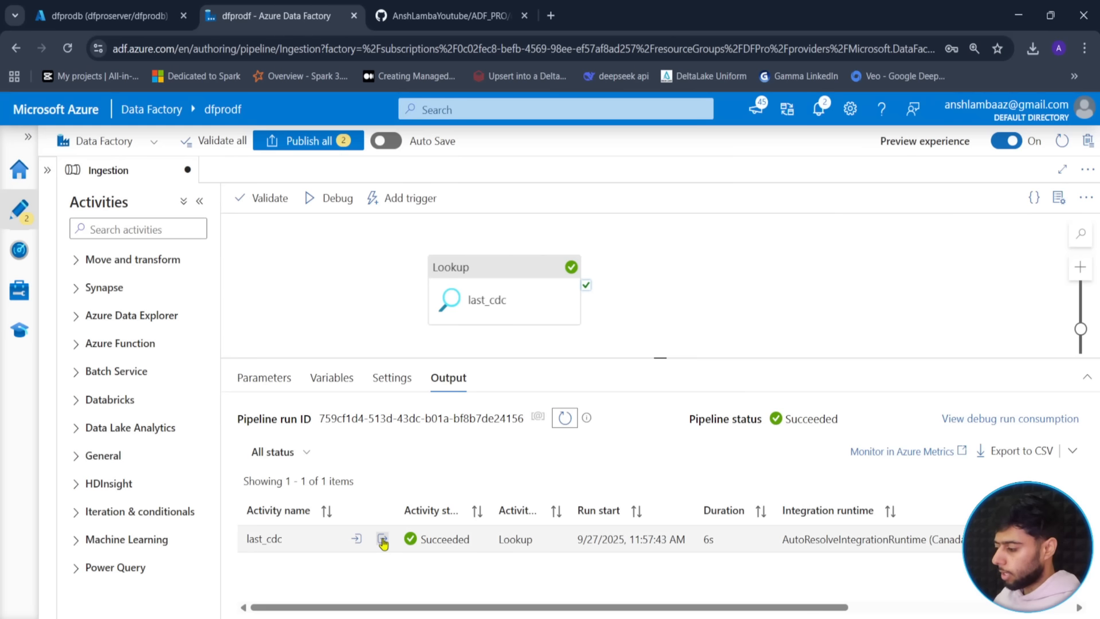
left_click(382, 540)
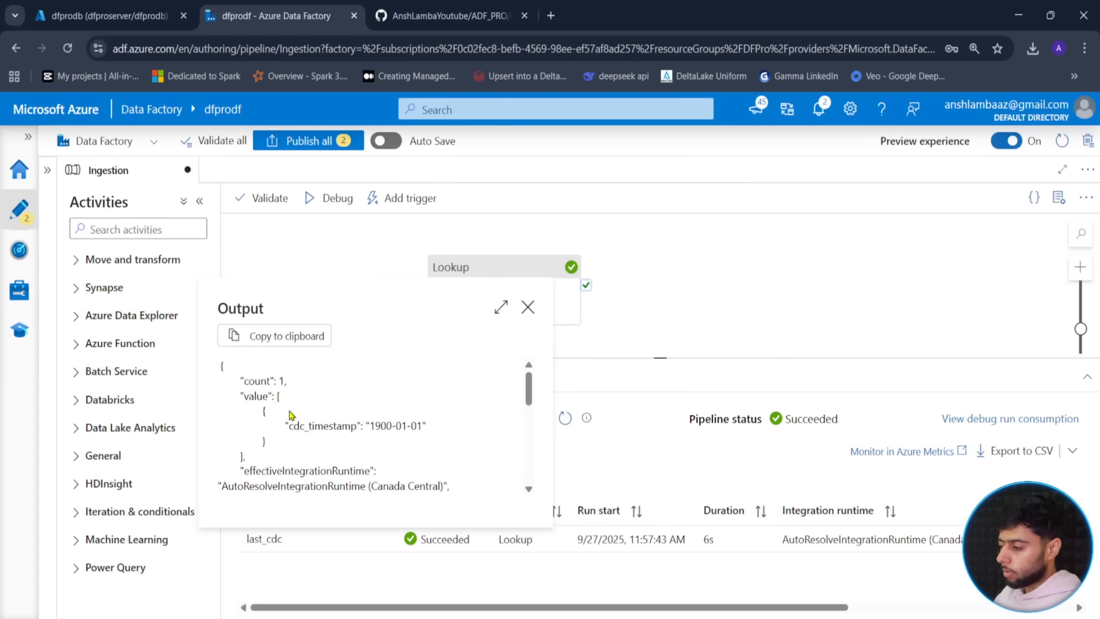
left_click_drag(287, 426, 422, 427)
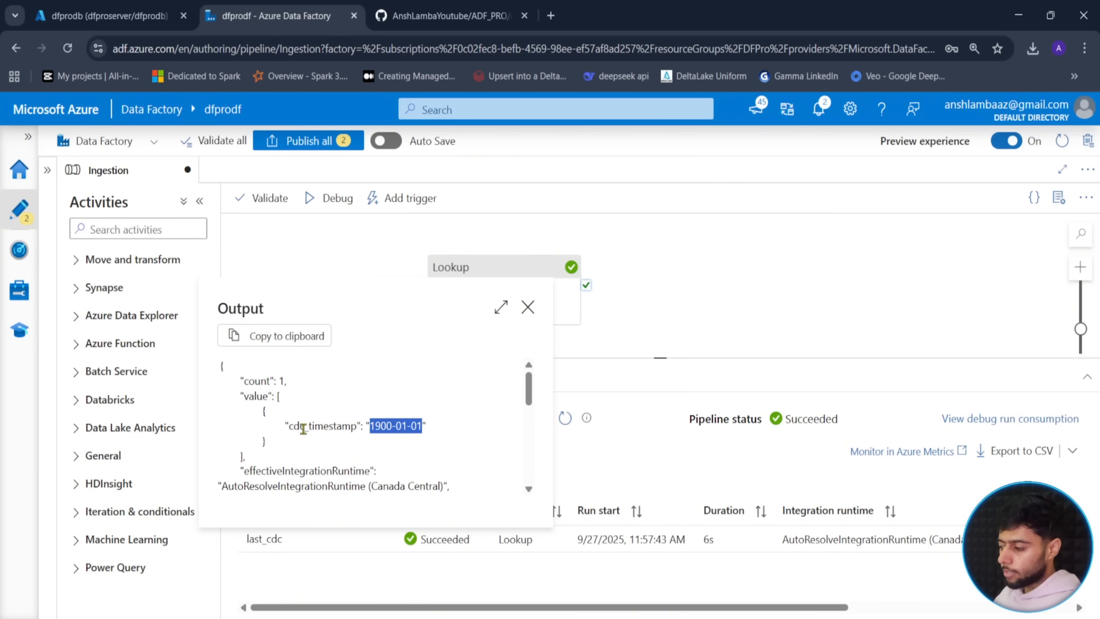
left_click_drag(294, 426, 355, 423)
left_click(324, 431)
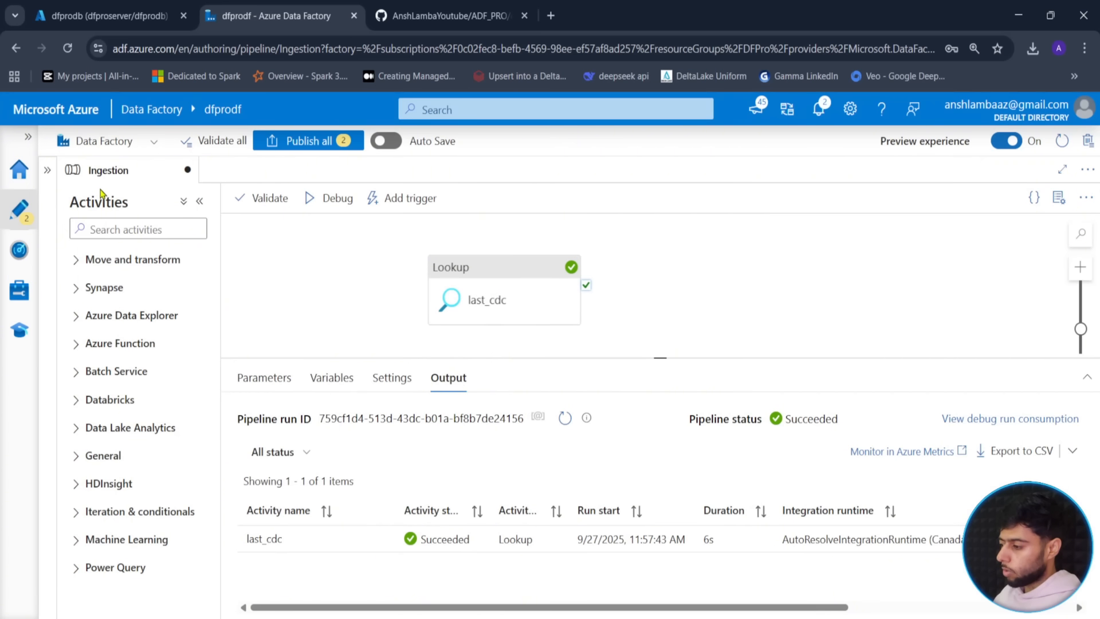
- In the pipeline's Variables tab, add a new variable named test
left_click(125, 232)
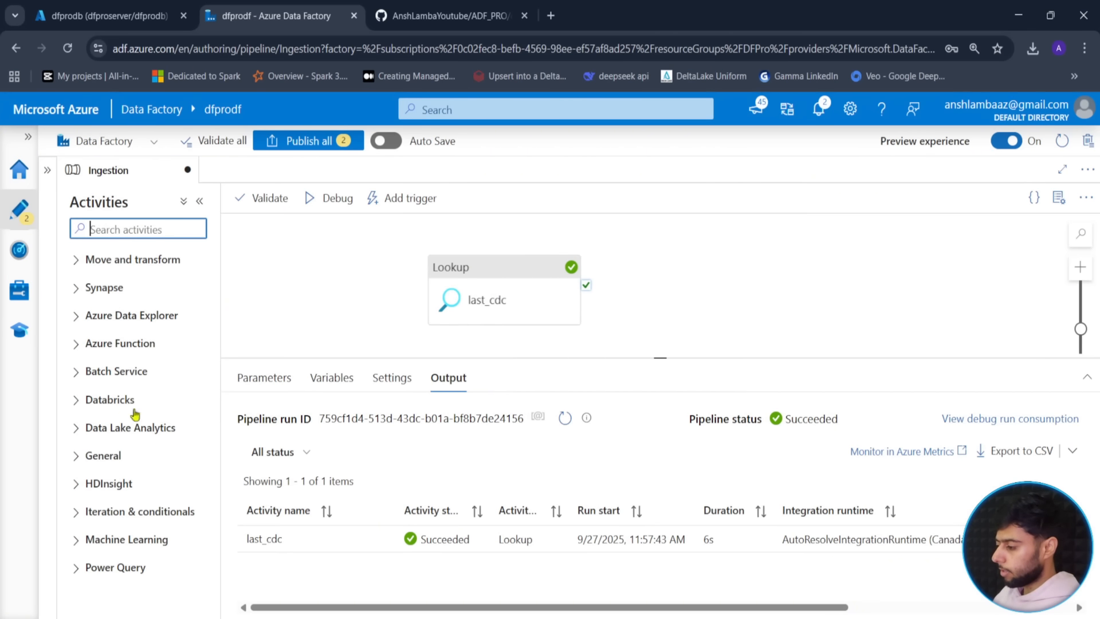
left_click(334, 380)
left_click(263, 423)
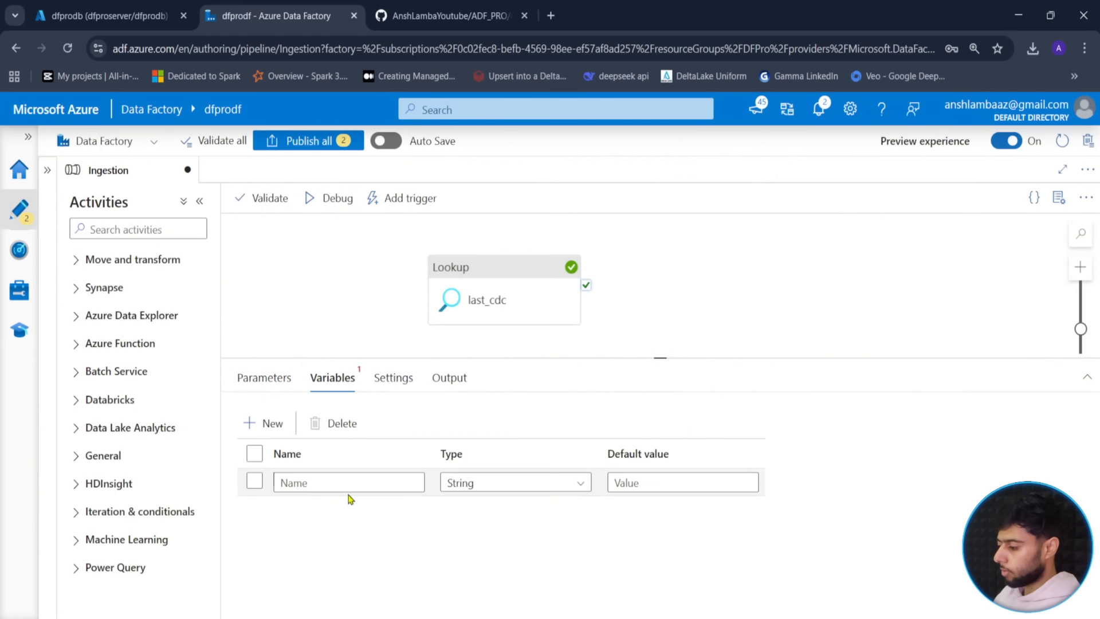
left_click(351, 489)
type("te")
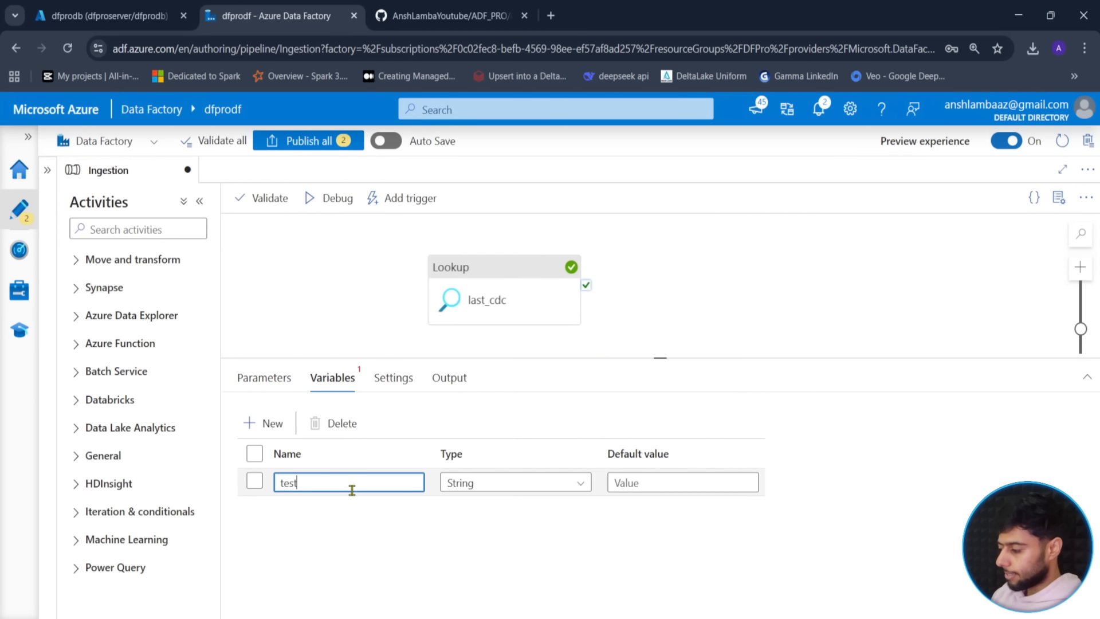
type("st")
left_click(279, 330)
left_click(178, 232)
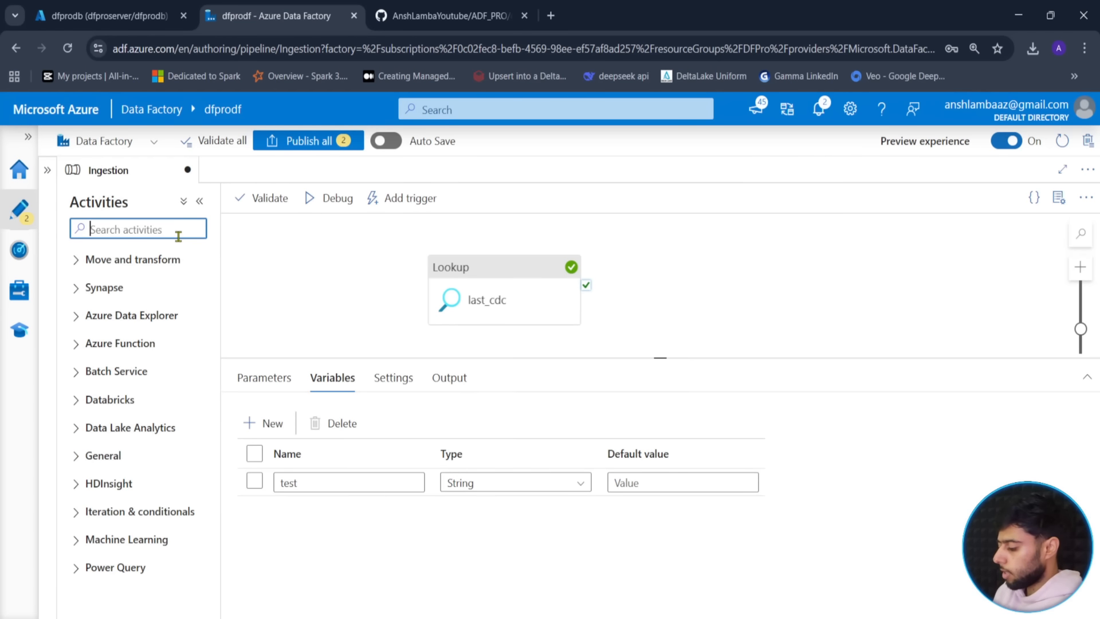
- Add a Set variable activity and connect last_cdc's success output to it
type("set")
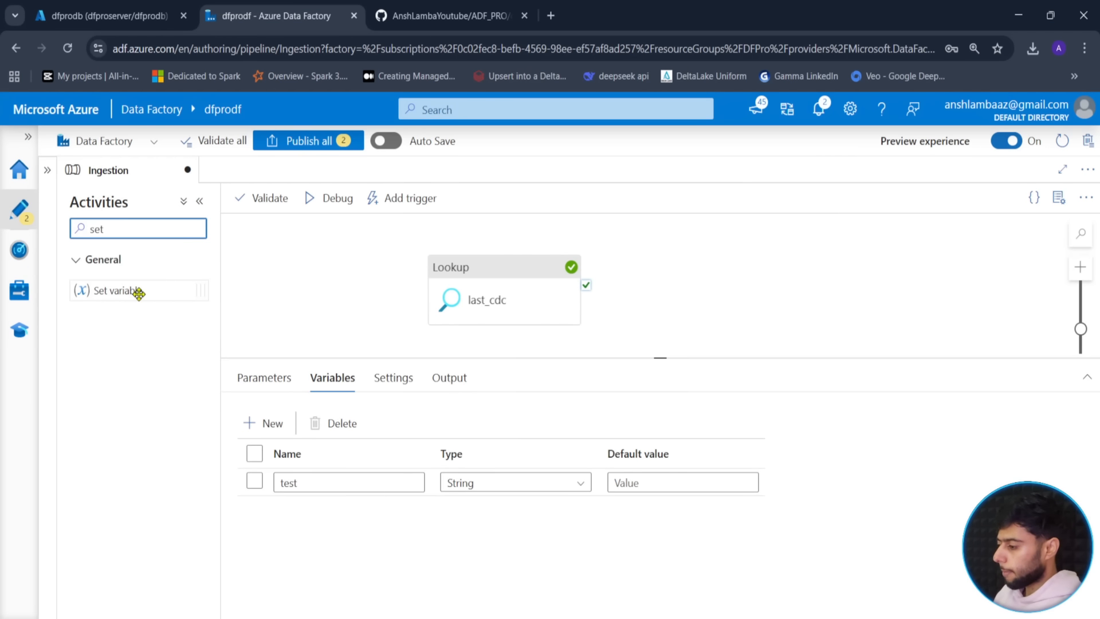
left_click_drag(137, 291, 805, 244)
left_click_drag(585, 285, 739, 275)
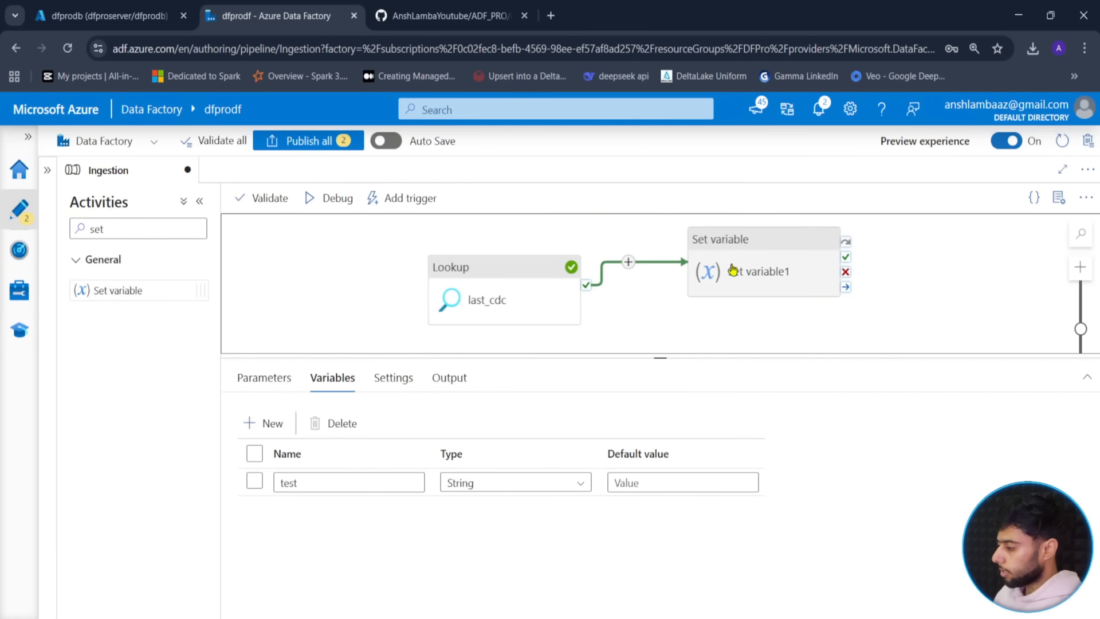
left_click(739, 276)
left_click(314, 377)
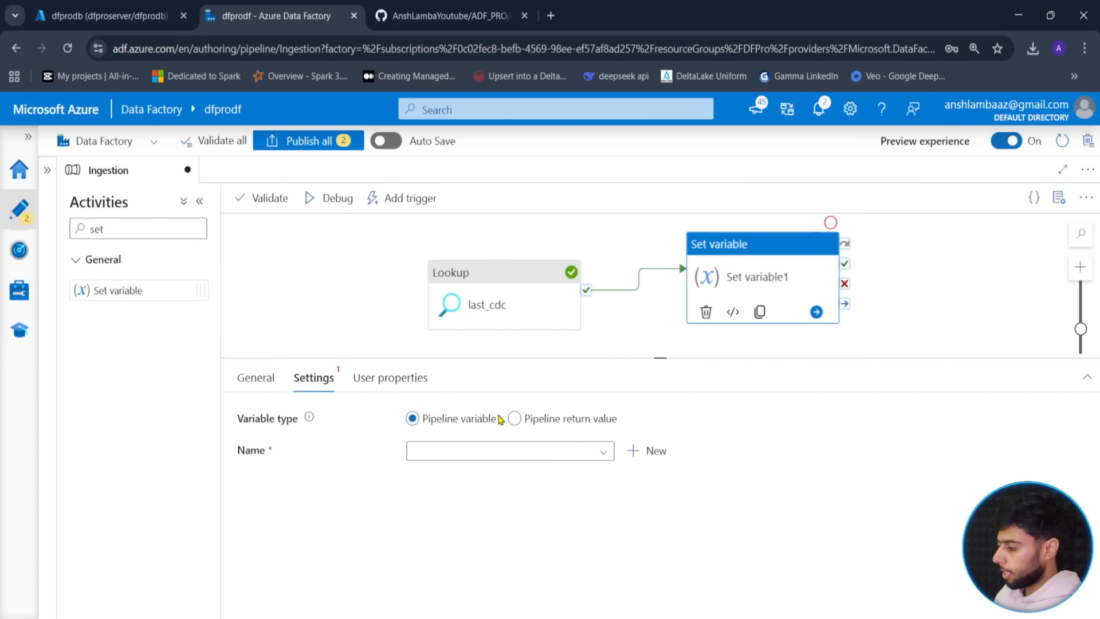
left_click(487, 451)
left_click(462, 486)
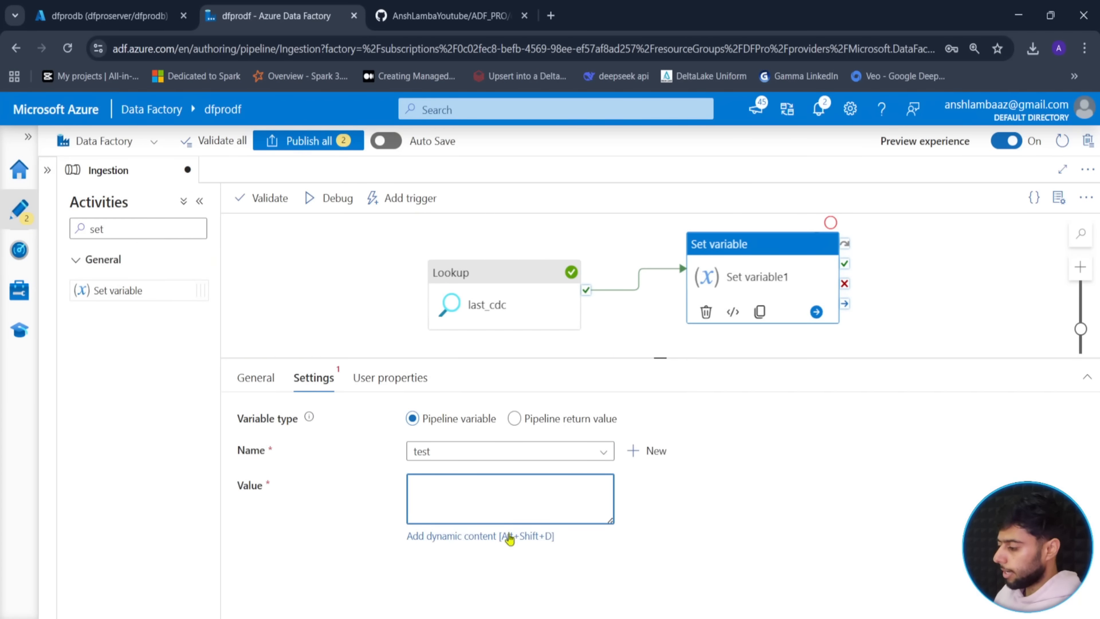
left_click(470, 536)
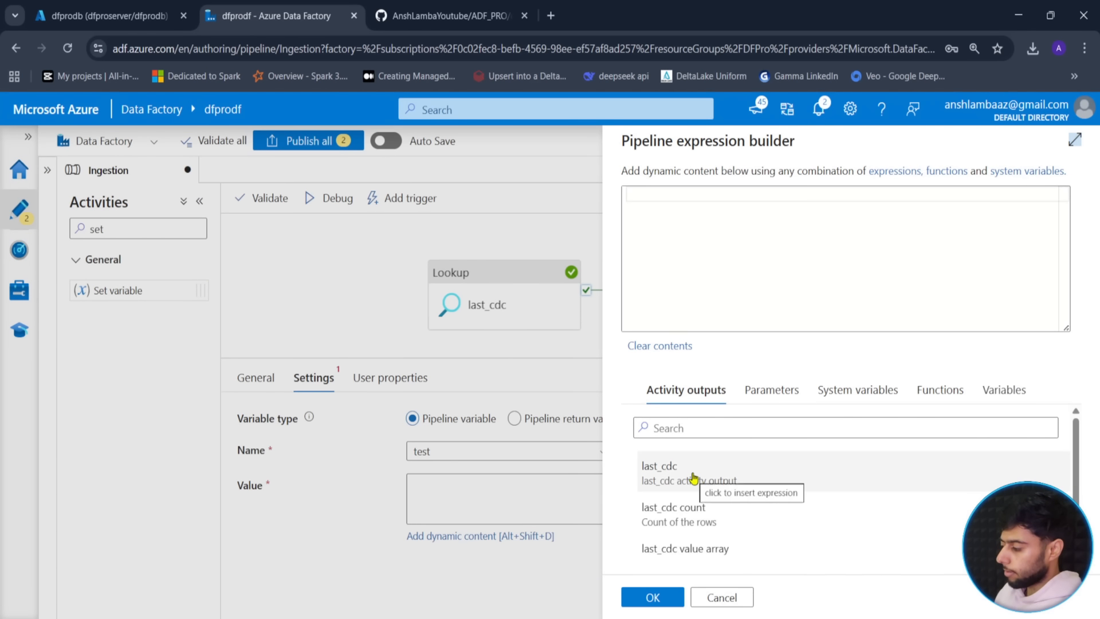
left_click(692, 478)
left_click(831, 199)
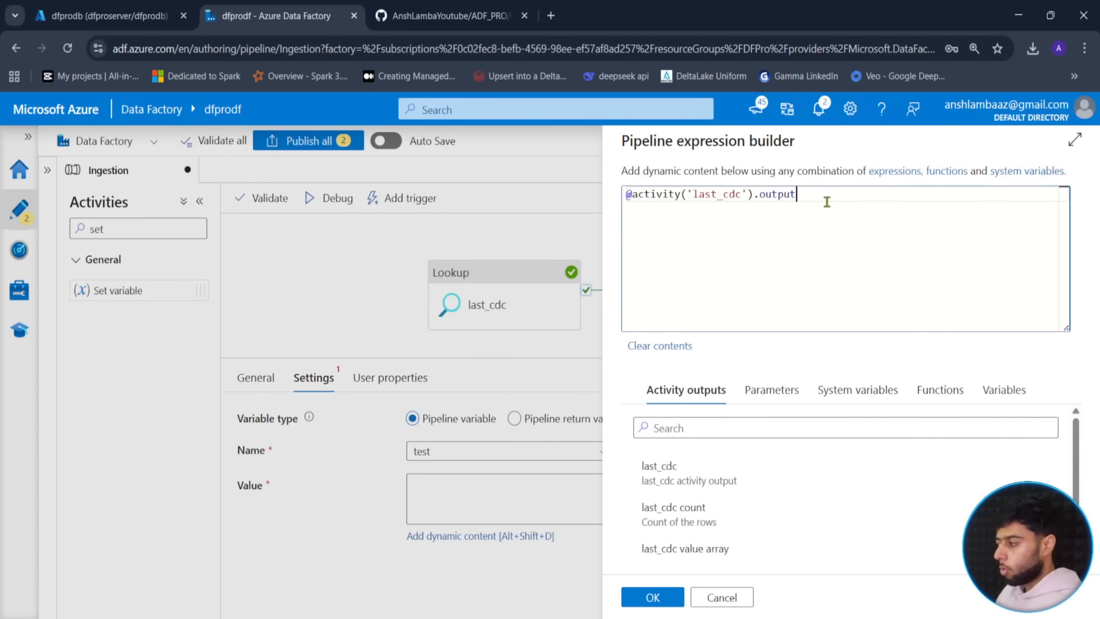
type(".value")
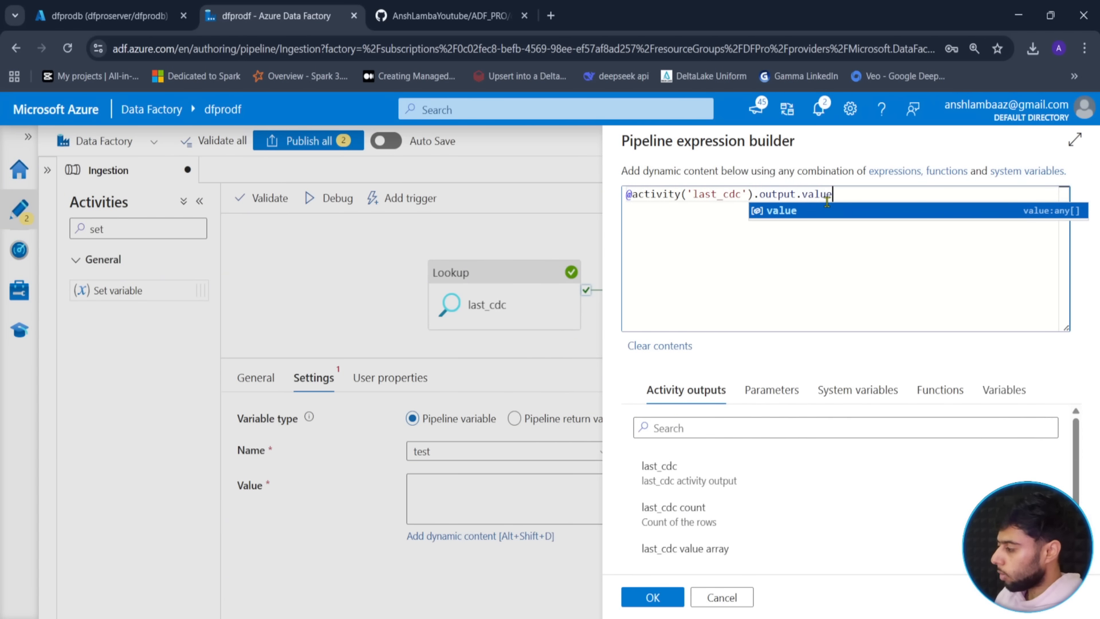
type("[")
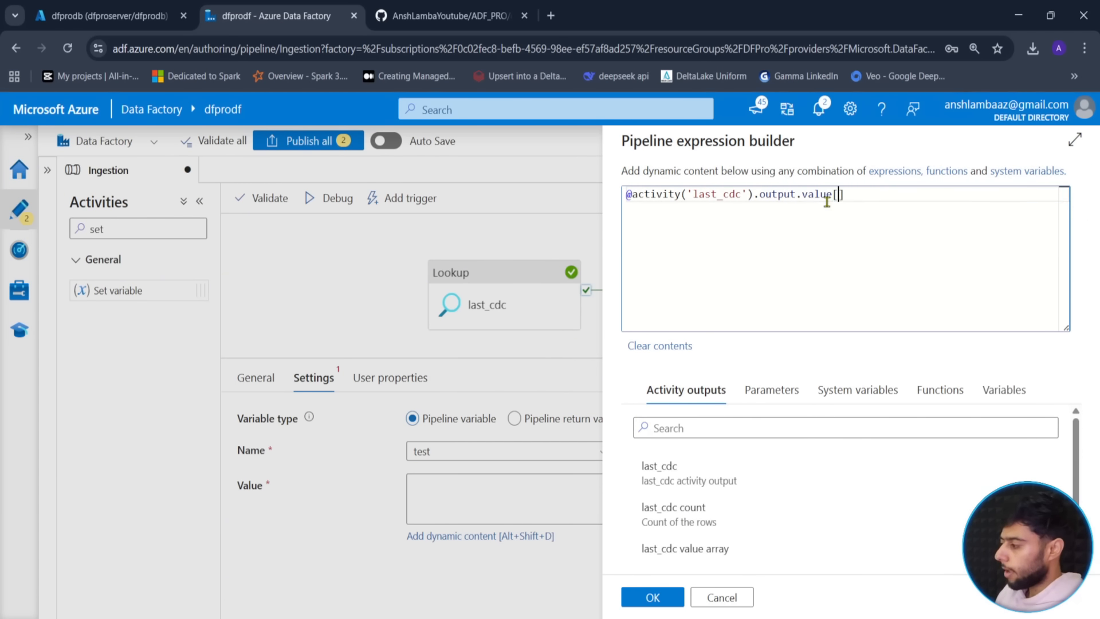
type("0]")
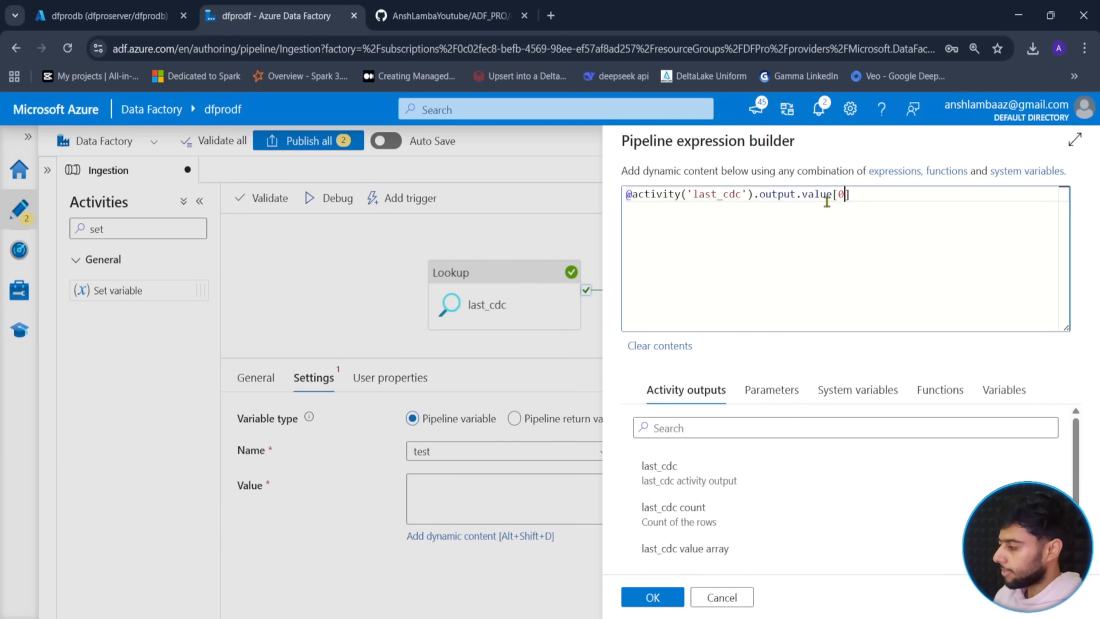
type(".cdc")
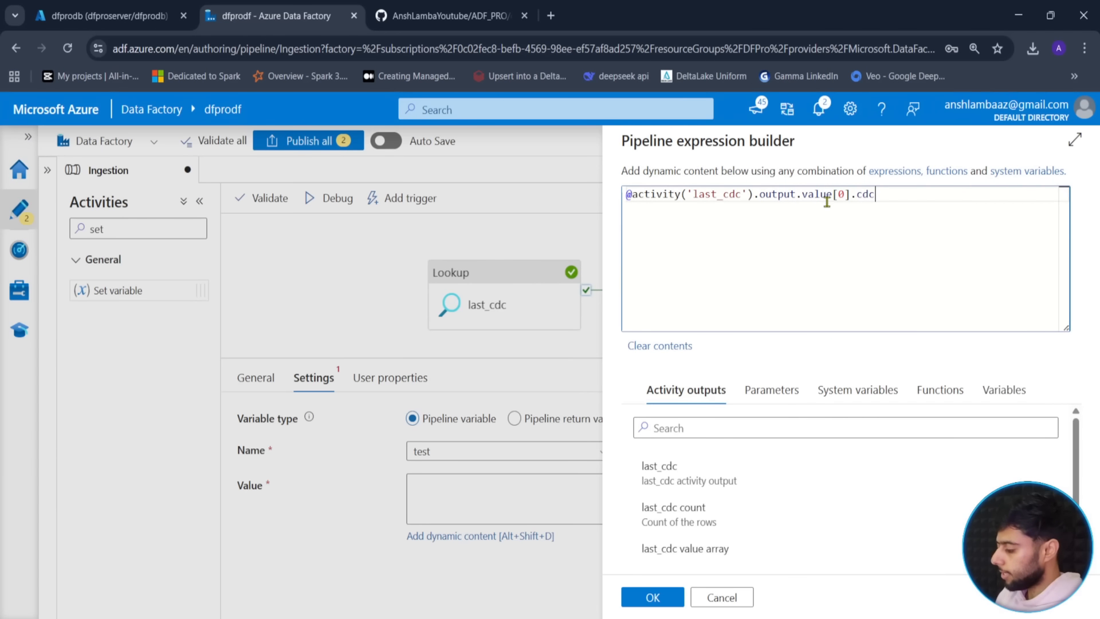
type("_timestamp")
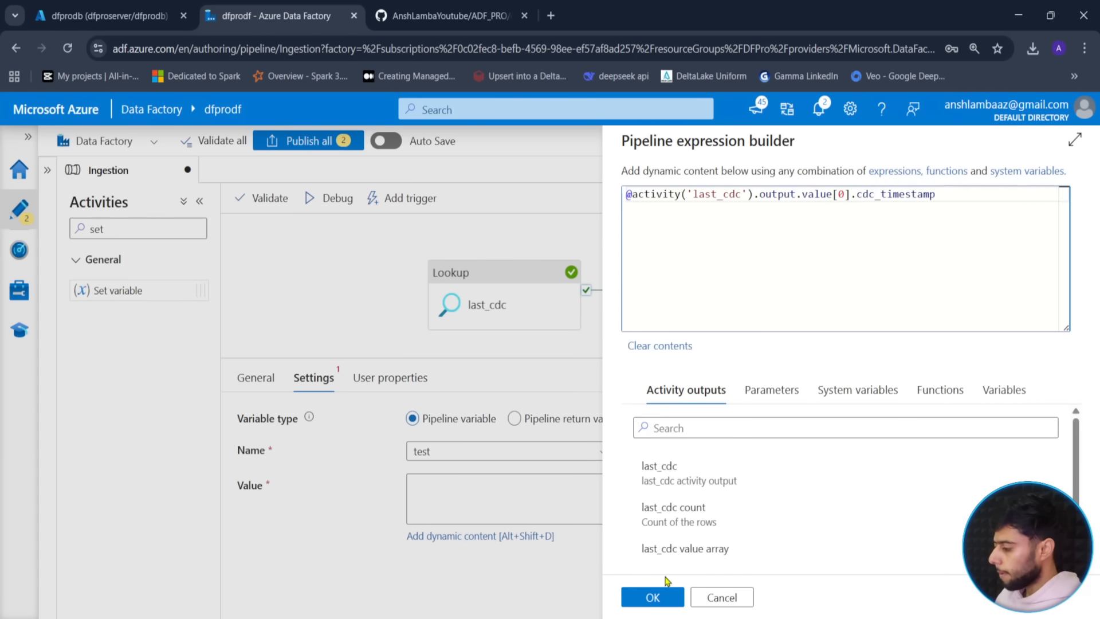
left_click(653, 596)
left_click(332, 254)
left_click(328, 198)
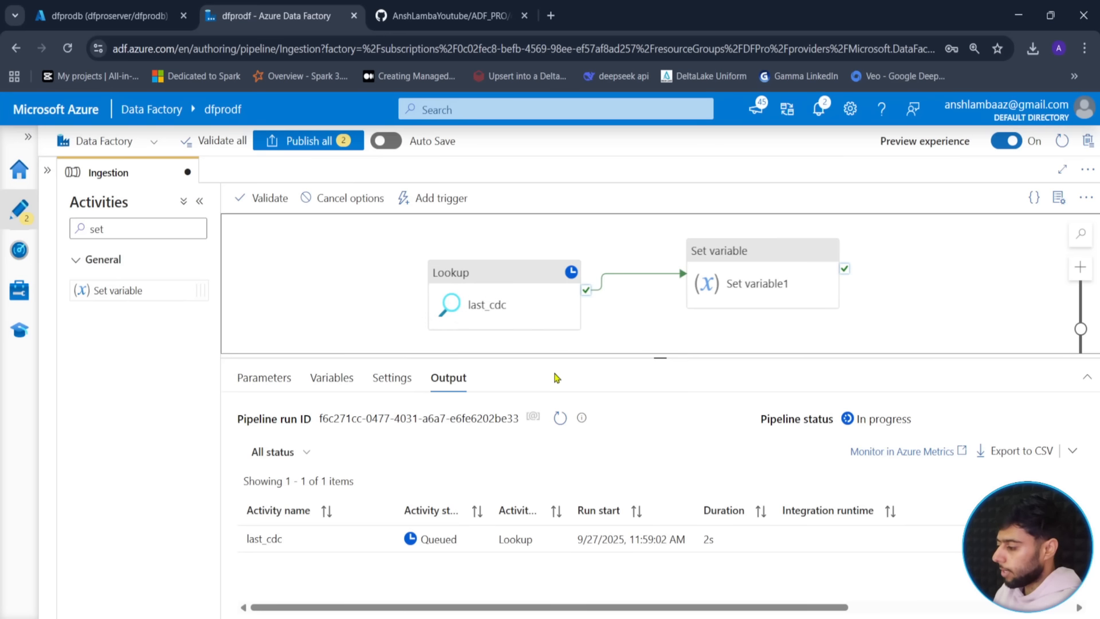
- Refresh the debug run until it succeeds and verify Set variable1 output is 1900-01-01
left_click(561, 423)
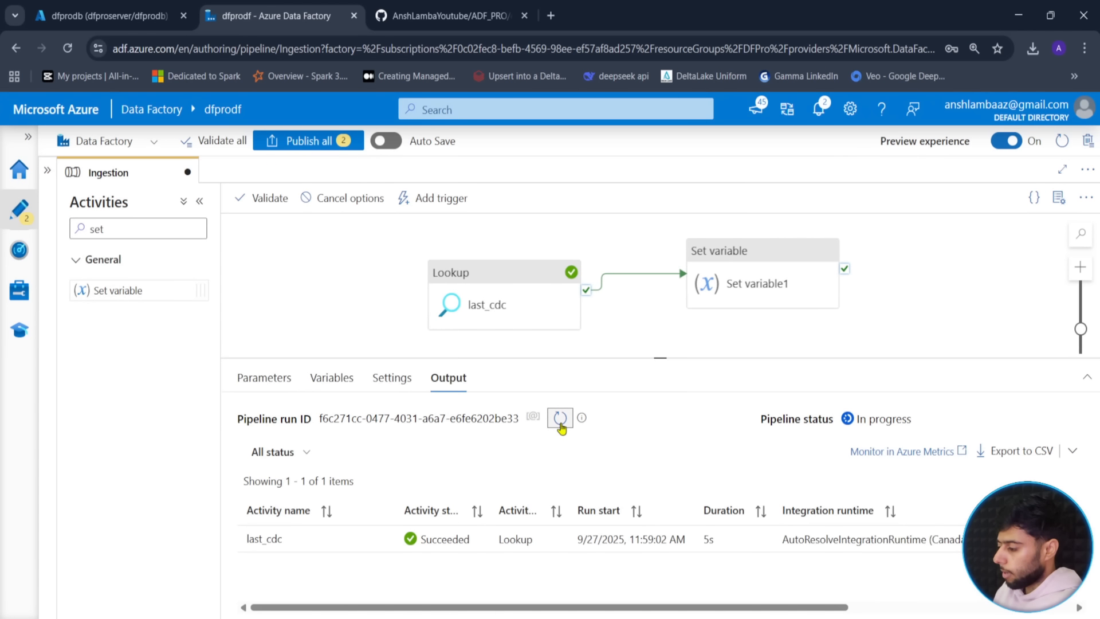
left_click(559, 420)
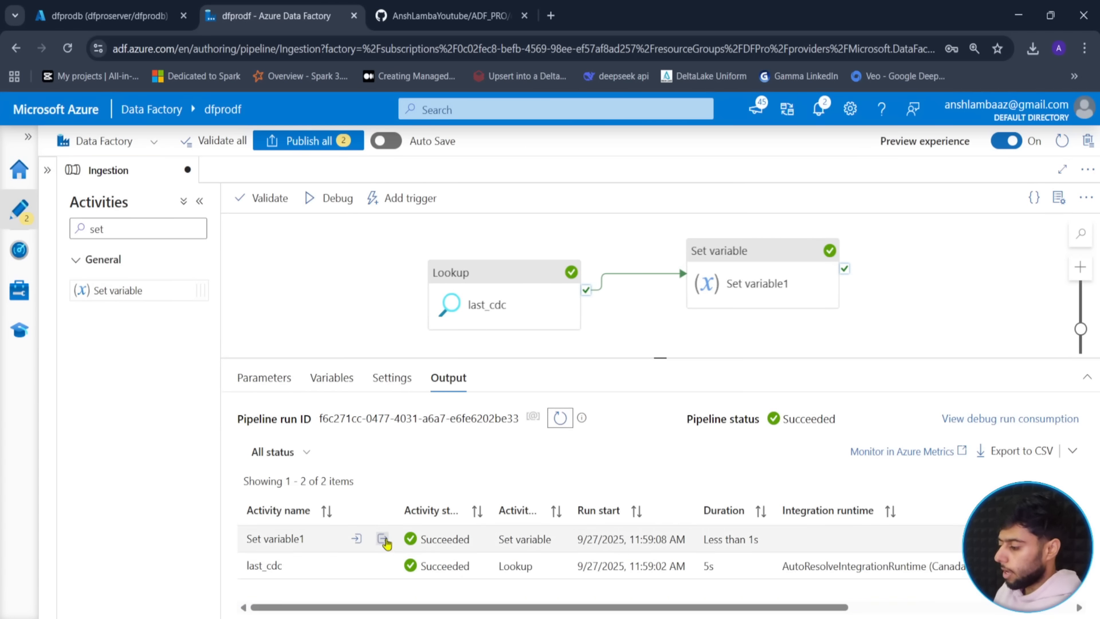
left_click(382, 538)
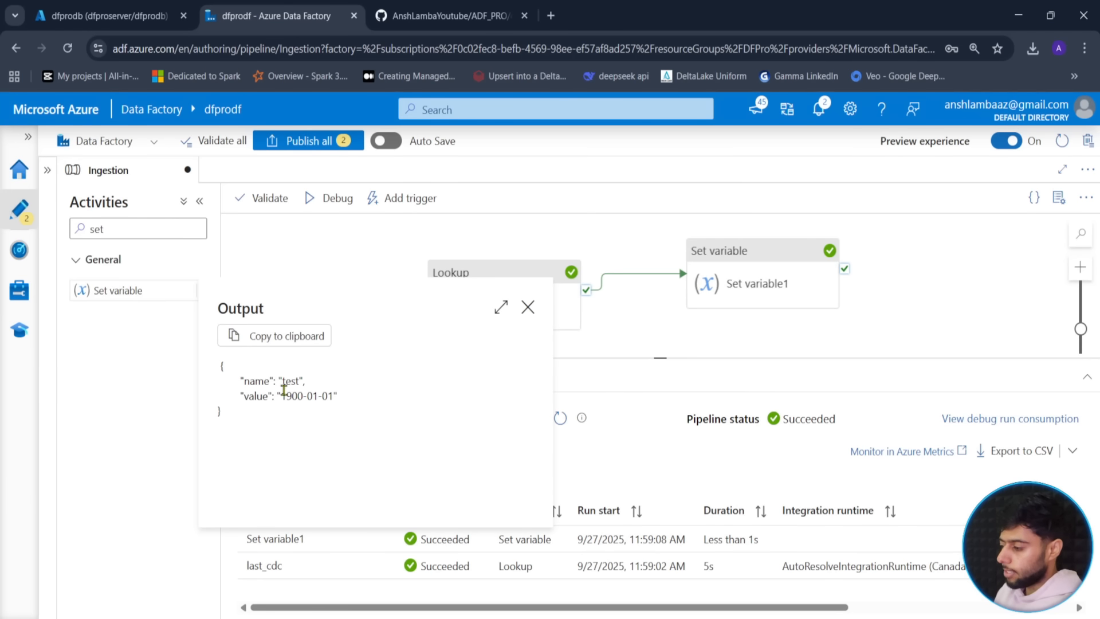
left_click_drag(280, 396, 336, 393)
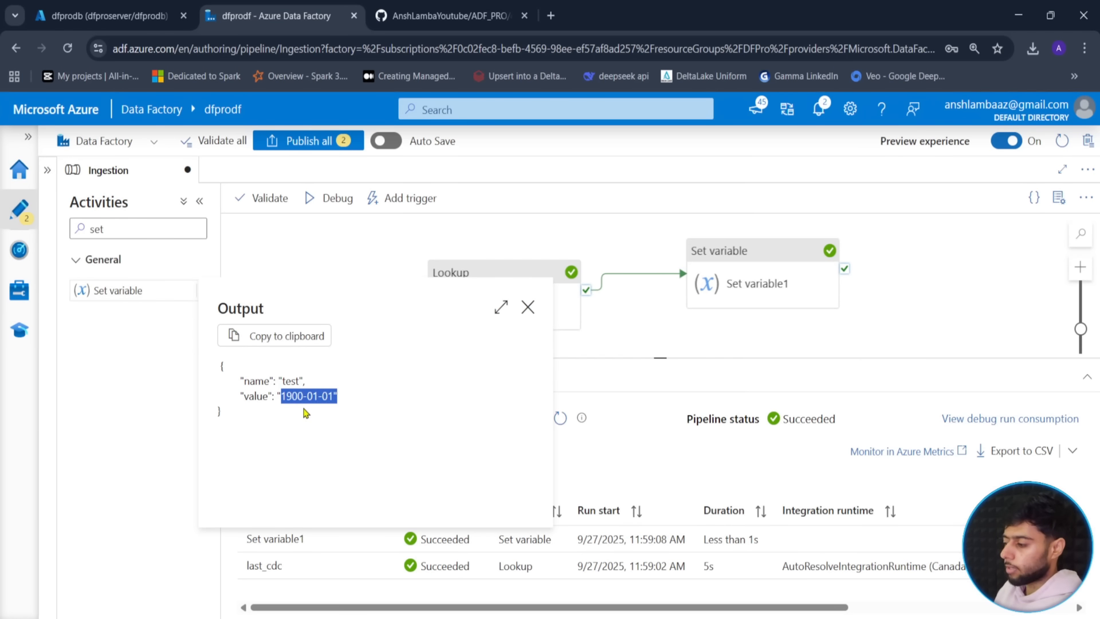
- Delete the Set variable1 activity and the test pipeline variable
left_click(528, 307)
left_click(729, 282)
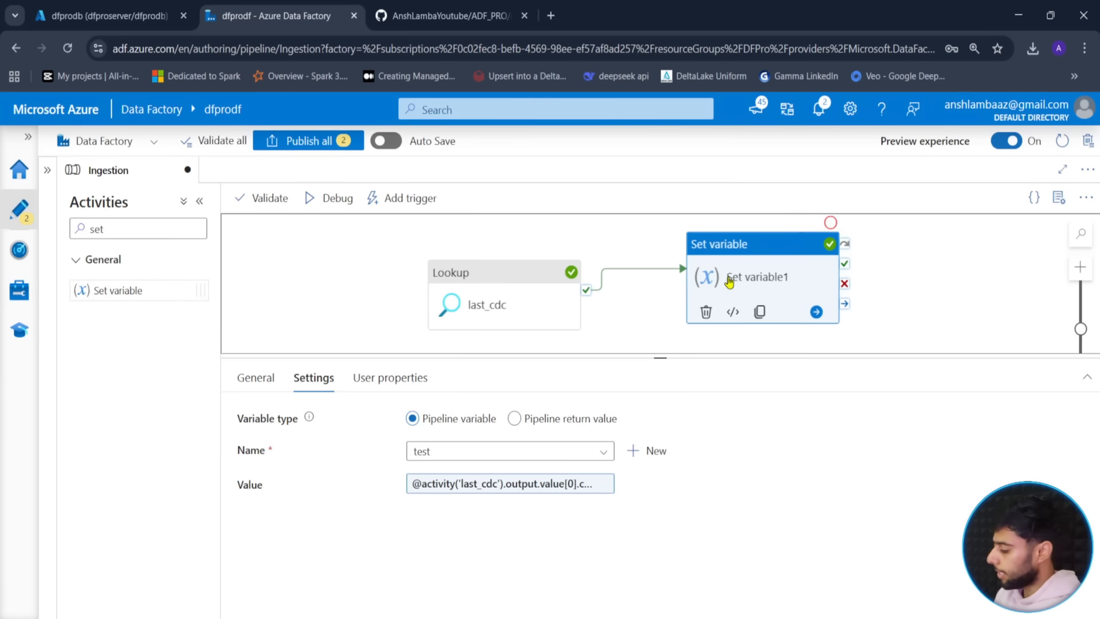
key("Delete")
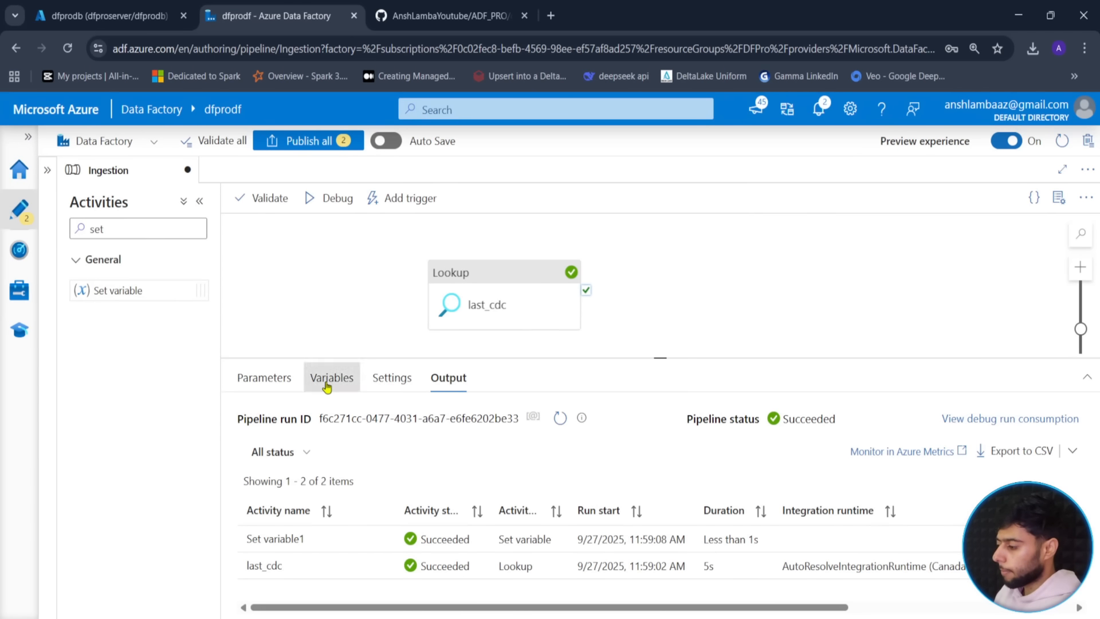
left_click(327, 387)
left_click(252, 482)
left_click(330, 423)
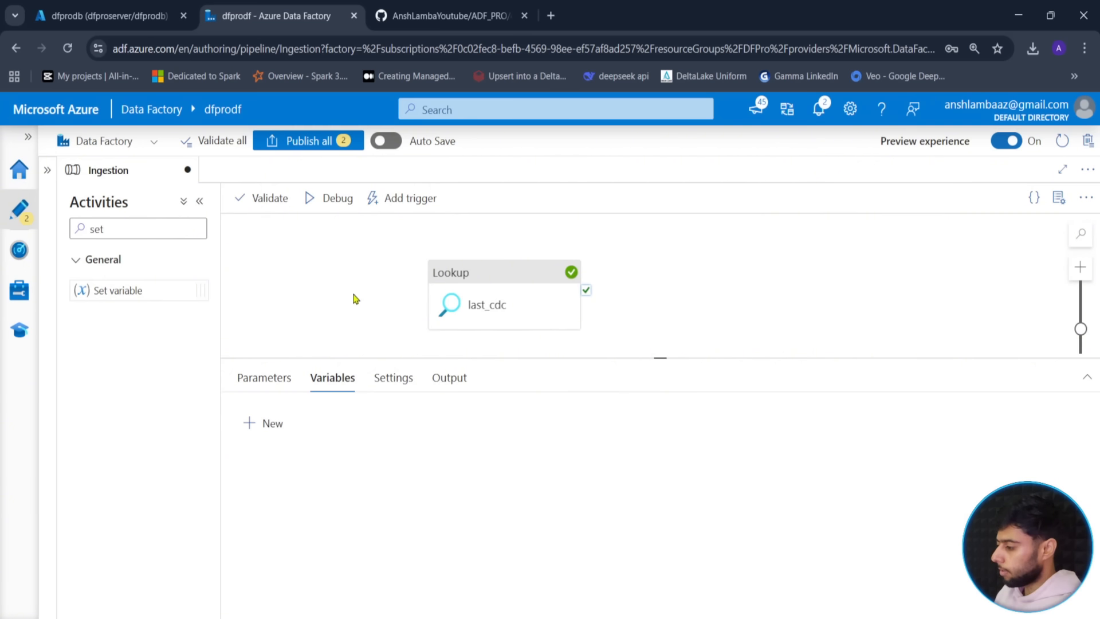
- Enlarge the canvas and nudge the last_cdc lookup slightly left and down
left_click_drag(659, 359, 646, 462)
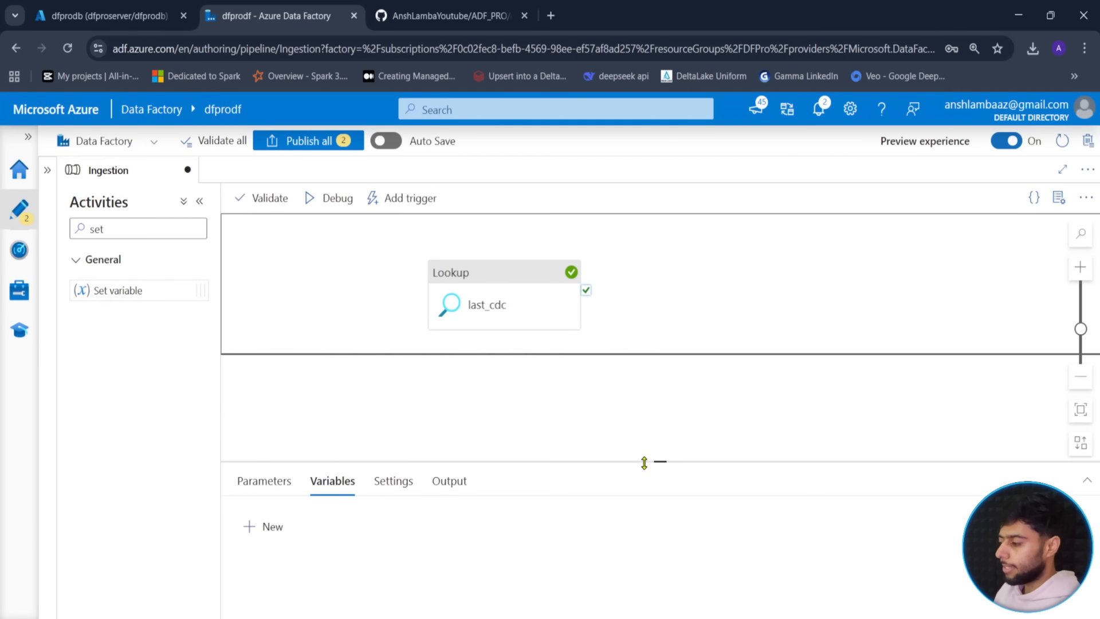
left_click(494, 302)
left_click(377, 332)
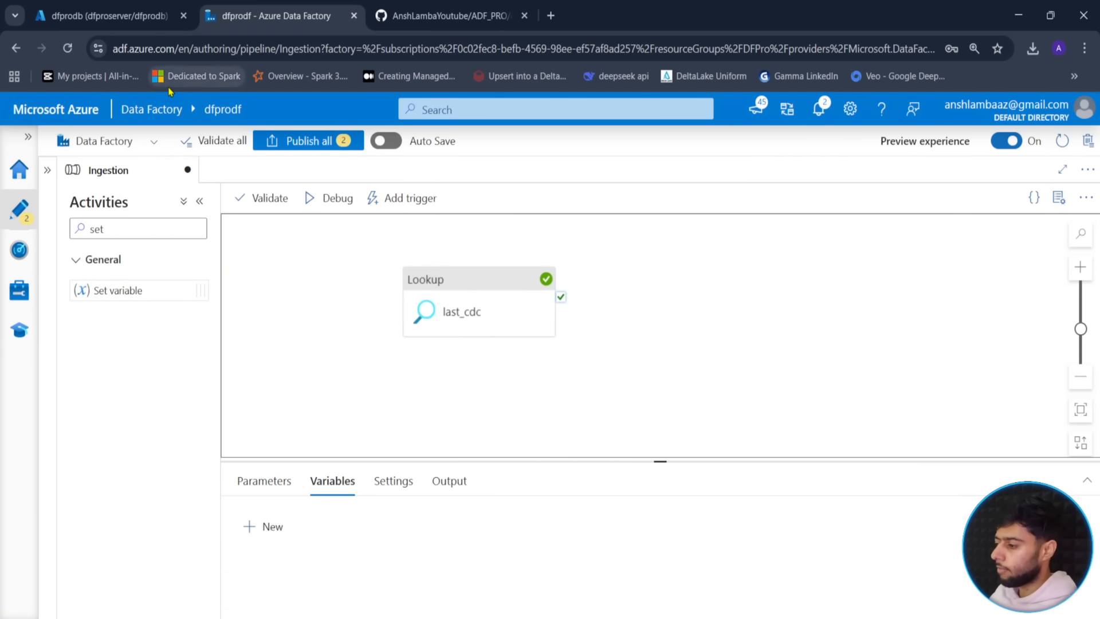
left_click_drag(473, 292, 457, 296)
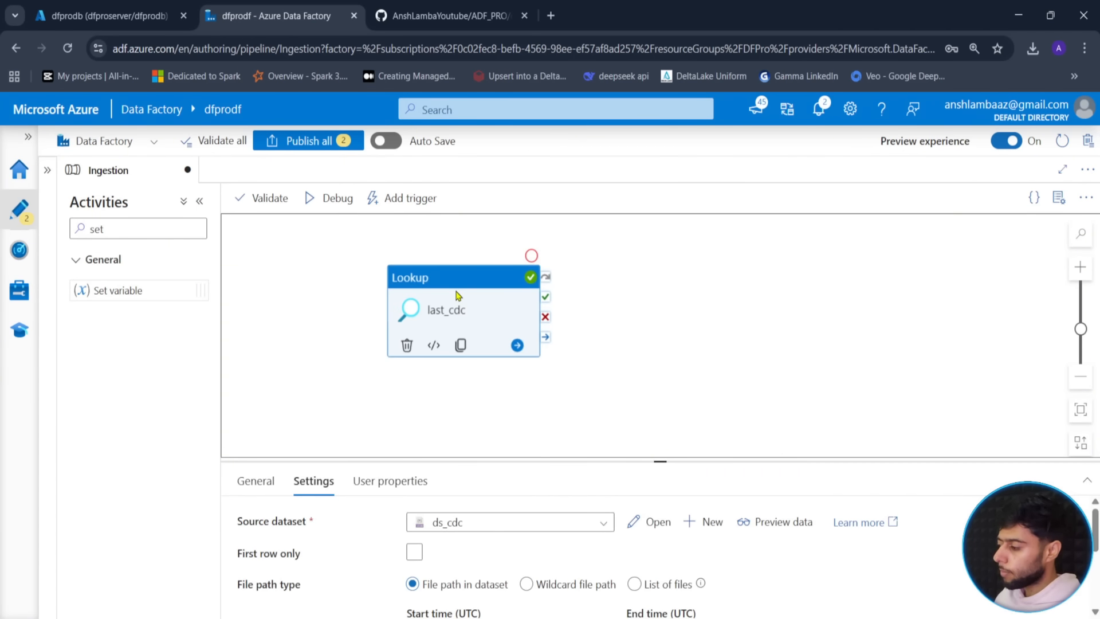
- Search activities for 'copy' and place a Copy data activity right of last_cdc
left_click(319, 331)
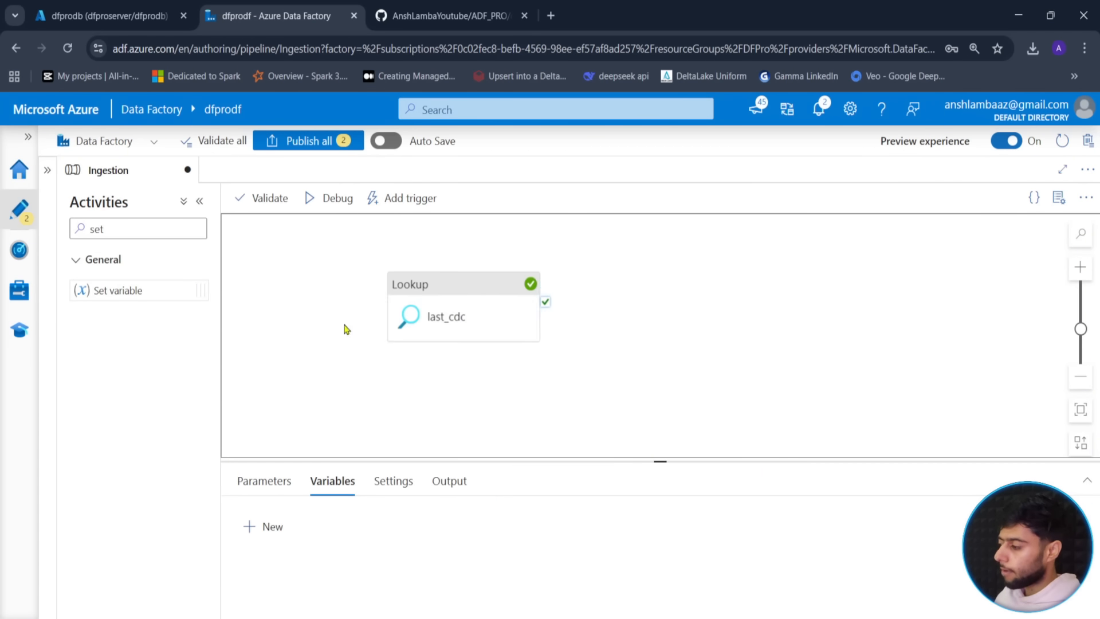
double_click(120, 228)
key("BackSpace")
type("copy")
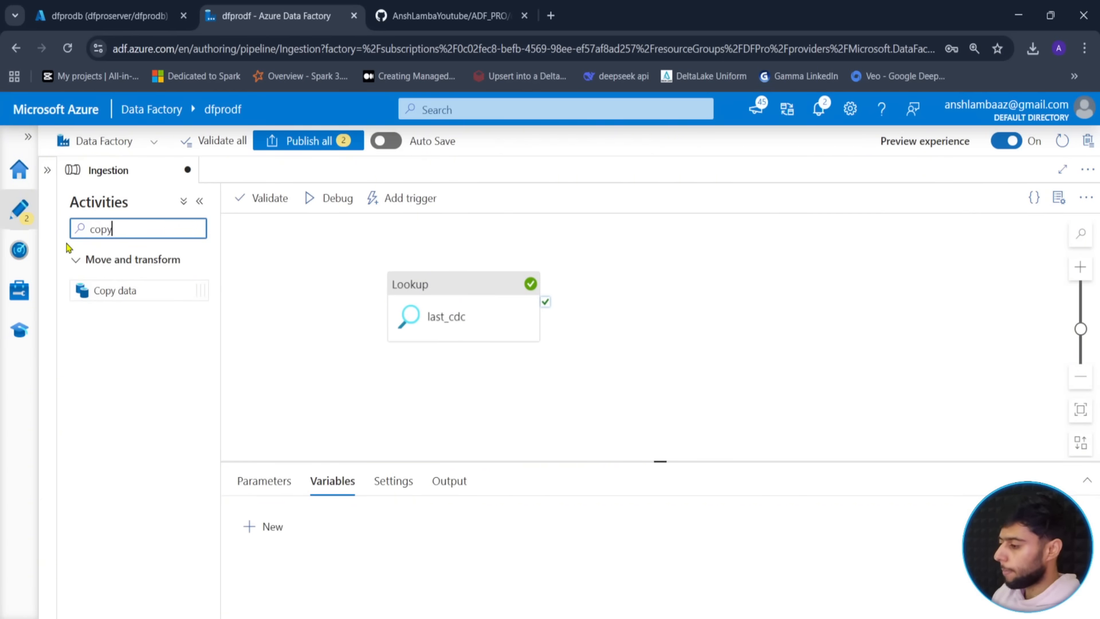
left_click_drag(110, 290, 723, 303)
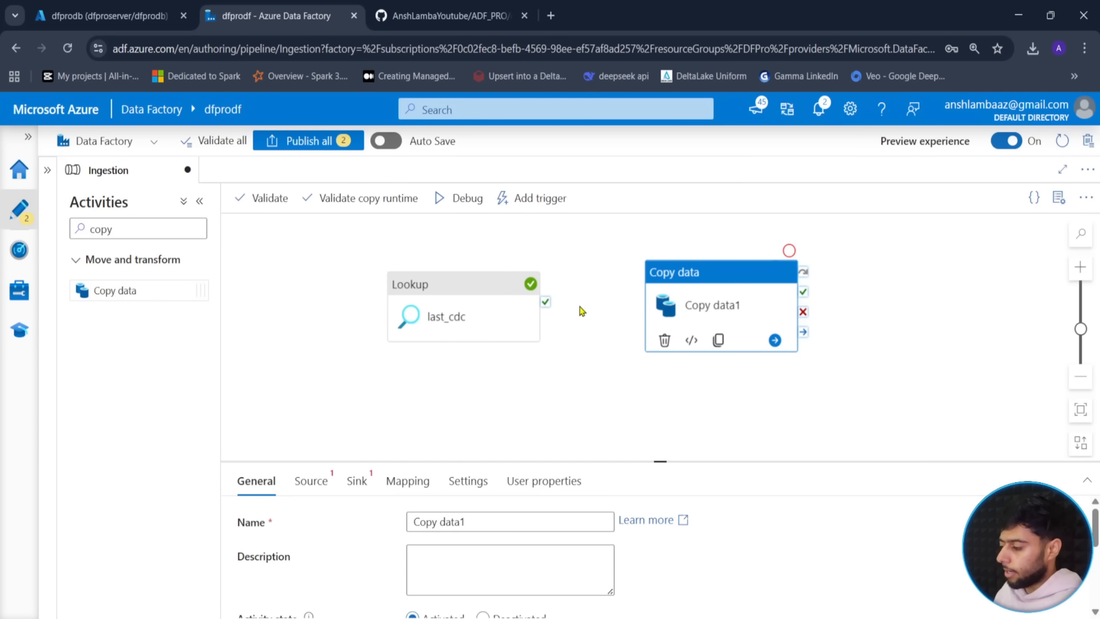
- Name the copy activity Load and run it after last_cdc succeeds
left_click_drag(479, 524, 370, 528)
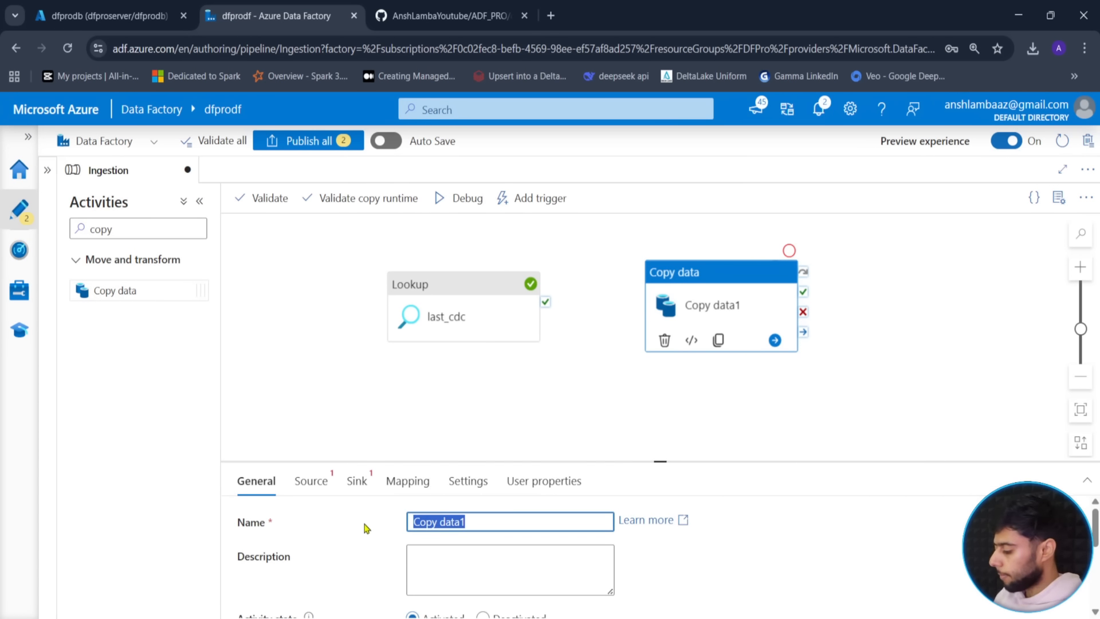
type("In")
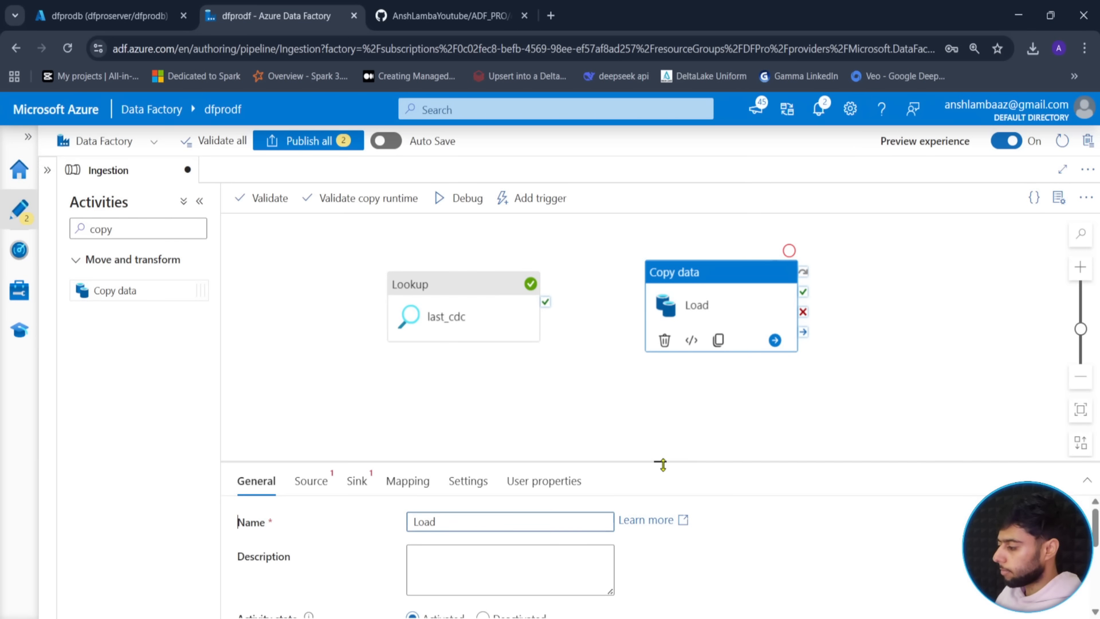
left_click(603, 379)
left_click_drag(546, 301, 659, 298)
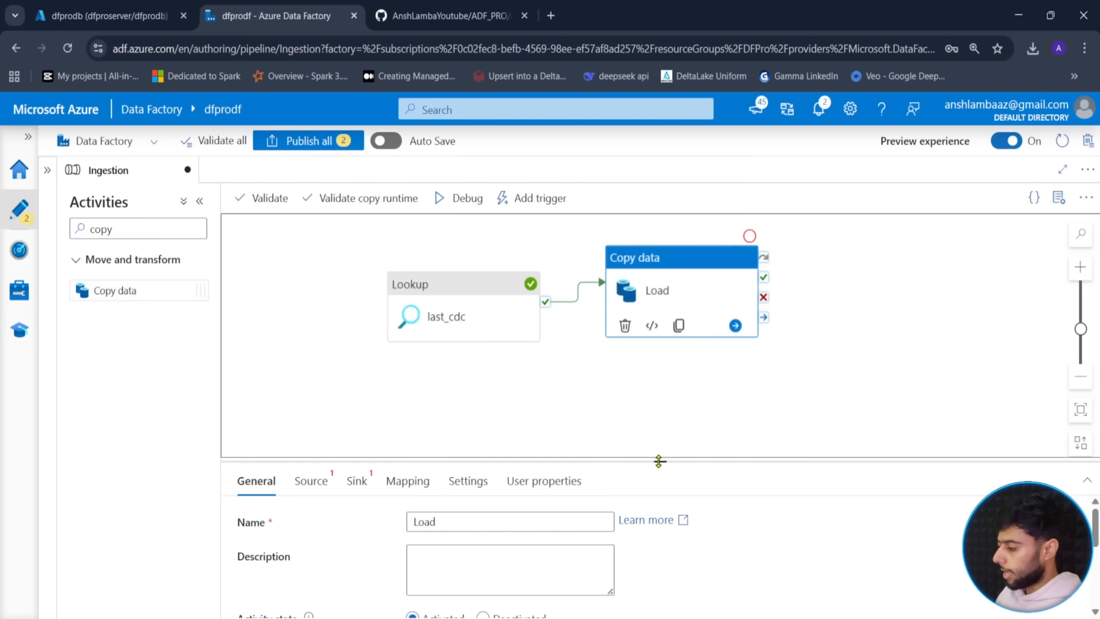
left_click_drag(659, 462, 660, 397)
left_click(310, 417)
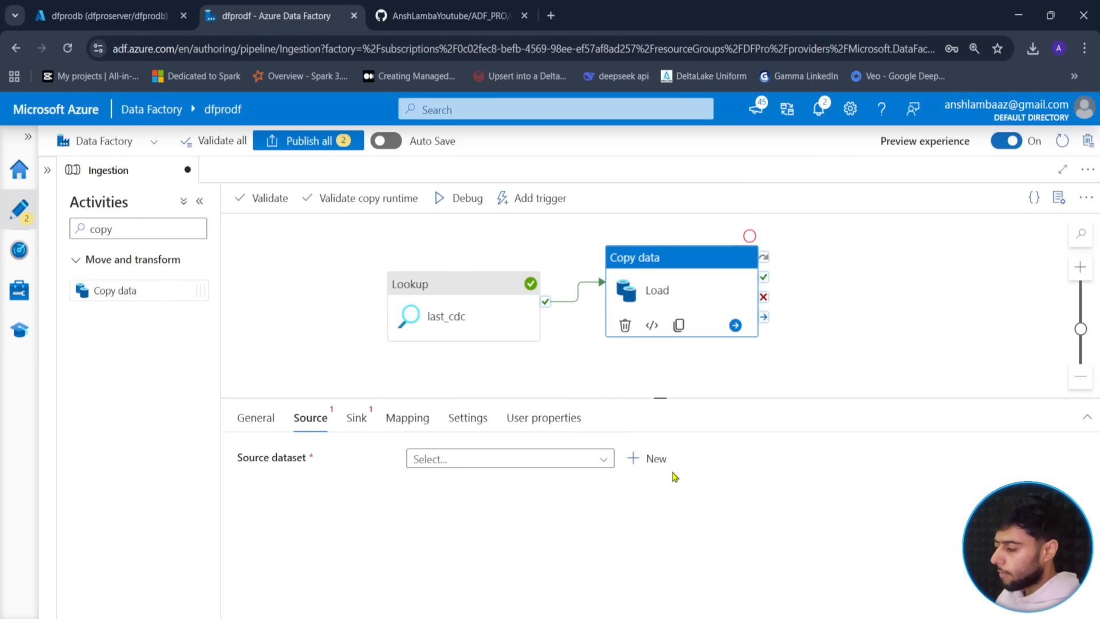
- Create a new Azure SQL Database source dataset named ds_database
left_click(645, 459)
left_click(736, 245)
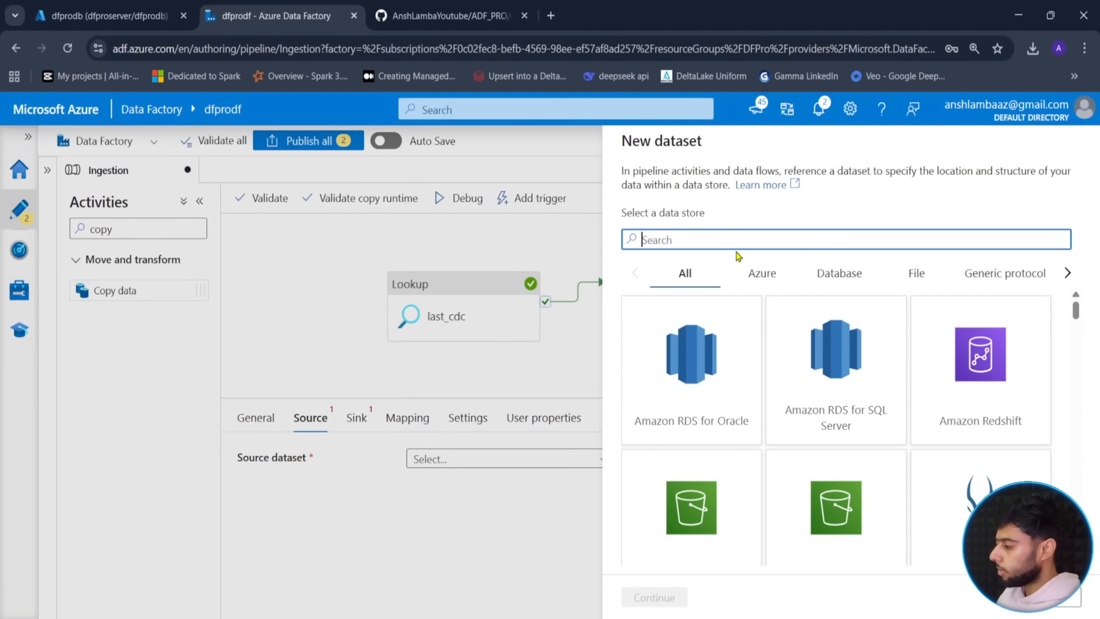
type("sql")
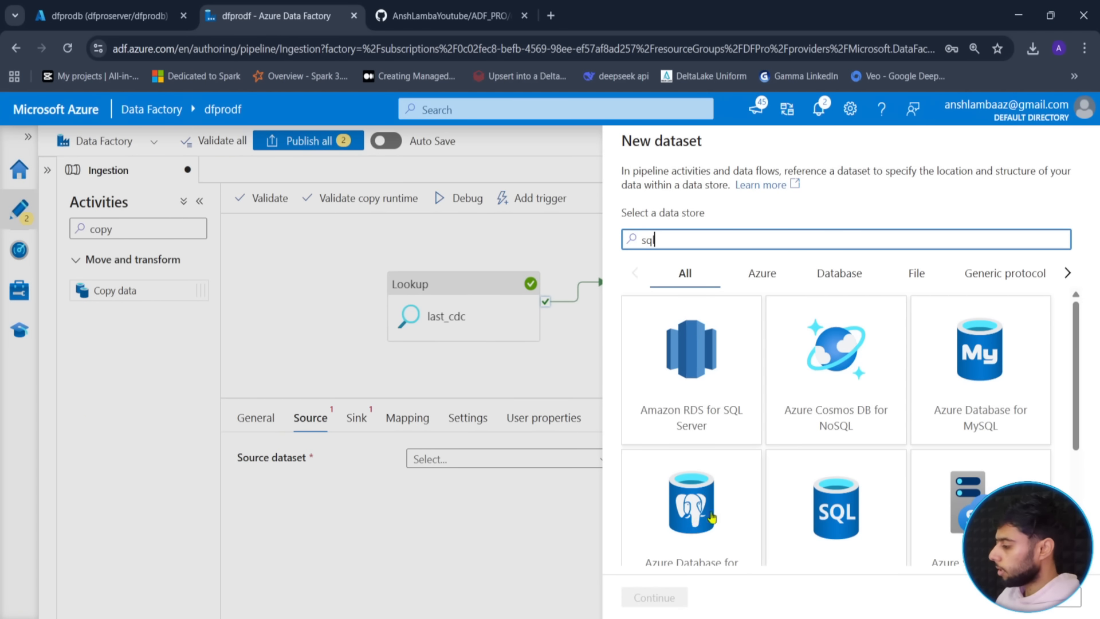
scroll(745, 344, "down", 3)
left_click(837, 338)
left_click(642, 599)
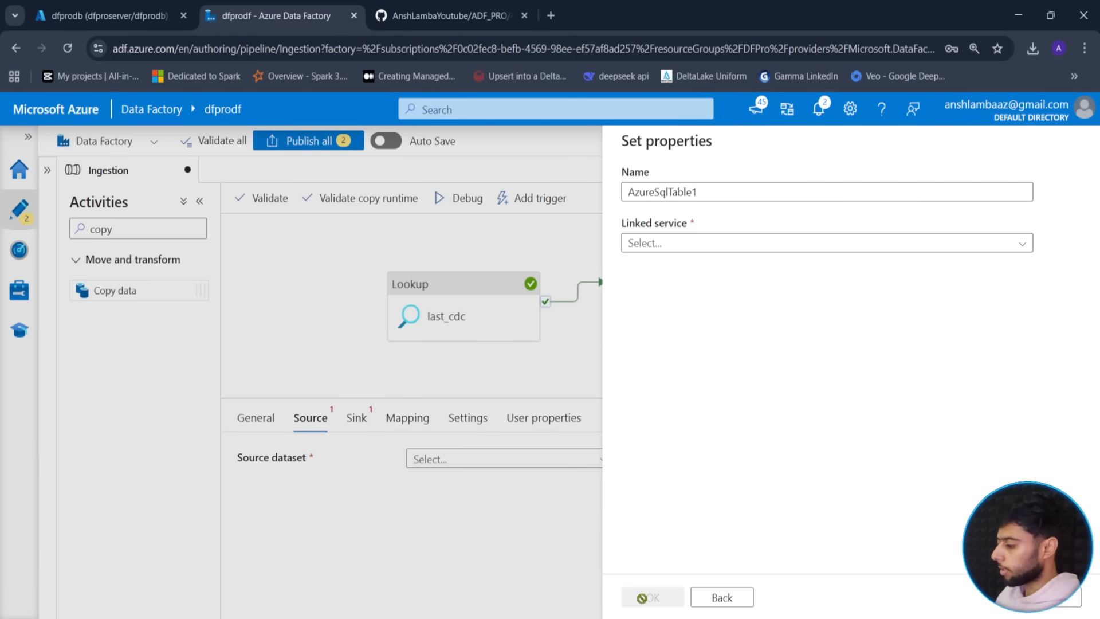
left_click_drag(712, 198, 592, 210)
type("ds")
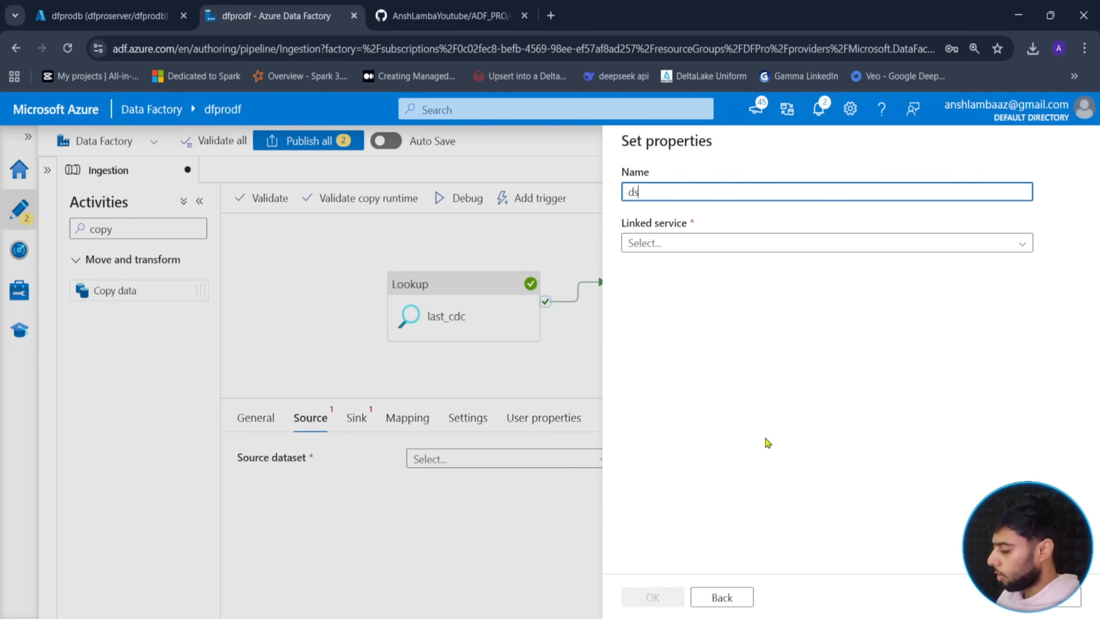
type("_database")
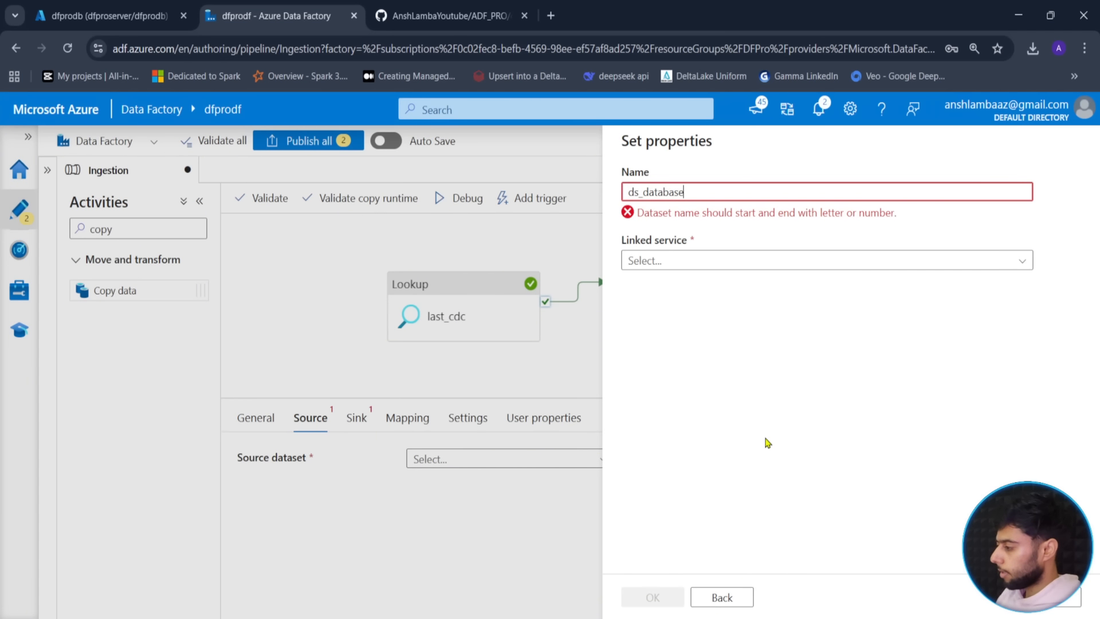
- Link ds_database to ls_database, leave the table unselected, and save it
left_click(742, 242)
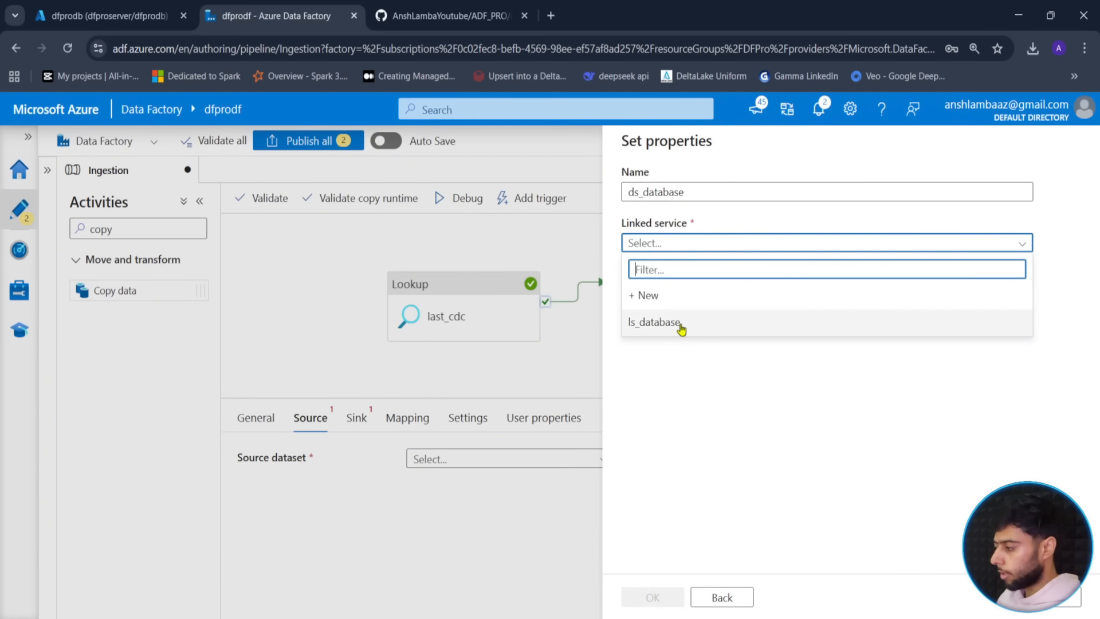
left_click(681, 327)
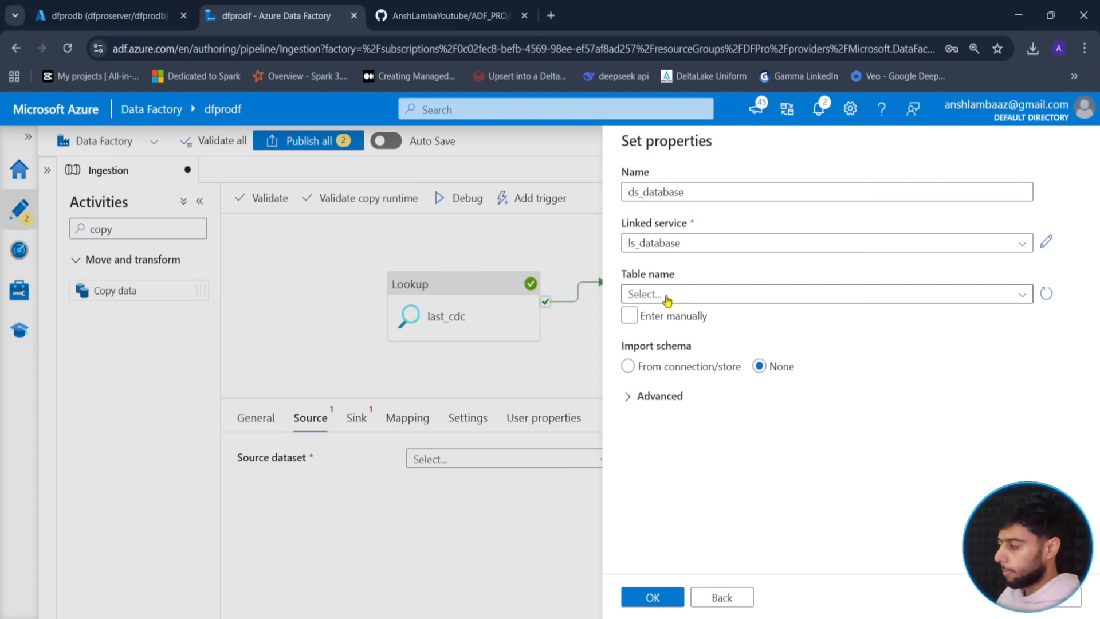
left_click(668, 295)
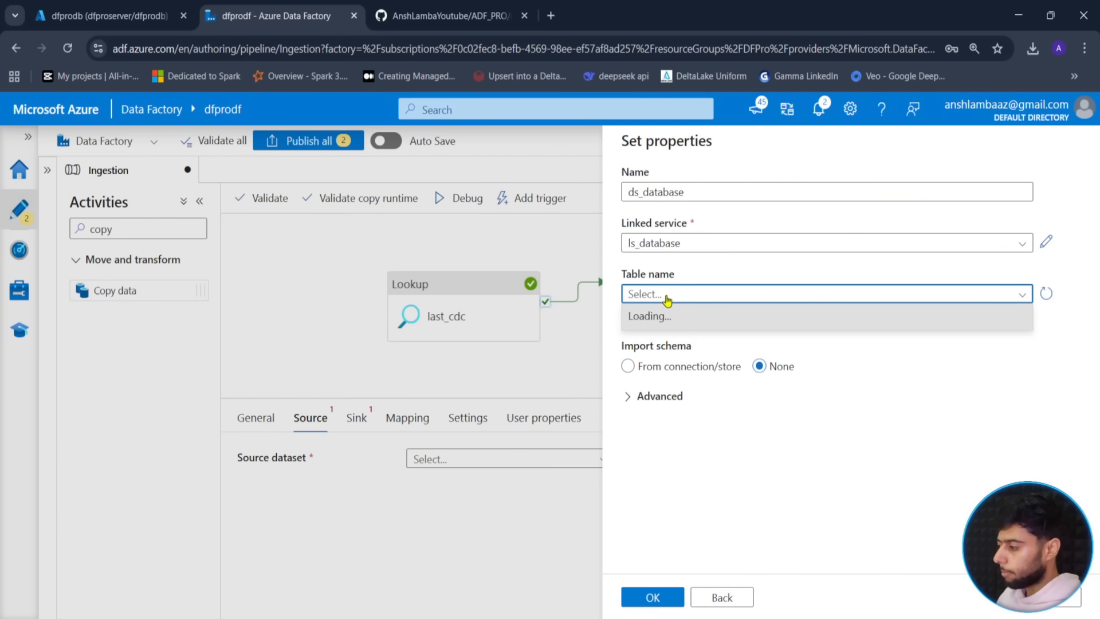
left_click(771, 467)
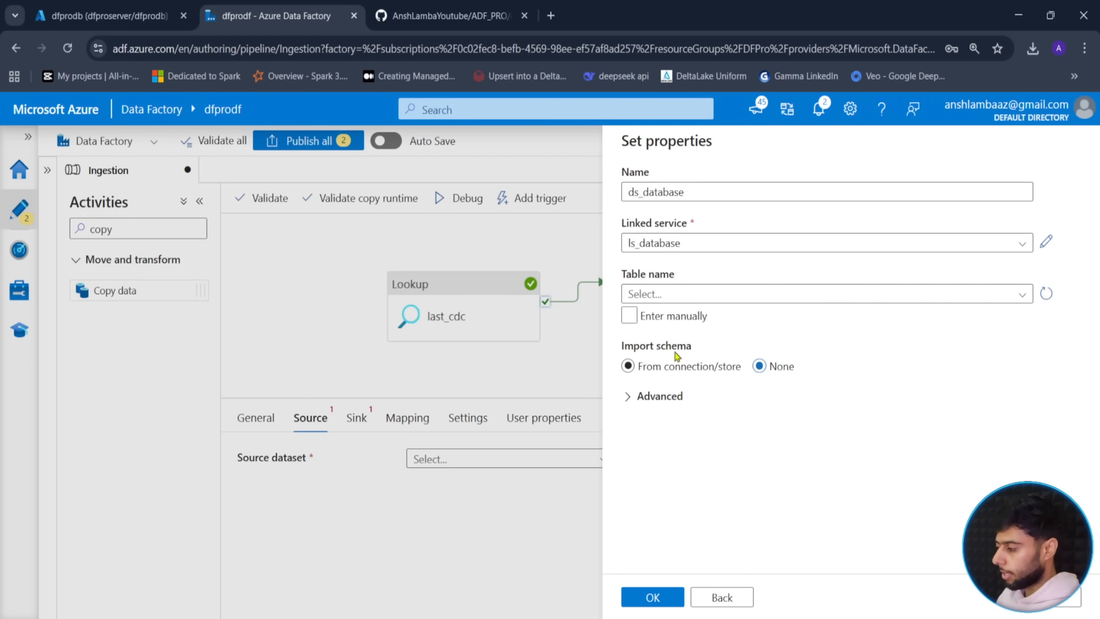
left_click(803, 295)
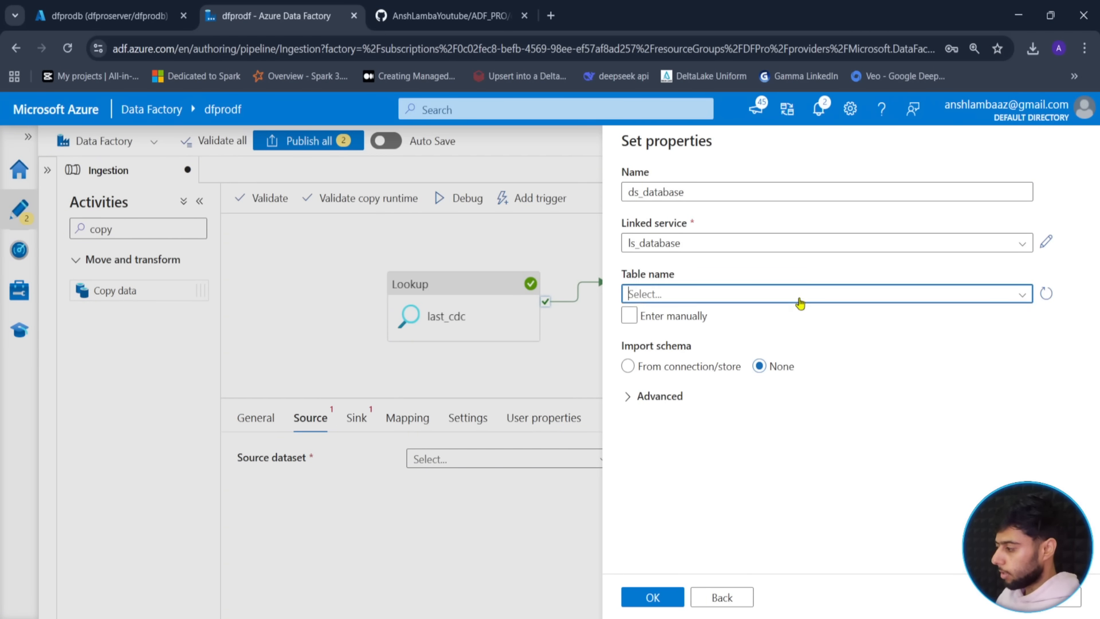
left_click(1047, 294)
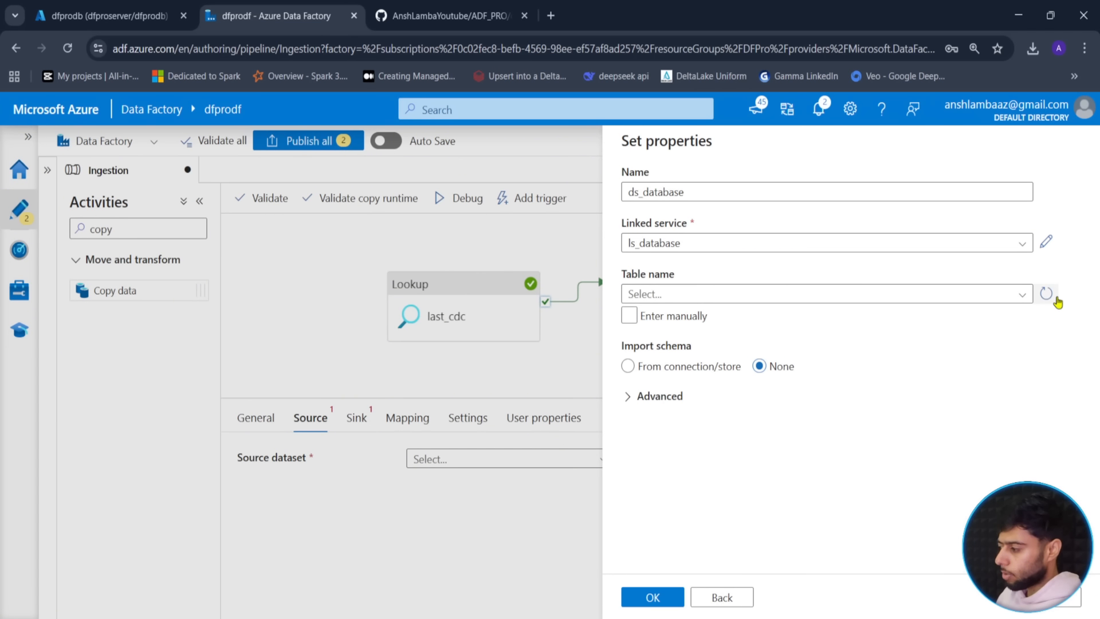
left_click(908, 300)
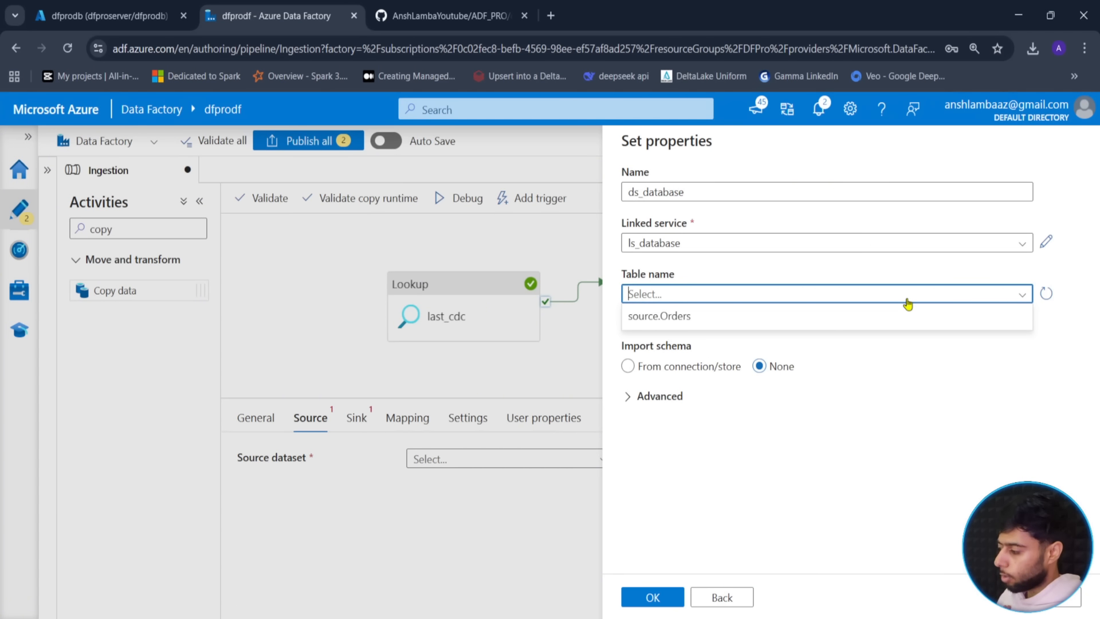
left_click(860, 447)
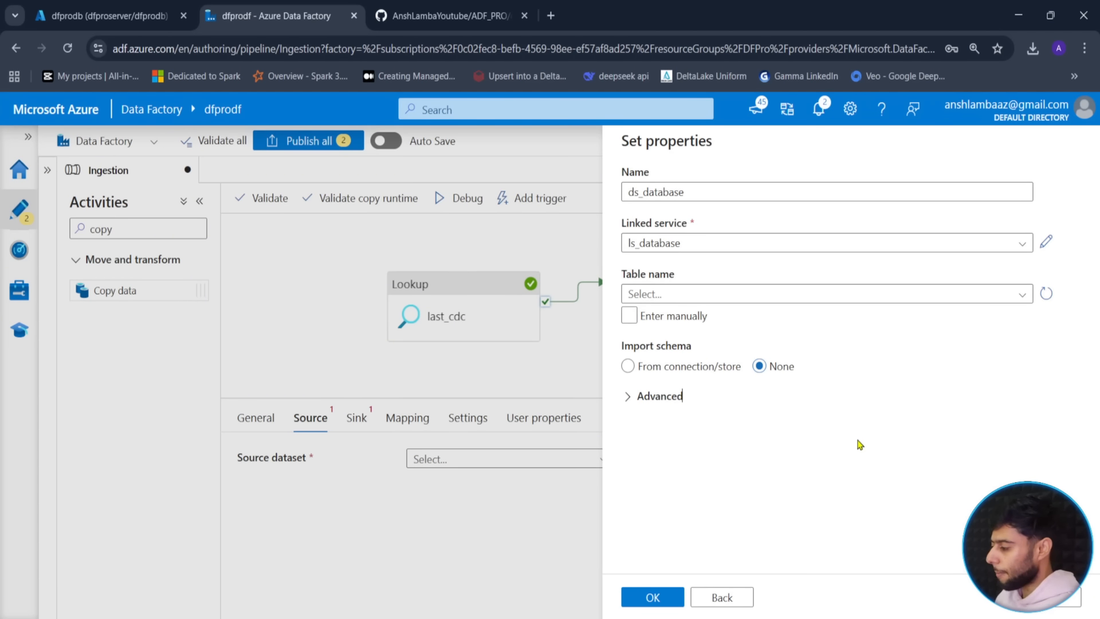
left_click(646, 595)
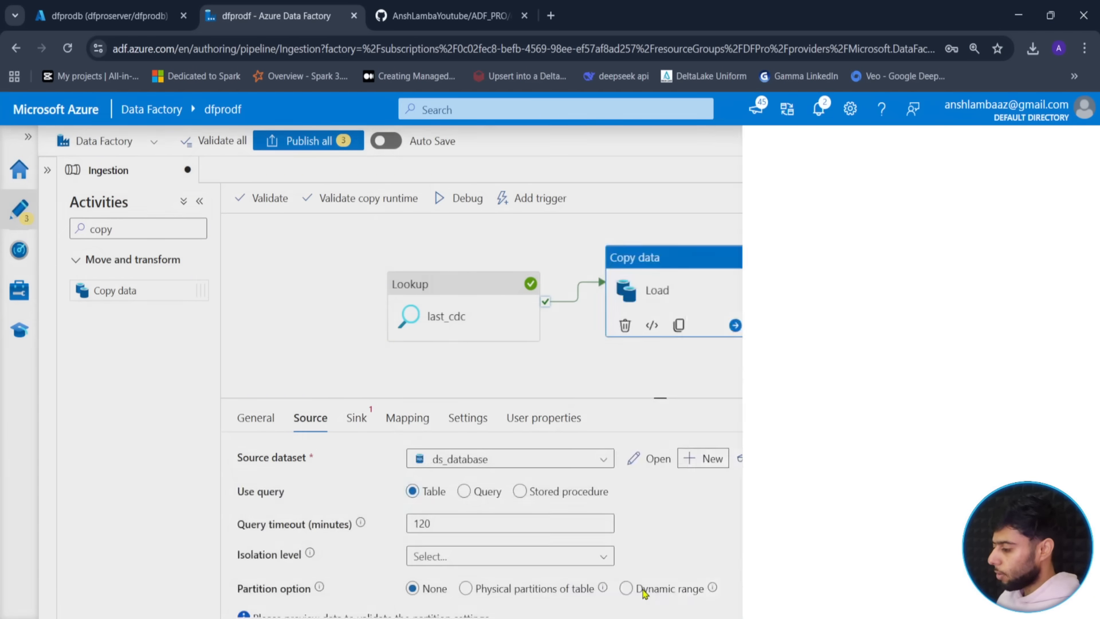
- Switch Load's source to Query, draft SELECT * FROM source.Orders, then cancel the builder
left_click_drag(652, 397, 666, 360)
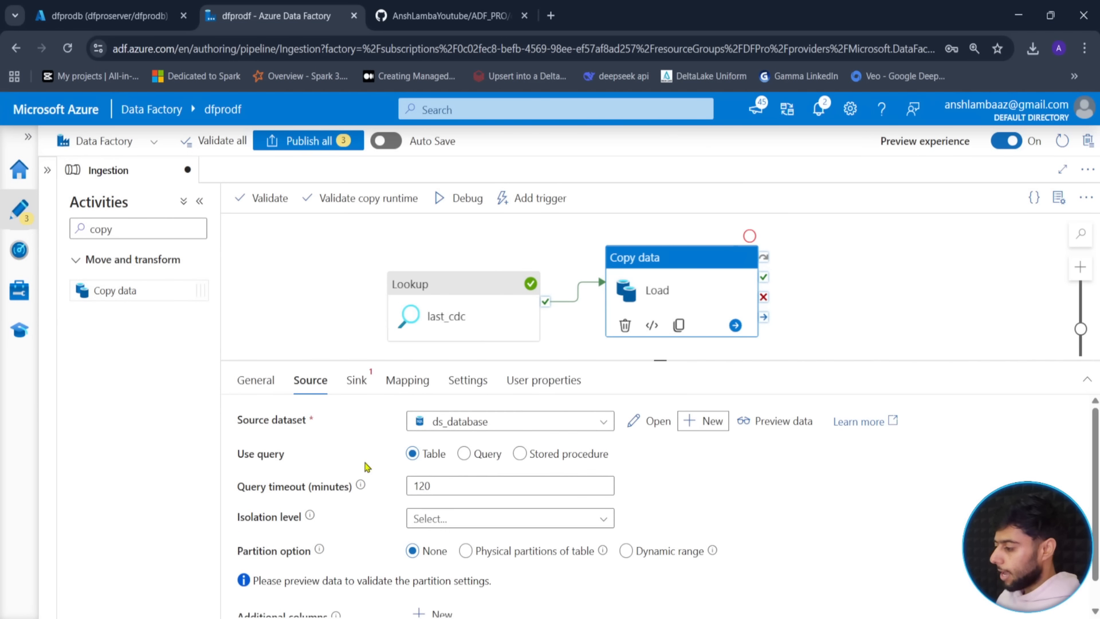
left_click(465, 454)
left_click(436, 486)
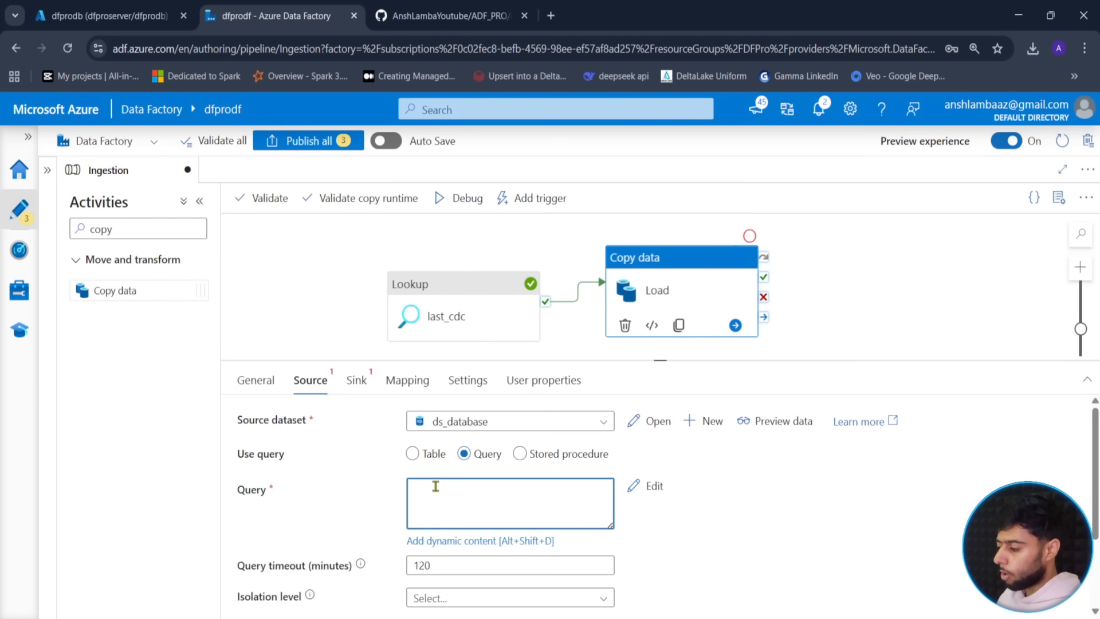
left_click(454, 545)
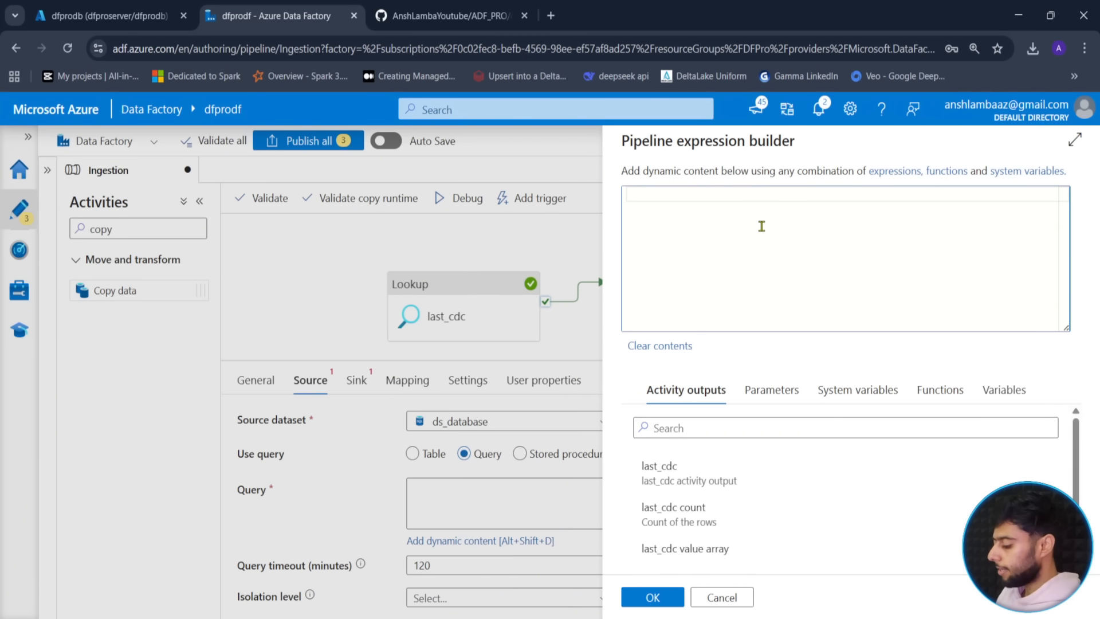
type("SELECT * ")
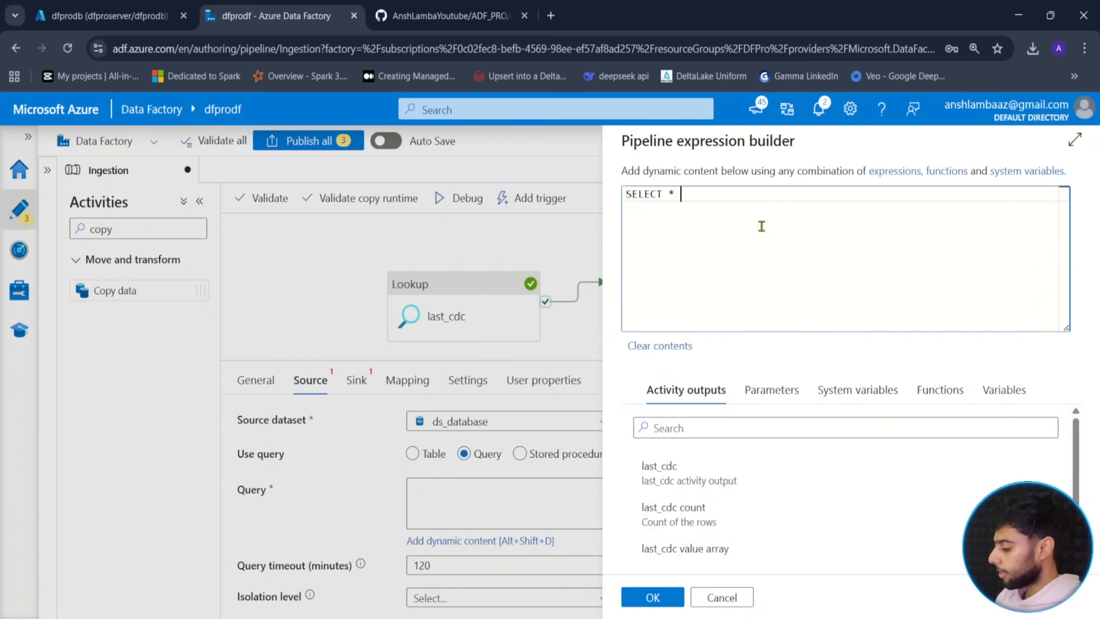
type("FROM")
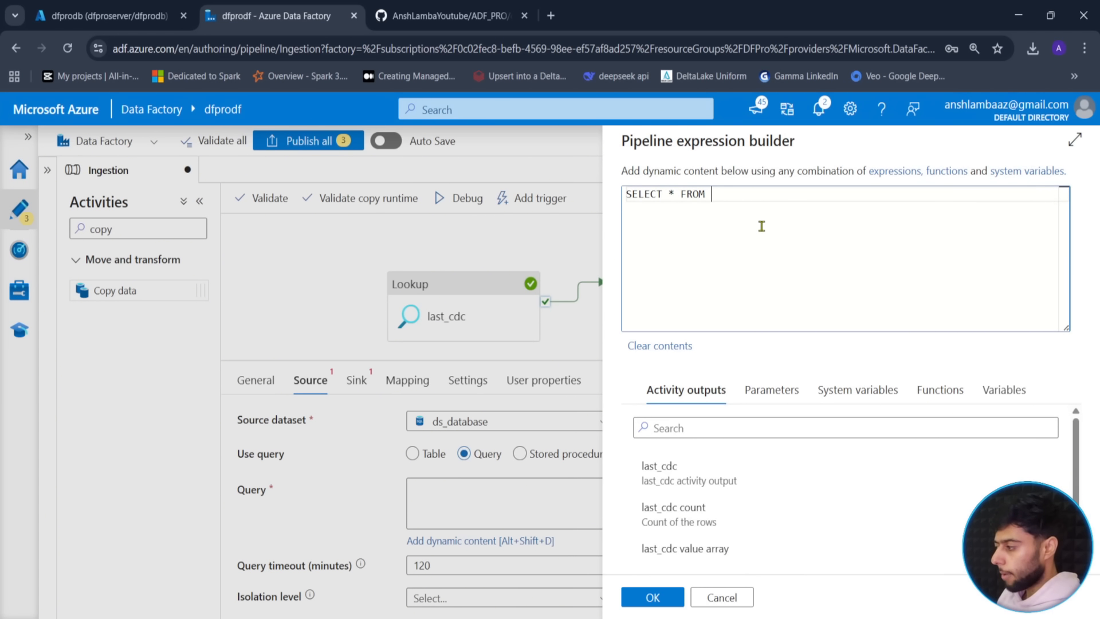
type(" sour")
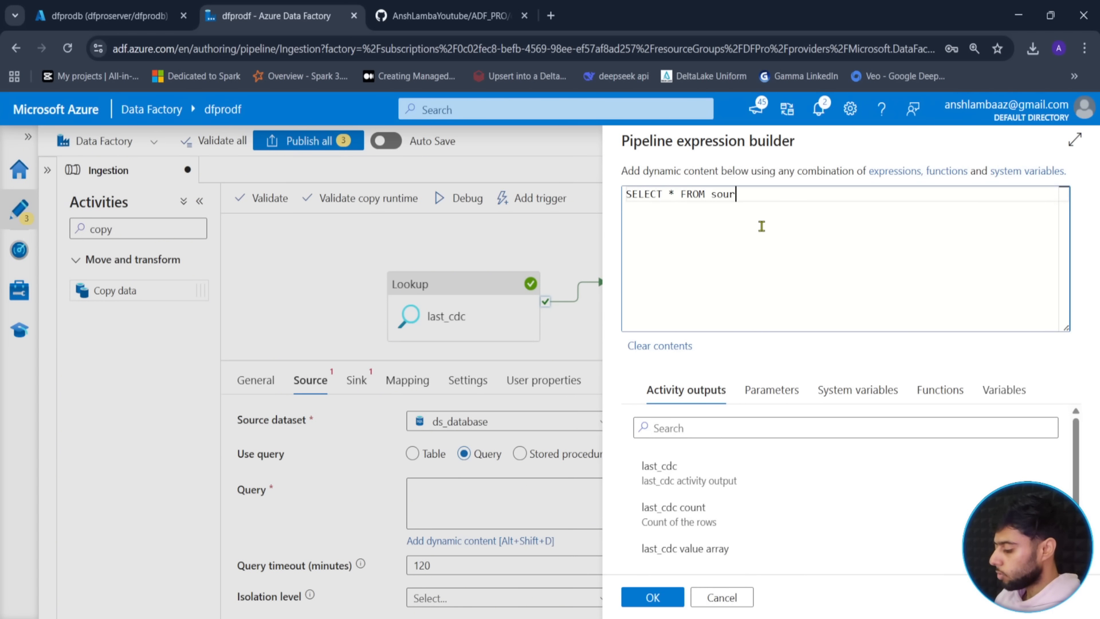
type("ce.Orders")
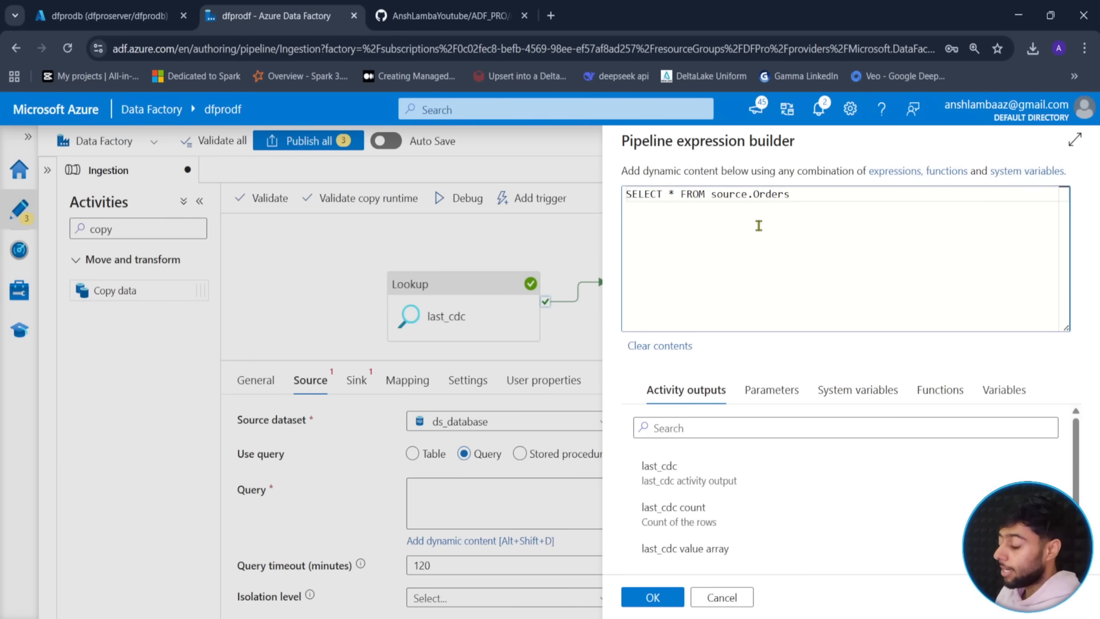
left_click(721, 597)
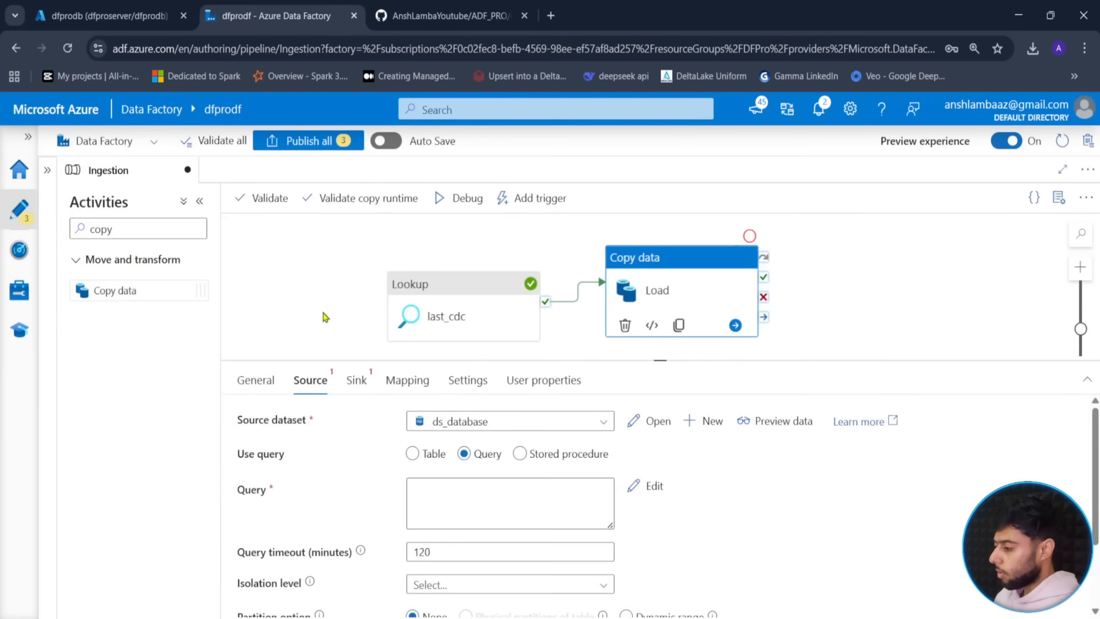
- Add two pipeline parameters named schema and table
left_click(322, 315)
left_click(266, 383)
left_click(266, 427)
left_click(312, 484)
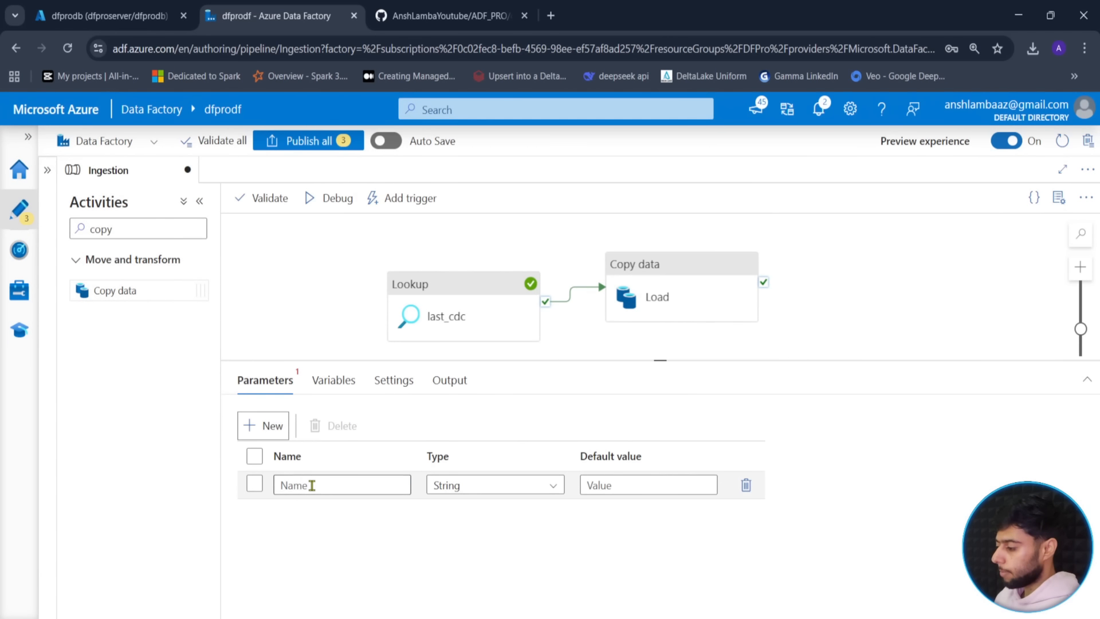
type("schema")
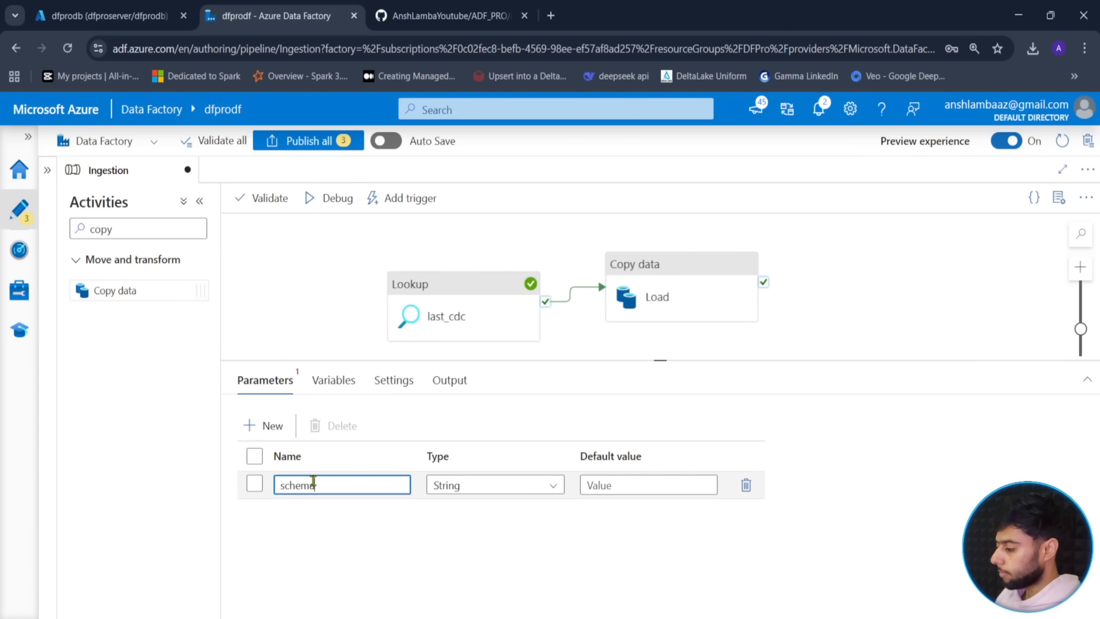
left_click(250, 434)
left_click(306, 513)
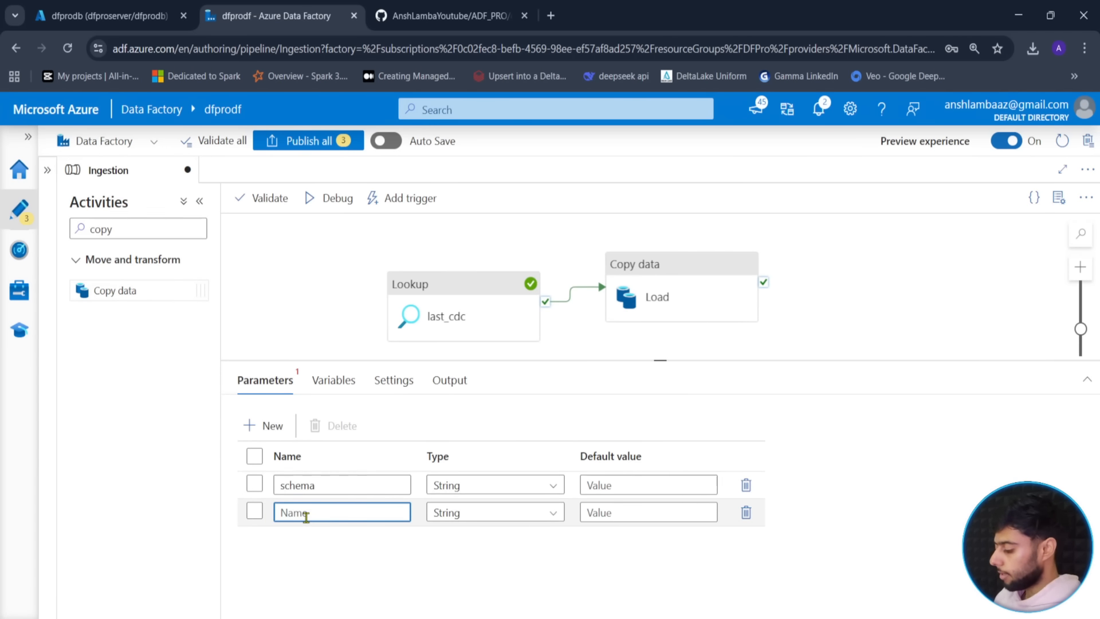
type("table")
left_click(454, 601)
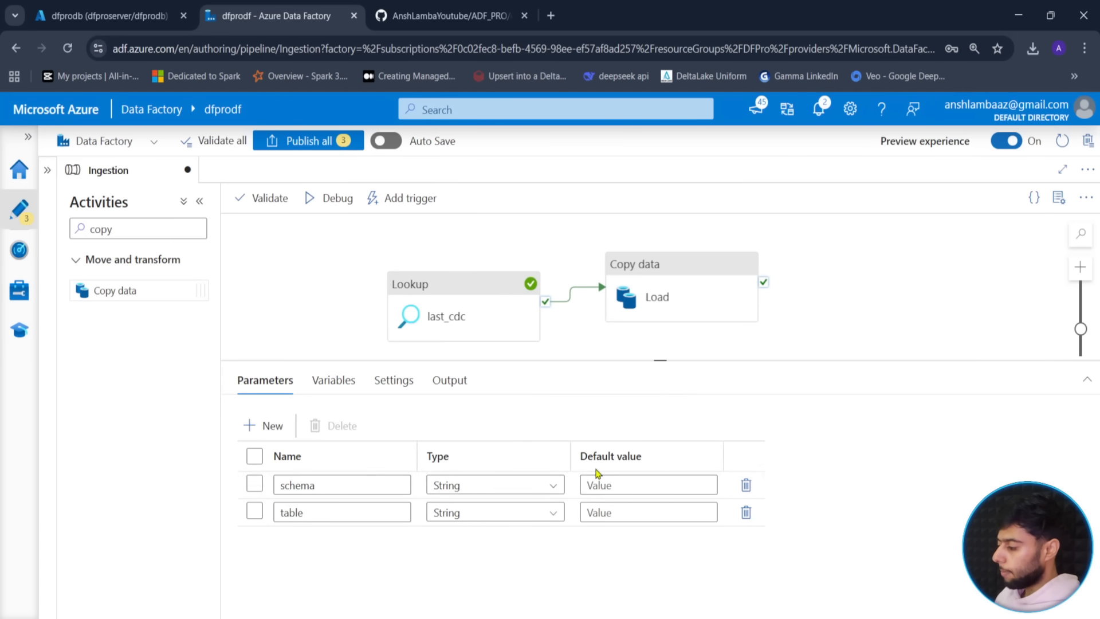
- Give schema default soruce and table default Orders, then return to Load's source query
left_click(611, 485)
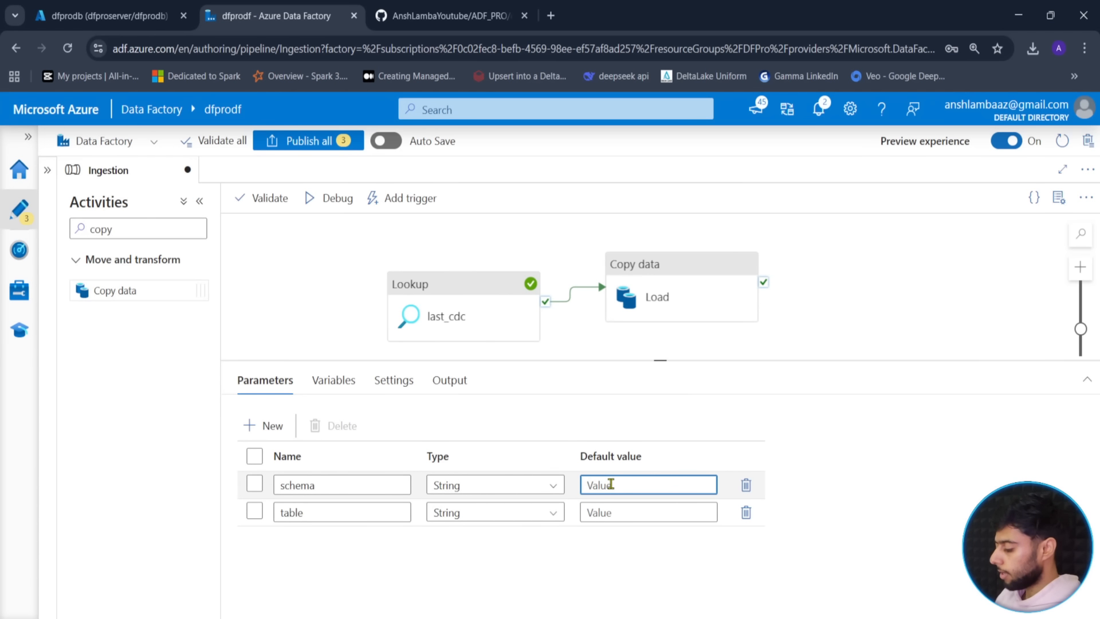
type("souce")
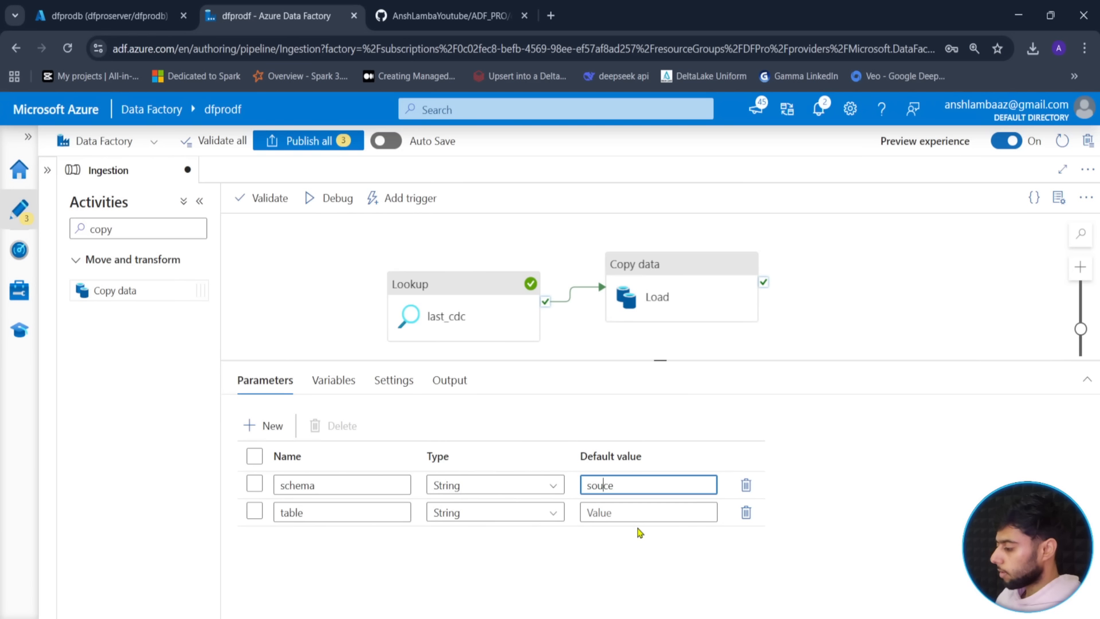
type("r")
key("Tab")
key("Tab")
key("Tab")
key("Tab")
key("Tab")
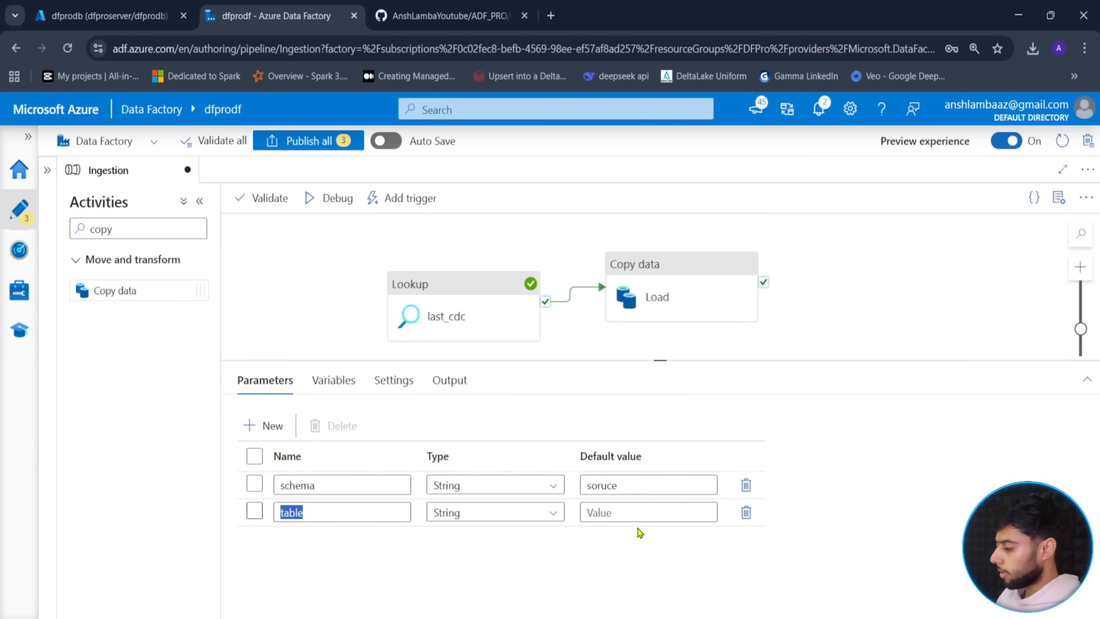
type("ders")
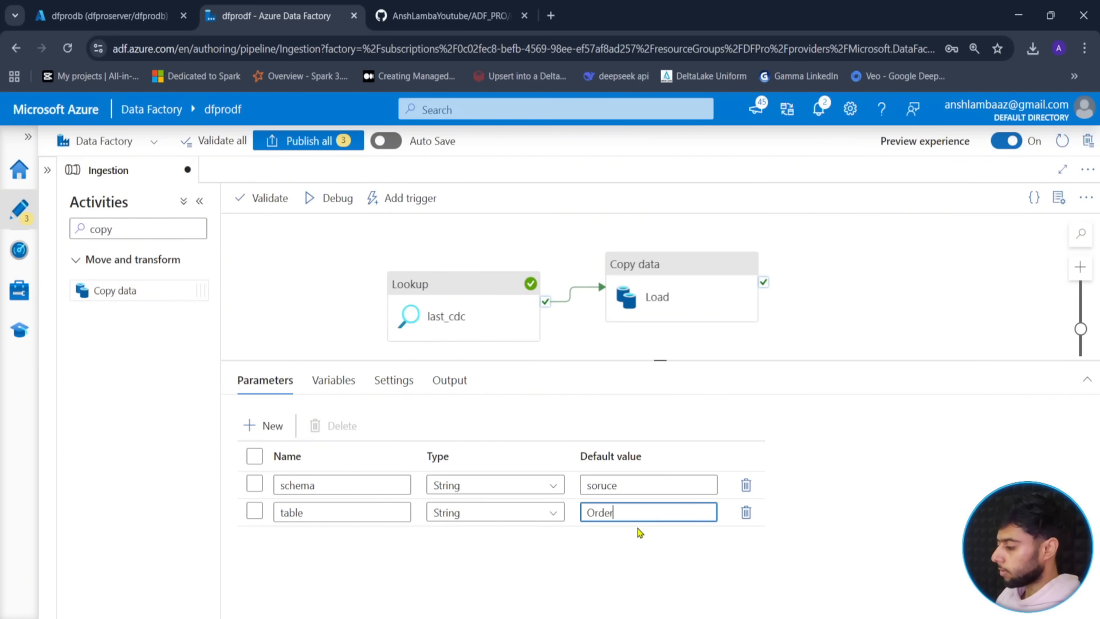
left_click(602, 582)
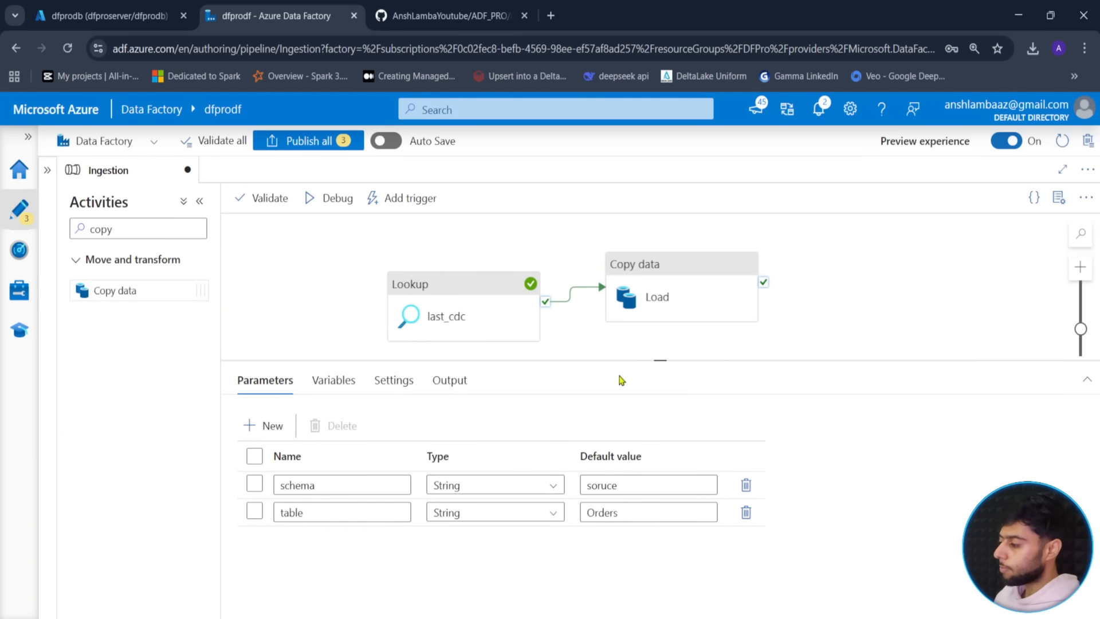
left_click_drag(651, 361, 651, 376)
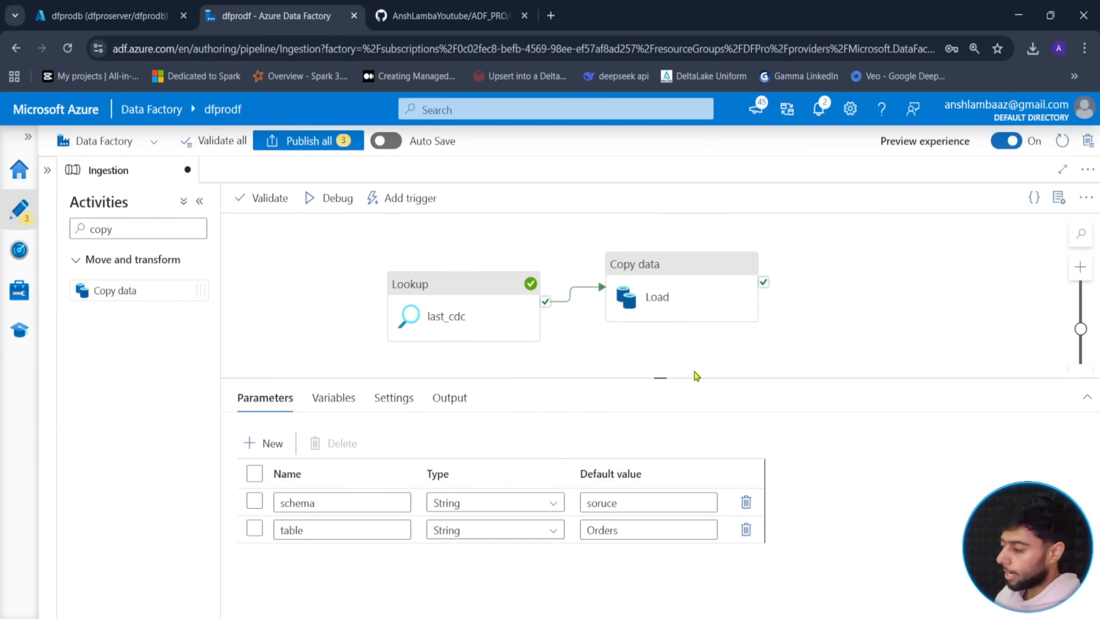
left_click_drag(668, 376, 680, 358)
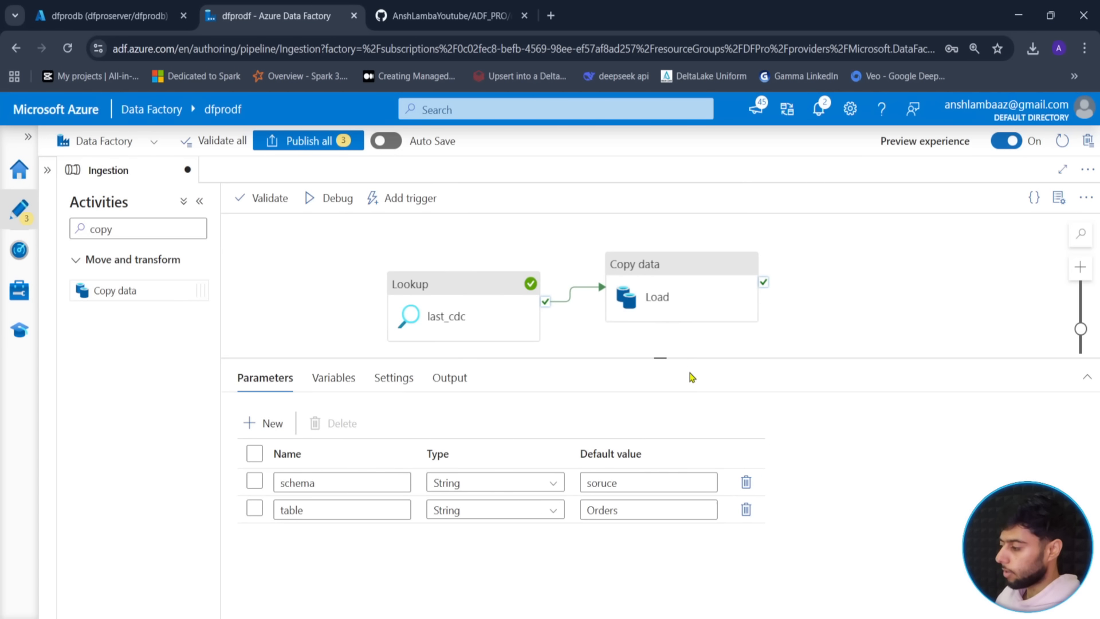
left_click(662, 292)
left_click(451, 480)
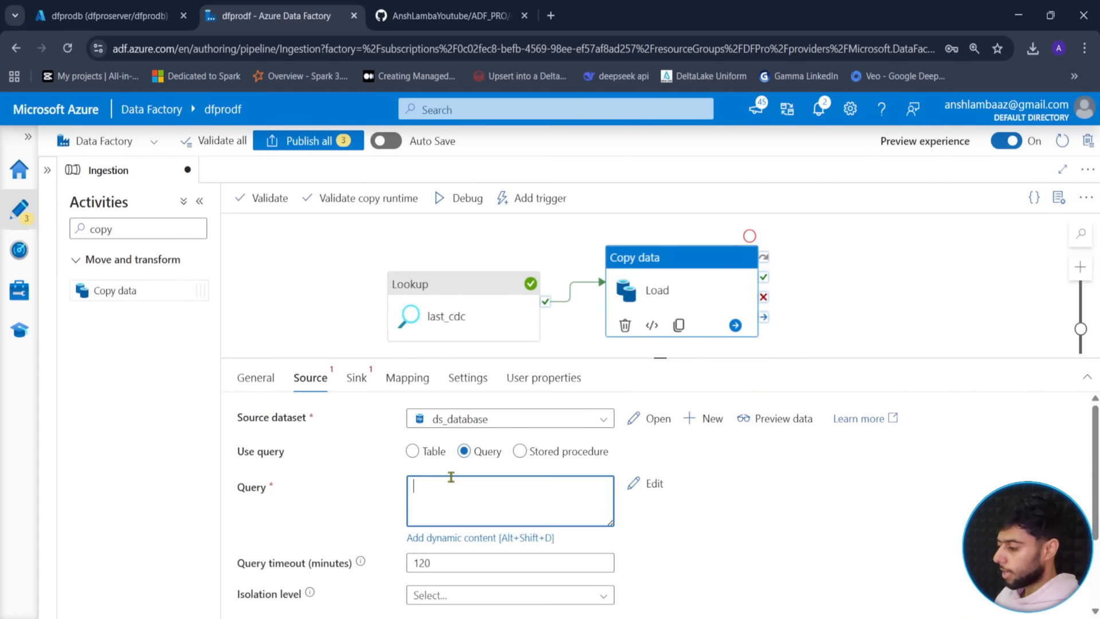
- Write the dynamic query SELECT * FROM @{pipeline().parameters.schema}
left_click(431, 539)
type("S")
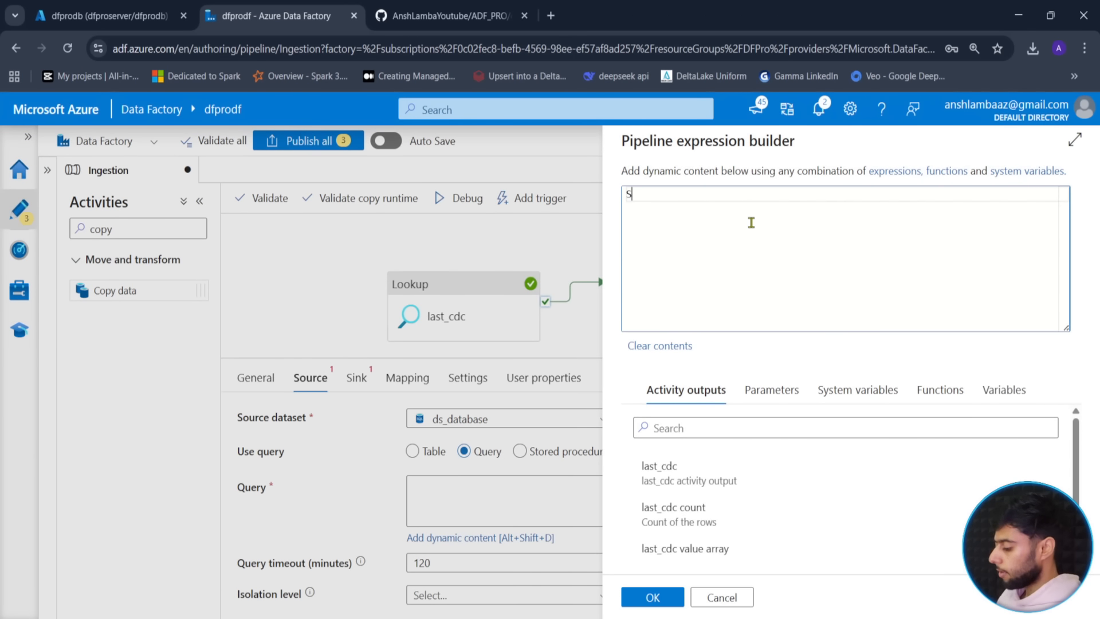
type("LE")
type("LECT ")
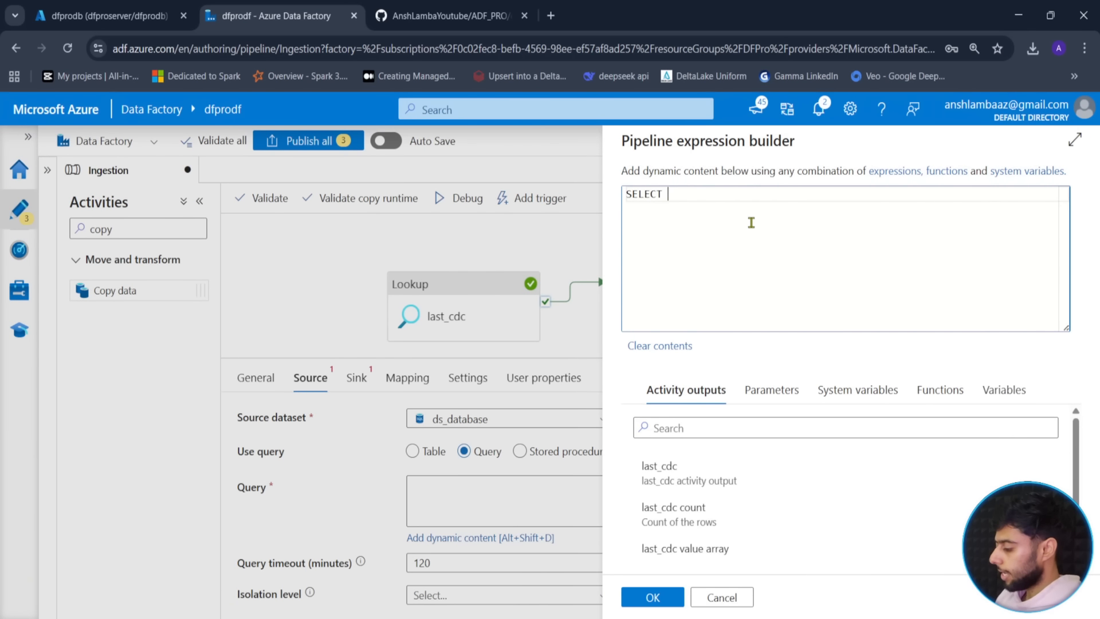
type("* FROM")
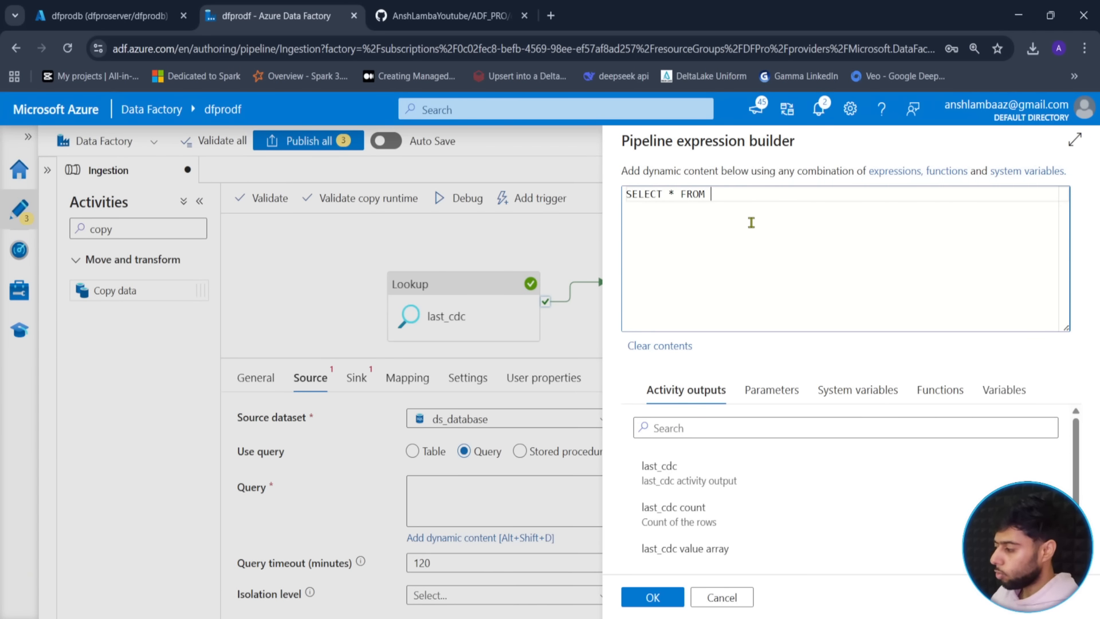
left_click(767, 392)
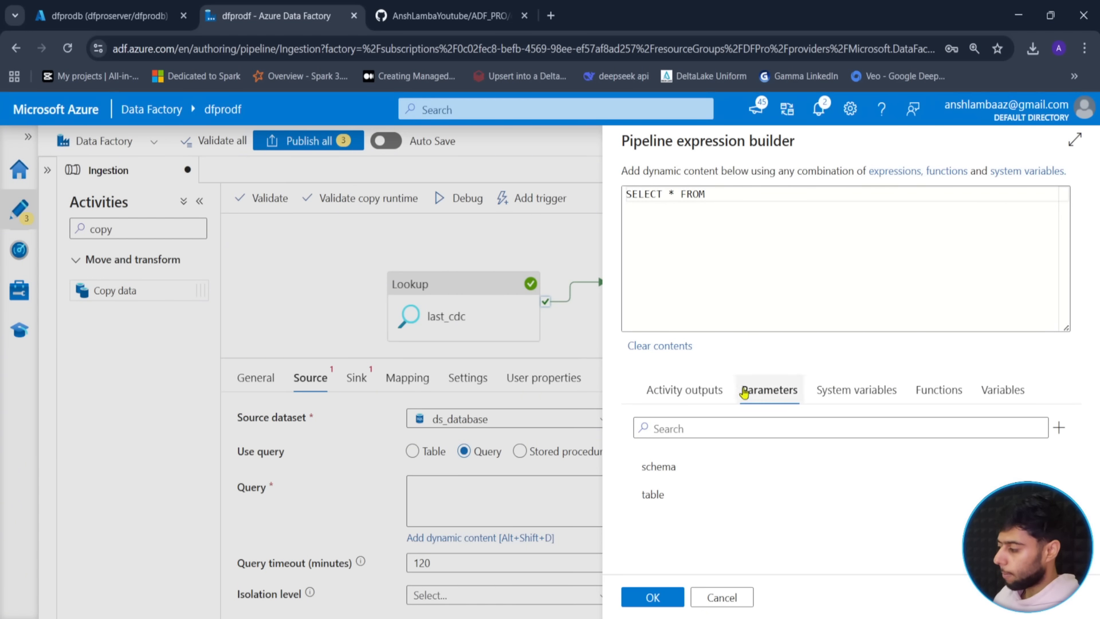
left_click(674, 478)
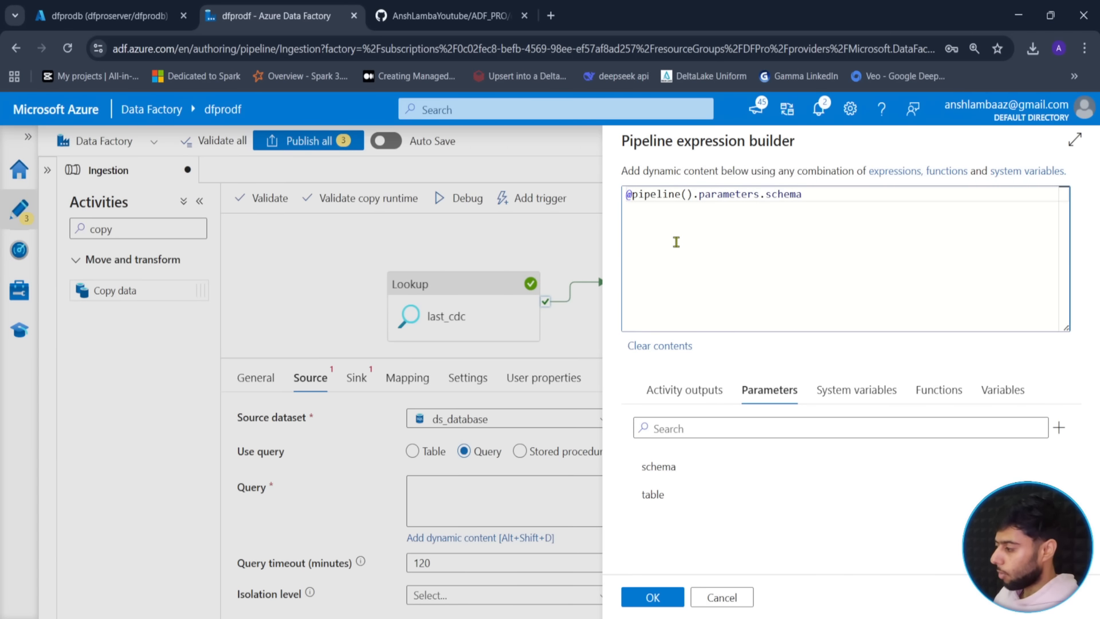
type("SELECT * ")
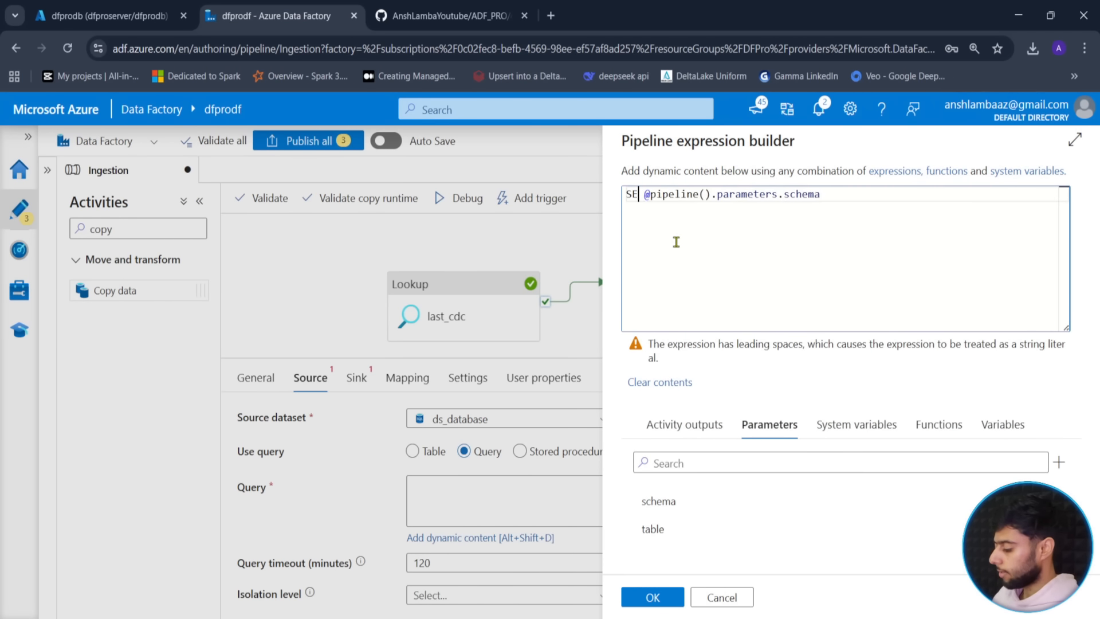
type("FROM")
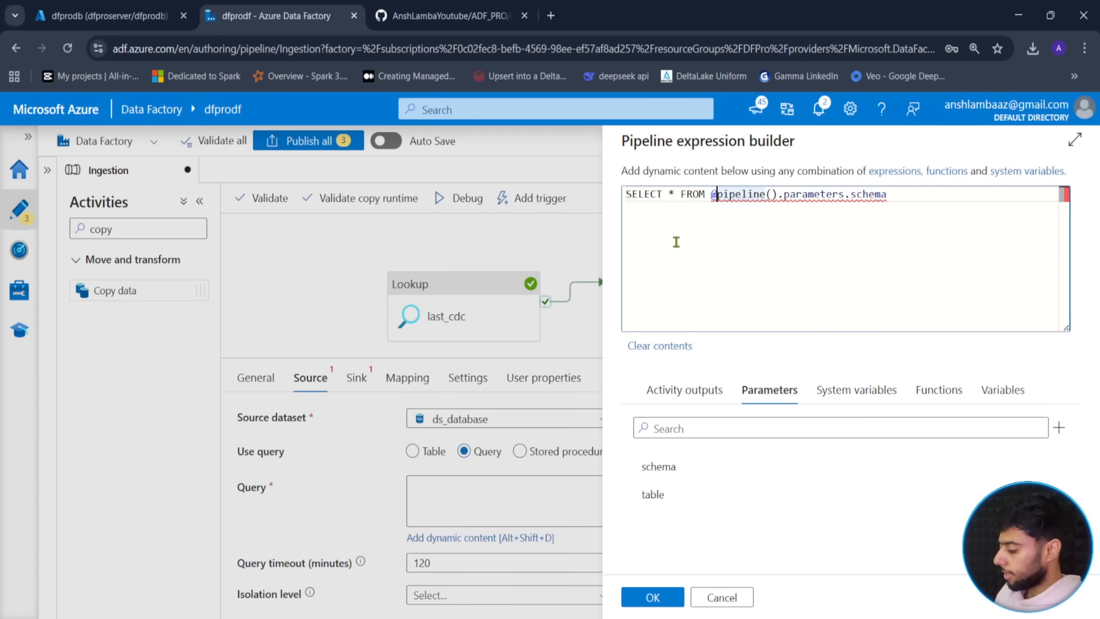
type("{")
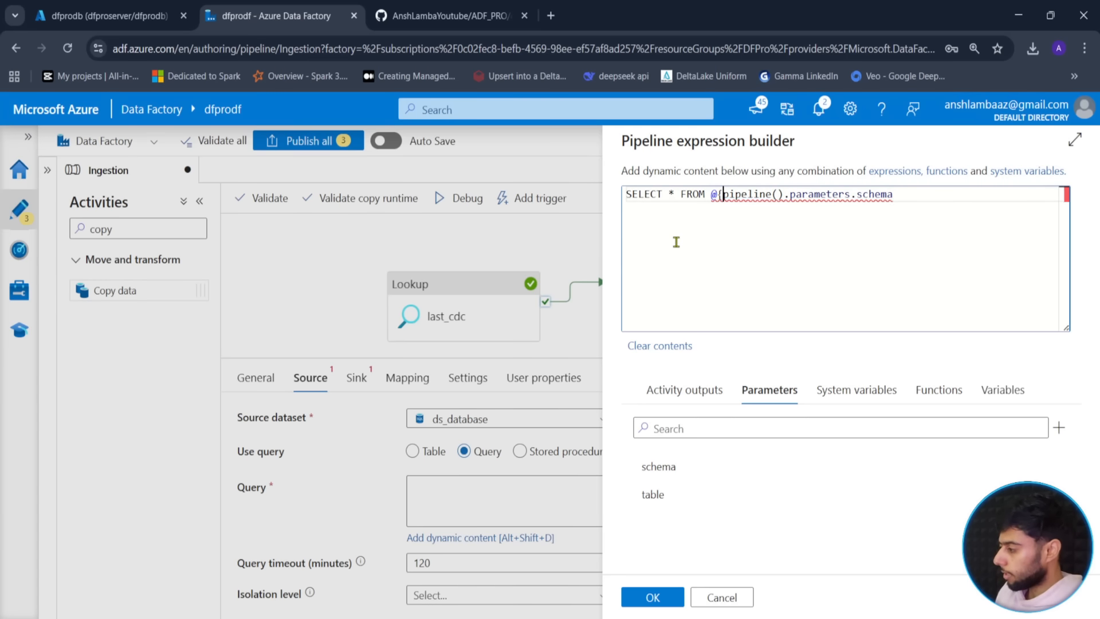
left_click(676, 242)
type("}")
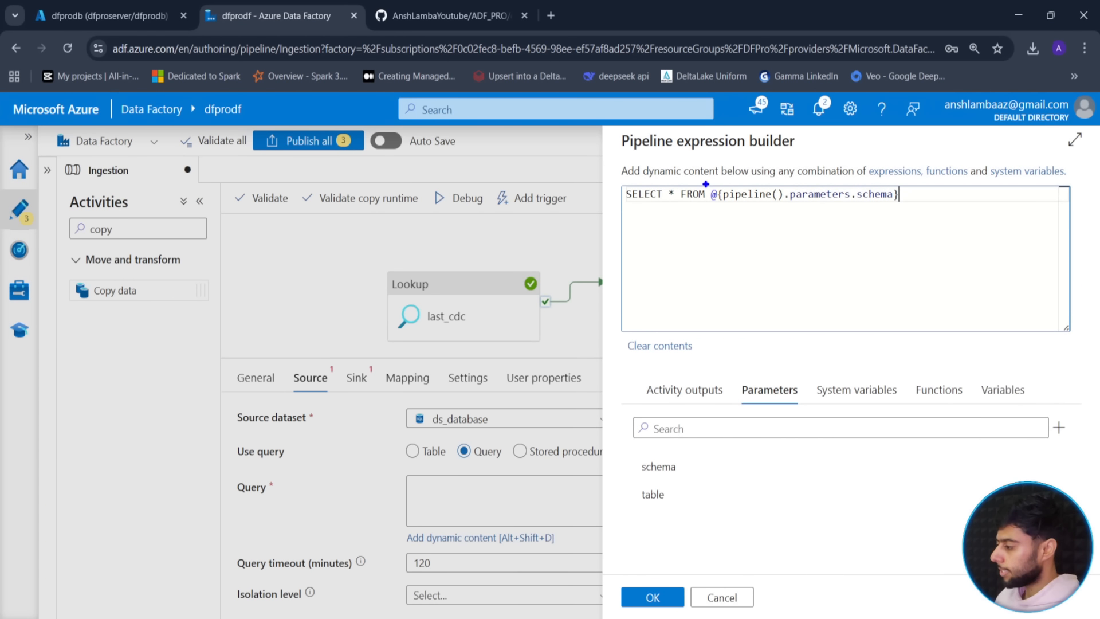
- Append a dot after the schema and insert the table parameter reference
left_click_drag(706, 183, 908, 208)
left_click_drag(785, 210, 782, 240)
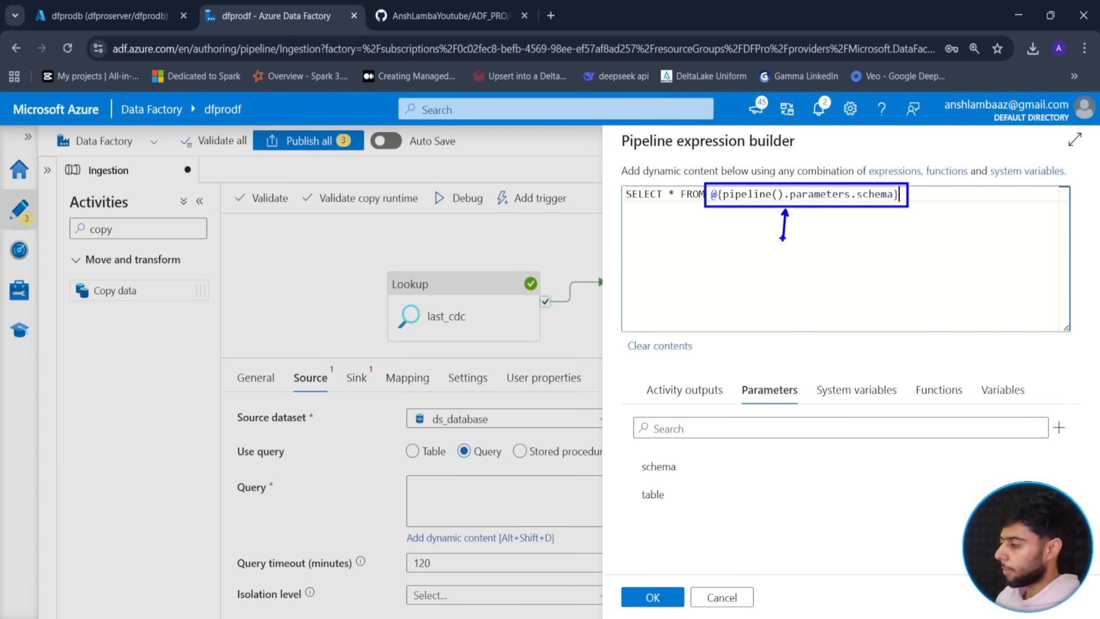
mouse_move(610, 176)
left_mouse_down()
mouse_move(715, 207)
mouse_move(675, 247)
left_mouse_up()
key("Escape")
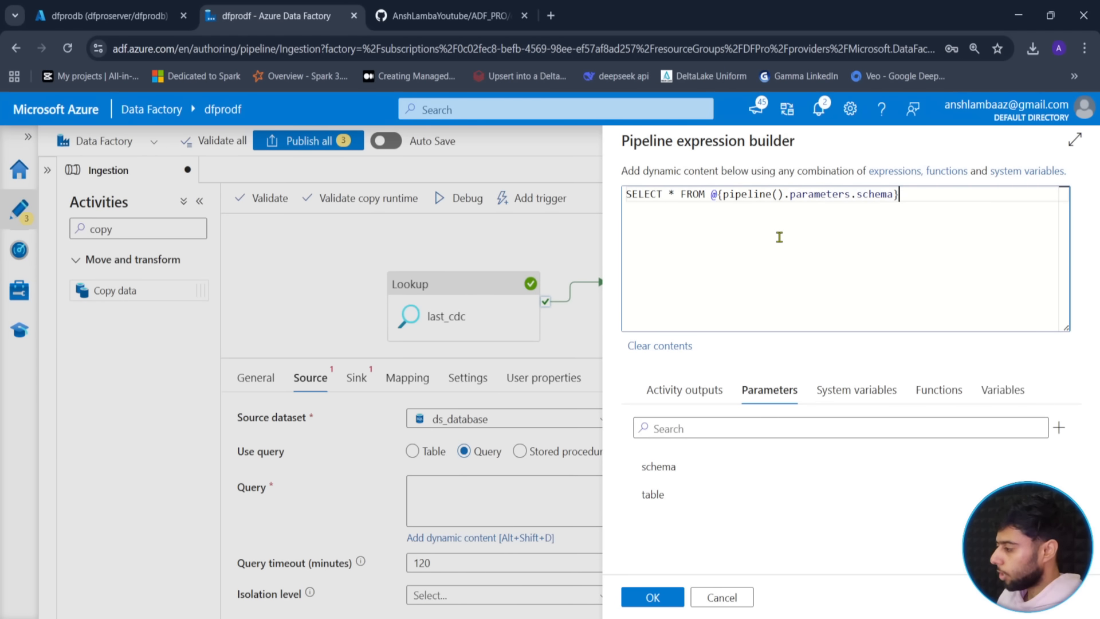
type(".")
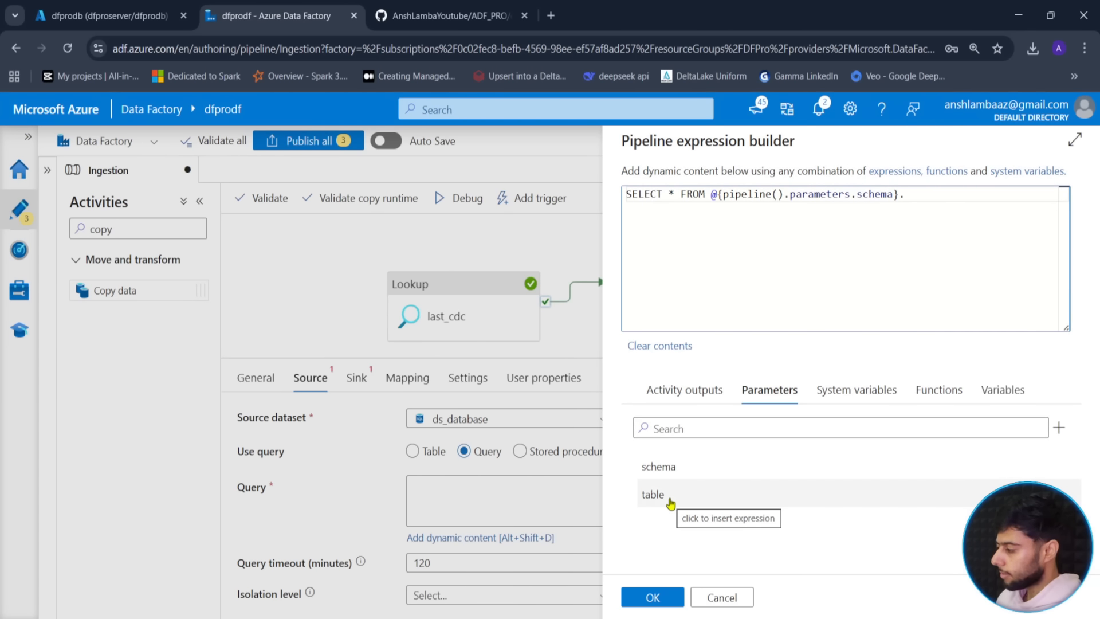
left_click(654, 494)
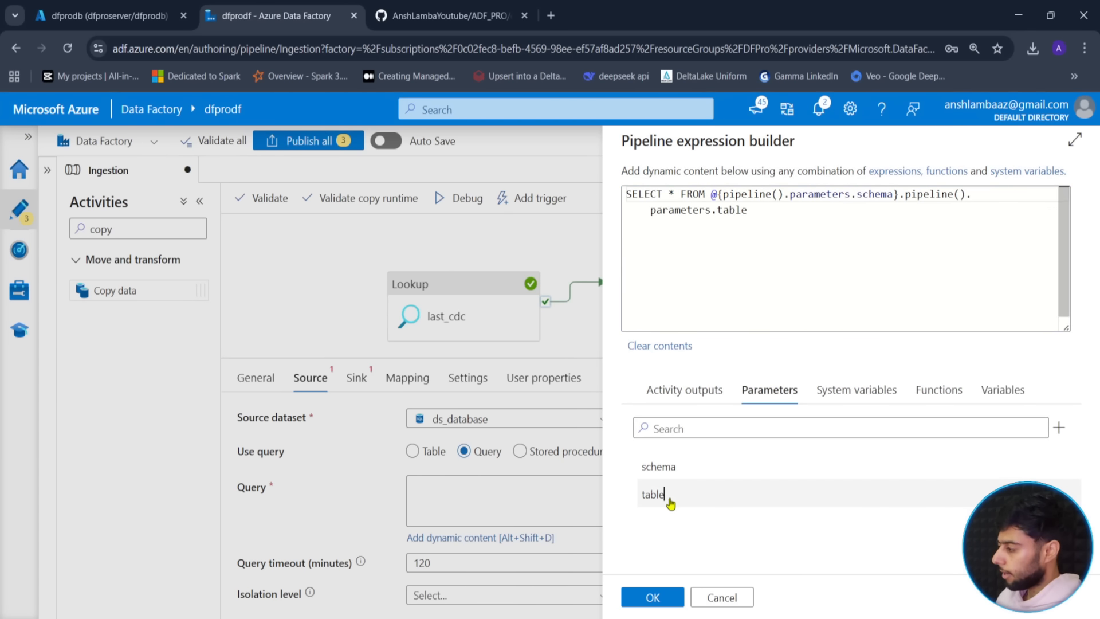
- Rework the text after the schema reference, trying to wrap it in @{ }
double_click(905, 195)
type("@activity")
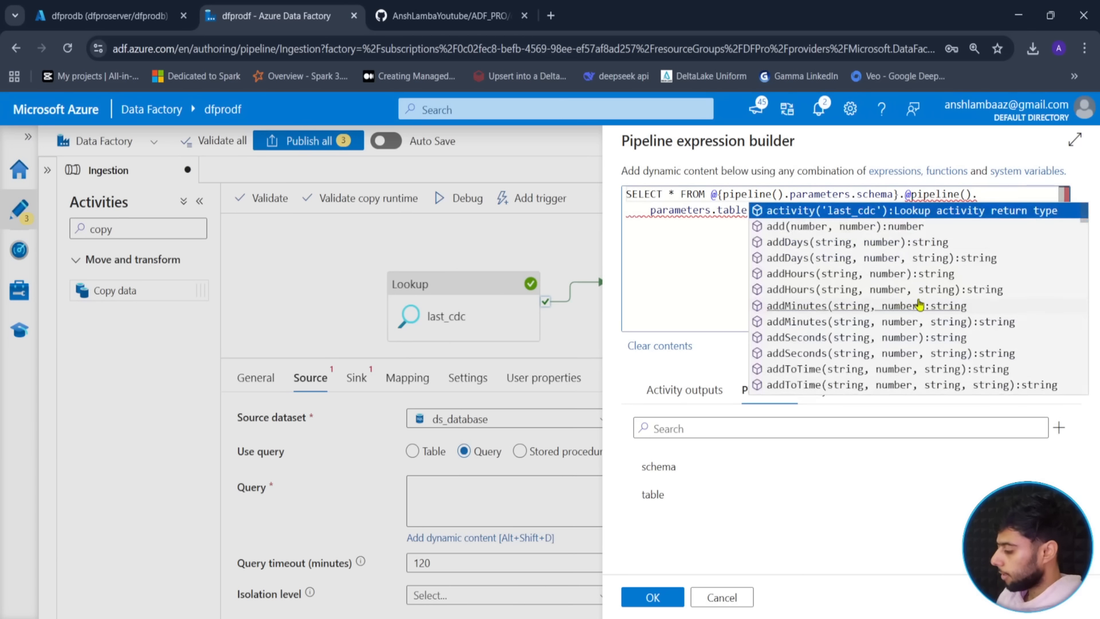
key("Delete")
key("Delete")
key("Delete")
key("Delete")
key("Delete")
key("Delete")
key("Delete")
key("Delete")
key("Delete")
key("Delete")
key("Delete")
key("Delete")
key("Delete")
key("Delete")
key("Delete")
key("Delete")
key("Delete")
key("Delete")
key("Delete")
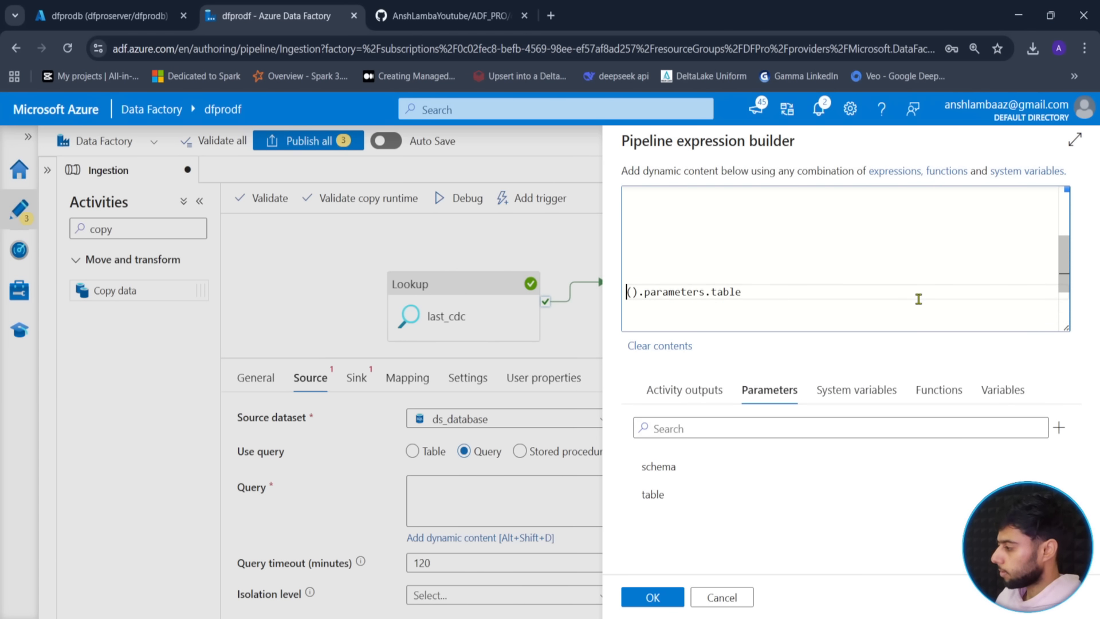
key("BackSpace")
key("BackSpace")
key("BackSpace")
key("BackSpace")
key("BackSpace")
key("BackSpace")
key("BackSpace")
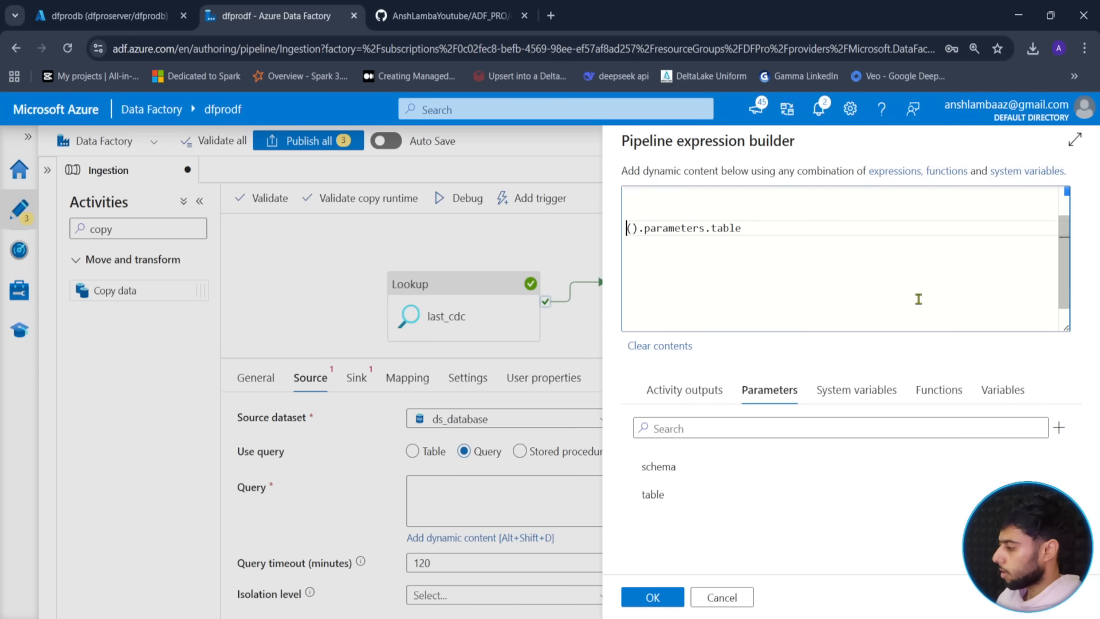
scroll(918, 299, "up", 1)
key("BackSpace")
key("BackSpace")
key("BackSpace")
key("BackSpace")
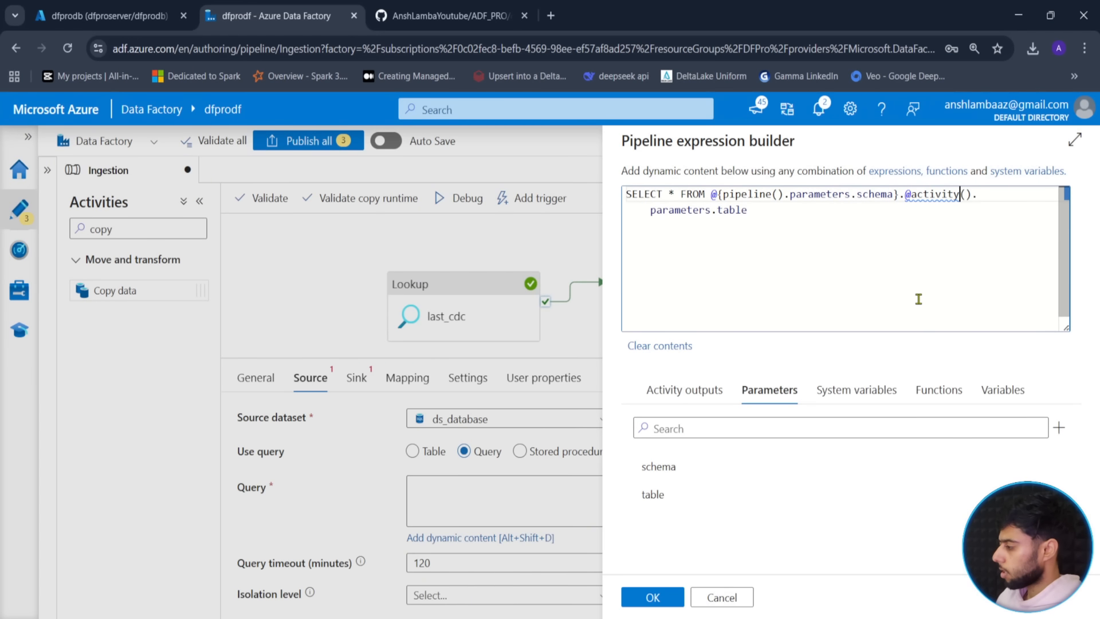
key("Left")
key("Left")
key("Left")
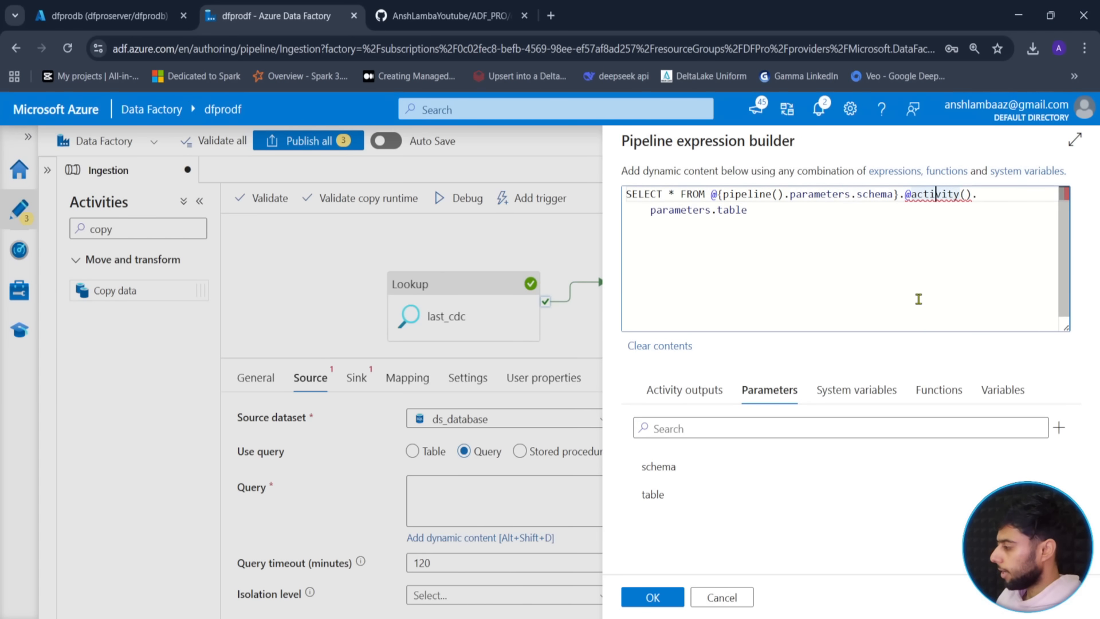
type("{")
key("ctrl+End")
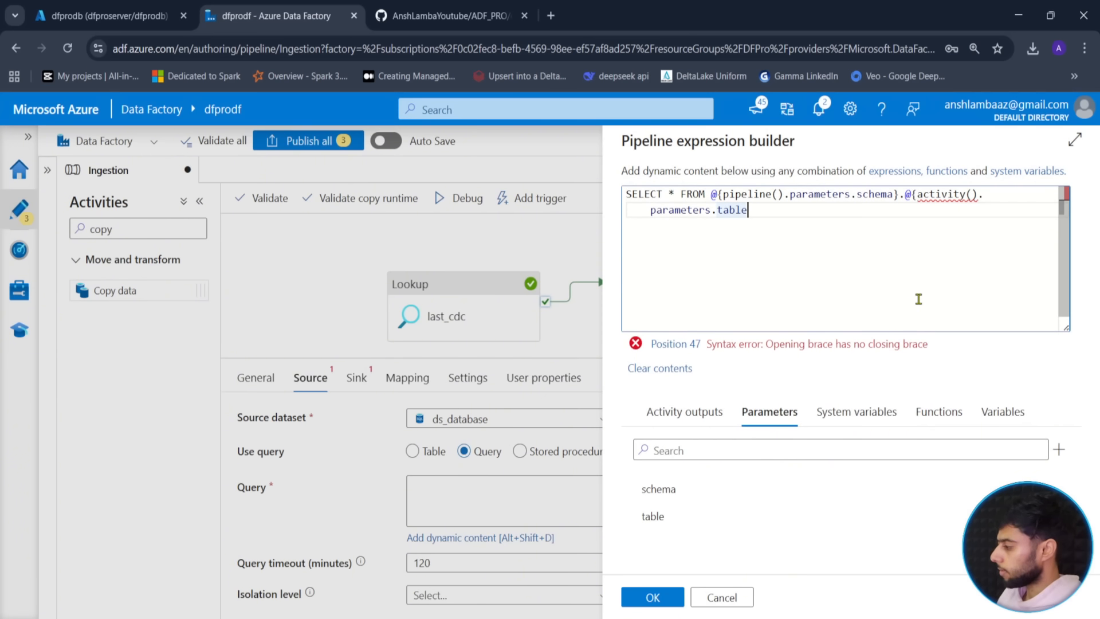
type("}")
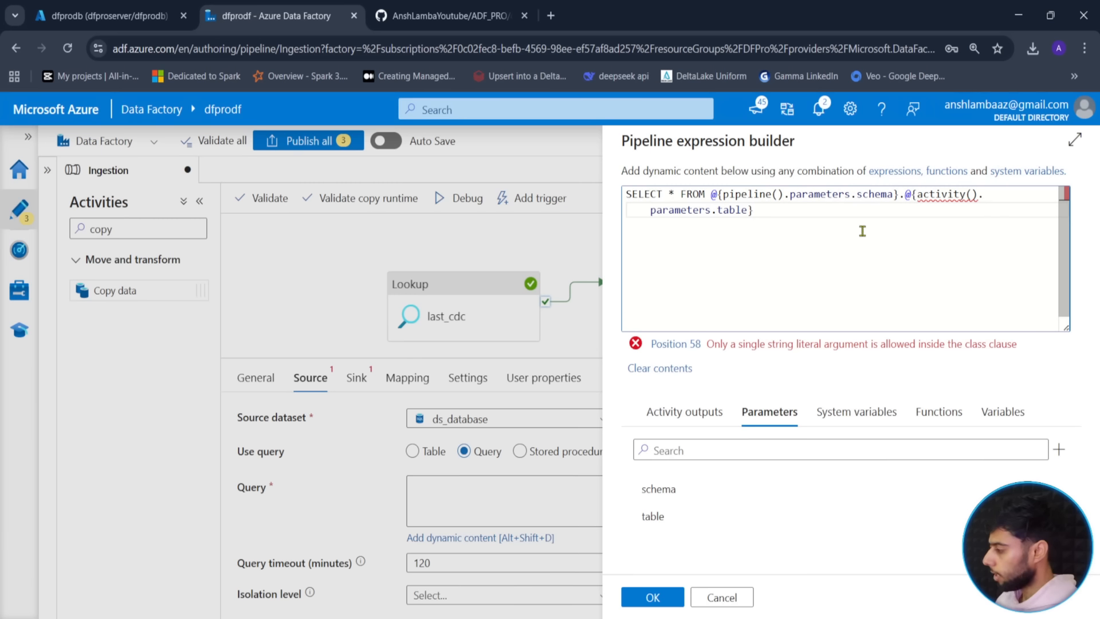
- Replace the broken reference with @{pipeline().parameters.table}
left_click_drag(904, 194, 921, 219)
key("BackSpace")
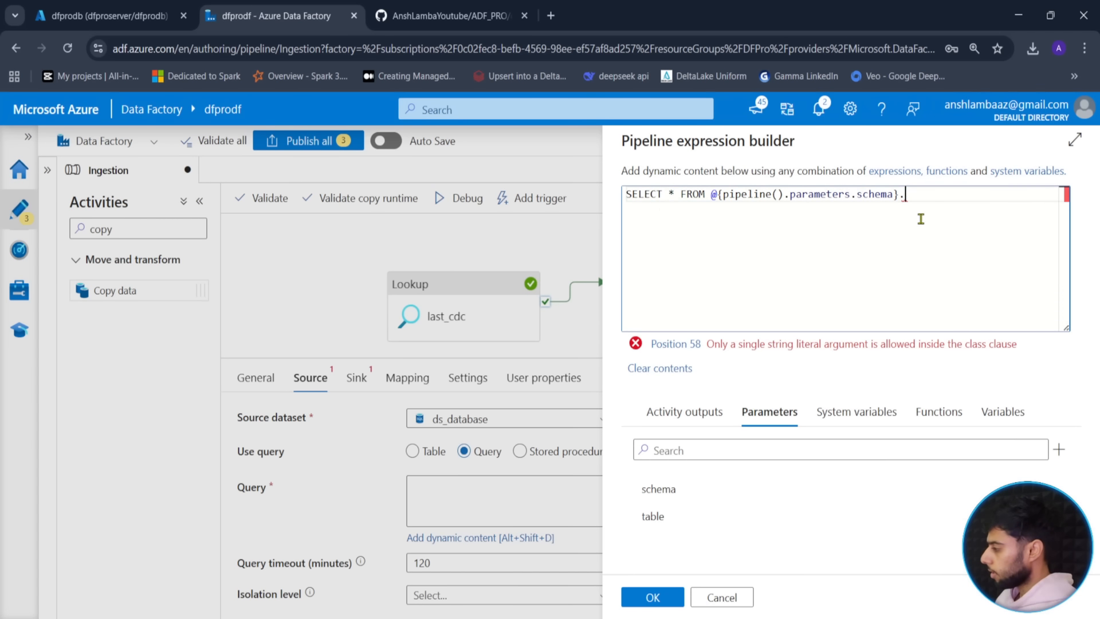
left_click(677, 496)
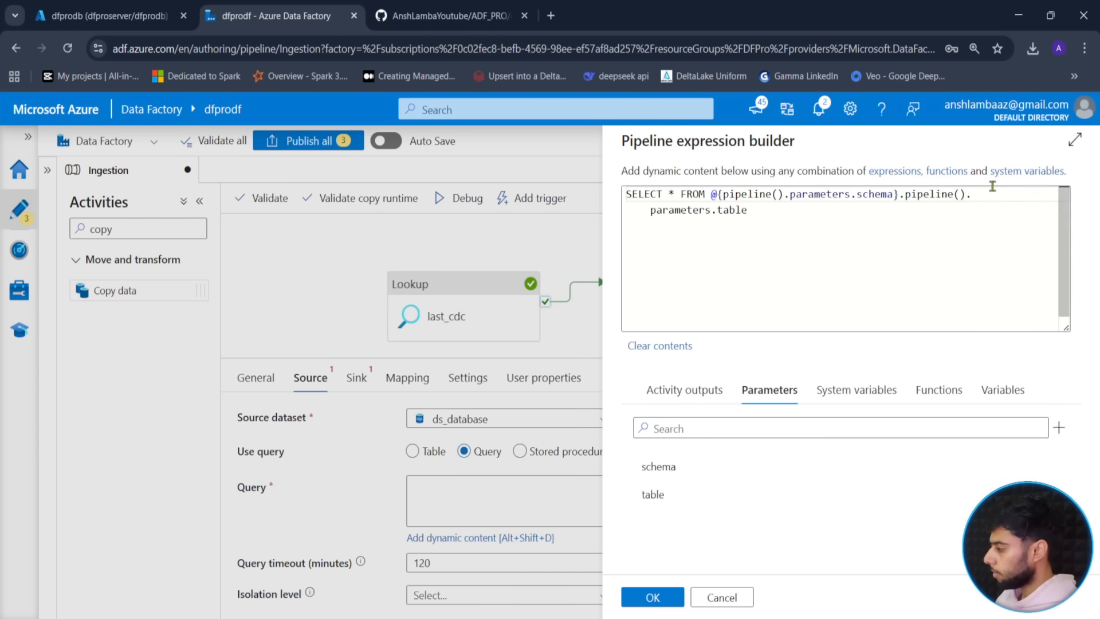
left_click(906, 195)
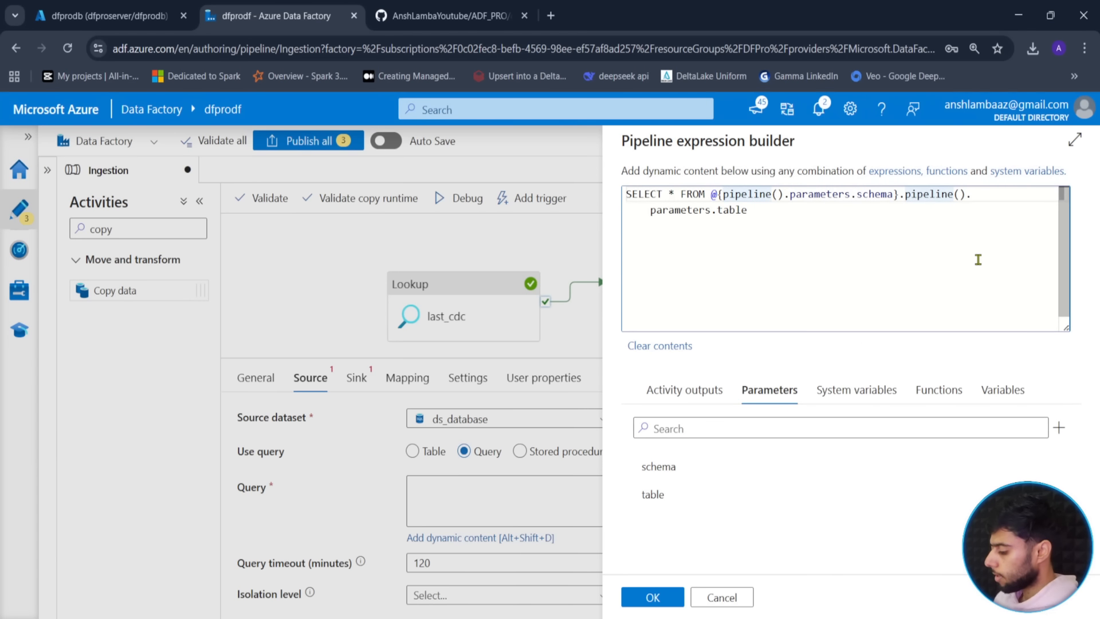
type("@{")
key("Escape")
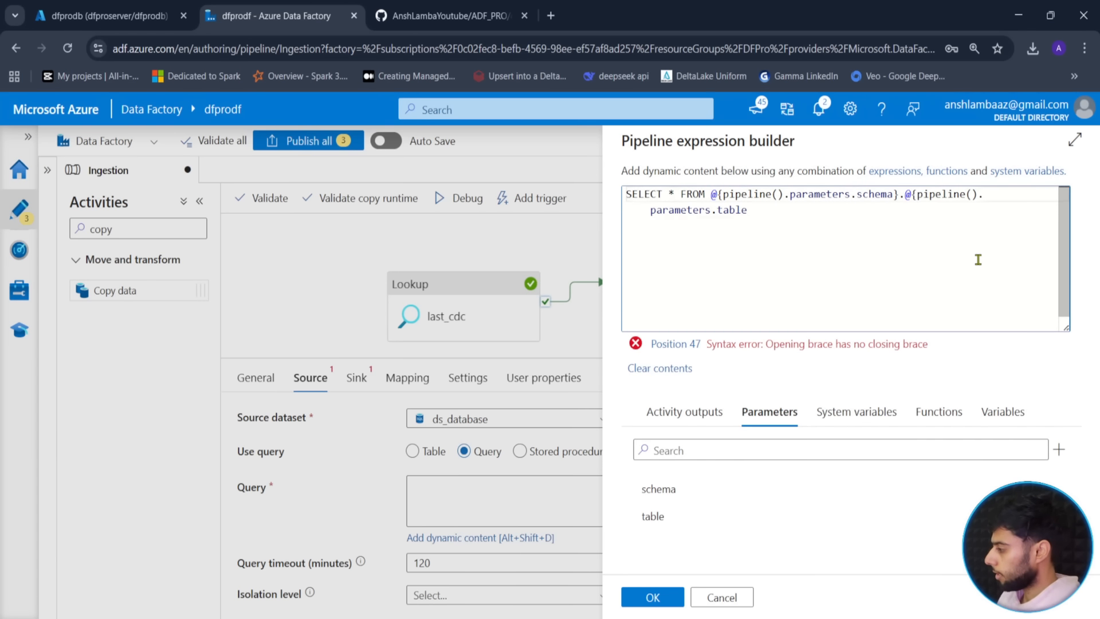
key("ctrl+End")
type("}")
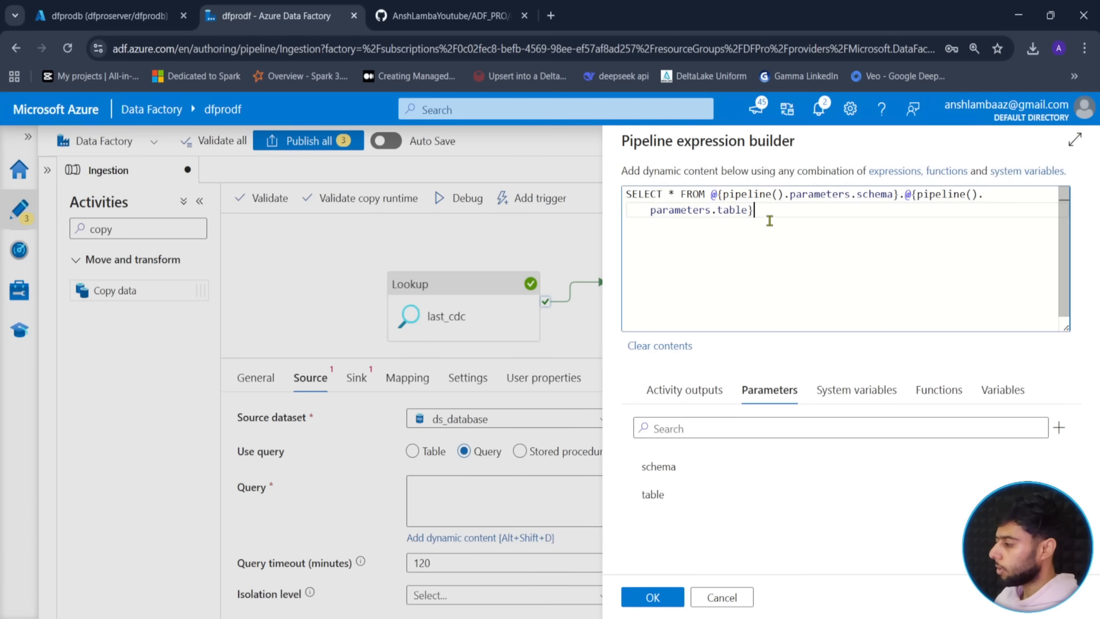
- Append WHERE to the query and switch to the database's query editor tab
key("ctrl+a")
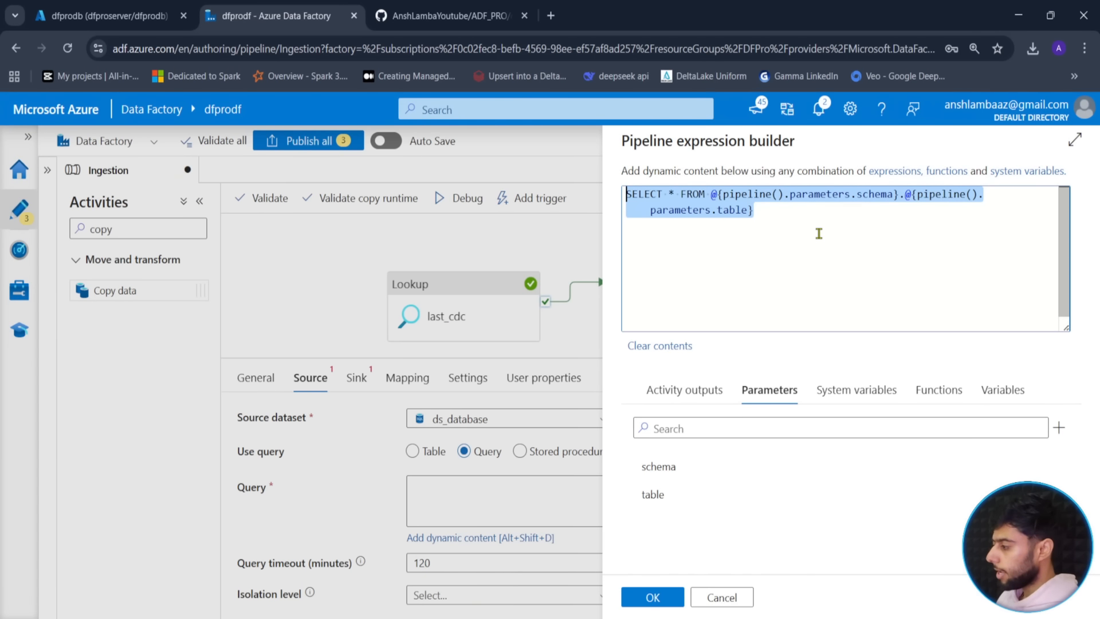
left_click(819, 233)
type("W")
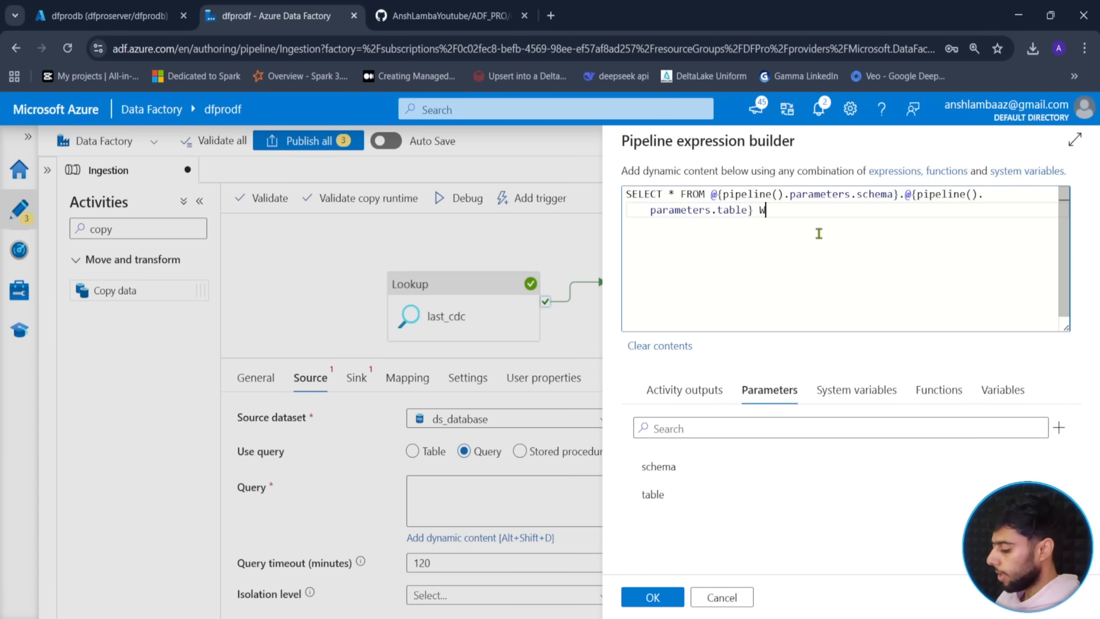
type("HERE")
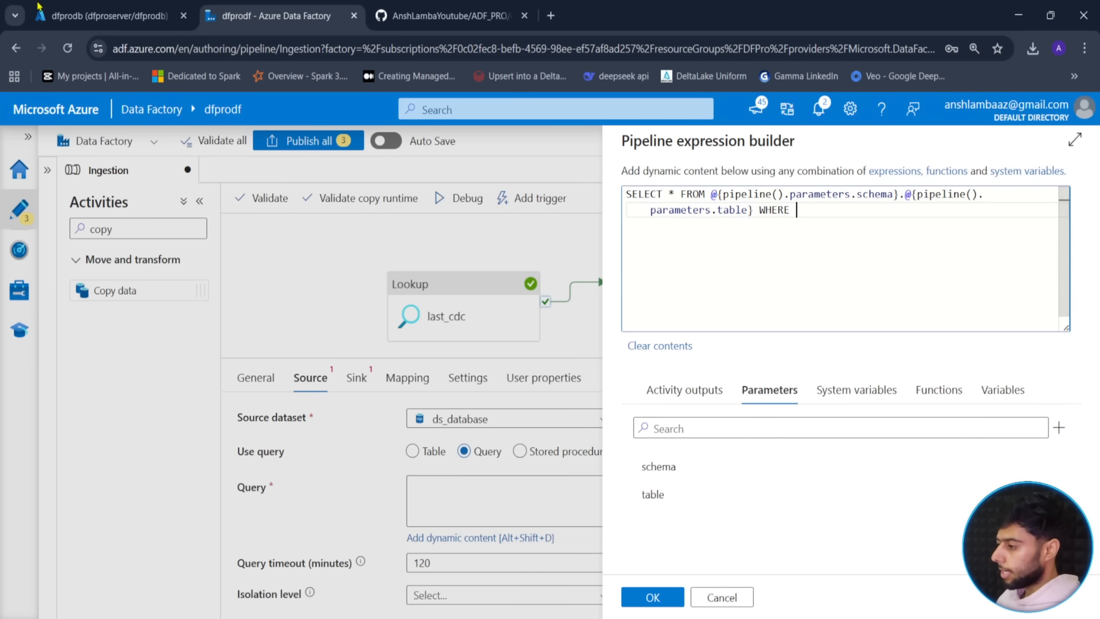
left_click(106, 15)
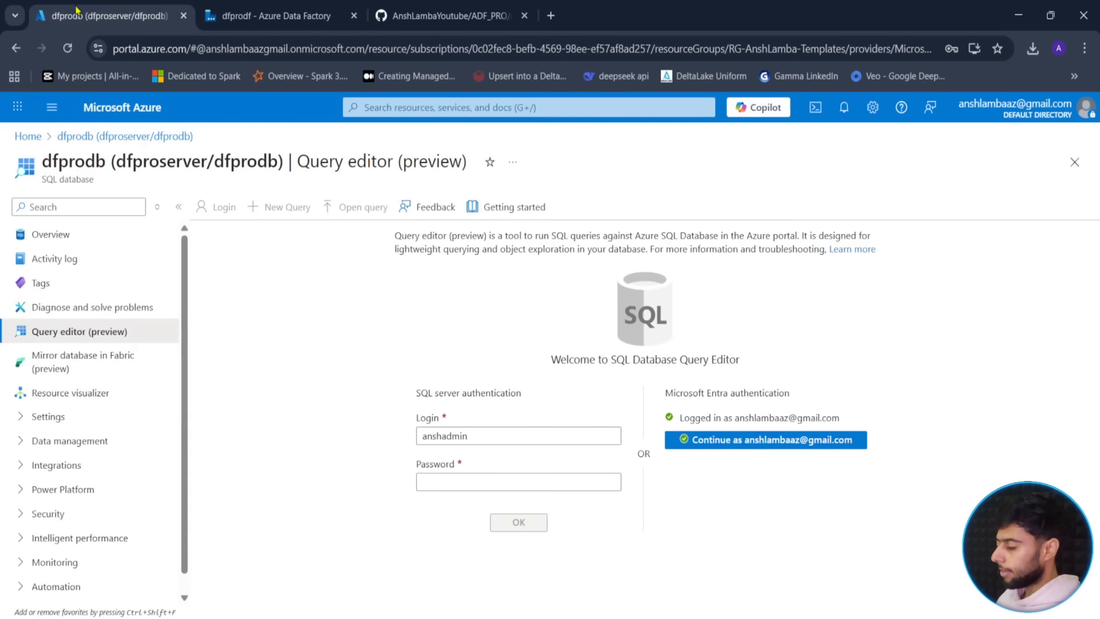
- Preview source.Orders' top 1000 rows, then add last_updated to the ADF query's WHERE
left_click(776, 444)
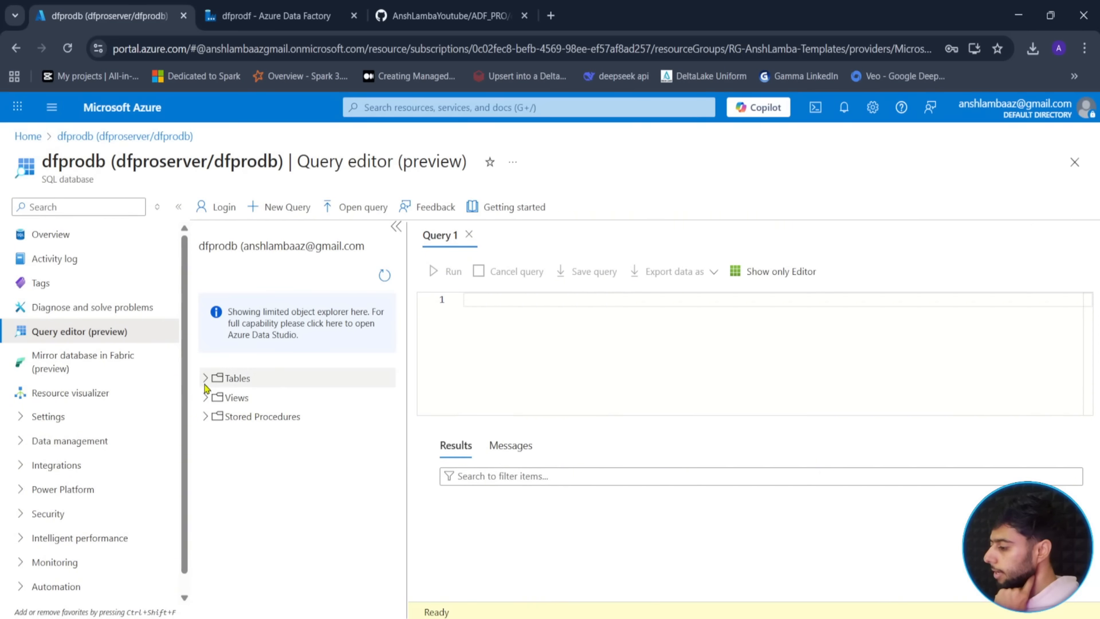
left_click(205, 379)
left_click(217, 397)
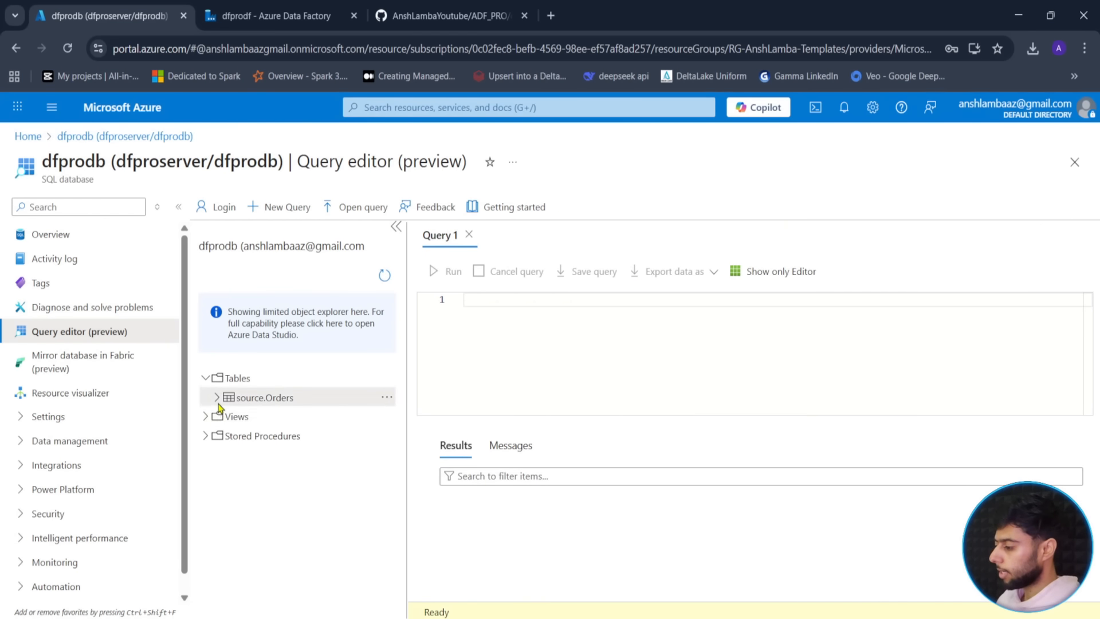
left_click(387, 397)
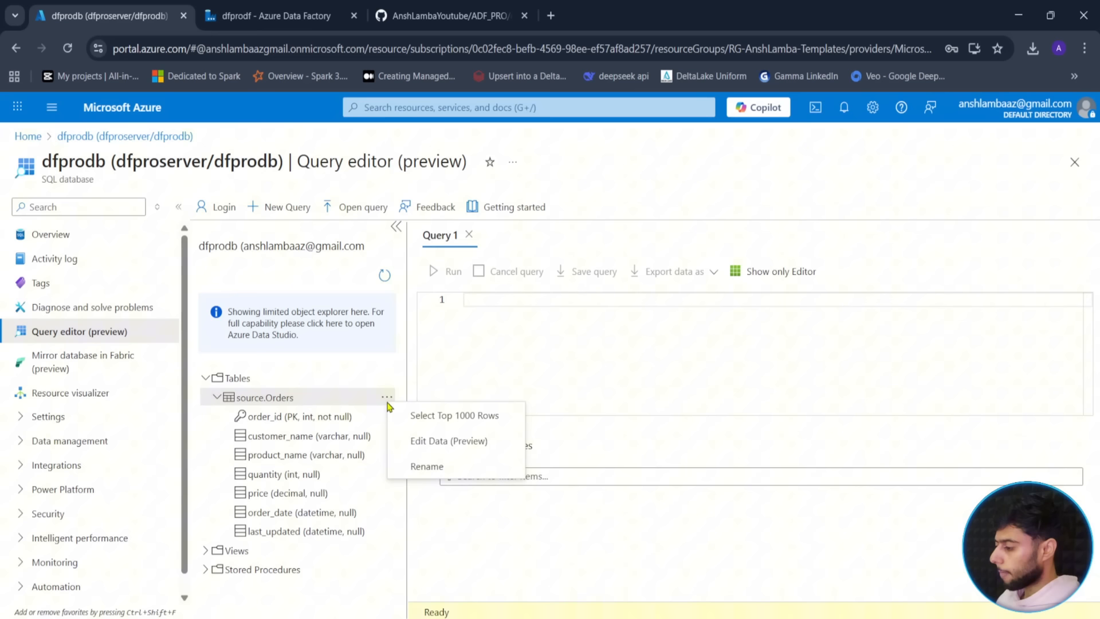
left_click(452, 417)
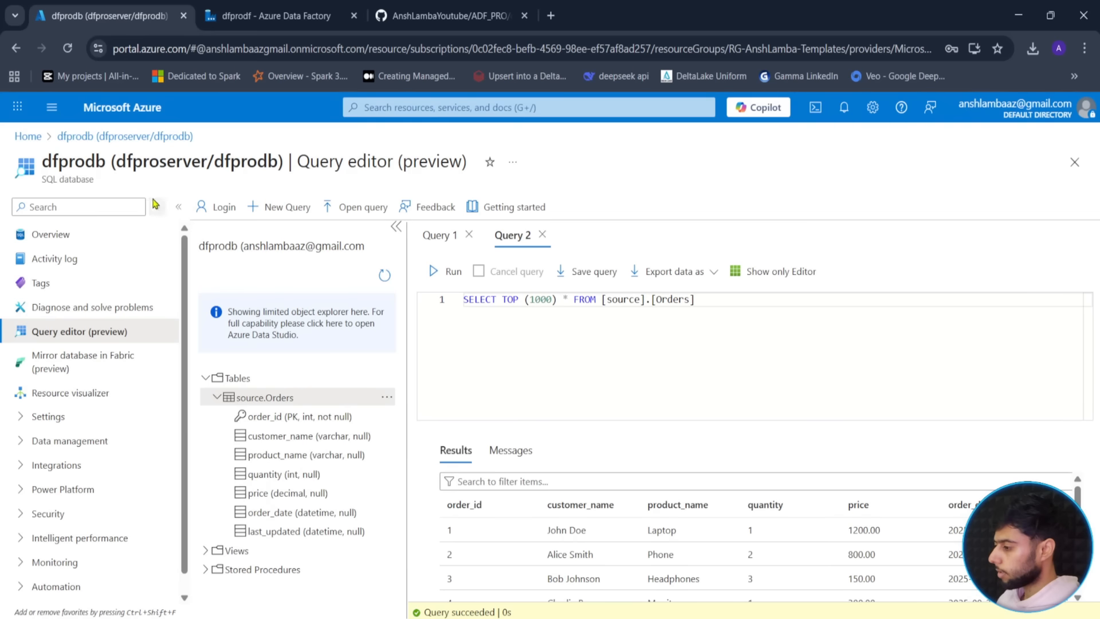
left_click(178, 206)
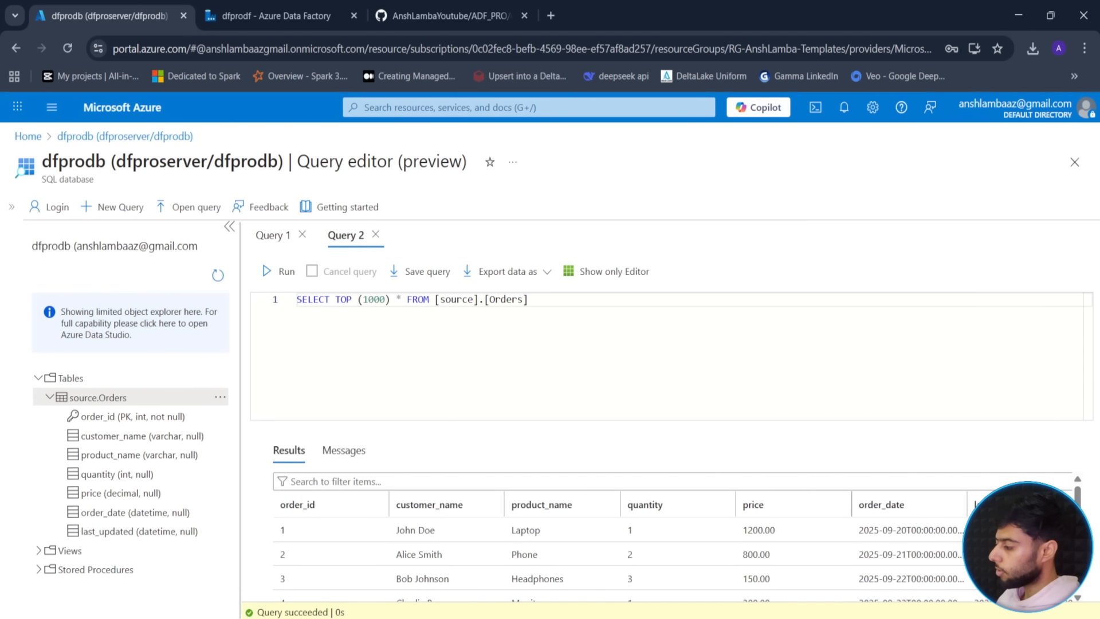
left_click(307, 6)
type("last")
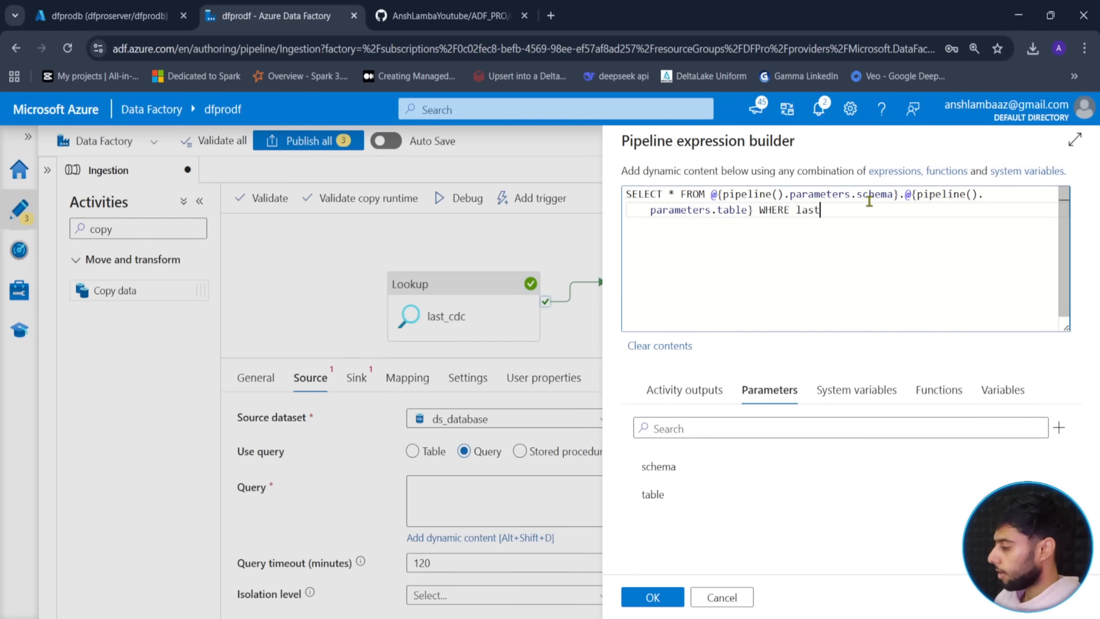
type("_updated > '")
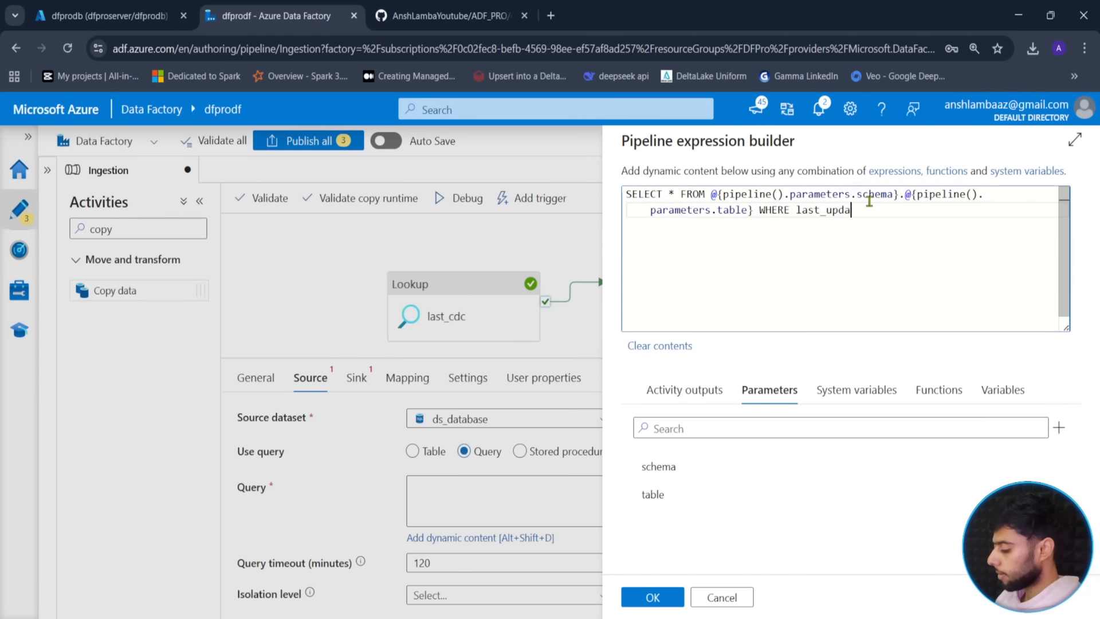
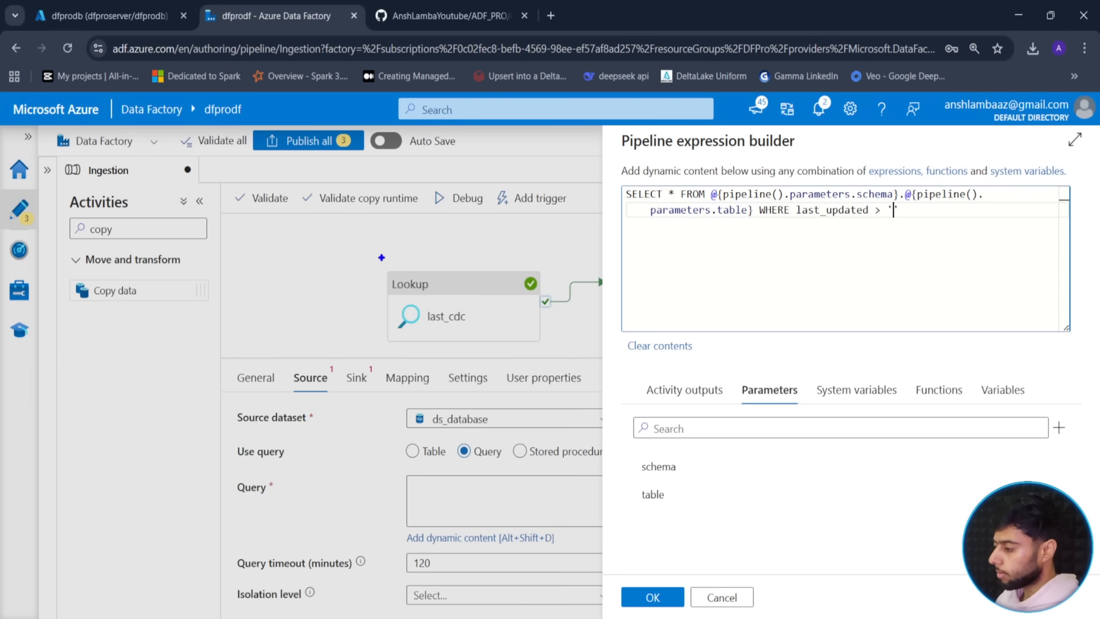
- Filter Load's source query on last_updated after @{activity('last_cdc').output.value[0].cdc_timestamp}
left_click_drag(381, 258, 558, 351)
key("Escape")
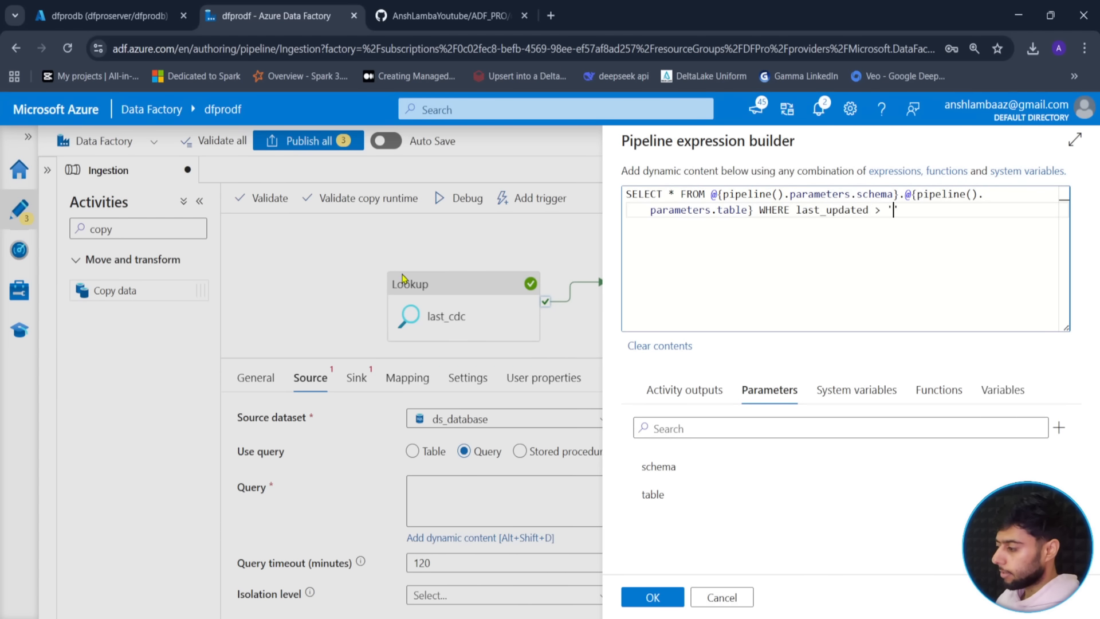
left_click(703, 389)
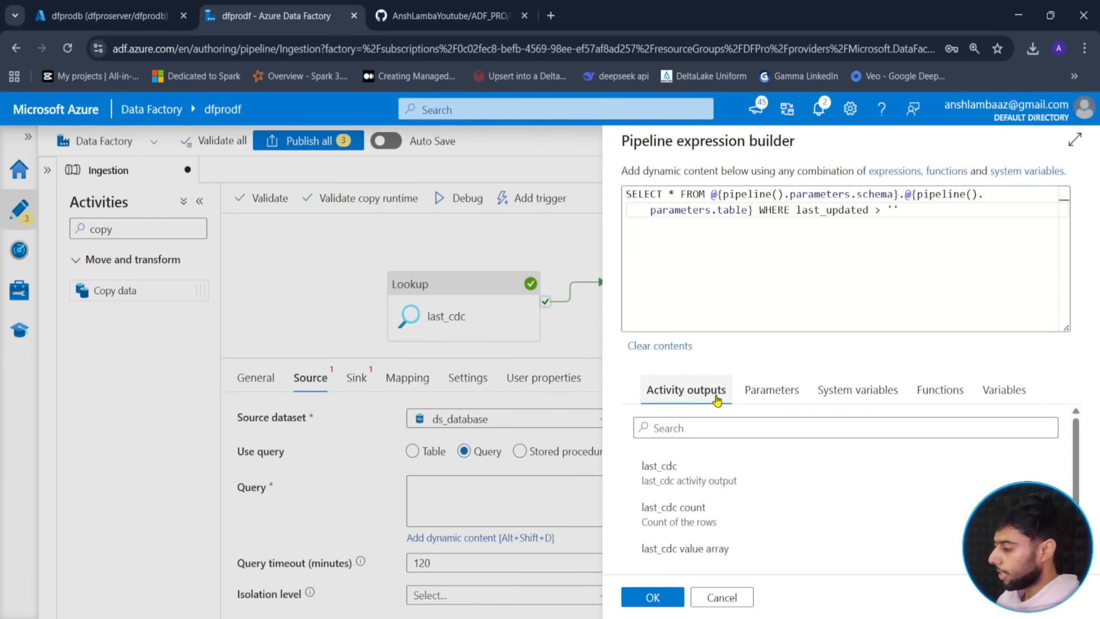
left_click(693, 478)
left_click(893, 213)
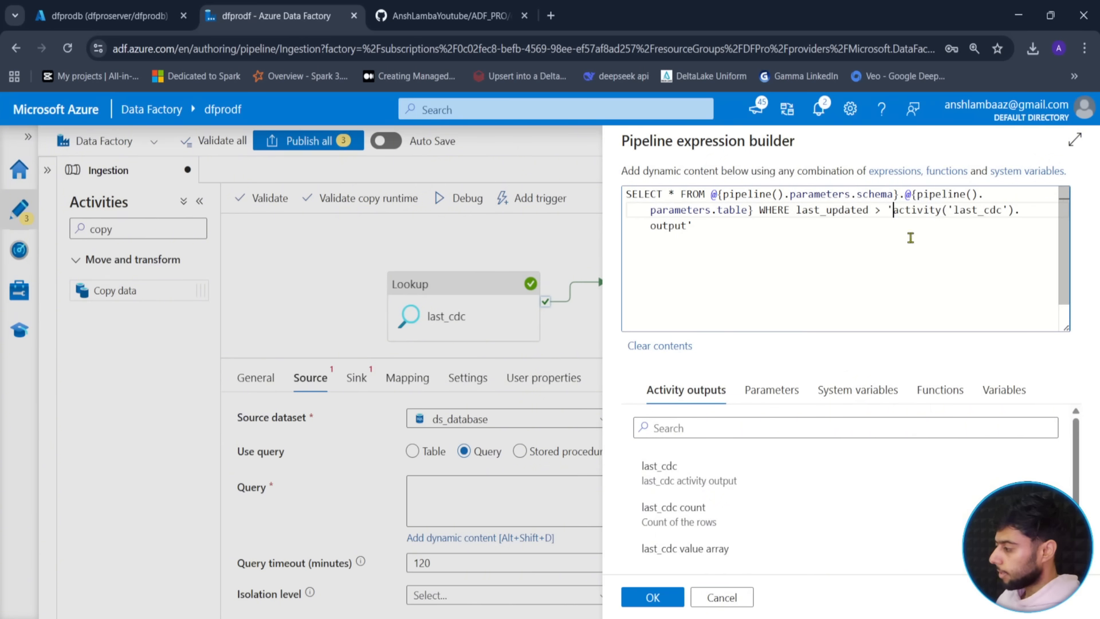
type("@{")
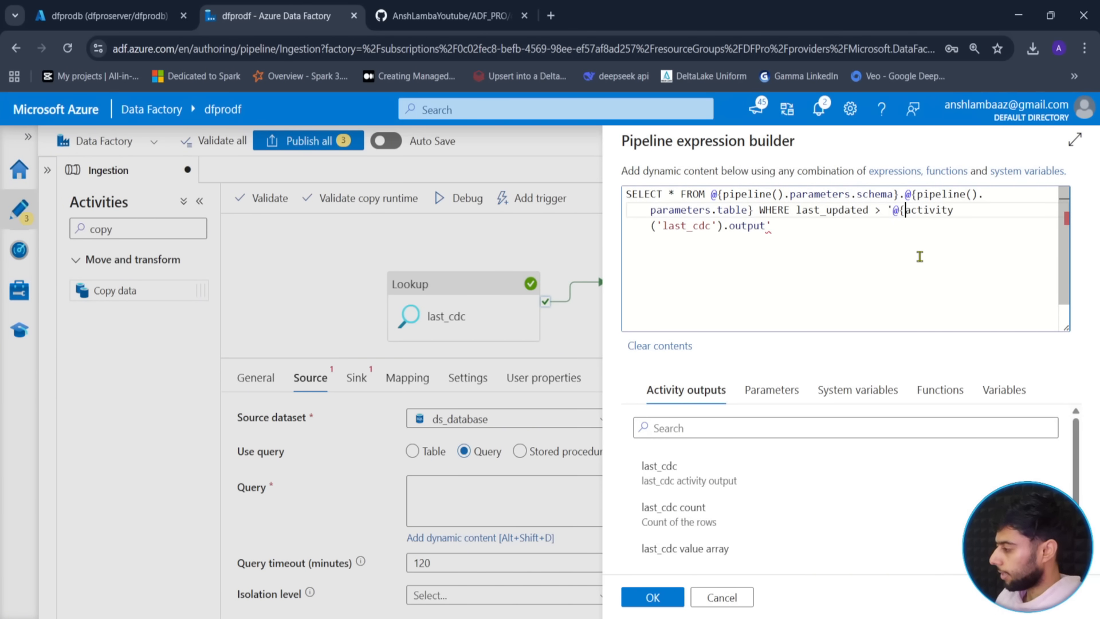
key("Down")
key("Left")
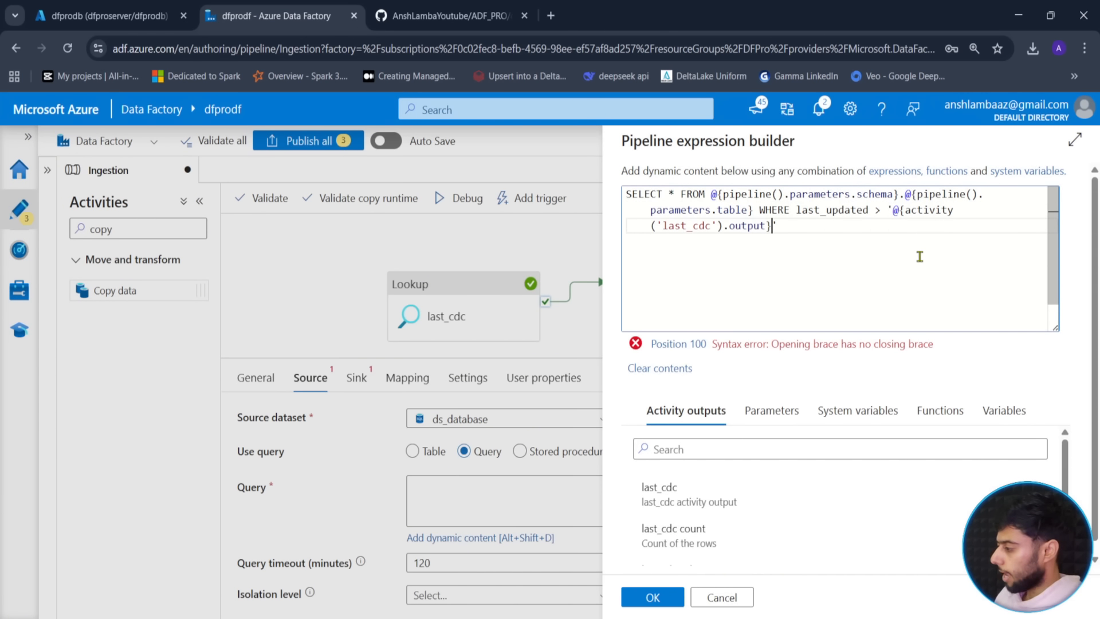
type("}")
key("Left")
type(".value[0]")
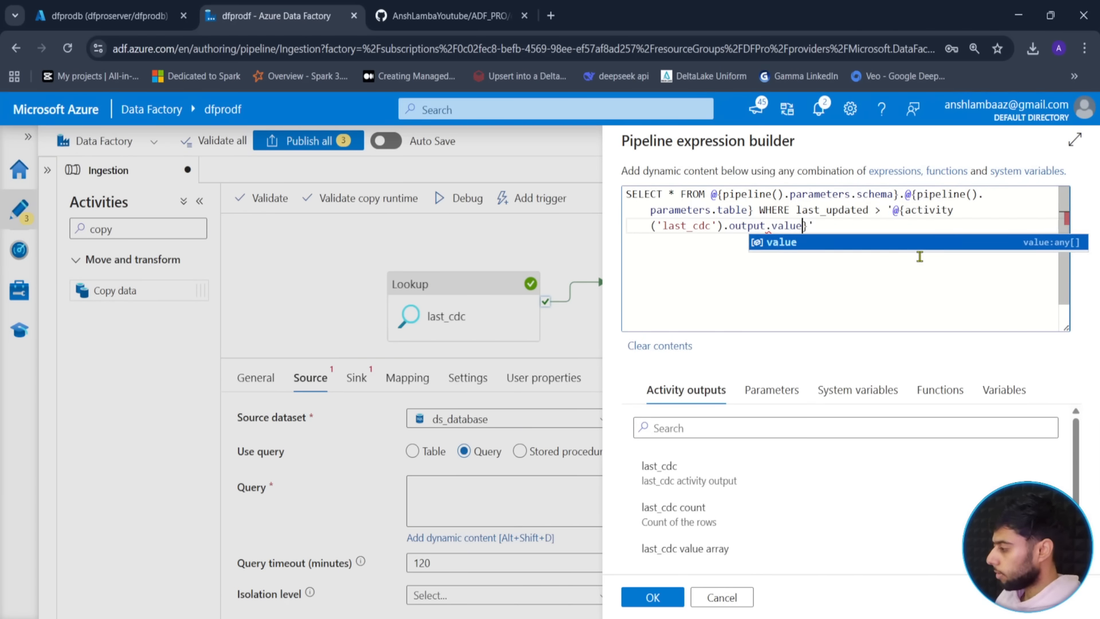
type(".")
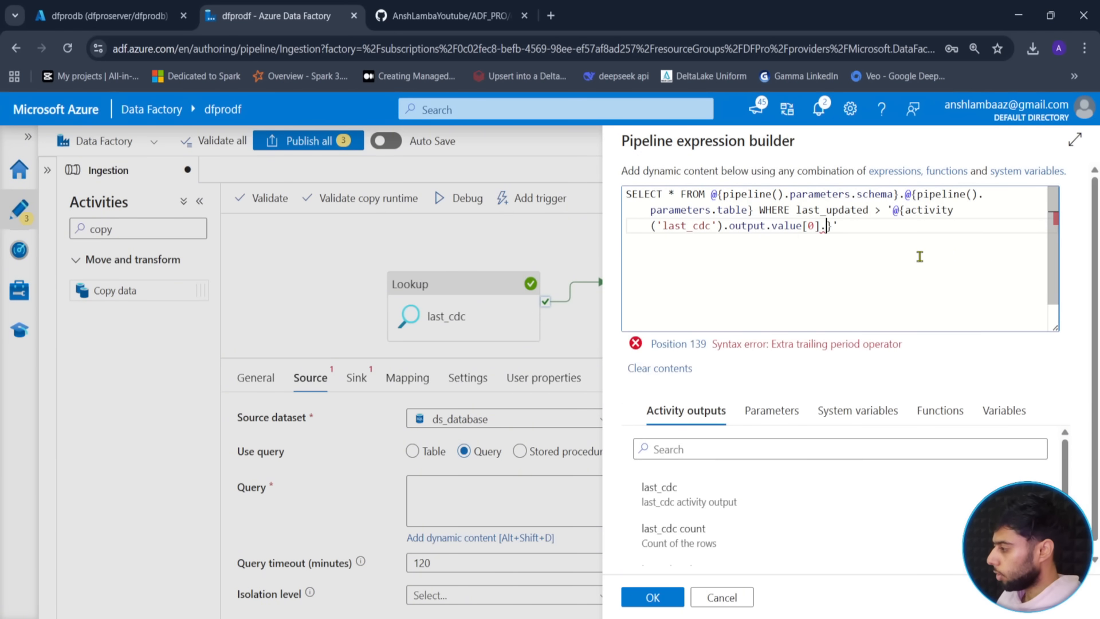
type("cdc_timestam")
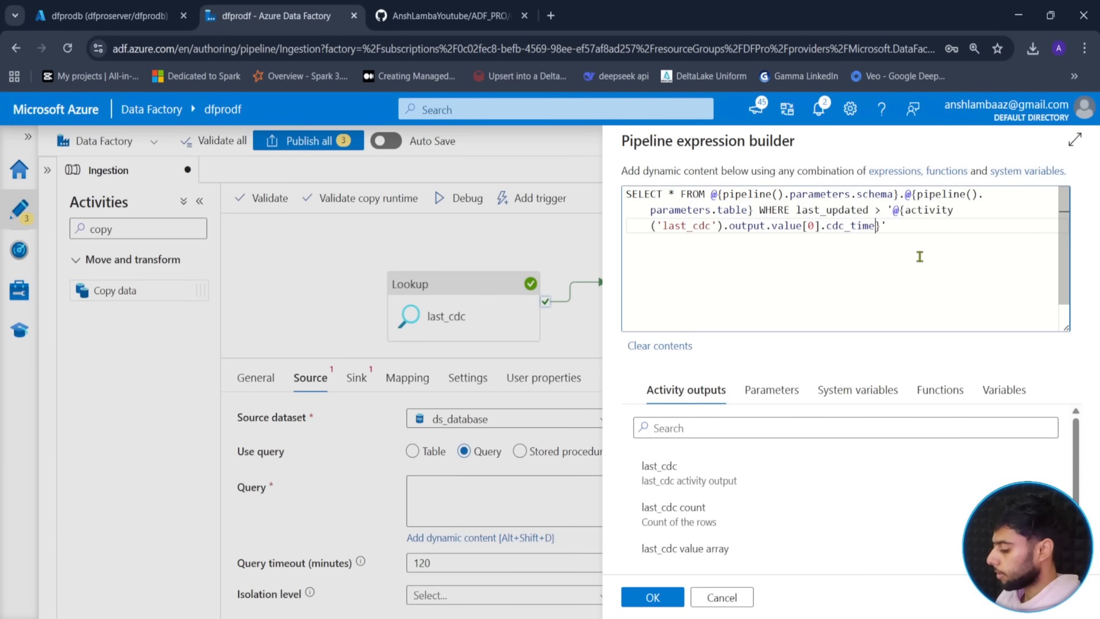
type("p")
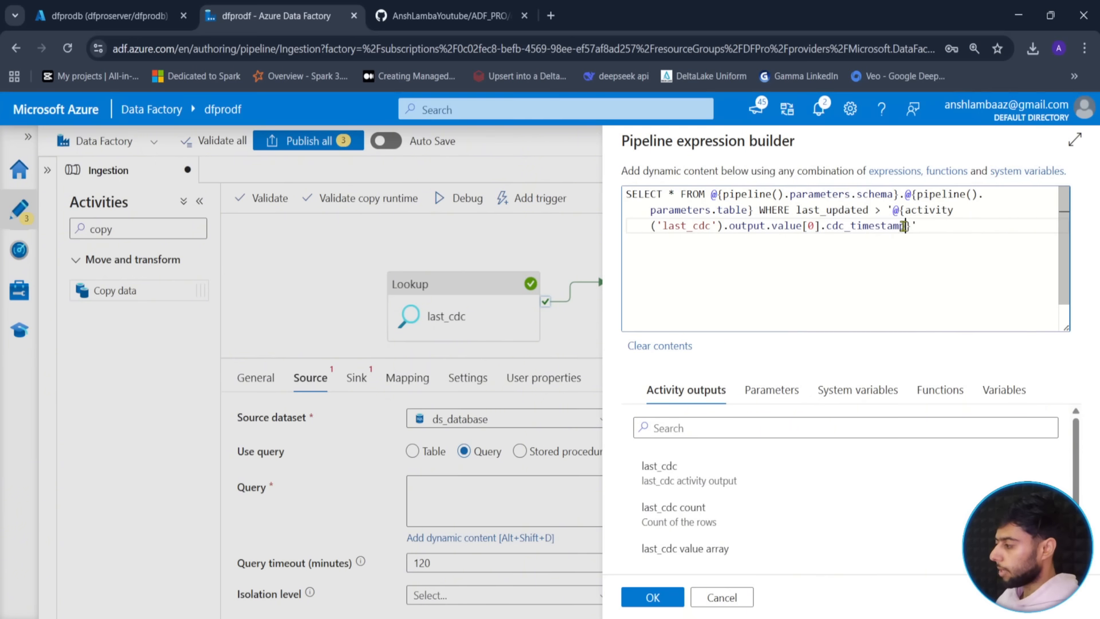
left_click_drag(928, 227, 599, 187)
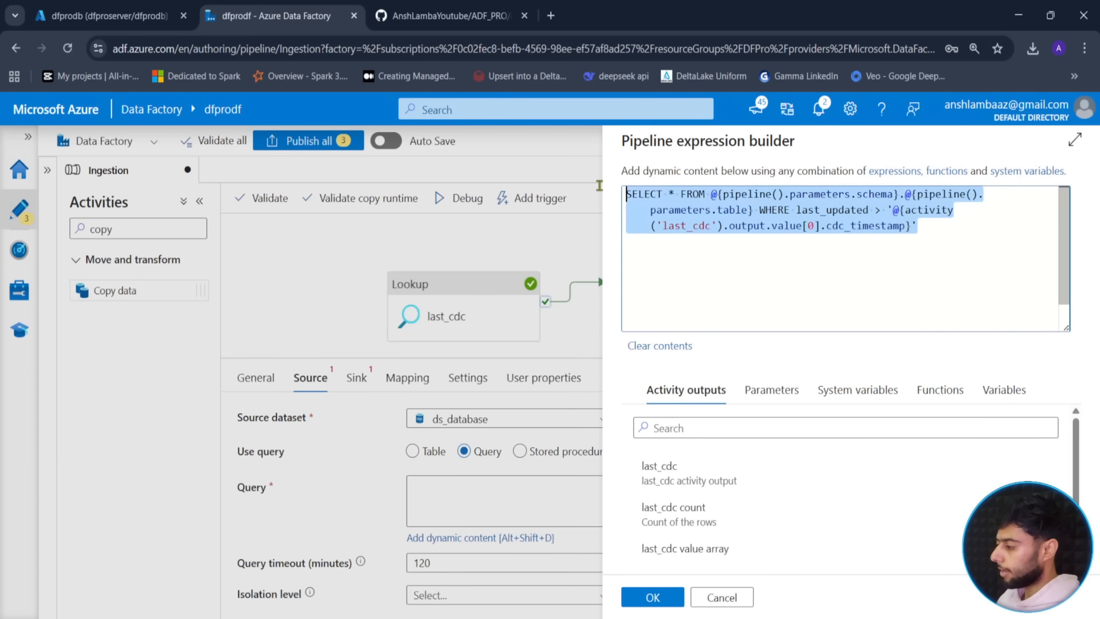
left_click(944, 227)
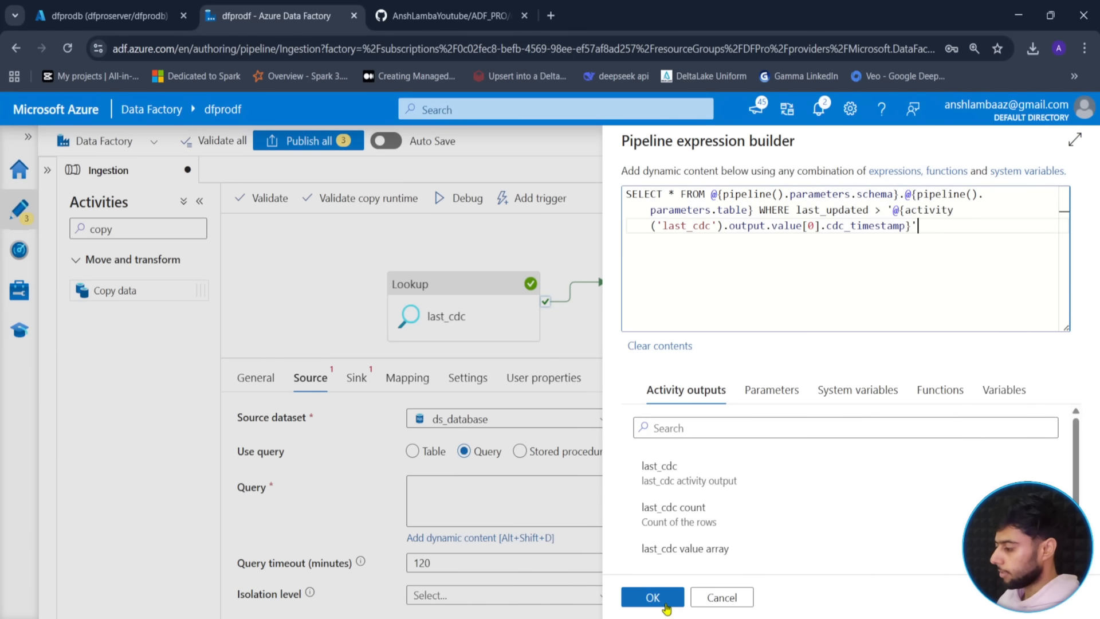
left_click(653, 597)
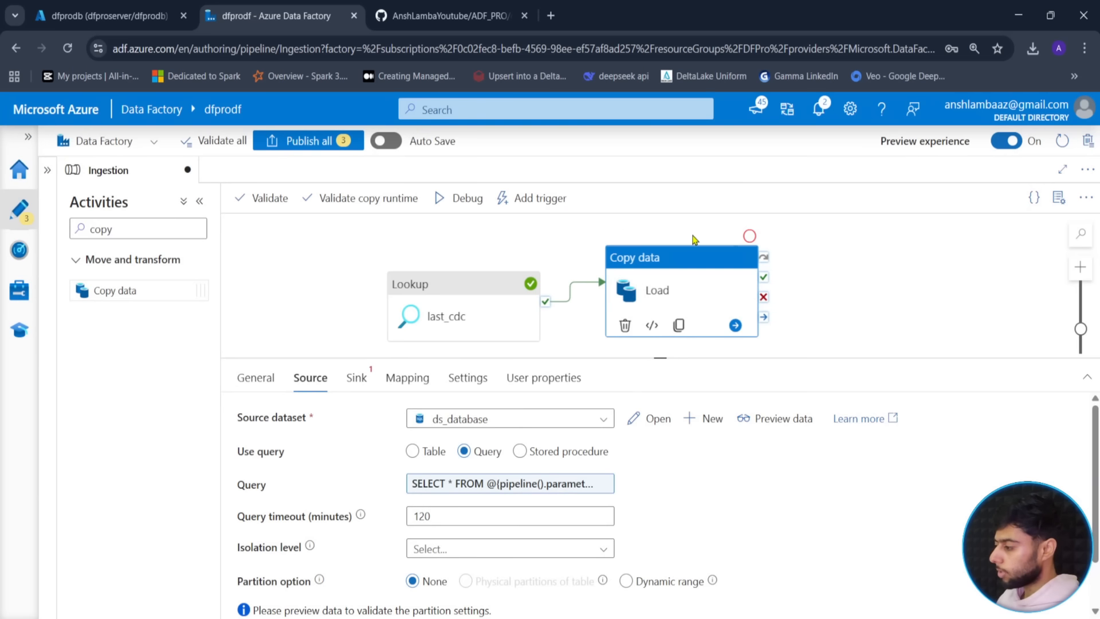
- Resize the pipeline panels, reselect Load, and switch to the dfprodb query editor
left_click_drag(677, 357, 575, 430)
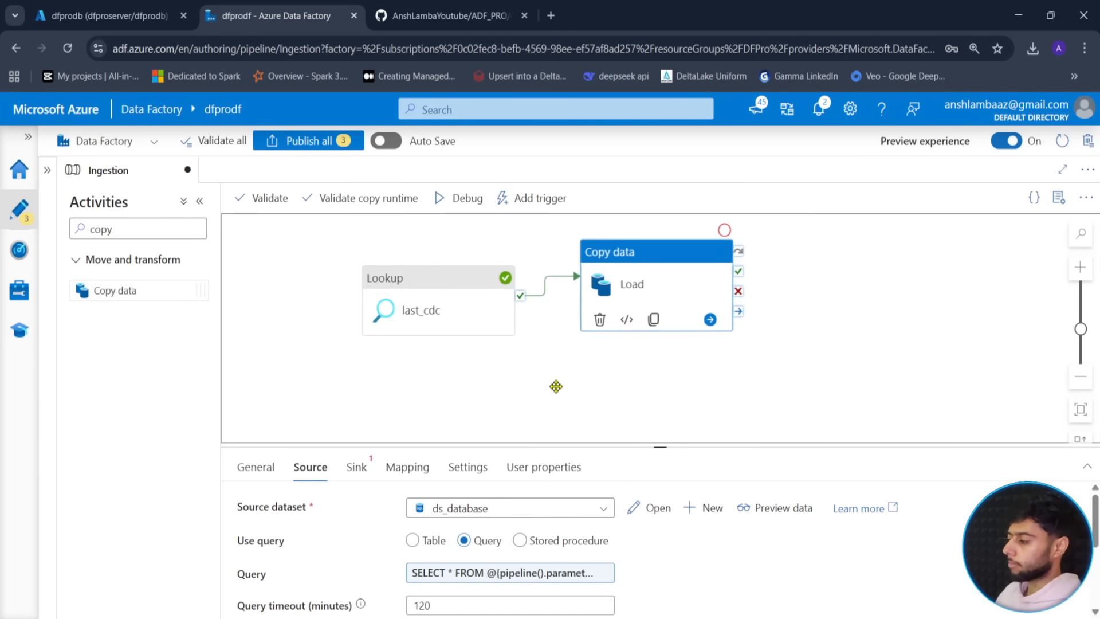
left_click_drag(484, 392, 453, 397)
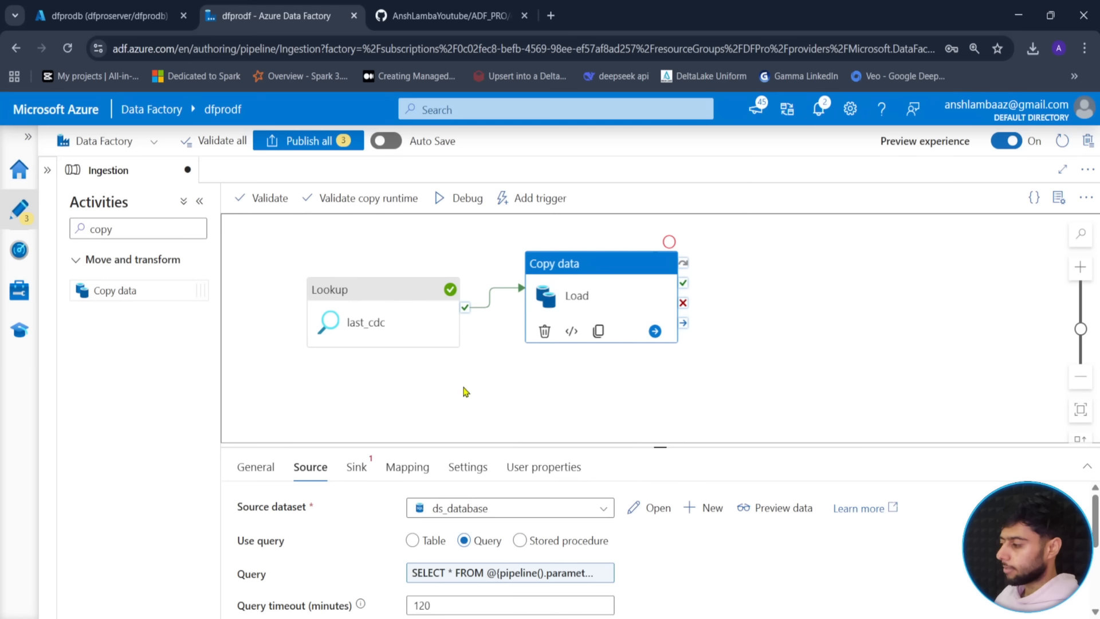
left_click(466, 395)
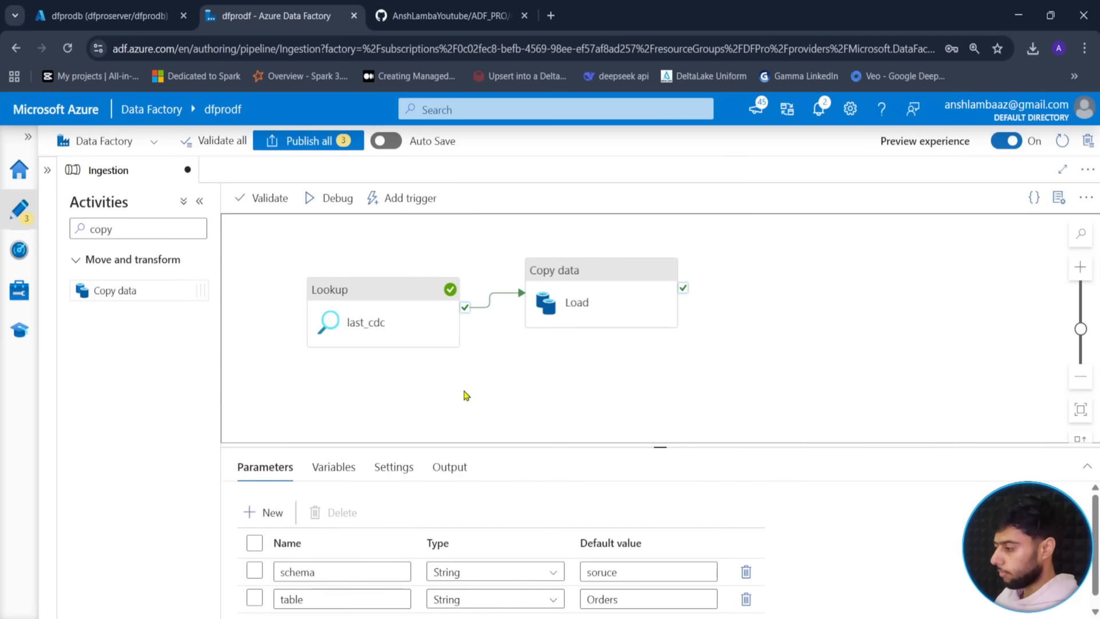
left_click(568, 295)
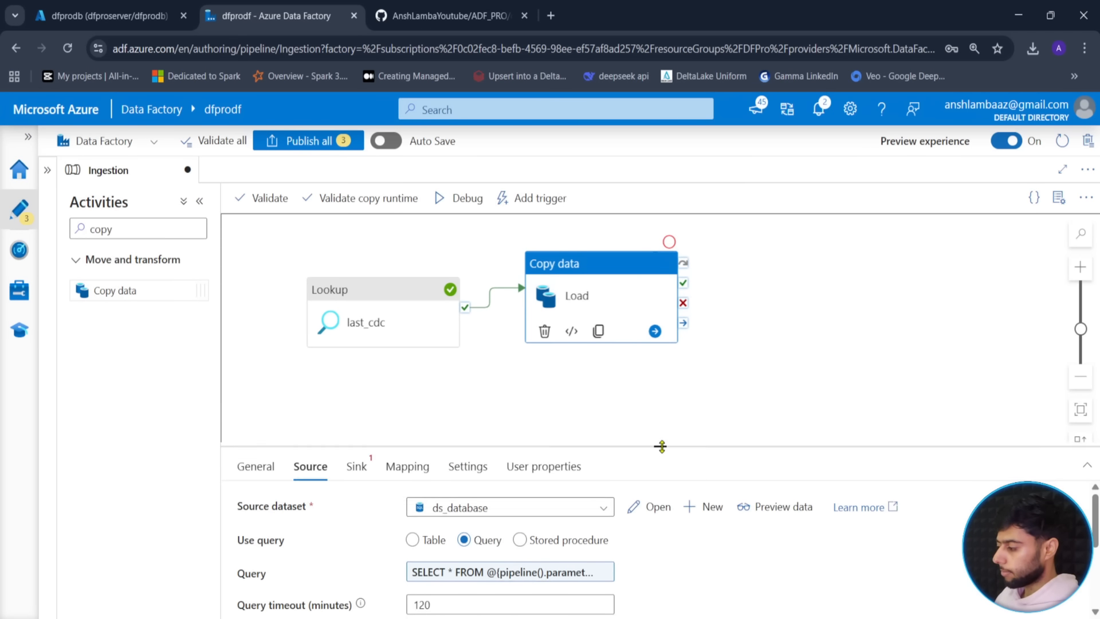
left_click_drag(659, 445, 660, 329)
left_click(116, 7)
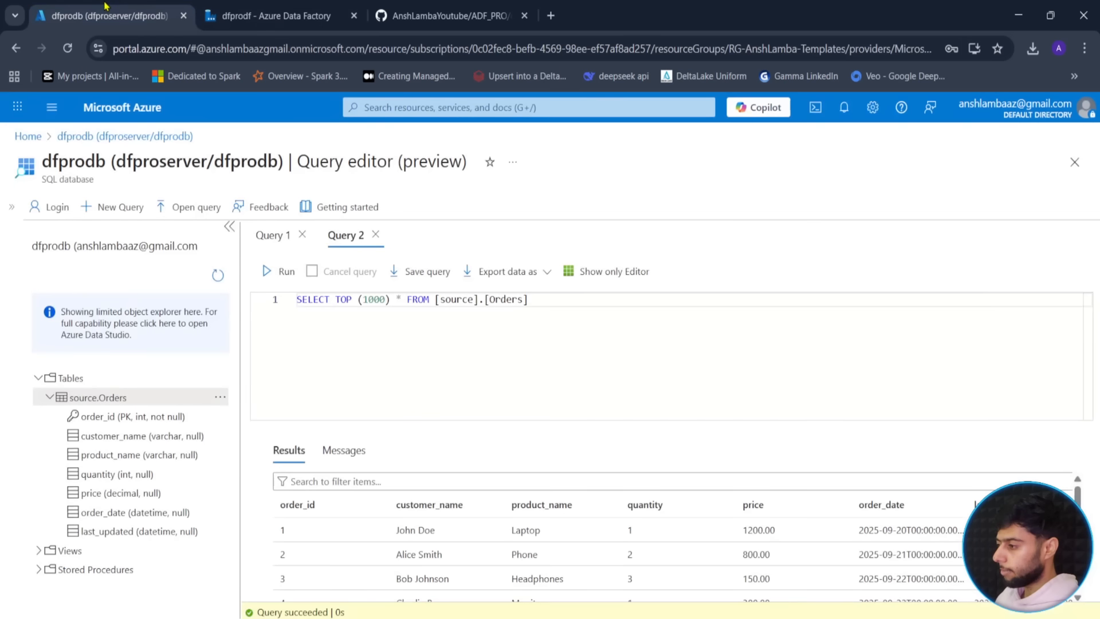
- Add a container named sink to the dfprostorage account in the DFPro resource group
left_click(27, 136)
left_click(612, 140)
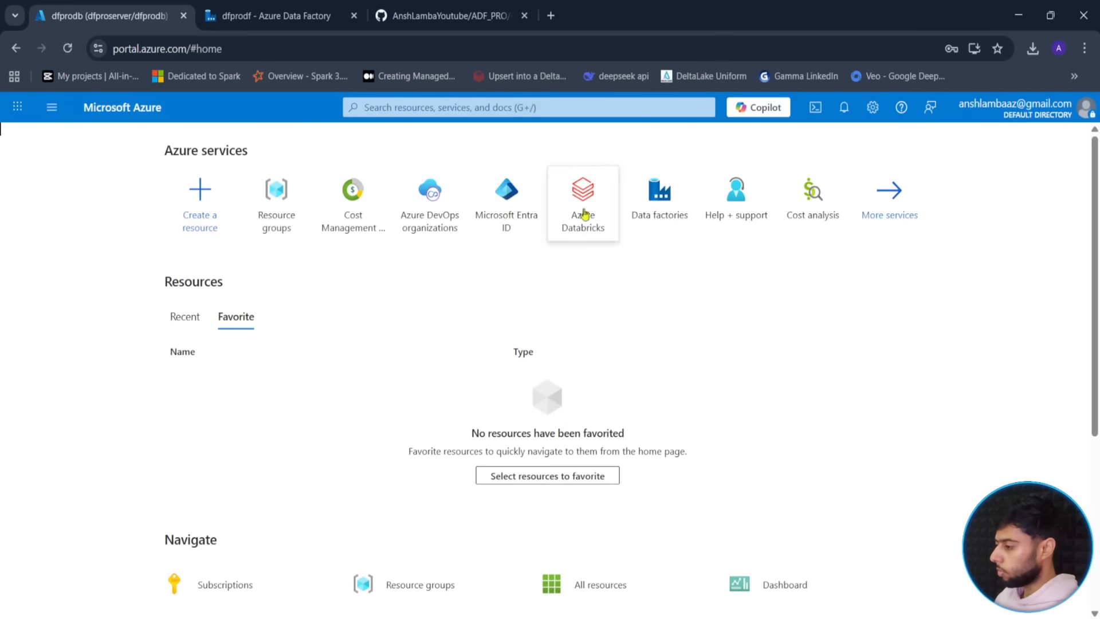
left_click(266, 228)
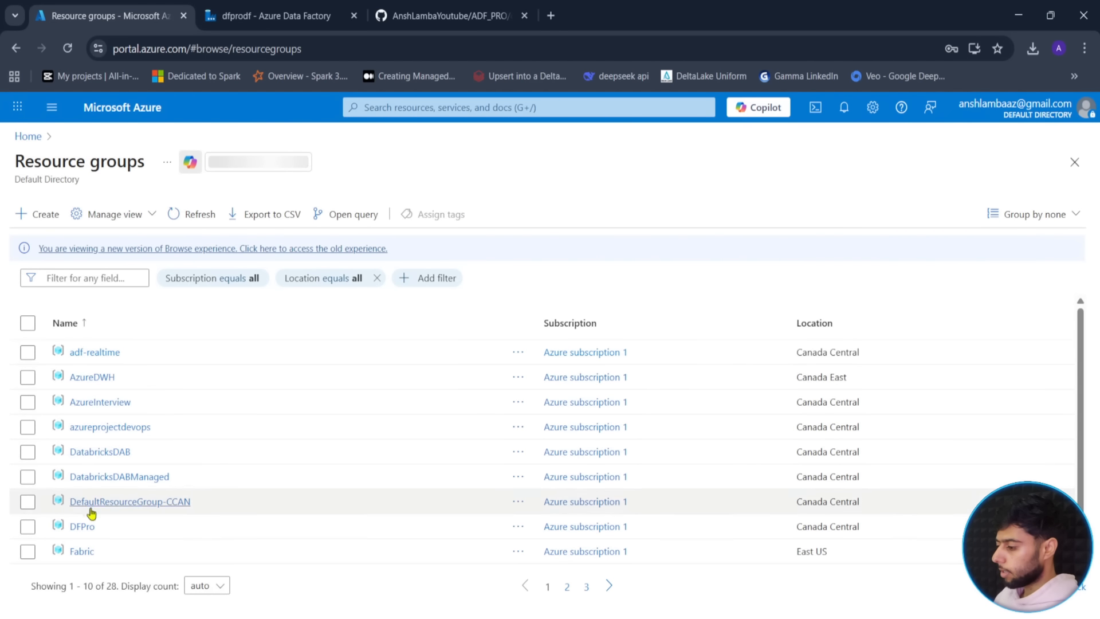
left_click(83, 526)
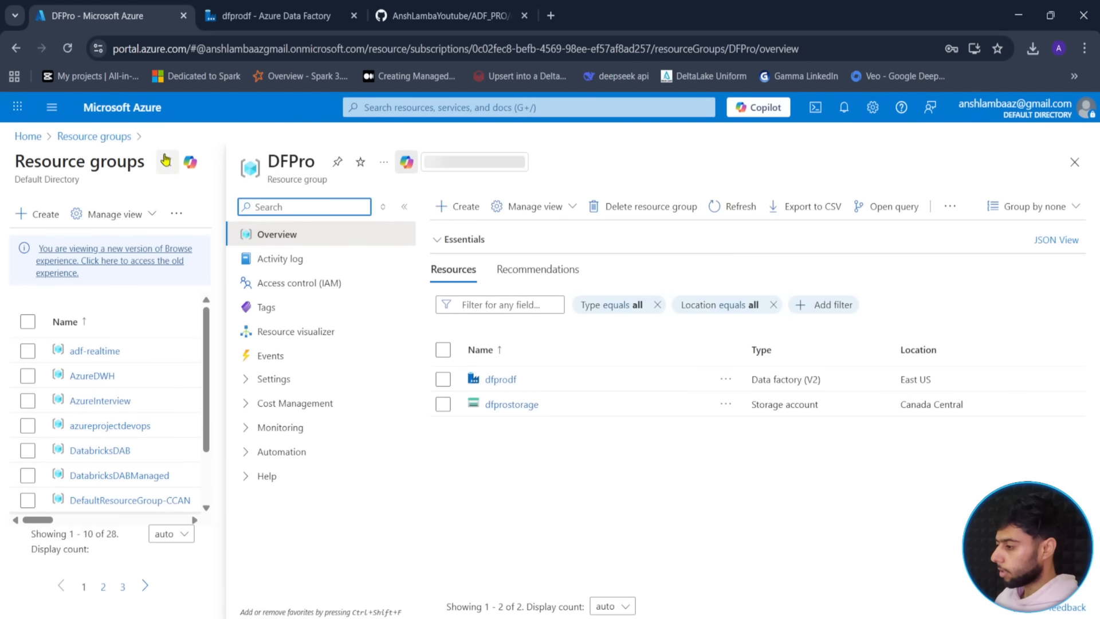
left_click(319, 405)
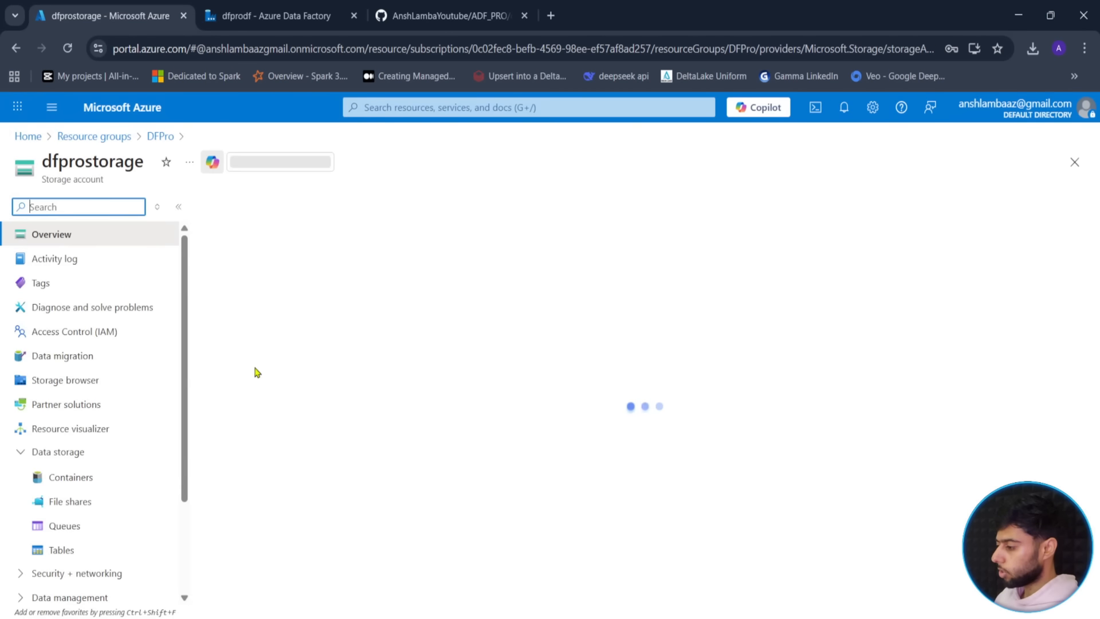
left_click(66, 507)
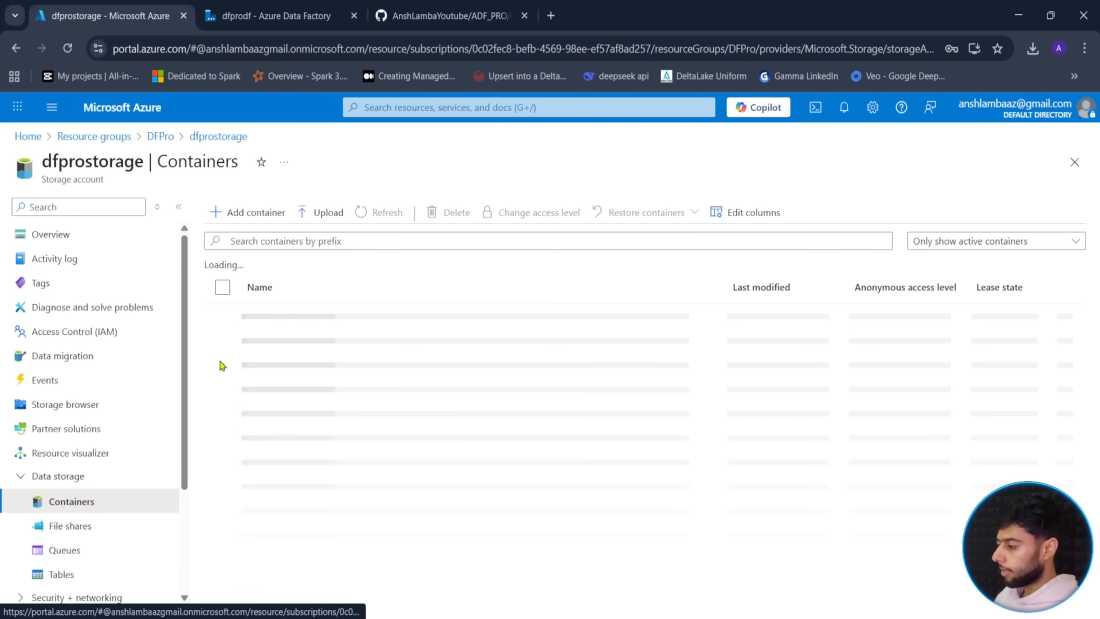
left_click(252, 213)
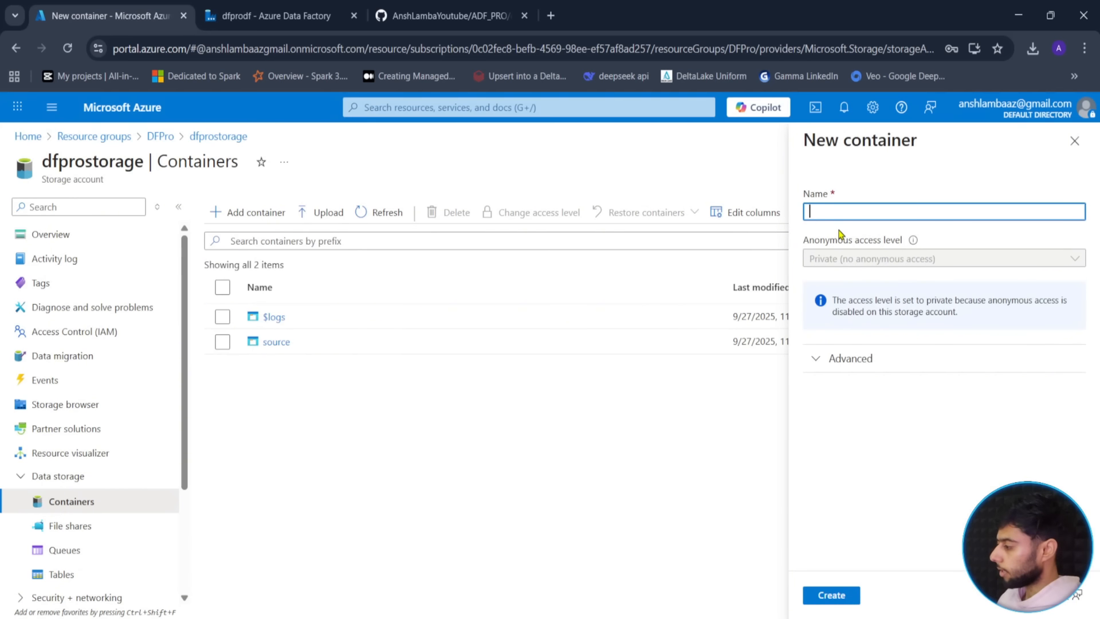
left_click(834, 595)
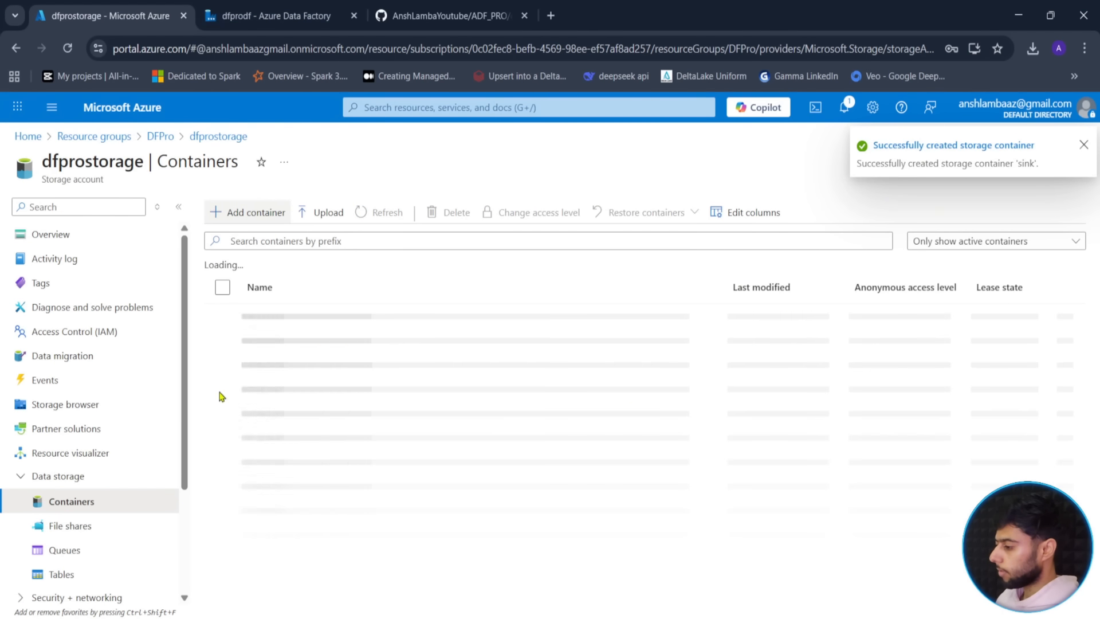
key("ctrl+Tab")
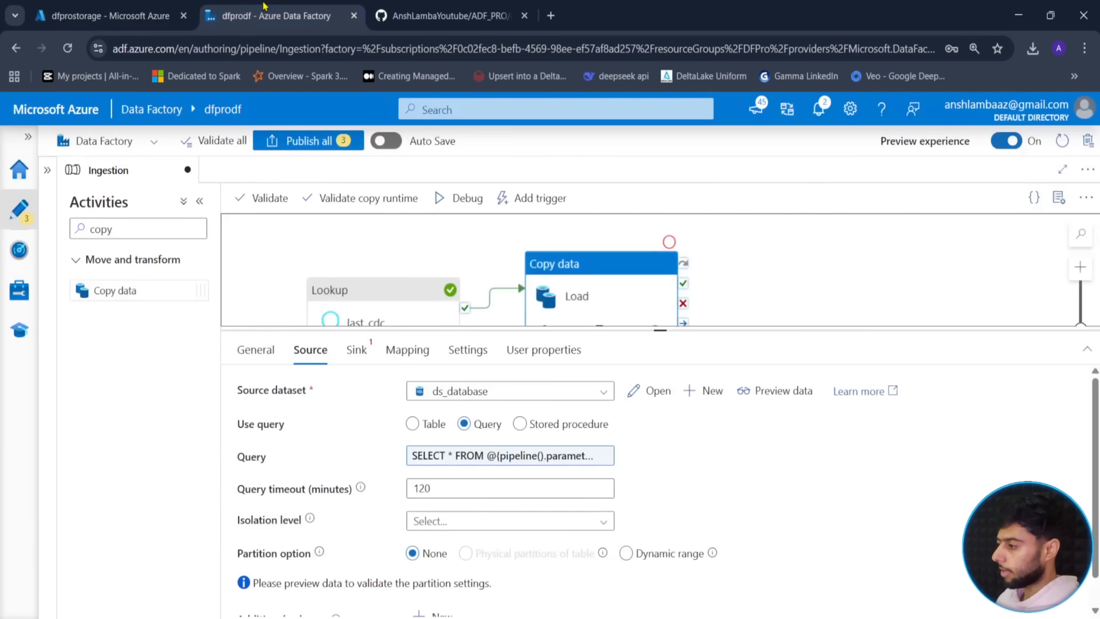
- Create a new Azure Data Lake Storage sink dataset for Load in Parquet format
left_click(356, 350)
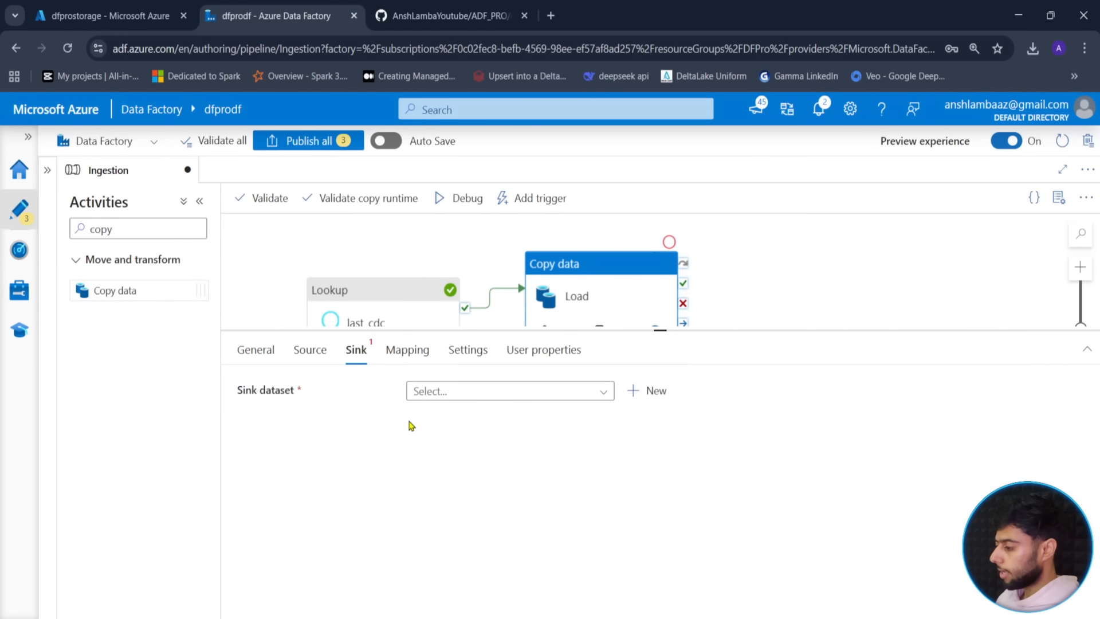
left_click(654, 392)
left_click(945, 464)
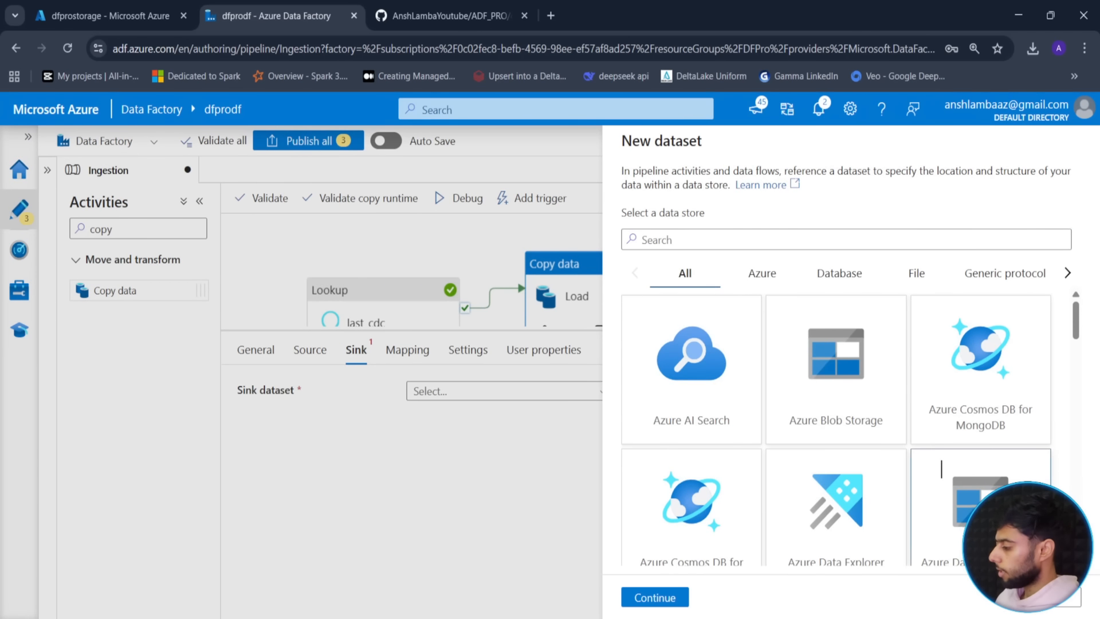
left_click(654, 597)
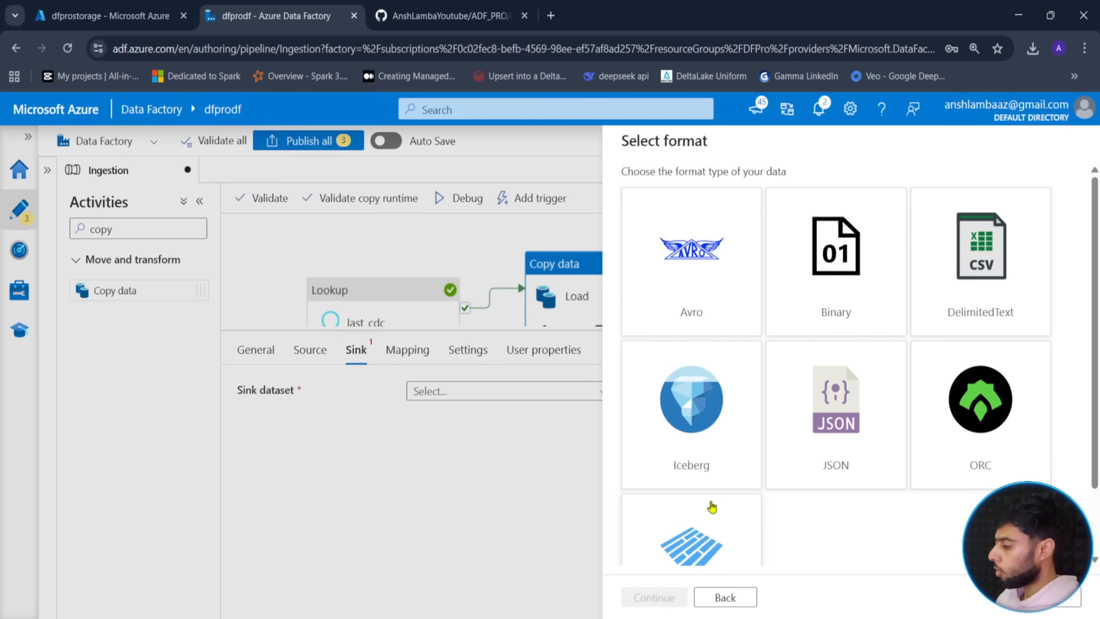
scroll(713, 509, "down", 2)
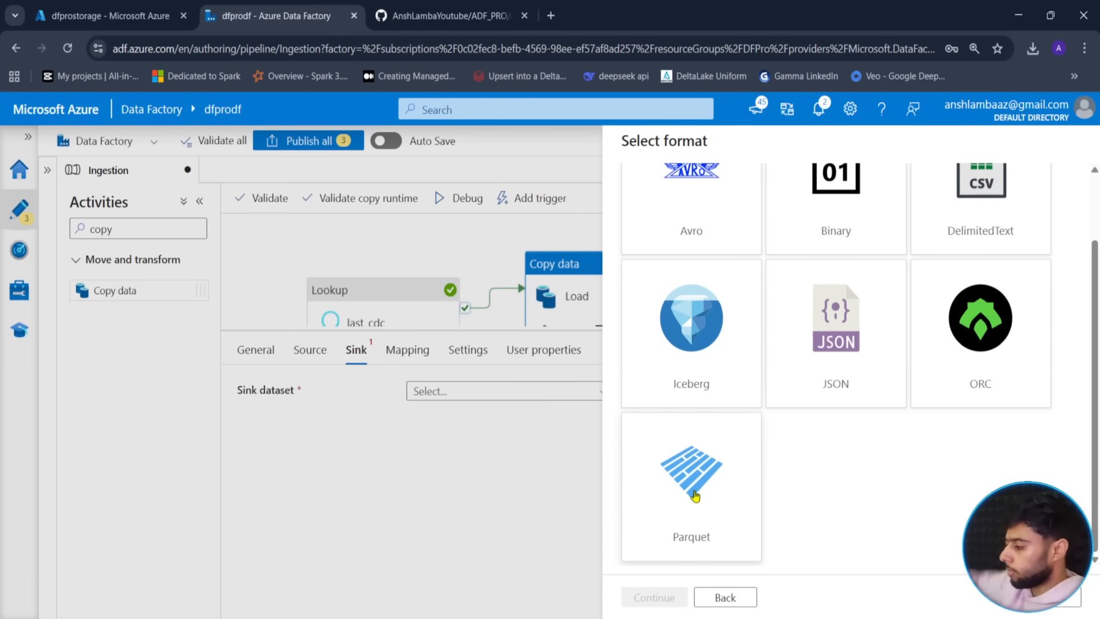
left_click(695, 496)
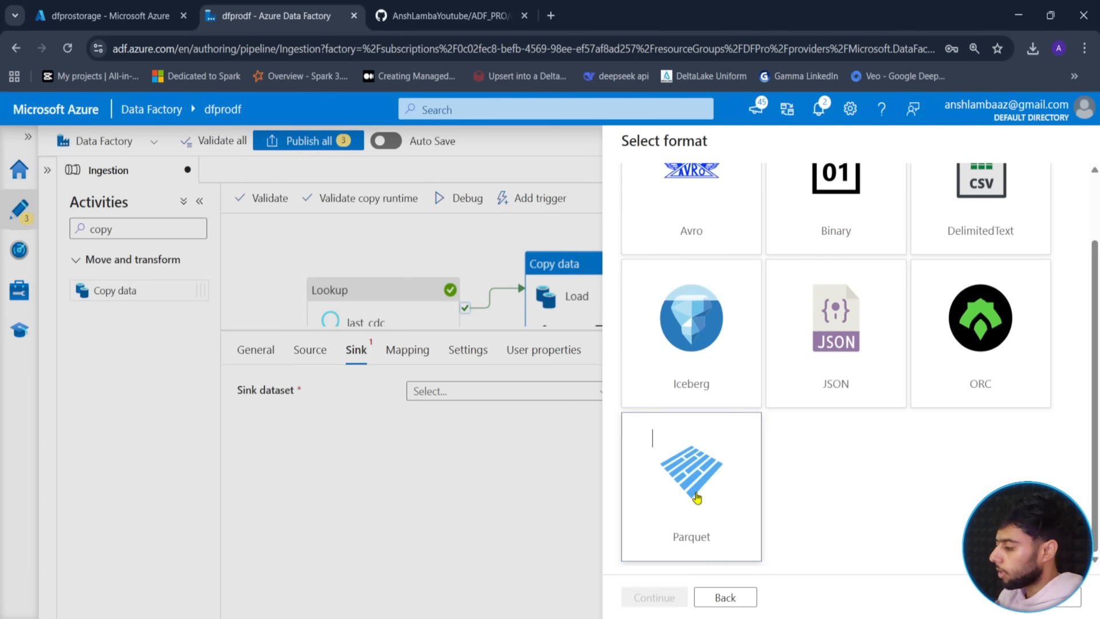
left_click(654, 598)
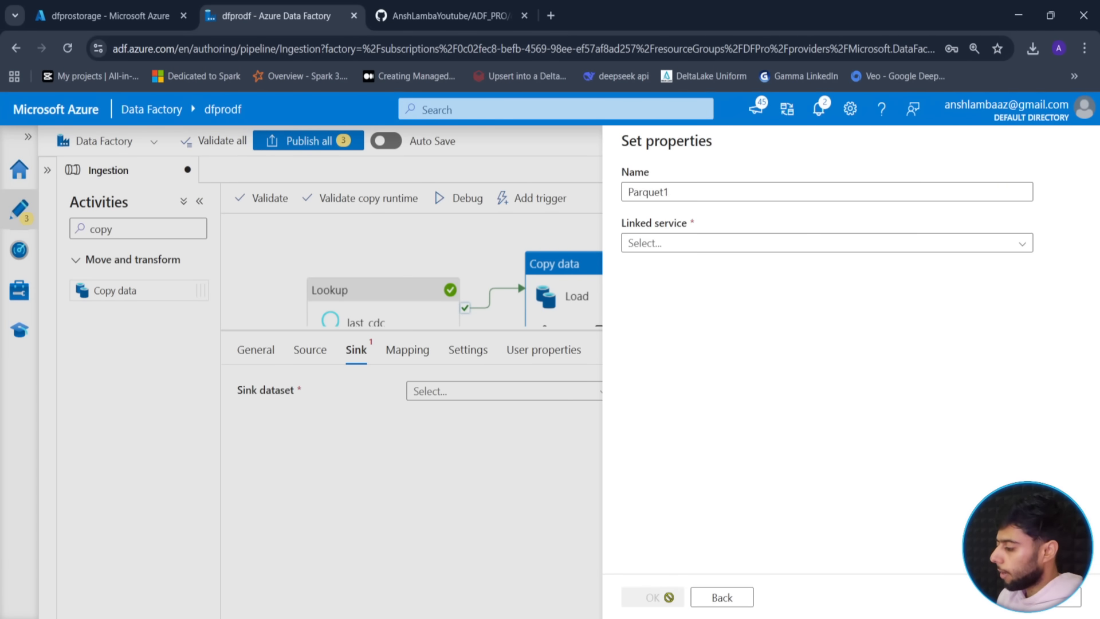
- Name the dataset ds_parquet, use linked service ls_datalake, and choose the sink file system
double_click(680, 192)
type("ds")
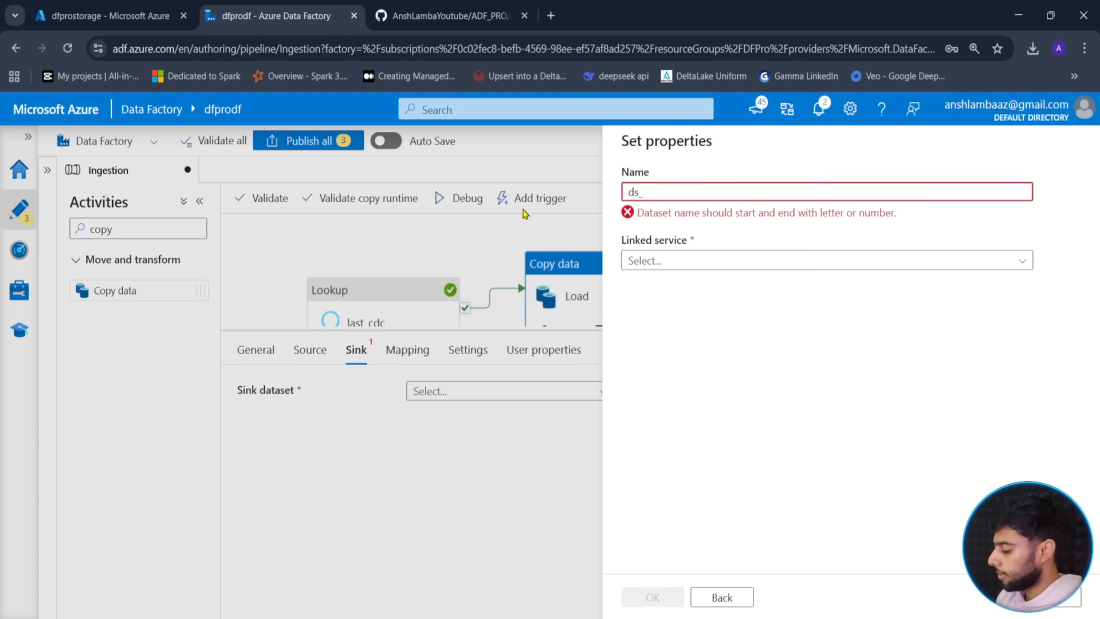
type("_parquet")
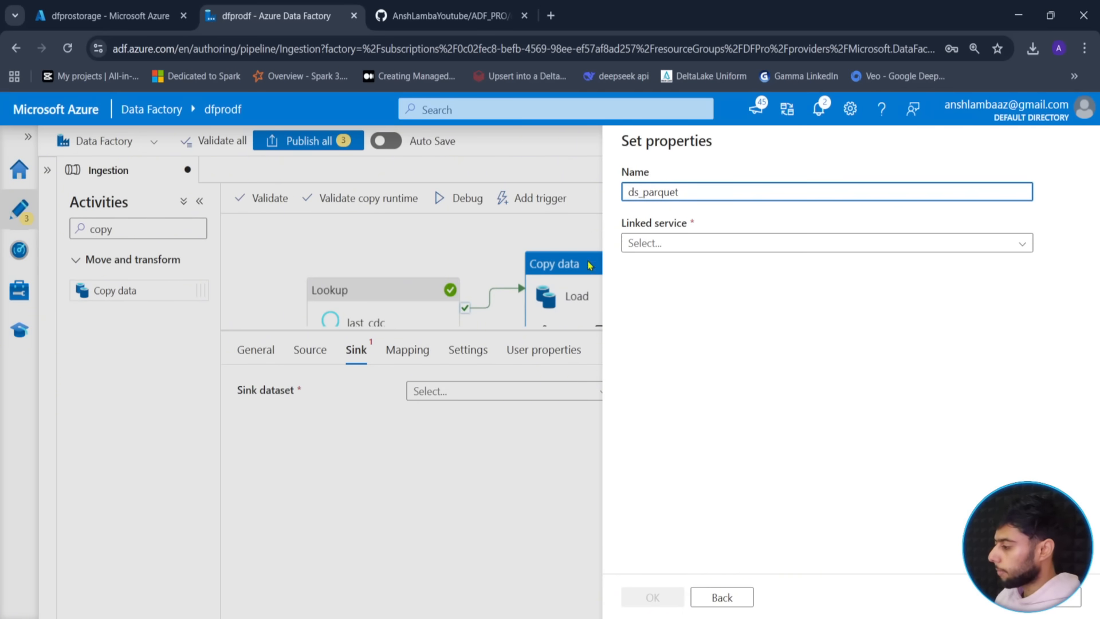
left_click(724, 243)
left_click(656, 331)
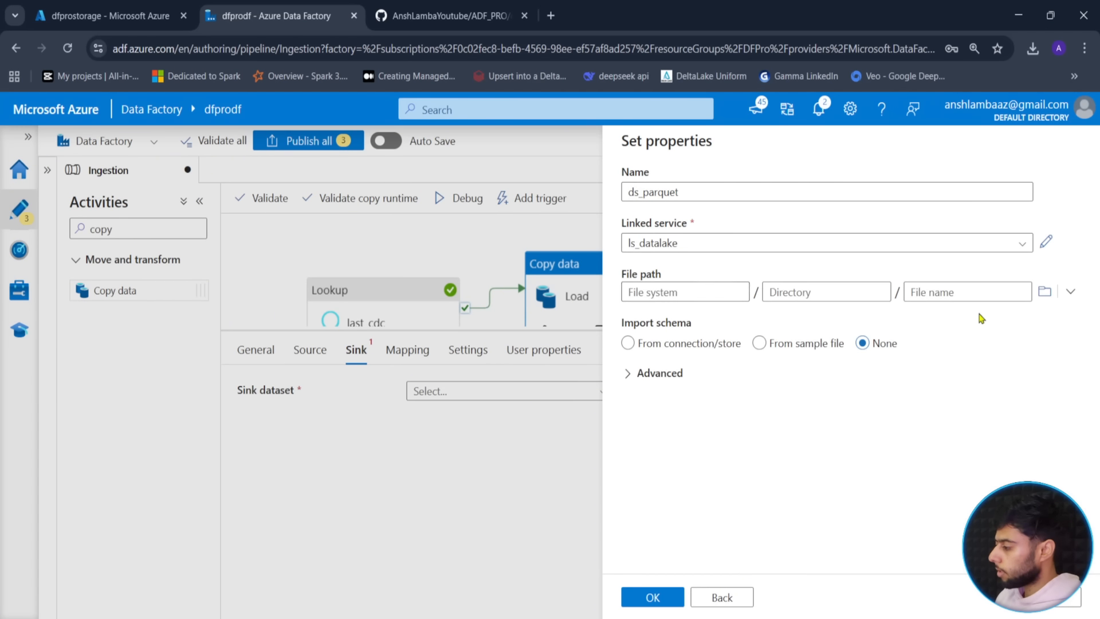
left_click(1044, 293)
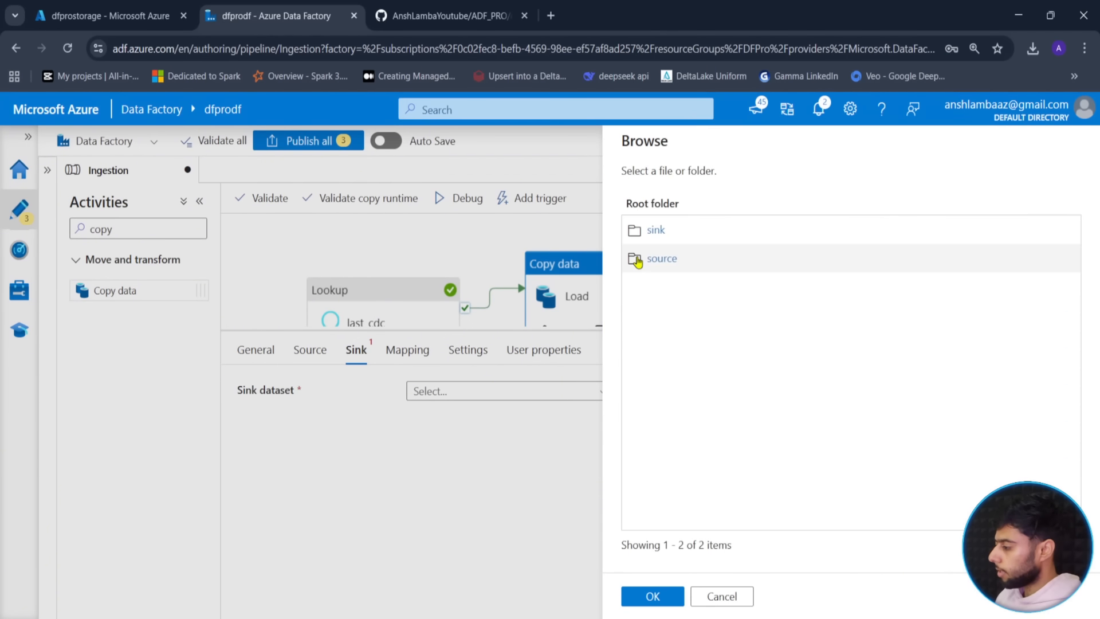
left_click(651, 234)
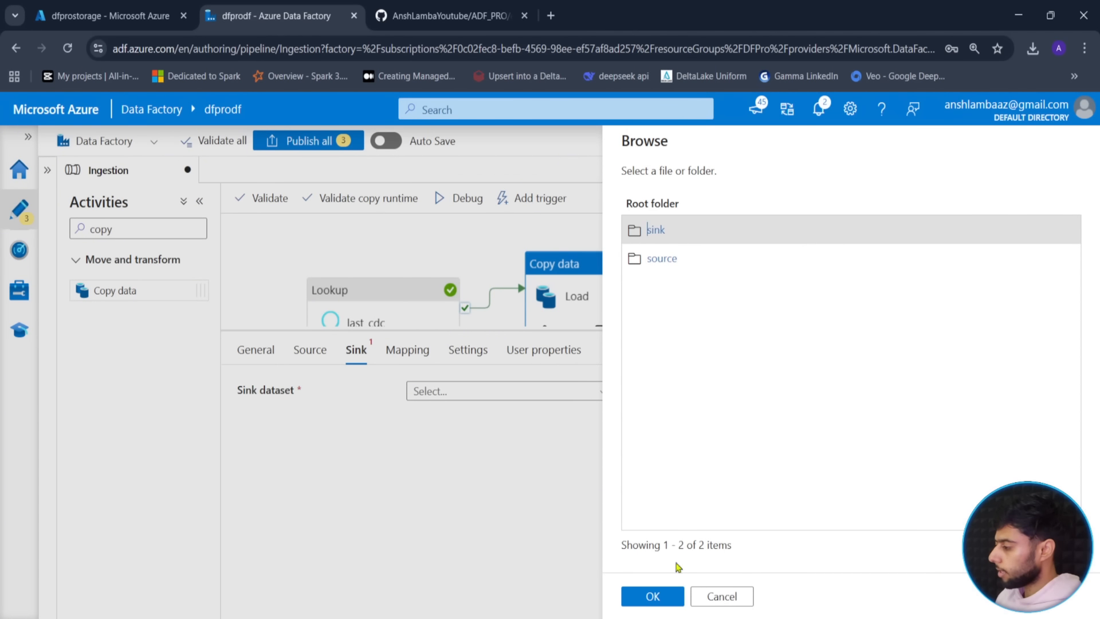
double_click(659, 231)
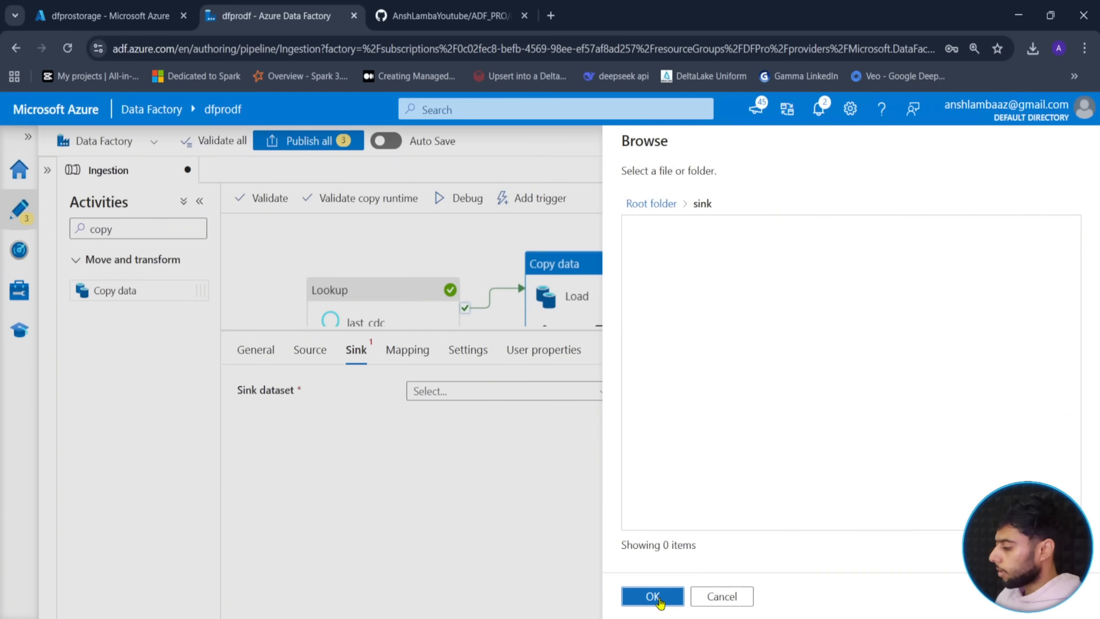
left_click(658, 597)
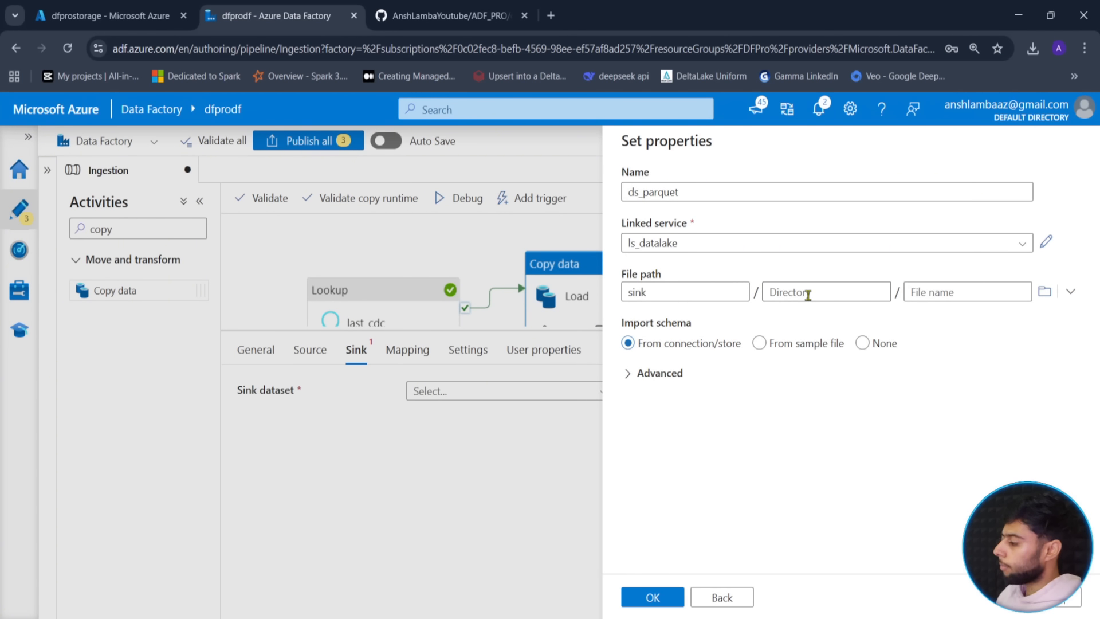
- Set the directory to Orders, import no schema, and apply ds_parquet as Load's sink
left_click(808, 295)
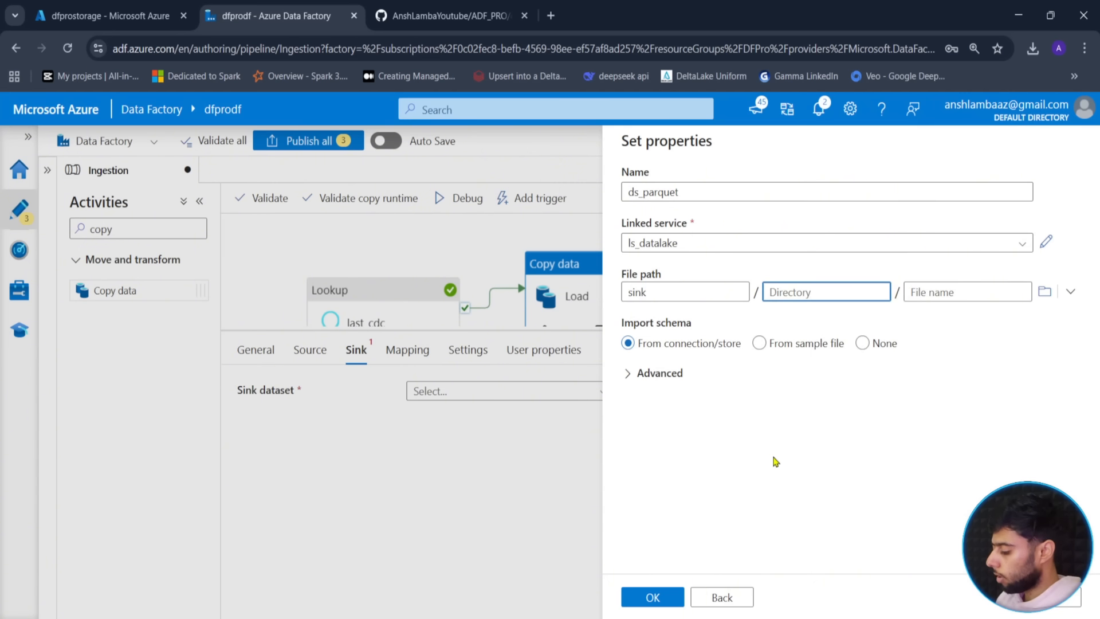
type("orde")
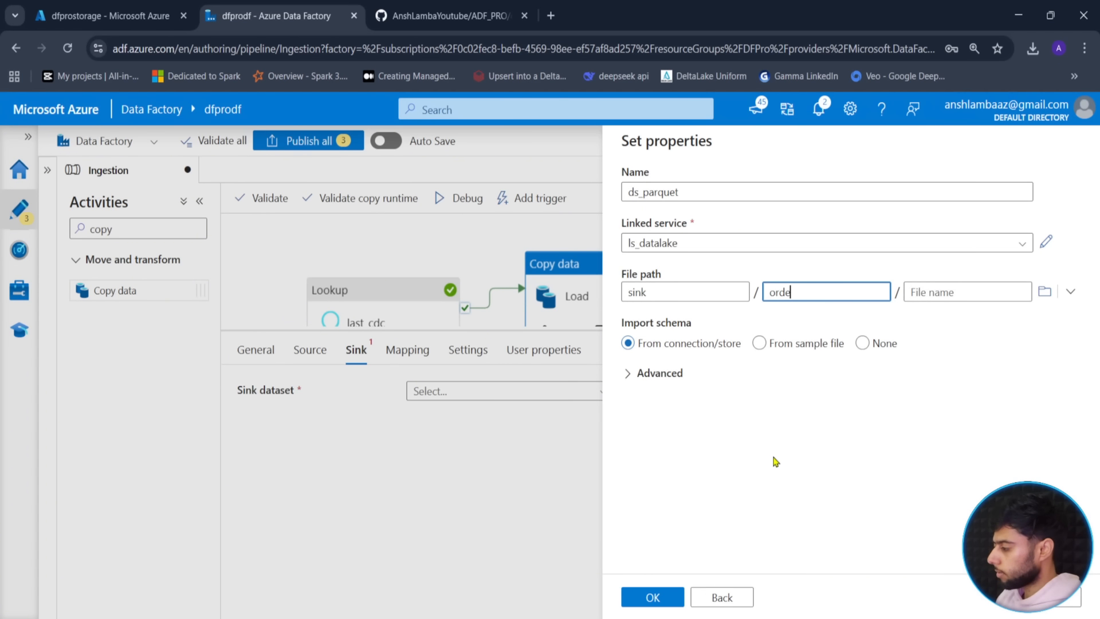
key("BackSpace")
key("BackSpace")
key("BackSpace")
type("Orde")
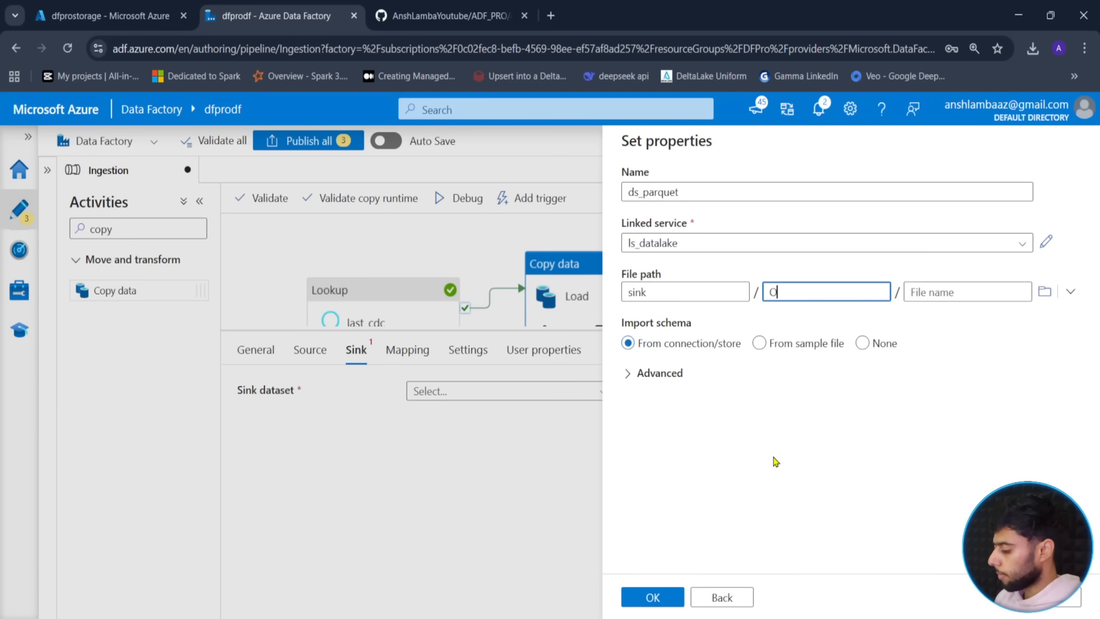
key("Tab")
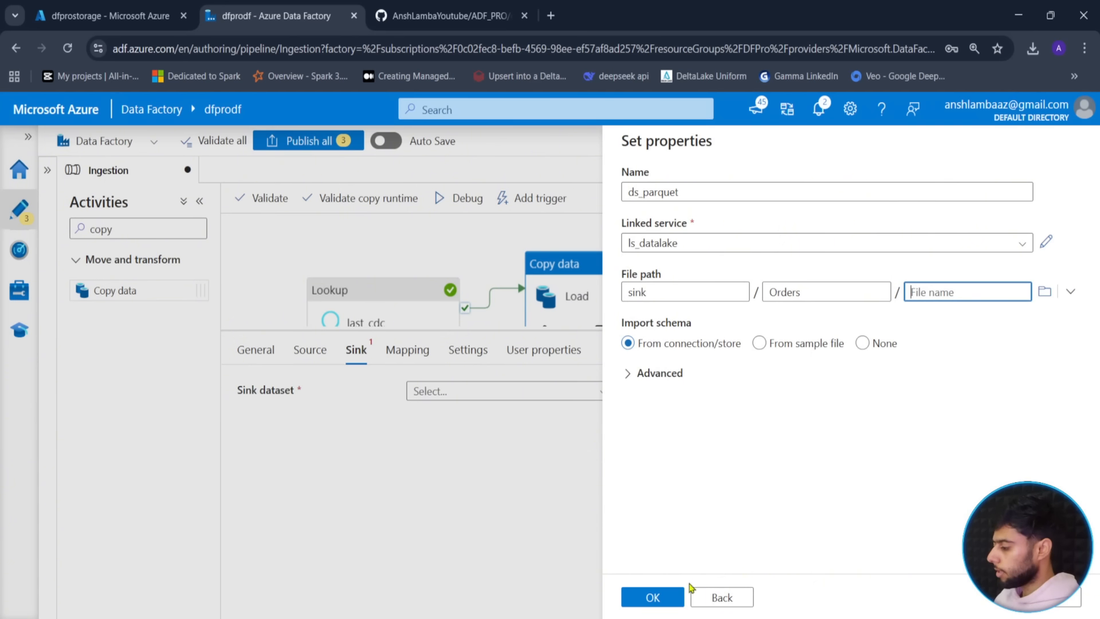
left_click(643, 599)
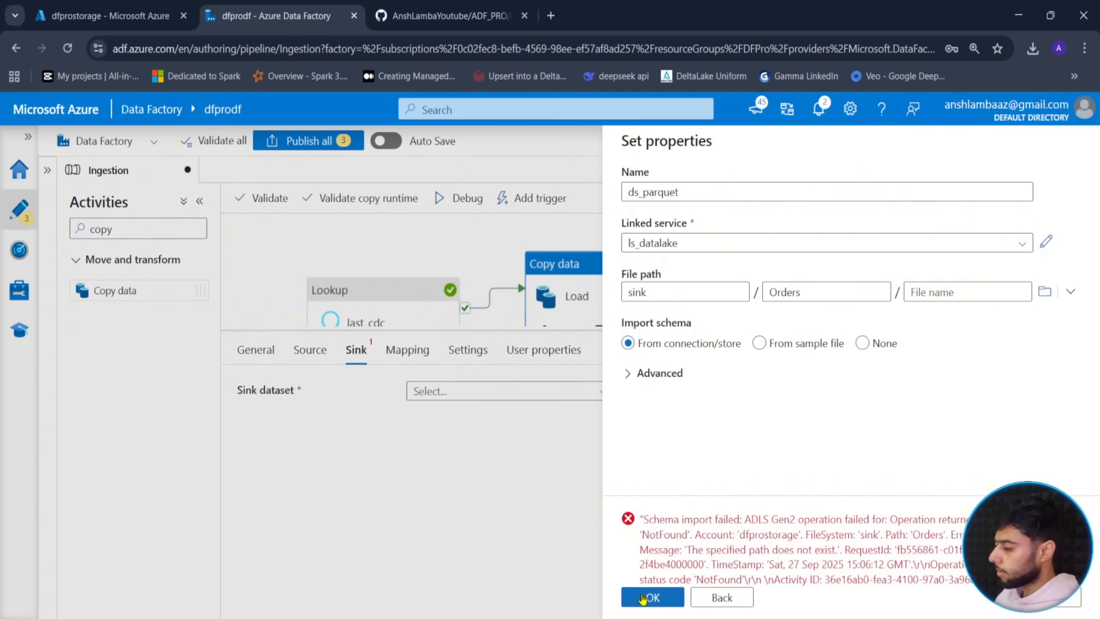
left_click(867, 345)
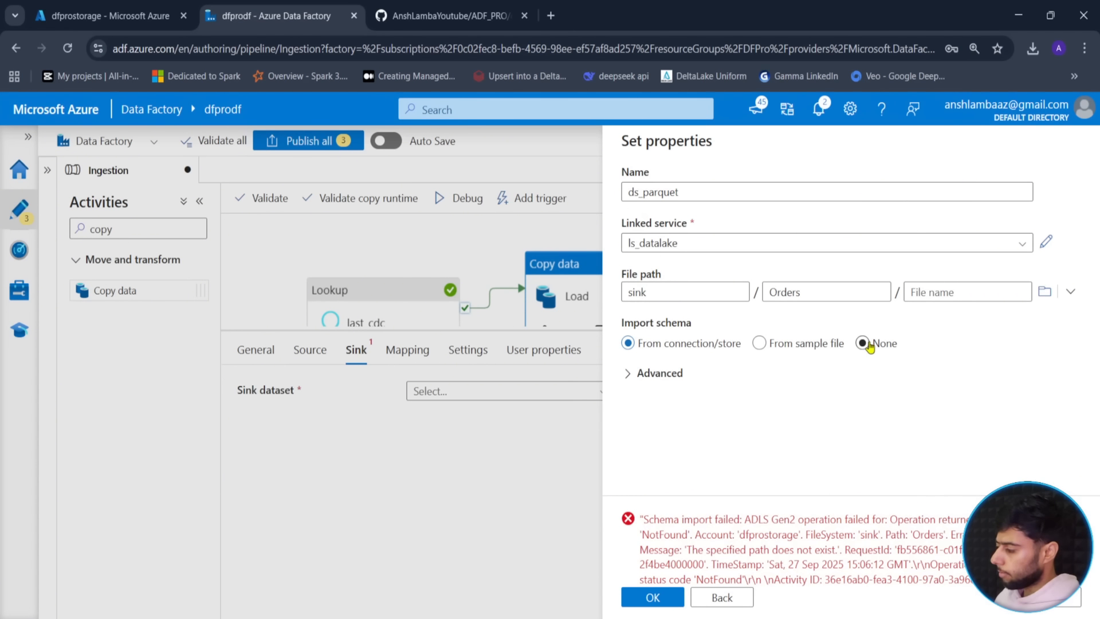
left_click(665, 598)
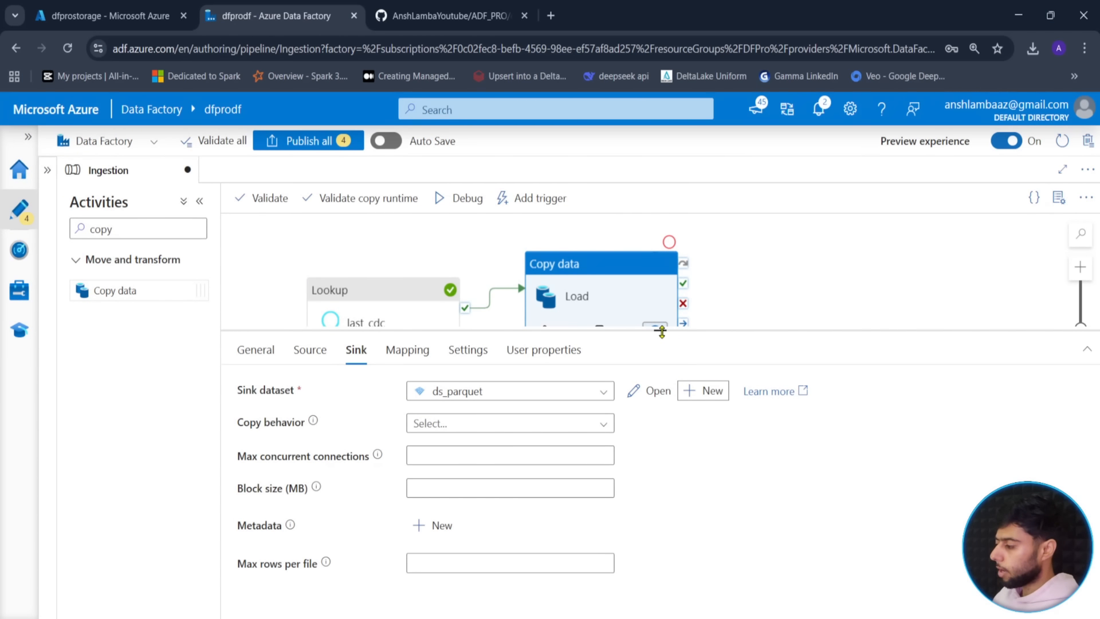
left_click_drag(662, 332, 665, 491)
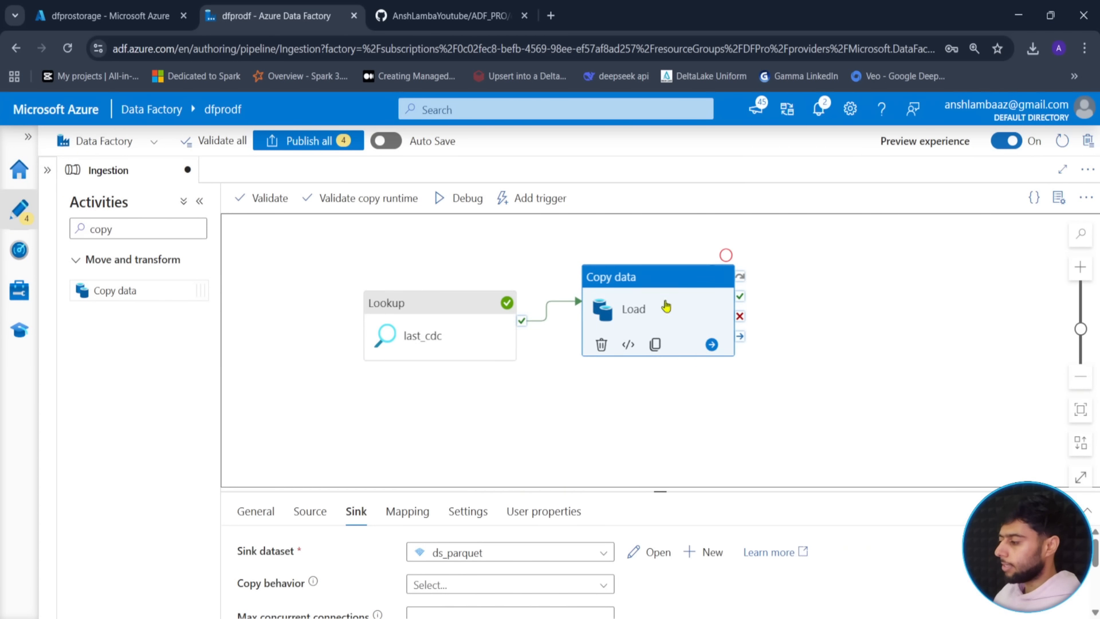
- Delete the connector from last_cdc to Load and move Load to the far right
left_click(577, 408)
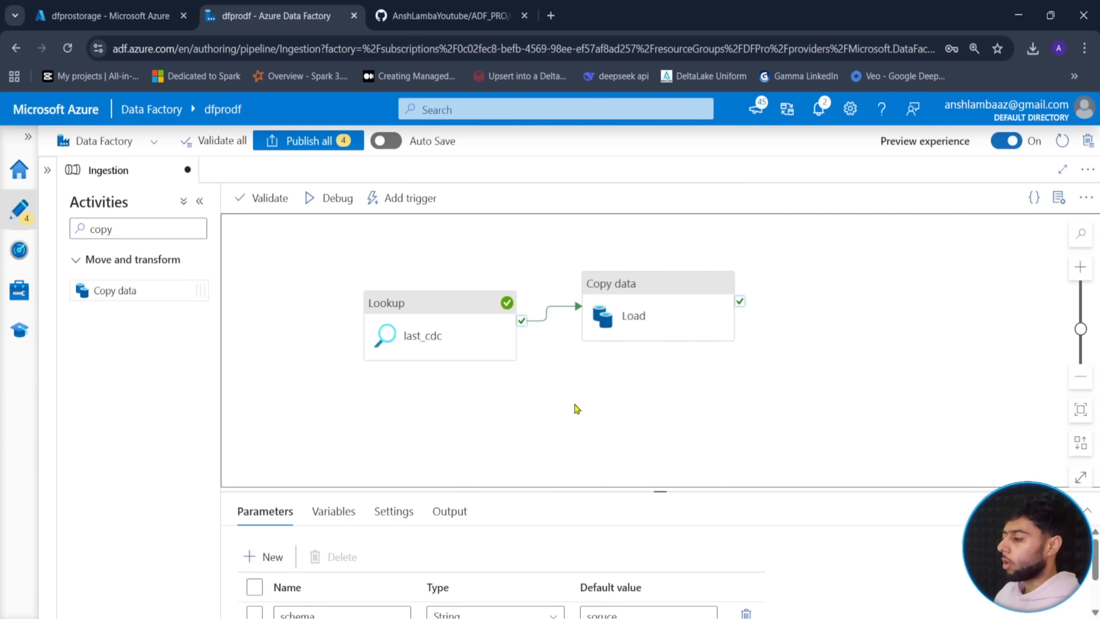
left_click(541, 323)
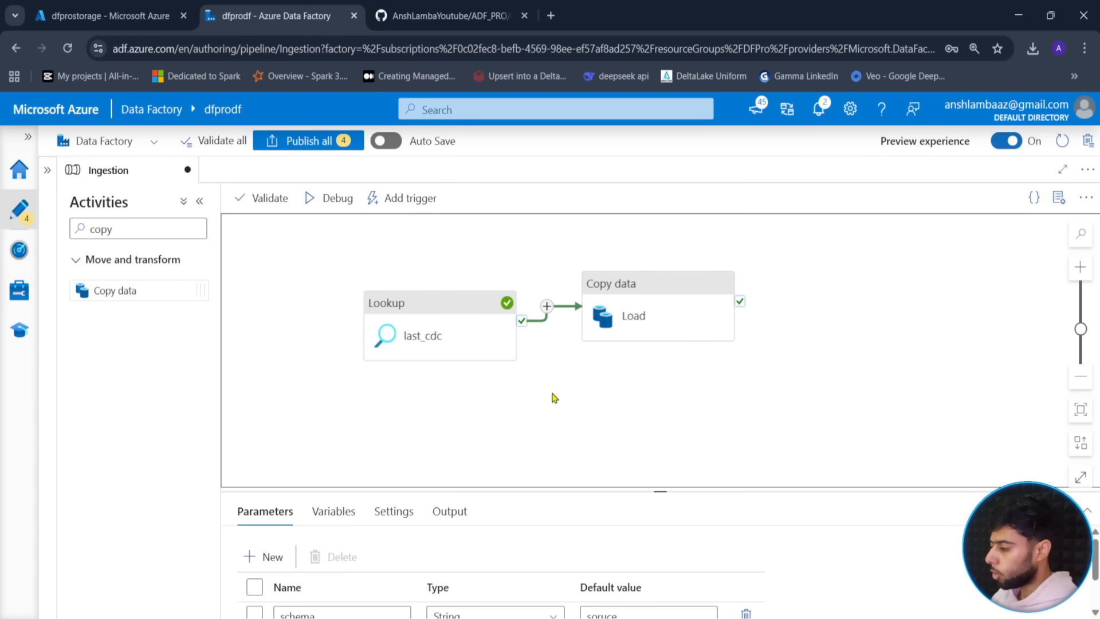
left_click(557, 401)
left_click_drag(660, 494, 661, 388)
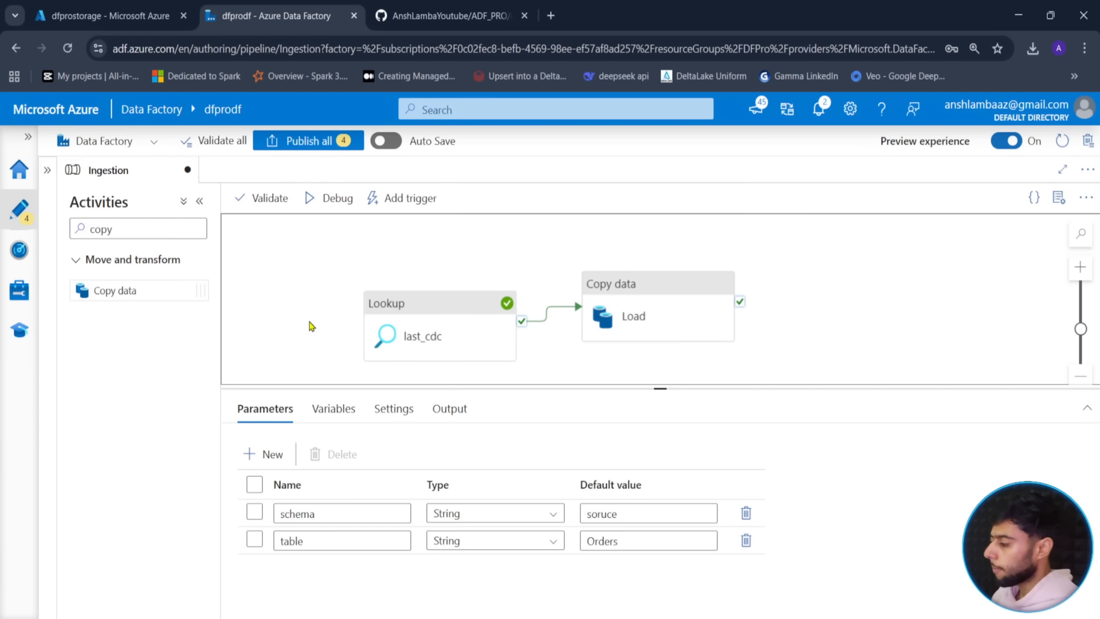
mouse_move(544, 328)
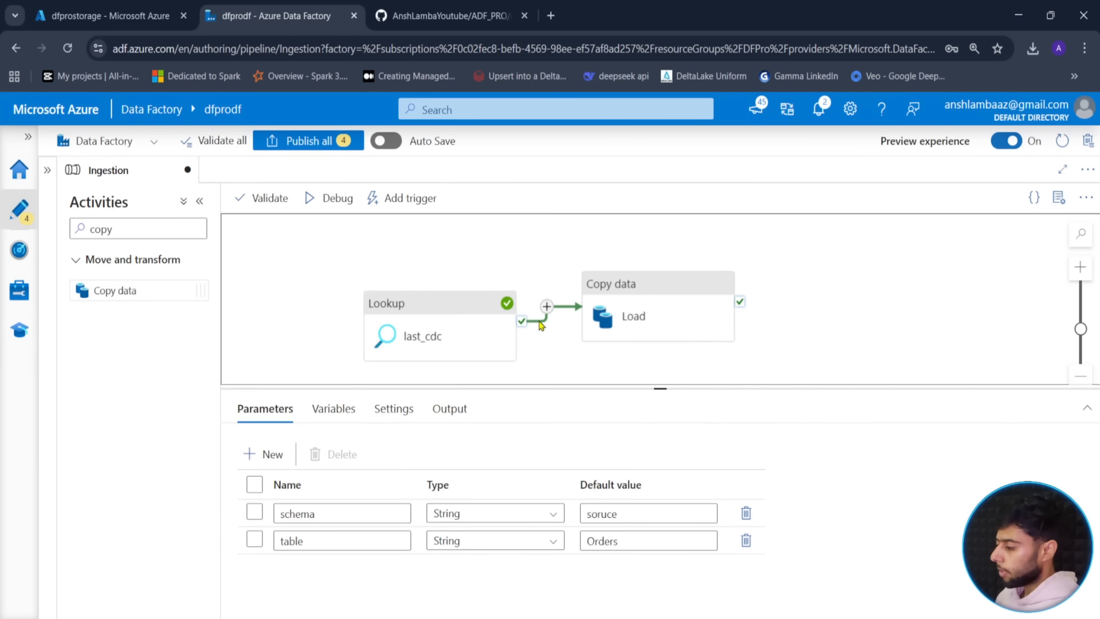
left_click(538, 327)
key("Delete")
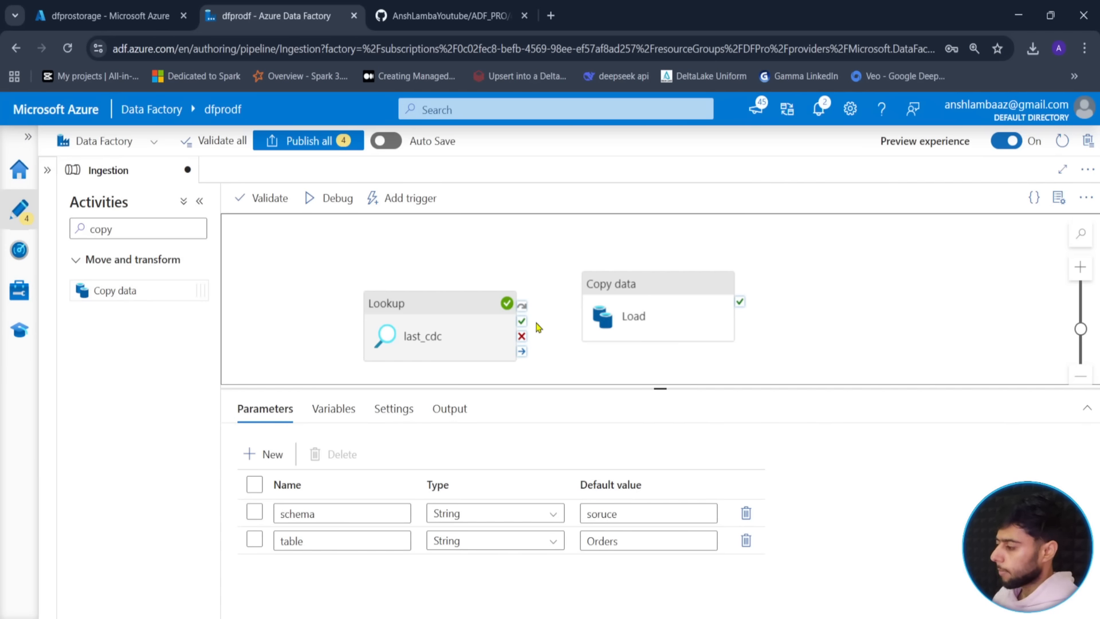
left_click_drag(635, 314, 910, 302)
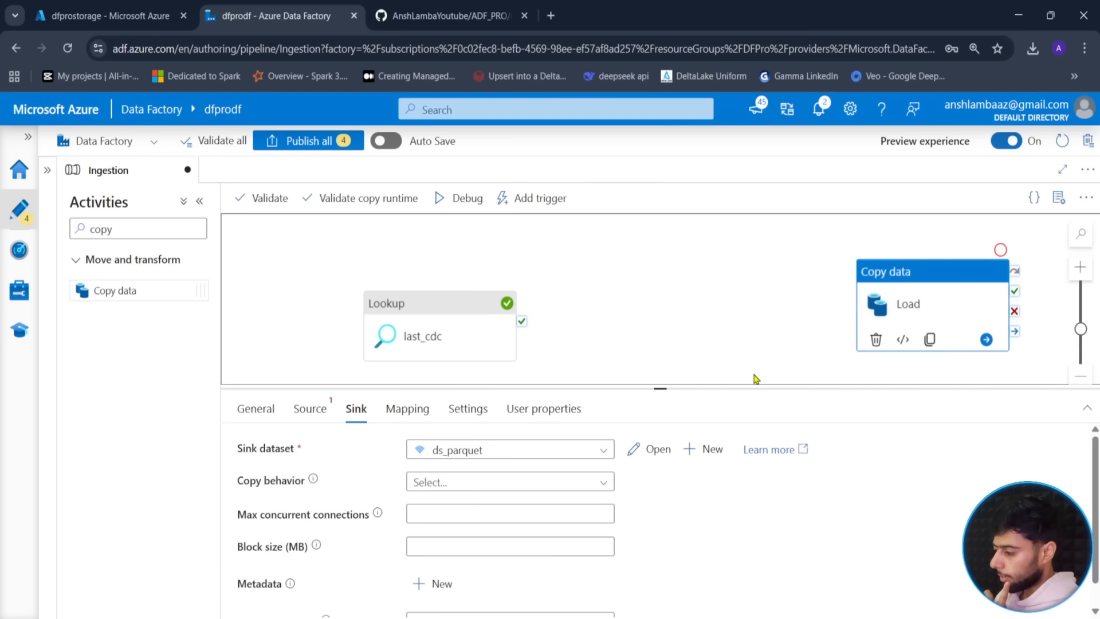
- Set the Load copy activity's state to Deactivated
left_click(305, 409)
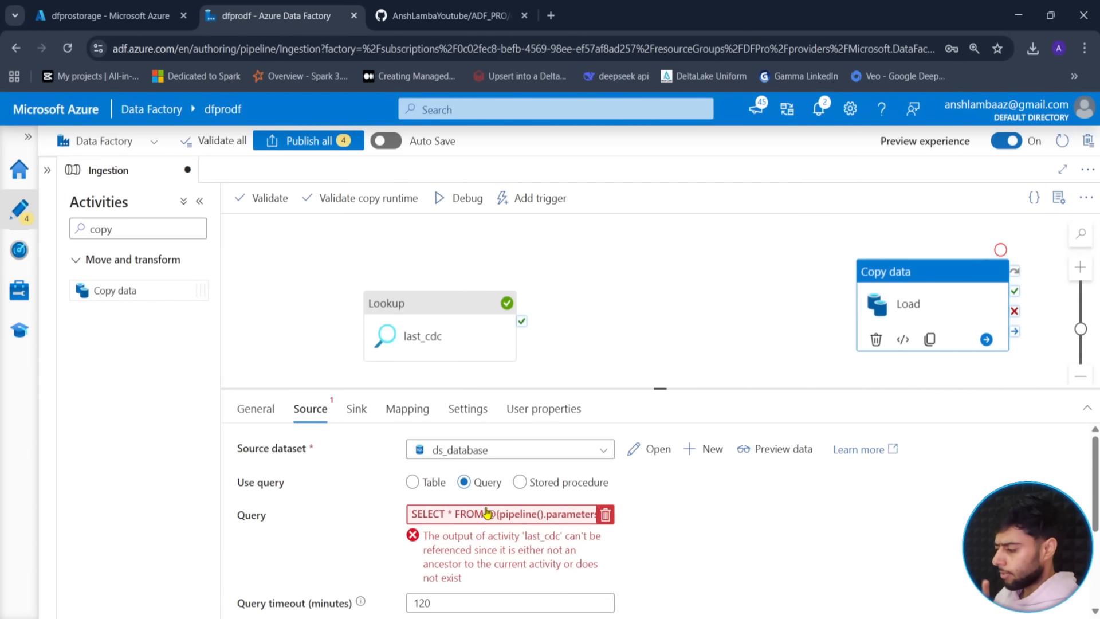
left_click_drag(667, 389, 667, 367)
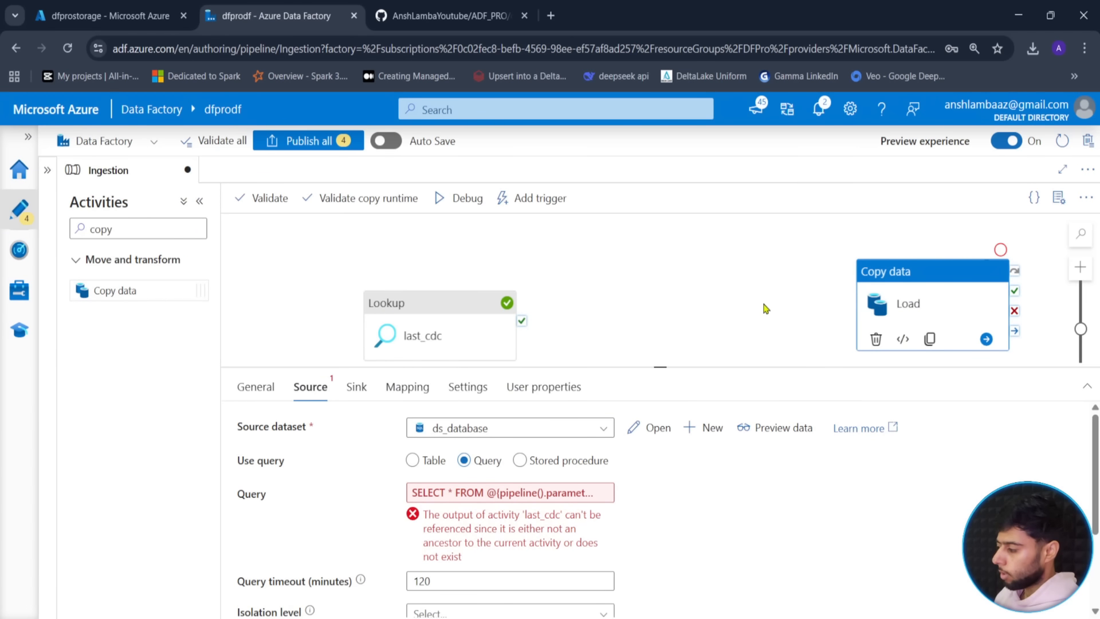
left_click(256, 387)
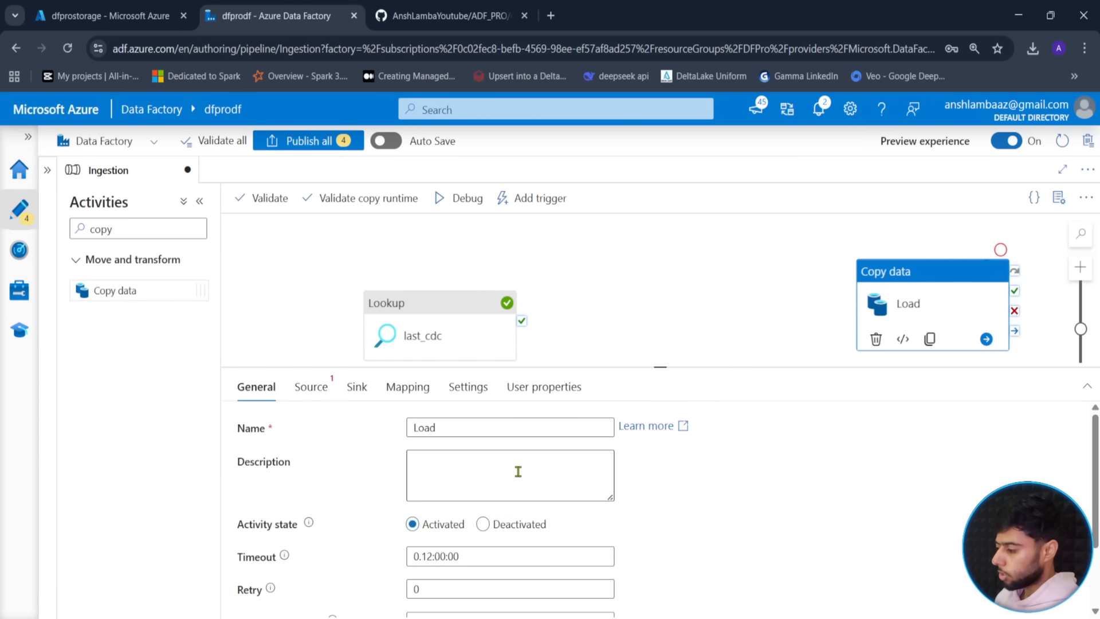
left_click(507, 525)
left_click(562, 337)
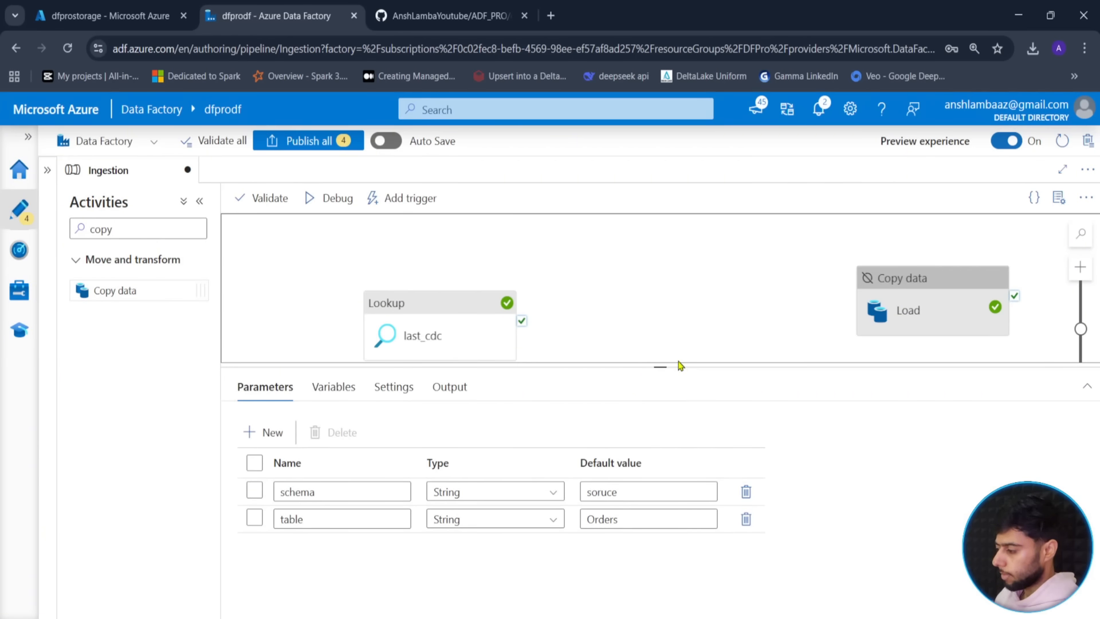
left_click_drag(659, 374, 661, 471)
double_click(122, 229)
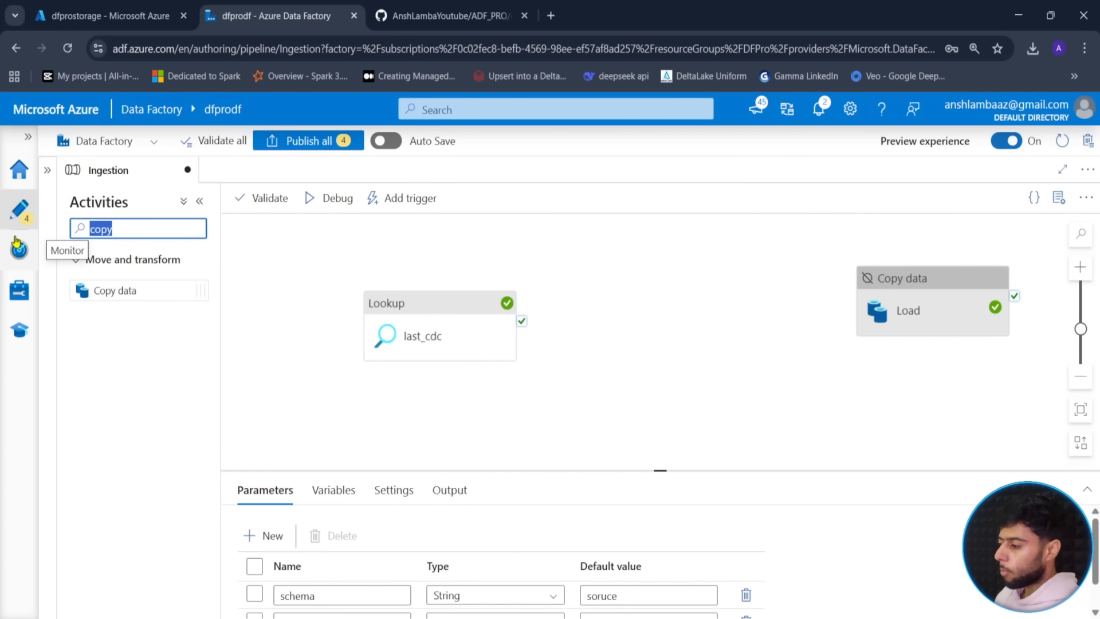
- Search activities for 'scrip' and add a Script activity to the canvas
key("BackSpace")
type("scri")
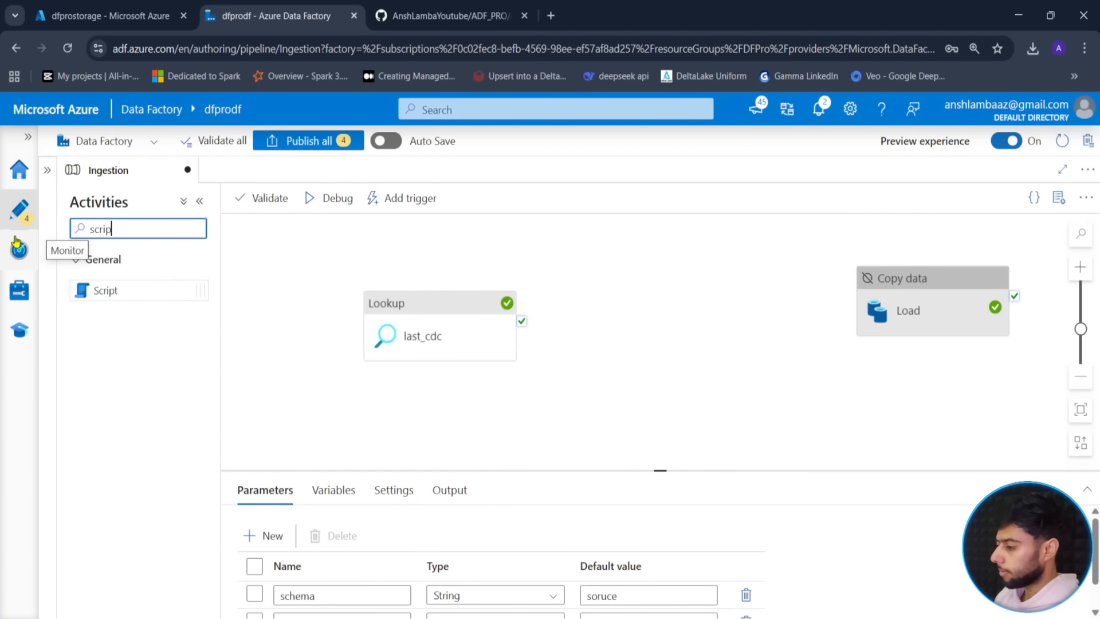
type("p")
left_click_drag(106, 289, 688, 324)
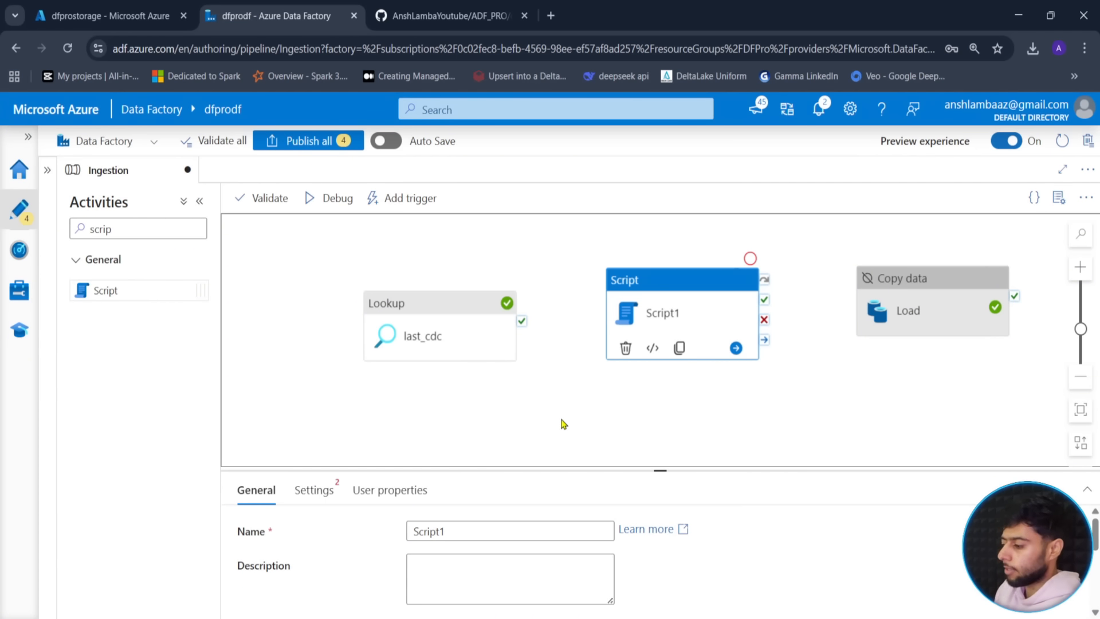
left_click_drag(661, 470, 661, 418)
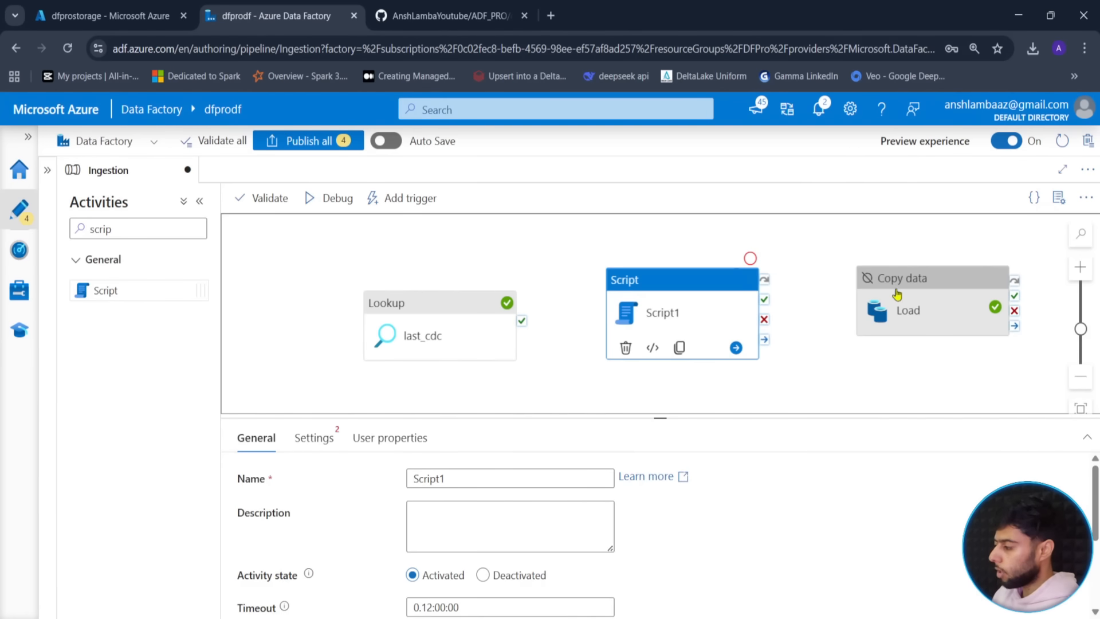
- Copy the incremental SELECT query from Load's source query expression
left_click(902, 295)
left_click(311, 437)
left_click(467, 542)
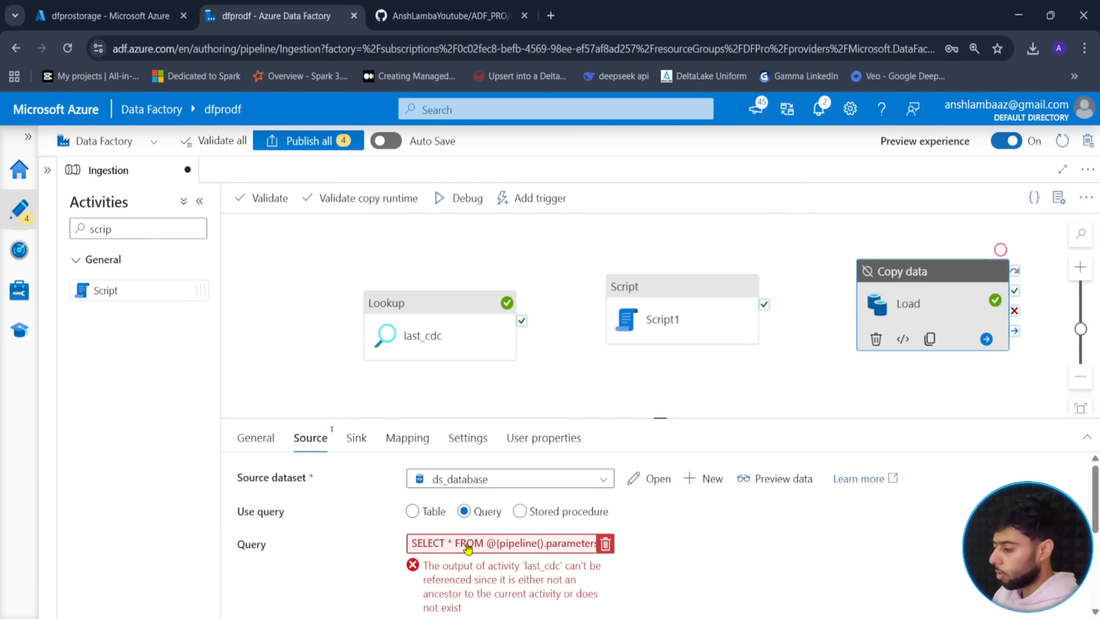
key("ctrl+v")
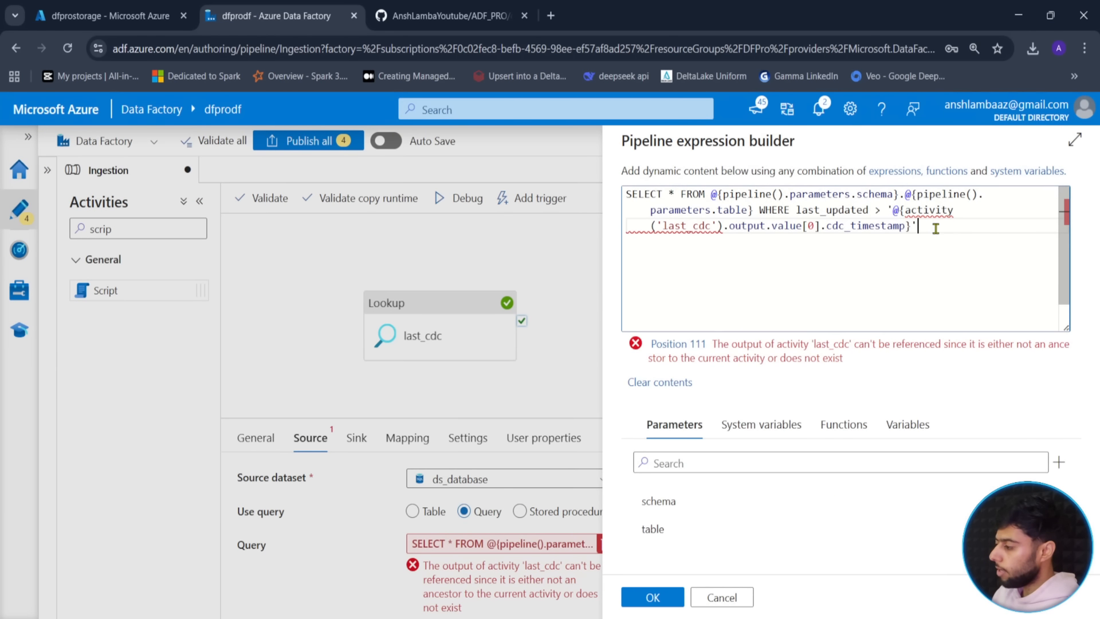
key("ctrl+a")
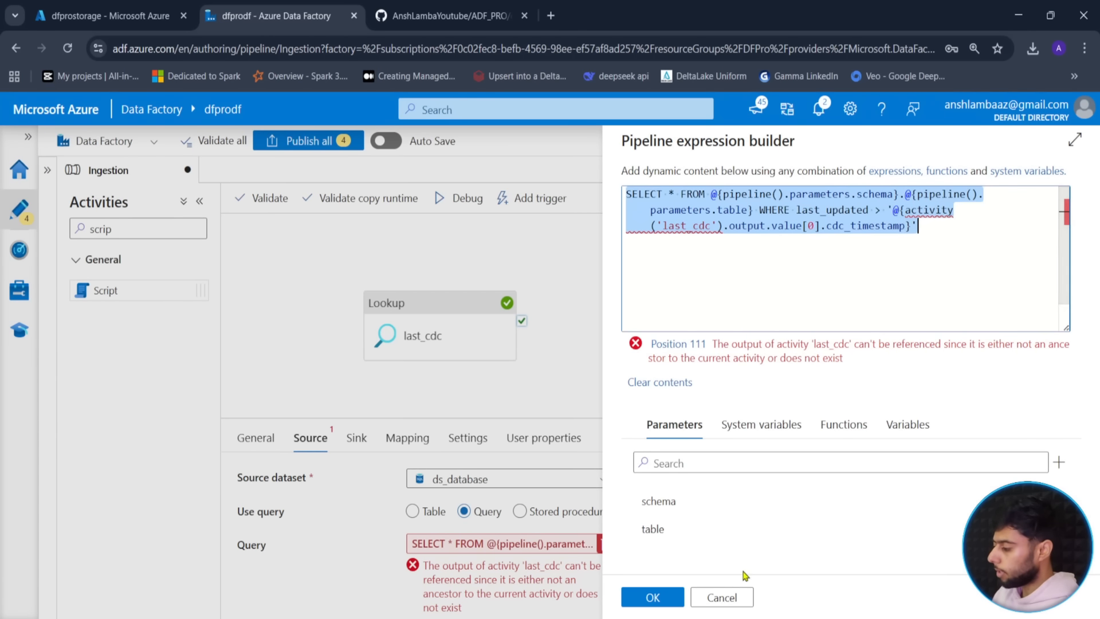
left_click(718, 597)
- Bring up the linked service list in Script1's settings
left_click(662, 312)
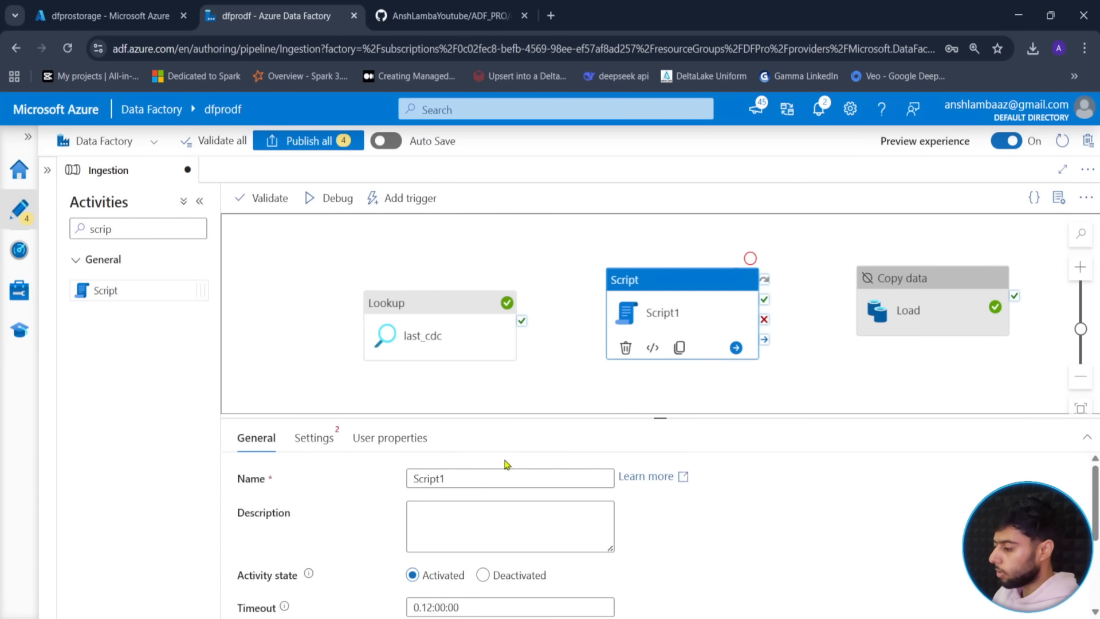
left_click(319, 452)
left_click(487, 479)
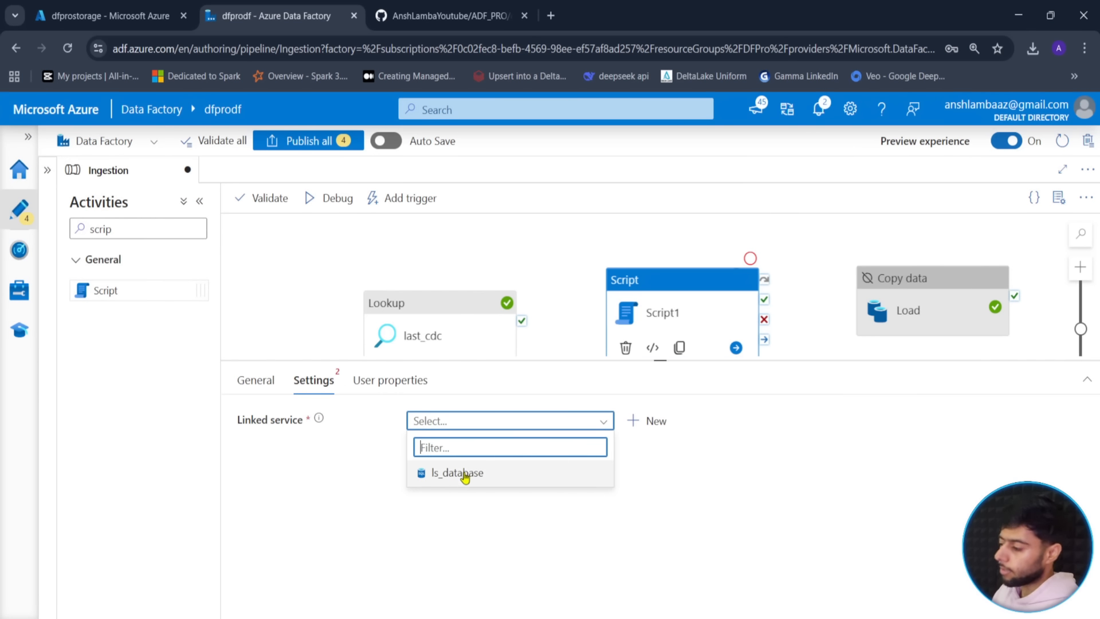
- Use ls_database for Script1 with the pasted query changed to SELECT count(*) as total_count
left_click(467, 473)
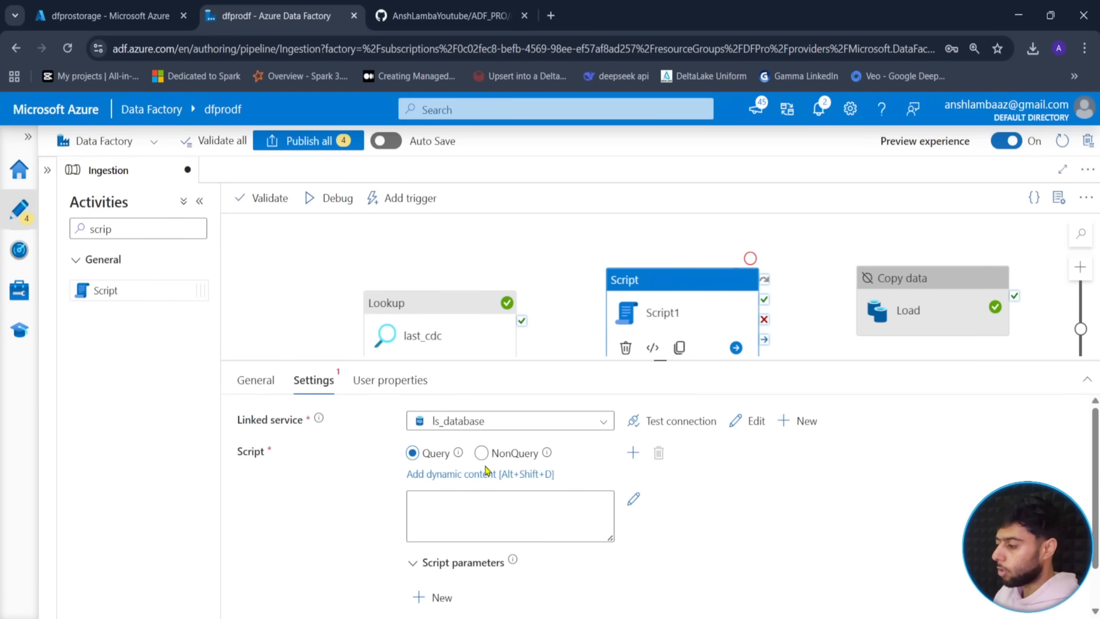
left_click(481, 453)
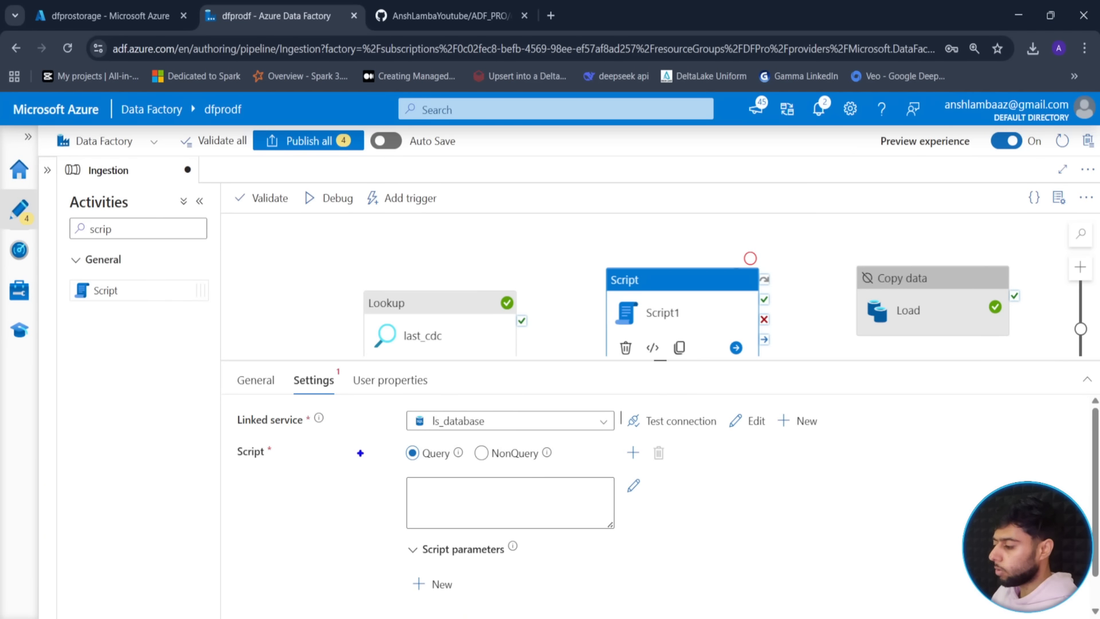
left_click_drag(400, 440, 571, 470)
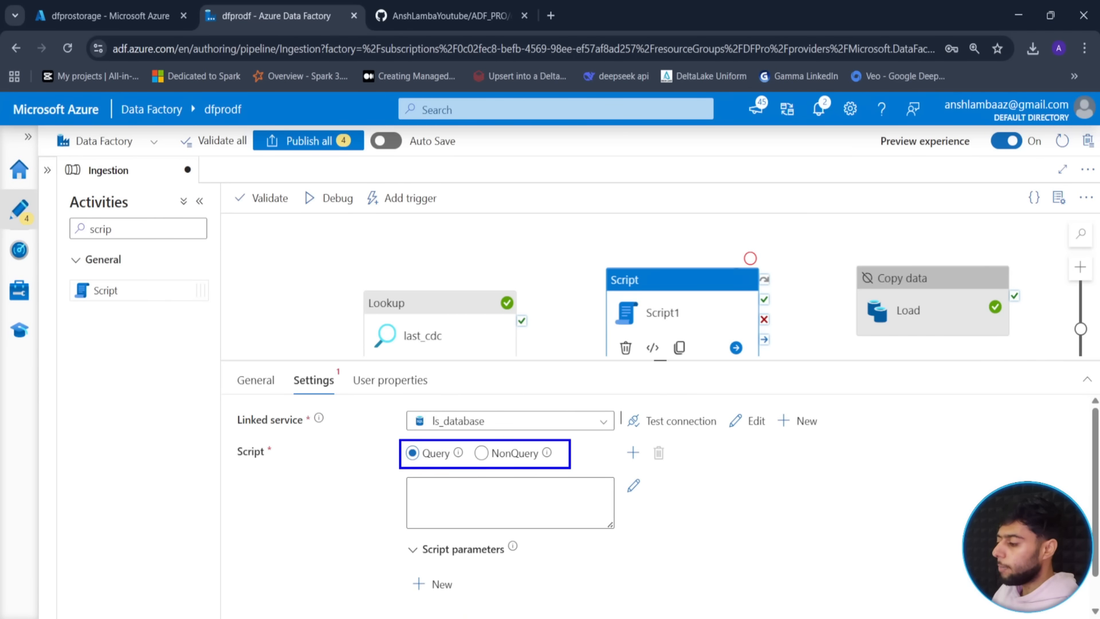
left_click_drag(394, 462, 359, 474)
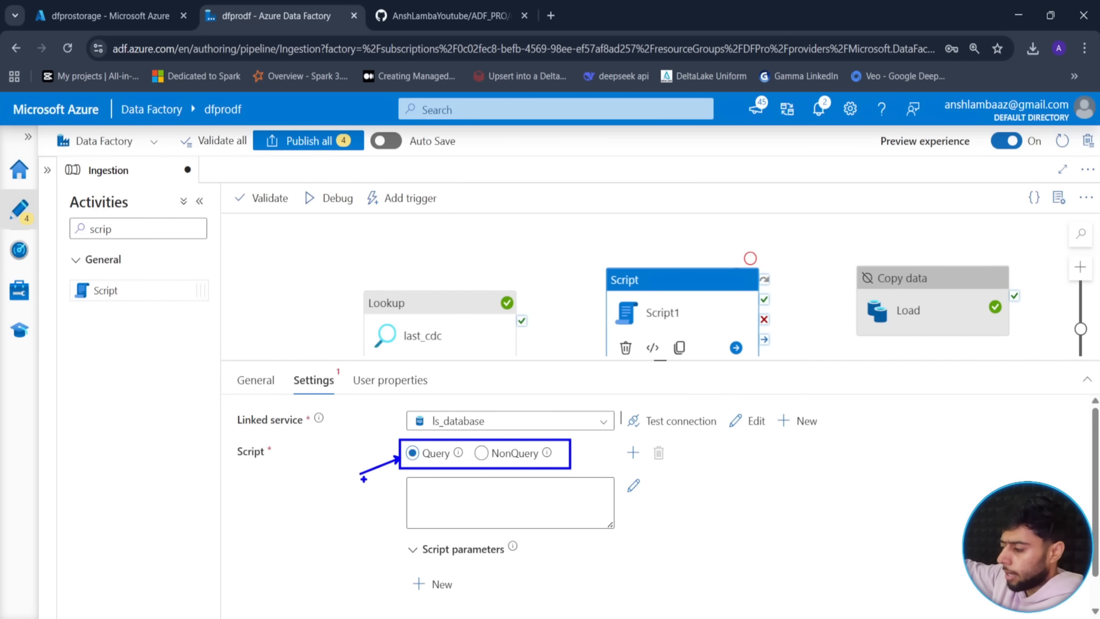
left_click(450, 490)
left_click(433, 540)
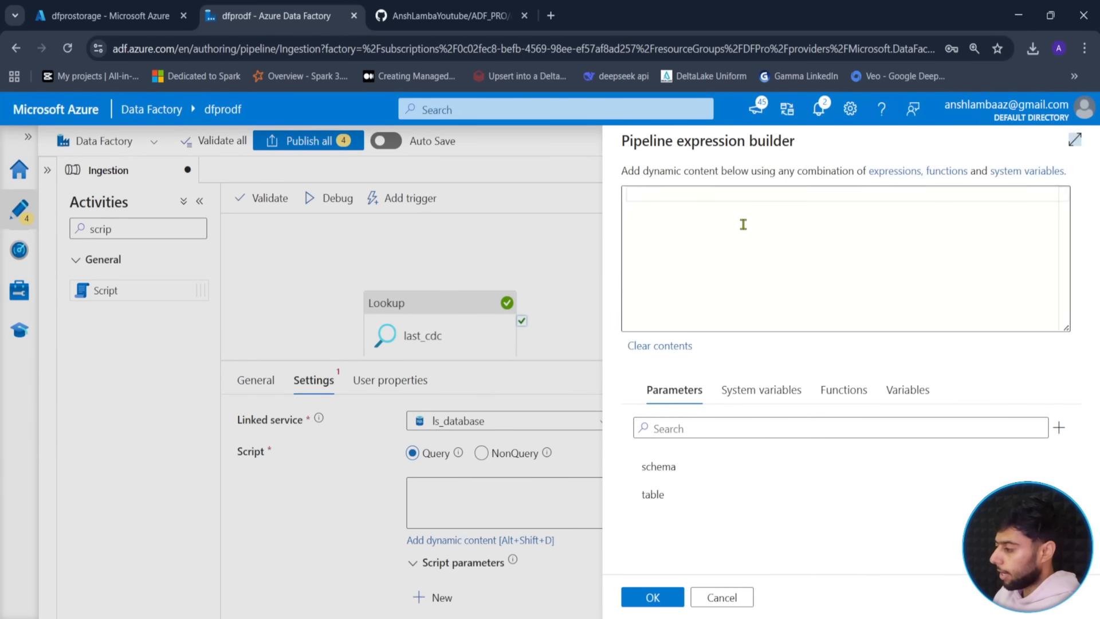
key("ctrl+v")
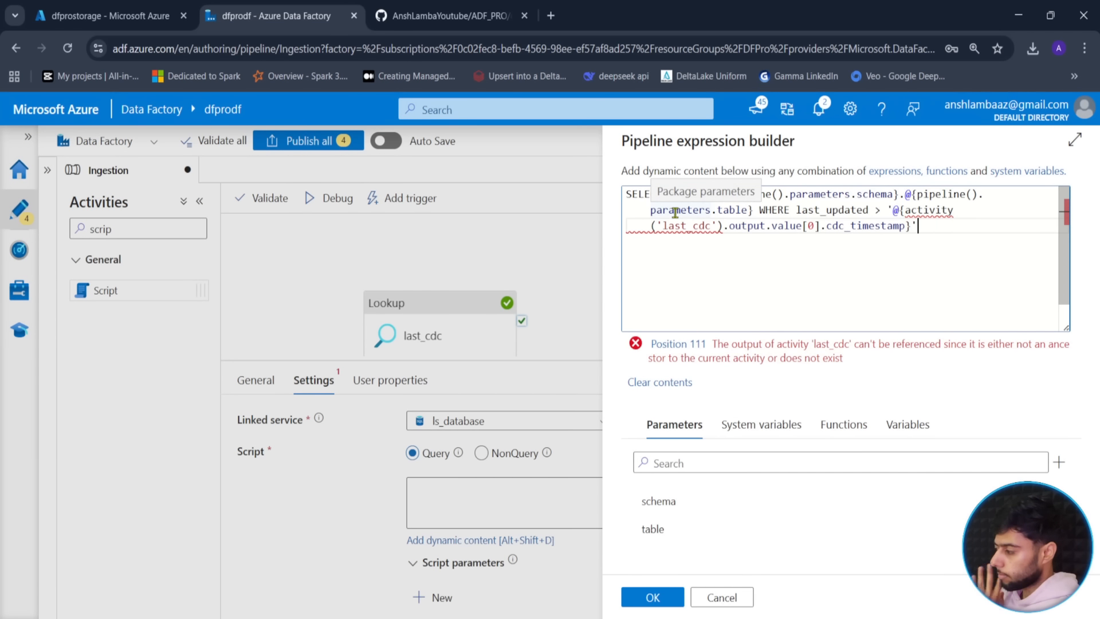
left_click(669, 194)
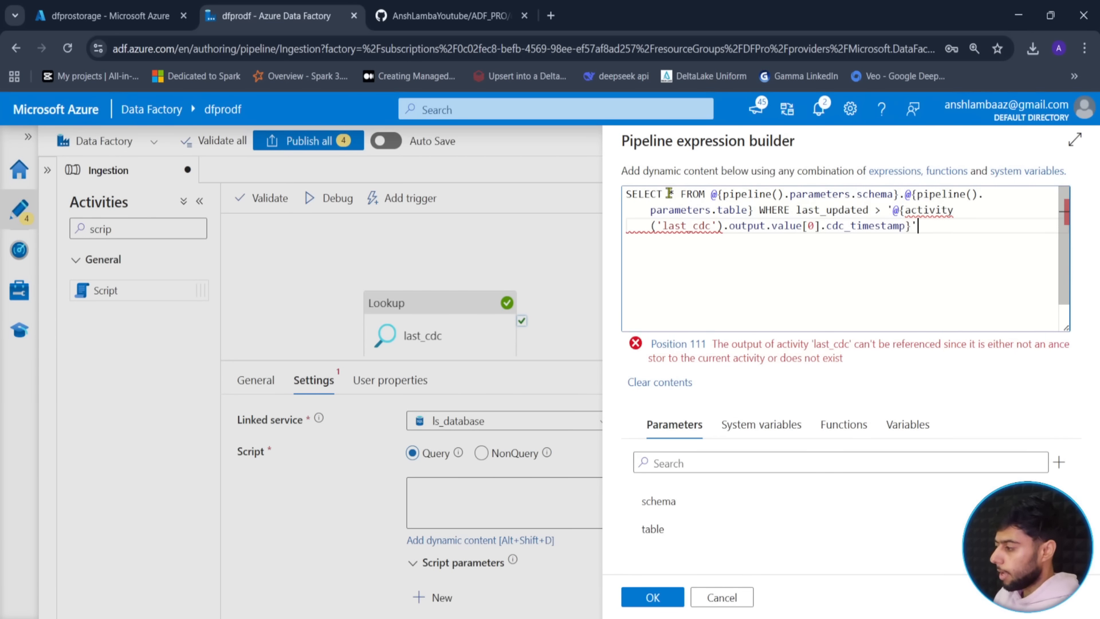
type("c")
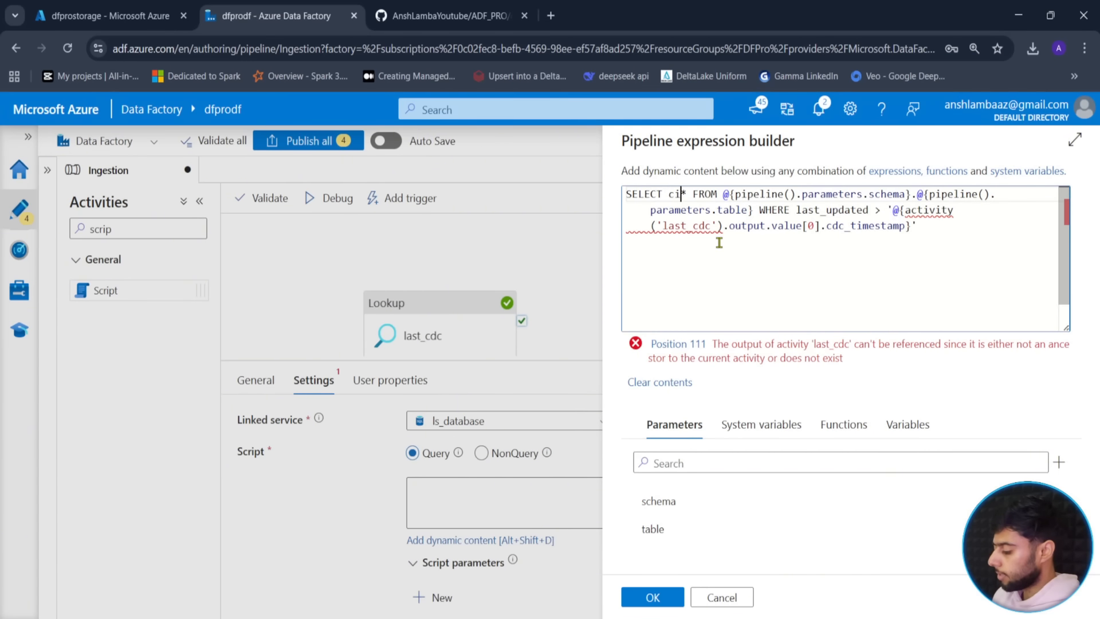
type("oun")
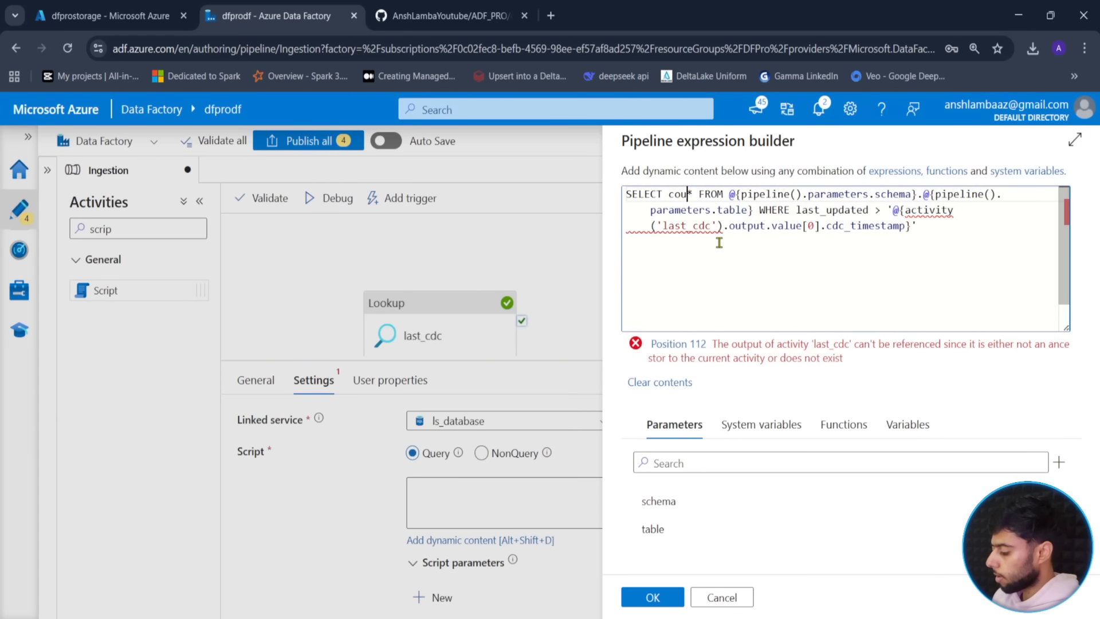
type("t(*")
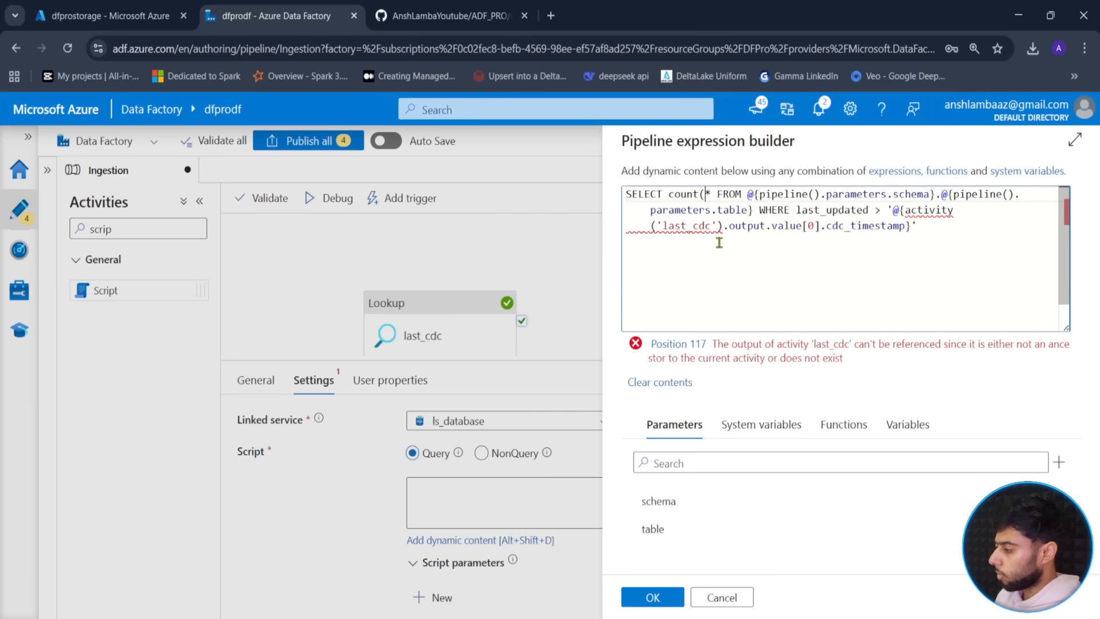
type(")")
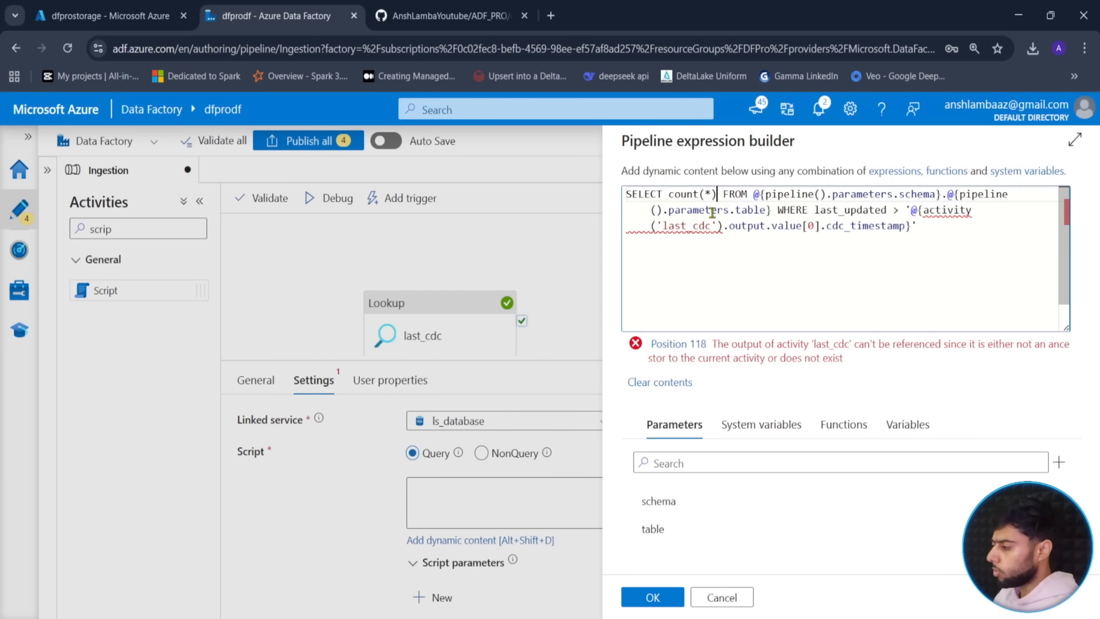
type(" as")
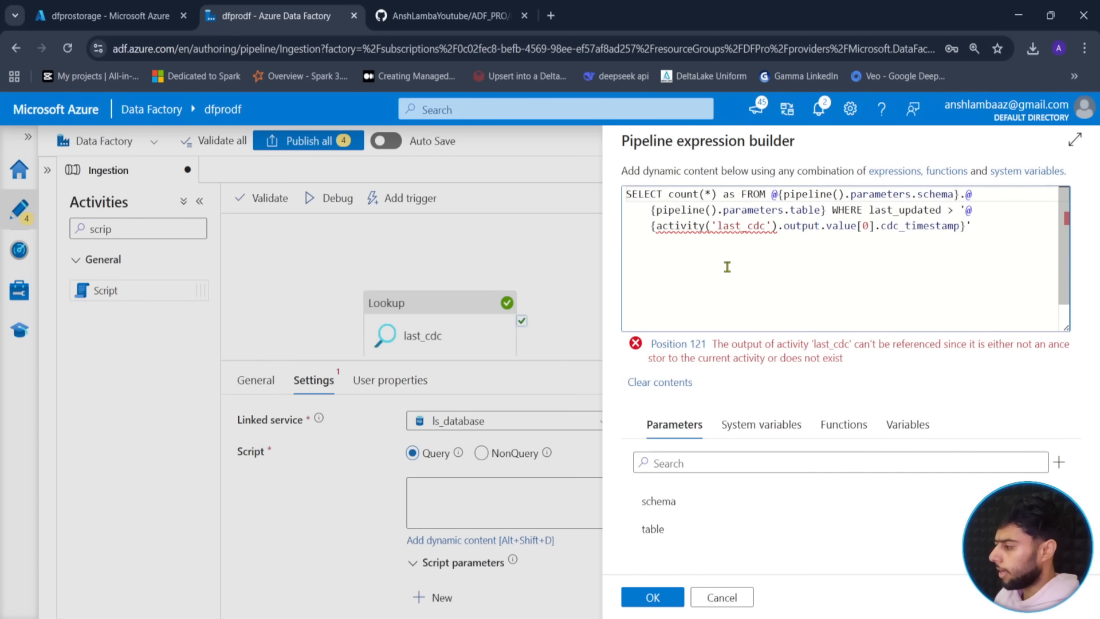
type(" total_c")
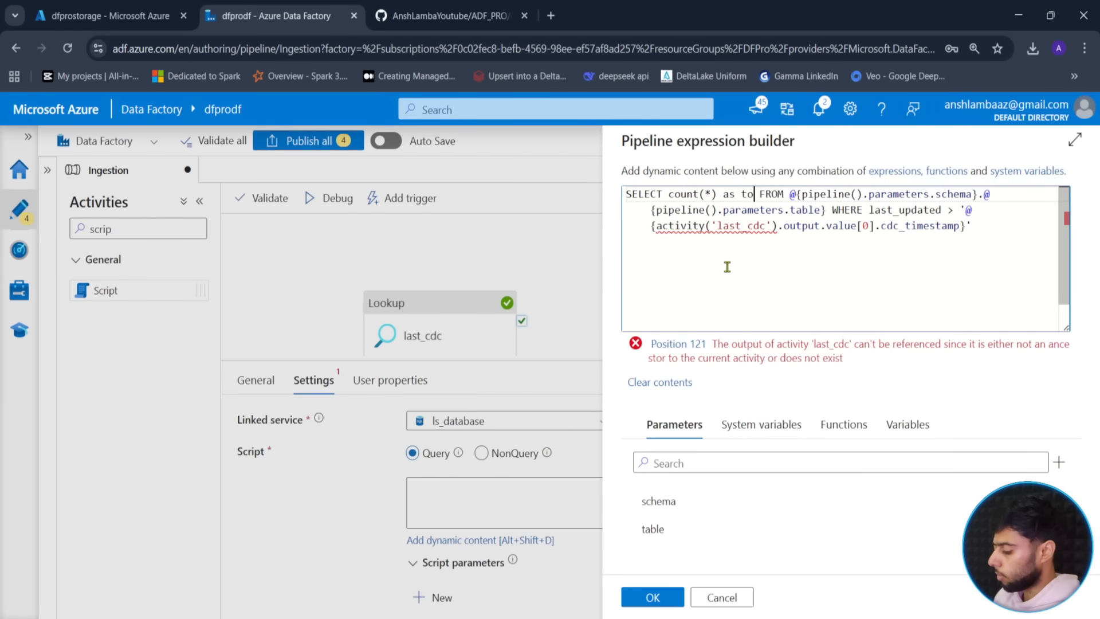
type("ount")
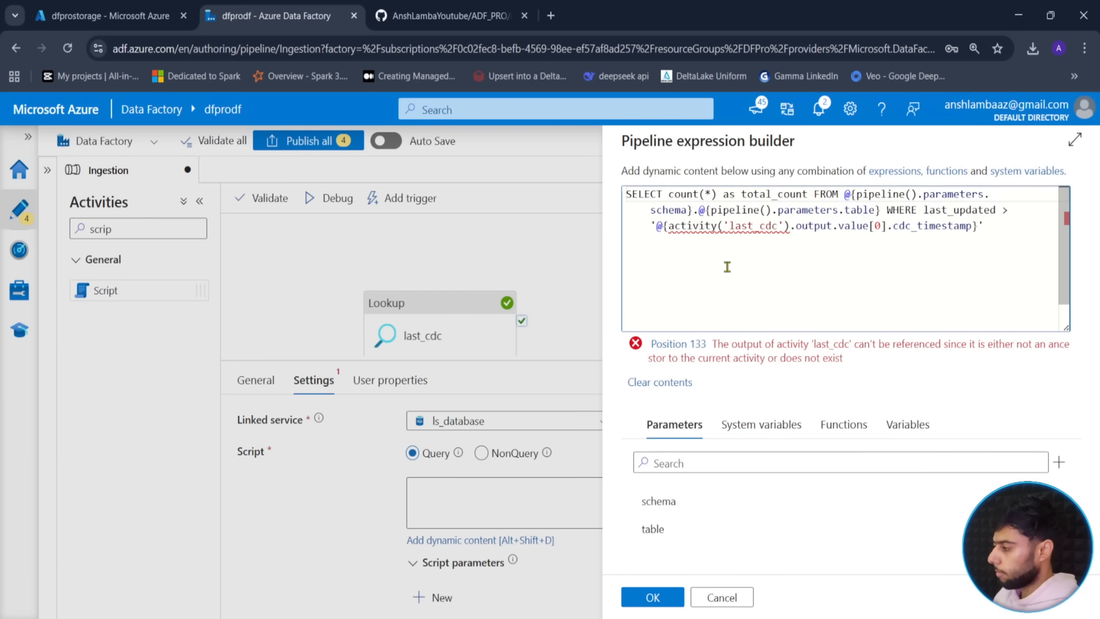
left_click(646, 606)
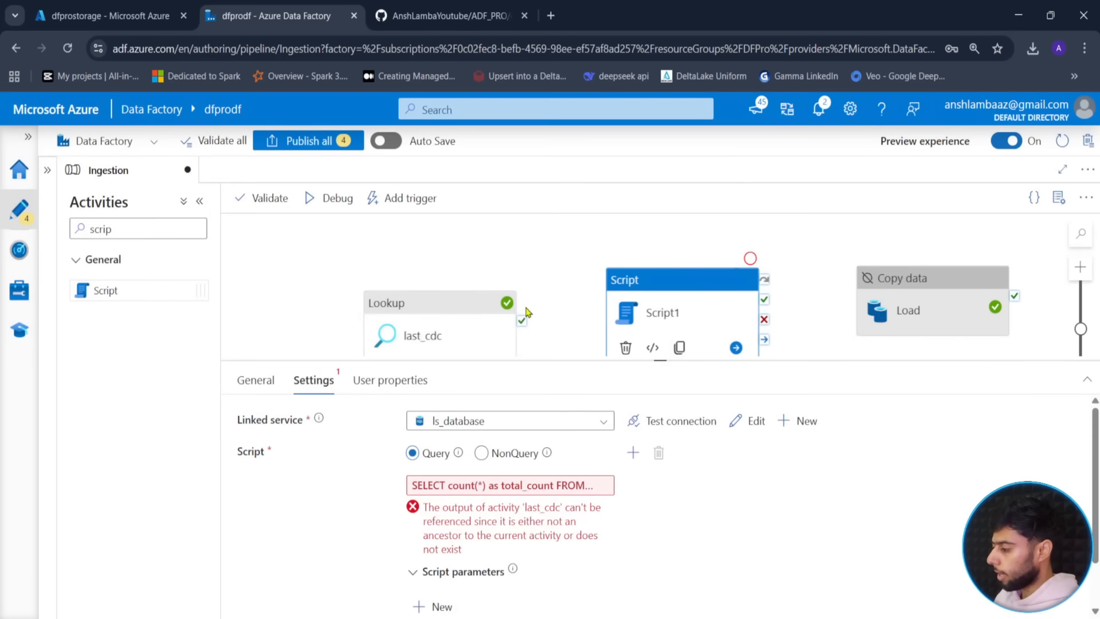
- Run Script1 on last_cdc success and rename it Totalresults
left_click_drag(522, 320, 688, 307)
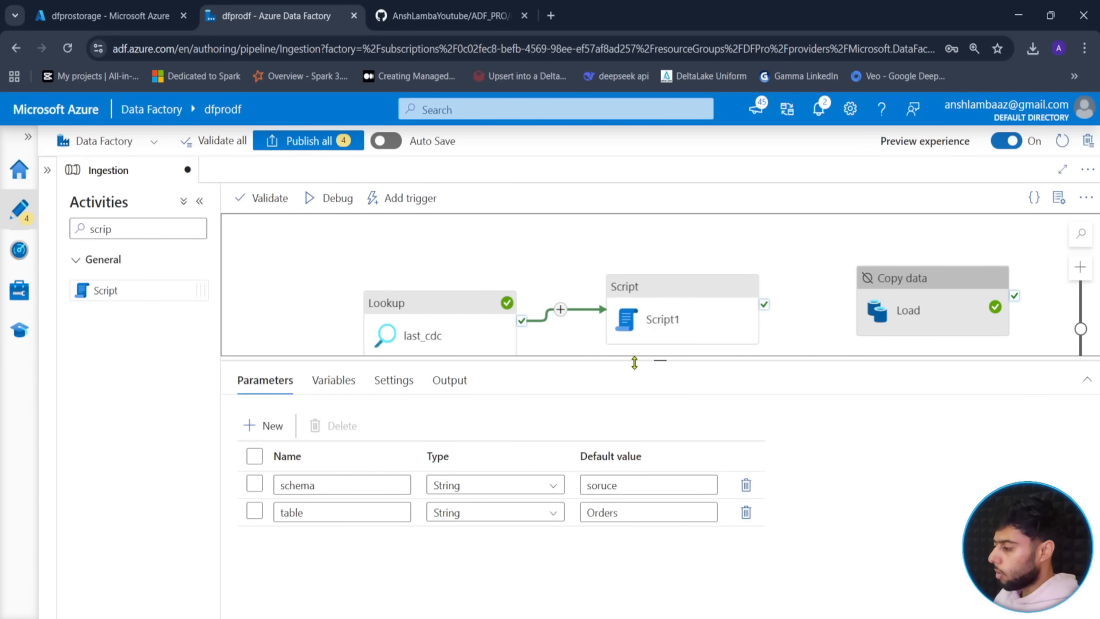
left_click(675, 319)
left_click(256, 433)
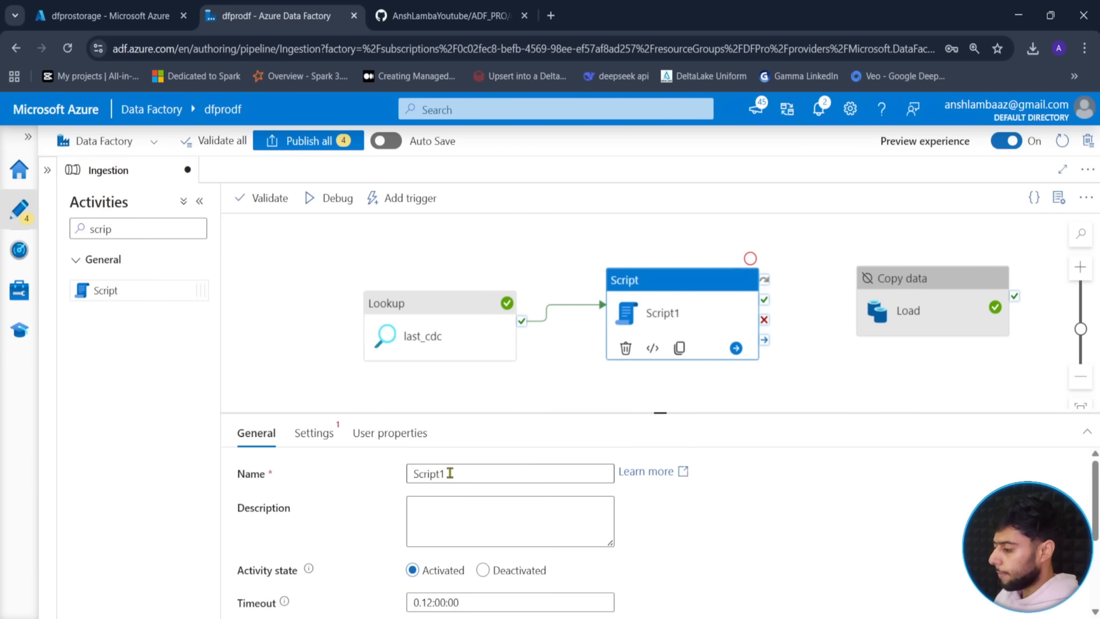
left_click_drag(450, 473, 391, 465)
type("Totalresults")
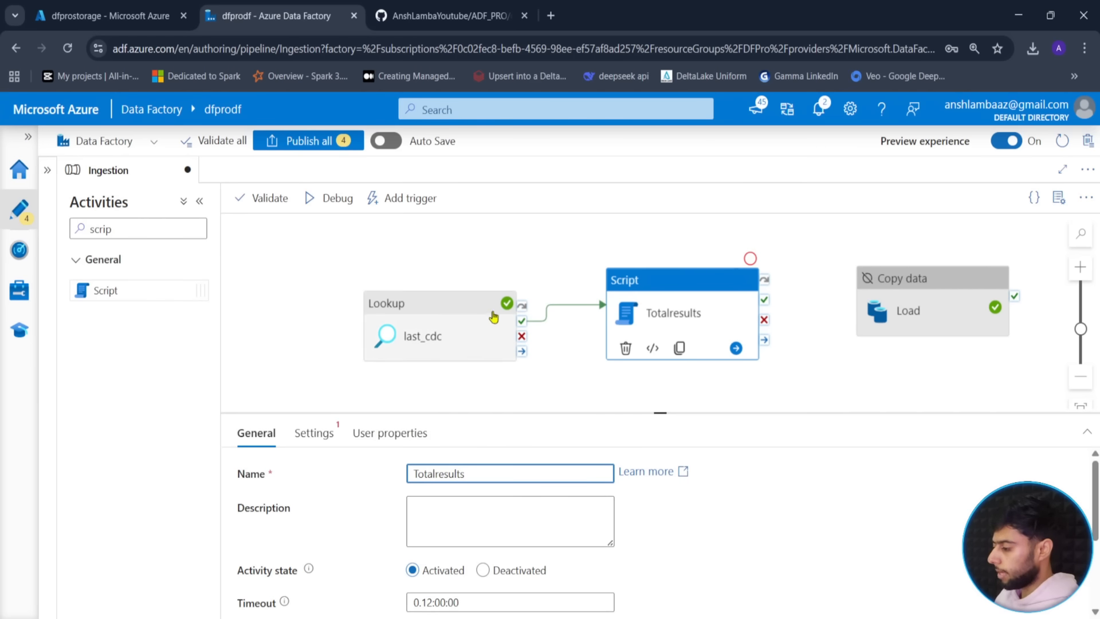
left_click(315, 434)
- Debug-run the pipeline with default parameters and refresh until Totalresults fails
left_click(546, 380)
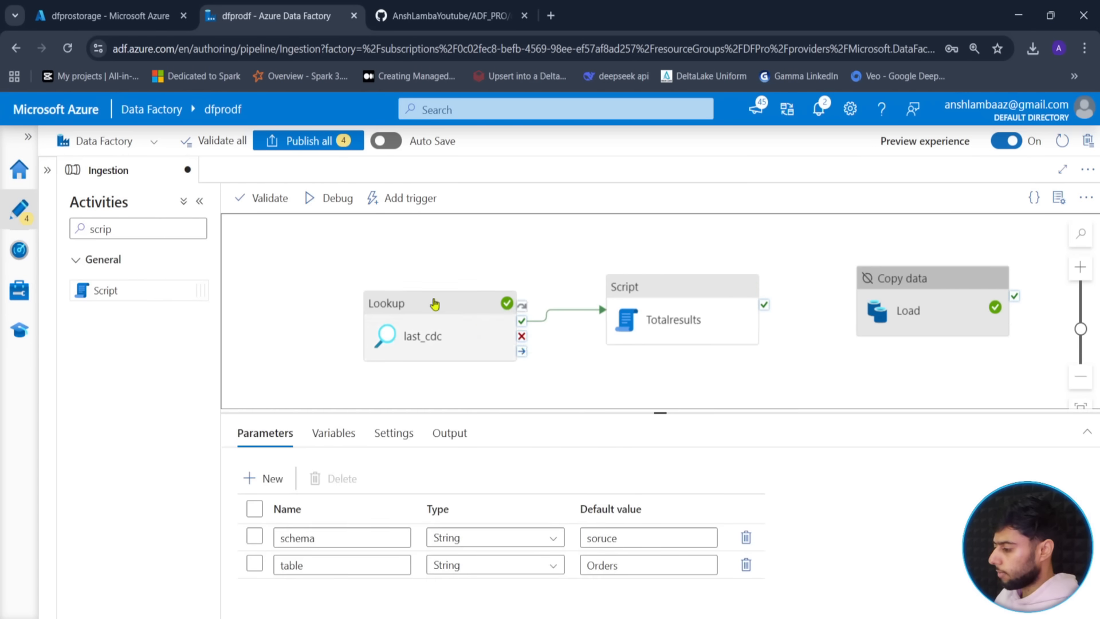
left_click(334, 198)
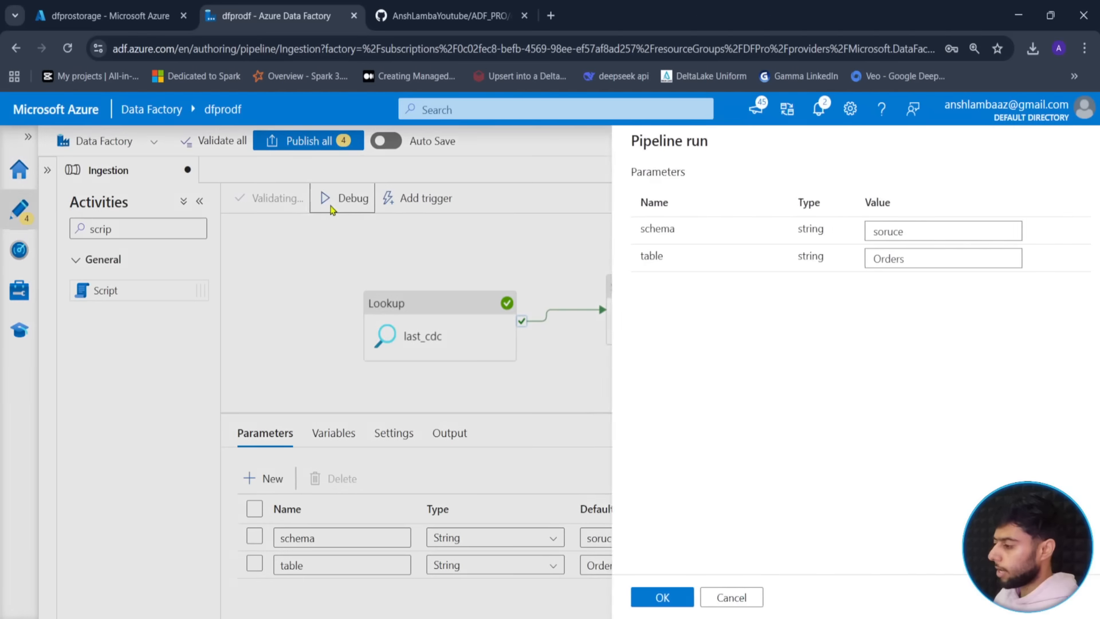
left_click(642, 599)
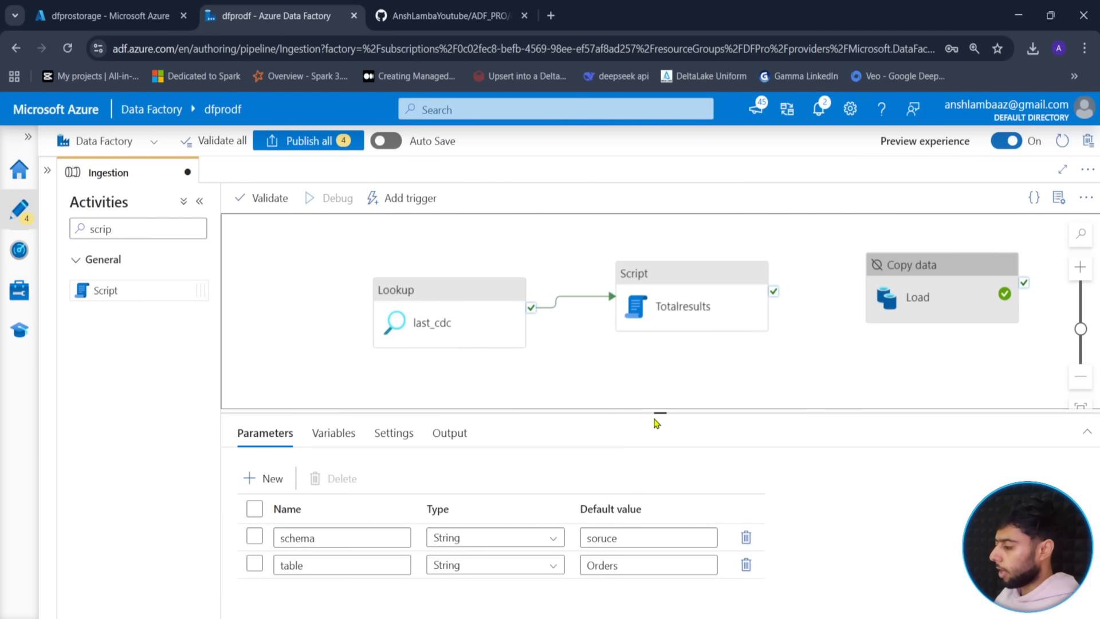
left_click(567, 396)
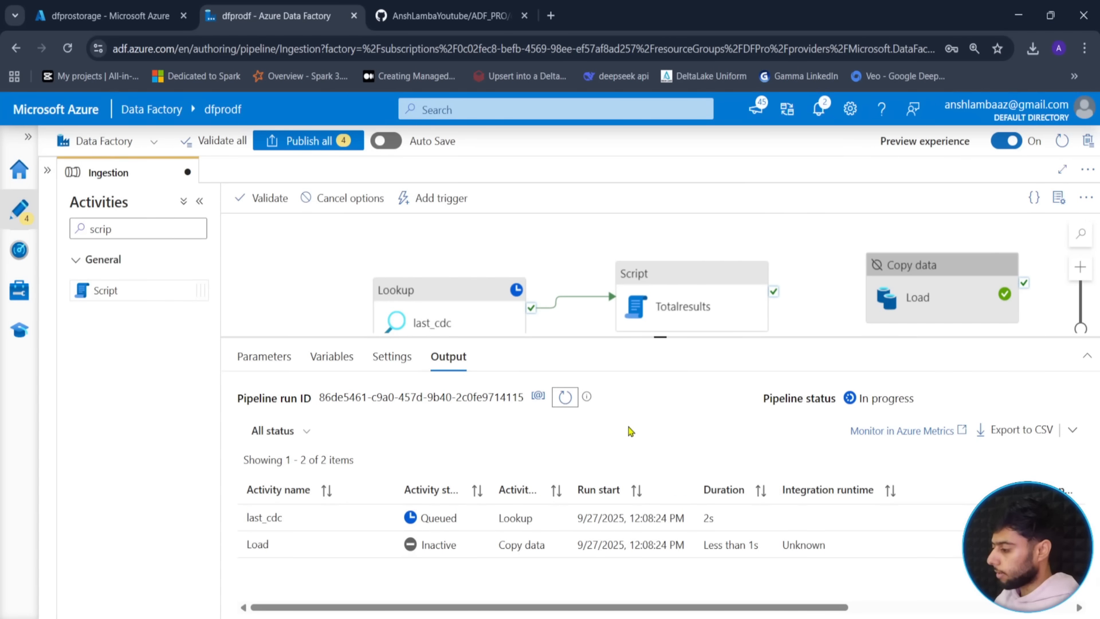
left_click(563, 403)
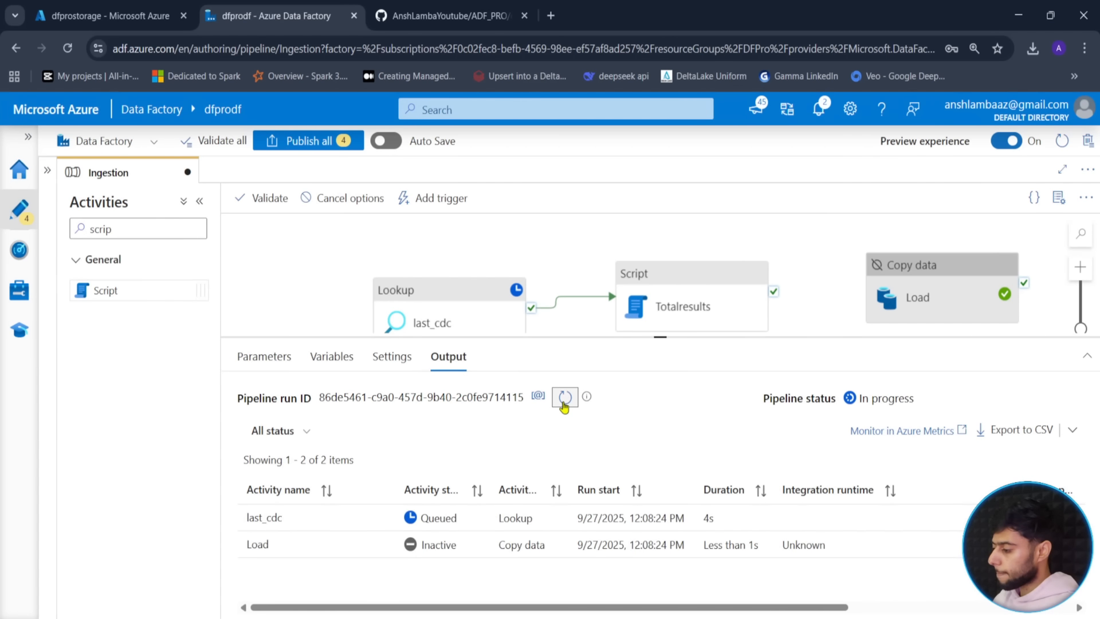
left_click(563, 403)
left_click(564, 404)
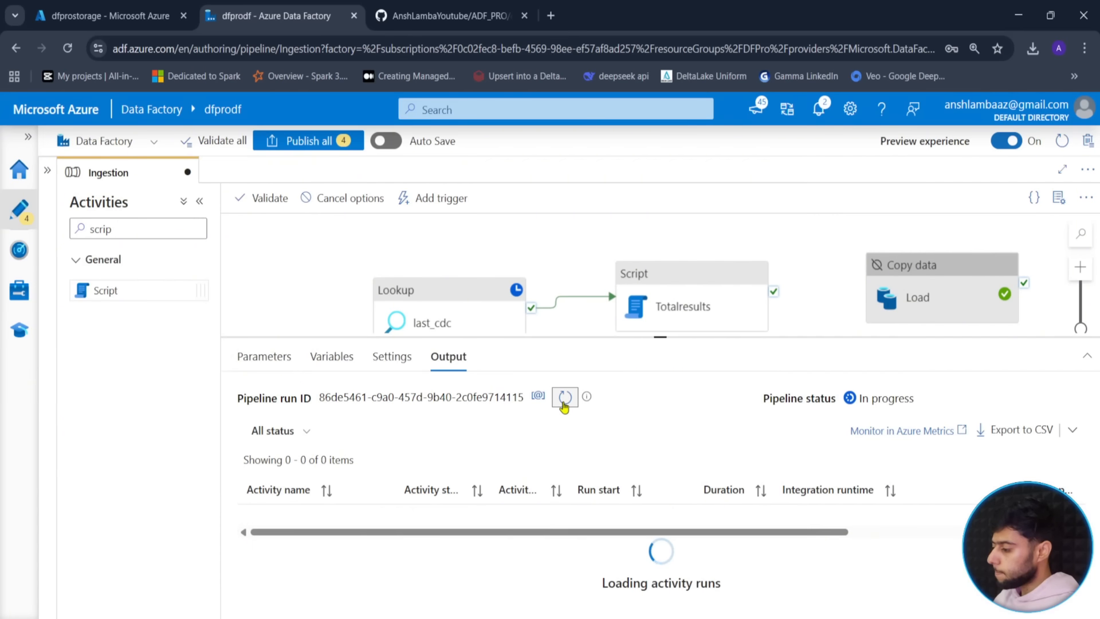
left_click(567, 408)
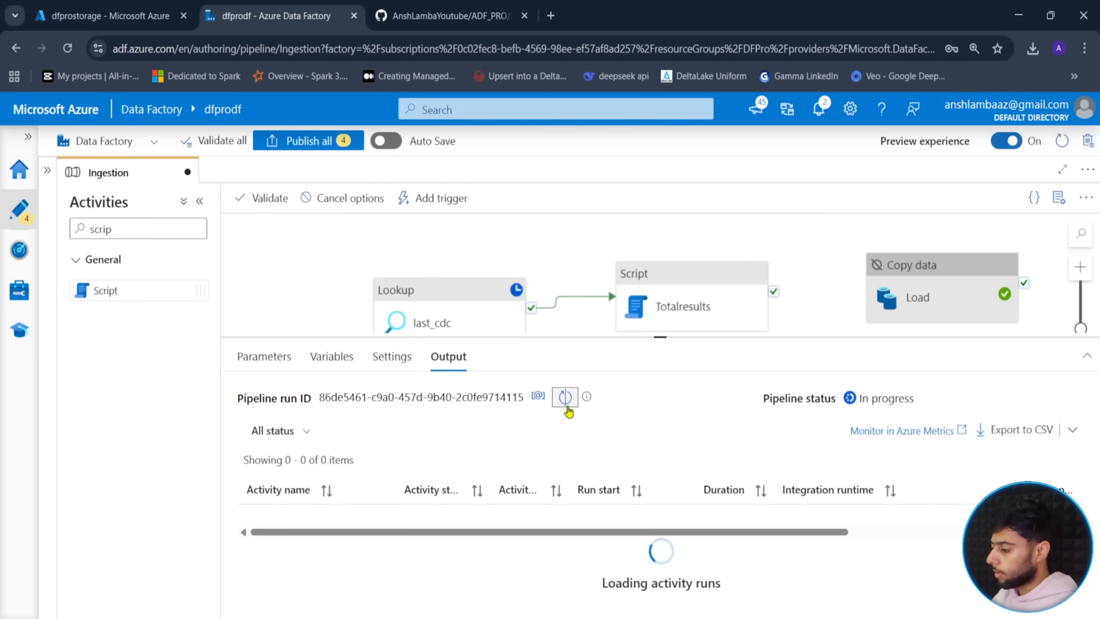
left_click(565, 404)
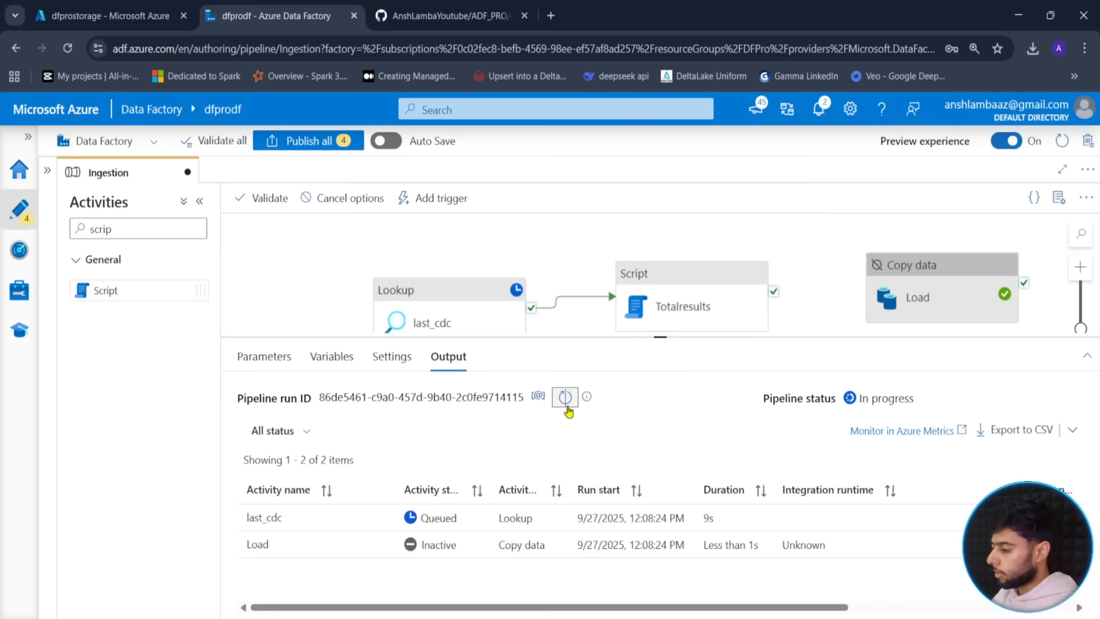
left_click(567, 407)
left_click(565, 405)
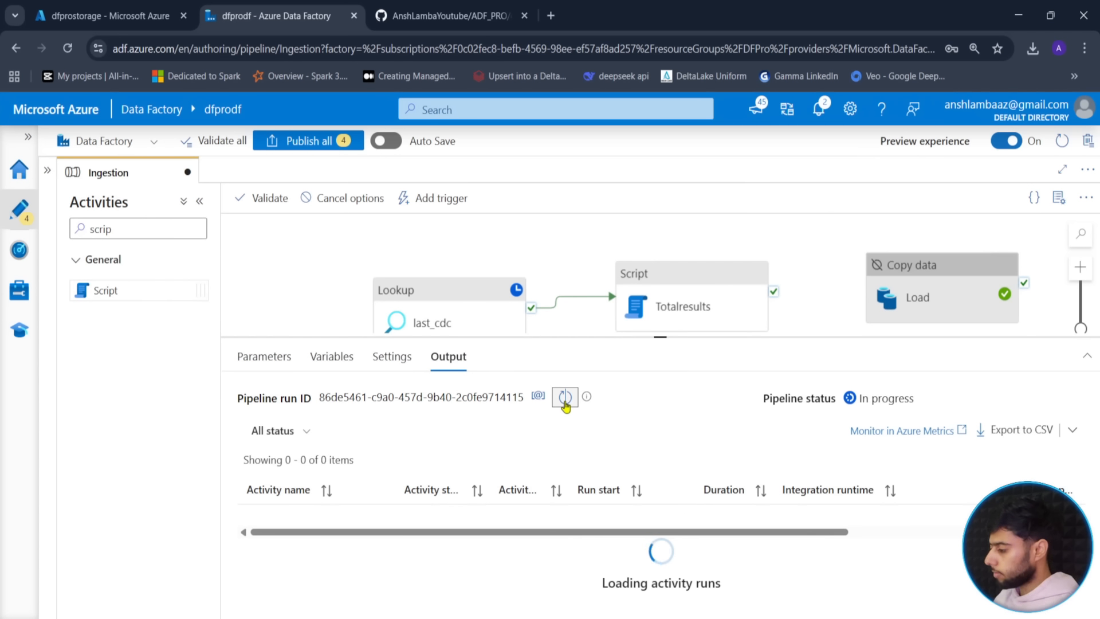
left_click(566, 406)
left_click(567, 407)
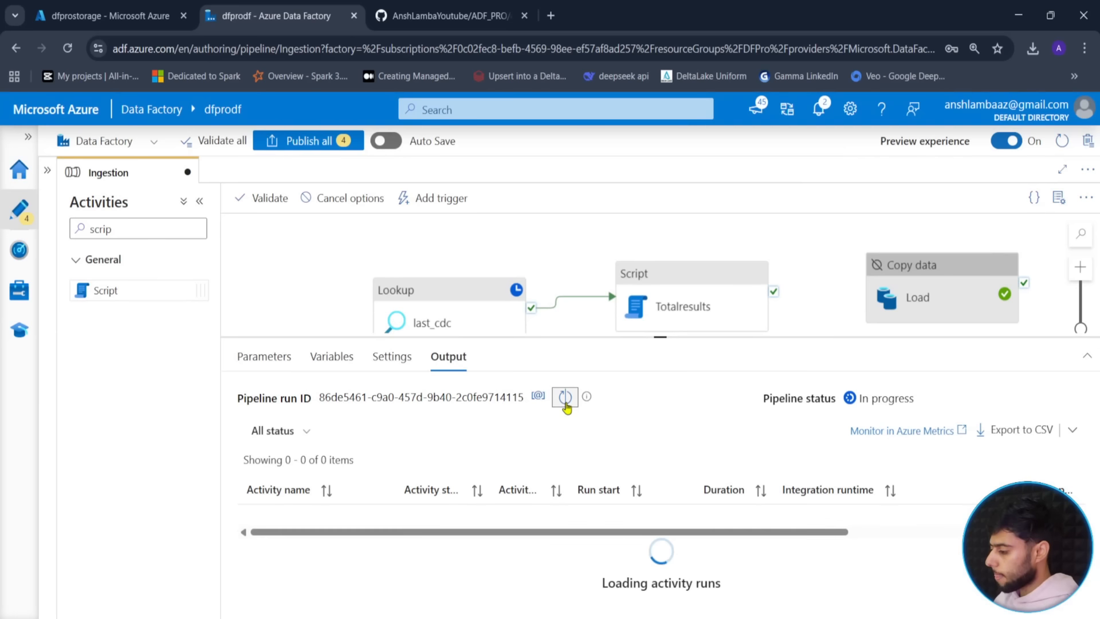
left_click(567, 407)
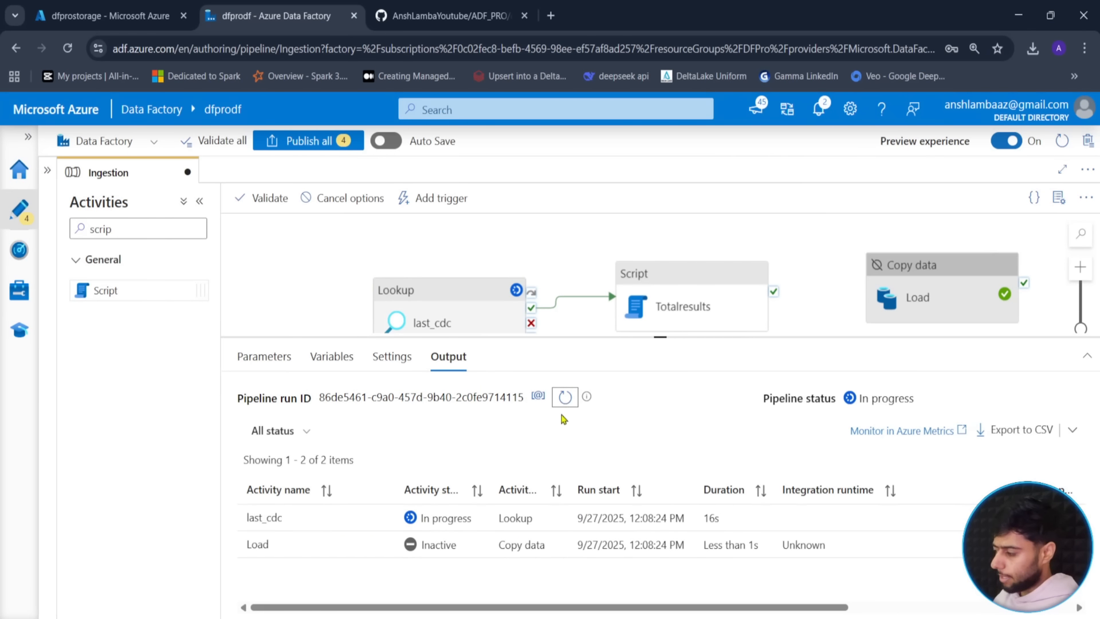
left_click(565, 397)
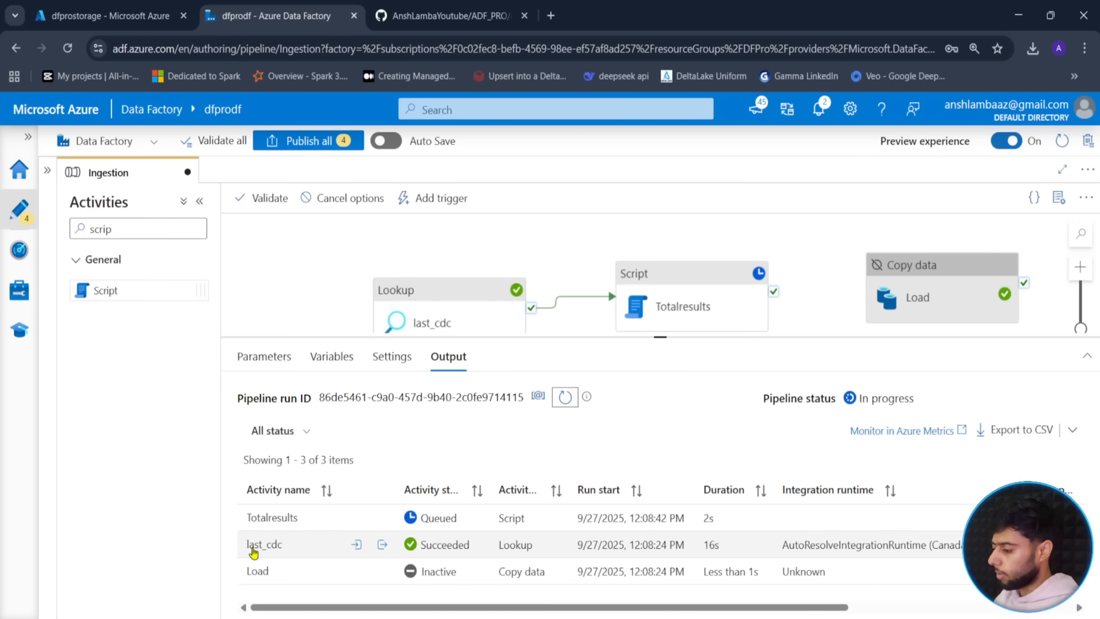
left_click(565, 396)
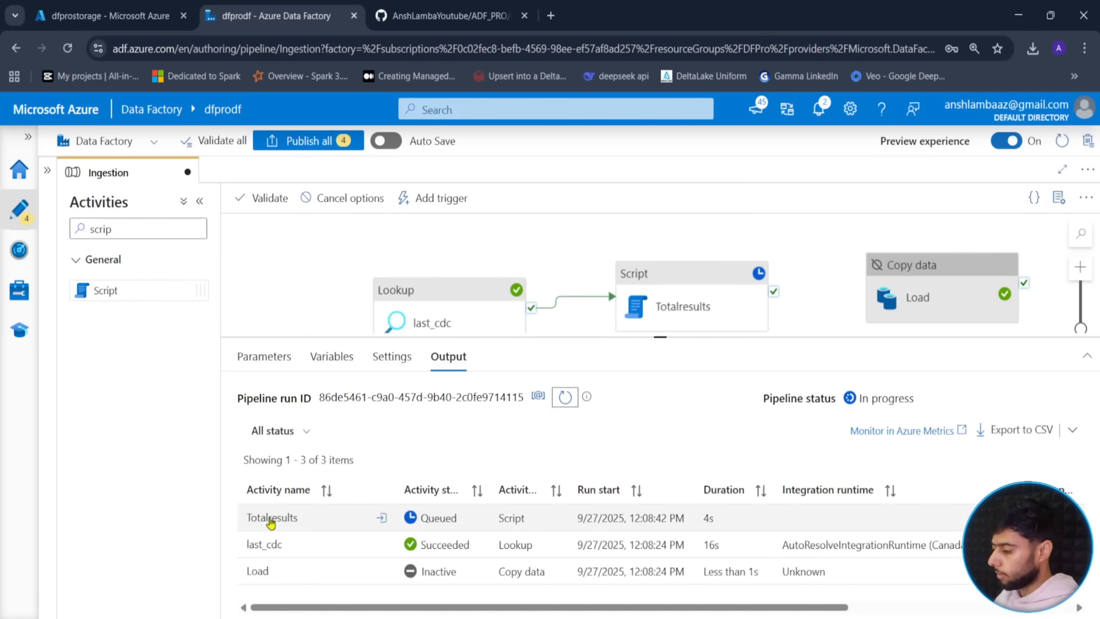
left_click(563, 398)
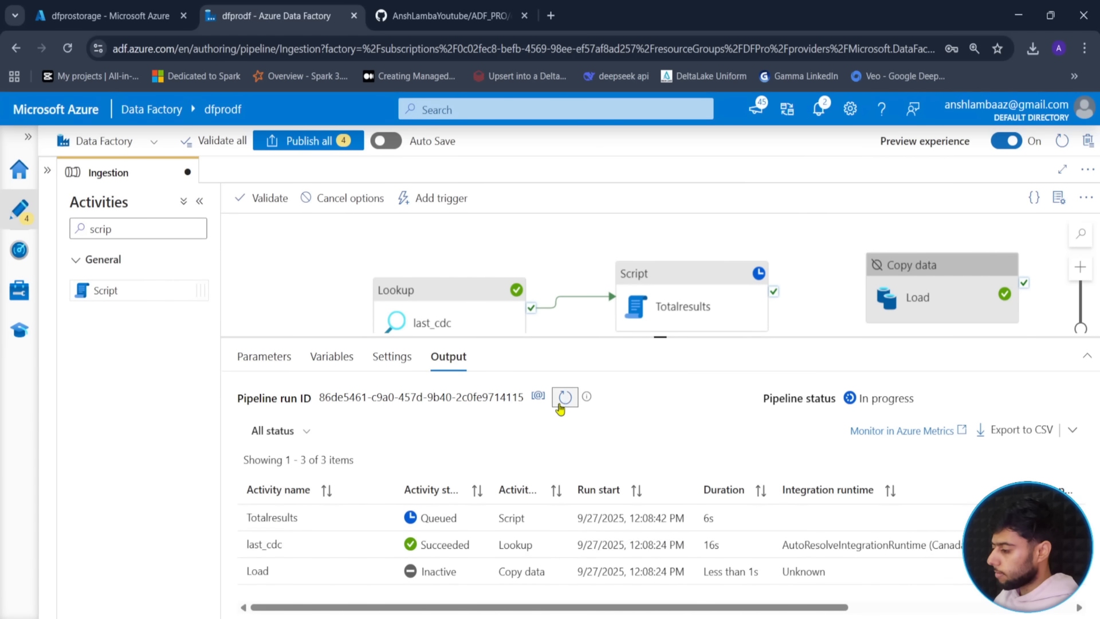
left_click(560, 404)
left_click(565, 400)
left_click(566, 402)
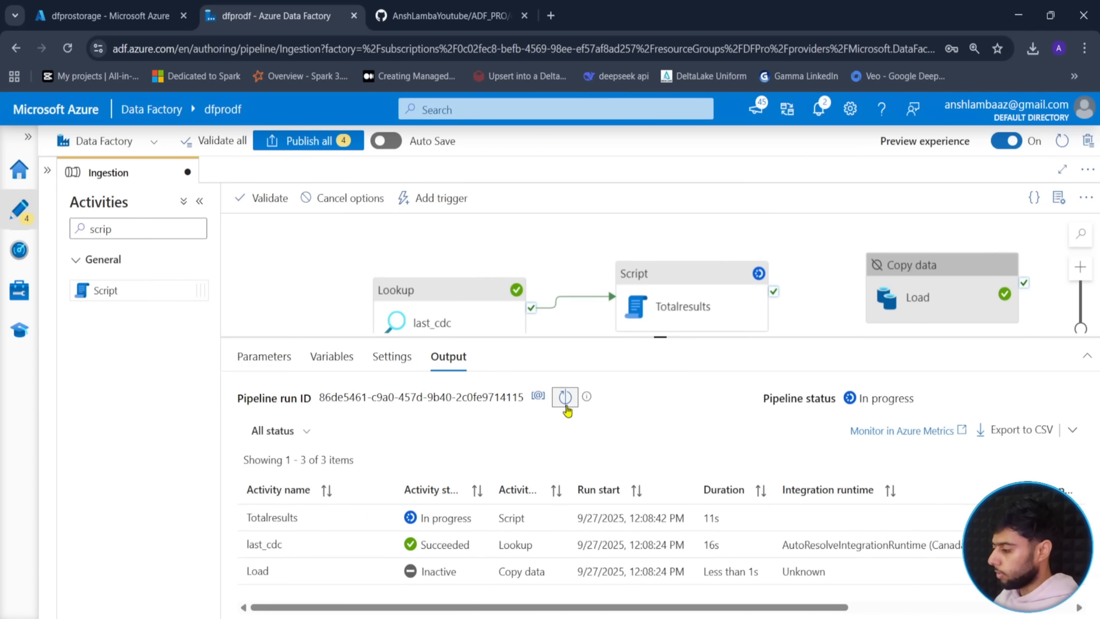
left_click(566, 404)
- Read the error (invalid object name 'soruce.Orders'), then view the pipeline parameters
left_click(457, 517)
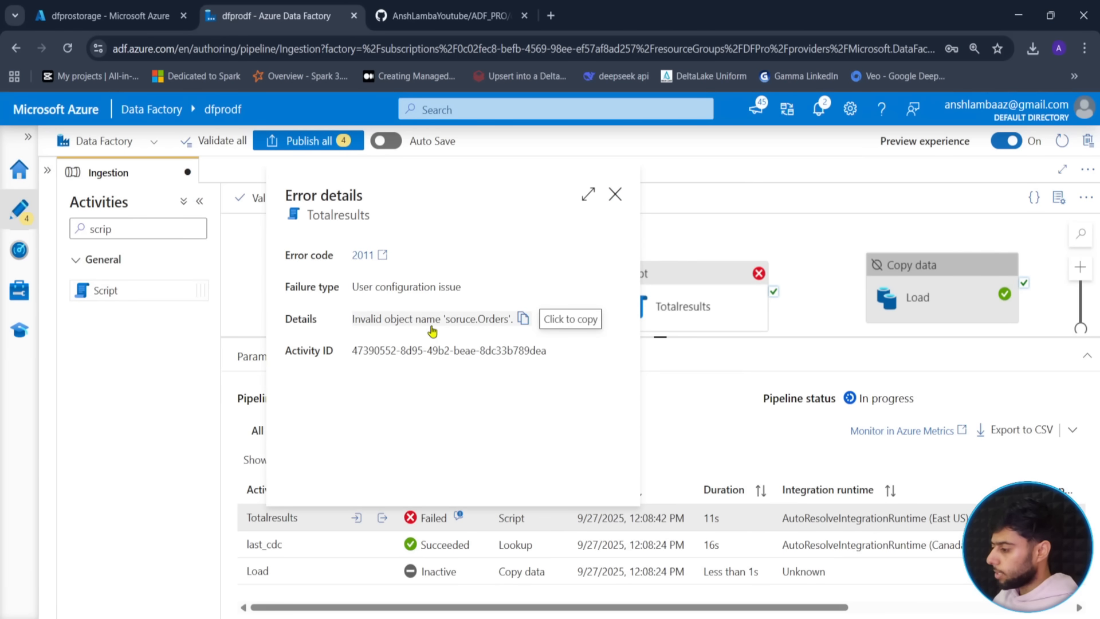
left_click(615, 194)
left_click(277, 360)
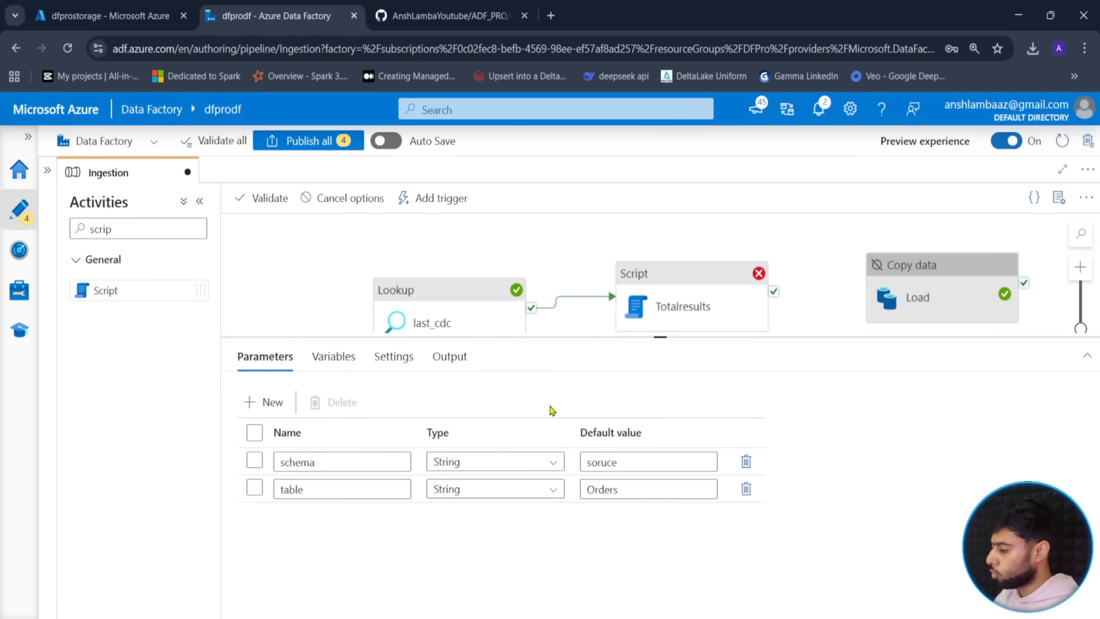
- Correct the misspelled schema parameter, validate, and launch a debug run with the retyped schema value
left_click(597, 462)
key("Delete")
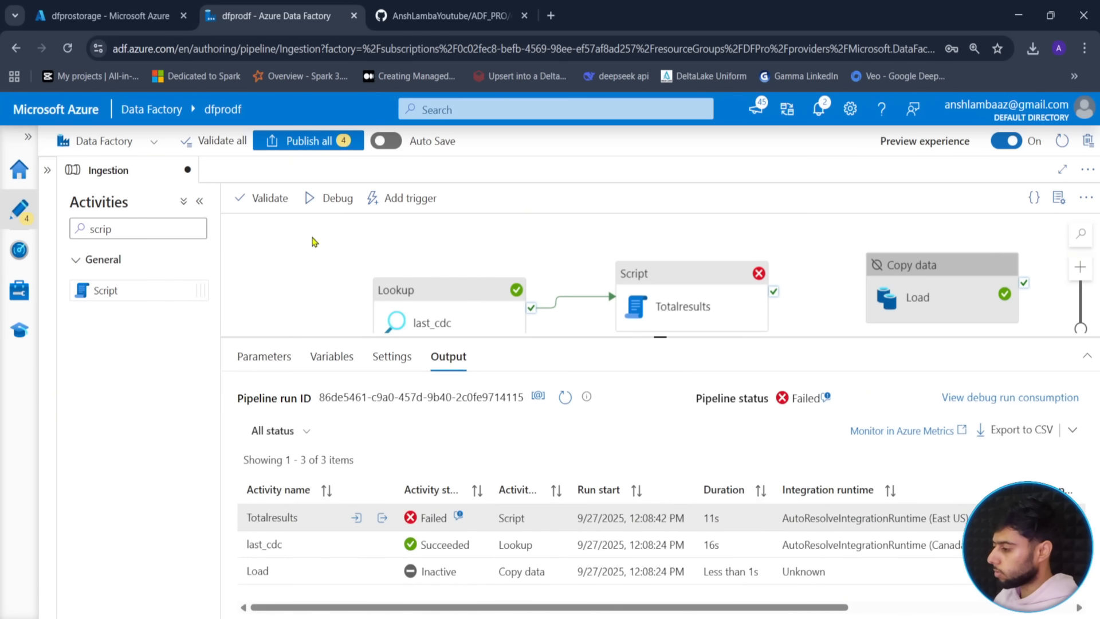
left_click(267, 200)
left_click(336, 198)
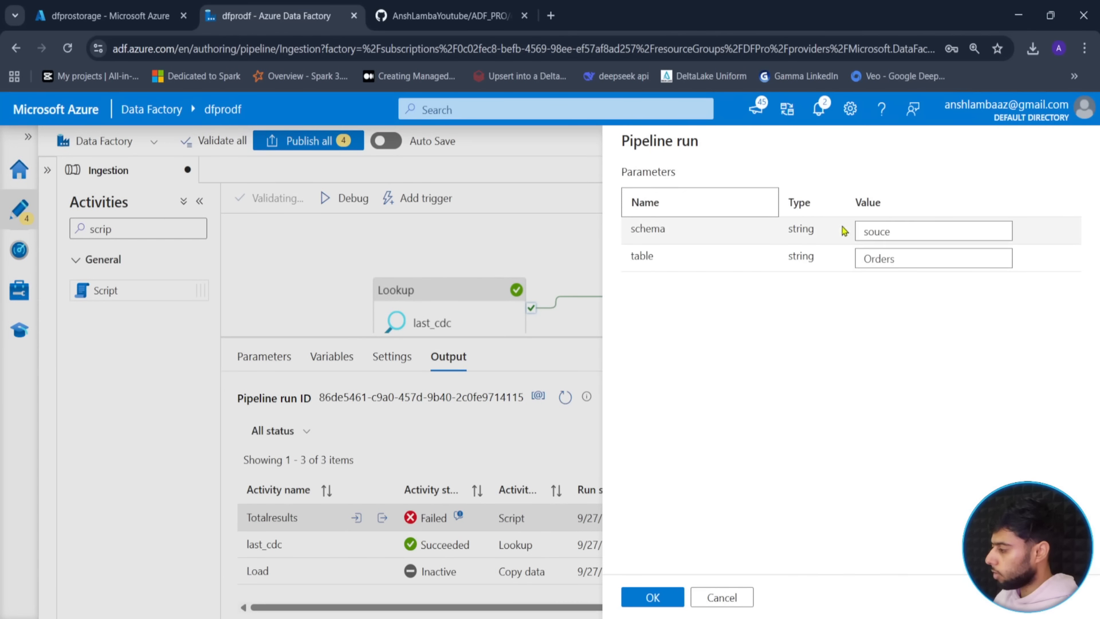
left_click(887, 230)
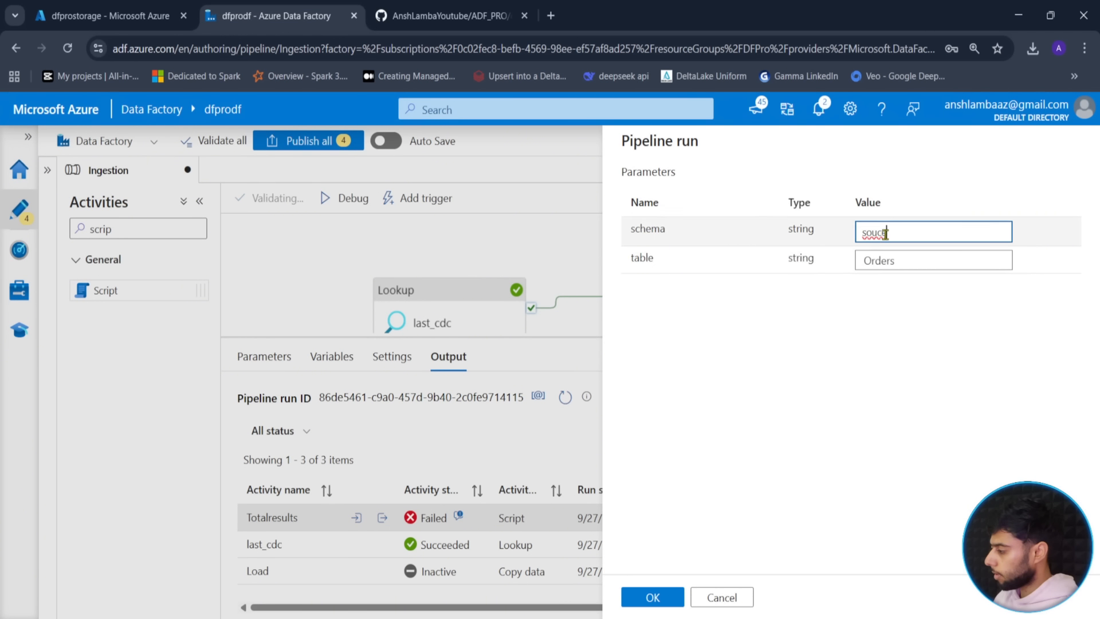
type("r")
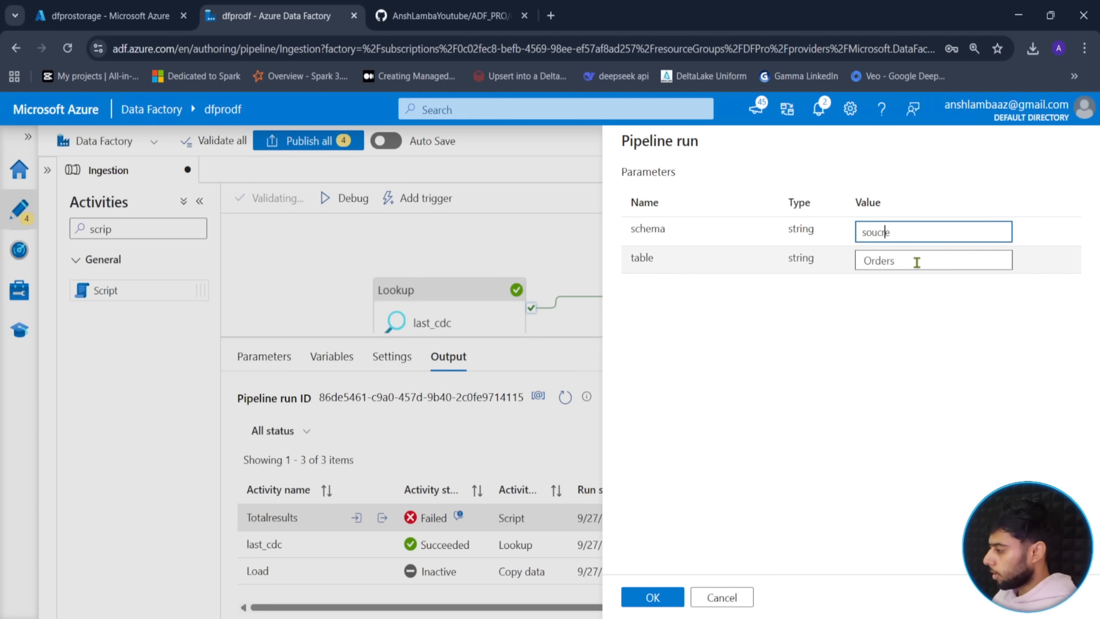
key("BackSpace")
key("BackSpace")
key("BackSpace")
key("BackSpace")
key("BackSpace")
key("BackSpace")
type("sourc")
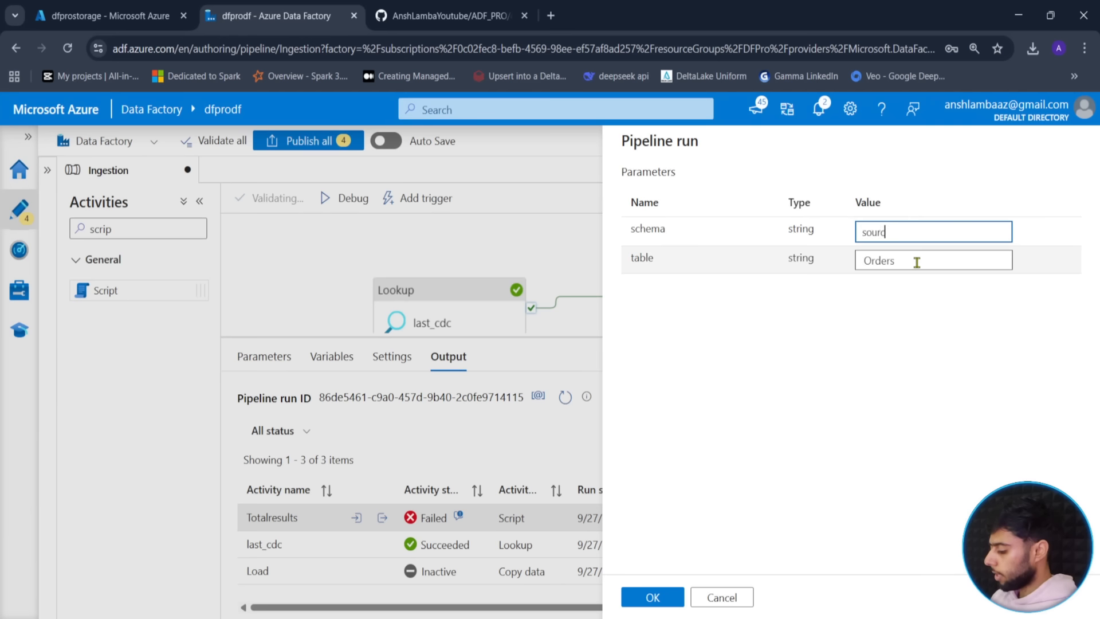
left_click(652, 598)
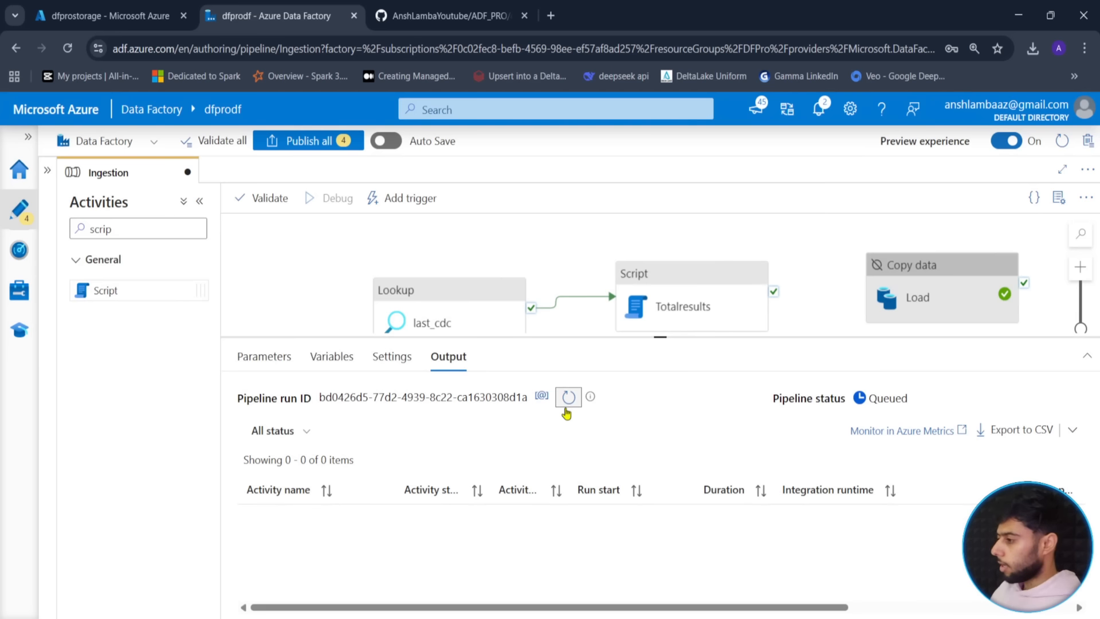
- Refresh until Totalresults succeeds and view its output showing total_count 10
left_click(568, 401)
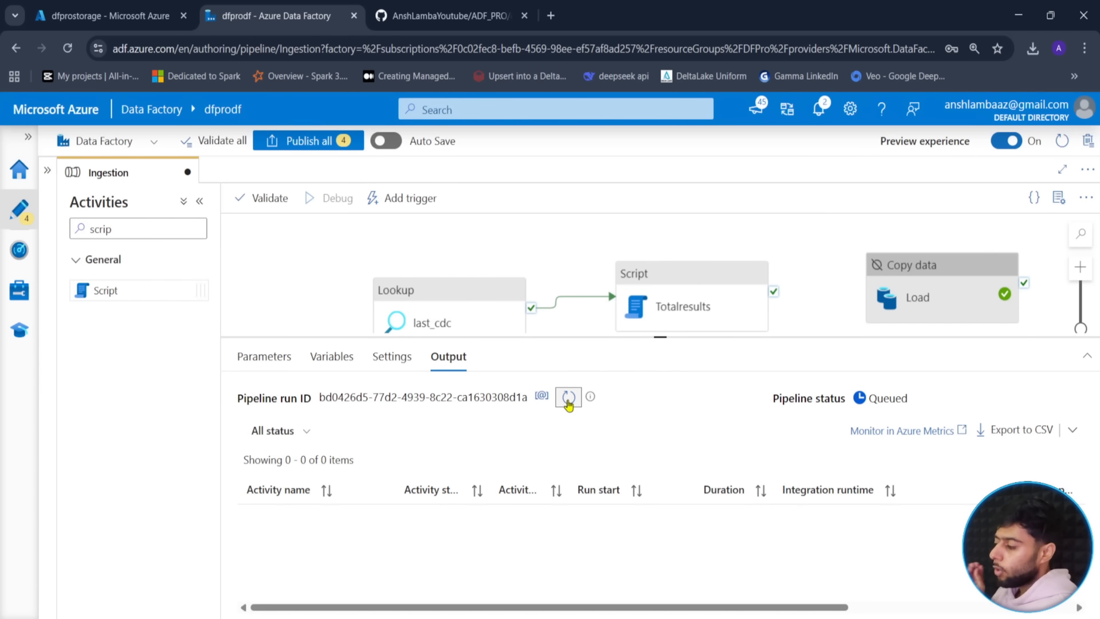
left_click(568, 401)
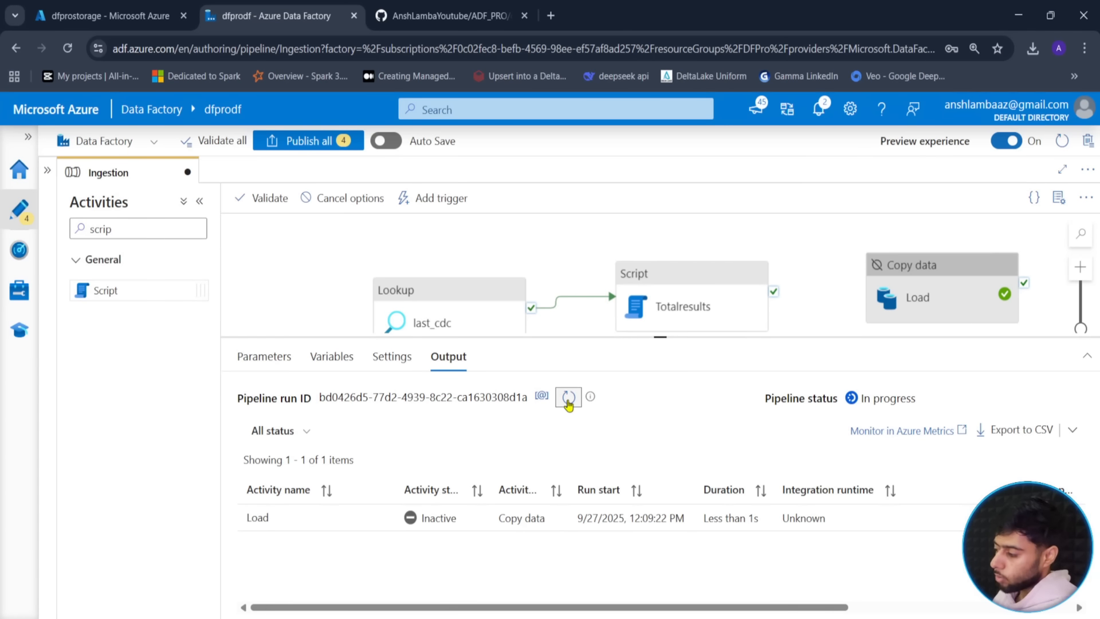
left_click(567, 402)
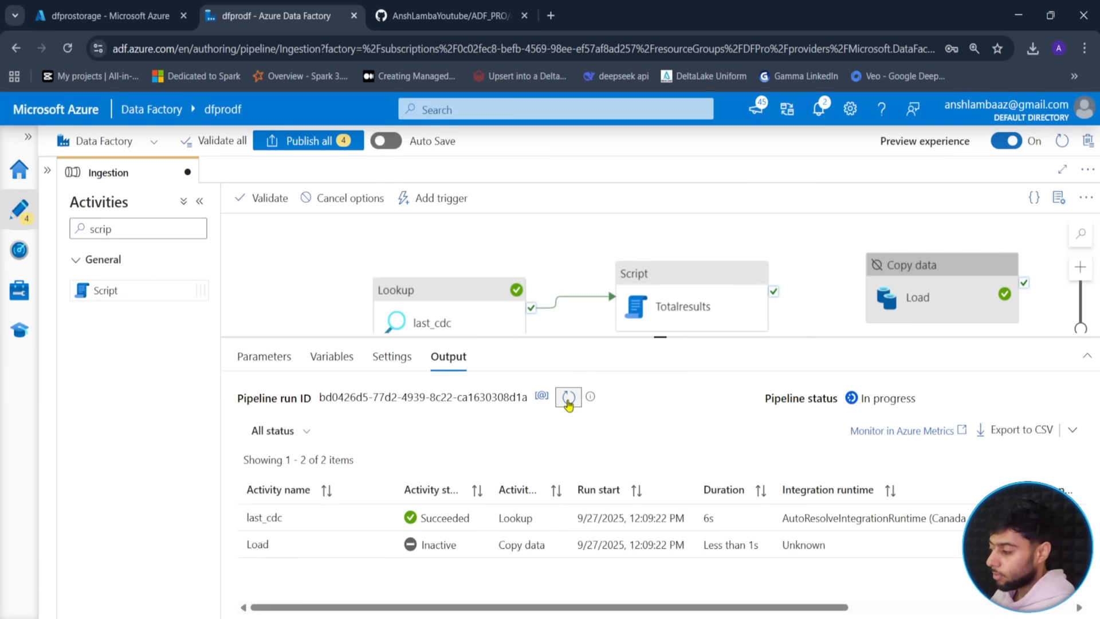
left_click(568, 401)
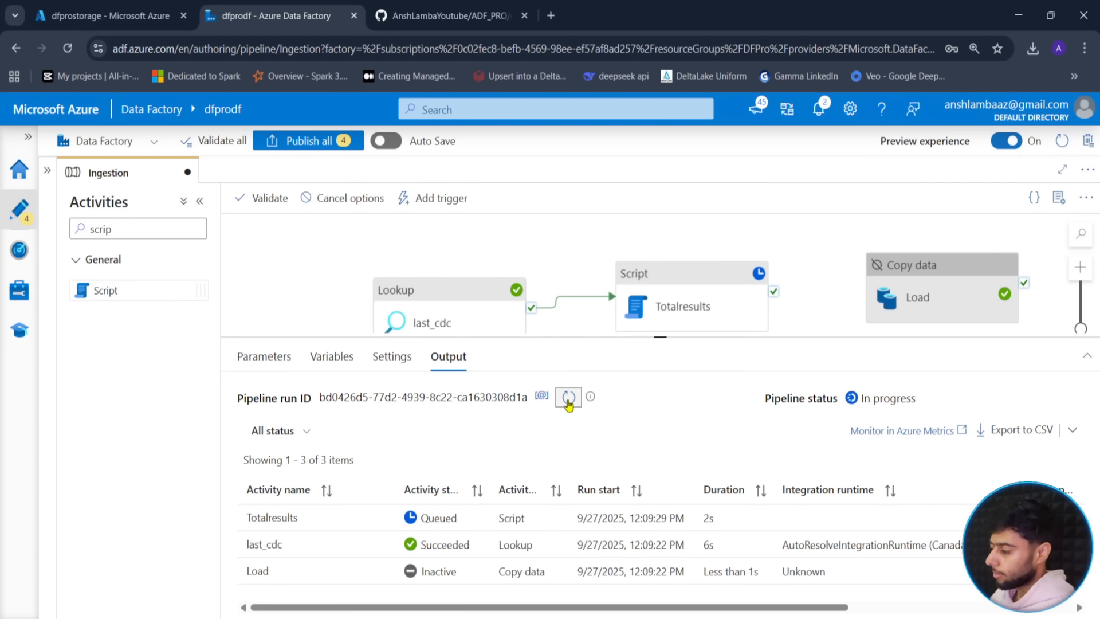
left_click(568, 401)
left_click(568, 401)
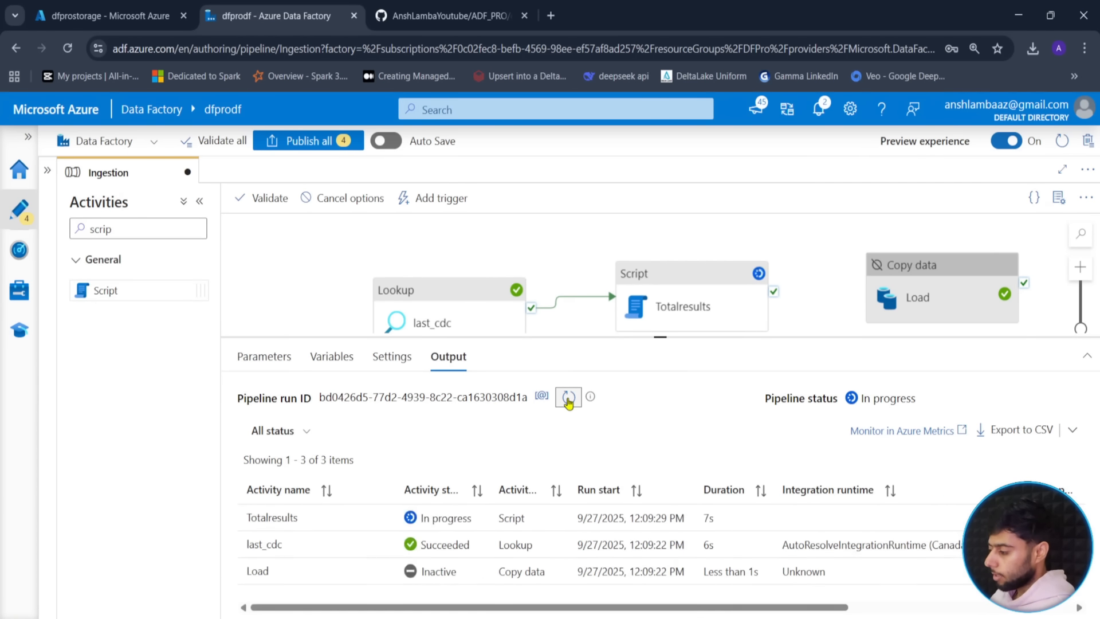
left_click(567, 402)
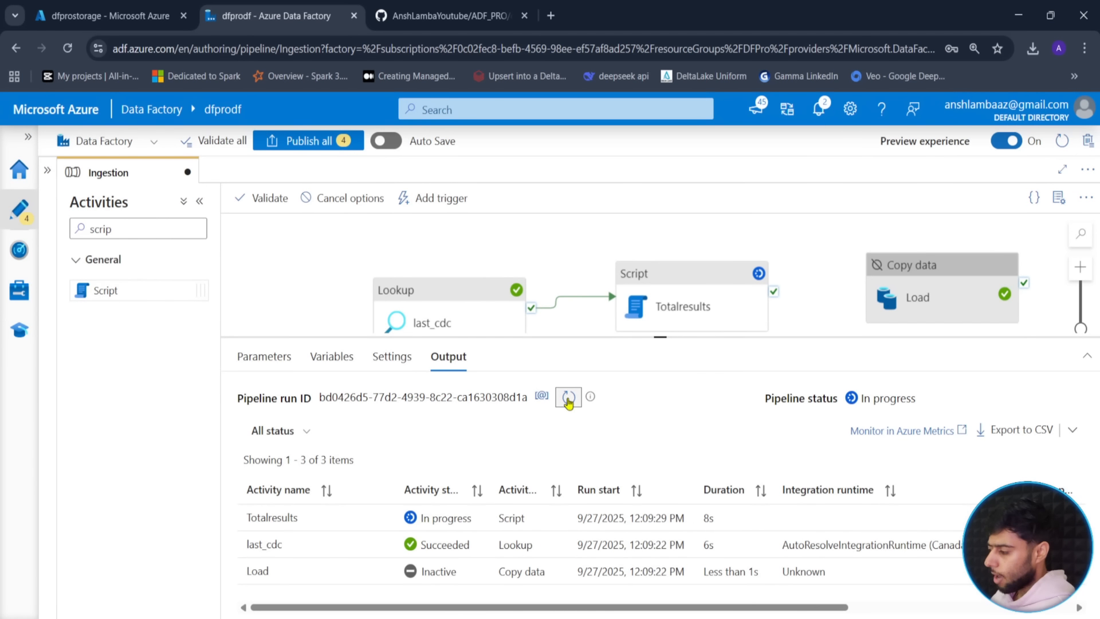
left_click(568, 401)
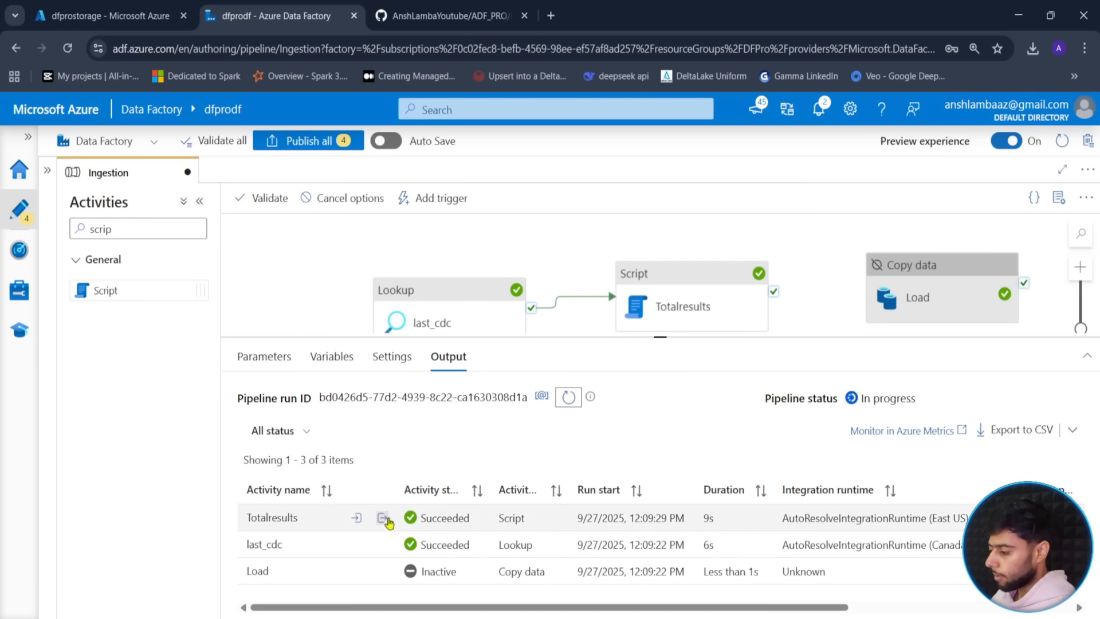
left_click(381, 518)
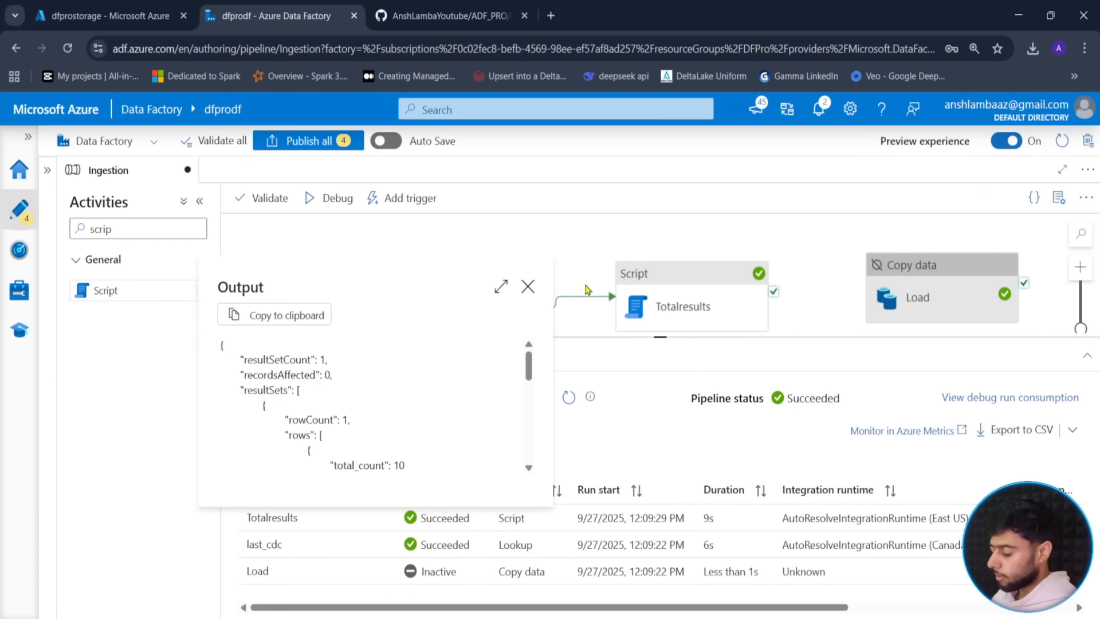
left_click(499, 287)
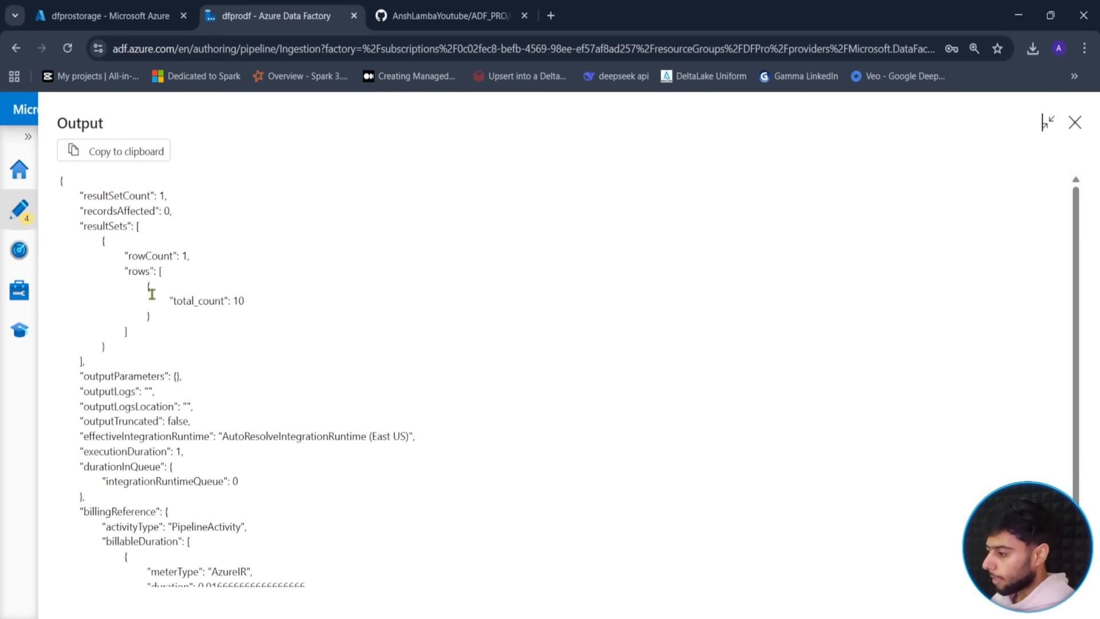
- Inspect the Totalresults output JSON's resultSets and total_count value of 10, then close it
left_click_drag(175, 302, 232, 303)
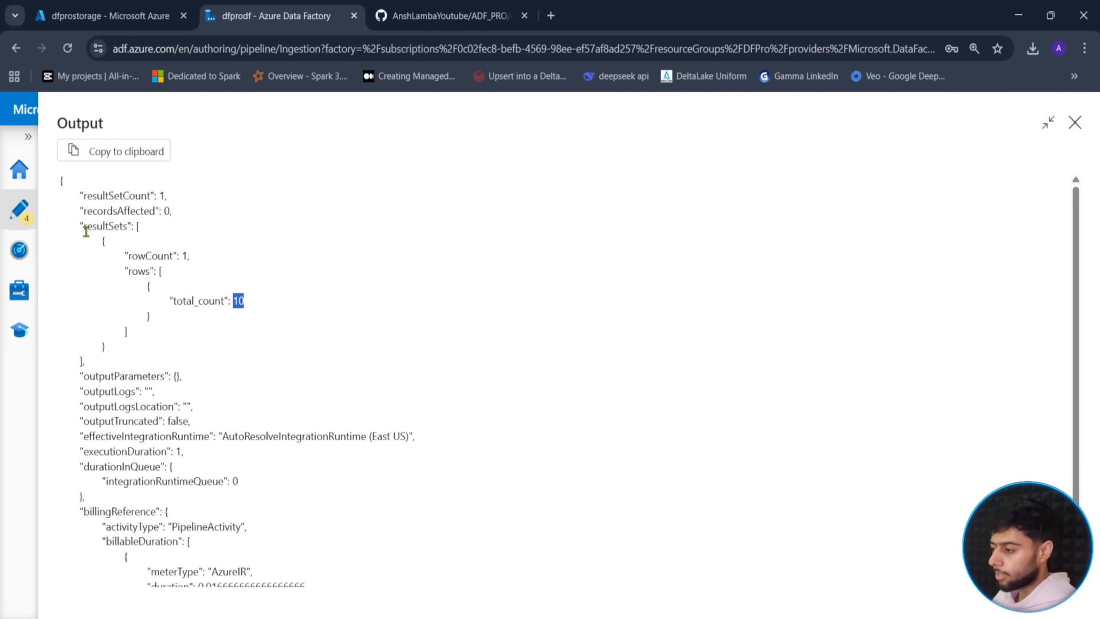
left_click_drag(84, 228, 129, 230)
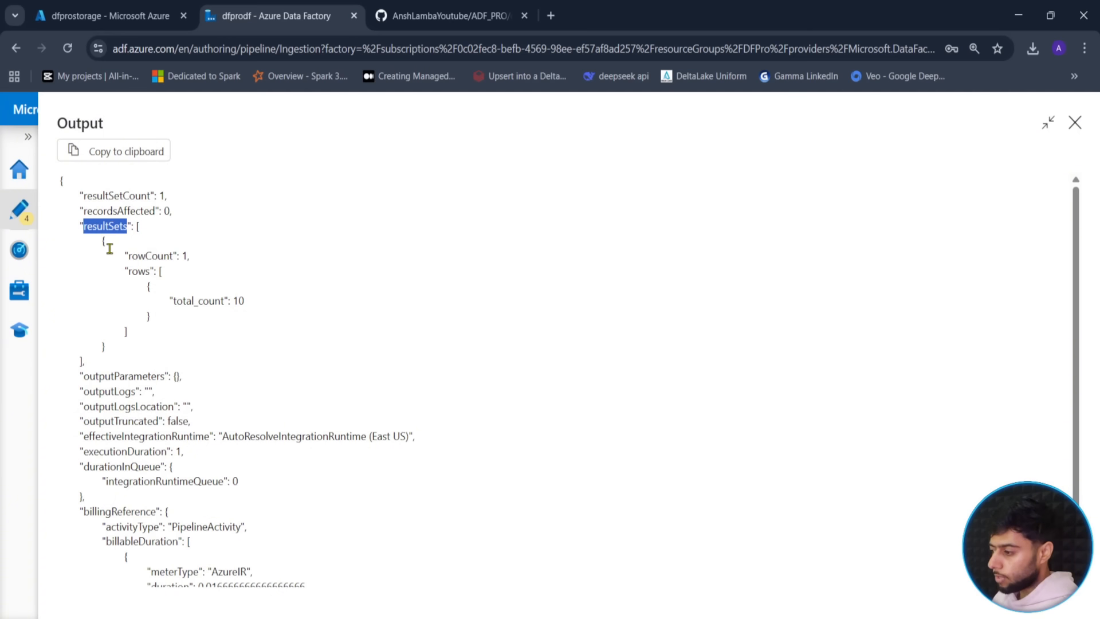
left_click(148, 245)
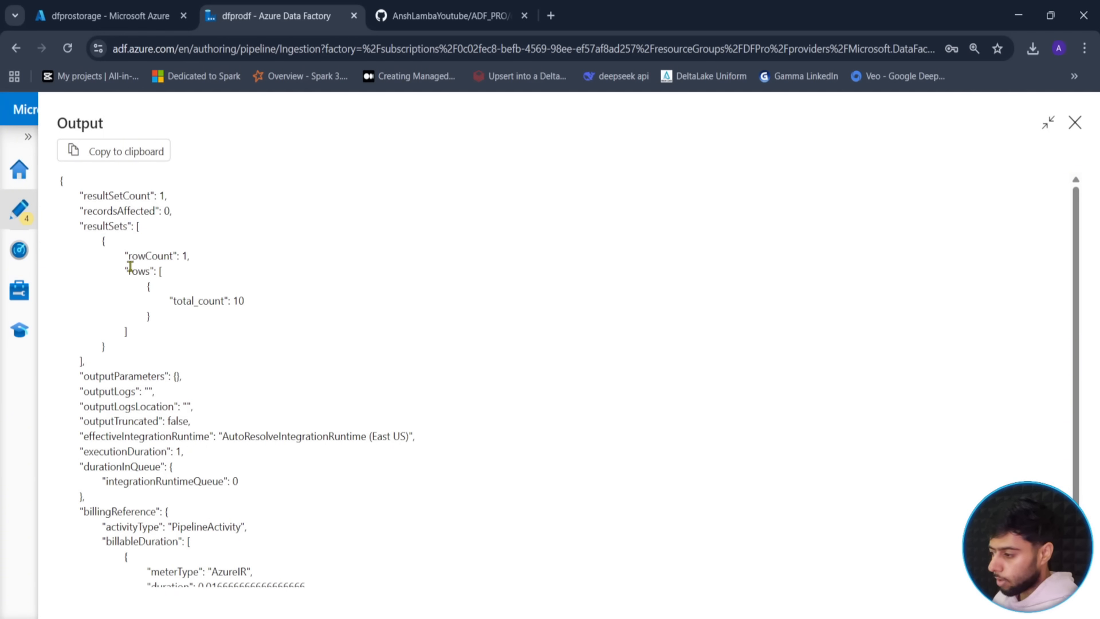
left_click_drag(102, 241, 148, 351)
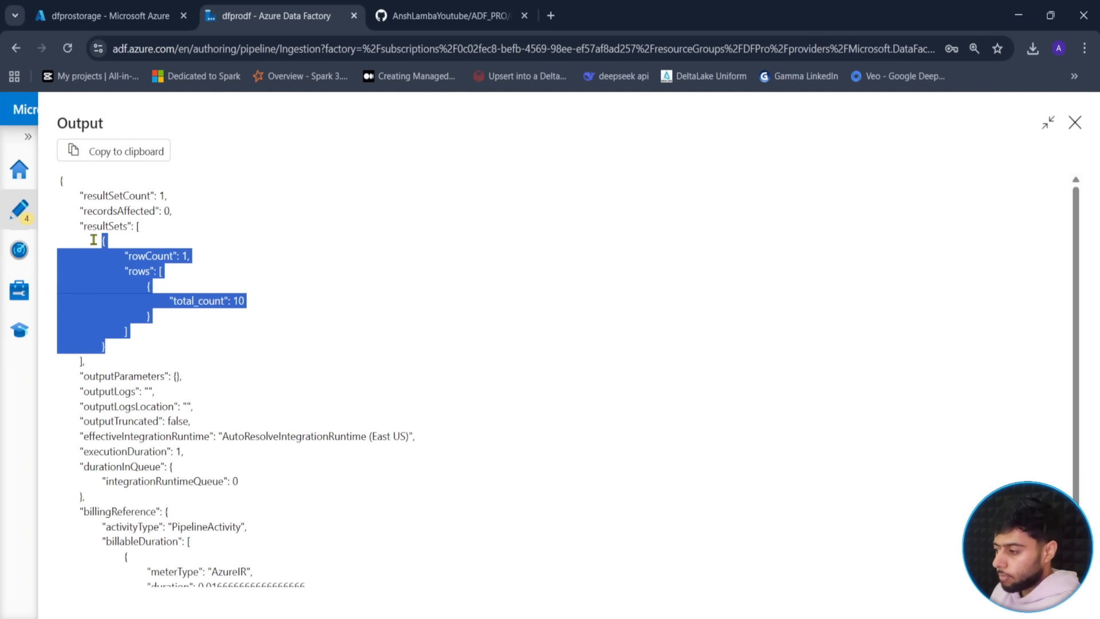
left_click(186, 286)
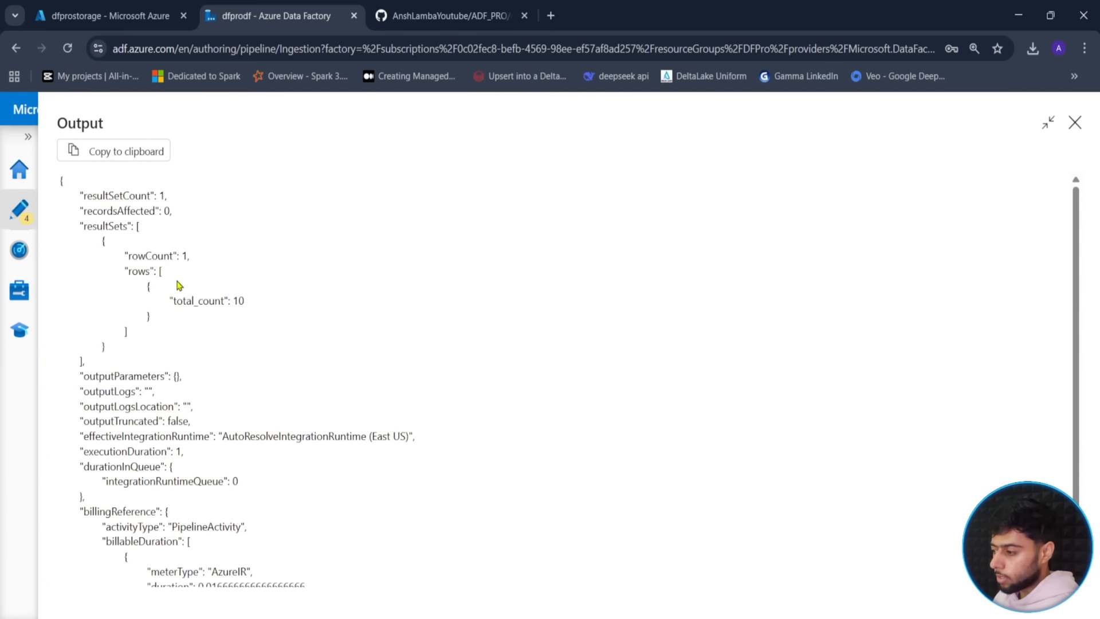
left_click_drag(173, 300, 228, 300)
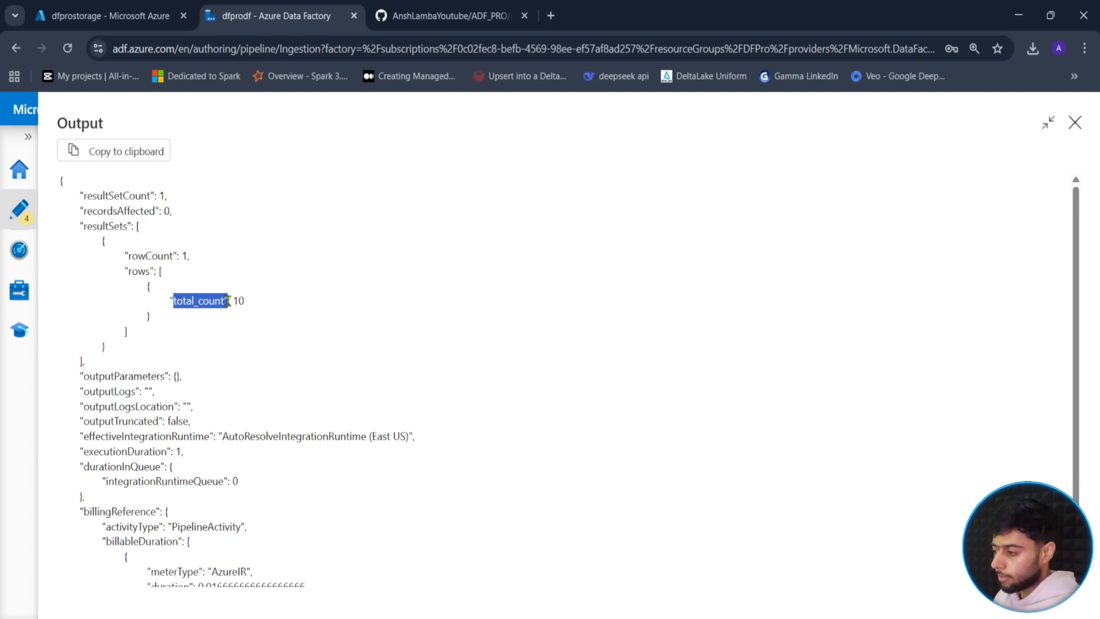
left_click(202, 341)
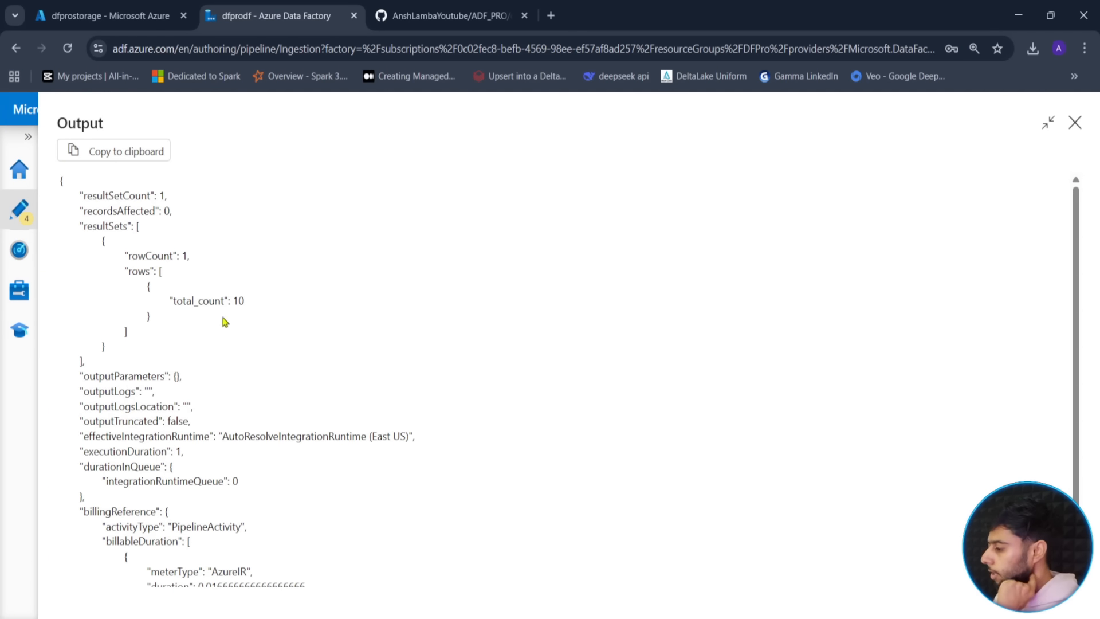
left_click(1075, 122)
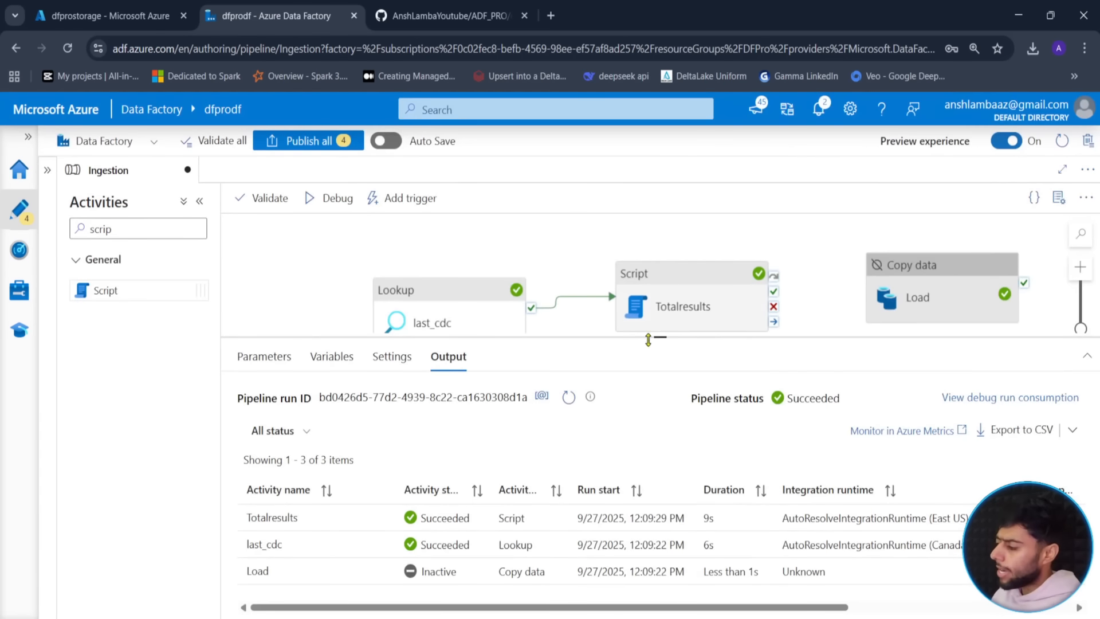
- Resize the panels and move the Load copy activity up-right, clearing space after Totalresults
left_click_drag(657, 336, 649, 449)
left_click_drag(619, 379, 518, 406)
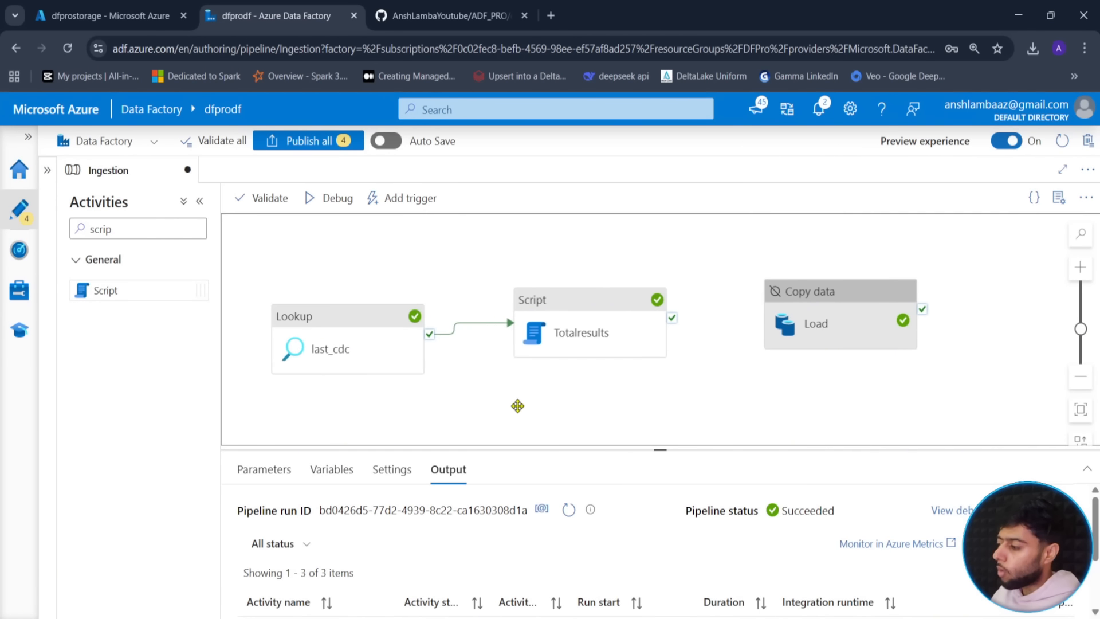
left_click_drag(828, 330, 880, 317)
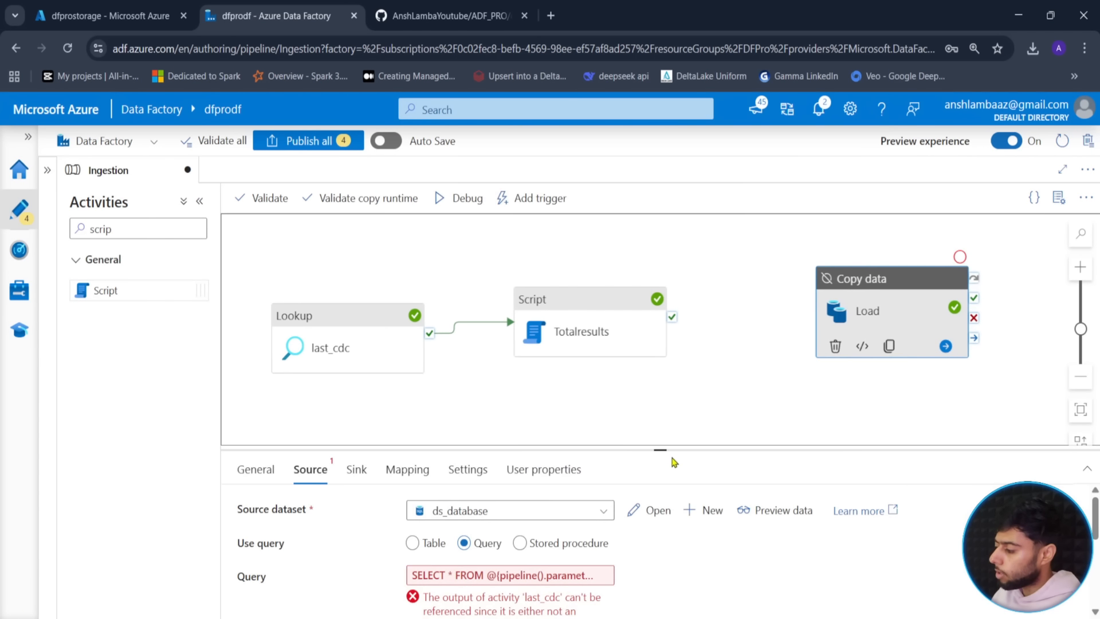
left_click_drag(660, 449, 658, 526)
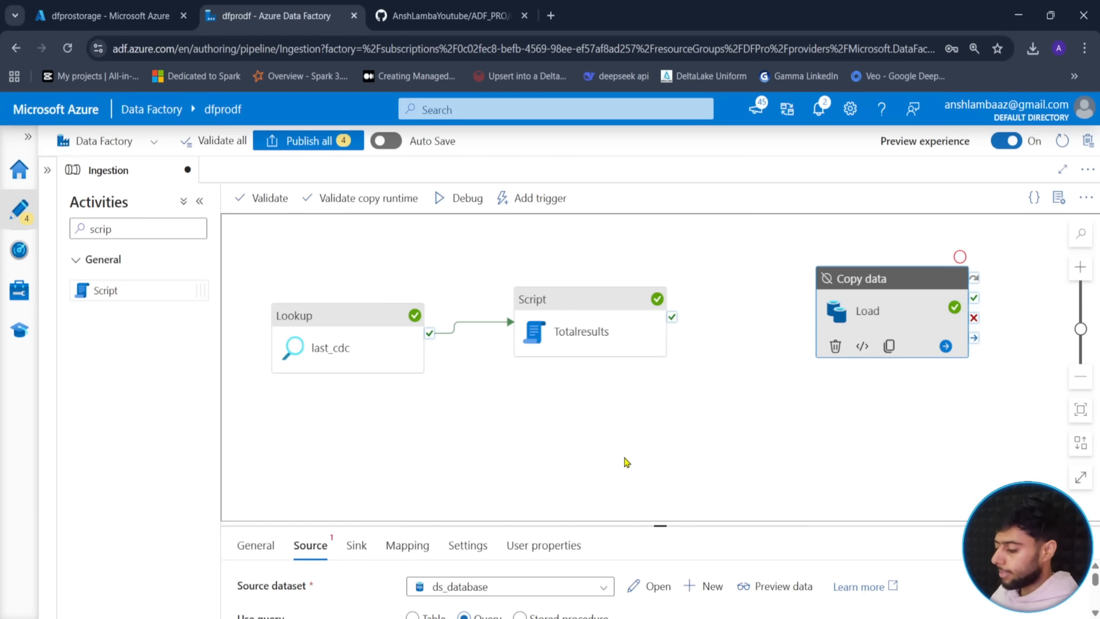
left_click_drag(796, 251, 997, 382)
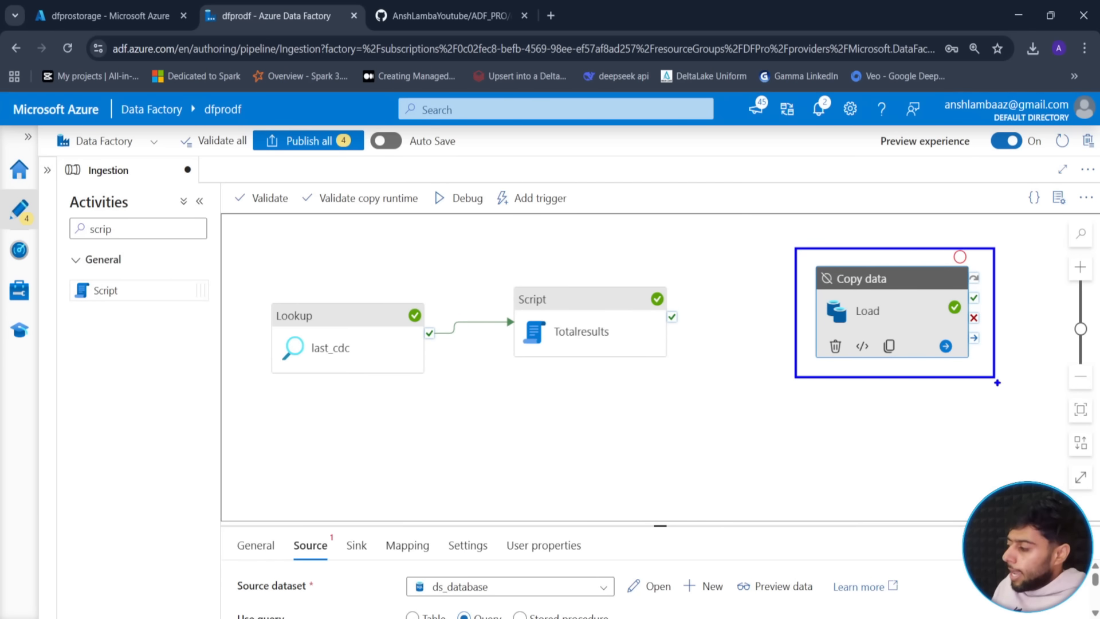
left_click_drag(854, 386, 1018, 318)
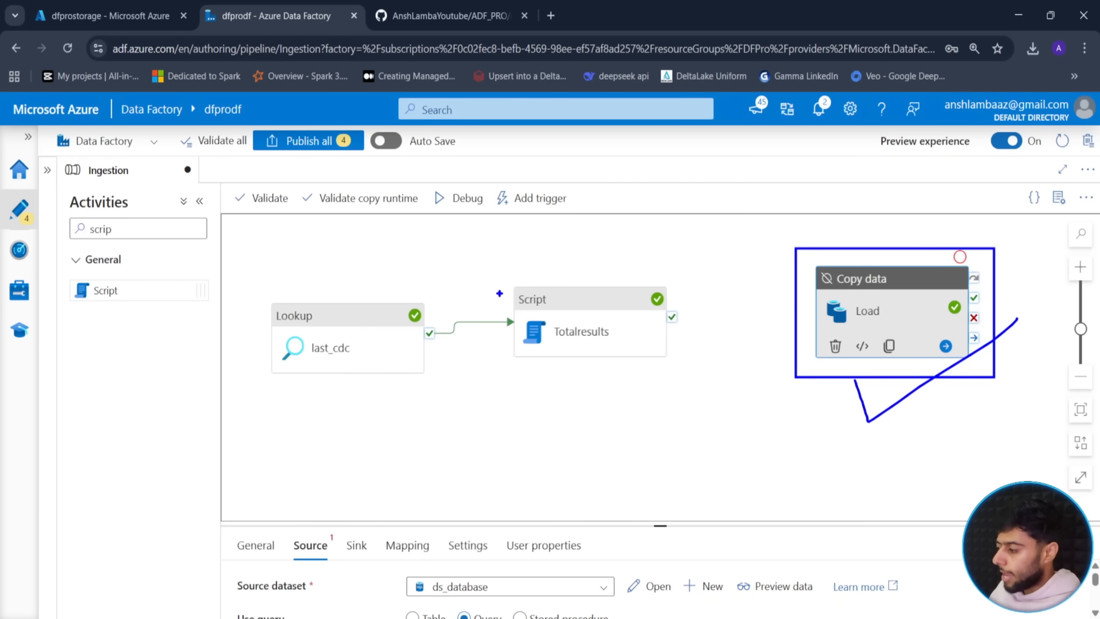
mouse_move(499, 269)
left_mouse_down()
mouse_move(680, 368)
mouse_move(684, 384)
left_mouse_up()
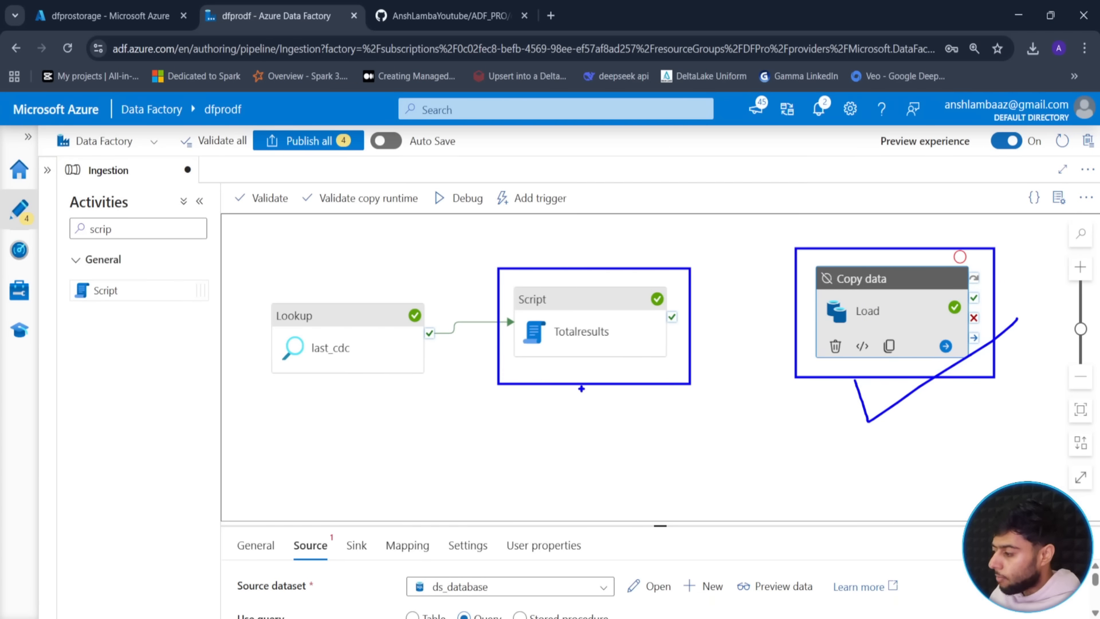
left_click_drag(582, 389, 575, 427)
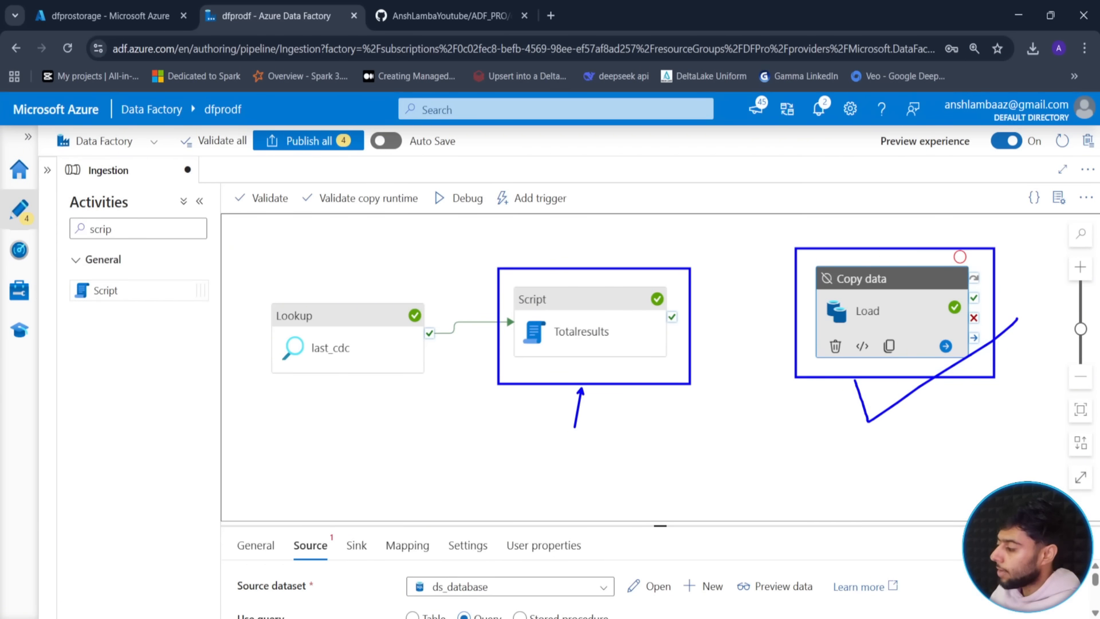
left_click_drag(916, 236, 1020, 219)
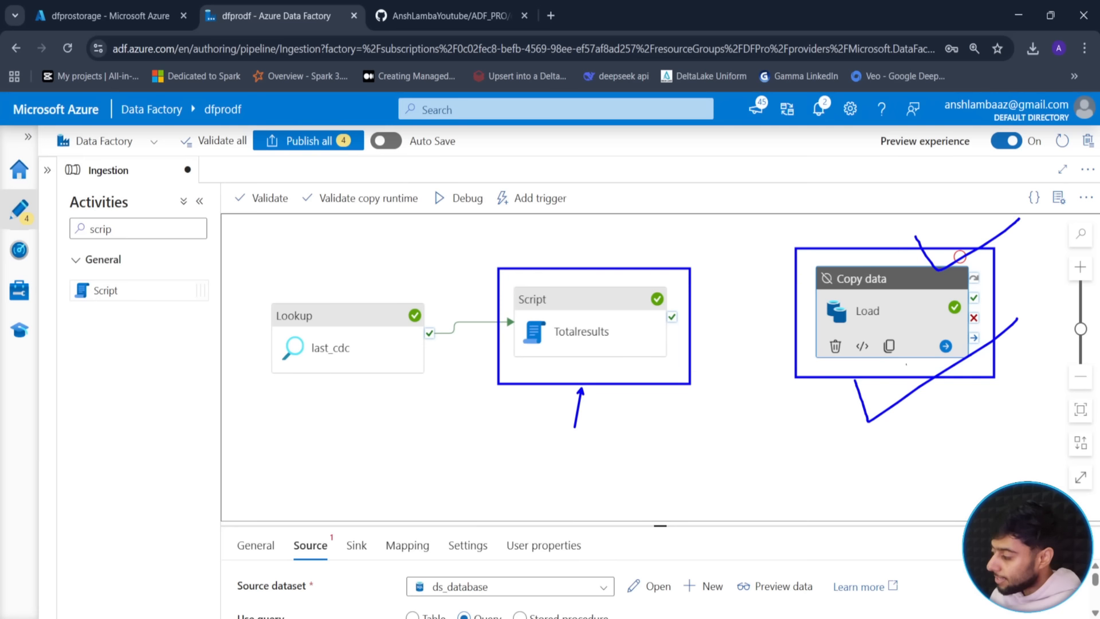
key("Escape")
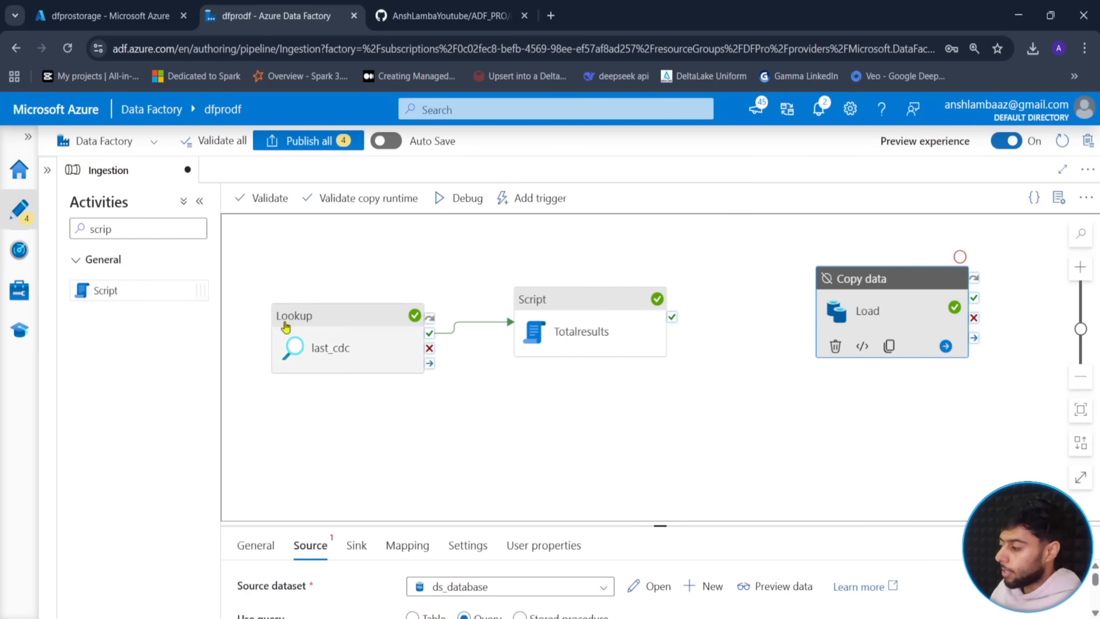
left_click_drag(123, 229, 62, 228)
- Place an If Condition activity on the canvas, running after Totalresults succeeds
key("BackSpace")
type("if")
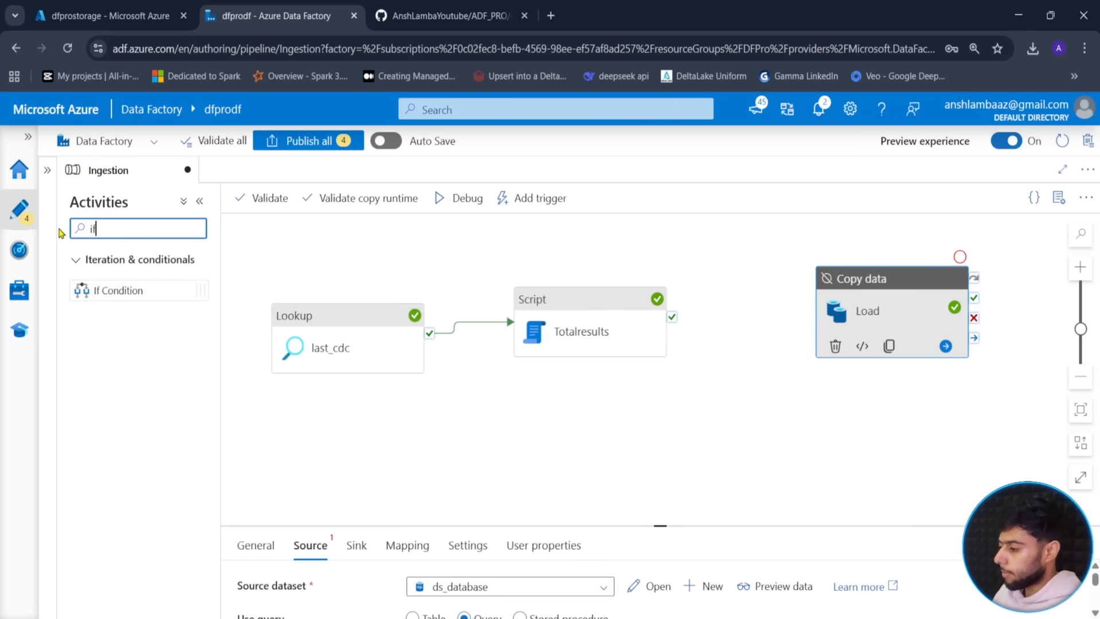
left_click_drag(94, 290, 768, 266)
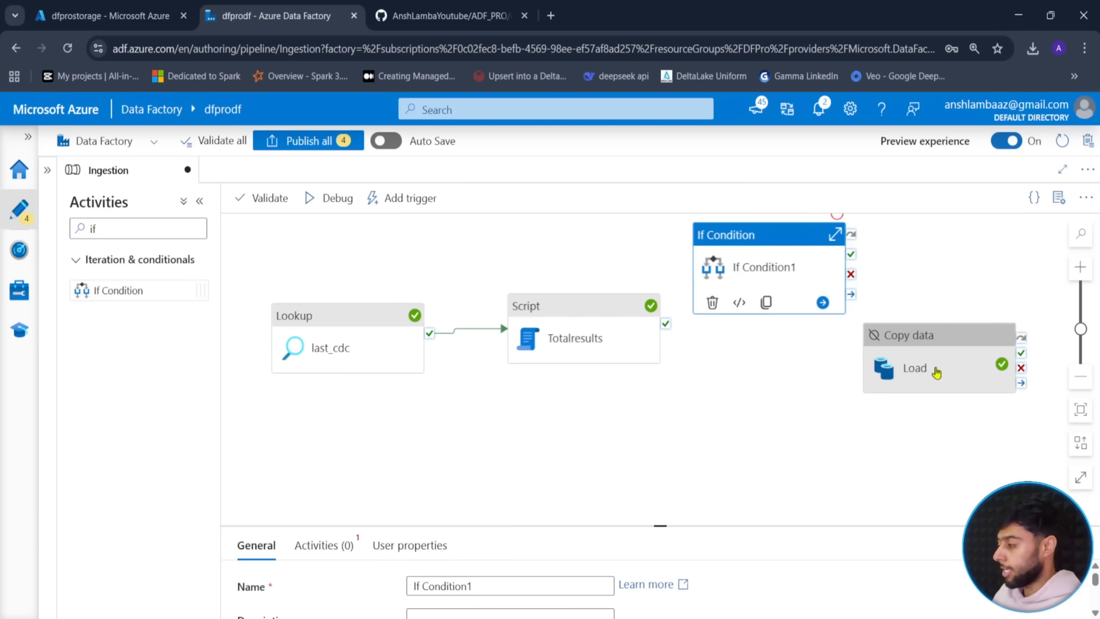
left_click_drag(934, 374, 971, 394)
left_click_drag(584, 347, 559, 322)
left_click_drag(436, 388, 381, 403)
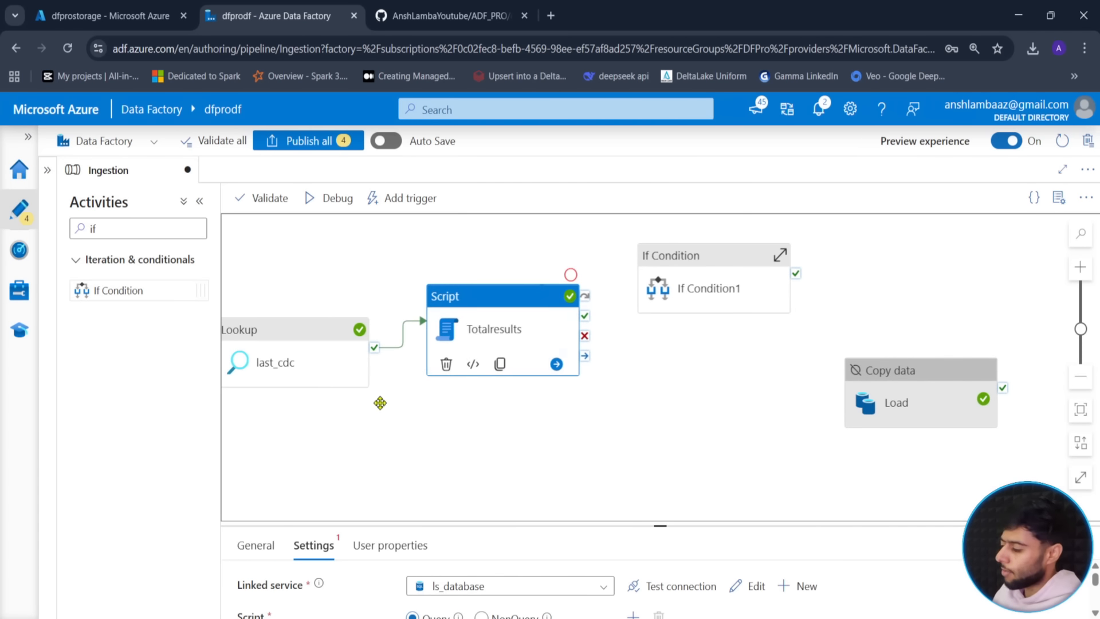
left_click(700, 295)
left_click_drag(589, 325, 695, 302)
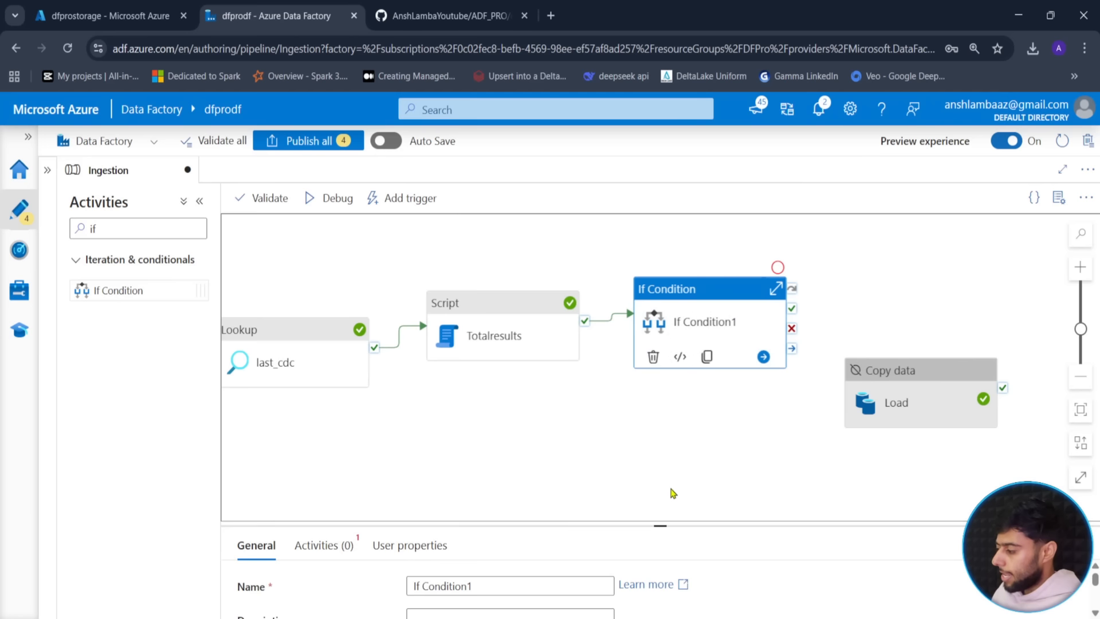
- Rename the If Condition to 'If New Rows' and open its condition expression builder
left_click_drag(659, 523, 659, 394)
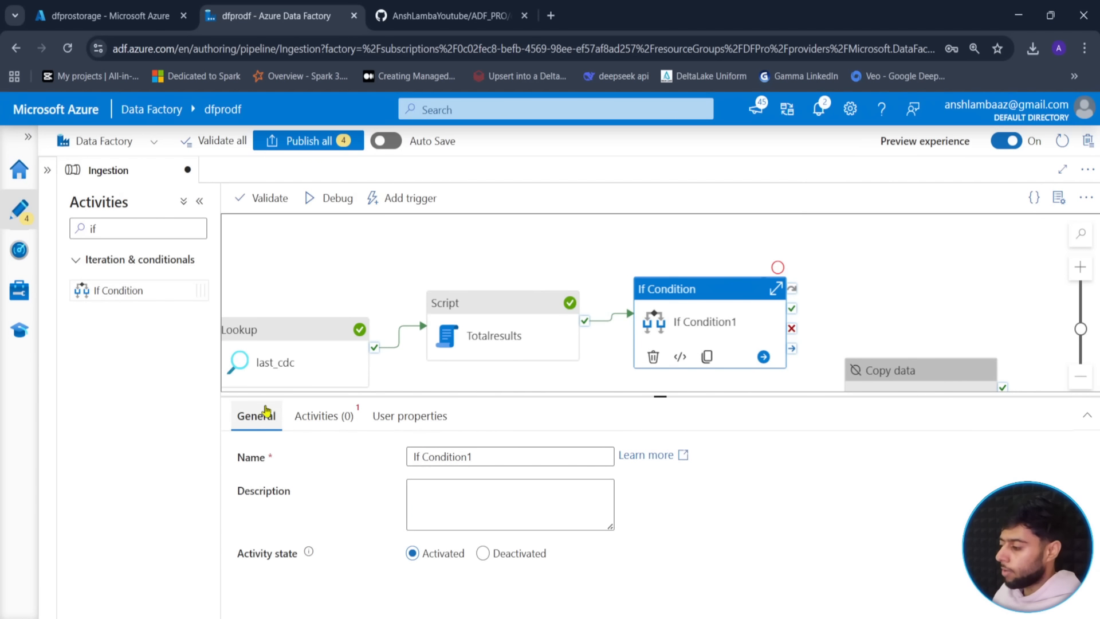
left_click_drag(474, 457, 426, 457)
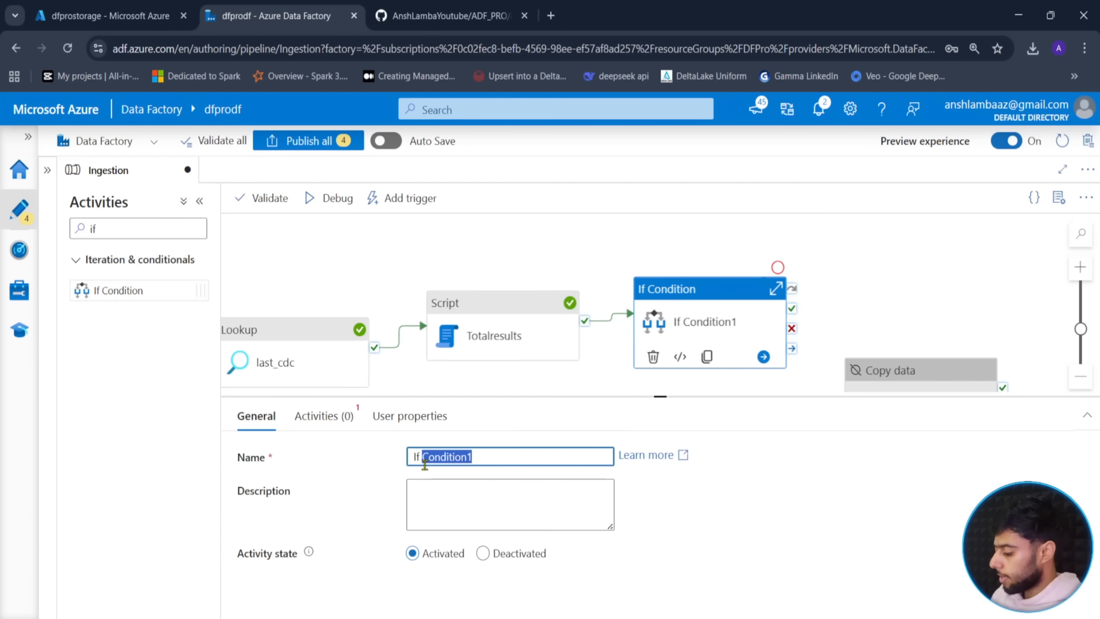
type("Rows > 0")
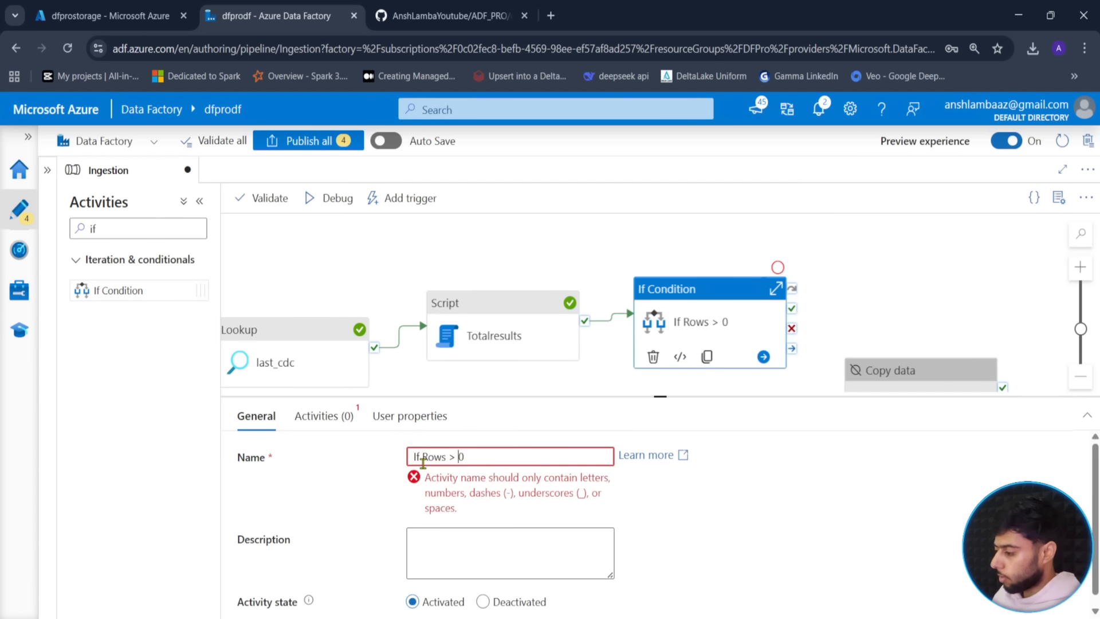
key("BackSpace")
key("ctrl+a")
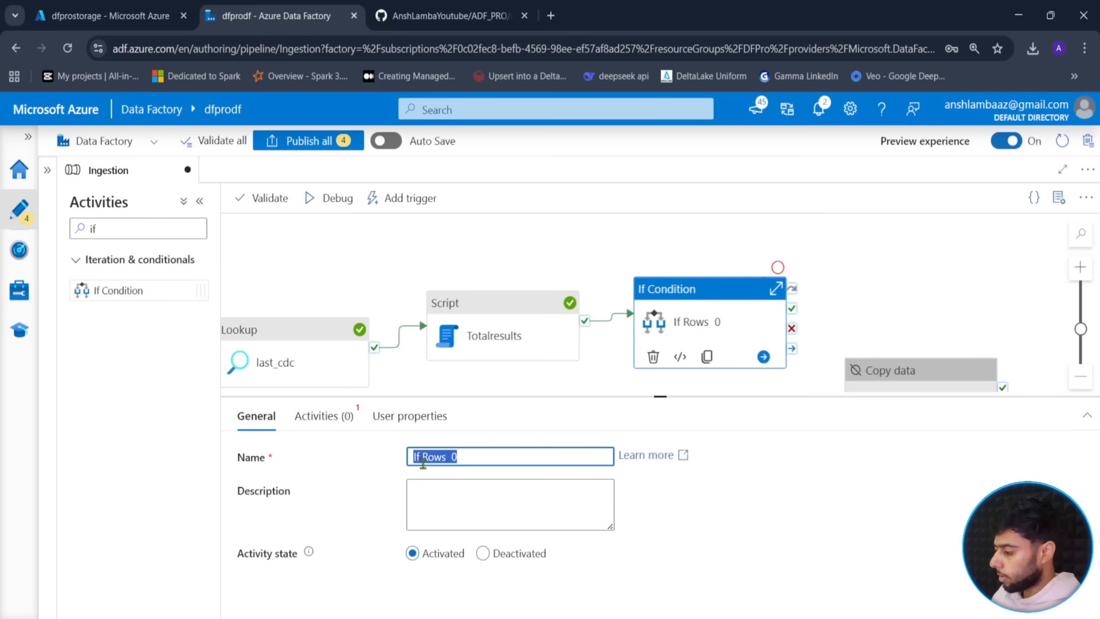
type("If New Rows")
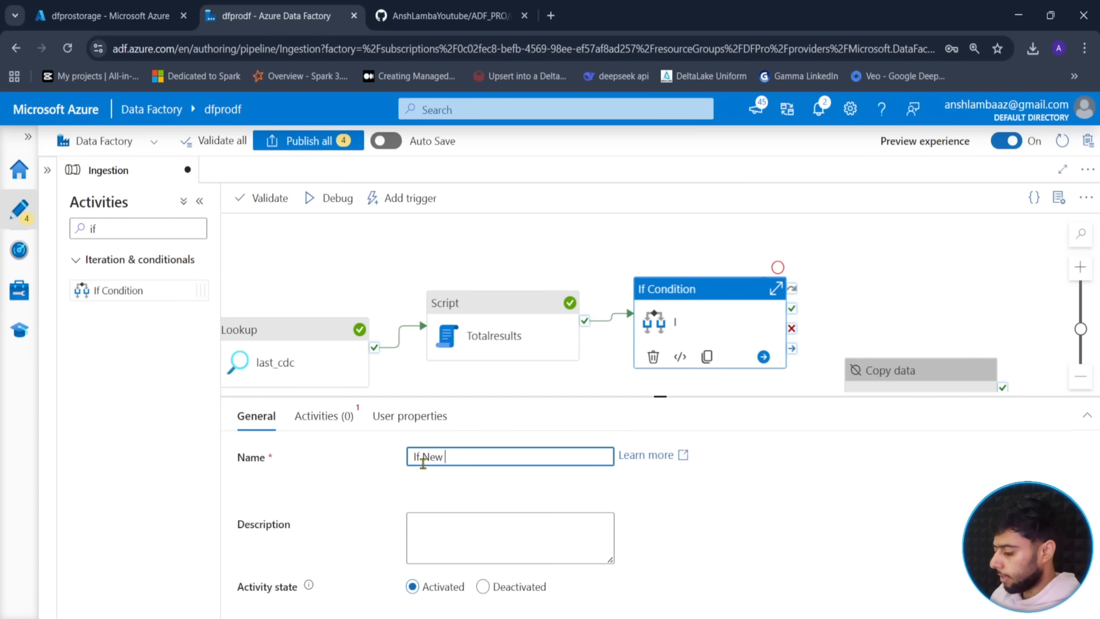
left_click(737, 502)
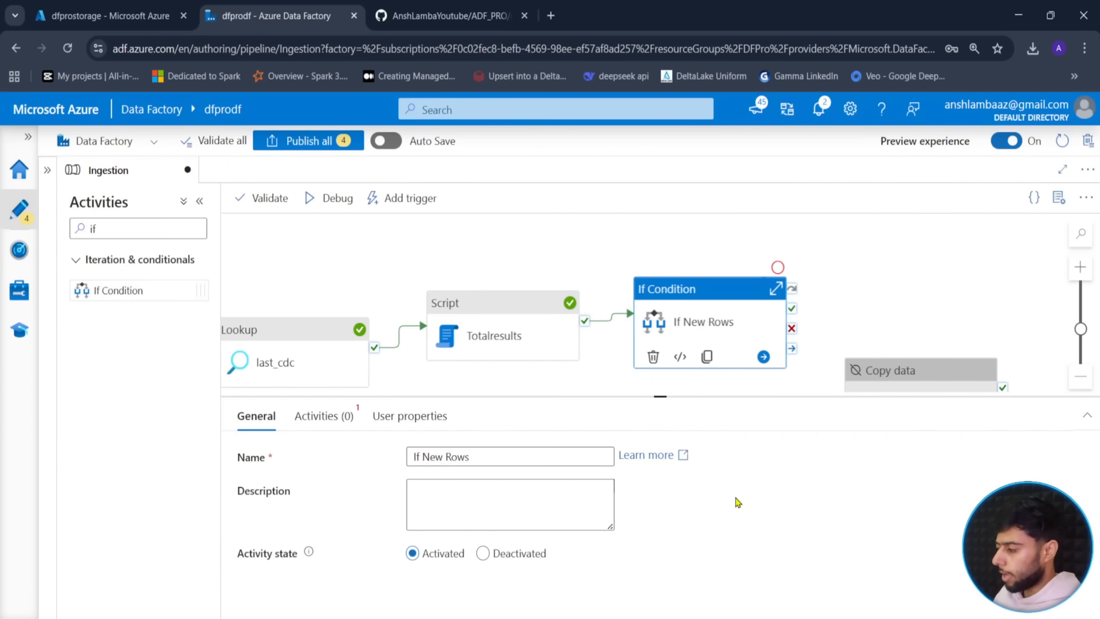
left_click(325, 416)
left_click(446, 459)
left_click(421, 511)
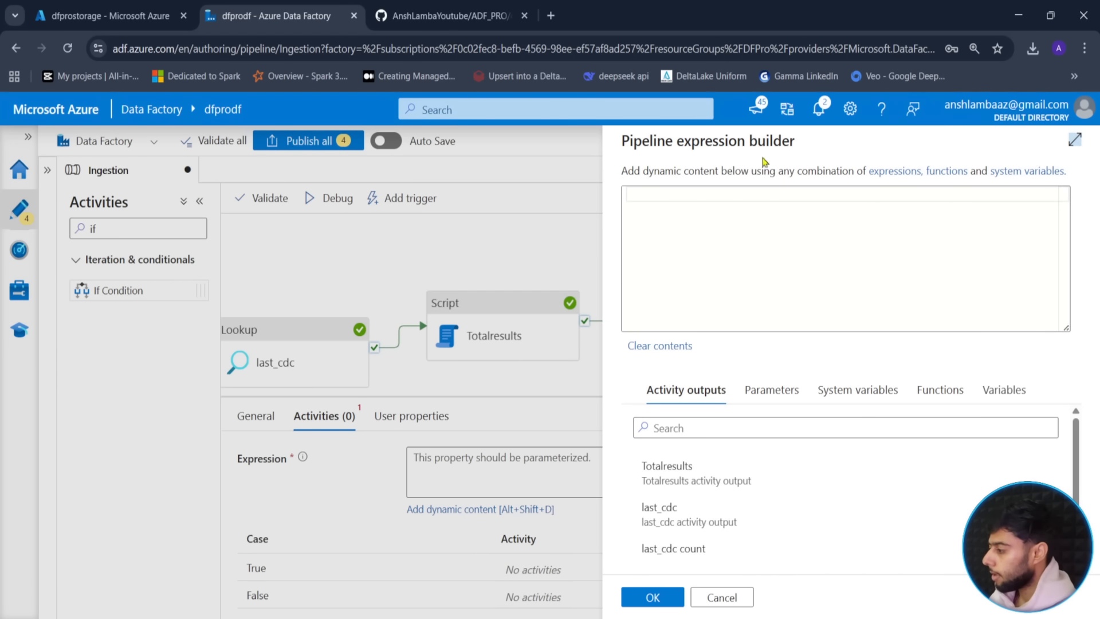
left_click(651, 200)
type("@g")
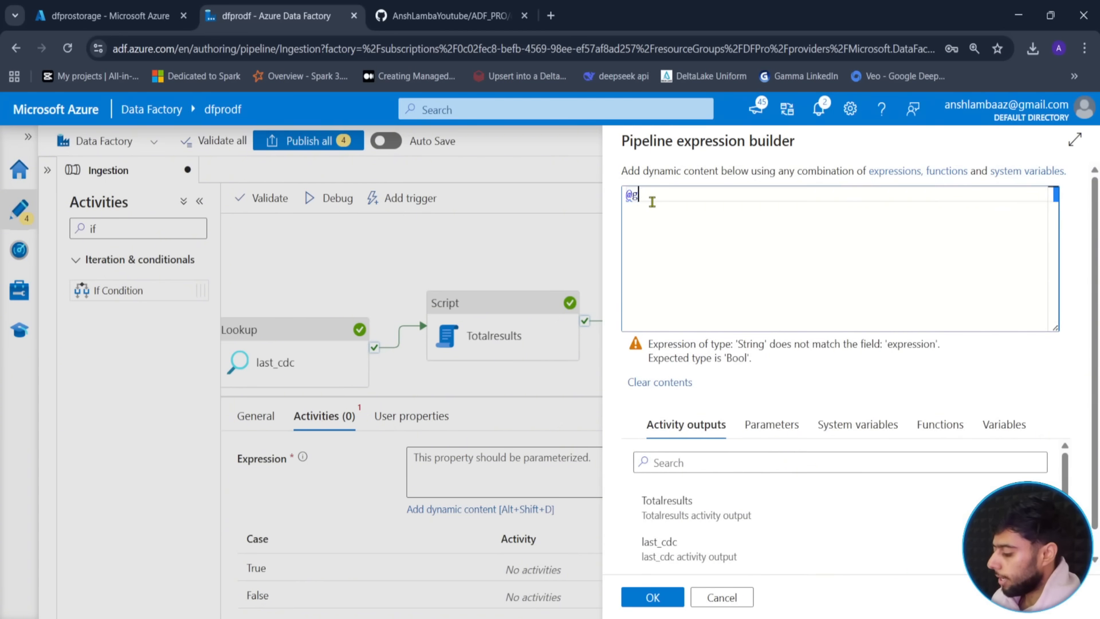
type("reater(")
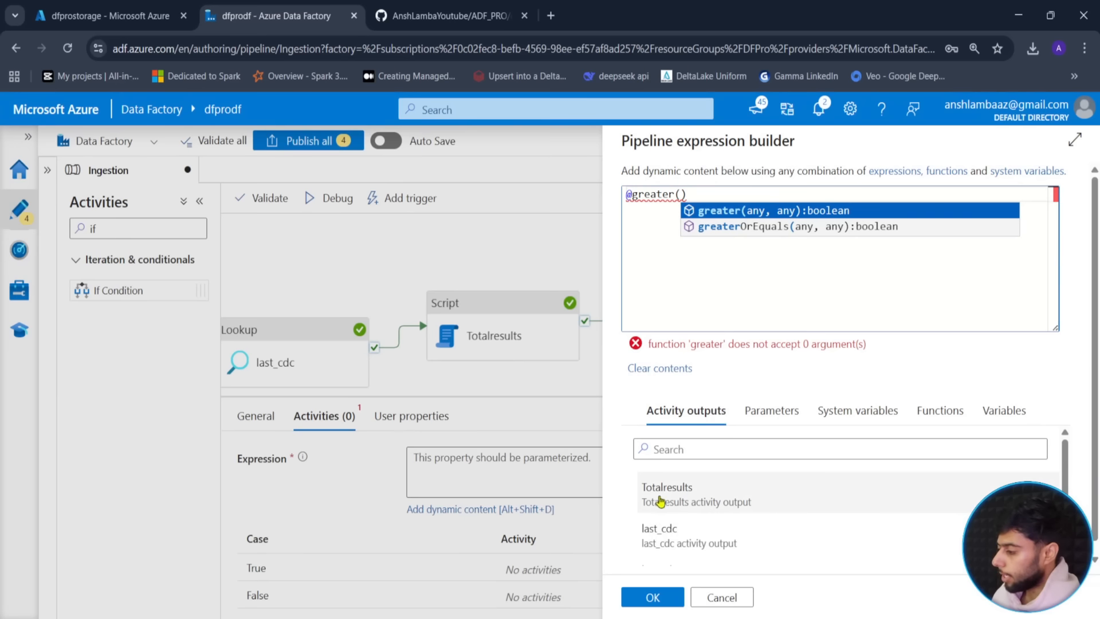
left_click(683, 498)
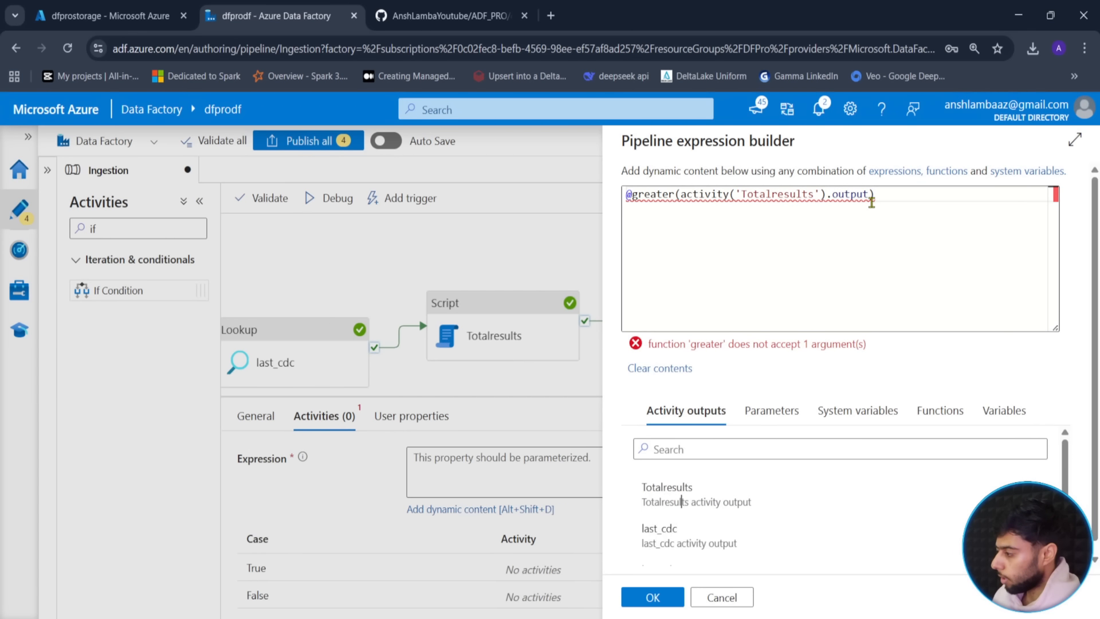
type(".result")
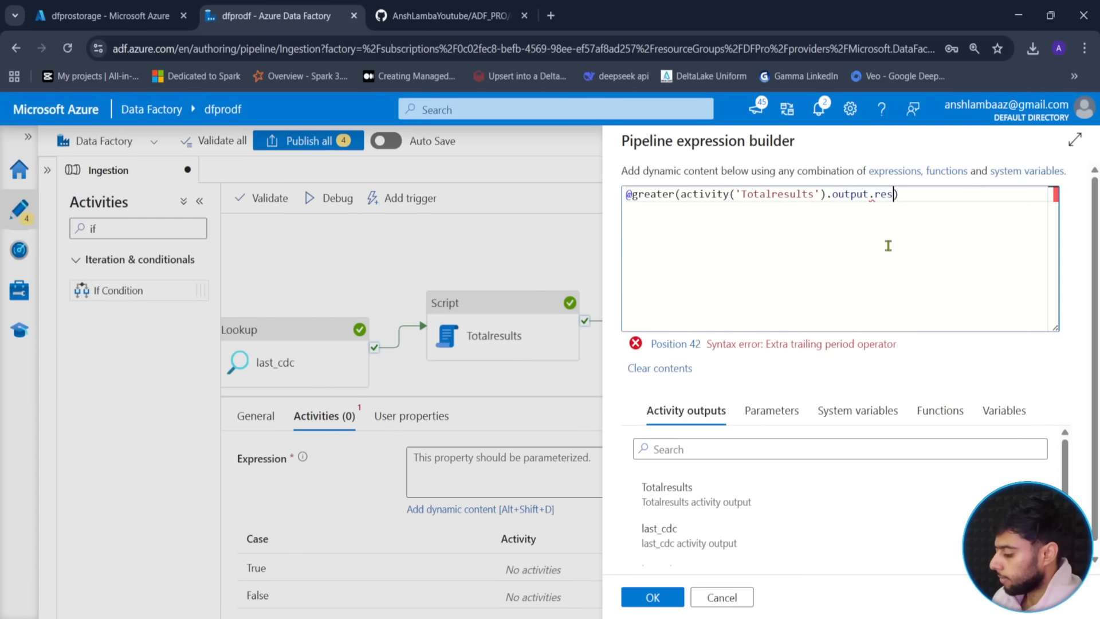
type("Sets[0]")
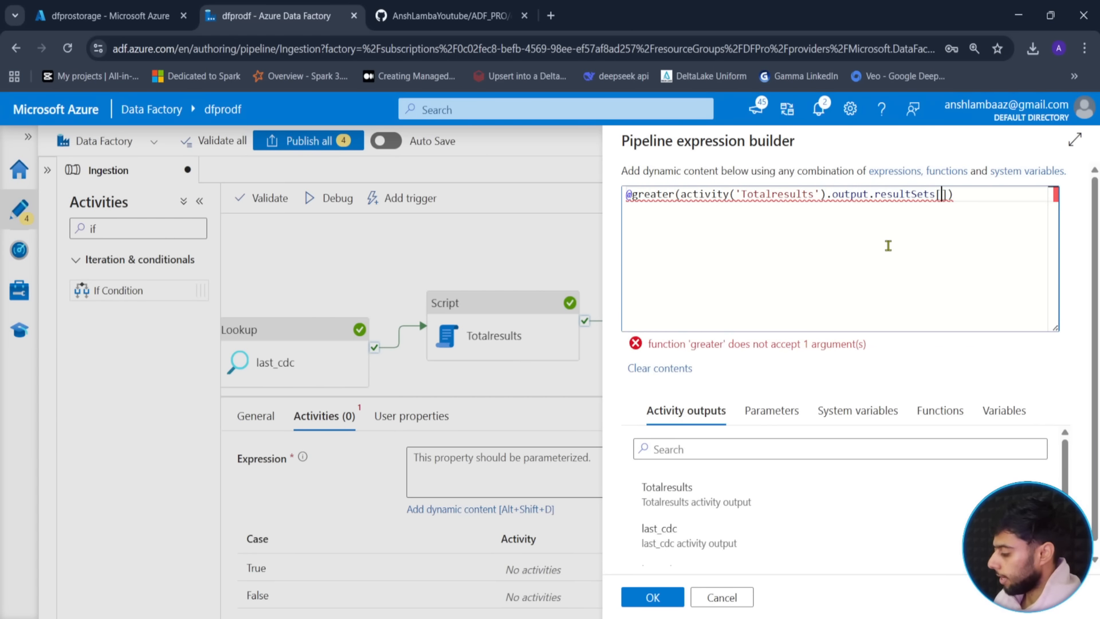
type(".rows[")
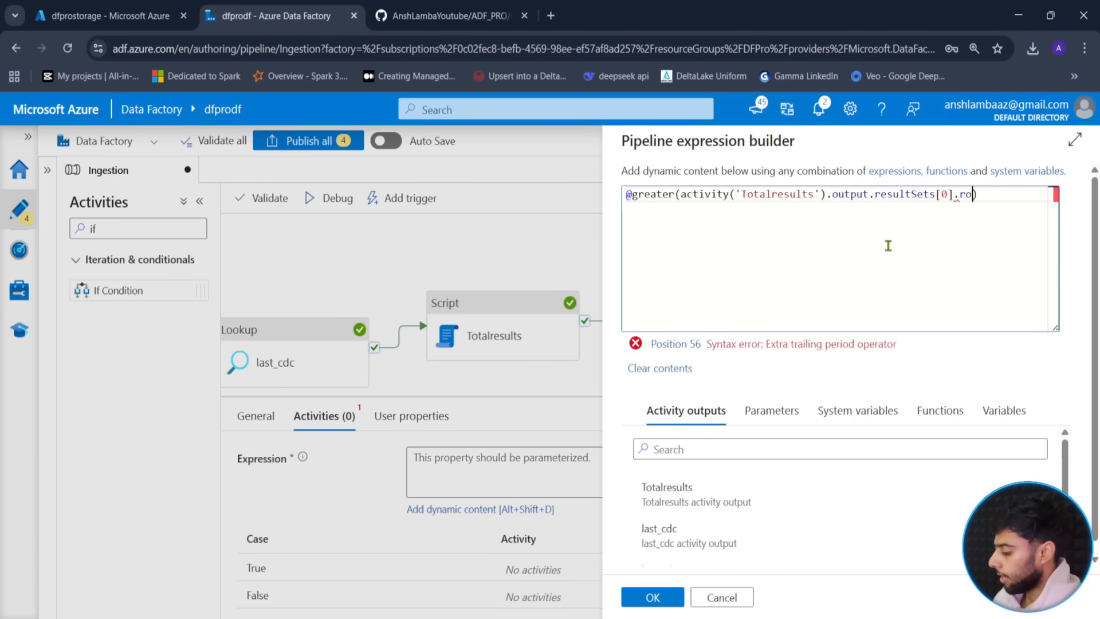
type("0].")
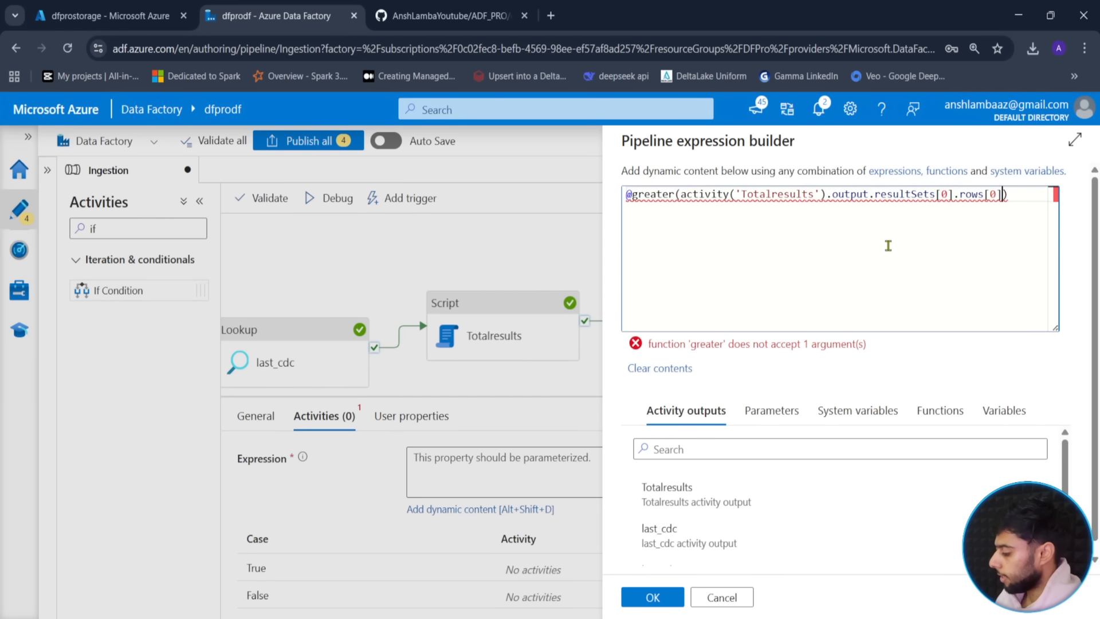
type("total")
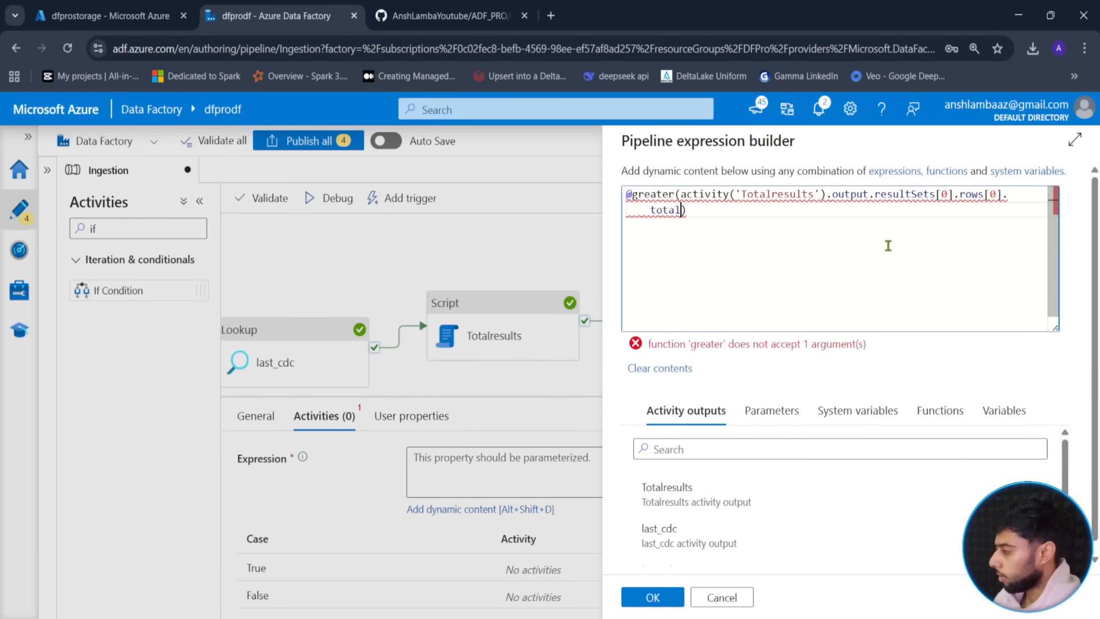
type("_count")
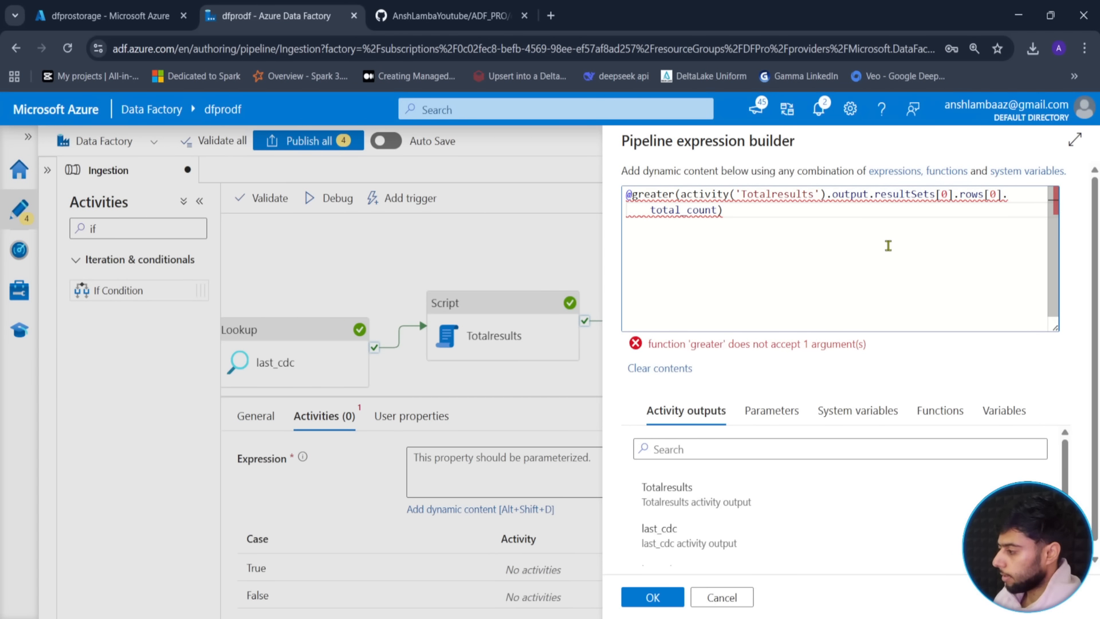
type(",0")
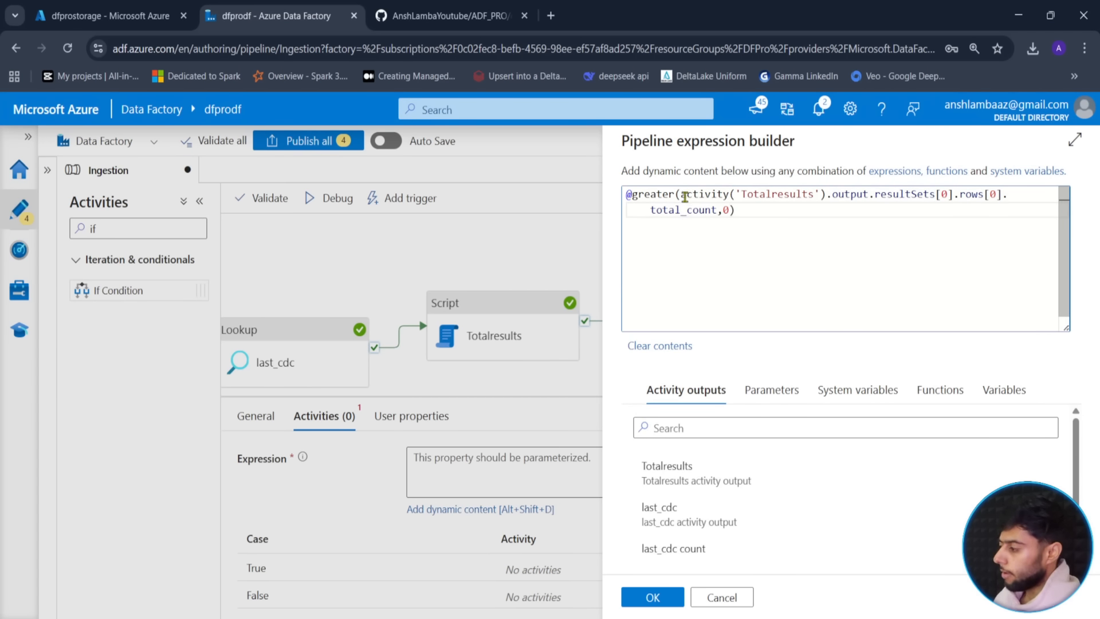
left_click_drag(681, 194, 720, 210)
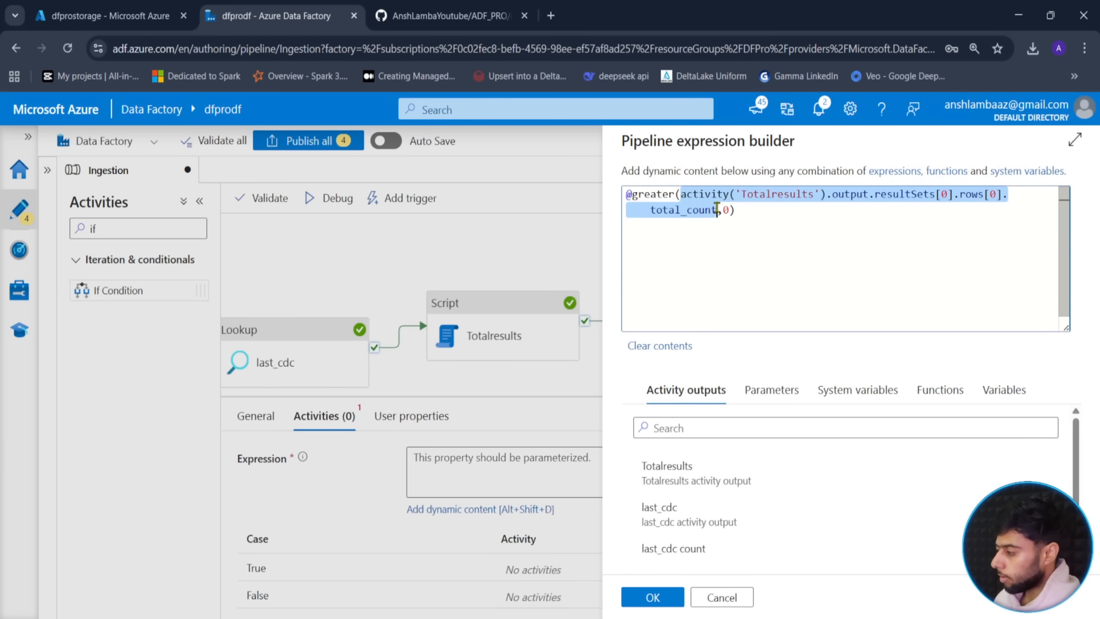
left_click(724, 210)
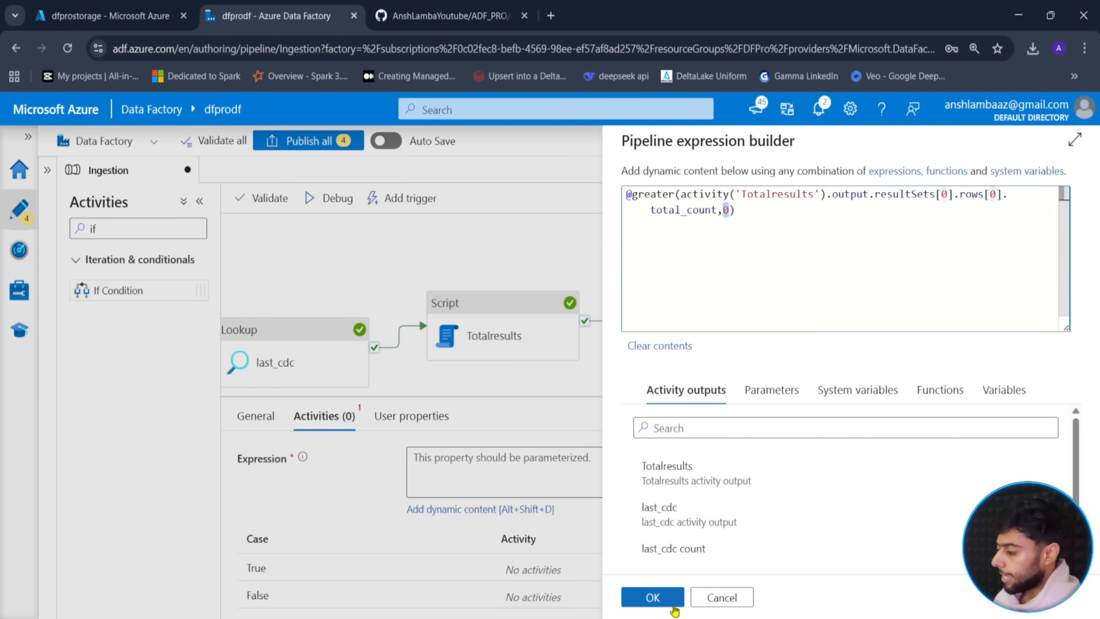
left_click(652, 598)
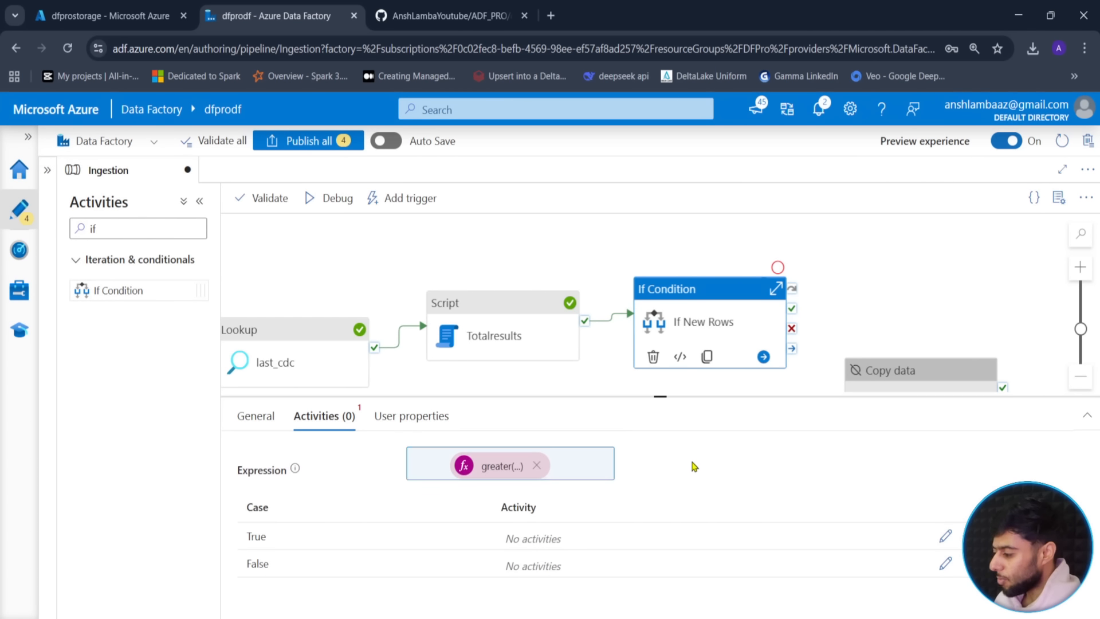
left_click(487, 466)
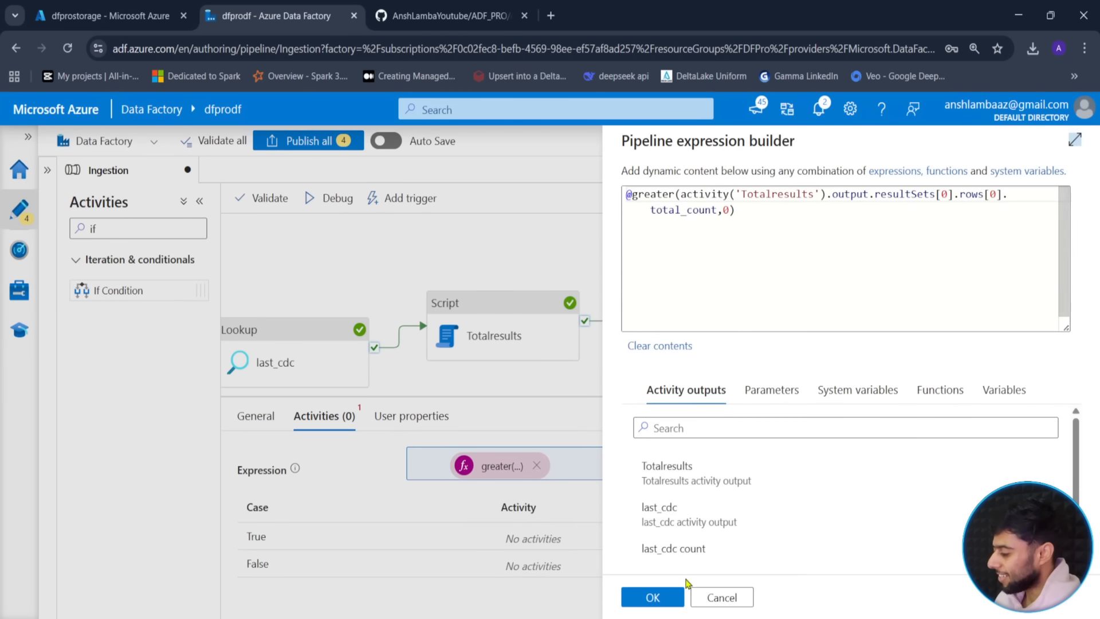
left_click(652, 597)
left_click_drag(654, 397, 659, 345)
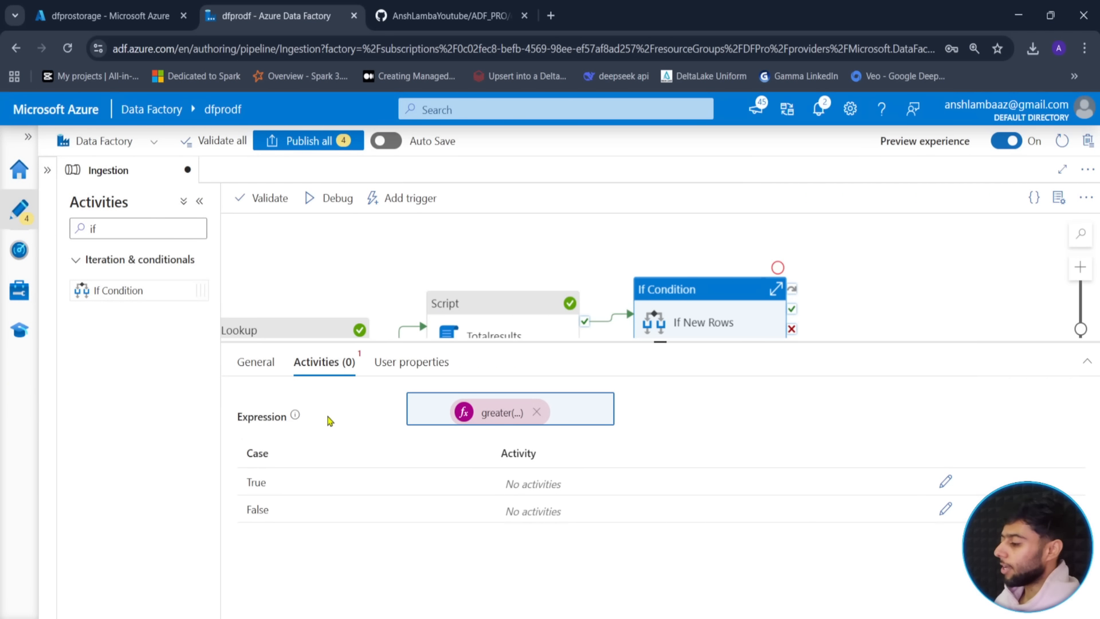
left_click_drag(667, 345, 661, 446)
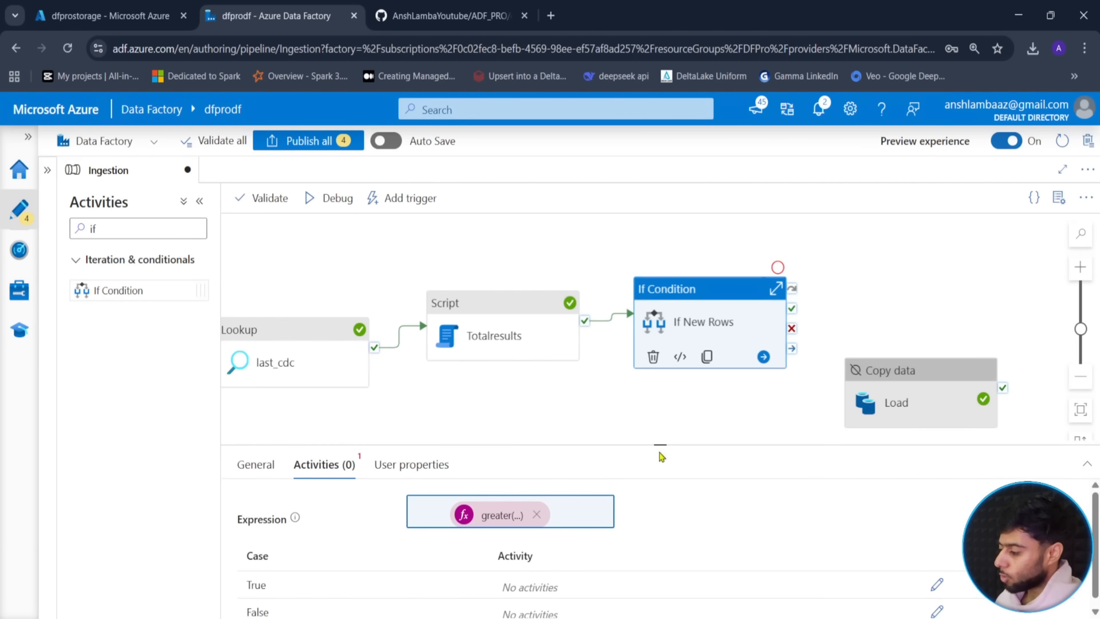
- Cut Load from the main pipeline and paste it into the True branch of If New Rows
left_click(931, 387)
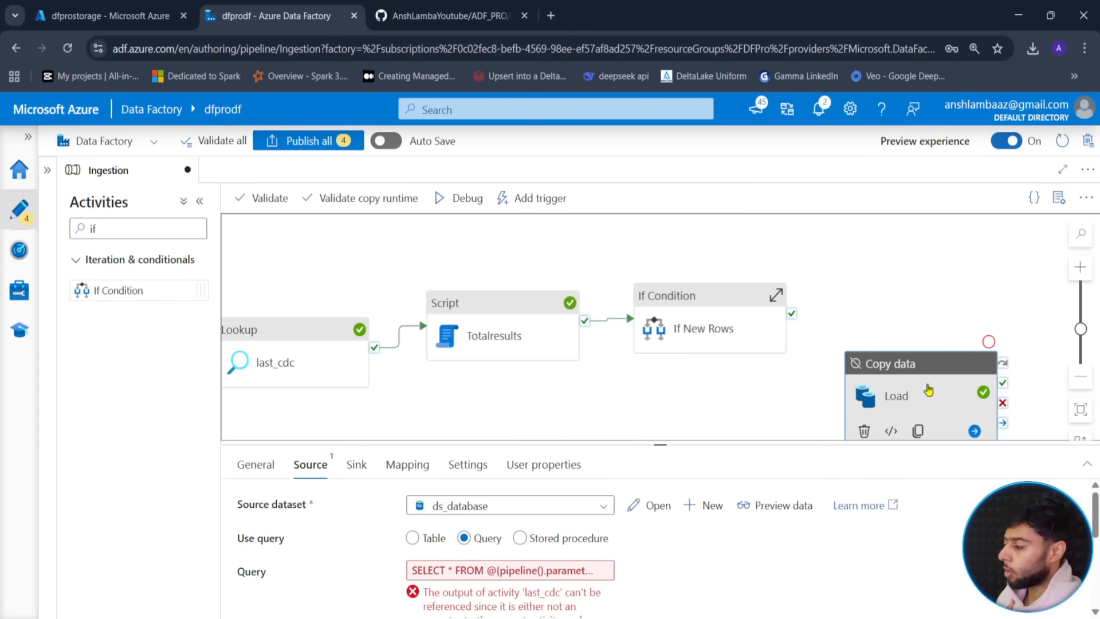
key("Delete")
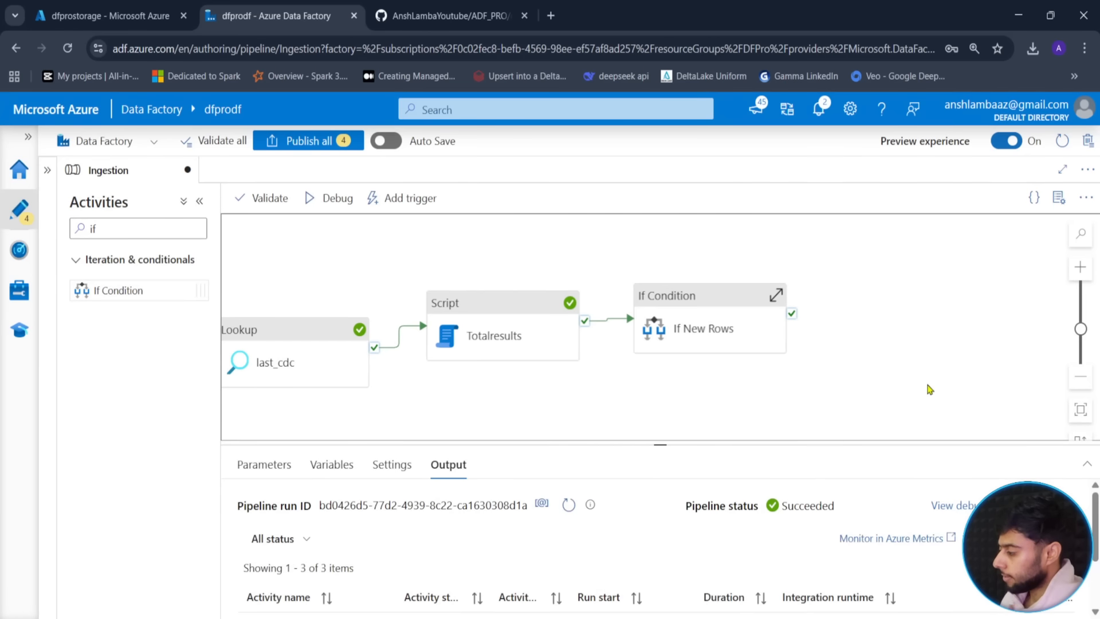
left_click(776, 295)
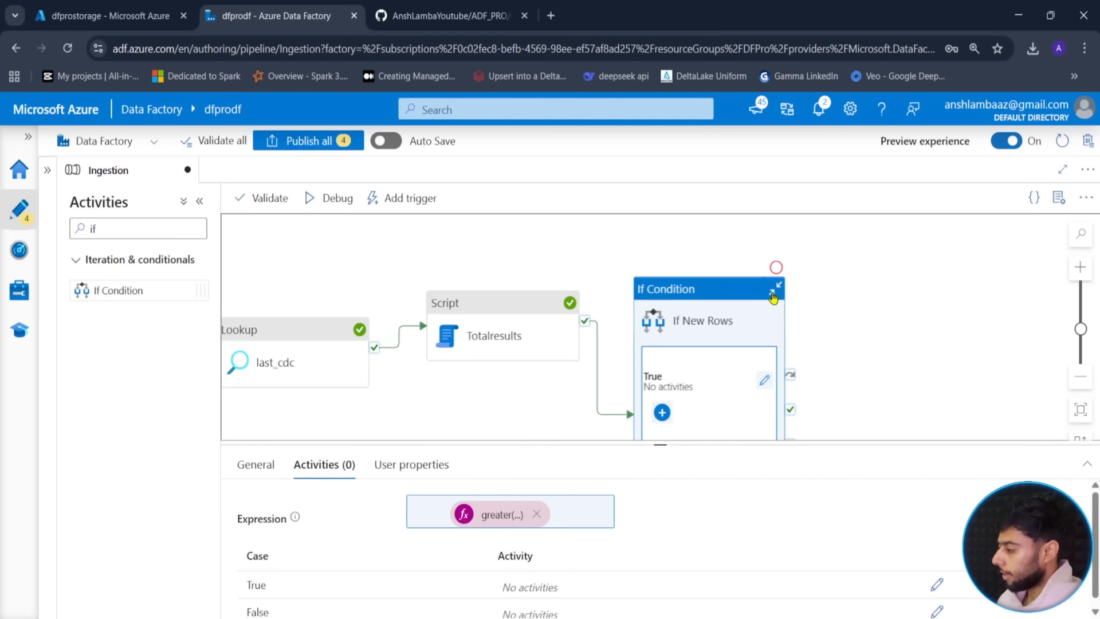
left_click(764, 378)
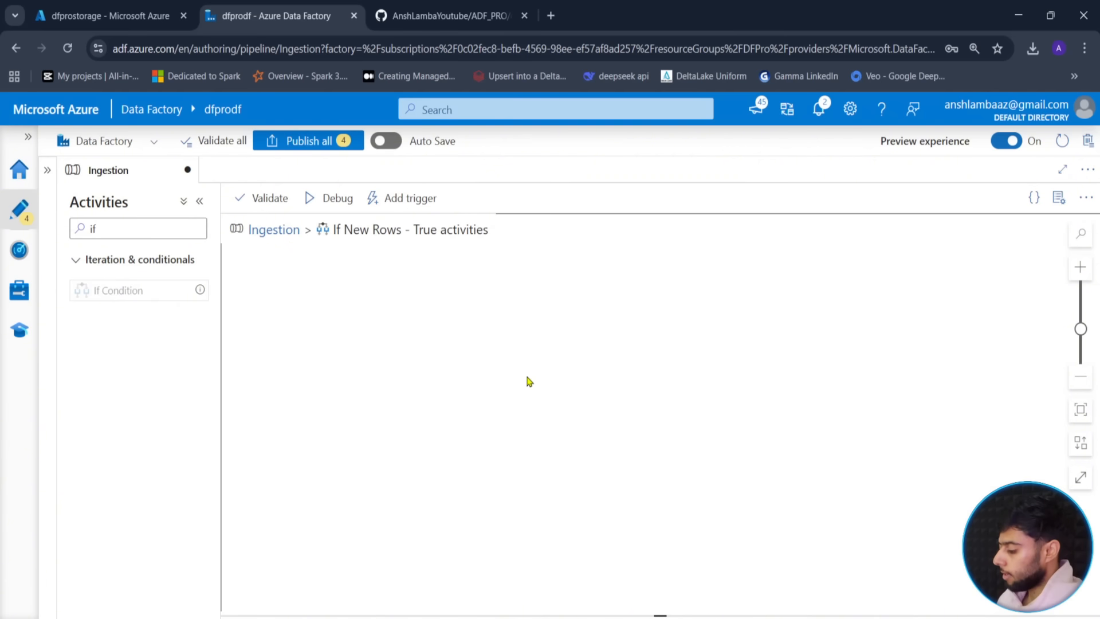
key("ctrl+v")
left_click(310, 465)
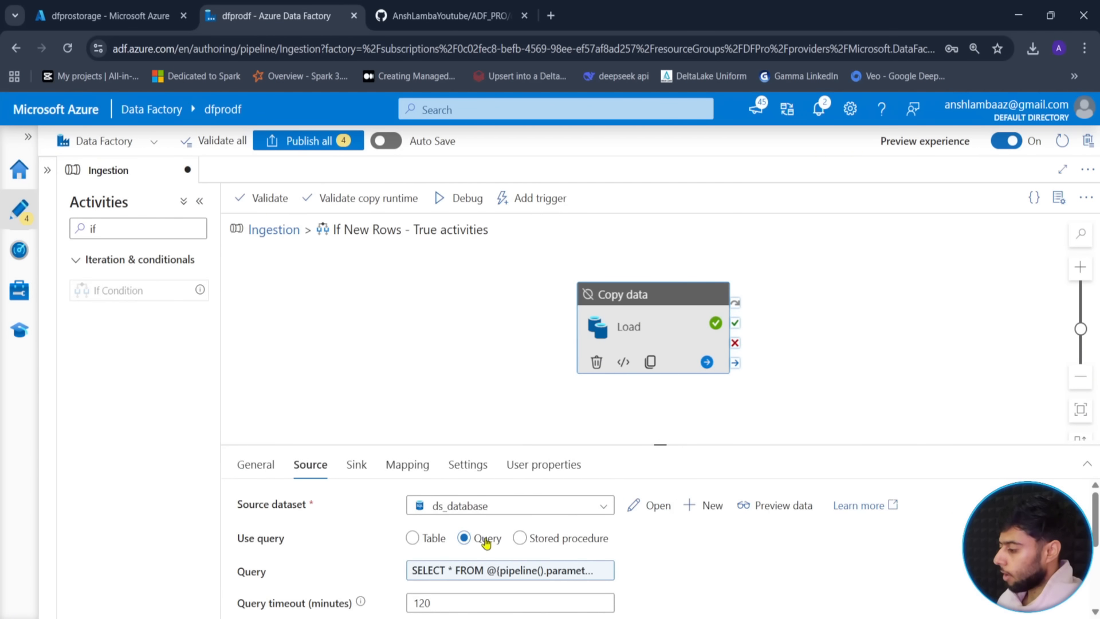
left_click(257, 465)
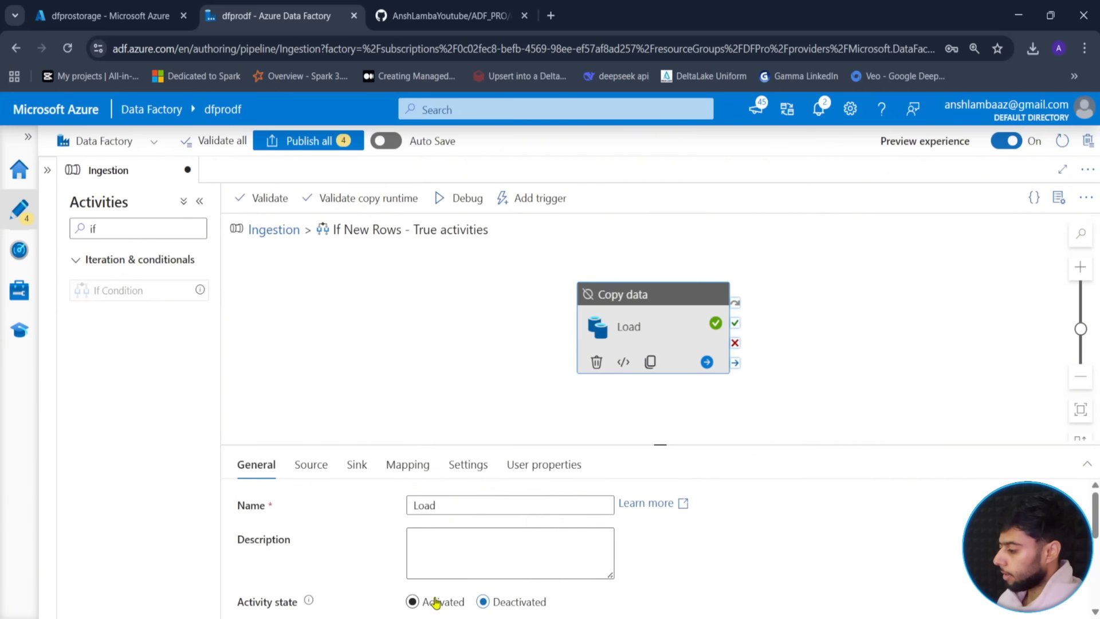
left_click(431, 397)
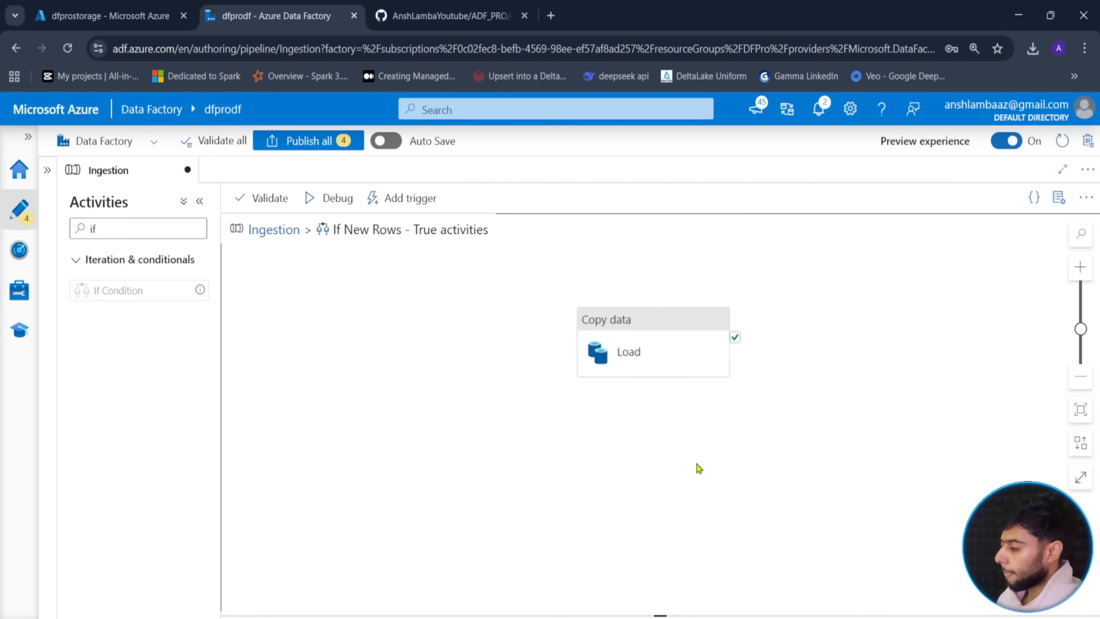
left_click(274, 232)
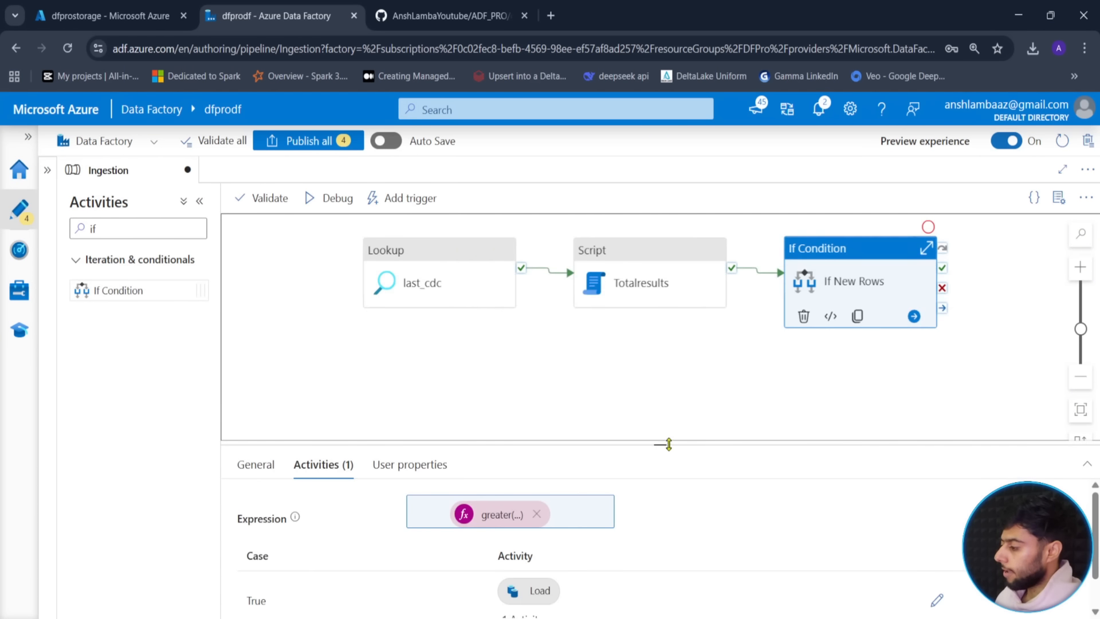
- Expand If New Rows to show its branches and move Lookup and Totalresults down-left
left_click_drag(659, 444, 659, 534)
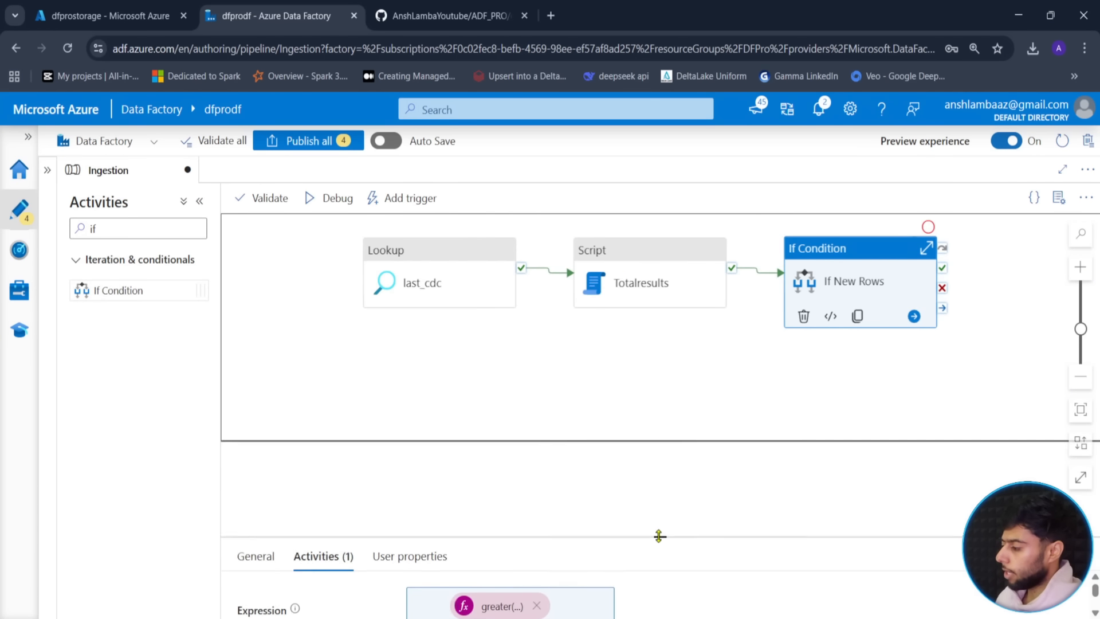
left_click_drag(326, 274, 504, 373)
mouse_move(536, 272)
left_mouse_down()
mouse_move(713, 359)
mouse_move(722, 375)
left_mouse_up()
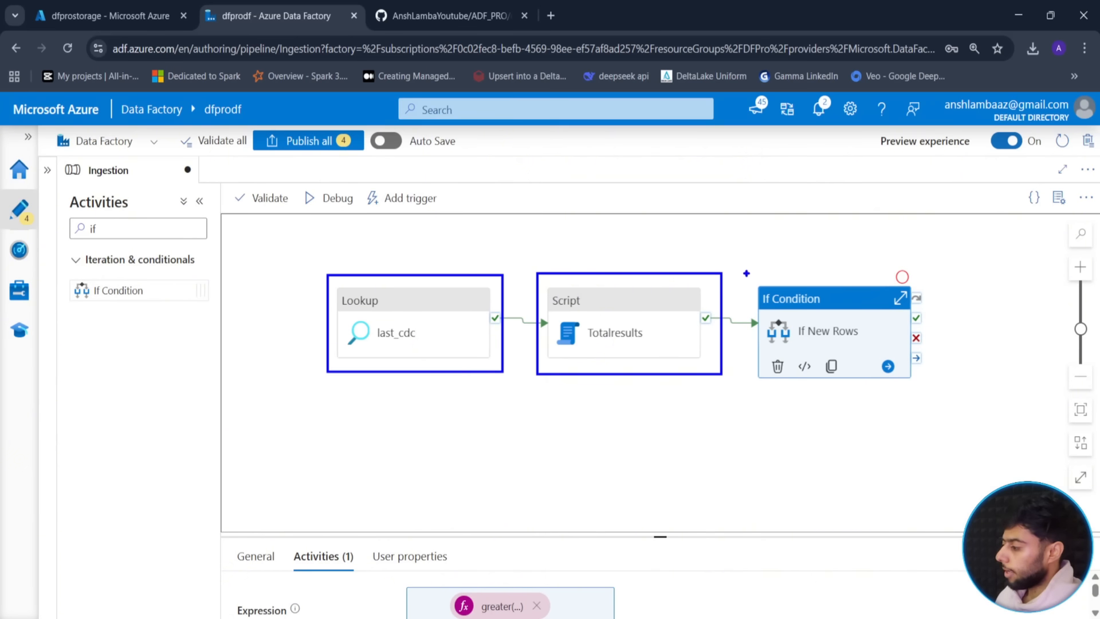
mouse_move(745, 273)
left_mouse_down()
mouse_move(903, 322)
mouse_move(940, 394)
left_mouse_up()
left_click_drag(845, 395, 843, 427)
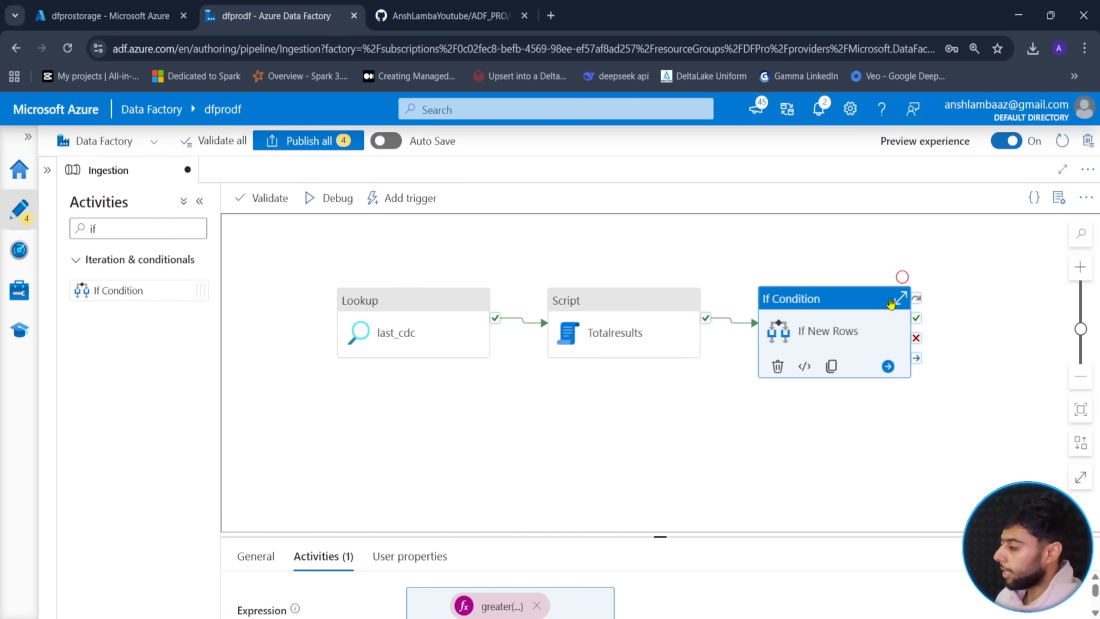
left_click(901, 298)
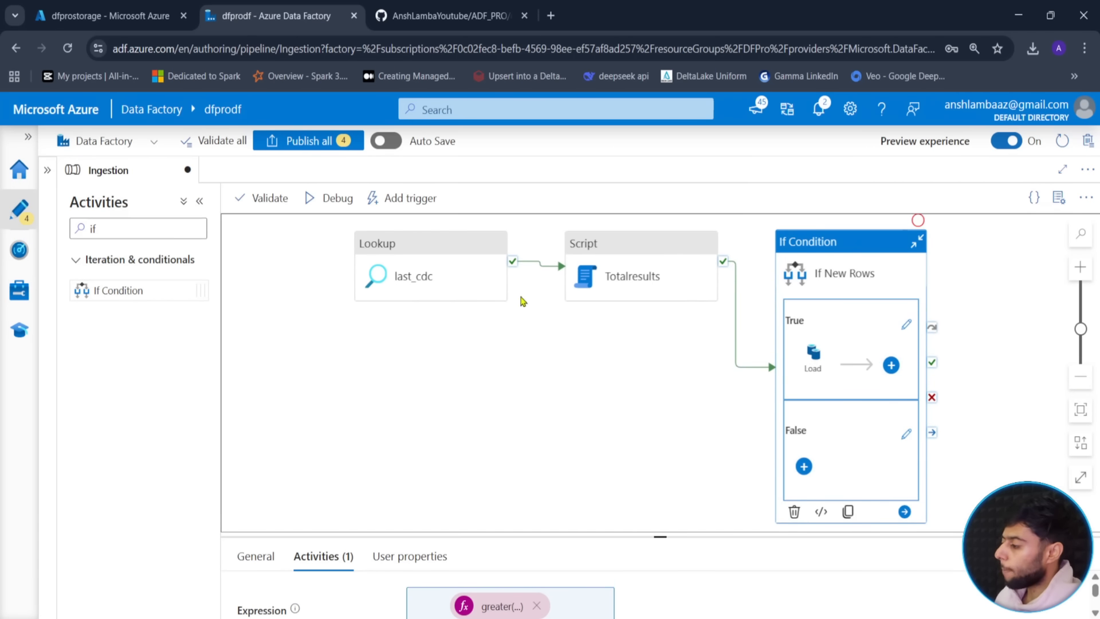
left_click_drag(436, 297, 411, 347)
left_click_drag(630, 280, 622, 312)
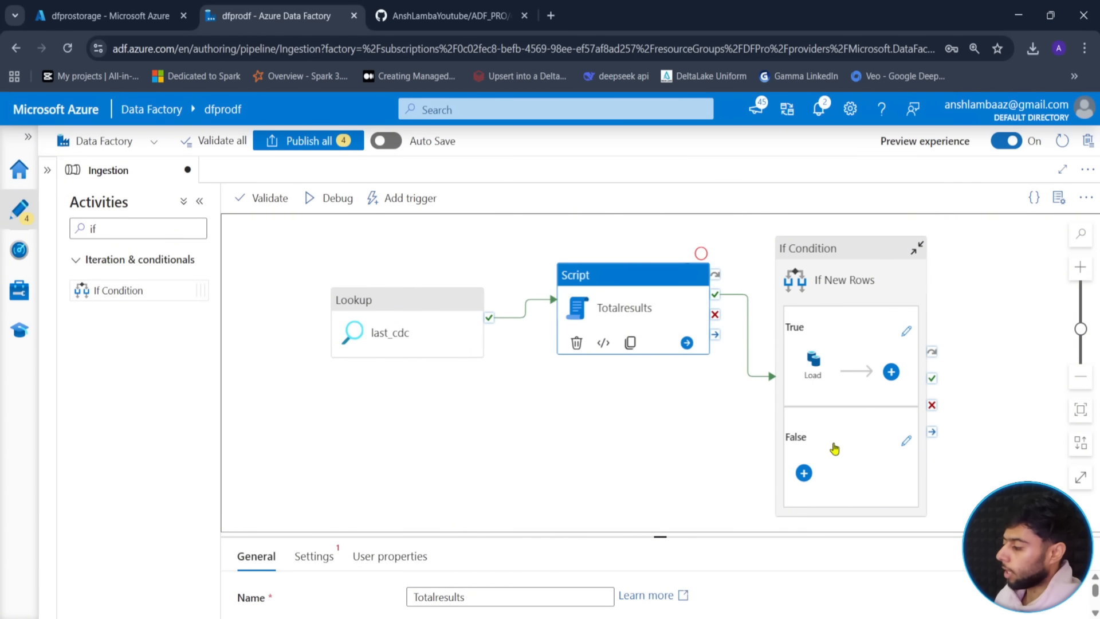
left_click(984, 412)
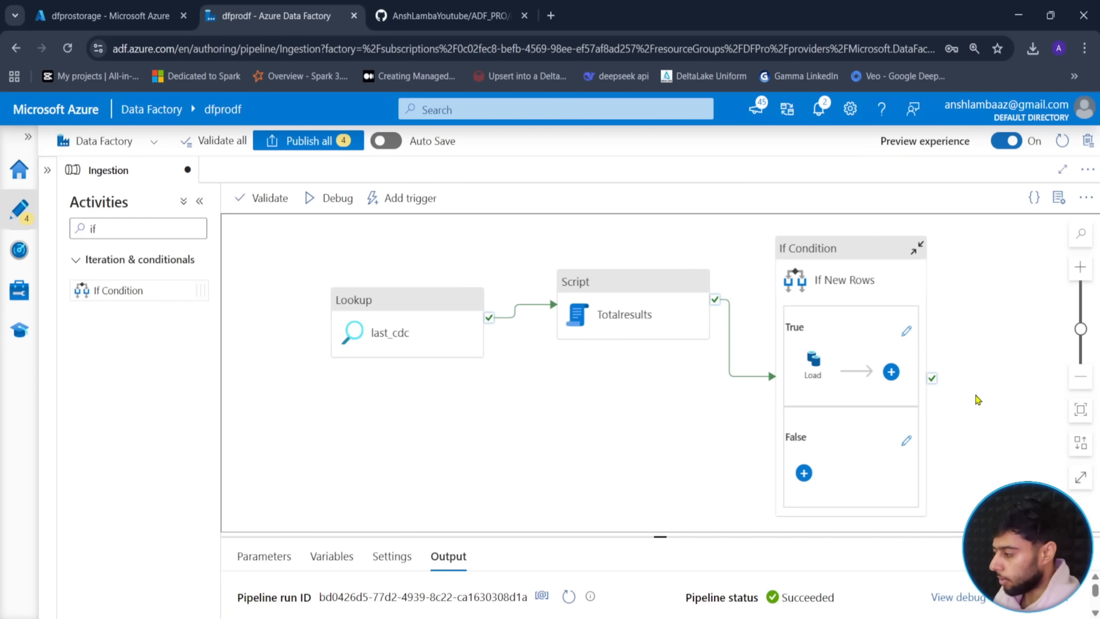
left_click_drag(621, 403, 591, 397)
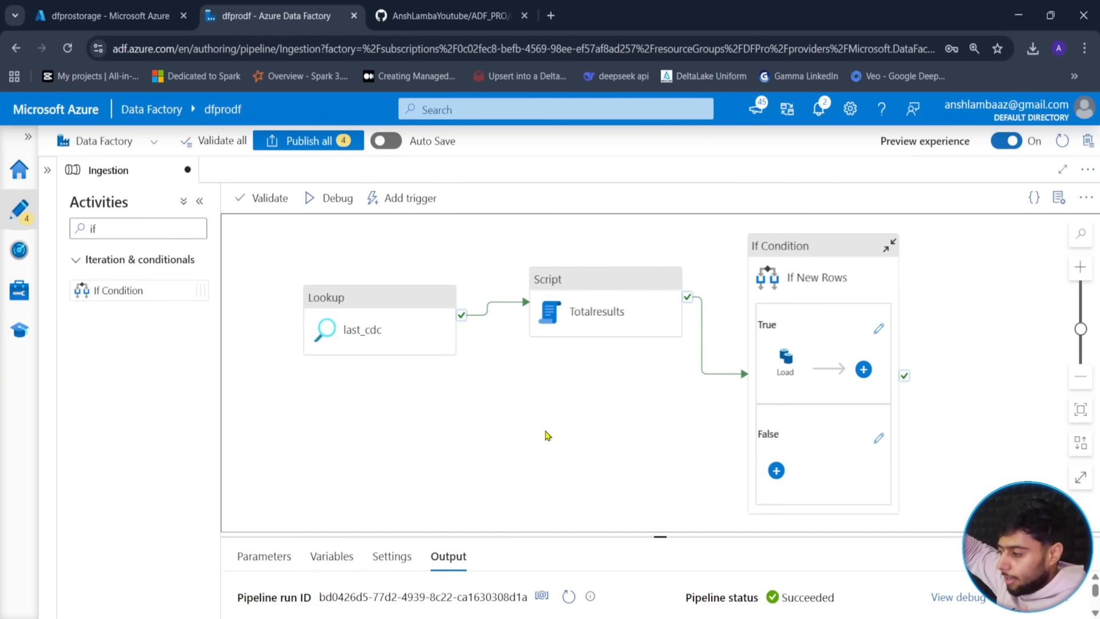
- Re-centre the pipeline layout and open the True branch activities of If New Rows
left_click_drag(292, 271, 494, 377)
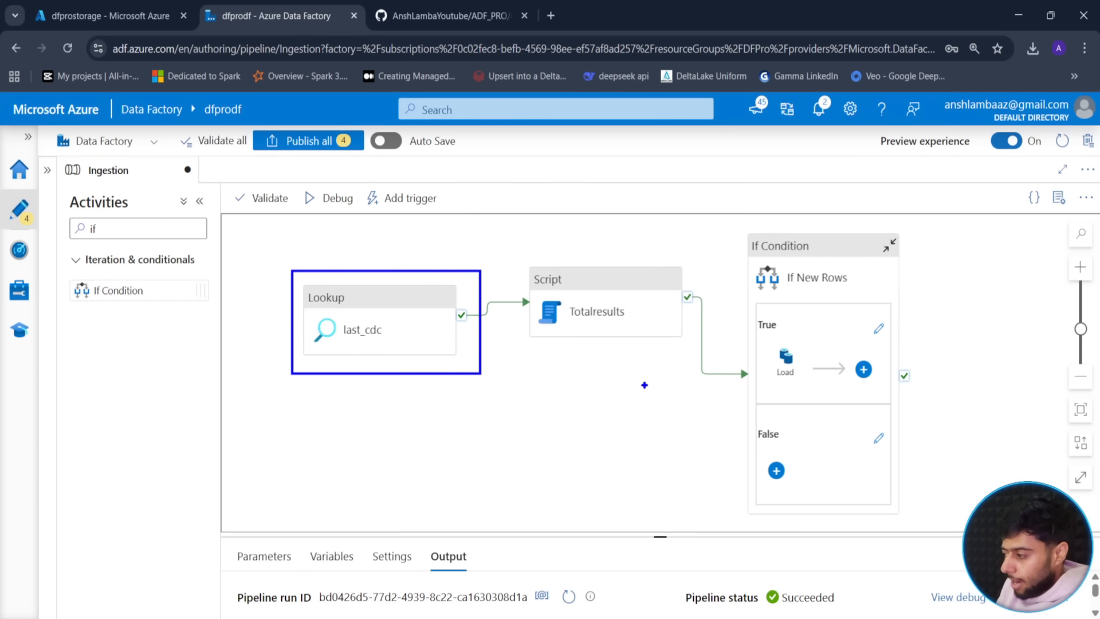
left_click_drag(344, 439, 345, 377)
mouse_move(281, 450)
left_mouse_down()
mouse_move(282, 476)
mouse_move(314, 481)
mouse_move(328, 463)
mouse_move(355, 488)
mouse_move(356, 465)
mouse_move(437, 465)
mouse_move(463, 487)
mouse_move(495, 469)
mouse_move(541, 493)
left_mouse_up()
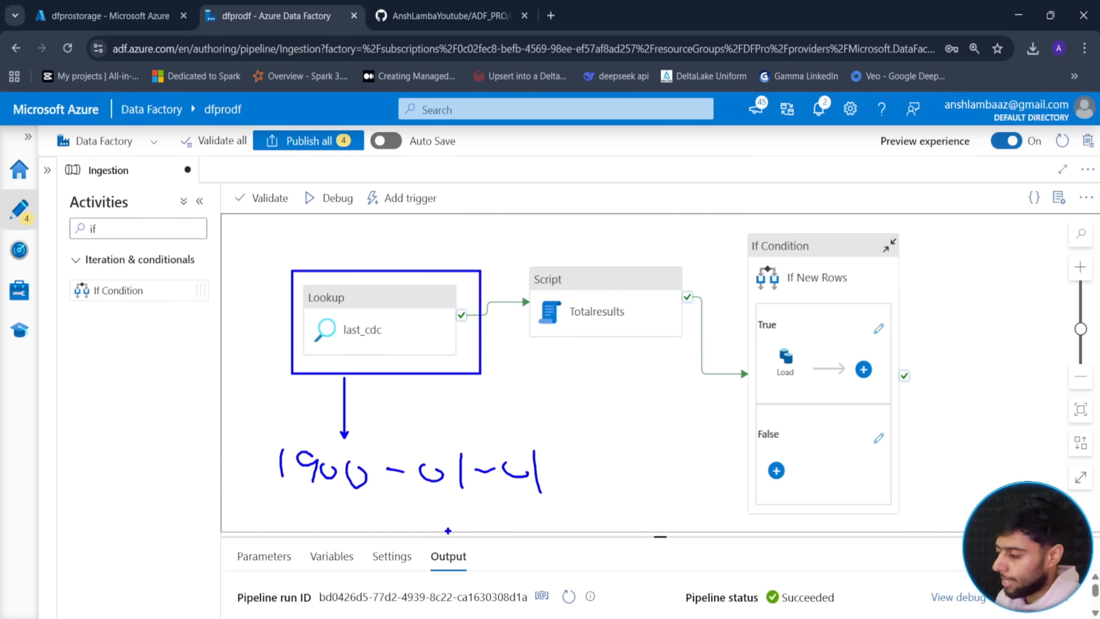
key("Escape")
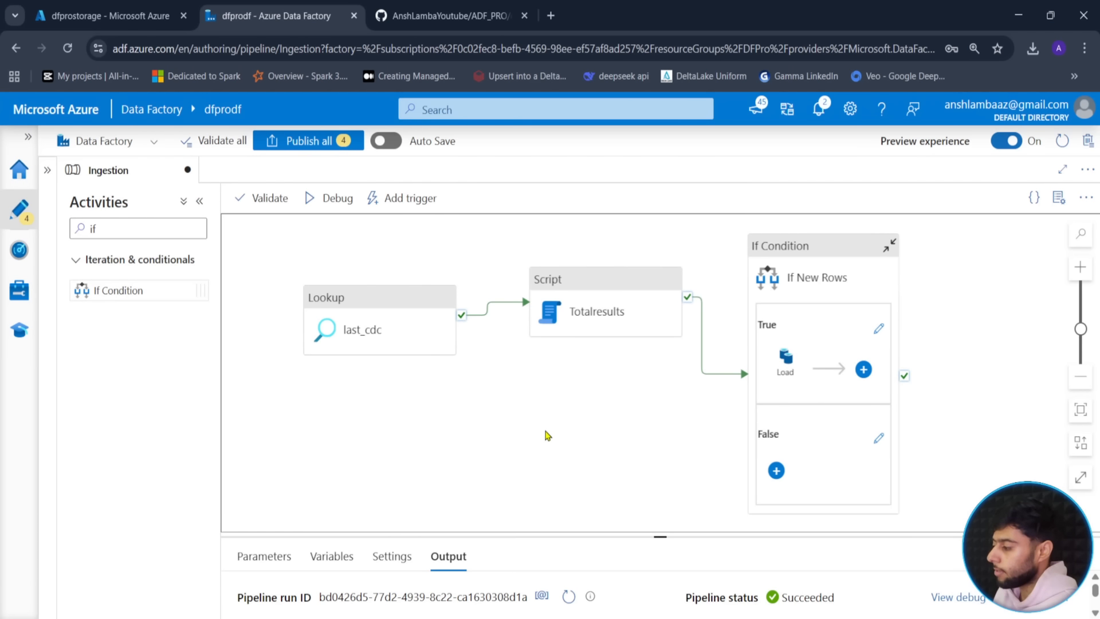
left_click_drag(600, 398, 551, 387)
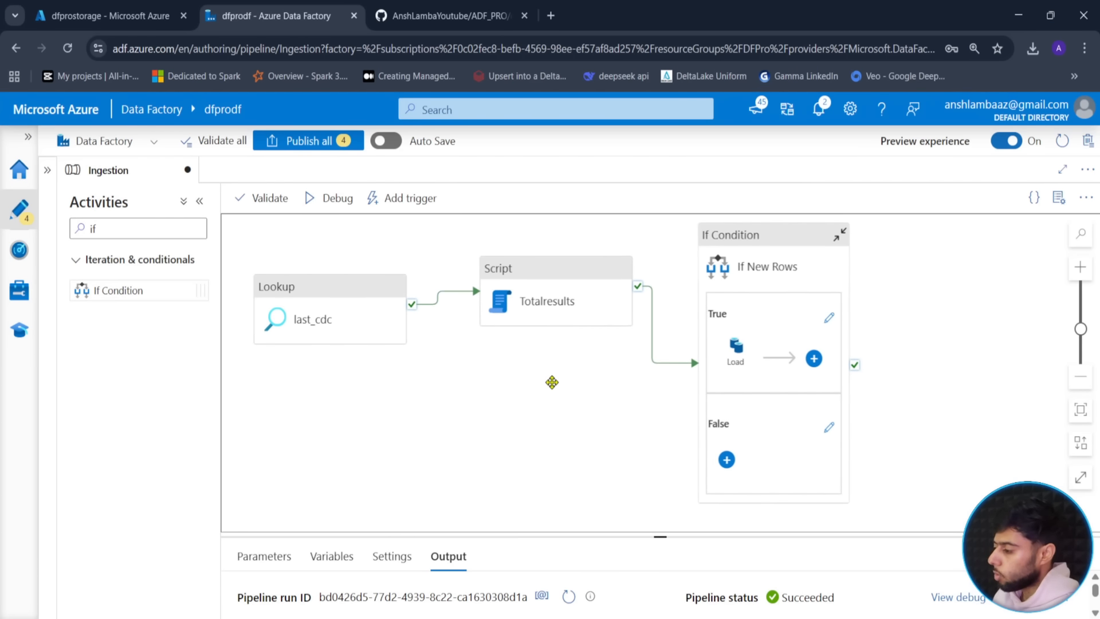
left_click(829, 318)
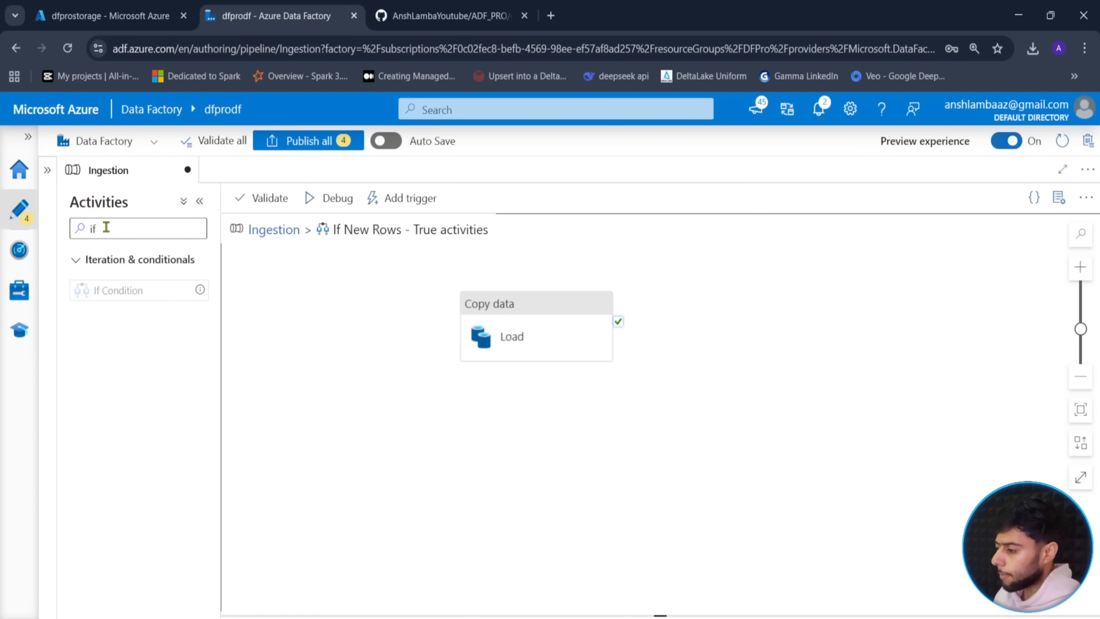
- Add a Copy data activity to the True branch and rename it change_cdc
double_click(78, 228)
key("BackSpace")
type("copy")
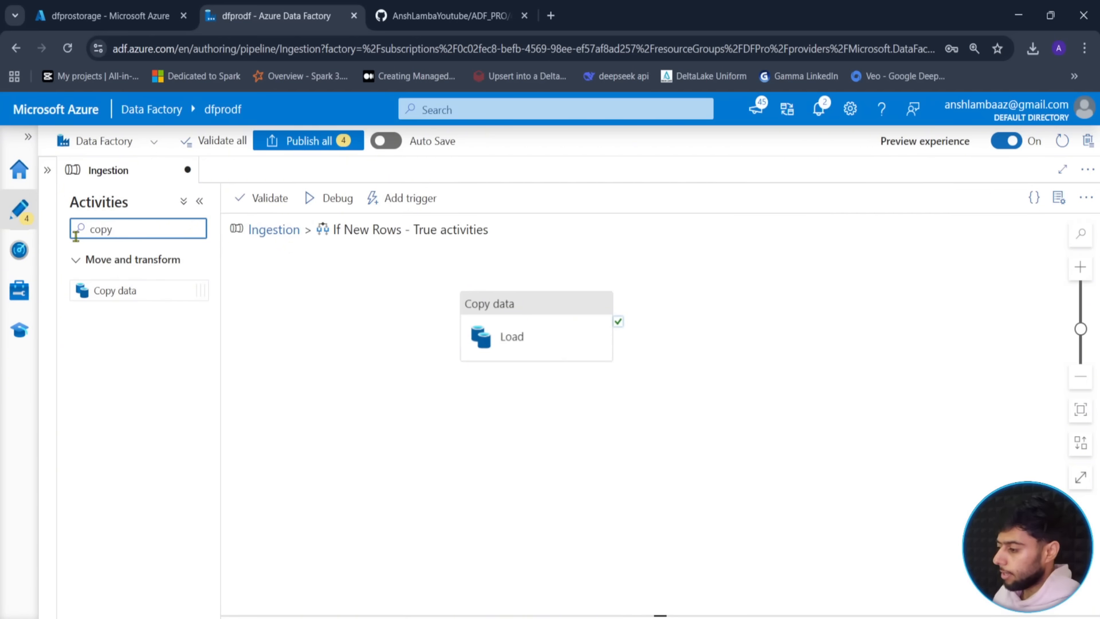
left_click_drag(116, 293, 774, 316)
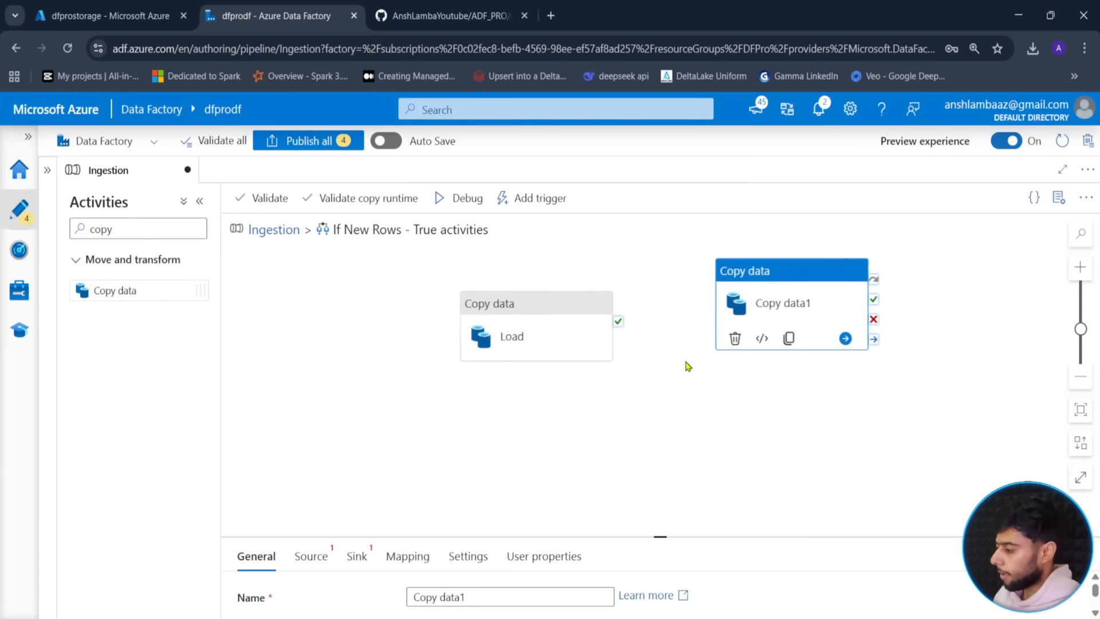
left_click(661, 536)
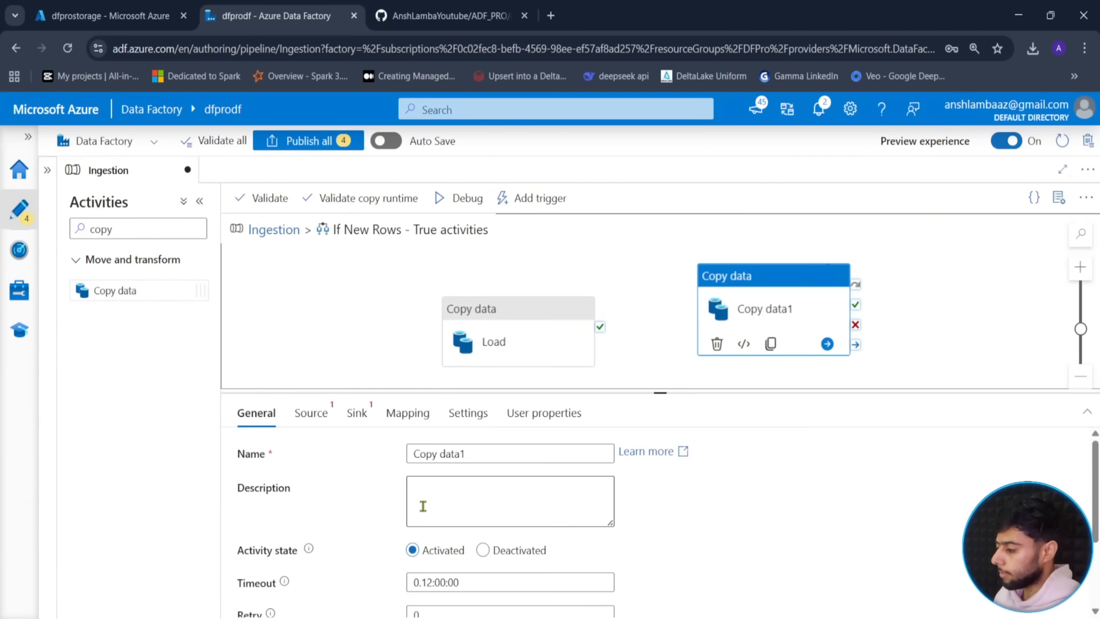
left_click_drag(485, 462, 404, 455)
type("change")
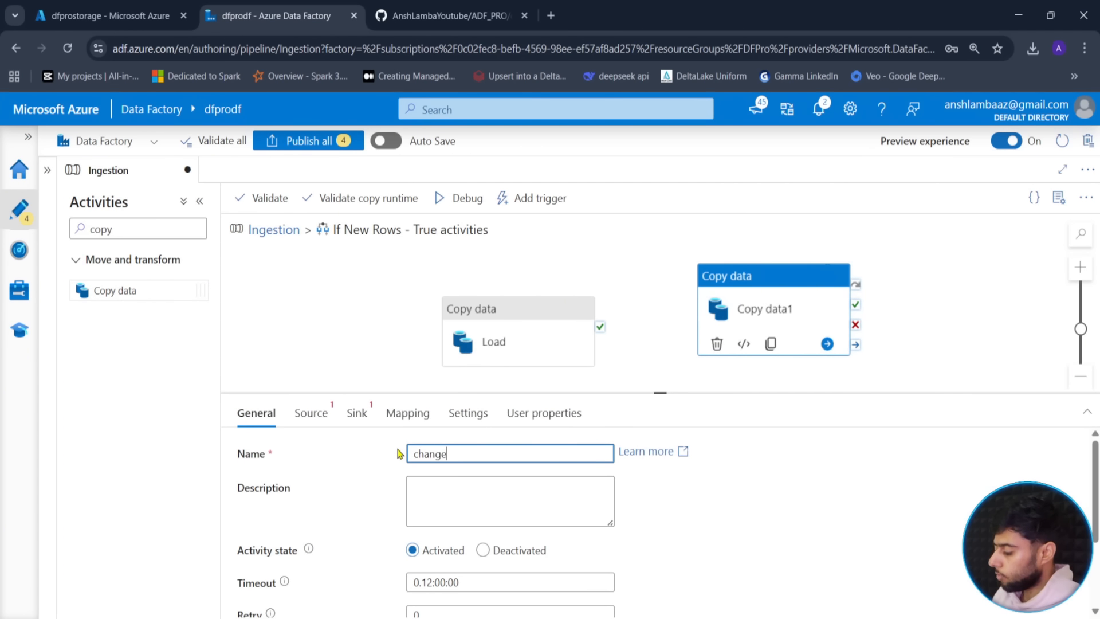
type("_cdc")
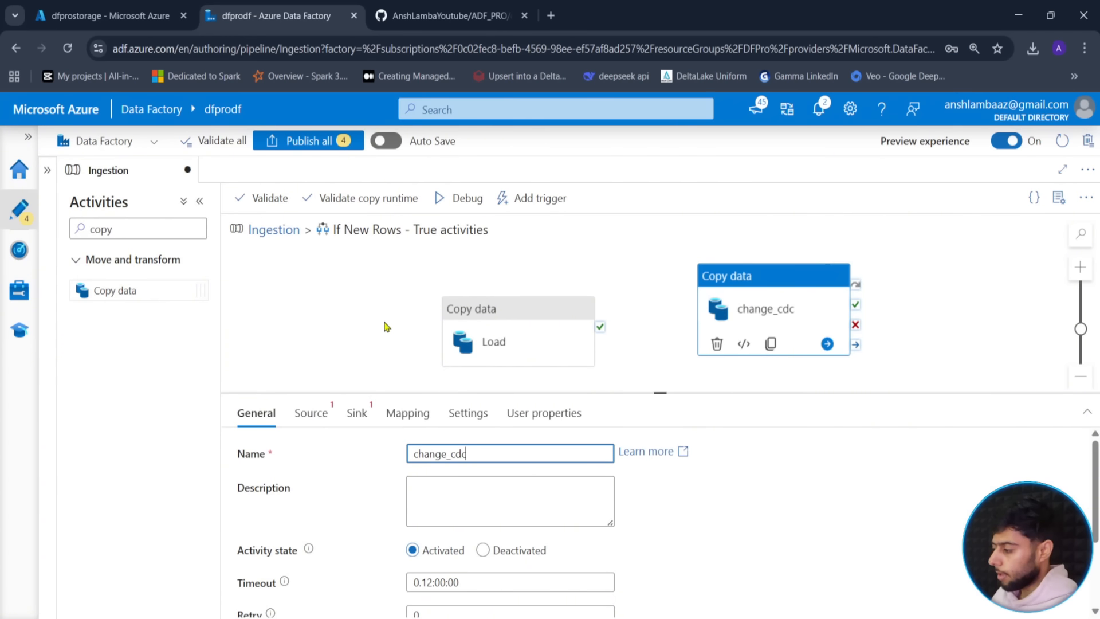
left_click_drag(662, 393, 660, 436)
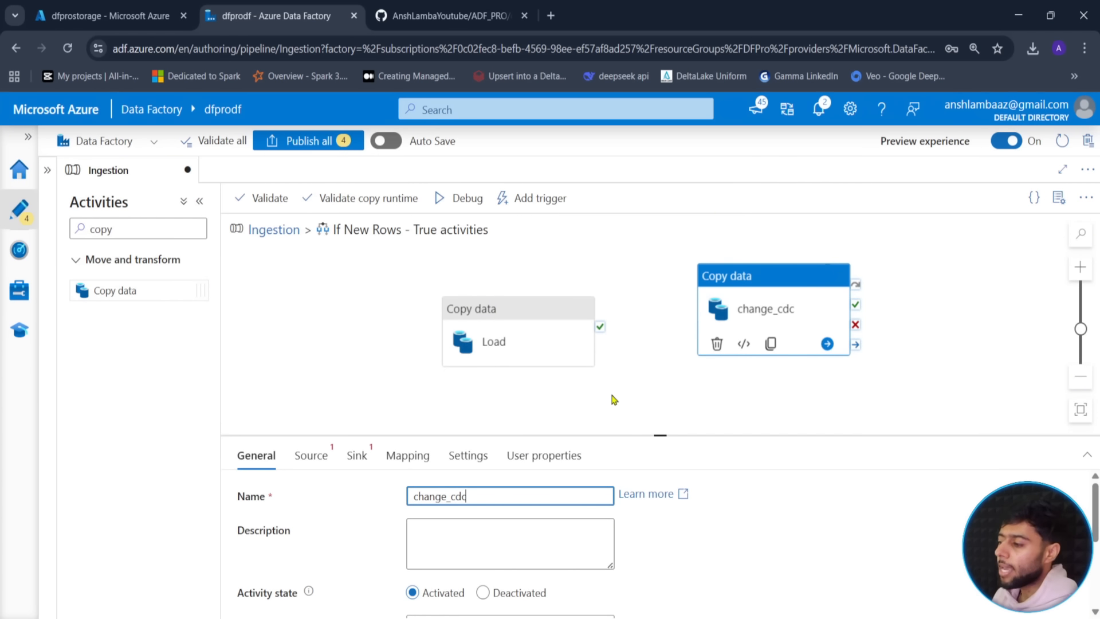
left_click(109, 16)
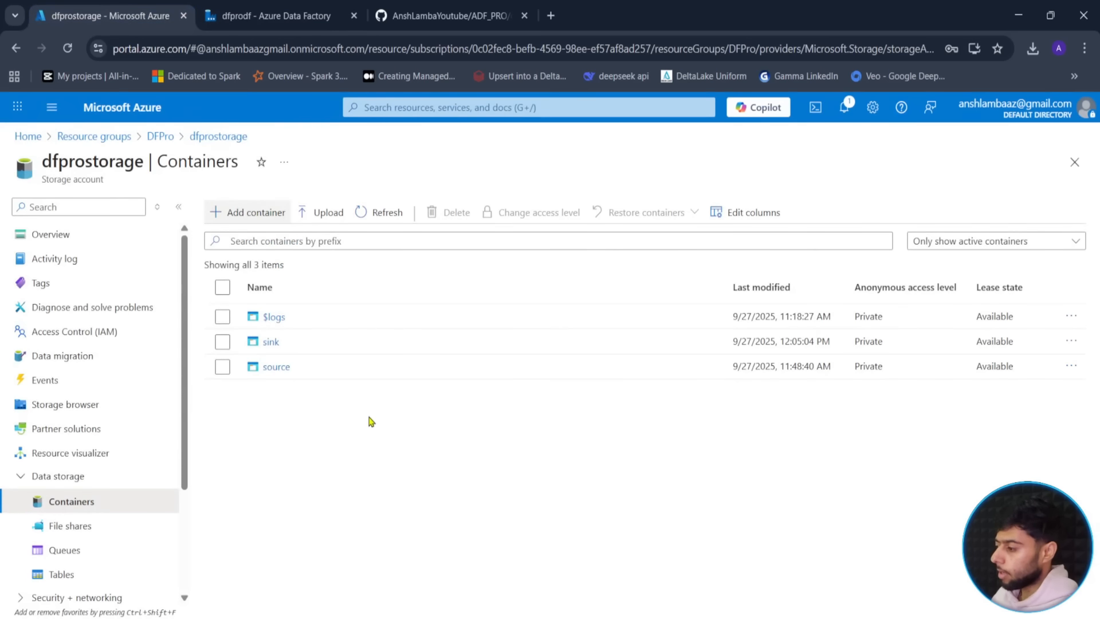
- Check cdc.json in the source container's monitor folder, then view its GitHub copy
left_click(278, 368)
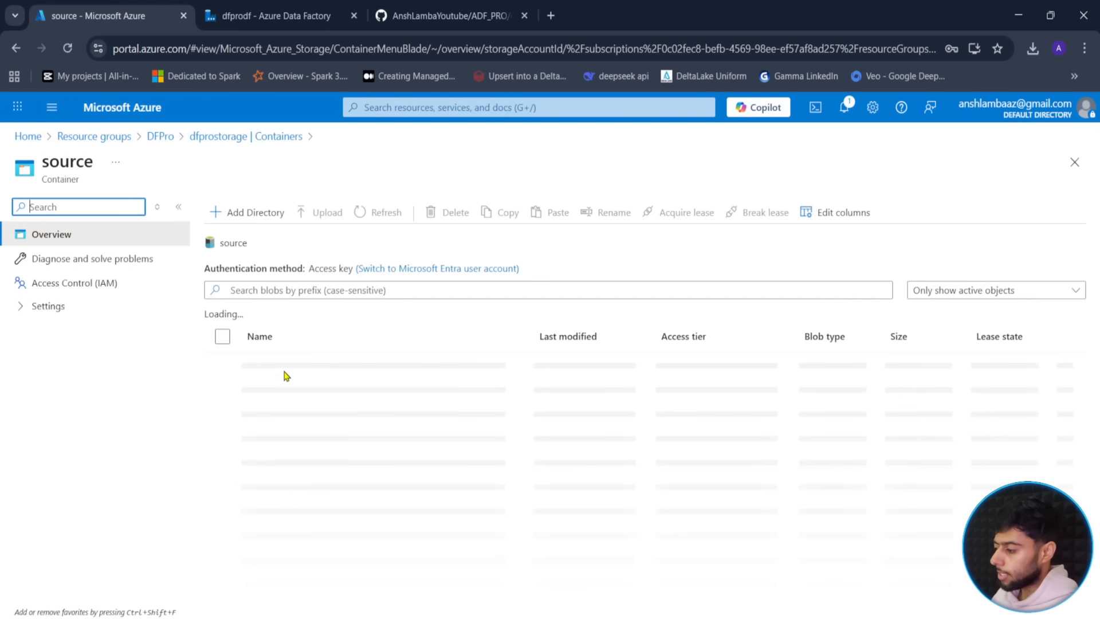
left_click(277, 368)
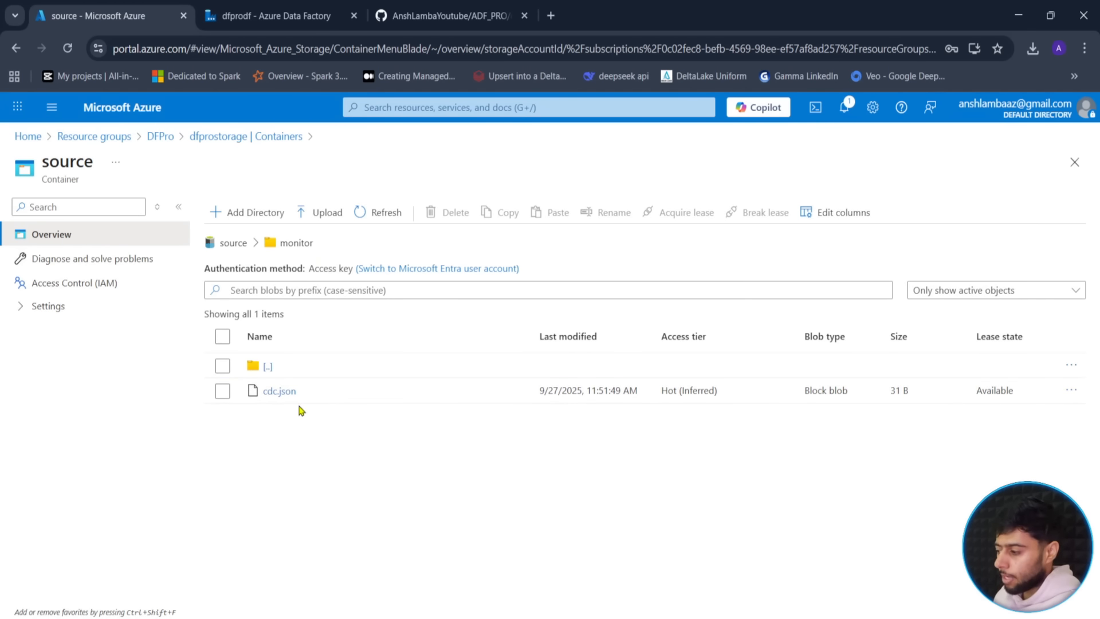
left_click(439, 15)
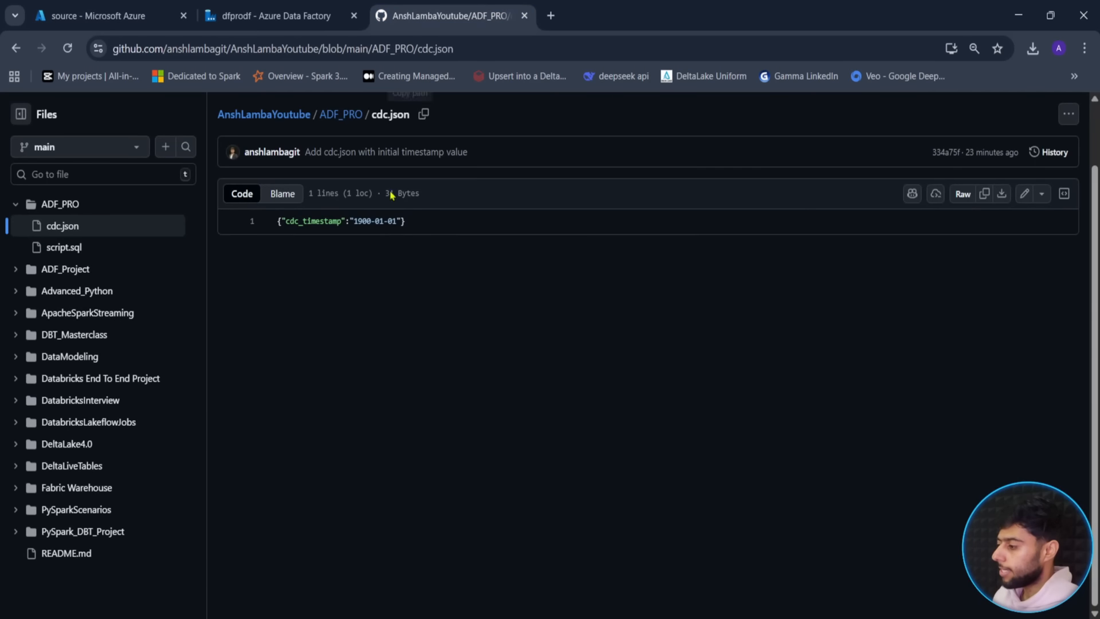
- Create empty.json containing {} in the ADF_PRO folder and commit it
left_click(347, 115)
left_click(996, 115)
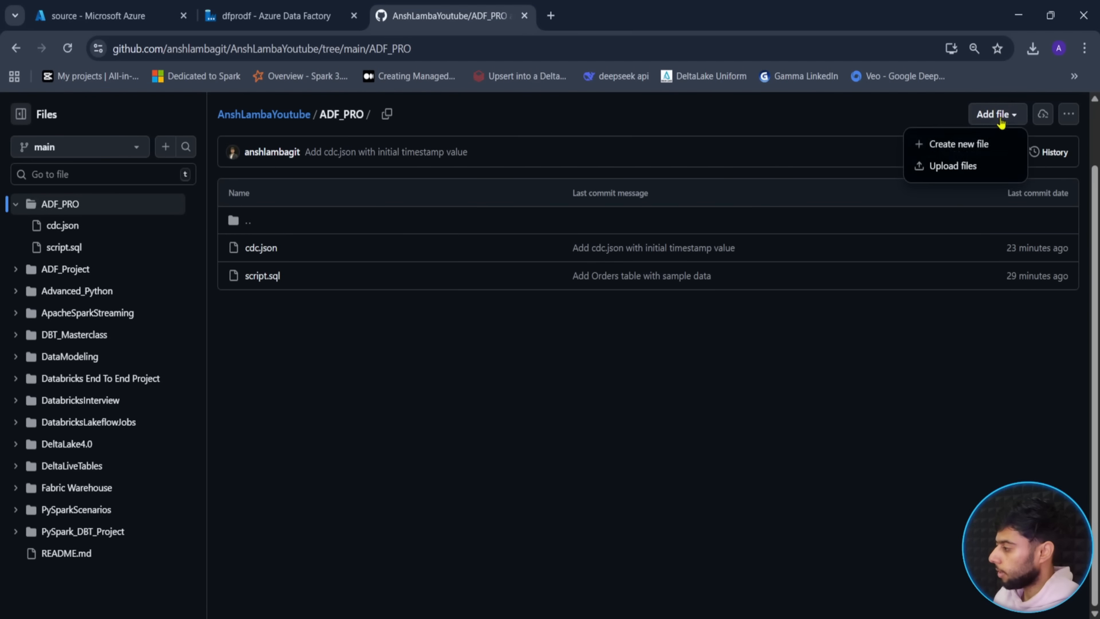
left_click(958, 143)
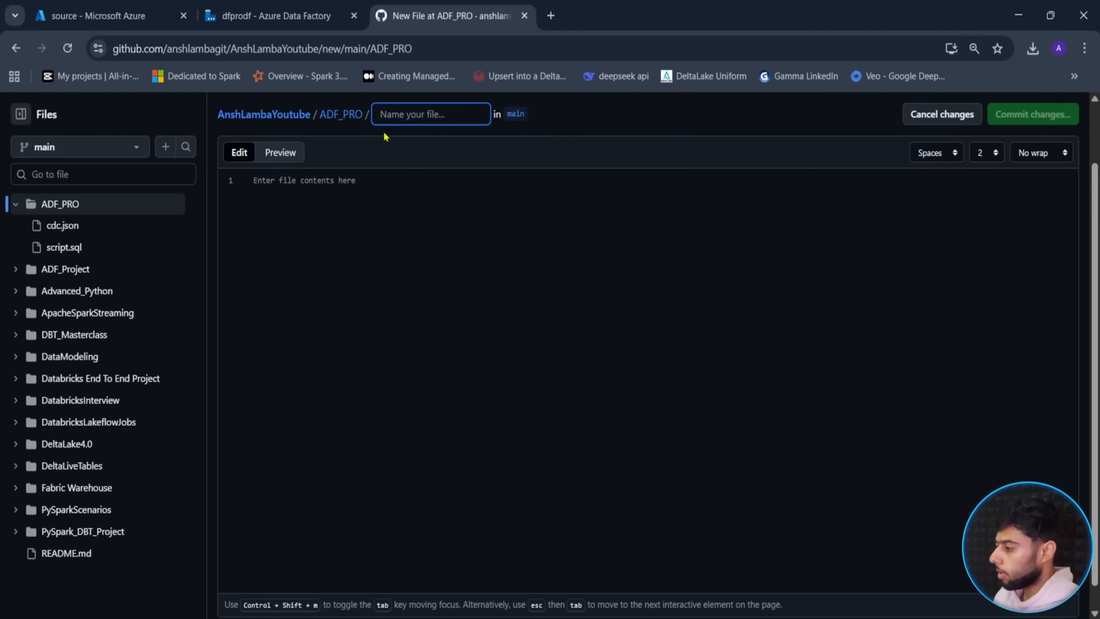
type("empty.json")
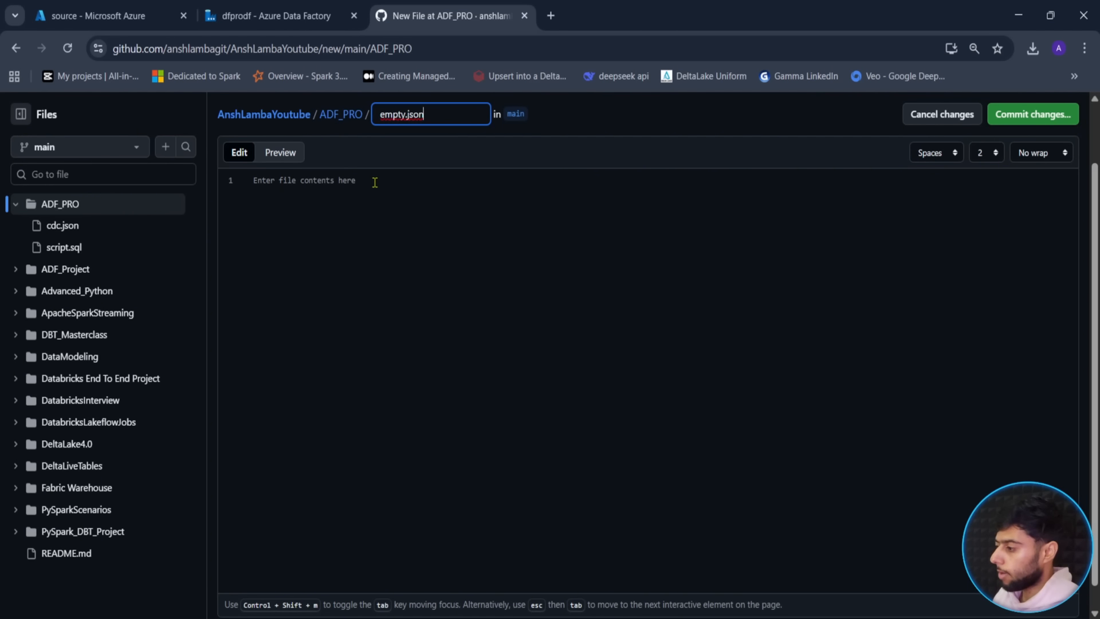
left_click(384, 198)
type("{")
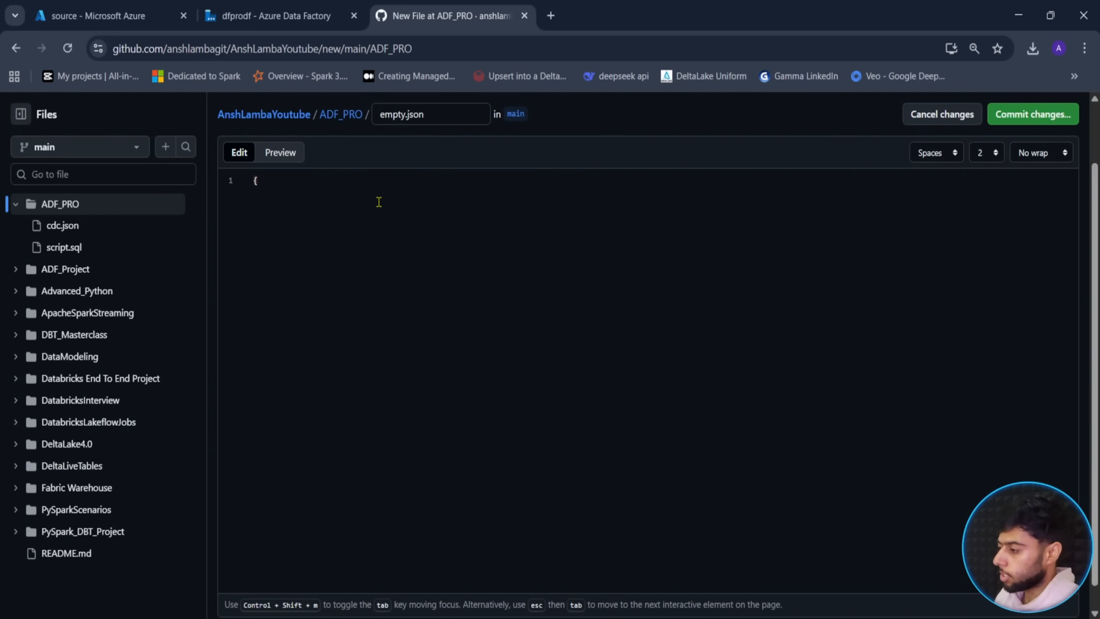
left_click(1030, 114)
left_click(651, 504)
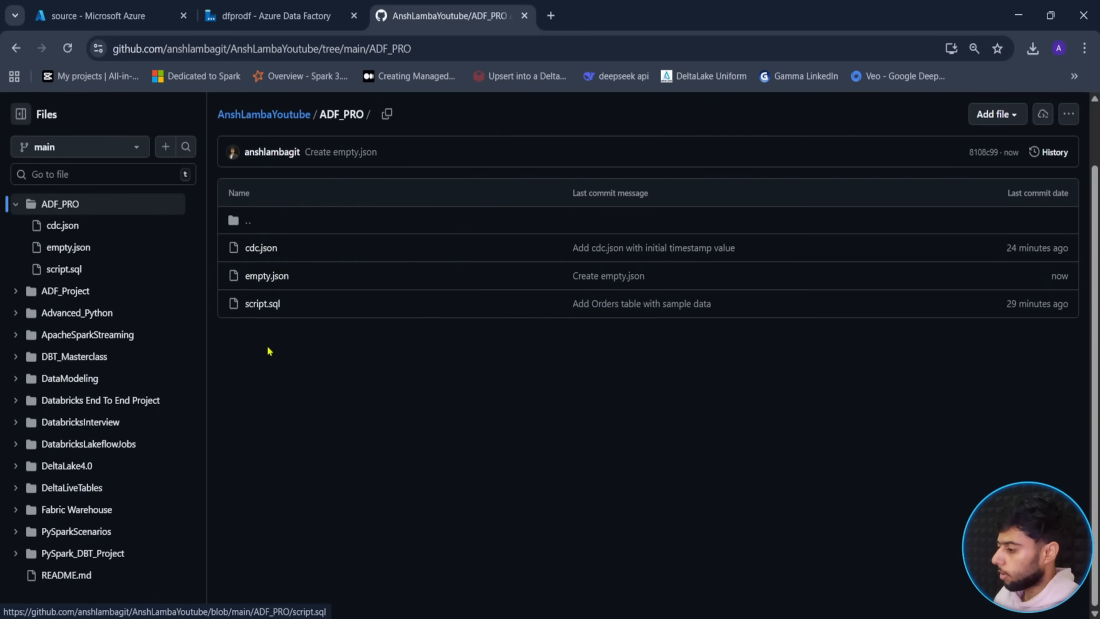
- Download empty.json from GitHub and confirm the download finished
left_click(267, 277)
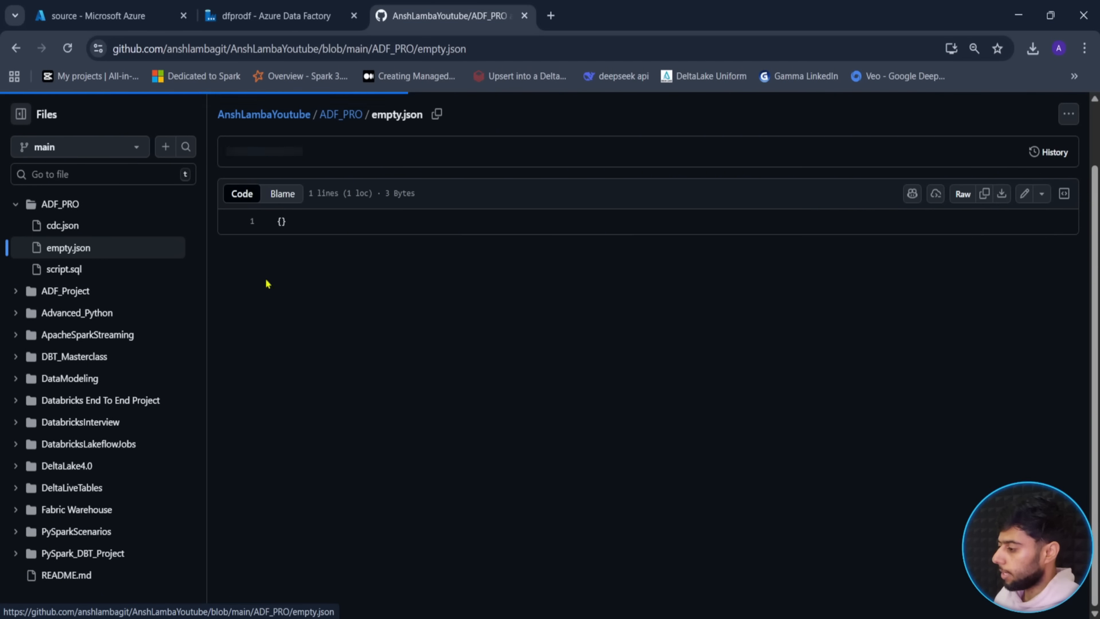
left_click(1001, 195)
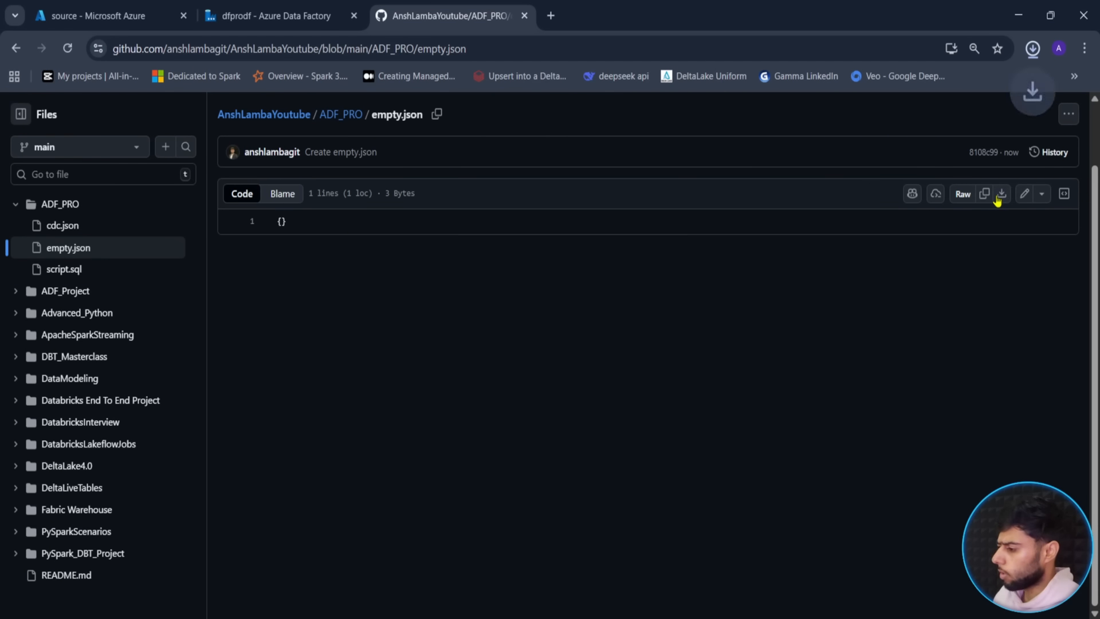
left_click(321, 11)
left_click(105, 19)
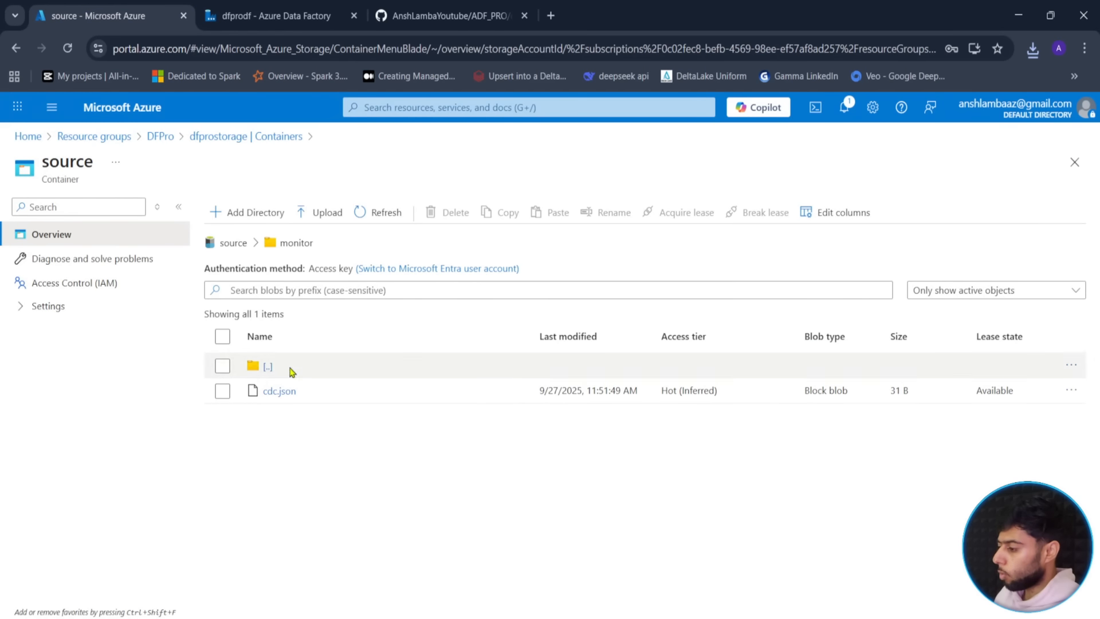
- Upload empty.json into the source container's monitor folder
left_click(311, 223)
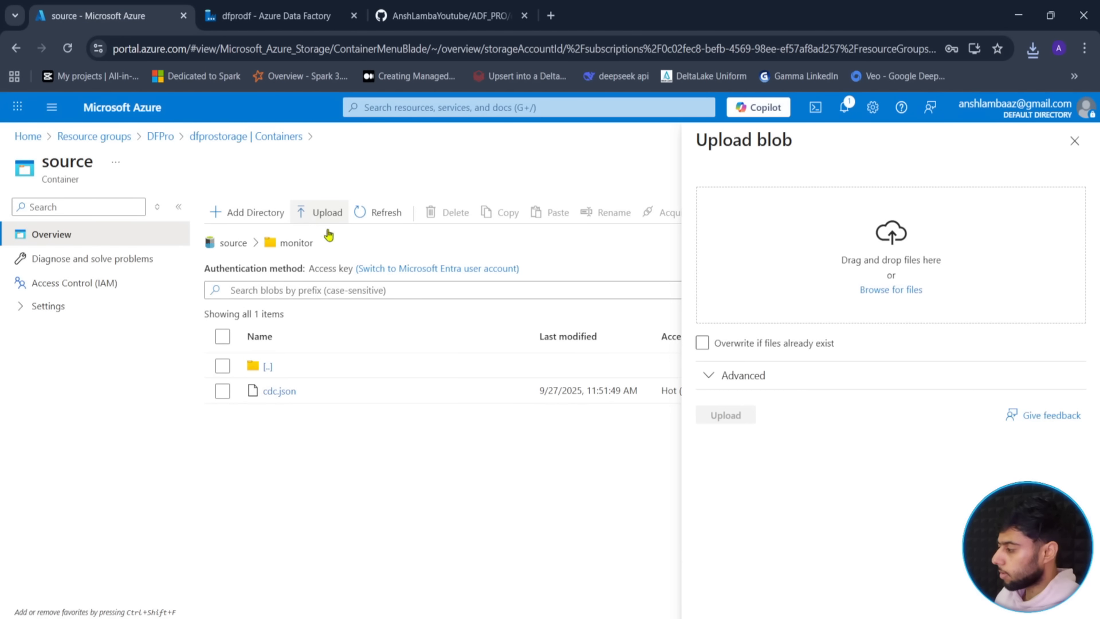
left_click(906, 292)
left_click(728, 416)
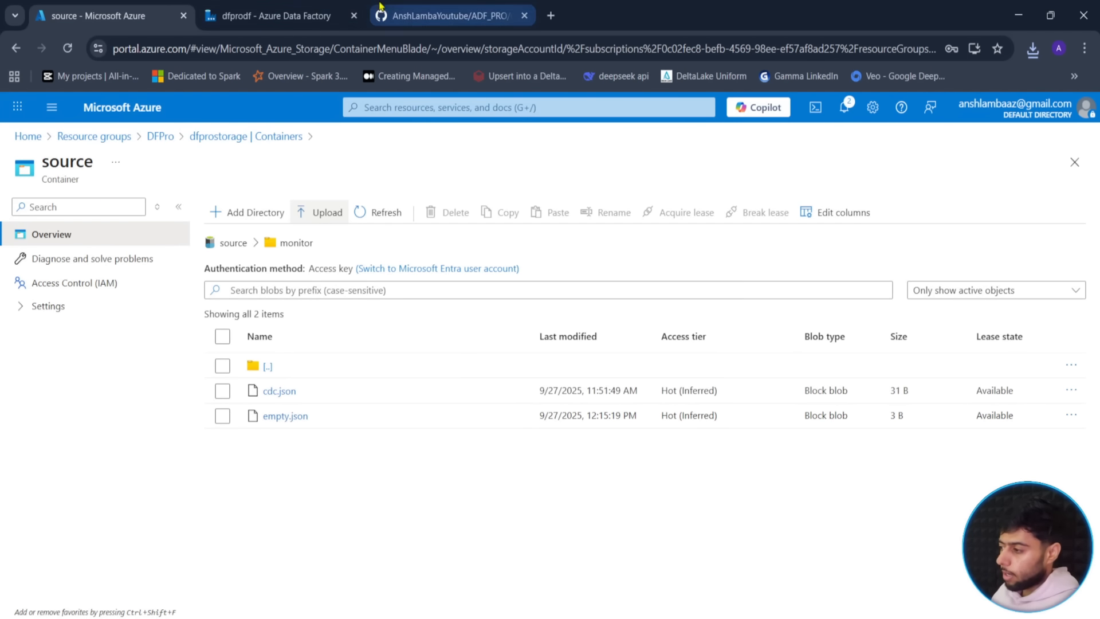
- Back in the Ingestion pipeline, make change_cdc run after Load succeeds and select it
left_click(275, 16)
left_click_drag(601, 328, 714, 312)
left_click(634, 389)
- Start a new Azure Data Lake Storage Gen2 JSON source dataset for change_cdc
left_click(724, 335)
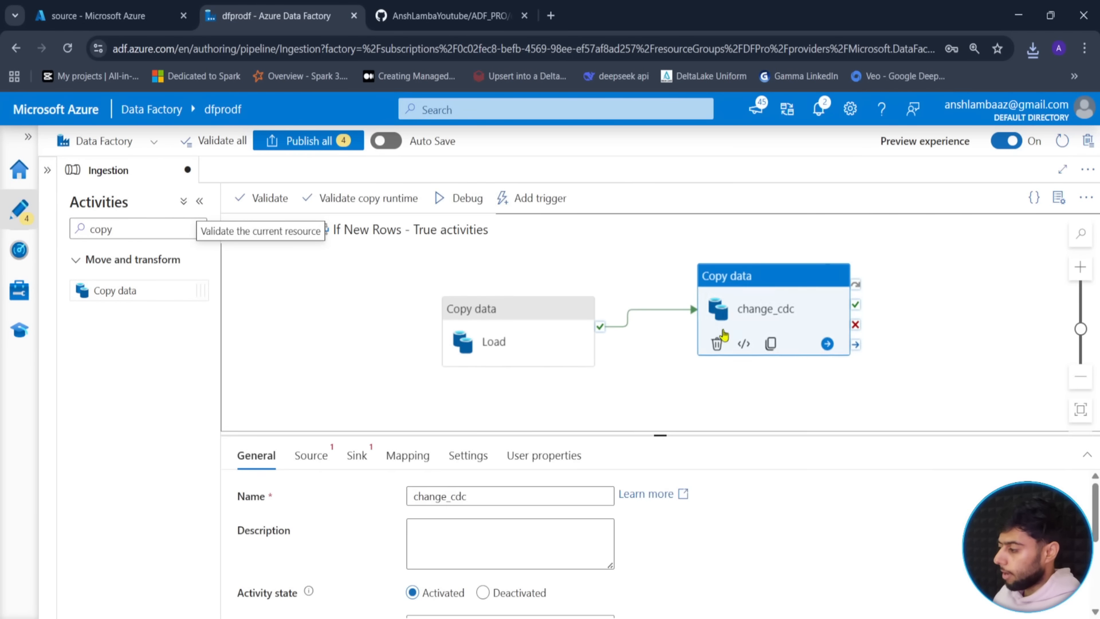
left_click(312, 455)
left_click_drag(678, 438, 664, 344)
left_click(608, 389)
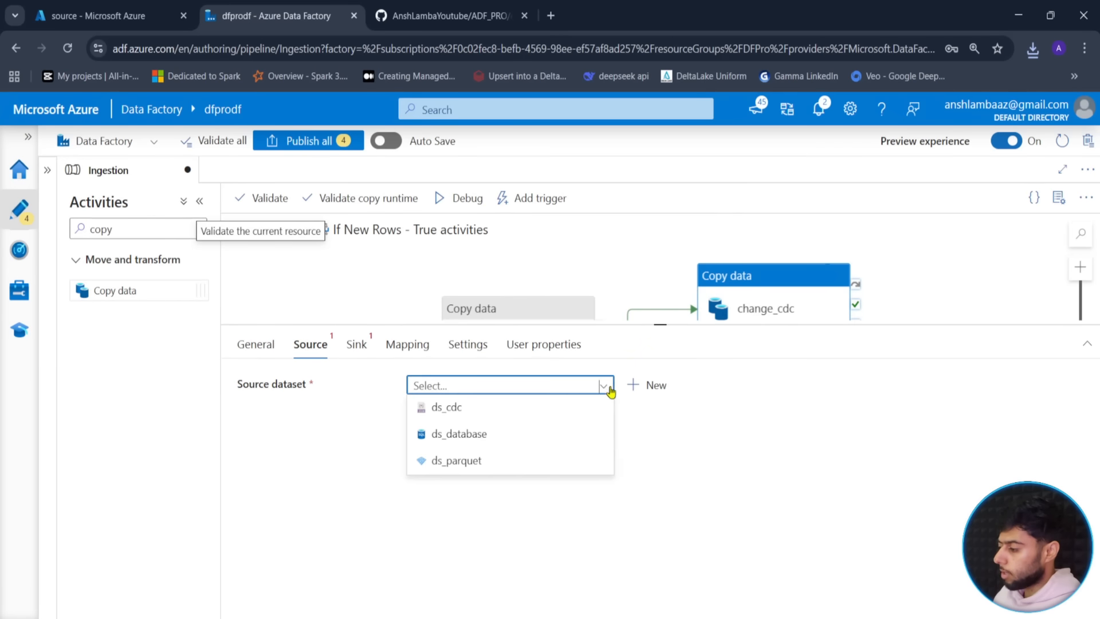
left_click(643, 390)
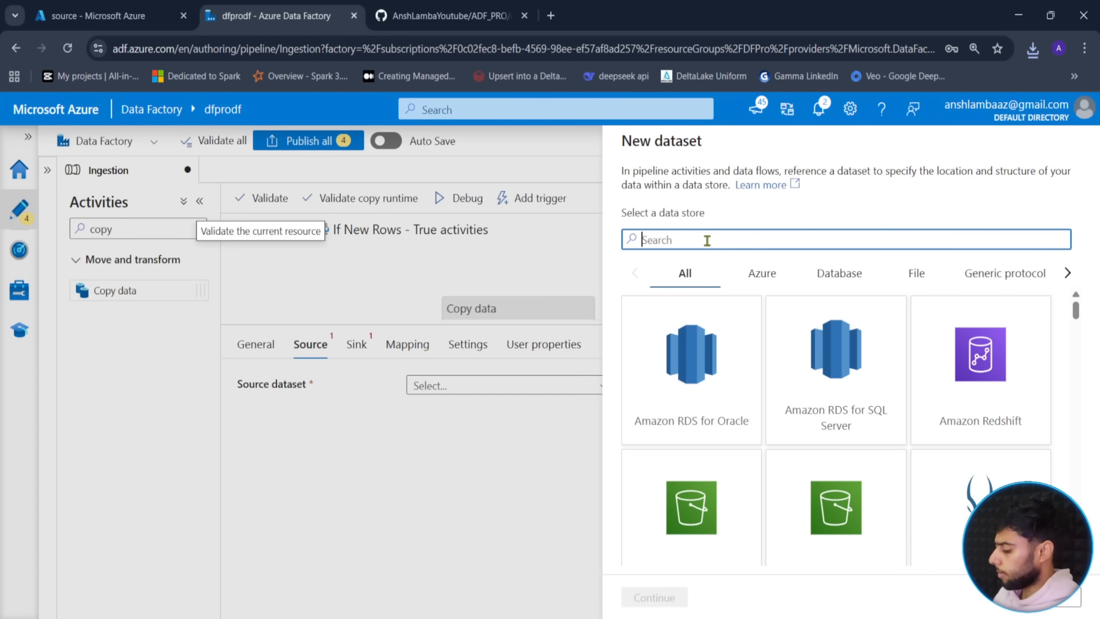
type("azure")
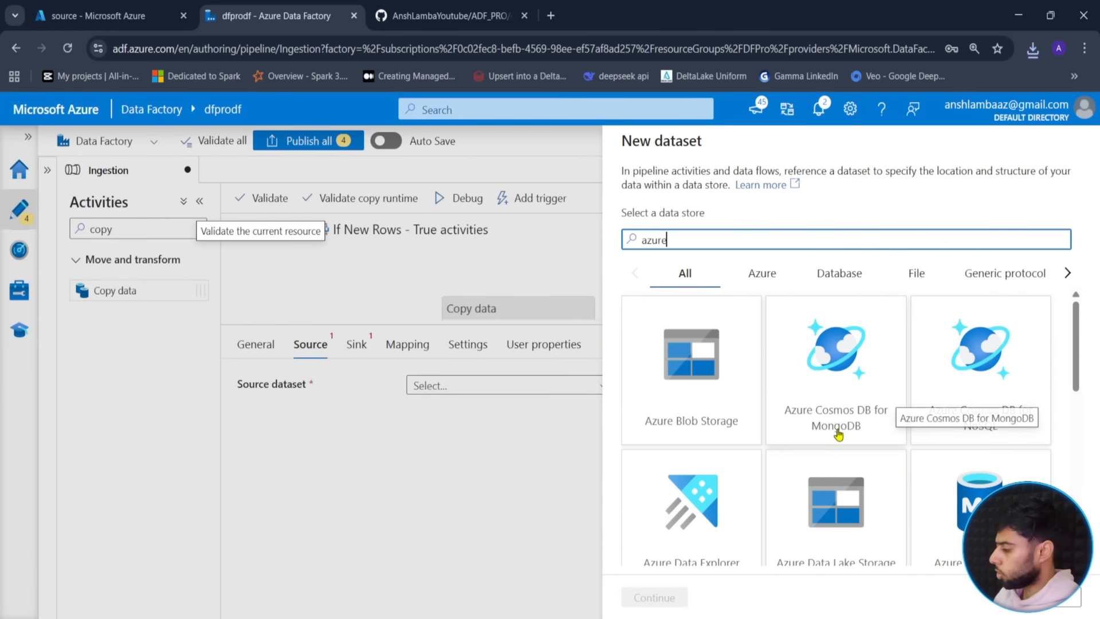
scroll(836, 447, "down", 1)
left_click(829, 450)
left_click(656, 596)
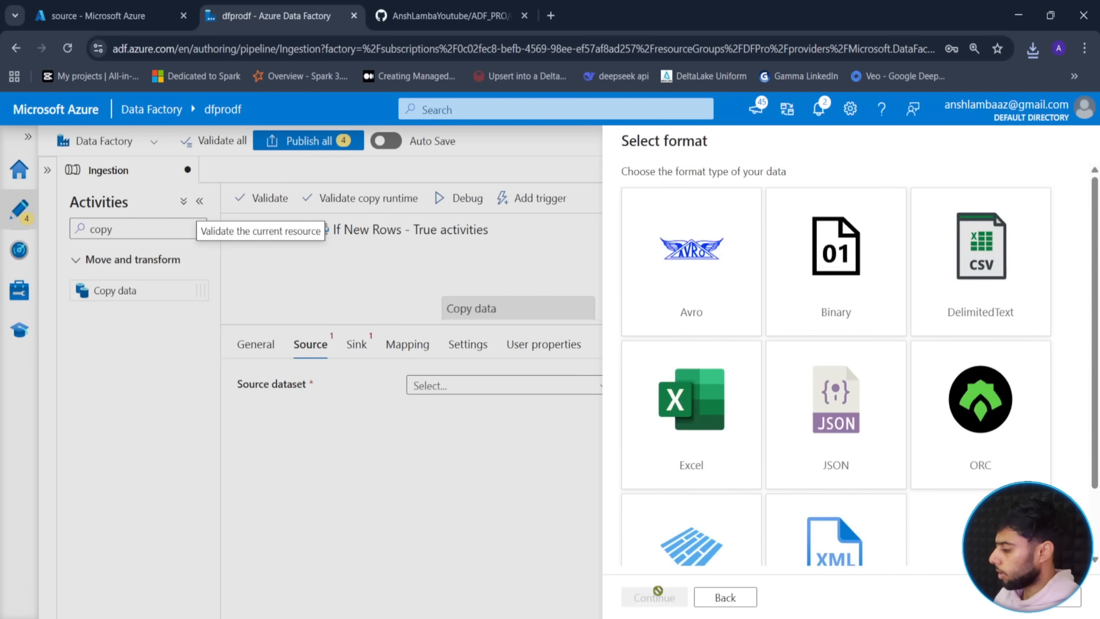
left_click(818, 441)
left_click(655, 596)
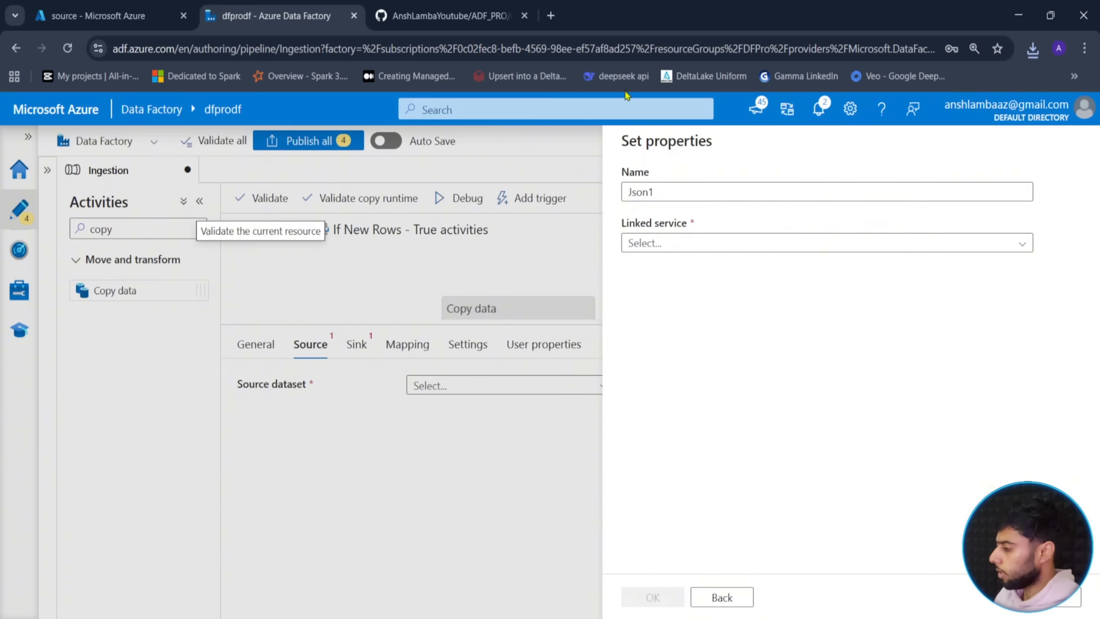
- Name the dataset ds_emptyjson and connect it to the ls_datalake linked service
double_click(654, 195)
type("ds_emptyj")
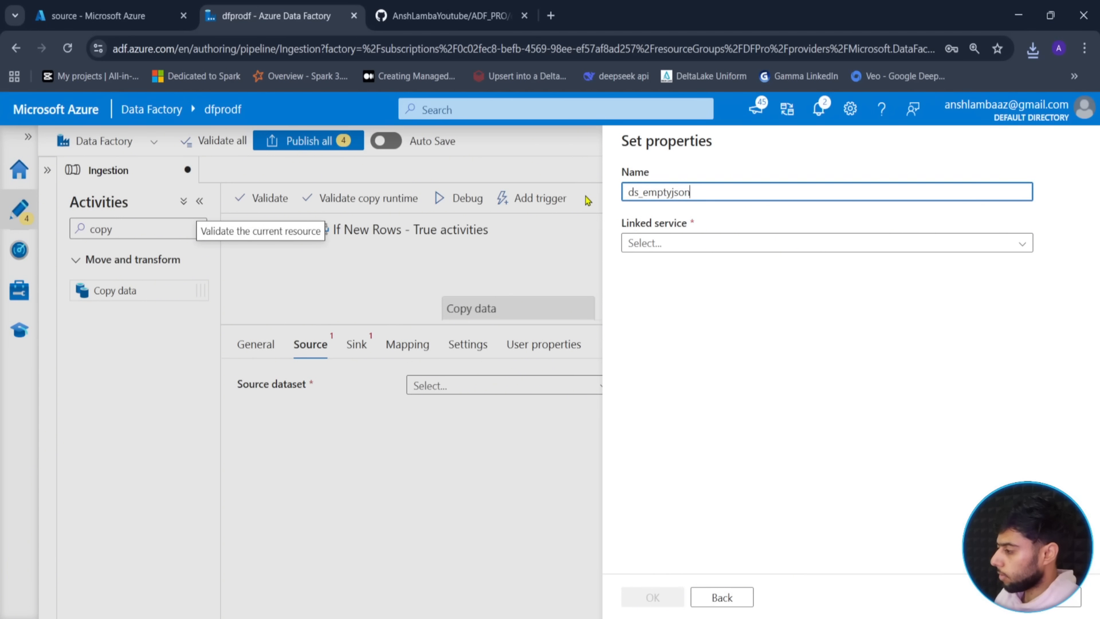
left_click(658, 243)
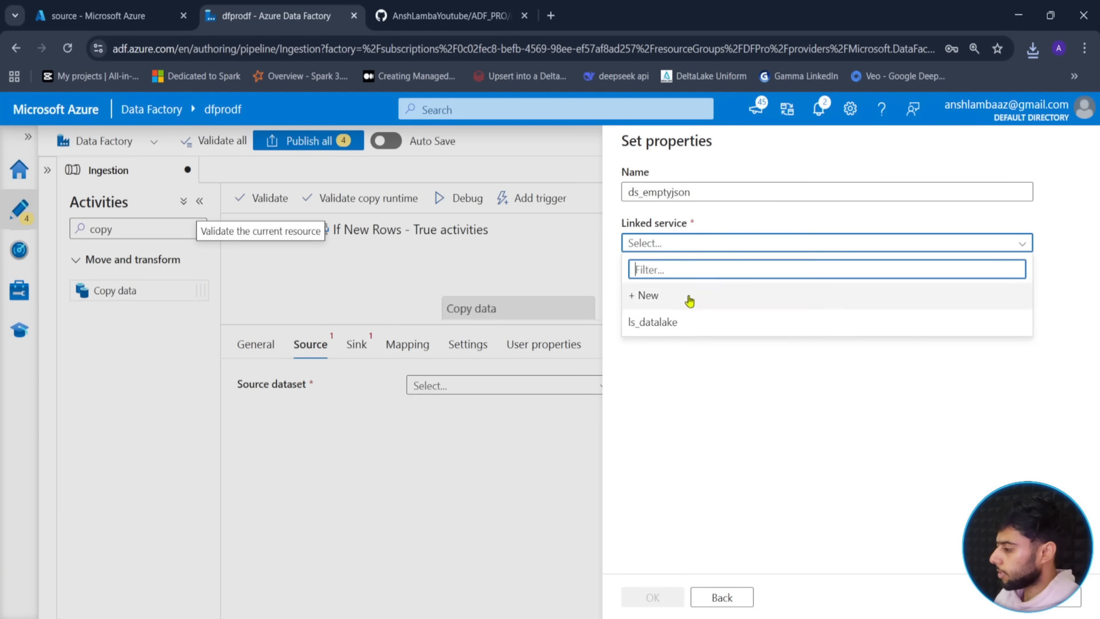
left_click(685, 320)
- Point the dataset at source/monitor/empty.json and create it
left_click(1045, 291)
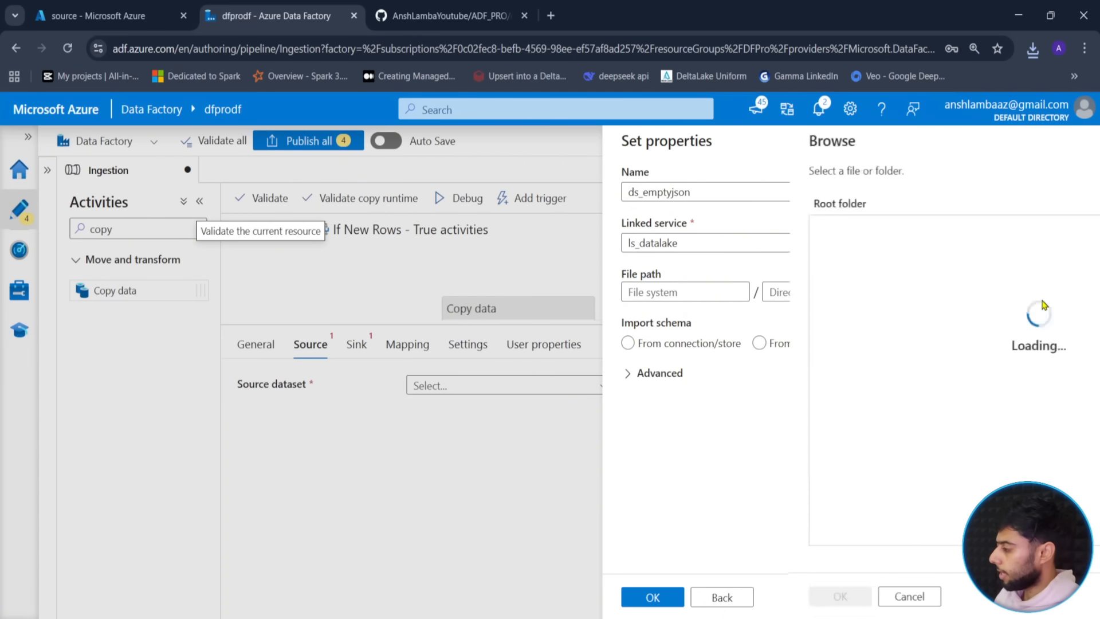
left_click(663, 232)
left_click(662, 204)
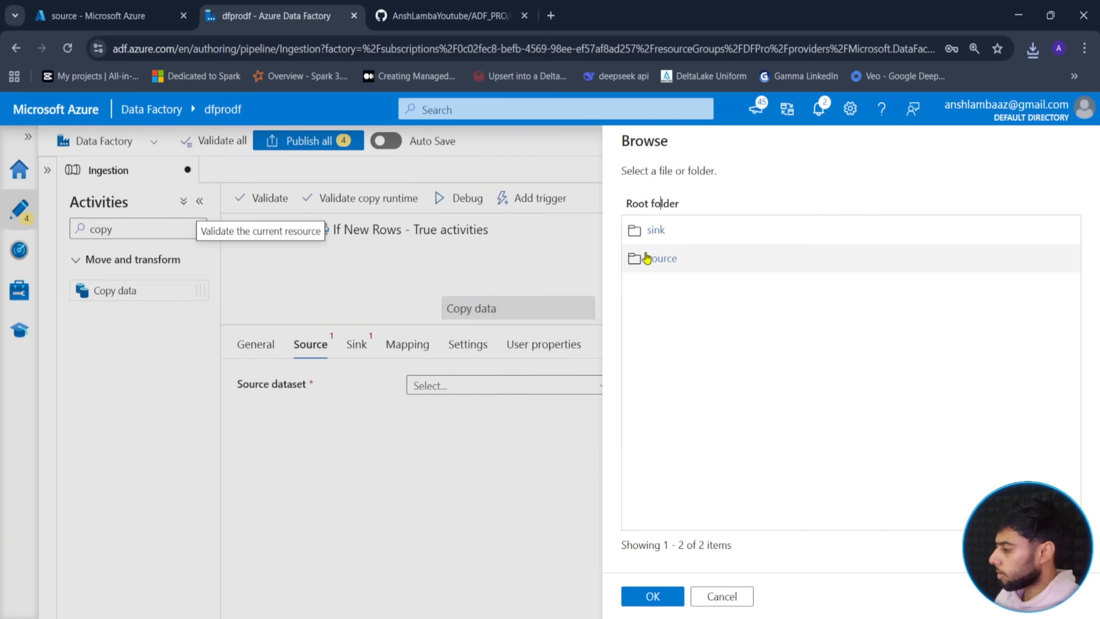
left_click(647, 257)
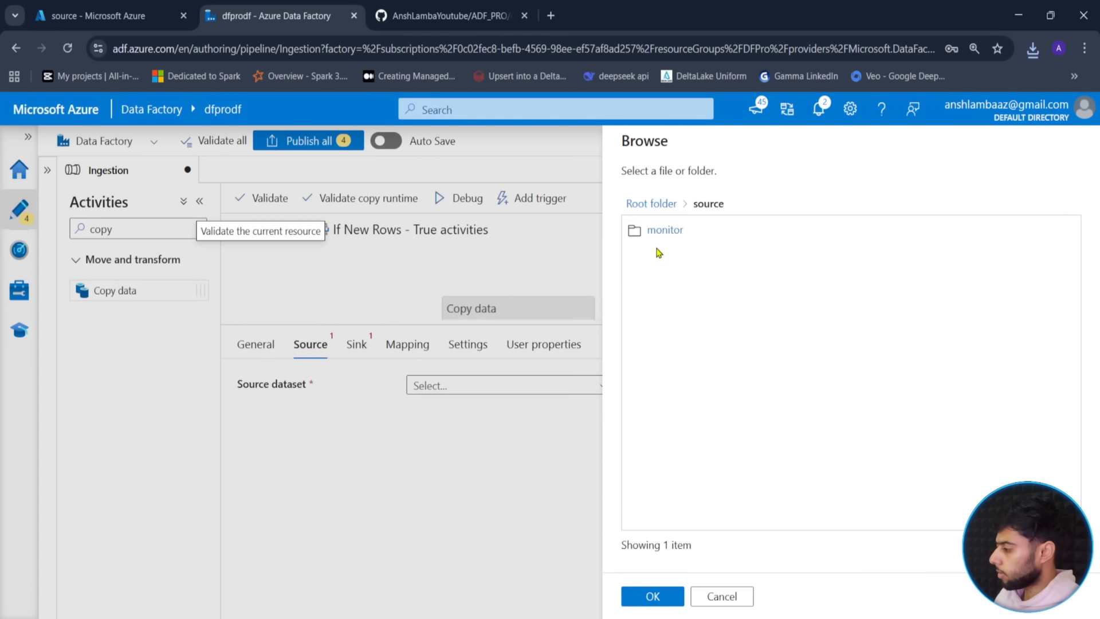
left_click(663, 240)
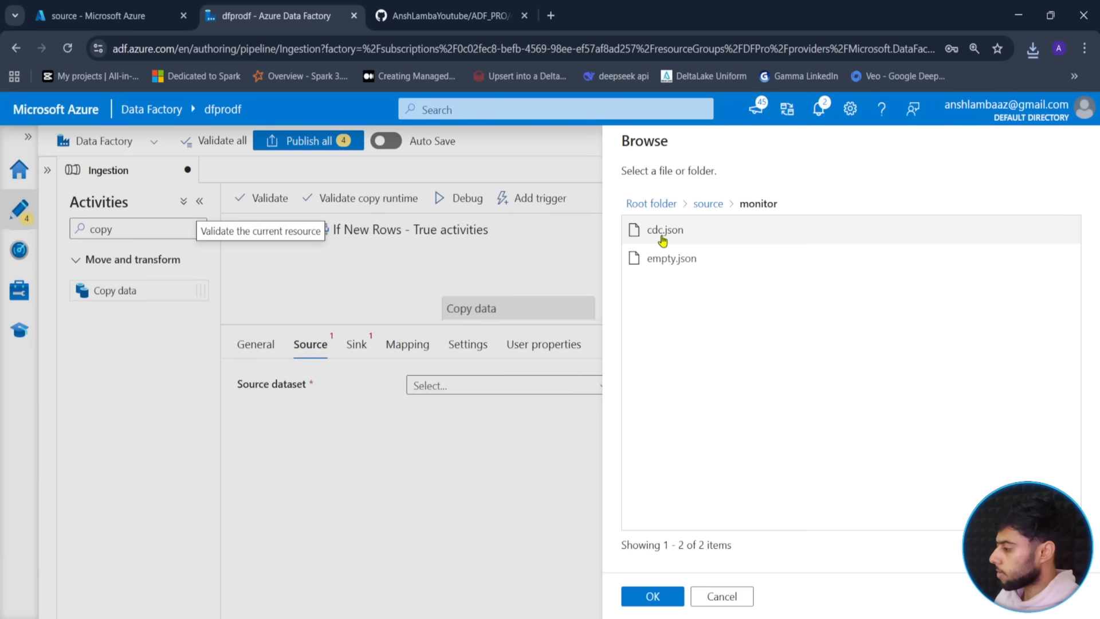
left_click(661, 258)
left_click(651, 594)
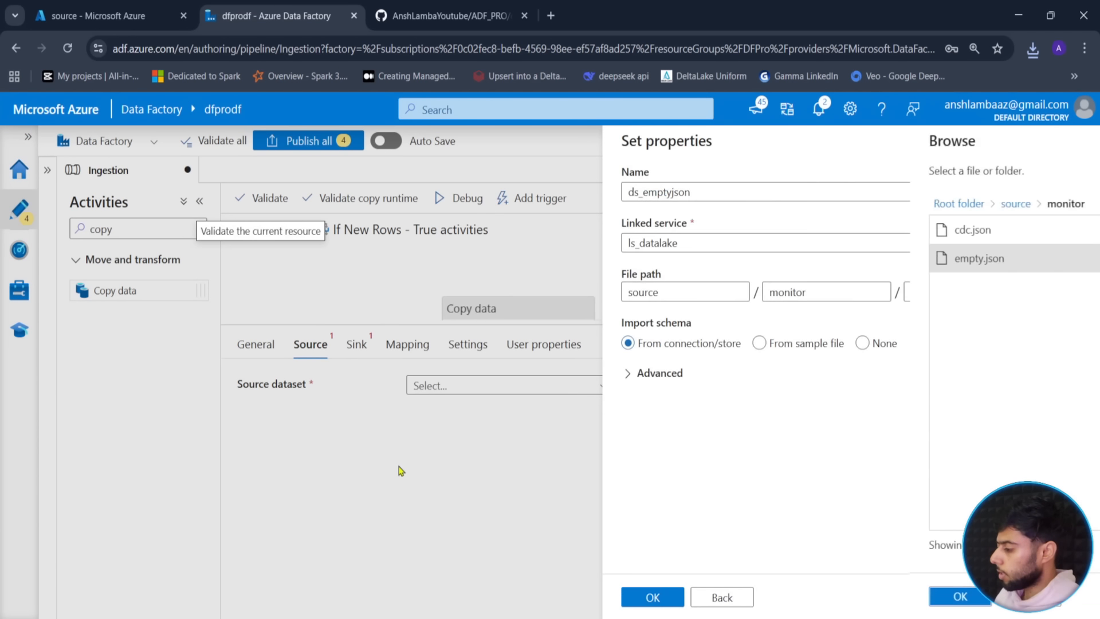
left_click(647, 598)
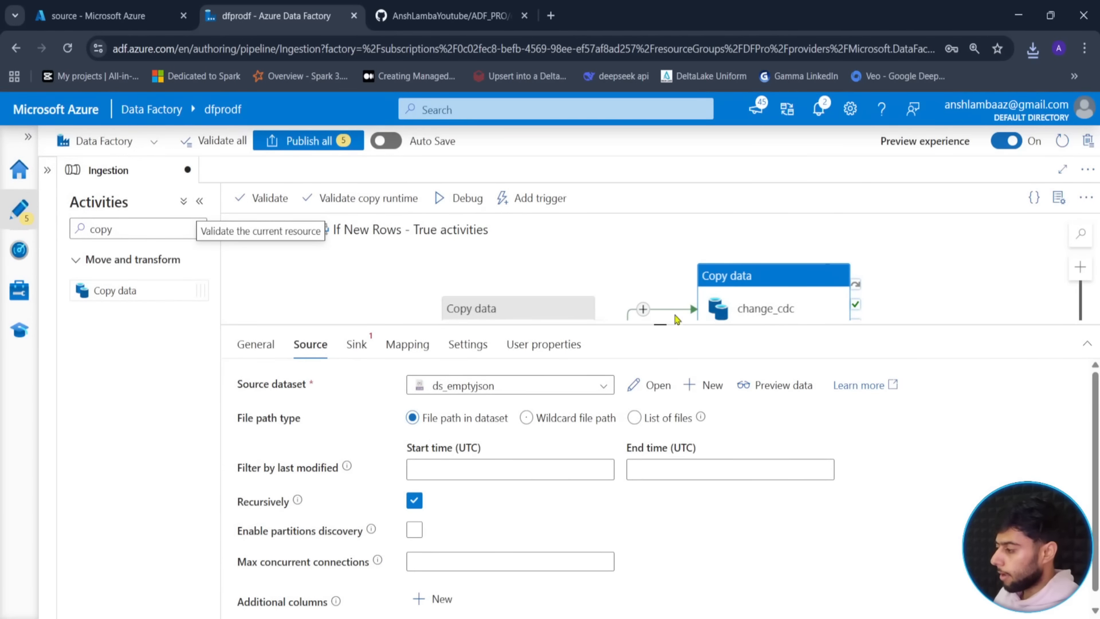
left_click_drag(665, 325, 664, 279)
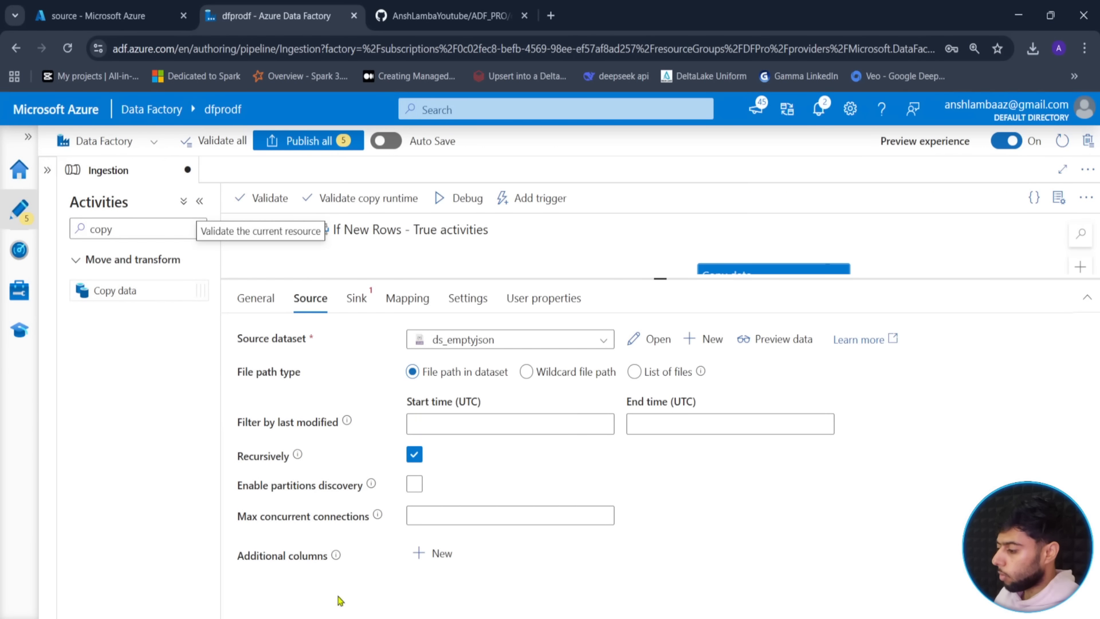
- Add a cdc_timestamp additional column to change_cdc's source, leaving its value unset for now
left_click(420, 557)
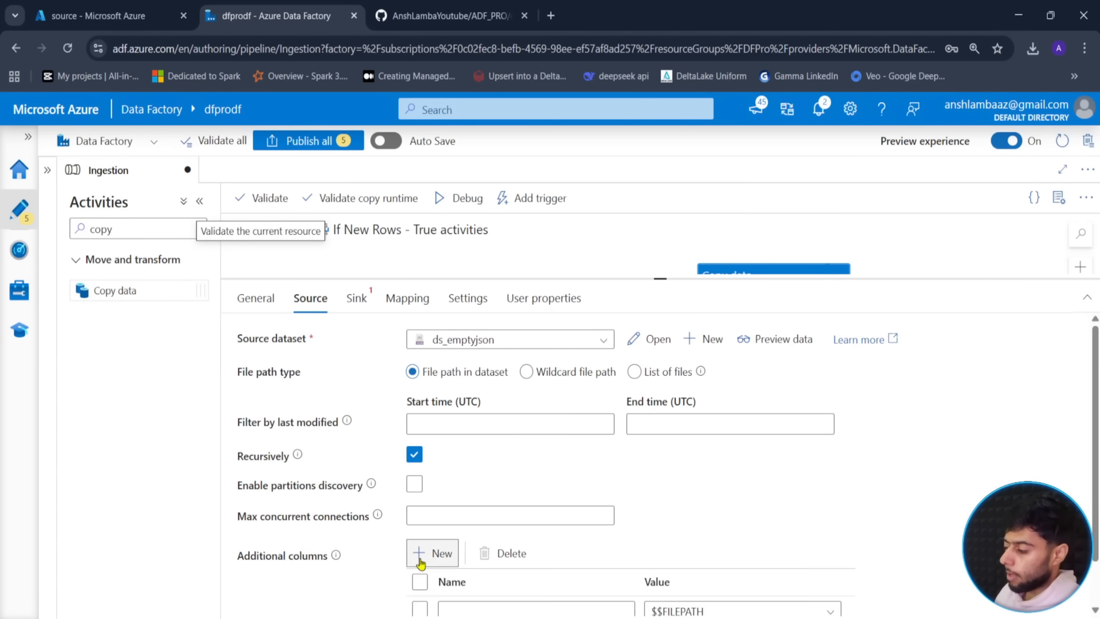
scroll(641, 504, "down", 1)
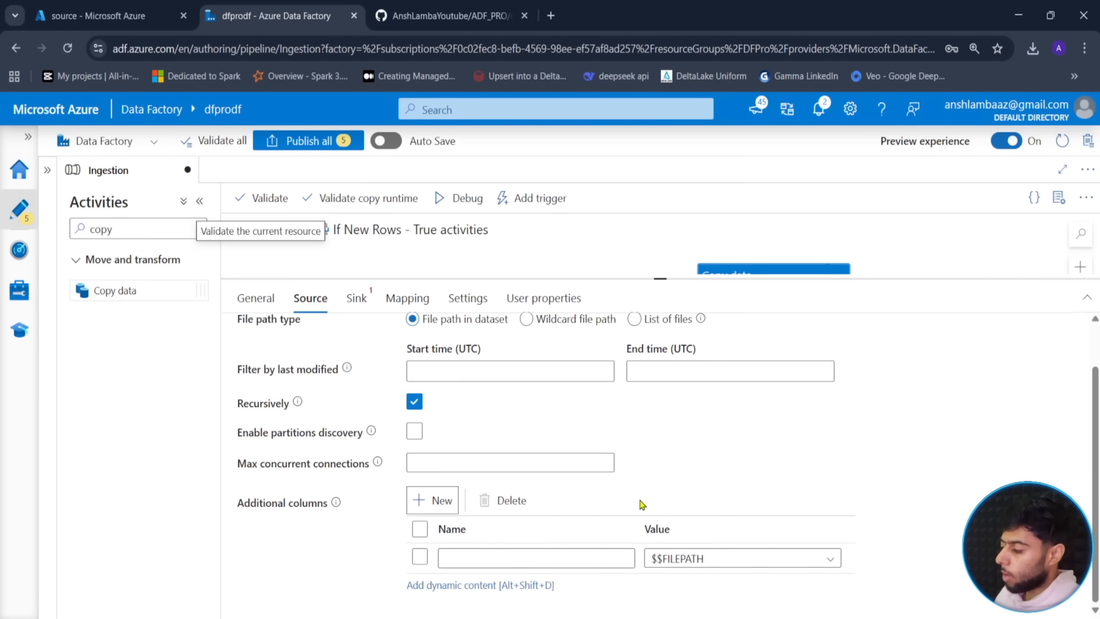
left_click(504, 557)
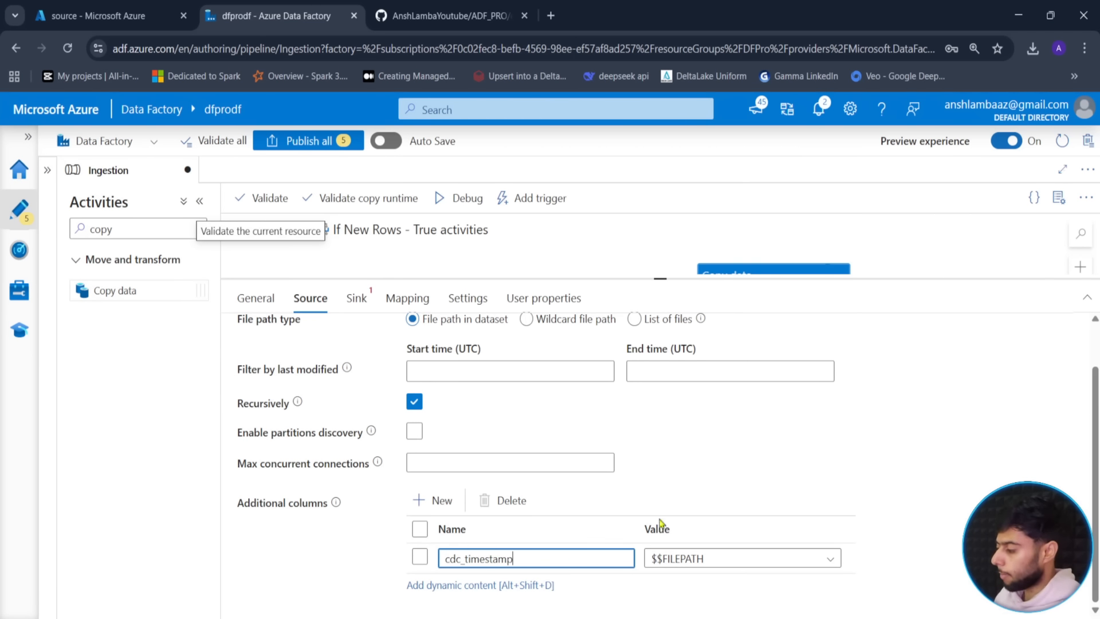
left_click(829, 559)
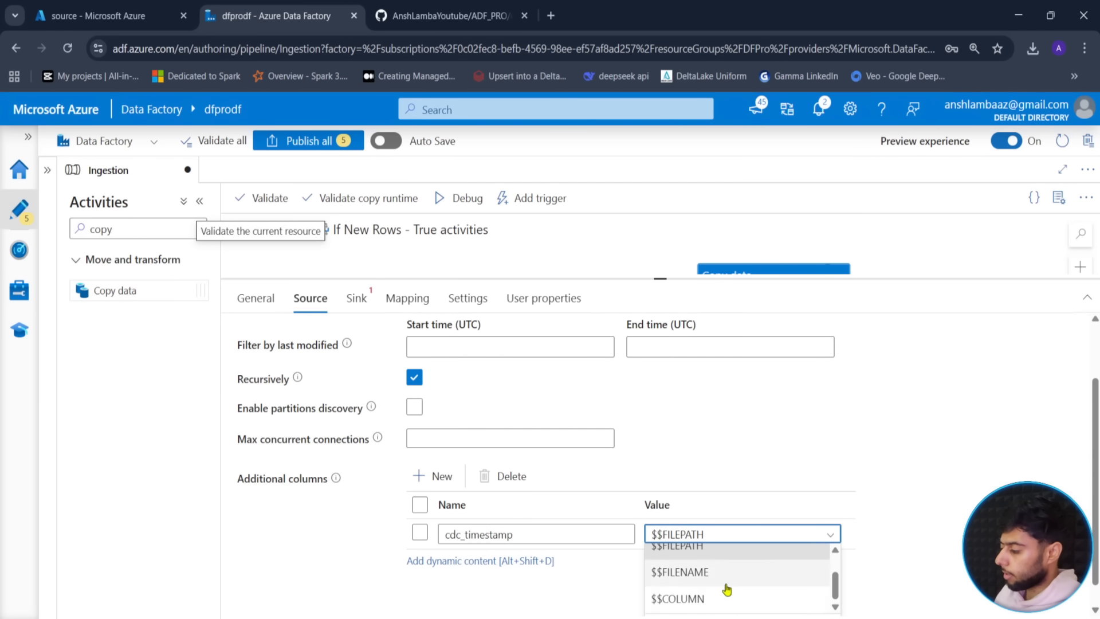
left_click(712, 607)
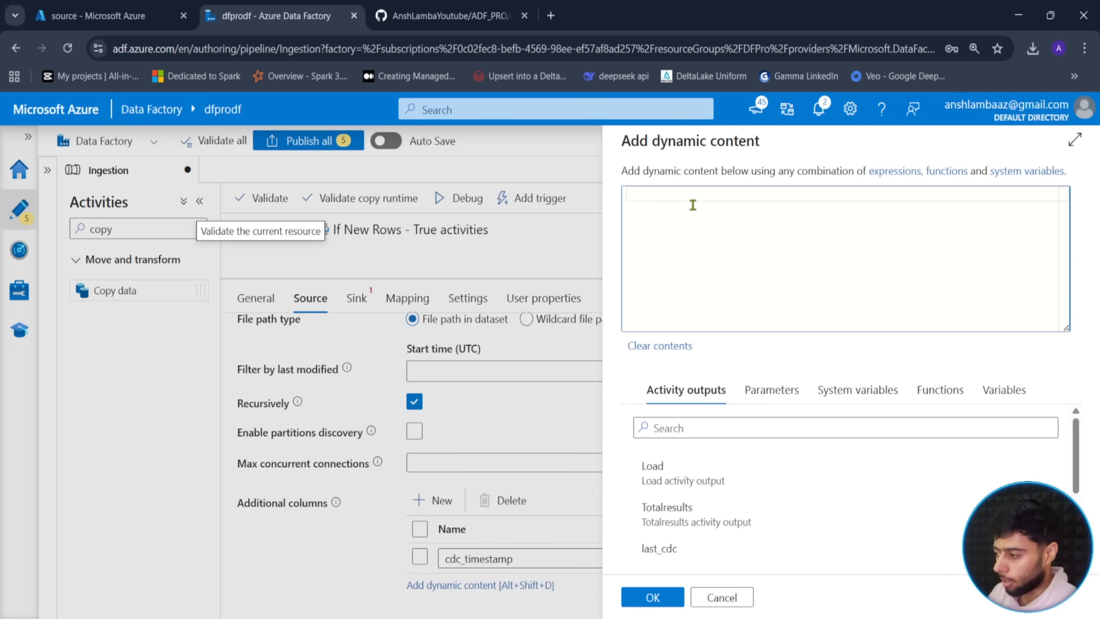
left_click(719, 597)
left_click_drag(640, 278, 660, 480)
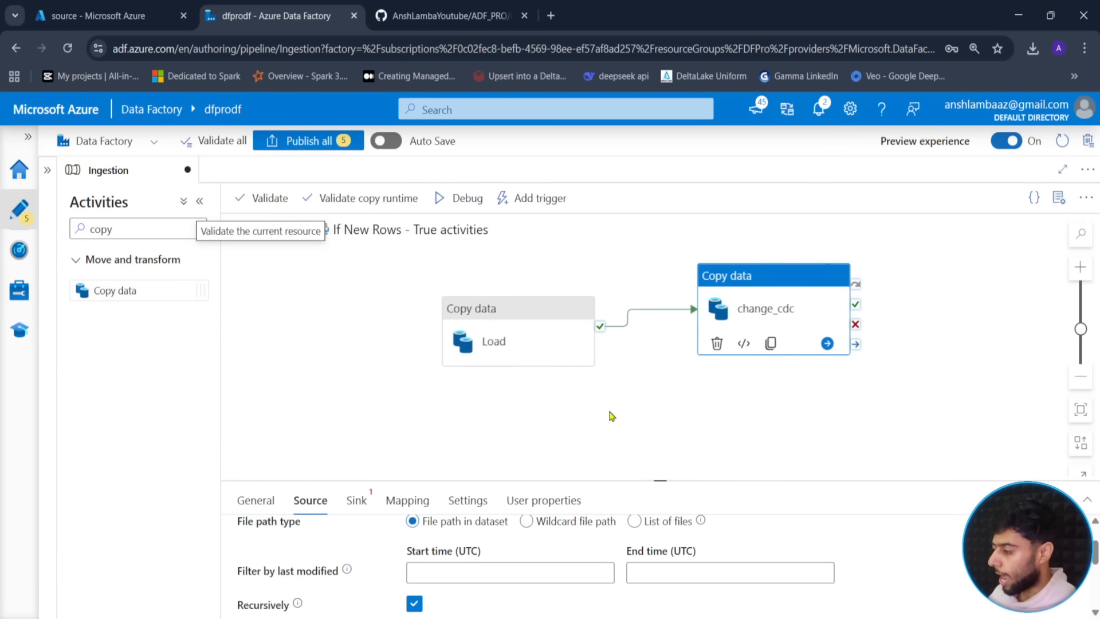
- Replace the Load→change_cdc link with a new Script activity maxCDC chained between them
left_click(525, 290)
key("Delete")
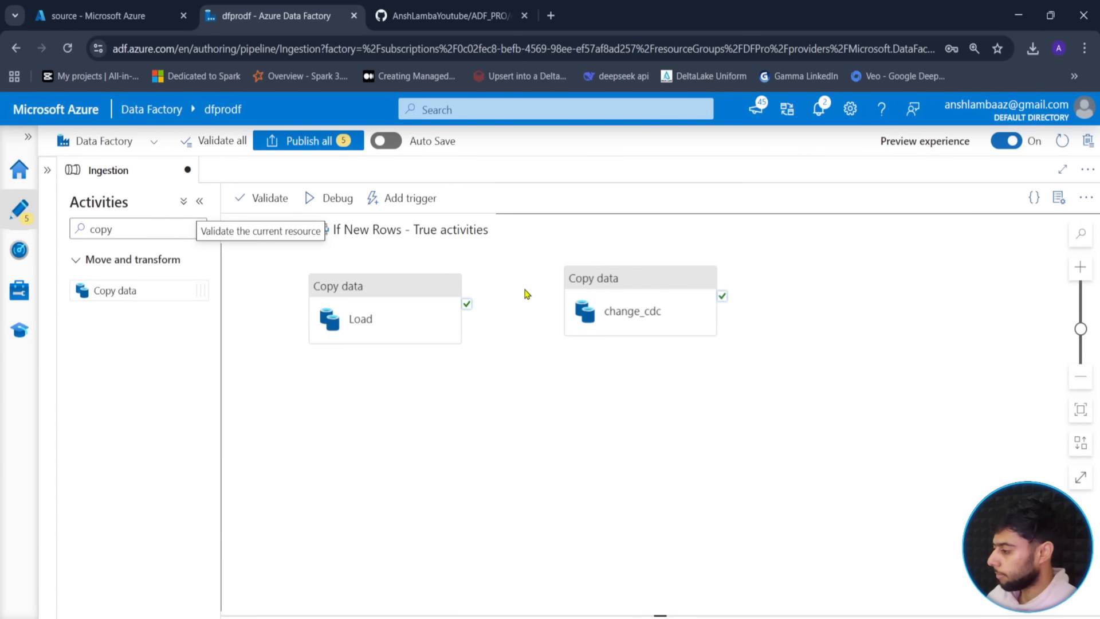
left_click_drag(662, 329, 818, 367)
left_click_drag(135, 234, 80, 232)
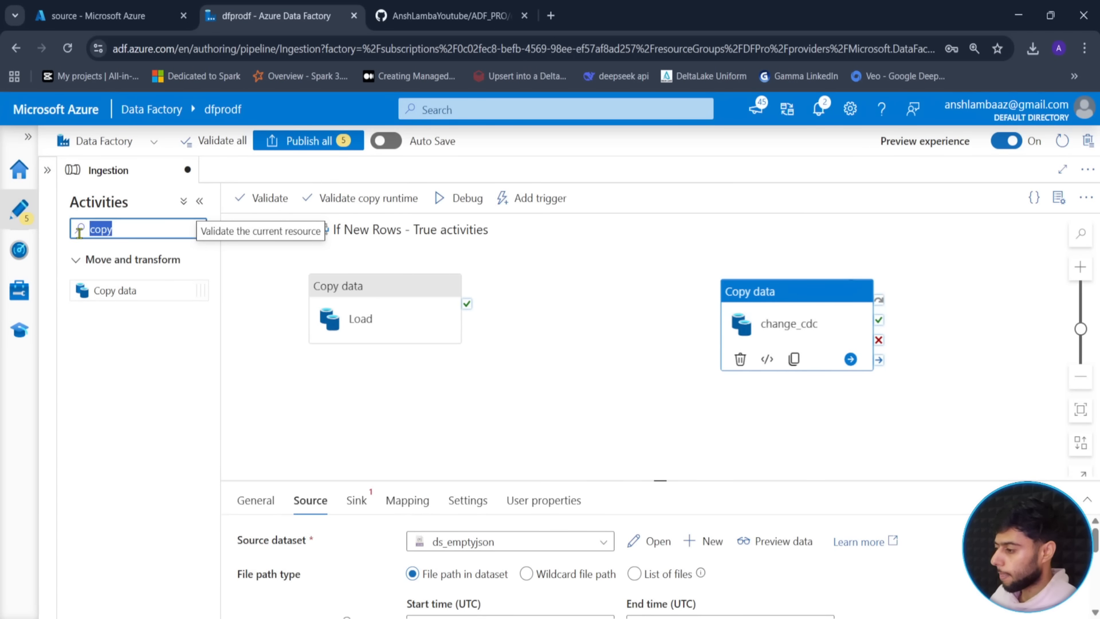
type("sc")
left_click_drag(106, 291, 561, 309)
left_click_drag(467, 303, 533, 307)
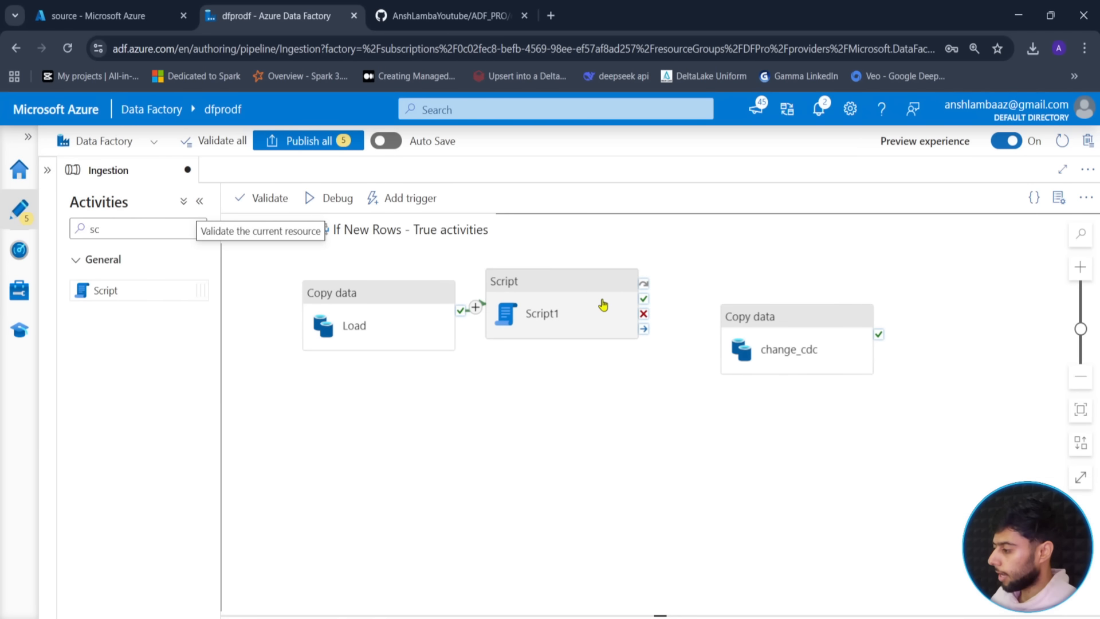
left_click_drag(455, 541, 341, 559)
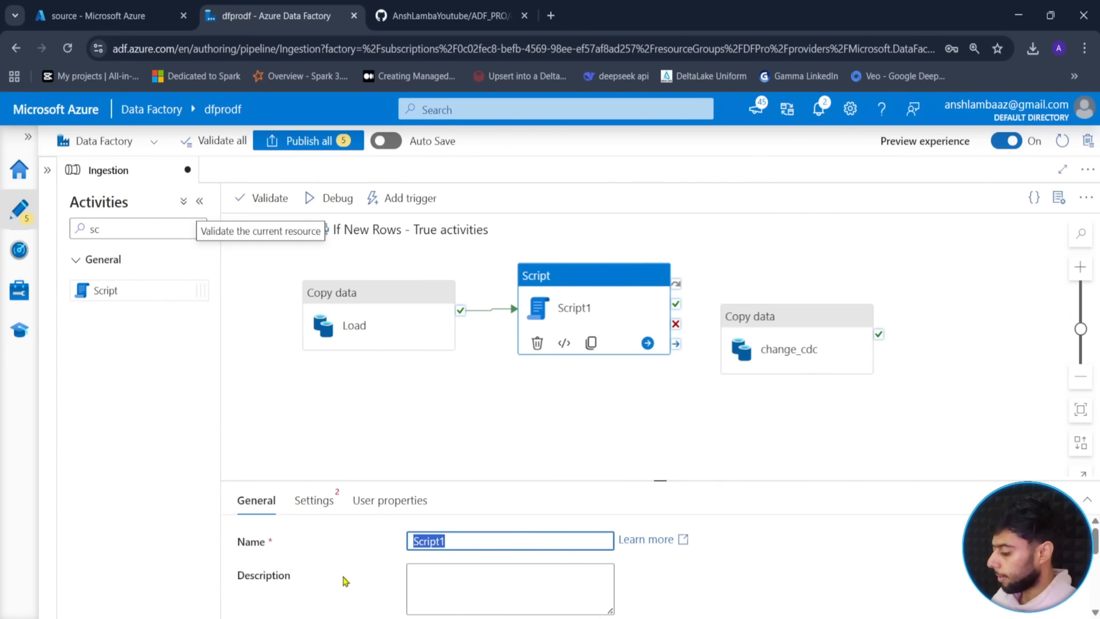
type("maxCDC")
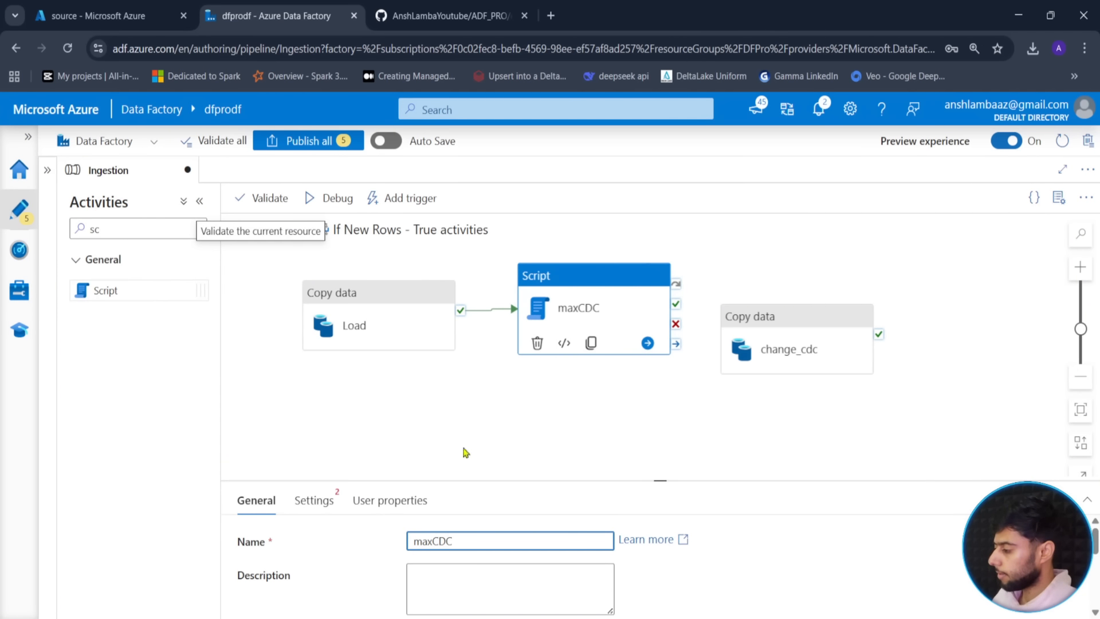
left_click_drag(677, 305, 739, 338)
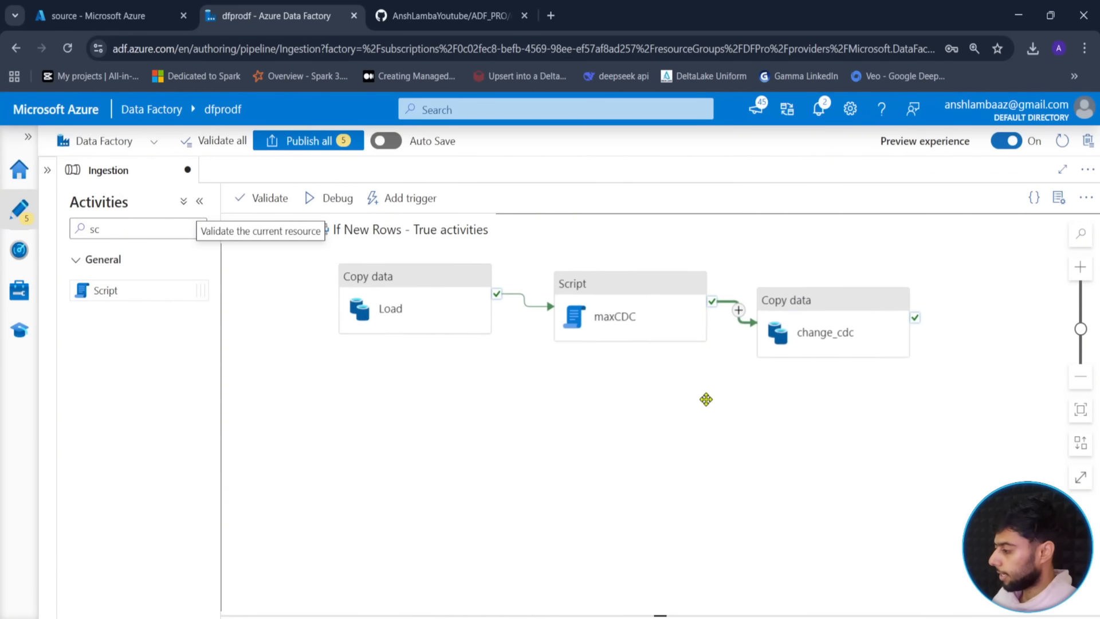
- Set the maxCDC script's linked service to ls_database
left_click(606, 320)
left_click_drag(652, 481, 659, 353)
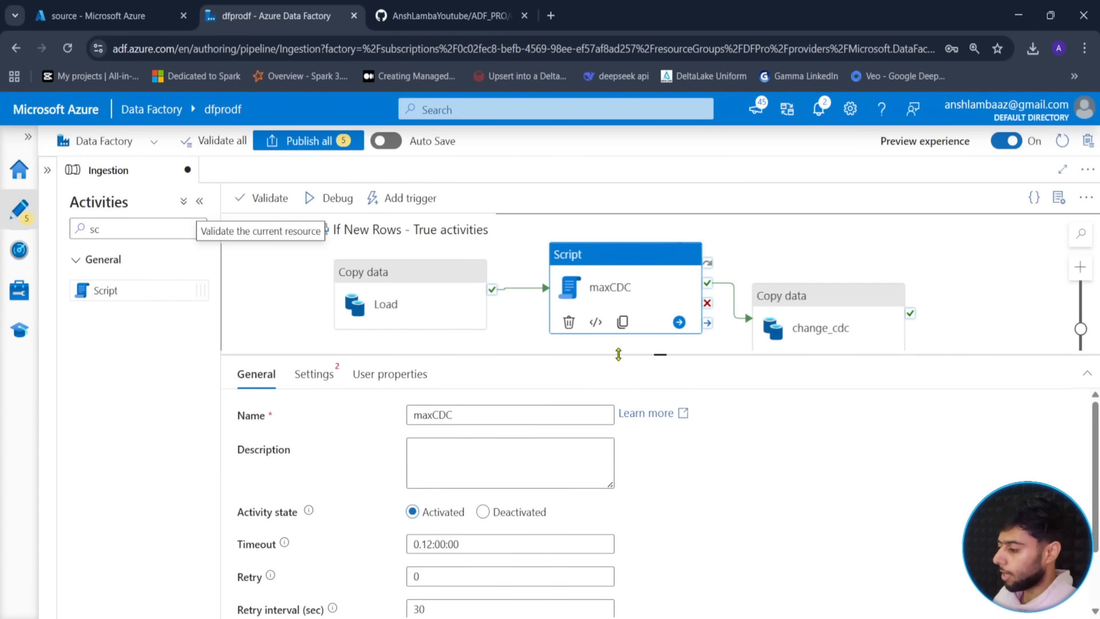
left_click(313, 373)
left_click(592, 416)
left_click(516, 463)
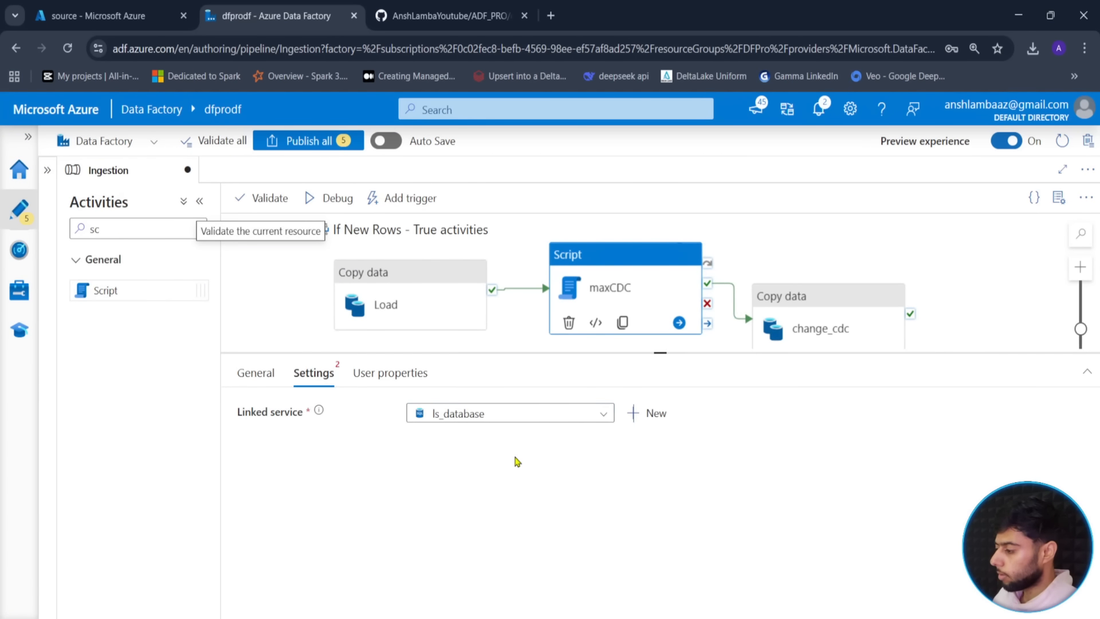
- Begin the query as SELECT MAX(last_updated) FROM the schema parameter wrapped in @{}
left_click(434, 481)
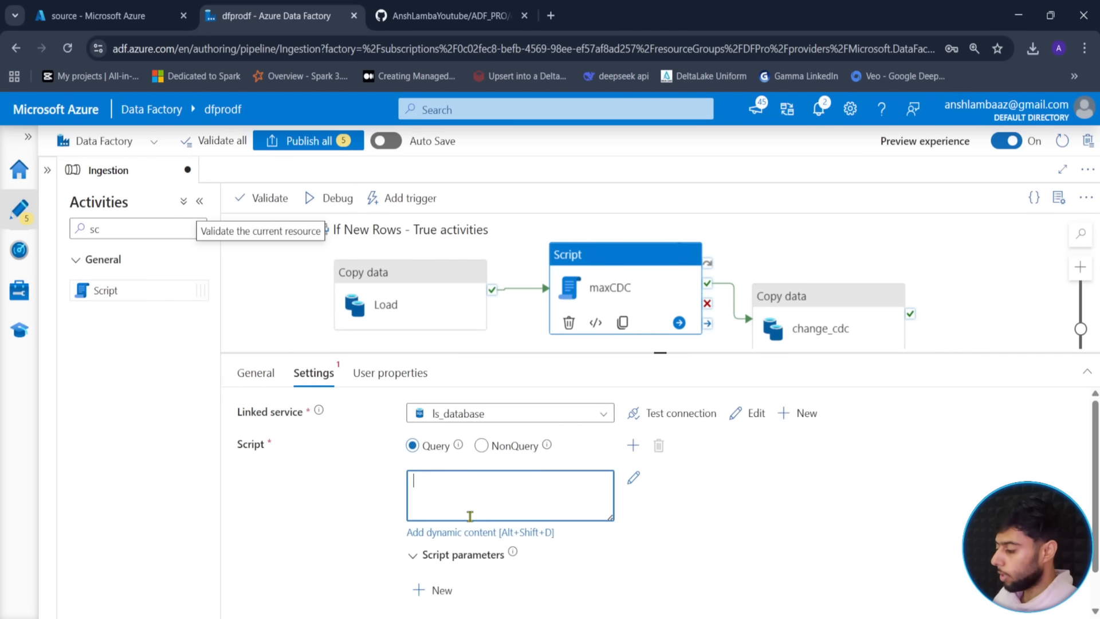
left_click(447, 532)
type("SELECT ")
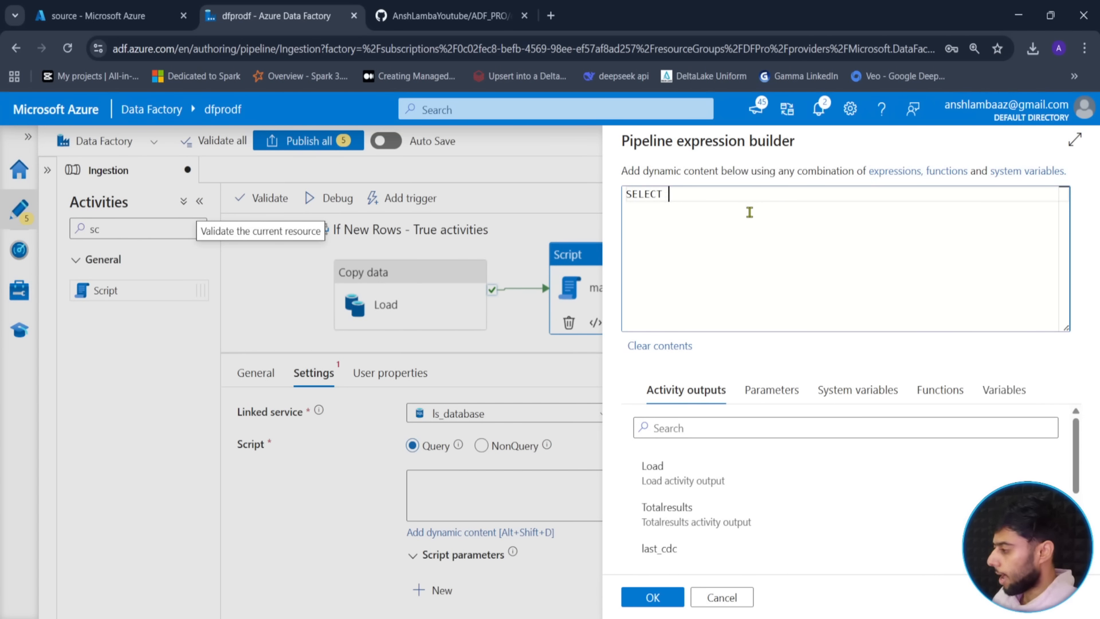
type("MAX")
type("(last_up")
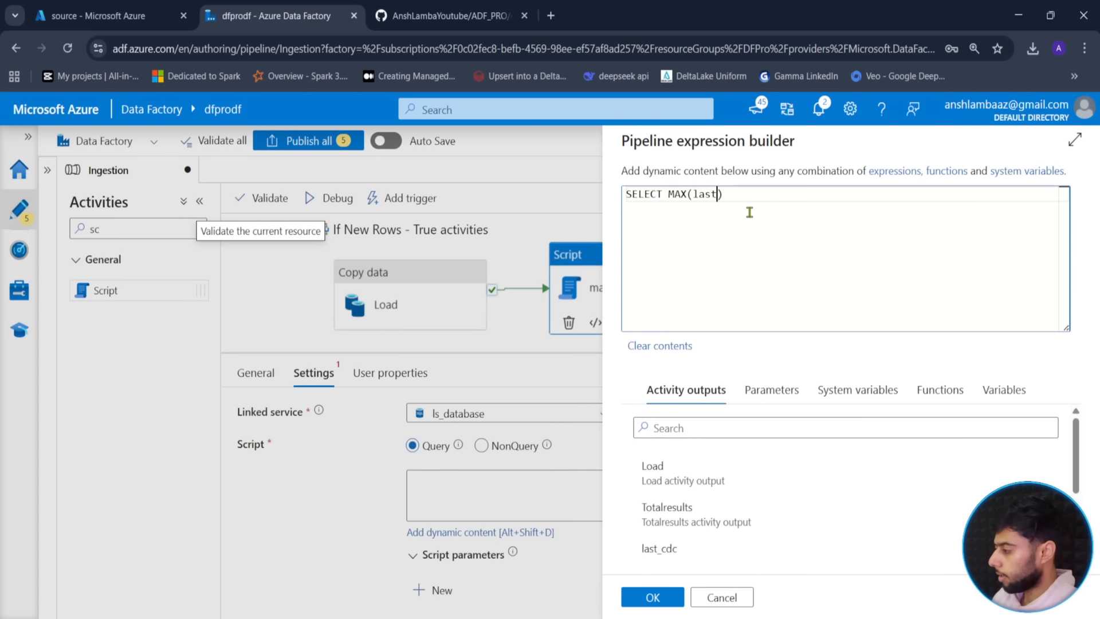
type("dated)")
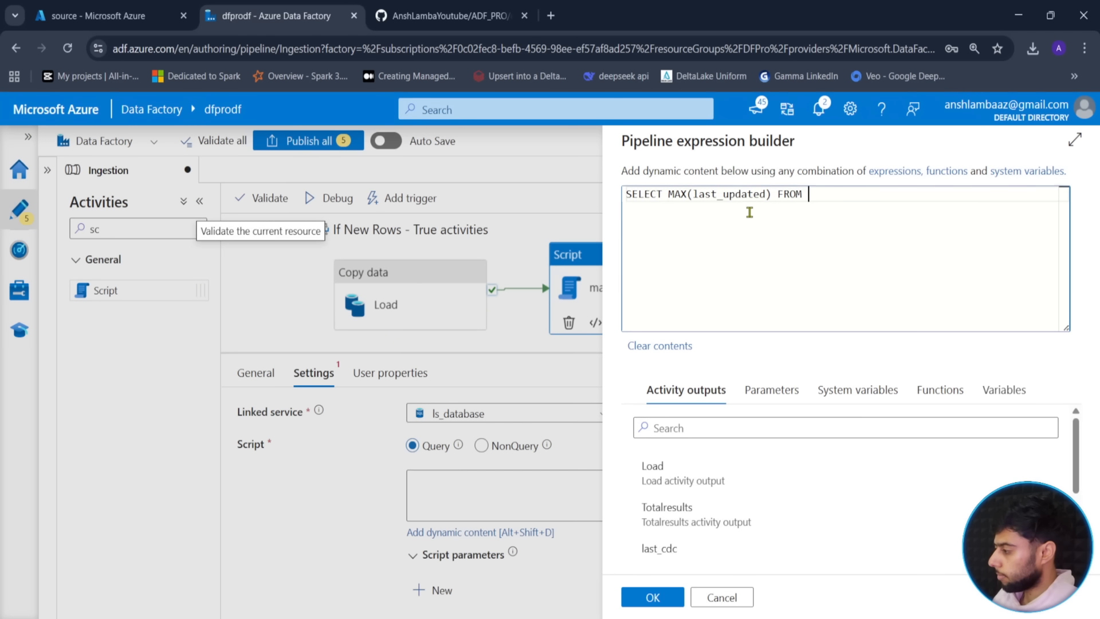
left_click(769, 389)
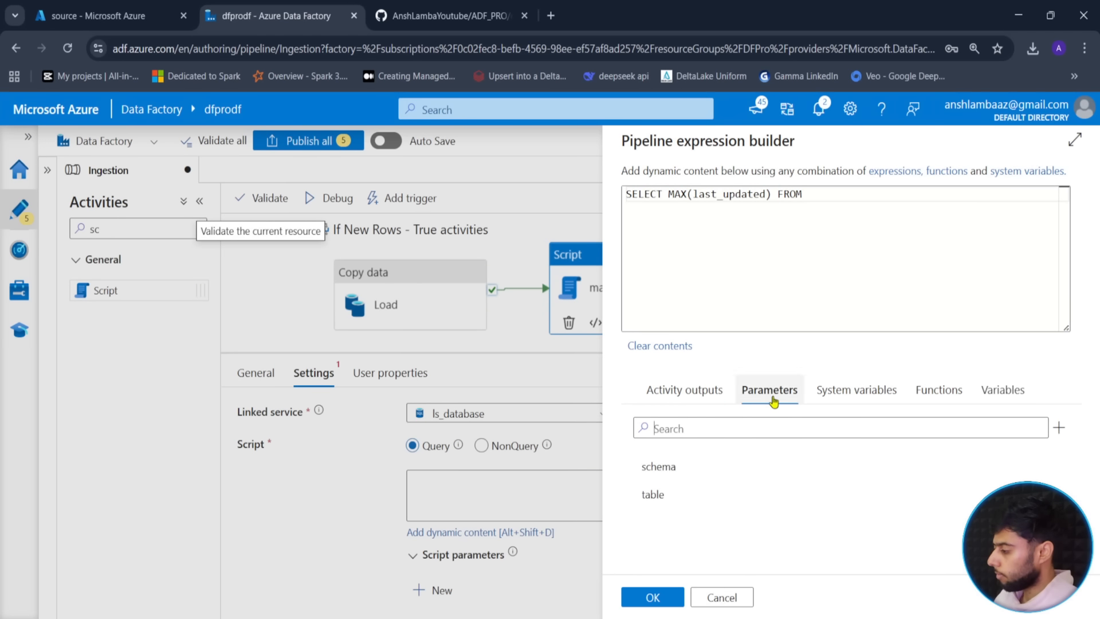
left_click(659, 466)
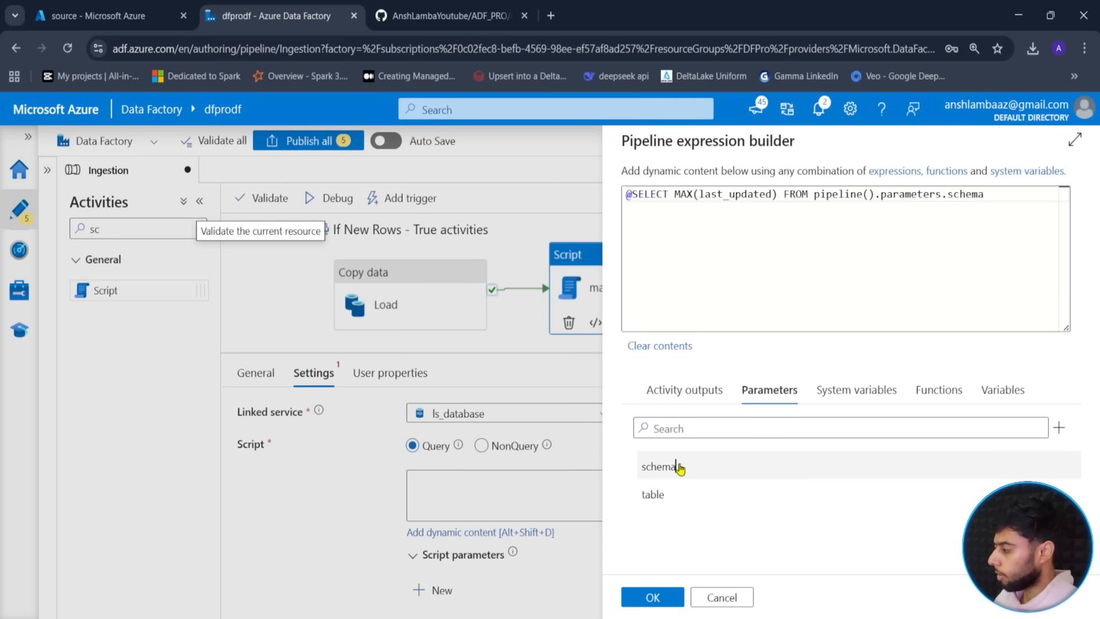
left_click(635, 198)
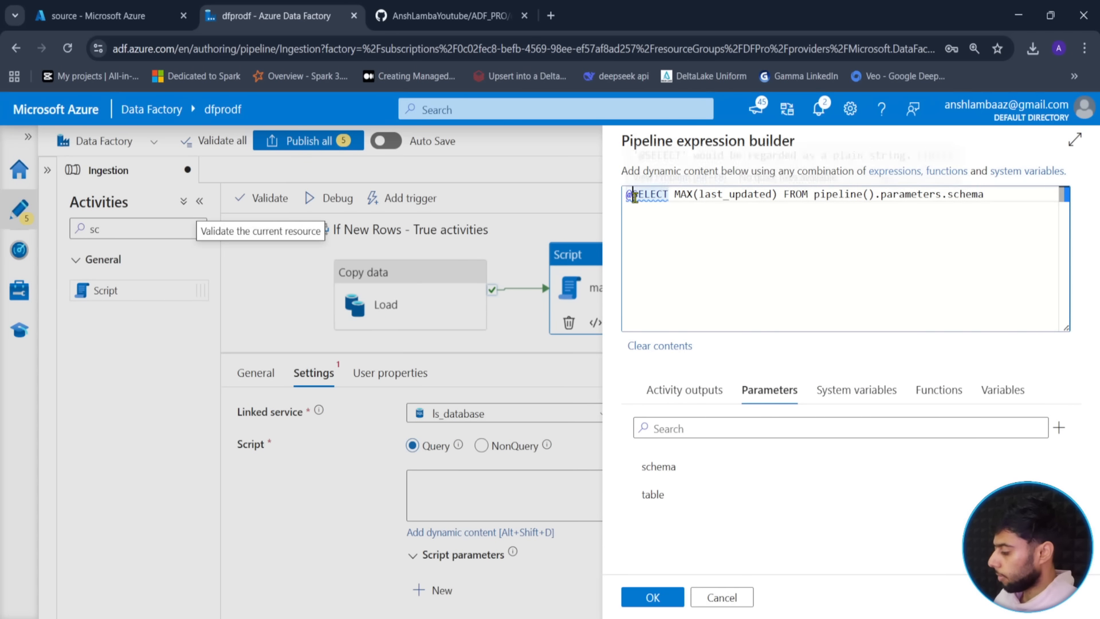
key("BackSpace")
left_click(809, 196)
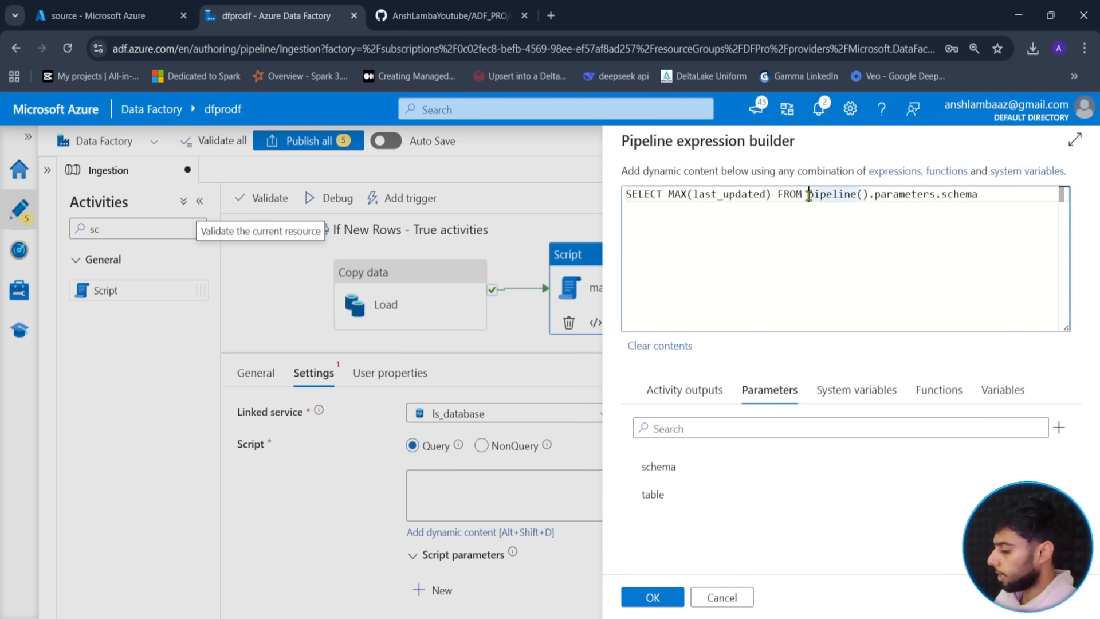
type("@{")
key("End")
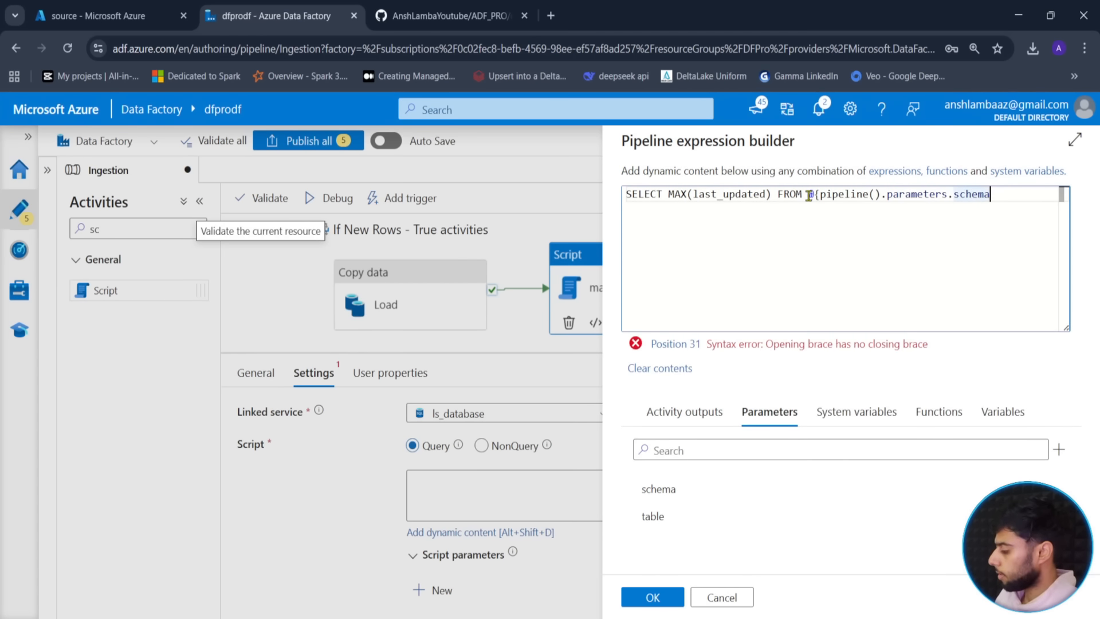
type("}.")
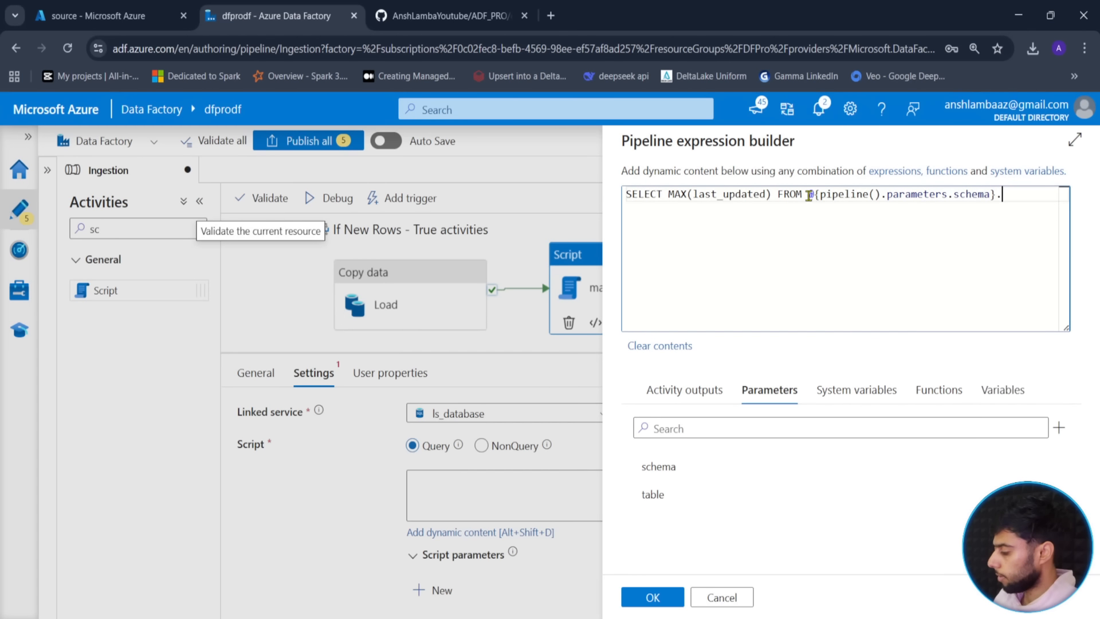
- Append the table parameter, wrapped in @{}, after the schema in the FROM clause
left_click(659, 496)
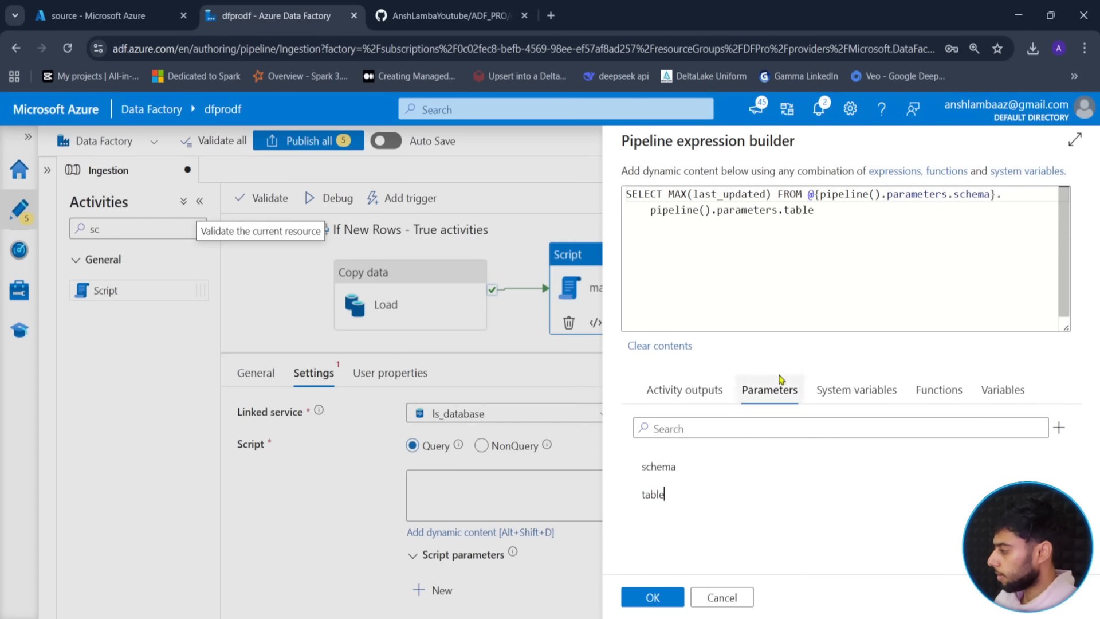
left_click(653, 211)
type("@{")
key("End")
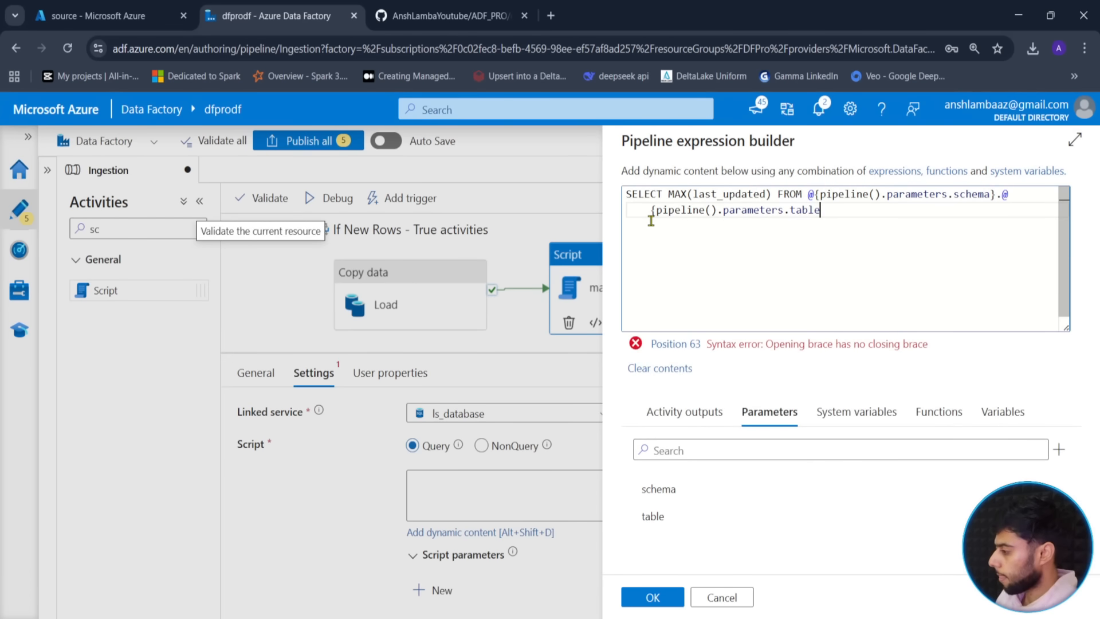
type("}")
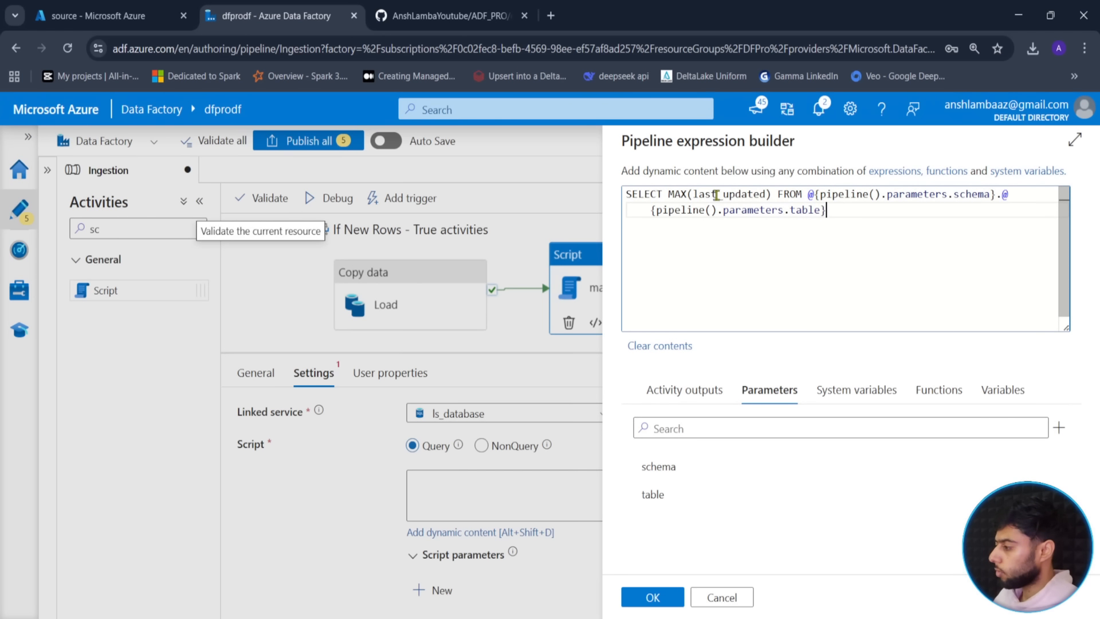
- Alias MAX(last_updated) as cdc_timestamp and save the query
left_click(771, 195)
type("as ")
type("cdc_time")
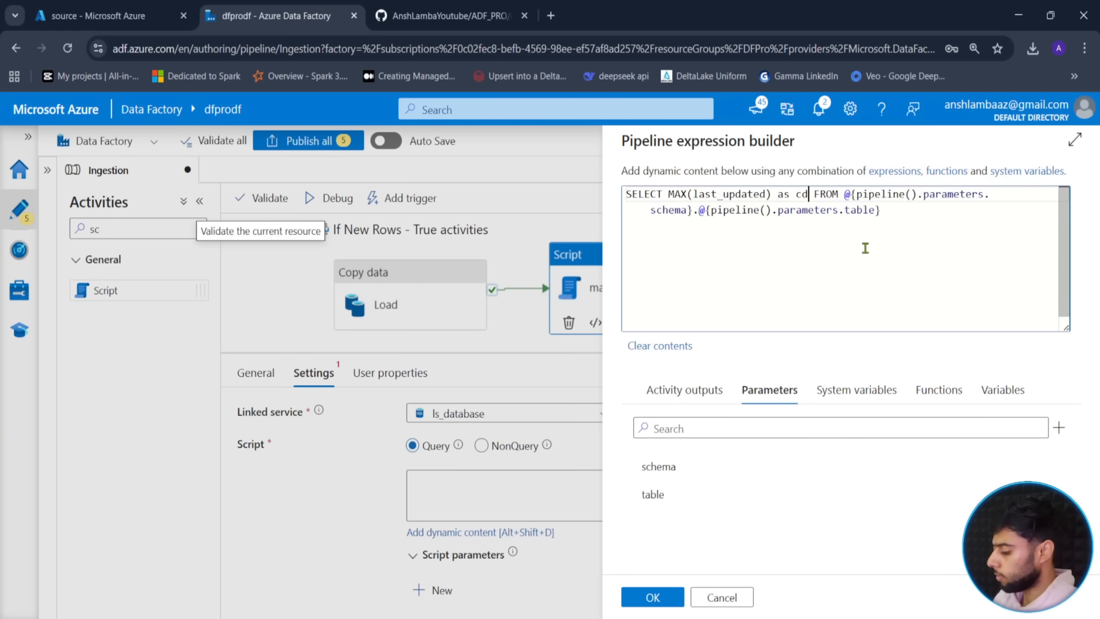
key("Return")
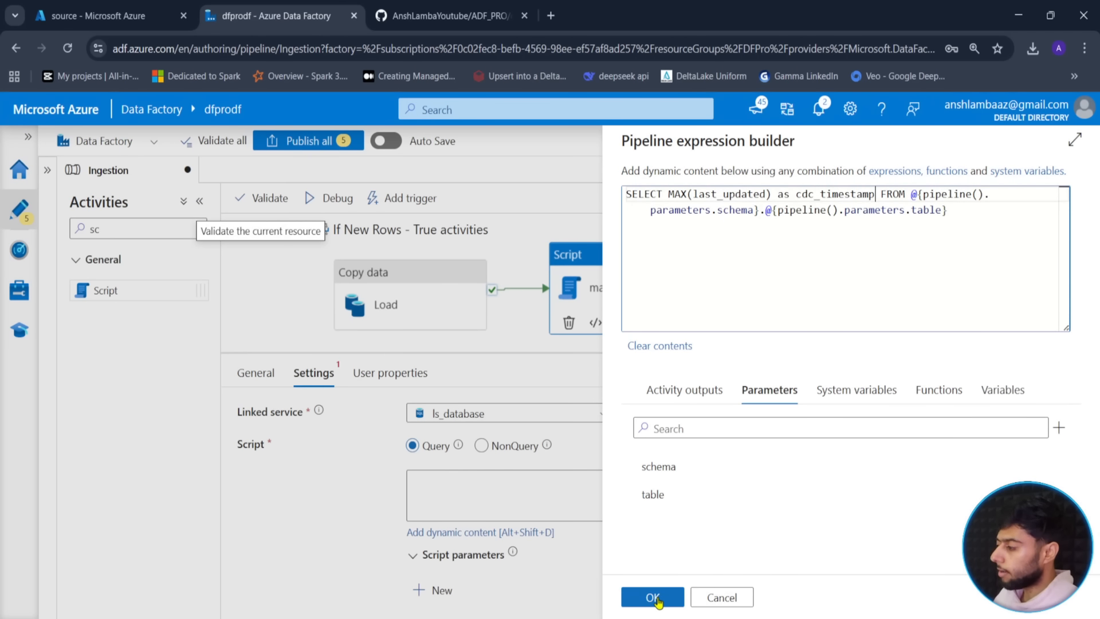
left_click_drag(797, 197, 875, 195)
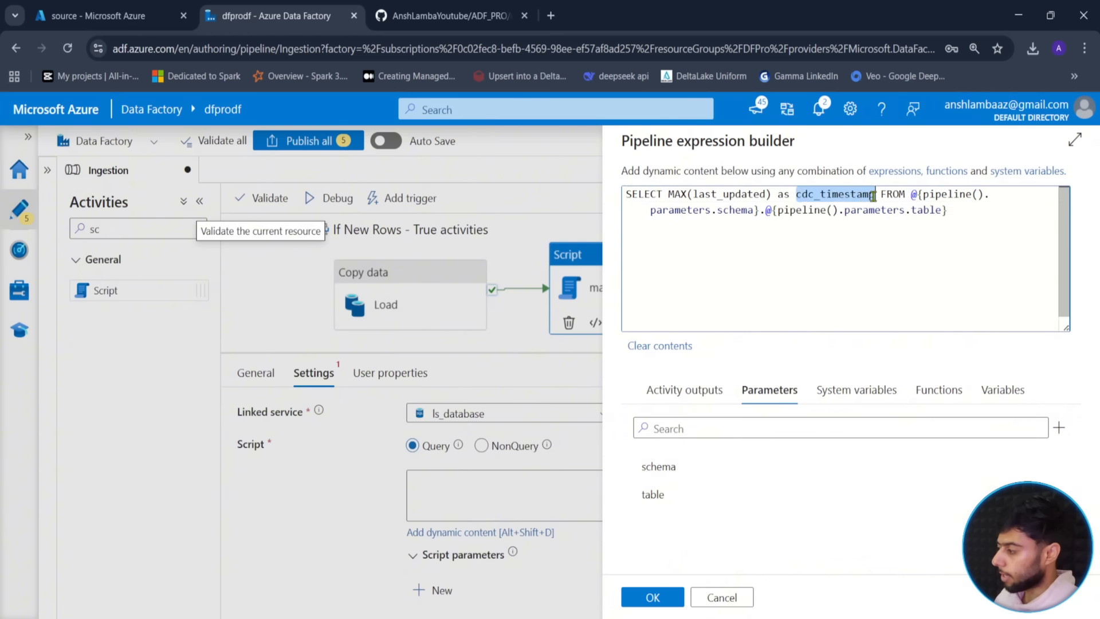
left_click(965, 207)
left_click(647, 596)
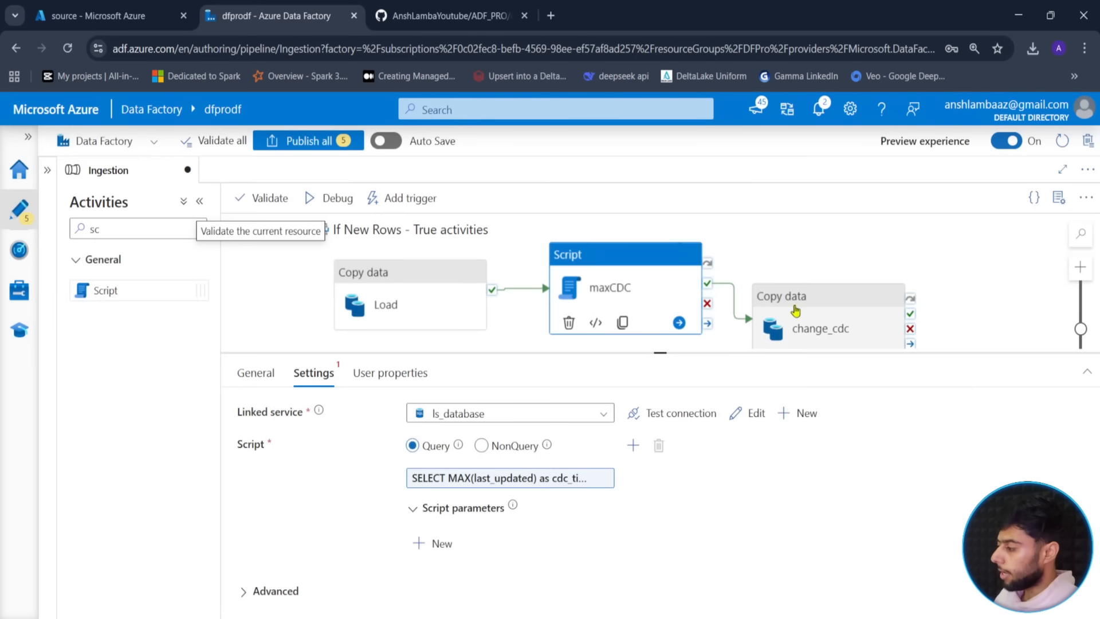
- Select change_cdc and check its sink dataset list before returning to Source
left_click(795, 310)
left_click(356, 373)
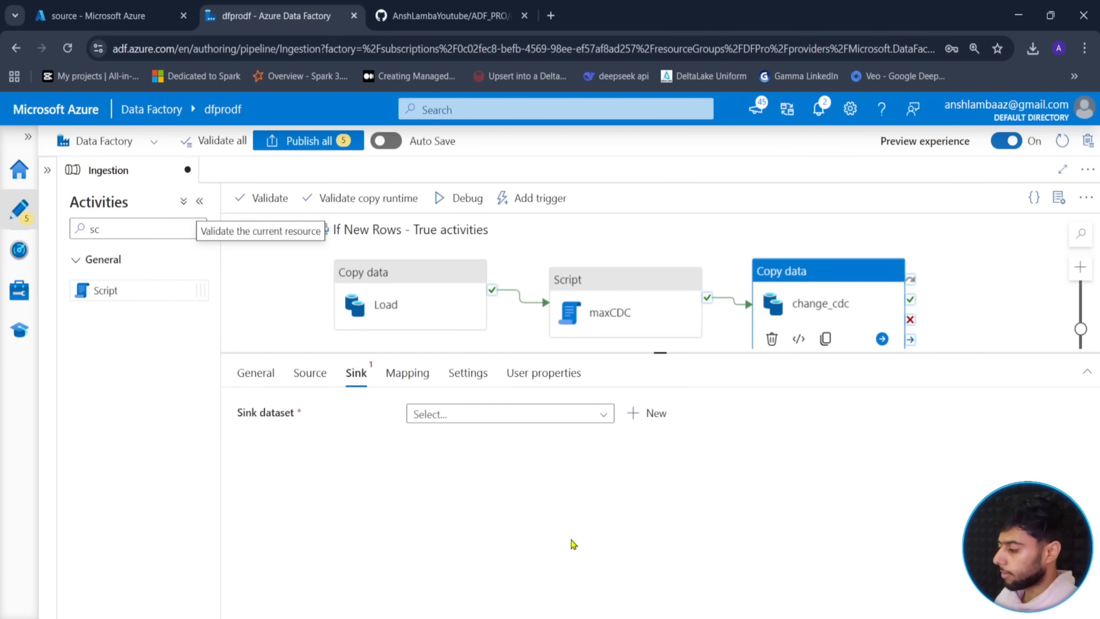
left_click(523, 413)
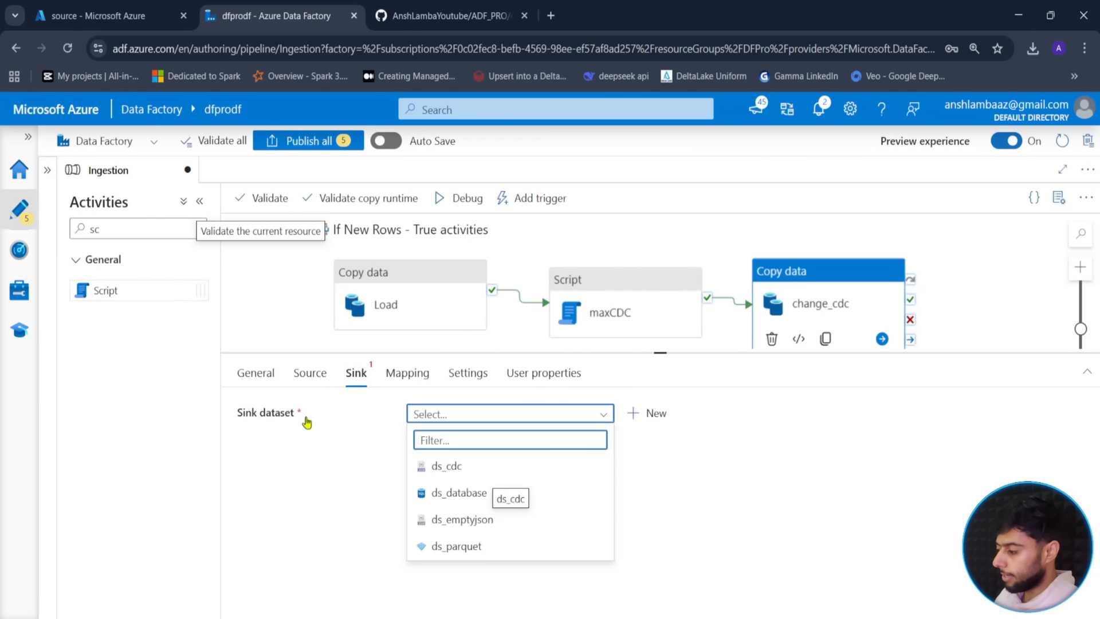
left_click(311, 375)
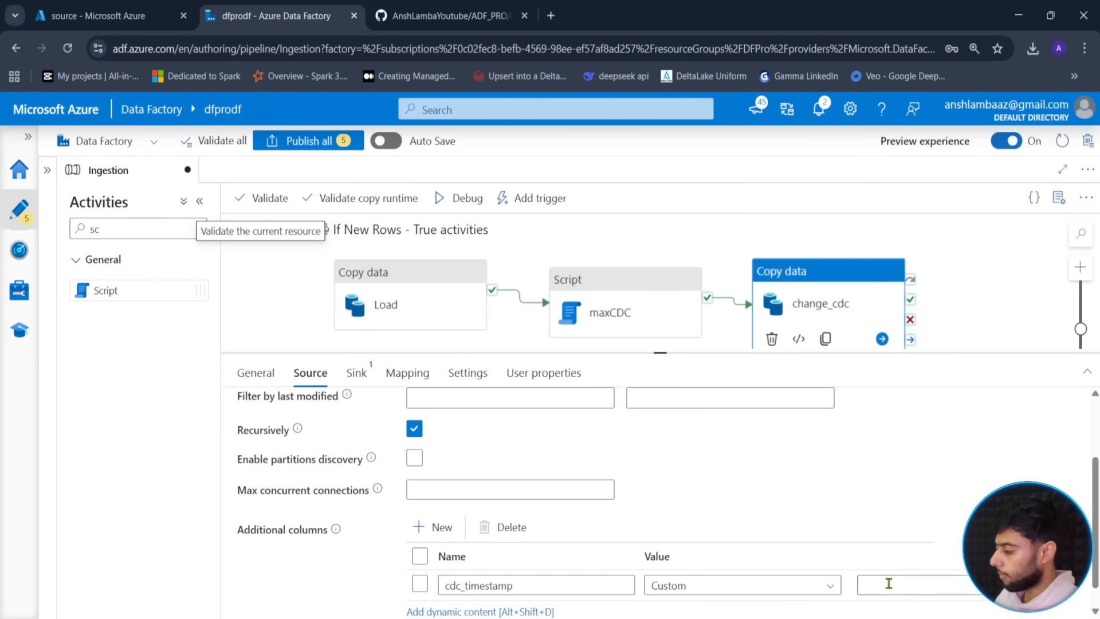
scroll(862, 579, "down", 1)
left_click(713, 558)
scroll(712, 579, "down", 1)
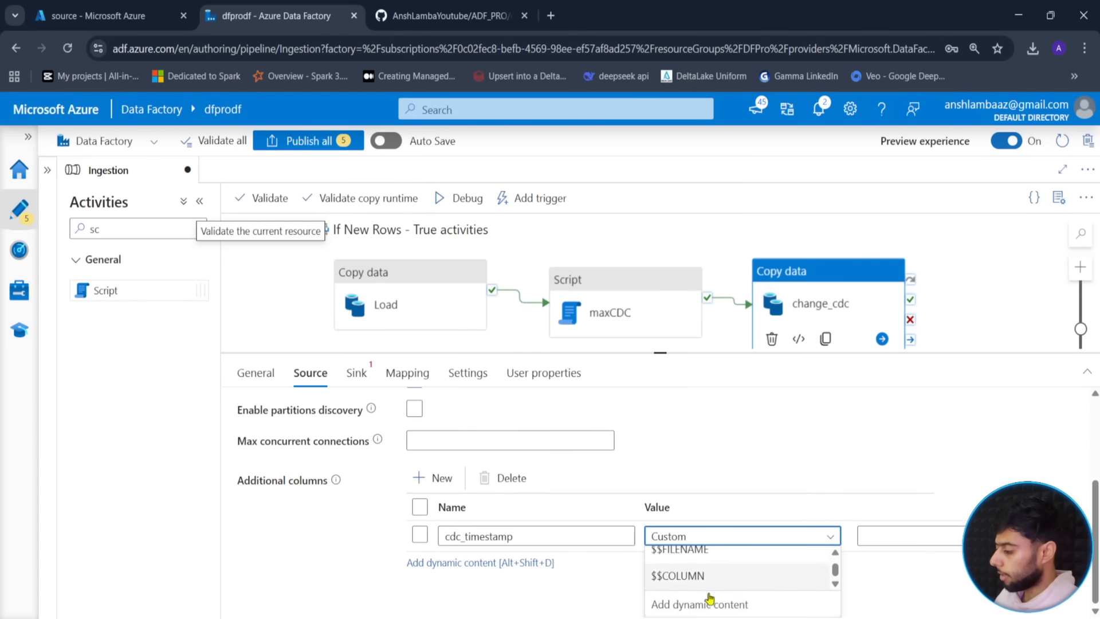
scroll(700, 608, "down", 1)
left_click(695, 602)
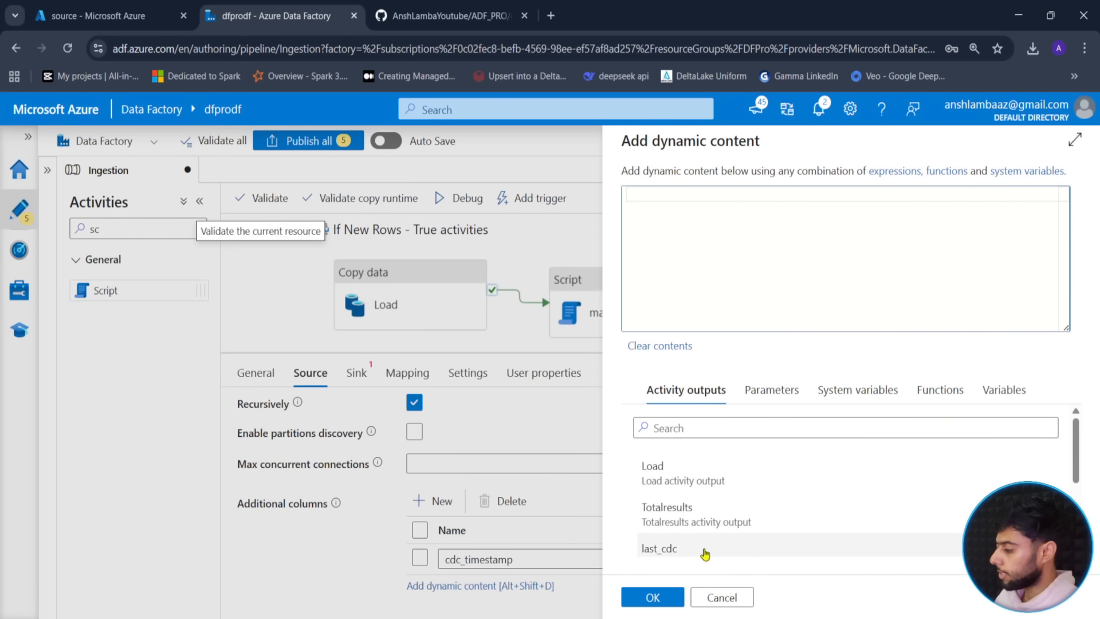
scroll(705, 548, "down", 3)
left_click(704, 543)
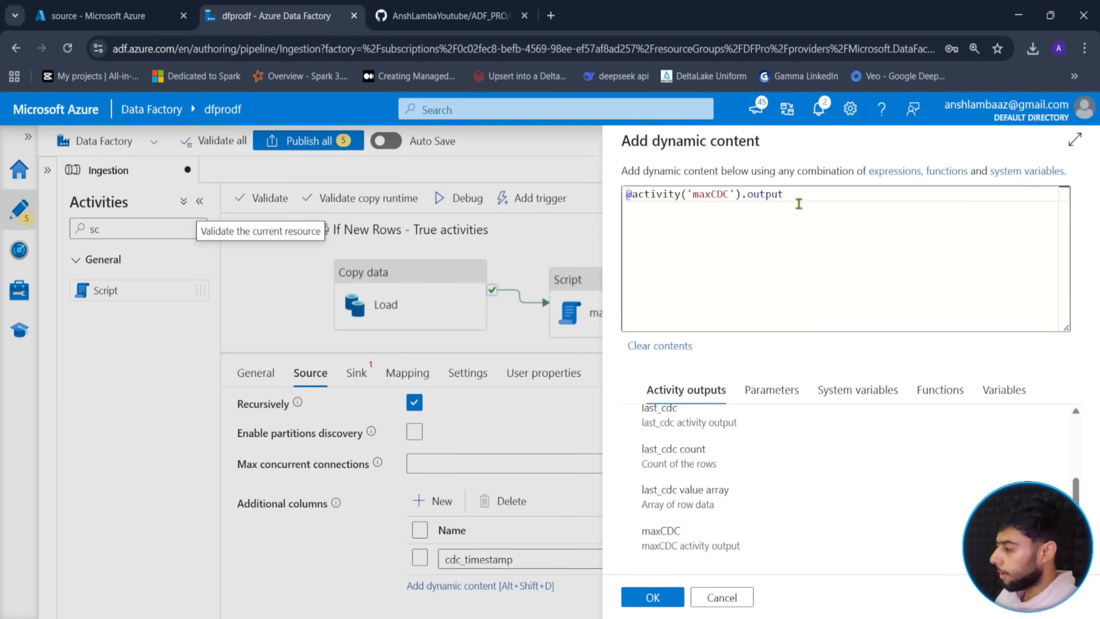
type(".")
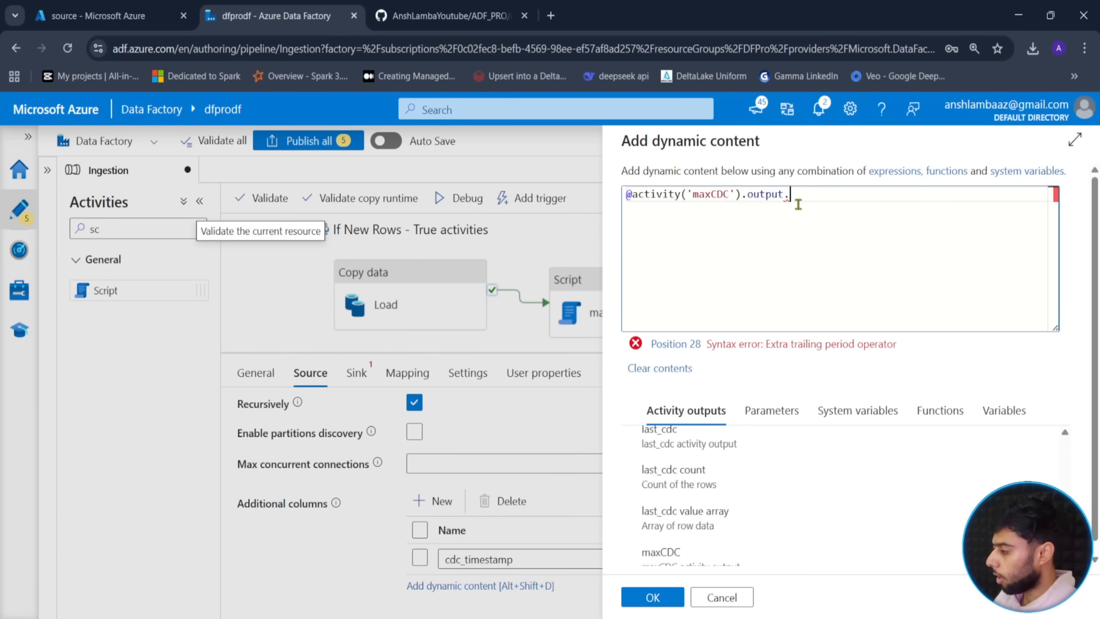
type("resultsS")
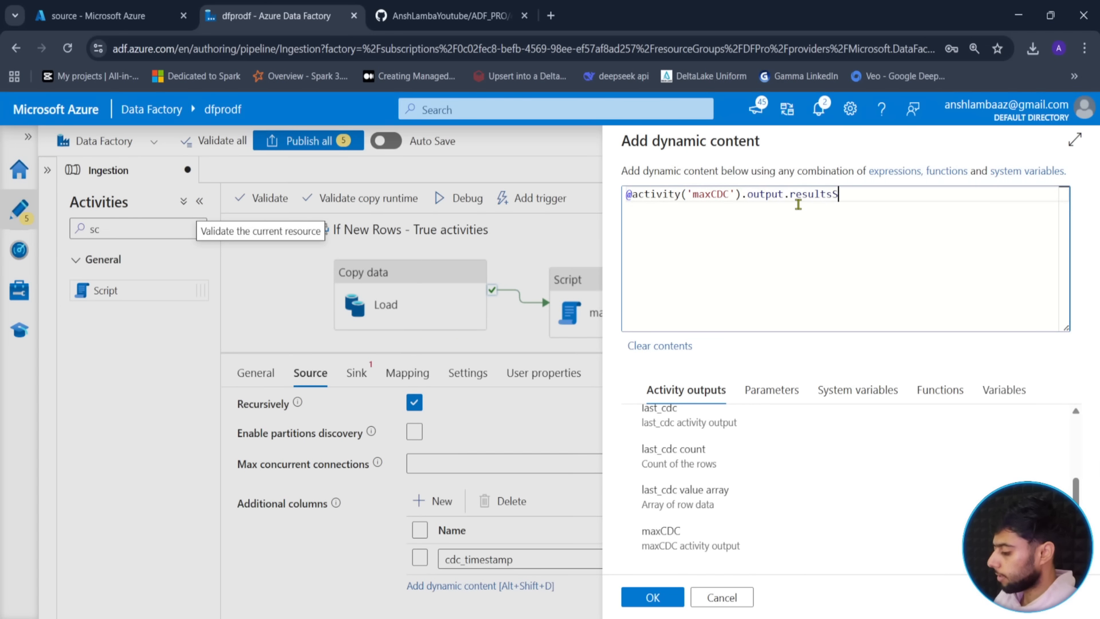
type("ets['")
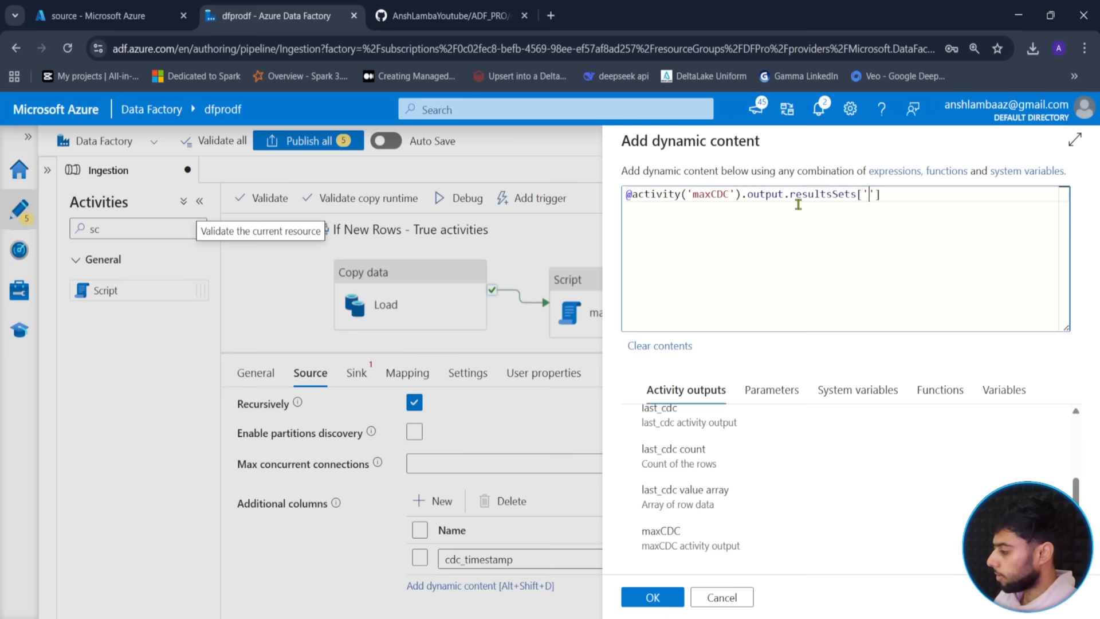
key("BackSpace")
type("0].")
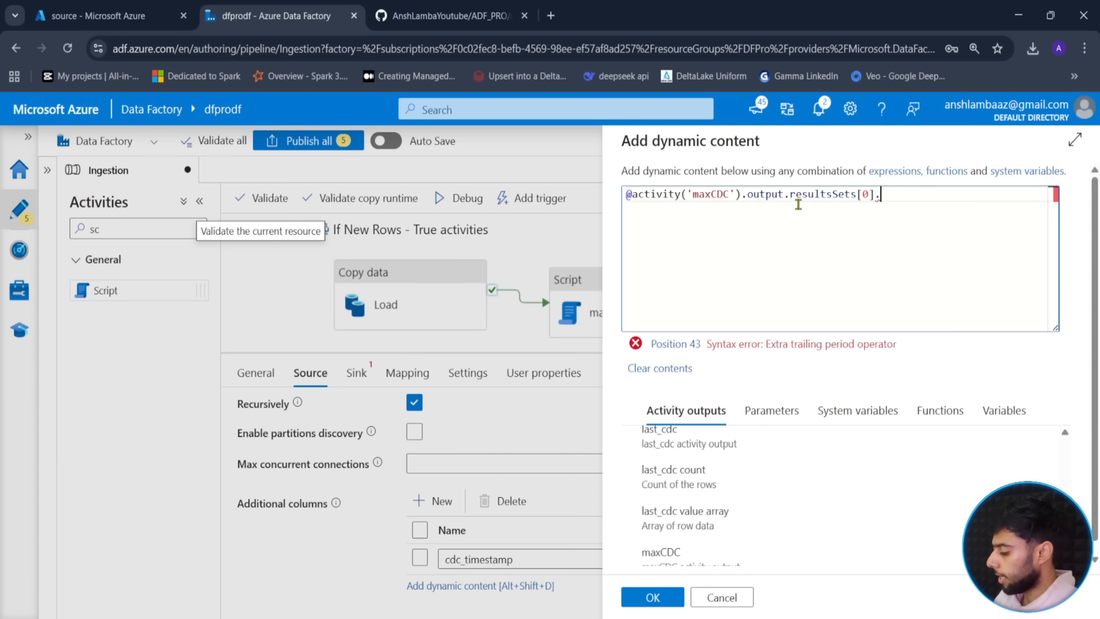
type("rows[0].cd")
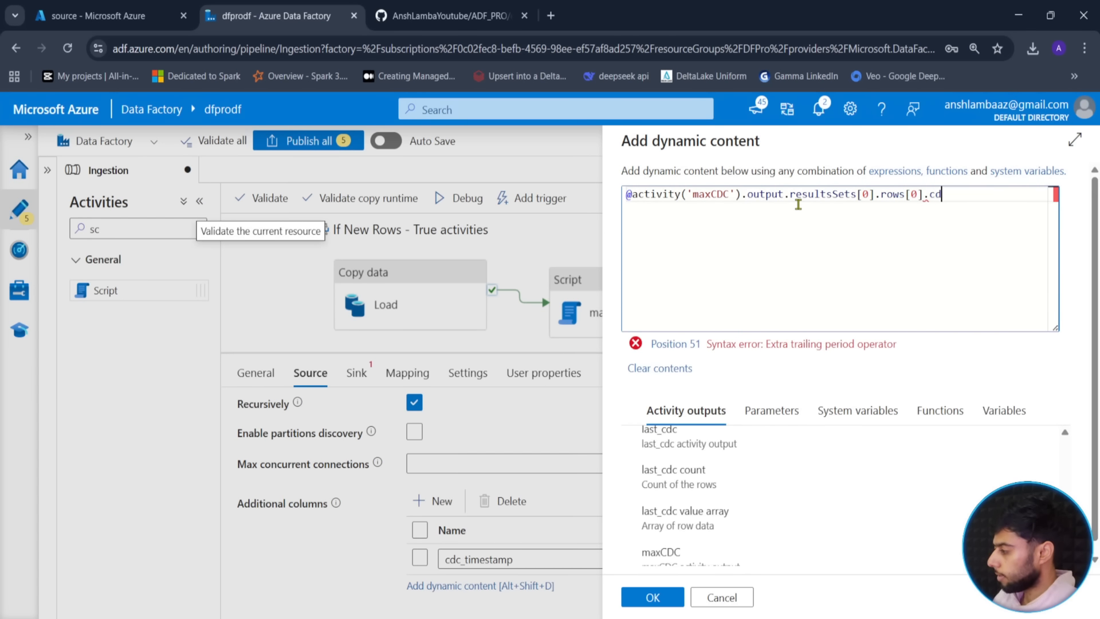
type("c_times")
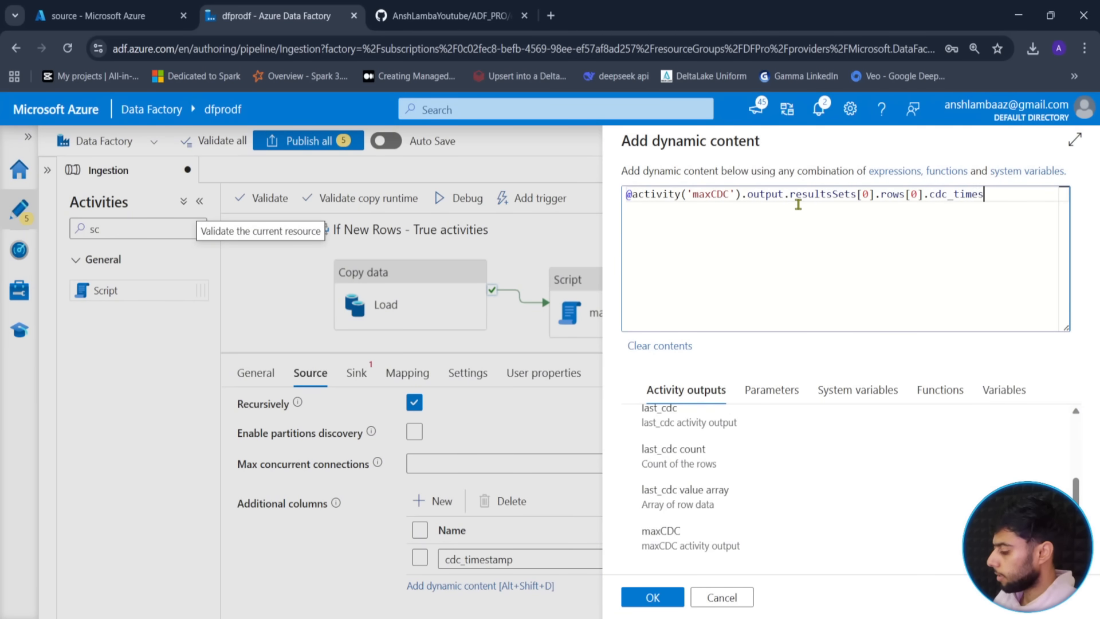
type("tamp")
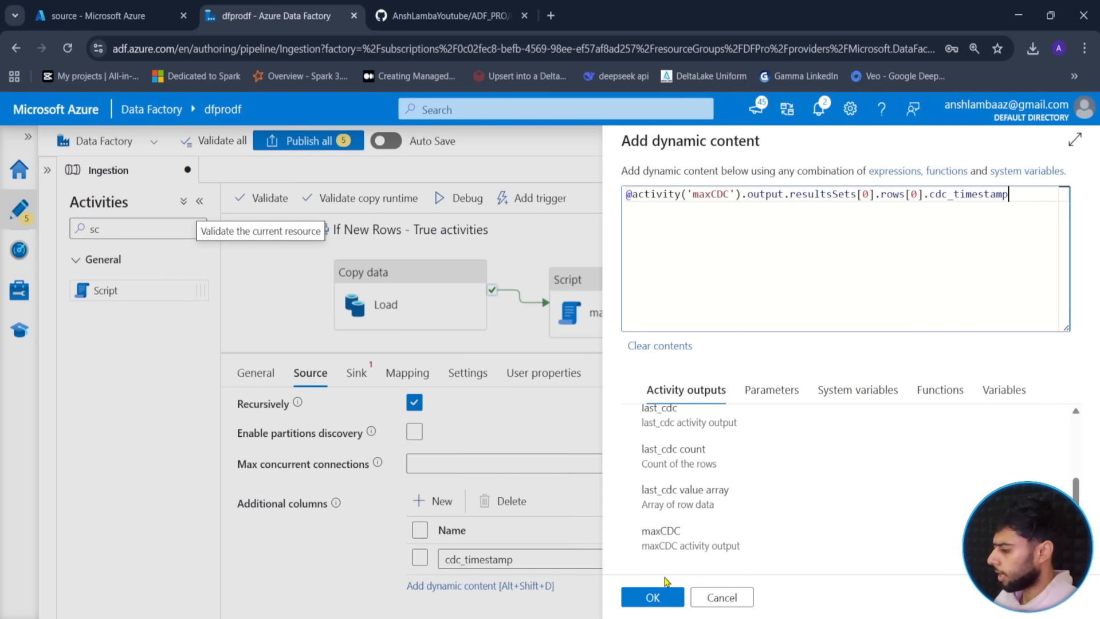
left_click(652, 596)
left_click(520, 587)
scroll(586, 587, "down", 1)
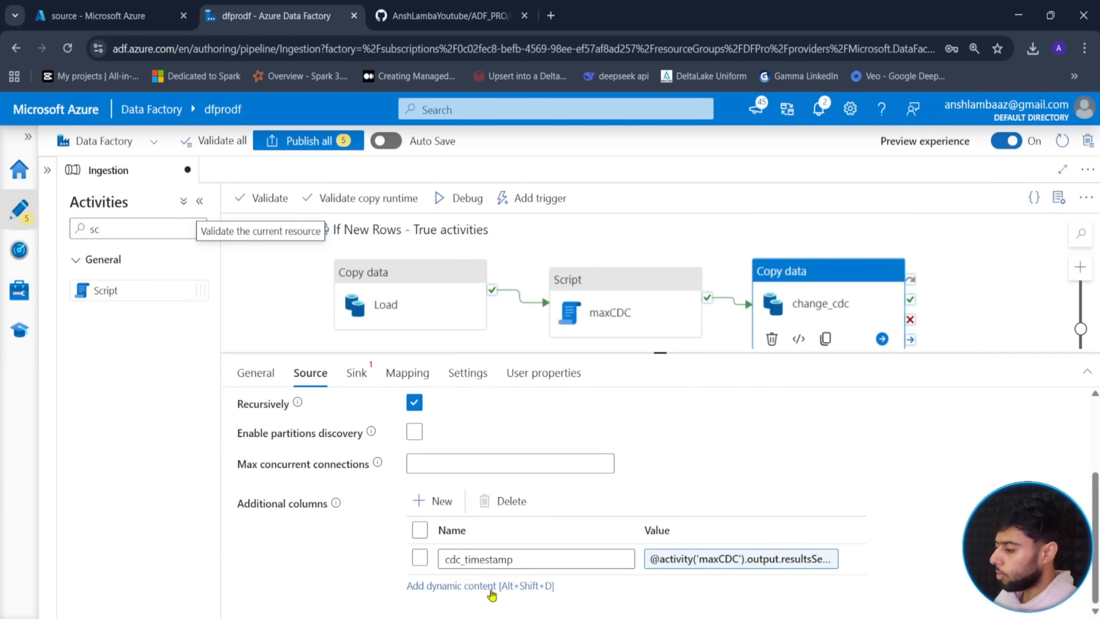
- Set change_cdc's sink dataset to ds_cdc
scroll(427, 511, "up", 1)
scroll(458, 570, "down", 1)
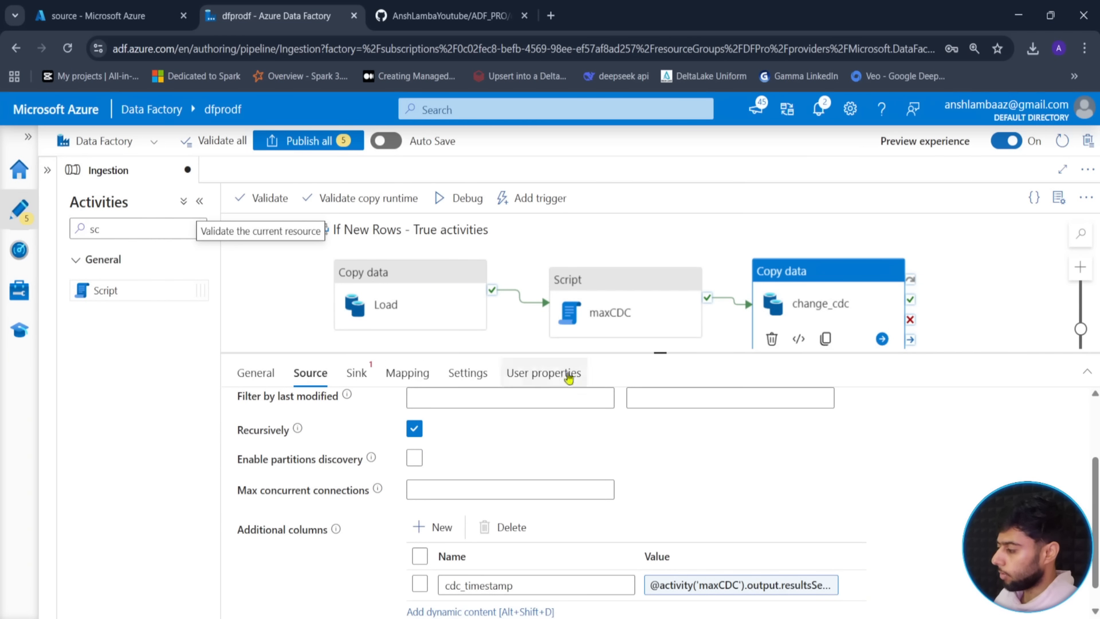
left_click(356, 371)
left_click(583, 423)
left_click(491, 462)
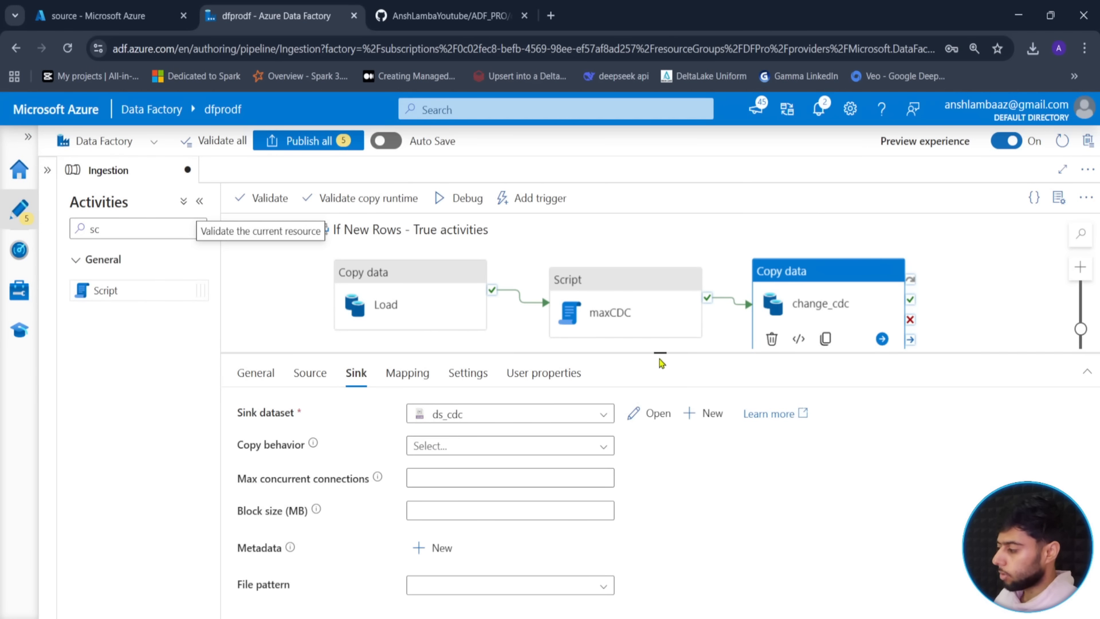
- Return to the Ingestion pipeline and expand If New Rows to show its branches
left_click_drag(660, 353, 659, 467)
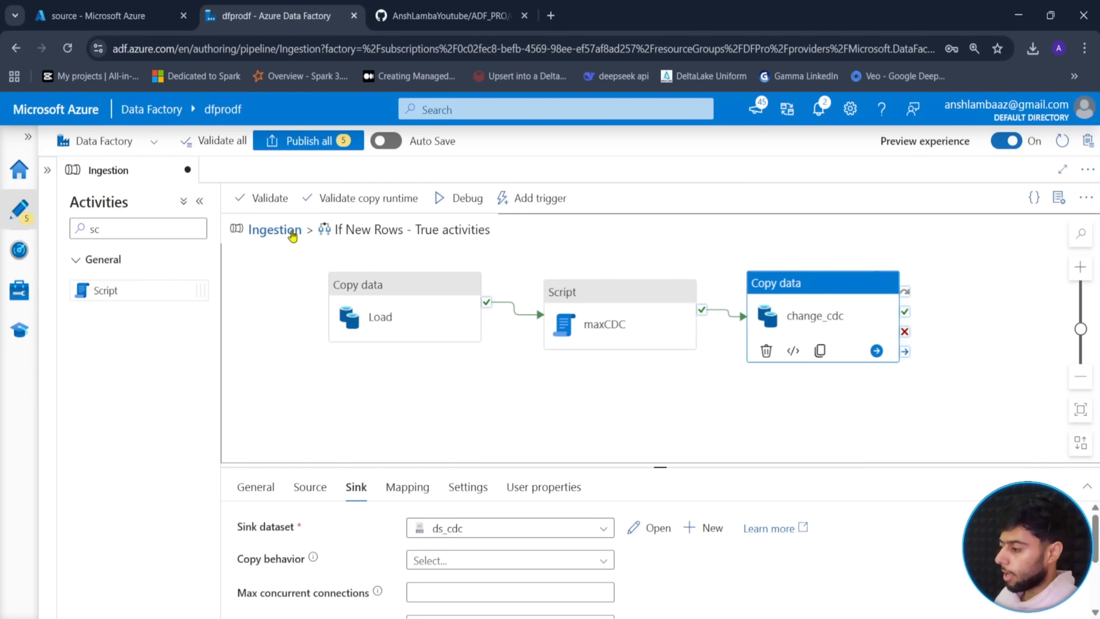
left_click(284, 229)
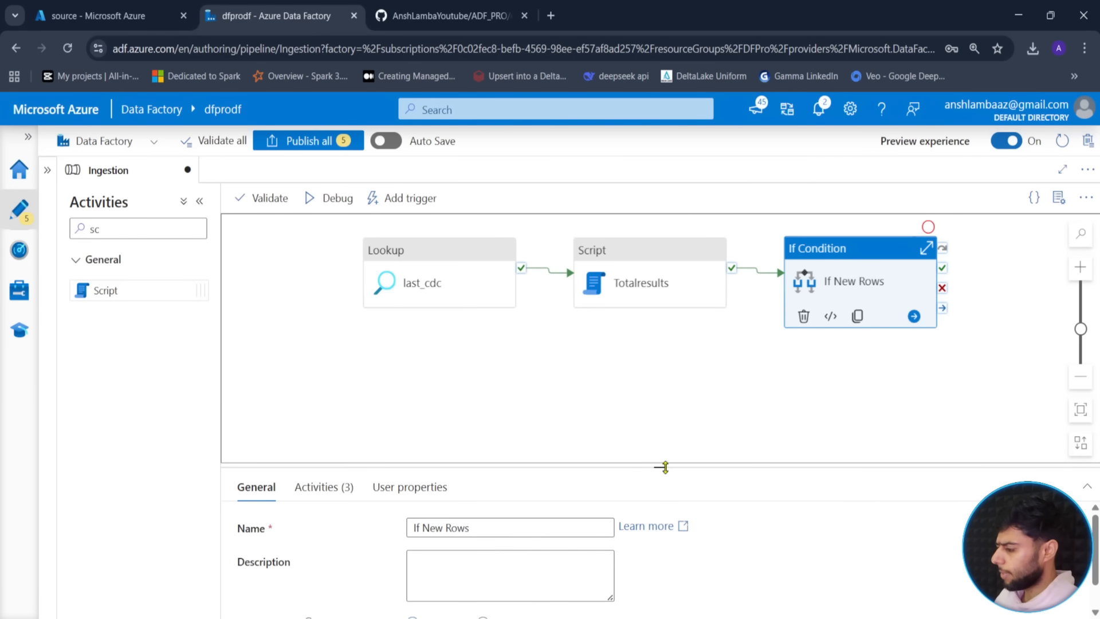
left_click_drag(664, 467, 665, 534)
left_click(928, 251)
left_click_drag(668, 373, 592, 371)
left_click_drag(366, 279, 343, 337)
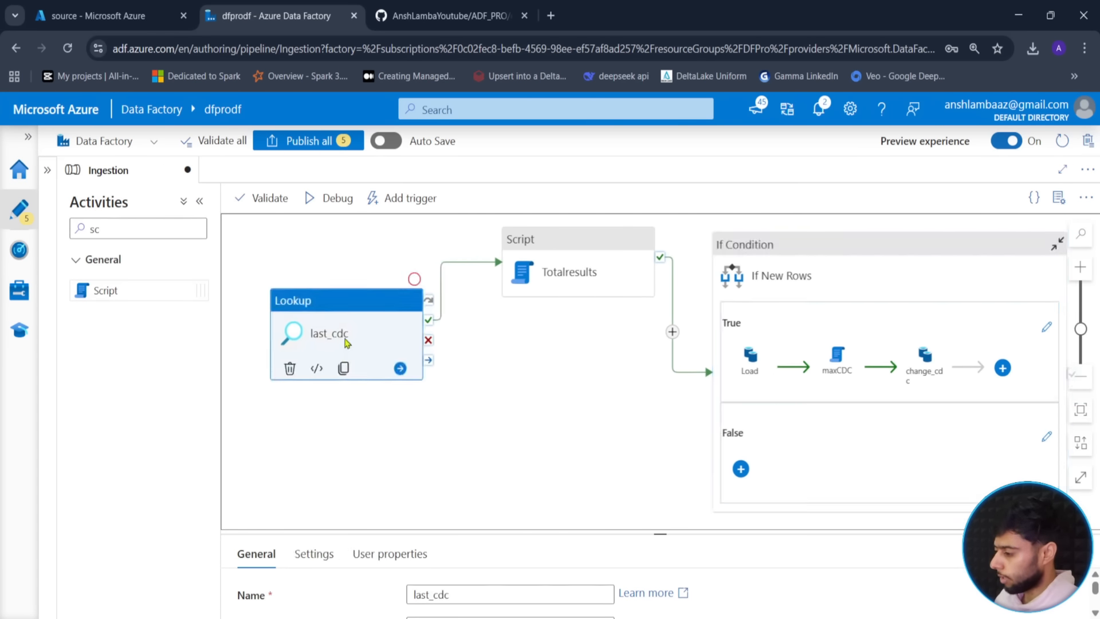
- Zoom out and arrange the canvas to view the whole pipeline, checking Totalresults' settings
left_click(564, 256)
left_click(1081, 379)
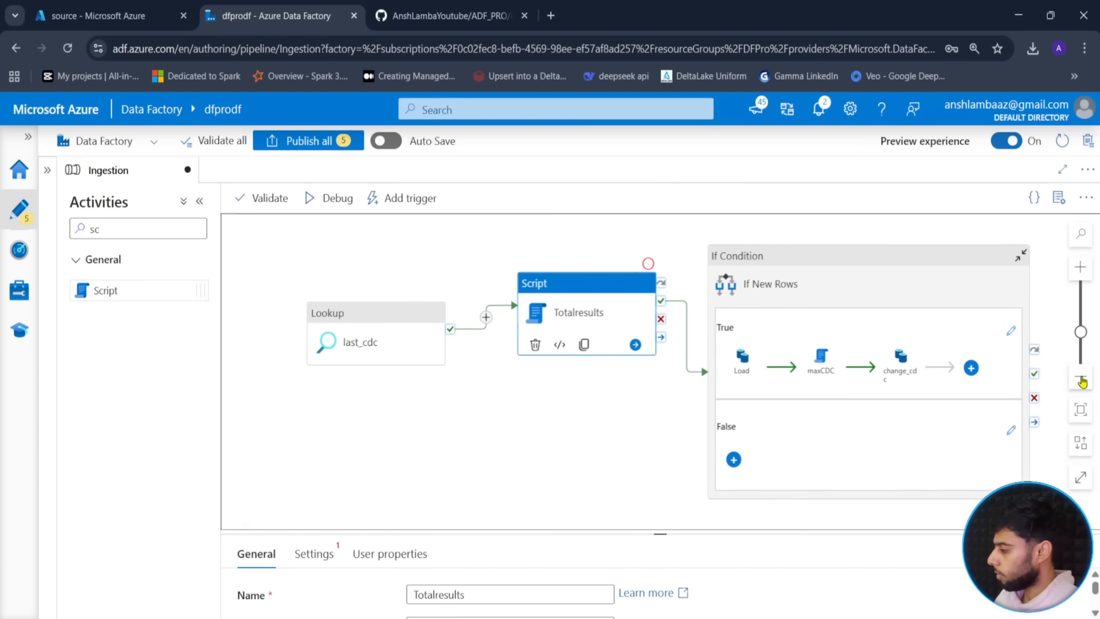
left_click(1083, 380)
left_click_drag(619, 456, 573, 438)
left_click(553, 420)
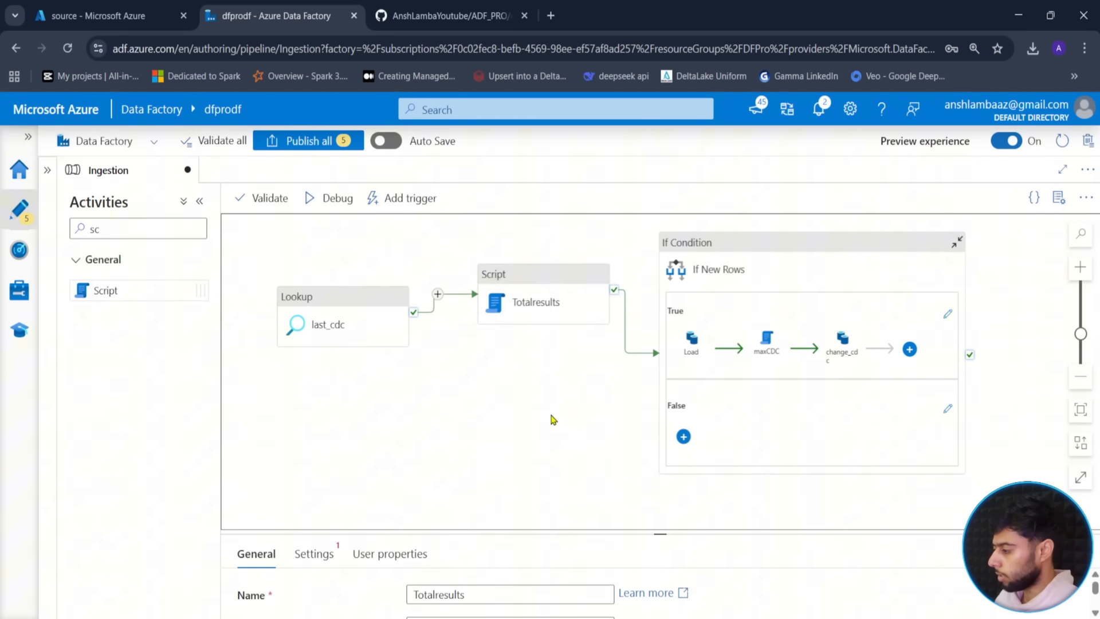
left_click(580, 297)
left_click_drag(669, 536, 665, 362)
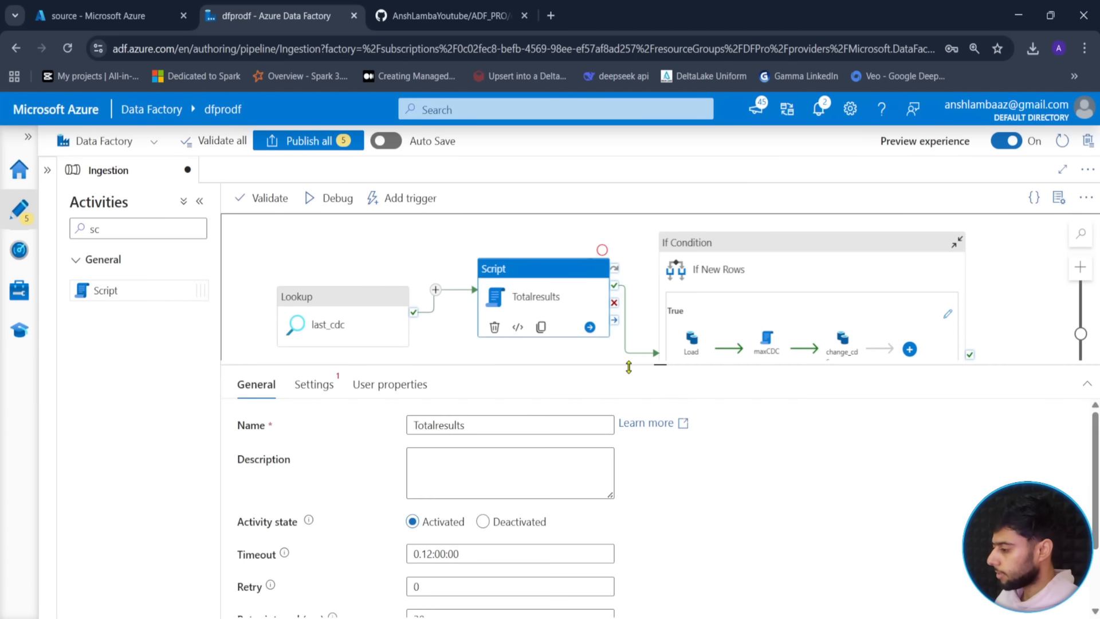
left_click(315, 387)
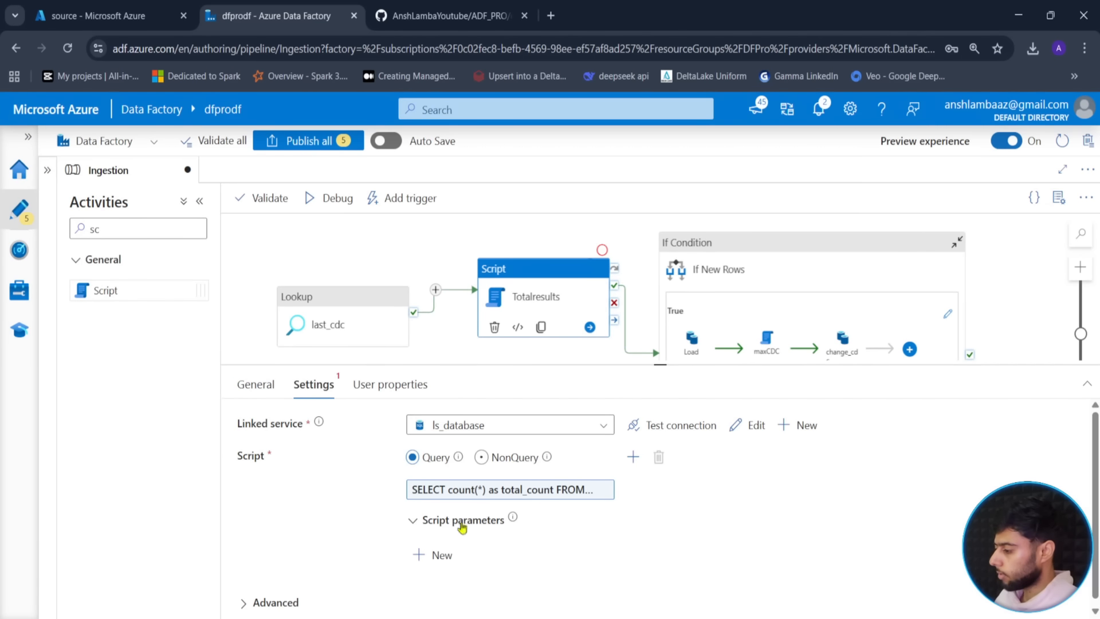
left_click(458, 355)
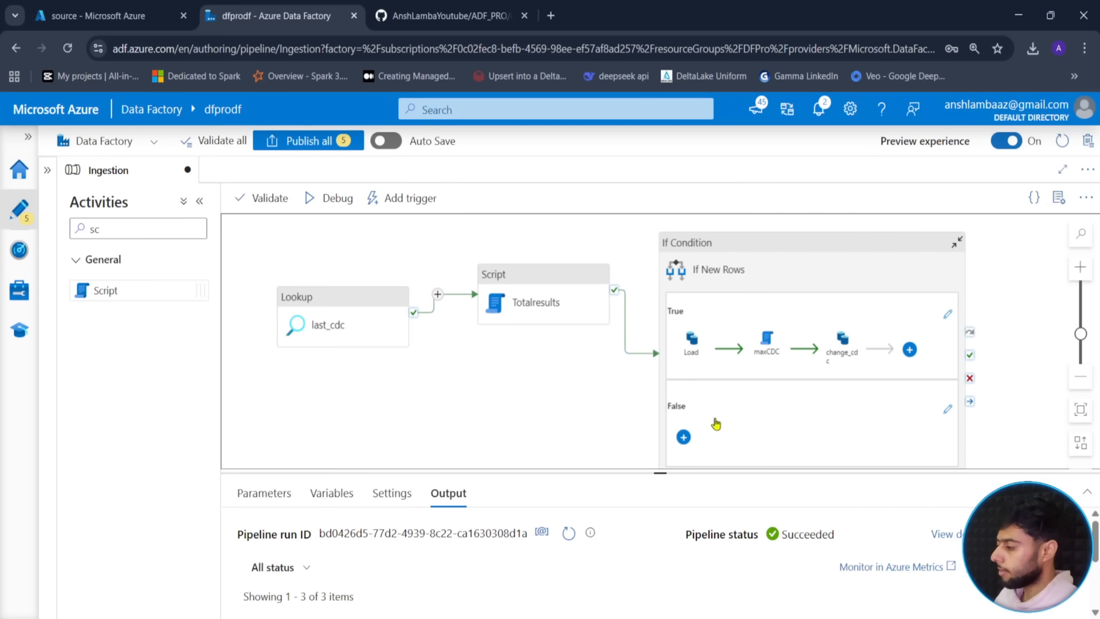
left_click_drag(660, 472, 660, 556)
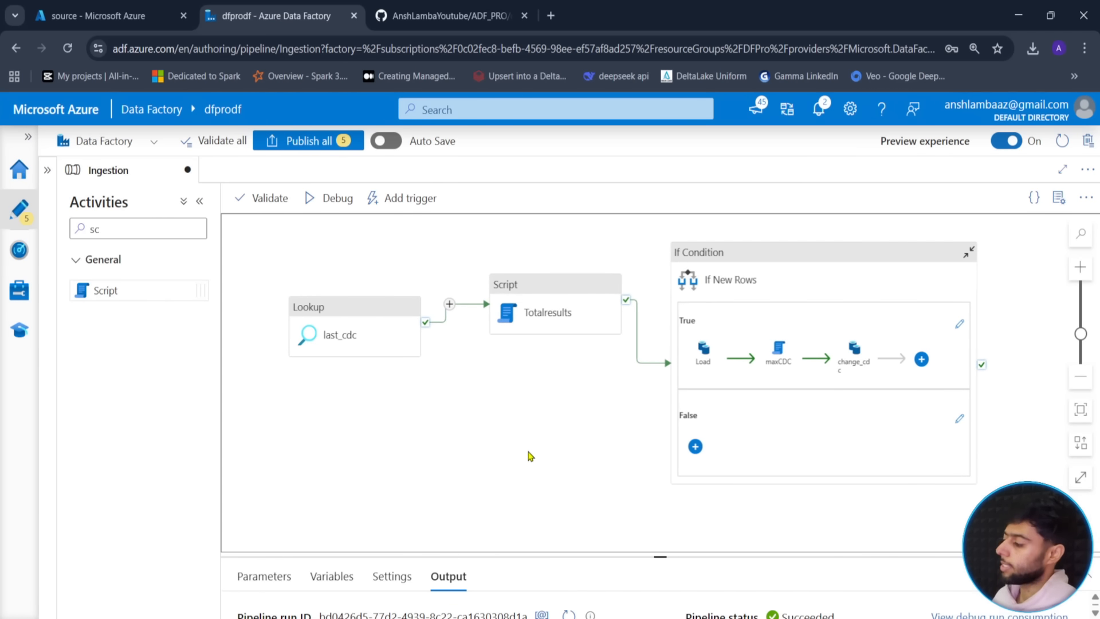
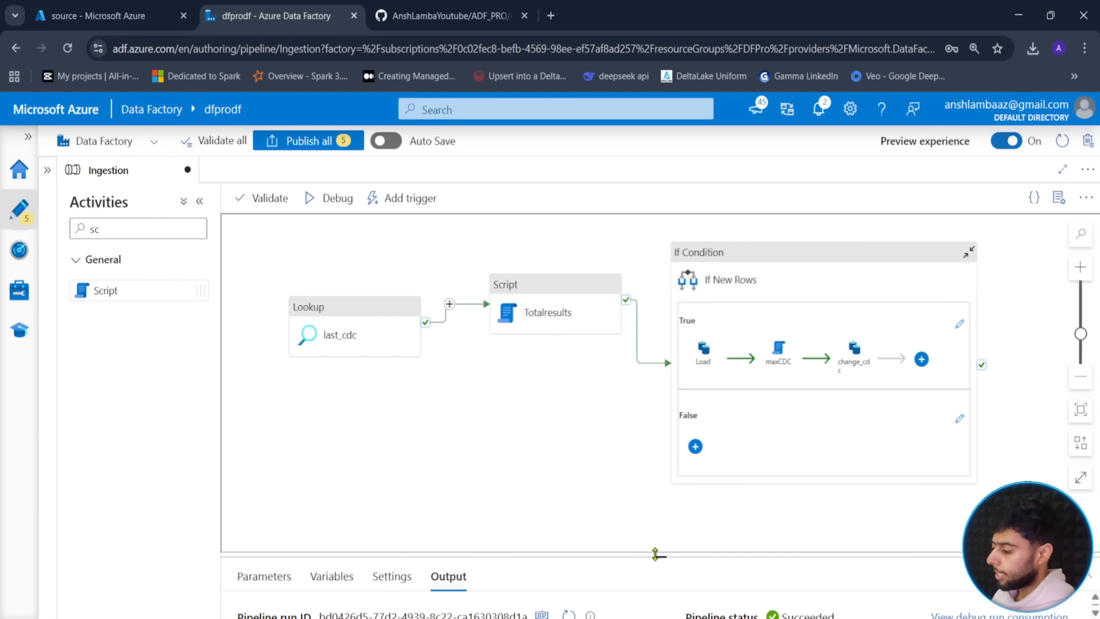
- Enlarge the output area, start a debug run, then cancel it to fix the parameters first
left_click_drag(656, 555, 662, 504)
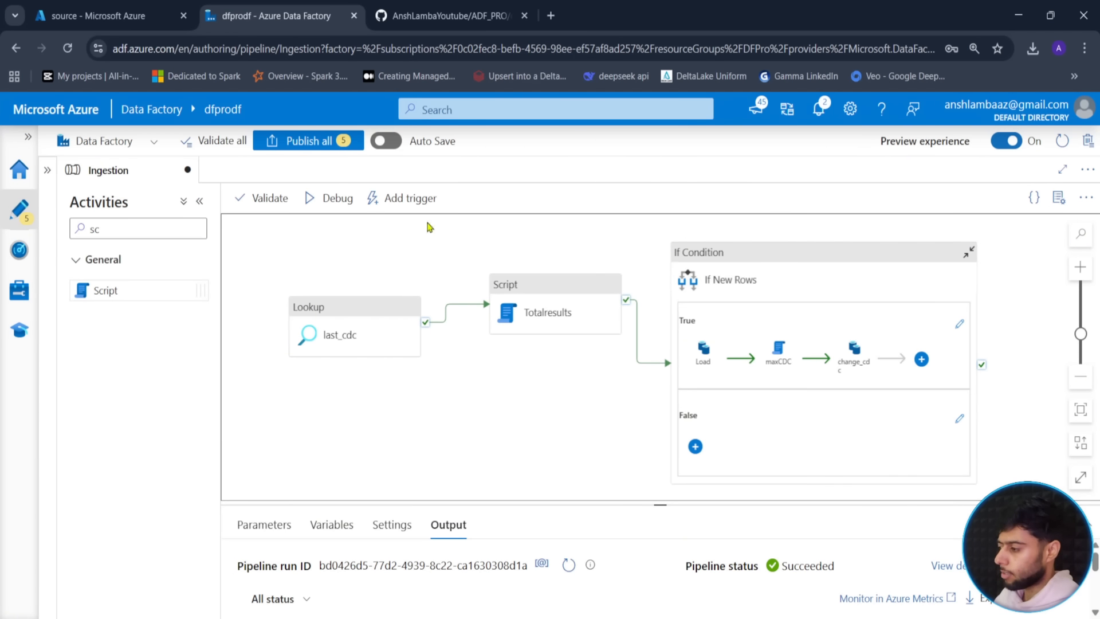
left_click(315, 201)
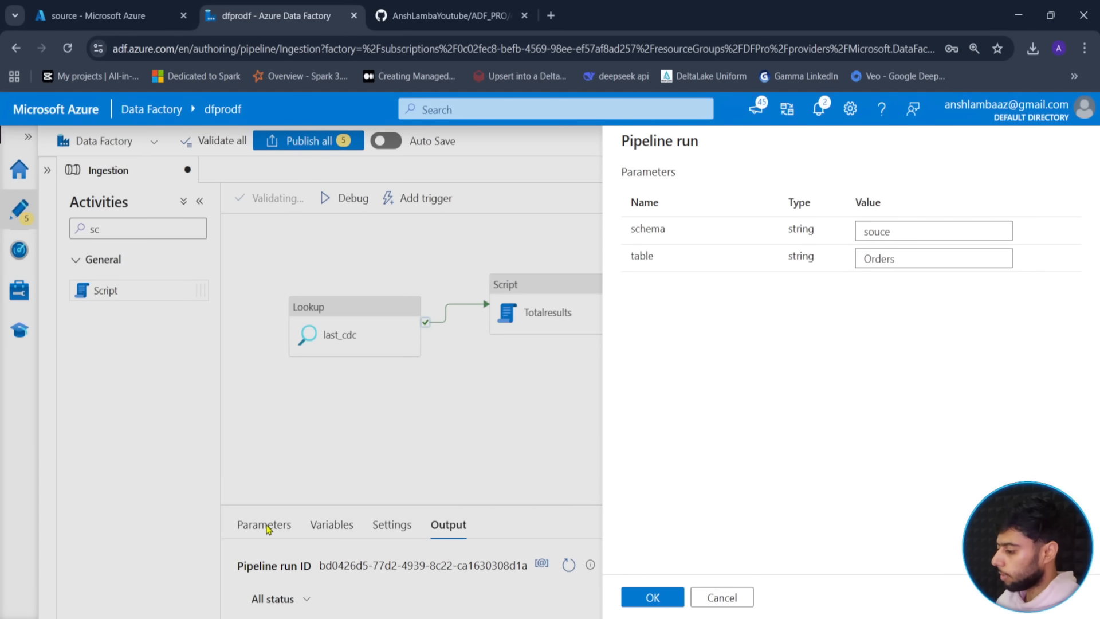
left_click(720, 595)
- Set the schema parameter default to 'source' and debug-run with schema source and table Orders
left_click(266, 524)
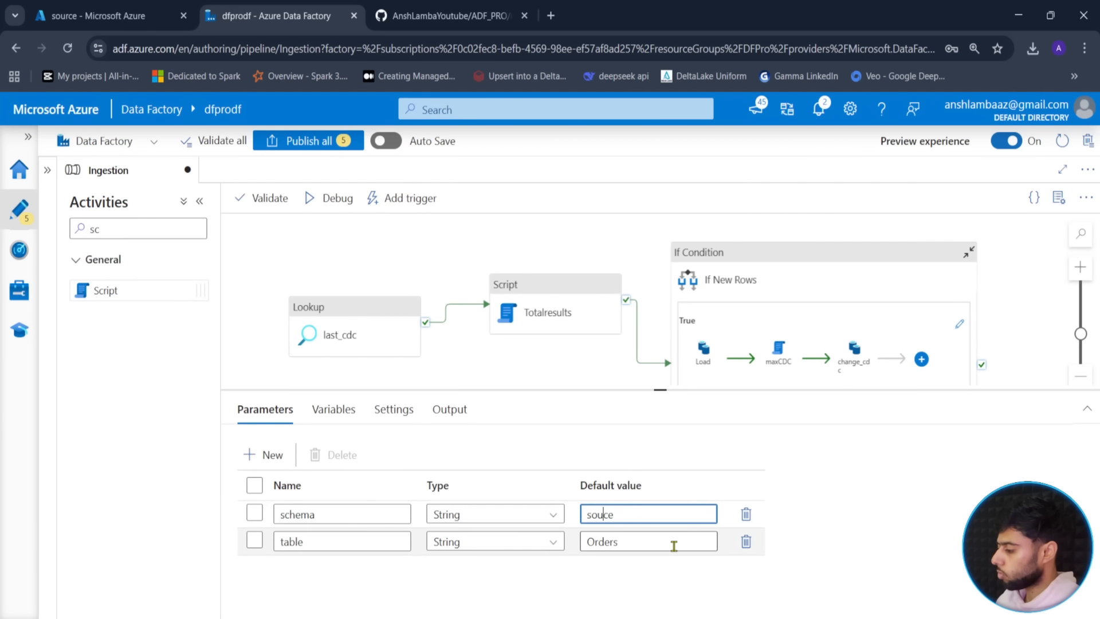
left_click(538, 351)
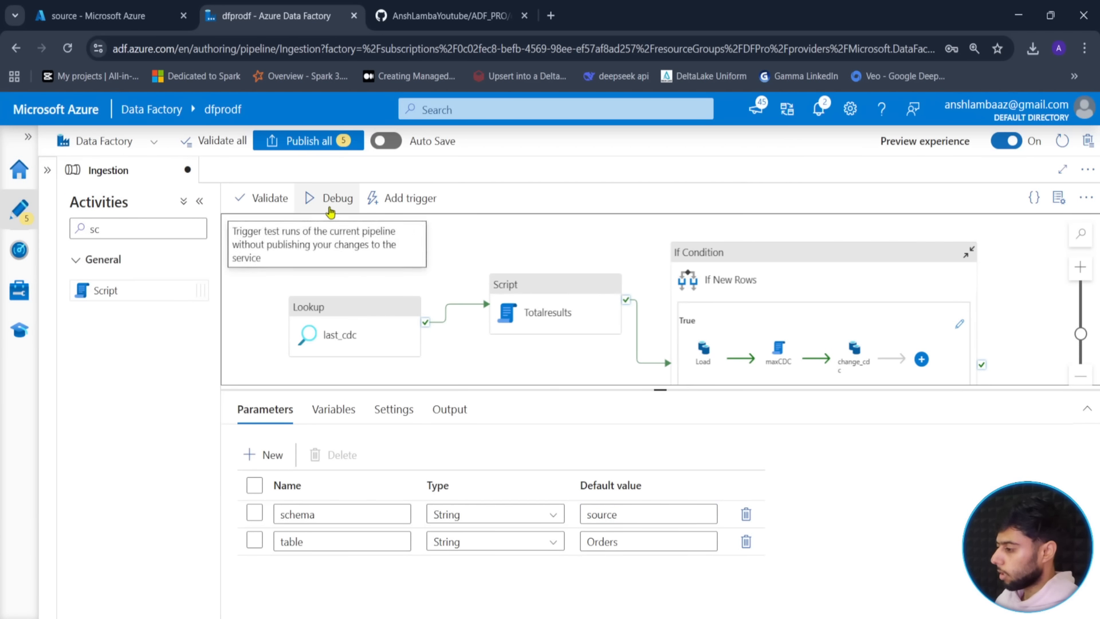
left_click(331, 201)
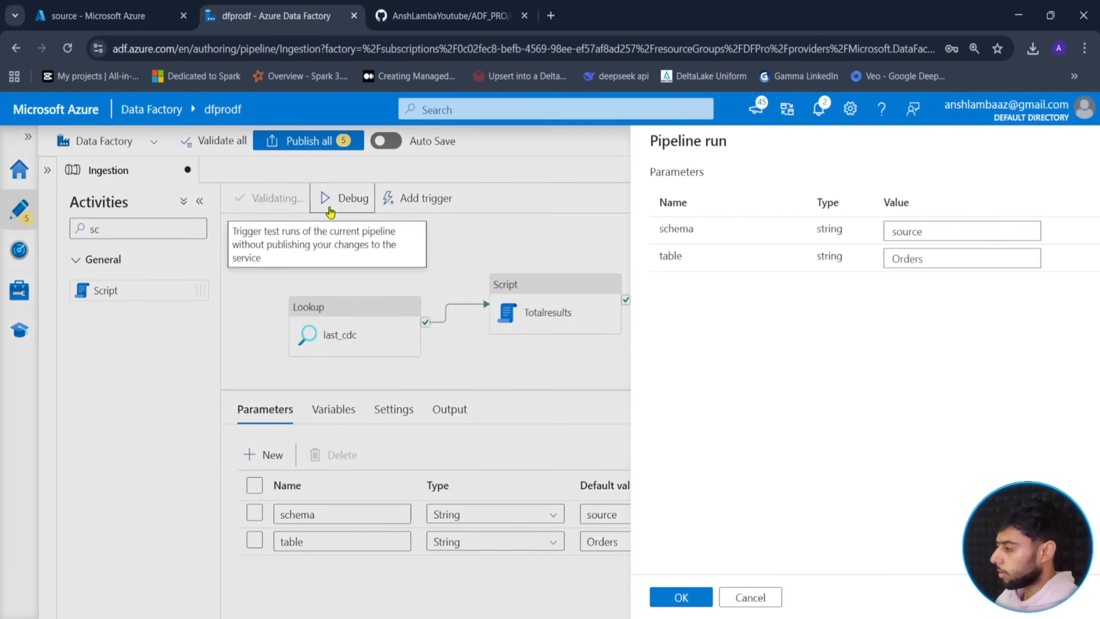
left_click(653, 598)
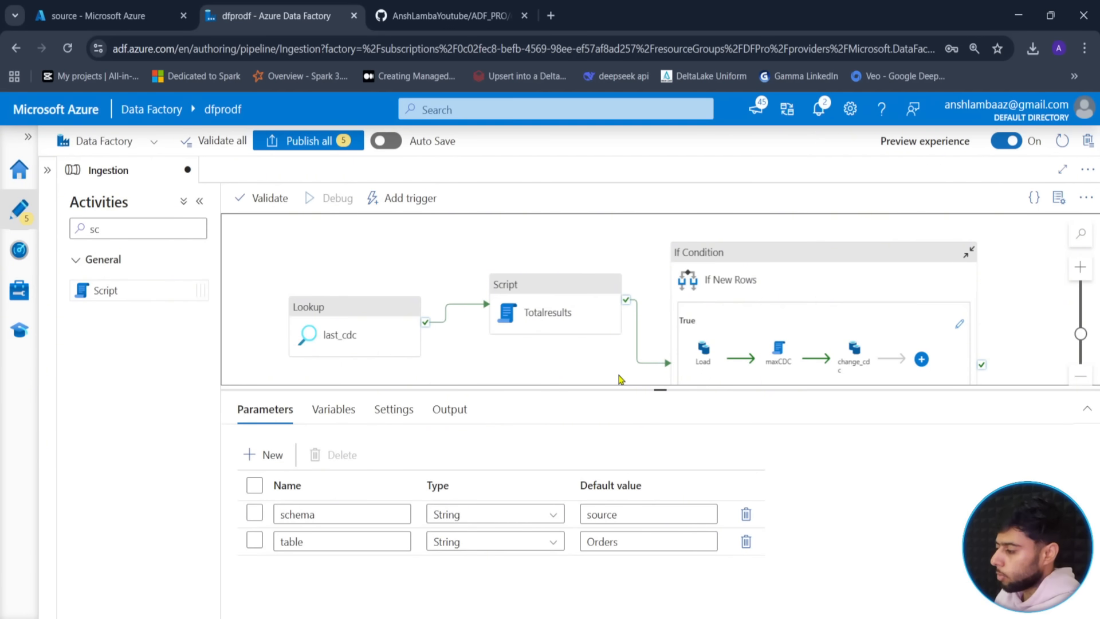
- Show the debug run's output and refresh the activity runs as the run progresses
left_click_drag(619, 376, 611, 370)
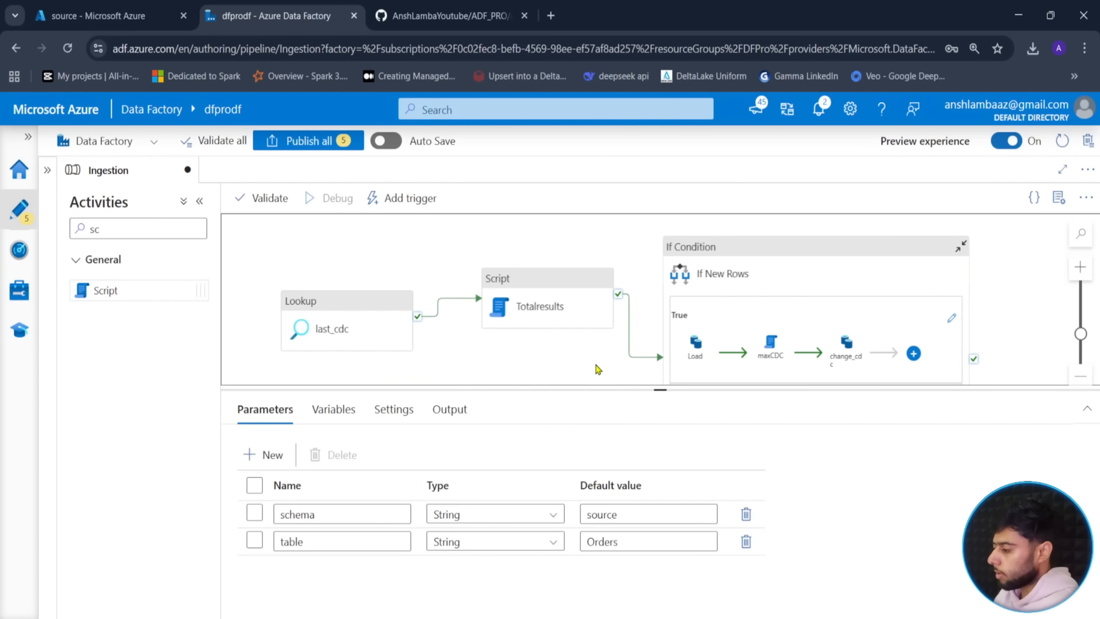
left_click(479, 408)
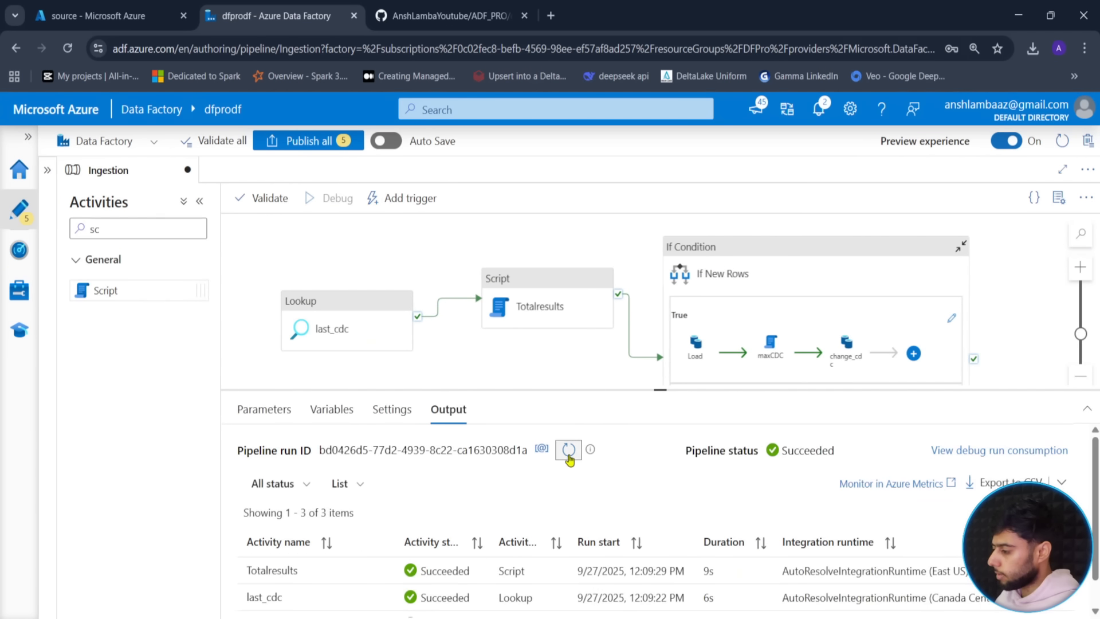
left_click(569, 450)
left_click_drag(661, 392, 662, 303)
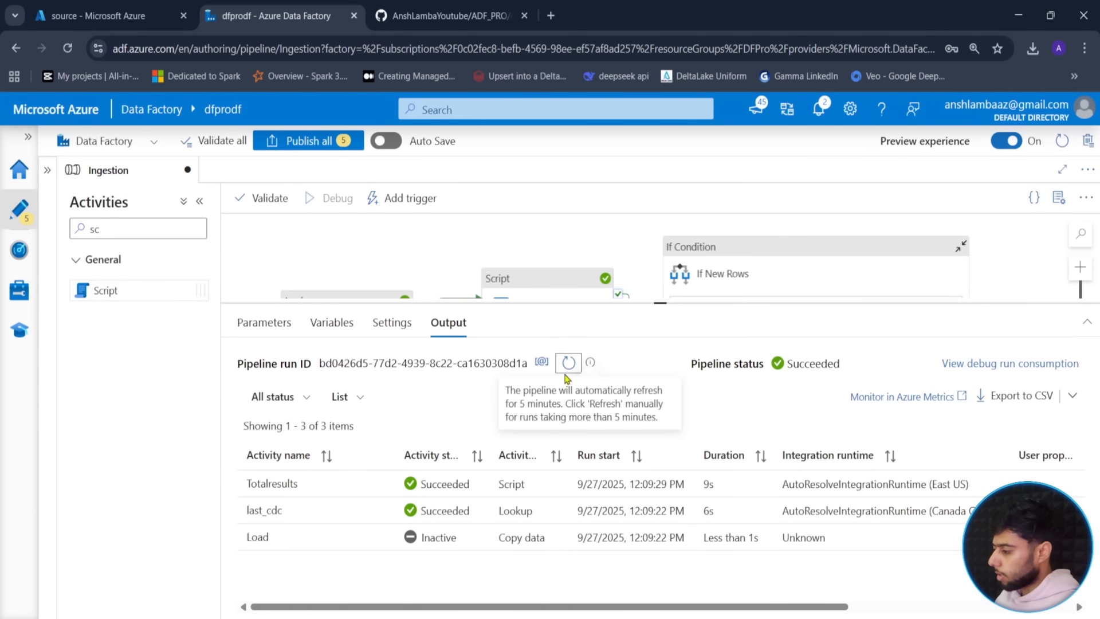
left_click(570, 364)
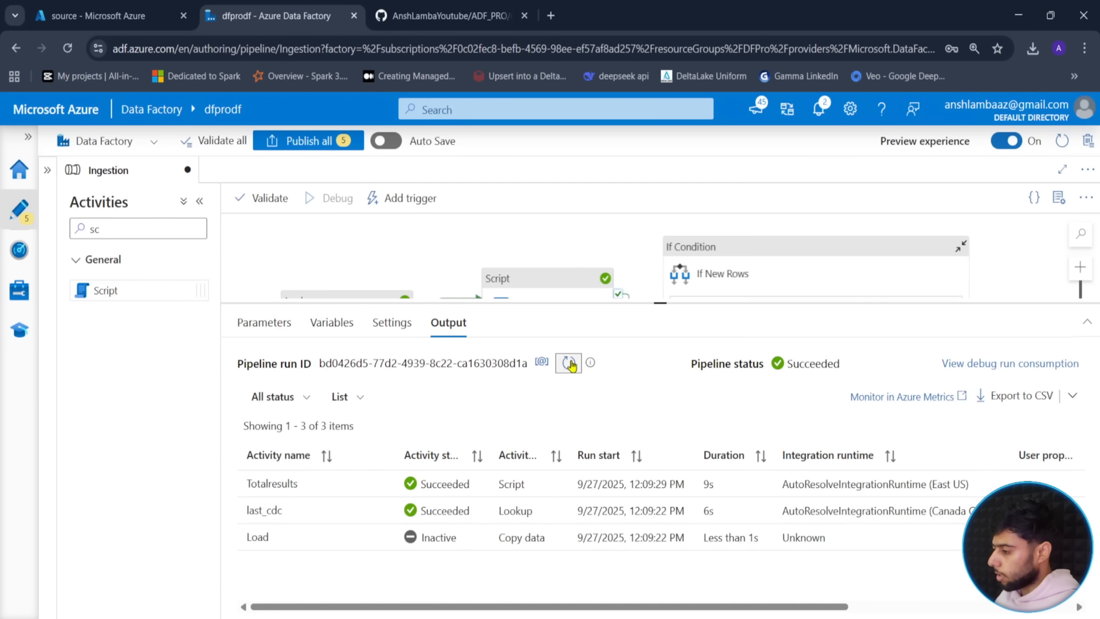
left_click(570, 364)
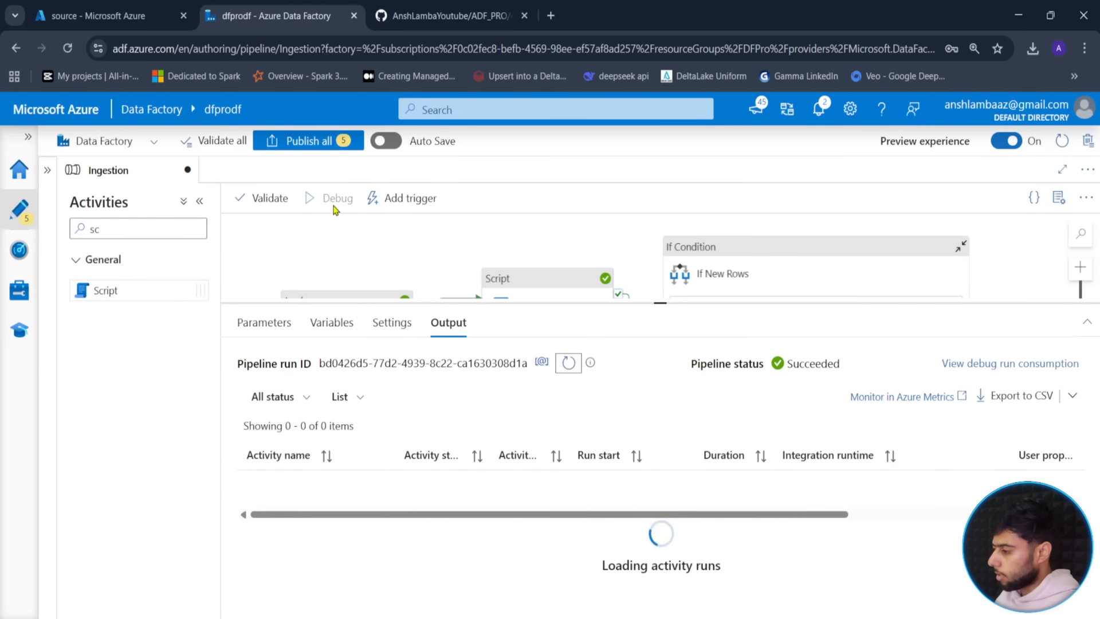
left_click(568, 369)
left_click(567, 366)
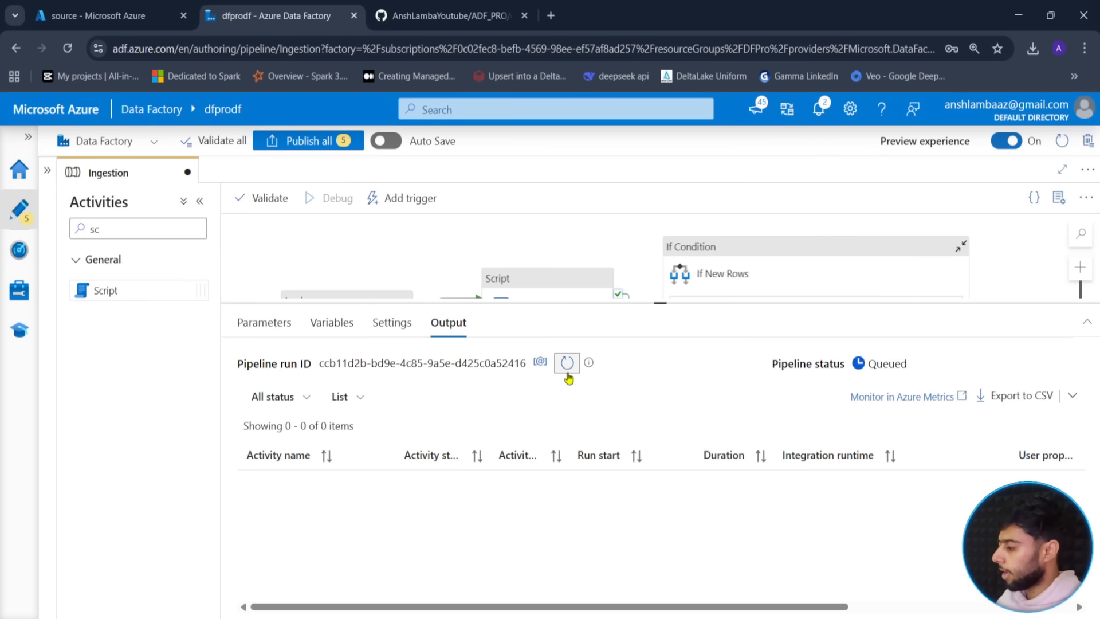
left_click(567, 375)
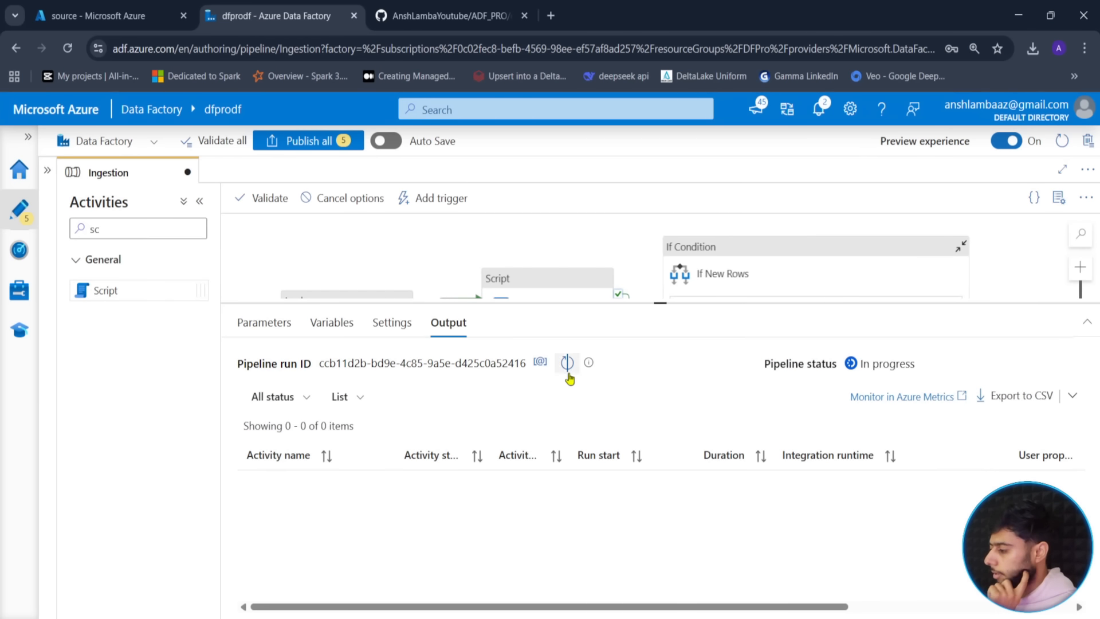
left_click(568, 376)
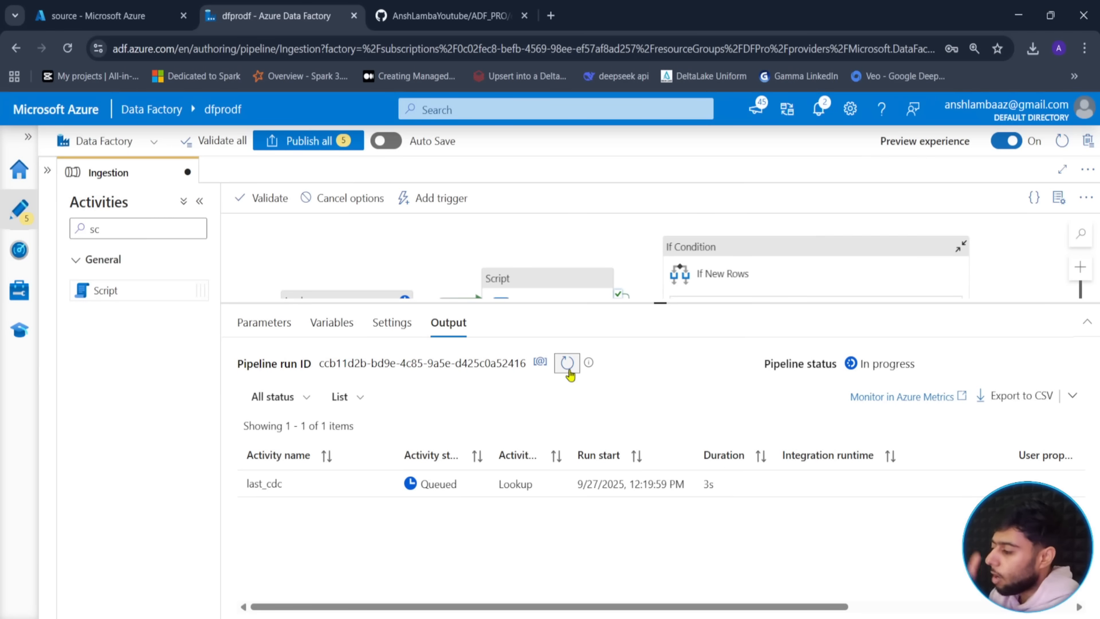
left_click(567, 371)
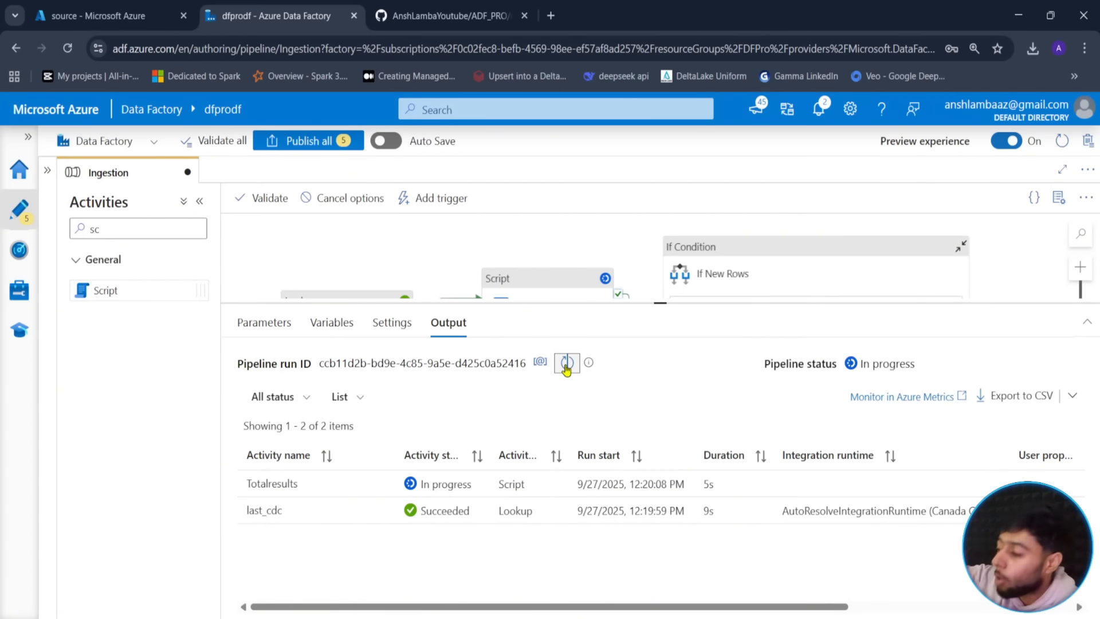
left_click(566, 370)
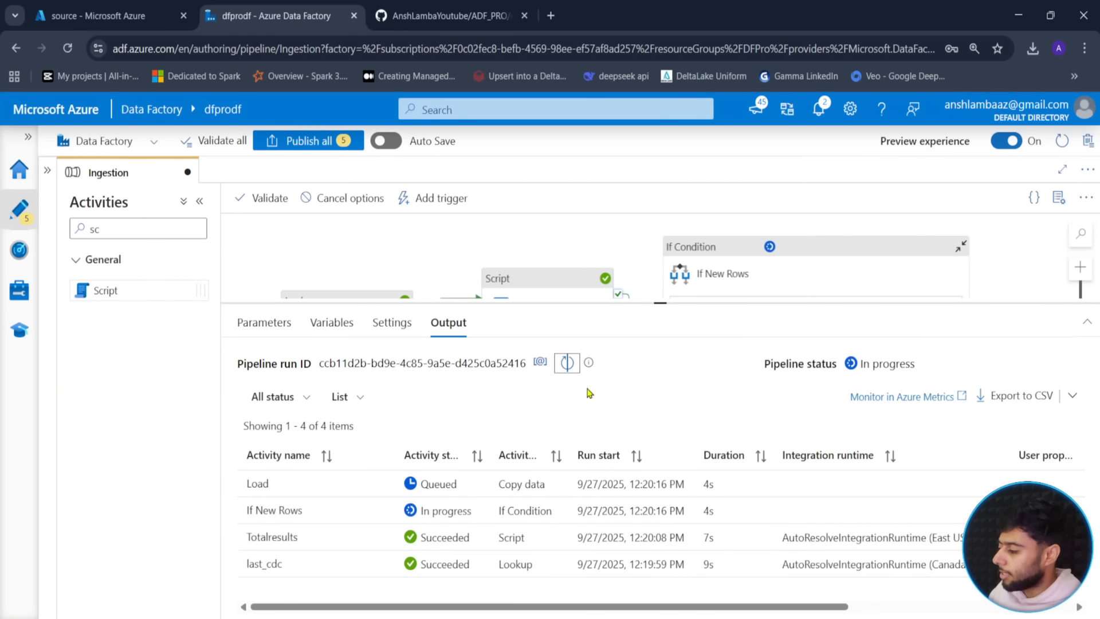
left_click(565, 367)
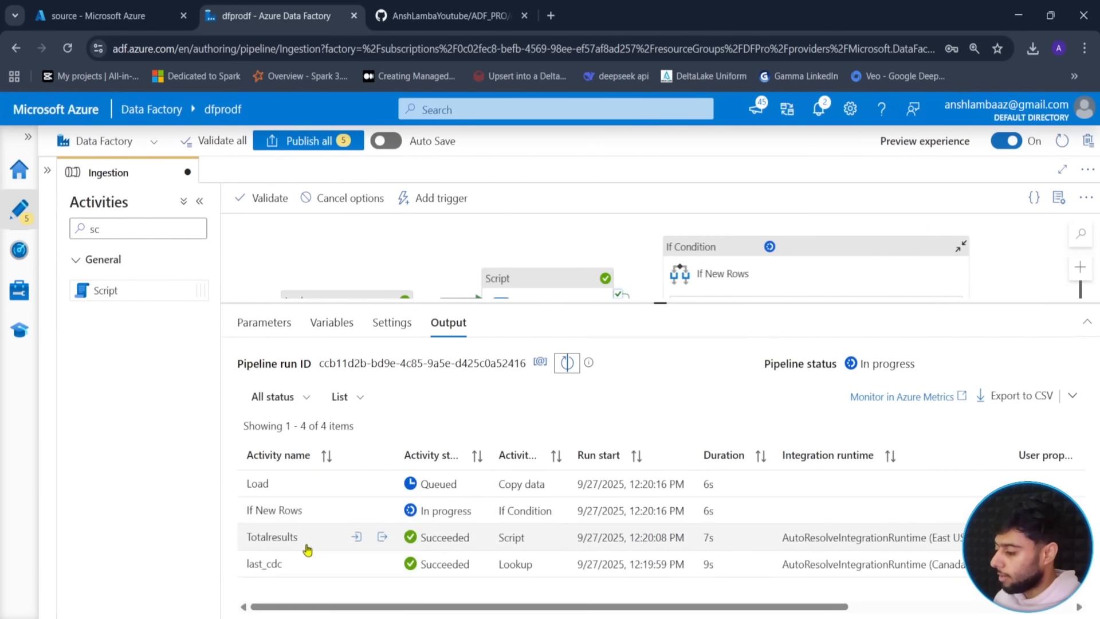
- Check Totalresults' total_count output, then refresh until the run ends Failed at change_cdc
left_click(382, 539)
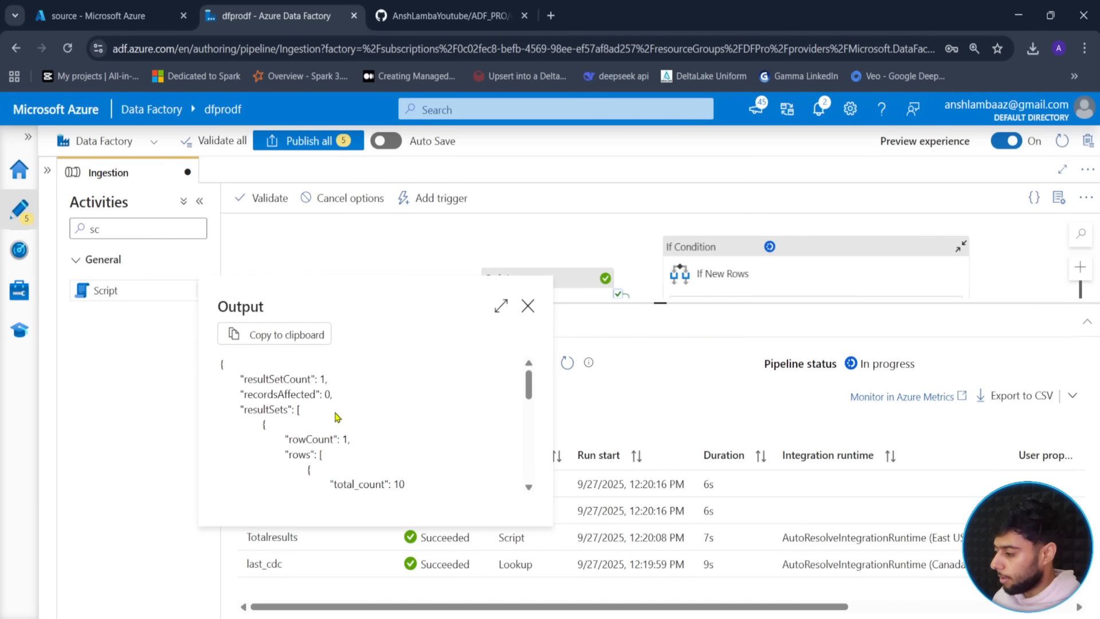
left_click(528, 306)
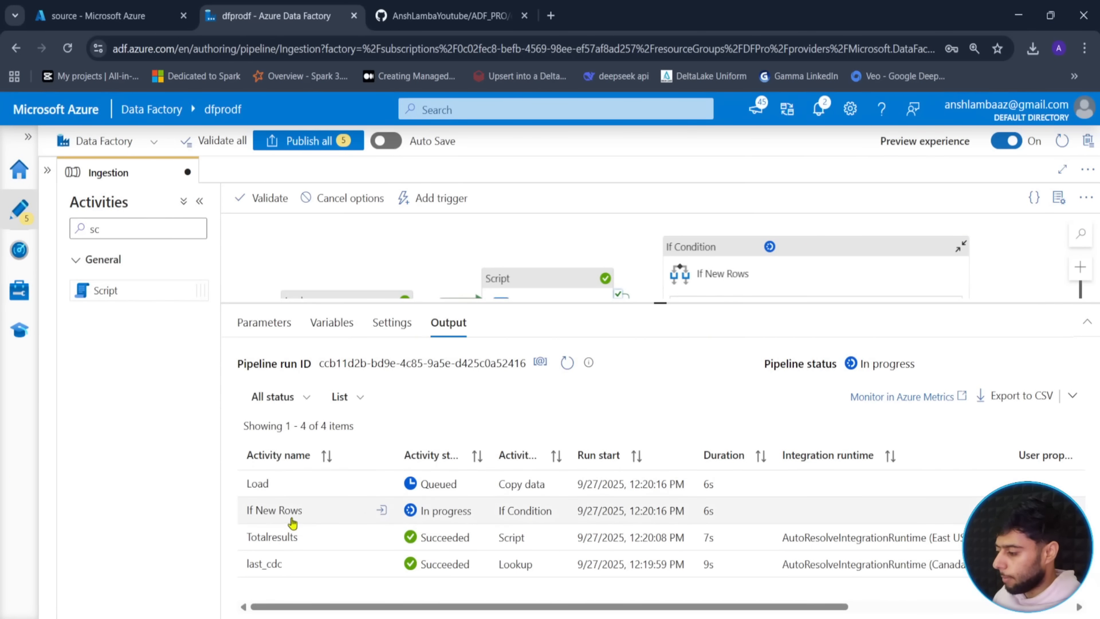
left_click(568, 364)
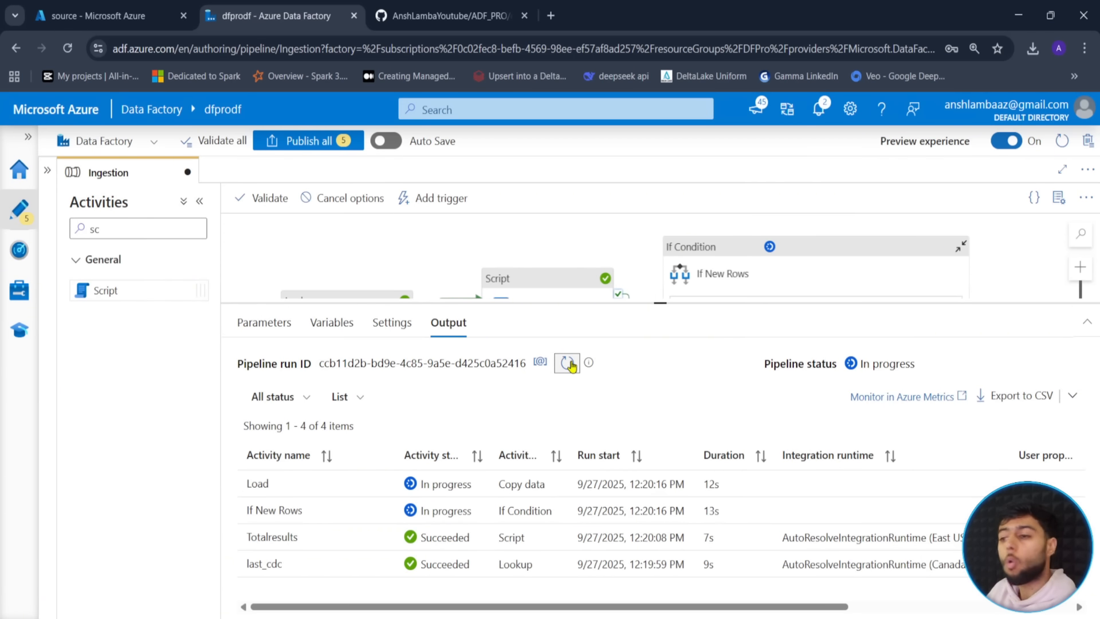
left_click(568, 363)
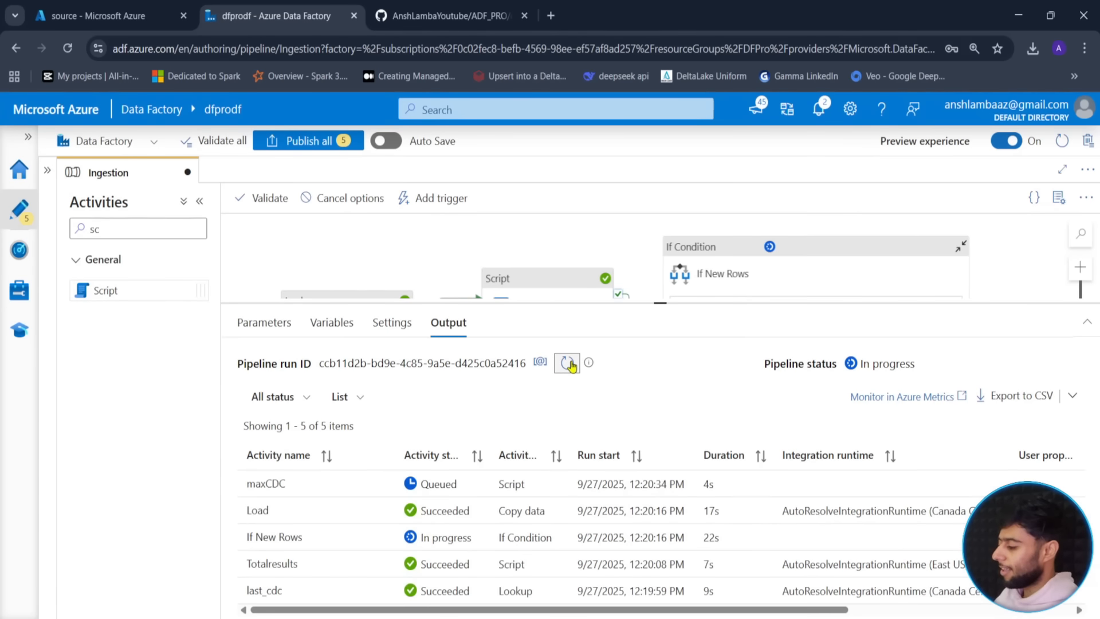
left_click_drag(654, 305, 658, 258)
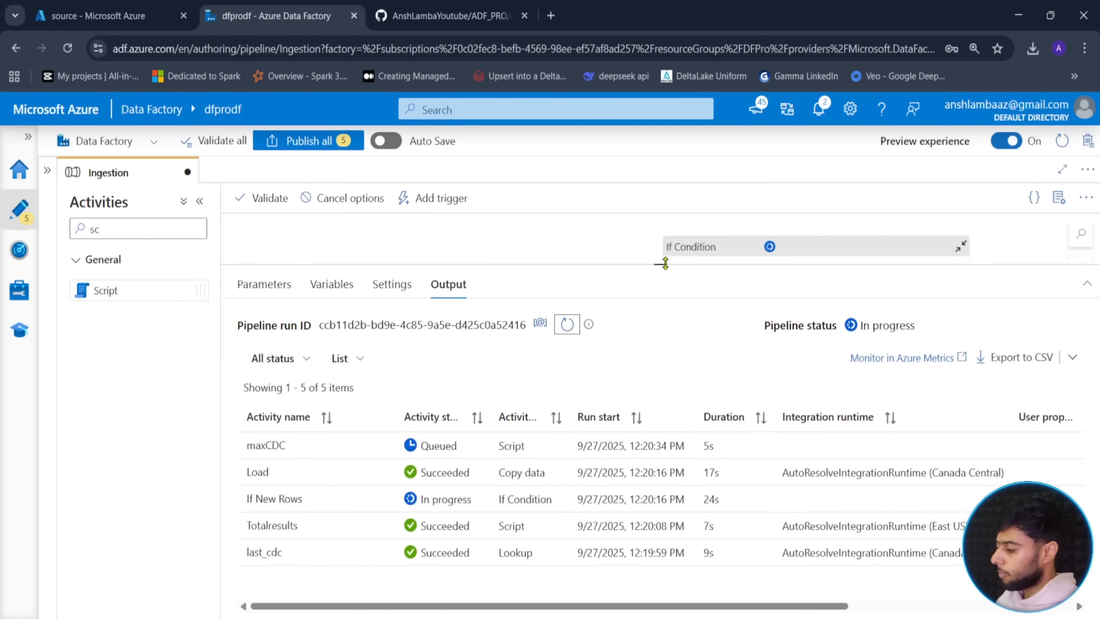
mouse_move(262, 465)
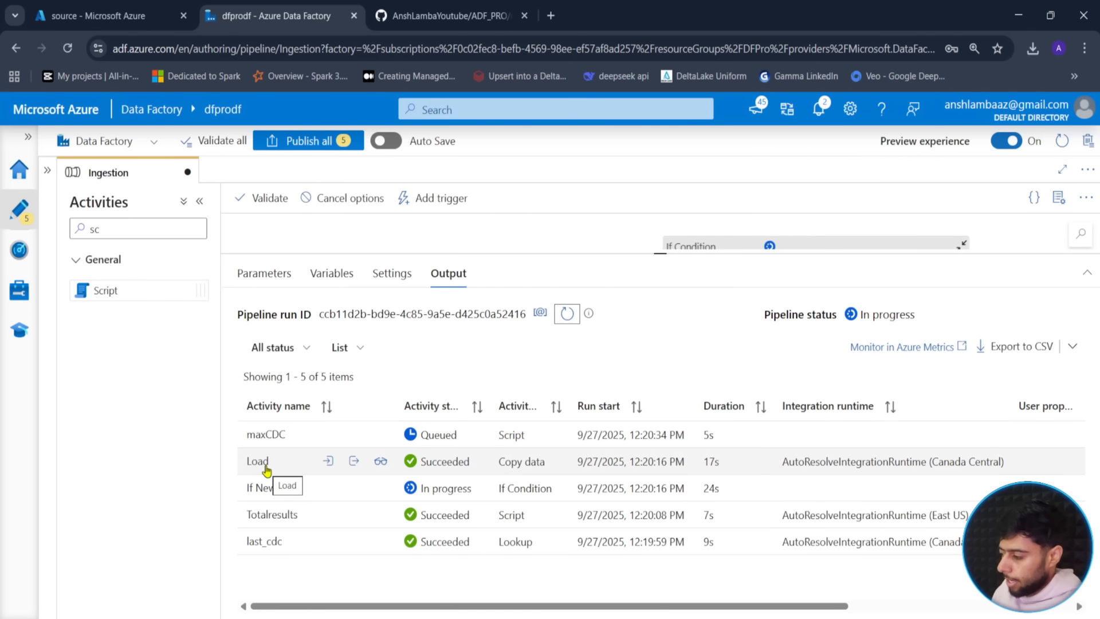
left_click(566, 315)
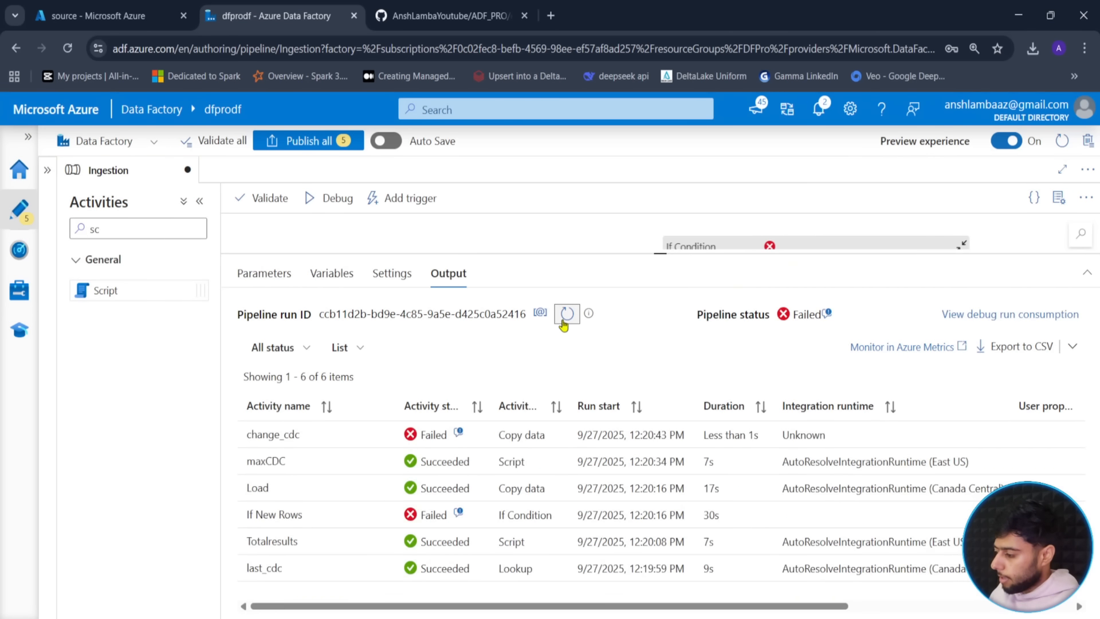
- Inspect change_cdc's failure details and maxCDC's output JSON
mouse_move(303, 433)
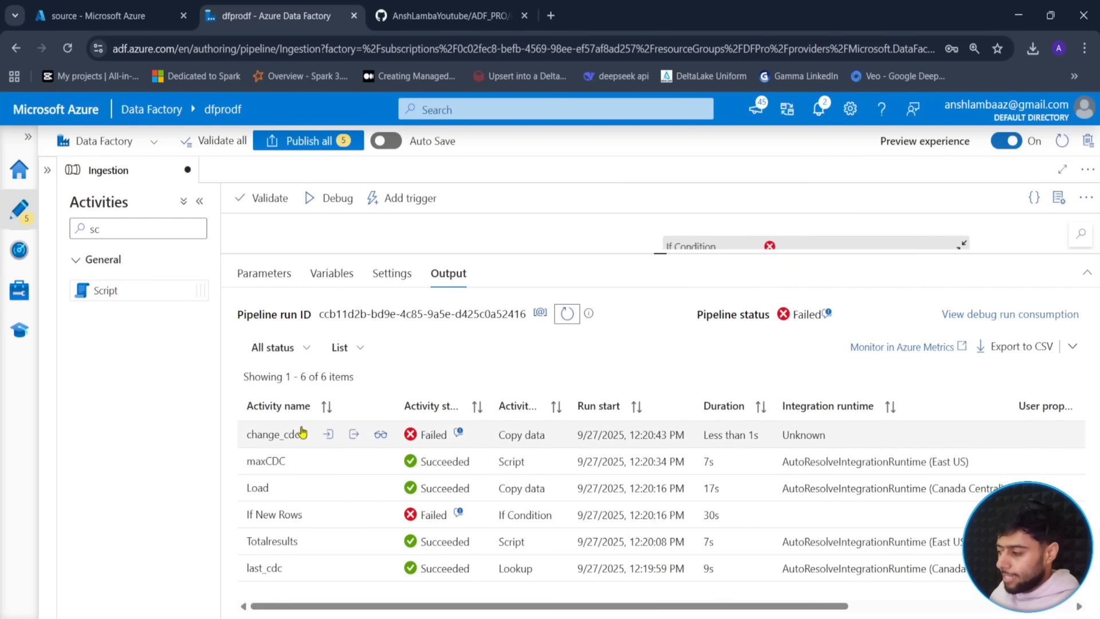
left_click(381, 435)
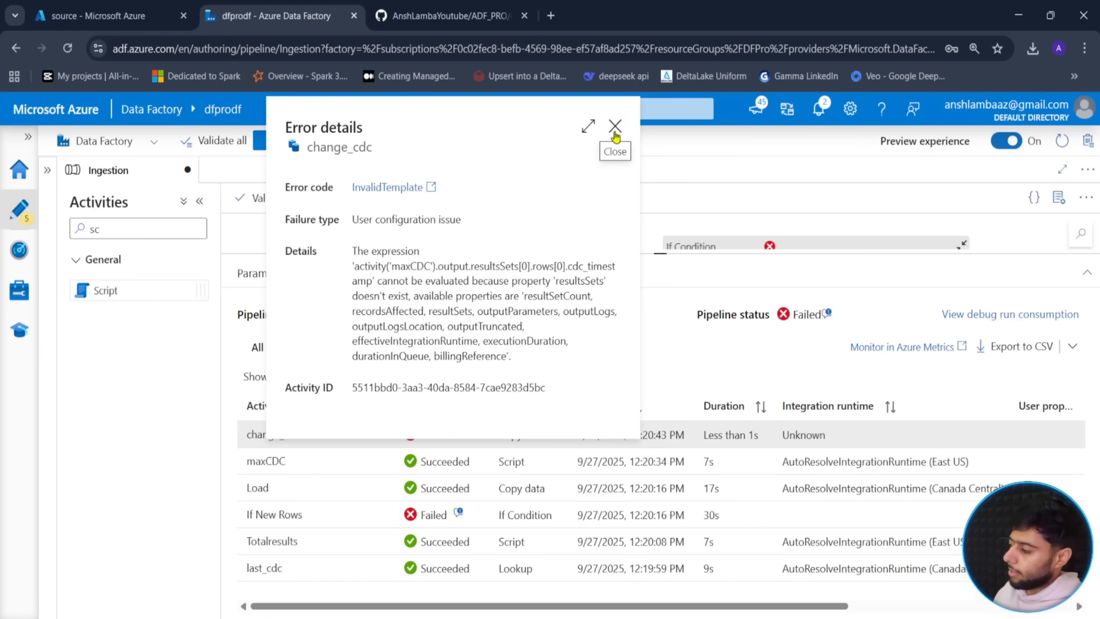
left_click(615, 126)
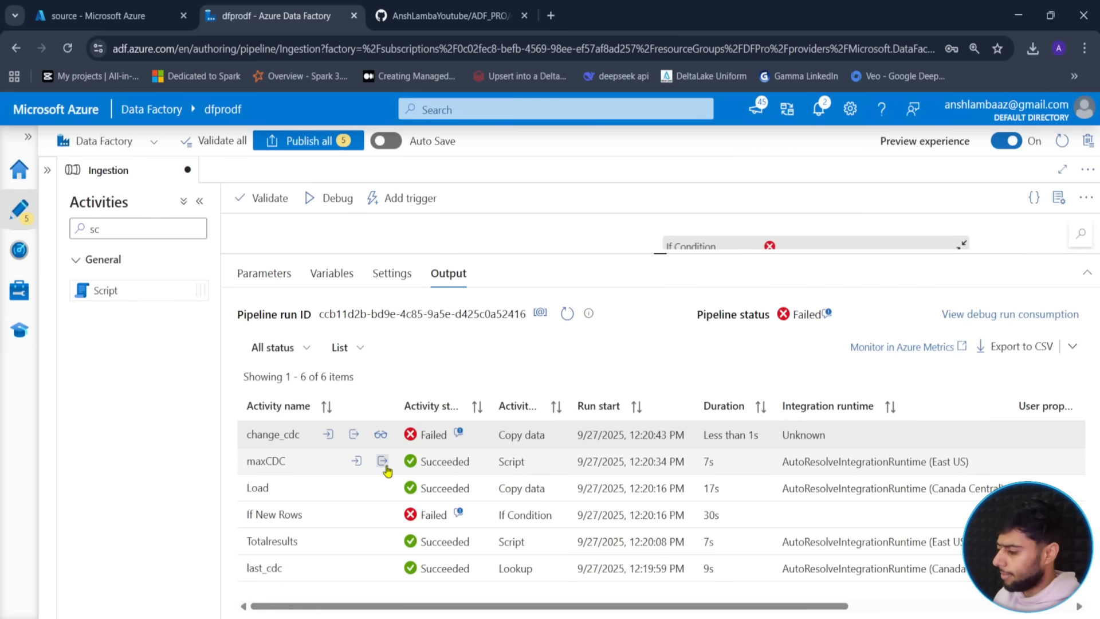
left_click(382, 463)
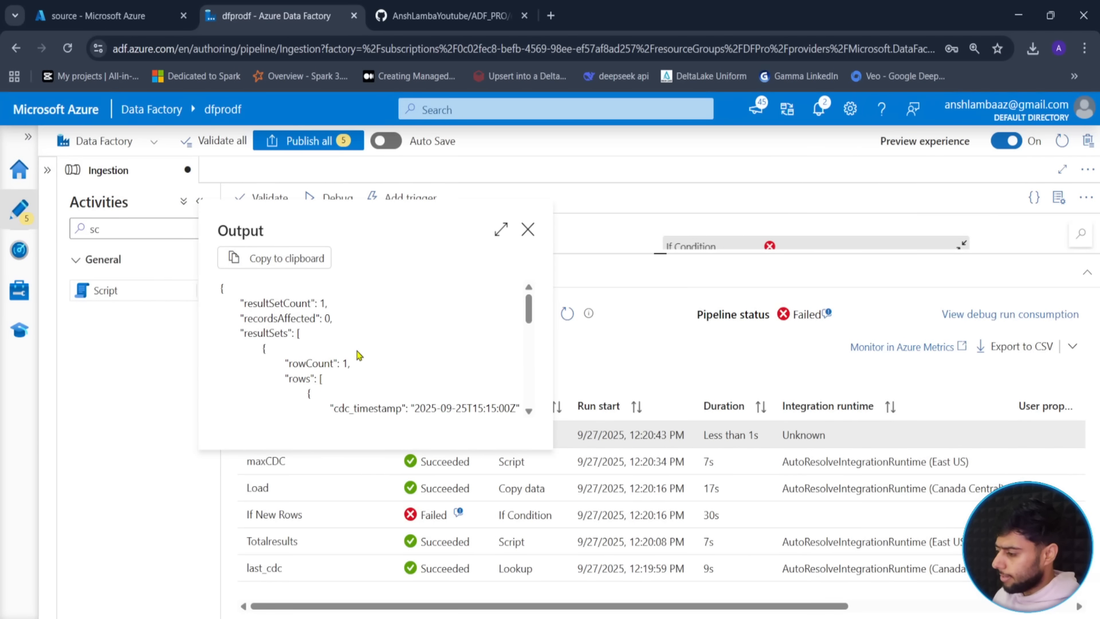
scroll(358, 355, "down", 1)
scroll(358, 355, "up", 1)
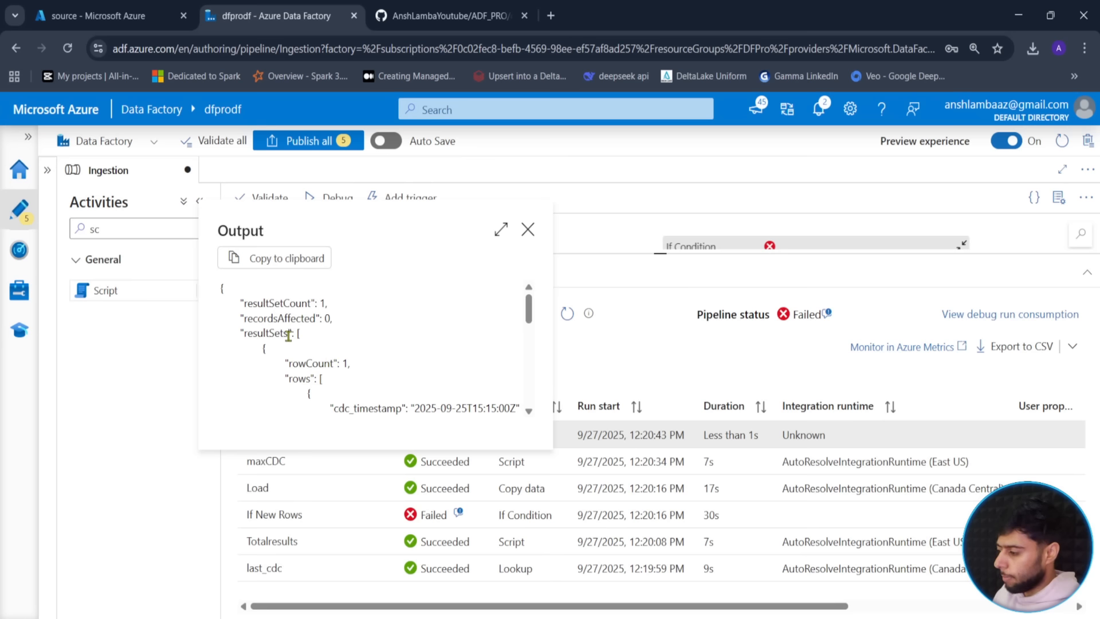
left_click(528, 229)
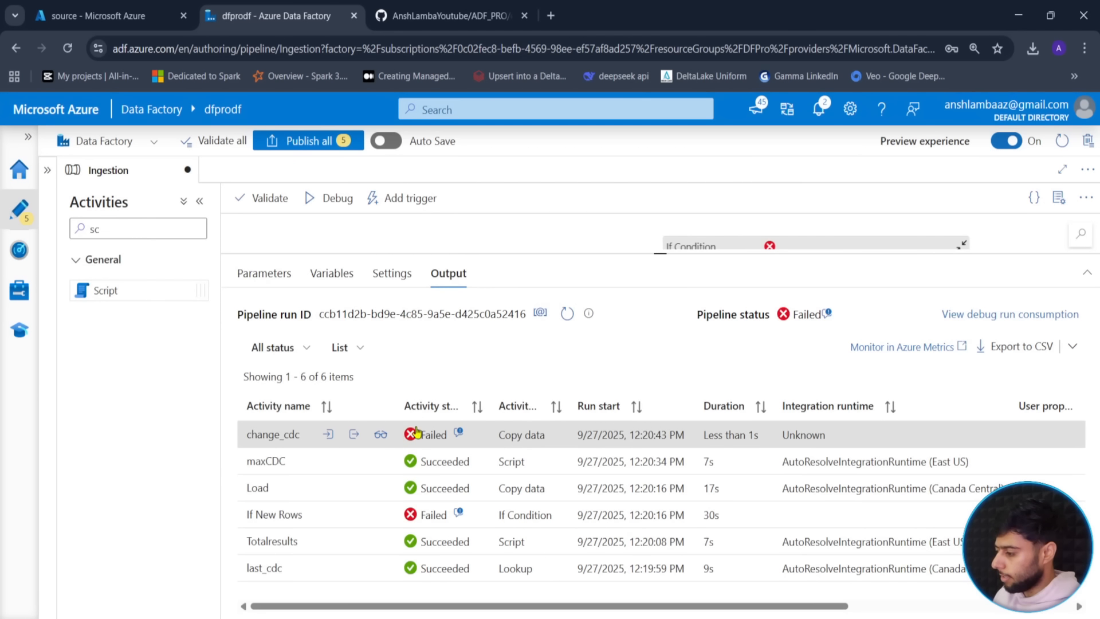
left_click(459, 435)
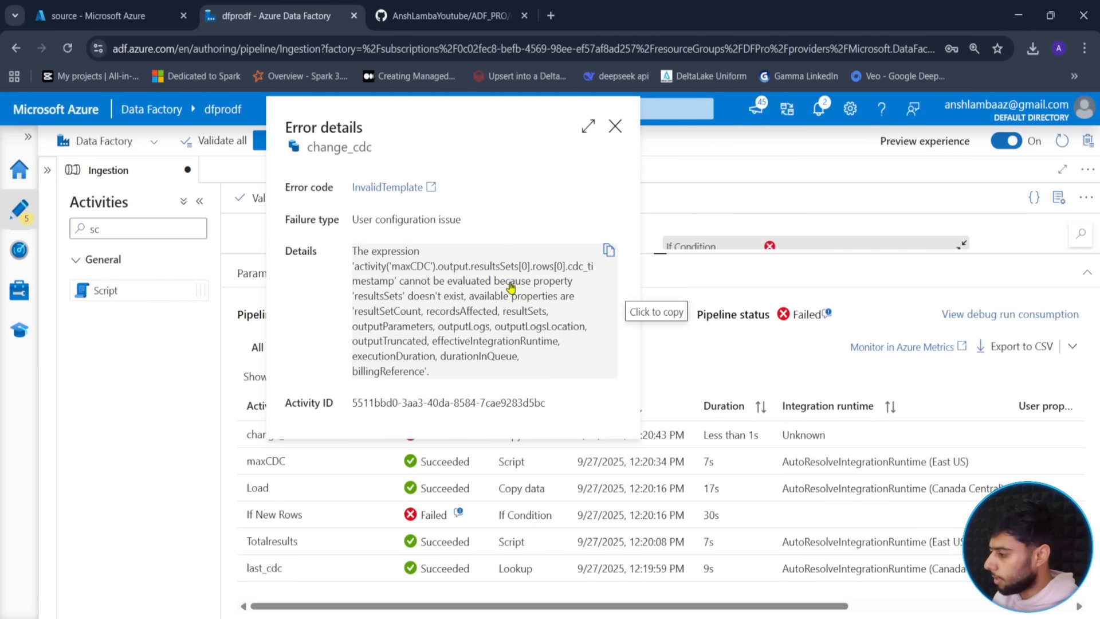
left_click(616, 126)
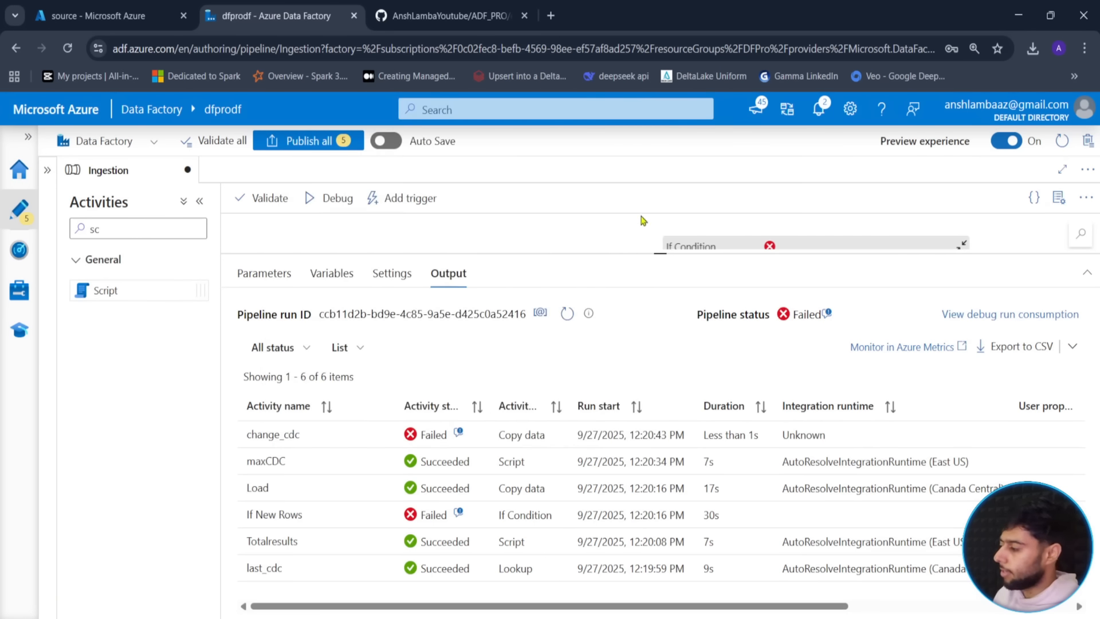
left_click_drag(653, 258, 659, 441)
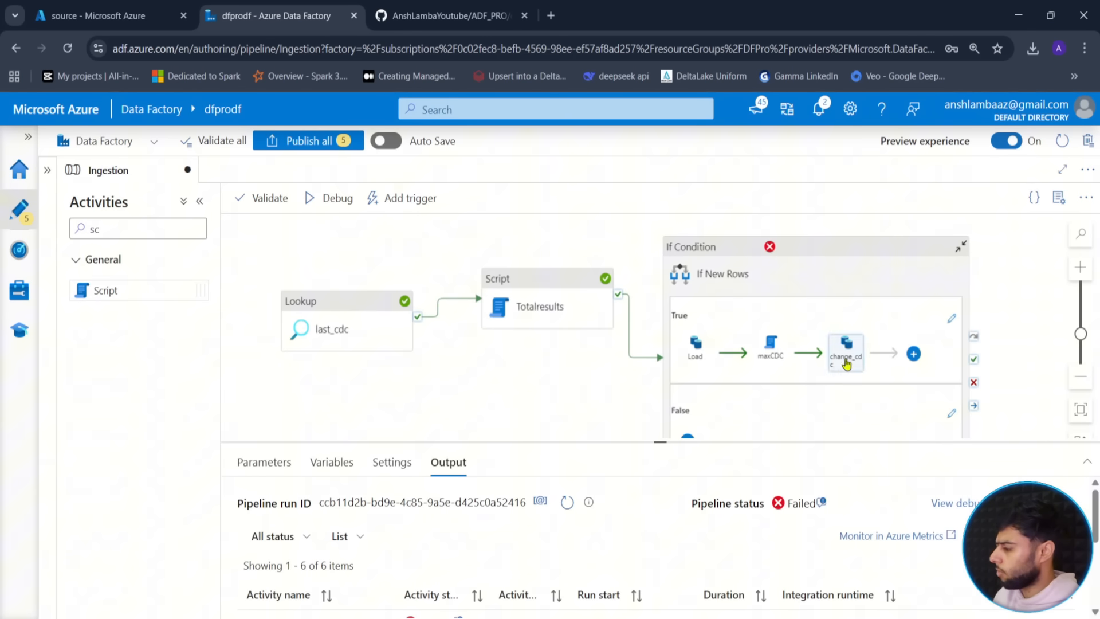
- Correct change_cdc's cdc_timestamp column expression from resultsSets to resultSets, then return to the Ingestion pipeline output
left_click(953, 319)
left_click(848, 276)
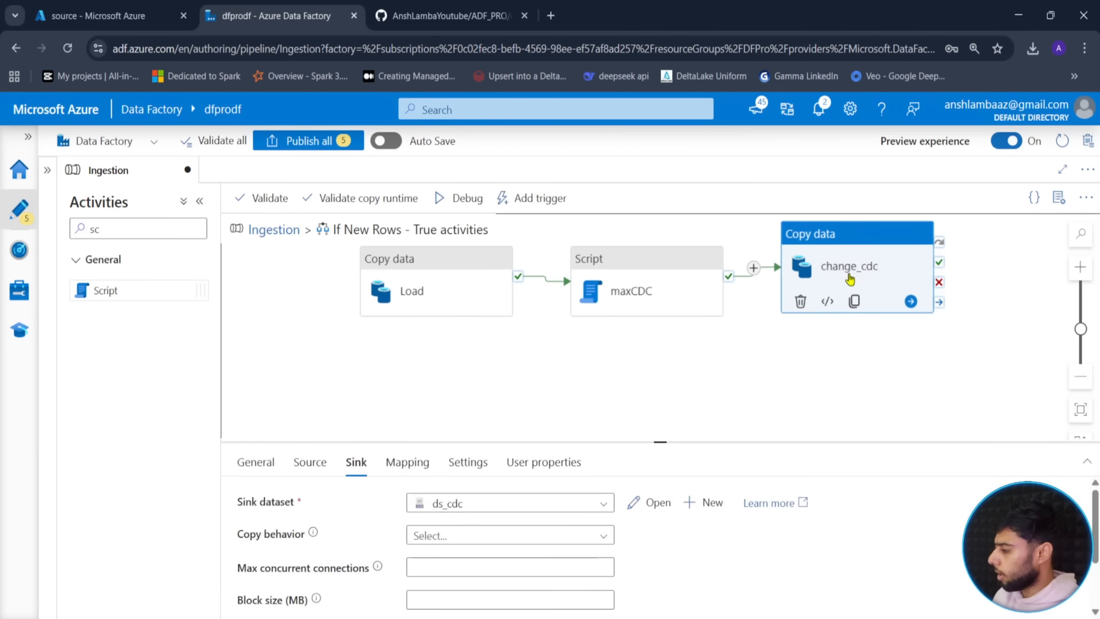
left_click_drag(637, 442, 513, 344)
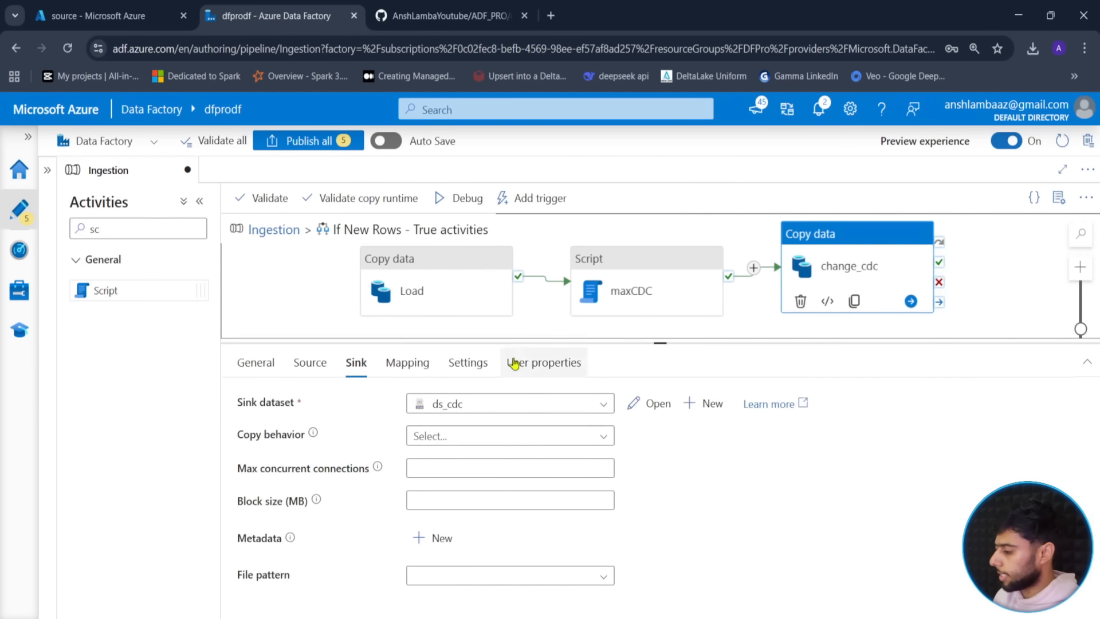
left_click(310, 362)
scroll(584, 520, "down", 2)
left_click(687, 583)
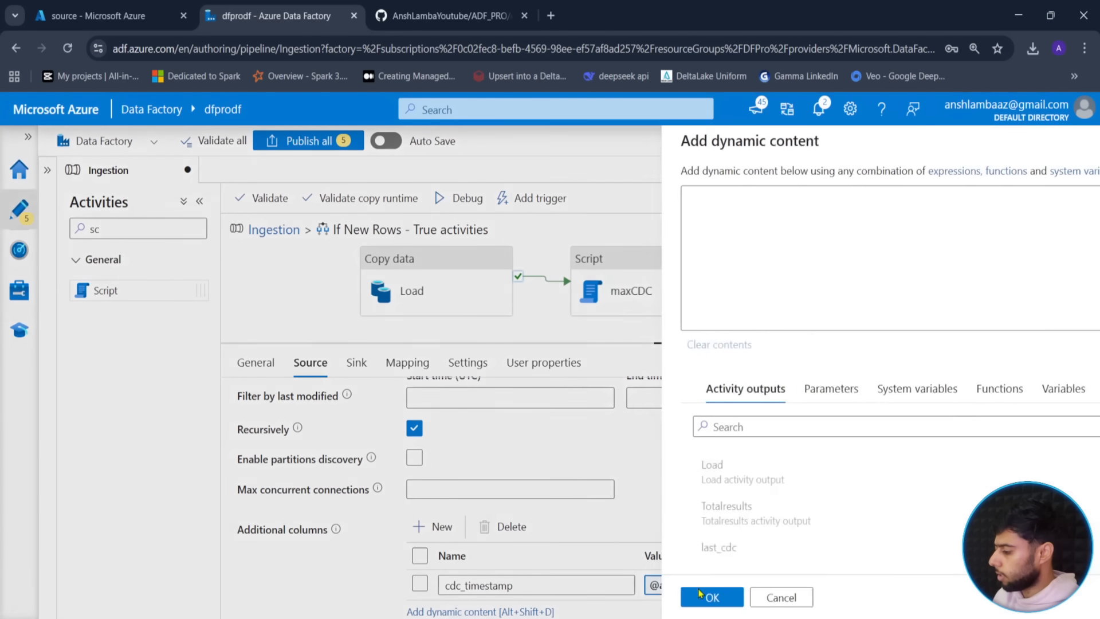
left_click(831, 195)
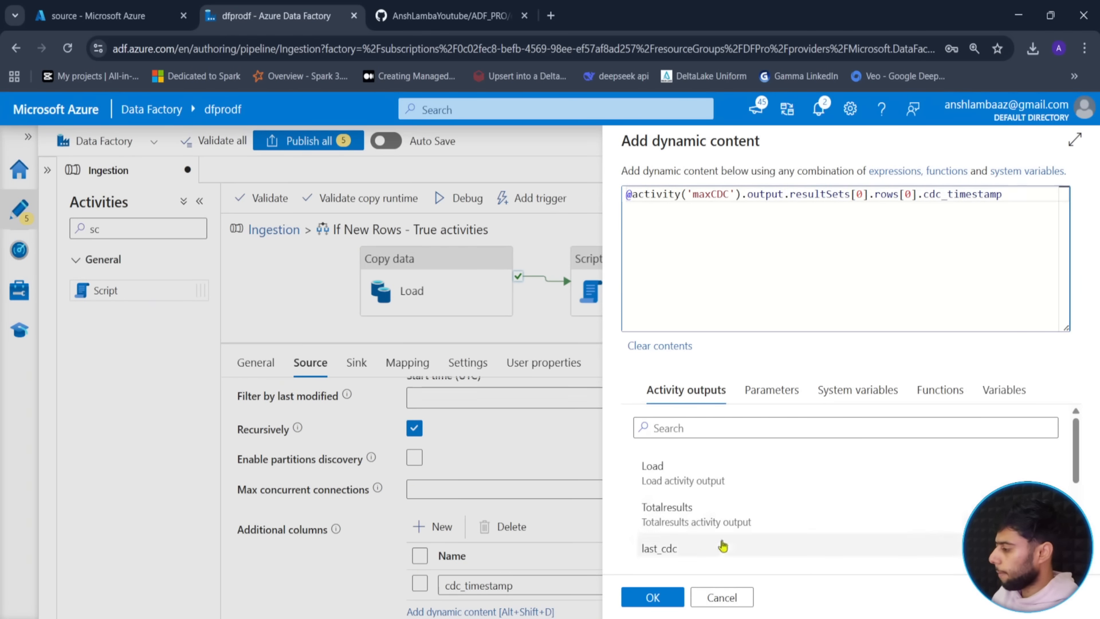
left_click(653, 596)
left_click_drag(660, 342, 655, 469)
left_click(274, 229)
left_click(570, 383)
- Leave the source monitor folder and open the sink container to inspect the Orders folder
left_click(97, 15)
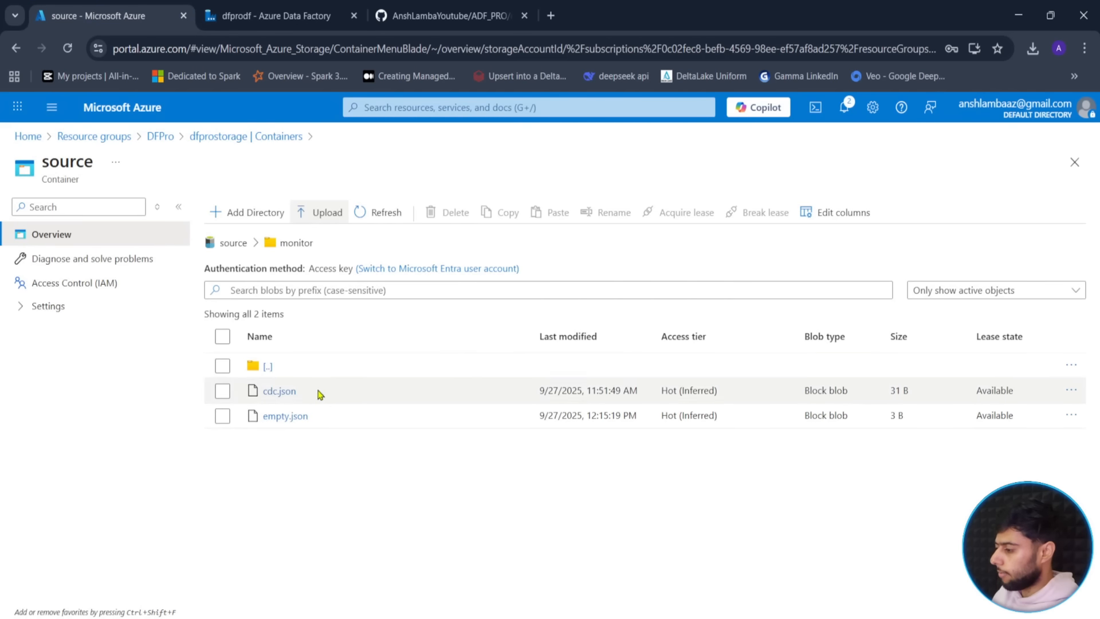
left_click(233, 243)
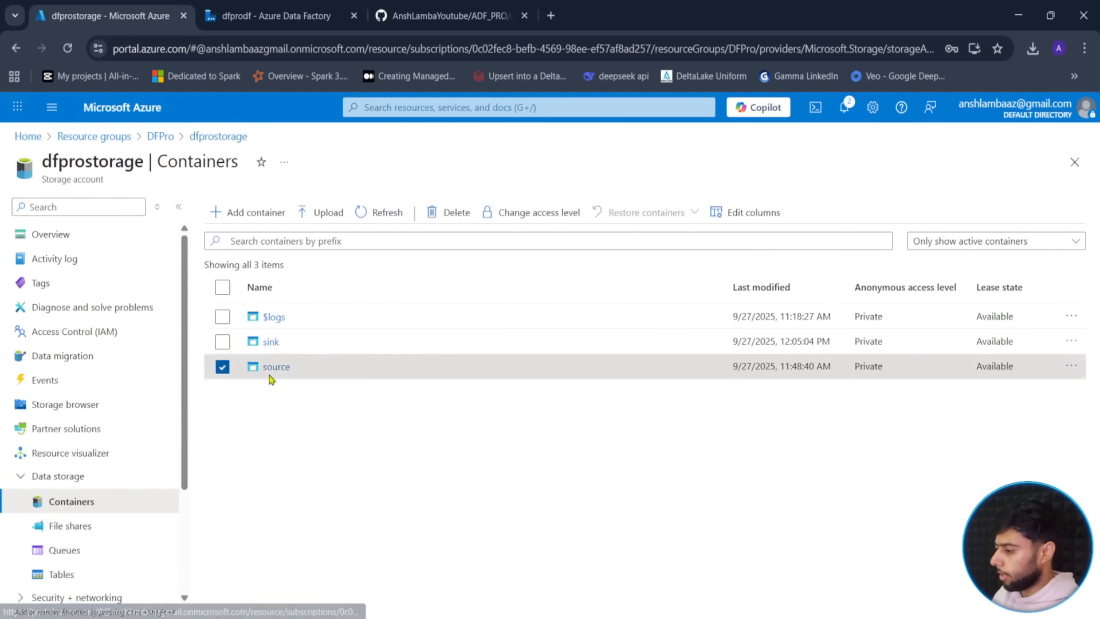
left_click(222, 367)
left_click(271, 342)
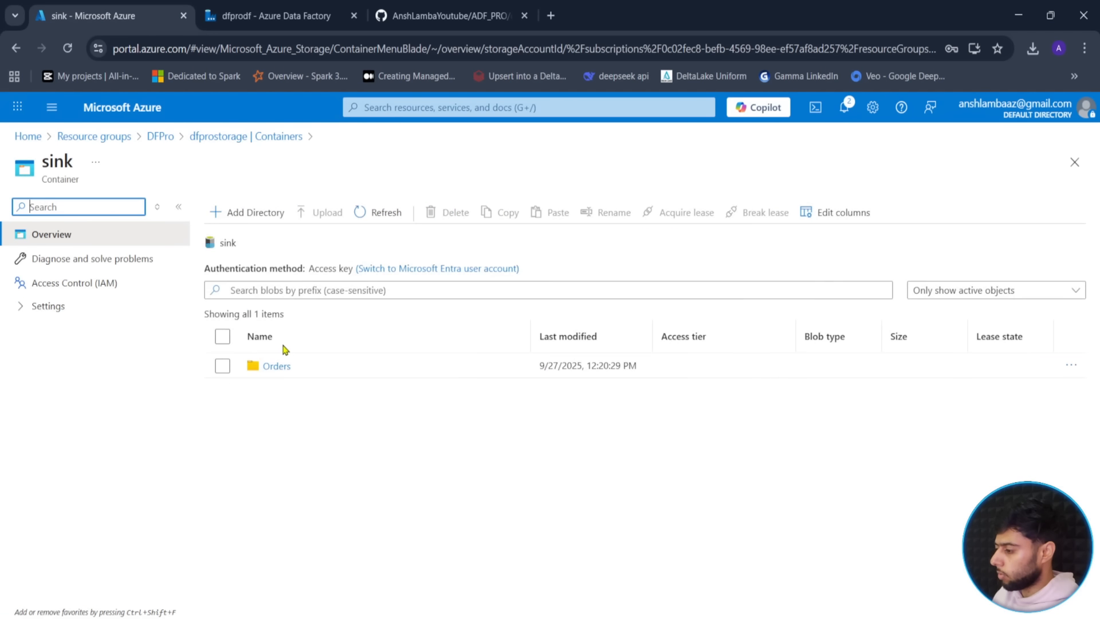
left_click(270, 367)
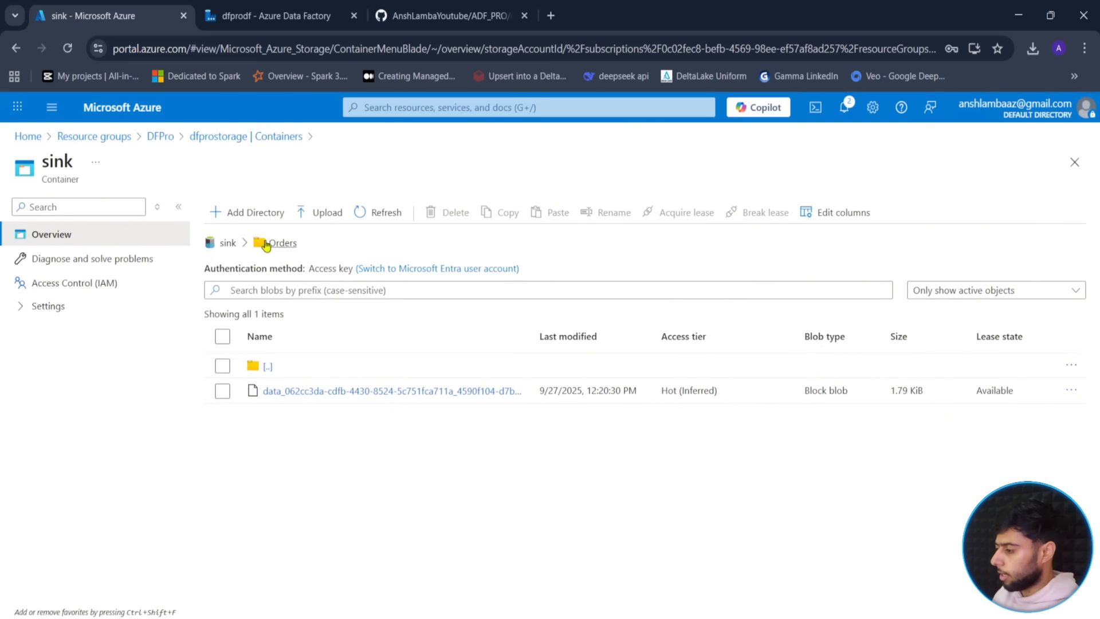
left_click(230, 244)
- Delete the Orders folder together with its contents from the sink container
left_click(223, 366)
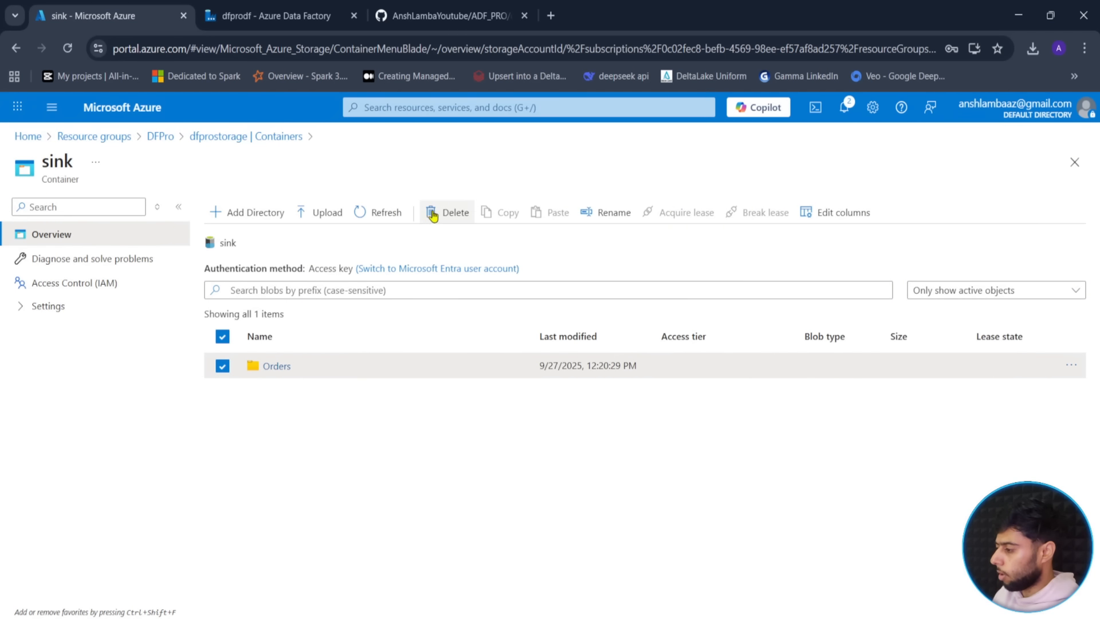
left_click(450, 212)
left_click(562, 454)
left_click(651, 491)
left_click(248, 7)
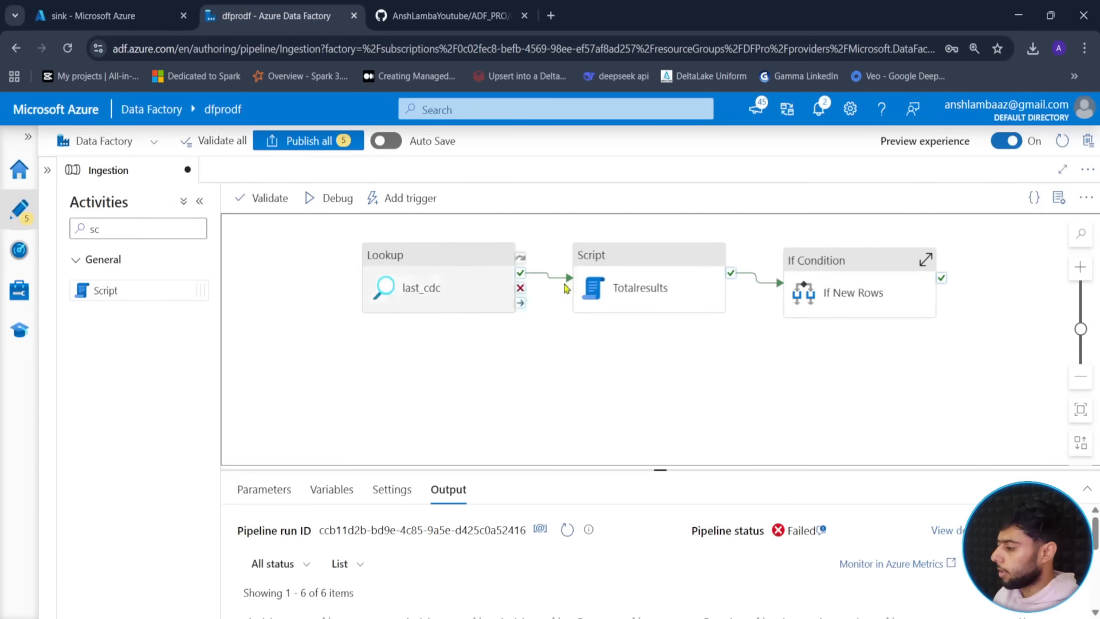
- Launch a debug run of the Ingestion pipeline with schema source and table Orders
left_click(323, 198)
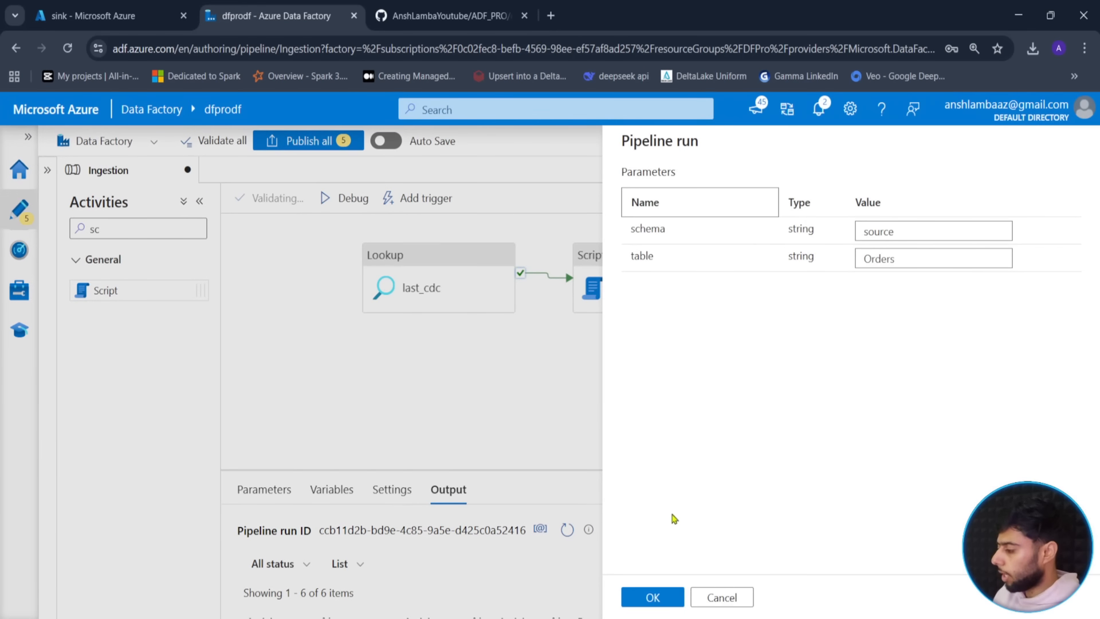
left_click(653, 601)
left_click_drag(672, 473, 697, 333)
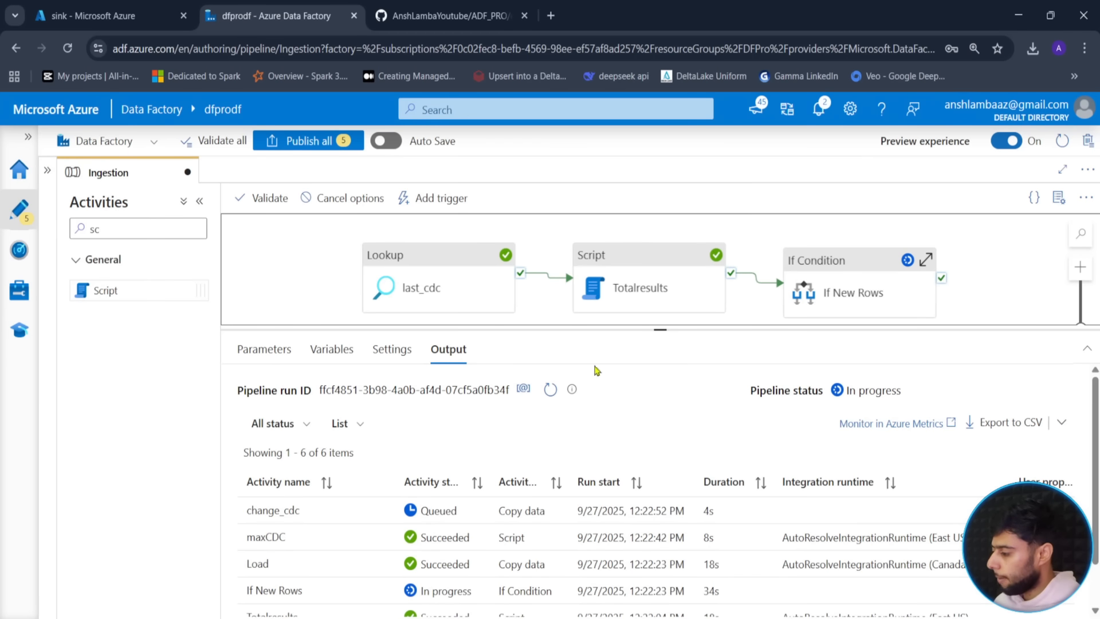
left_click_drag(664, 330, 674, 277)
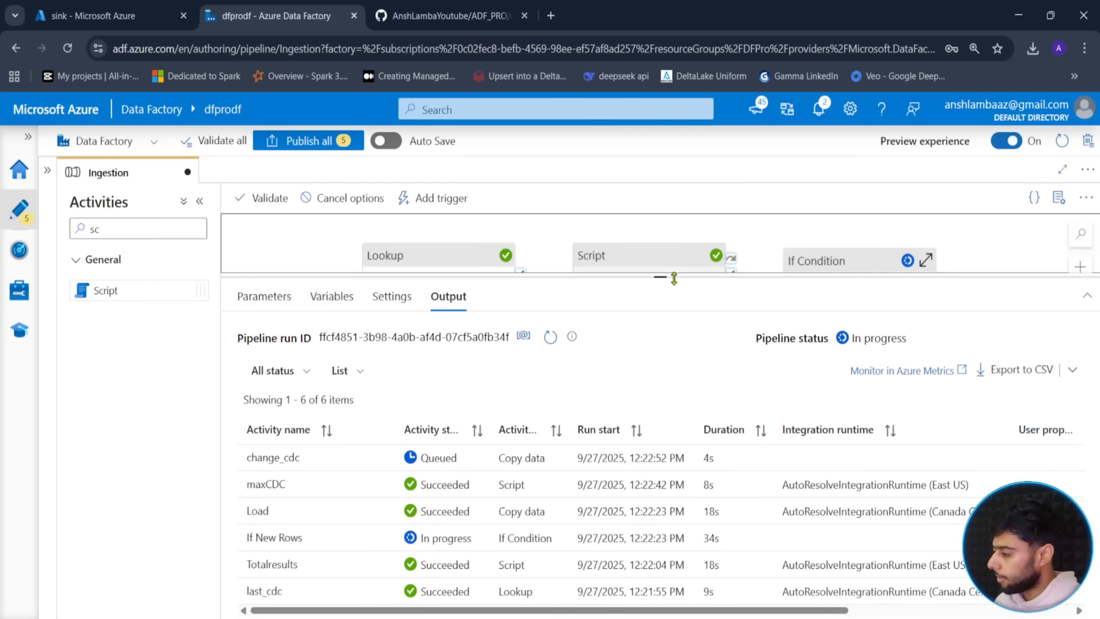
- Refresh the activity statuses until all six activities, including change_cdc, succeed
left_click(550, 338)
left_click(550, 338)
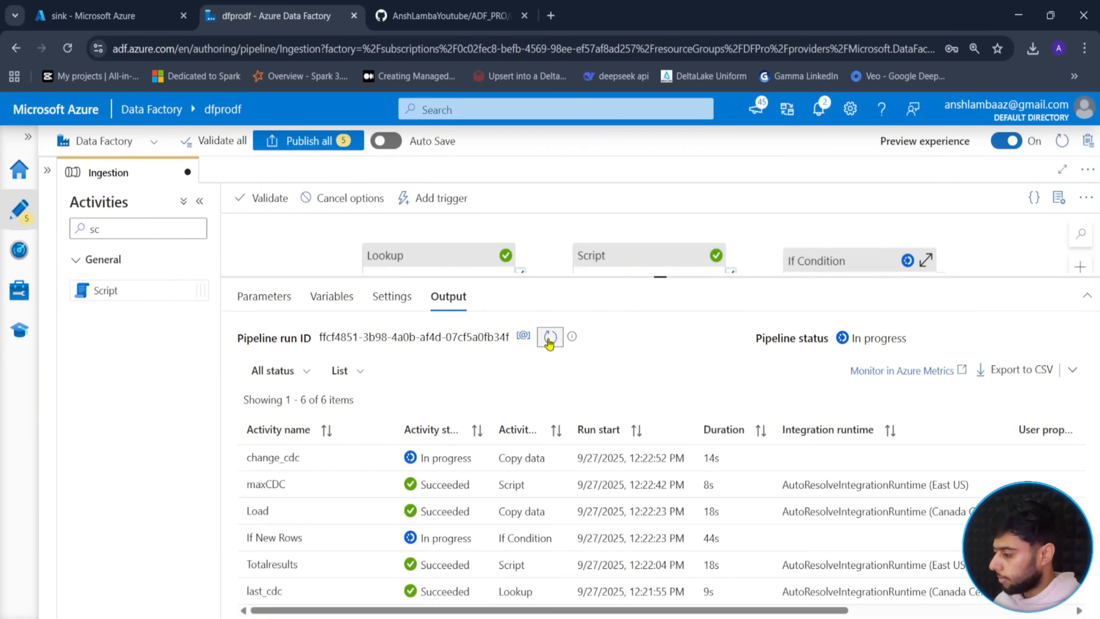
left_click(550, 338)
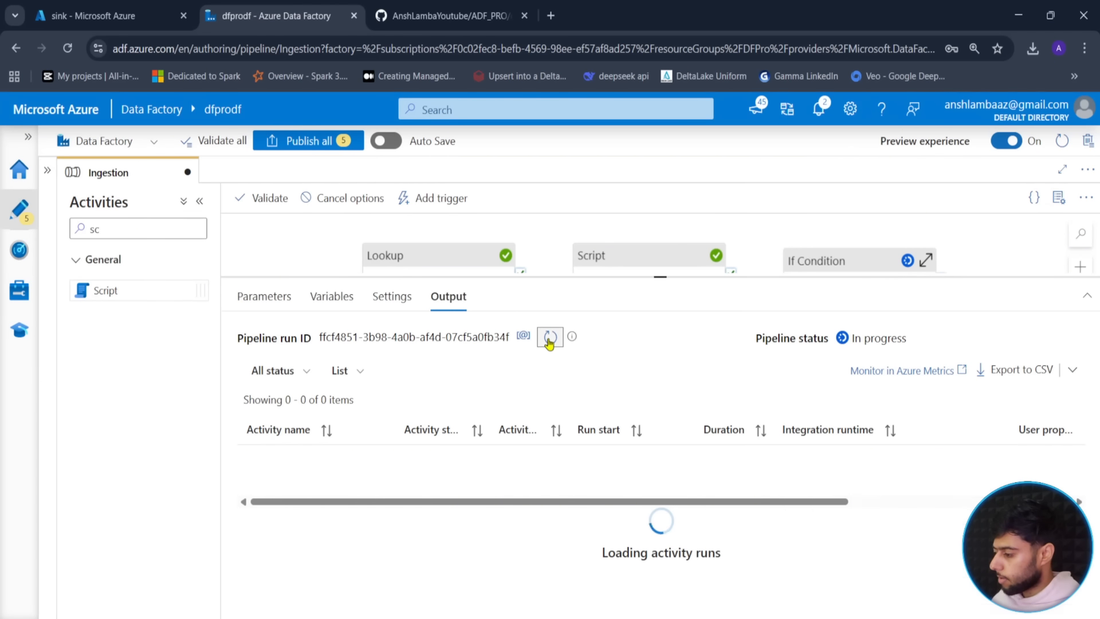
left_click(549, 339)
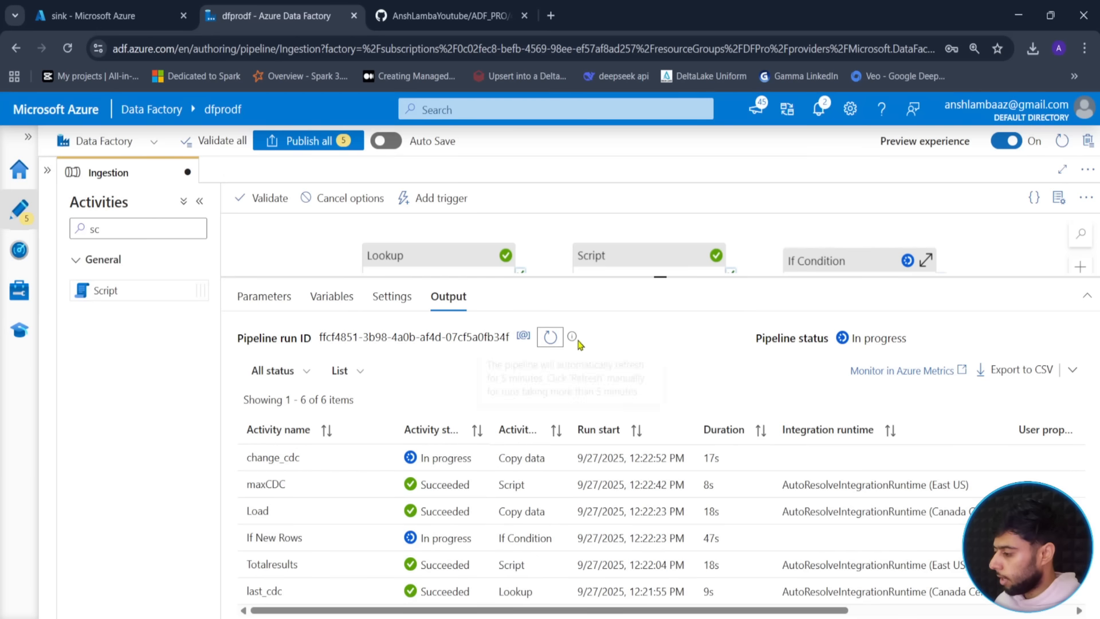
left_click(550, 338)
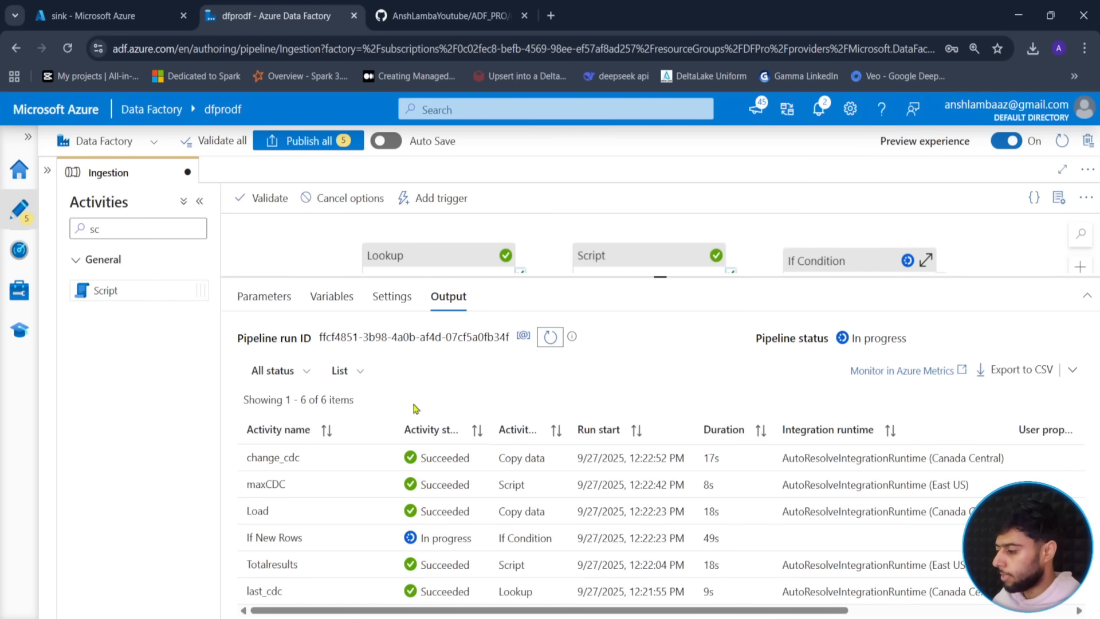
left_click(543, 339)
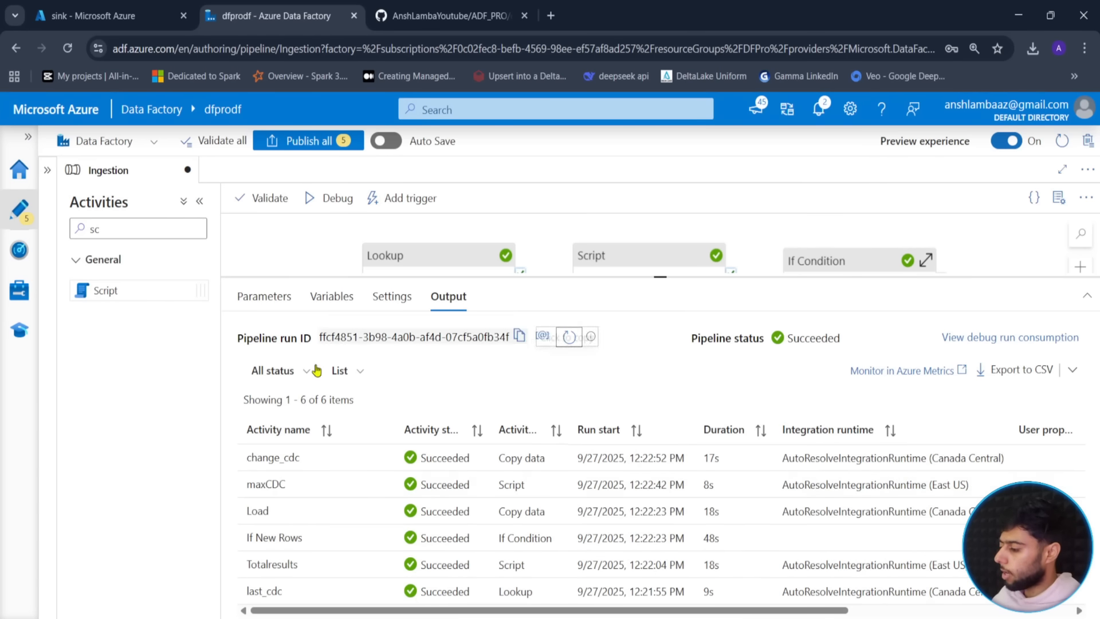
left_click(194, 8)
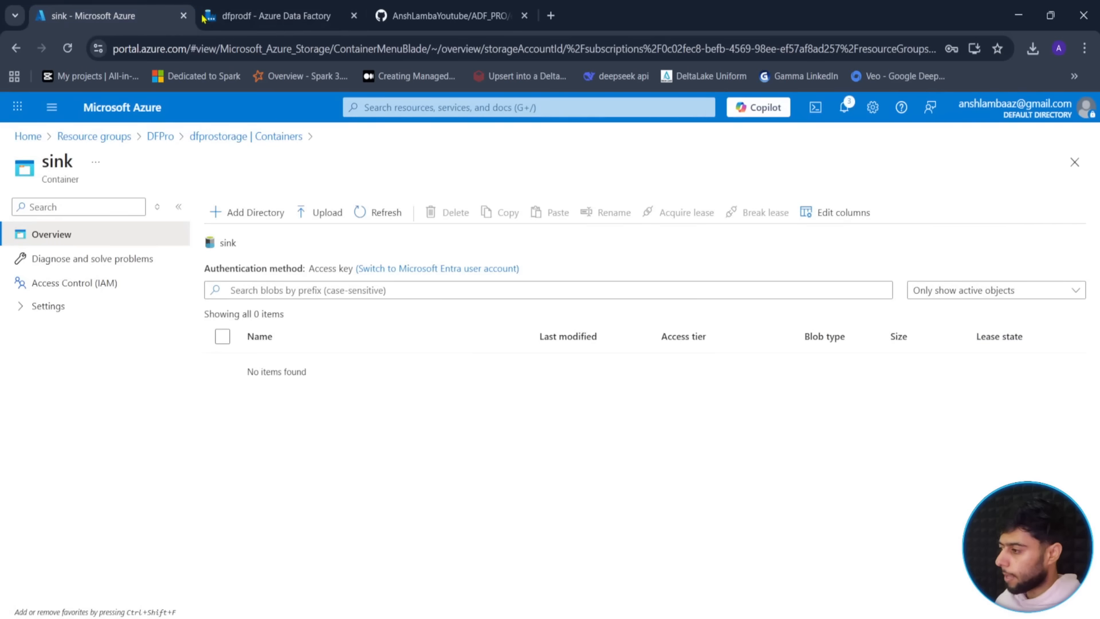
- Reload the sink container and open the newly written Orders folder
left_click(379, 212)
left_click(277, 368)
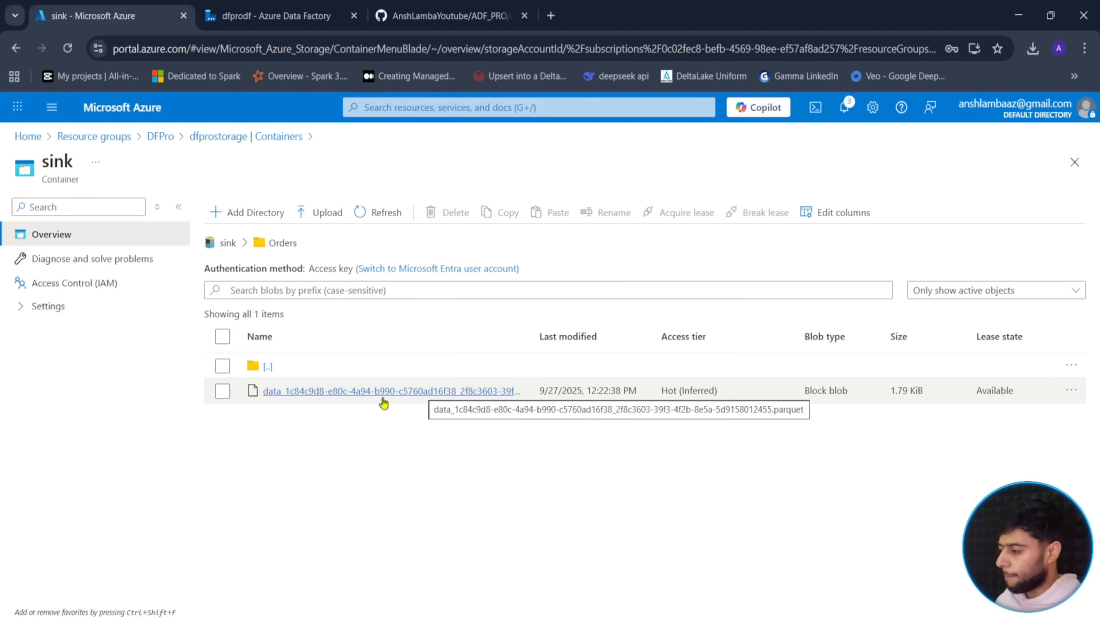
left_click(236, 7)
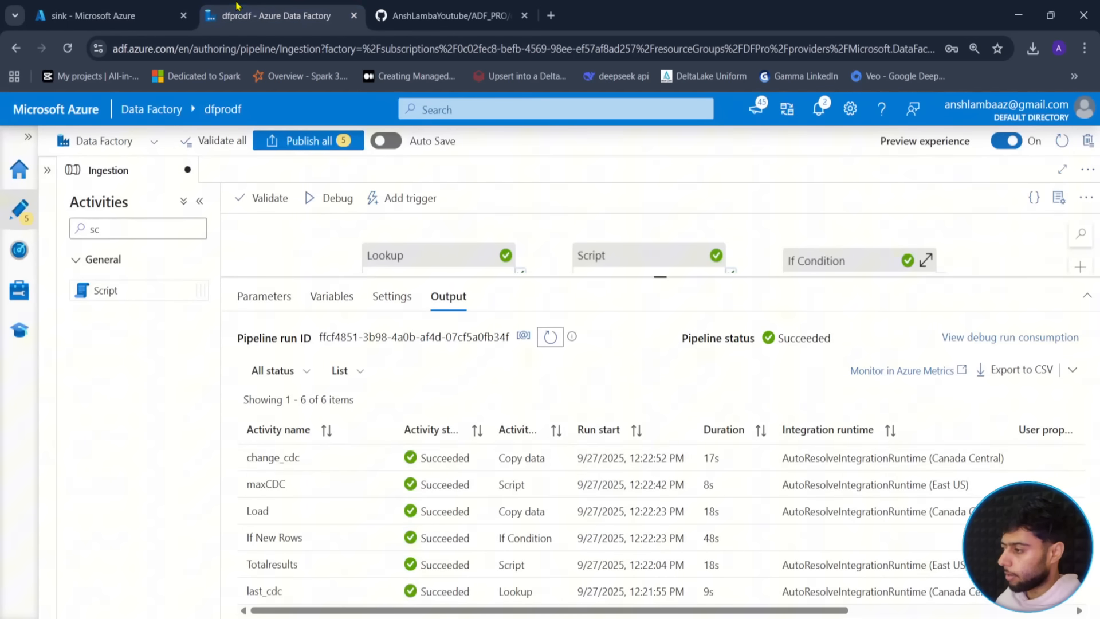
left_click(146, 8)
- Go through the DFPro resource group to dfprostorage's source monitor folder and open cdc.json
left_click(162, 136)
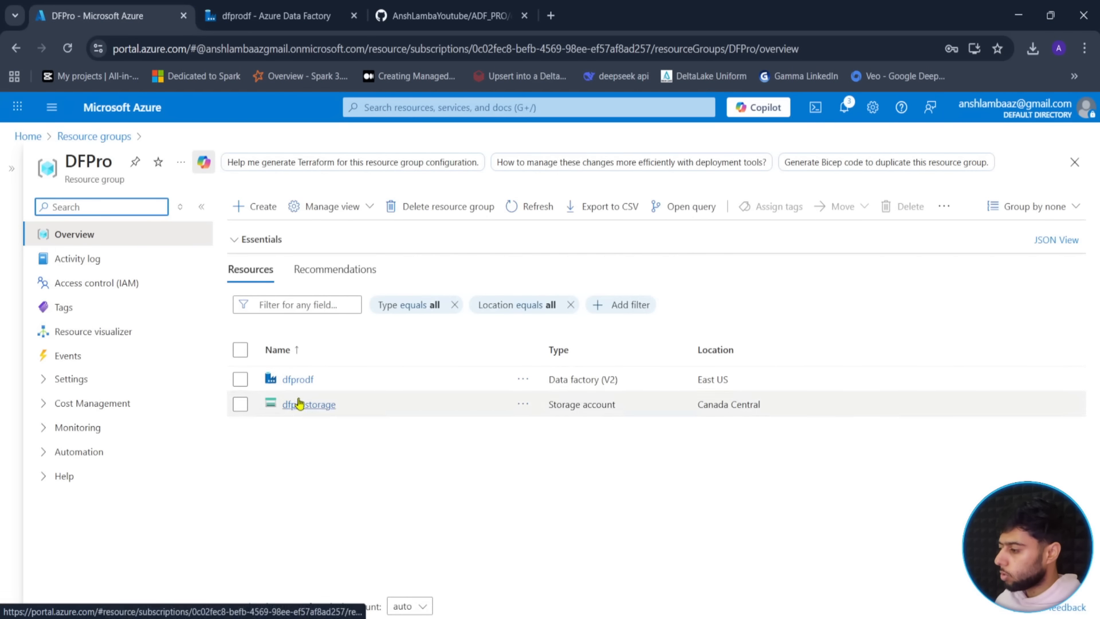
left_click(310, 405)
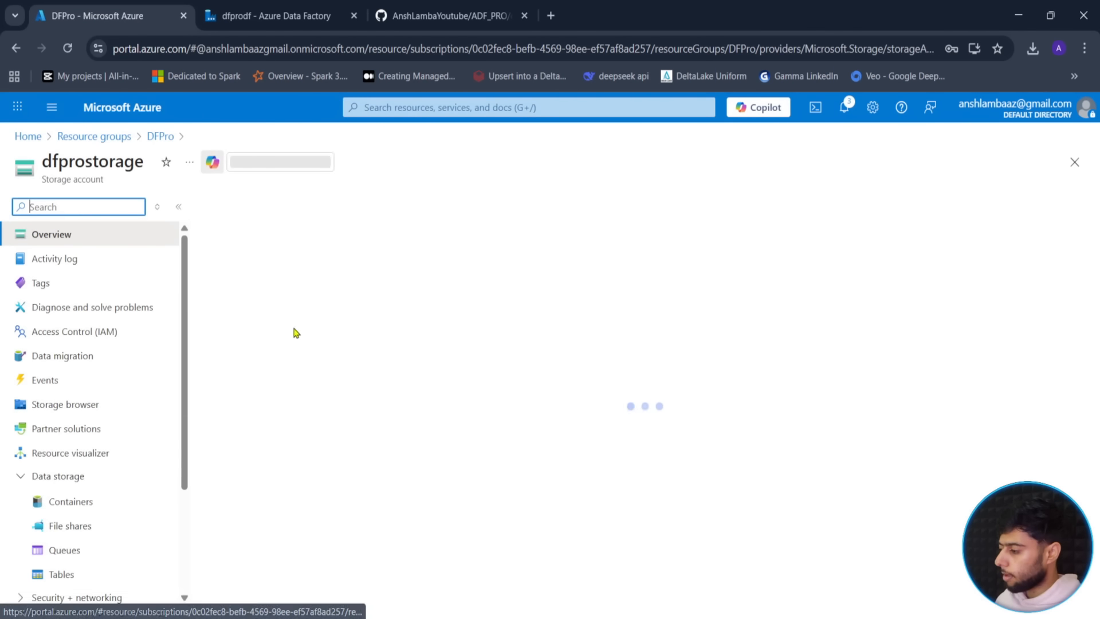
left_click(26, 507)
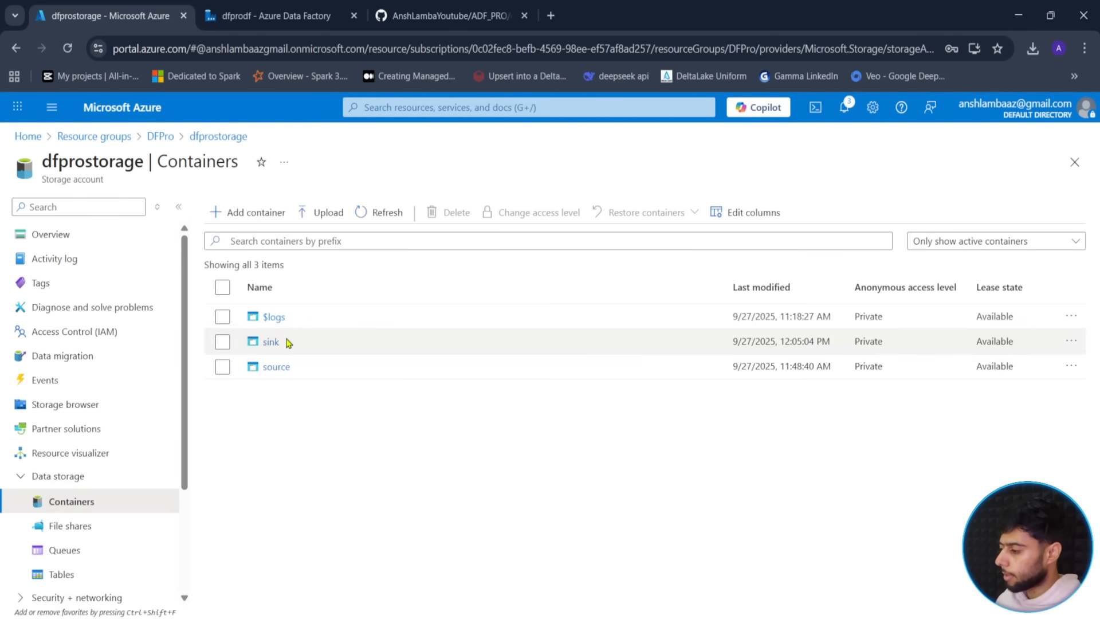
left_click(277, 367)
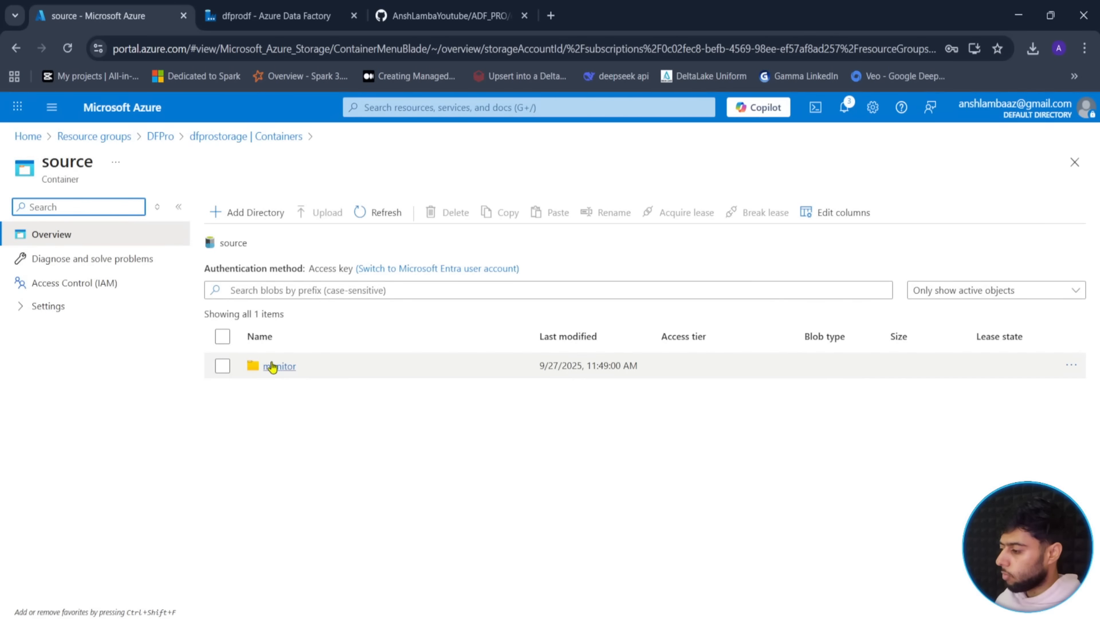
left_click(271, 367)
left_click(282, 394)
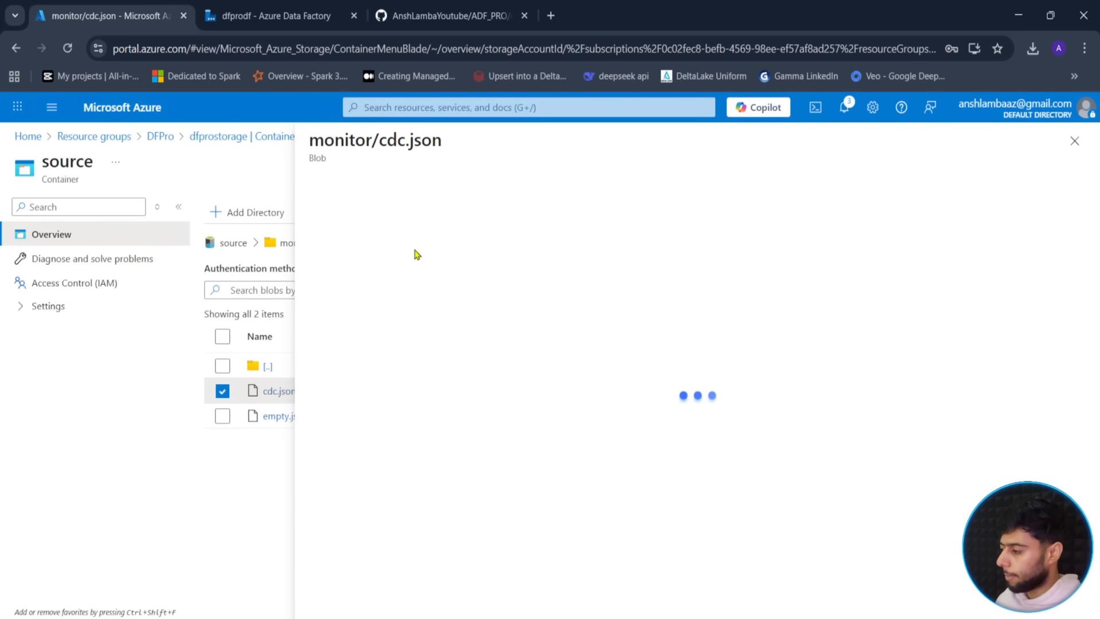
- Check cdc.json's stored cdc_timestamp value 2025-09-25T15:15:00, then close and deselect the file
left_click(439, 221)
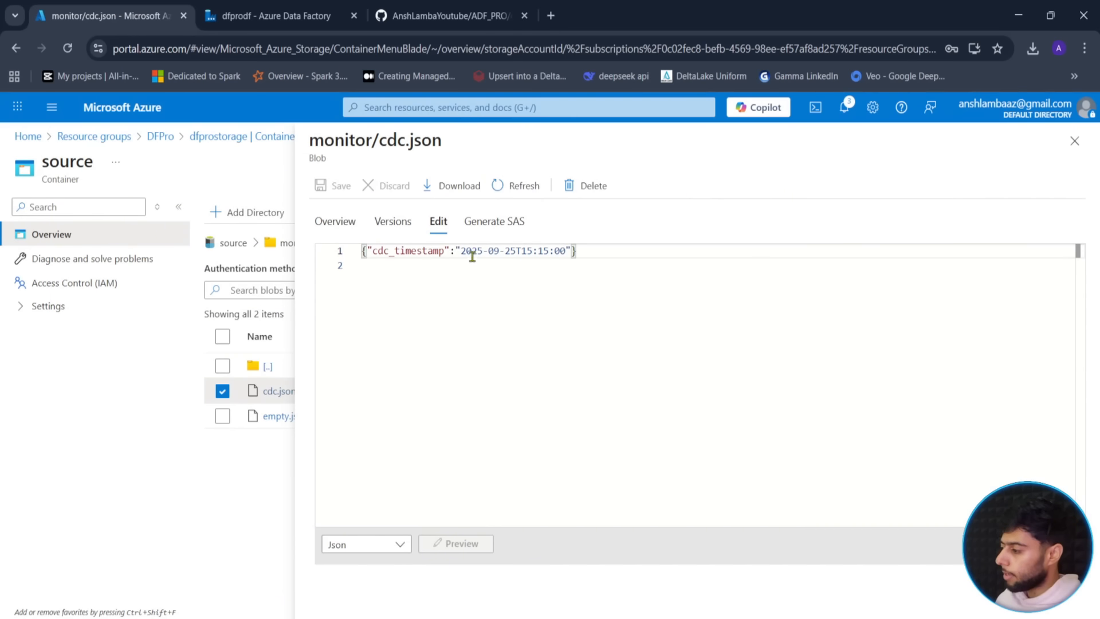
left_click_drag(461, 251, 566, 250)
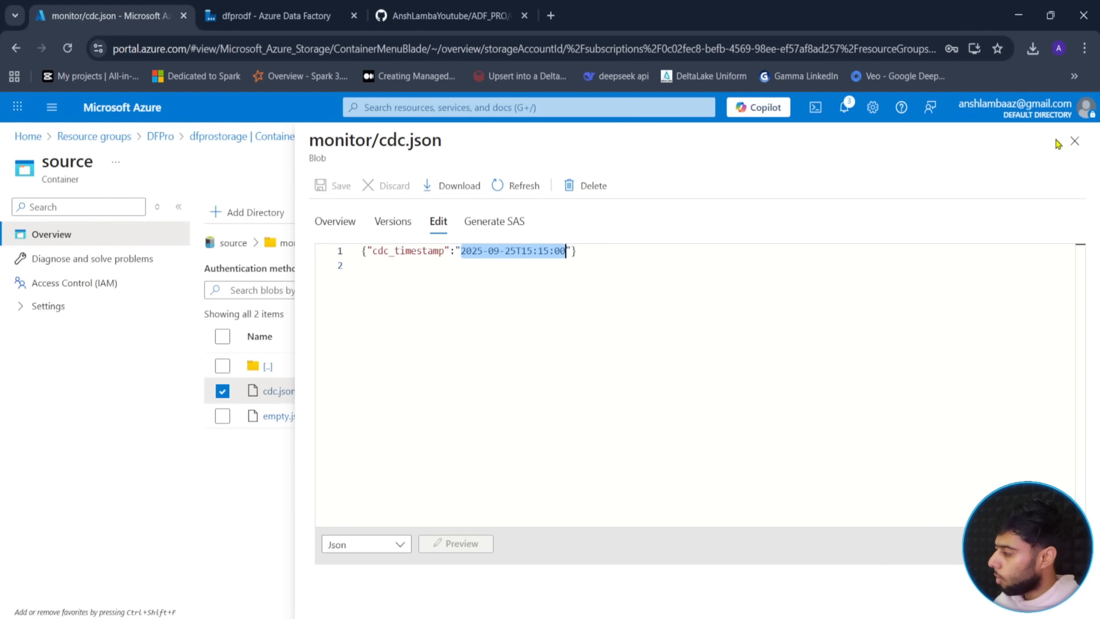
left_click(1076, 141)
left_click(223, 391)
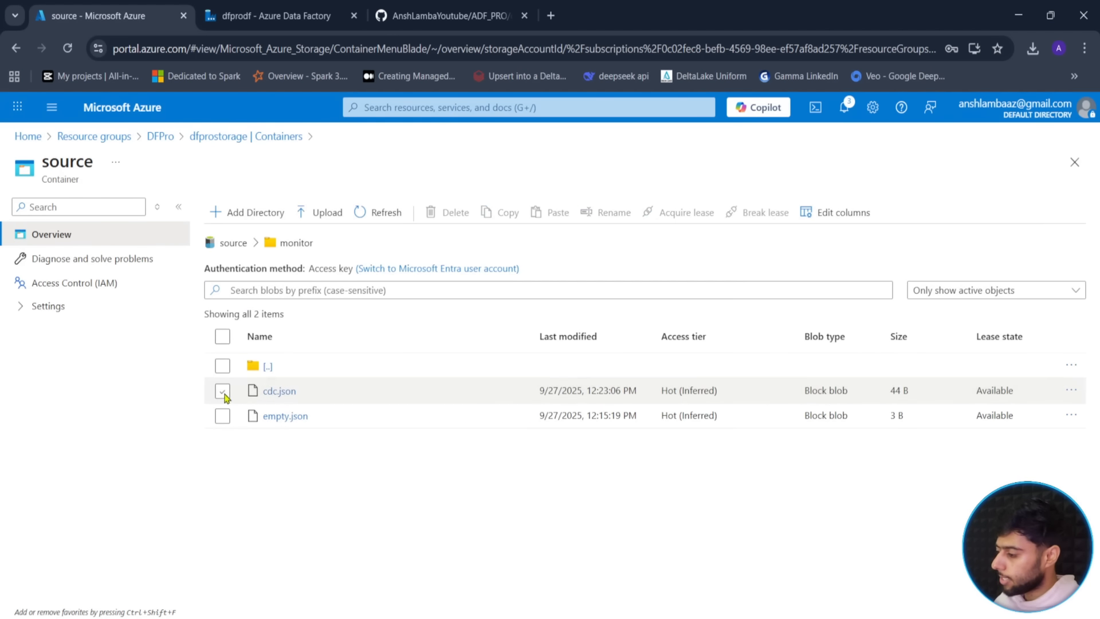
left_click(275, 15)
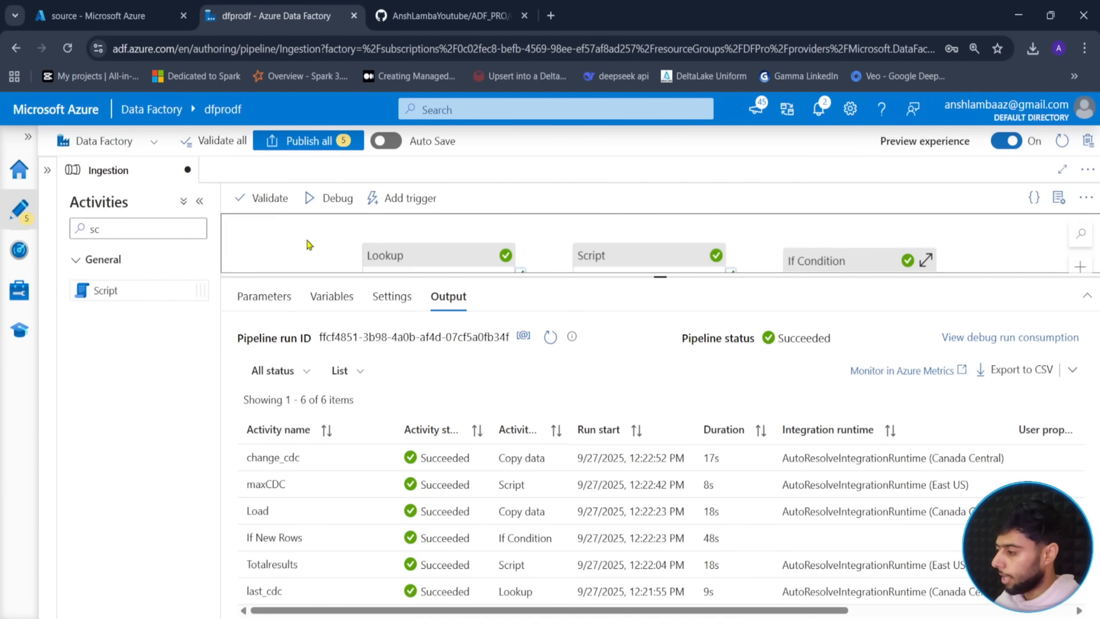
- Launch a new debug run and refresh until last_cdc finishes
left_click(337, 198)
left_click(653, 597)
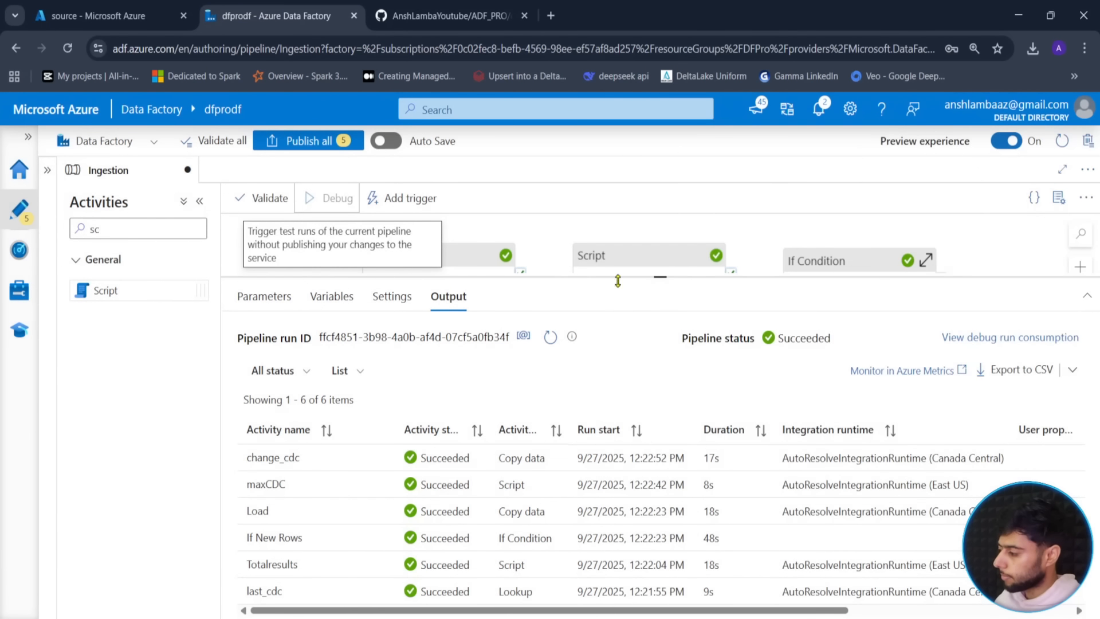
left_click_drag(658, 277, 664, 267)
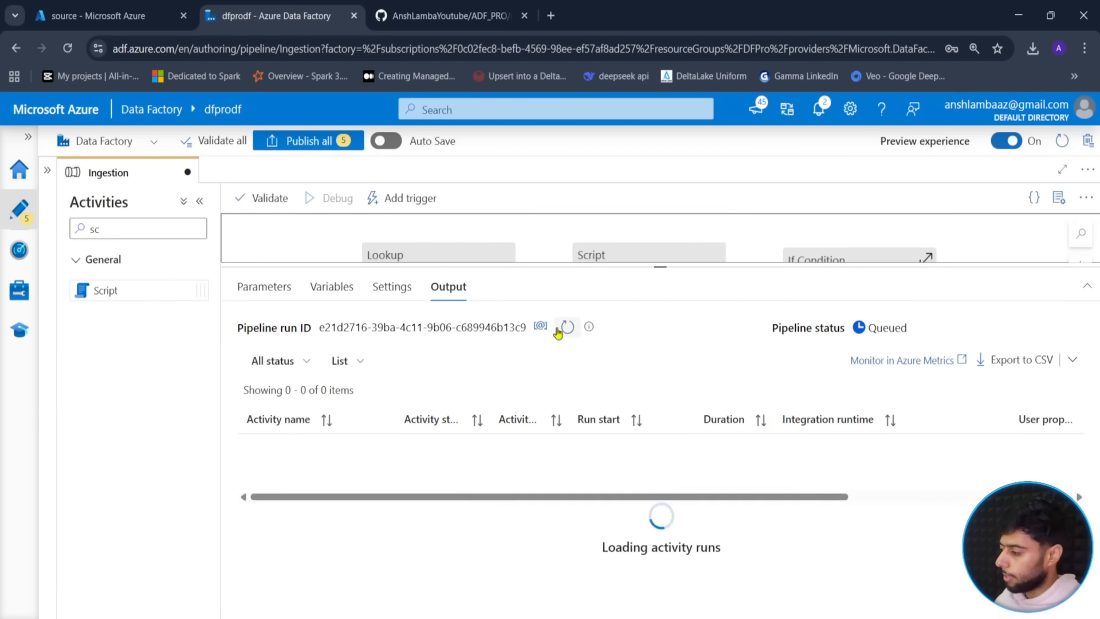
left_click(567, 327)
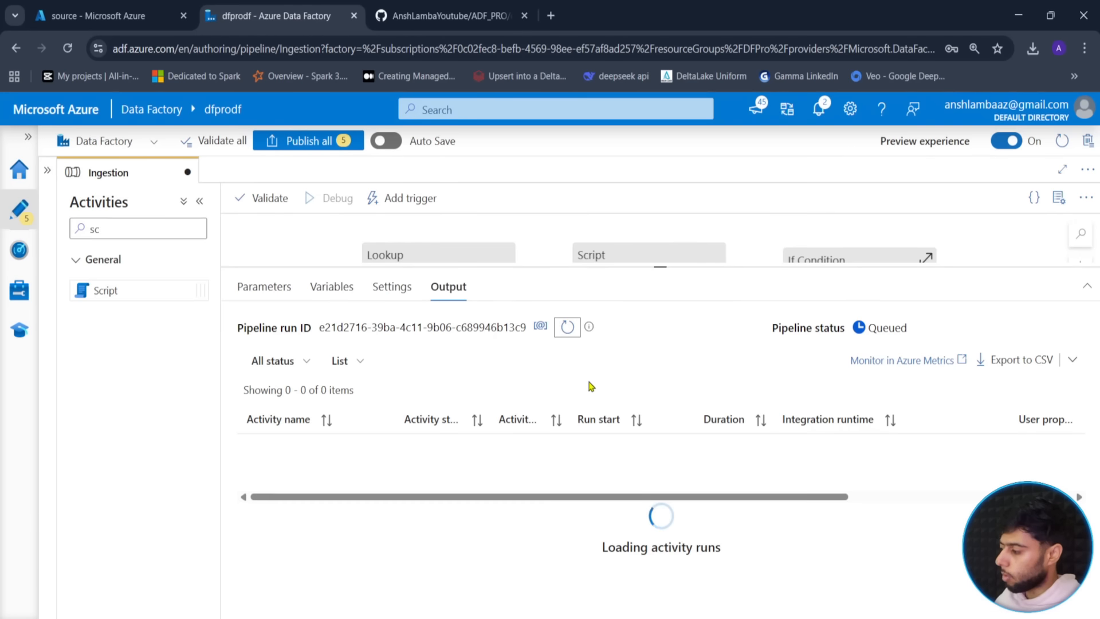
left_click(567, 327)
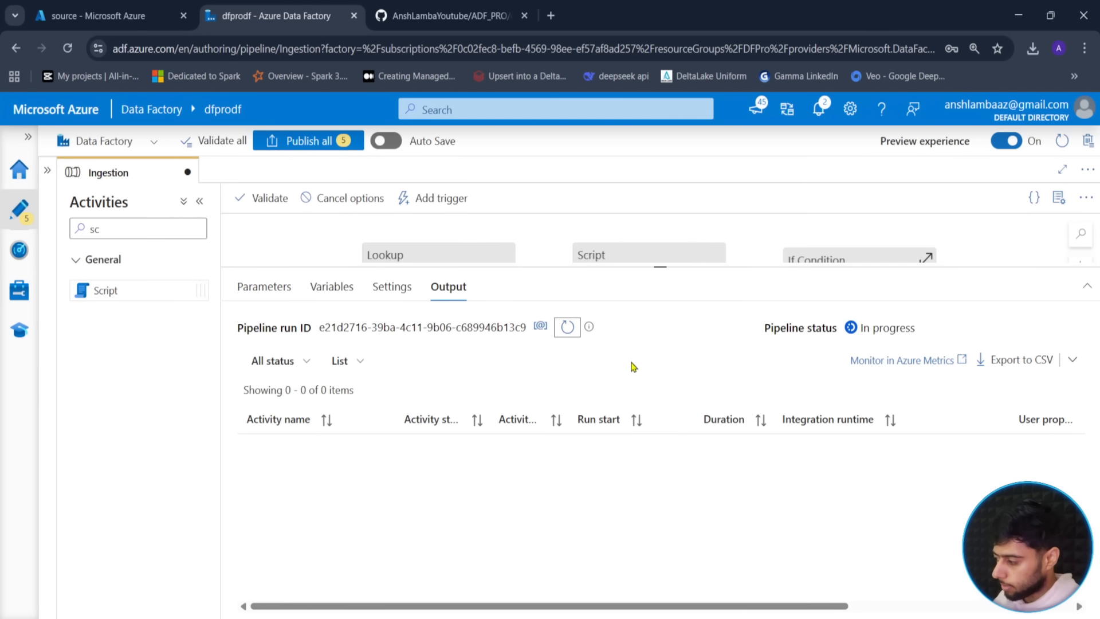
left_click(562, 336)
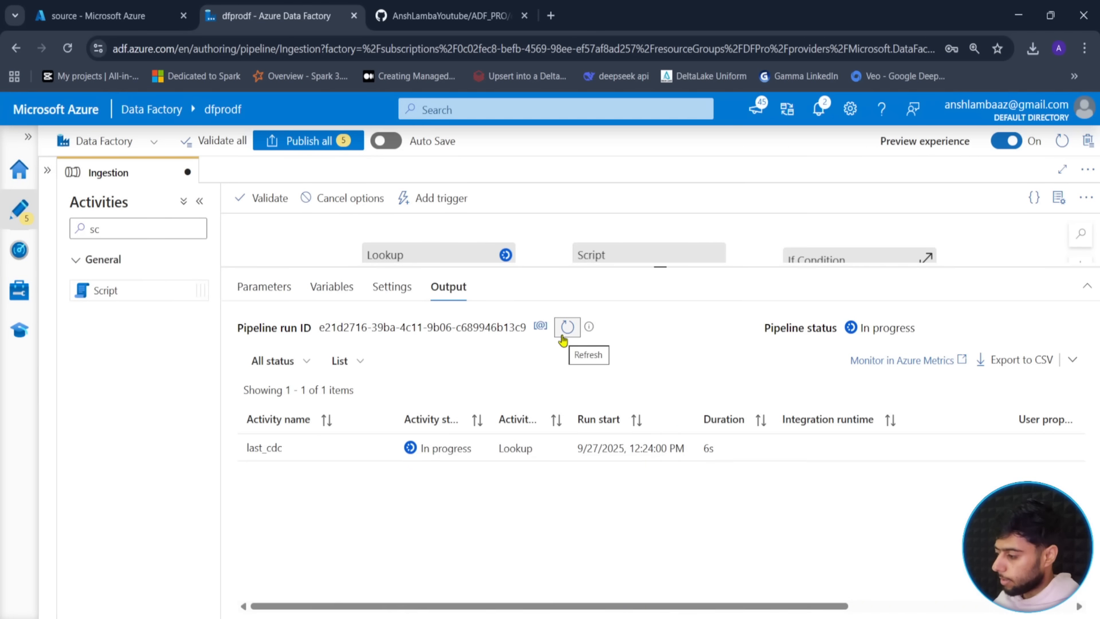
left_click(563, 336)
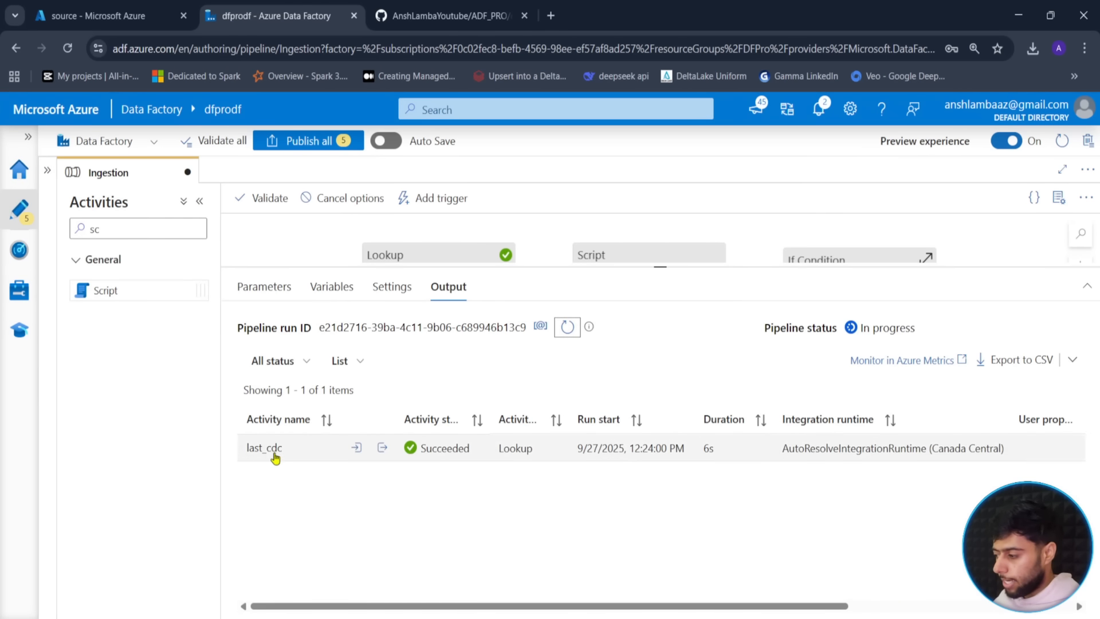
left_click(566, 331)
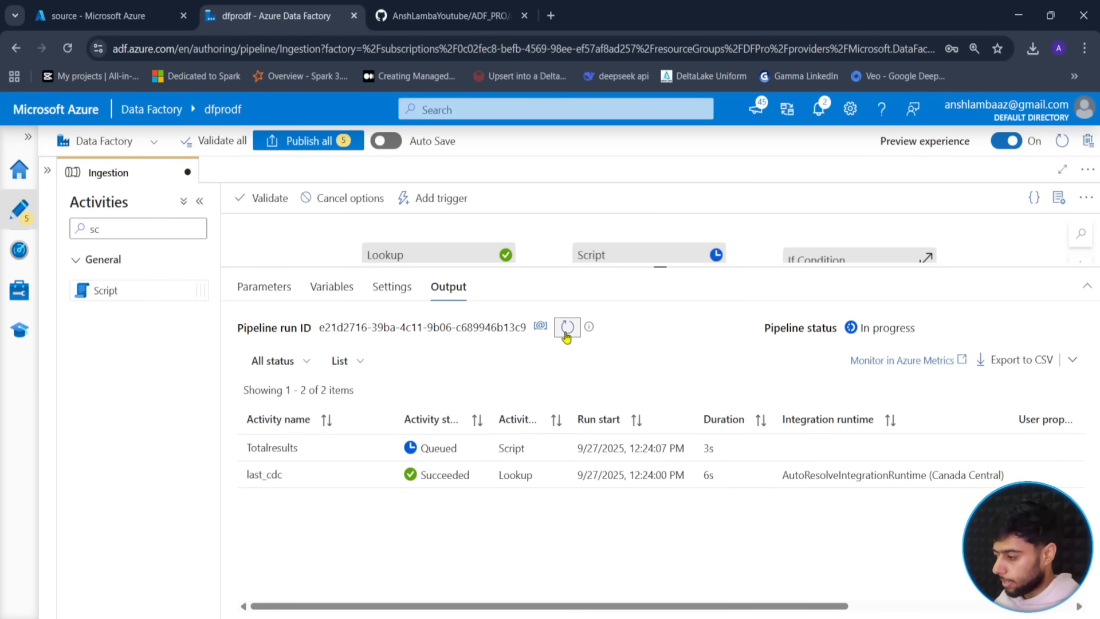
- Keep refreshing the activity list until Totalresults completes
left_click(573, 337)
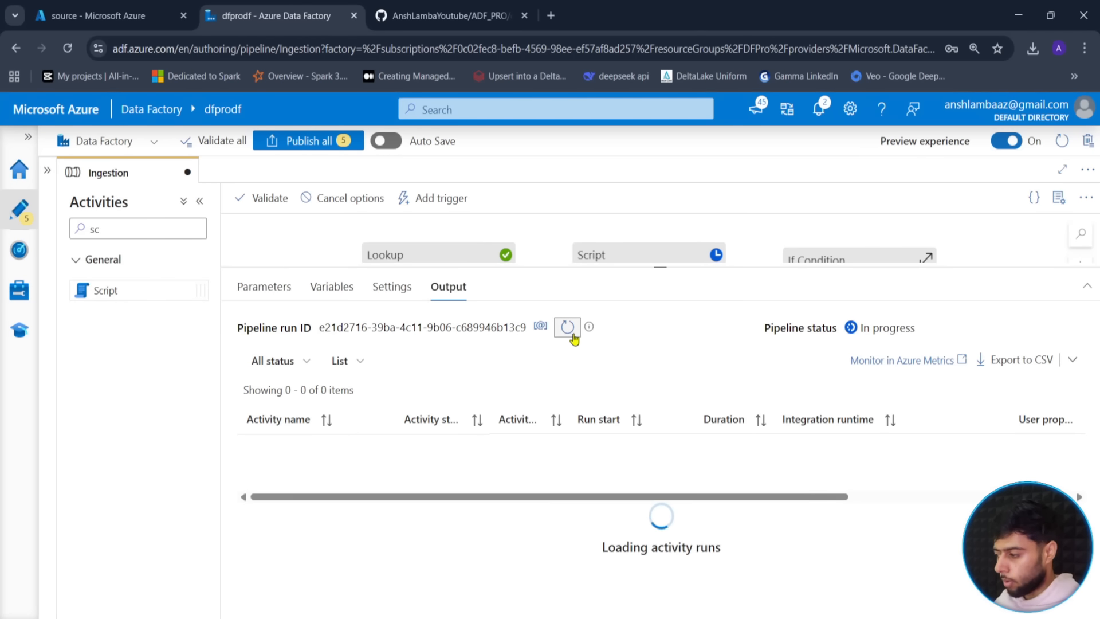
left_click(567, 327)
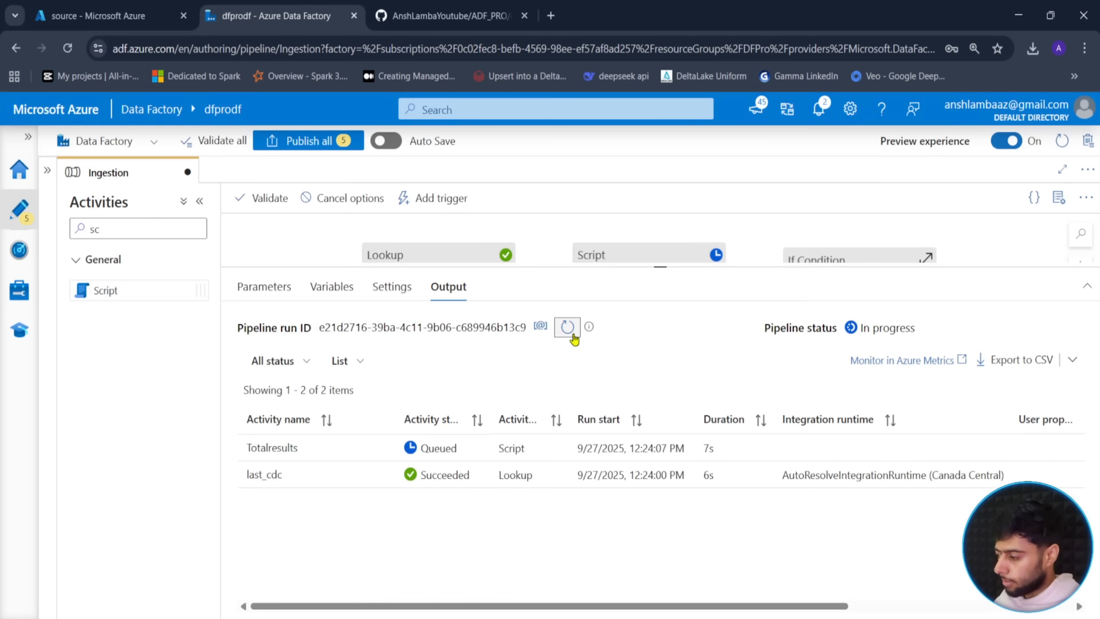
left_click(569, 332)
left_click(568, 331)
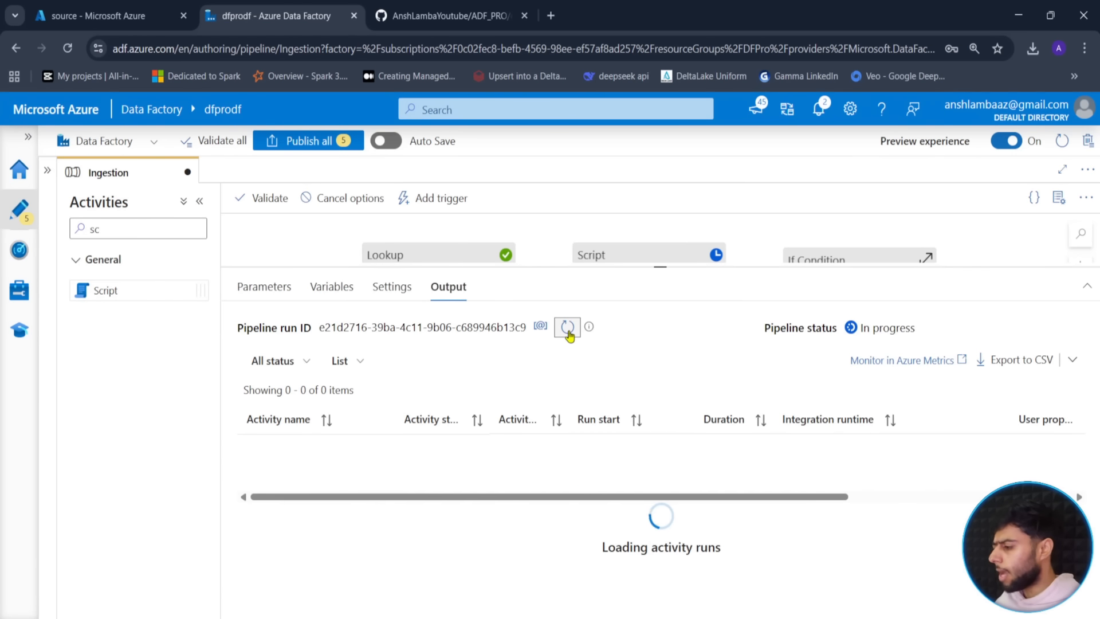
left_click(568, 331)
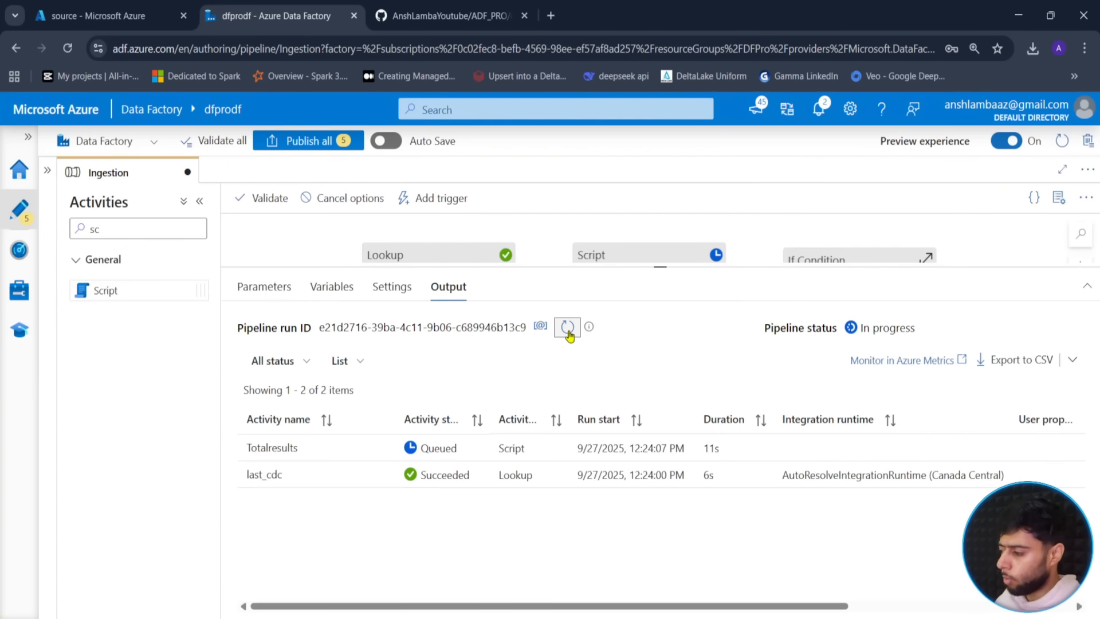
left_click(568, 332)
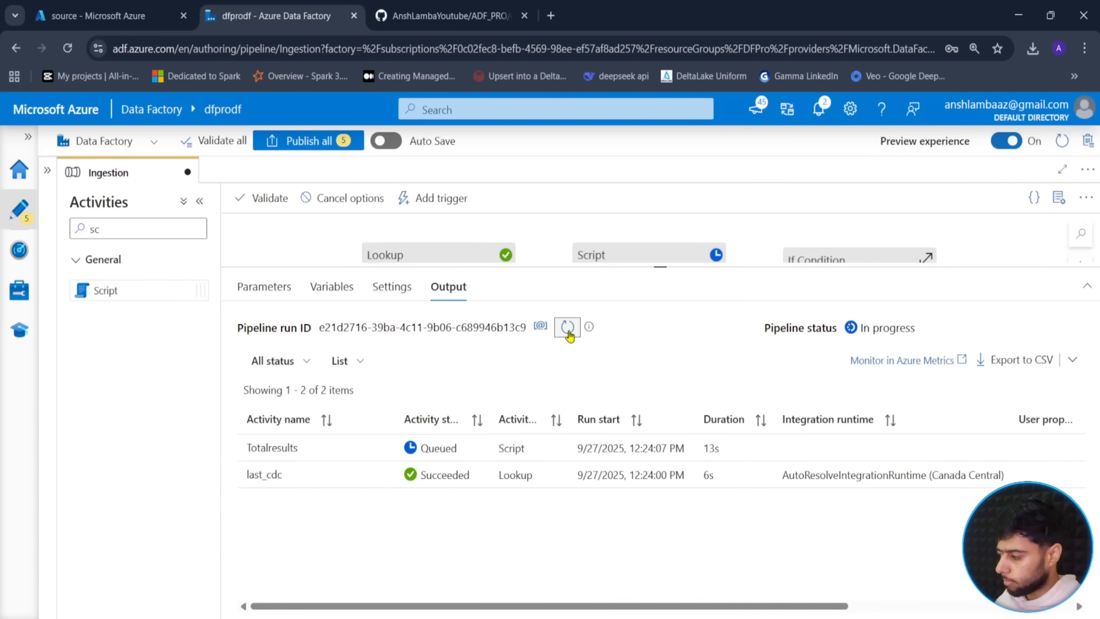
left_click(568, 331)
left_click(568, 332)
left_click(567, 331)
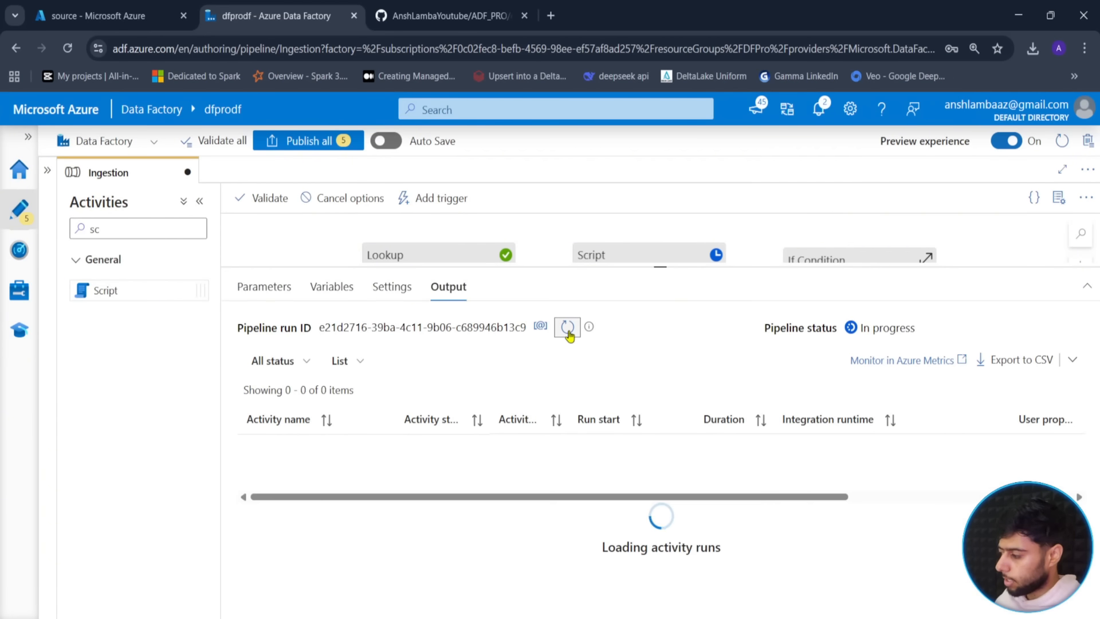
left_click(568, 332)
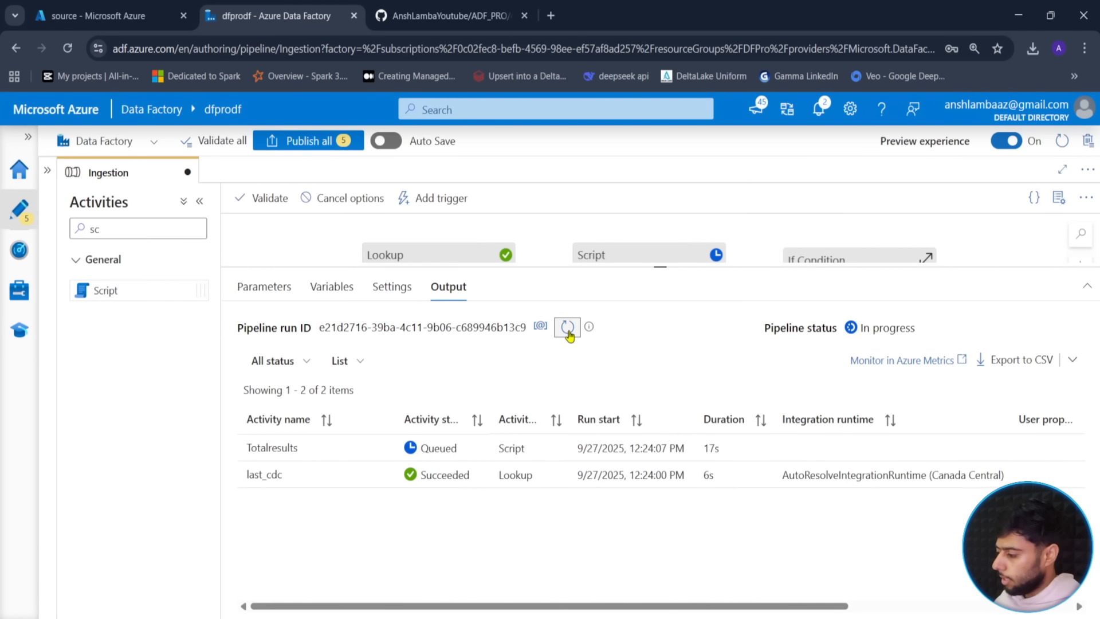
left_click(568, 332)
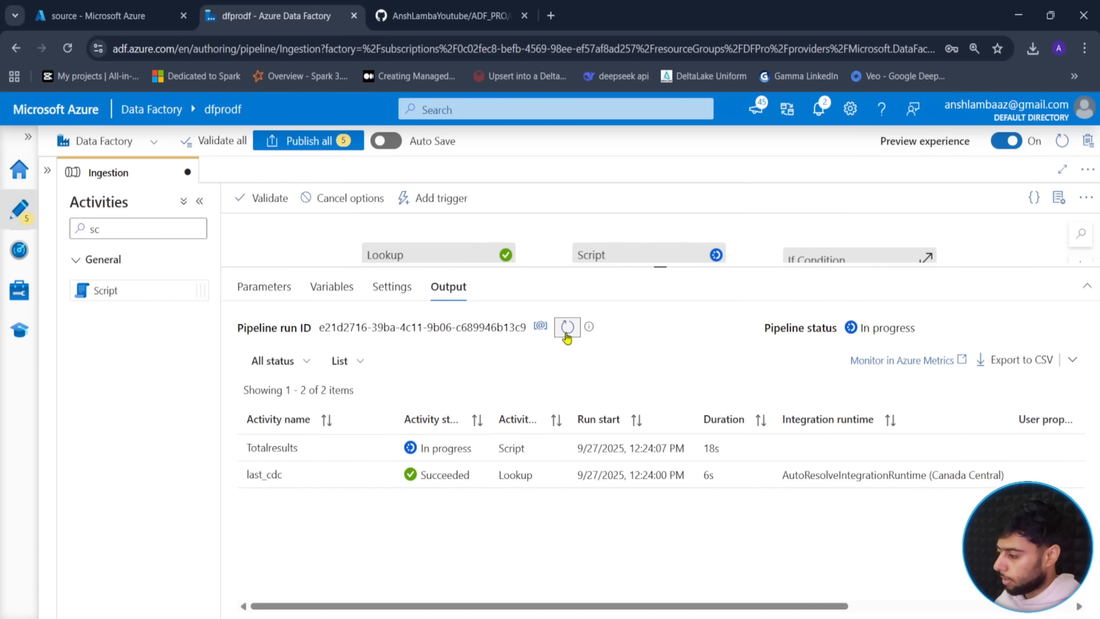
left_click(568, 331)
- Confirm Totalresults returned total_count 0 and the three-activity run succeeded
left_click(382, 448)
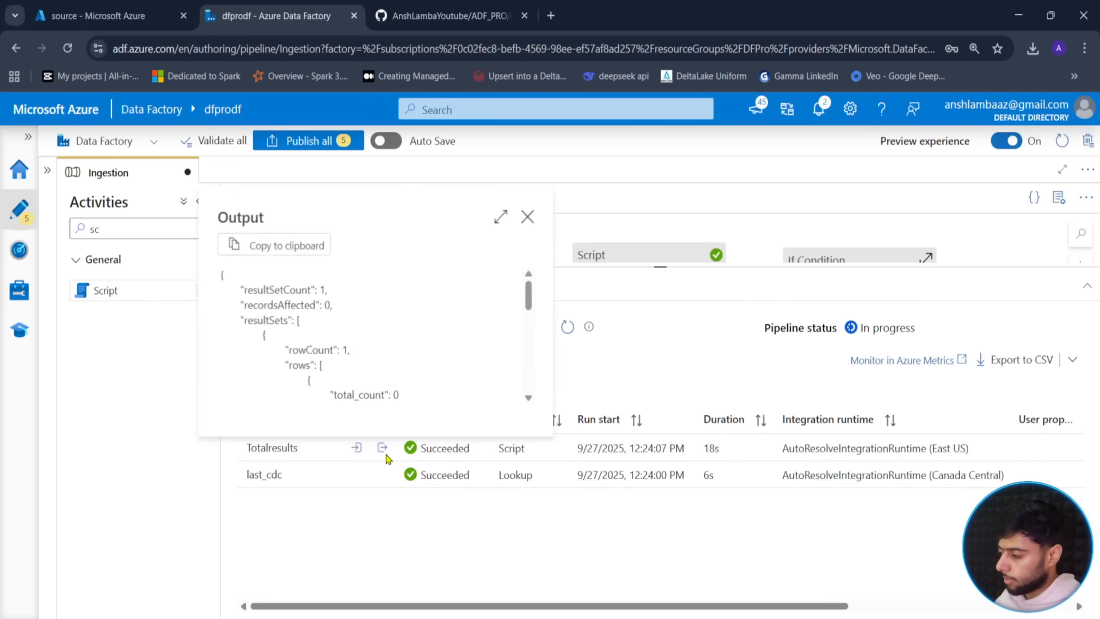
left_click(527, 217)
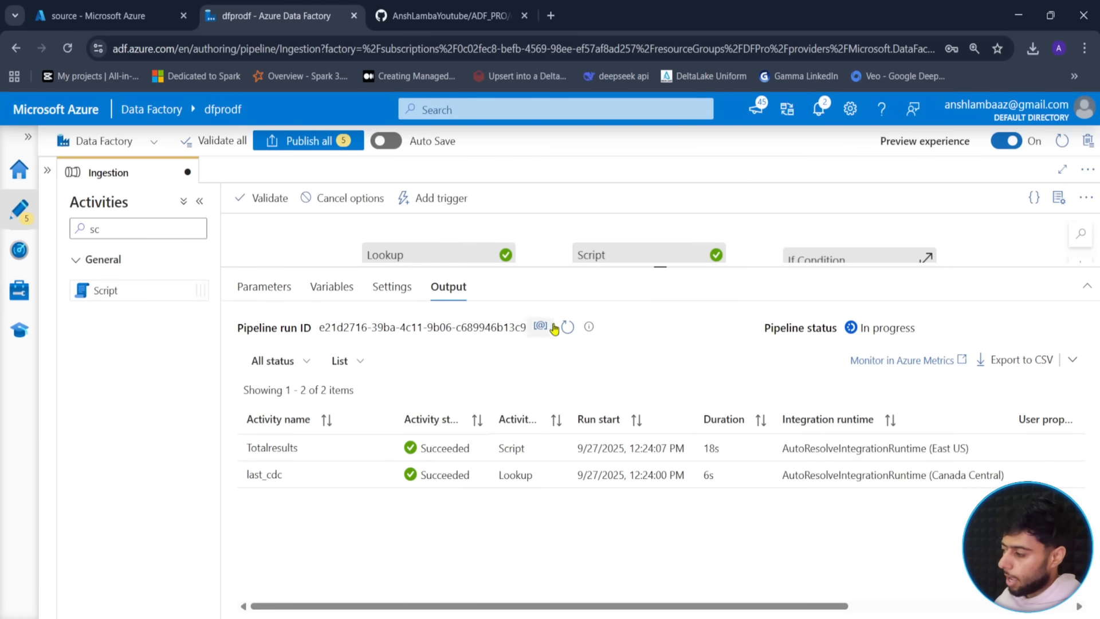
left_click(567, 327)
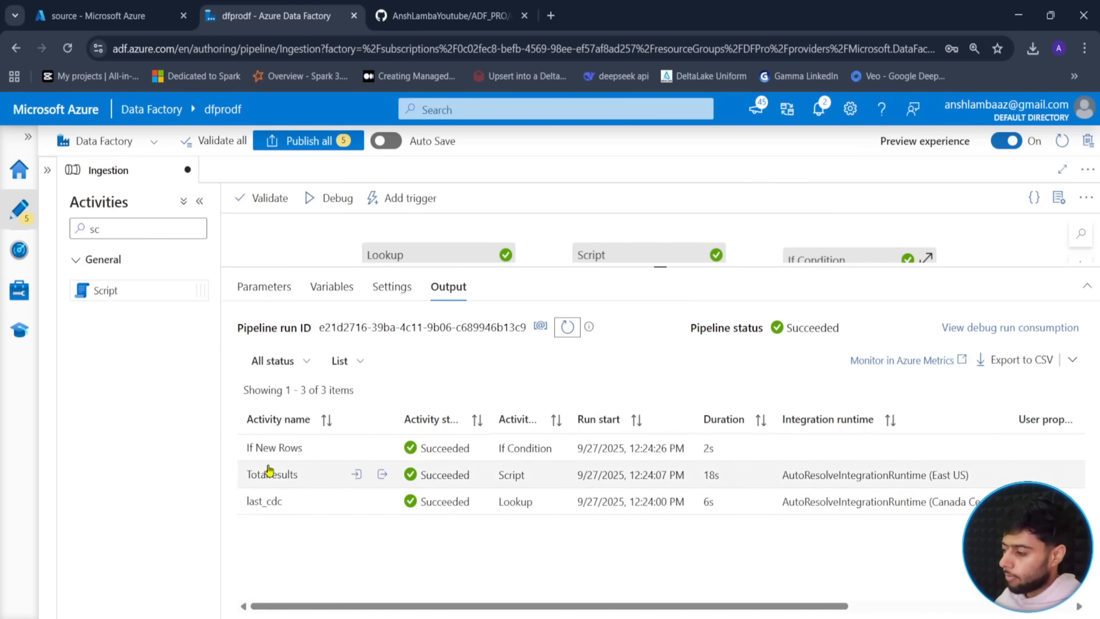
left_click(567, 328)
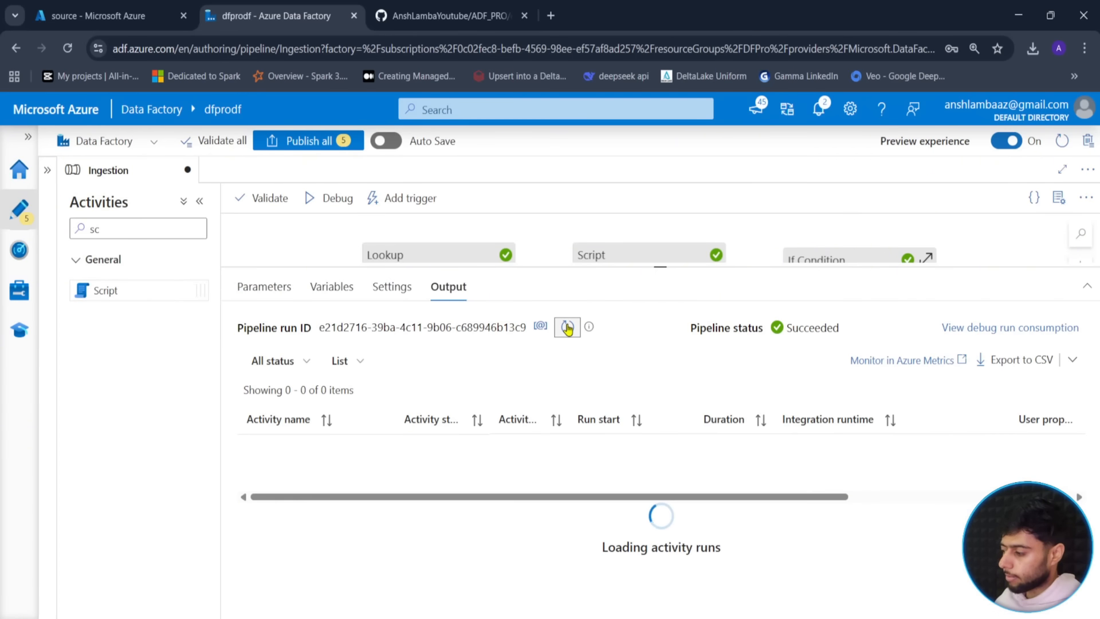
left_click(568, 328)
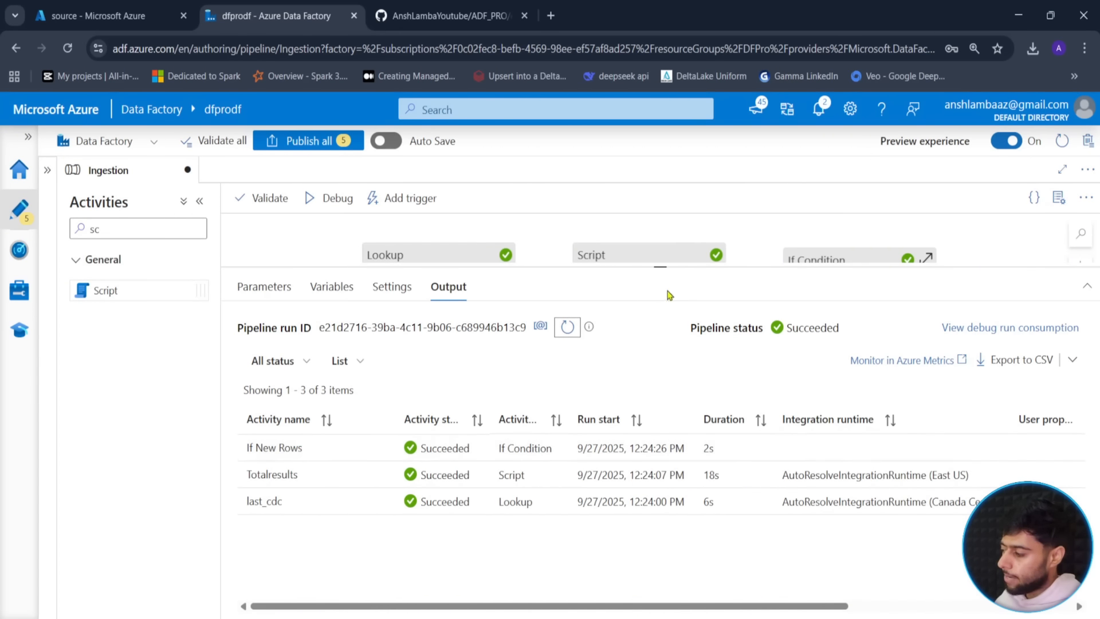
left_click_drag(660, 264, 660, 388)
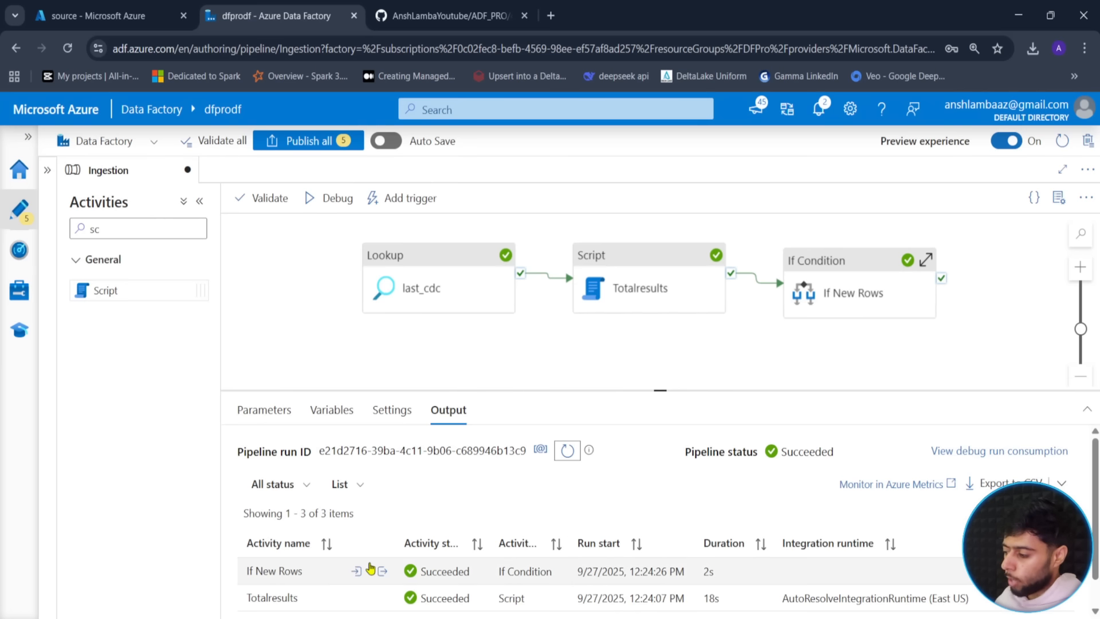
- Expand If New Rows to show Load, maxCDC and change_cdc, and move last_cdc and Totalresults down in line
left_click(927, 262)
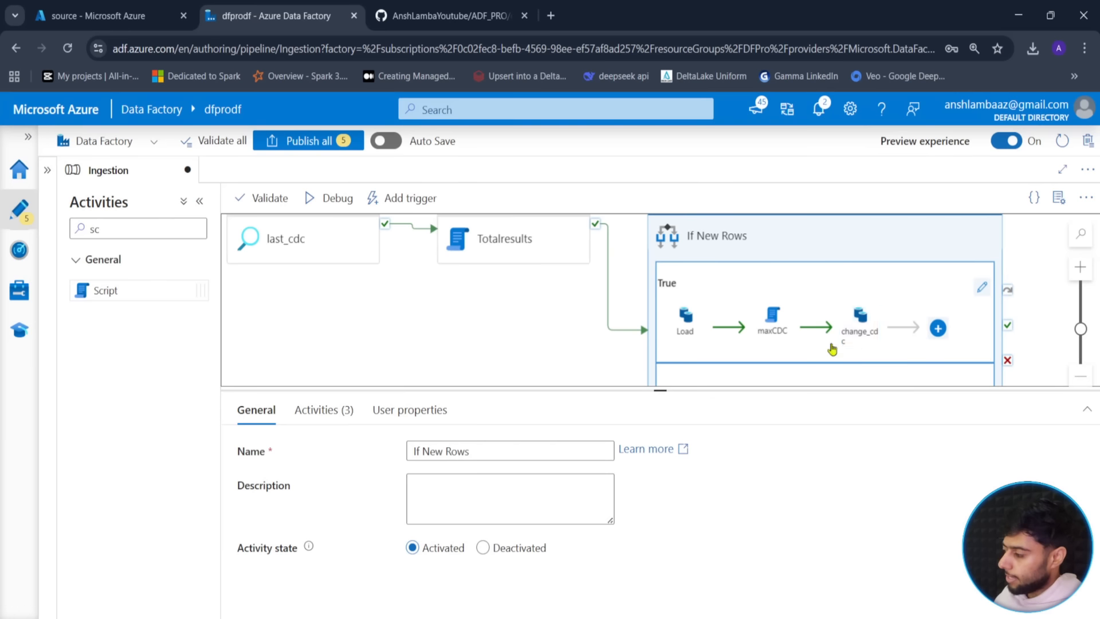
left_click_drag(660, 389, 660, 359)
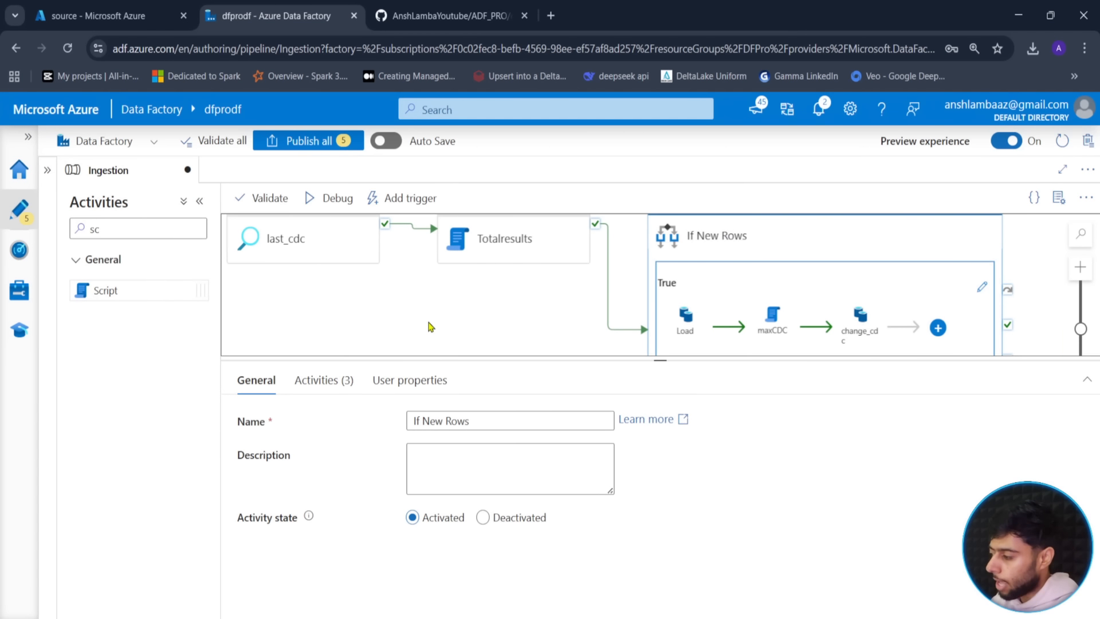
left_click_drag(290, 239, 287, 290)
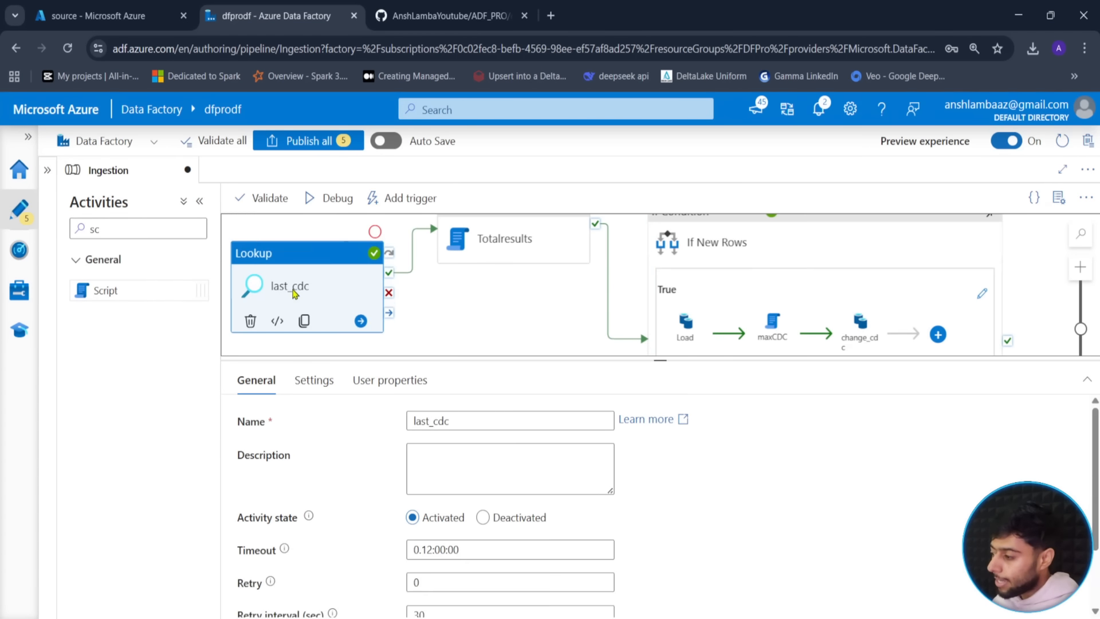
left_click_drag(486, 261, 489, 282)
left_click(412, 326)
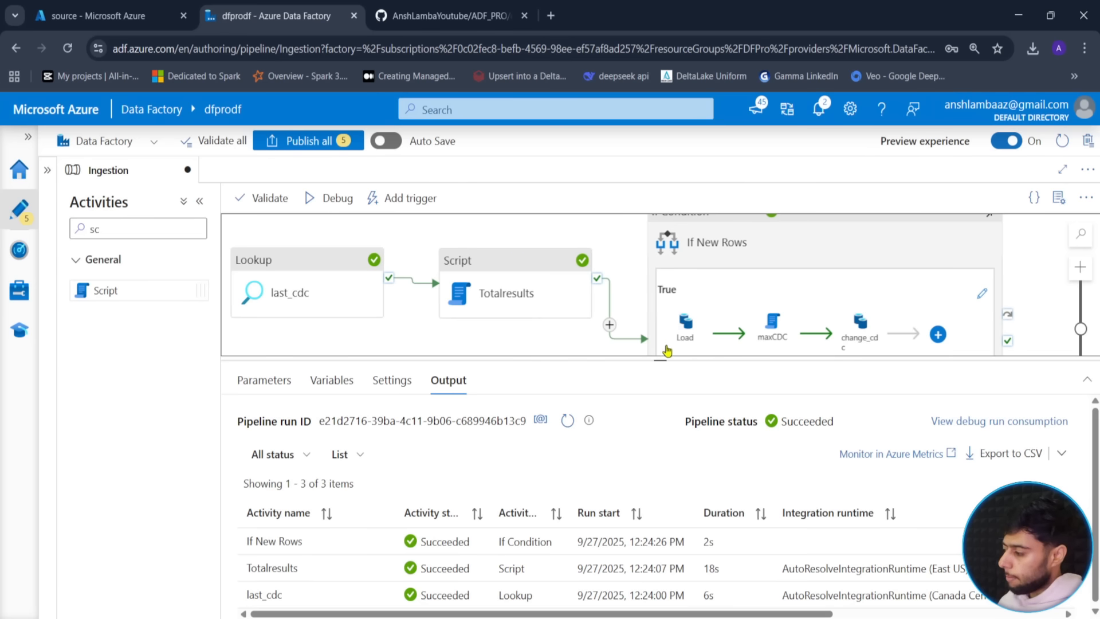
left_click_drag(661, 360, 573, 487)
left_click_drag(536, 401, 565, 418)
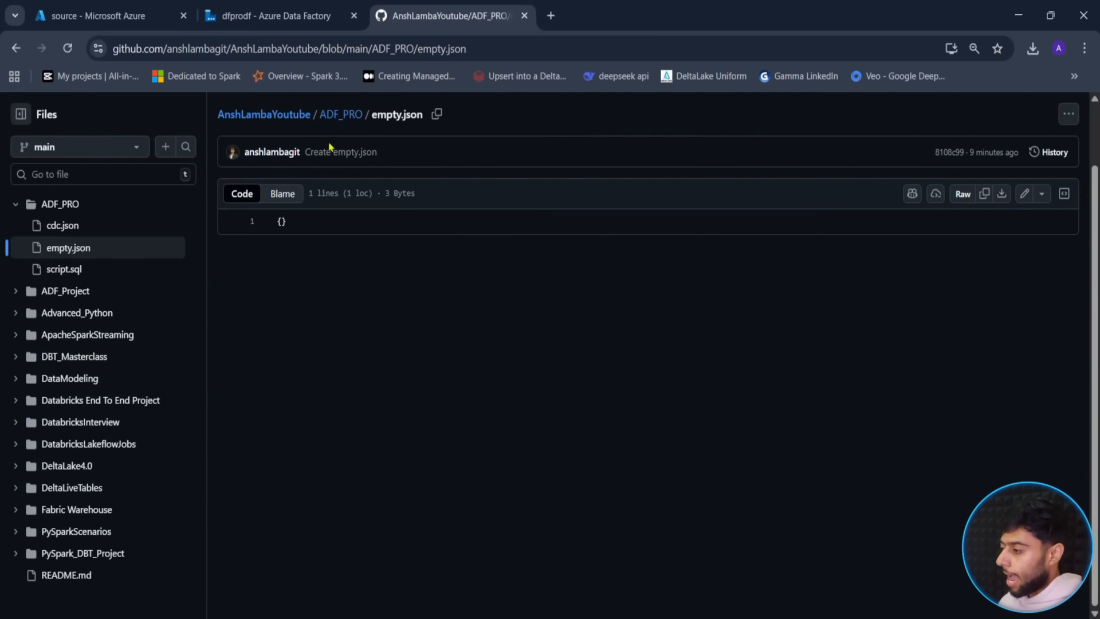
- Open script.sql in the ADF_PRO GitHub folder, select the incremental Orders insert, and return to the portal
left_click(341, 119)
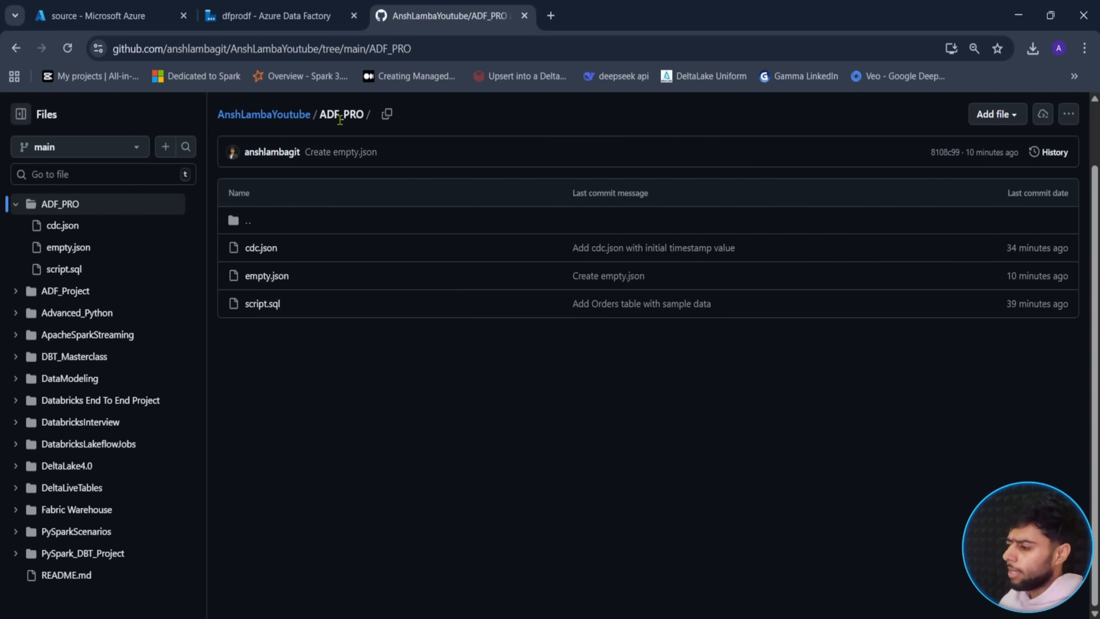
left_click(270, 304)
scroll(368, 360, "down", 1)
scroll(367, 360, "down", 1)
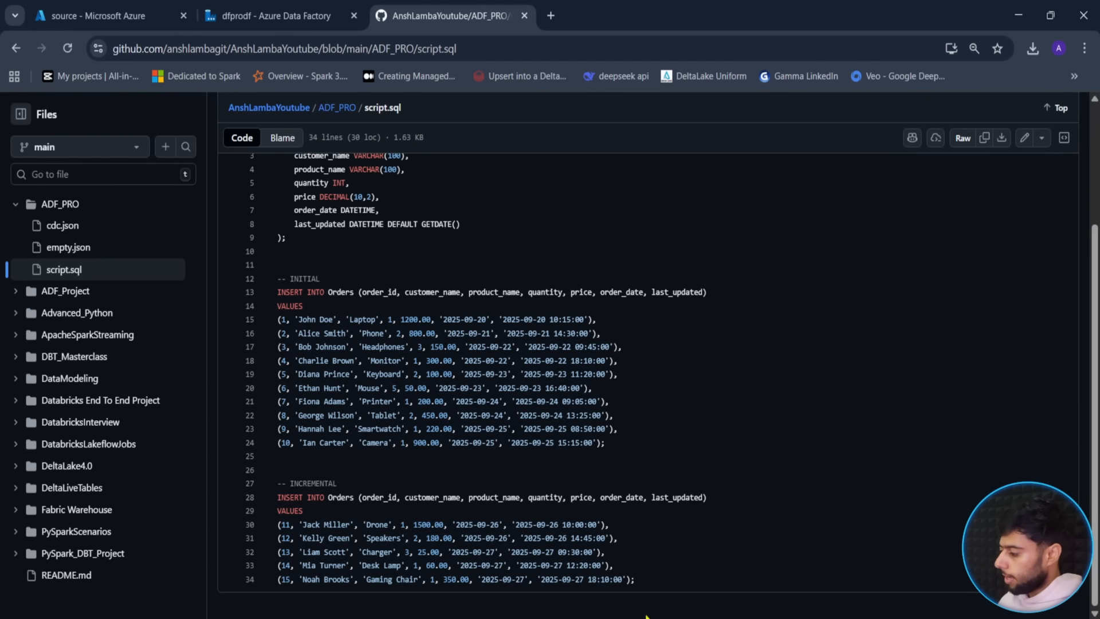
left_click_drag(637, 581, 253, 502)
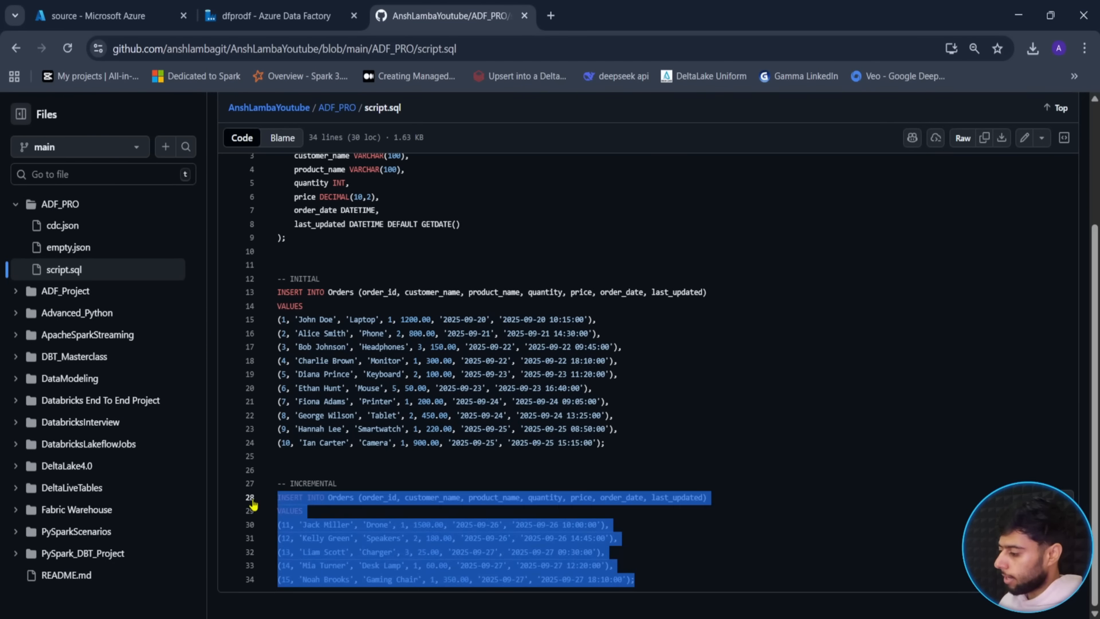
left_click(91, 15)
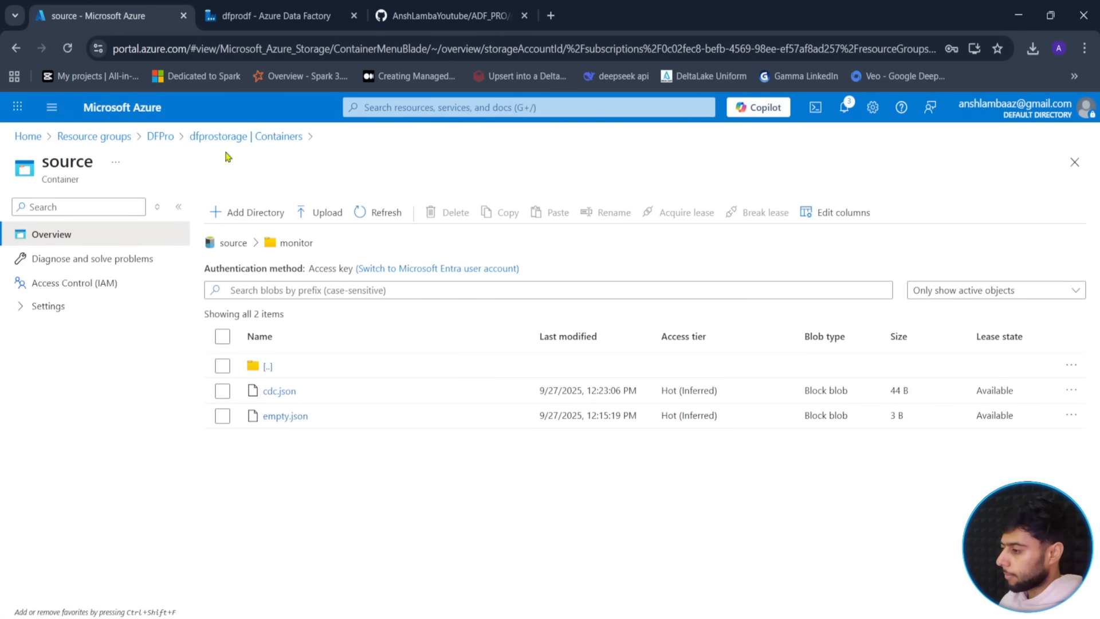
left_click(859, 107)
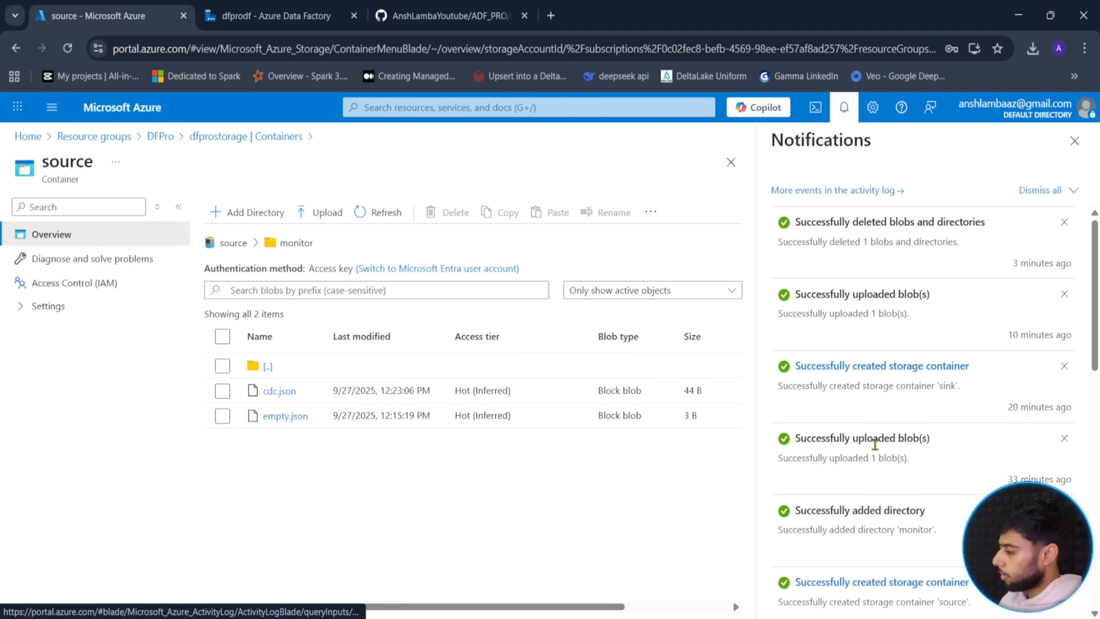
- Open the dfprodb database's query editor and sign in with the current account
scroll(883, 458, "down", 3)
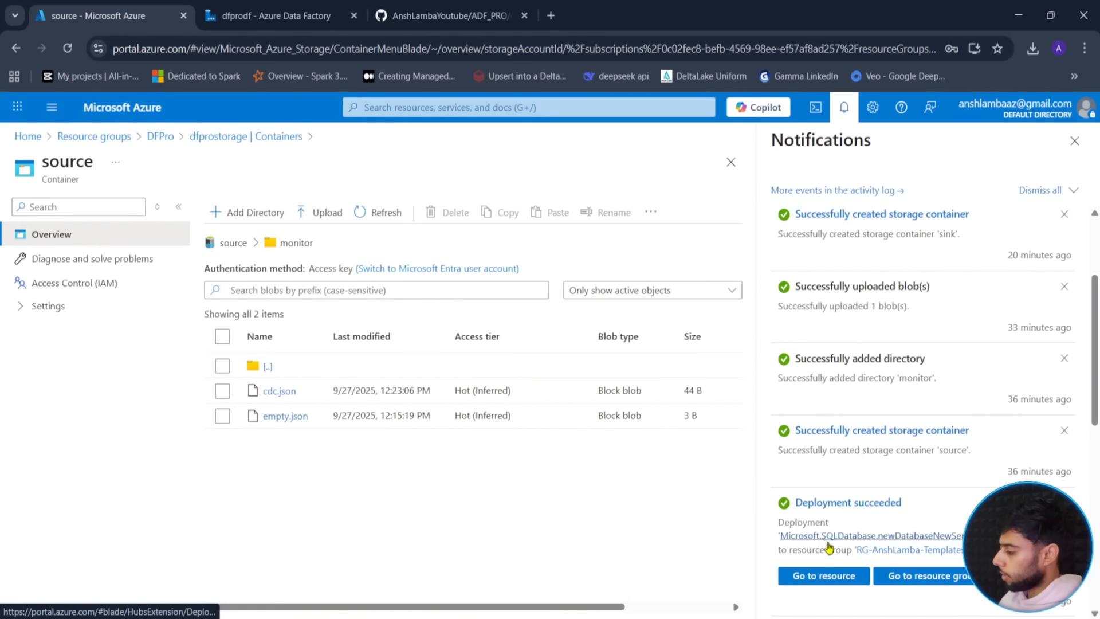
left_click(811, 578)
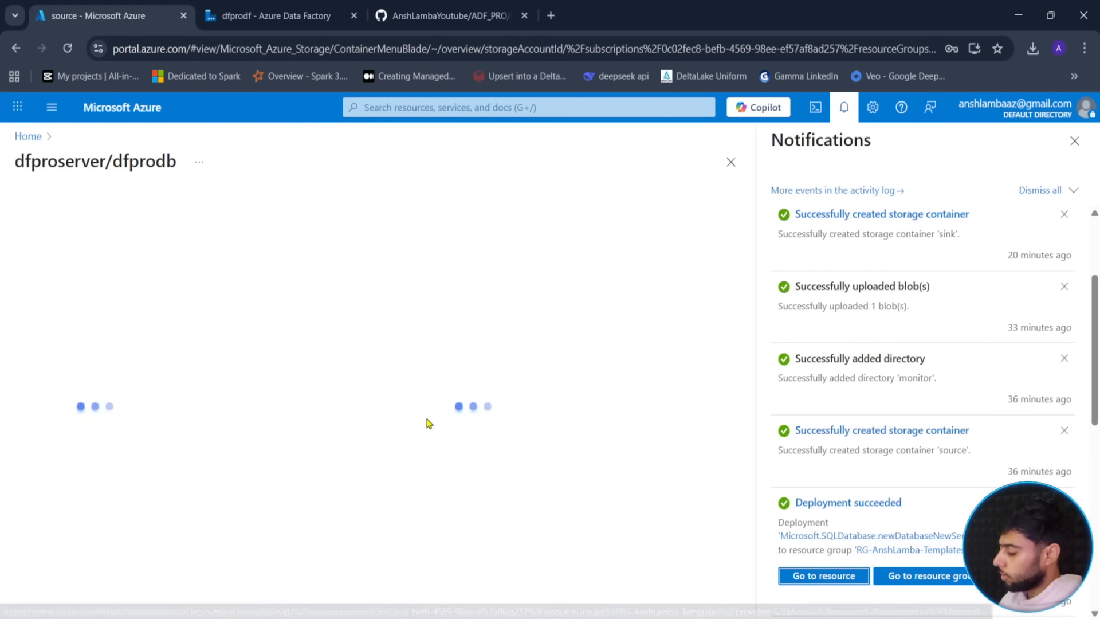
left_click(842, 115)
left_click(73, 335)
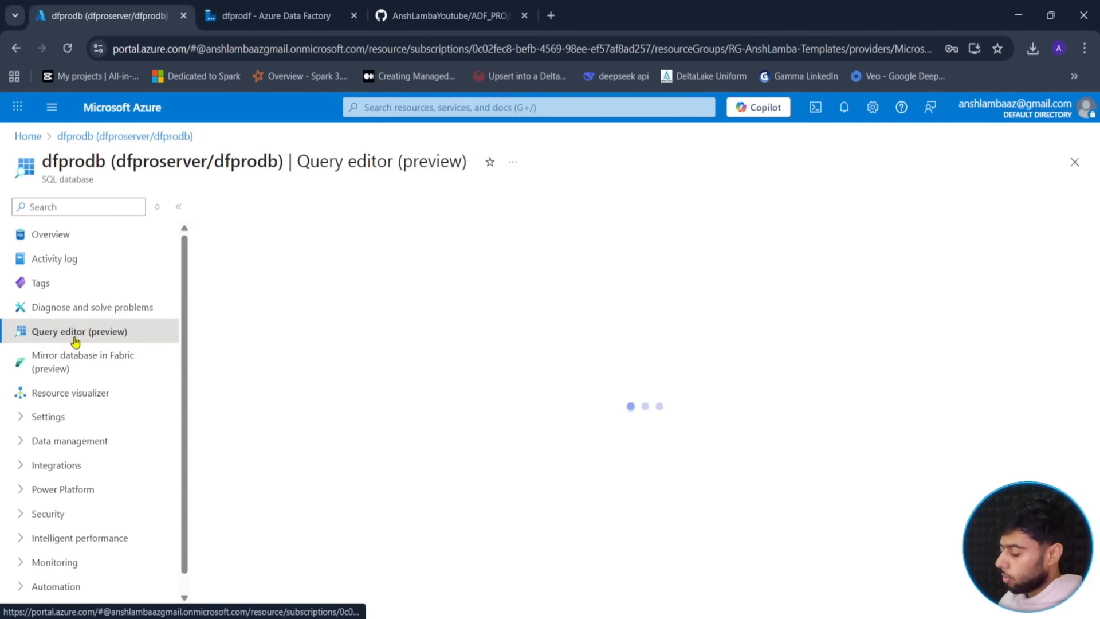
left_click(706, 449)
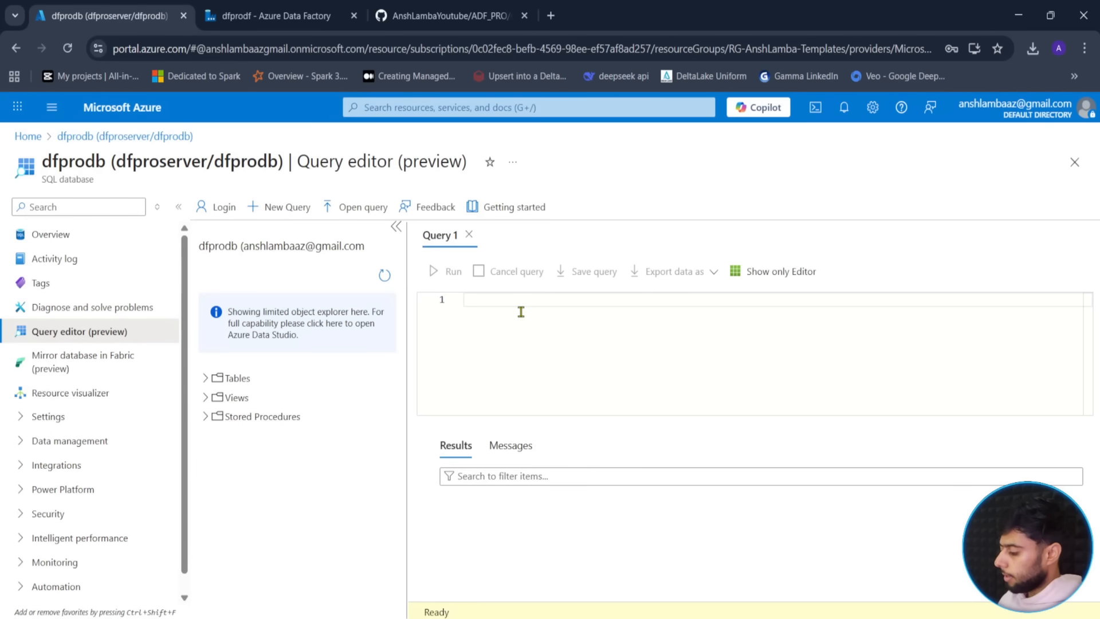
- Paste the five-order insert, change its table to source.Orders, and run it
key("ctrl+v")
left_click(532, 299)
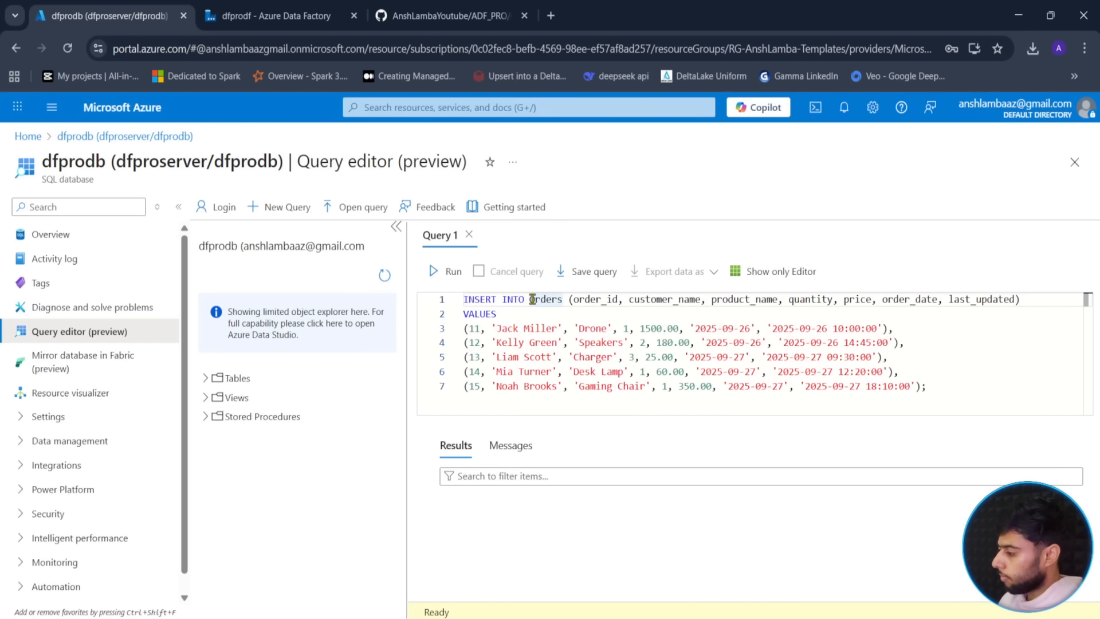
type("source")
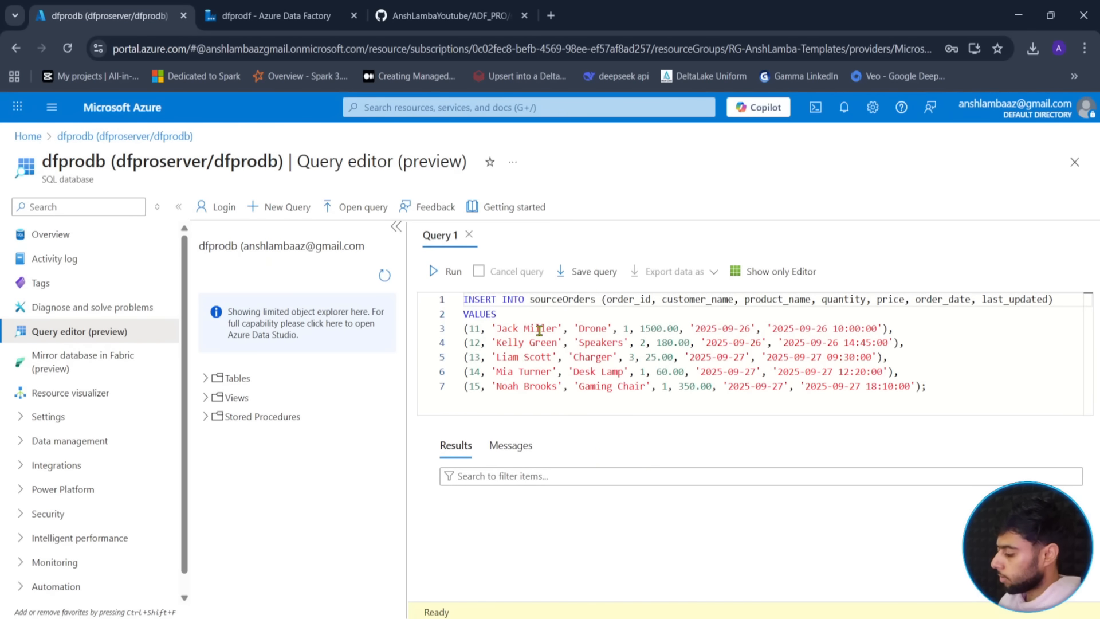
type(".")
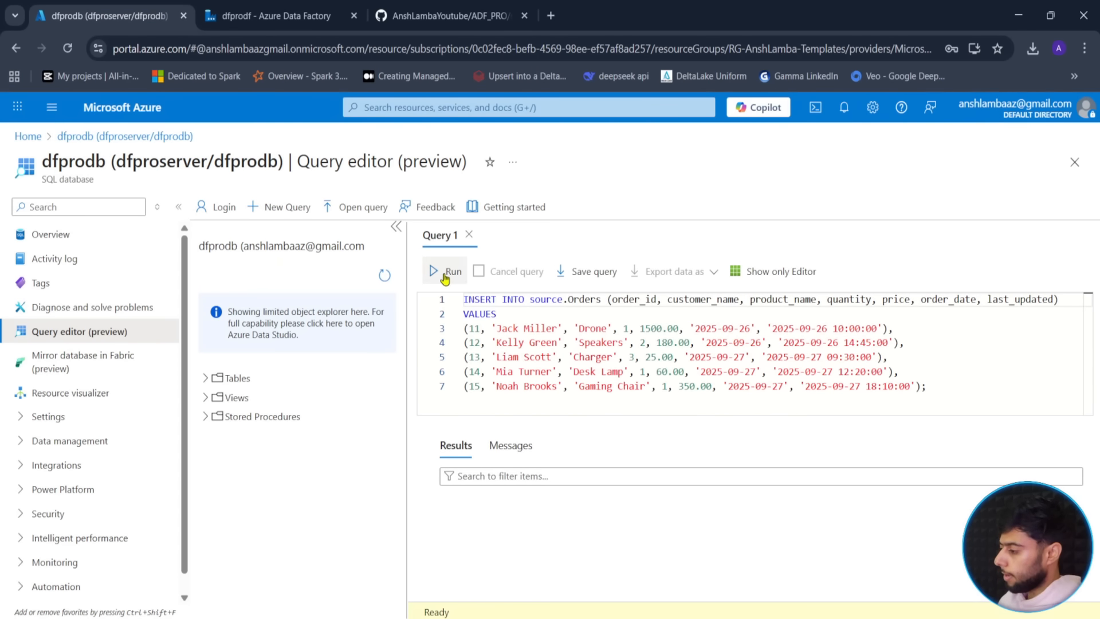
left_click(446, 274)
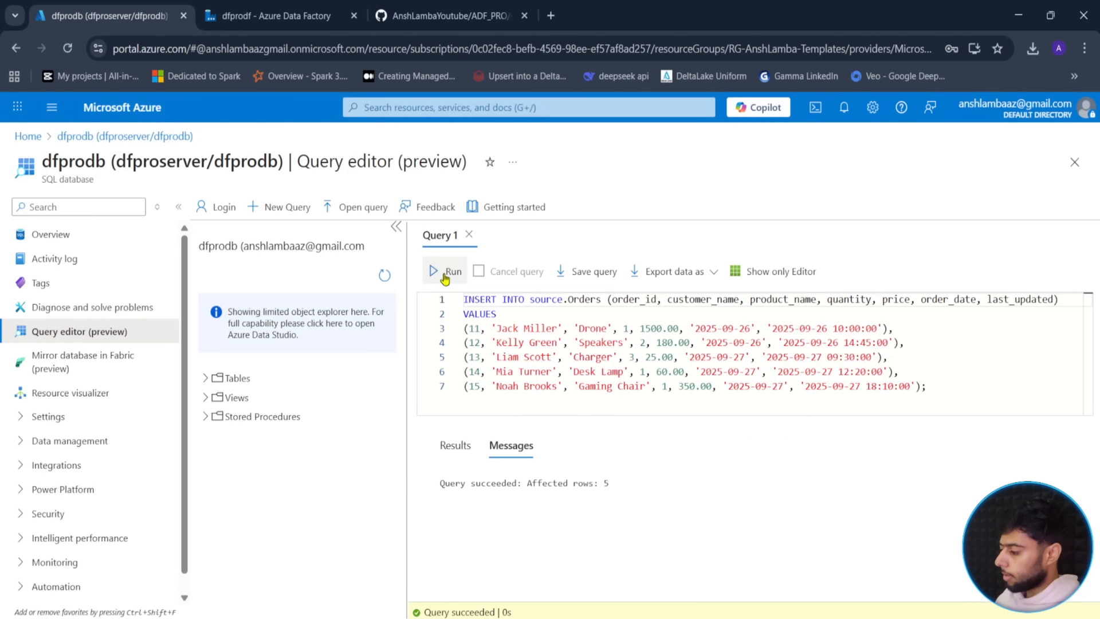
left_click(275, 15)
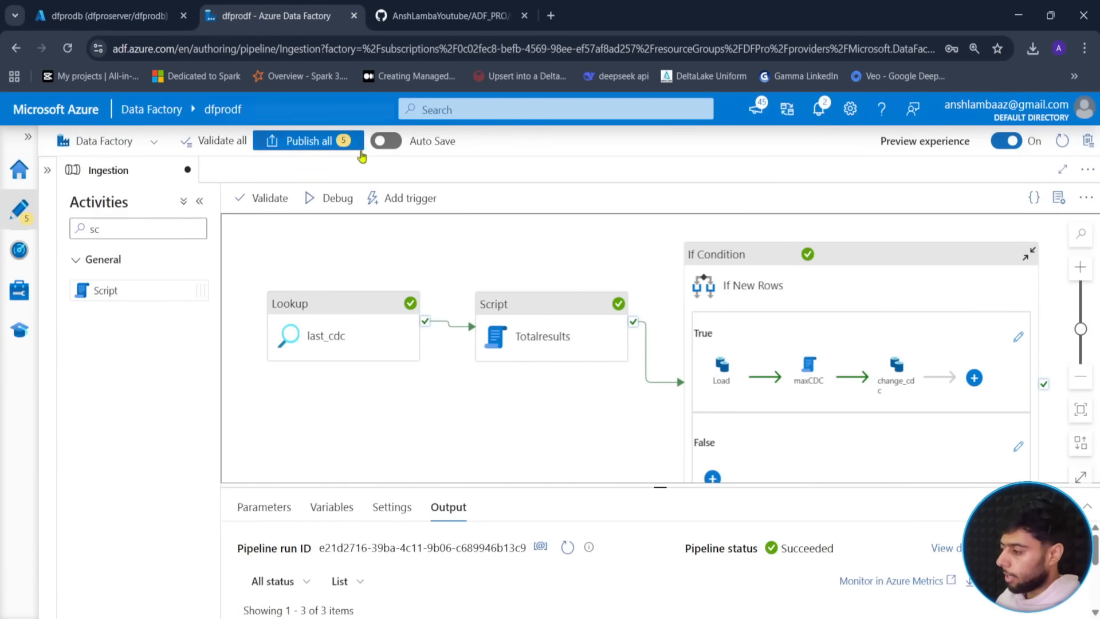
- Launch a debug run of the Ingestion pipeline and refresh its activity list
left_click(342, 198)
left_click(652, 598)
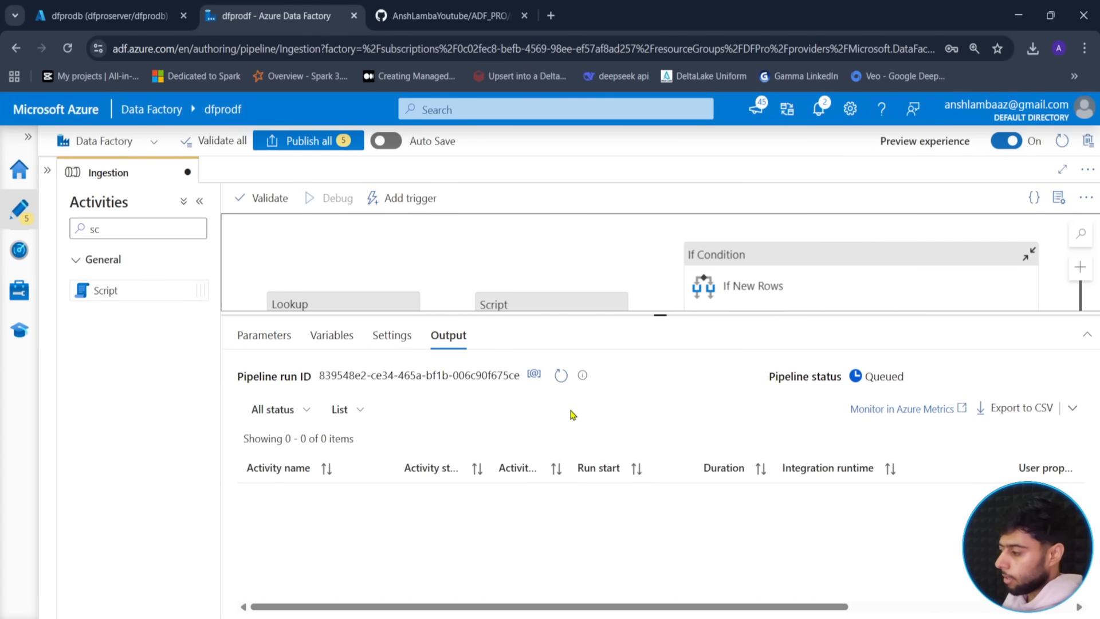
left_click(561, 383)
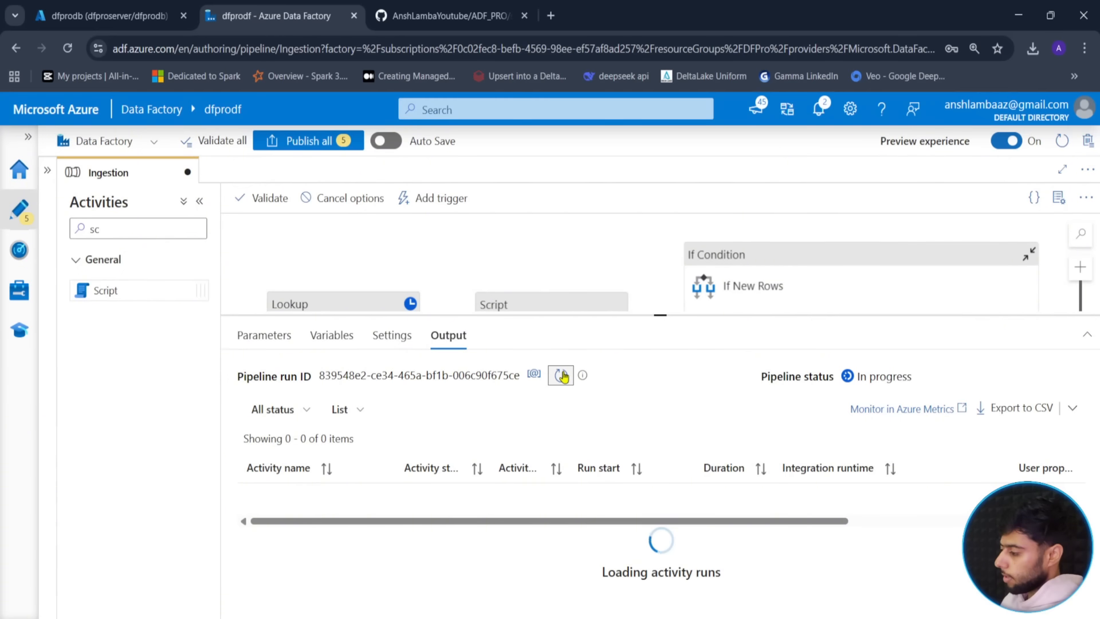
left_click(559, 385)
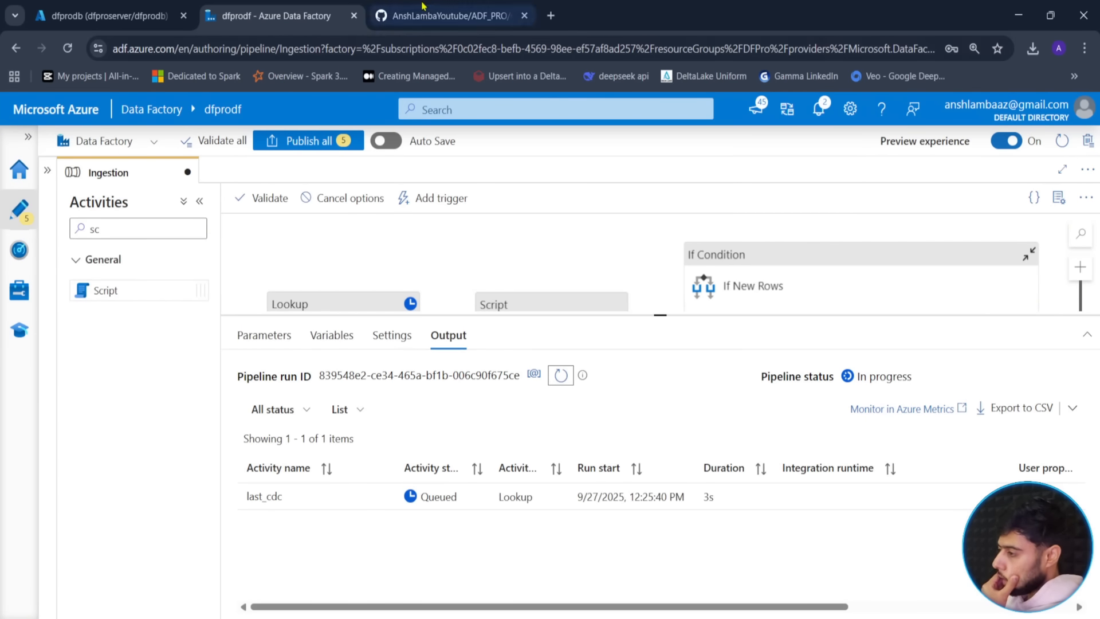
left_click(450, 15)
left_click(668, 464)
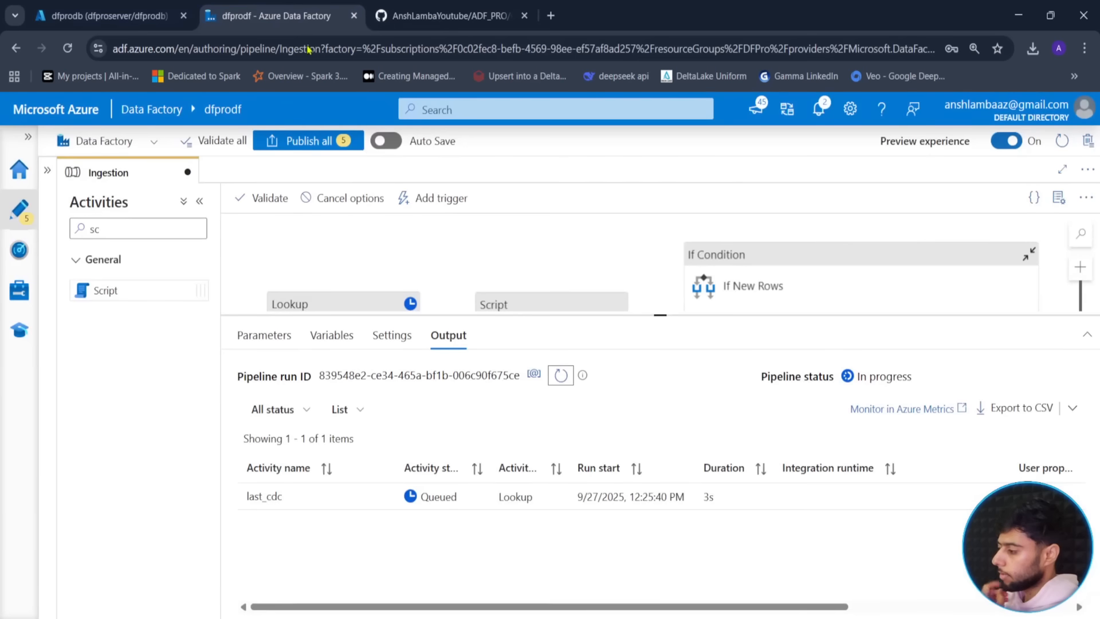
left_click(275, 15)
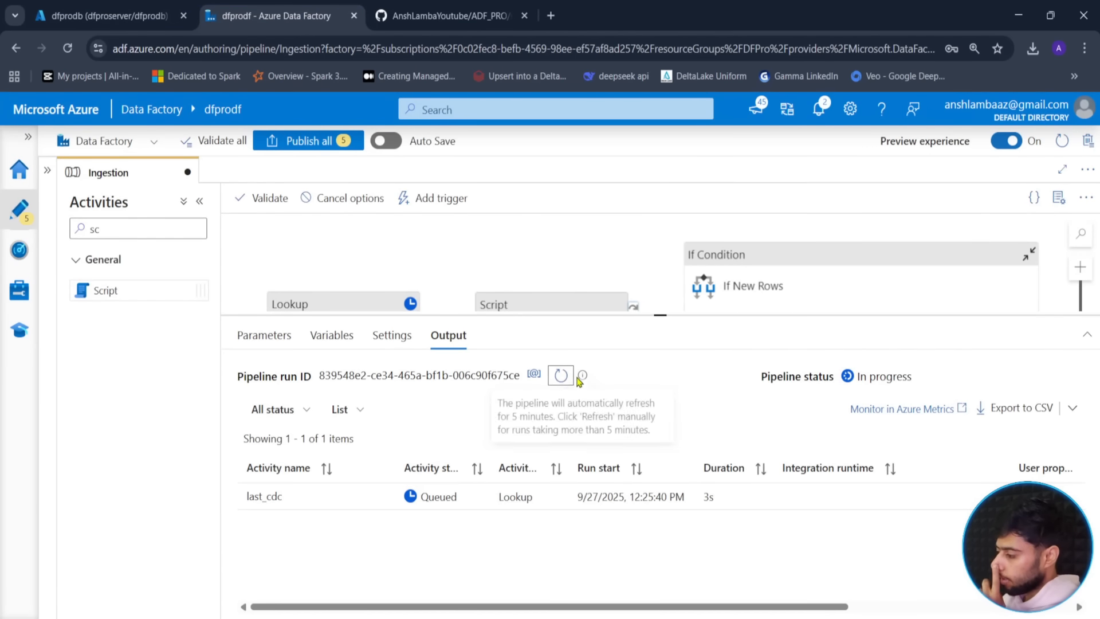
left_click(561, 375)
left_click(561, 375)
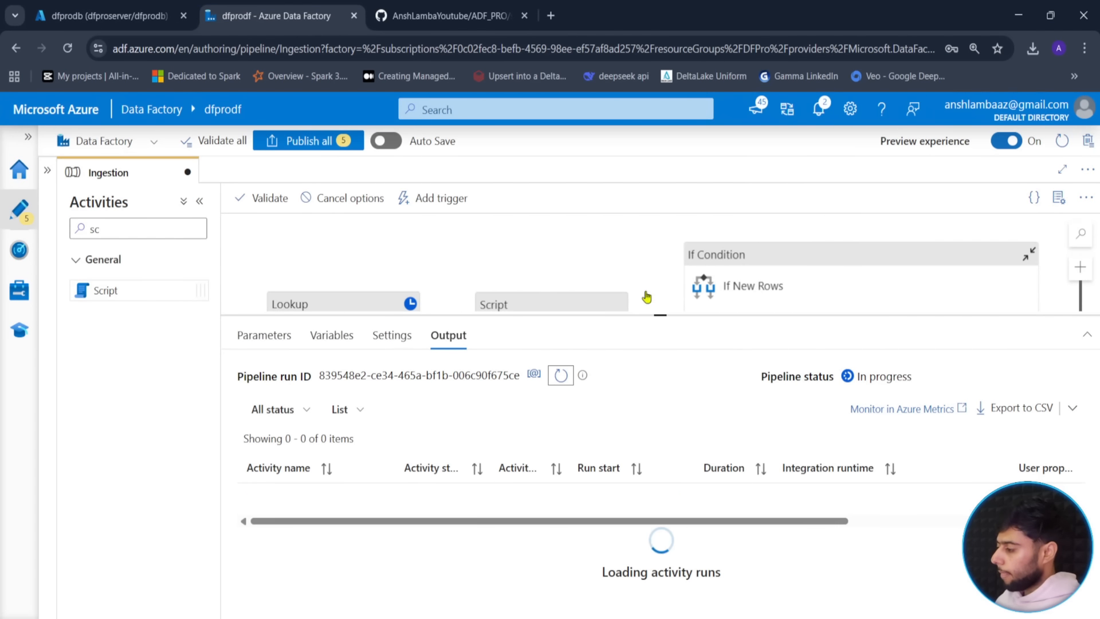
- Refresh until Totalresults finishes and check that its output counts 5 new rows
left_click_drag(662, 314, 676, 342)
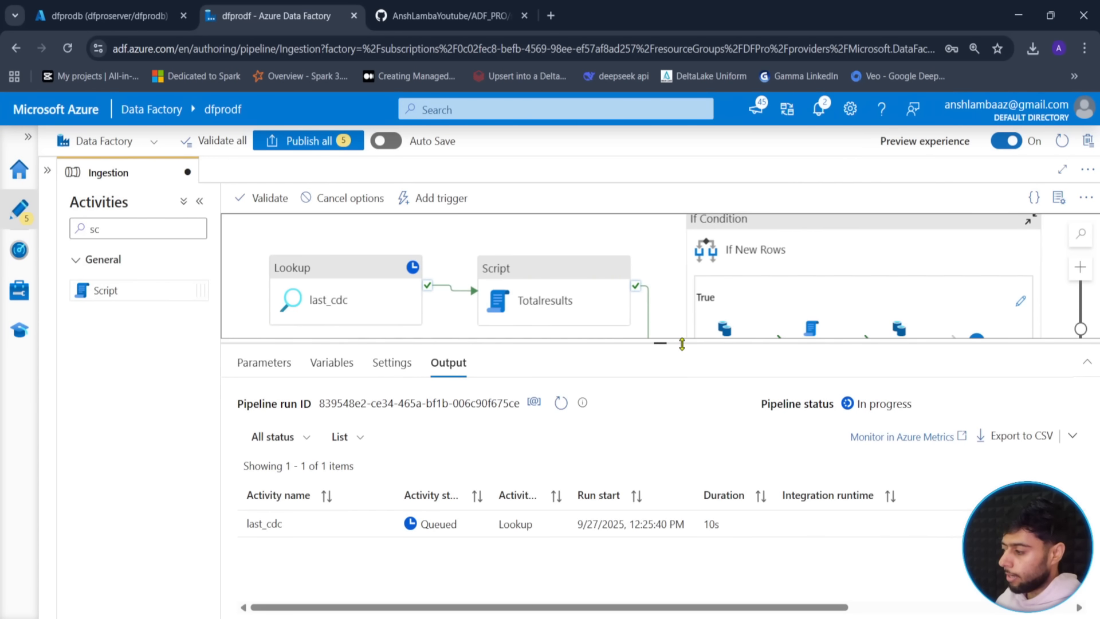
left_click(561, 404)
left_click(561, 404)
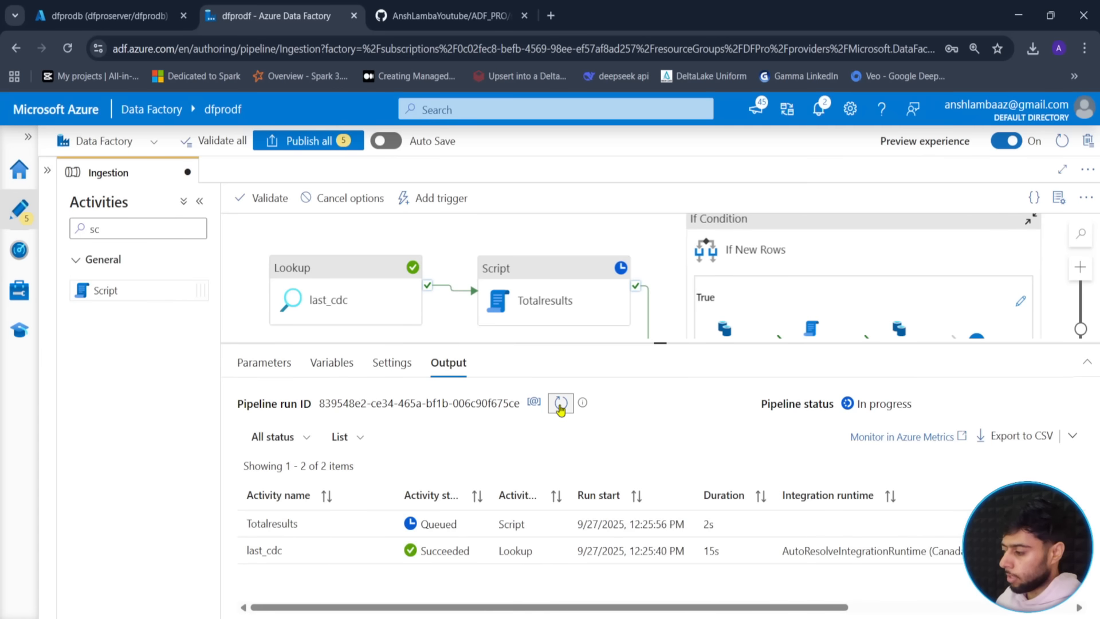
left_click(561, 405)
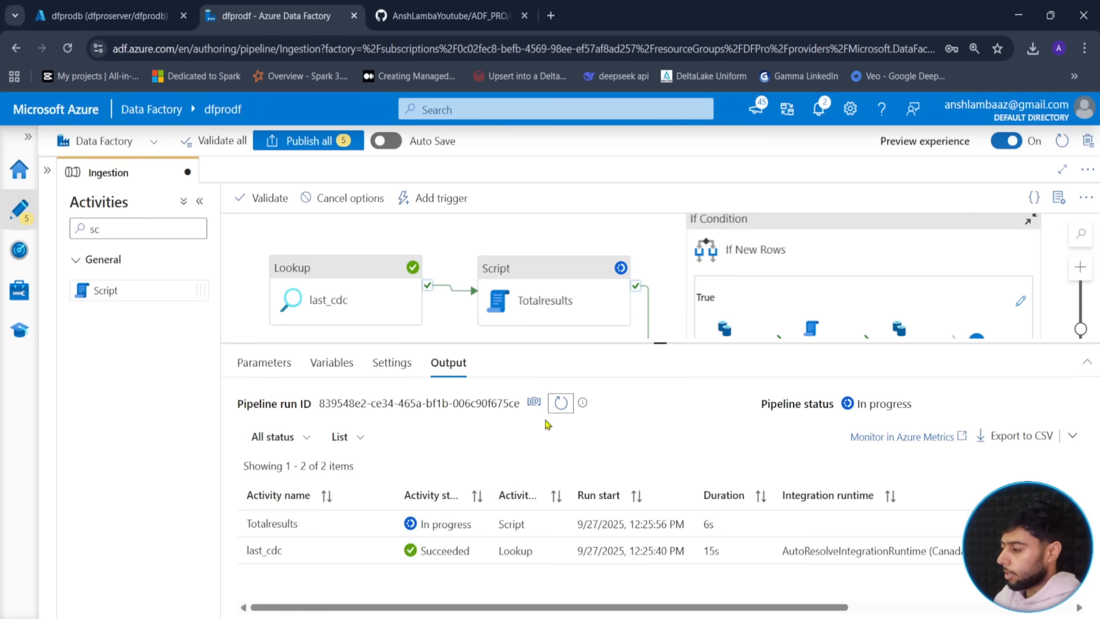
left_click(563, 405)
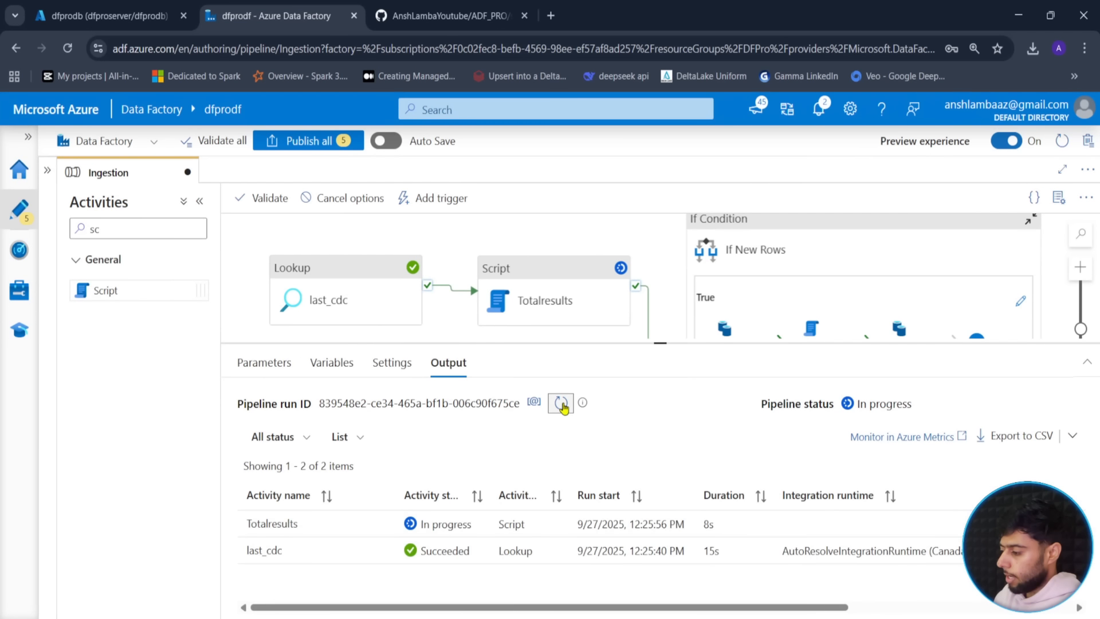
left_click(562, 405)
left_click(562, 405)
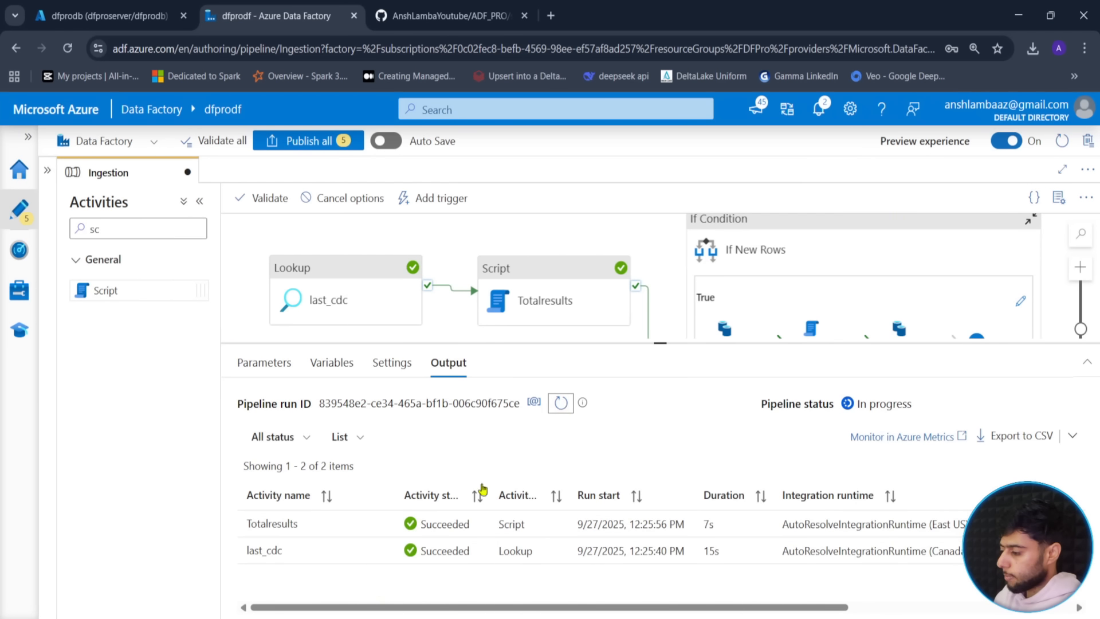
left_click(385, 578)
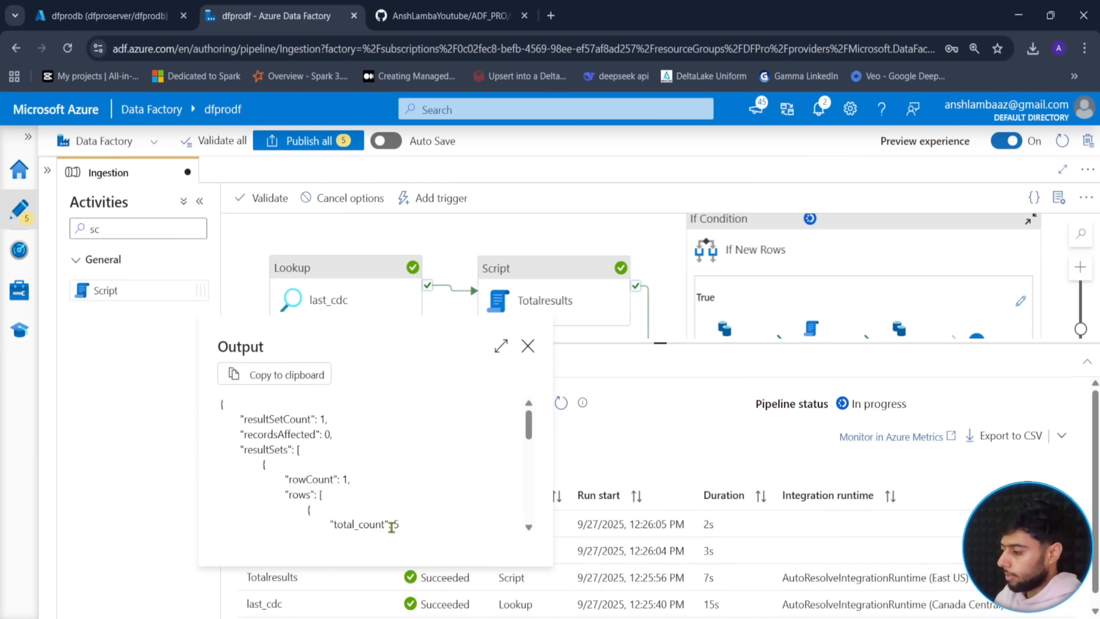
left_click(528, 346)
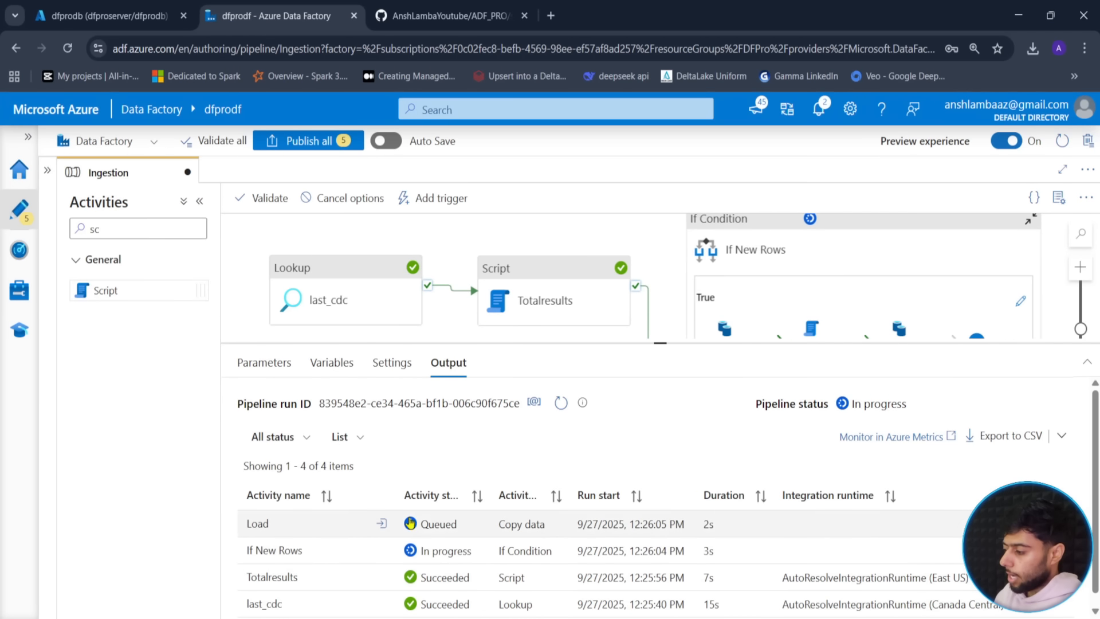
- Refresh until the Load copy activity finishes and open its run details
left_click(561, 403)
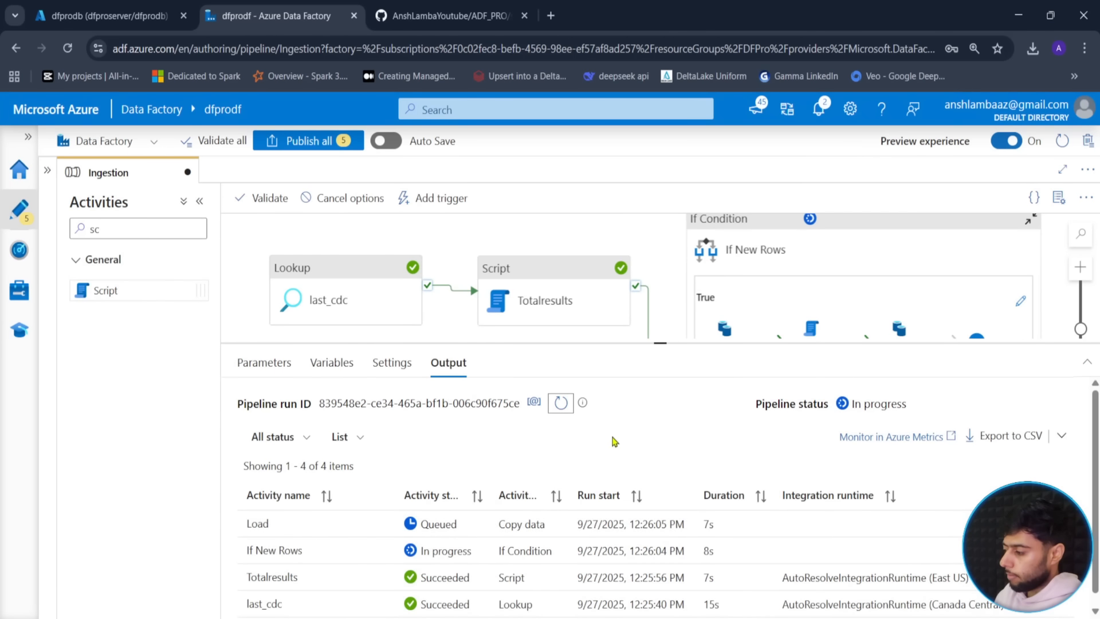
left_click(564, 405)
left_click(564, 404)
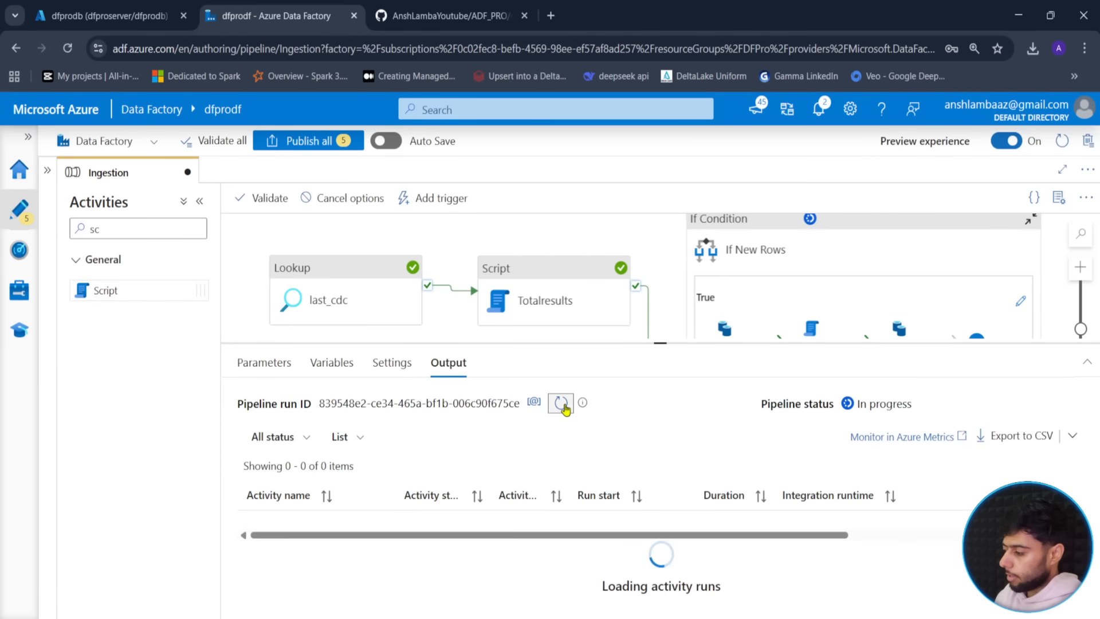
left_click(563, 405)
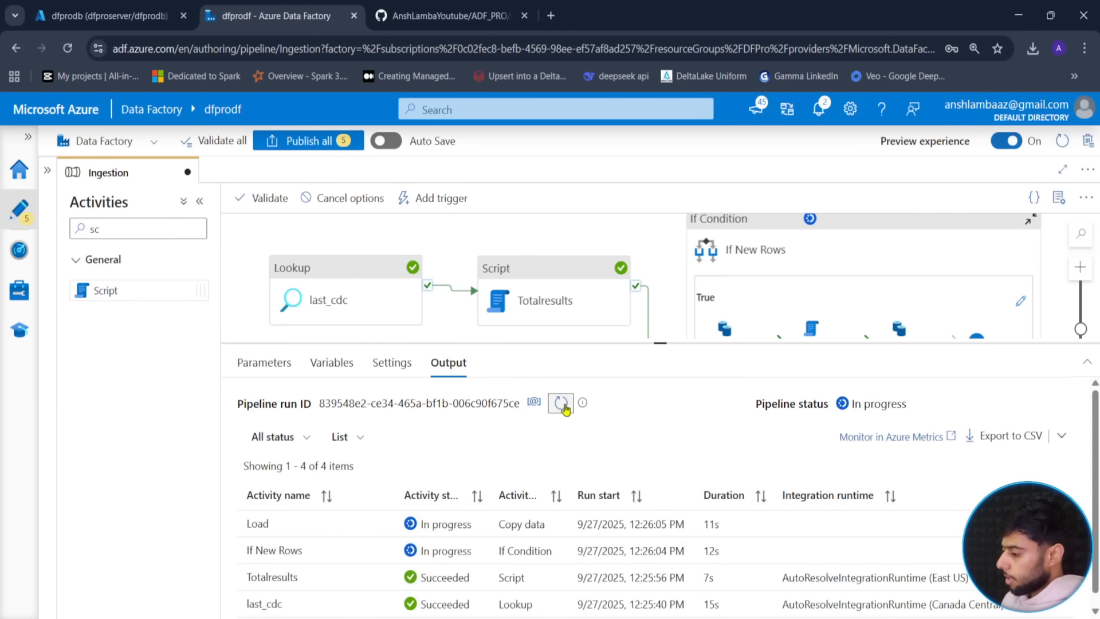
left_click(563, 404)
left_click(564, 405)
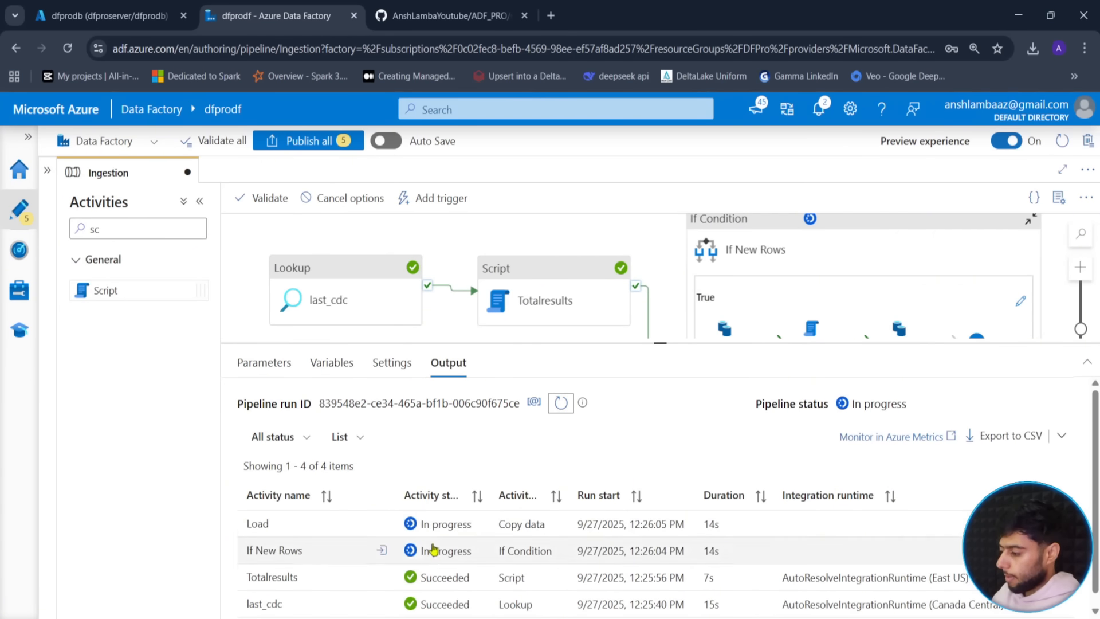
left_click(381, 526)
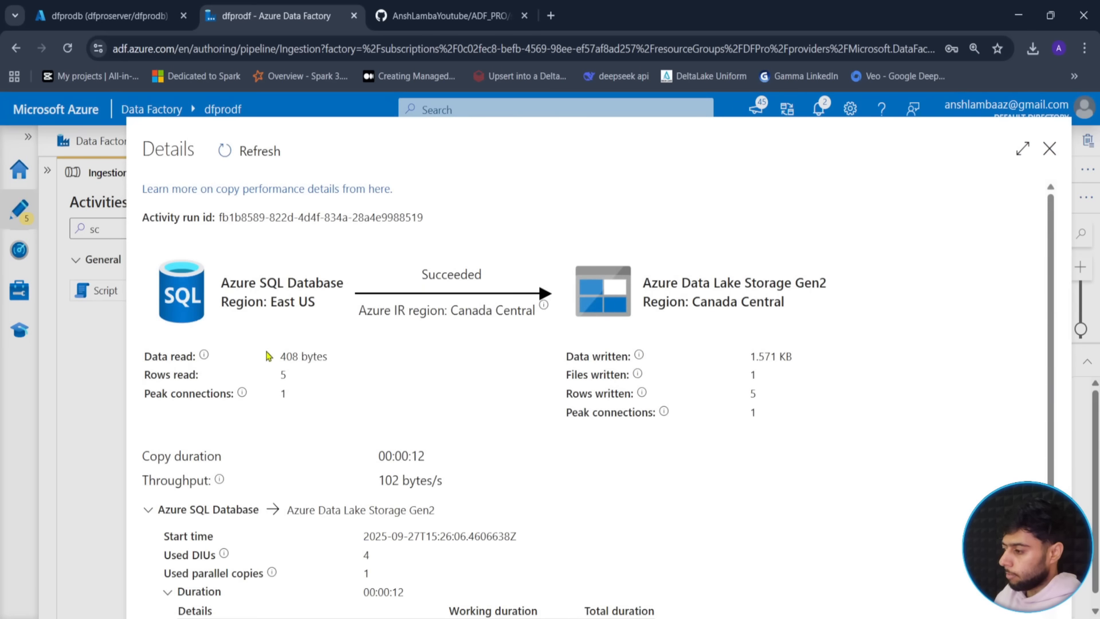
- Confirm the Load copy read 5 rows, then return to the run output
left_click_drag(146, 376, 202, 376)
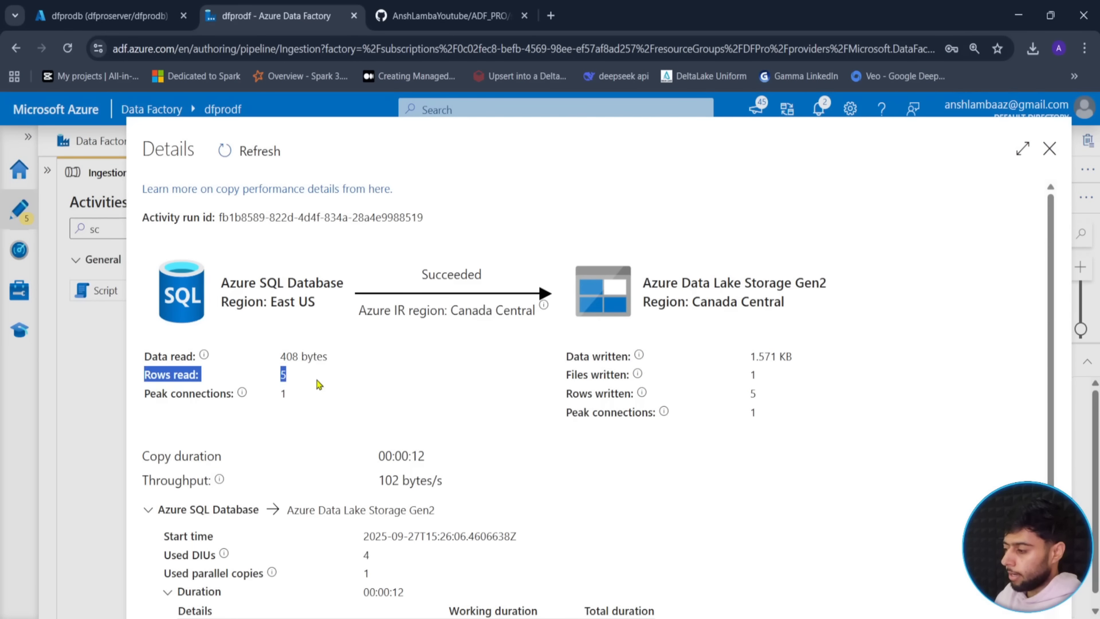
left_click(305, 400)
left_click_drag(312, 381, 144, 373)
left_click(411, 396)
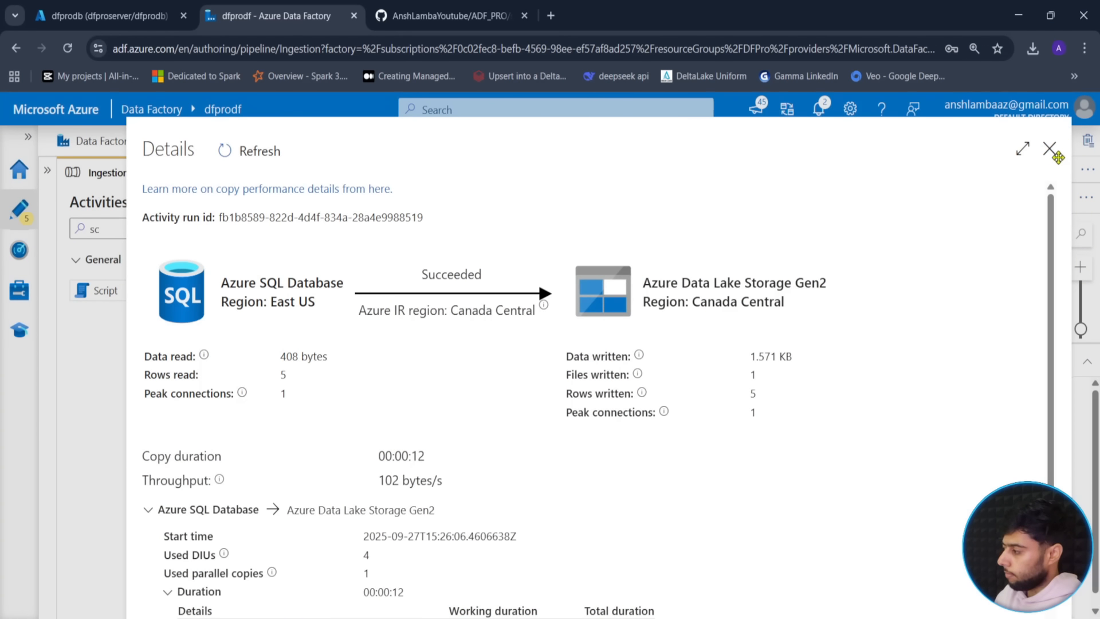
left_click(1049, 149)
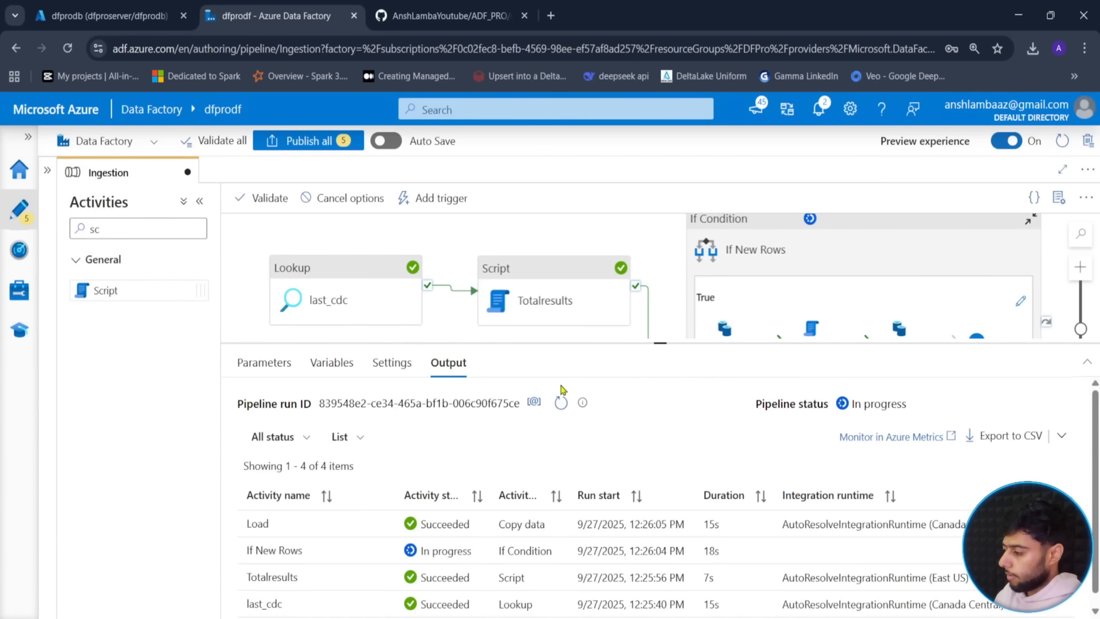
left_click(561, 404)
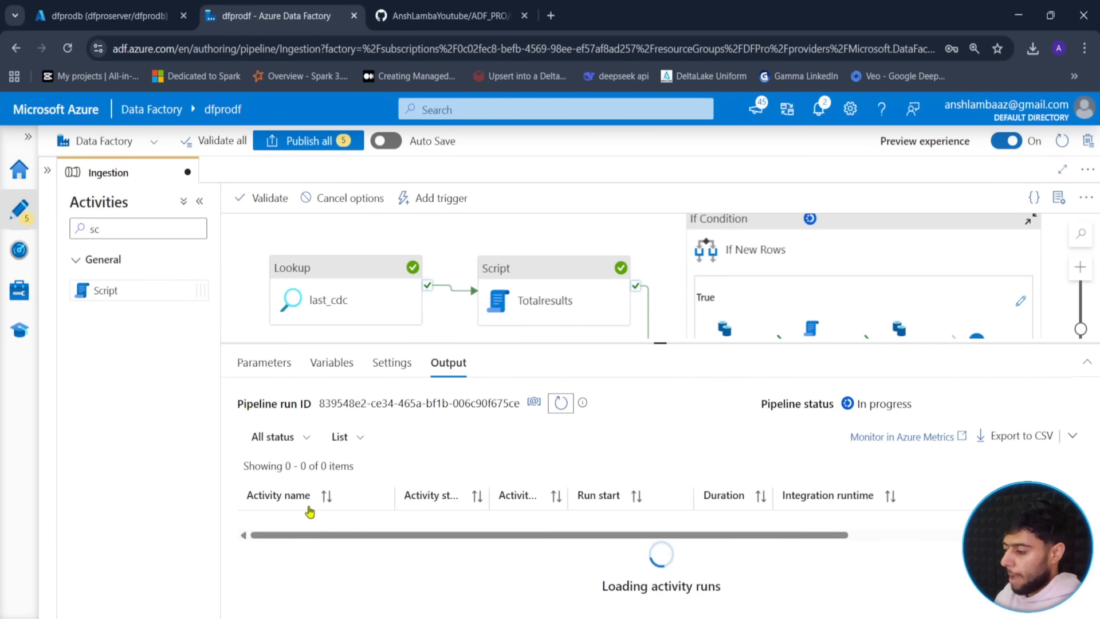
- Check maxCDC's output timestamp and refresh until the whole run shows Succeeded
left_click_drag(662, 344, 682, 256)
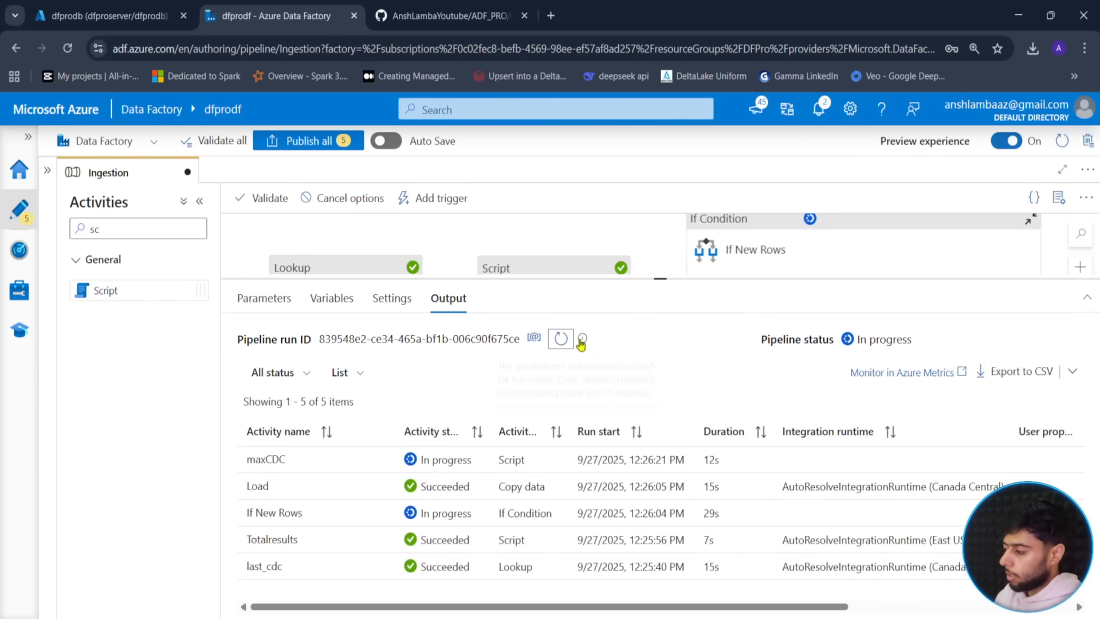
left_click(561, 338)
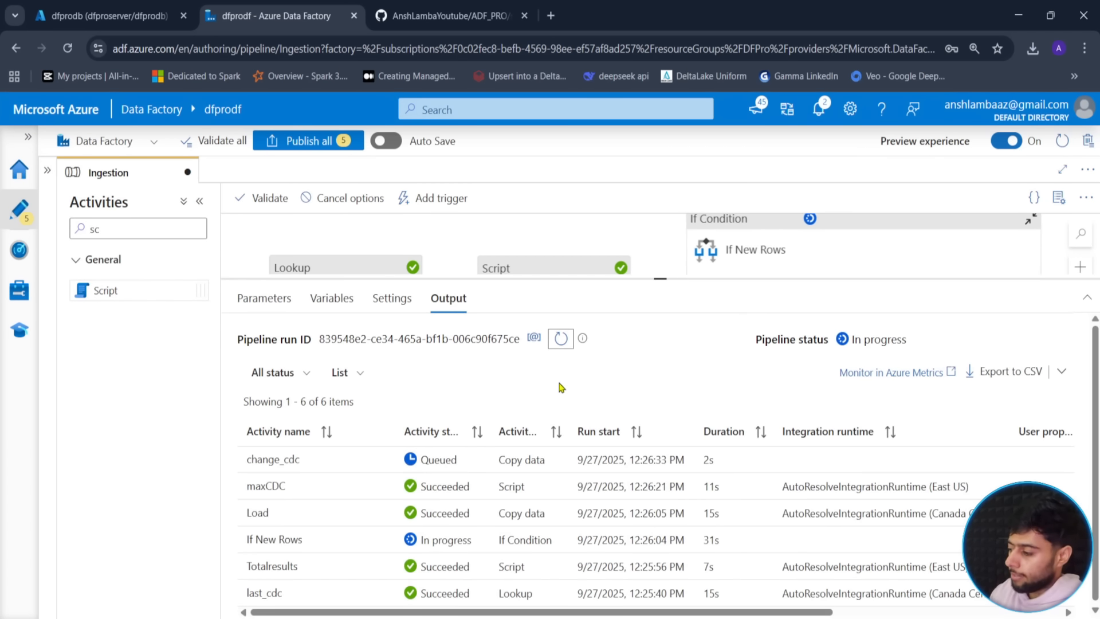
left_click(561, 338)
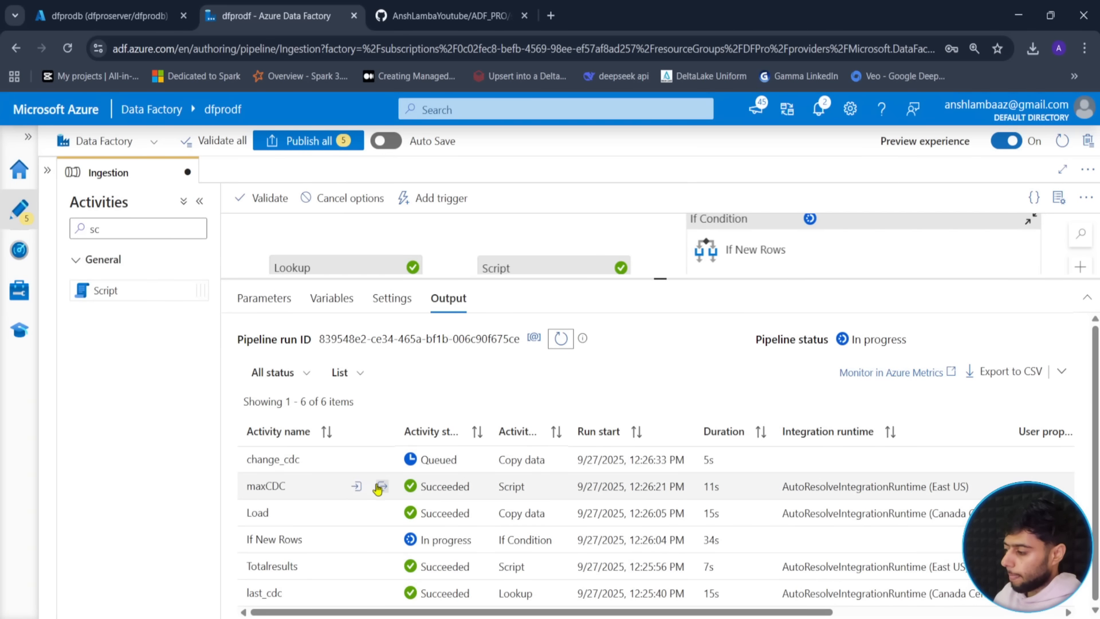
left_click(379, 486)
left_click(529, 436)
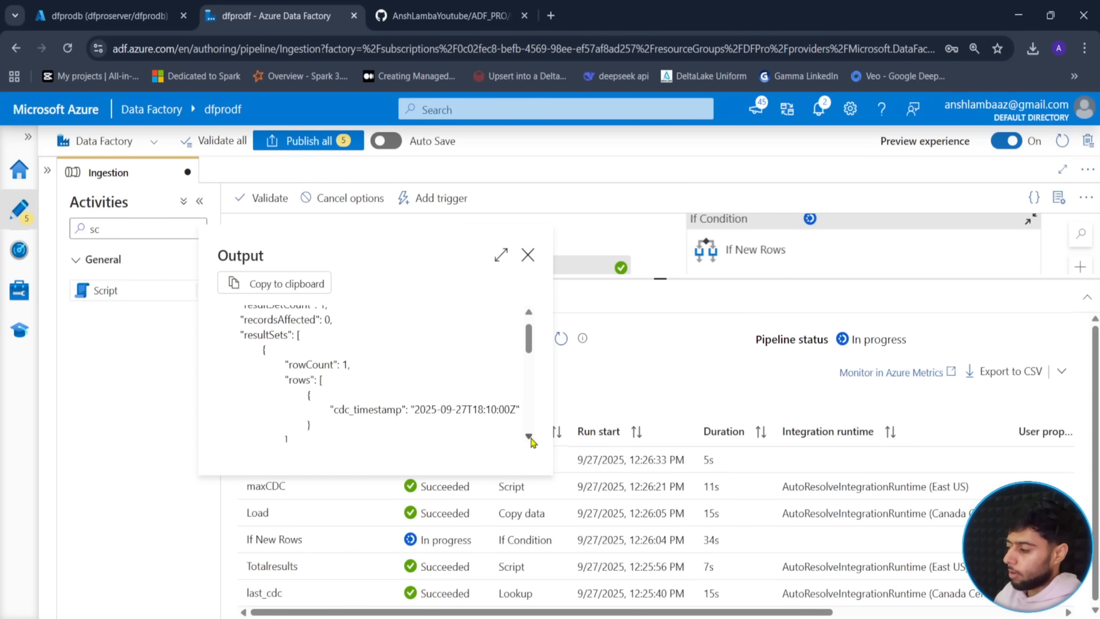
left_click(528, 254)
left_click(561, 338)
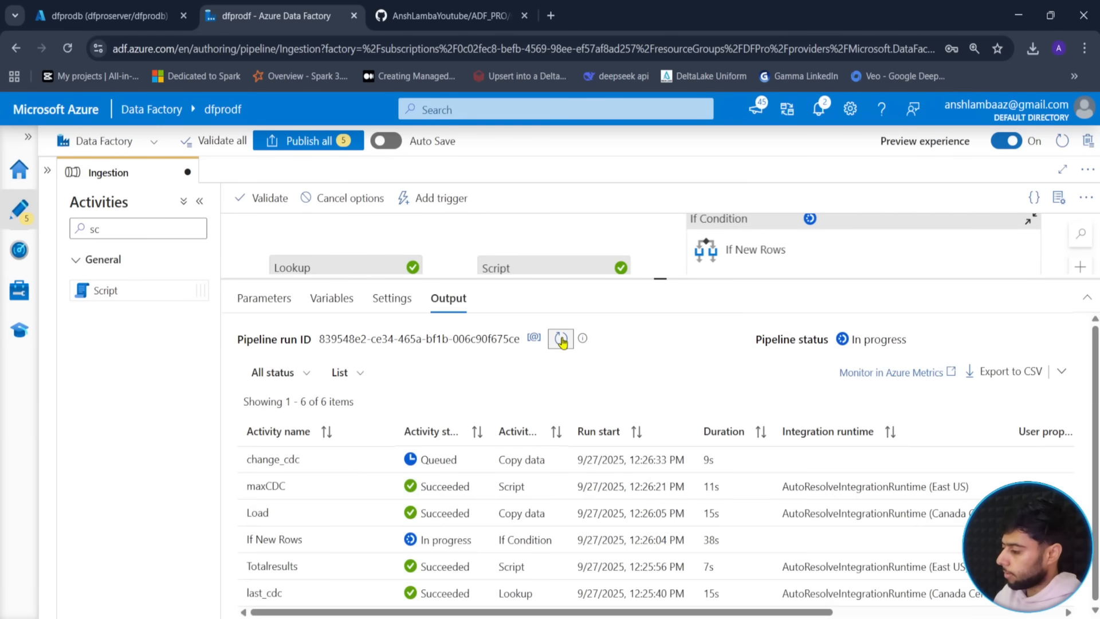
left_click(561, 338)
left_click(561, 338)
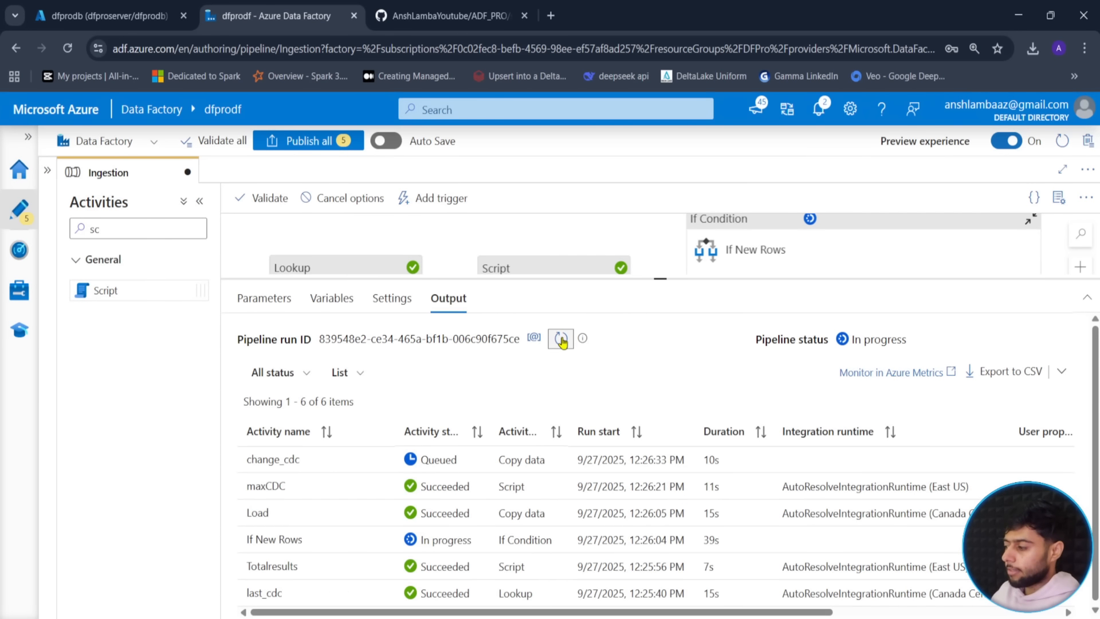
left_click(562, 339)
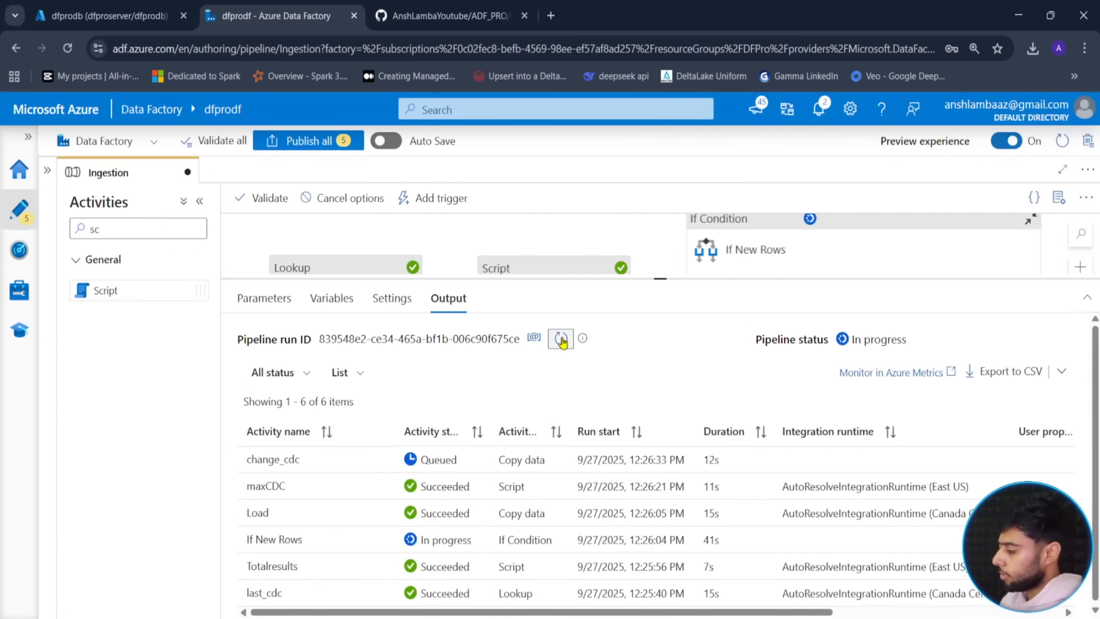
left_click(562, 341)
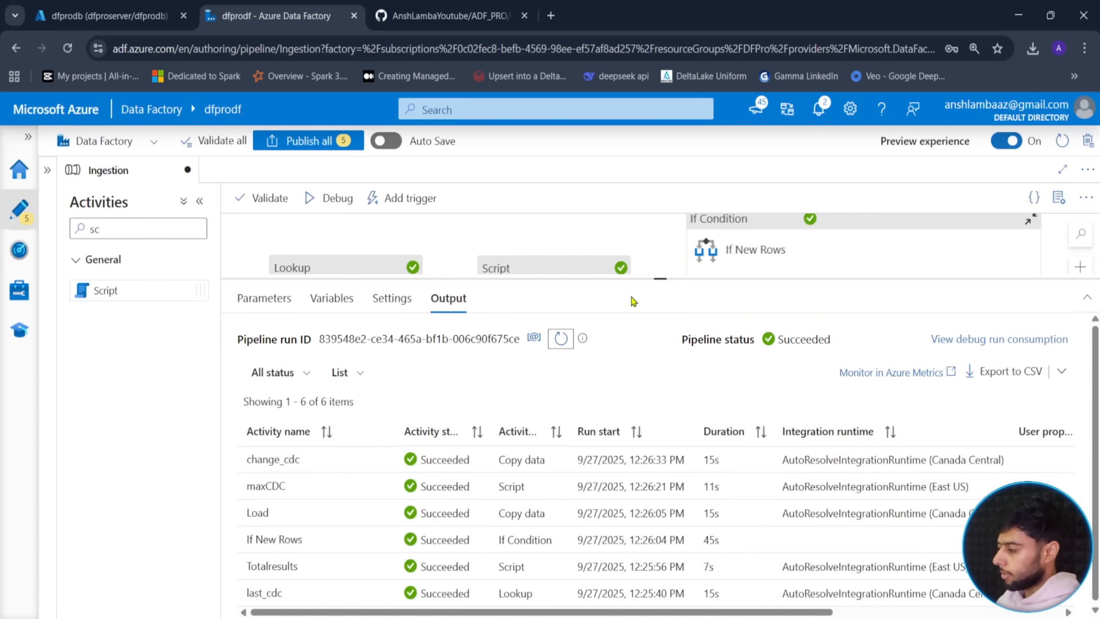
mouse_move(663, 280)
left_mouse_down()
mouse_move(659, 489)
mouse_move(660, 281)
left_mouse_up()
- Add a new String pipeline parameter named 'backdate'
left_click(276, 508)
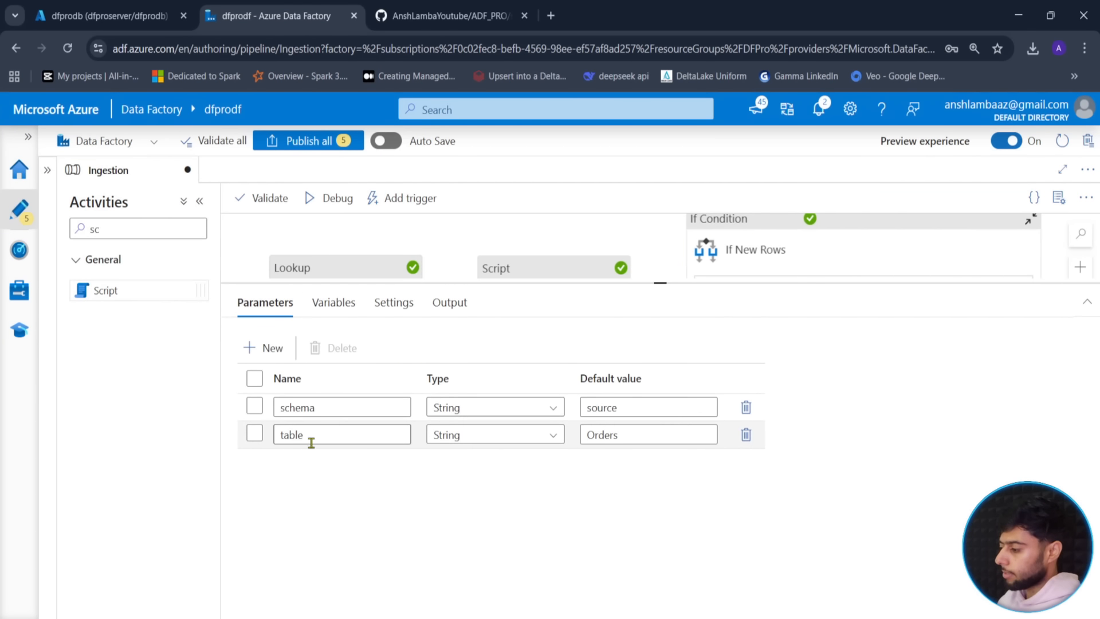
left_click(267, 347)
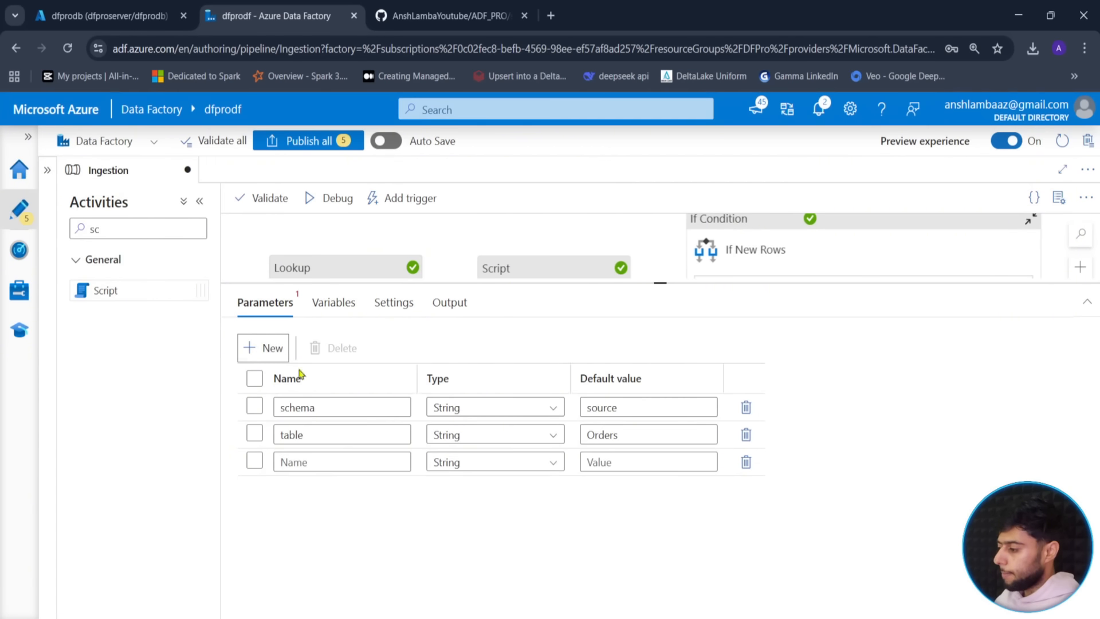
left_click(330, 462)
type("date")
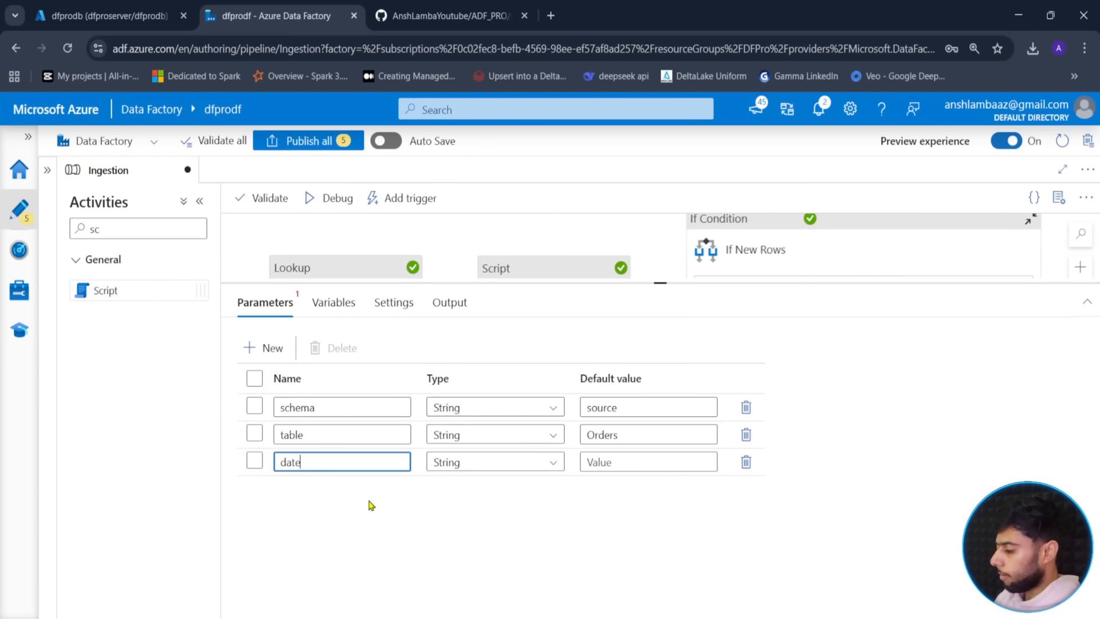
key("ctrl+a")
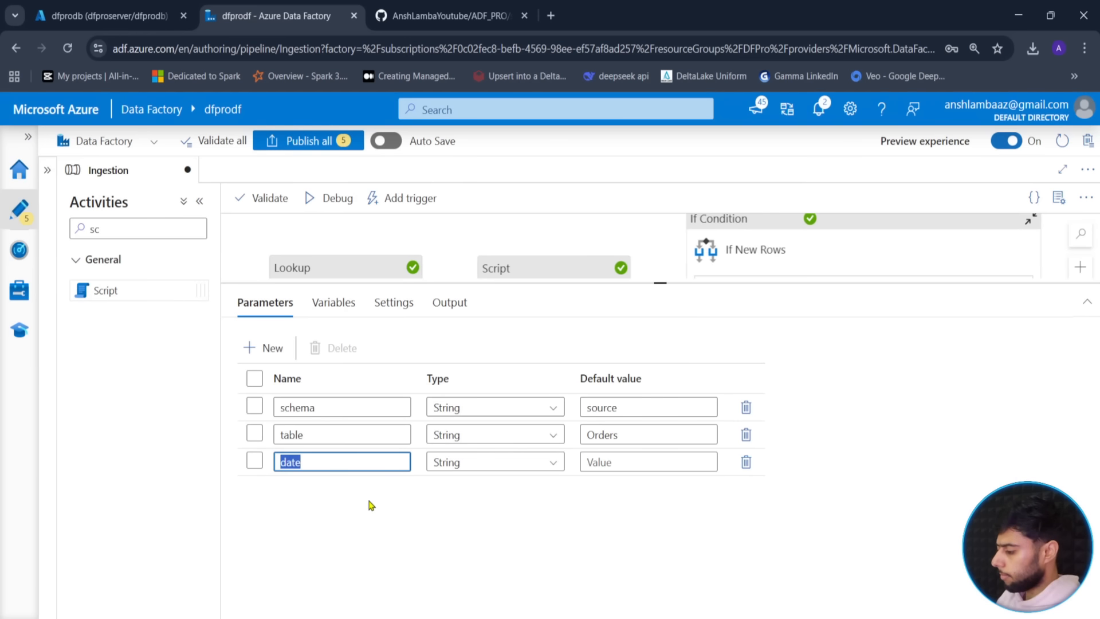
type("backdate")
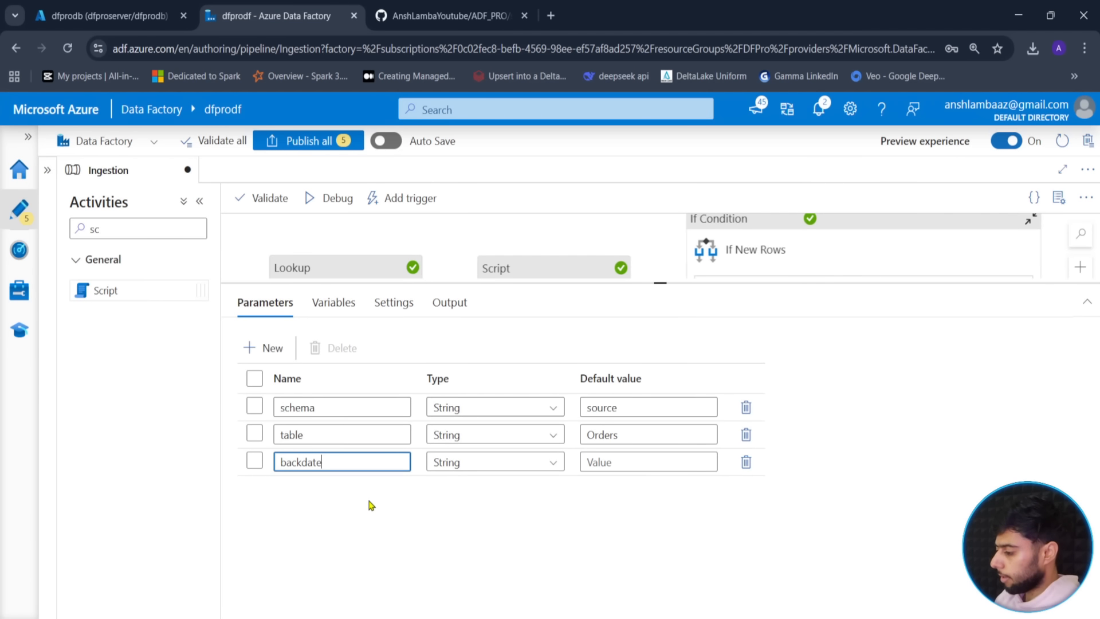
left_click(366, 515)
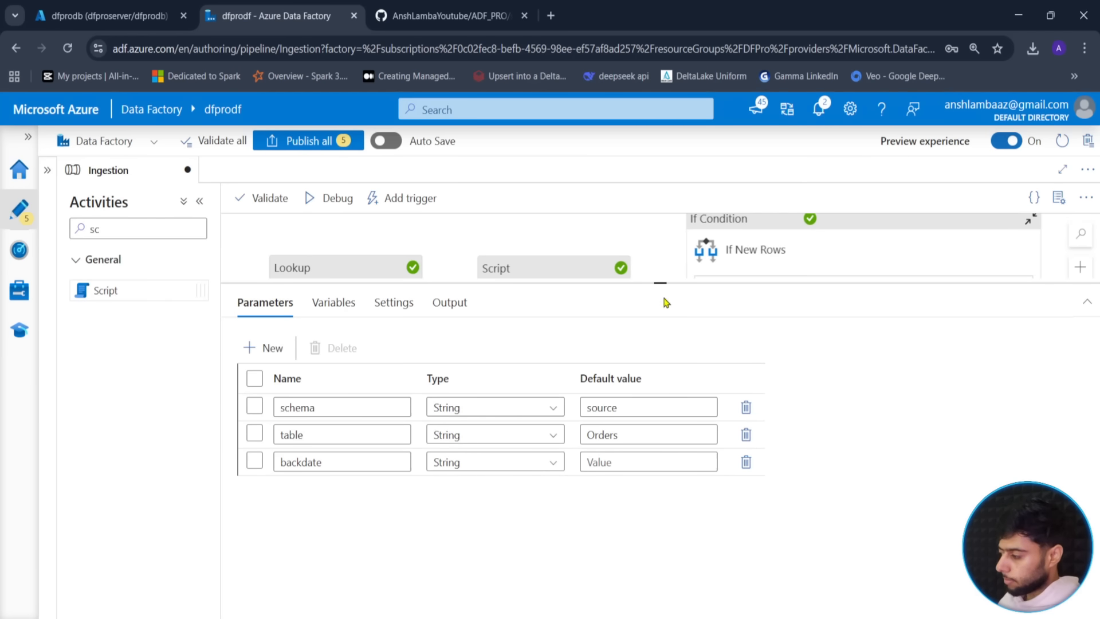
- Open the Totalresults script's query in the expression builder
left_click_drag(660, 283, 673, 364)
left_click(578, 296)
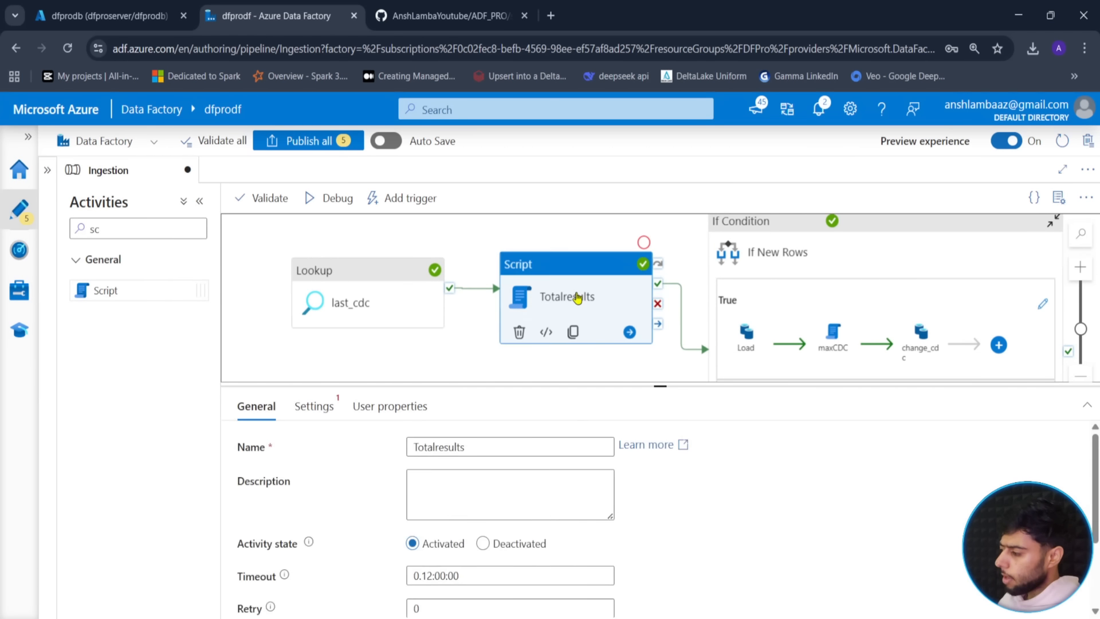
left_click(314, 406)
left_click(431, 511)
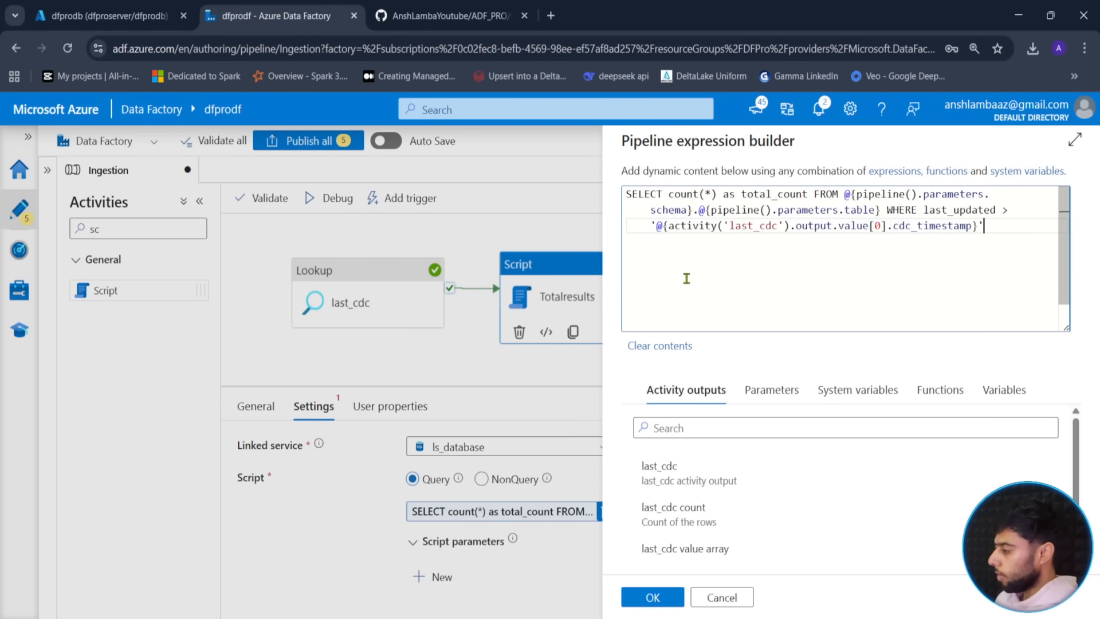
left_click(1017, 210)
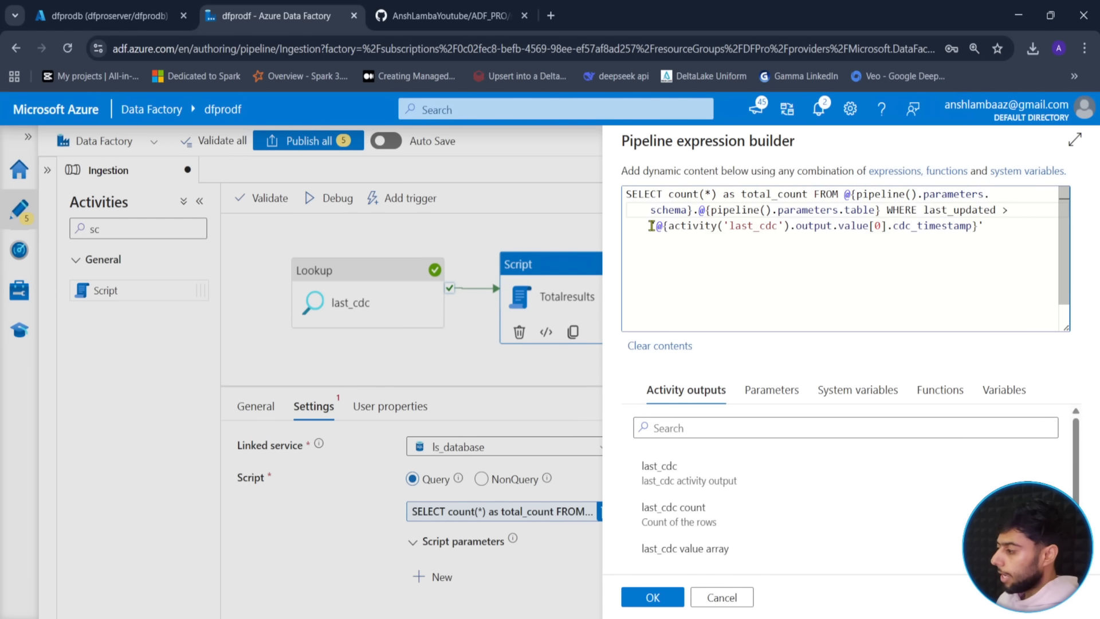
left_click_drag(652, 225, 984, 226)
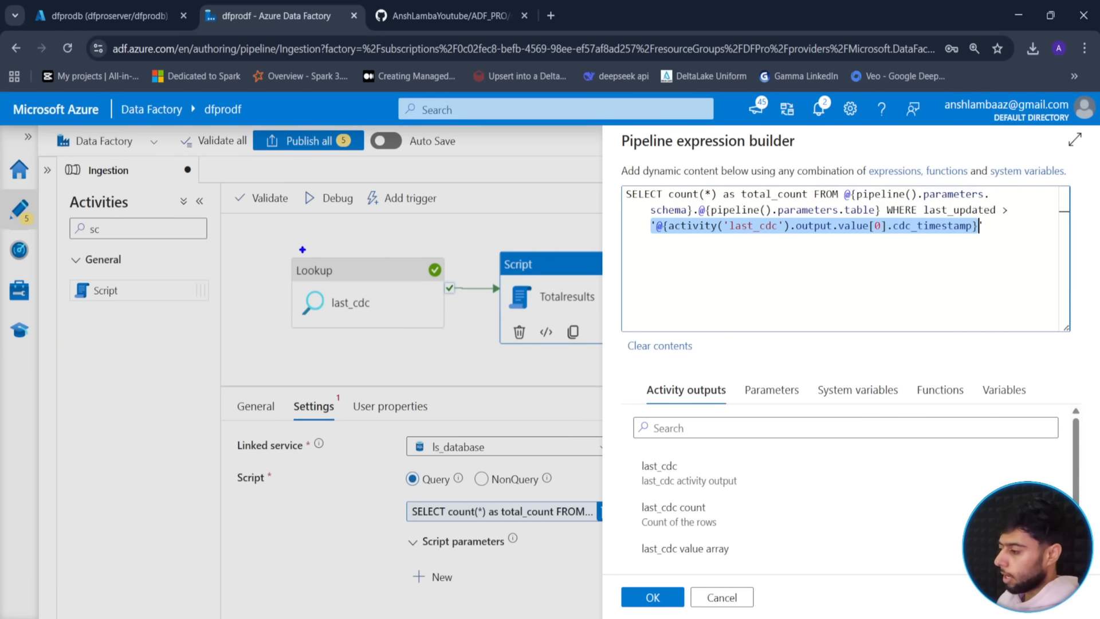
mouse_move(277, 240)
left_mouse_down()
mouse_move(491, 309)
mouse_move(474, 358)
mouse_move(470, 350)
left_mouse_up()
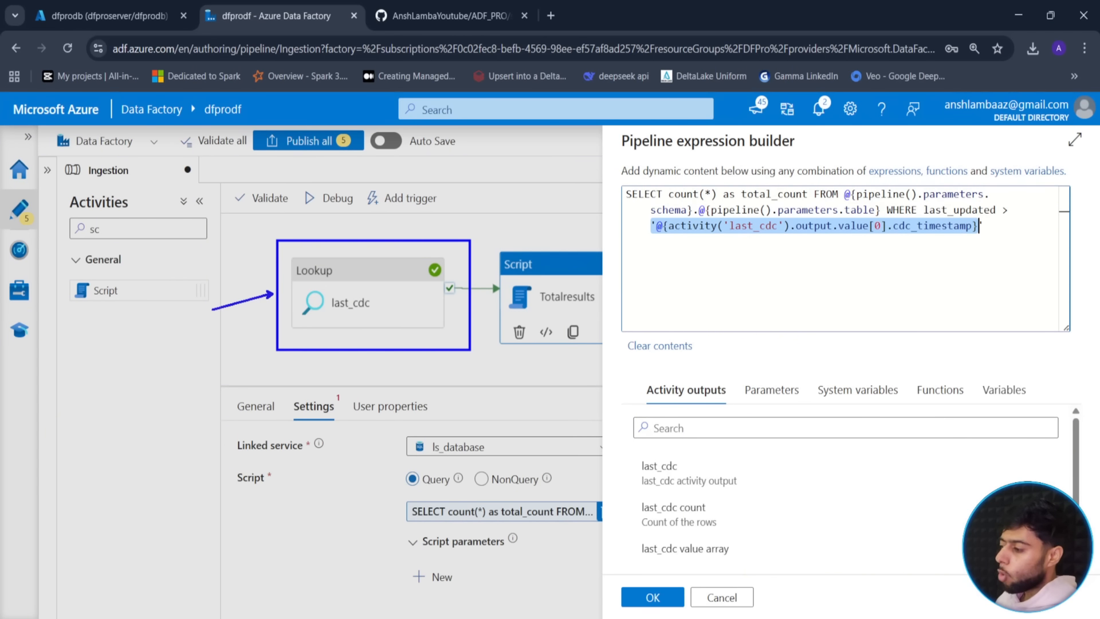
left_click_drag(225, 314, 273, 294)
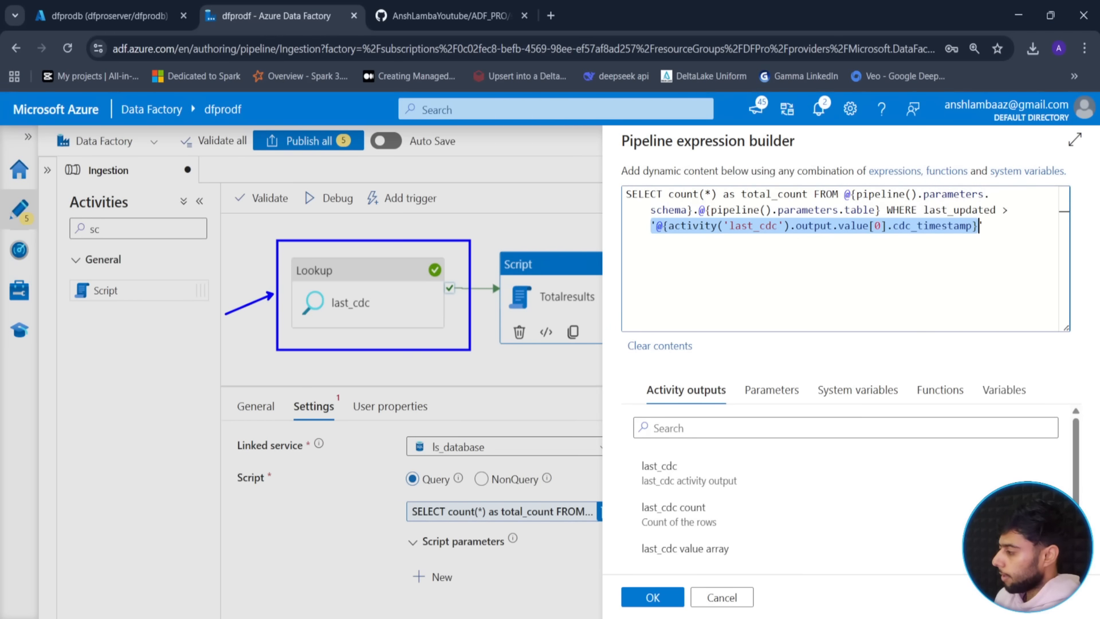
right_click(370, 291)
right_click(332, 275)
right_click(732, 277)
left_click_drag(700, 294, 673, 272)
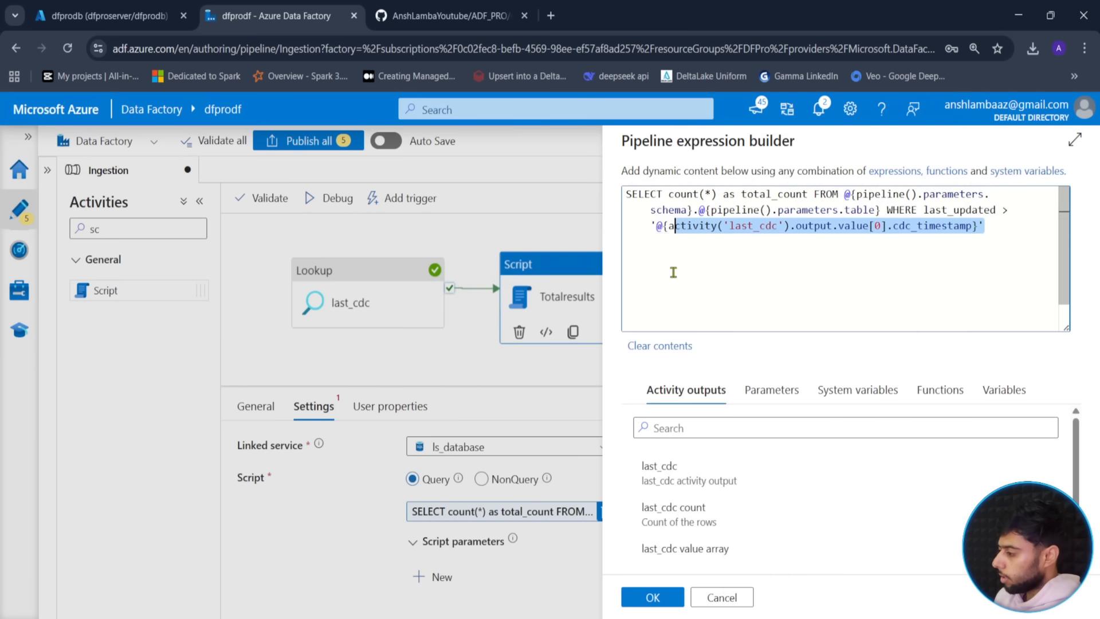
left_click_drag(656, 228, 978, 228)
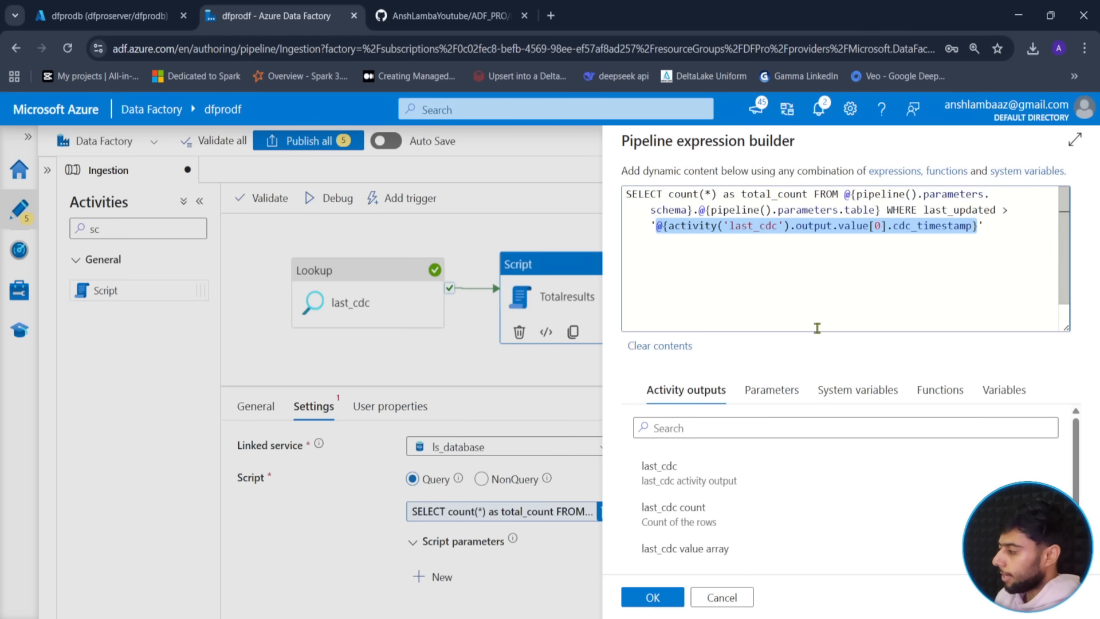
left_click(655, 226)
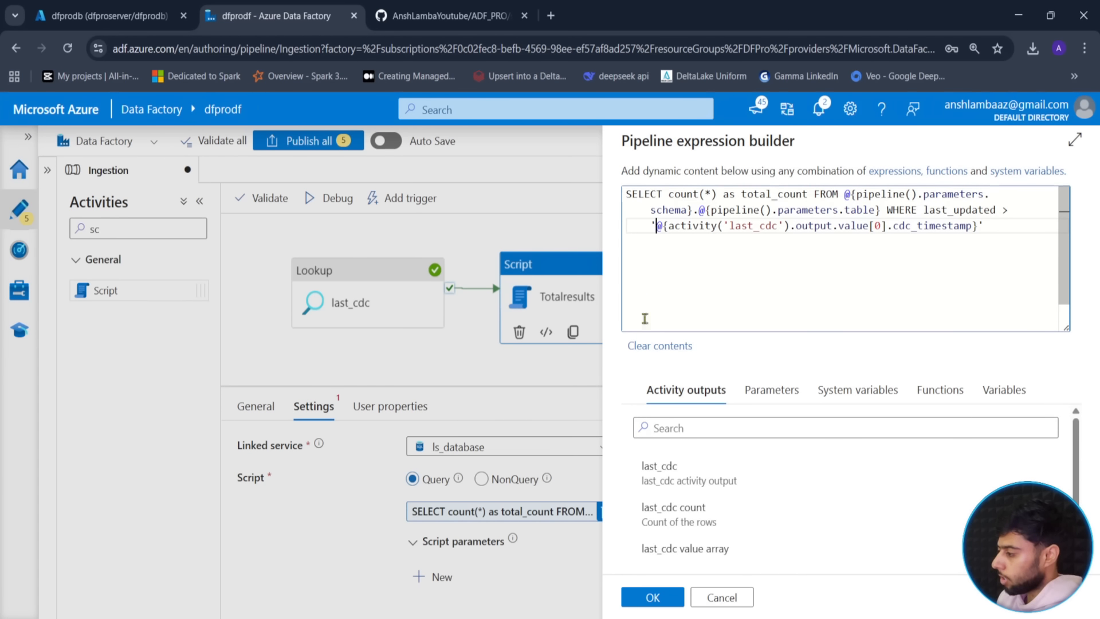
- Wrap the last_cdc cdc_timestamp reference inside an if() function
type("@")
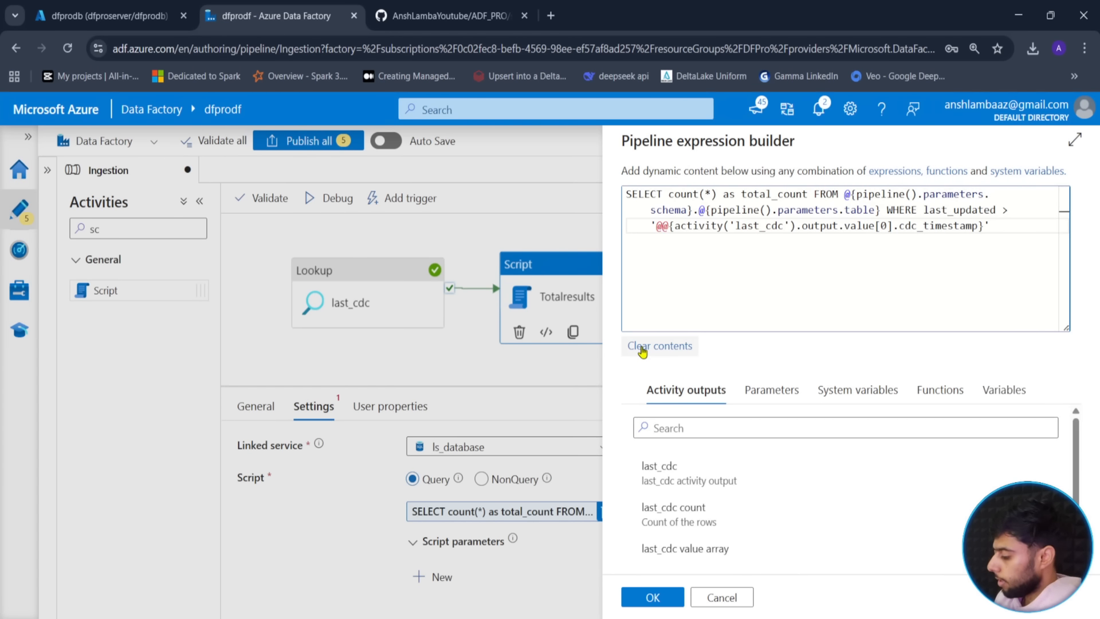
type("if")
key("Delete")
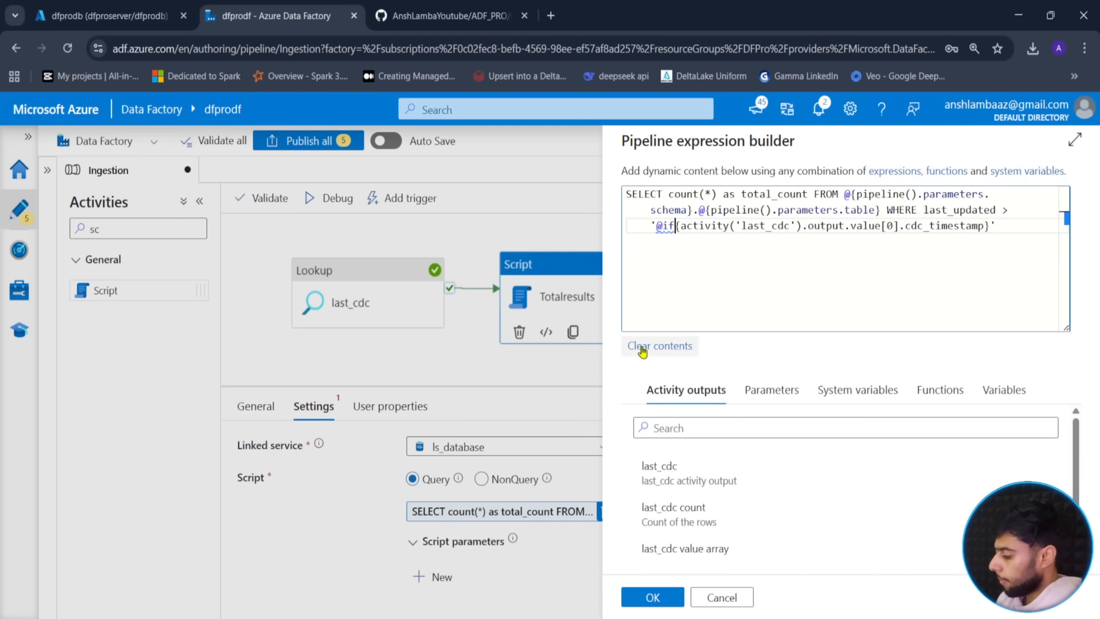
type("(")
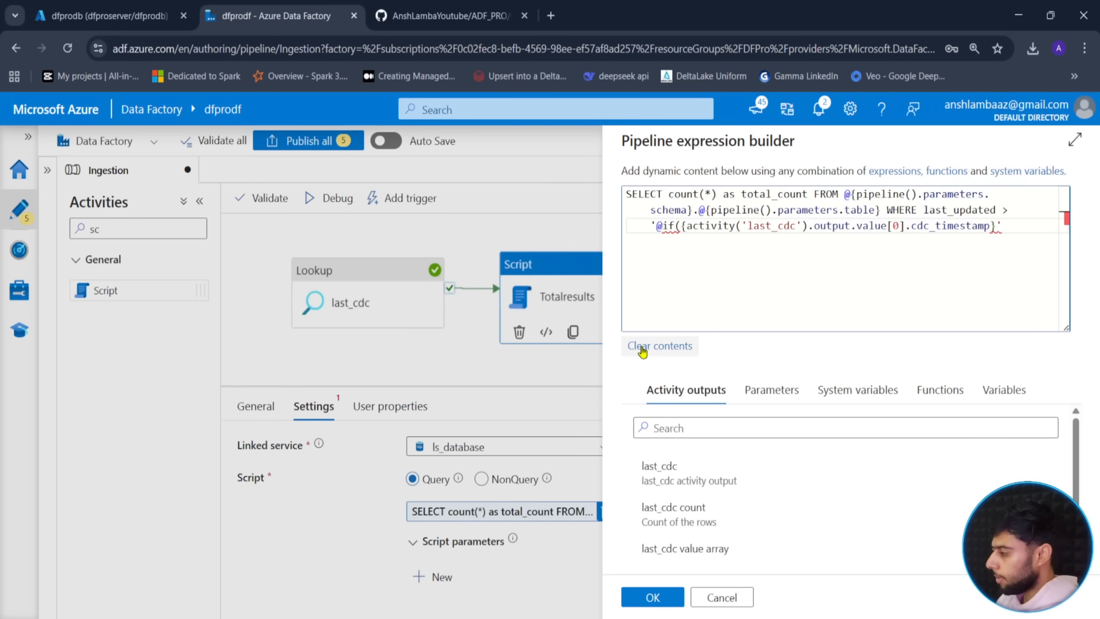
key("Right")
key("Right")
key("Right")
key("Right")
key("Right")
key("Right")
key("Right")
key("Right")
key("Right")
key("Right")
key("Right")
key("Right")
key("Right")
key("Right")
key("Right")
key("Right")
key("Right")
key("Right")
key("Right")
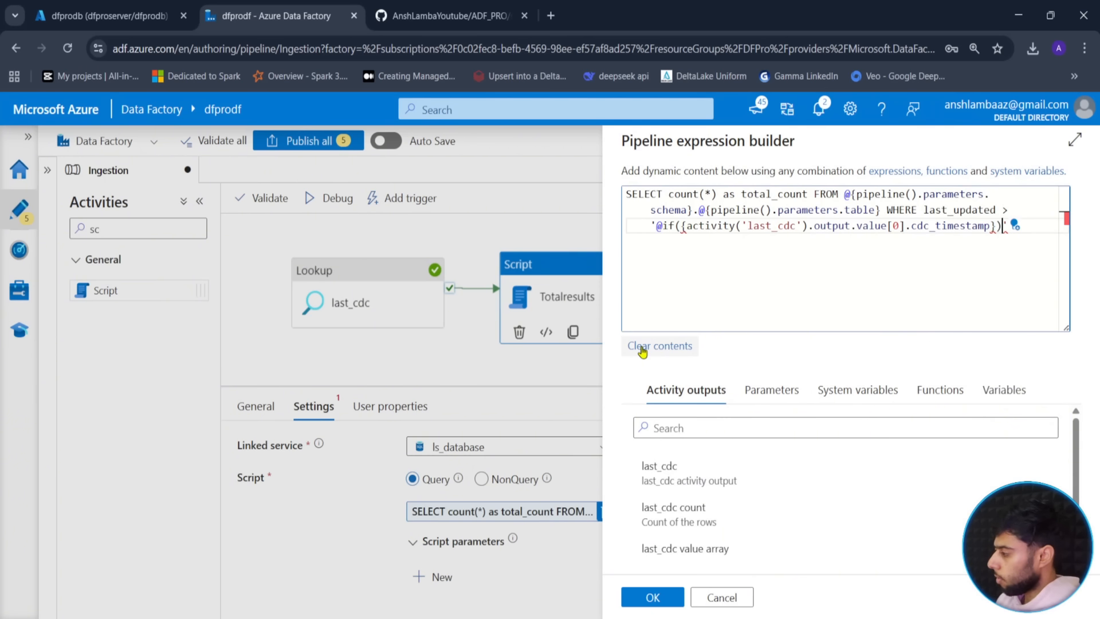
type(")")
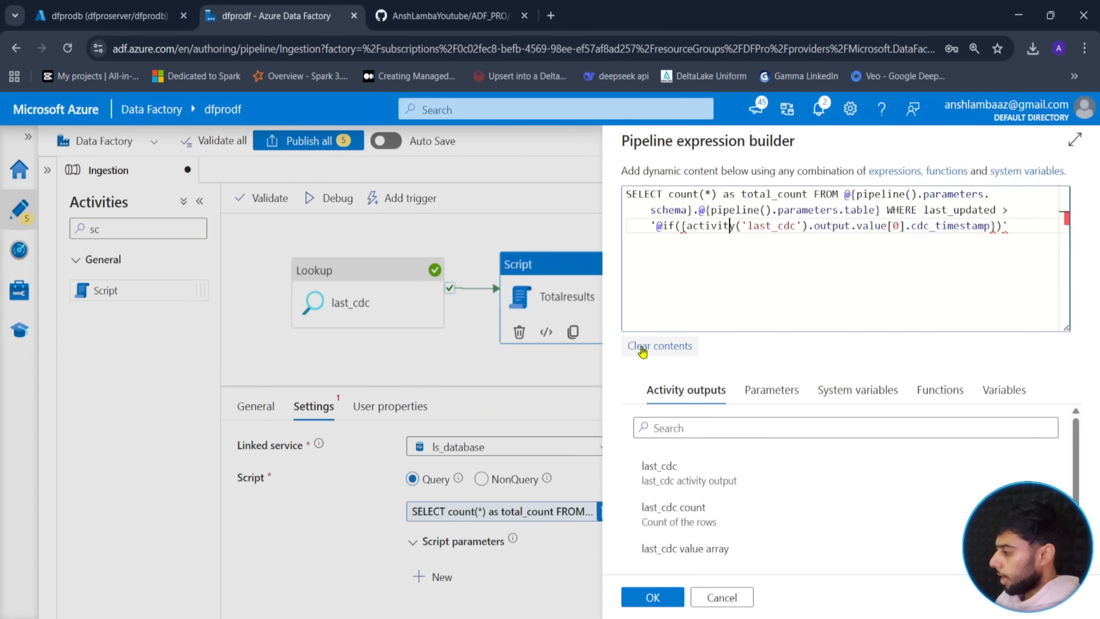
key("Left")
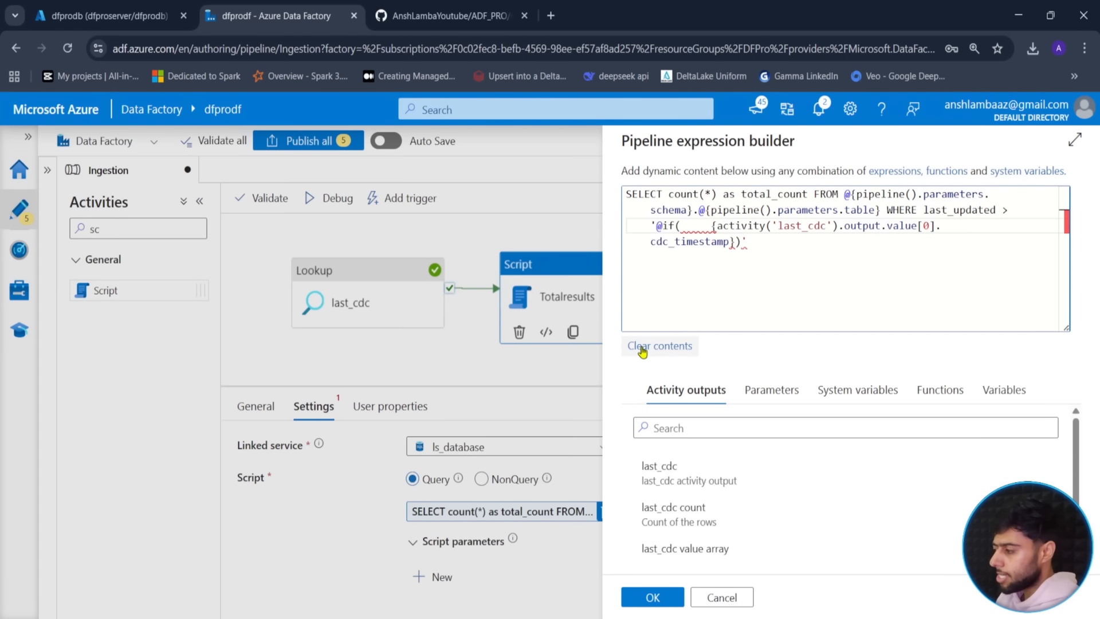
- Make the if condition empty(pipeline().parameters.backdate)
type("lengtg")
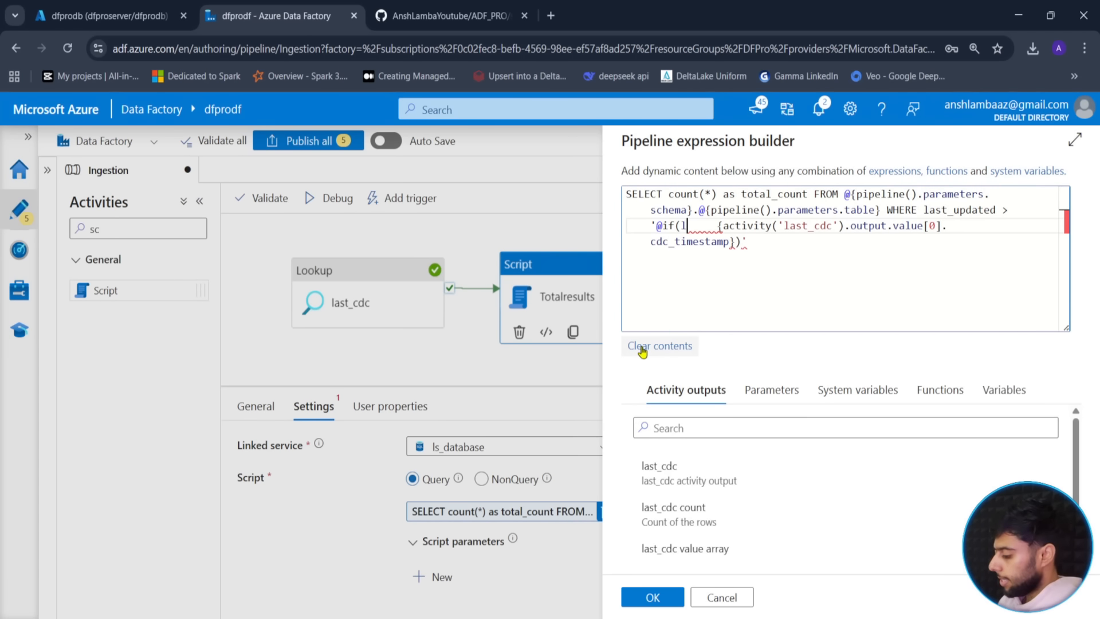
key("BackSpace")
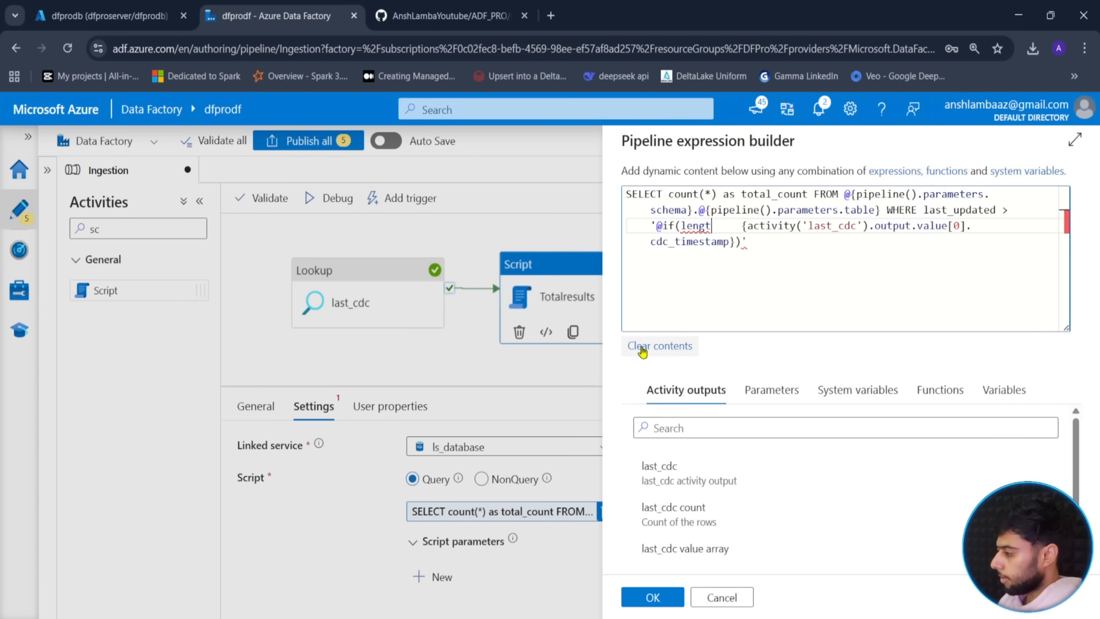
type("h")
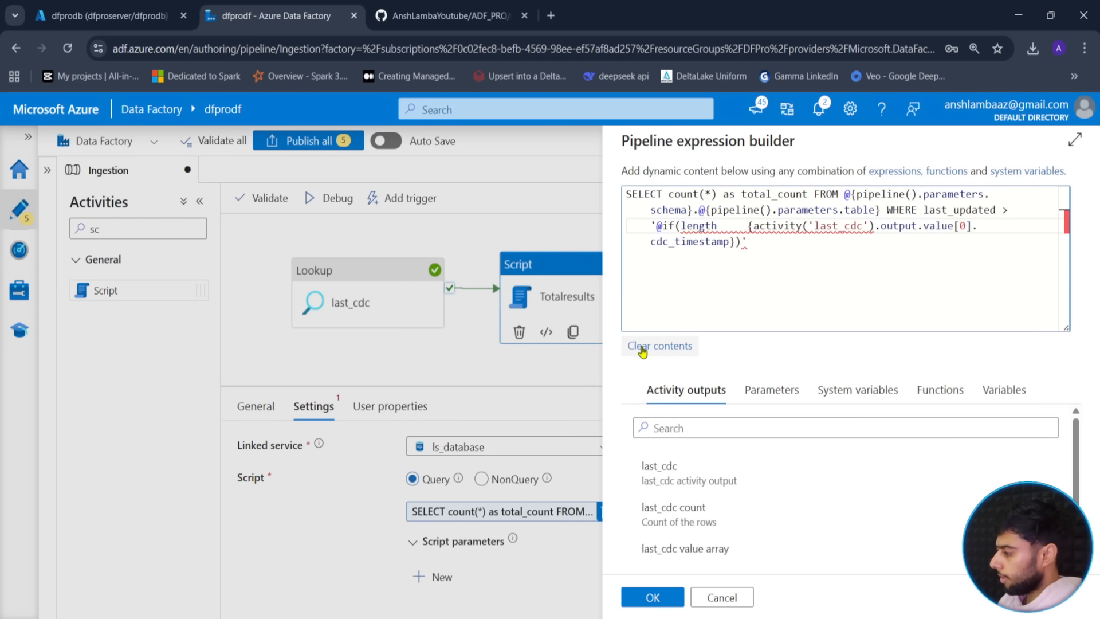
key("BackSpace")
key("BackSpace")
key("BackSpace")
key("BackSpace")
key("BackSpace")
key("BackSpace")
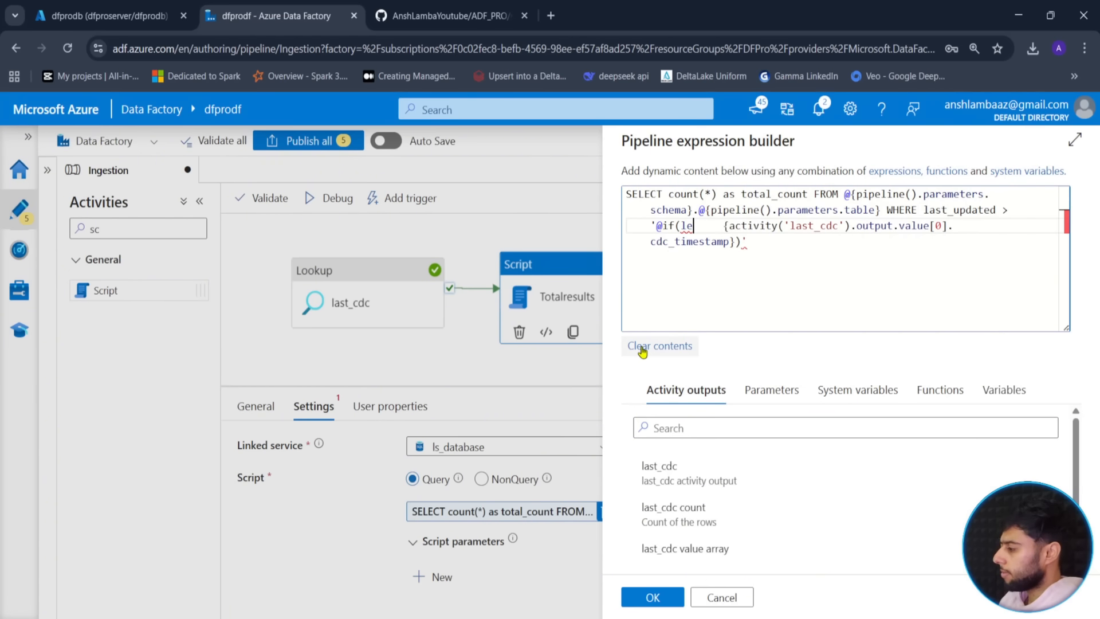
type("size")
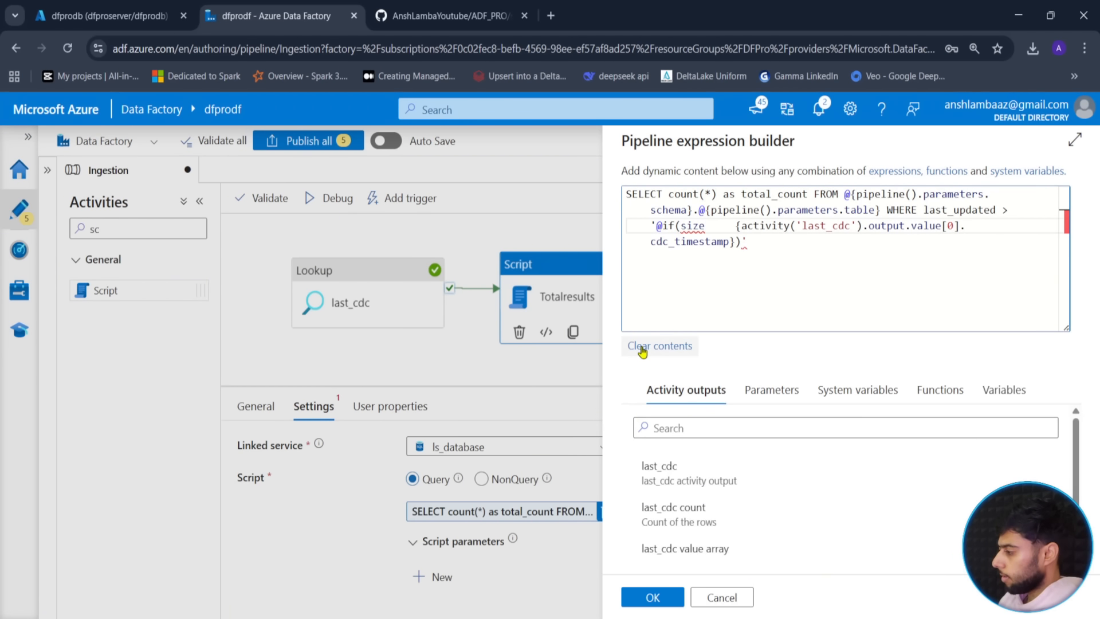
key("BackSpace")
key("BackSpace")
key("BackSpace")
key("BackSpace")
type("em")
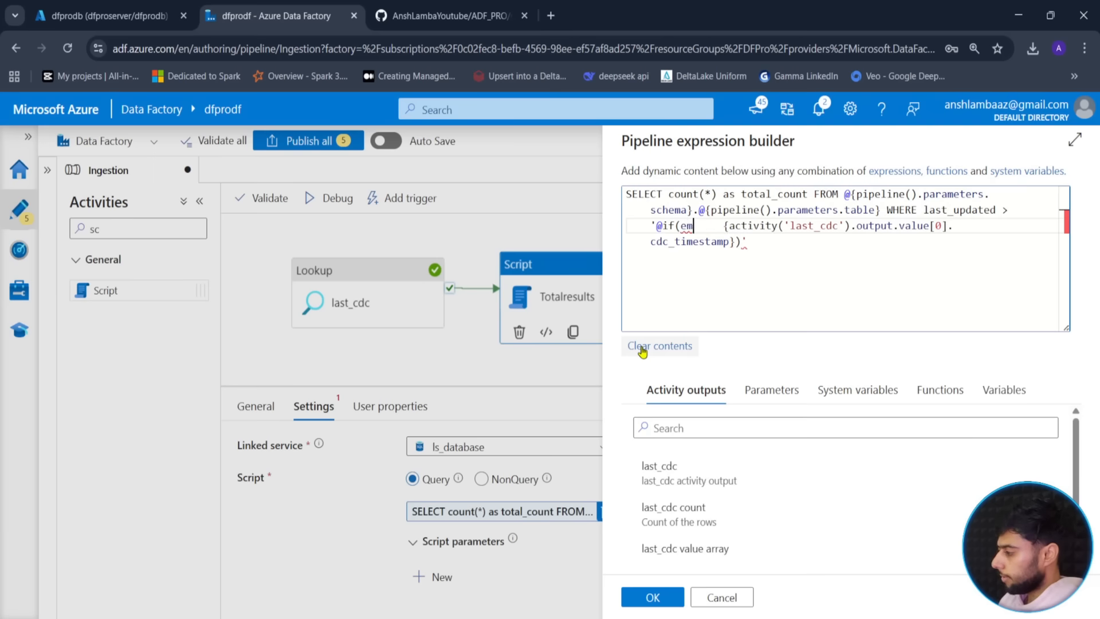
type("pty(")
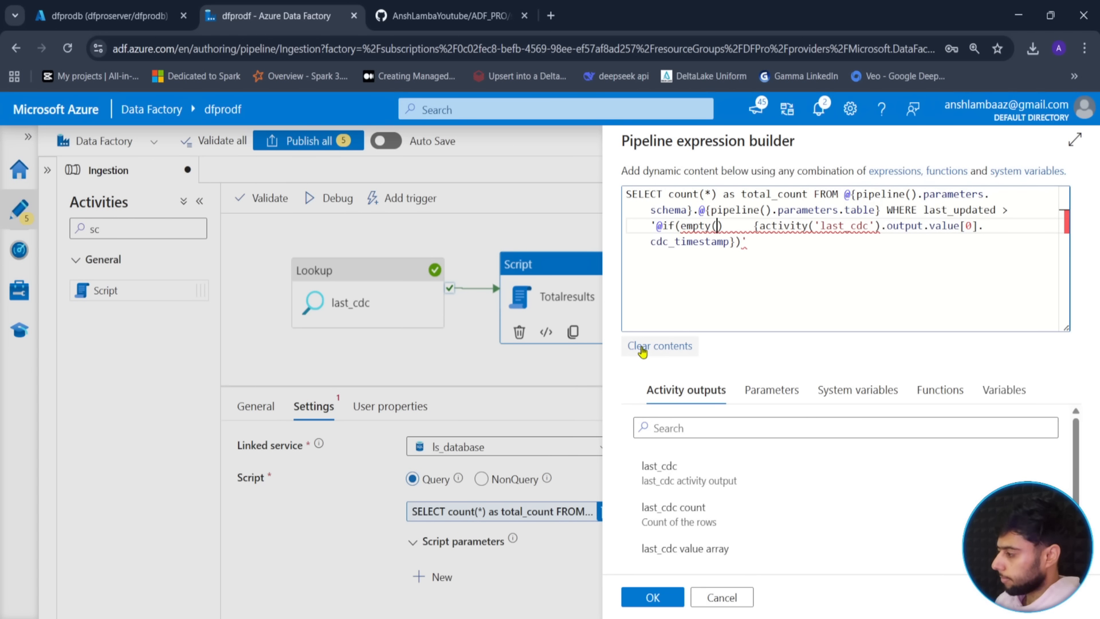
left_click(768, 390)
left_click(695, 471)
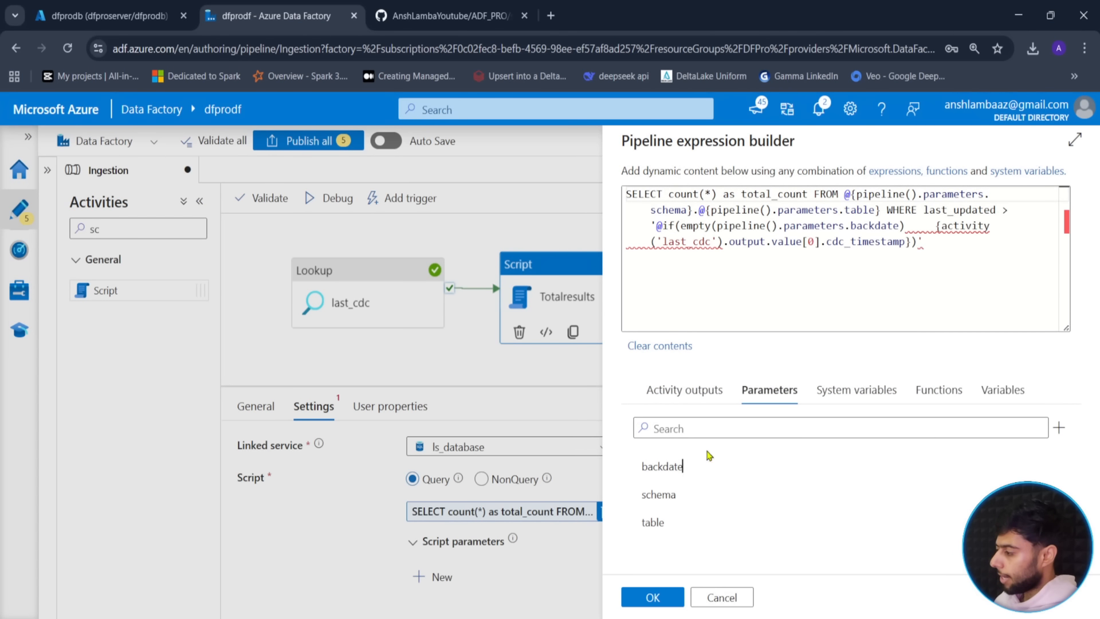
- Add an empty '' else value and fix braces so the expression reads @{if(...)}
left_click(906, 227)
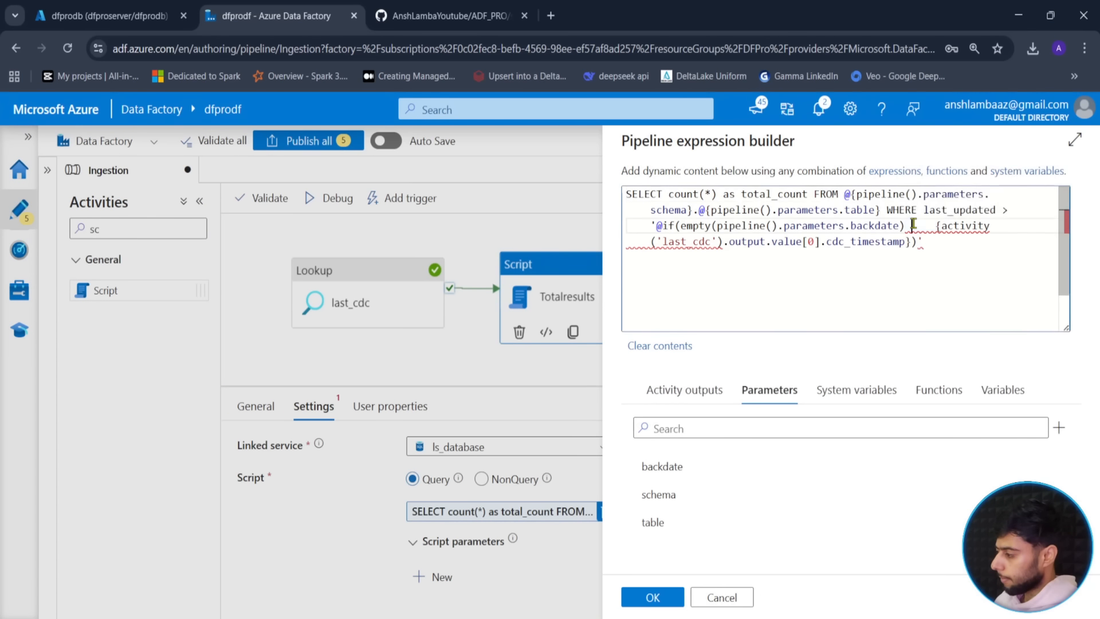
key("Delete")
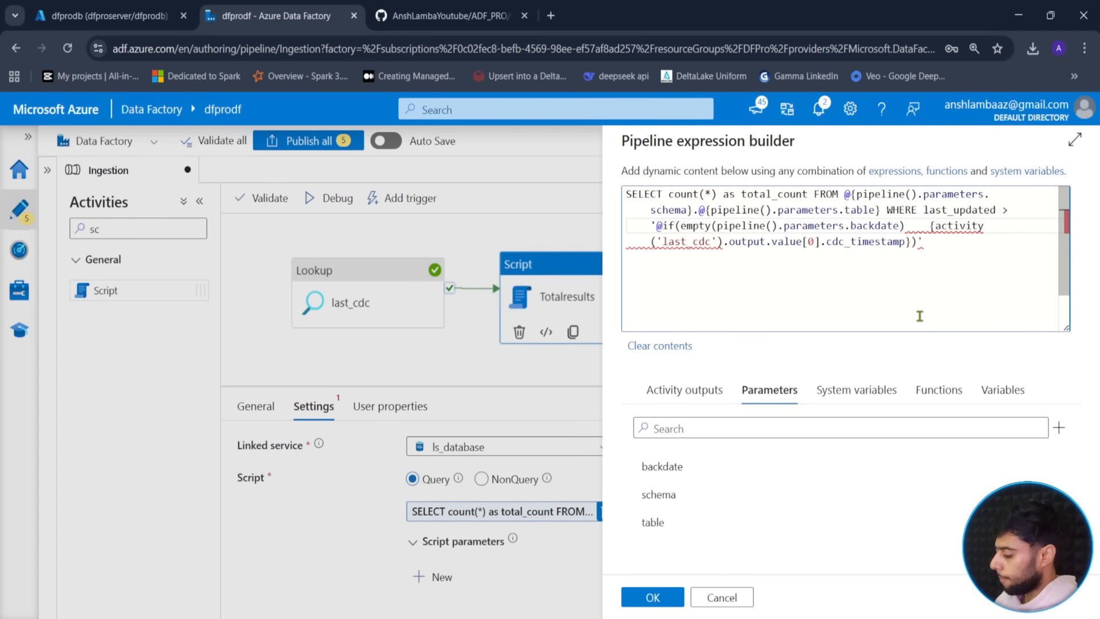
type(",")
key("BackSpace")
key("BackSpace")
key("BackSpace")
key("BackSpace")
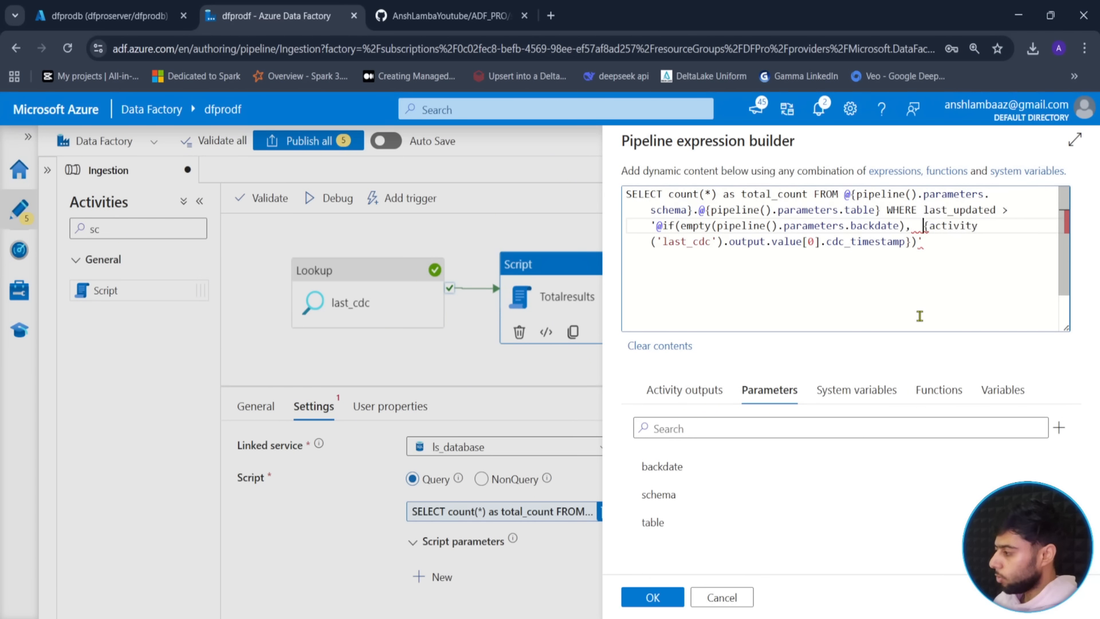
left_click(913, 241)
type(",'")
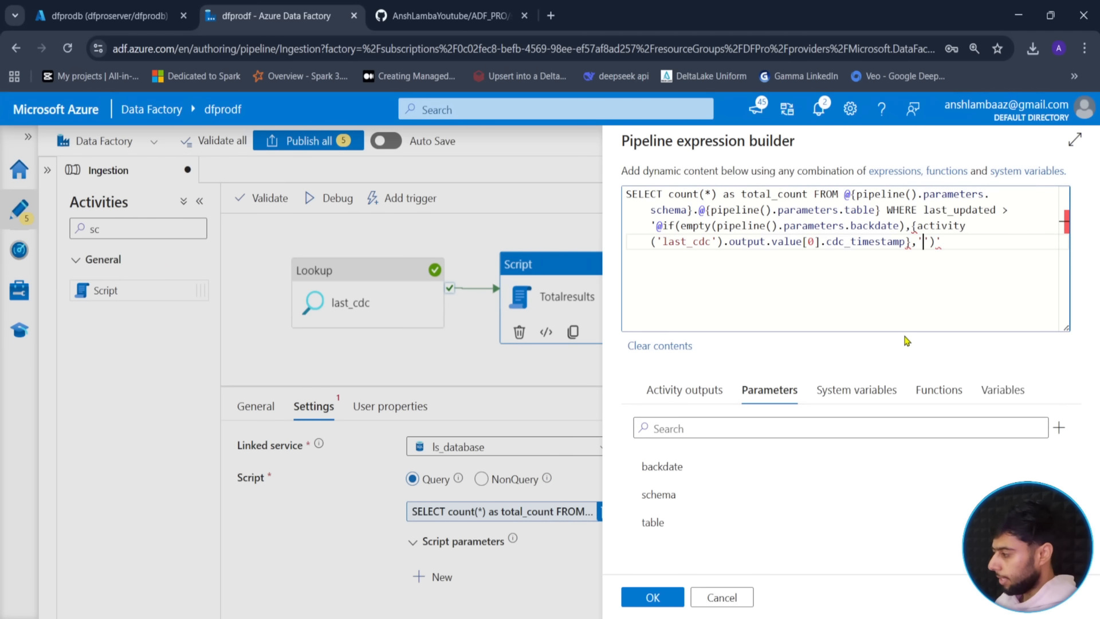
left_click(920, 226)
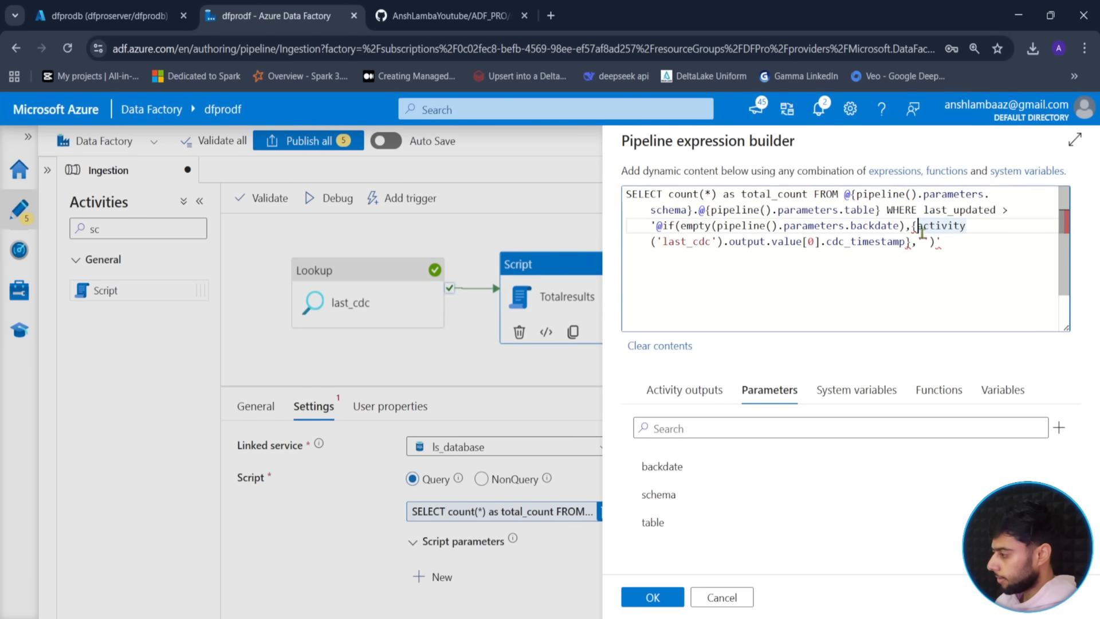
key("BackSpace")
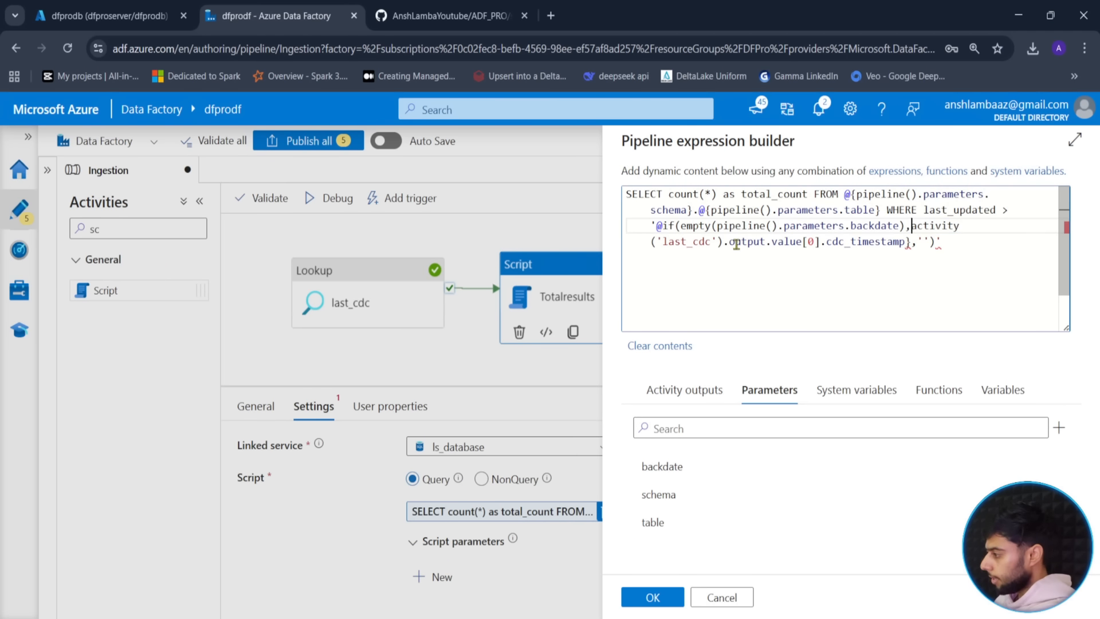
left_click(911, 241)
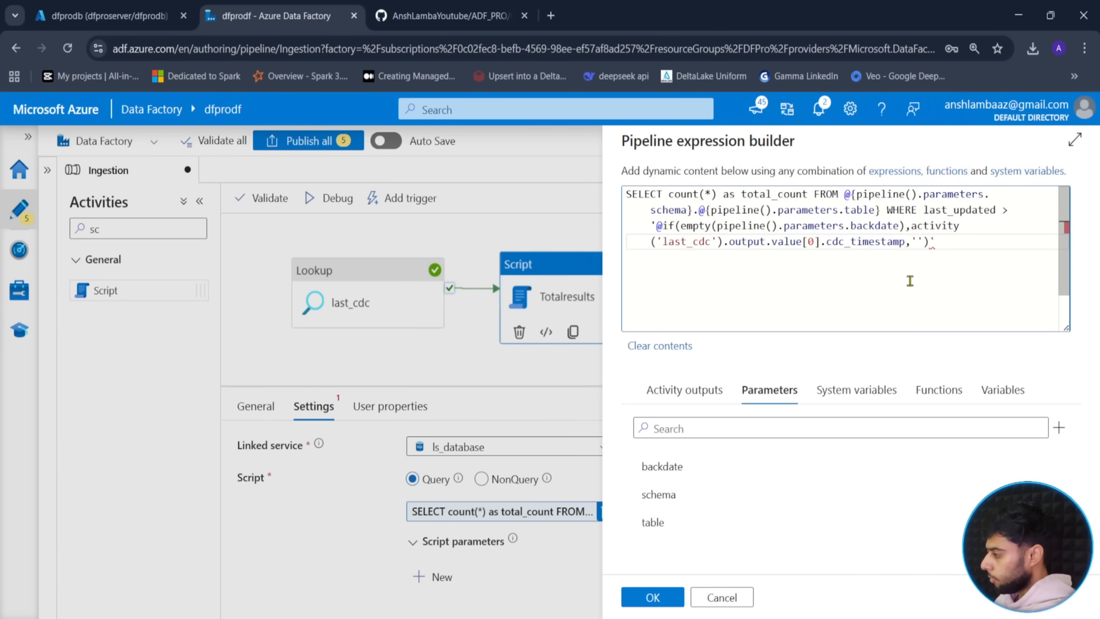
left_click(655, 227)
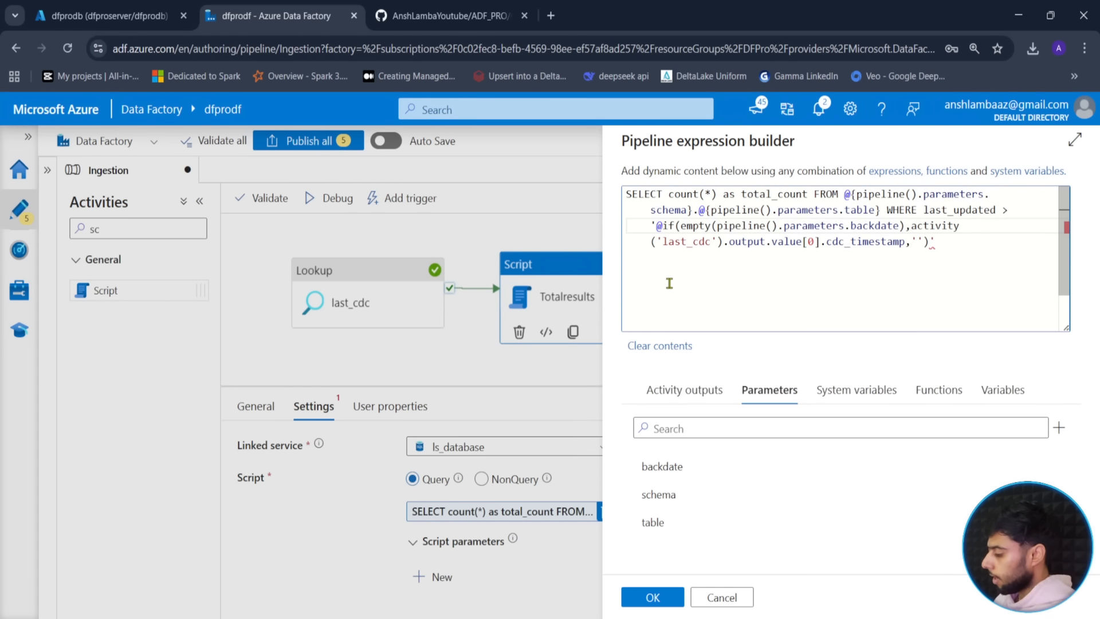
key("Right")
type("{")
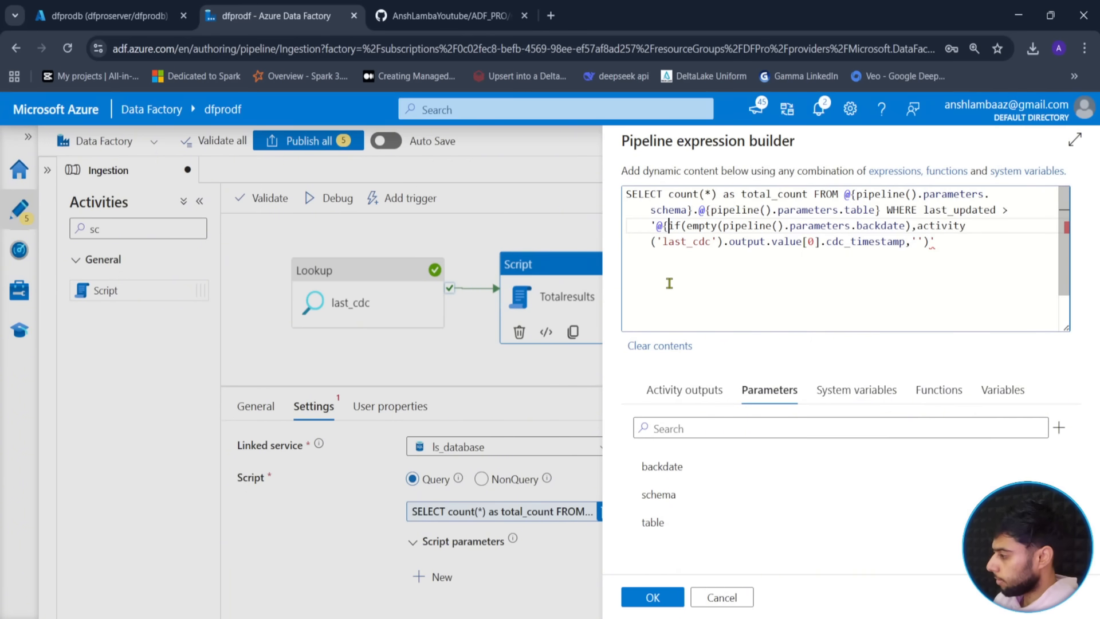
left_click(929, 243)
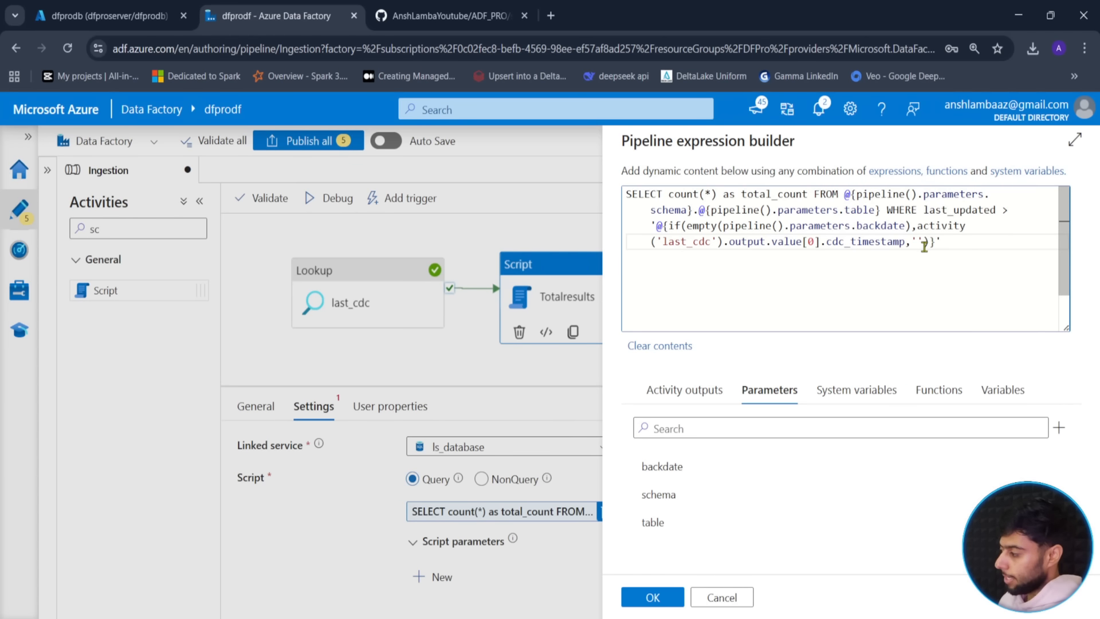
- Replace the empty else value with pipeline().parameters.backdate and copy the whole expression
key("BackSpace")
key("BackSpace")
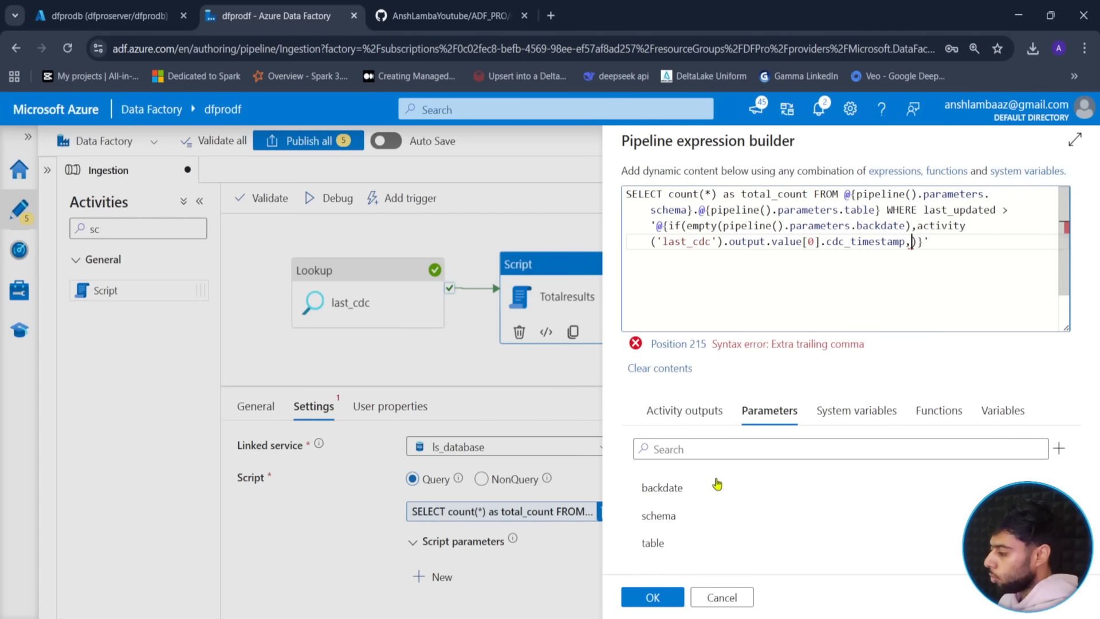
left_click(687, 496)
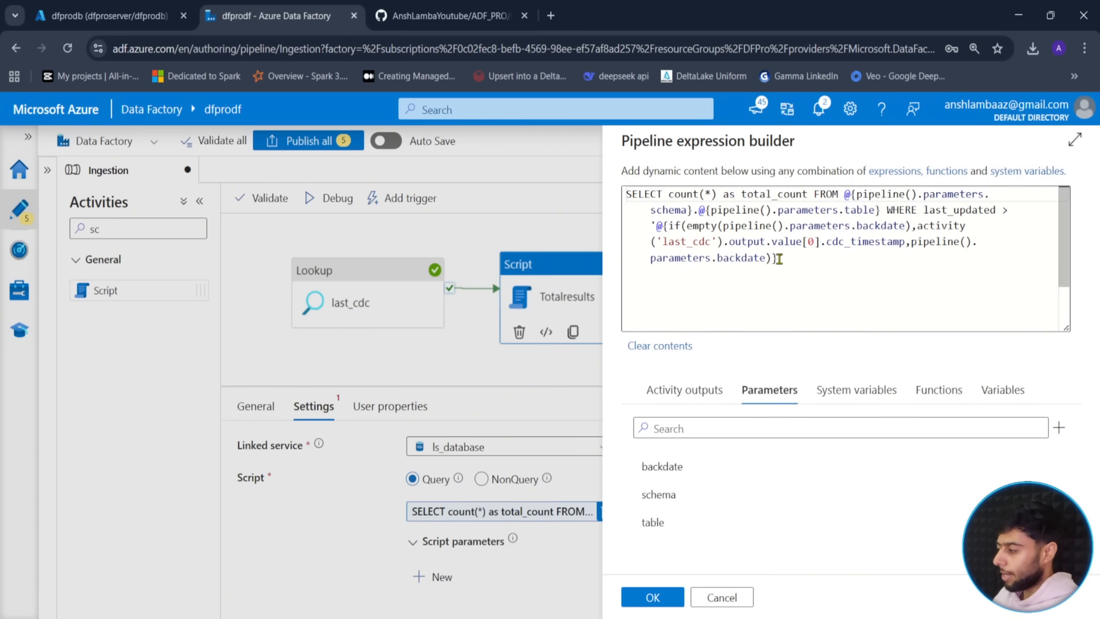
left_click_drag(780, 259, 599, 198)
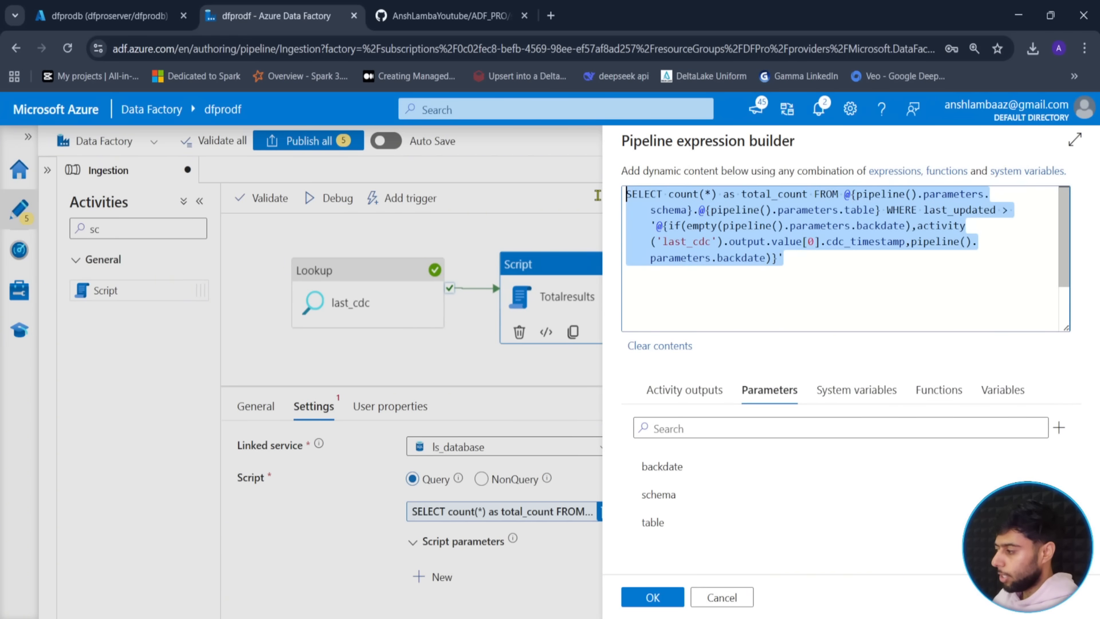
left_click(781, 258)
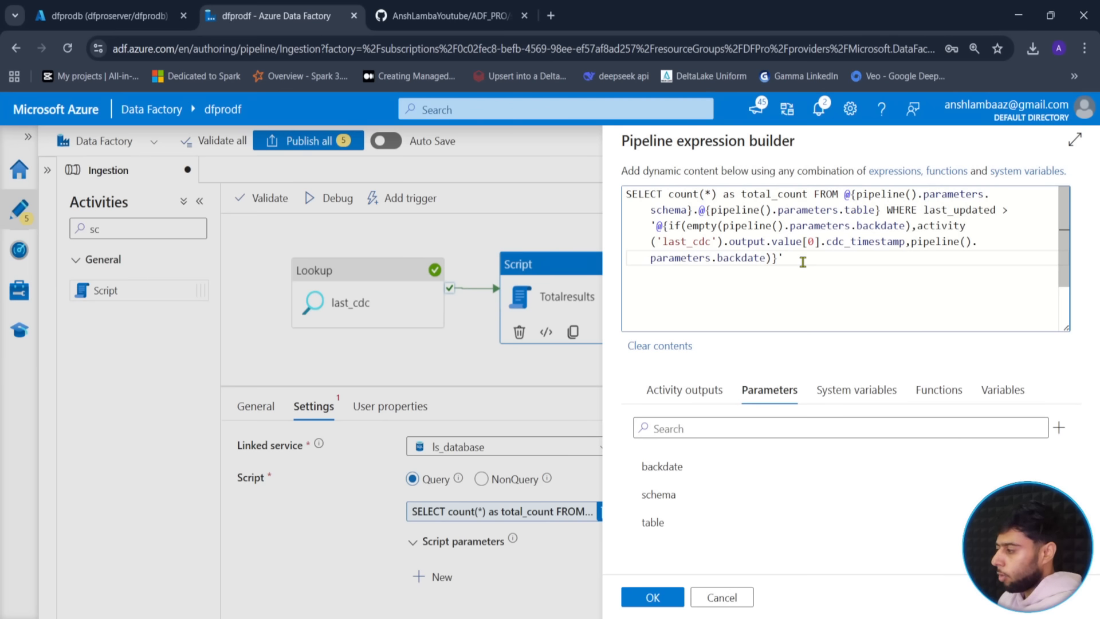
left_click_drag(803, 261, 611, 195)
key("ctrl+c")
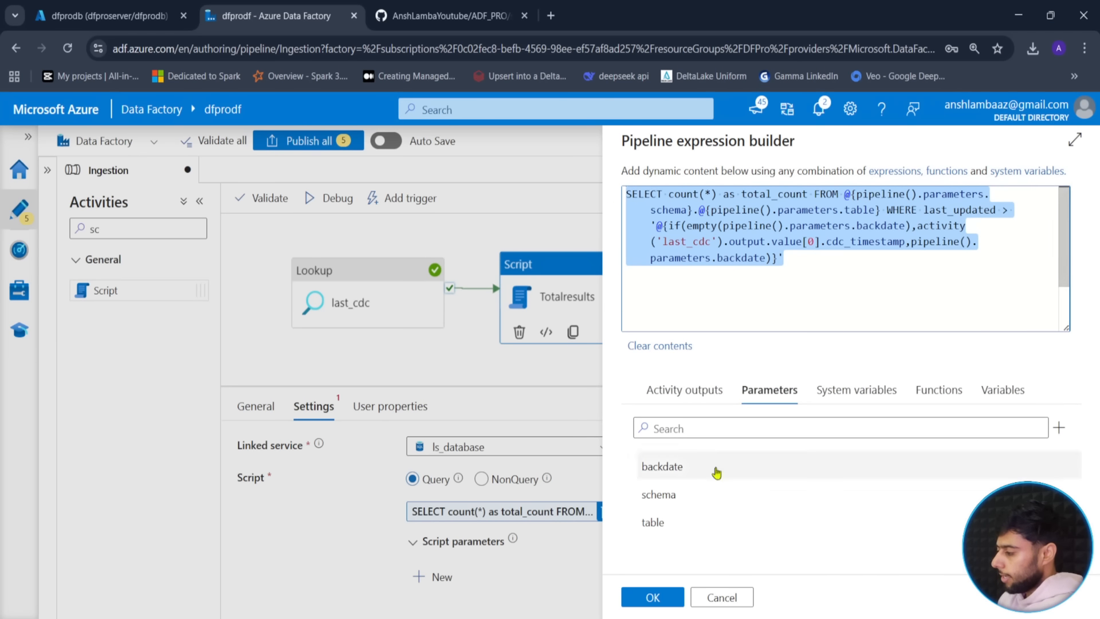
left_click(717, 598)
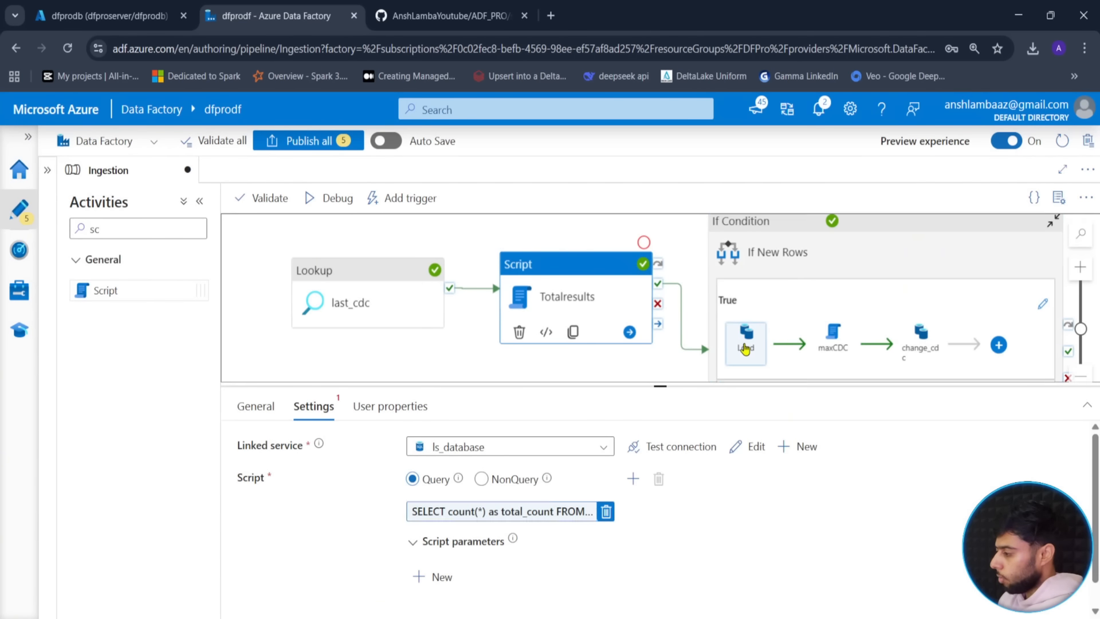
- Paste the backdate-aware query into the Load source query, changing count(*) to *
left_click(748, 342)
left_click(748, 343)
left_click(311, 406)
left_click(453, 512)
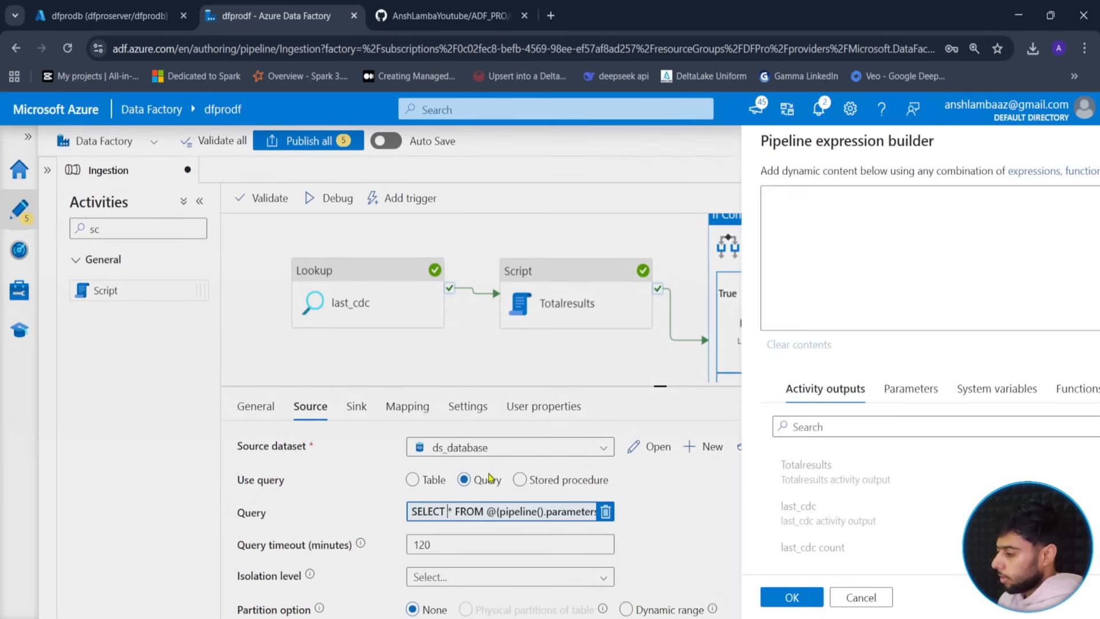
key("ctrl+a")
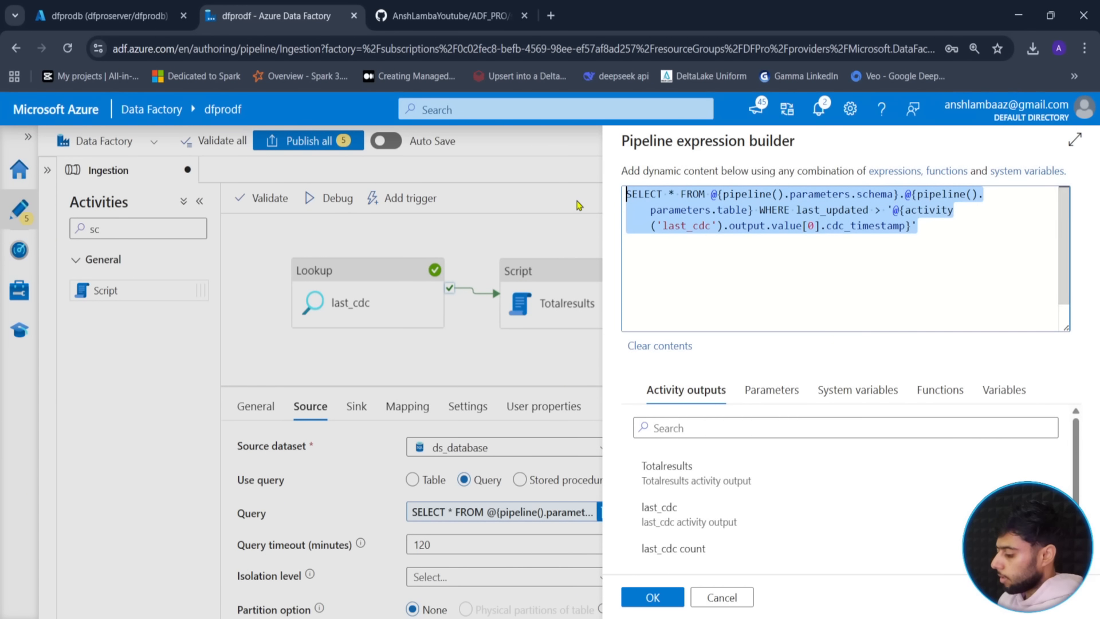
key("ctrl+v")
left_click_drag(716, 195, 670, 201)
type("*")
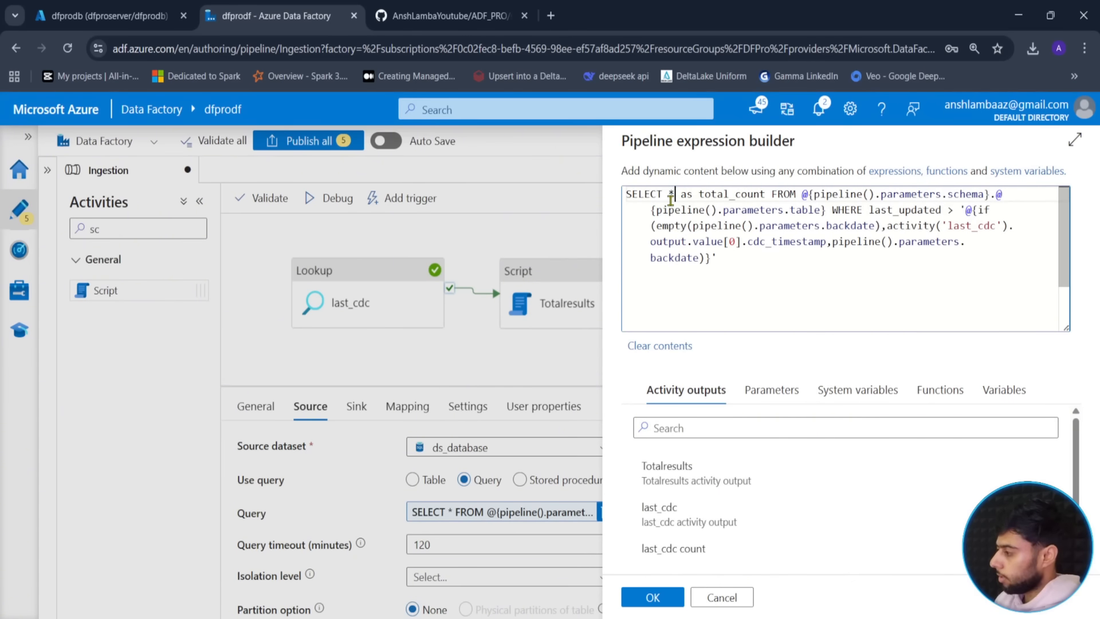
left_click(642, 604)
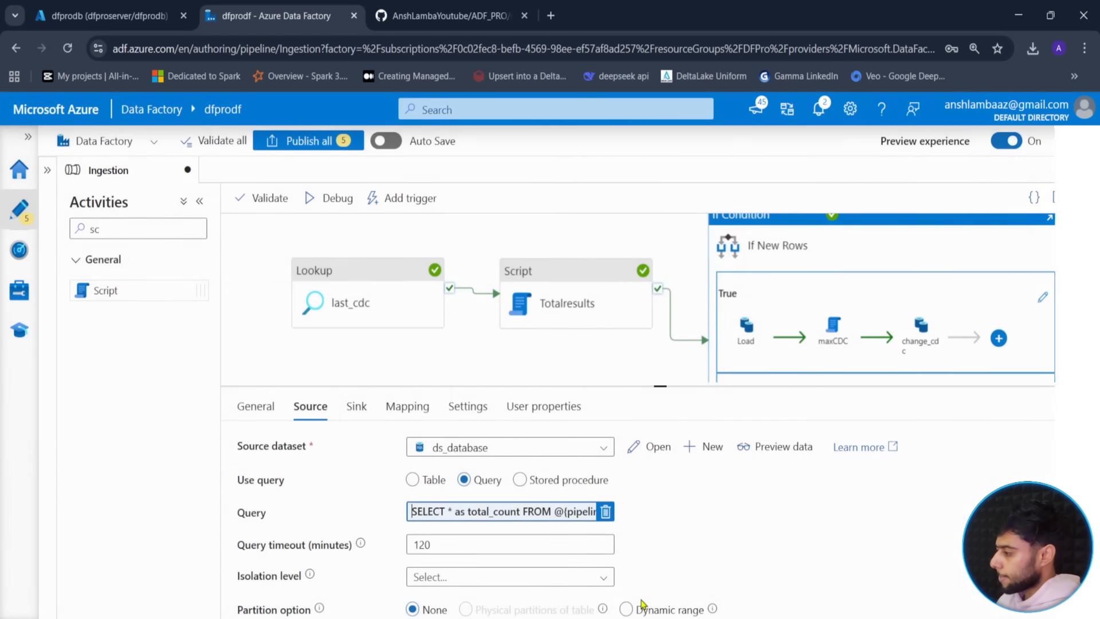
left_click_drag(624, 354, 534, 327)
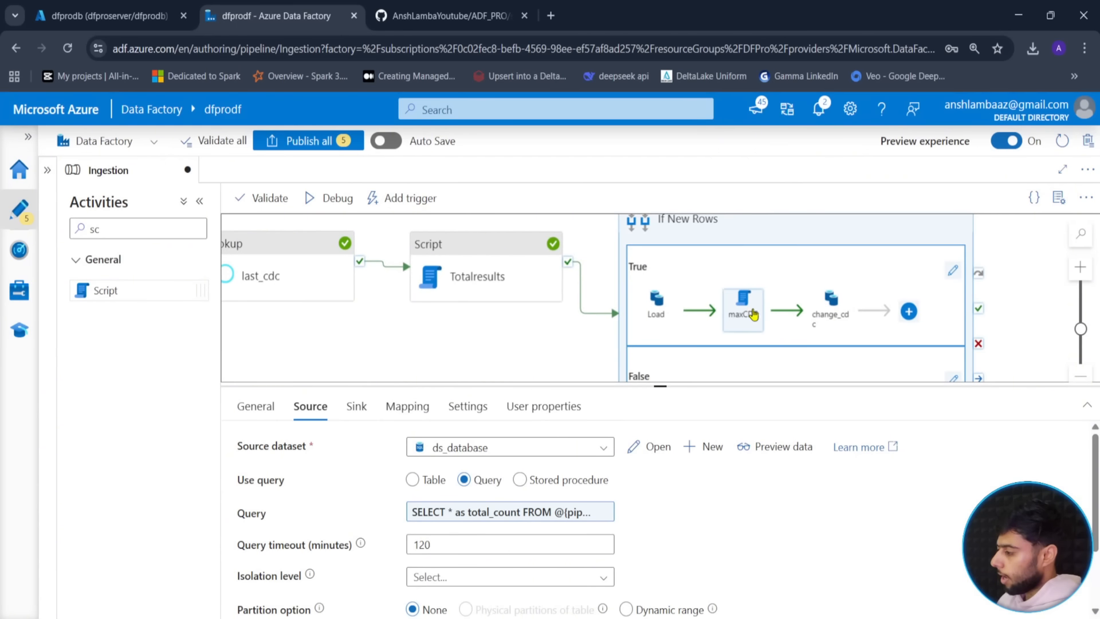
- Review the script query in the expression builder and close it without changes
left_click(745, 304)
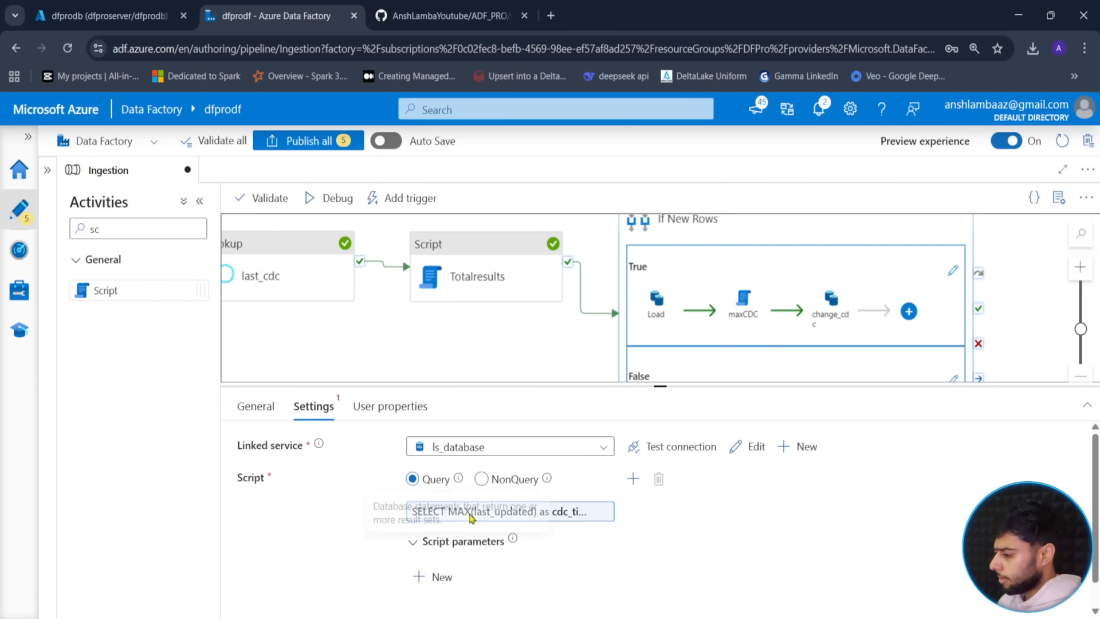
left_click(548, 510)
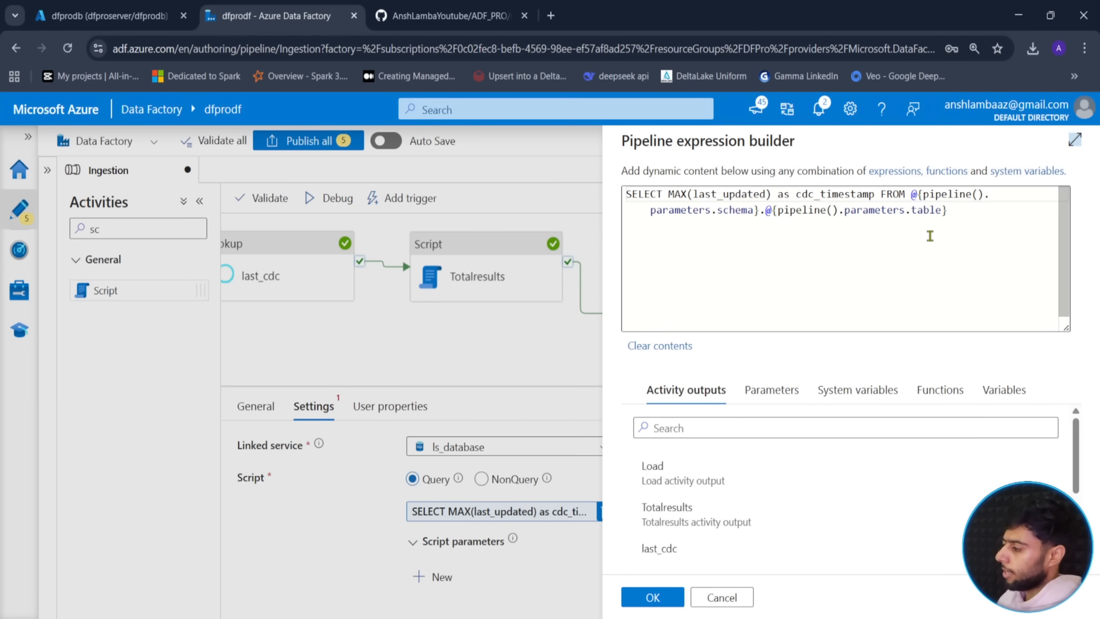
left_click(952, 209)
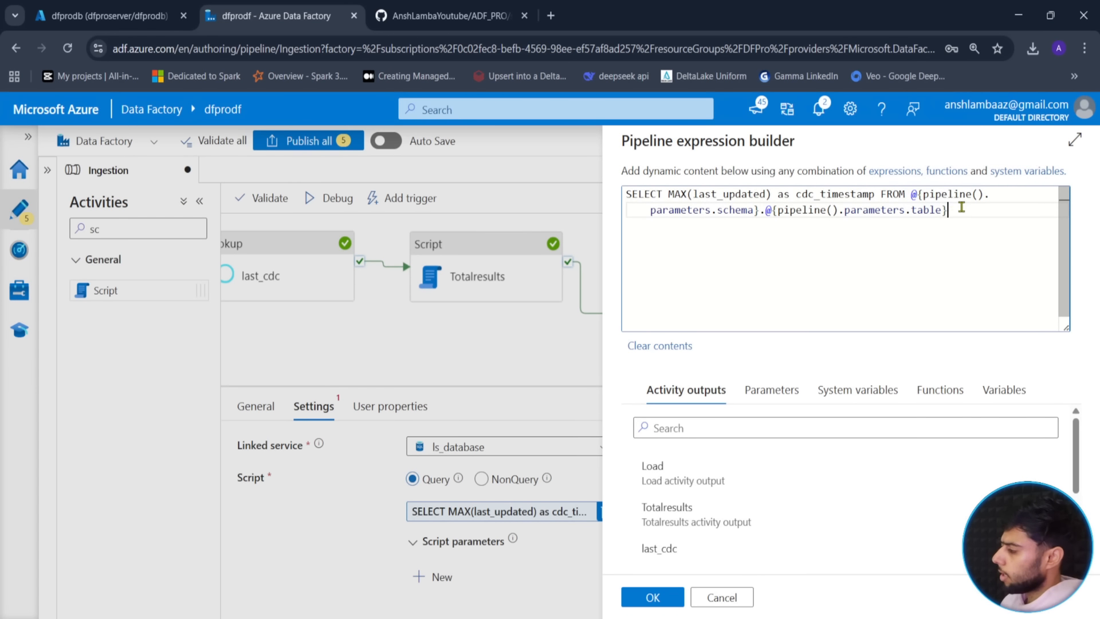
key("ctrl+a")
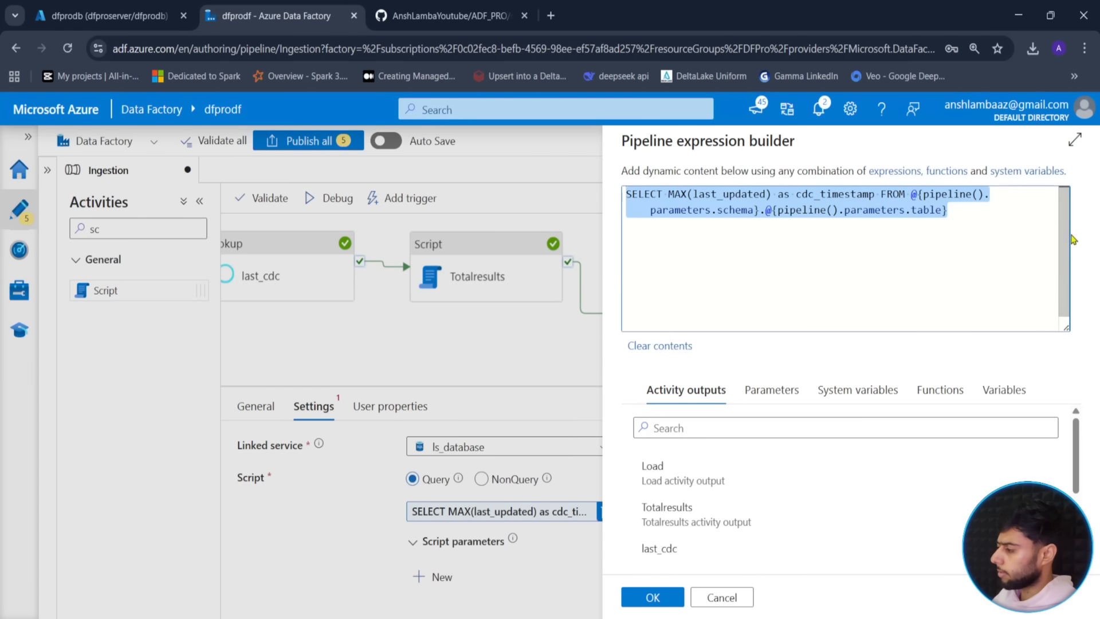
left_click(959, 212)
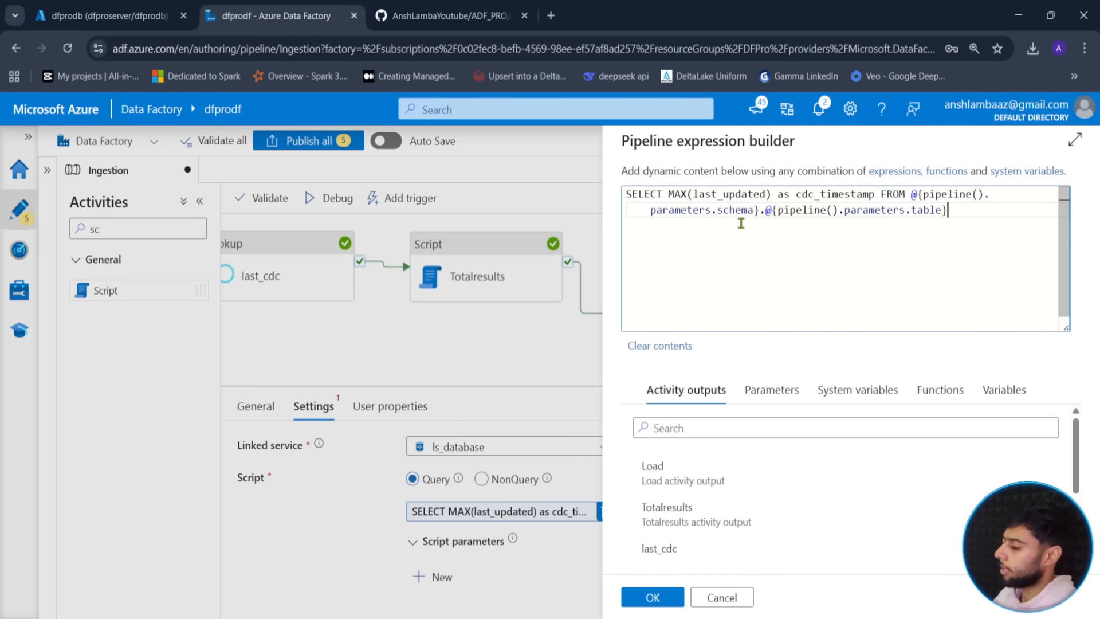
left_click(727, 597)
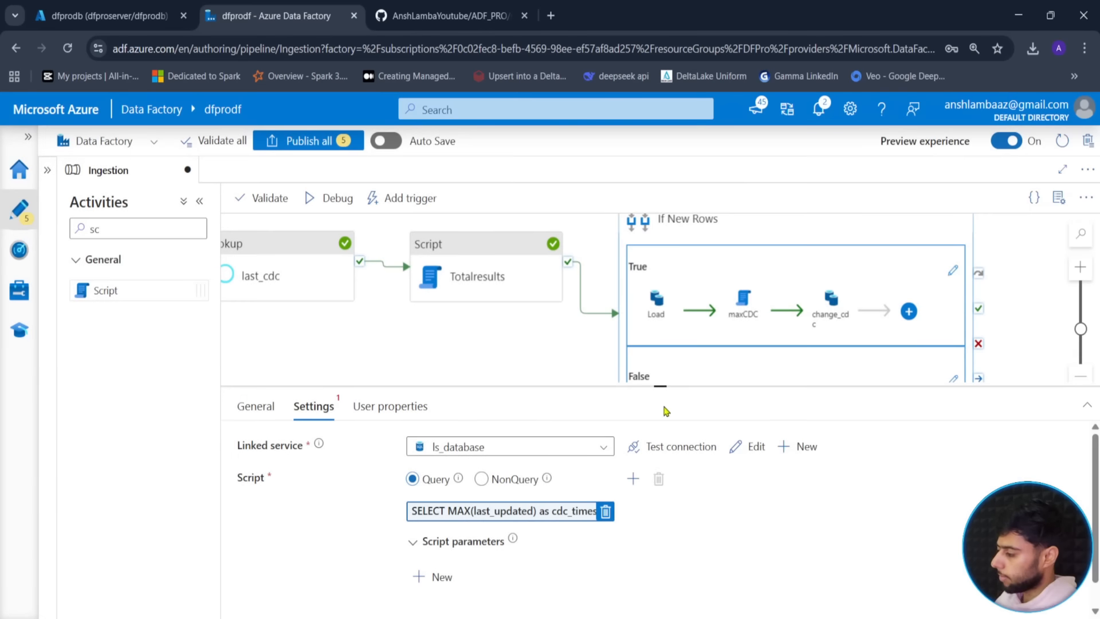
- Show all activities on the canvas and start a debug run of the pipeline
left_click_drag(664, 388, 664, 477)
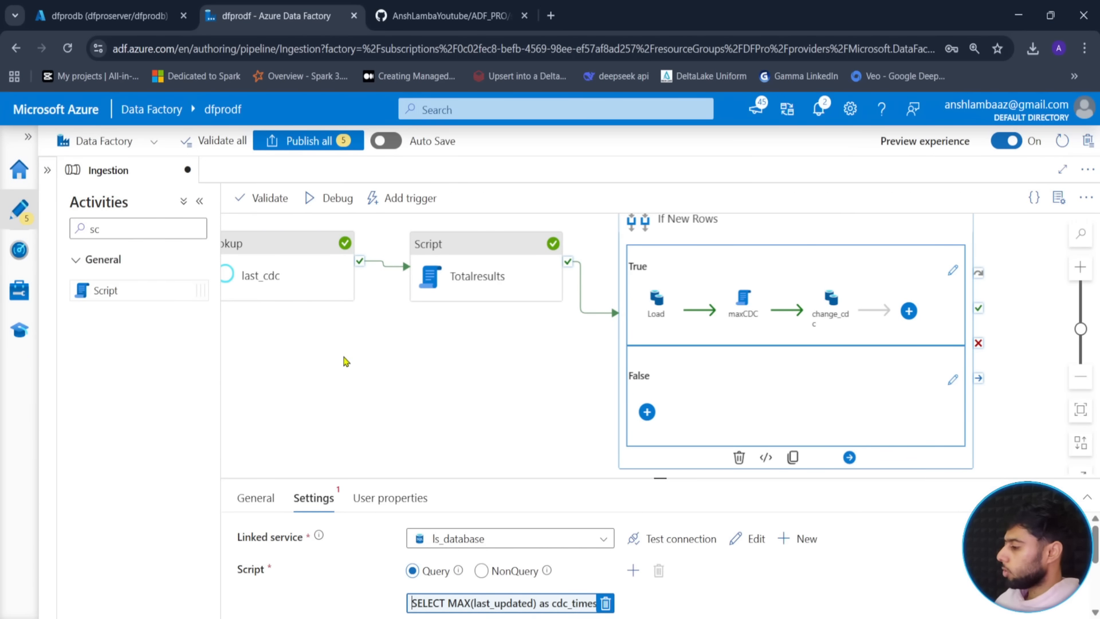
left_click_drag(385, 359, 461, 386)
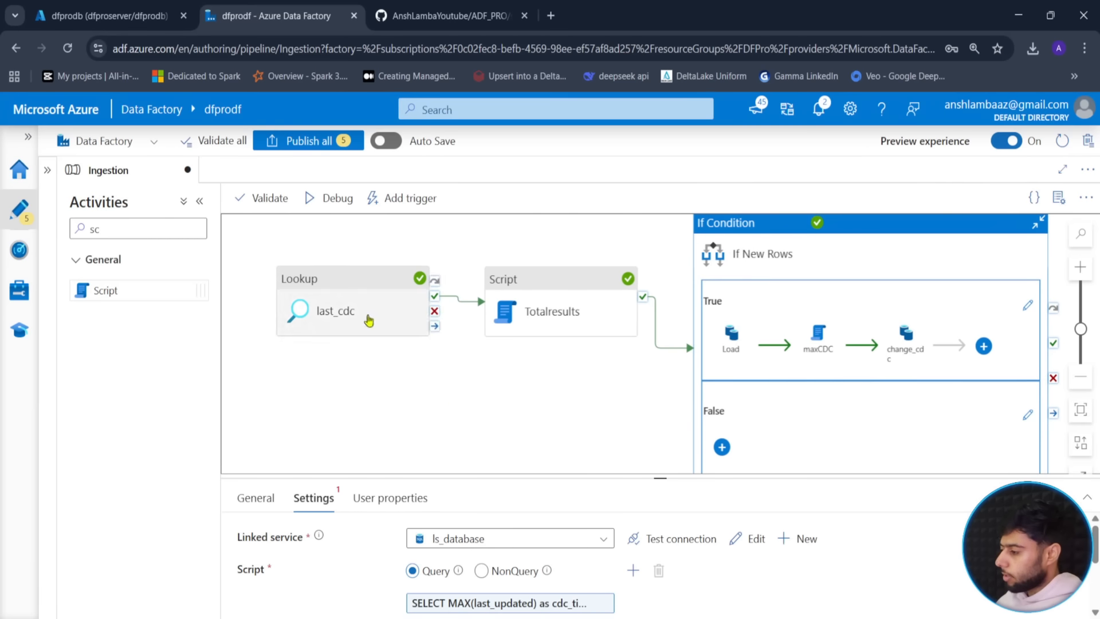
left_click(328, 201)
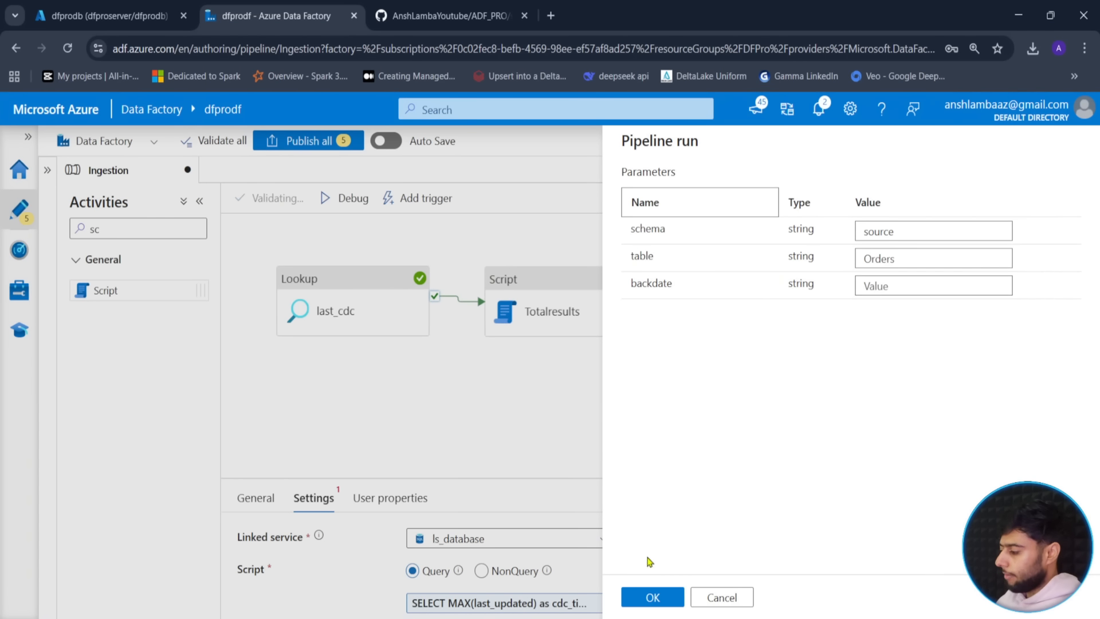
- Start the debug run with backdate left blank and refresh until last_cdc finishes
left_click(653, 598)
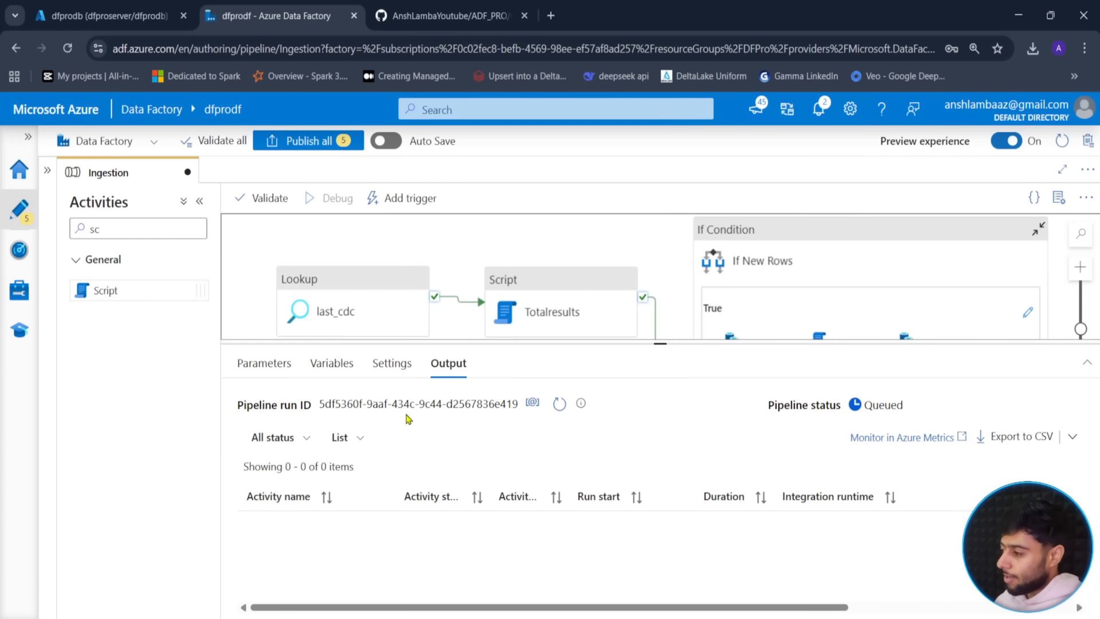
left_click(559, 406)
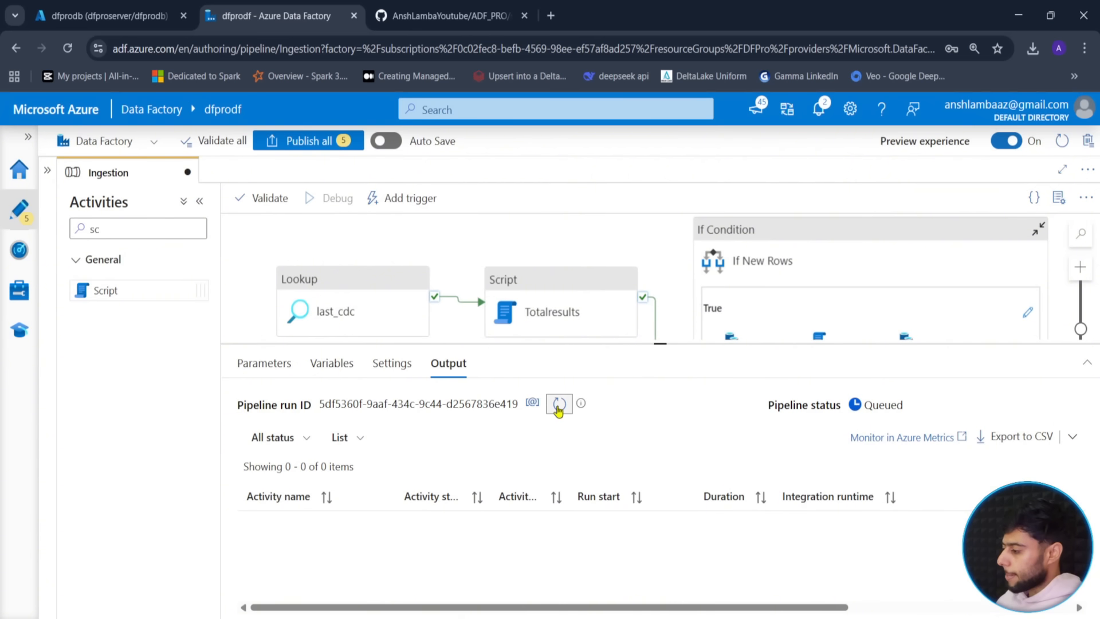
left_click(558, 406)
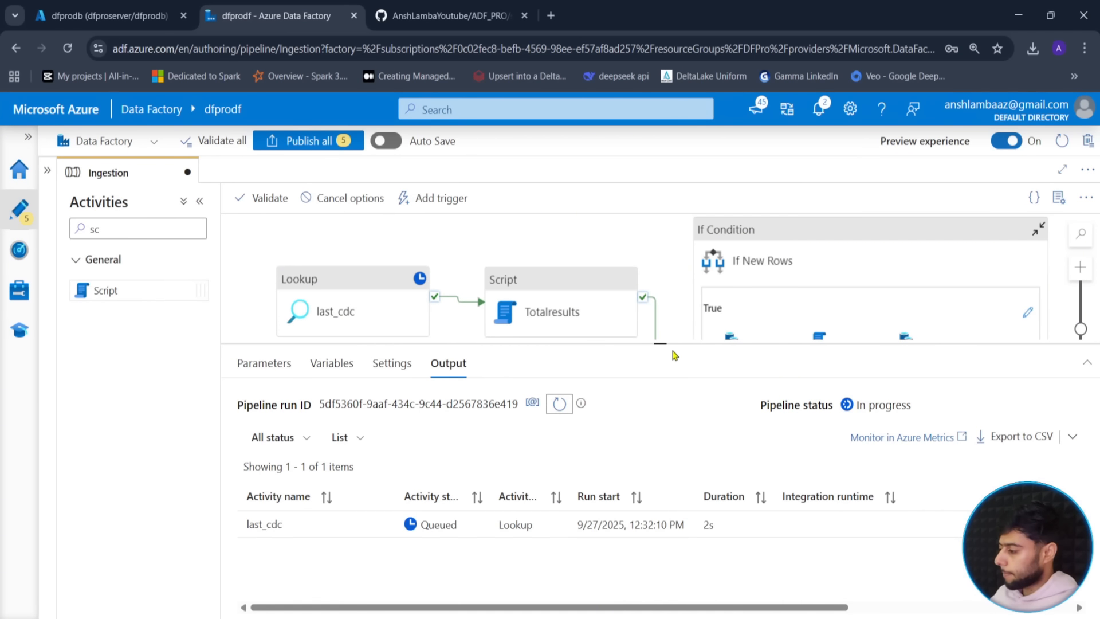
left_click(558, 361)
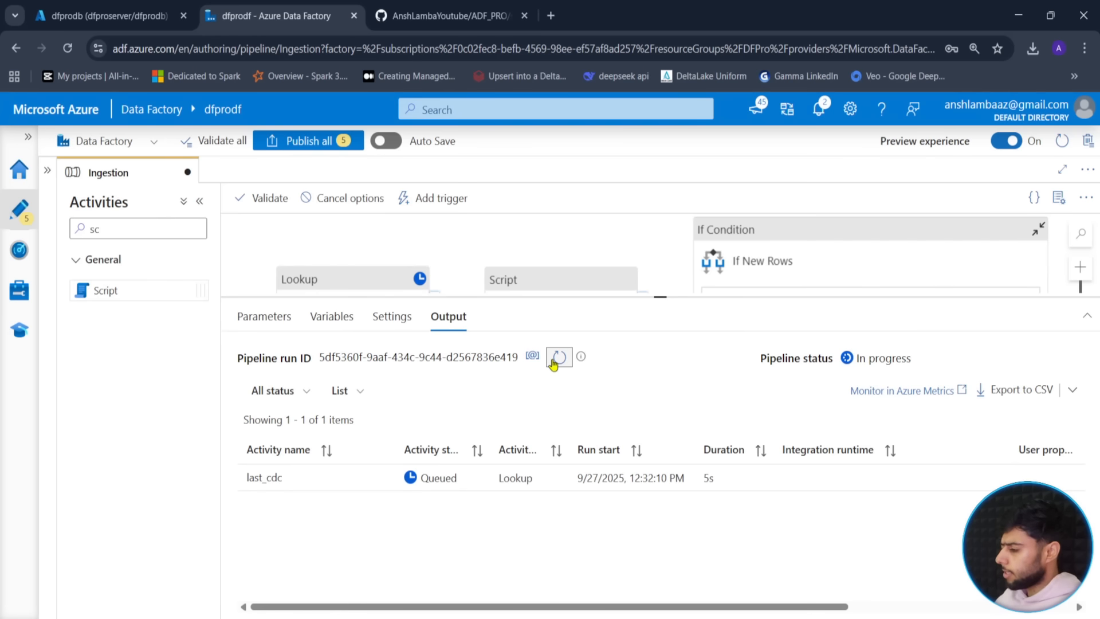
left_click(559, 367)
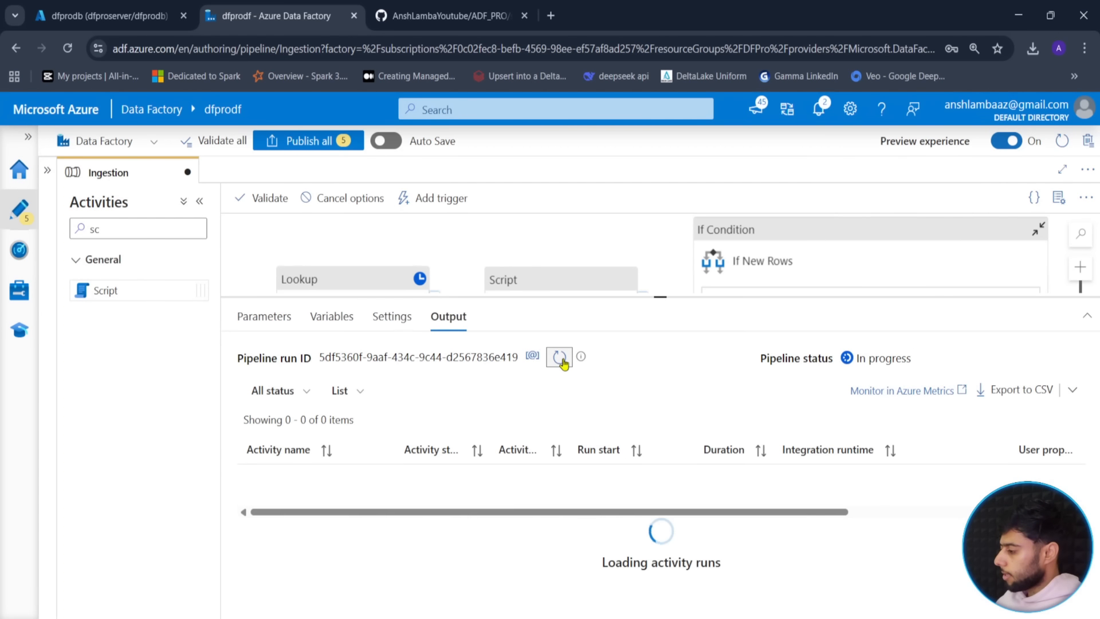
left_click(560, 358)
left_click(560, 358)
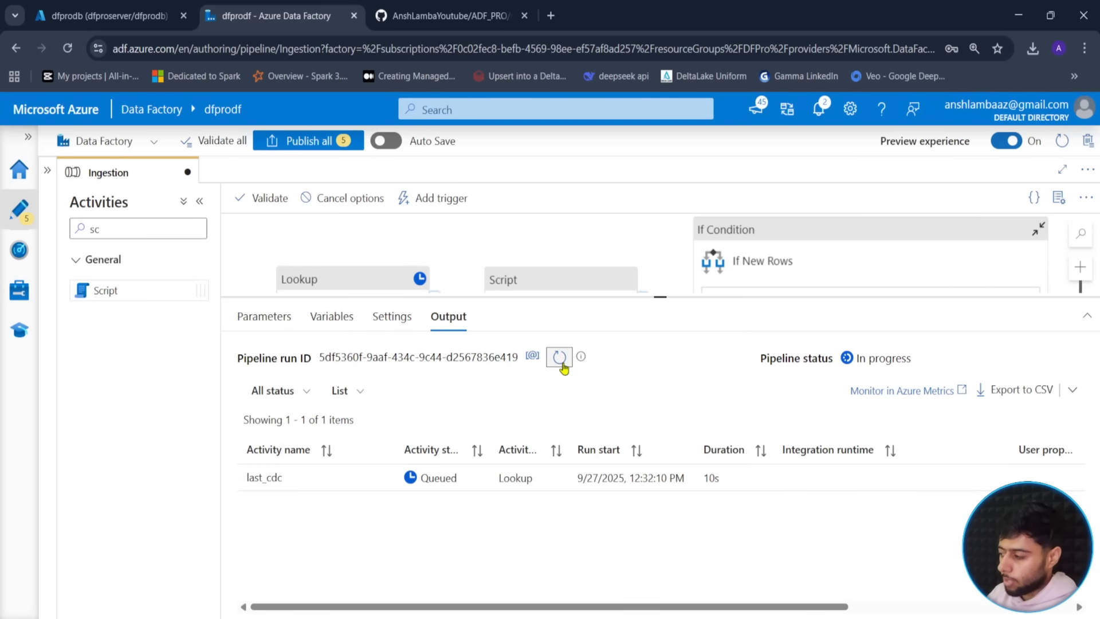
- Refresh until Totalresults and If New Rows succeed, confirming total_count is 0
left_click(563, 365)
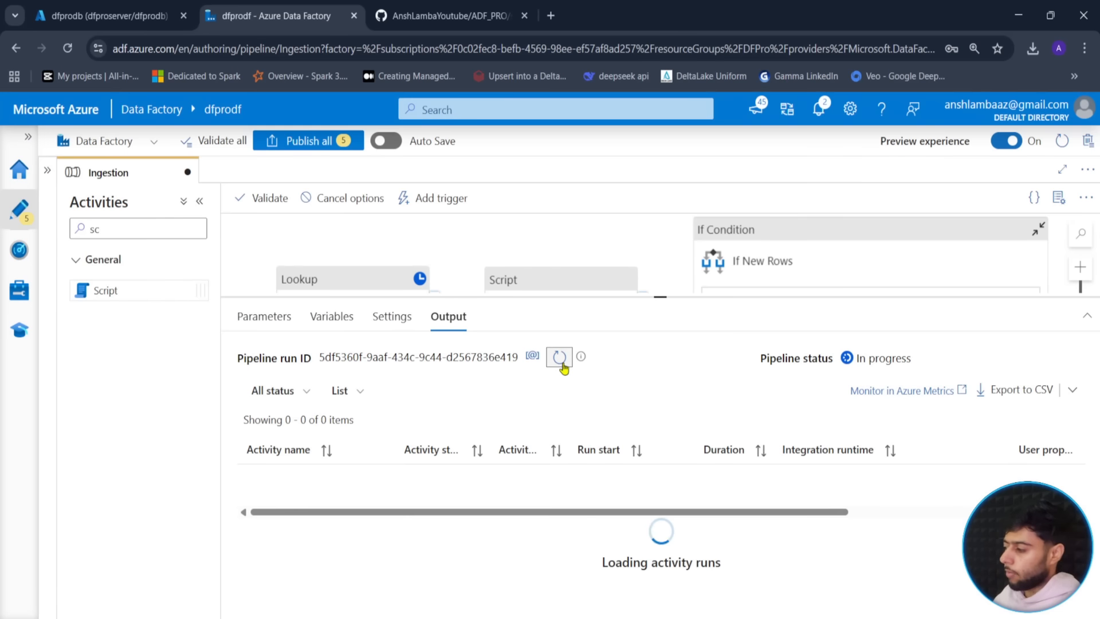
left_click(563, 365)
left_click(560, 358)
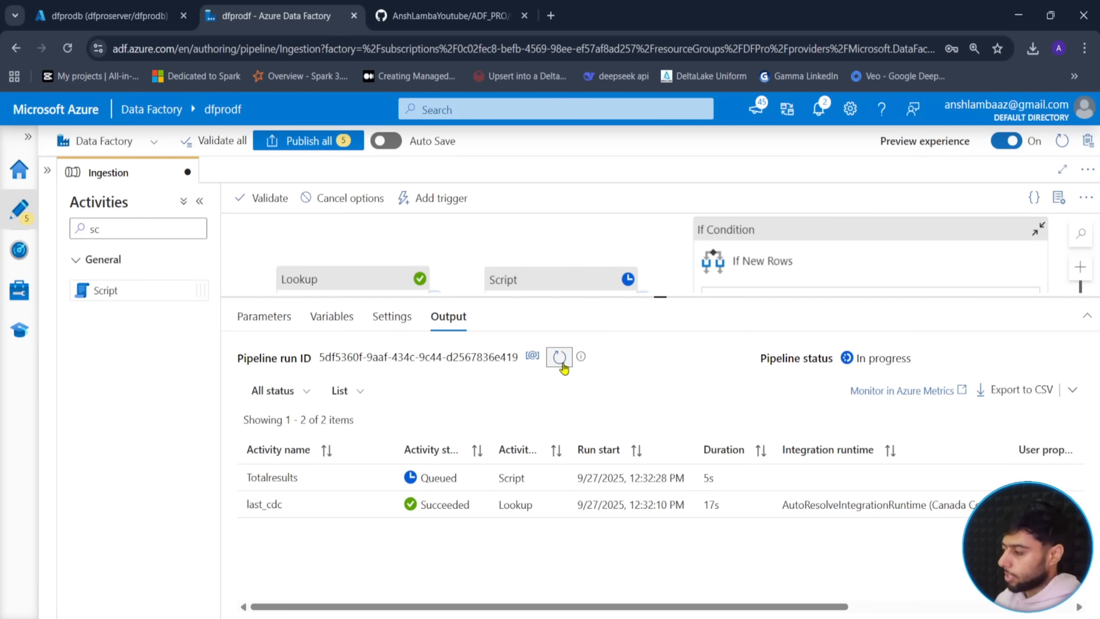
left_click(561, 364)
left_click(562, 367)
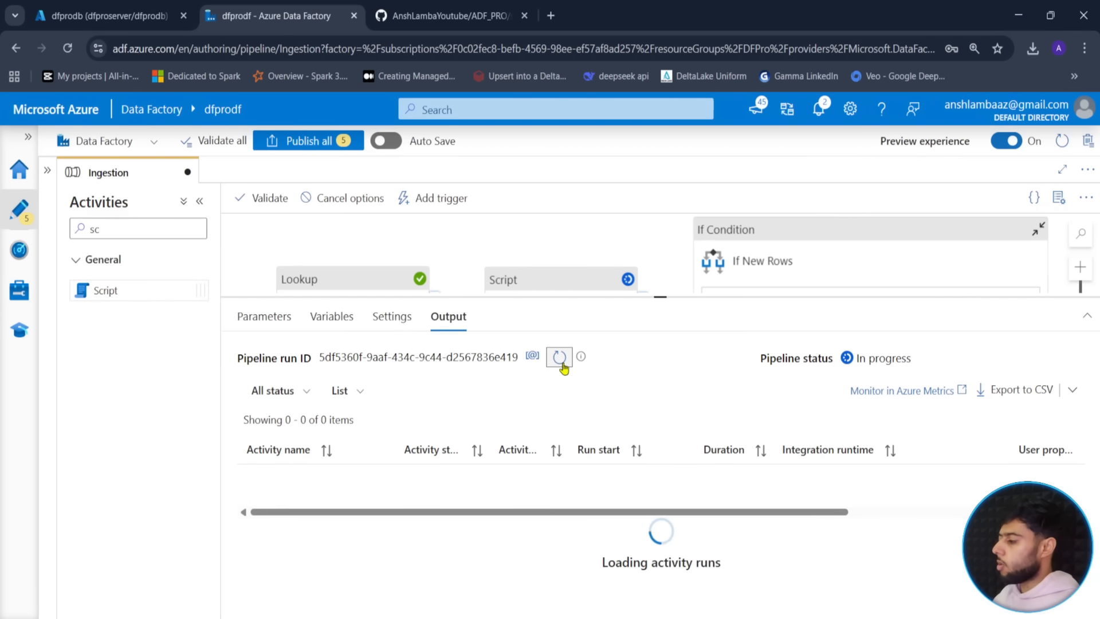
left_click(561, 366)
left_click(561, 361)
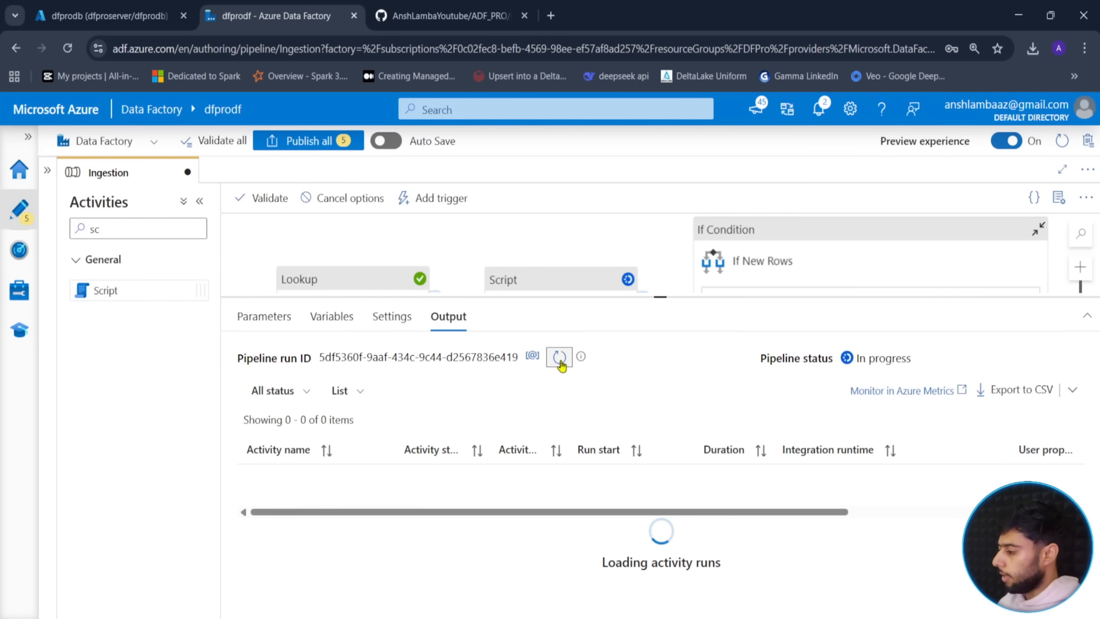
left_click(560, 360)
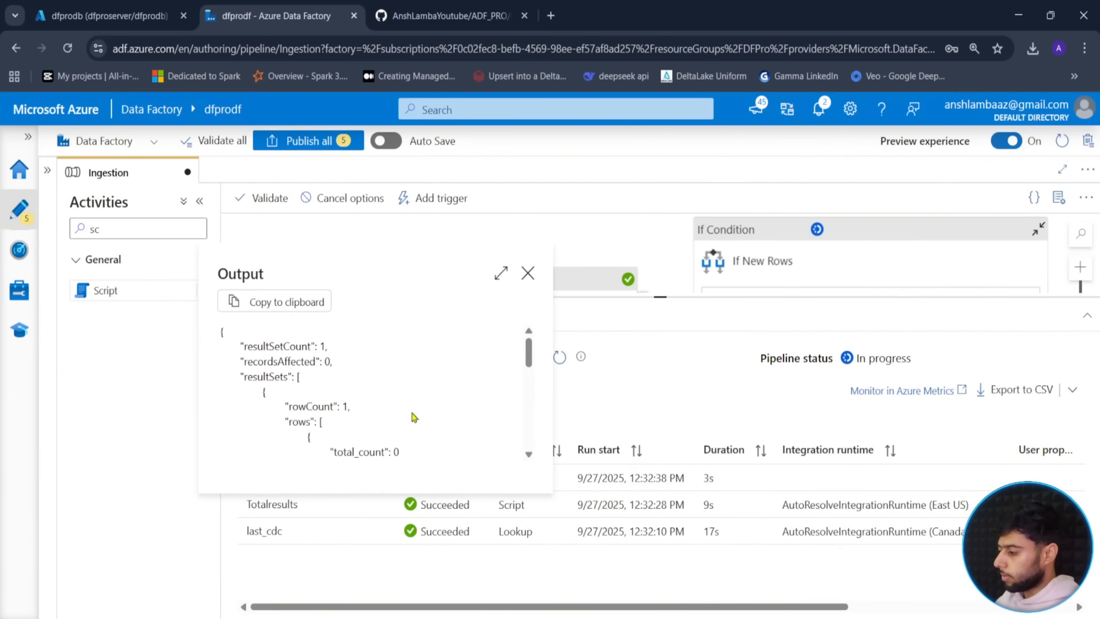
left_click(530, 273)
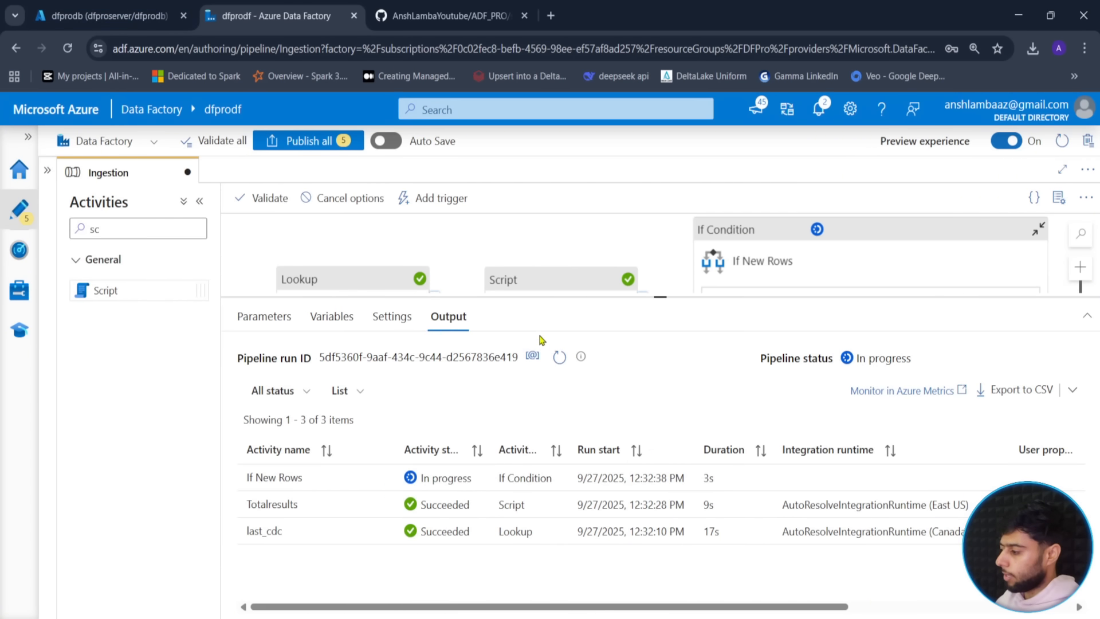
left_click(560, 361)
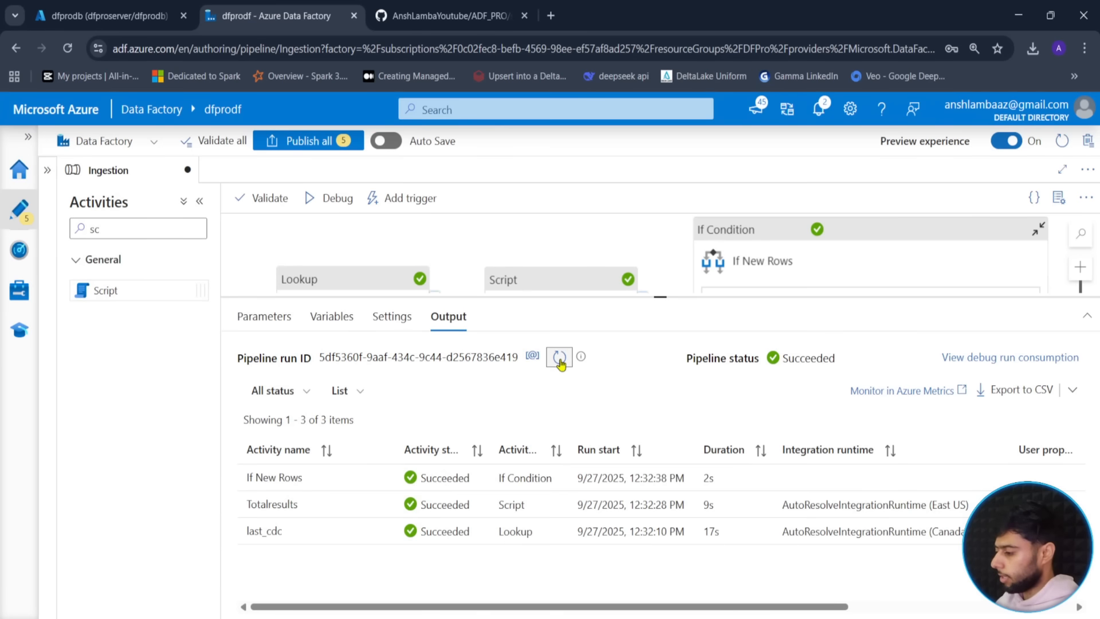
left_click(465, 254)
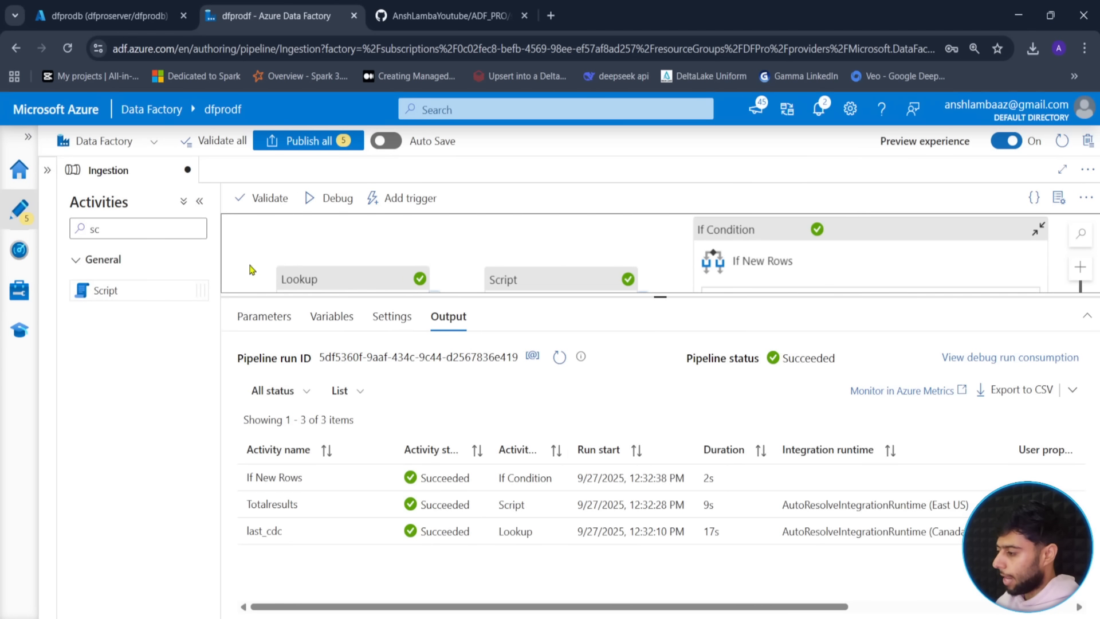
left_click(247, 318)
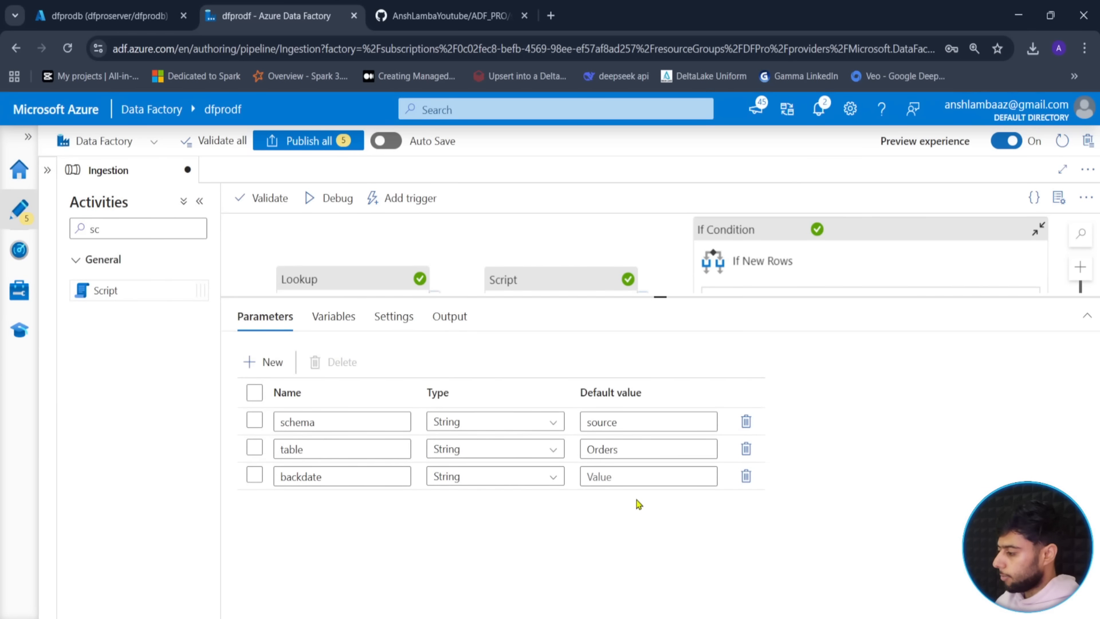
- Enter 2025-09-24 as the backdate parameter's default value
left_click(641, 480)
type("2025-09-24")
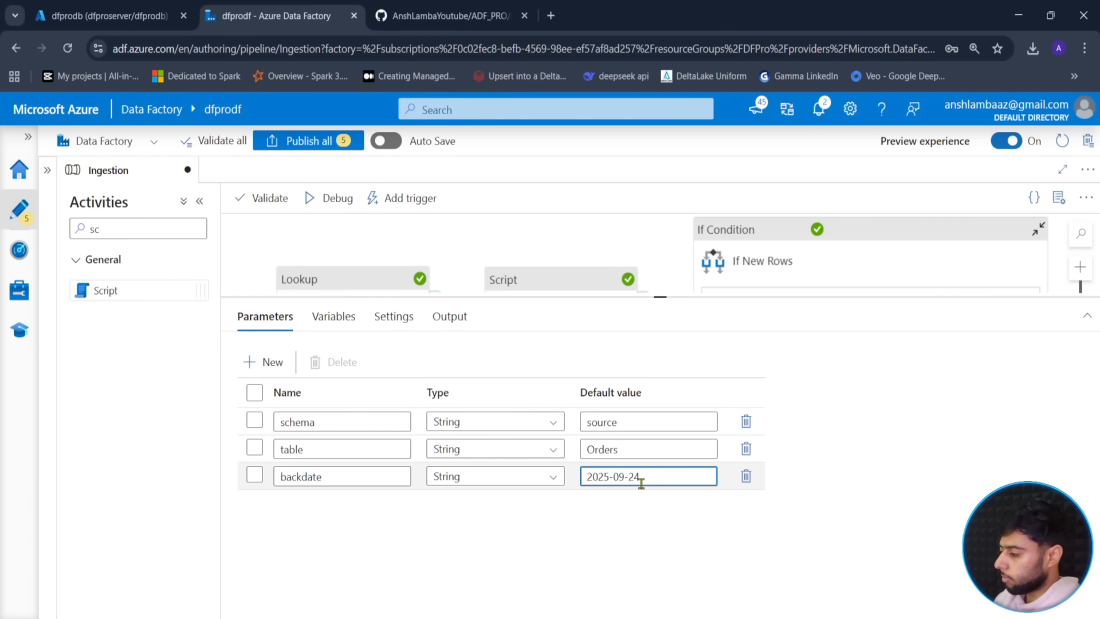
left_click(524, 245)
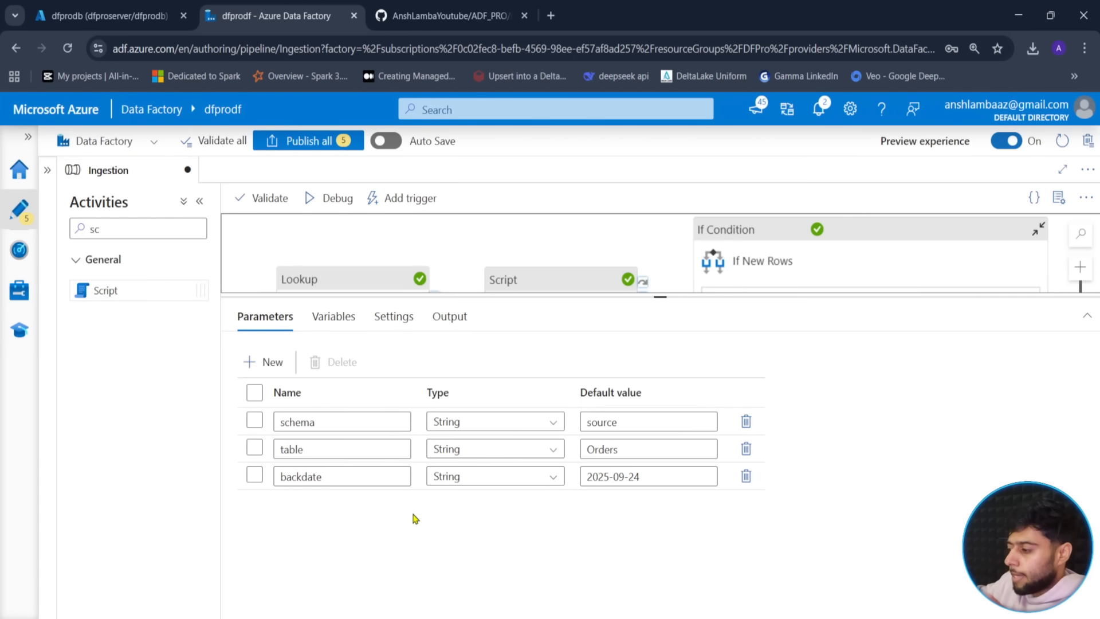
- Launch a new debug run of the pipeline with the current run parameters
left_click(333, 197)
left_click(653, 597)
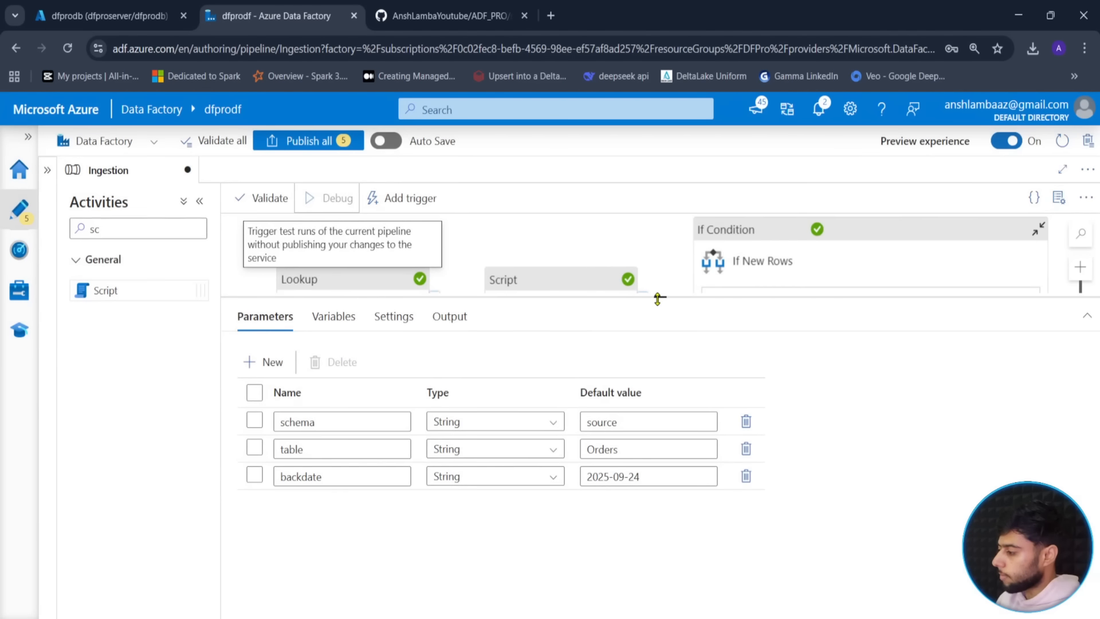
left_click_drag(658, 298, 661, 266)
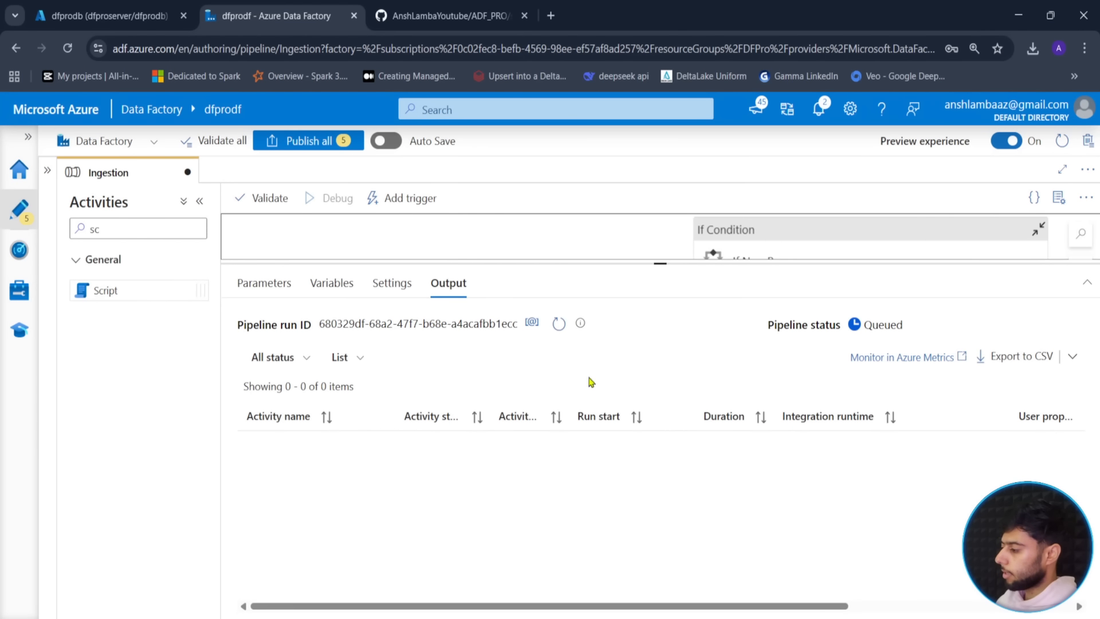
- Refresh the activity runs until last_cdc, Totalresults and the whole debug run succeed
left_click(558, 326)
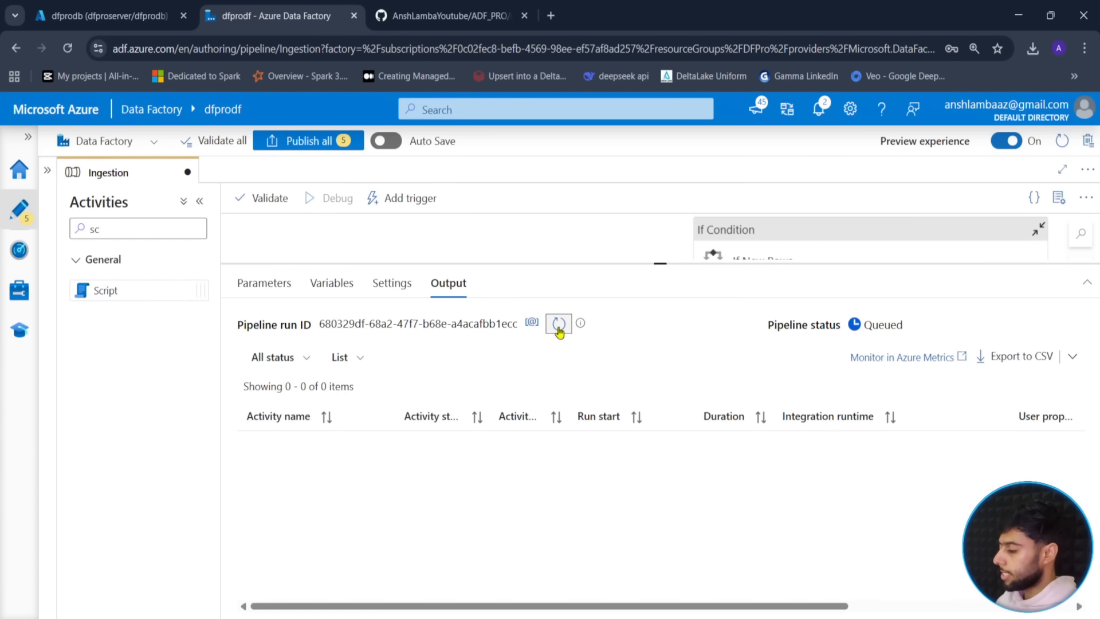
left_click(558, 326)
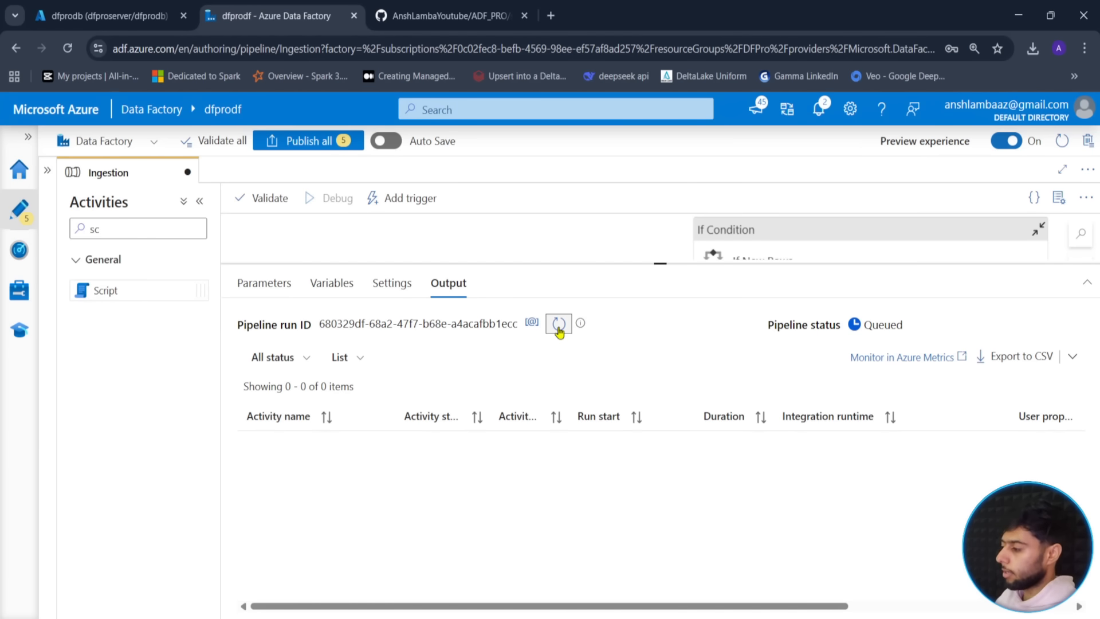
left_click(558, 326)
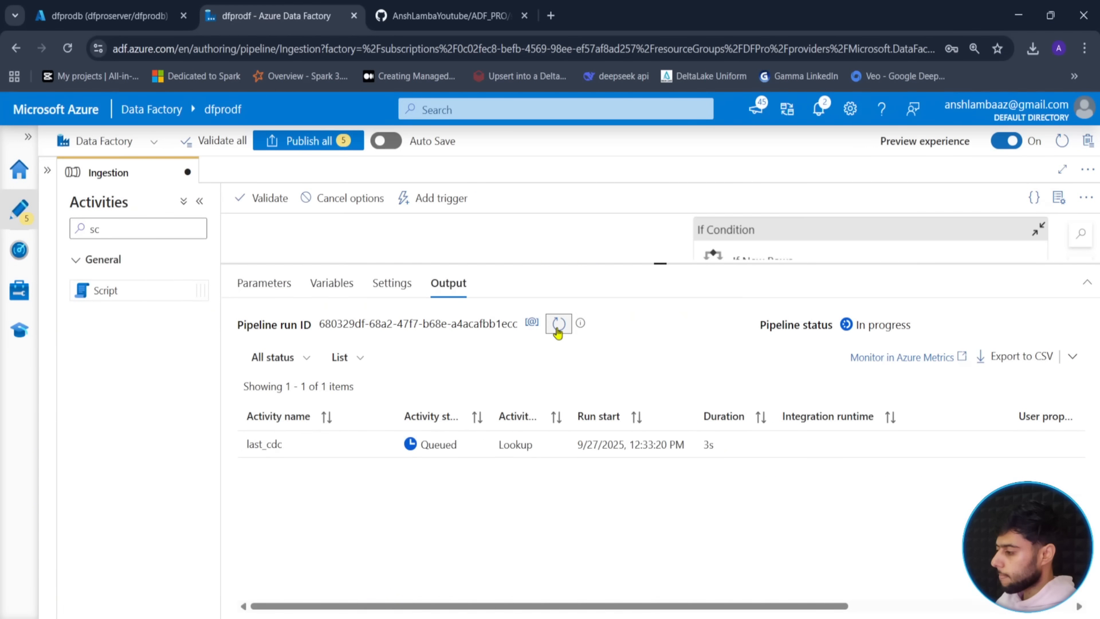
left_click(559, 325)
left_click(558, 324)
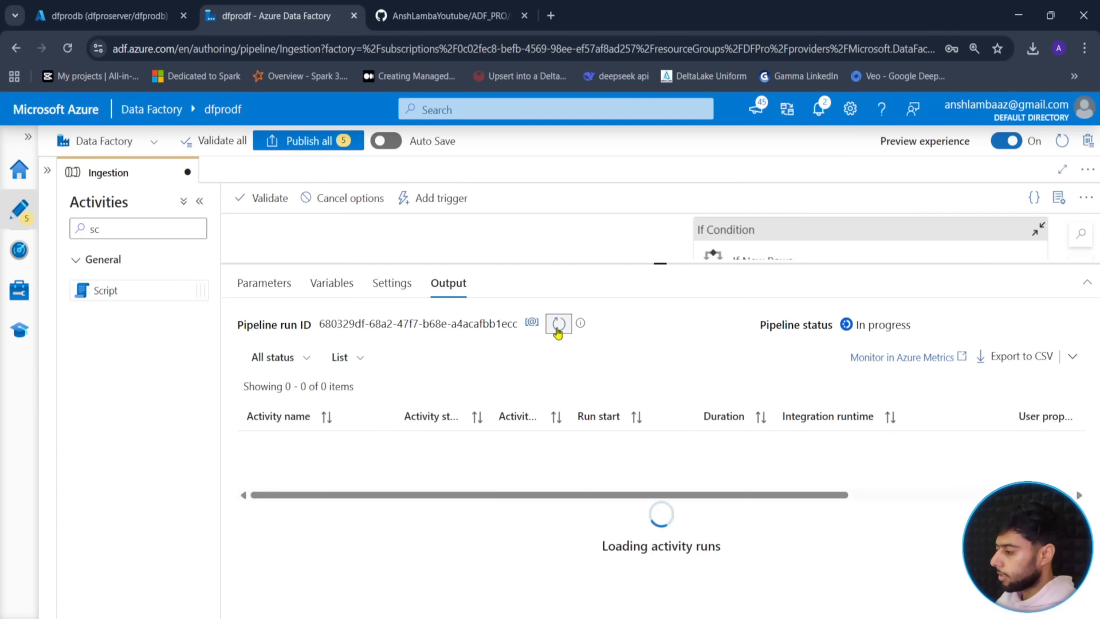
left_click(558, 324)
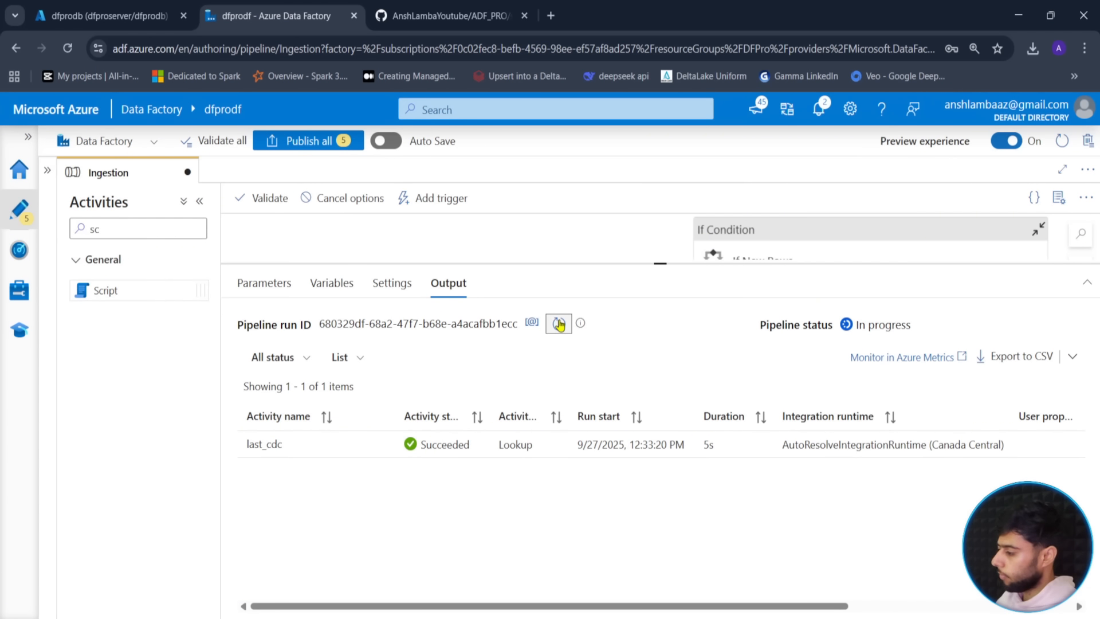
left_click(558, 325)
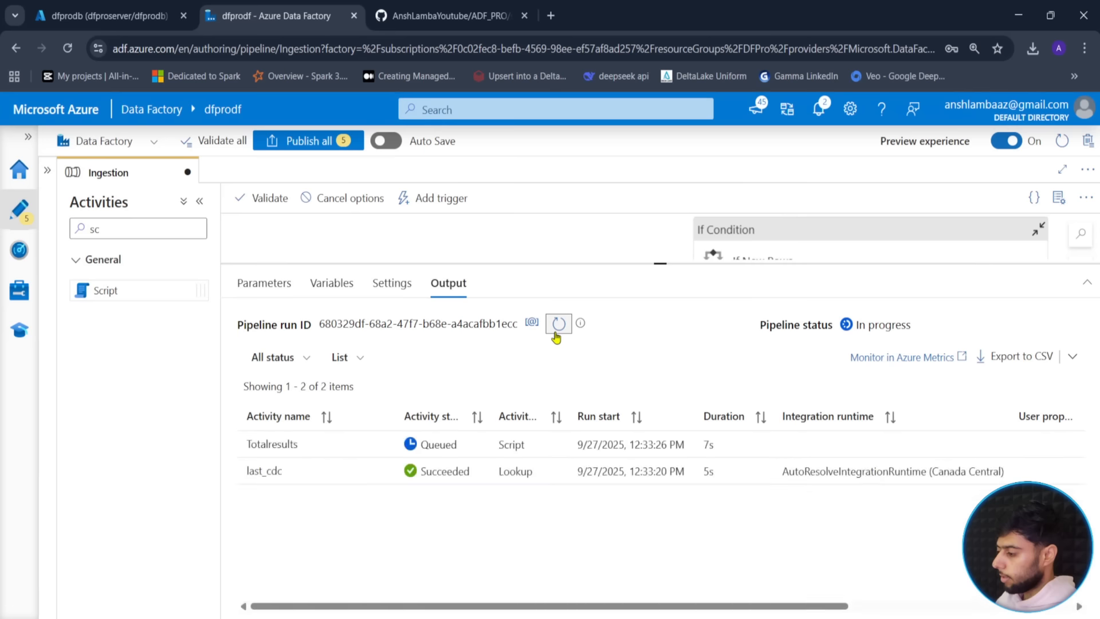
left_click(559, 325)
left_click(559, 324)
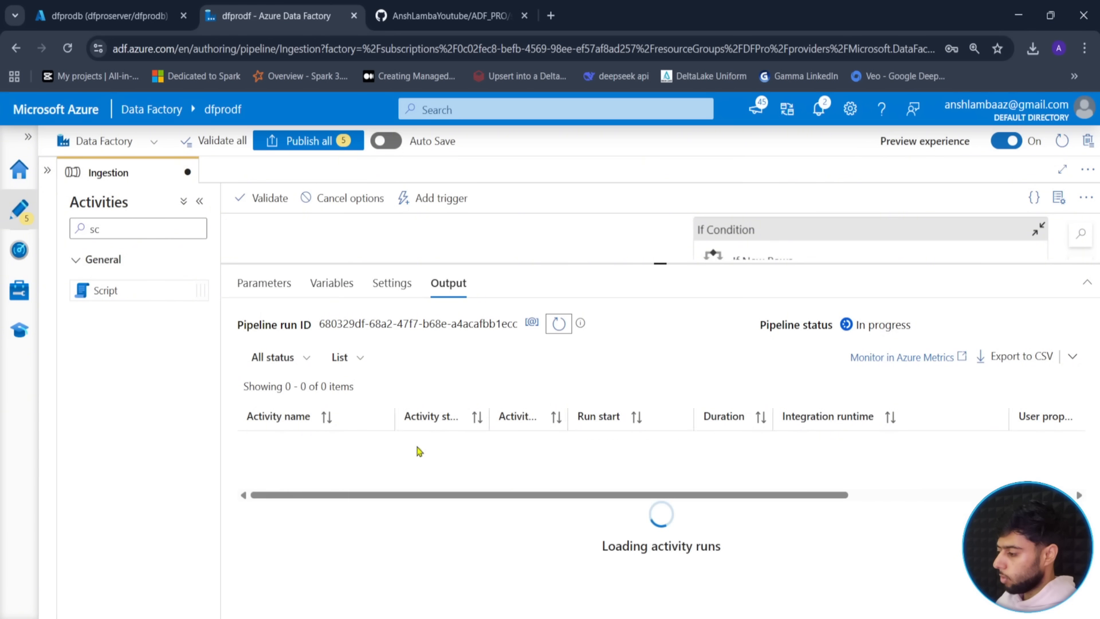
left_click(559, 327)
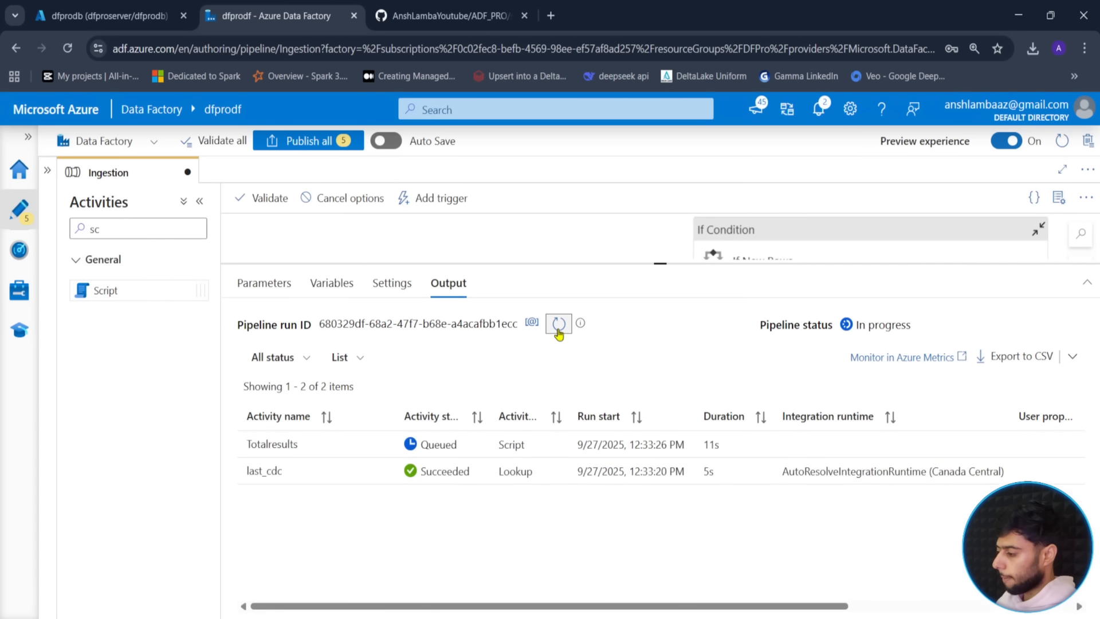
left_click(559, 326)
left_click(558, 326)
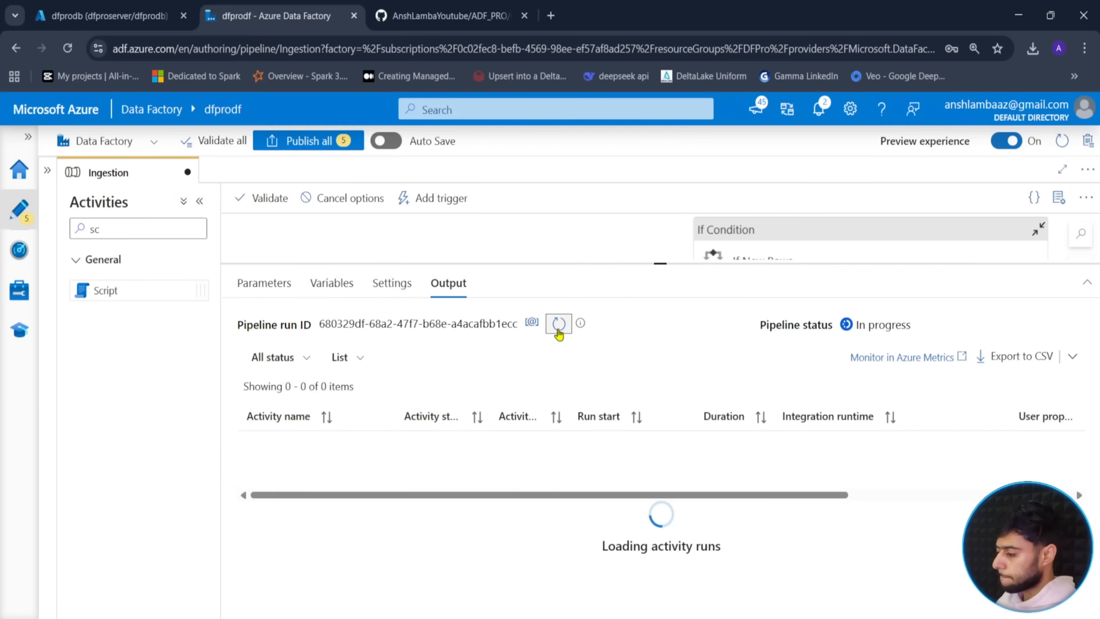
left_click(559, 327)
left_click(559, 327)
left_click(559, 327)
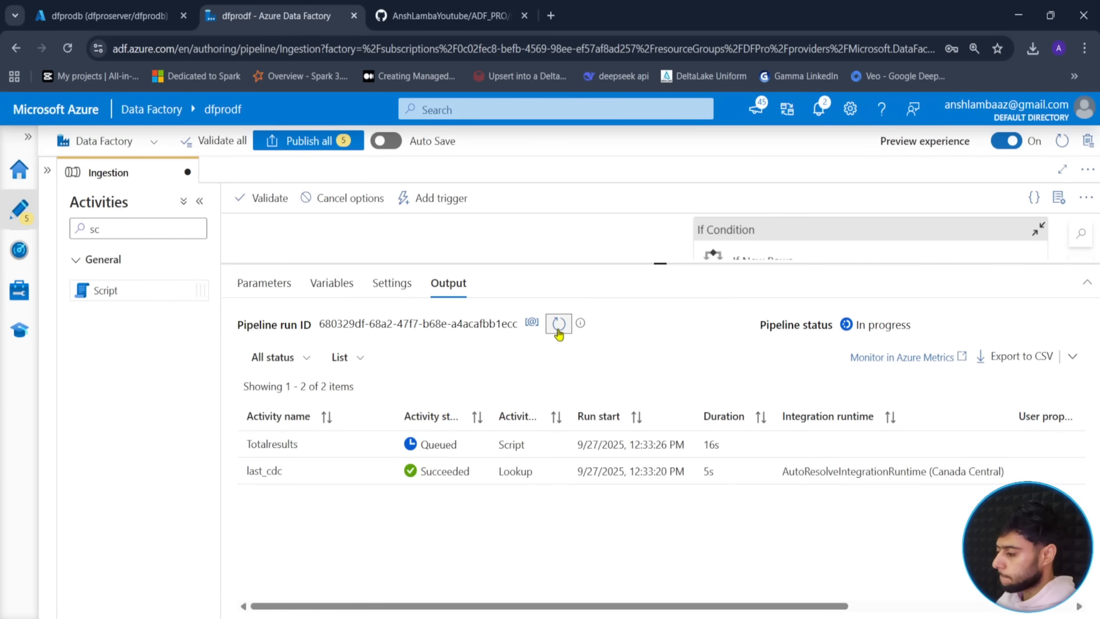
left_click(559, 325)
left_click(559, 326)
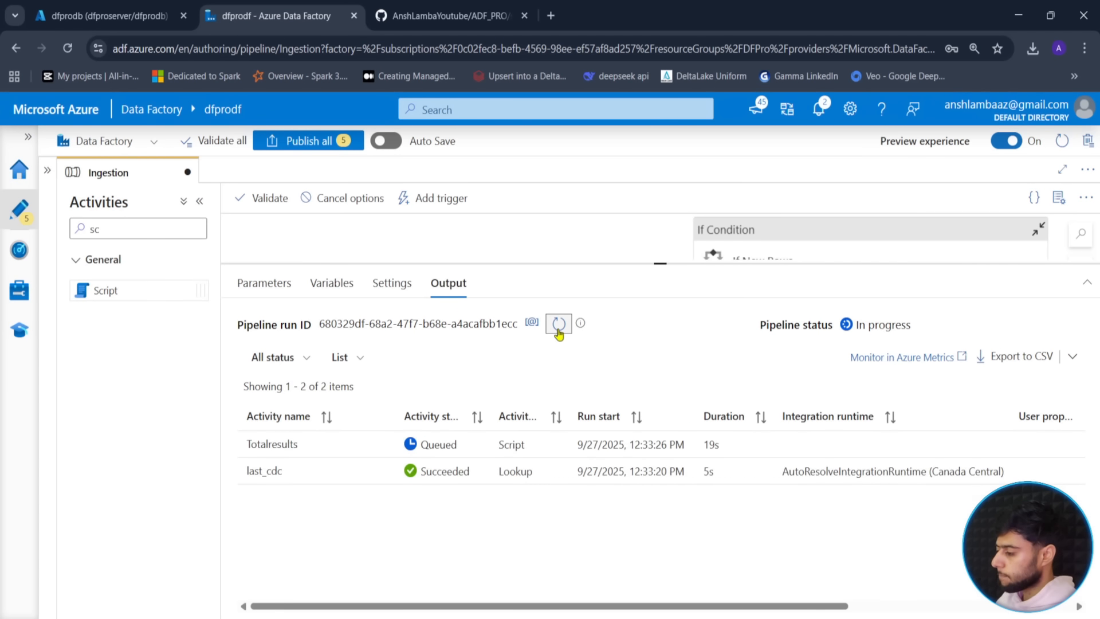
left_click(559, 325)
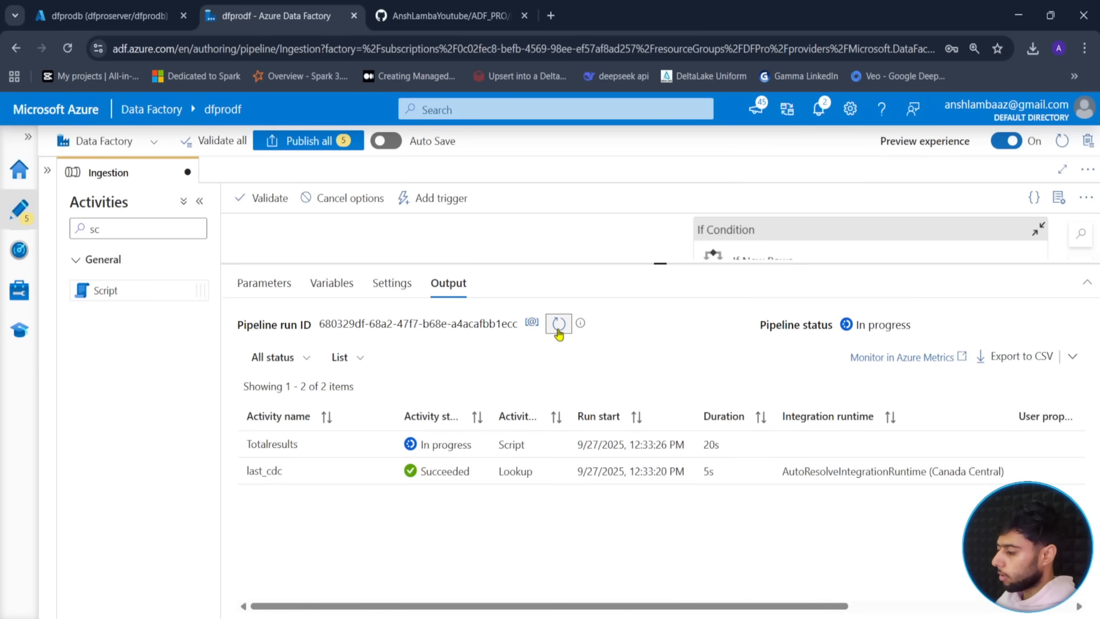
left_click(559, 326)
left_click(558, 326)
left_click(558, 327)
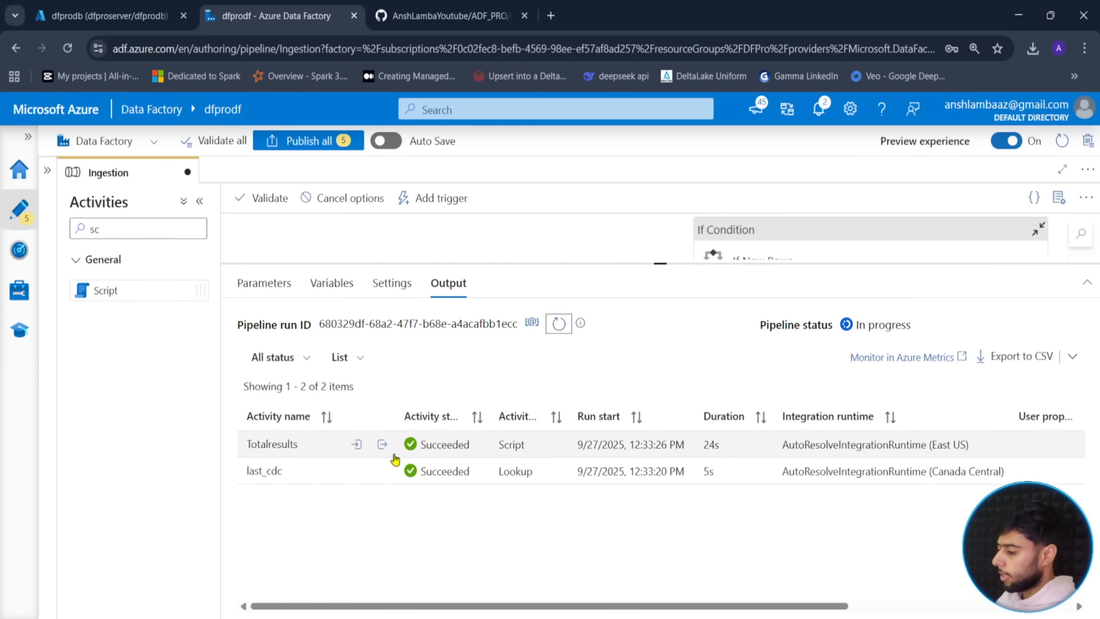
- Check that Totalresults' output shows total_count 0
left_click(386, 447)
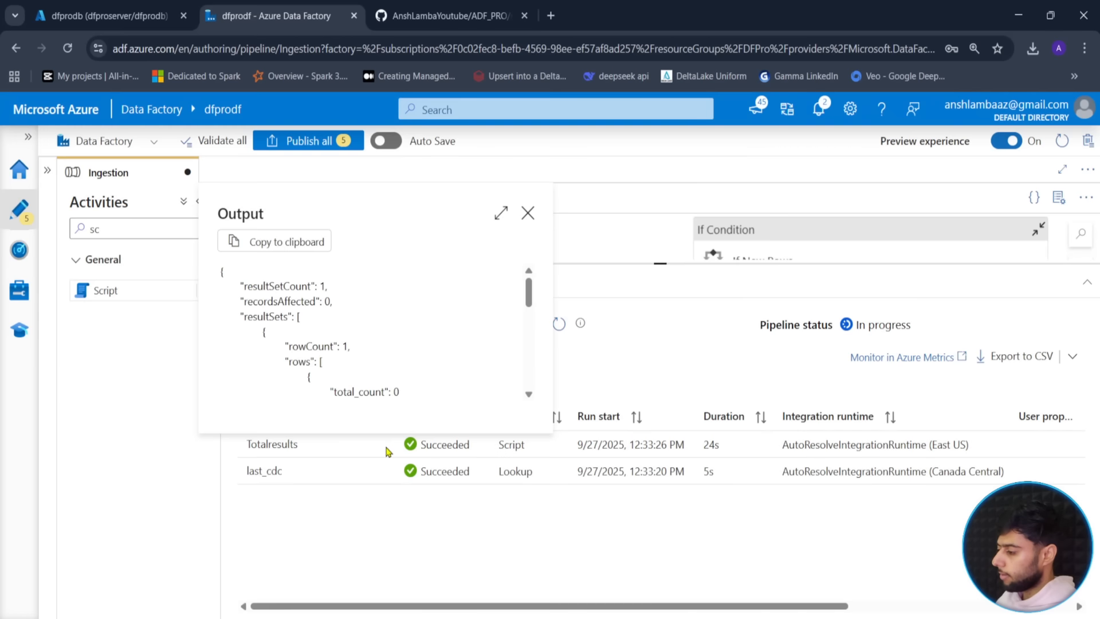
left_click(528, 394)
left_click_drag(387, 362, 338, 374)
left_click(528, 212)
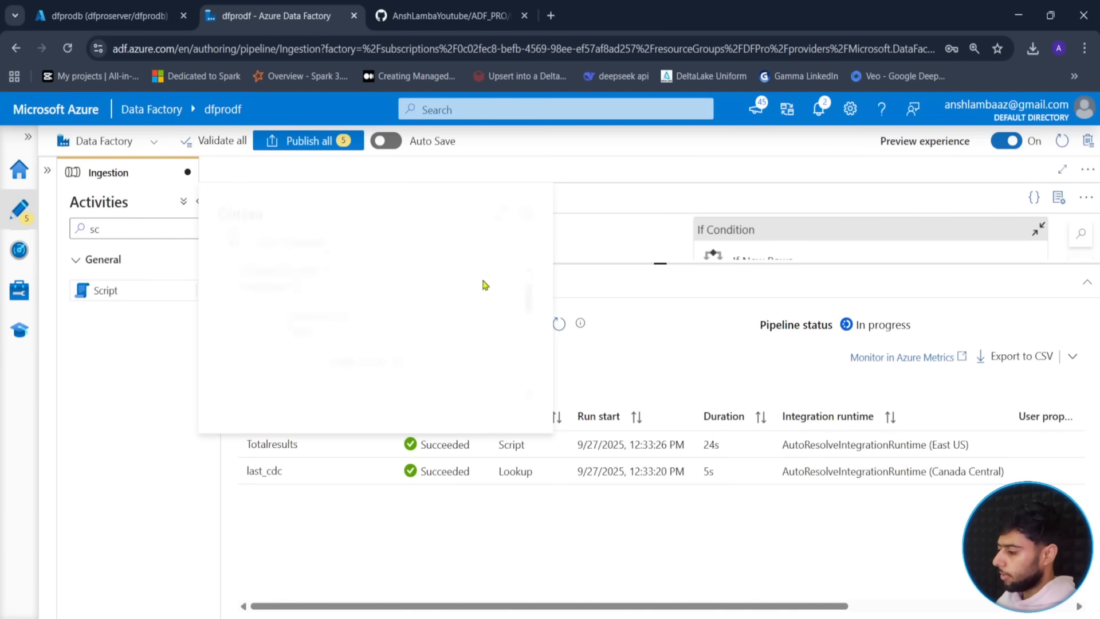
- Check that Totalresults' input query filters last_updated after 2025-09-27T18:10:00
left_click(356, 446)
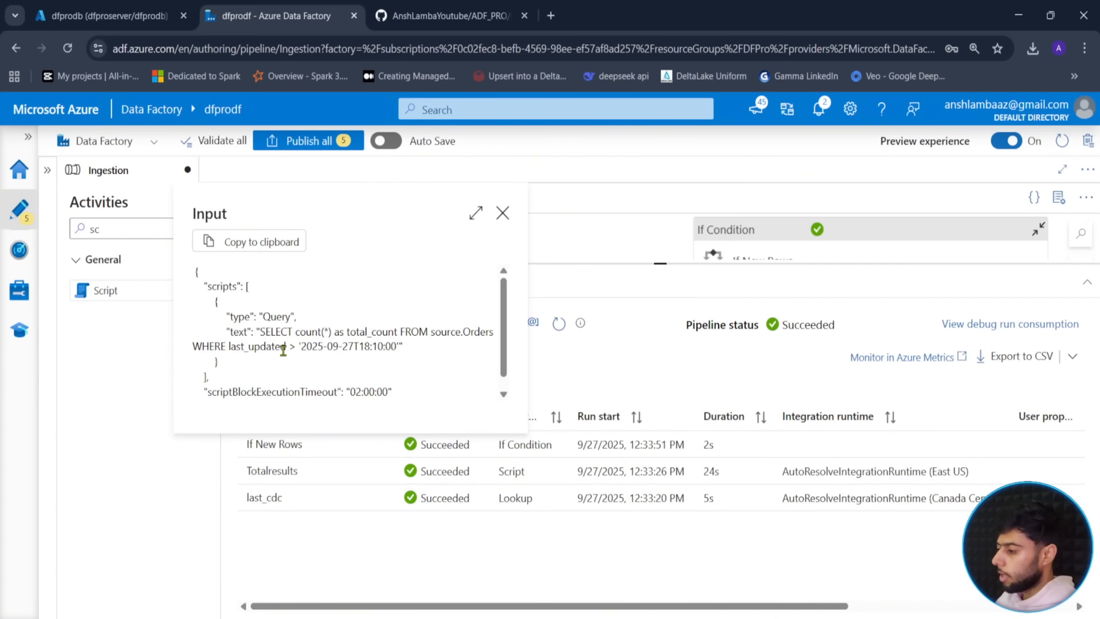
left_click_drag(301, 346, 393, 348)
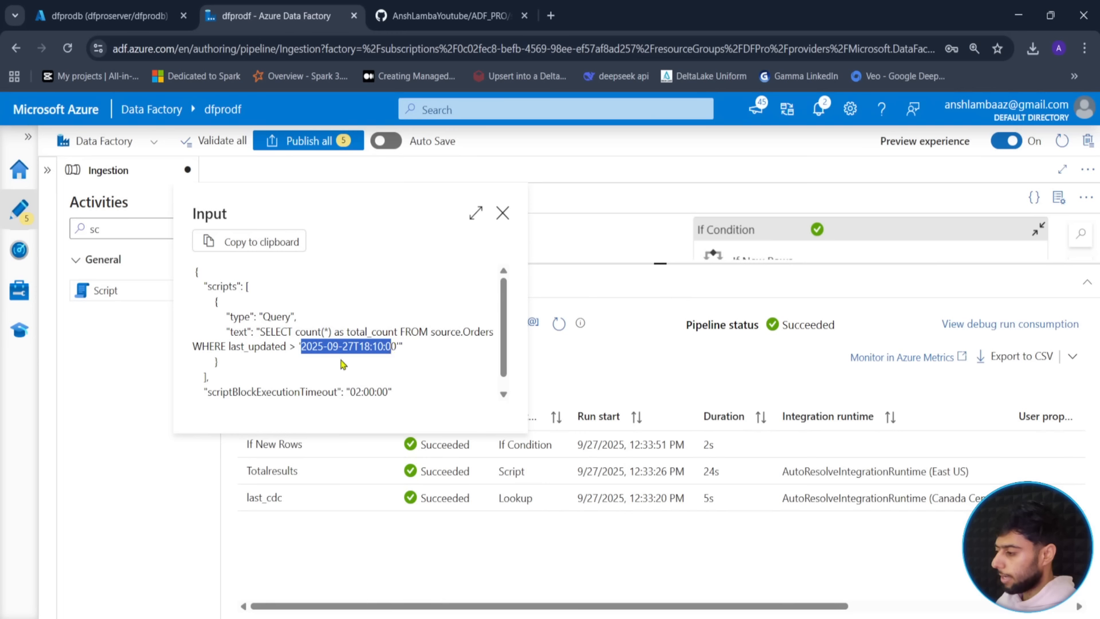
left_click(503, 214)
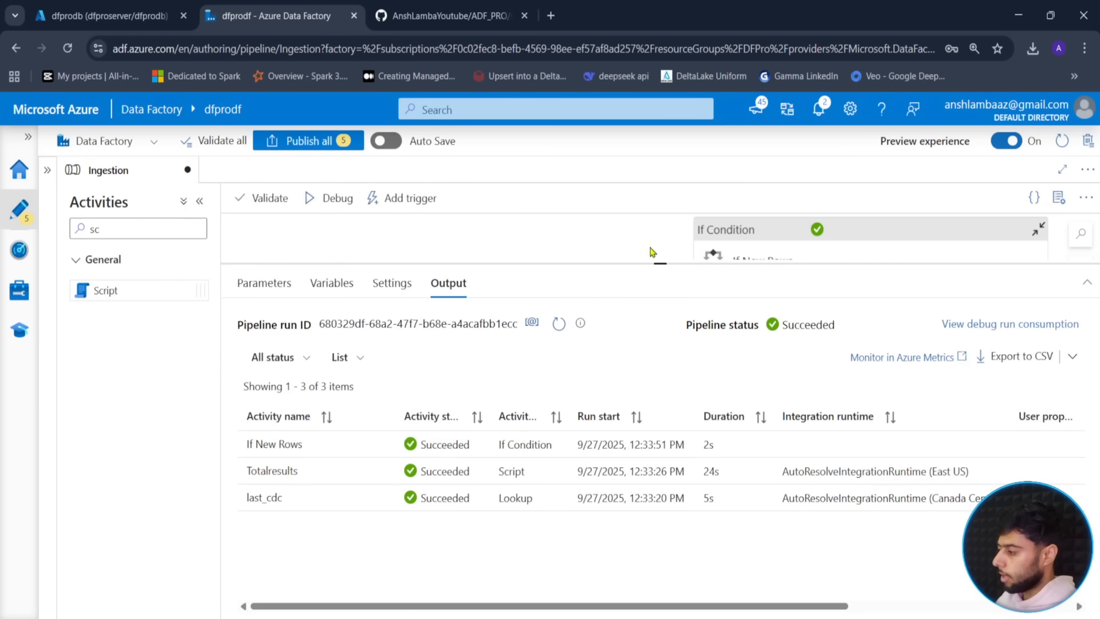
left_click_drag(661, 262, 661, 378)
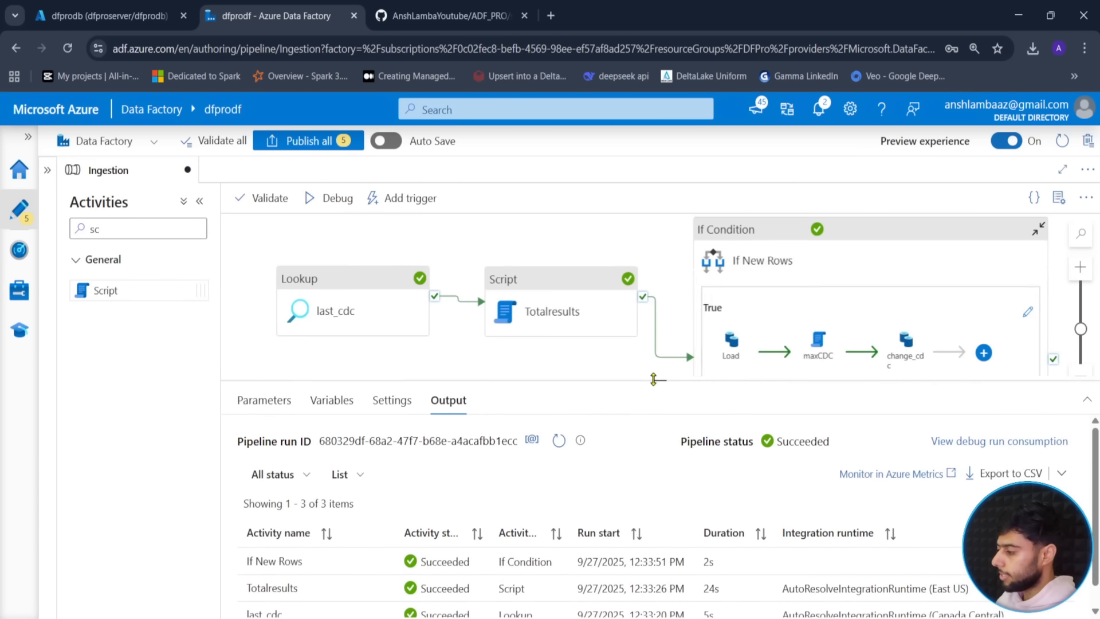
- Review the Totalresults query, then copy the Load activity's full source query
left_click(502, 312)
left_click(429, 505)
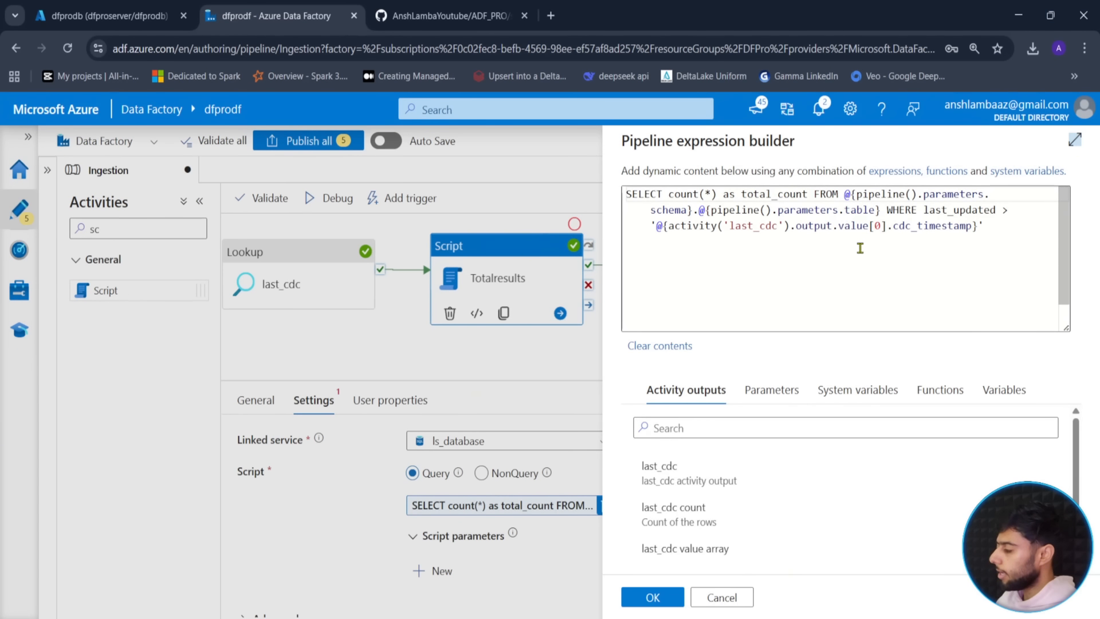
left_click(722, 598)
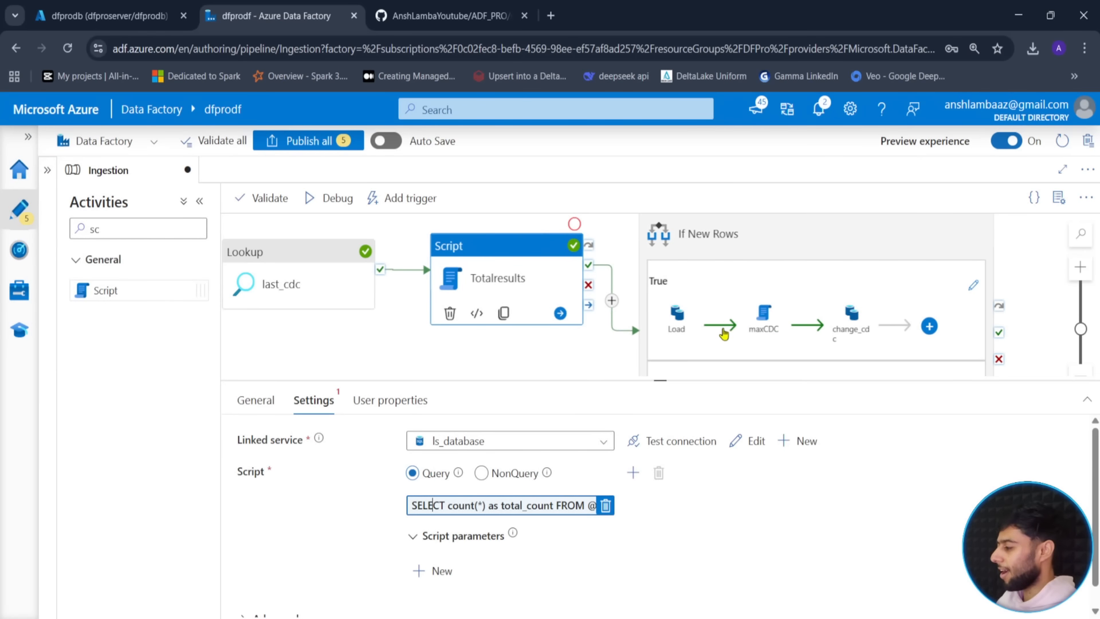
left_click(695, 332)
left_click(683, 328)
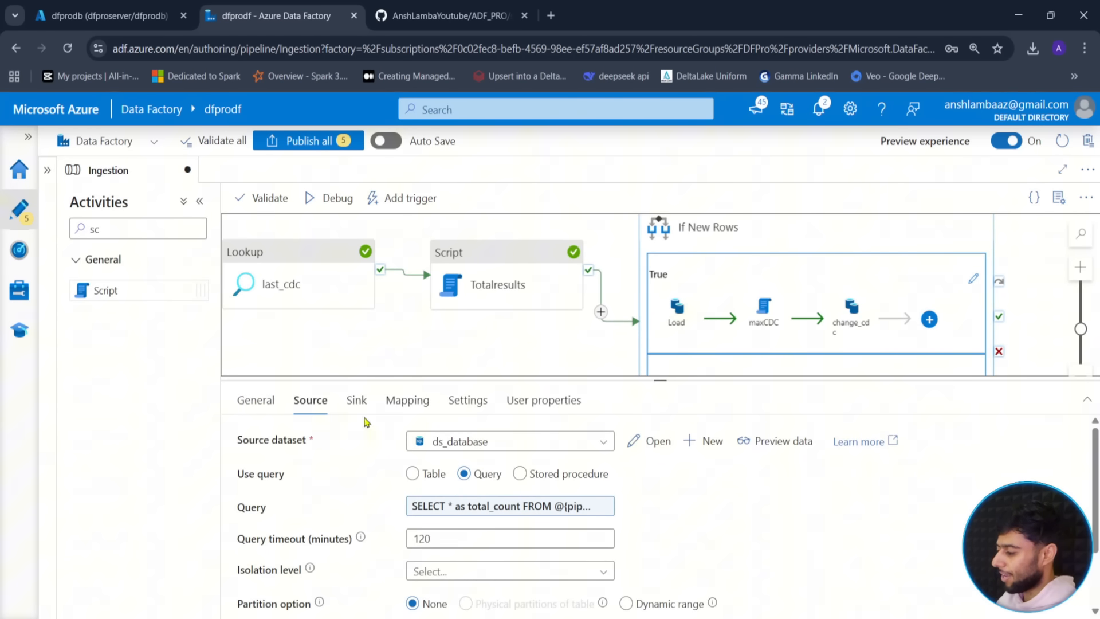
left_click(455, 509)
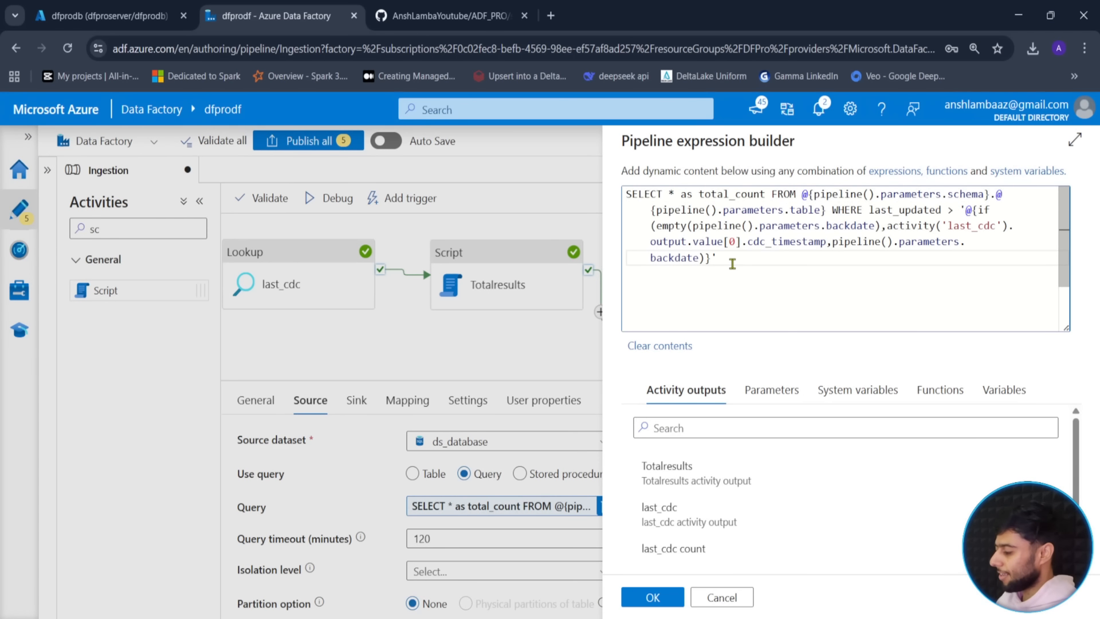
key("ctrl+a")
key("ctrl+c")
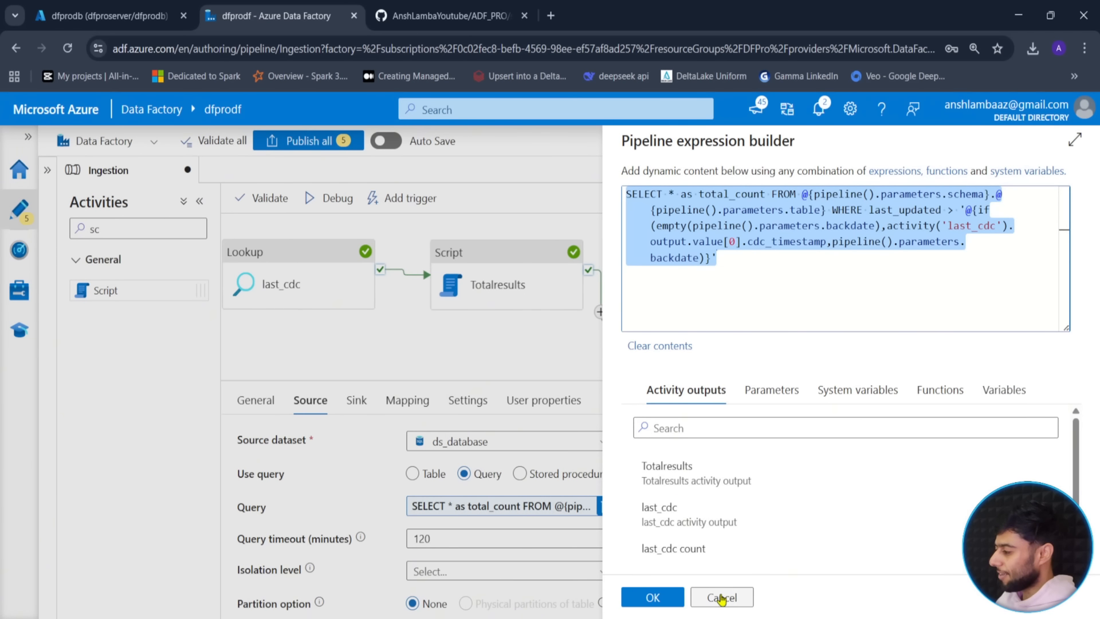
left_click(721, 598)
- Replace the Totalresults script with the Load query, changing * to count(*)
left_click(498, 280)
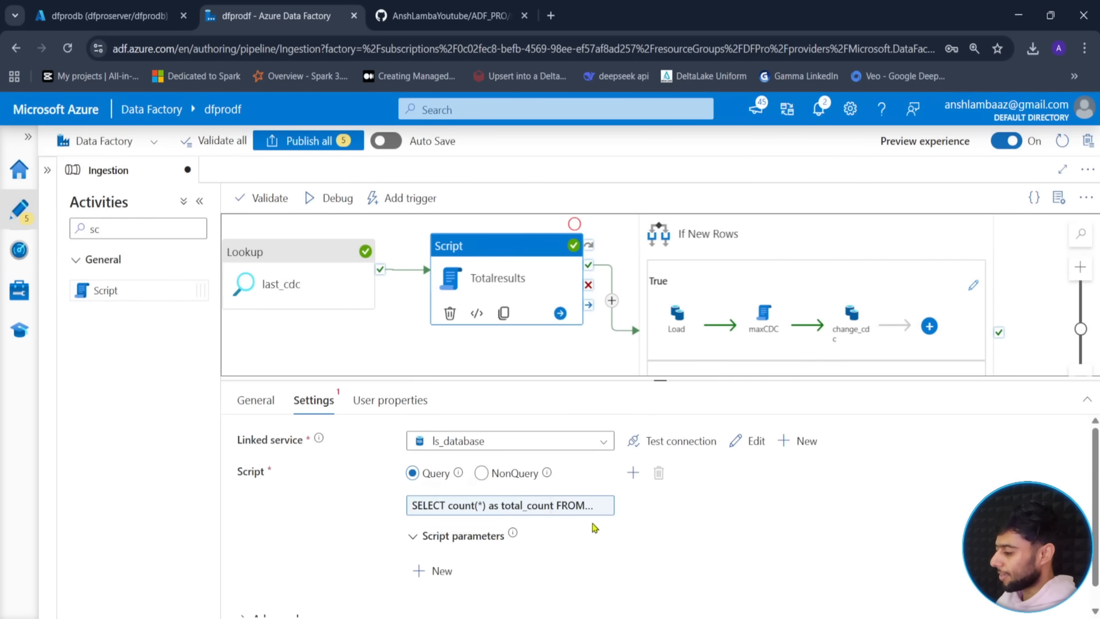
left_click(574, 505)
key("ctrl+a")
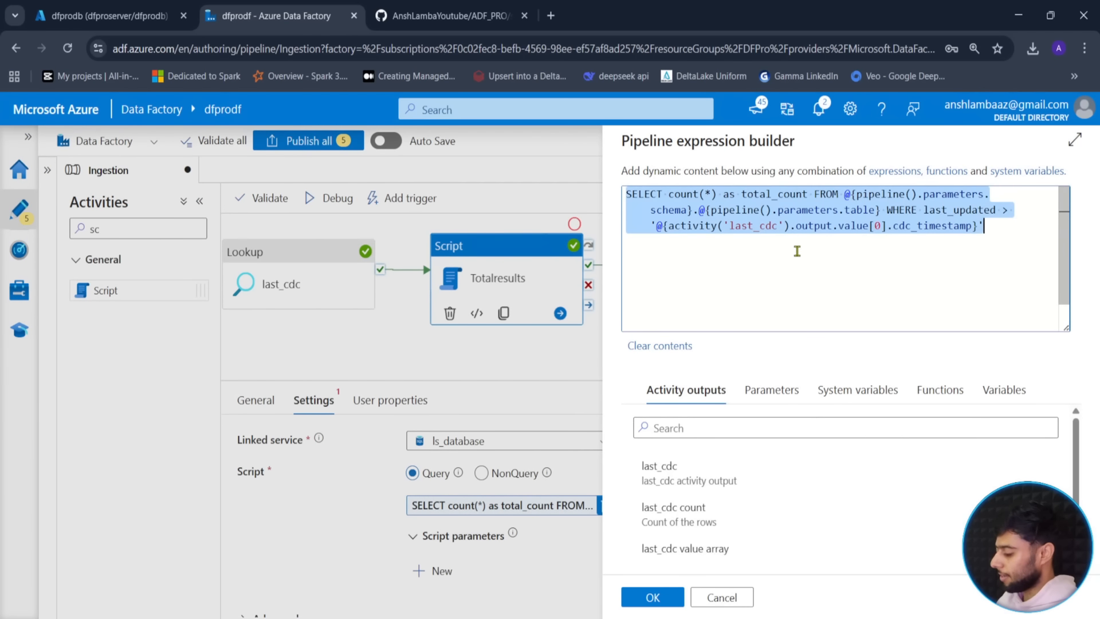
key("ctrl+v")
left_click(669, 196)
type("cou")
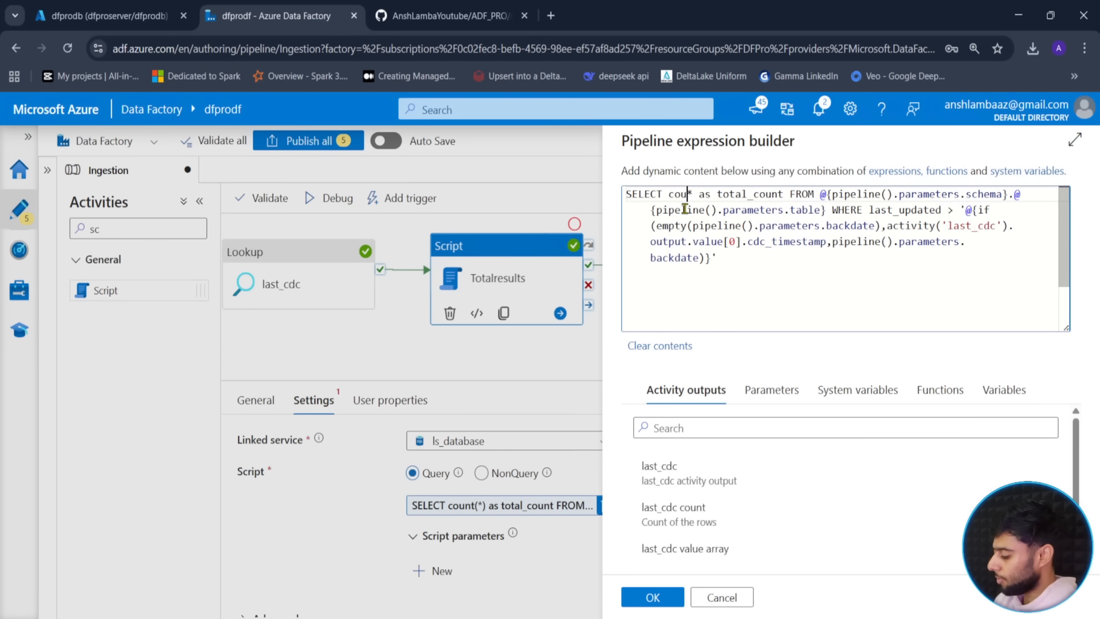
type("nt(*)")
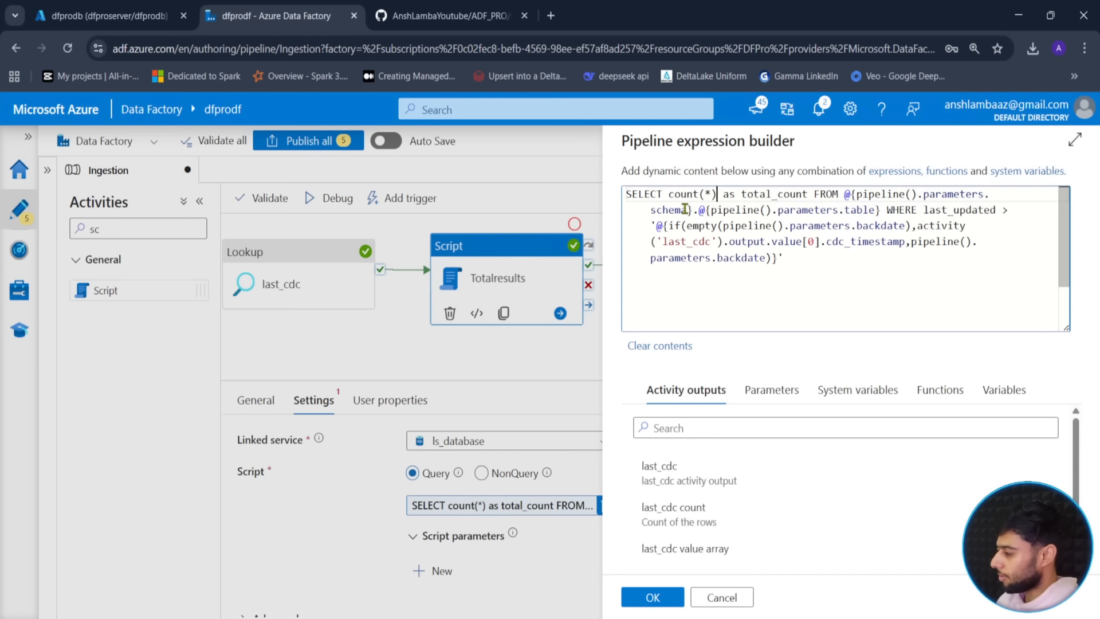
left_click(647, 596)
left_click(348, 208)
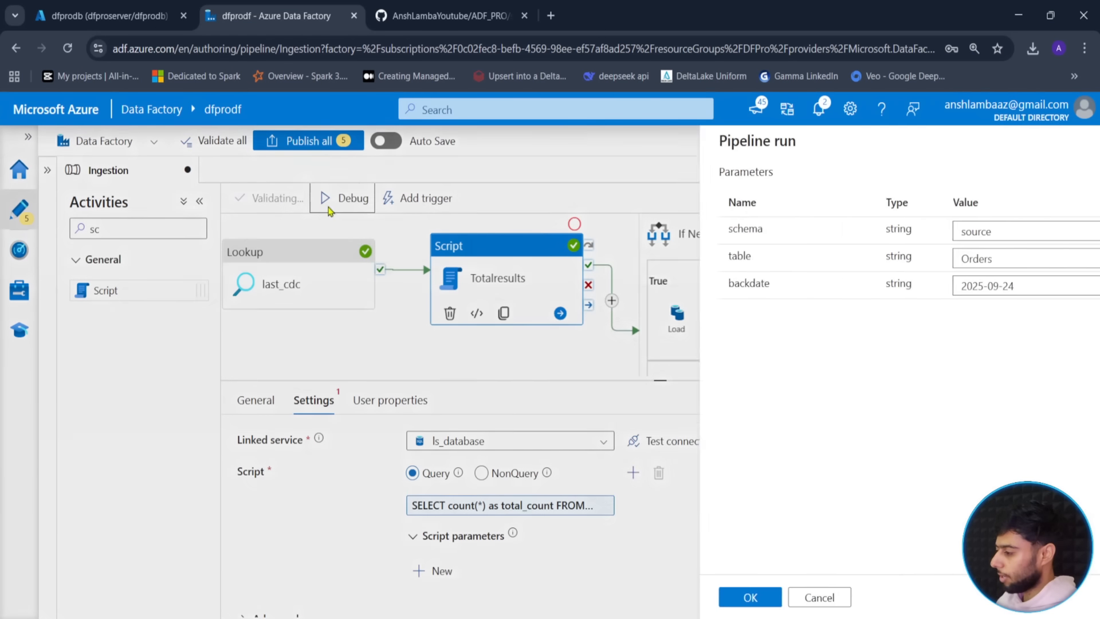
- Launch the debug run with backdate 2025-09-24 and fit the pipeline in view
left_click(646, 595)
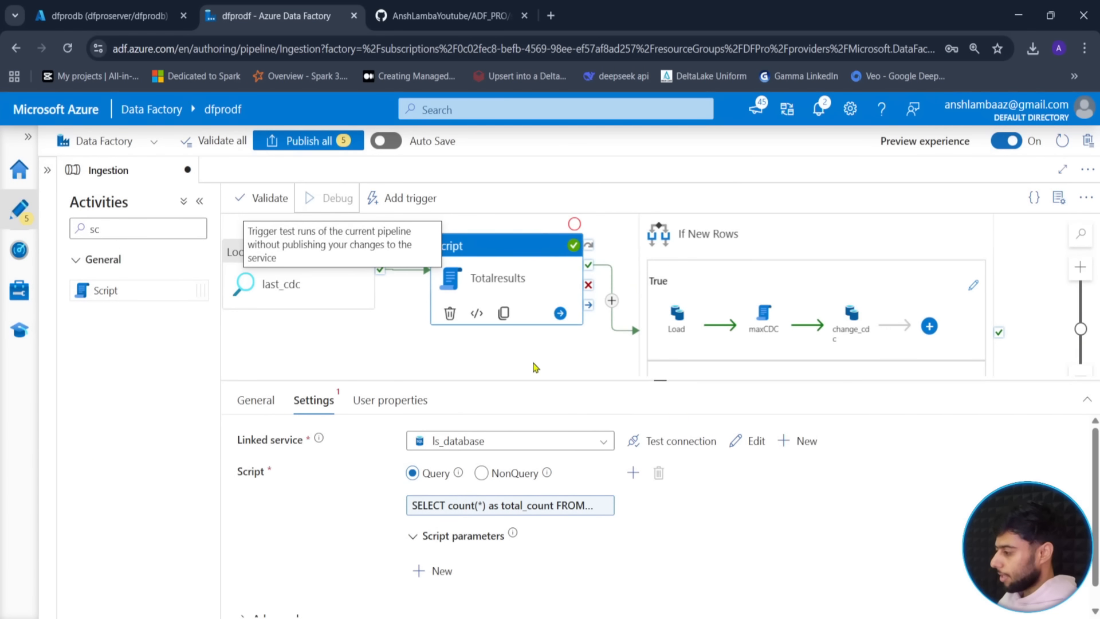
left_click_drag(659, 381, 668, 345)
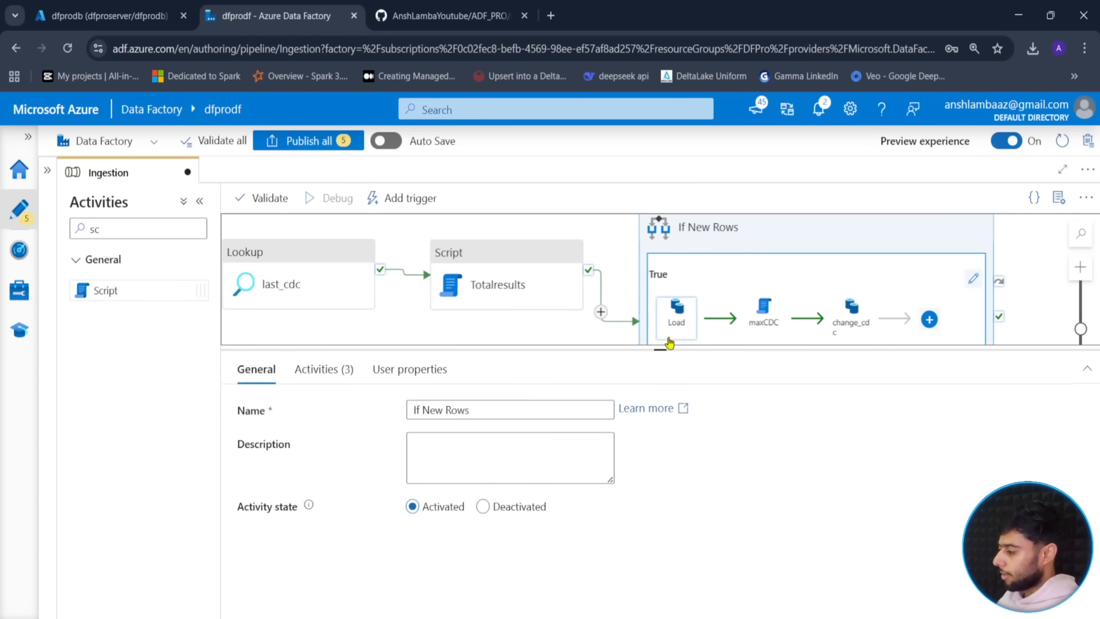
left_click(574, 341)
left_click(562, 409)
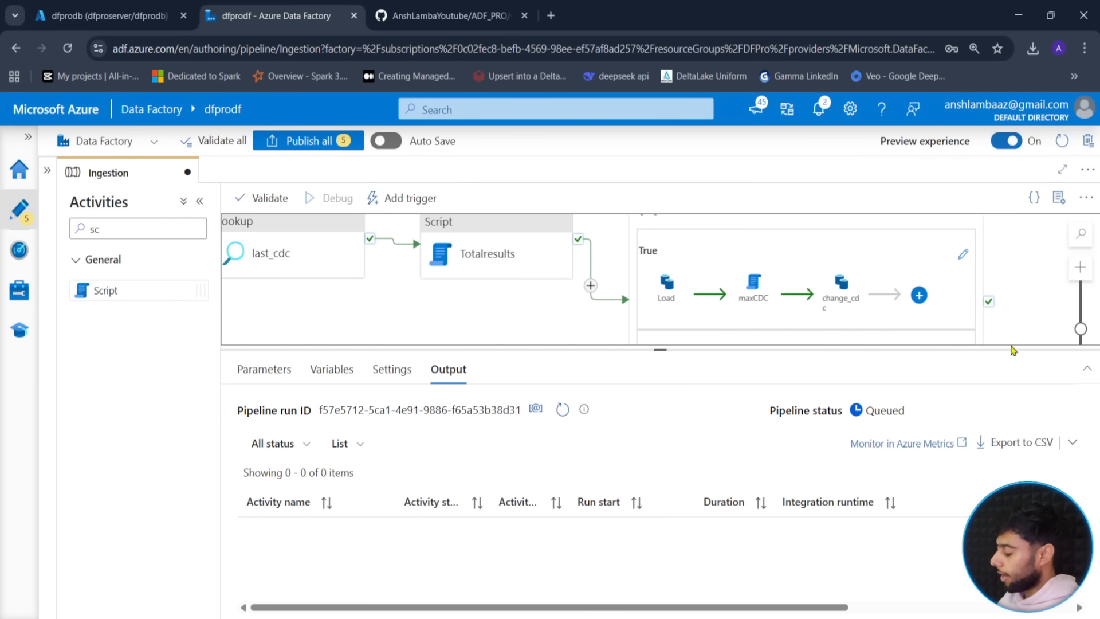
left_click_drag(1001, 384, 1001, 441)
left_click(1081, 409)
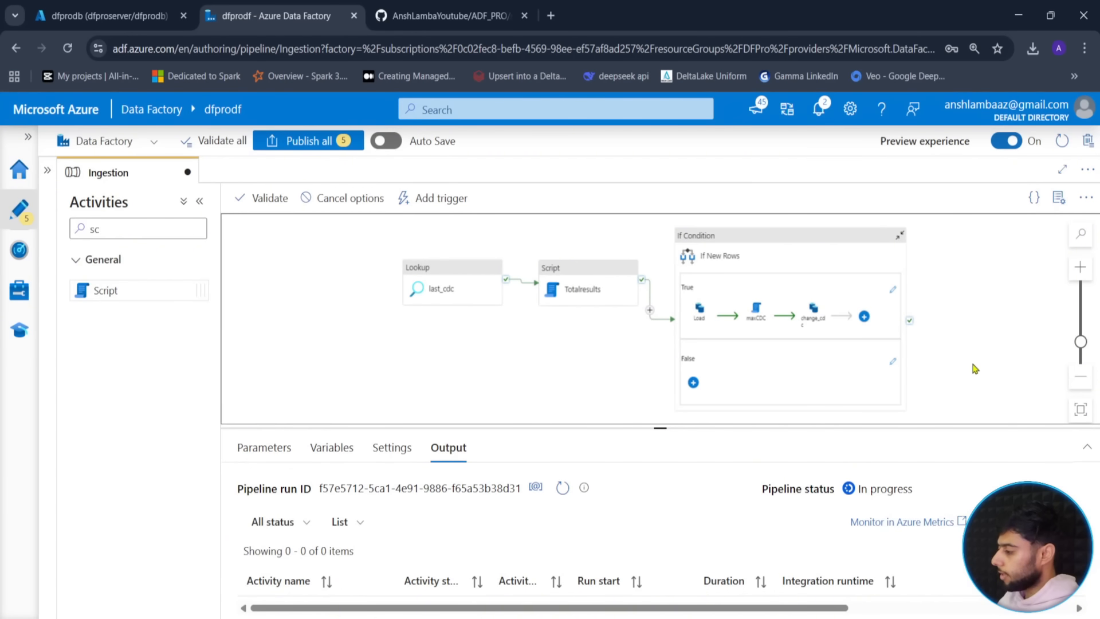
left_click_drag(990, 342, 985, 342)
left_click_drag(600, 365, 583, 366)
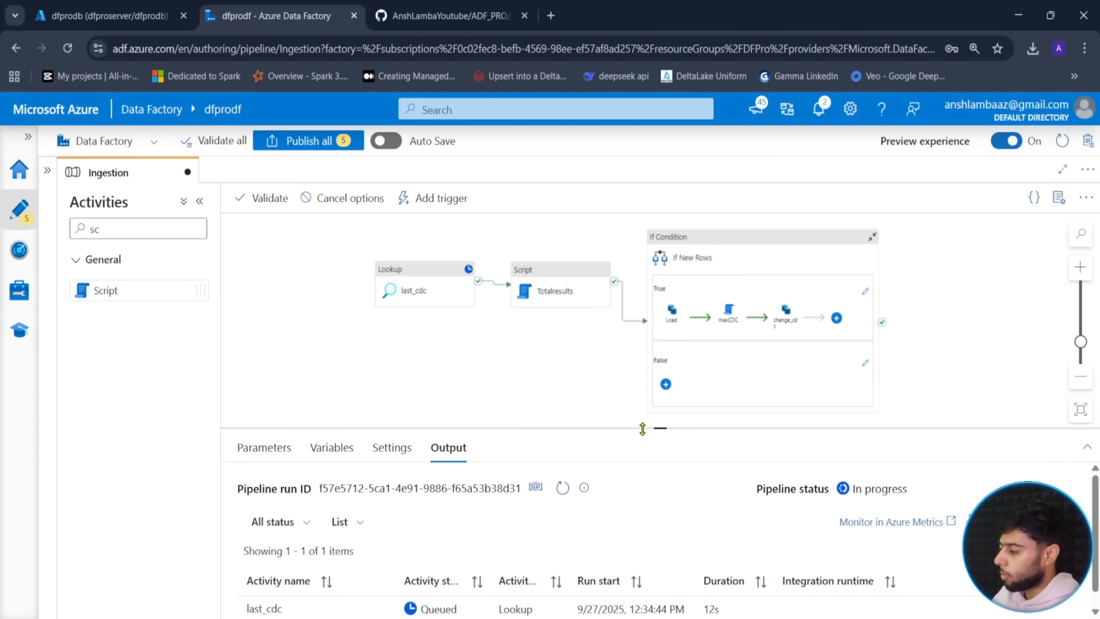
- Zoom in on the pipeline diagram and refresh the activity runs as last_cdc and Totalresults complete
left_click(650, 383)
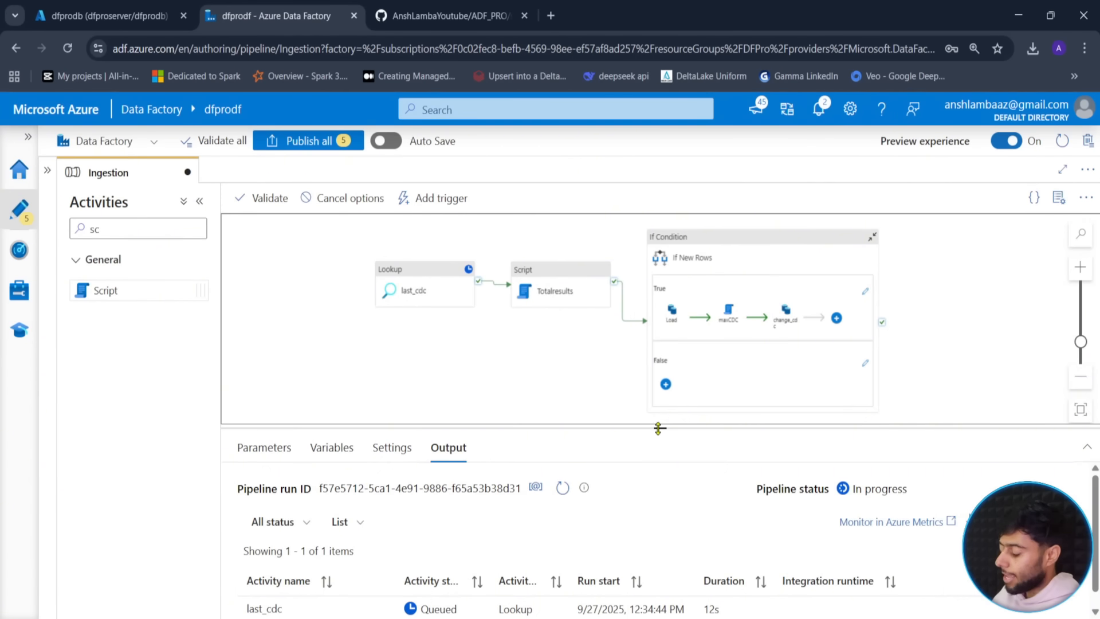
left_click_drag(659, 429, 660, 358)
left_click(1080, 268)
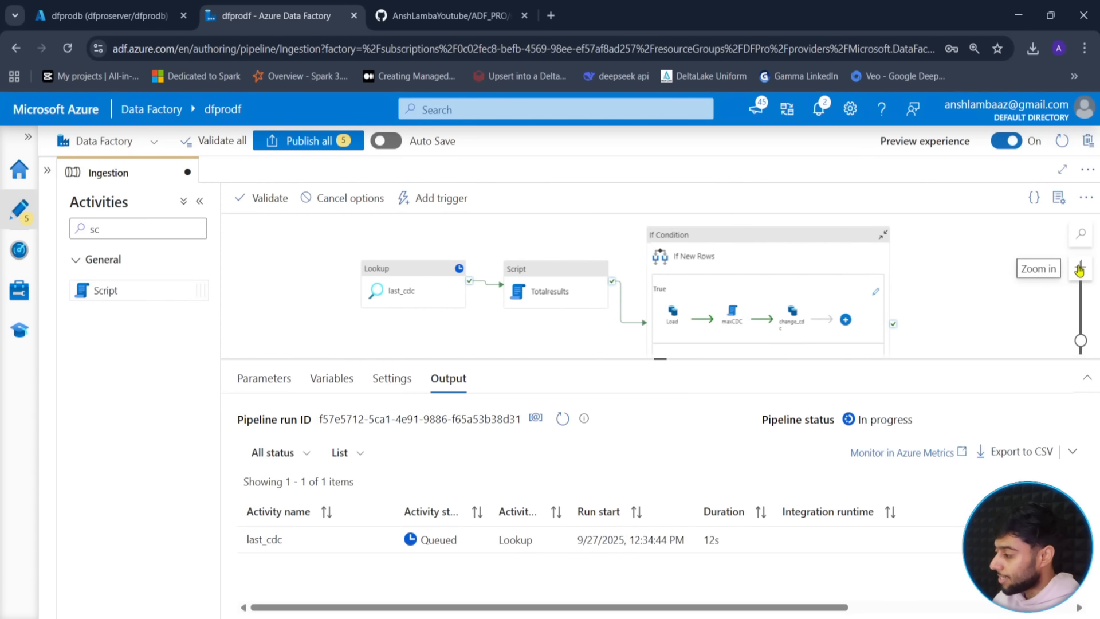
left_click(1080, 268)
left_click(1079, 268)
left_click(1080, 269)
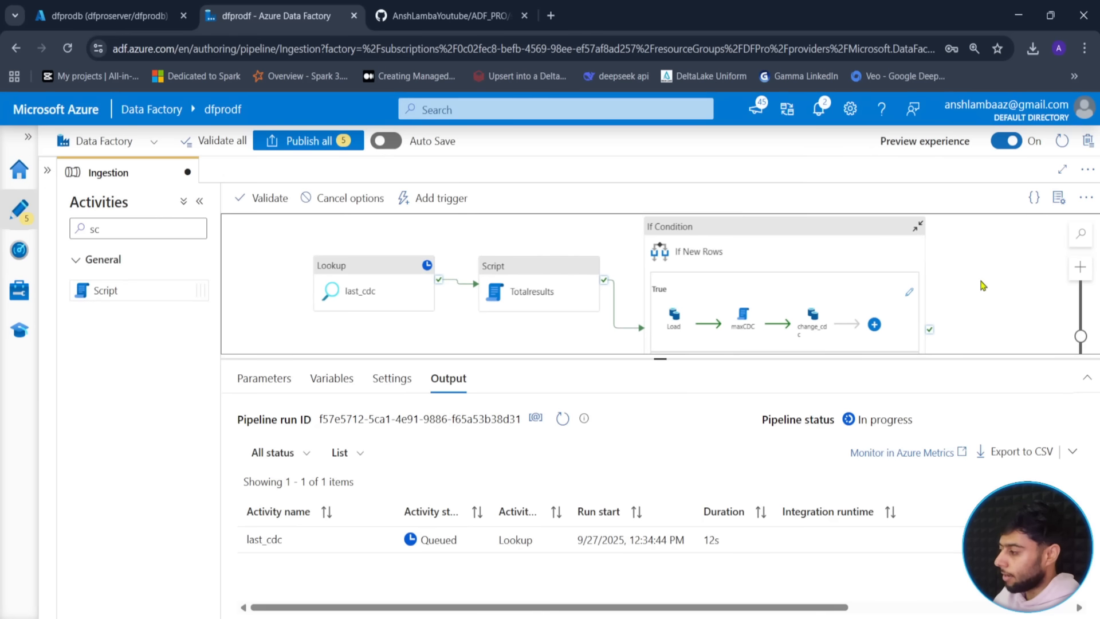
left_click_drag(981, 281, 984, 288)
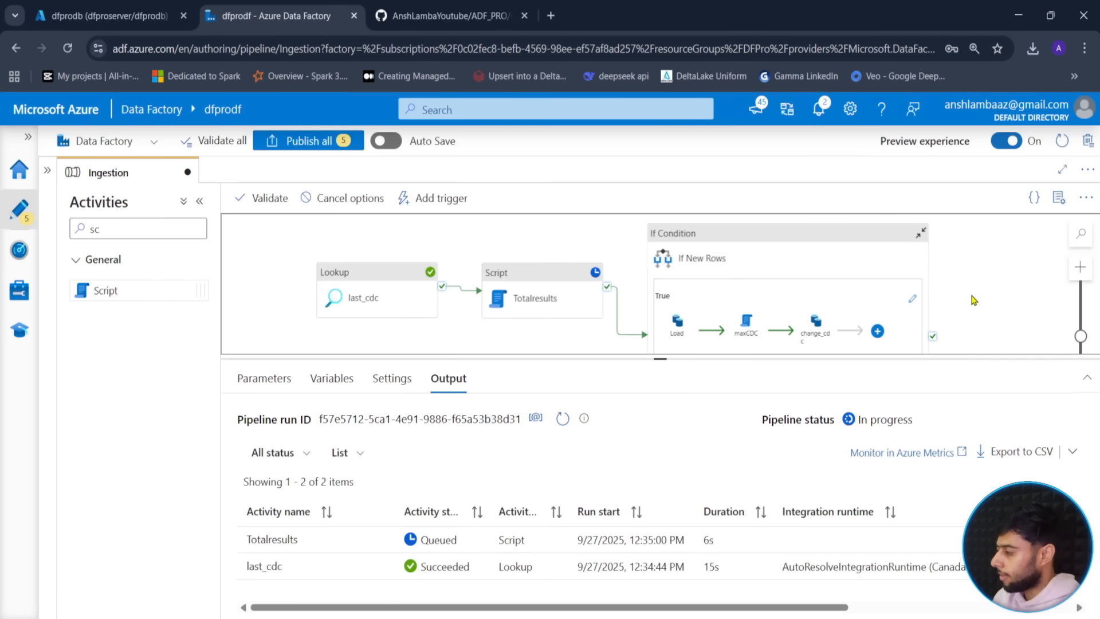
left_click_drag(987, 285, 974, 292)
mouse_move(662, 359)
left_mouse_down()
mouse_move(662, 413)
mouse_move(664, 369)
left_mouse_up()
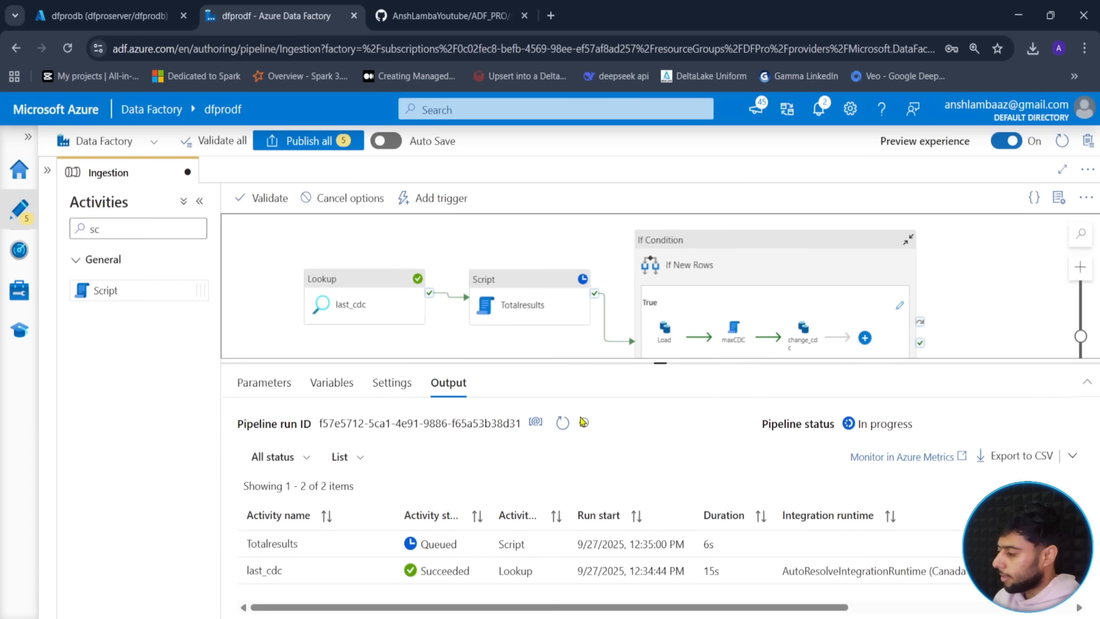
left_click(562, 424)
left_click(563, 424)
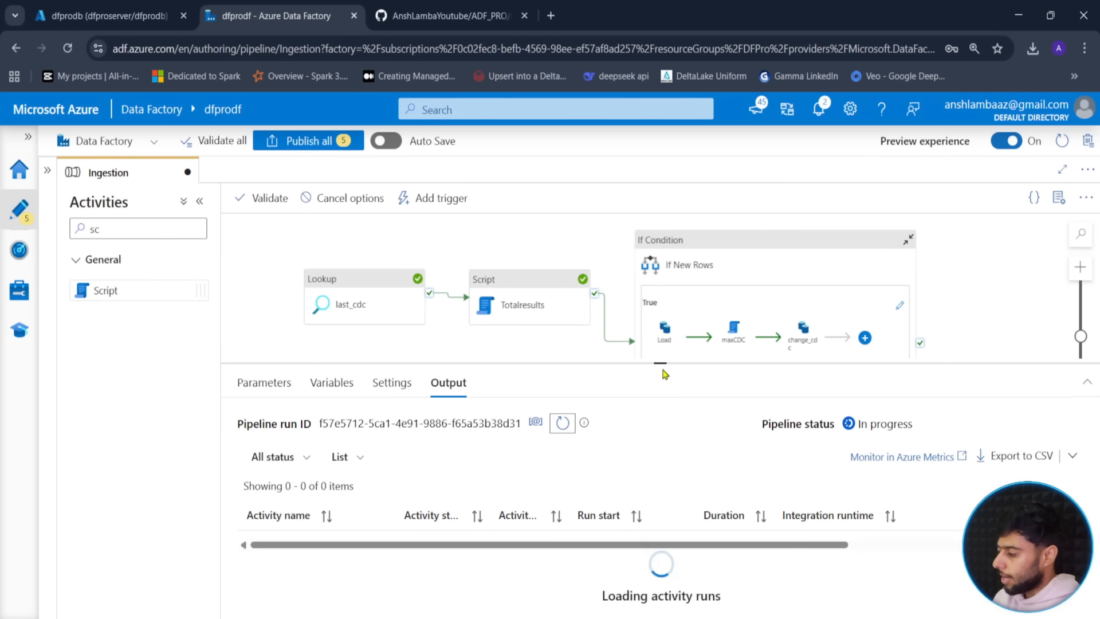
left_click_drag(666, 363, 722, 324)
left_click_drag(963, 273, 985, 264)
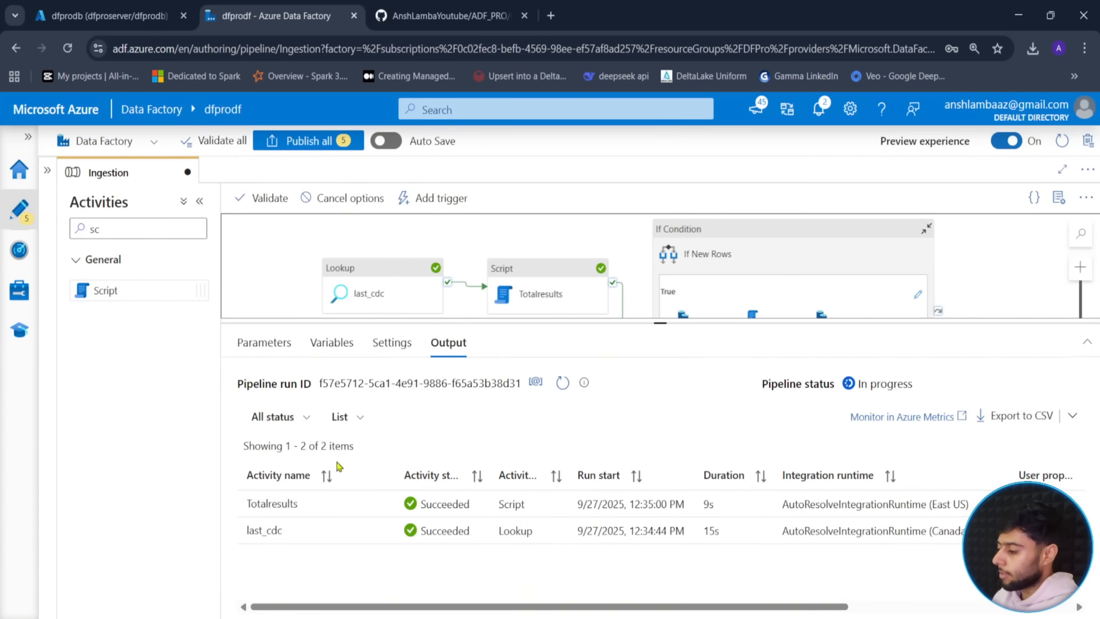
- Check Totalresults' total_count output, then refresh until the Load copy is in progress
left_click(383, 503)
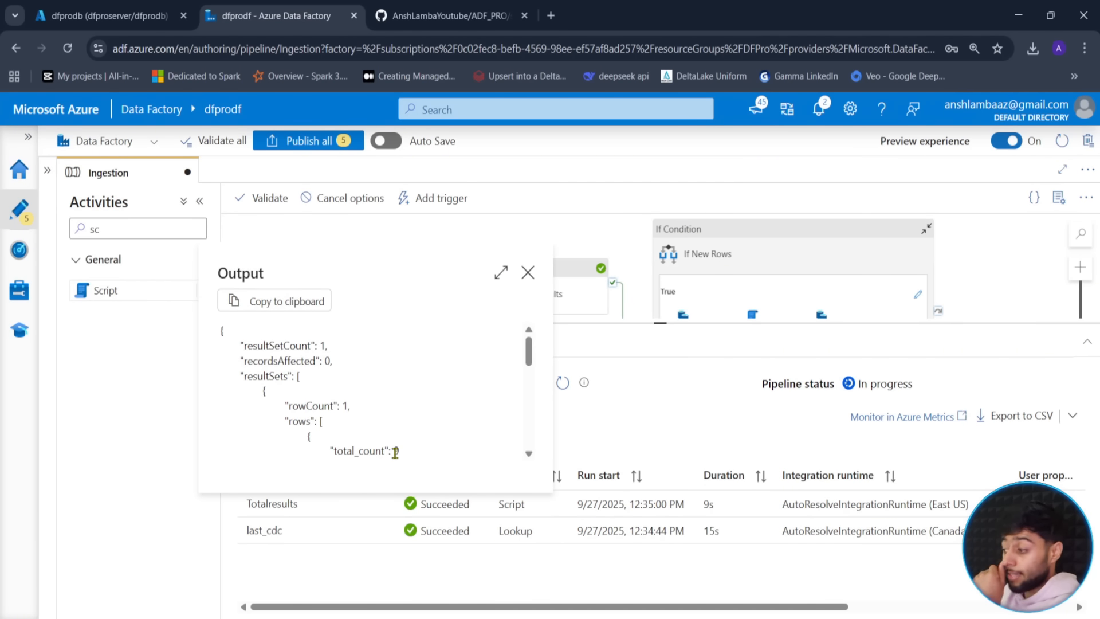
left_click(527, 272)
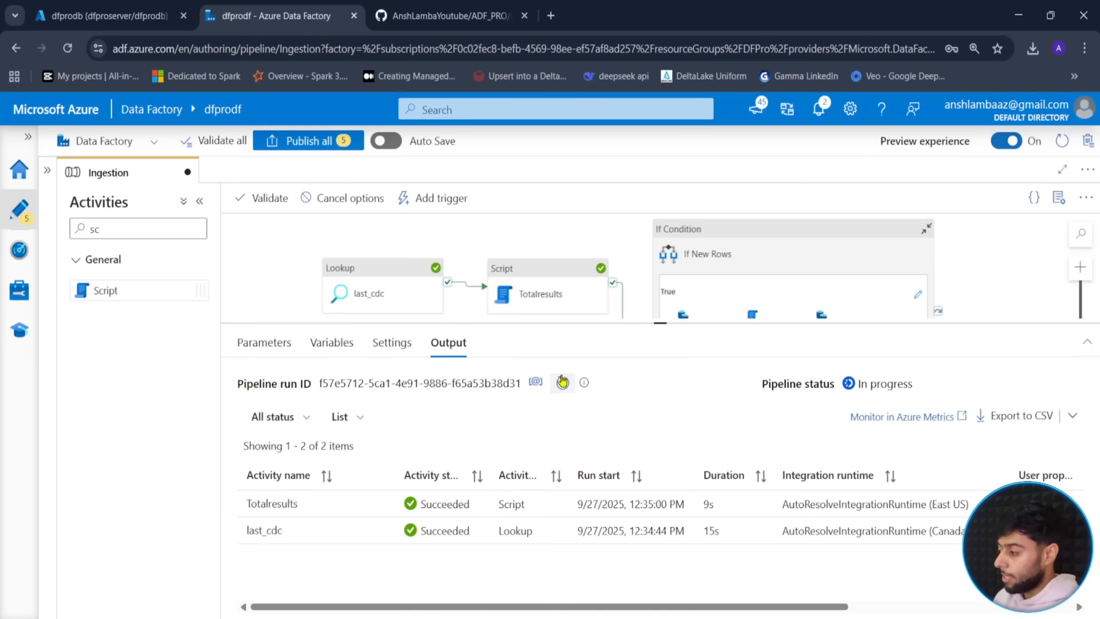
left_click(562, 385)
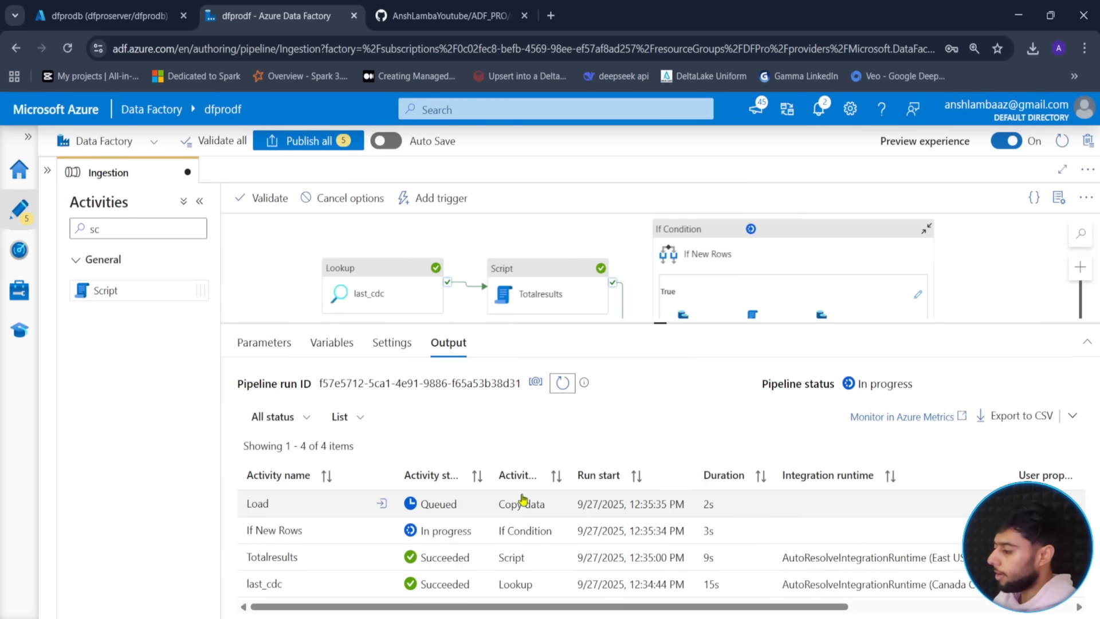
left_click(561, 384)
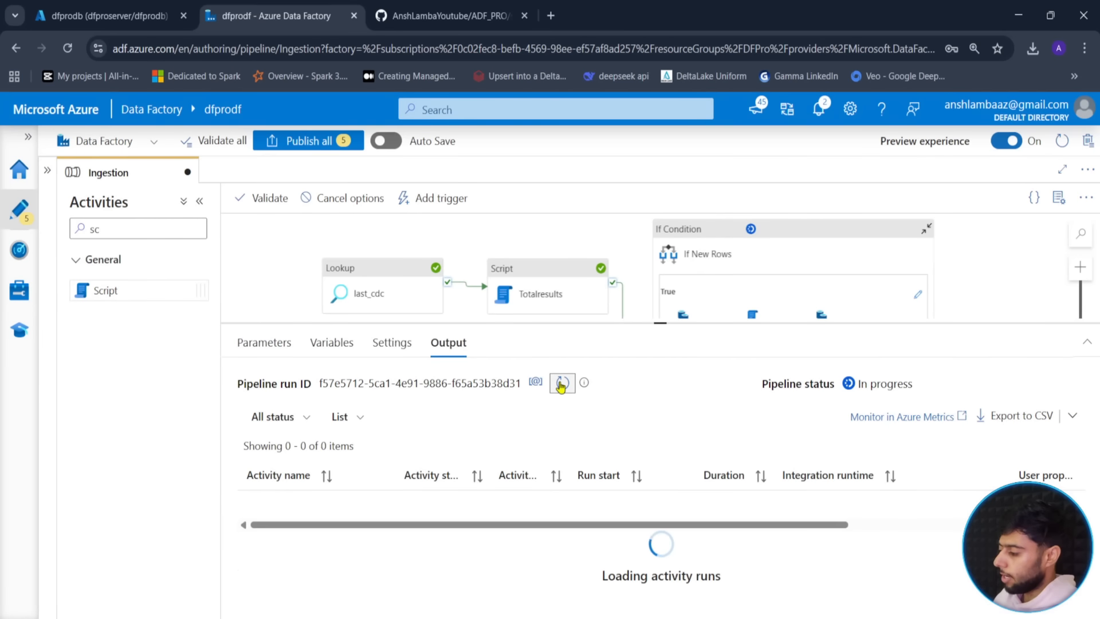
left_click(562, 384)
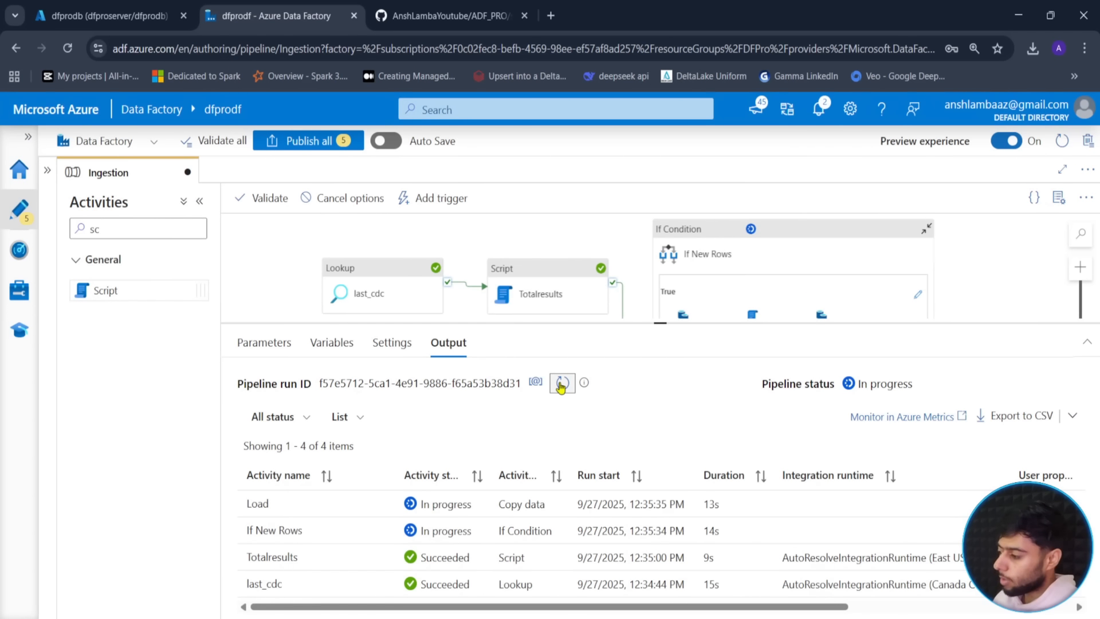
- Review the parameter defaults: schema source, table Orders, backdate 2025-09-24
left_click(265, 344)
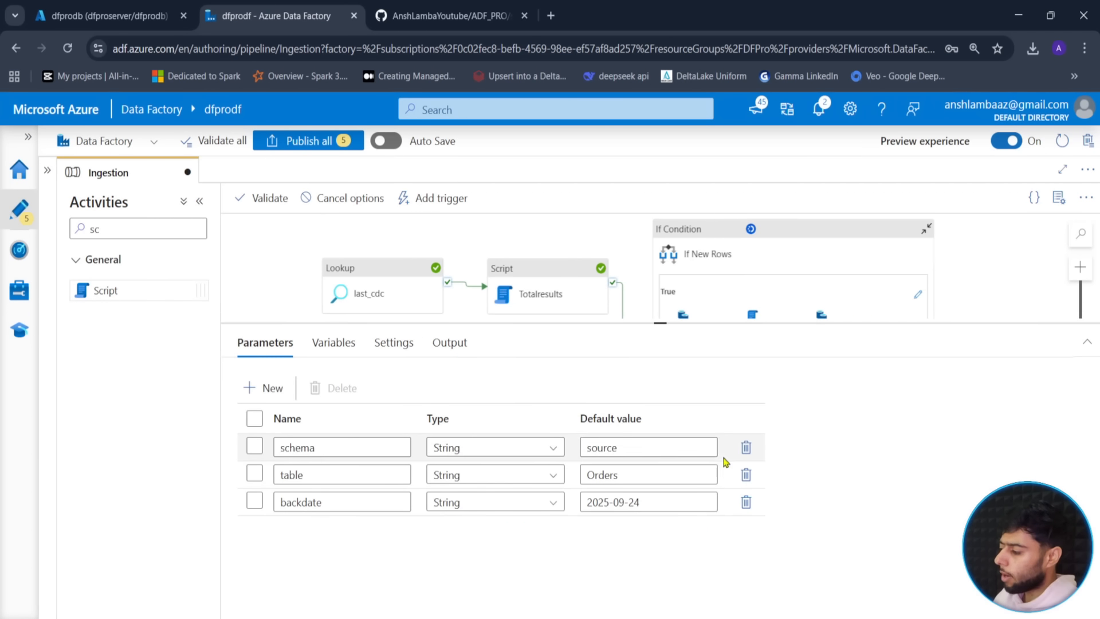
double_click(634, 447)
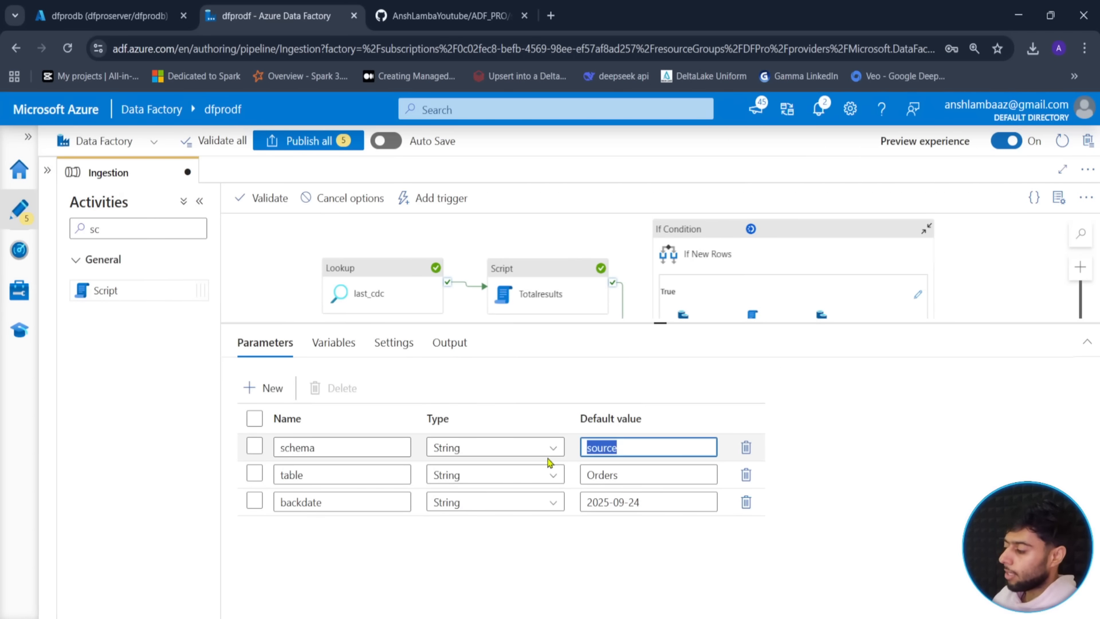
left_click(708, 488)
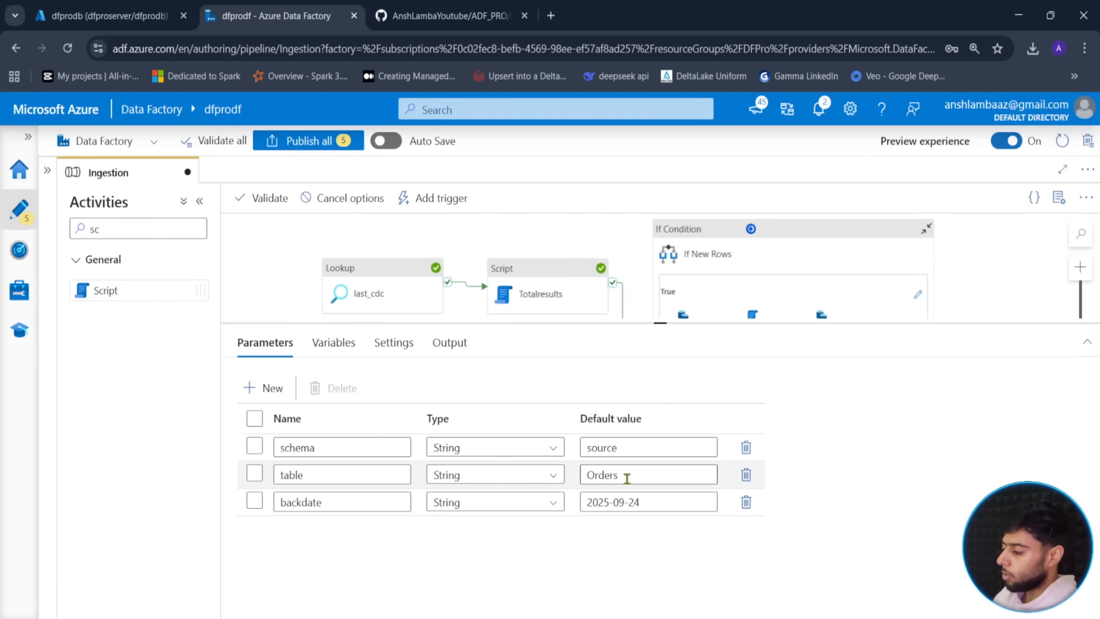
left_click_drag(627, 478, 546, 480)
left_click(550, 490)
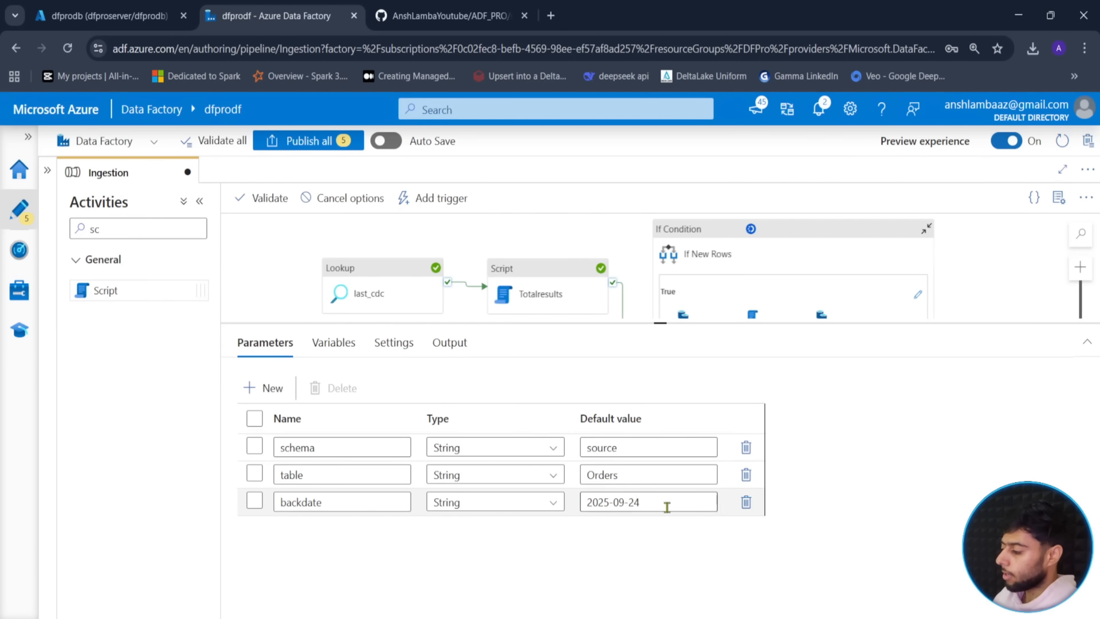
left_click_drag(666, 506, 578, 504)
left_click(710, 559)
left_click_drag(660, 324, 660, 399)
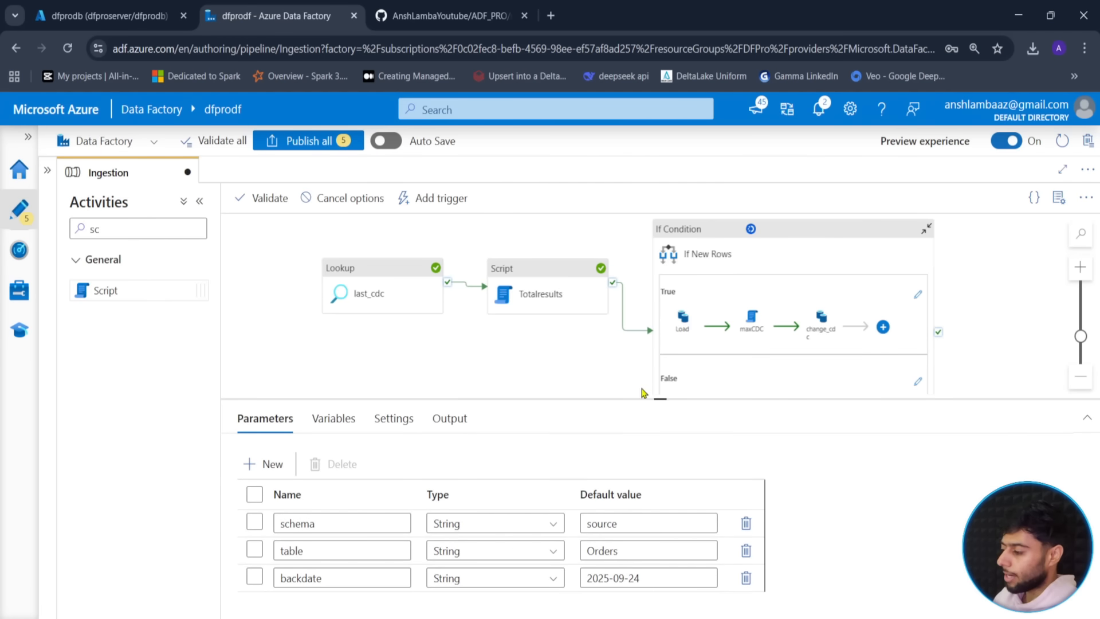
left_click_drag(516, 346, 484, 370)
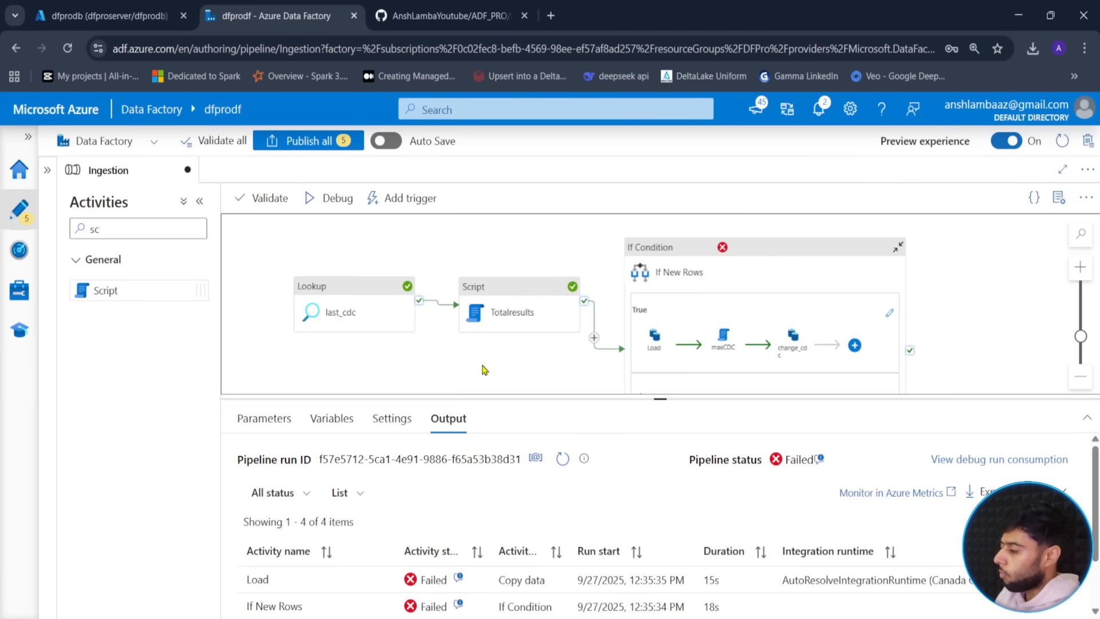
left_click_drag(672, 399, 698, 303)
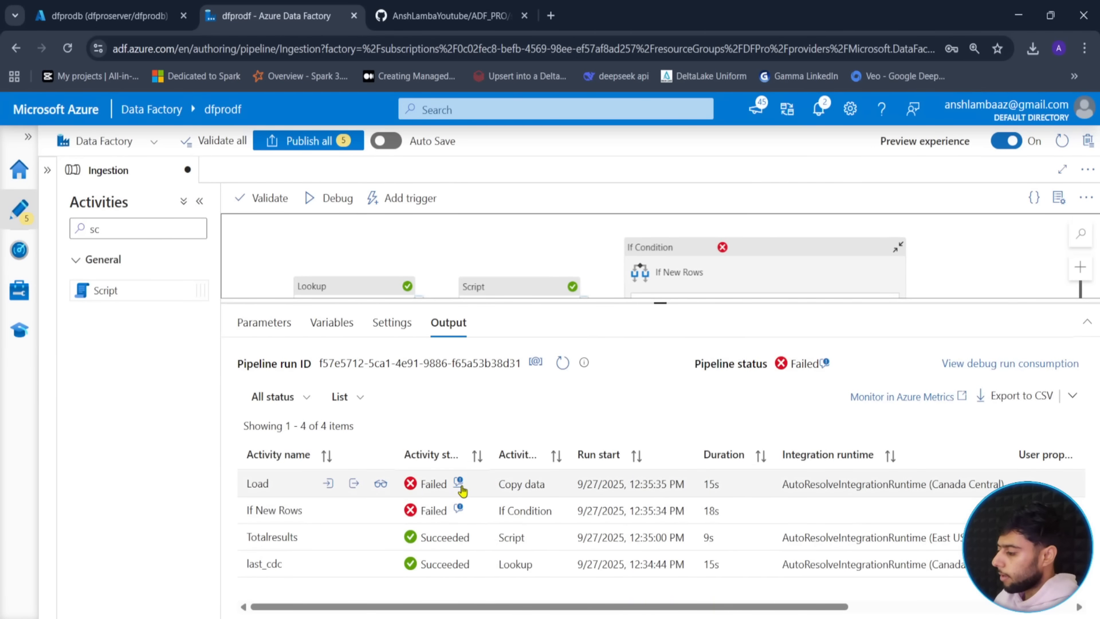
left_click(458, 482)
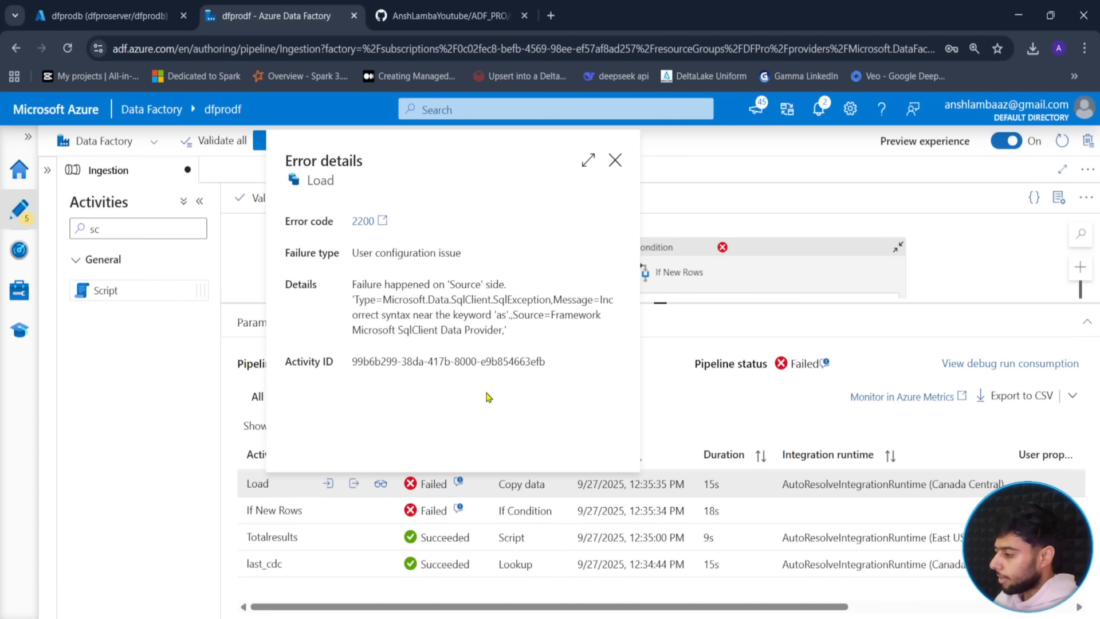
left_click(615, 160)
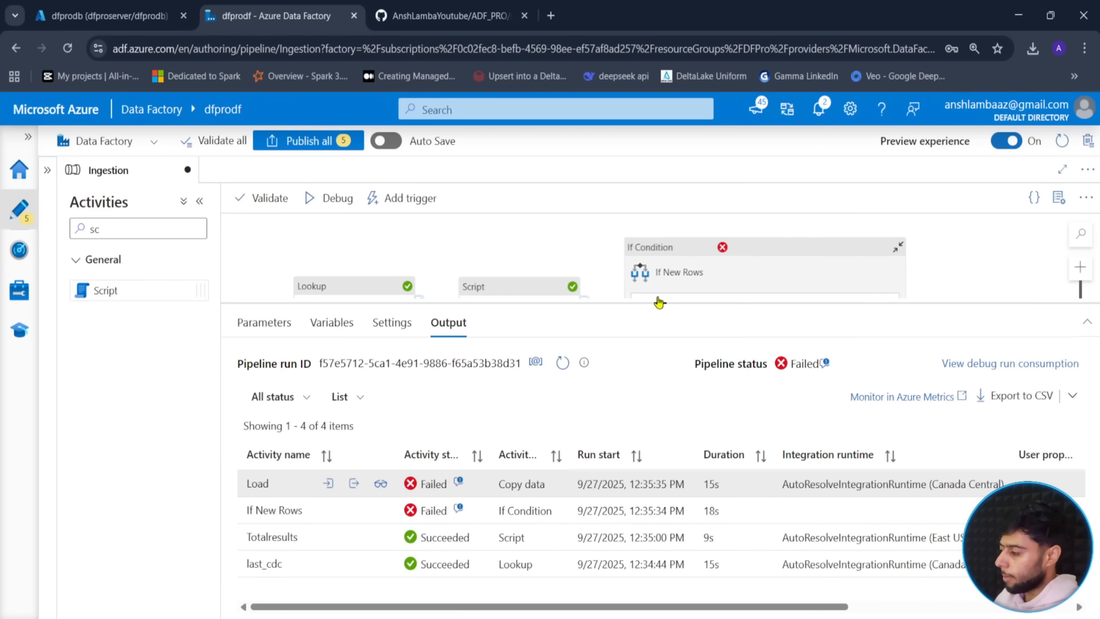
left_click_drag(659, 303, 660, 515)
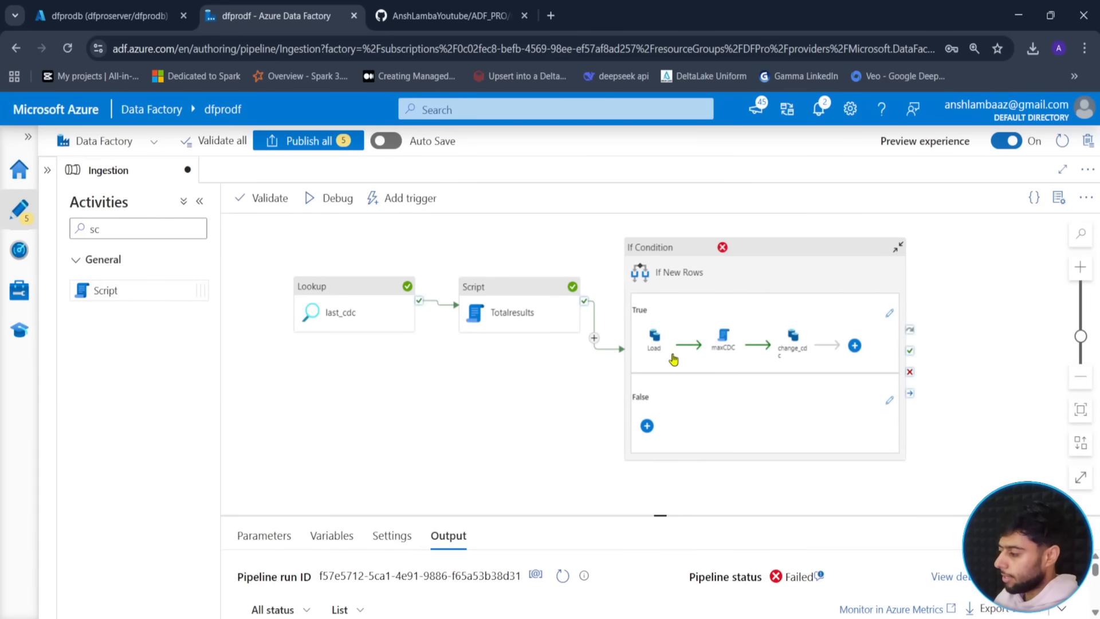
- Delete 'as total_count' from the Load source query so it reads 'SELECT * FROM'
left_click(653, 353)
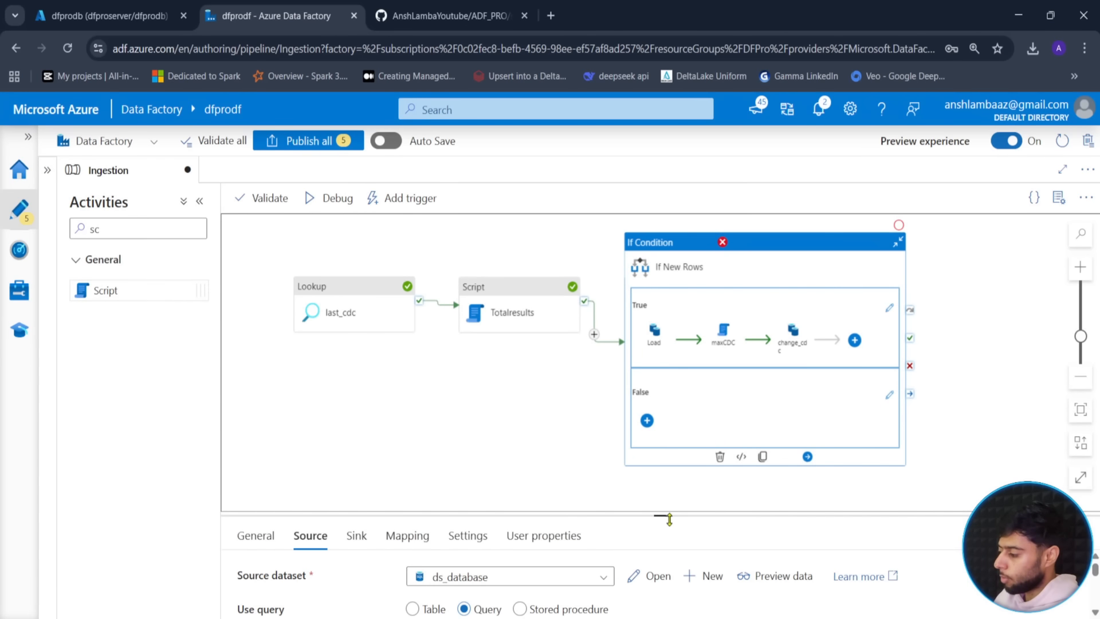
left_click_drag(669, 519, 667, 328)
left_click(504, 455)
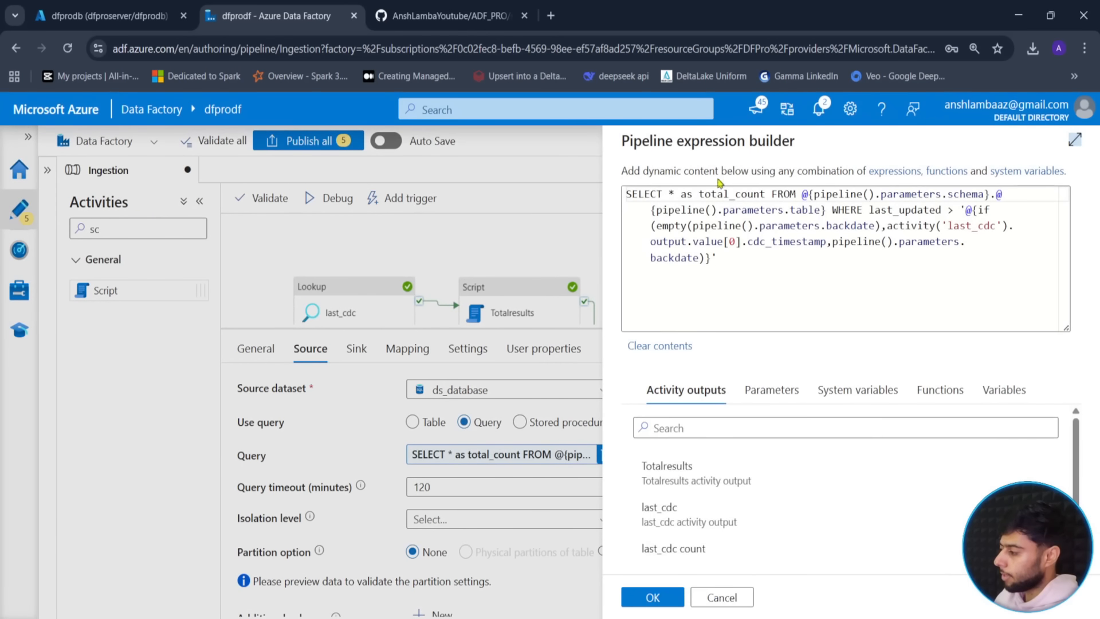
left_click_drag(681, 195, 766, 194)
key("BackSpace")
key("BackSpace")
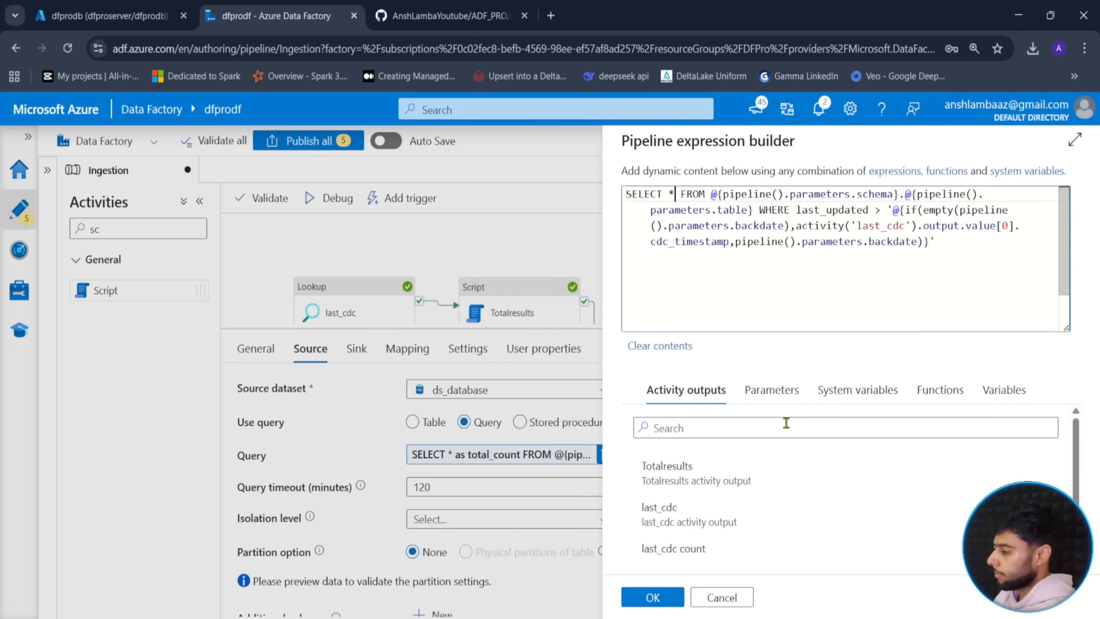
left_click(652, 596)
left_click_drag(668, 330, 662, 497)
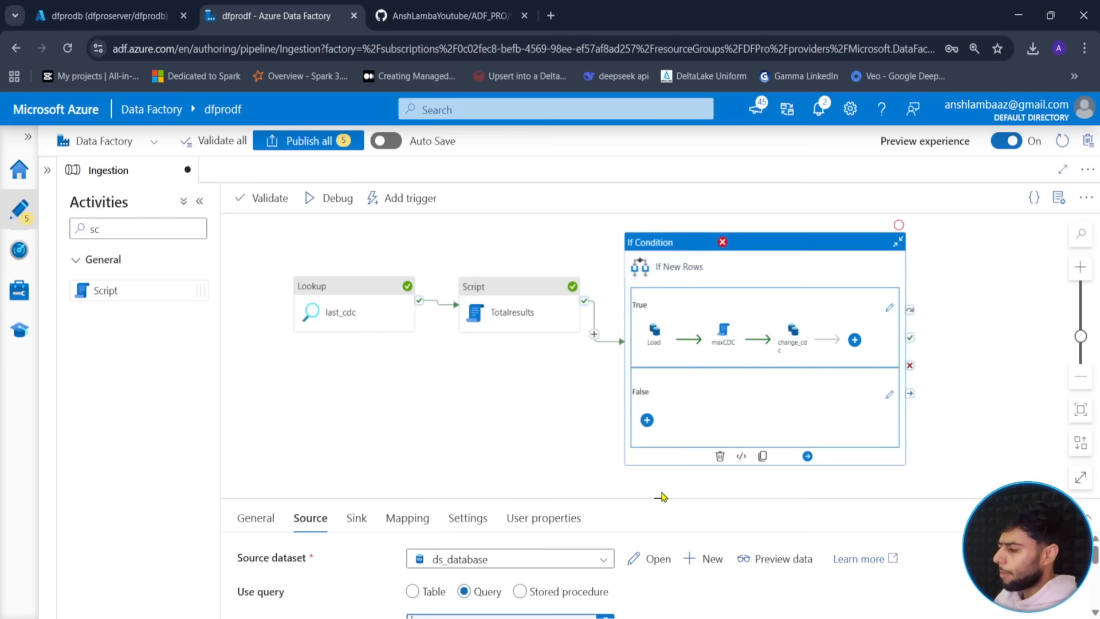
- Inspect the maxCDC script activity's query
left_click(725, 354)
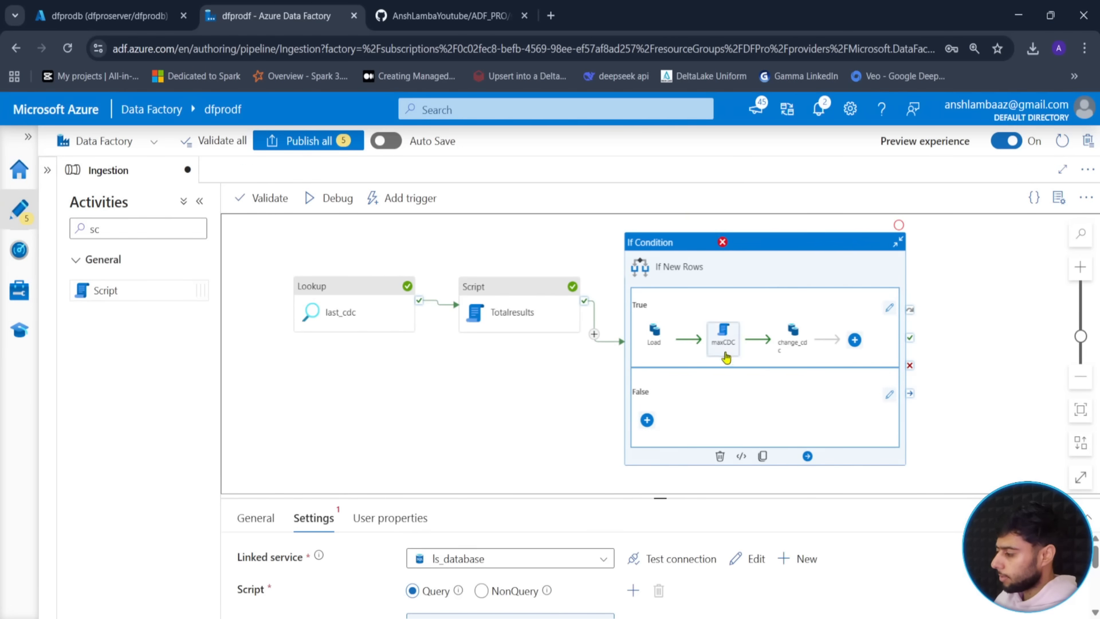
left_click_drag(659, 491, 664, 371)
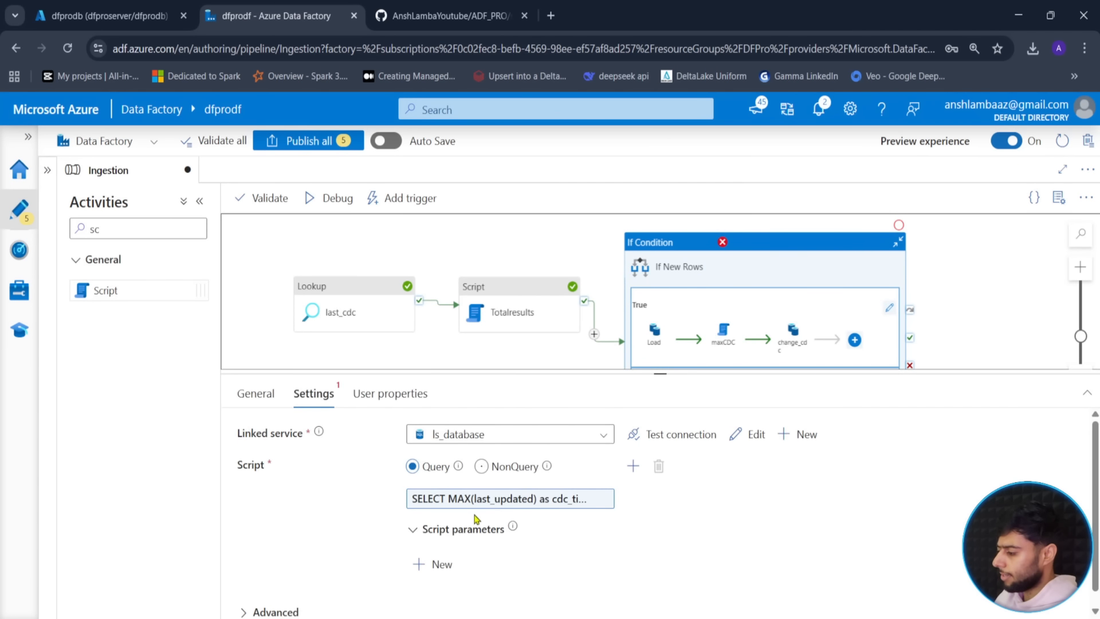
left_click(376, 245)
left_click(318, 207)
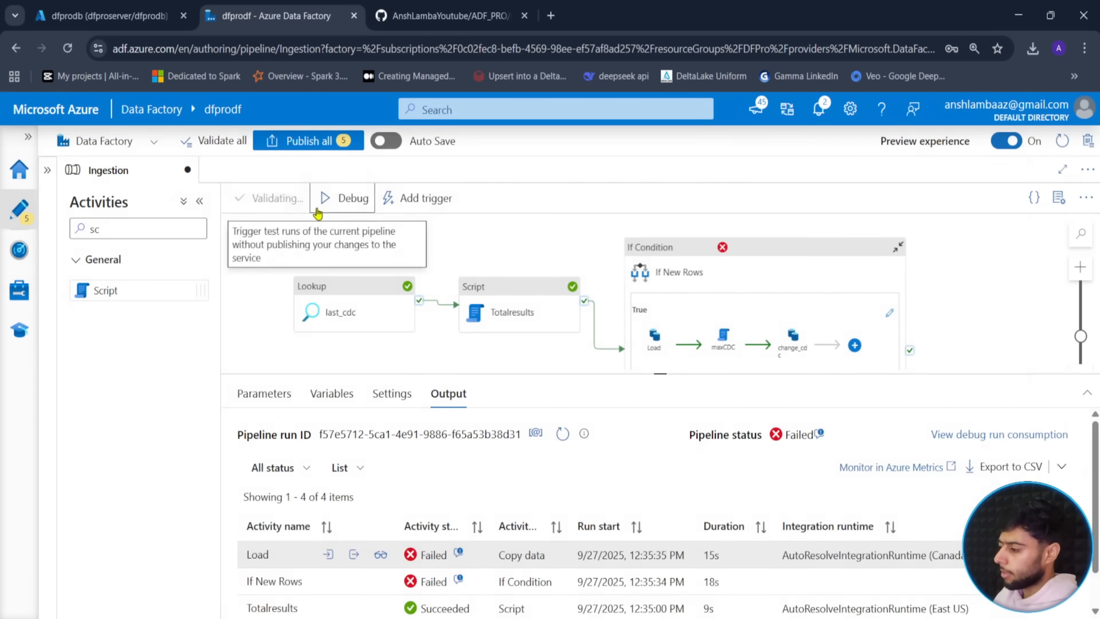
- Start the debug run and confirm last_cdc is queued as its first activity
left_click(652, 596)
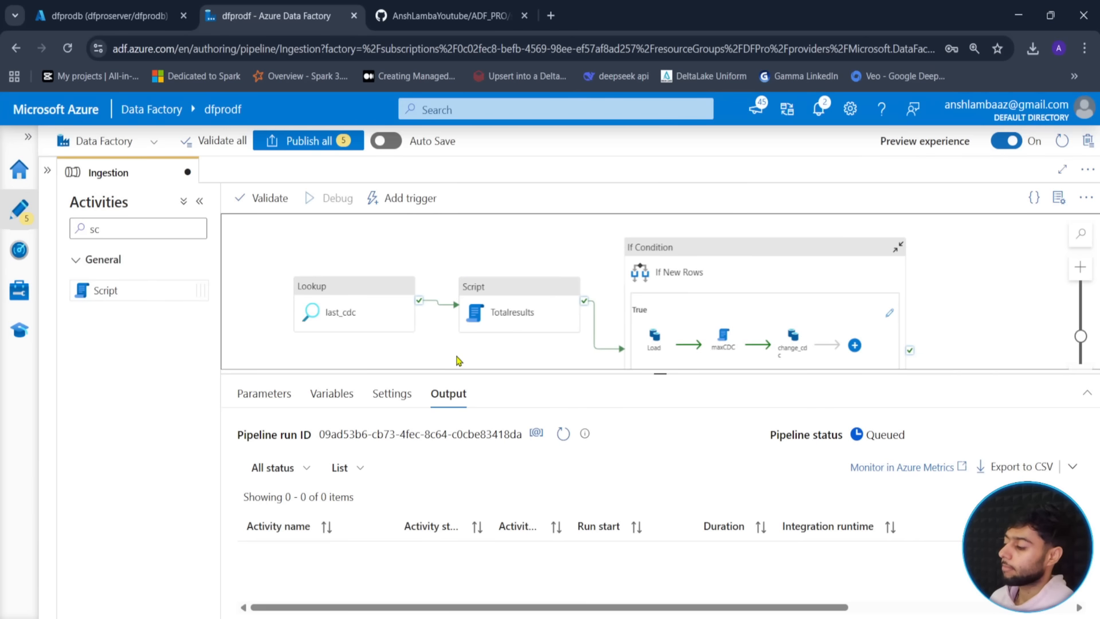
left_click(564, 435)
mouse_move(856, 374)
left_mouse_down()
mouse_move(855, 345)
mouse_move(852, 364)
left_mouse_up()
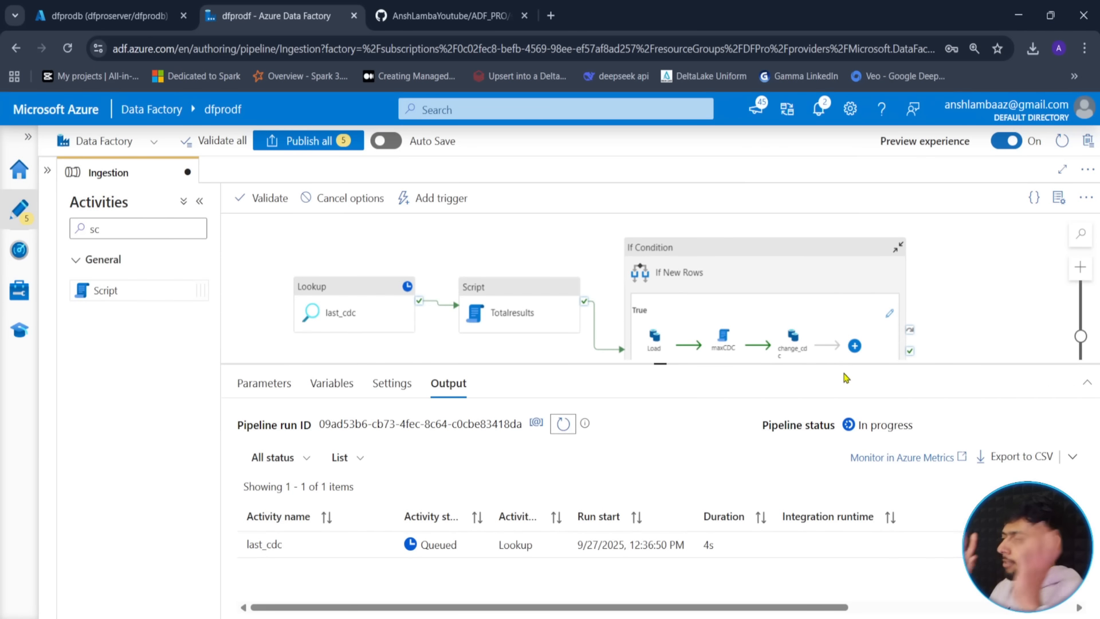
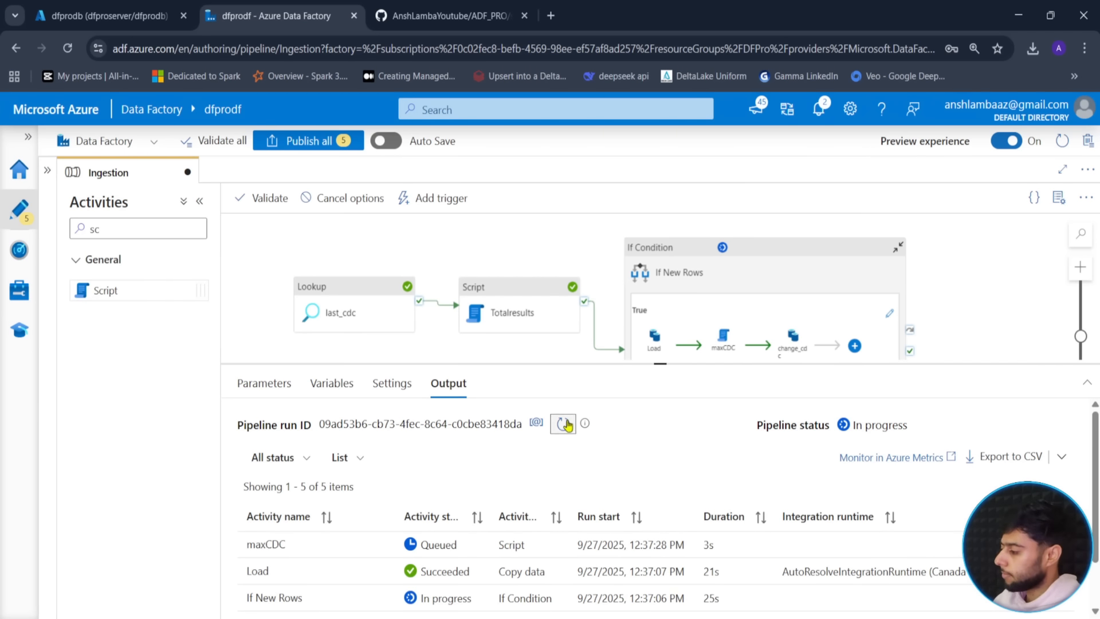
- Enlarge the Output panel, refresh the activity runs and check the Load activity's copy details
left_click_drag(664, 363, 660, 255)
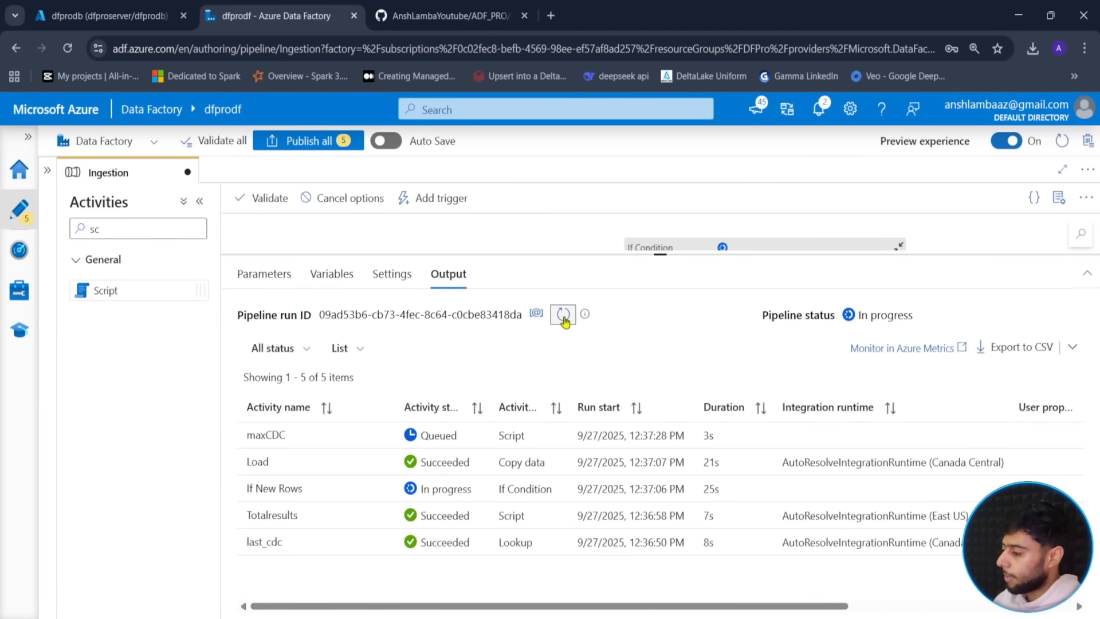
left_click(564, 317)
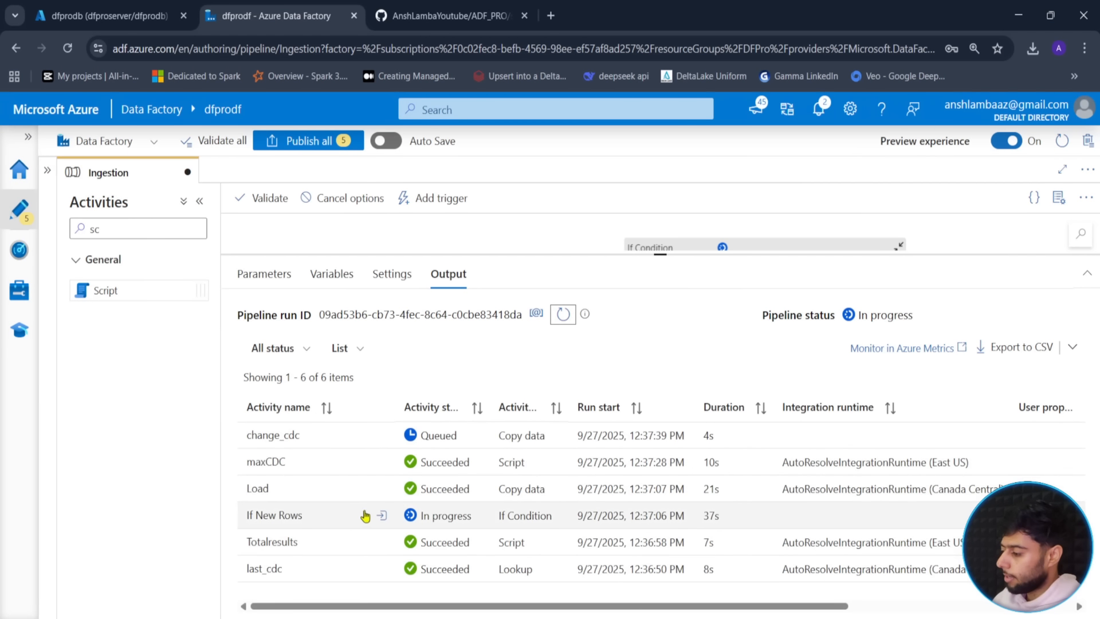
left_click(380, 489)
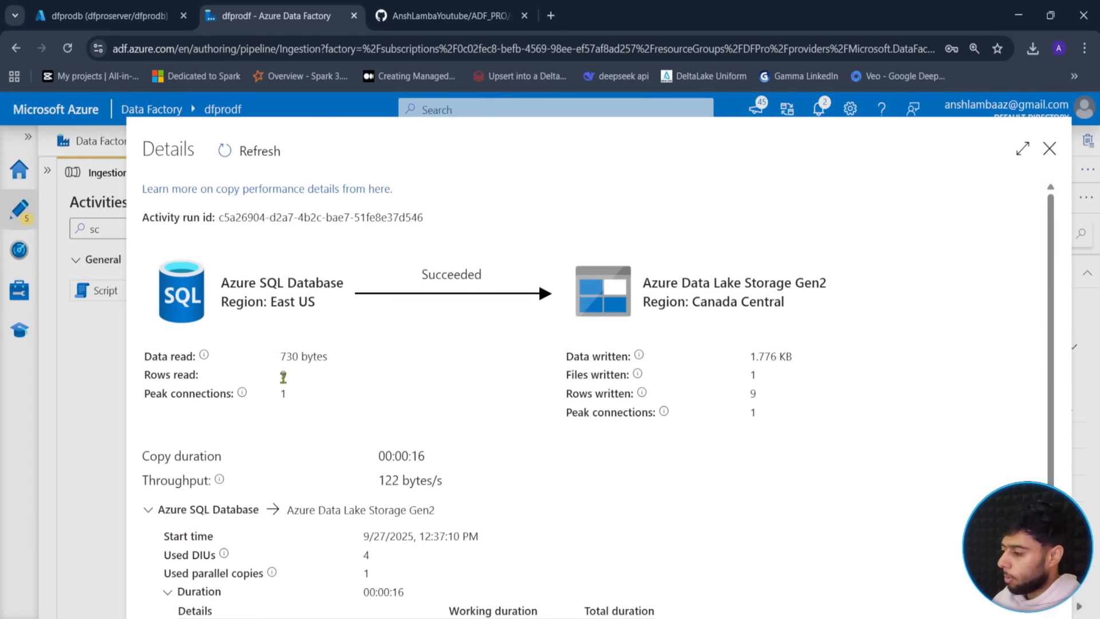
left_click(1049, 150)
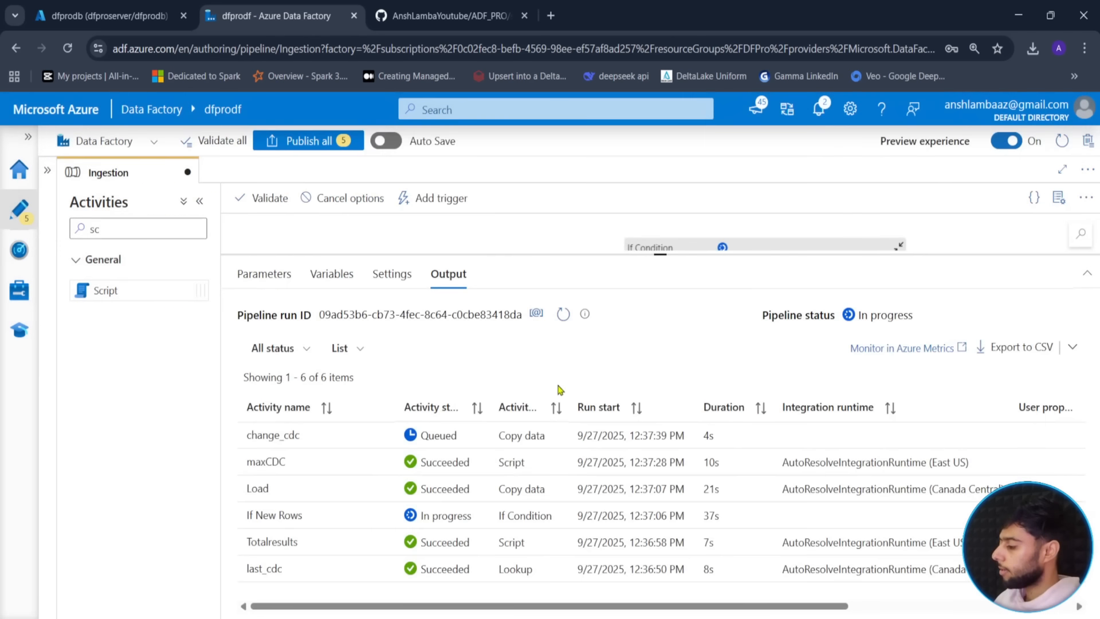
- Refresh the activity run statuses repeatedly until the debug run's final status appears
left_click(563, 315)
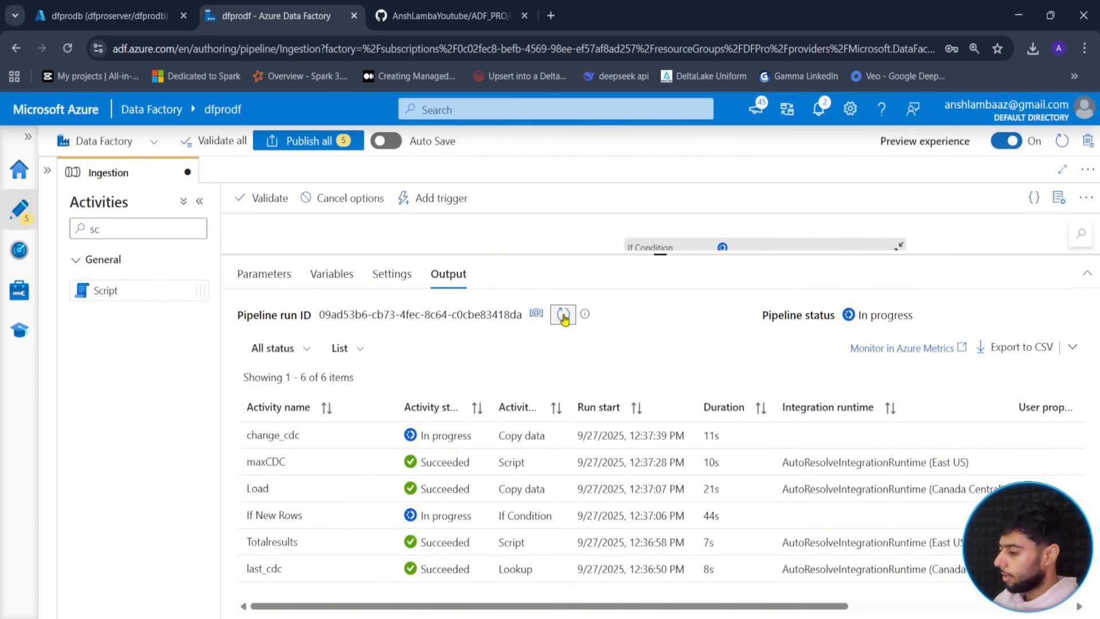
left_click(564, 315)
left_click(564, 316)
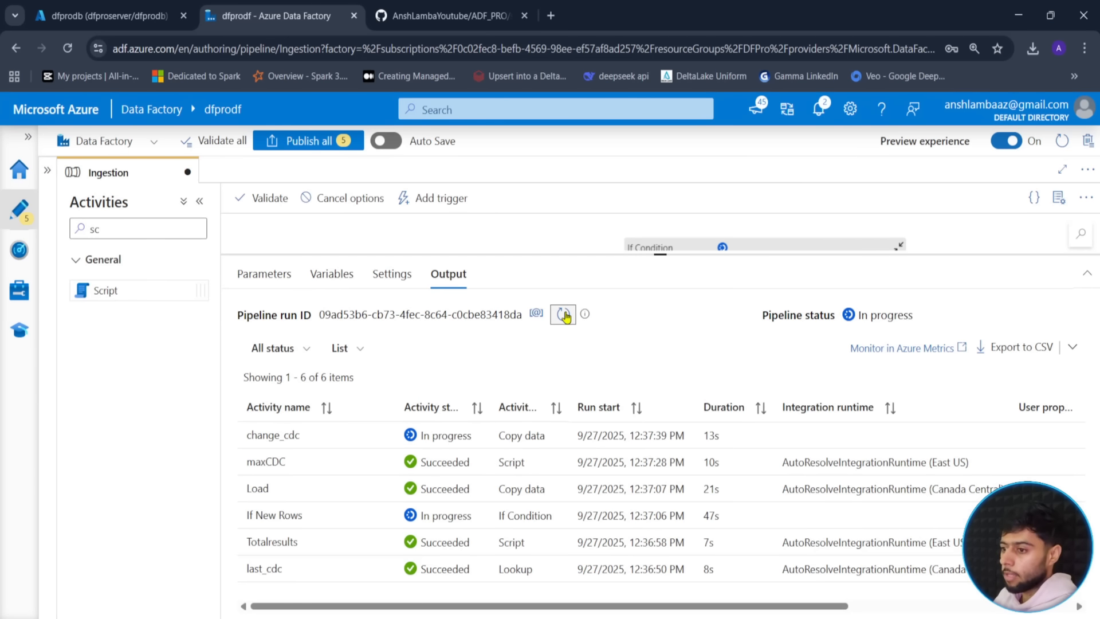
left_click(563, 315)
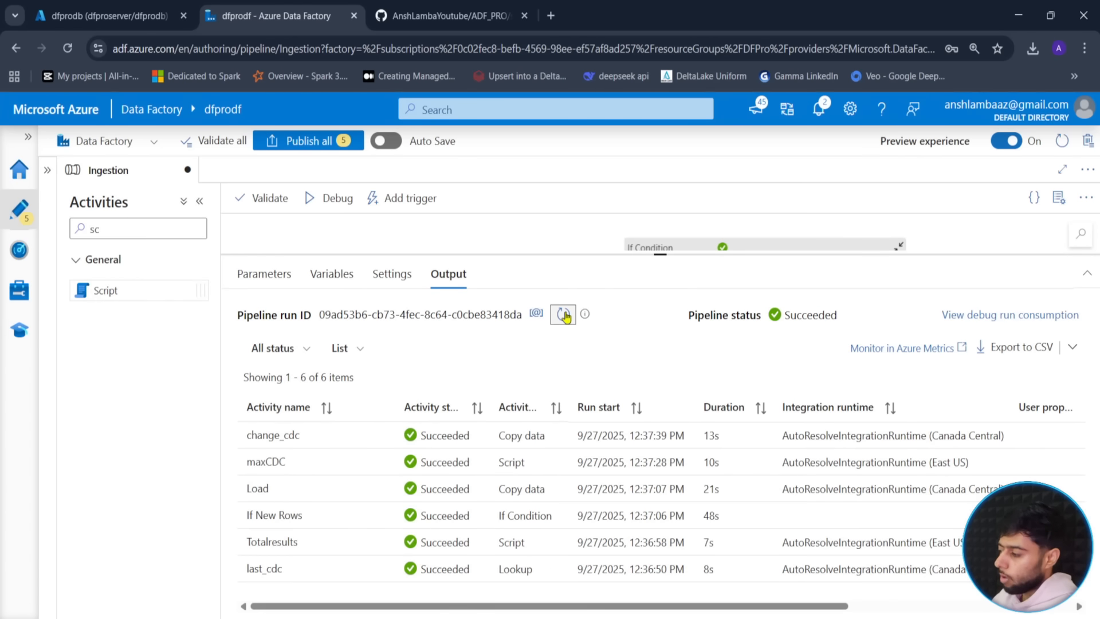
- Shrink the Output panel, show the Factory Resources list and fit the pipeline diagram to view
left_click_drag(662, 254, 619, 459)
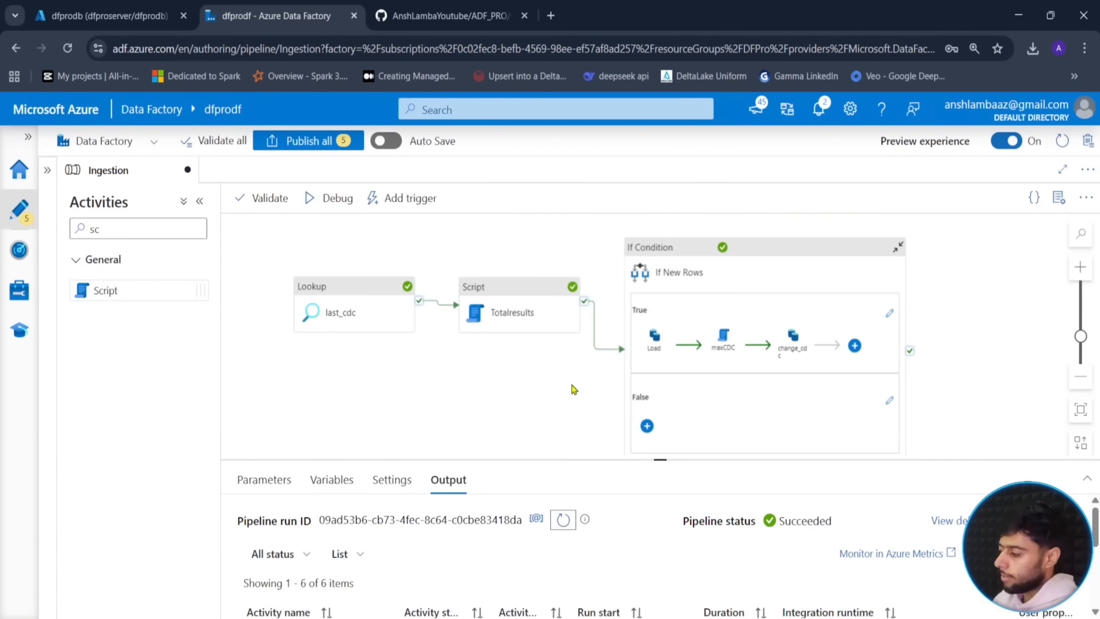
left_click_drag(574, 389, 528, 369)
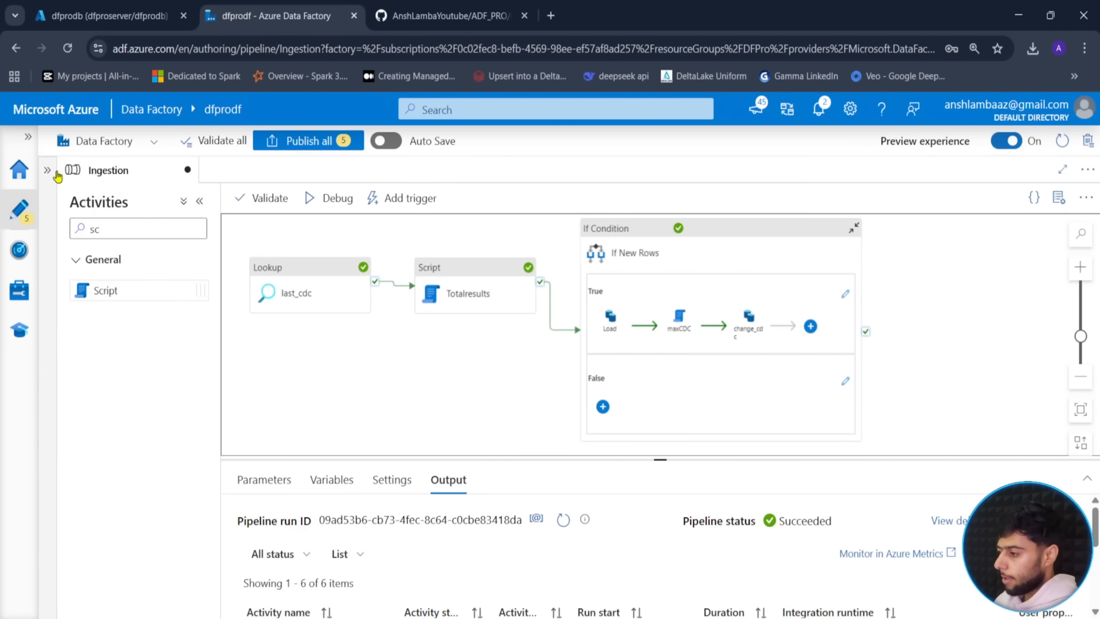
left_click(46, 197)
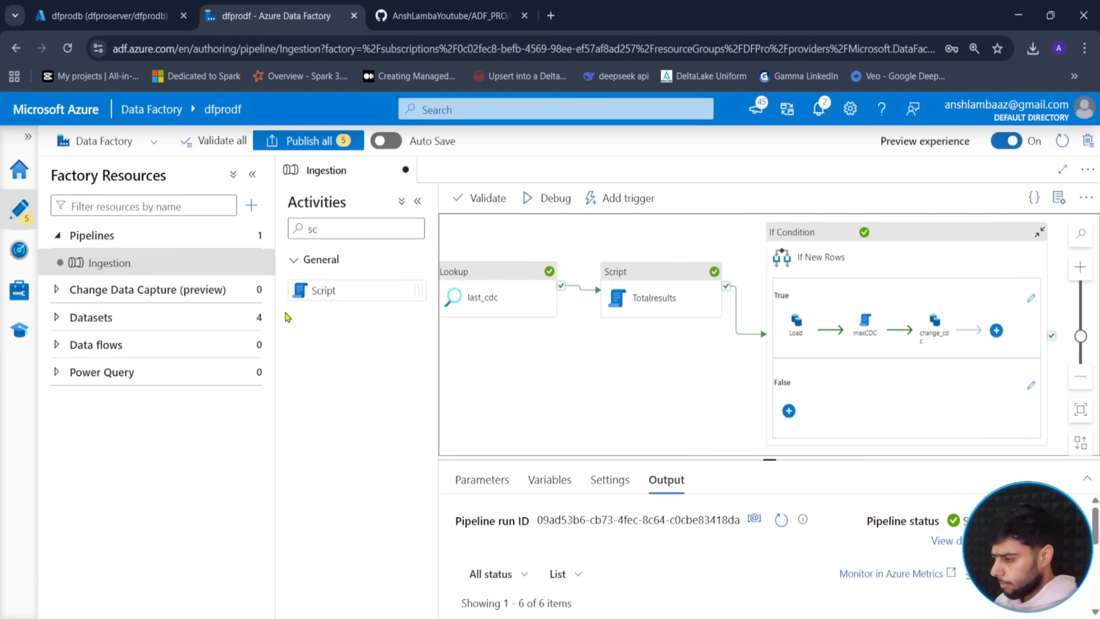
left_click_drag(279, 314, 241, 314)
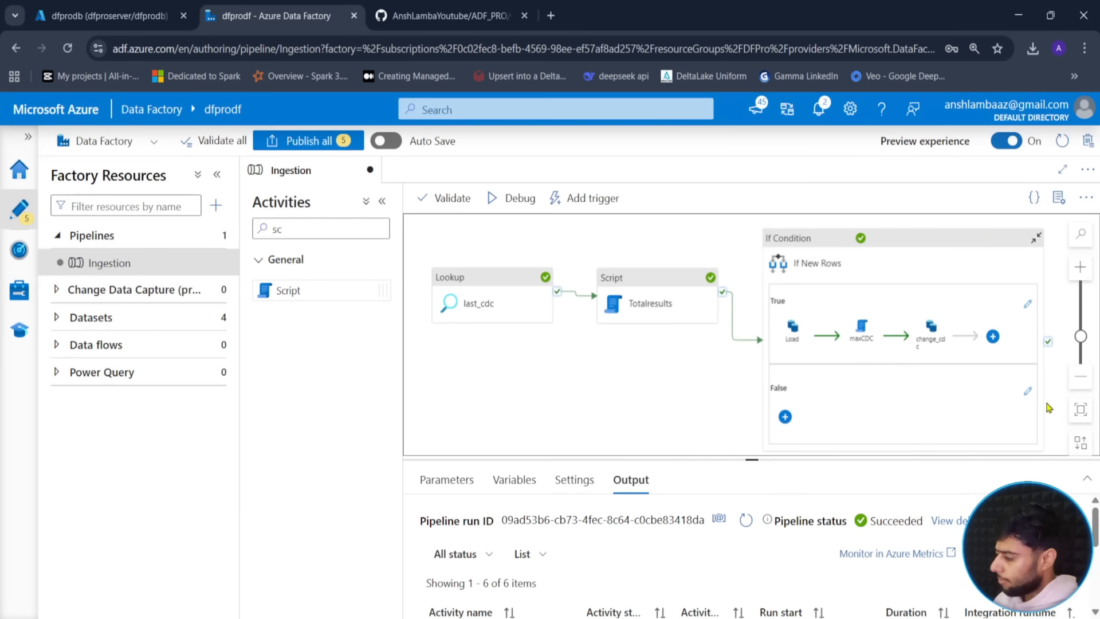
left_click(1081, 419)
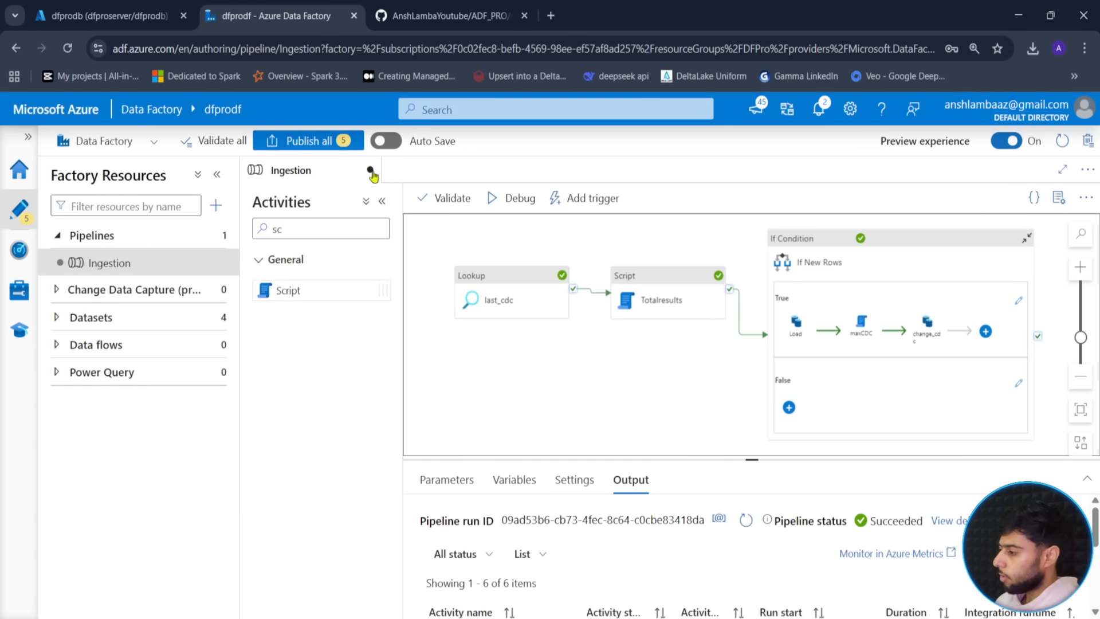
- Publish all pending changes to the factory
left_click(326, 144)
left_click(652, 597)
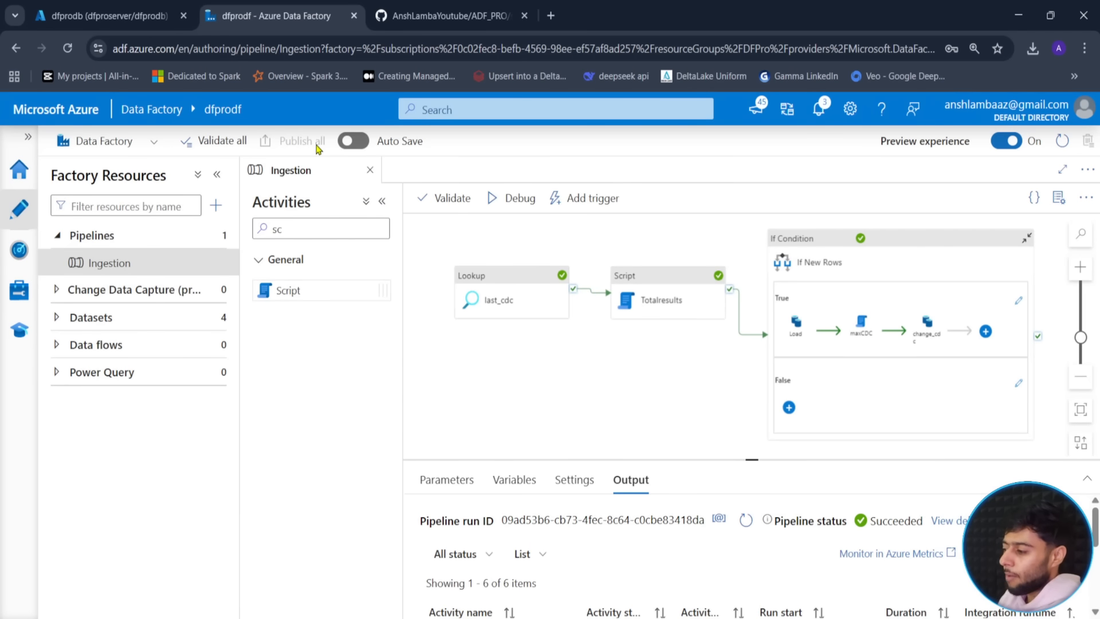
left_click(458, 303)
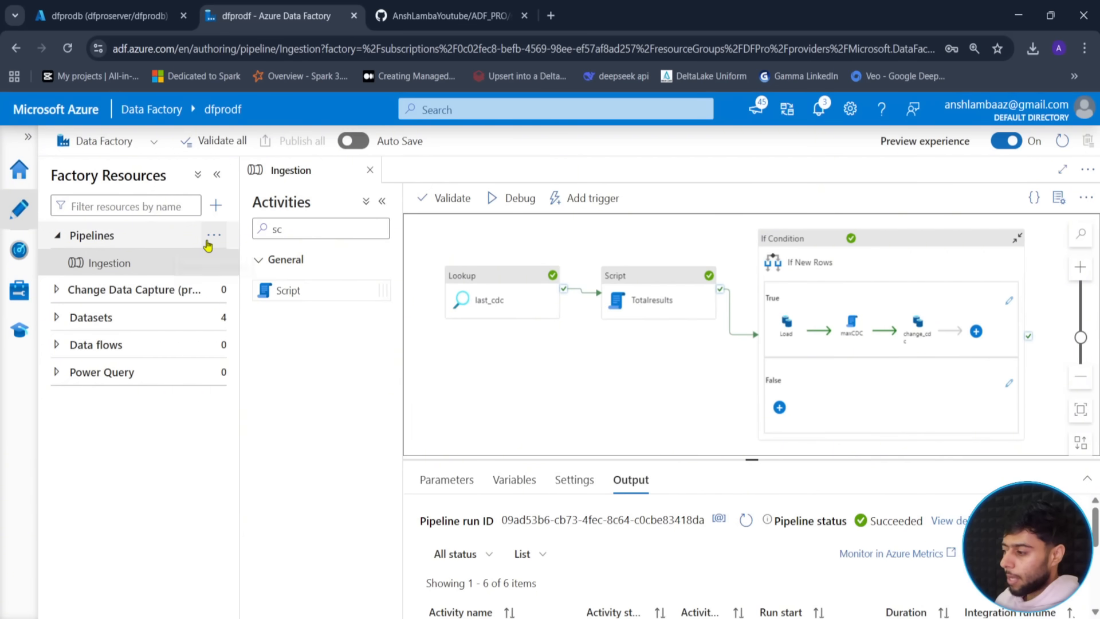
- Create a new pipeline and rename it 'Scheduled'
left_click(213, 235)
left_click(255, 270)
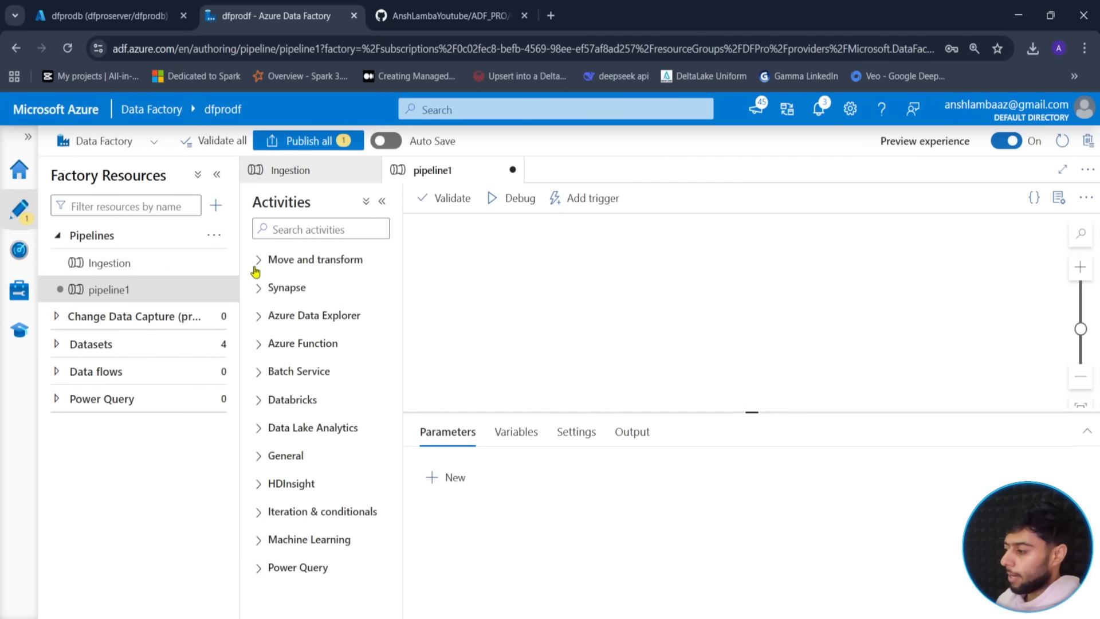
double_click(933, 314)
type("Sc")
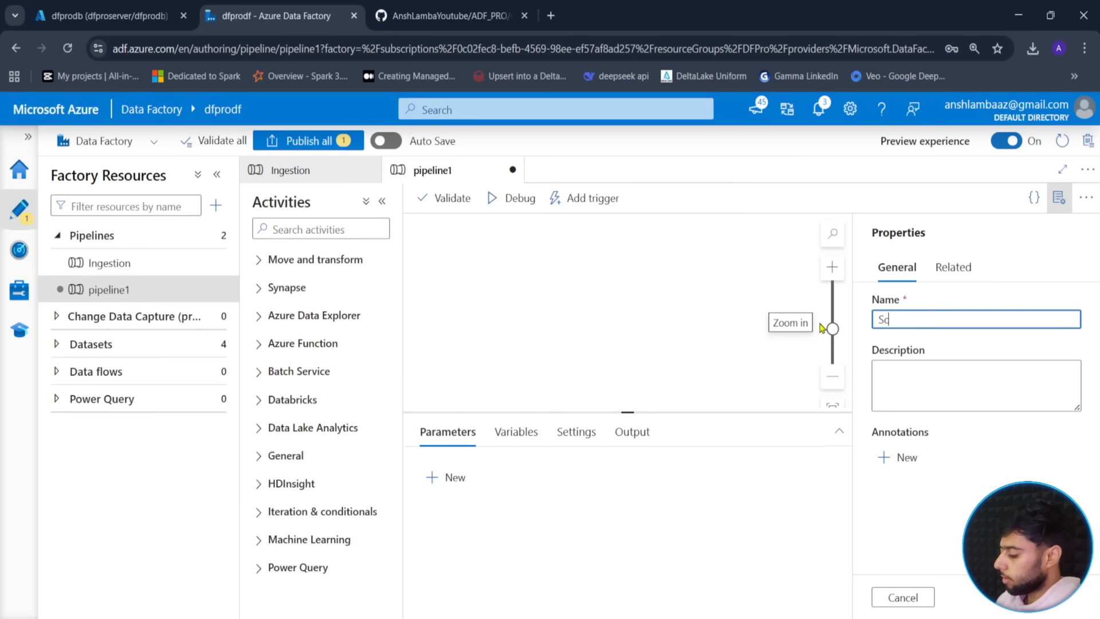
type("heduled")
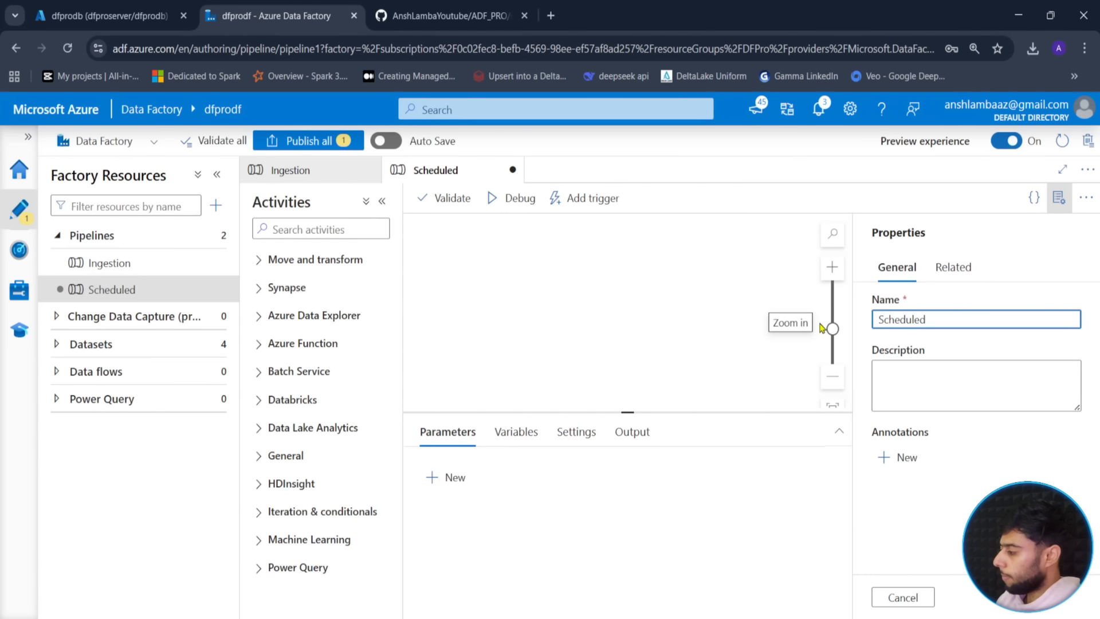
left_click(1060, 197)
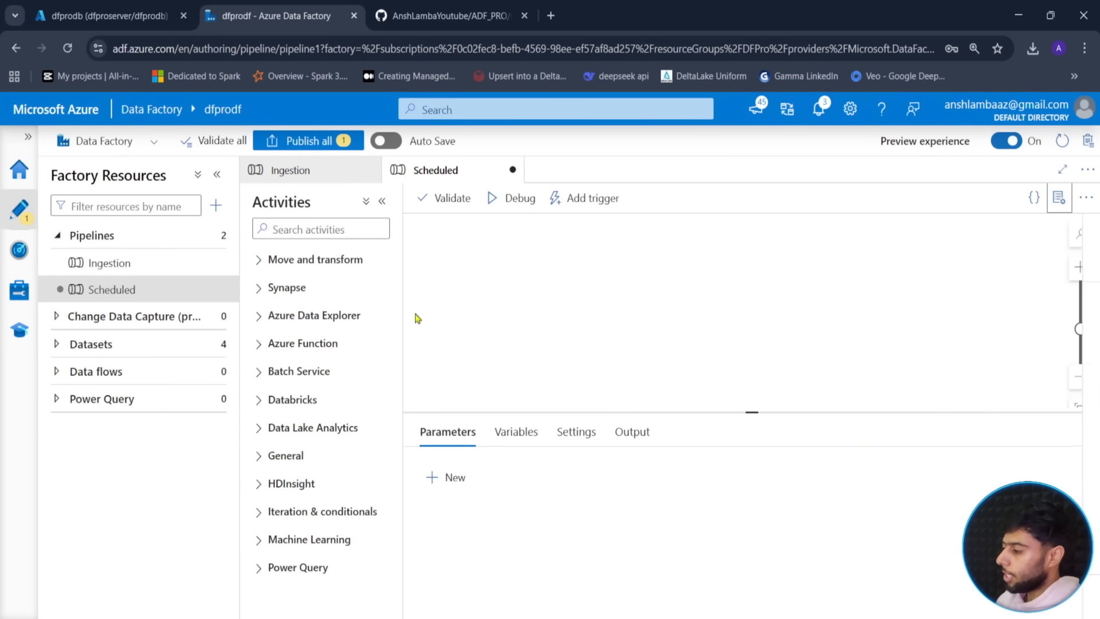
left_click(230, 292)
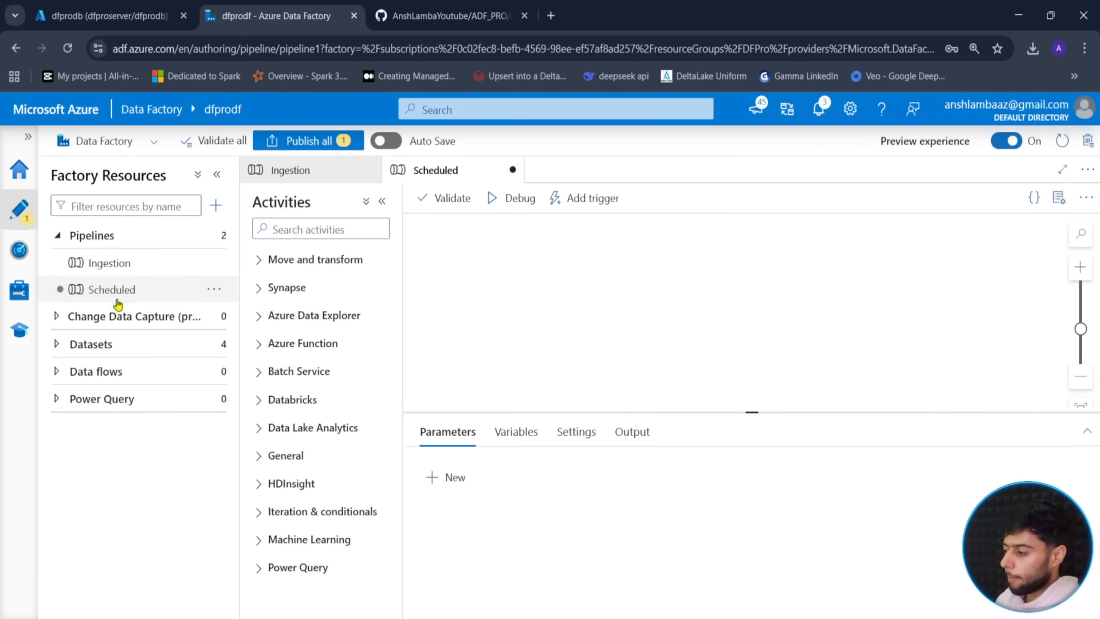
- Search activities for 'in' and drag an Execute Pipeline activity onto the canvas
left_click(310, 229)
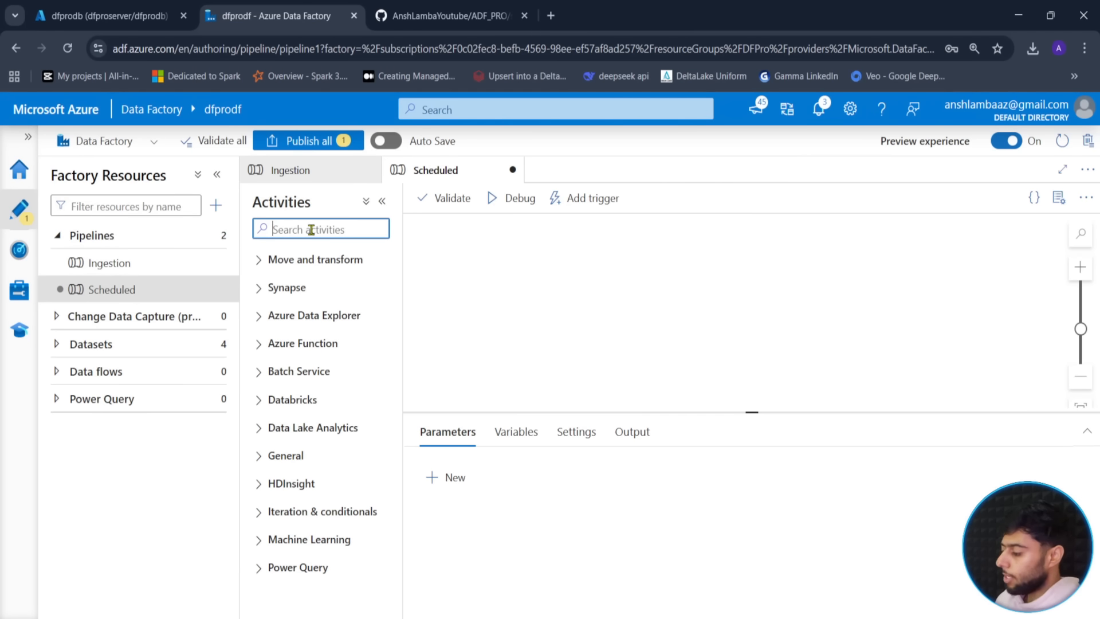
type("in")
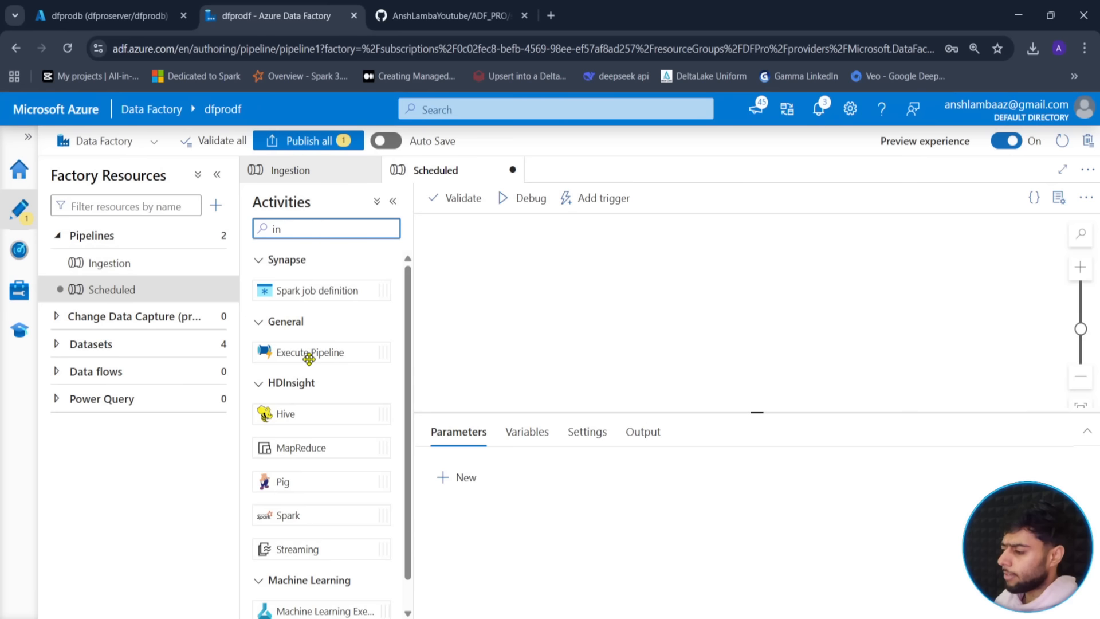
left_click_drag(307, 352, 627, 287)
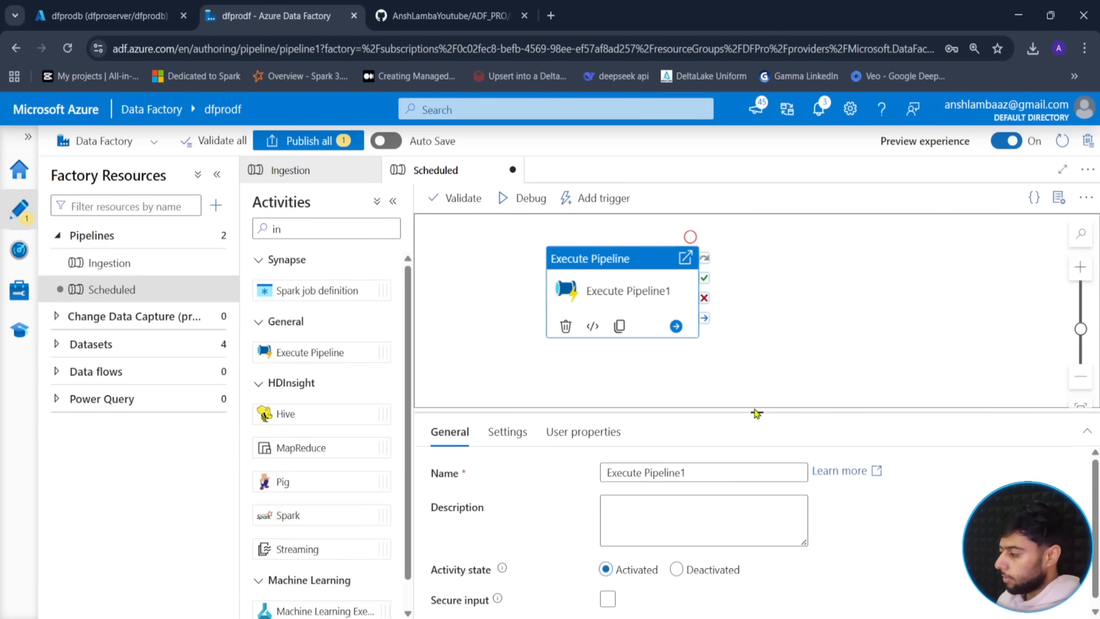
- Set the Execute Pipeline activity to invoke Ingestion with schema 'so' and table 'Orders'
scroll(740, 404, "down", 1)
scroll(742, 398, "up", 1)
left_click_drag(756, 416, 756, 342)
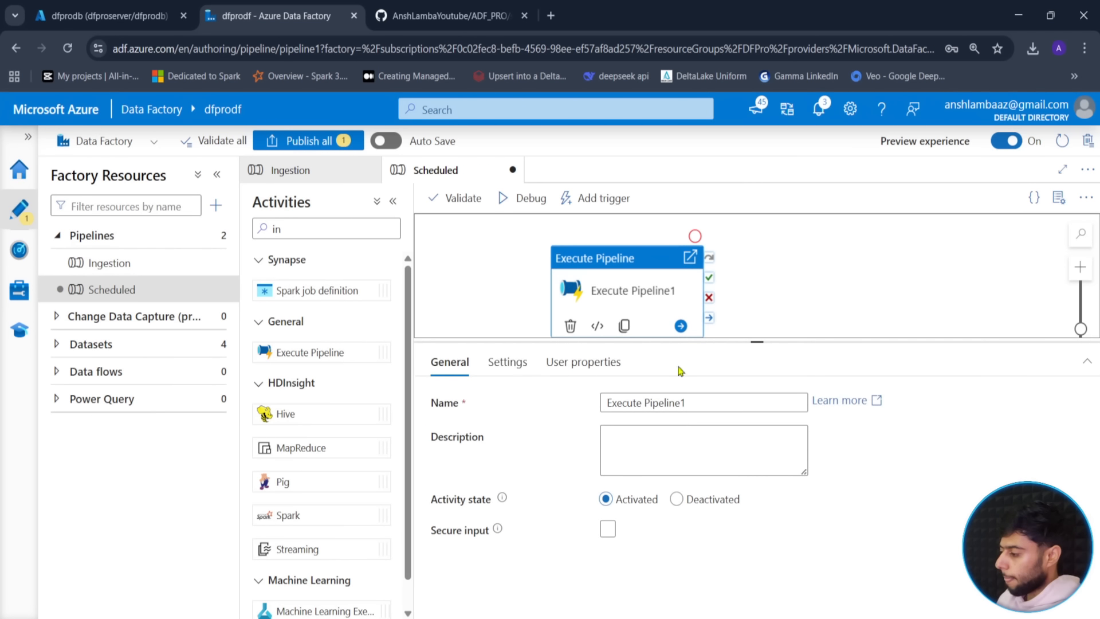
left_click(507, 361)
left_click(683, 402)
left_click(628, 425)
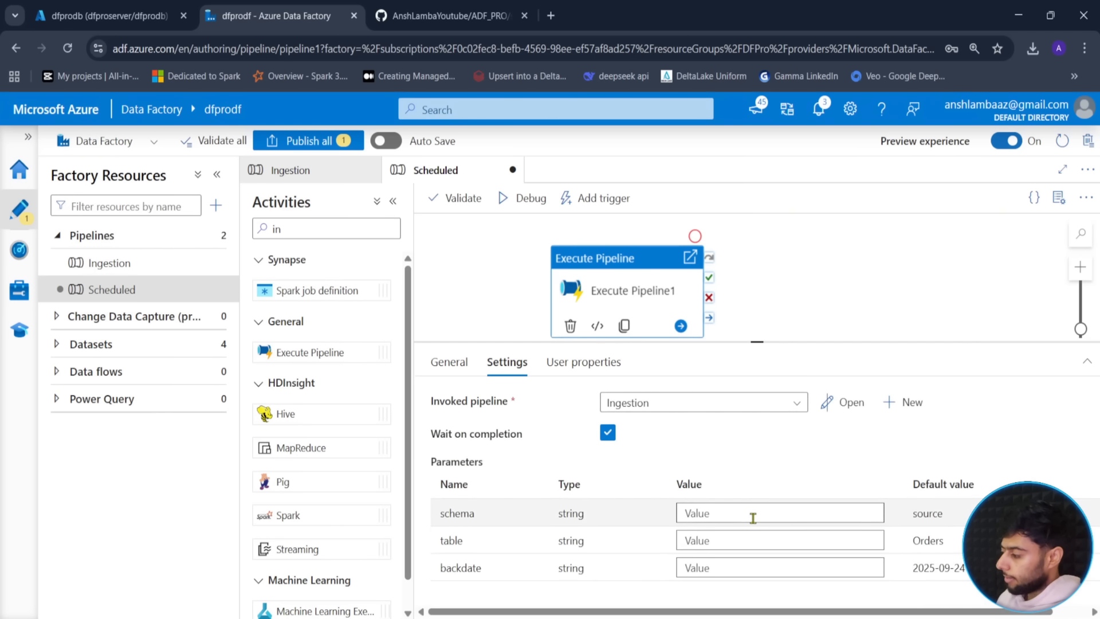
left_click(753, 518)
type("source")
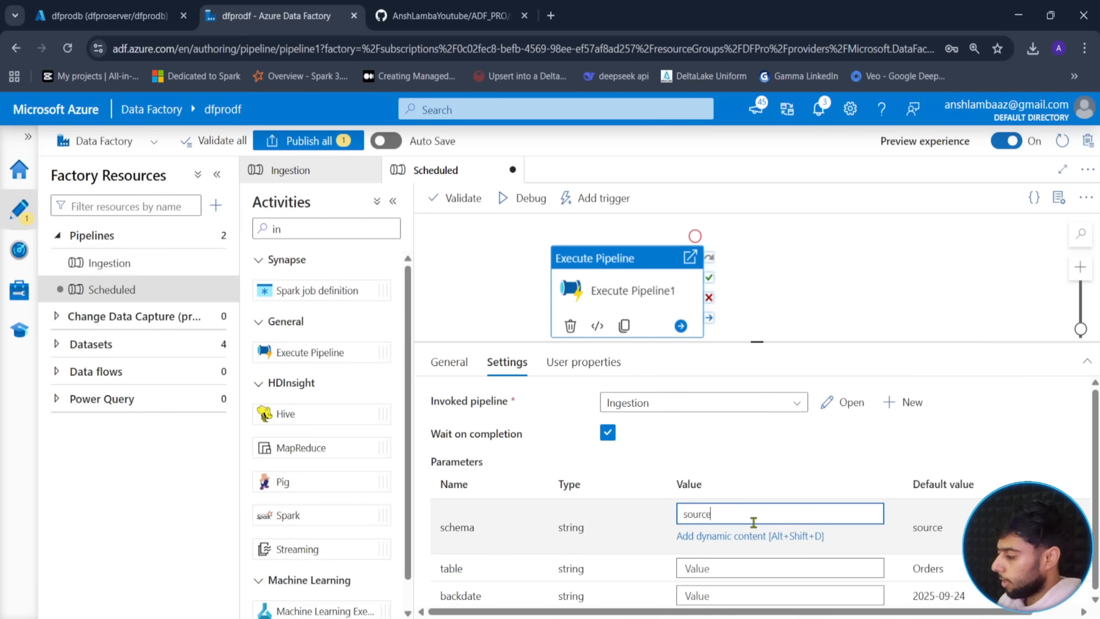
left_click(726, 567)
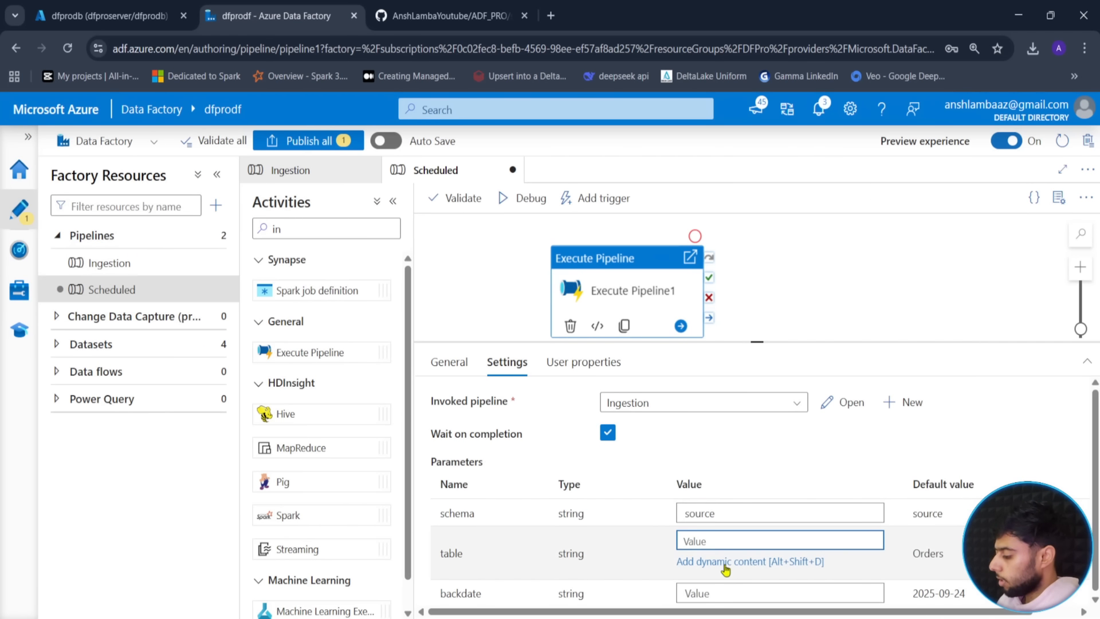
type("Orders")
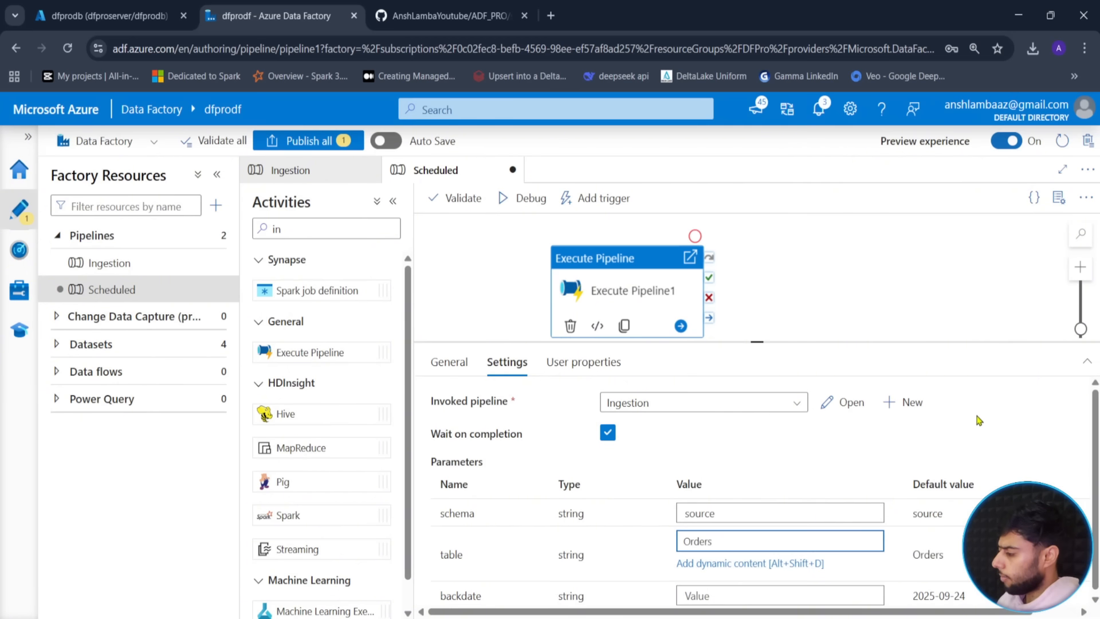
left_click(978, 418)
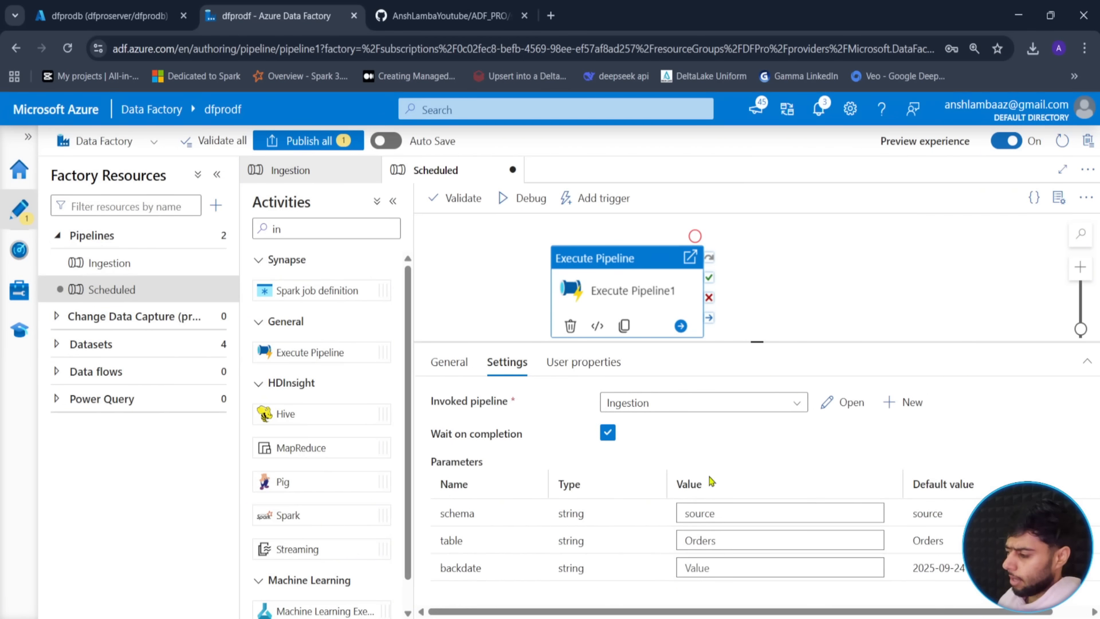
- Tidy the canvas, publish the Scheduled pipeline, and switch to the dfprodb Query editor tab
left_click(454, 319)
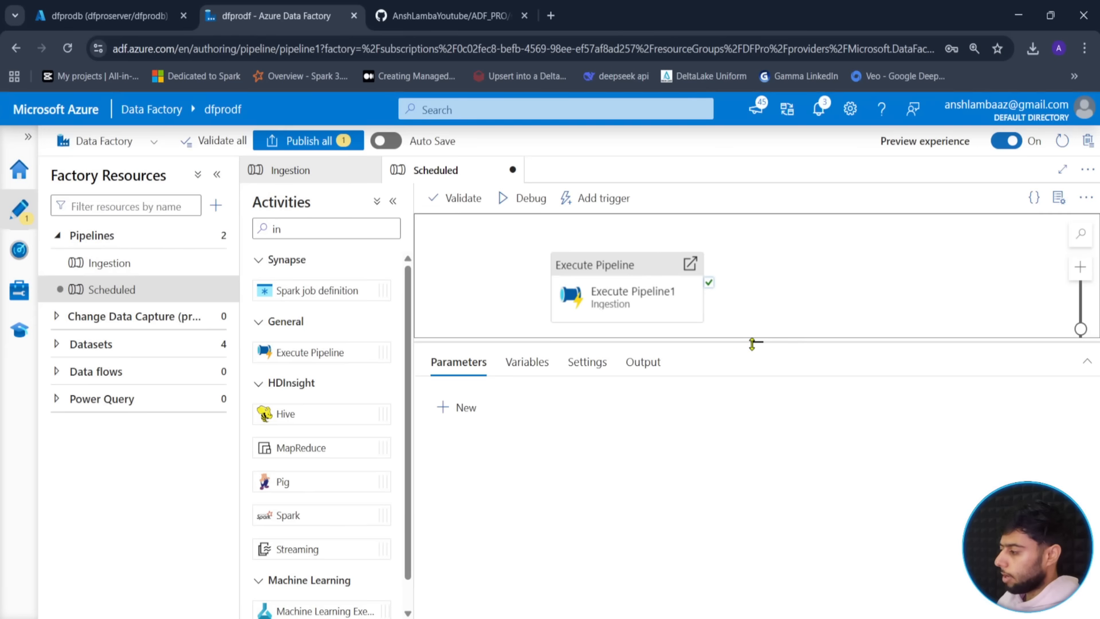
left_click_drag(753, 343, 753, 458)
left_click_drag(619, 295, 588, 319)
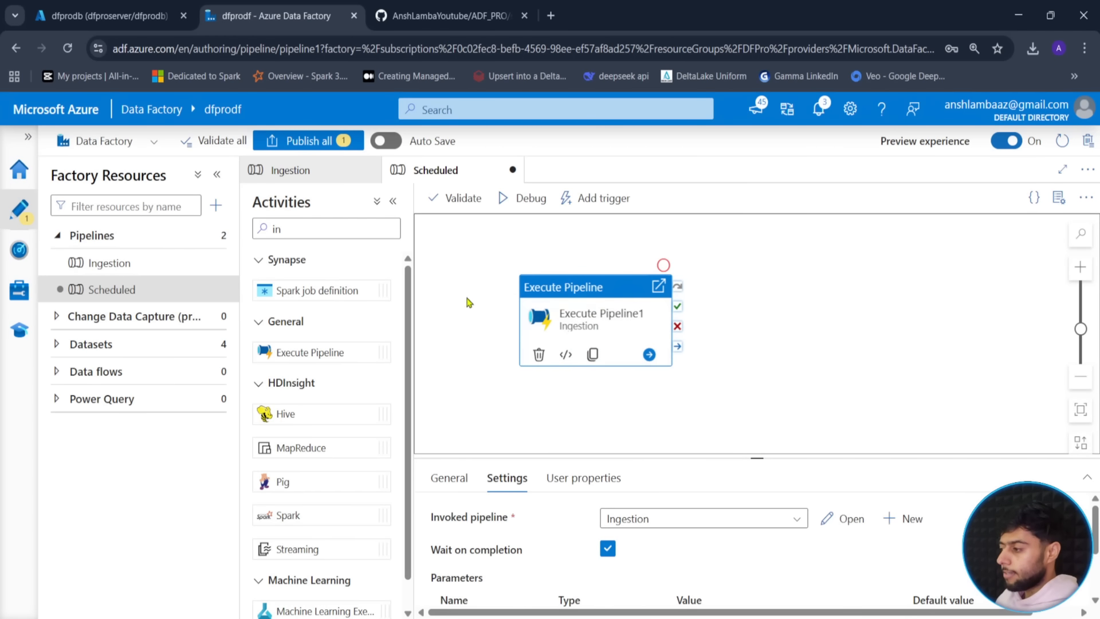
left_click(303, 141)
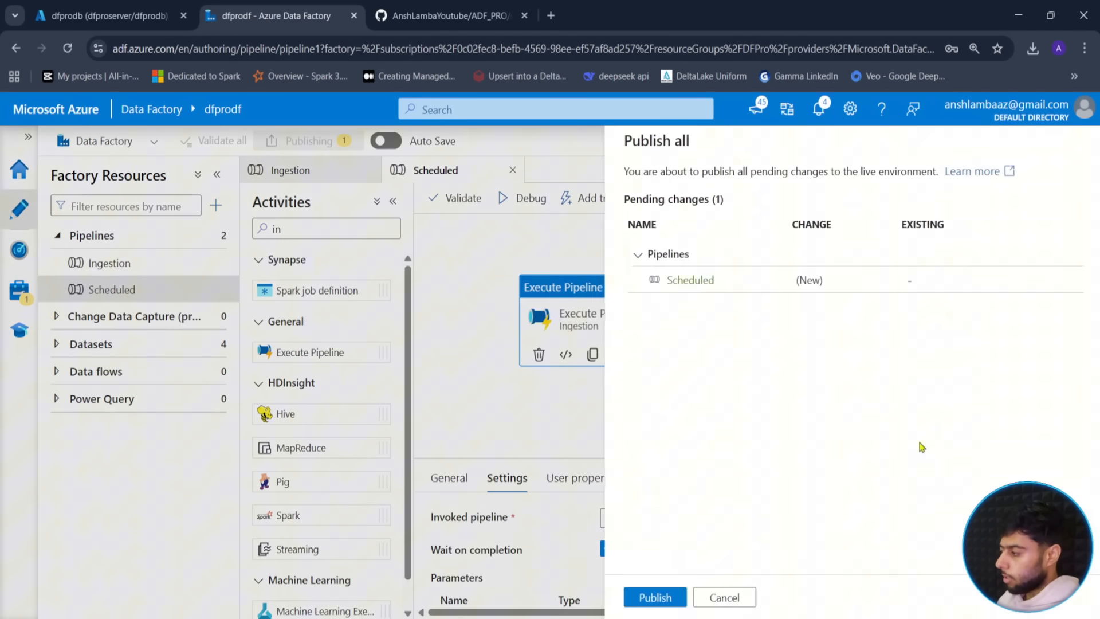
left_click(651, 597)
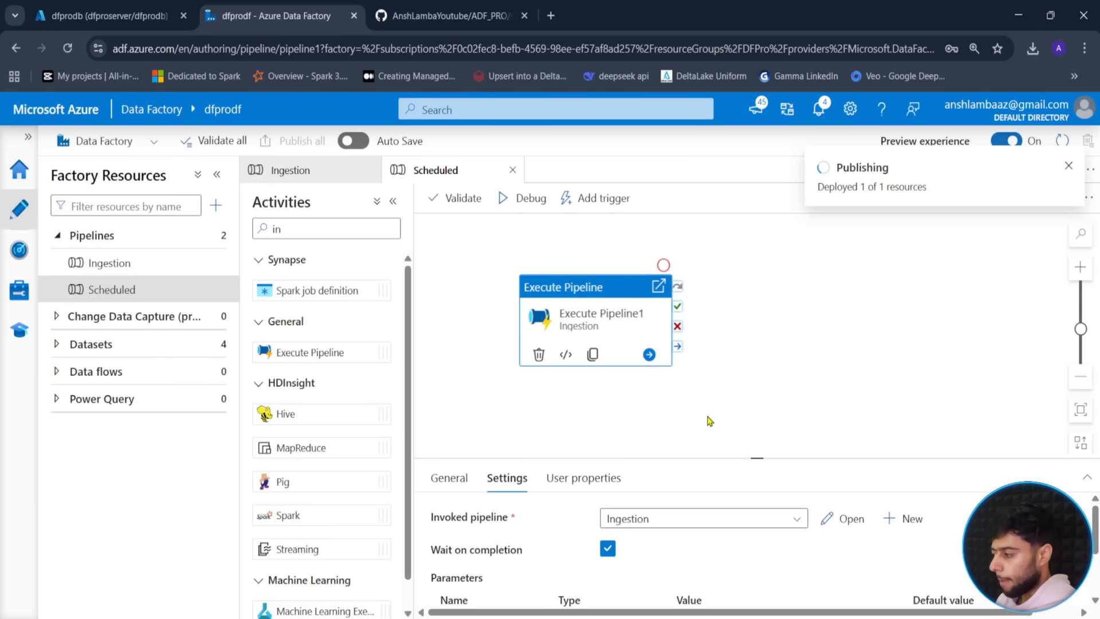
left_click(98, 15)
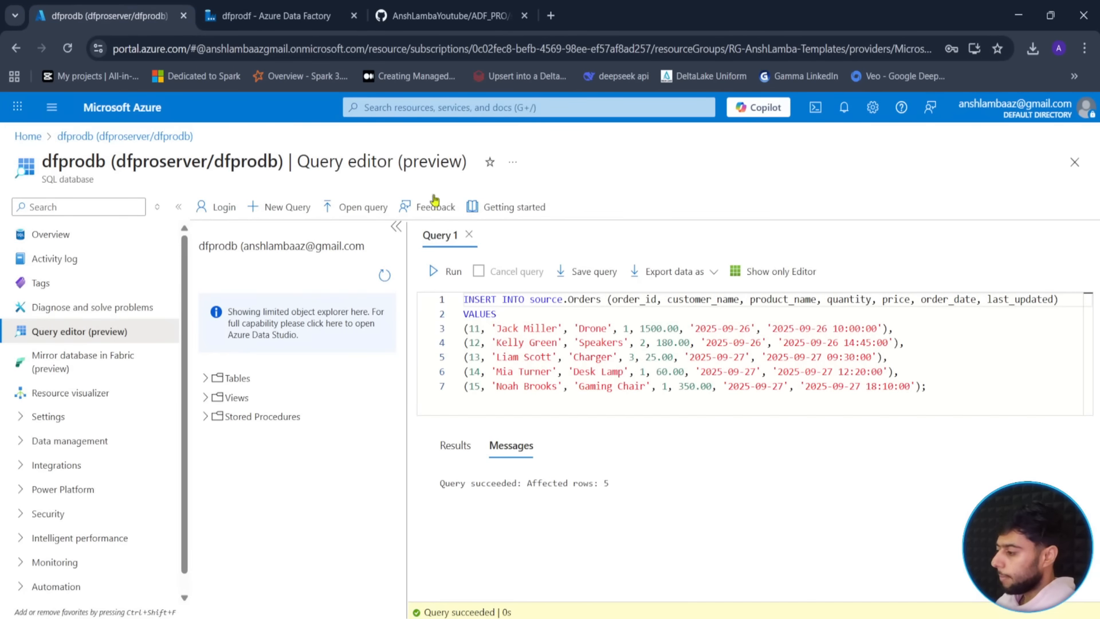
- Go from the Azure home page to the DFPro resource group, discarding unsaved query edits
left_click(26, 137)
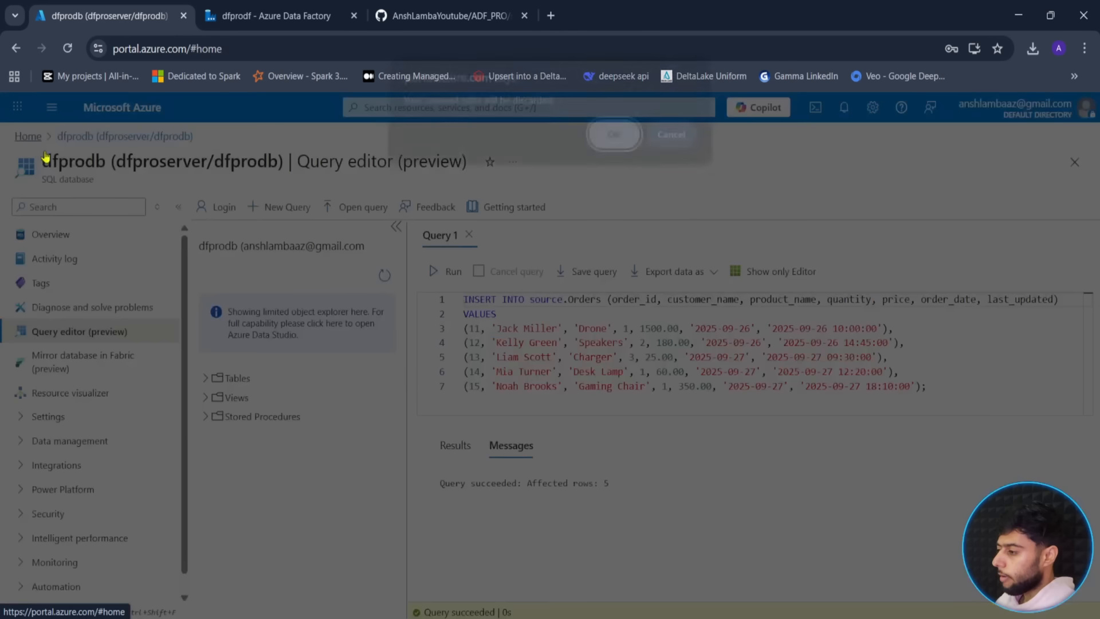
left_click(608, 151)
left_click(286, 223)
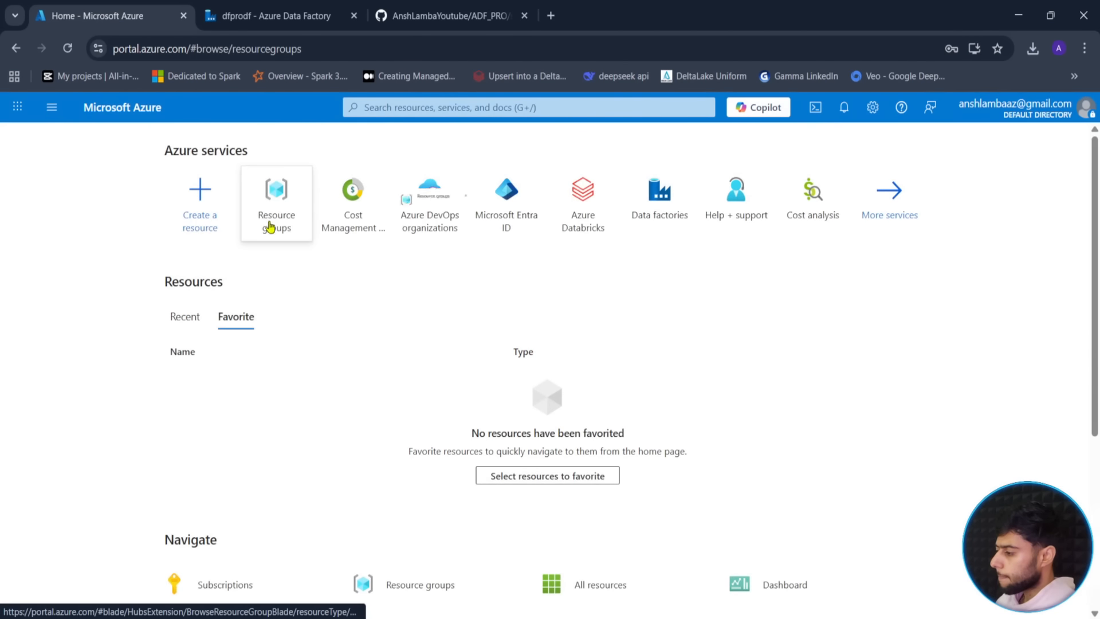
left_click(80, 527)
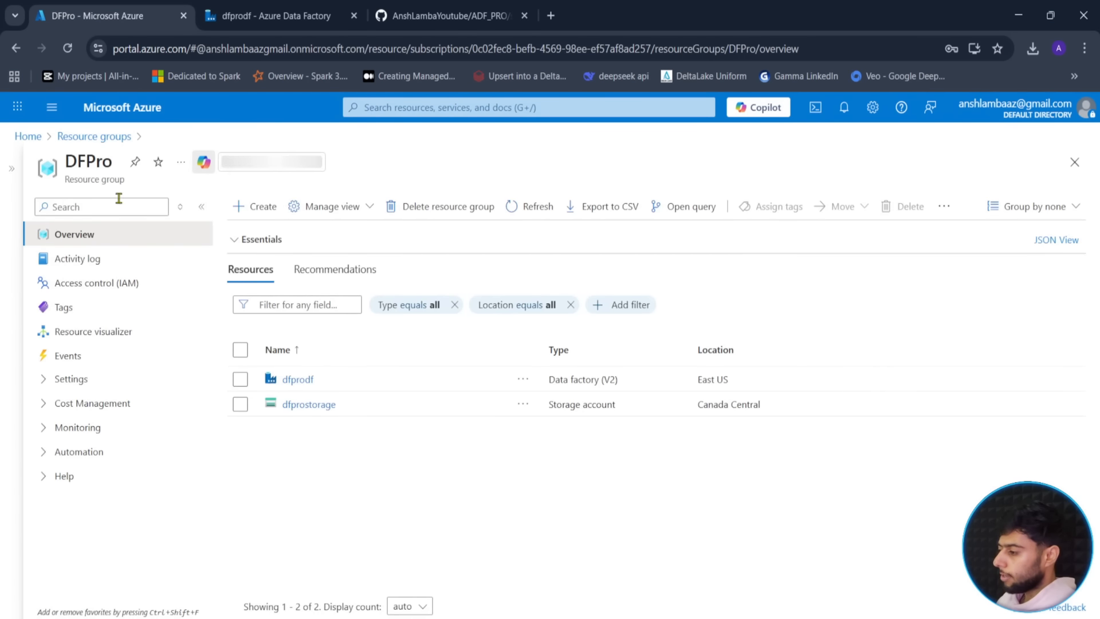
- Search the Marketplace for 'logic app' from DFPro and start creating a Logic App
left_click(248, 208)
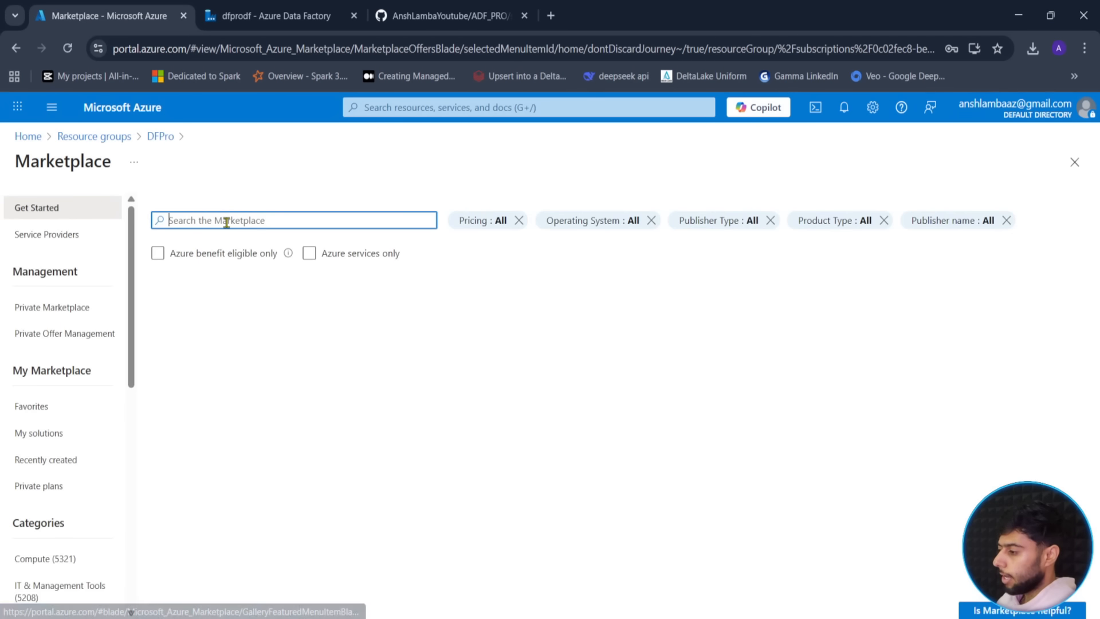
left_click(226, 221)
type("lo")
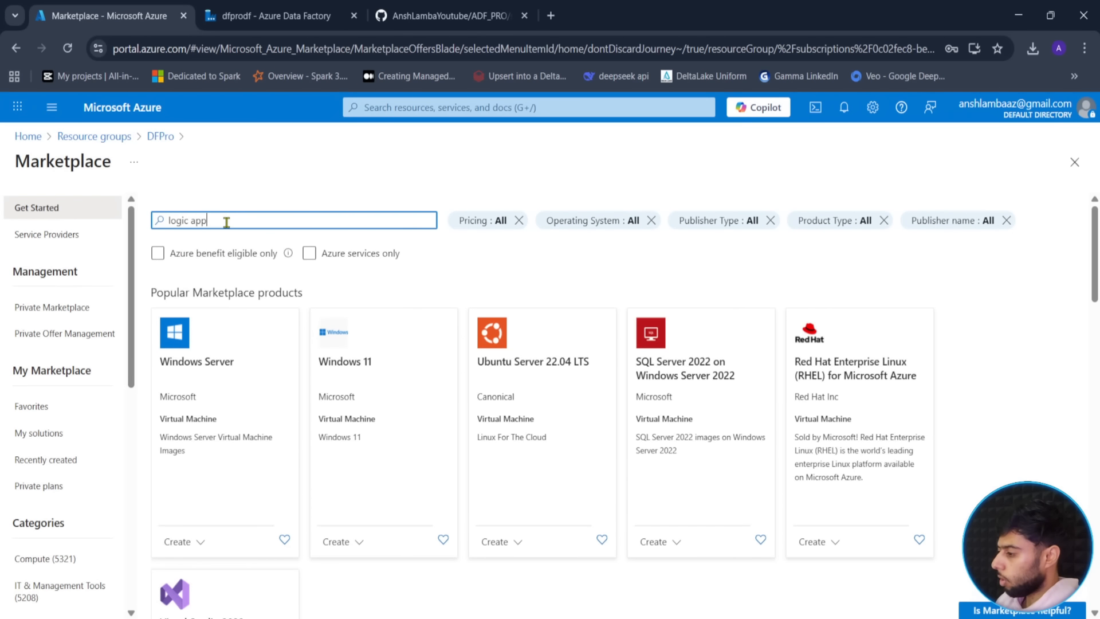
type("gic app")
left_click(217, 237)
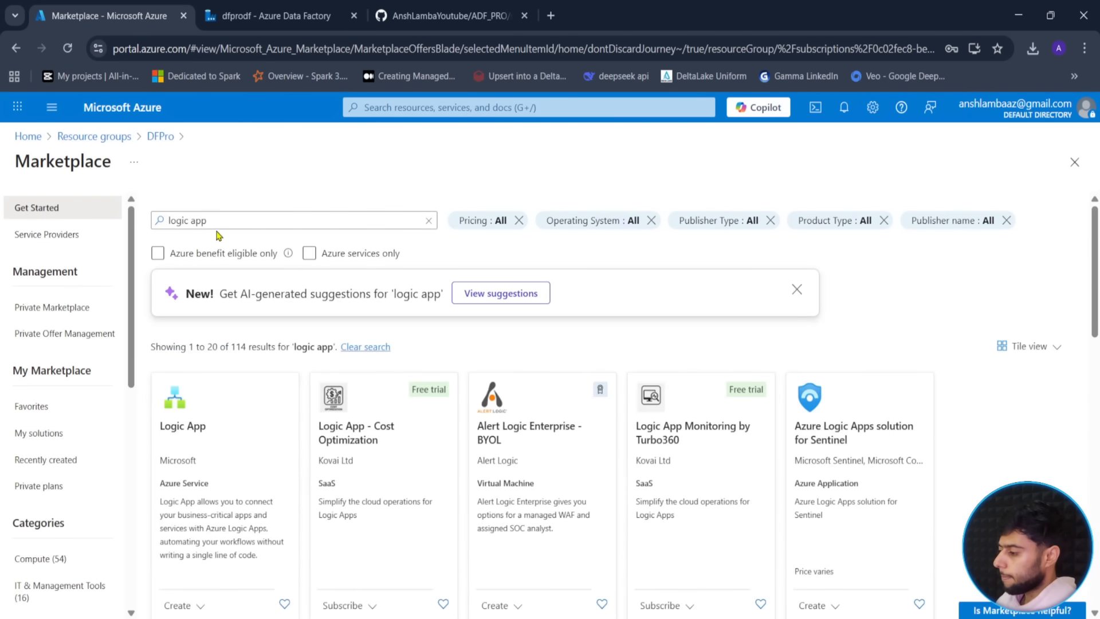
left_click(214, 457)
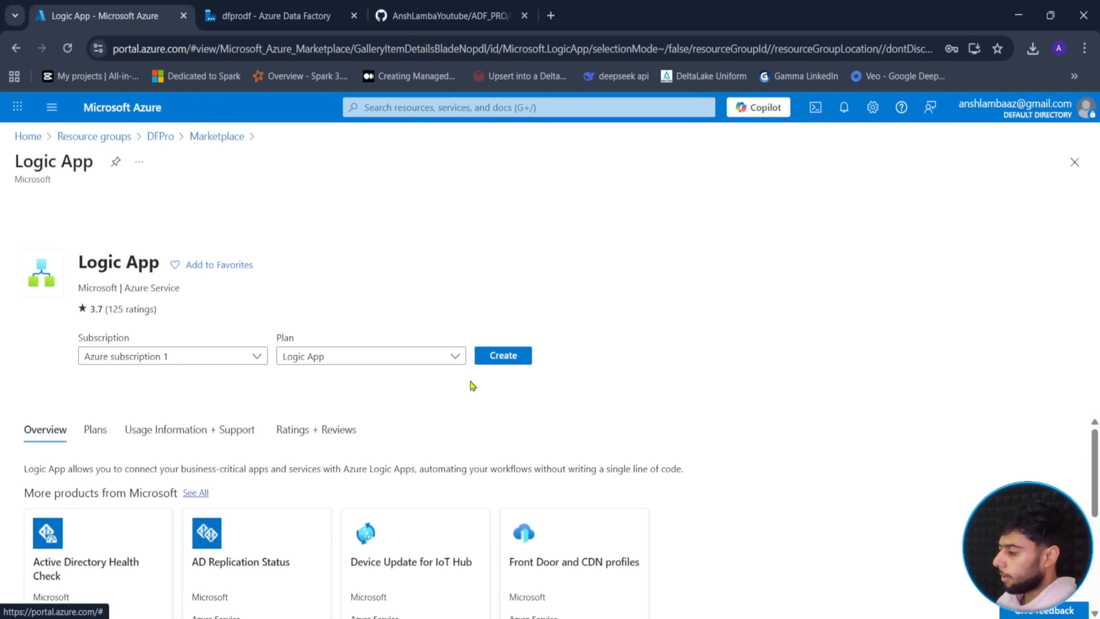
left_click(503, 356)
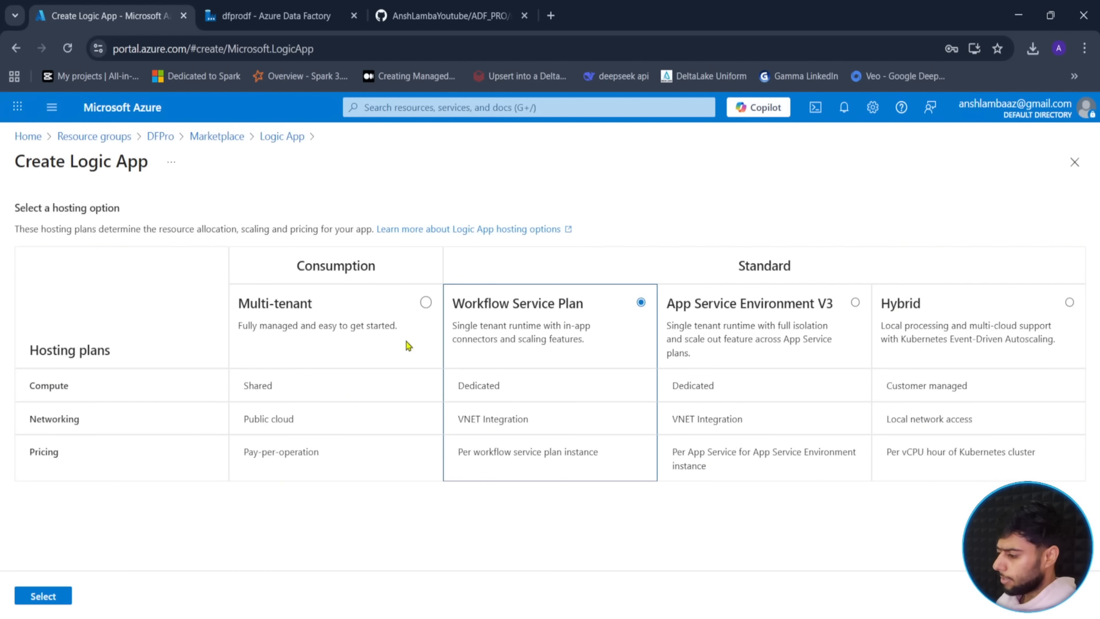
- Deploy the multi-tenant Consumption Logic App dfproLogic and open it once deployed
left_click(427, 312)
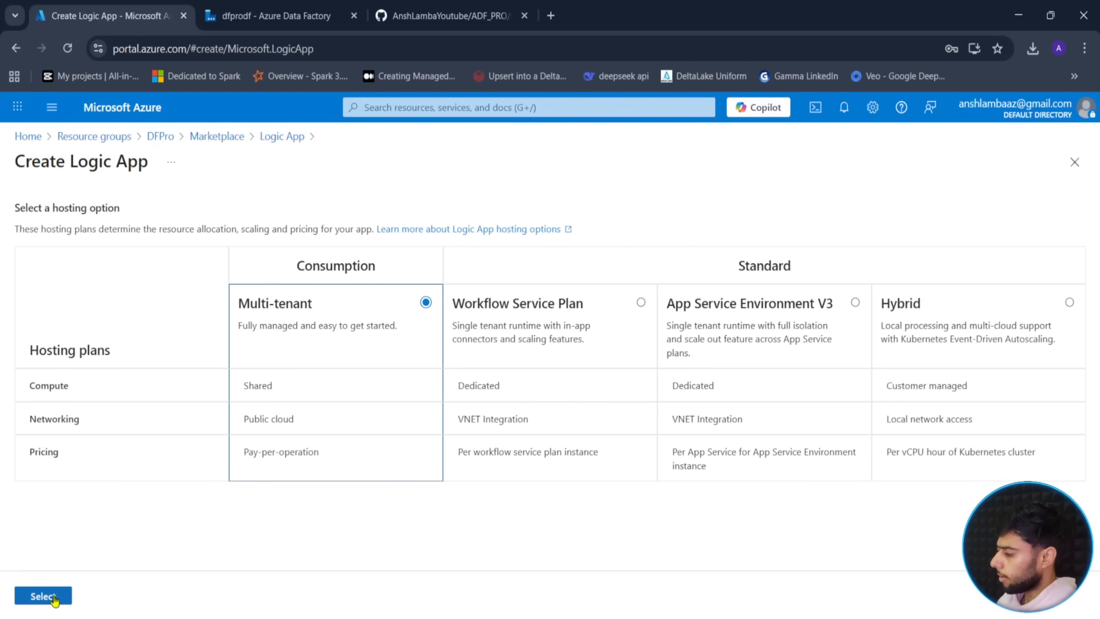
left_click(55, 600)
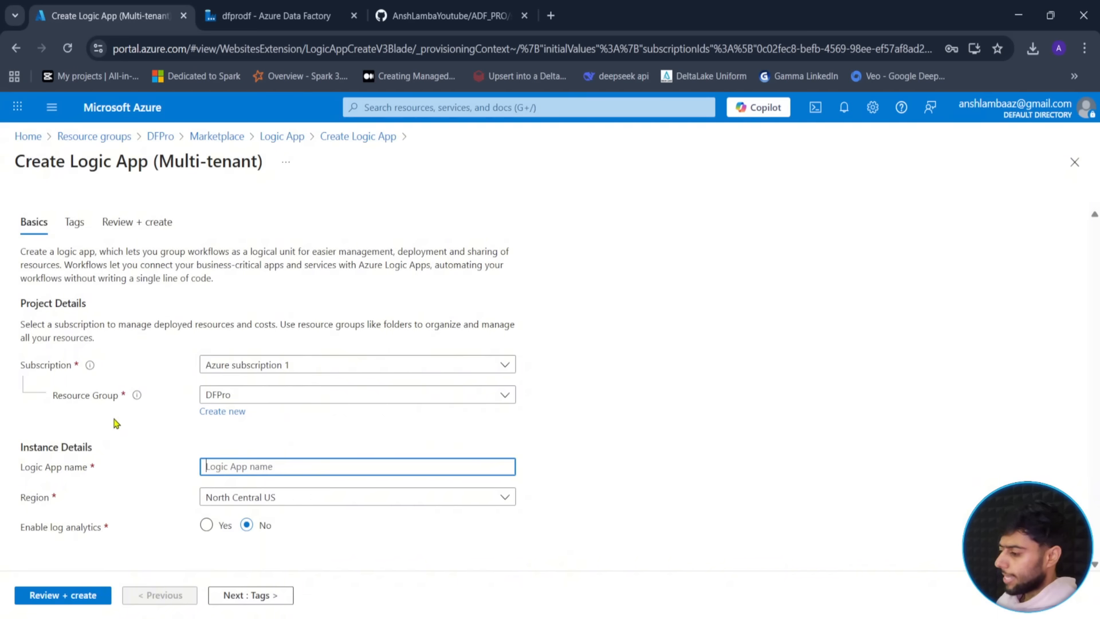
type("dfproLogic")
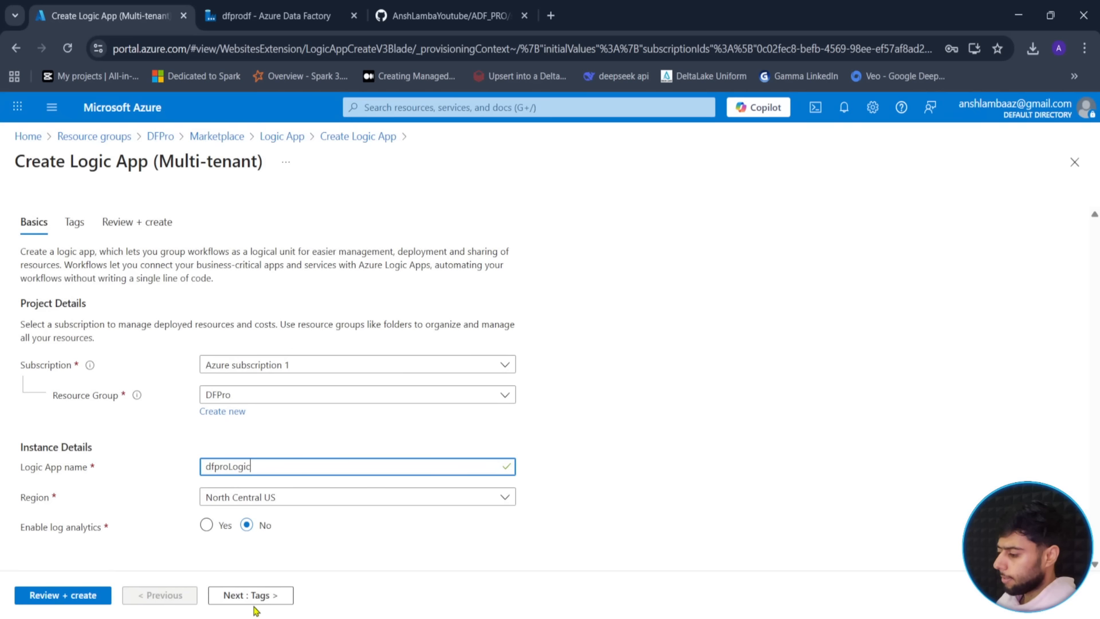
left_click(44, 605)
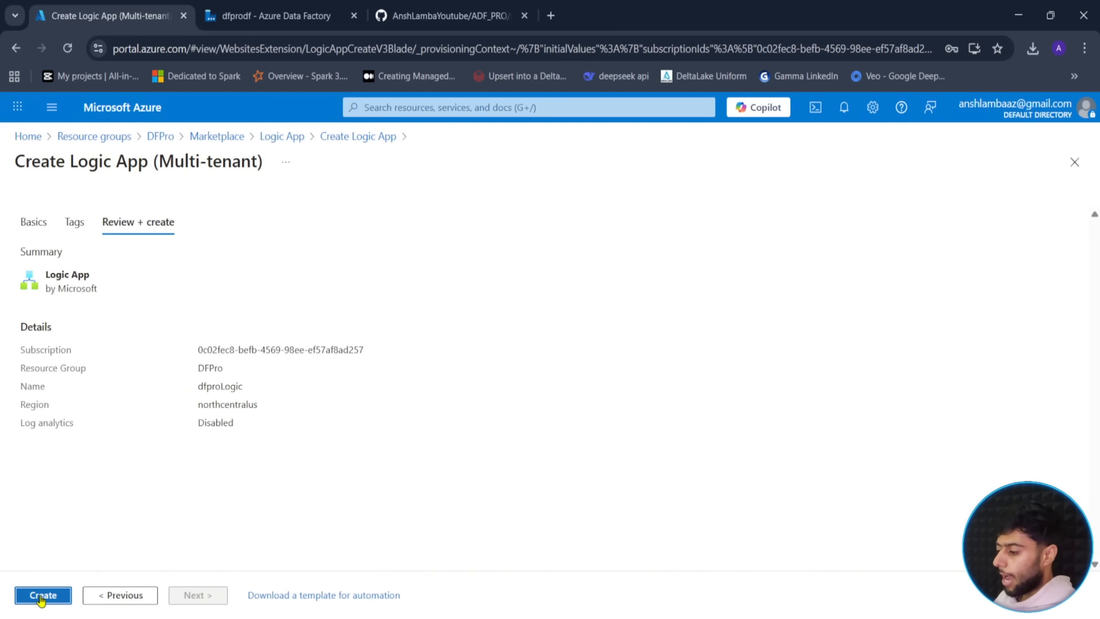
left_click(41, 596)
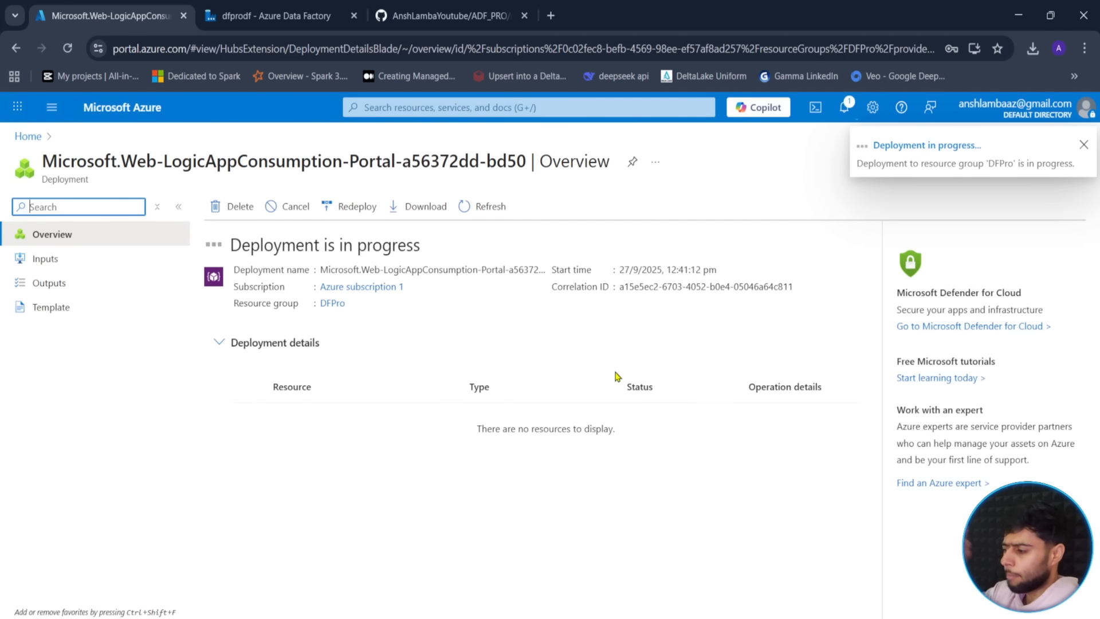
left_click(507, 219)
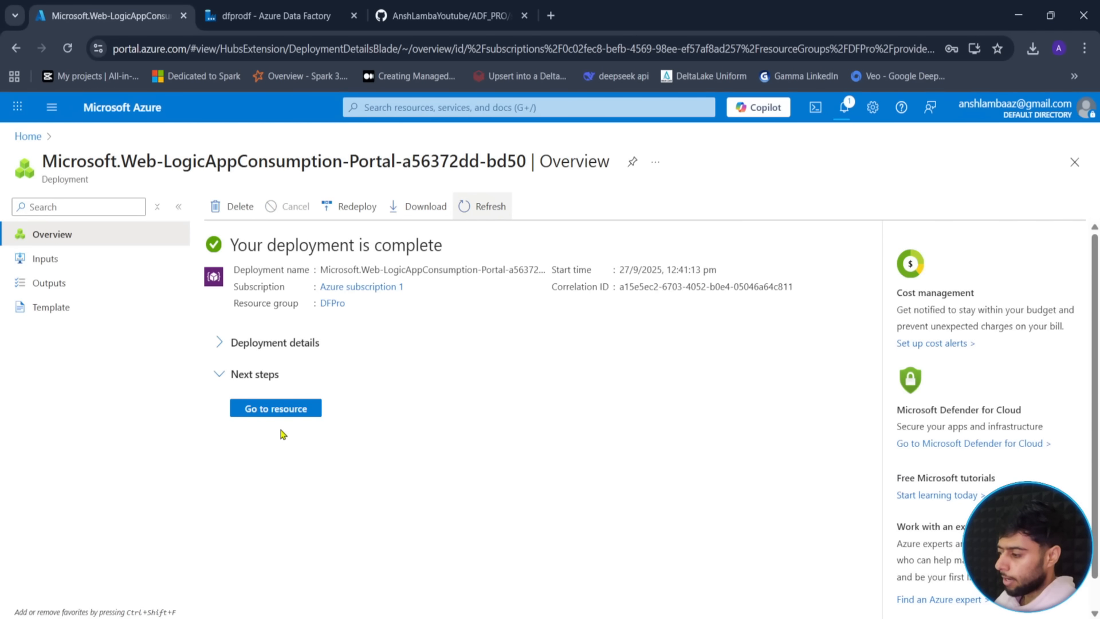
left_click(286, 412)
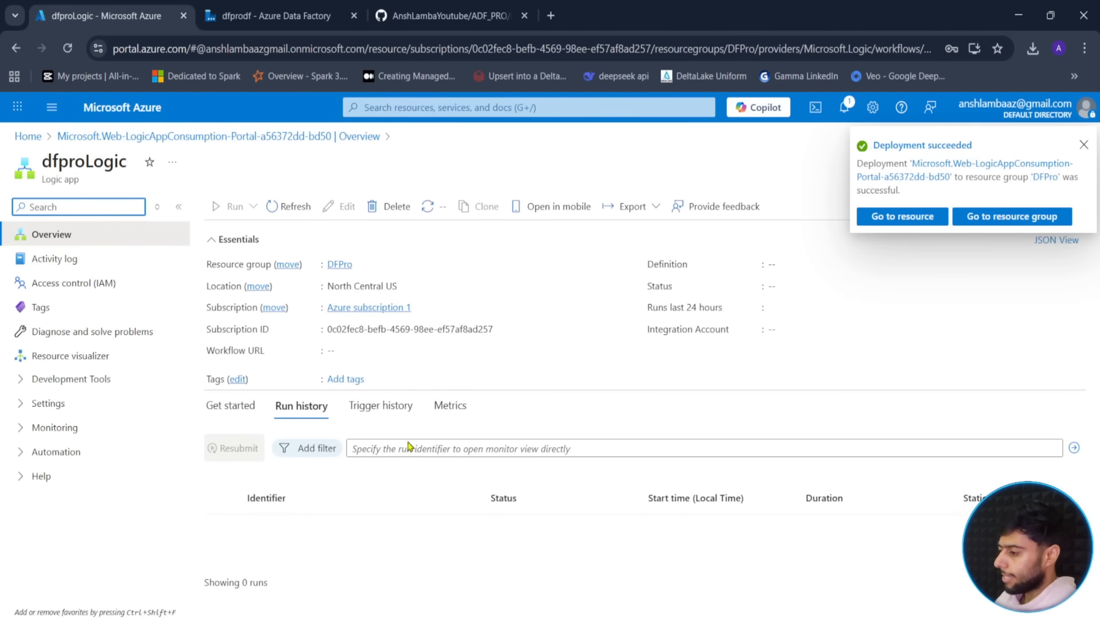
- Open dfproLogic's Logic app designer under Development Tools and bring up the trigger picker
left_click(1084, 144)
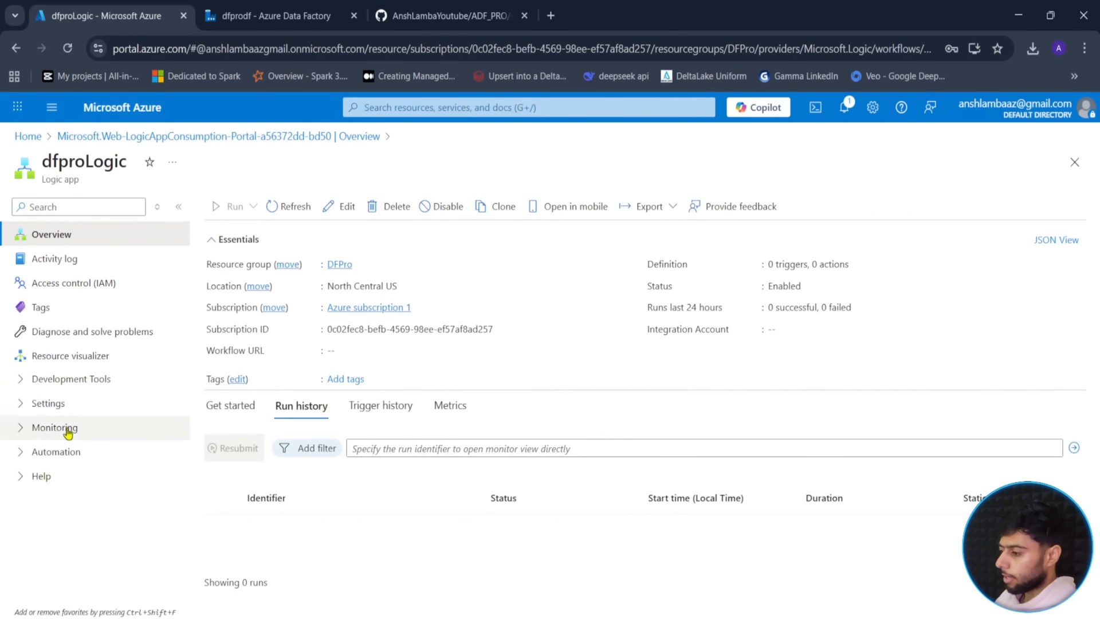
left_click(63, 381)
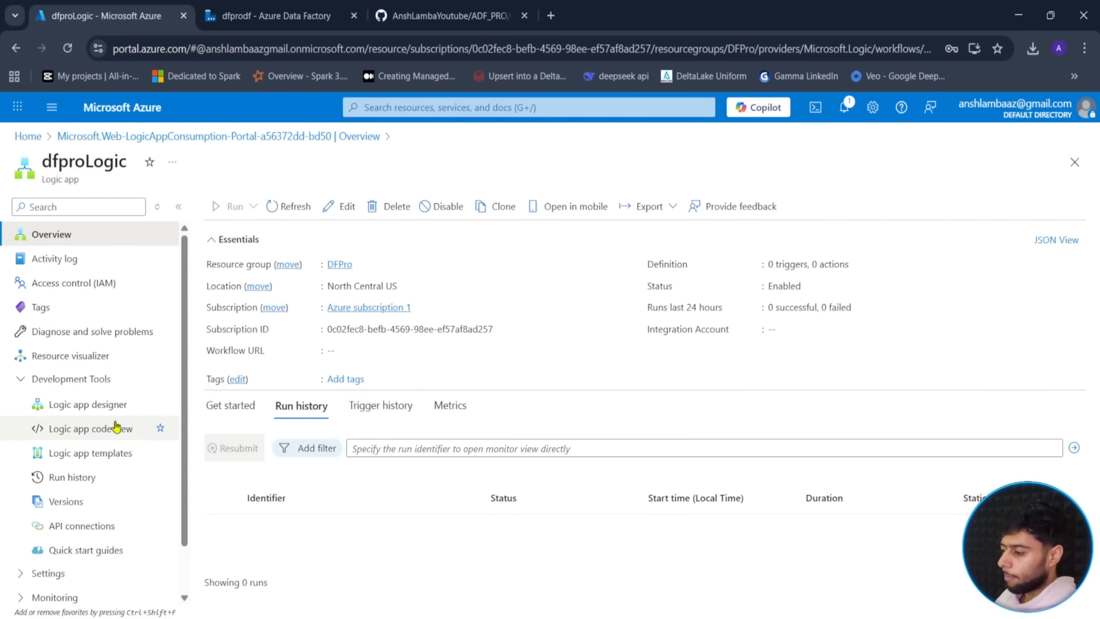
left_click(95, 411)
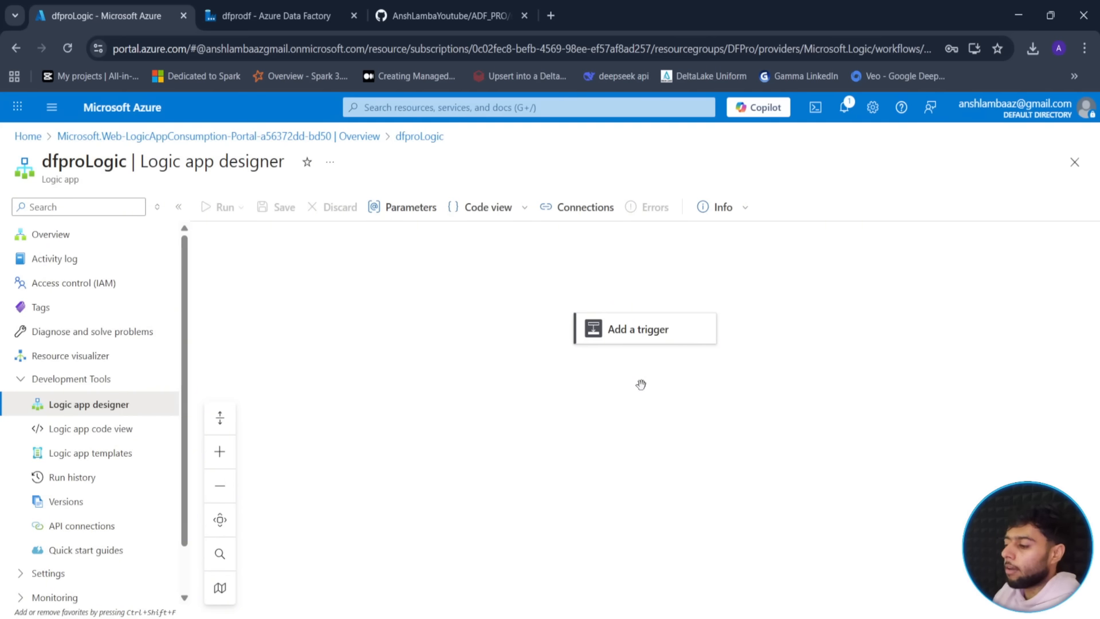
left_click(651, 342)
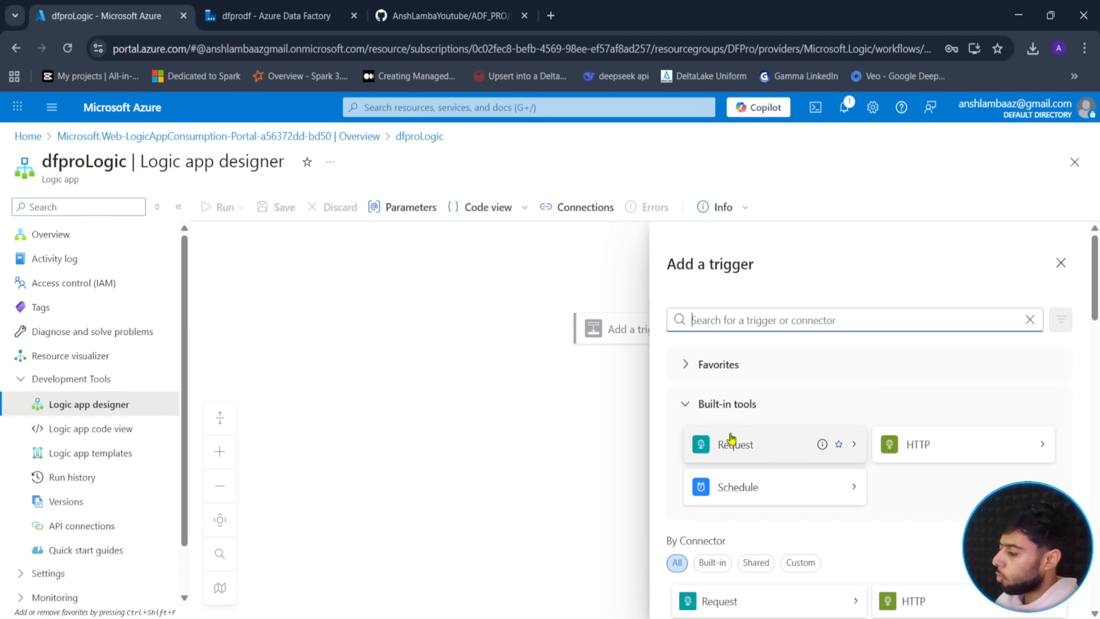
- Add an HTTP trigger from the HTTP connector and try entering its request URI
scroll(862, 490, "down", 10)
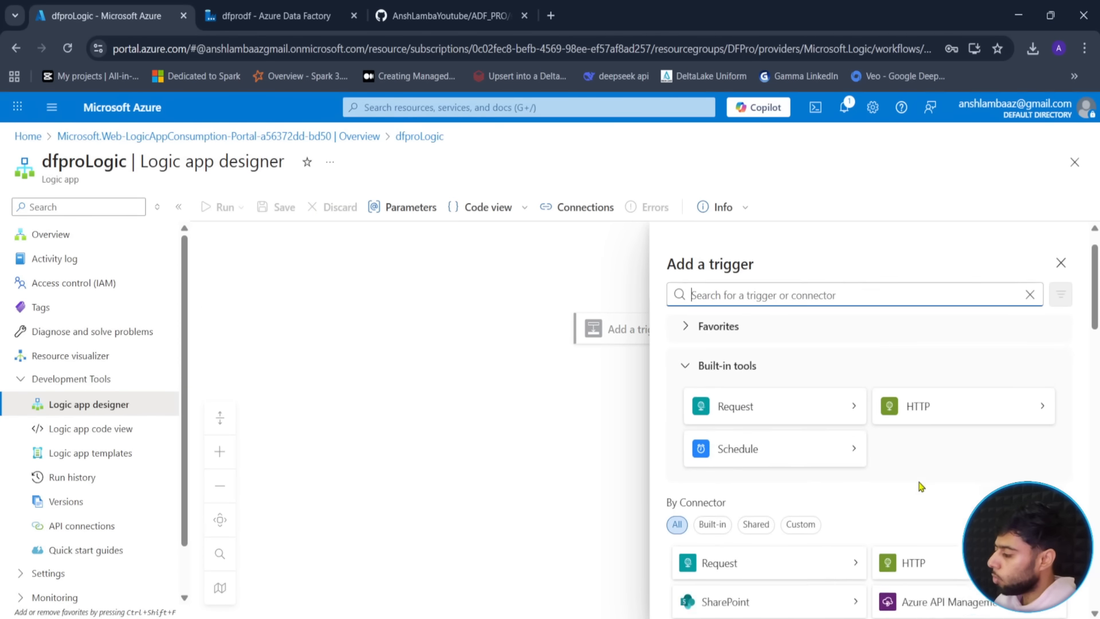
scroll(878, 475, "up", 10)
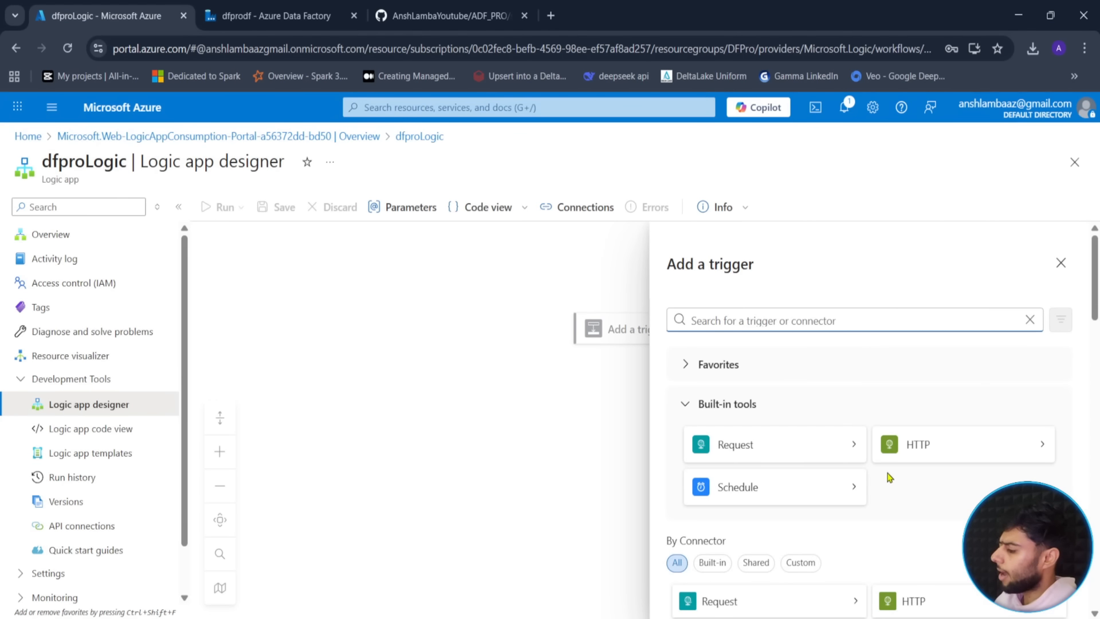
left_click(911, 447)
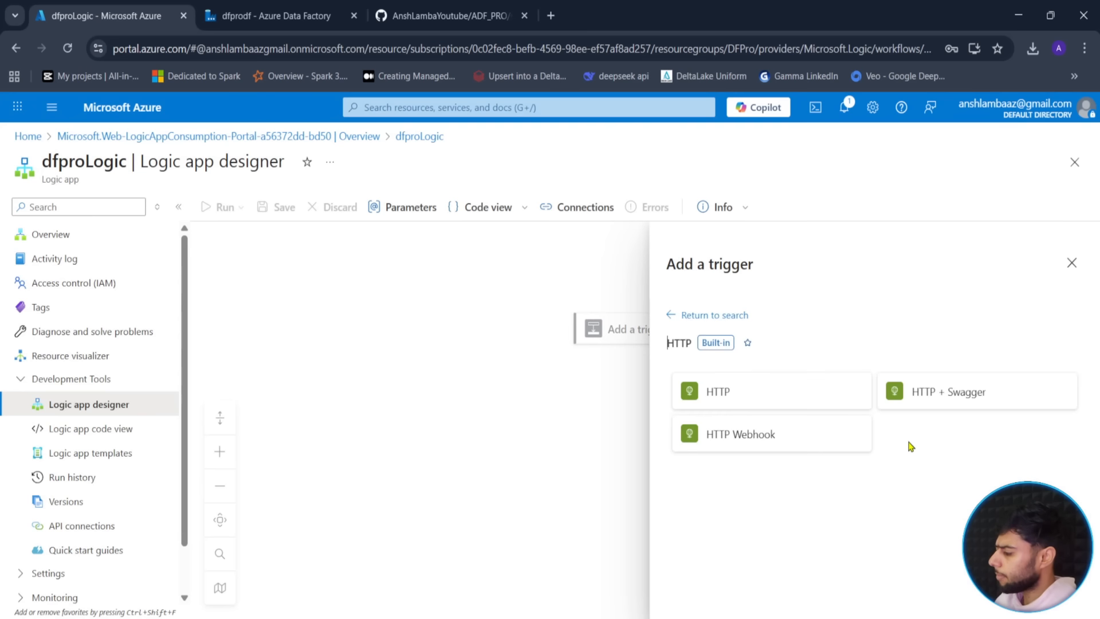
left_click(747, 401)
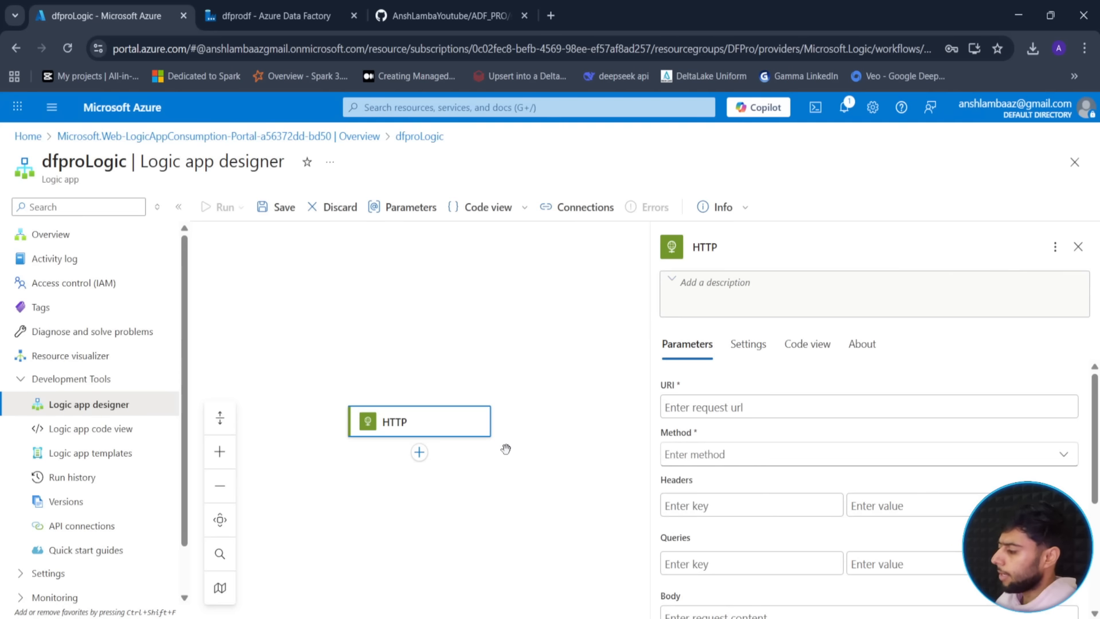
left_click(757, 408)
left_click(753, 391)
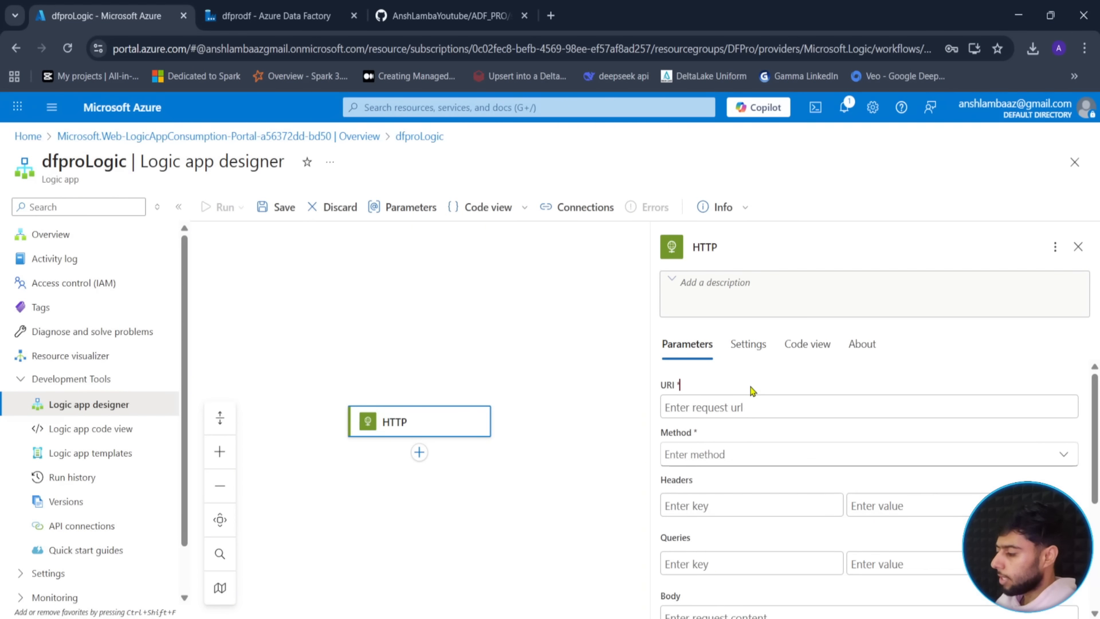
left_click(749, 405)
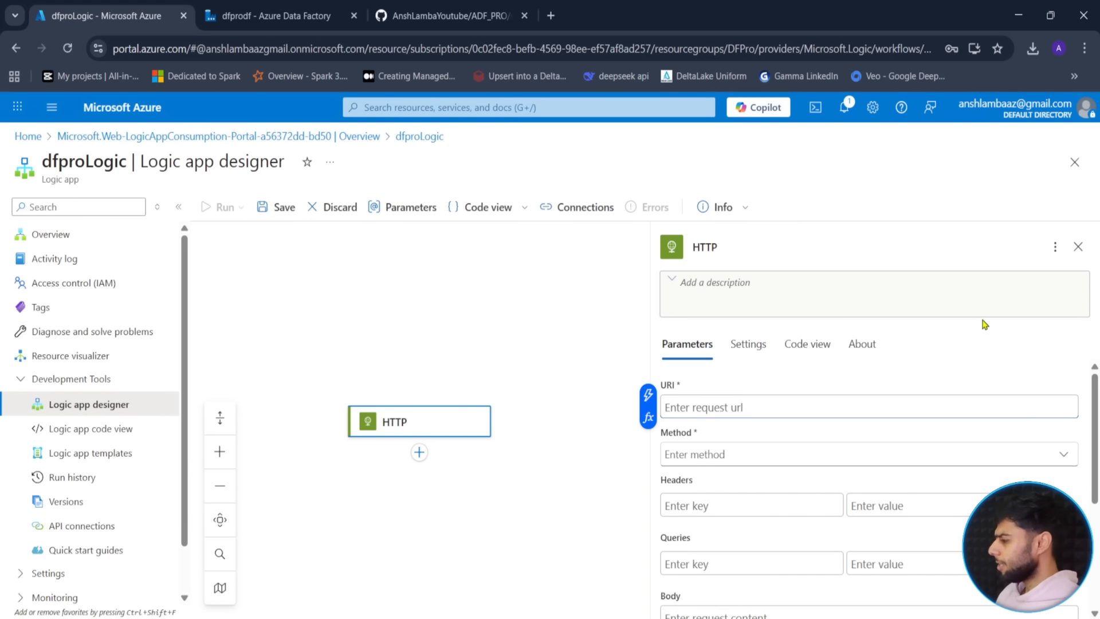
left_click(1078, 247)
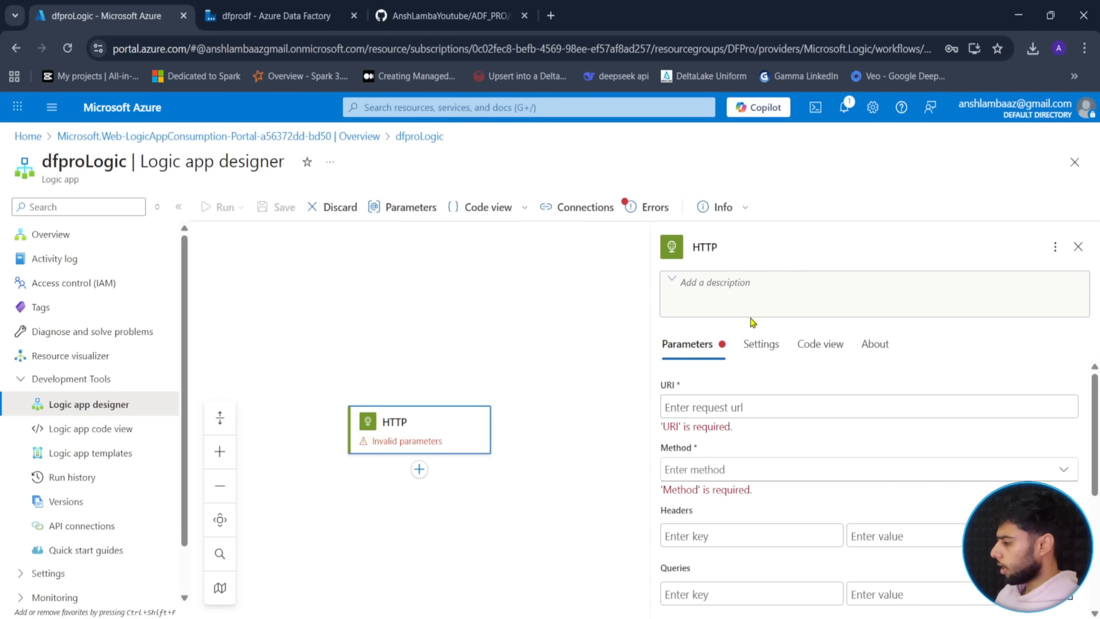
- Delete the HTTP action and reopen the trigger picker on the Request connector
scroll(802, 401, "down", 3)
scroll(803, 372, "up", 3)
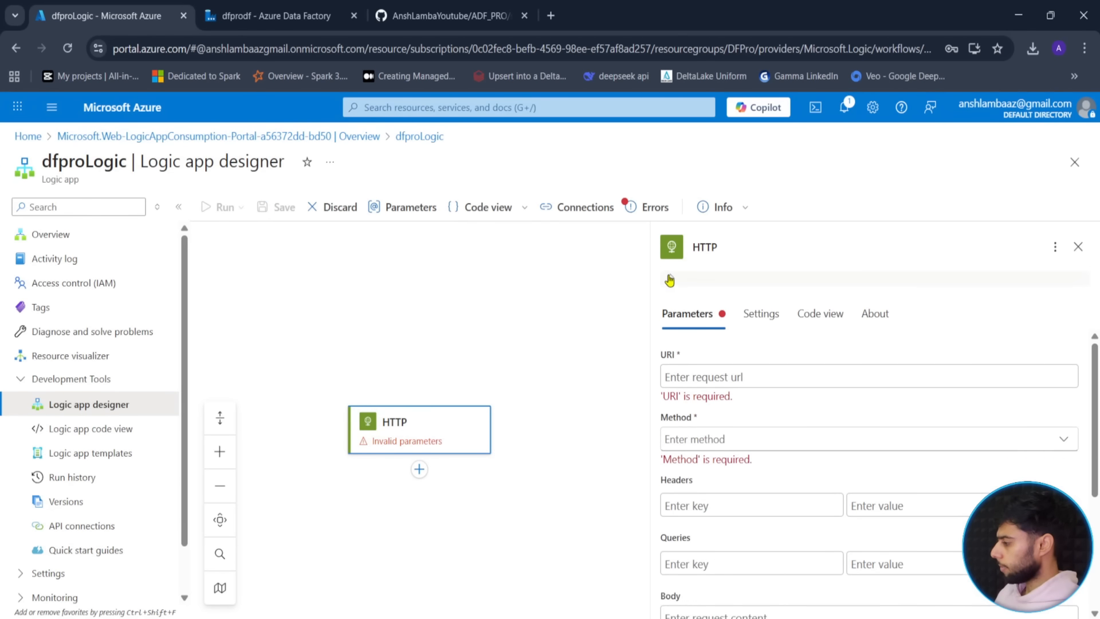
left_click(1055, 247)
left_click(1077, 248)
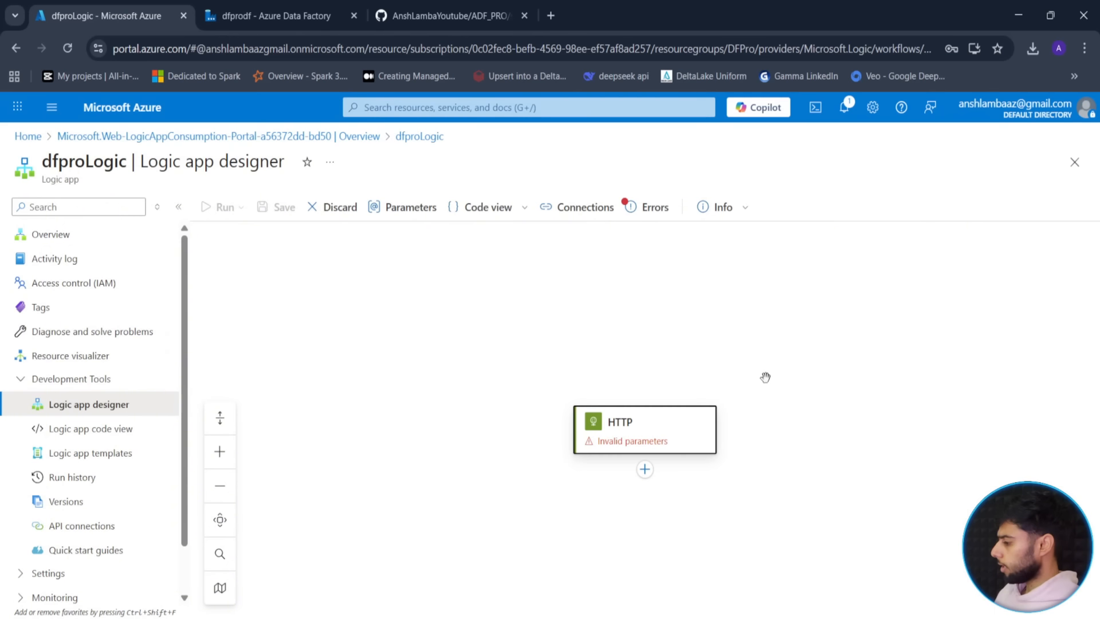
left_click(669, 444)
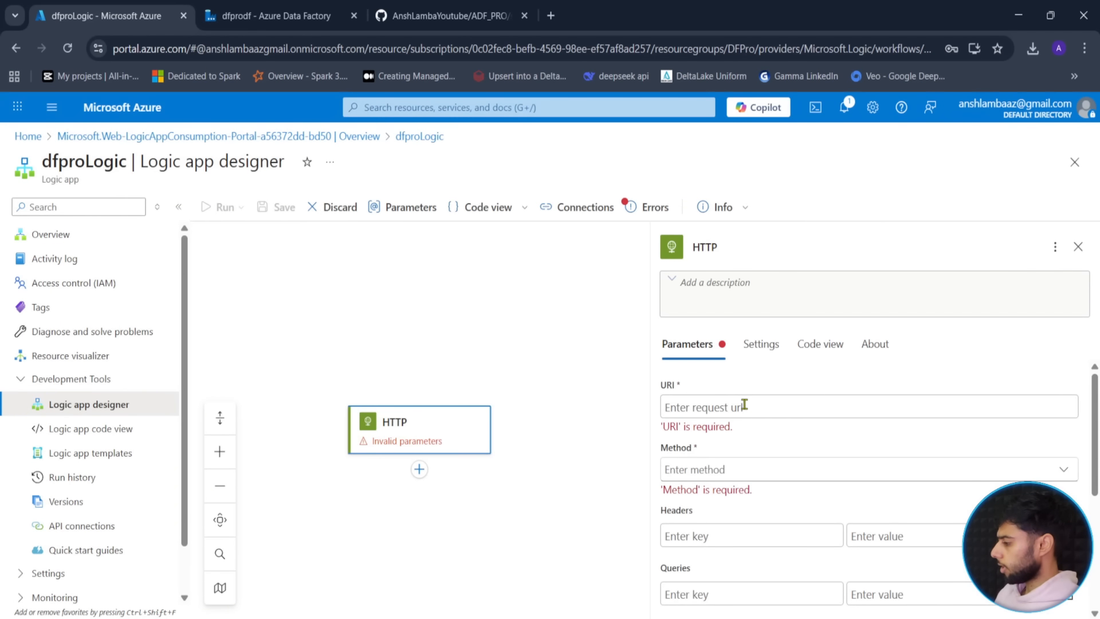
scroll(745, 424, "down", 3)
scroll(754, 445, "up", 3)
left_click(1055, 248)
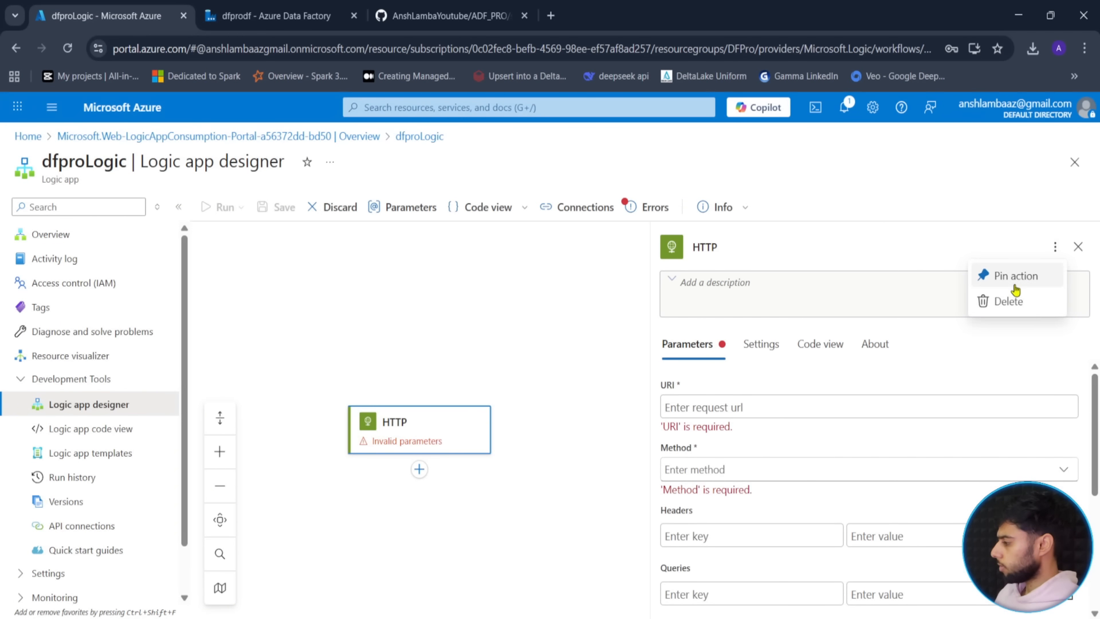
left_click(994, 300)
left_click(721, 447)
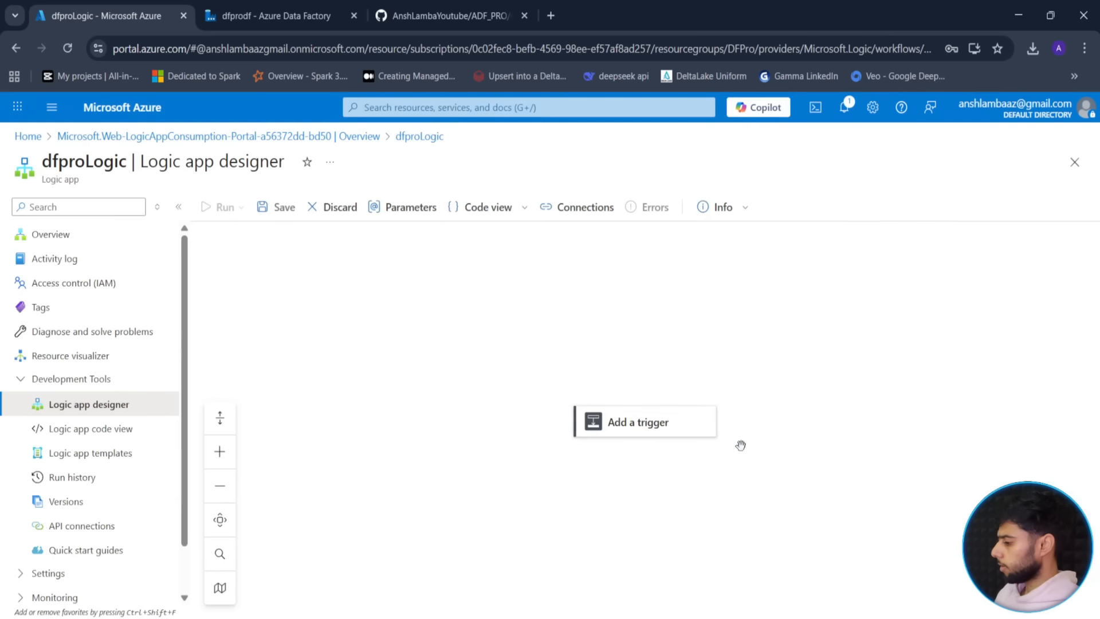
left_click(610, 434)
left_click(758, 457)
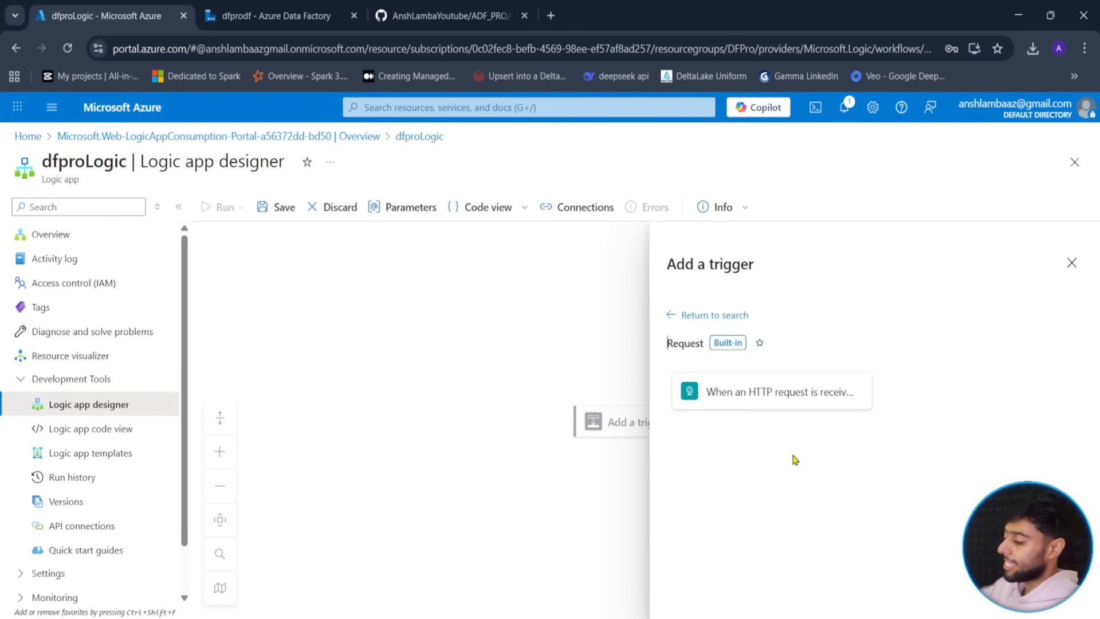
- Add the 'When an HTTP request is received' trigger and open its sample payload editor
left_click(771, 404)
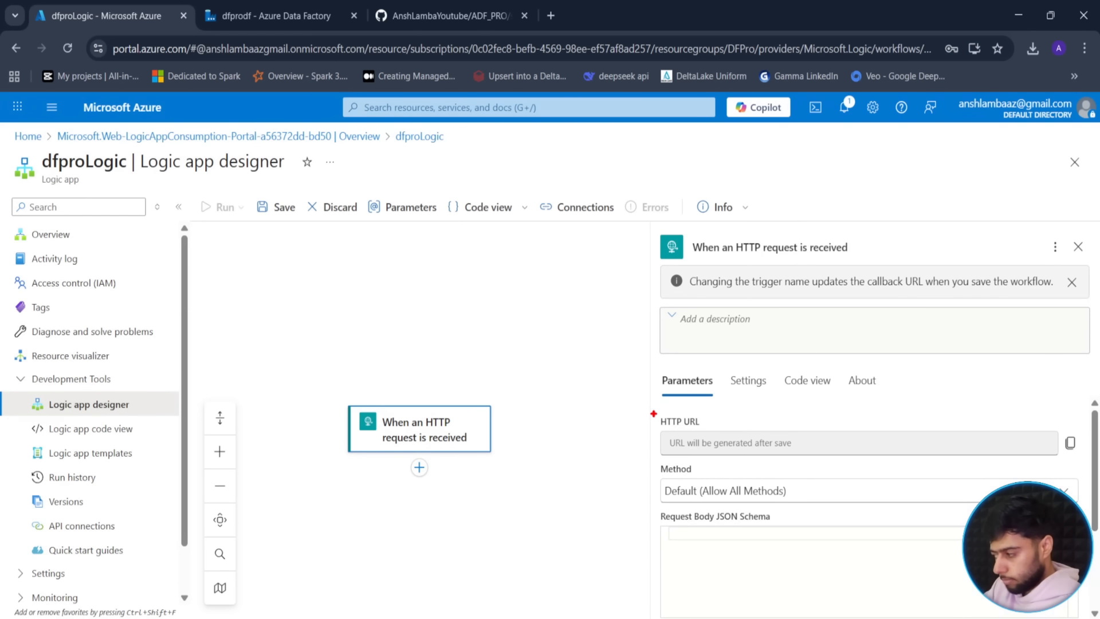
left_click_drag(653, 414, 1081, 462)
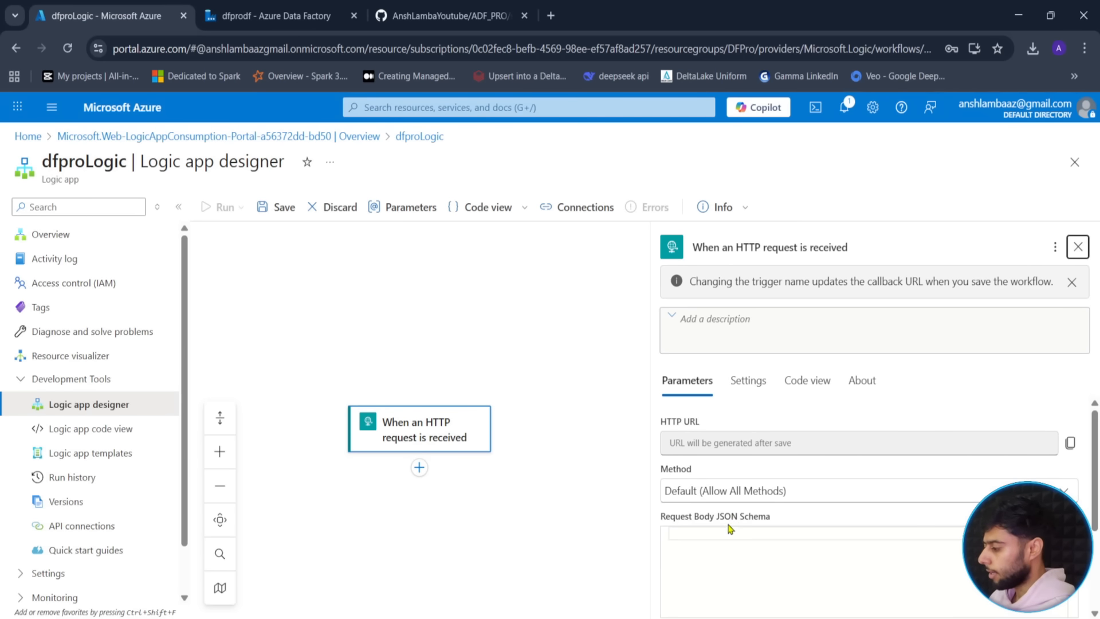
scroll(751, 475, "down", 3)
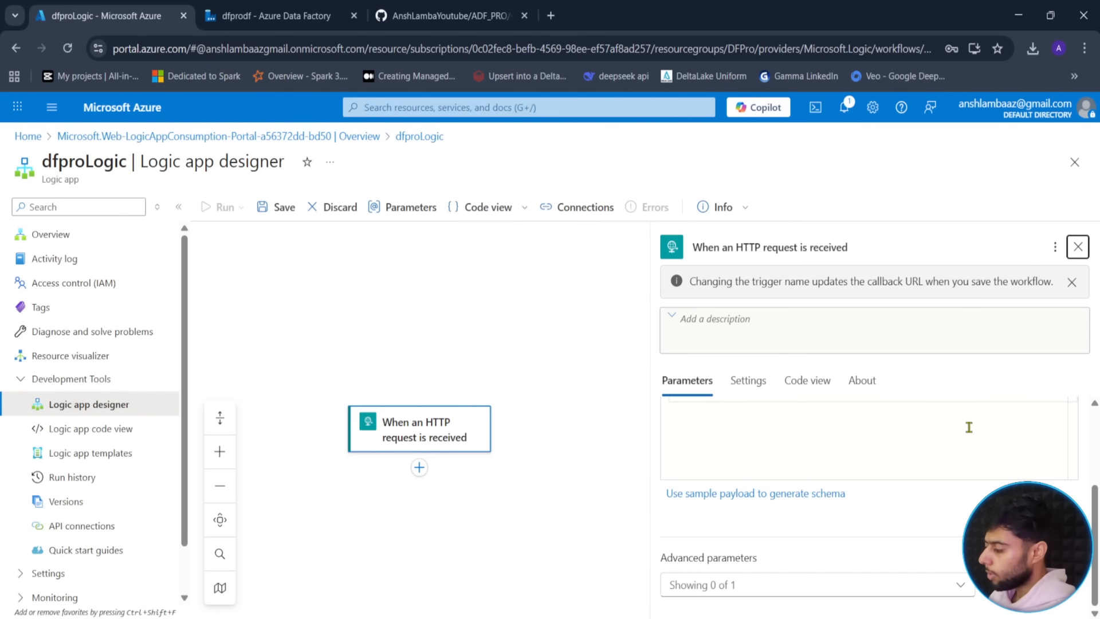
left_click_drag(1096, 535, 1099, 499)
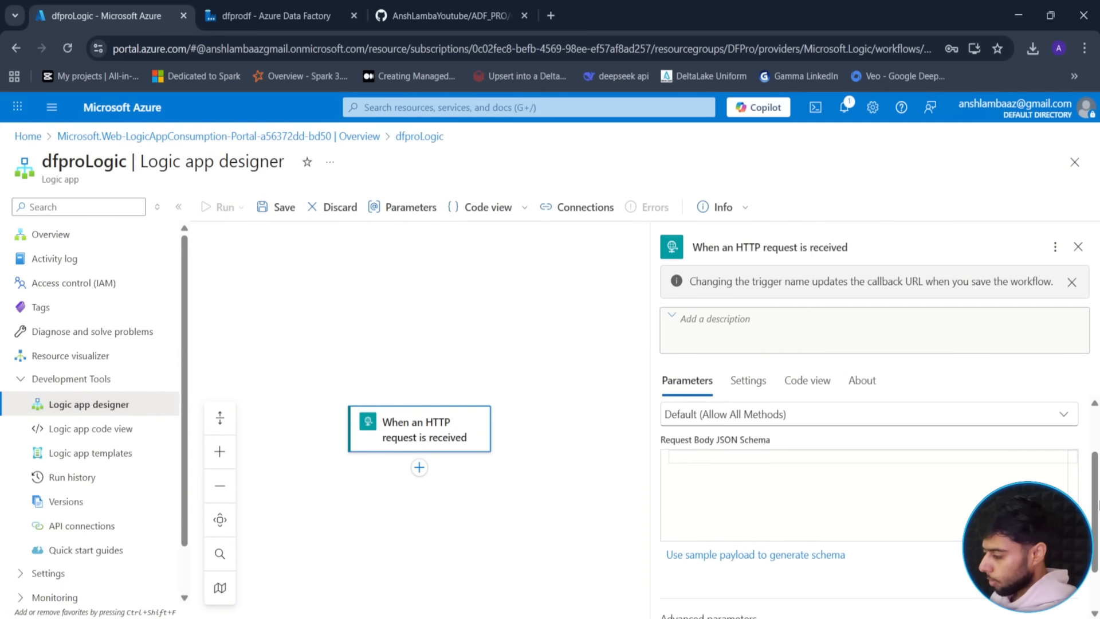
left_click(695, 558)
- Generate the body schema from a sample JSON with pipeline_name and pipeline_runId string fields
left_click(436, 285)
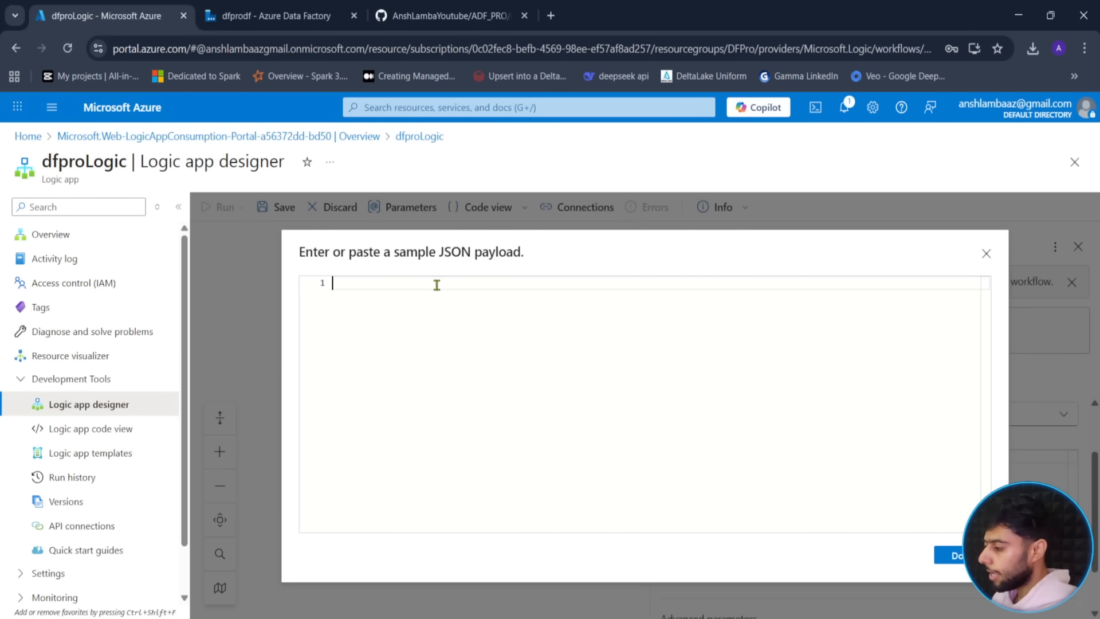
type("{")
key("Return")
type("\"")
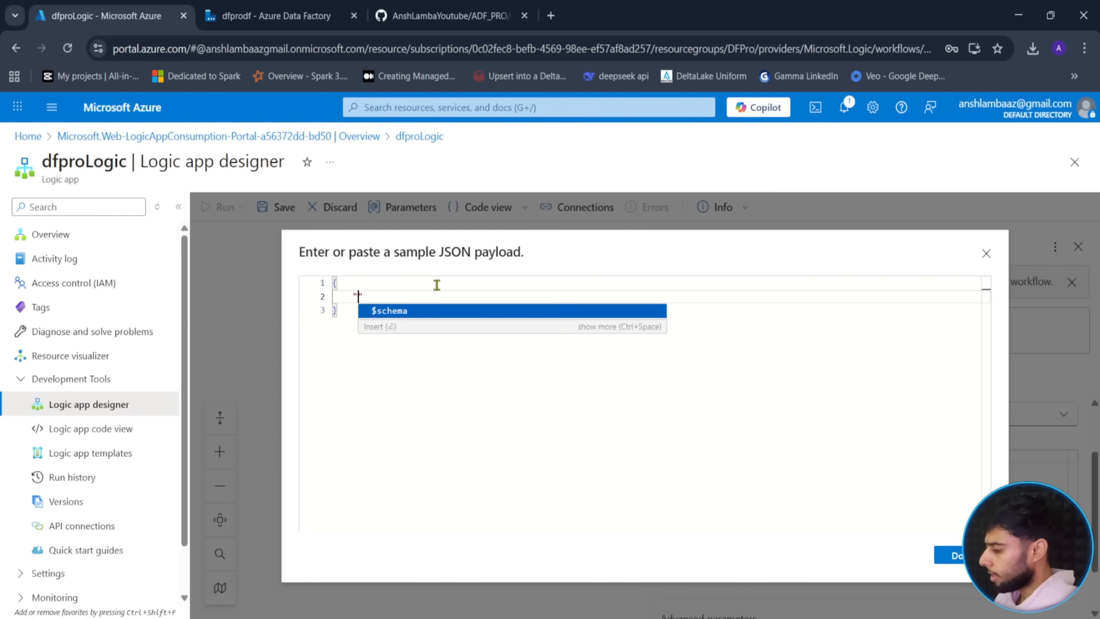
type("pipeline_na")
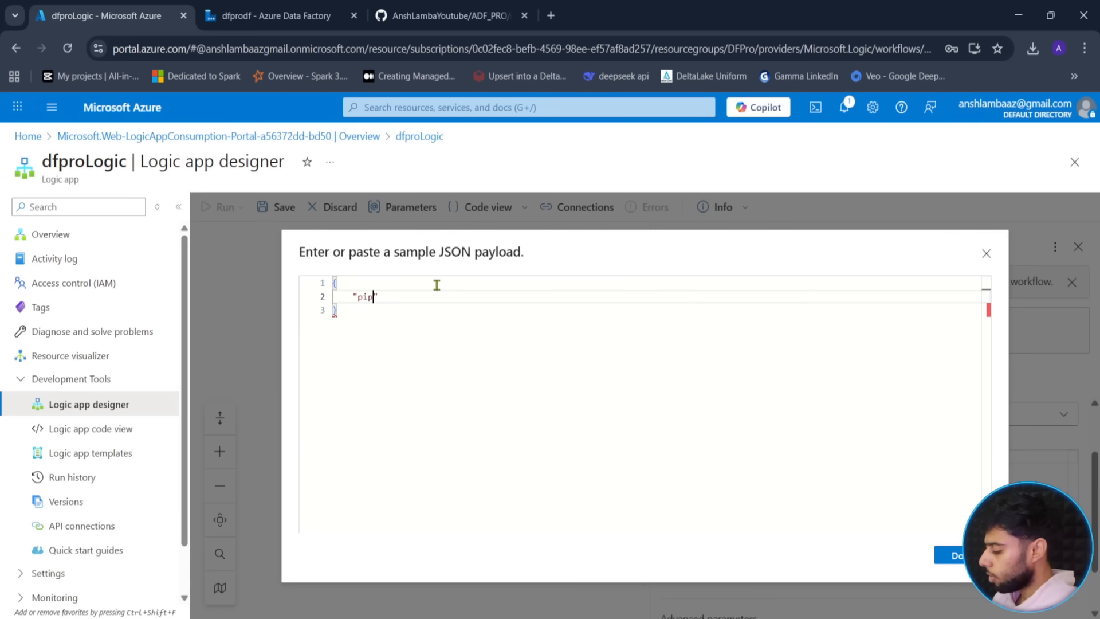
type("me\" : \"")
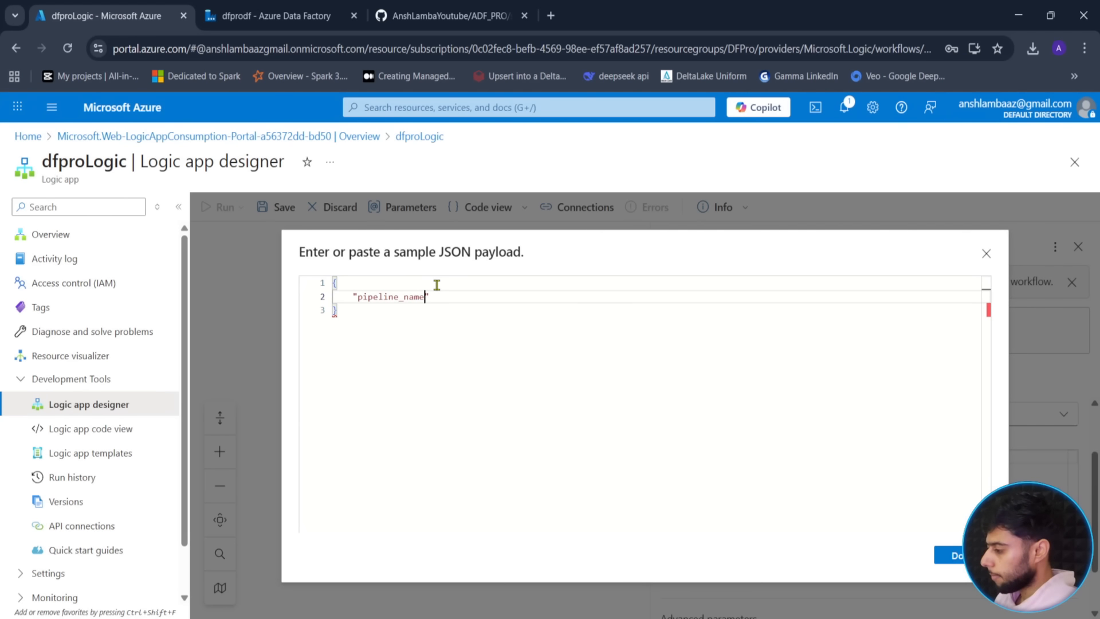
type("blabla\"")
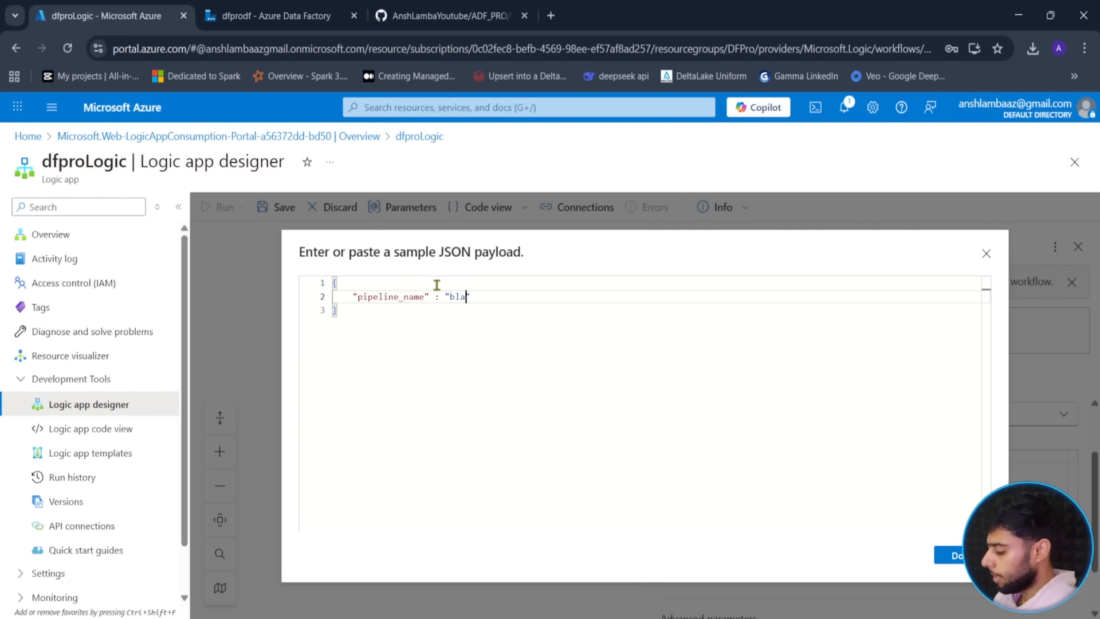
type(",")
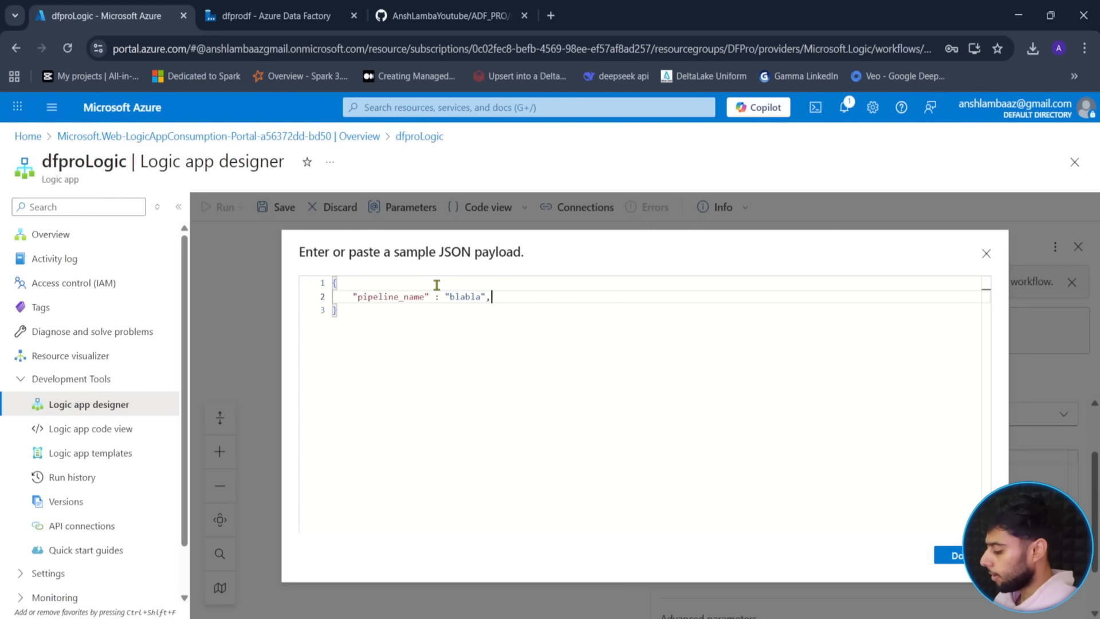
key("Return")
type("\"pu")
key("BackSpace")
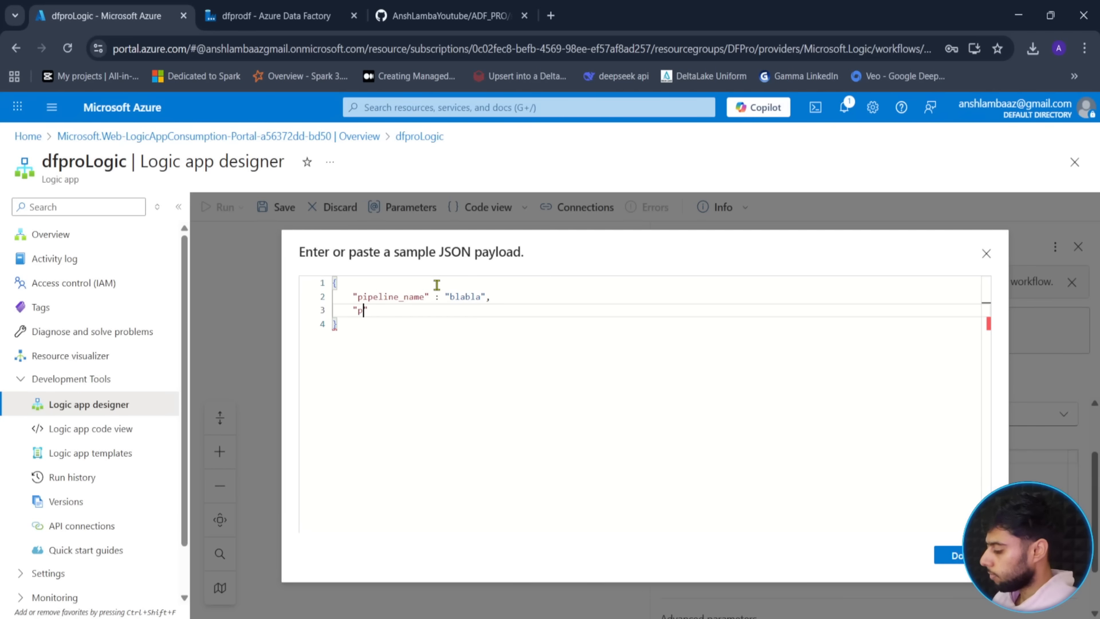
type("ipeline")
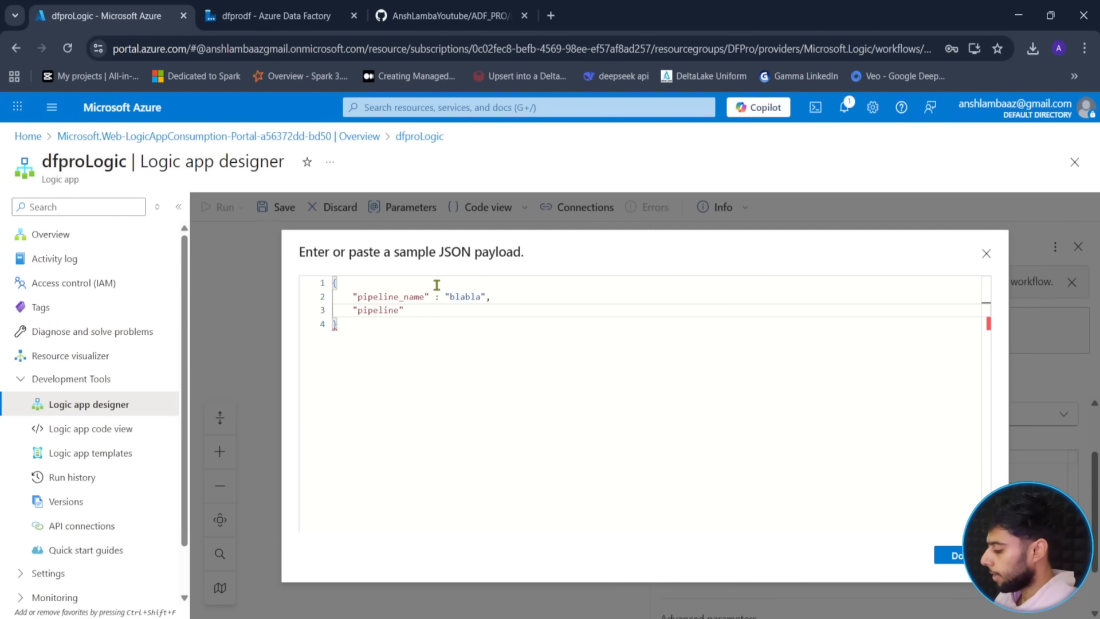
type("_runId\" ")
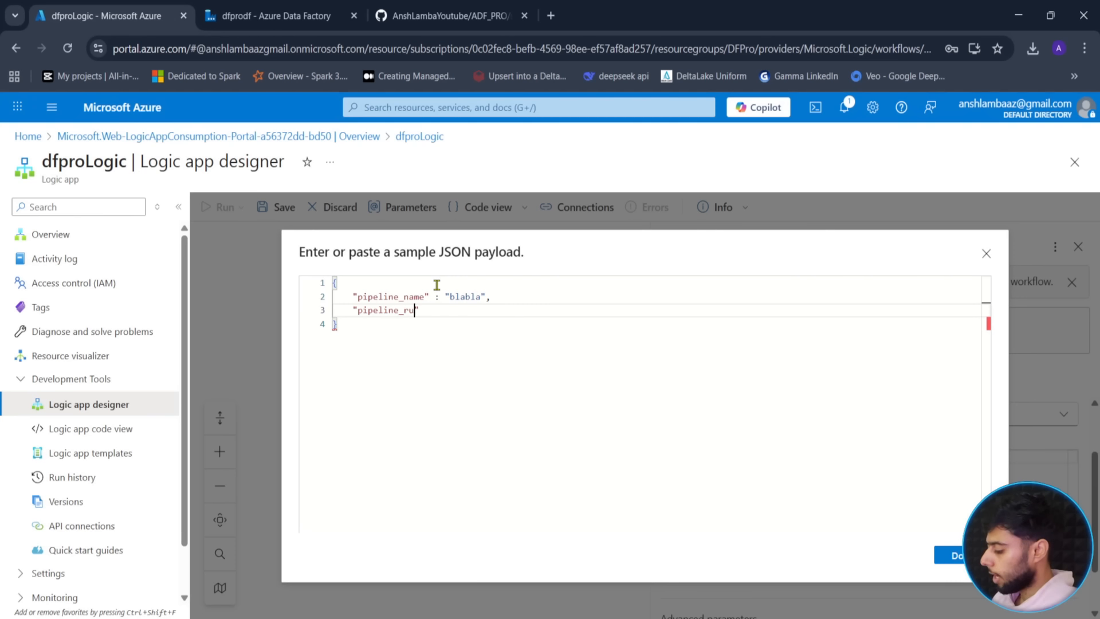
type(": \"kjehcjkh\"")
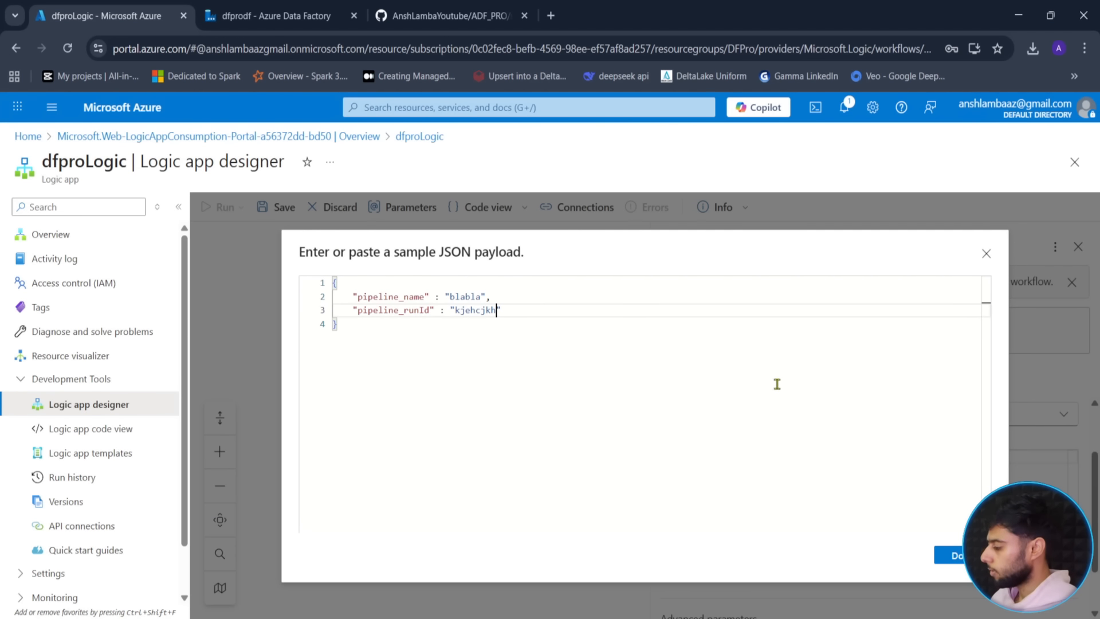
left_click(957, 556)
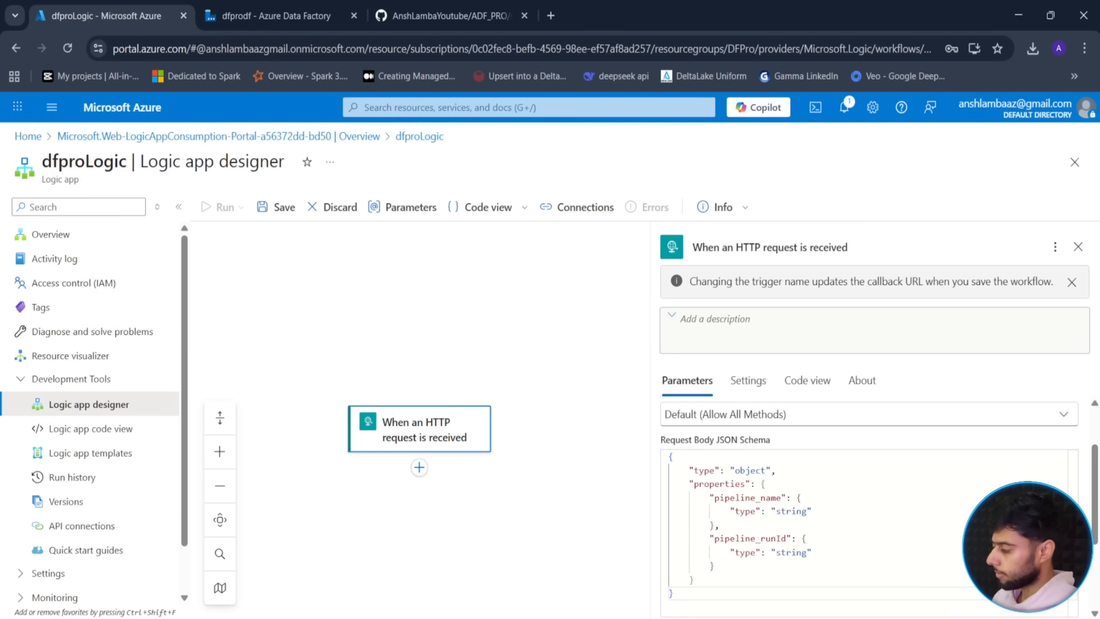
mouse_move(1095, 497)
left_mouse_down()
mouse_move(1099, 563)
mouse_move(1097, 461)
mouse_move(1097, 564)
mouse_move(1094, 486)
left_mouse_up()
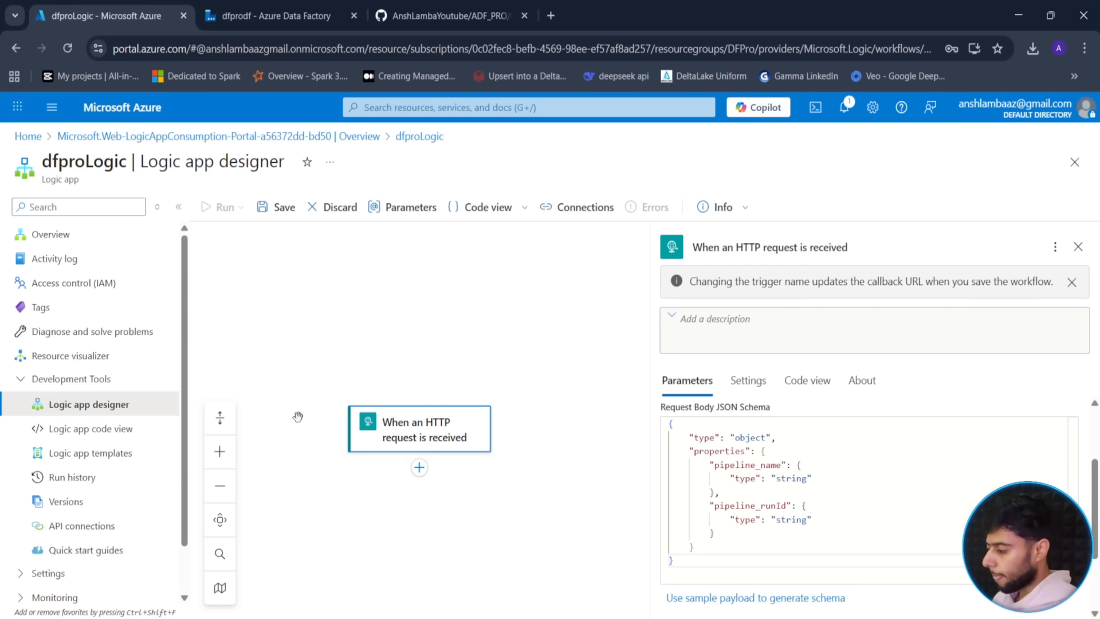
- Search 'send email' and add the Outlook Send an email (V2) action after the trigger
left_click(420, 468)
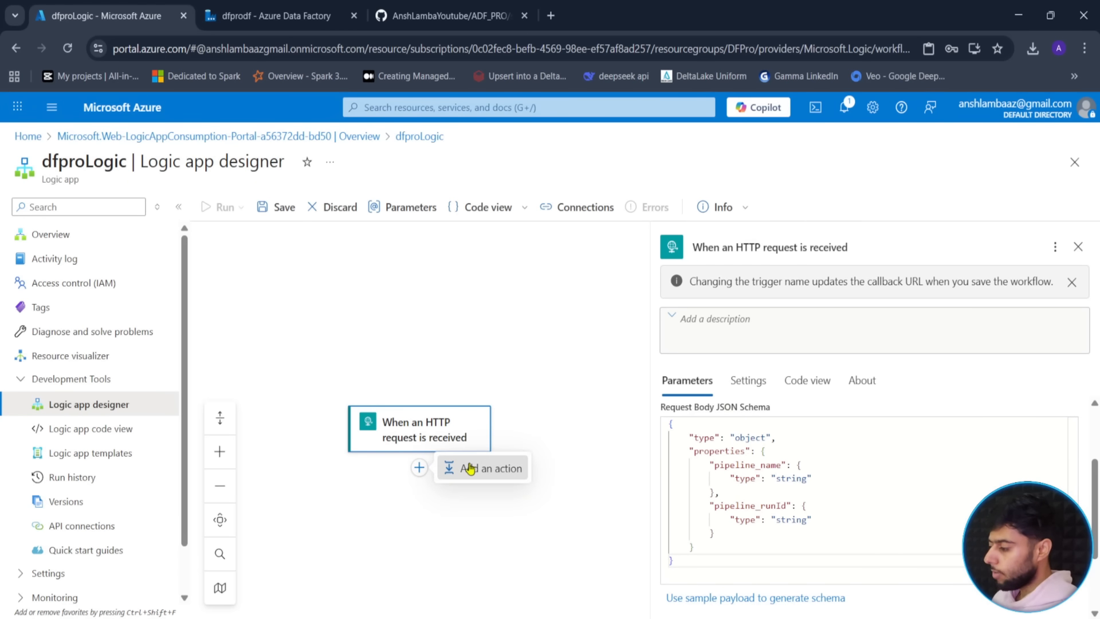
left_click(458, 468)
type("send email")
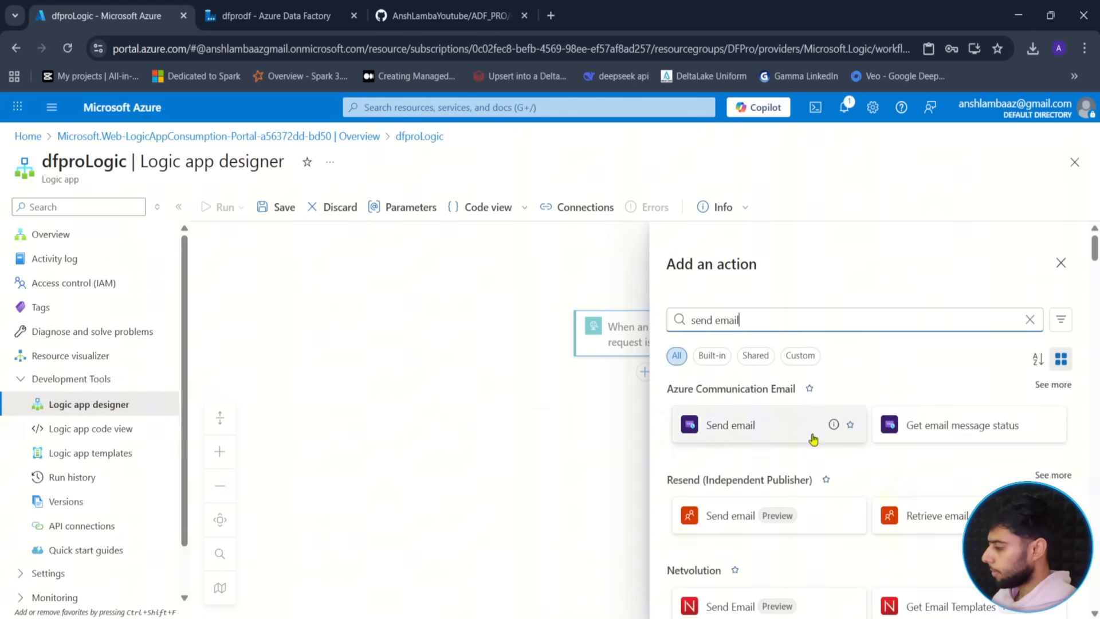
scroll(814, 439, "down", 10)
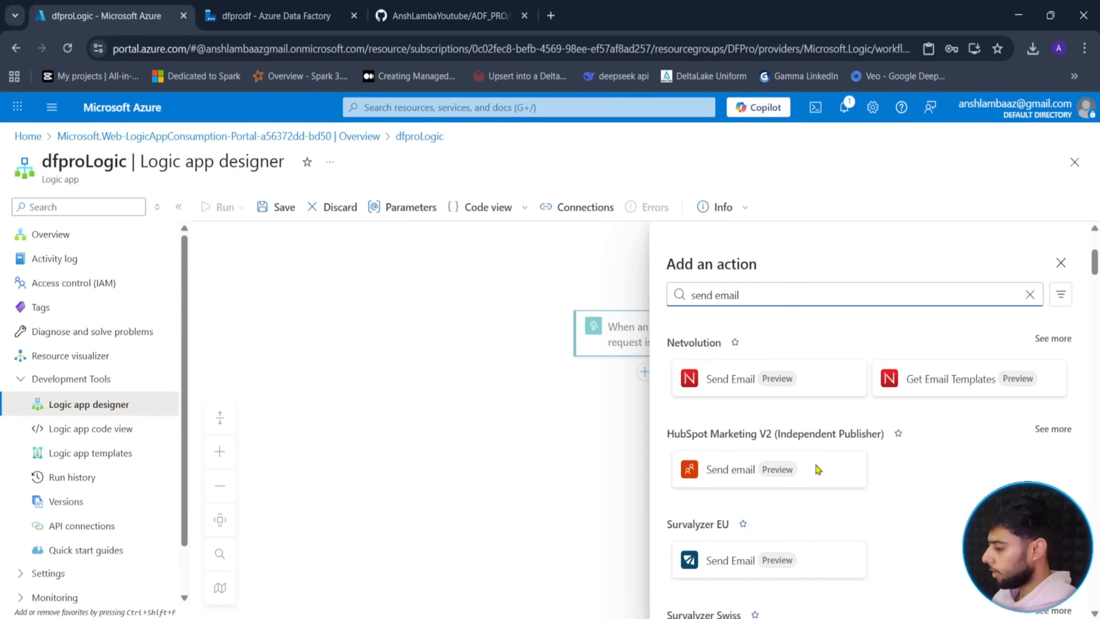
scroll(862, 458, "down", 15)
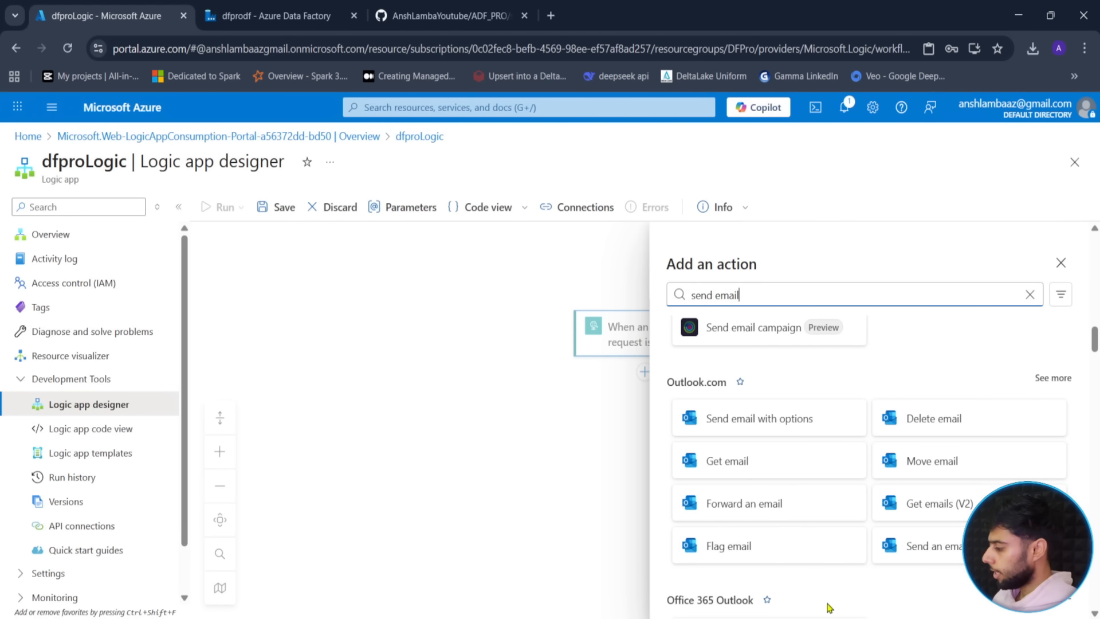
left_click(959, 550)
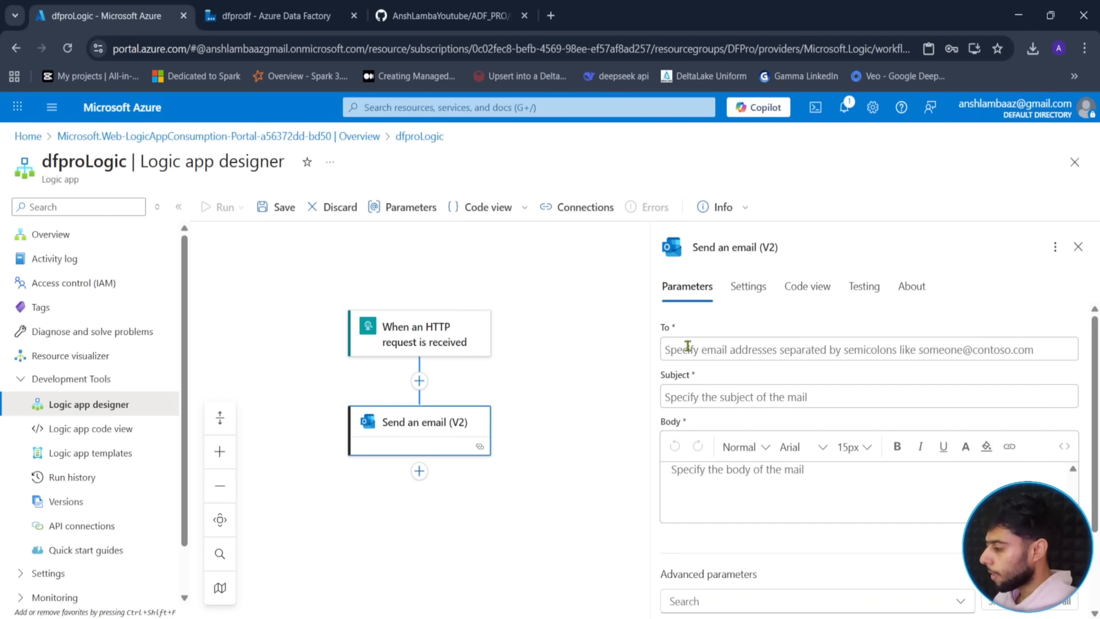
key("Tab")
key("Tab")
key("Tab")
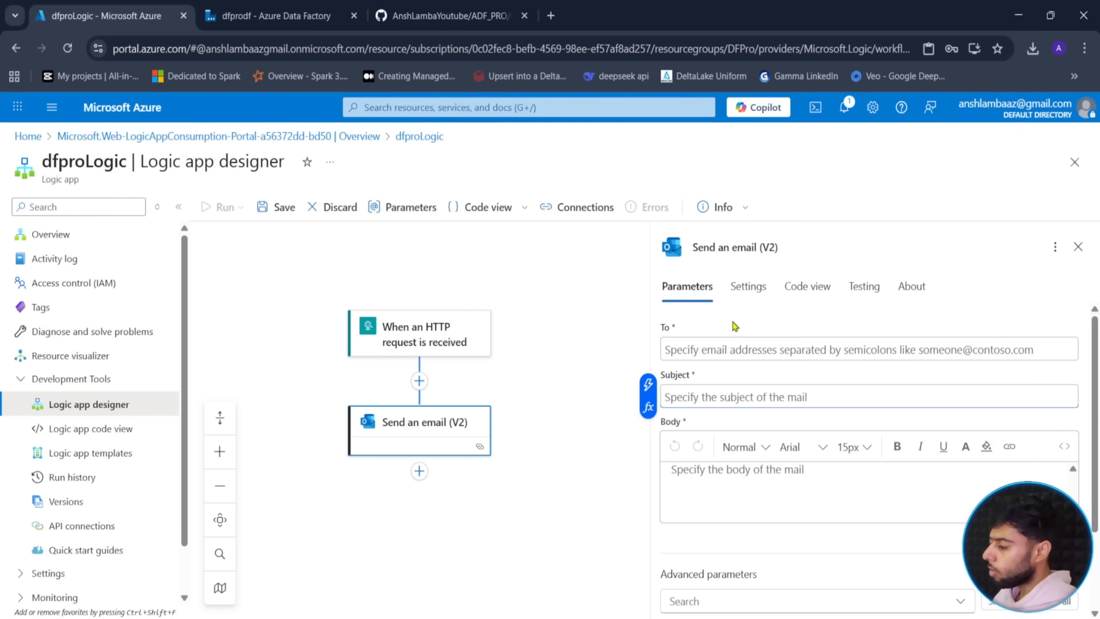
- Address the failure email to your own e-mail address with subject 'Pipeline Failed, Wake UPPP'
left_click(1053, 341)
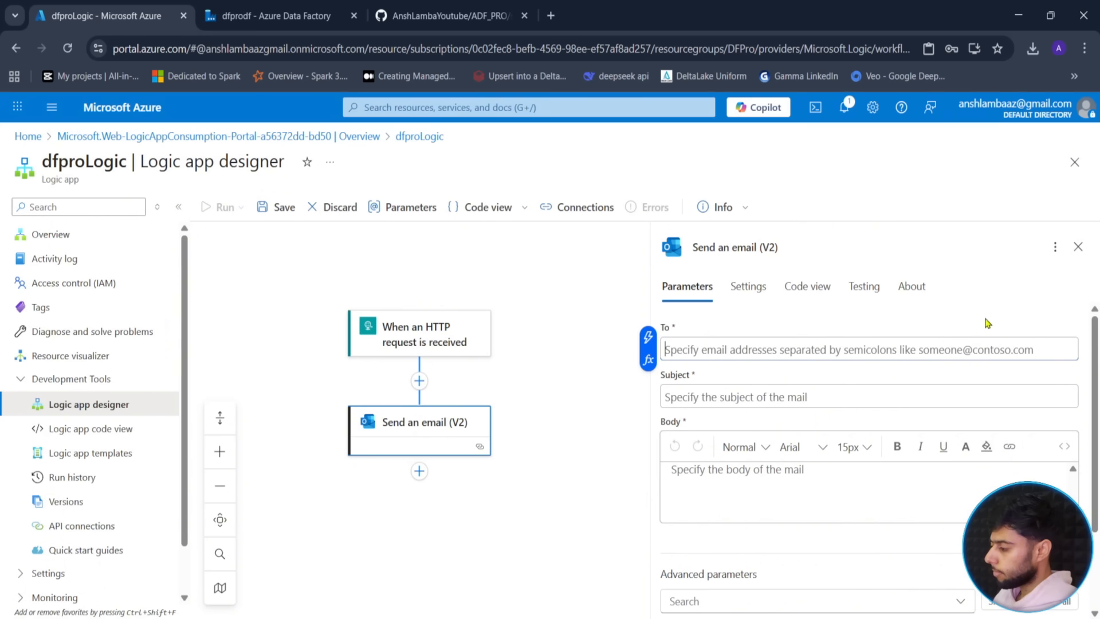
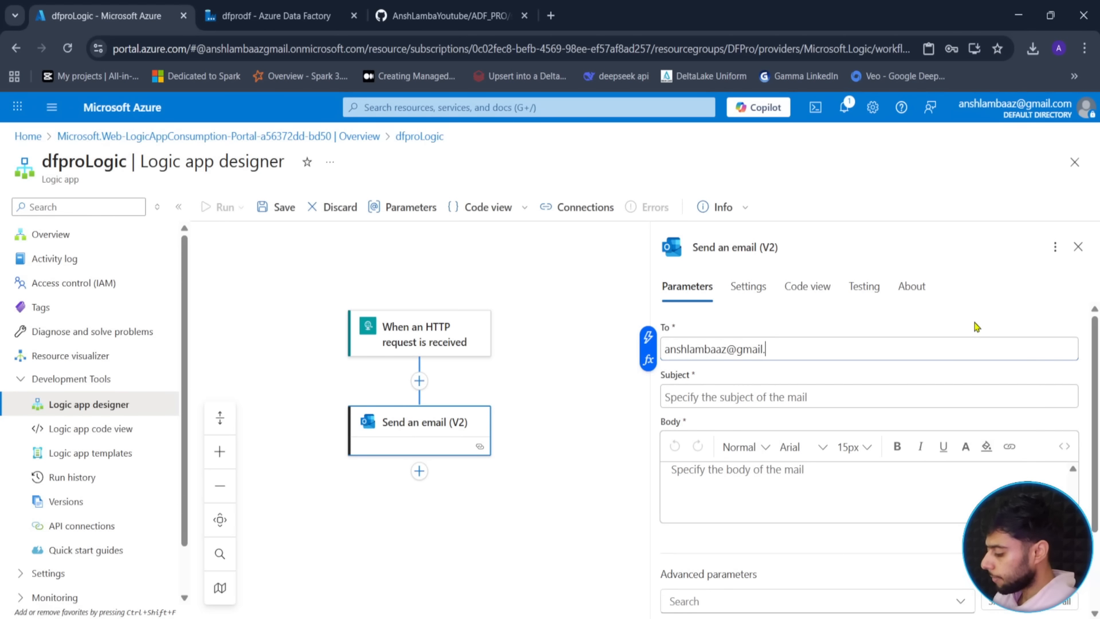
left_click(977, 325)
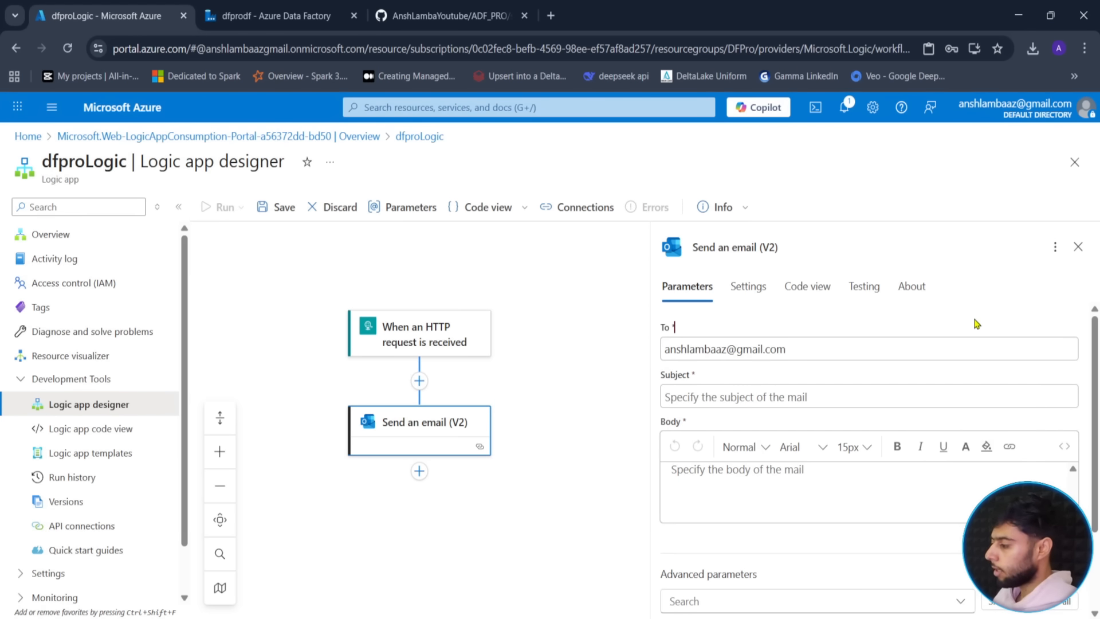
key("Tab")
key("Tab")
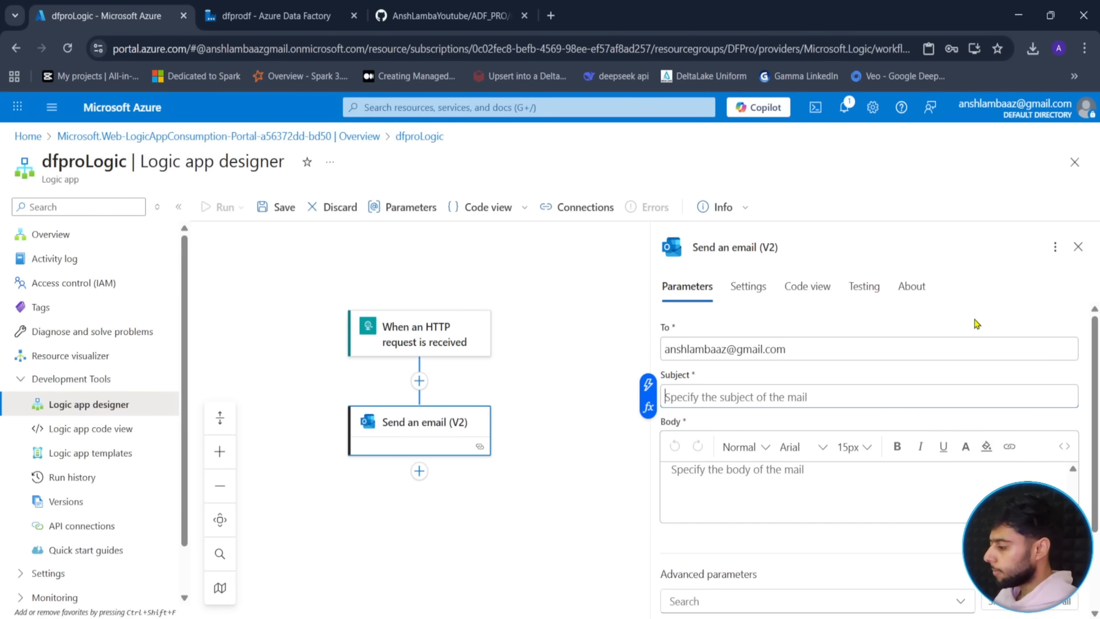
type("Pipeline F")
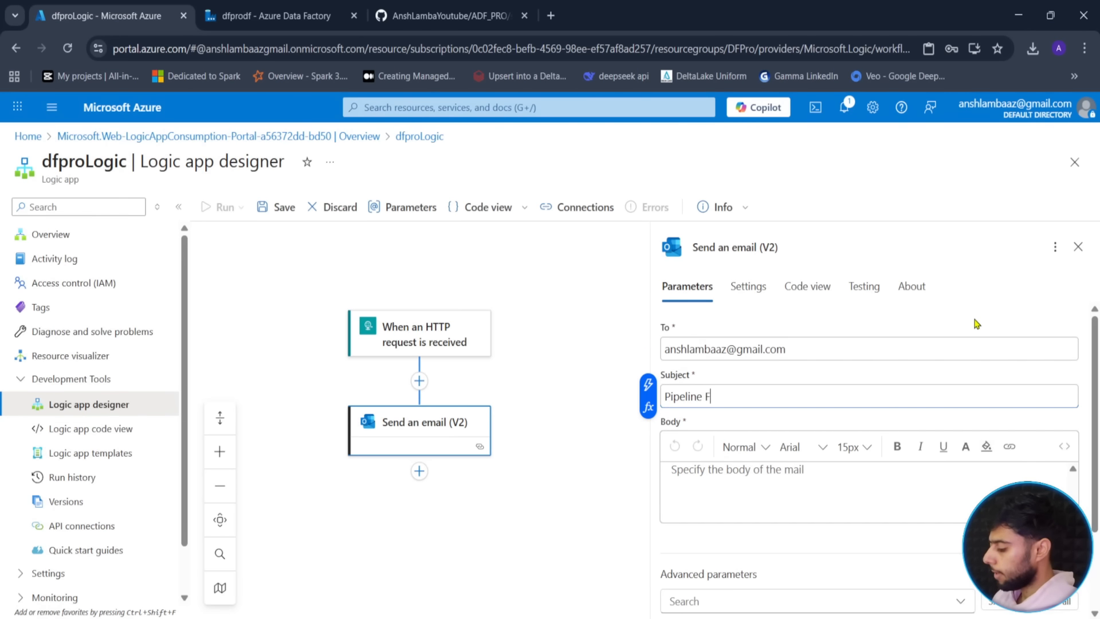
type("ailed, Wake UUUU")
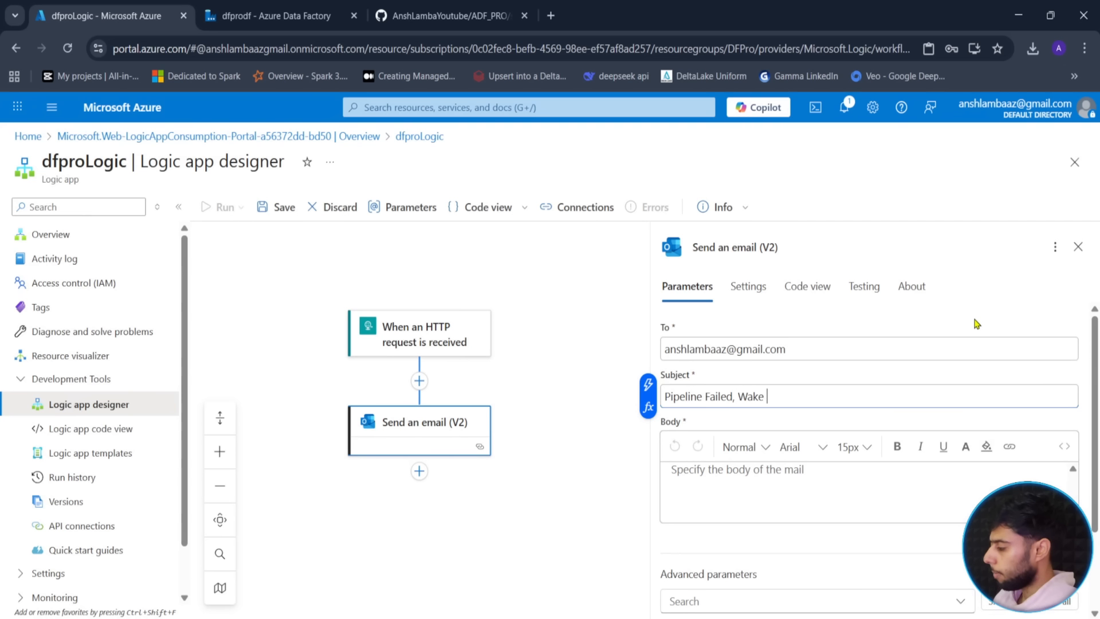
key("BackSpace")
key("BackSpace")
key("BackSpace")
type("PPP")
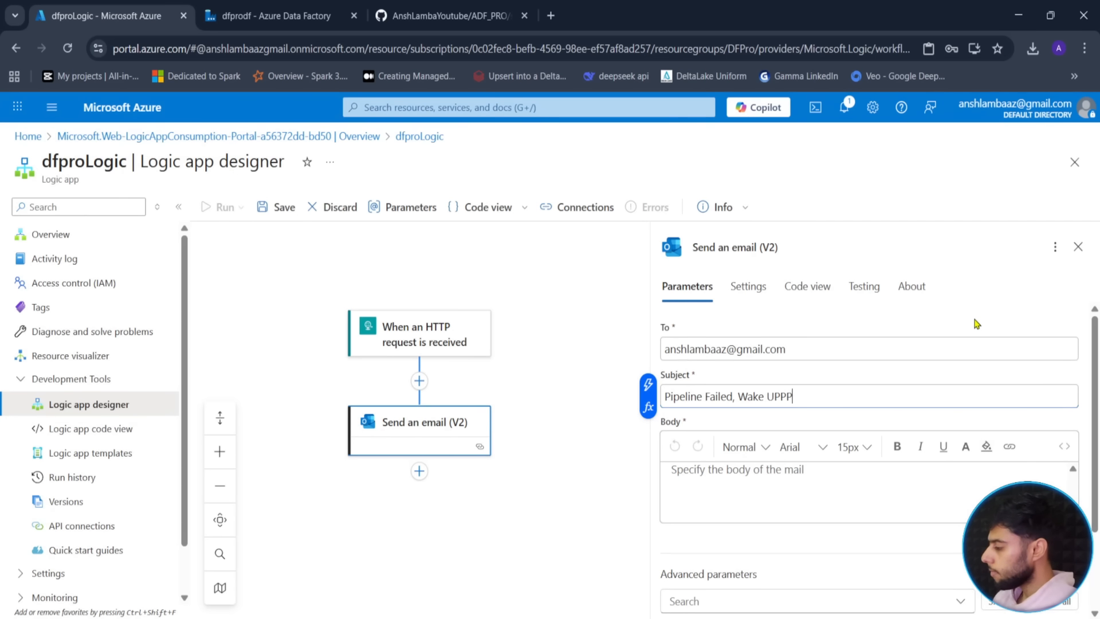
left_click(713, 509)
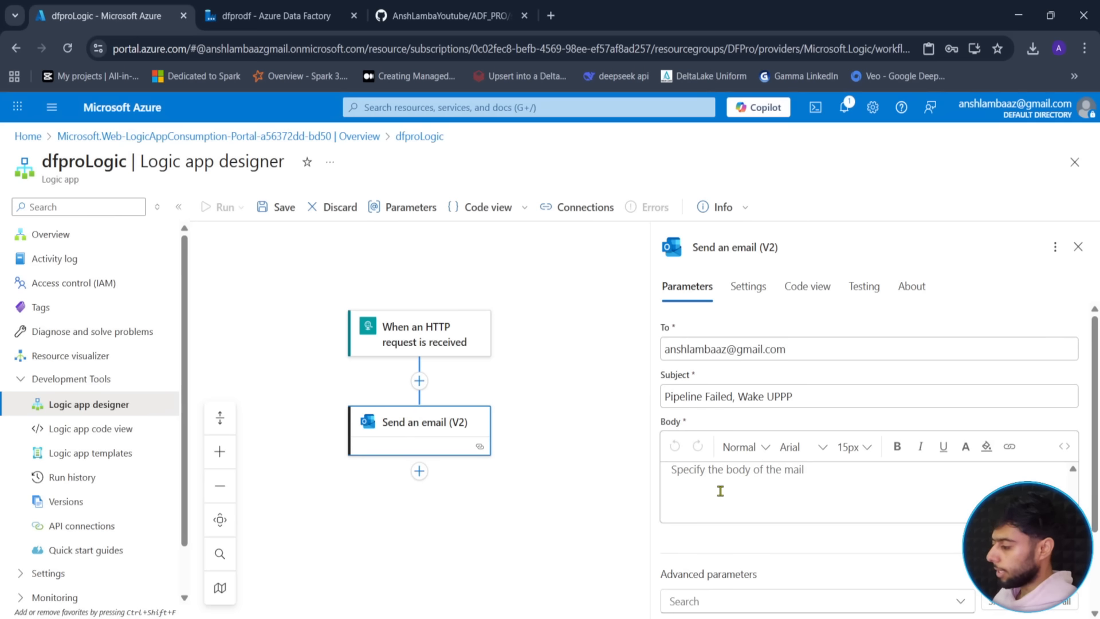
left_click(720, 489)
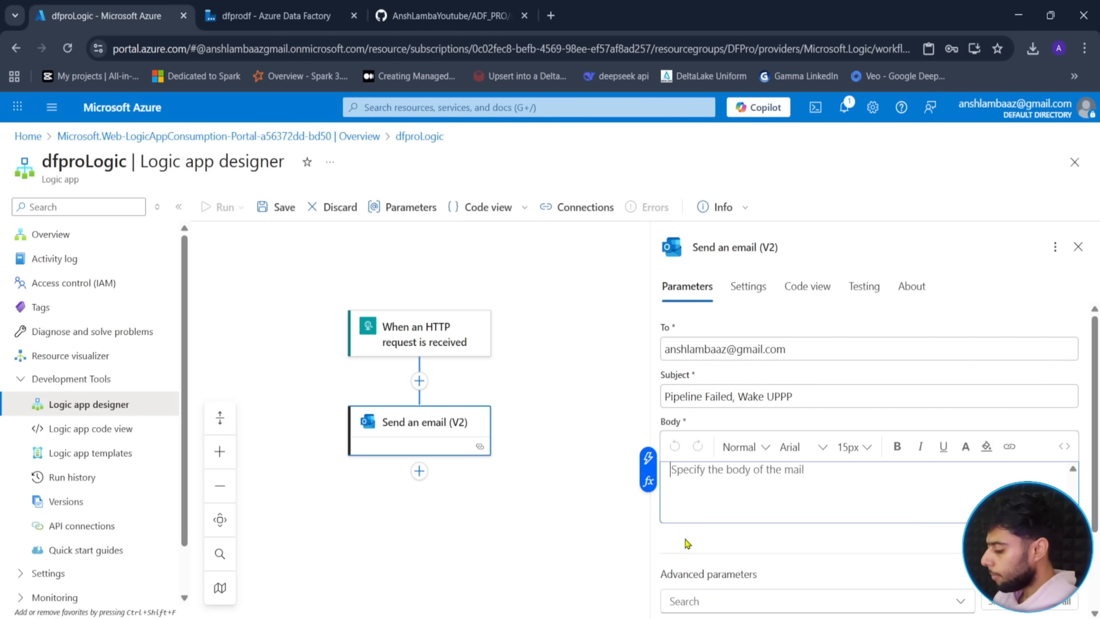
- Write 'Hey Bro, your pipeline is failed.' then 'Here are the details:' as the email body lines
type("Hey Bro, y")
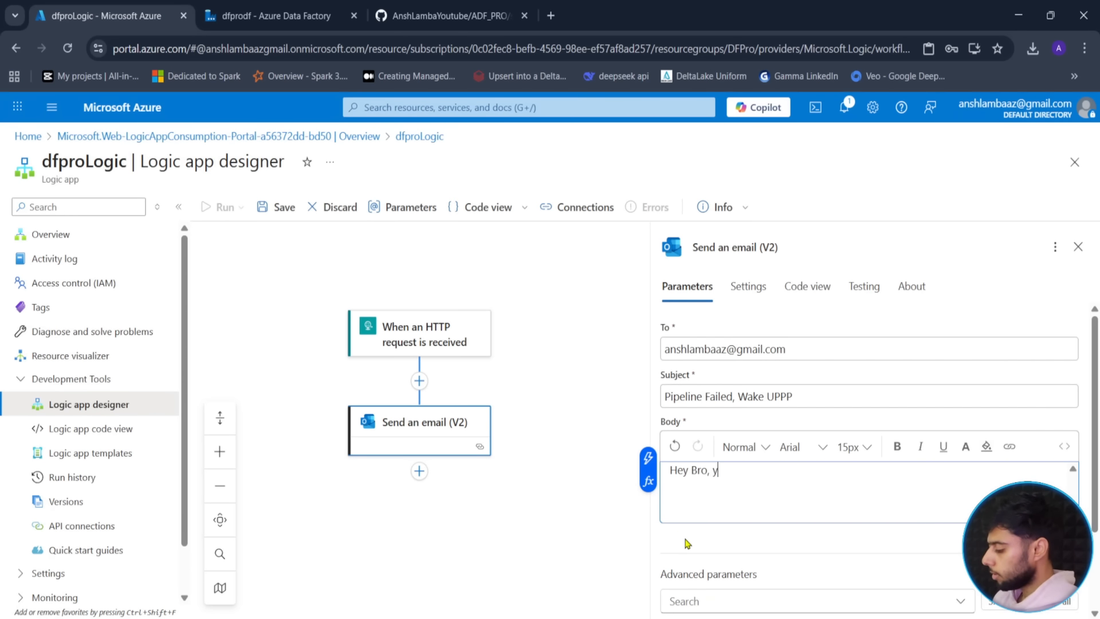
type("our pi")
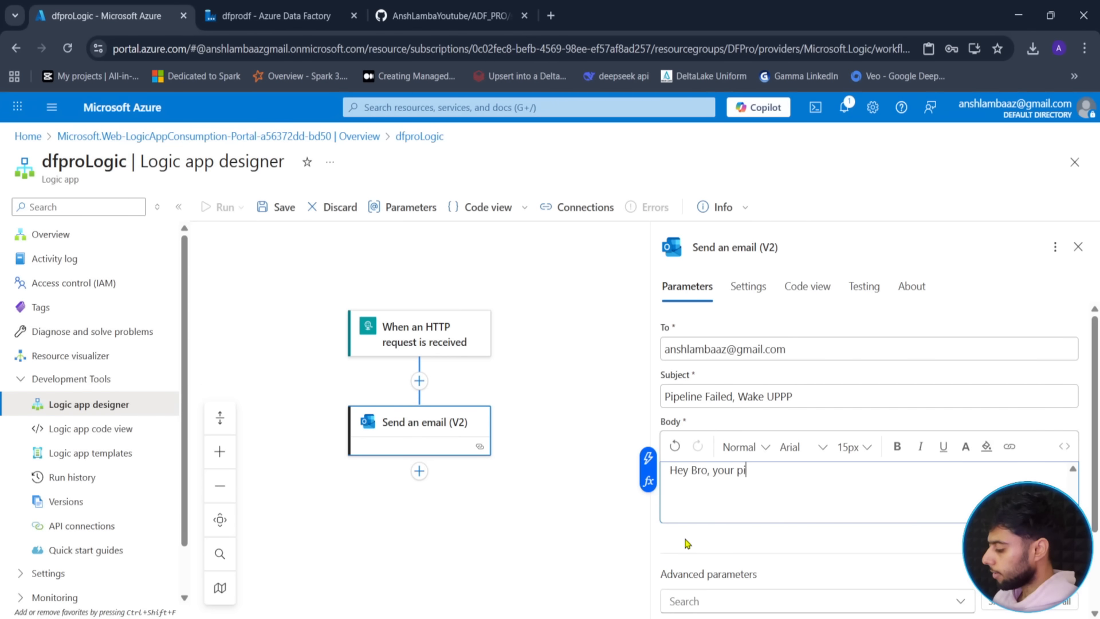
type("peline is failed.")
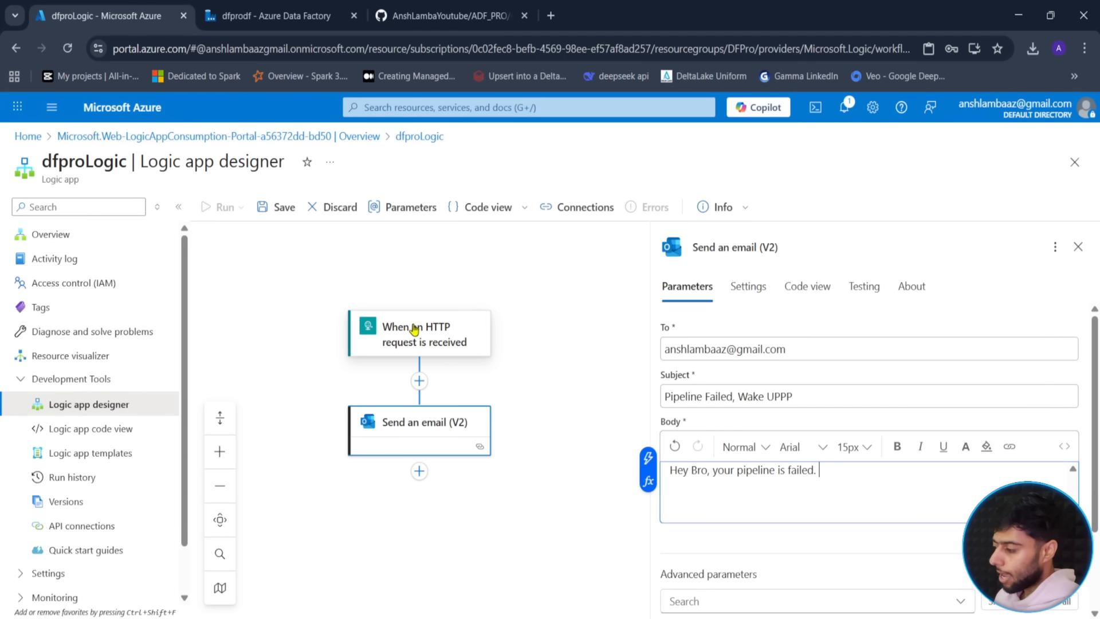
left_click_drag(337, 298, 508, 368)
left_click_drag(425, 290, 455, 260)
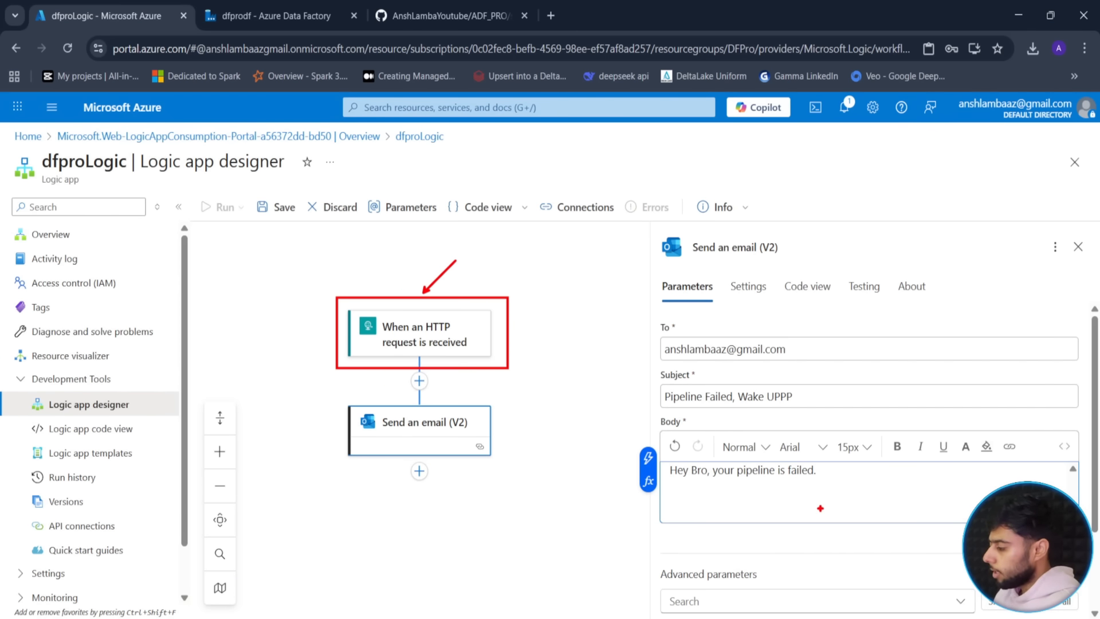
key("Return")
type("Her")
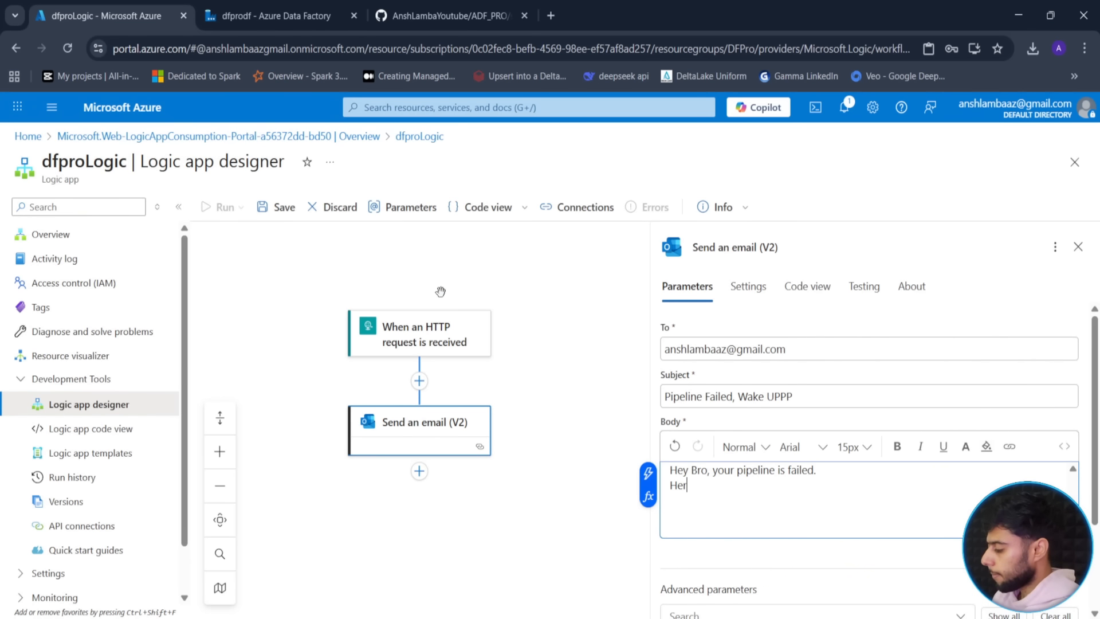
type("e are t")
key("BackSpace")
key("BackSpace")
key("BackSpace")
key("BackSpace")
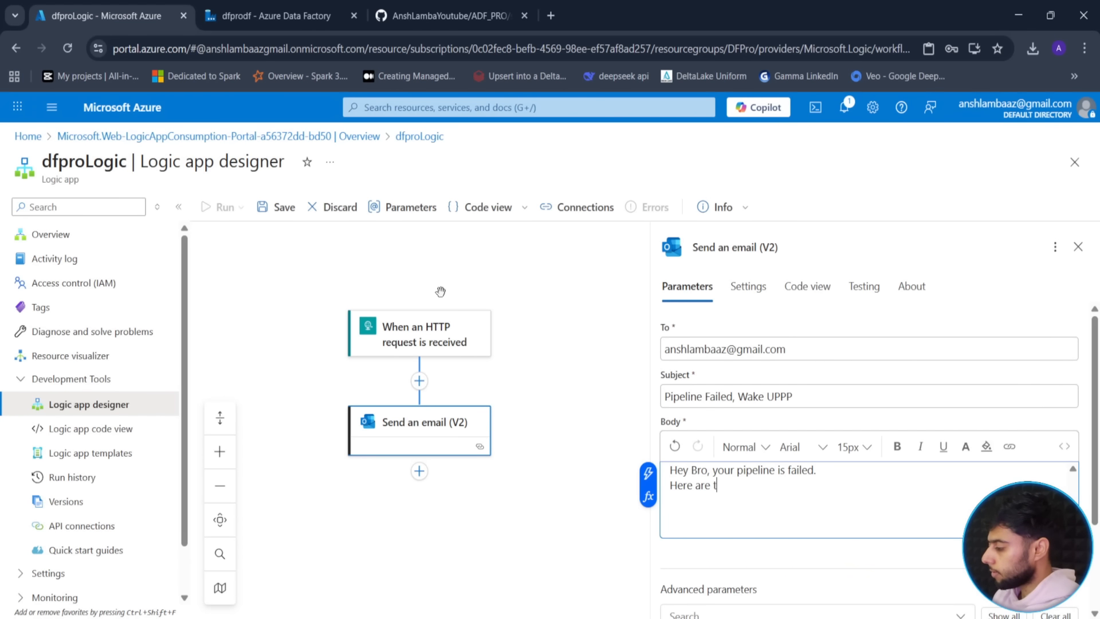
type("he details")
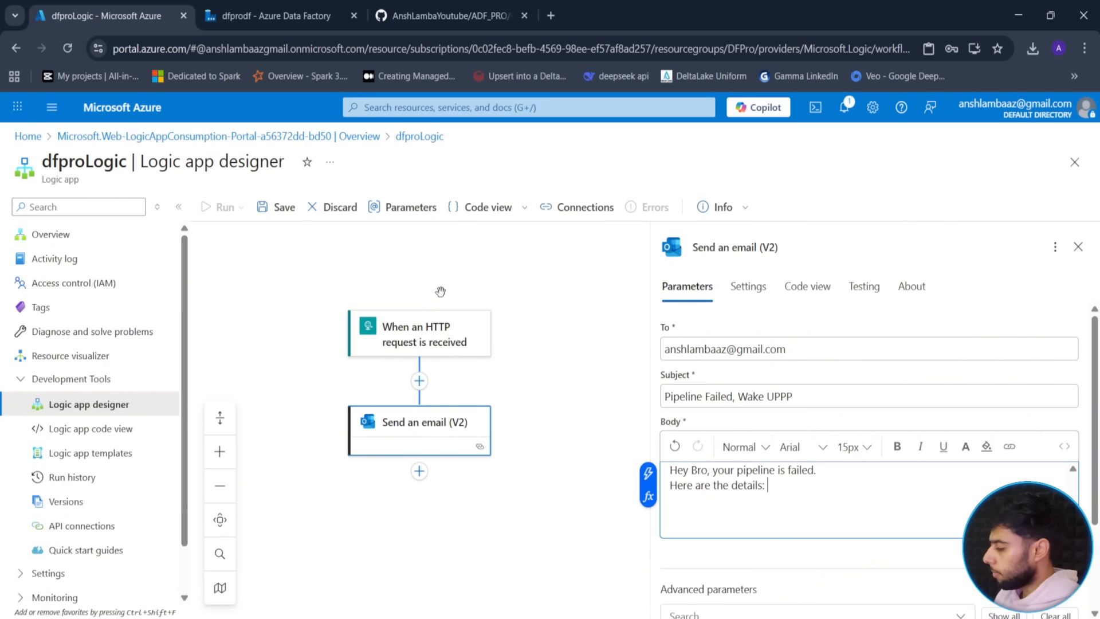
type(":")
key("Return")
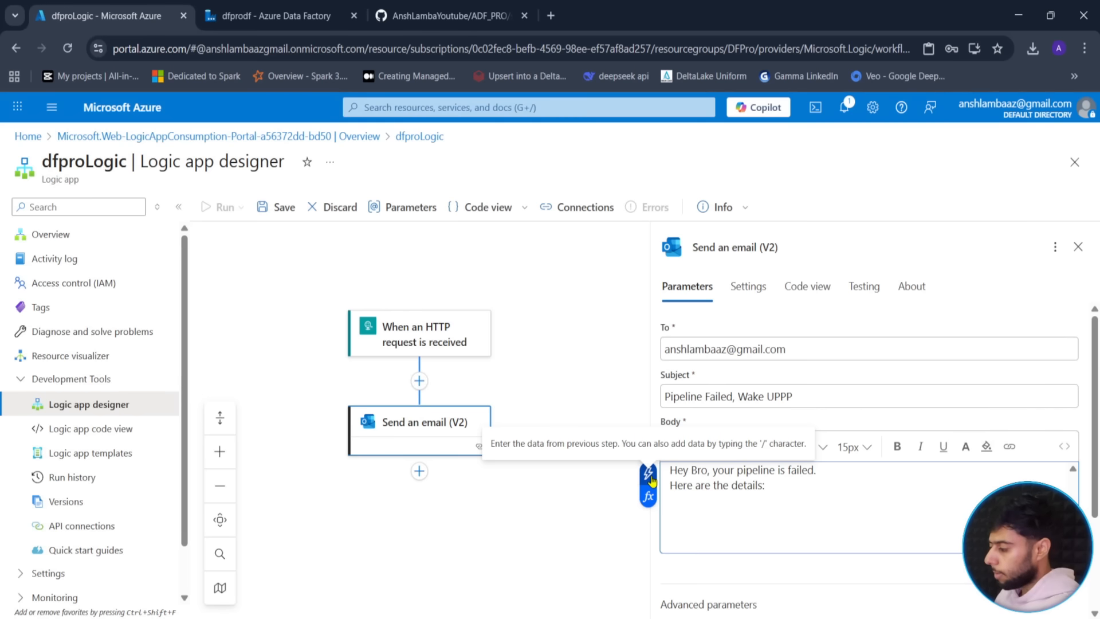
- Add a 'Pipeline Name :' line to the body followed by the pipeline_name dynamic token
left_click(650, 474)
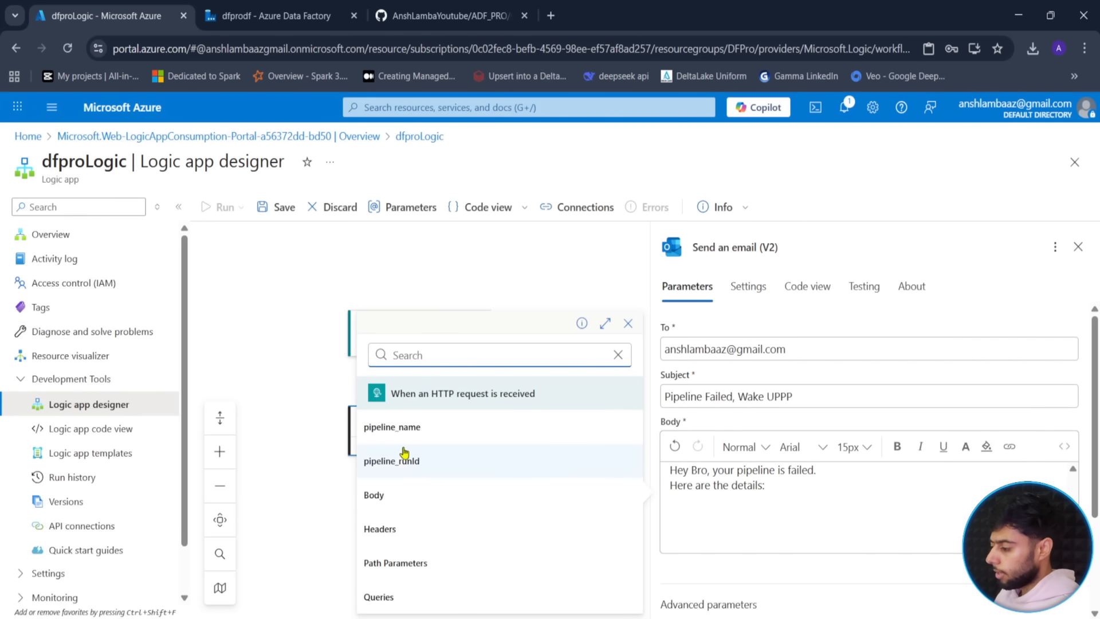
left_click(395, 427)
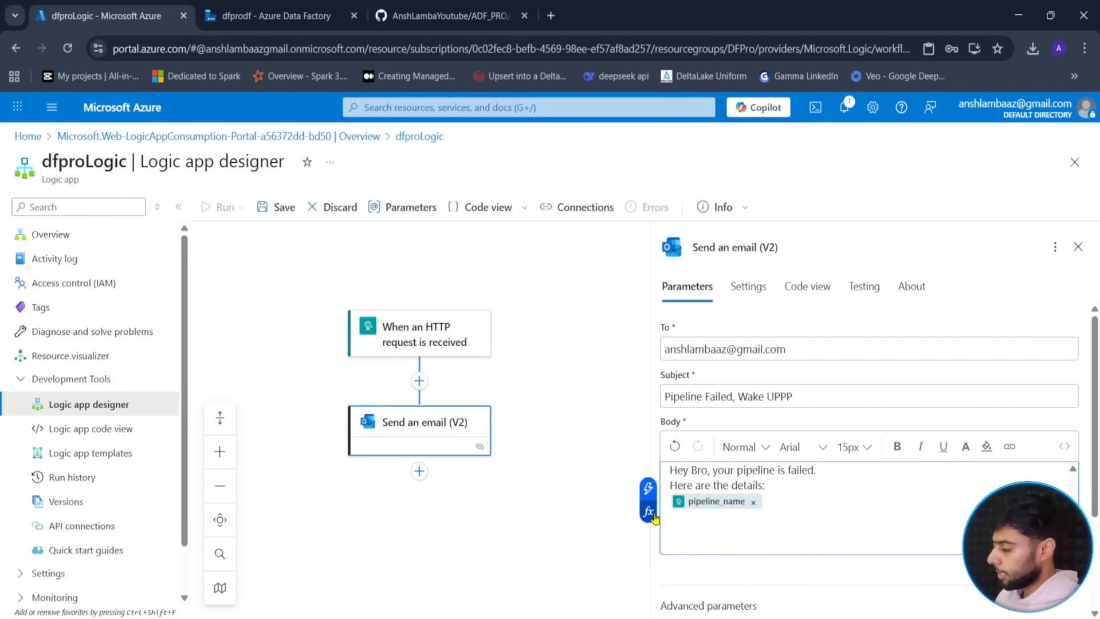
left_click(669, 506)
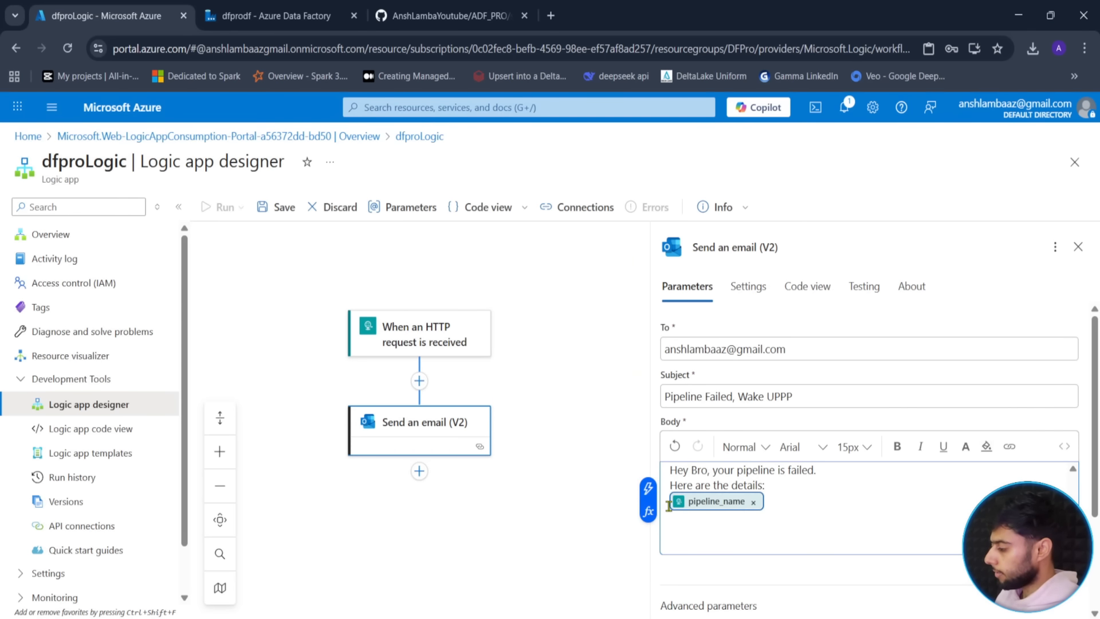
key("Right")
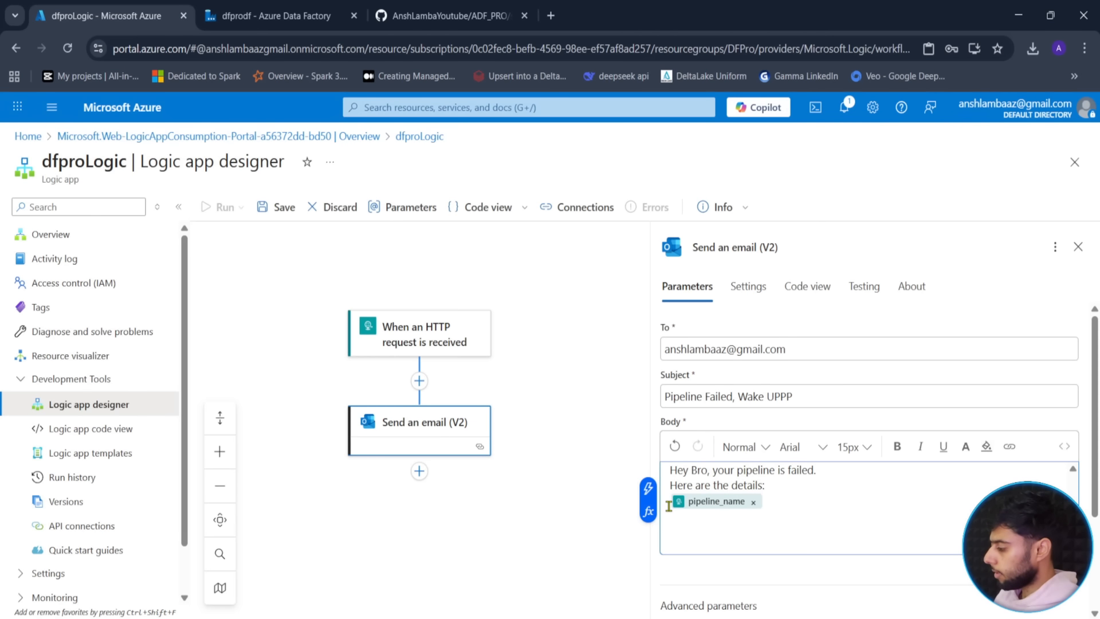
key("Up")
key("Down")
type("Pei")
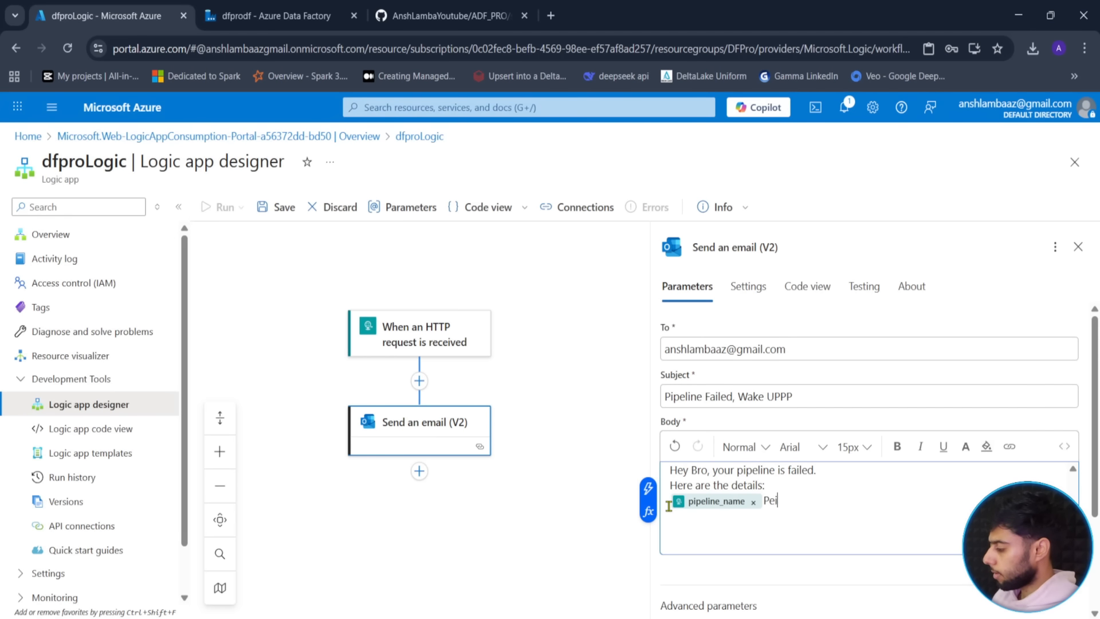
type("p")
key("BackSpace")
key("BackSpace")
key("BackSpace")
key("BackSpace")
key("BackSpace")
type("P")
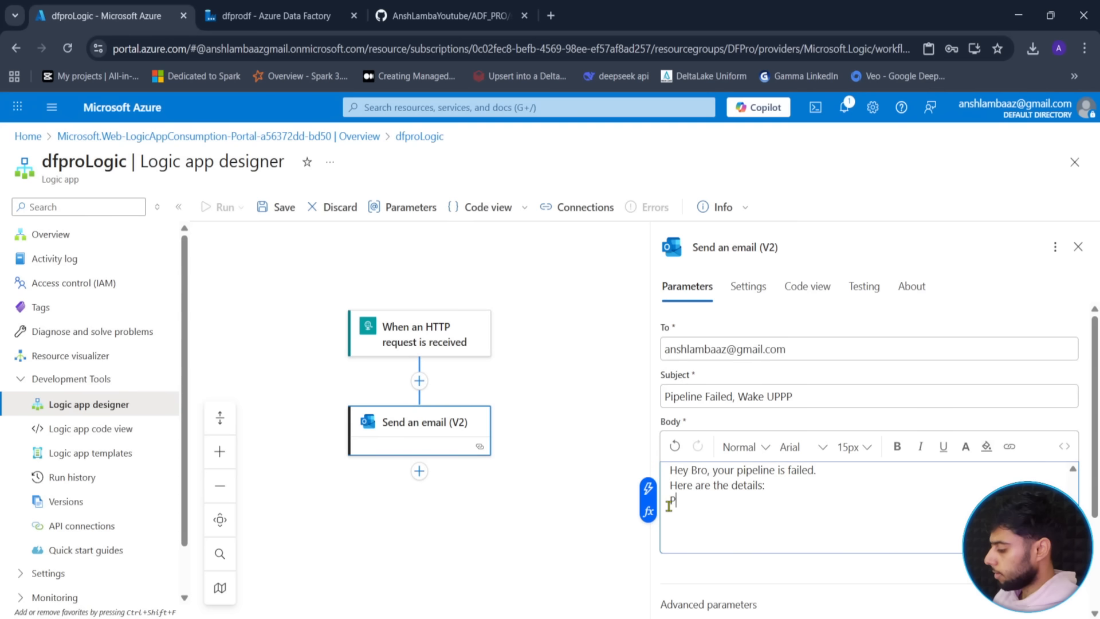
type("ipeline Name")
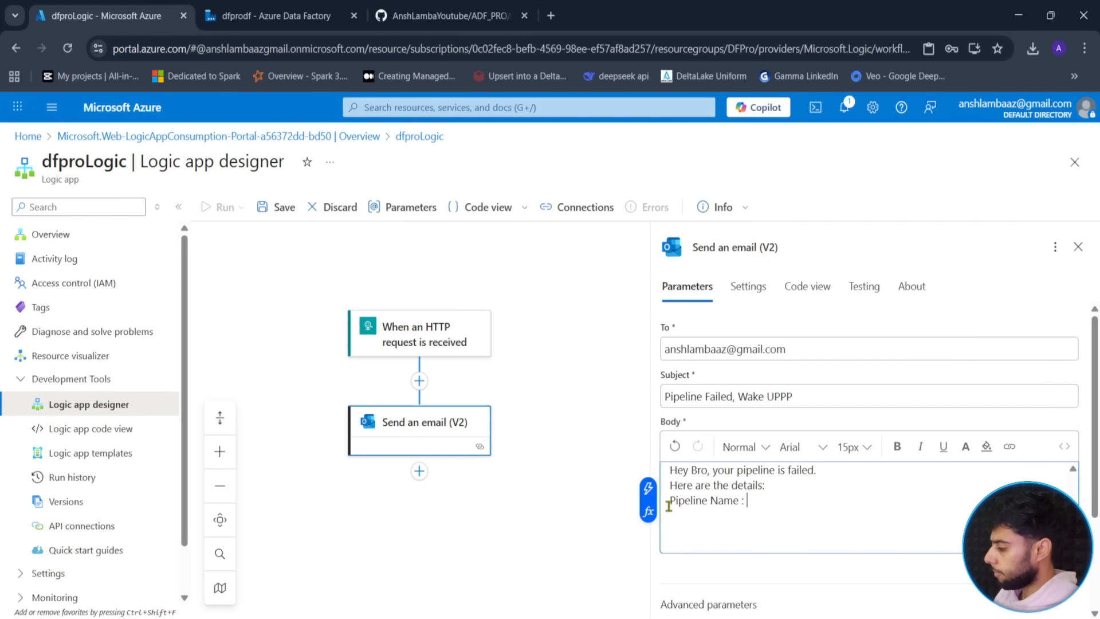
type(" :")
left_click(648, 488)
left_click(438, 442)
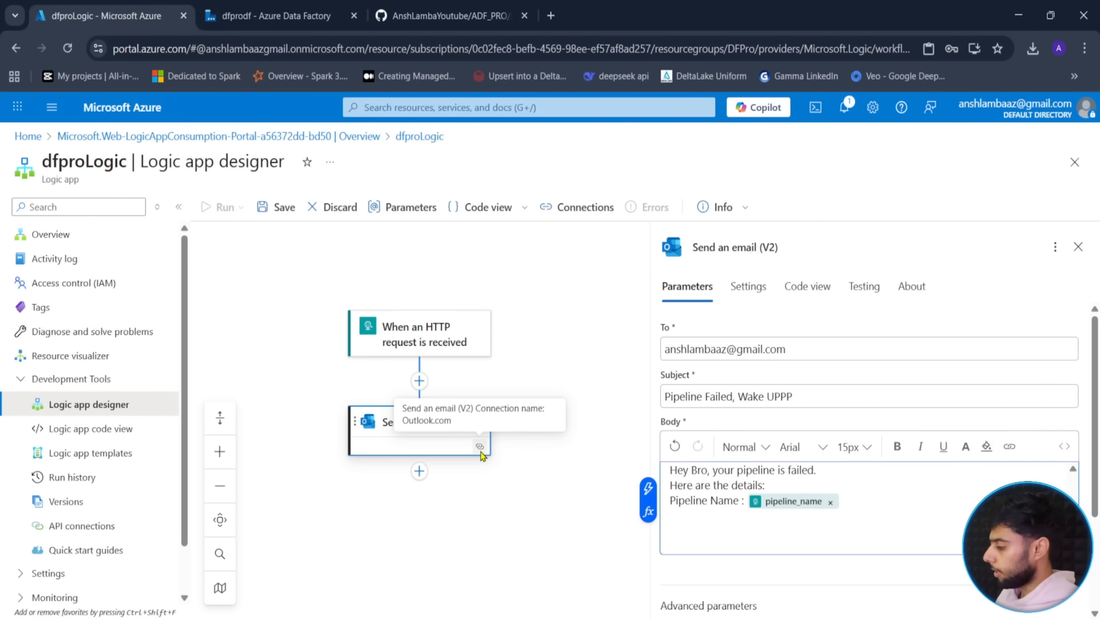
key("Return")
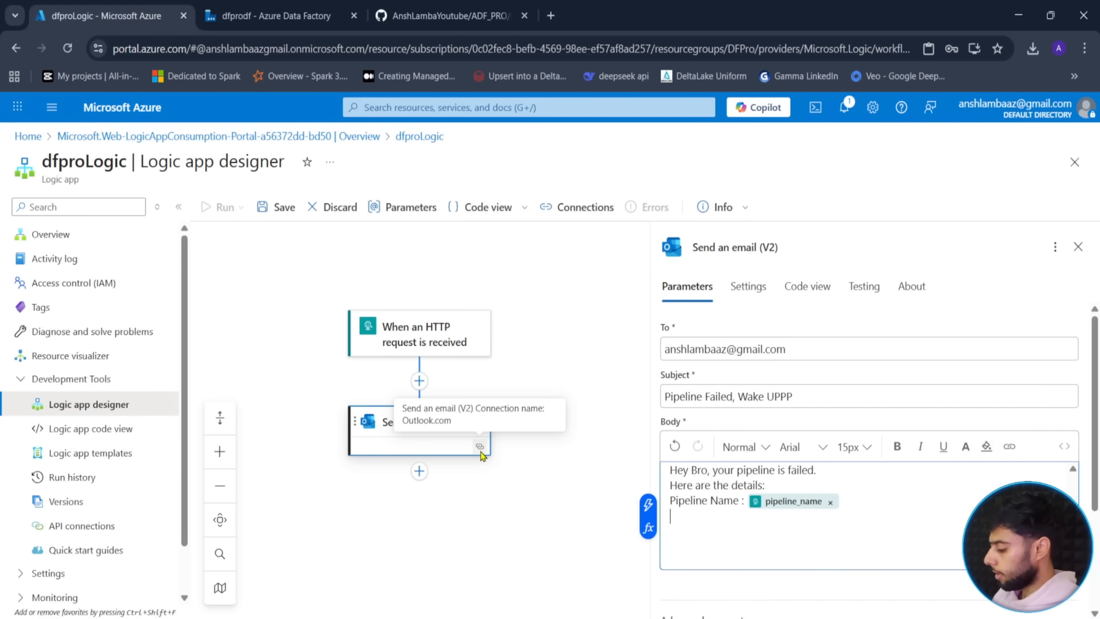
- Add a 'RunID :' line followed by the pipeline_runId dynamic token
type("RunID :")
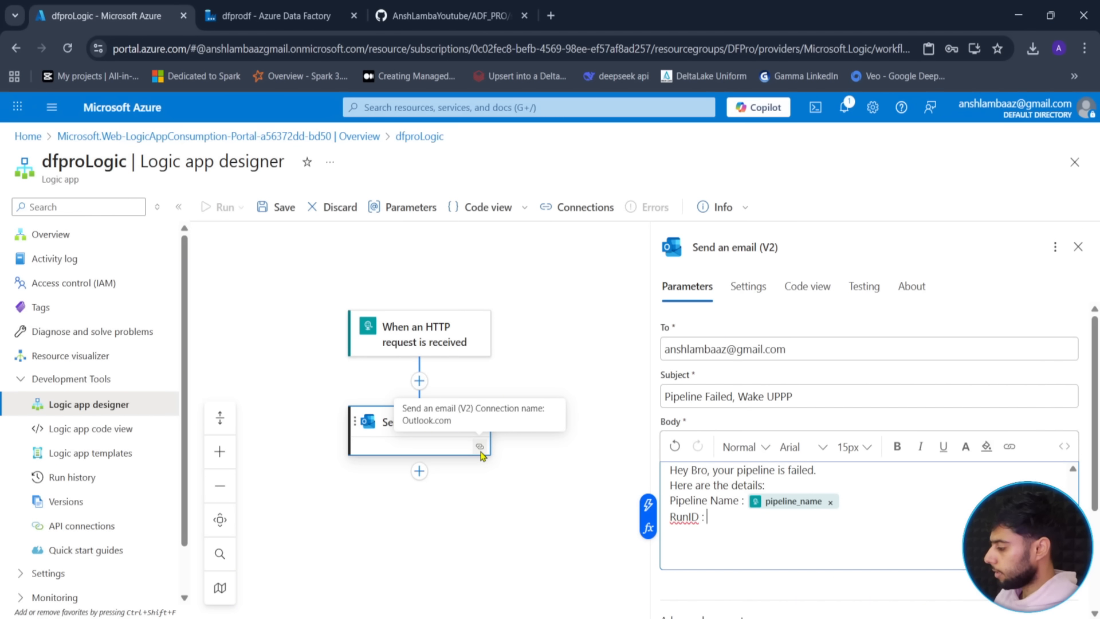
left_click(648, 505)
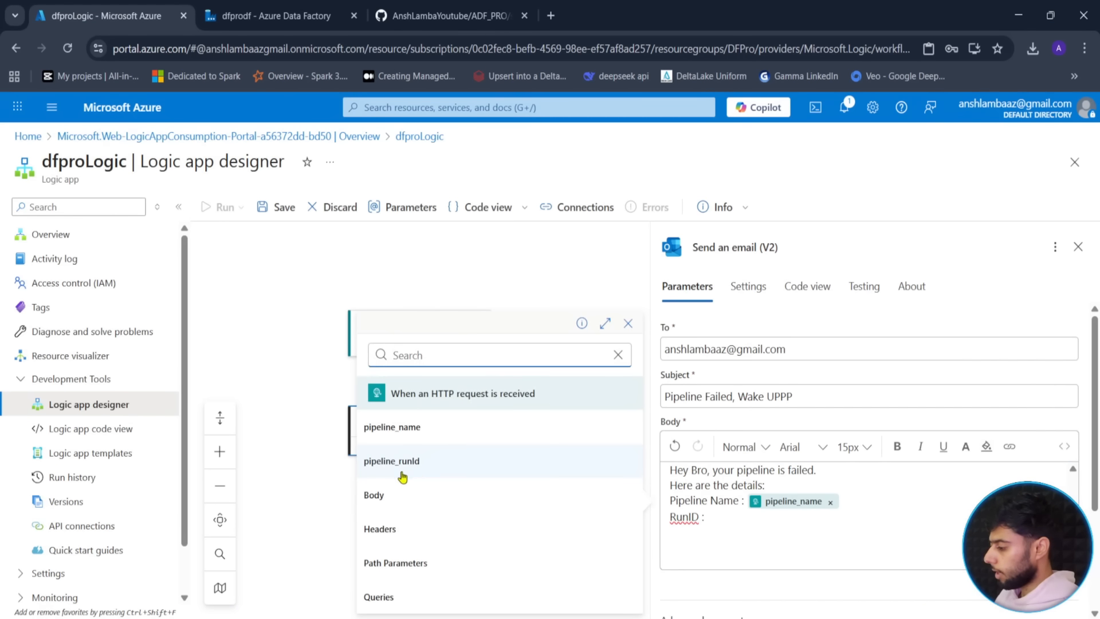
left_click(422, 461)
scroll(835, 534, "down", 3)
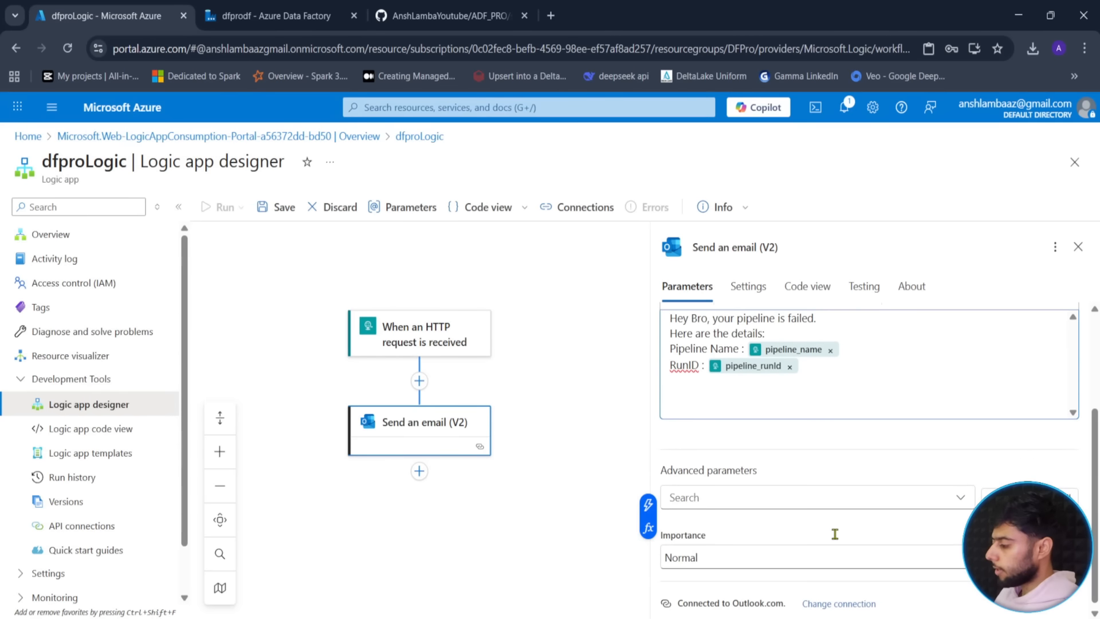
scroll(814, 458, "up", 3)
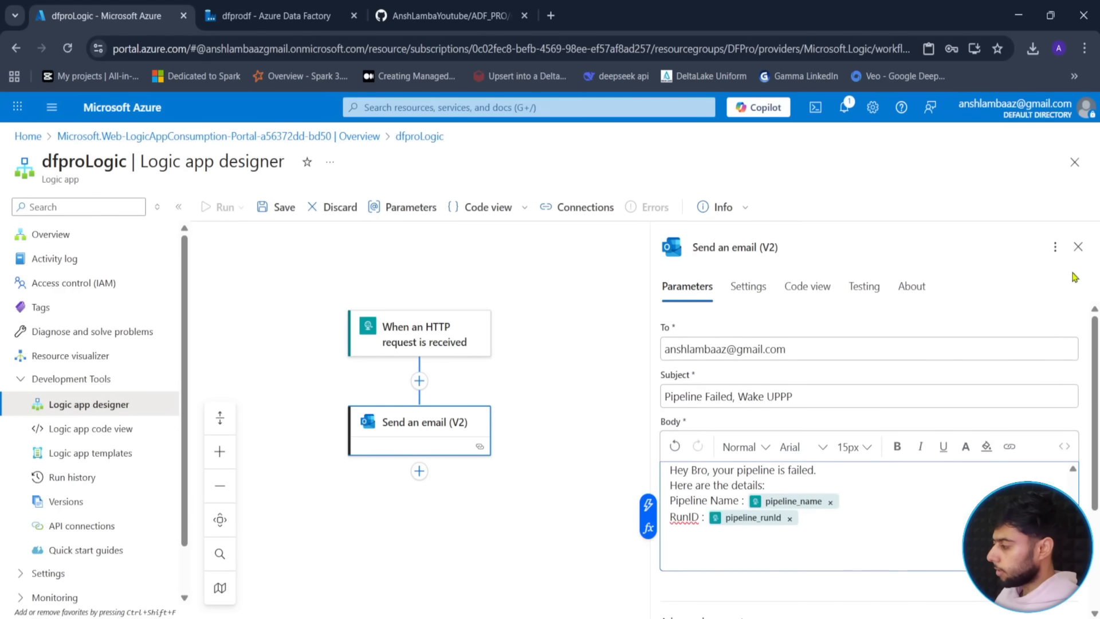
scroll(768, 549, "down", 3)
left_click(465, 483)
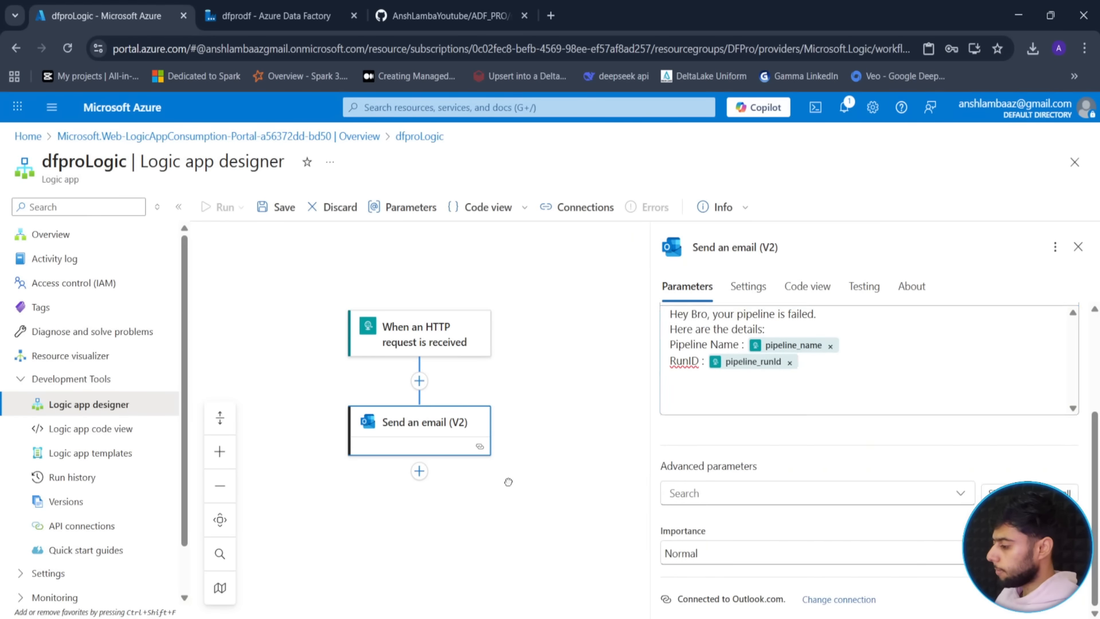
- Save the dfproLogic Logic App workflow
left_click(636, 335)
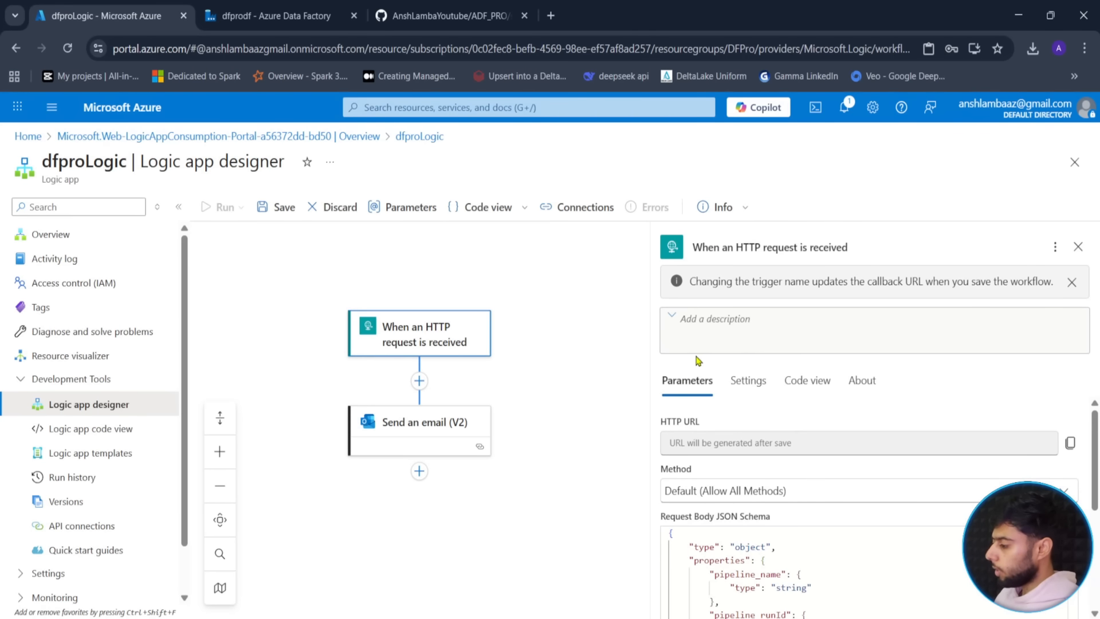
left_click(1078, 248)
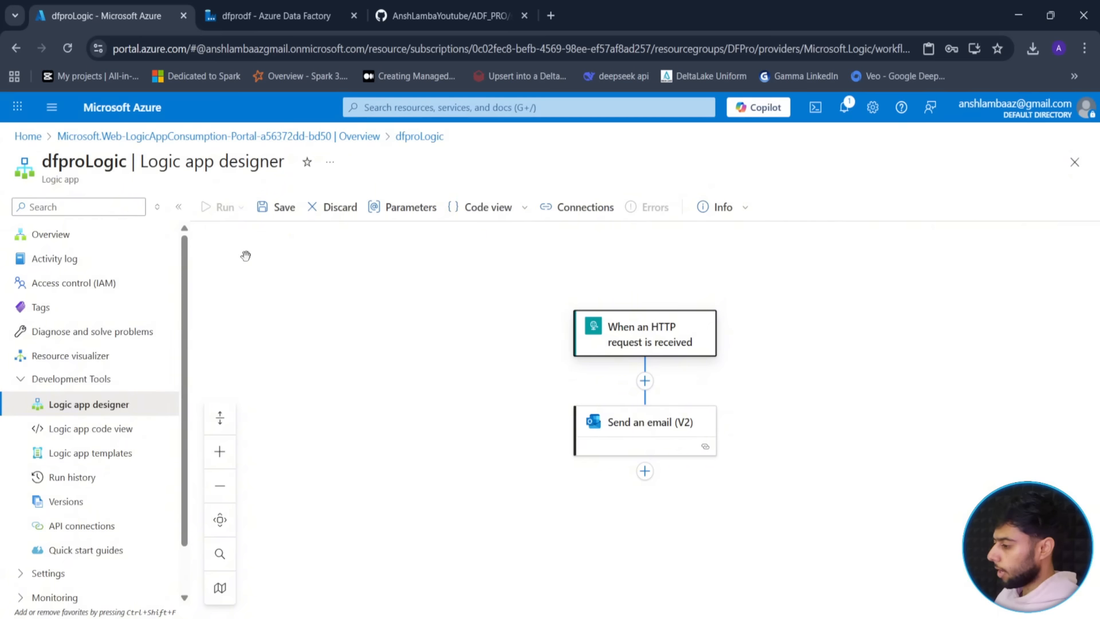
left_click(280, 205)
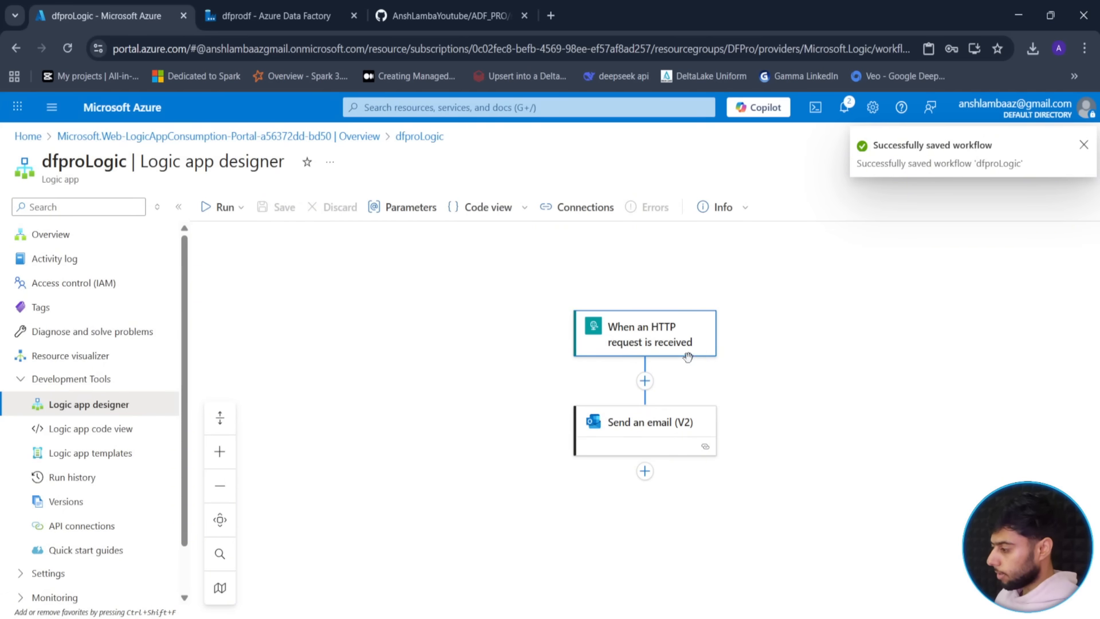
- Copy the HTTP request trigger's generated URL and switch back to the Data Factory tab
left_click(638, 330)
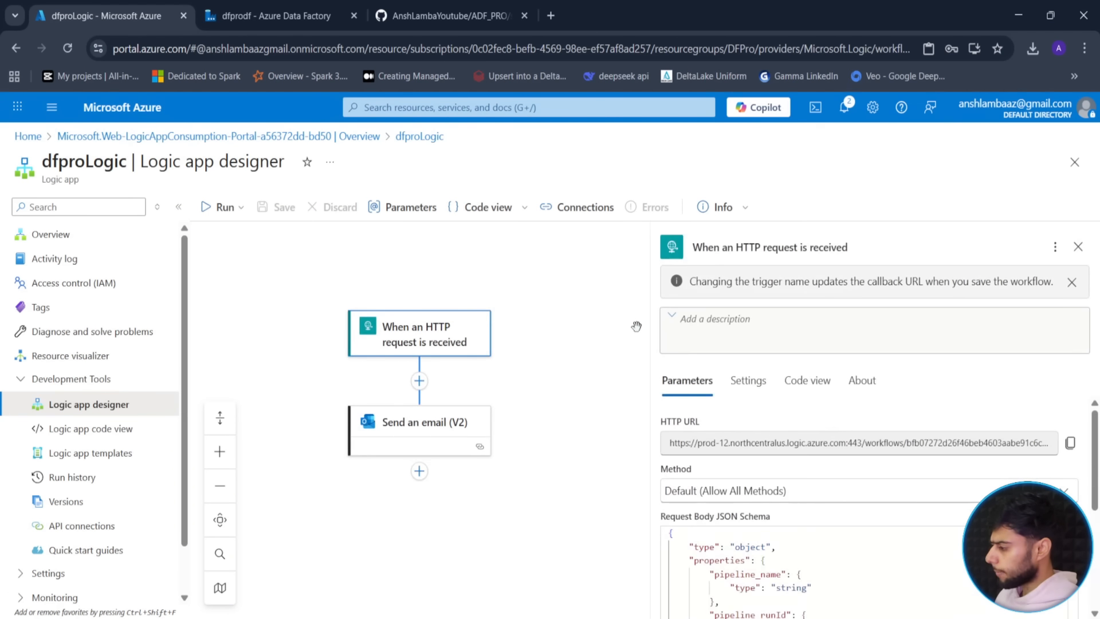
left_click(1070, 443)
left_click(570, 398)
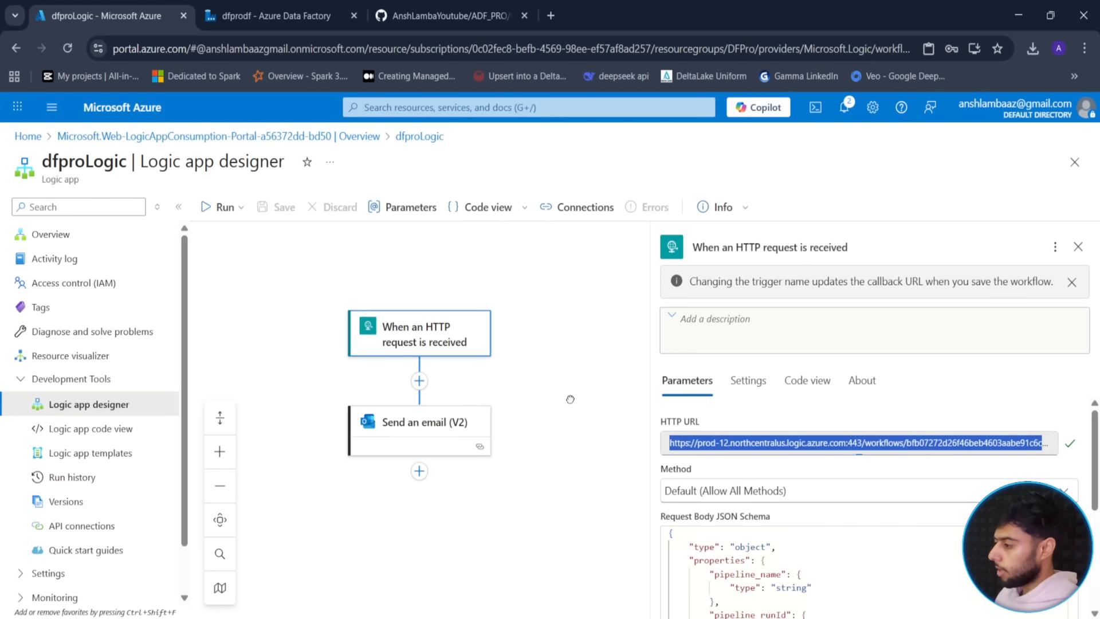
left_click(268, 13)
left_click(294, 229)
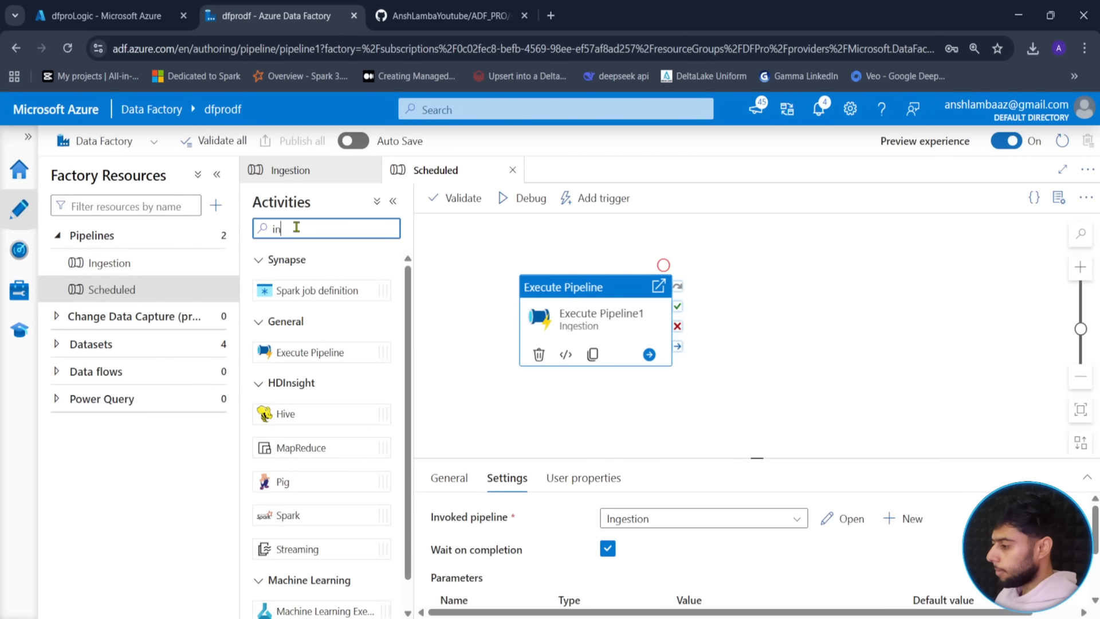
- Add a Web activity named Alerts on Execute Pipeline1's On fail path
key("ctrl+a")
type("web")
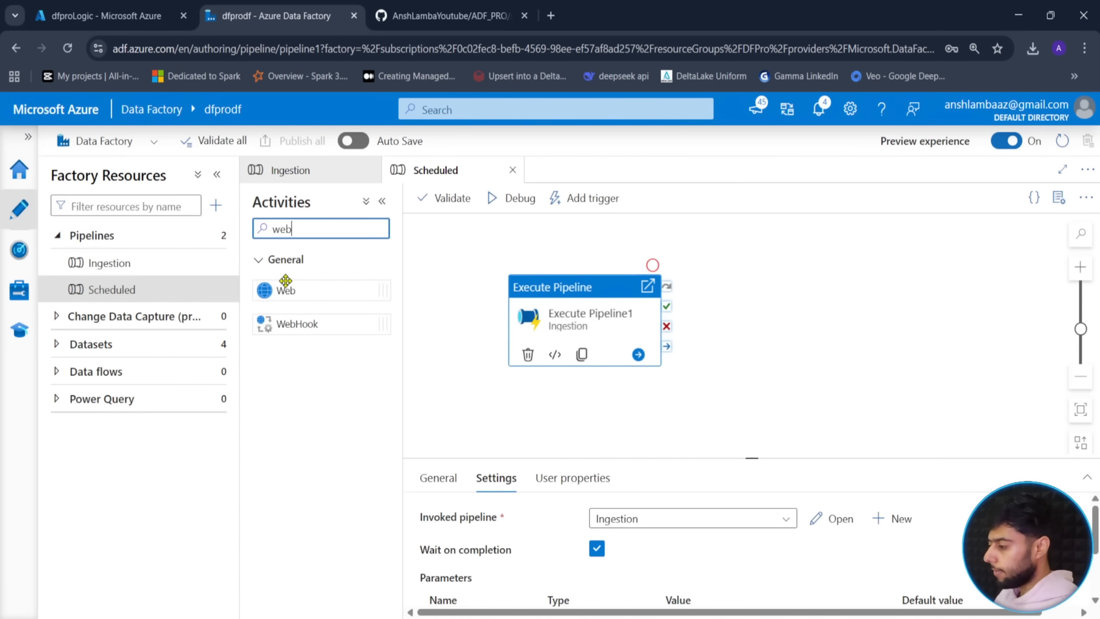
left_click_drag(285, 286, 820, 309)
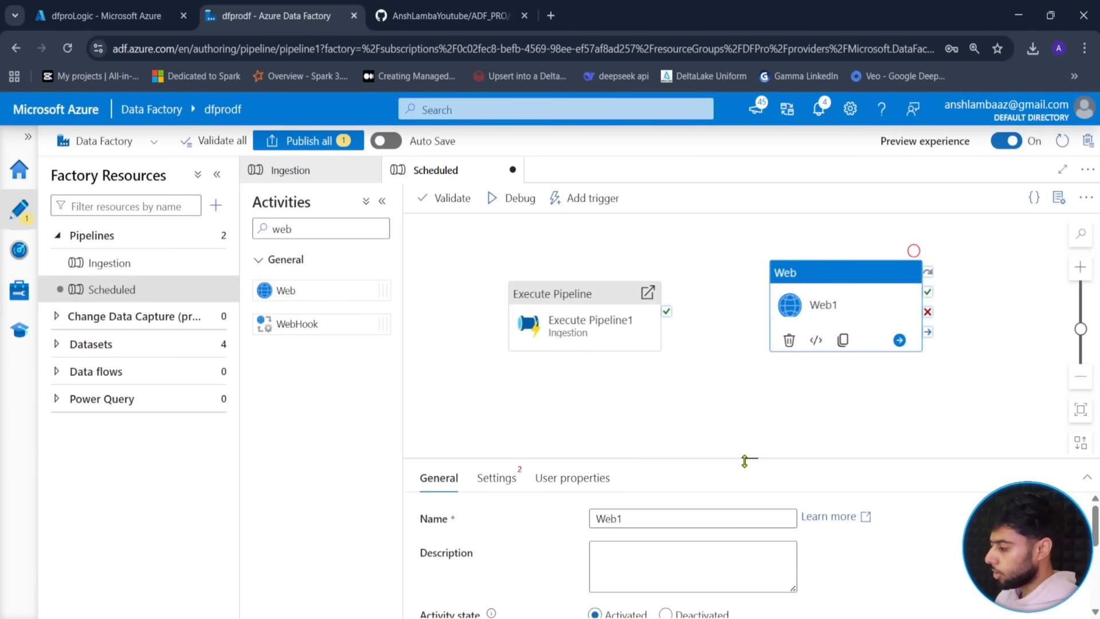
left_click_drag(747, 460, 747, 412)
left_click_drag(641, 473, 555, 471)
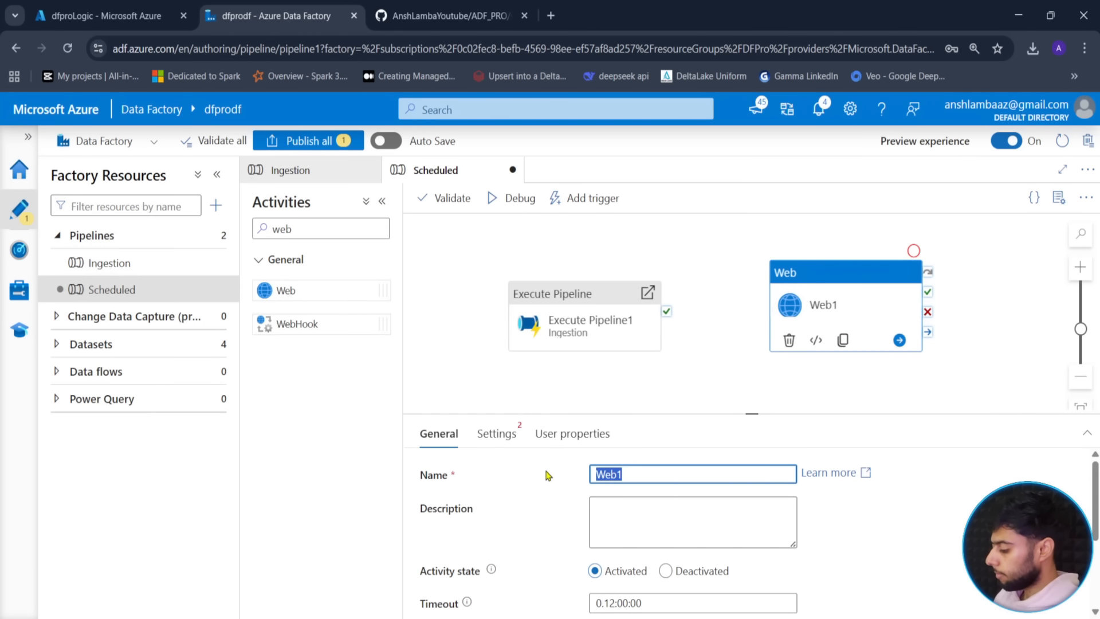
type("Alerts")
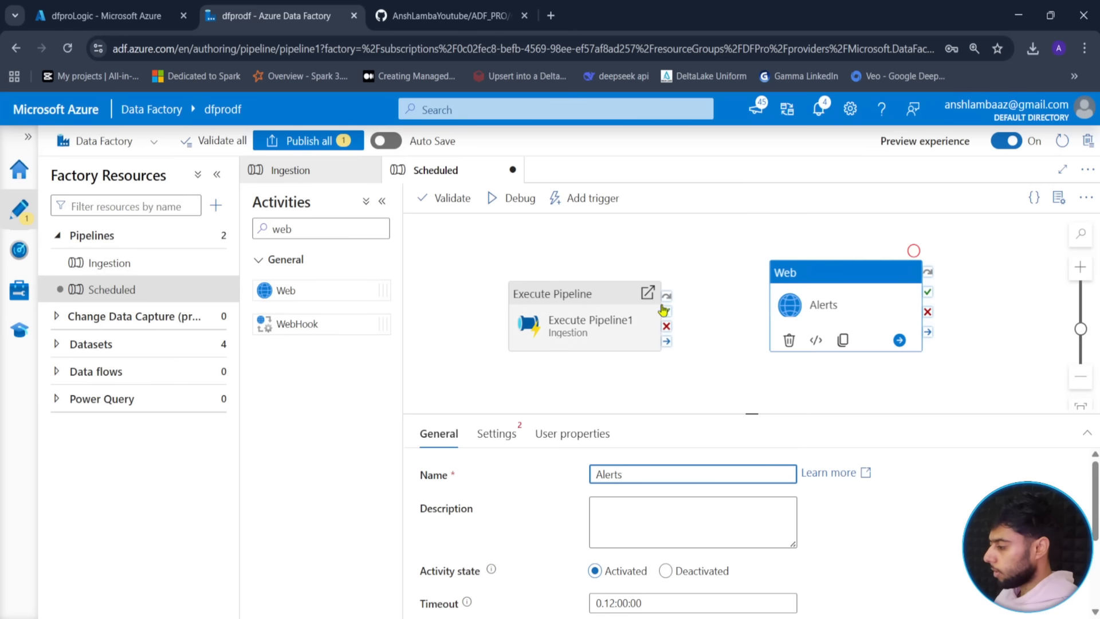
left_click_drag(667, 332, 818, 326)
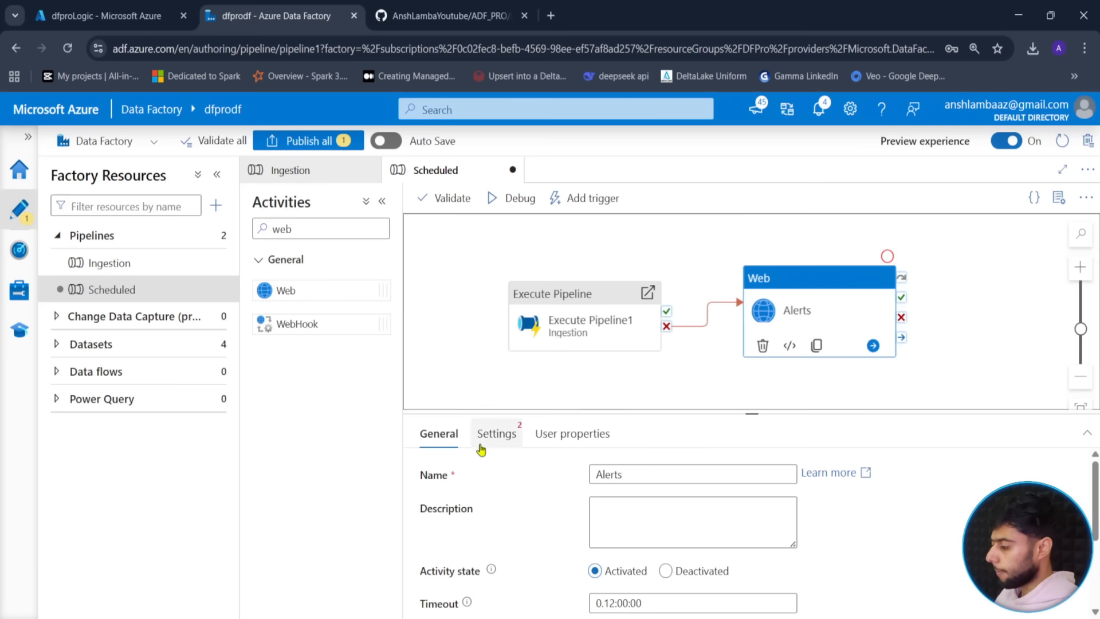
- Set the Alerts URL to the pasted Logic App callback URL with method POST
left_click(497, 433)
left_click(691, 507)
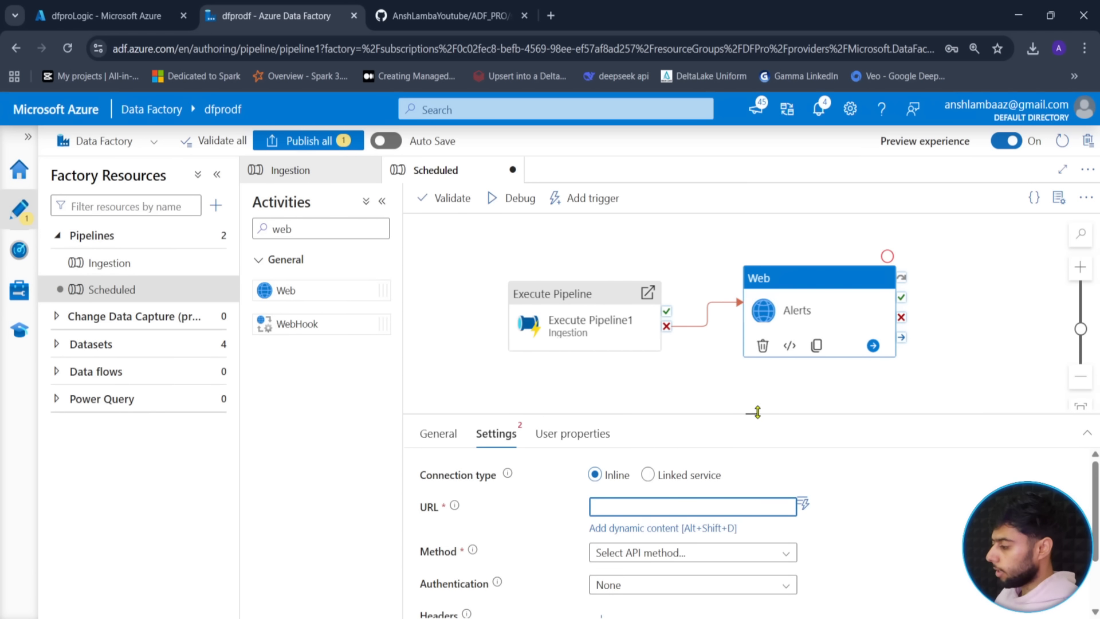
left_click_drag(755, 413, 750, 376)
left_click(626, 491)
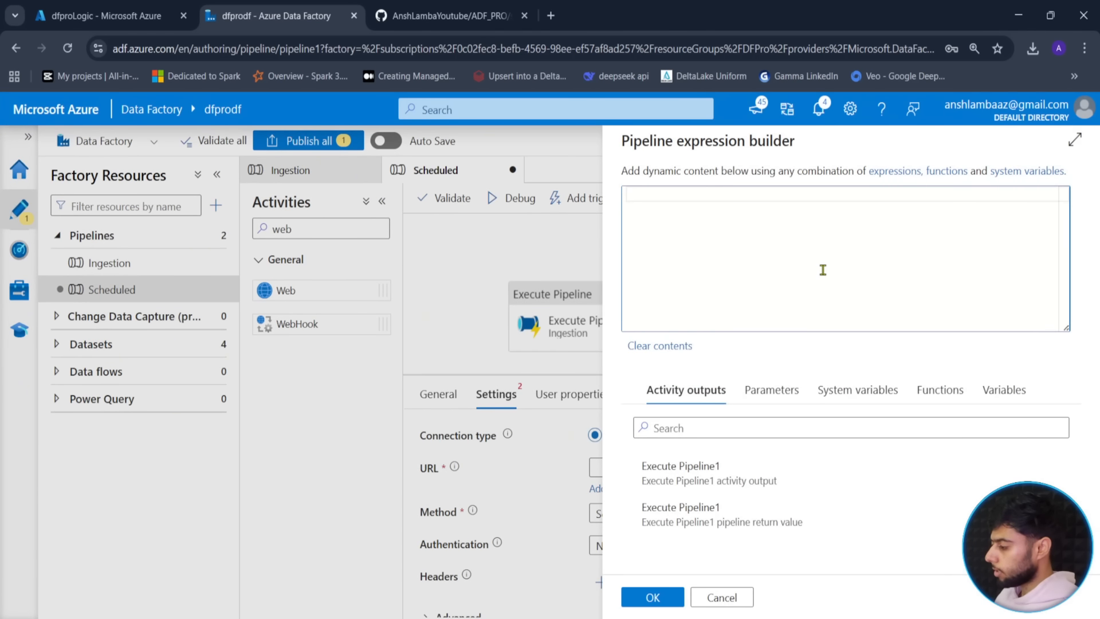
key("ctrl+v")
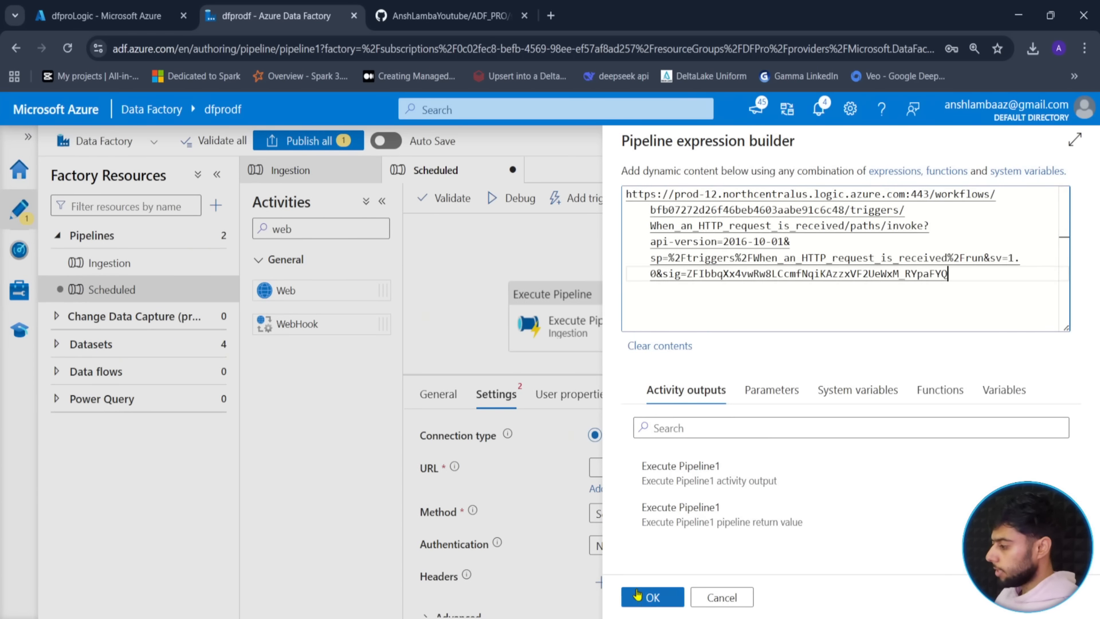
left_click(638, 598)
scroll(560, 530, "down", 1)
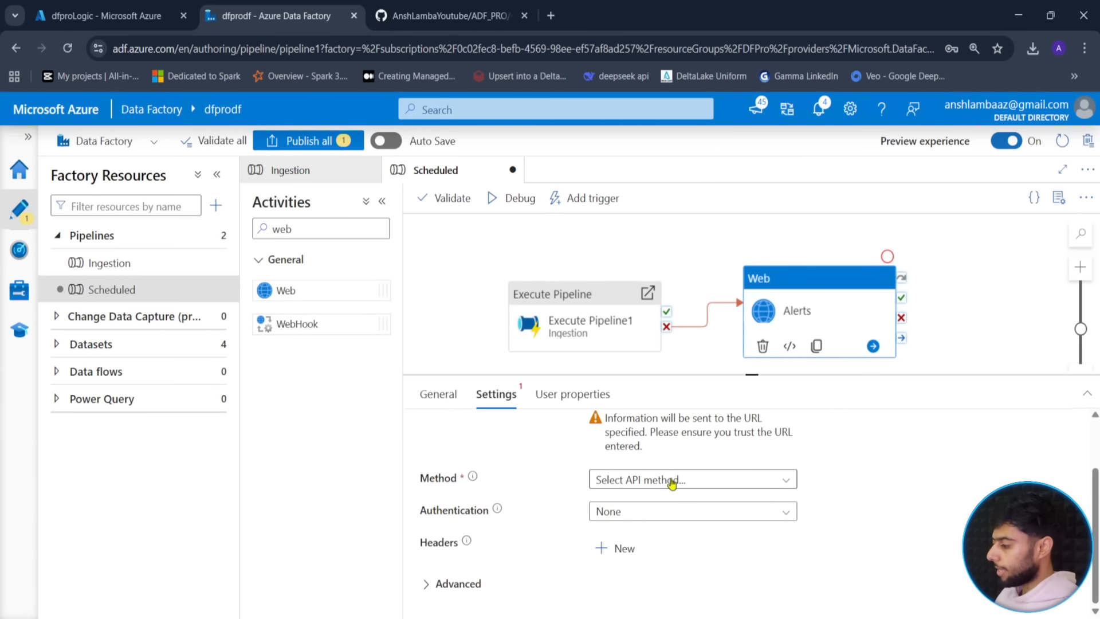
left_click(737, 479)
left_click(614, 584)
scroll(550, 526, "down", 1)
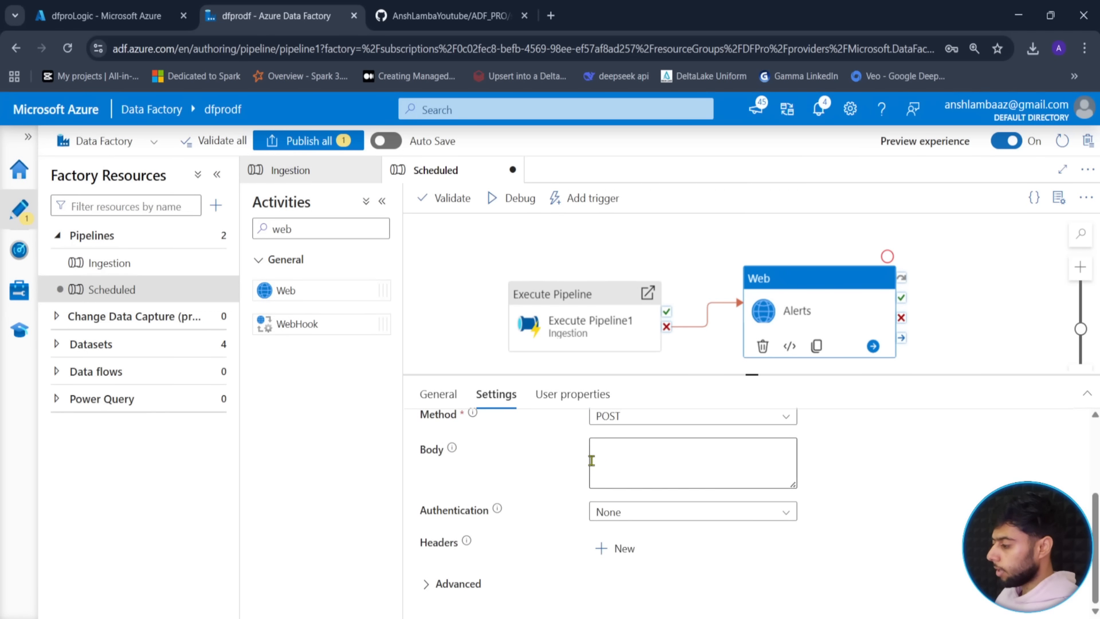
left_click(601, 457)
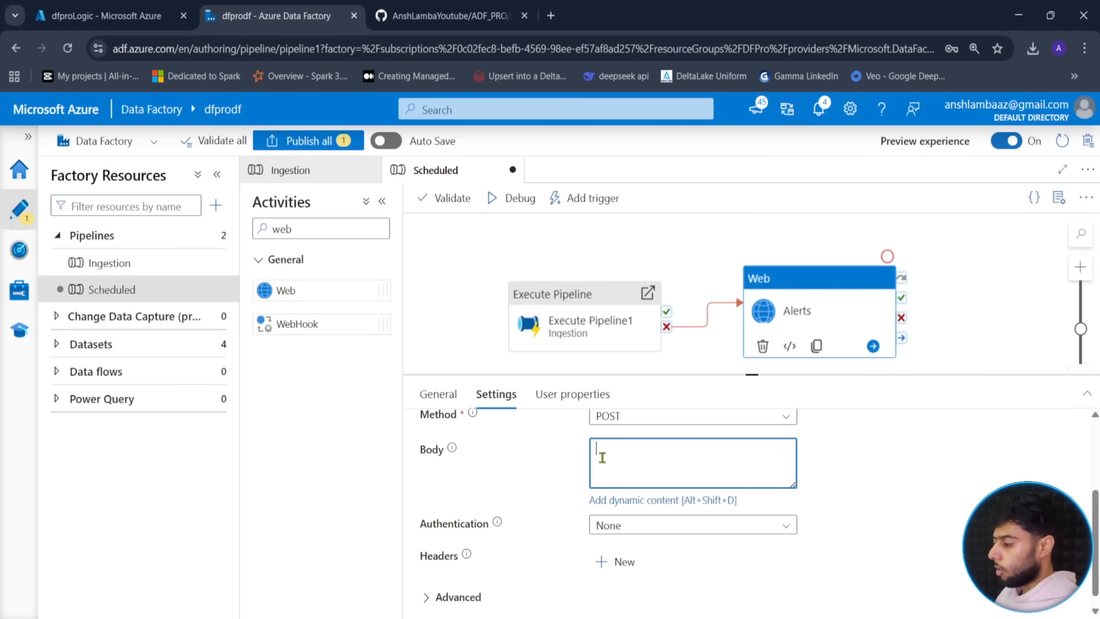
- Start the JSON body with "pipeline_name" set to @{pipeline().Pipeline}
left_click(669, 501)
type("{")
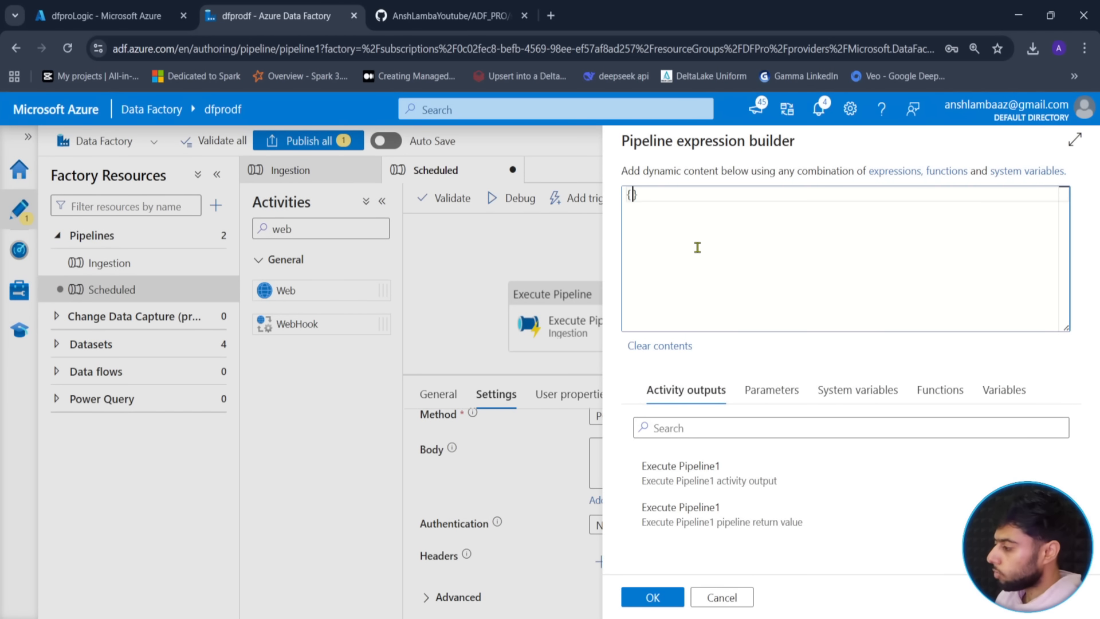
key("Return")
type("\"")
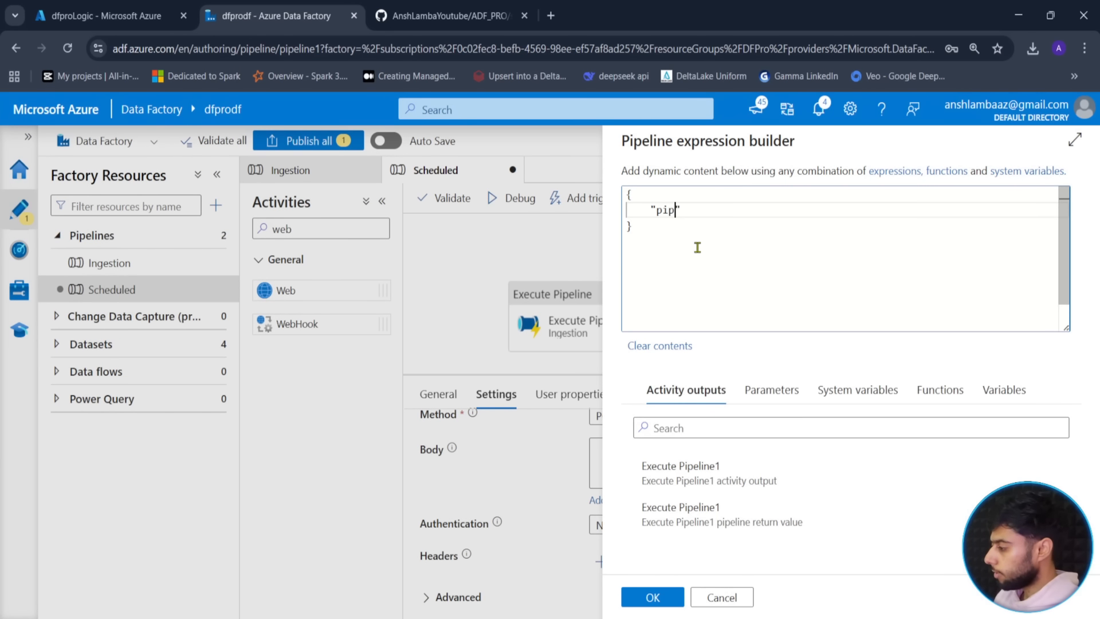
type("pipeline_name")
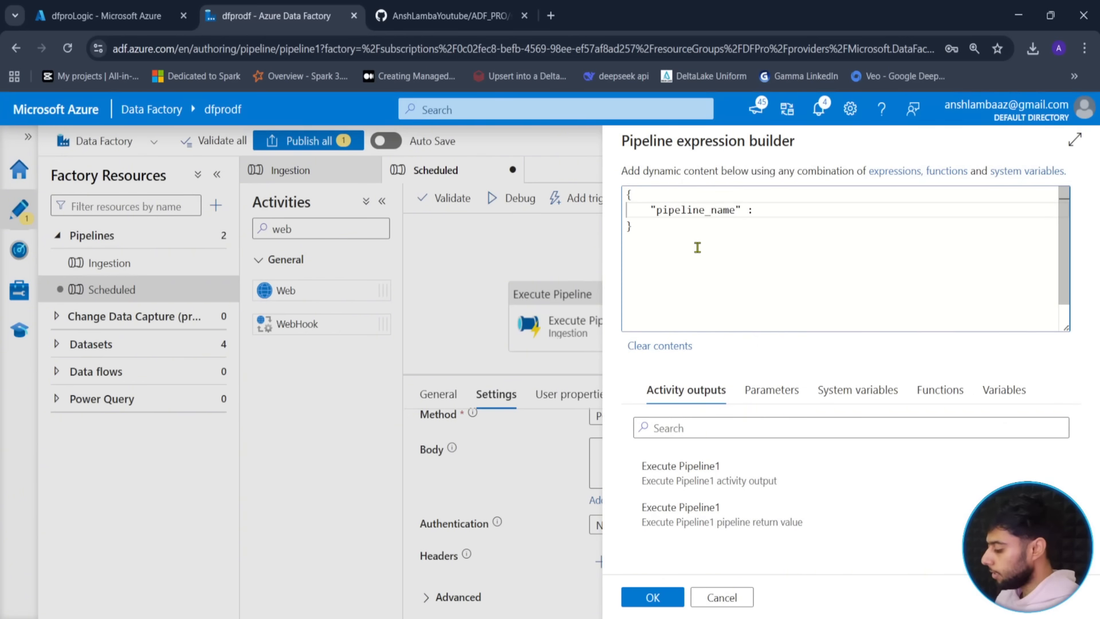
left_click(1002, 394)
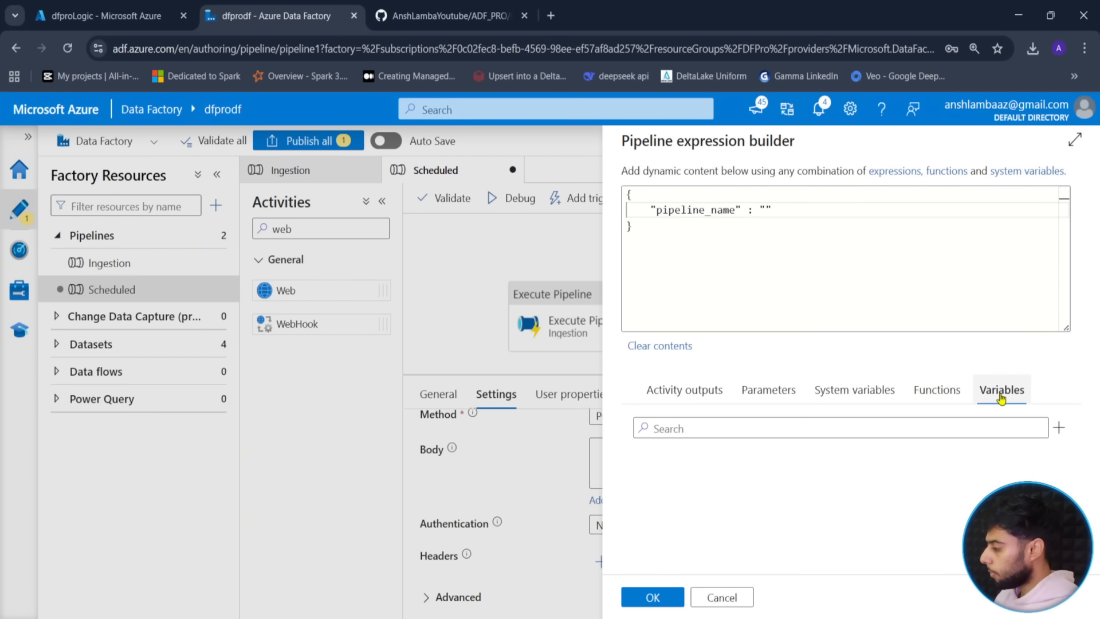
left_click(854, 391)
left_click(729, 526)
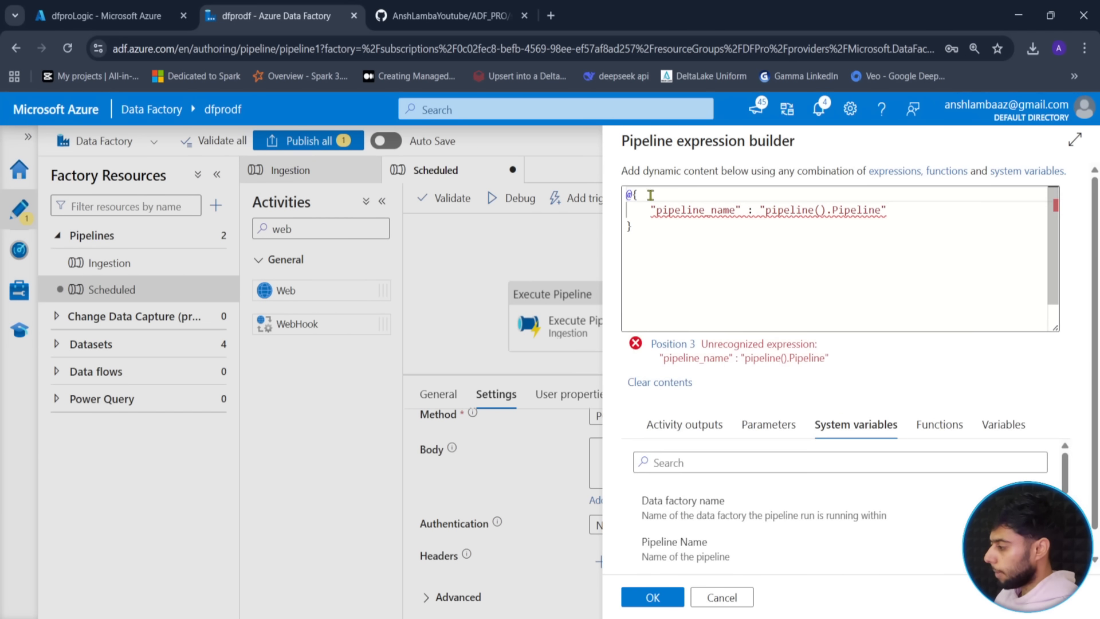
left_click(632, 196)
key("BackSpace")
key("Down")
key("Down")
key("Left")
key("Left")
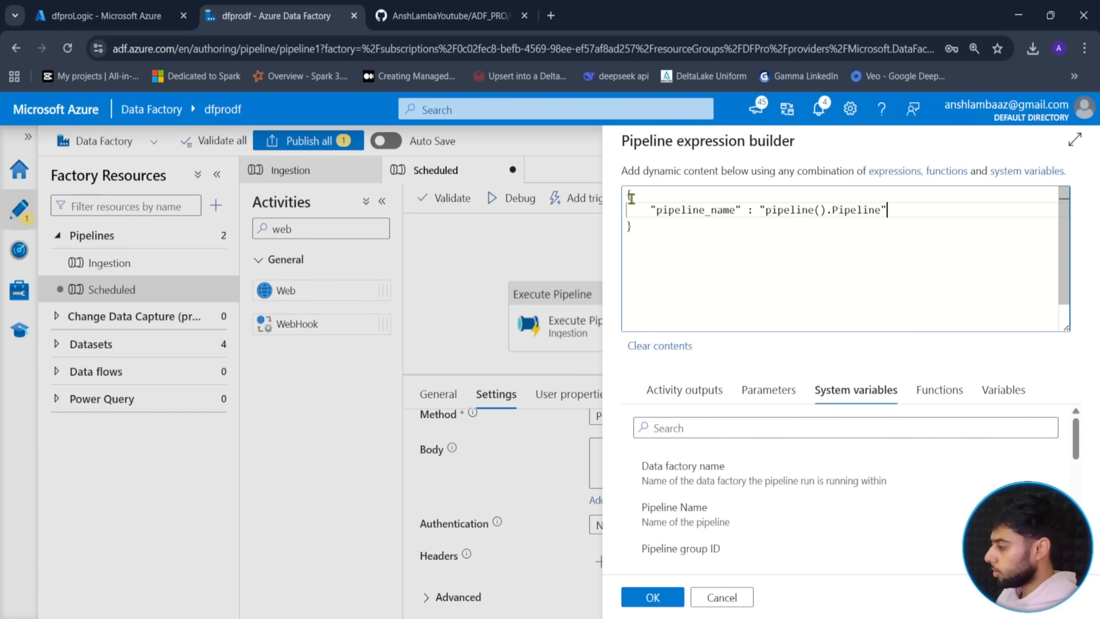
key("Left")
key("Left")
key("Left")
key("Left")
key("Left")
key("Left")
key("Left")
key("Left")
key("Left")
key("Left")
key("Left")
key("Left")
key("Left")
key("Left")
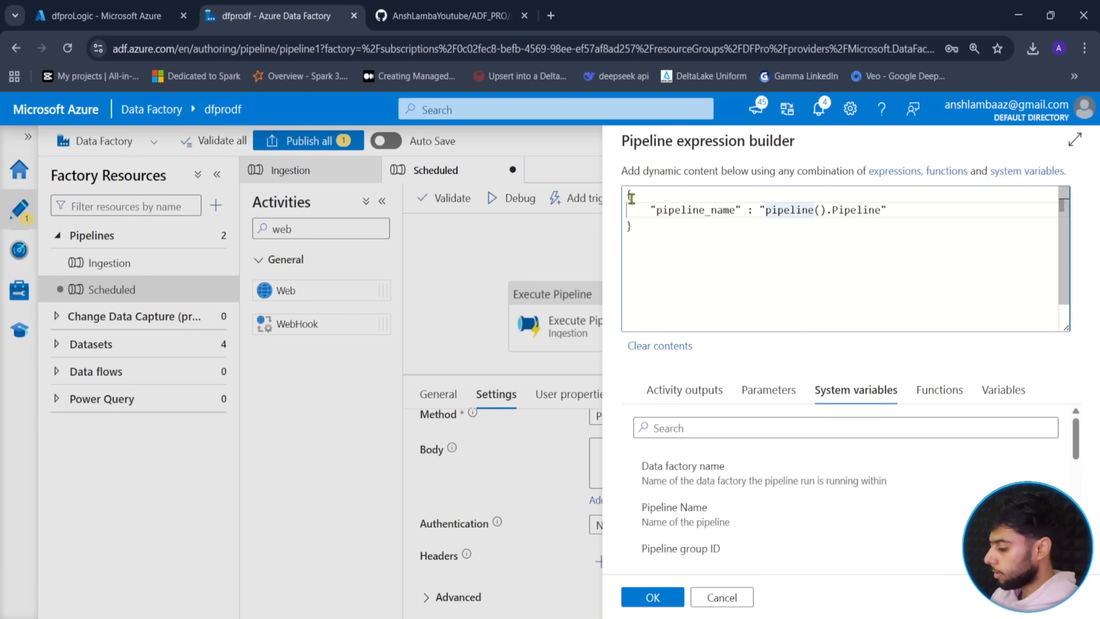
type("@{")
key("Right")
key("Right")
key("Right")
key("Right")
key("Right")
key("Right")
key("Right")
key("Right")
key("Right")
key("Right")
key("Right")
key("Right")
key("Right")
key("Right")
key("Right")
key("Right")
key("Right")
key("Right")
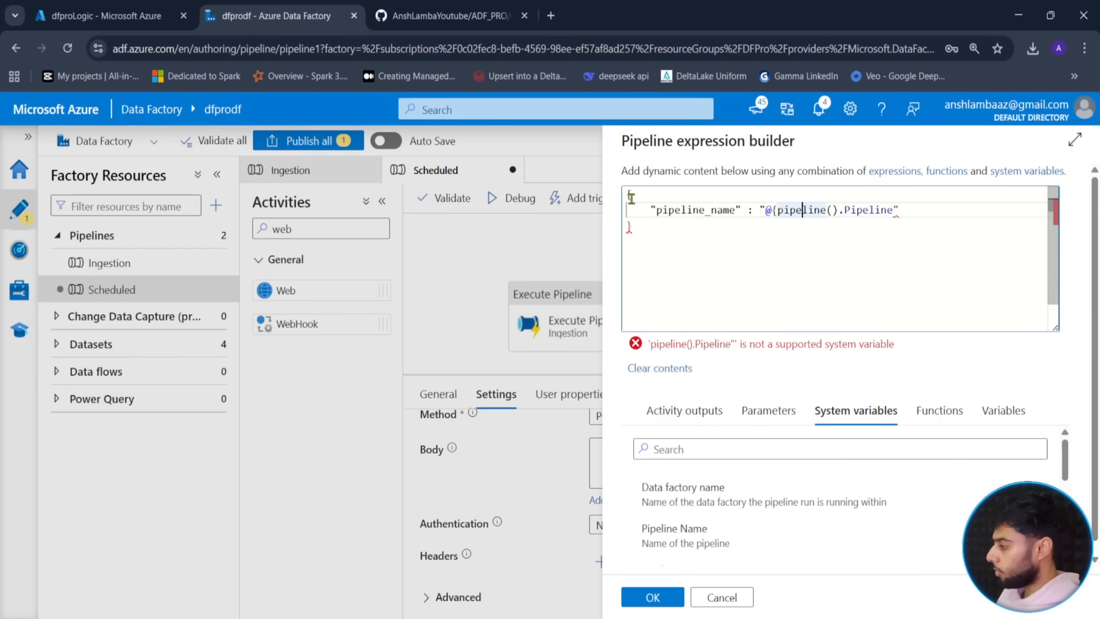
type("}")
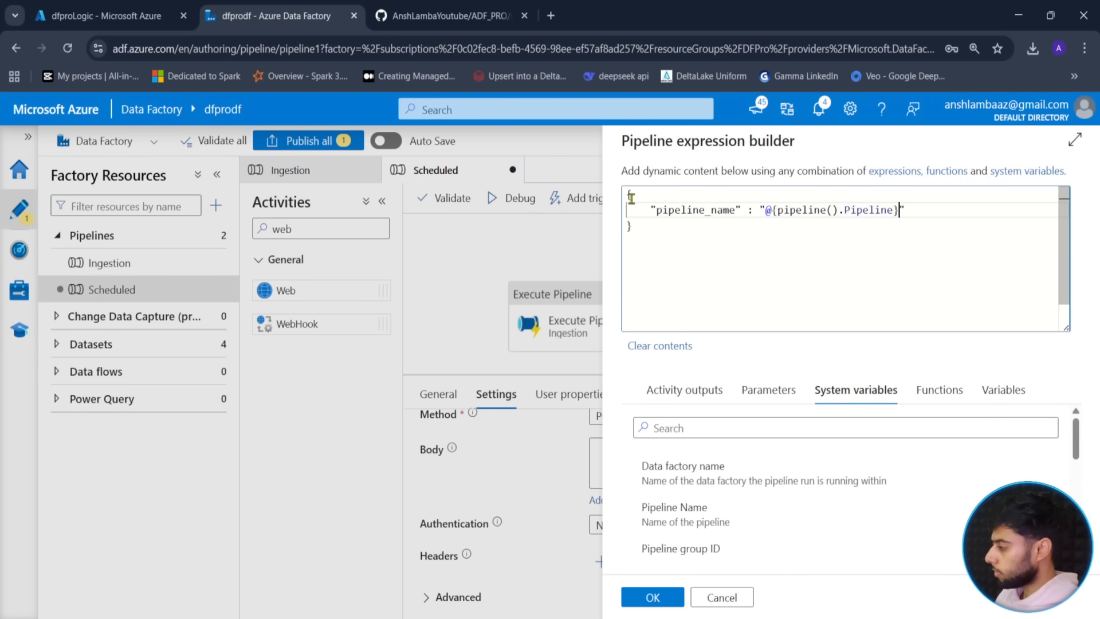
left_click(911, 211)
- Add a "pipeline_runId" line set to @{pipeline().RunId}, checking the Logic App schema, and confirm
key("Return")
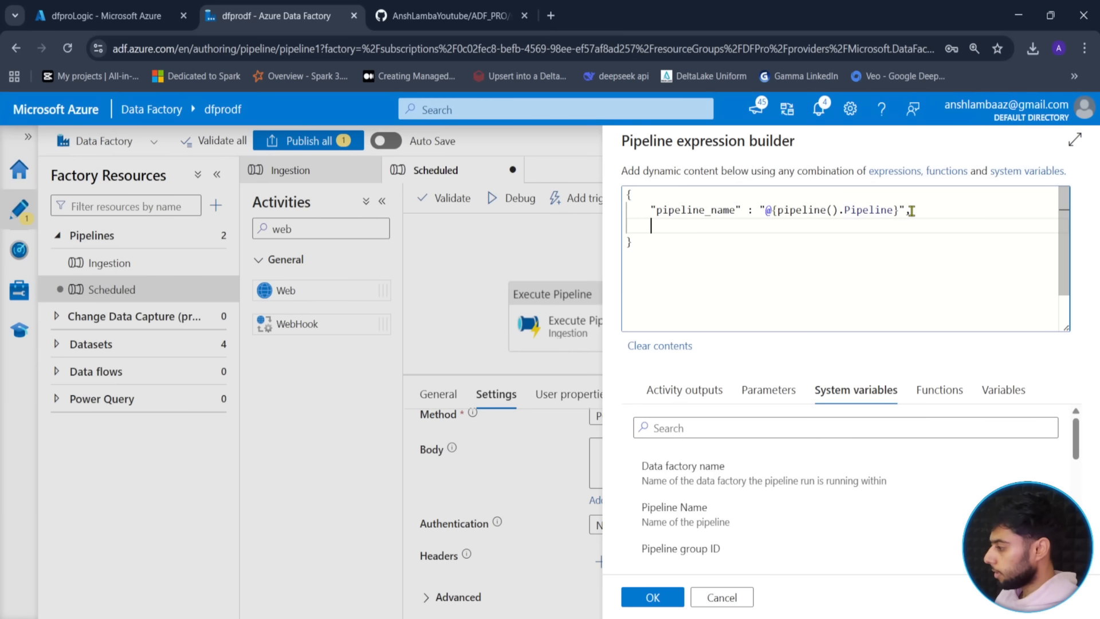
type("\"pipelinerun")
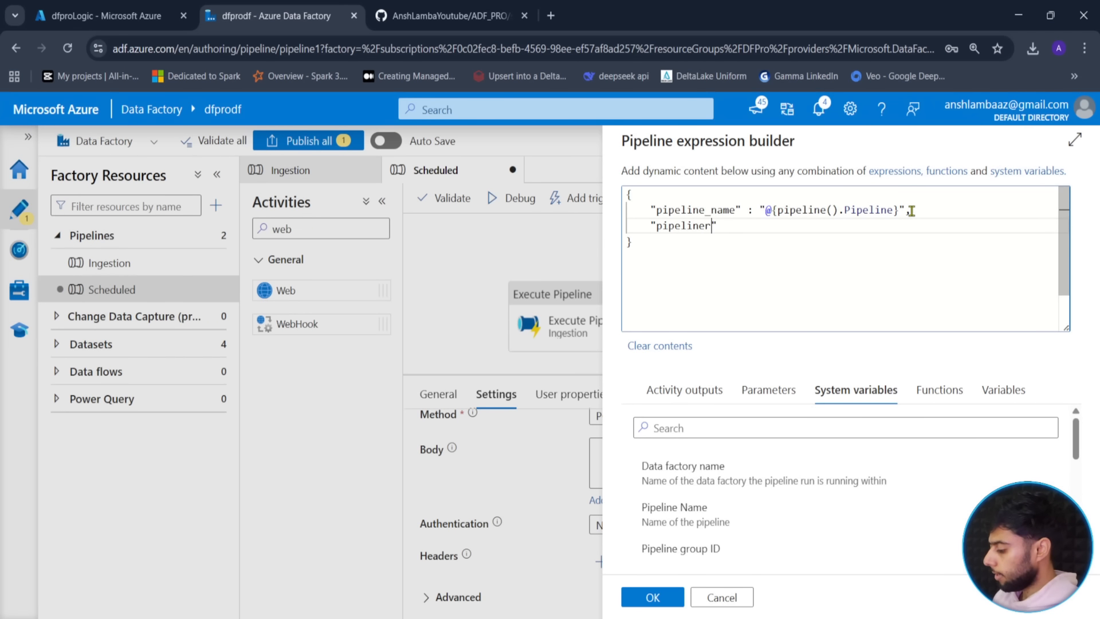
key("BackSpace")
key("BackSpace")
key("BackSpace")
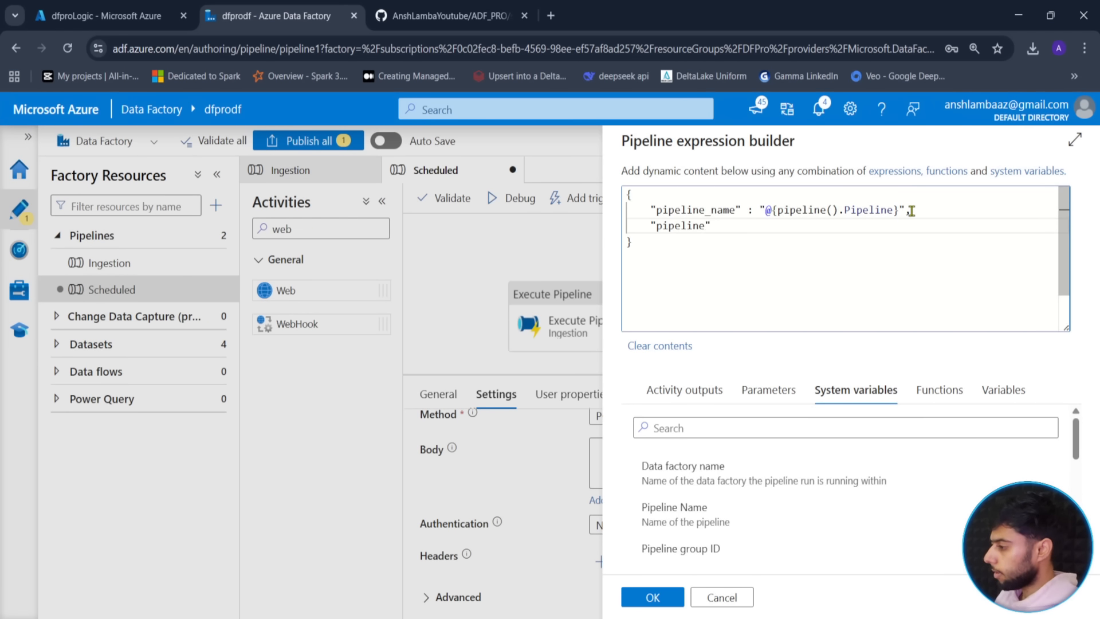
left_click(107, 15)
left_click(636, 339)
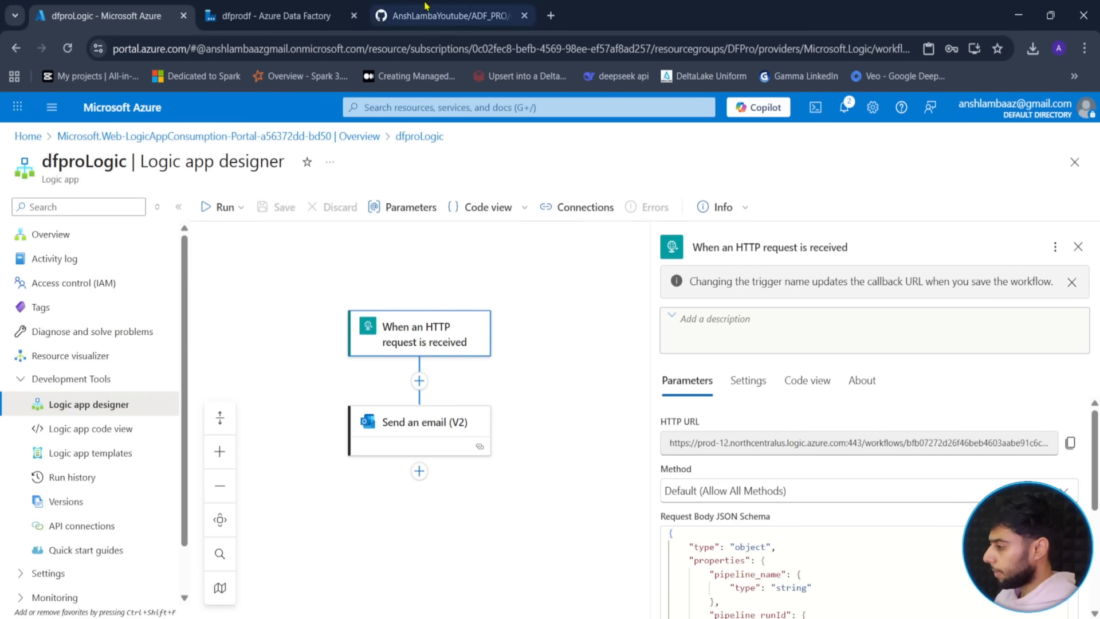
left_click(401, 15)
left_click(344, 16)
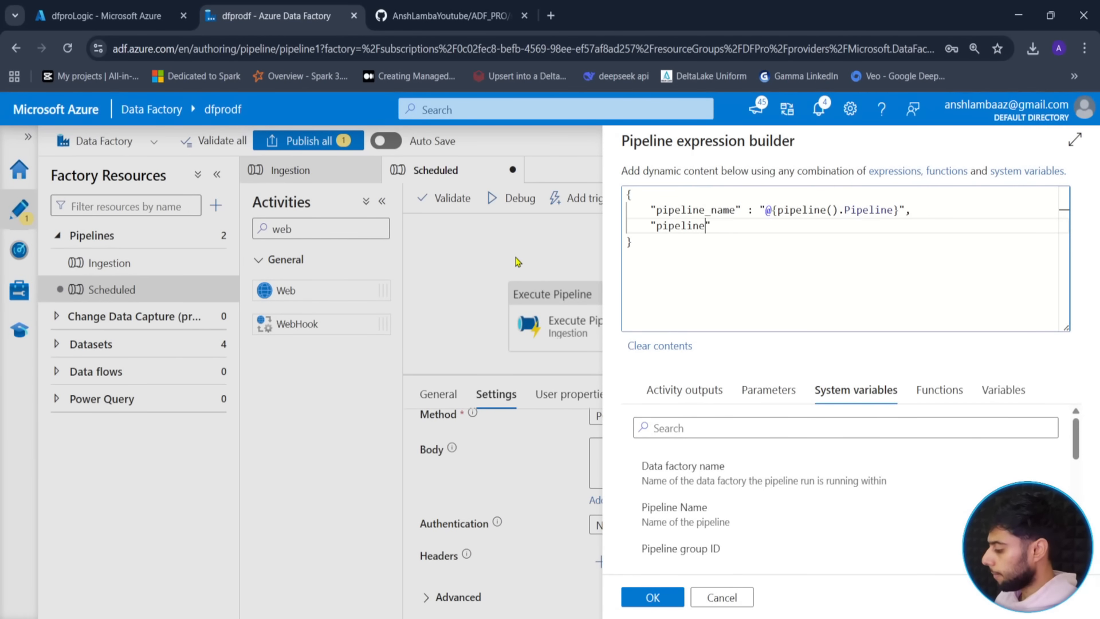
type("_runId")
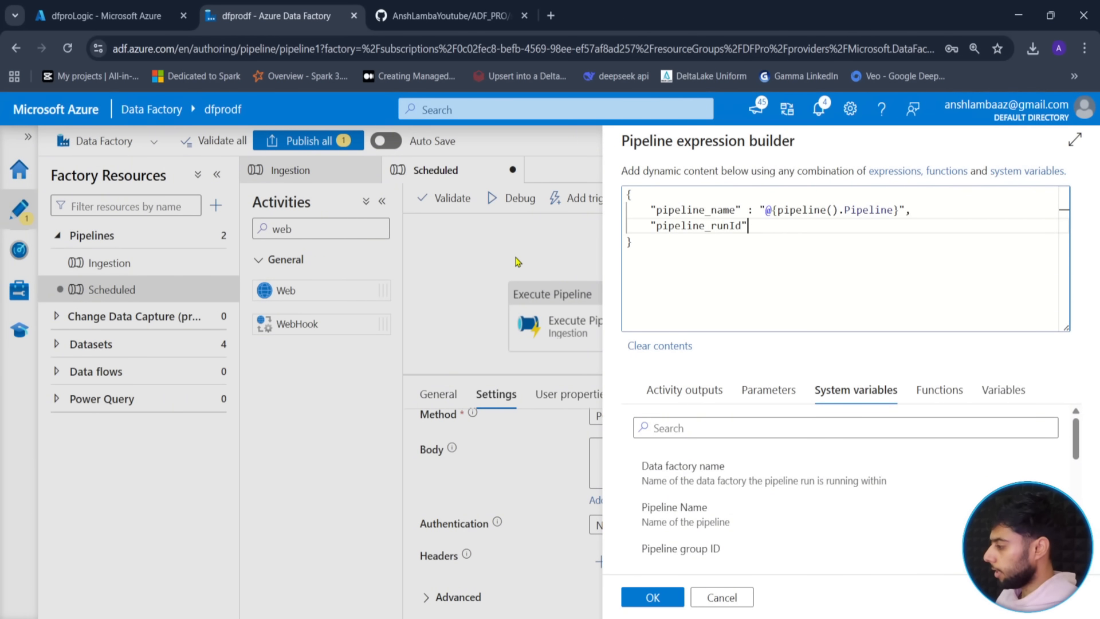
type("\" : \"")
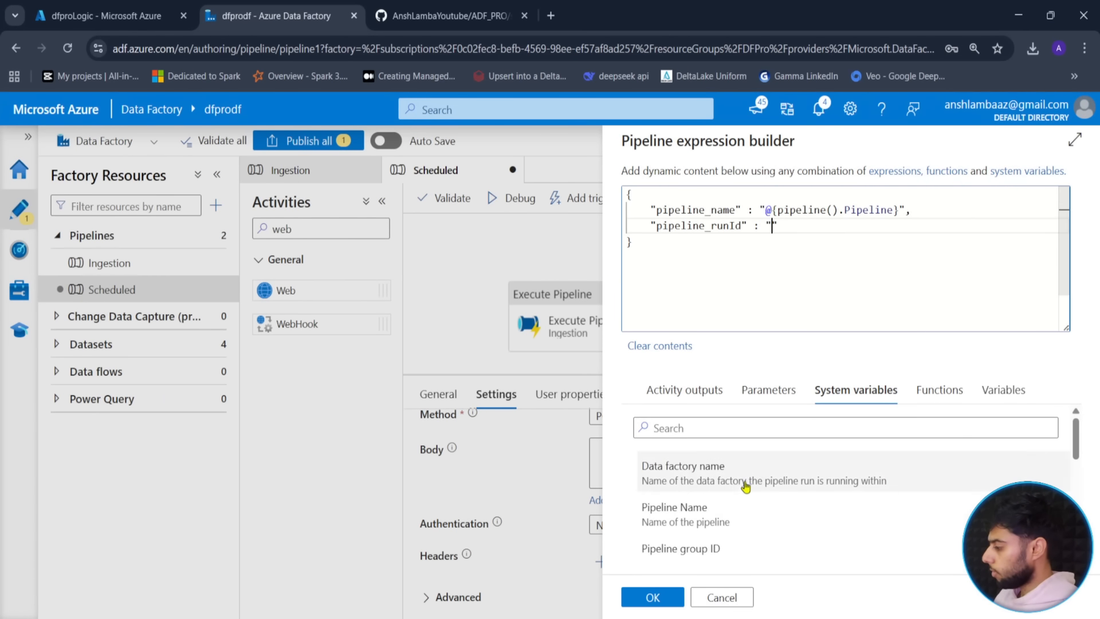
scroll(782, 522, "down", 1)
left_click(757, 525)
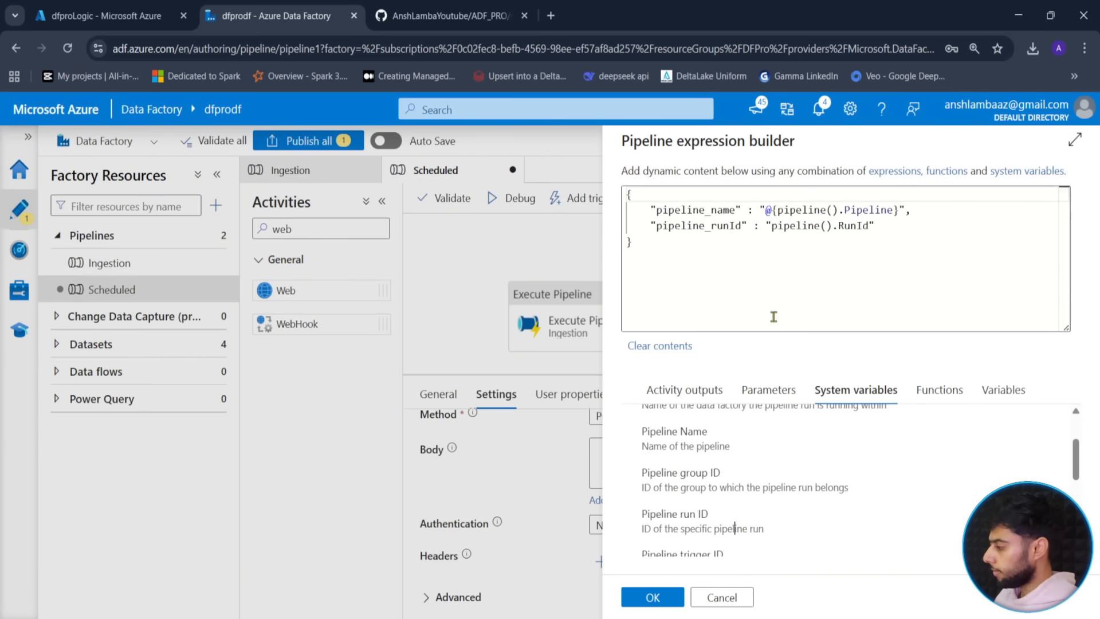
left_click(772, 228)
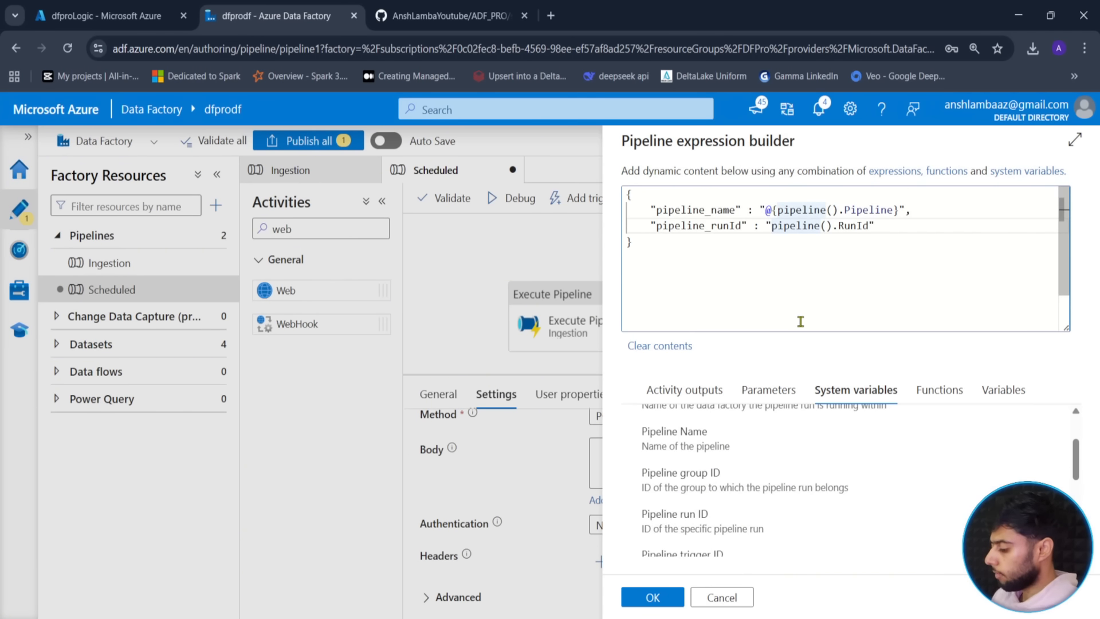
type("@{")
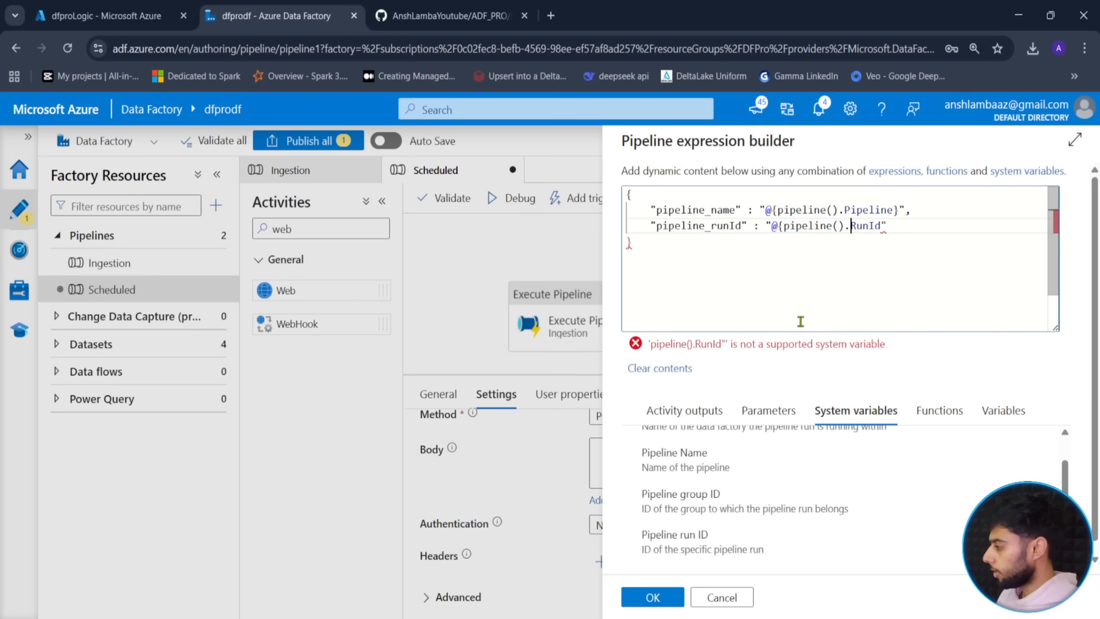
type("}")
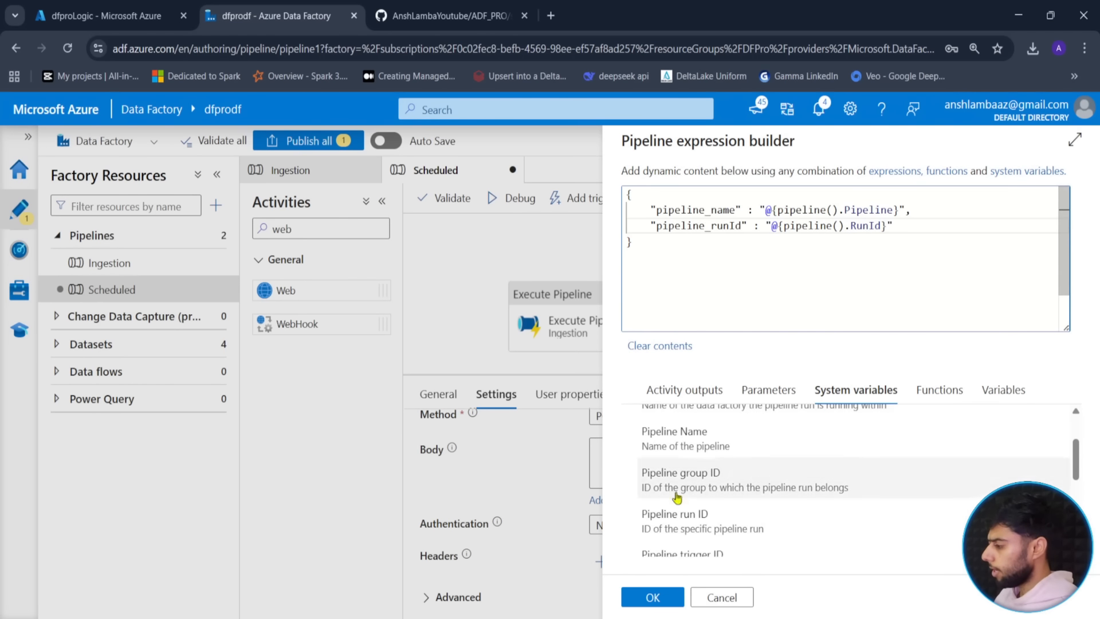
left_click(654, 598)
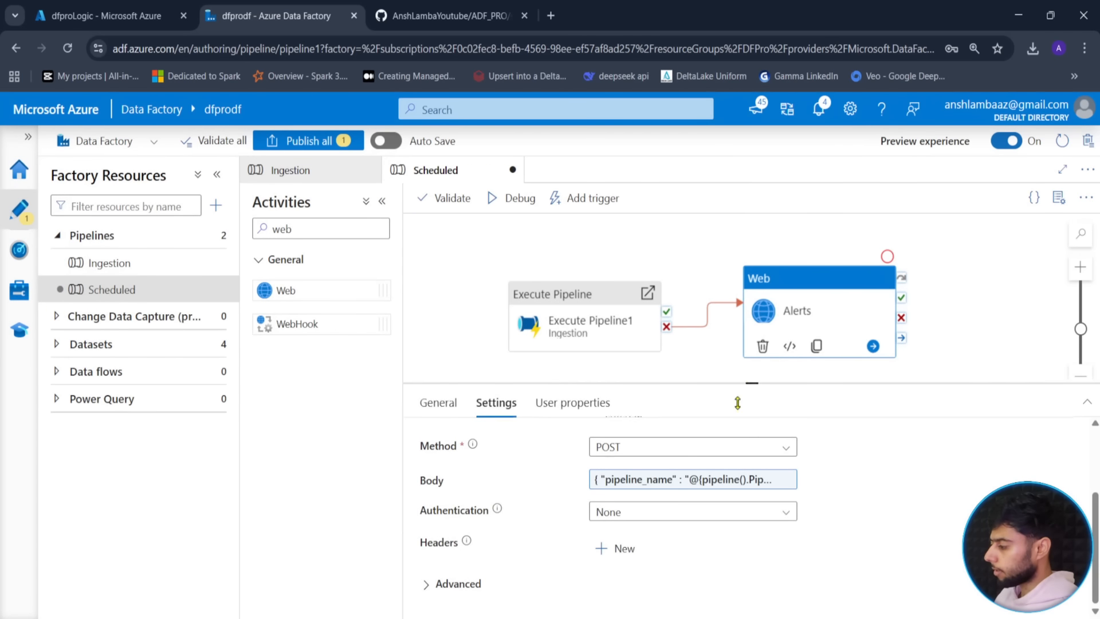
- Publish all pending changes, including the Alerts web activity, to the factory
left_click_drag(624, 396, 666, 402)
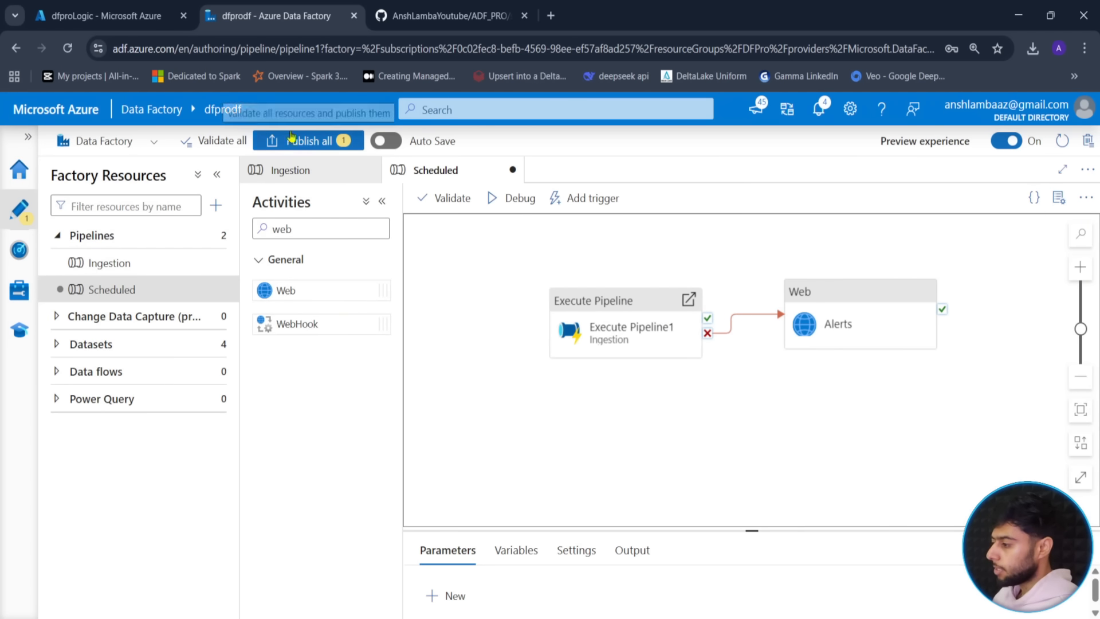
left_click(309, 140)
left_click(675, 597)
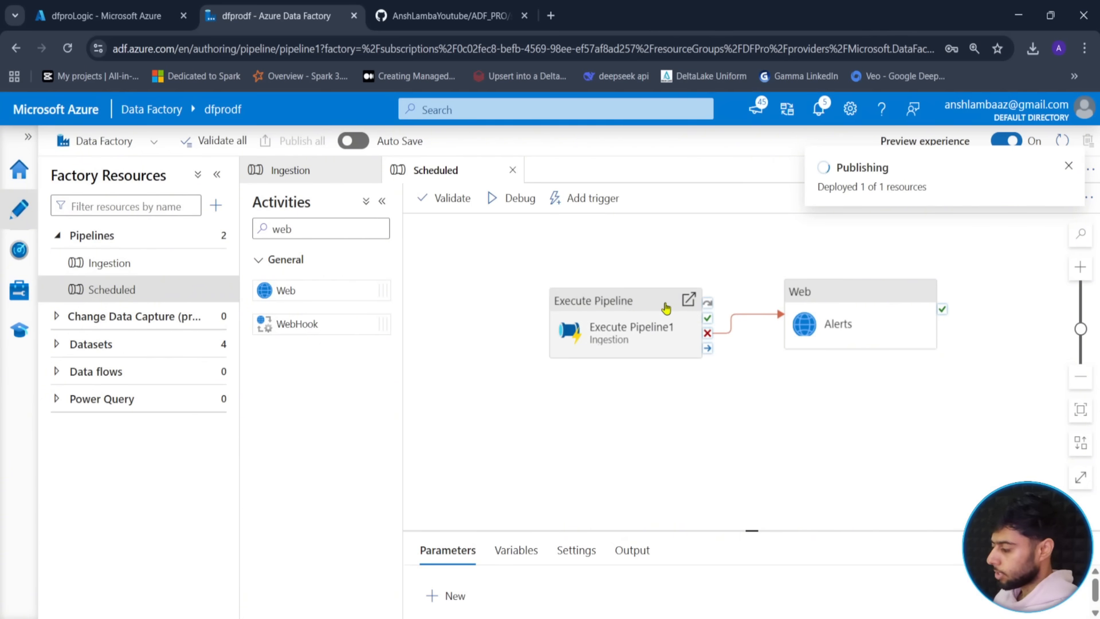
left_click_drag(702, 431, 693, 440)
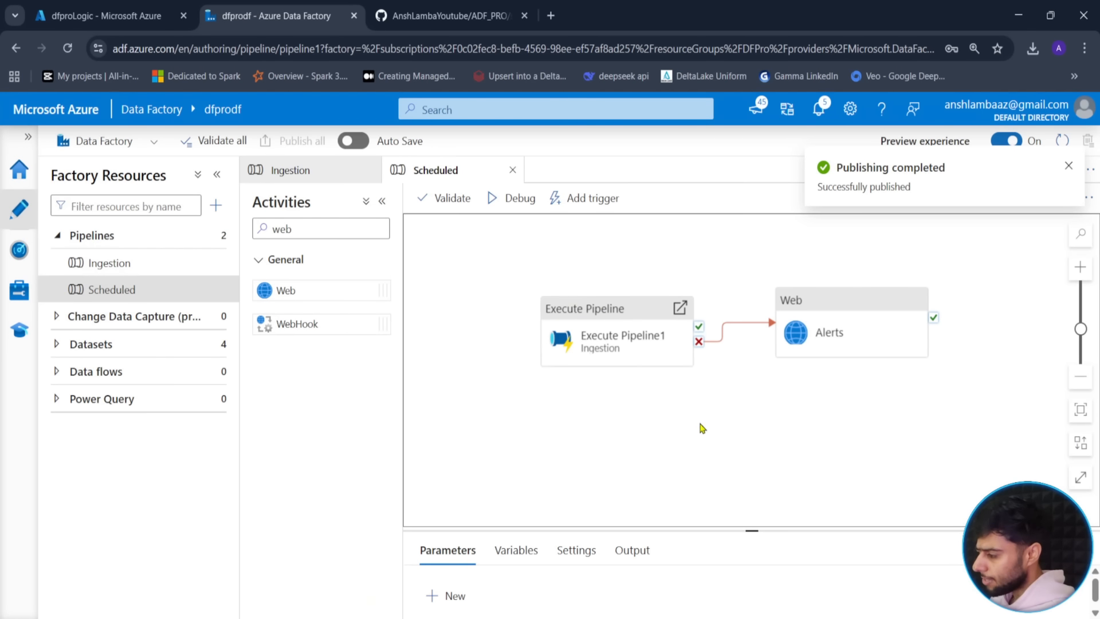
left_click(586, 200)
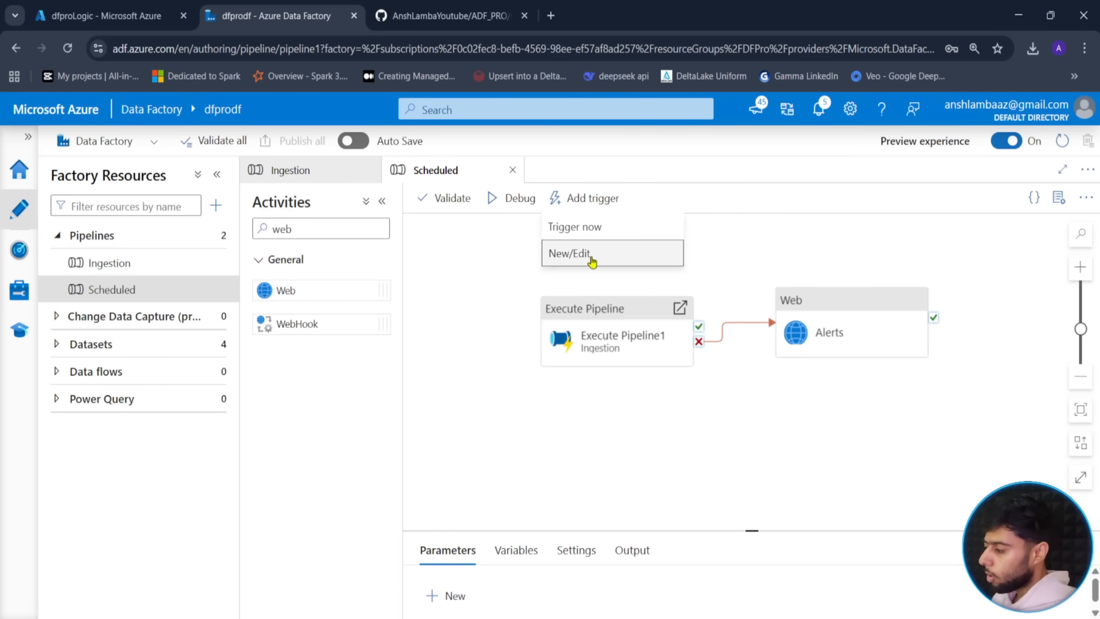
- Create a new Schedule-type trigger named 'schedule' for the Scheduled pipeline
left_click(593, 260)
left_click(720, 196)
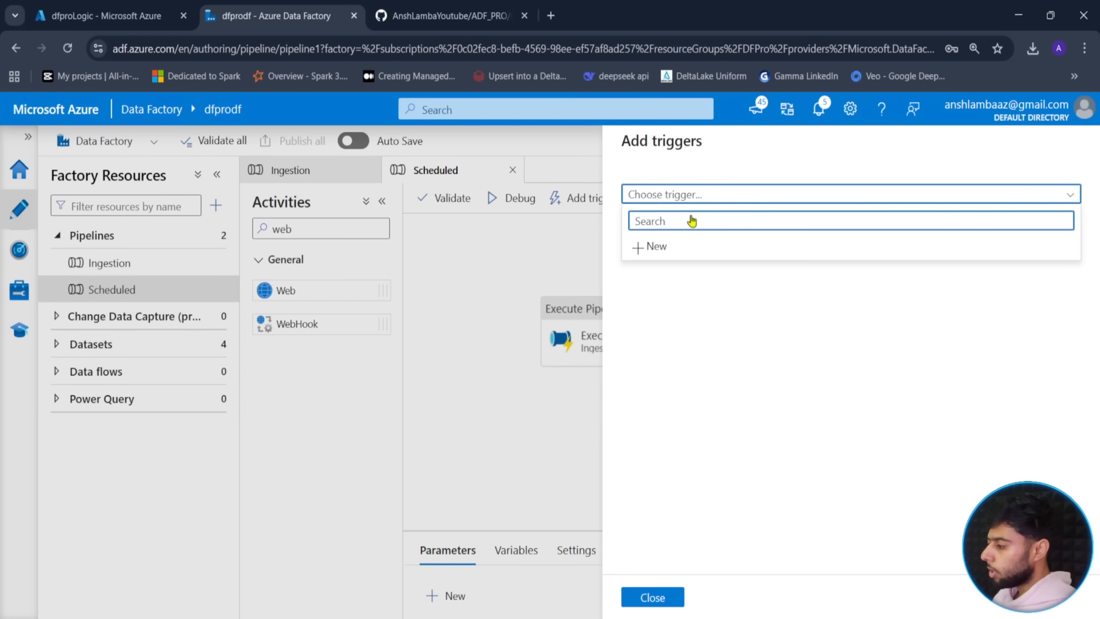
left_click(653, 252)
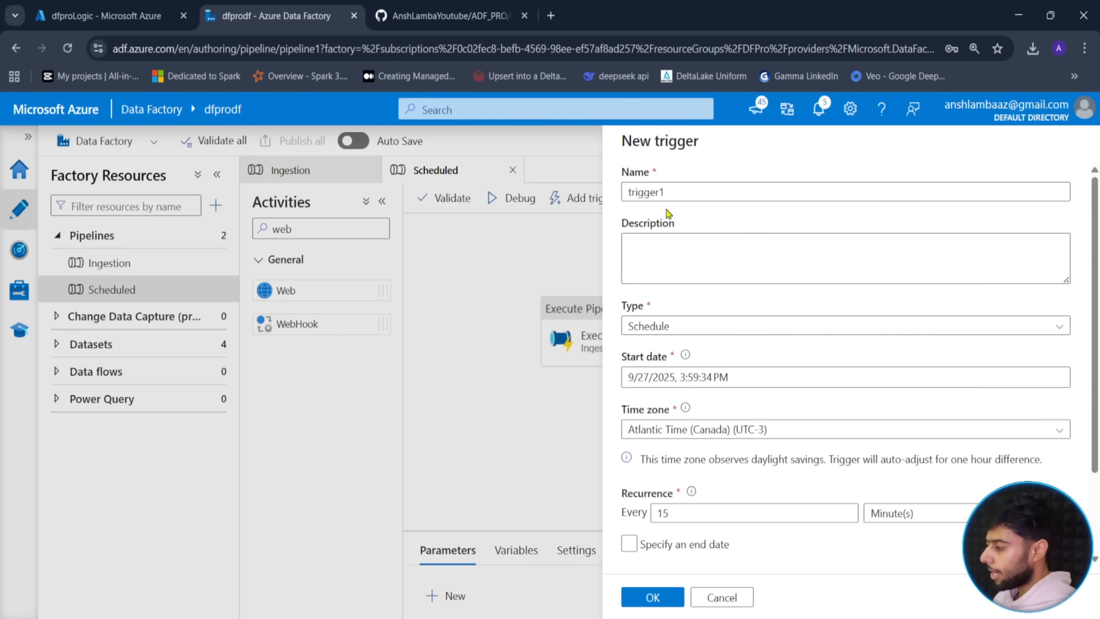
type("schedule")
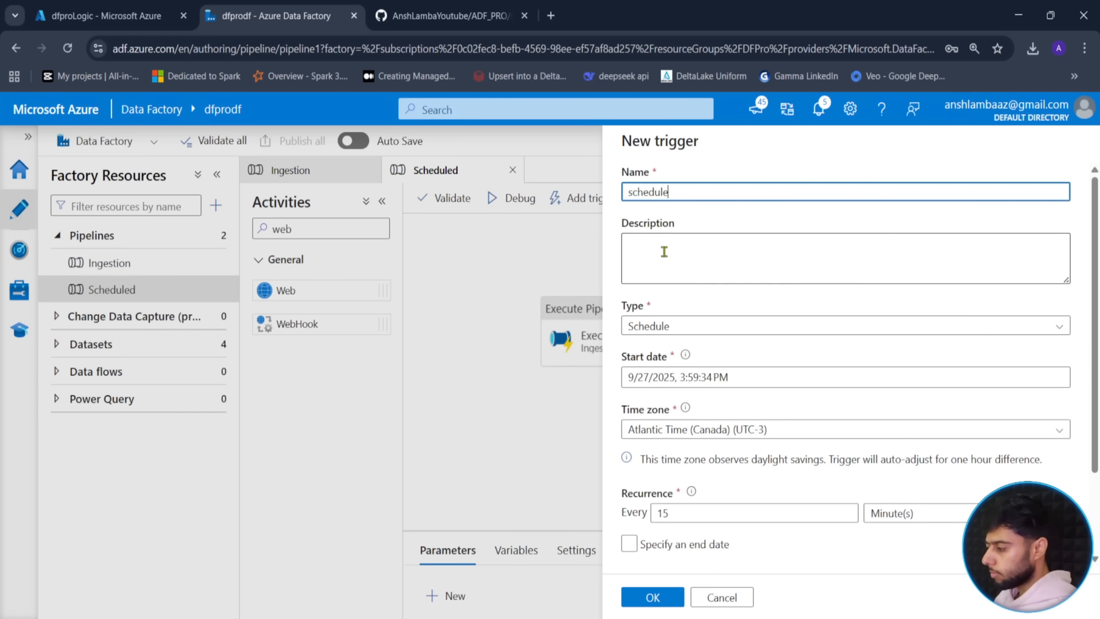
left_click(702, 327)
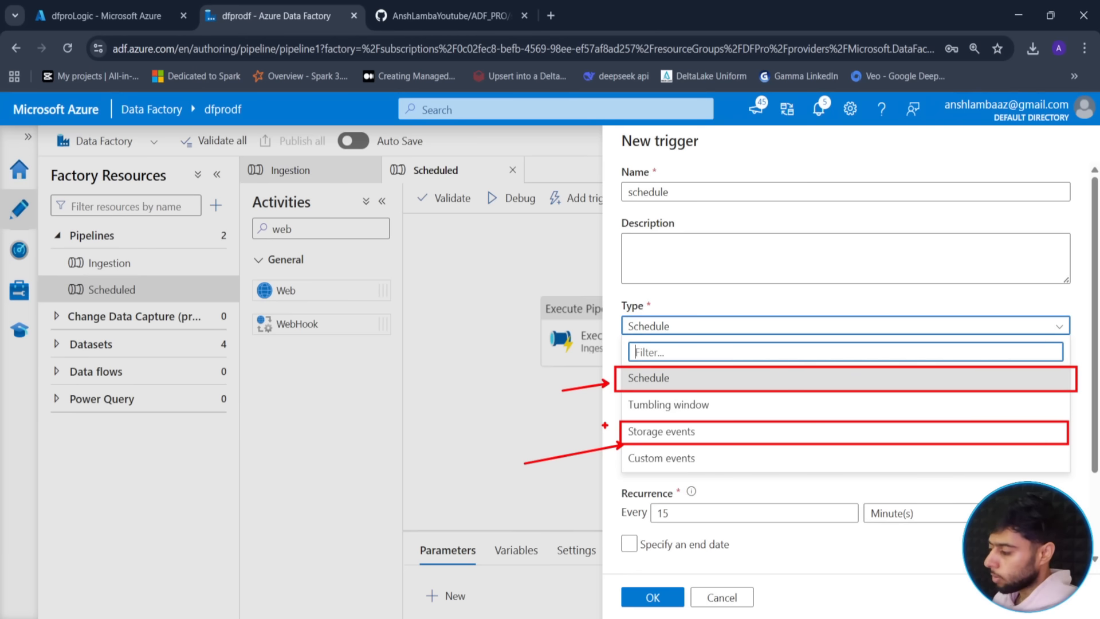
key("Escape")
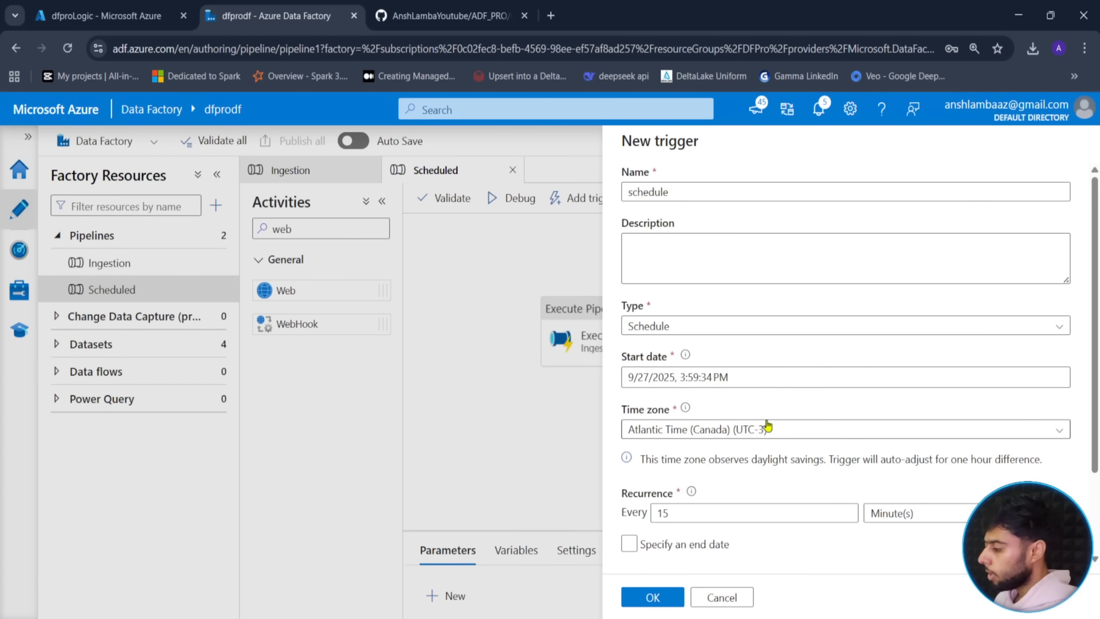
- Set the schedule trigger to recur every 1 day, not started on creation
scroll(763, 407, "down", 2)
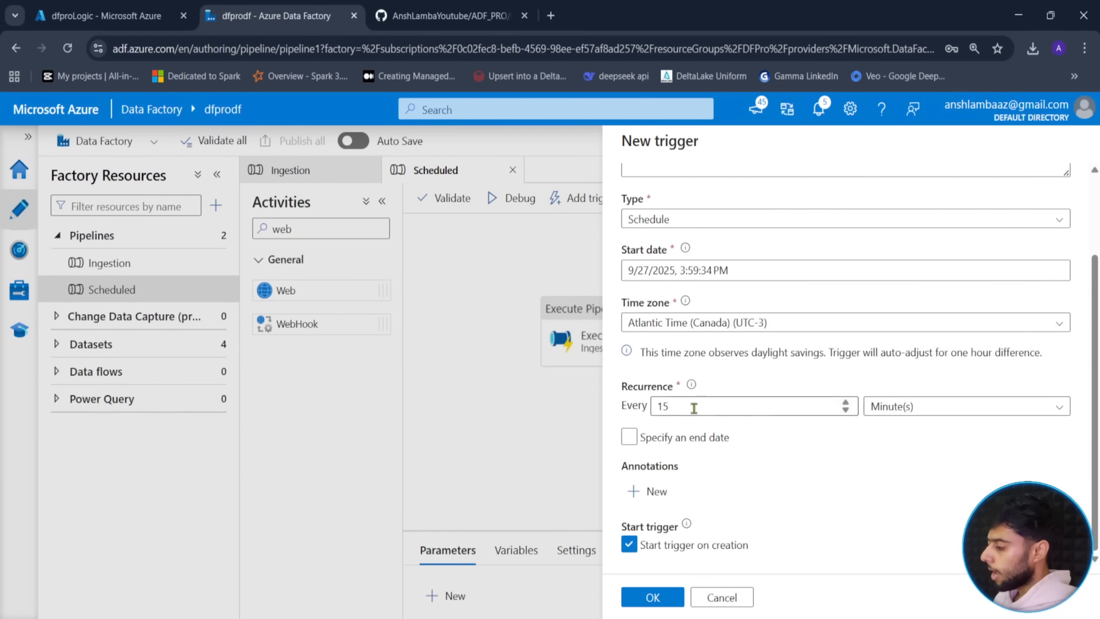
left_click(795, 408)
left_click(845, 411)
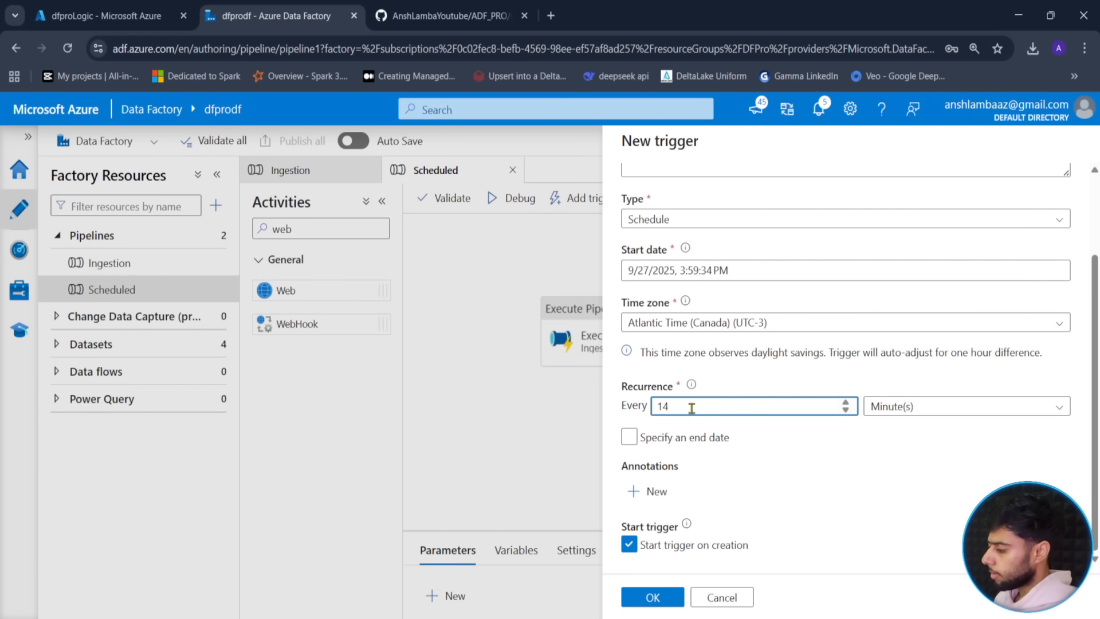
left_click(977, 410)
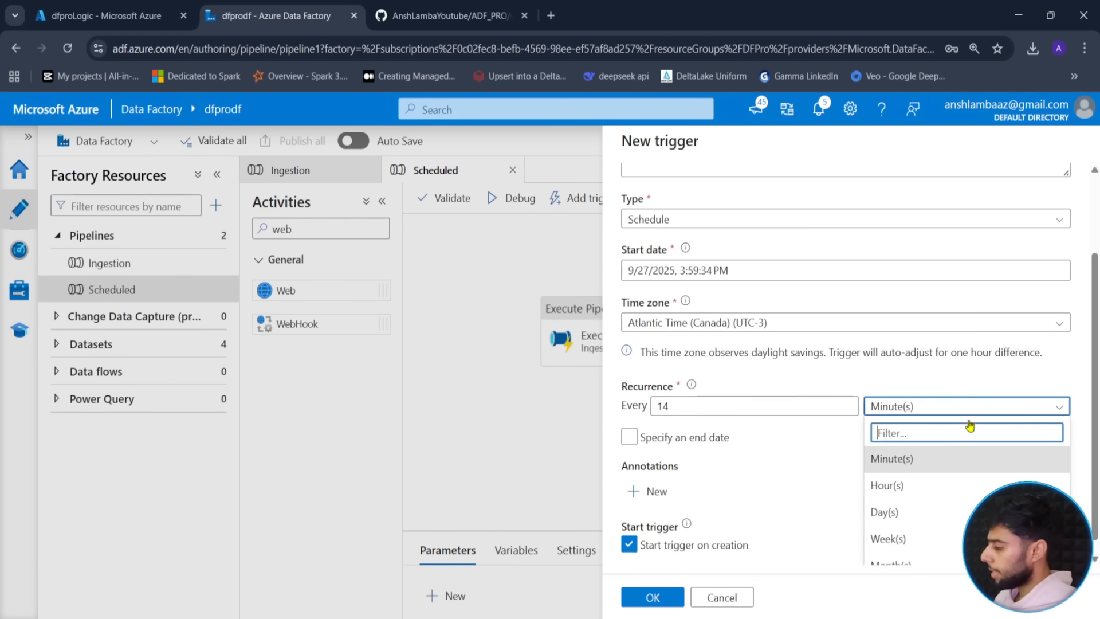
left_click(890, 511)
double_click(693, 408)
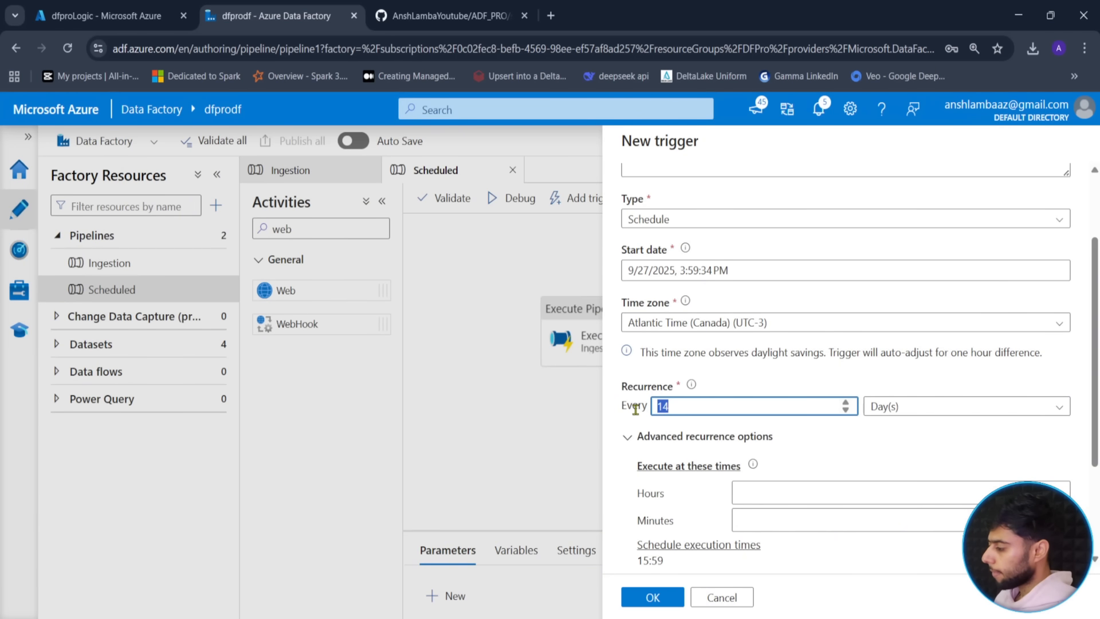
type("1")
left_click(840, 444)
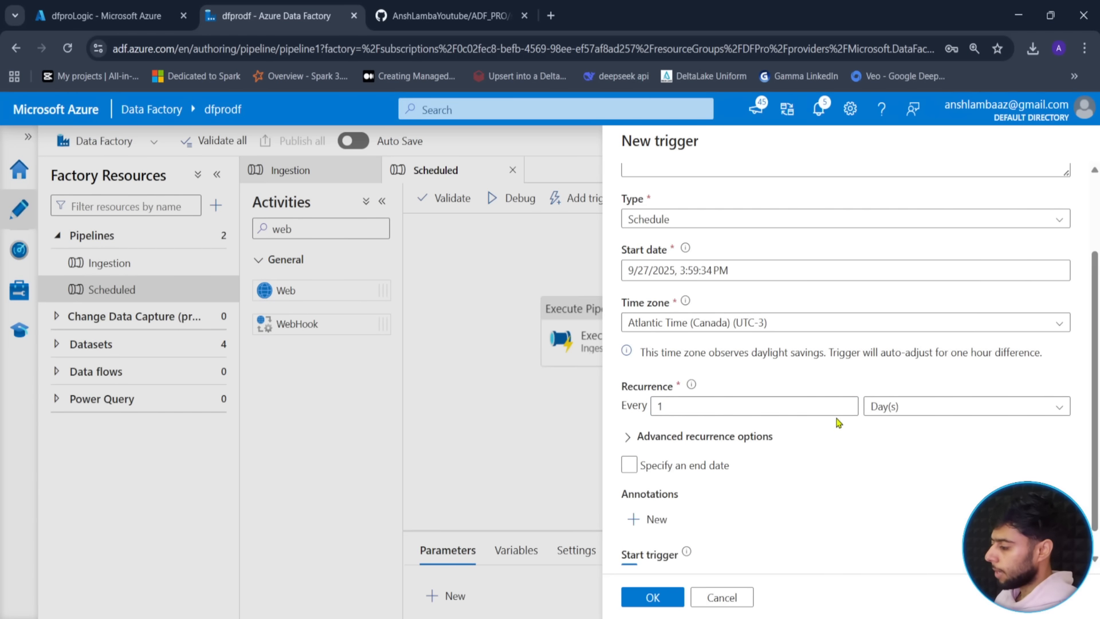
scroll(764, 509, "down", 1)
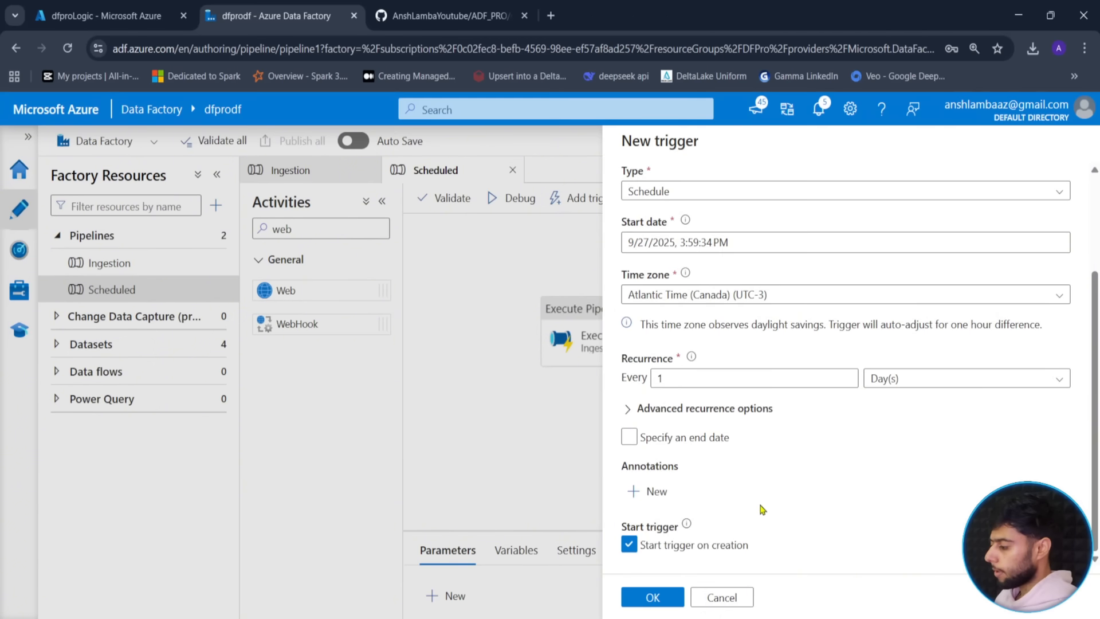
left_click(629, 545)
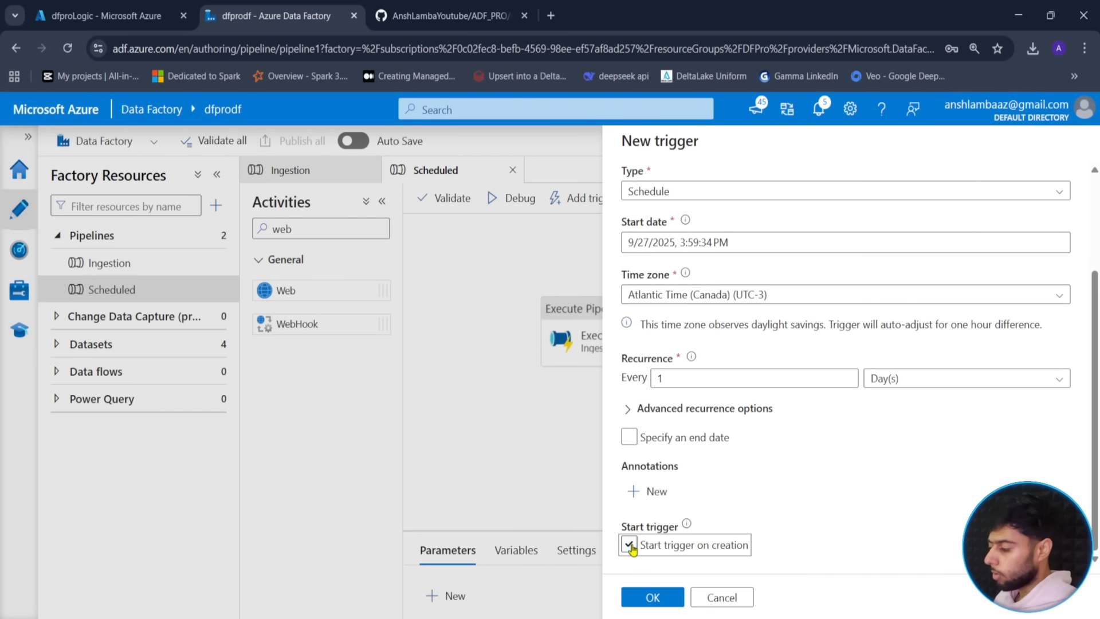
left_click(644, 599)
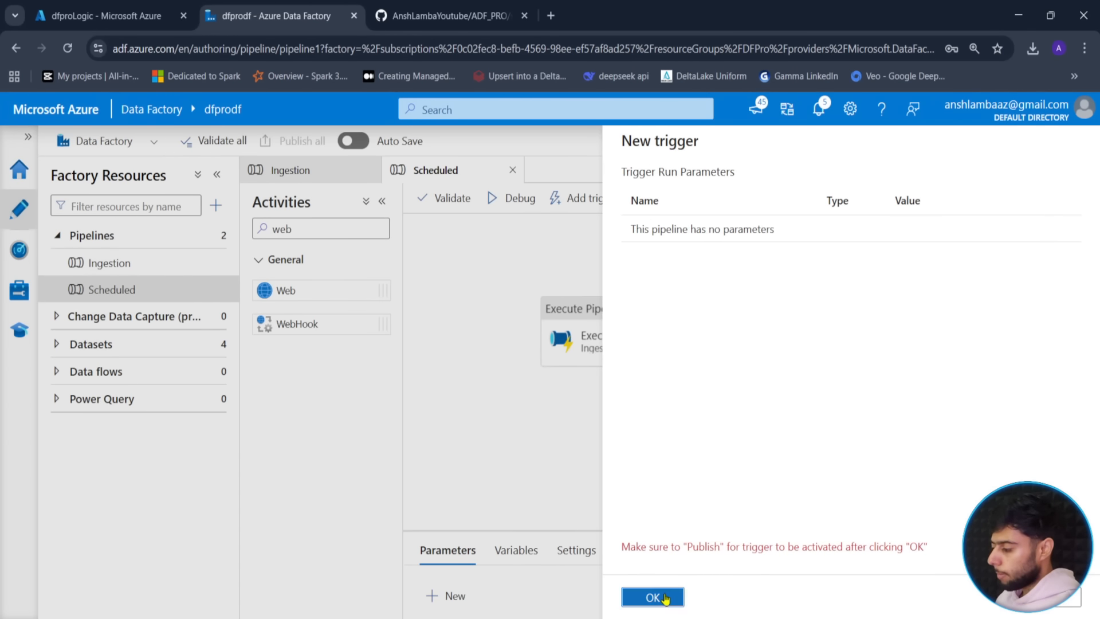
- Confirm the new schedule trigger and publish it to the factory
left_click(653, 597)
left_click(297, 142)
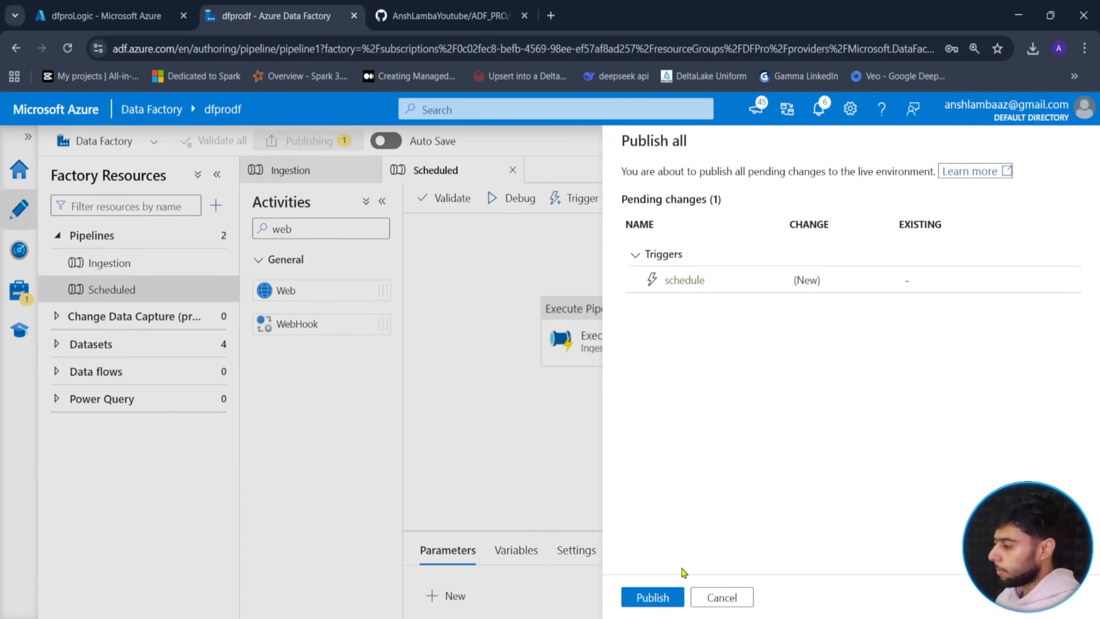
left_click(645, 597)
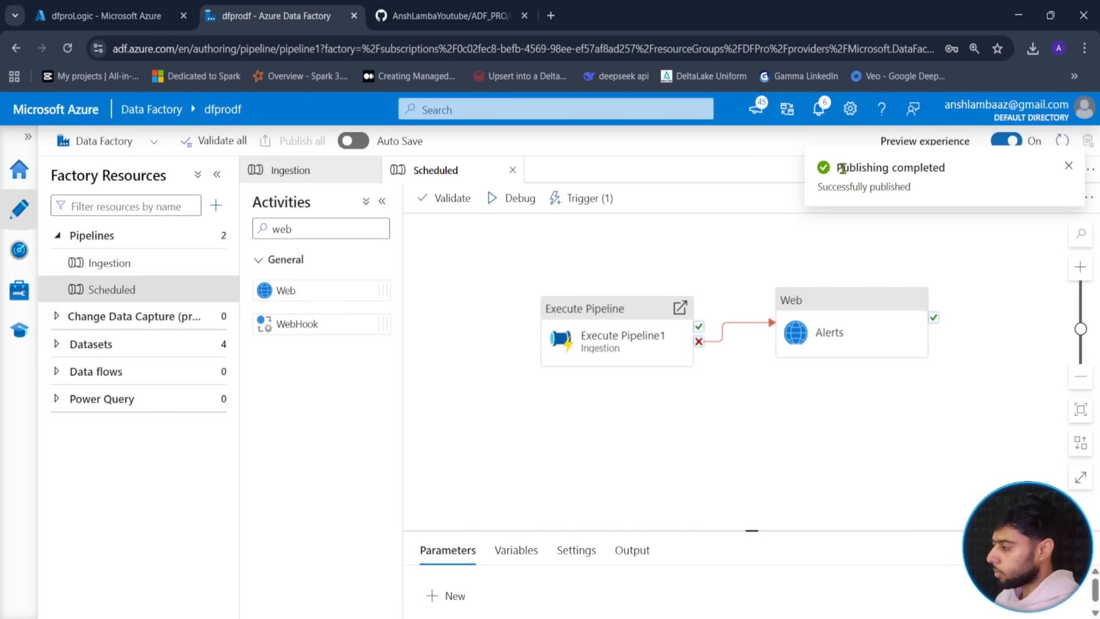
- In Manage > Triggers, review the stopped schedule trigger's JSON and its link to Scheduled
left_click(21, 295)
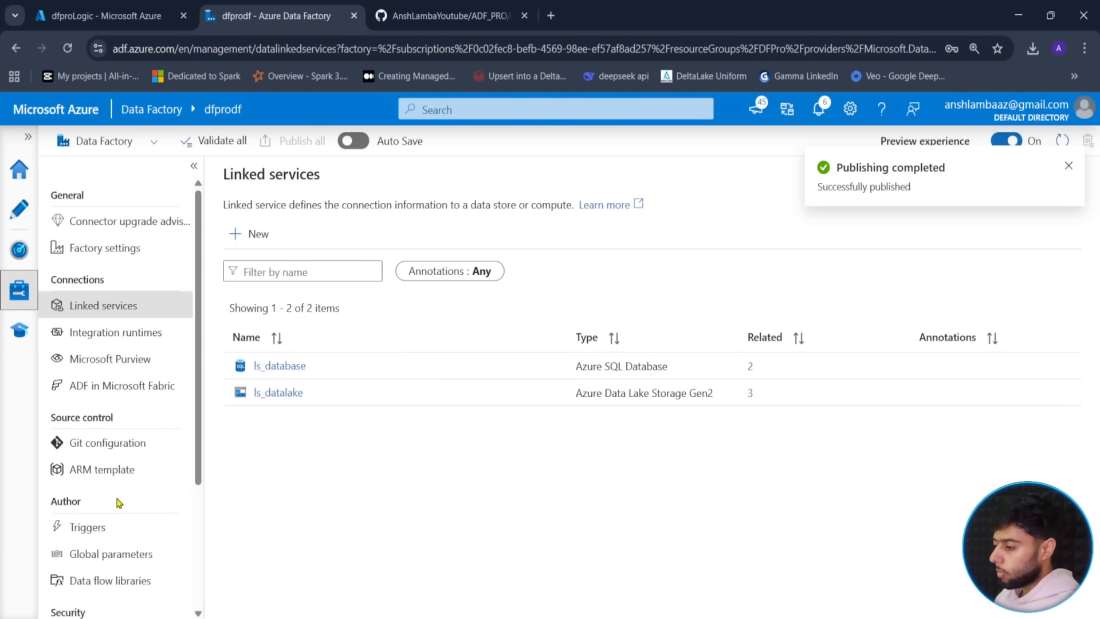
left_click(86, 538)
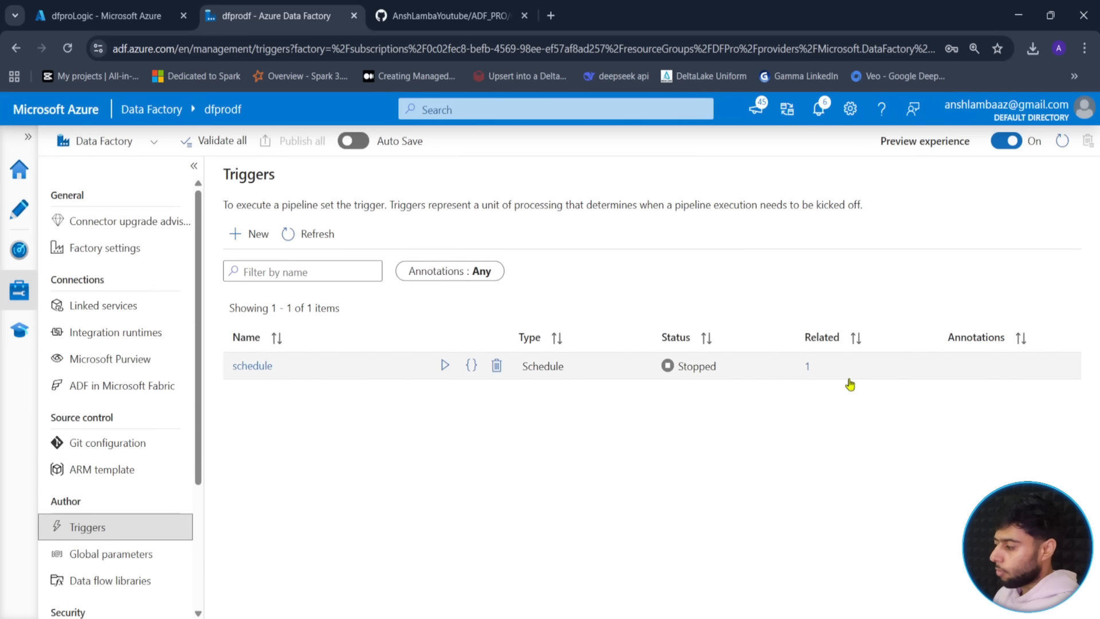
left_click(807, 367)
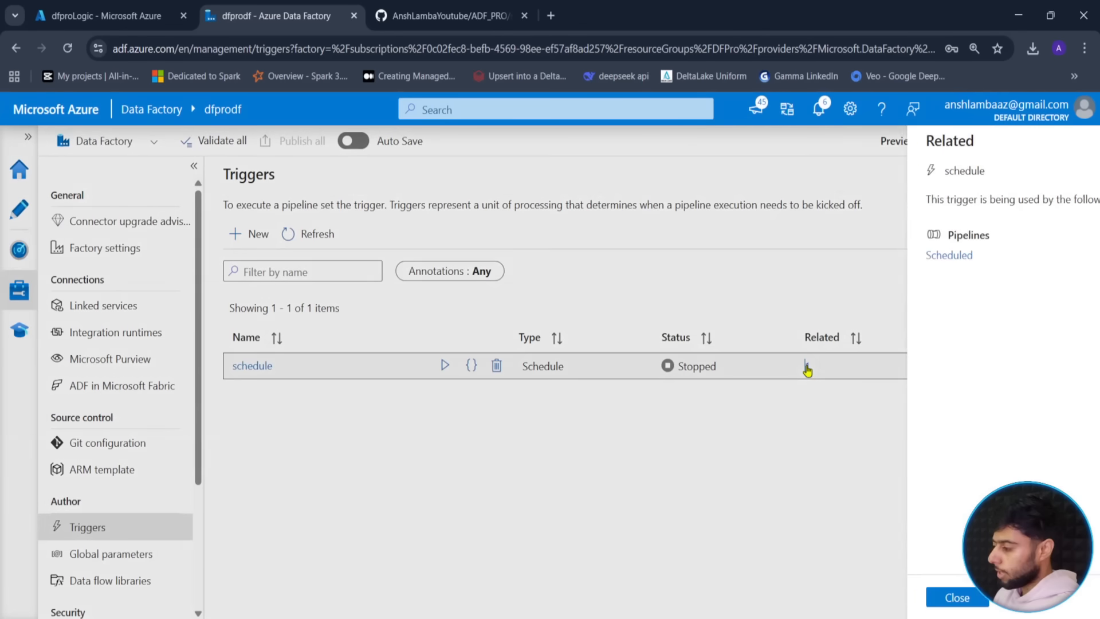
left_click(901, 608)
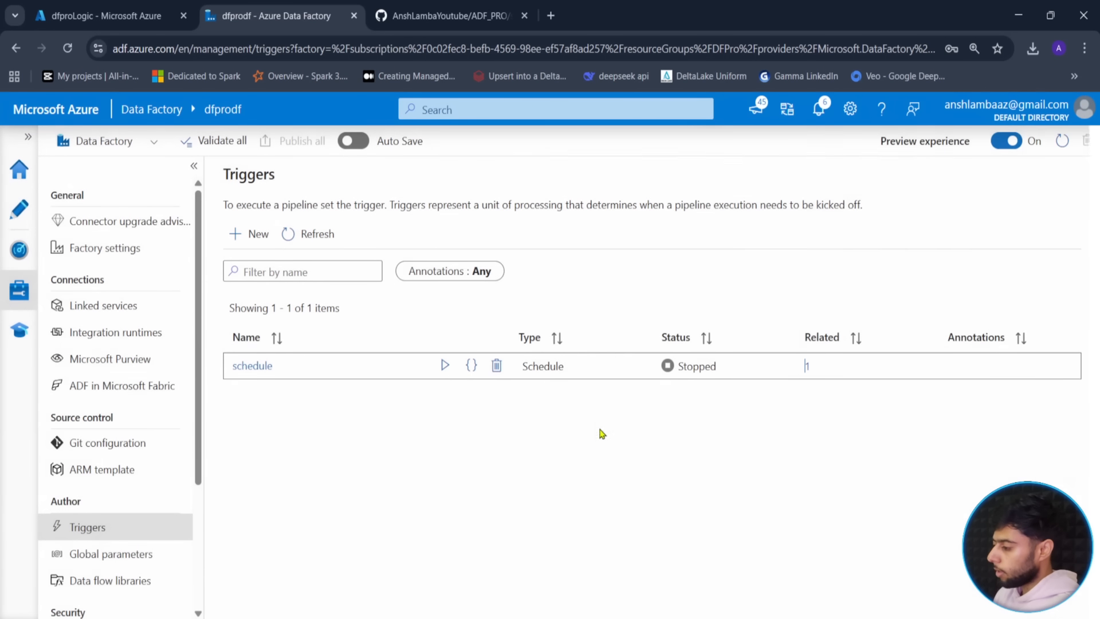
left_click(484, 374)
scroll(333, 381, "down", 3)
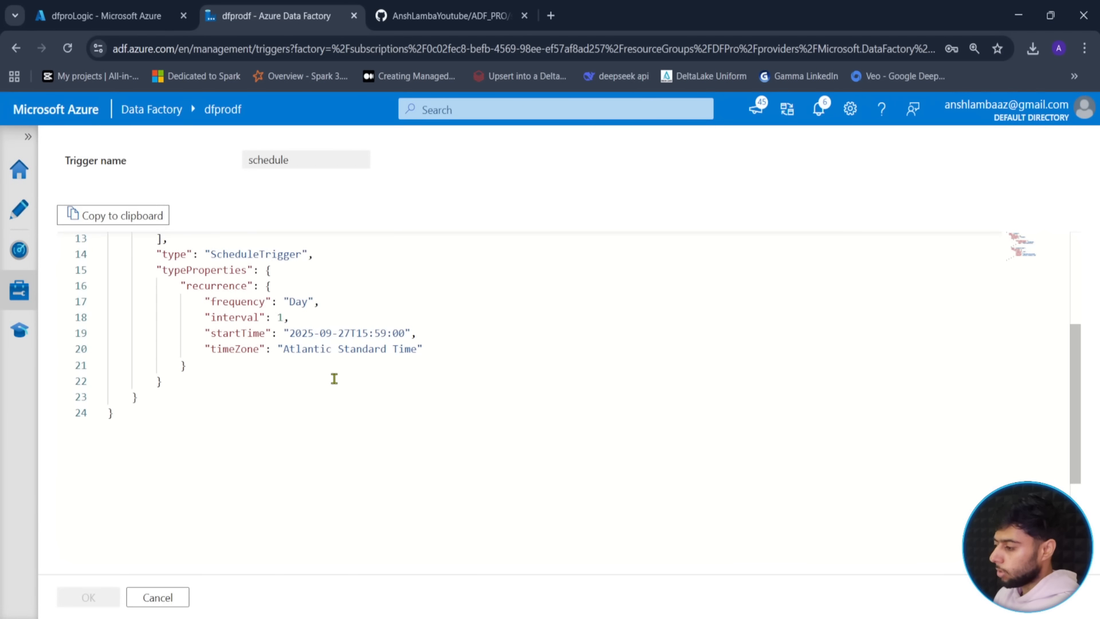
scroll(335, 379, "up", 4)
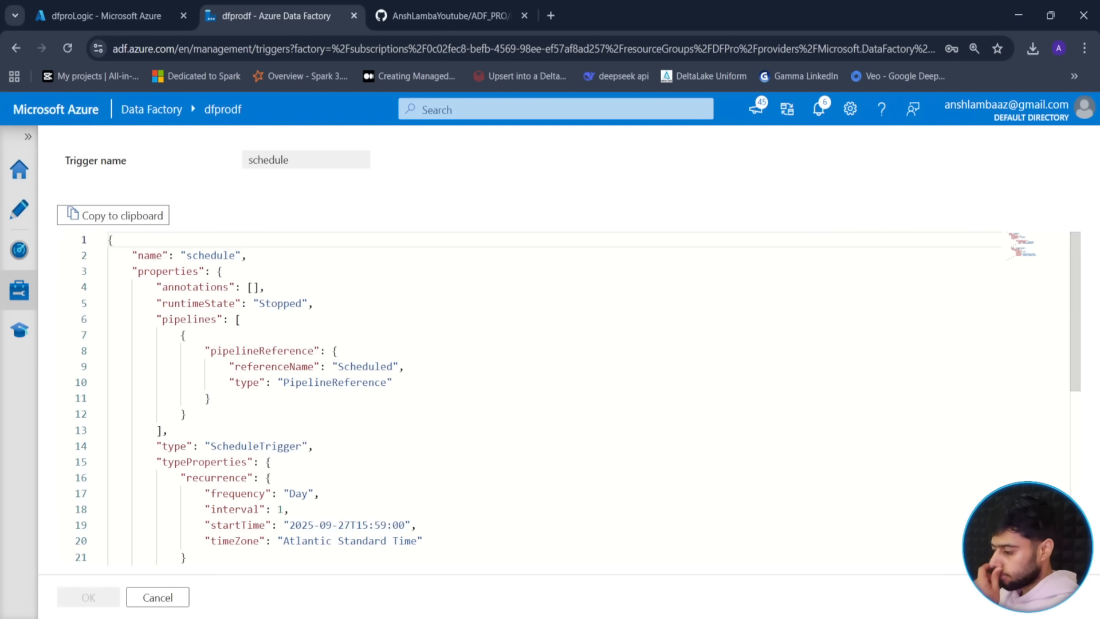
left_click(159, 598)
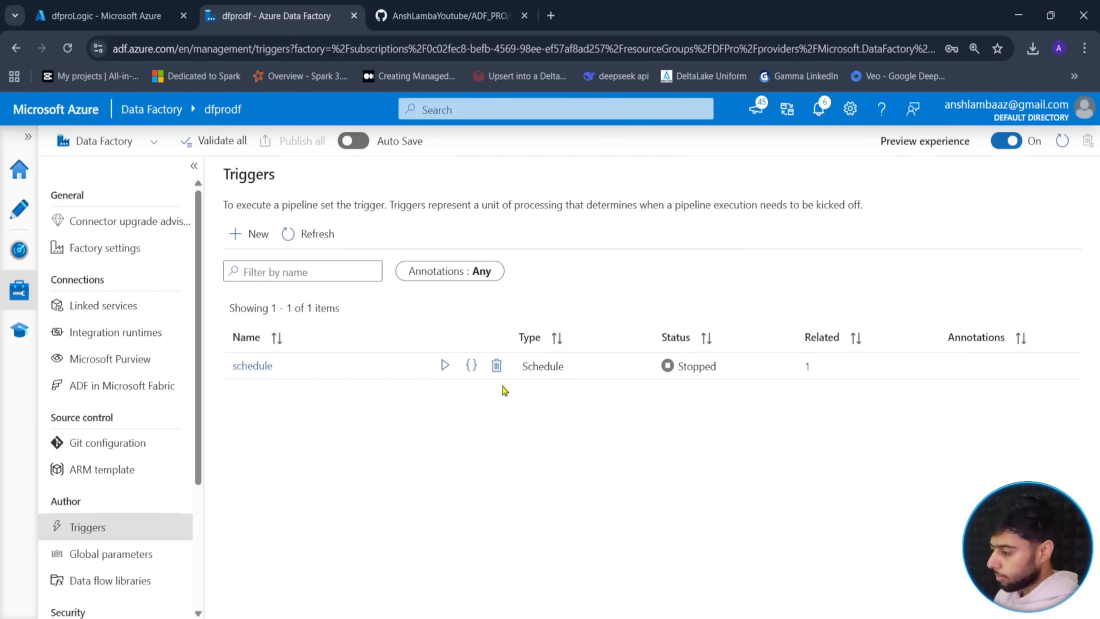
left_click(809, 369)
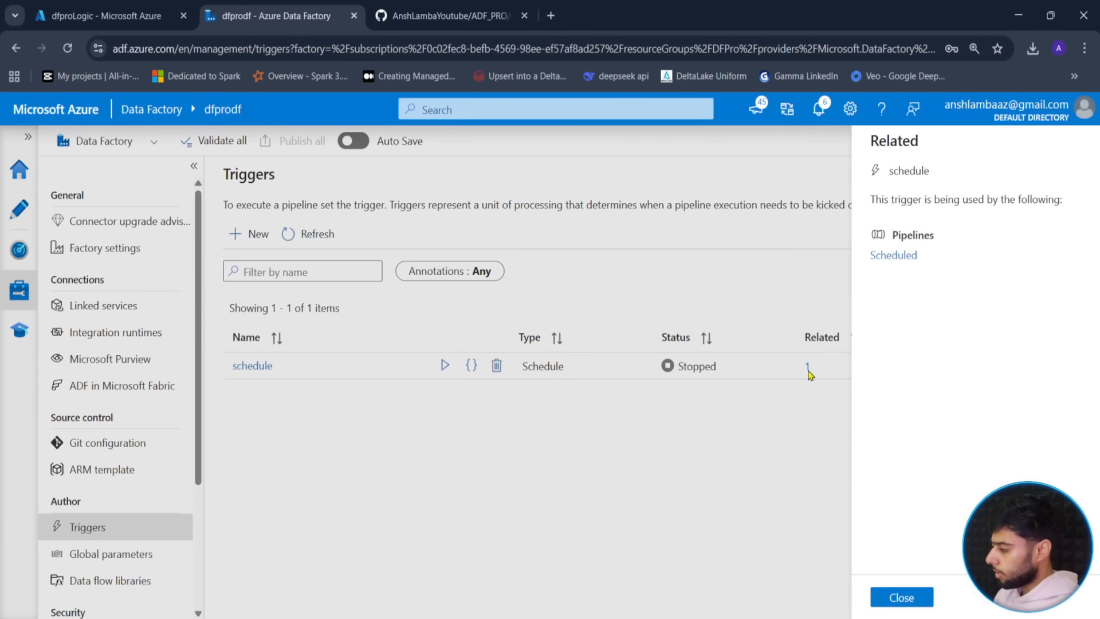
- Open the Scheduled pipeline and review Execute Pipeline1's settings: schema source, table Orders passed to Ingestion
left_click(896, 254)
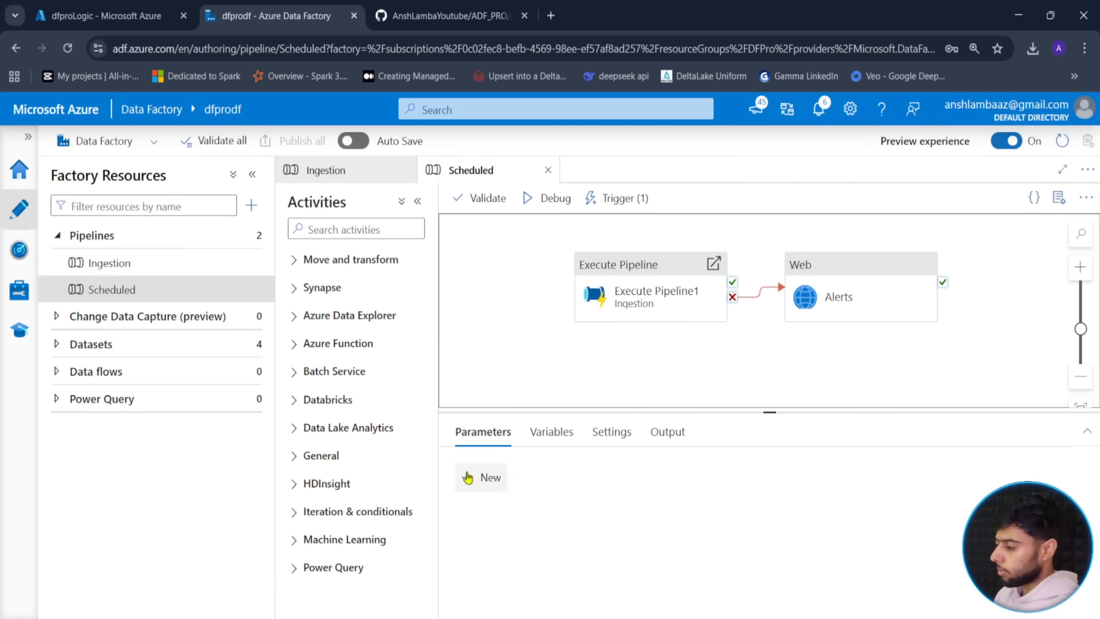
left_click_drag(771, 413, 770, 369)
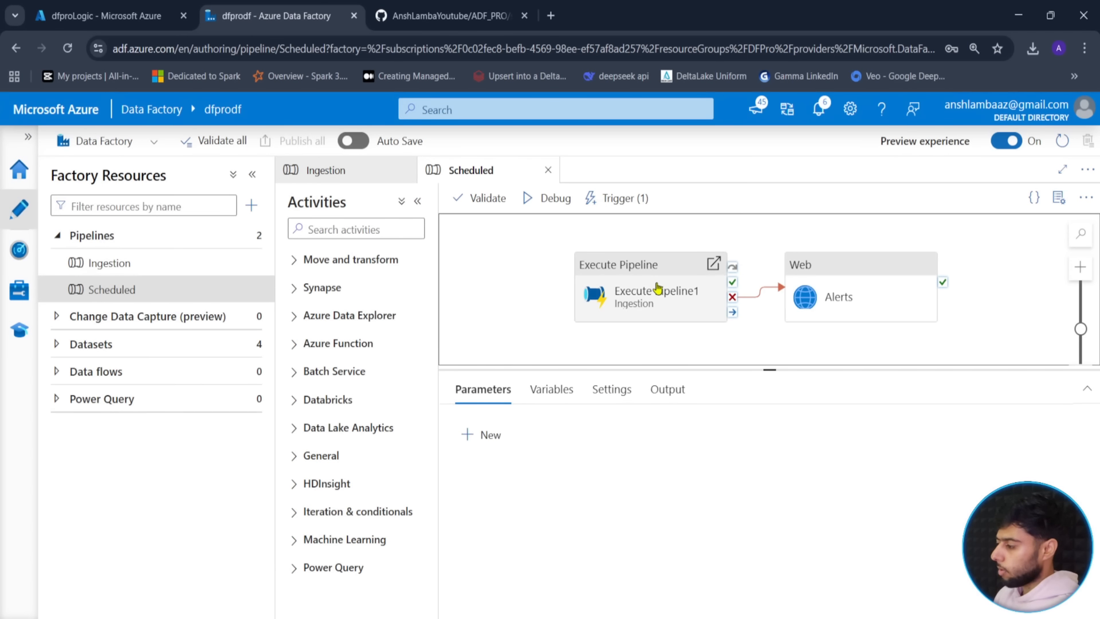
left_click(628, 295)
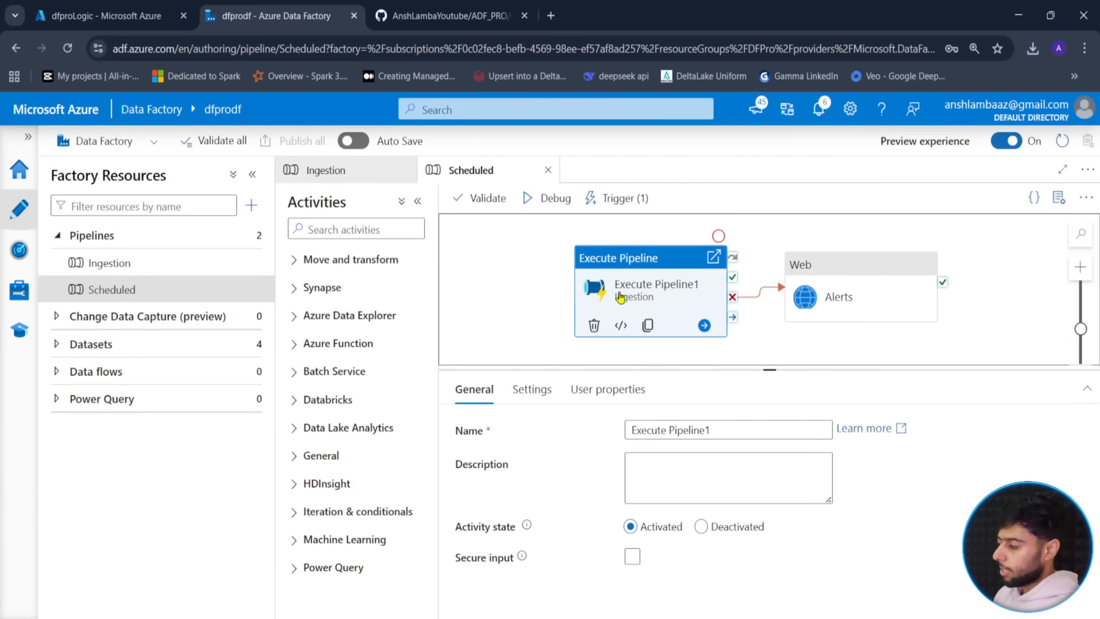
left_click(532, 389)
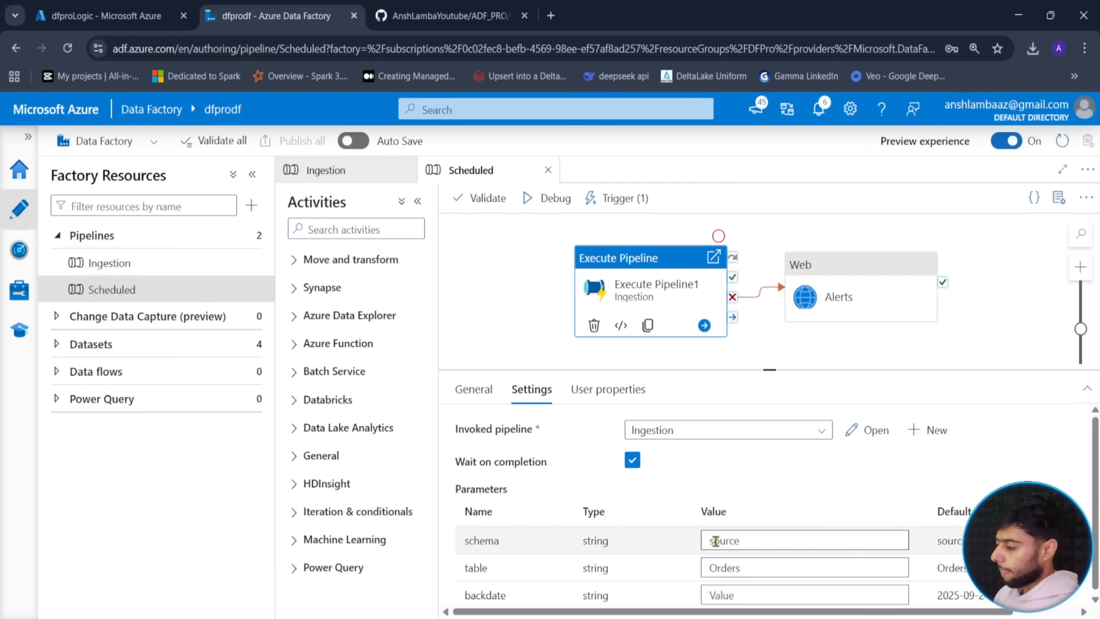
scroll(658, 554, "down", 1)
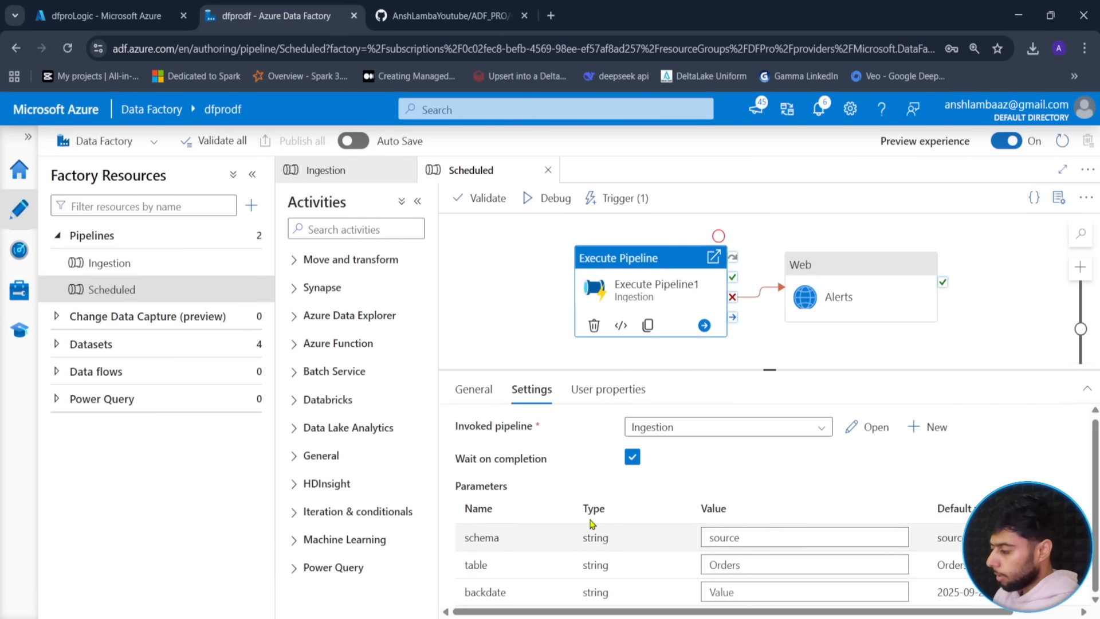
- Add three pipeline parameters to Scheduled: schema, table and backdate
left_click(514, 340)
left_click(474, 440)
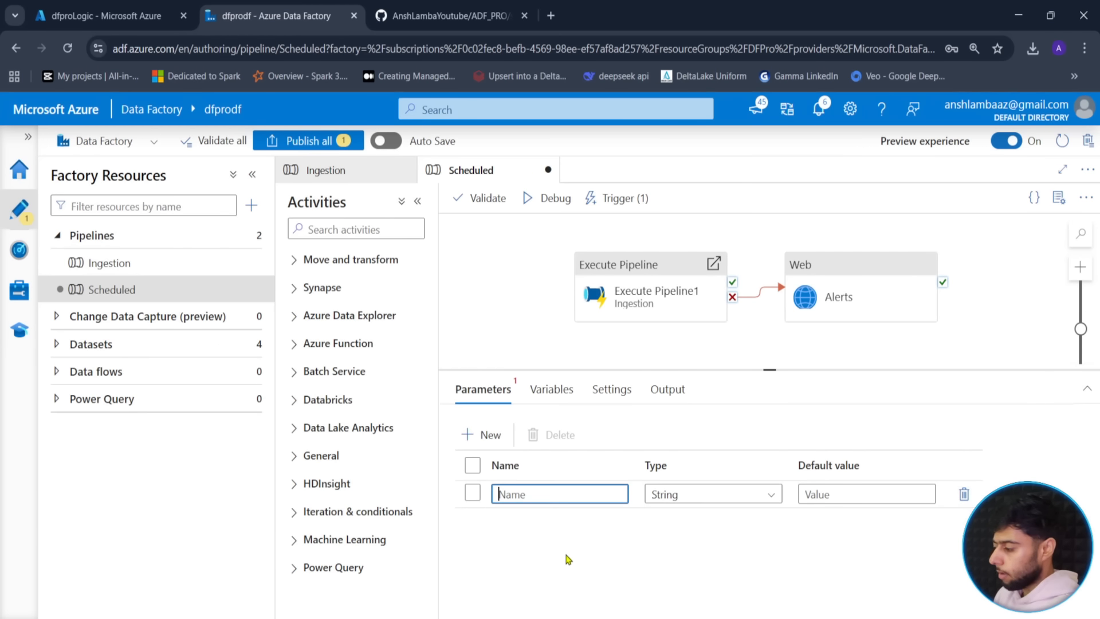
type("schema")
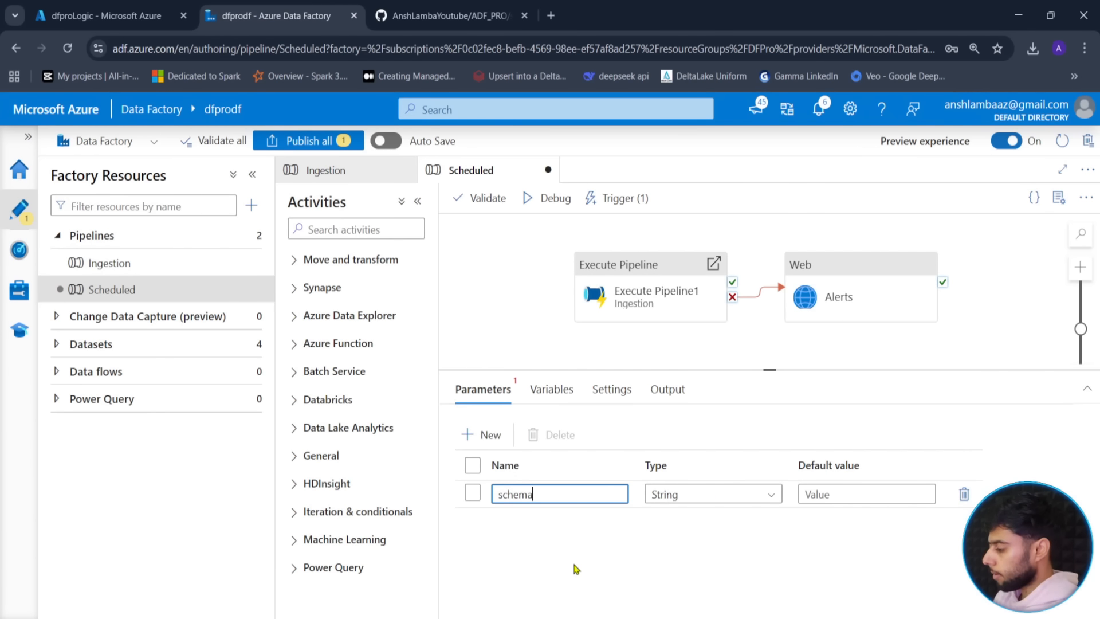
left_click(483, 436)
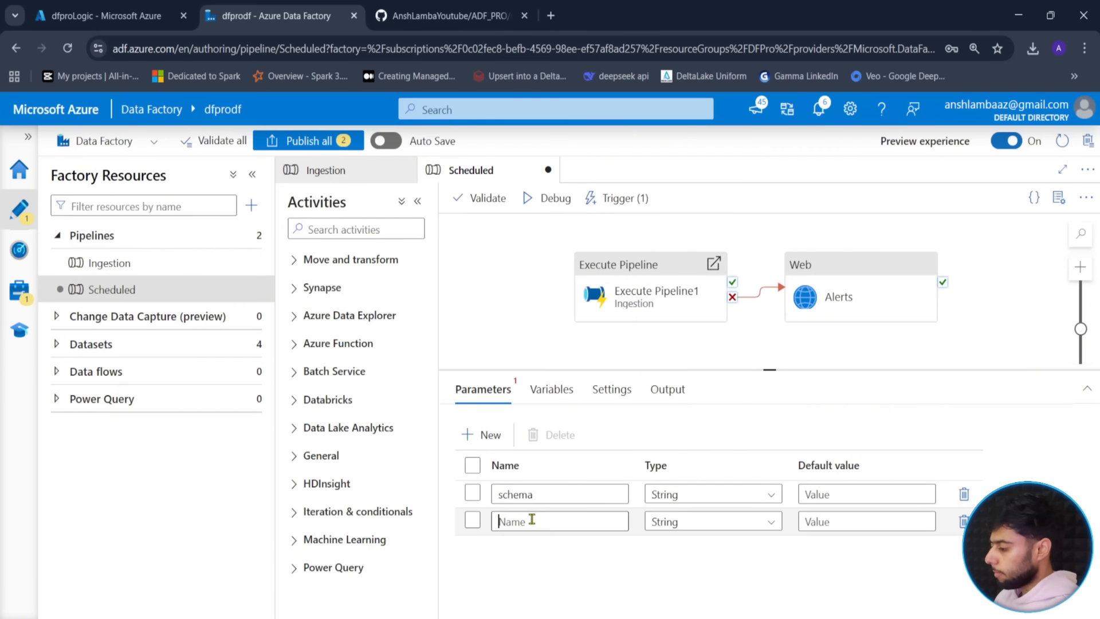
type("table")
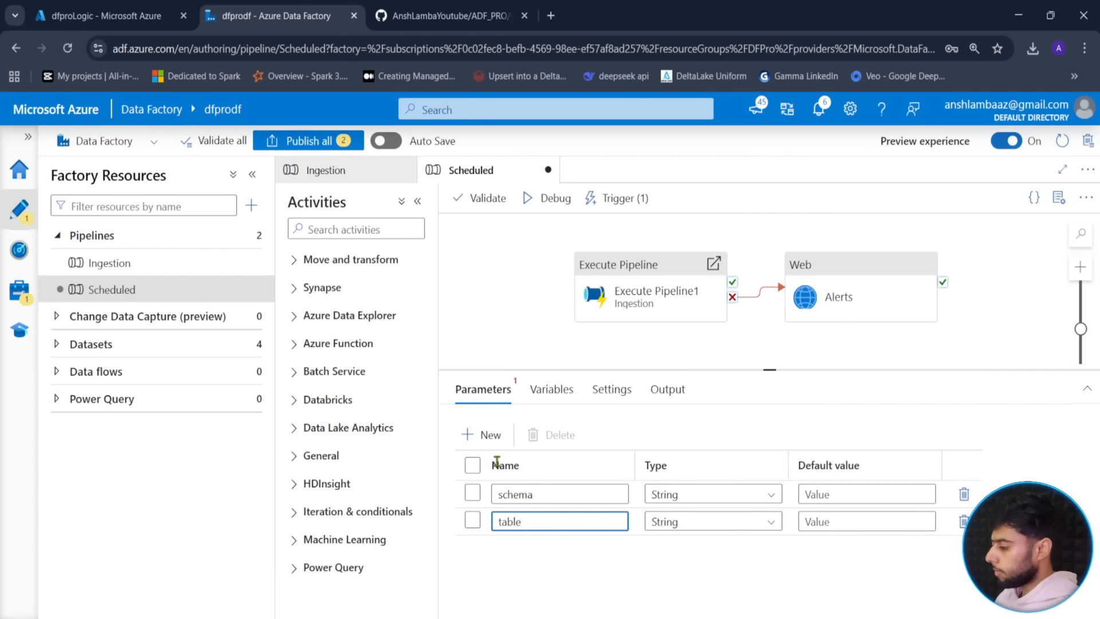
left_click(468, 434)
type("backdate")
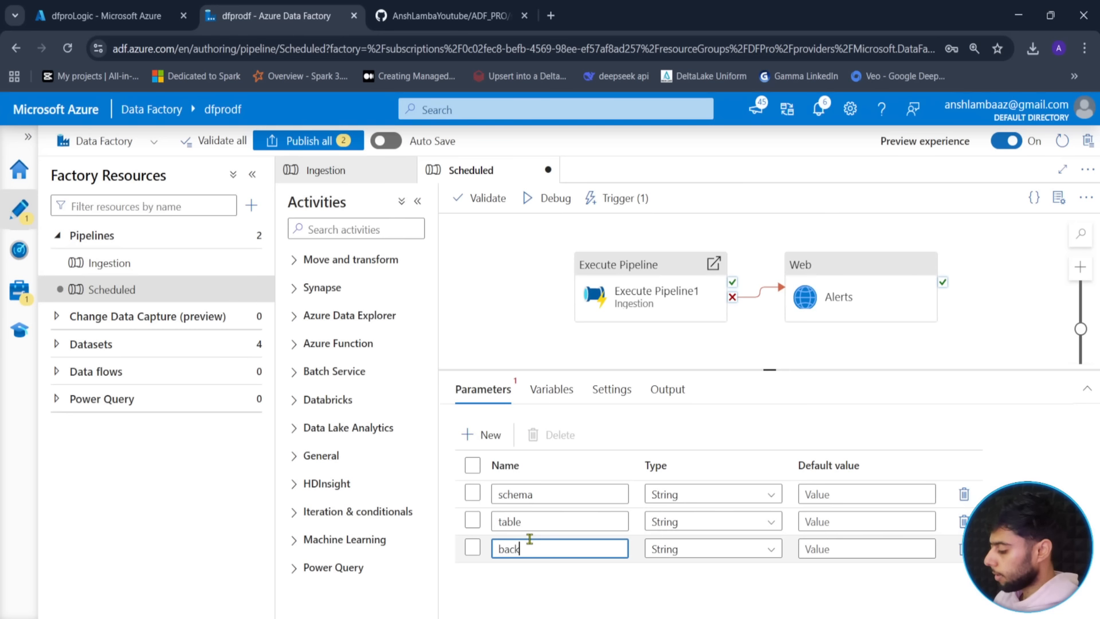
- Set schema's default to source and table's default to Orders, leaving backdate empty
left_click(840, 497)
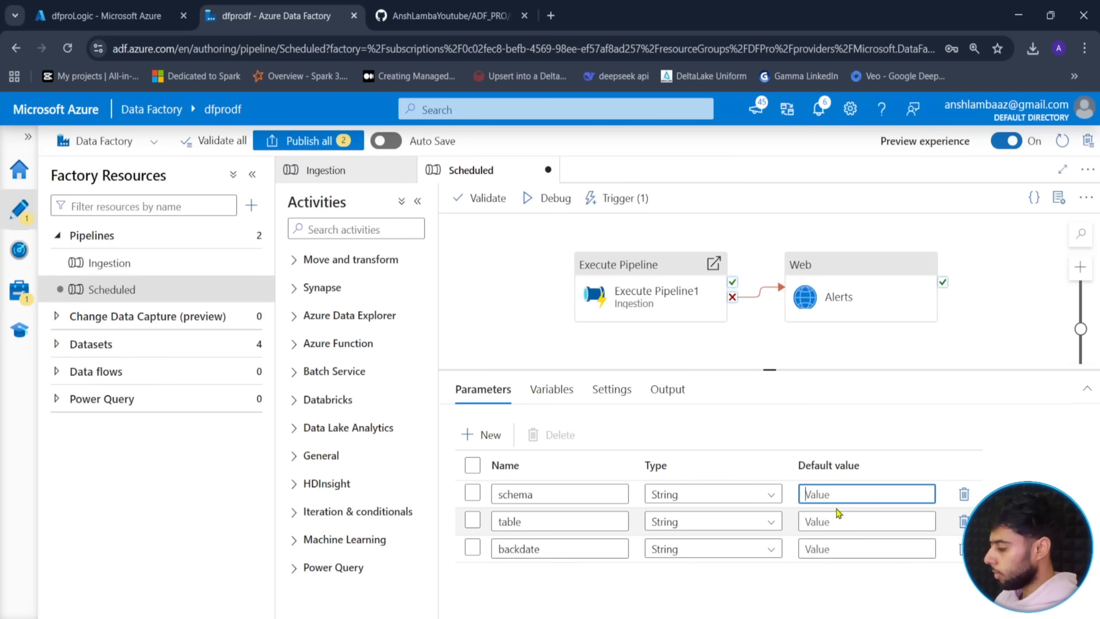
type("source")
key("Tab")
key("Tab")
key("Tab")
key("Tab")
key("Tab")
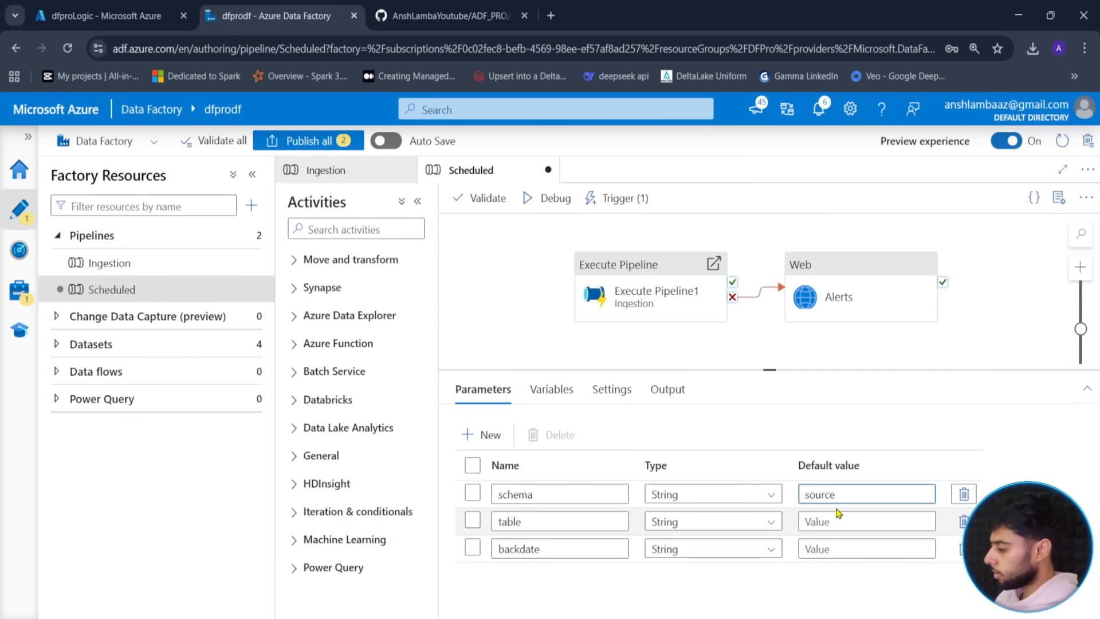
type("Or")
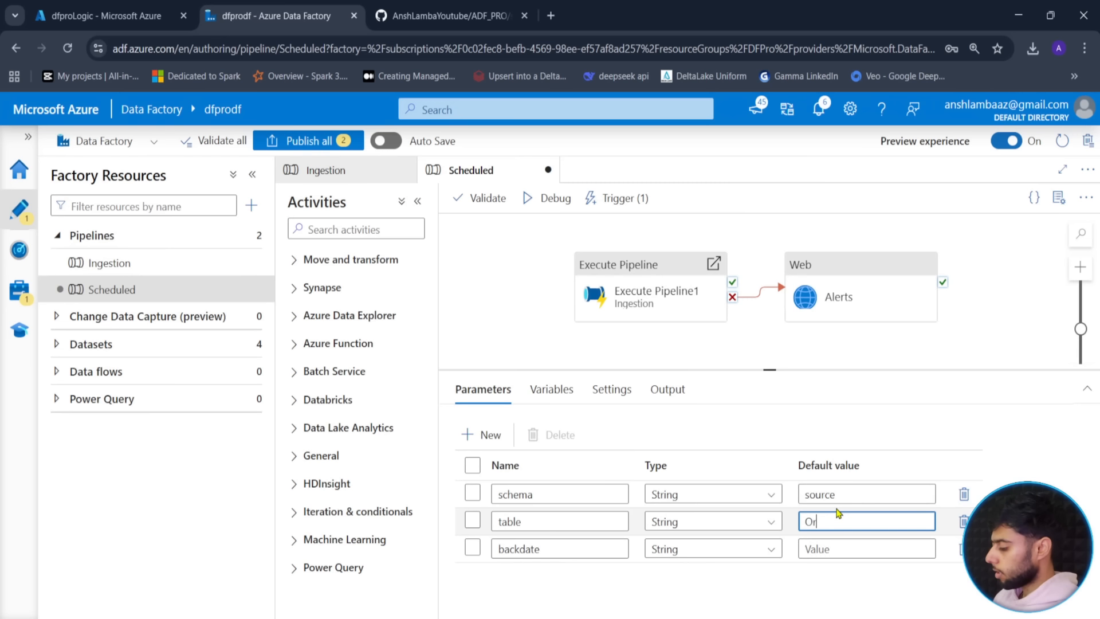
type("ders")
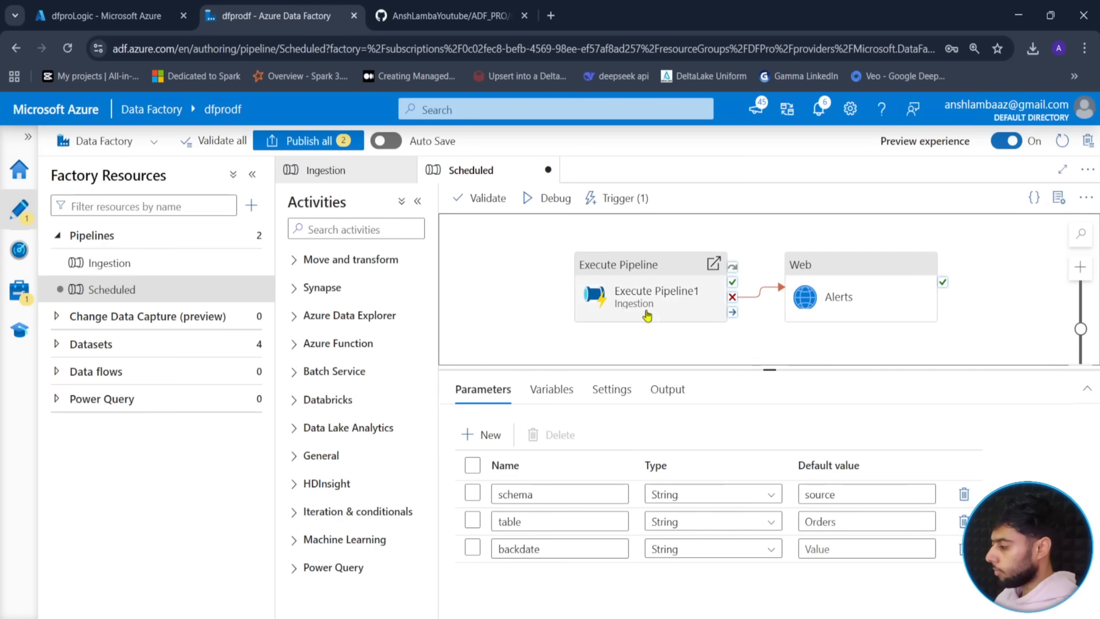
left_click(664, 313)
left_click(767, 363)
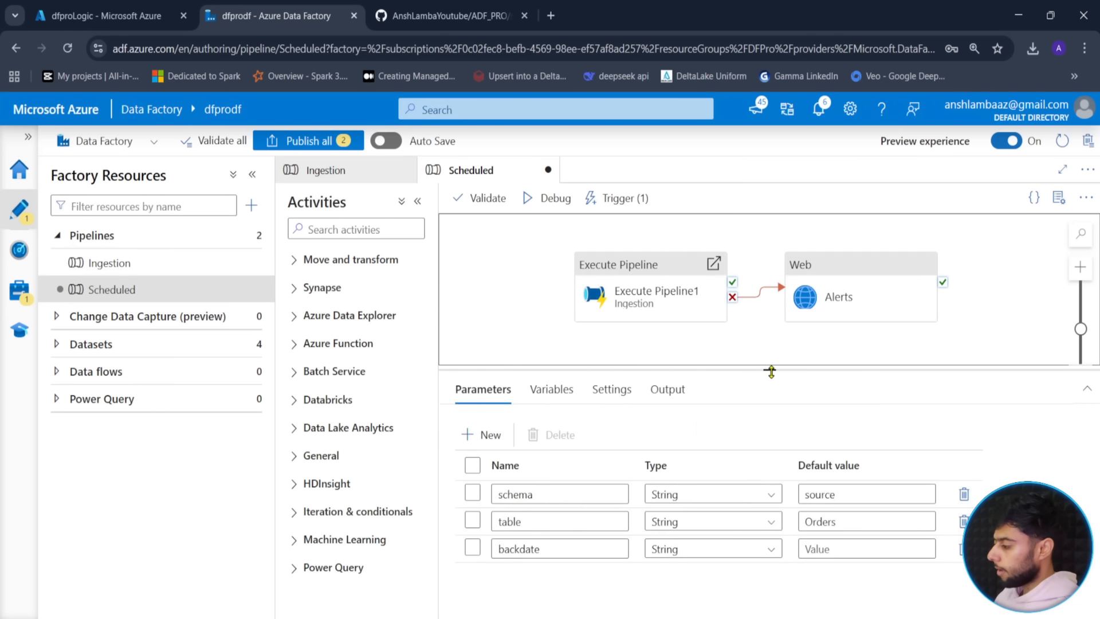
left_click_drag(770, 370, 770, 339)
left_click(628, 290)
left_click(754, 507)
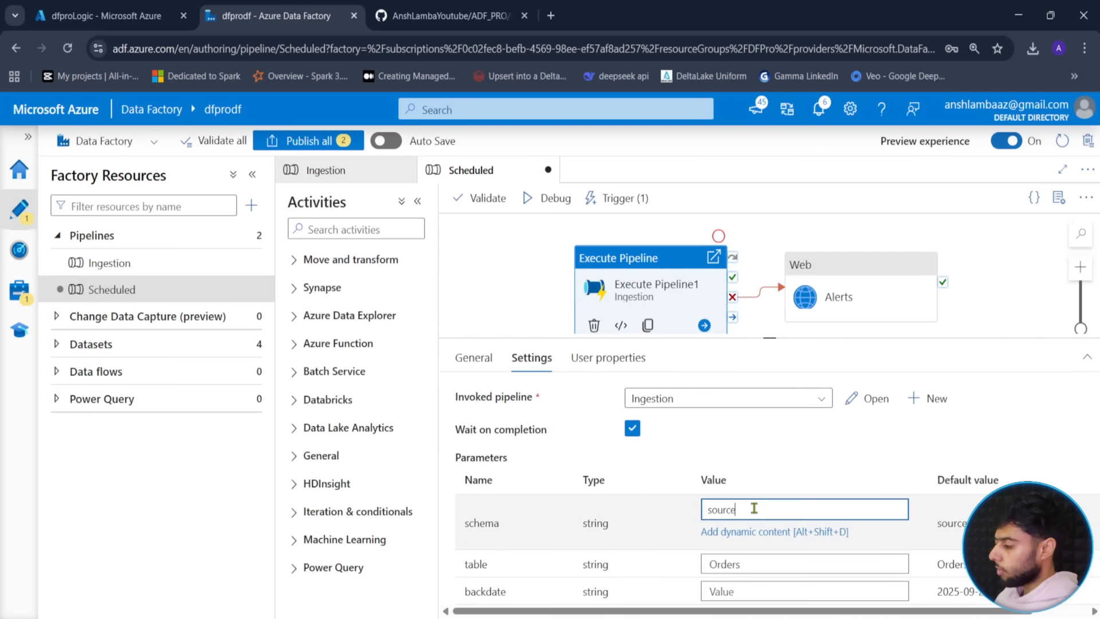
left_click(733, 530)
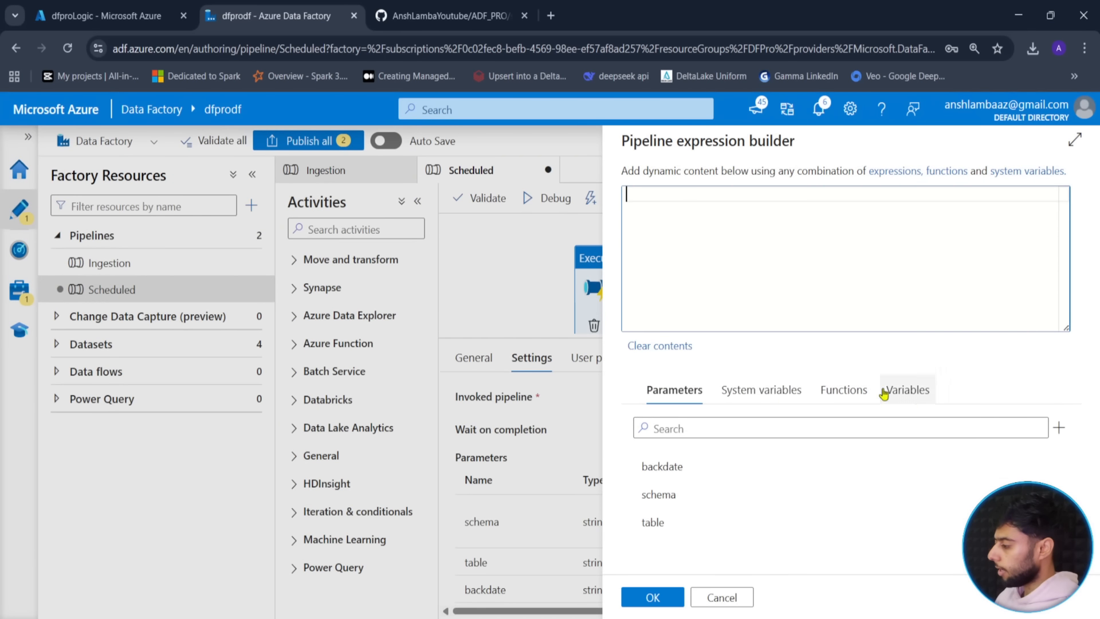
left_click(688, 466)
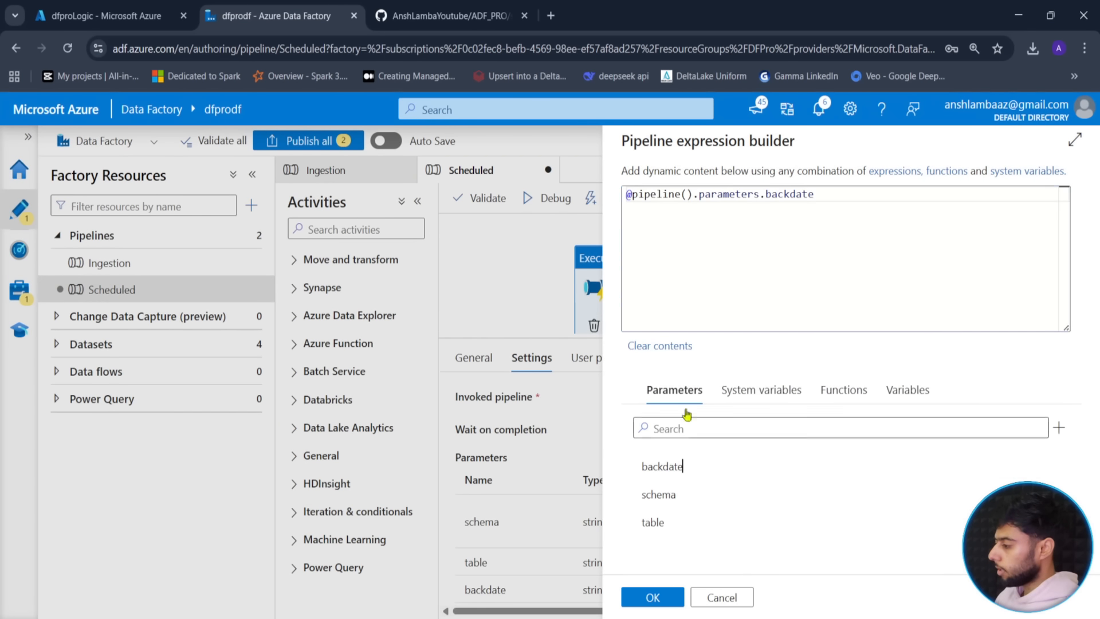
left_click(682, 499)
key("ctrl+a")
left_click(793, 294)
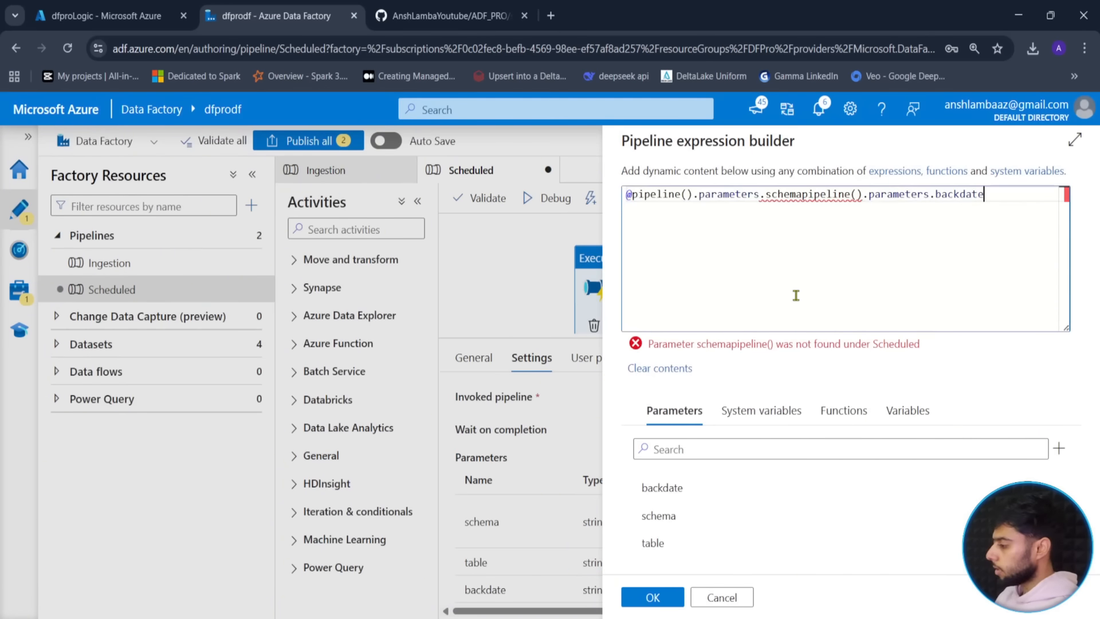
key("ctrl+a")
key("BackSpace")
left_click(678, 515)
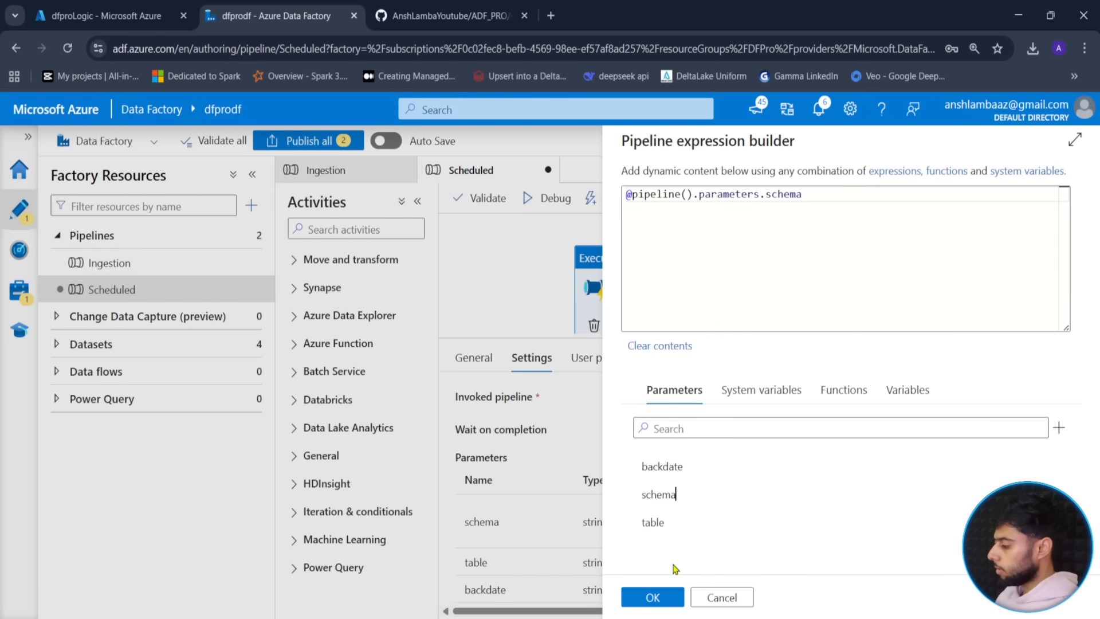
left_click(653, 597)
left_click(723, 536)
left_click(723, 559)
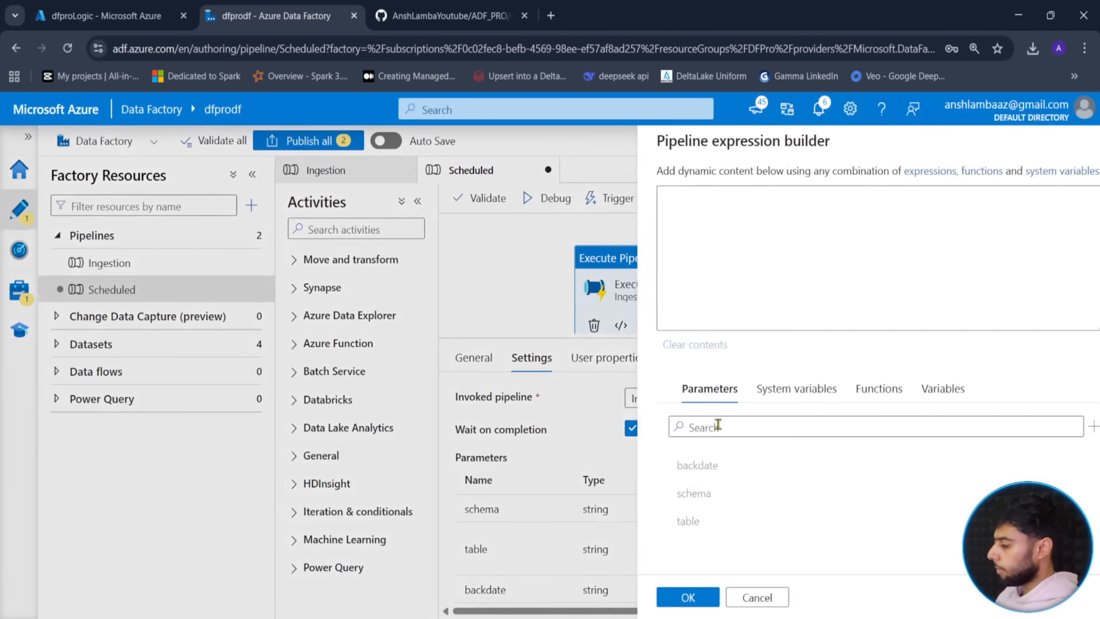
left_click(654, 522)
left_click(653, 597)
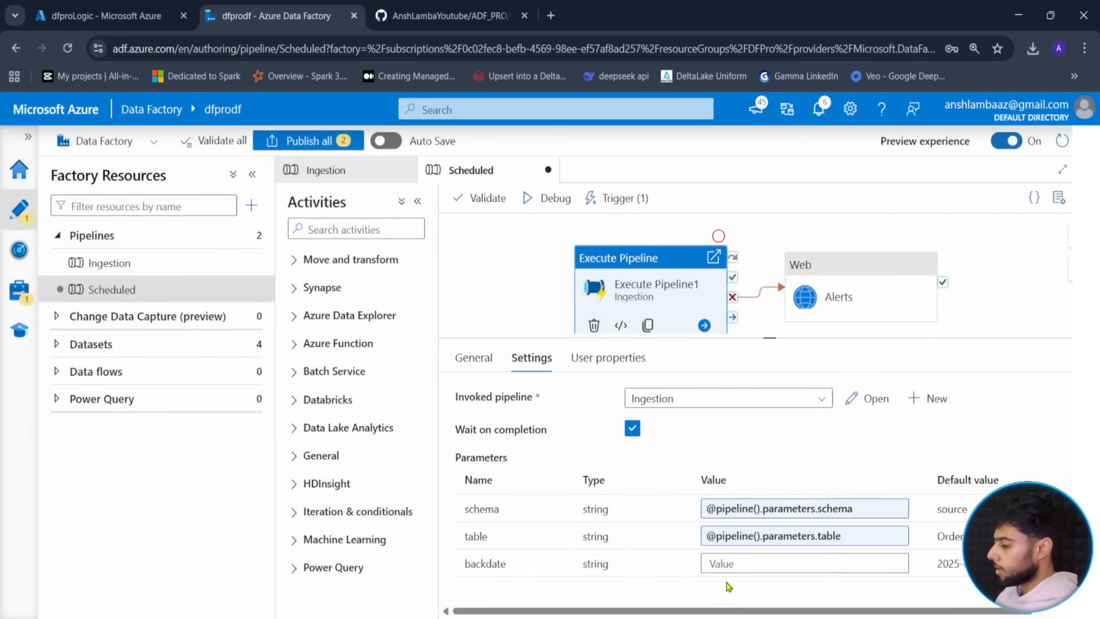
left_click(747, 562)
left_click(726, 585)
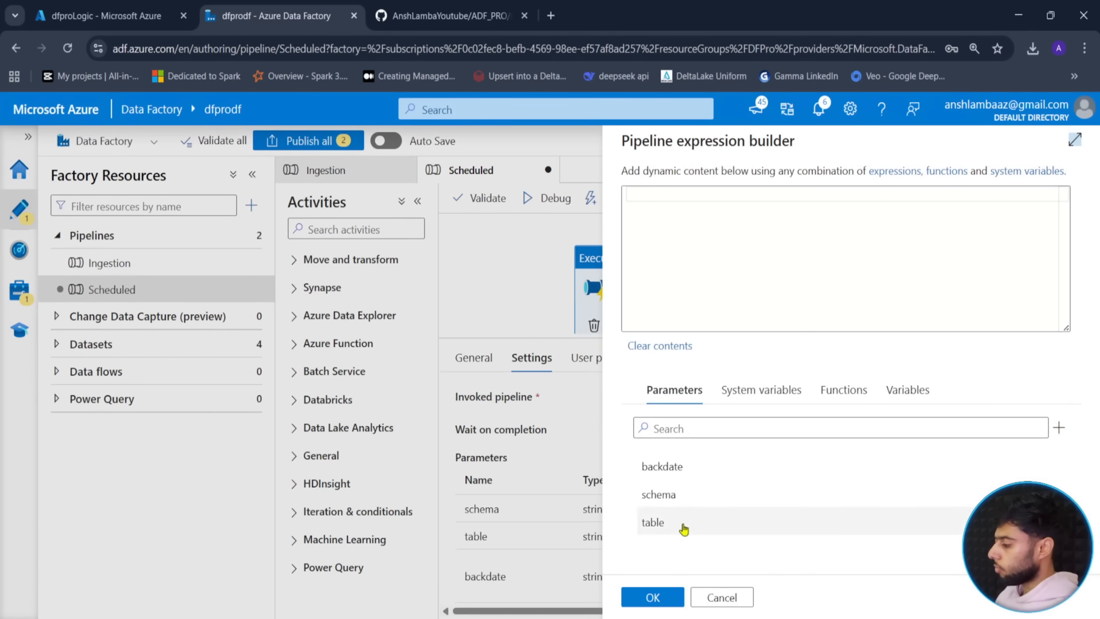
left_click(682, 466)
left_click(653, 597)
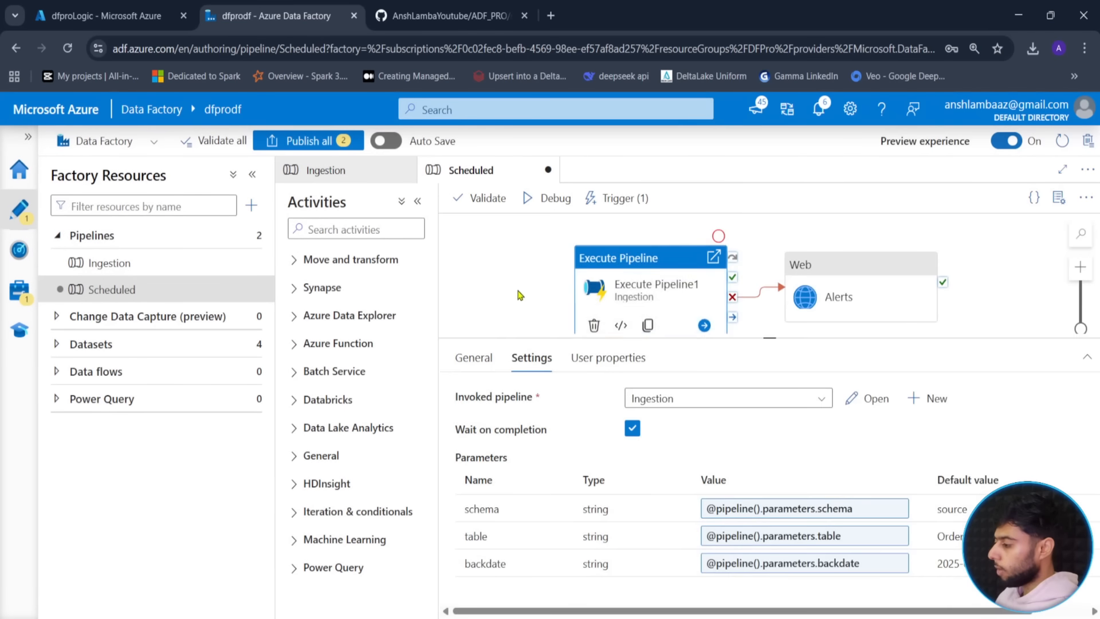
left_click(524, 298)
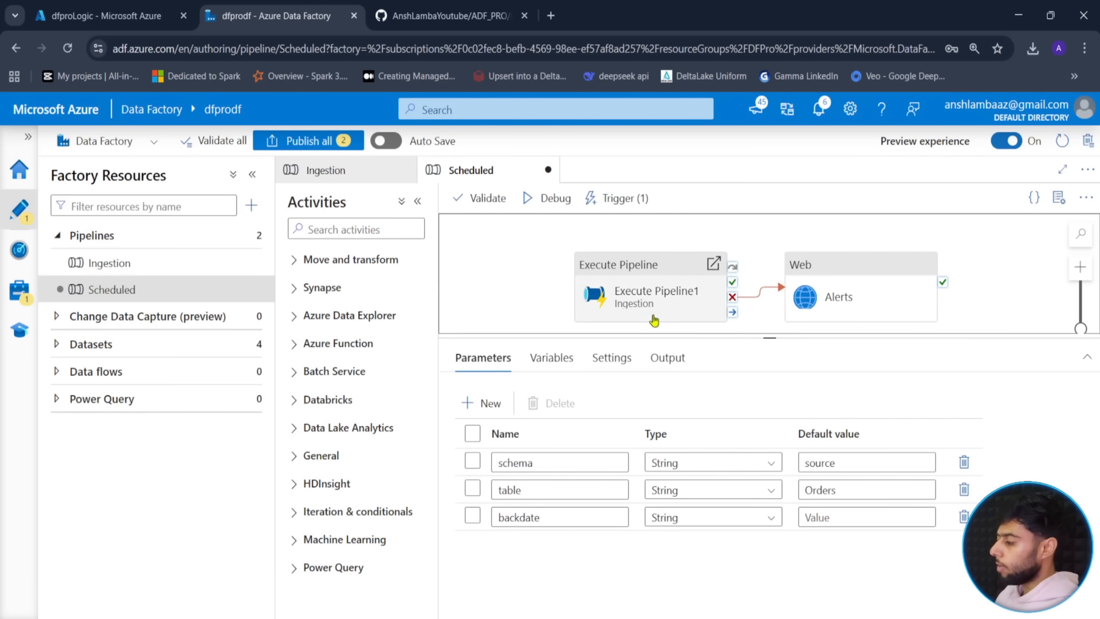
left_click(637, 306)
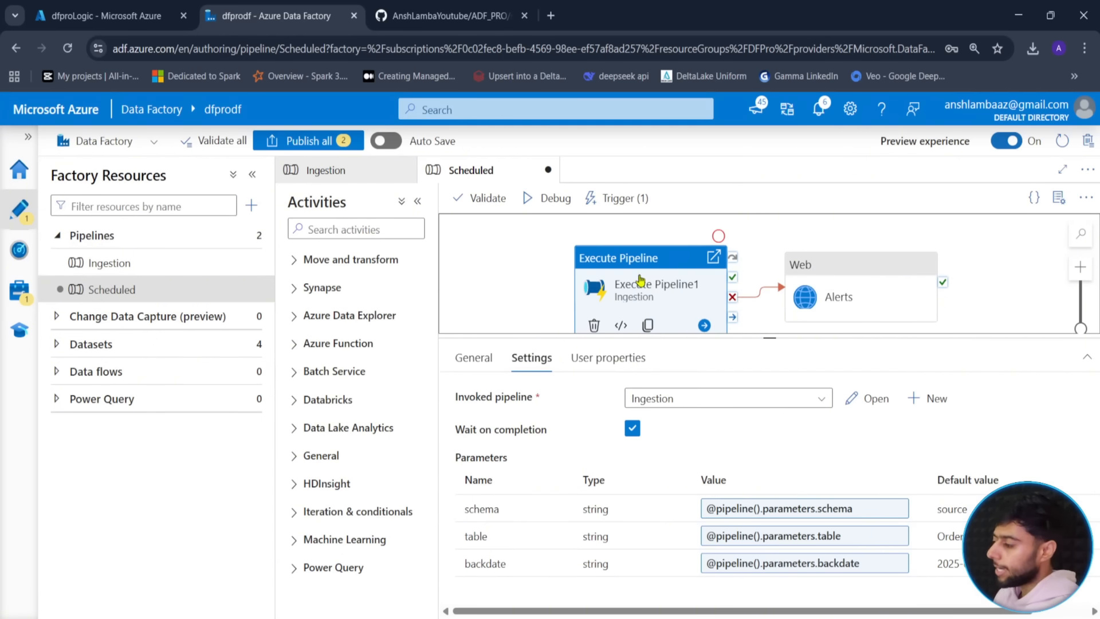
left_click(541, 282)
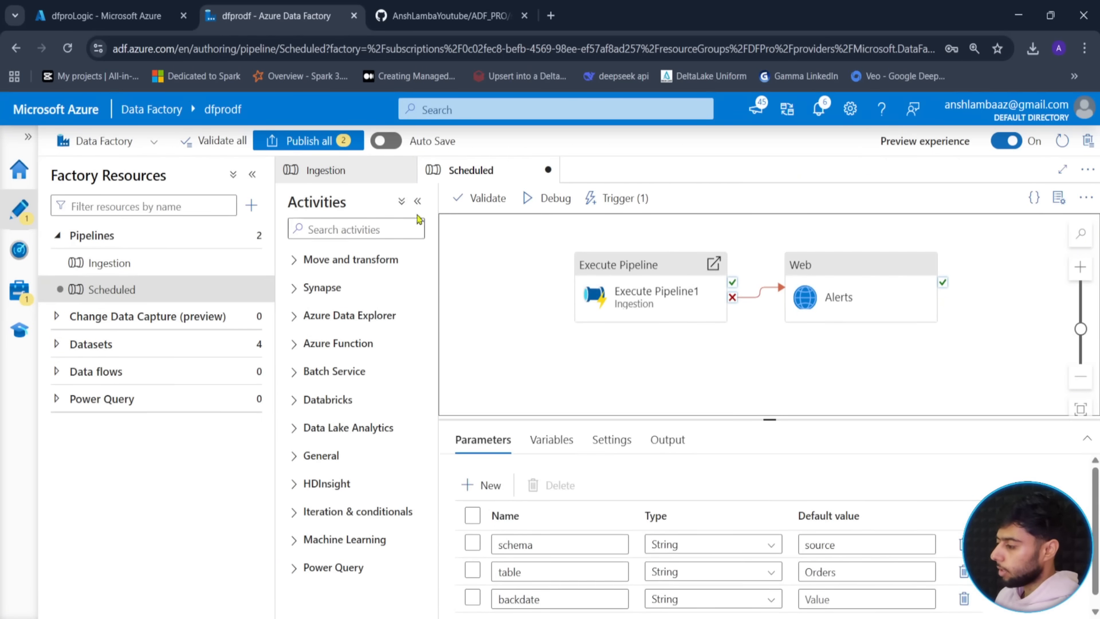
- Publish all pending changes, then inspect the schedule trigger's related pipeline and JSON definition
left_click(308, 140)
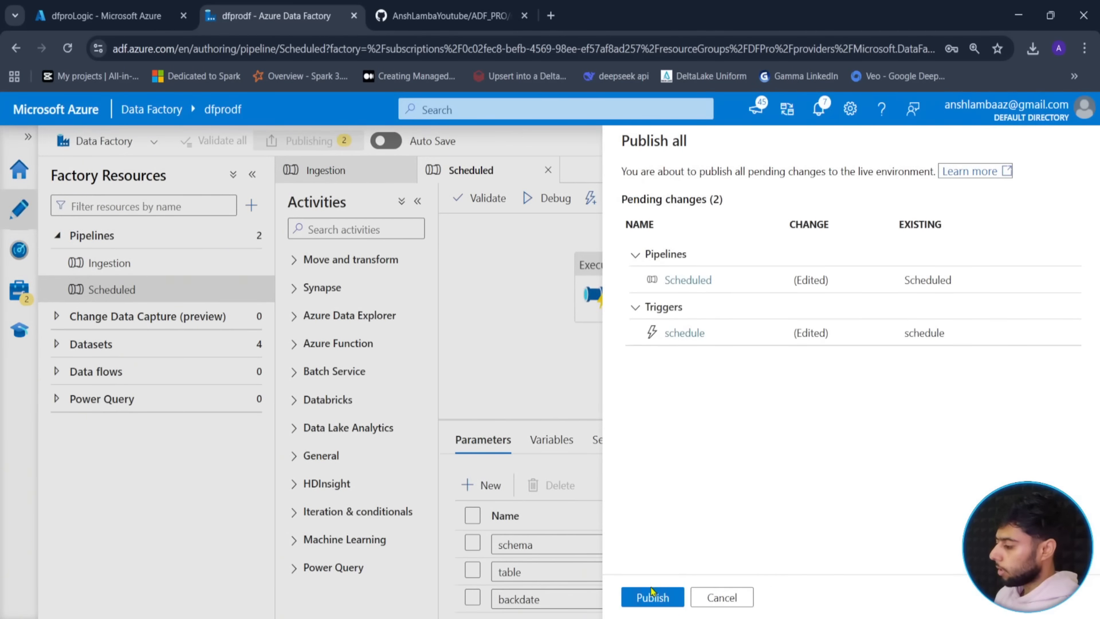
left_click(651, 597)
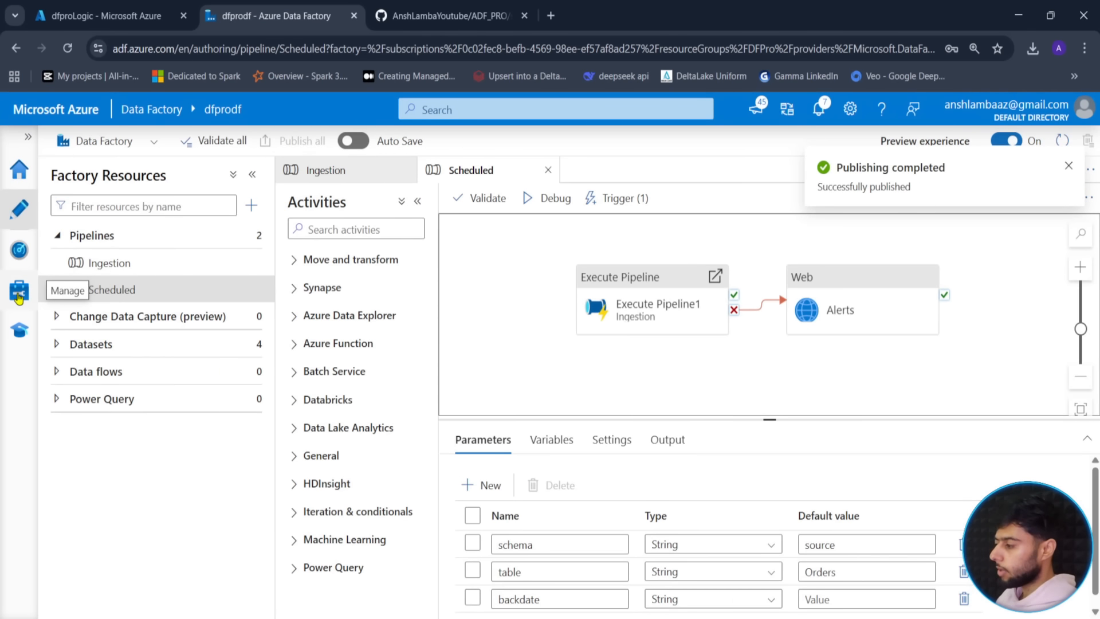
left_click(19, 293)
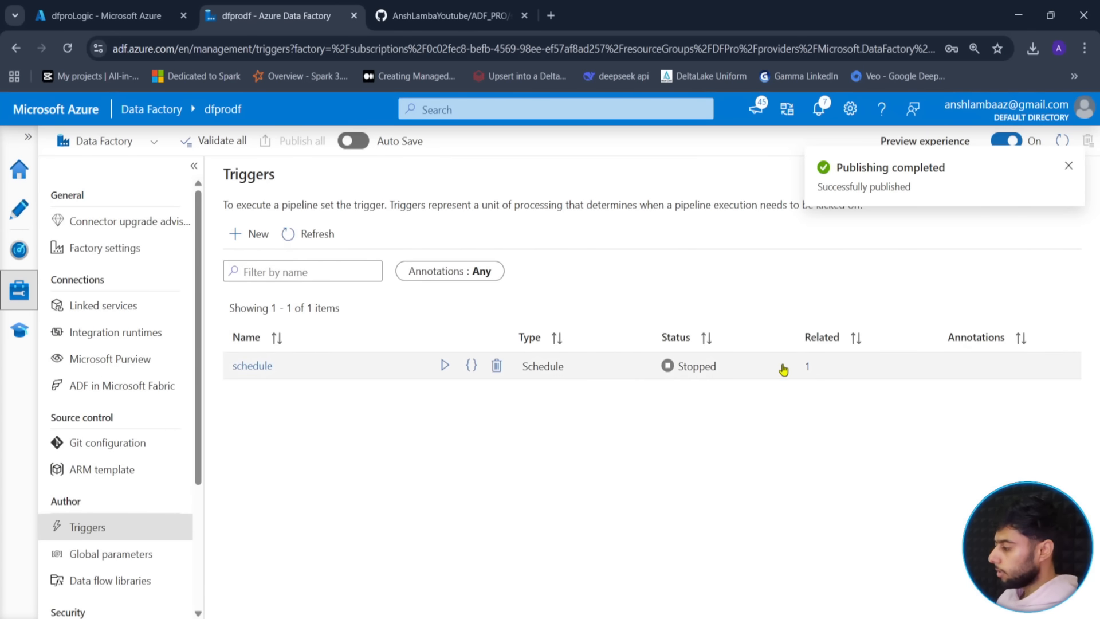
left_click(807, 366)
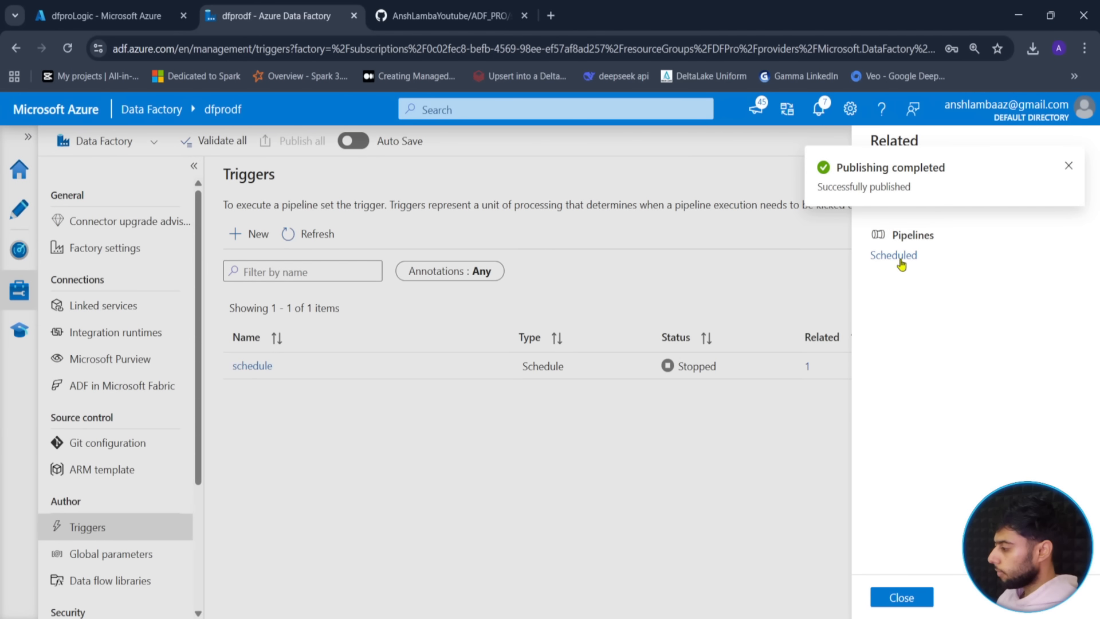
left_click(901, 597)
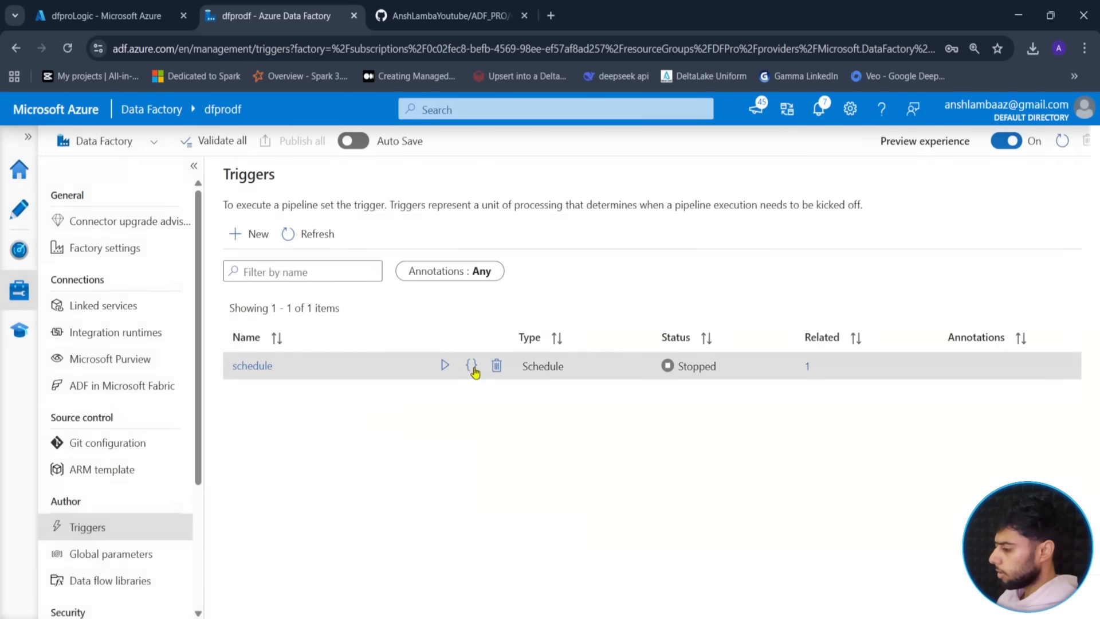
left_click(474, 368)
scroll(499, 423, "down", 2)
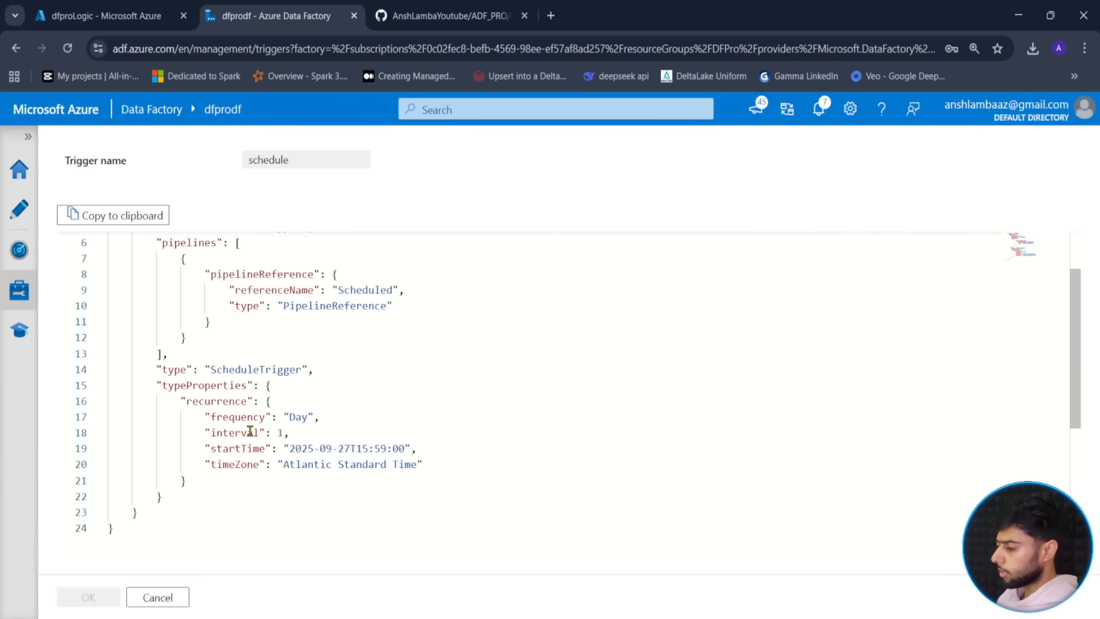
scroll(291, 421, "up", 2)
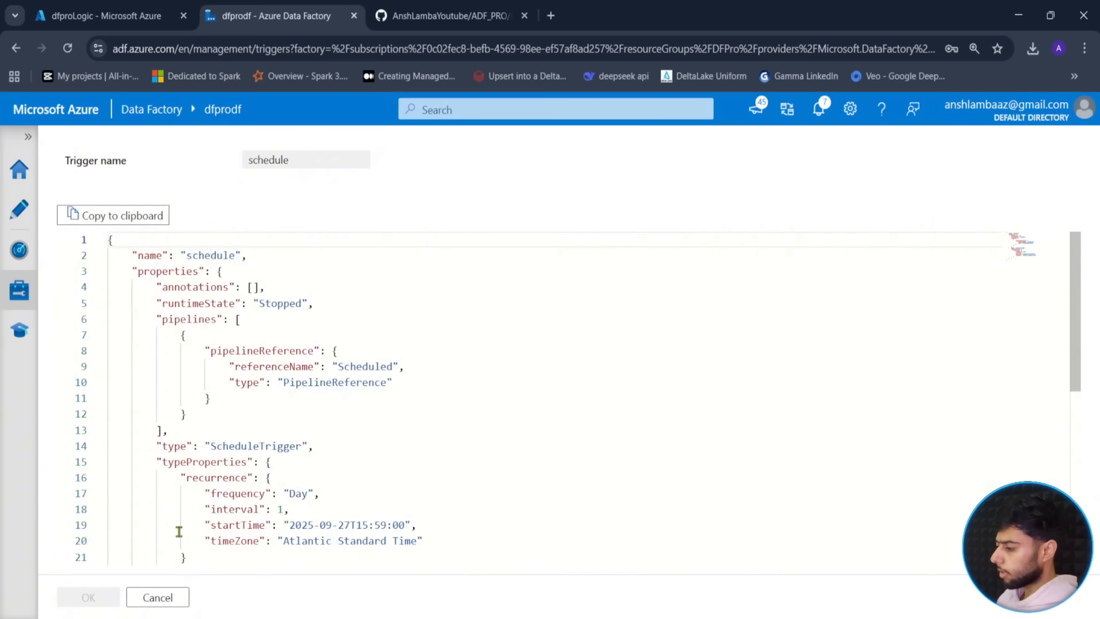
left_click(163, 599)
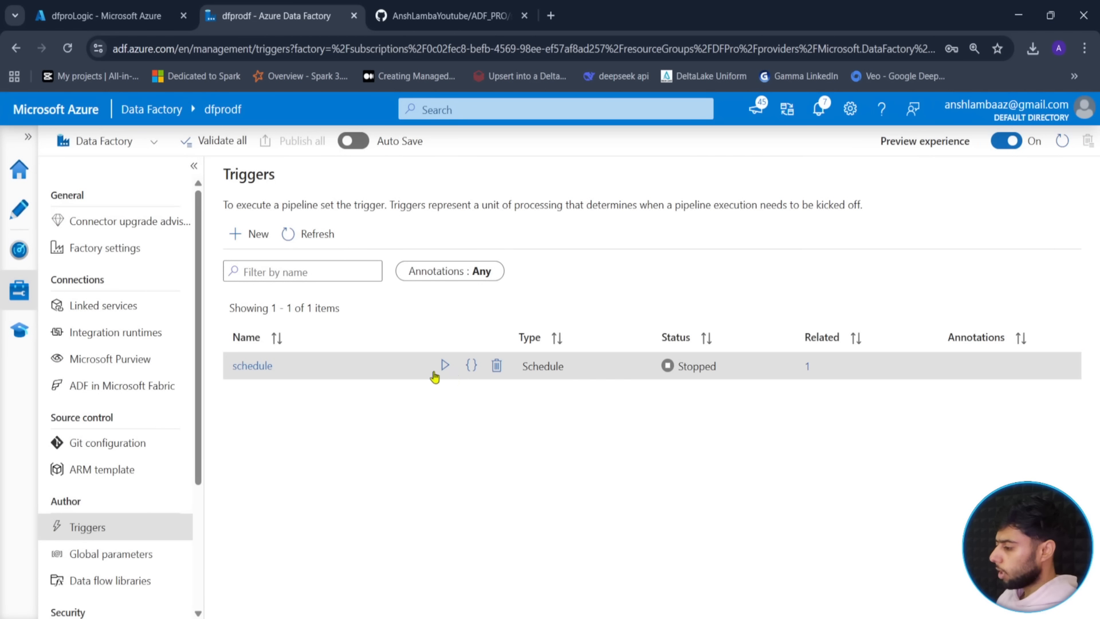
- Review the schedule trigger's settings, then bring up the Scheduled pipeline's Add triggers panel
left_click(259, 367)
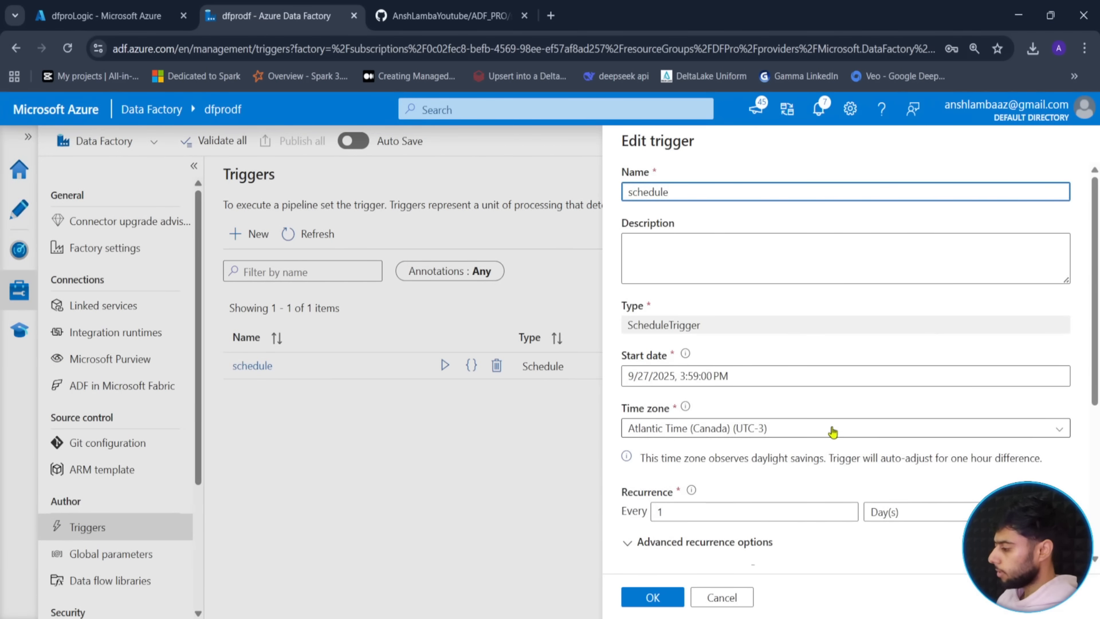
scroll(832, 432, "down", 5)
left_click(722, 597)
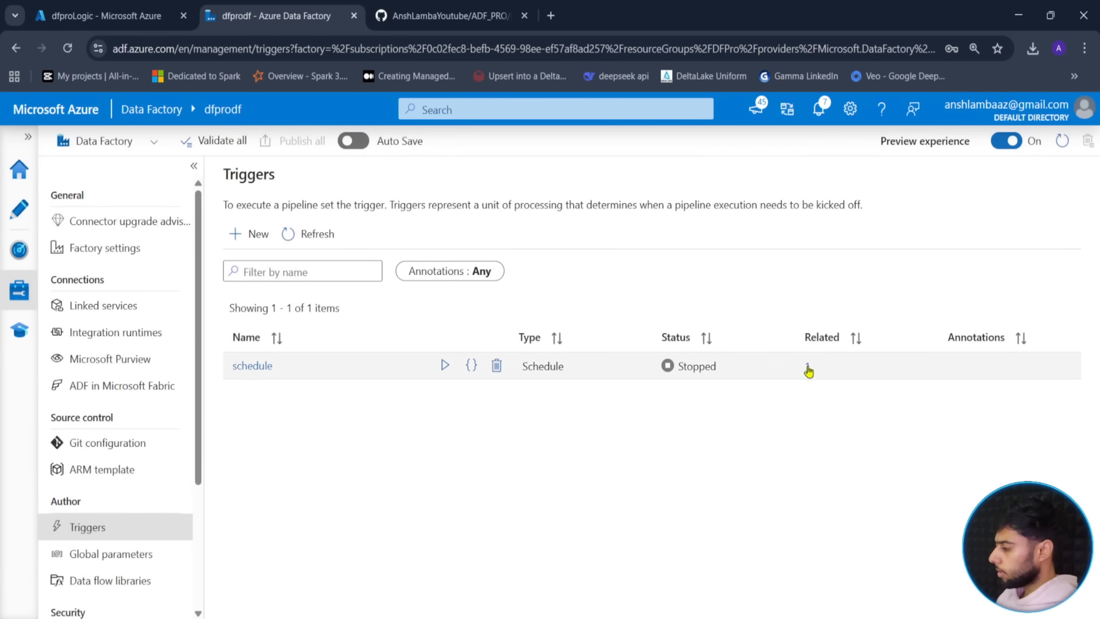
left_click(808, 368)
left_click(887, 254)
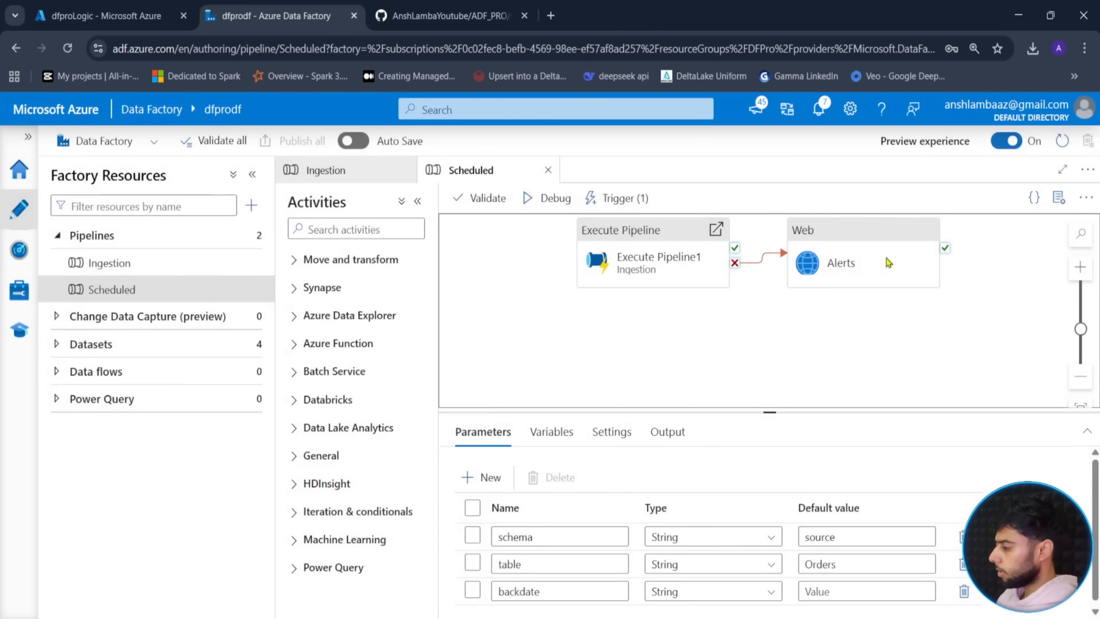
left_click_drag(767, 423, 695, 346)
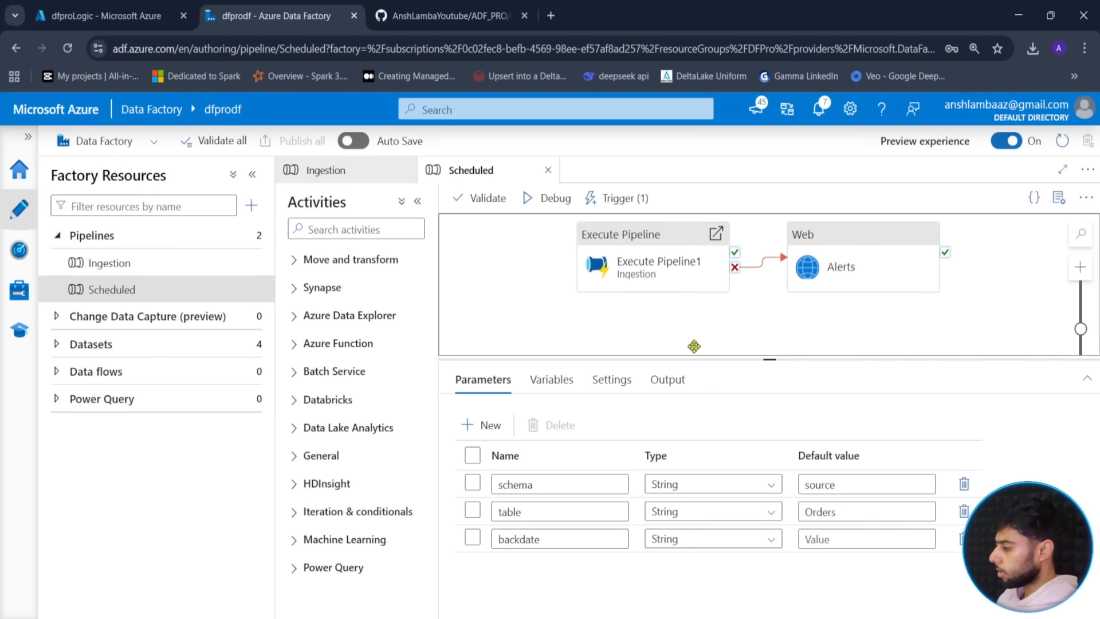
left_click(614, 201)
left_click(607, 246)
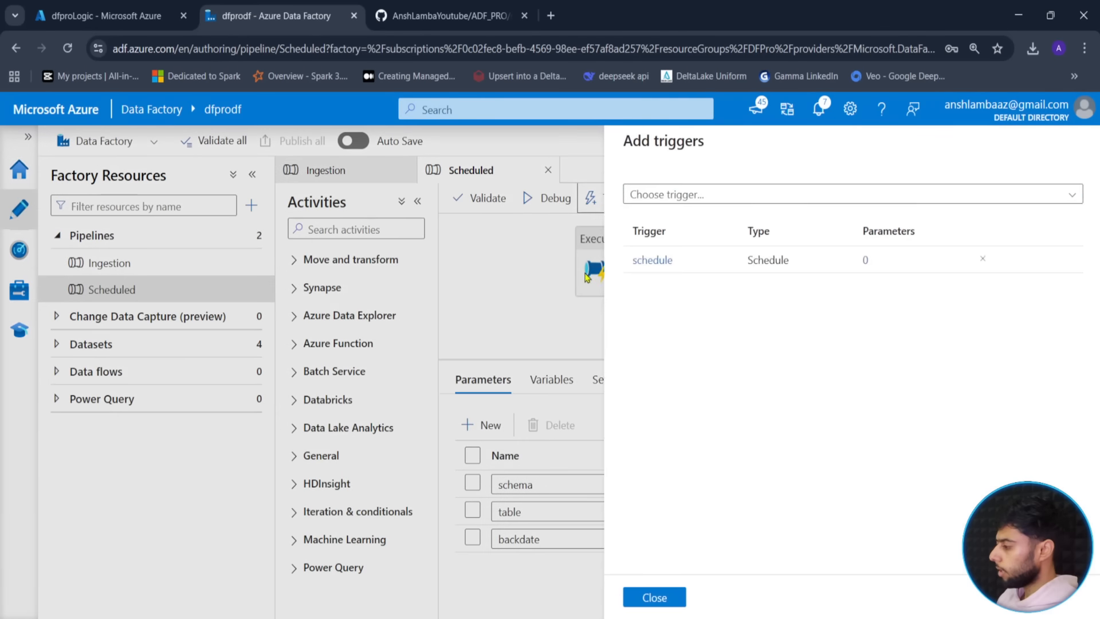
- Give the schedule trigger run parameters schema source and table Orders, and save them
left_click(864, 262)
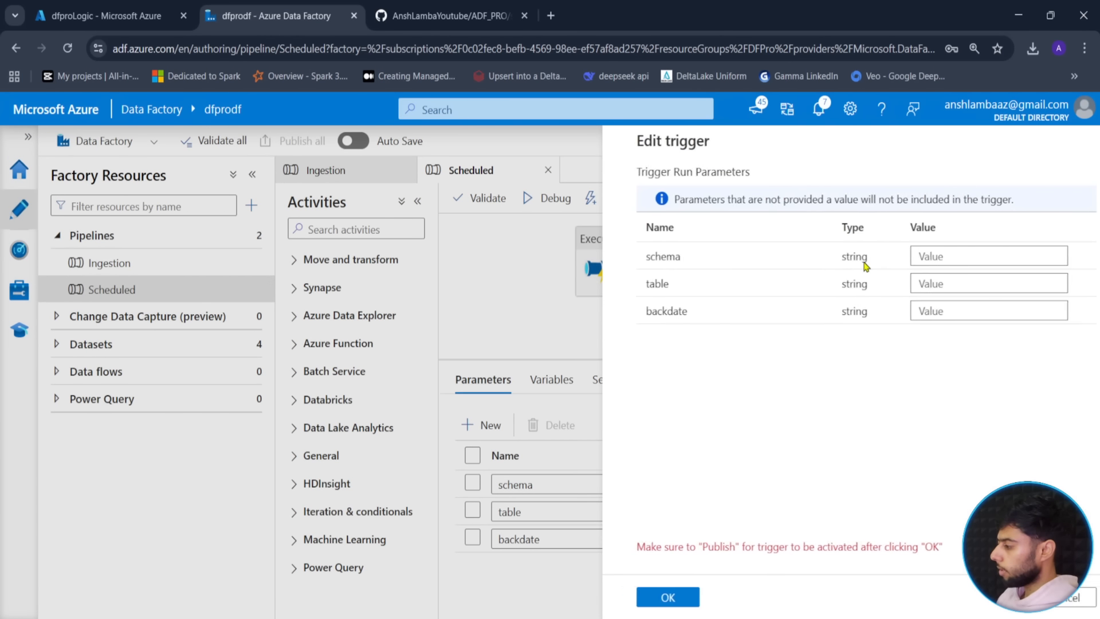
left_click(920, 256)
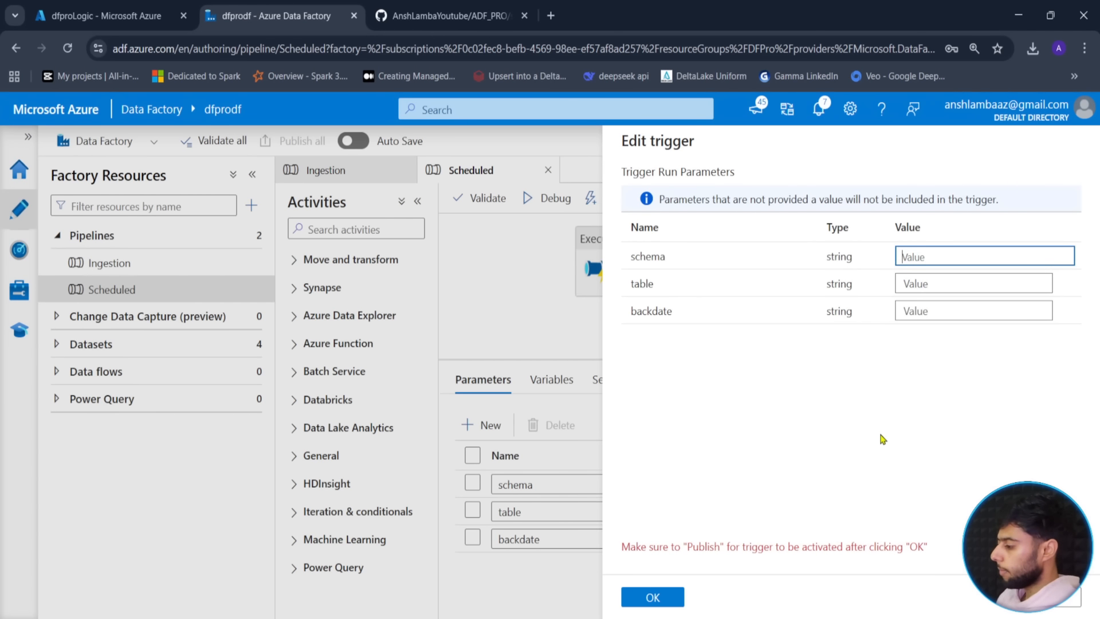
type("source")
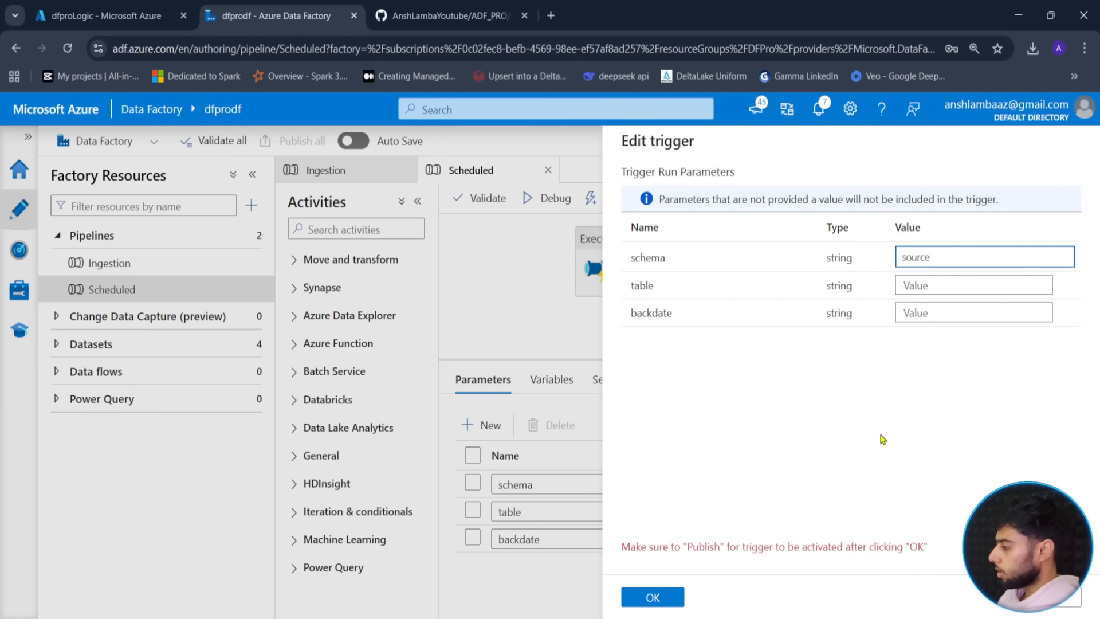
key("Tab")
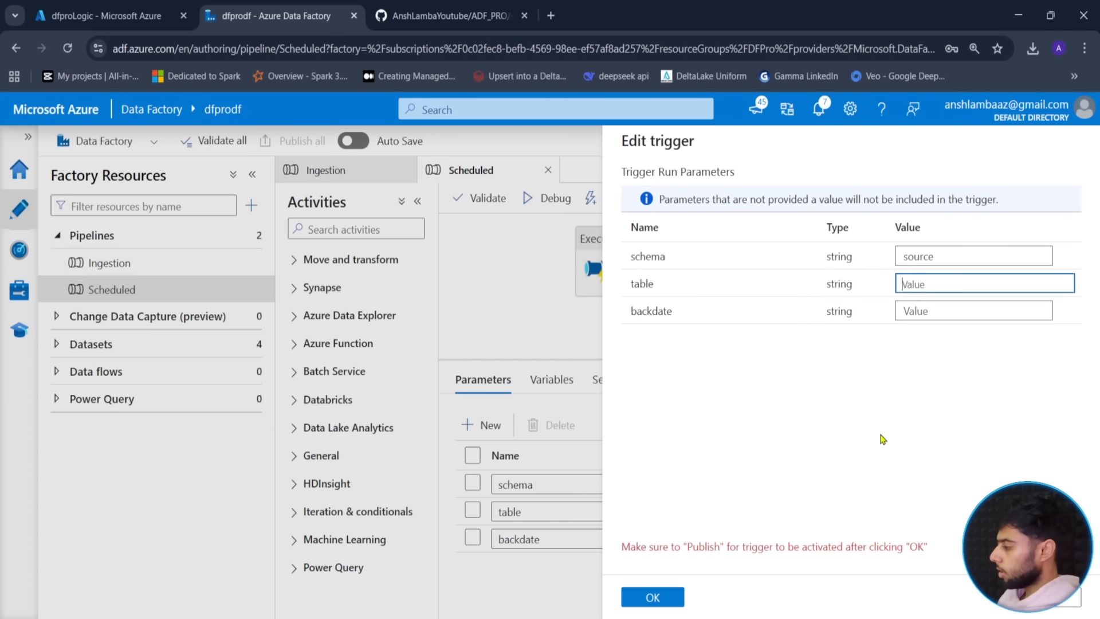
type("Orders")
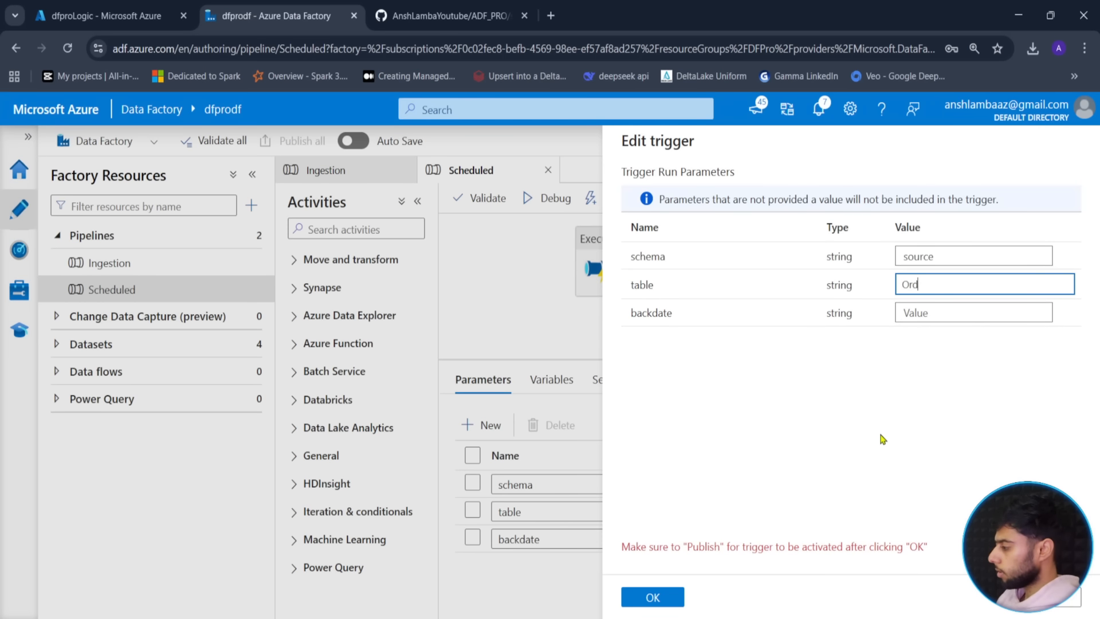
left_click(659, 597)
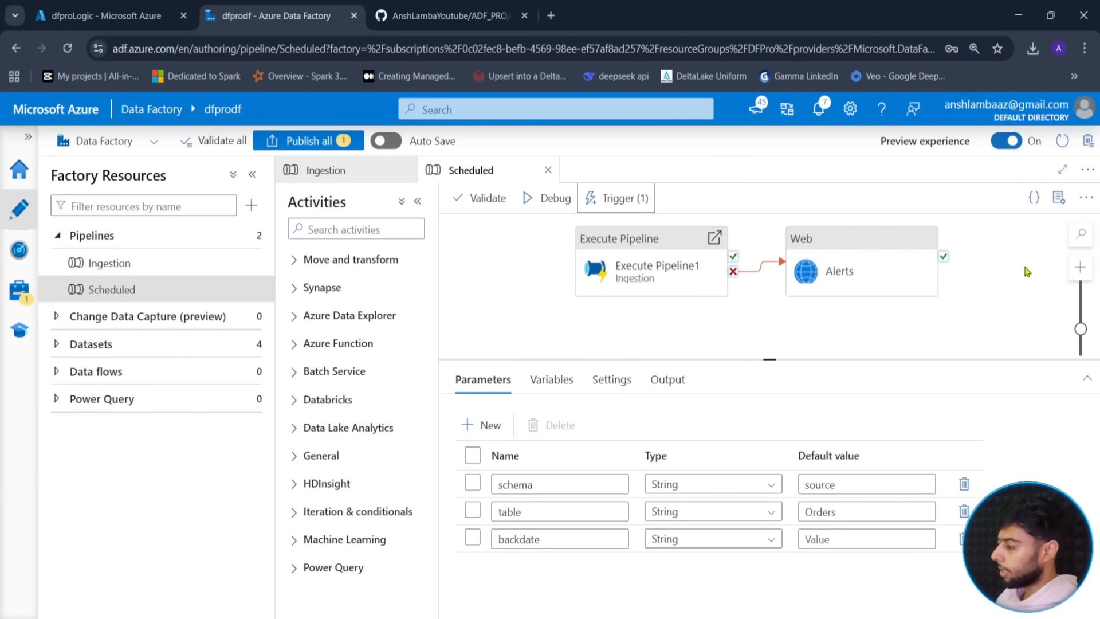
- Attempt to publish, then dismiss the error and validation report about backdate's missing default
left_click(299, 148)
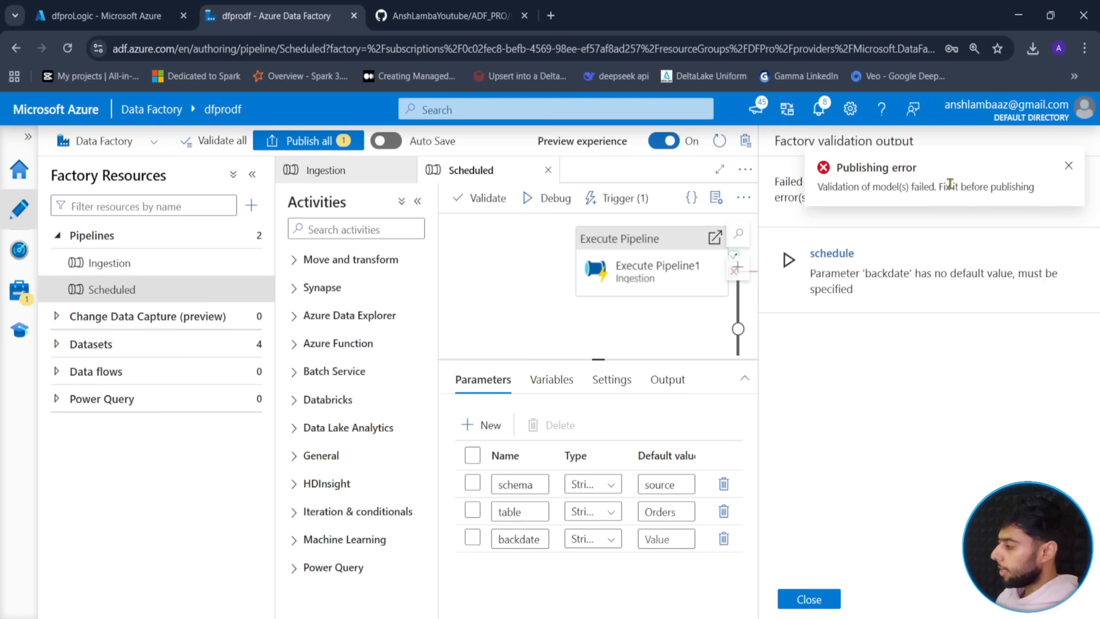
left_click(1069, 166)
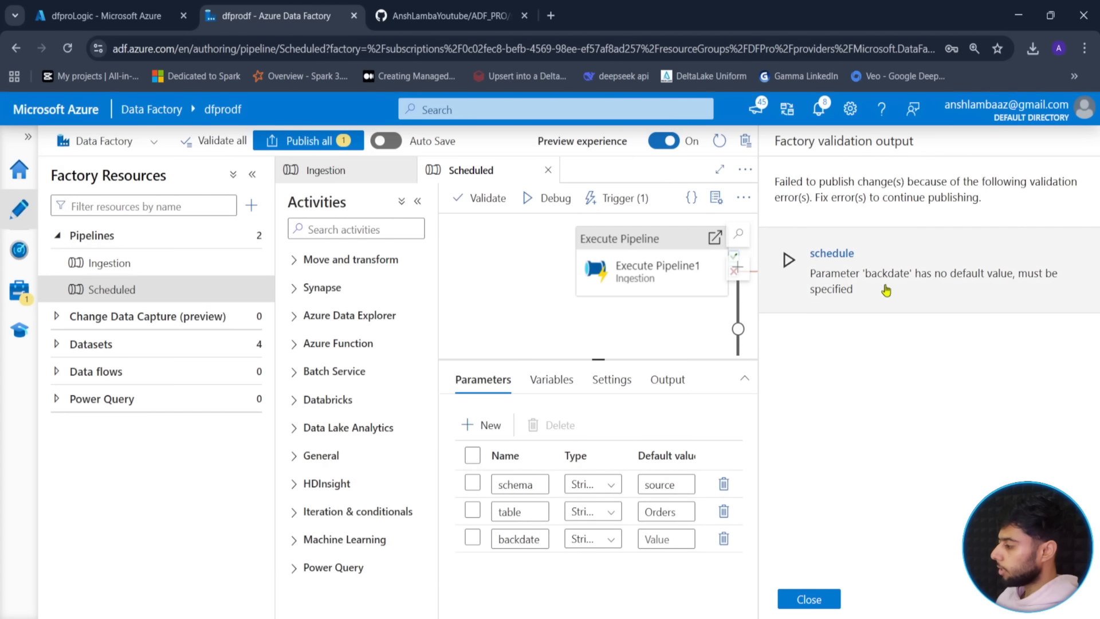
left_click(808, 599)
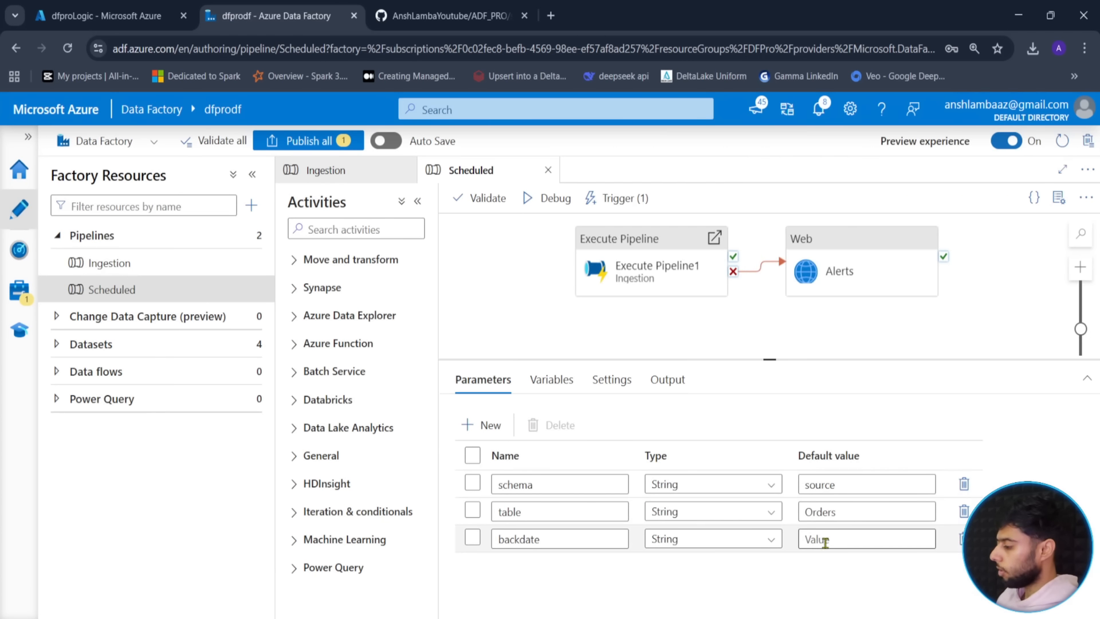
- Reconfirm the schedule trigger's run parameters and retry publishing, dismissing the backdate validation error
left_click_drag(507, 288, 514, 318)
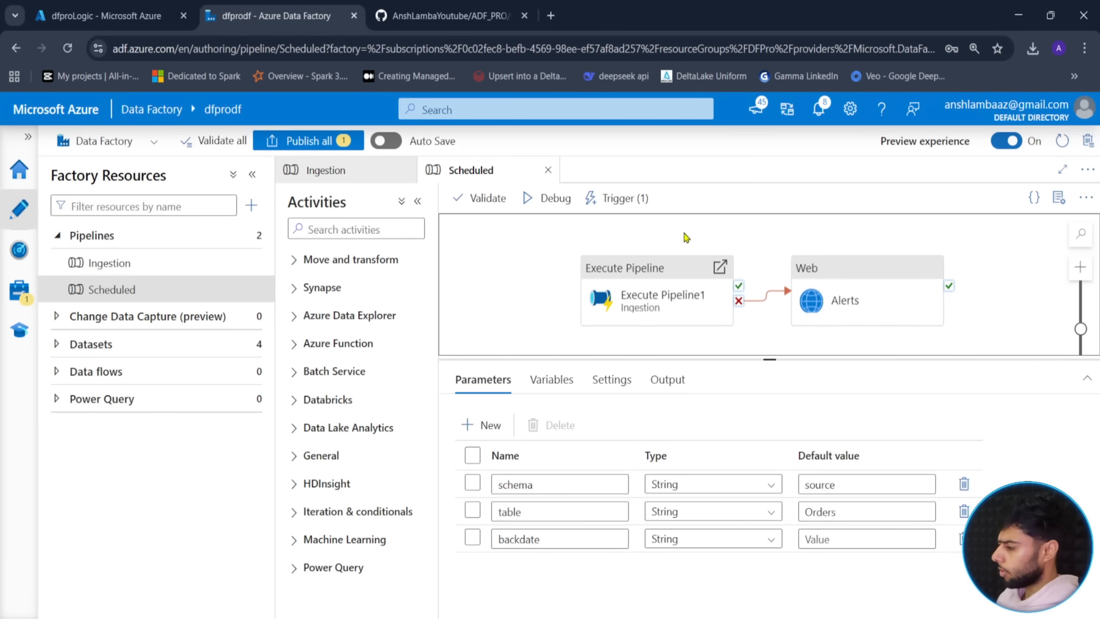
left_click(635, 205)
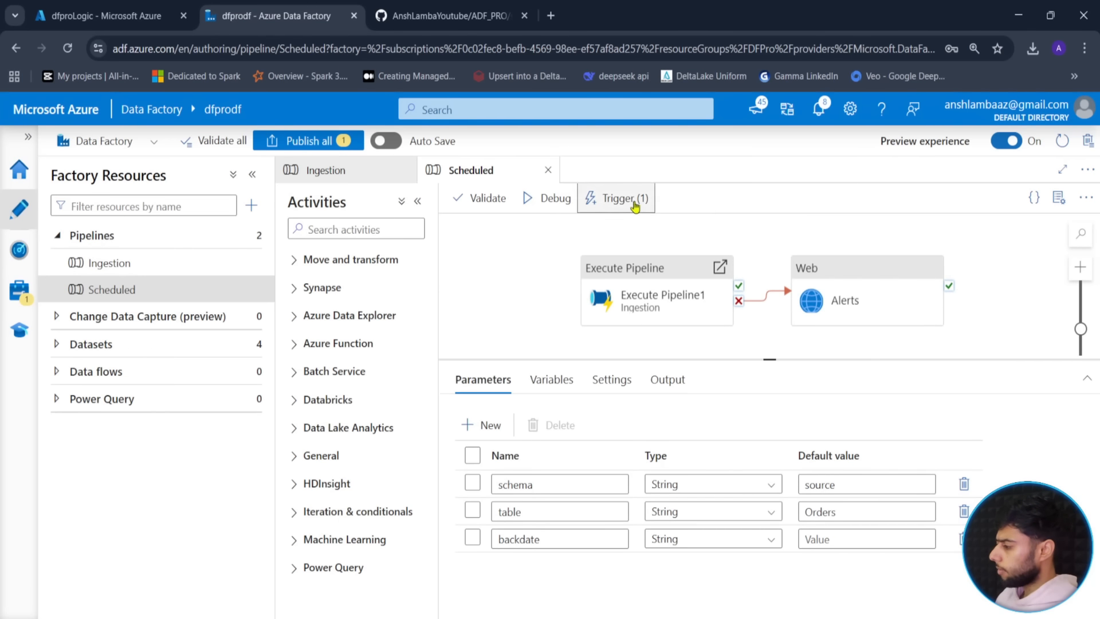
left_click(848, 540)
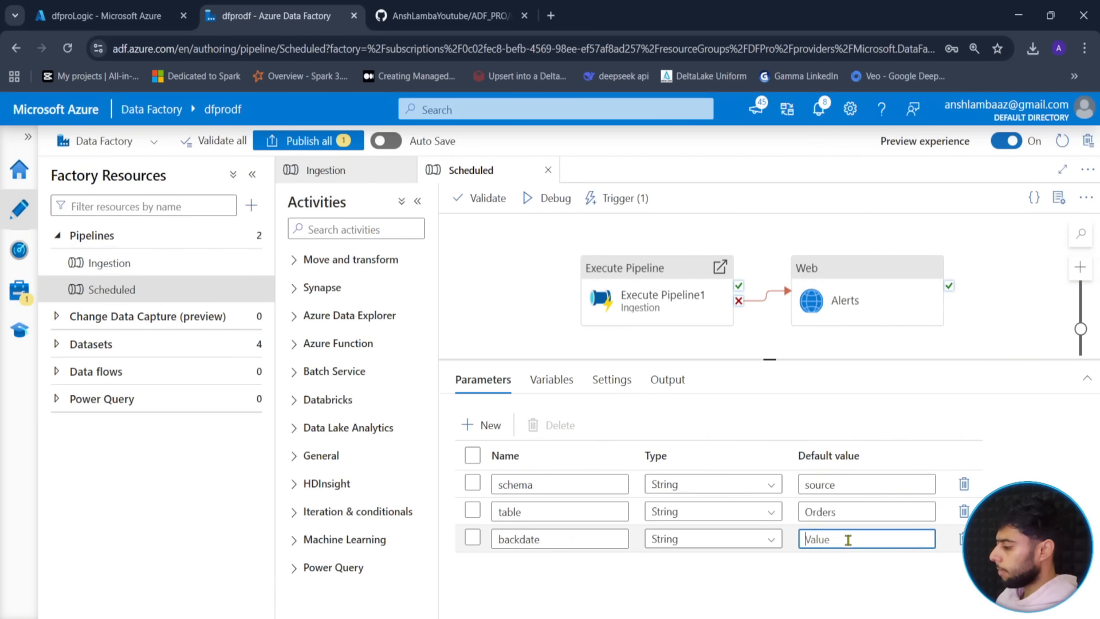
left_click(631, 349)
left_click(616, 200)
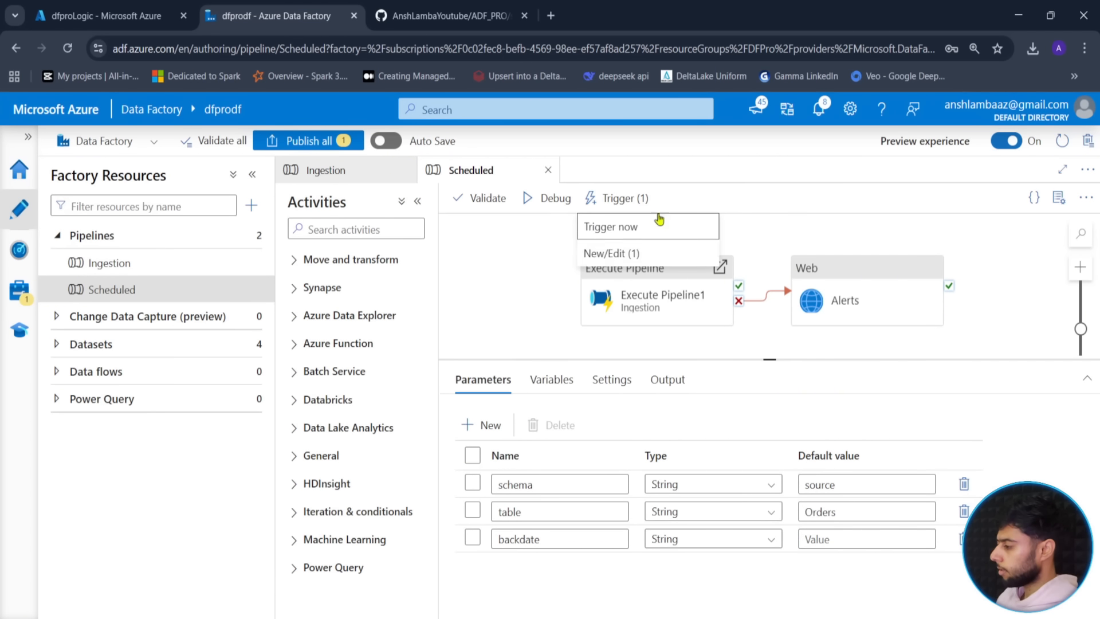
left_click(635, 255)
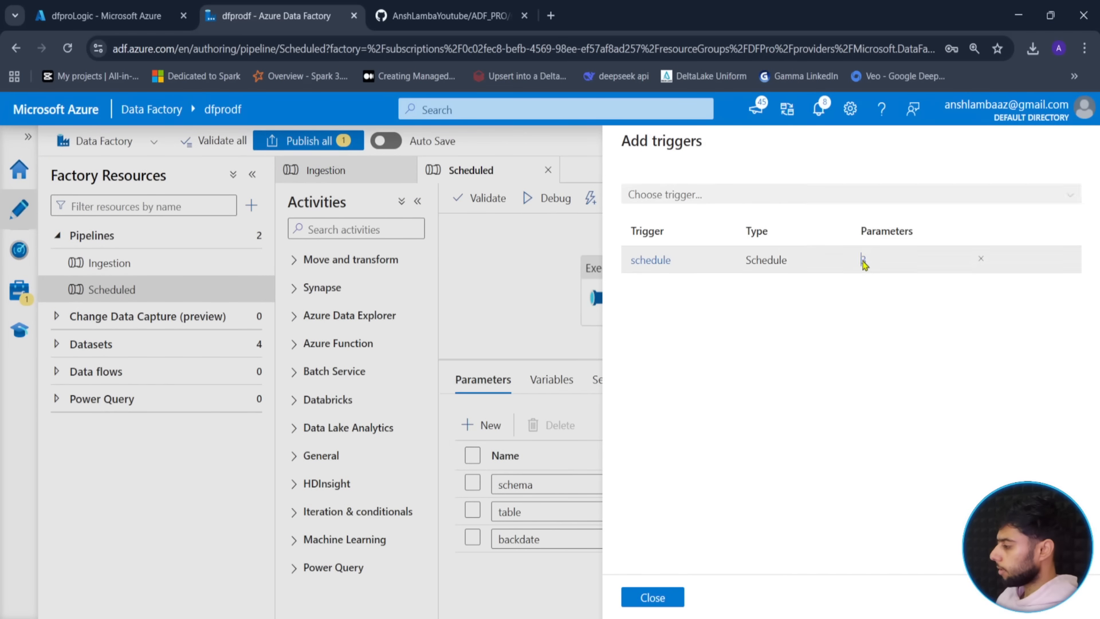
left_click(864, 261)
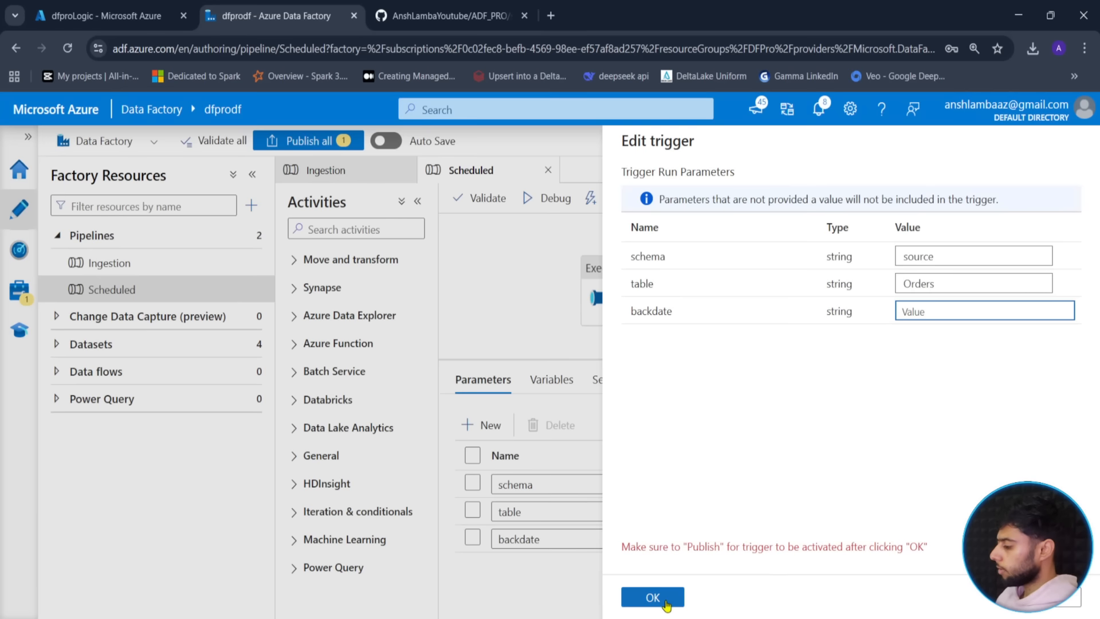
left_click(653, 598)
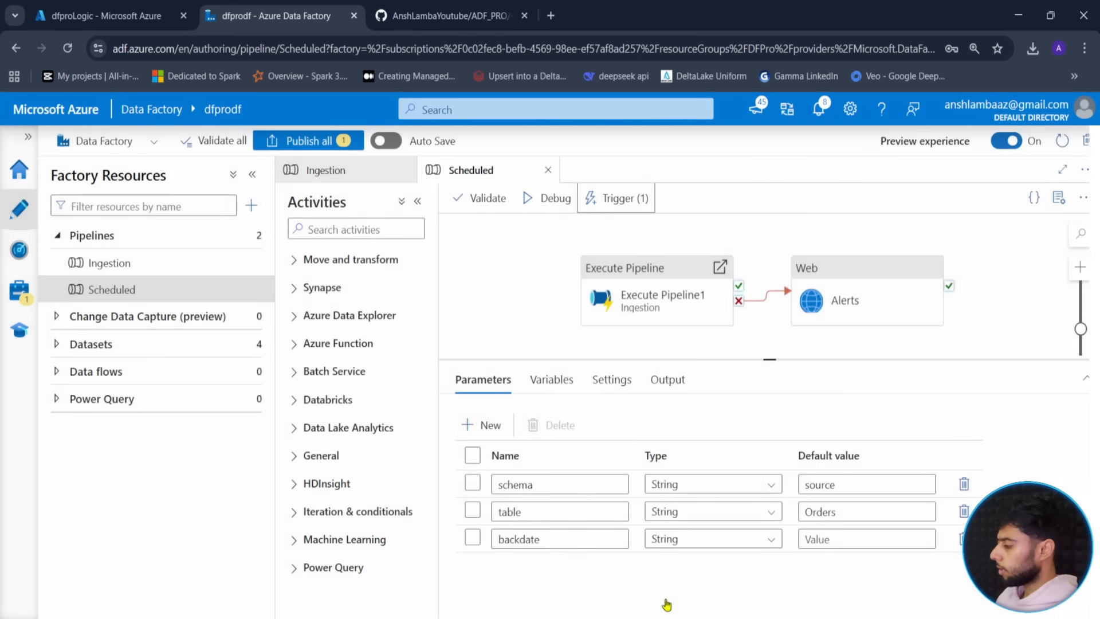
left_click(306, 144)
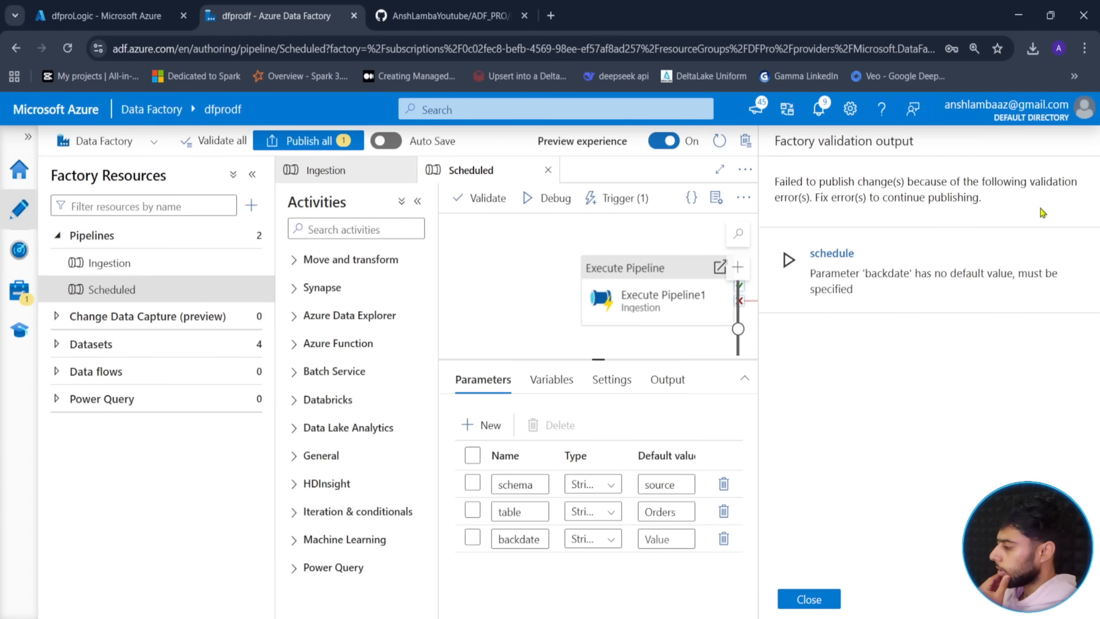
left_click(831, 601)
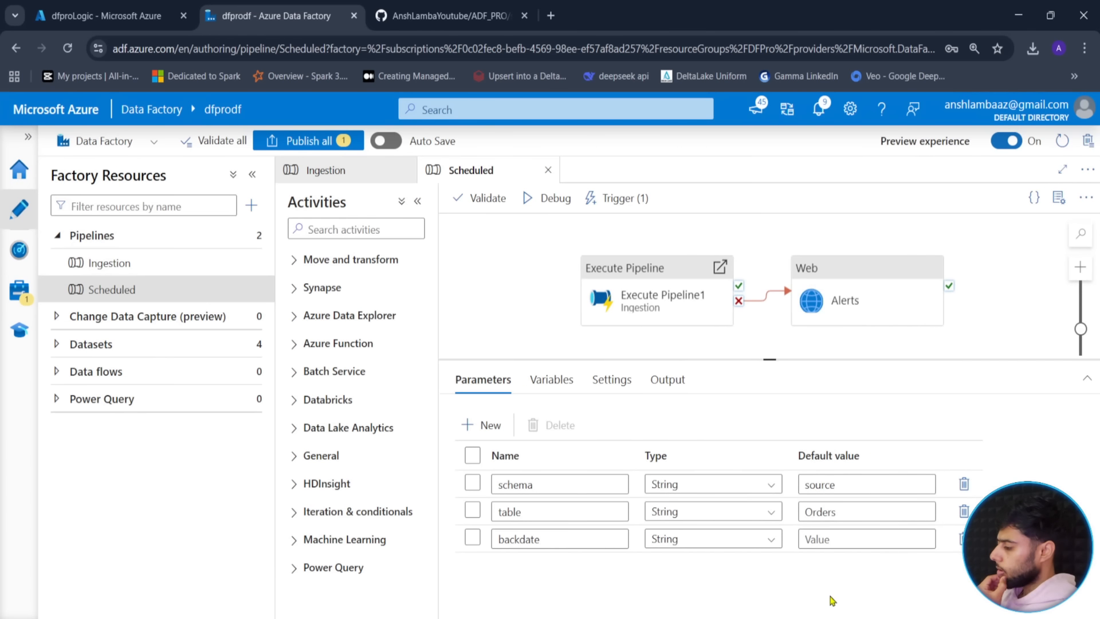
- Set backdate's default value to '' and publish all changes successfully
left_click(848, 545)
type("'")
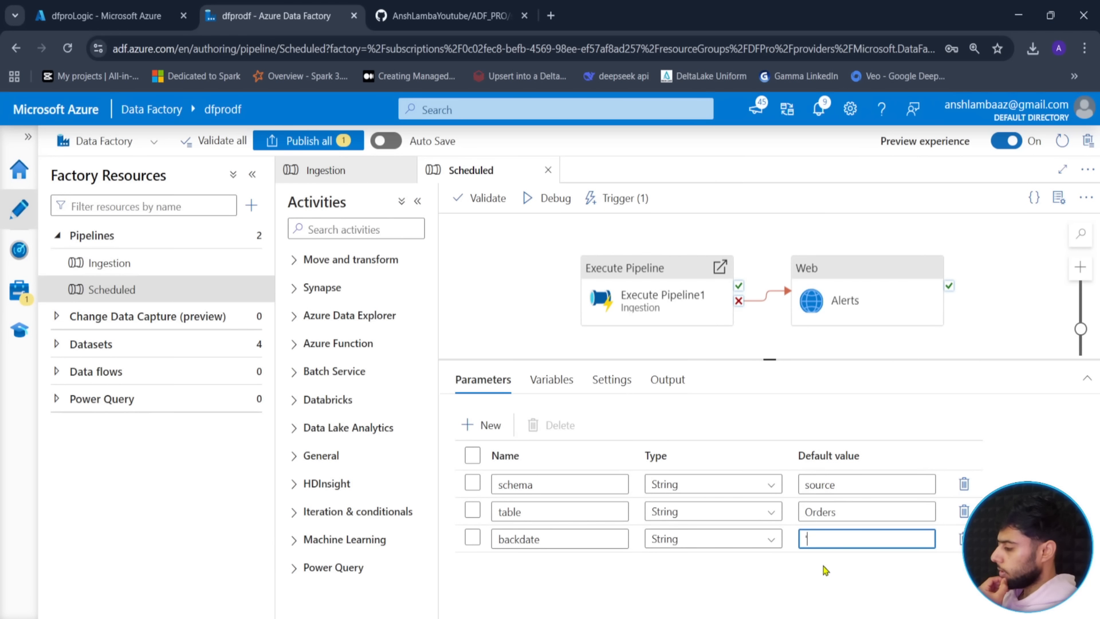
left_click(313, 142)
left_click(654, 598)
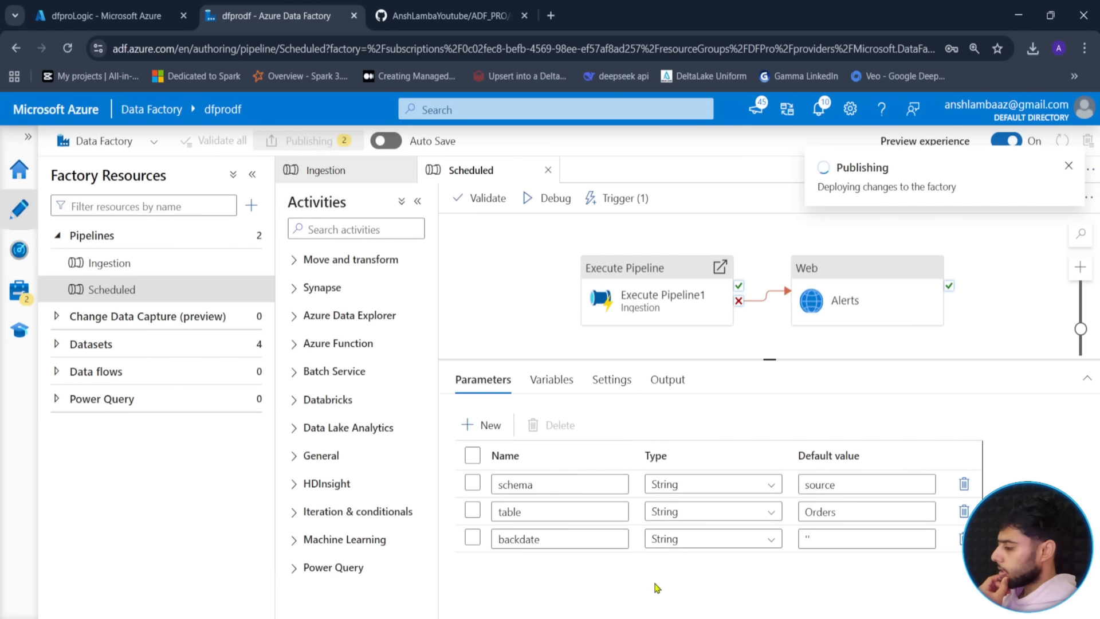
left_click_drag(535, 285, 565, 293)
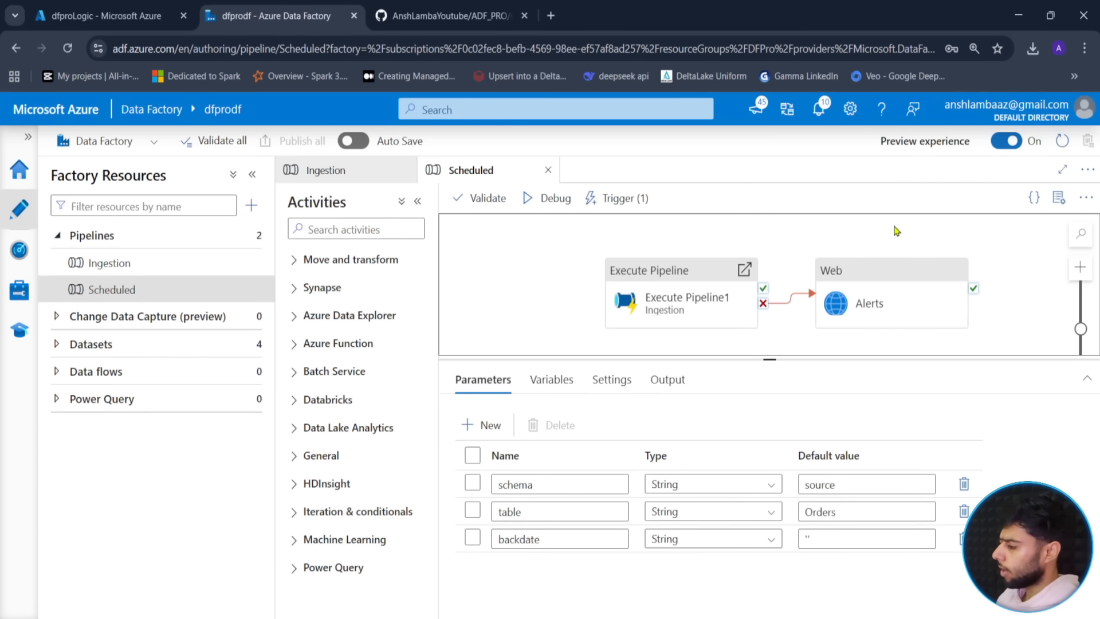
left_click(19, 292)
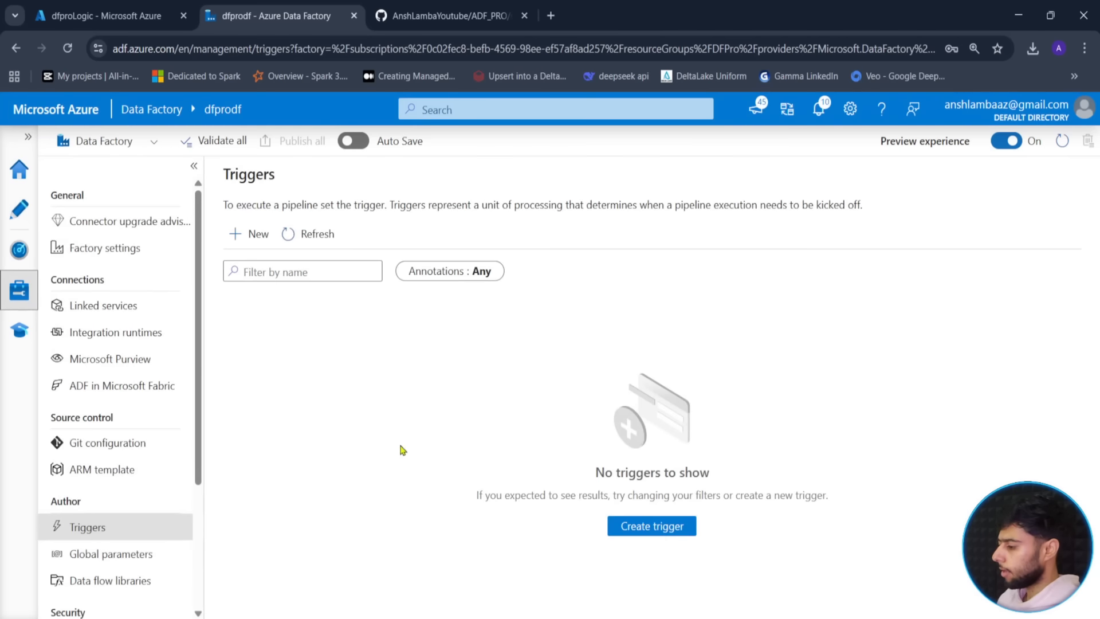
- Inspect the schedule trigger's related pipeline, JSON definition and settings in Manage > Triggers
left_click(805, 369)
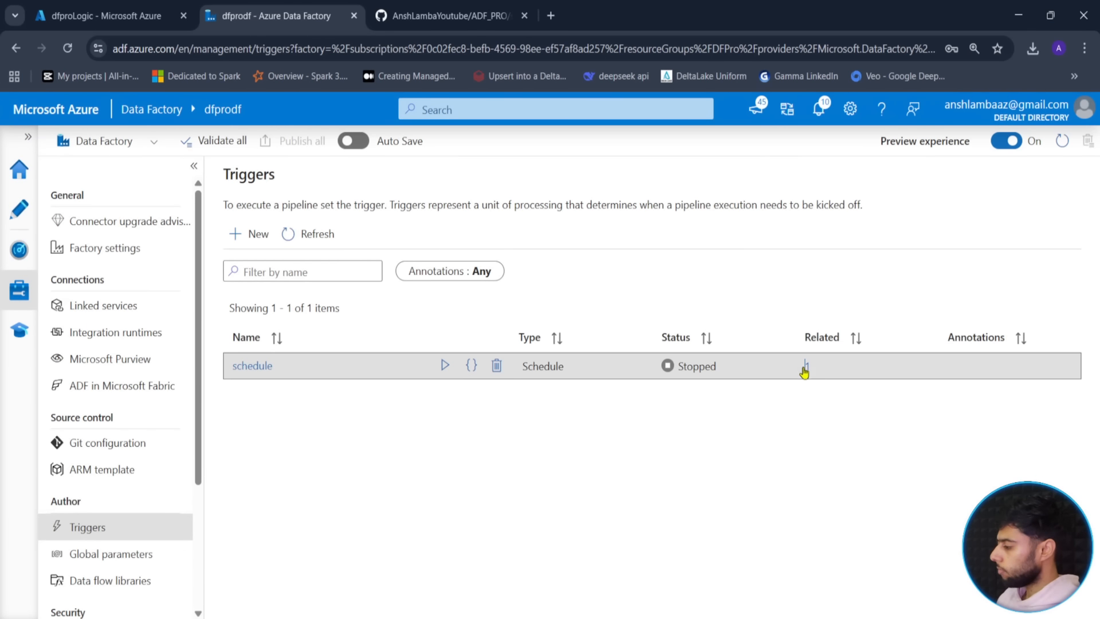
left_click(808, 367)
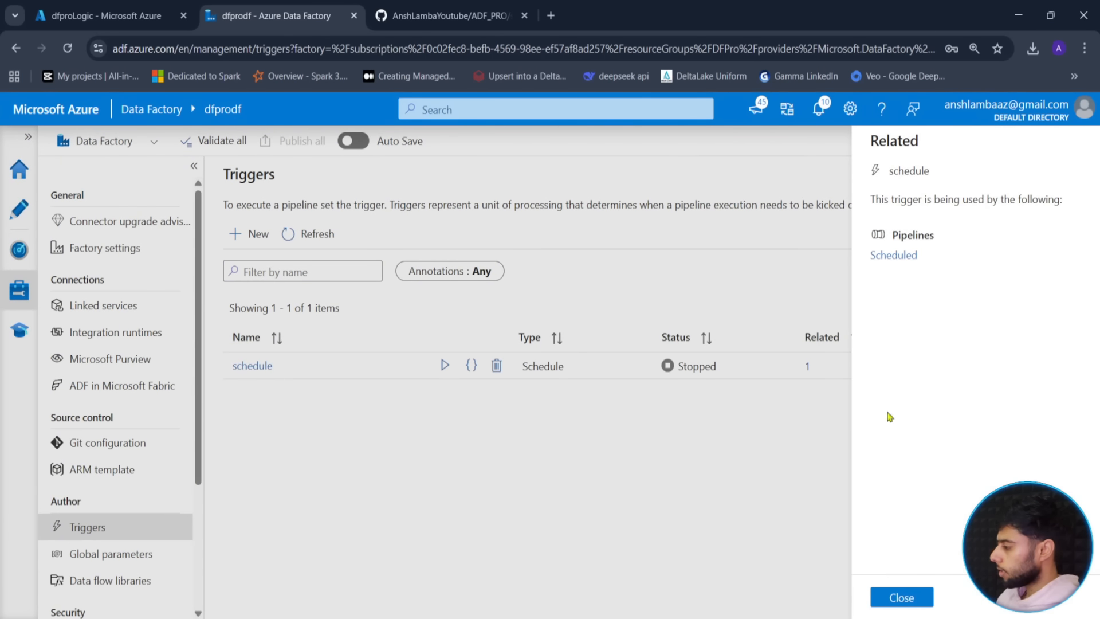
left_click(891, 597)
left_click(471, 365)
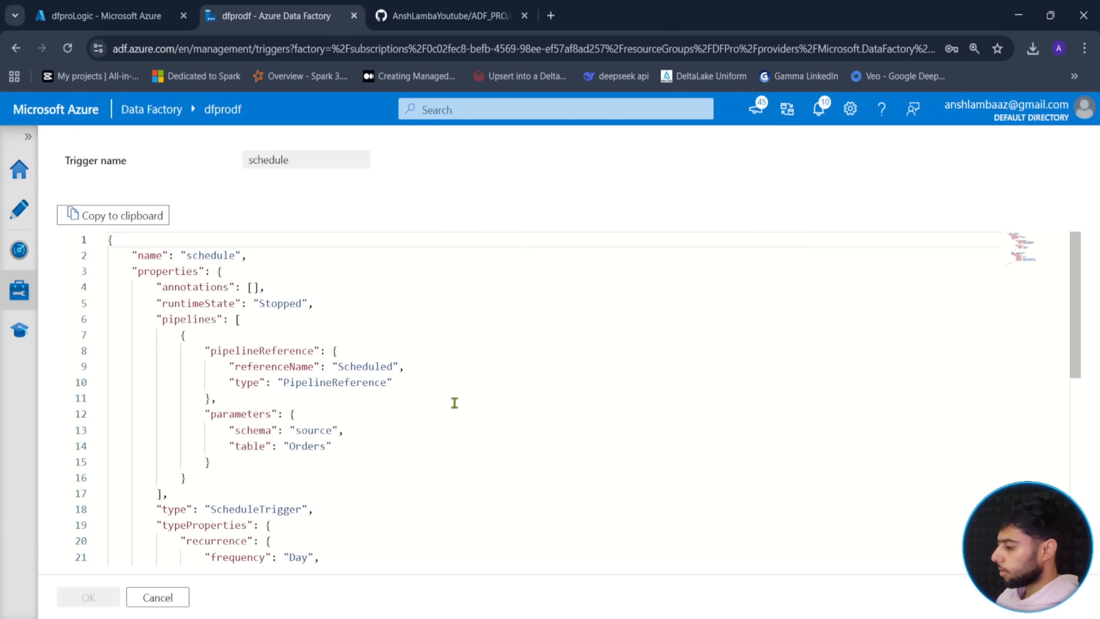
scroll(454, 401, "down", 3)
scroll(454, 401, "up", 3)
left_click(137, 597)
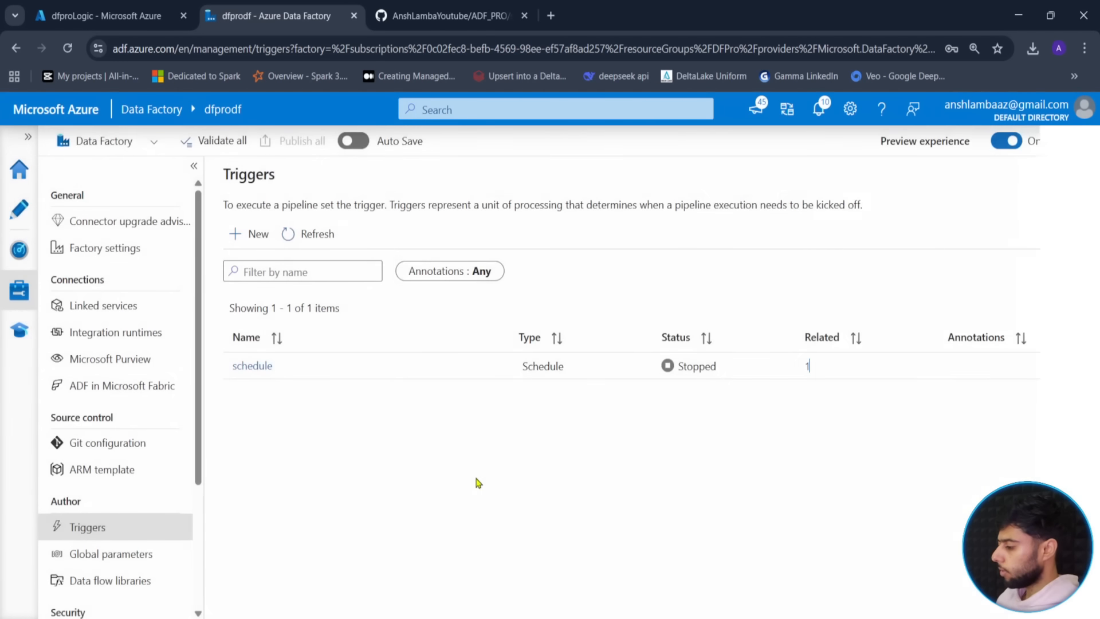
left_click(249, 367)
scroll(860, 459, "down", 5)
left_click(722, 596)
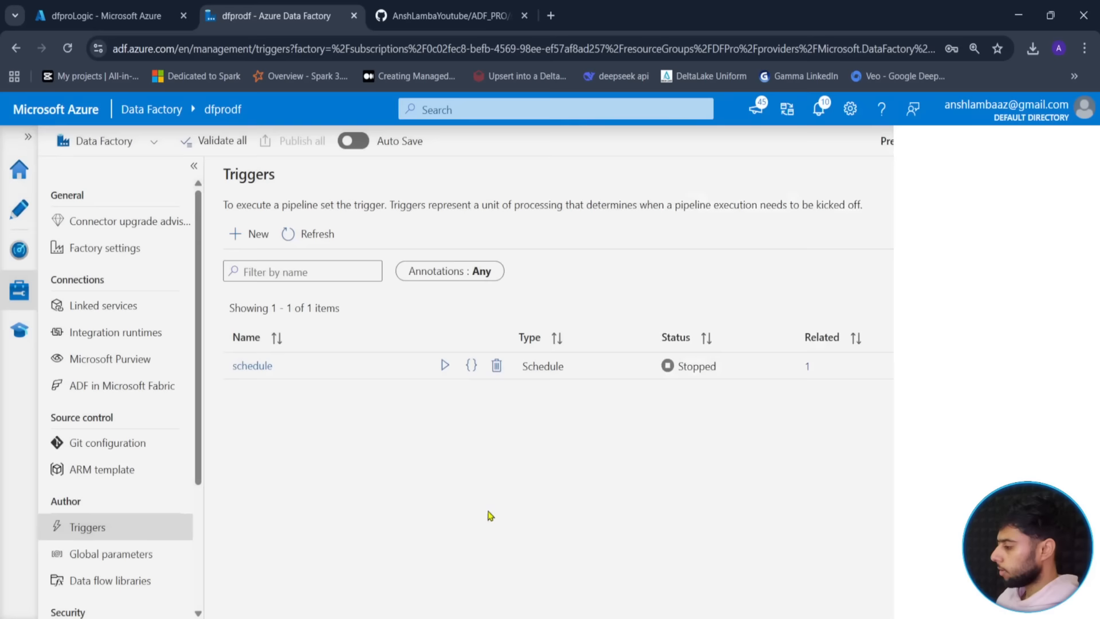
- Reconfirm the schedule trigger's run parameters on the Scheduled pipeline and publish all changes
left_click(19, 209)
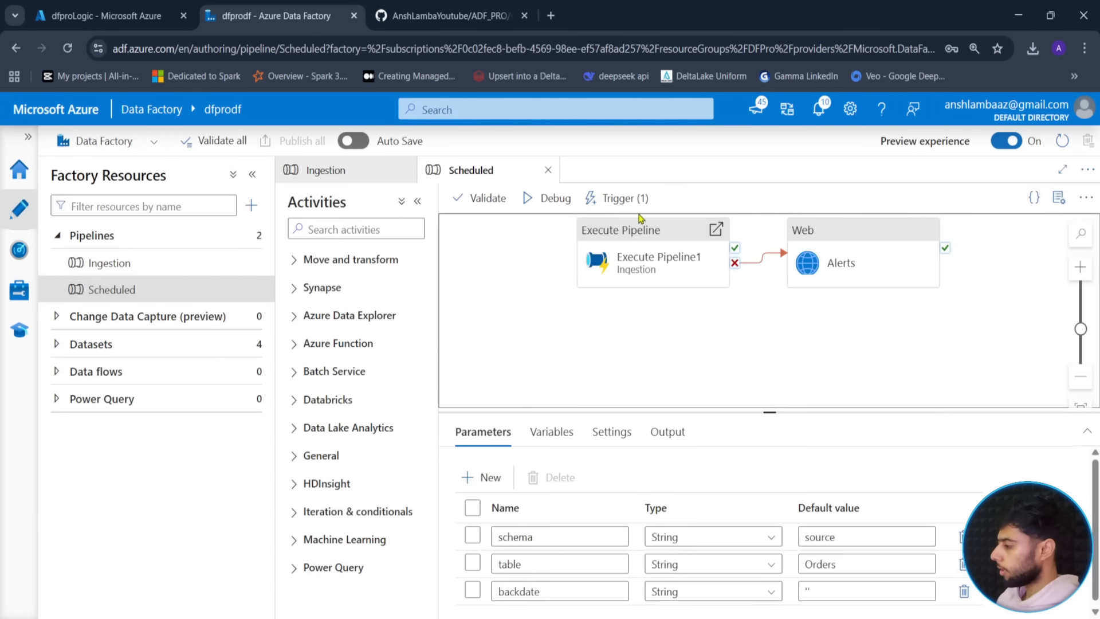
left_click(618, 197)
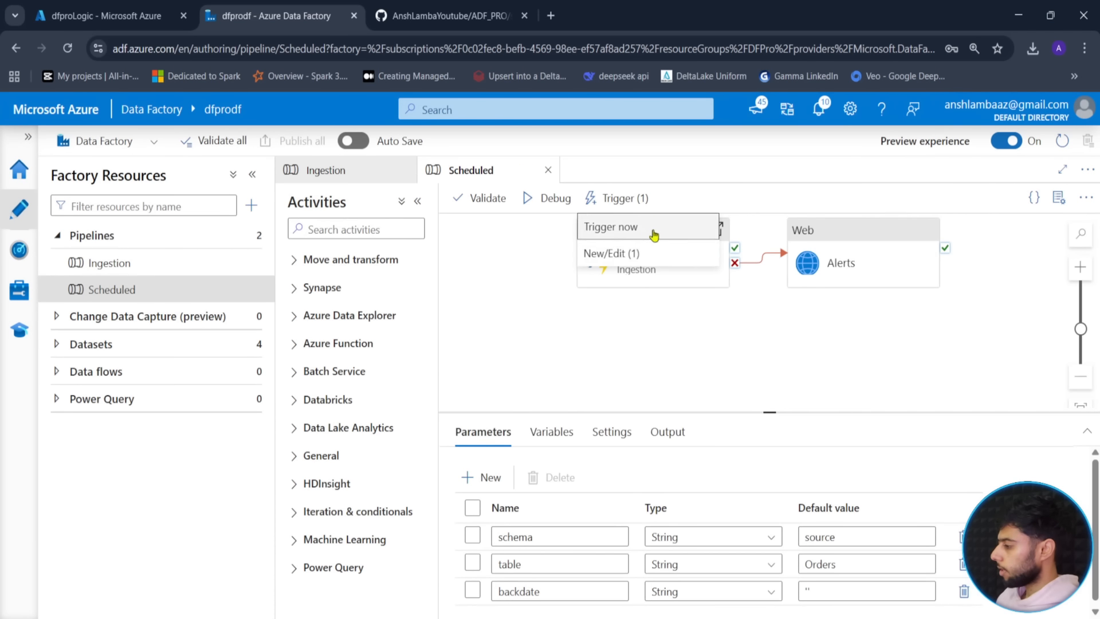
left_click(599, 252)
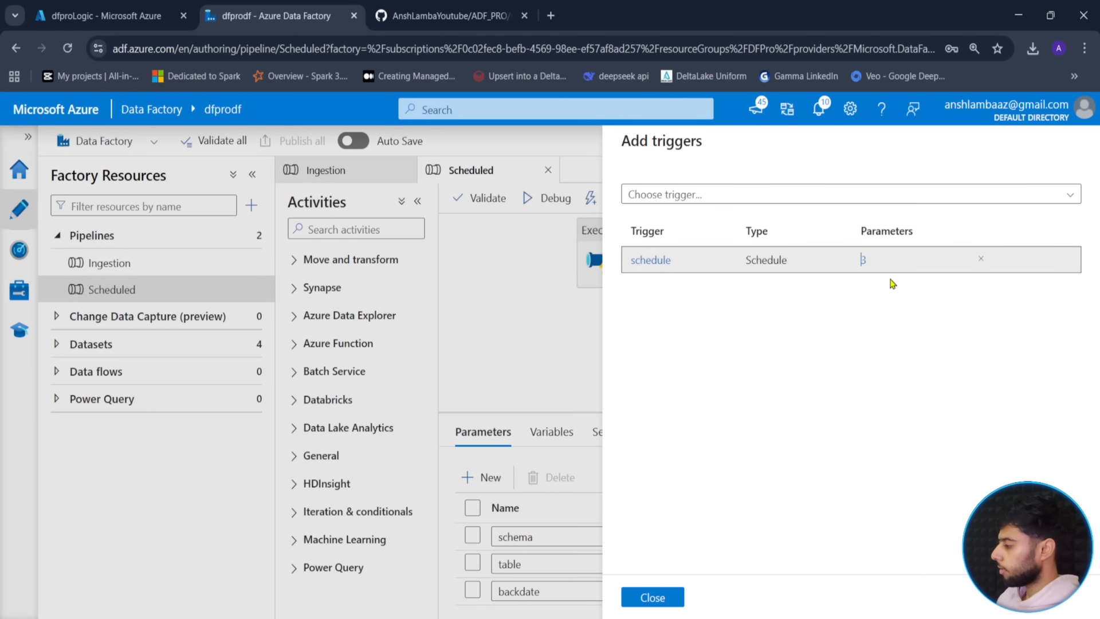
left_click(865, 261)
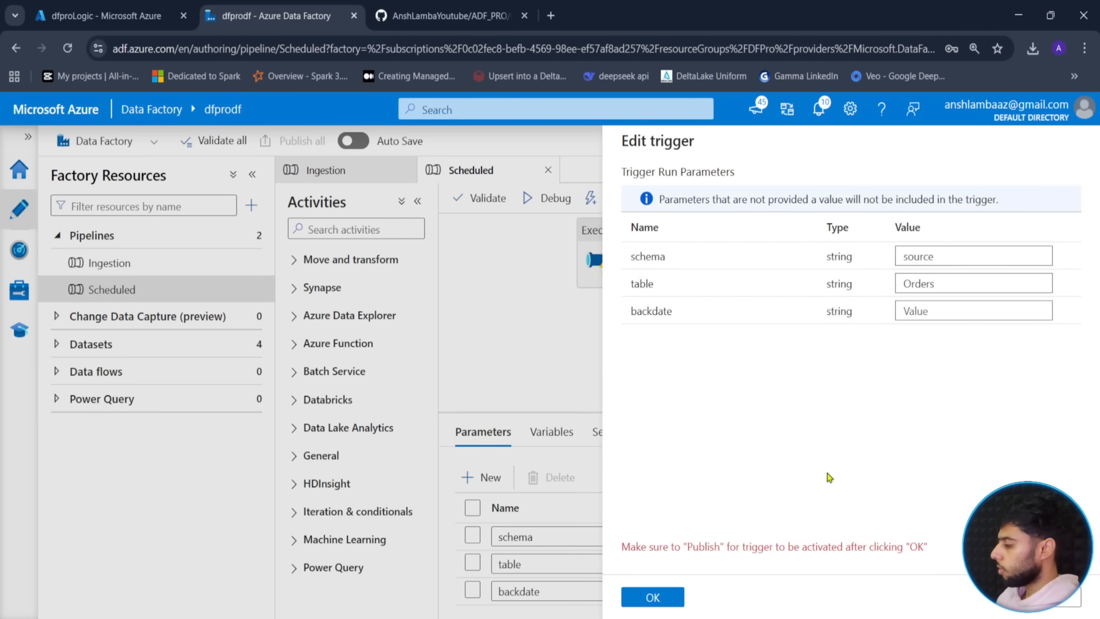
left_click(652, 597)
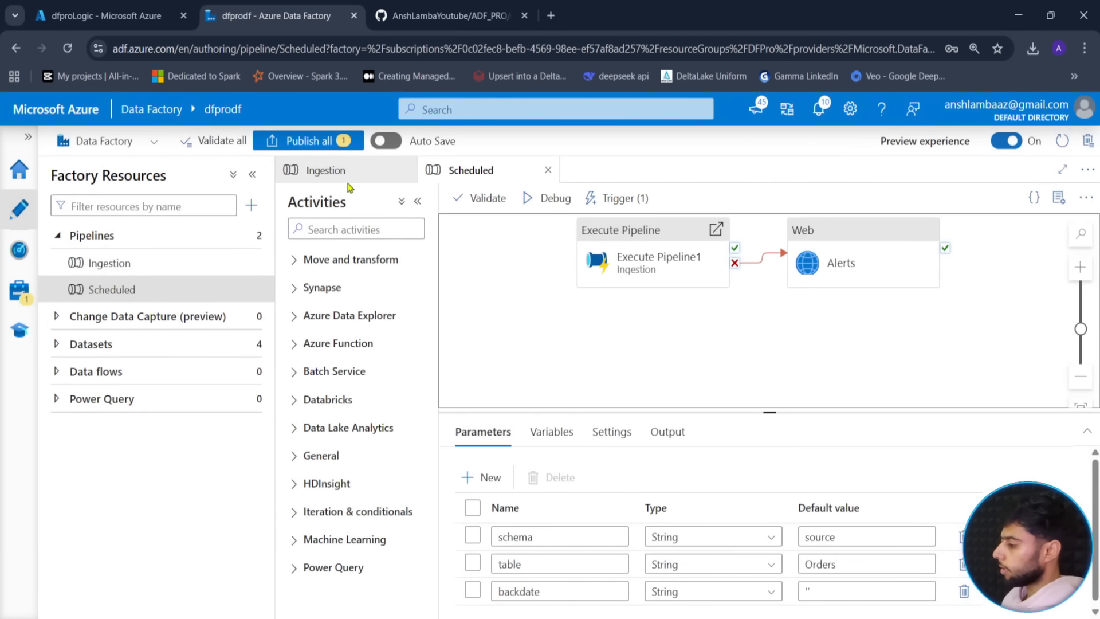
left_click(295, 140)
left_click(635, 599)
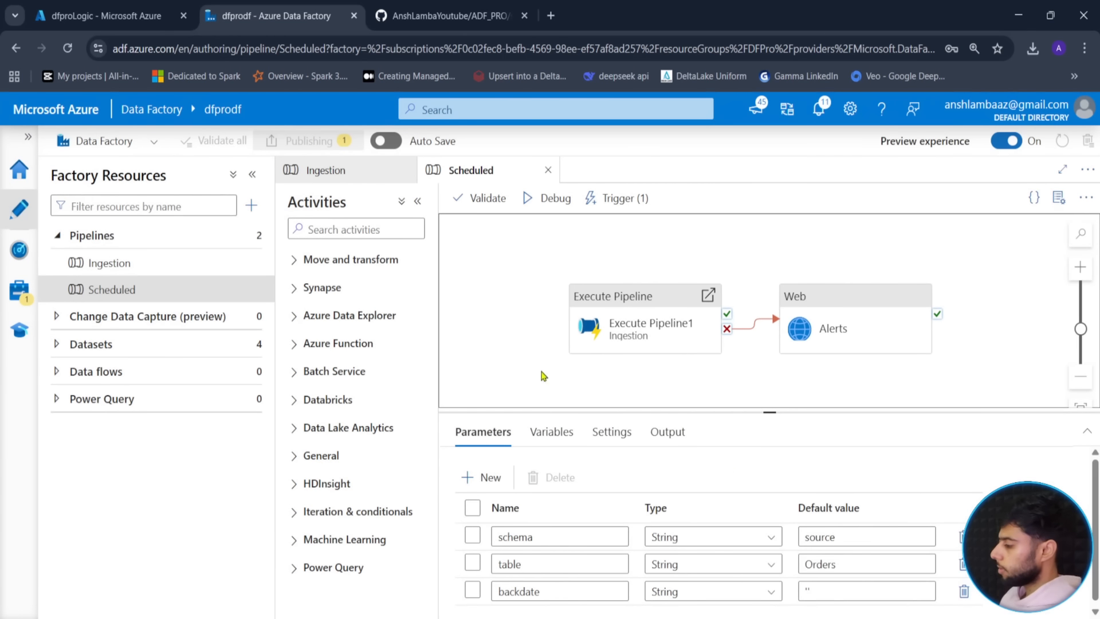
left_click_drag(764, 410, 765, 377)
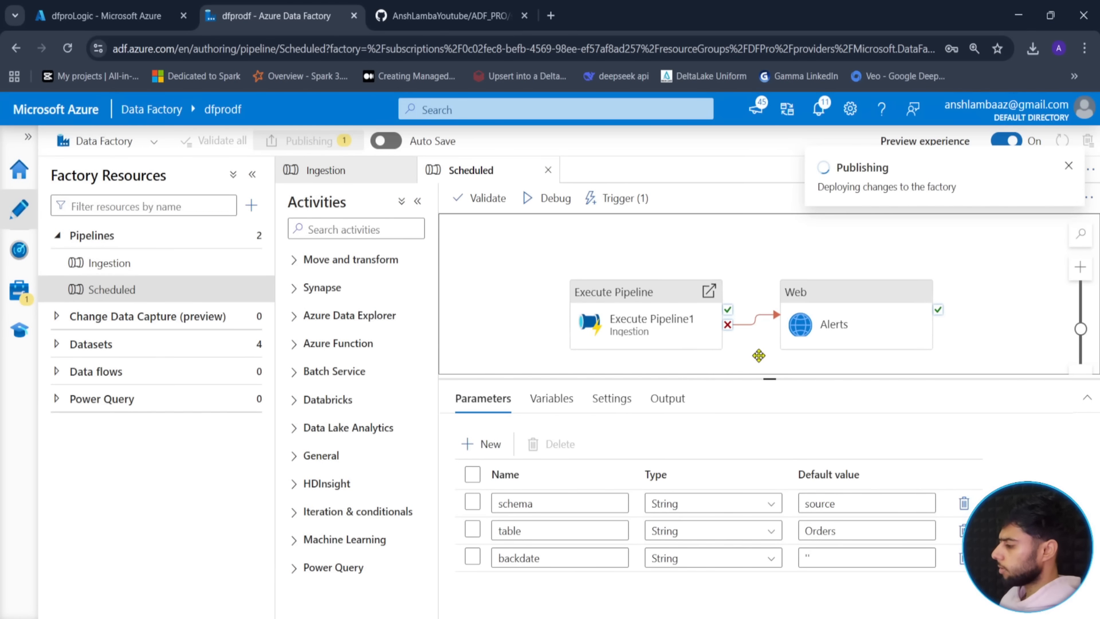
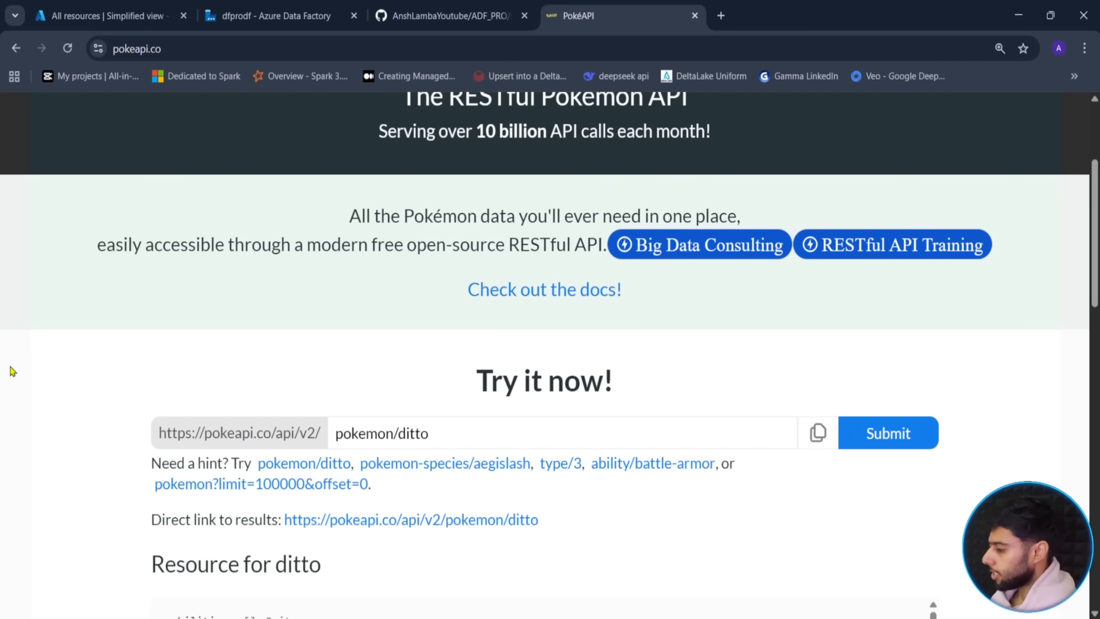
- Scroll the ditto result and collapse its abilities entry to reveal the fields below
scroll(344, 361, "up", 3)
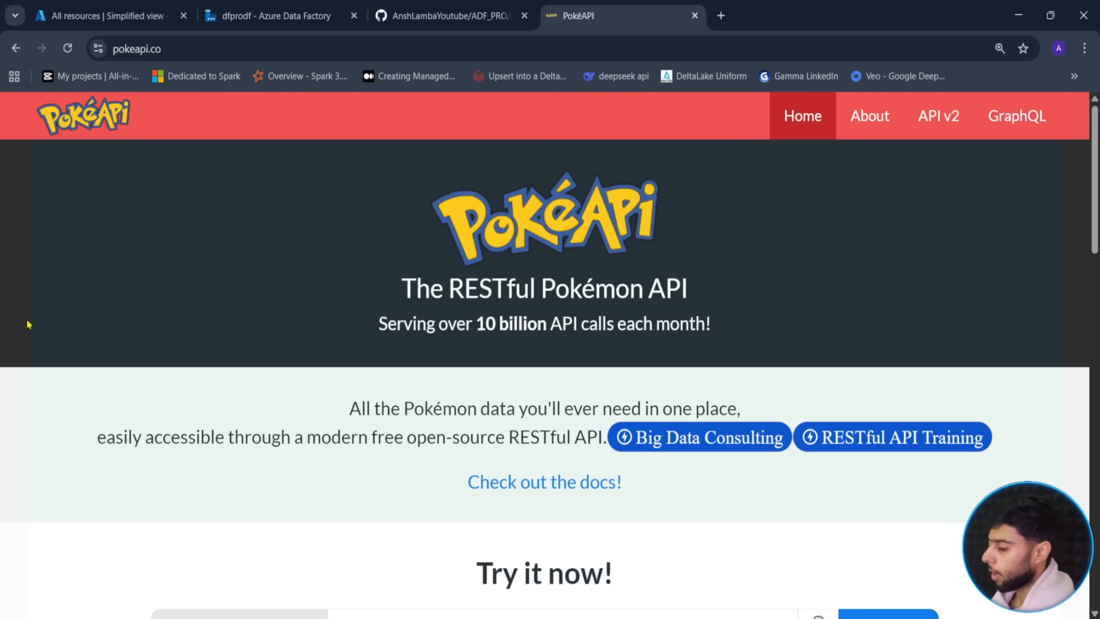
scroll(27, 325, "down", 1)
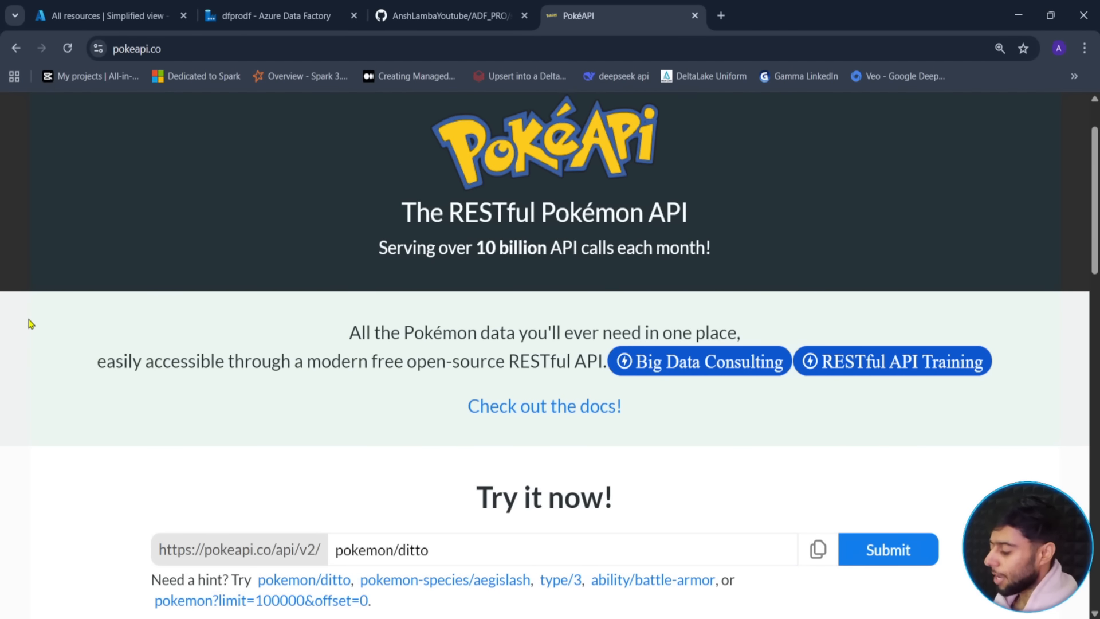
scroll(32, 323, "down", 2)
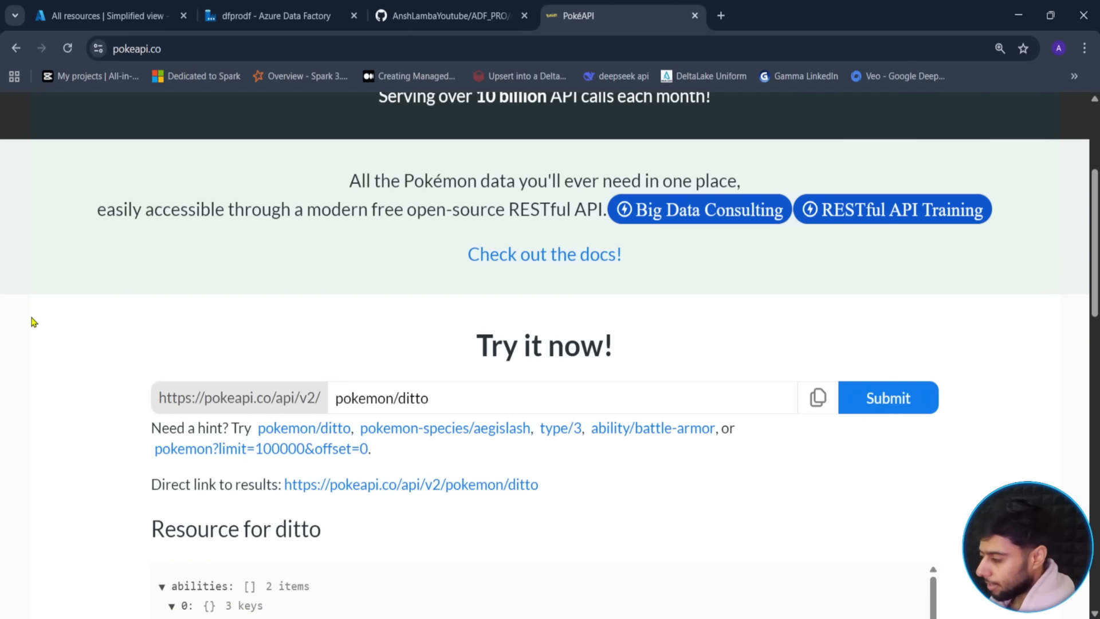
scroll(68, 383, "down", 3)
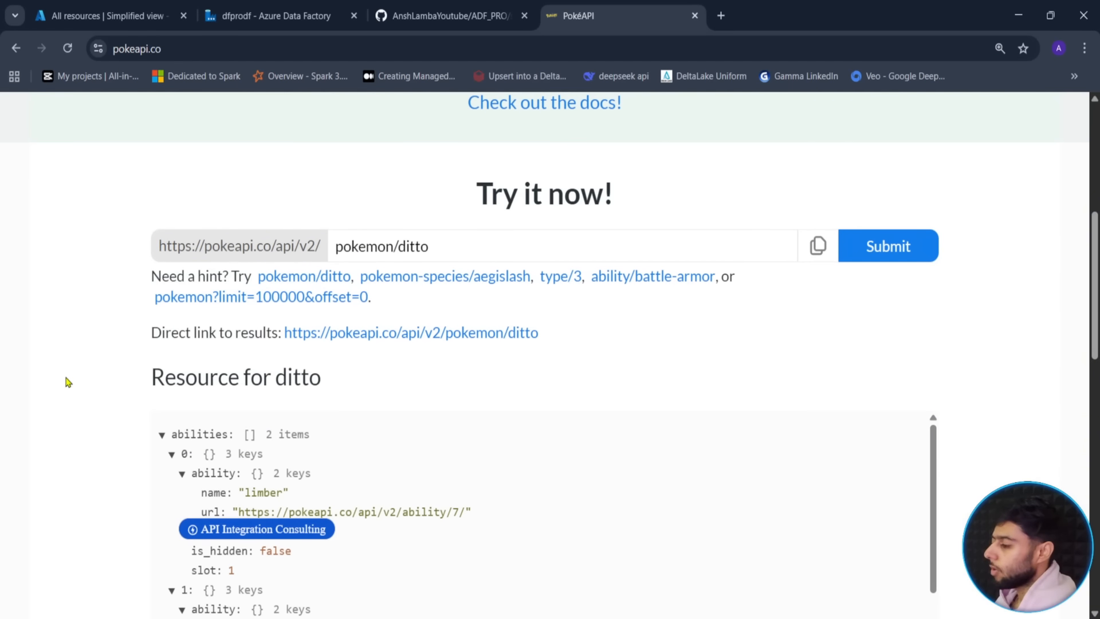
left_click(162, 434)
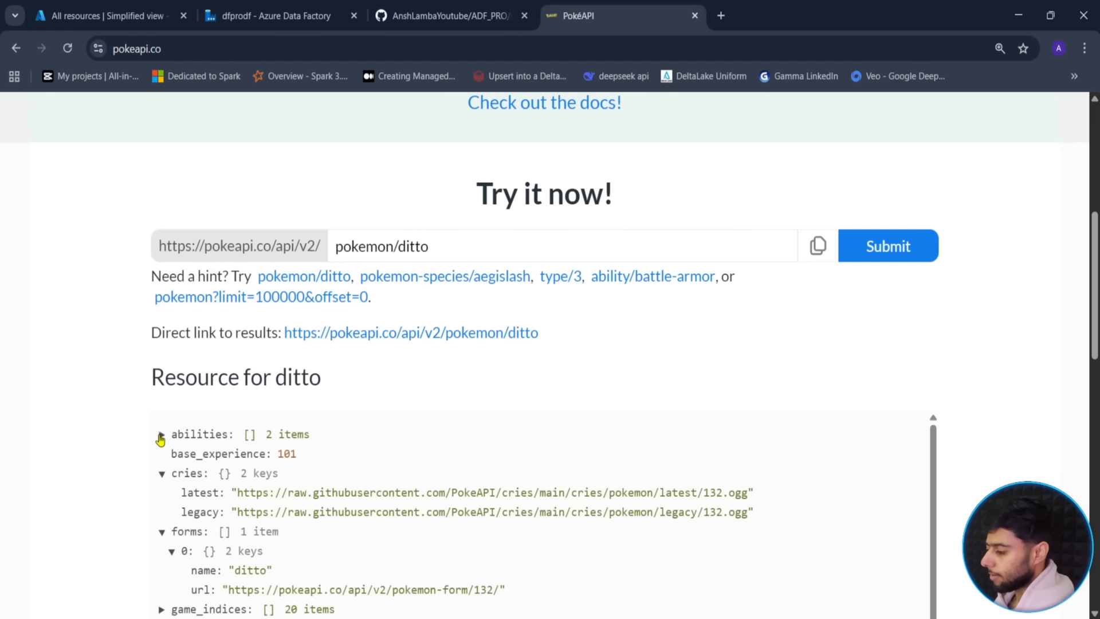
scroll(123, 437, "up", 4)
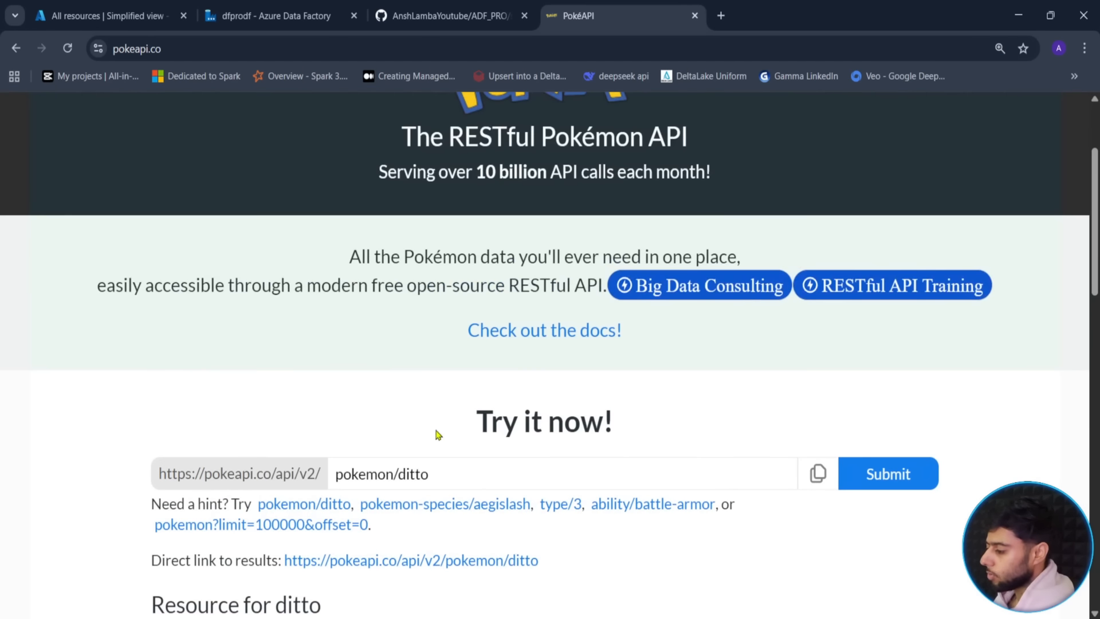
scroll(80, 422, "up", 3)
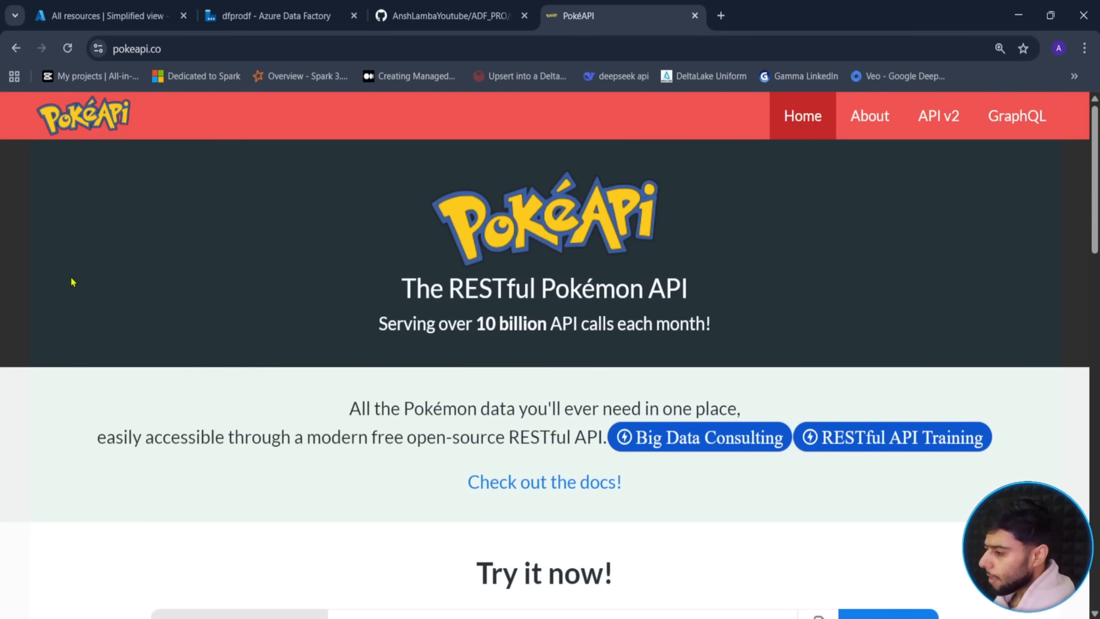
left_click(186, 44)
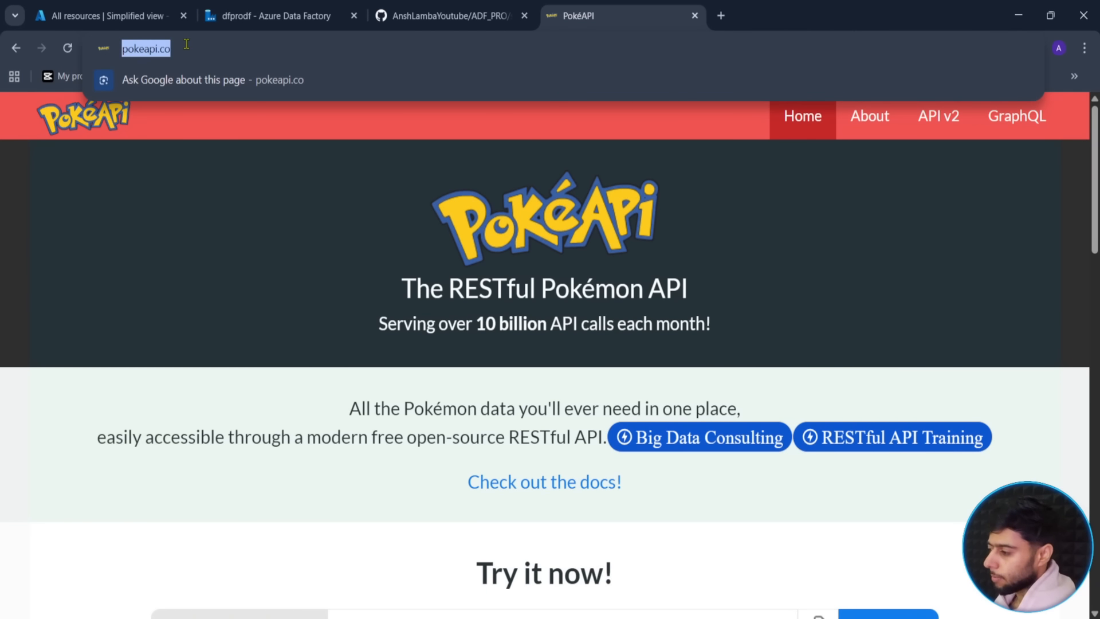
left_click(212, 46)
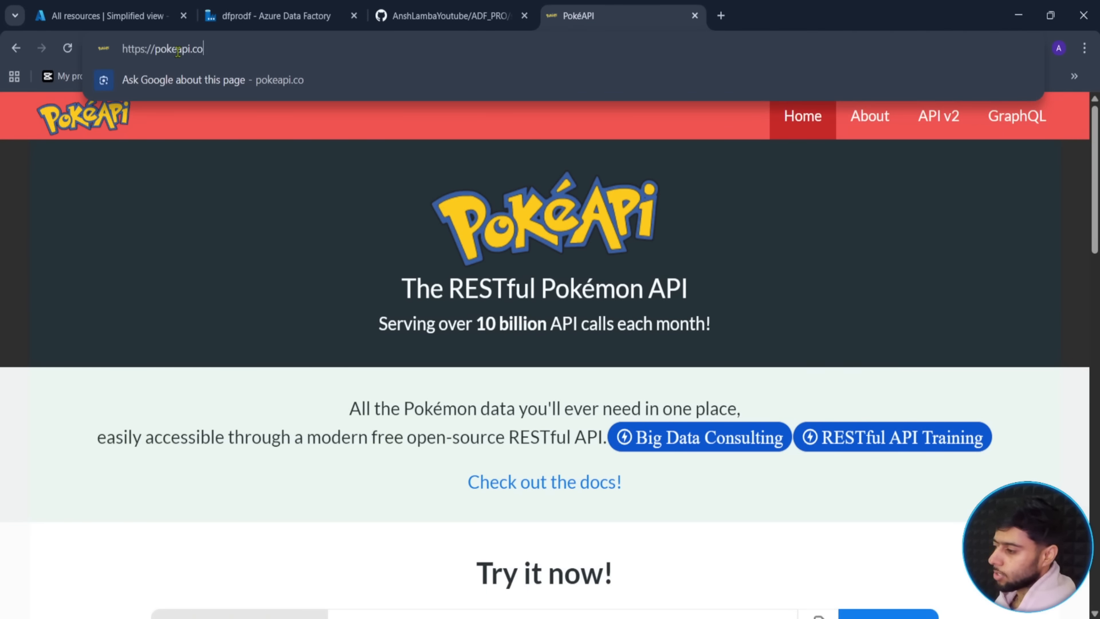
left_click(197, 241)
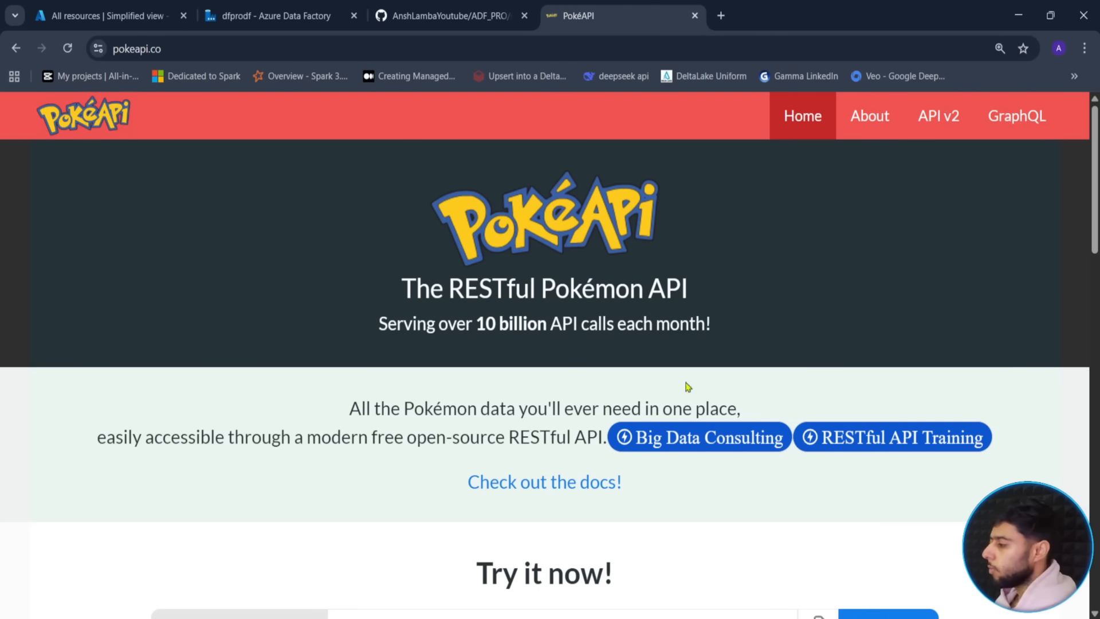
scroll(58, 360, "down", 5)
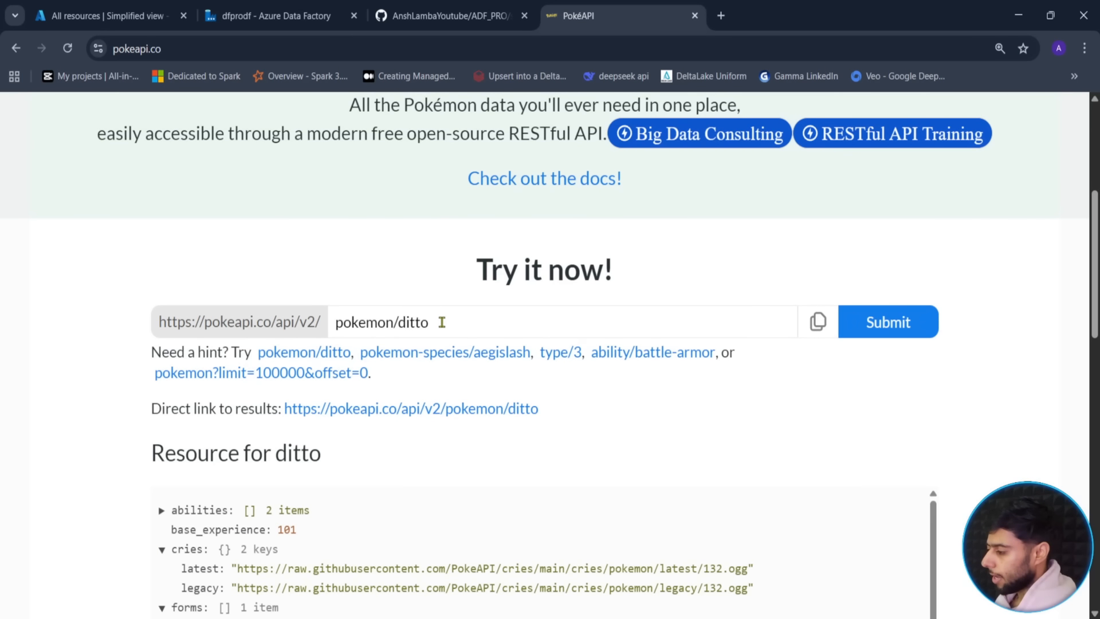
left_click_drag(430, 323, 395, 325)
- Trim the query to 'pokemon', submit it, and expand the 20 results of count 1302
key("BackSpace")
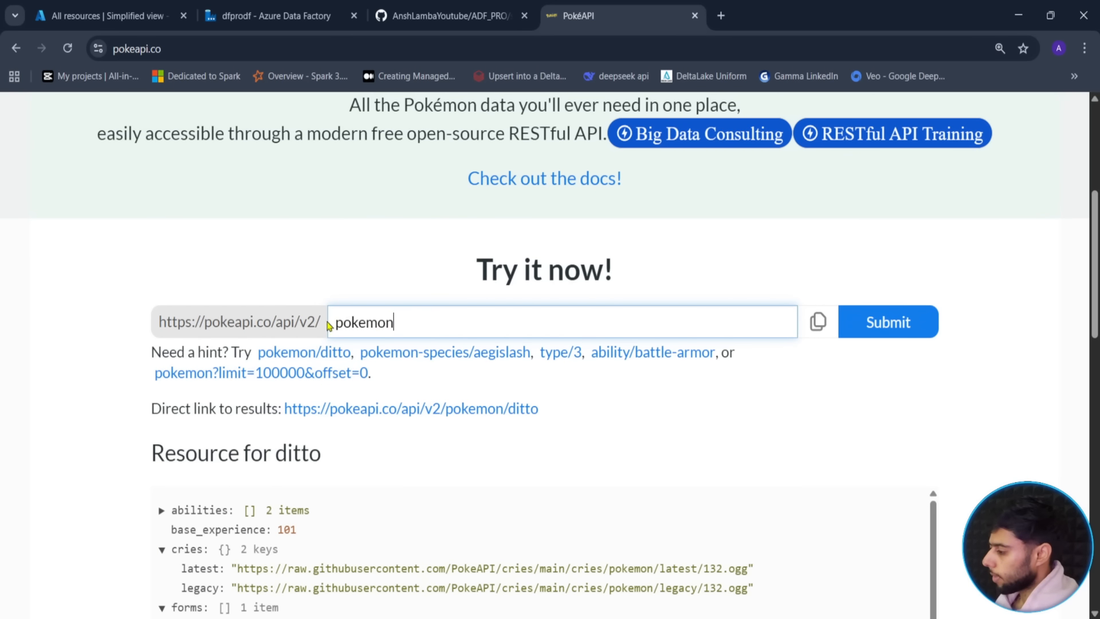
left_click(932, 323)
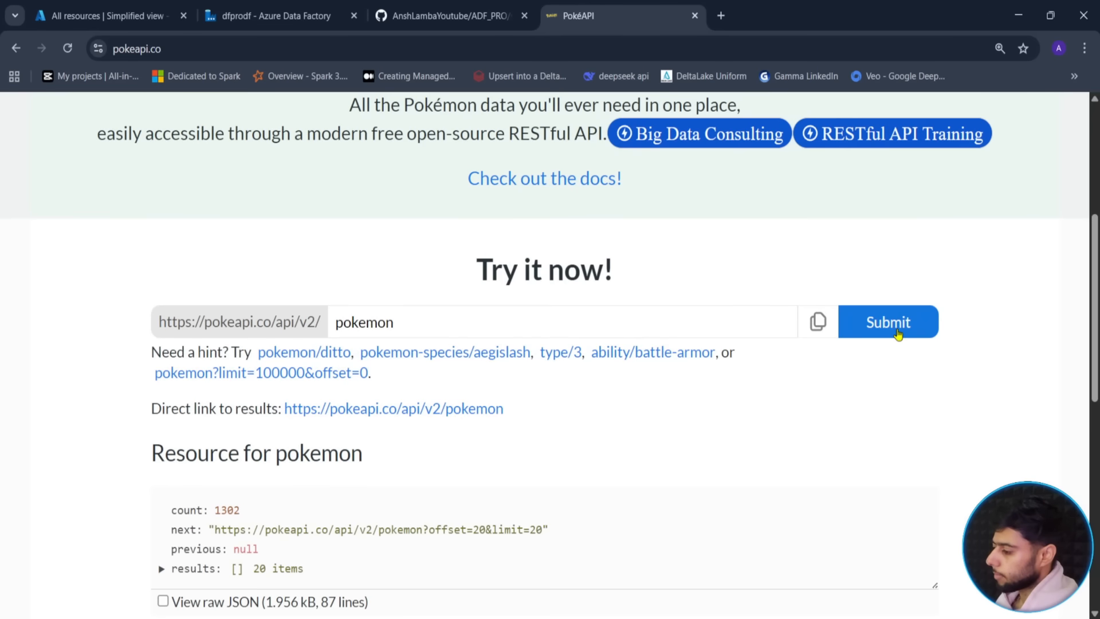
scroll(103, 479, "down", 1)
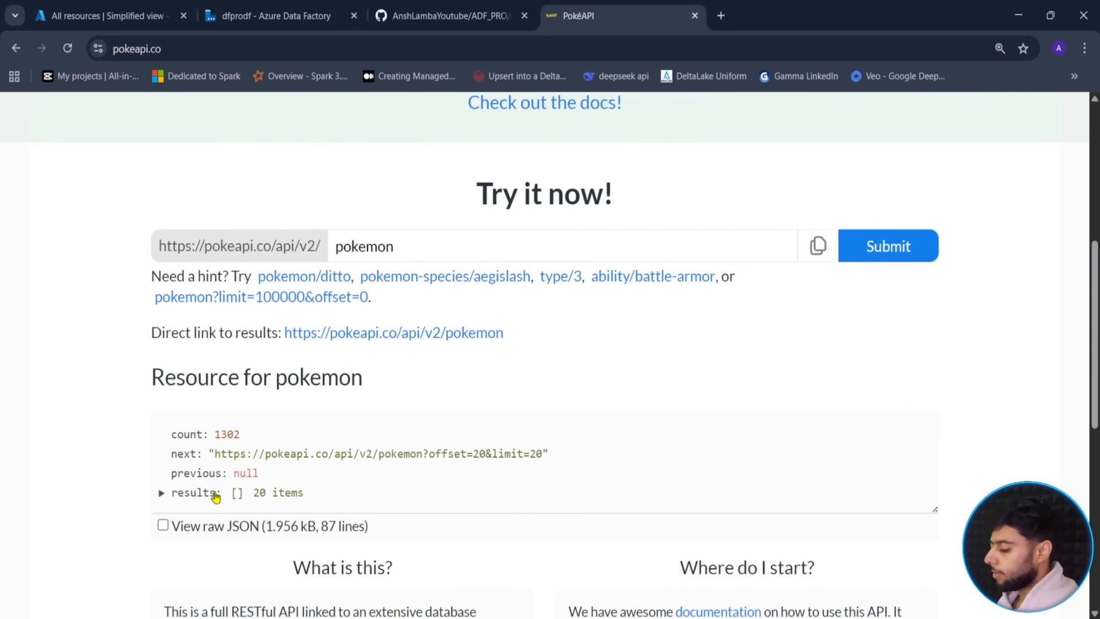
mouse_move(144, 408)
left_mouse_down()
mouse_move(277, 514)
mouse_move(609, 514)
left_mouse_up()
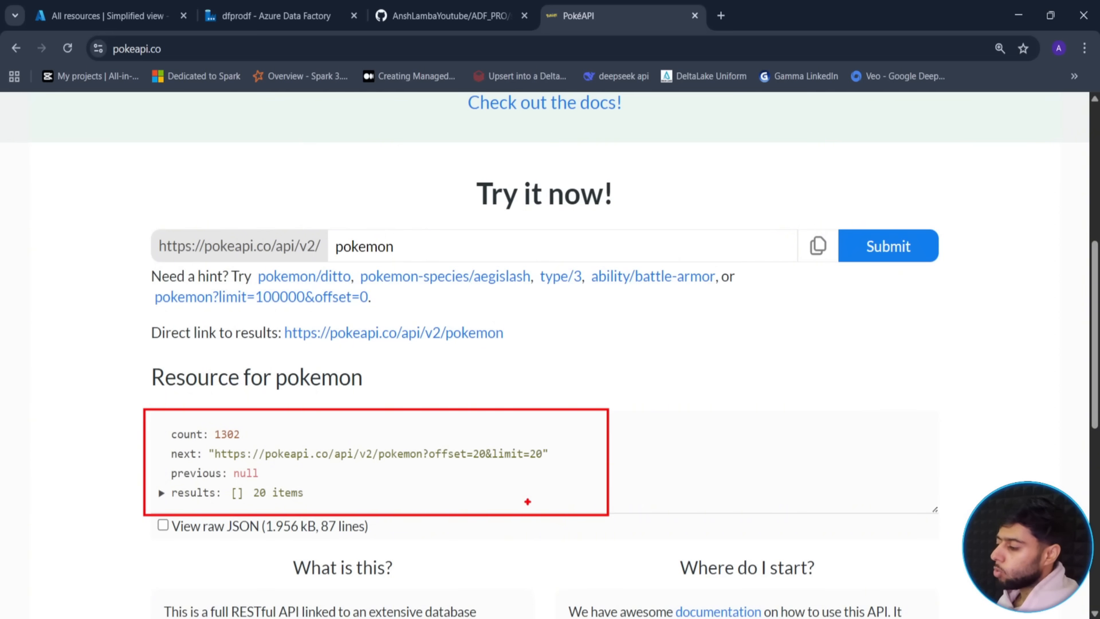
key("Escape")
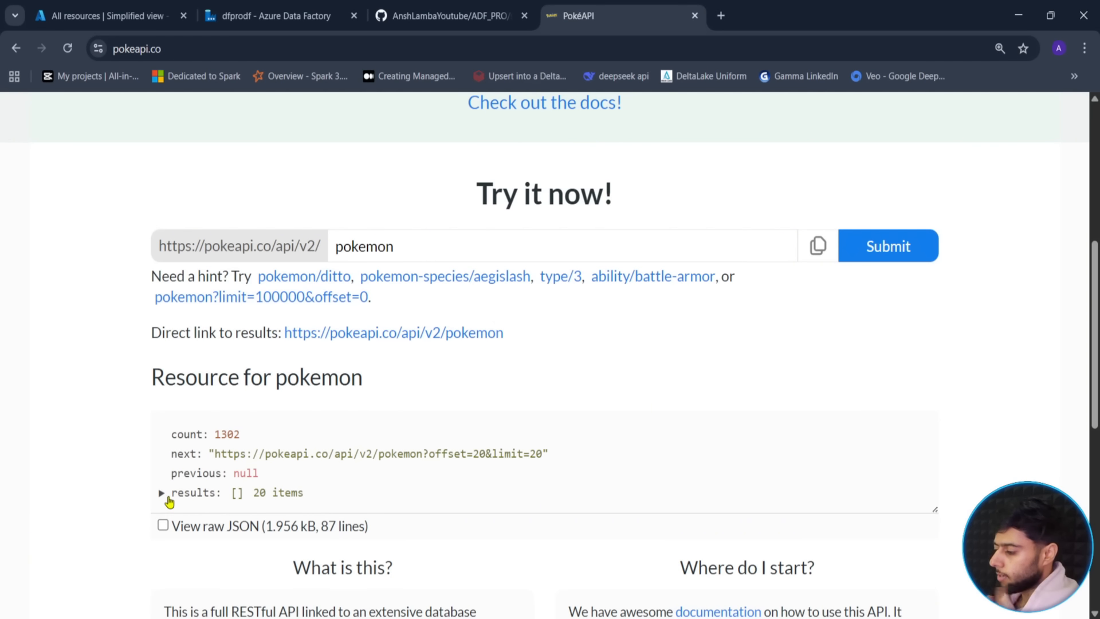
left_click(161, 493)
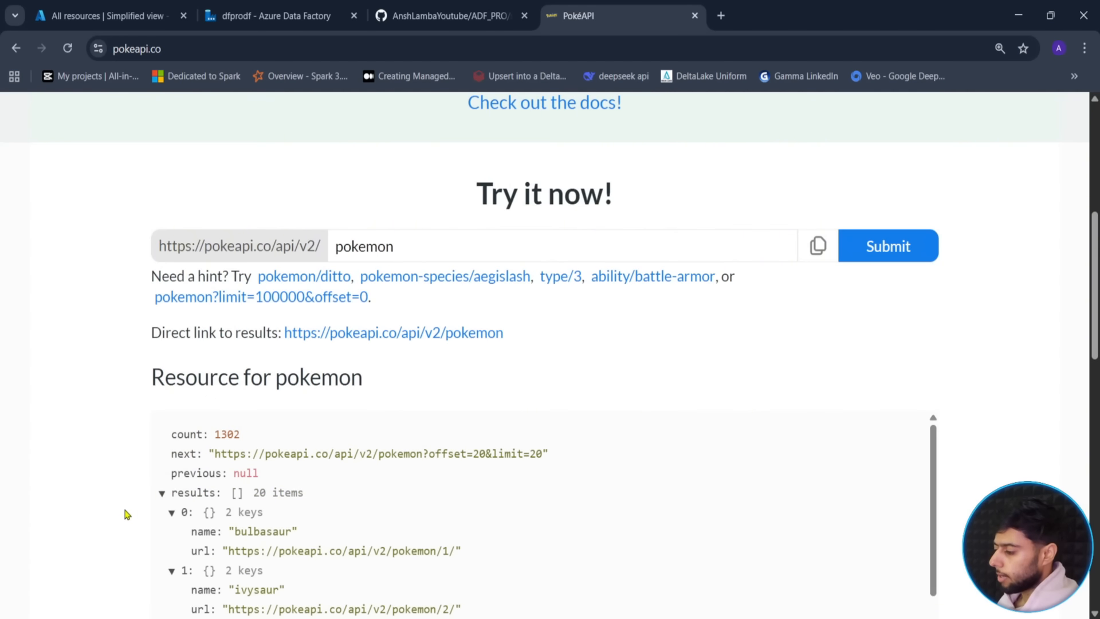
scroll(189, 447, "down", 2)
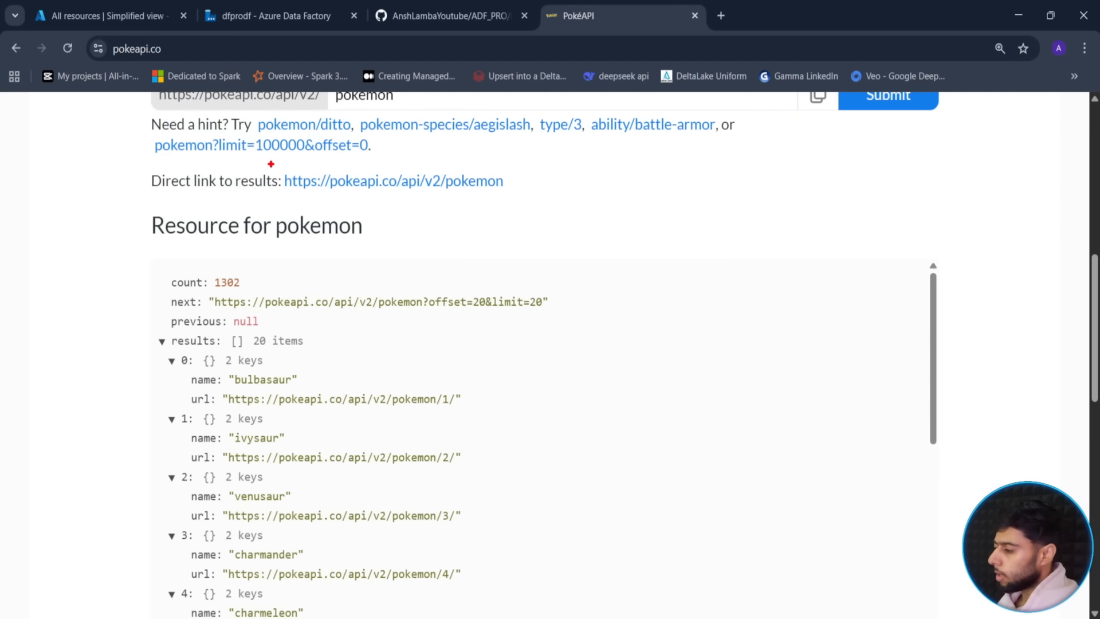
mouse_move(280, 165)
left_mouse_down()
mouse_move(385, 198)
mouse_move(536, 201)
mouse_move(525, 197)
mouse_move(711, 181)
left_mouse_up()
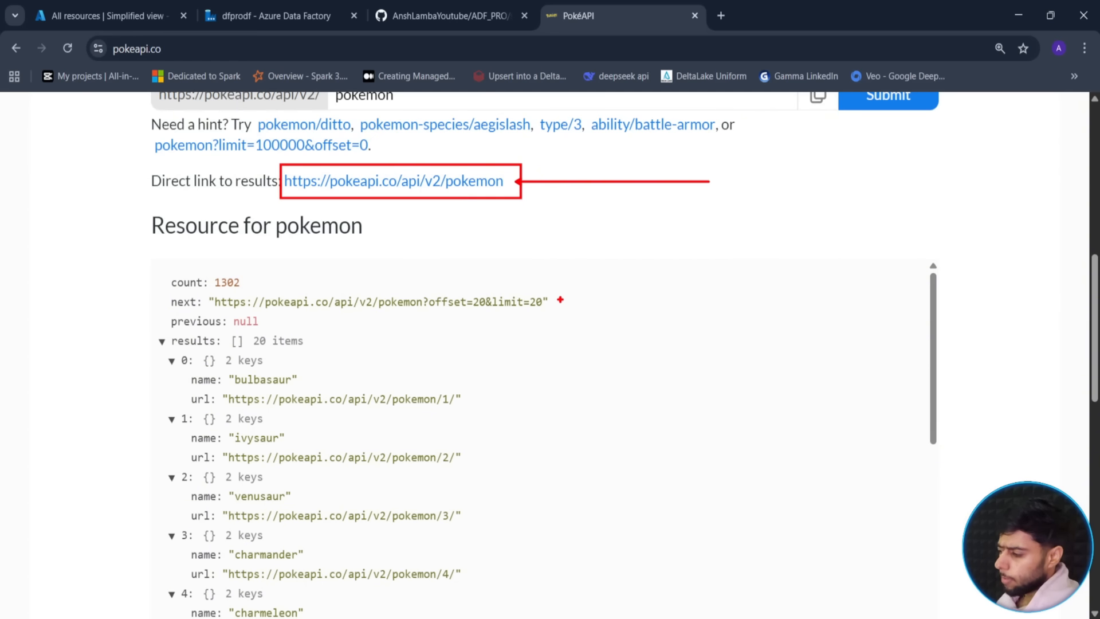
mouse_move(147, 326)
left_mouse_down()
mouse_move(524, 617)
mouse_move(540, 611)
left_mouse_up()
left_click_drag(558, 523, 799, 484)
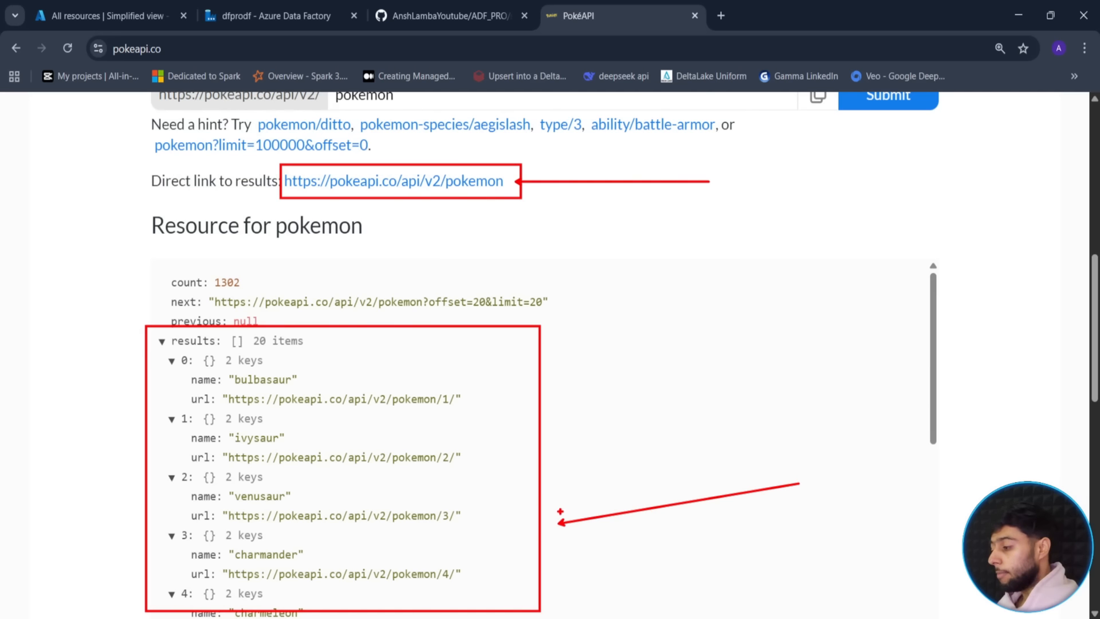
key("Escape")
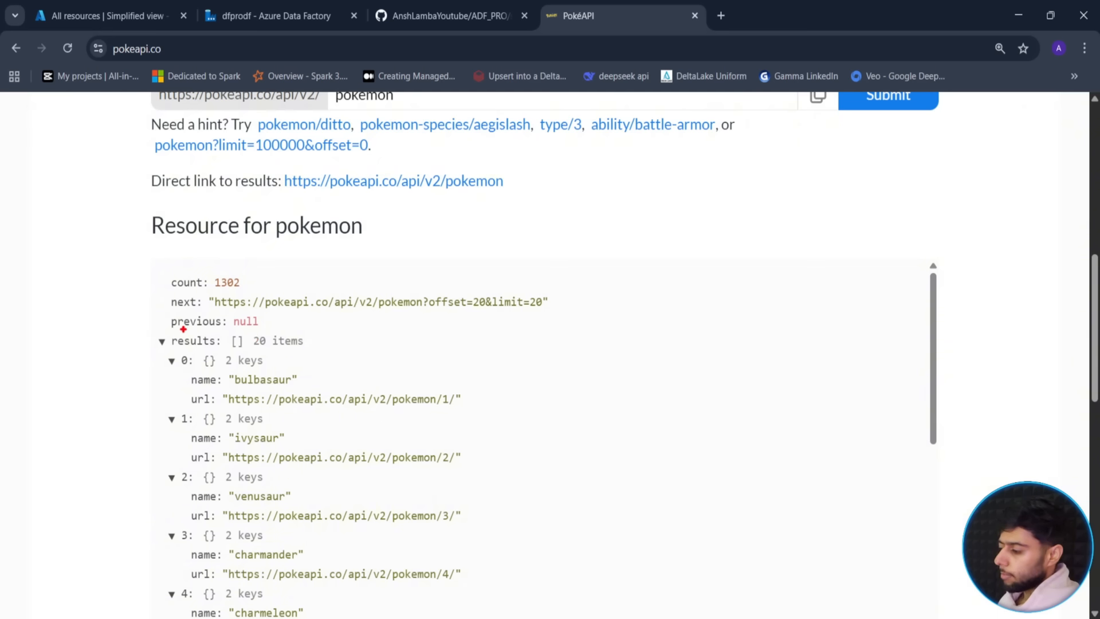
mouse_move(172, 333)
left_mouse_down()
mouse_move(308, 346)
mouse_move(310, 355)
mouse_move(358, 344)
left_mouse_up()
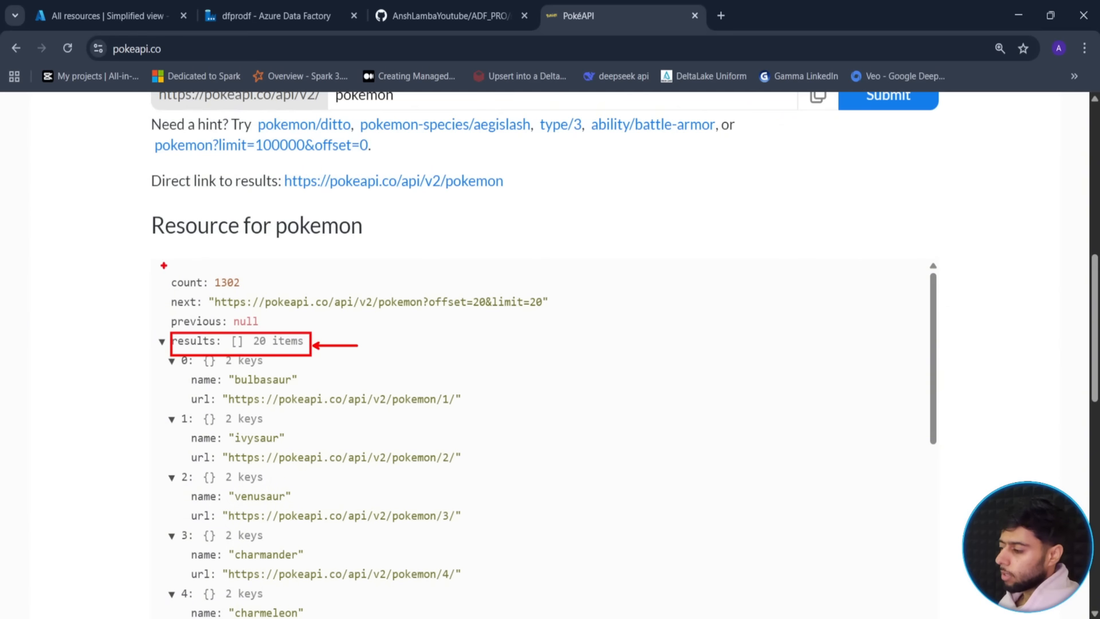
mouse_move(163, 267)
left_mouse_down()
mouse_move(252, 294)
mouse_move(299, 267)
left_mouse_up()
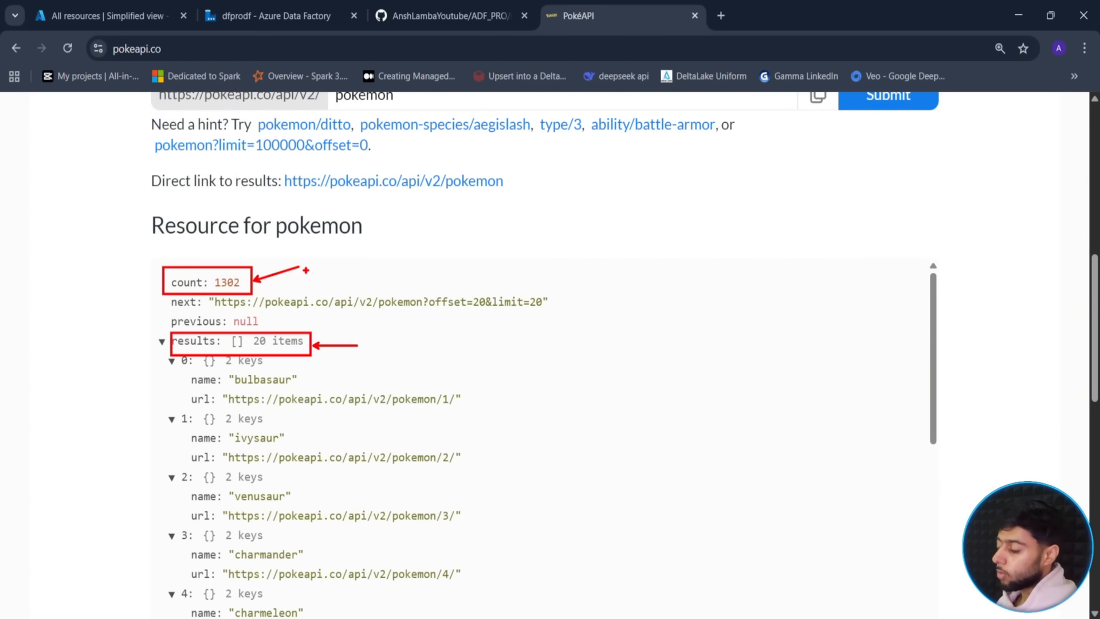
mouse_move(490, 224)
left_mouse_down()
mouse_move(480, 260)
mouse_move(533, 255)
mouse_move(502, 274)
left_mouse_up()
left_click_drag(589, 229, 643, 232)
left_click_drag(440, 285, 861, 228)
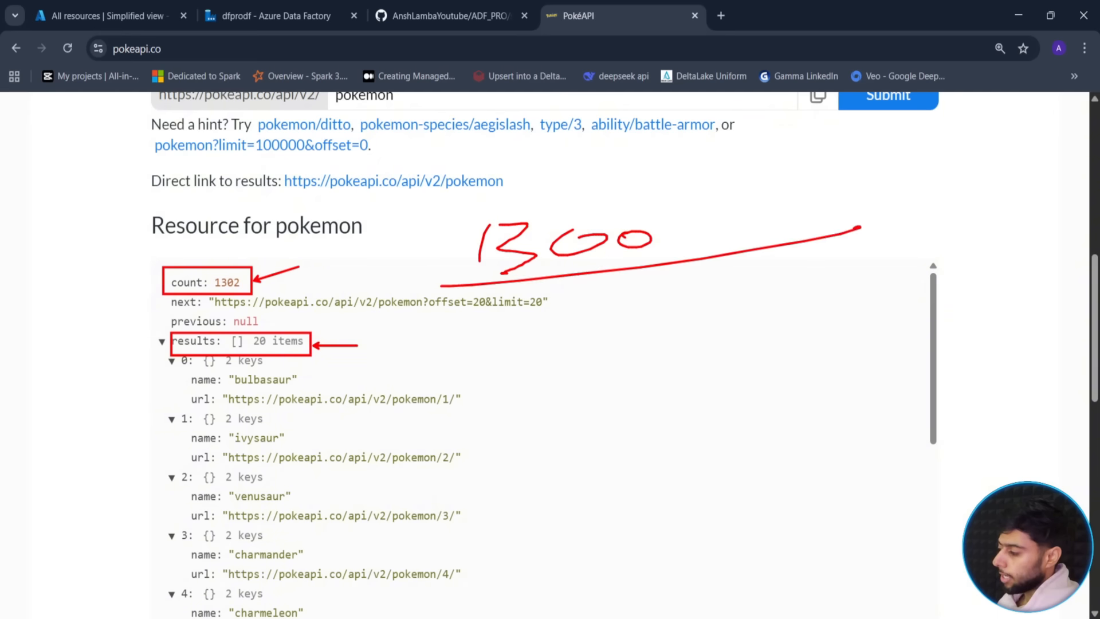
left_click_drag(545, 313, 670, 340)
mouse_move(716, 304)
left_mouse_down()
mouse_move(756, 301)
mouse_move(697, 309)
left_mouse_up()
mouse_move(609, 157)
left_mouse_down()
mouse_move(584, 182)
mouse_move(629, 191)
mouse_move(648, 163)
left_mouse_up()
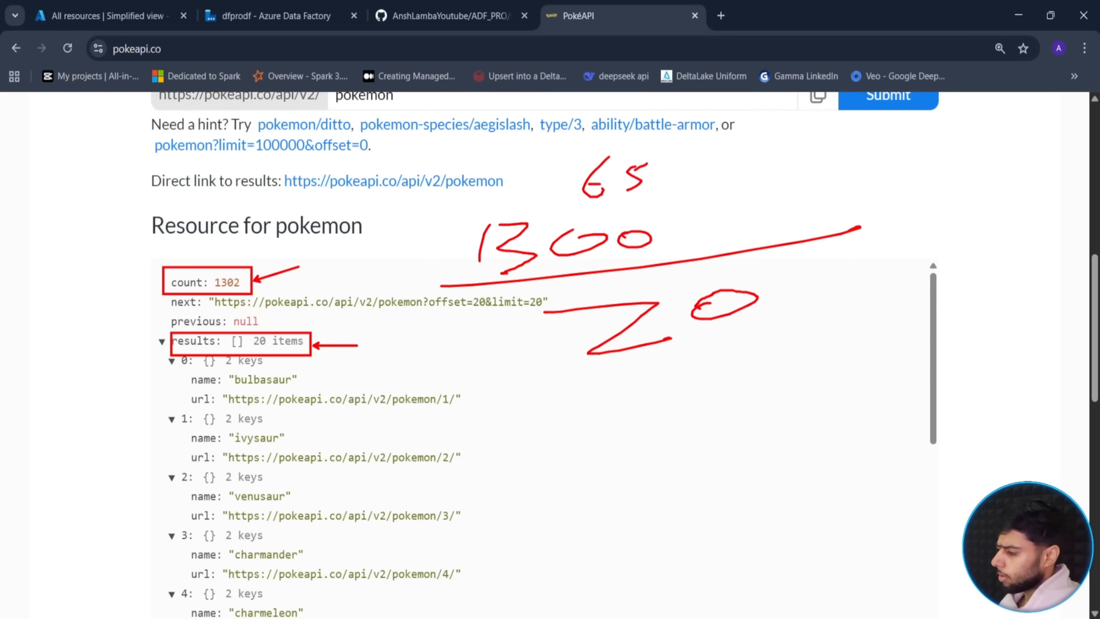
left_click_drag(723, 275, 725, 332)
left_click_drag(634, 221, 635, 280)
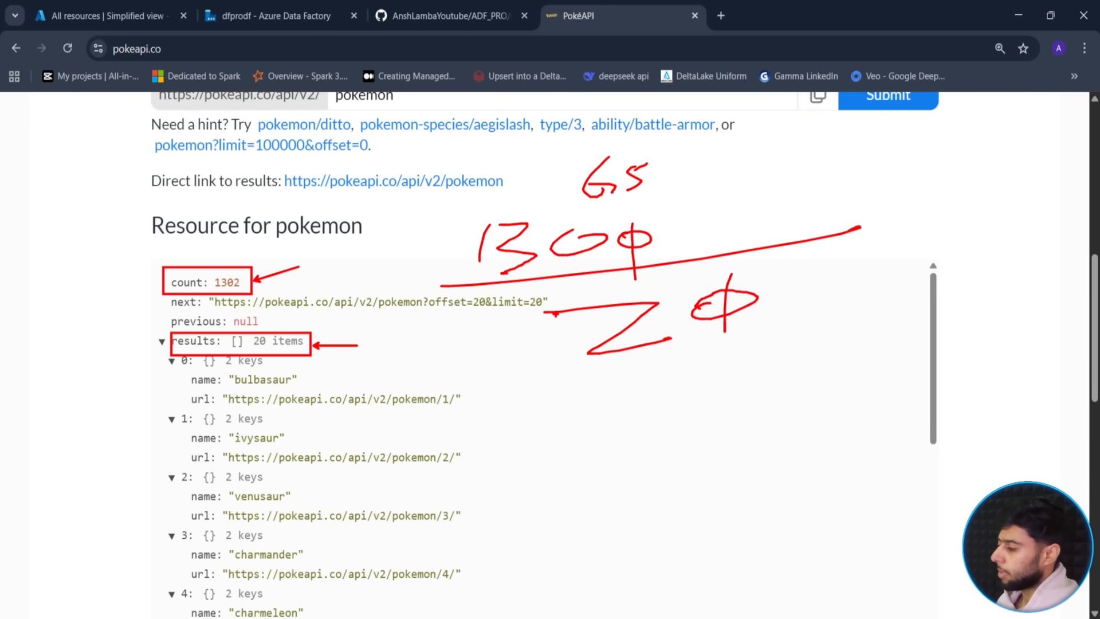
key("Escape")
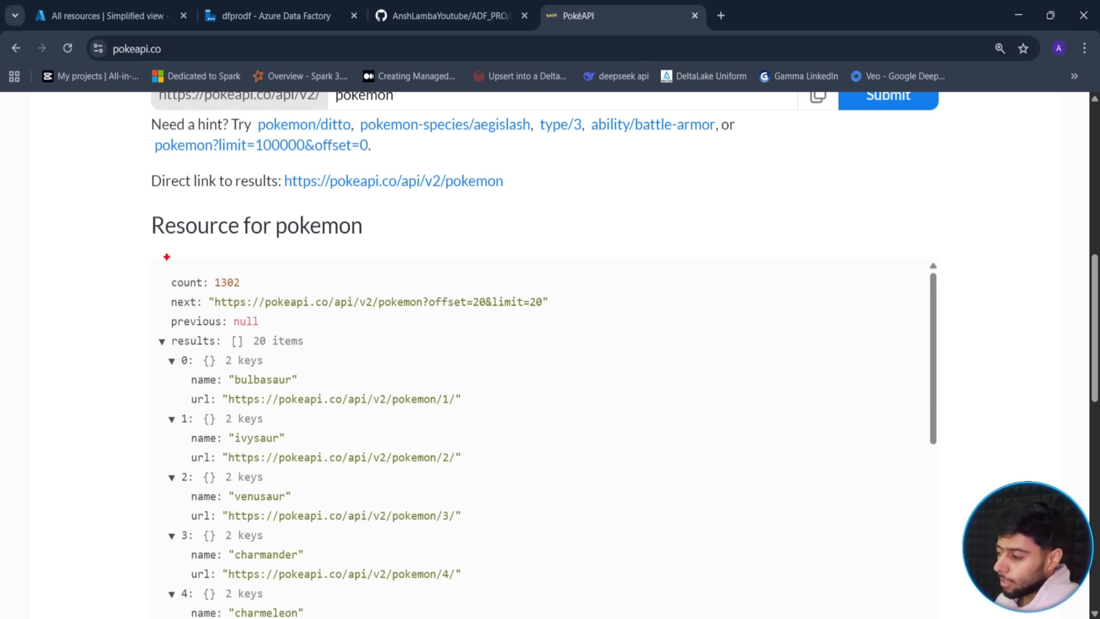
left_click_drag(163, 266, 260, 295)
left_click_drag(369, 252, 261, 276)
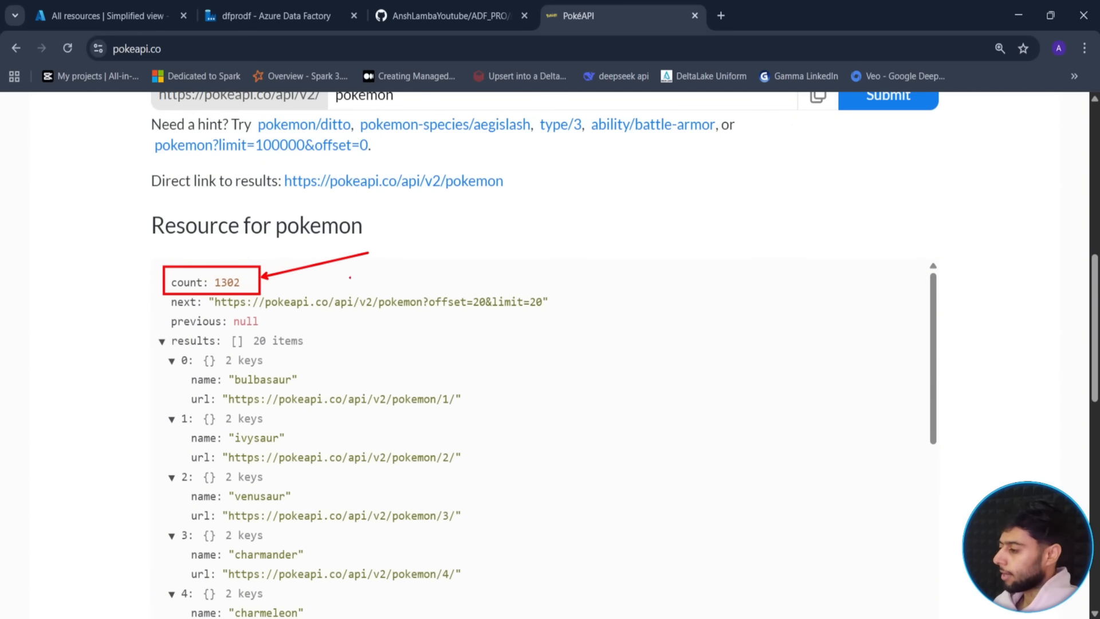
key("Escape")
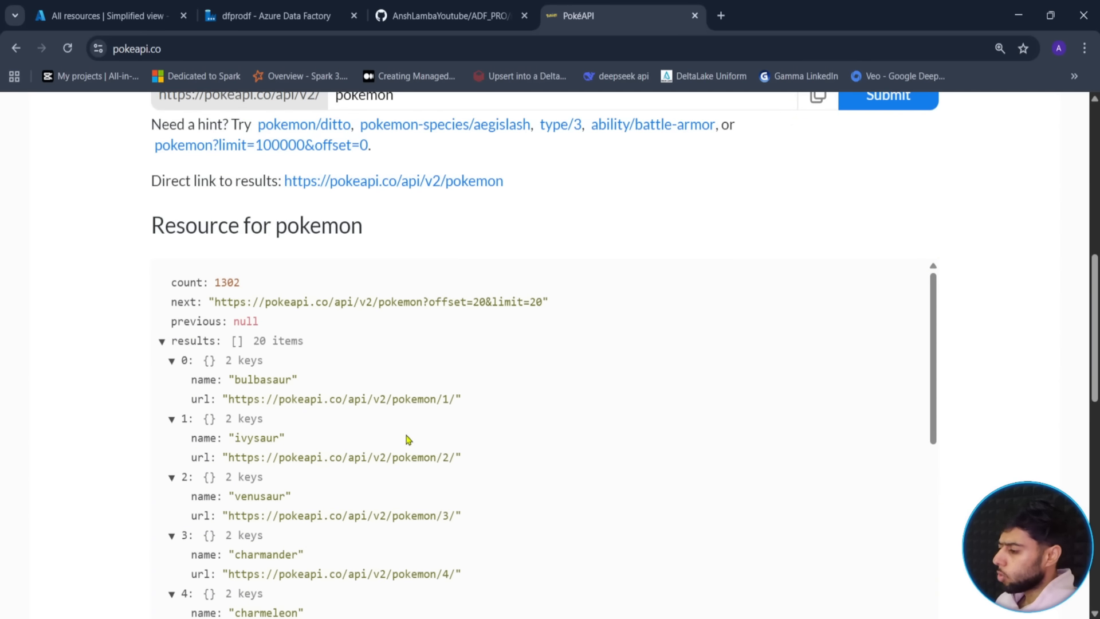
- Load the copied Direct link to results URL in a new browser tab
left_click(161, 341)
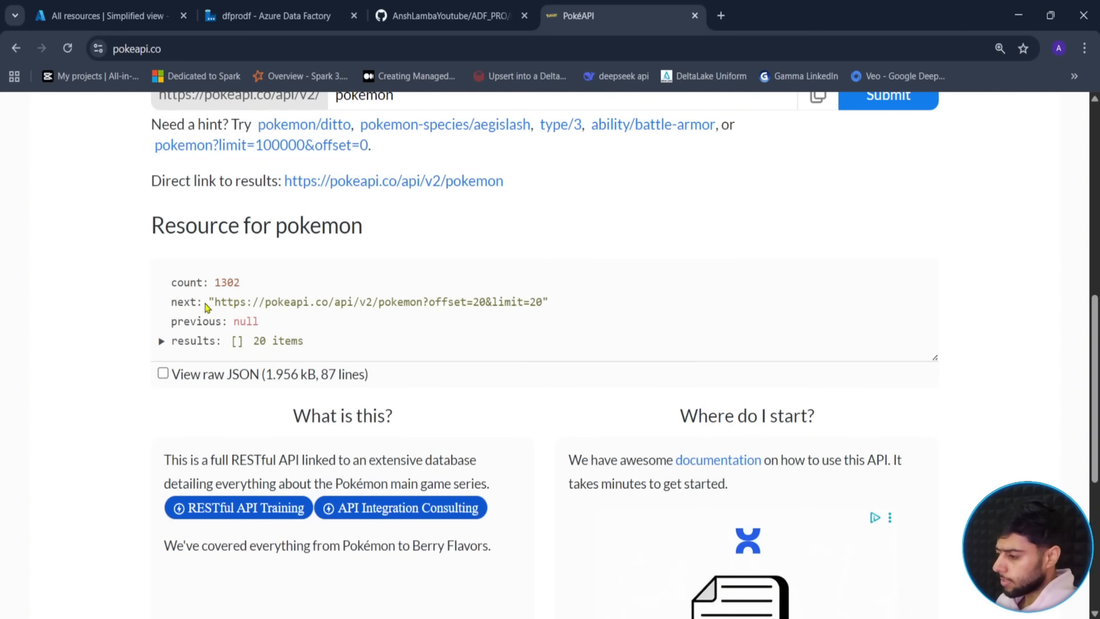
scroll(541, 182, "up", 3)
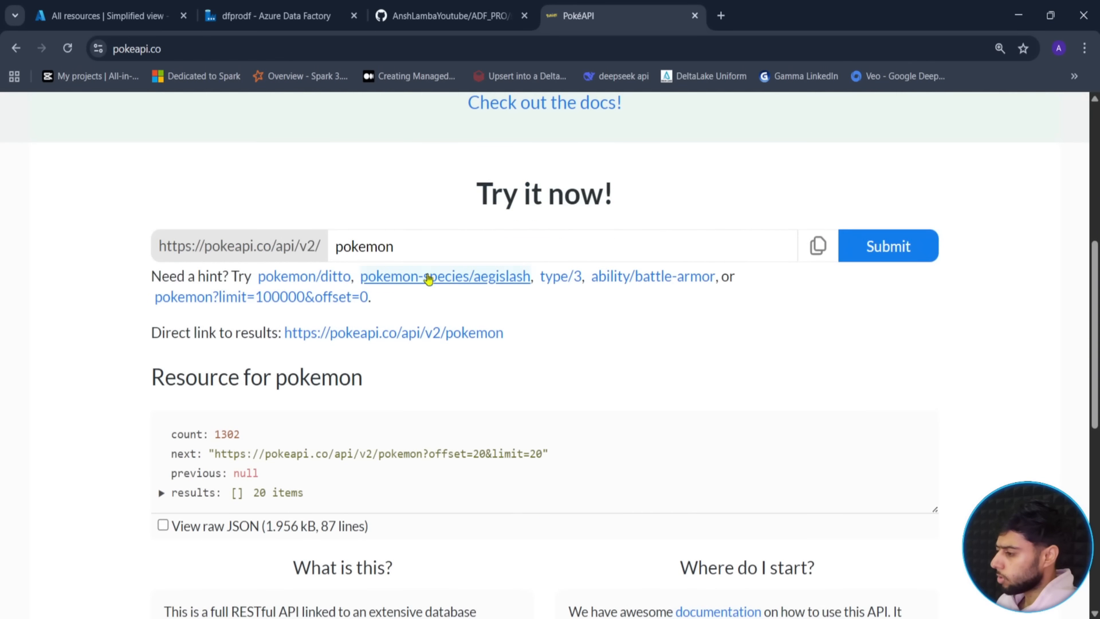
left_click(422, 247)
left_click_drag(505, 334, 285, 335)
key("ctrl+c")
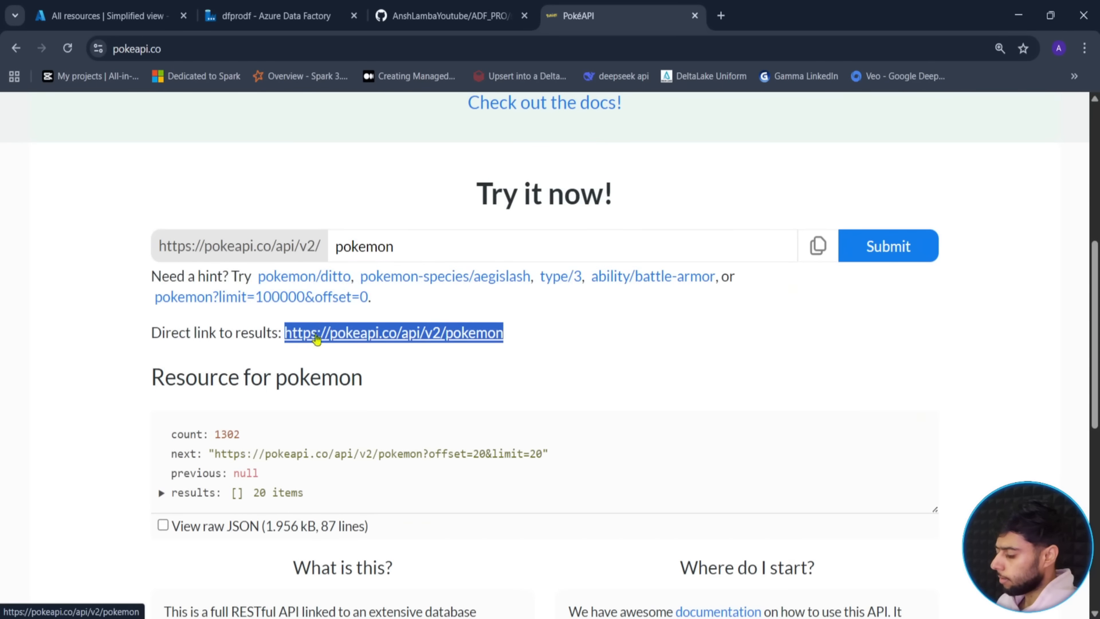
left_click(721, 16)
key("ctrl+v")
key("Return")
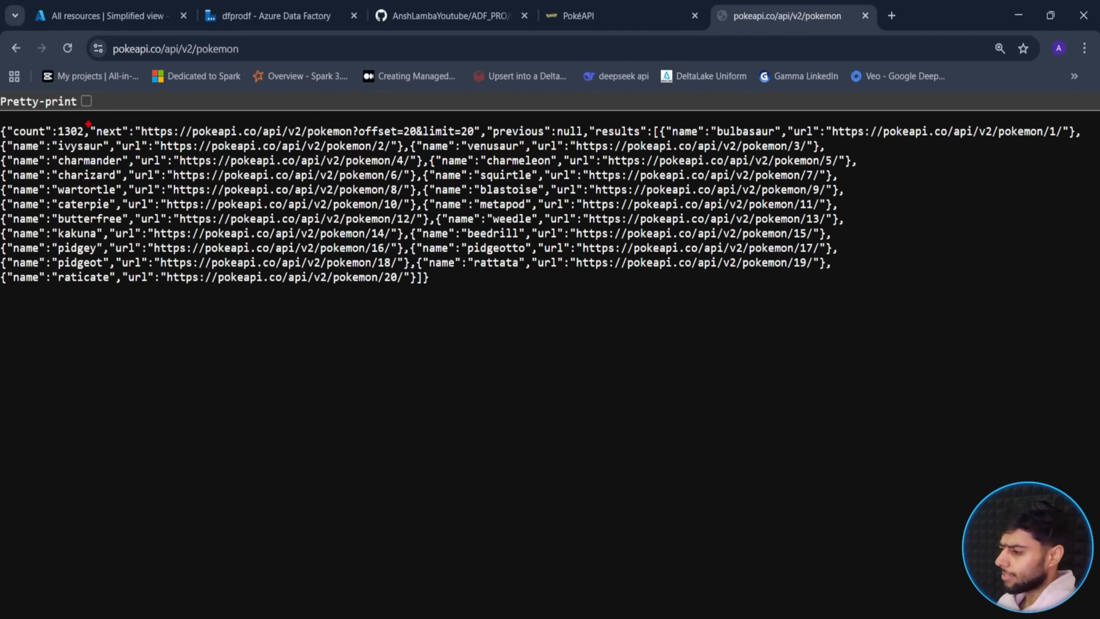
- Highlight parts of the raw JSON, including the last entry's number 20
mouse_move(90, 119)
left_mouse_down()
mouse_move(223, 141)
mouse_move(487, 141)
left_mouse_up()
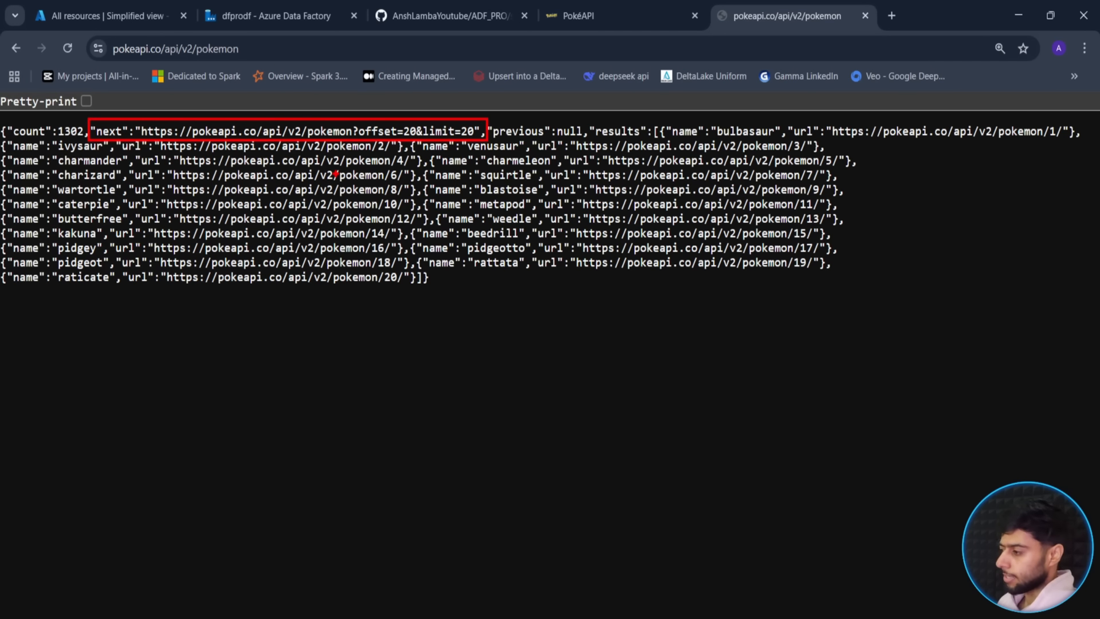
key("Escape")
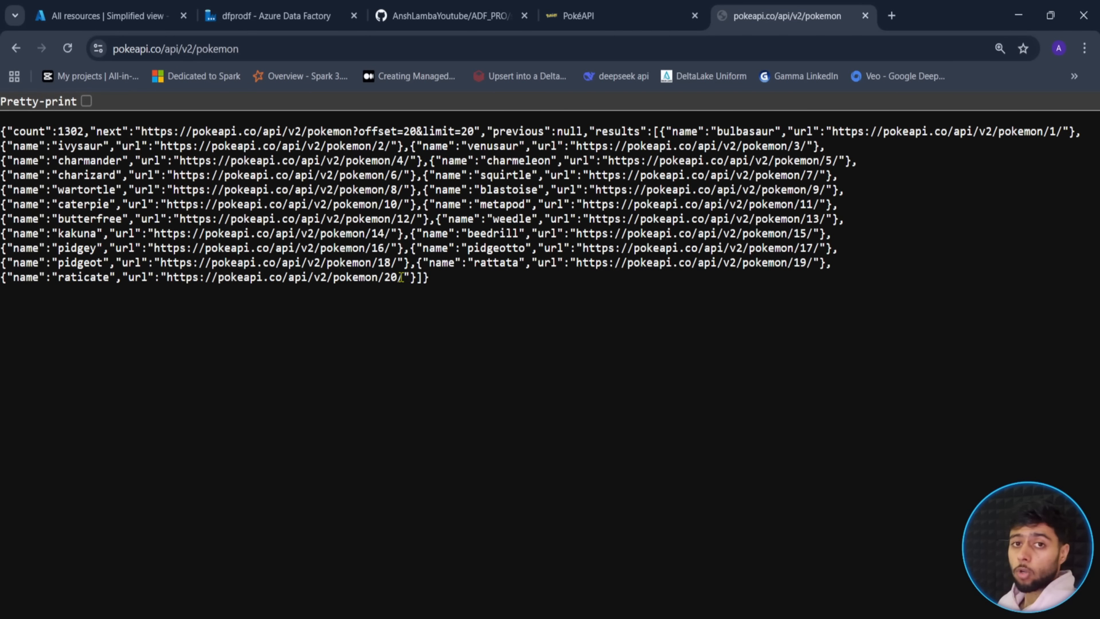
left_click_drag(403, 278, 382, 279)
left_click(620, 281)
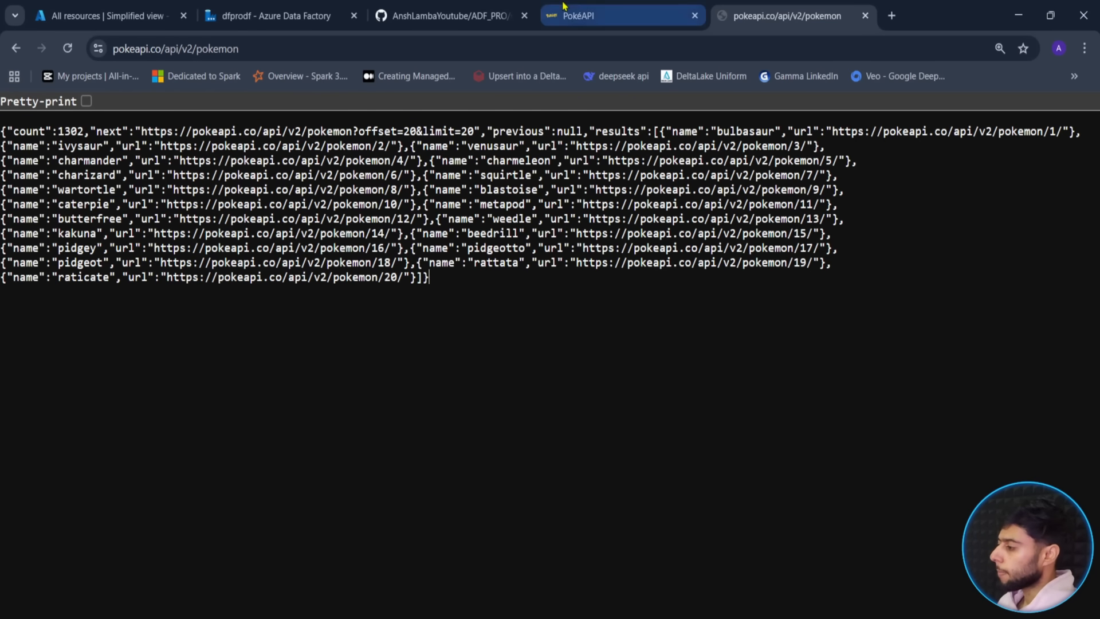
left_click(459, 16)
- Create a new pipeline named RestAPI and collapse the Factory Resources pane
left_click(273, 7)
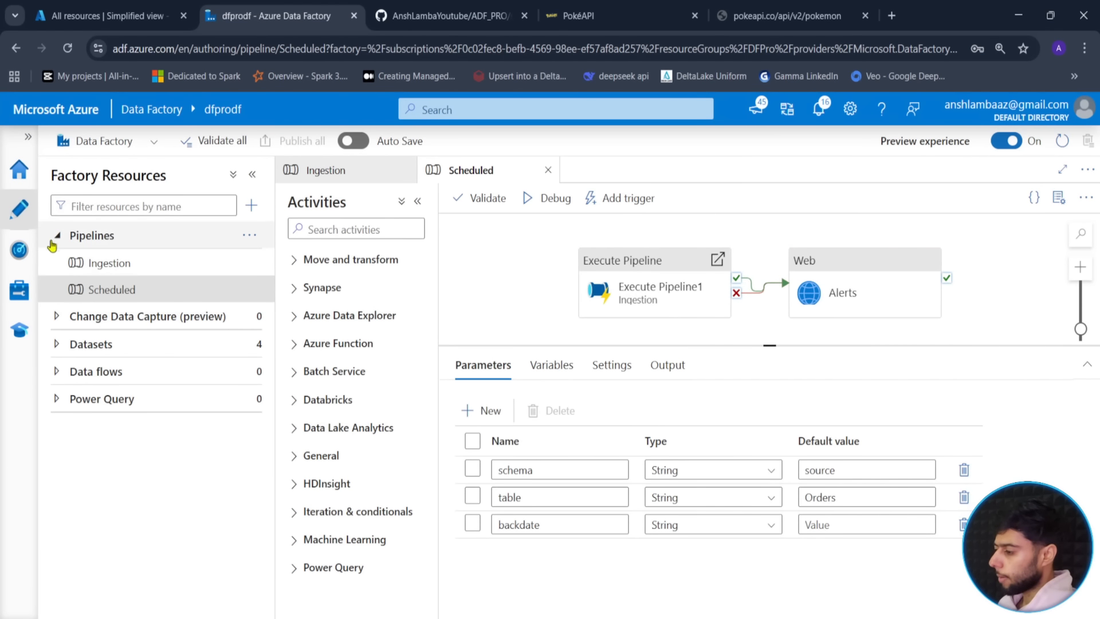
left_click(247, 236)
left_click(280, 261)
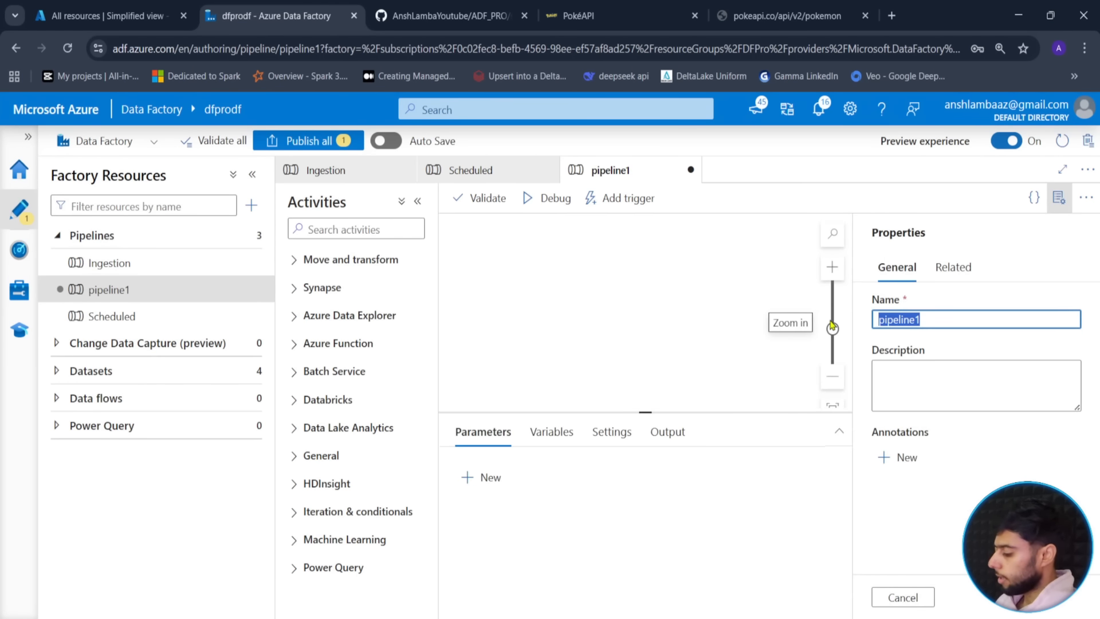
type("FRE")
key("BackSpace")
key("BackSpace")
key("BackSpace")
type("RestAPI")
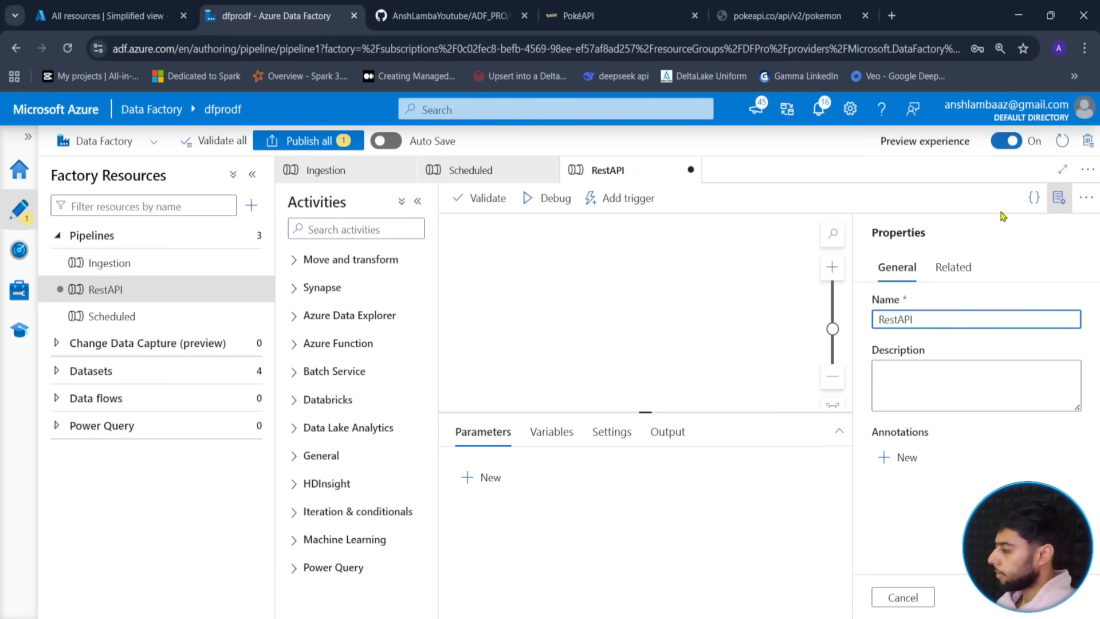
left_click(1059, 198)
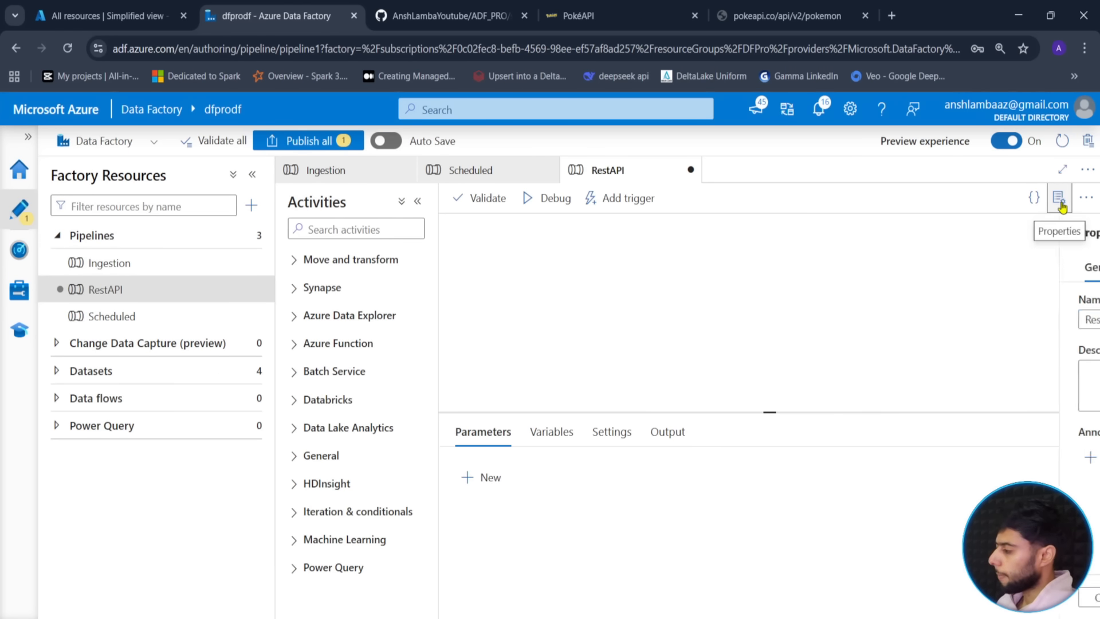
left_click(252, 174)
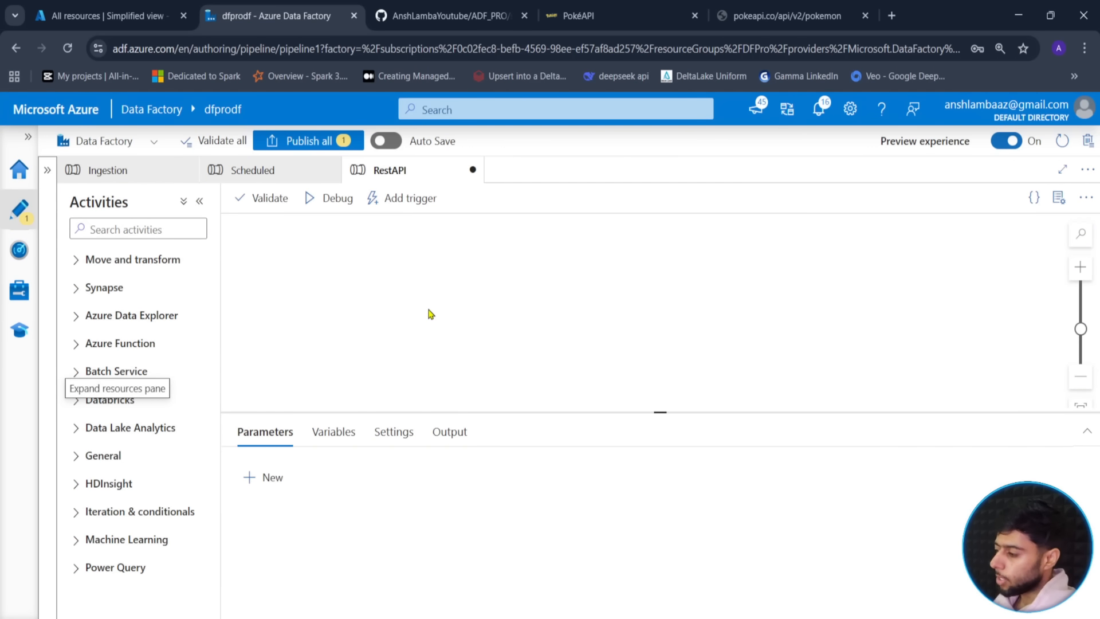
- Add a Web activity found by searching 'web' and start renaming it Endpoint
left_click(204, 229)
type("we")
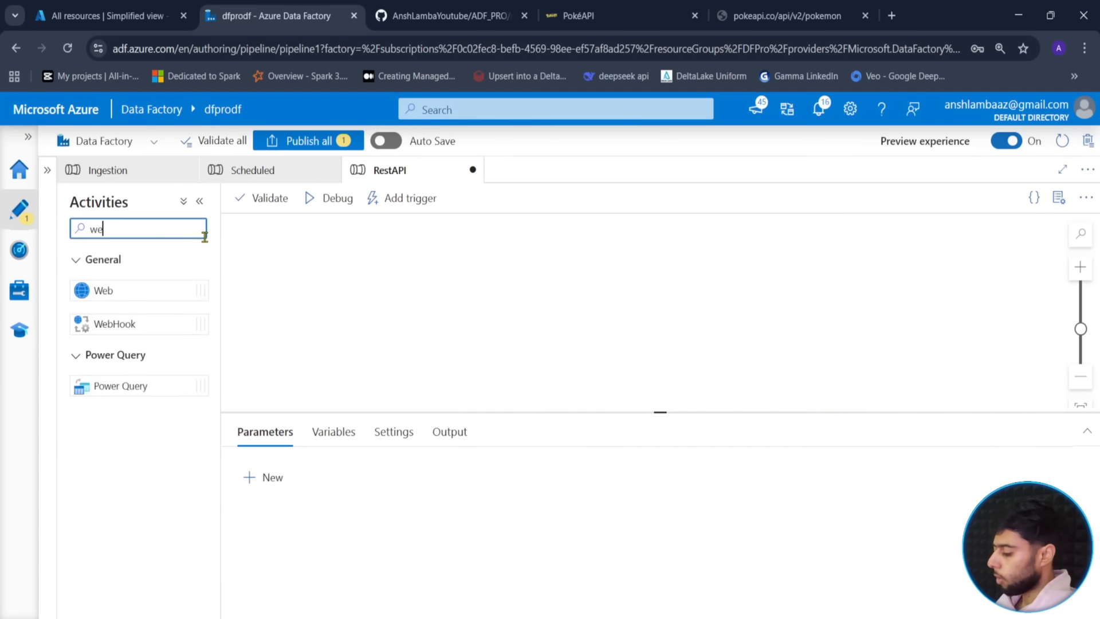
type("b")
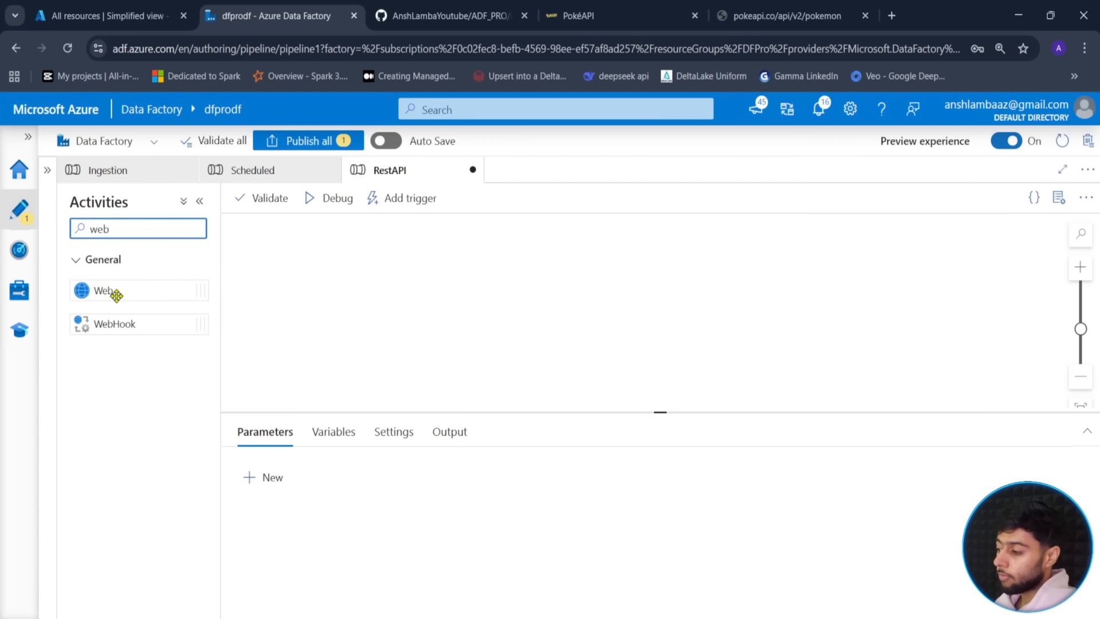
left_click_drag(113, 290, 431, 277)
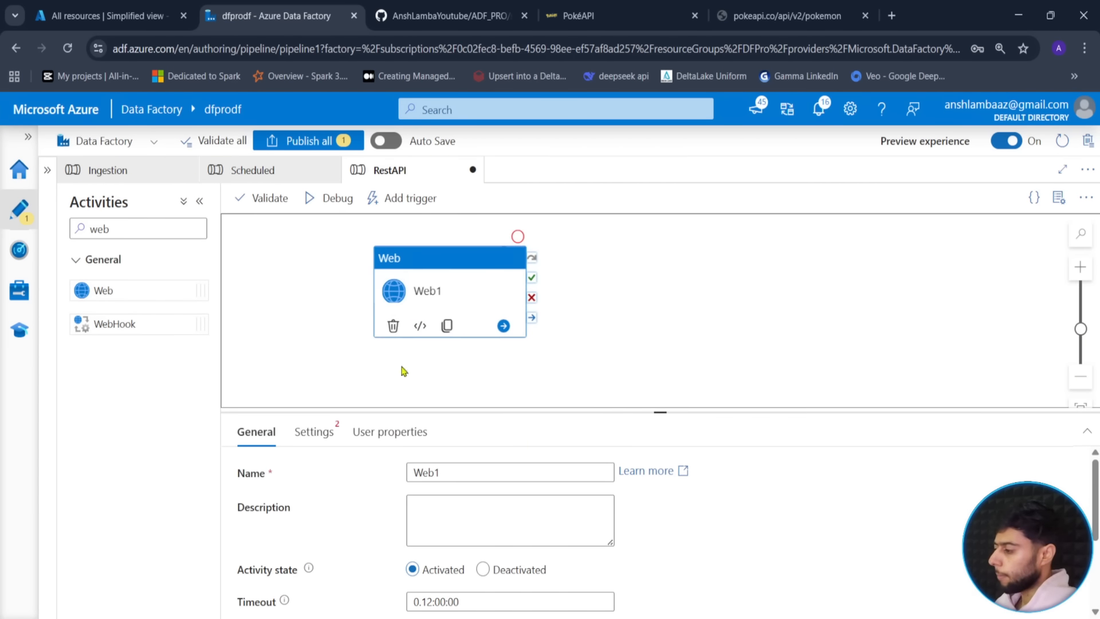
left_click_drag(661, 410, 661, 364)
left_click(315, 384)
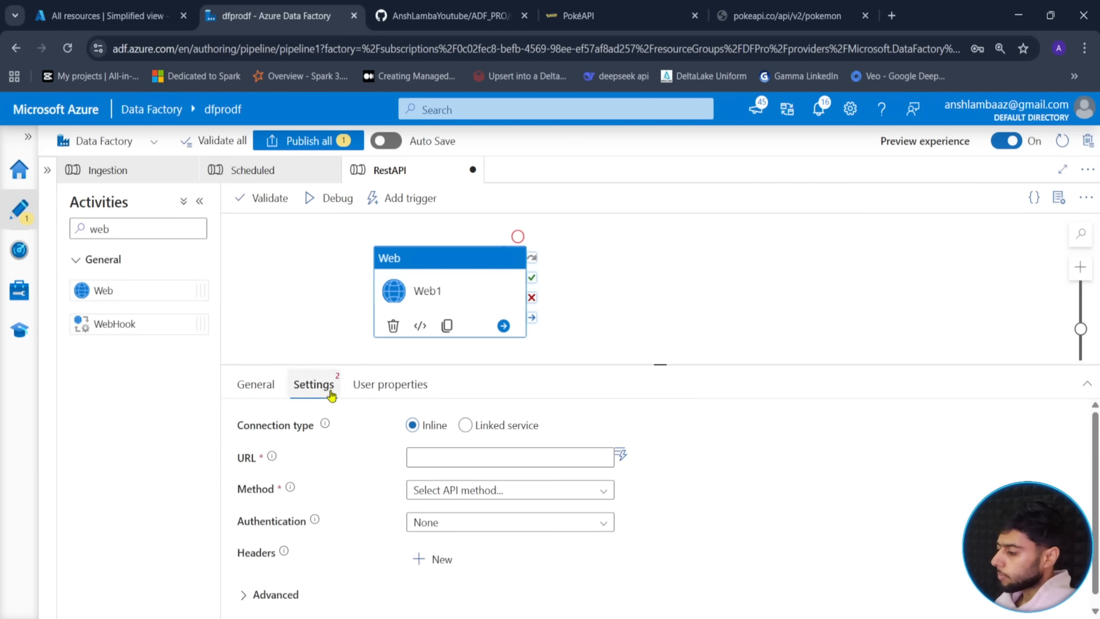
left_click(261, 385)
double_click(434, 427)
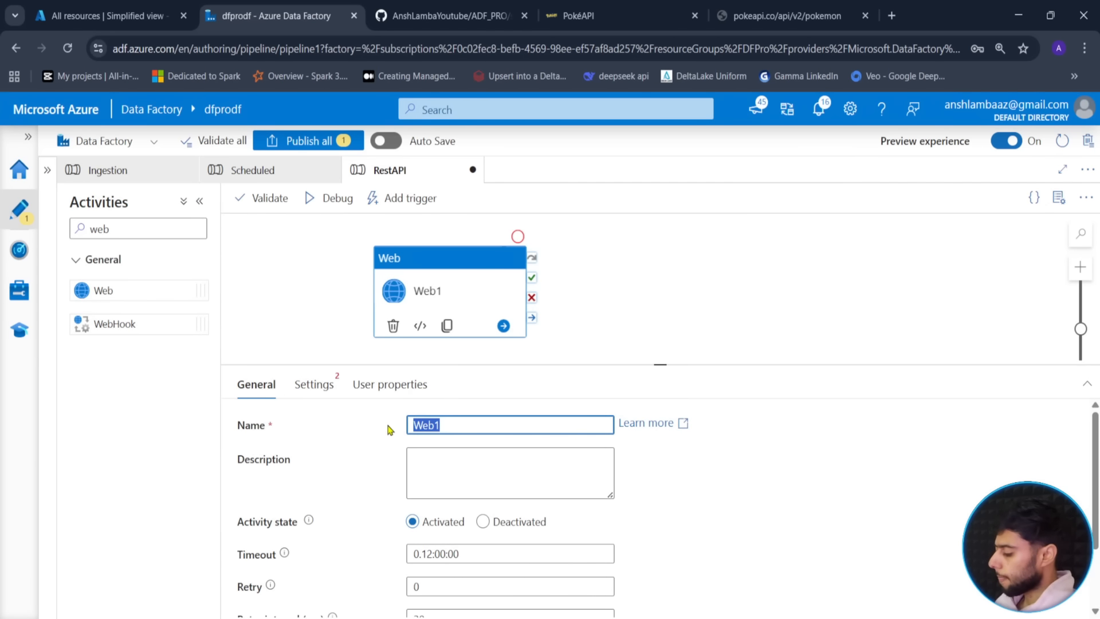
type("Endpoo")
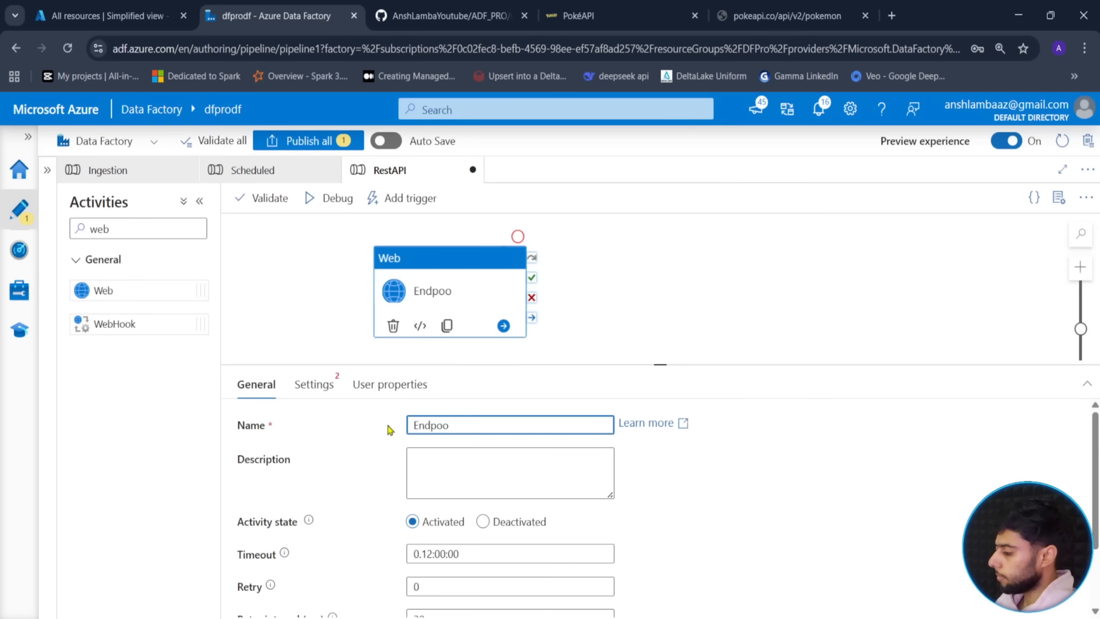
left_click(313, 384)
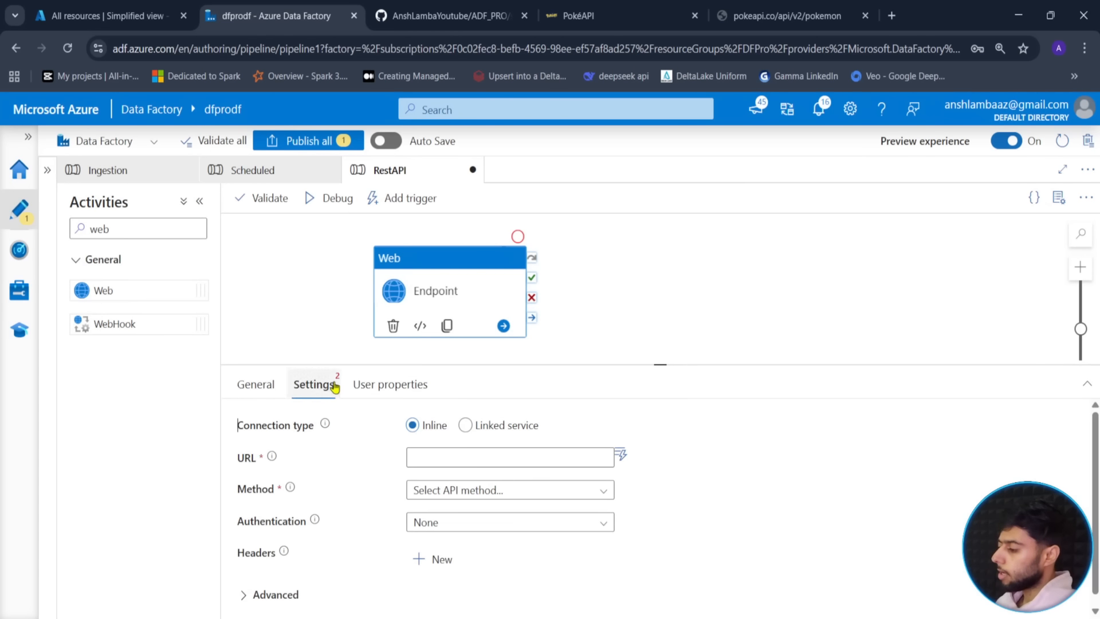
left_click_drag(642, 368, 642, 365)
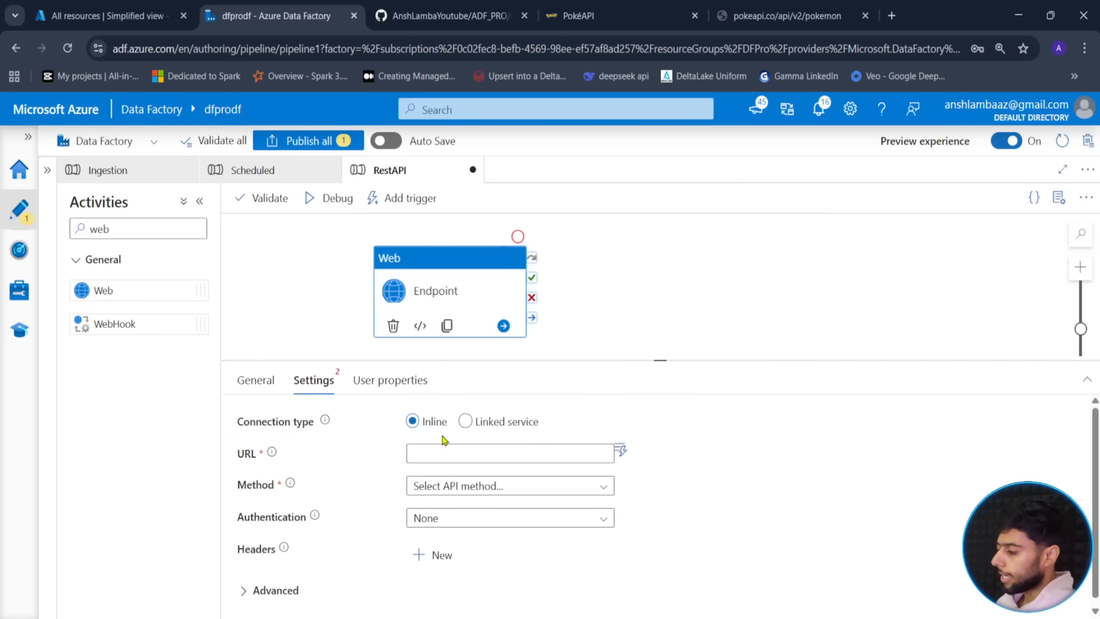
left_click(482, 454)
left_click(460, 475)
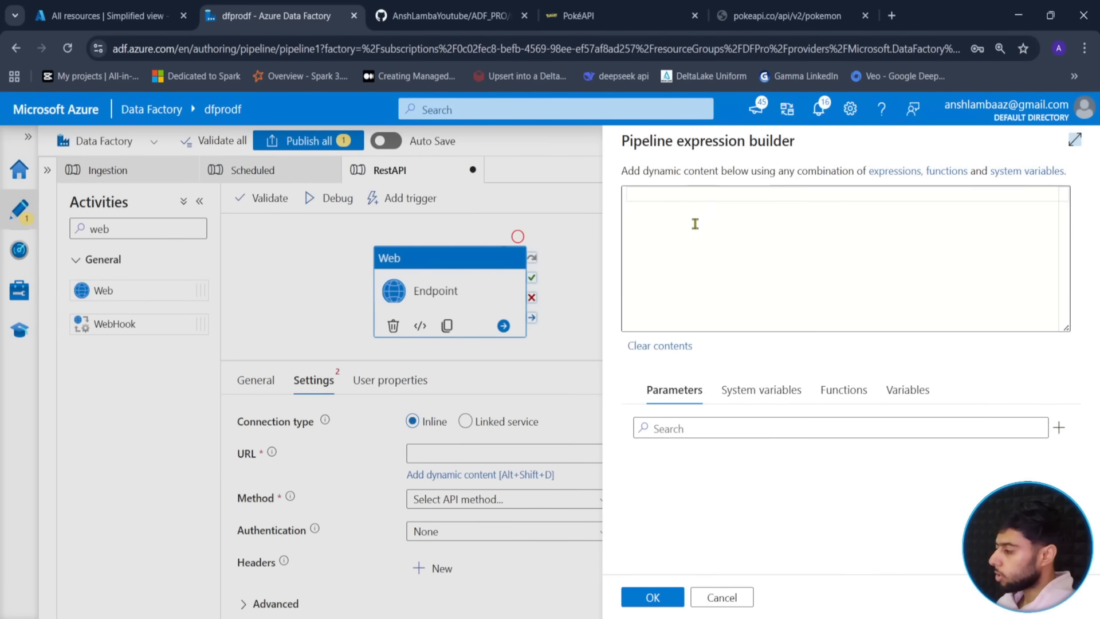
left_click(638, 15)
left_click(450, 401)
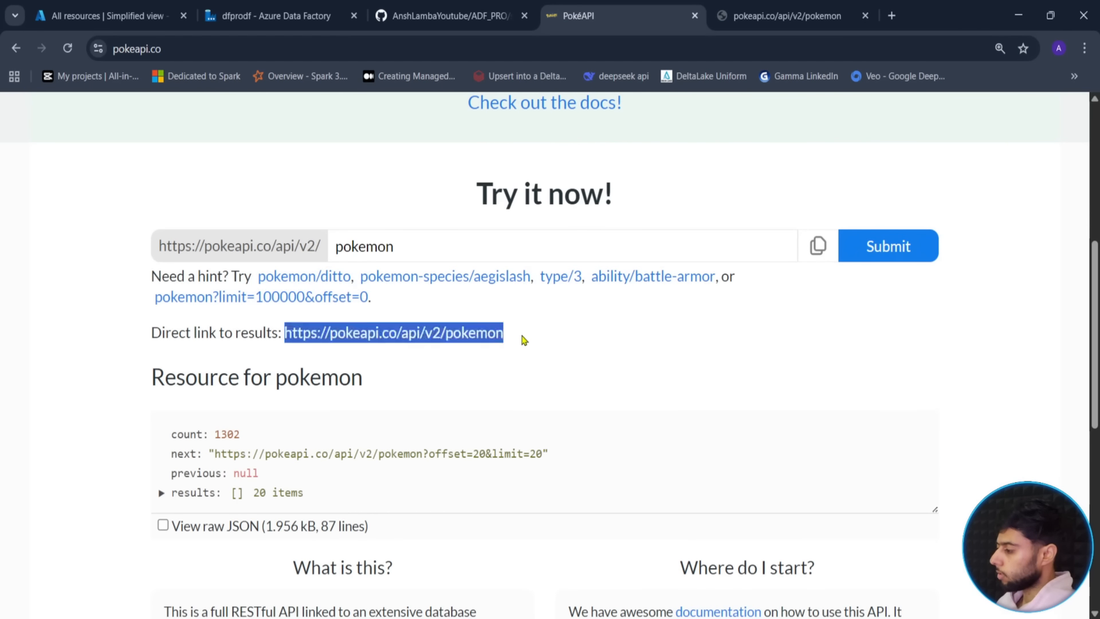
left_click_drag(524, 338, 285, 343)
key("ctrl+c")
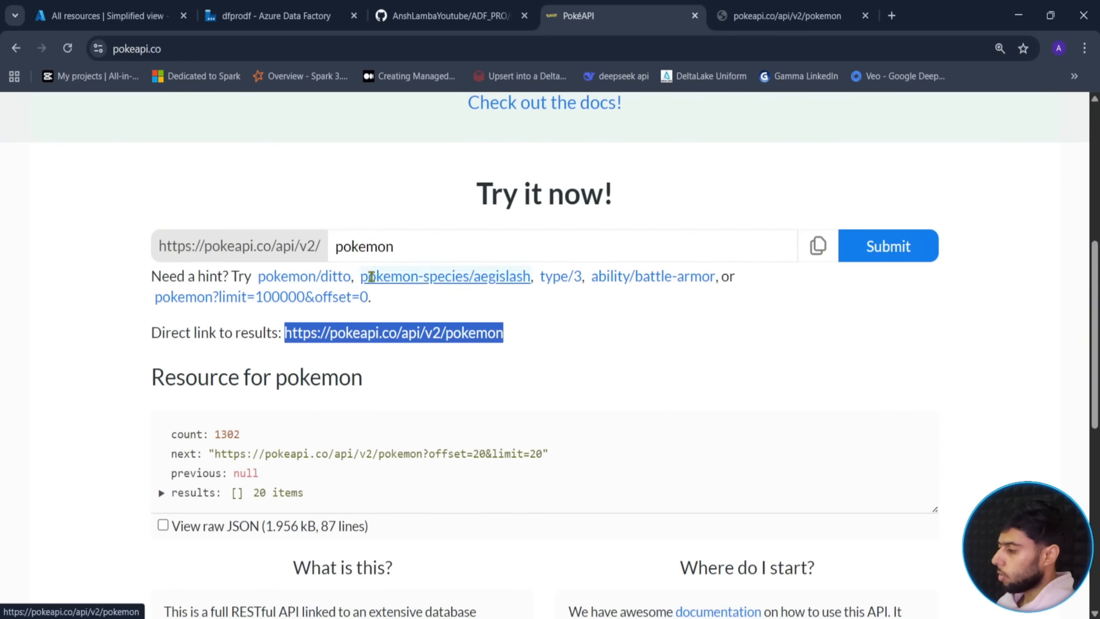
left_click(448, 15)
left_click(296, 17)
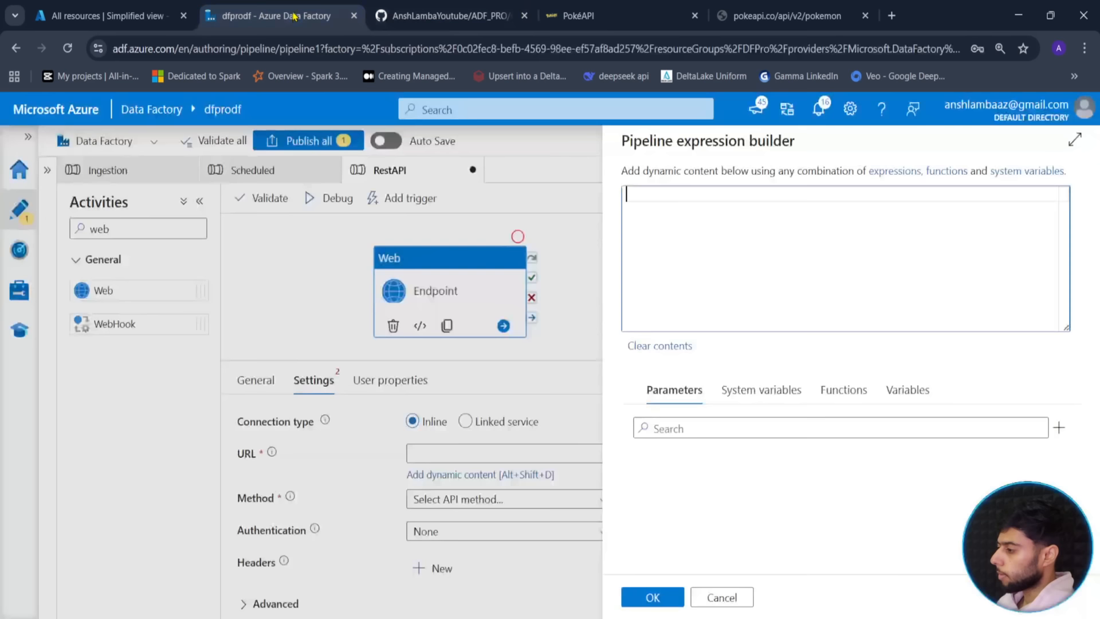
left_click(524, 16)
key("ctrl+v")
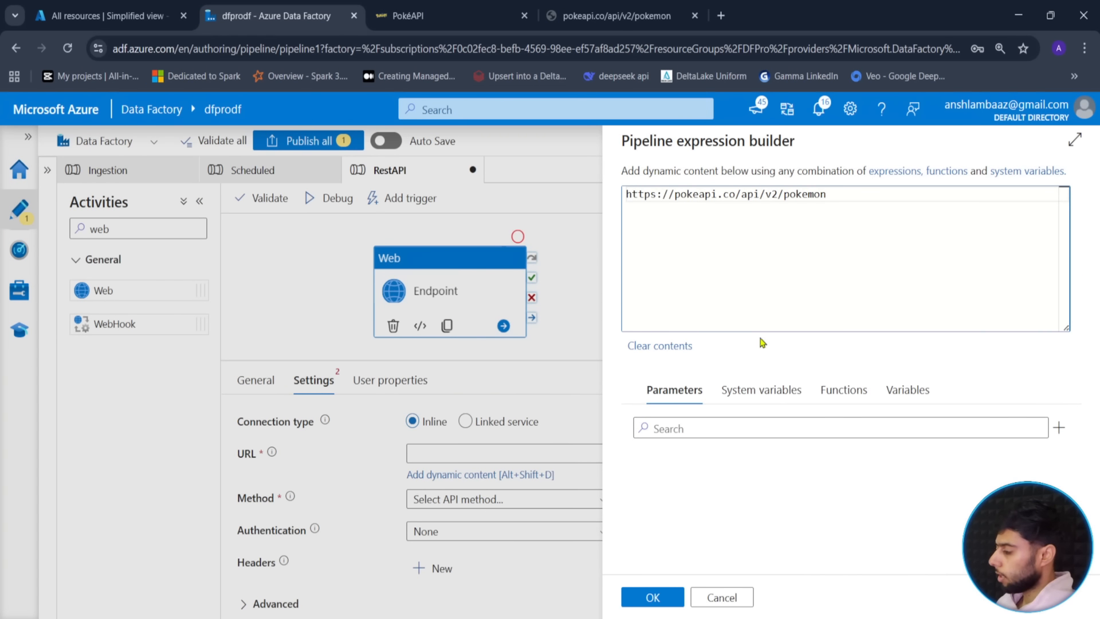
left_click(654, 599)
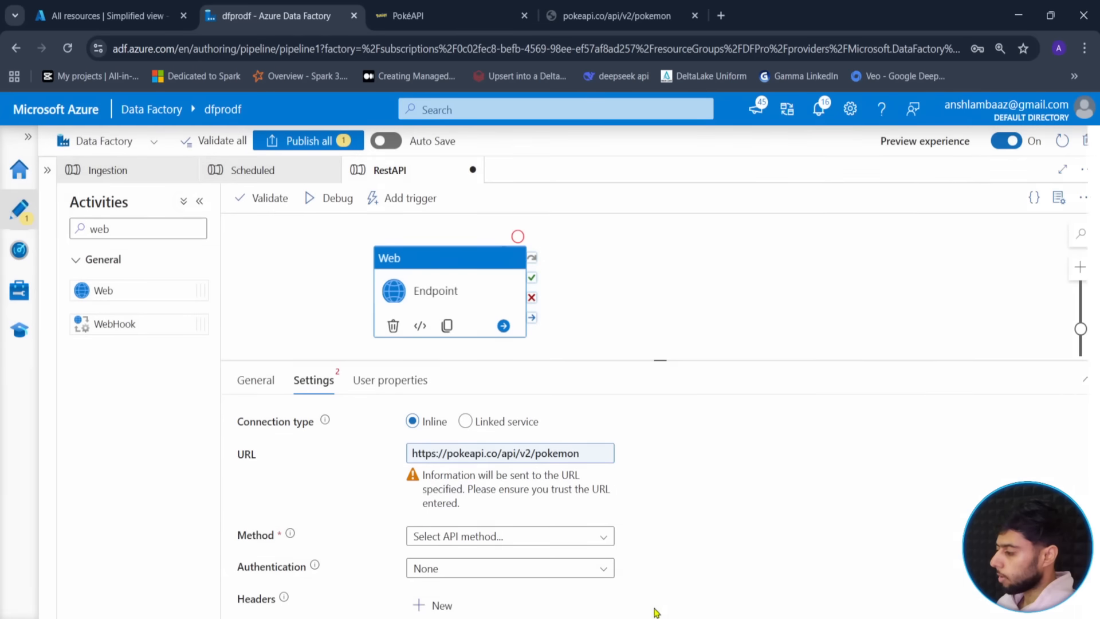
- Set the Endpoint request method to GET
left_click(462, 534)
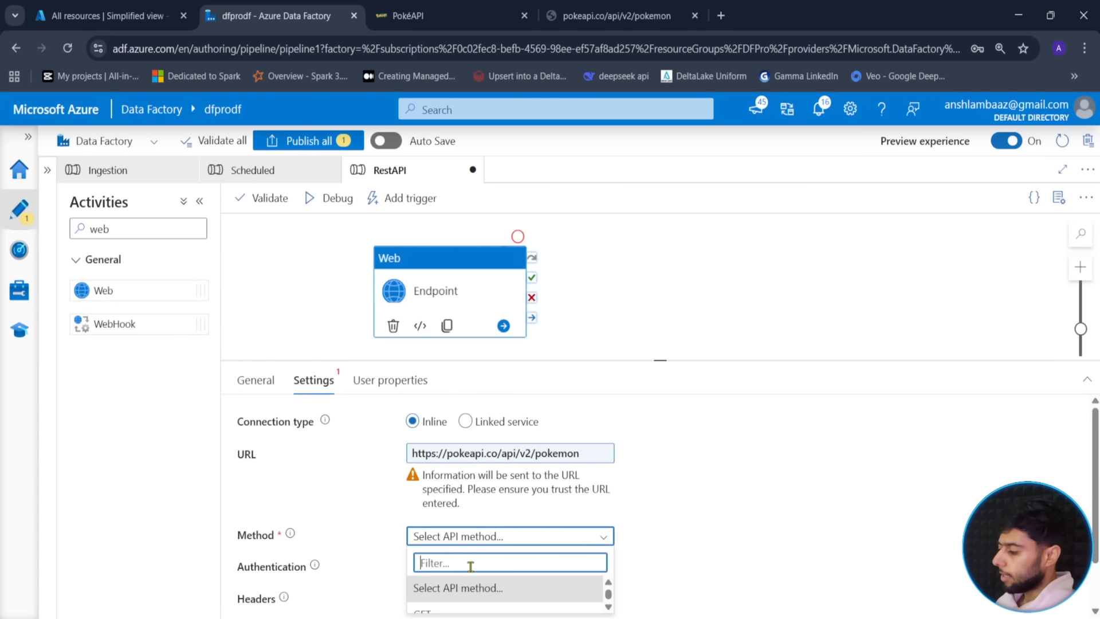
scroll(467, 560, "down", 1)
left_click(466, 560)
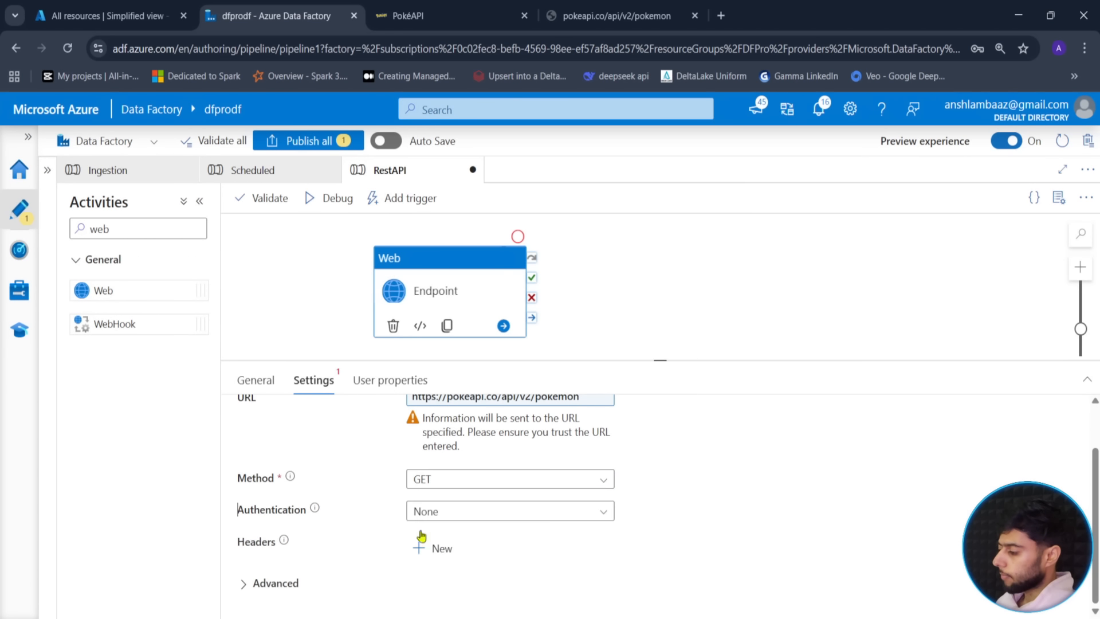
- Debug-run the pipeline and refresh the activity runs until Endpoint finishes
left_click(331, 198)
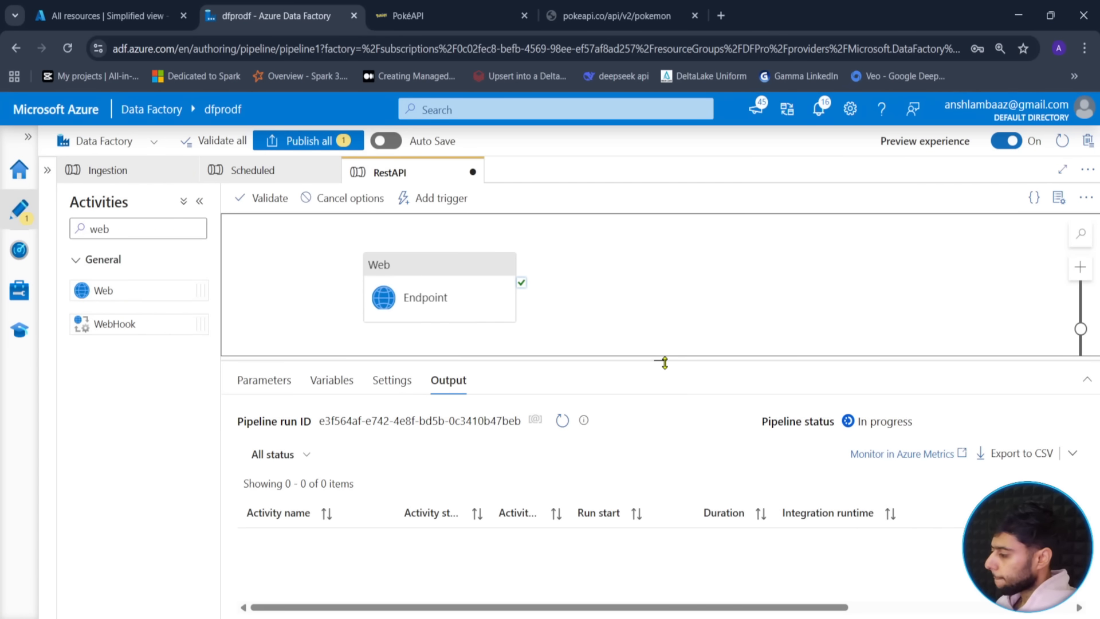
left_click_drag(665, 362, 664, 348)
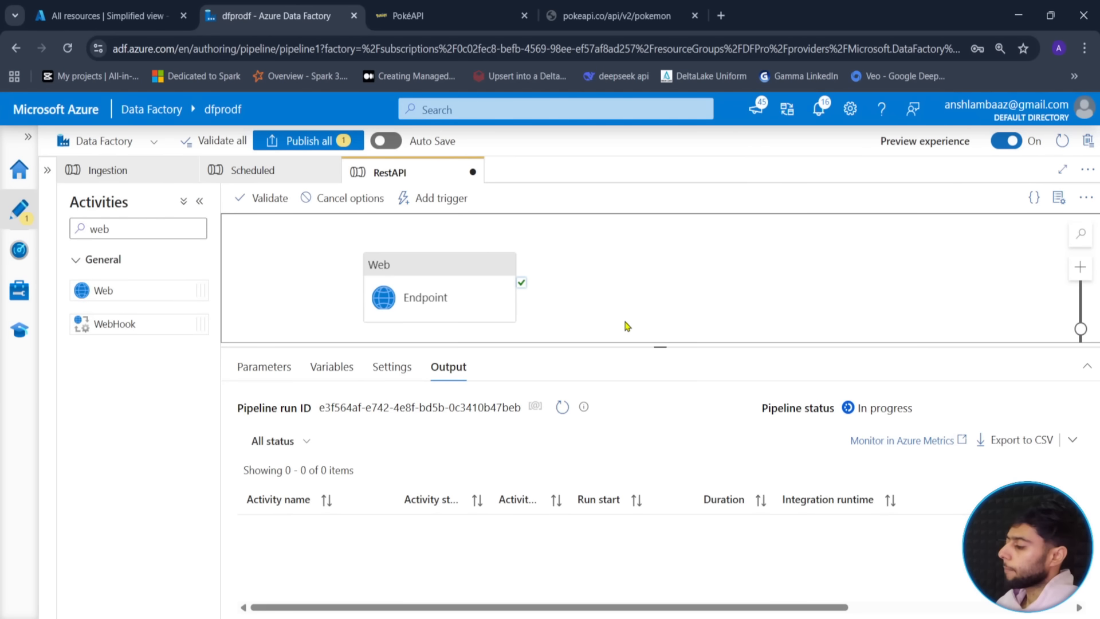
left_click_drag(660, 348, 678, 332)
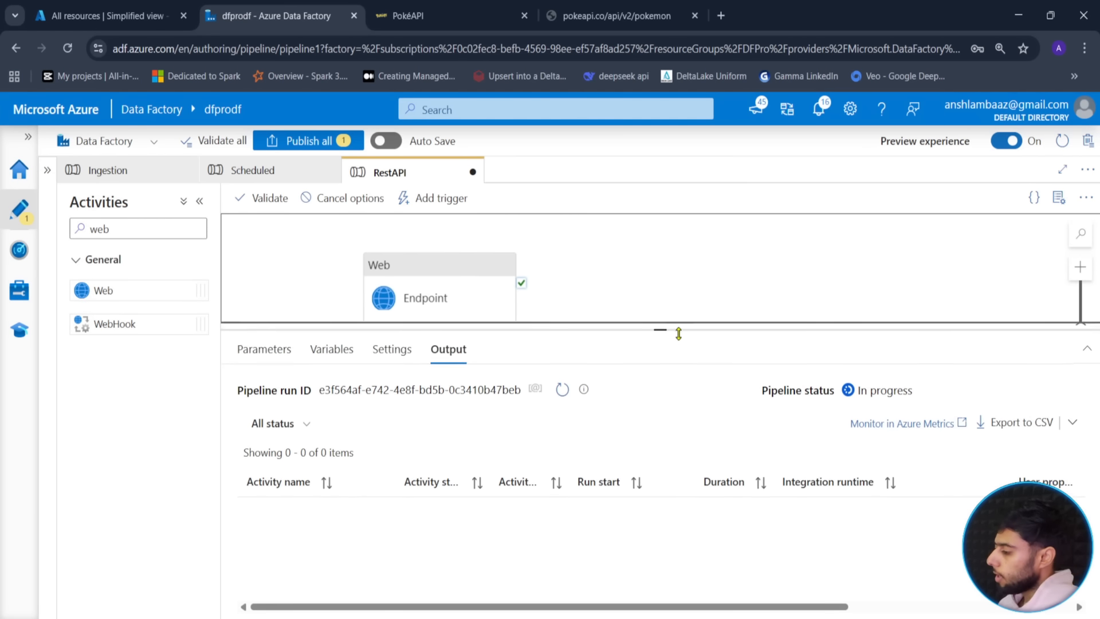
left_click(562, 396)
left_click(561, 396)
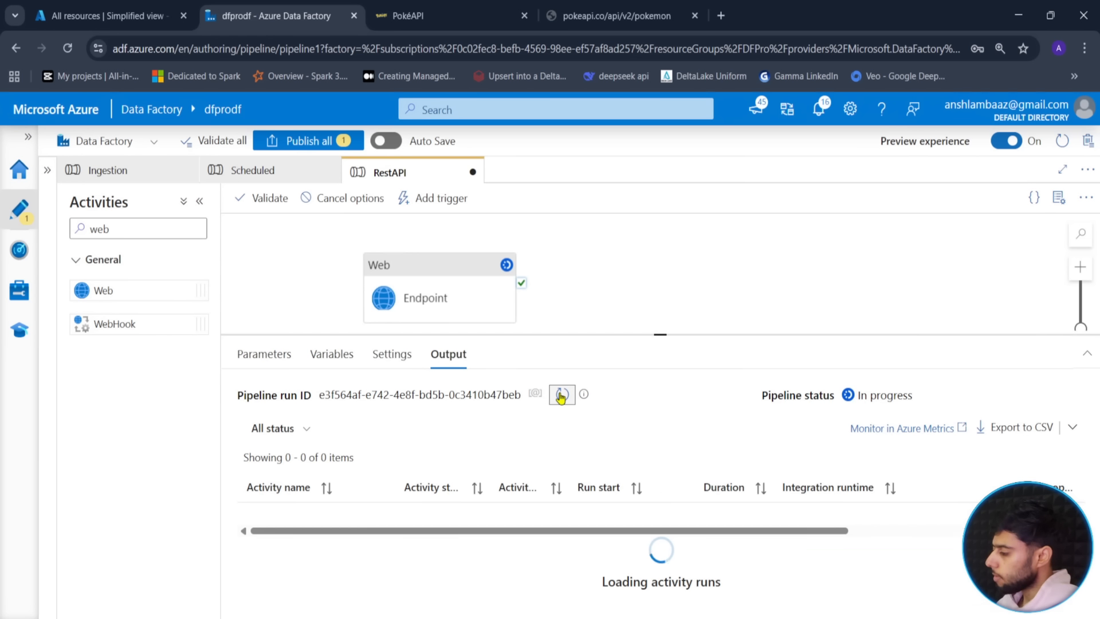
left_click(563, 401)
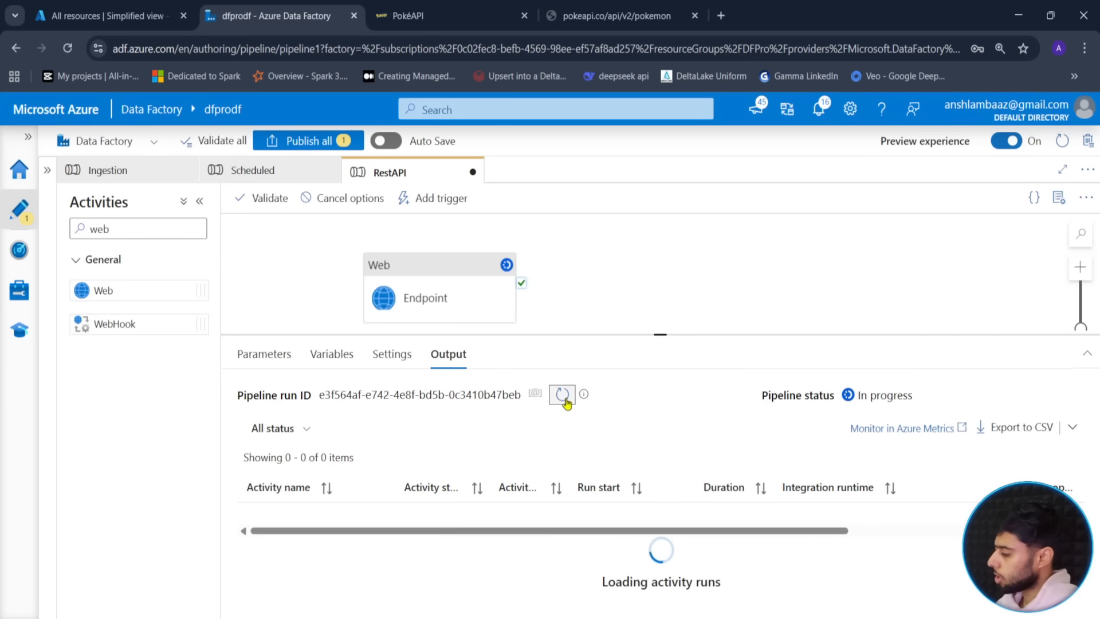
left_click(564, 401)
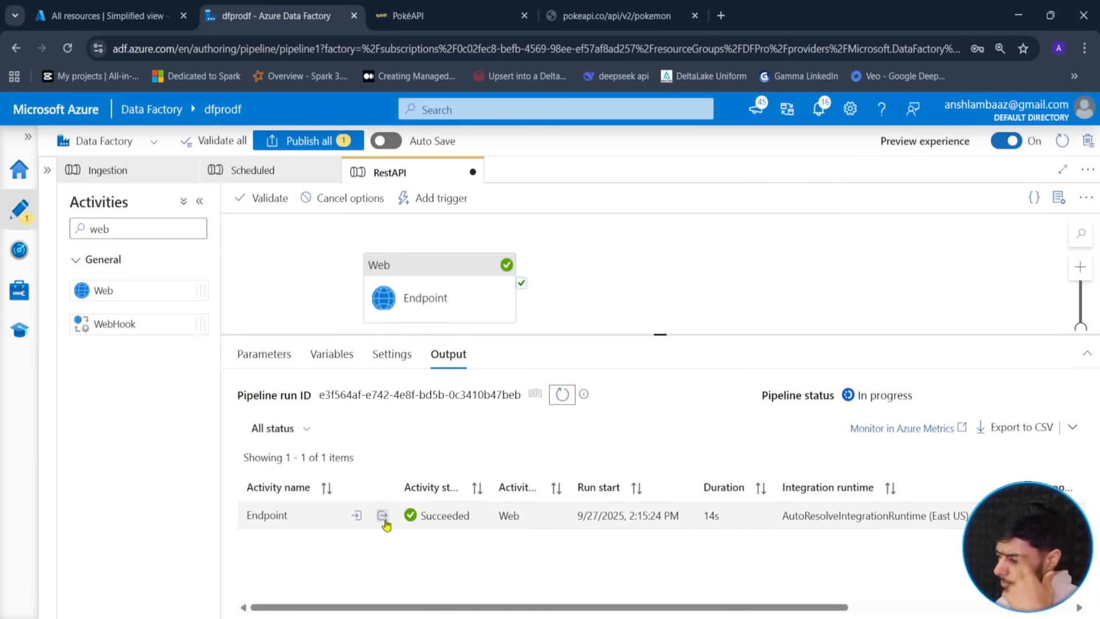
- Open the Endpoint run's output JSON full-size to read count 1302
left_click(386, 519)
left_click(497, 286)
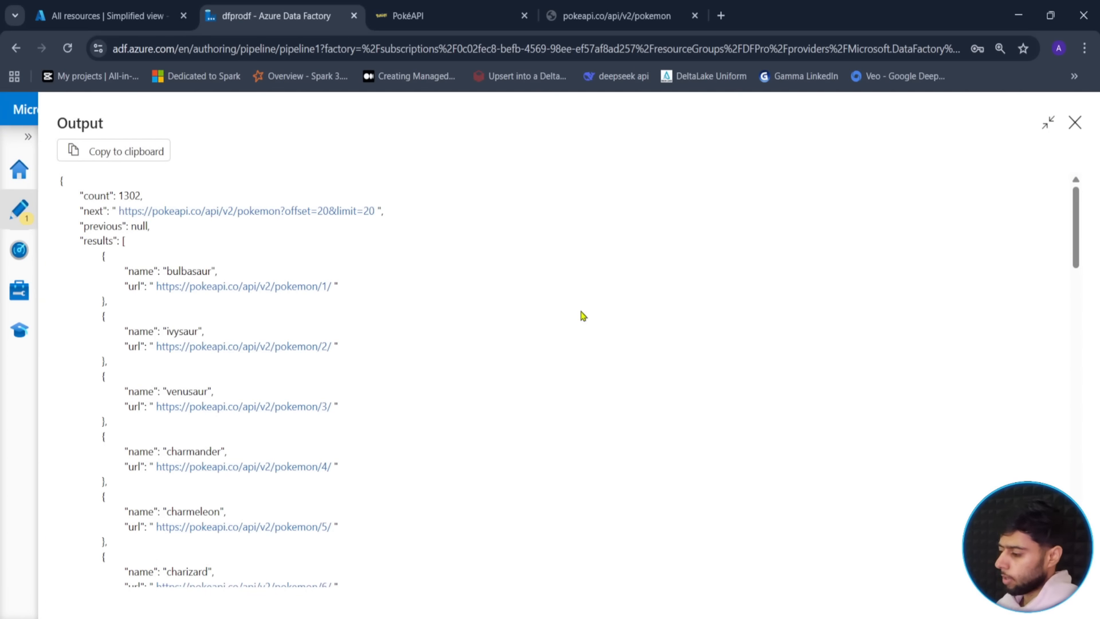
scroll(321, 359, "down", 15)
scroll(321, 359, "up", 13)
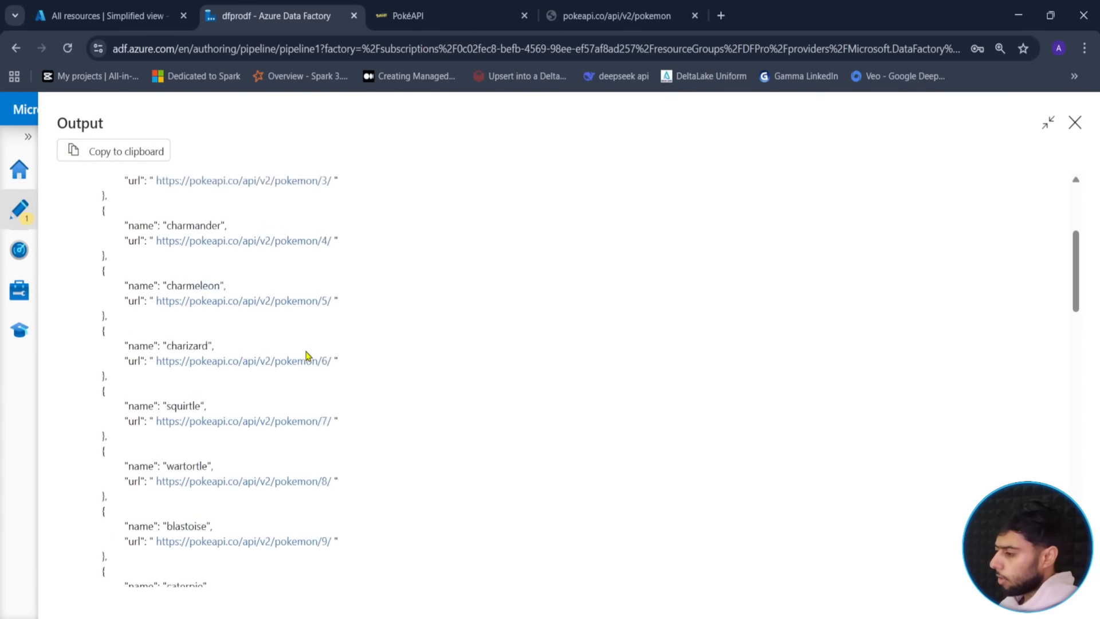
scroll(307, 355, "up", 4)
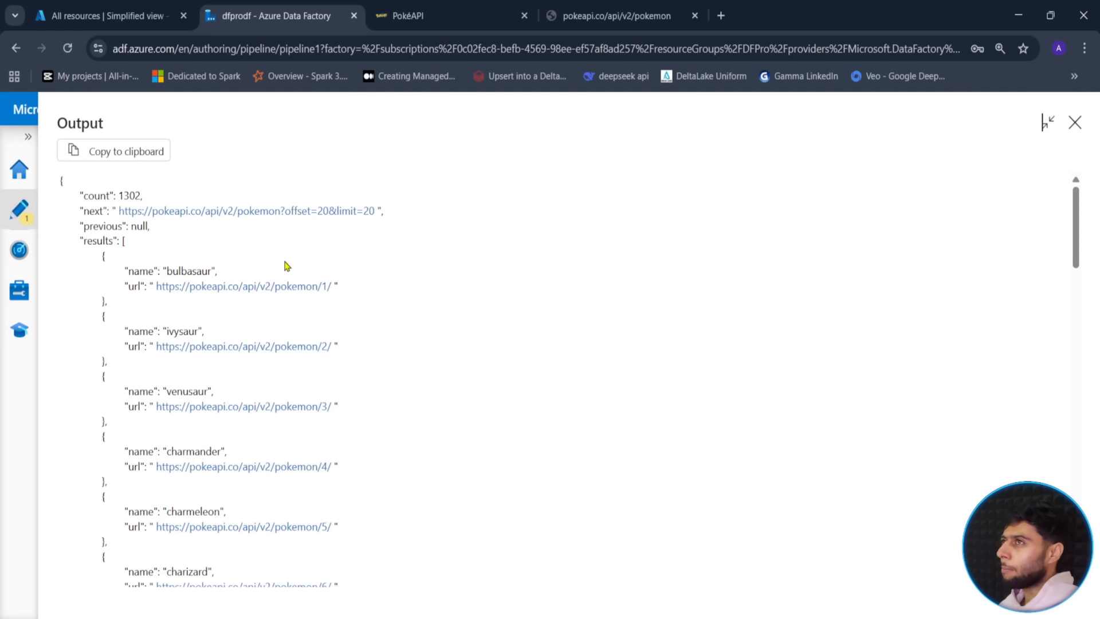
left_click(724, 16)
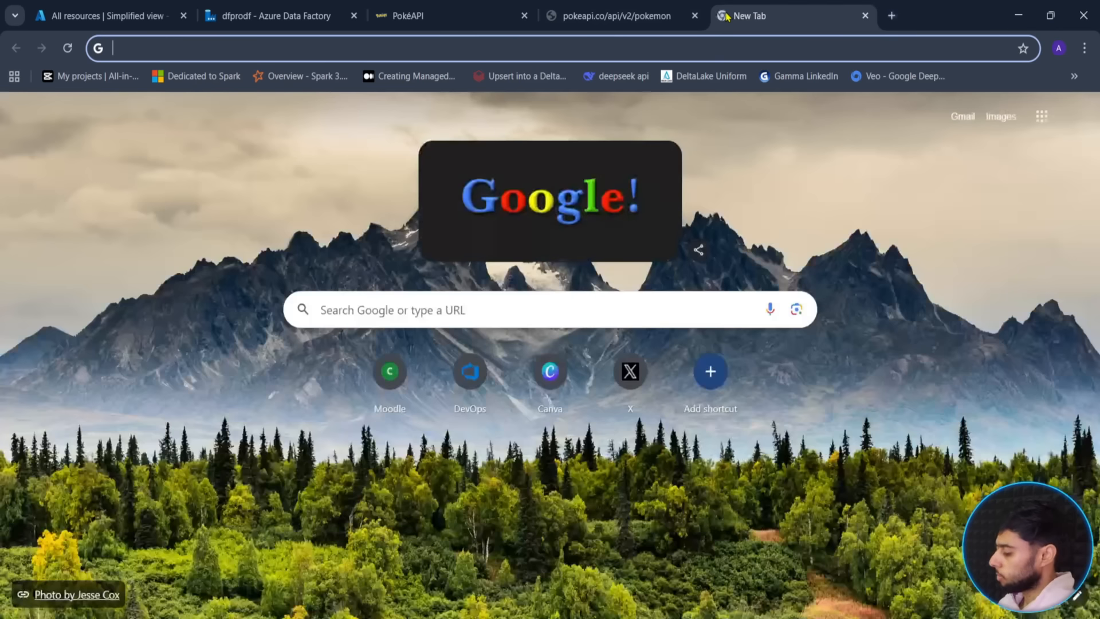
type("balbasaur")
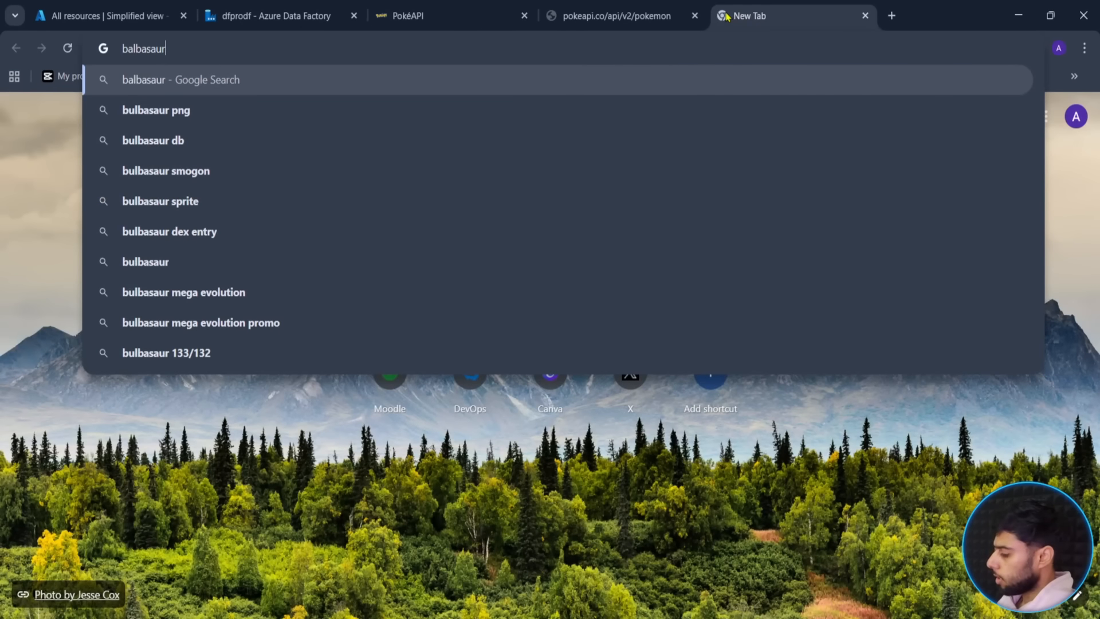
key("Return")
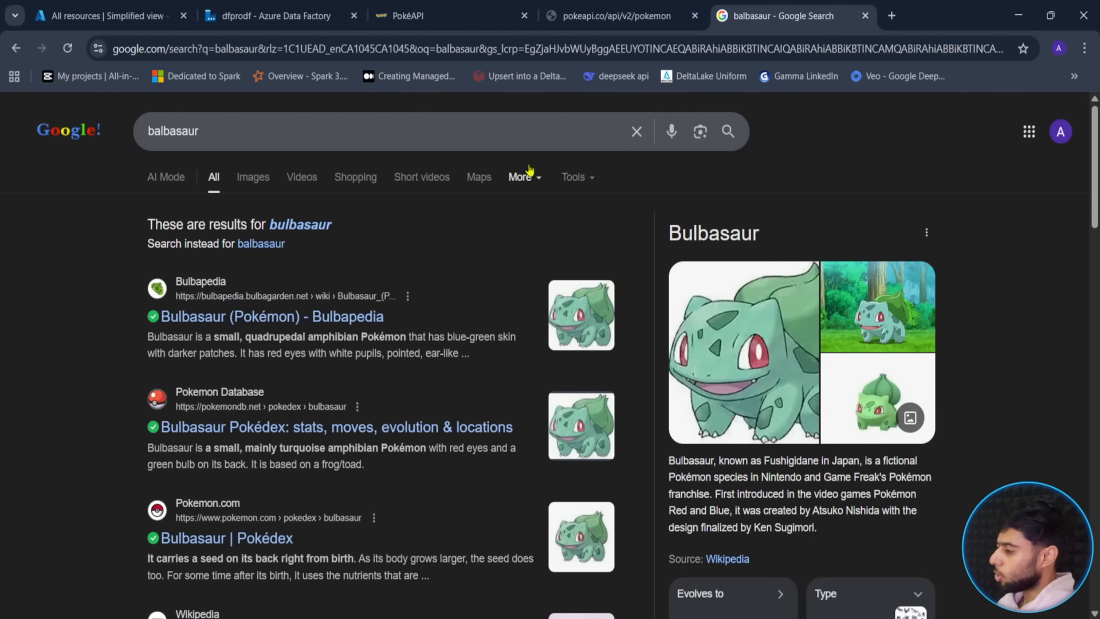
left_click(416, 141)
key("ctrl+a")
type("charma")
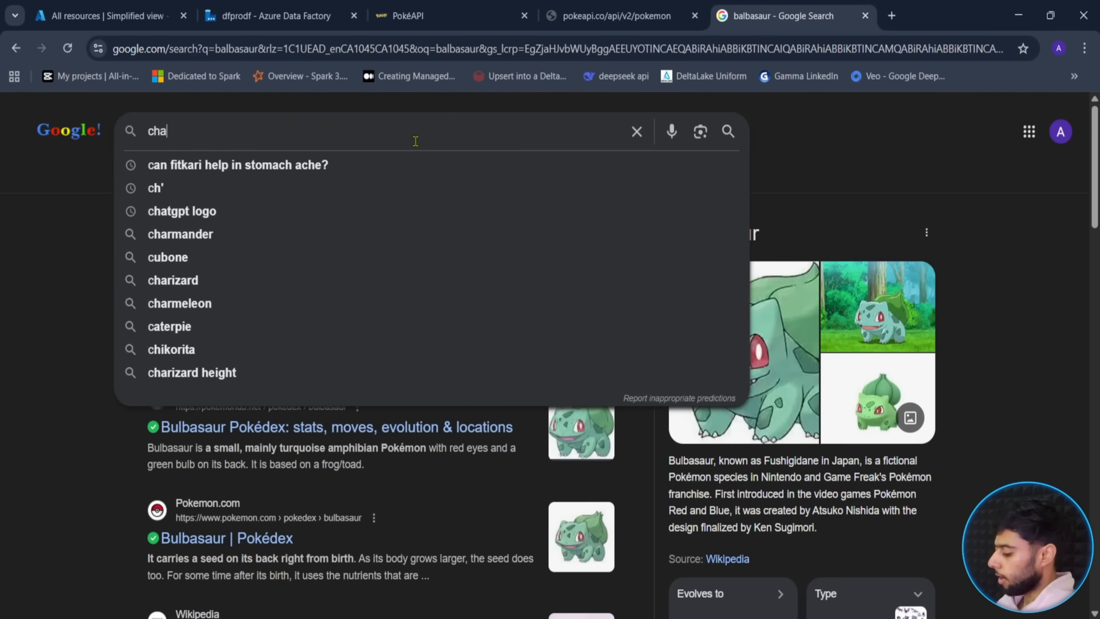
type("inder")
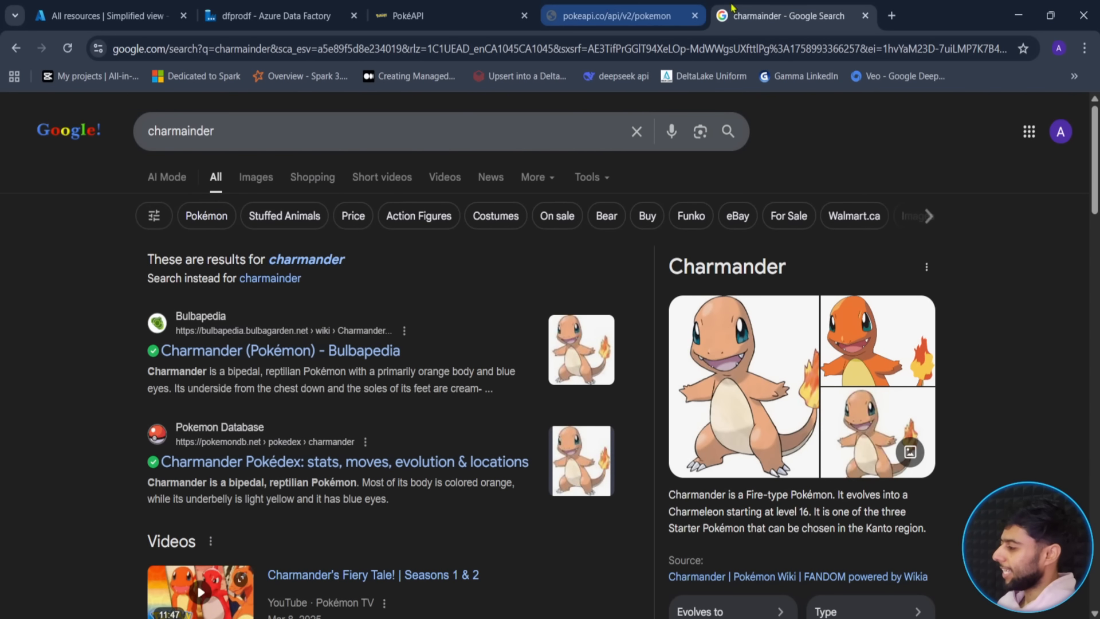
left_click(865, 16)
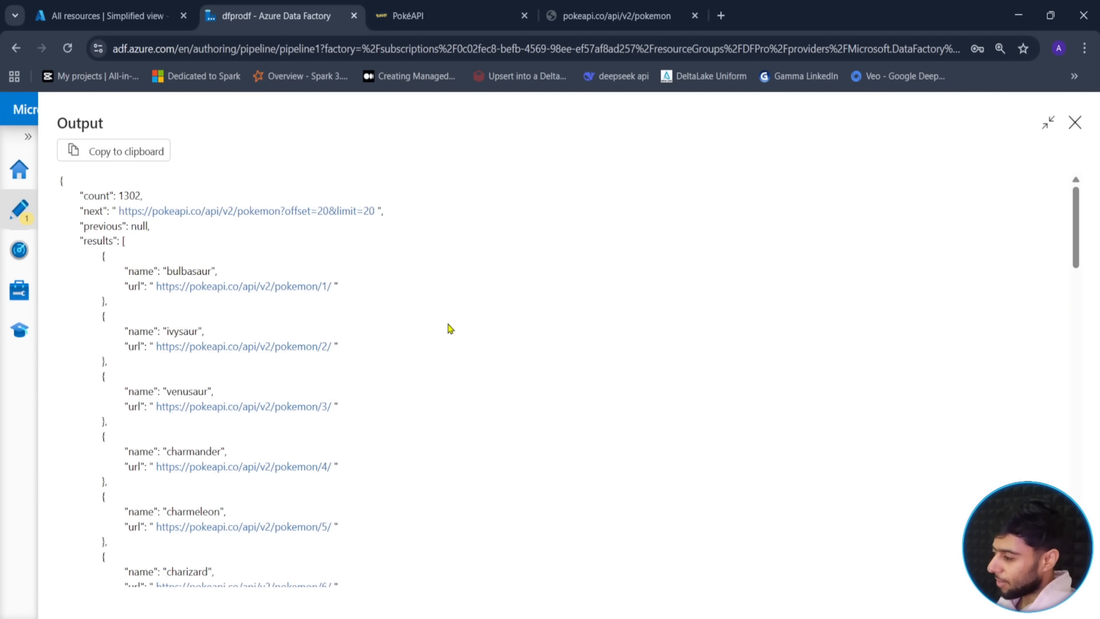
- Close the output viewer, widen the canvas, and compare count 1302 on the PokéAPI page
left_click(1074, 121)
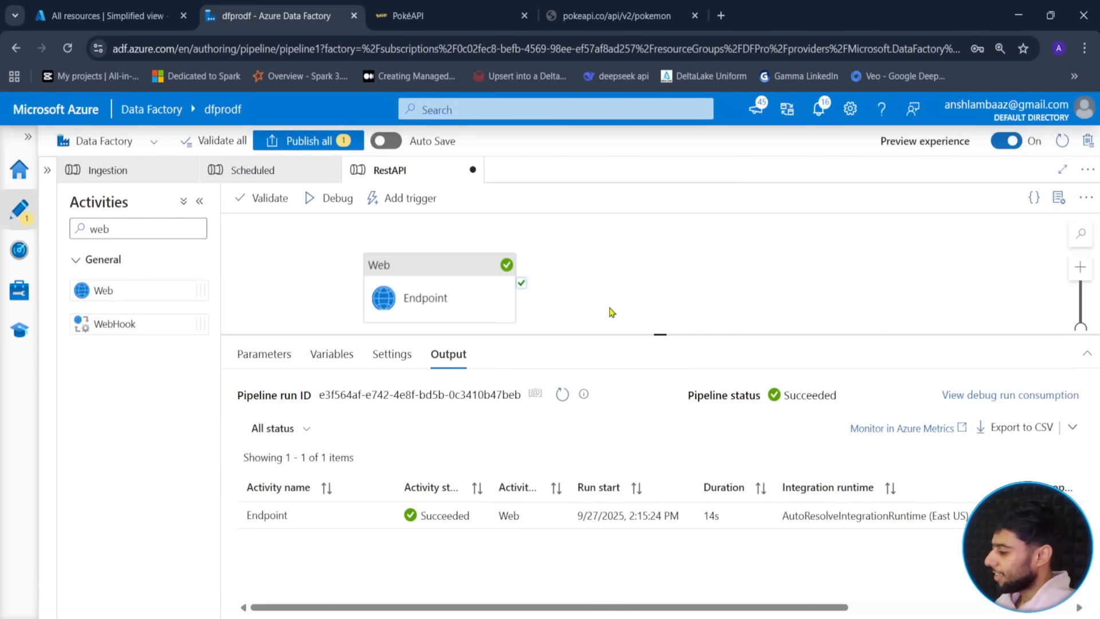
left_click_drag(662, 335, 643, 404)
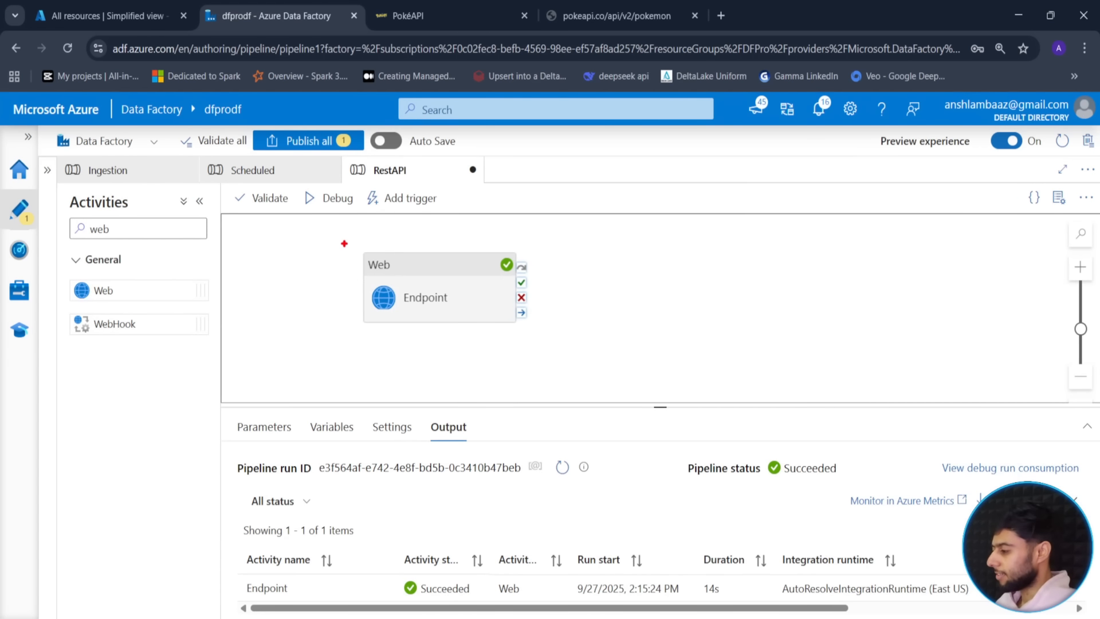
mouse_move(341, 235)
left_mouse_down()
mouse_move(538, 365)
mouse_move(549, 346)
left_mouse_up()
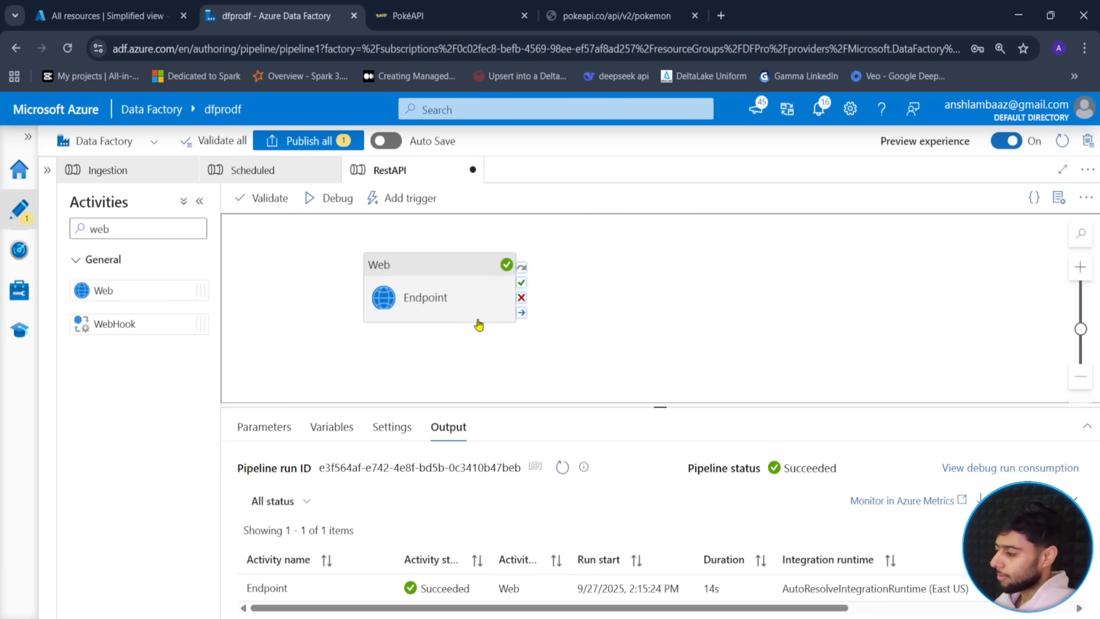
left_click(408, 16)
left_click(503, 385)
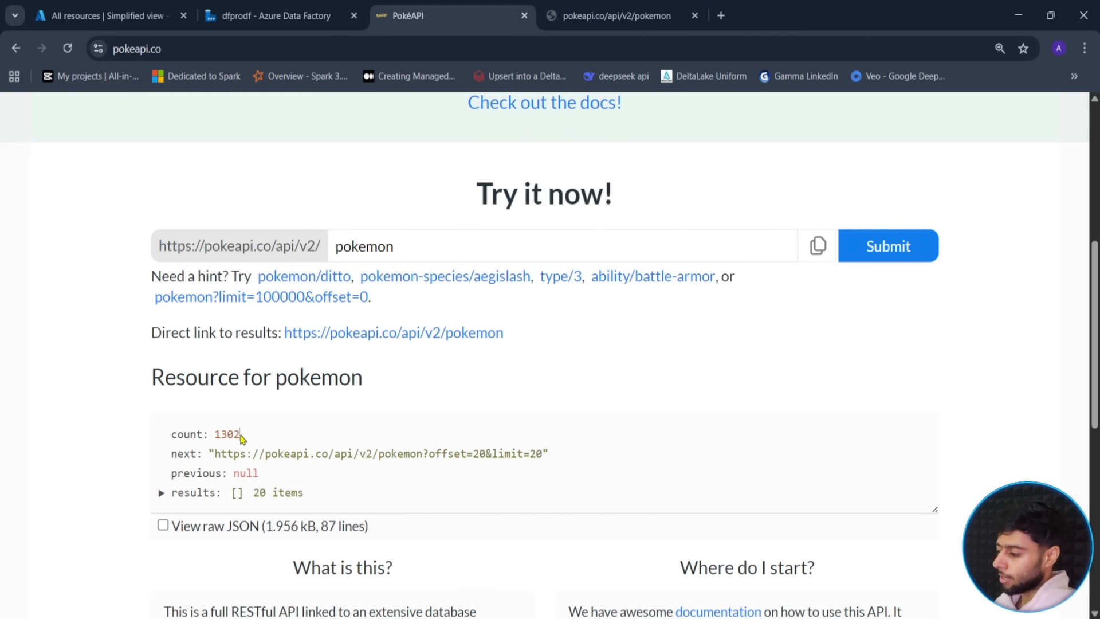
left_click_drag(239, 434, 216, 437)
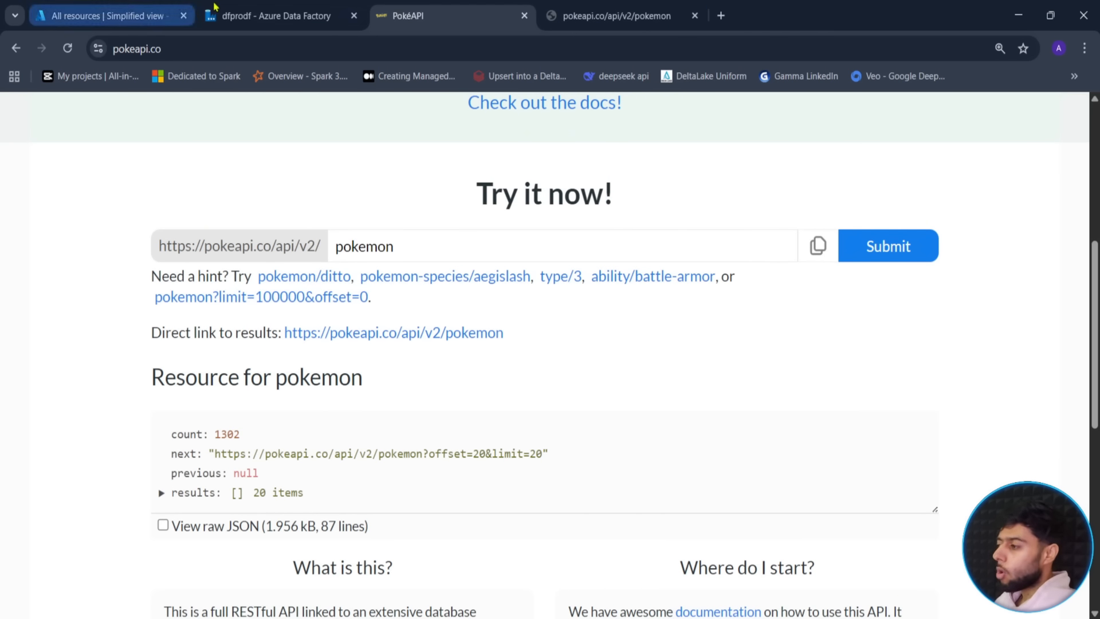
left_click(336, 17)
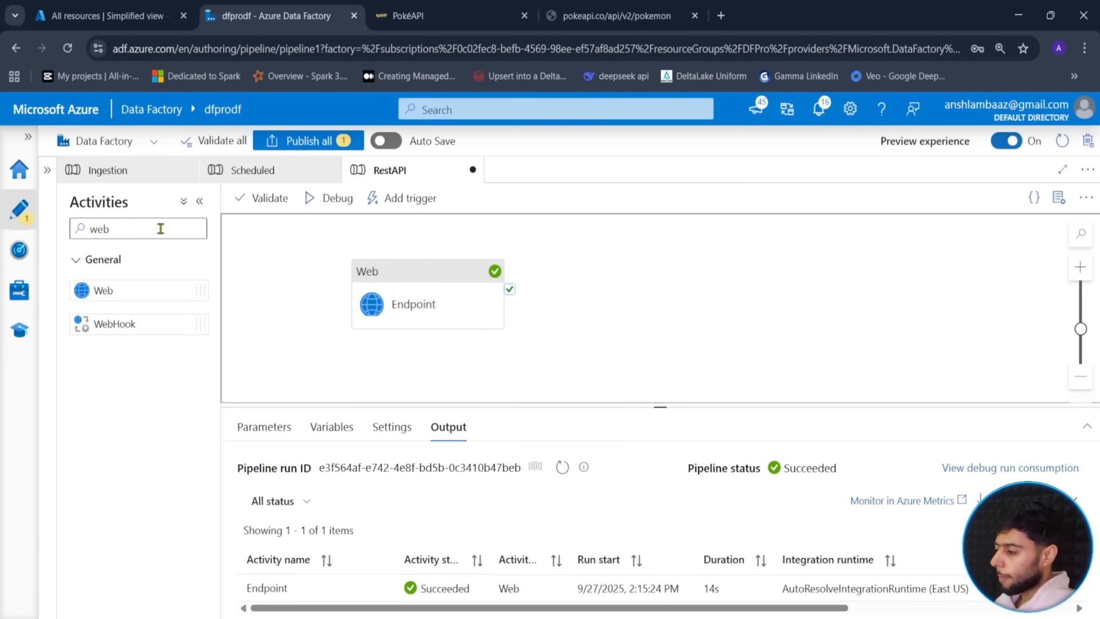
- Add a Copy data activity and connect Endpoint's success output to it
double_click(117, 229)
type("copy")
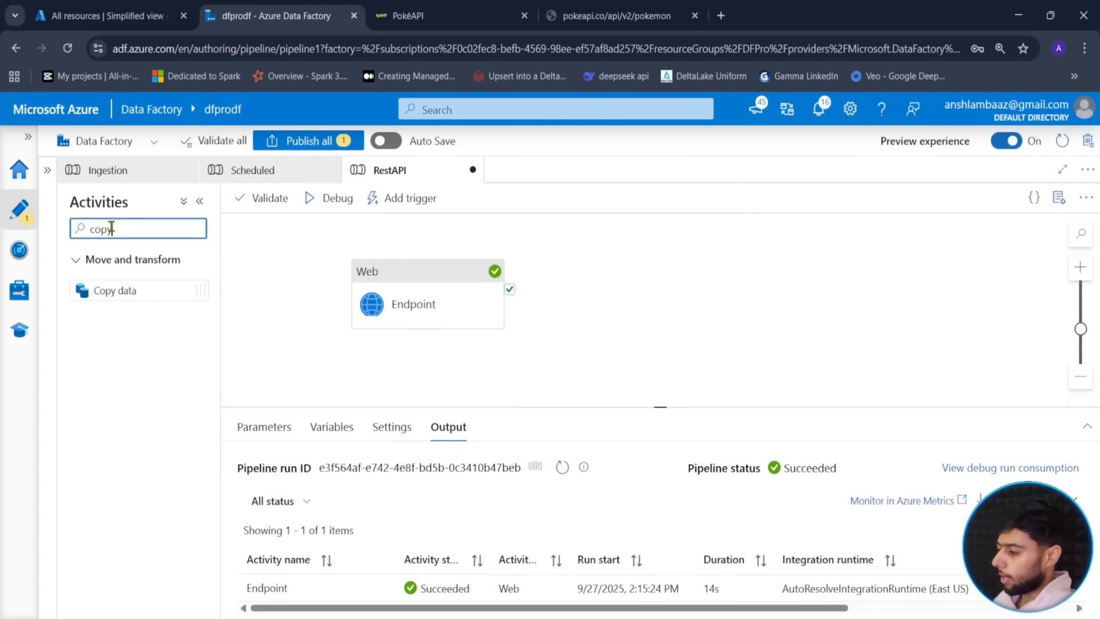
left_click_drag(115, 293, 619, 289)
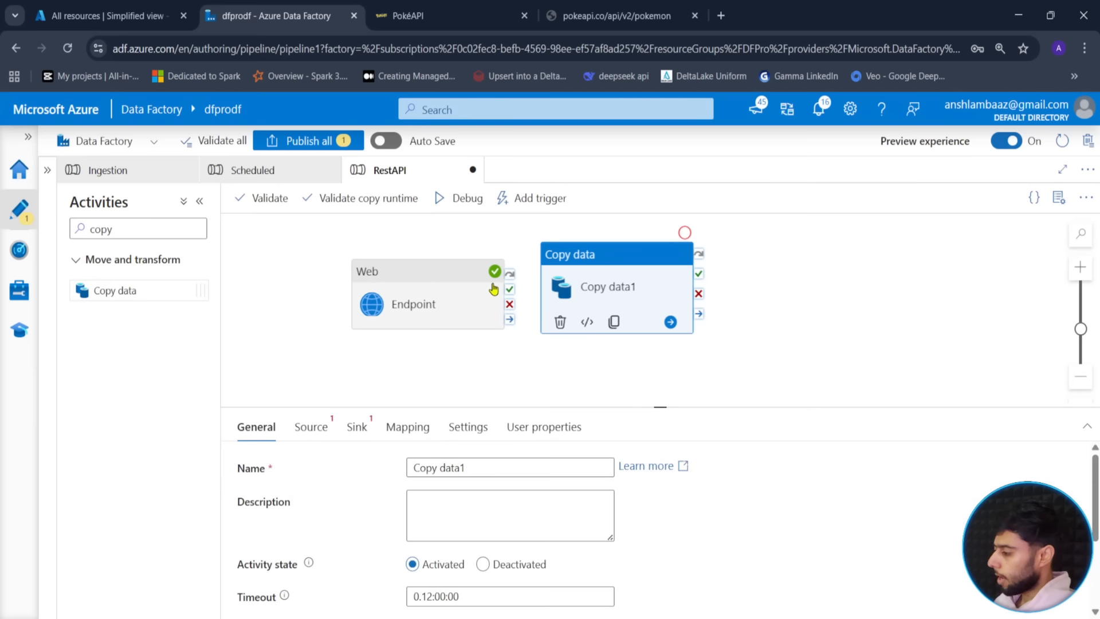
left_click_drag(493, 288, 394, 293)
left_click_drag(472, 291, 658, 304)
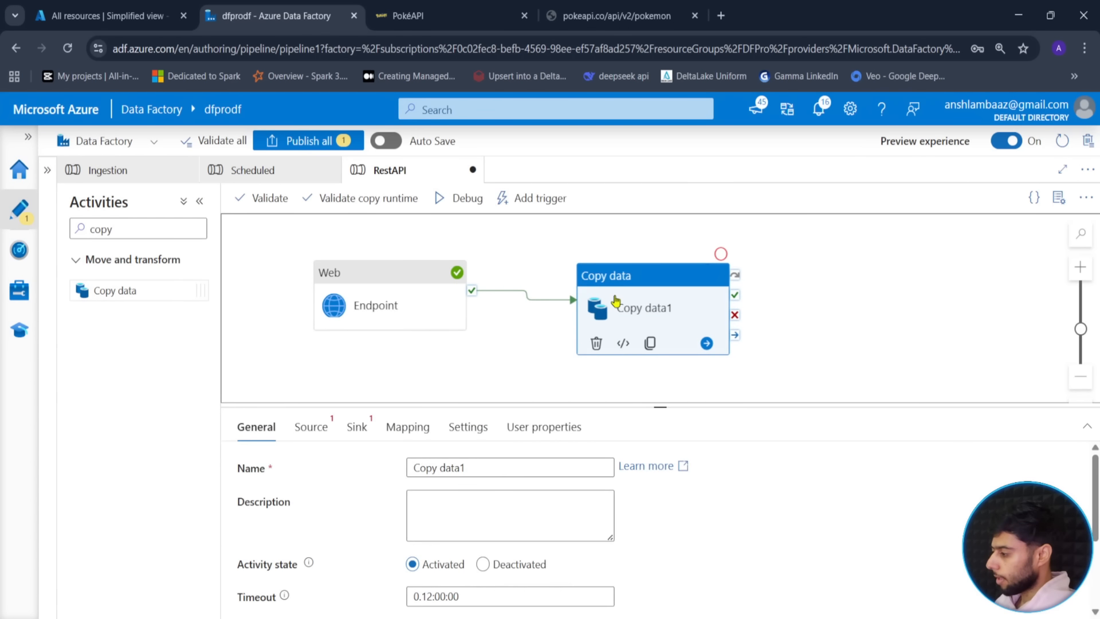
- Rename the Copy data activity to CopyAllData
left_click_drag(660, 407, 659, 384)
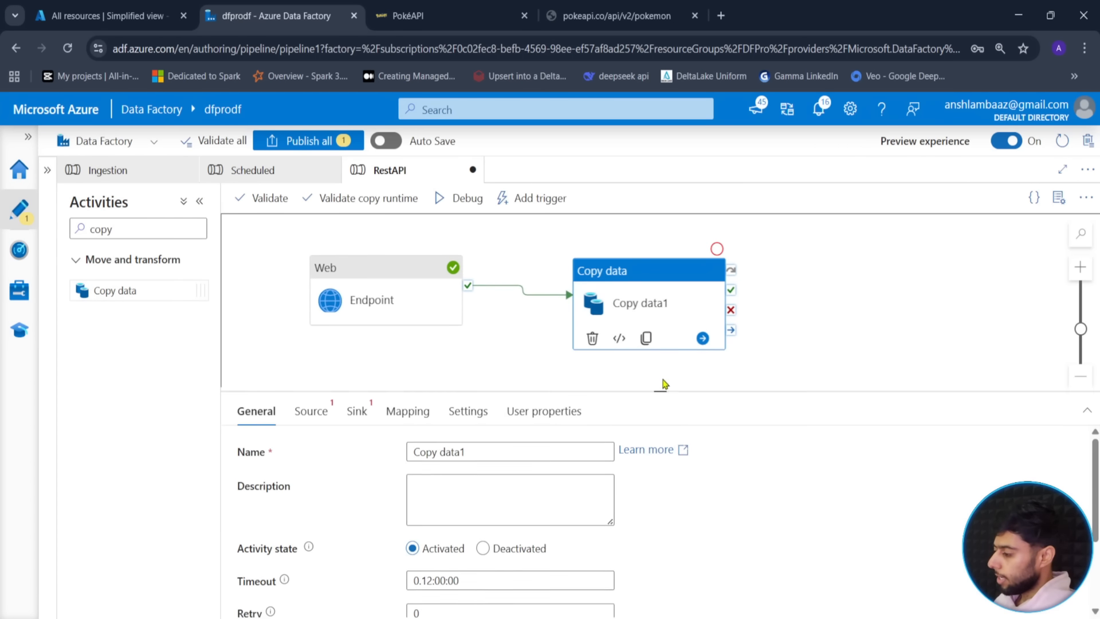
left_click_drag(465, 447, 267, 454)
type("CopyAll")
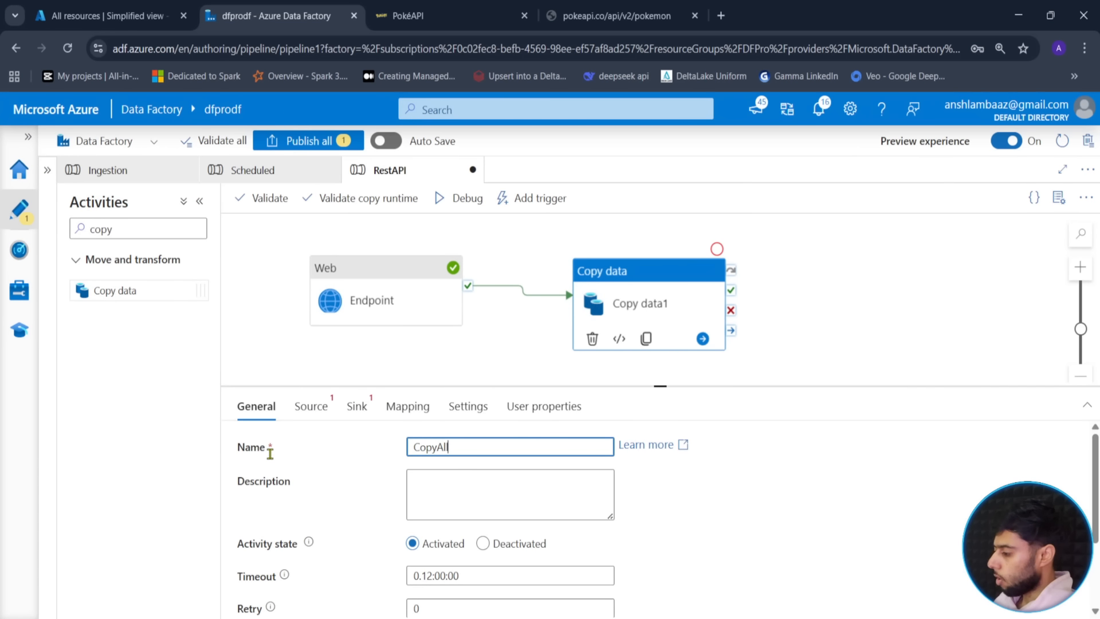
type("Data")
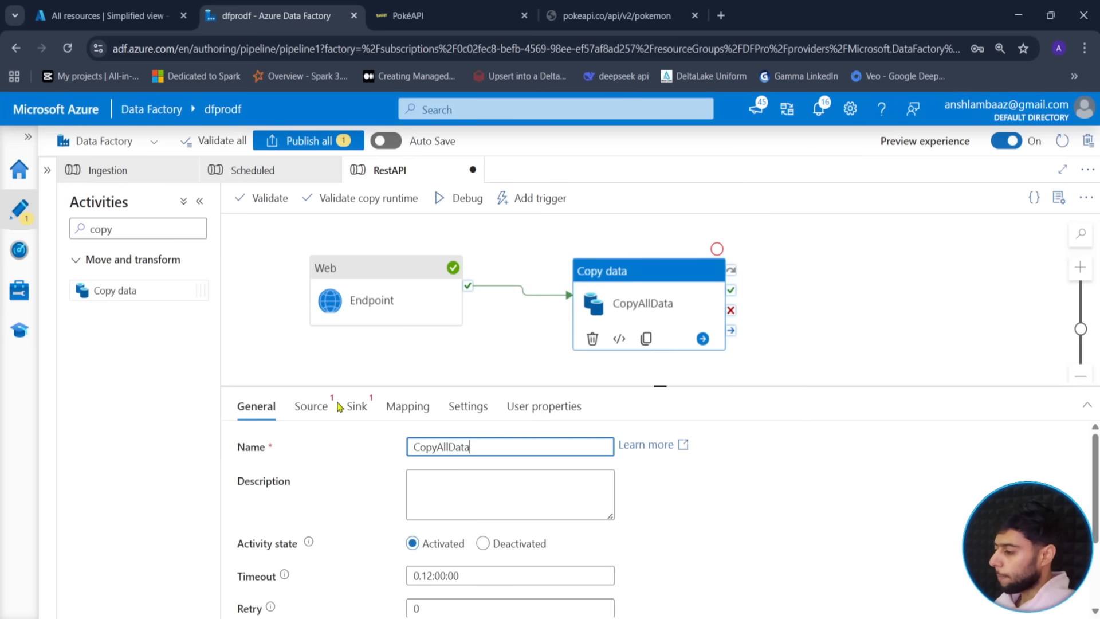
left_click(330, 405)
left_click_drag(655, 387, 659, 366)
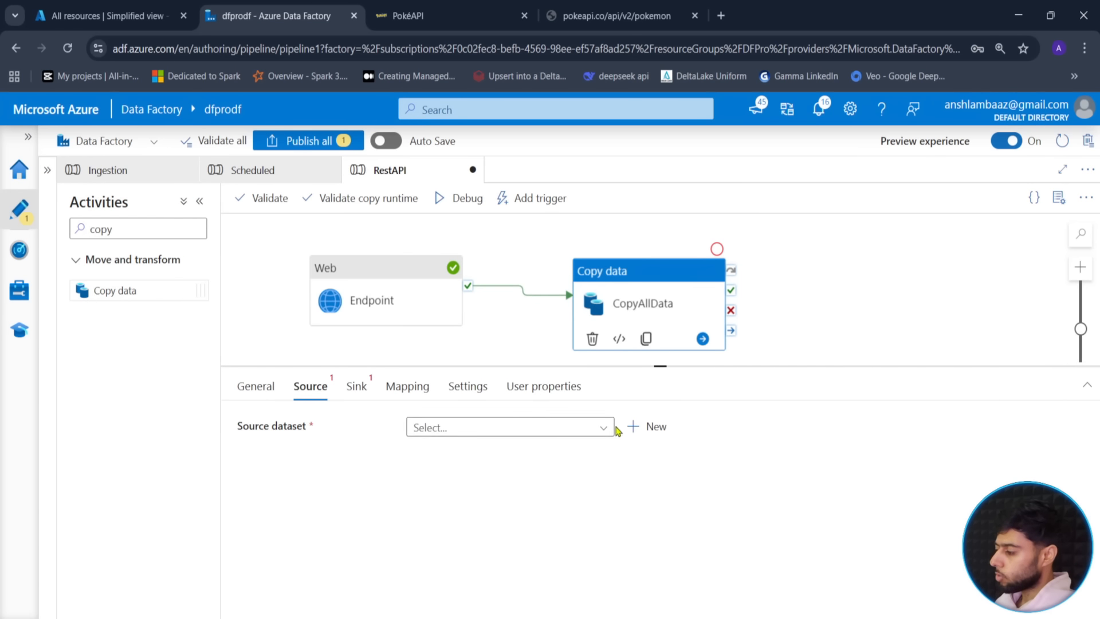
- Begin a new REST source dataset and name it ds_REST
left_click(616, 428)
left_click(658, 431)
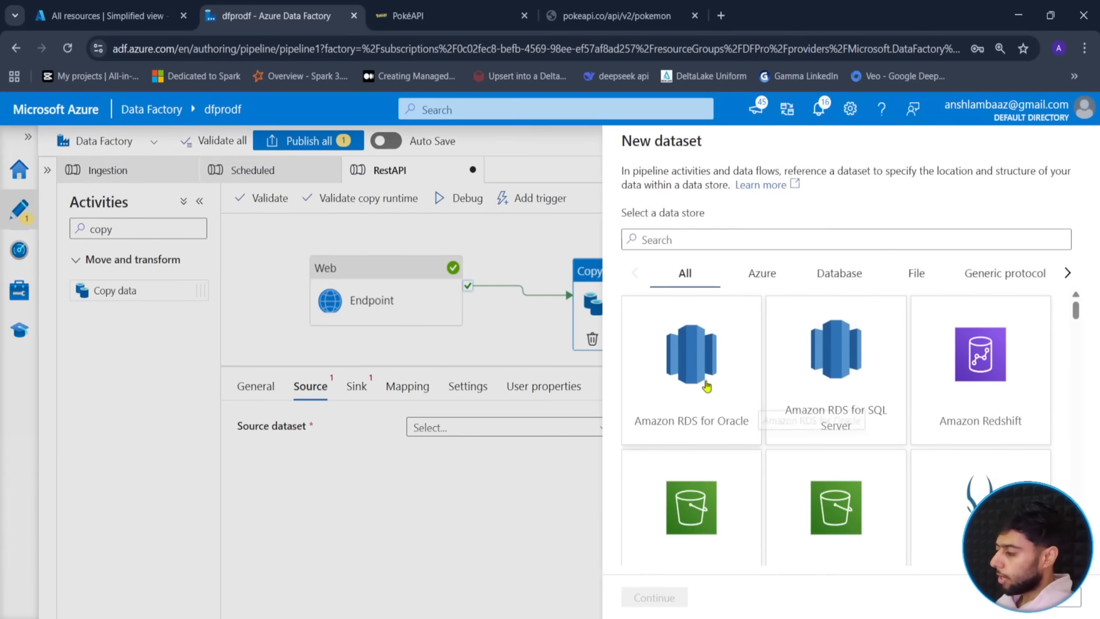
type("rest")
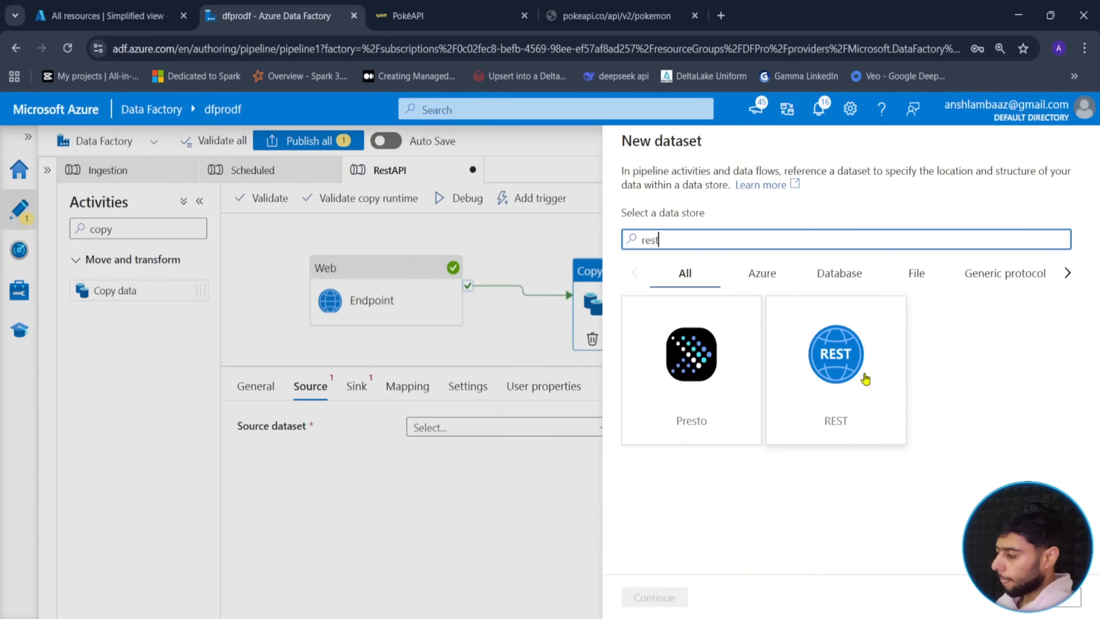
left_click(846, 400)
left_click(652, 596)
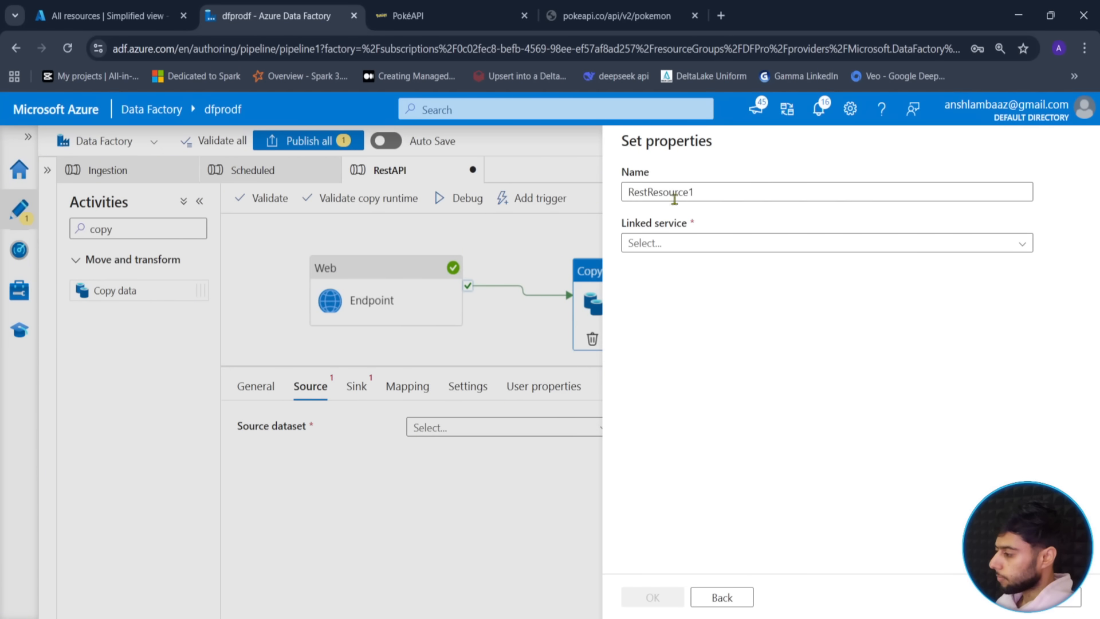
left_click(732, 193)
key("ctrl+a")
type("ds")
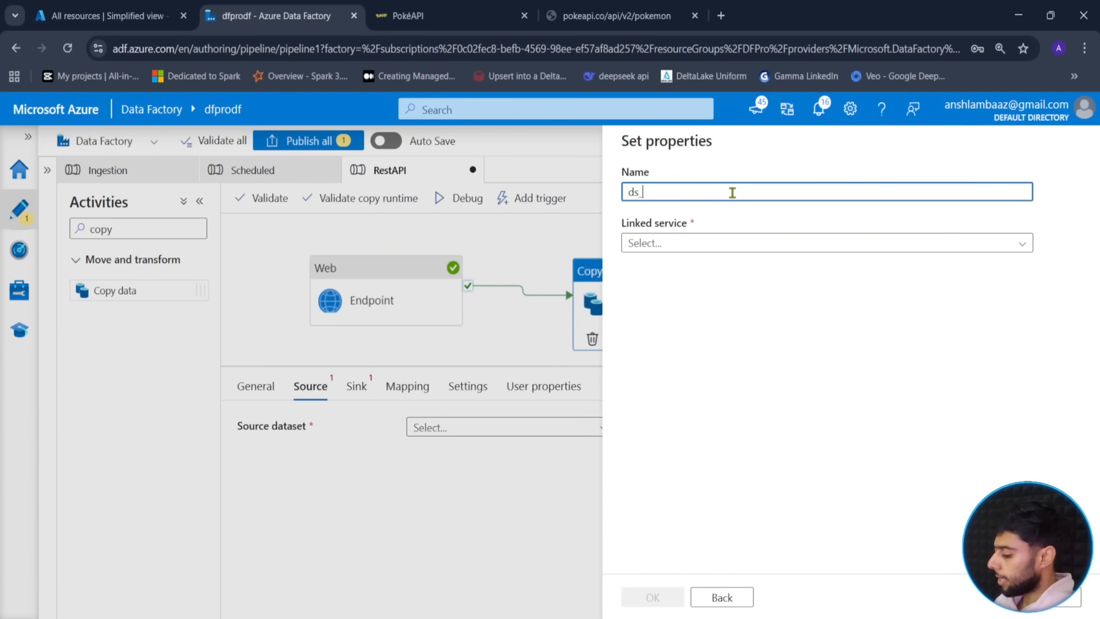
left_click(665, 243)
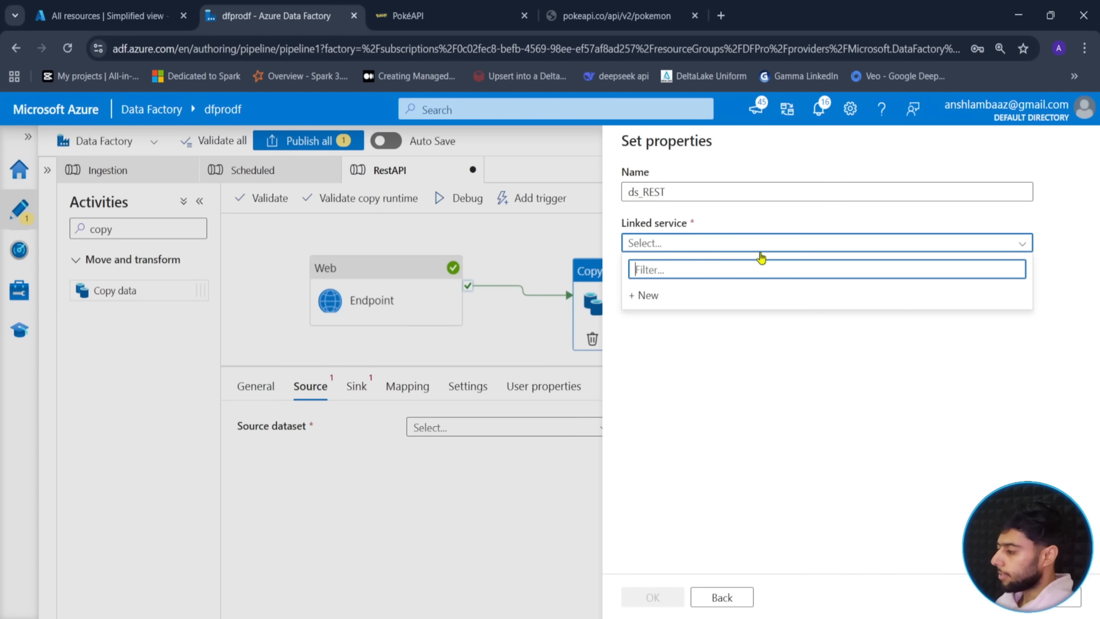
left_click(668, 298)
left_click(735, 209)
key("ctrl+a")
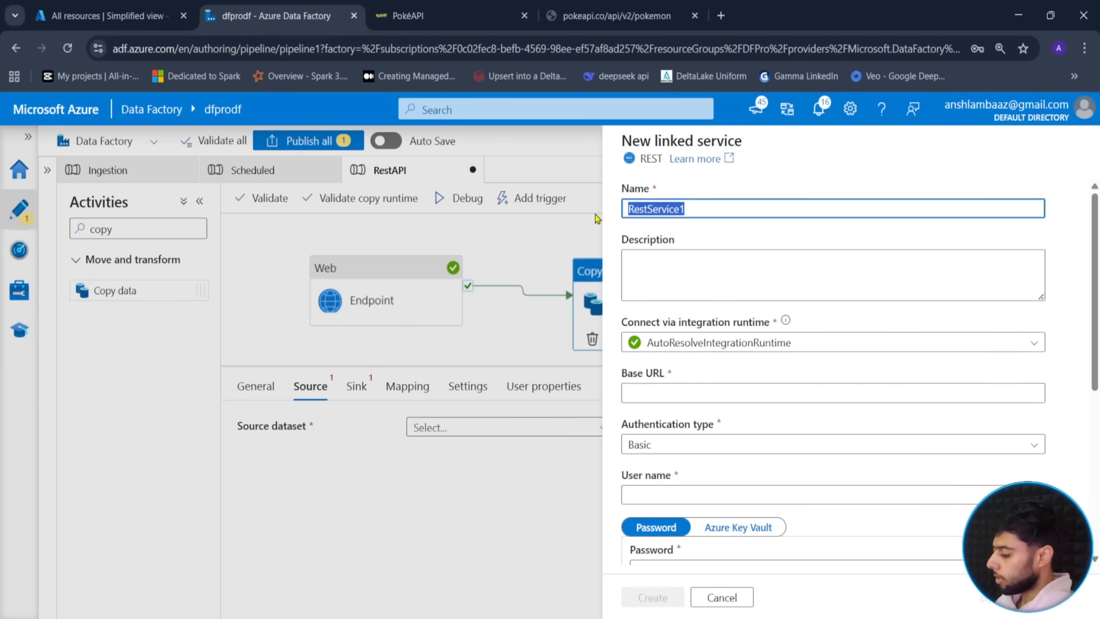
type("ls_REST")
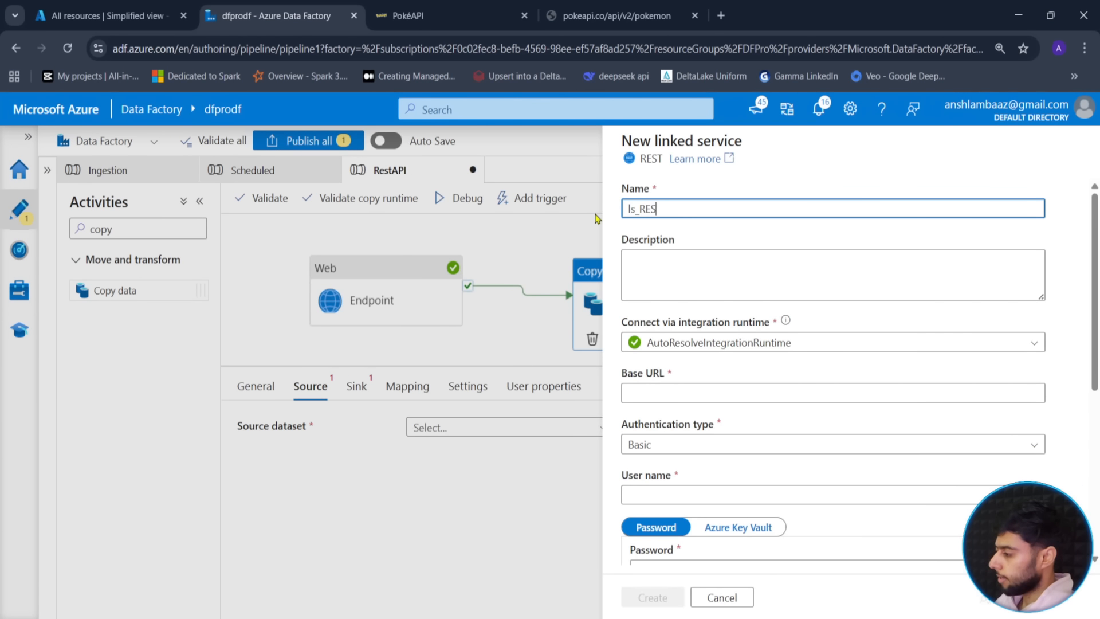
left_click(688, 393)
left_click(487, 15)
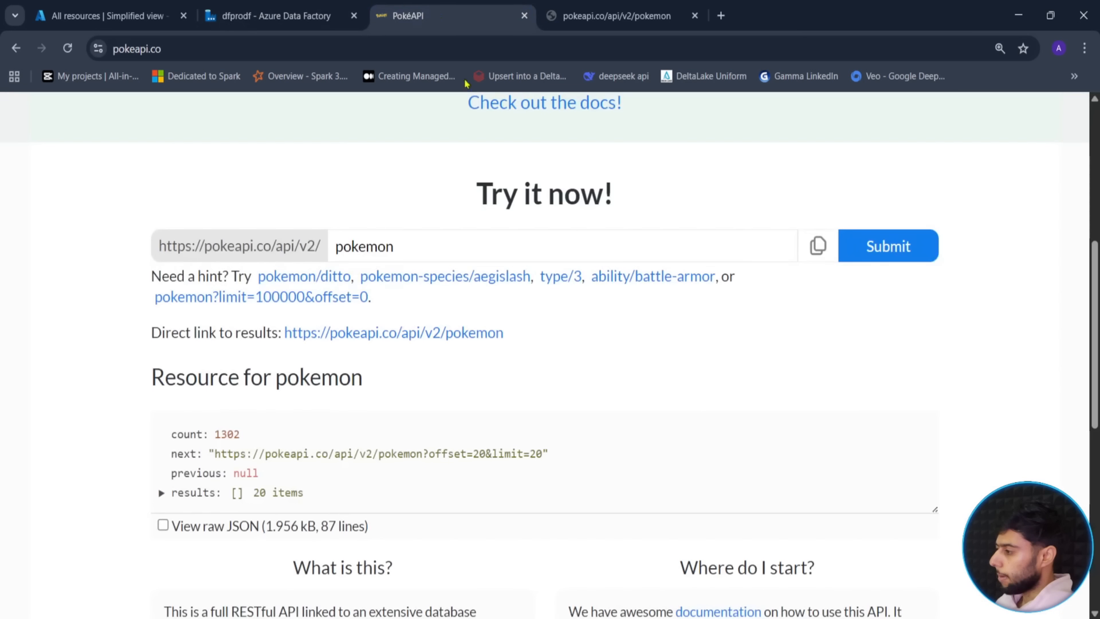
left_click(587, 28)
left_click(541, 44)
key("ctrl+c")
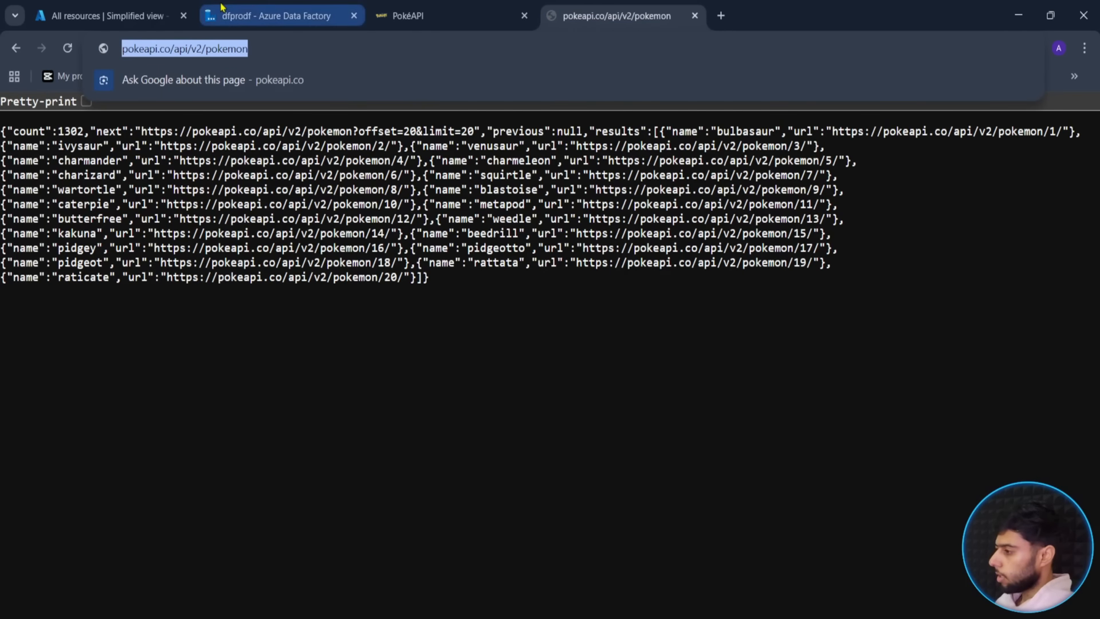
left_click(224, 12)
key("ctrl+v")
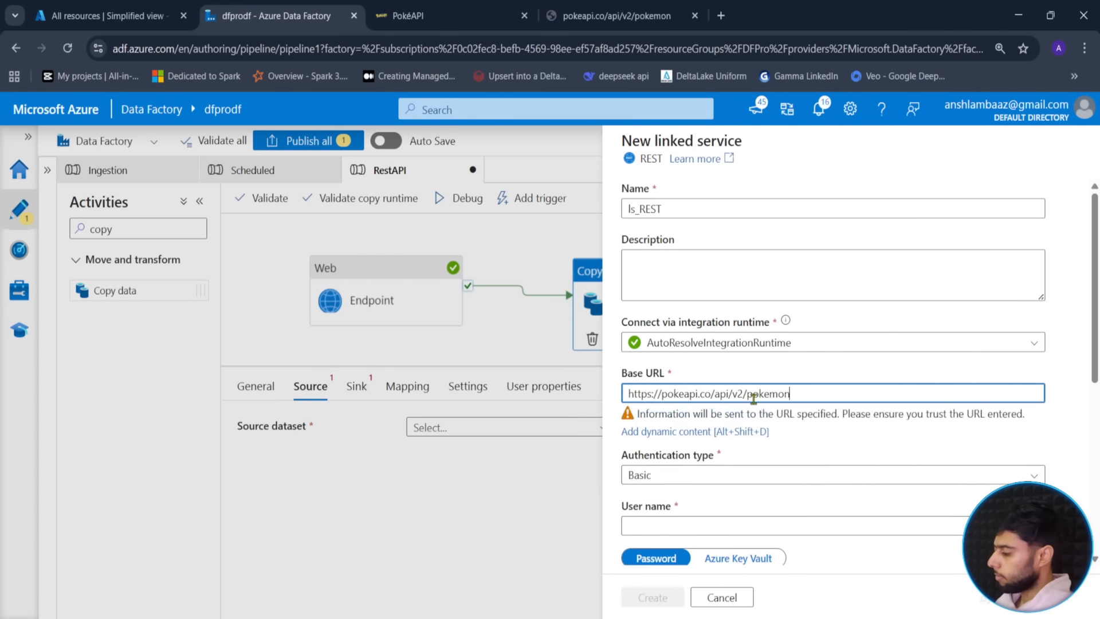
- Use Anonymous authentication, create the linked service, and confirm ds_REST as the source
scroll(687, 402, "down", 1)
left_click(690, 389)
left_click(690, 442)
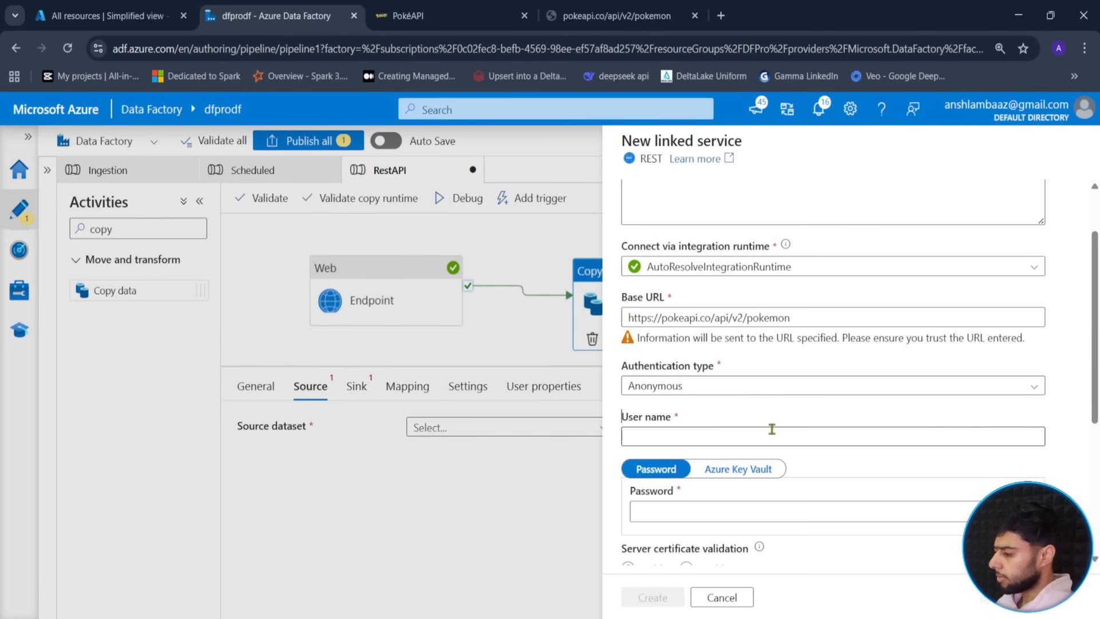
scroll(769, 437, "down", 2)
left_click(658, 596)
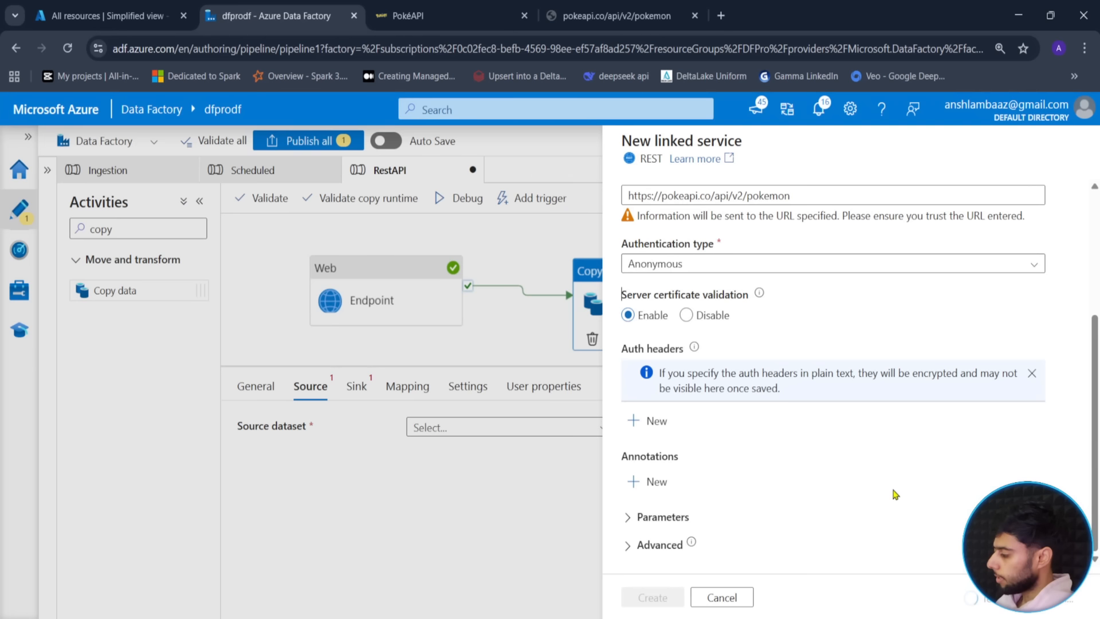
left_click(653, 597)
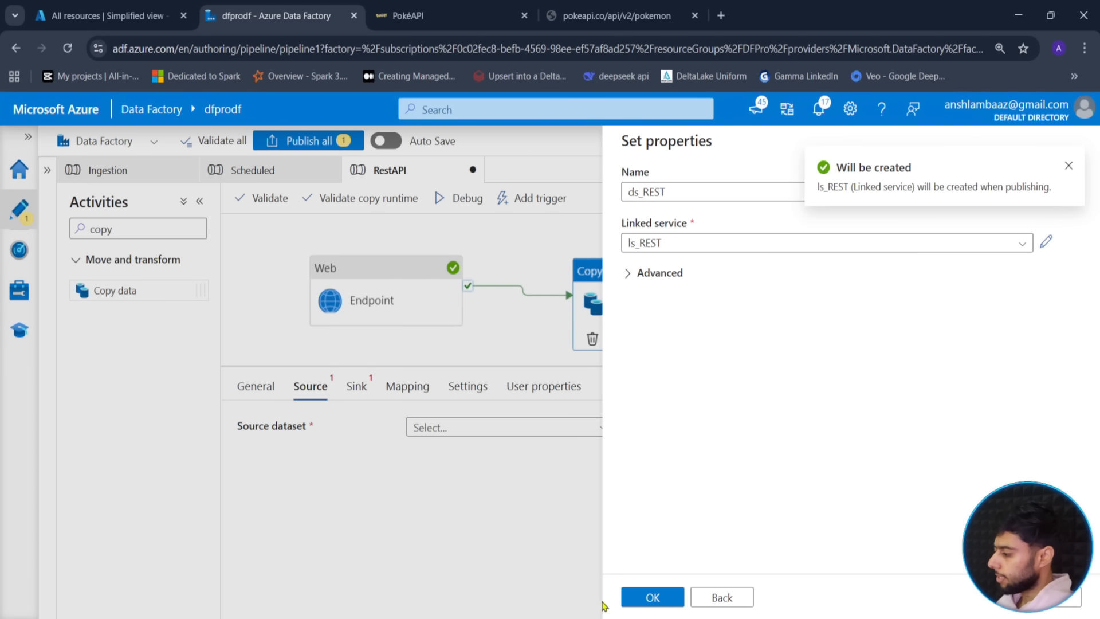
left_click(647, 597)
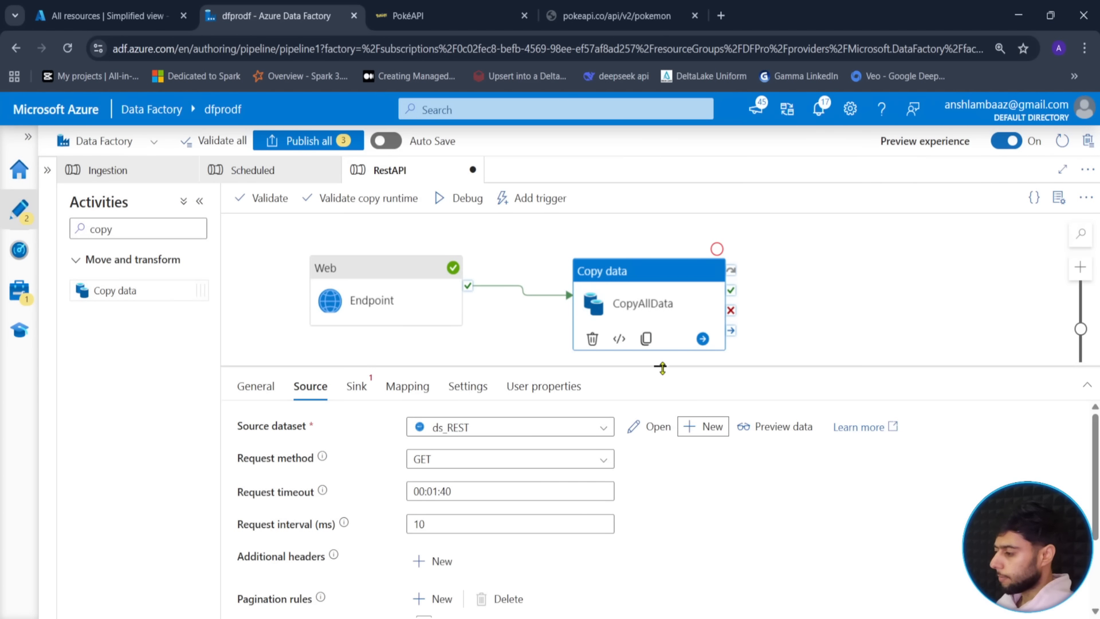
- Create a new sink dataset on Azure Data Lake Storage in JSON format
left_click(357, 385)
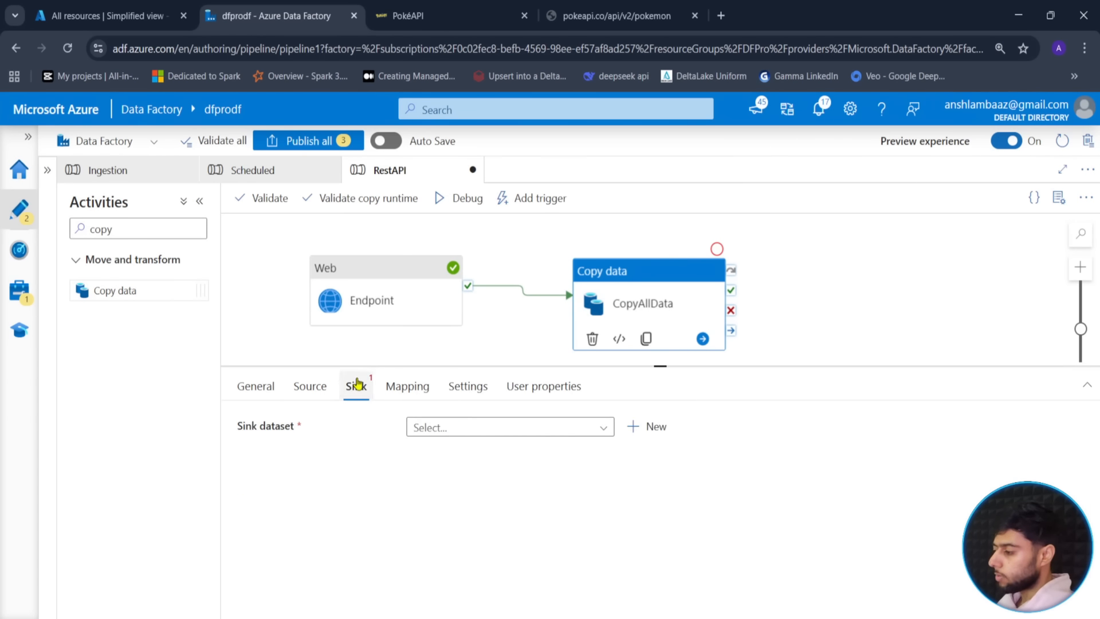
left_click(476, 435)
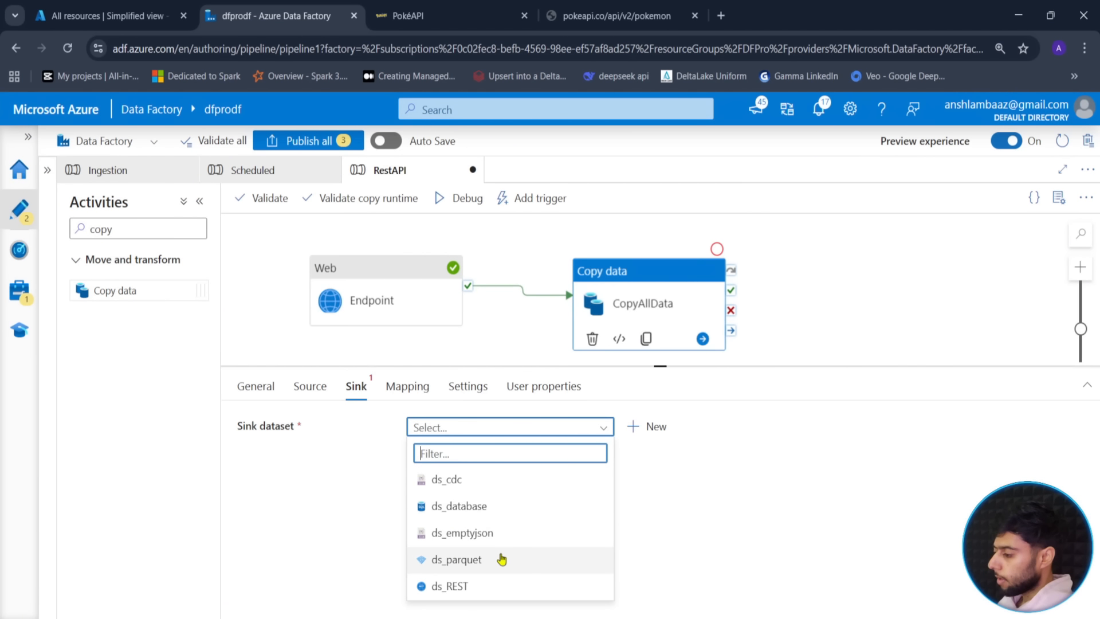
left_click(648, 431)
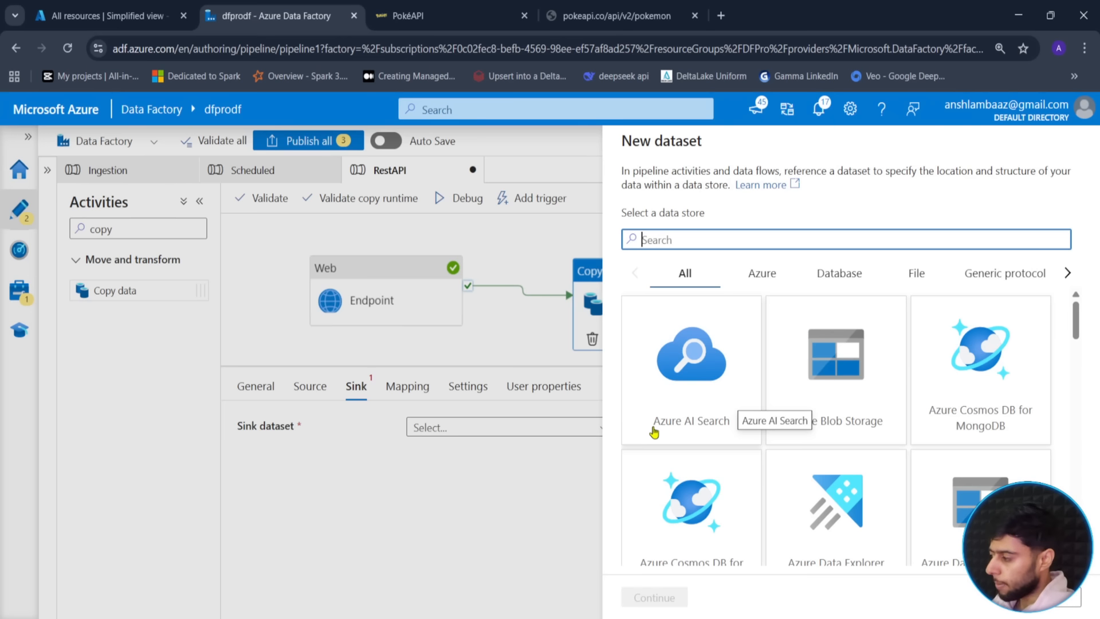
left_click(905, 498)
left_click(943, 494)
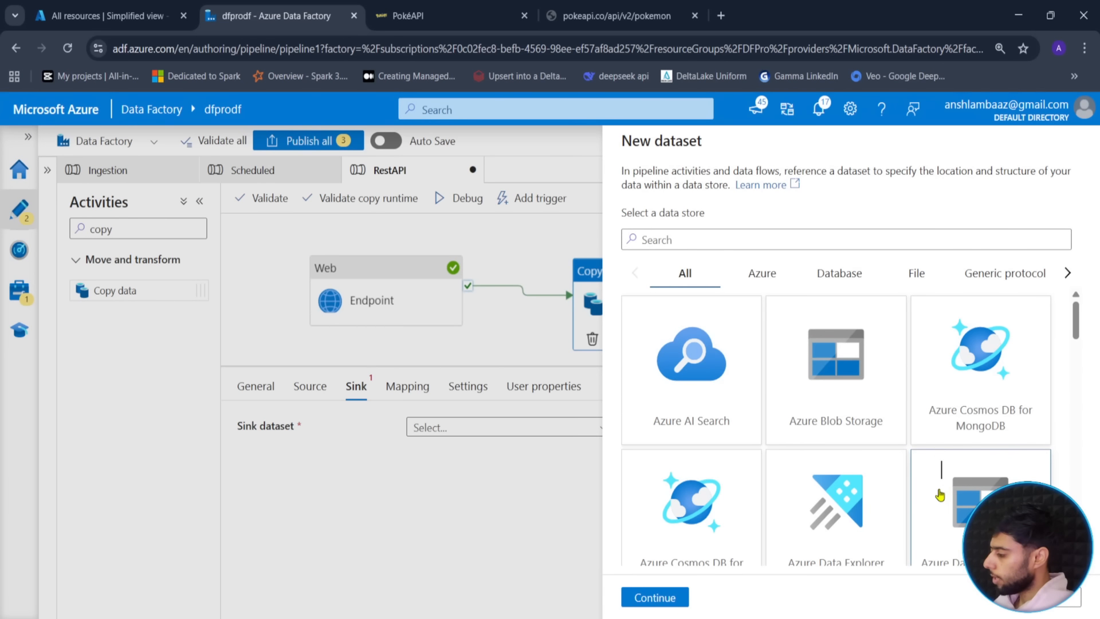
left_click(653, 598)
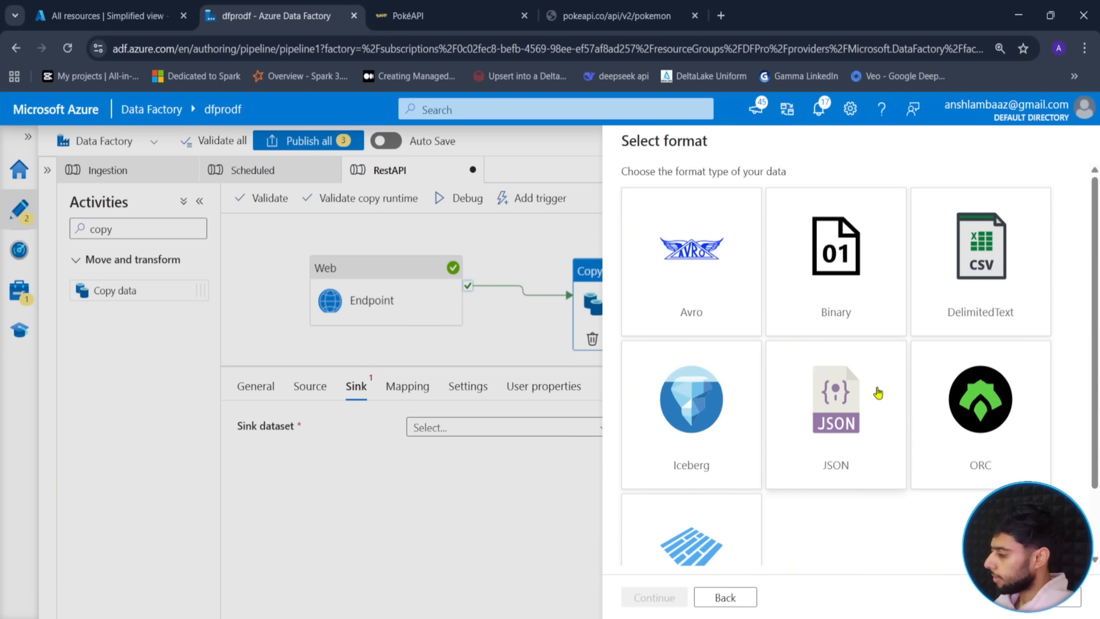
left_click(863, 401)
left_click(654, 598)
- Name the dataset ds_API, link it to ls_datalake, and choose the sink container
double_click(693, 197)
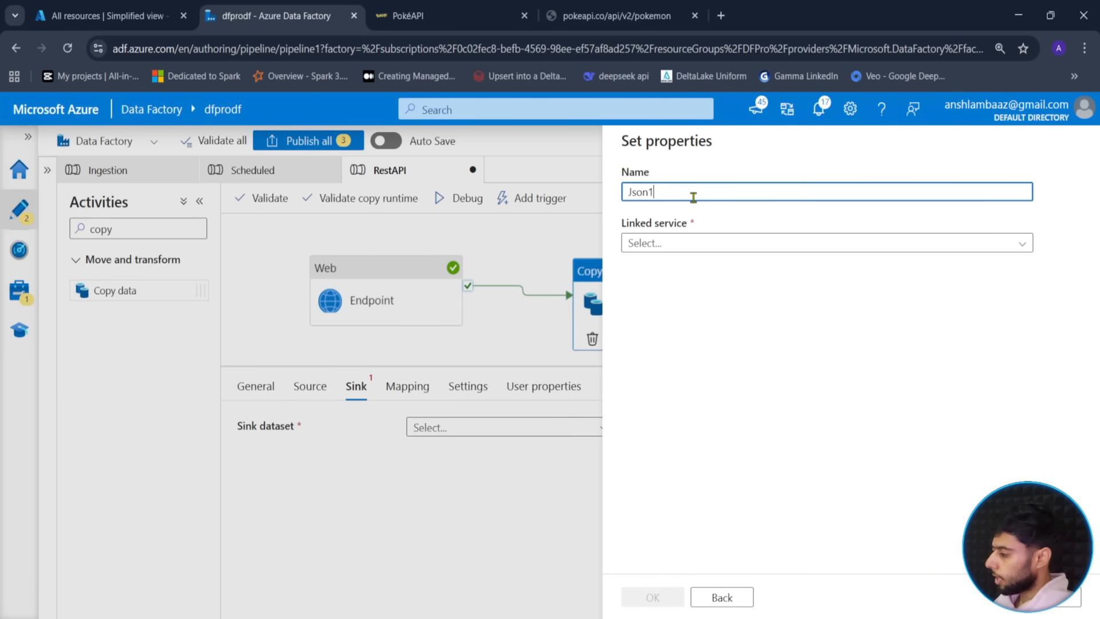
type("ds_API")
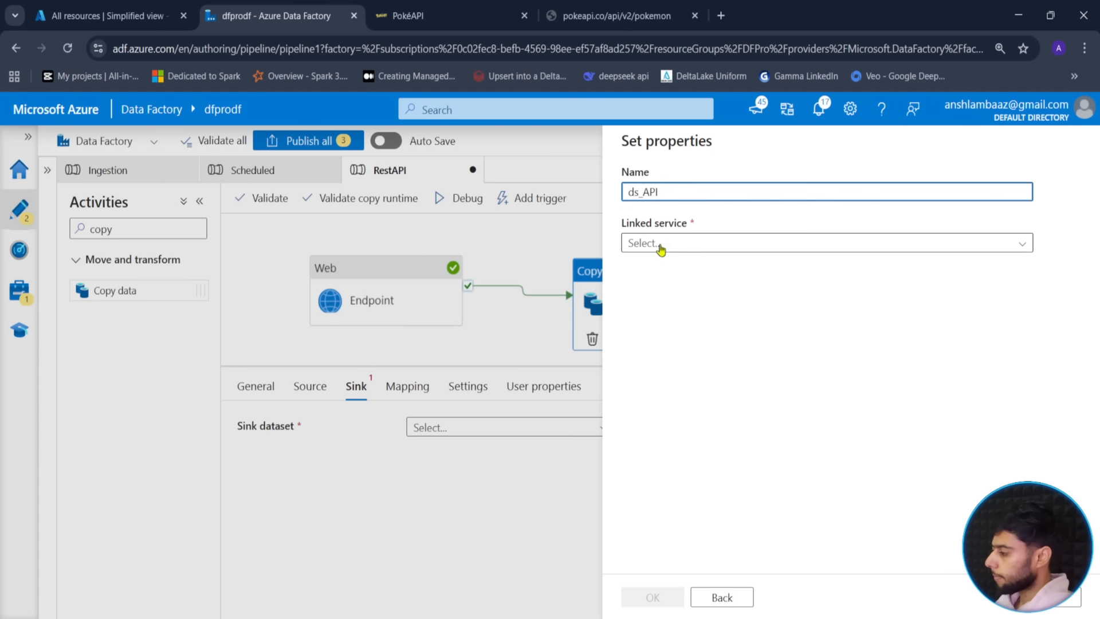
left_click(688, 242)
left_click(665, 319)
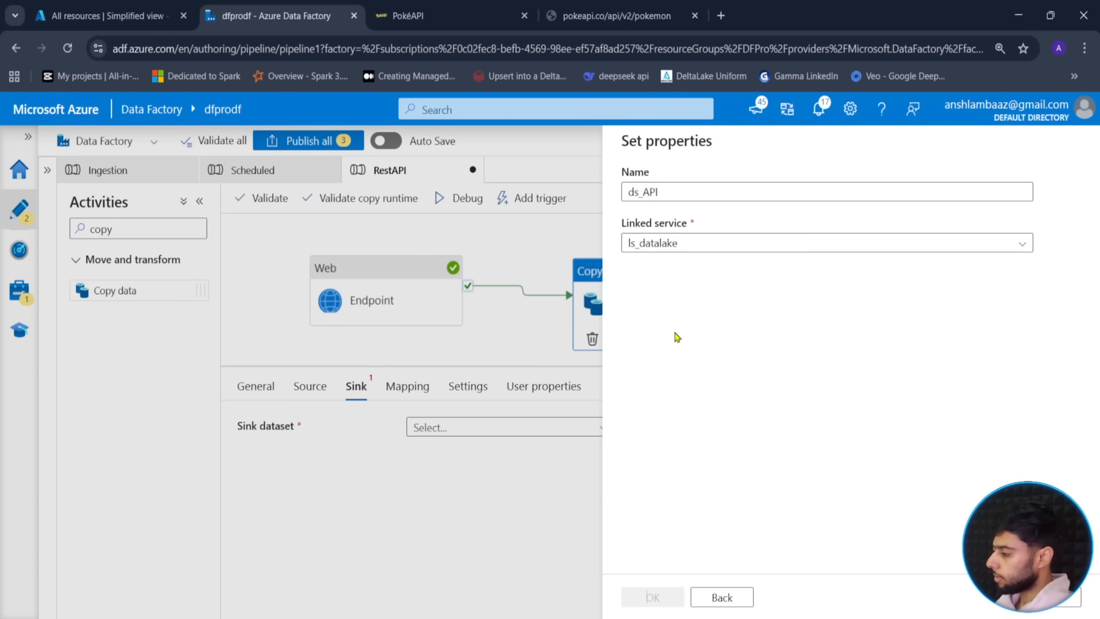
left_click(1045, 292)
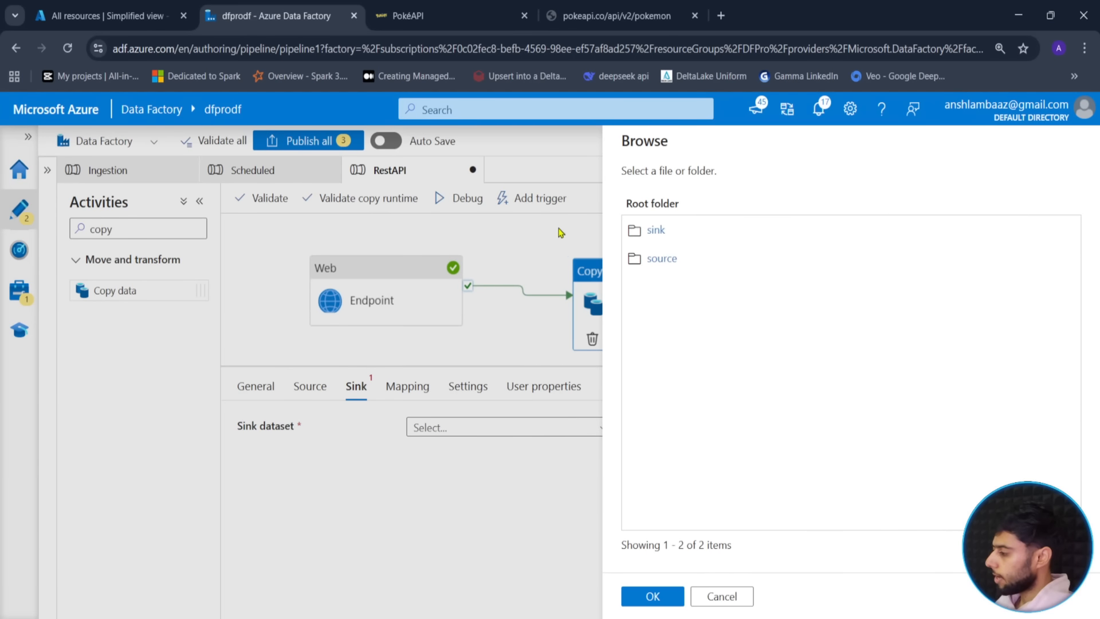
left_click(659, 238)
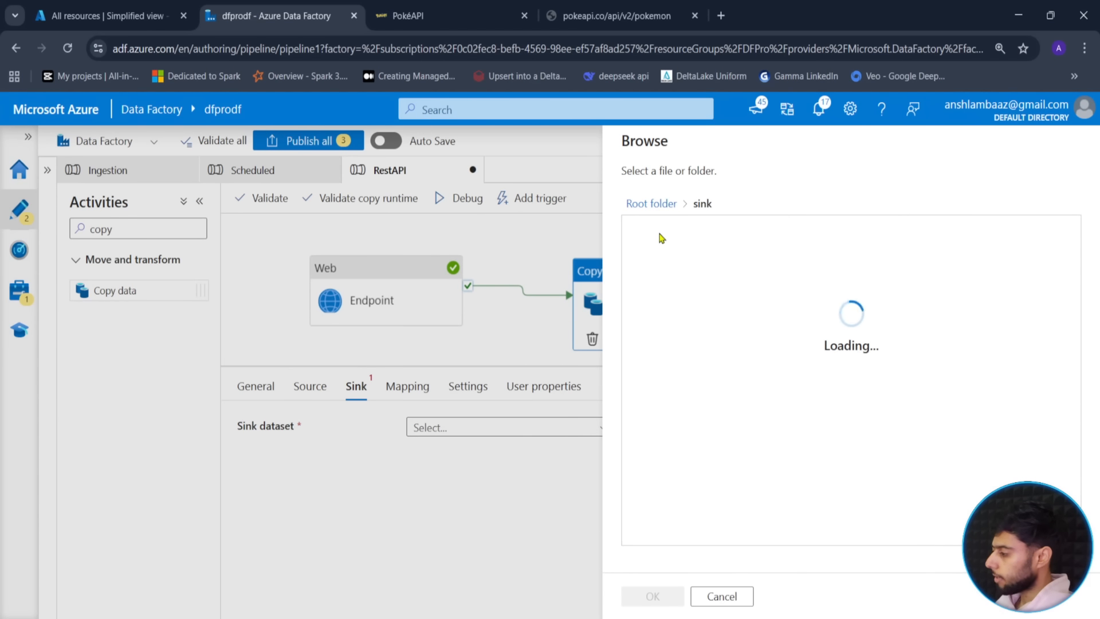
left_click(648, 596)
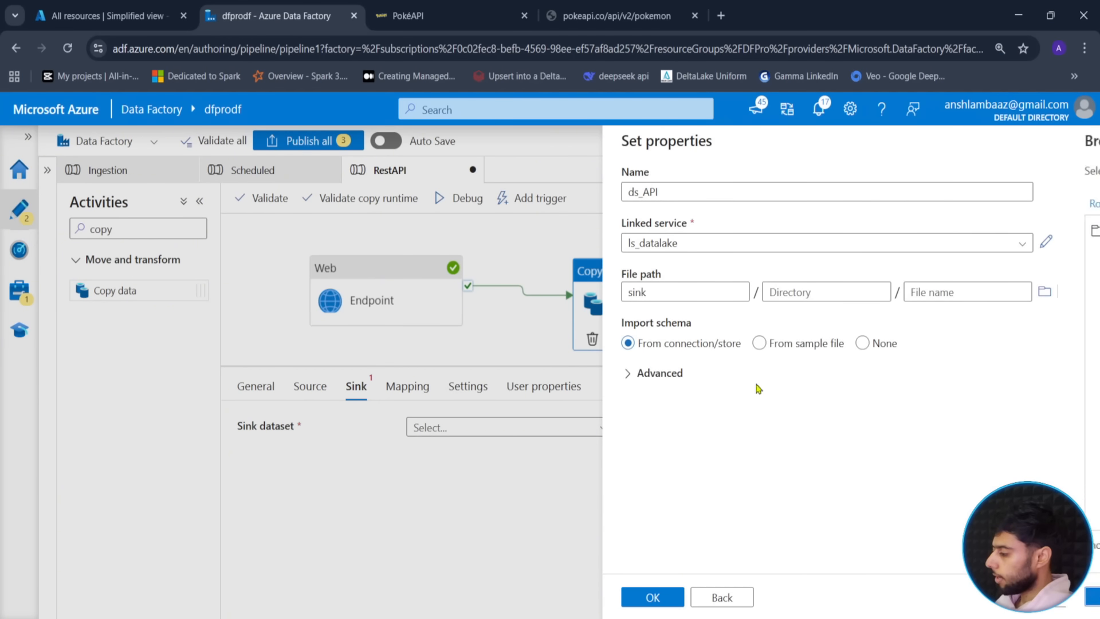
- Set the file path to sink/API/pokemon.json, import no schema, and create the dataset
left_click(791, 292)
type("API")
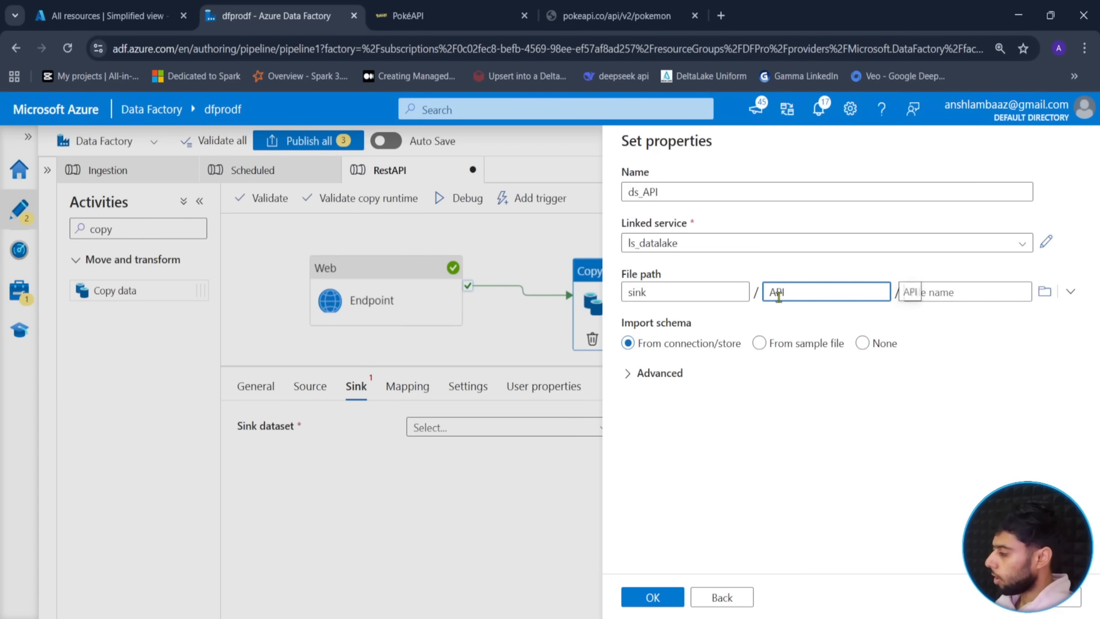
left_click(940, 289)
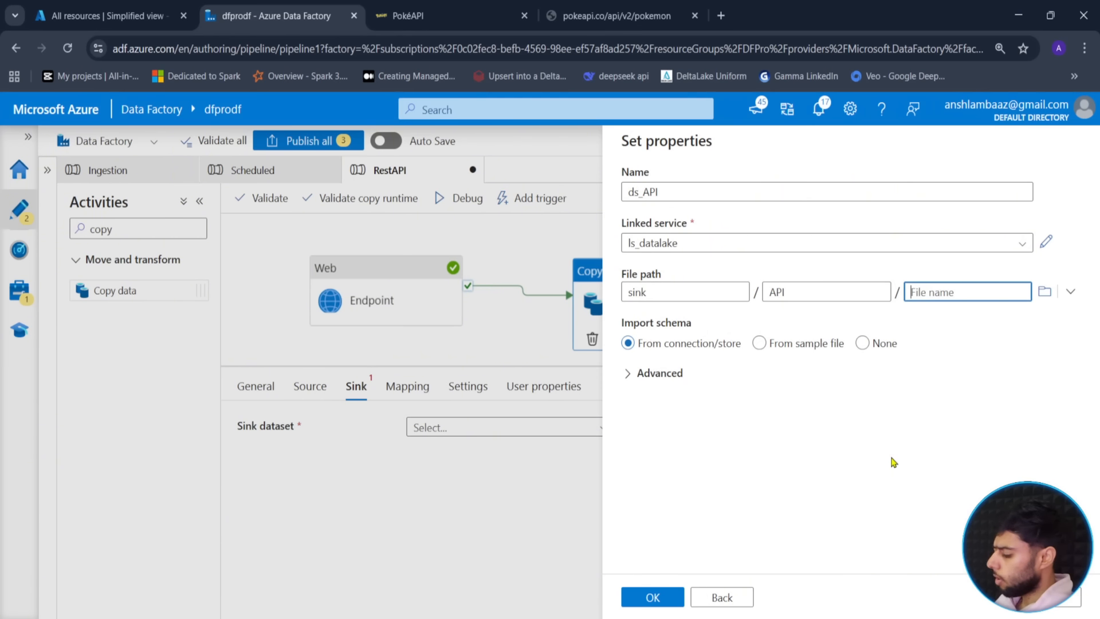
type("pokemon.json")
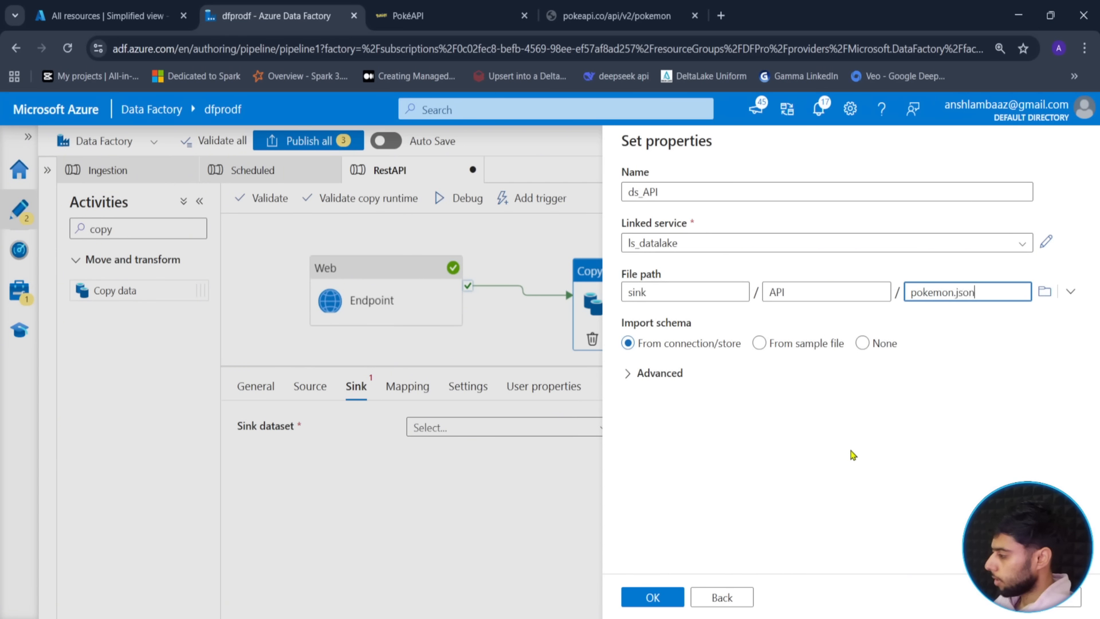
left_click(672, 601)
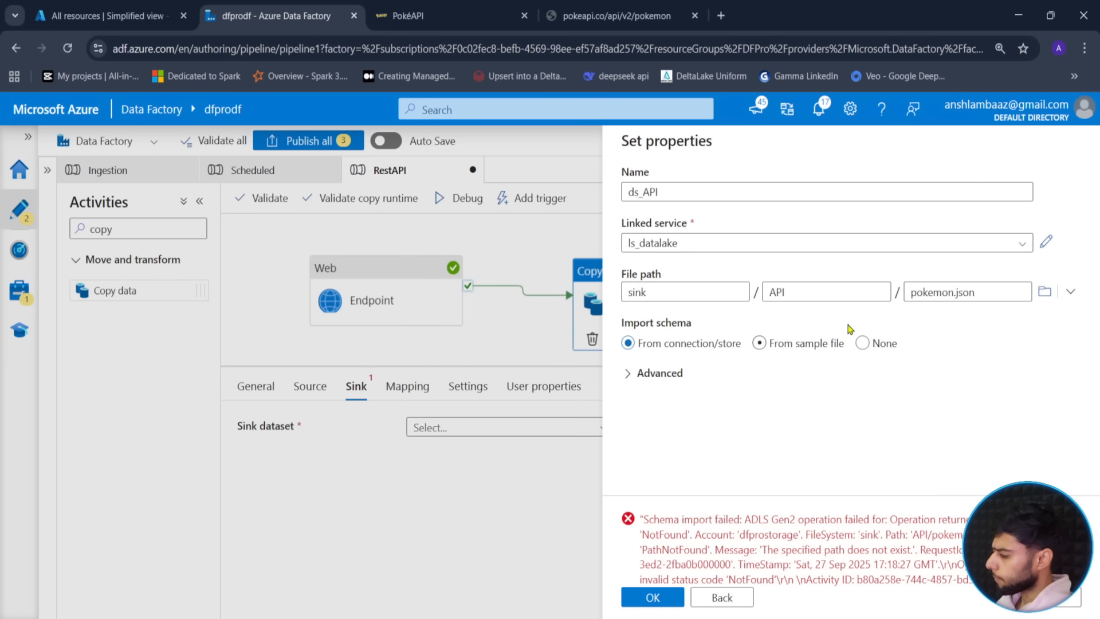
left_click(863, 343)
left_click(651, 602)
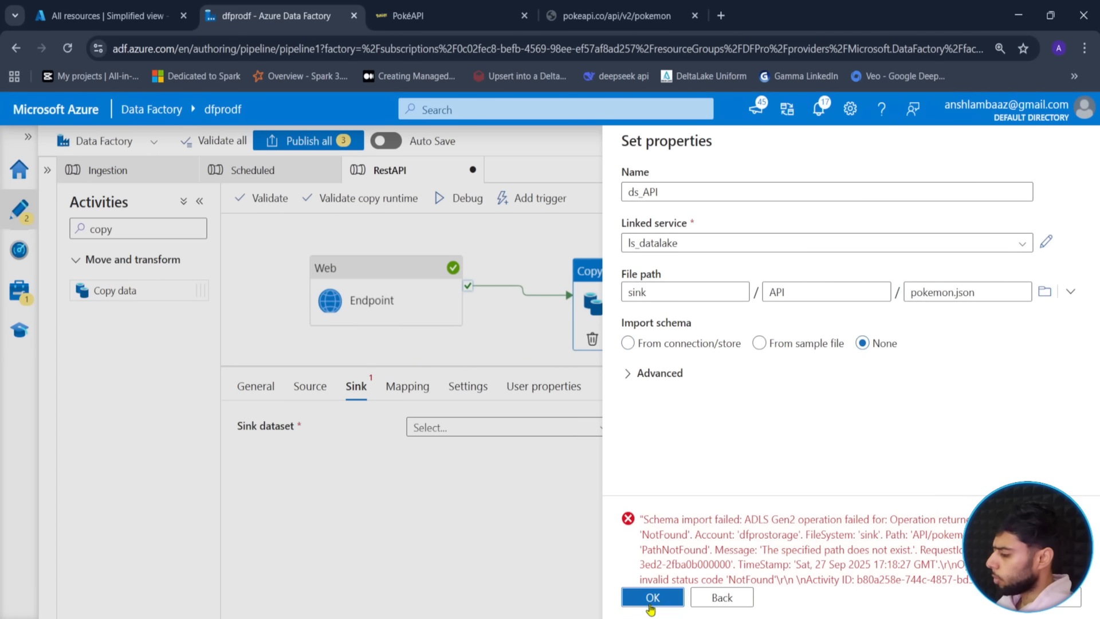
left_click_drag(537, 332, 636, 317)
left_click(310, 386)
left_click_drag(659, 364, 659, 289)
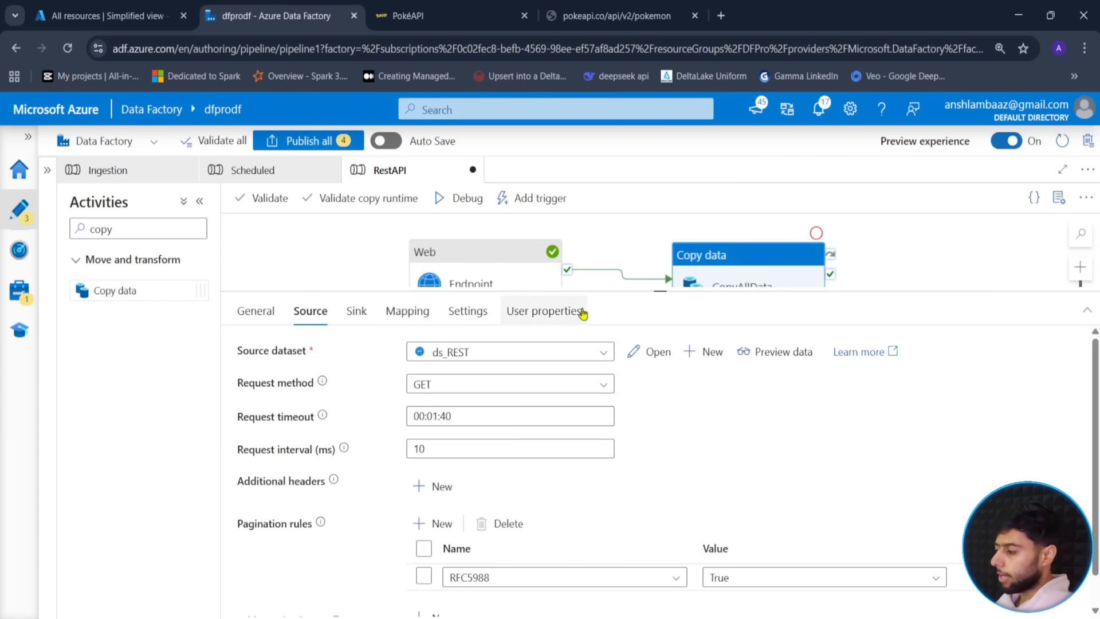
left_click_drag(659, 291, 659, 365)
- Launch a debug run of the RestAPI pipeline and refresh its queued status in Output
left_click(353, 323)
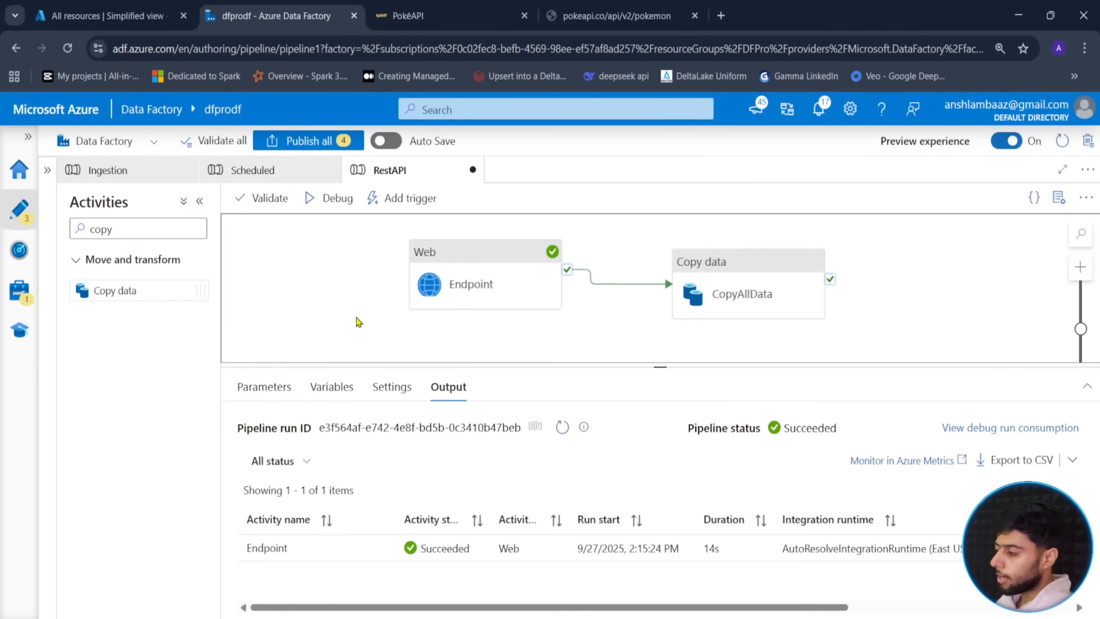
left_click(329, 198)
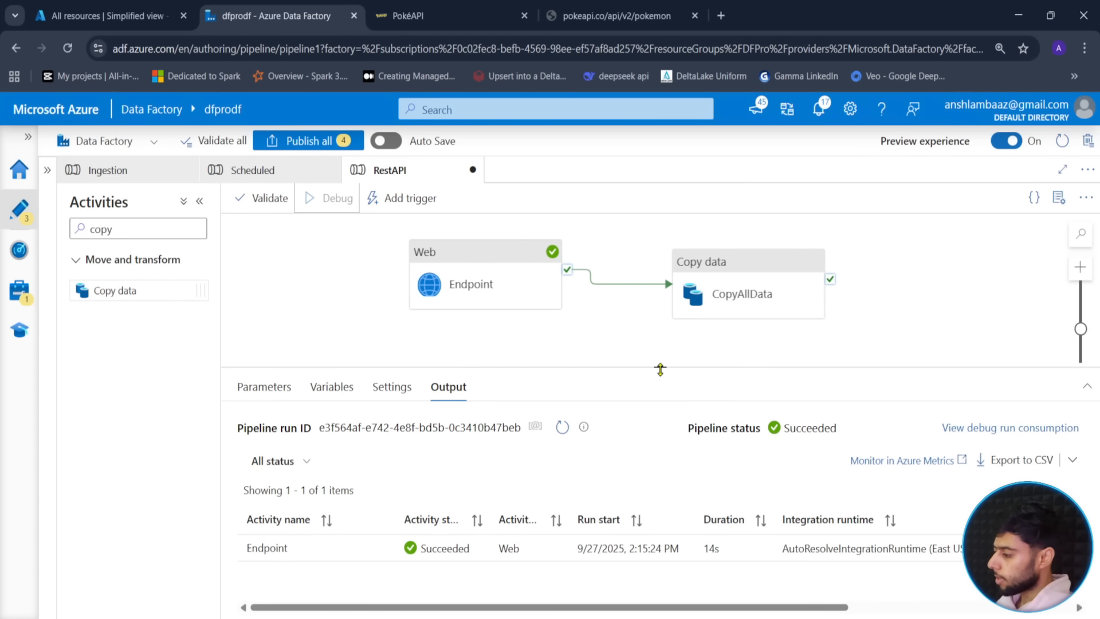
left_click_drag(660, 370, 660, 307)
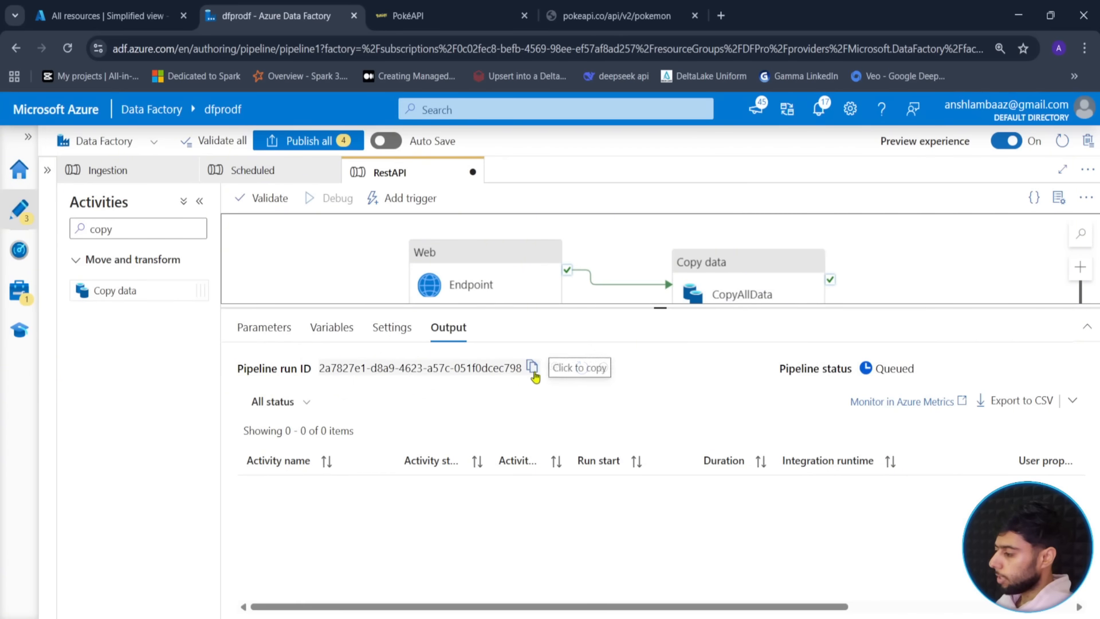
left_click(563, 368)
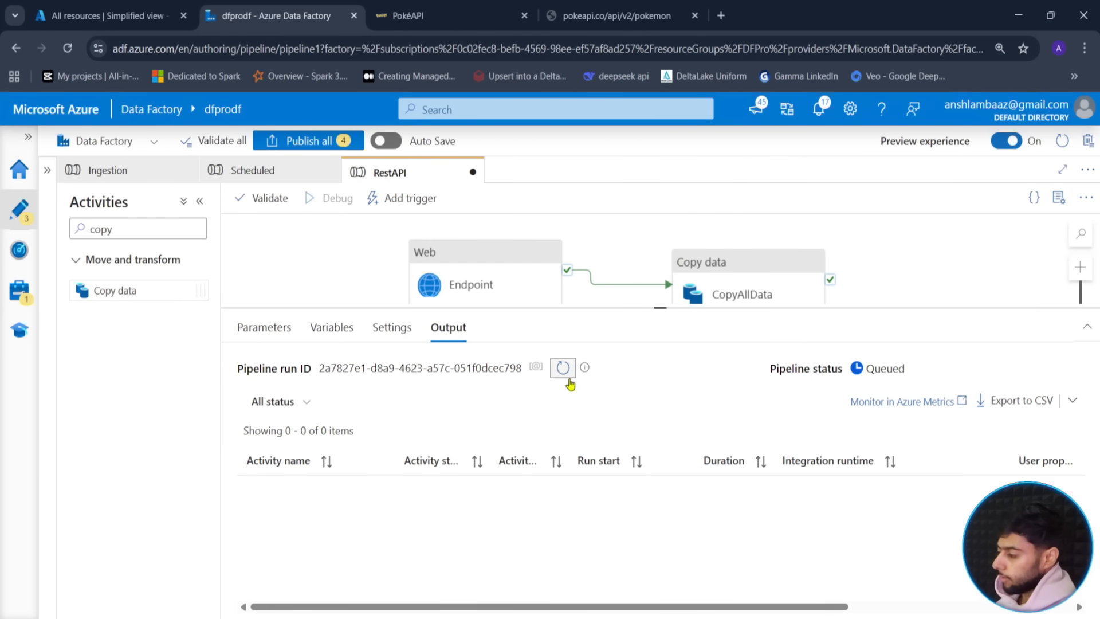
left_click(650, 7)
left_click(721, 15)
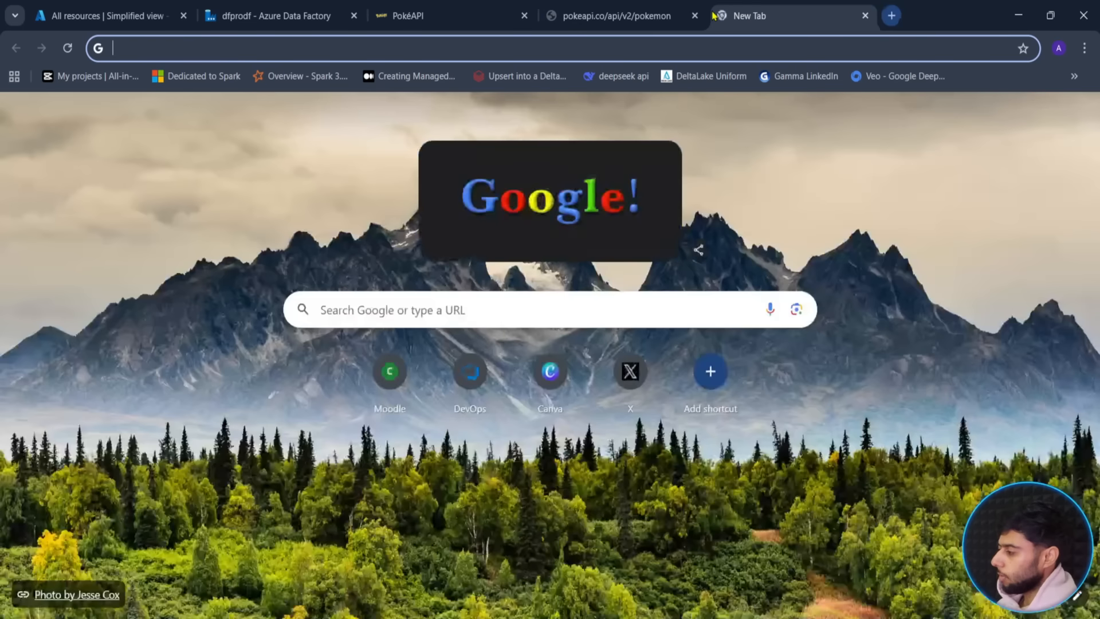
- Search Google for 'charmainder' and view the image results
type("charmainder")
key("Return")
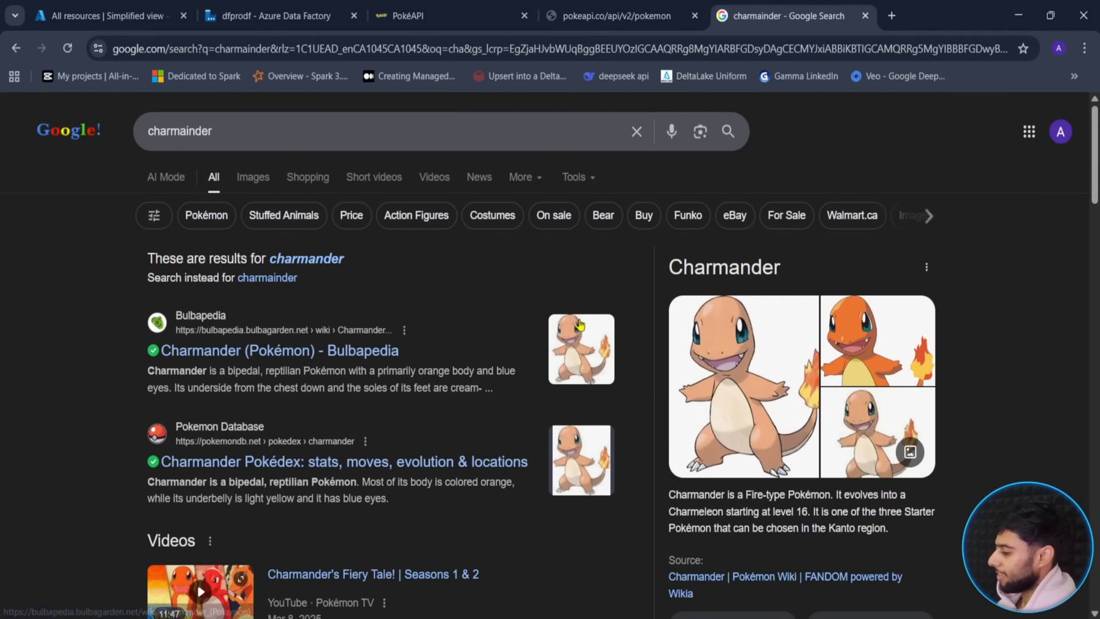
left_click(250, 189)
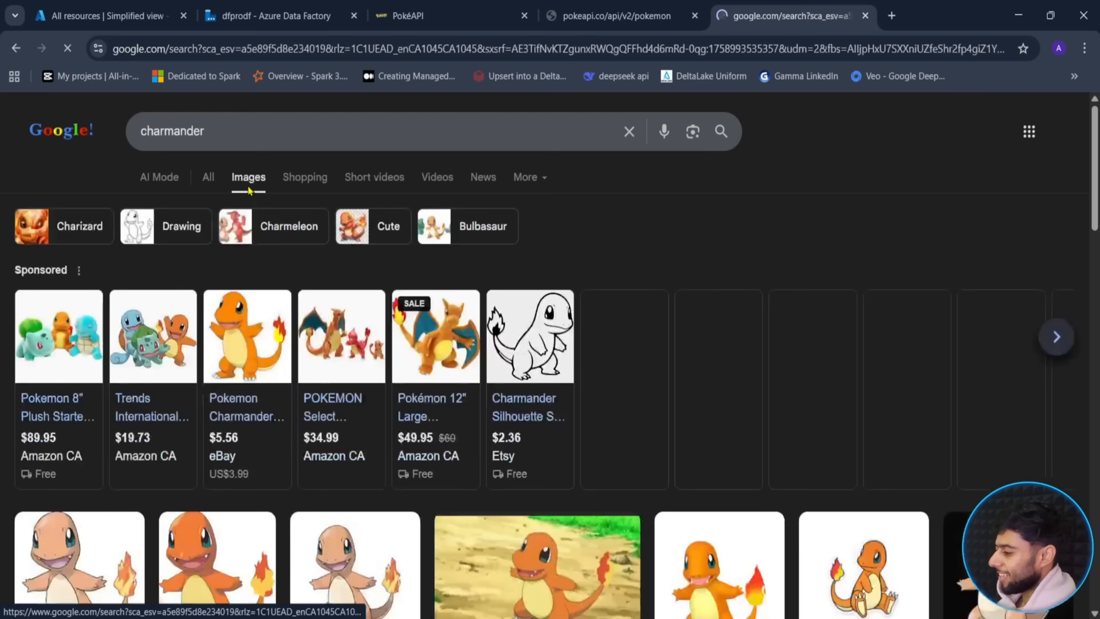
scroll(523, 257, "down", 4)
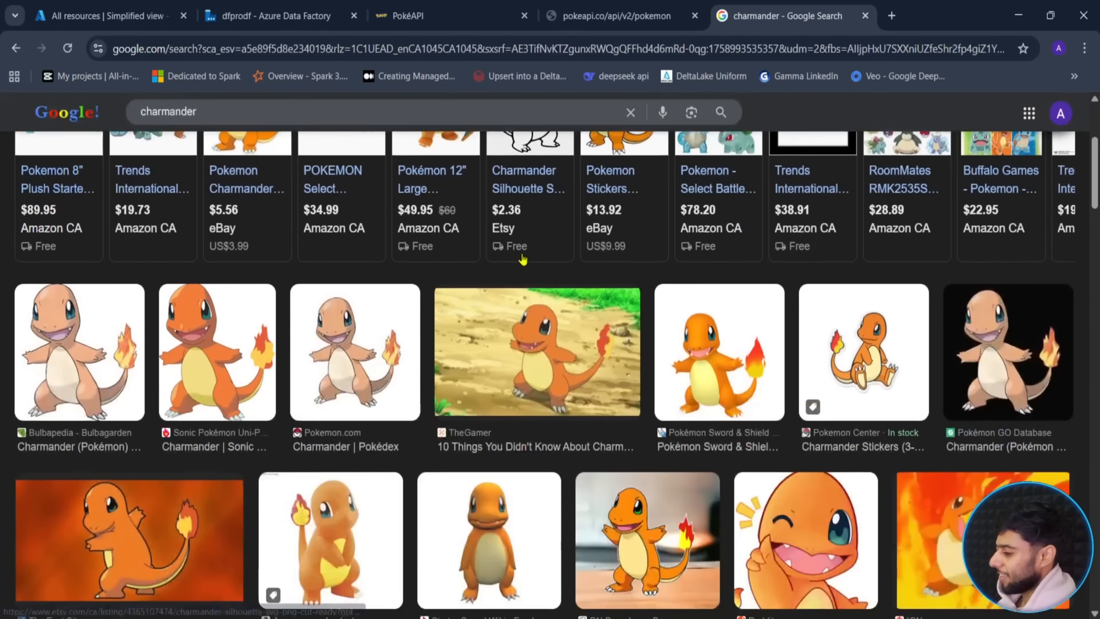
scroll(523, 259, "up", 4)
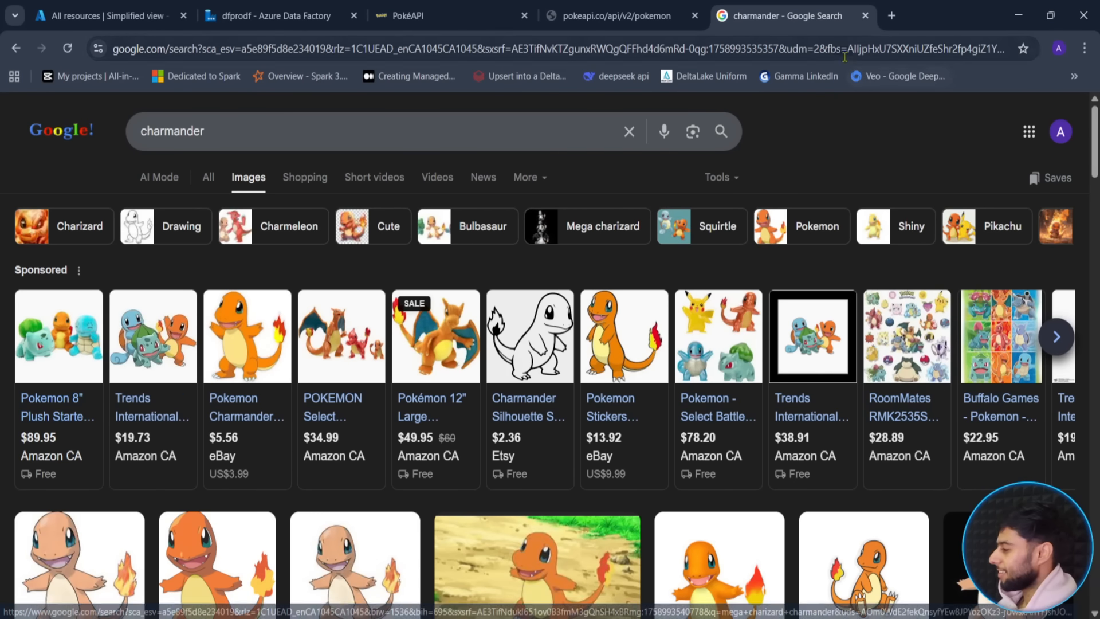
- Close the image results tab and return to the Data Factory pipeline
left_click(865, 16)
left_click(425, 16)
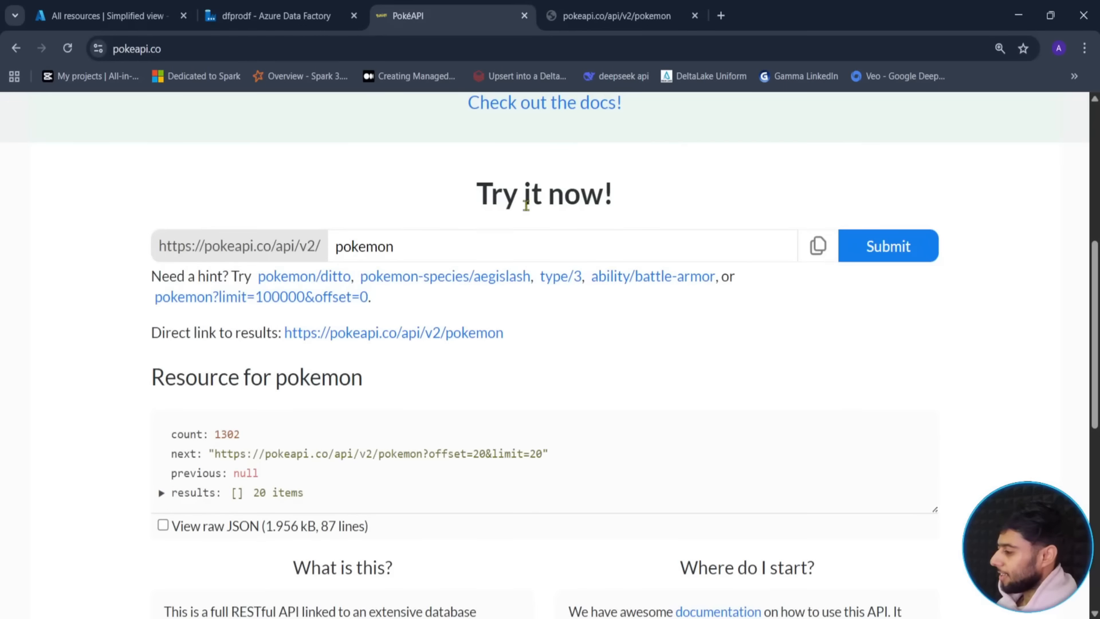
left_click(284, 21)
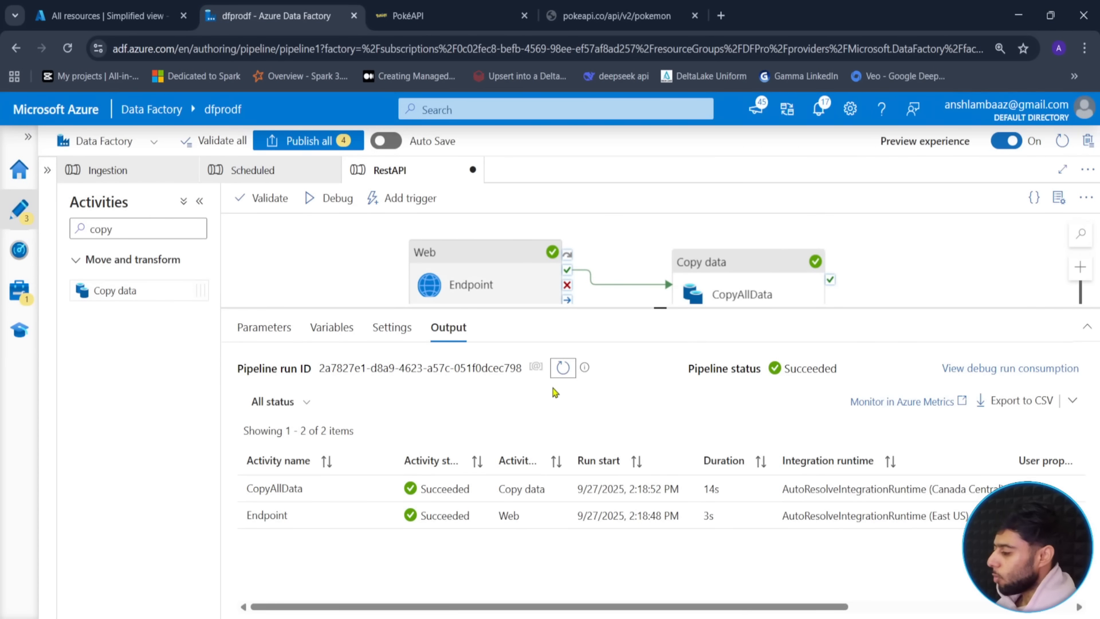
- Refresh the run, confirm CopyAllData read only 1 object, then go to the Azure resources list
left_click(563, 368)
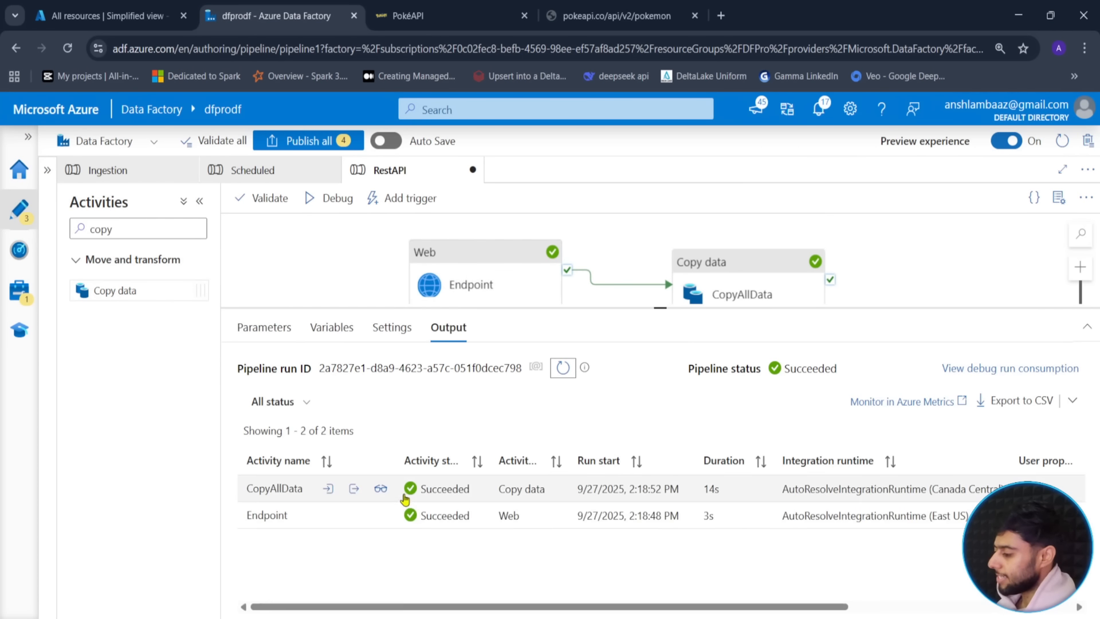
left_click(381, 488)
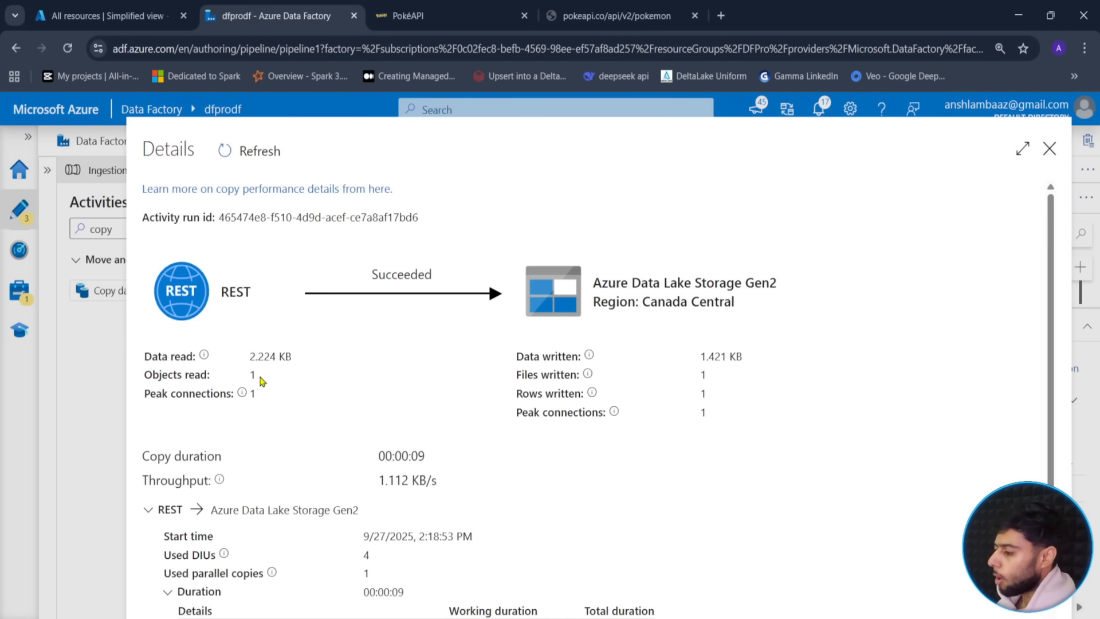
double_click(253, 375)
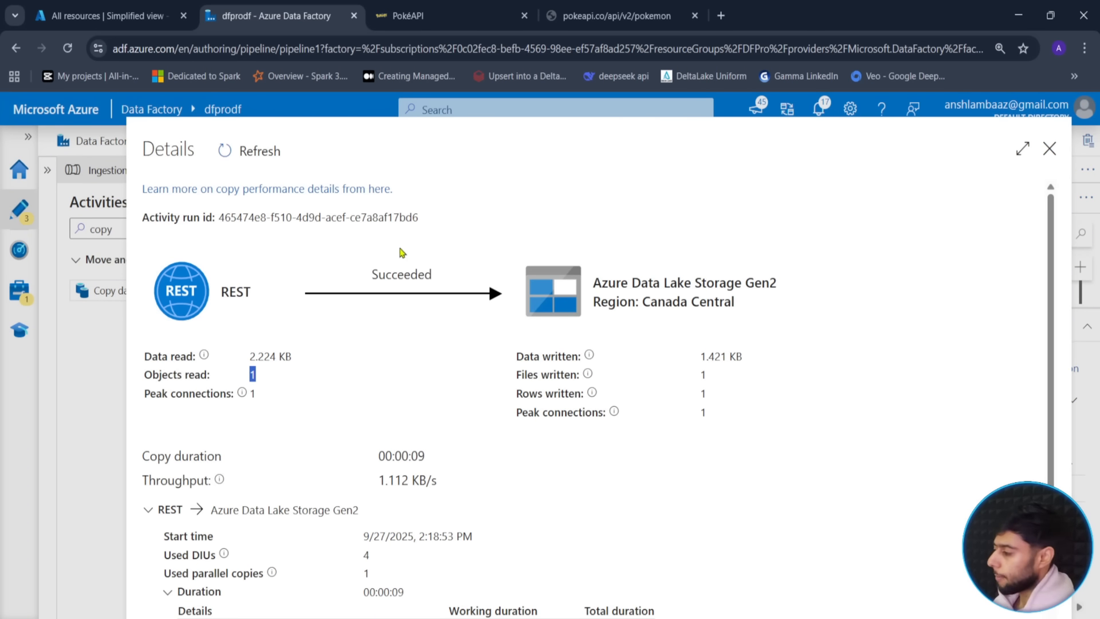
left_click(1050, 148)
left_click(152, 17)
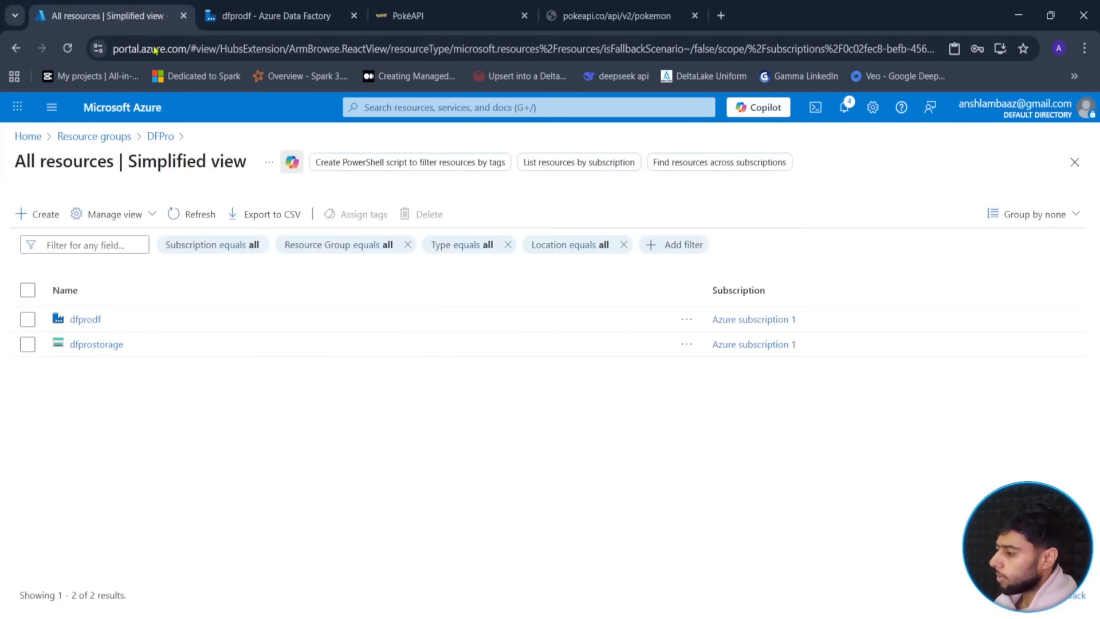
- Open pokemon.json in dfprostorage's sink/API folder and view its contents
left_click(96, 343)
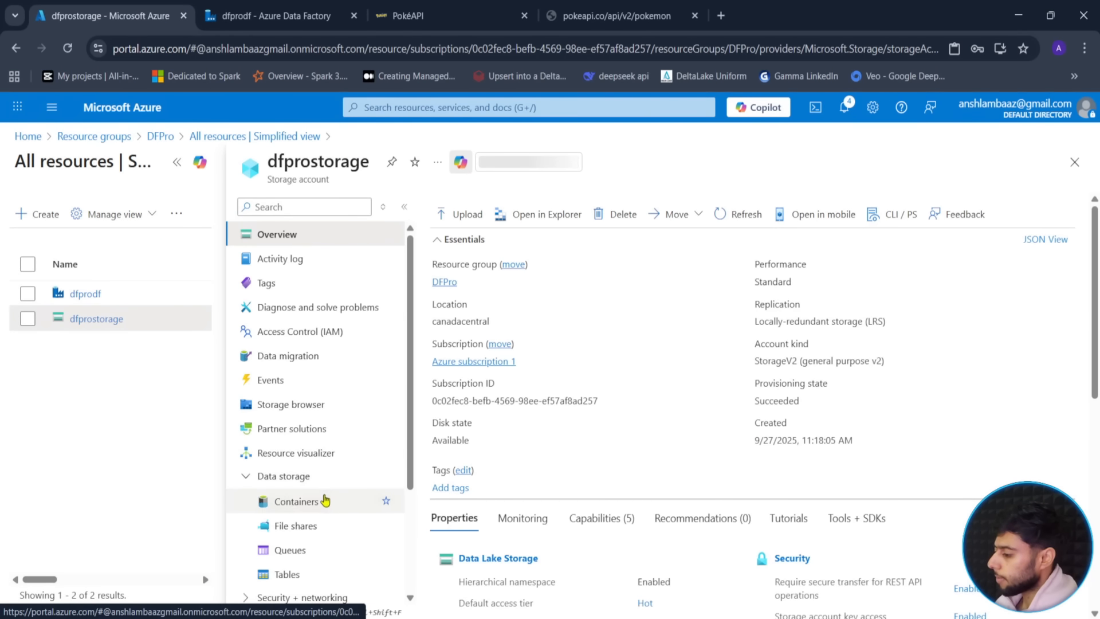
left_click(325, 501)
left_click(498, 347)
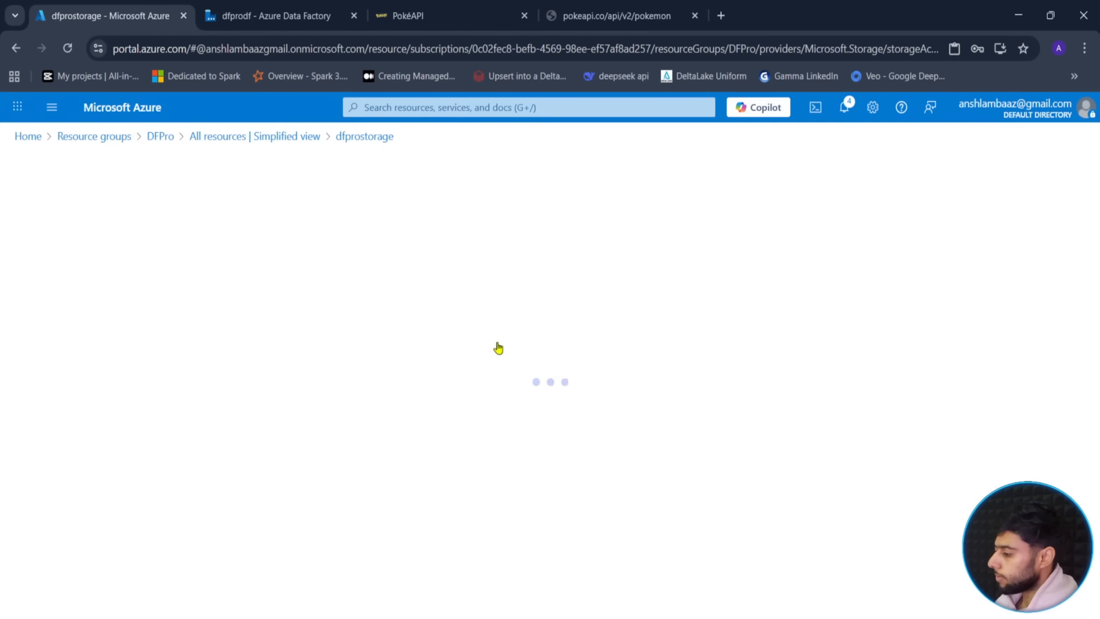
left_click(270, 366)
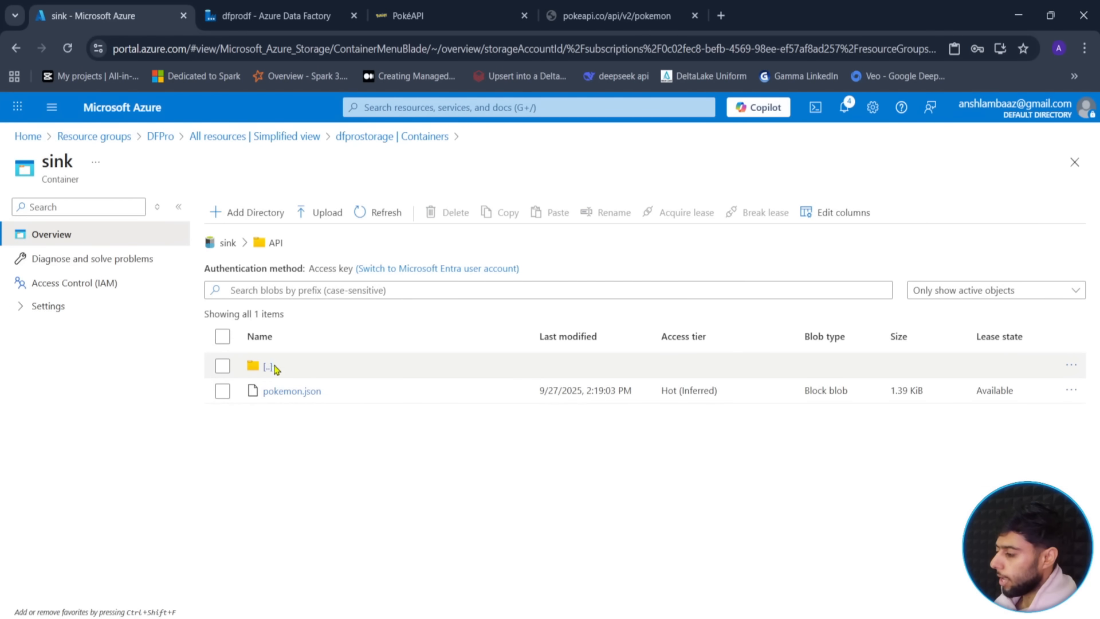
left_click(315, 394)
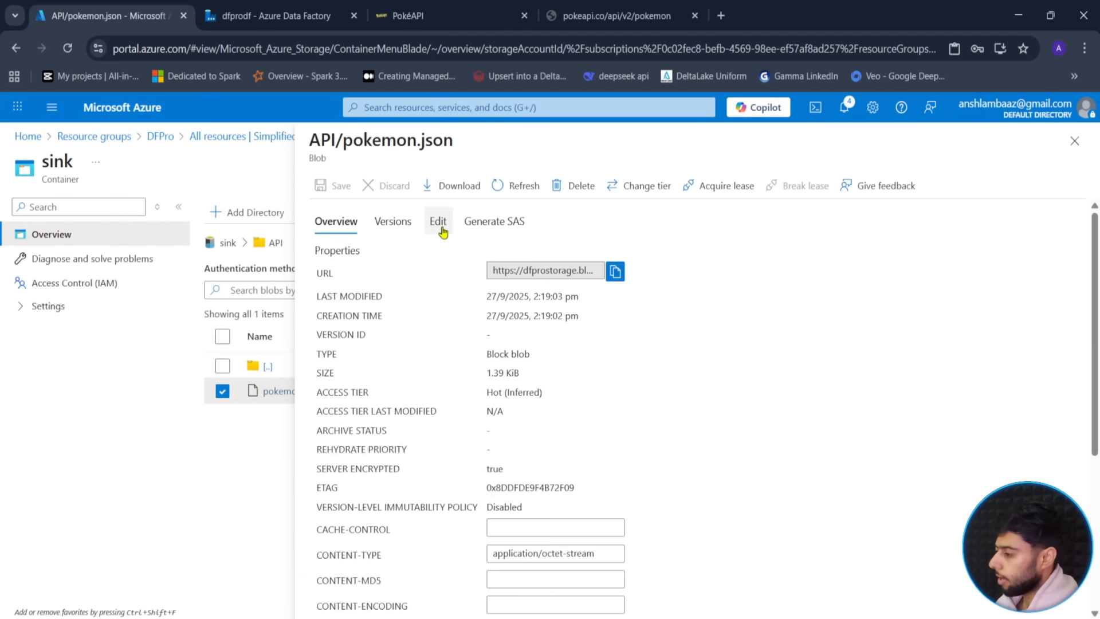
left_click(439, 222)
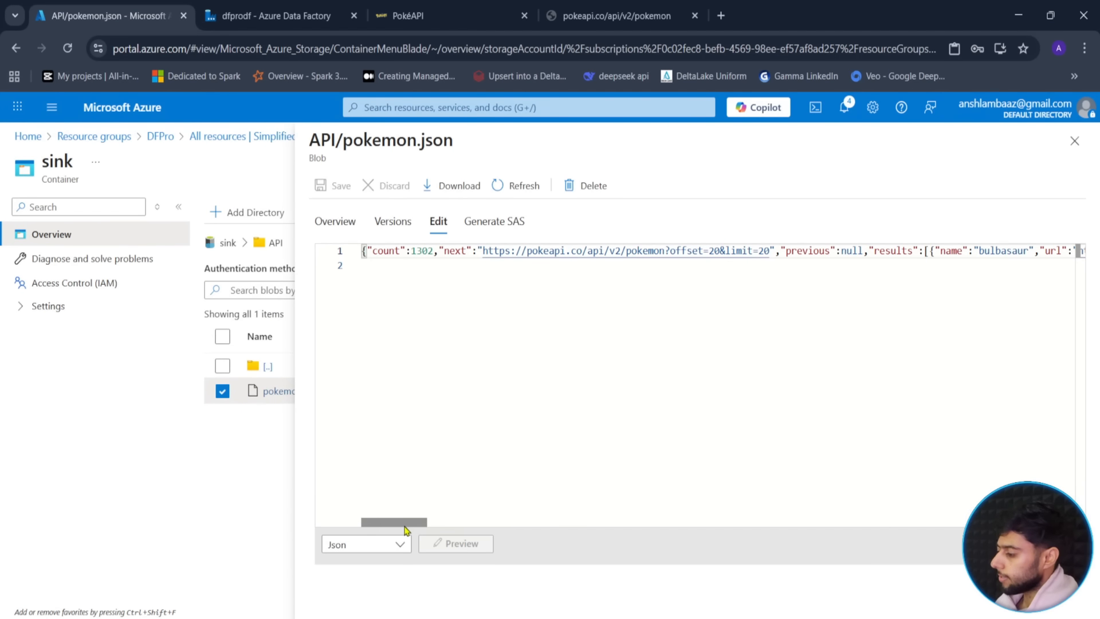
- Confirm the file holds only the first 20 Pokémon, ending at pokemon/20, then close it
left_click_drag(404, 526, 539, 524)
left_click(520, 513)
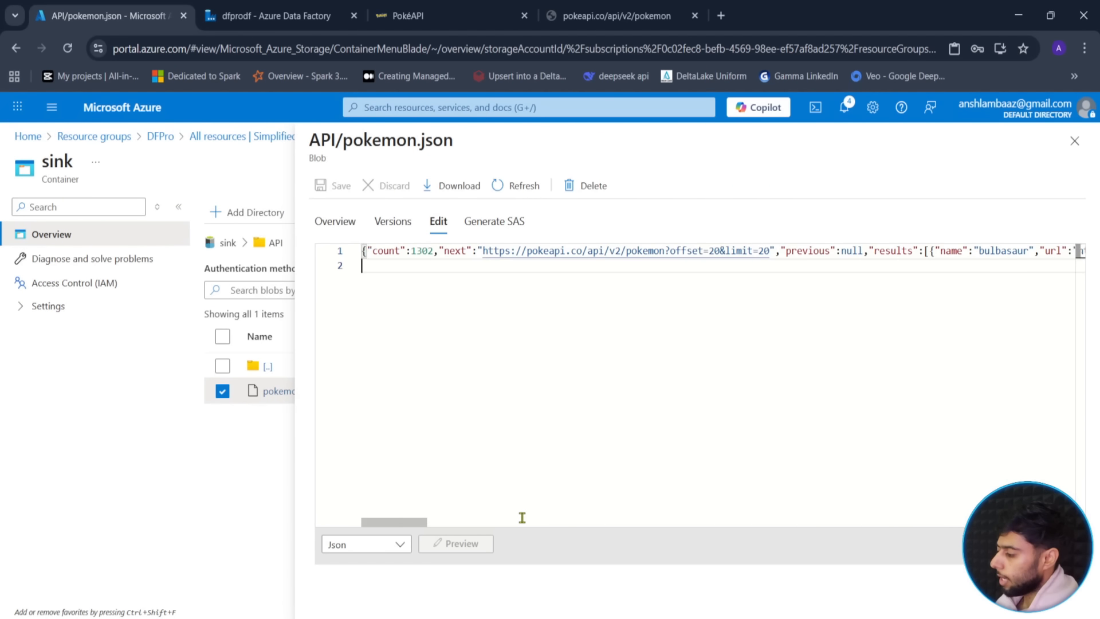
left_click_drag(420, 523, 525, 523)
left_click_drag(1000, 522, 1044, 521)
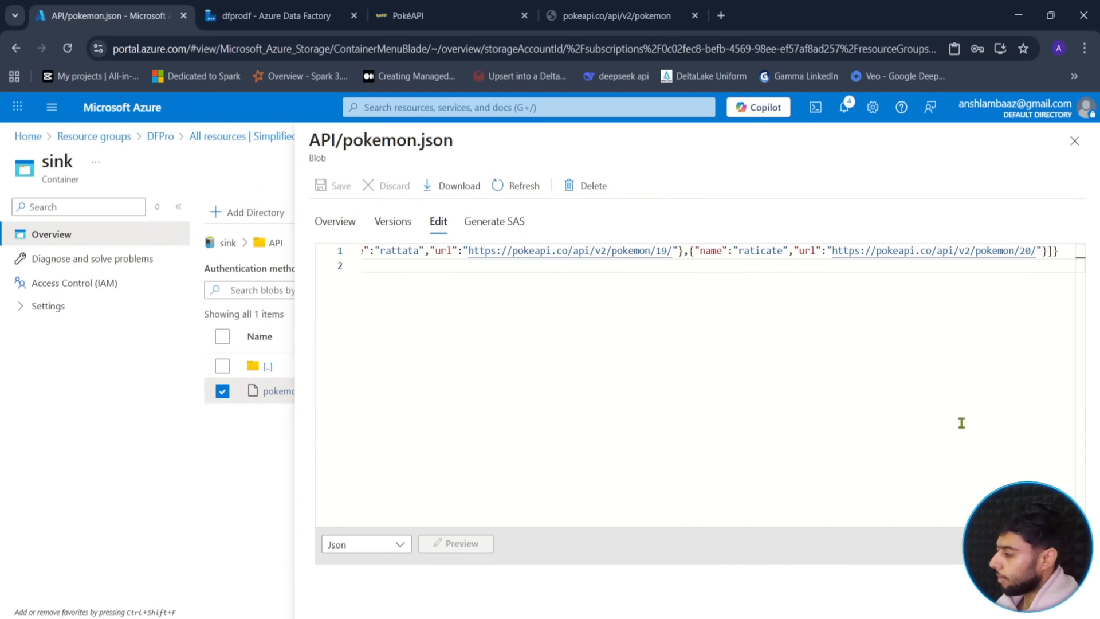
double_click(1032, 250)
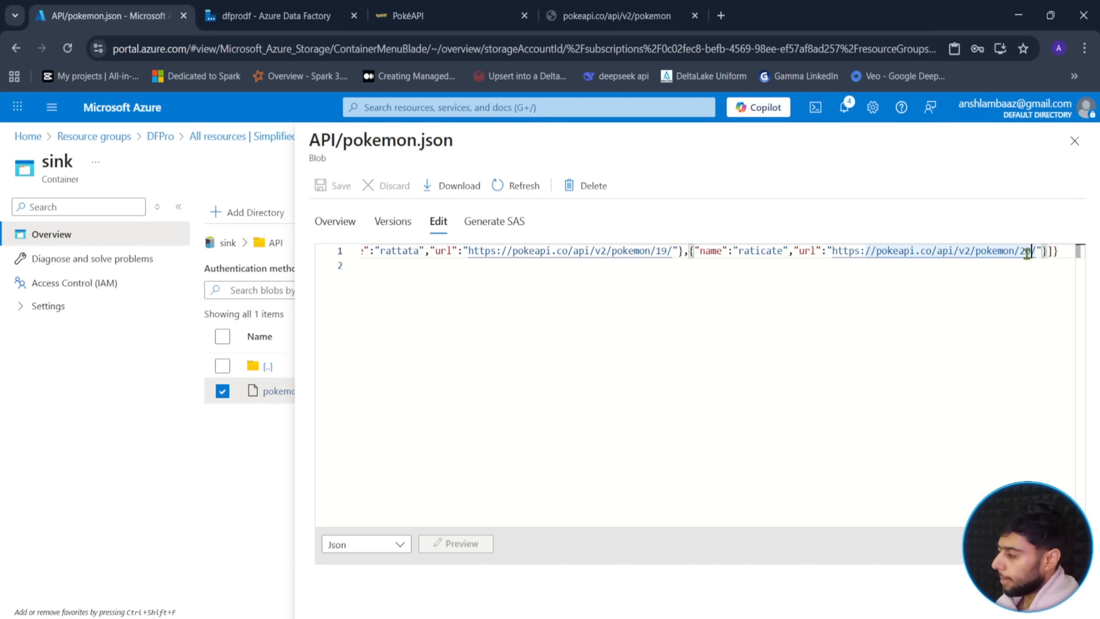
left_click(1076, 141)
- Return to Data Factory and bring up the CopyAllData activity's settings
left_click(291, 7)
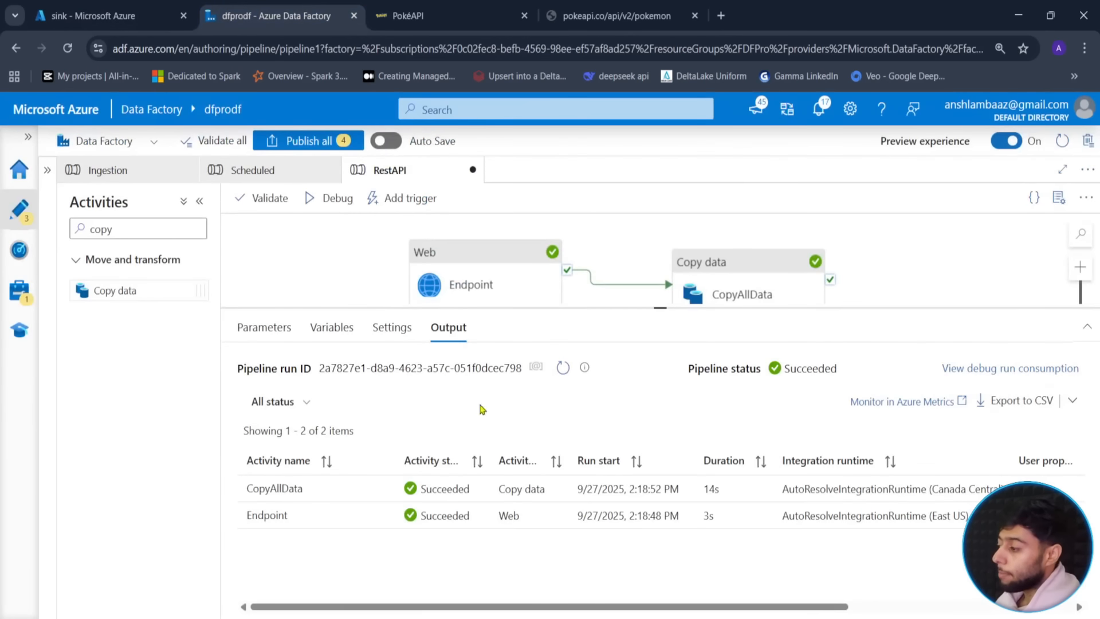
mouse_move(661, 311)
left_mouse_down()
mouse_move(666, 367)
mouse_move(668, 295)
left_mouse_up()
left_click(742, 294)
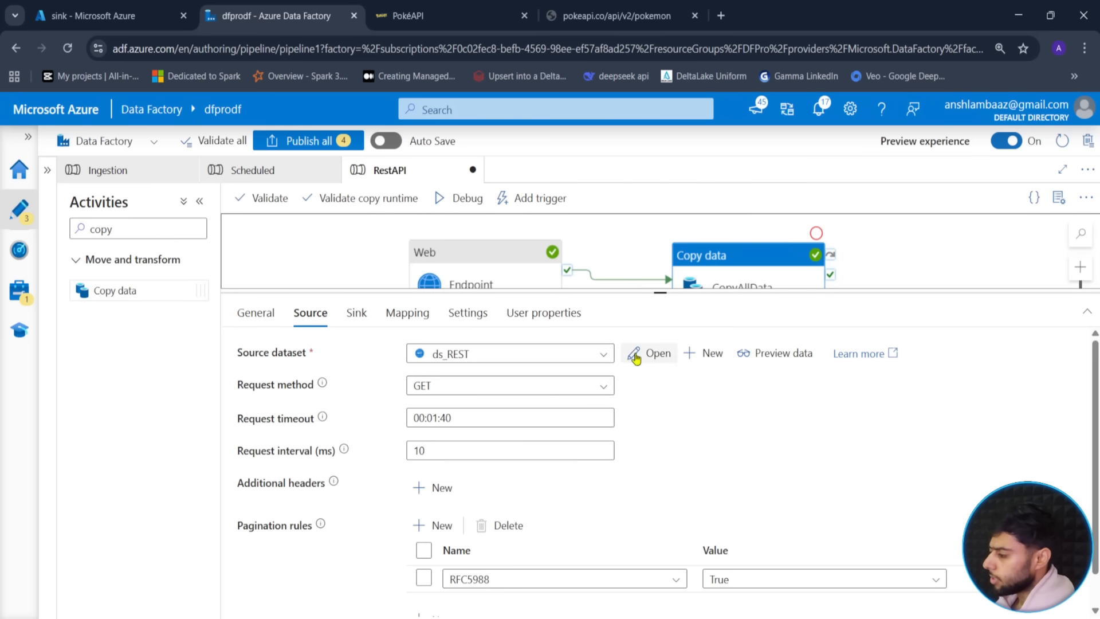
- Delete the RFC5988 pagination rule and add a new empty rule
scroll(319, 421, "down", 1)
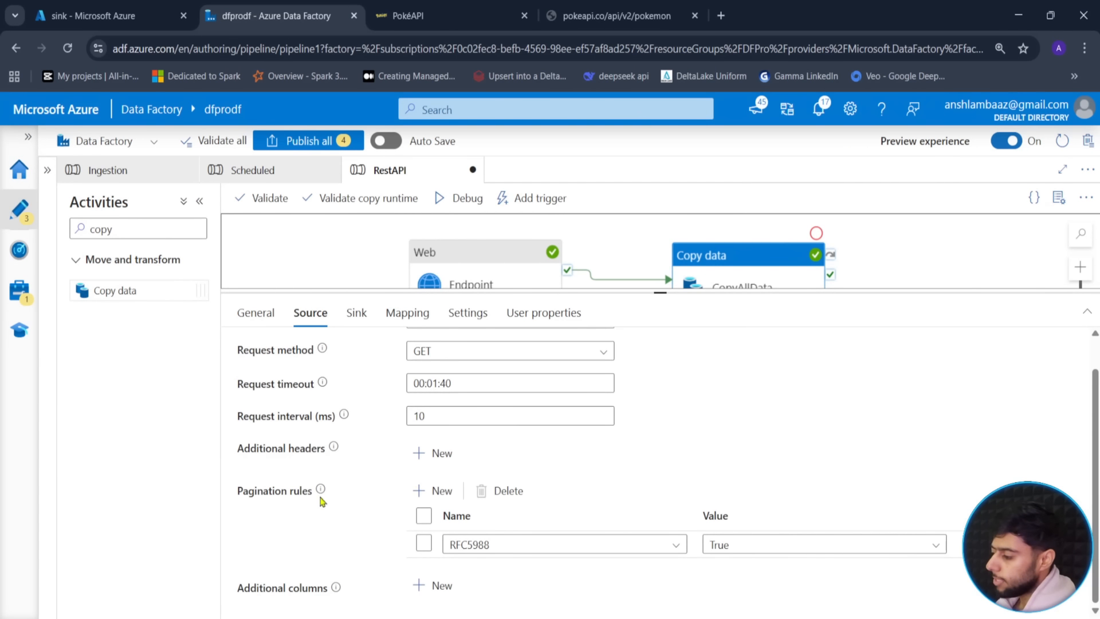
left_click(425, 544)
left_click(504, 490)
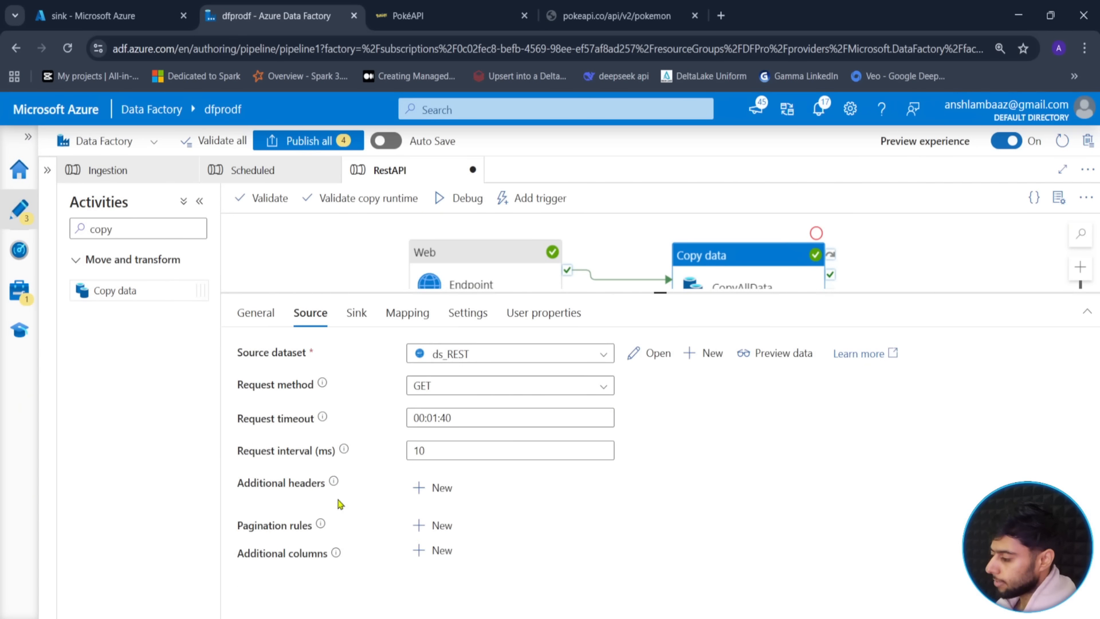
left_click(443, 525)
- Browse the available pagination rule name options for the new rule
scroll(413, 516, "down", 1)
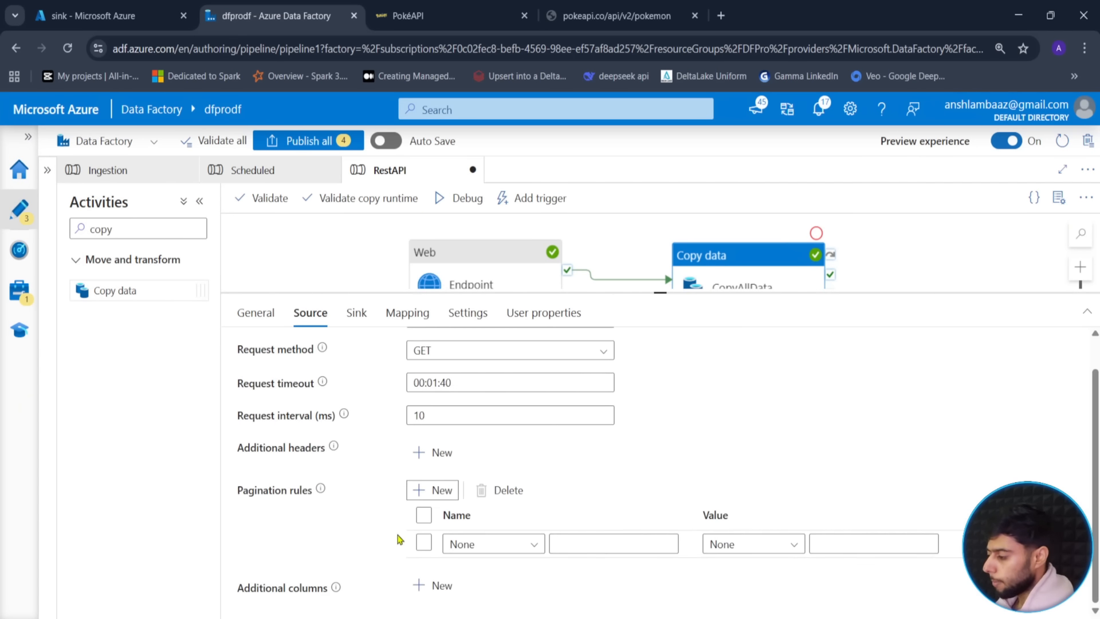
left_click(535, 545)
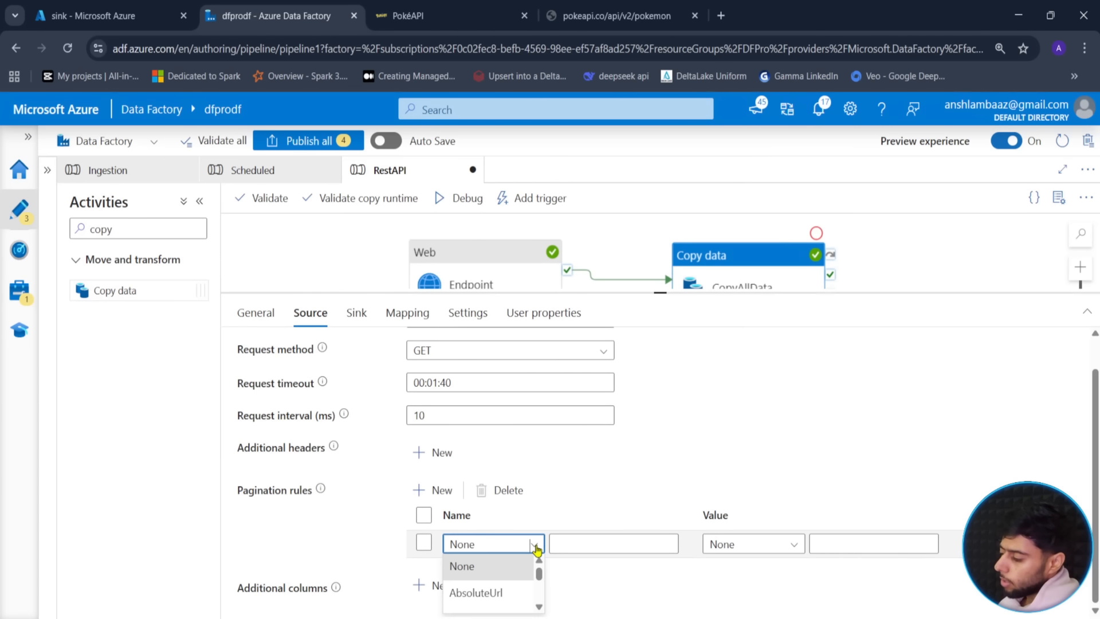
left_click(539, 607)
left_click(540, 607)
left_click(539, 608)
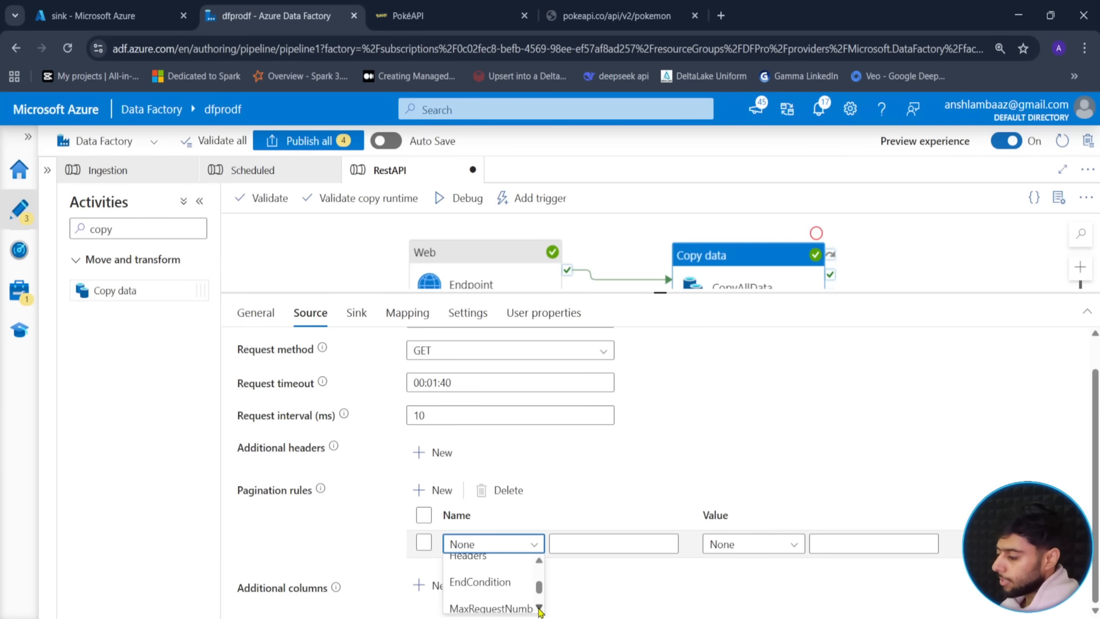
left_click(540, 607)
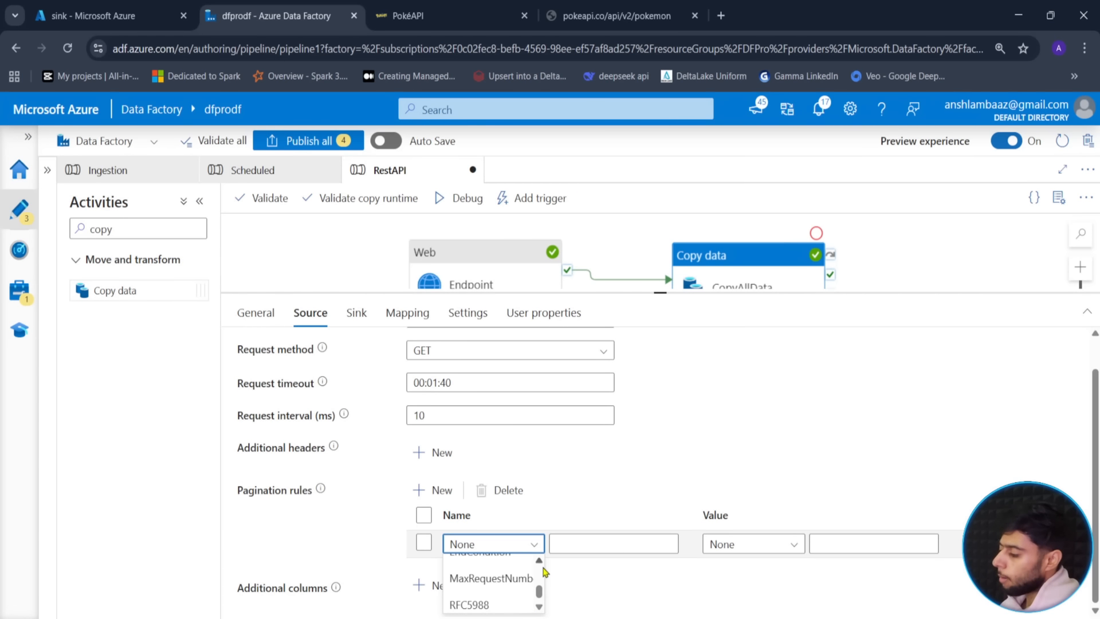
scroll(543, 568, "up", 3)
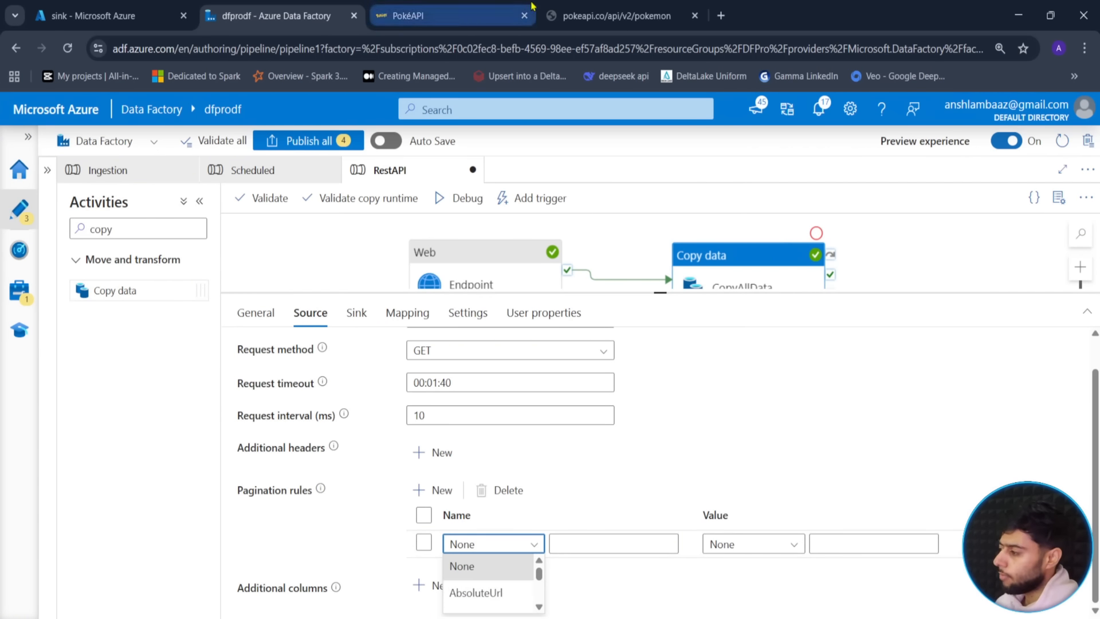
left_click(580, 8)
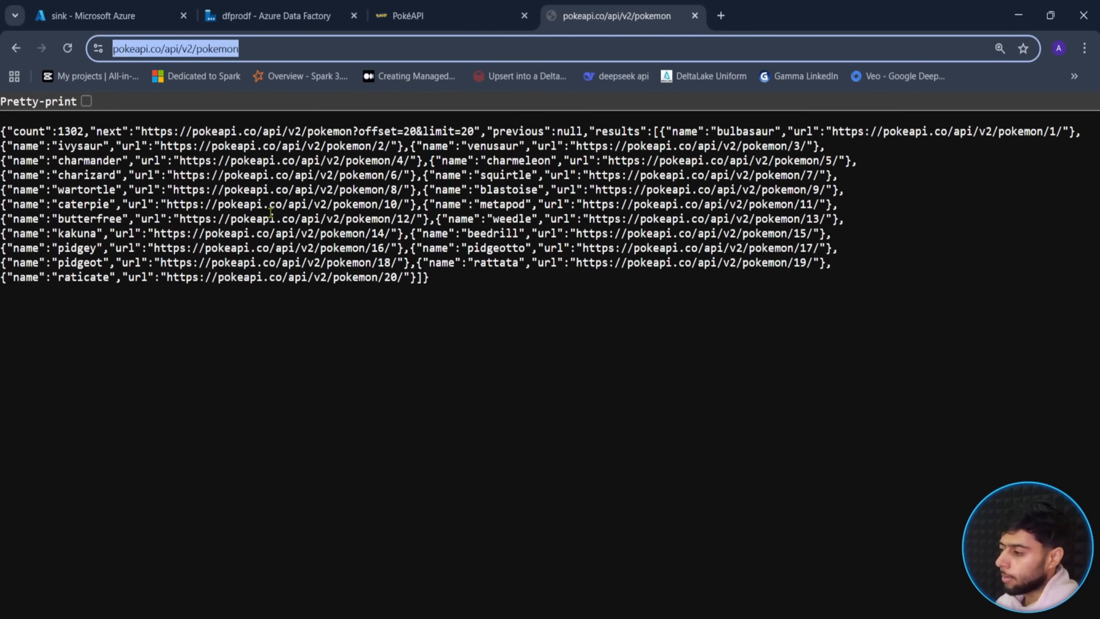
left_click(469, 289)
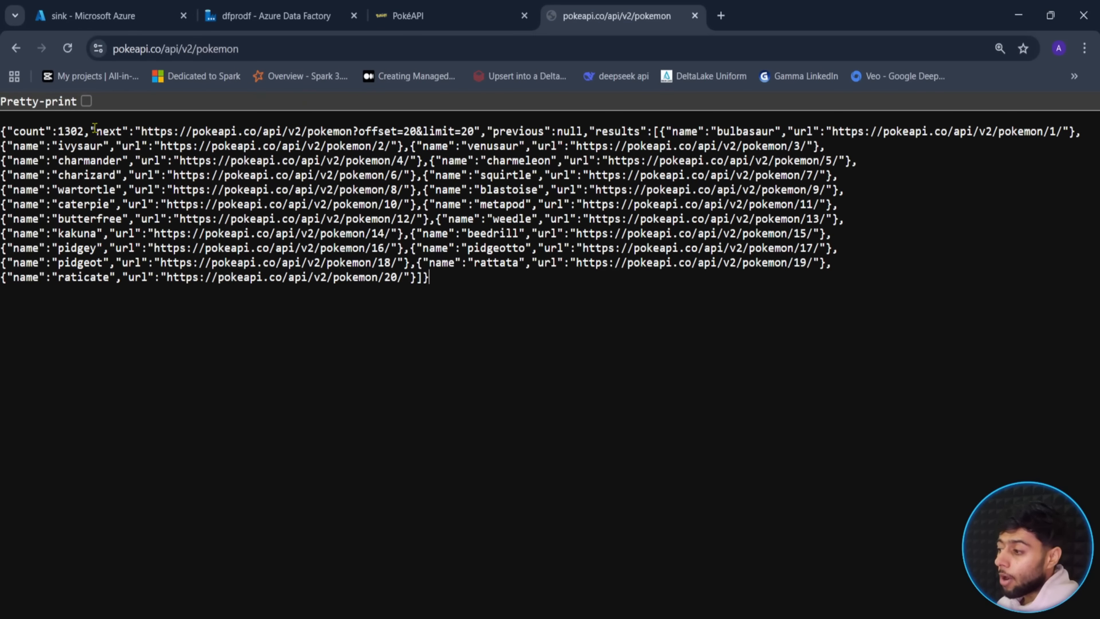
left_click_drag(5, 146, 436, 278)
left_click(391, 258)
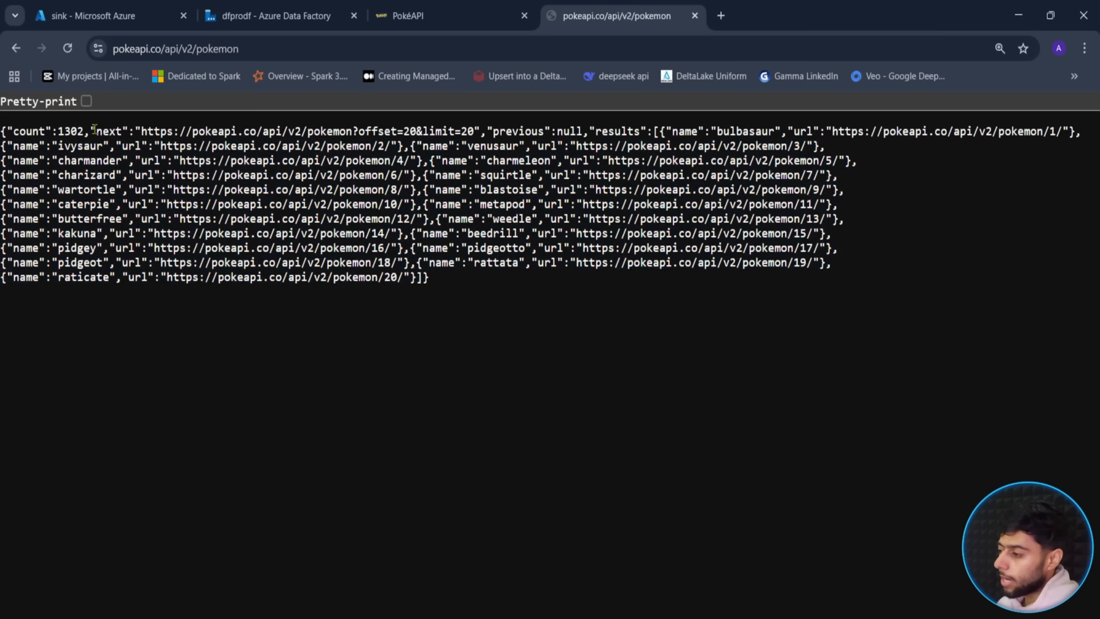
left_click_drag(90, 131, 482, 131)
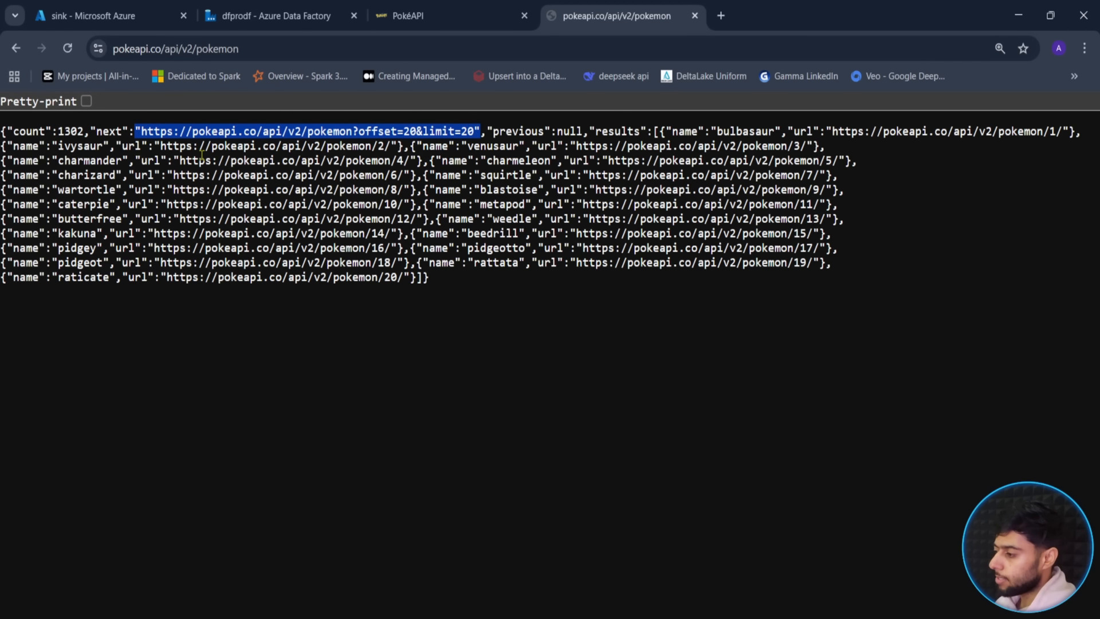
left_click_drag(141, 131, 475, 131)
left_click(721, 15)
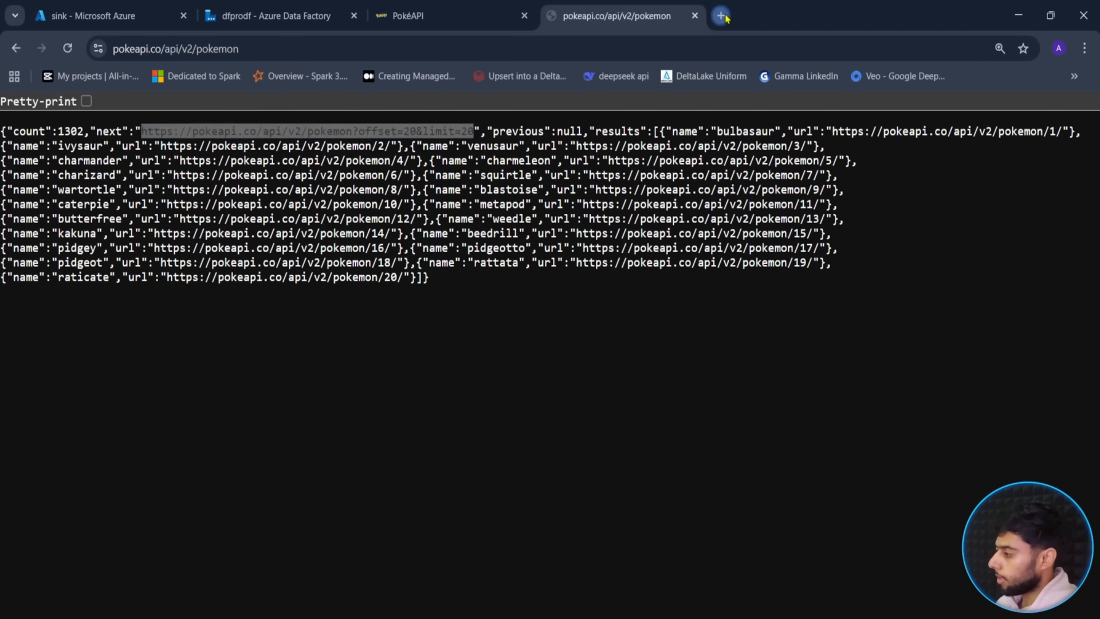
key("ctrl+v")
key("Return")
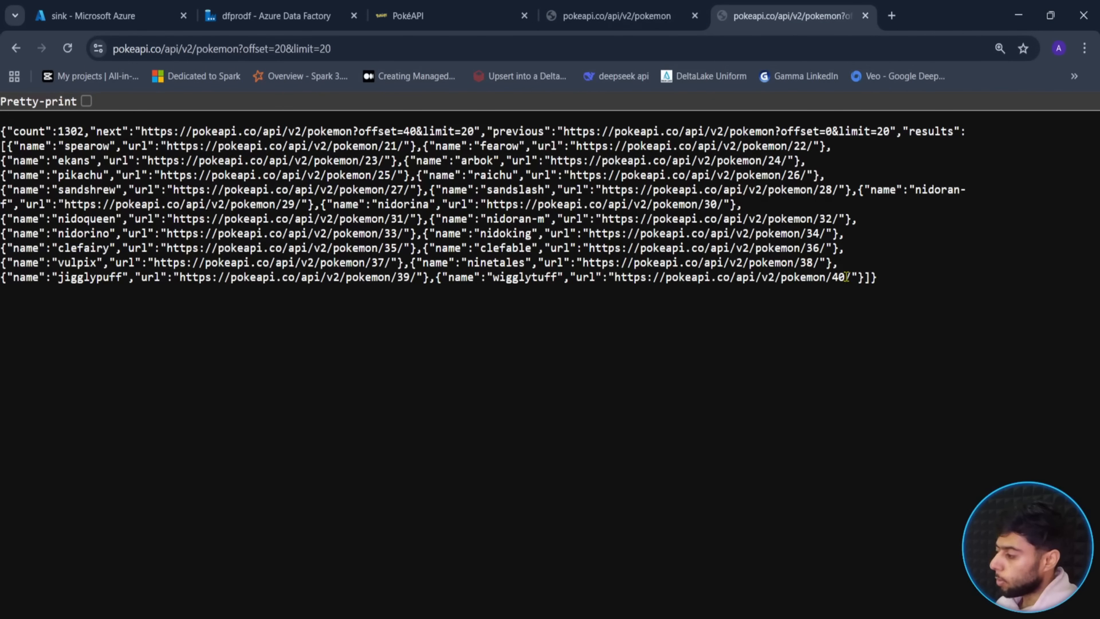
left_click_drag(356, 146, 401, 147)
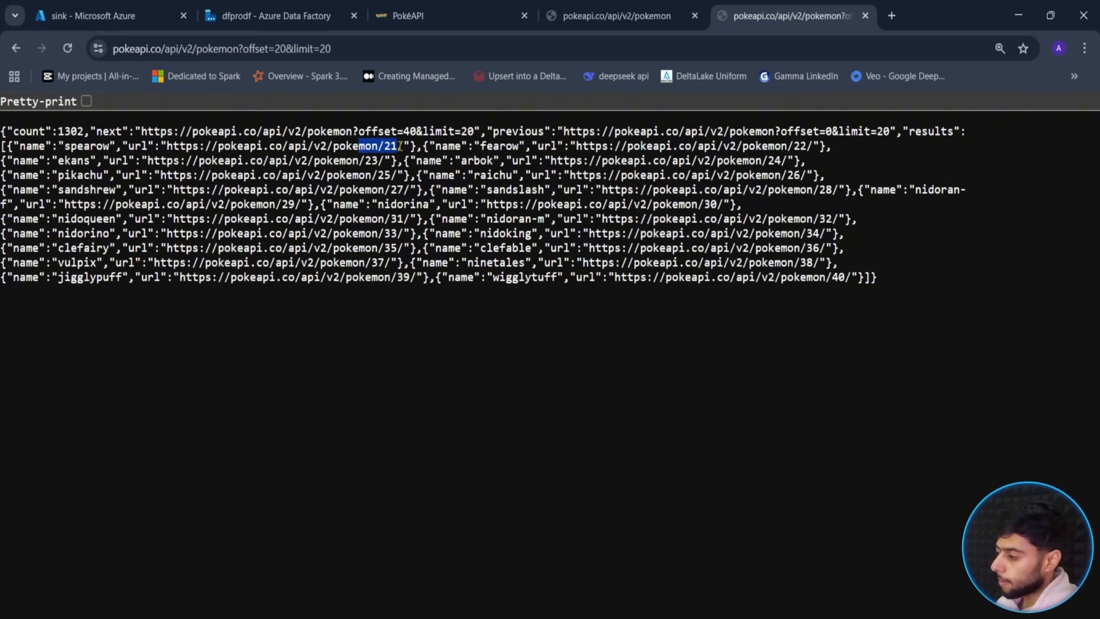
left_click_drag(832, 278, 854, 278)
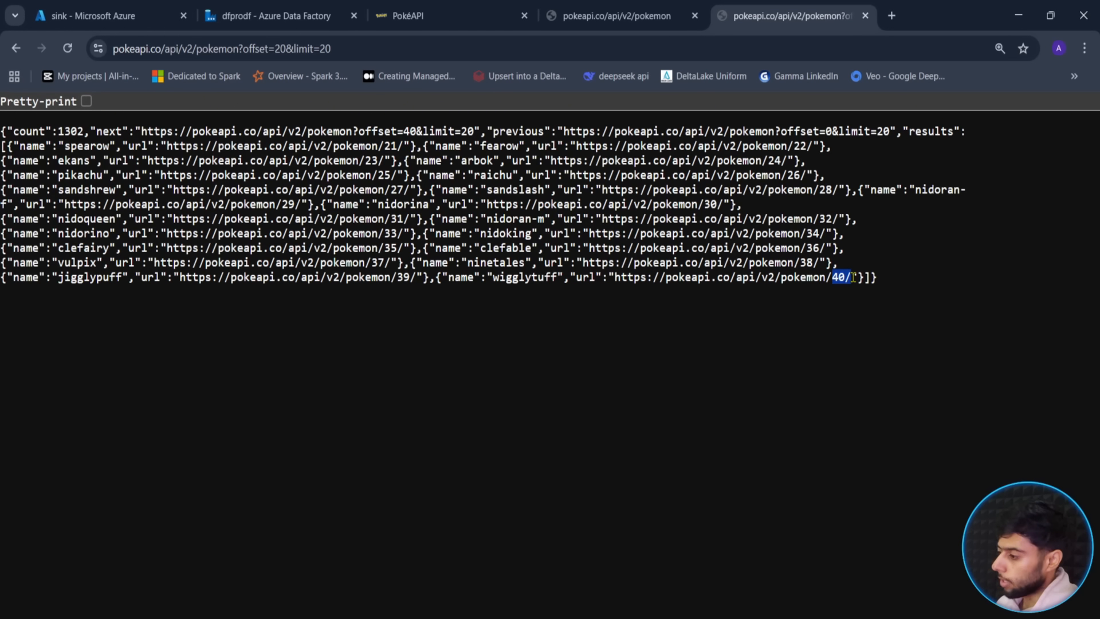
left_click(326, 278)
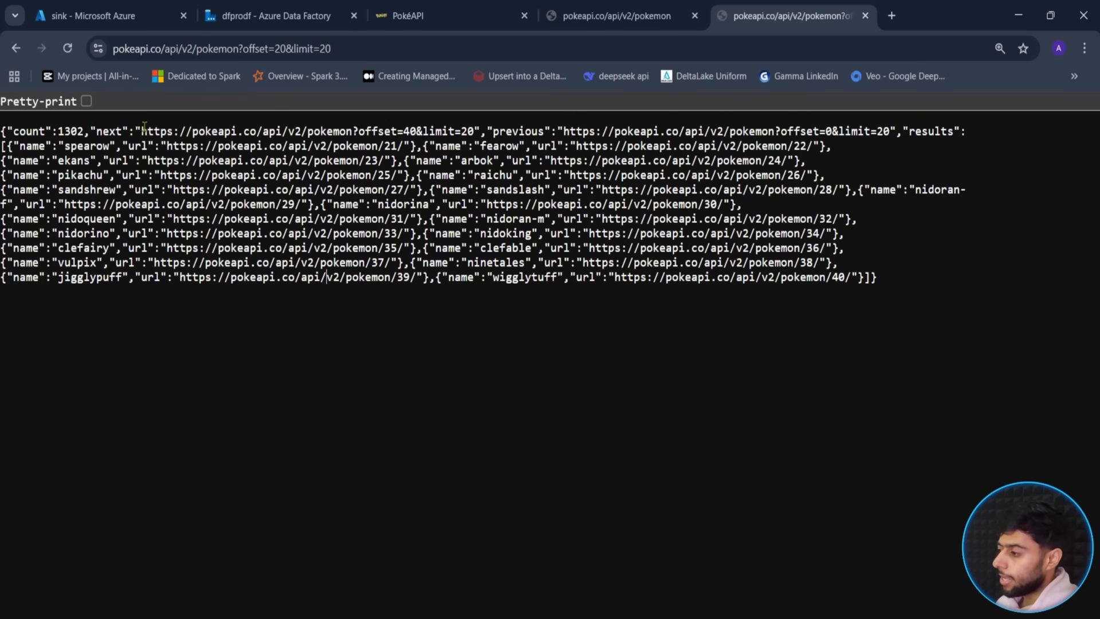
left_click_drag(142, 131, 480, 128)
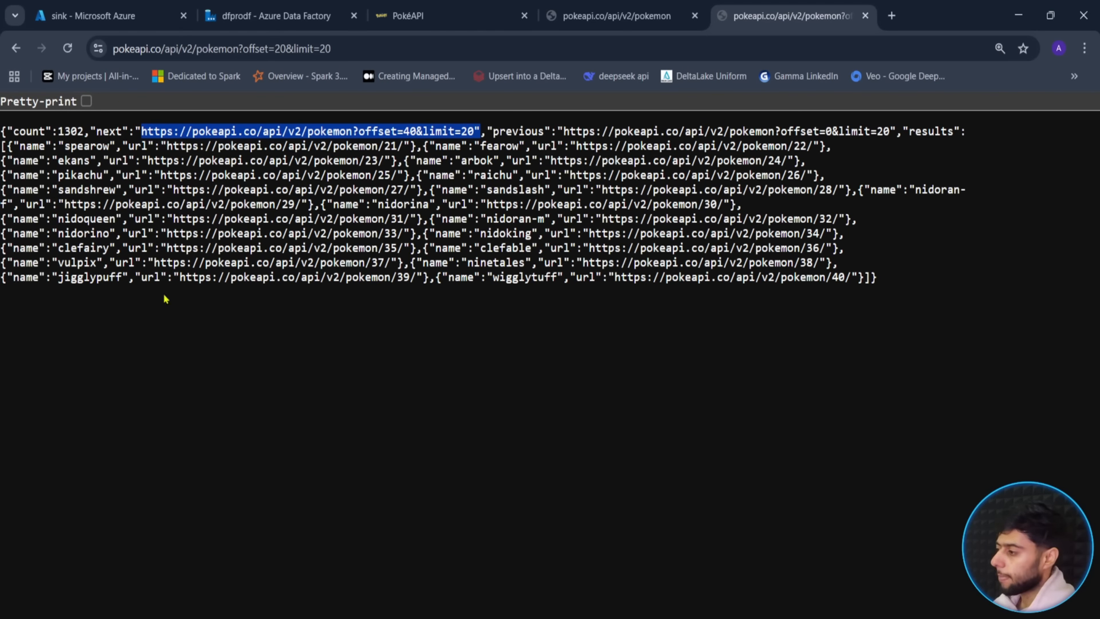
left_click(229, 17)
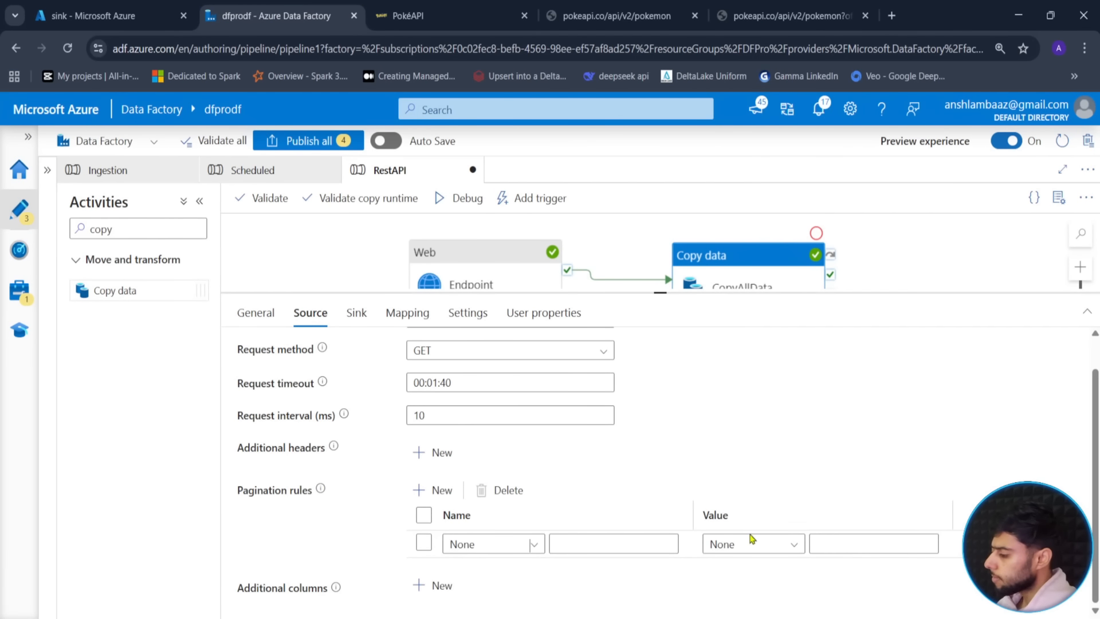
- Set the new pagination rule's name to AbsoluteUrl with its value taken from Body
left_click(534, 544)
scroll(510, 591, "down", 2)
scroll(493, 599, "up", 2)
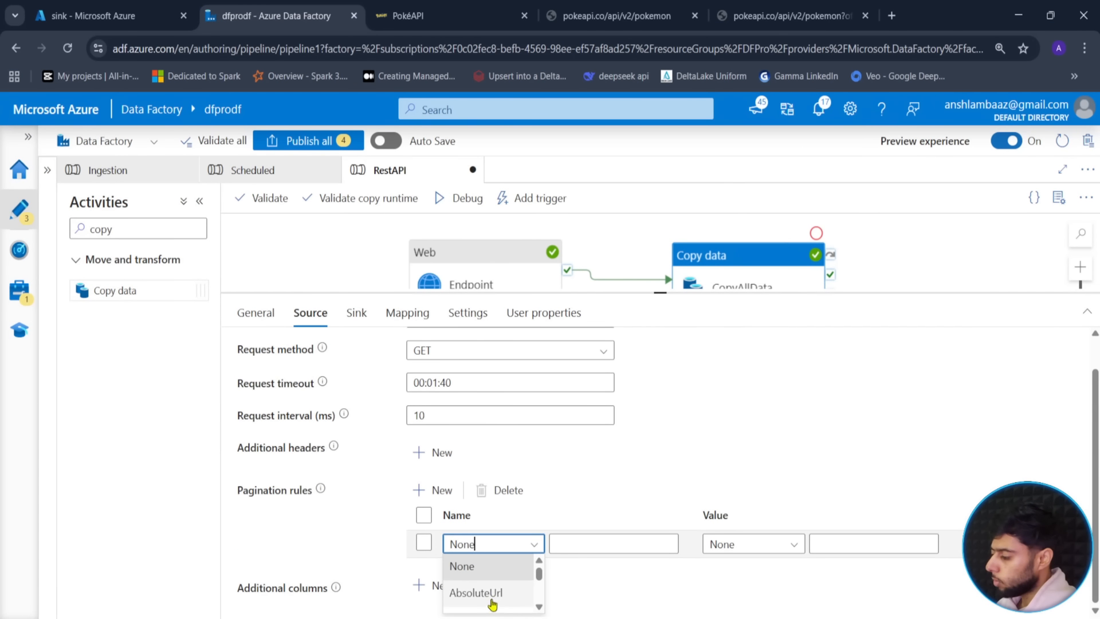
left_click(493, 596)
left_click(788, 549)
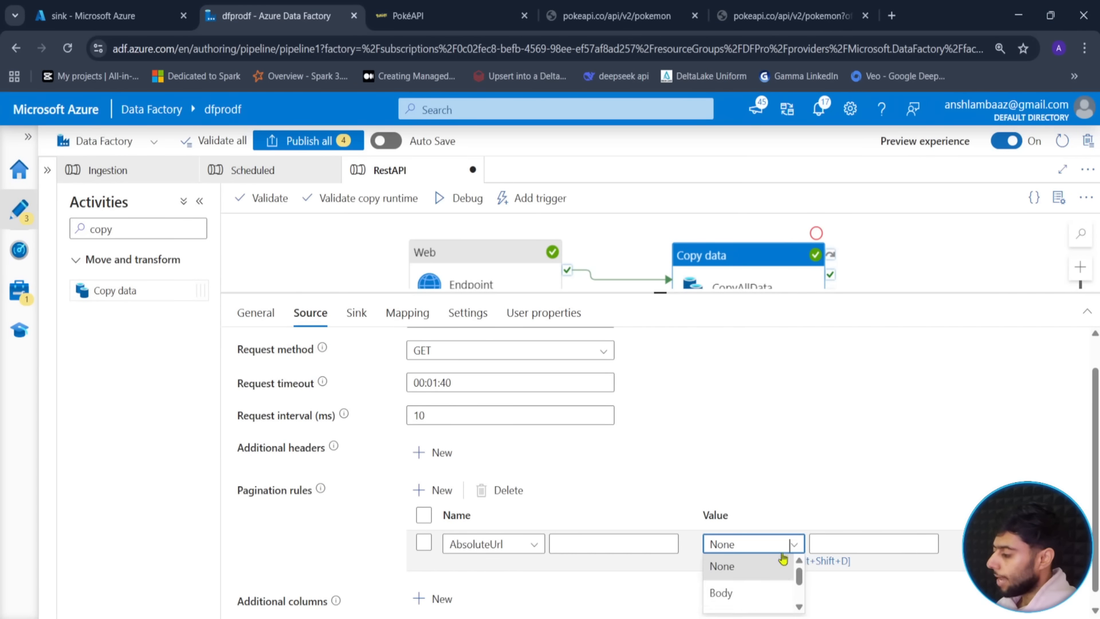
left_click(738, 593)
- Copy the field name 'next' from the PokéAPI JSON into the rule's value box
left_click(731, 7)
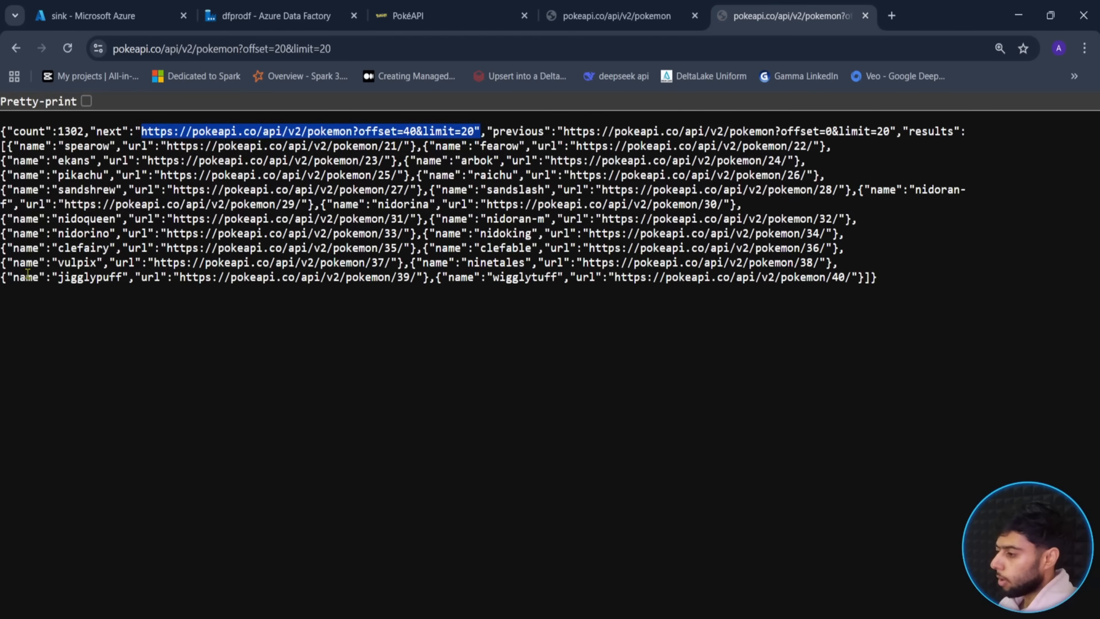
double_click(98, 131)
key("ctrl+c")
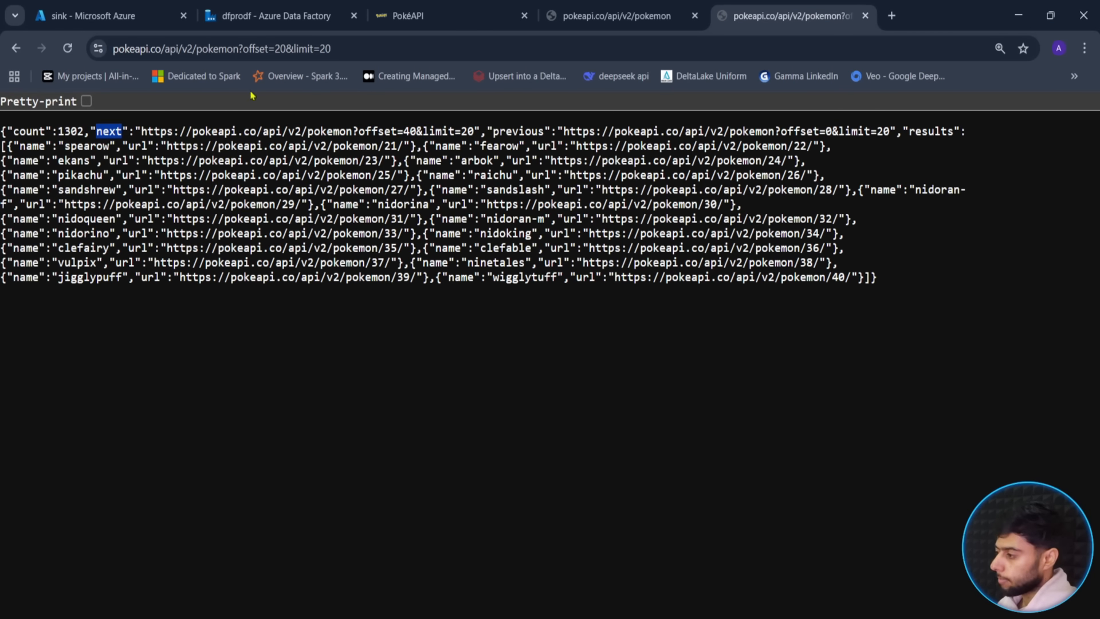
left_click(269, 16)
left_click(860, 544)
key("ctrl+v")
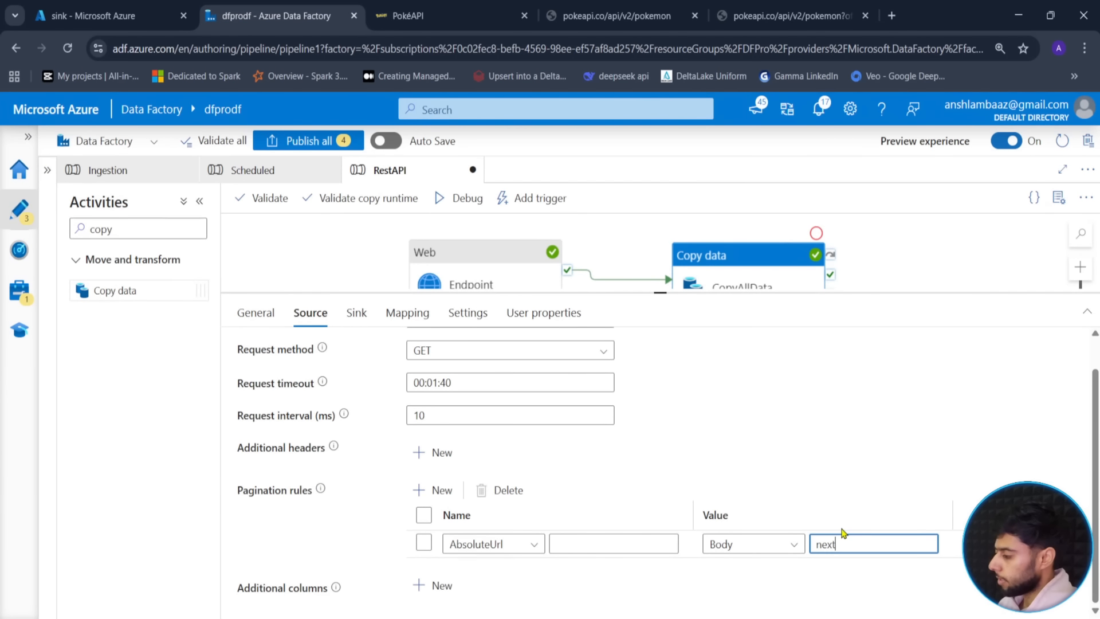
- Briefly try a None source with a $. prefix, then revert the value source to Body
left_click(780, 545)
left_click(776, 547)
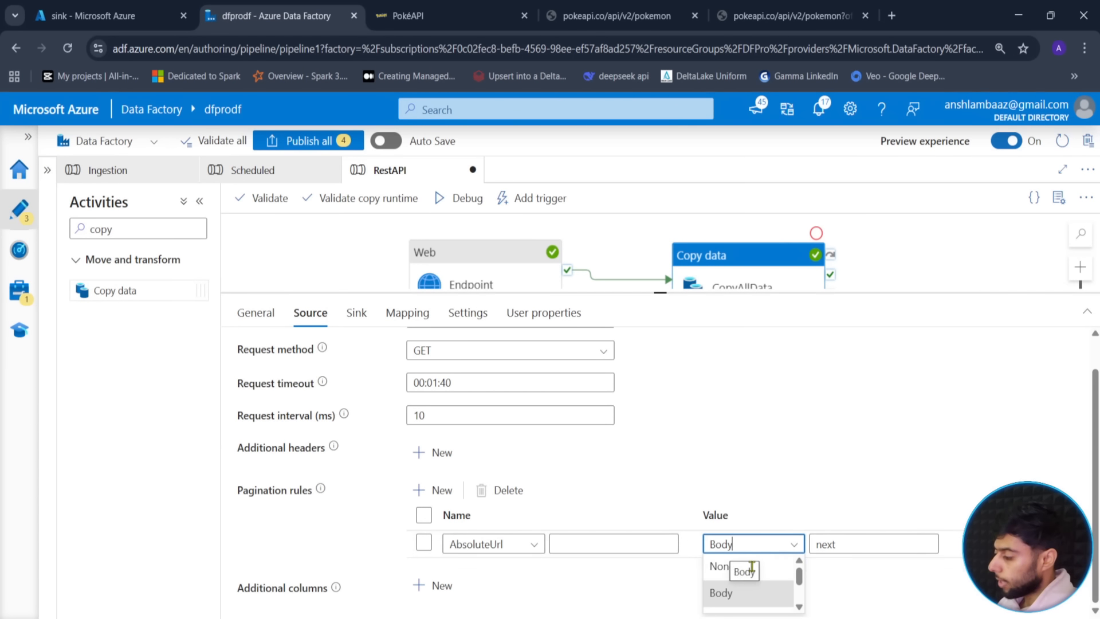
left_click(745, 568)
left_click(817, 544)
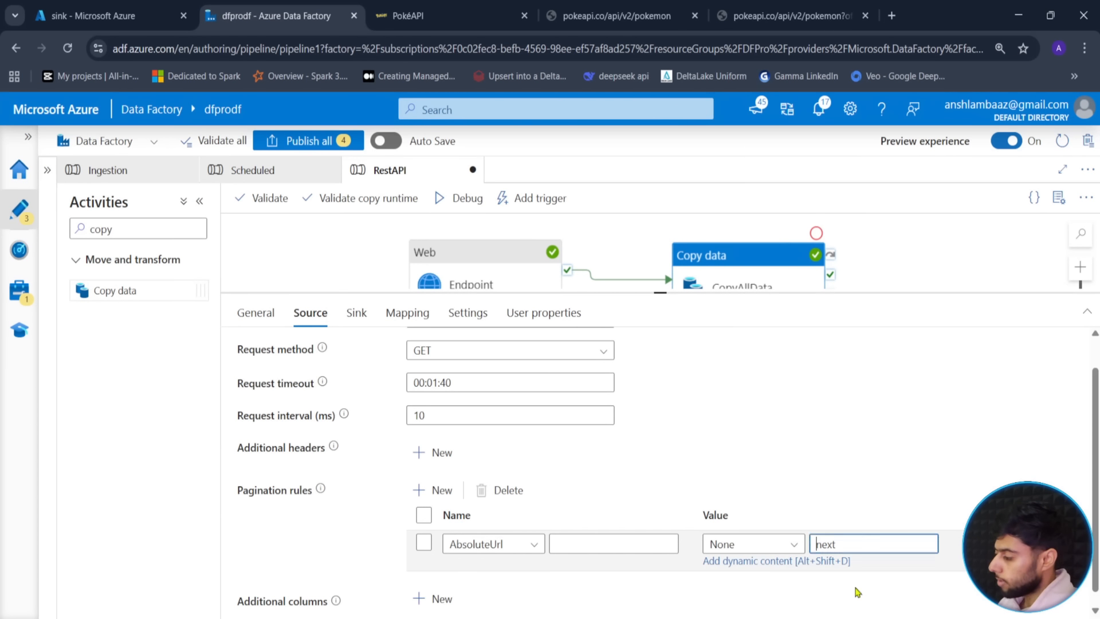
type("$")
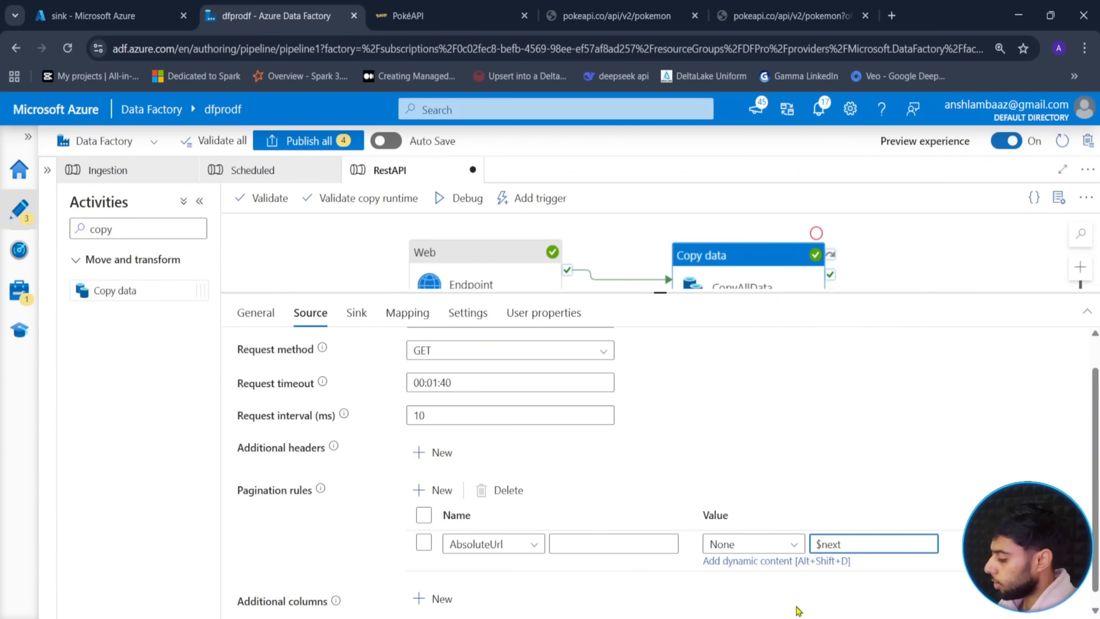
type(".")
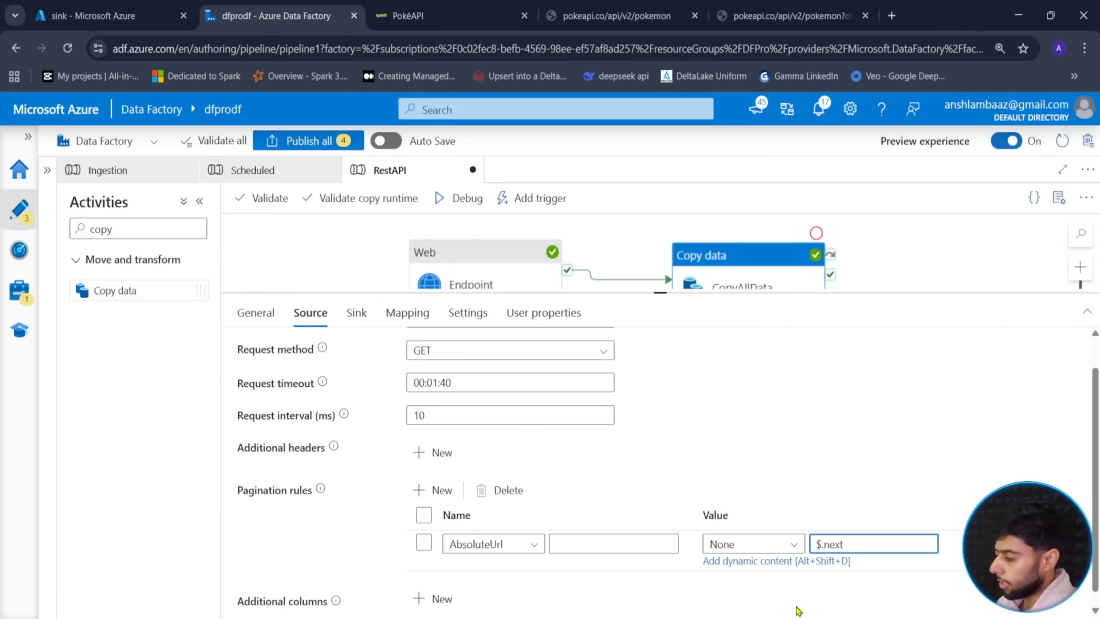
key("BackSpace")
key("BackSpace")
left_click(768, 548)
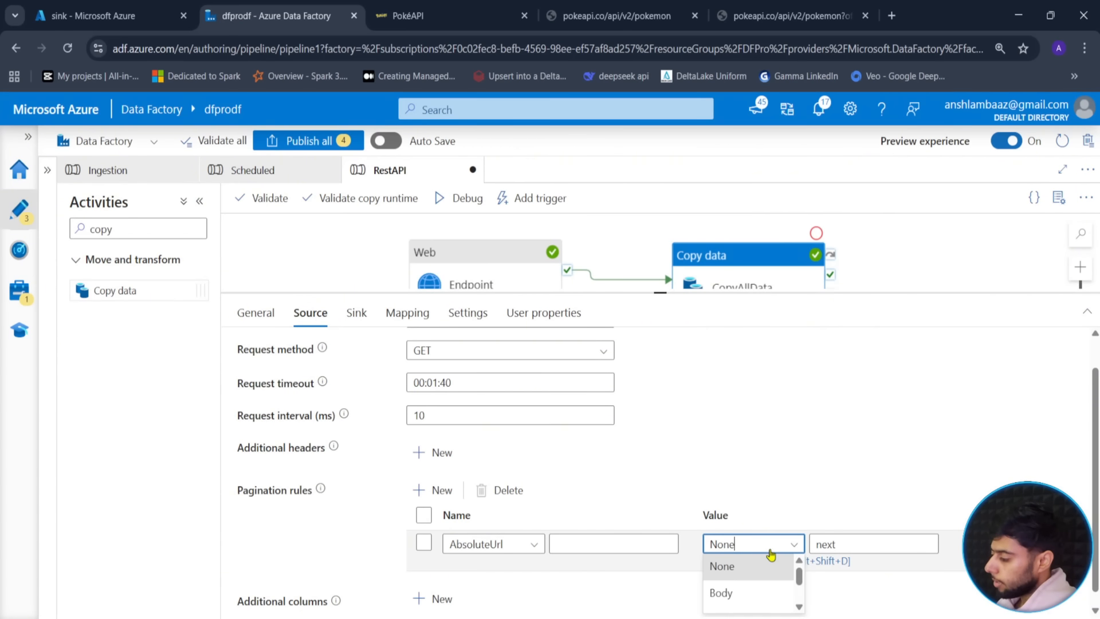
left_click(743, 596)
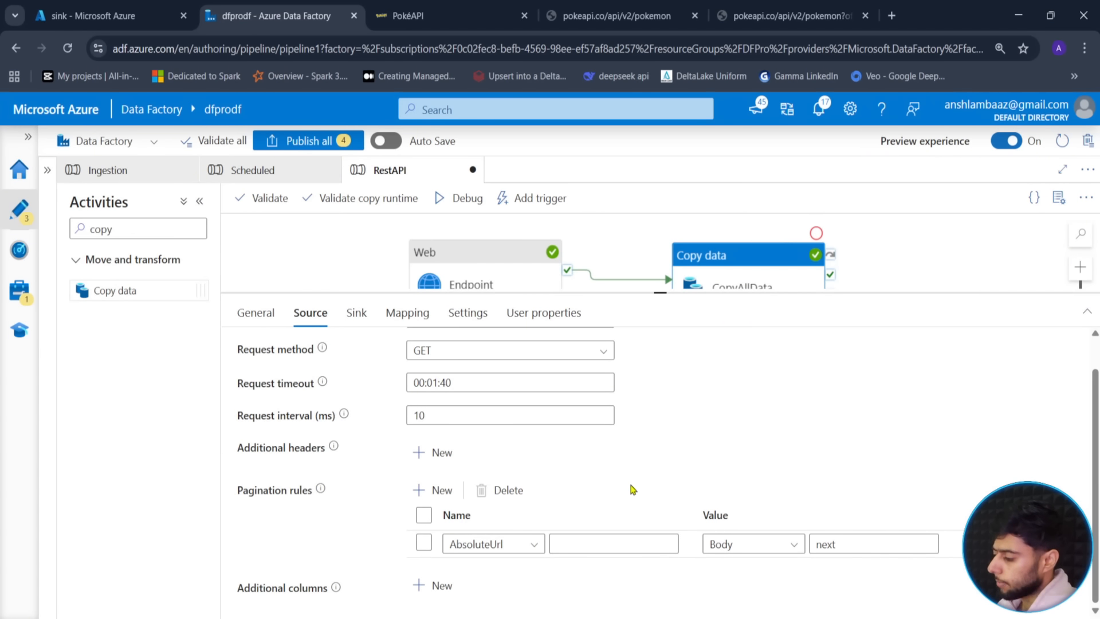
- Start a debug run of the RestAPI pipeline
scroll(520, 542, "up", 1)
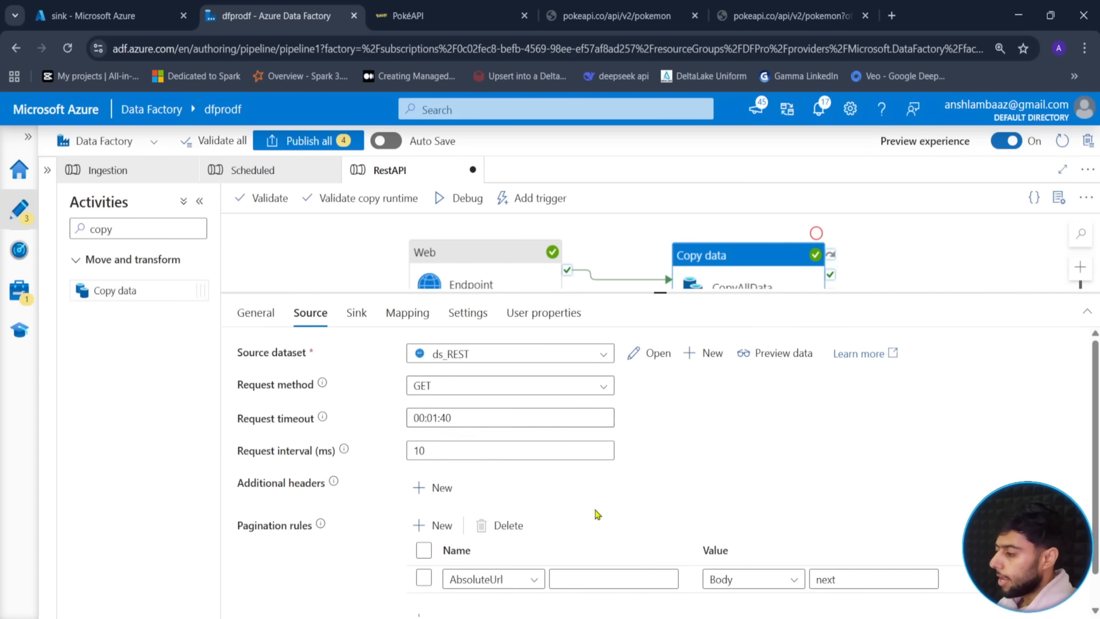
scroll(629, 503, "down", 1)
scroll(682, 424, "up", 1)
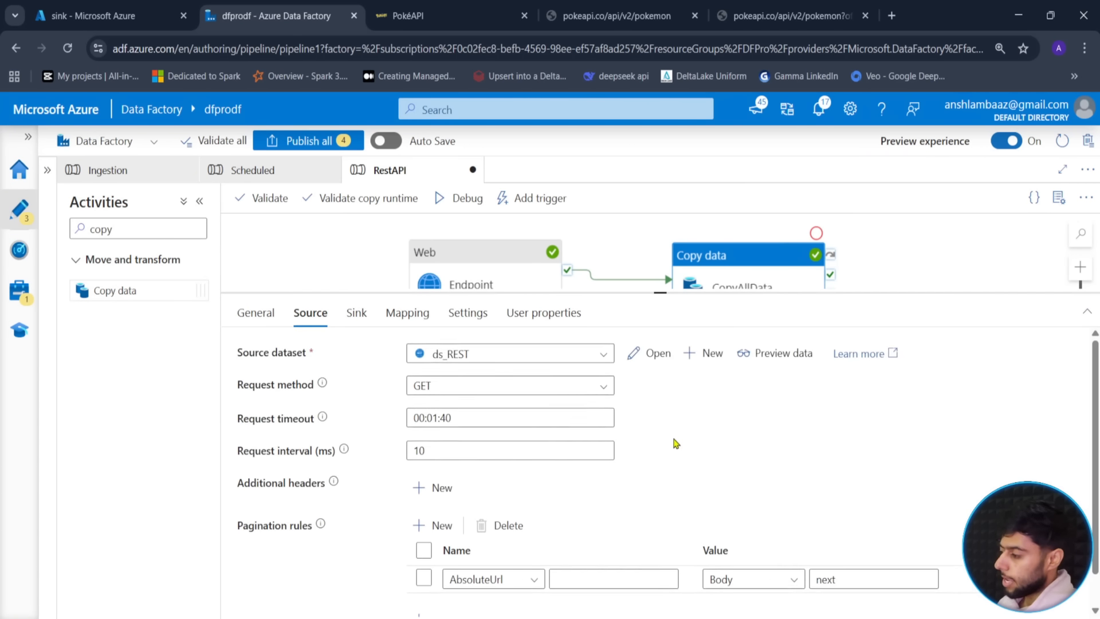
scroll(675, 442, "down", 1)
left_click(461, 198)
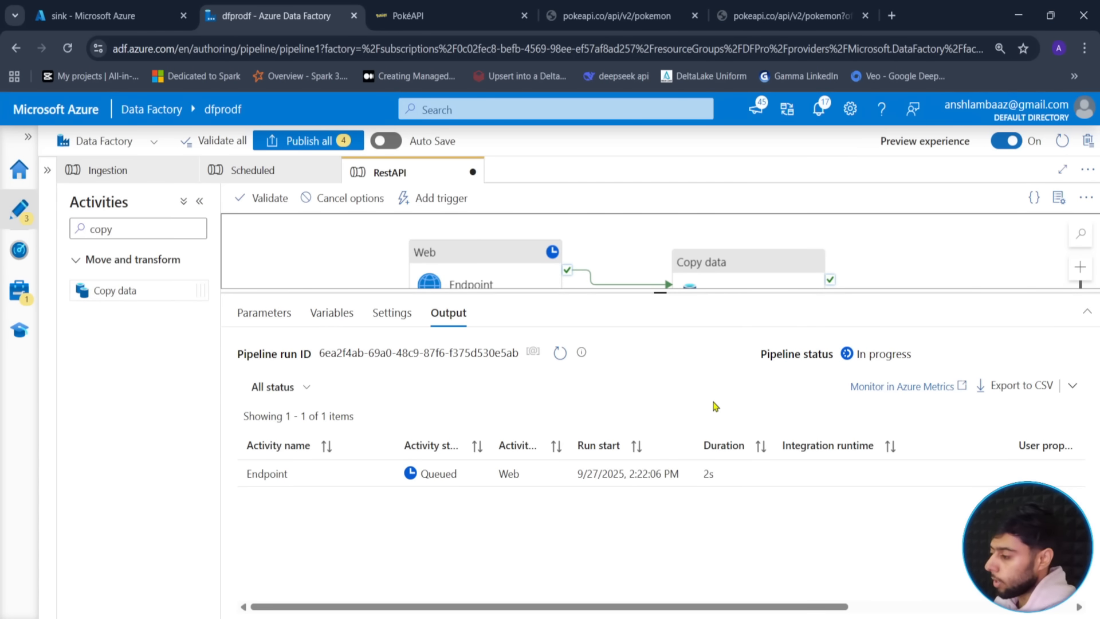
- Refresh the Output run list until Endpoint and CopyAllData finish successfully
left_click(559, 360)
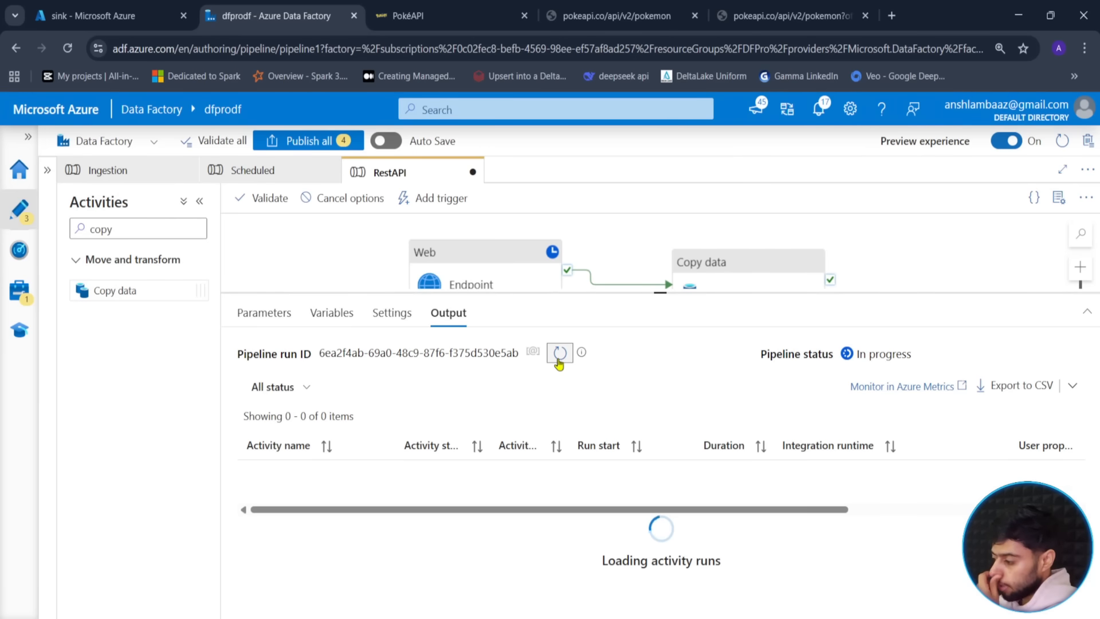
left_click(561, 361)
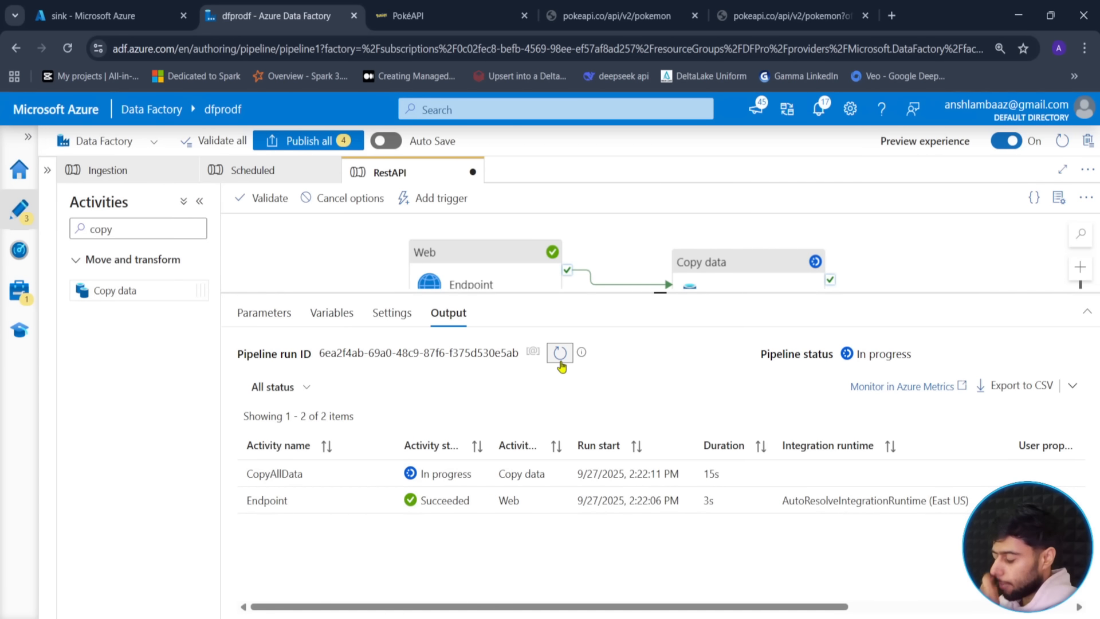
left_click(560, 353)
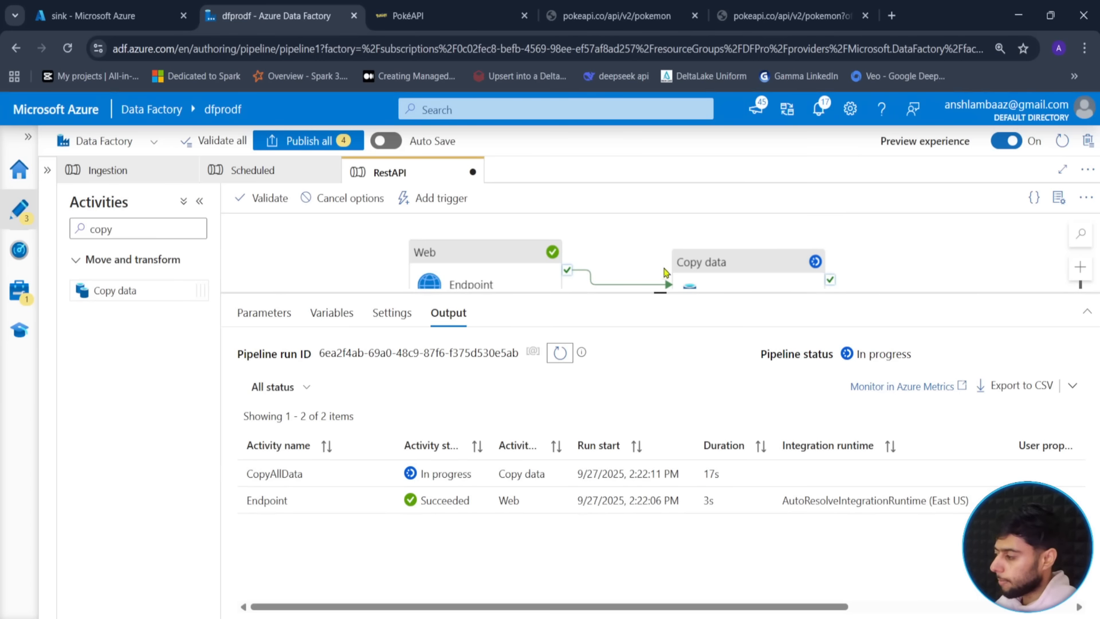
left_click_drag(660, 292, 658, 346)
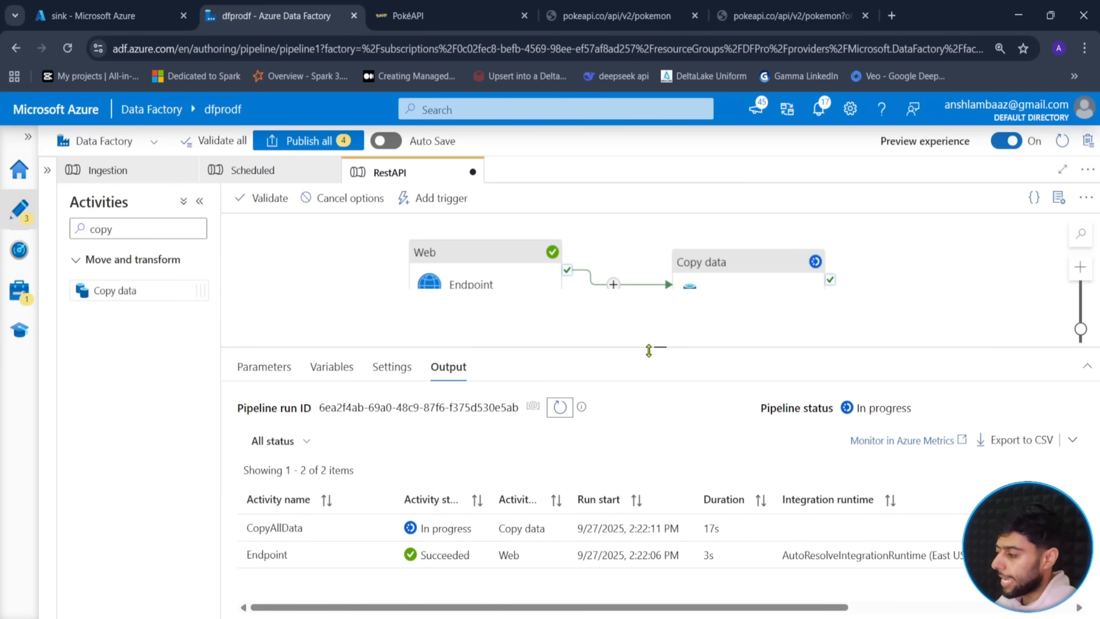
left_click(561, 407)
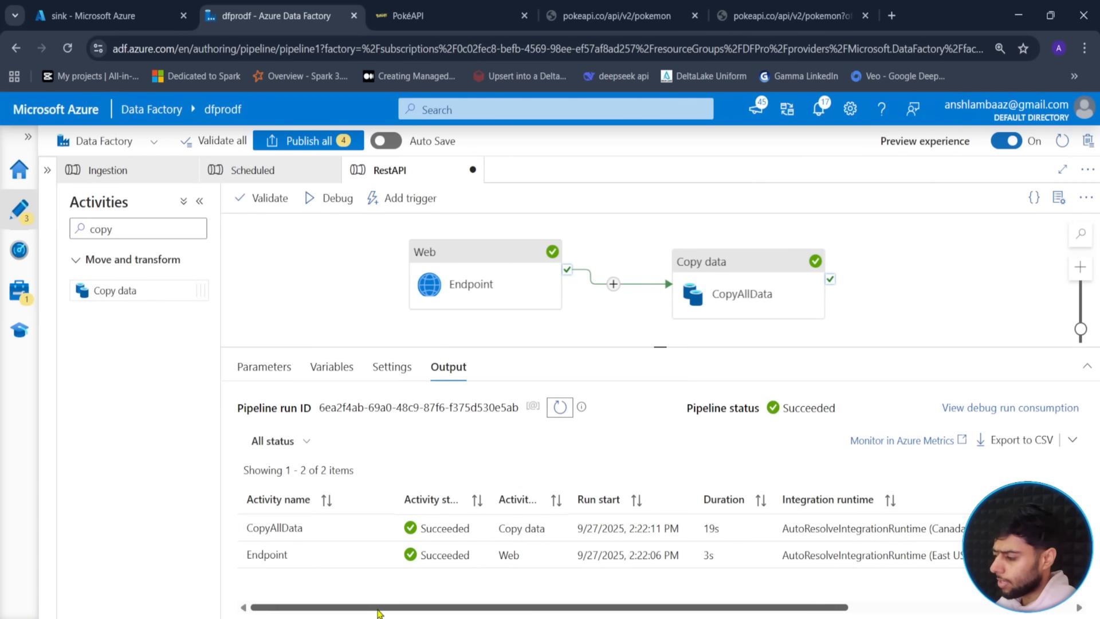
- Check CopyAllData's details show 66 objects read, then go to the sink storage container
left_click(382, 528)
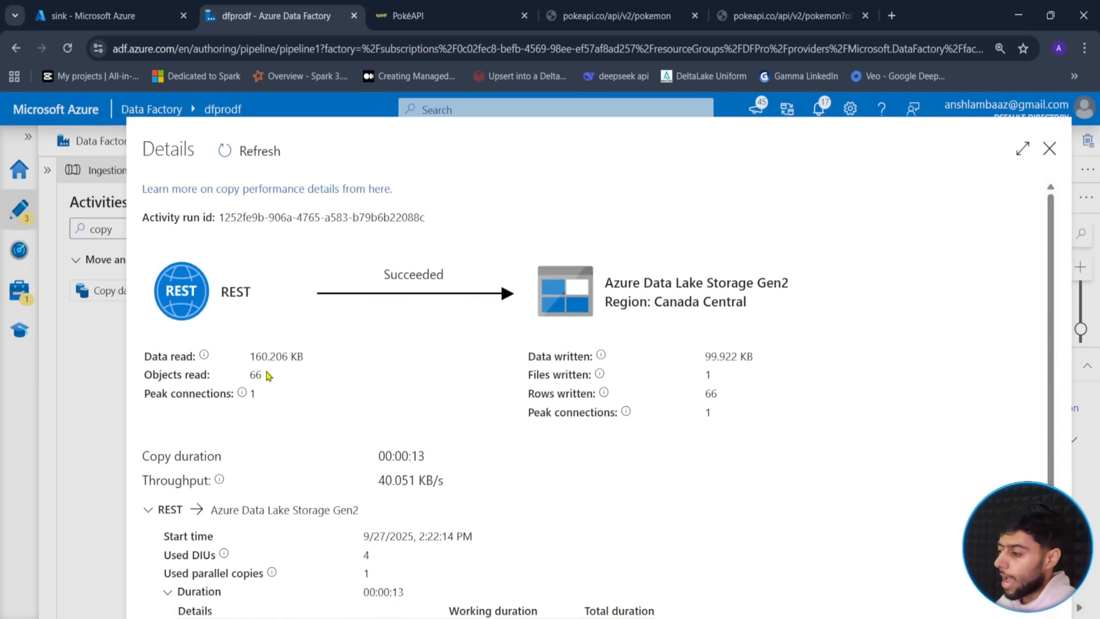
left_click_drag(269, 377, 247, 378)
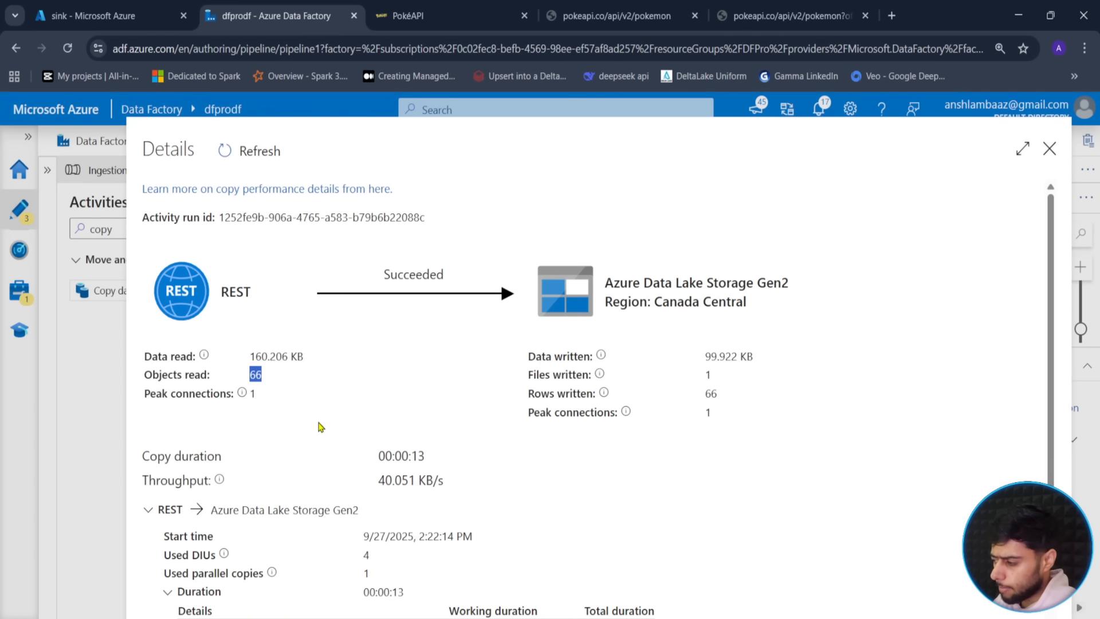
left_click(1050, 149)
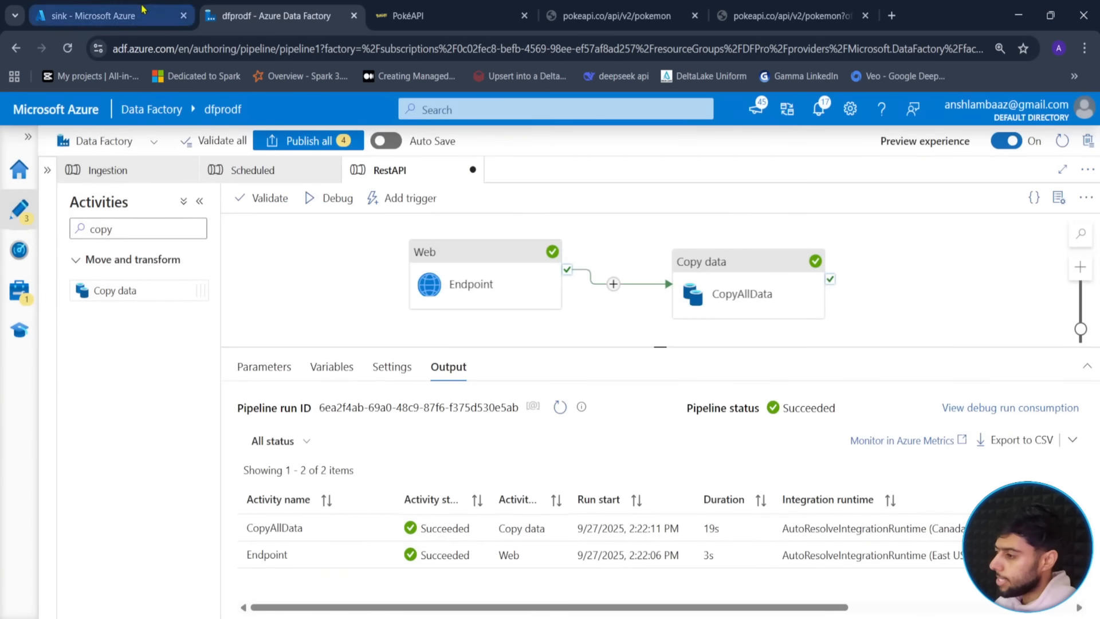
left_click(143, 10)
- Refresh the sink/API folder and open pokemon.json's contents, jumping to the end of the file
left_click(387, 214)
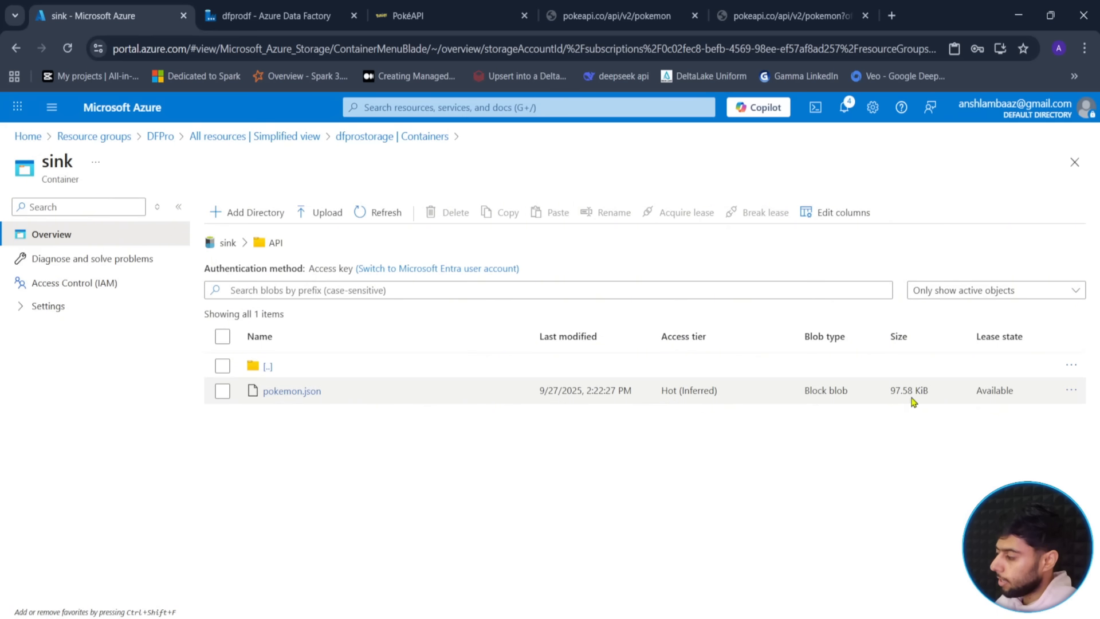
left_click(292, 392)
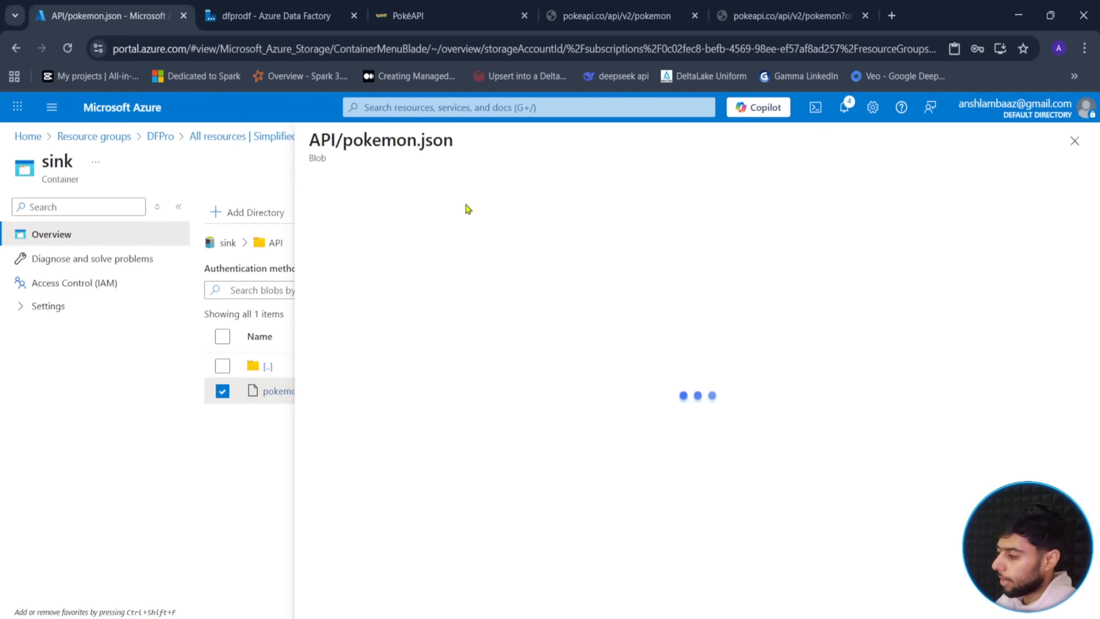
left_click(437, 221)
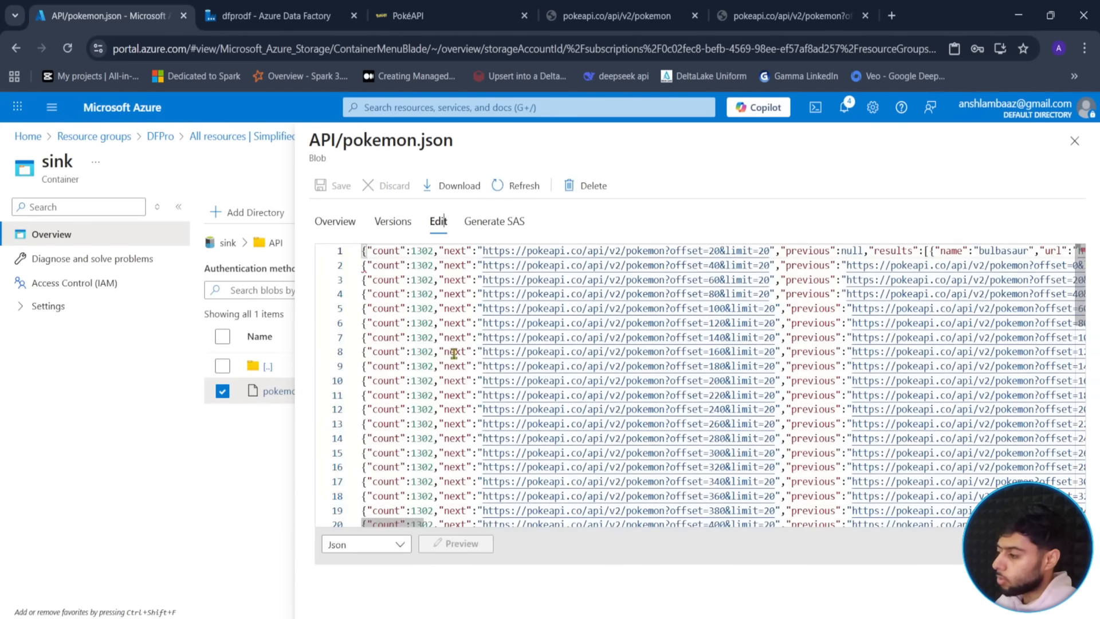
scroll(454, 351, "down", 5)
scroll(455, 351, "down", 3)
scroll(452, 356, "down", 2)
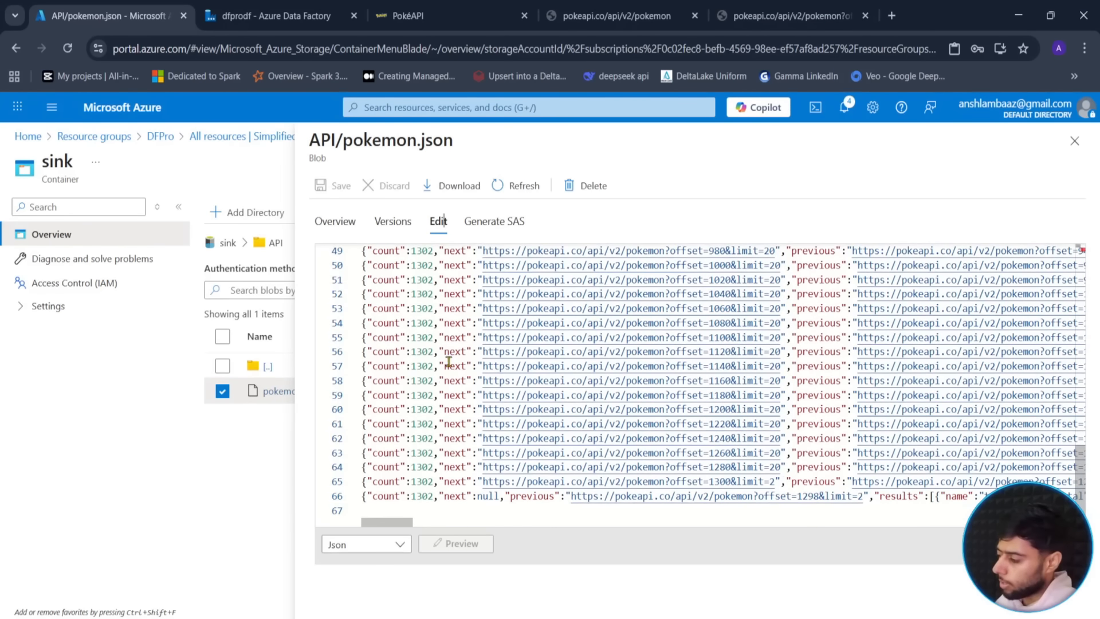
left_click_drag(404, 521, 385, 543)
left_click(386, 543)
left_click(477, 507)
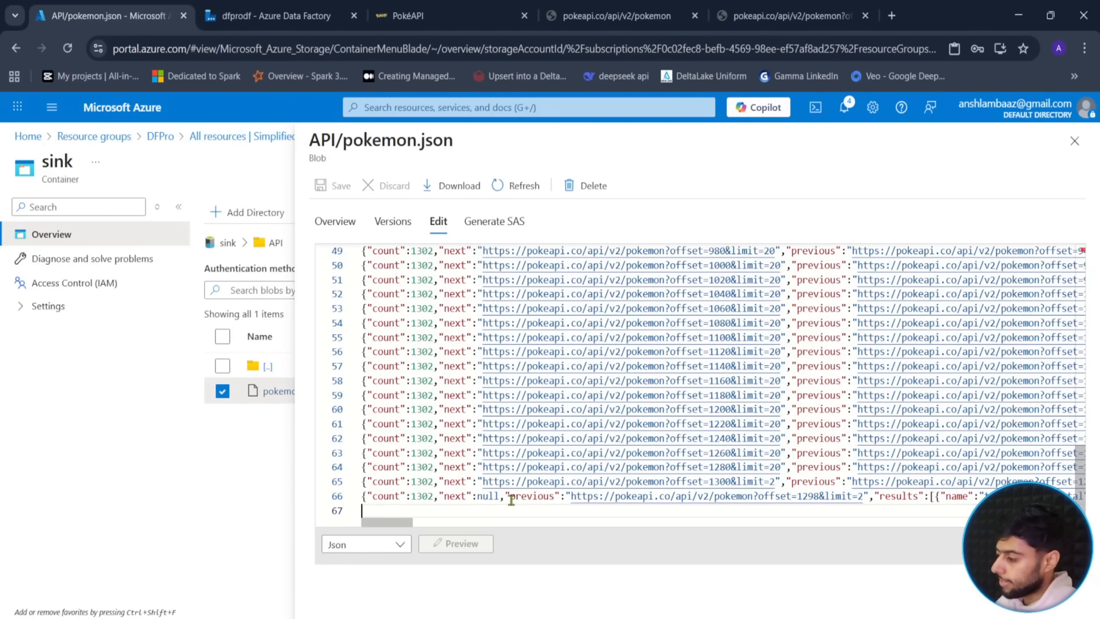
- Verify line 66 has next null and line 65's link ends limit=2, then close the file
left_click_drag(473, 496, 490, 495)
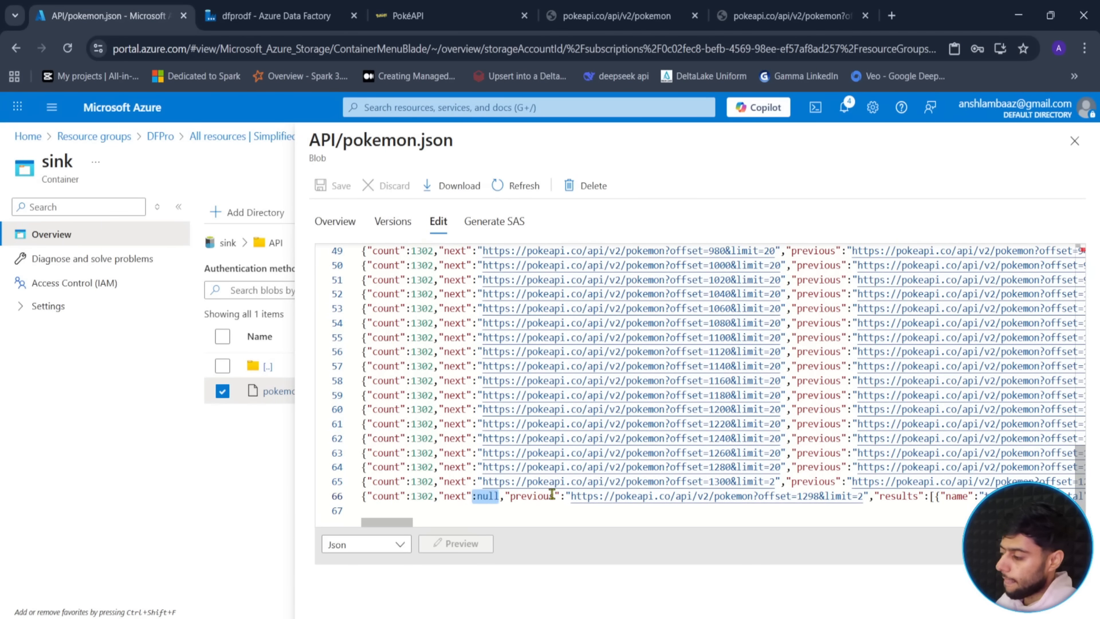
left_click(475, 496)
left_click_drag(474, 496, 501, 496)
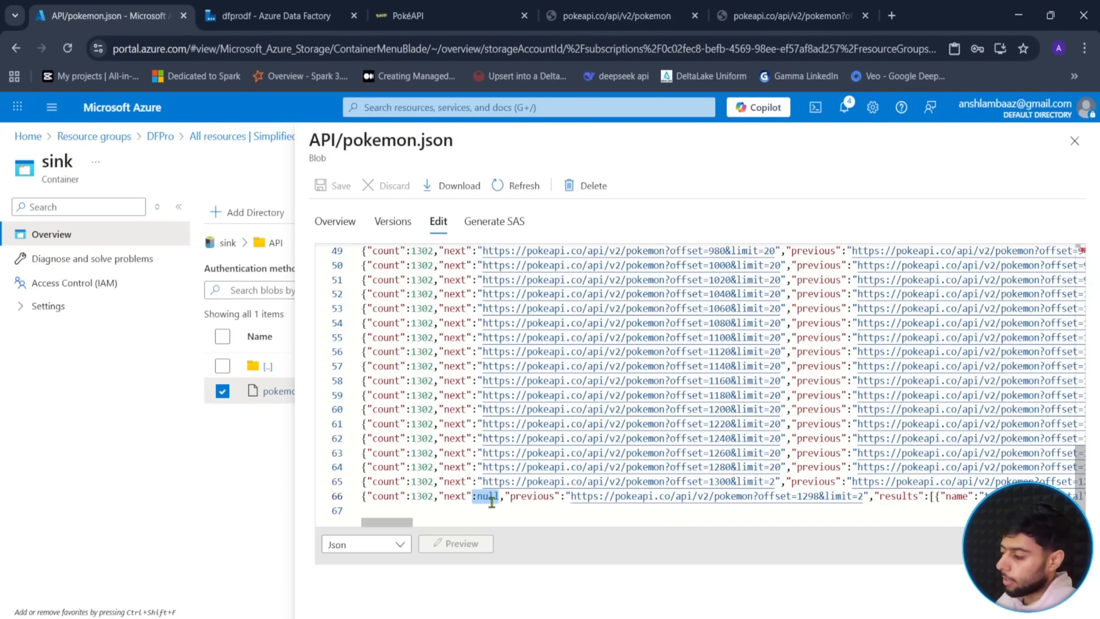
mouse_move(401, 523)
left_mouse_down()
mouse_move(411, 526)
mouse_move(401, 526)
left_mouse_up()
left_click_drag(481, 481, 776, 480)
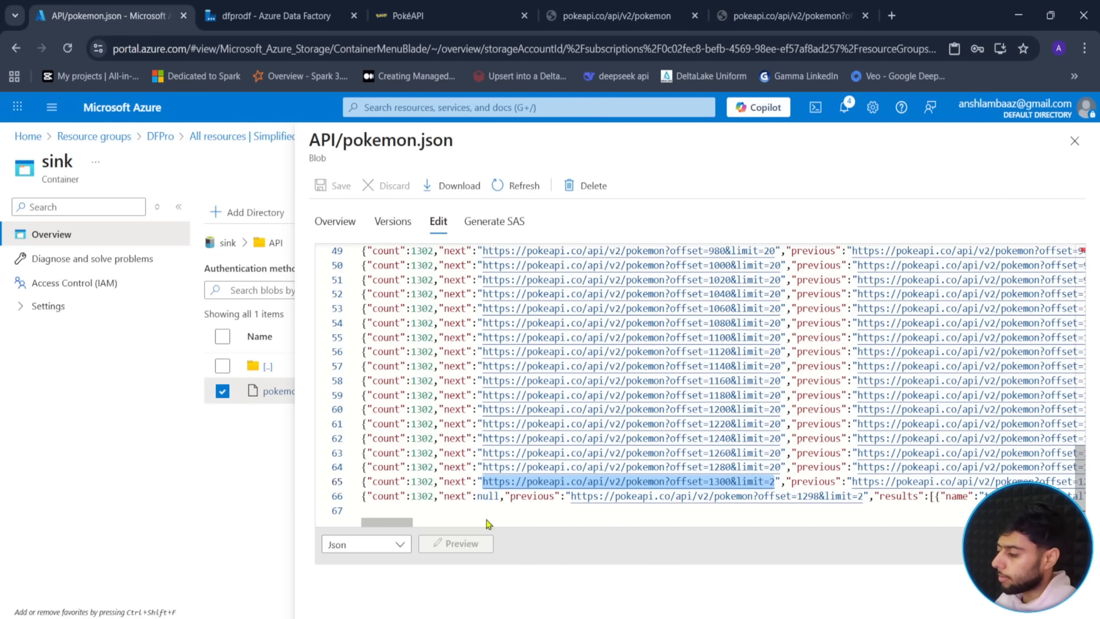
left_click(443, 511)
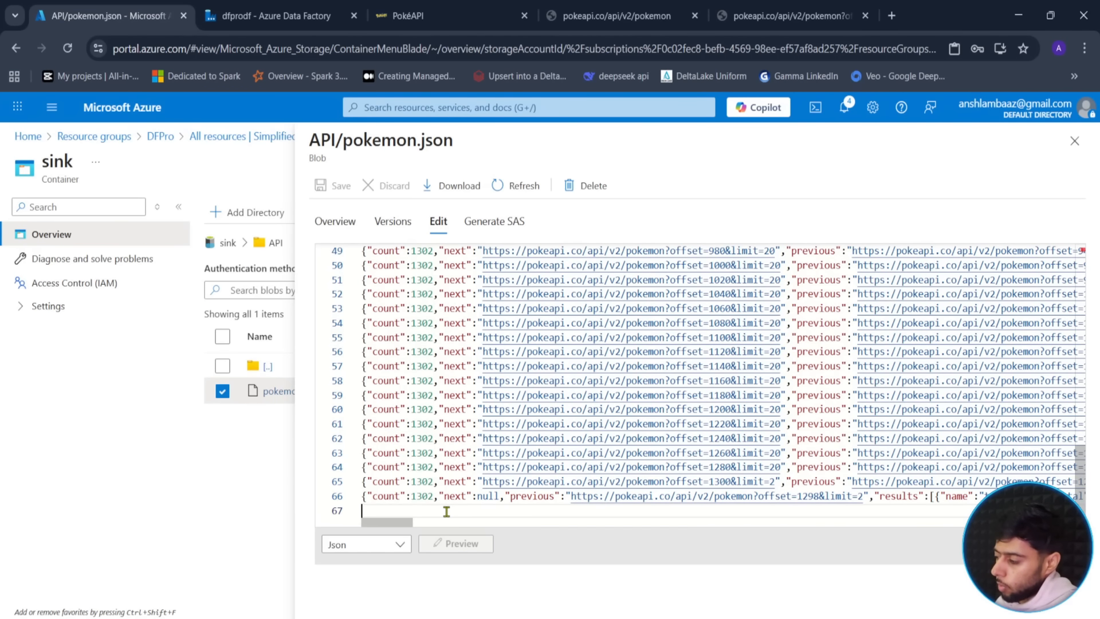
left_click(1075, 141)
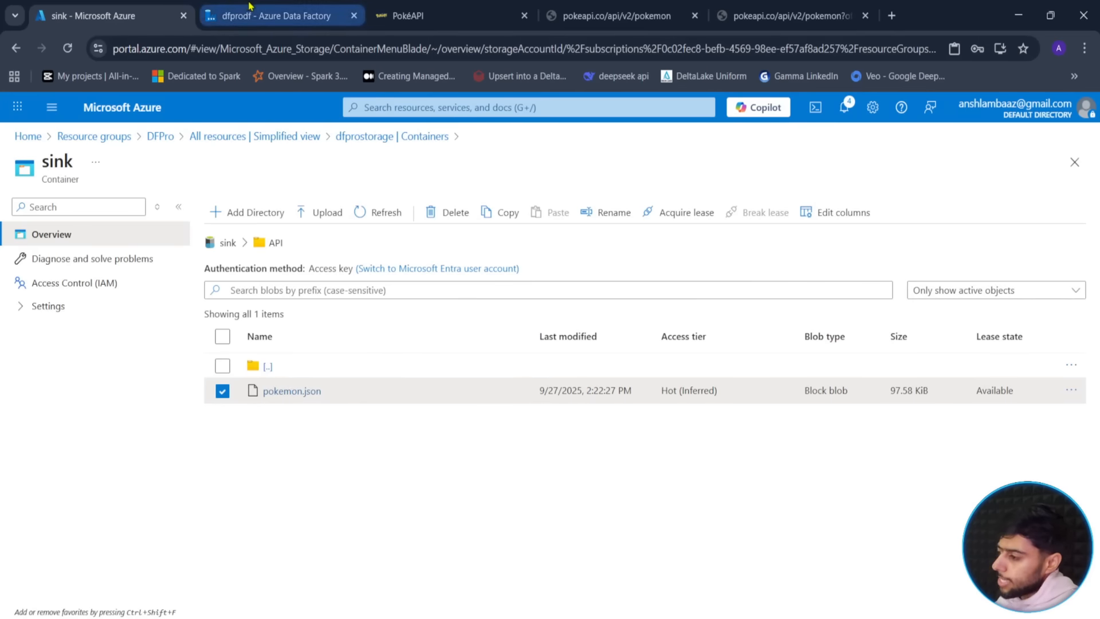
- Review the succeeded Endpoint and CopyAllData runs, then bring up the raw PokéAPI pokemon JSON
left_click(251, 8)
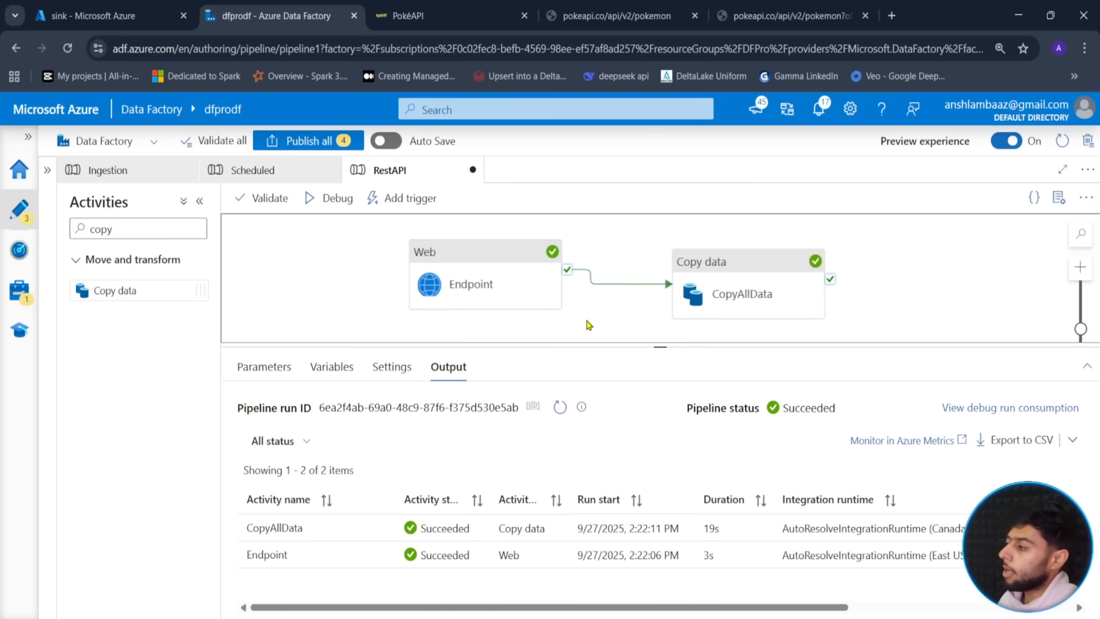
left_click(408, 15)
left_click(613, 16)
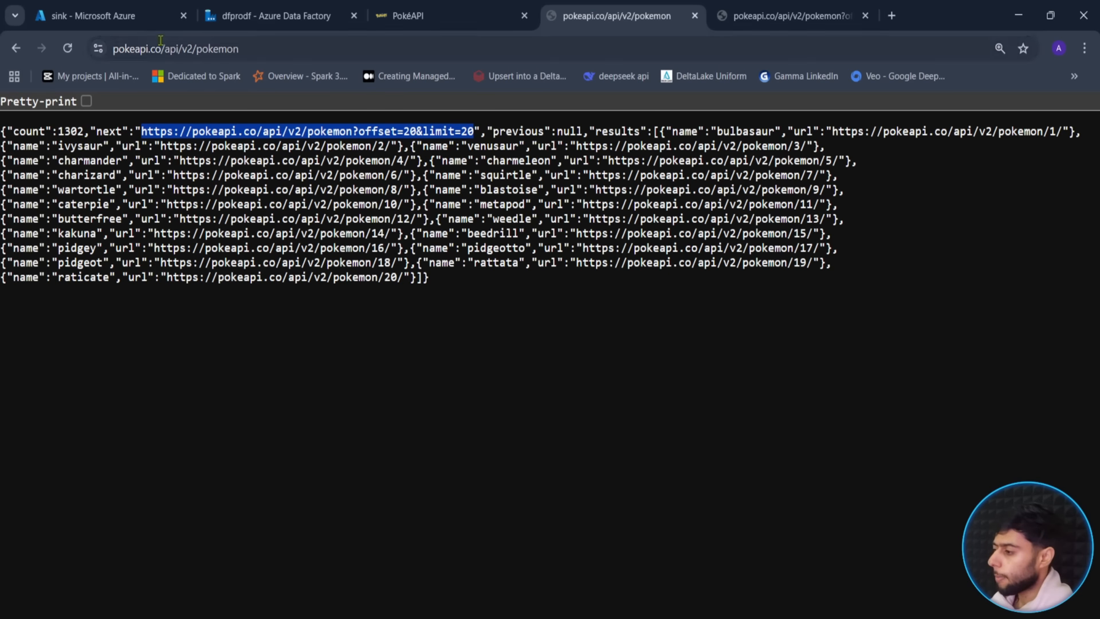
left_click(286, 46)
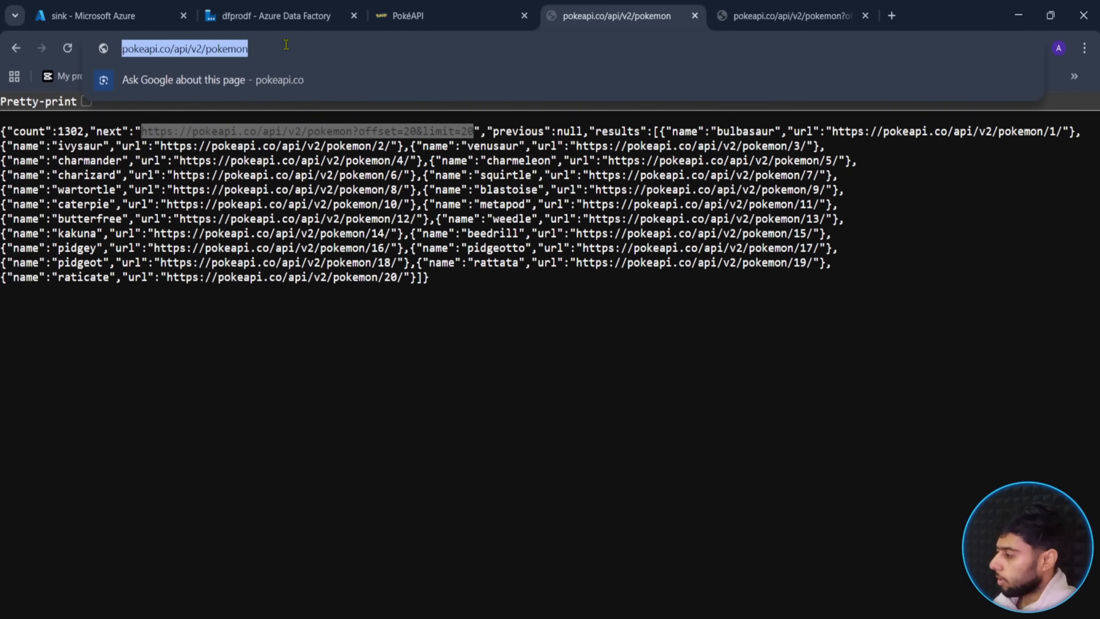
- Load the PokéAPI pokemon list with ?offset=0, showing bulbasaur through raticate with count 1302
left_click(313, 186)
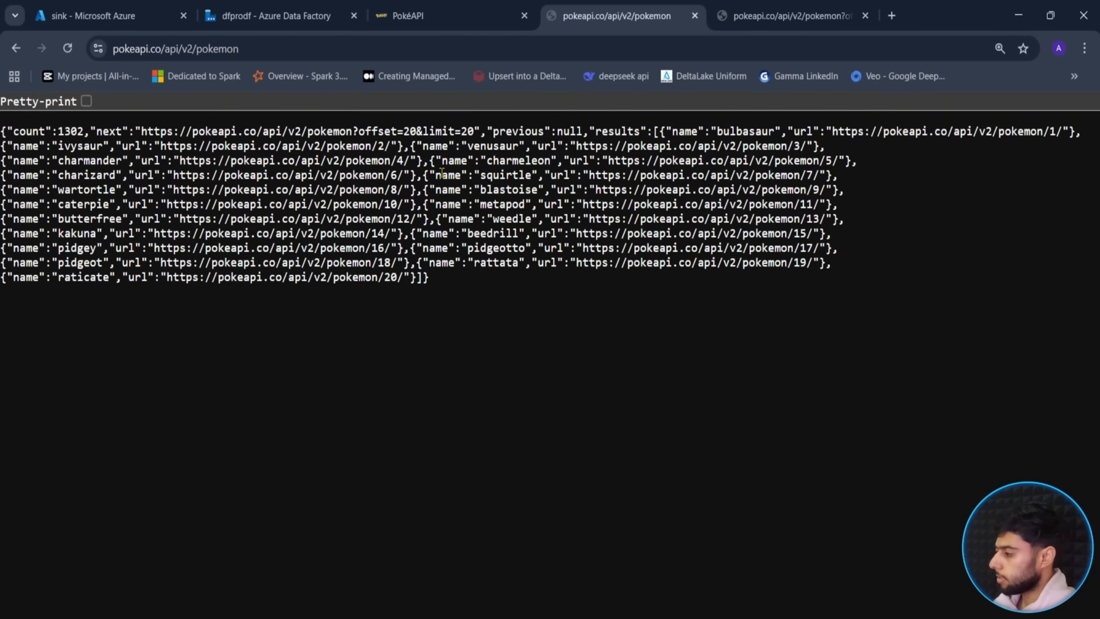
key("ctrl+plus")
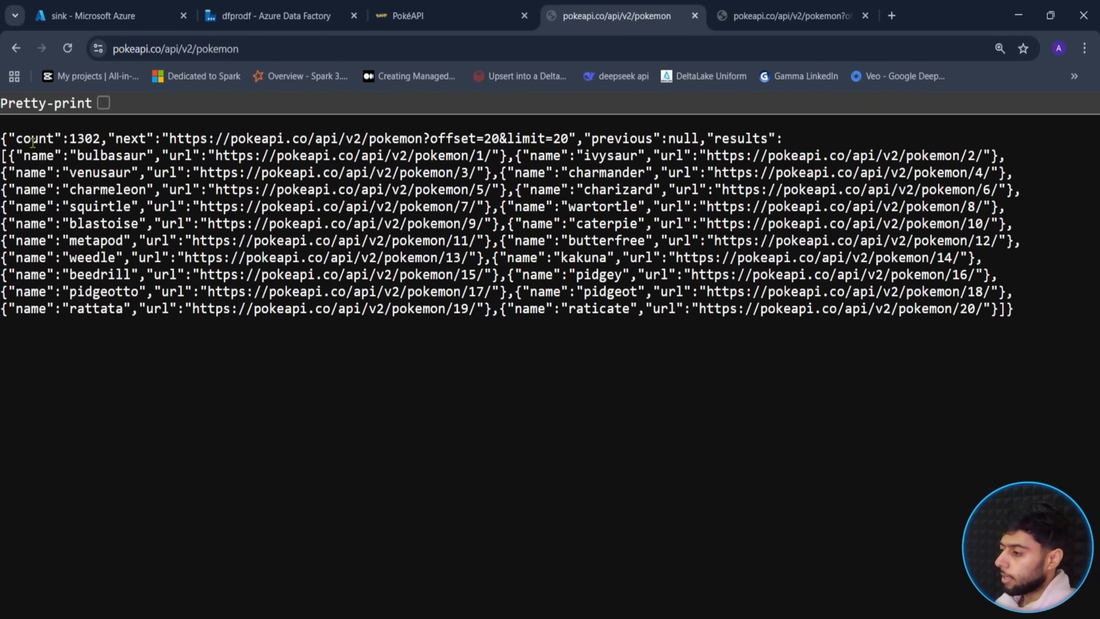
left_click(260, 49)
left_click(264, 53)
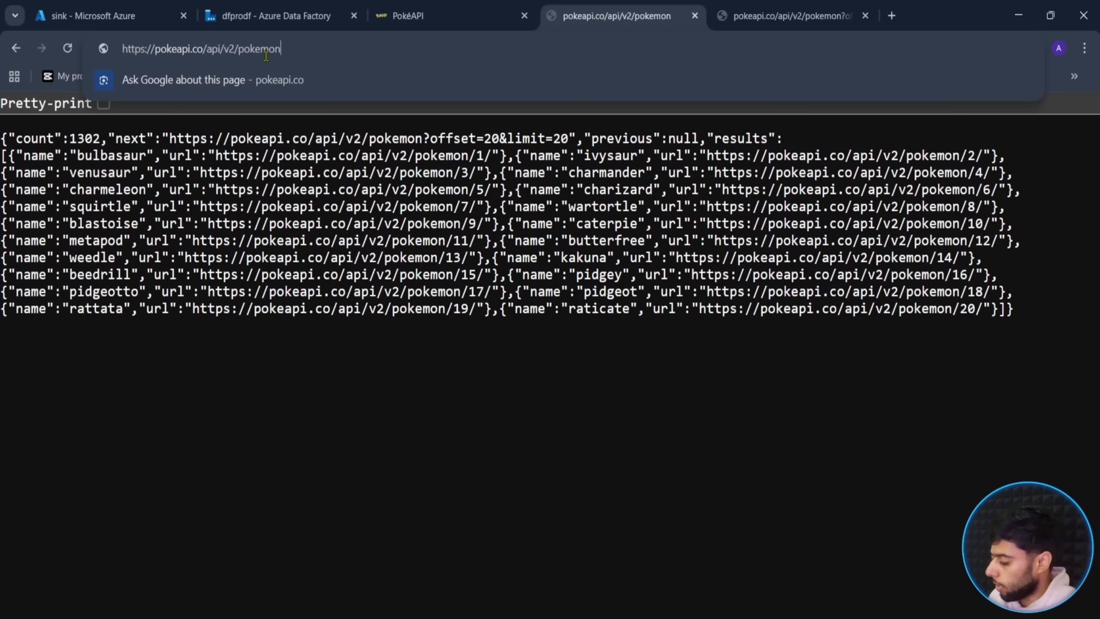
type("?offset=")
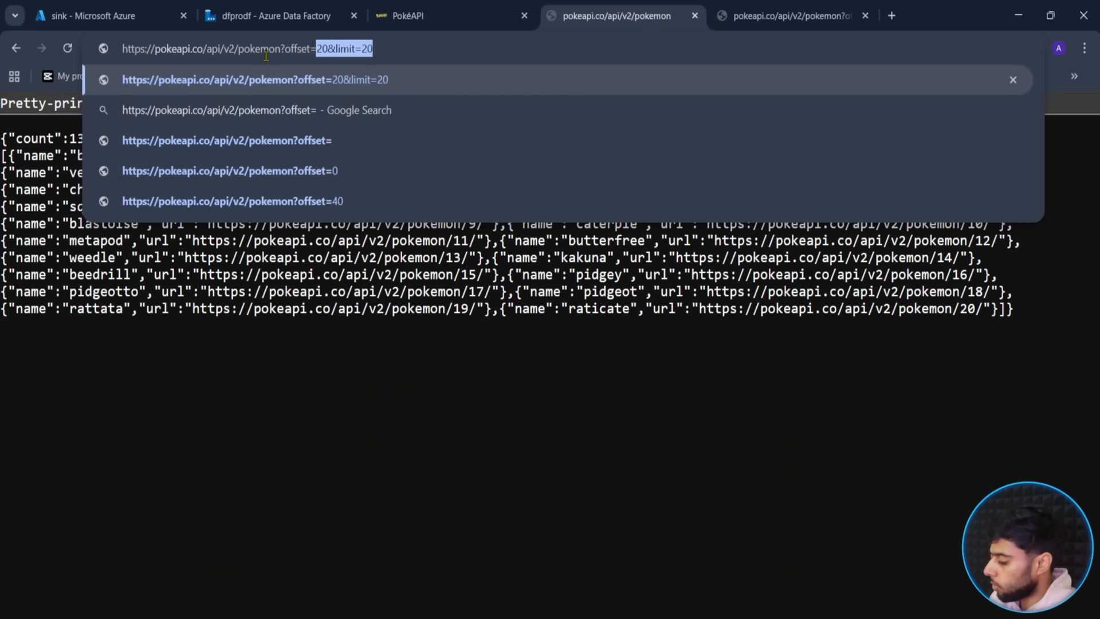
type("0")
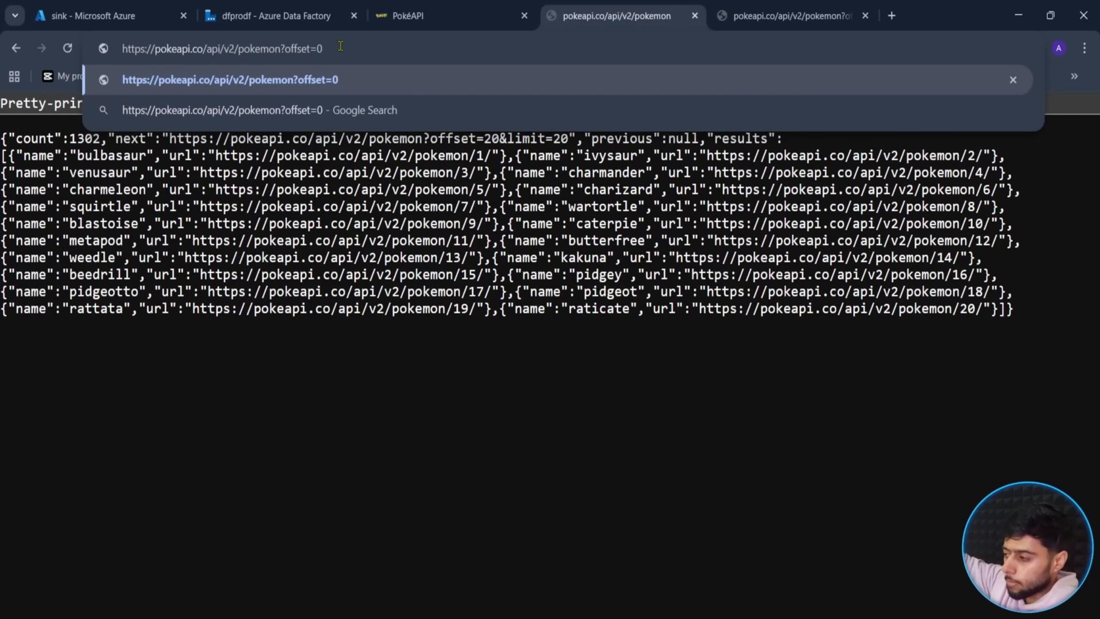
key("Left")
key("Left")
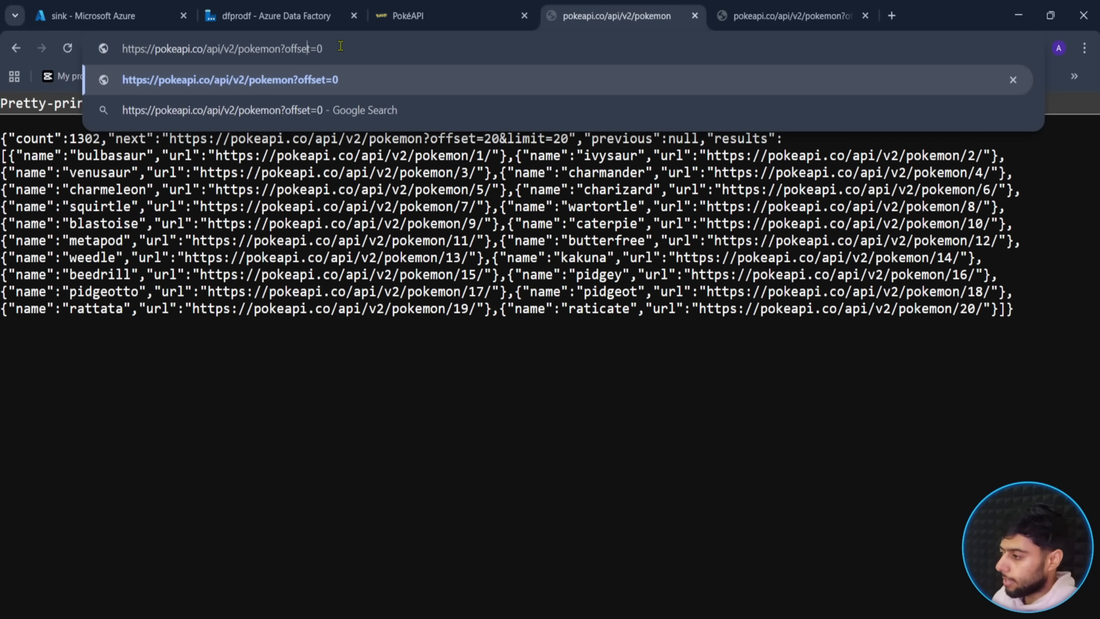
type("new")
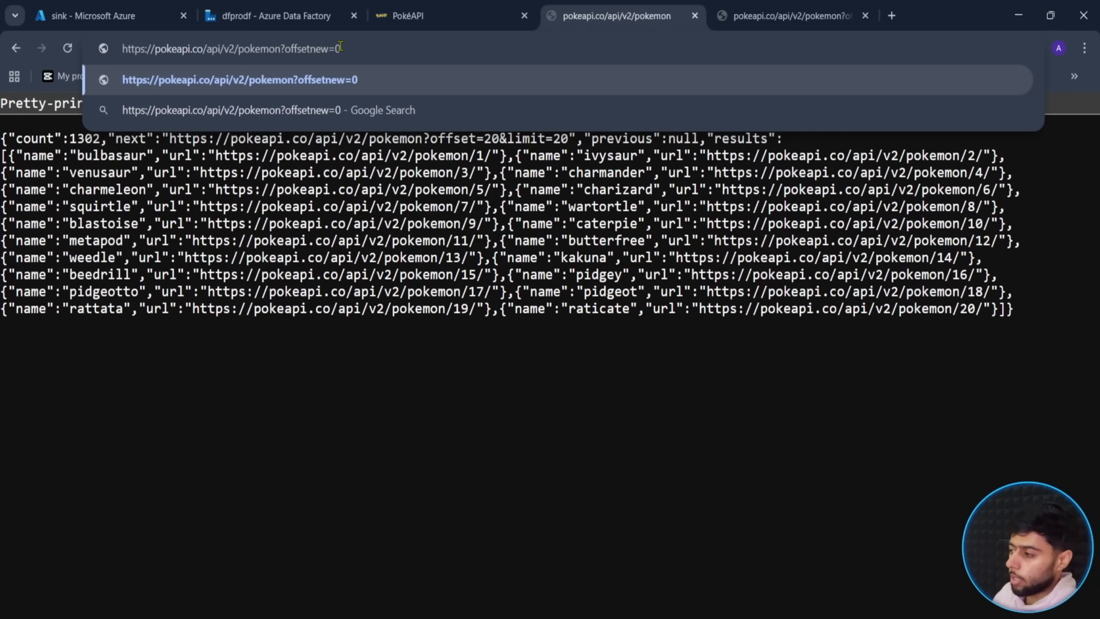
key("BackSpace")
key("BackSpace")
key("BackSpace")
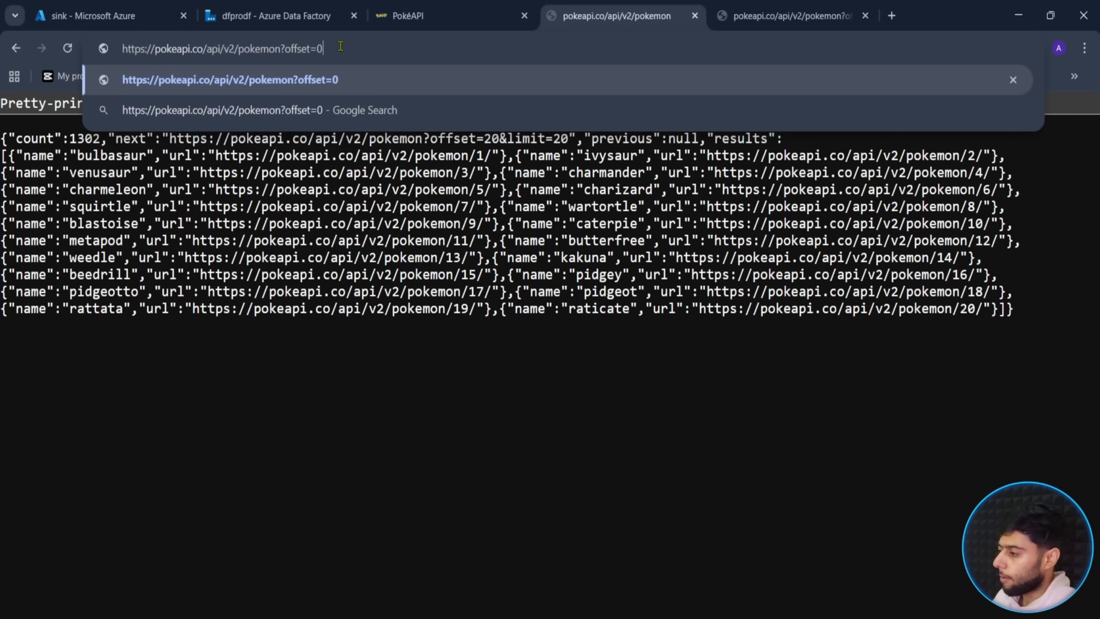
key("Return")
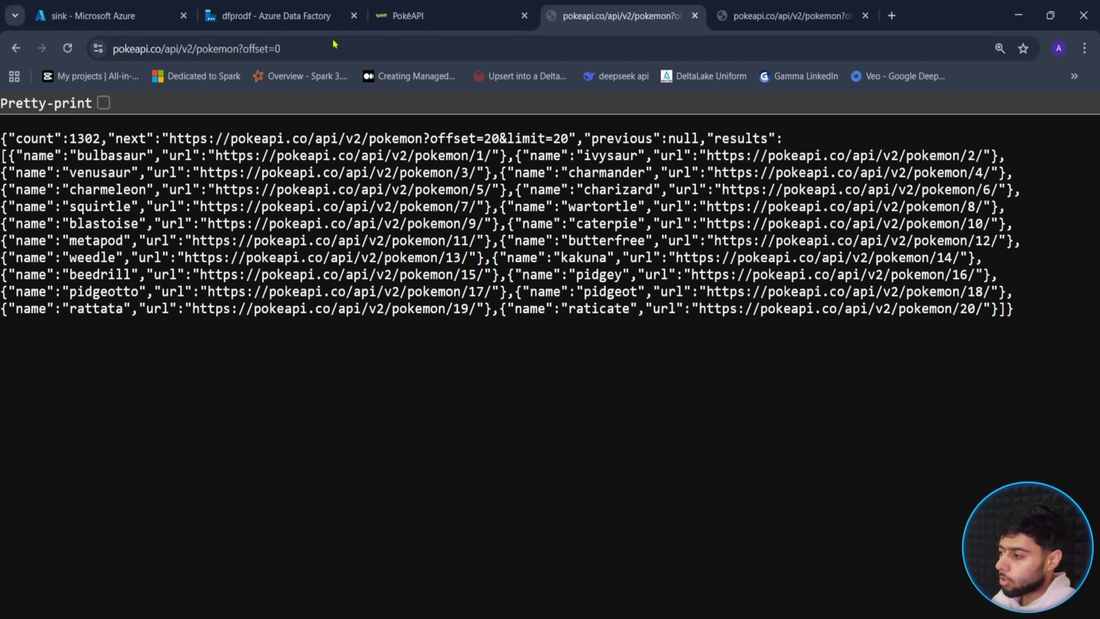
left_click(296, 48)
- Change the address to offset=20 and review the second page of 20 results
key("End")
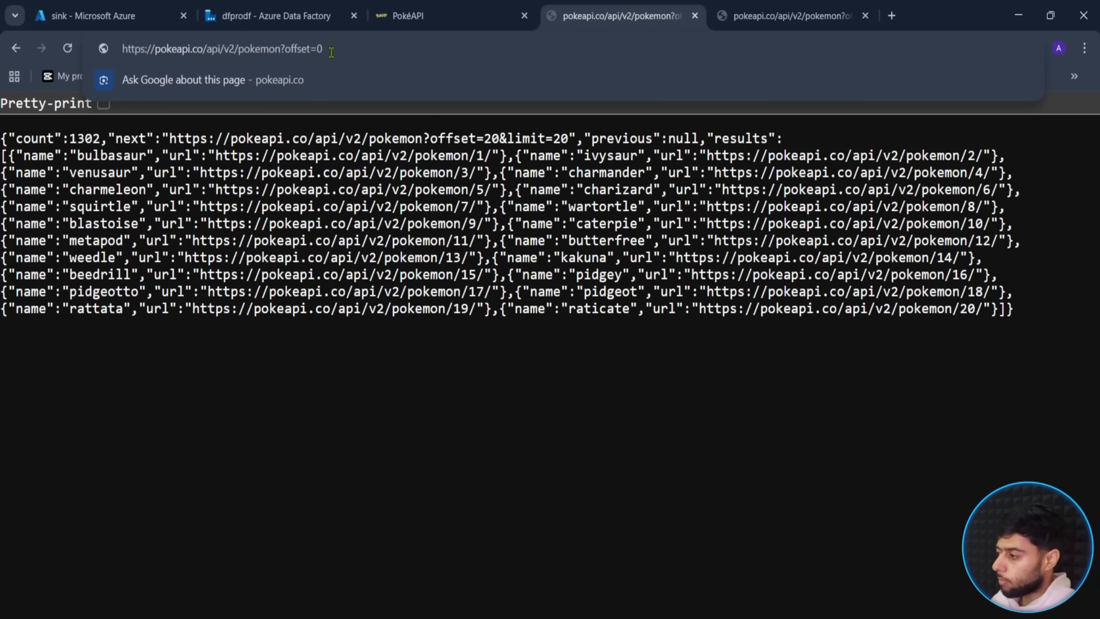
key("BackSpace")
type("20")
key("Return")
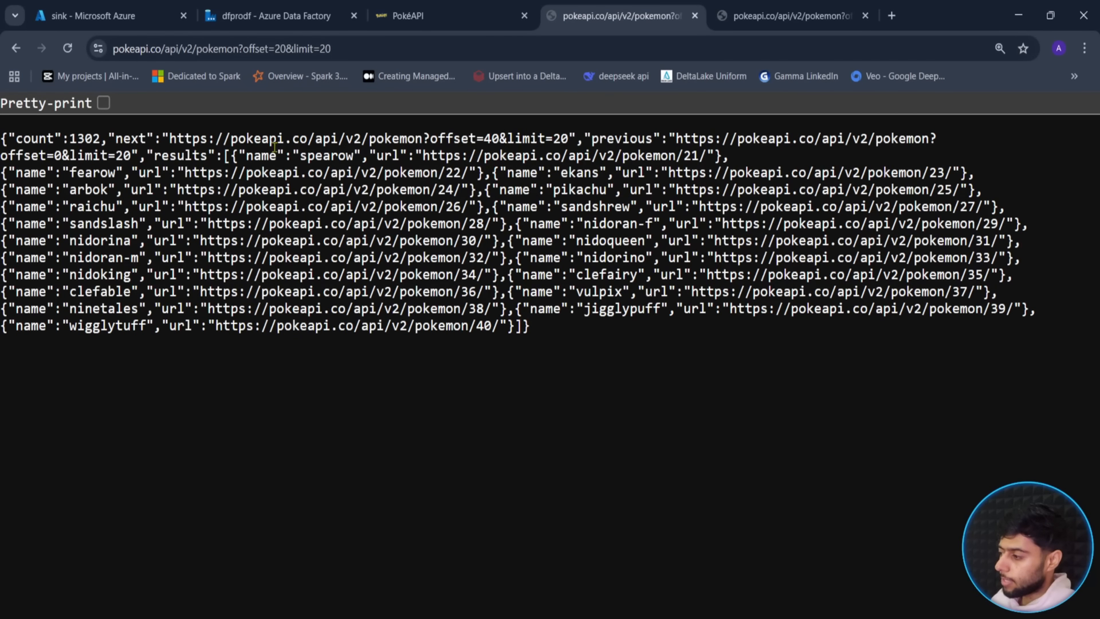
left_click_drag(499, 327, 209, 173)
left_click(477, 325)
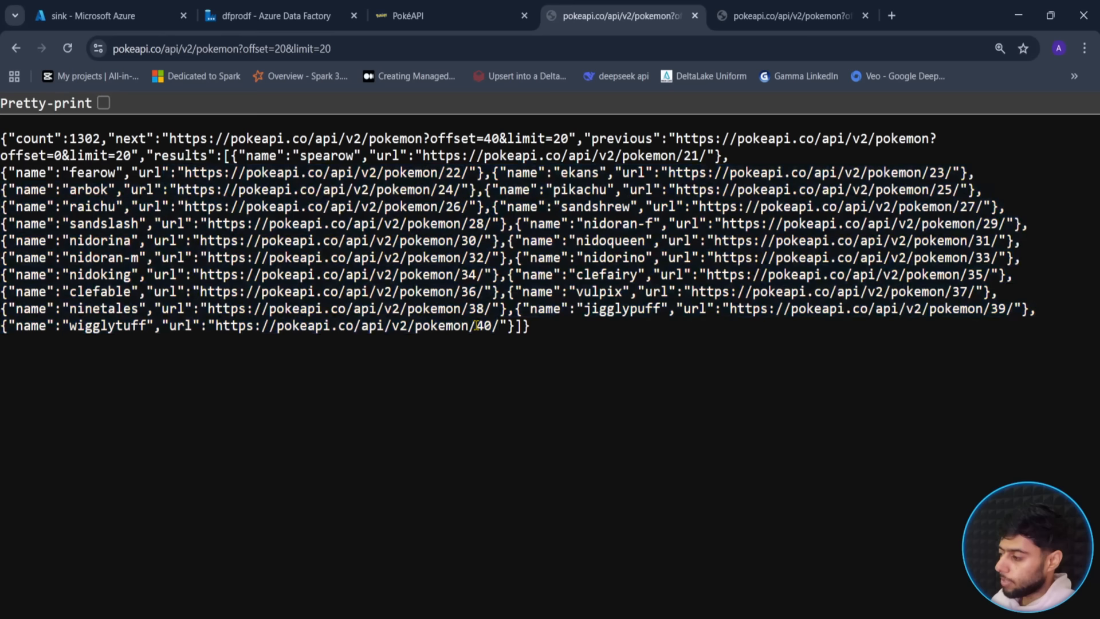
- Load the pokemon list at offset=40, showing zubat through poliwag with next offset=60
left_click(380, 51)
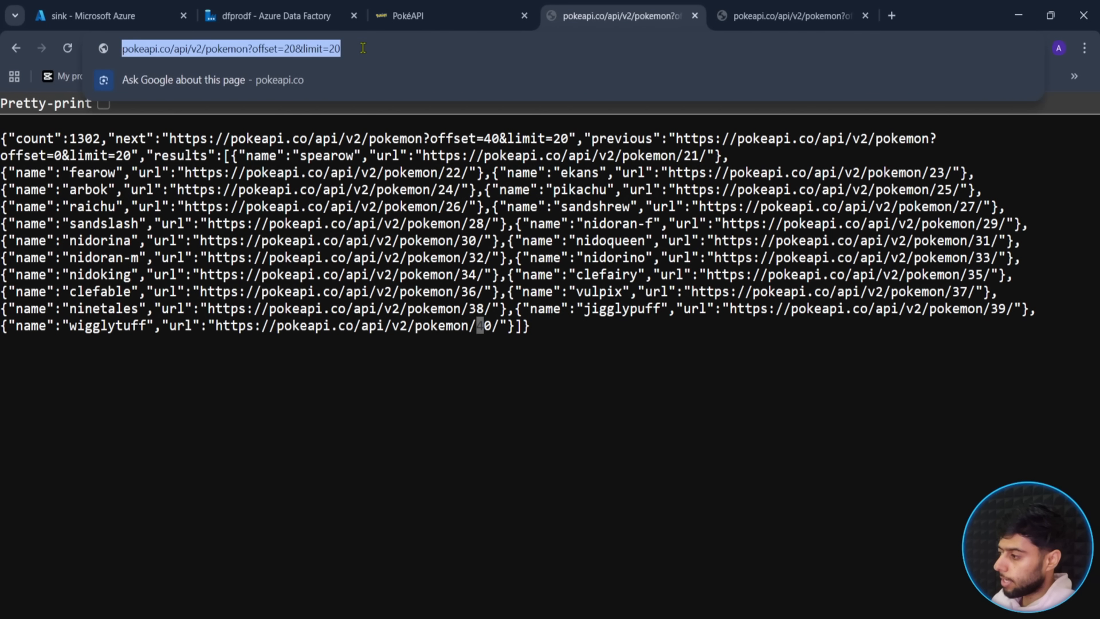
left_click(380, 51)
key("BackSpace")
key("BackSpace")
key("BackSpace")
key("BackSpace")
key("BackSpace")
key("BackSpace")
key("BackSpace")
key("BackSpace")
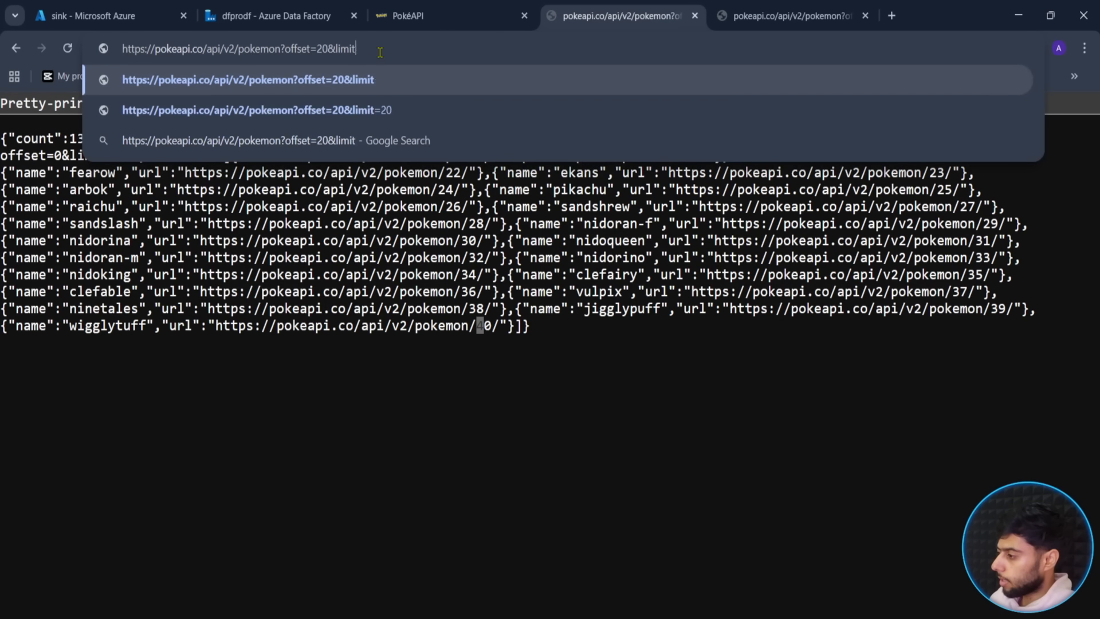
key("BackSpace")
key("BackSpace")
key("BackSpace")
type("40")
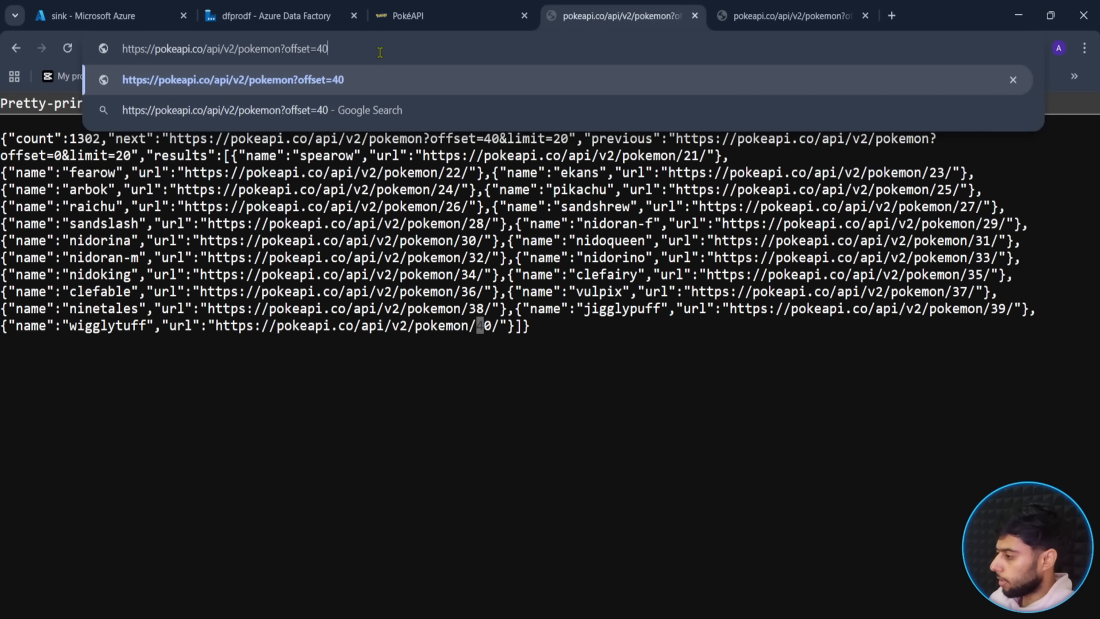
key("Return")
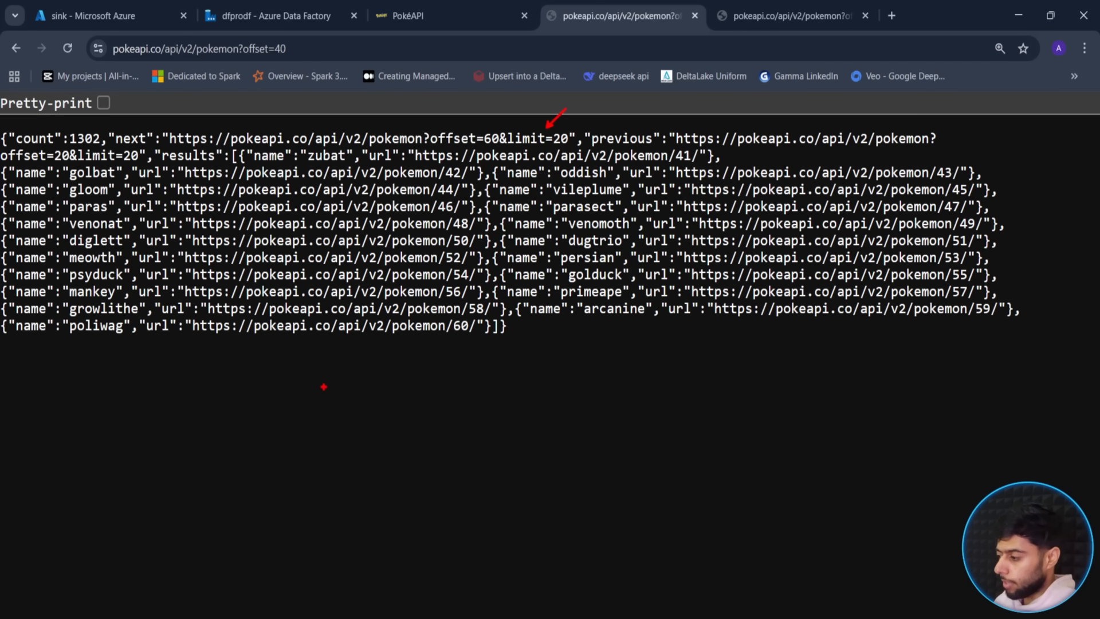
mouse_move(310, 384)
left_mouse_down()
mouse_move(313, 414)
mouse_move(313, 384)
left_mouse_up()
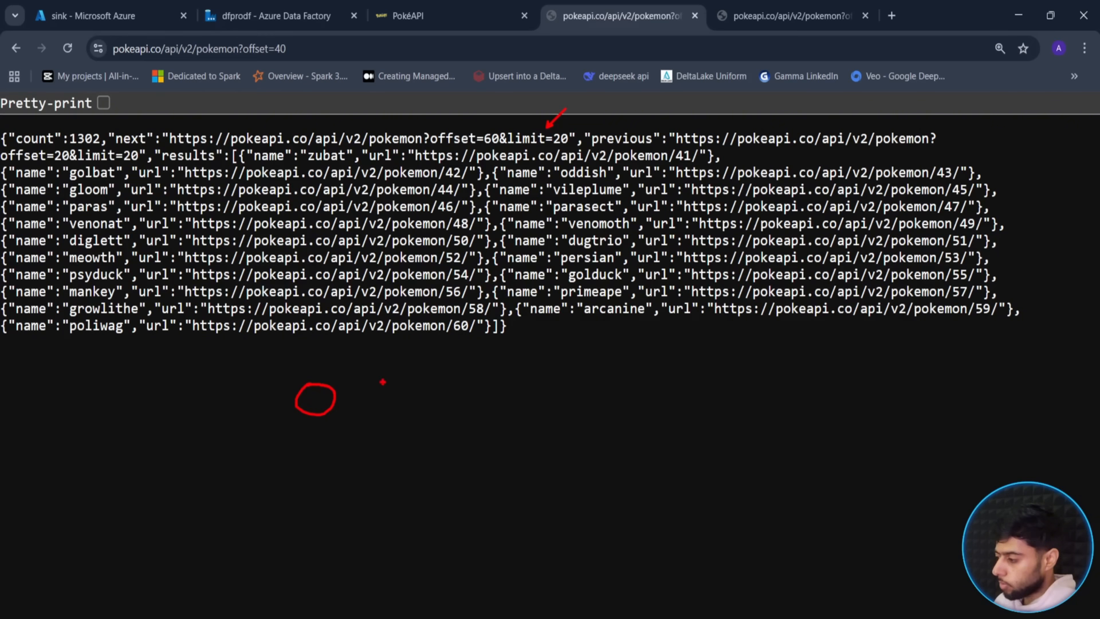
- Hand-write the successive offset ranges 0-20, 20-40 and onward beside the response
mouse_move(404, 385)
left_mouse_down()
mouse_move(399, 411)
mouse_move(435, 413)
left_mouse_up()
mouse_move(453, 395)
left_mouse_down()
mouse_move(469, 415)
mouse_move(454, 393)
left_mouse_up()
left_click_drag(363, 401, 392, 402)
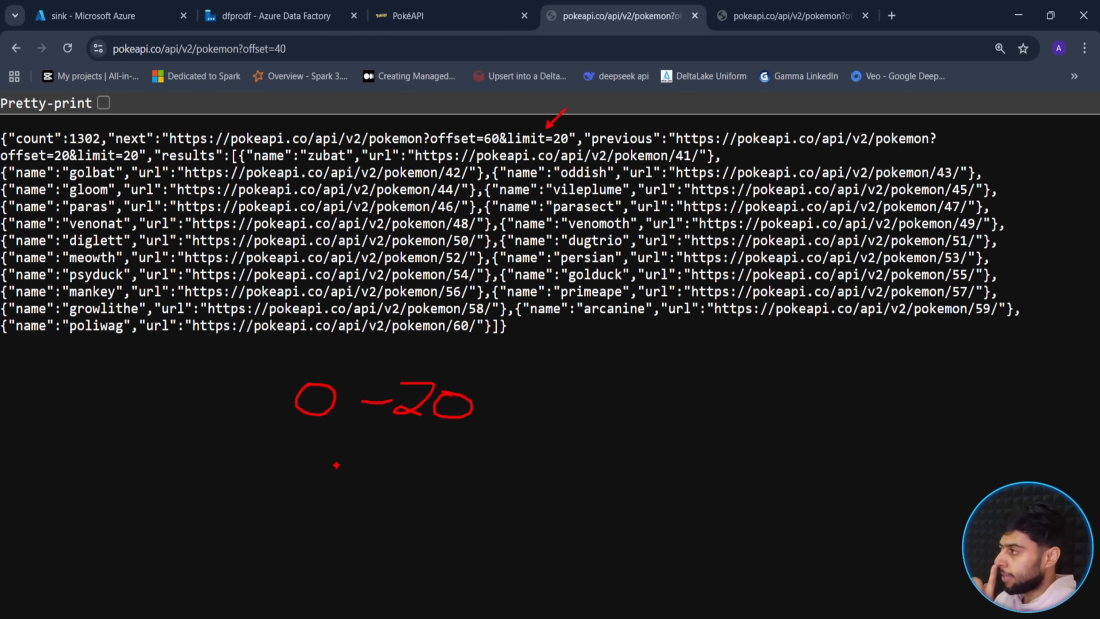
mouse_move(401, 445)
left_mouse_down()
mouse_move(431, 453)
mouse_move(417, 482)
mouse_move(457, 457)
mouse_move(471, 481)
mouse_move(464, 457)
left_mouse_up()
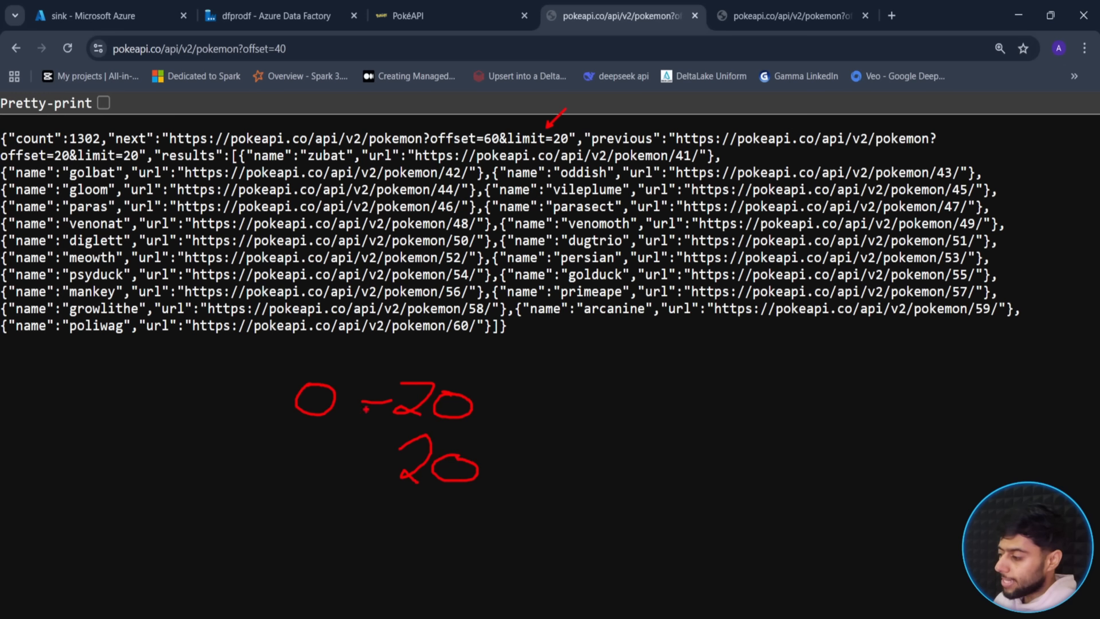
mouse_move(292, 457)
left_mouse_down()
mouse_move(315, 449)
mouse_move(291, 483)
mouse_move(313, 482)
left_mouse_up()
left_click_drag(342, 460, 343, 456)
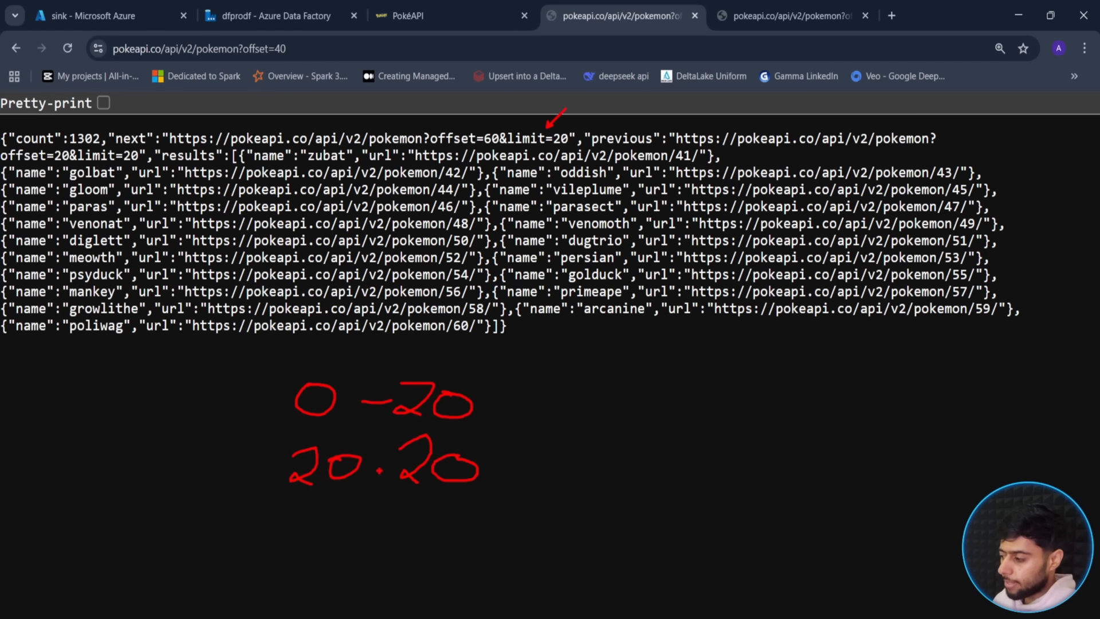
left_click_drag(371, 466, 385, 465)
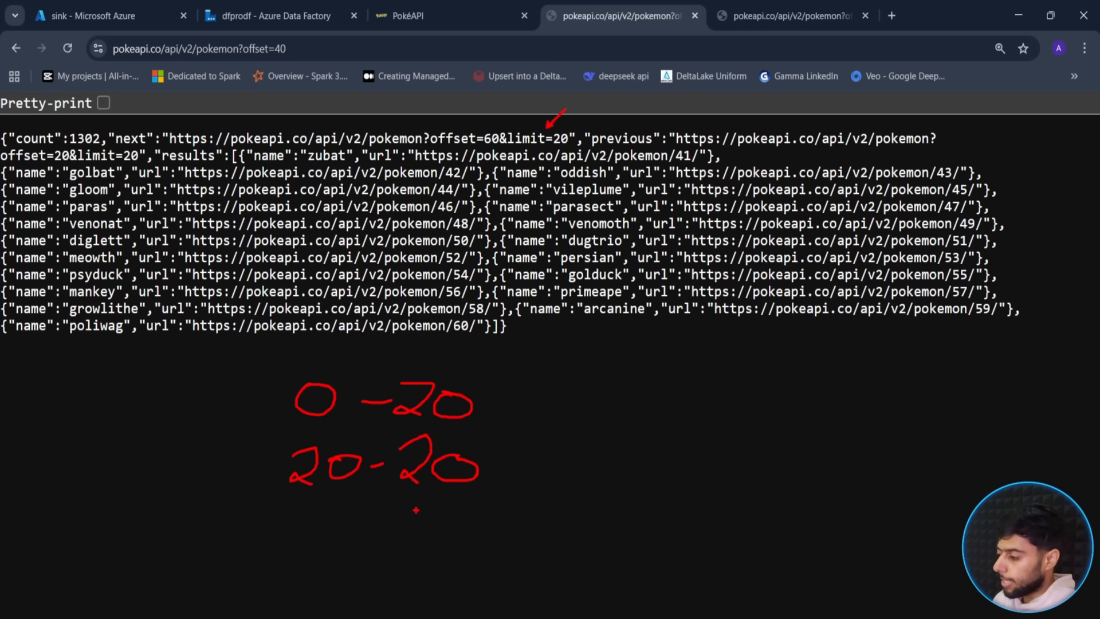
mouse_move(414, 506)
left_mouse_down()
mouse_move(420, 549)
mouse_move(452, 544)
mouse_move(466, 510)
left_mouse_up()
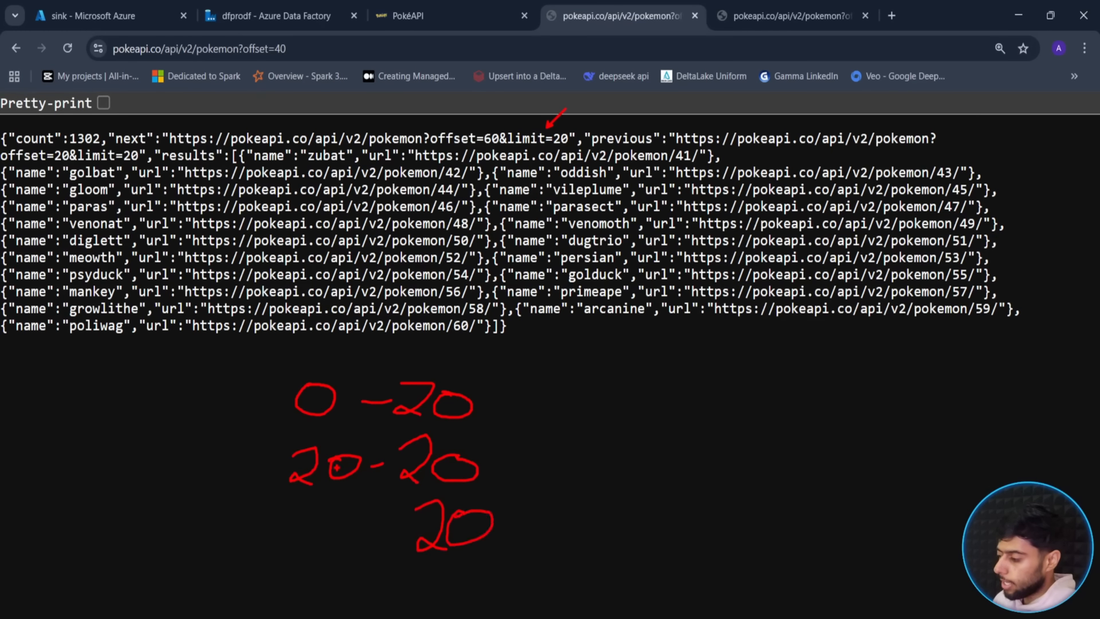
mouse_move(304, 522)
left_mouse_down()
mouse_move(327, 550)
mouse_move(411, 532)
left_mouse_up()
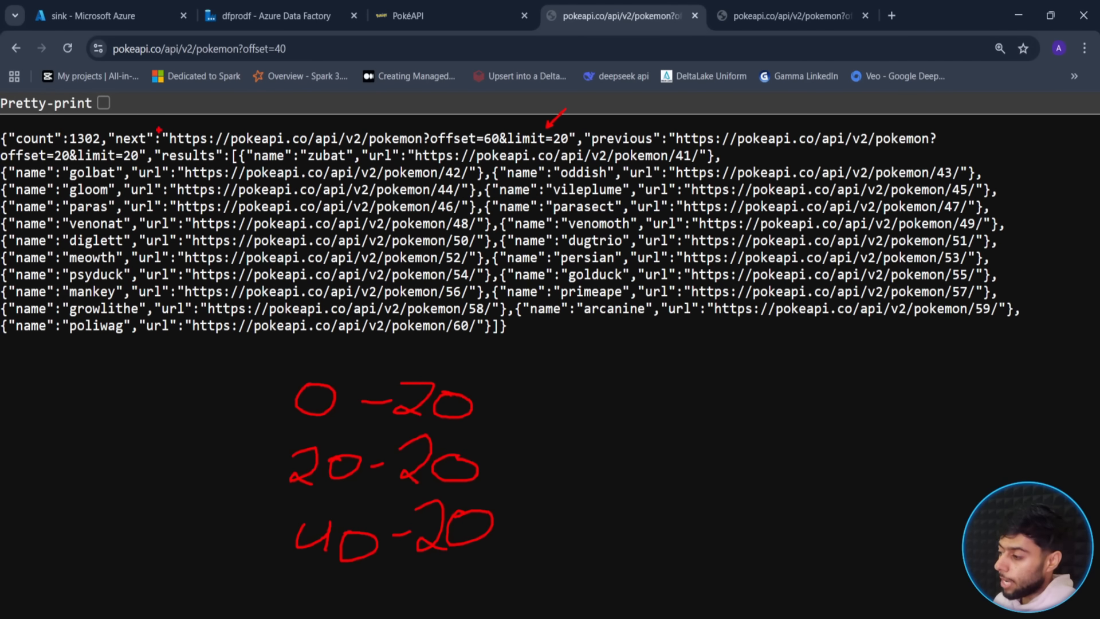
- Outline the next-page URL, point at offset=60, and write an offset placeholder note
mouse_move(162, 122)
left_mouse_down()
mouse_move(179, 140)
mouse_move(580, 148)
left_mouse_up()
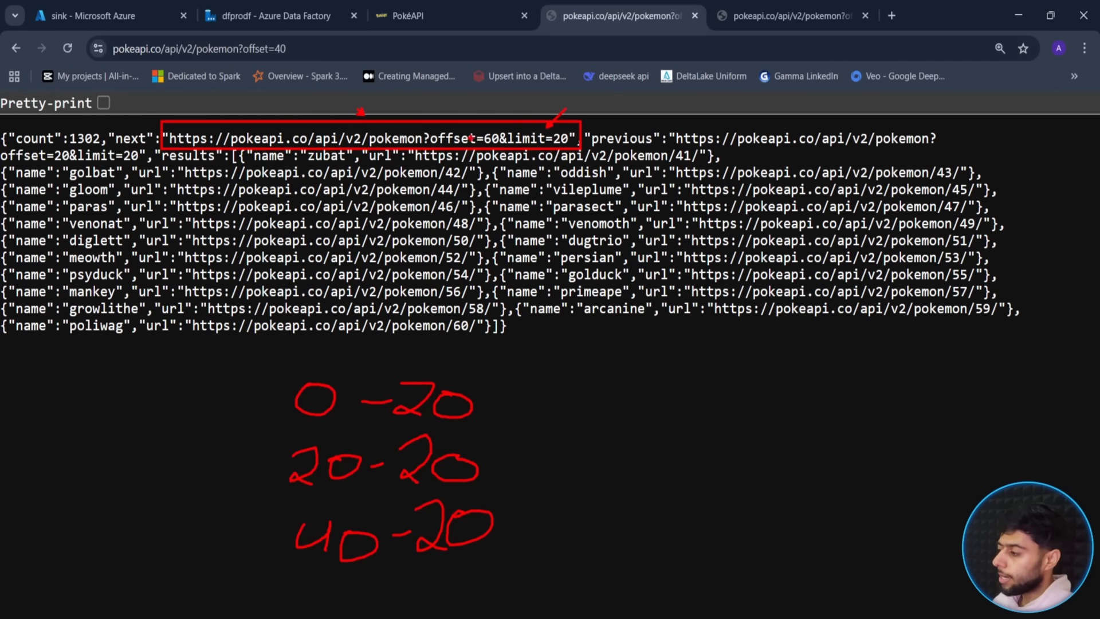
left_click_drag(468, 126, 476, 103)
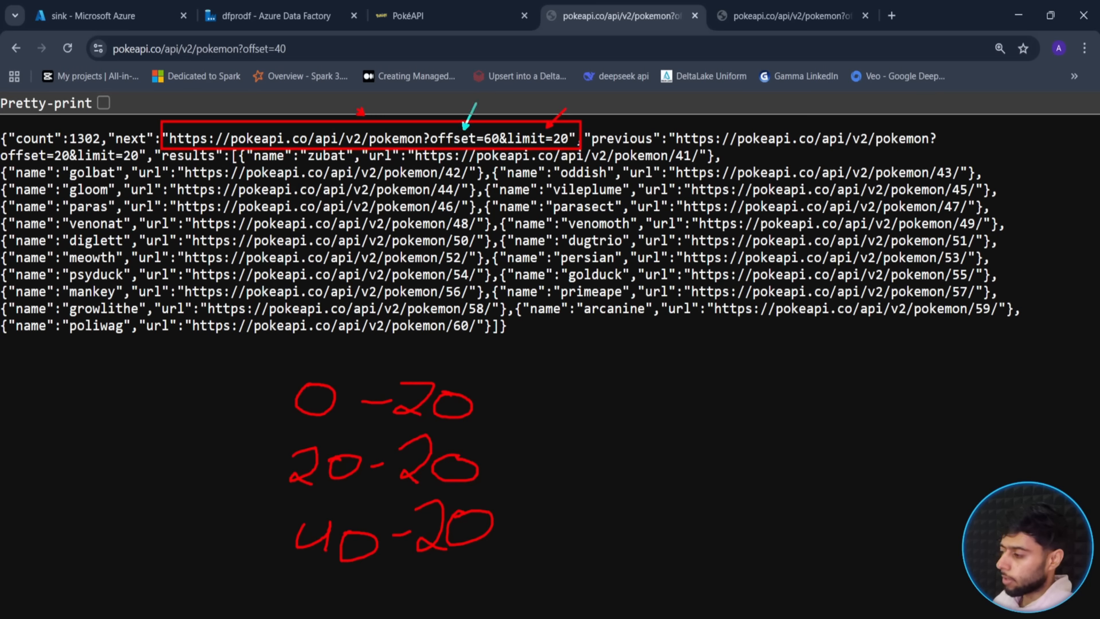
mouse_move(643, 385)
left_mouse_down()
mouse_move(612, 409)
mouse_move(674, 397)
mouse_move(681, 422)
left_mouse_up()
left_click_drag(695, 368, 691, 432)
left_click_drag(709, 392, 713, 408)
mouse_move(733, 371)
left_mouse_down()
mouse_move(727, 412)
mouse_move(743, 378)
left_mouse_up()
mouse_move(758, 363)
left_mouse_down()
mouse_move(770, 392)
mouse_move(761, 414)
left_mouse_up()
left_click(632, 382)
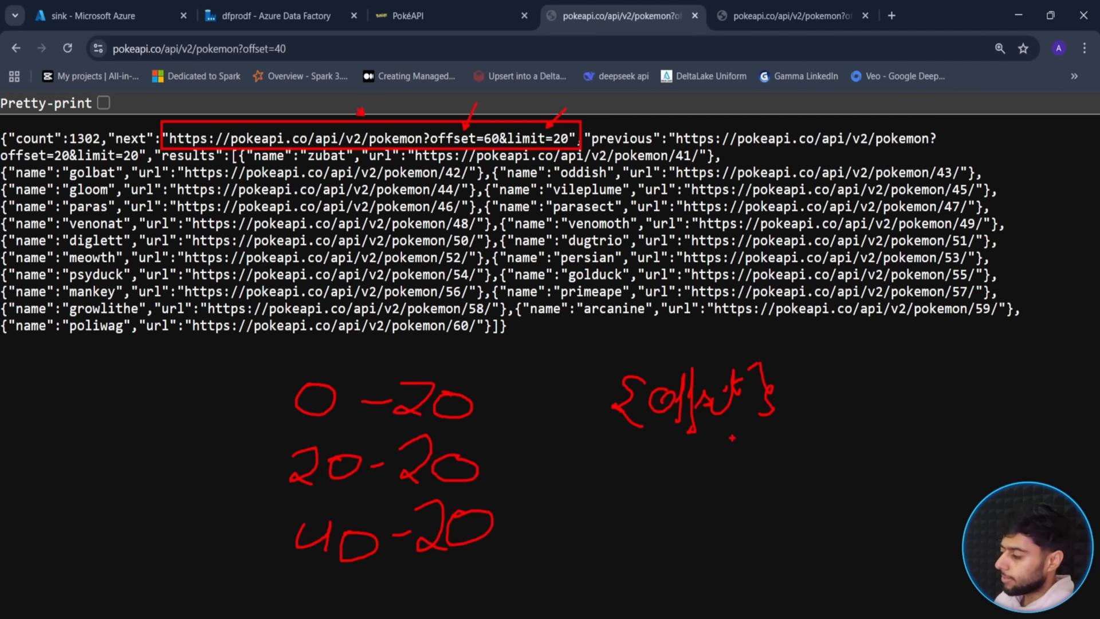
- Annotate the rule as Range(0:1302, 20) from count, clear the ink, return to Data Factory
left_click_drag(732, 438, 832, 468)
mouse_move(835, 423)
left_mouse_down()
mouse_move(863, 439)
mouse_move(883, 422)
mouse_move(928, 429)
mouse_move(903, 459)
mouse_move(956, 428)
left_mouse_up()
left_click(941, 434)
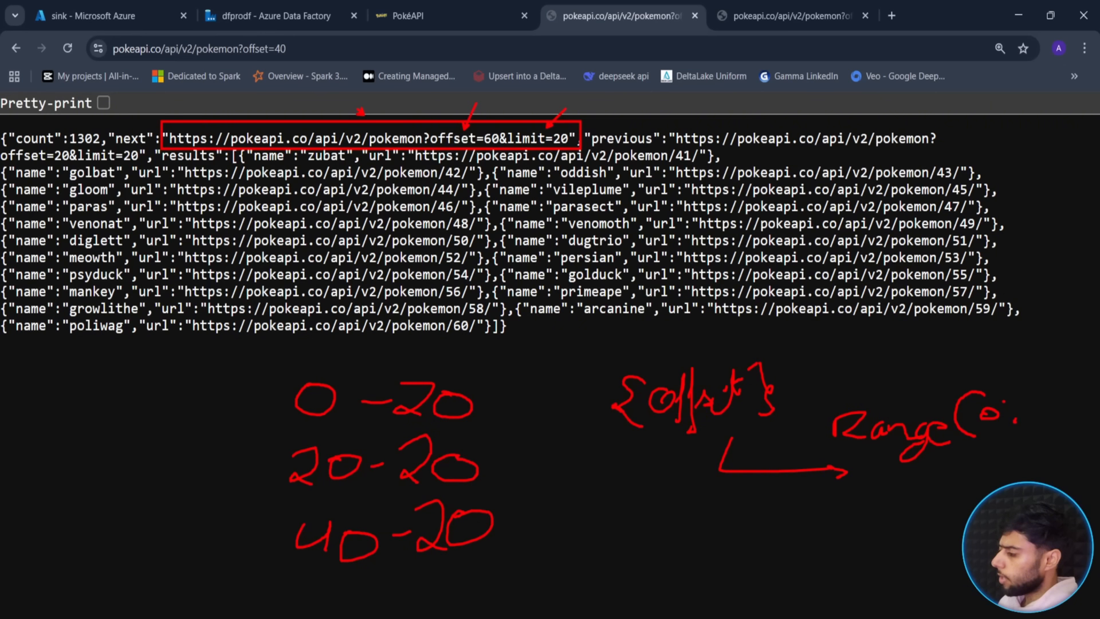
left_click_drag(154, 107, 97, 121)
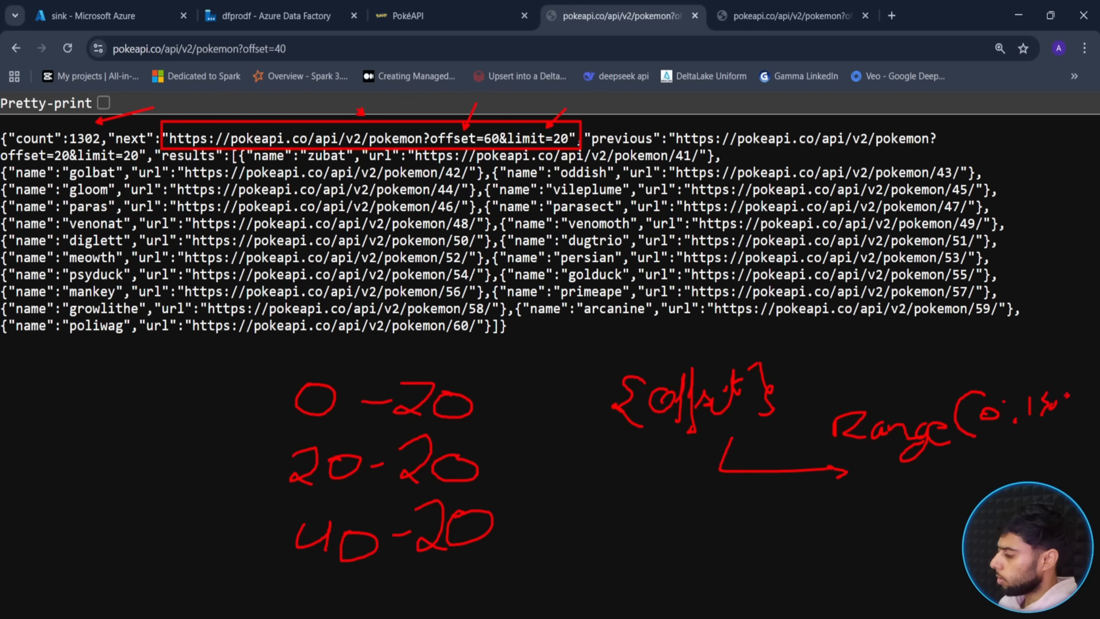
mouse_move(1056, 438)
left_mouse_down()
mouse_move(1042, 464)
mouse_move(1057, 433)
left_mouse_up()
left_click_drag(1070, 449, 1069, 454)
left_click_drag(1067, 377, 1098, 438)
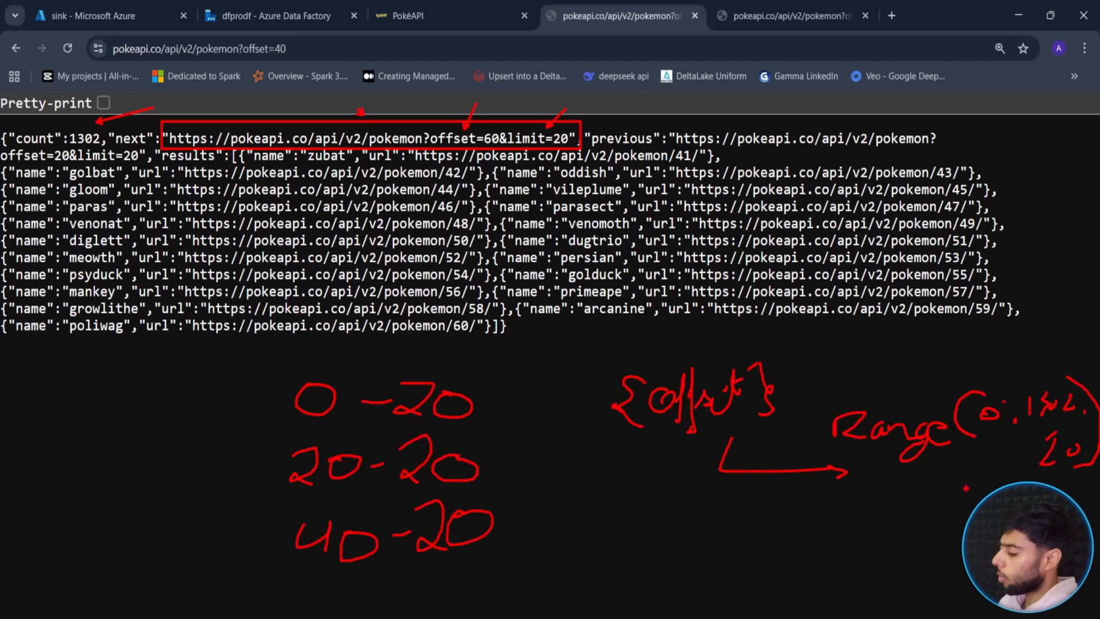
mouse_move(966, 489)
left_mouse_down()
mouse_move(987, 459)
mouse_move(965, 492)
left_mouse_up()
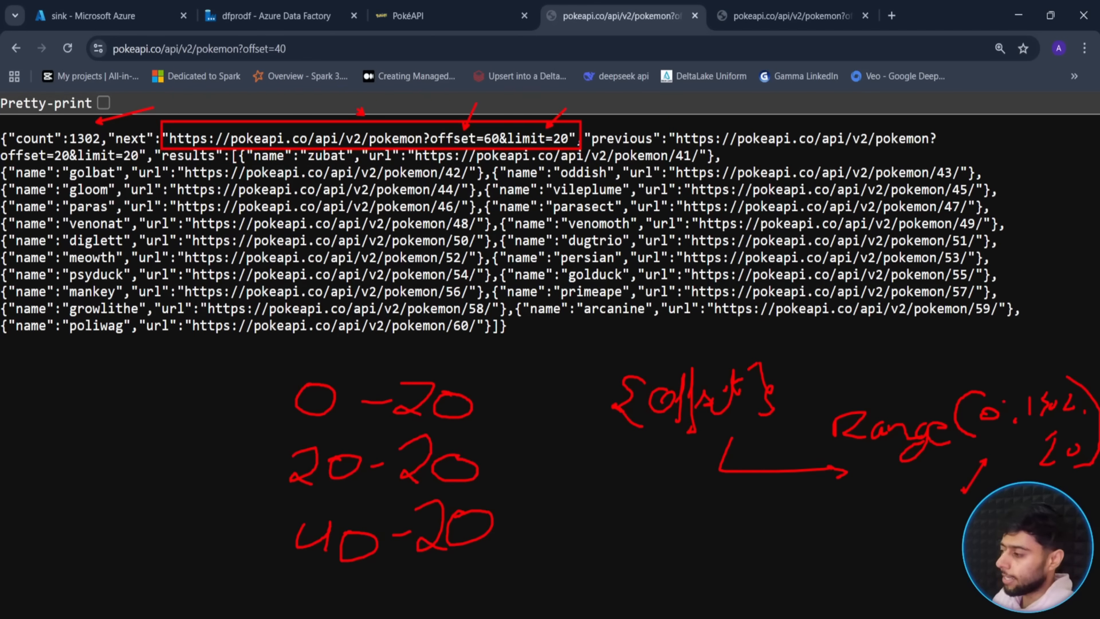
key("Escape")
left_click(268, 15)
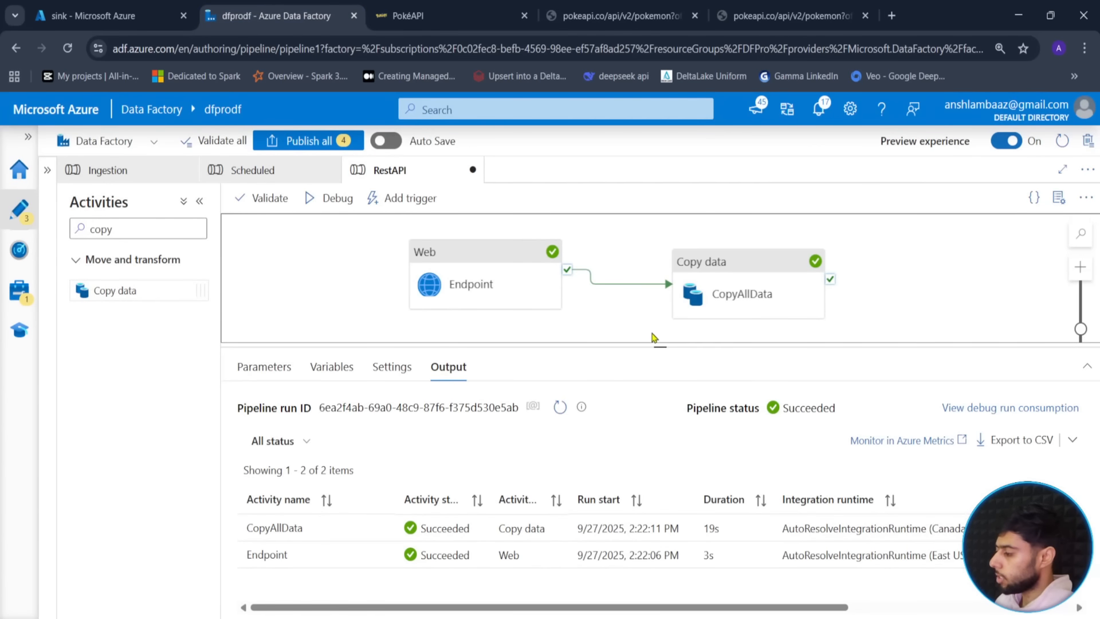
- Replace CopyAllData's AbsoluteUrl pagination rule with a new QueryParameters rule
left_click(751, 274)
left_click(660, 345)
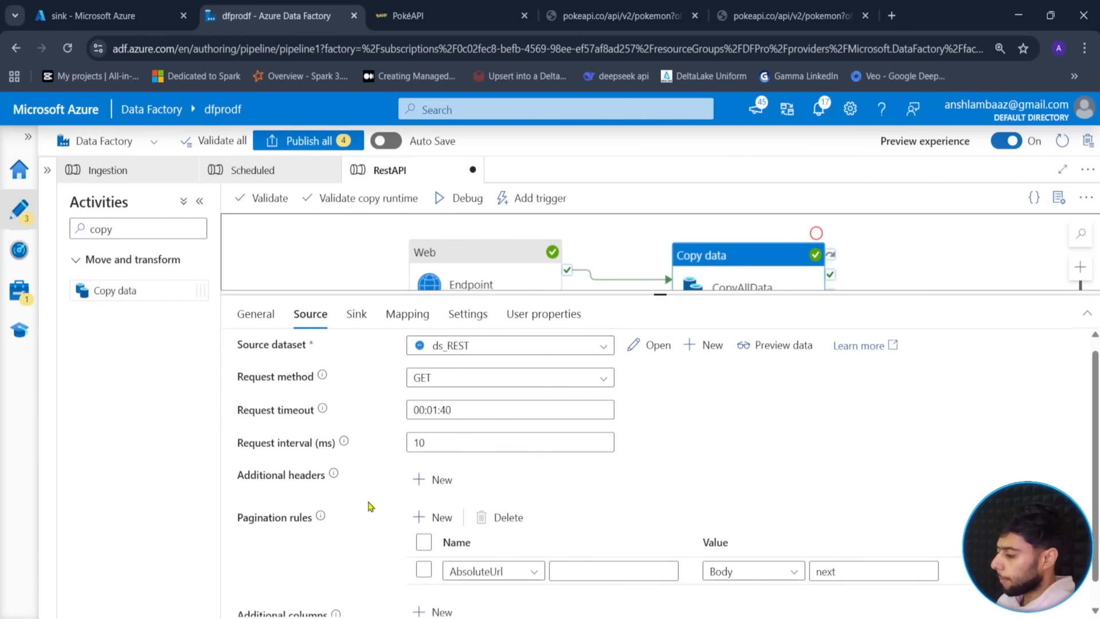
scroll(369, 504, "down", 2)
left_click(501, 490)
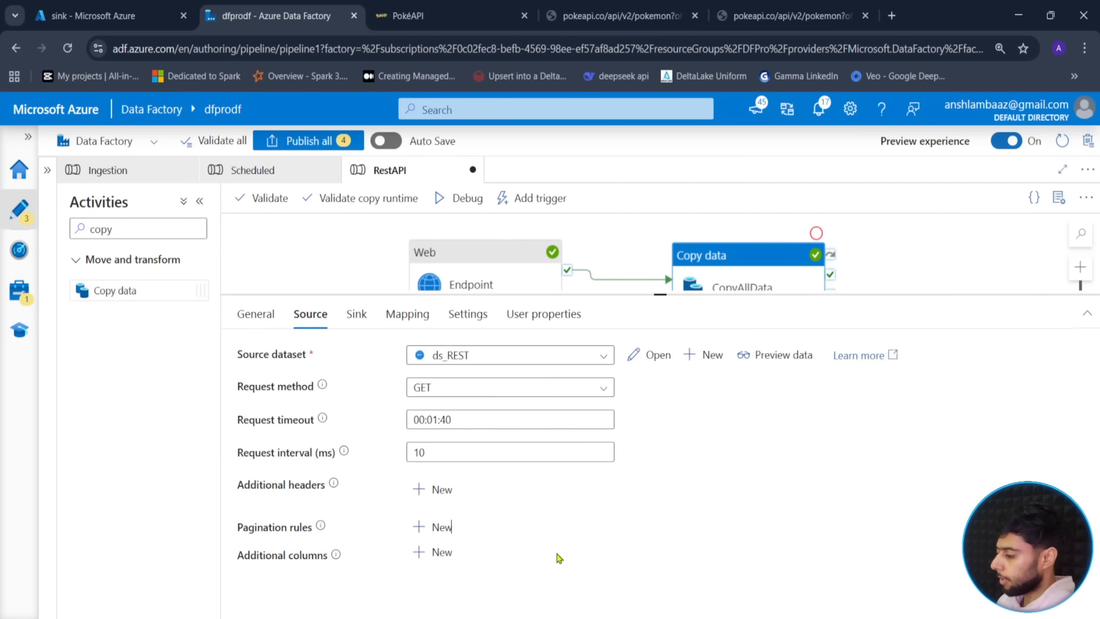
left_click(432, 526)
scroll(481, 542, "down", 1)
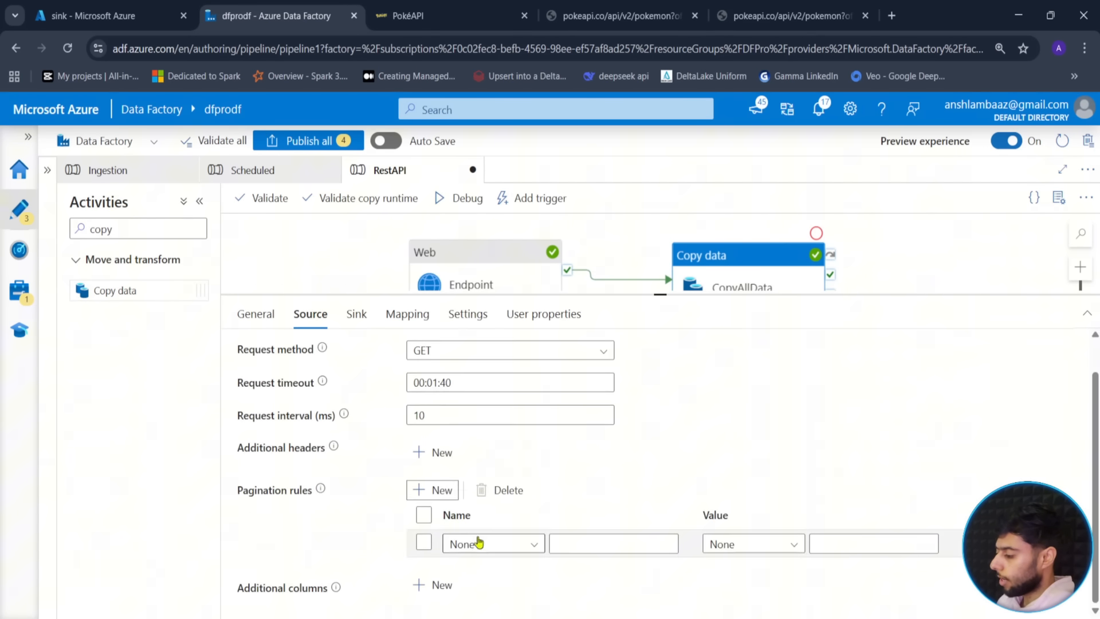
left_click(518, 545)
scroll(519, 595, "down", 1)
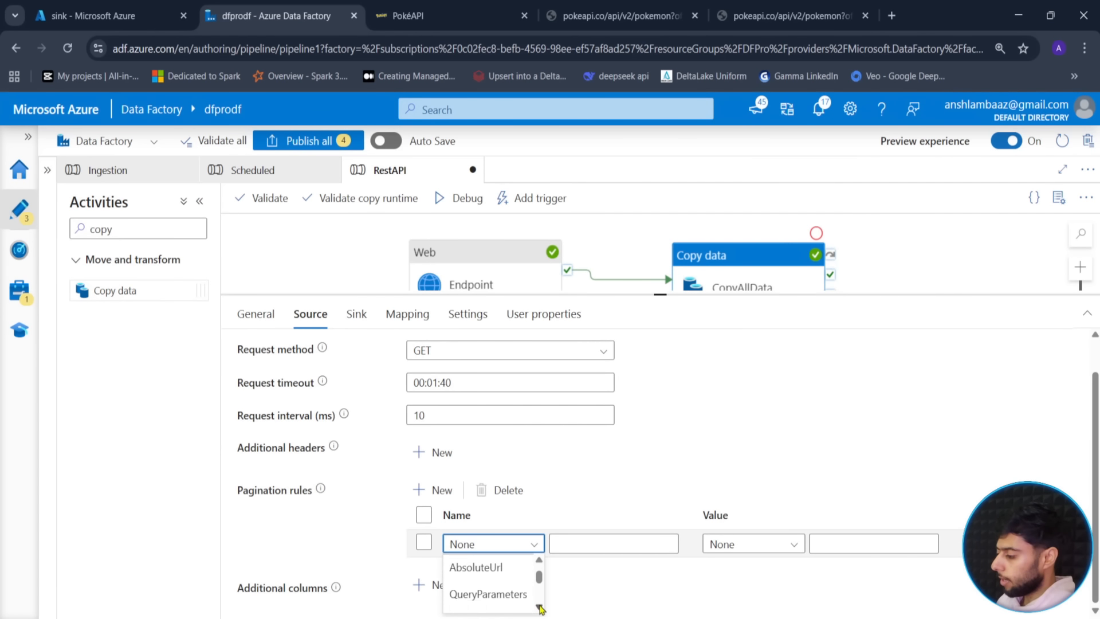
left_click(507, 594)
- Name the query parameter offset and set its value type to Range
left_click(609, 547)
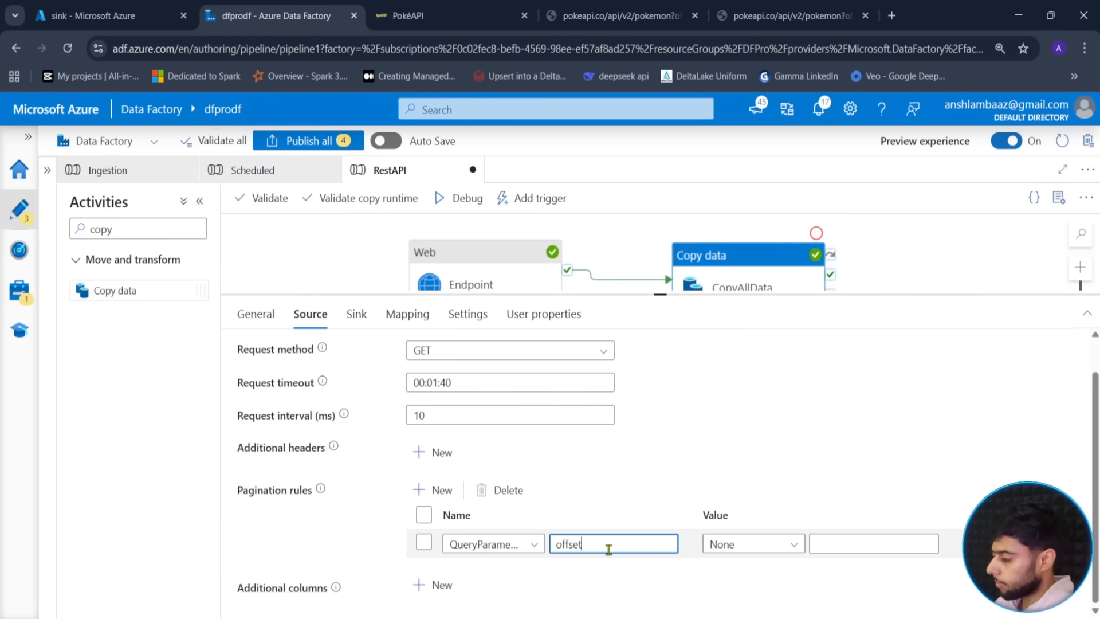
left_click(783, 544)
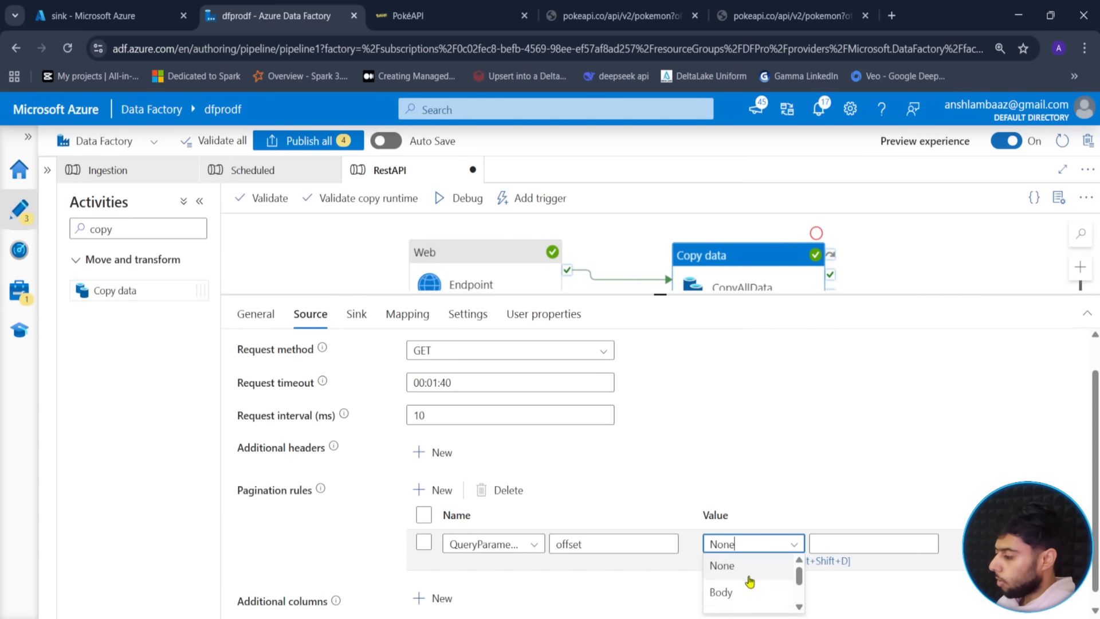
scroll(754, 585, "down", 2)
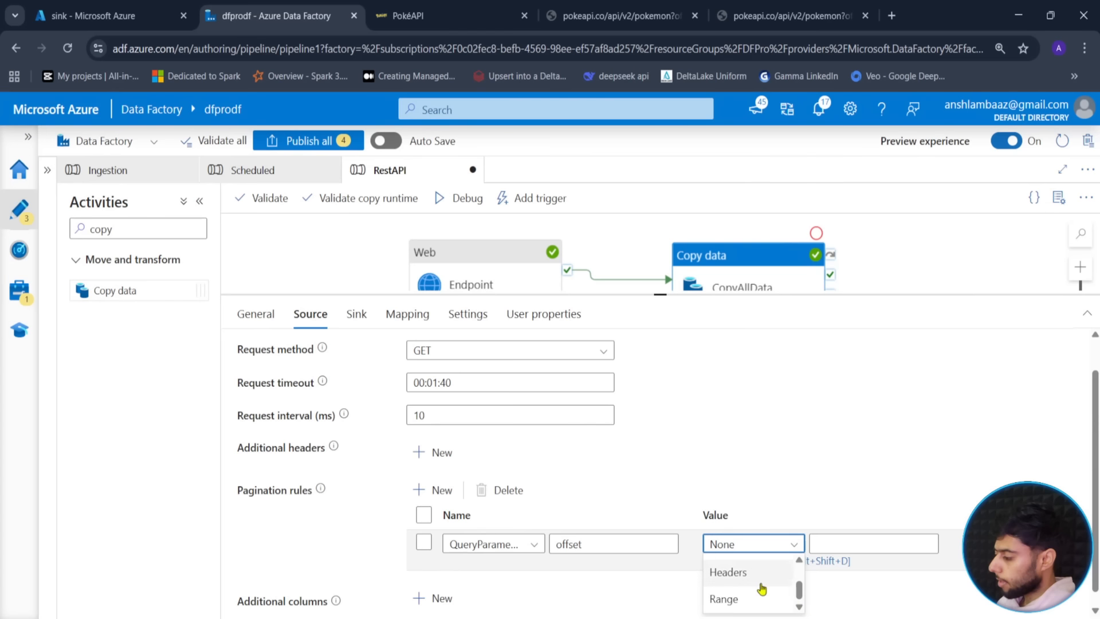
left_click(761, 597)
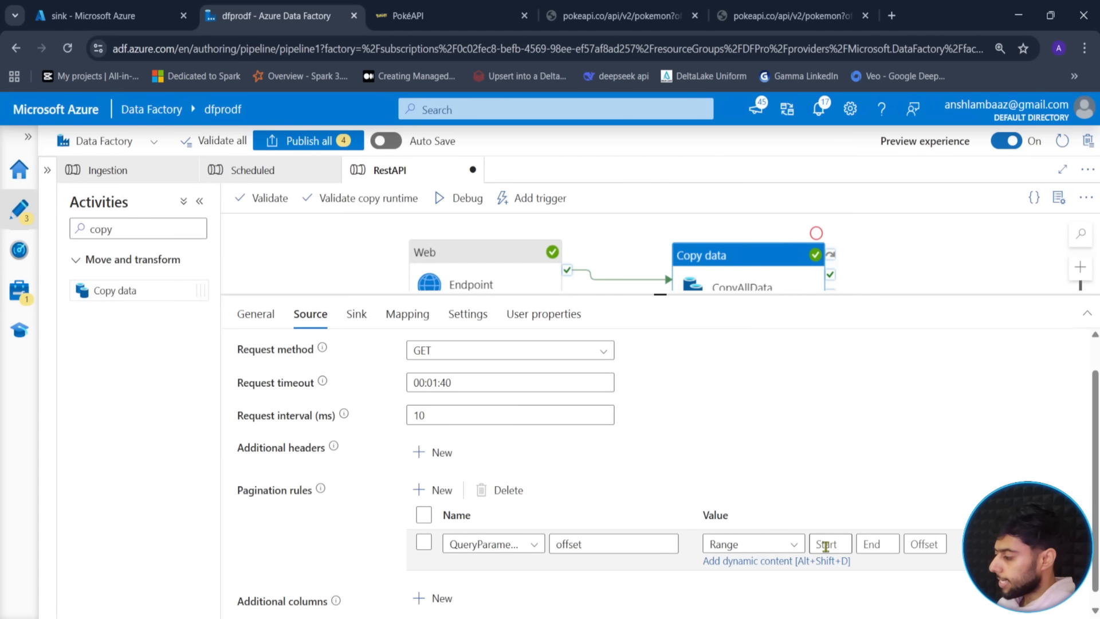
left_click(826, 546)
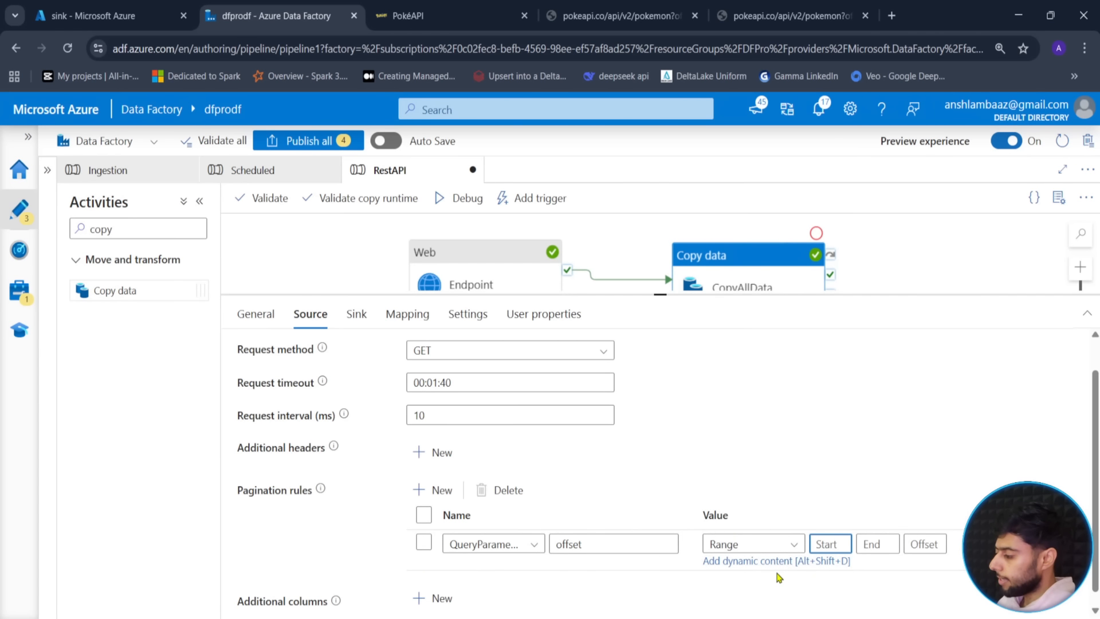
type("0")
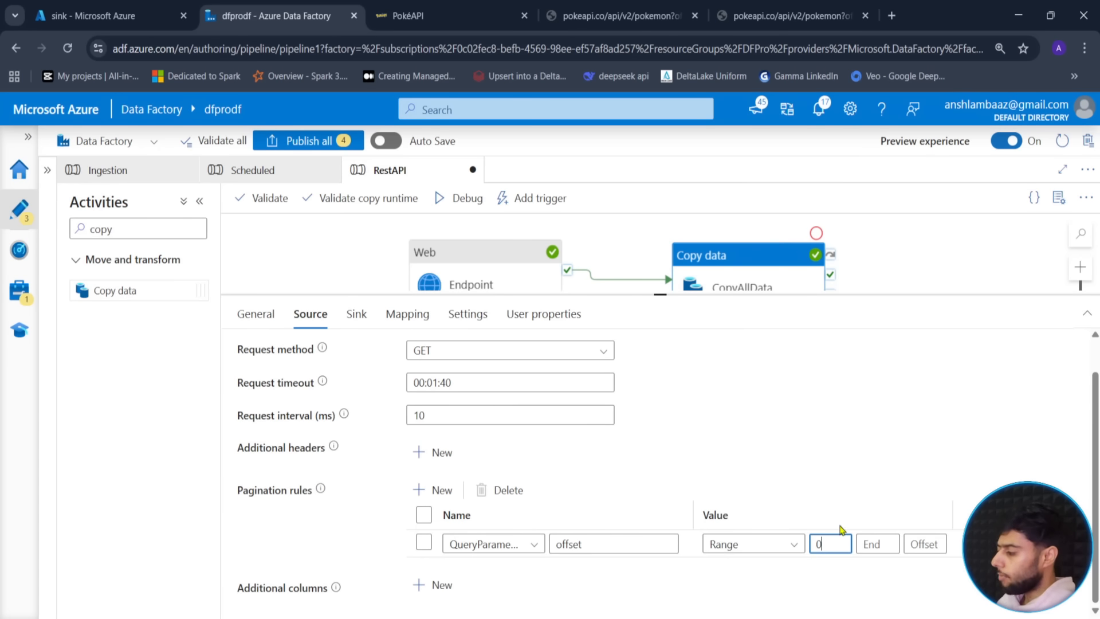
key("BackSpace")
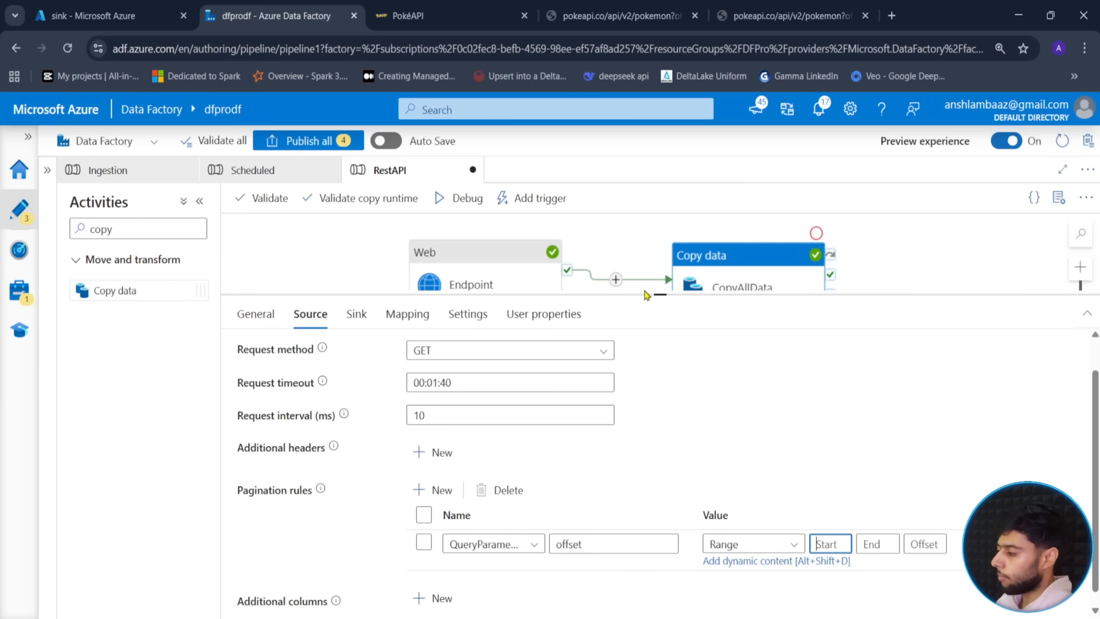
- Check the Endpoint activity's run output for the count value 1302
left_click_drag(662, 294, 642, 324)
left_click(573, 356)
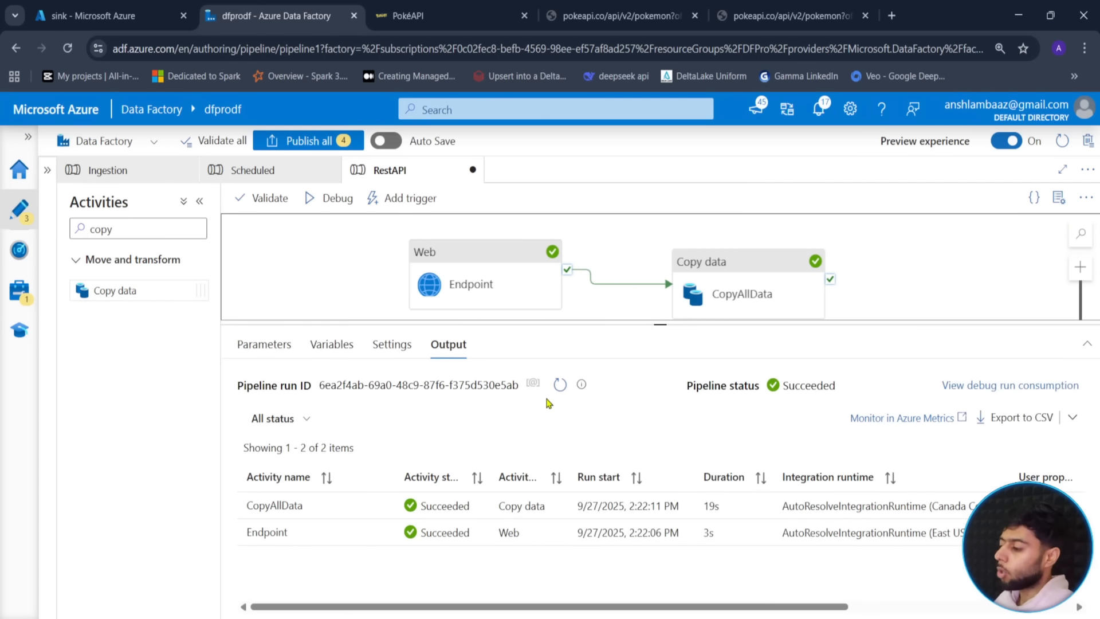
left_click(380, 532)
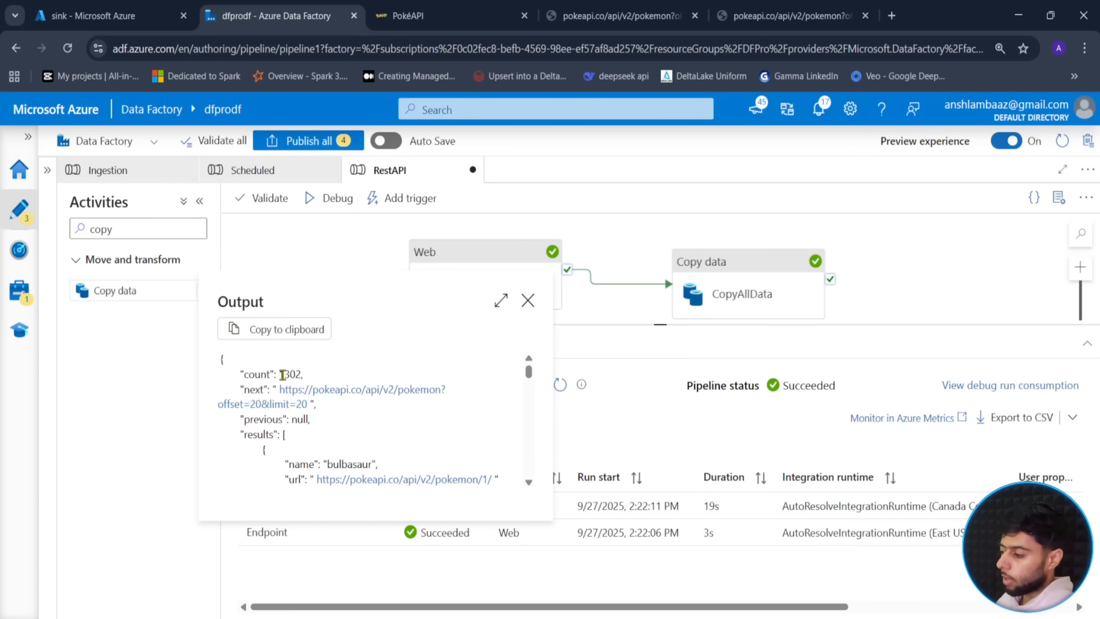
left_click_drag(283, 374, 302, 374)
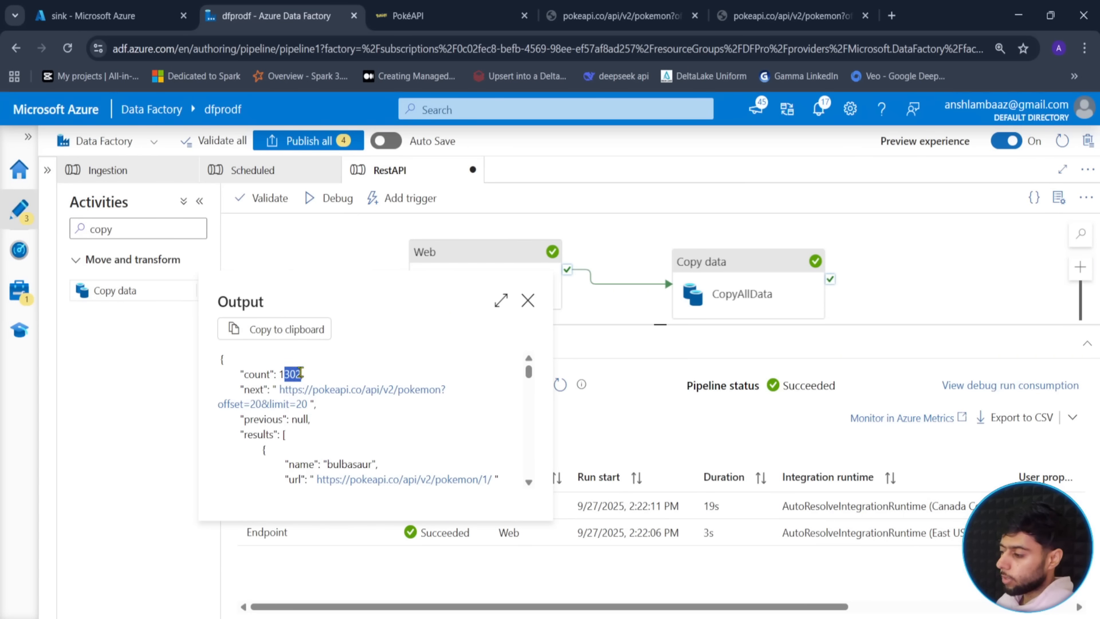
left_click(528, 300)
- Try a dynamic range expression in the expression editor, then discard it
left_click(732, 291)
scroll(768, 521, "down", 2)
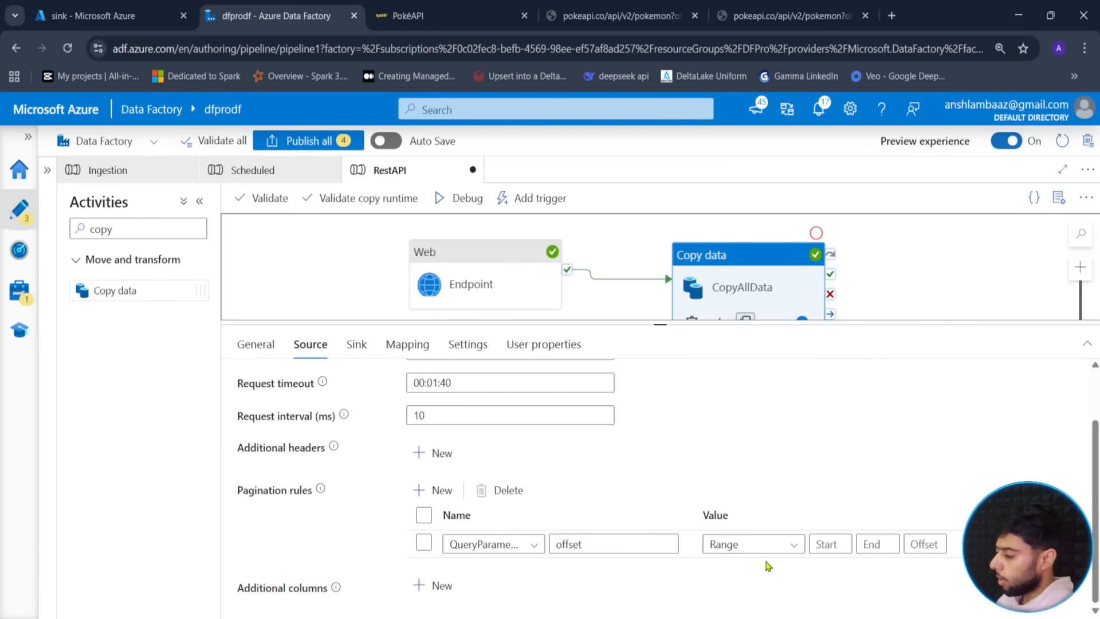
left_click(751, 562)
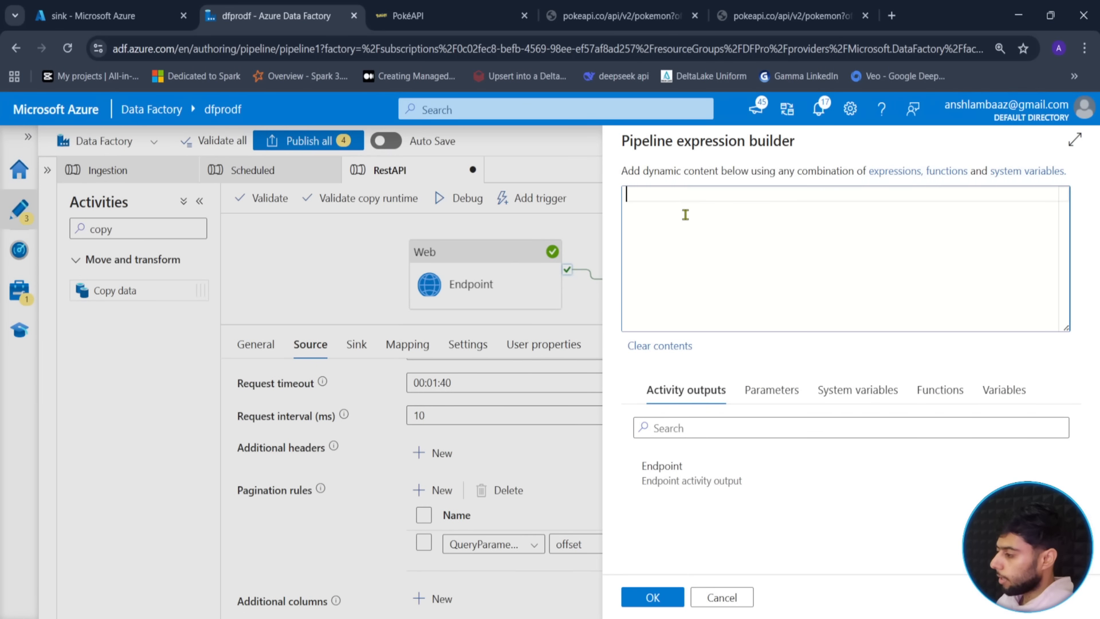
type("range")
key("BackSpace")
key("BackSpace")
key("BackSpace")
key("BackSpace")
key("BackSpace")
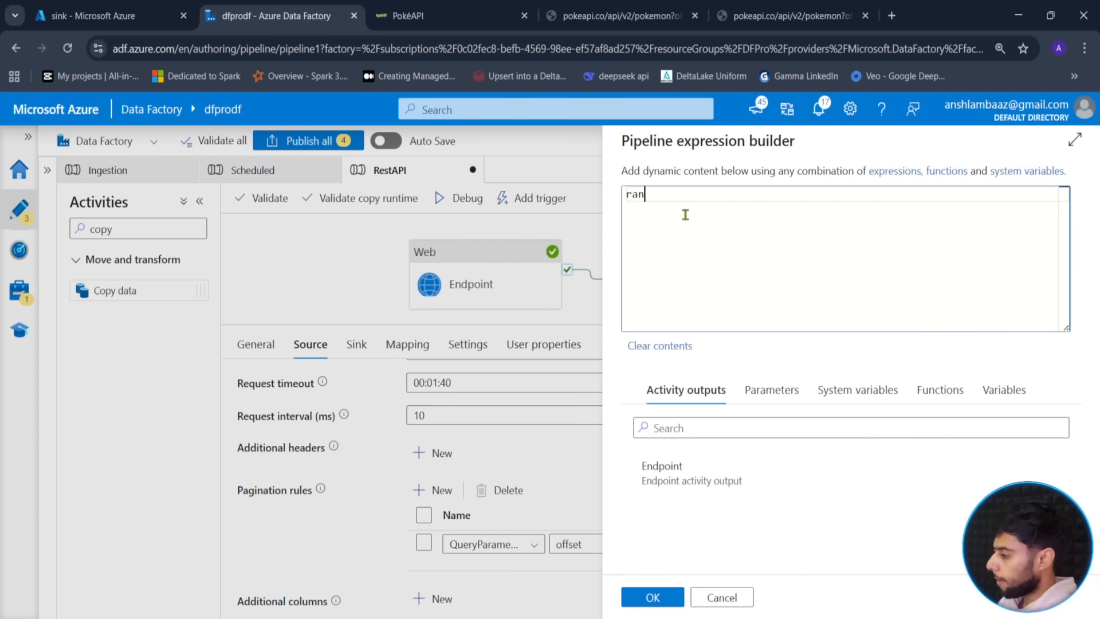
type("(")
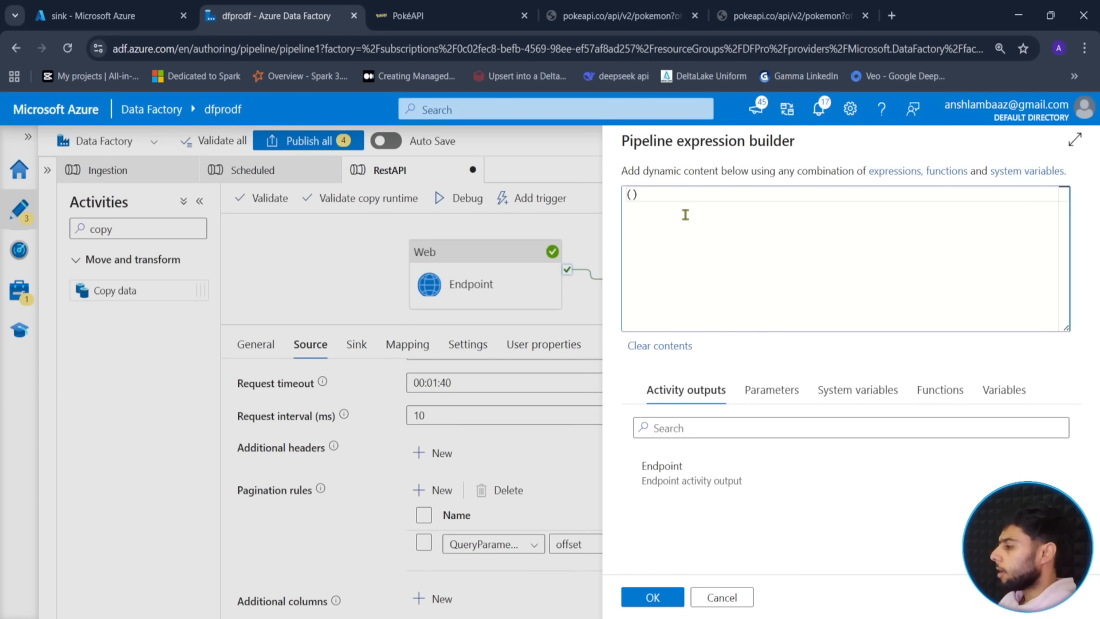
left_click(727, 596)
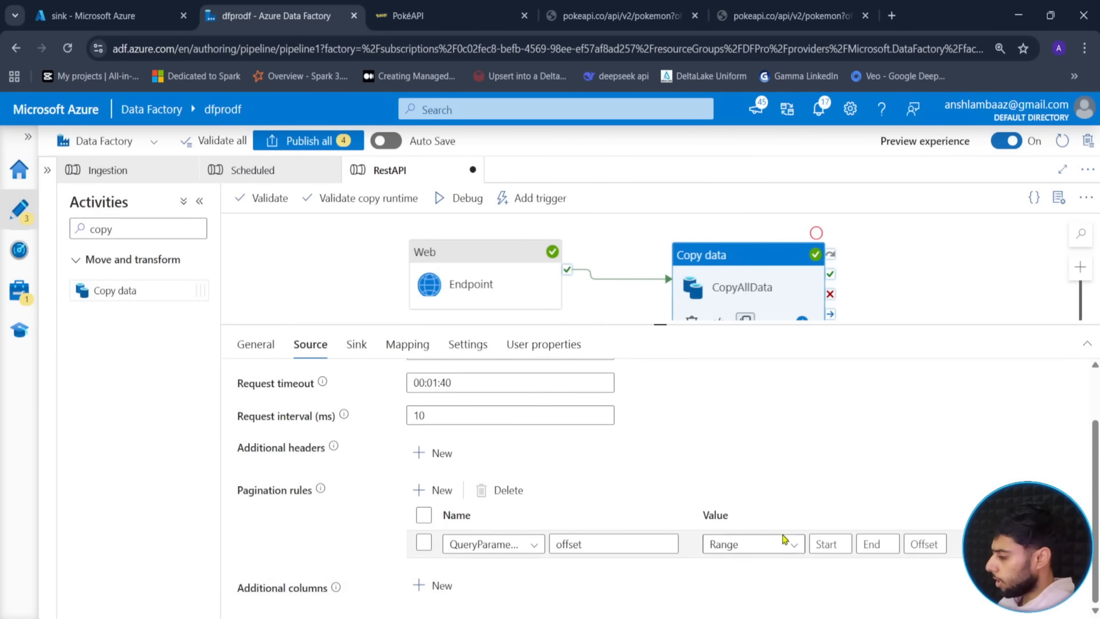
- Enter the offset Range values: start 0, end 1302, step 20
left_click(828, 544)
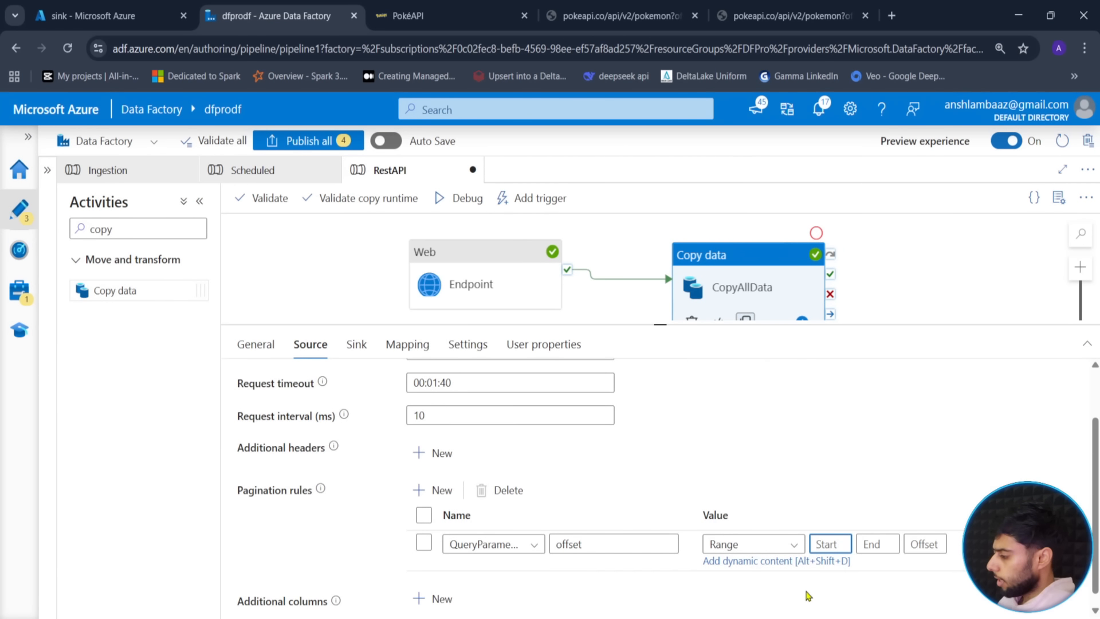
type("0")
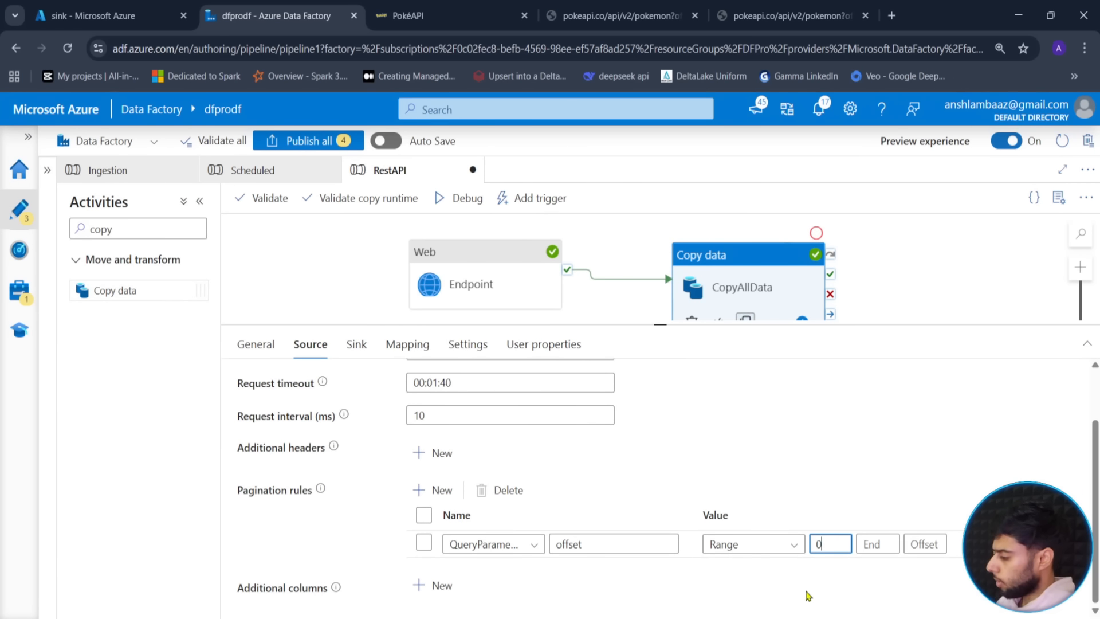
key("Tab")
type("1302")
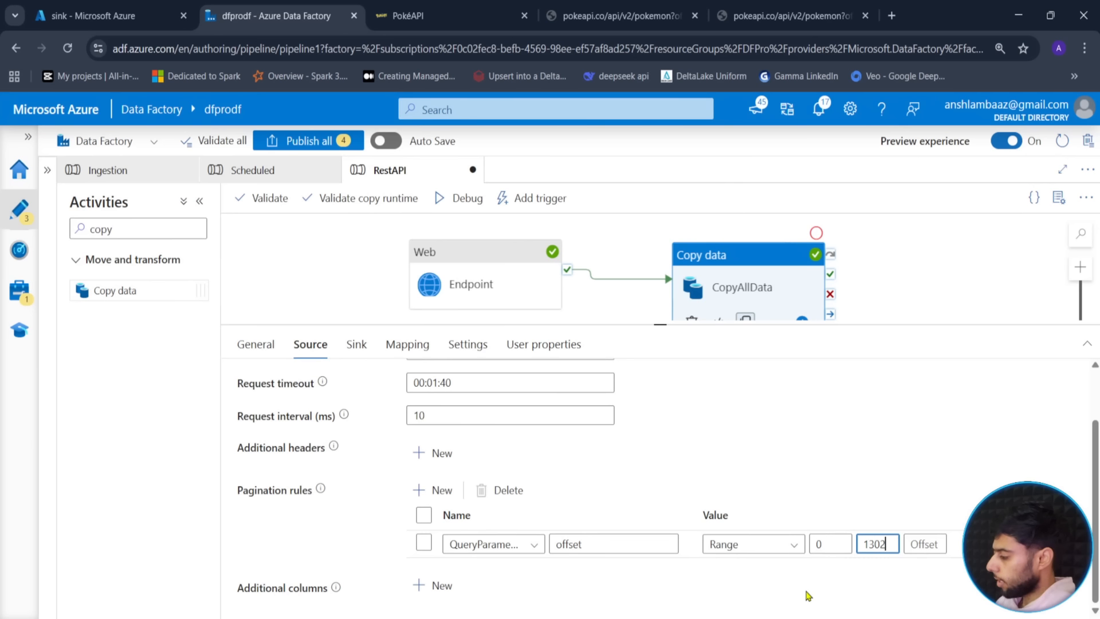
key("Tab")
type("20")
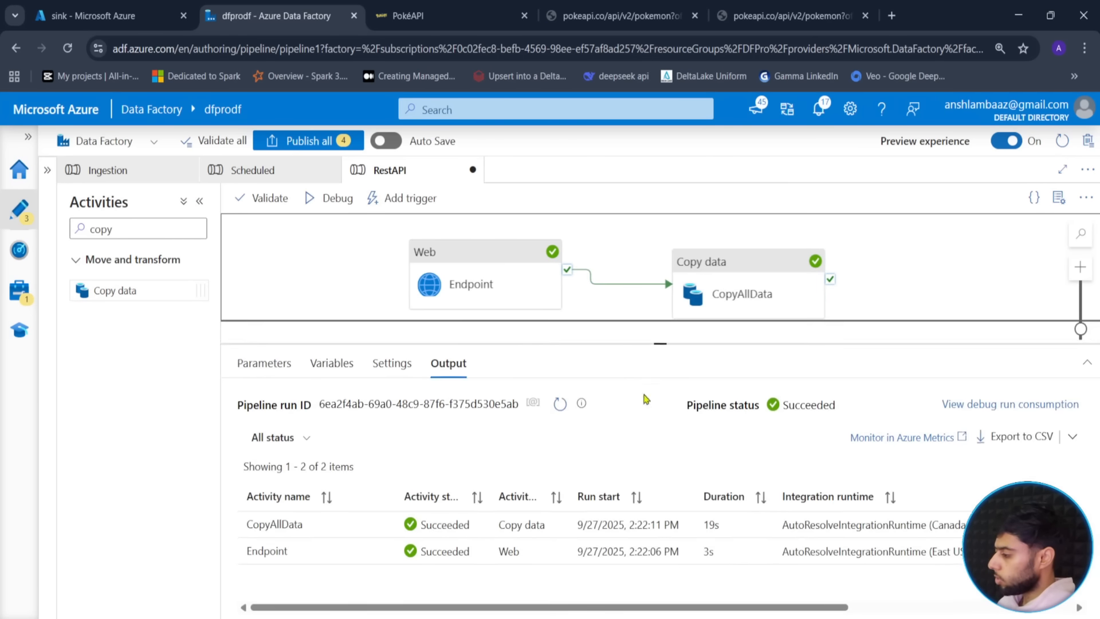
left_click(720, 327)
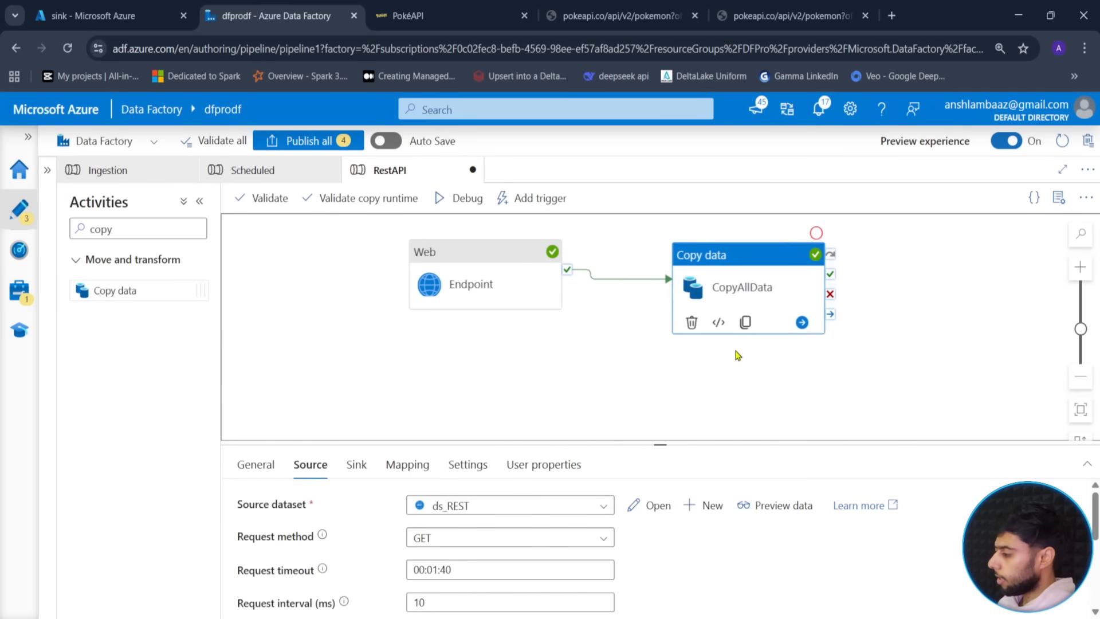
left_click(718, 322)
scroll(355, 436, "down", 7)
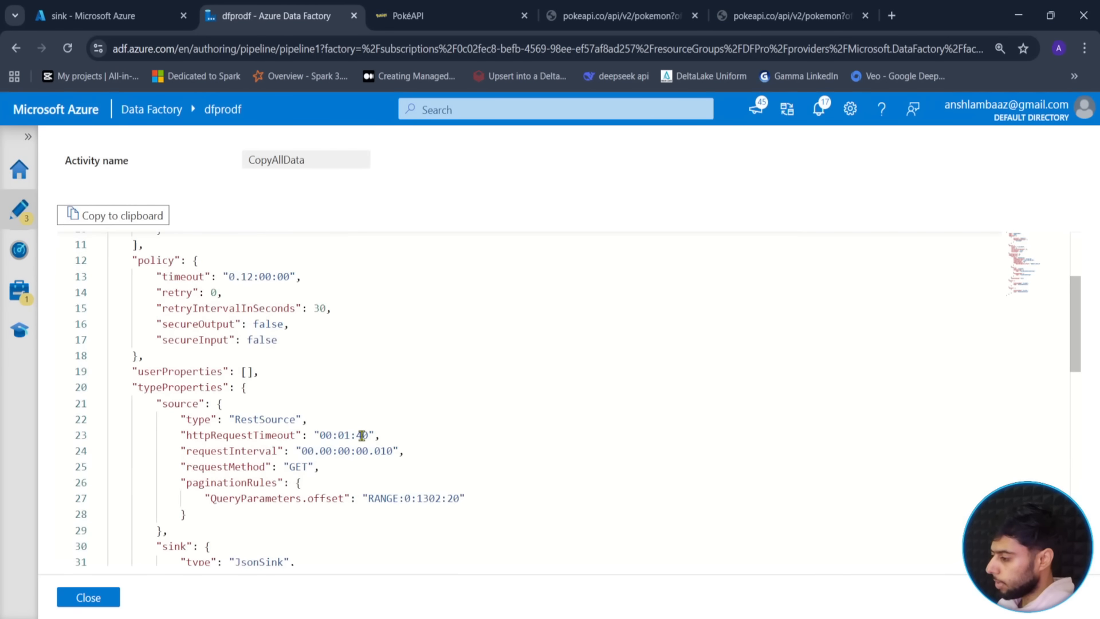
scroll(346, 438, "down", 3)
scroll(346, 437, "up", 5)
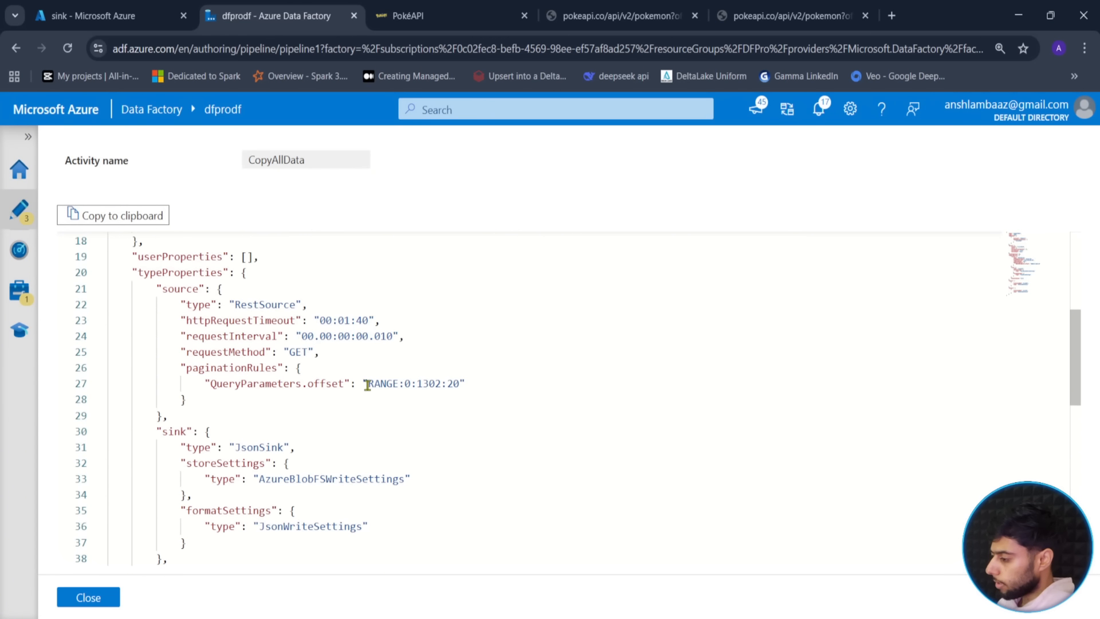
left_click_drag(367, 383, 462, 384)
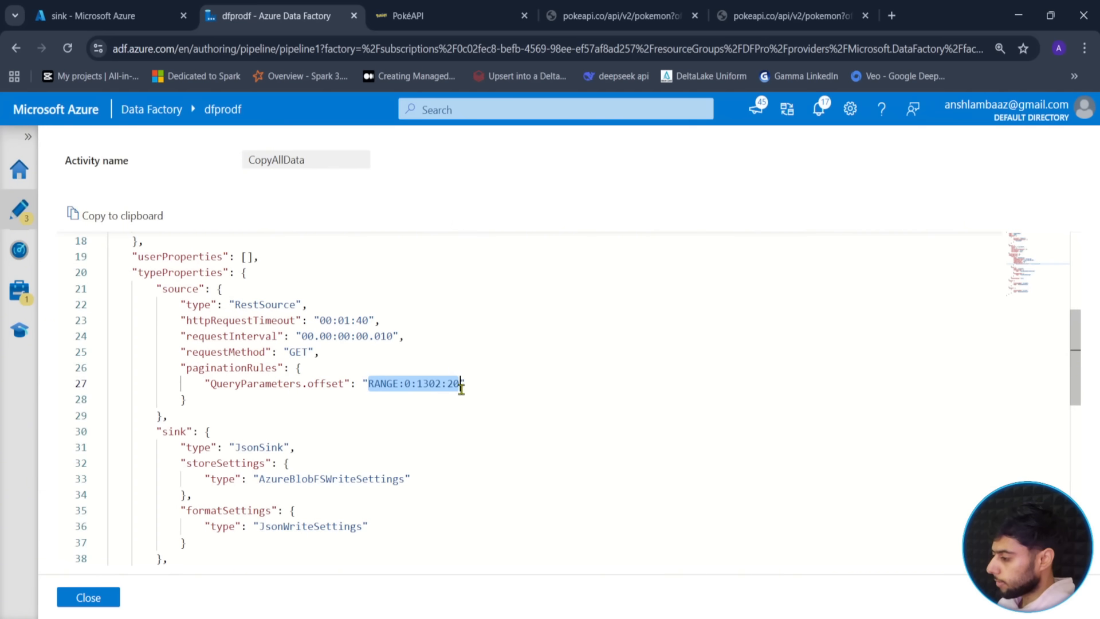
left_click(90, 597)
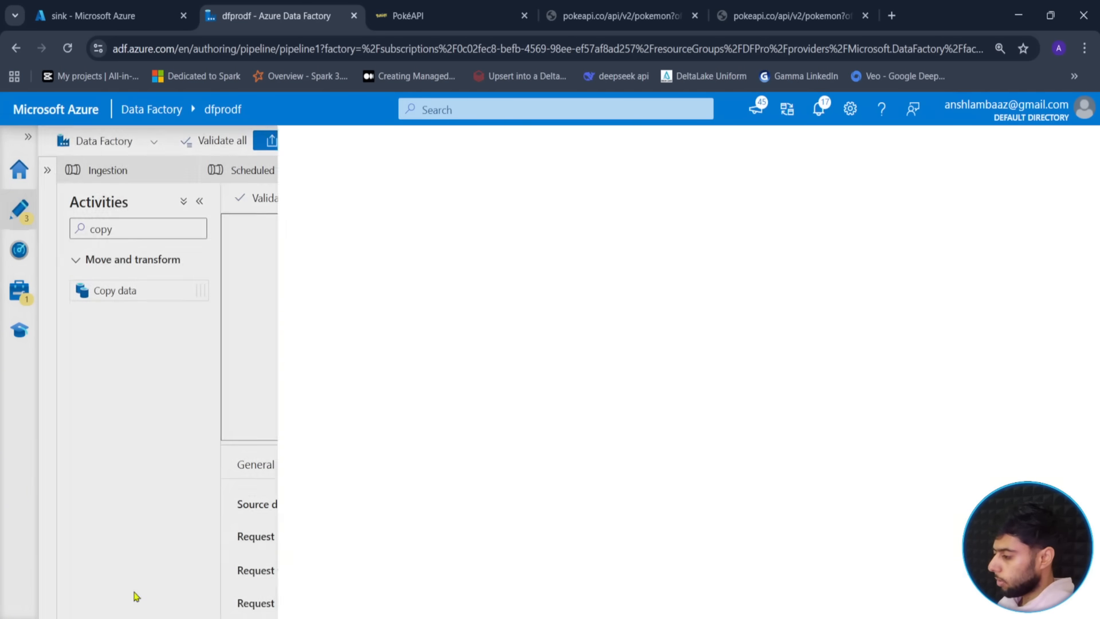
left_click(757, 287)
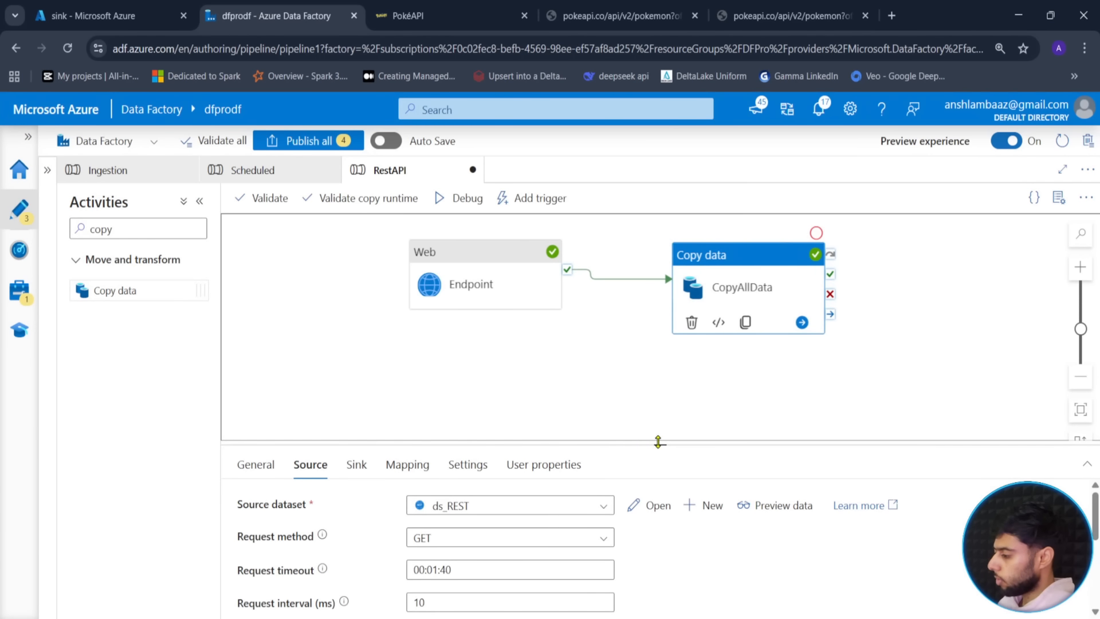
left_click_drag(659, 443, 660, 330)
scroll(831, 533, "down", 1)
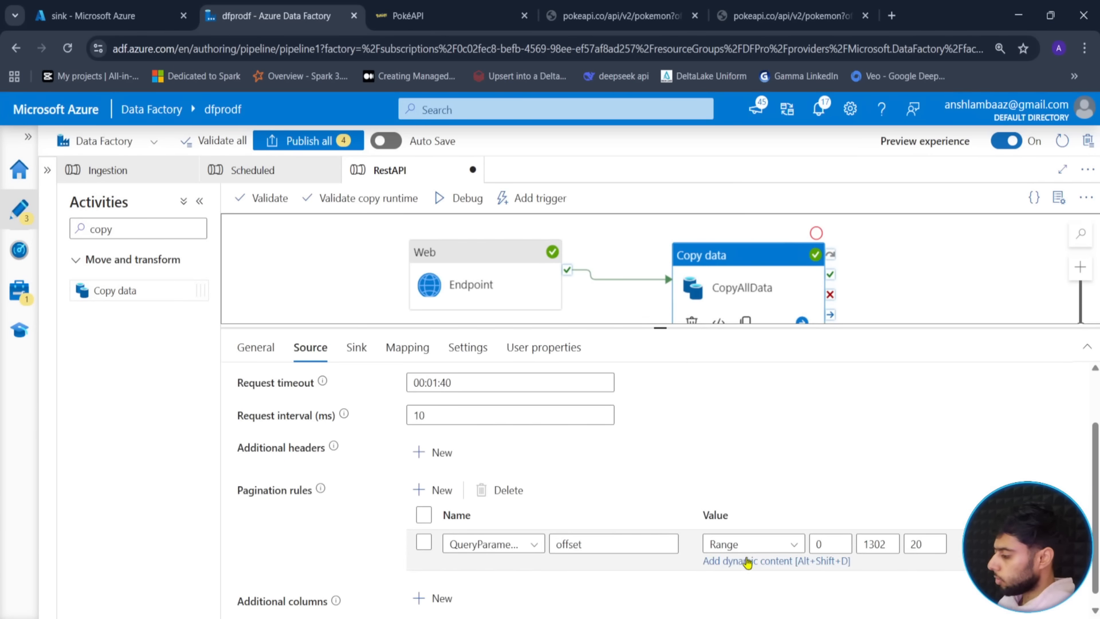
- Paste the range into dynamic content and replace 1302 with the Endpoint activity's output reference
left_click(747, 562)
key("ctrl+v")
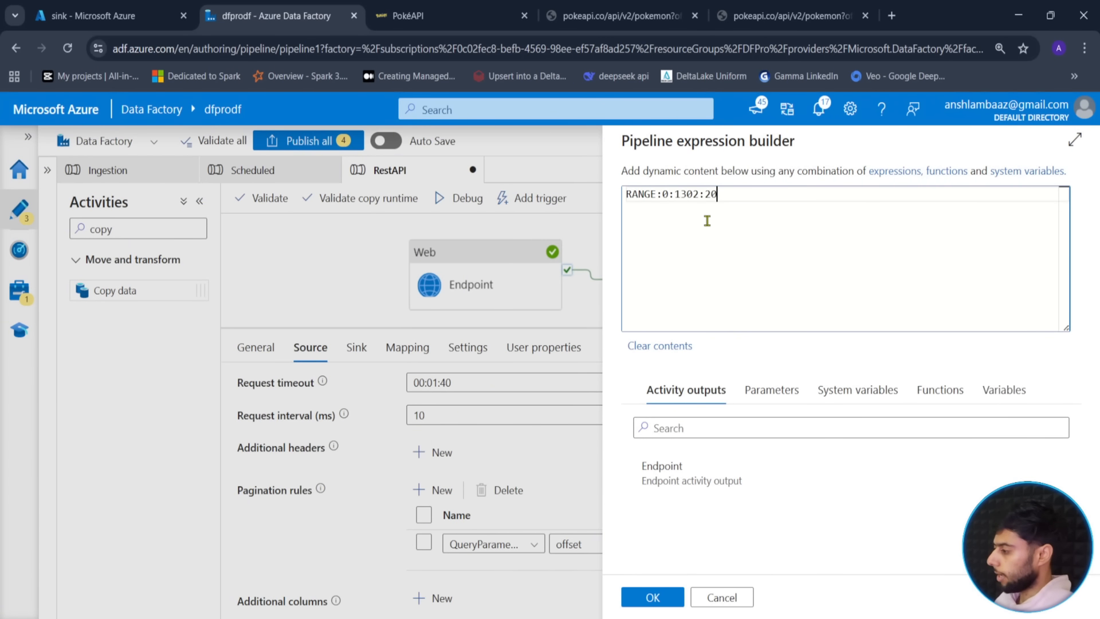
left_click(669, 196)
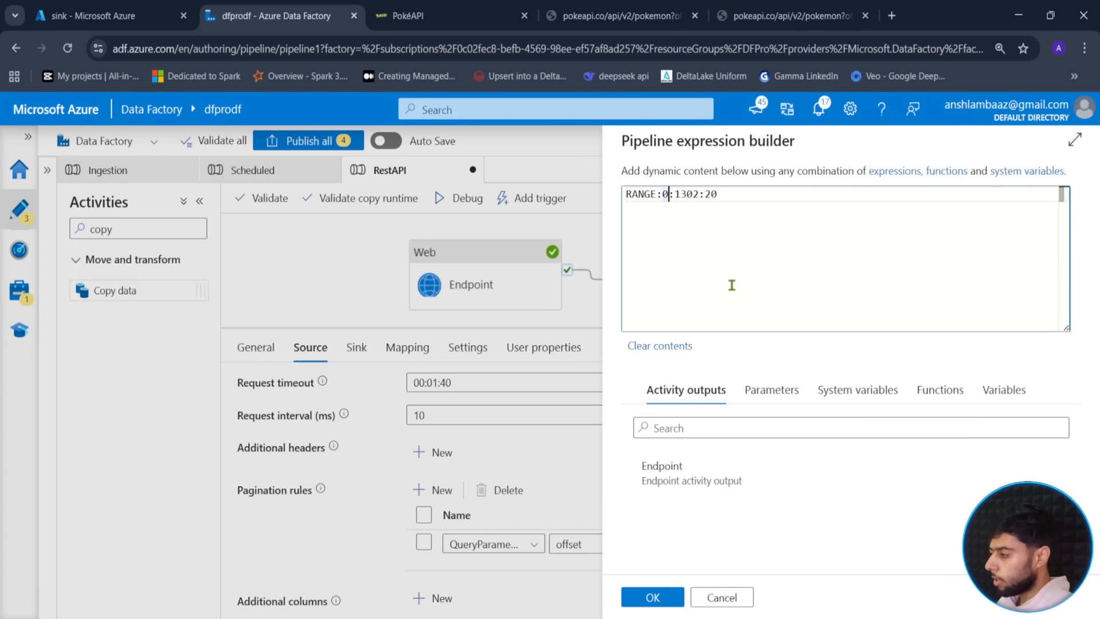
double_click(693, 195)
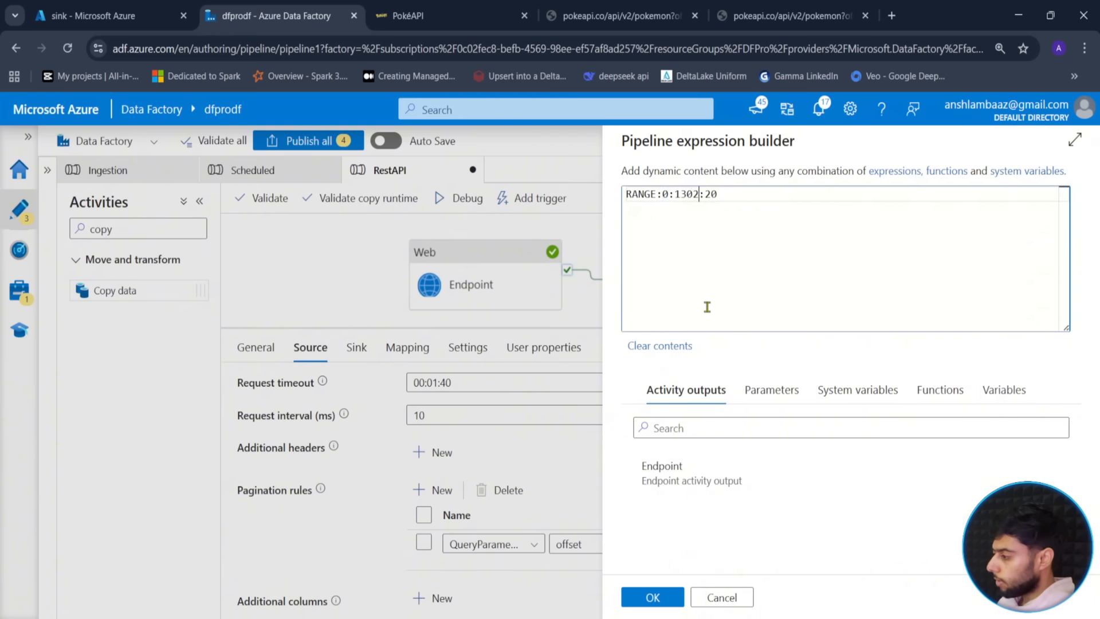
key("BackSpace")
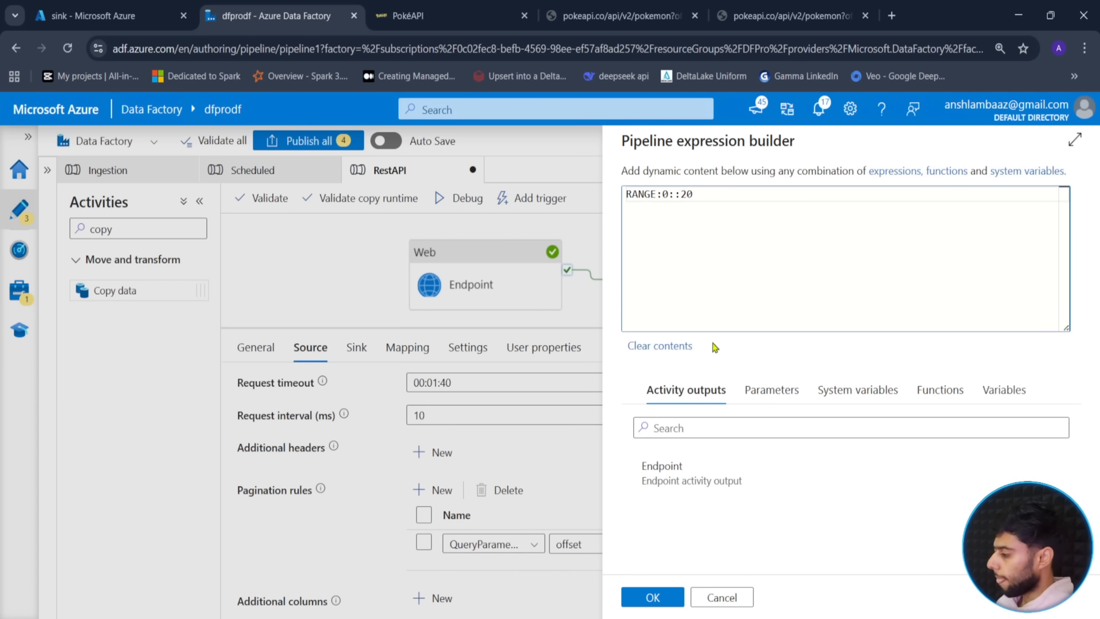
left_click(688, 465)
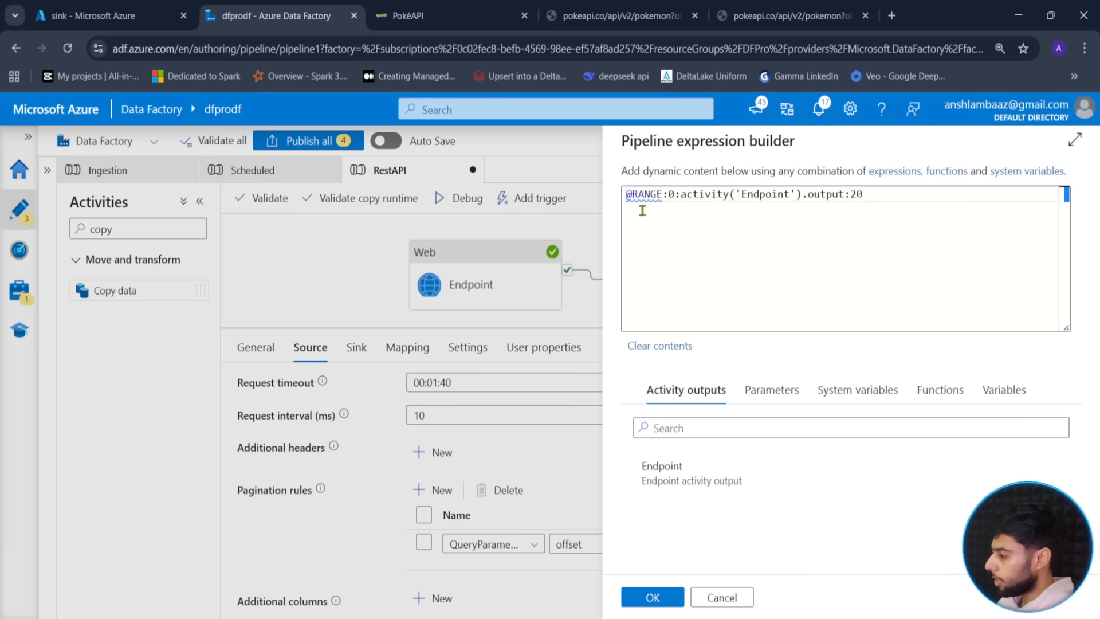
- Fix the expression to RANGE:0:@{activity('Endpoint').output.count}:20, checking count in PokéAPI
left_click(634, 194)
key("BackSpace")
key("Right")
key("Right")
key("Right")
key("Right")
key("Right")
key("Right")
key("Right")
key("Right")
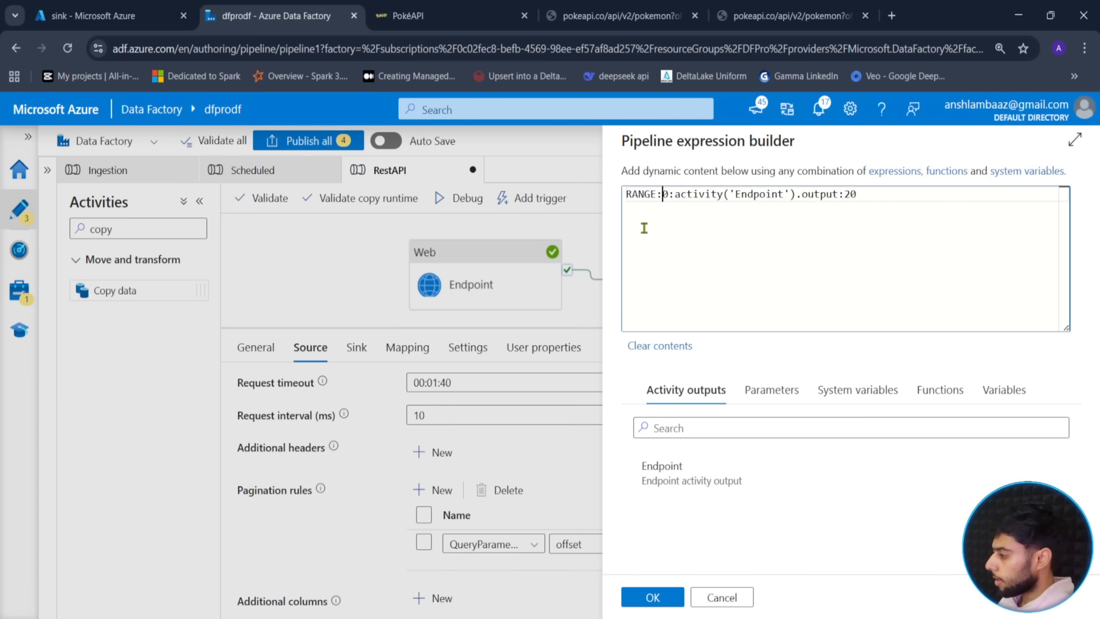
type("@{")
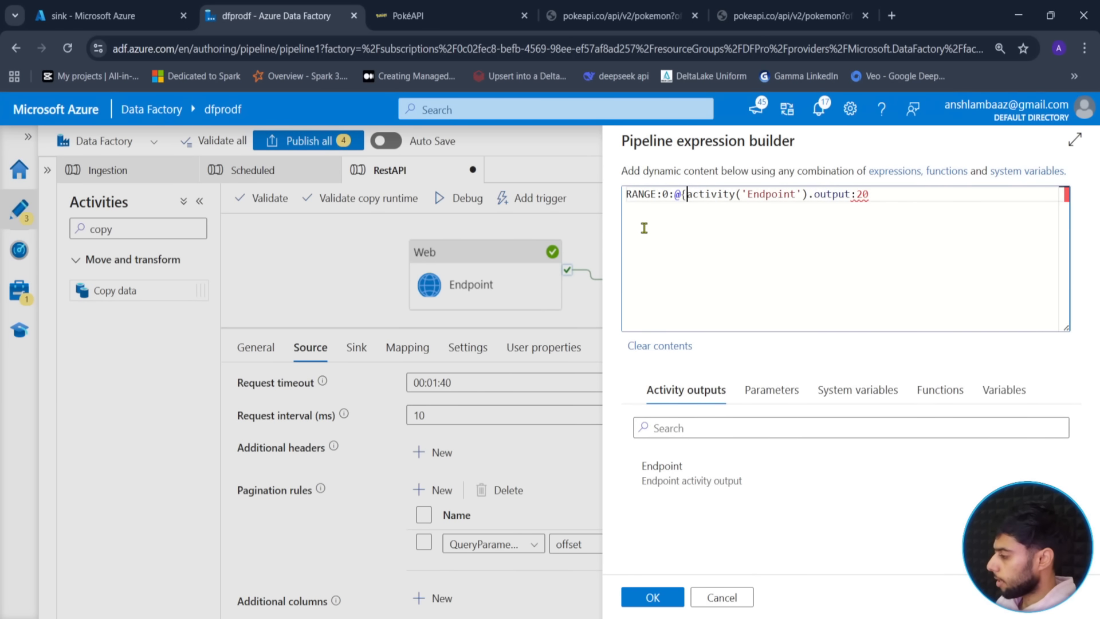
key("Right")
key("Right")
key("Right")
key("Right")
key("Right")
key("Right")
key("Right")
key("Right")
key("Right")
key("Right")
key("Right")
key("Right")
key("Right")
type("}")
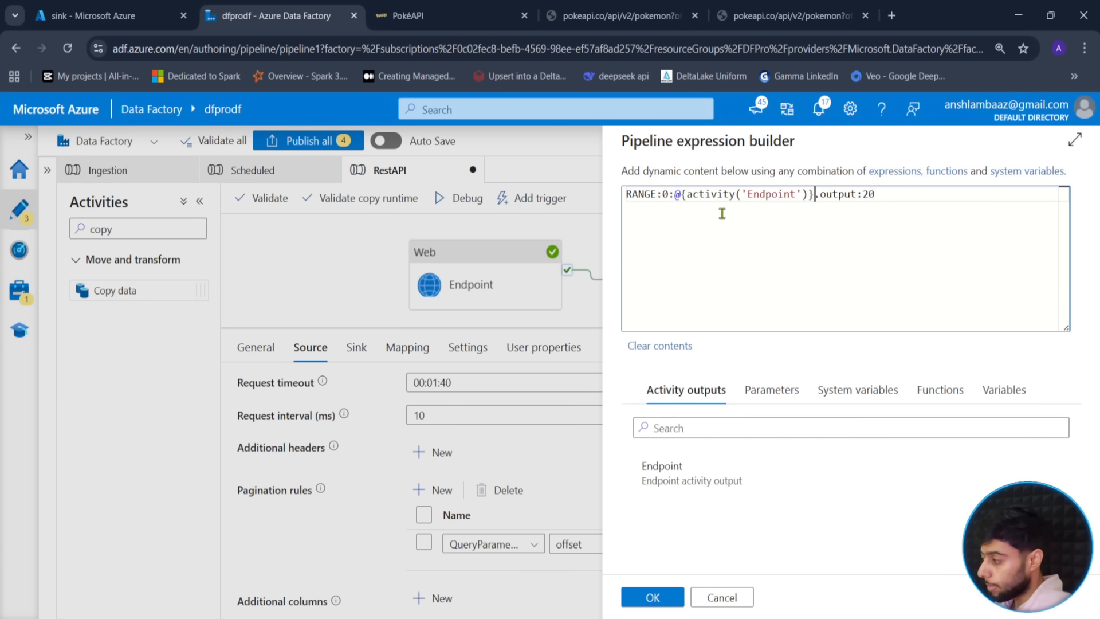
left_click(858, 195)
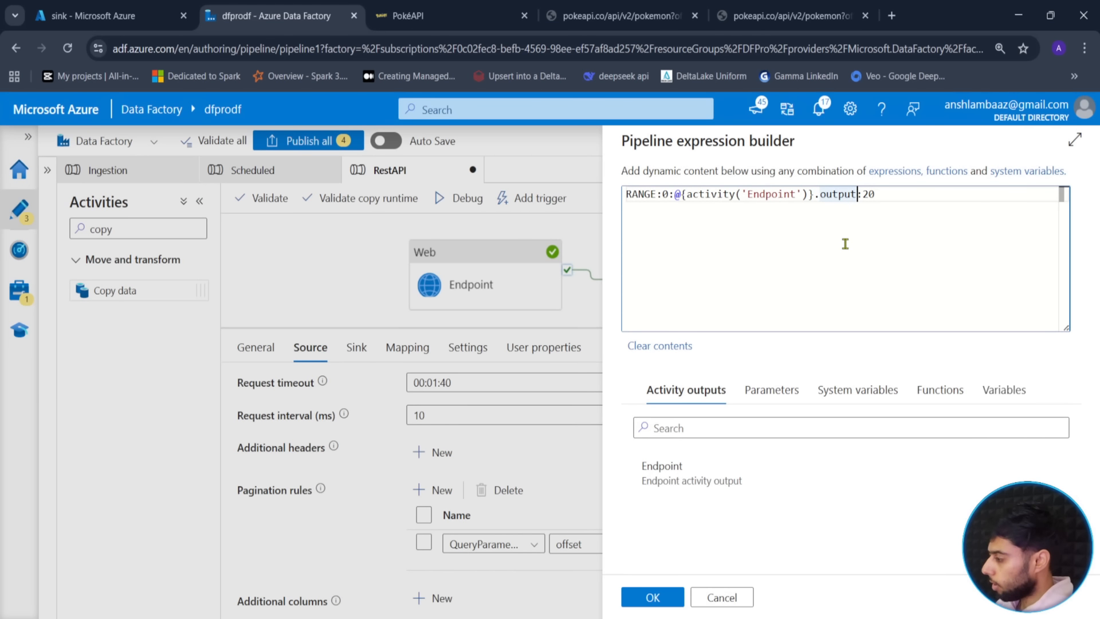
key("Left")
key("BackSpace")
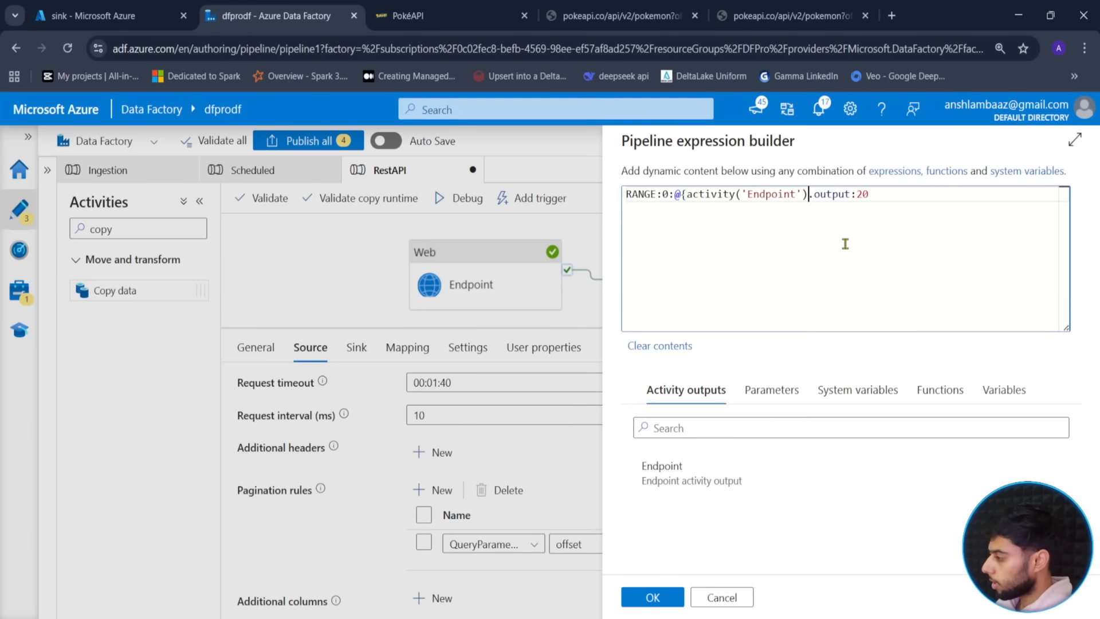
type(".count")
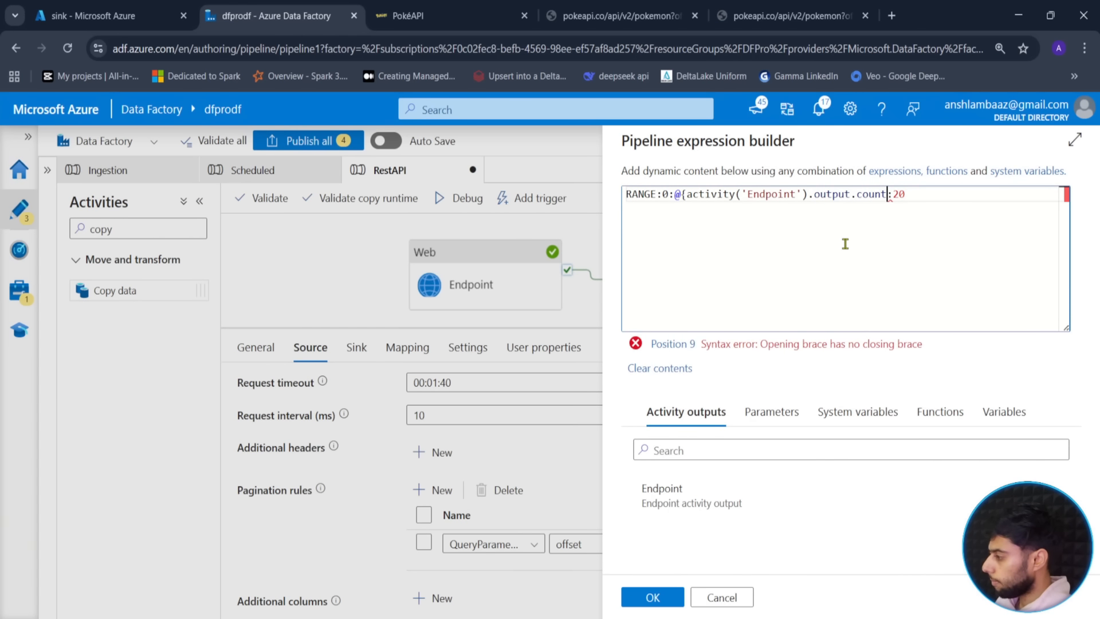
type("}")
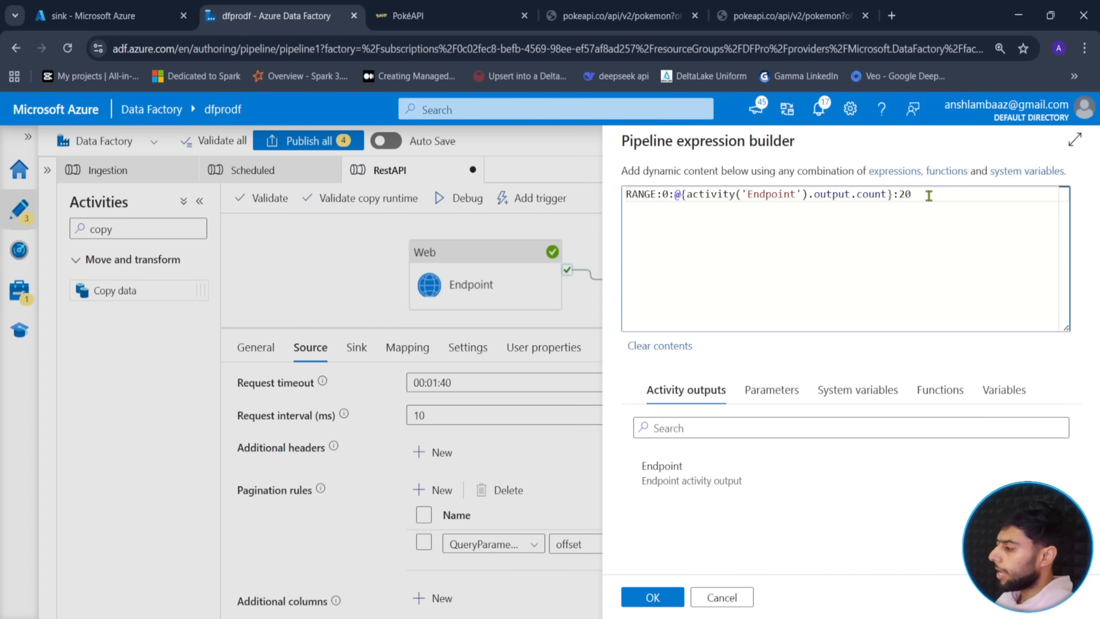
left_click(929, 196)
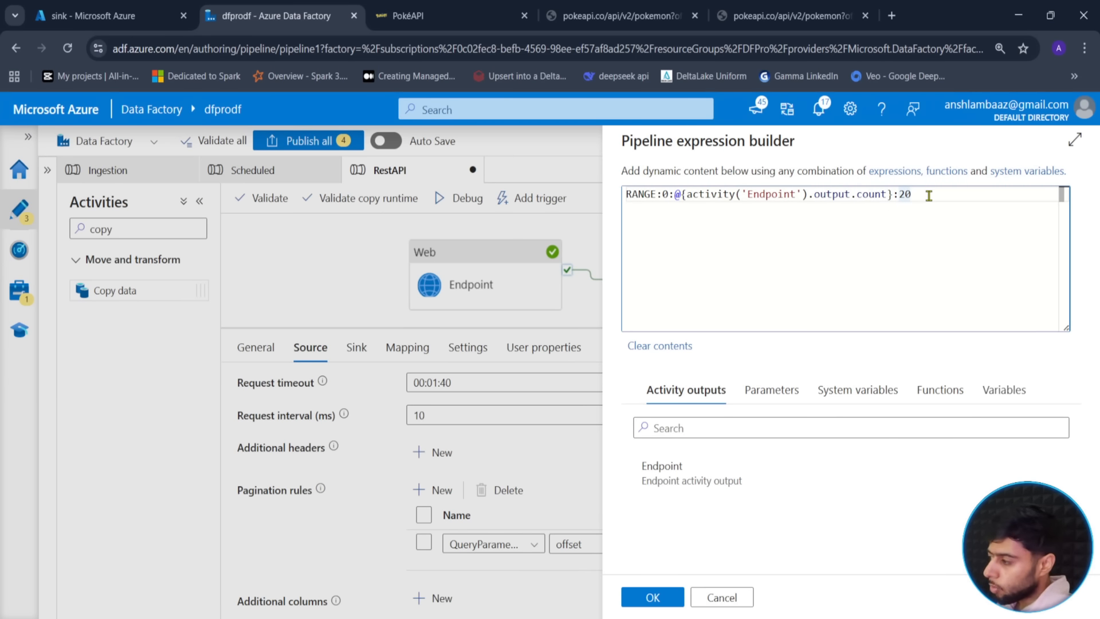
left_click(578, 7)
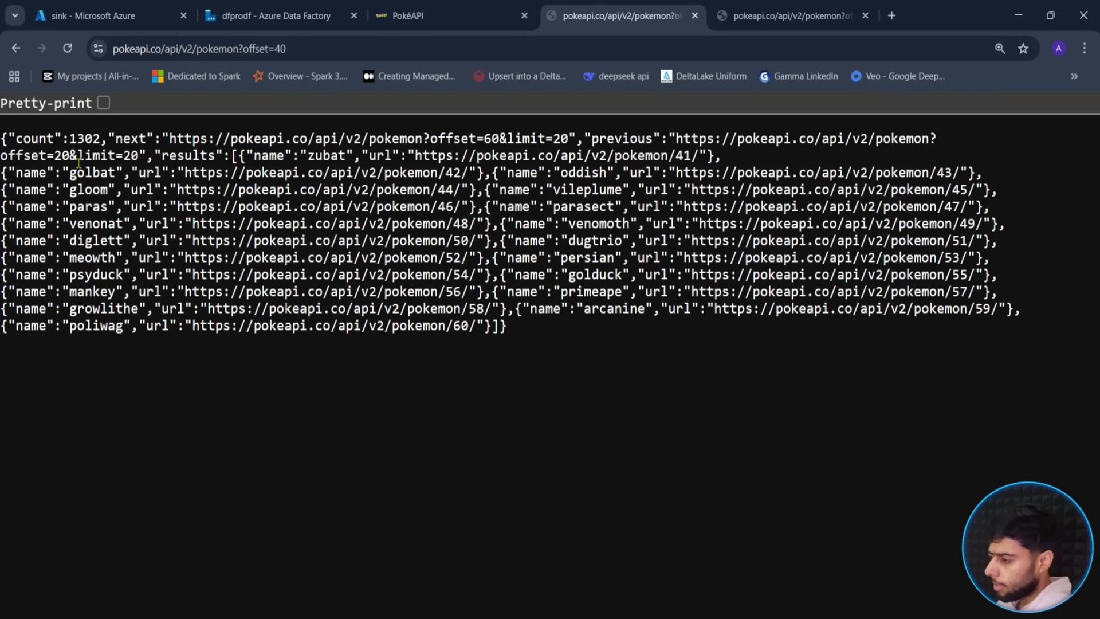
left_click(275, 15)
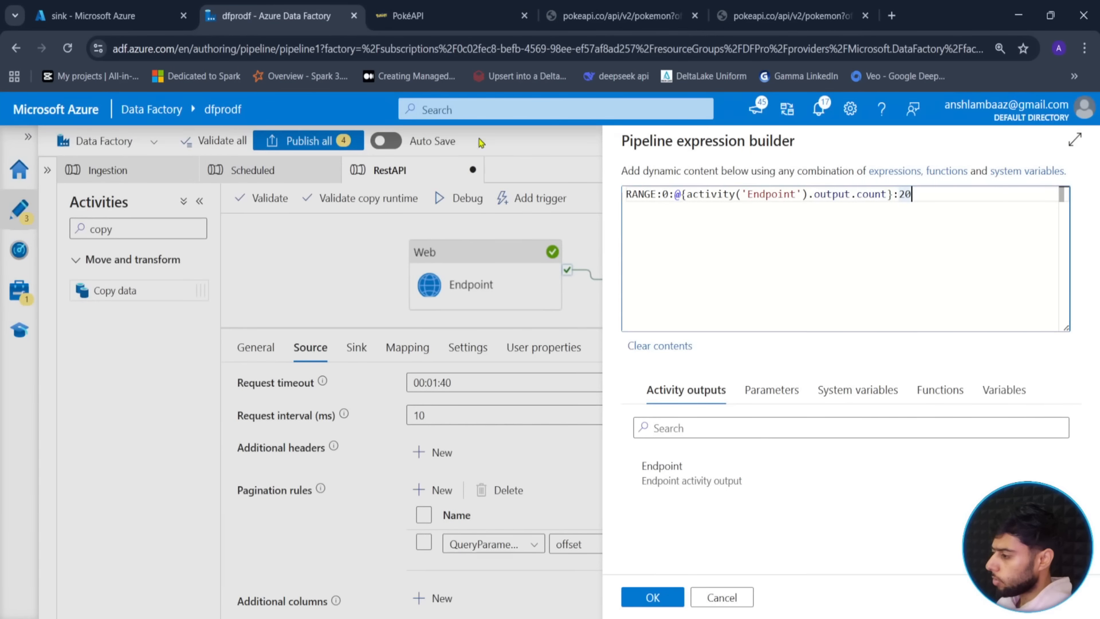
- Apply the range expression and verify the Endpoint run output shows count 1302
left_click(651, 600)
left_click(299, 313)
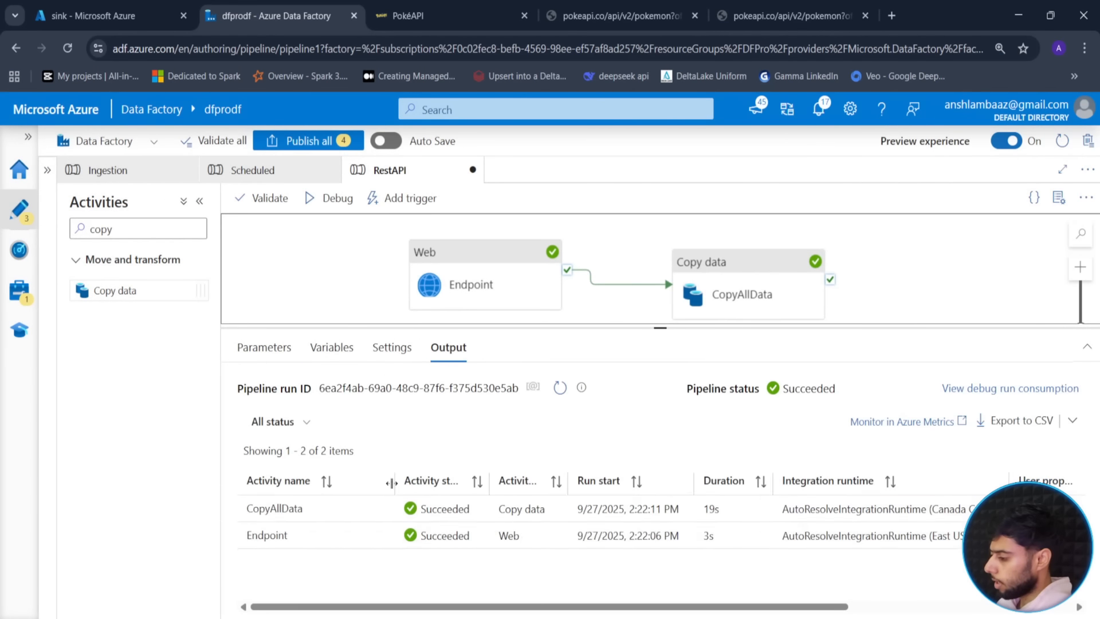
left_click(381, 536)
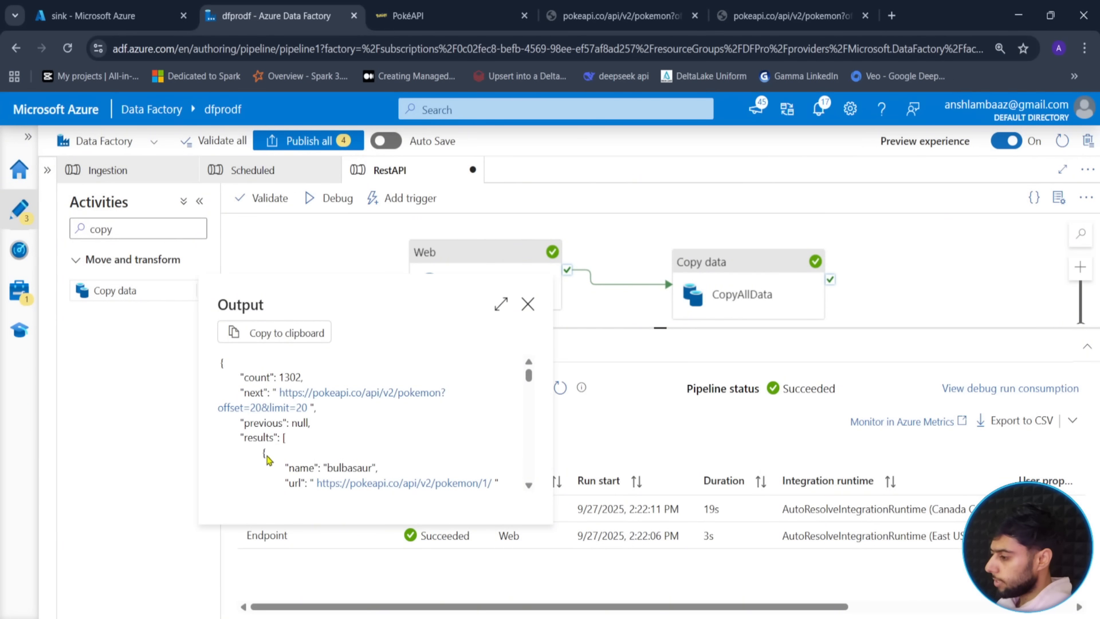
scroll(387, 429, "down", 15)
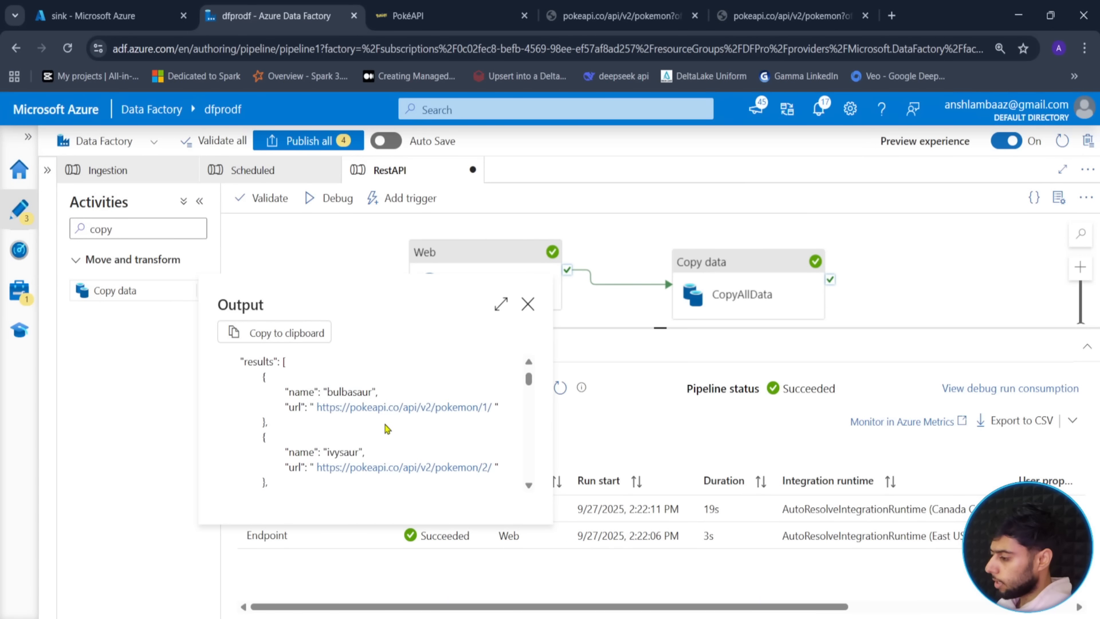
scroll(385, 427, "down", 5)
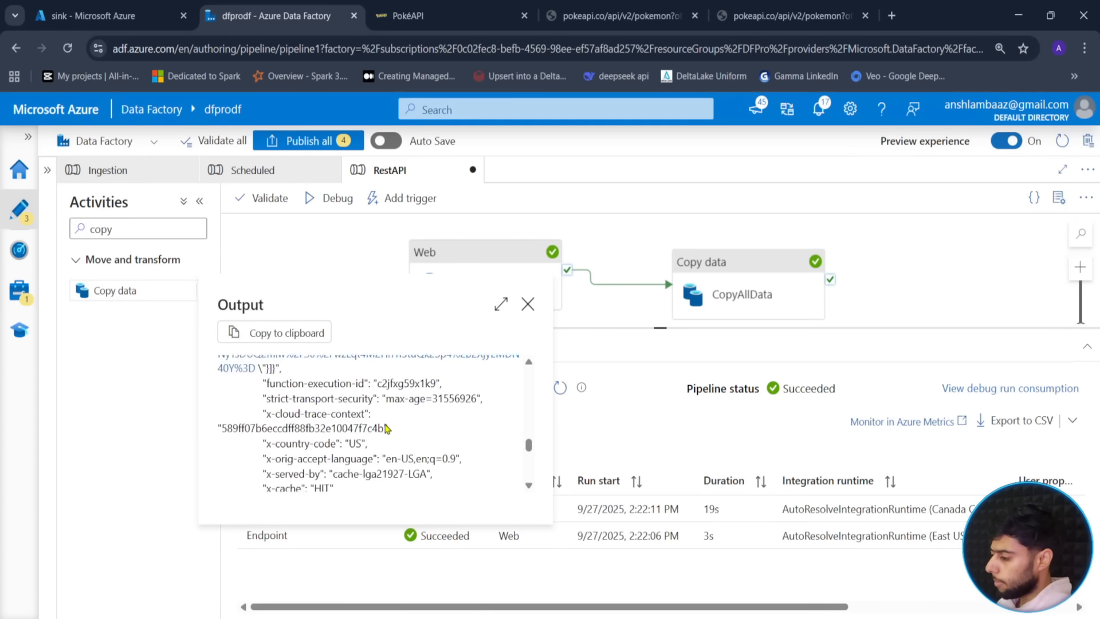
scroll(387, 426, "up", 6)
scroll(387, 426, "up", 10)
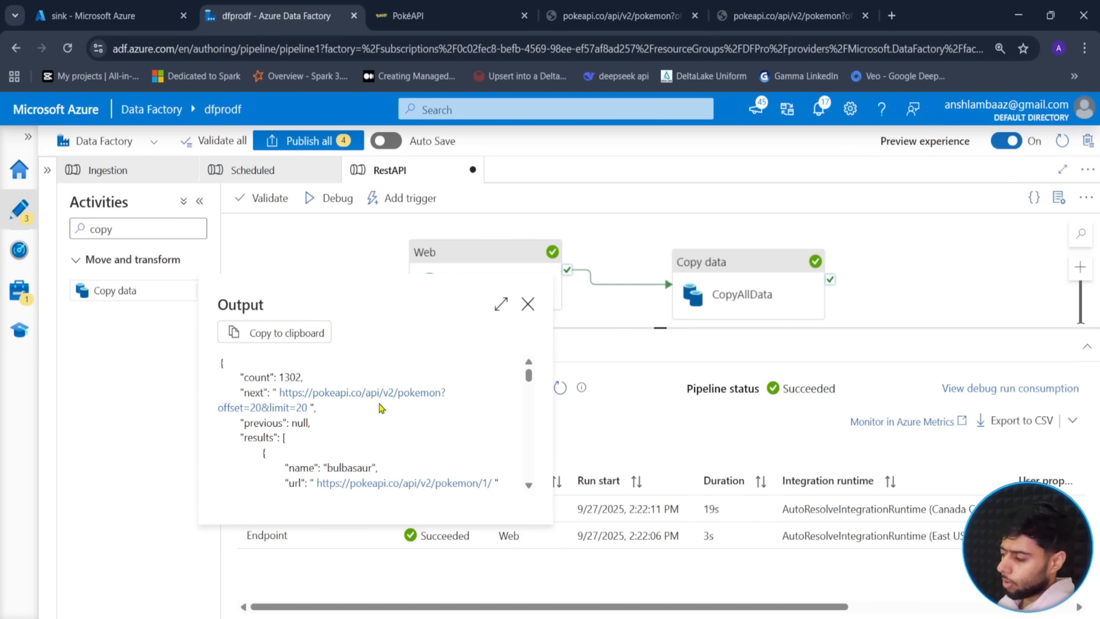
left_click(527, 305)
- Enlarge the pipeline canvas and return to the pipeline run output list
left_click_drag(653, 328, 654, 411)
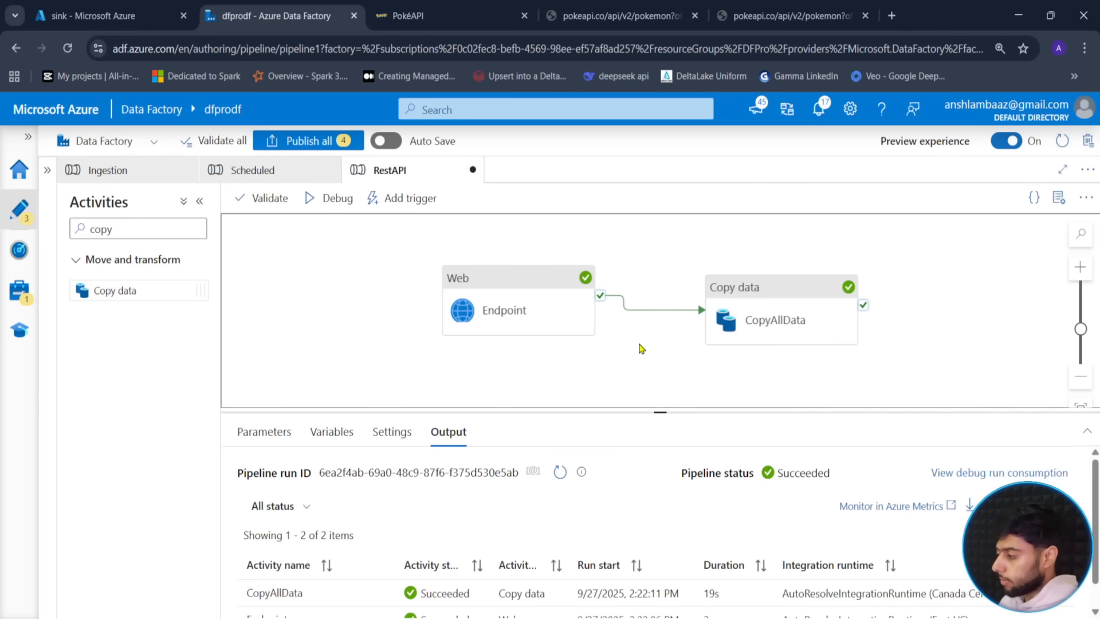
left_click(709, 331)
left_click(617, 351)
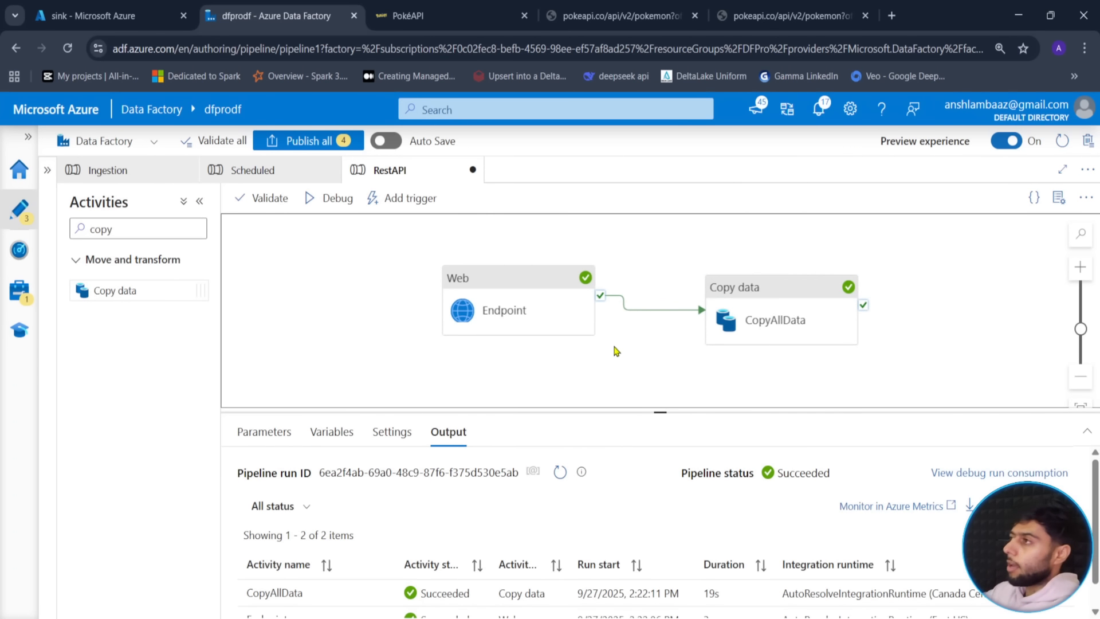
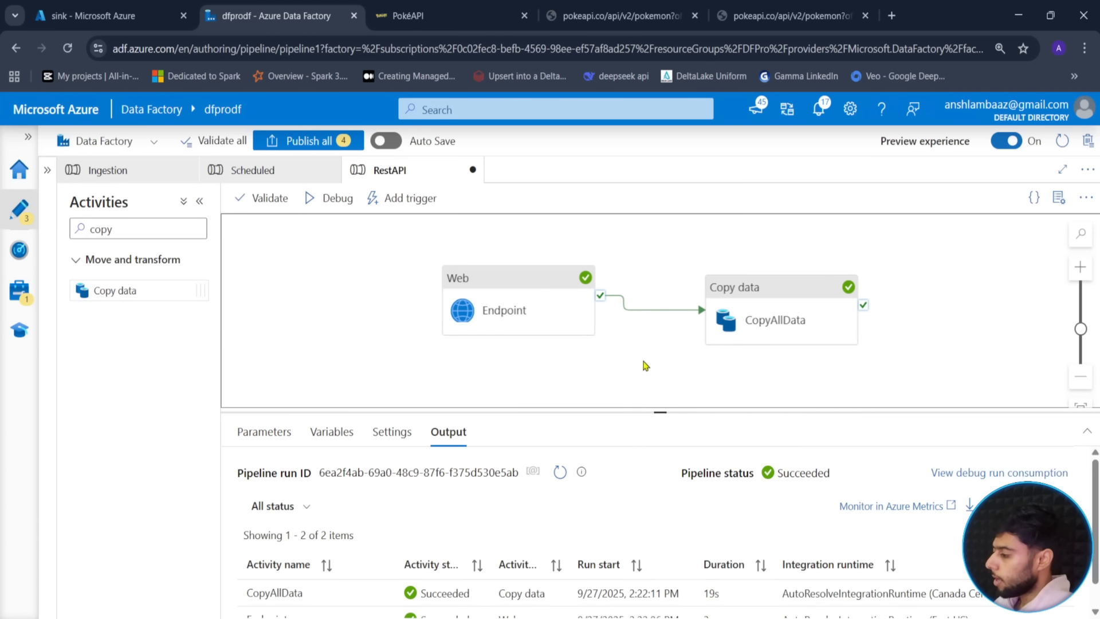
- Open the ds_REST source dataset from the Copy data activity's Source settings
left_click_drag(651, 411, 651, 349)
left_click(727, 318)
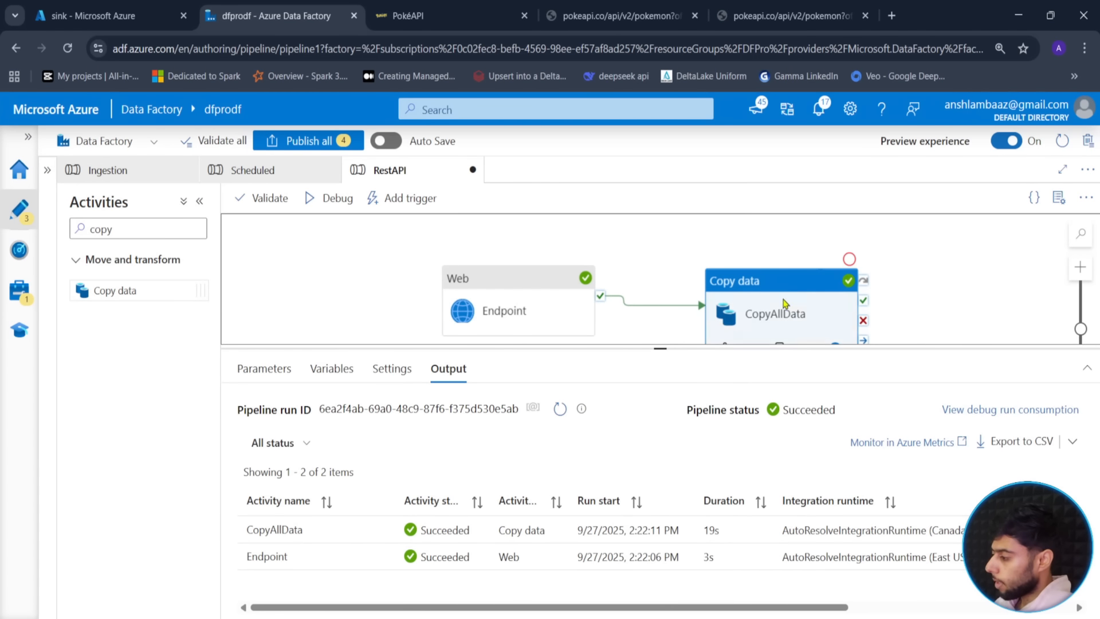
left_click(310, 369)
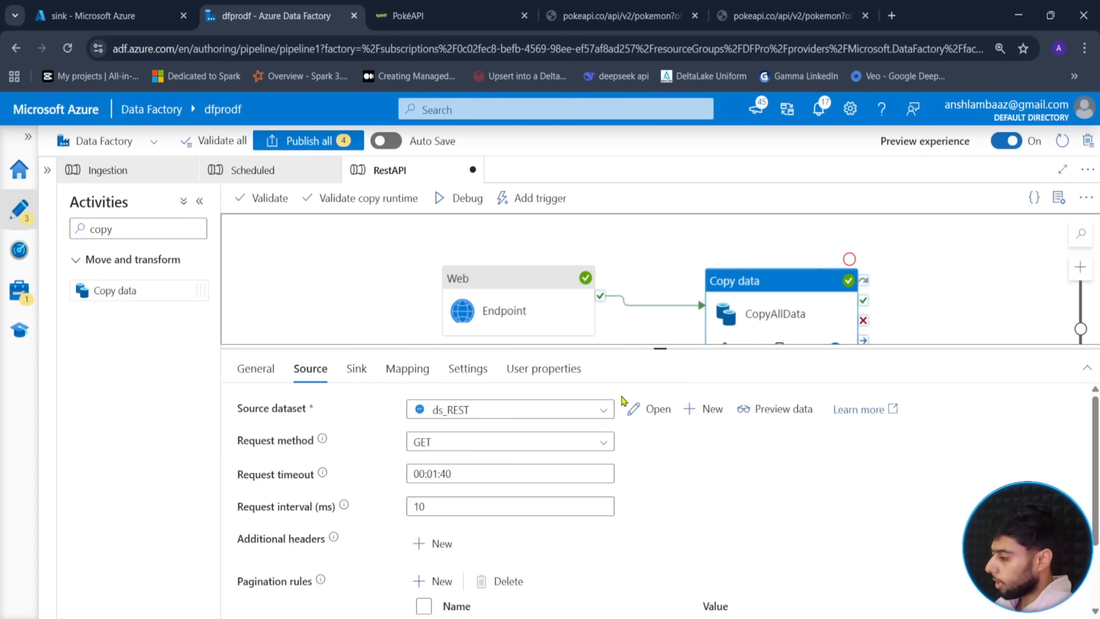
left_click(652, 410)
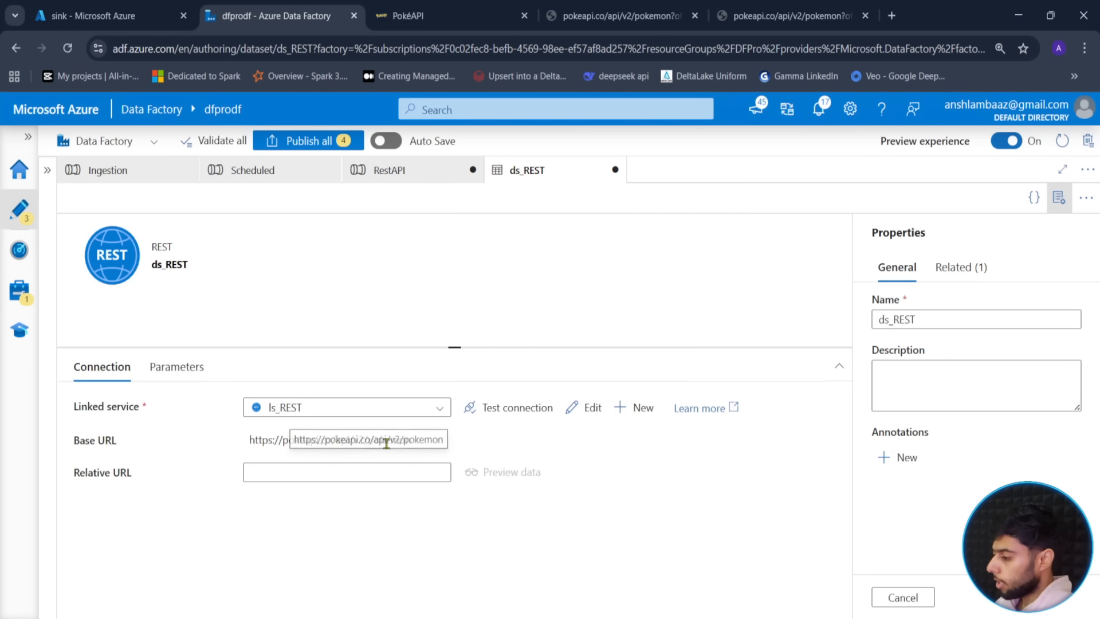
- Check the RestAPI run output, then reopen ds_REST and select its Relative URL field
left_click(396, 175)
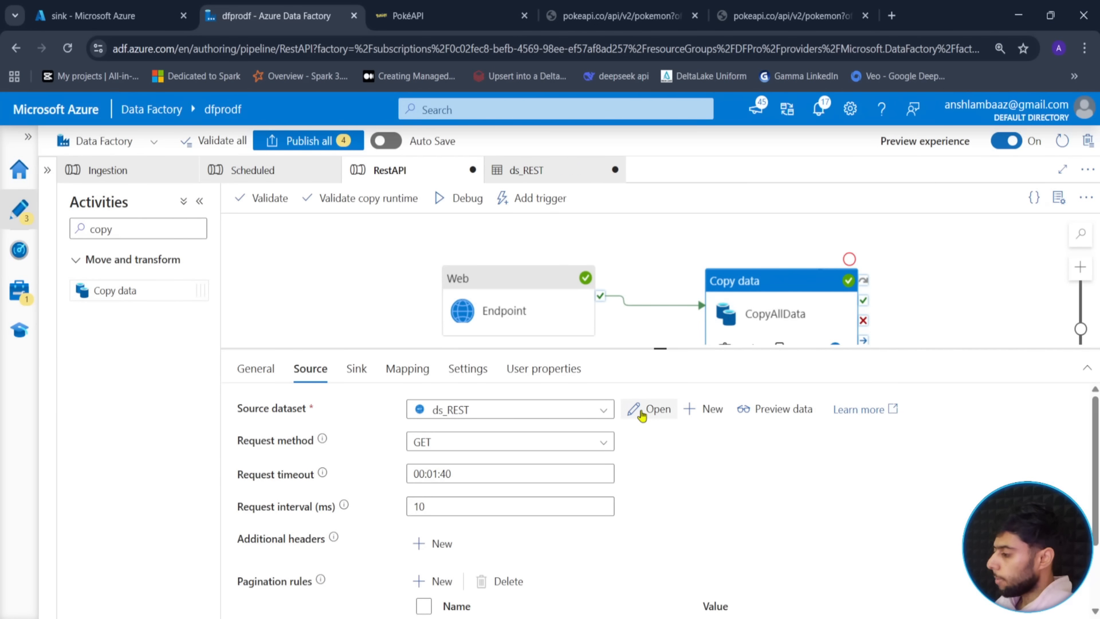
left_click(398, 337)
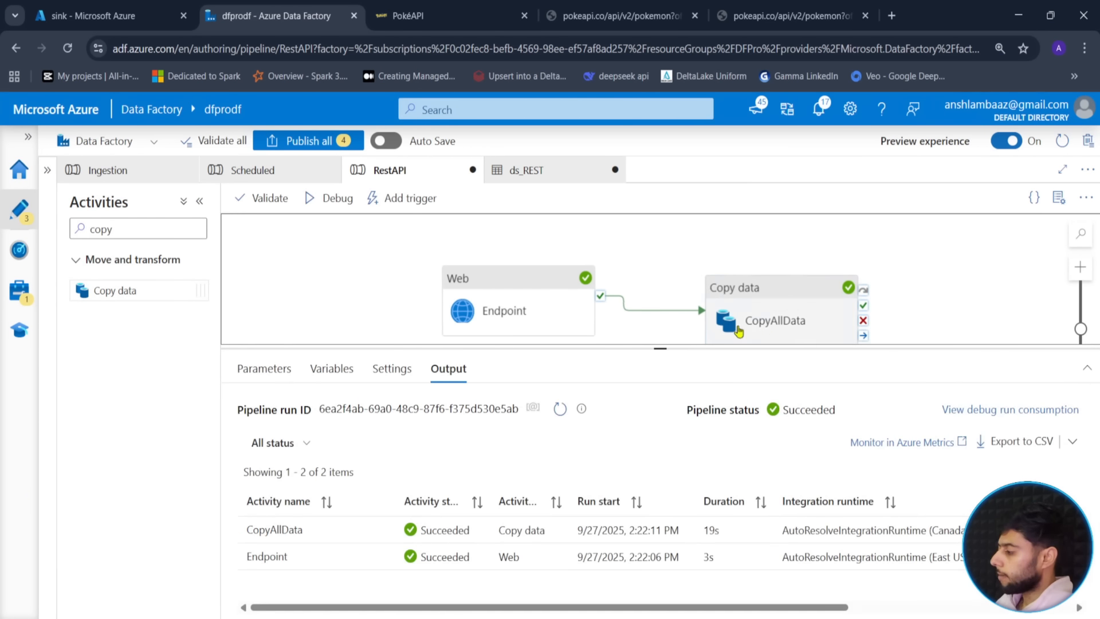
left_click(763, 331)
scroll(390, 490, "down", 2)
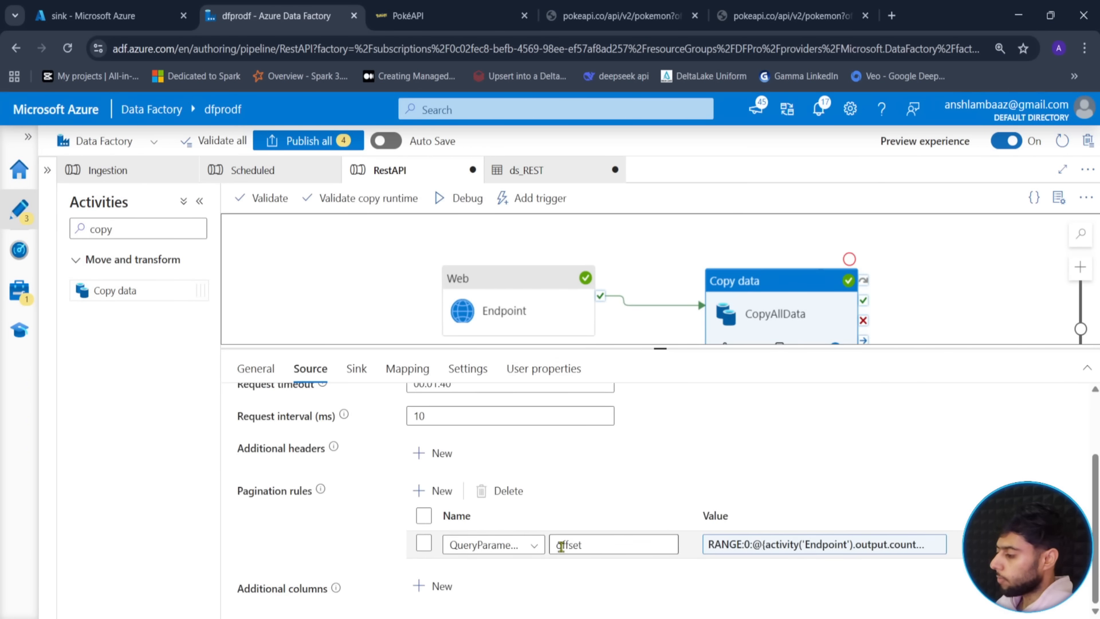
left_click(641, 327)
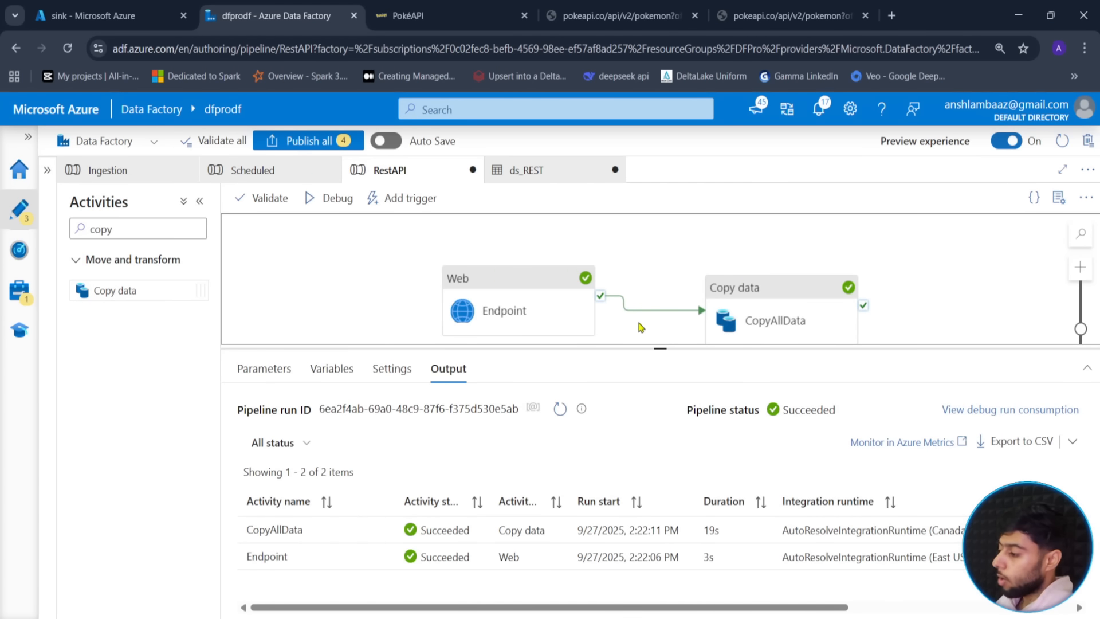
left_click(794, 306)
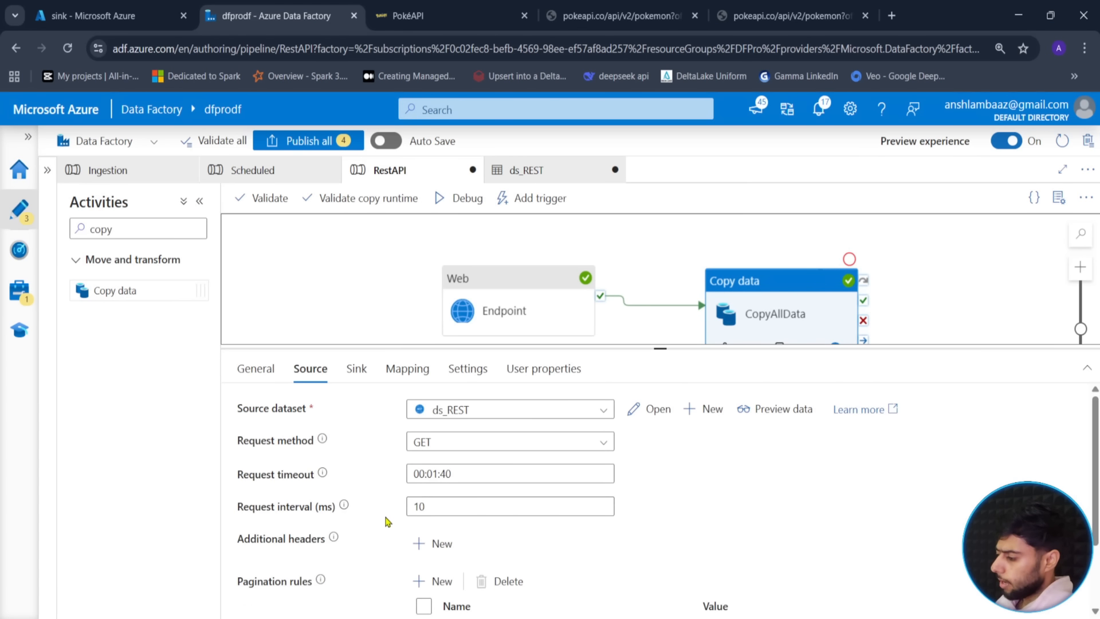
scroll(387, 519, "down", 3)
scroll(388, 519, "up", 3)
left_click(650, 411)
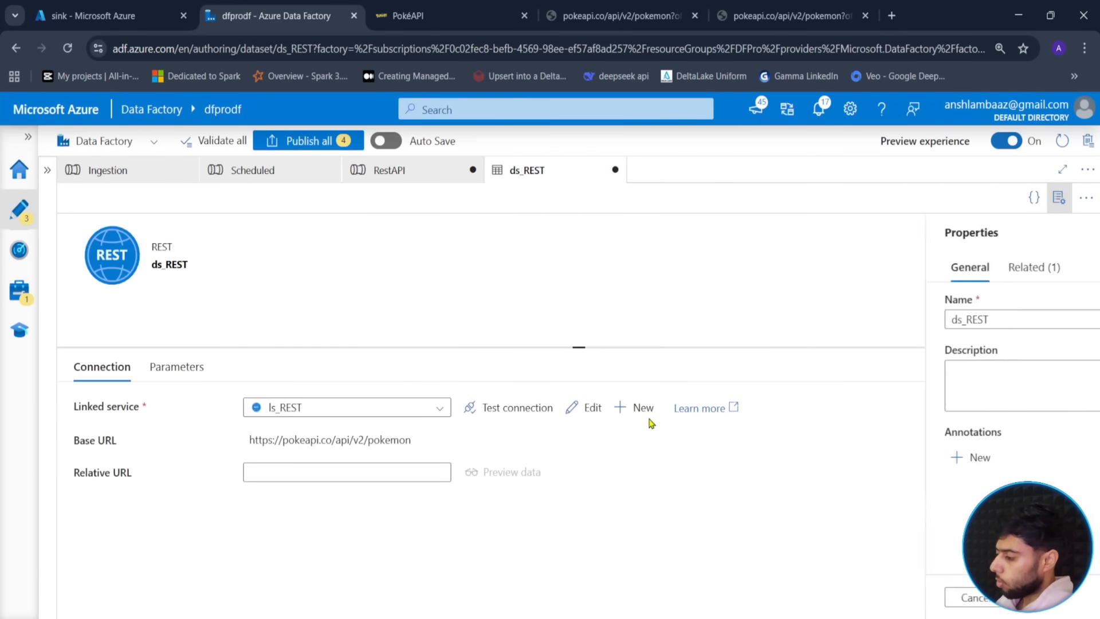
left_click(296, 473)
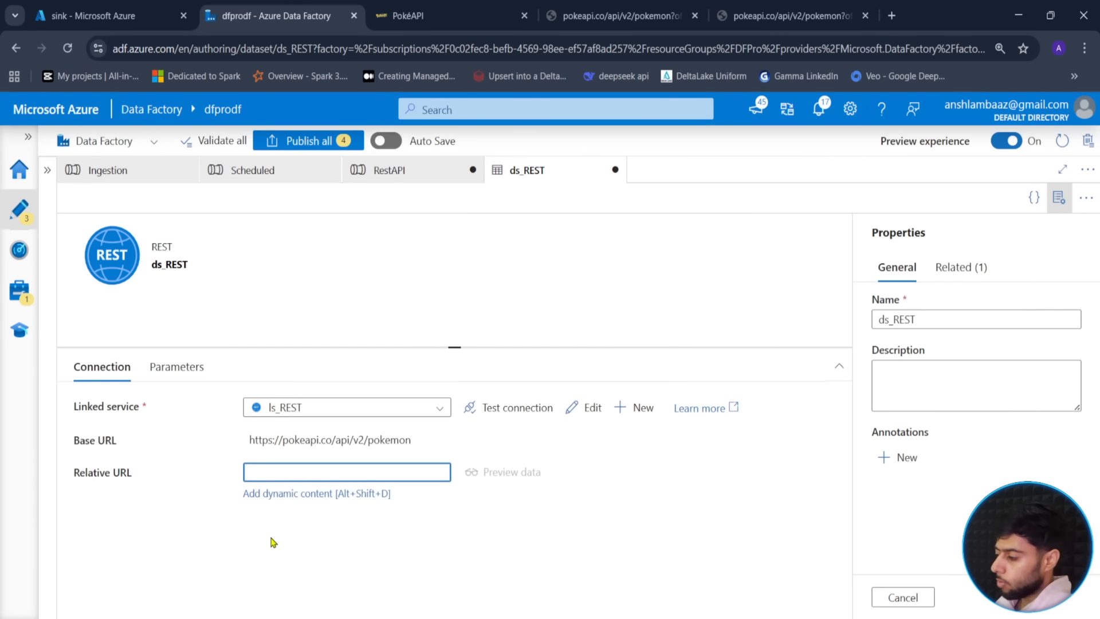
- Enter ?offset={offset} as the Relative URL dynamic content expression
left_click(349, 494)
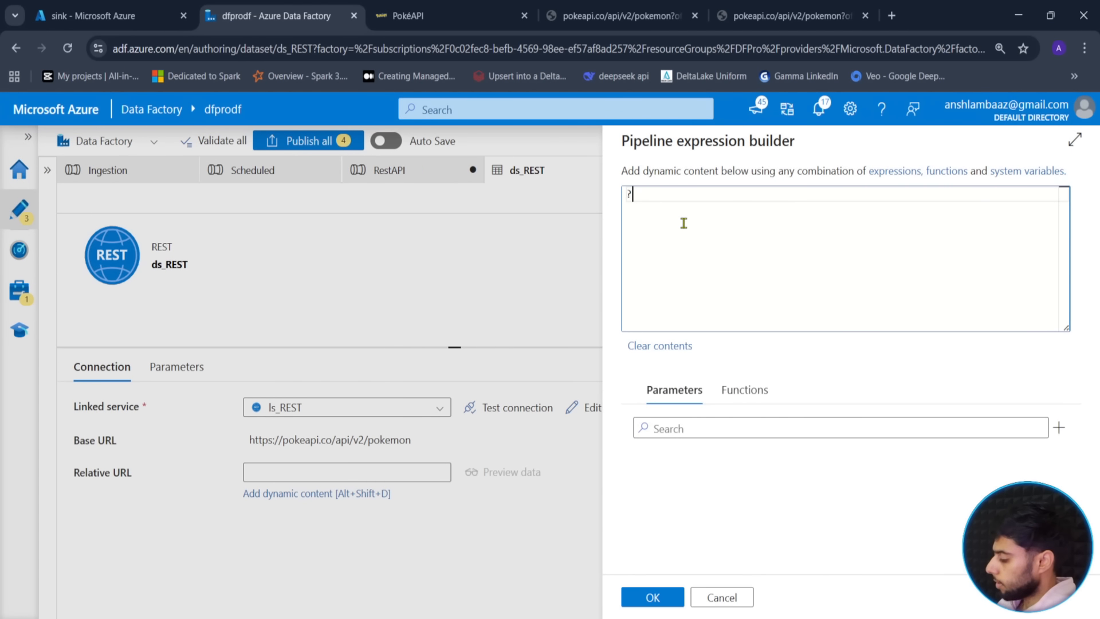
type("?{offset")
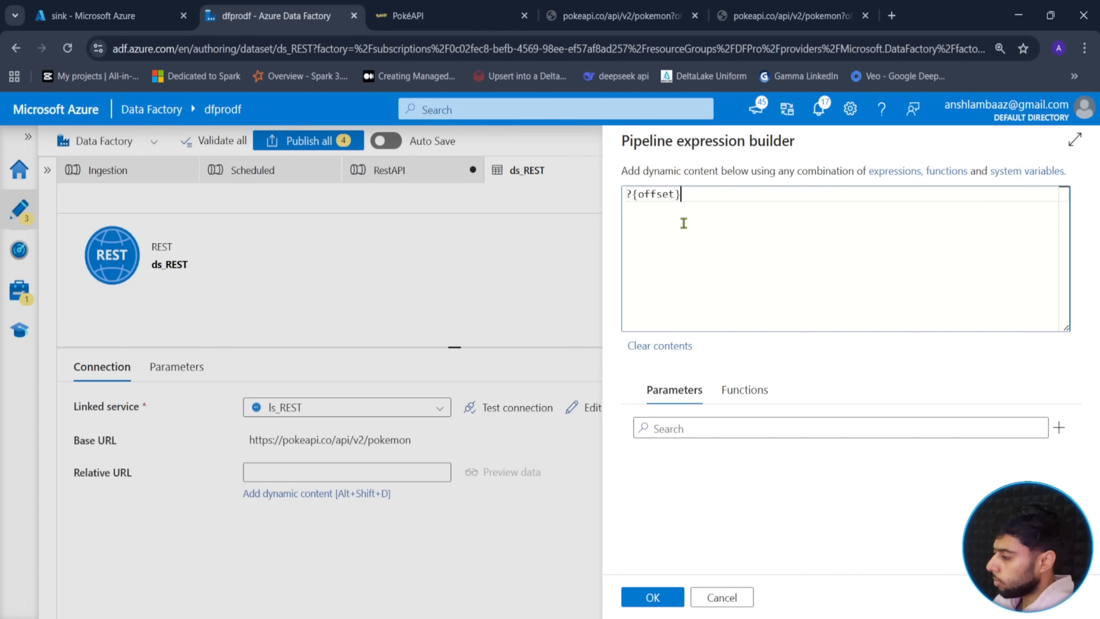
key("BackSpace")
key("BackSpace")
key("BackSpace")
key("BackSpace")
key("BackSpace")
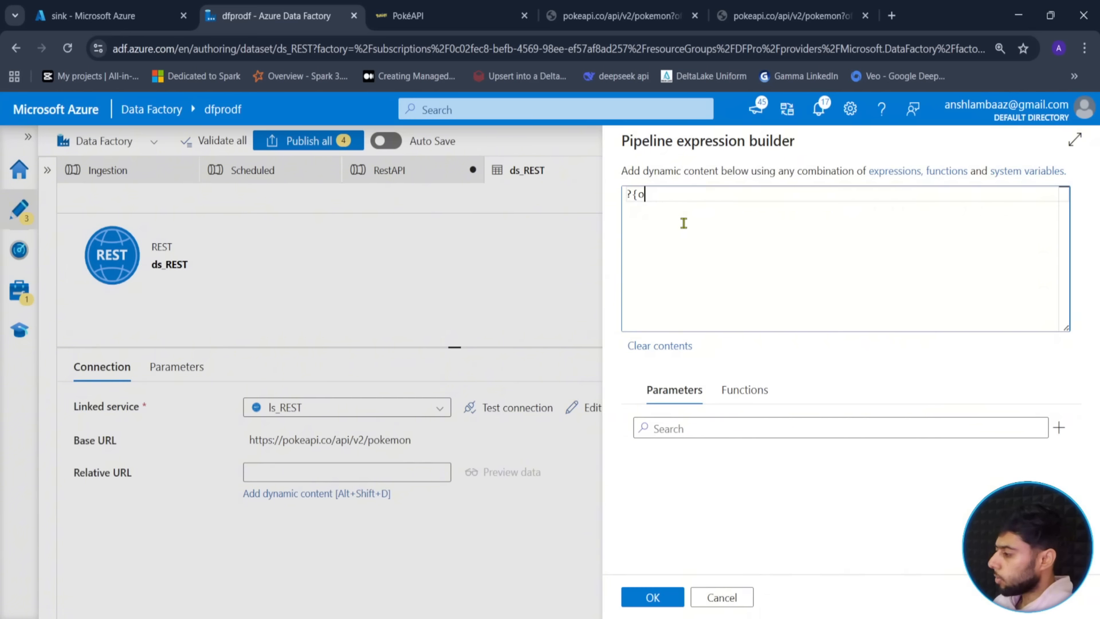
type("ffset")
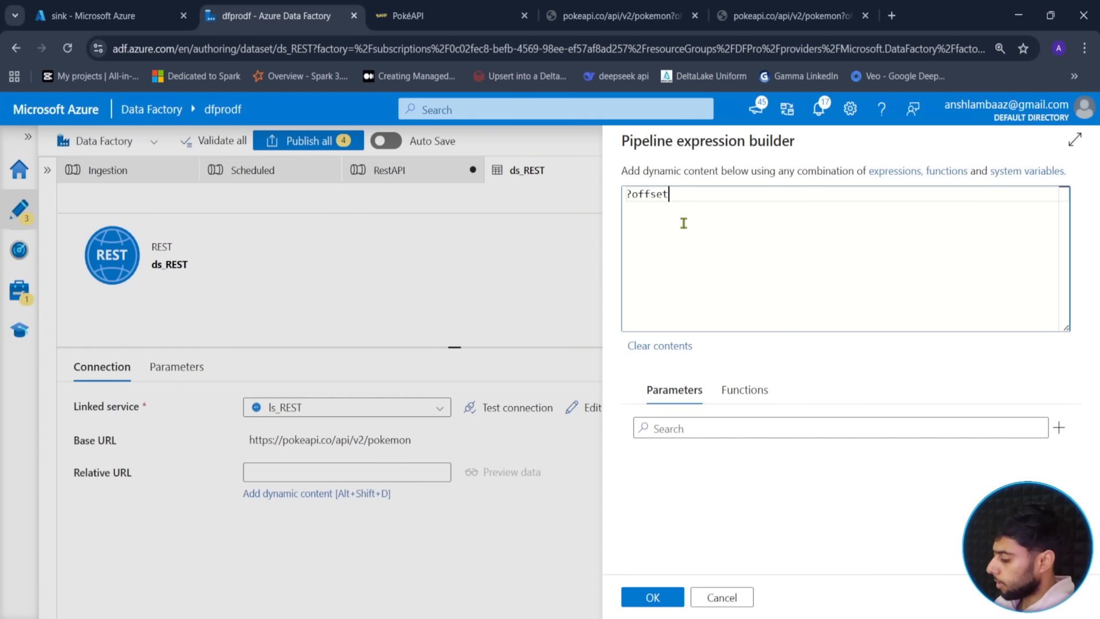
type("={offs")
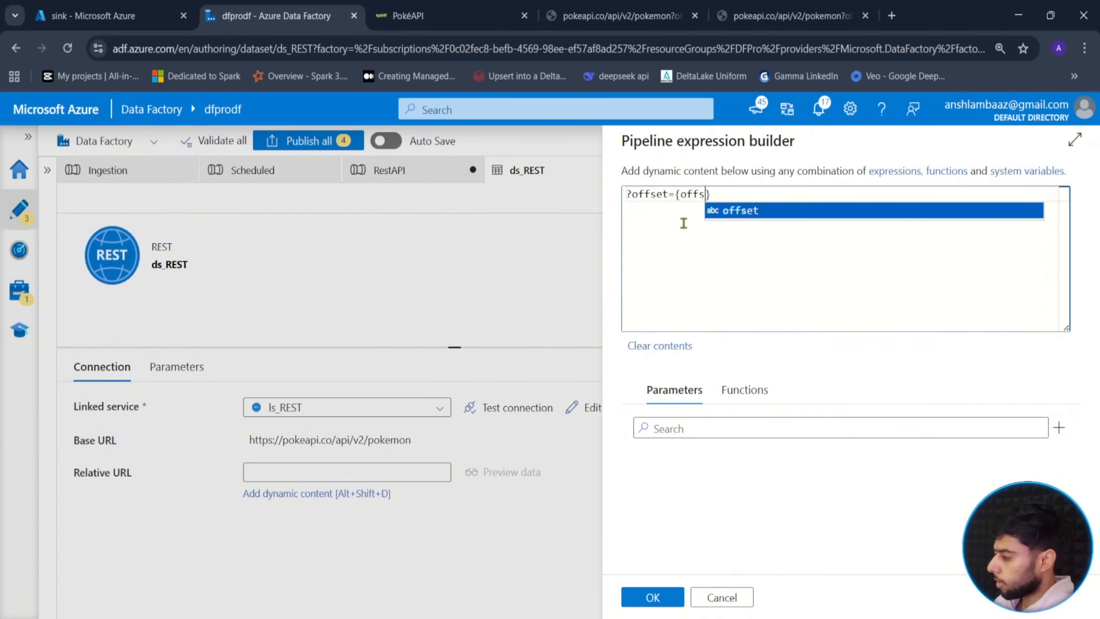
key("Escape")
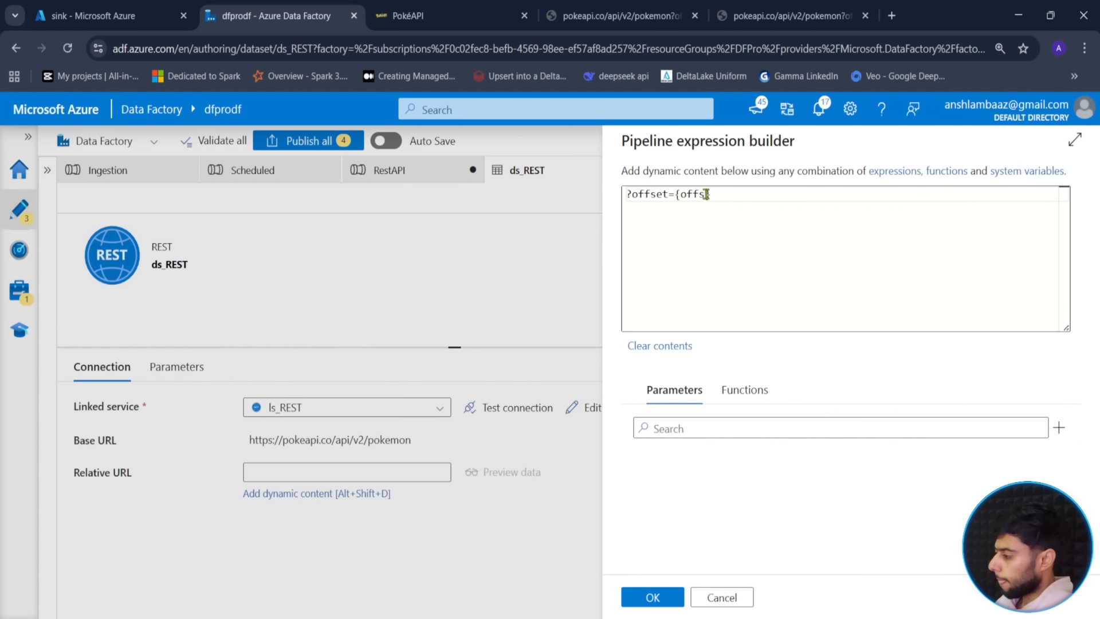
type("et")
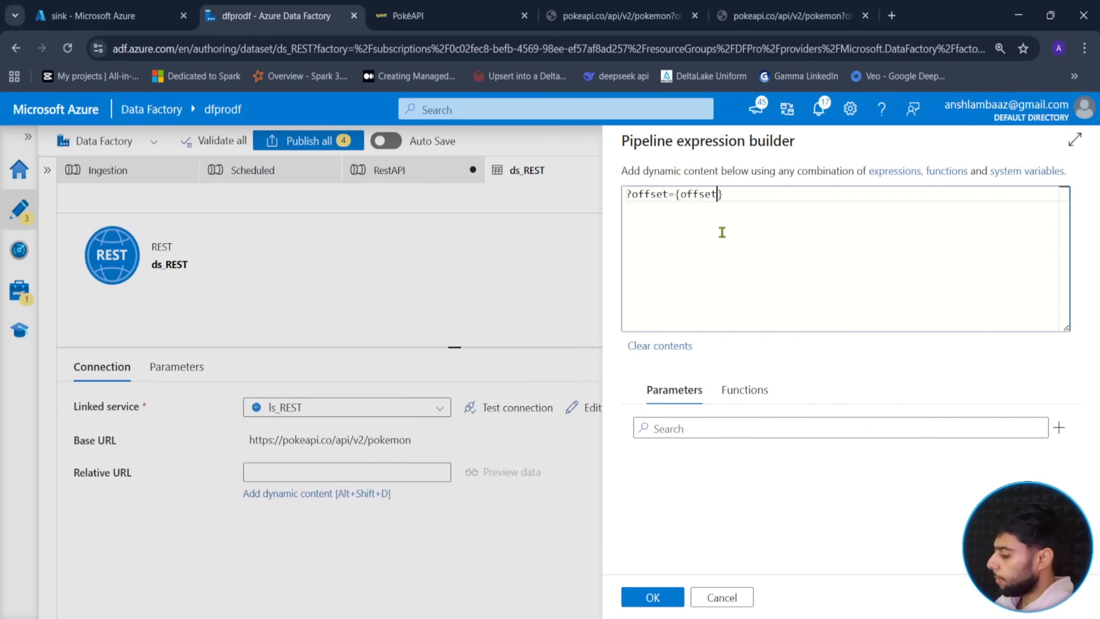
left_click_drag(742, 194, 636, 195)
left_click(646, 204)
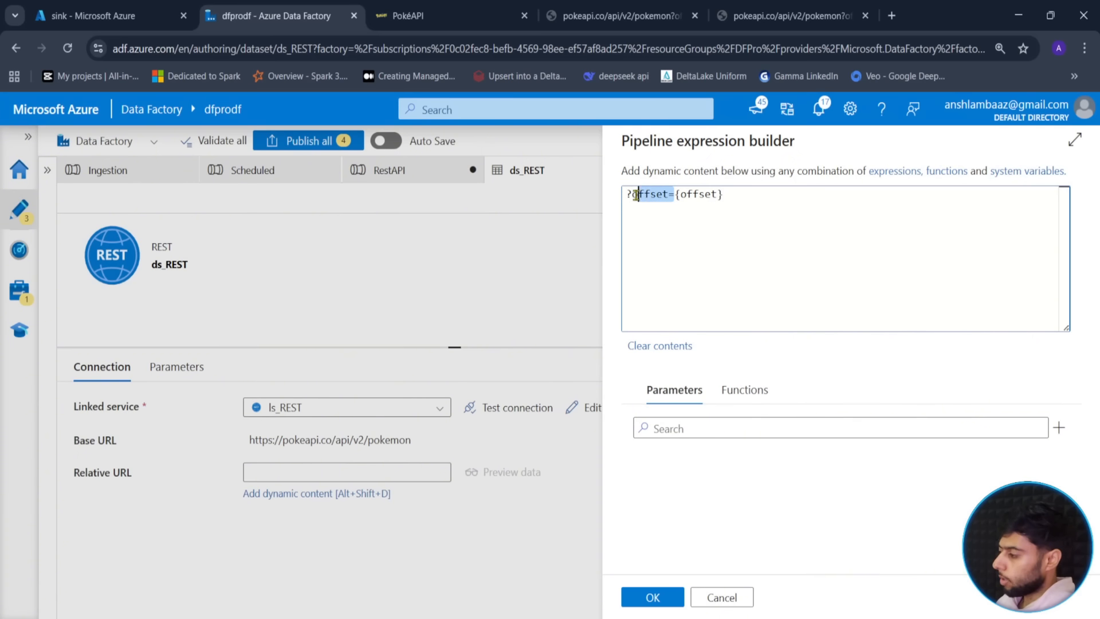
- Compare against the PokeAPI offset=40 URL and confirm the Relative URL expression
left_click(591, 9)
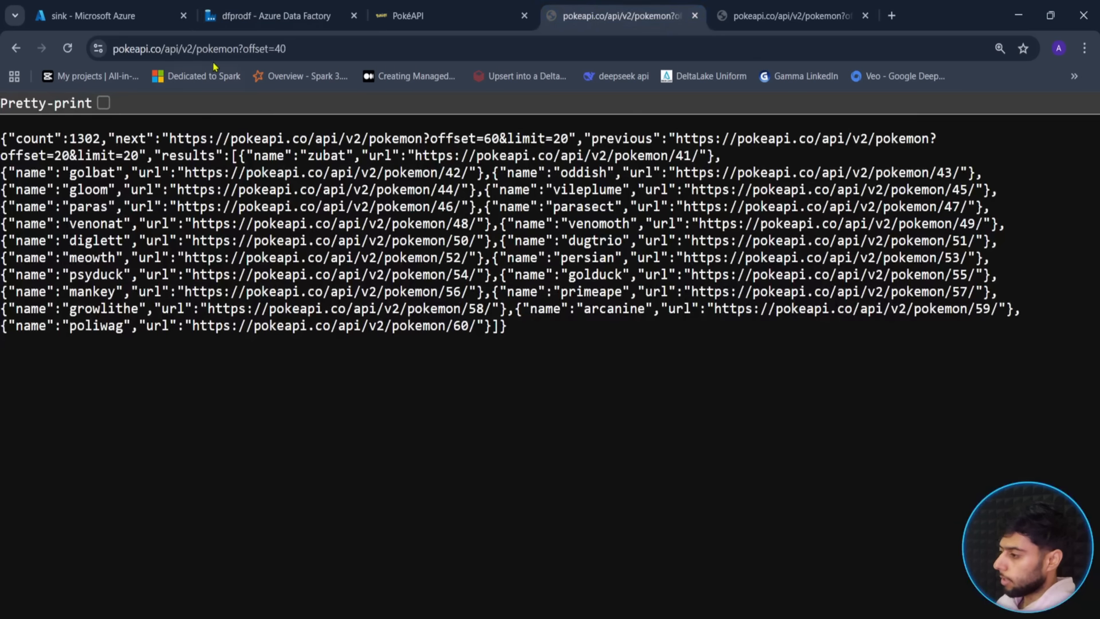
left_click(291, 48)
key("End")
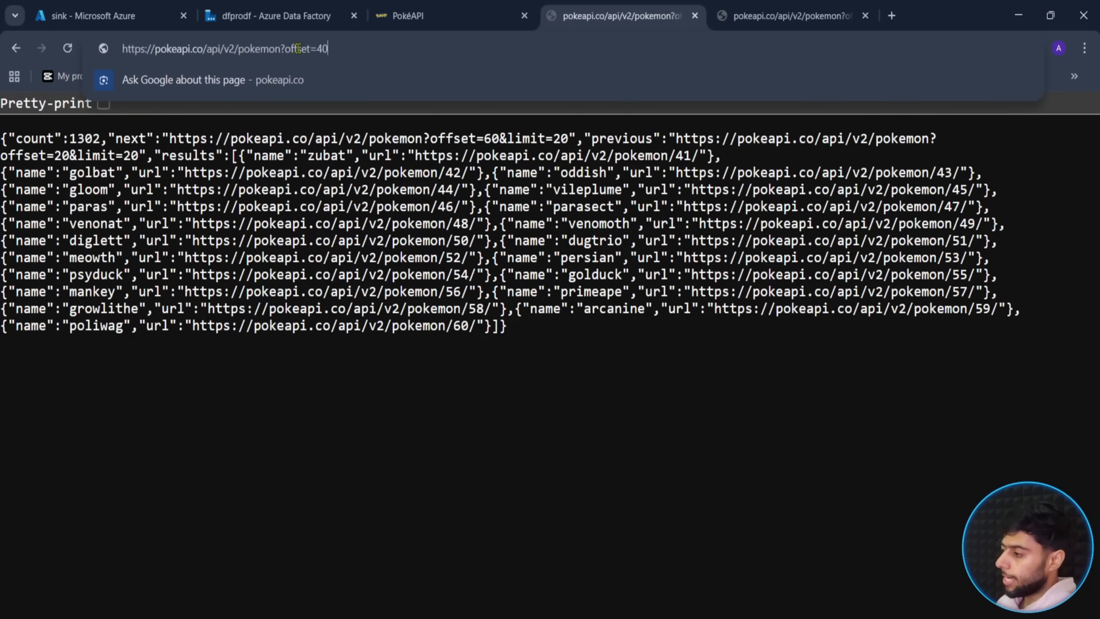
left_click(331, 8)
left_click(748, 194)
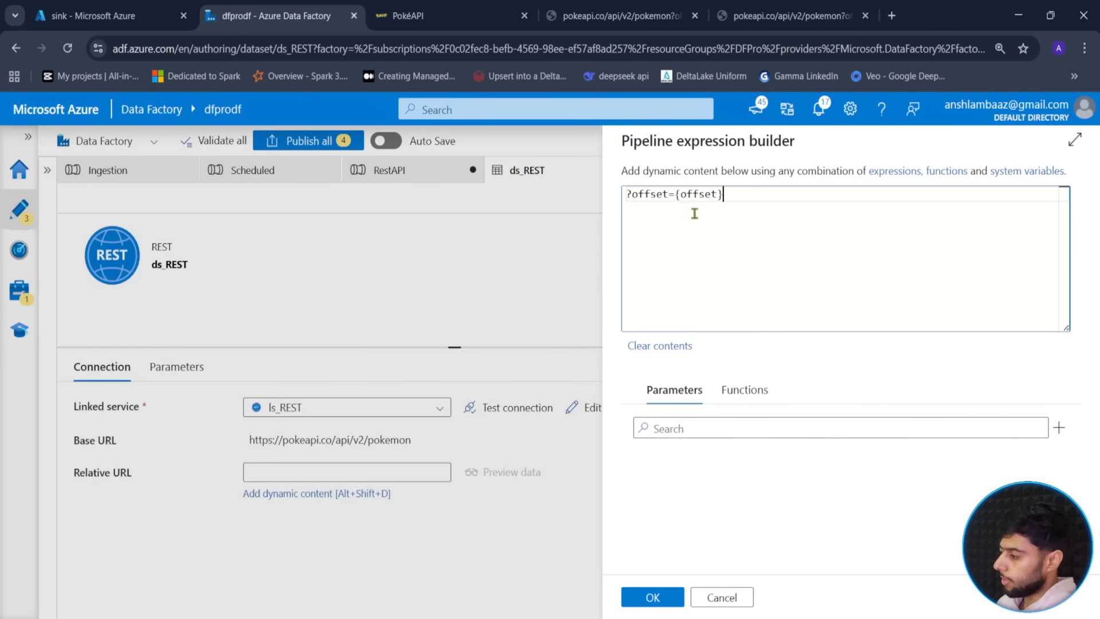
left_click(654, 597)
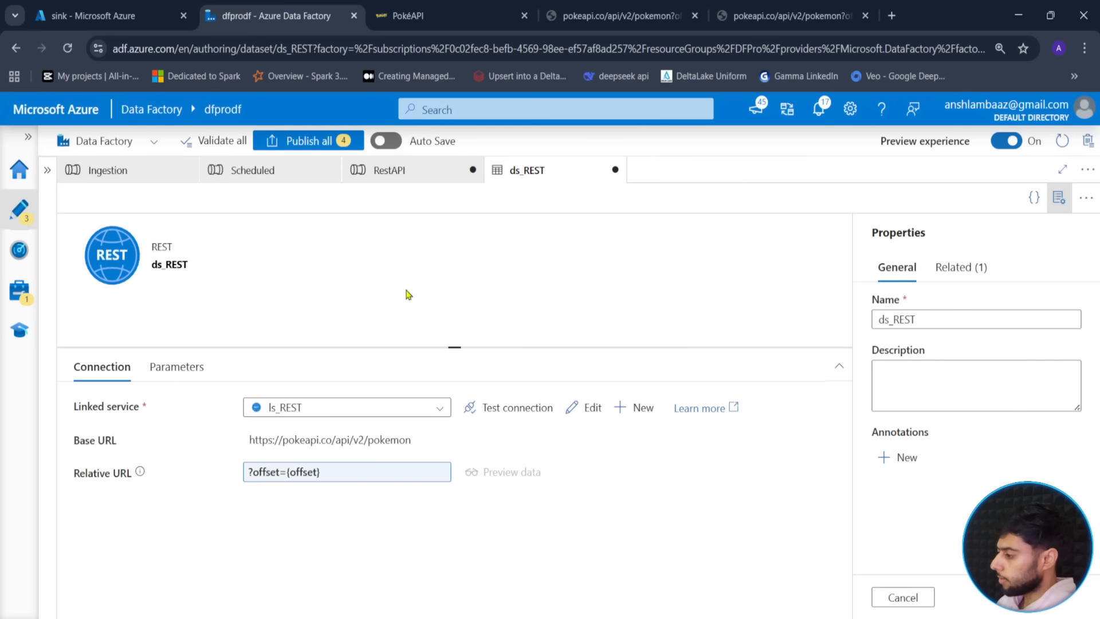
left_click(308, 141)
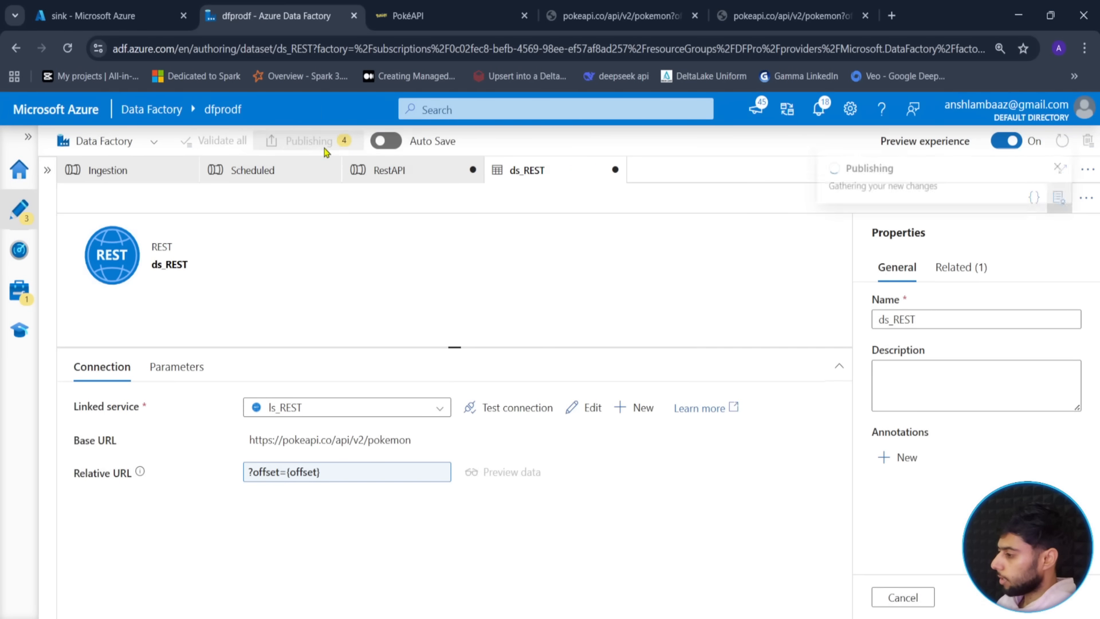
- Publish the pending changes and return to the RestAPI pipeline
left_click(648, 599)
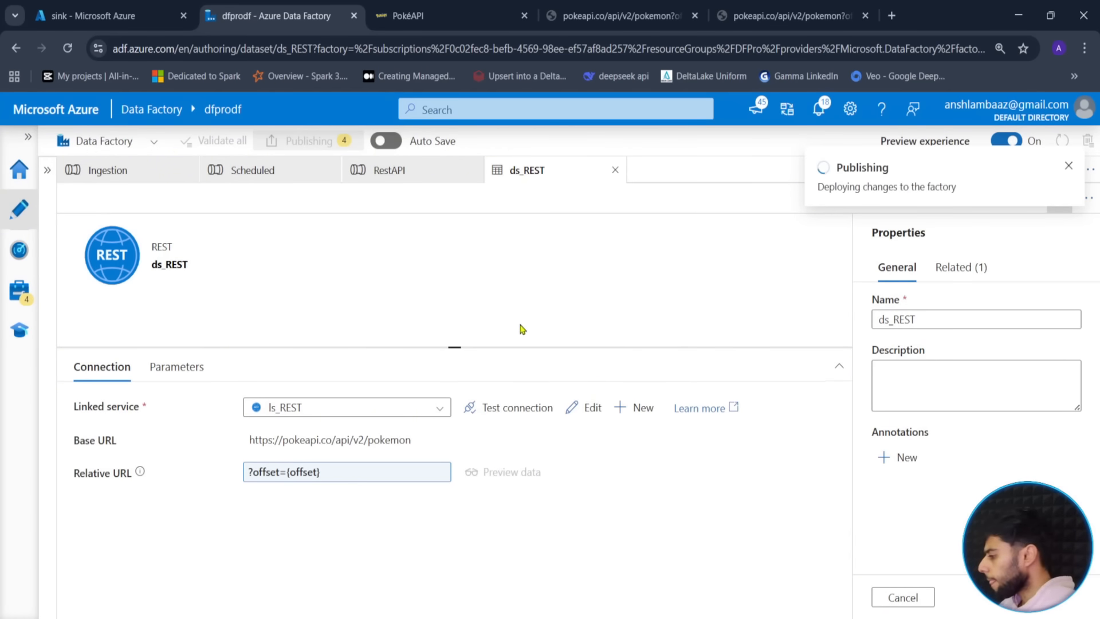
left_click(424, 179)
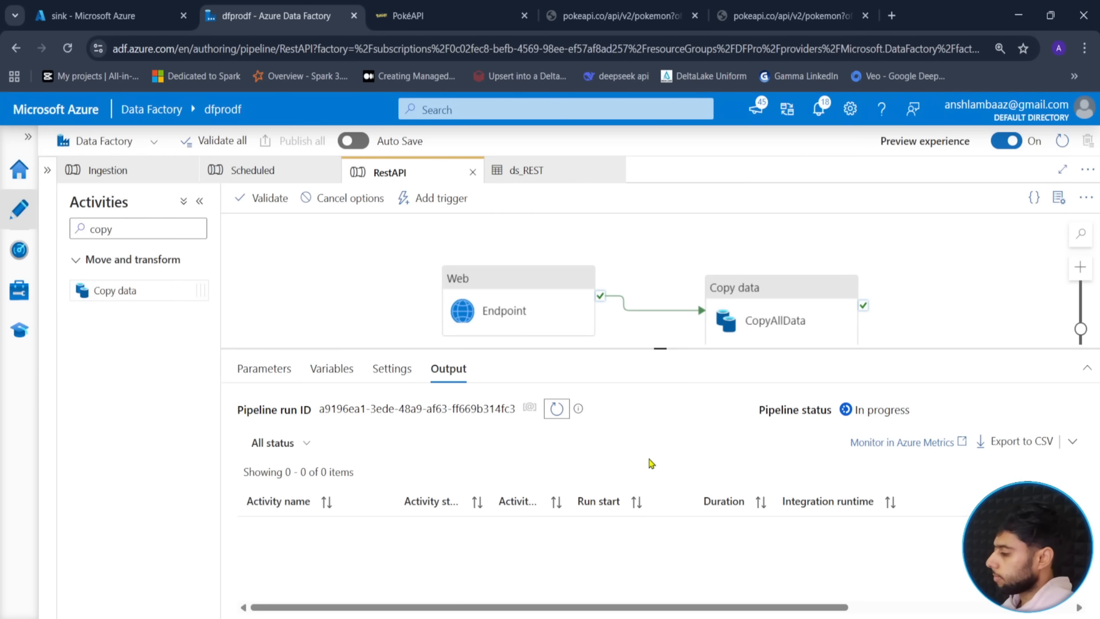
- Refresh the debug run's activity list until CopyAllData shows Succeeded
left_click(554, 417)
left_click(555, 417)
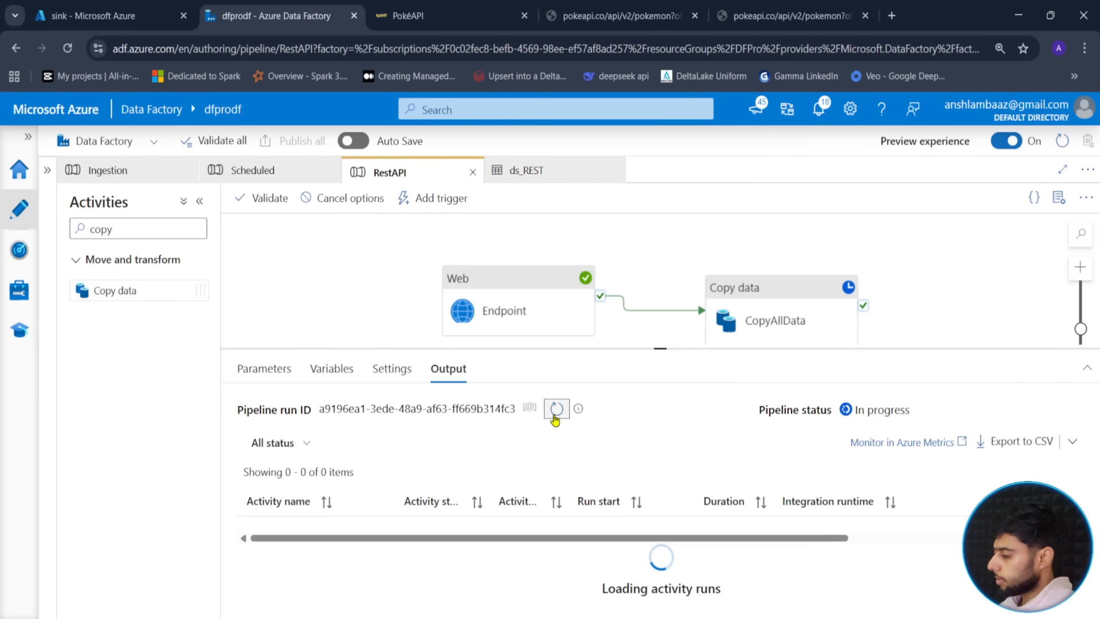
left_click(555, 418)
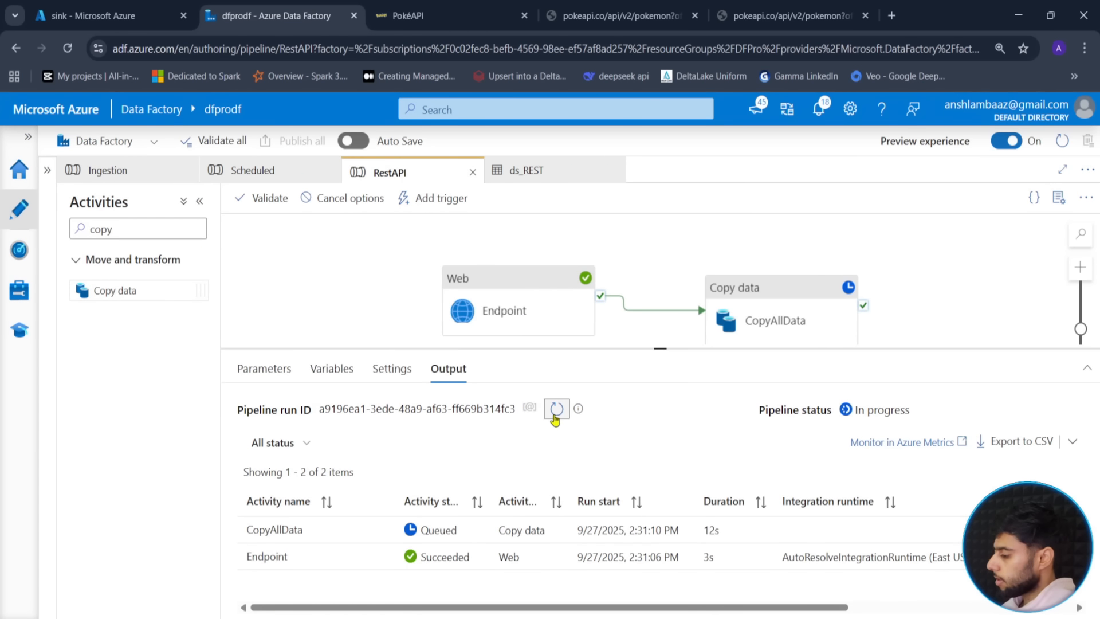
left_click(554, 417)
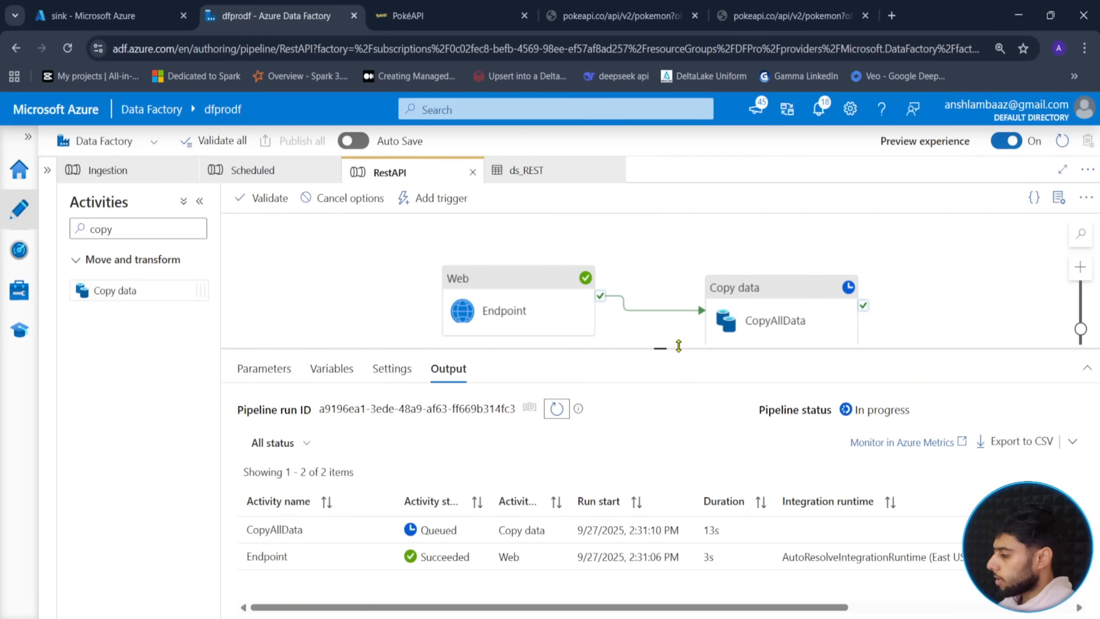
left_click_drag(677, 346, 677, 282)
left_click(553, 355)
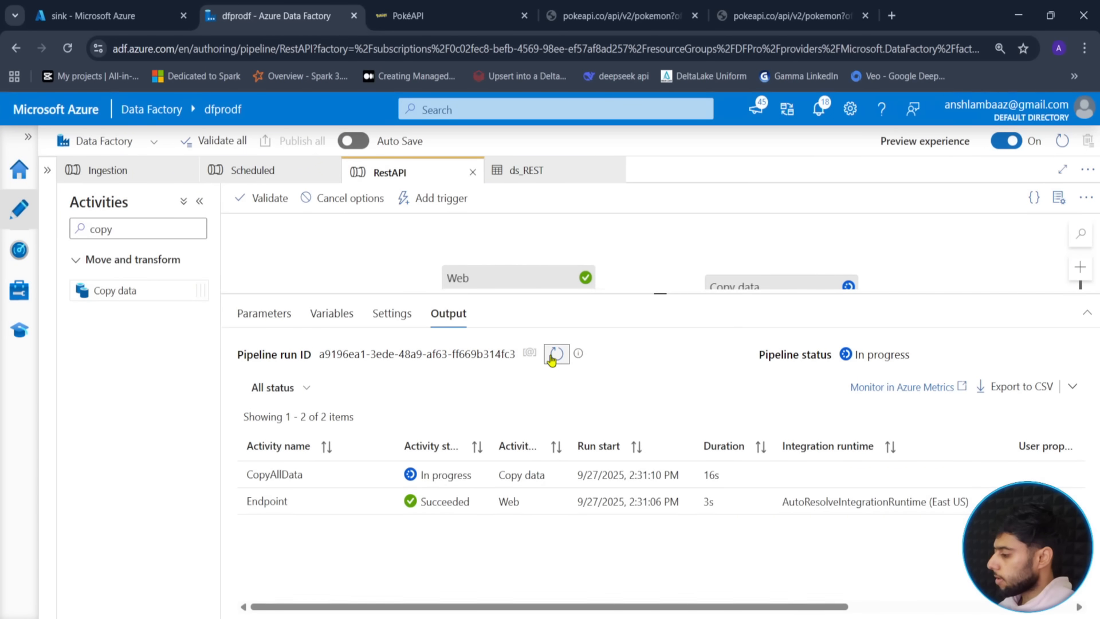
left_click(553, 355)
left_click(552, 359)
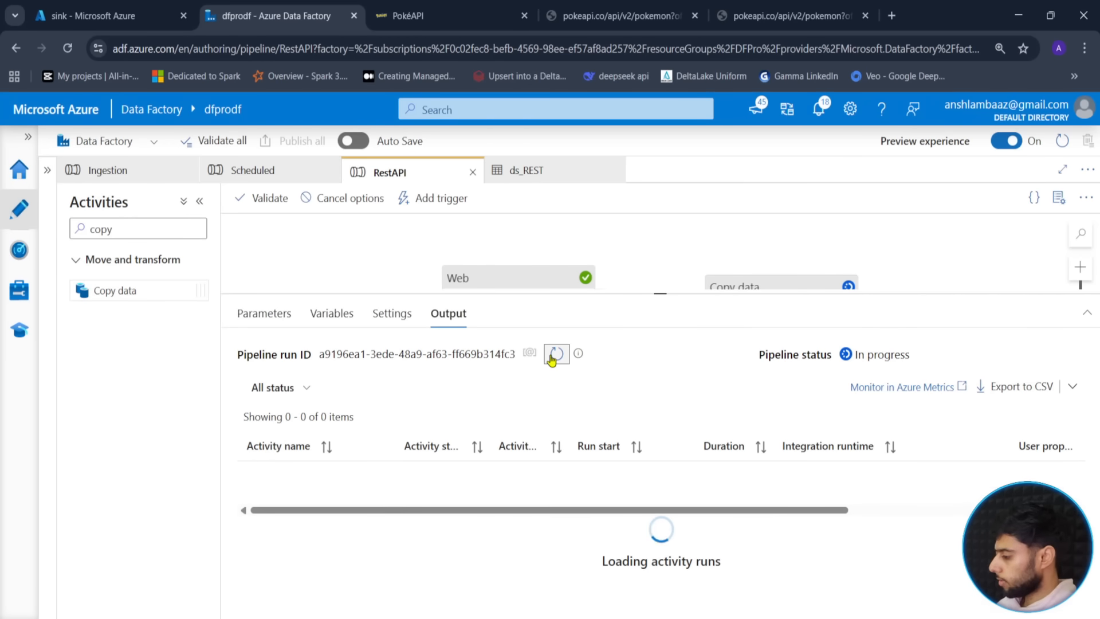
left_click(552, 359)
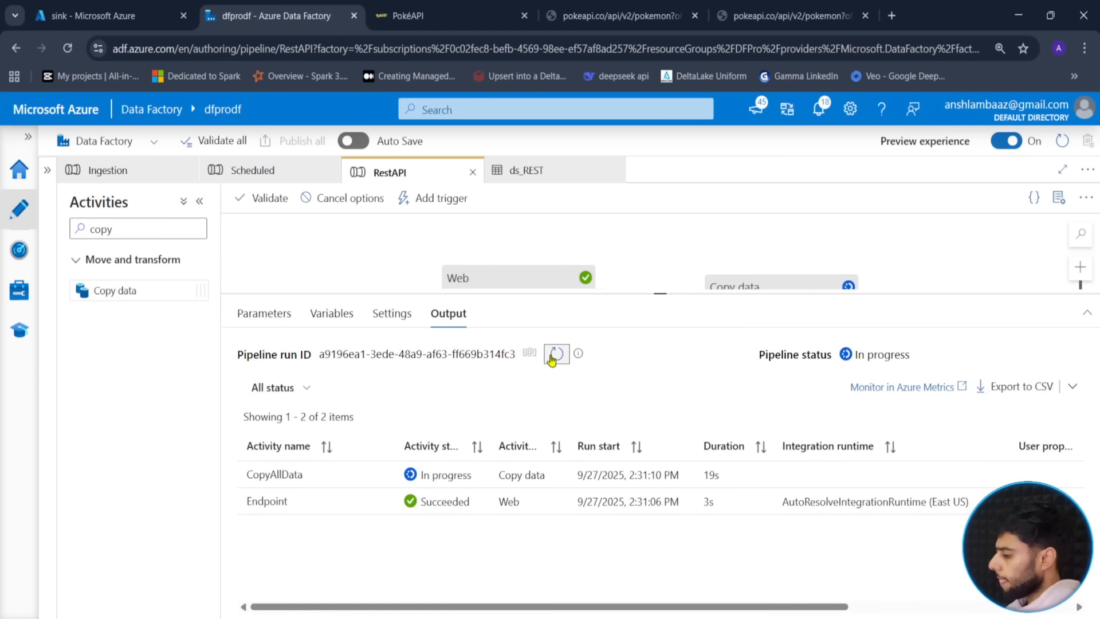
left_click(554, 359)
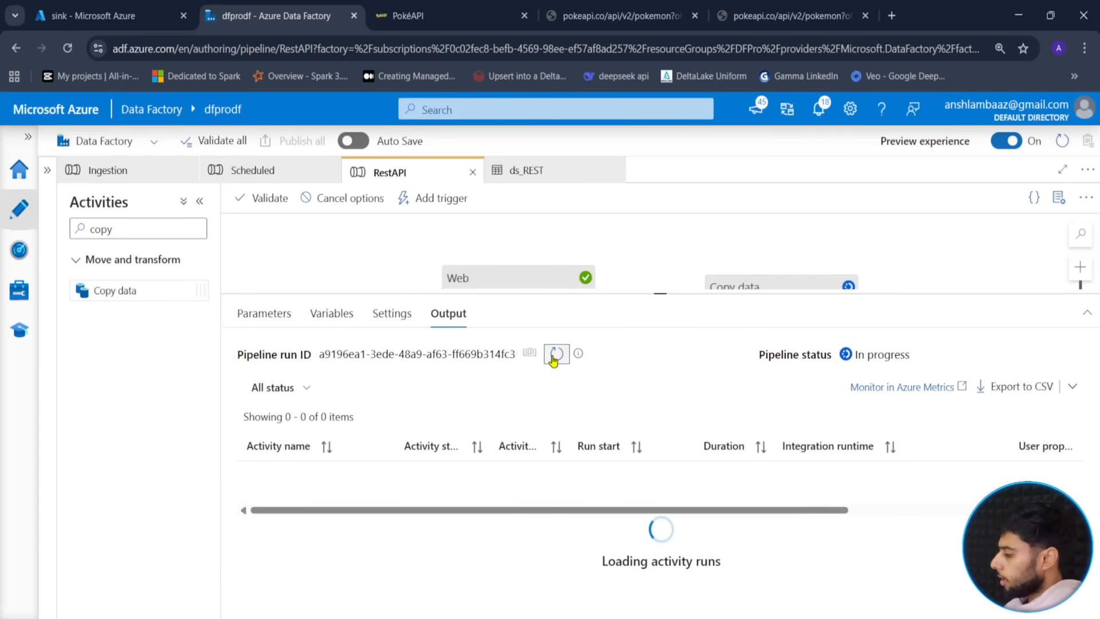
left_click(553, 358)
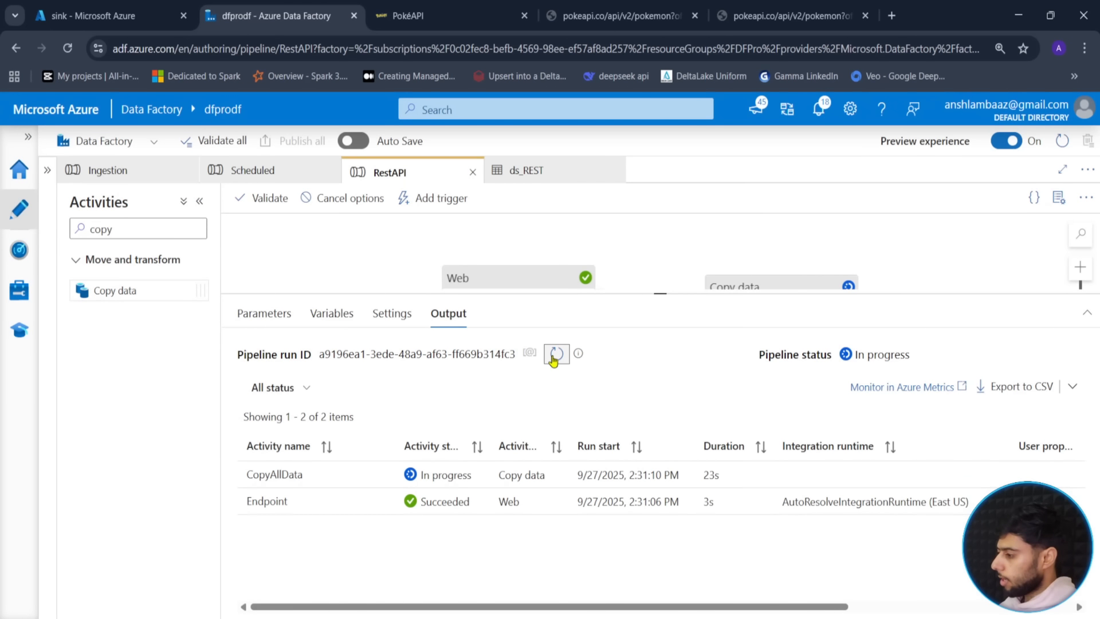
left_click(553, 359)
left_click(553, 359)
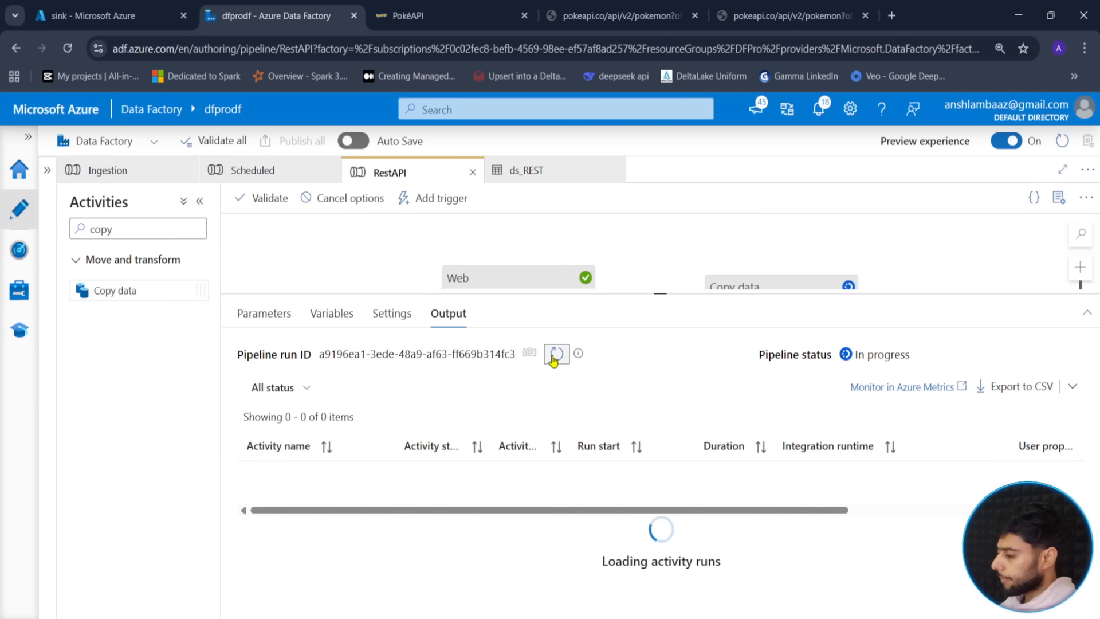
left_click(553, 359)
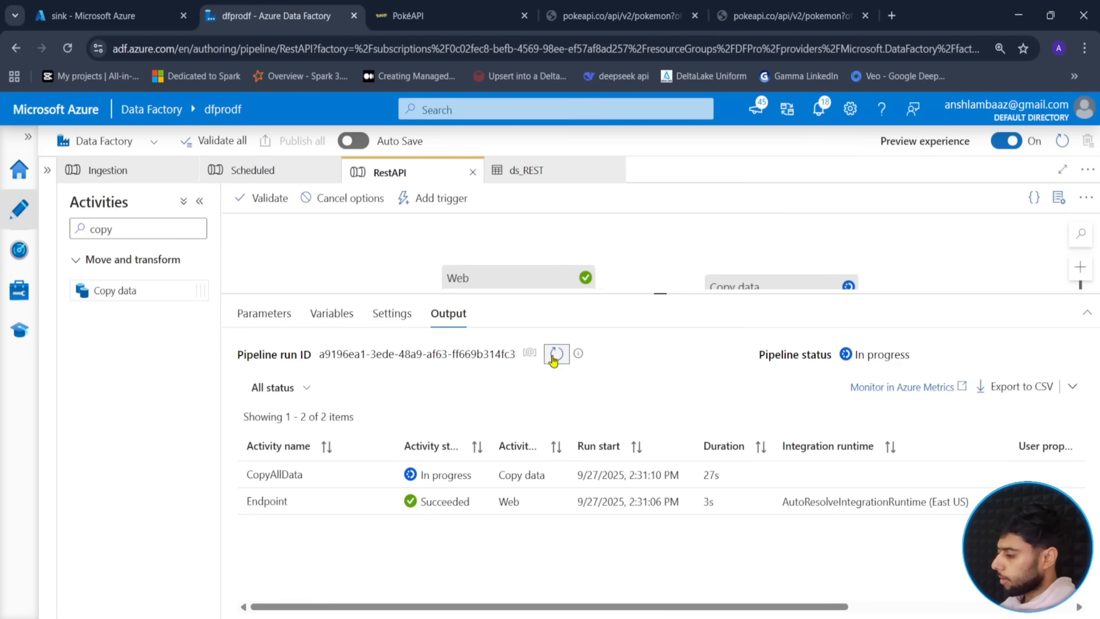
left_click(564, 355)
left_click(564, 355)
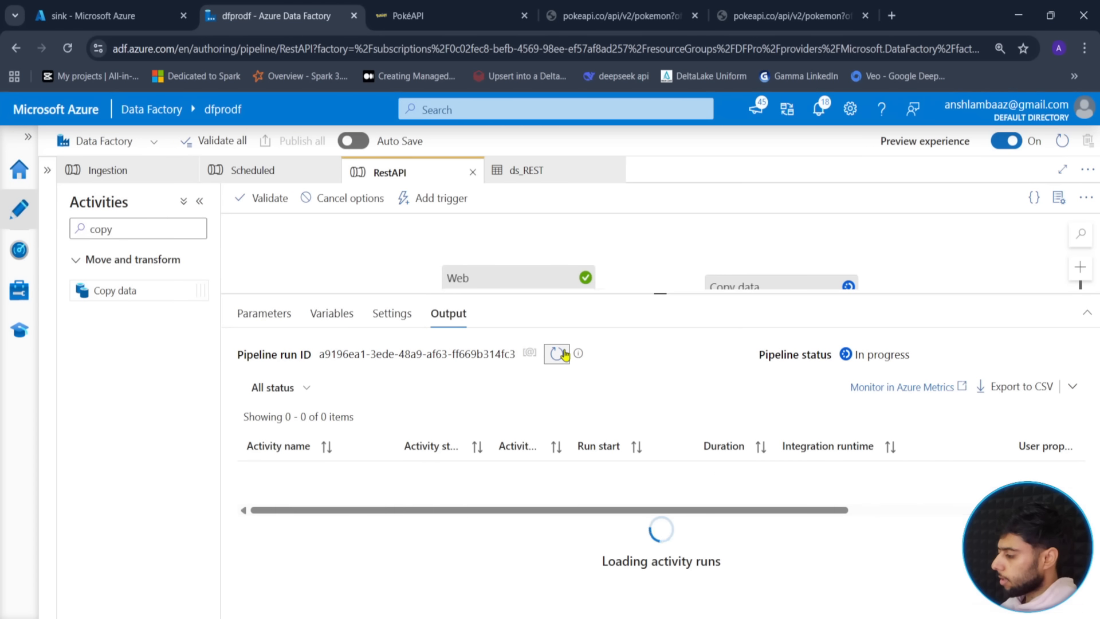
left_click(564, 355)
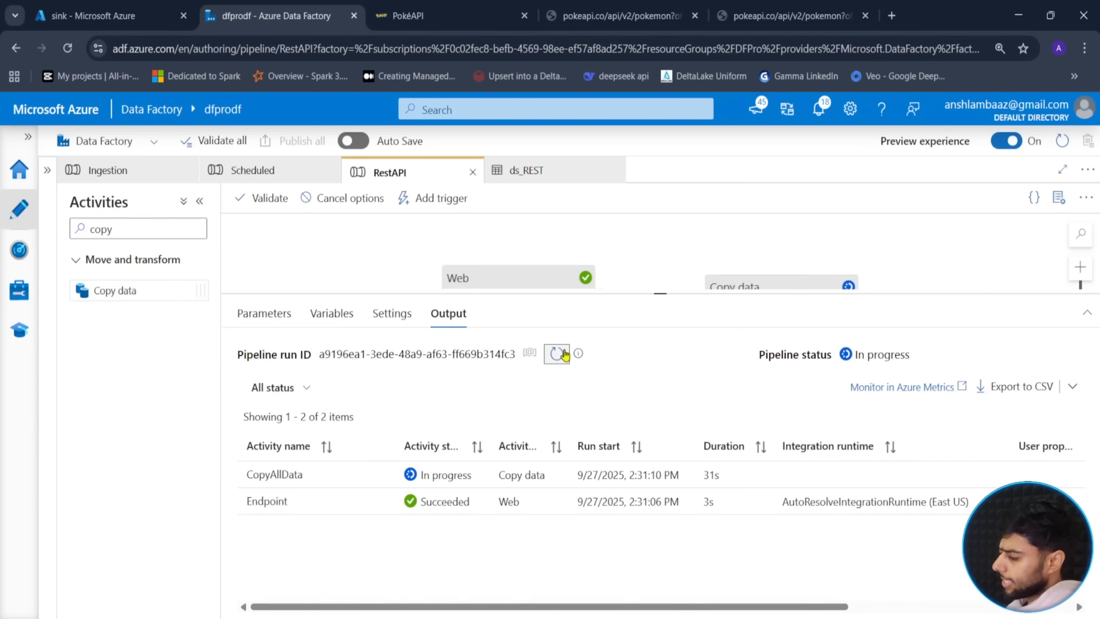
left_click(564, 355)
left_click(560, 356)
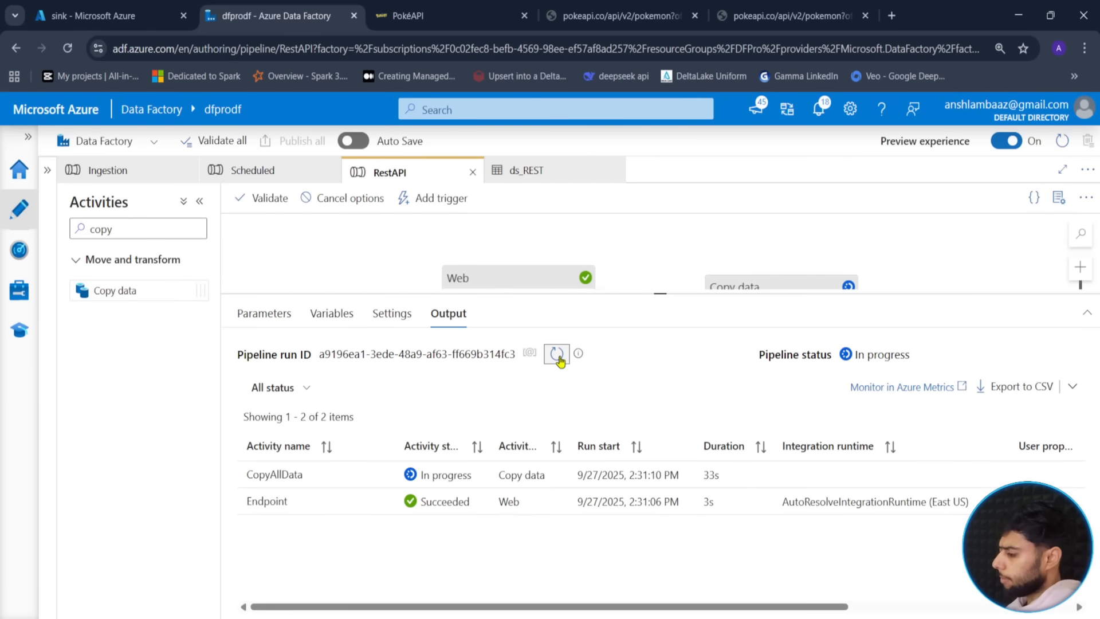
left_click(560, 359)
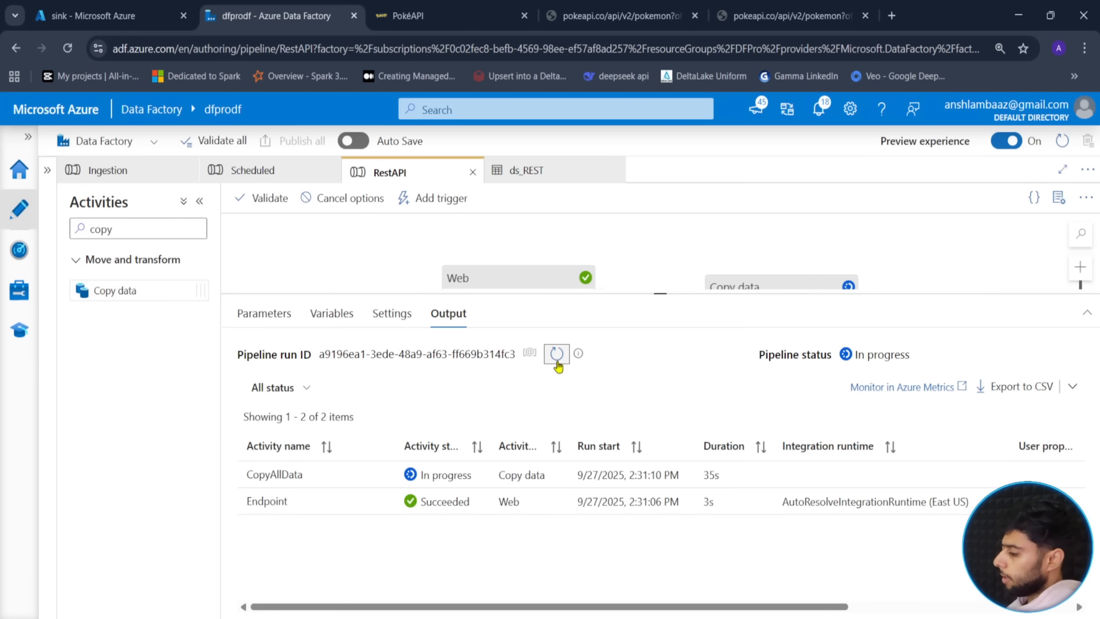
left_click(557, 365)
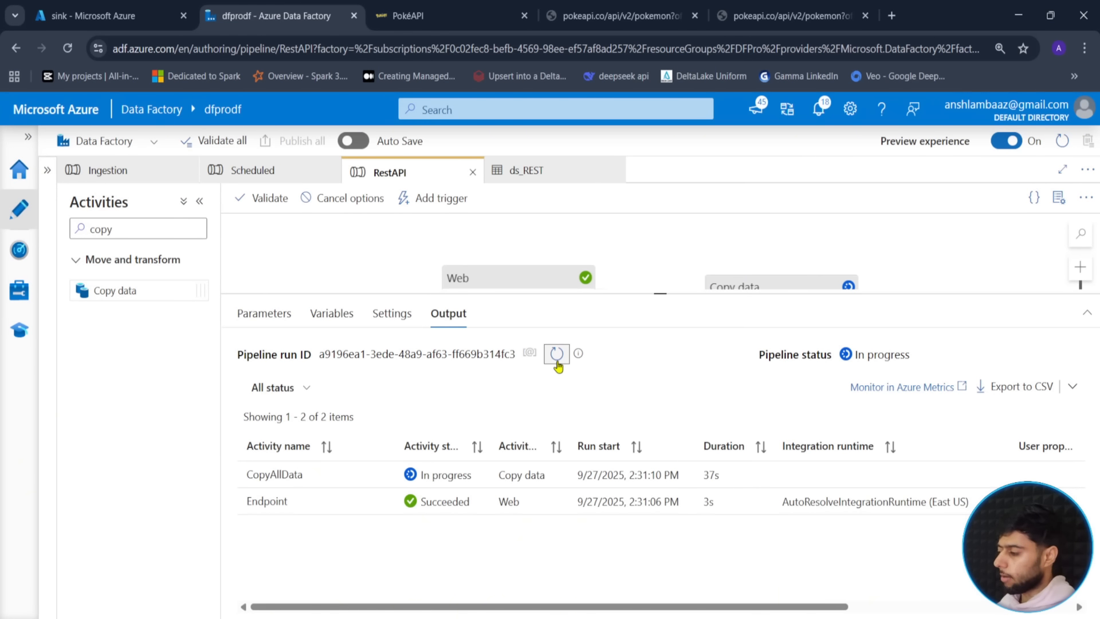
left_click(558, 366)
left_click(558, 366)
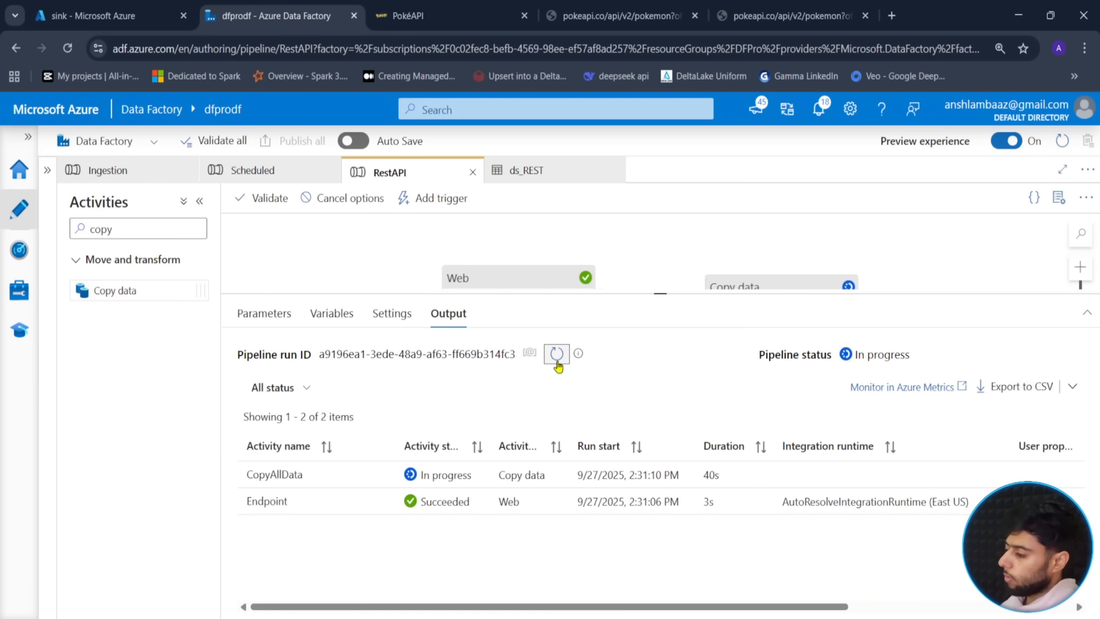
left_click(557, 364)
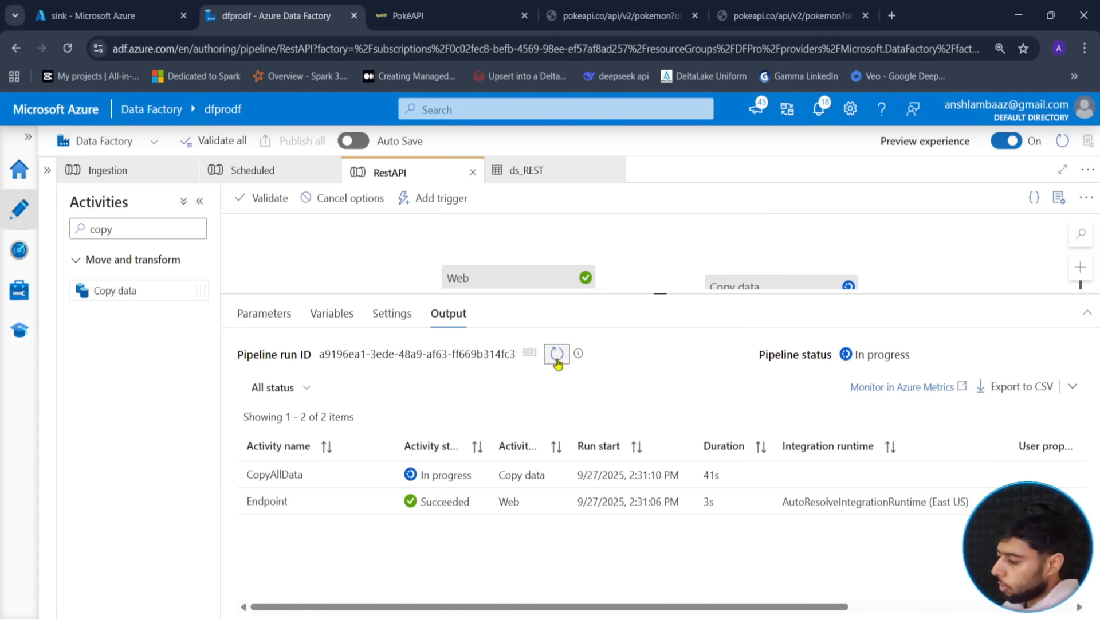
left_click(558, 365)
left_click(557, 365)
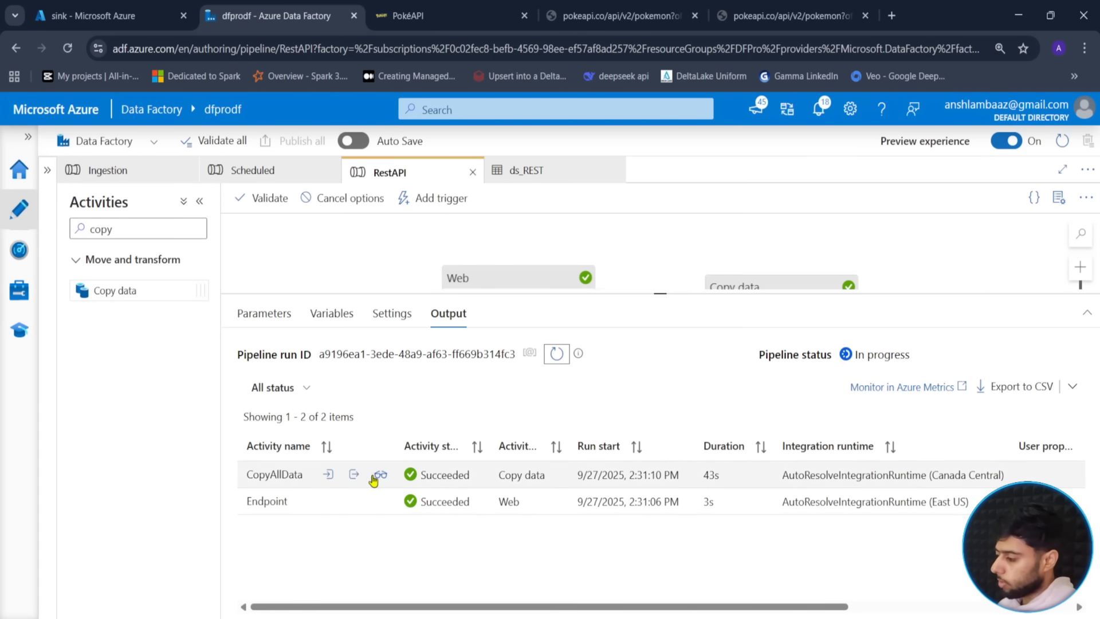
- Review the CopyAllData copy details showing 66 objects read
left_click(379, 477)
left_click_drag(263, 374, 248, 378)
left_click(305, 407)
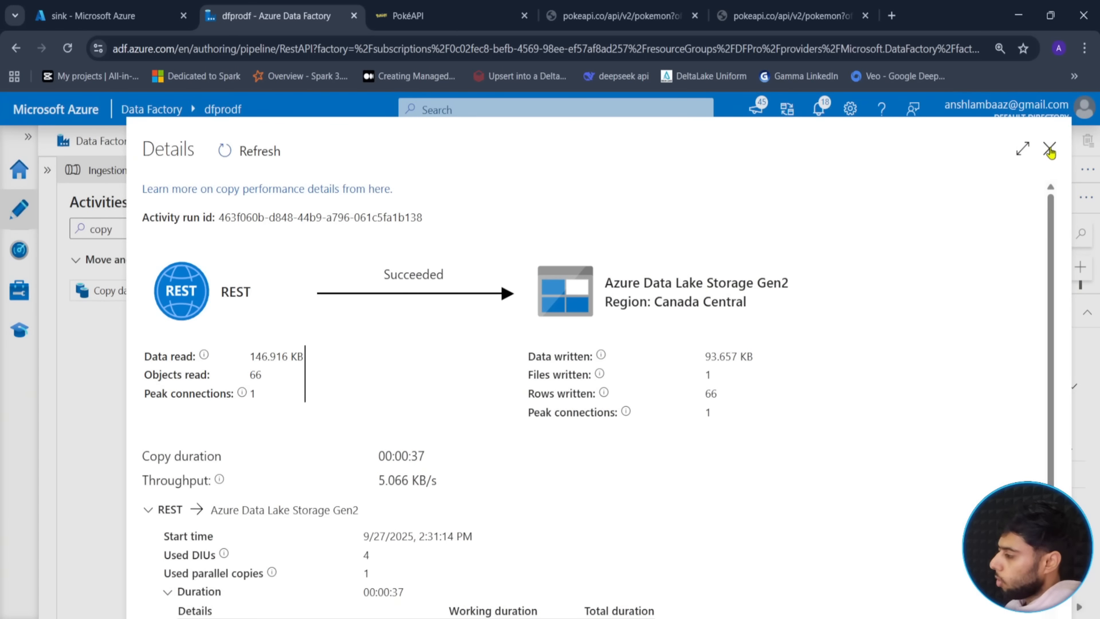
left_click(1050, 149)
- Open the ds_REST dataset from the Copy data activity's Source settings
mouse_move(663, 310)
left_mouse_down()
mouse_move(665, 401)
mouse_move(654, 416)
mouse_move(661, 292)
left_mouse_up()
left_click(724, 350)
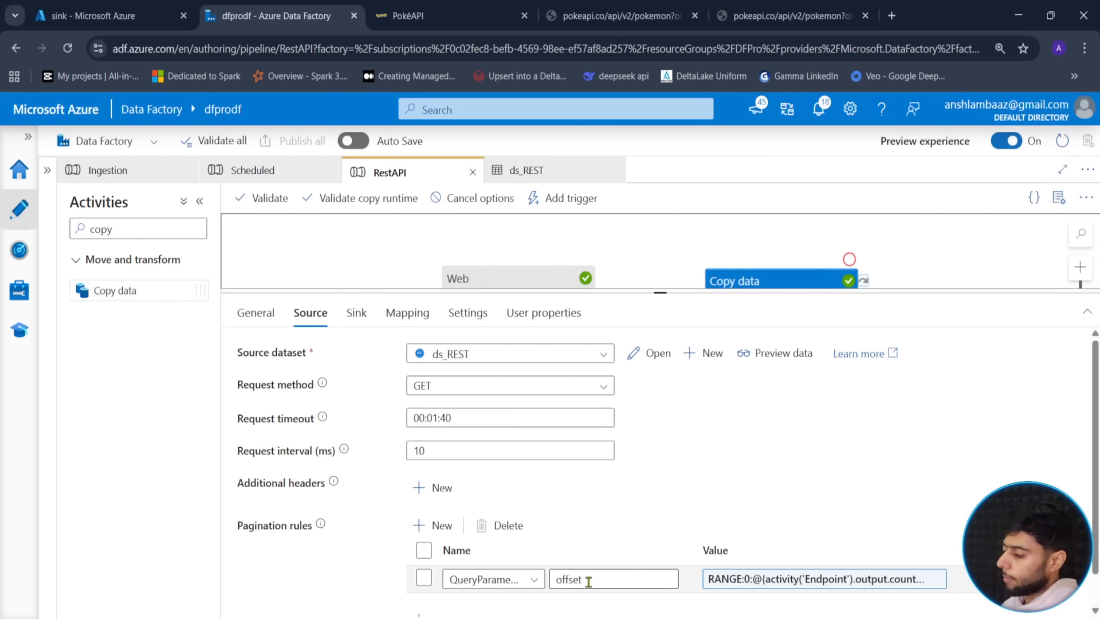
left_click(648, 355)
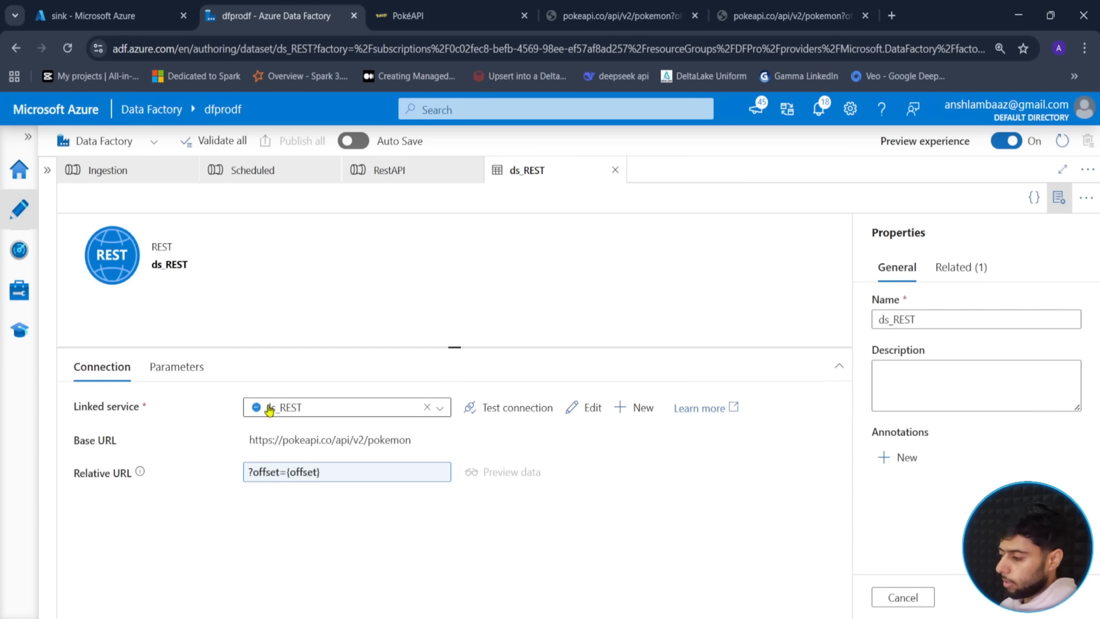
- Switch to the PokeAPI offset=40 response listing zubat to poliwag
left_click(593, 17)
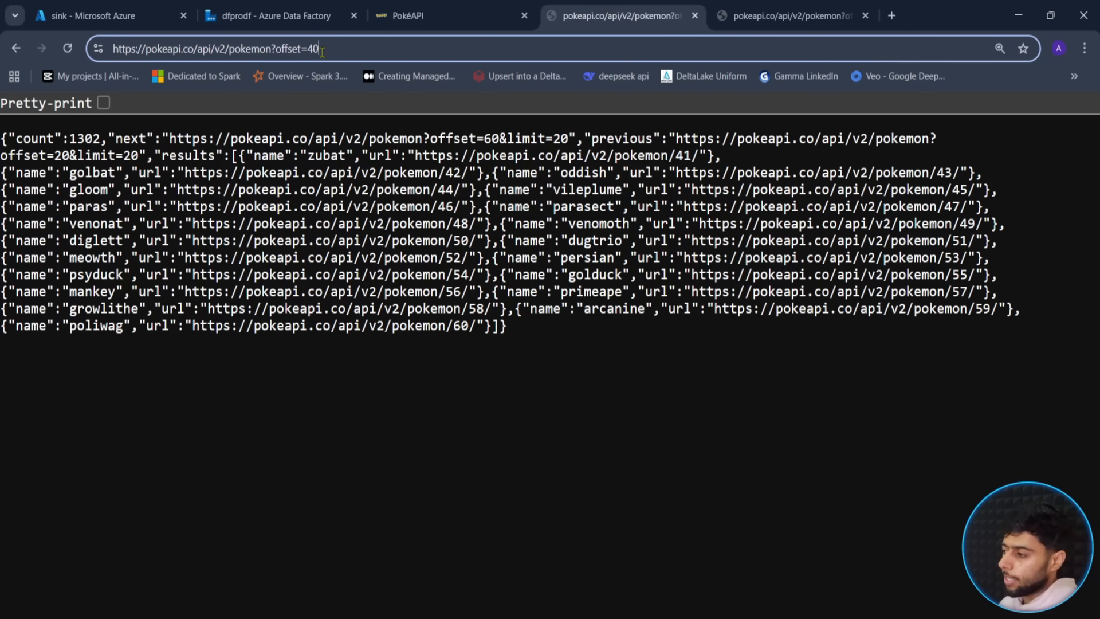
- Inspect the offset=40 query parameter in the PokeAPI URL, then return to Data Factory
left_click_drag(308, 49, 323, 49)
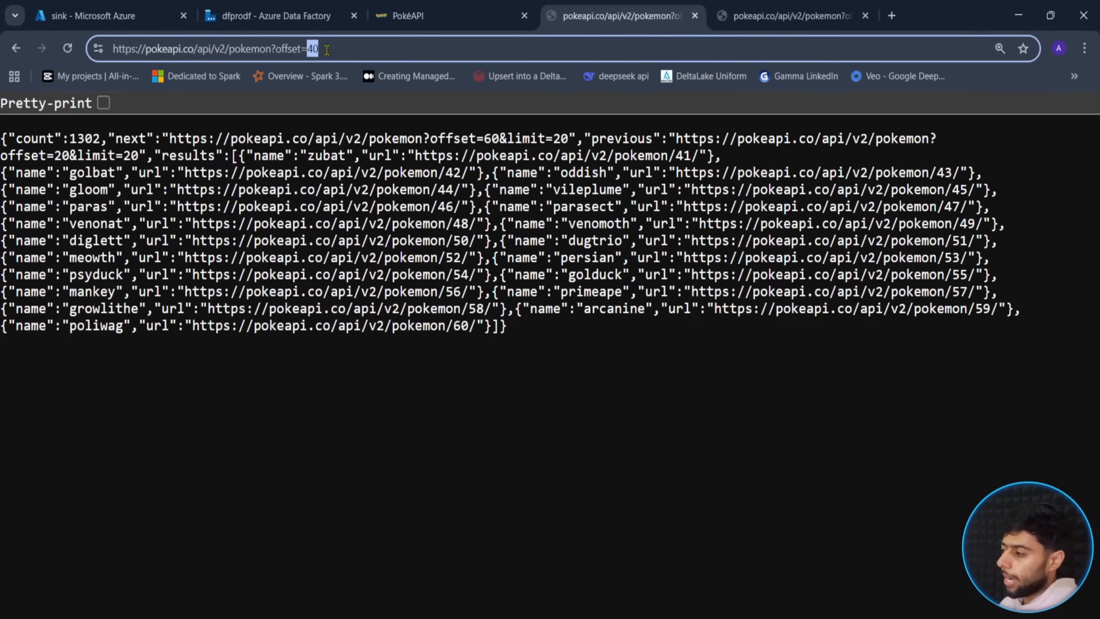
left_click(326, 50)
left_click_drag(308, 49, 277, 56)
left_click(296, 16)
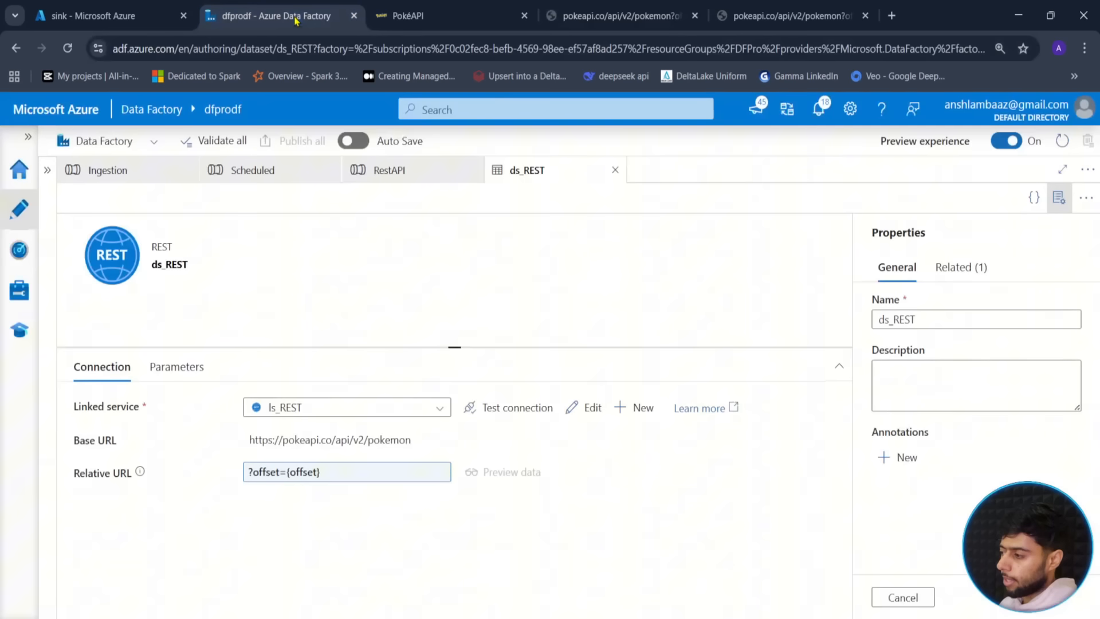
- Review the ?offset={offset} placeholder and the RANGE pagination expression's page size 20, leaving both unchanged
left_click(298, 474)
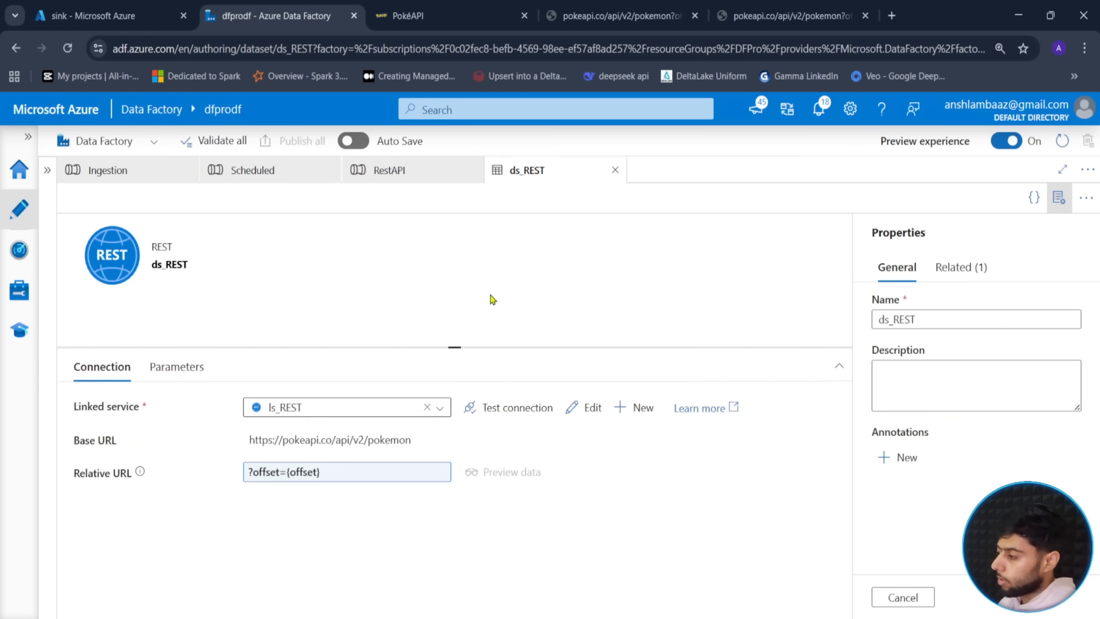
left_click(424, 171)
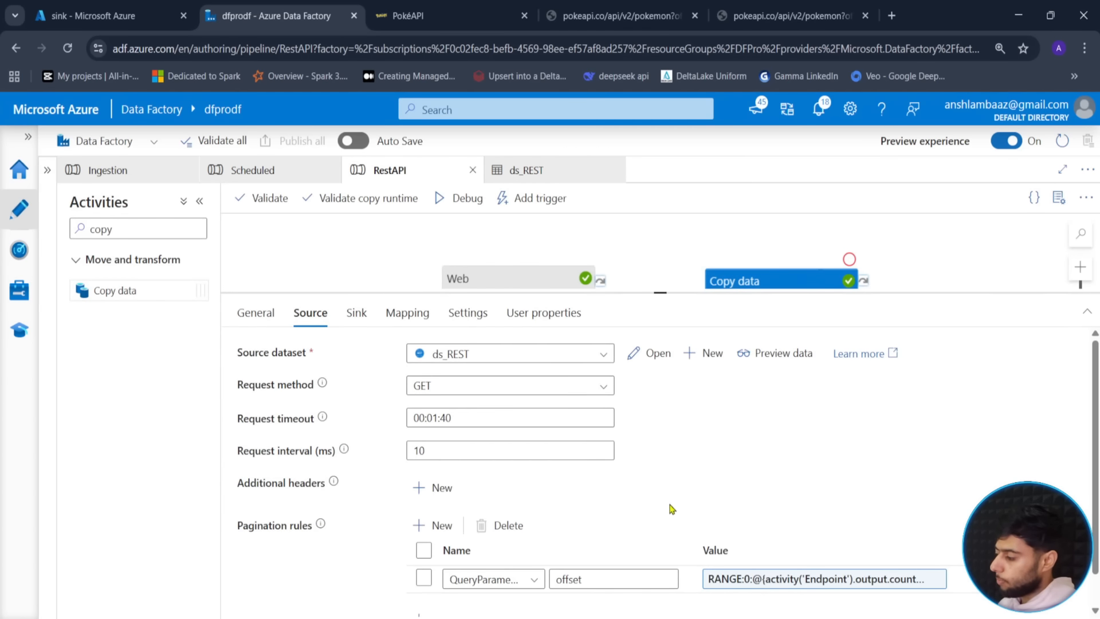
scroll(711, 541, "down", 1)
left_click(777, 547)
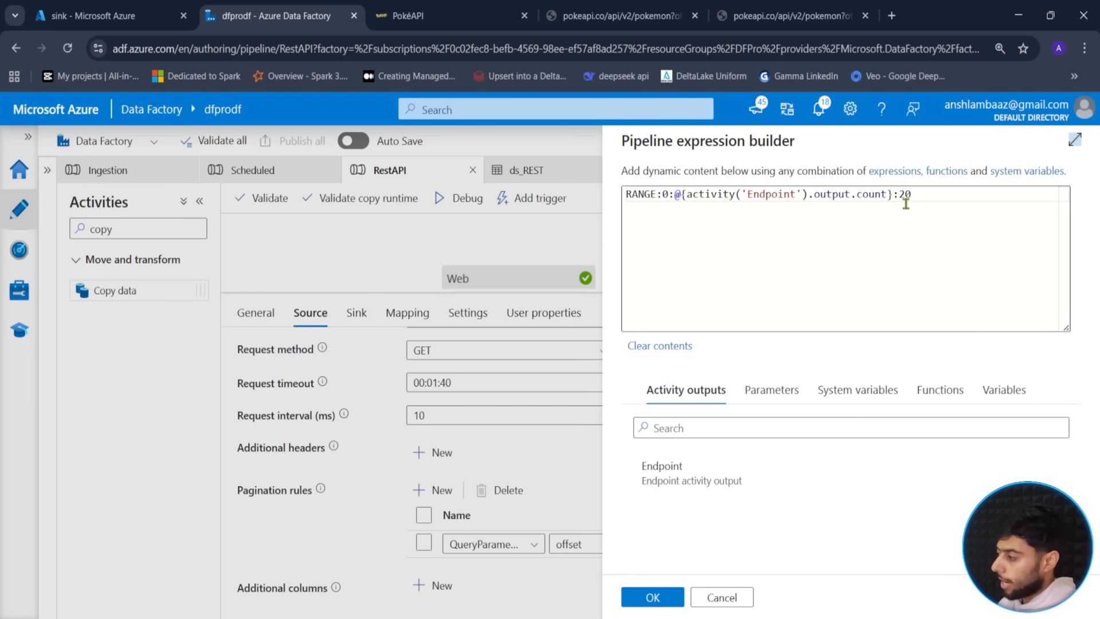
double_click(905, 195)
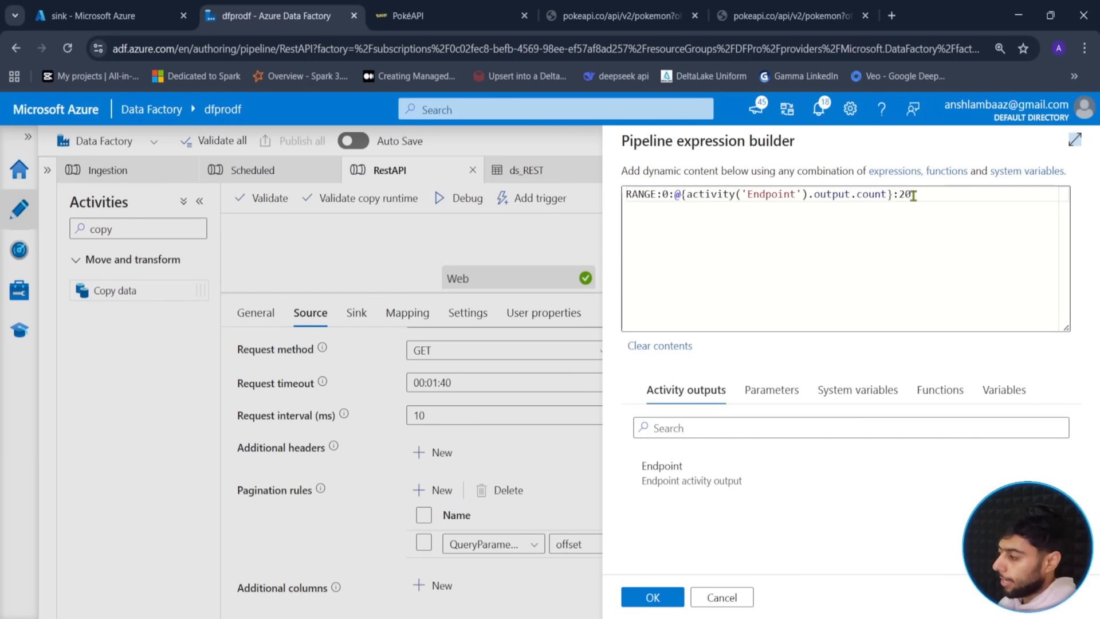
left_click(724, 597)
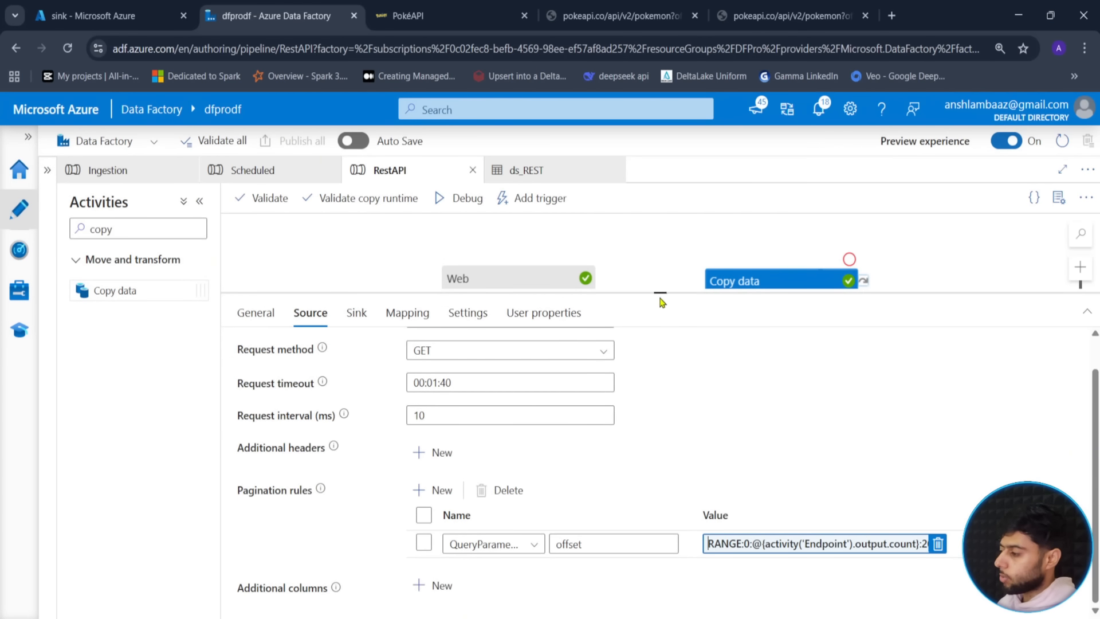
left_click_drag(658, 292, 660, 460)
left_click(404, 362)
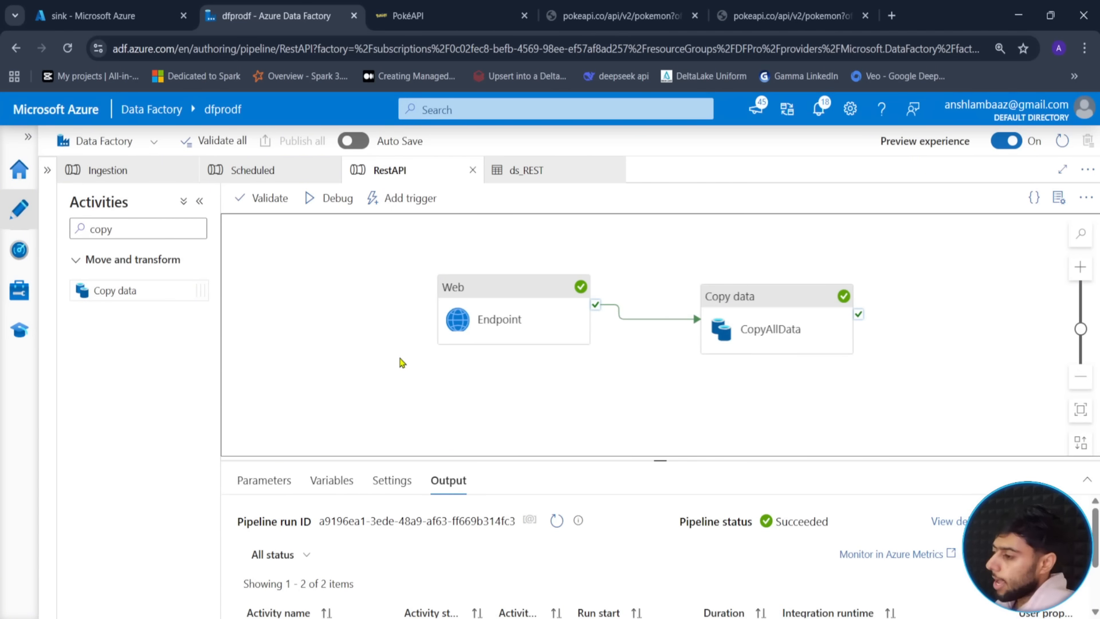
- Widen the Data Factory canvas and close the leftover pokeapi and PokéAPI browser tabs
left_click(47, 171)
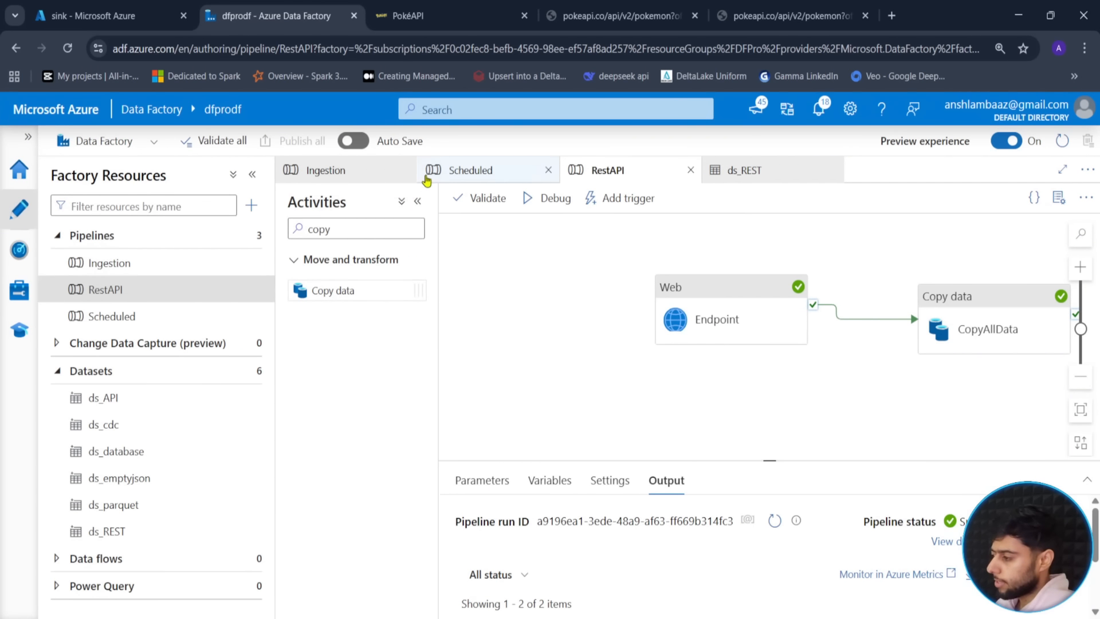
left_click(417, 201)
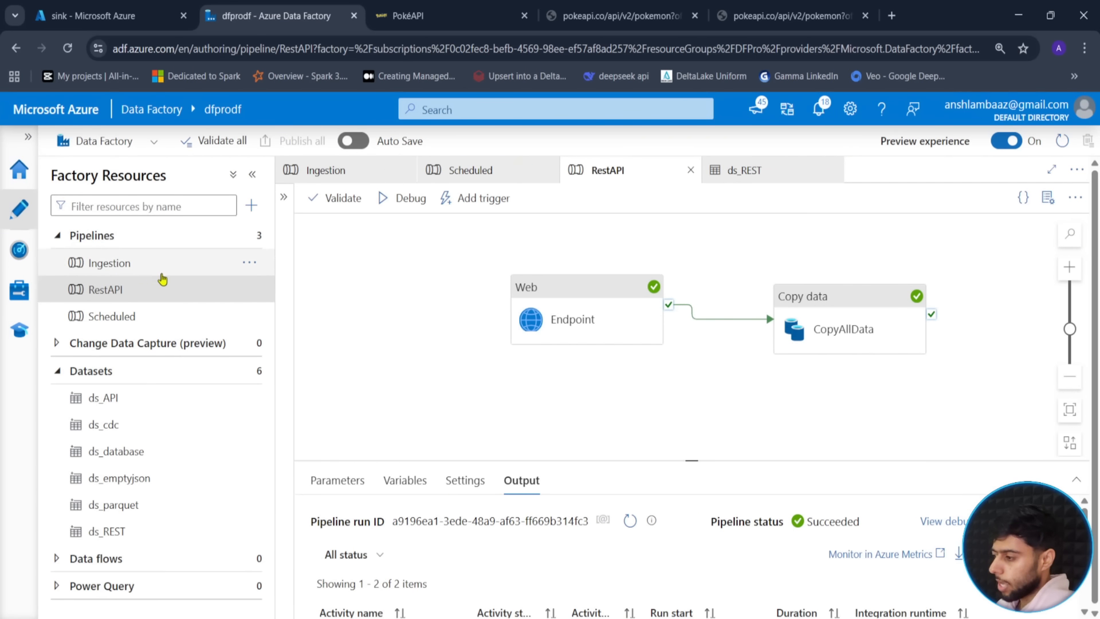
left_click(456, 390)
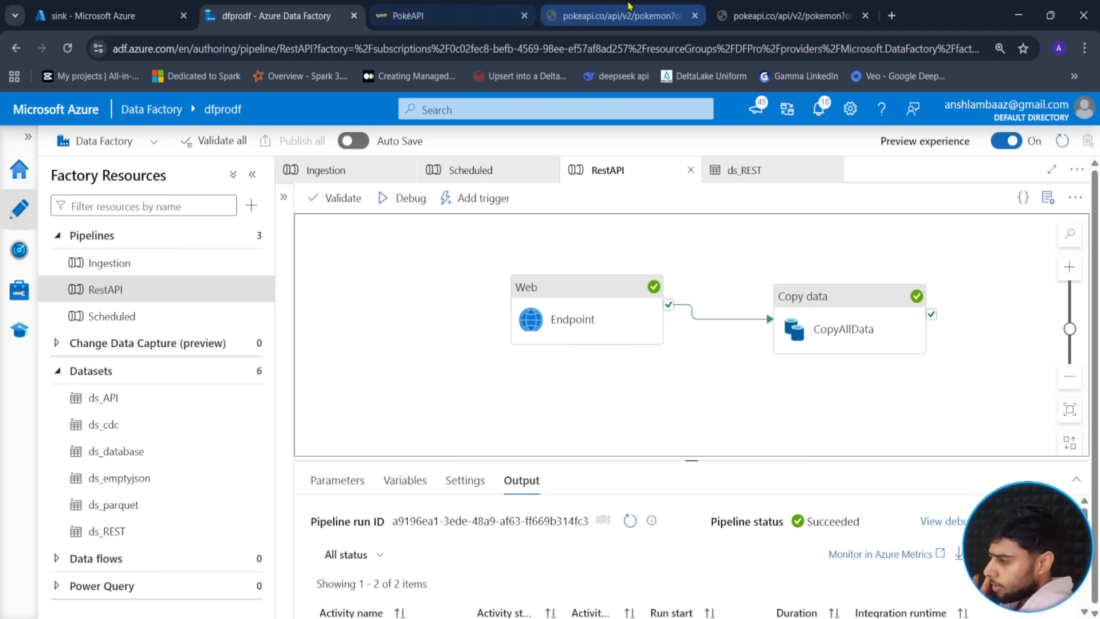
left_click(696, 16)
left_click(695, 15)
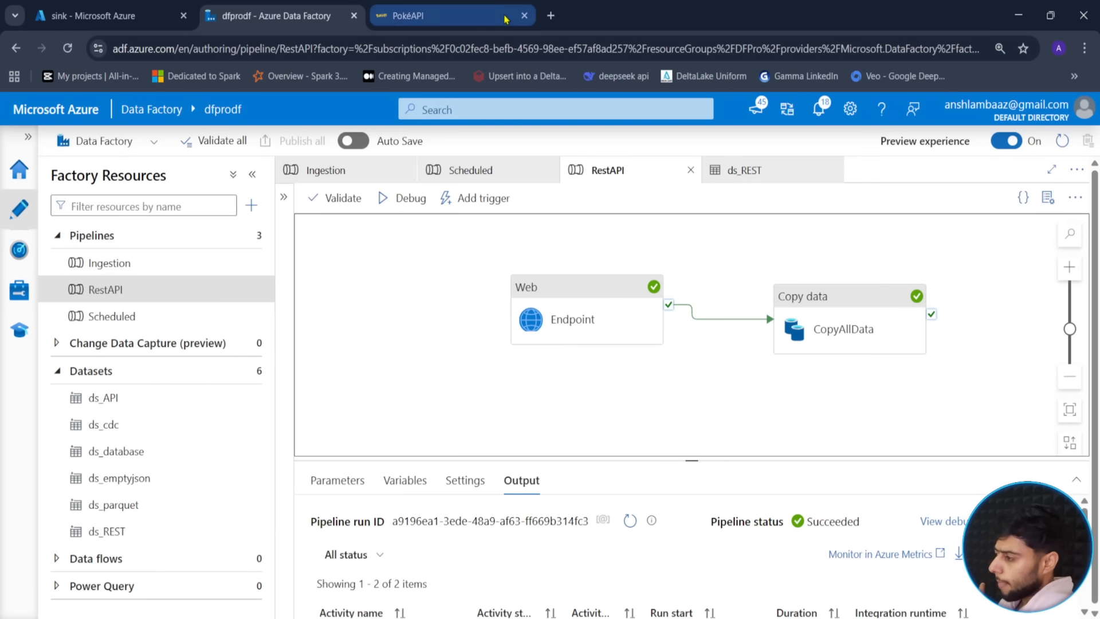
left_click(524, 15)
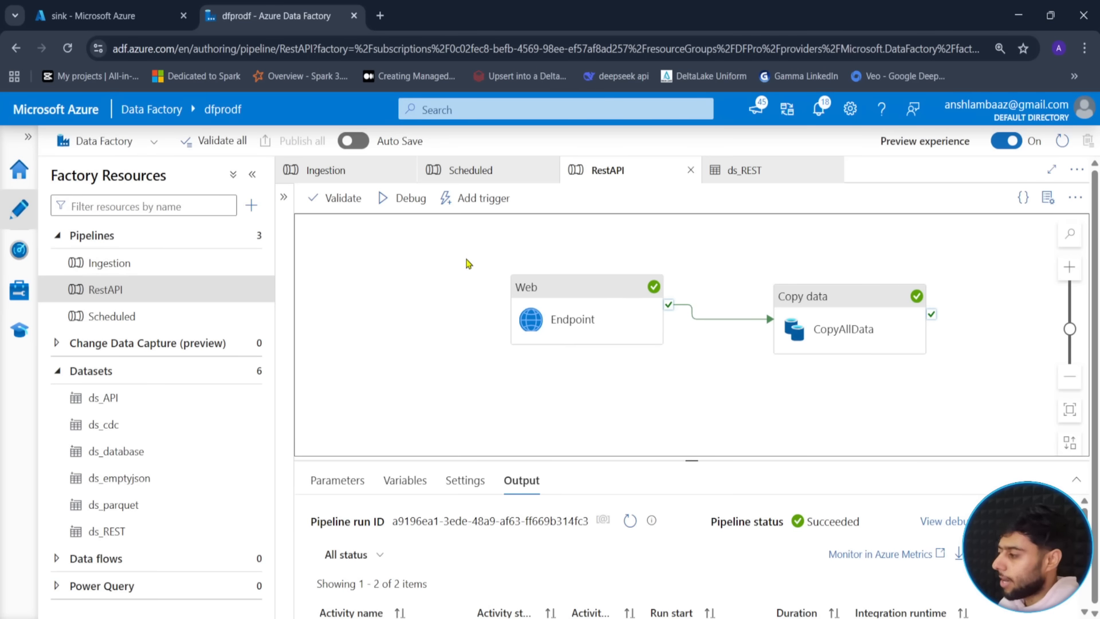
- Close the ds_REST, RestAPI and Scheduled editor tabs
left_click(835, 170)
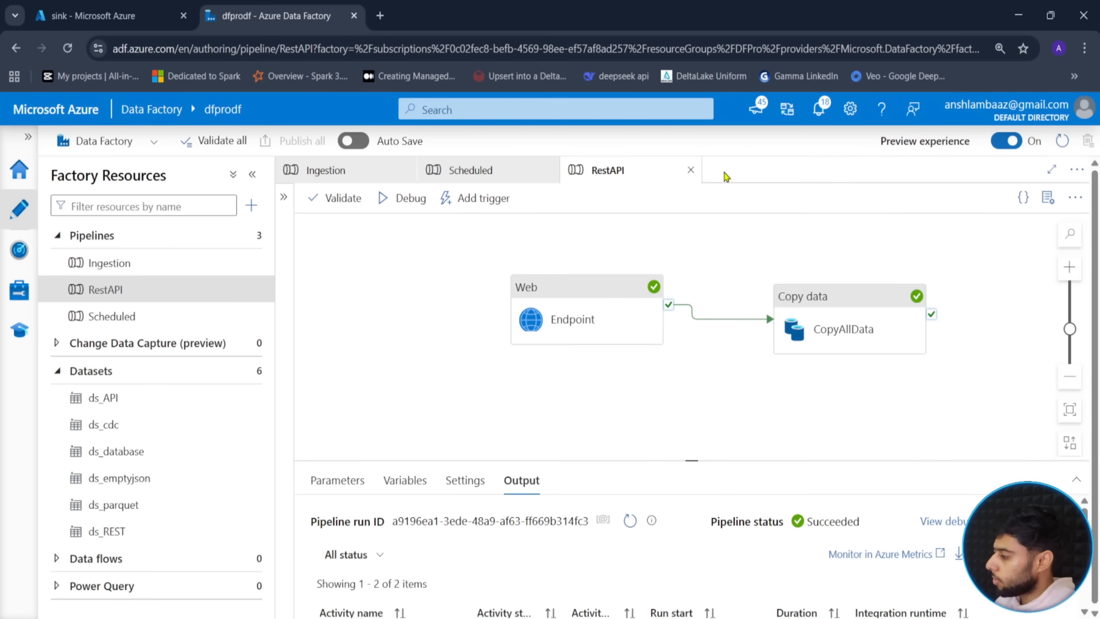
left_click(690, 171)
left_click(546, 170)
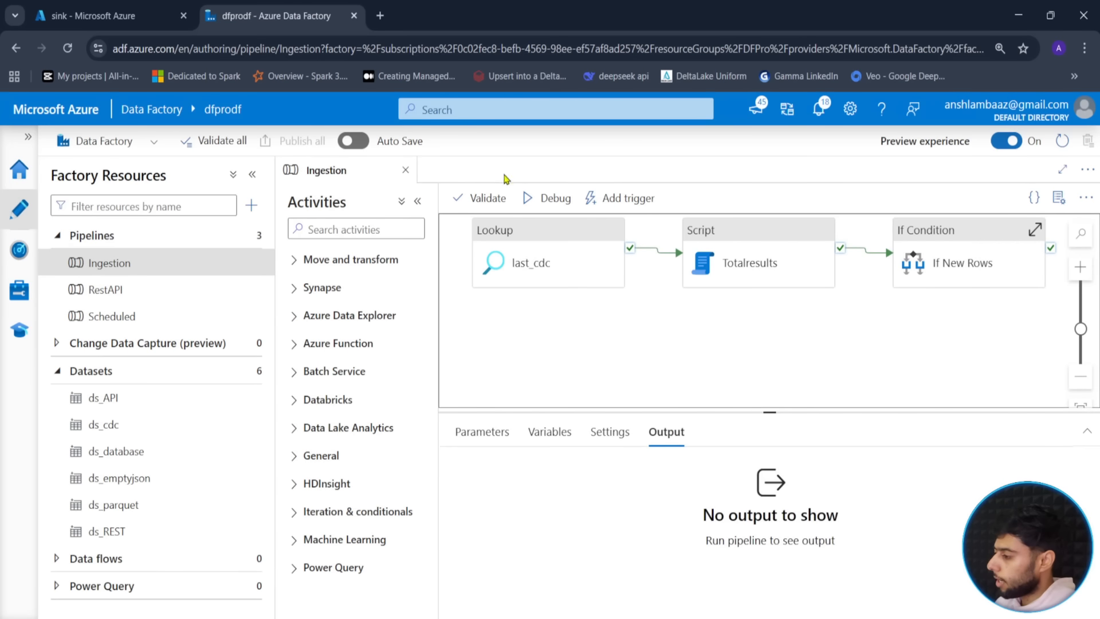
- Close the Ingestion editor and navigate to the dfprostorage source container in the portal
left_click(405, 170)
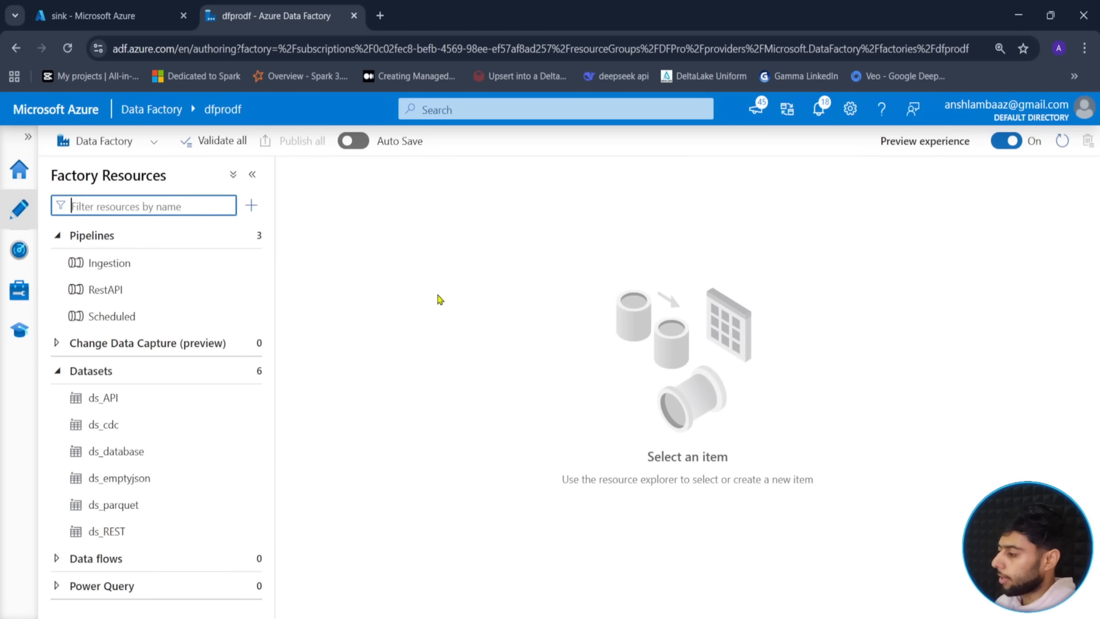
key("ctrl+Page_Up")
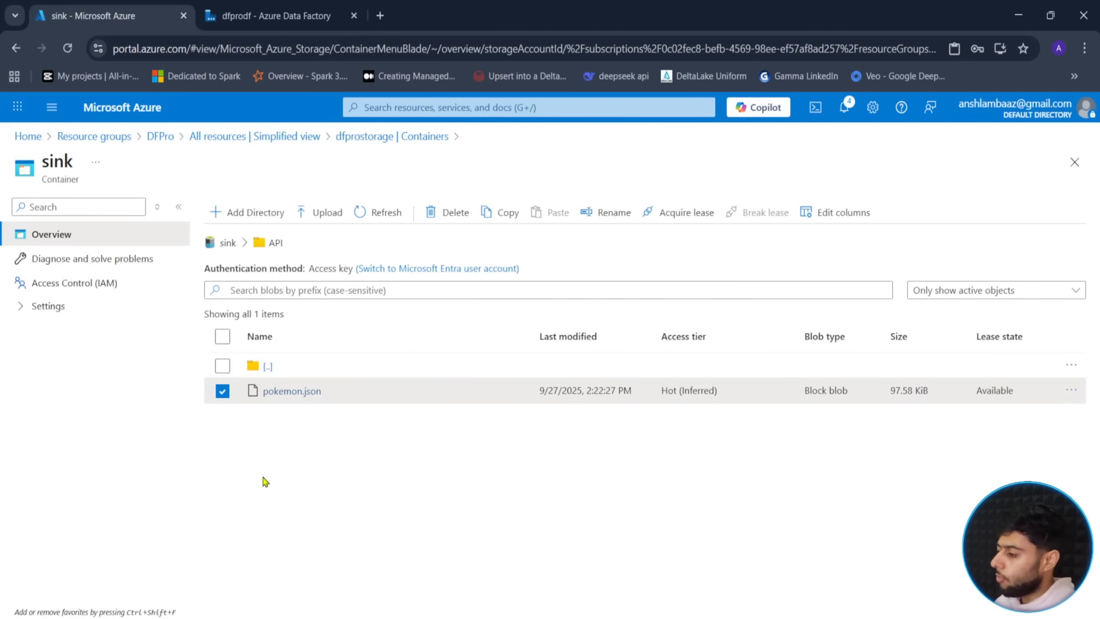
left_click(222, 392)
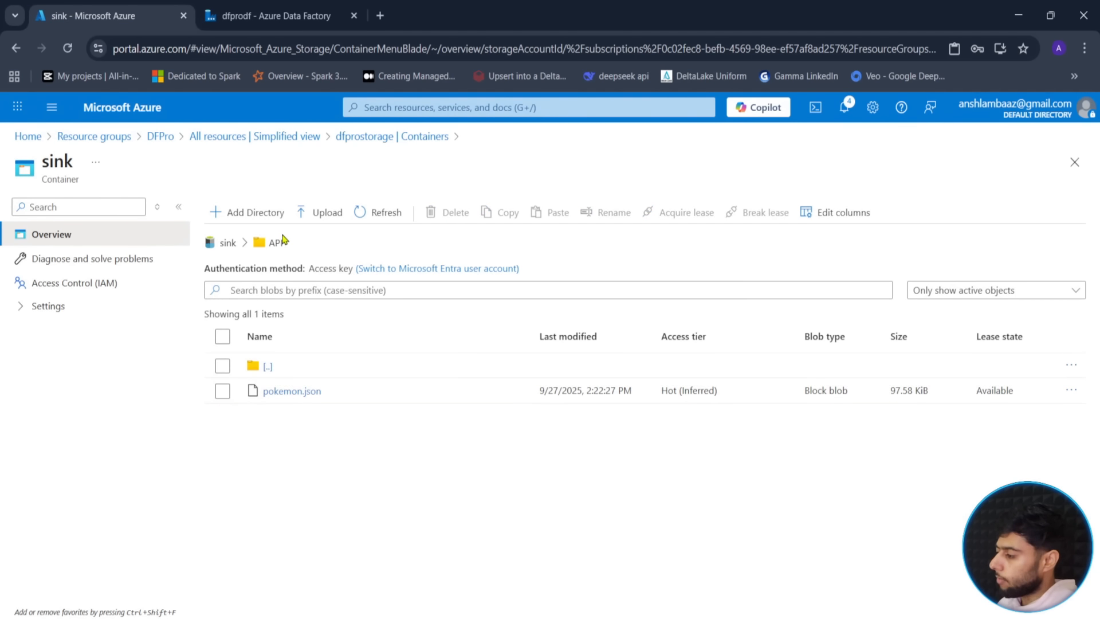
left_click(228, 243)
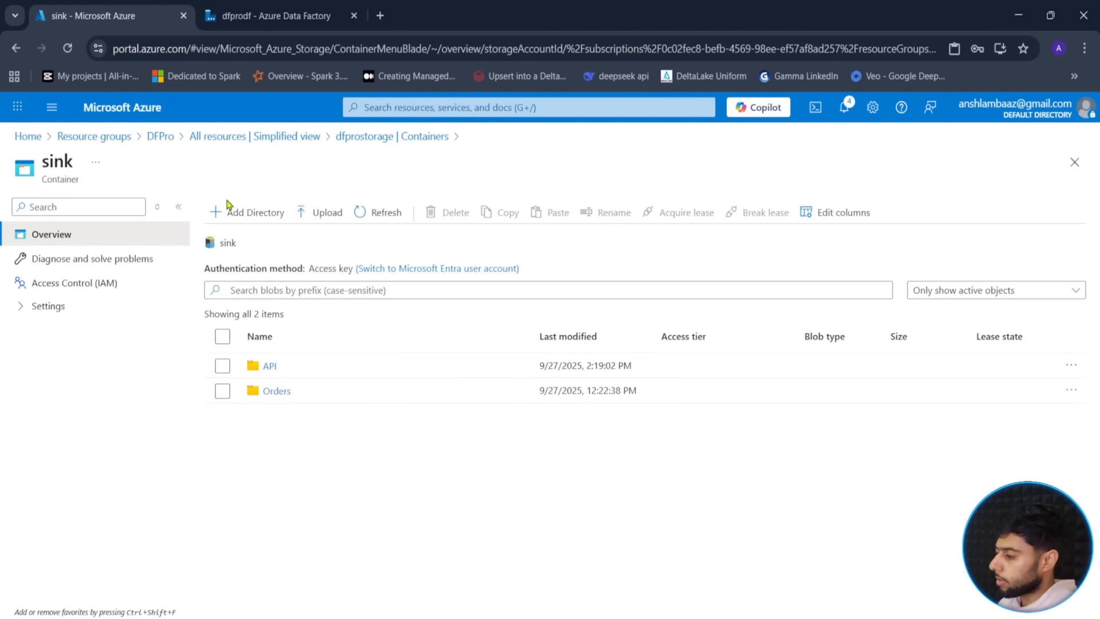
left_click(349, 136)
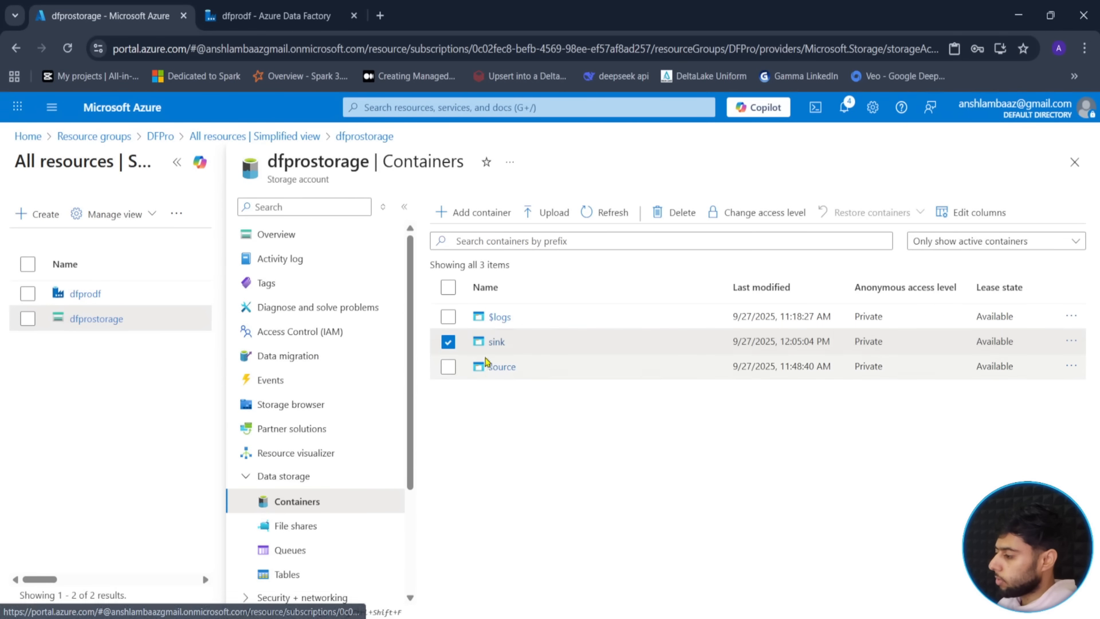
left_click(486, 361)
left_click(177, 162)
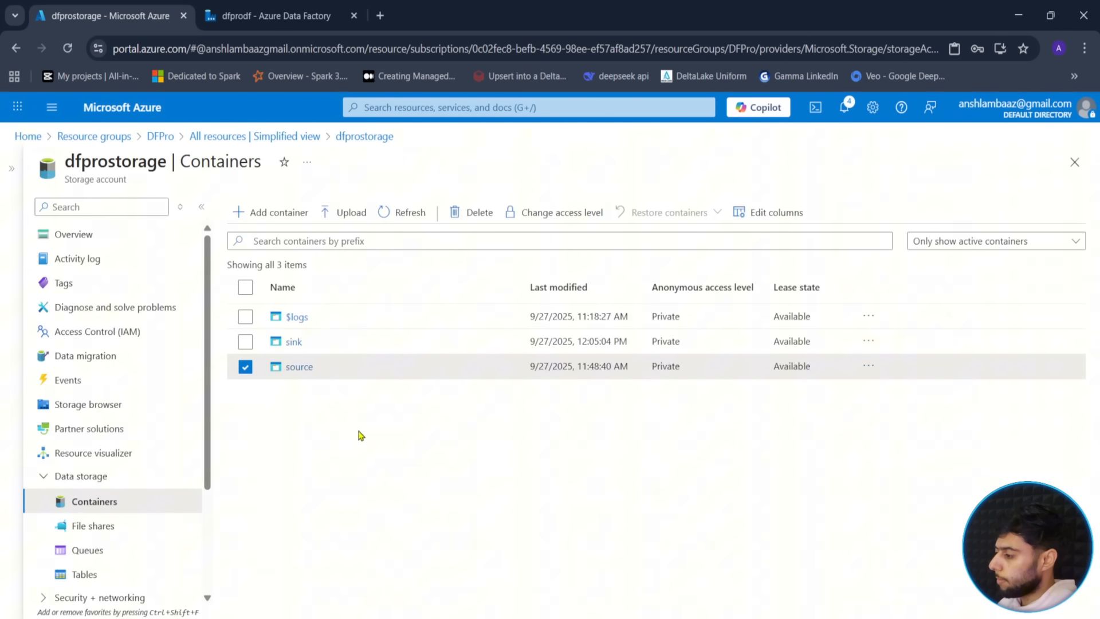
left_click(245, 366)
left_click(298, 367)
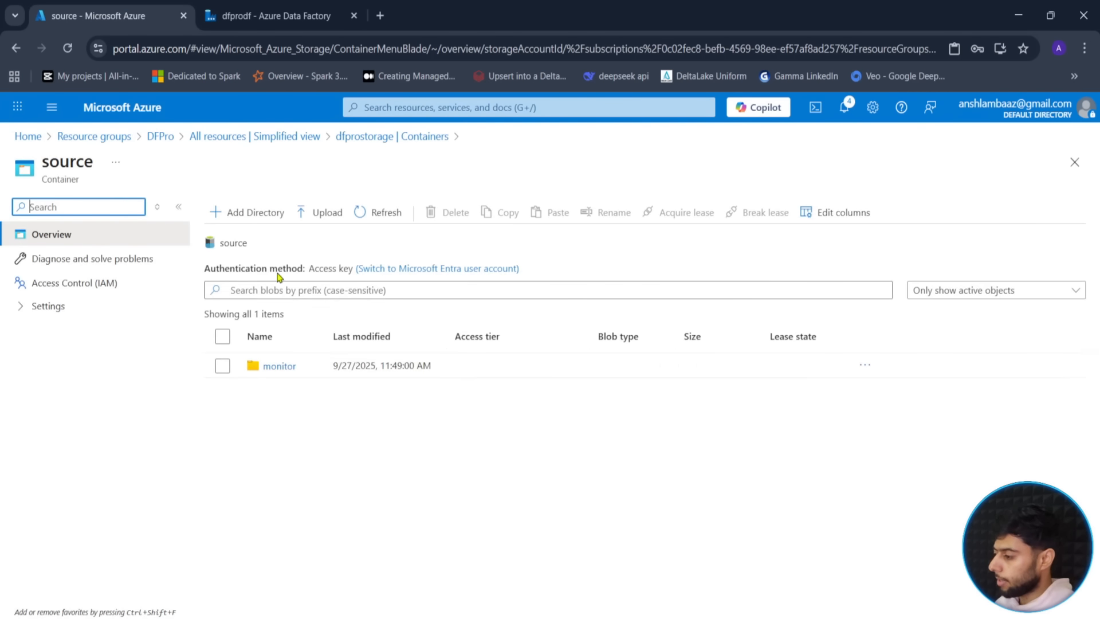
- Create a new folder named files in the source container
left_click(265, 209)
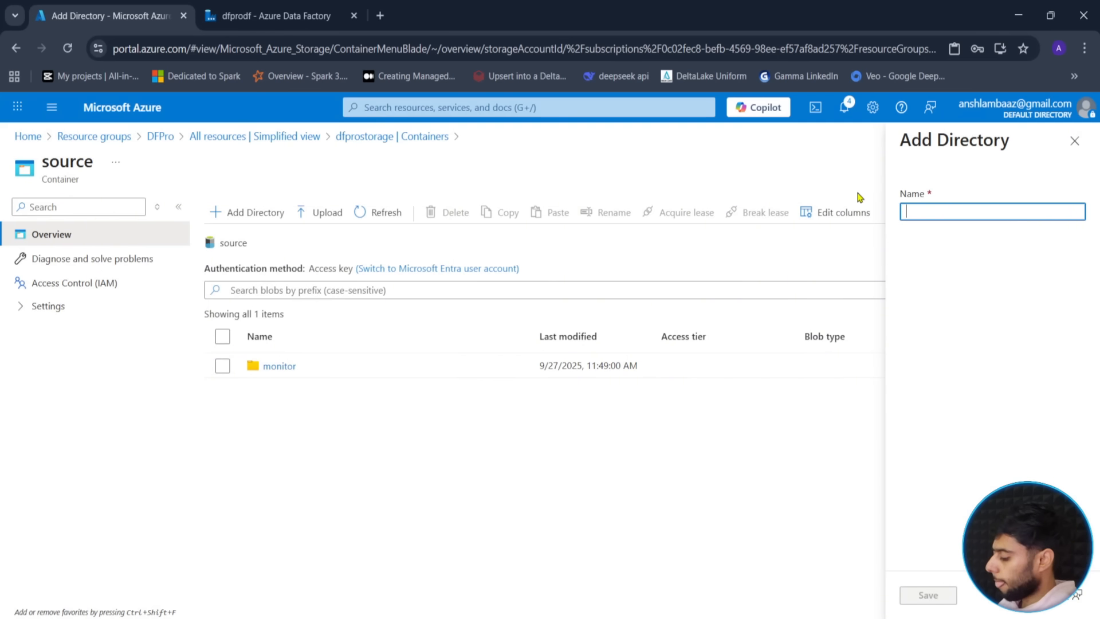
type("files")
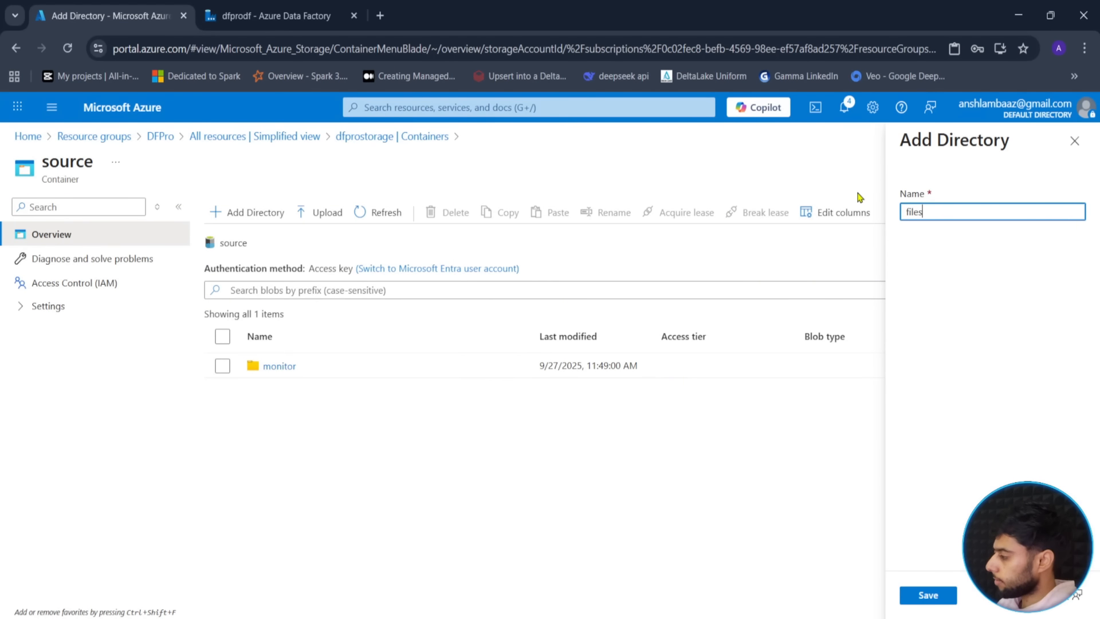
left_click(931, 595)
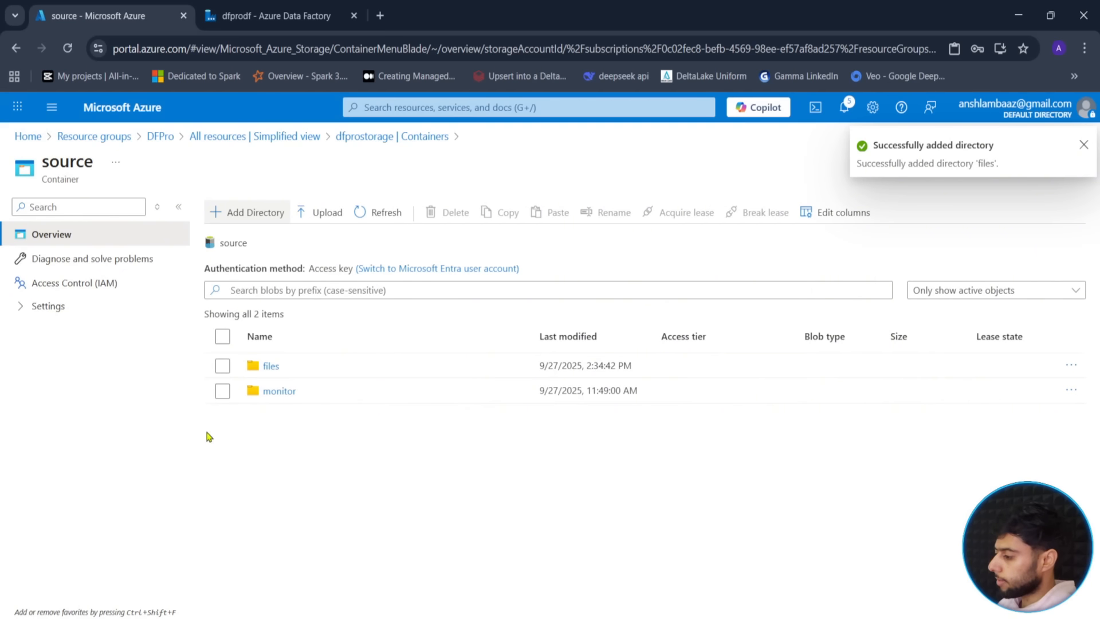
left_click(274, 366)
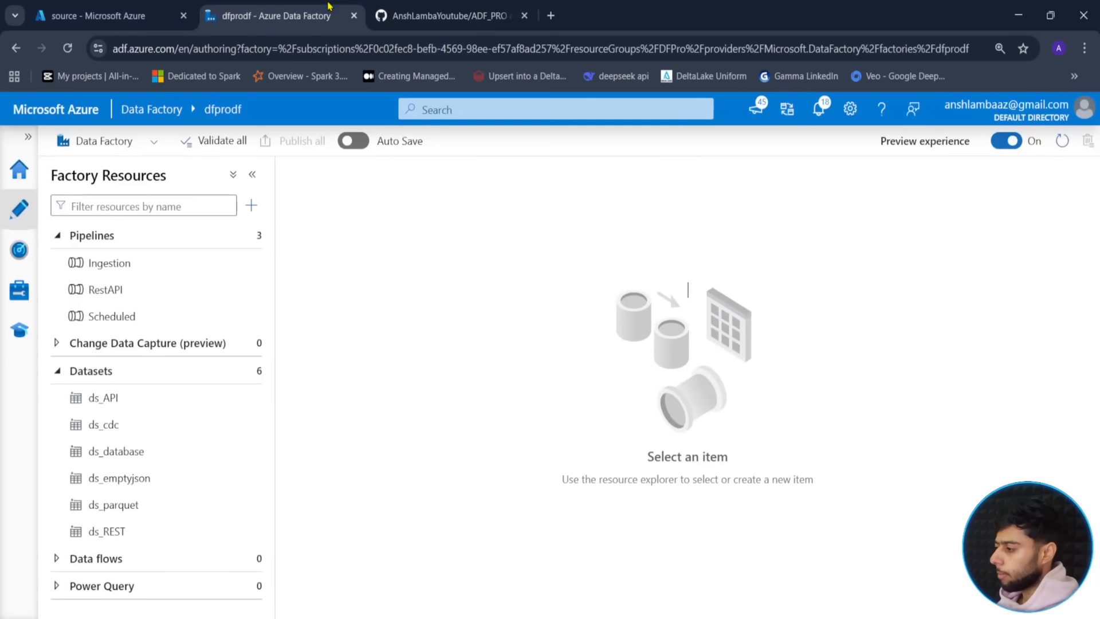
- Upload customers.csv, drivers.csv and trips.csv into the files folder
left_click(209, 8)
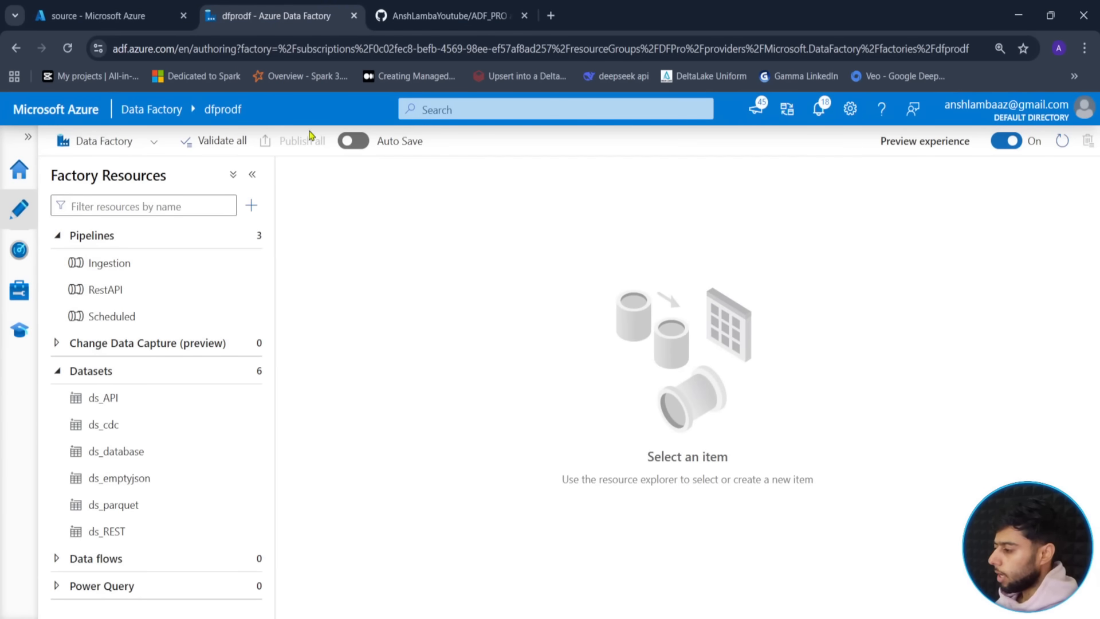
left_click(115, 16)
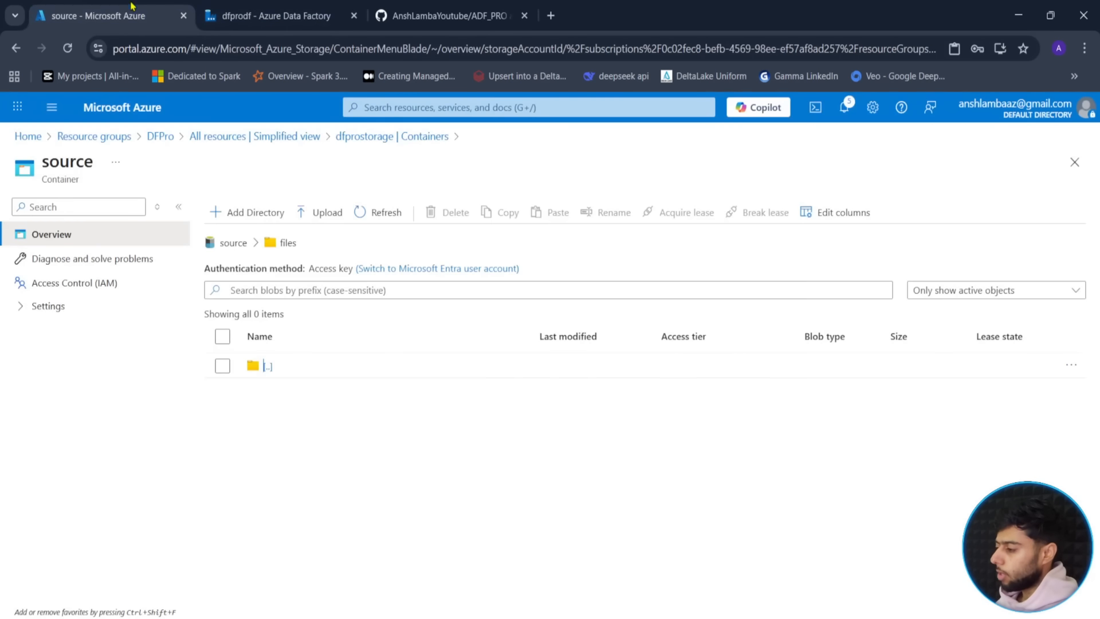
left_click(324, 219)
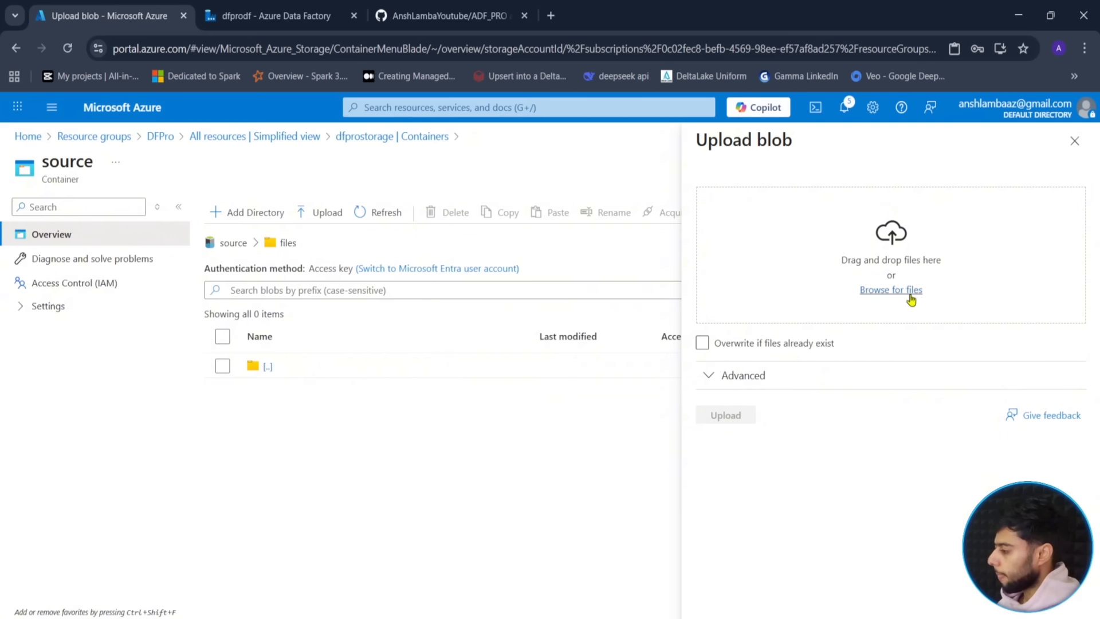
left_click(891, 290)
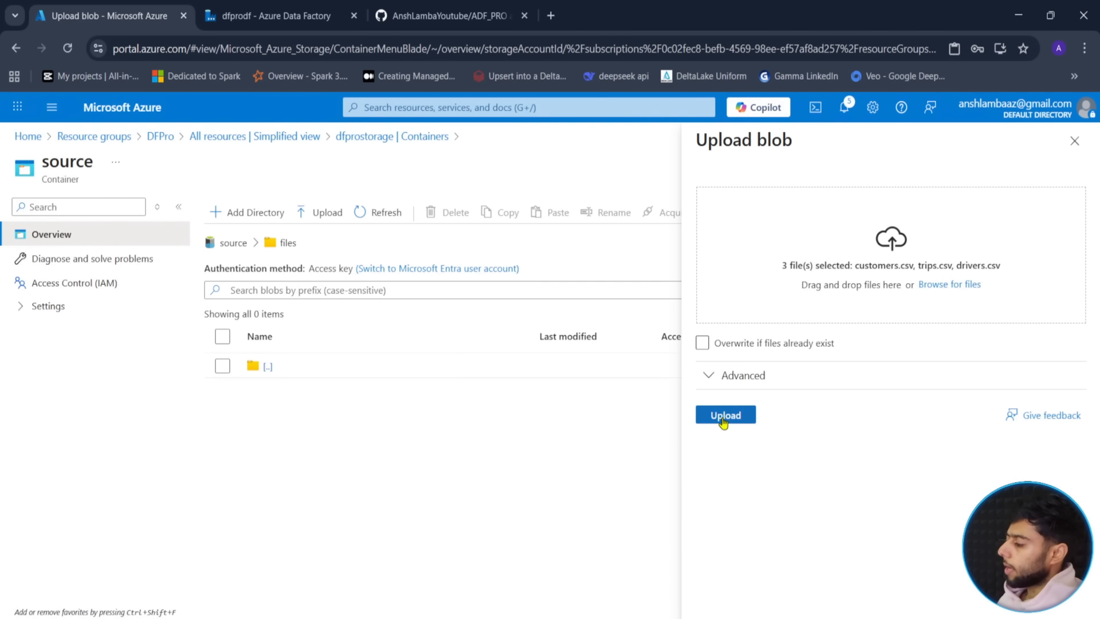
left_click(725, 418)
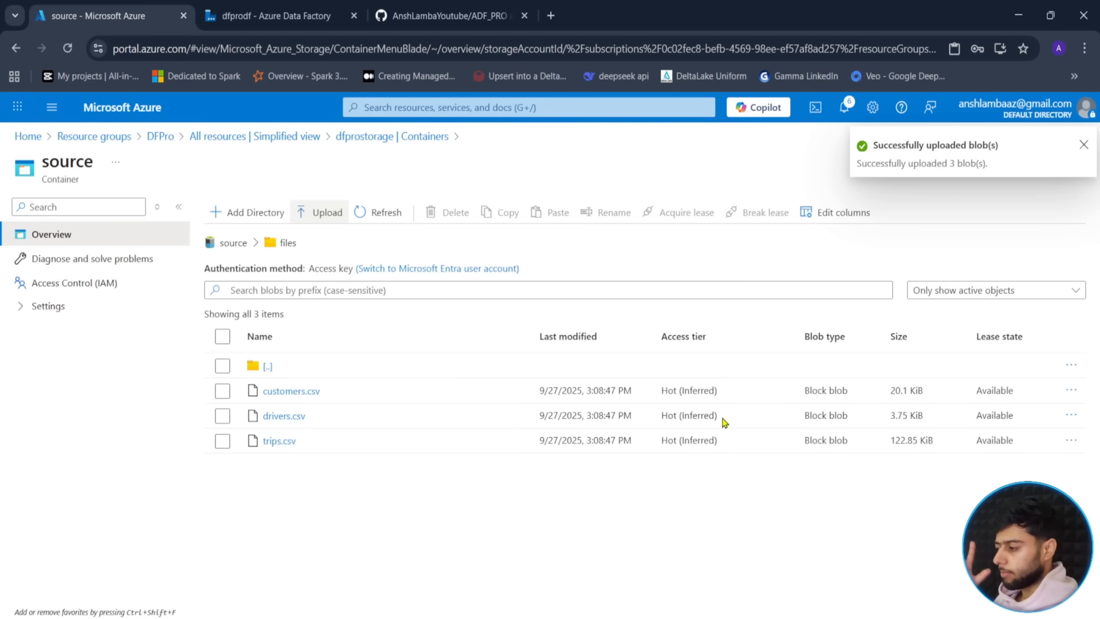
left_click(287, 12)
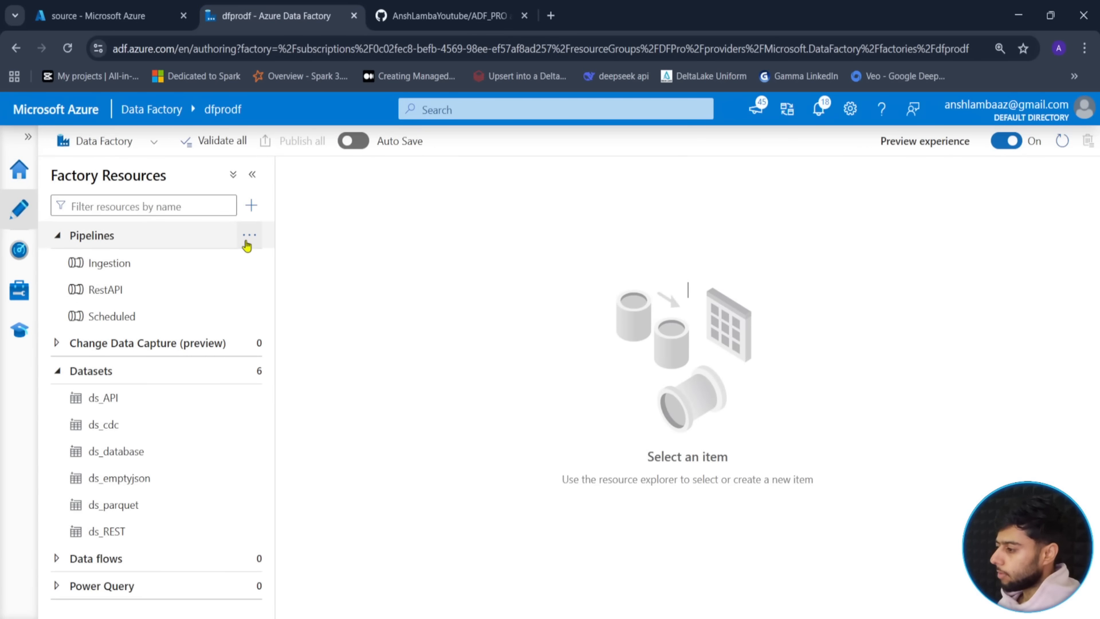
- Create a new blank pipeline named Router, then hide the Properties and Factory Resources panes
left_click(248, 236)
left_click(301, 263)
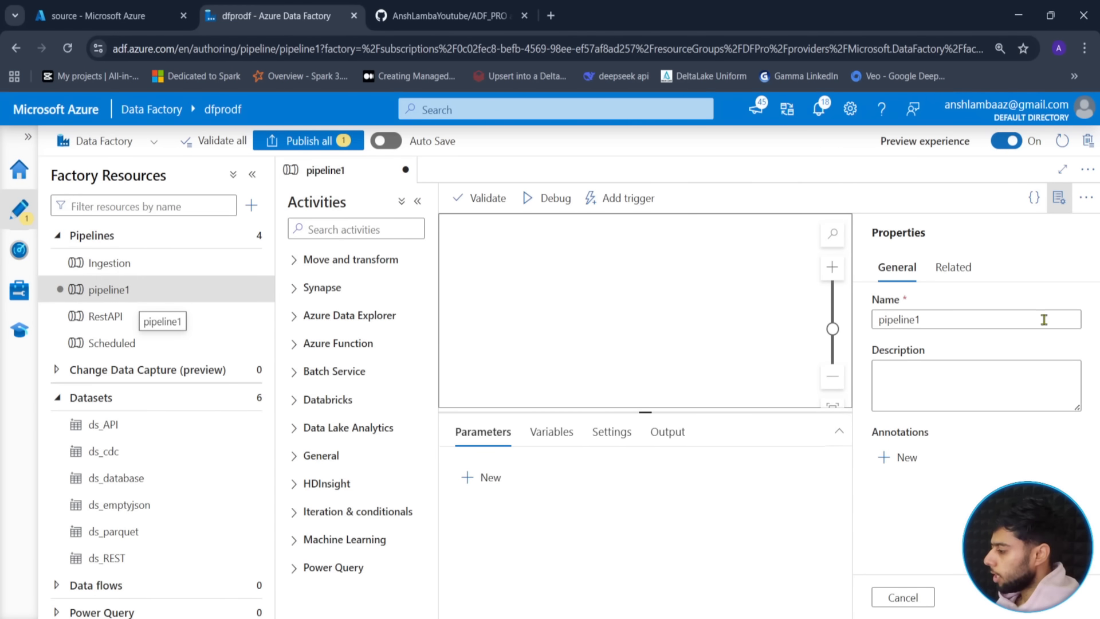
double_click(956, 317)
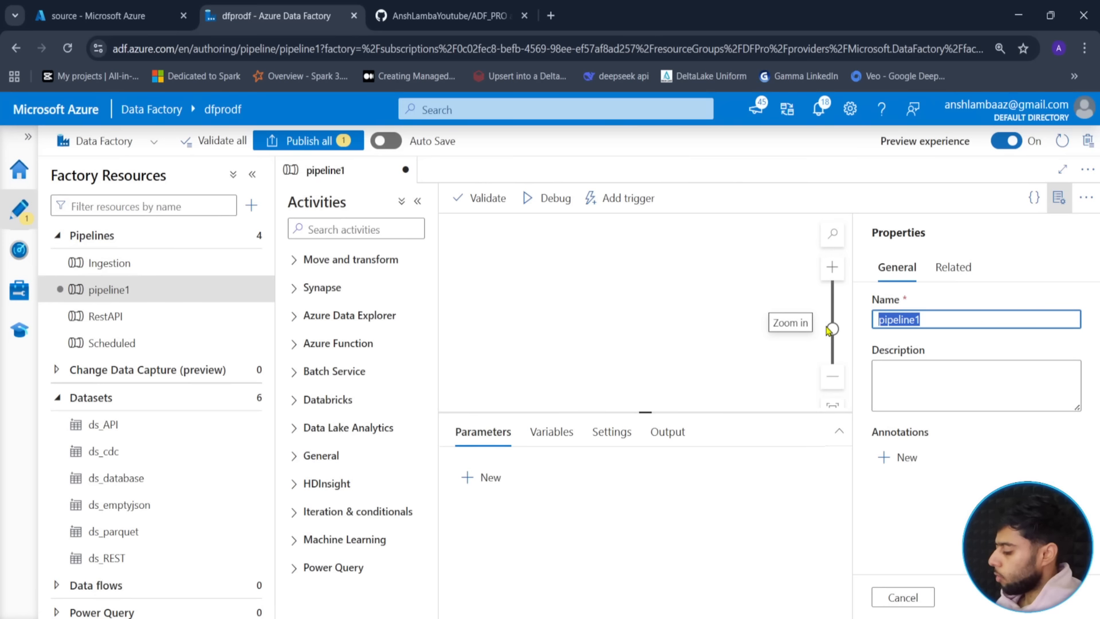
type("Router")
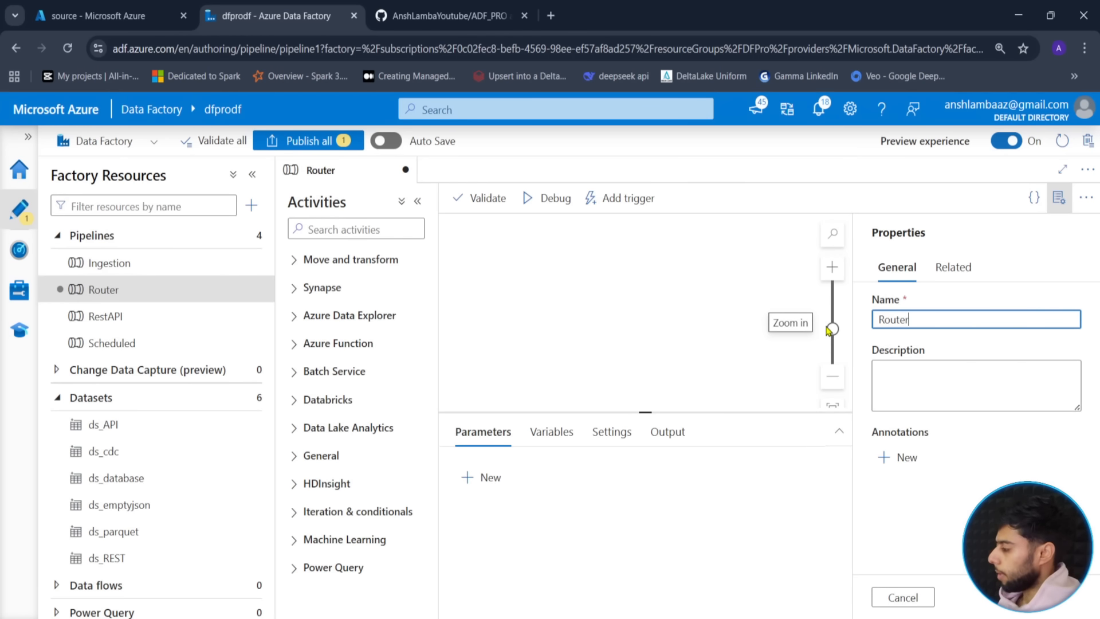
left_click(1059, 198)
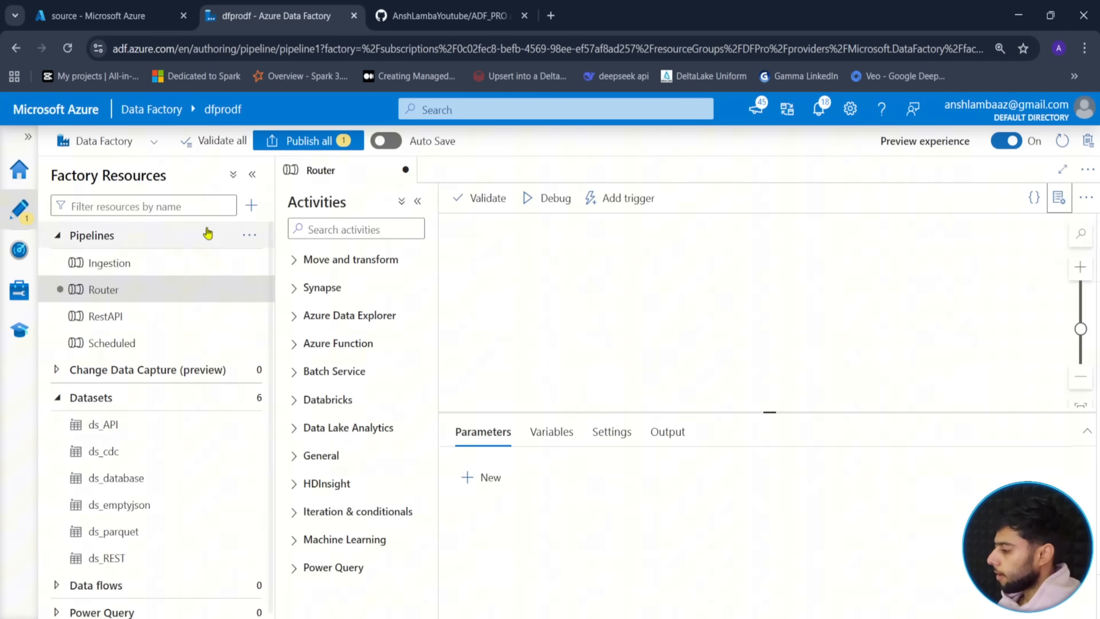
left_click(252, 175)
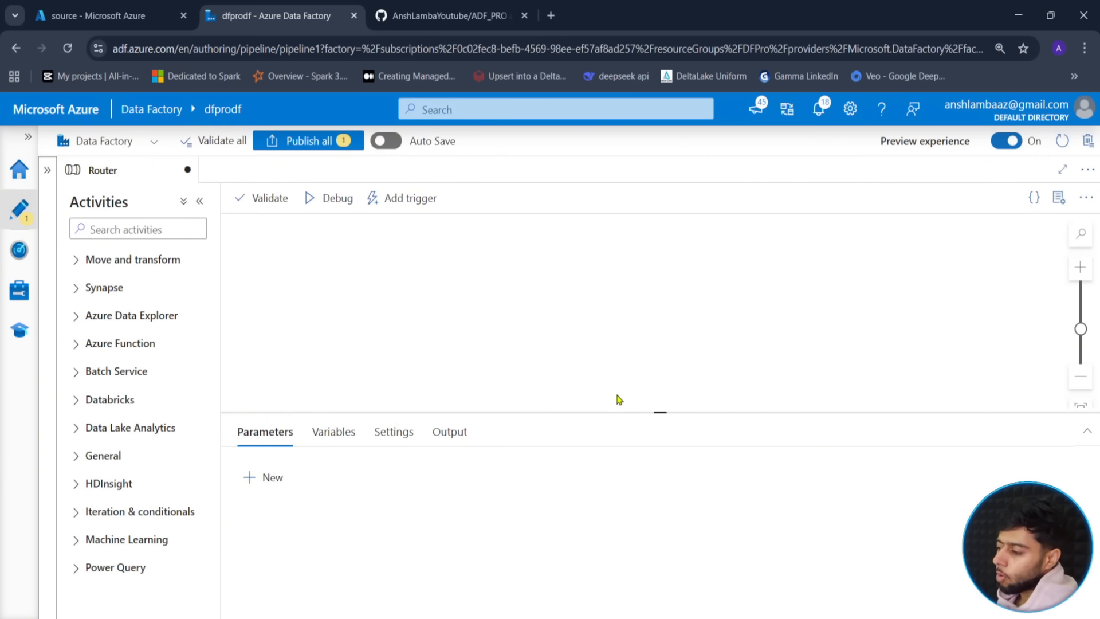
left_click(167, 231)
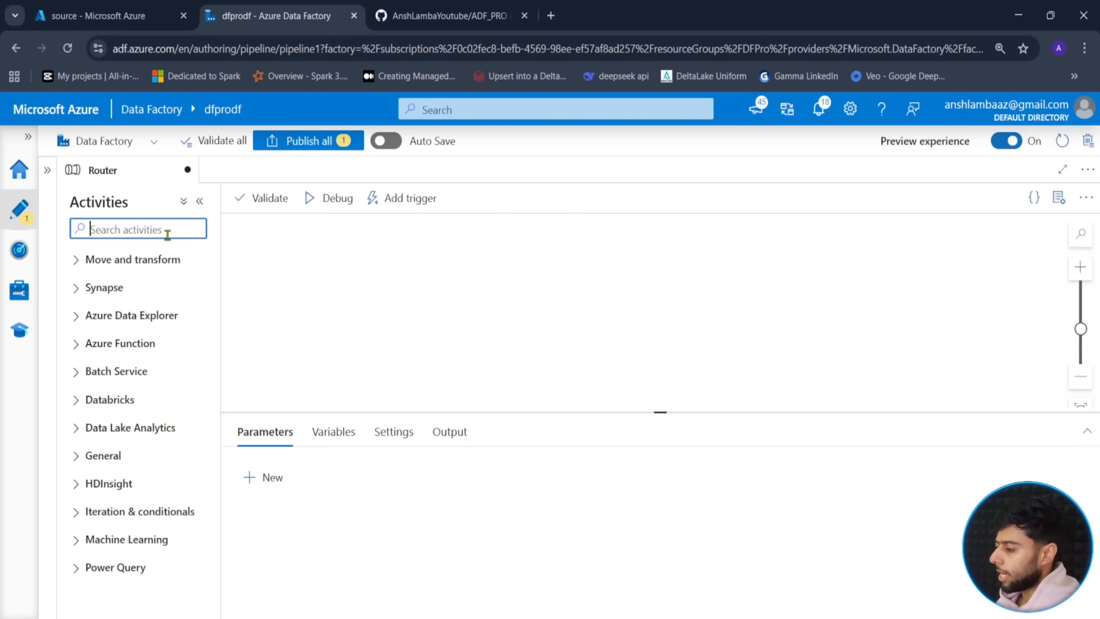
- Place a Get Metadata activity on the Router canvas, then view the source container's files folder
type("get")
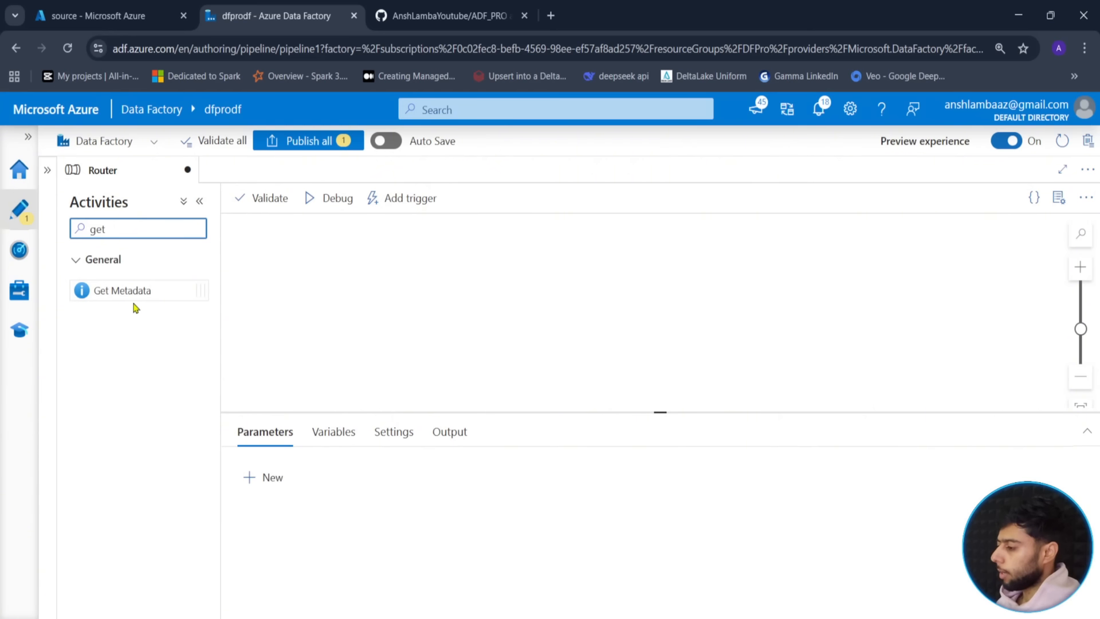
left_click_drag(123, 289, 405, 291)
left_click_drag(663, 411, 650, 460)
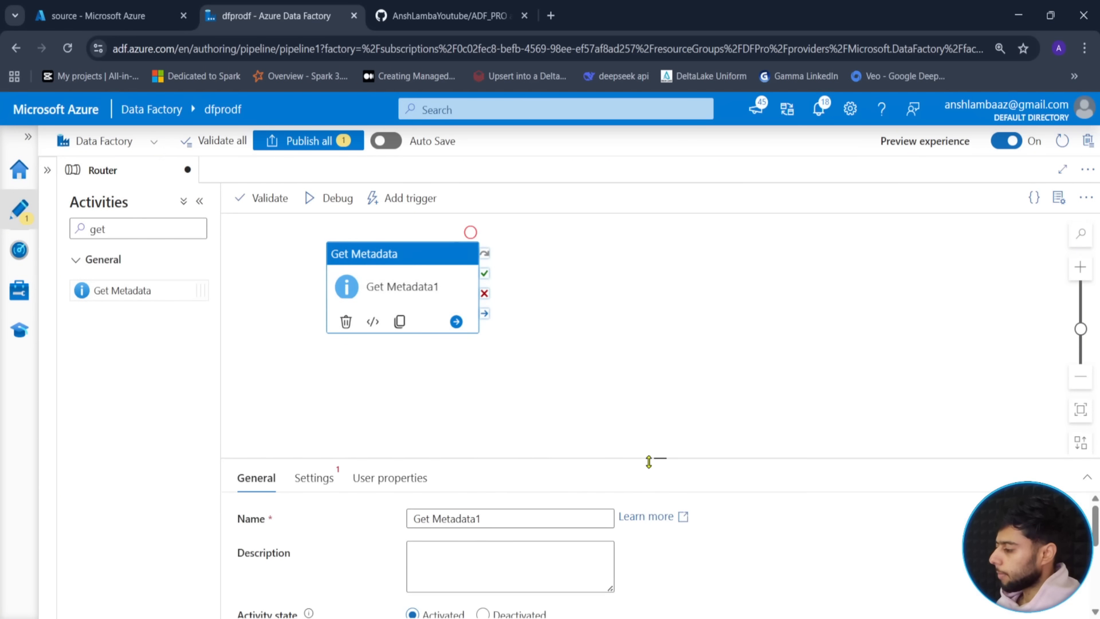
left_click(1077, 380)
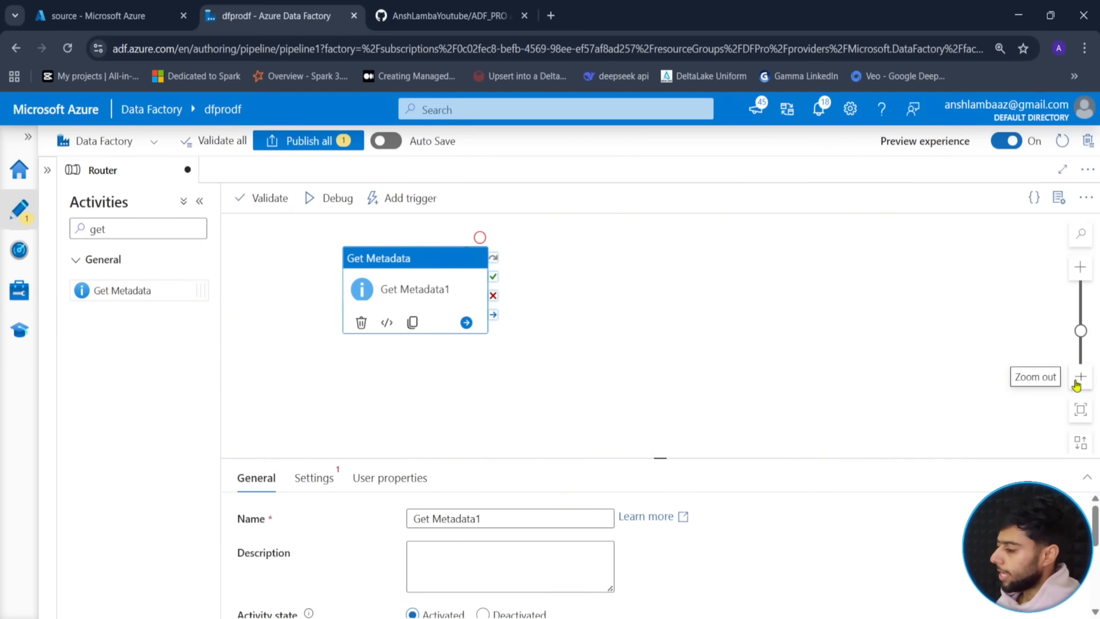
left_click_drag(507, 359, 468, 370)
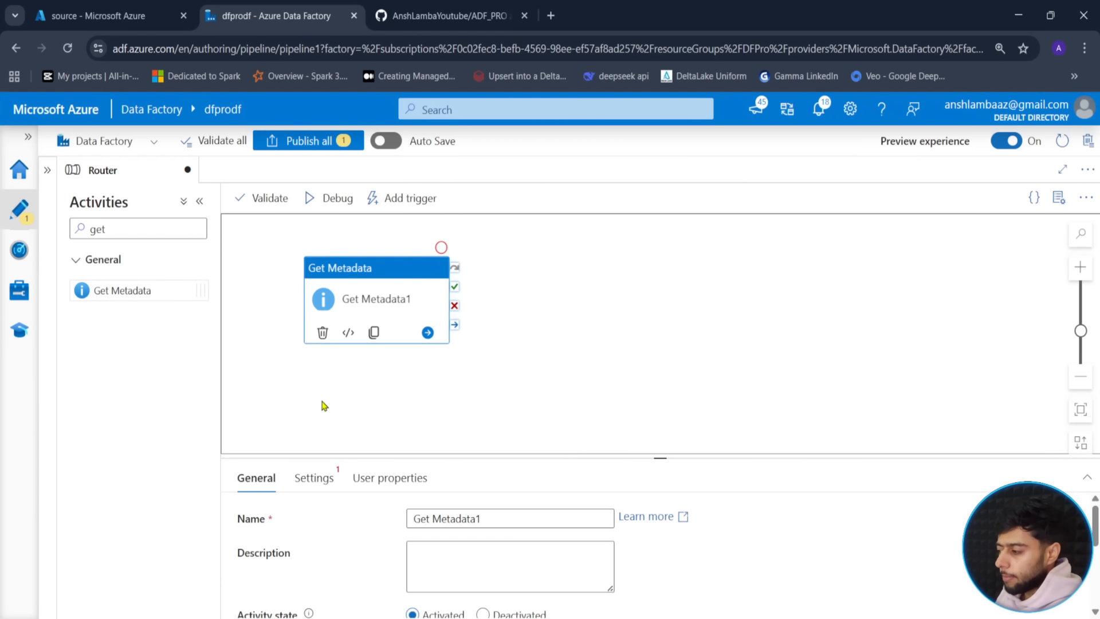
left_click(97, 16)
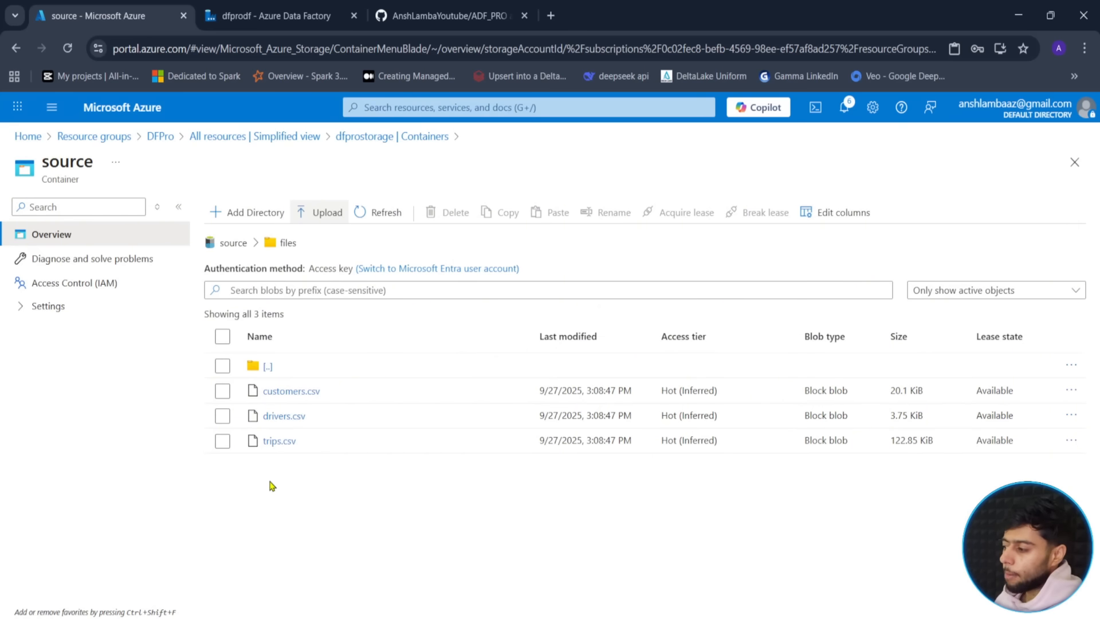
- Check that the source container root holds files and monitor folders, then return to Data Factory
left_click(270, 16)
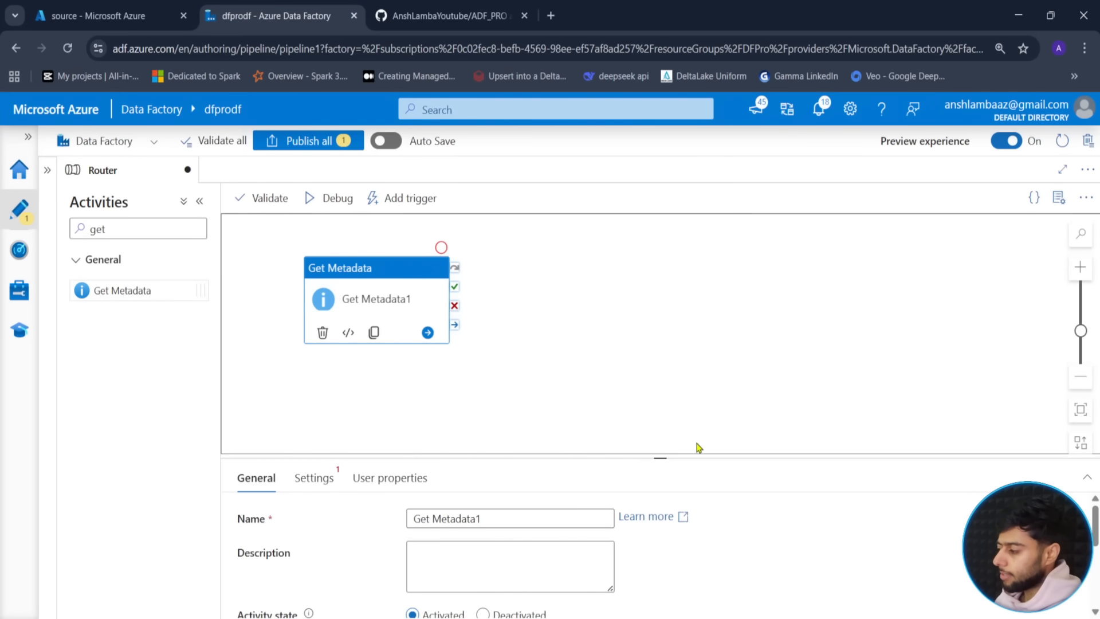
left_click_drag(660, 455, 658, 453)
left_click_drag(661, 425, 651, 401)
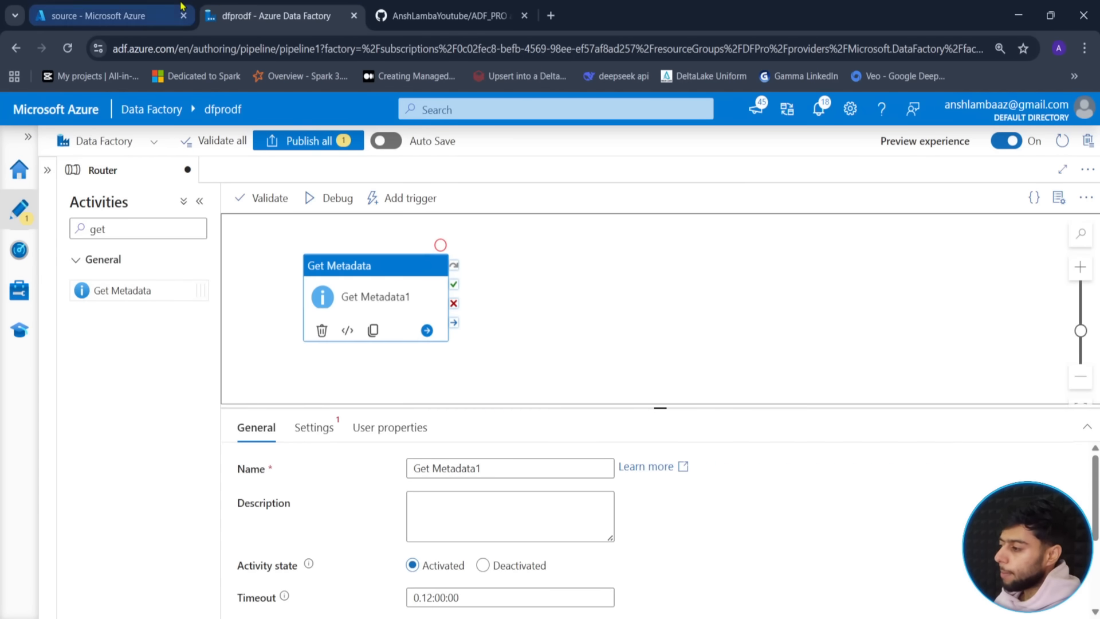
left_click(98, 16)
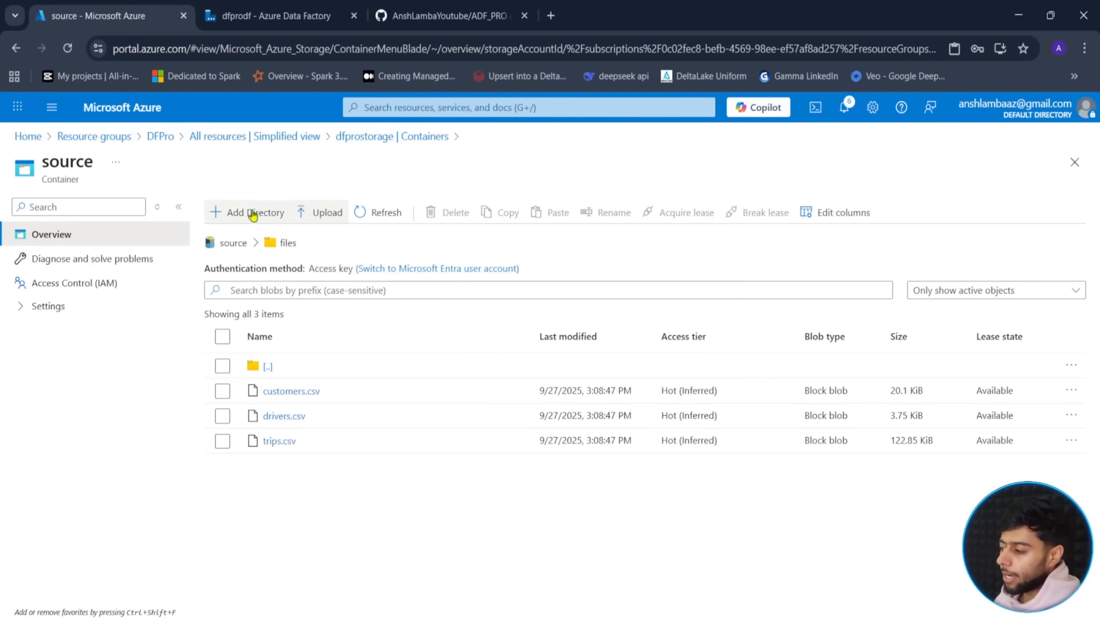
left_click(232, 243)
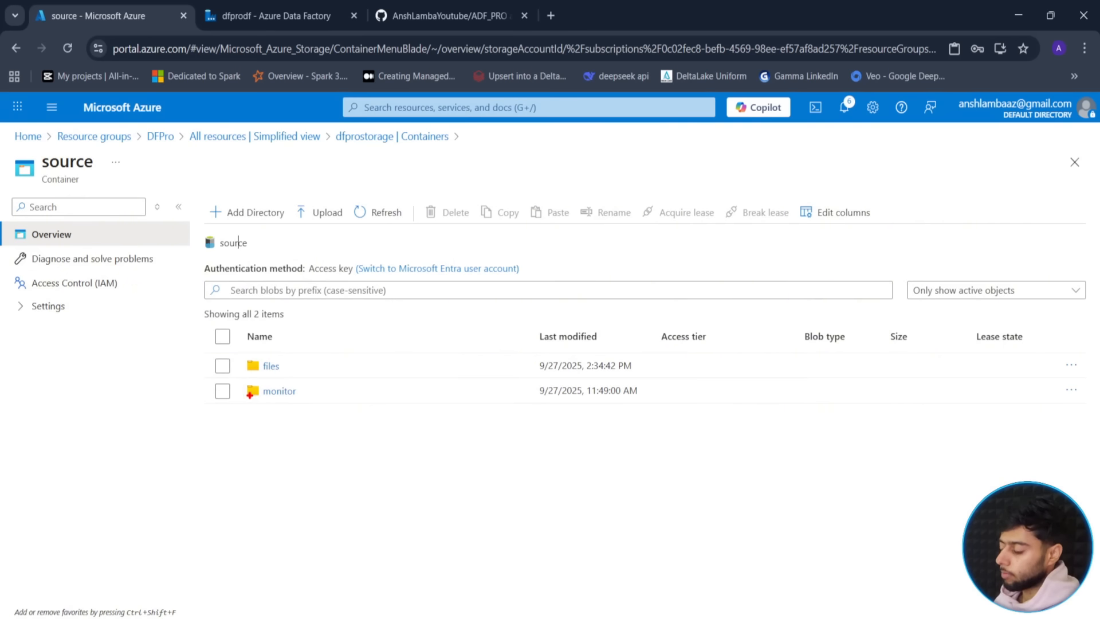
mouse_move(244, 346)
left_mouse_down()
mouse_move(301, 383)
mouse_move(365, 328)
left_mouse_up()
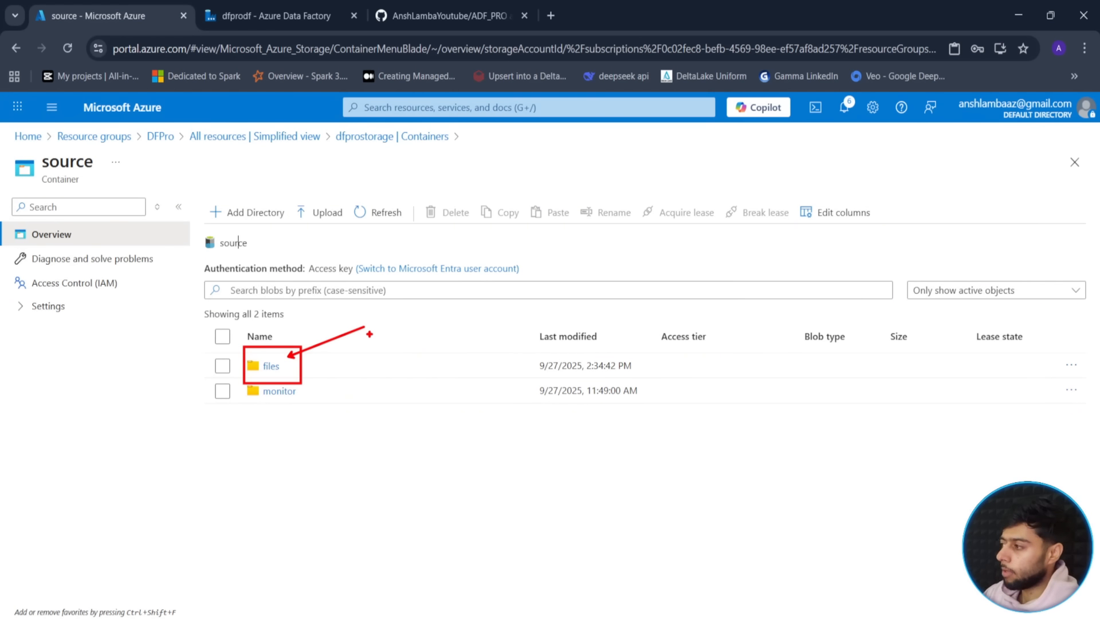
key("Escape")
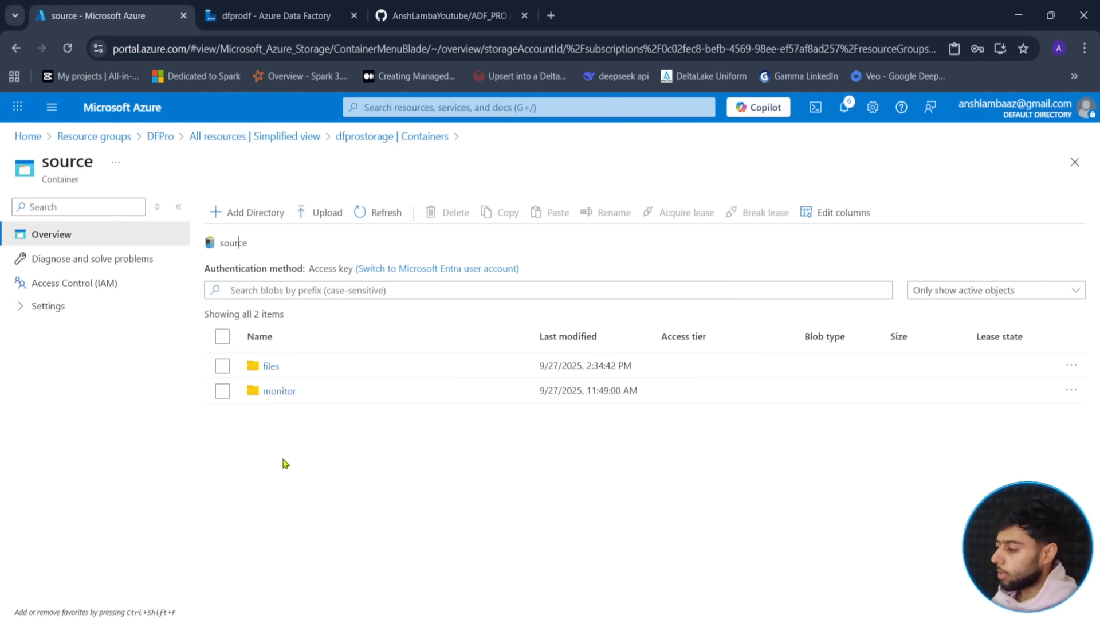
left_click(282, 13)
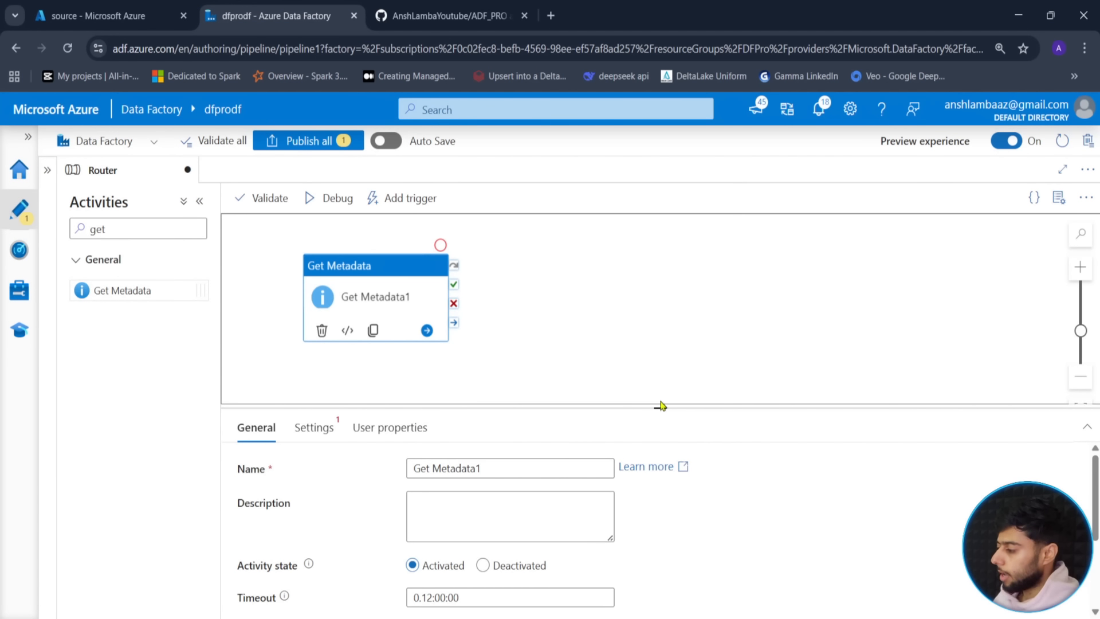
- Rename the activity to Get Metadata and start a new dataset from its Settings
left_click_drag(659, 406, 659, 363)
left_click(500, 423)
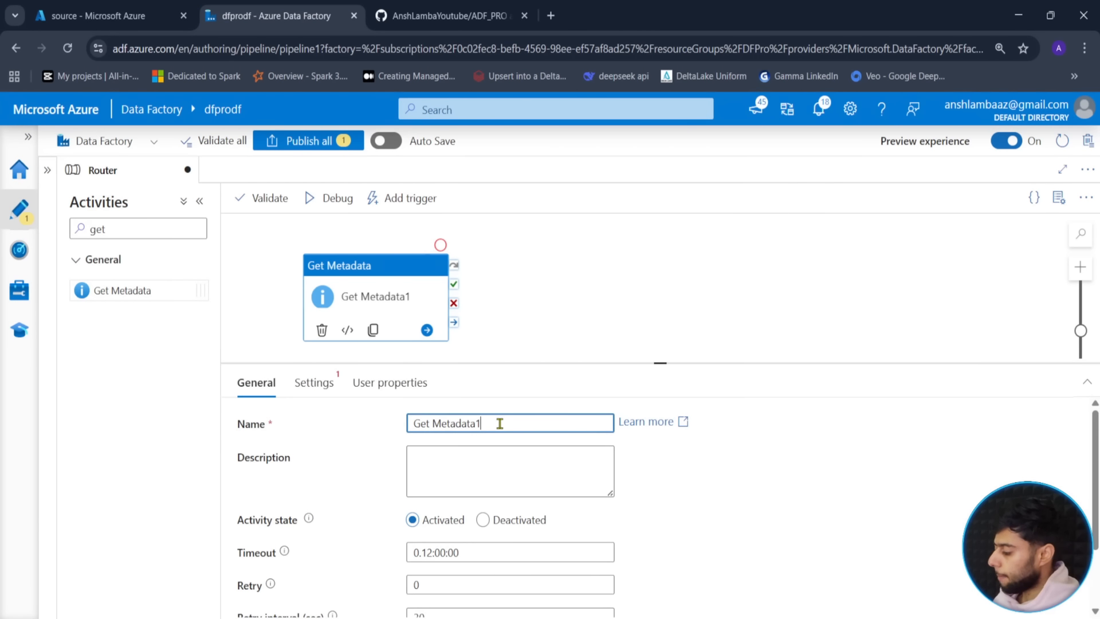
left_click(315, 382)
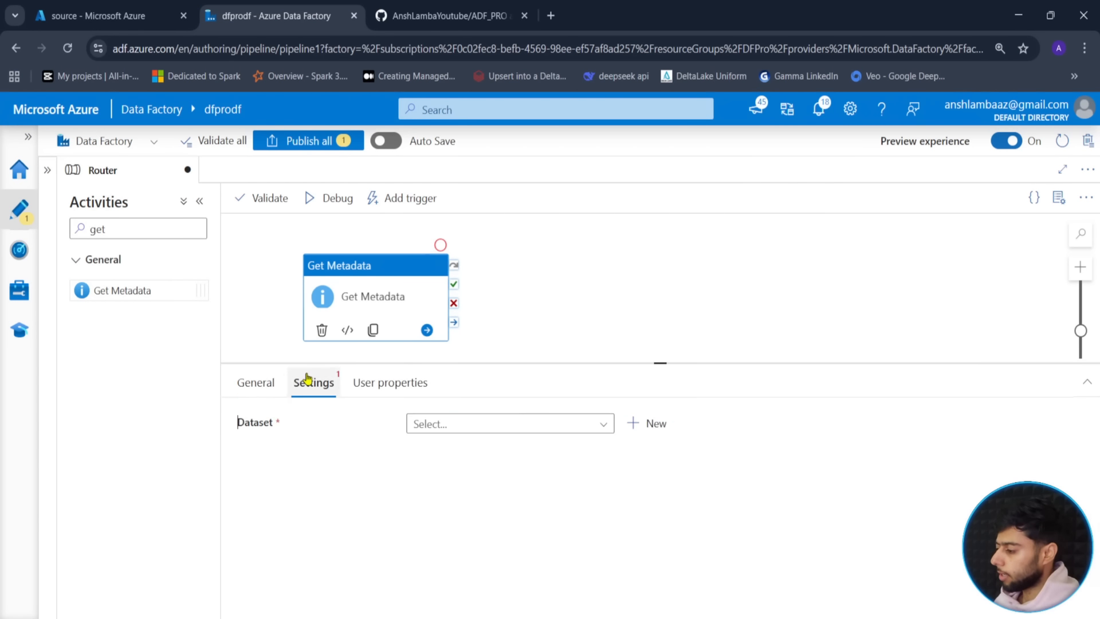
left_click(528, 427)
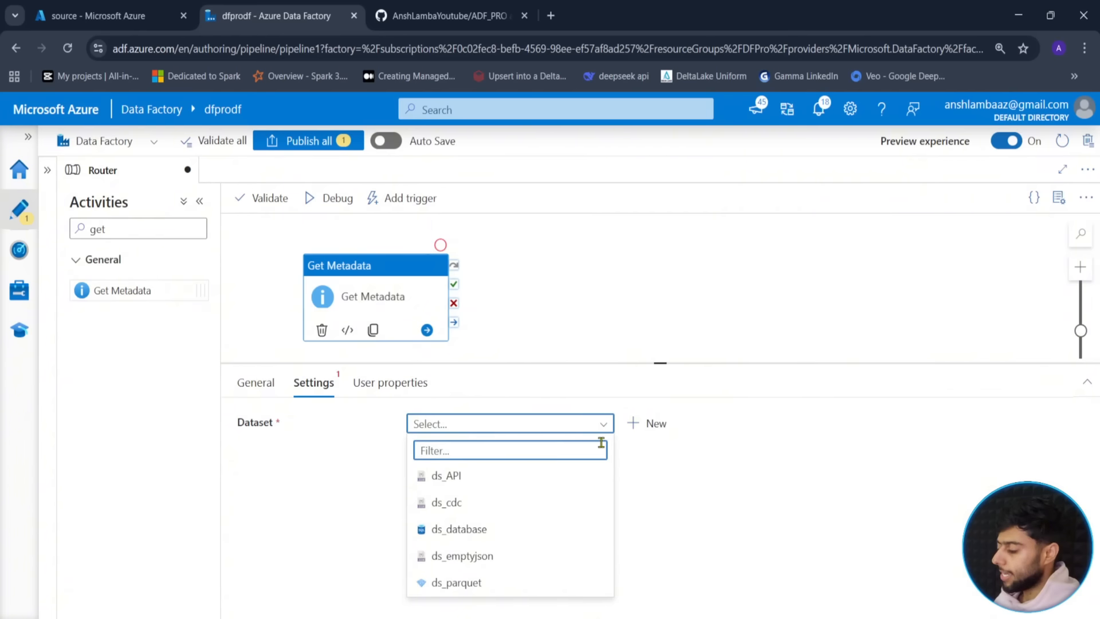
left_click(643, 431)
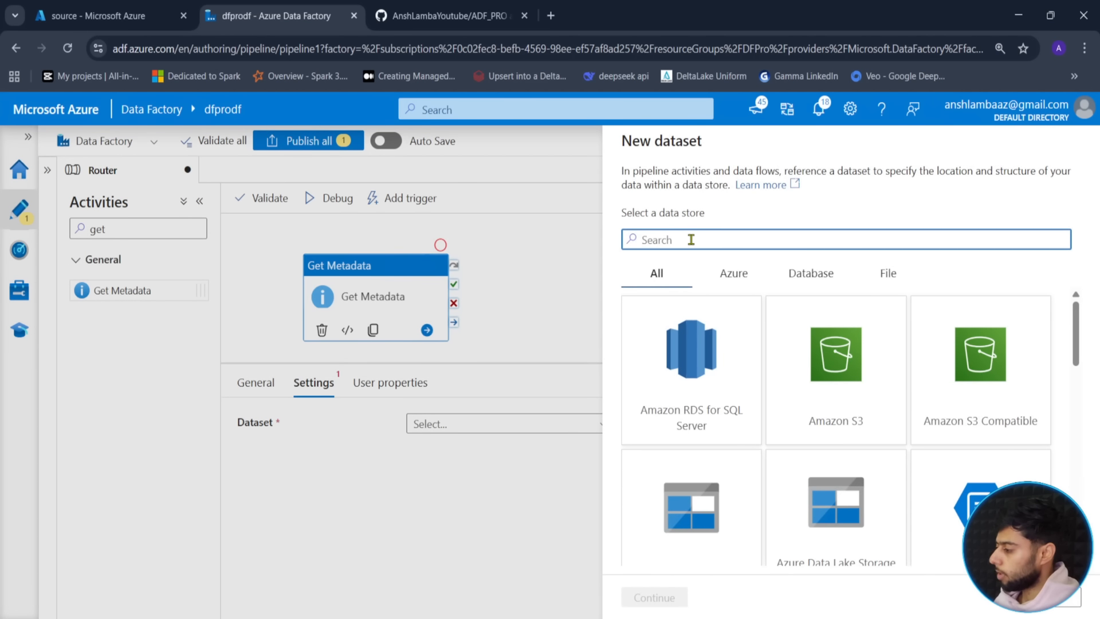
- Choose Azure Data Lake Storage Gen2 with DelimitedText format for the new dataset
scroll(724, 413, "down", 3)
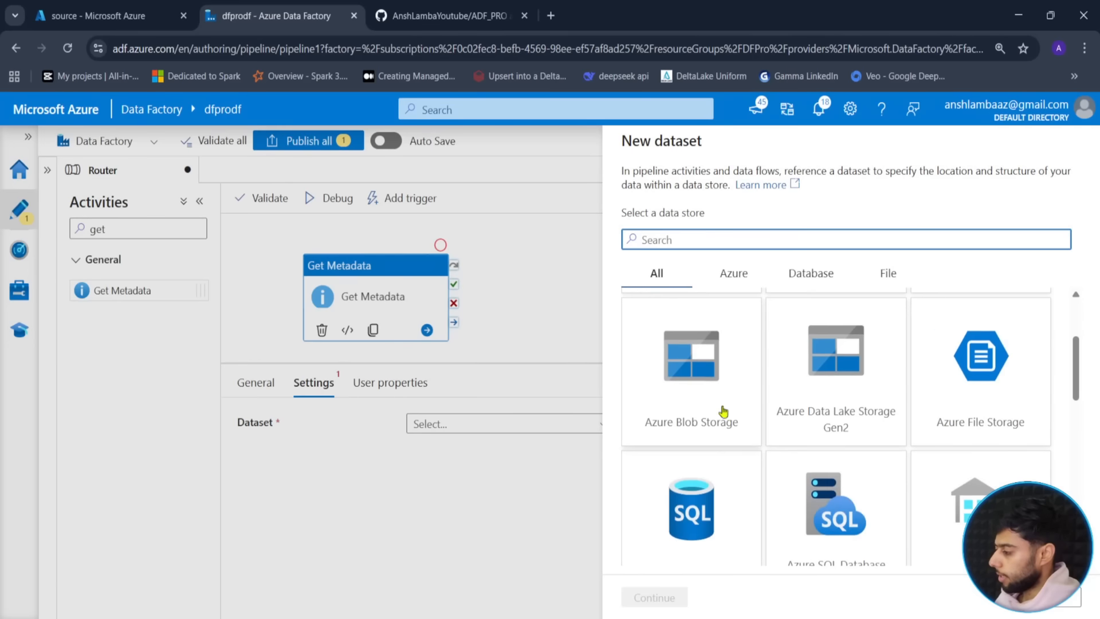
scroll(733, 435, "down", 3)
scroll(740, 456, "up", 5)
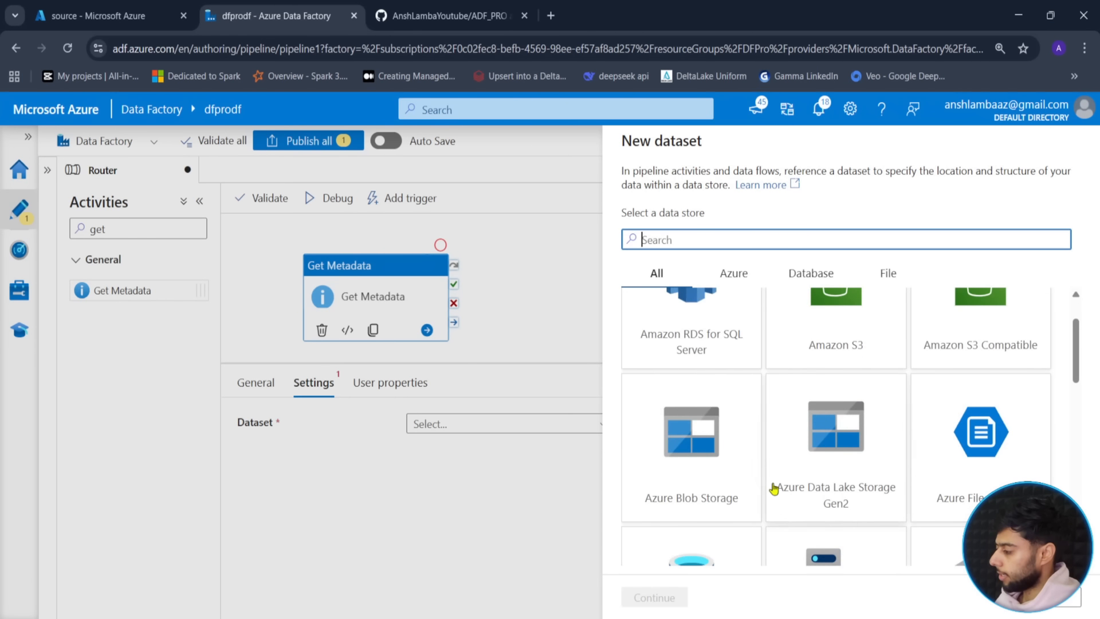
left_click(776, 488)
left_click(659, 598)
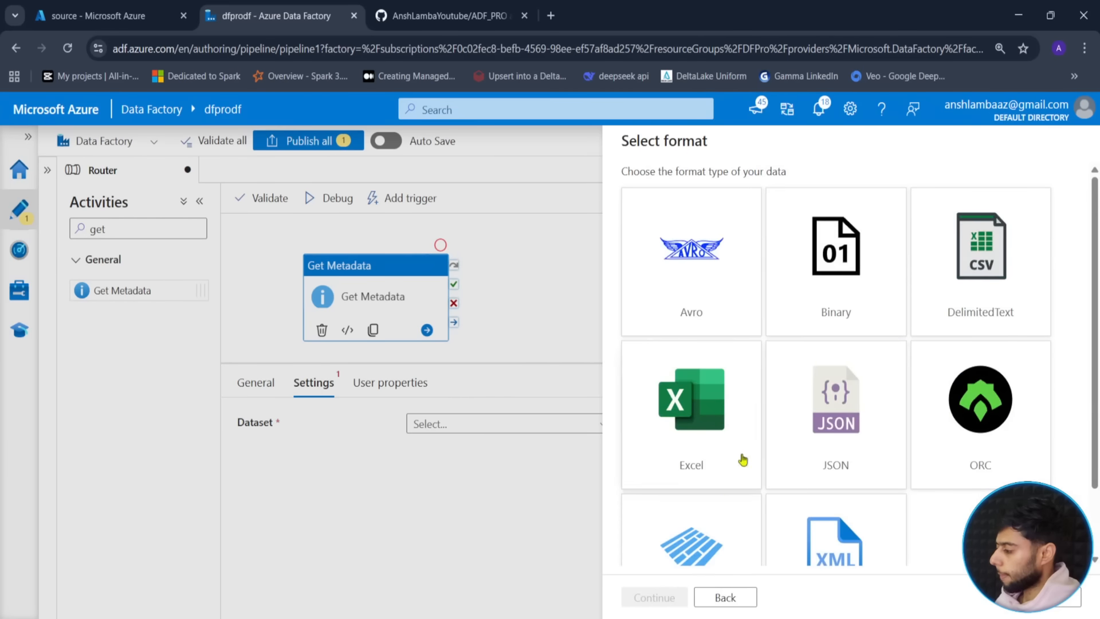
scroll(730, 418, "down", 2)
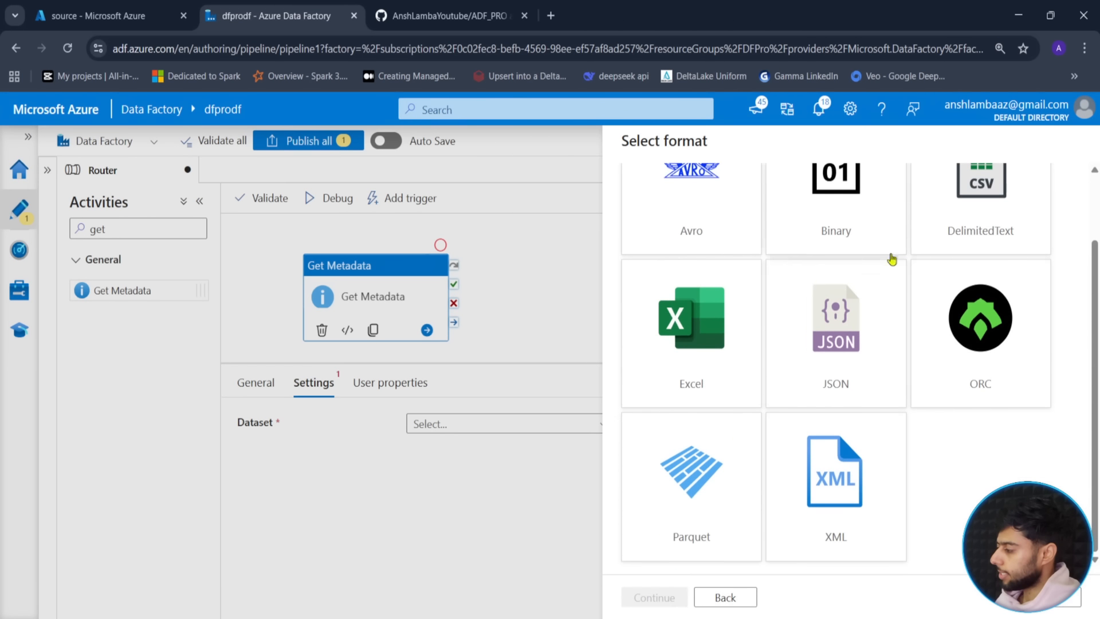
left_click(971, 213)
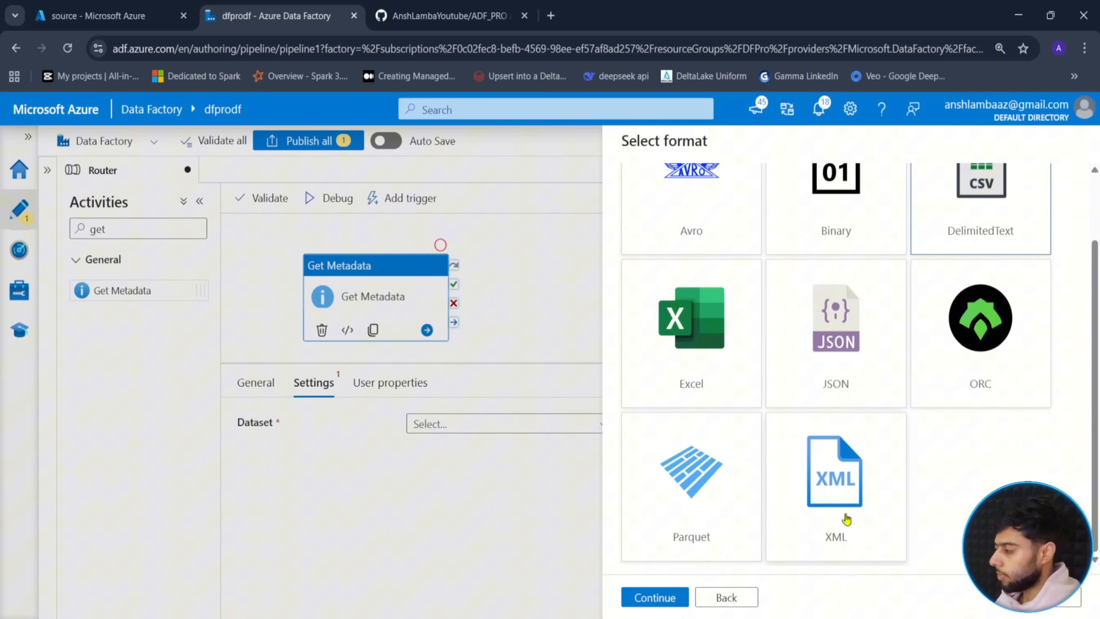
left_click(659, 598)
- Name the dataset ds_meta on ls_datalake, keep the header row, and point it at source/files
double_click(720, 192)
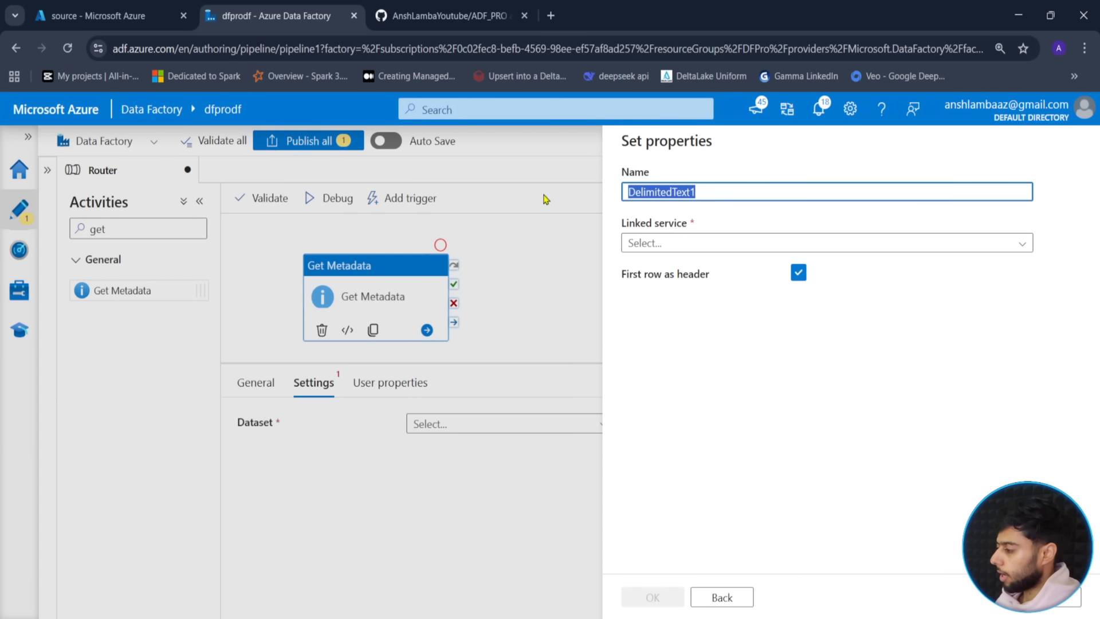
type("ds_meta")
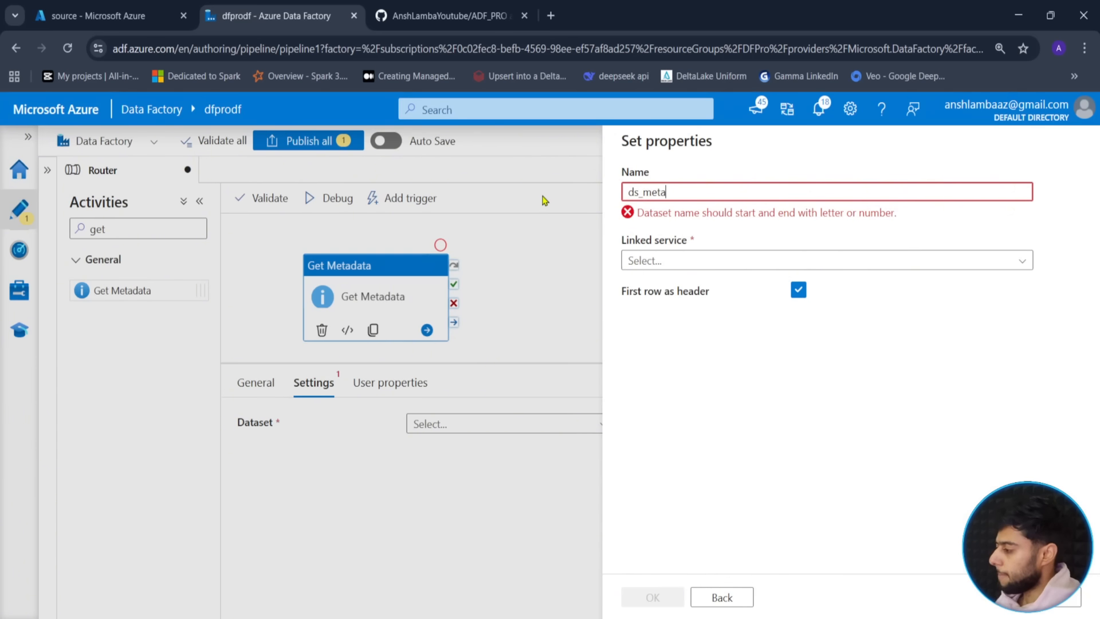
left_click(677, 245)
left_click(664, 317)
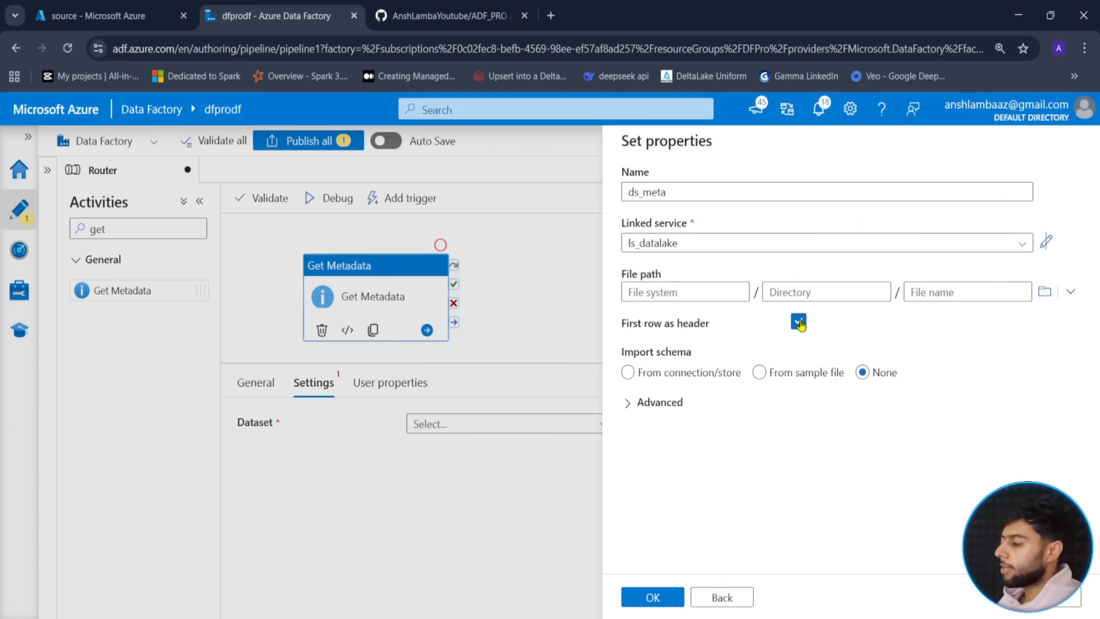
left_click(798, 323)
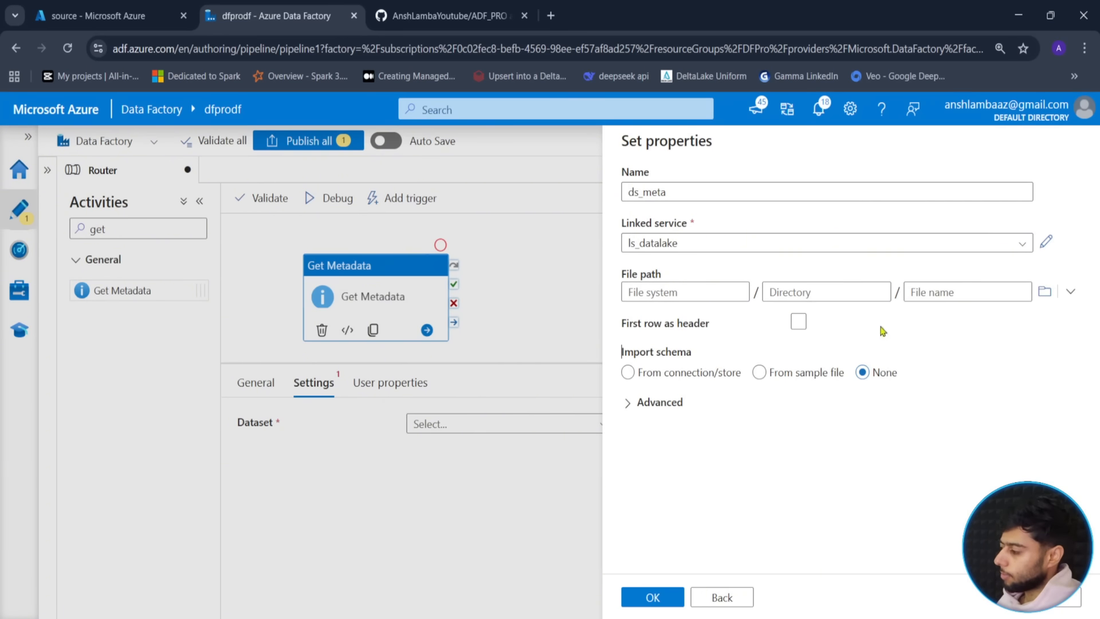
left_click(798, 322)
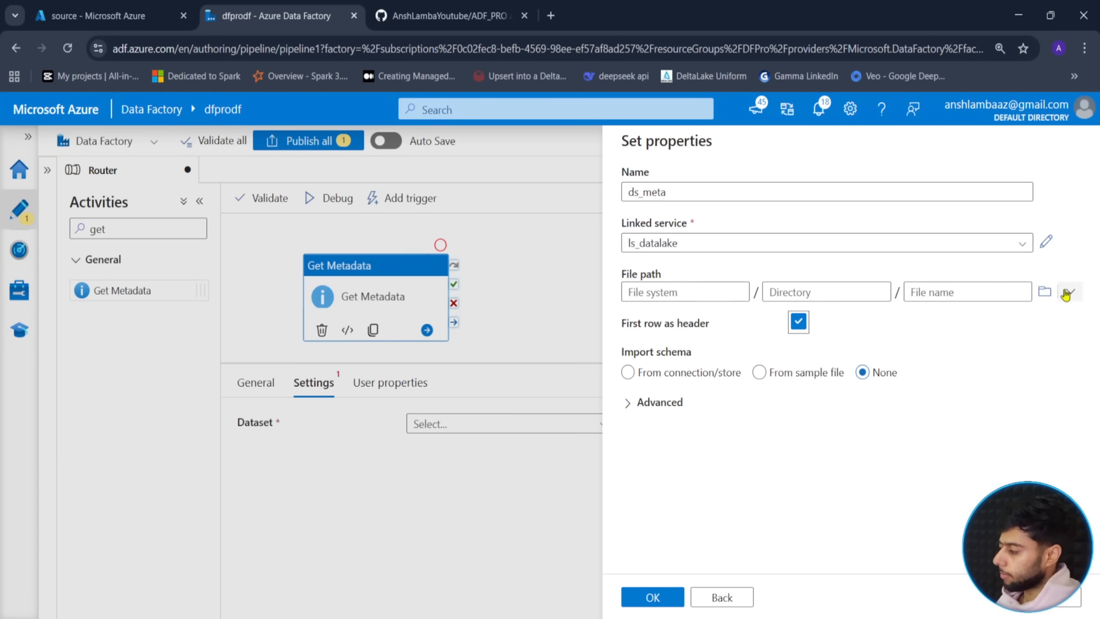
left_click(1042, 294)
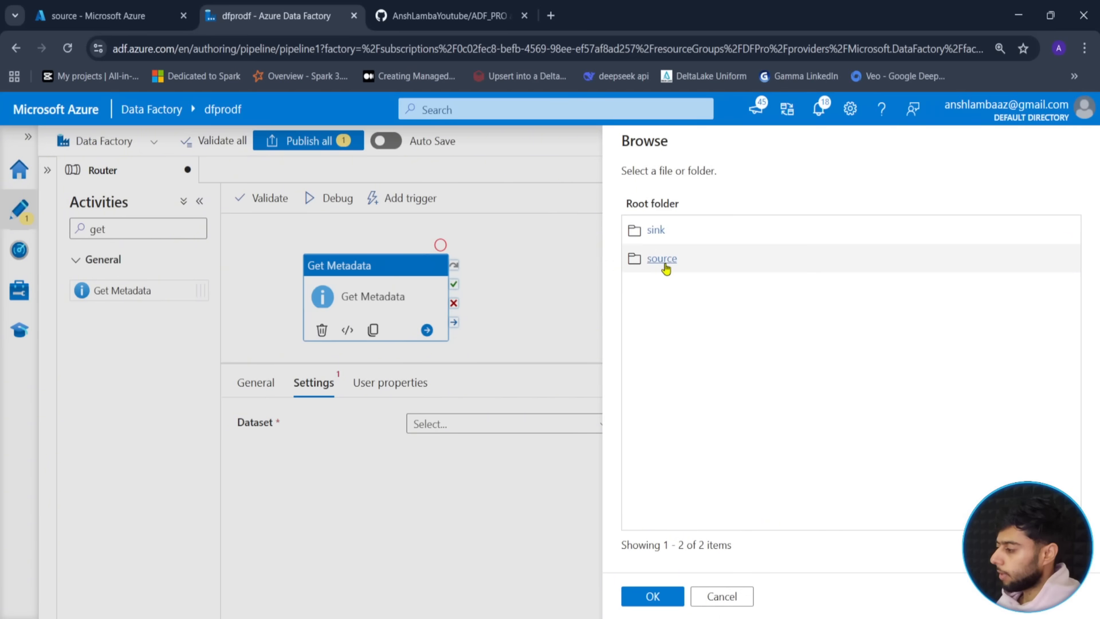
double_click(666, 266)
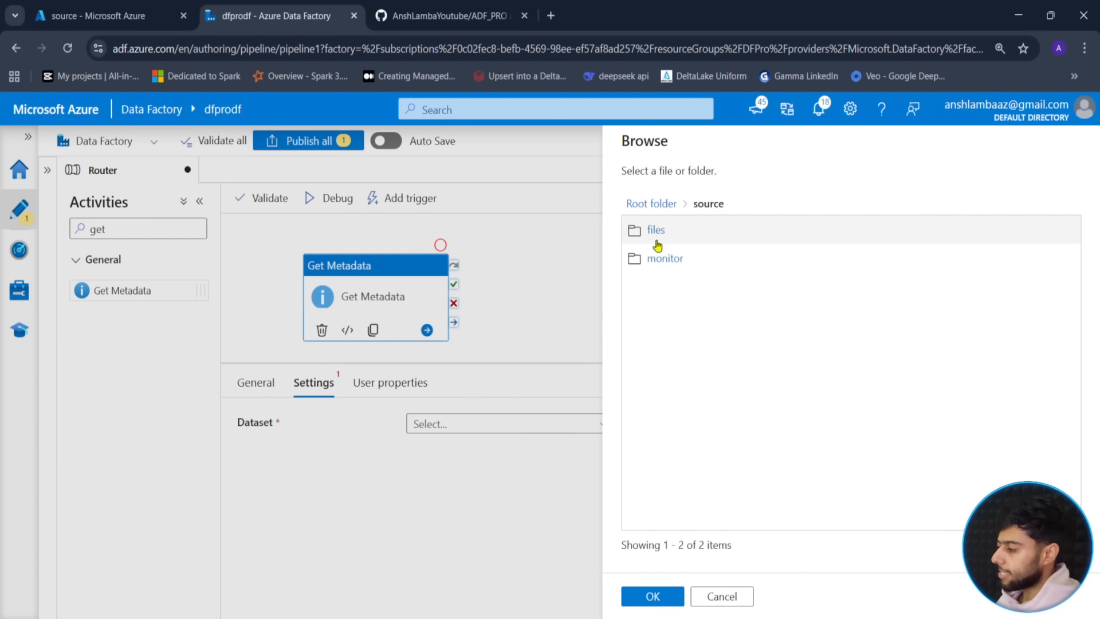
double_click(658, 239)
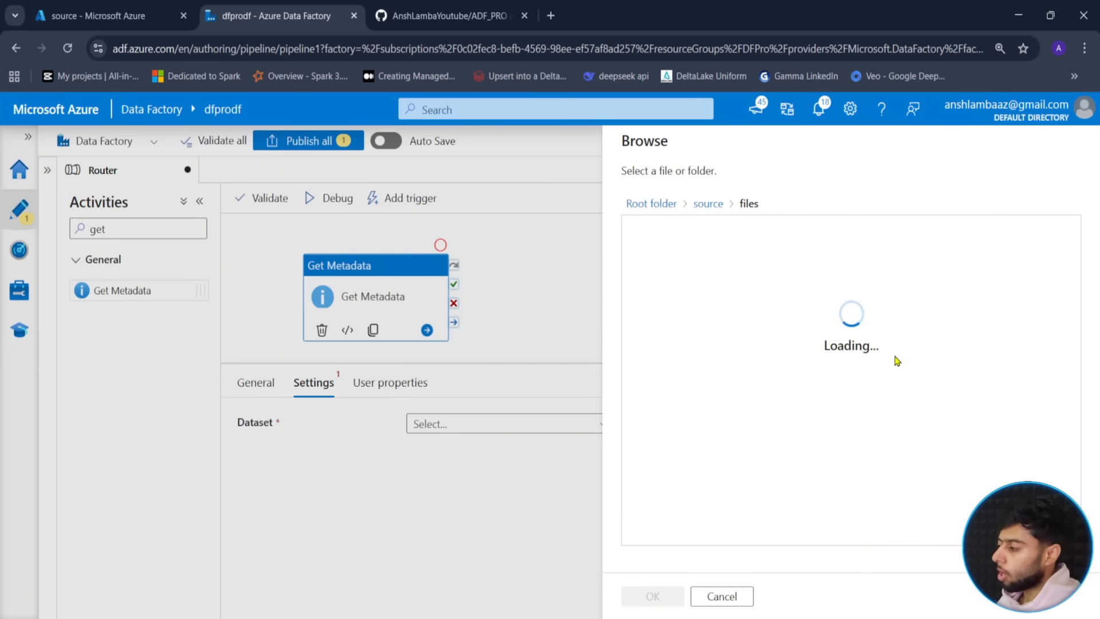
left_click(636, 599)
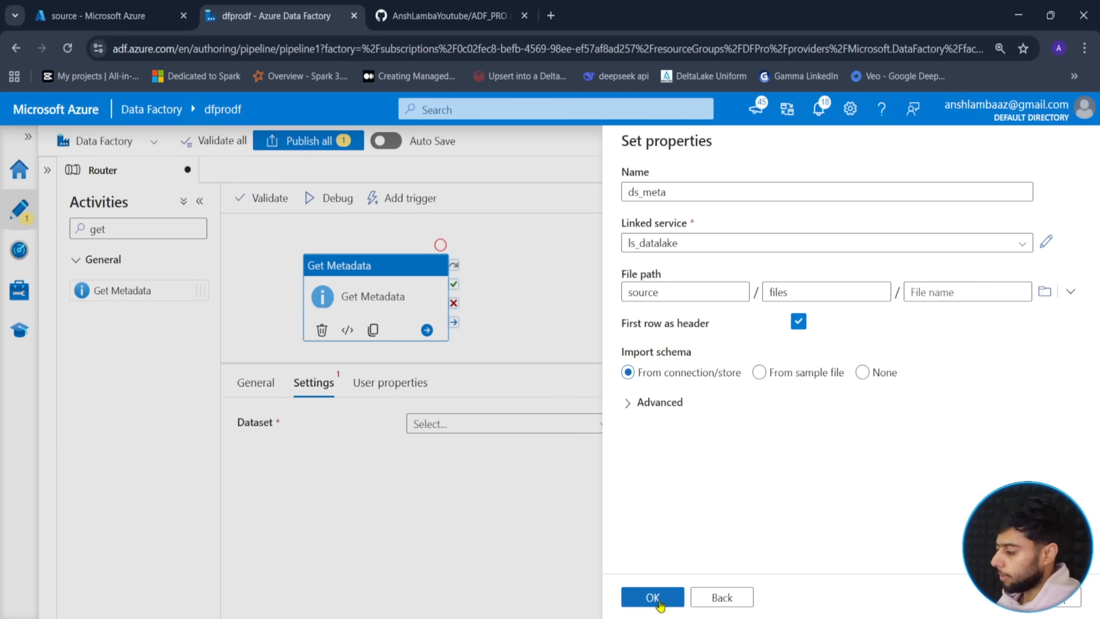
left_click(671, 597)
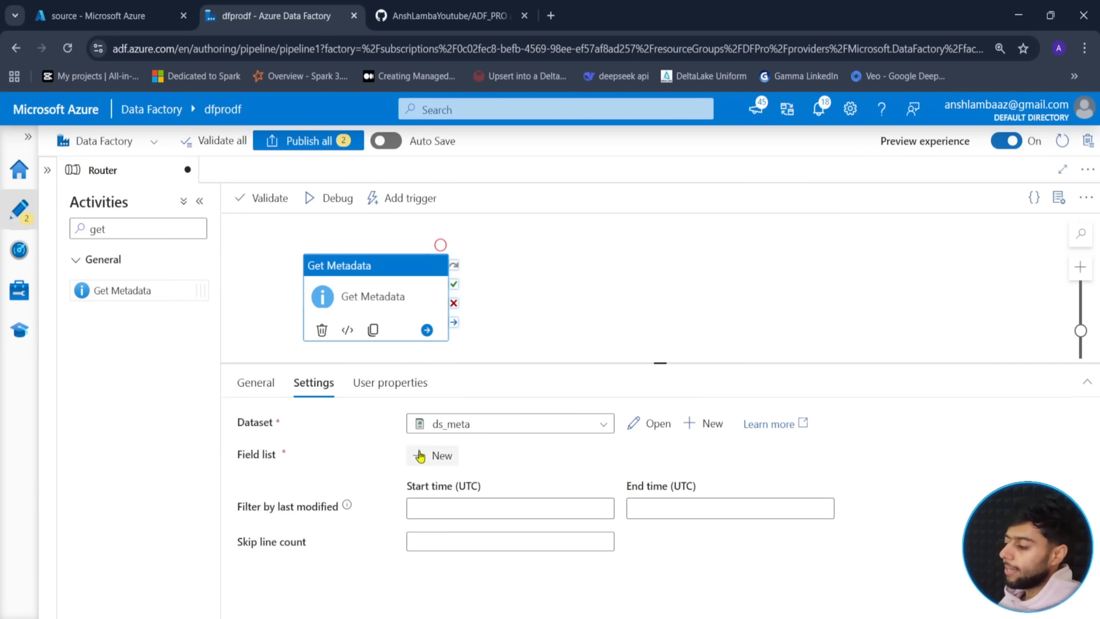
- Add Child items to the Get Metadata field list and start a Router debug run
left_click_drag(494, 343, 488, 311)
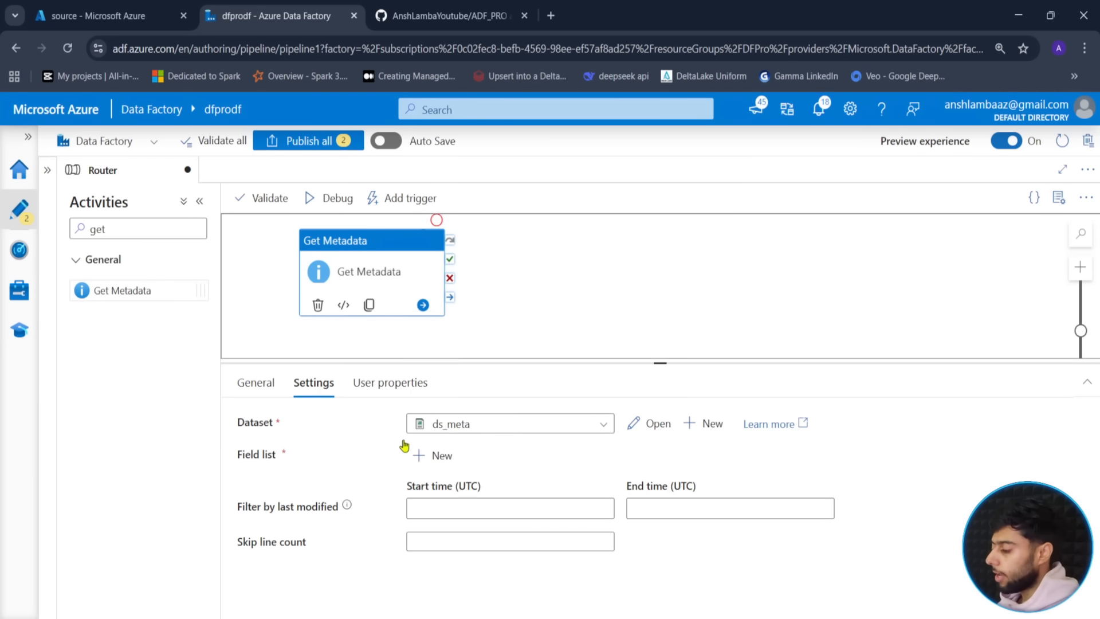
left_click(431, 456)
left_click(511, 509)
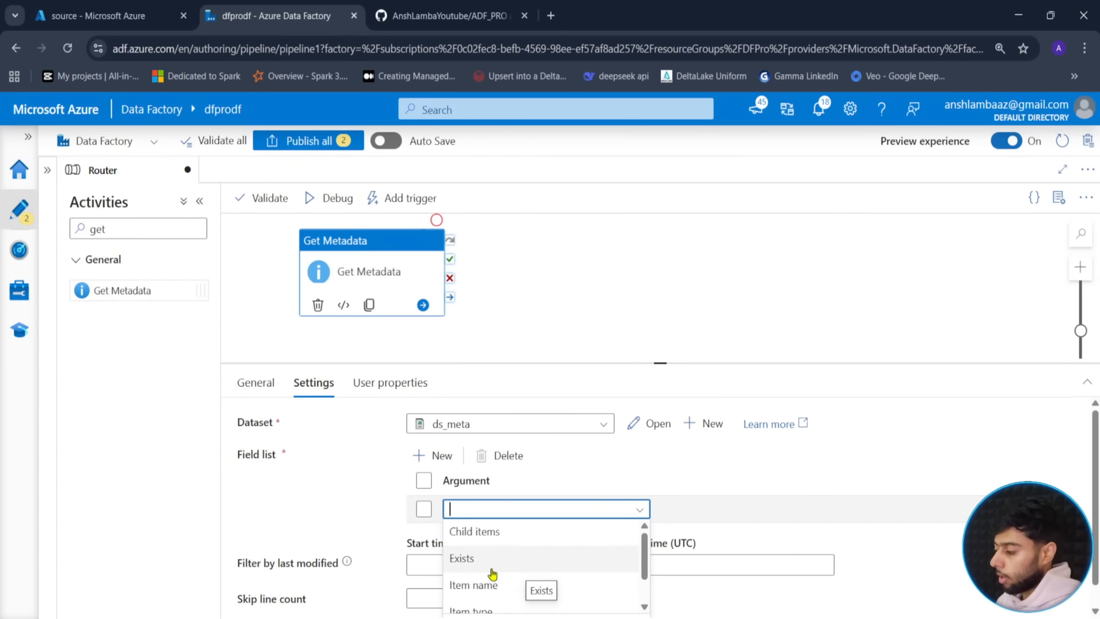
left_click(644, 607)
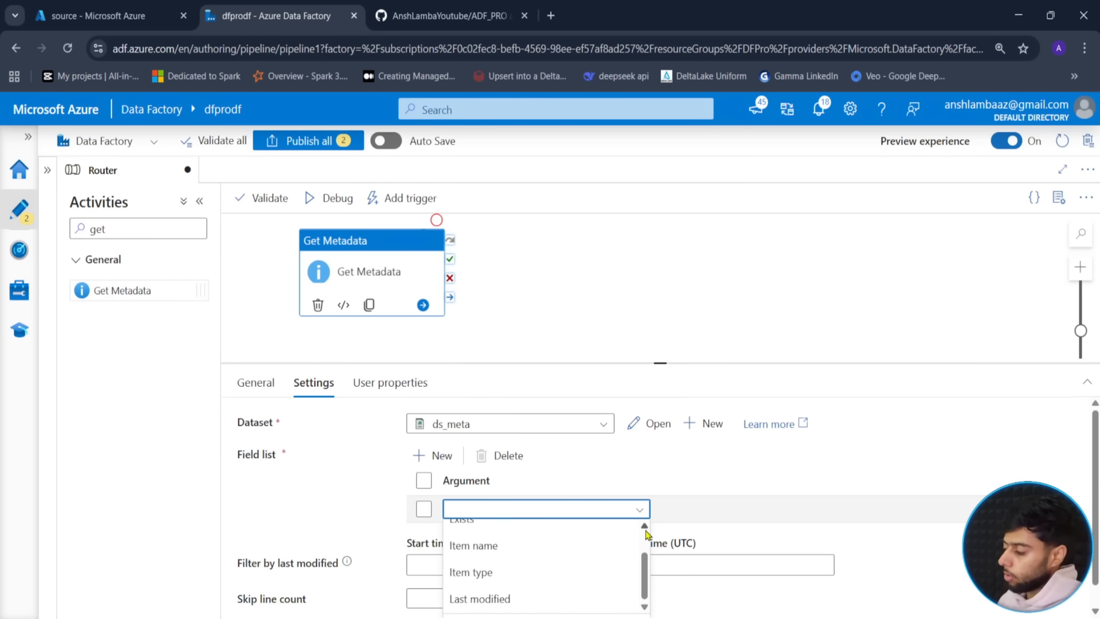
left_click(644, 527)
left_click(467, 531)
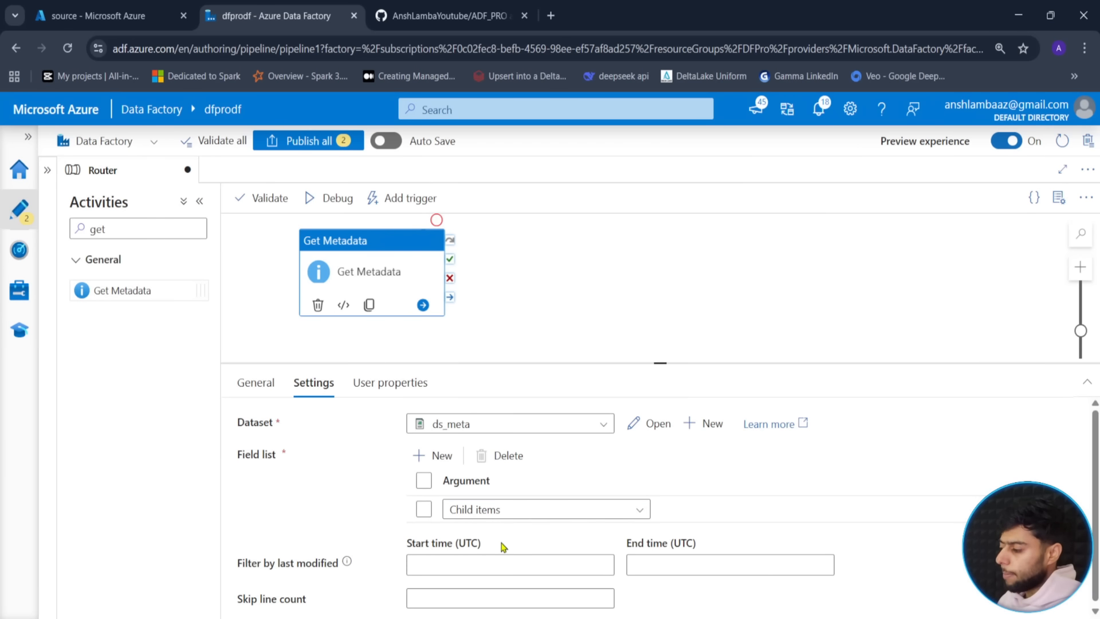
left_click_drag(484, 272, 487, 292)
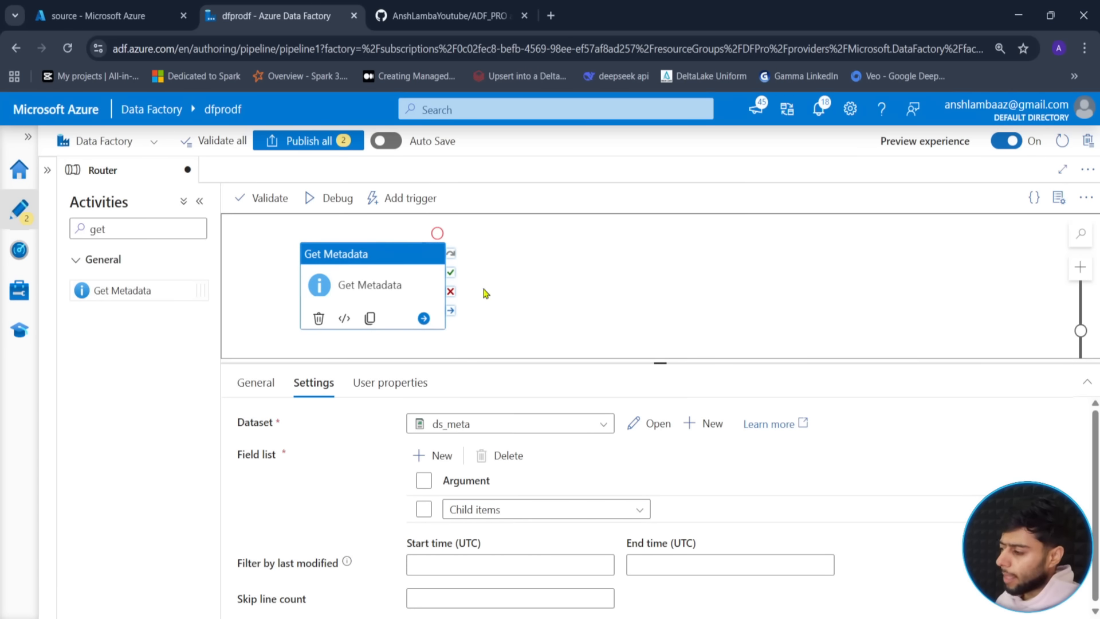
left_click(336, 199)
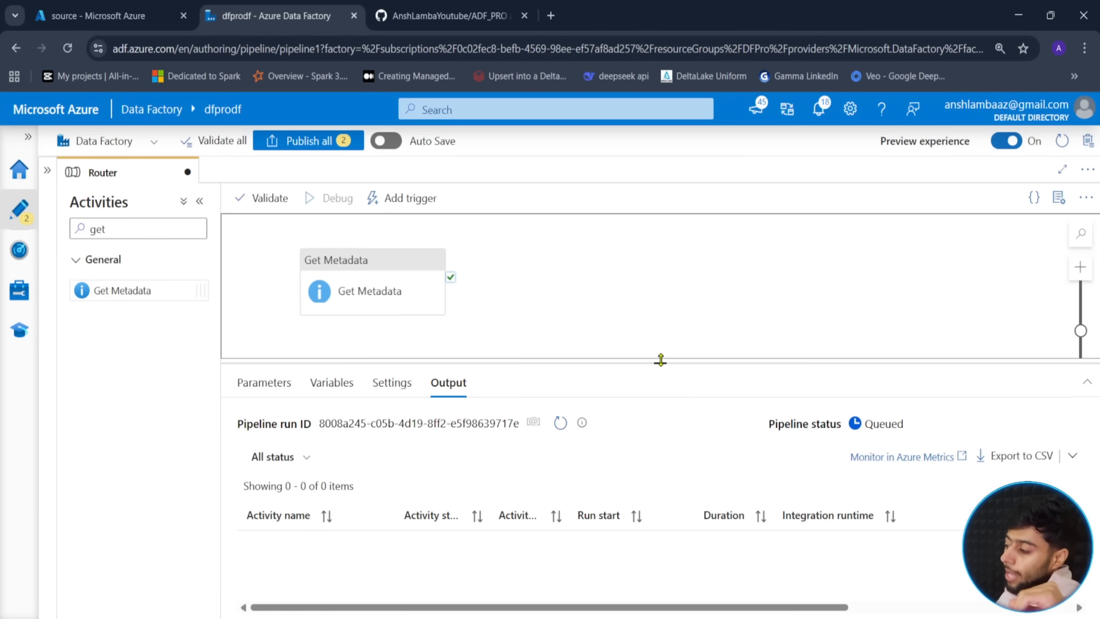
- Refresh the run status until it succeeds, then open Get Metadata's output
left_click(568, 428)
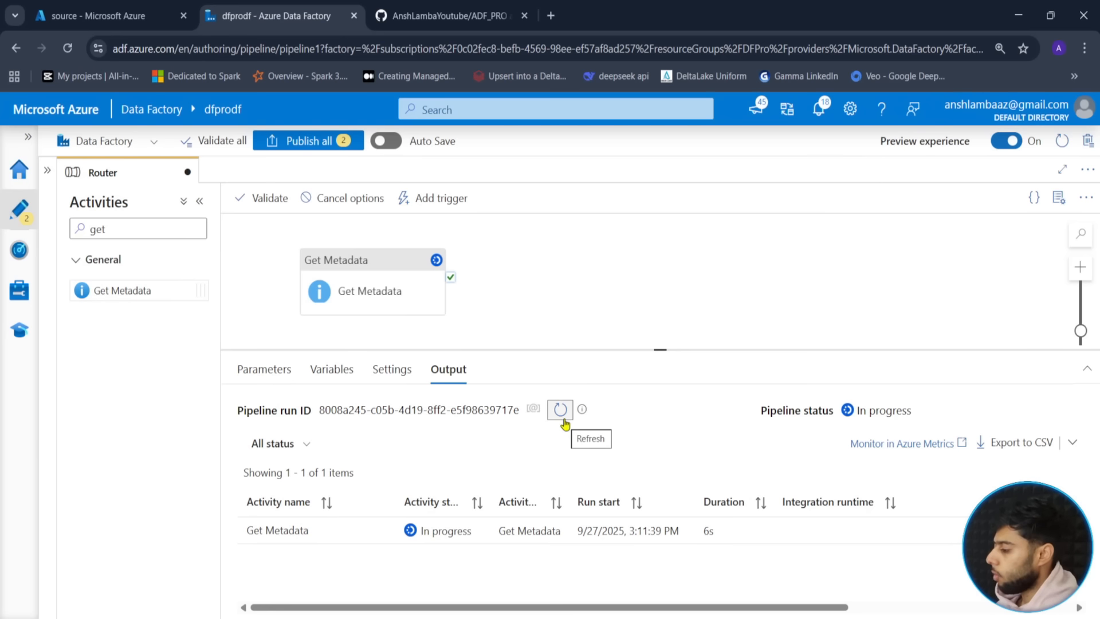
left_click(562, 411)
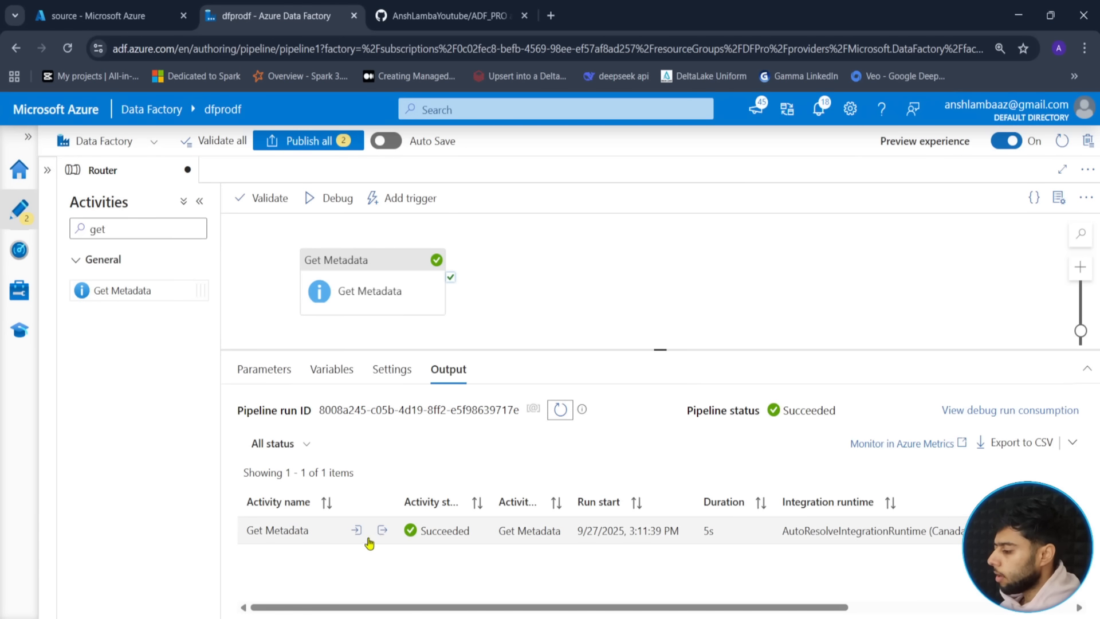
left_click(382, 530)
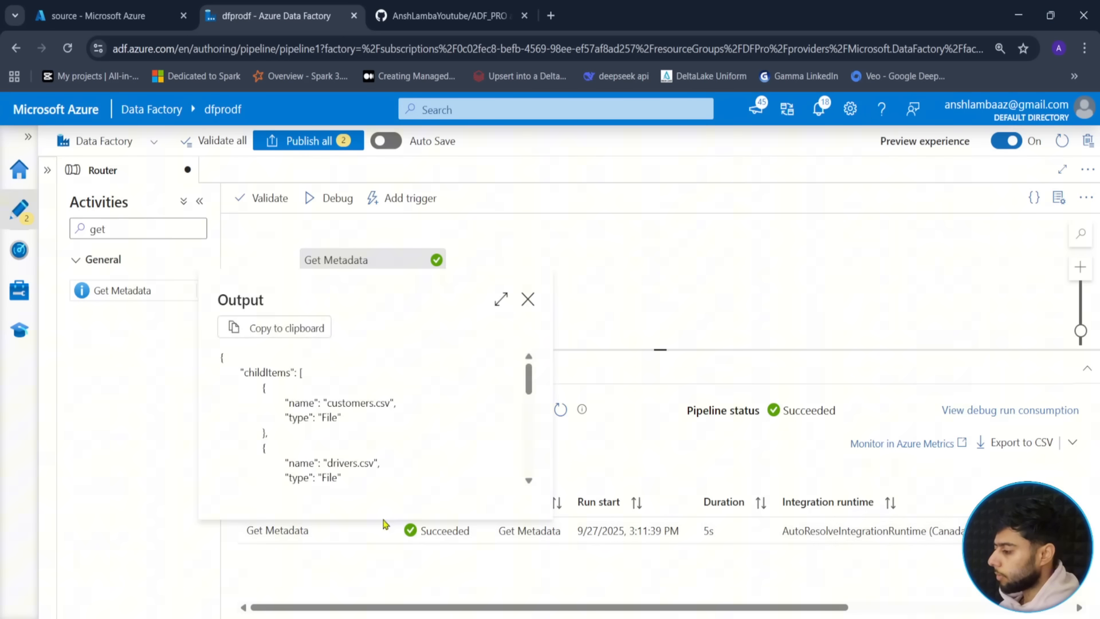
- Maximize the output to inspect childItems customers.csv, drivers.csv and trips.csv, then close it
left_click(502, 299)
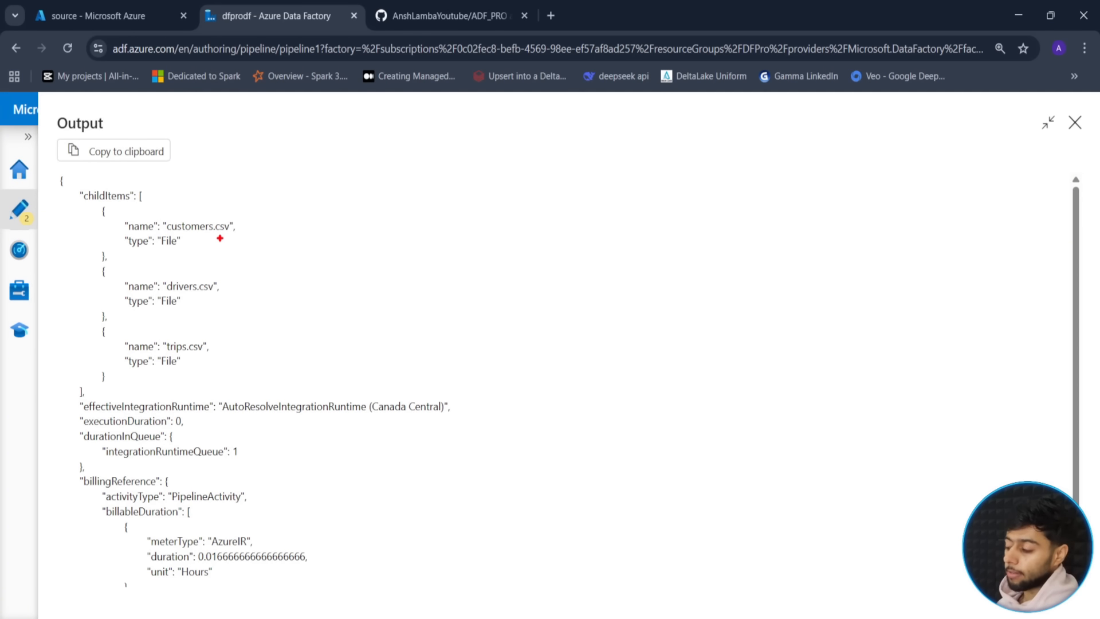
left_click_drag(227, 231, 252, 250)
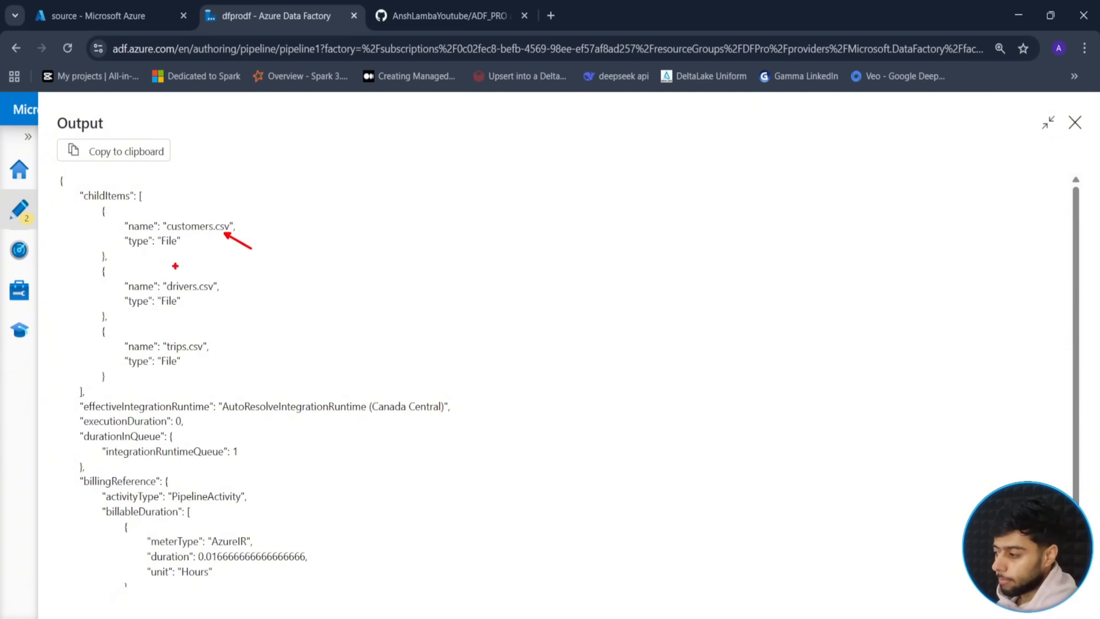
left_click_drag(195, 279, 222, 267)
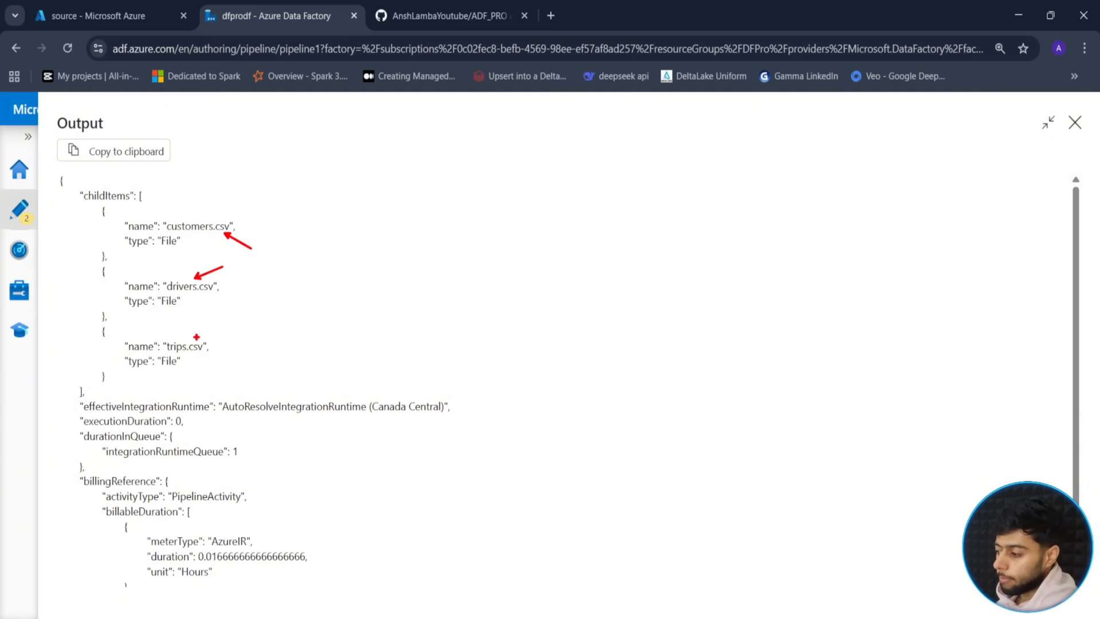
left_click_drag(206, 332, 243, 314)
left_click_drag(128, 252, 112, 265)
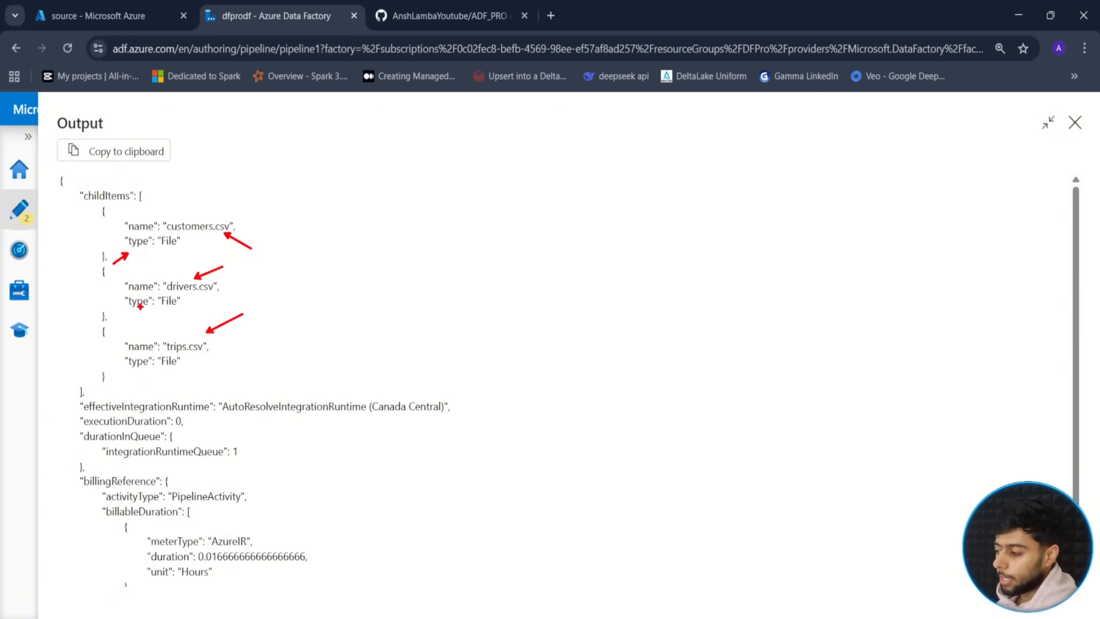
left_click_drag(136, 313, 122, 328)
left_click_drag(137, 369, 122, 388)
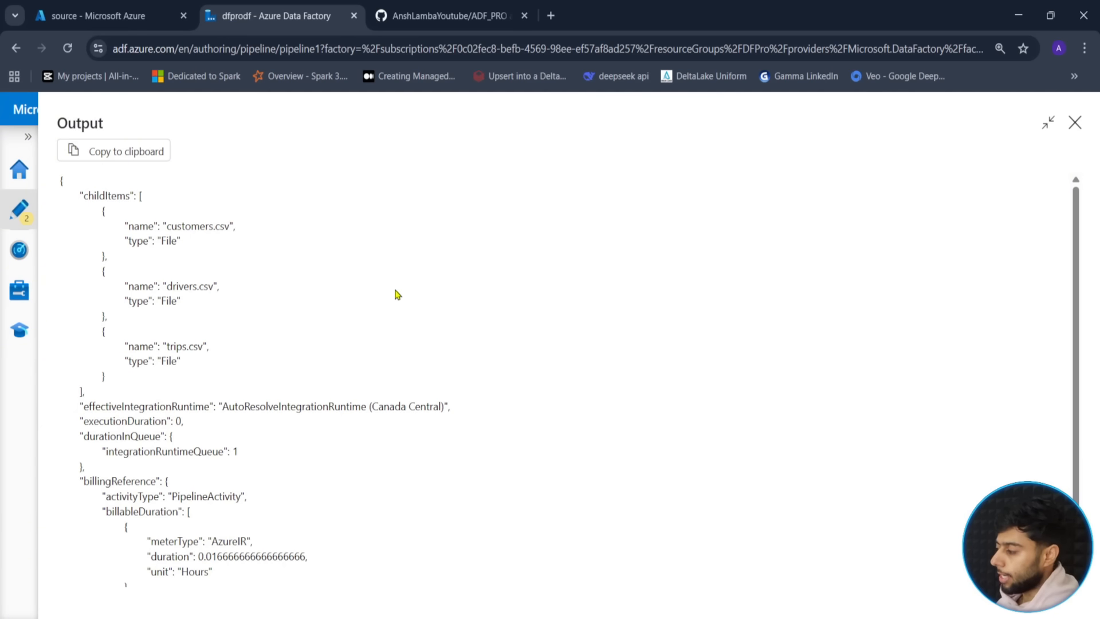
key("ctrl+2")
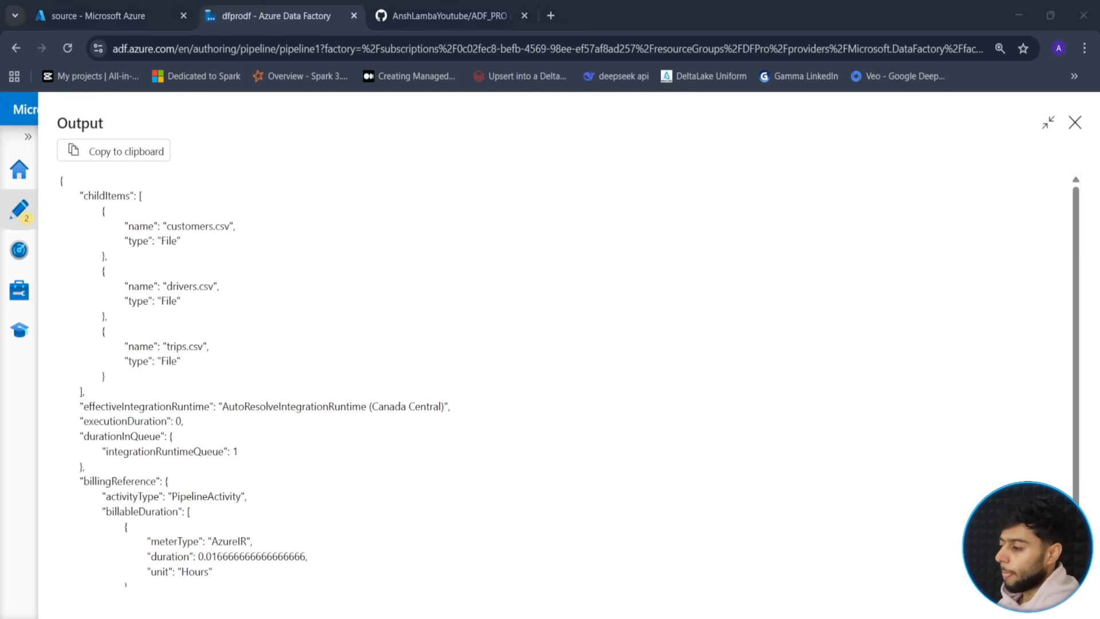
mouse_move(73, 184)
left_mouse_down()
mouse_move(140, 206)
mouse_move(148, 175)
left_mouse_up()
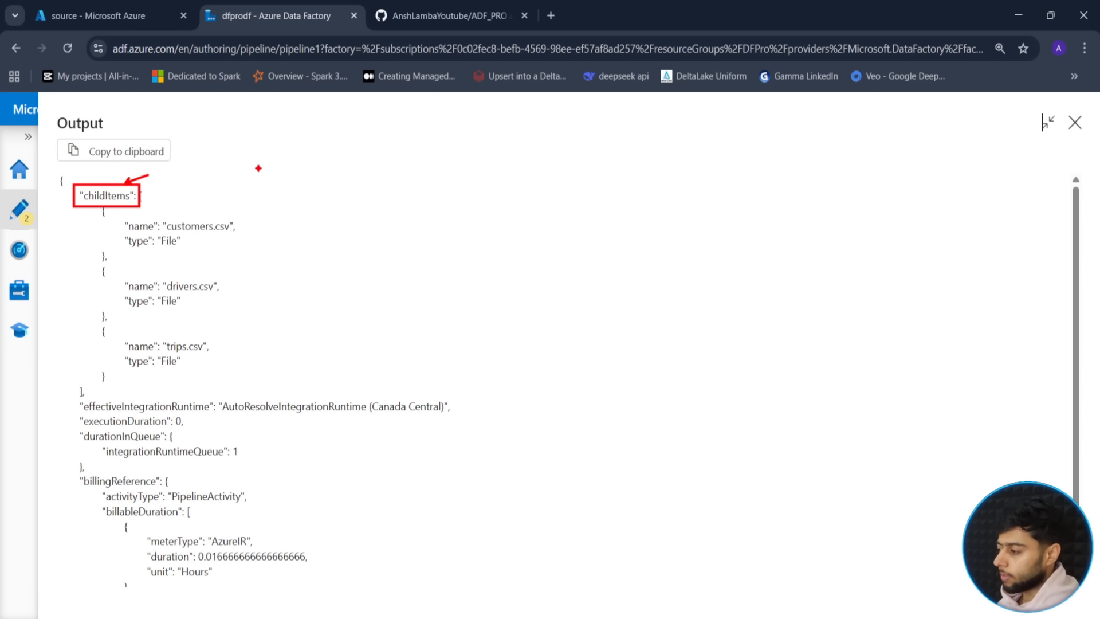
key("Escape")
left_click(1075, 122)
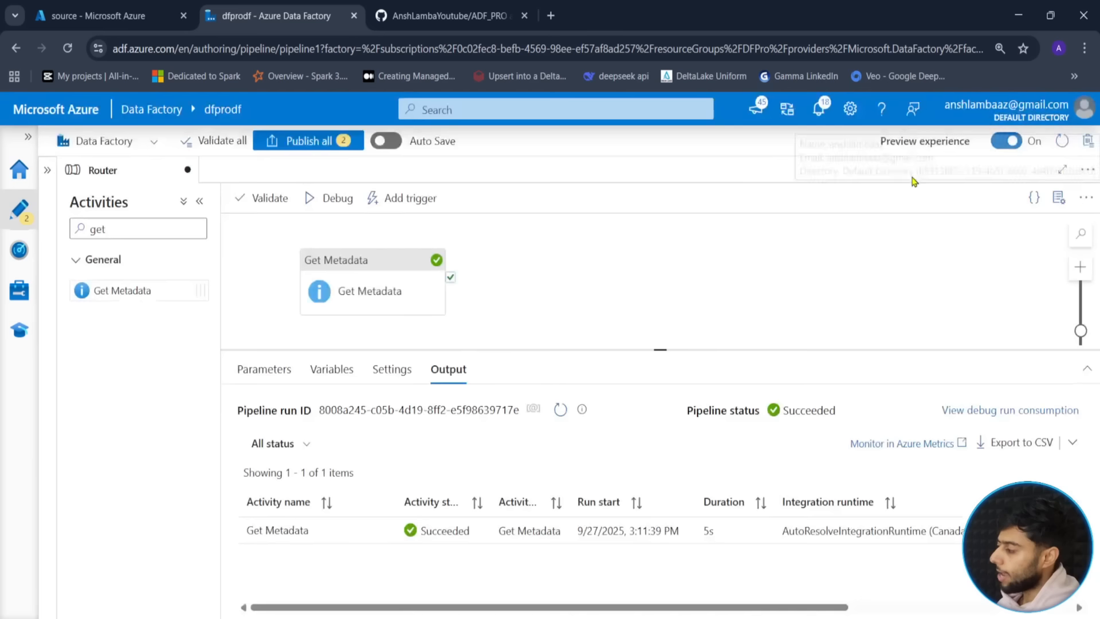
- Add a ForEach activity and connect Get Metadata's success output to it
left_click_drag(123, 228, 47, 236)
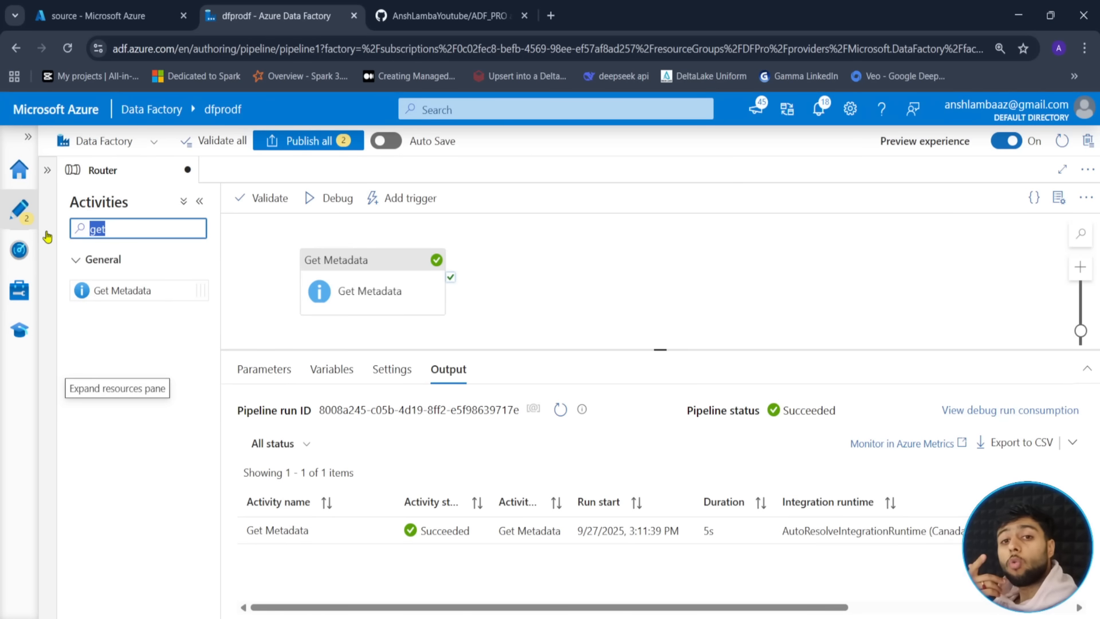
type("for")
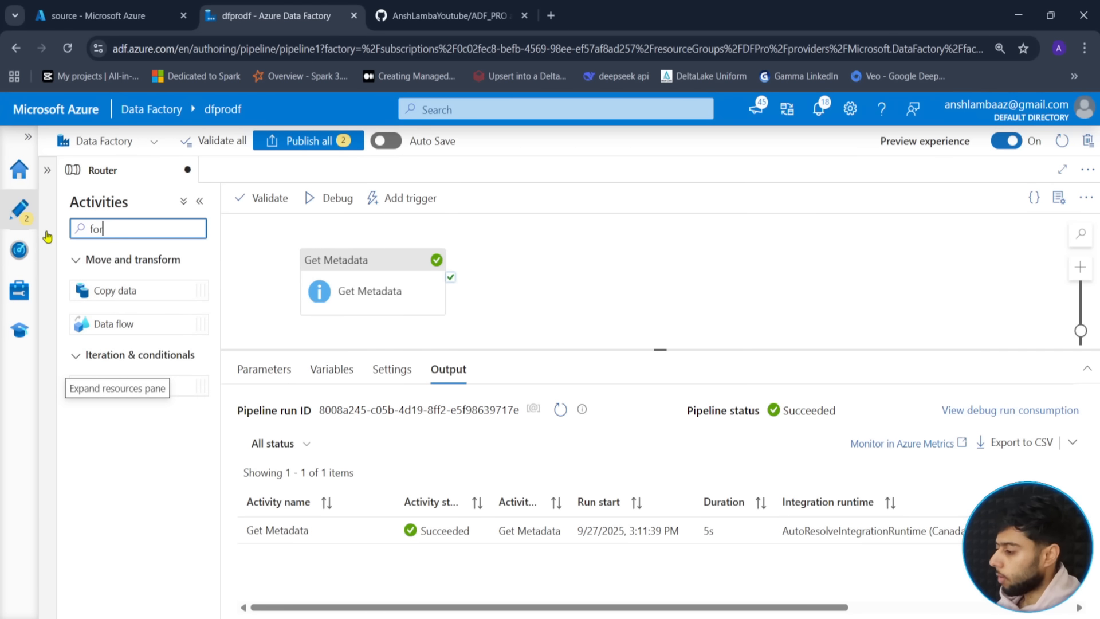
left_click_drag(108, 386, 611, 274)
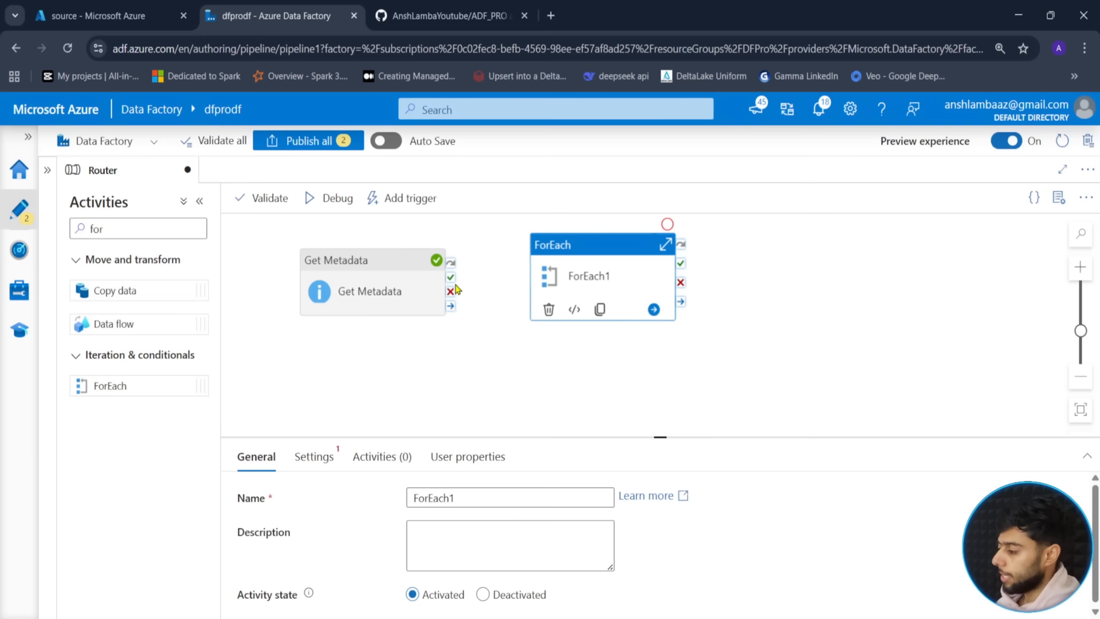
left_click_drag(451, 278, 707, 290)
left_click_drag(451, 277, 668, 307)
- Rename the ForEach activity to ForEachFile
left_click_drag(660, 438, 660, 385)
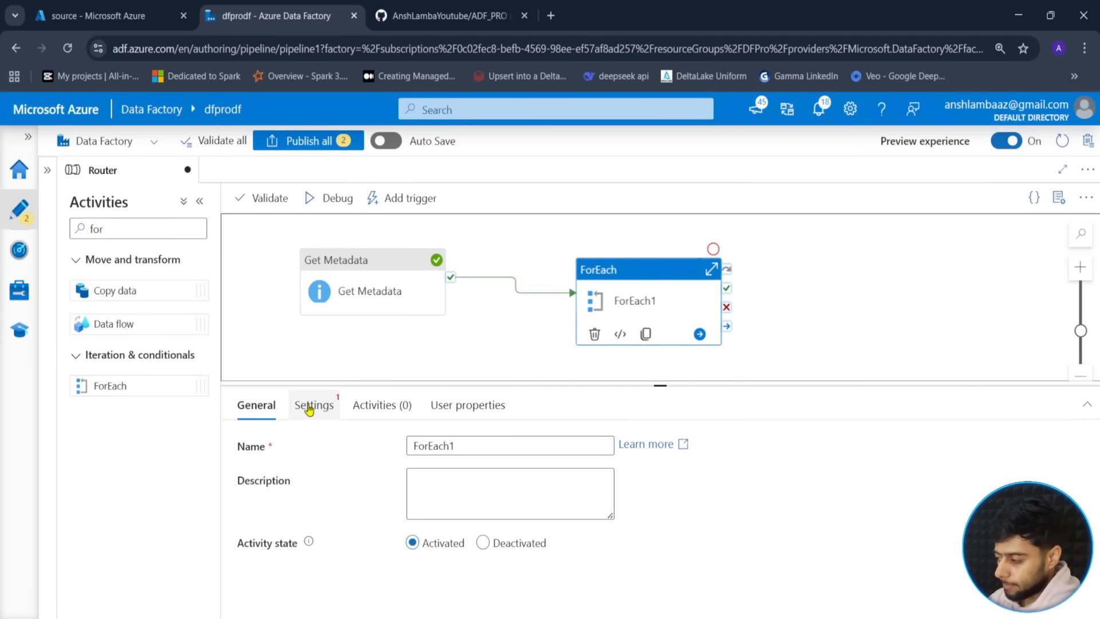
left_click(464, 450)
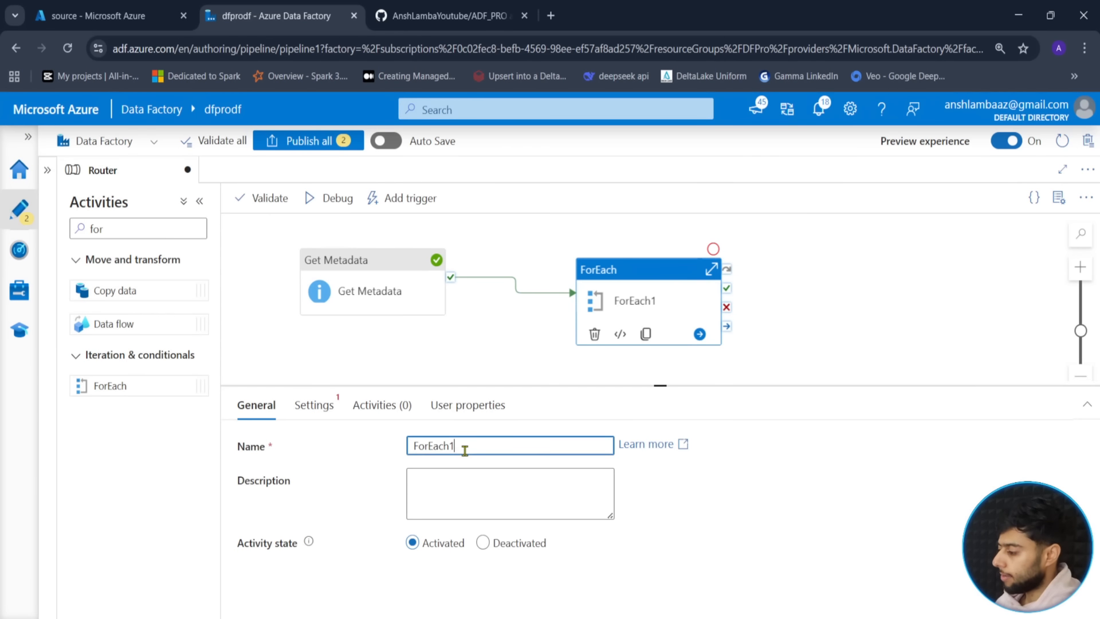
type("Fil")
key("BackSpace")
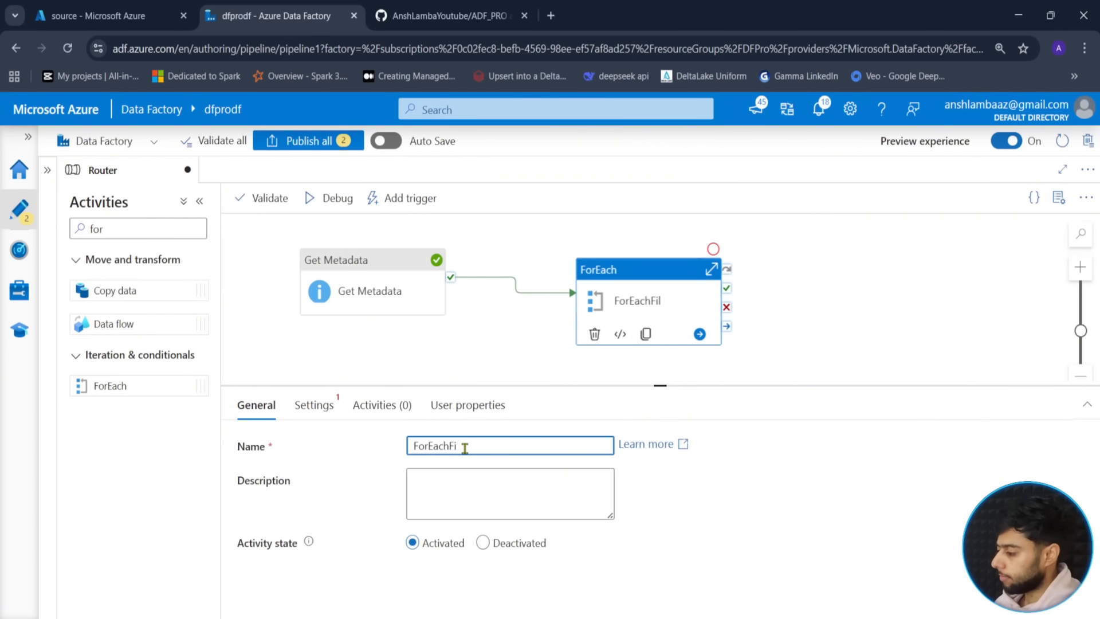
left_click(314, 406)
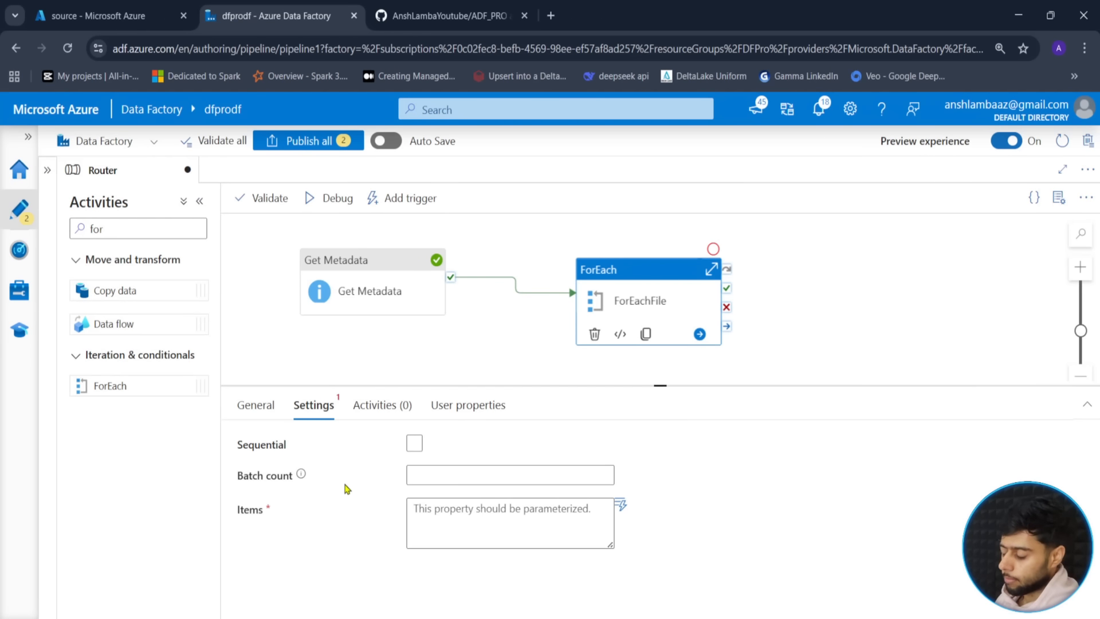
- Set ForEachFile's Items to the Get Metadata activity's childItems output expression
left_click(447, 516)
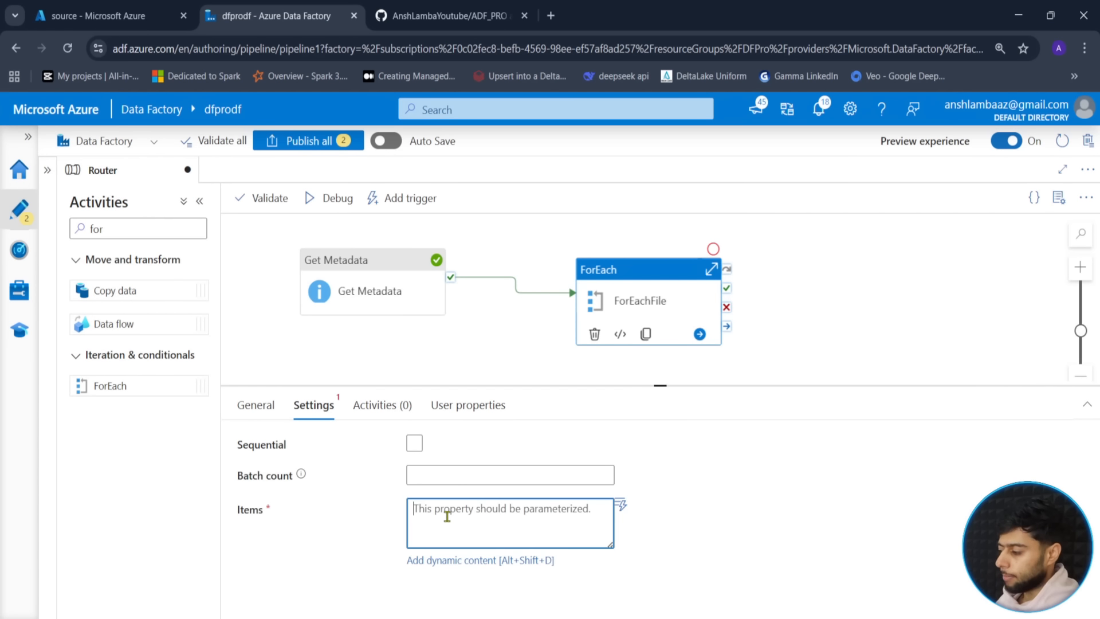
left_click(465, 562)
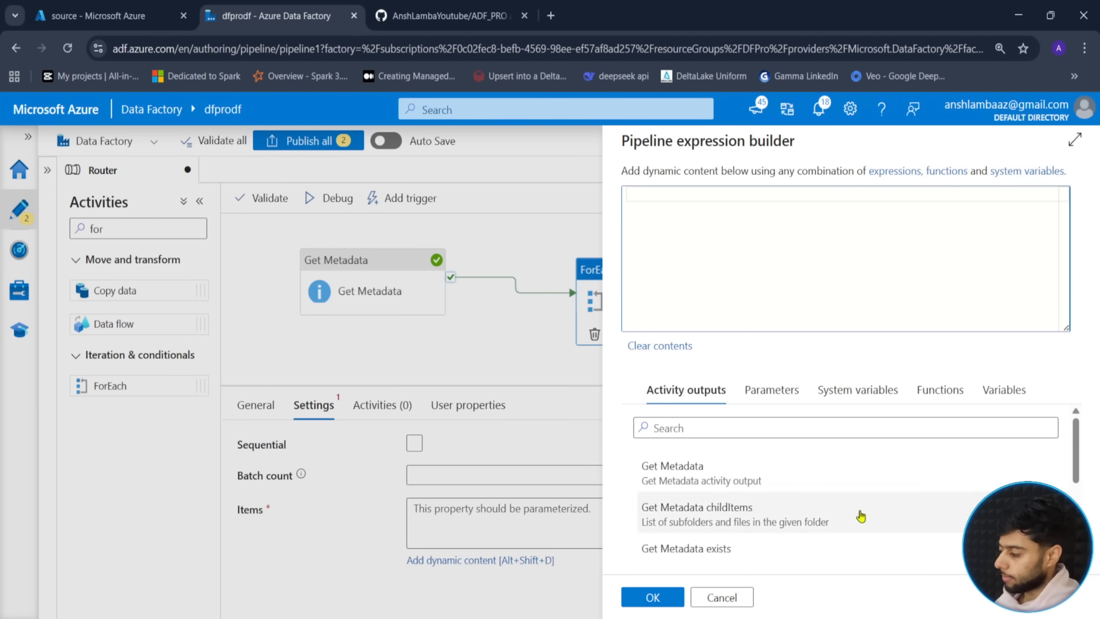
left_click(702, 511)
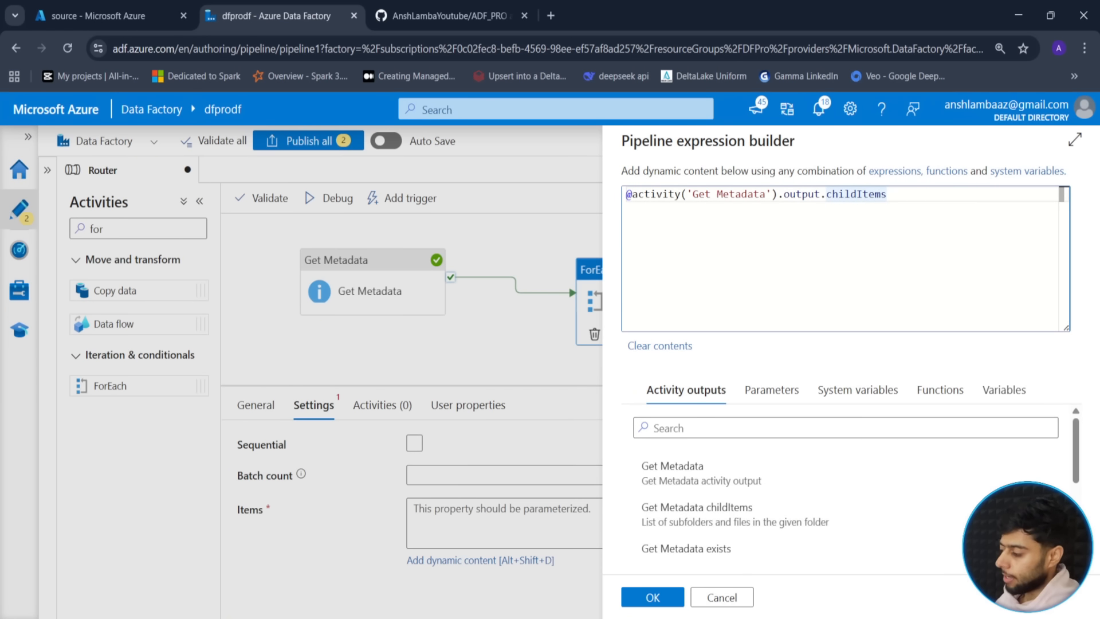
left_click(653, 599)
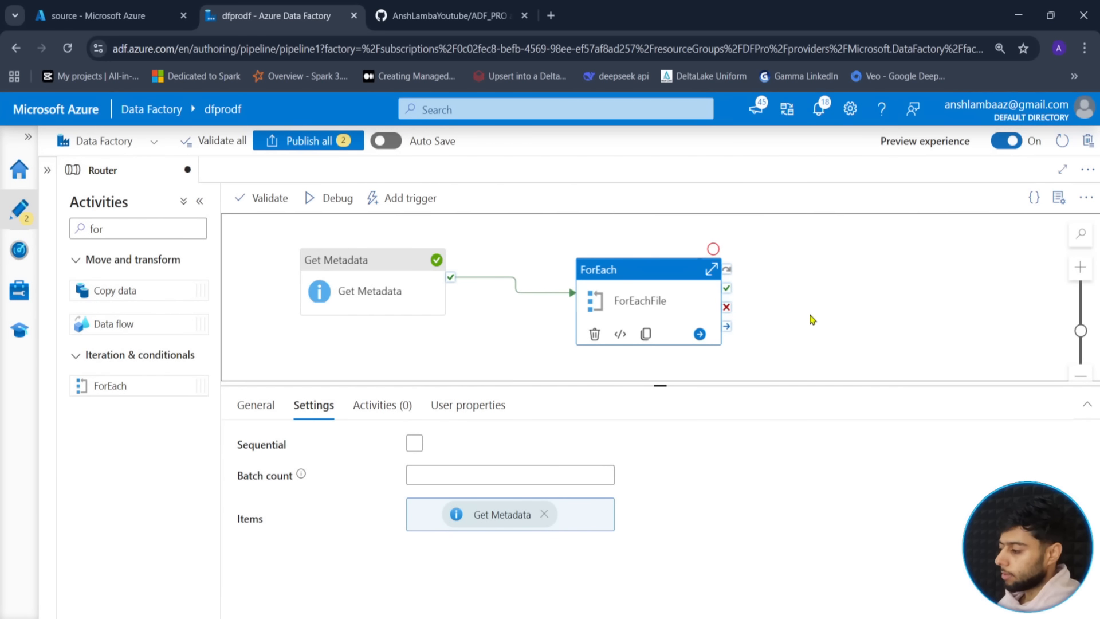
left_click(812, 319)
left_click(639, 309)
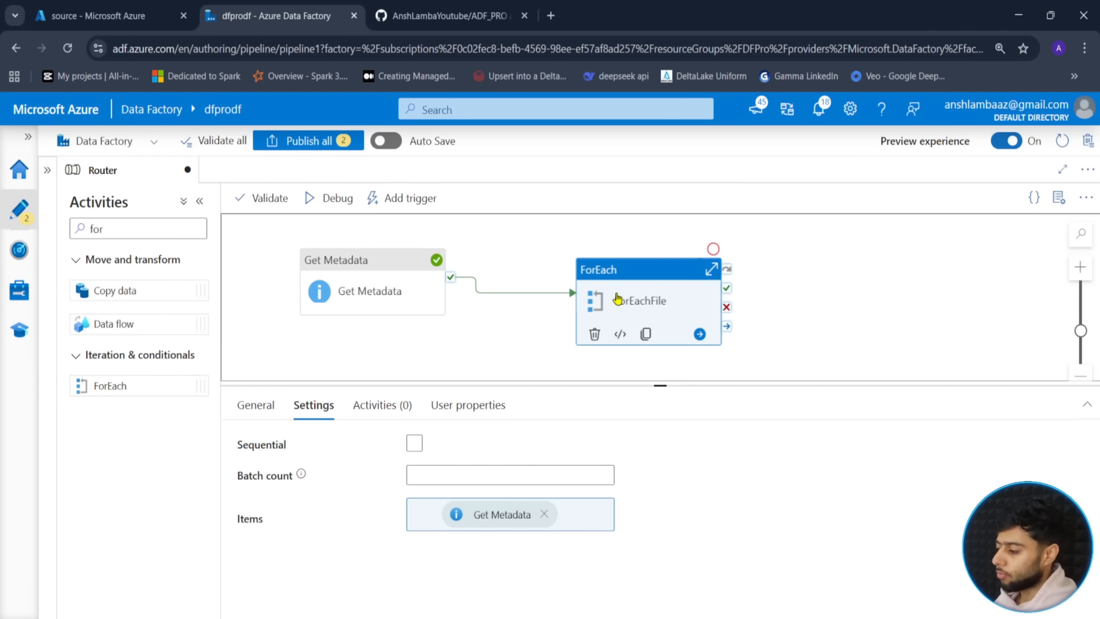
left_click(387, 403)
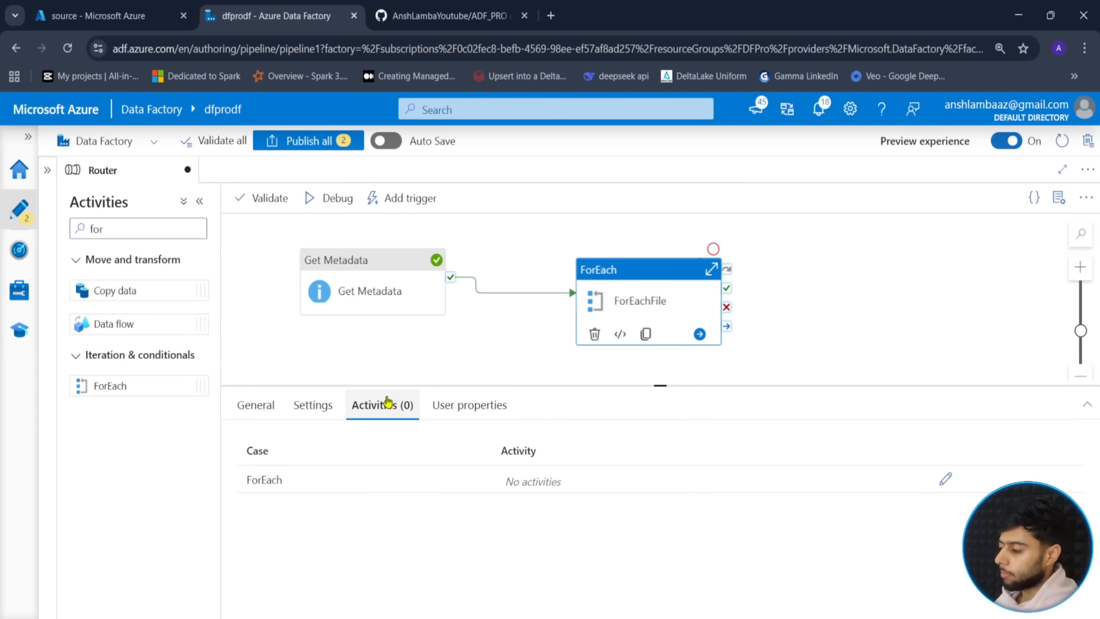
- Inside the ForEachFile loop, add a Switch activity found by searching 'switch'
left_click(947, 477)
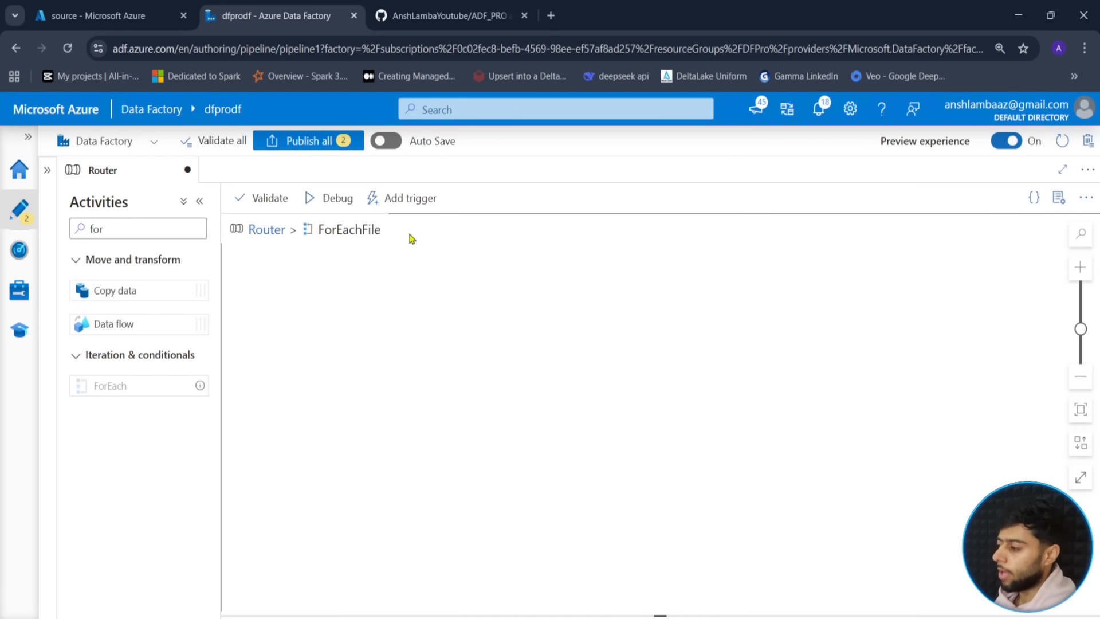
double_click(92, 230)
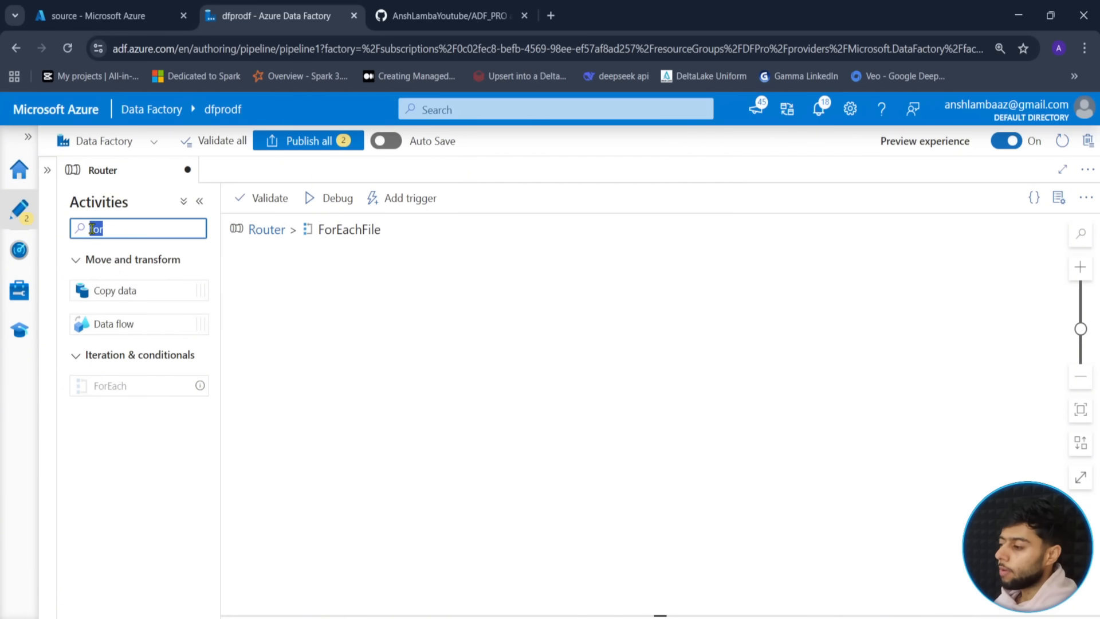
key("BackSpace")
type("switch")
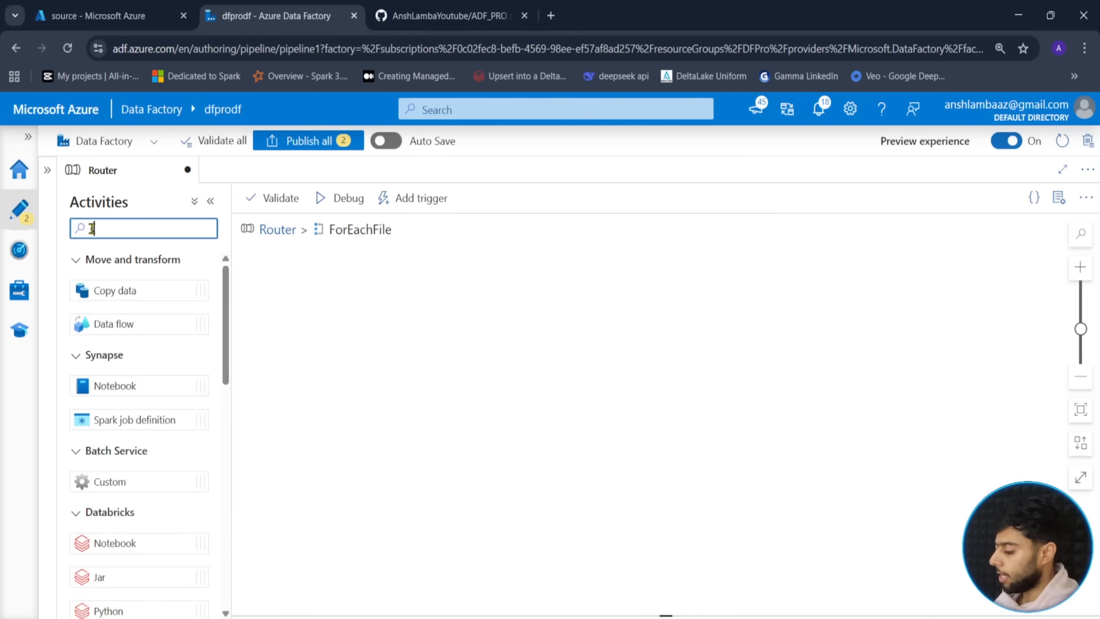
left_click_drag(137, 282, 519, 316)
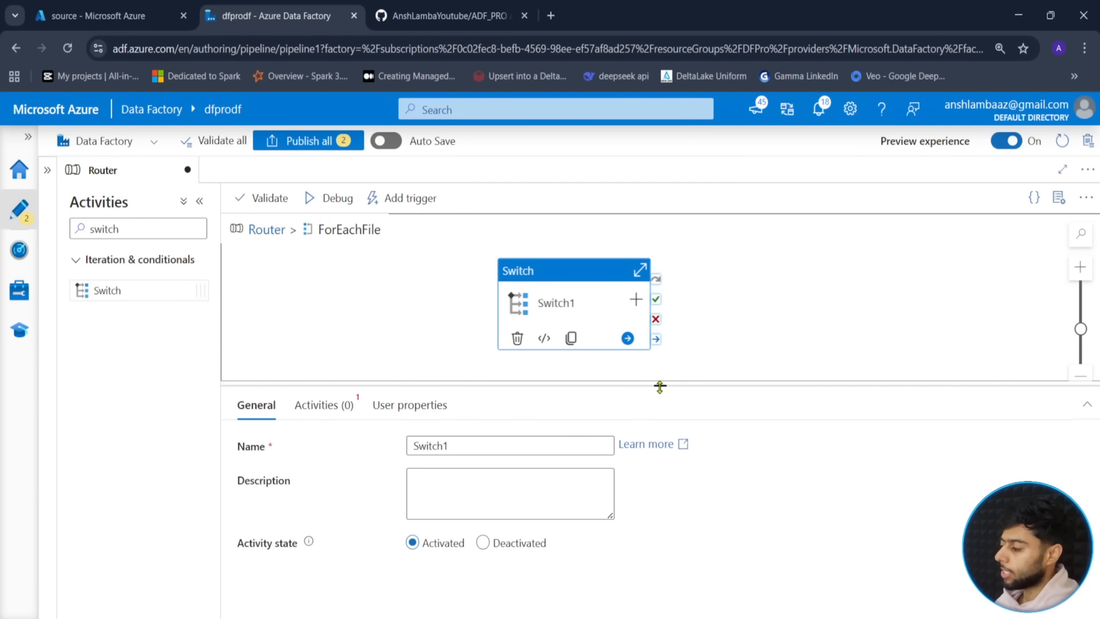
left_click_drag(659, 385, 659, 502)
left_click(375, 373)
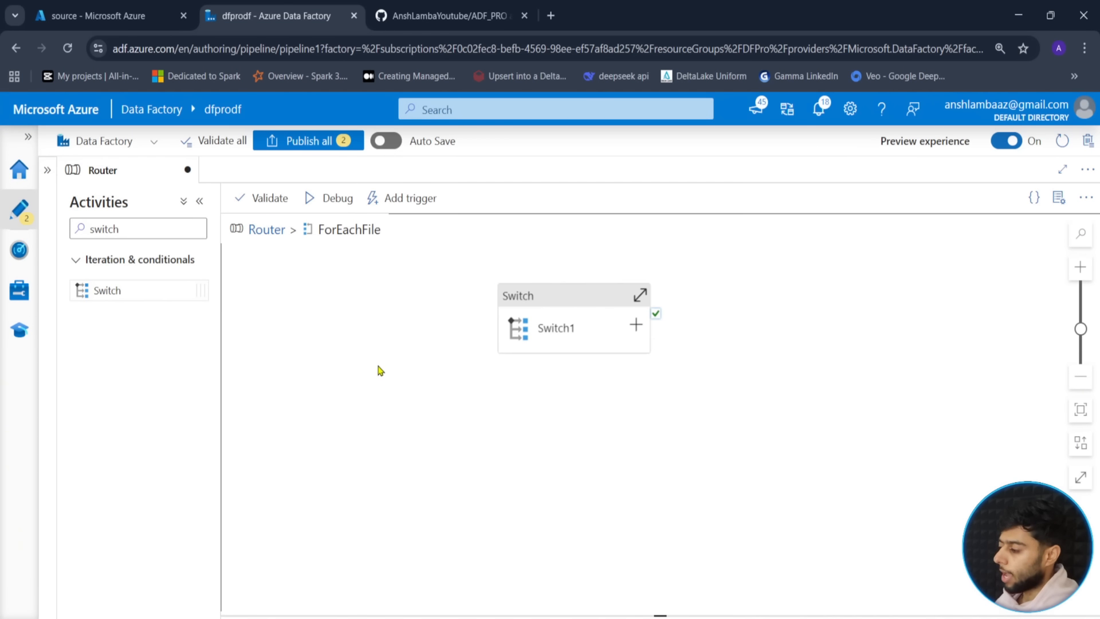
left_click(552, 297)
left_click_drag(437, 350, 444, 365)
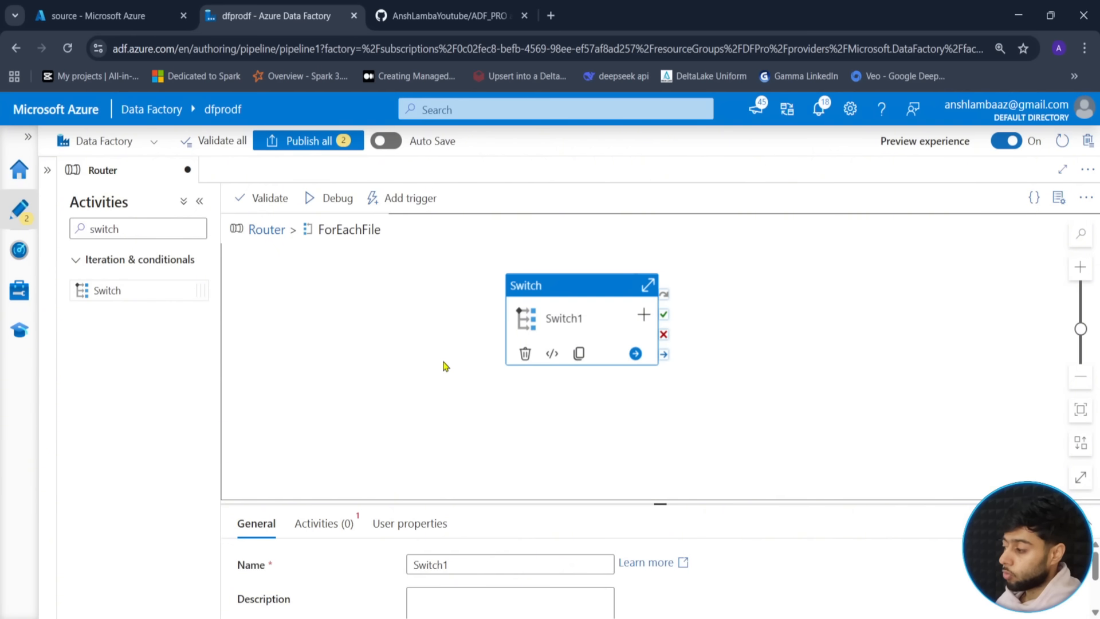
left_click_drag(658, 504, 653, 408)
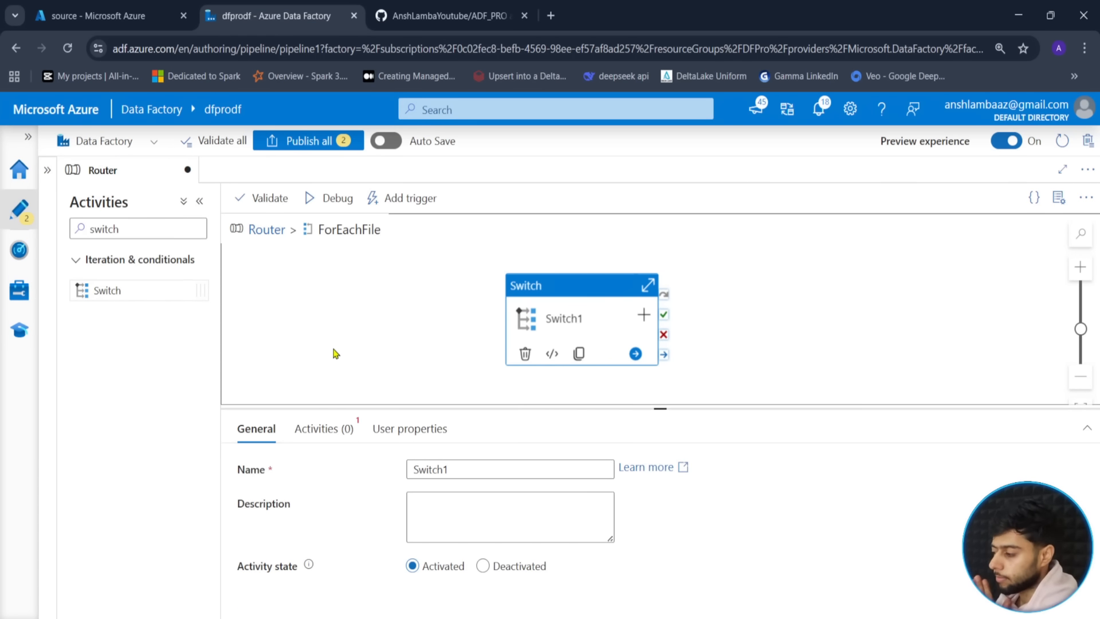
- Rename the Switch activity to SwitchFile
scroll(336, 354, "up", 3)
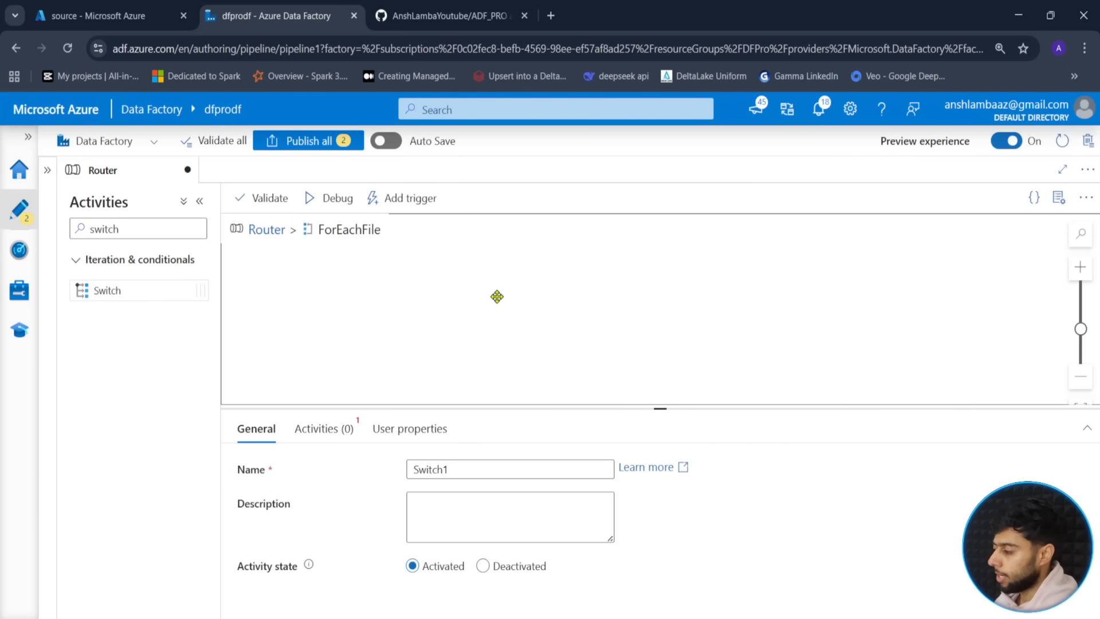
left_click(1086, 405)
left_click(484, 475)
key("BackSpace")
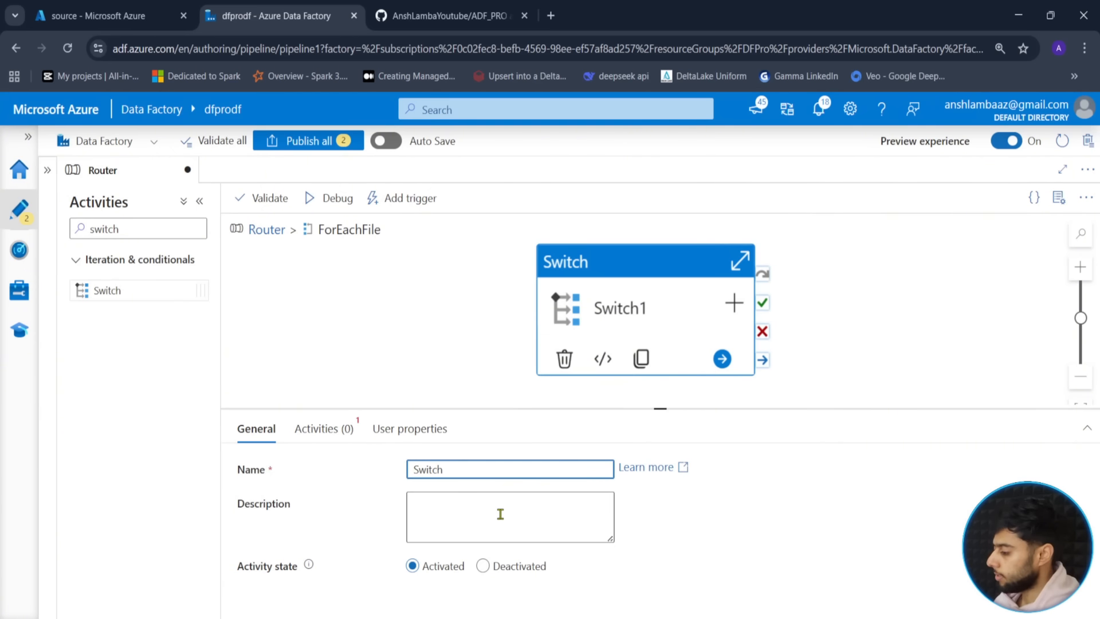
type("File")
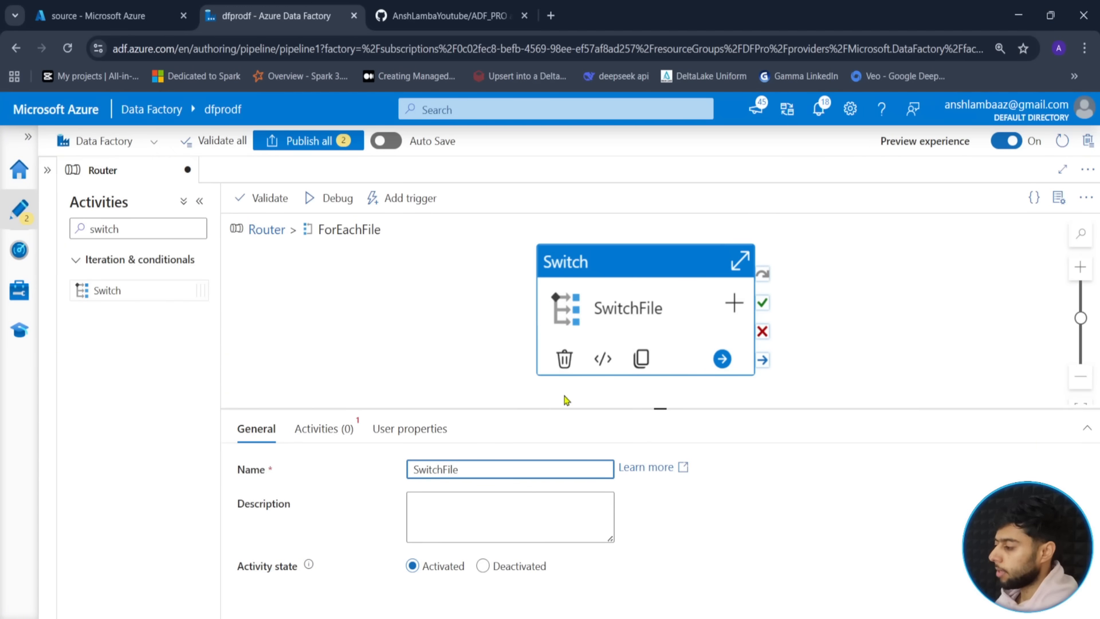
left_click(1085, 377)
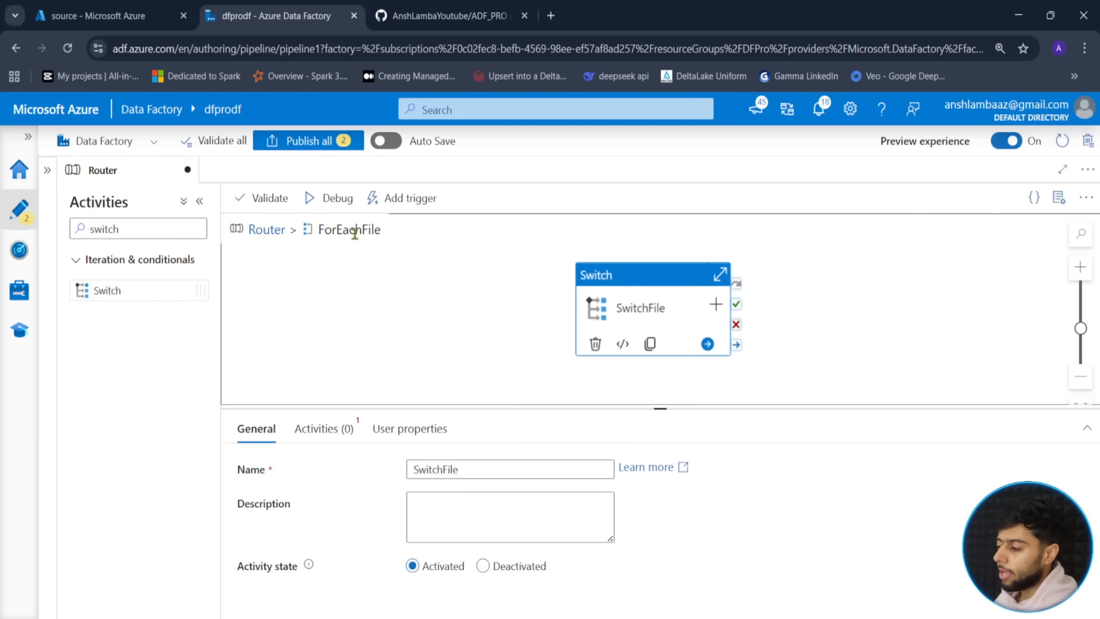
- Mark SwitchFile with red brackets and an arrow, then go back to the Router pipeline
left_click_drag(382, 231, 319, 245)
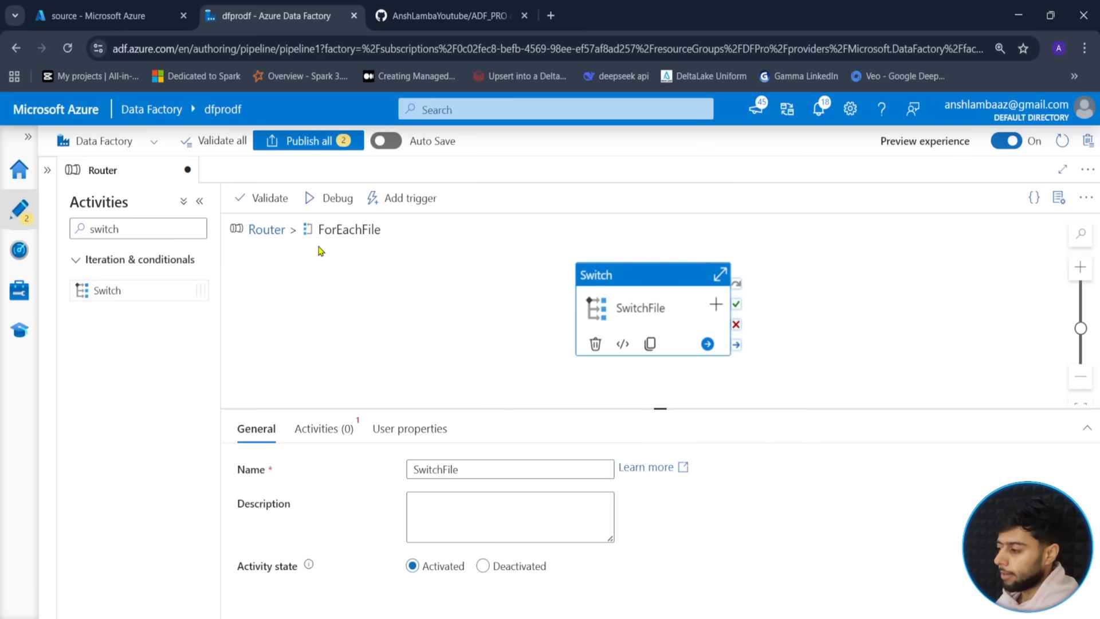
left_click(324, 250)
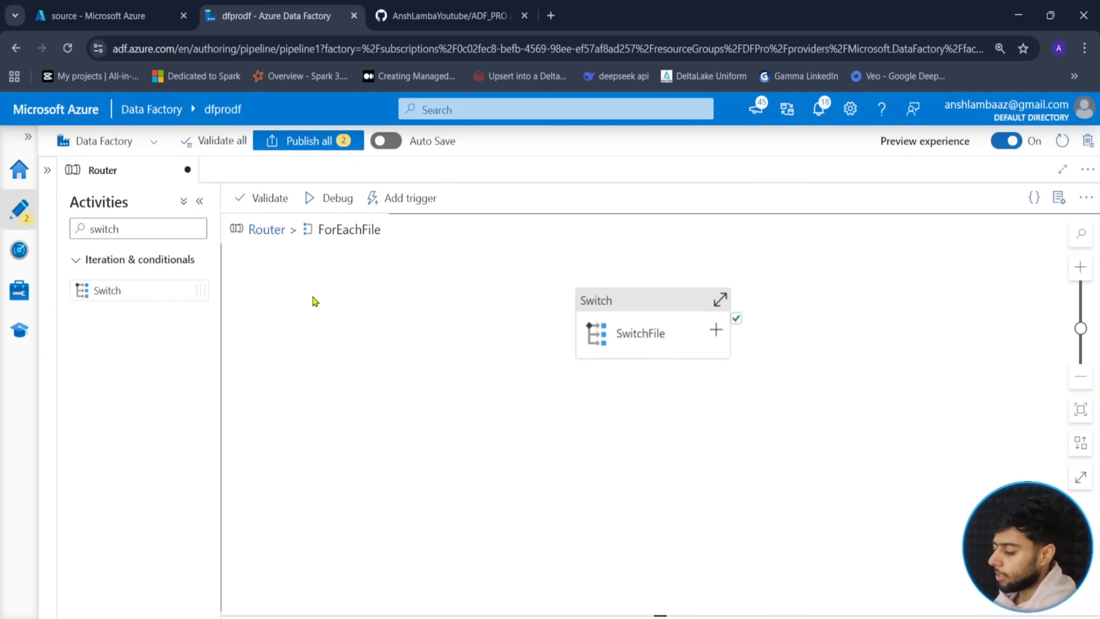
mouse_move(279, 287)
left_mouse_down()
mouse_move(273, 338)
mouse_move(291, 348)
left_mouse_up()
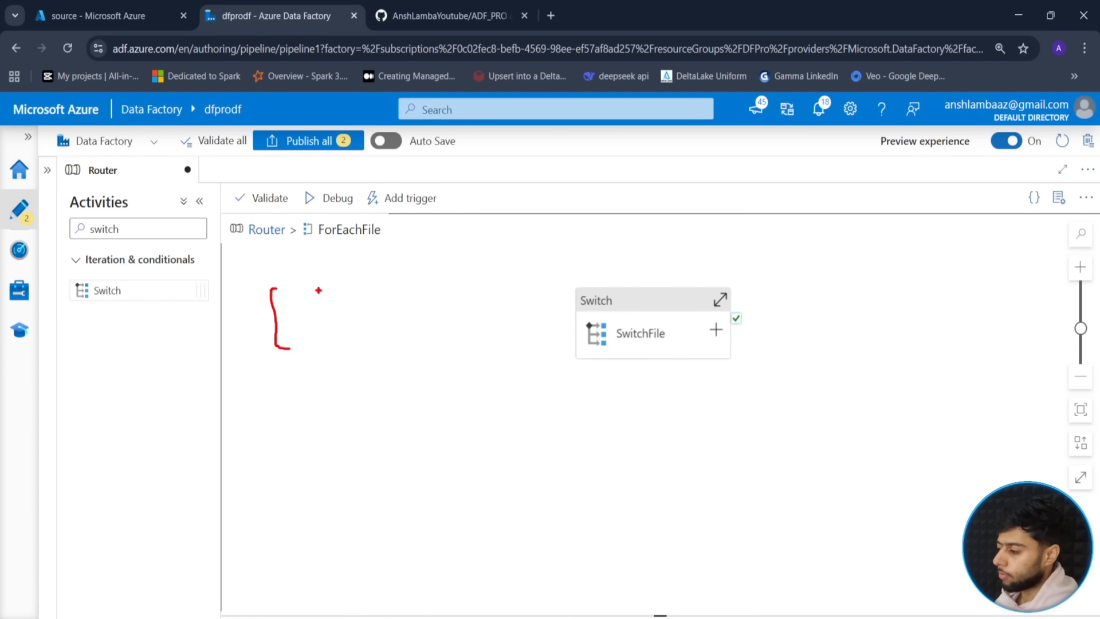
left_click_drag(344, 284, 370, 336)
left_click_drag(313, 253, 305, 288)
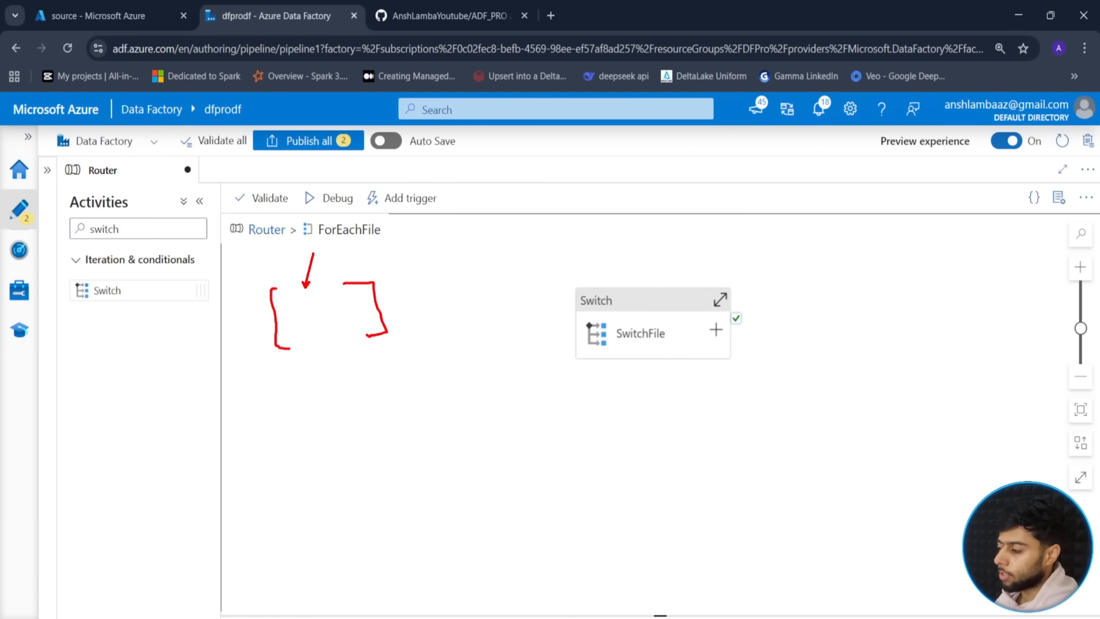
left_click(273, 229)
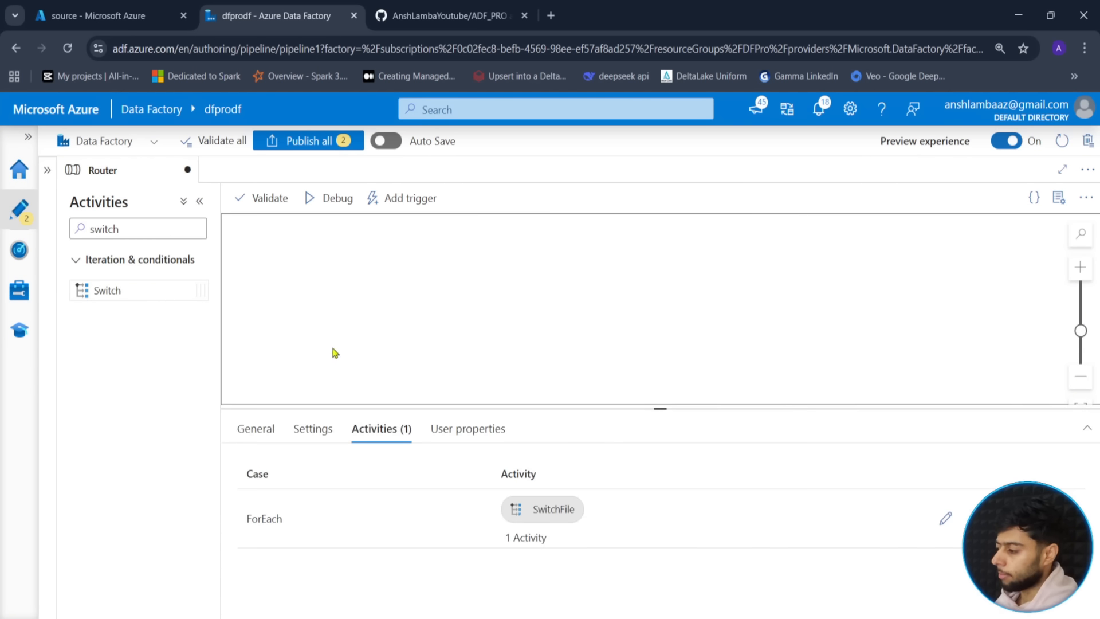
- Check the customers.csv, drivers.csv and trips.csv names in Get Metadata's childItems output
left_click(382, 590)
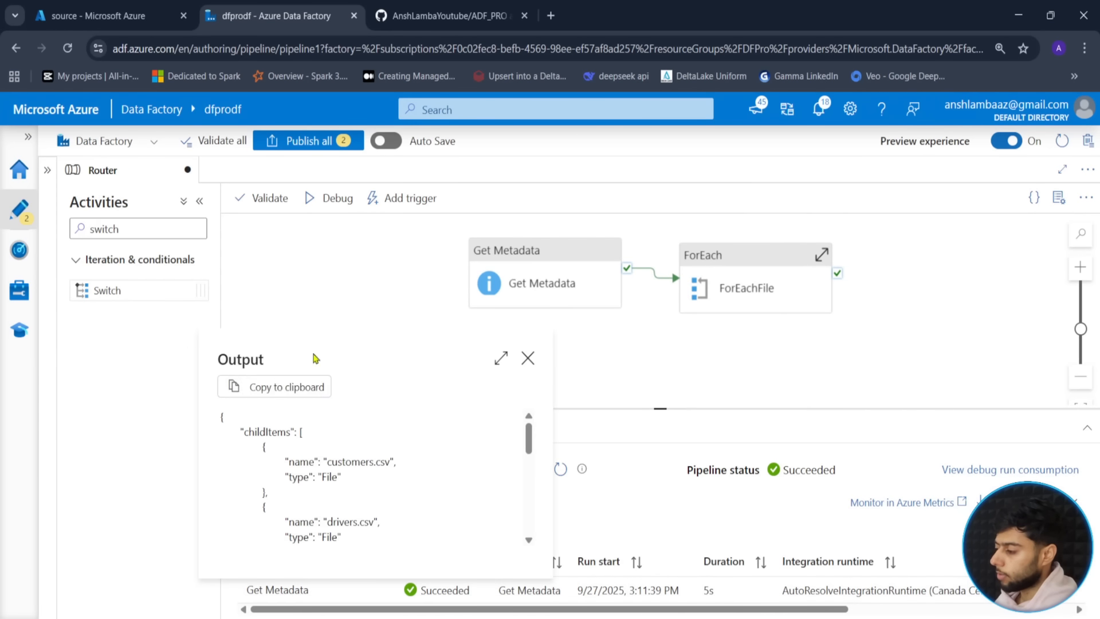
left_click_drag(329, 461, 390, 462)
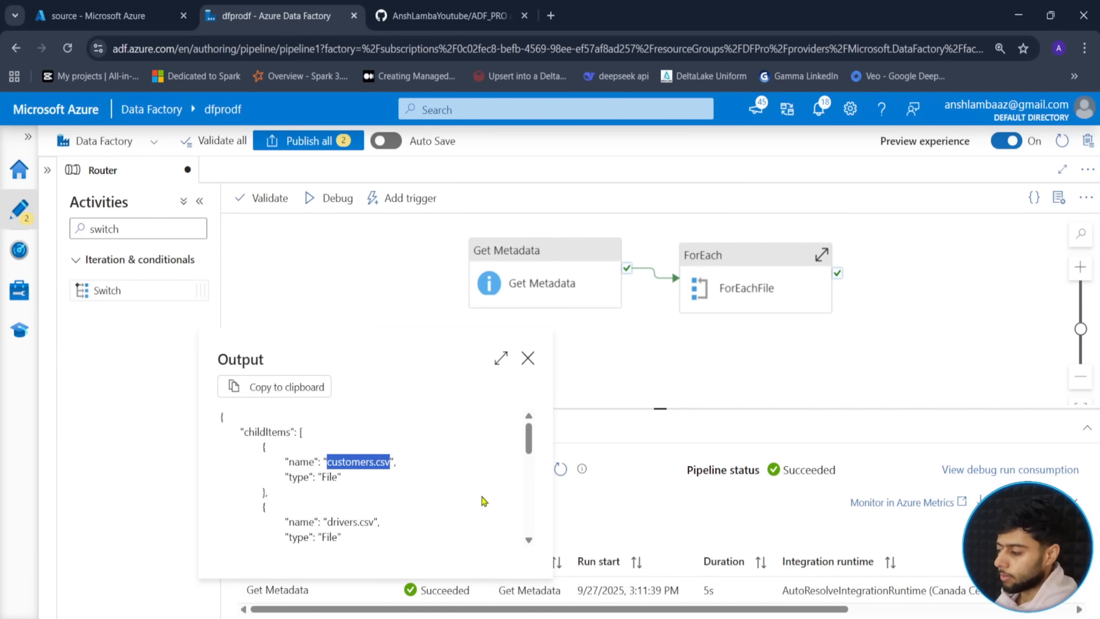
left_click(327, 522)
left_click_drag(327, 522, 380, 522)
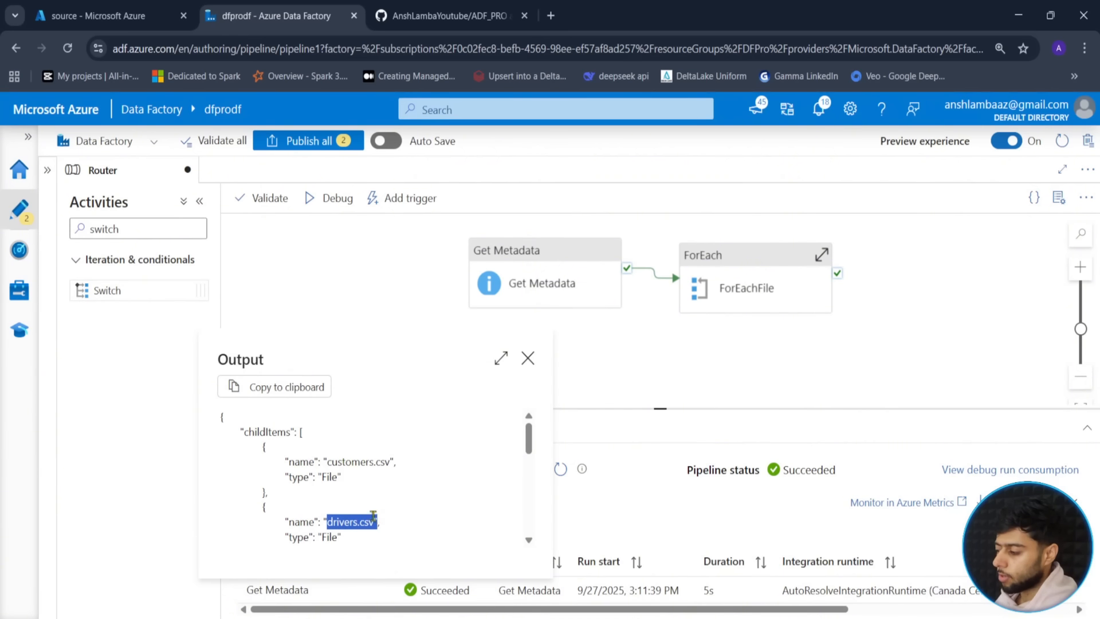
left_click(363, 519)
scroll(341, 528, "down", 3)
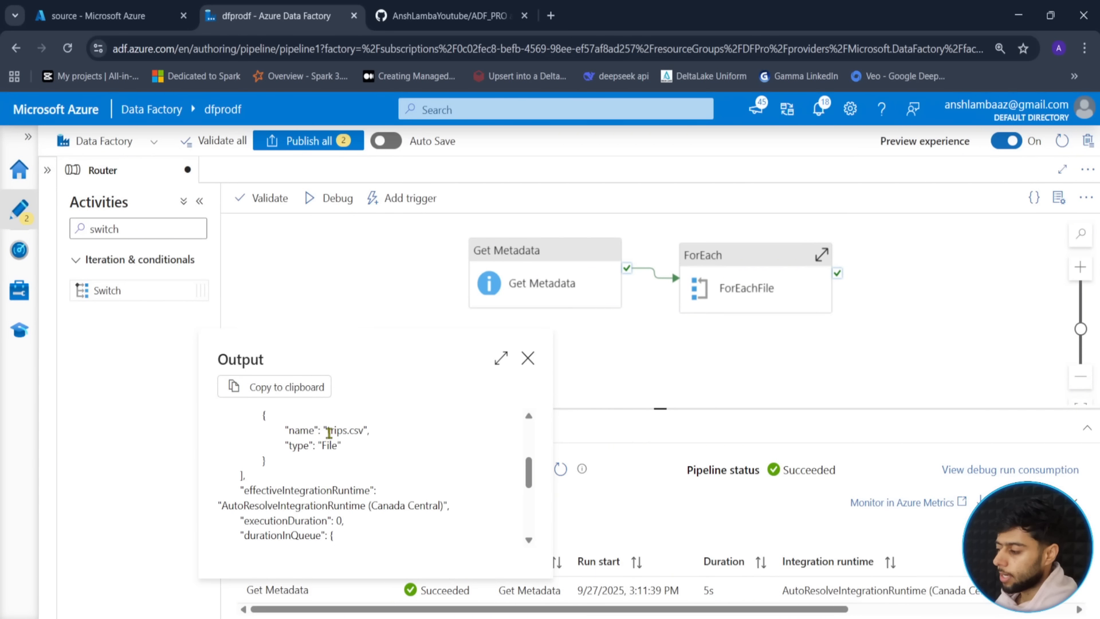
left_click_drag(326, 429, 367, 429)
left_click(356, 430)
- Close the output JSON and expand ForEachFile to reveal SwitchFile
scroll(356, 447, "up", 3)
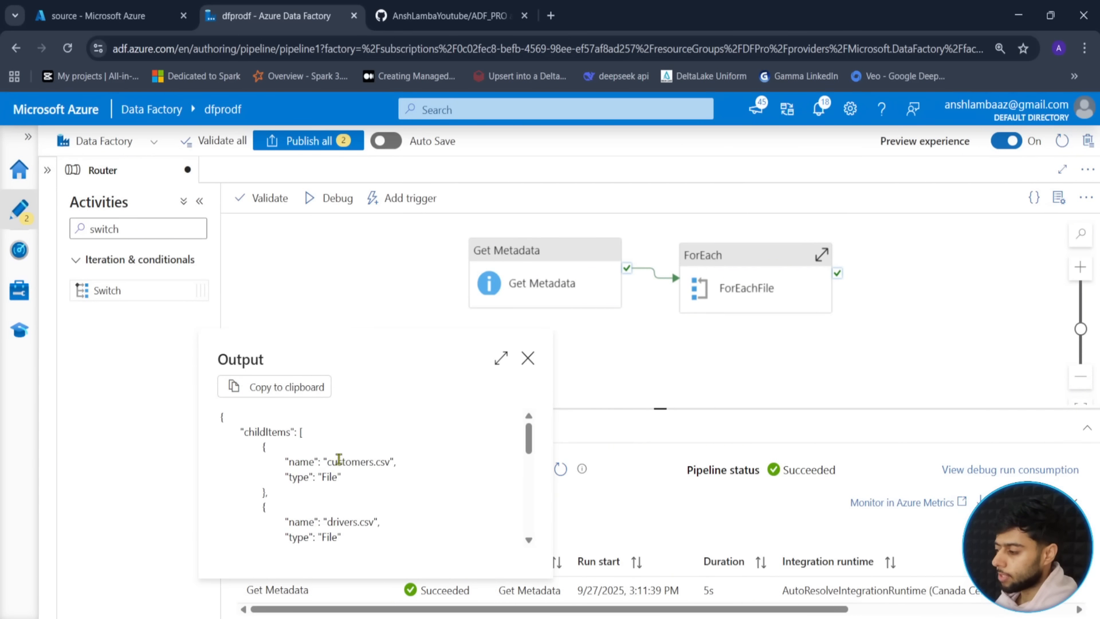
left_click_drag(332, 461, 375, 458)
left_click(375, 458)
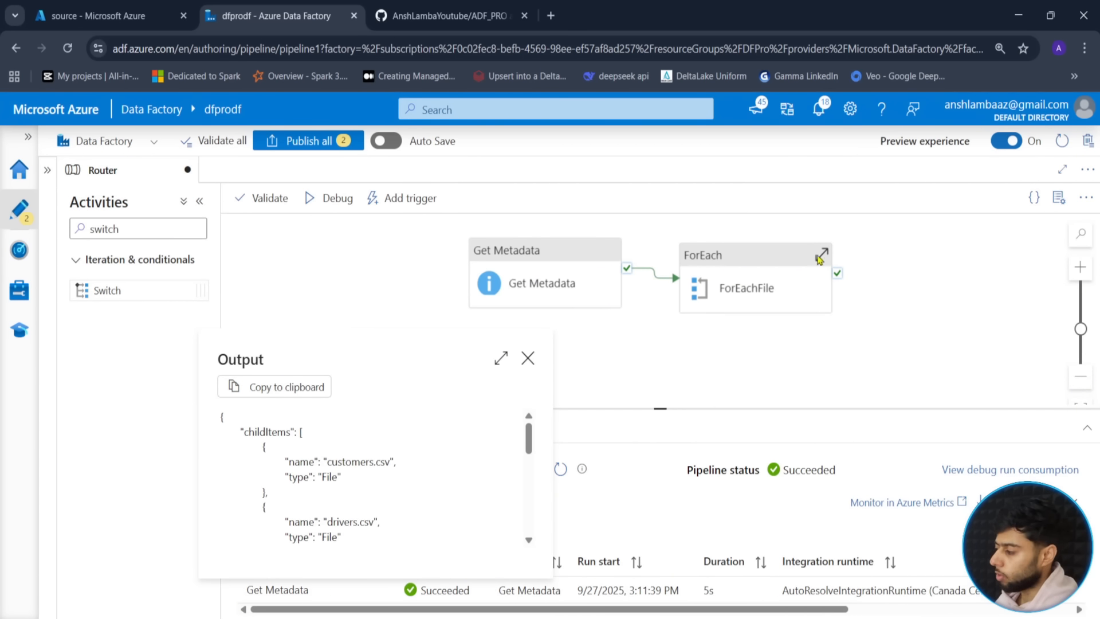
left_click(822, 255)
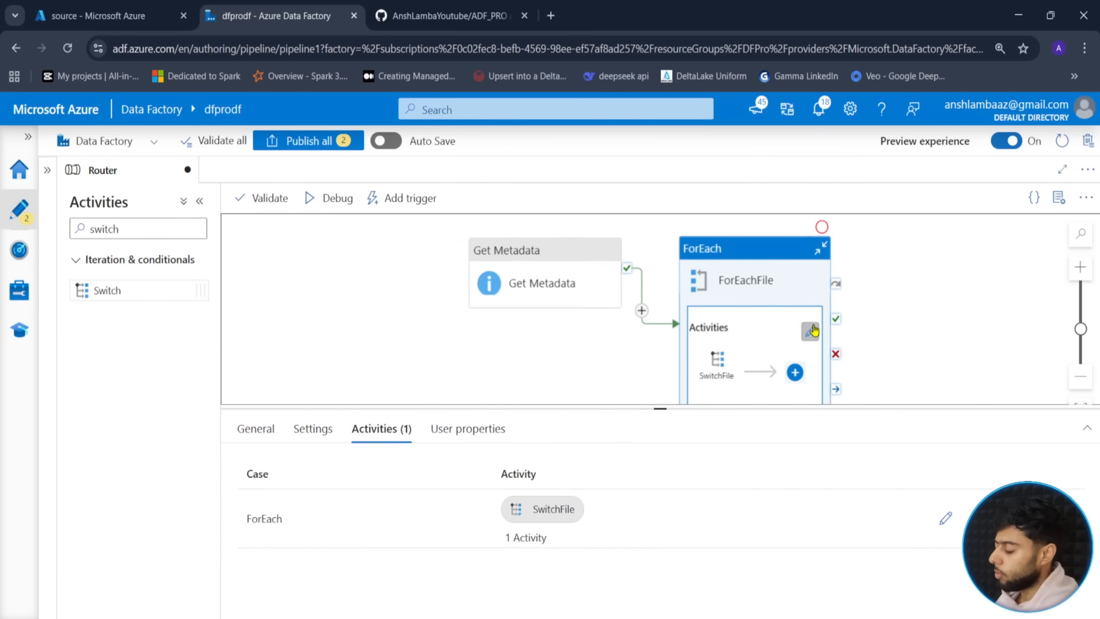
- Open ForEachFile's inner canvas and show SwitchFile's expression and case settings
left_click(810, 330)
left_click(678, 272)
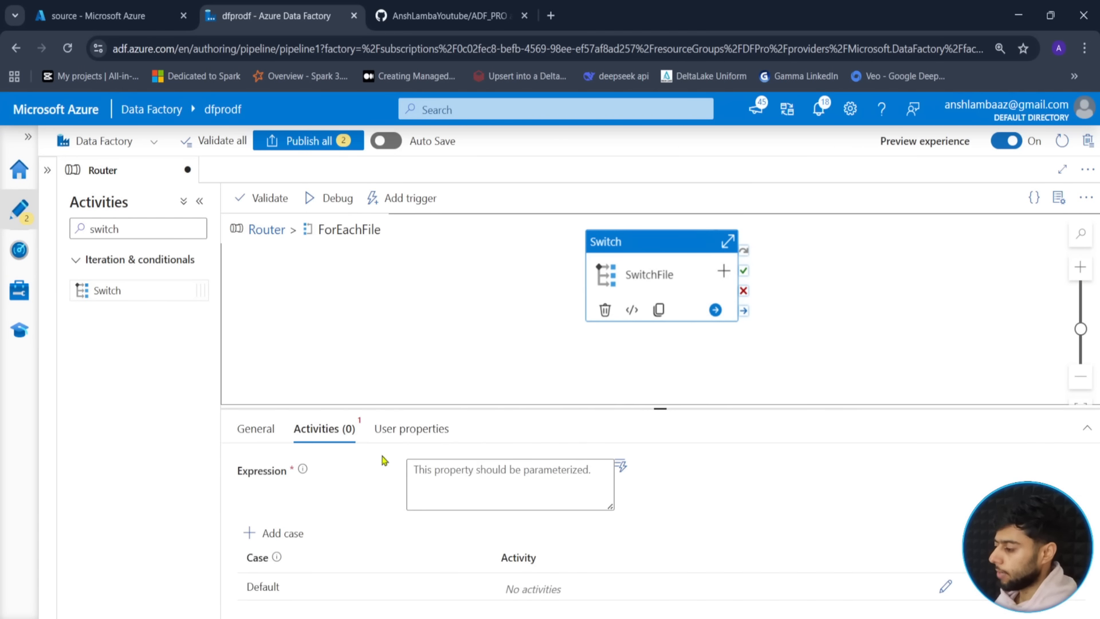
left_click(481, 476)
left_click_drag(670, 409, 661, 288)
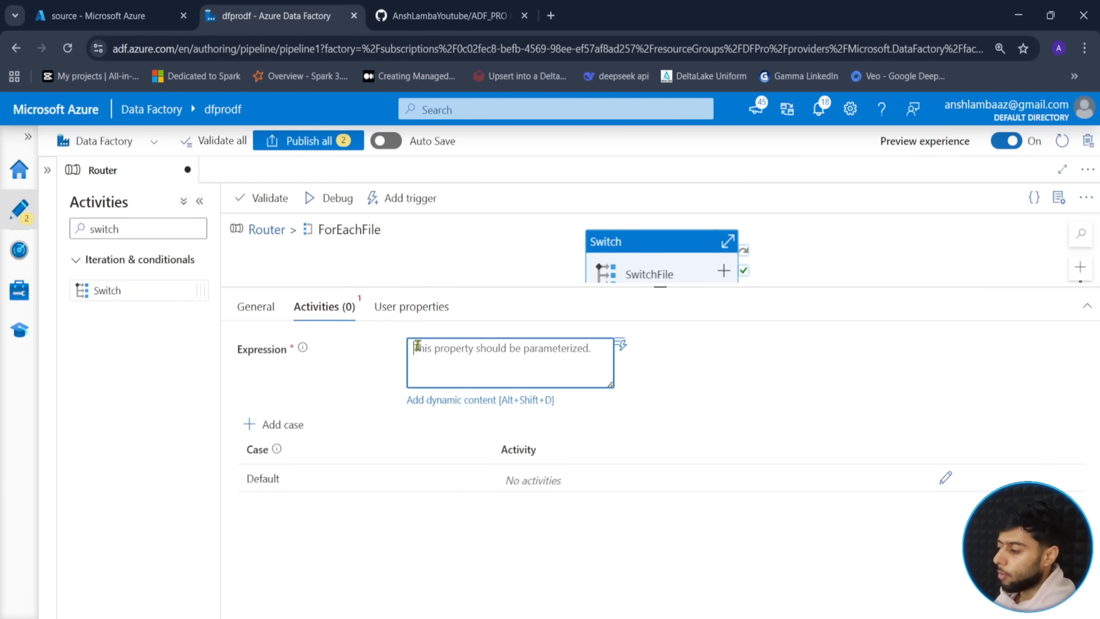
left_click(426, 401)
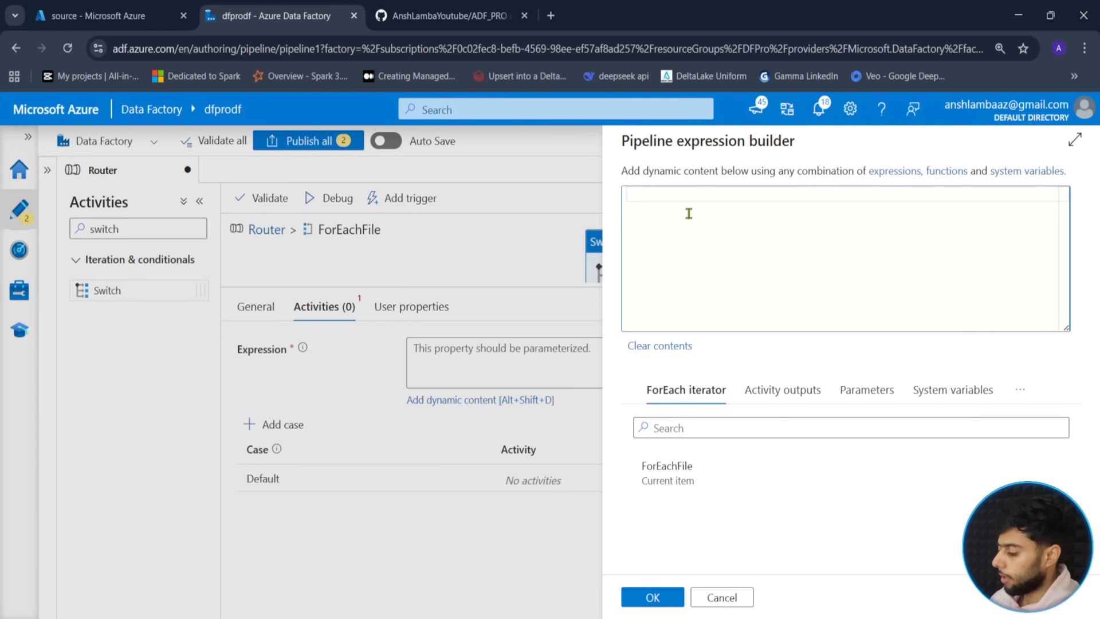
type("@input")
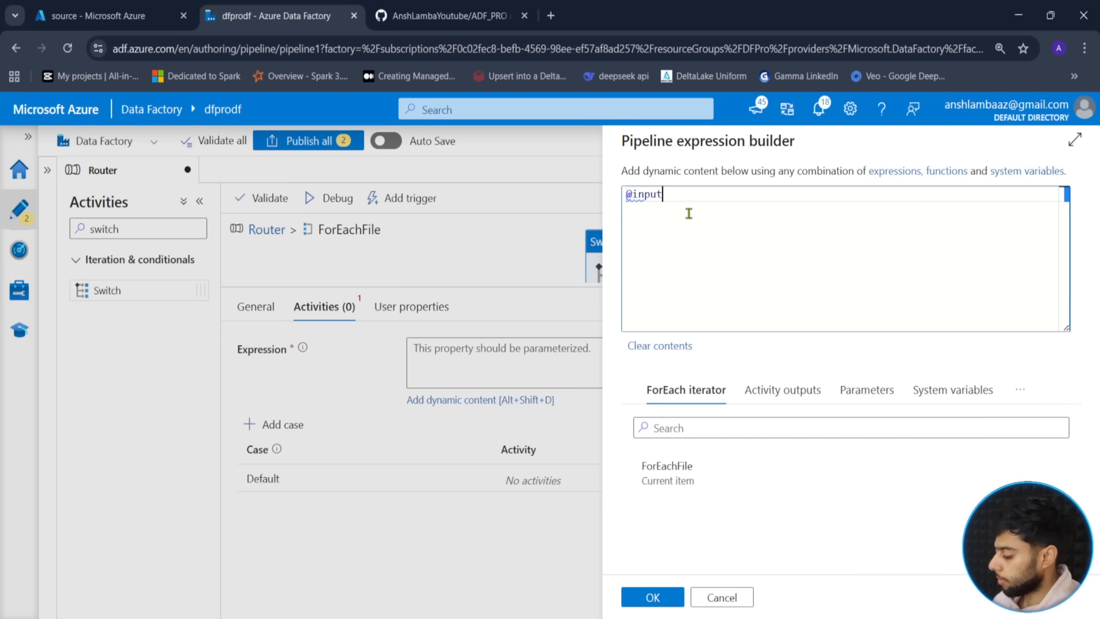
type(".name")
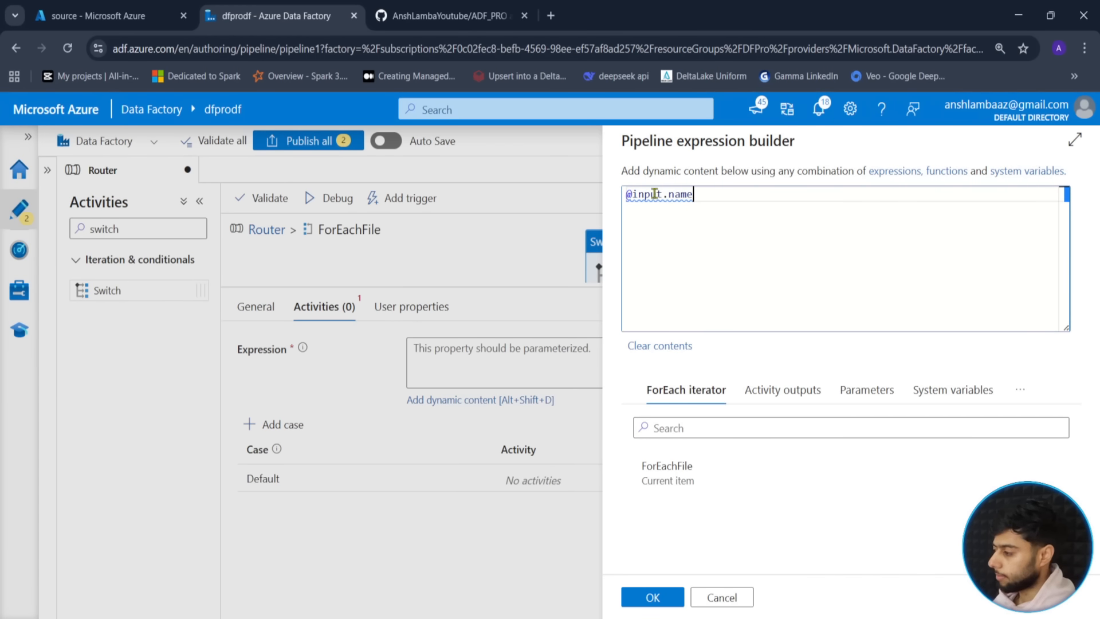
left_click(666, 197)
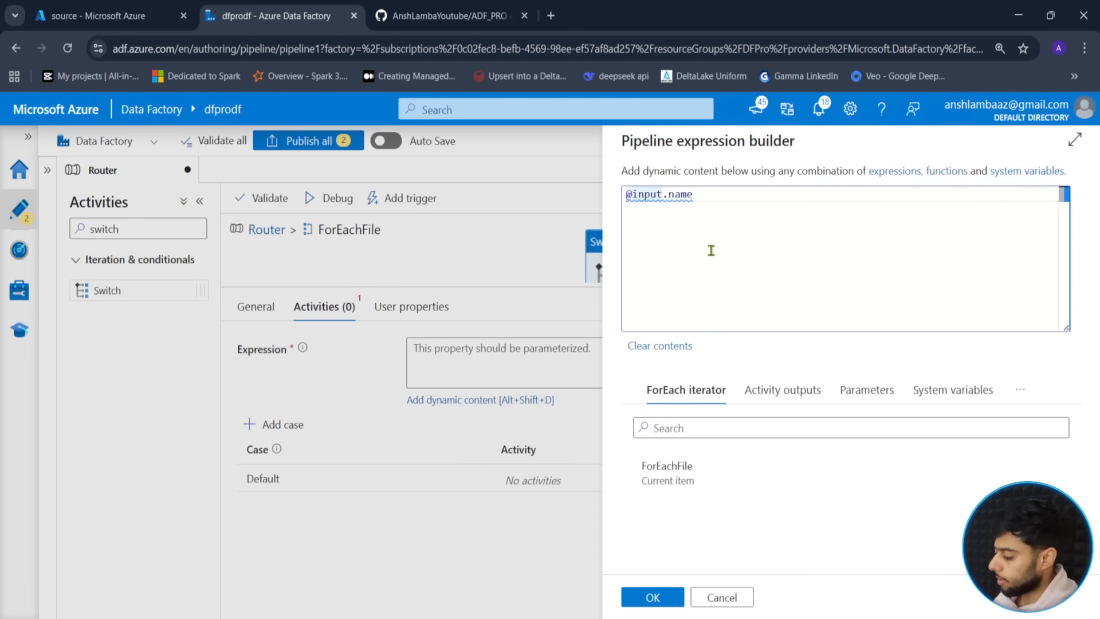
type("(")
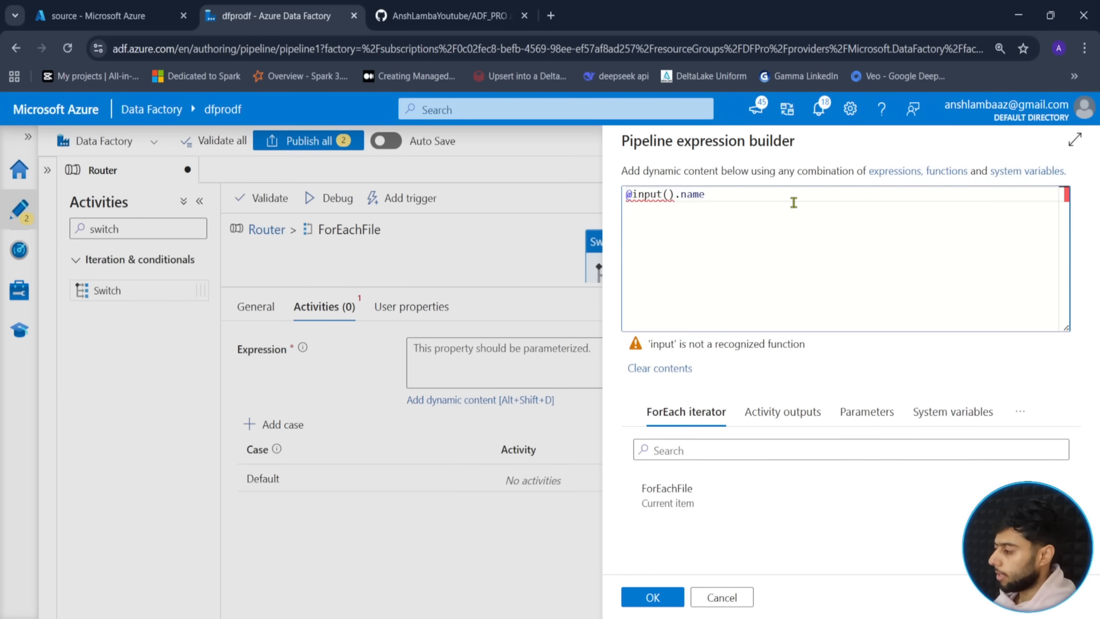
double_click(743, 206)
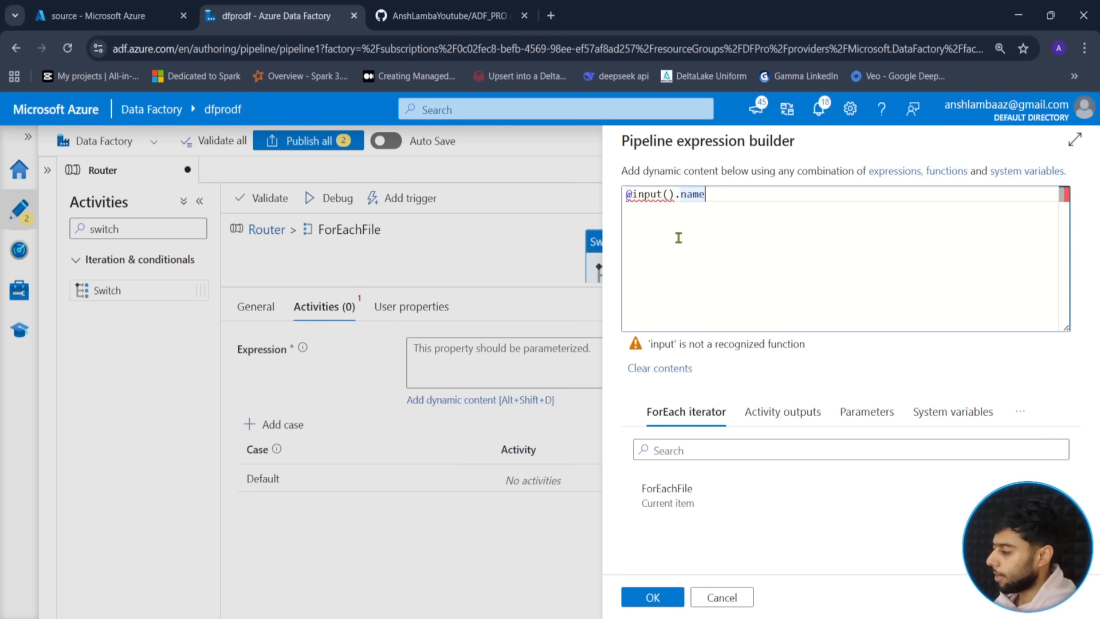
double_click(665, 196)
type("it")
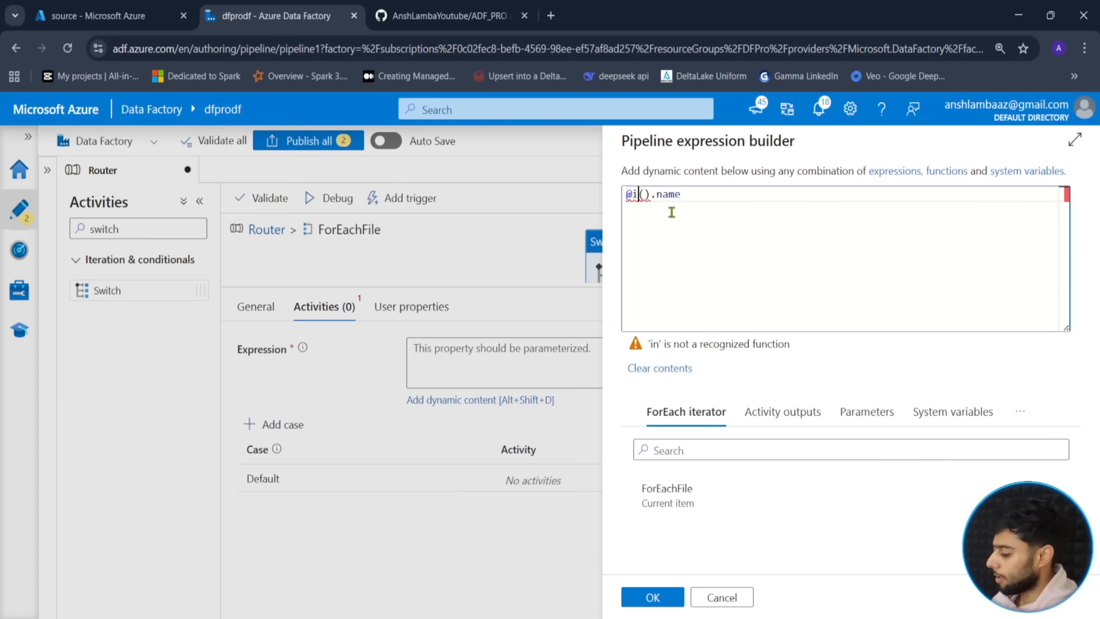
type("em")
left_click(710, 194)
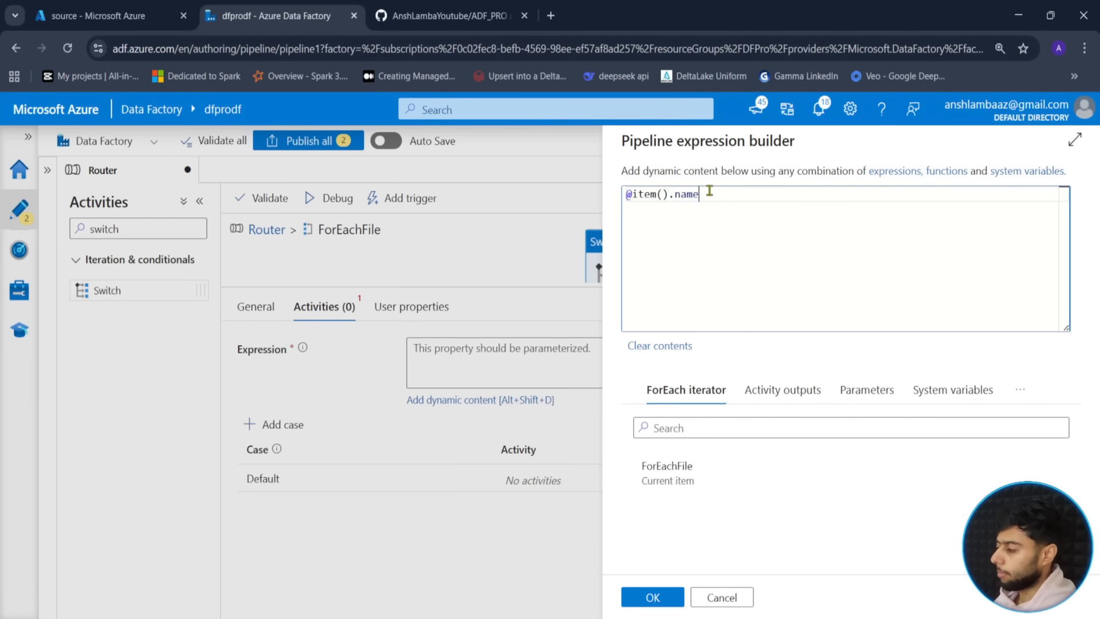
left_click_drag(718, 192, 540, 199)
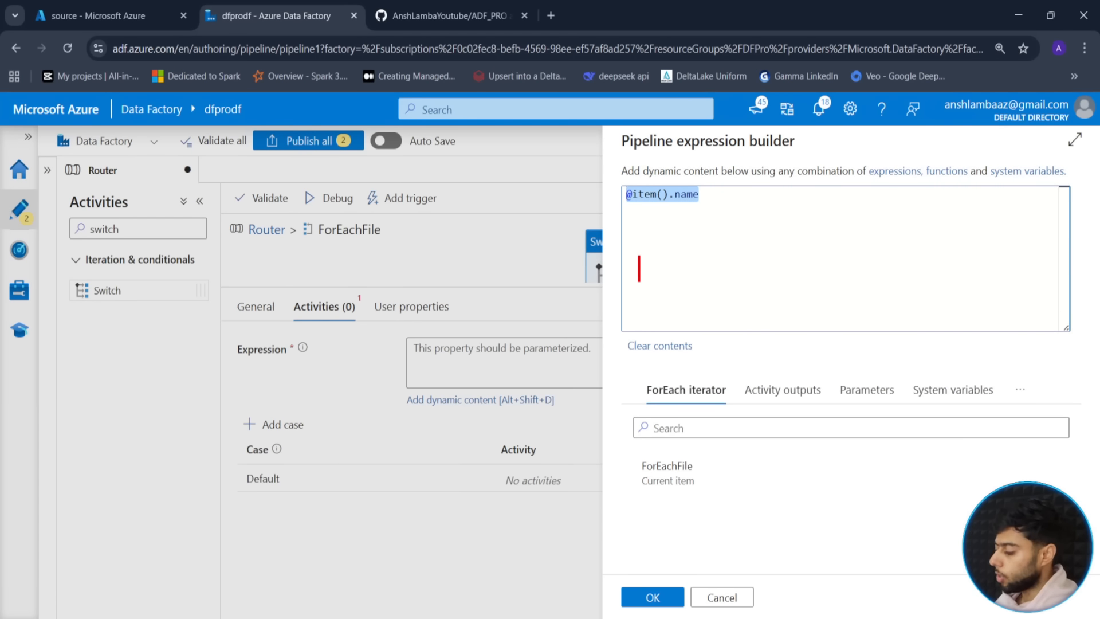
type("for i in ")
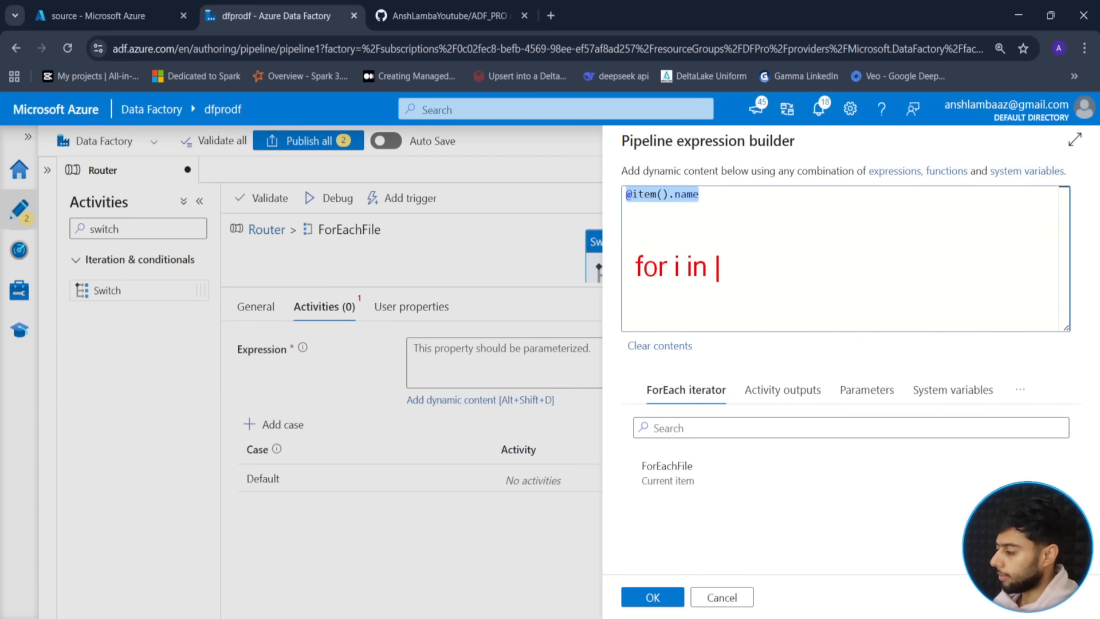
type("array:")
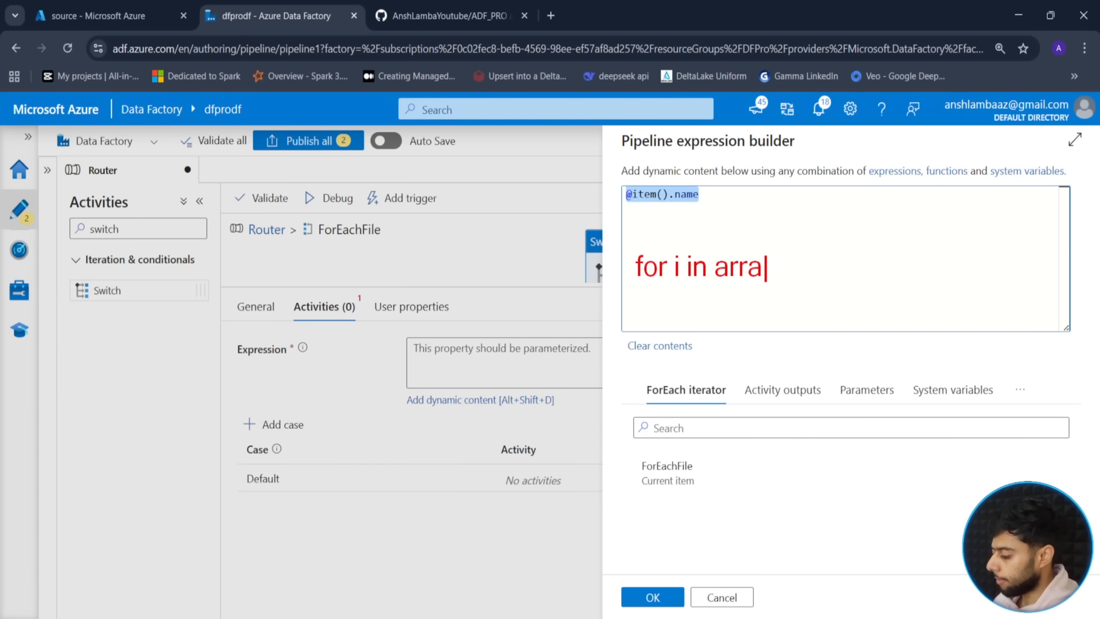
key("Return")
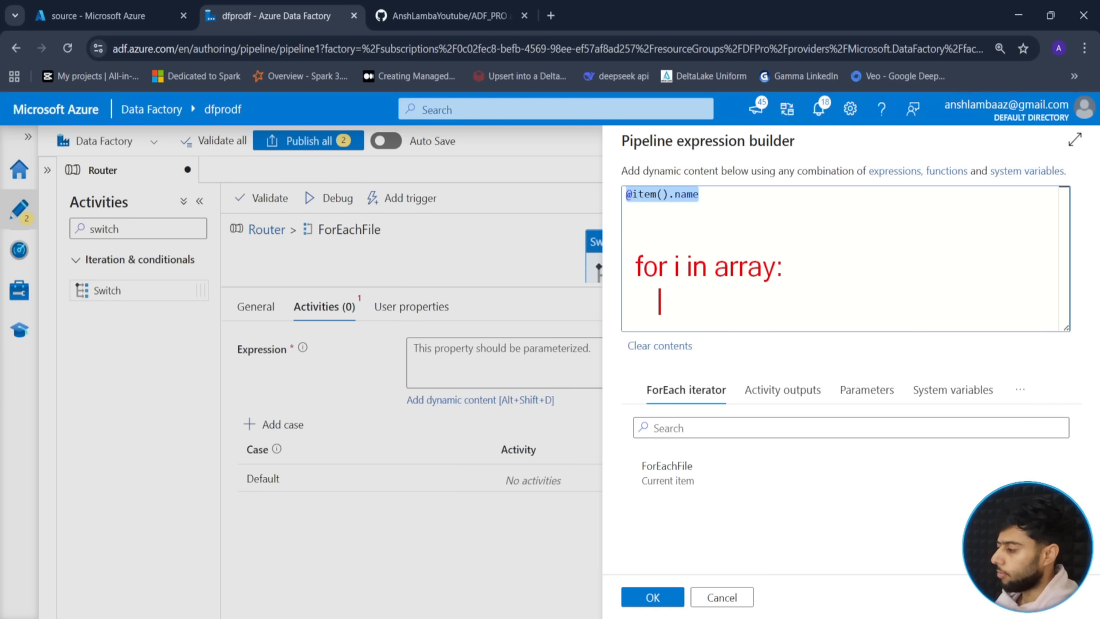
type("i.name")
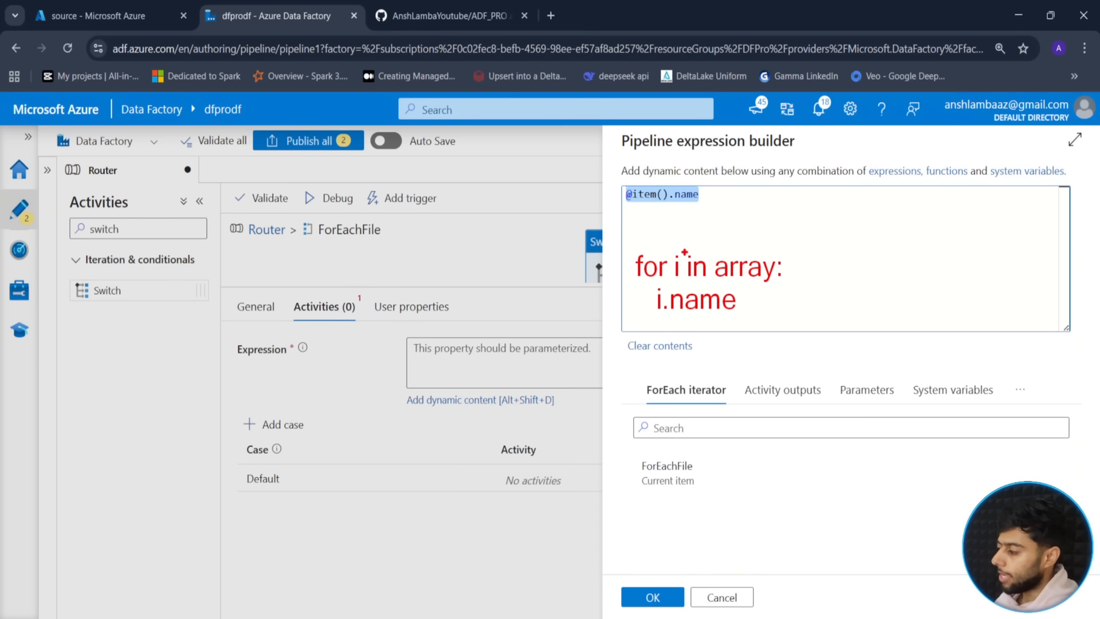
left_click_drag(684, 252, 733, 222)
left_click_drag(643, 208, 643, 251)
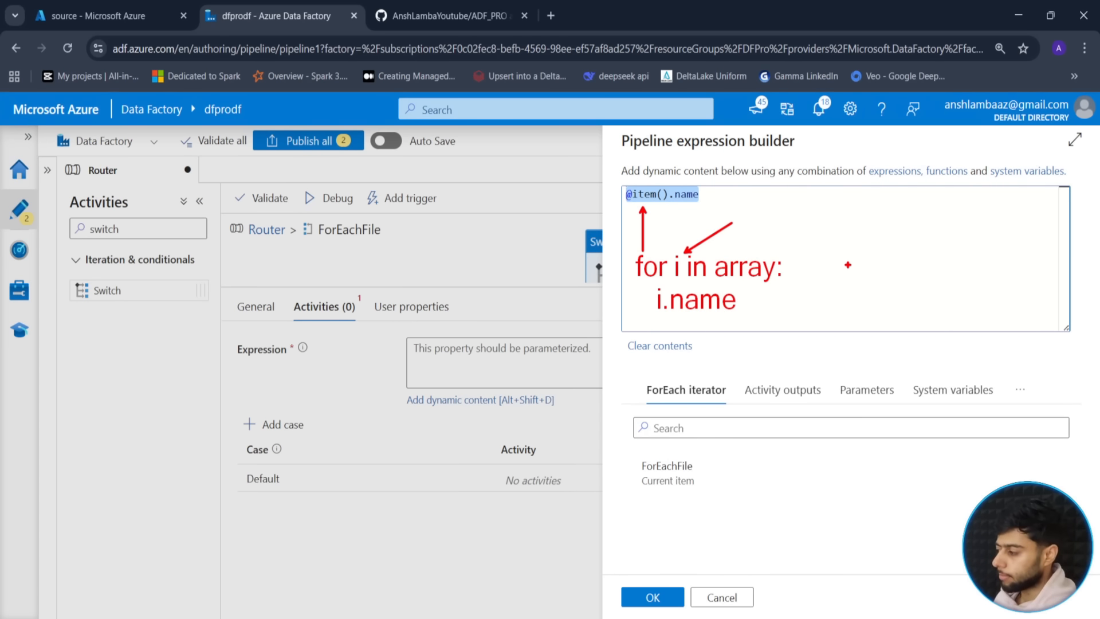
left_click(722, 211)
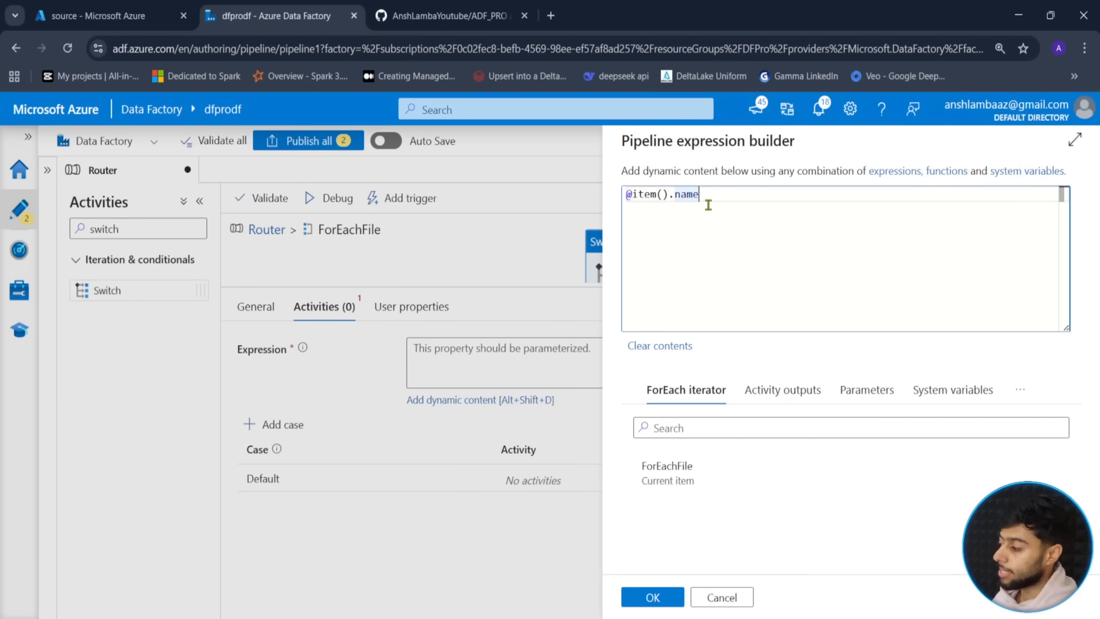
left_click_drag(709, 204, 597, 200)
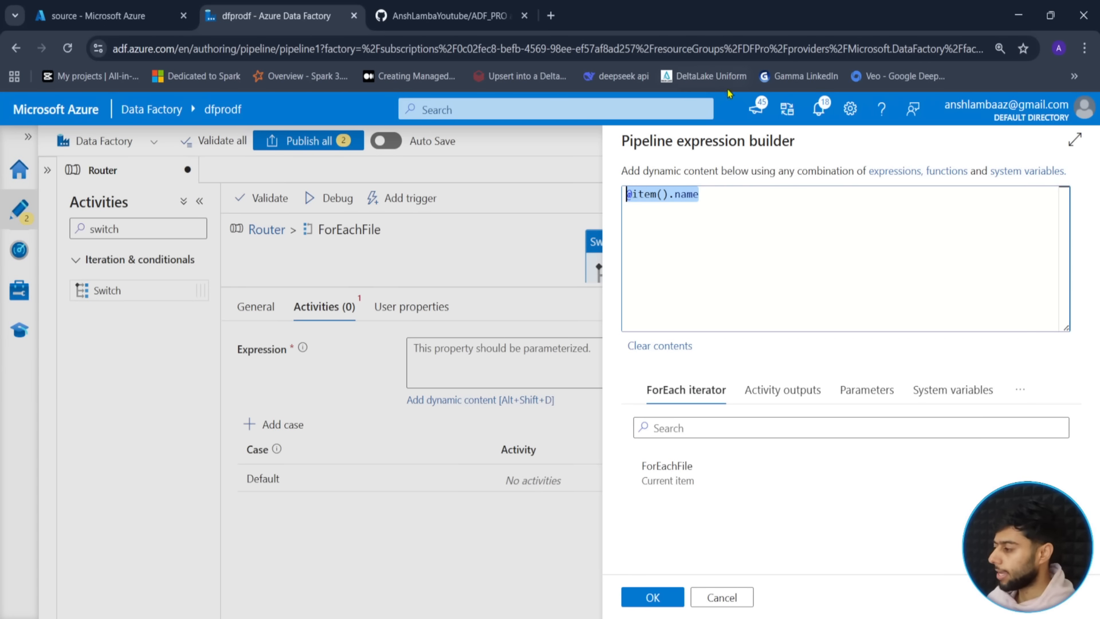
left_click(718, 199)
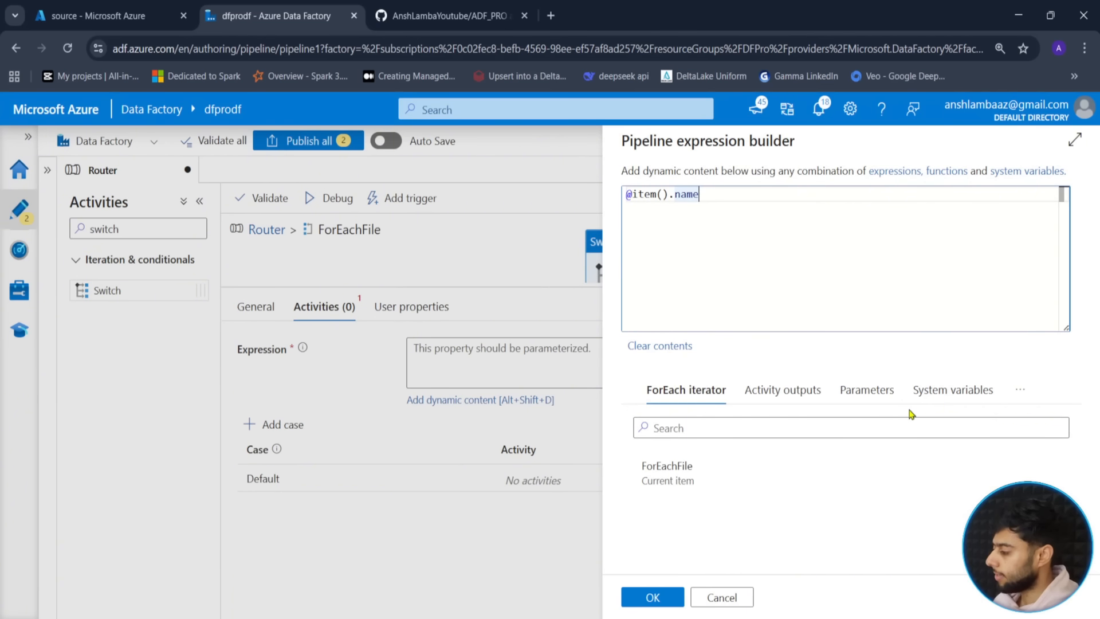
- Show the Functions reference and expand String Functions below the expression
left_click(1019, 392)
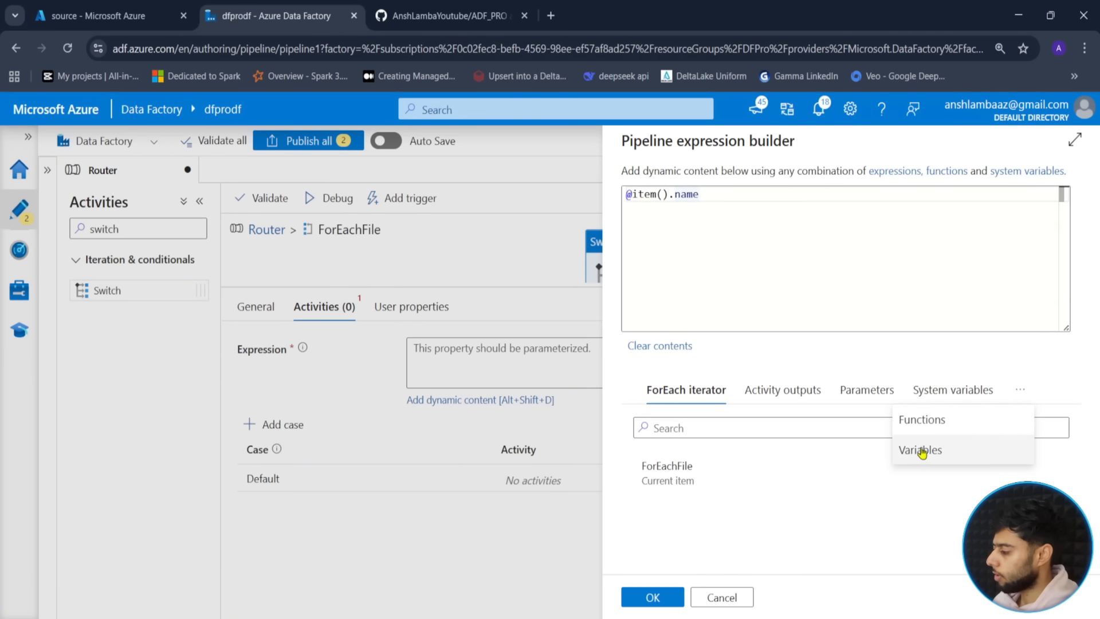
left_click(924, 421)
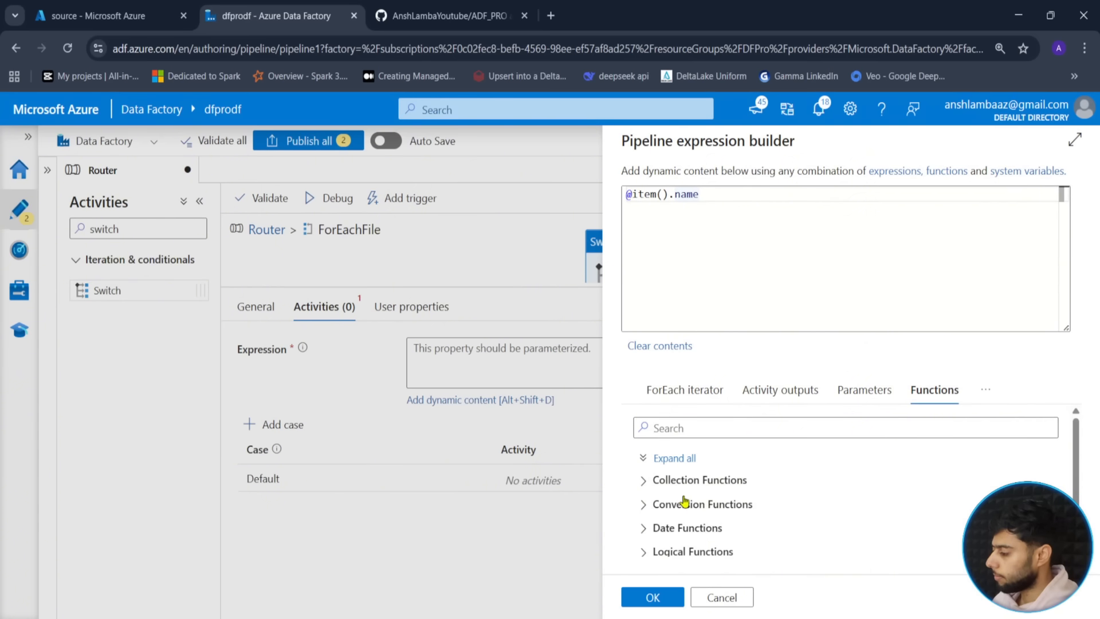
scroll(685, 502, "down", 1)
left_click(691, 544)
scroll(805, 519, "down", 2)
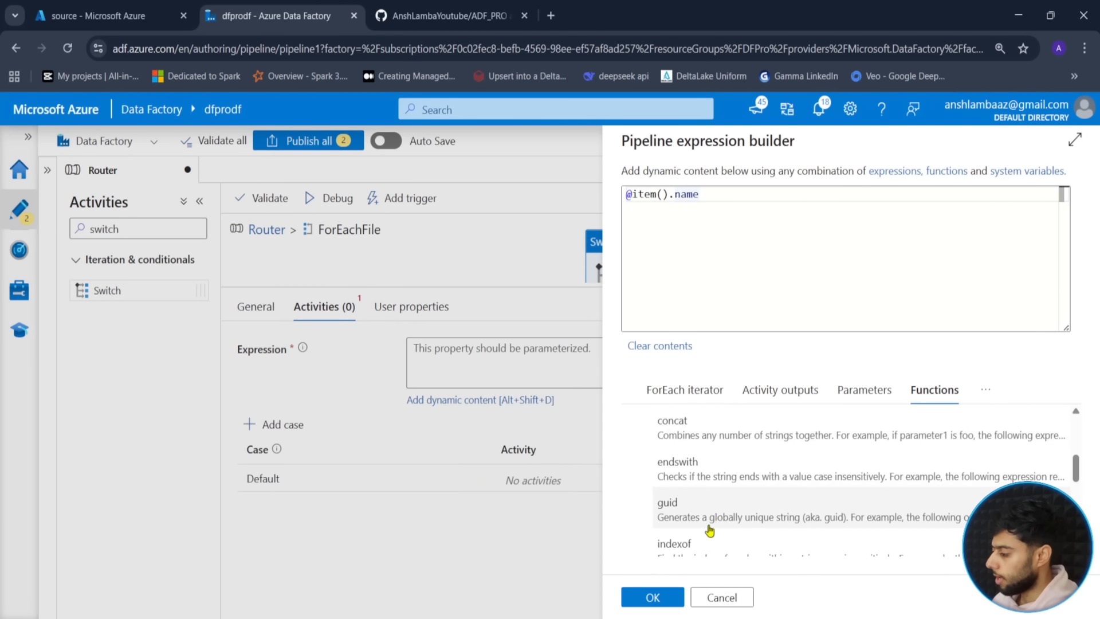
scroll(709, 531, "down", 4)
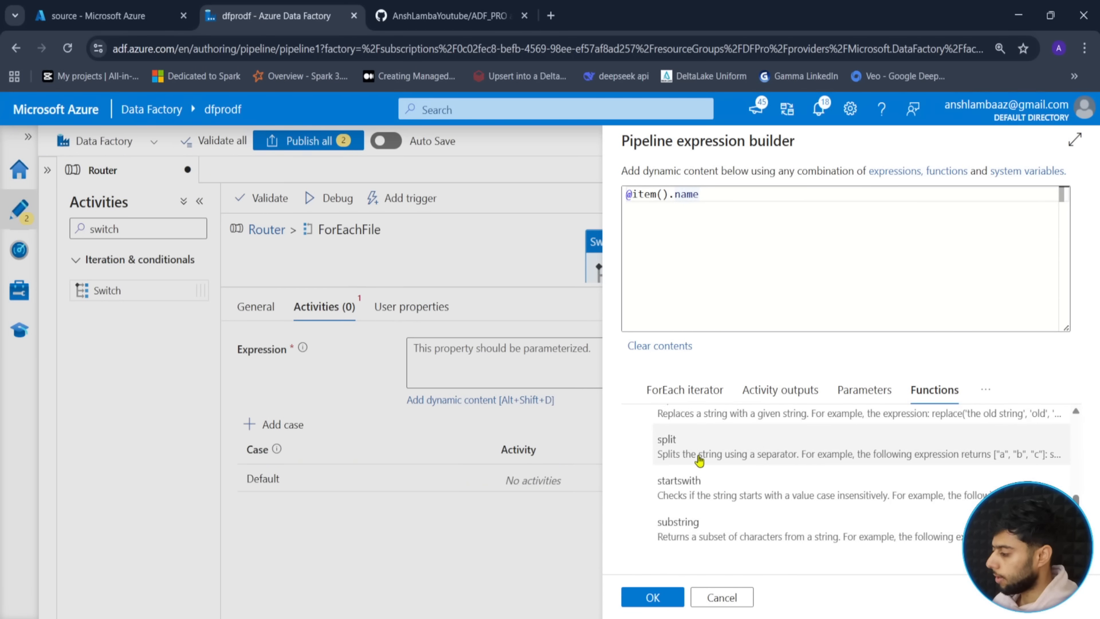
scroll(704, 470, "up", 1)
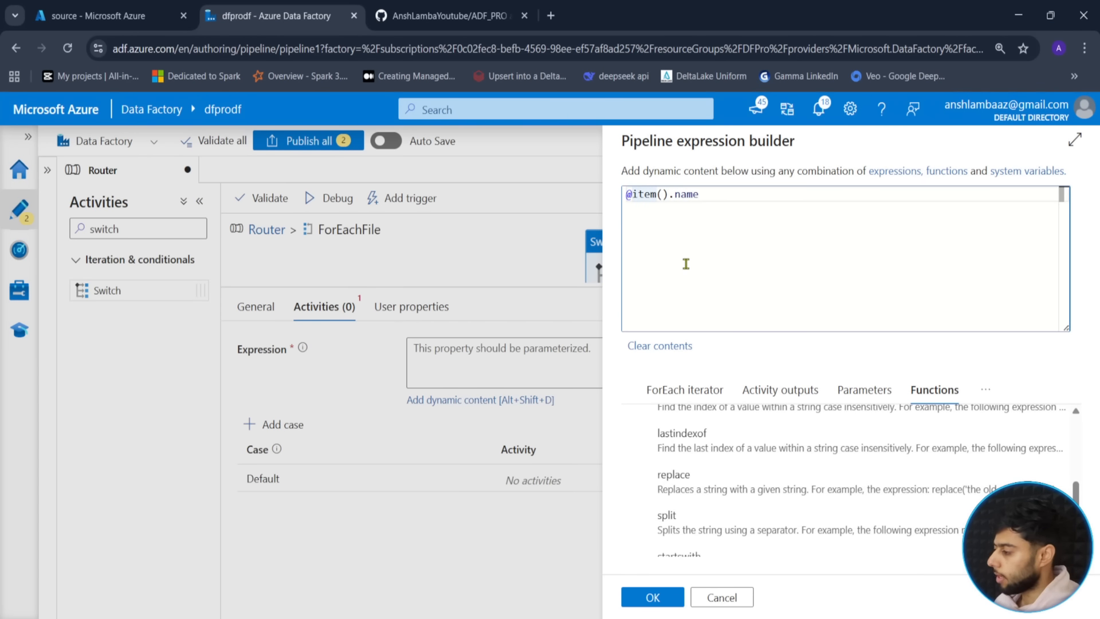
- Wrap the expression with replace( and a trailing comma, then erase replace
type("replace(")
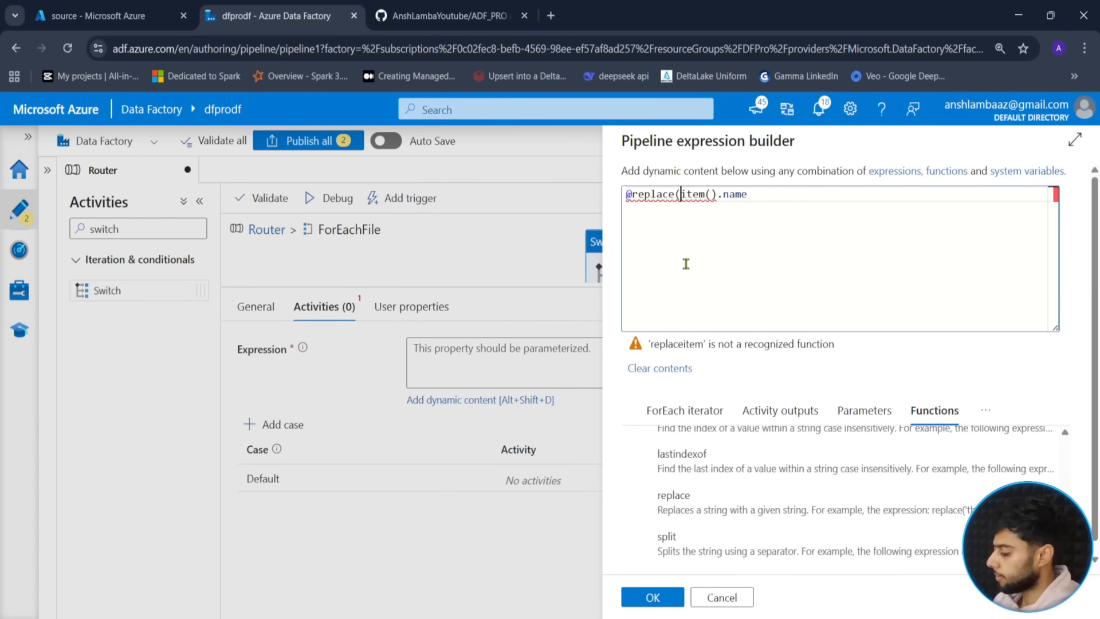
left_click(686, 264)
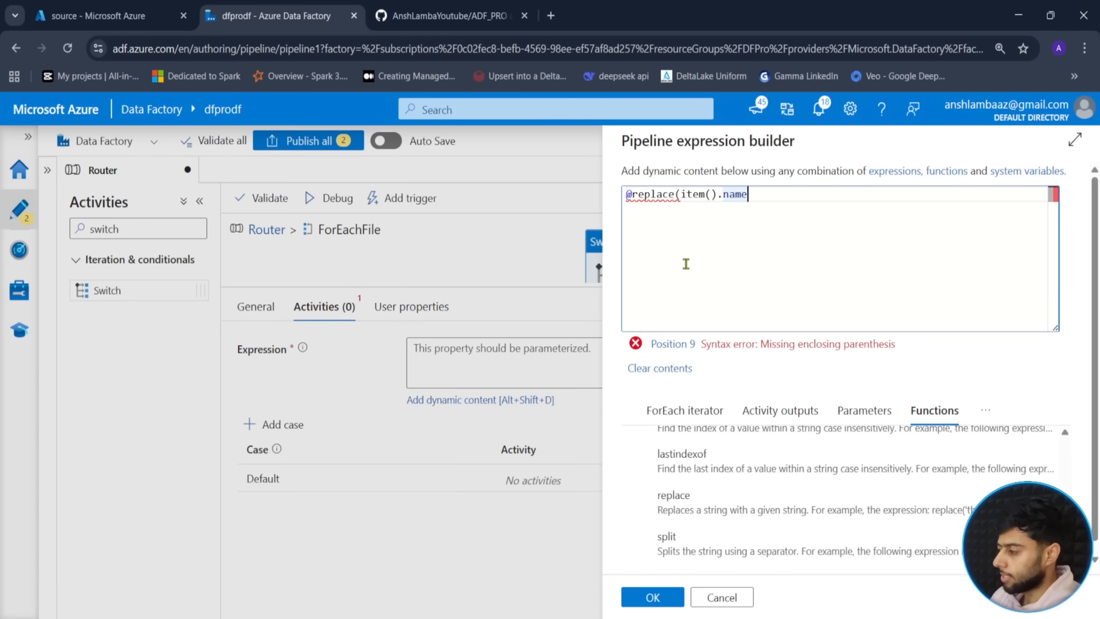
type(",")
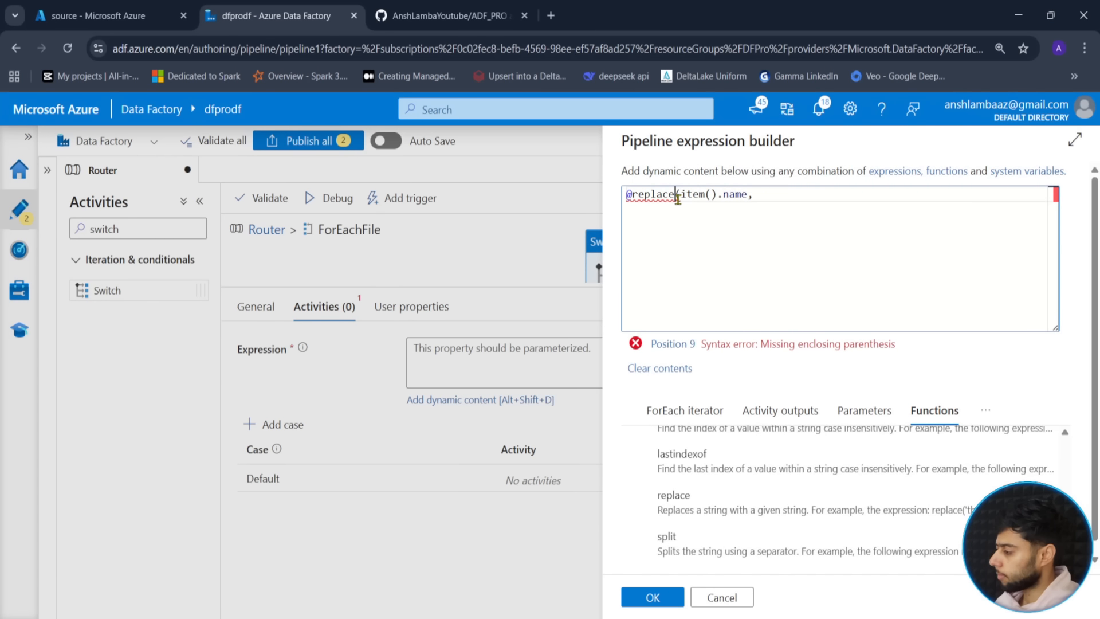
key("BackSpace")
key("BackSpace")
key("BackSpace")
key("BackSpace")
key("BackSpace")
key("BackSpace")
key("BackSpace")
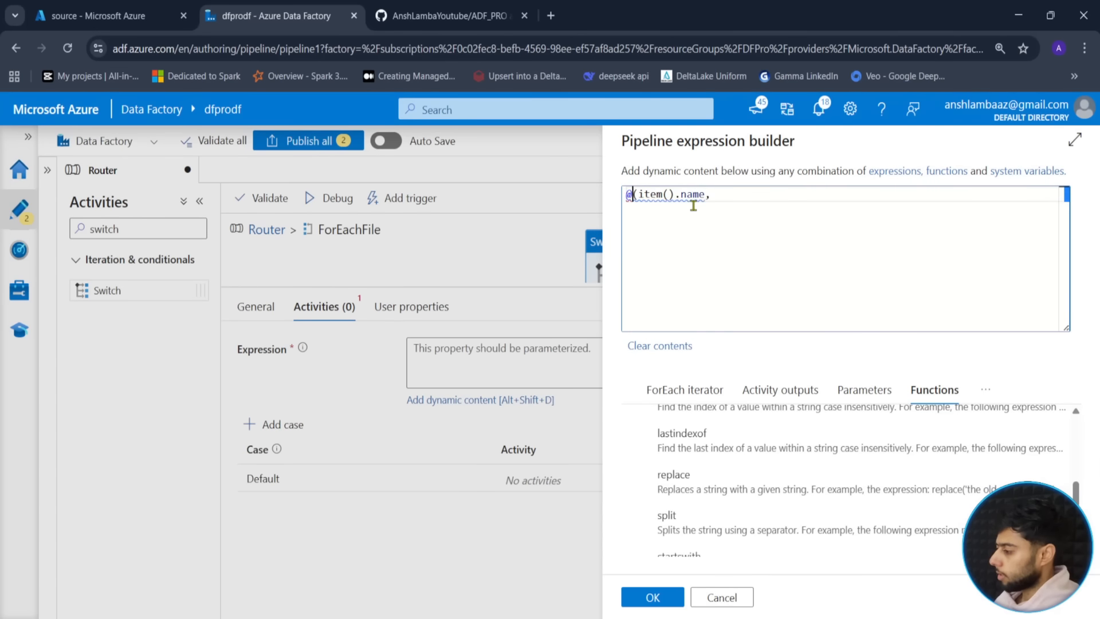
type("split")
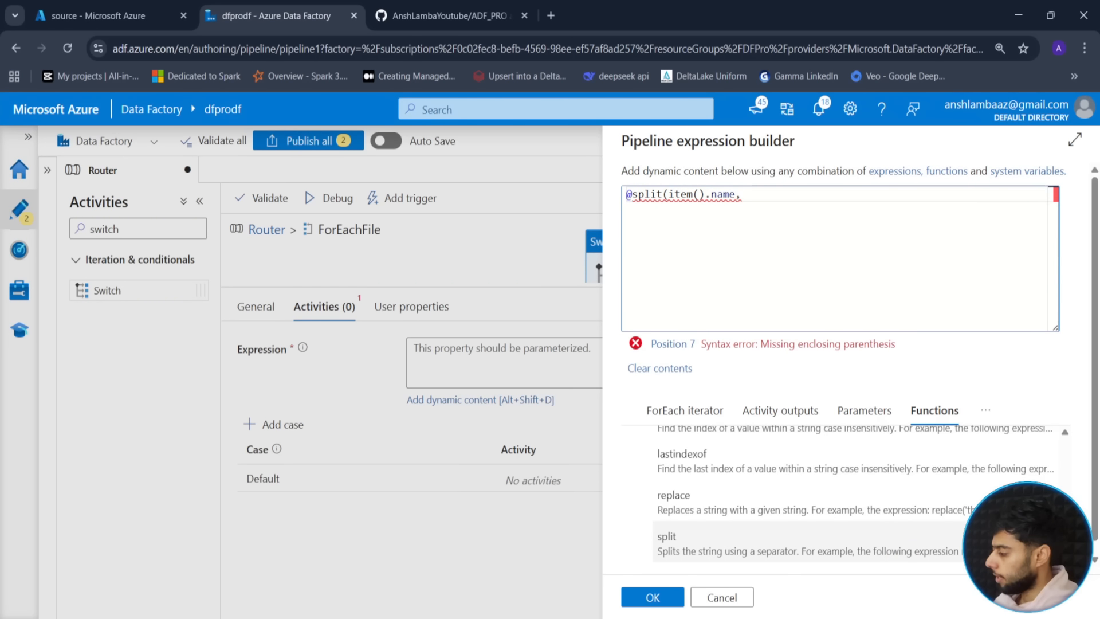
scroll(854, 496, "down", 2)
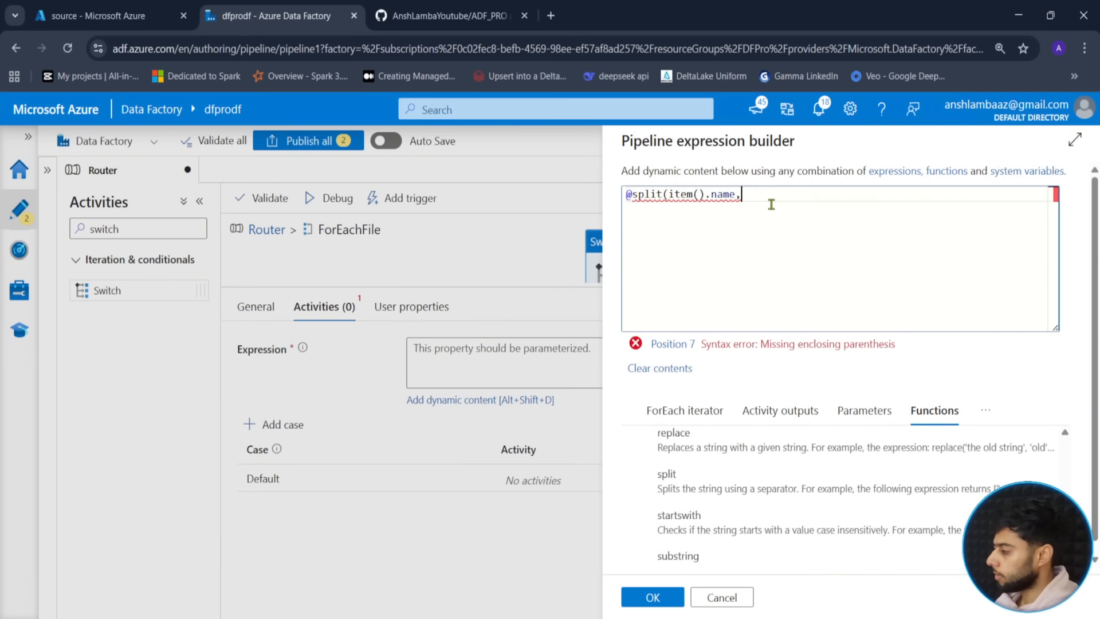
type("'")
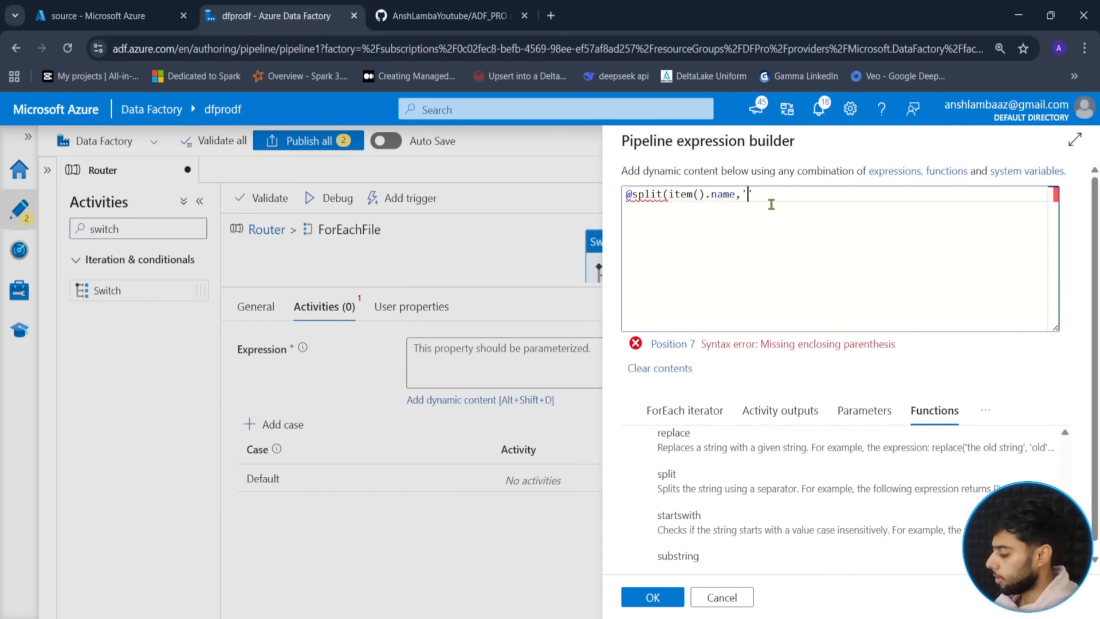
type(".csv")
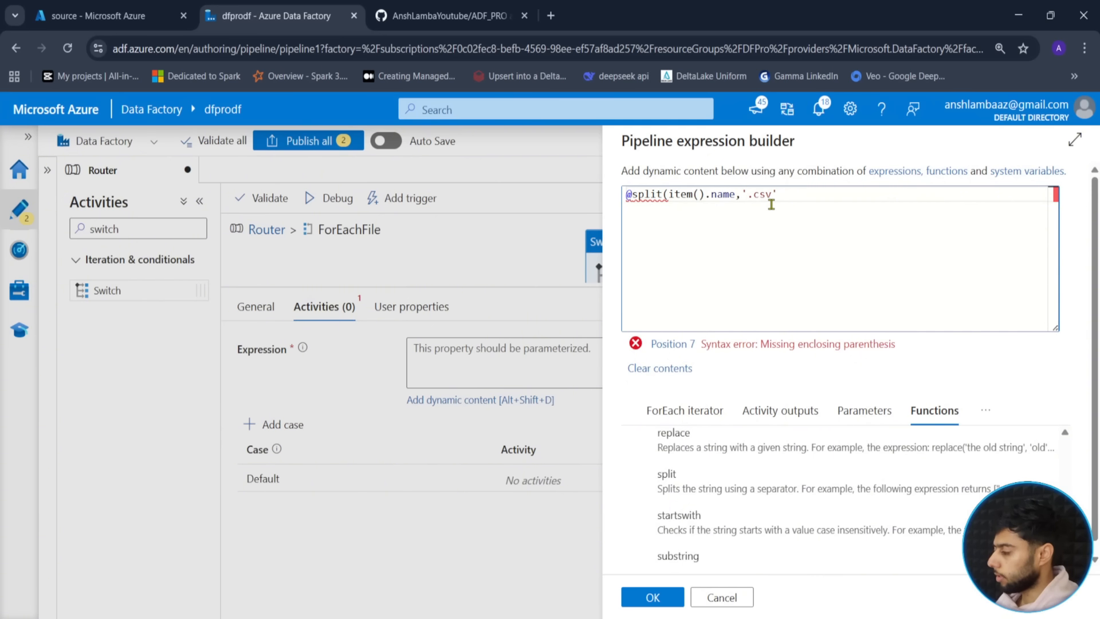
key("BackSpace")
key("BackSpace")
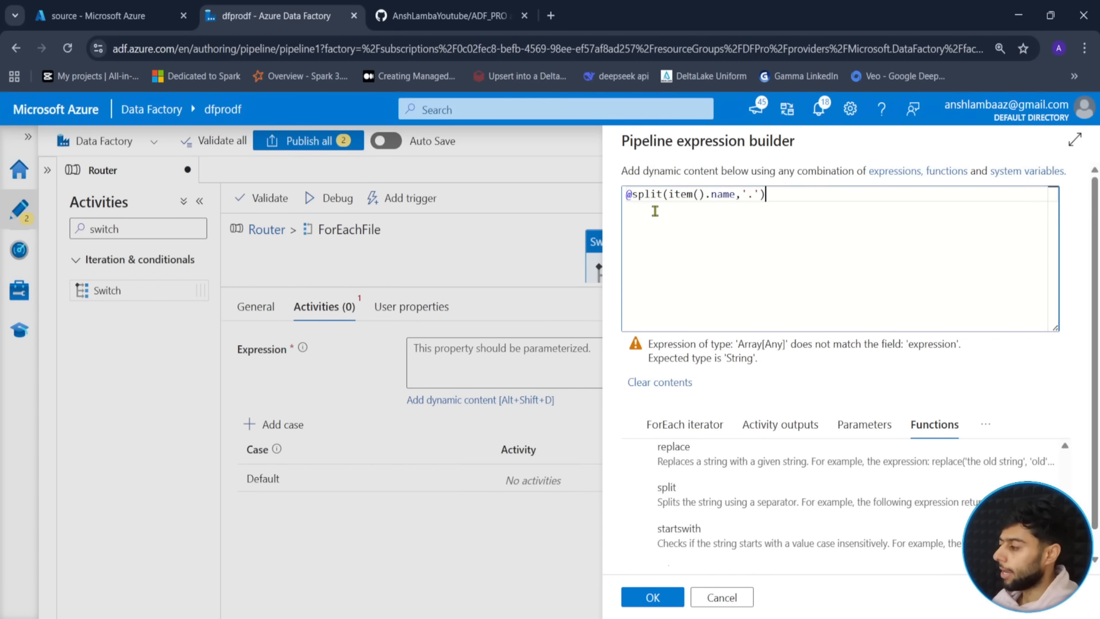
type("0")
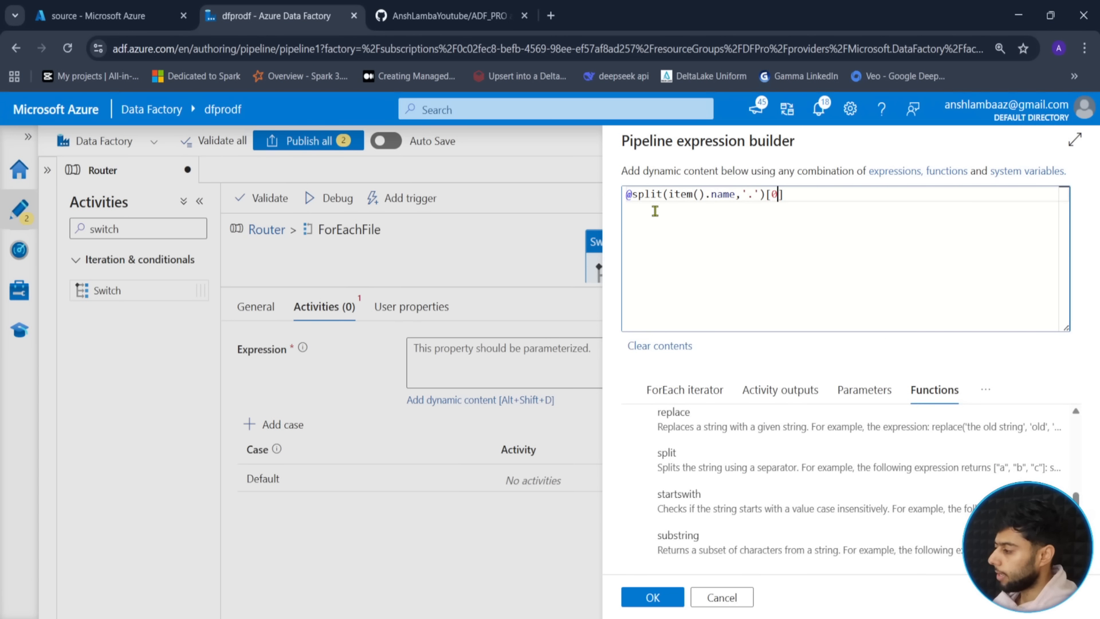
- Review the split expression's function and arguments, then confirm it as the Switch expression
left_click(810, 202)
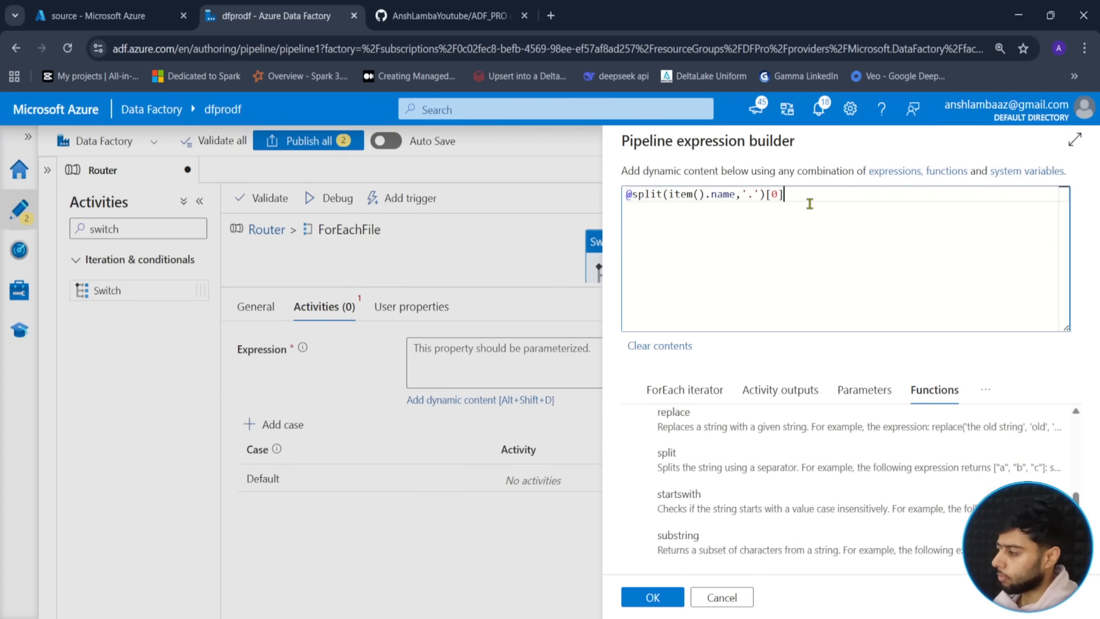
key("ctrl+a")
left_click(653, 236)
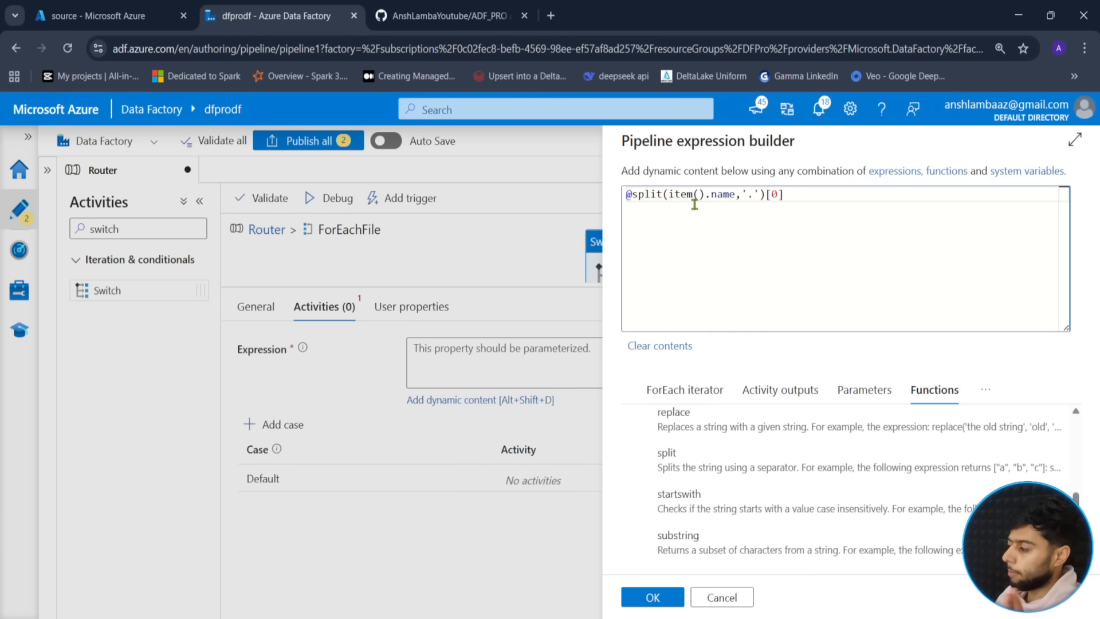
left_click_drag(632, 195, 662, 194)
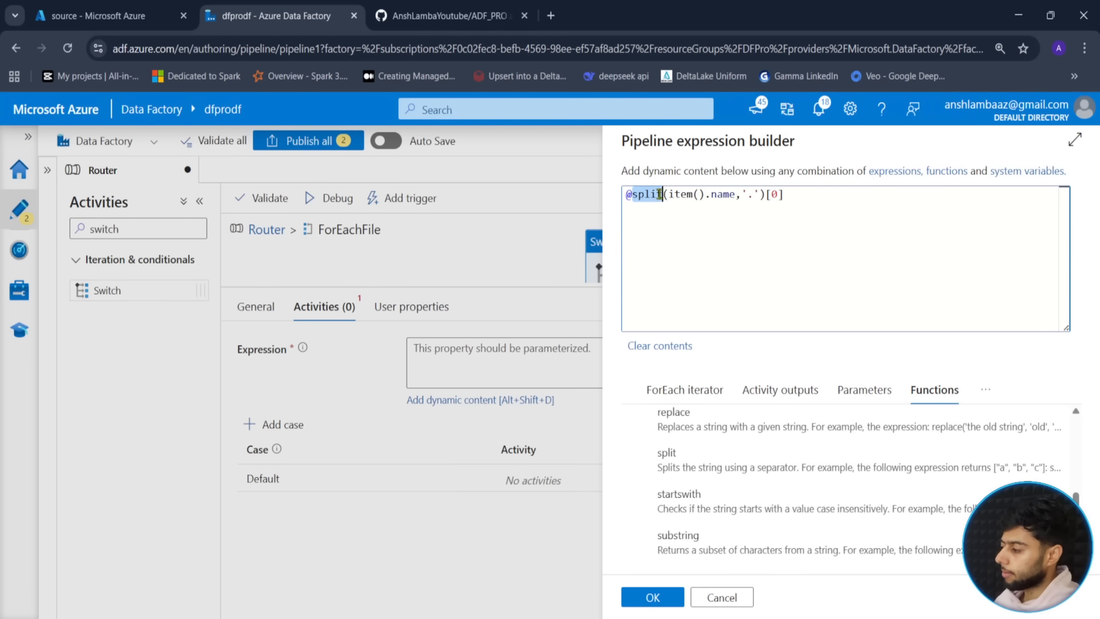
left_click_drag(668, 237, 777, 210)
left_click(755, 199)
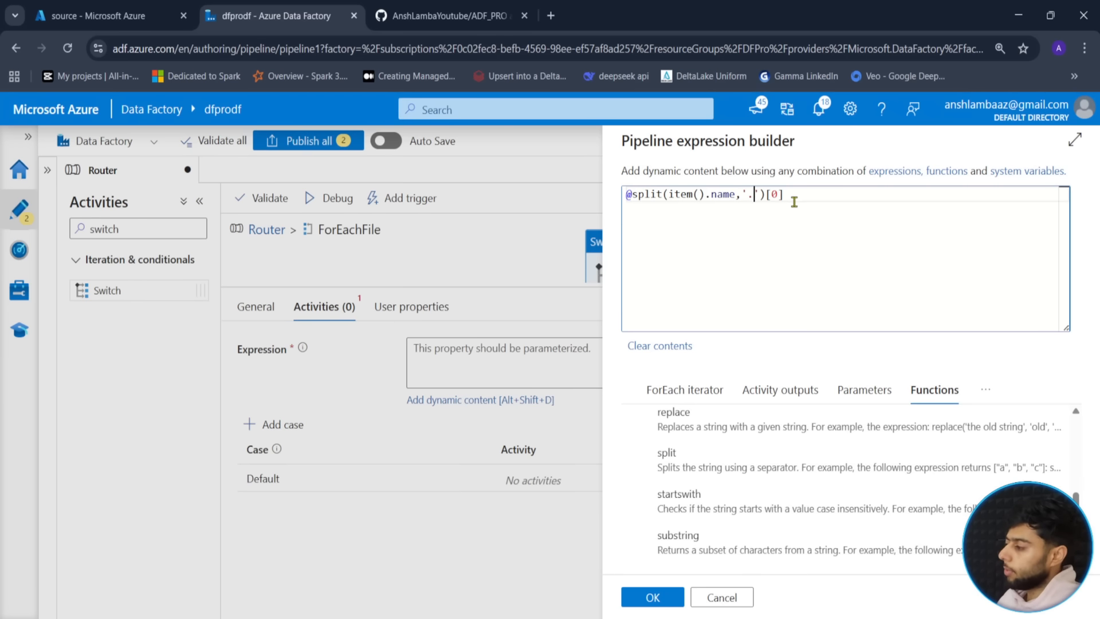
left_click_drag(794, 198, 575, 210)
left_click(840, 212)
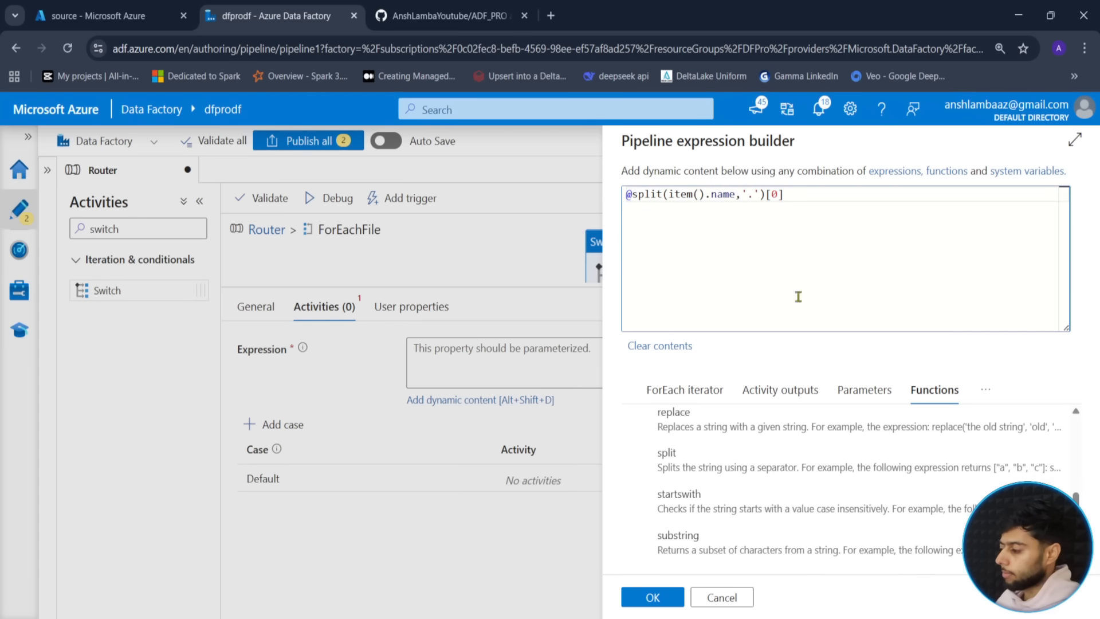
left_click(653, 597)
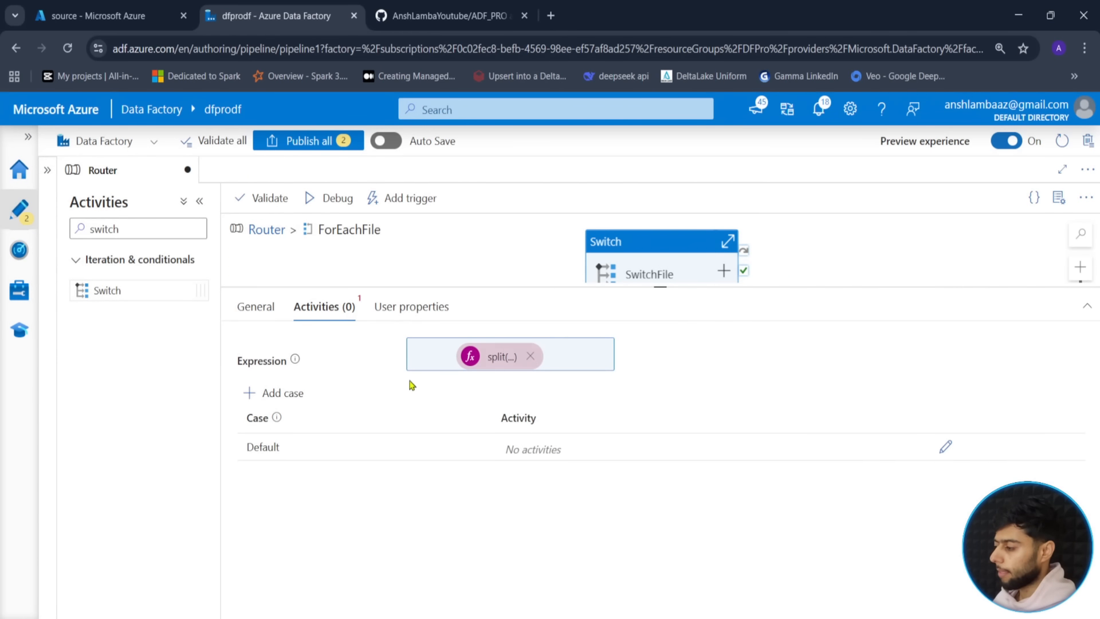
left_click(944, 448)
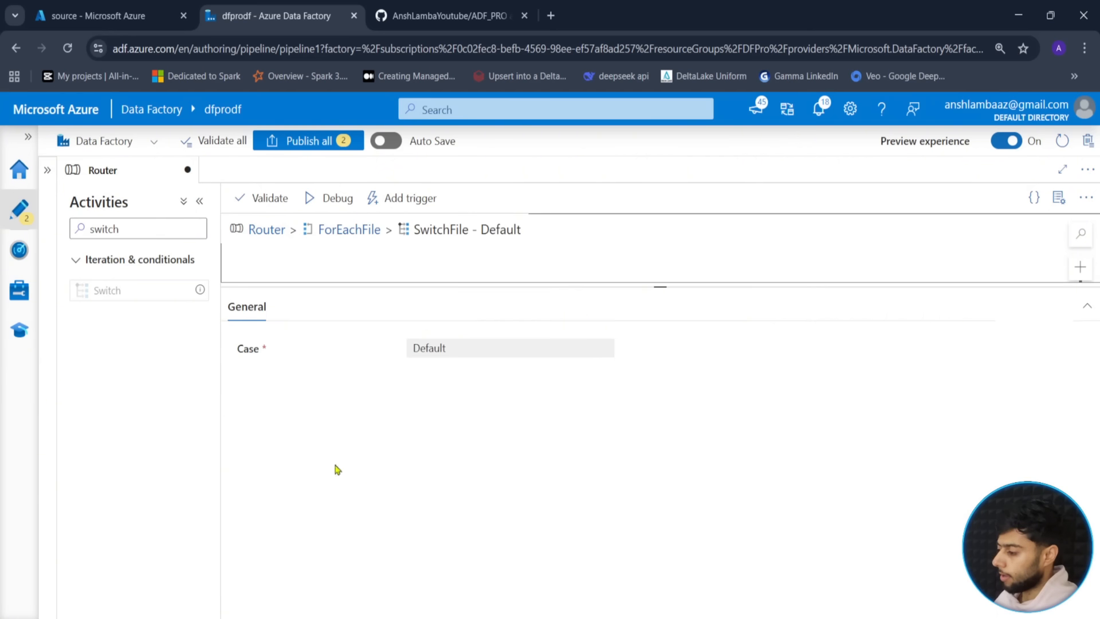
left_click(1087, 305)
left_click_drag(662, 219, 661, 343)
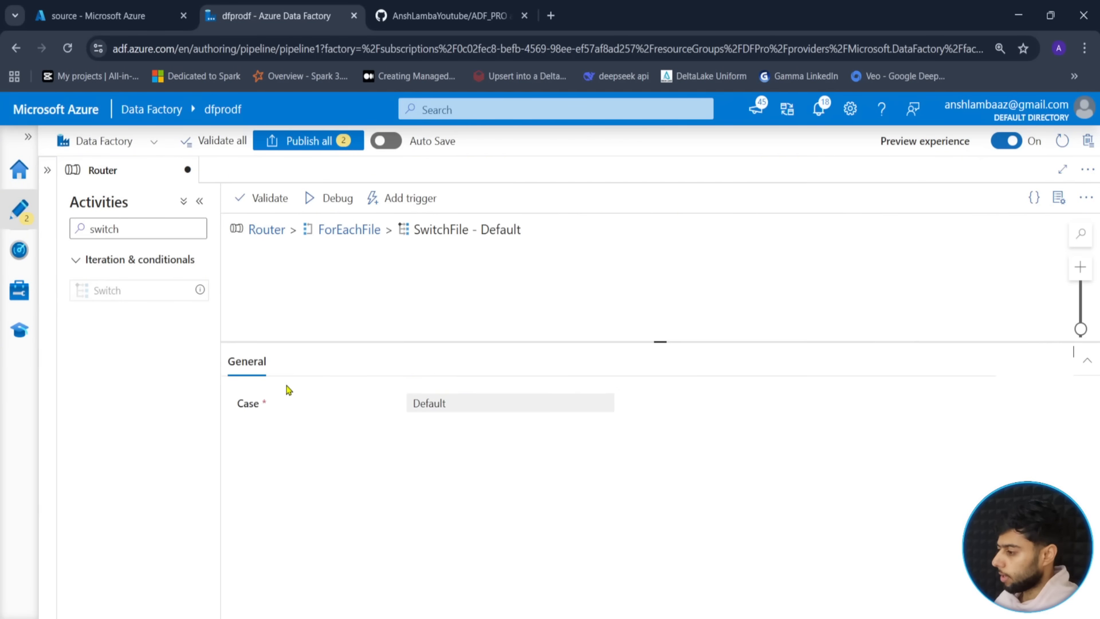
left_click(353, 229)
left_click(276, 448)
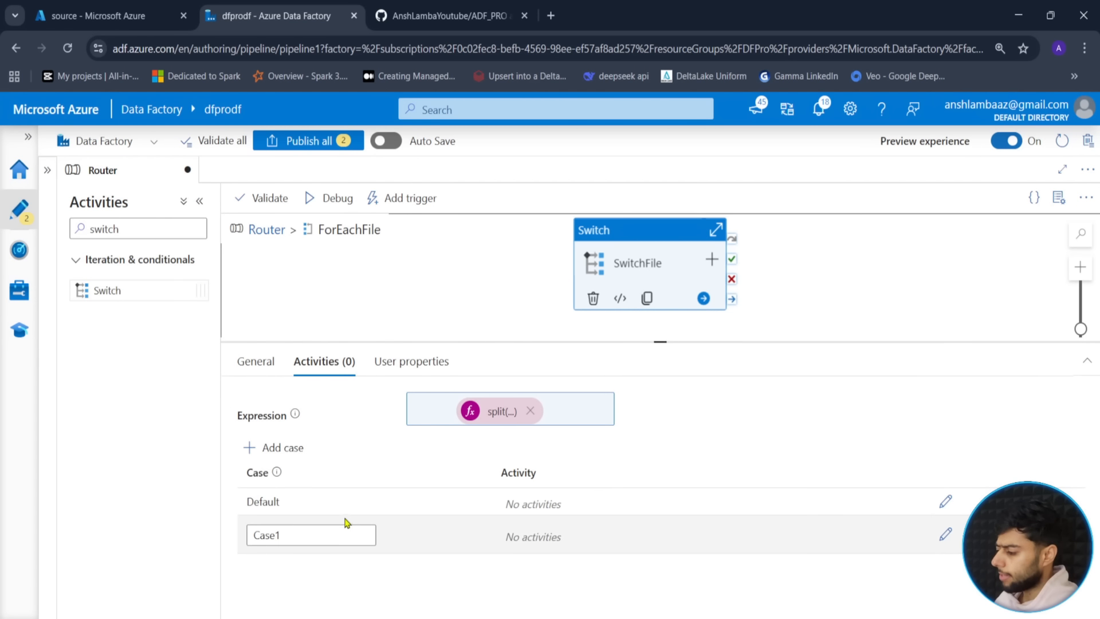
- Rename the first case from its placeholder to customers
left_click(301, 535)
key("ctrl+a")
key("BackSpace")
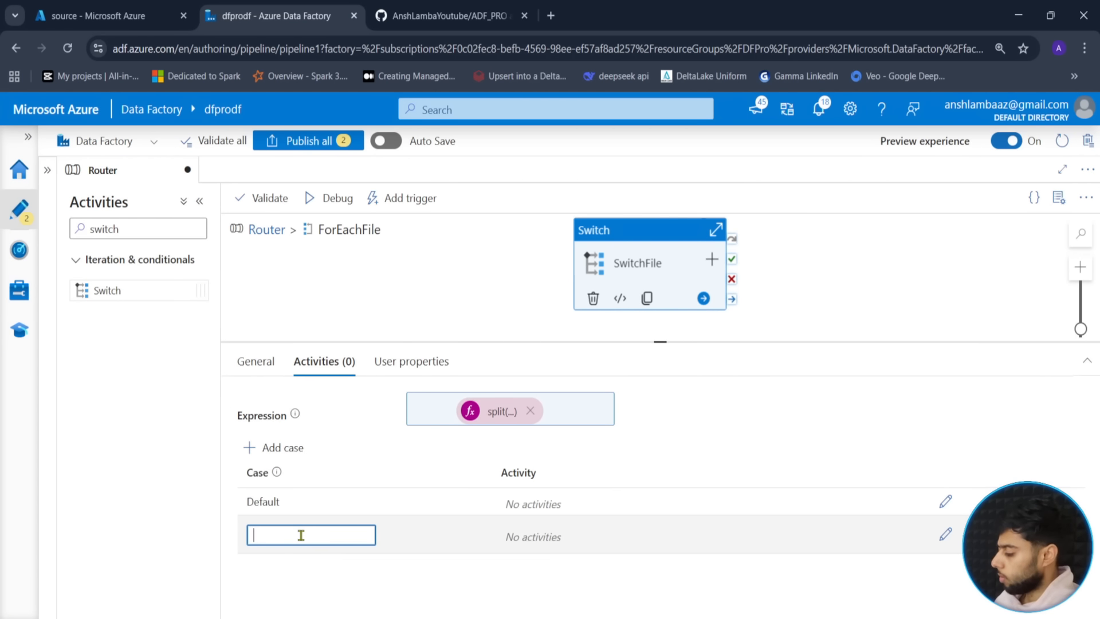
type("customers")
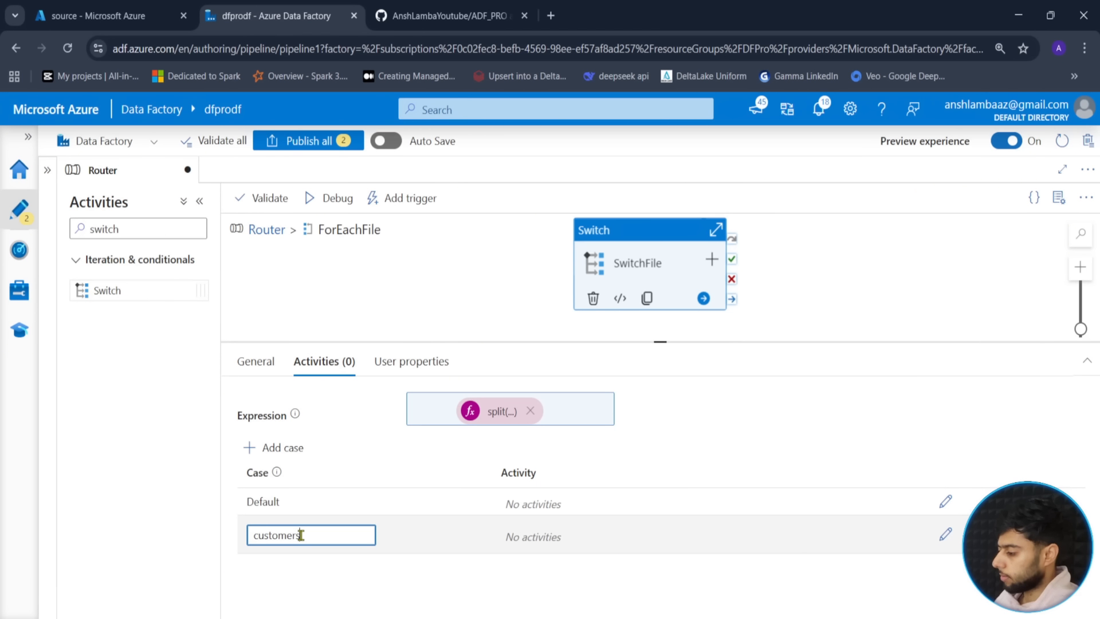
left_click(480, 571)
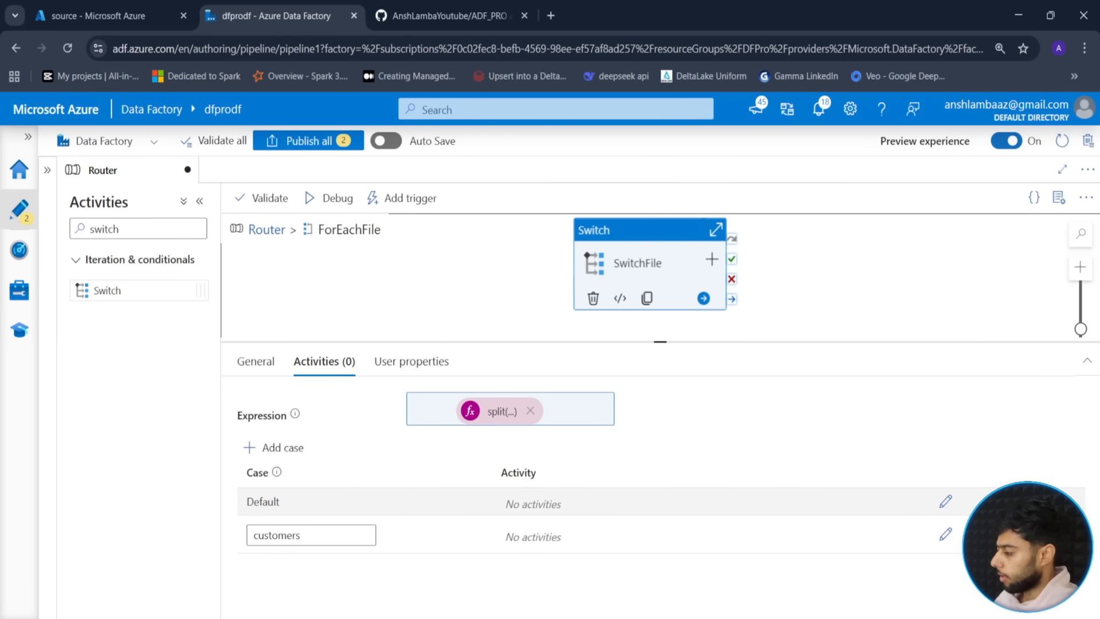
left_click(946, 502)
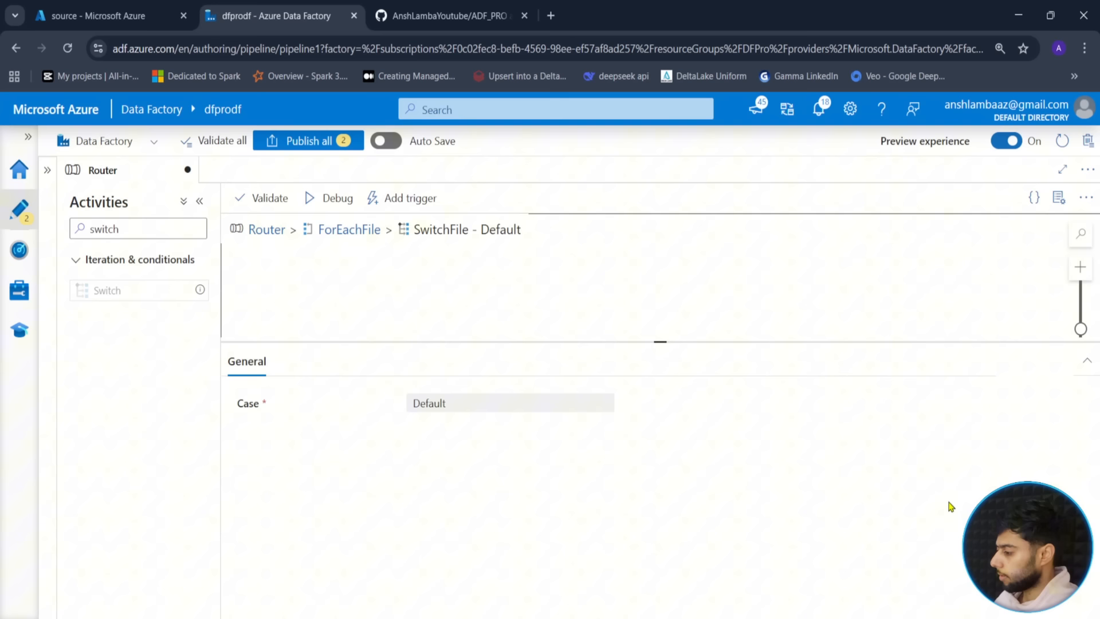
left_click(348, 229)
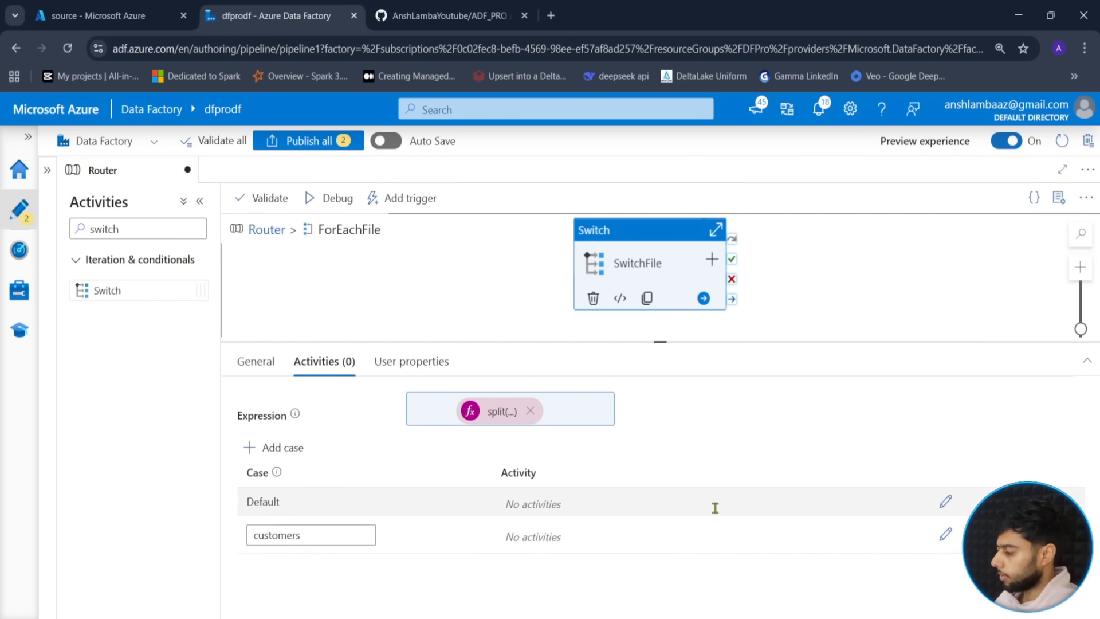
left_click_drag(659, 341, 695, 271)
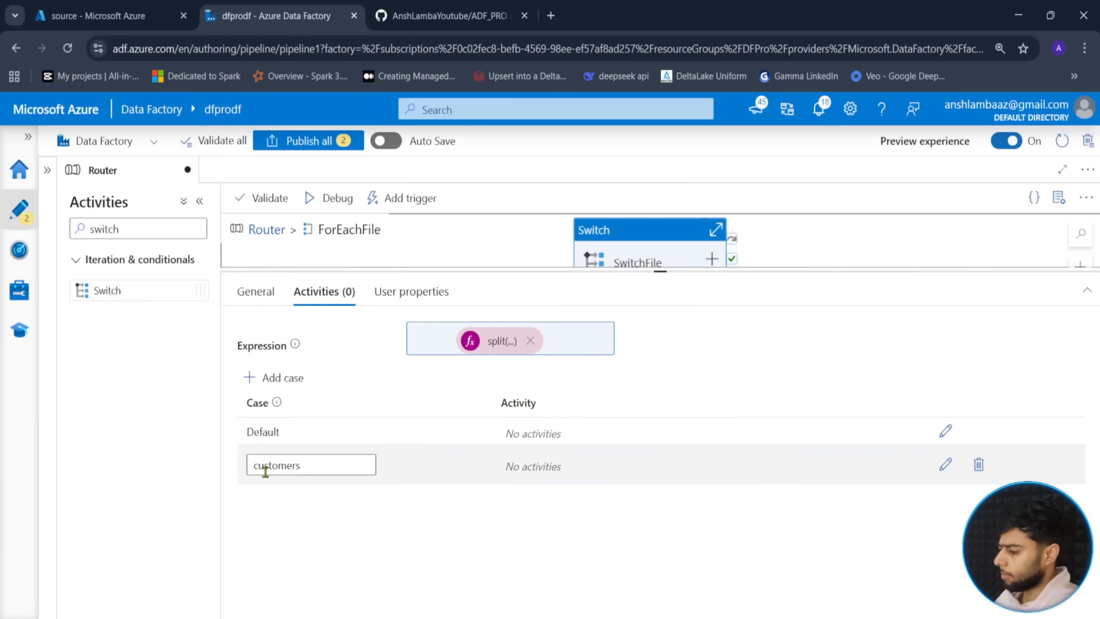
- Add two more cases named drivers and trips
left_click(282, 378)
left_click(295, 501)
double_click(300, 500)
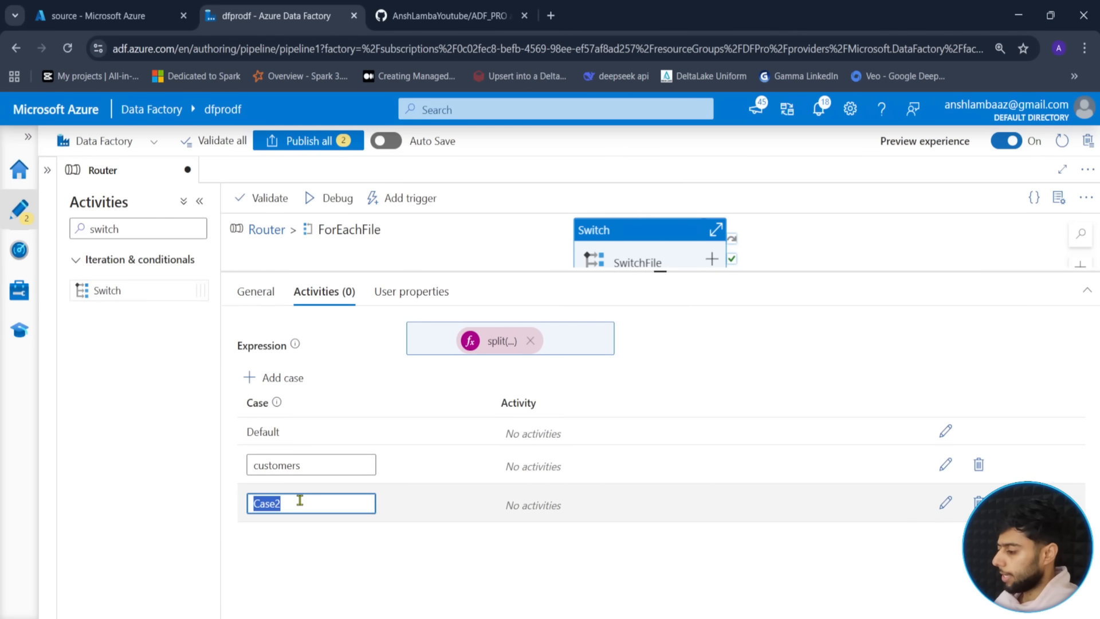
key("BackSpace")
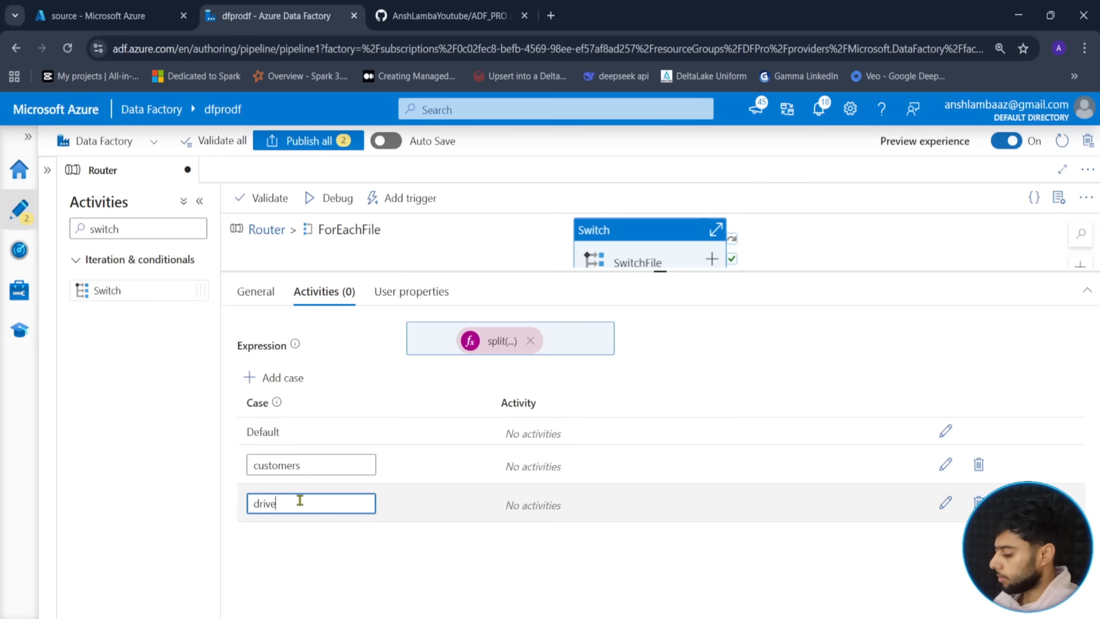
left_click(281, 380)
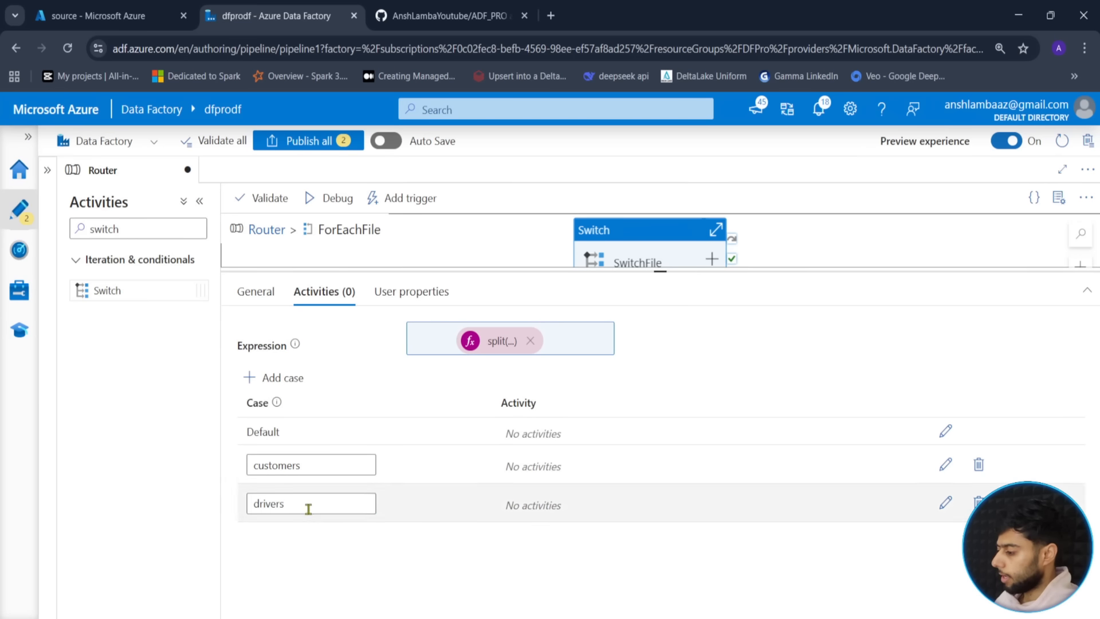
left_click(281, 380)
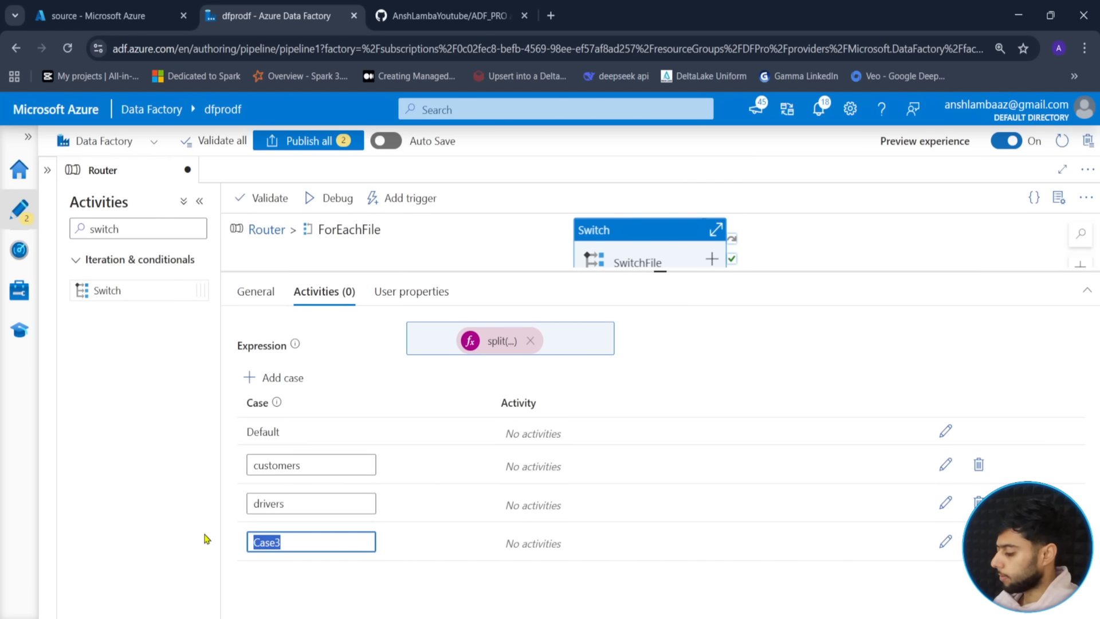
type("trips")
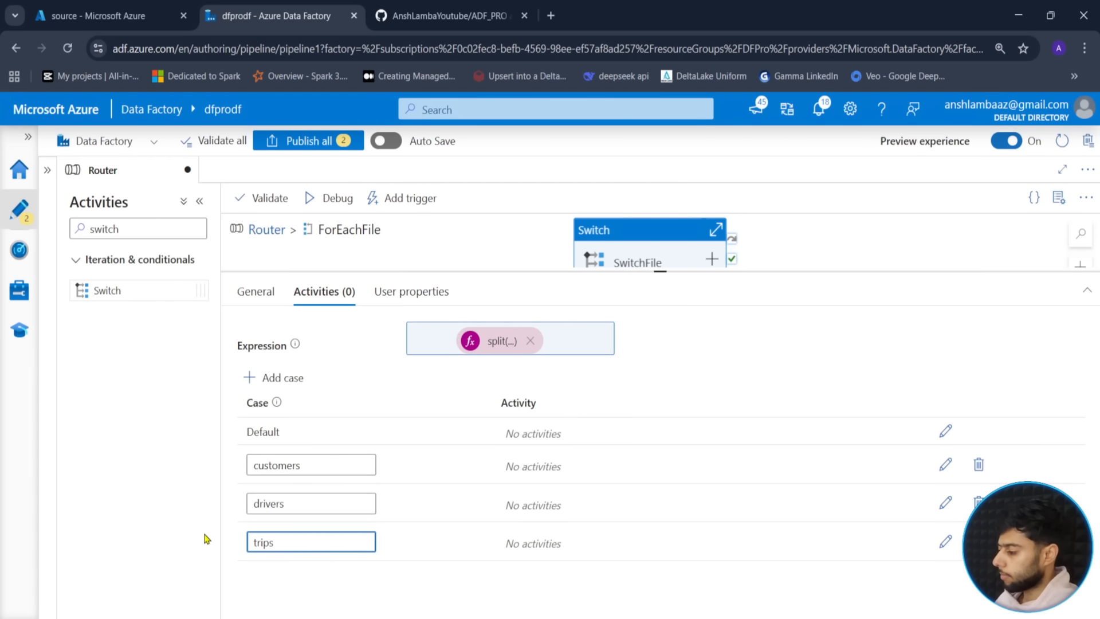
left_click(374, 596)
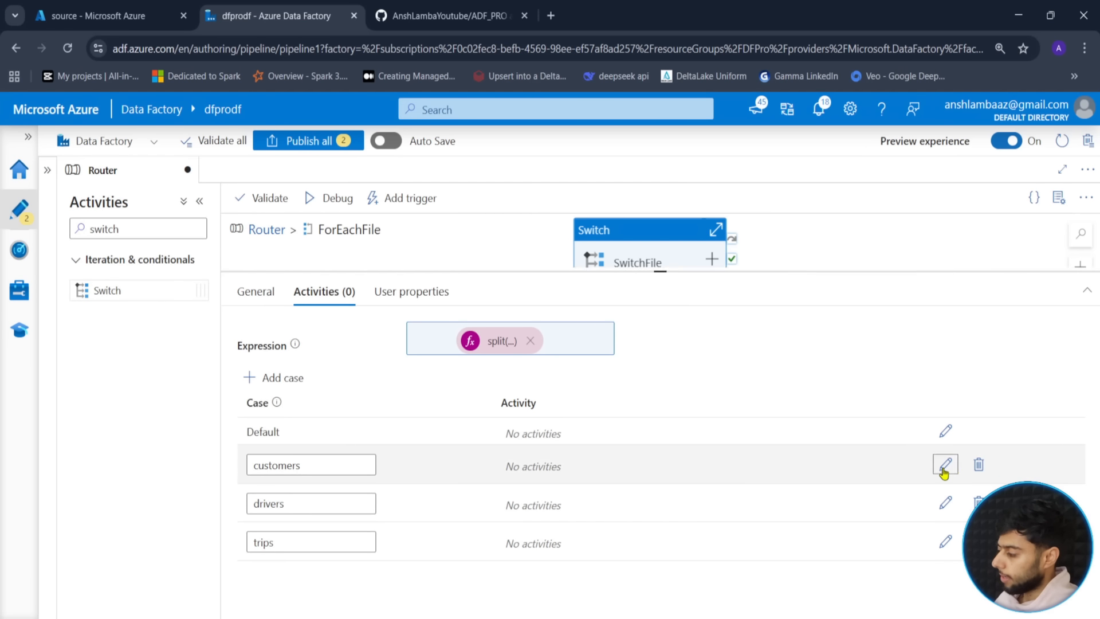
- Add a Copy data activity to the customers case and name it Copy Customers
left_click(944, 469)
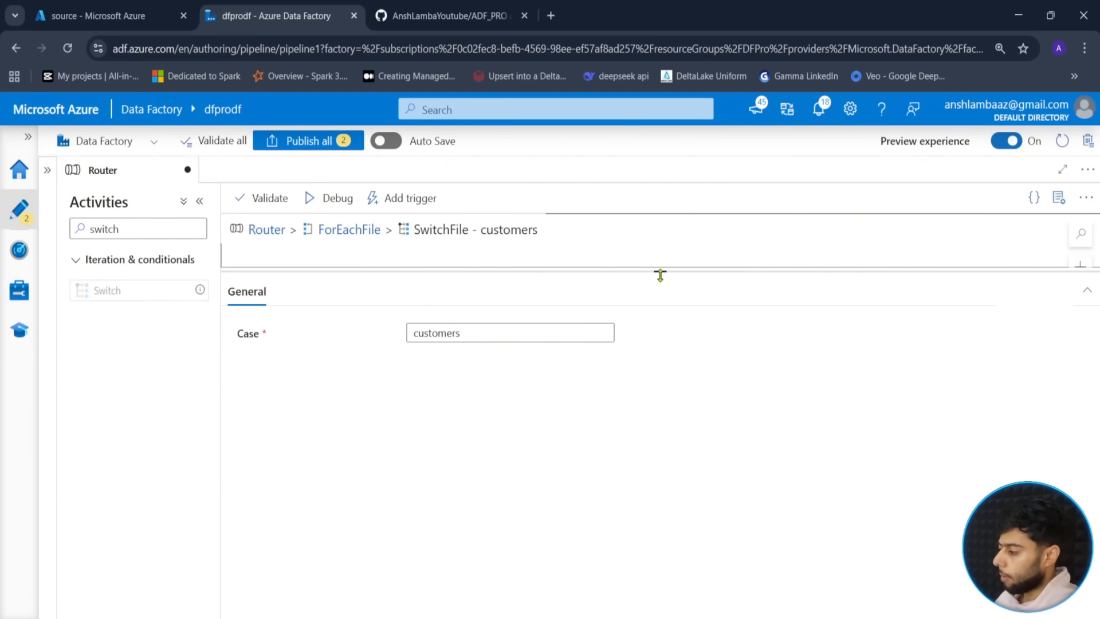
left_click_drag(660, 276, 660, 507)
left_click(135, 229)
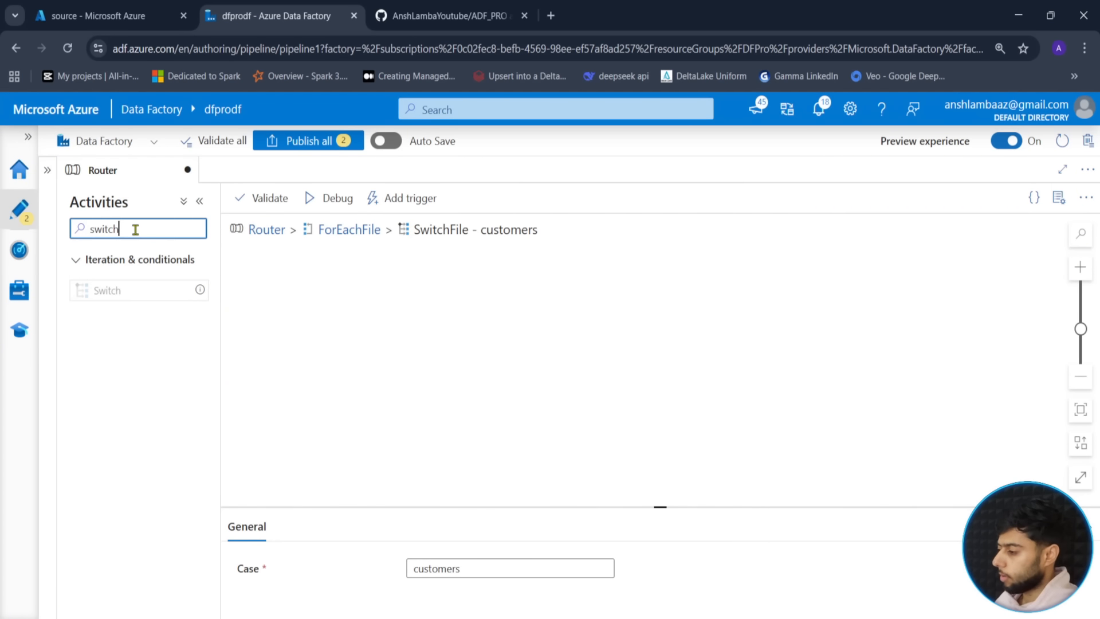
key("ctrl+a")
type("copy")
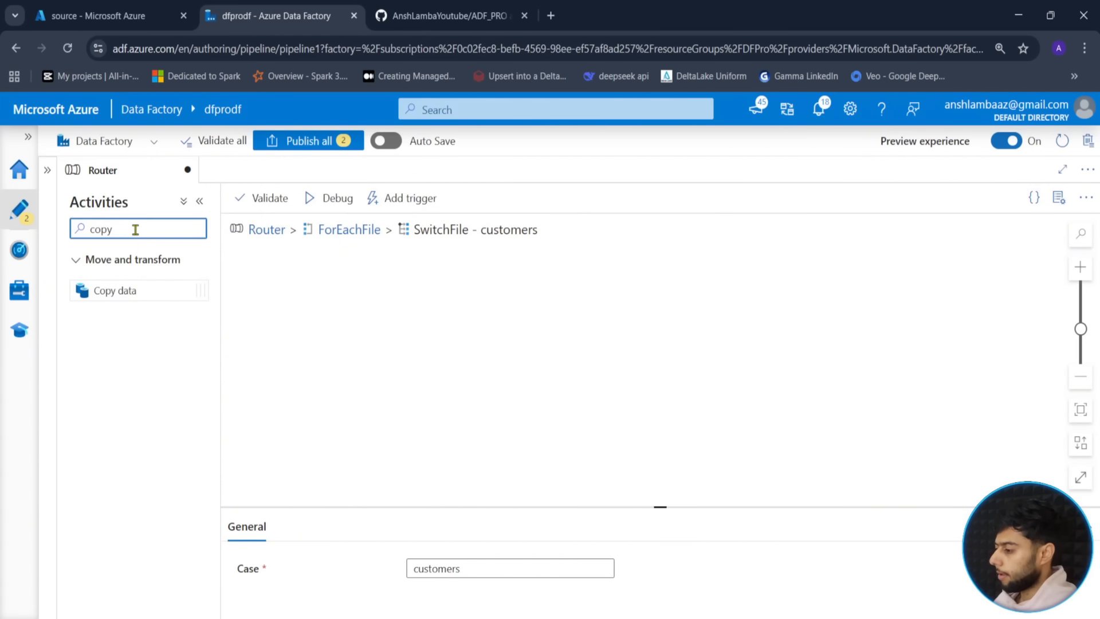
left_click_drag(118, 290, 575, 319)
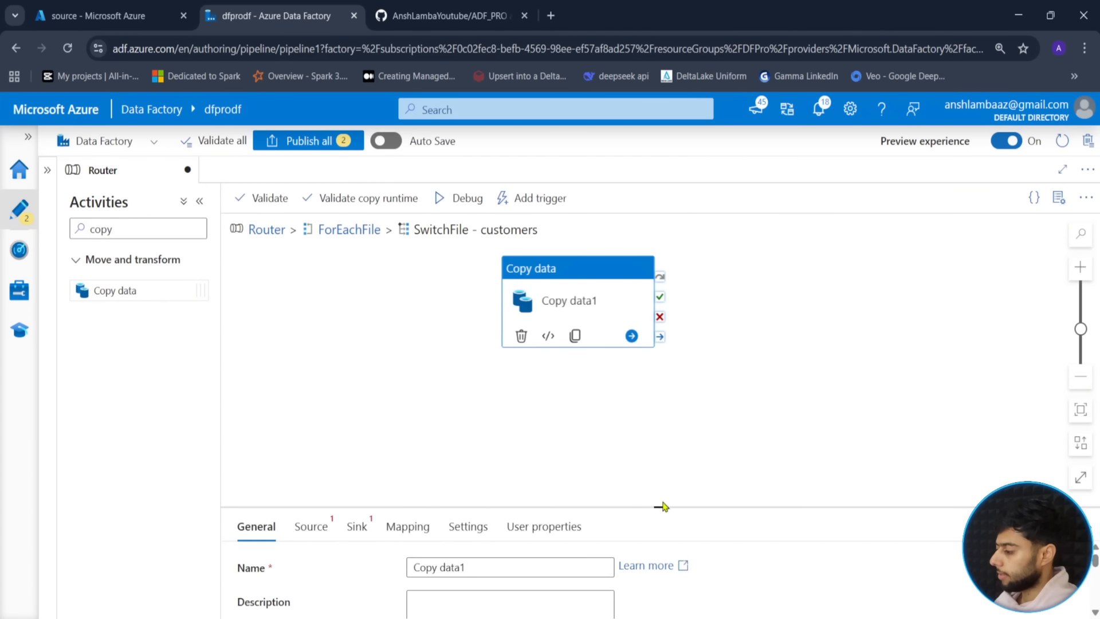
left_click_drag(662, 506, 660, 391)
double_click(441, 451)
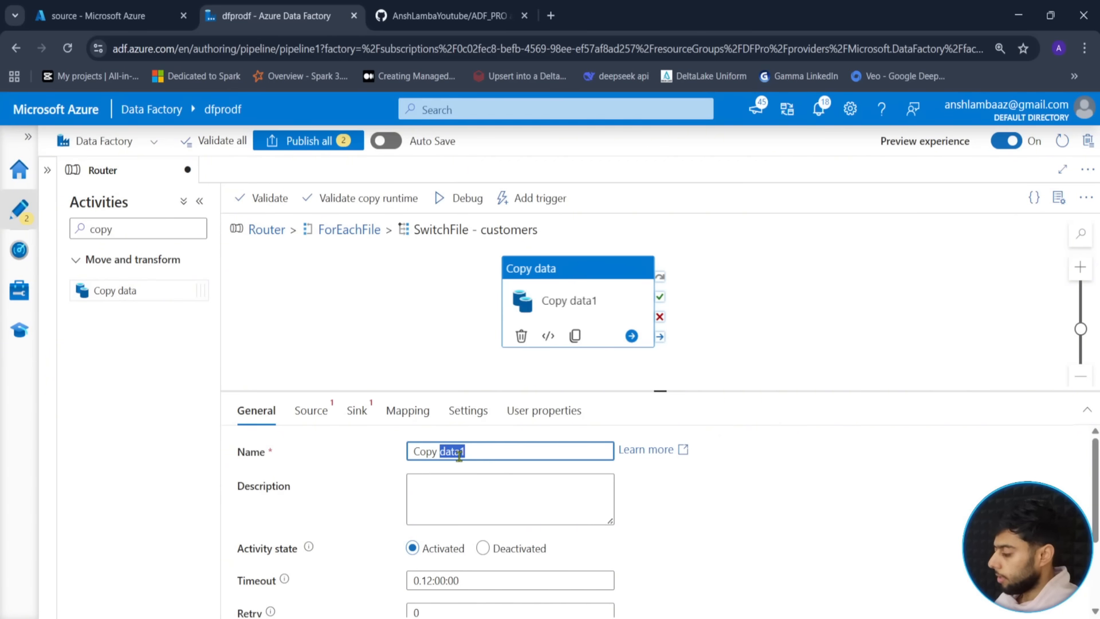
key("BackSpace")
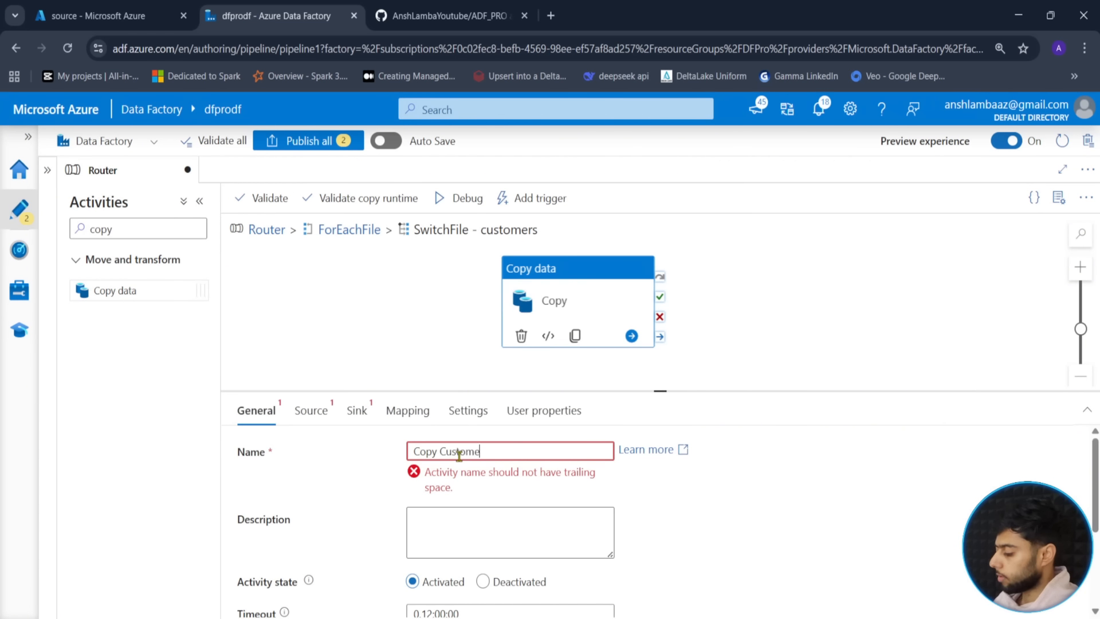
- Open Copy Customers' Source dataset list and browse the existing datasets
left_click(311, 410)
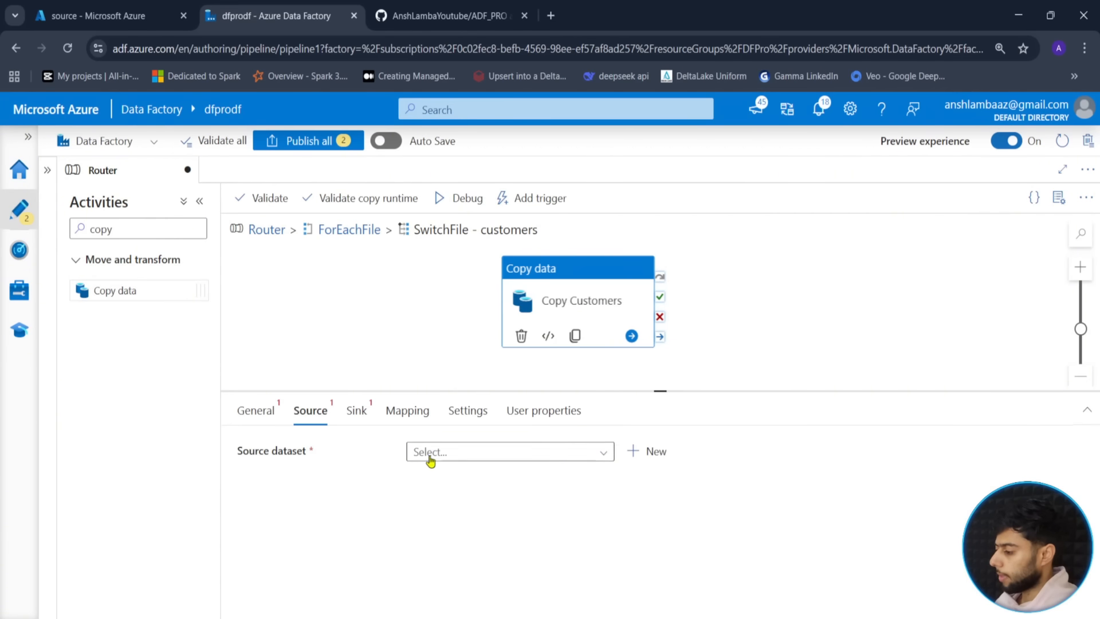
left_click(453, 452)
scroll(609, 553, "down", 2)
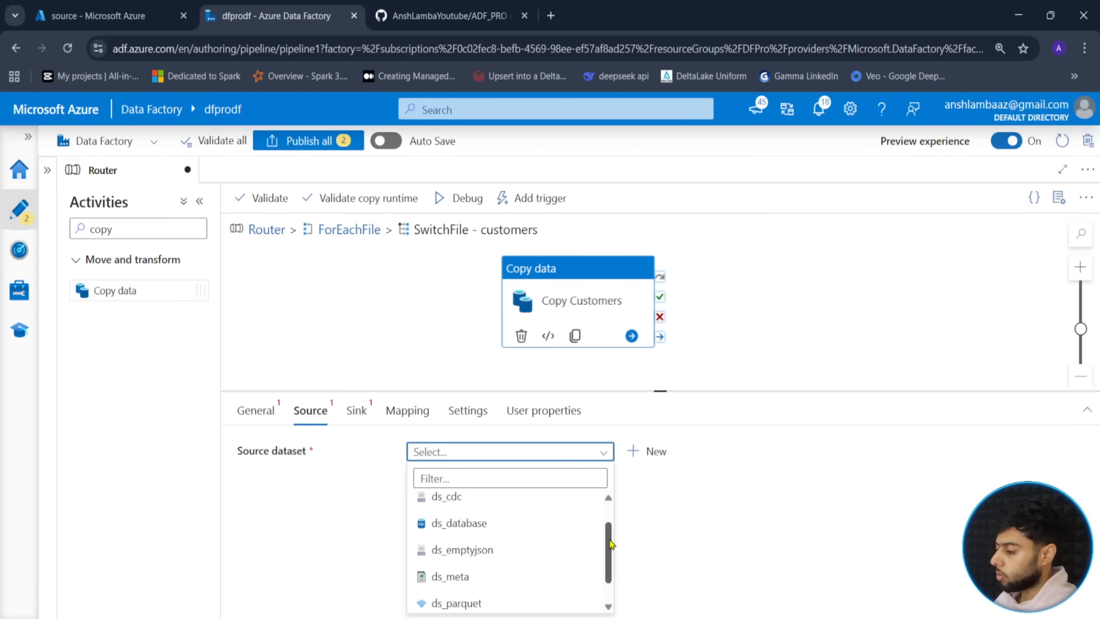
scroll(609, 553, "up", 2)
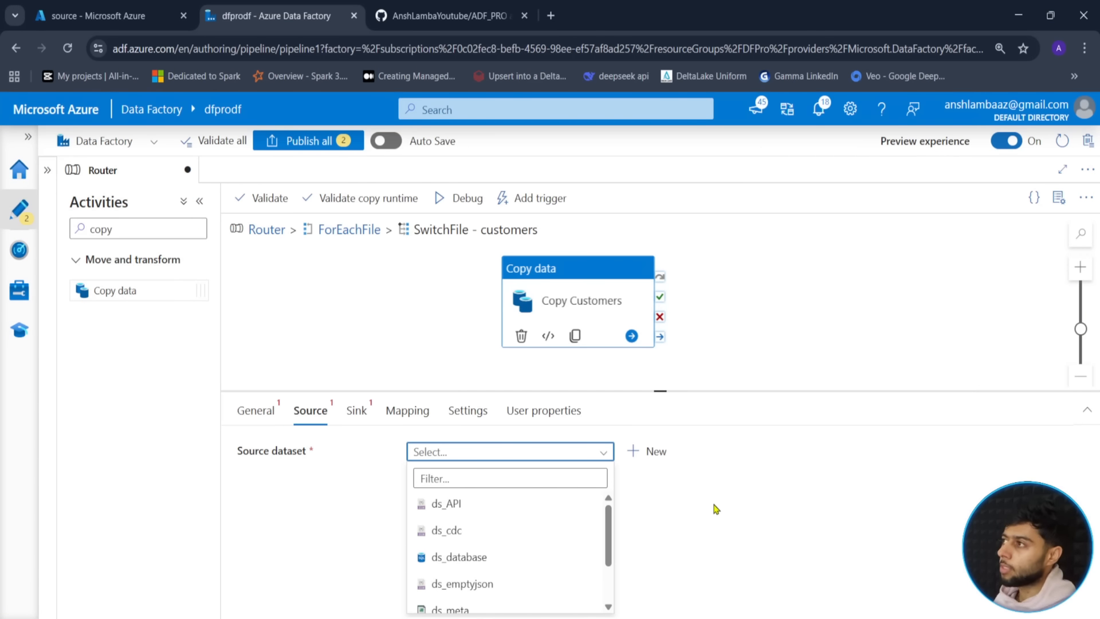
scroll(493, 559, "down", 2)
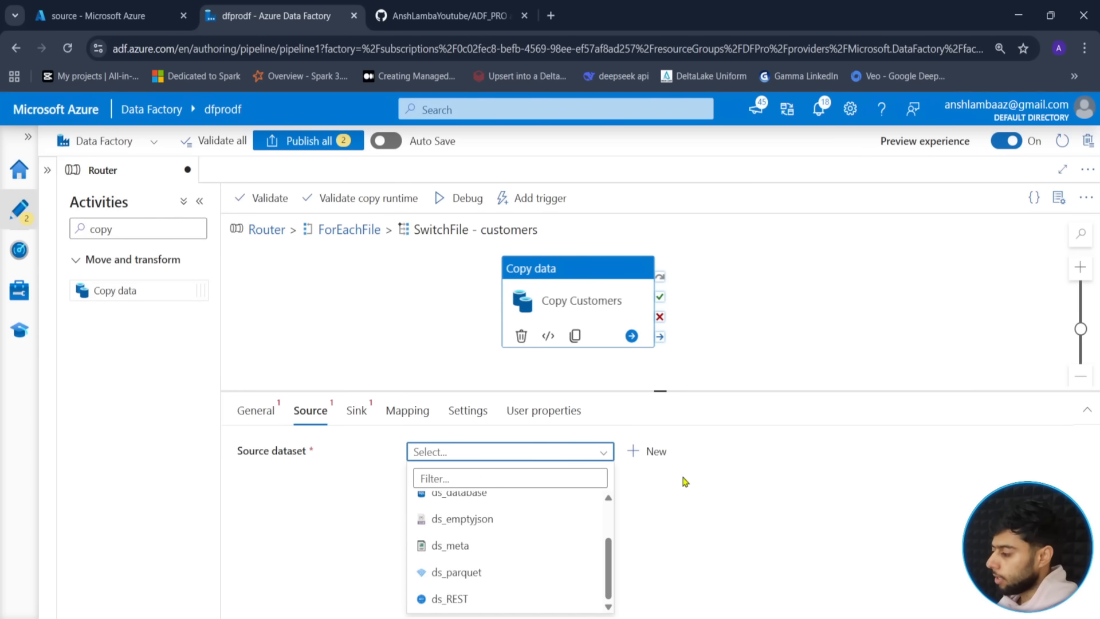
- Start a new Azure Data Lake Storage Gen2 DelimitedText source dataset
left_click(650, 452)
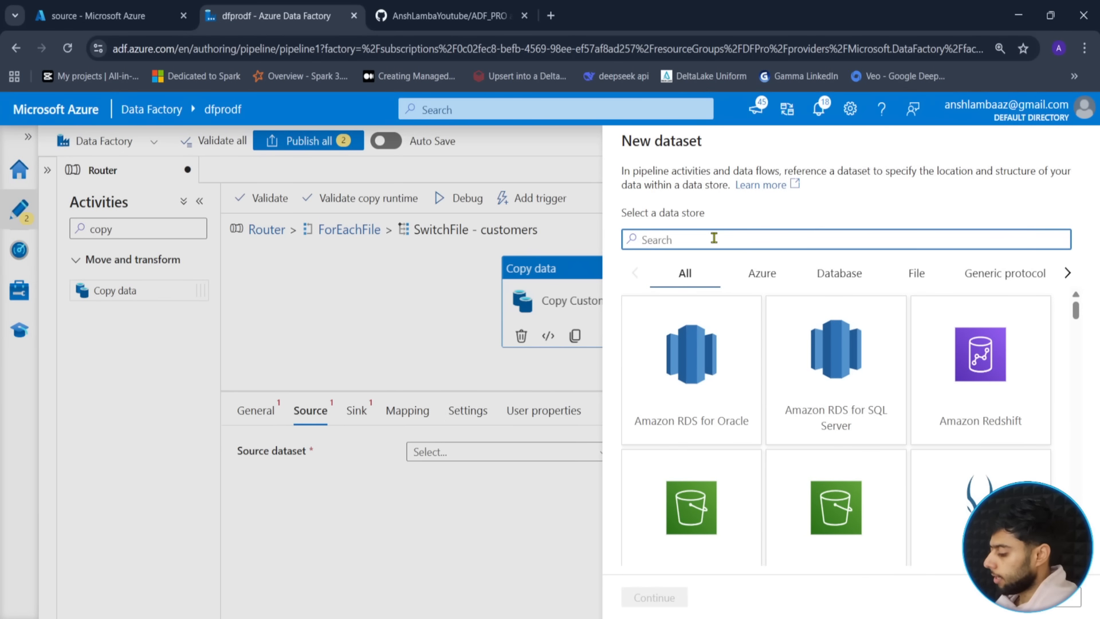
type("azure")
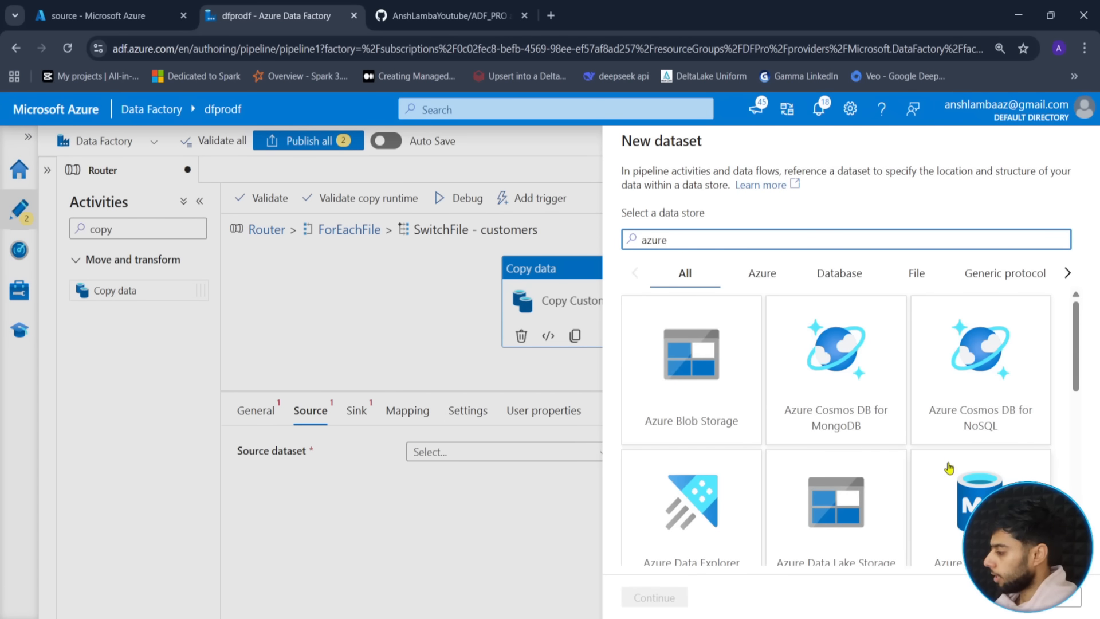
scroll(805, 379, "down", 2)
scroll(806, 379, "up", 2)
scroll(845, 413, "down", 4)
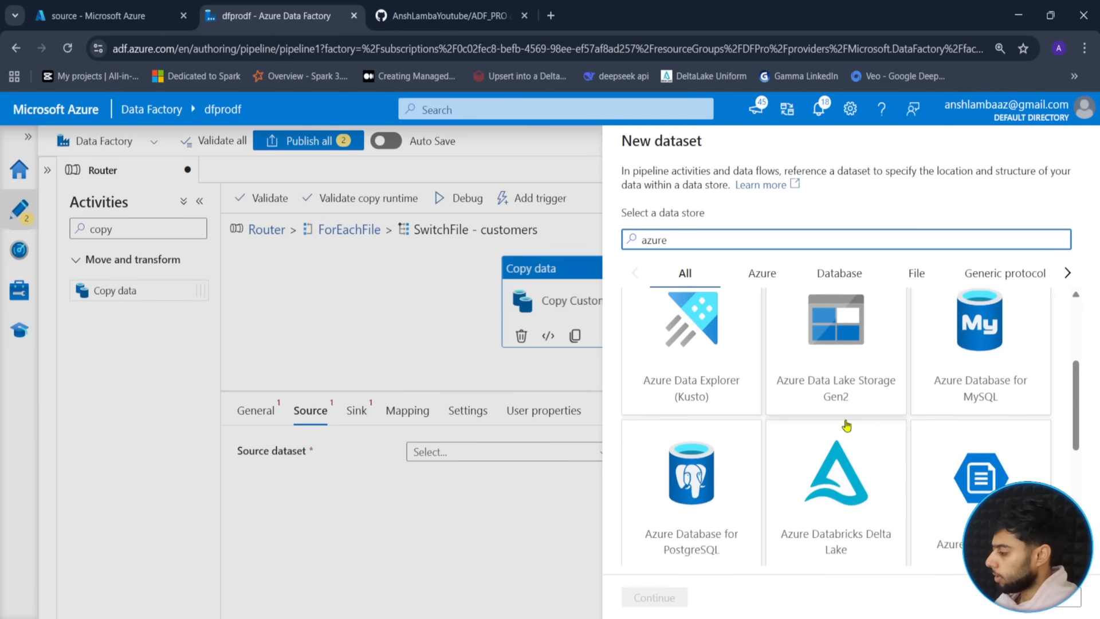
scroll(829, 378, "up", 1)
left_click(834, 352)
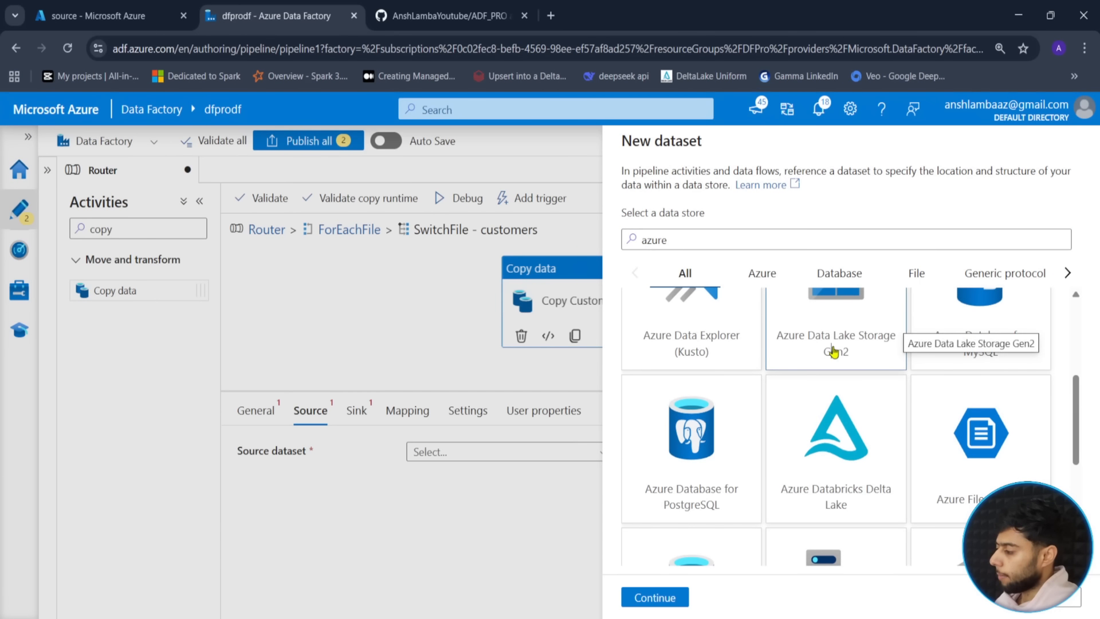
left_click(652, 596)
left_click(961, 287)
left_click(661, 602)
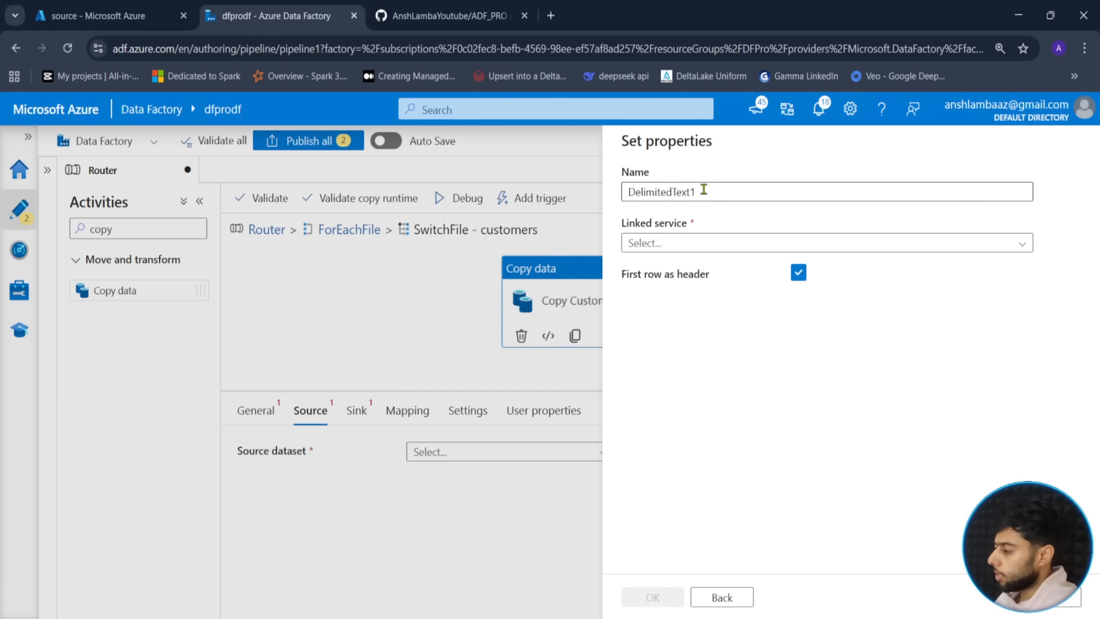
- Name the dataset ds_csv_dynamic and link it to ls_datalake
left_click(722, 190)
key("ctrl+a")
type("ds_")
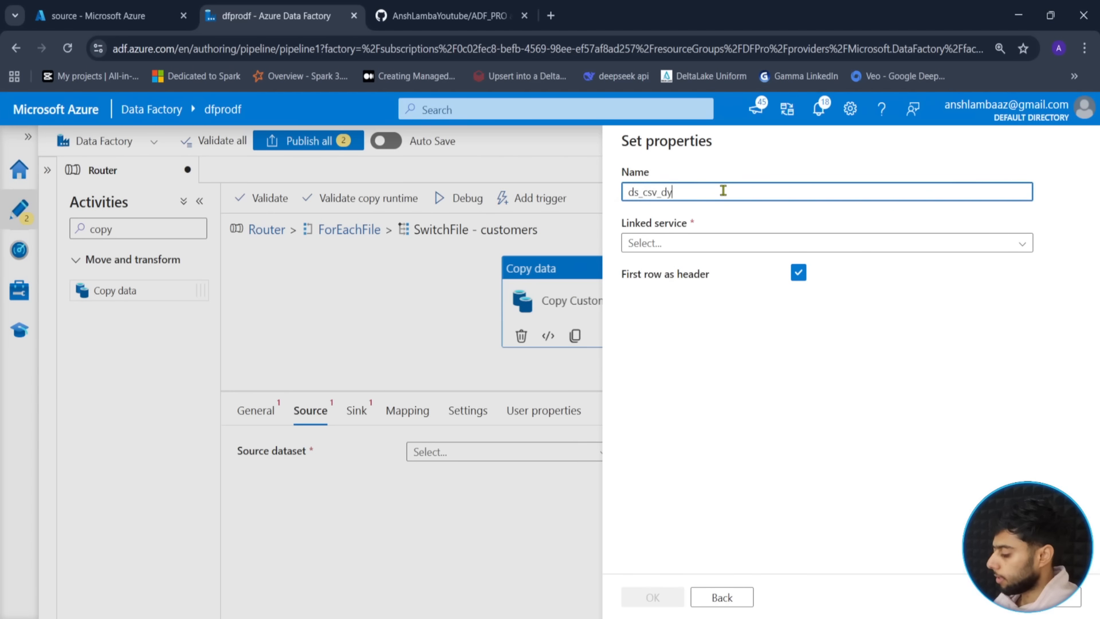
left_click(688, 244)
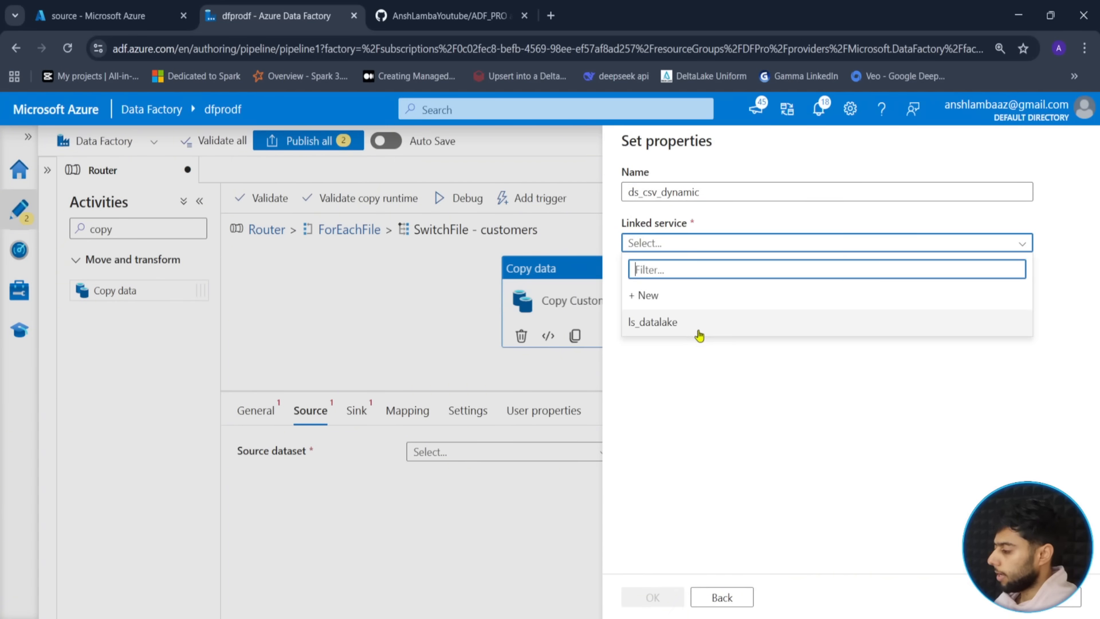
left_click(700, 328)
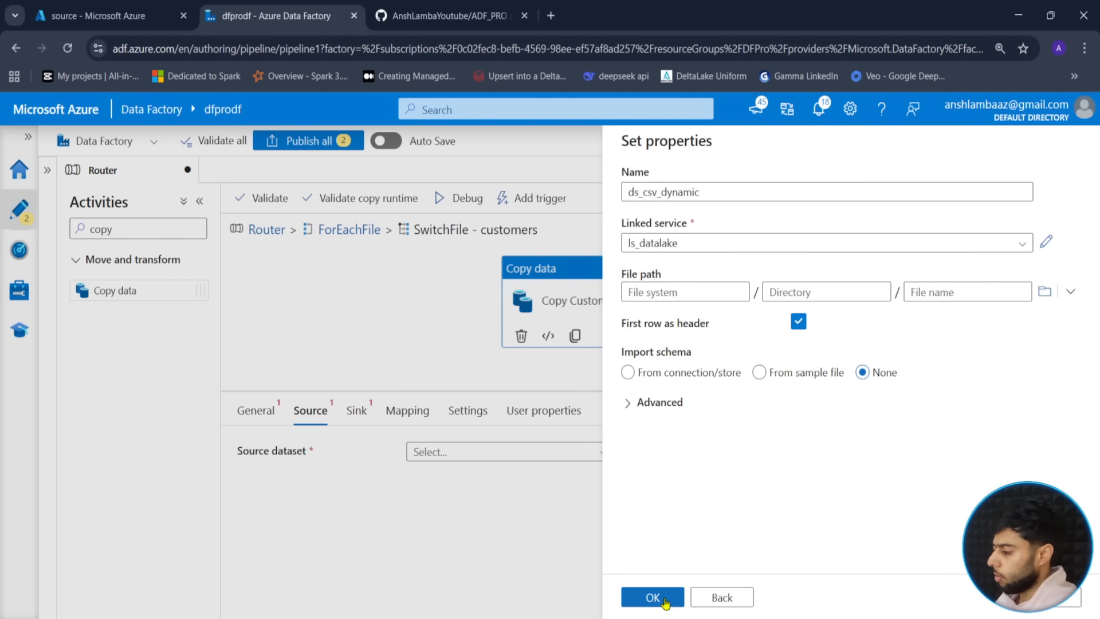
- Set the file path to sink/customers with Import schema None and create the dataset
left_click(1045, 292)
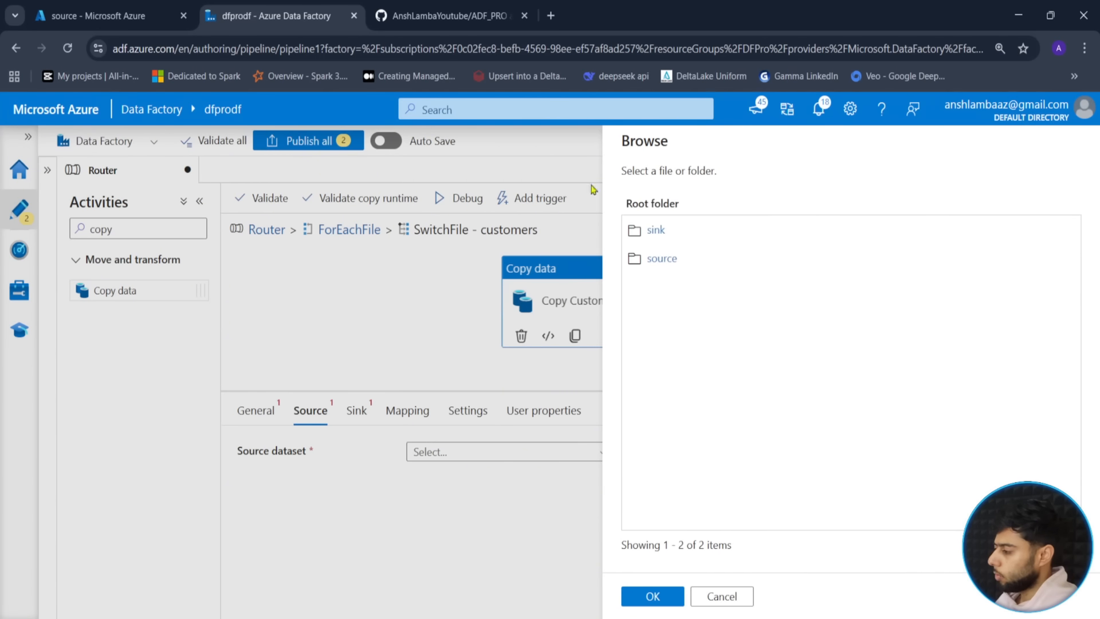
left_click(658, 232)
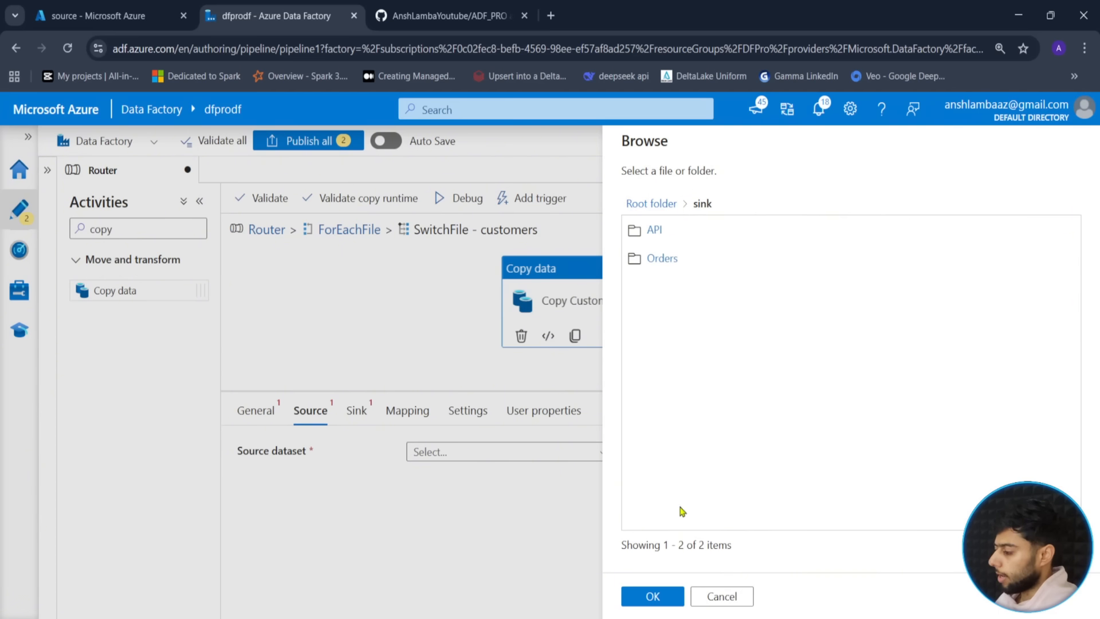
left_click(652, 596)
left_click(815, 291)
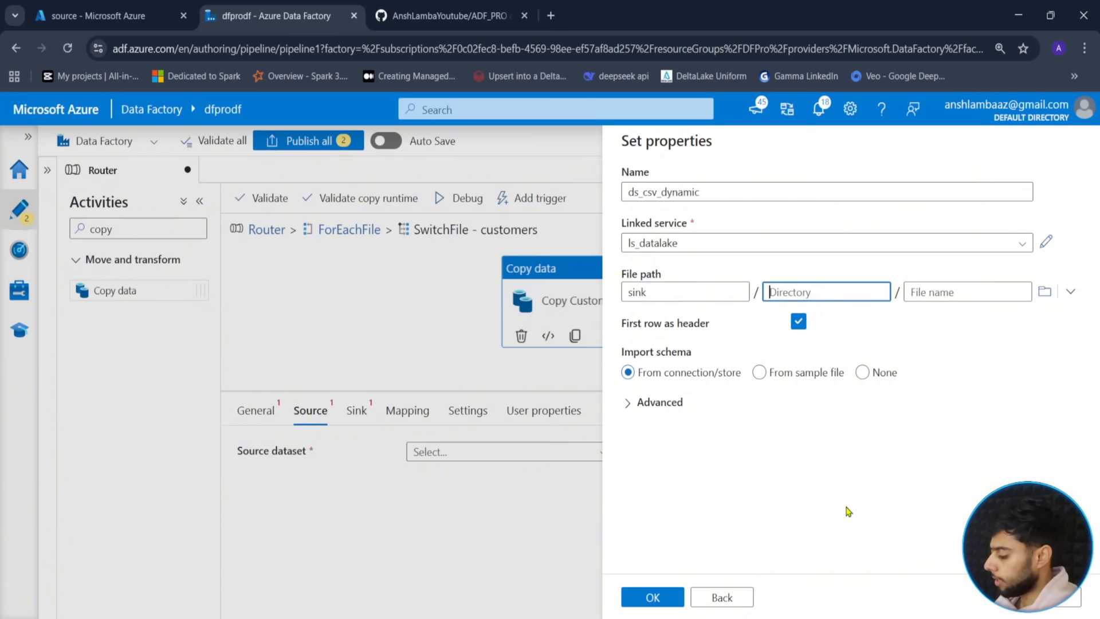
type("customers")
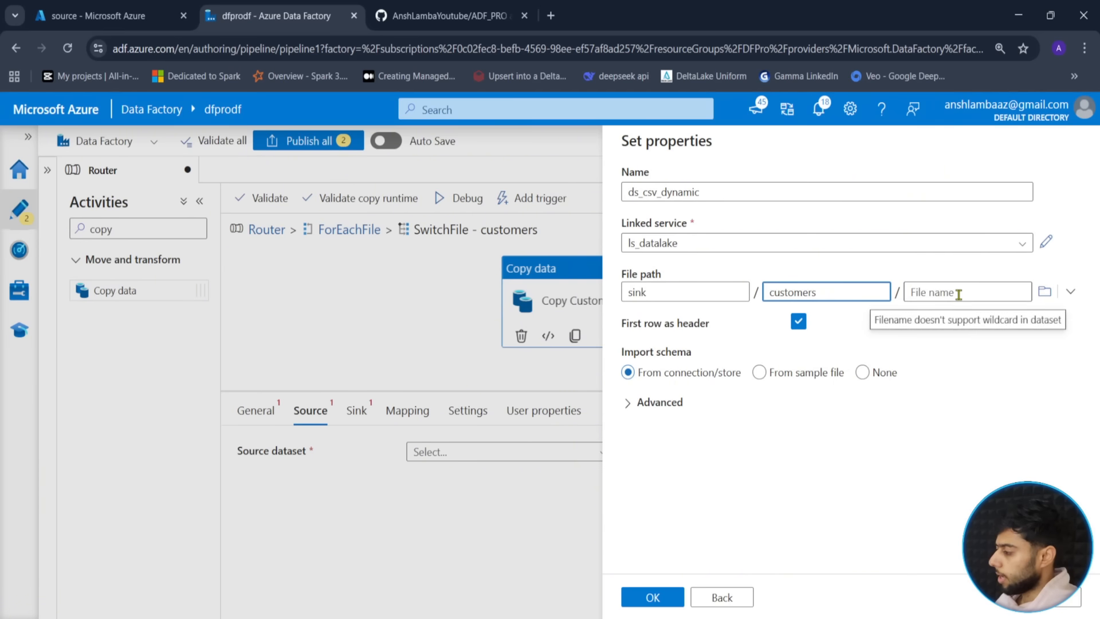
left_click(899, 513)
left_click(656, 404)
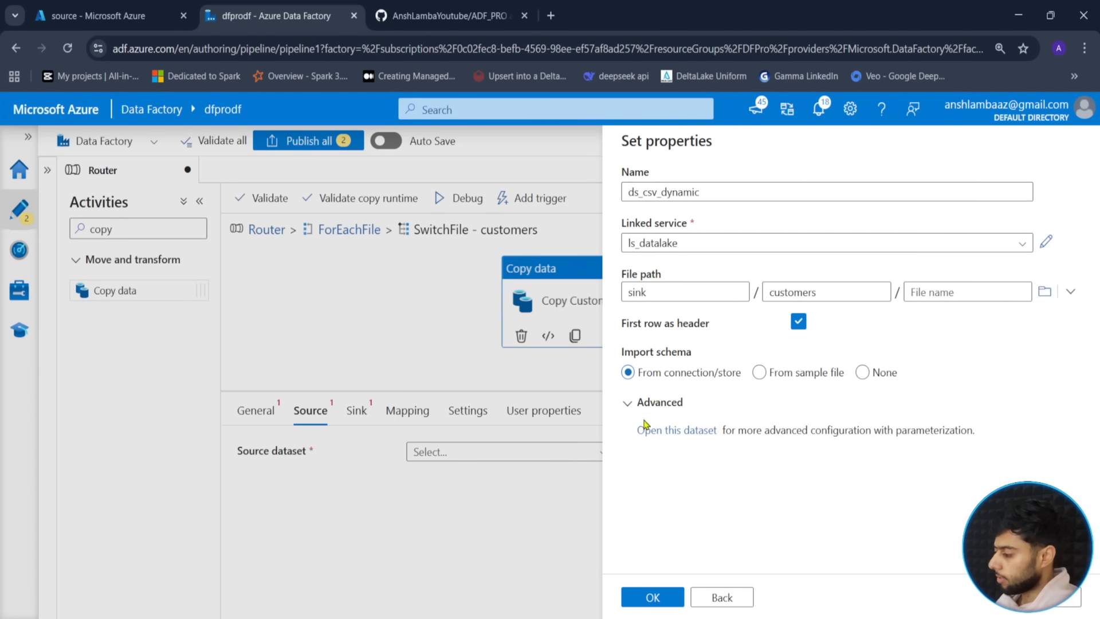
left_click(662, 431)
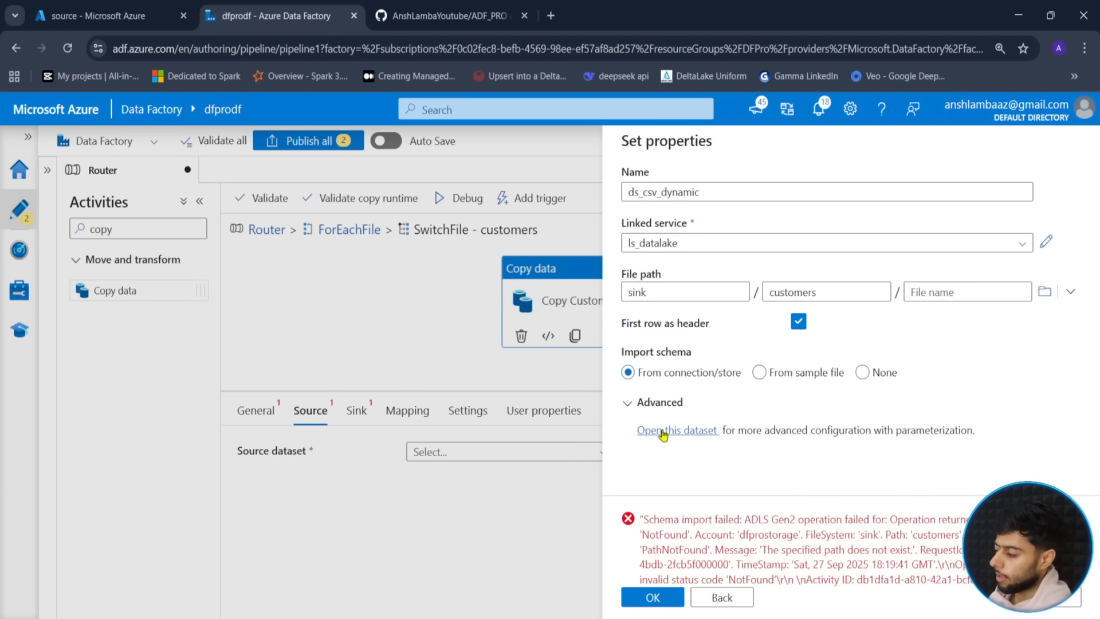
left_click(863, 373)
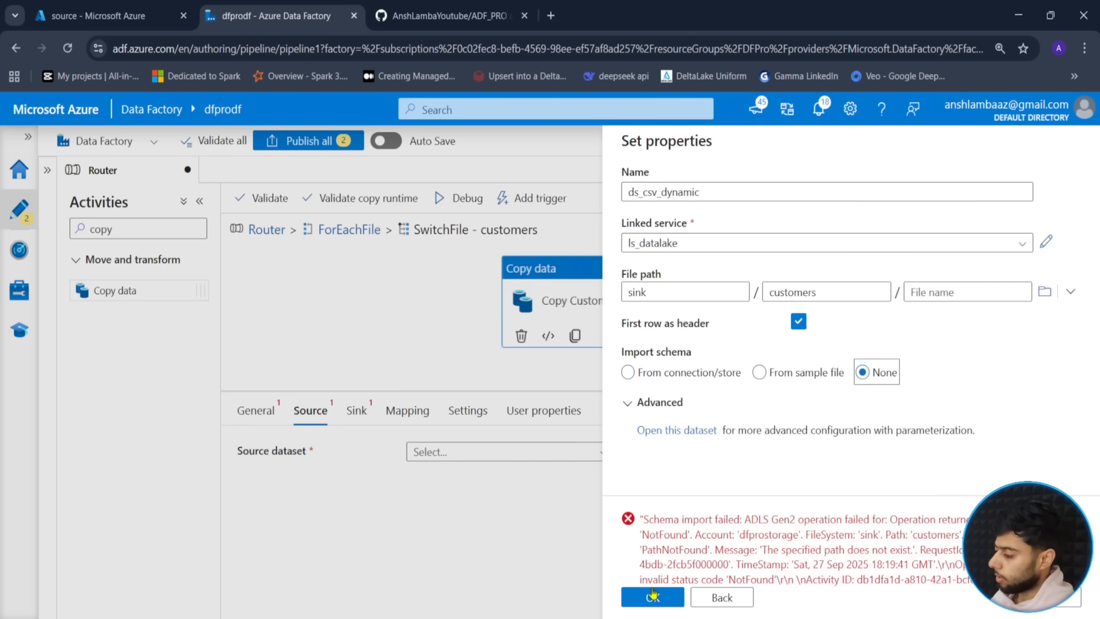
left_click(653, 597)
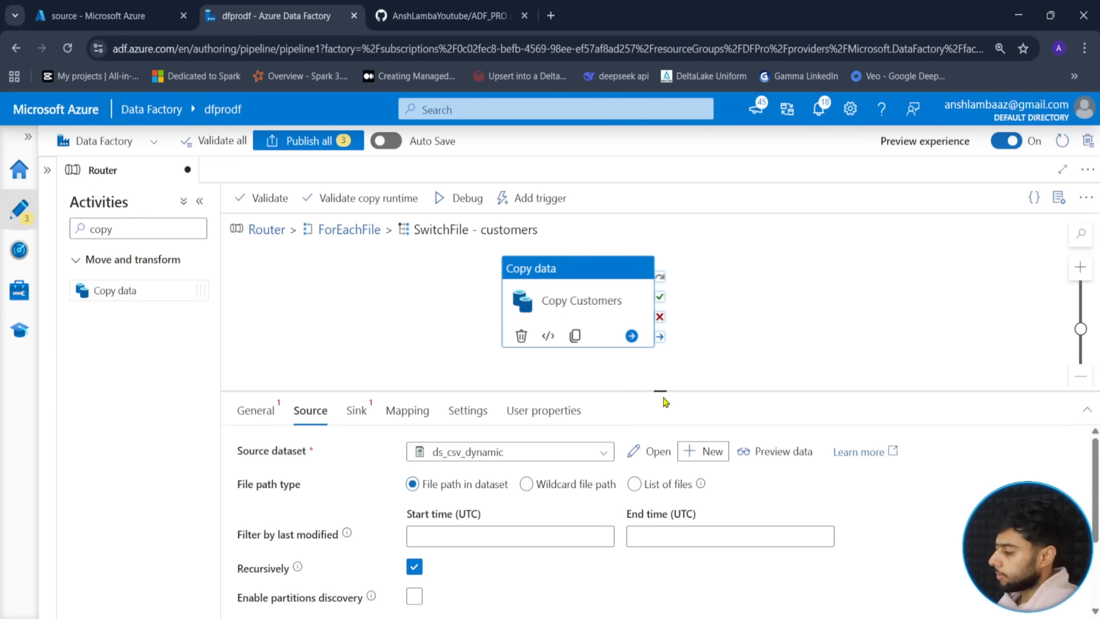
left_click_drag(660, 391, 659, 278)
- Open ds_csv_dynamic and change its Connection file path from sink/customers to source/files
left_click(651, 339)
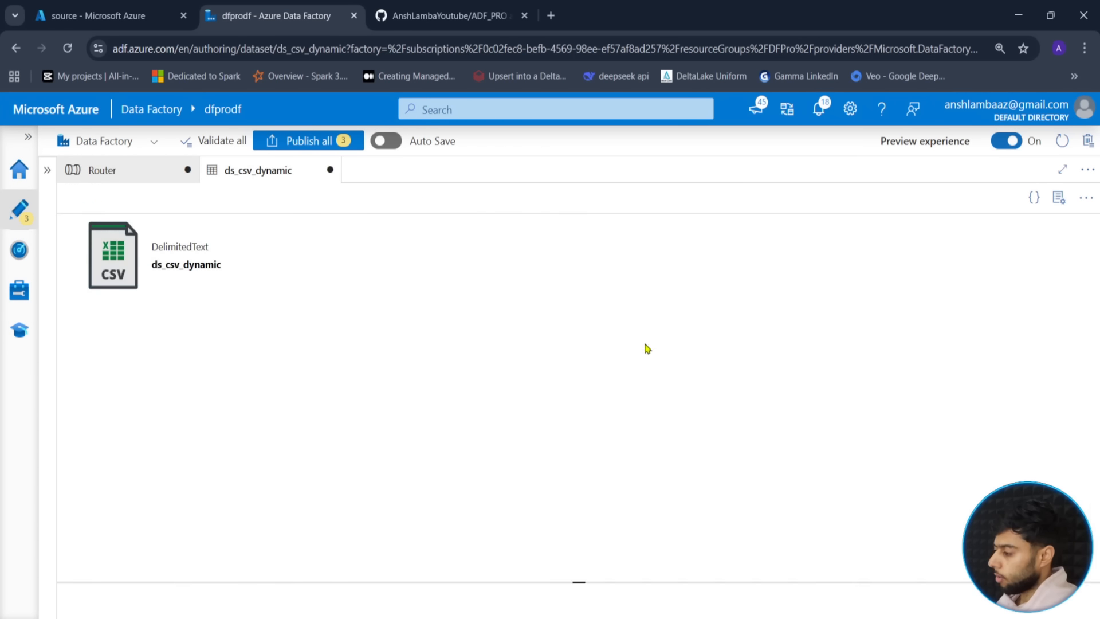
left_click_drag(462, 350, 488, 275)
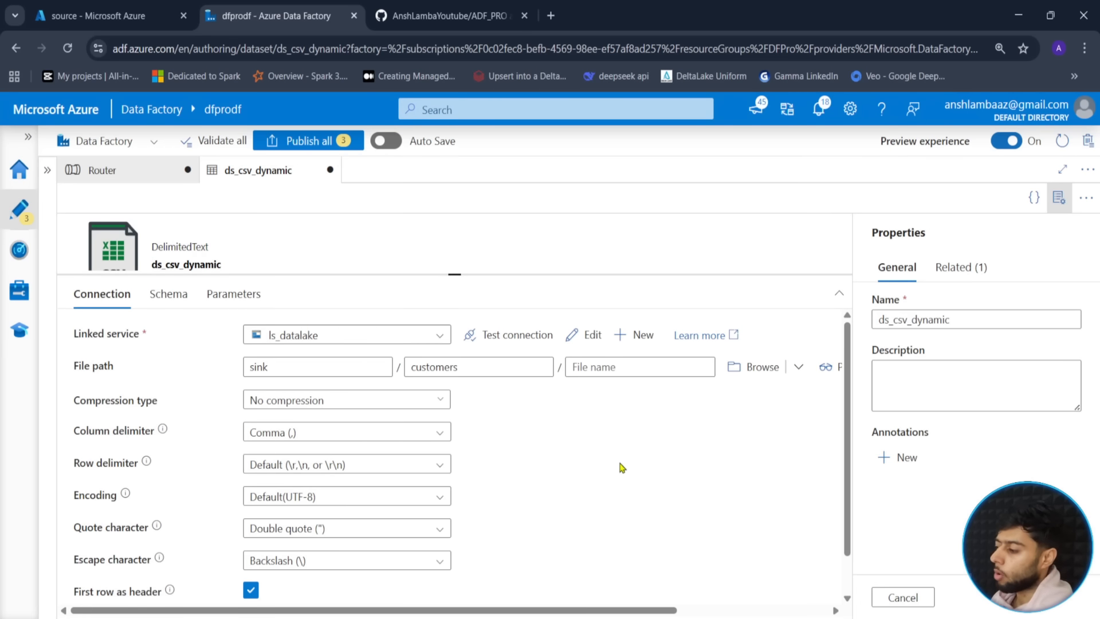
left_click(739, 367)
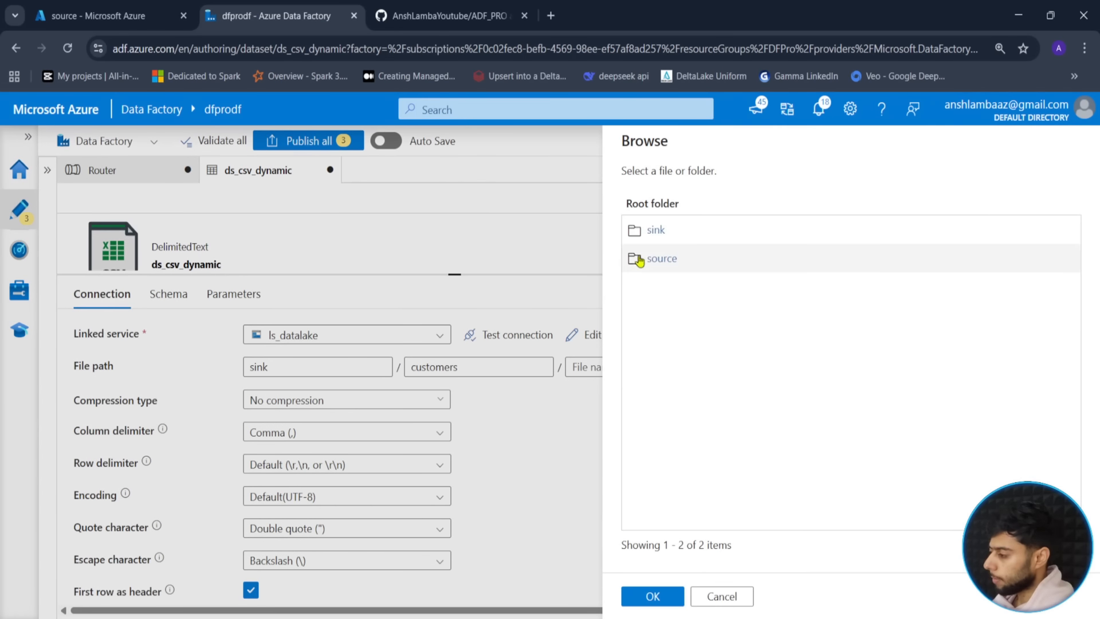
left_click(665, 260)
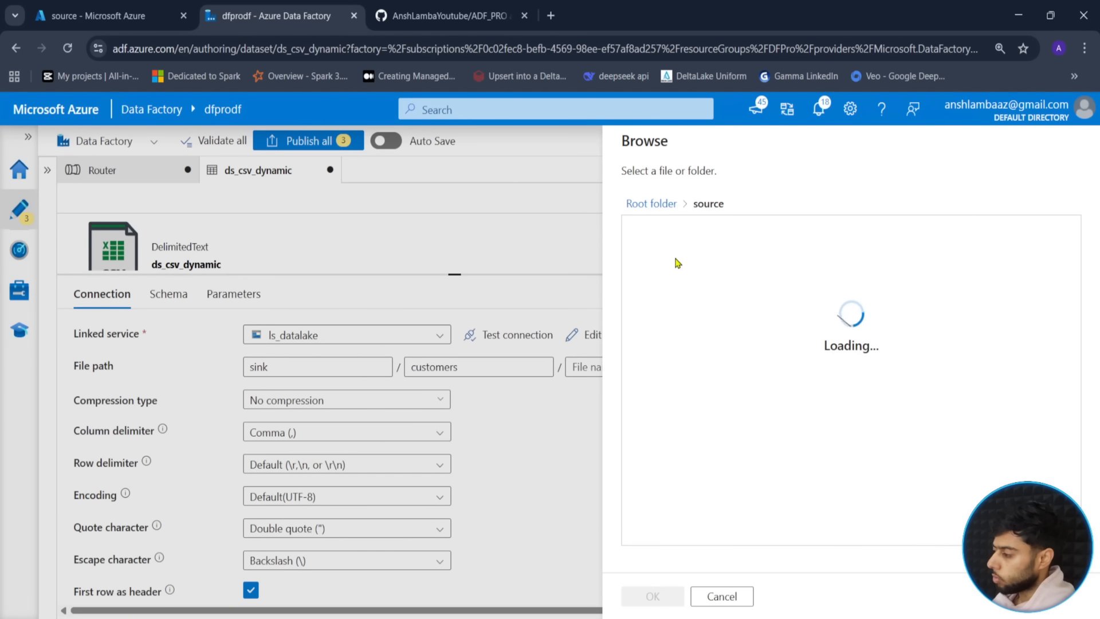
left_click(659, 234)
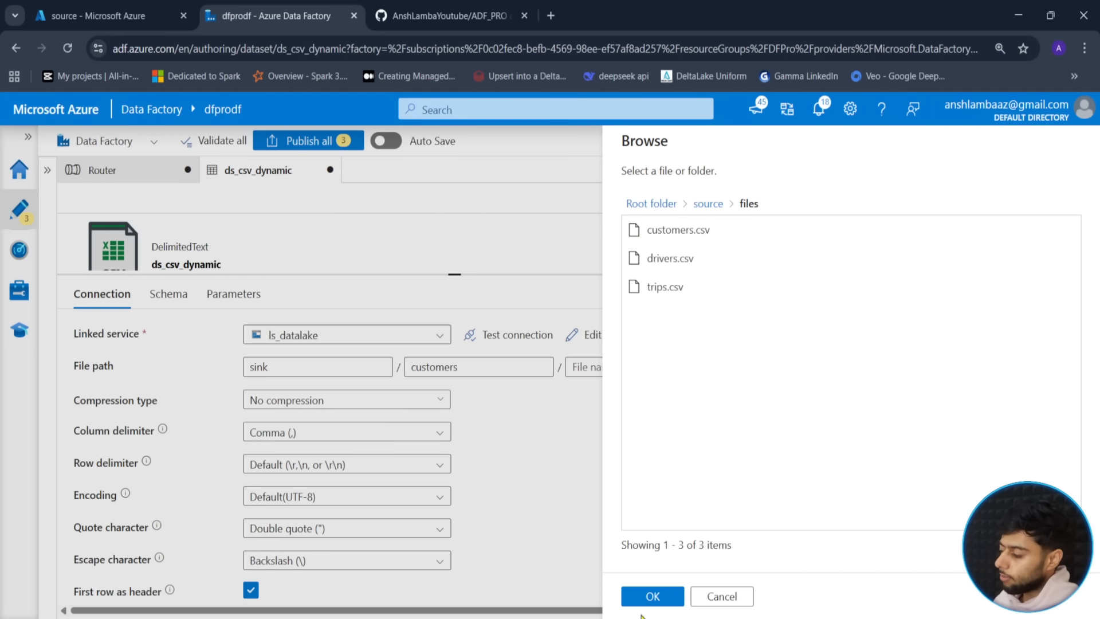
left_click(665, 596)
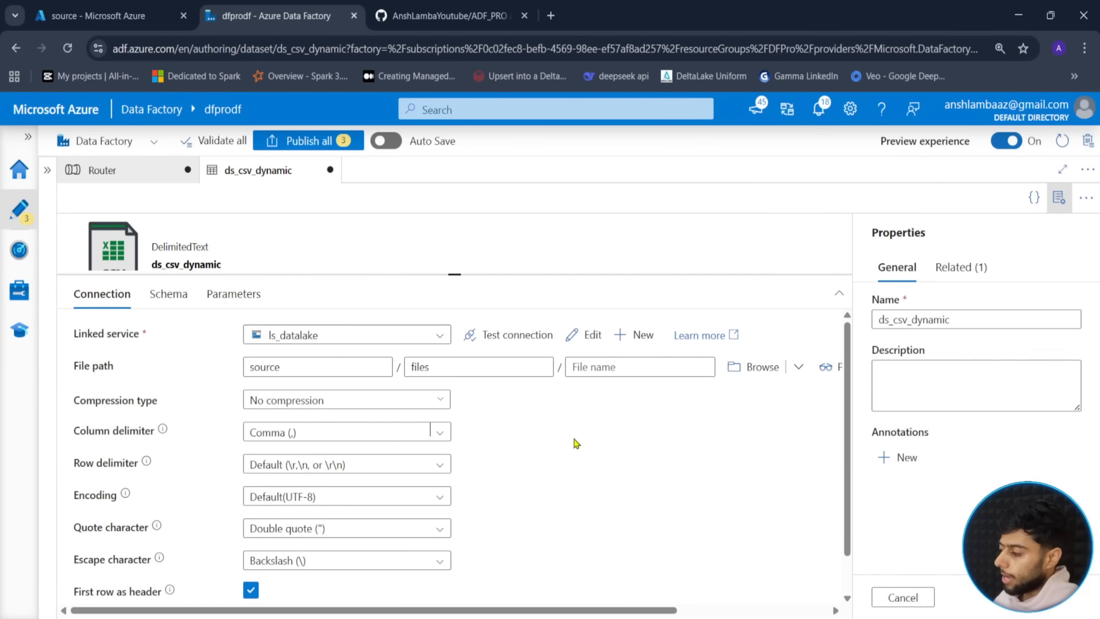
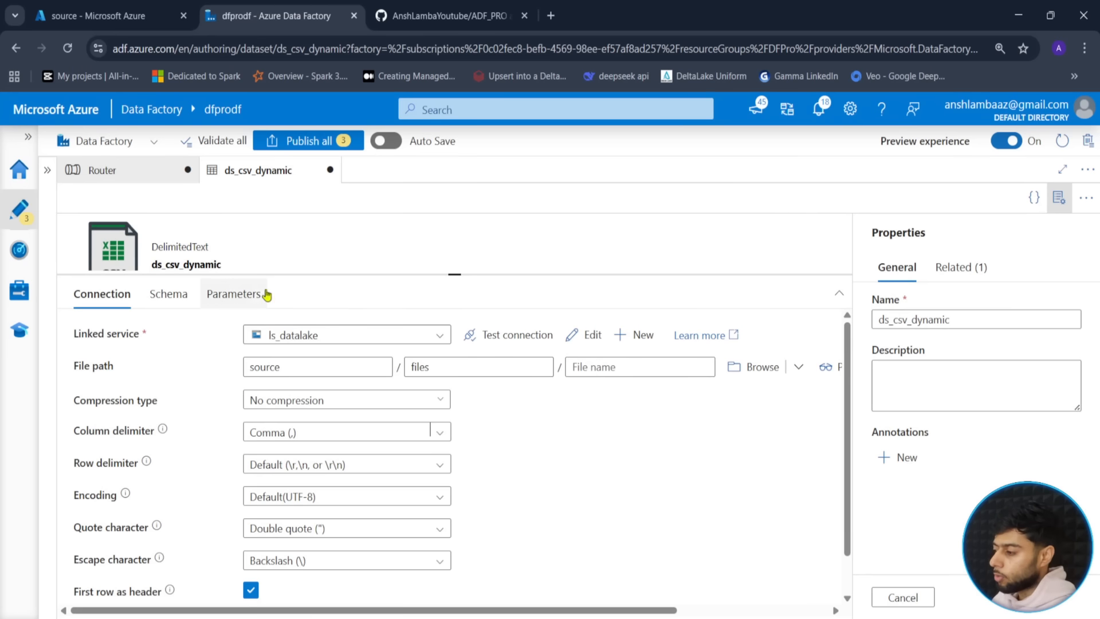
- On ds_csv_dynamic's Parameters tab, create the rows p_container, p_folder and p_file
left_click(233, 294)
left_click(99, 339)
left_click(163, 399)
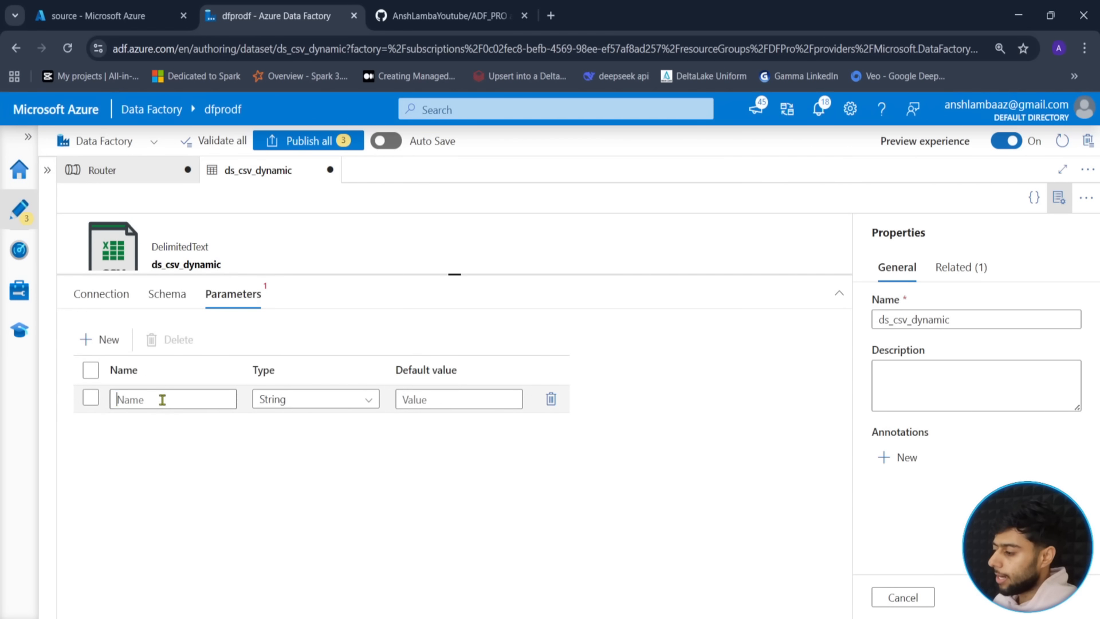
type("p_container")
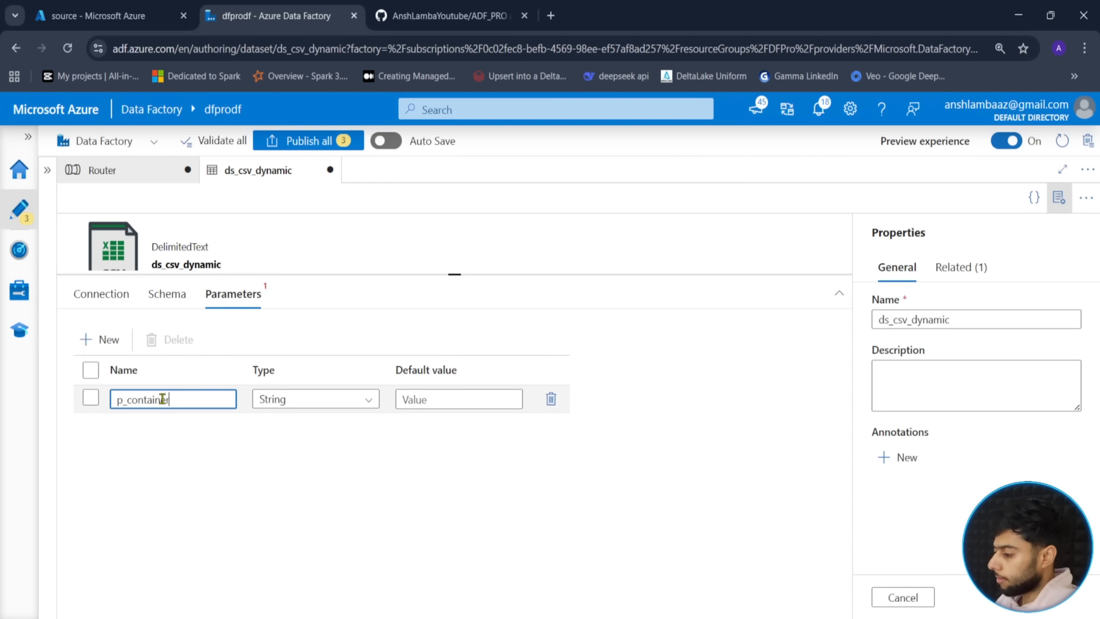
left_click(99, 339)
left_click(179, 425)
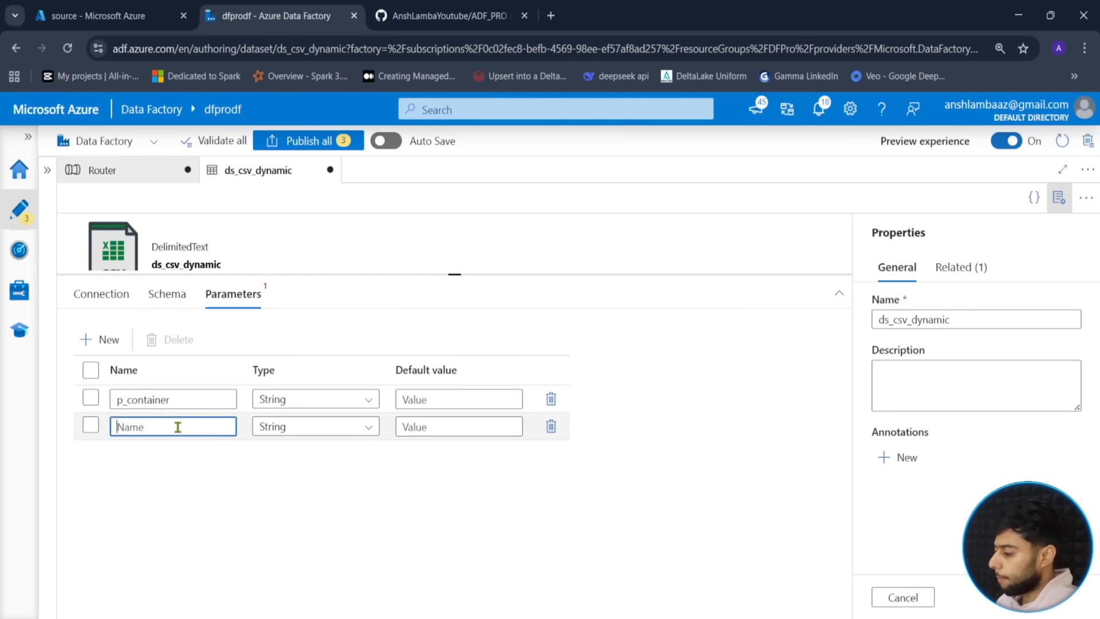
type("p_folder")
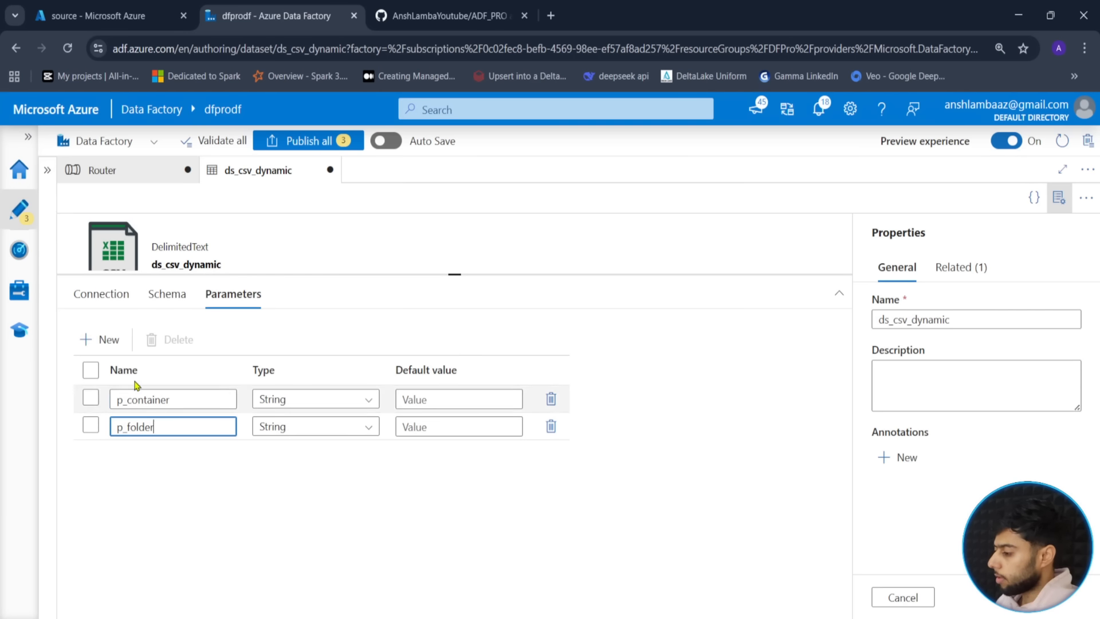
left_click(94, 339)
left_click(147, 457)
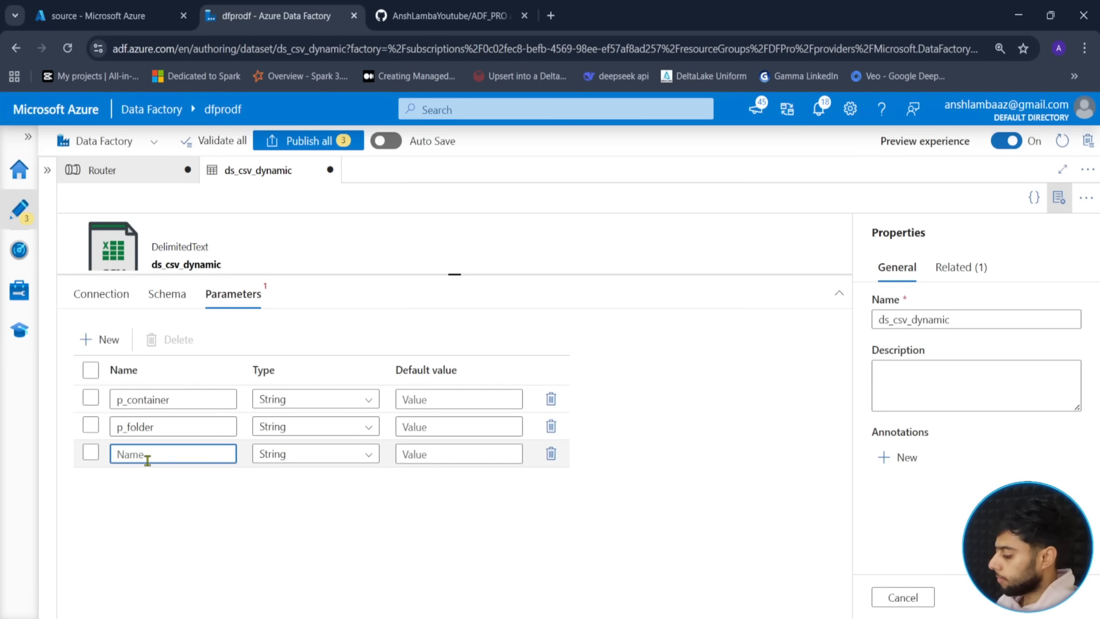
type("p_file")
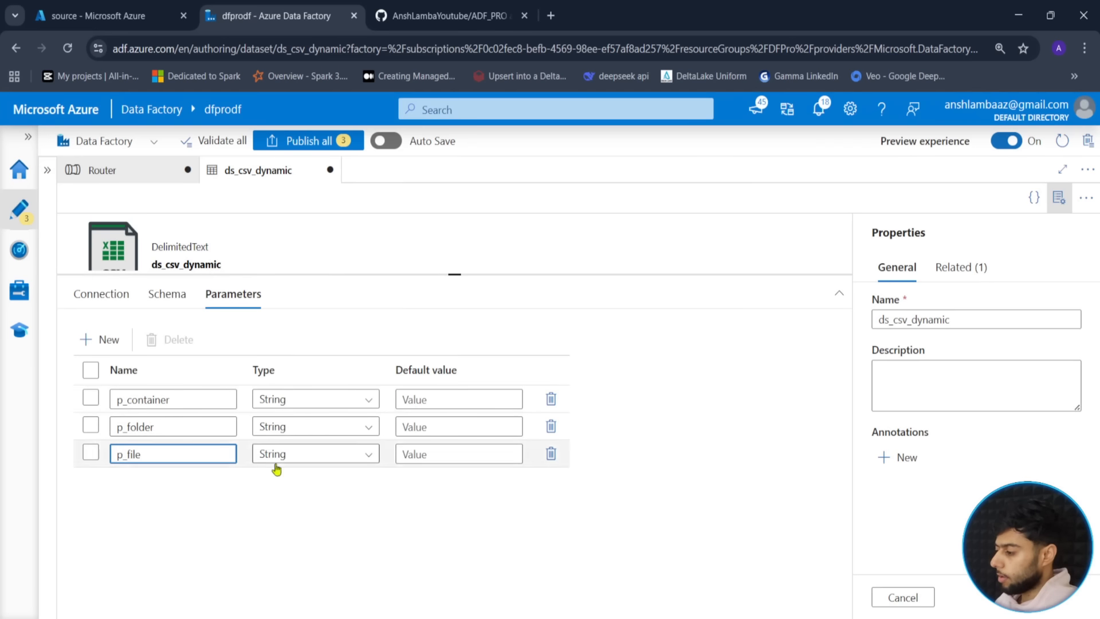
left_click(114, 294)
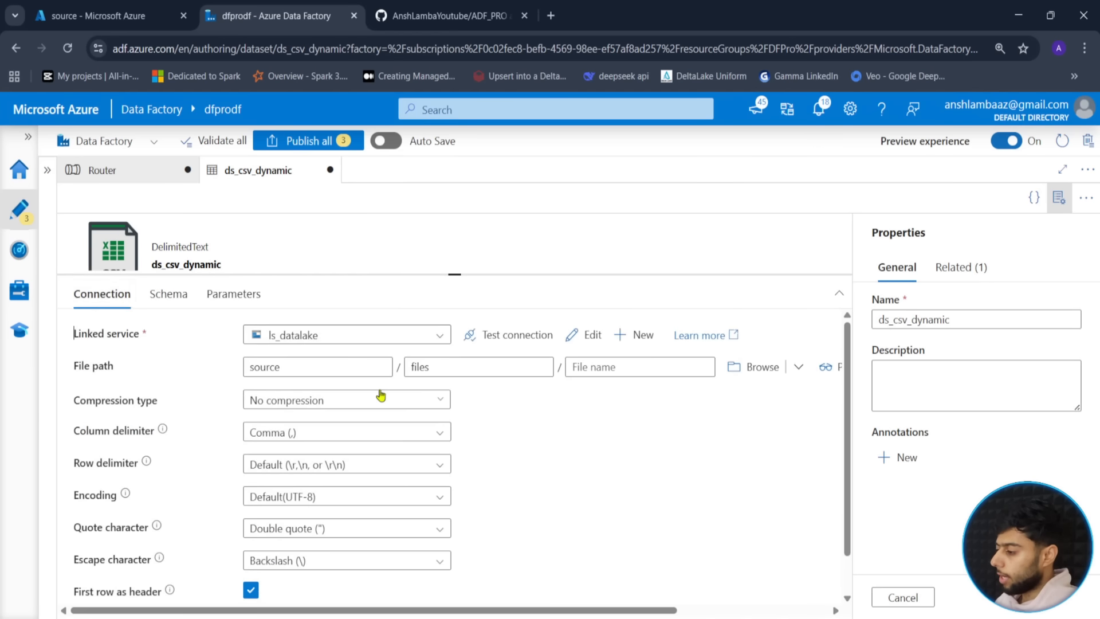
left_click(324, 364)
left_click(314, 388)
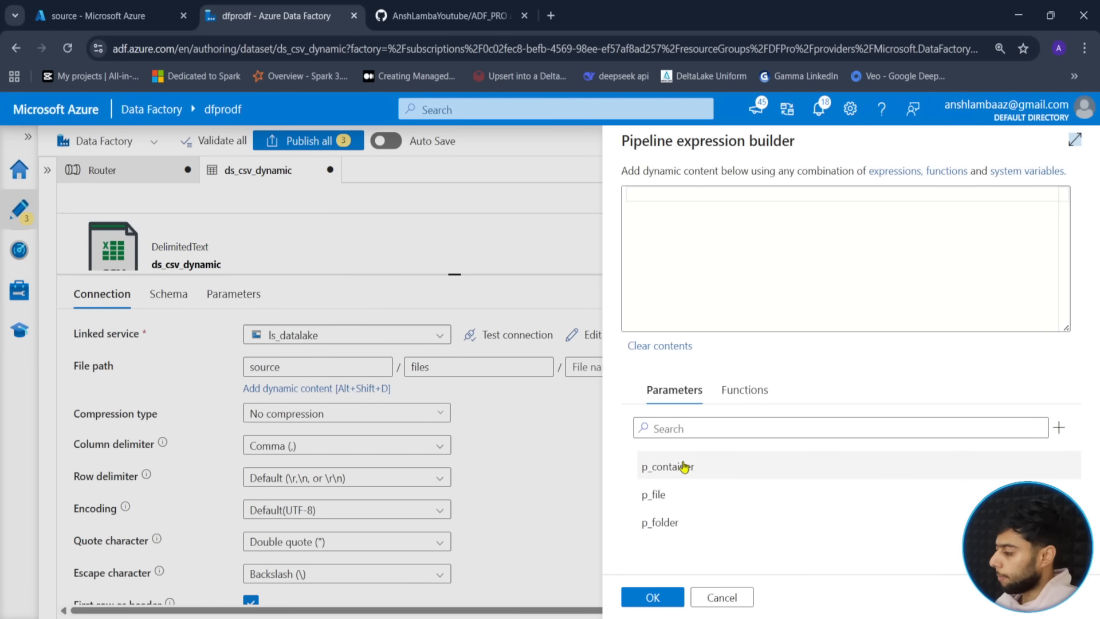
left_click(683, 465)
left_click(649, 597)
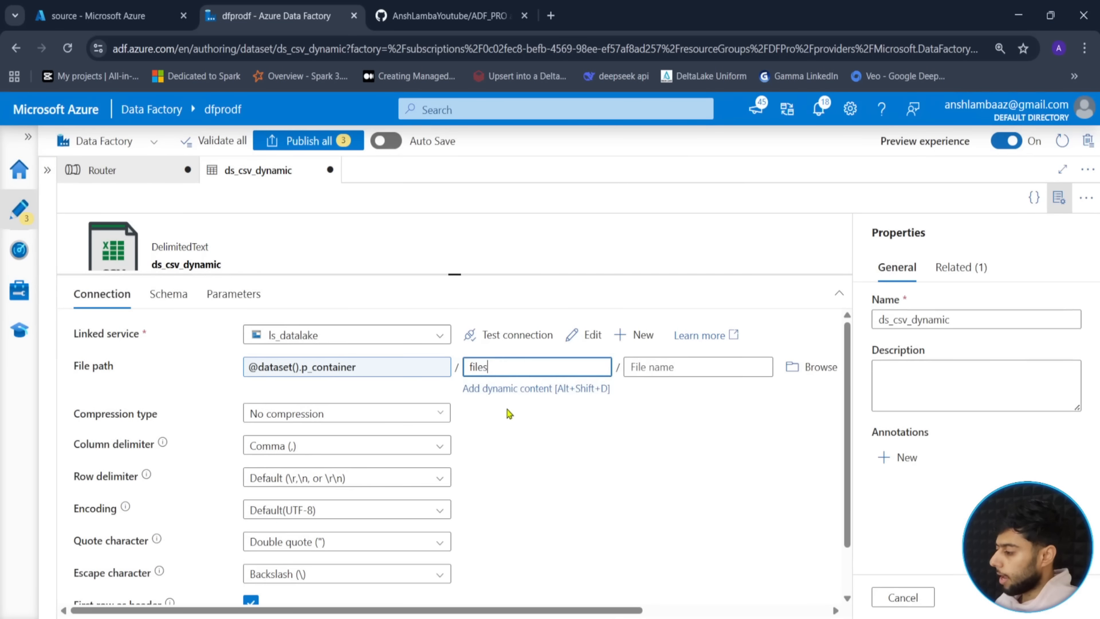
left_click(539, 366)
left_click(537, 389)
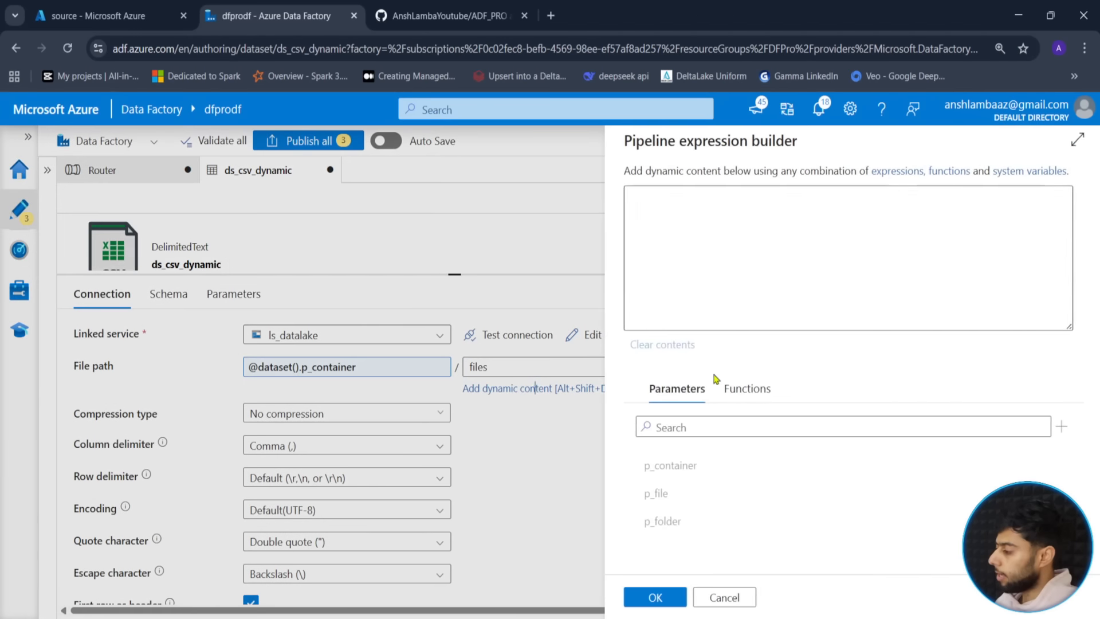
left_click(682, 496)
left_click(648, 597)
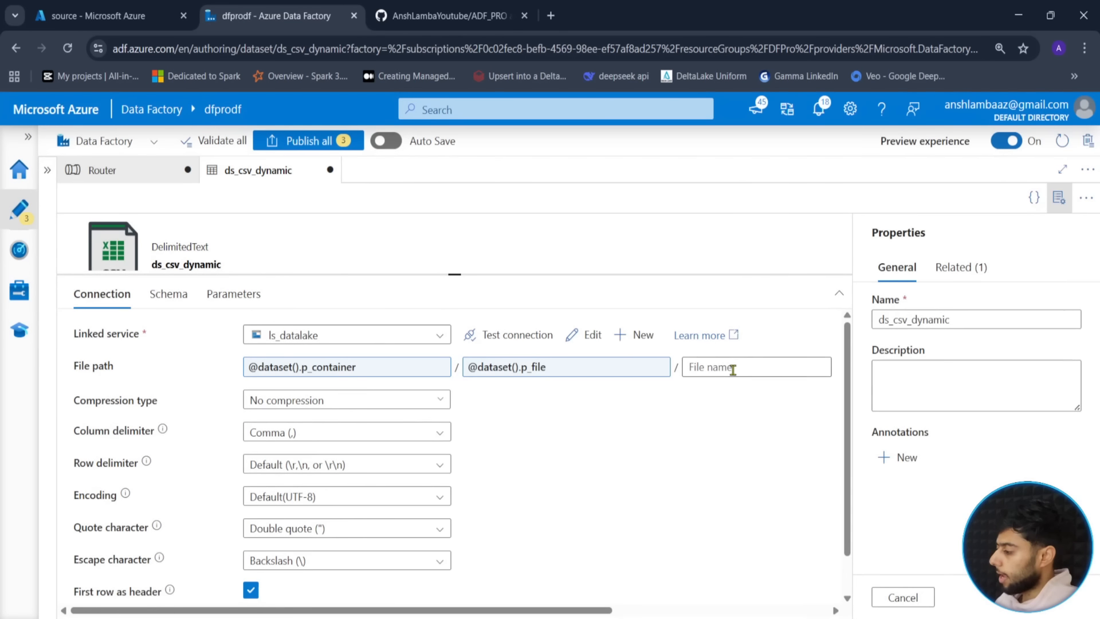
left_click(732, 369)
left_click(732, 388)
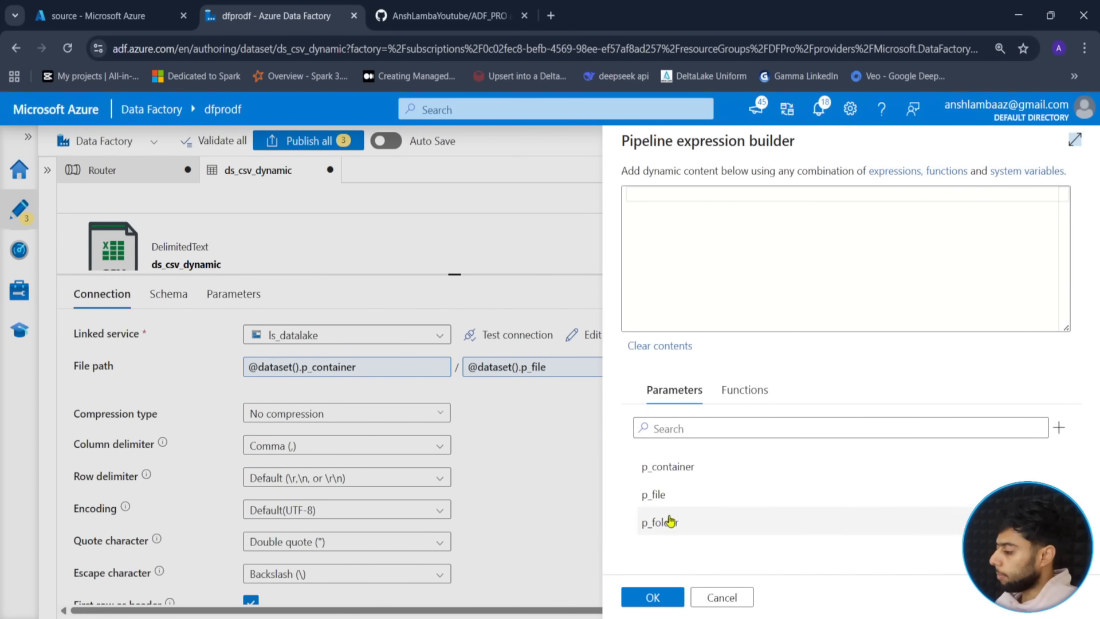
left_click(665, 496)
left_click(652, 597)
left_click(565, 369)
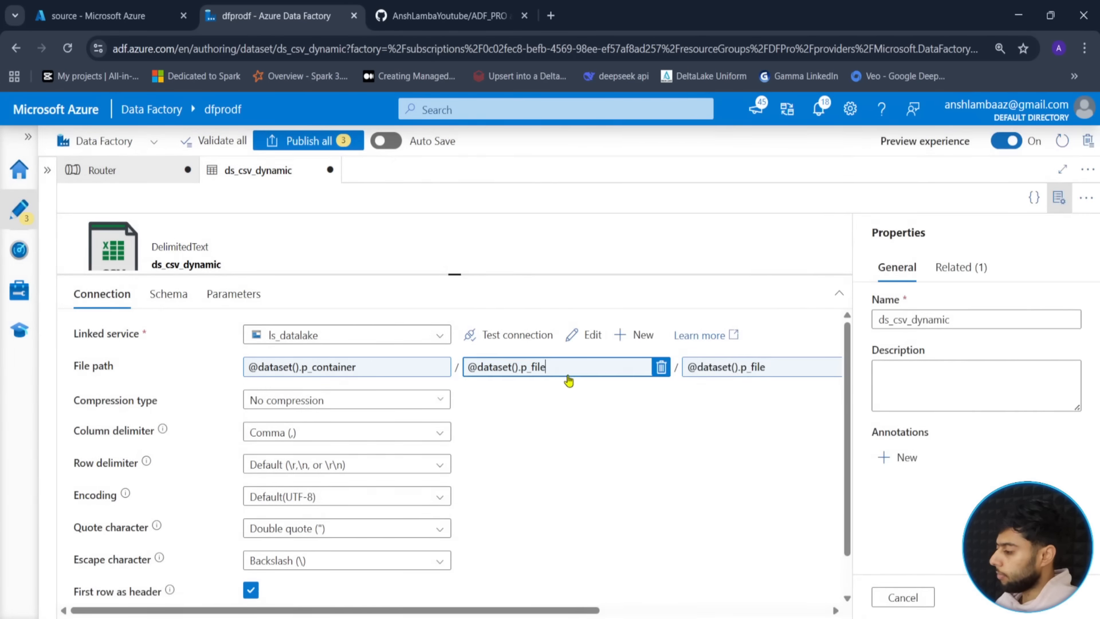
left_click(565, 389)
left_click(676, 495)
key("ctrl+a")
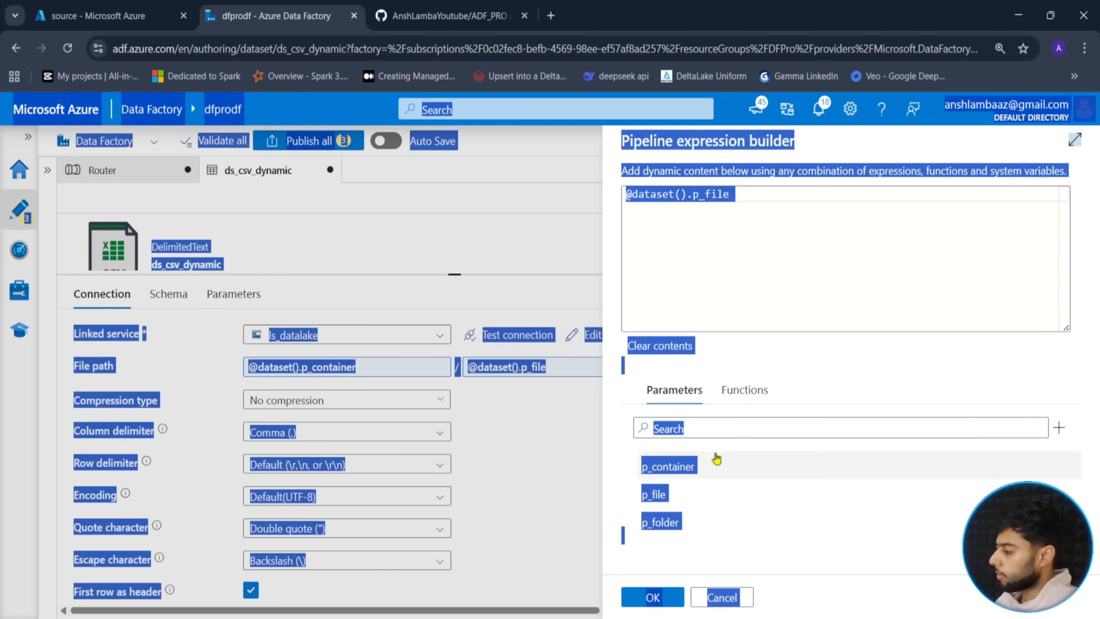
left_click(757, 304)
key("ctrl+a")
left_click(665, 523)
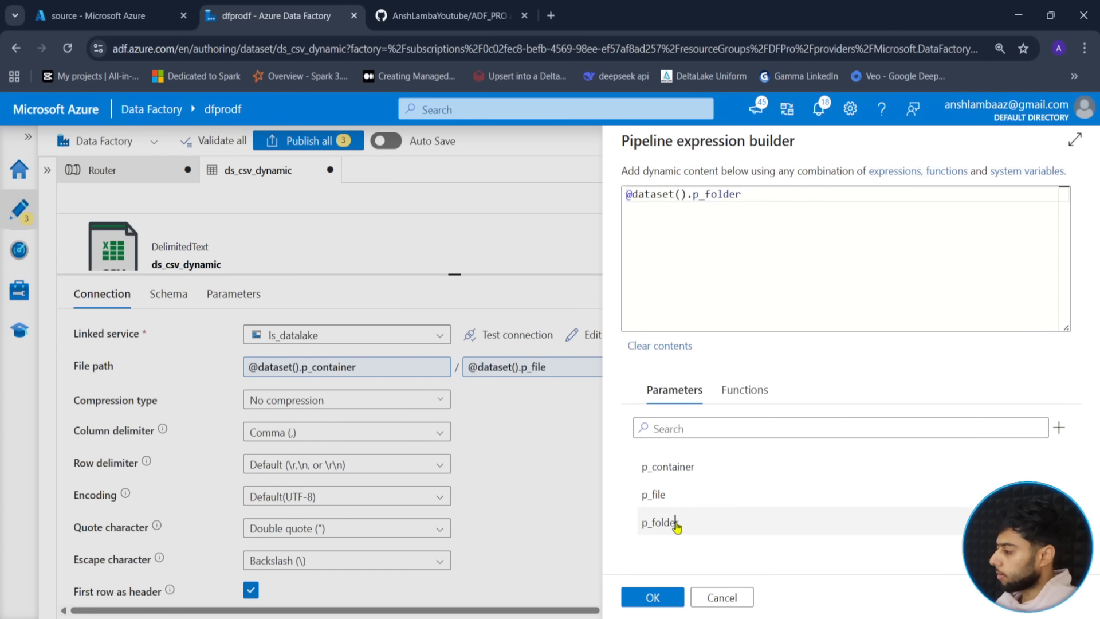
left_click(652, 597)
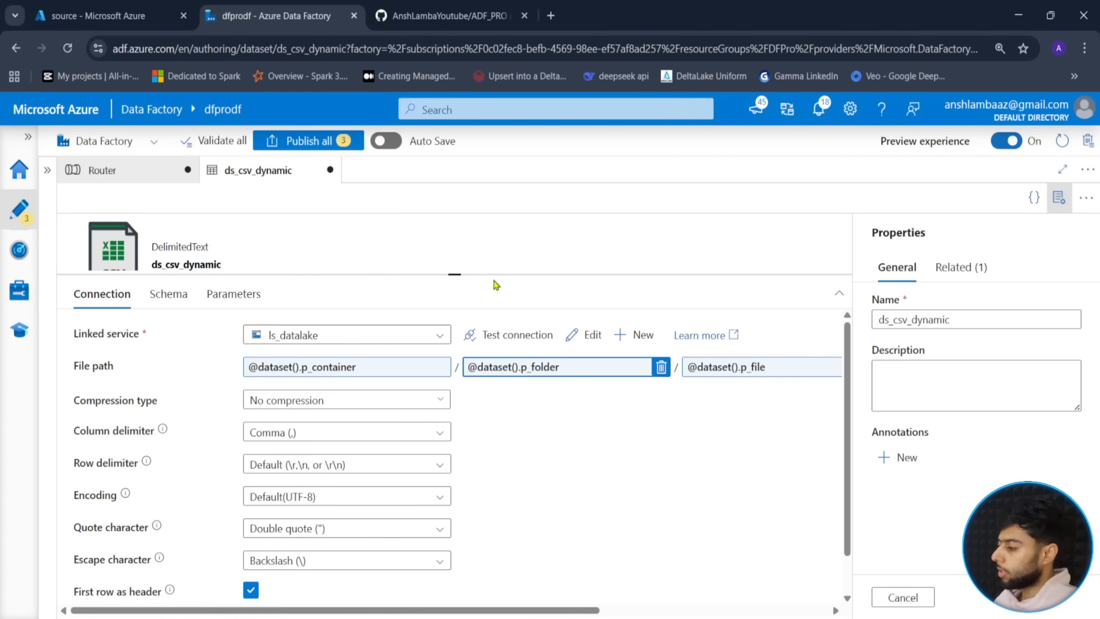
- Enlarge the dataset header area and try saving the dataset with Ctrl+S
left_click_drag(450, 275, 454, 355)
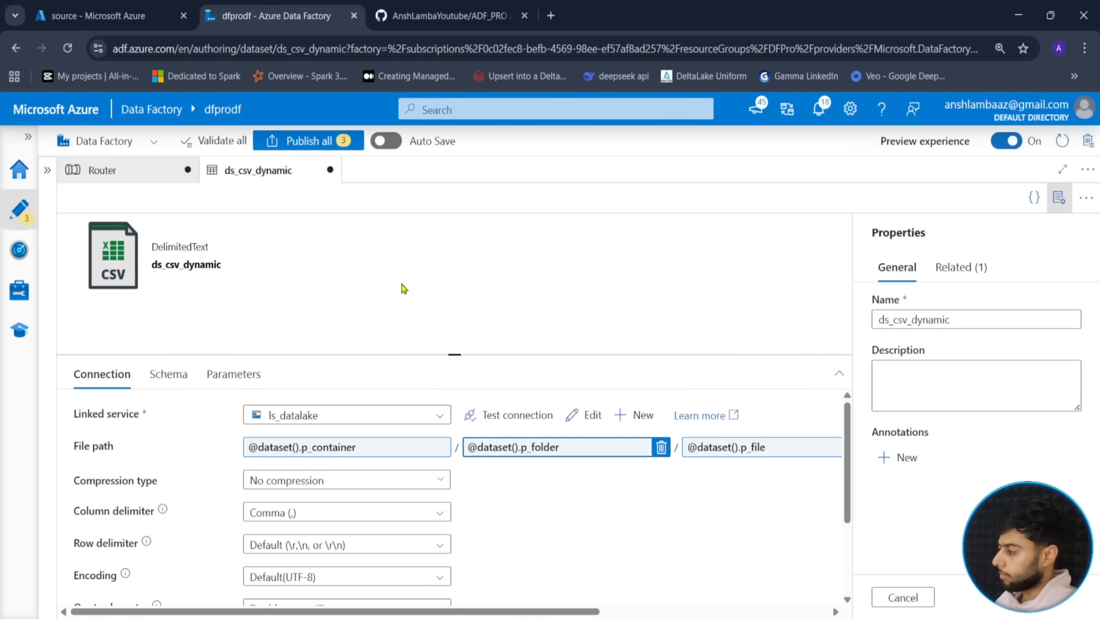
key("ctrl+s")
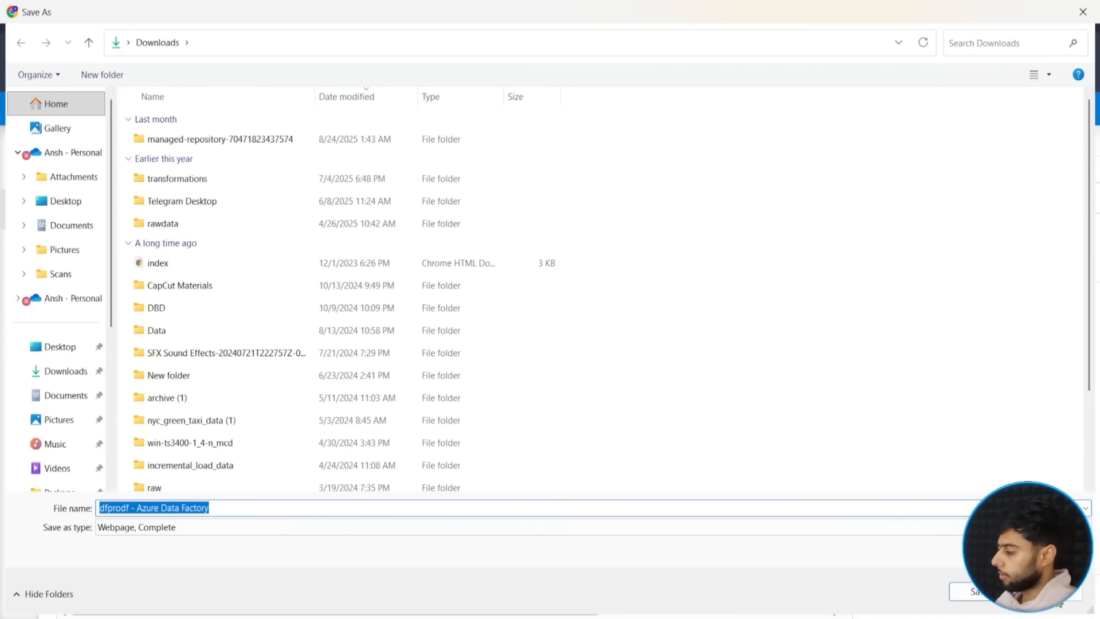
key("Escape")
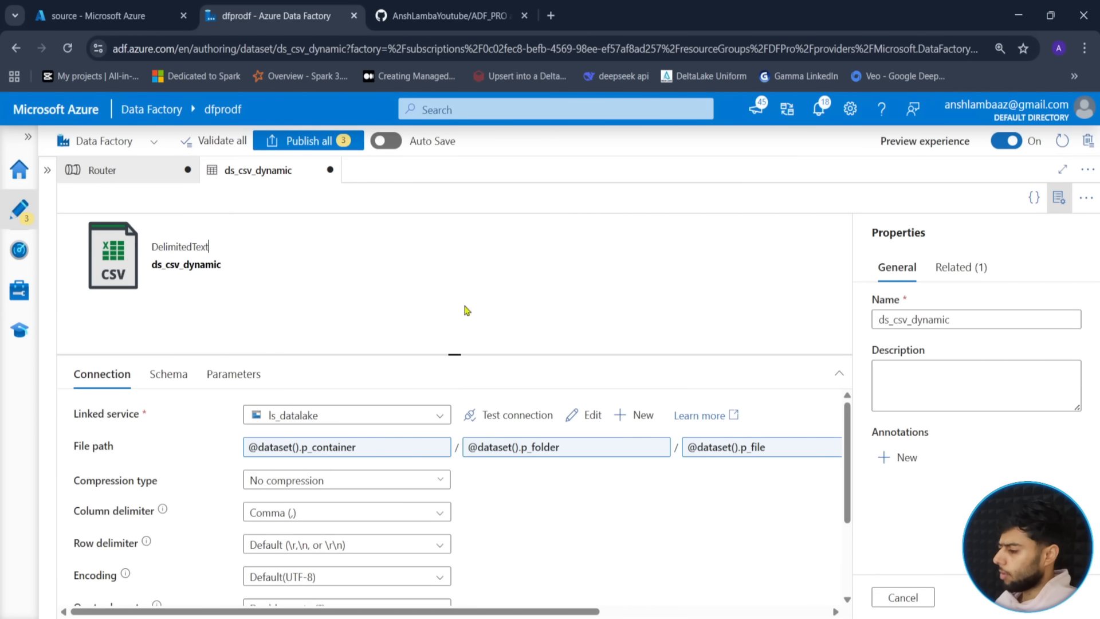
- Attempt Publish all, dismiss the publishing error and switch to the Router pipeline
left_click(308, 141)
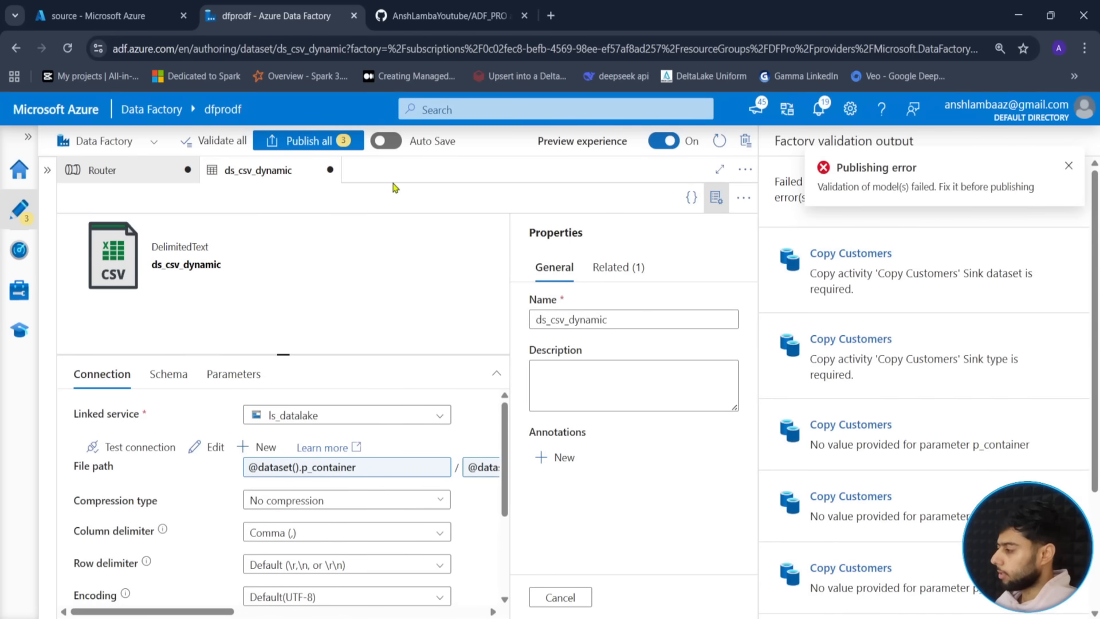
left_click(1066, 169)
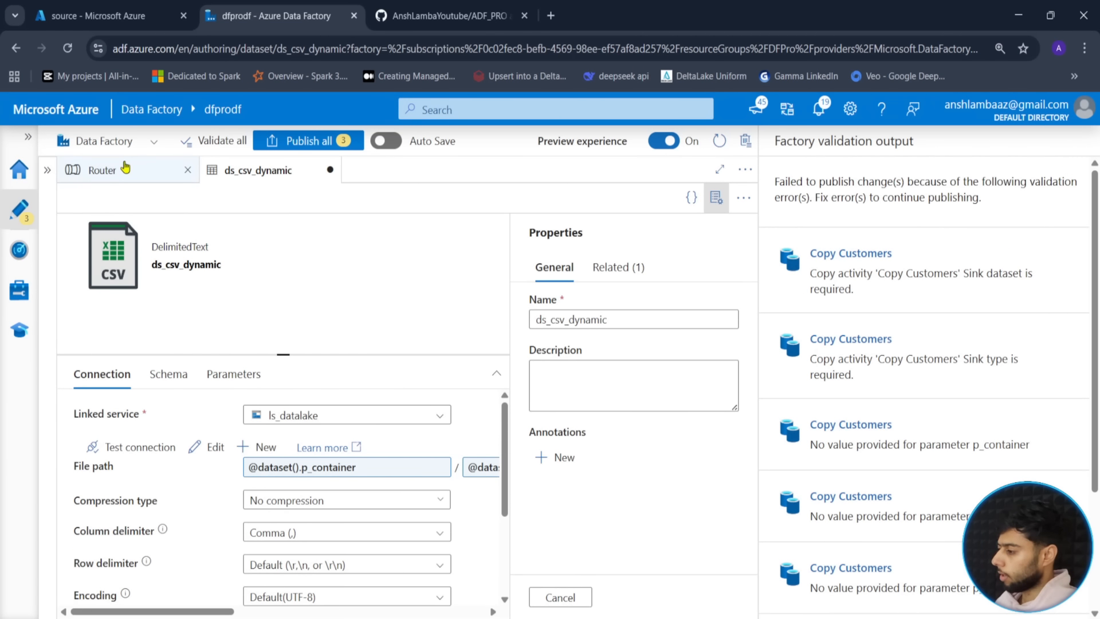
left_click(115, 177)
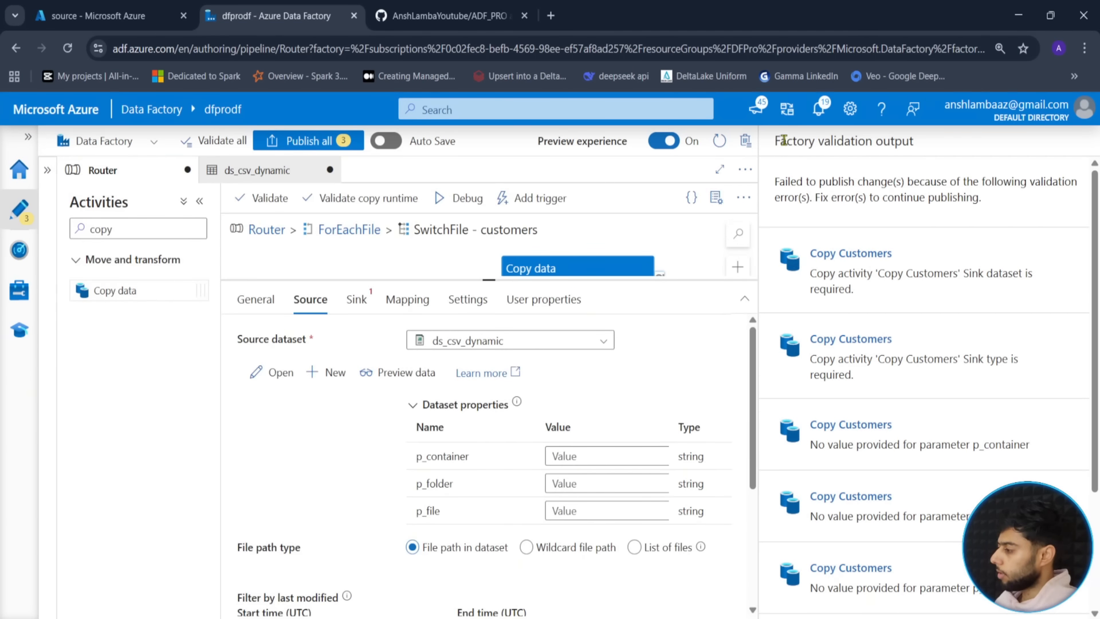
left_click(819, 109)
left_click(819, 109)
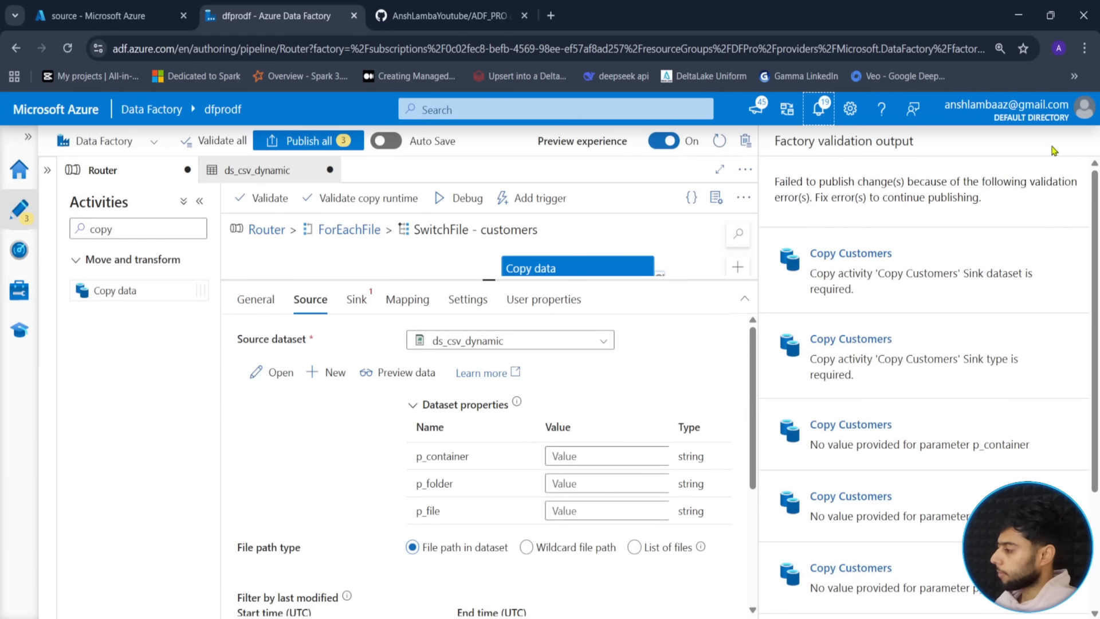
- Close the validation results and bring Copy Customers' empty source parameters into view
scroll(886, 482, "down", 5)
left_click(810, 599)
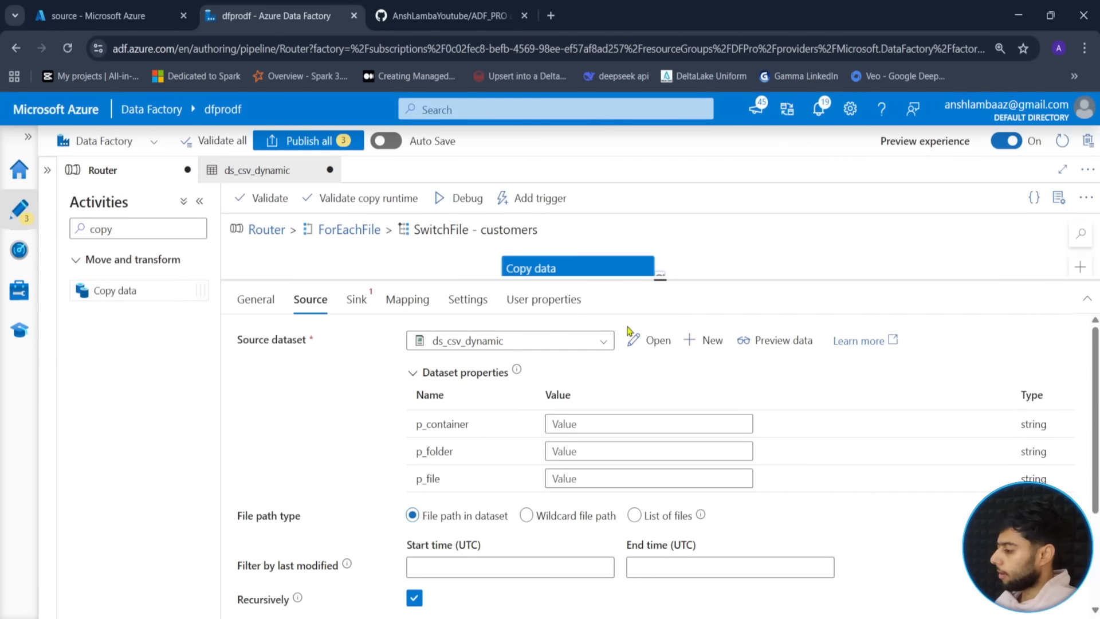
left_click_drag(660, 279, 655, 336)
left_click_drag(752, 294, 798, 276)
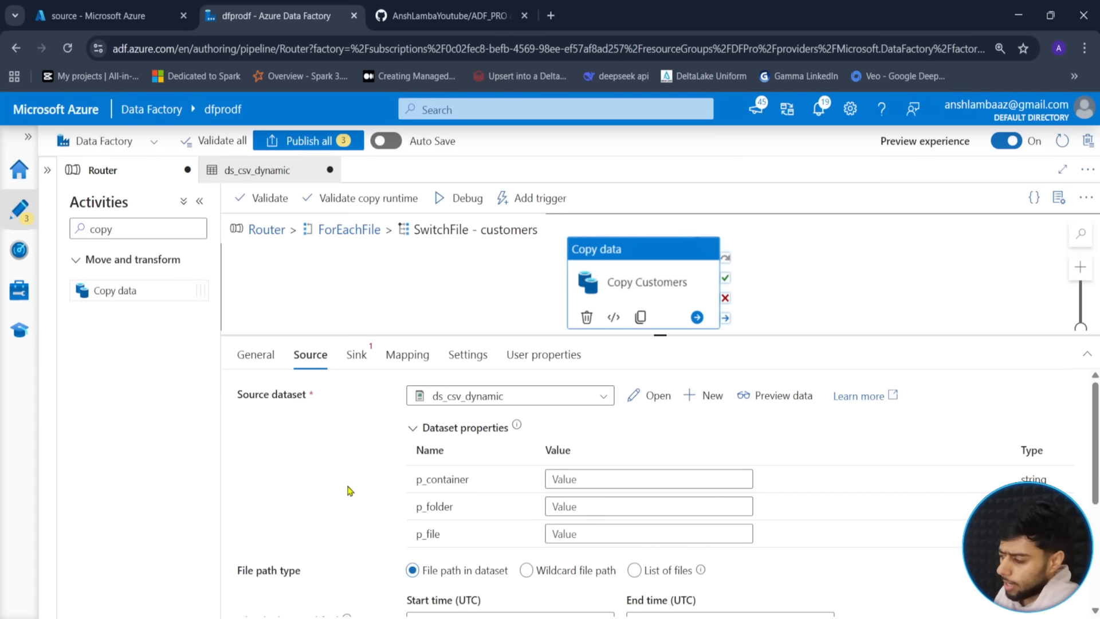
left_click(618, 483)
type("c")
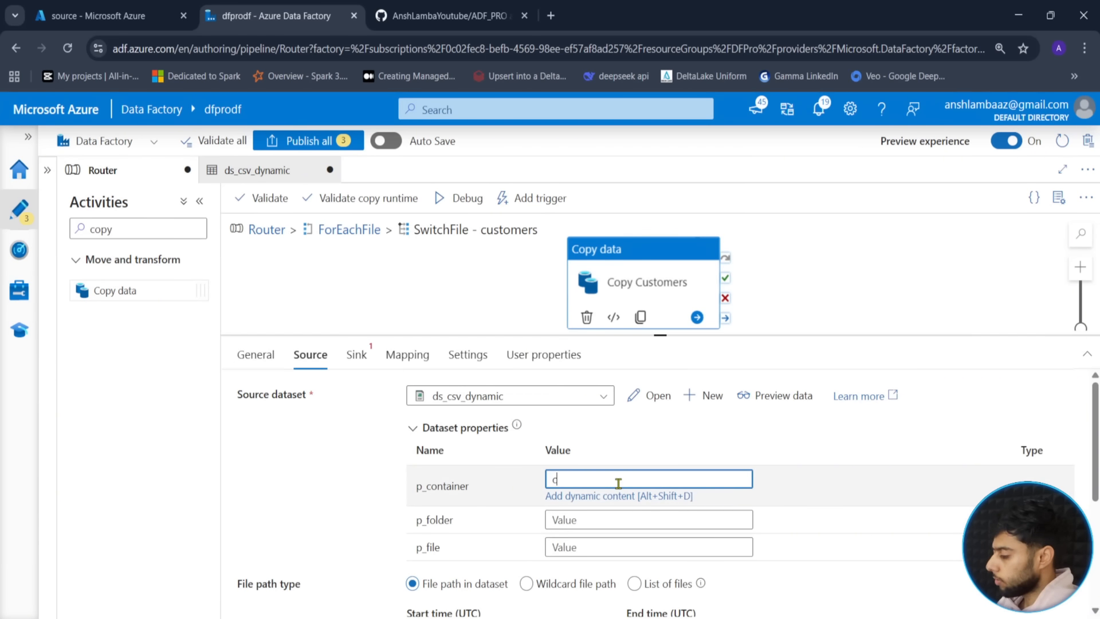
type("ource")
key("Tab")
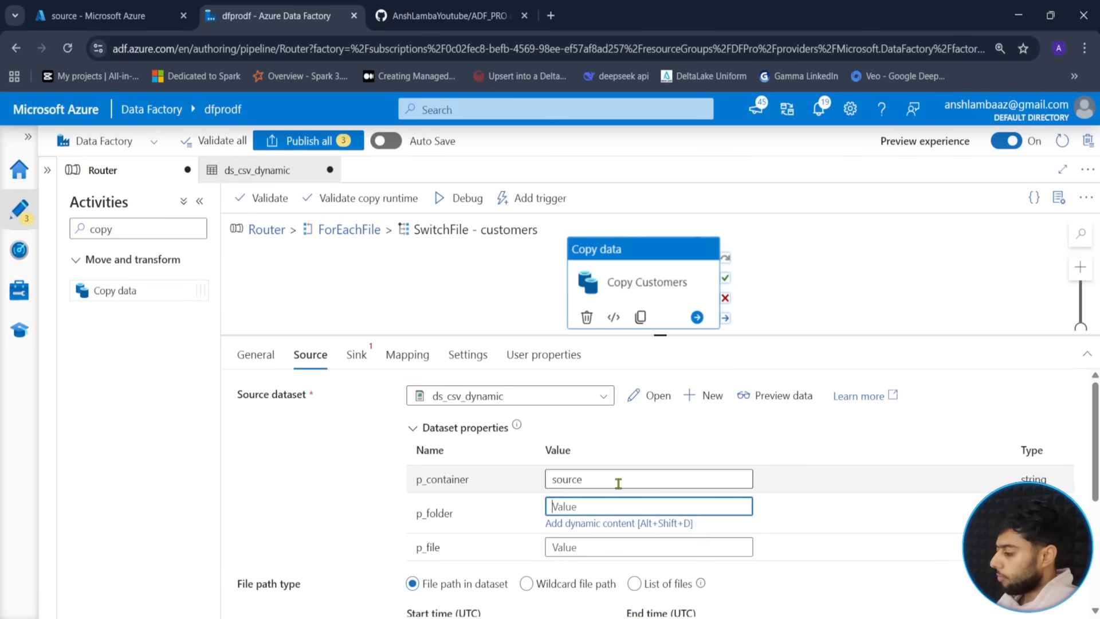
type("files")
key("Tab")
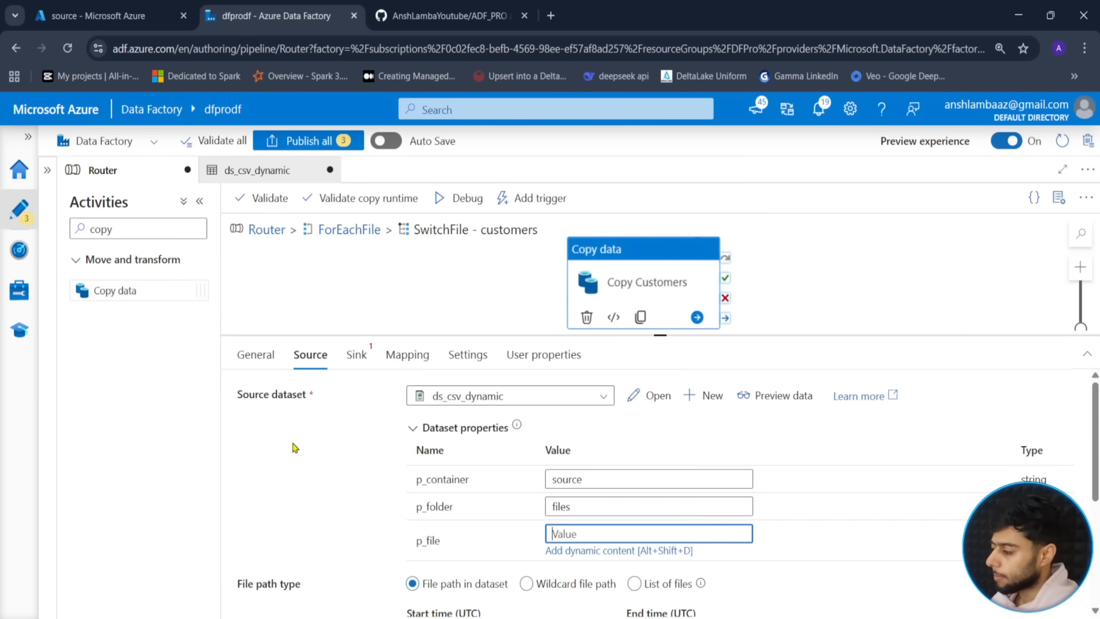
left_click(601, 551)
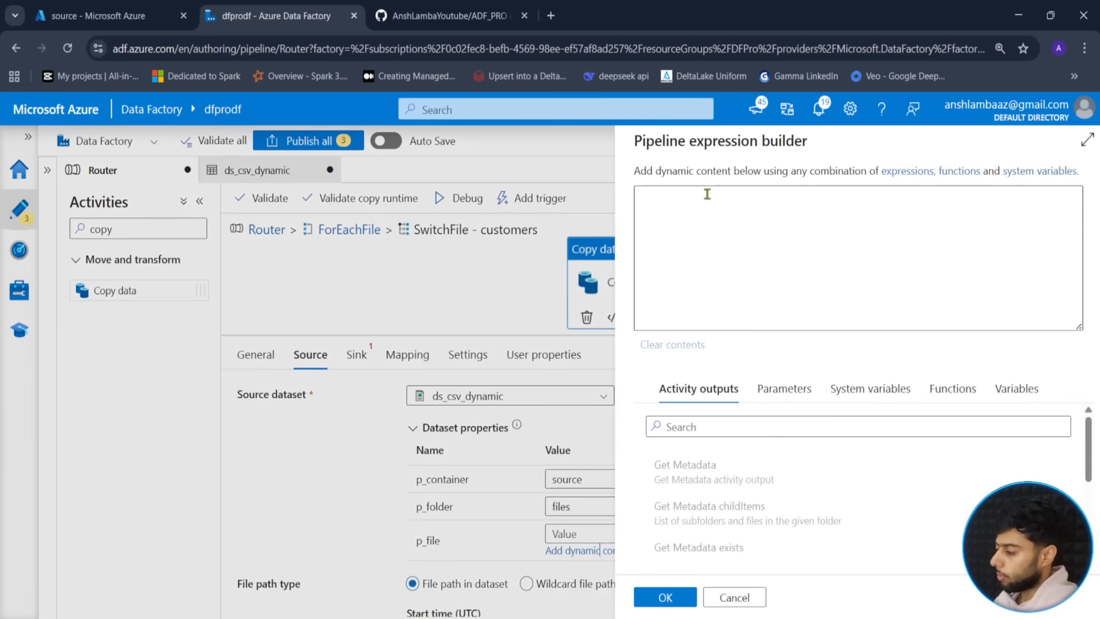
type("@it")
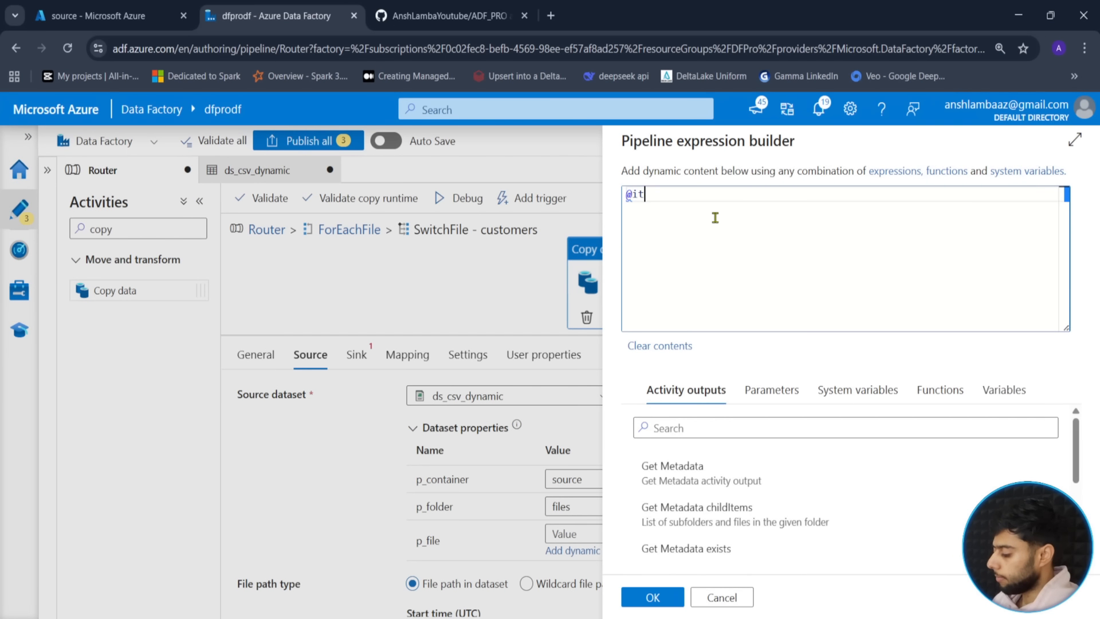
type("em().na")
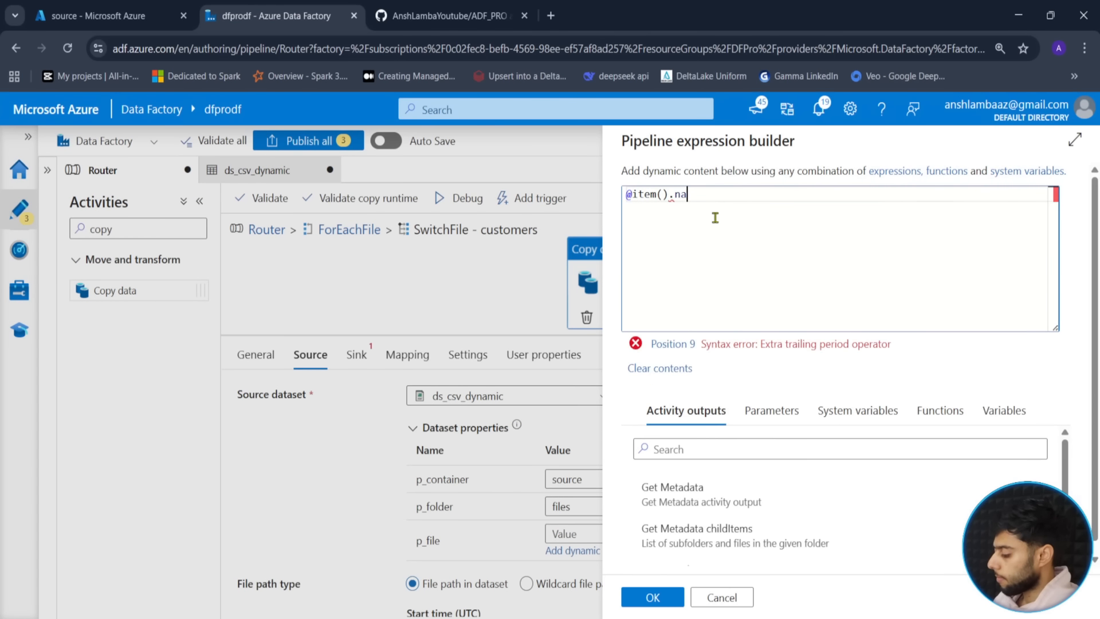
type("me")
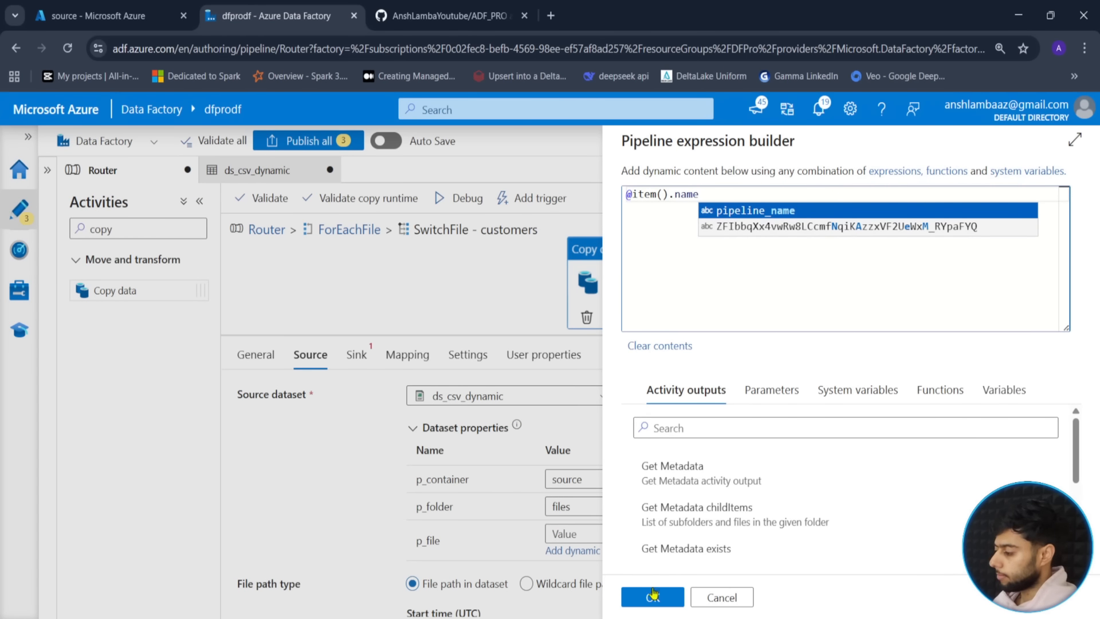
left_click(653, 596)
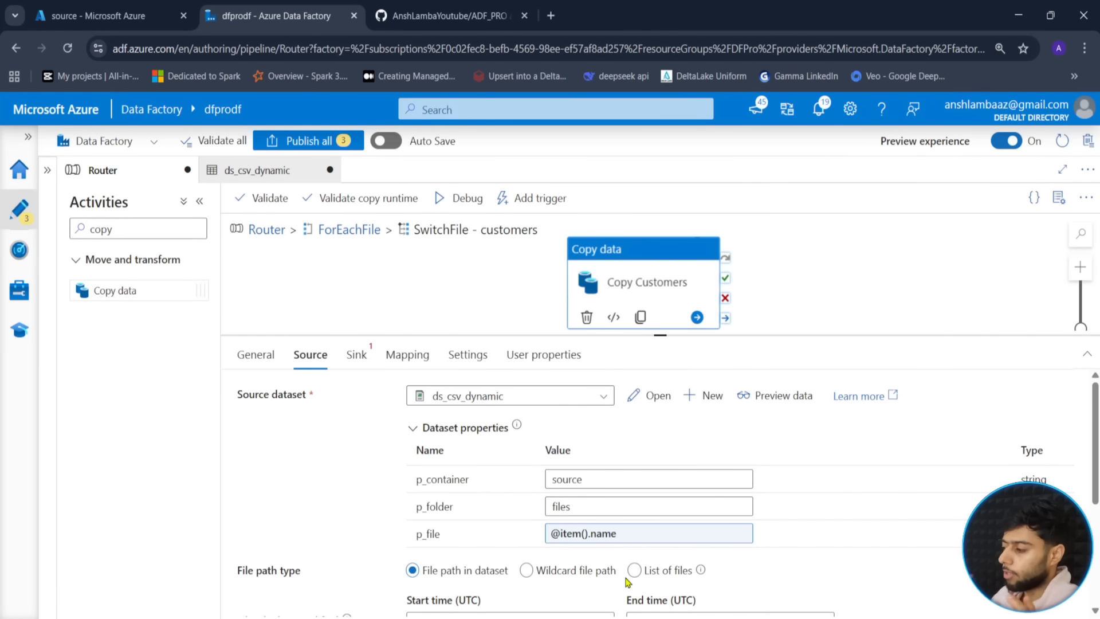
left_click(356, 353)
- Choose ds_csv_dynamic as the Copy Customers sink dataset
left_click(549, 400)
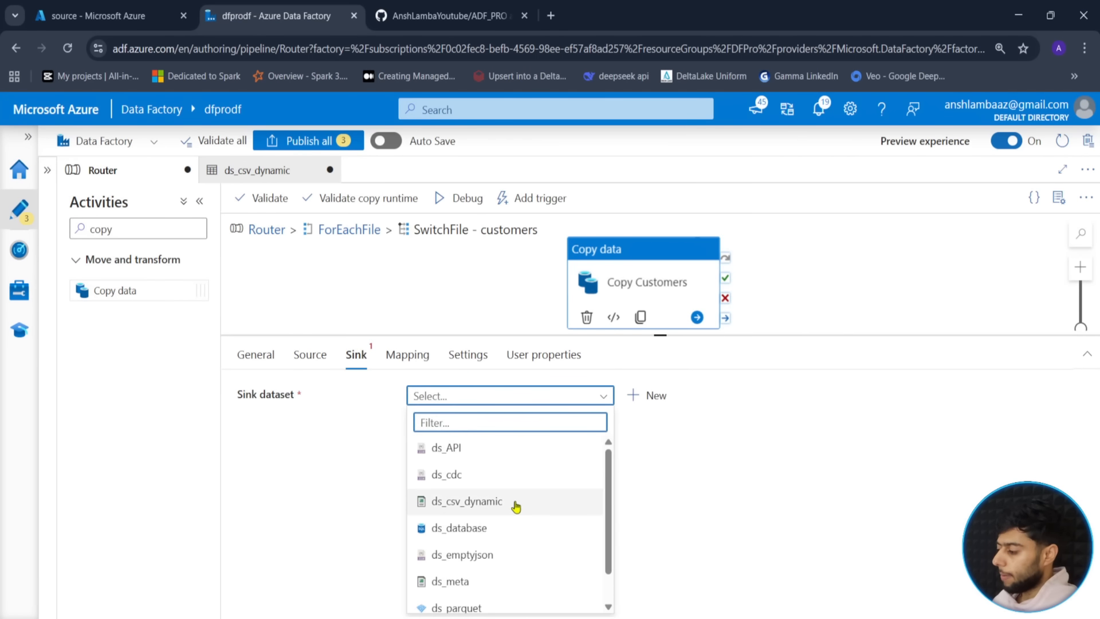
scroll(479, 580, "down", 1)
scroll(484, 580, "up", 1)
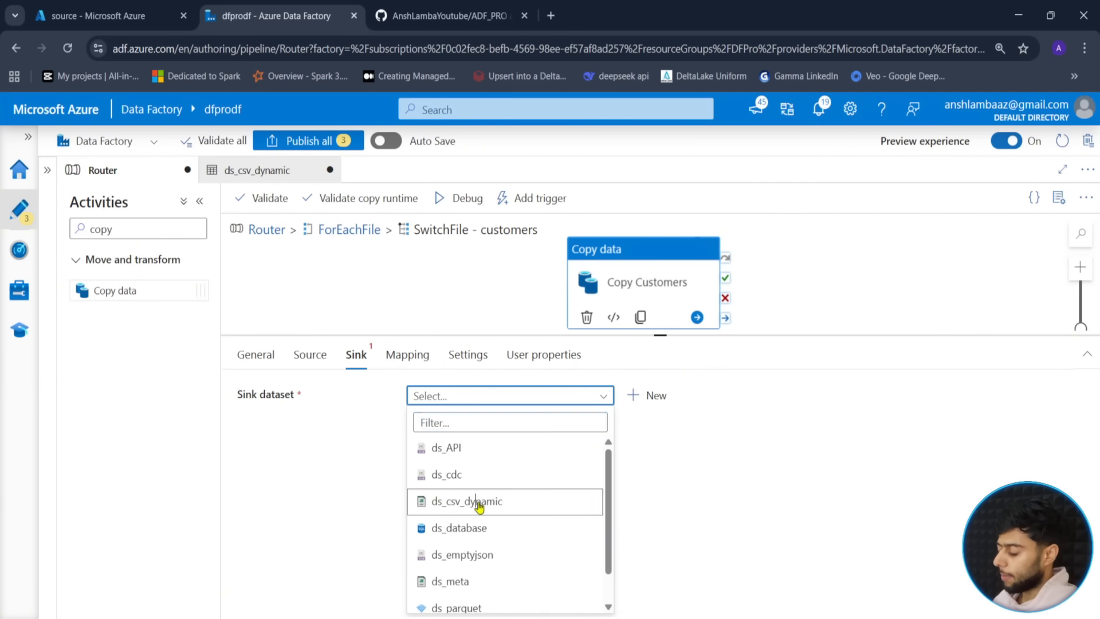
left_click(482, 501)
left_click(576, 480)
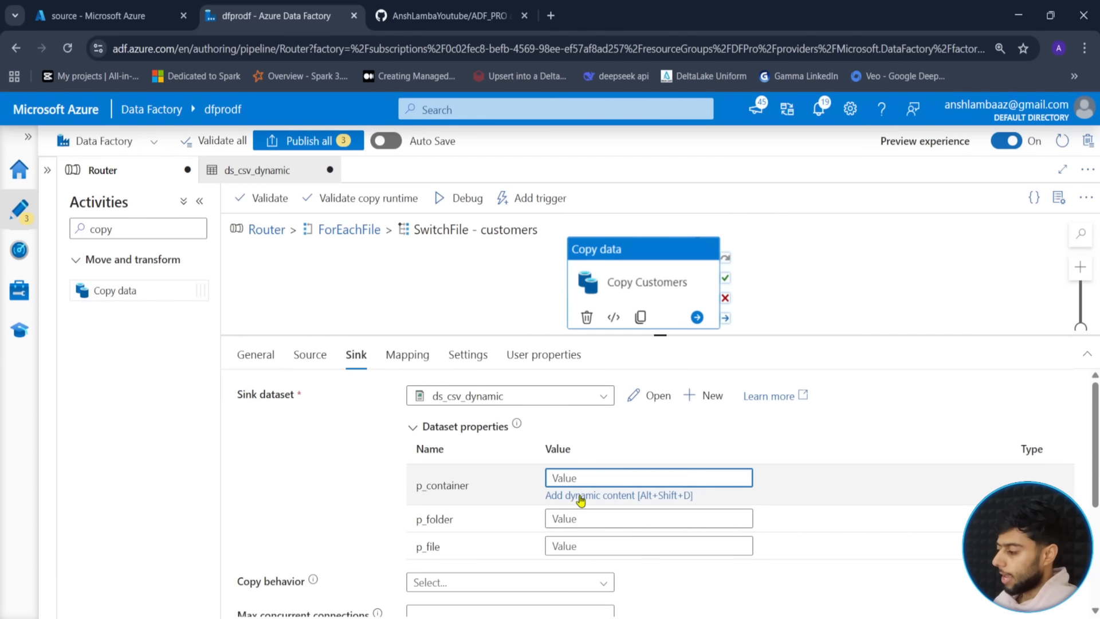
type("sink")
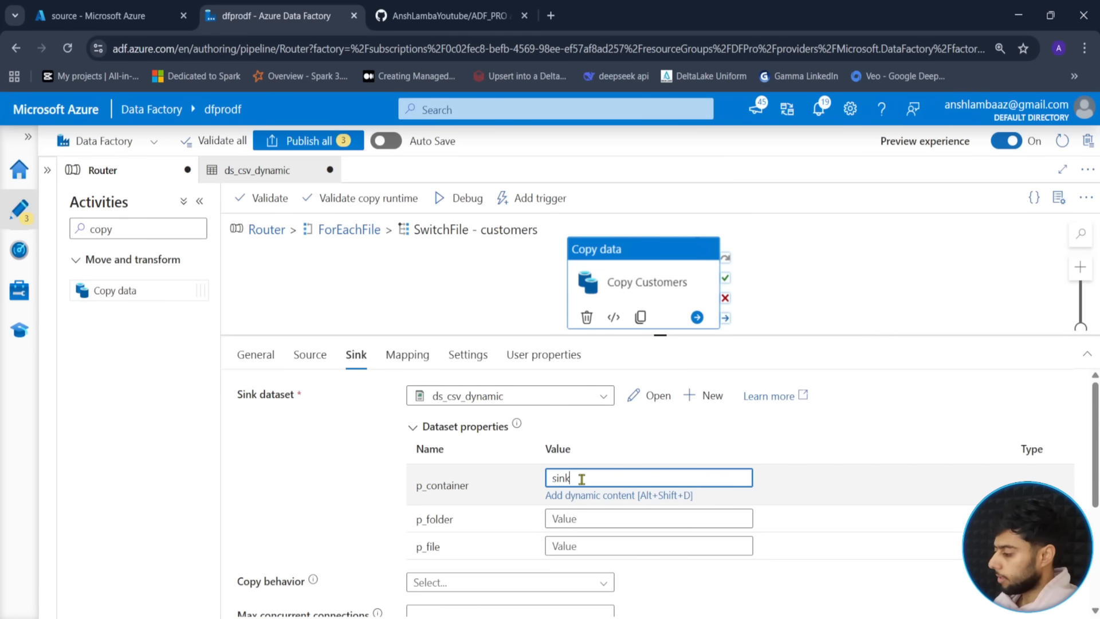
key("Tab")
type("cu")
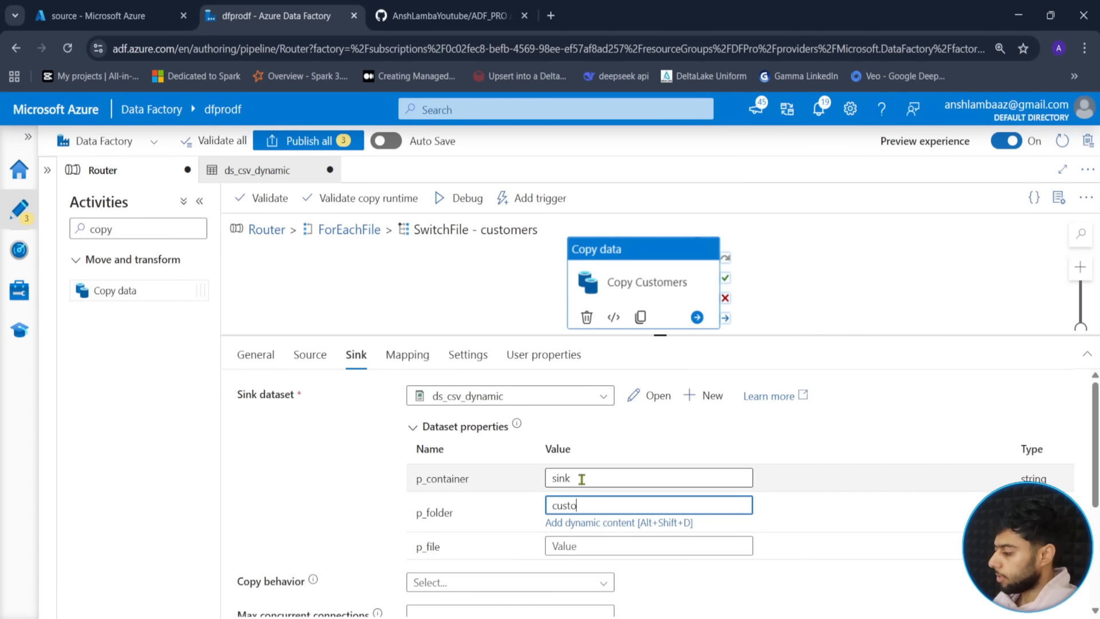
type("stomers")
key("Tab")
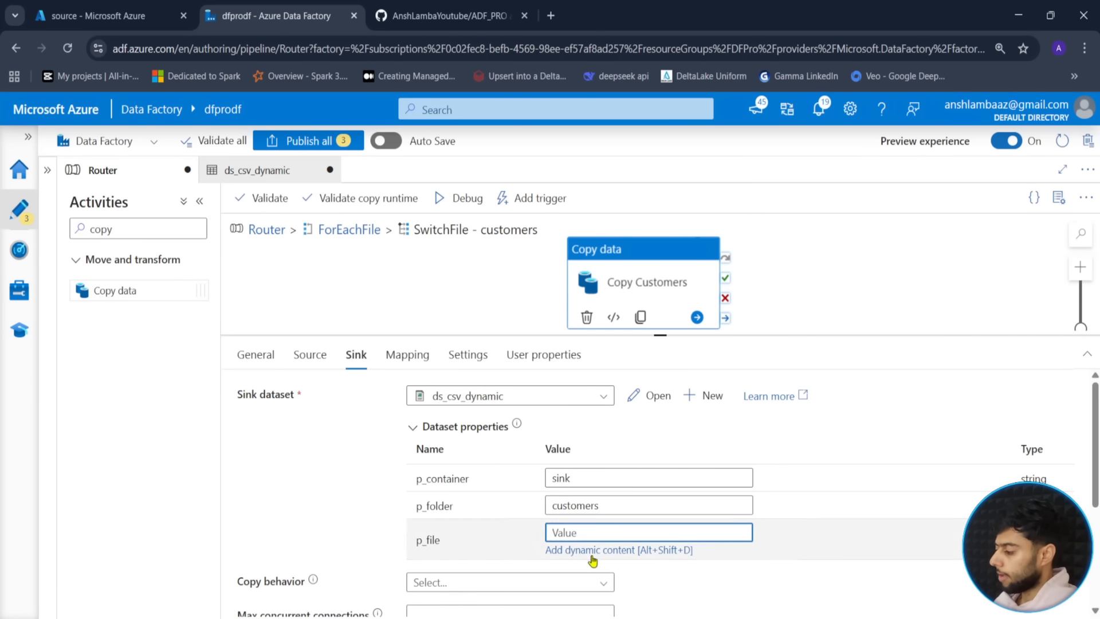
left_click(590, 550)
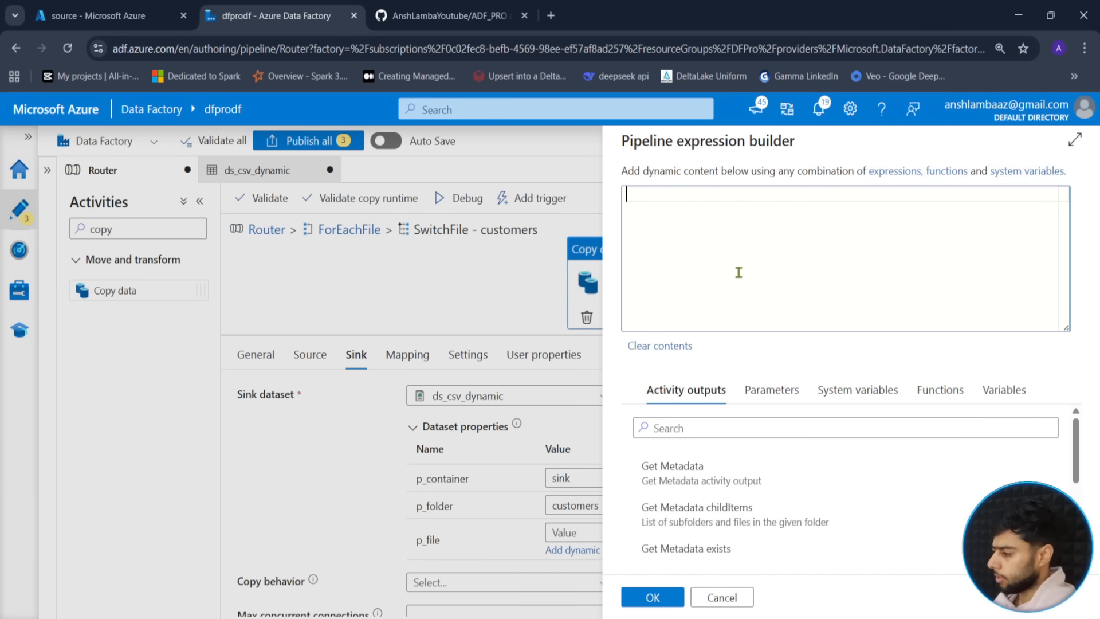
type("@item")
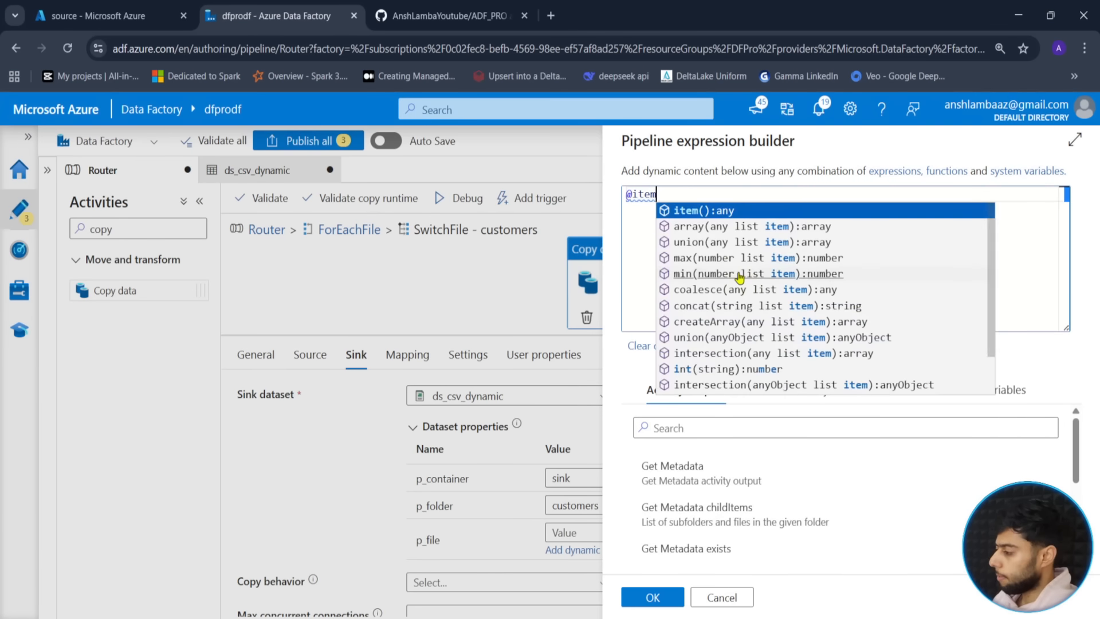
type("().")
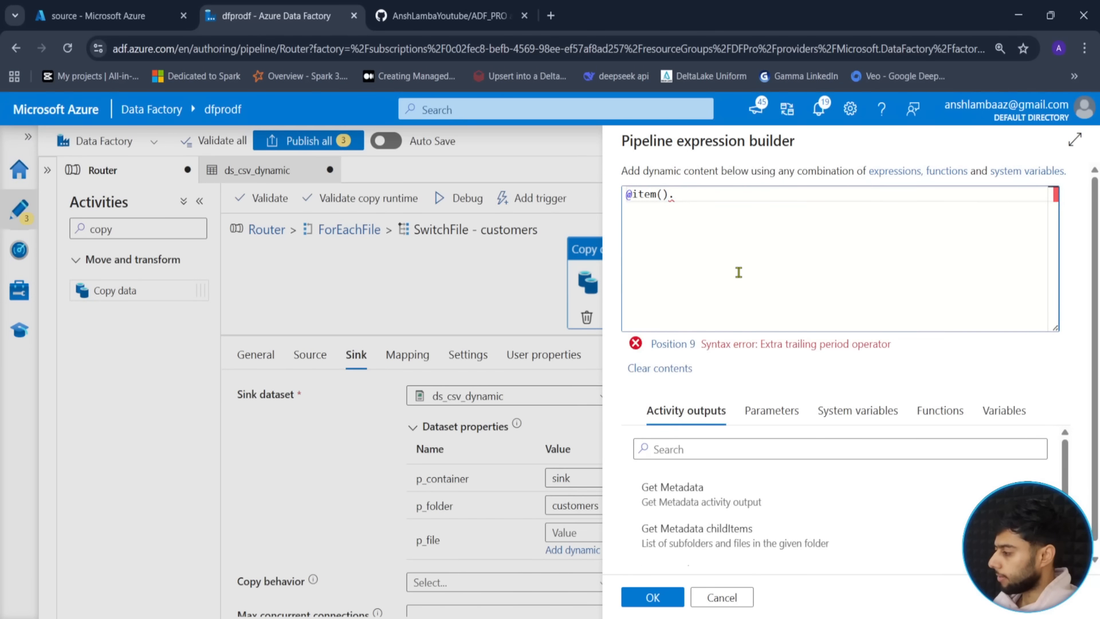
type("name")
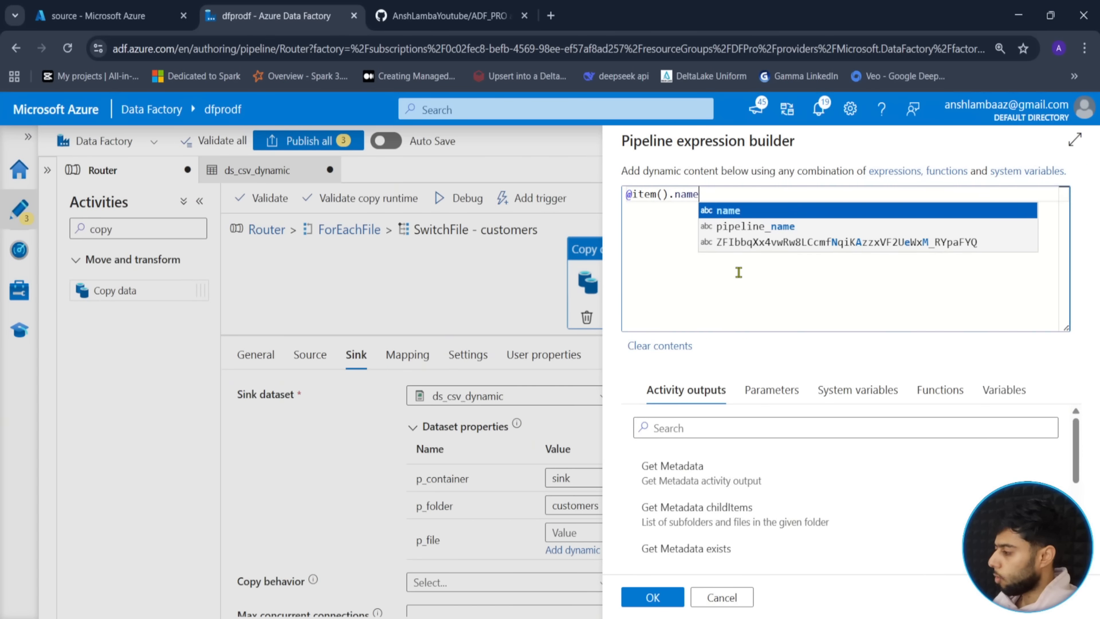
left_click(644, 597)
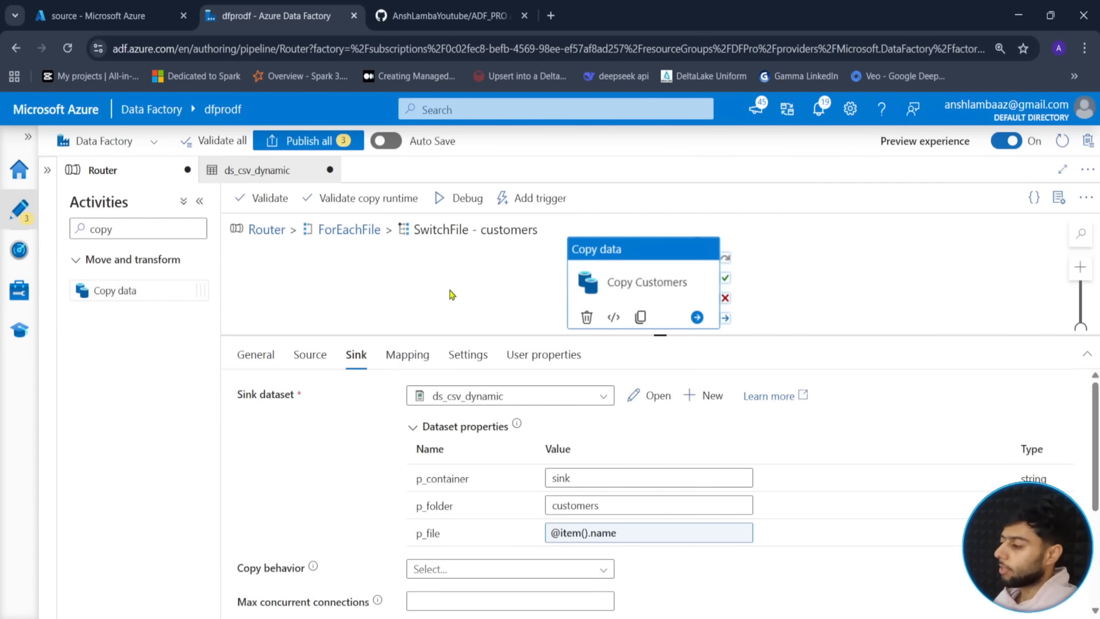
left_click_drag(661, 336, 661, 375)
- Select Copy Customers in the customers case and return to the ForEachFile cases
left_click(516, 341)
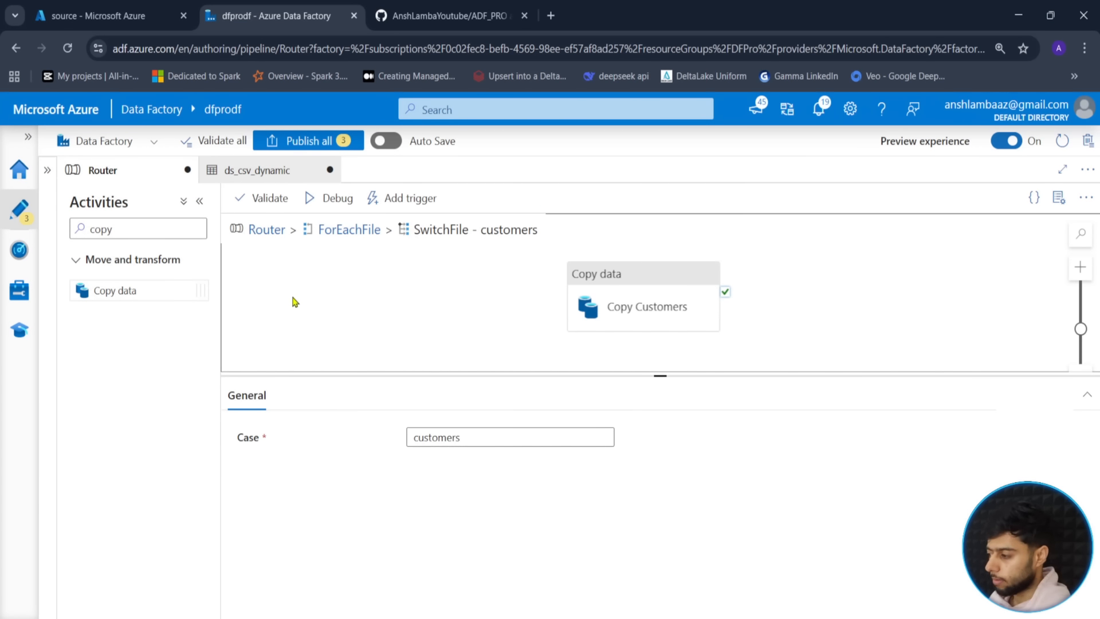
left_click(350, 231)
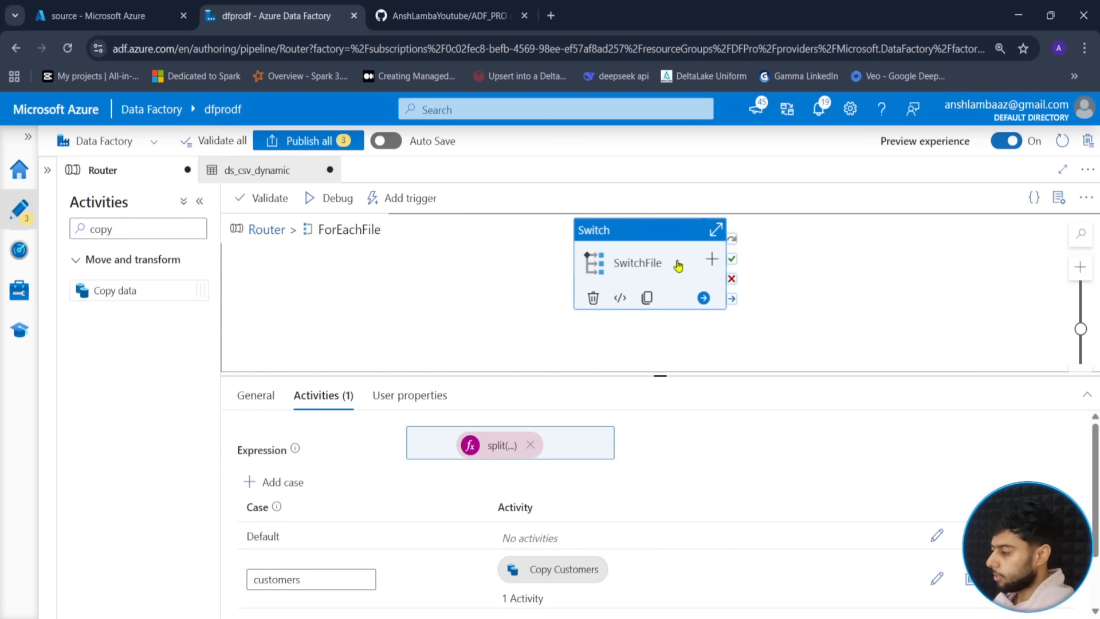
left_click(936, 577)
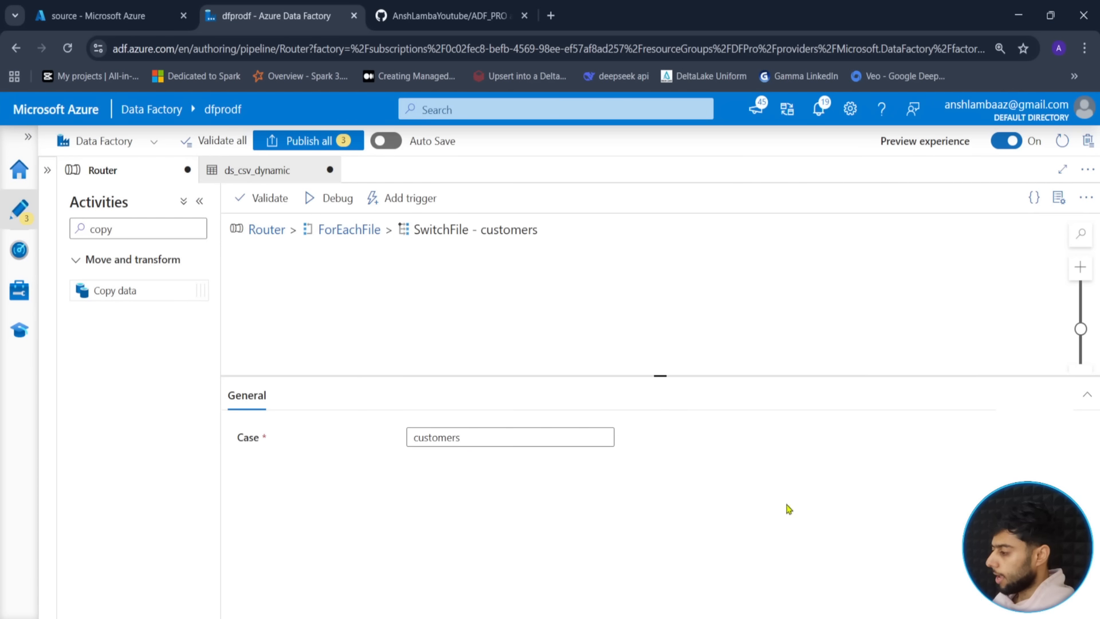
left_click(633, 265)
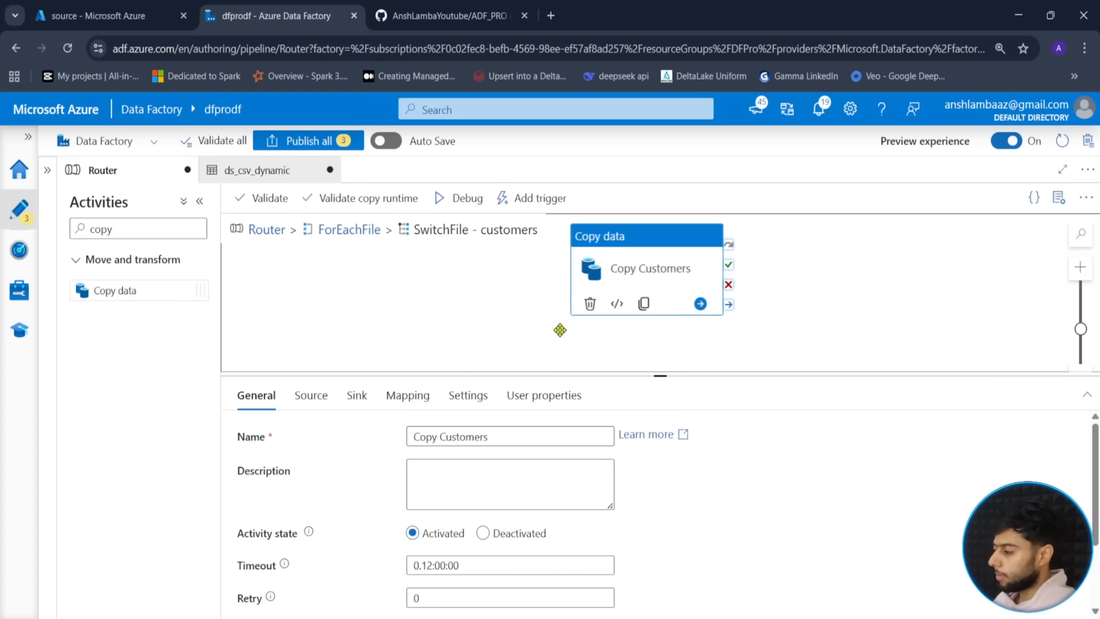
left_click(354, 235)
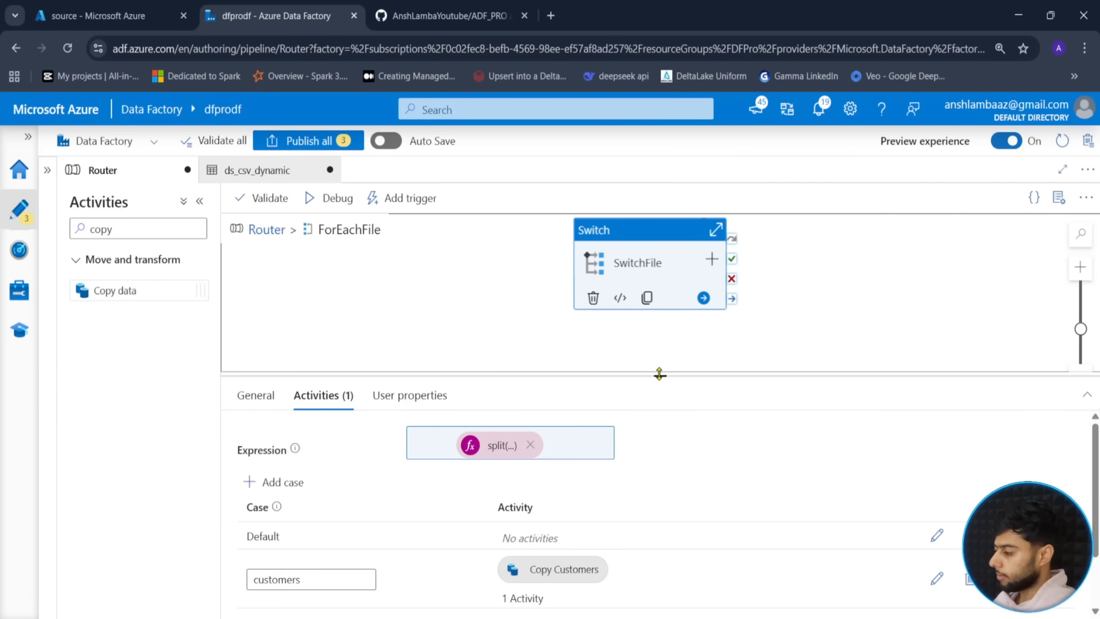
left_click_drag(659, 375, 659, 312)
- Paste the copy activity into the drivers case and rename it Copy Drivers
left_click(938, 563)
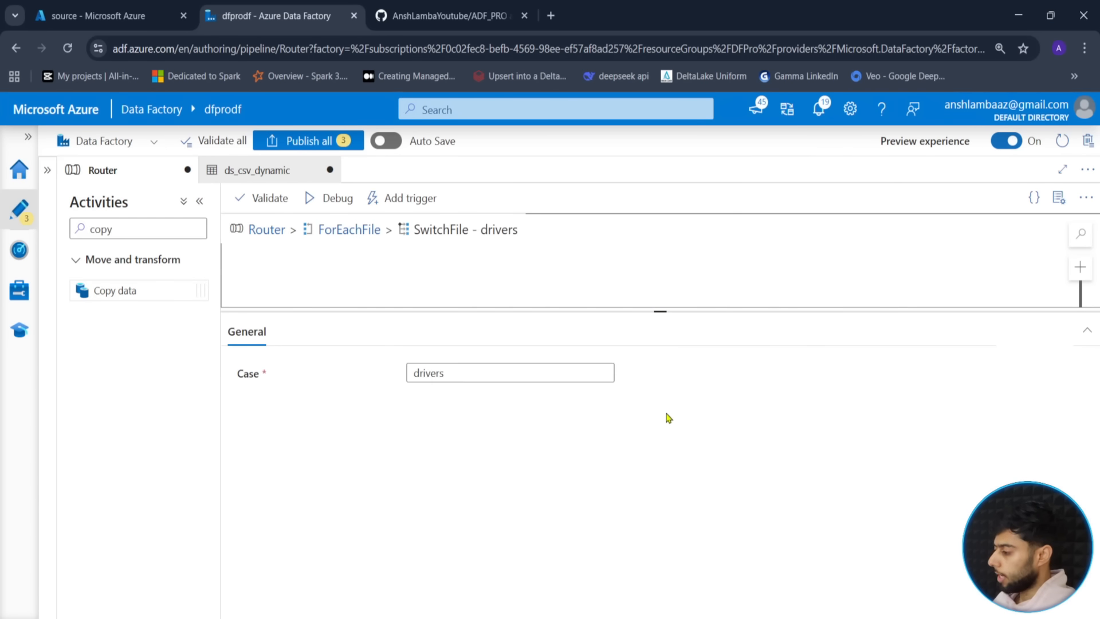
left_click_drag(660, 310, 647, 475)
key("ctrl+v")
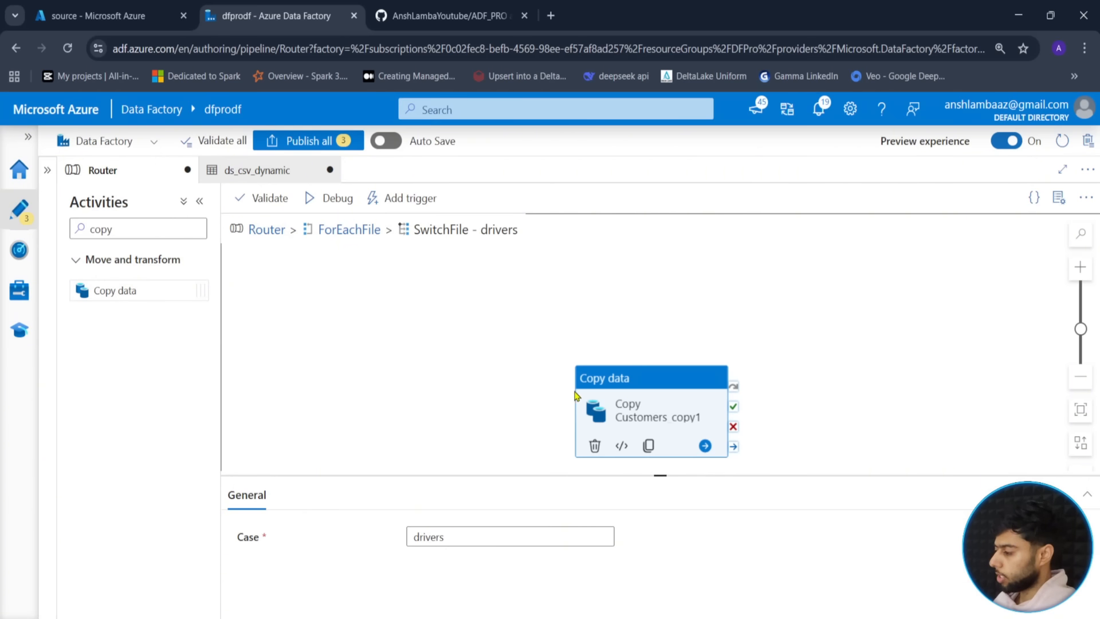
left_click_drag(528, 544, 443, 534)
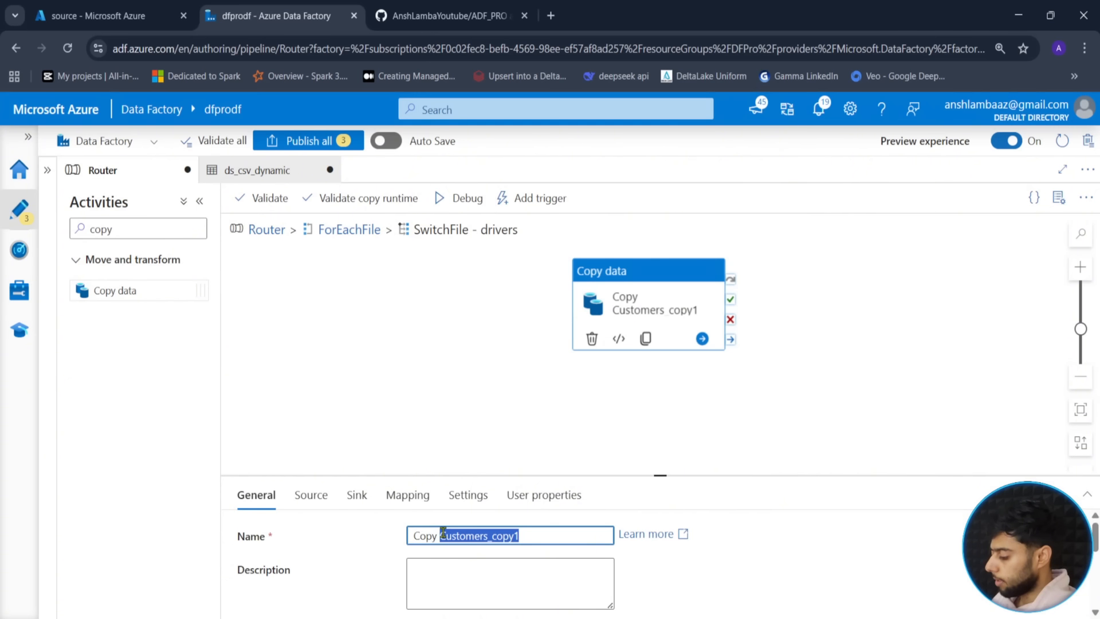
type("Di")
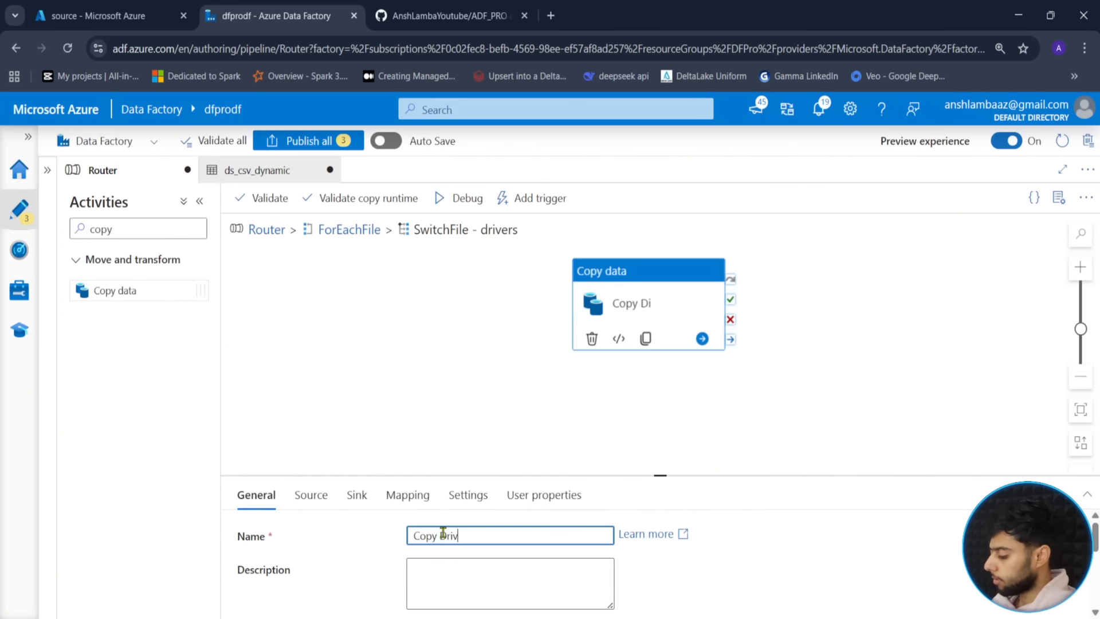
- Review Copy Drivers' source and sink, changing the sink p_folder to drivers
left_click_drag(661, 475, 660, 357)
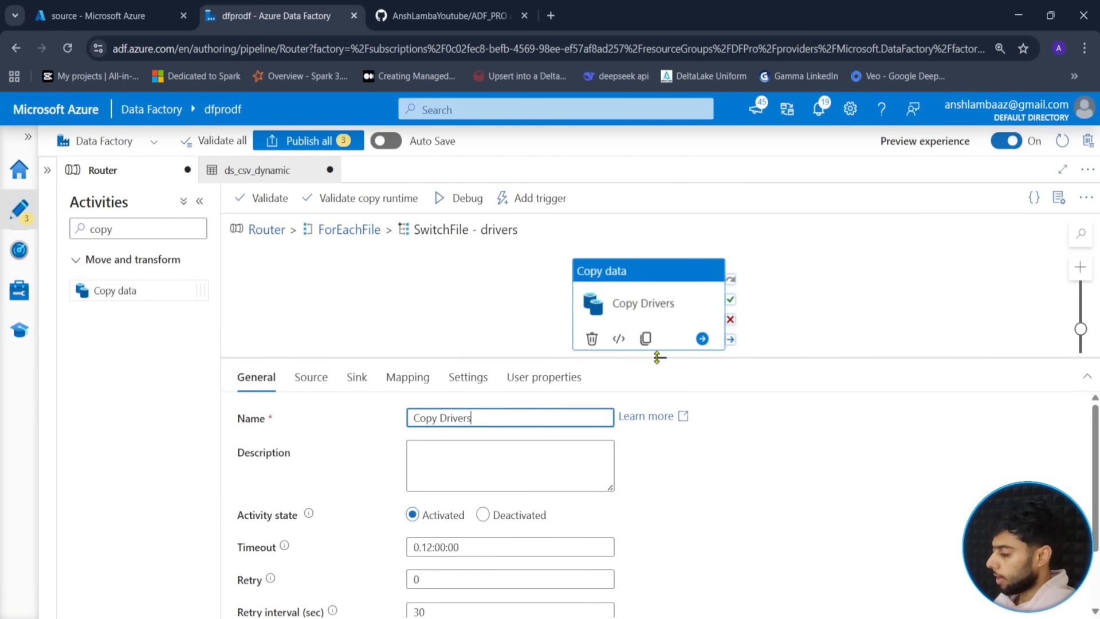
left_click(308, 377)
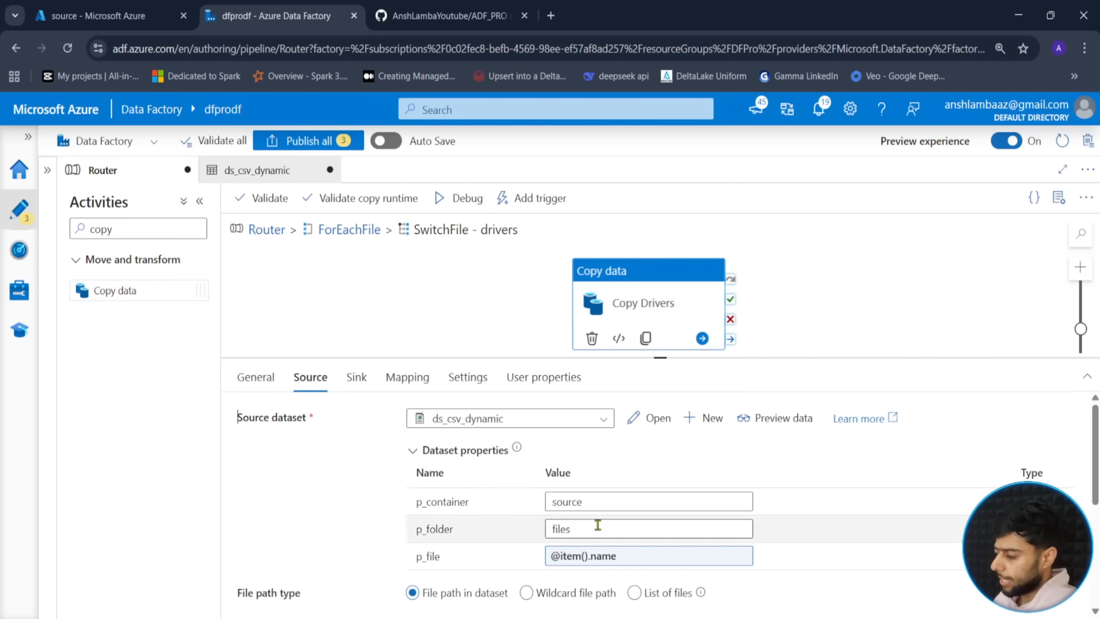
left_click(357, 378)
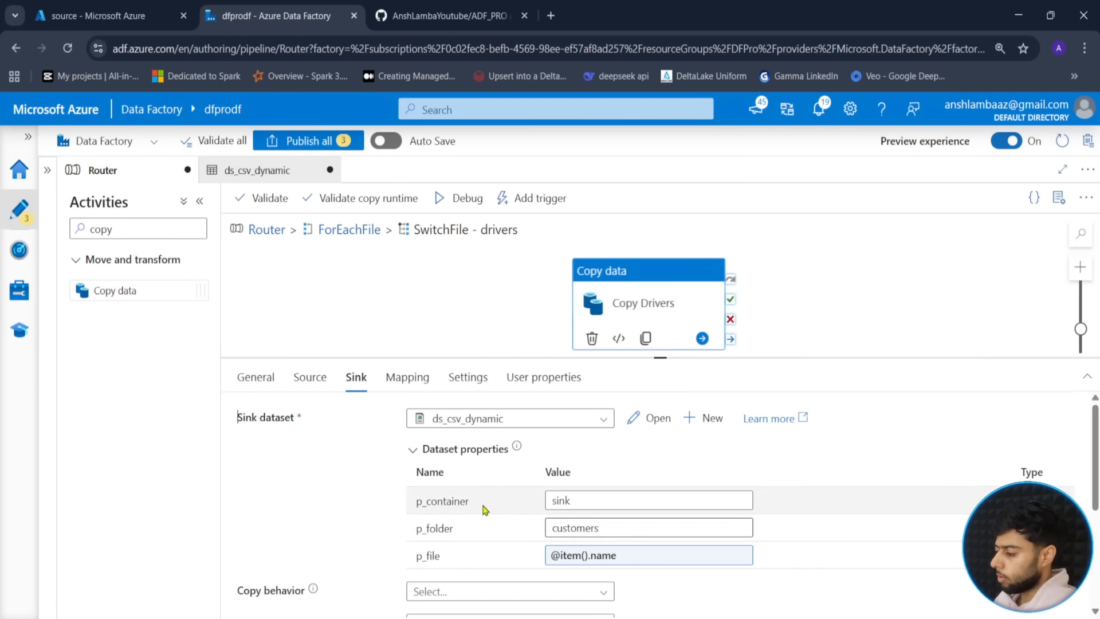
left_click(307, 372)
left_click(356, 378)
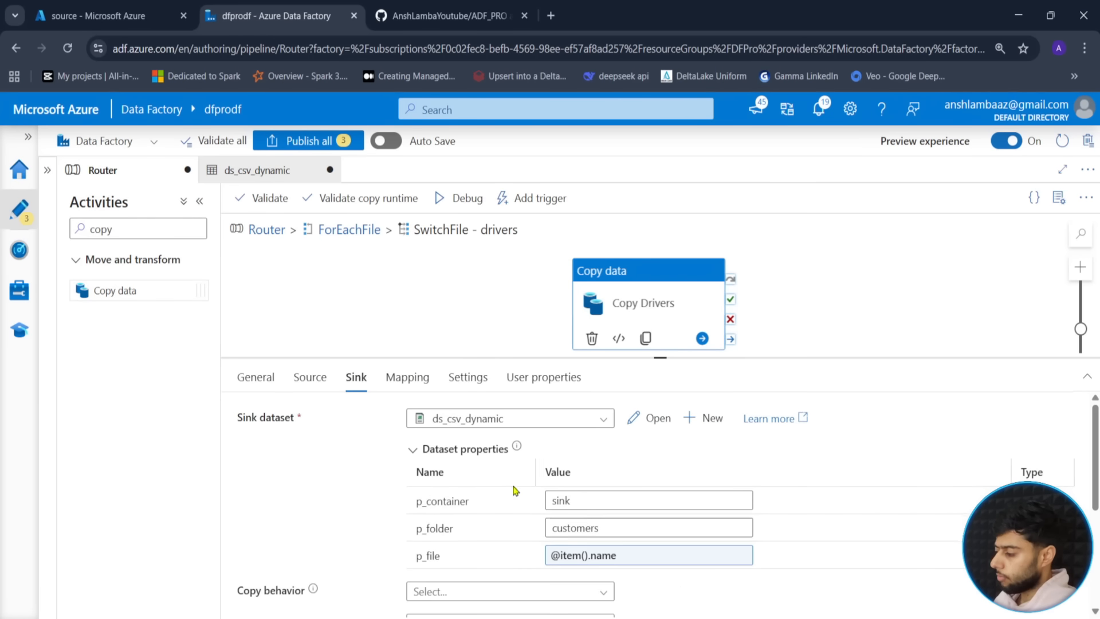
left_click(610, 526)
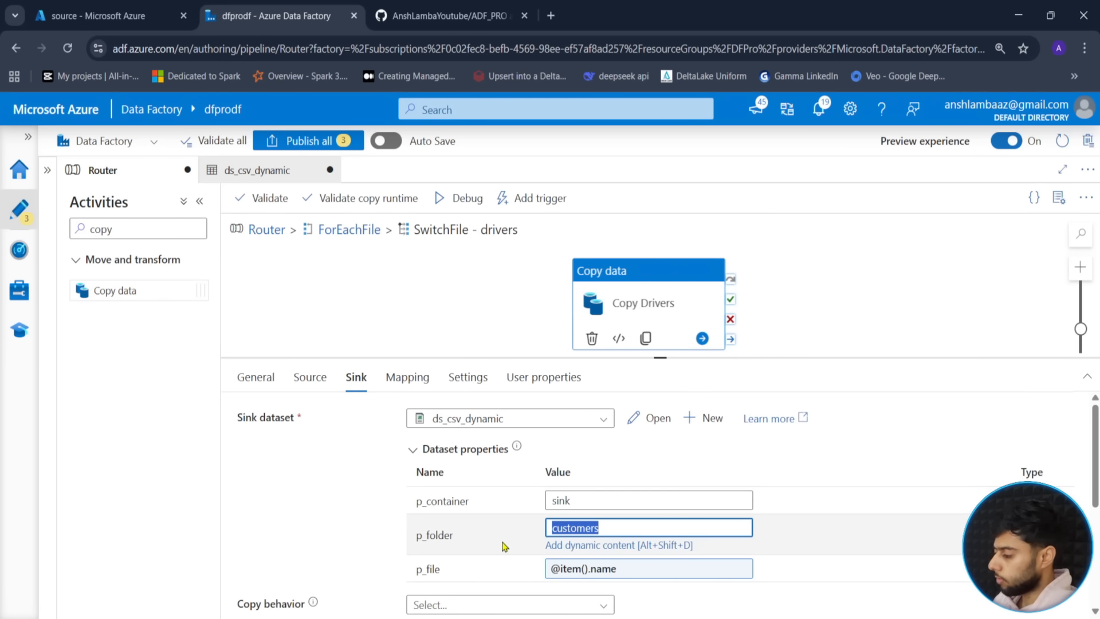
type("drivers")
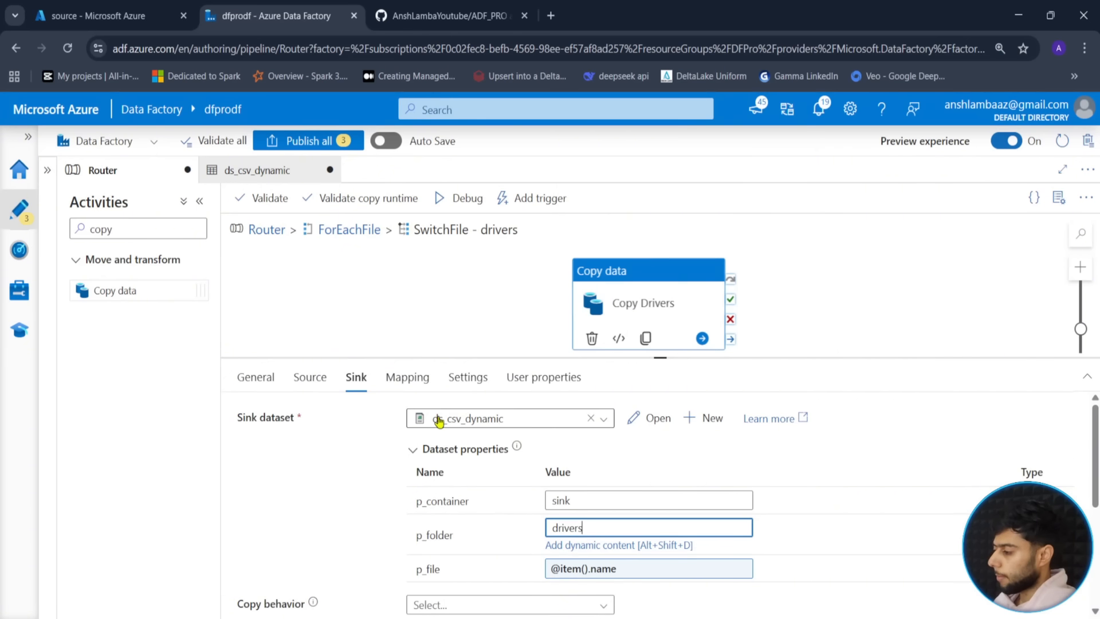
left_click(345, 229)
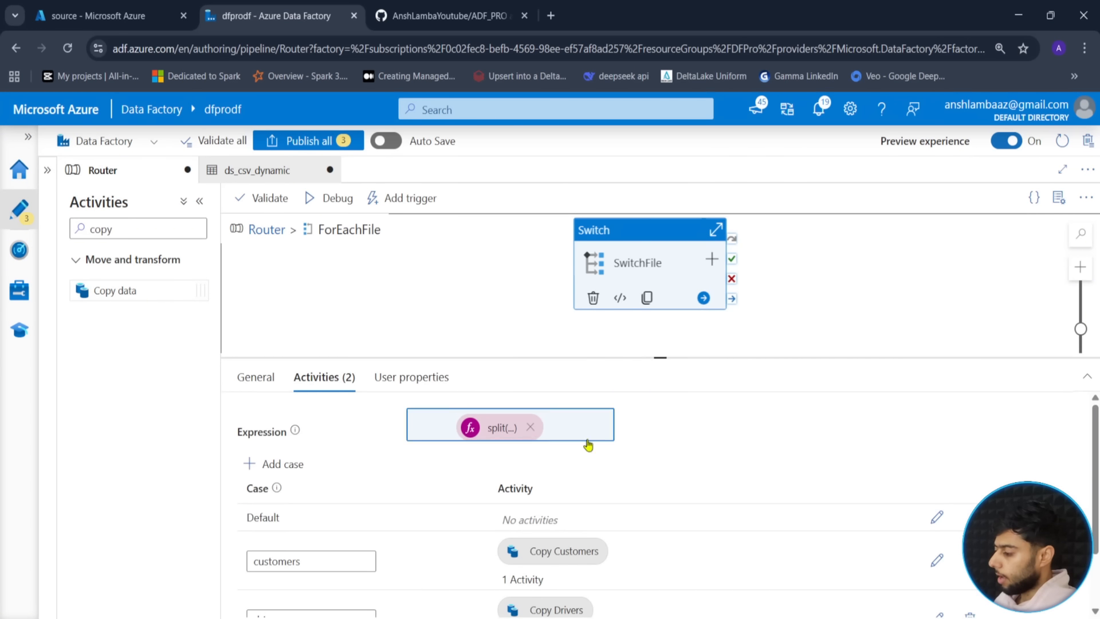
scroll(582, 558, "down", 3)
- Paste the copy activity into the trips case as Copy trips with sink p_folder trips
left_click(936, 596)
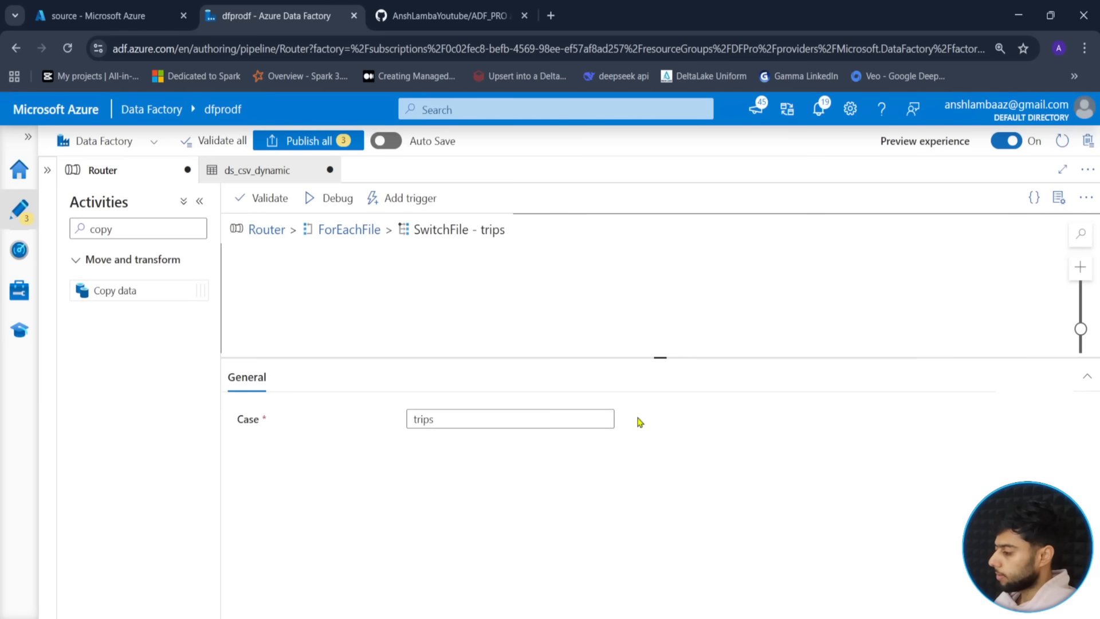
key("ctrl+v")
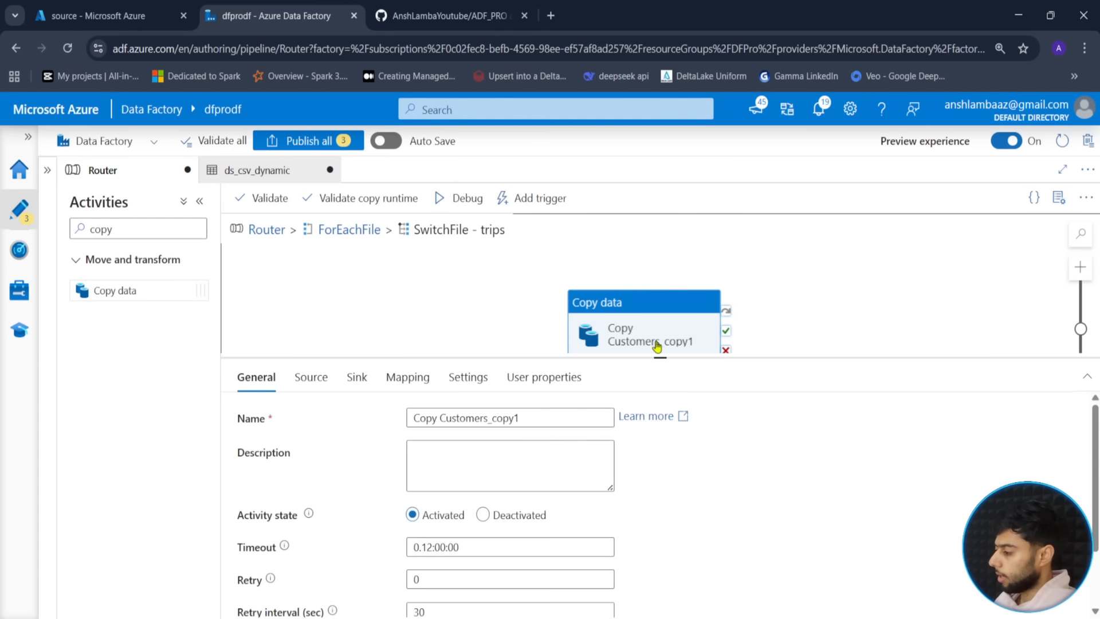
left_click_drag(531, 418, 441, 425)
type("trips")
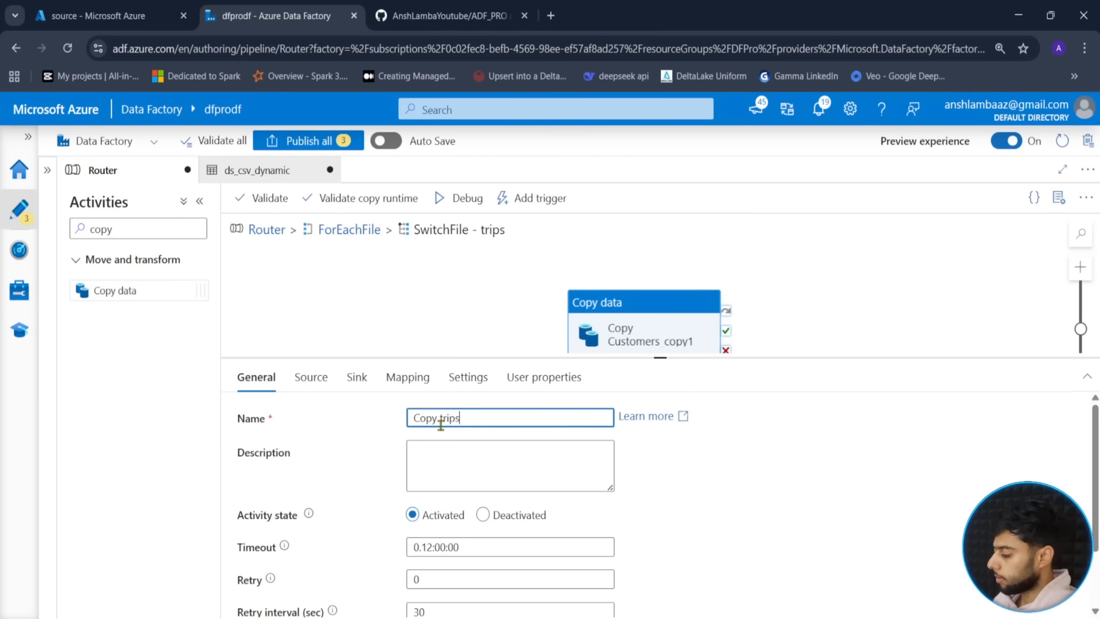
left_click(356, 377)
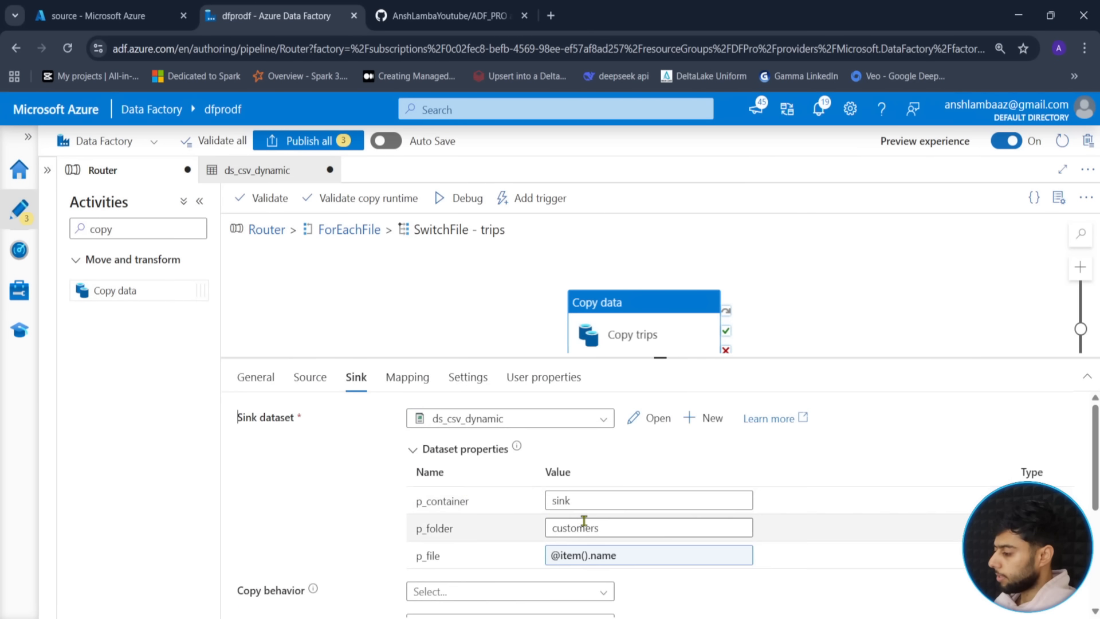
left_click_drag(599, 527, 519, 533)
type("trips")
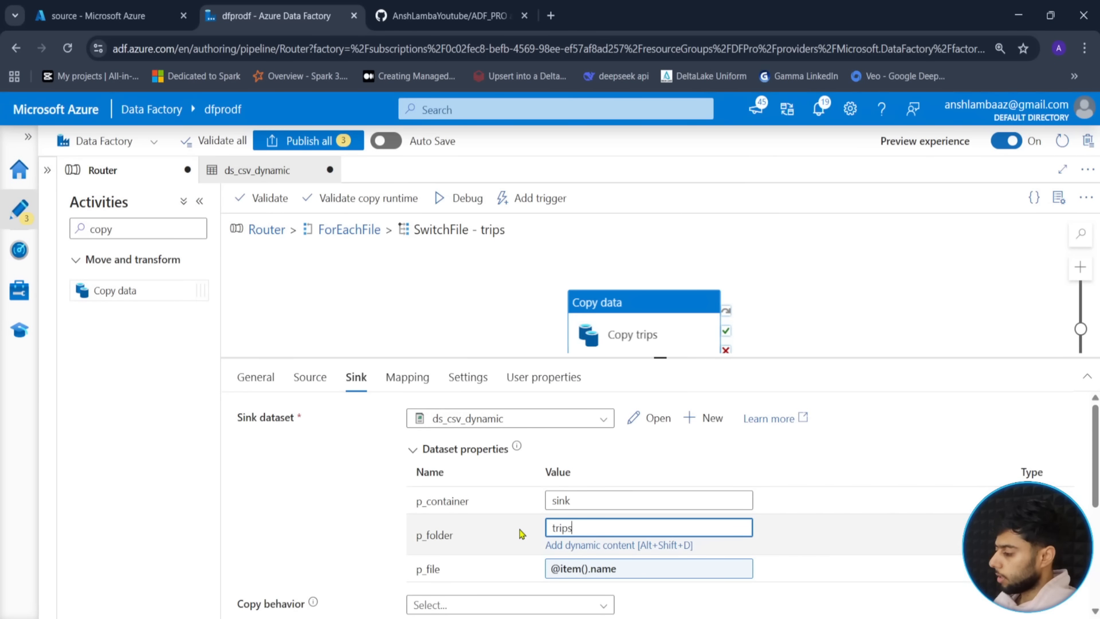
- Return to the Router pipeline, tidy the canvas and start a Debug run
left_click(267, 230)
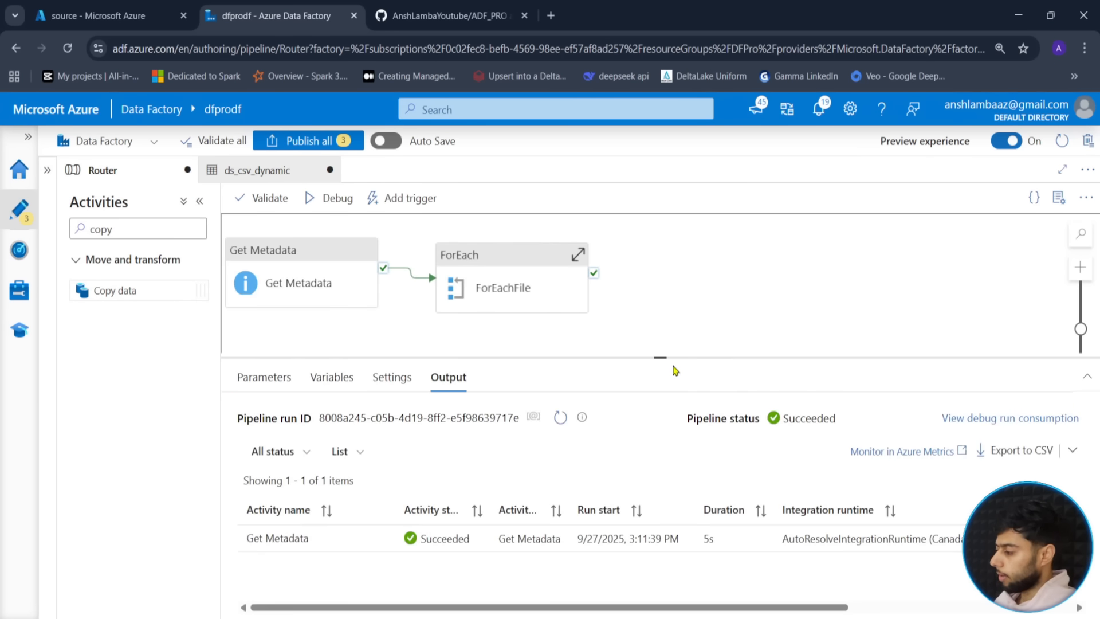
left_click_drag(659, 357, 659, 469)
left_click(667, 269)
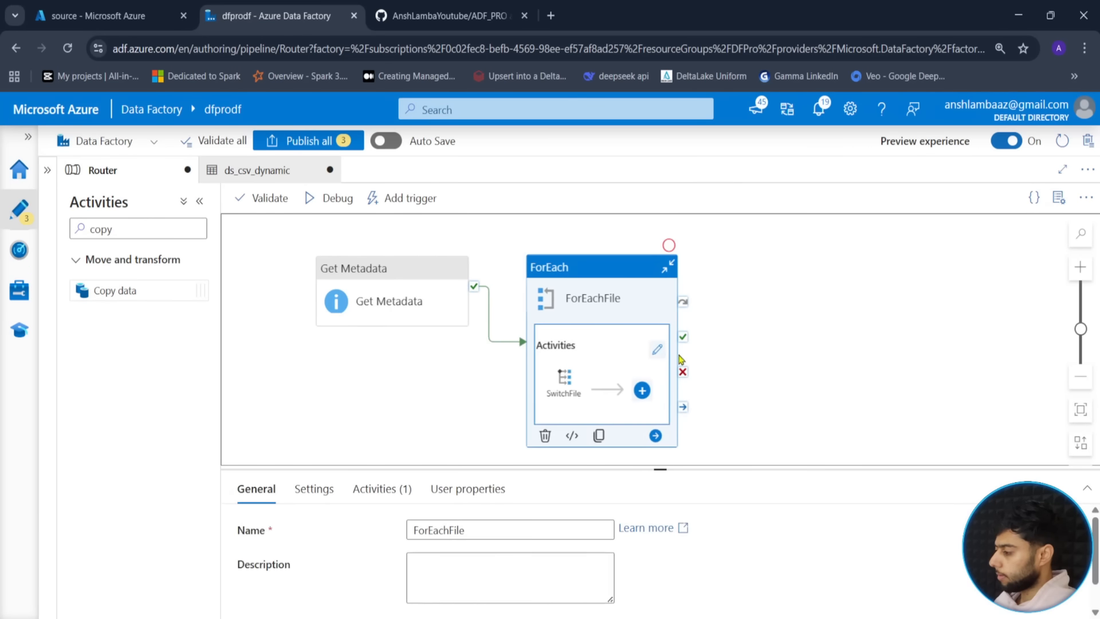
left_click(435, 298)
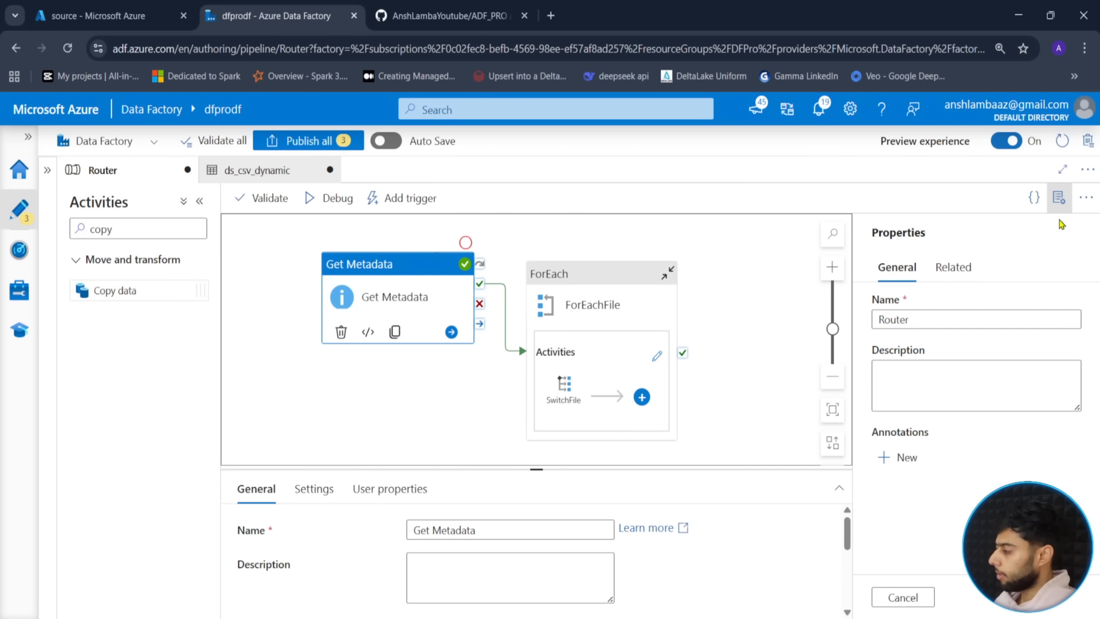
left_click(1058, 200)
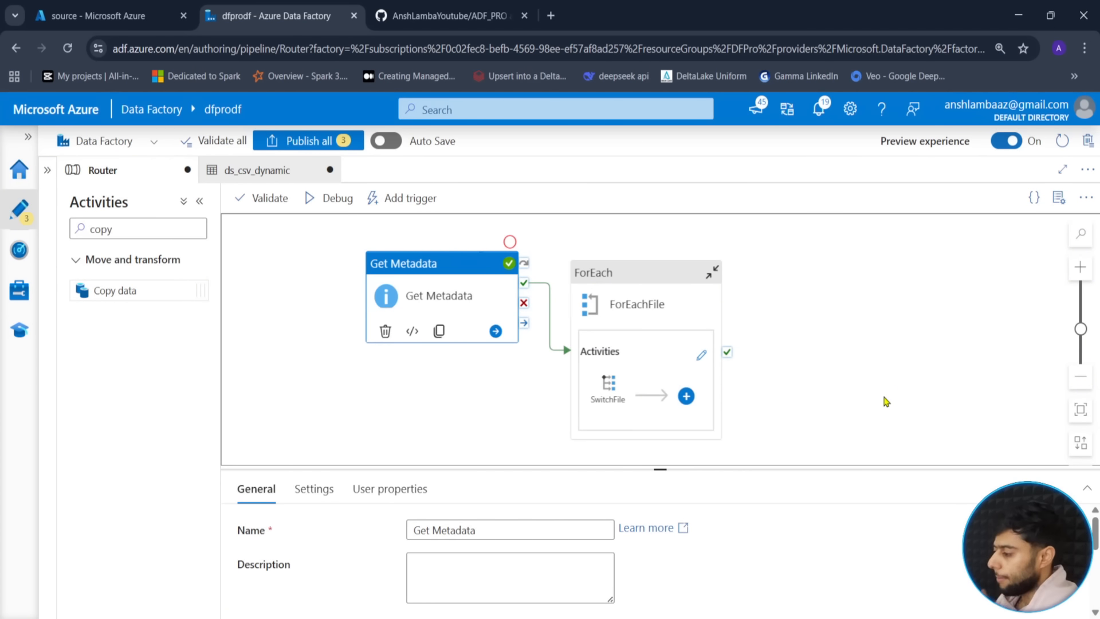
left_click_drag(422, 403, 484, 400)
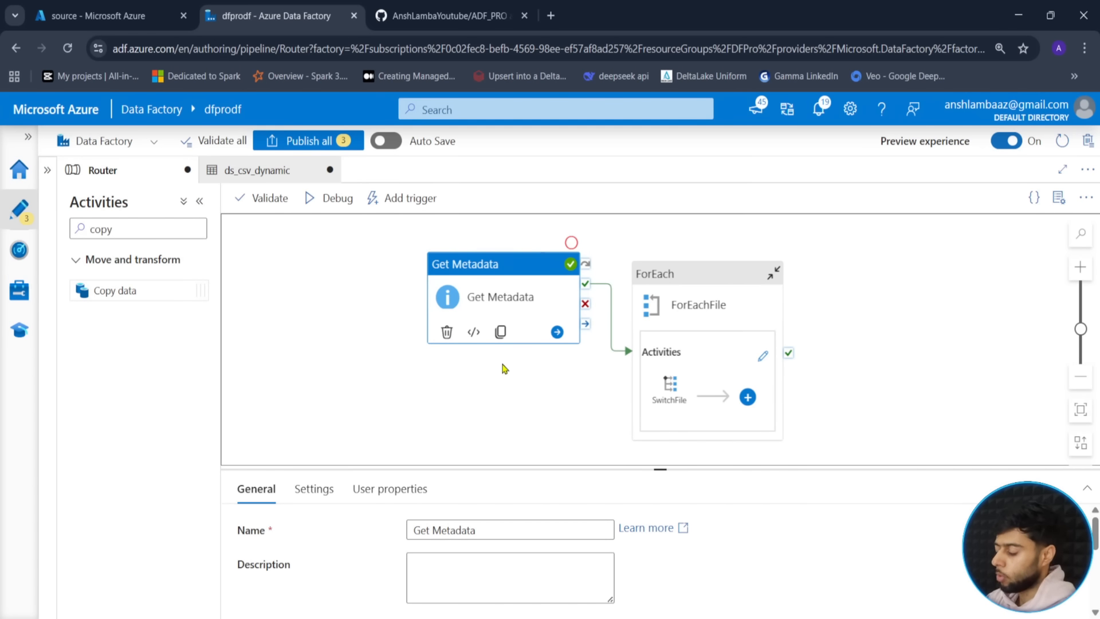
left_click(334, 200)
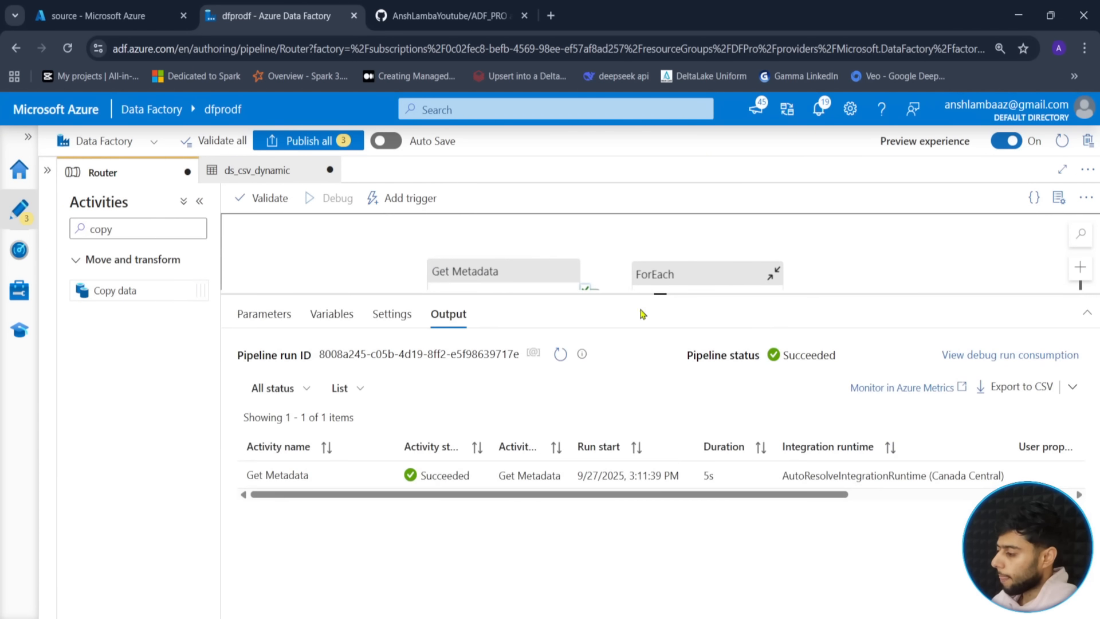
- Refresh the debug output and browse the storage account's source and sink containers
left_click(564, 356)
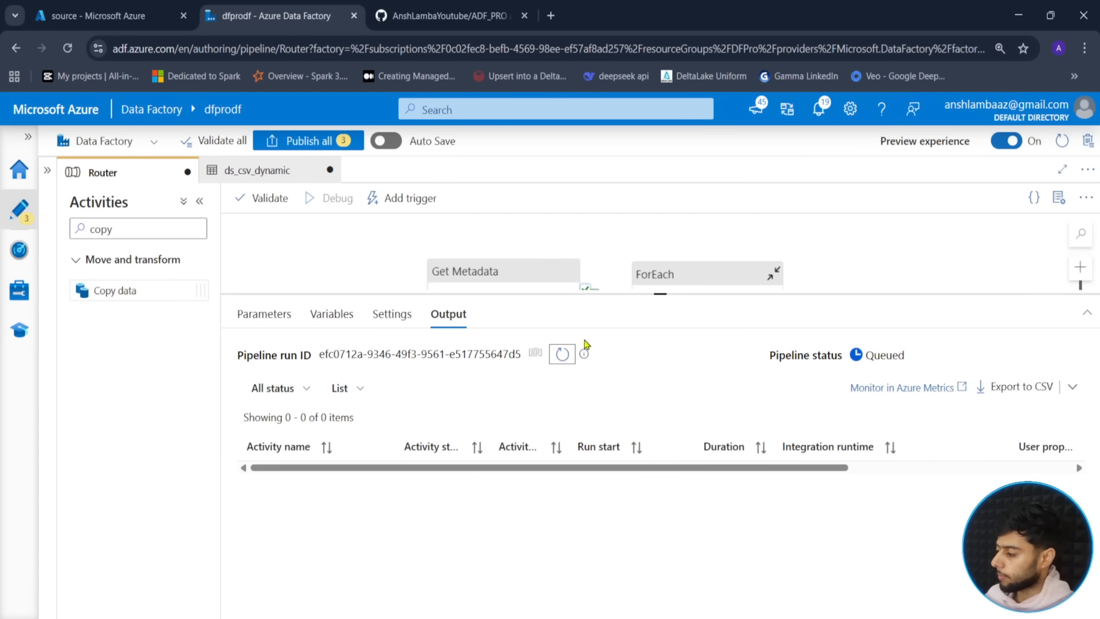
left_click(130, 8)
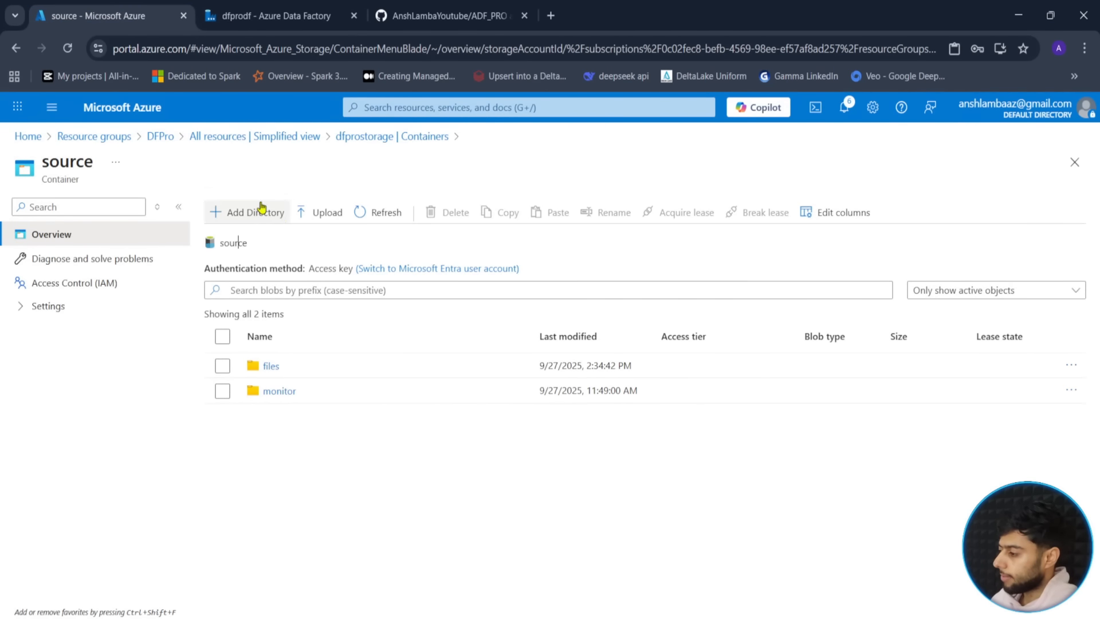
left_click(438, 145)
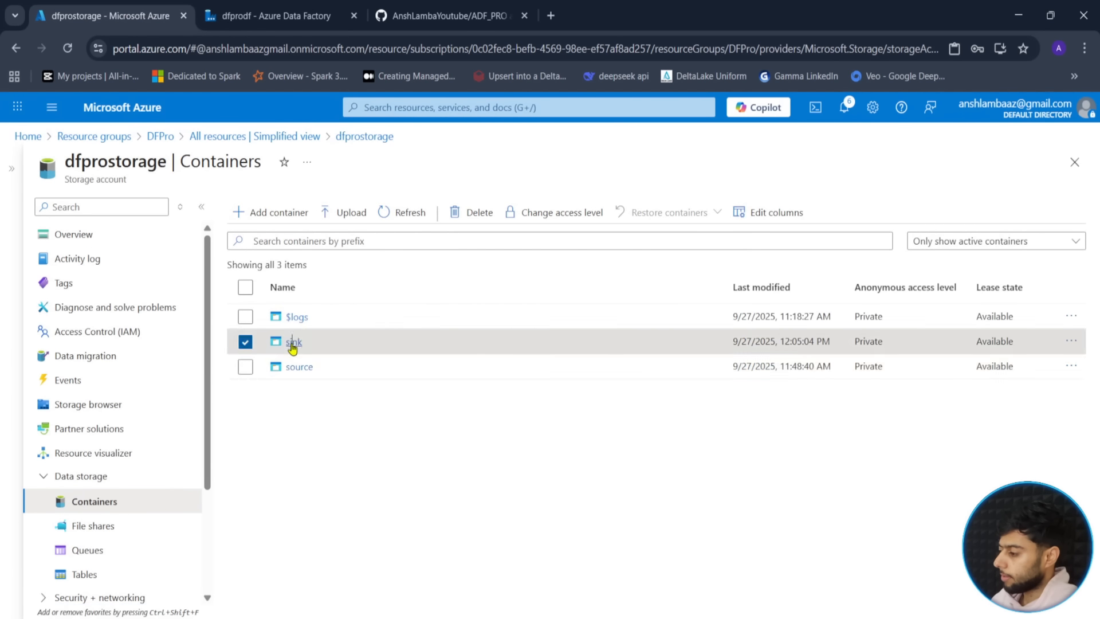
left_click(295, 345)
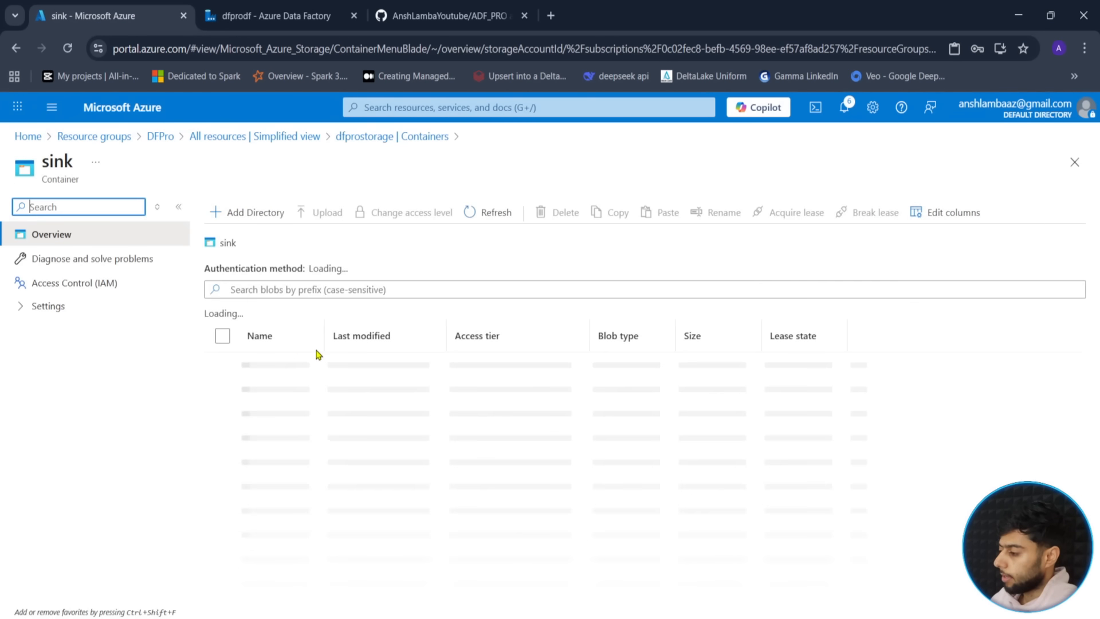
left_click(281, 15)
left_click(563, 356)
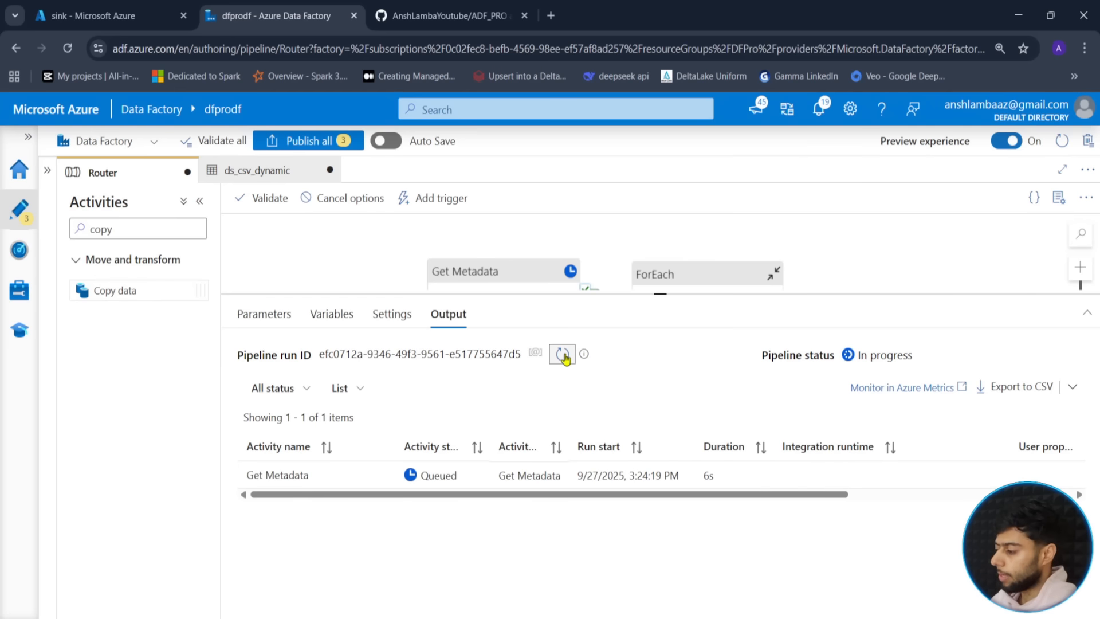
- Refresh the debug Output until Copy Customers, Copy Drivers and Copy trips show Succeeded
left_click(564, 355)
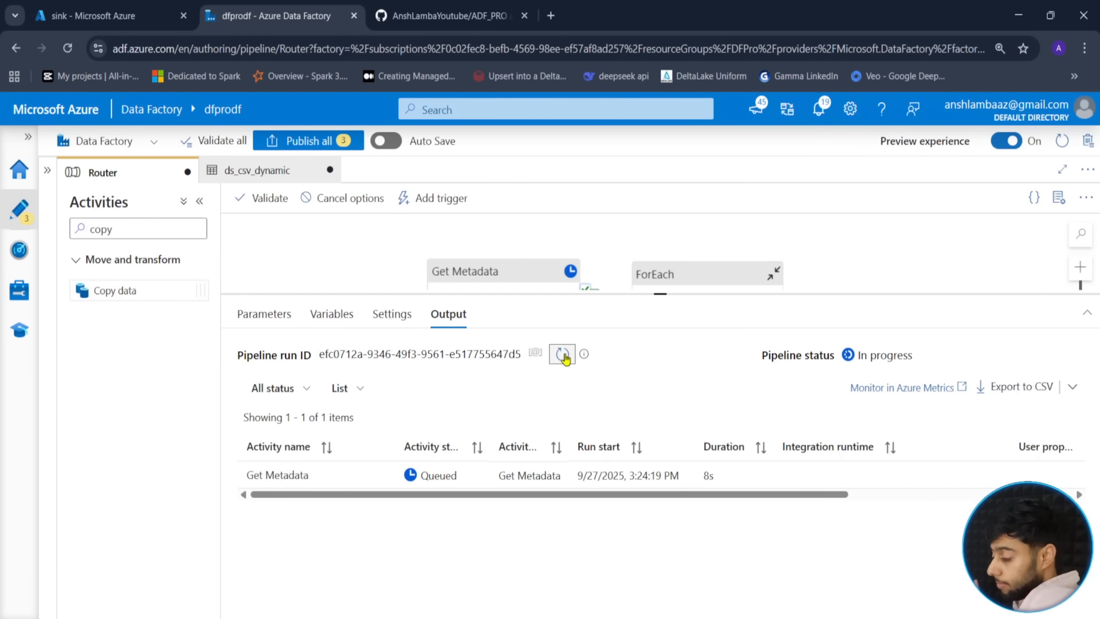
left_click(564, 355)
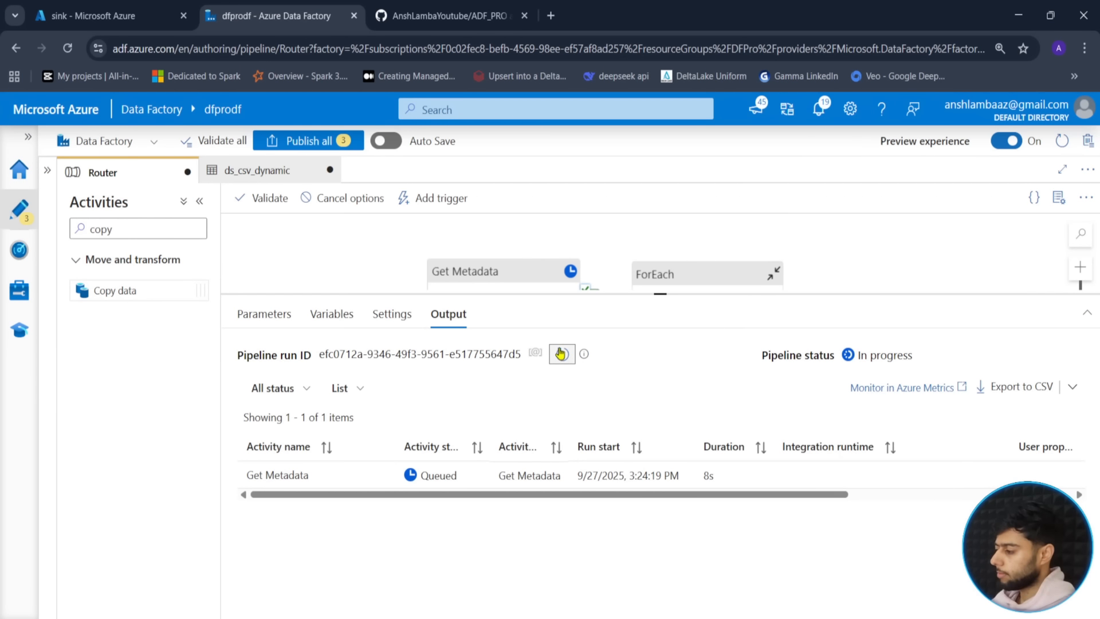
left_click(555, 357)
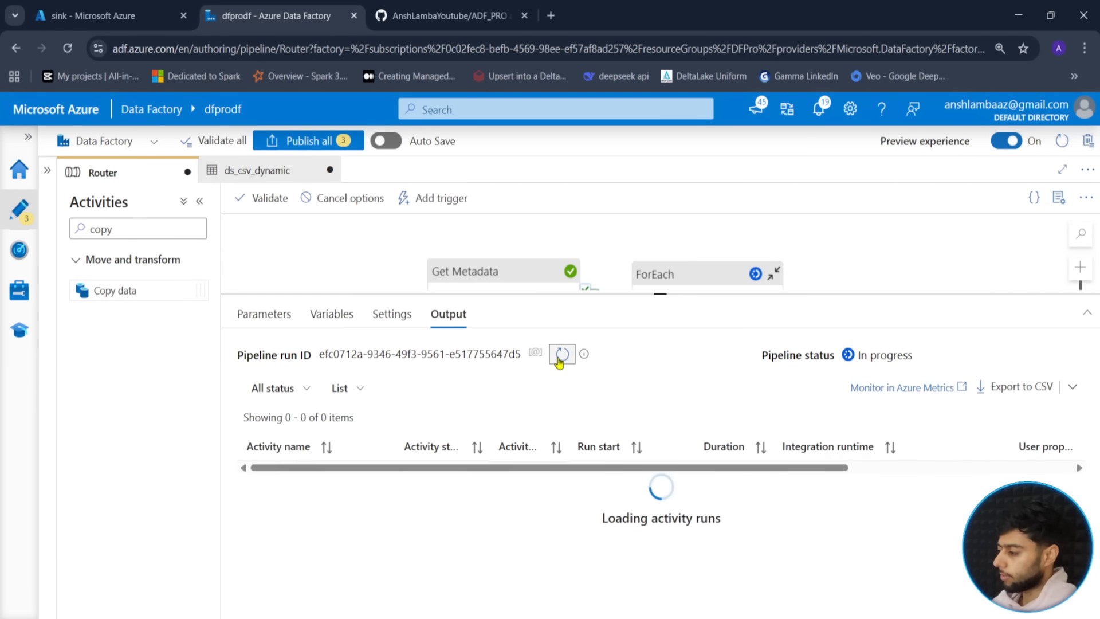
scroll(336, 539, "down", 1)
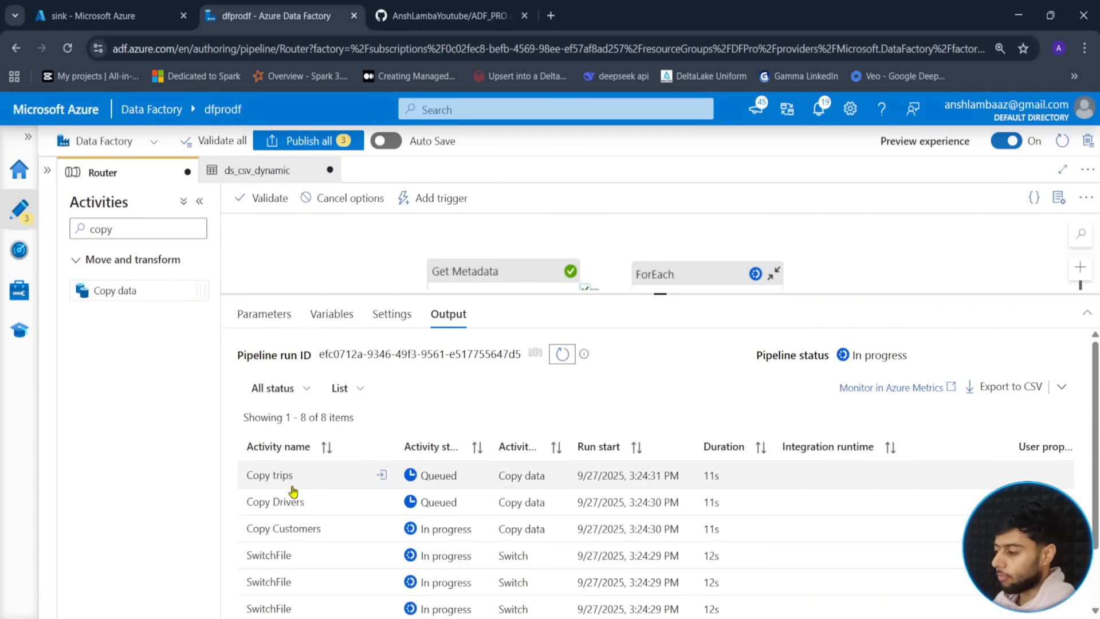
scroll(293, 491, "down", 2)
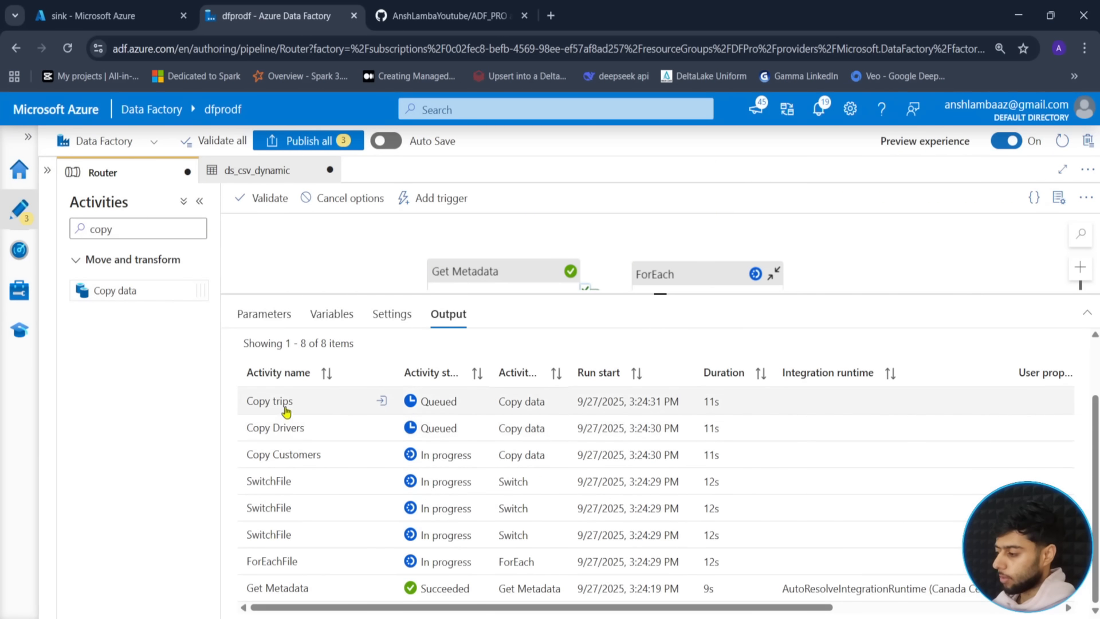
scroll(390, 402, "up", 2)
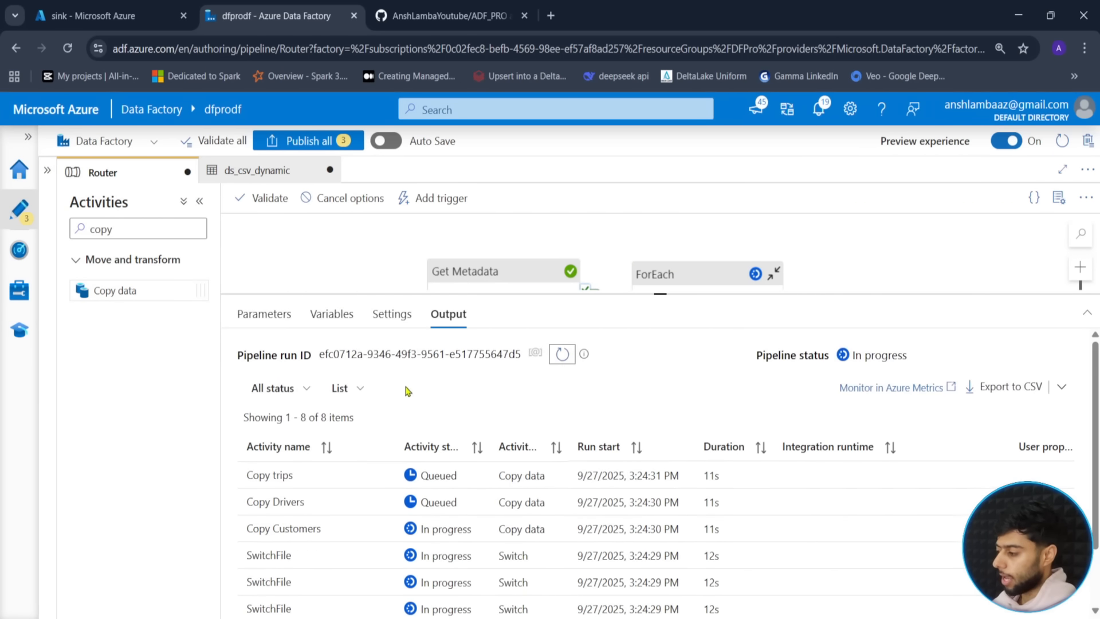
left_click(569, 361)
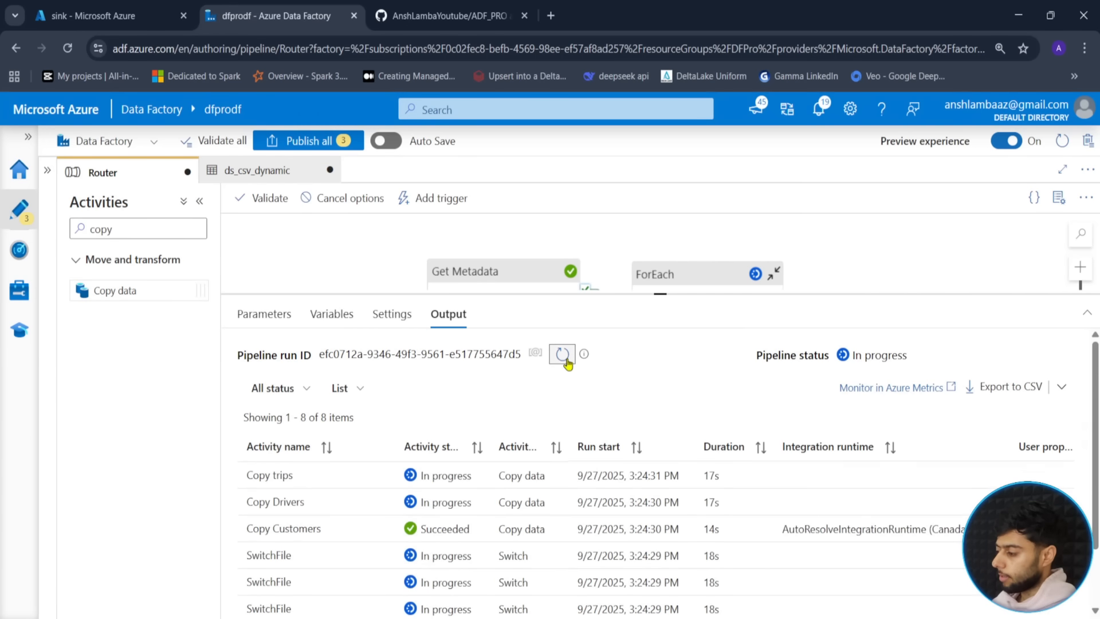
left_click(567, 362)
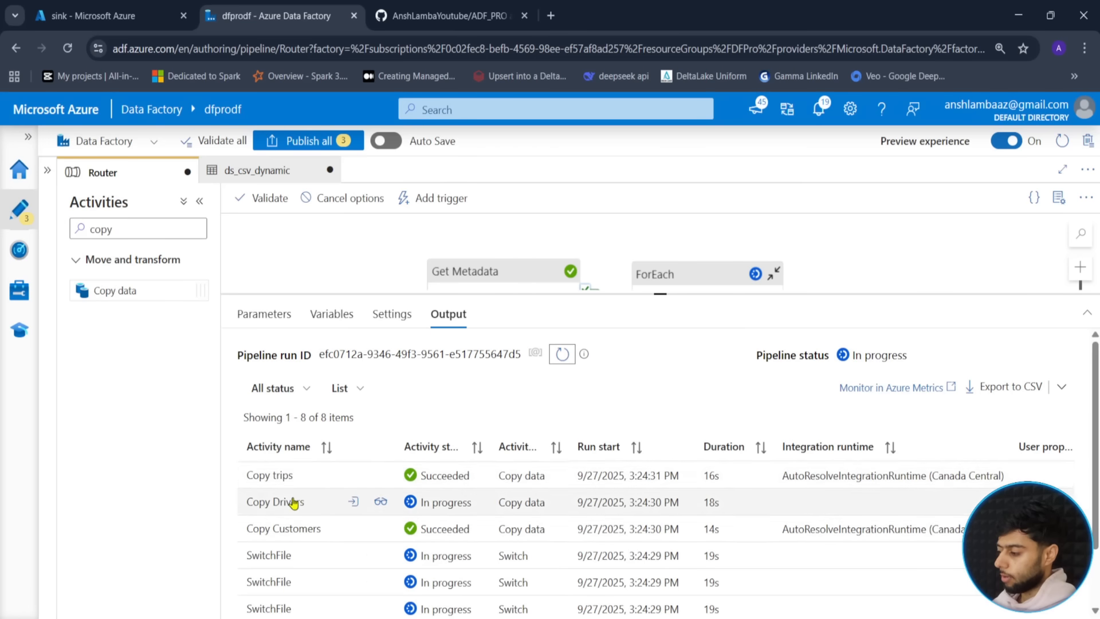
left_click(562, 355)
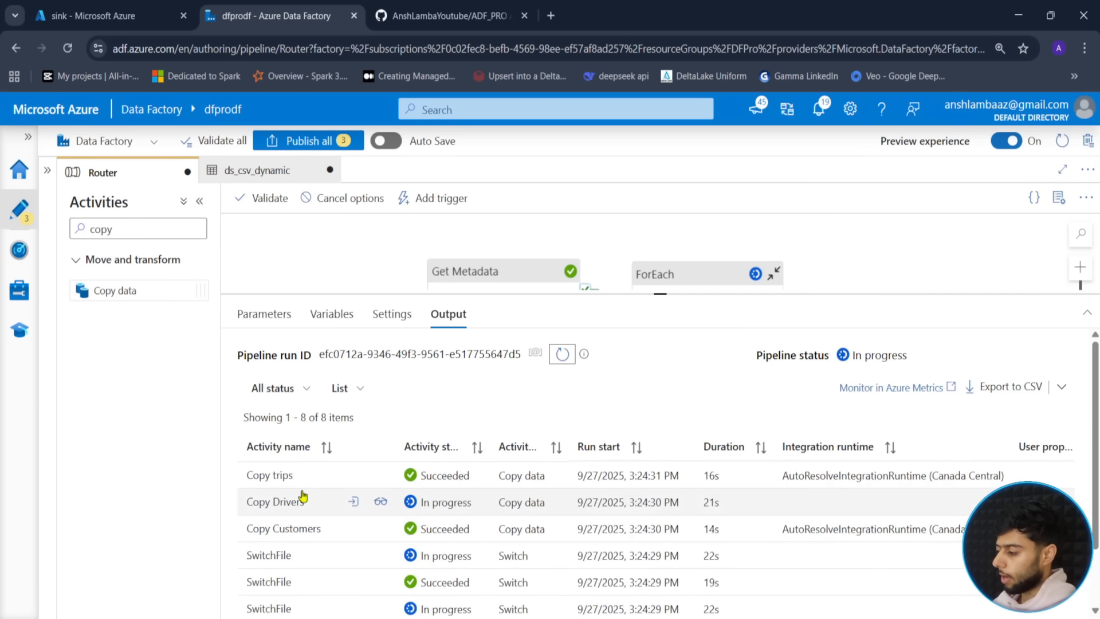
left_click(562, 354)
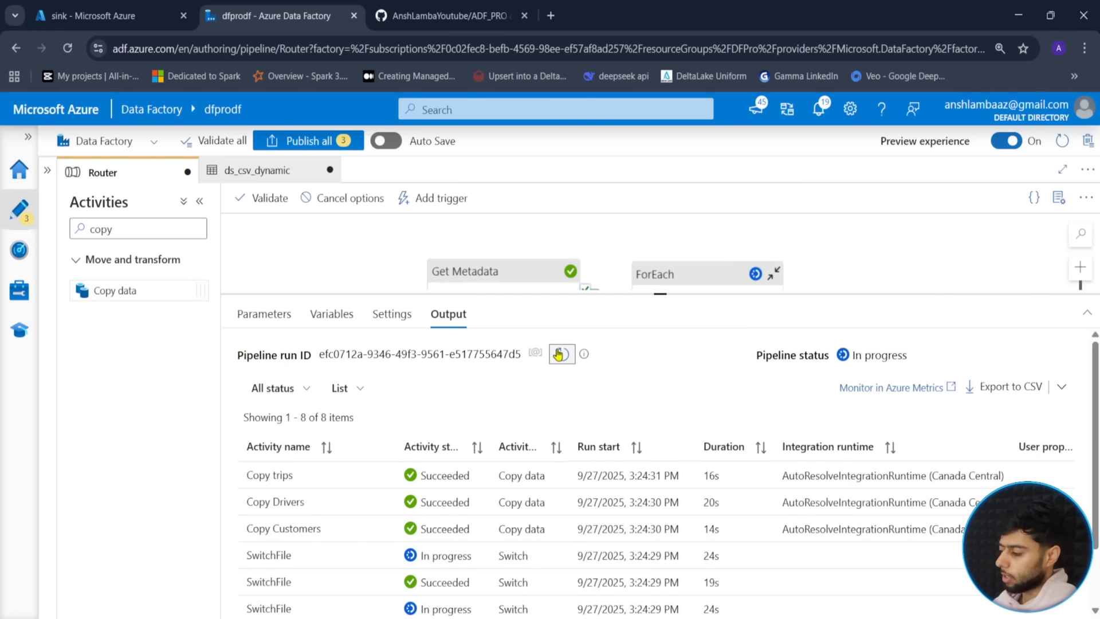
scroll(453, 481, "down", 2)
scroll(579, 350, "up", 2)
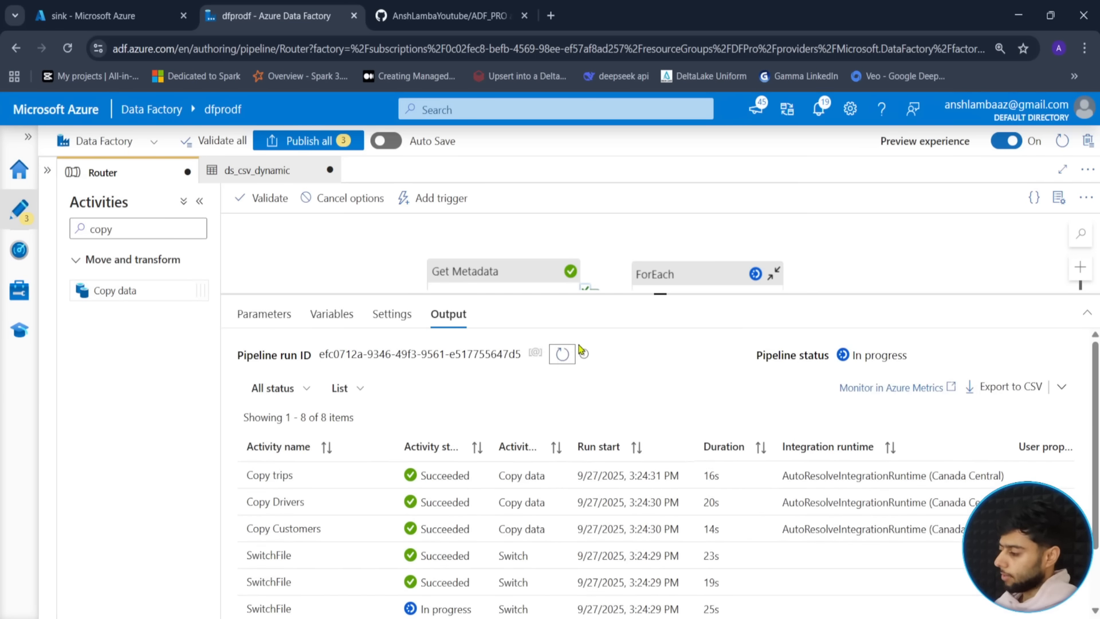
left_click(563, 353)
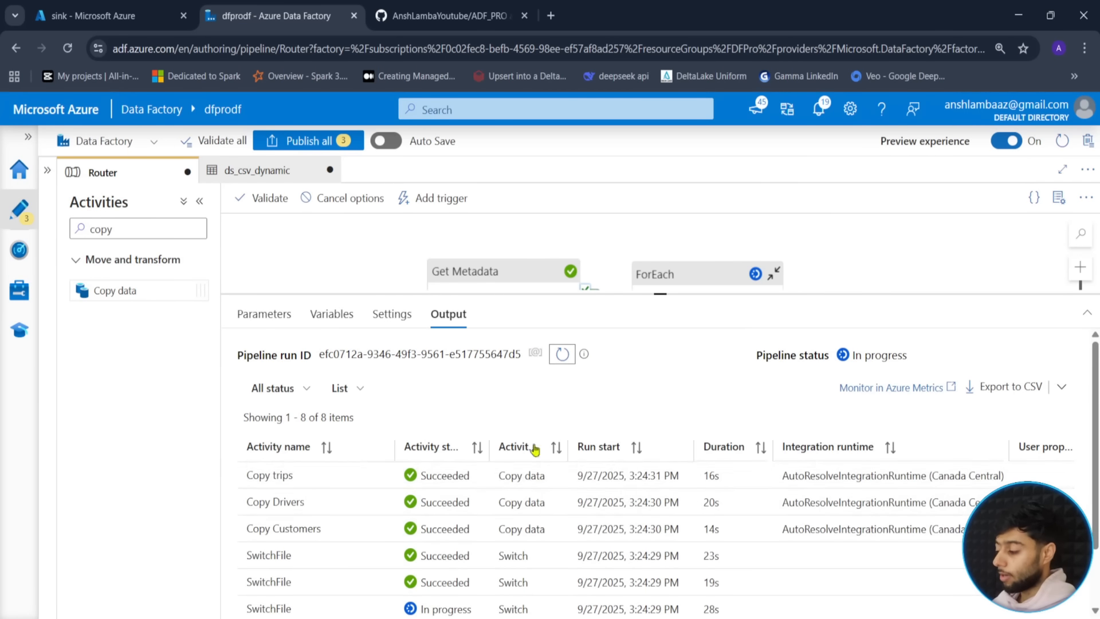
scroll(483, 504, "down", 1)
left_click(131, 14)
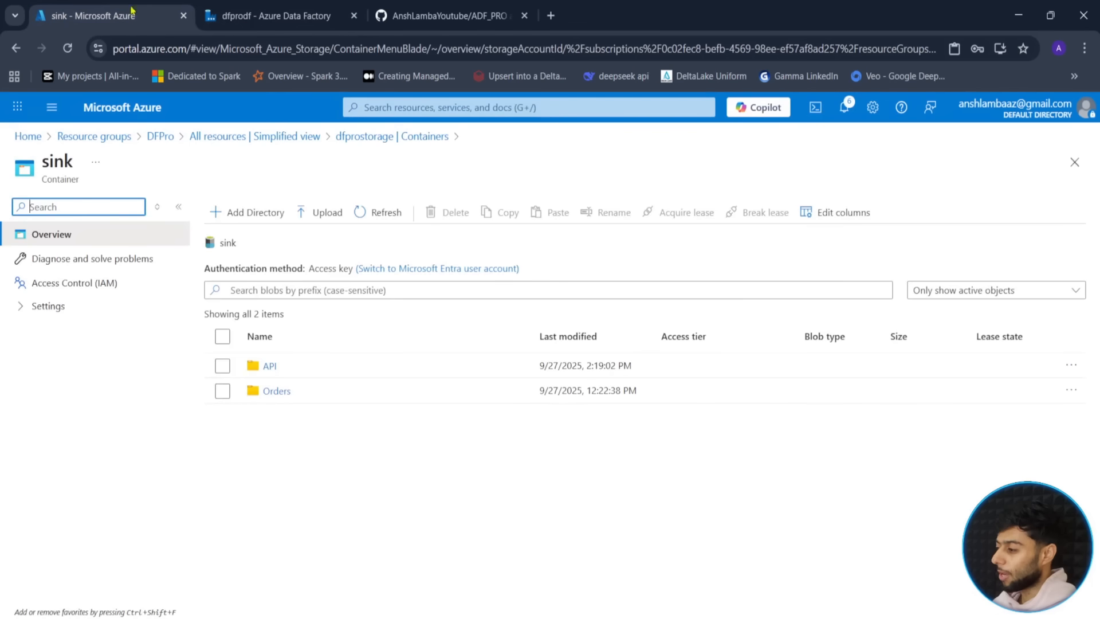
- Open sink's customers, drivers and trips folders to verify customers.csv and drivers.csv arrived
left_click(375, 212)
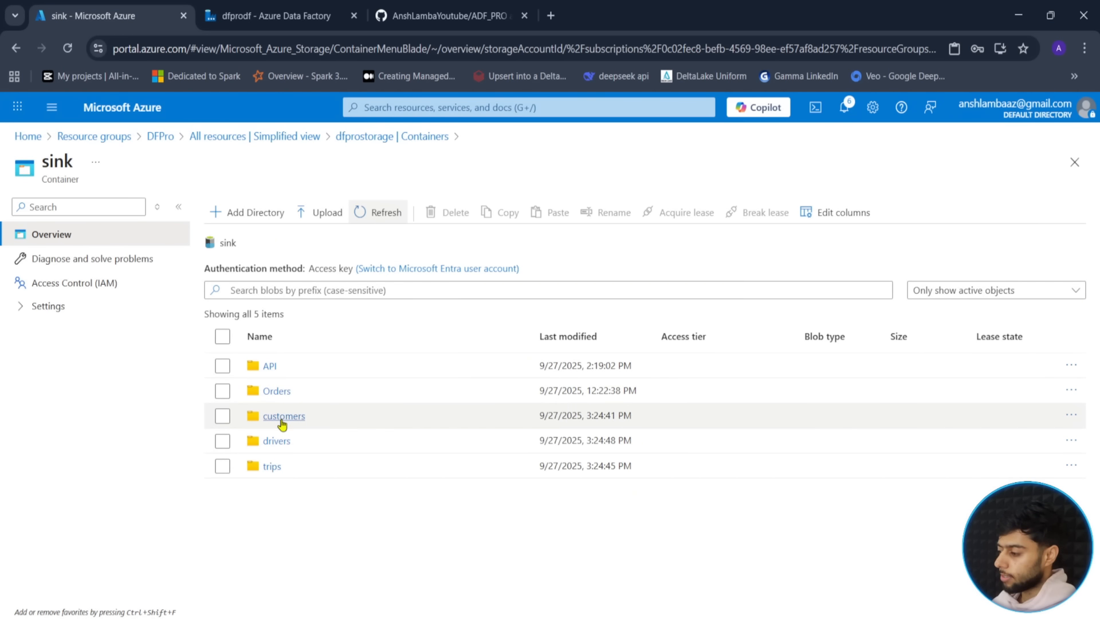
left_click(281, 419)
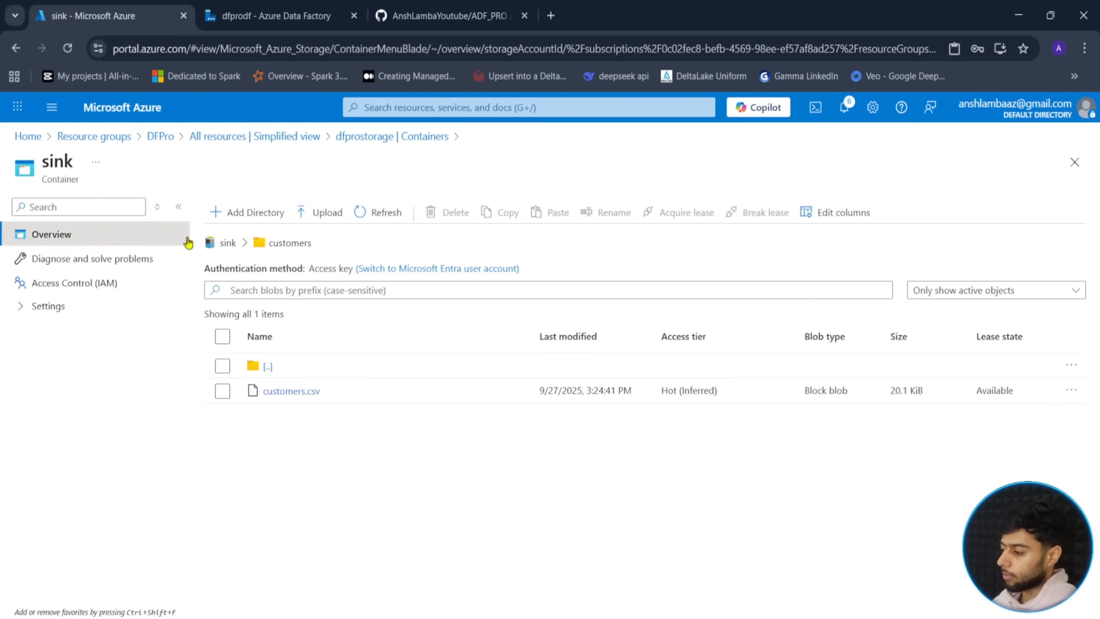
left_click(227, 243)
left_click(284, 445)
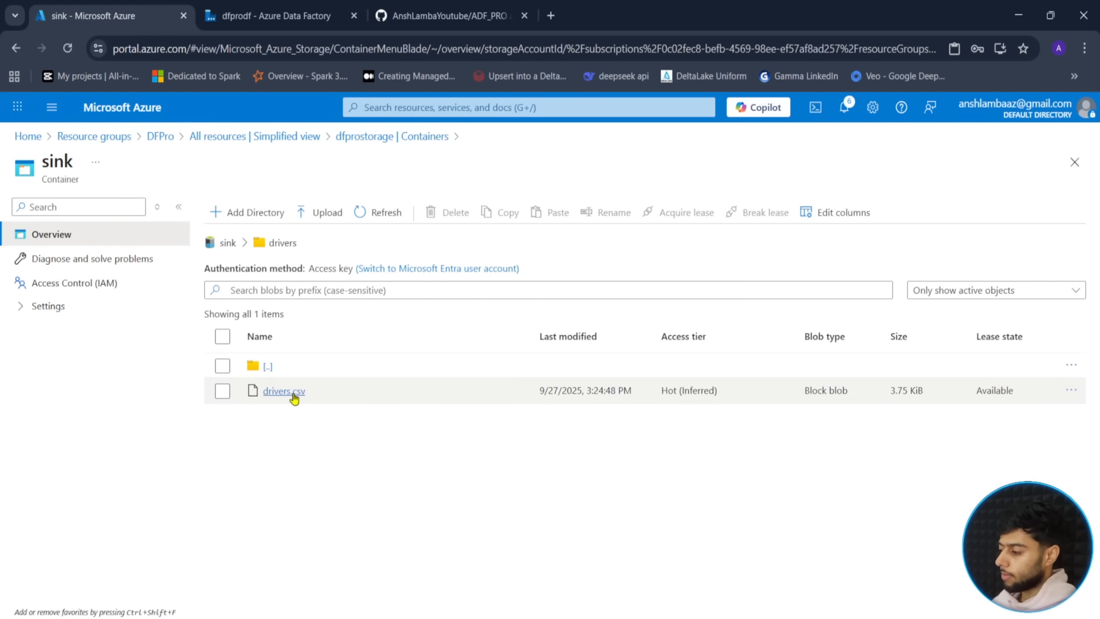
left_click(228, 243)
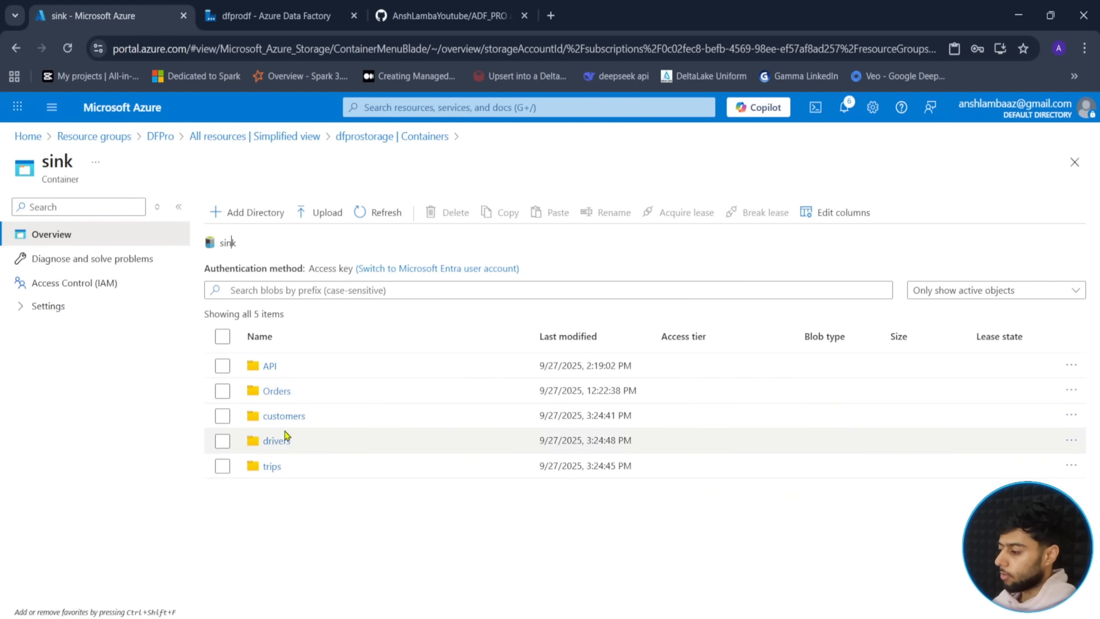
left_click(271, 467)
left_click(269, 16)
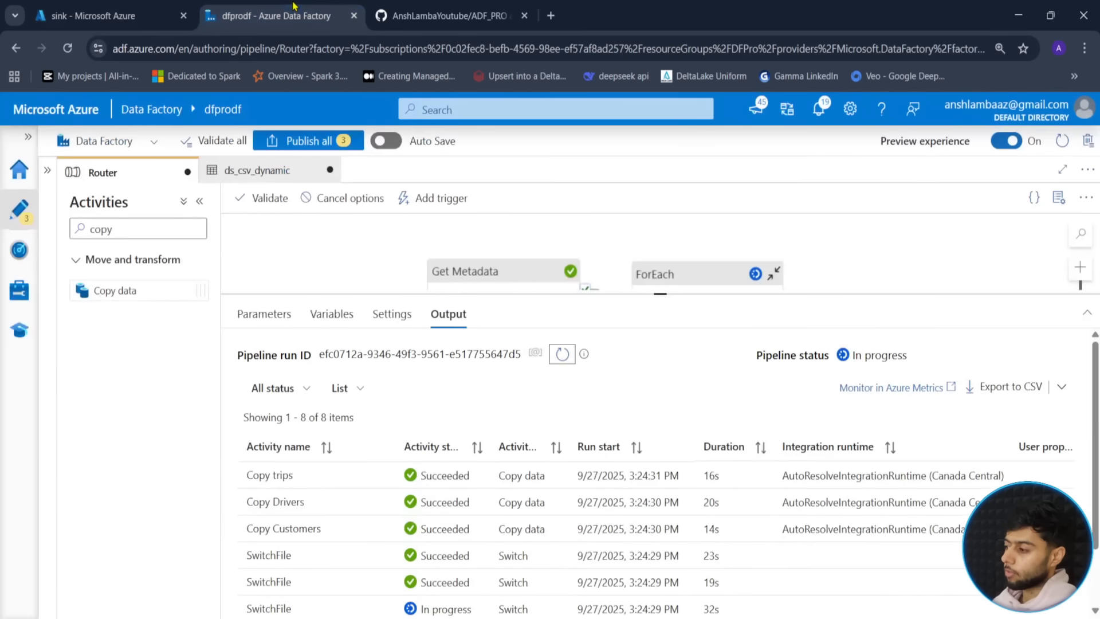
- Refresh the run list and inspect SwitchFile's cases inside ForEachFile, including the customers case value
left_click(564, 354)
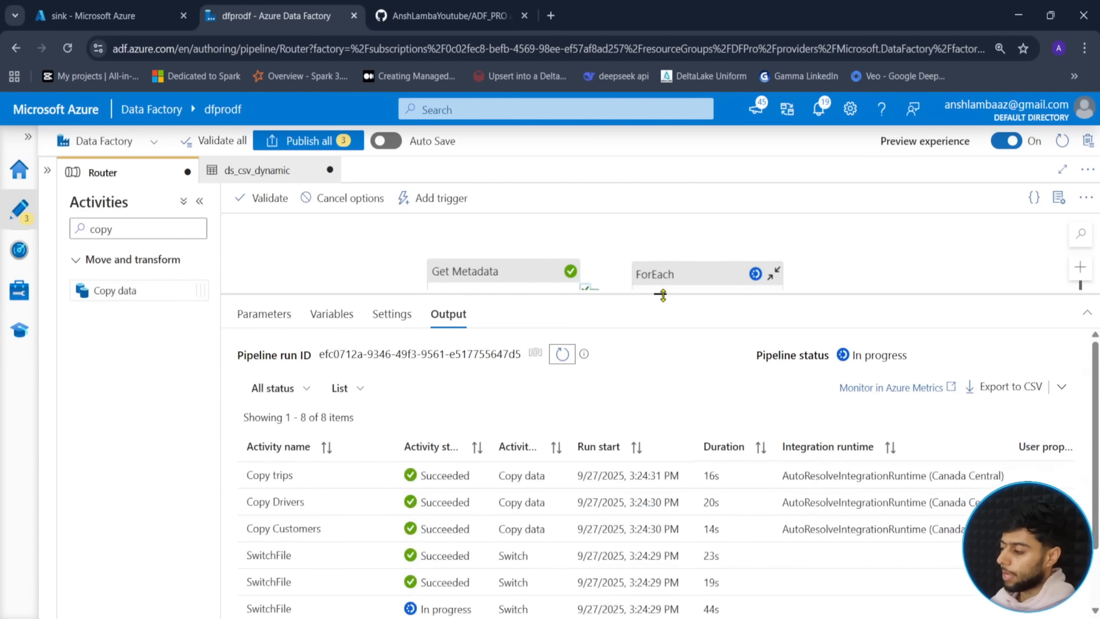
left_click_drag(659, 294, 650, 466)
left_click_drag(542, 372, 507, 379)
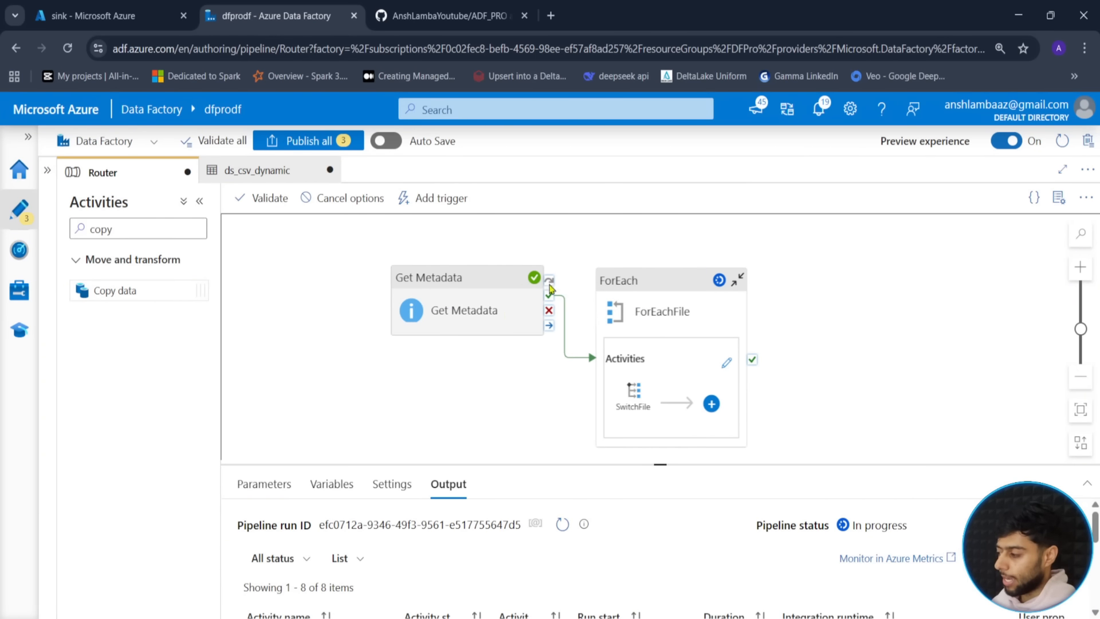
left_click(727, 363)
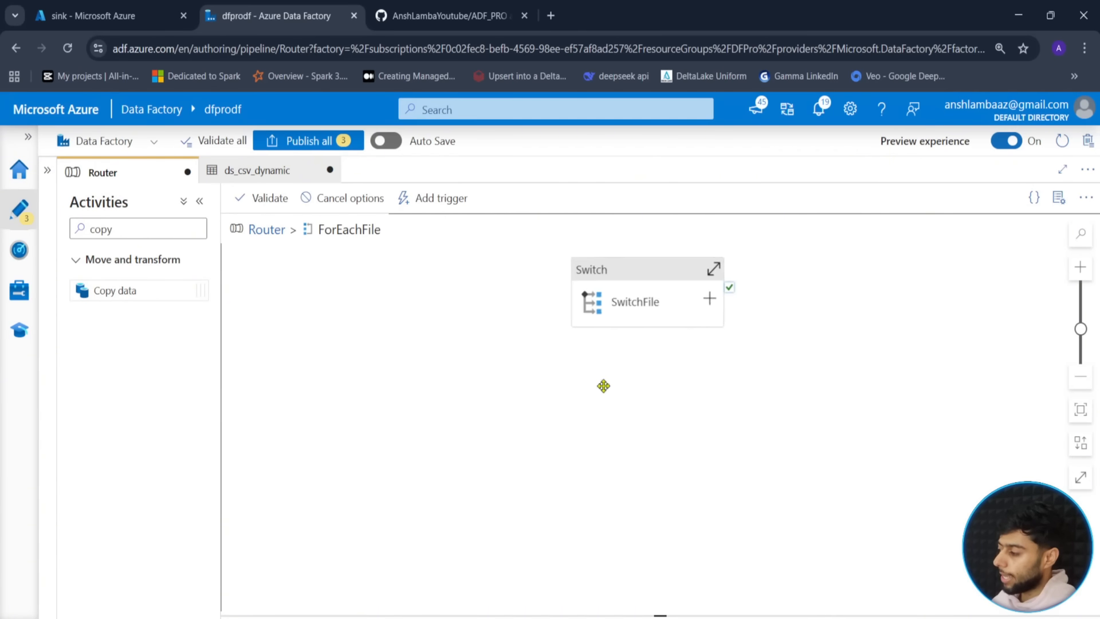
left_click(700, 313)
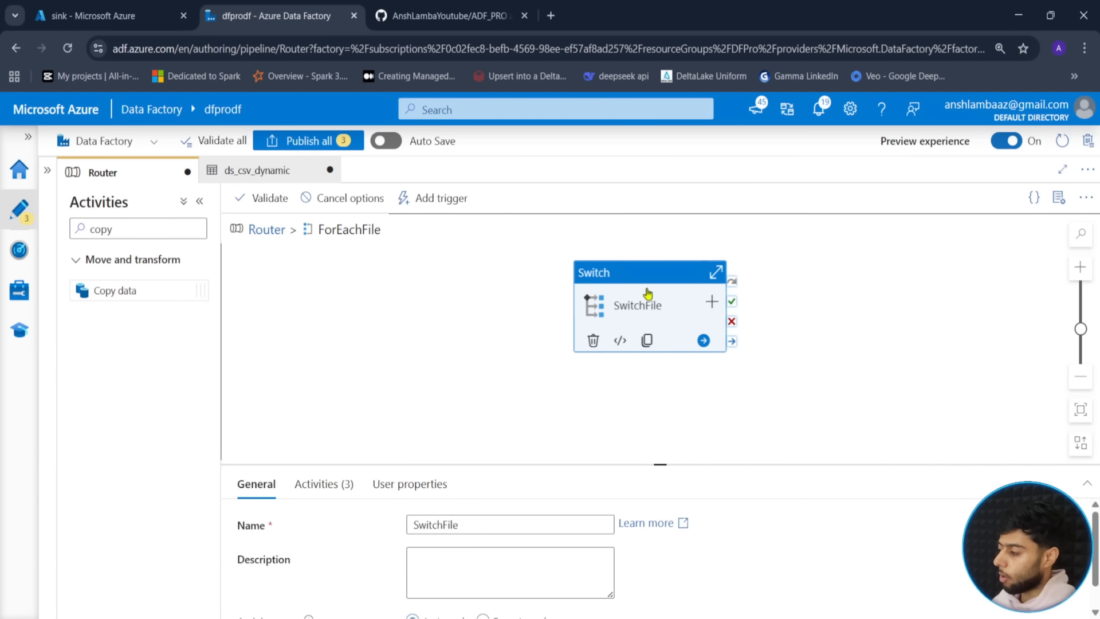
left_click_drag(666, 463, 660, 341)
left_click(315, 359)
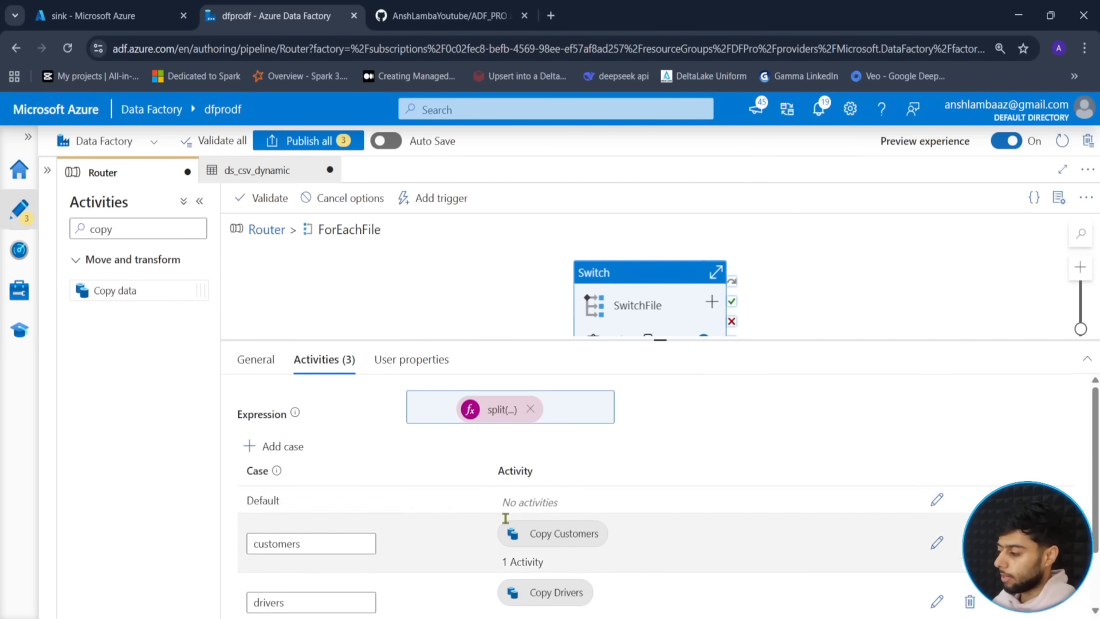
scroll(469, 540, "down", 1)
scroll(413, 505, "up", 2)
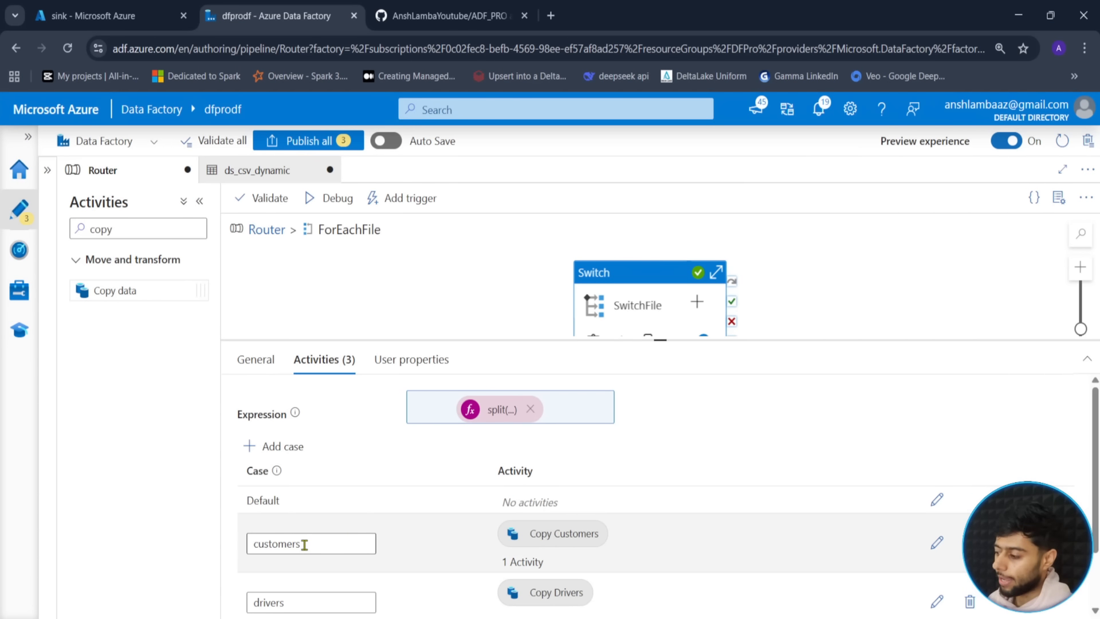
left_click(305, 545)
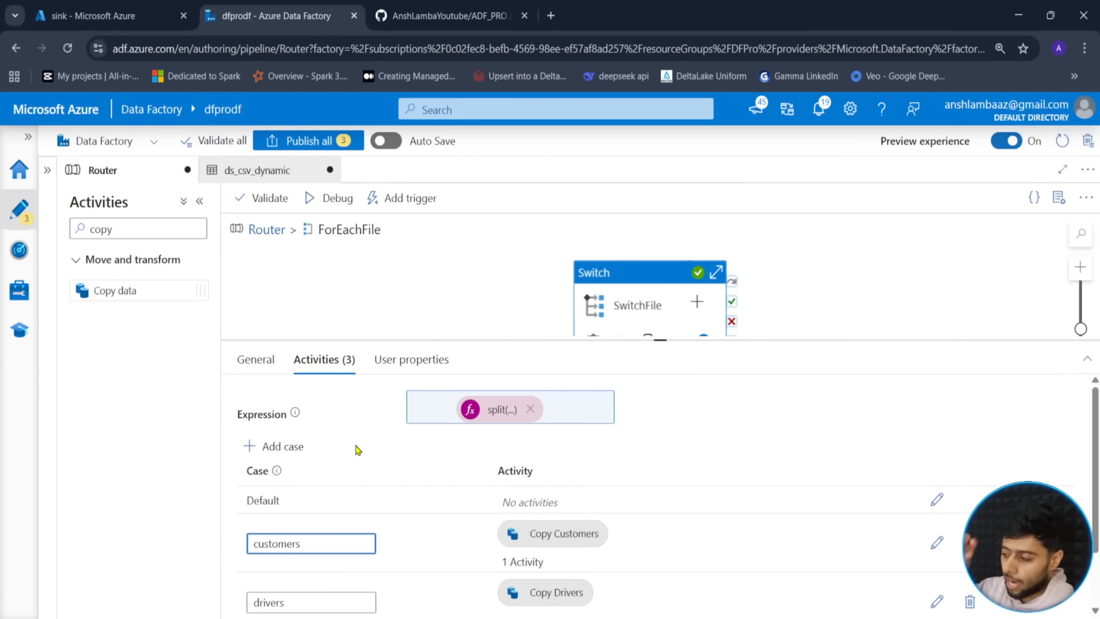
- Back in the Router pipeline, confirm the run succeeded, then go to the sink container tab
left_click(399, 315)
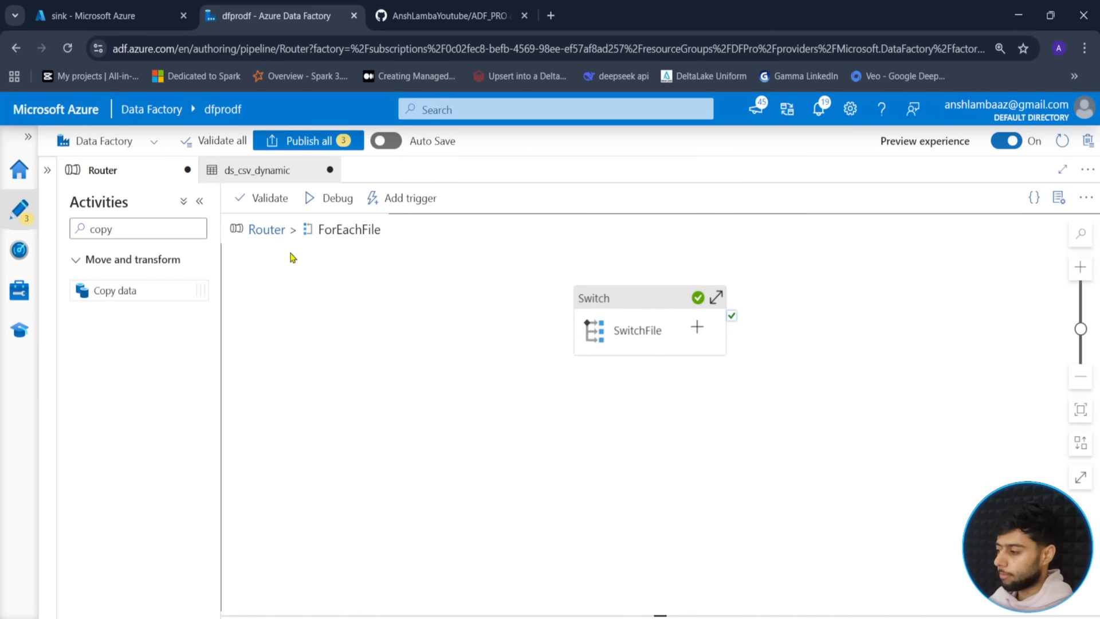
left_click(268, 231)
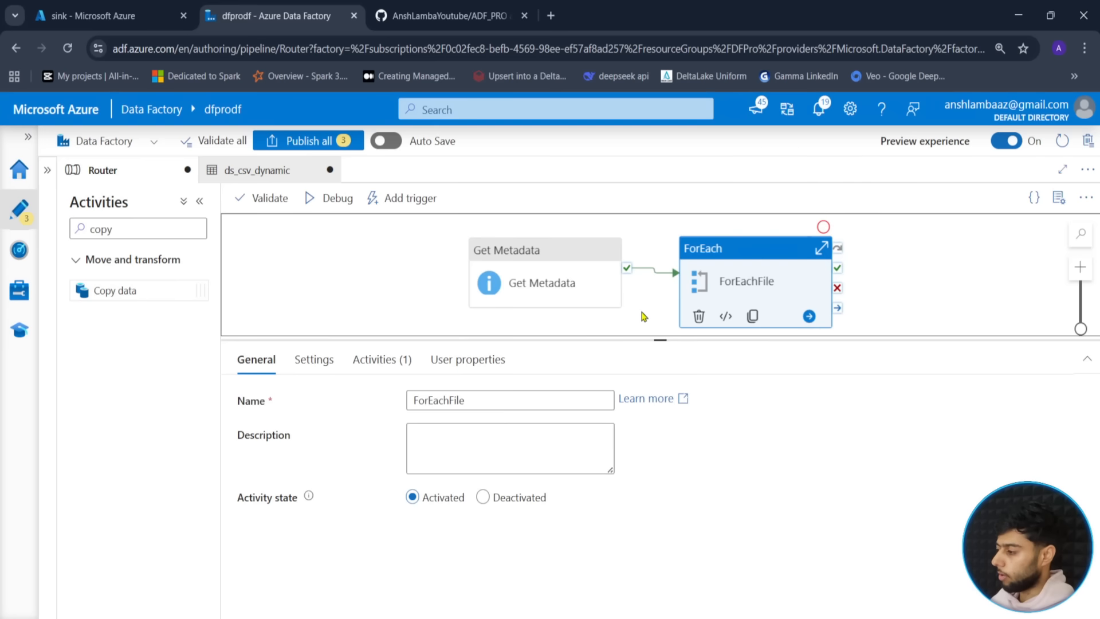
left_click(422, 303)
scroll(390, 491, "down", 2)
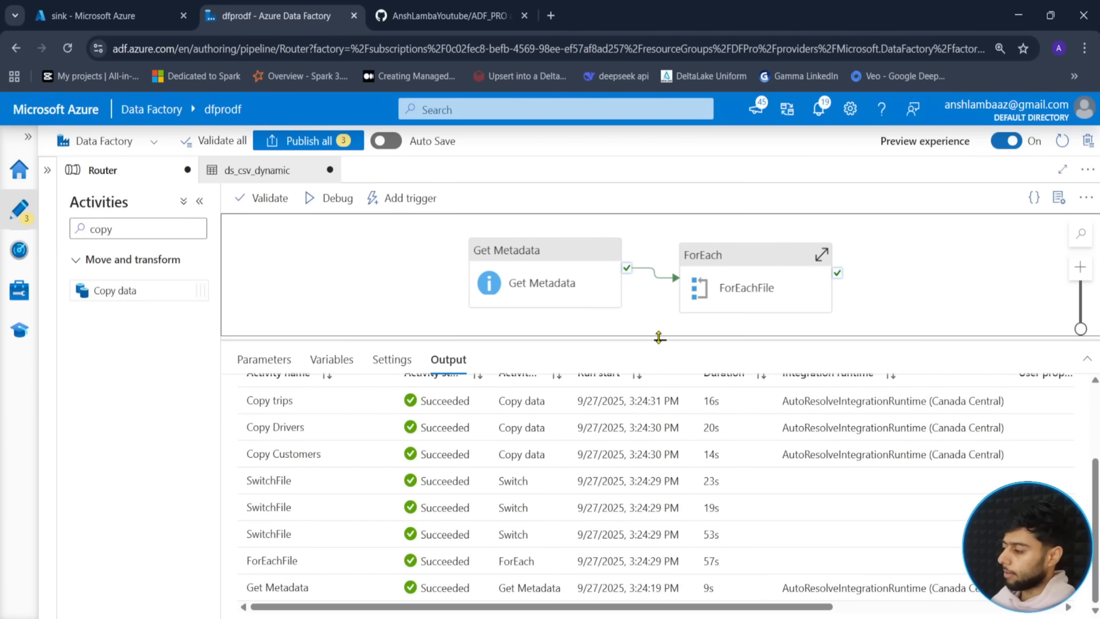
left_click_drag(659, 337, 659, 490)
left_click(579, 338)
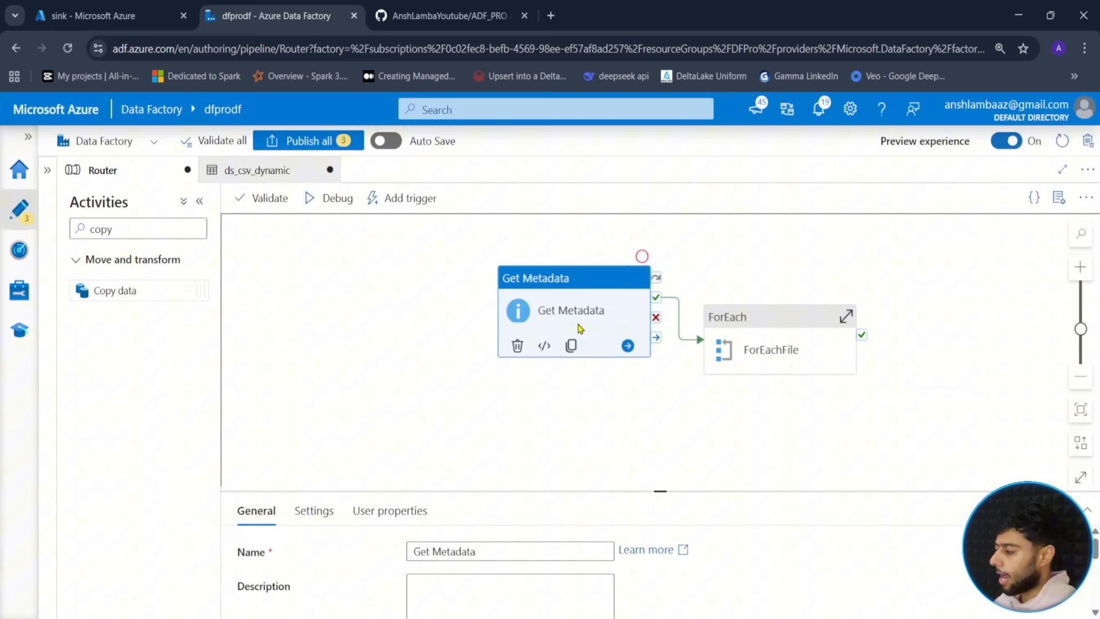
left_click(709, 407)
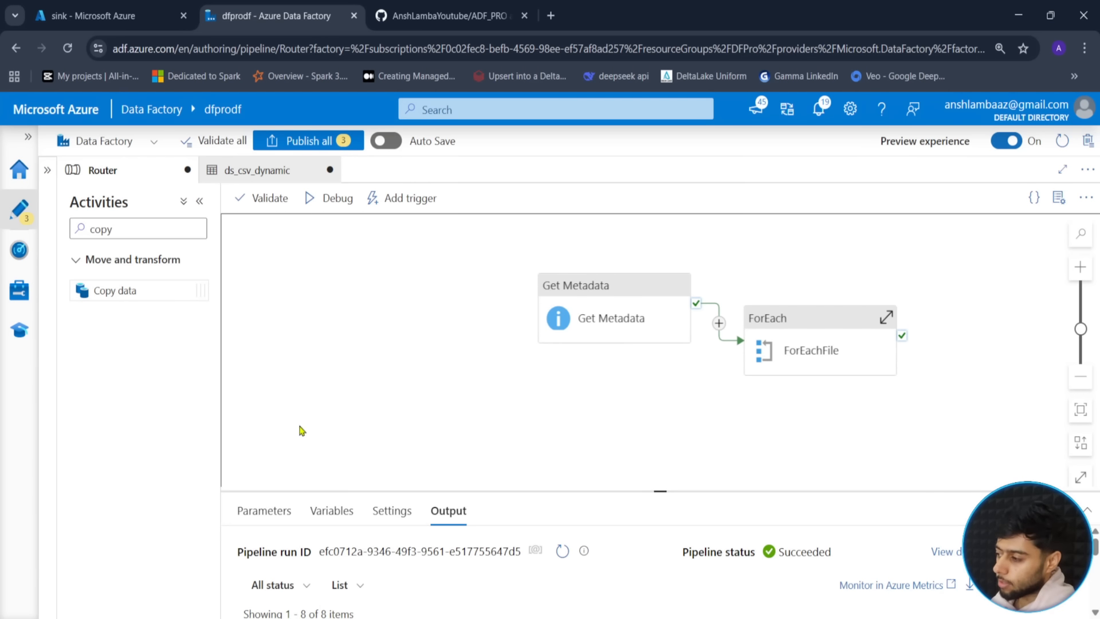
left_click(69, 8)
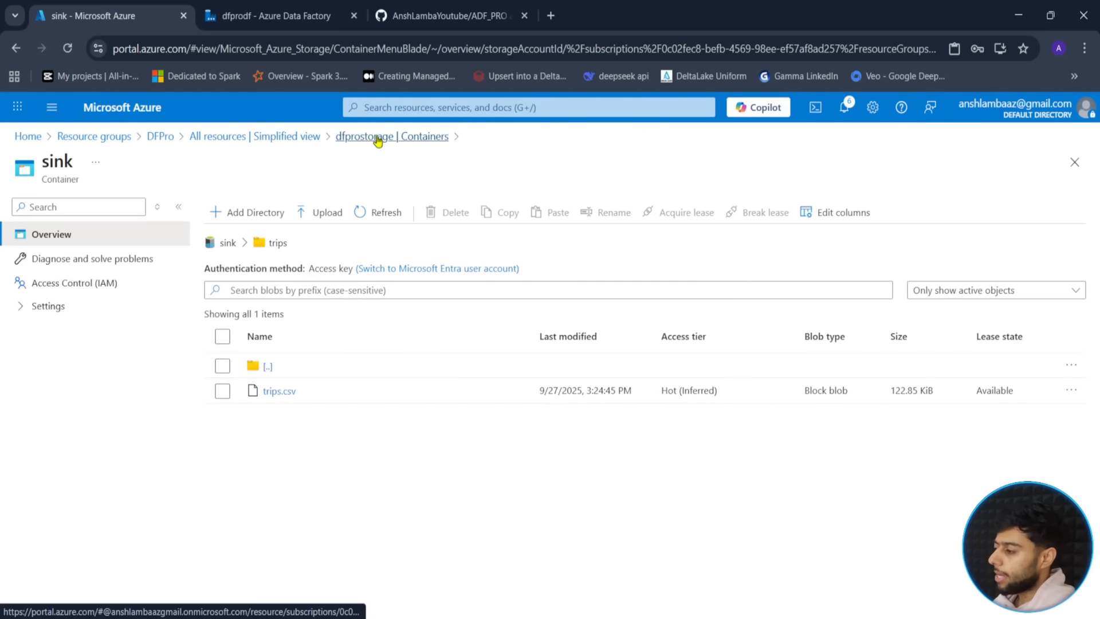
- Create a new empty 'trigger' directory in the source container and open it
left_click(376, 137)
left_click(245, 342)
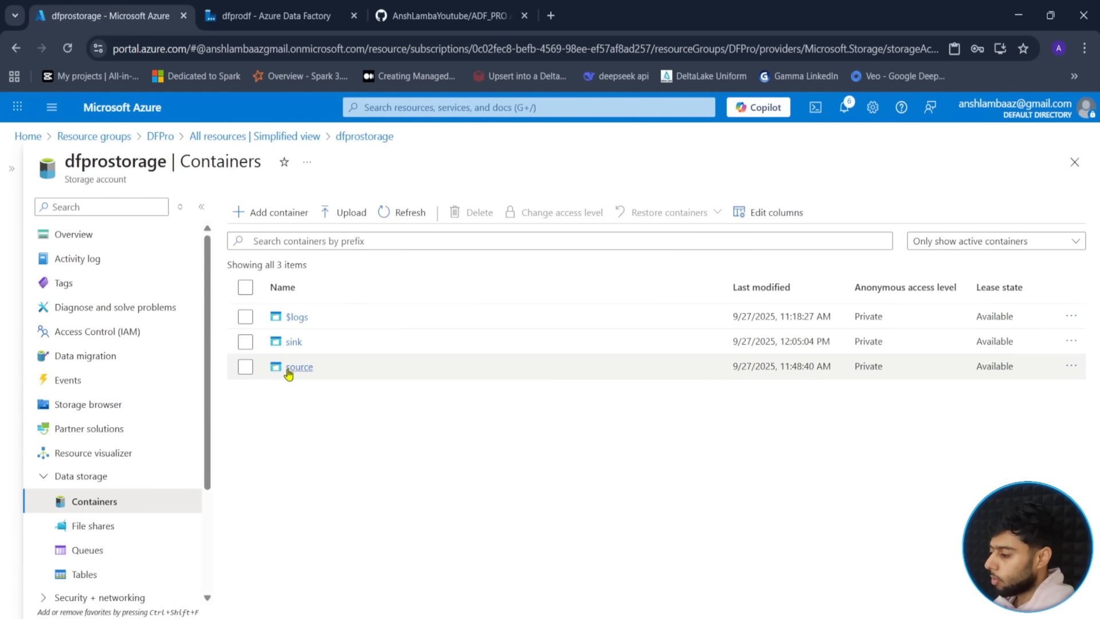
left_click(295, 367)
left_click(251, 213)
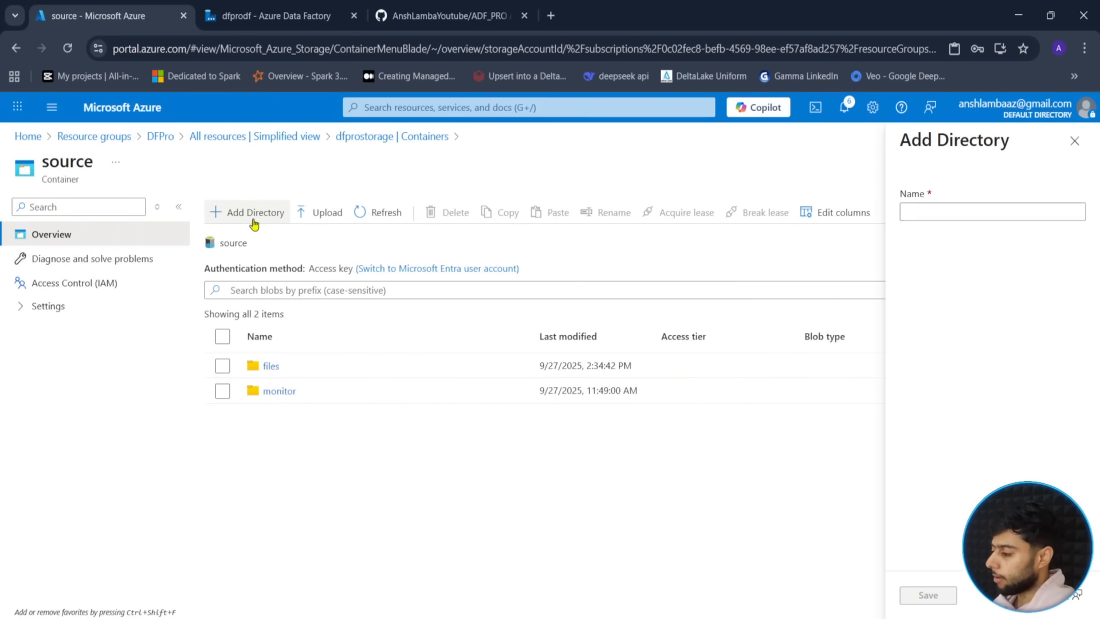
type("trigger")
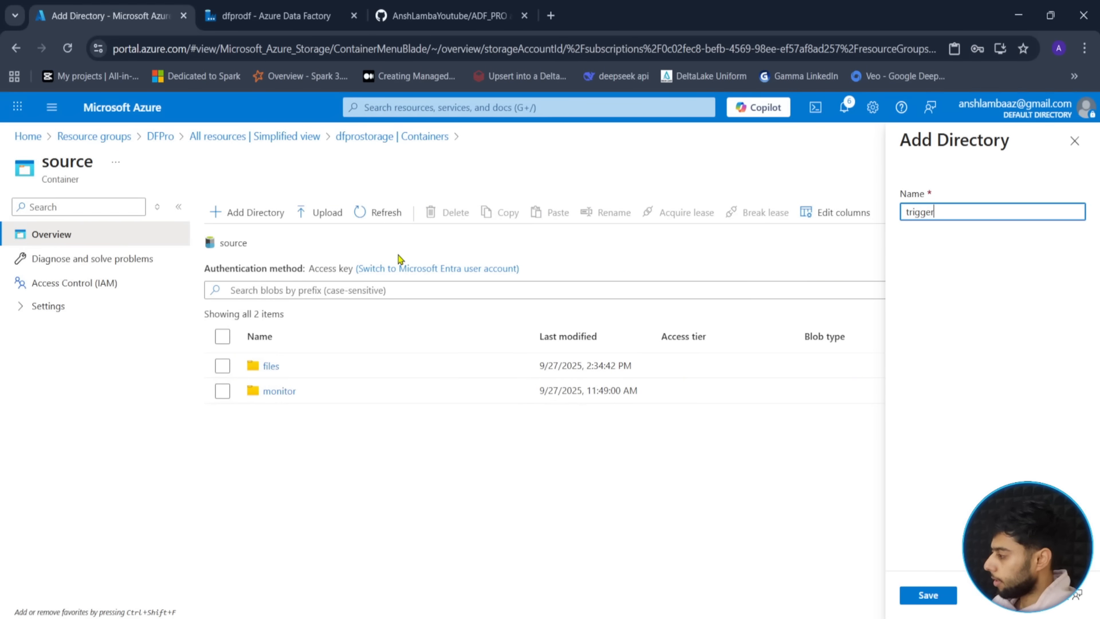
left_click(926, 595)
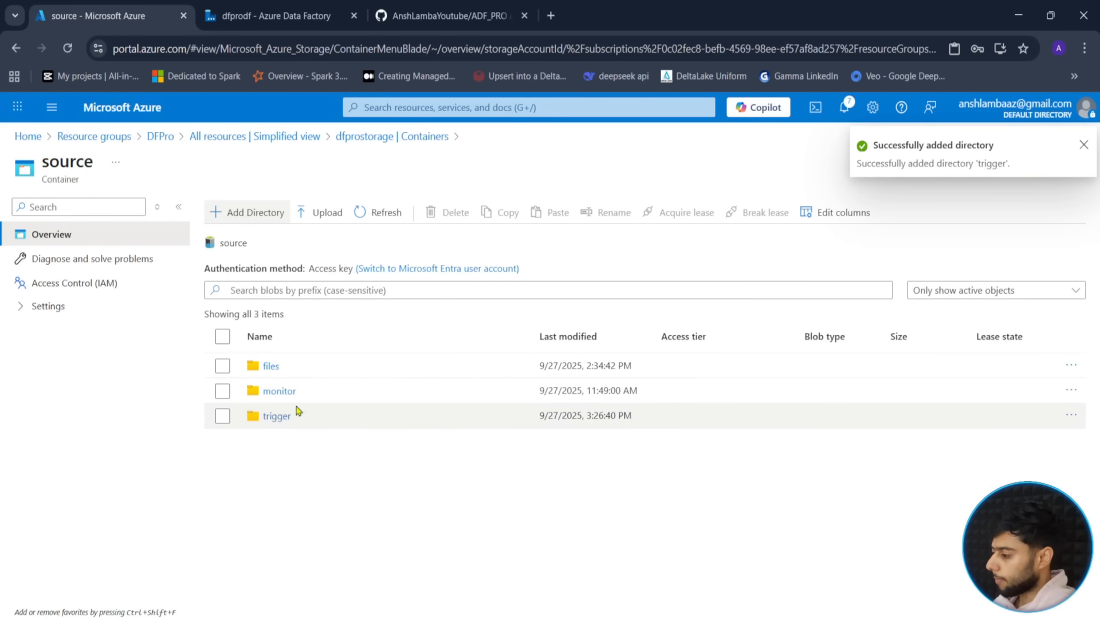
left_click(276, 417)
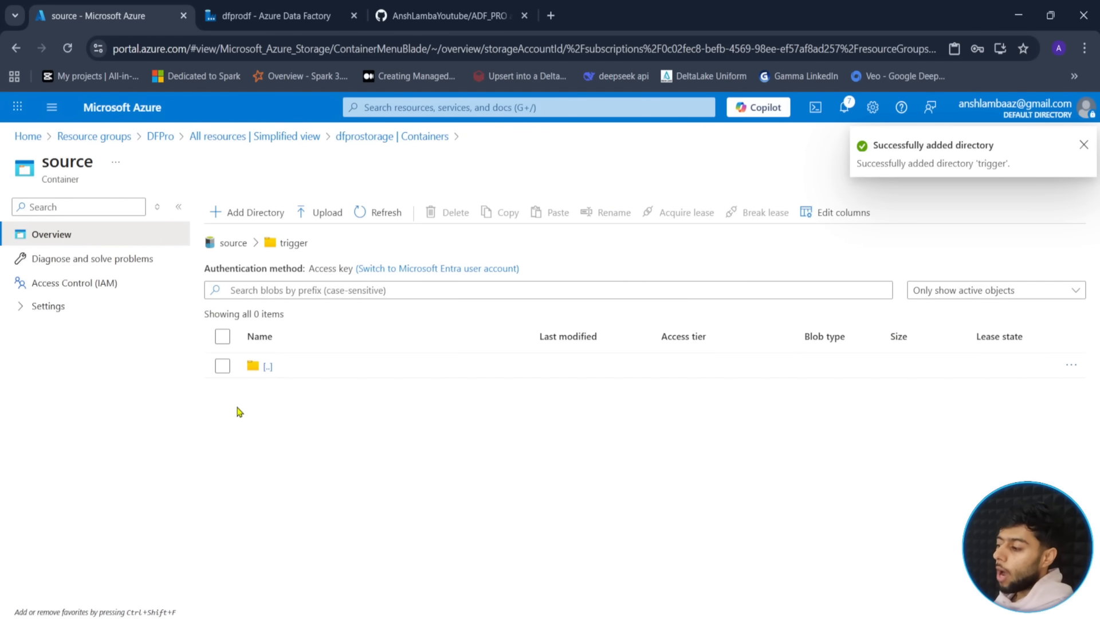
- Return to the Data Factory Router pipeline and shift its activities left on the canvas
left_click(268, 8)
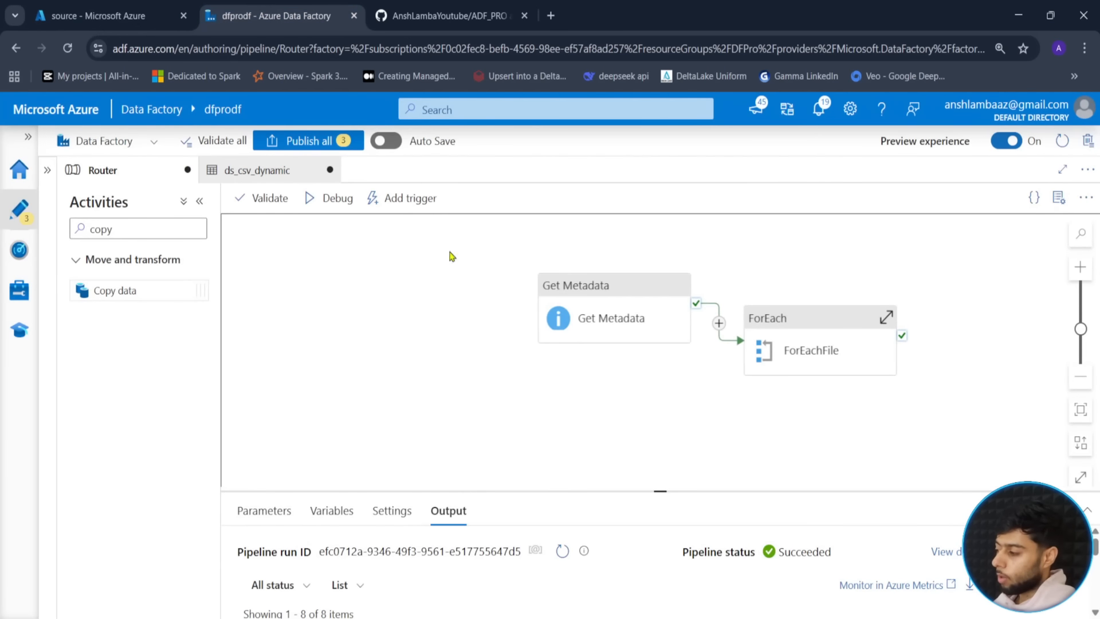
left_click(104, 8)
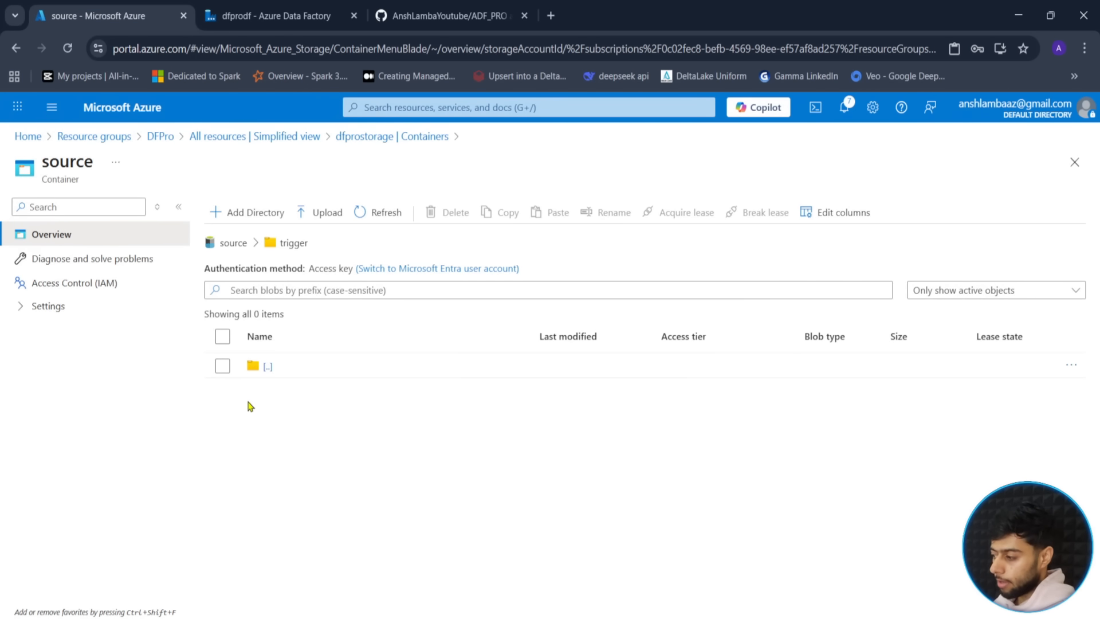
left_click(268, 16)
left_click_drag(487, 382, 426, 376)
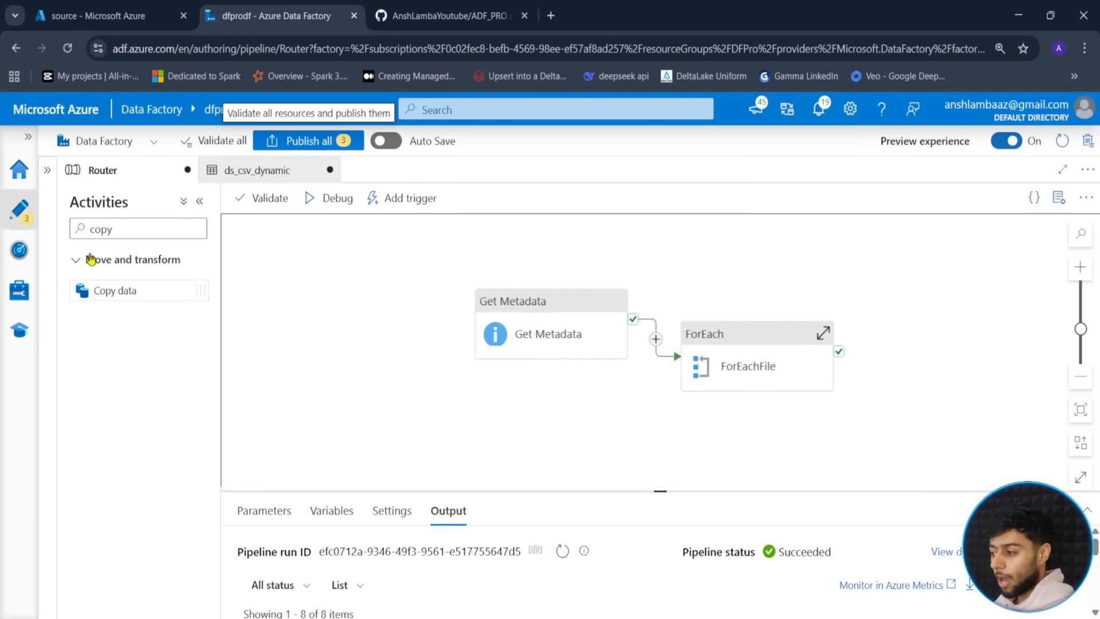
- Add a Validation activity ahead of Get Metadata, connected by its success output
double_click(146, 230)
key("BackSpace")
type("val")
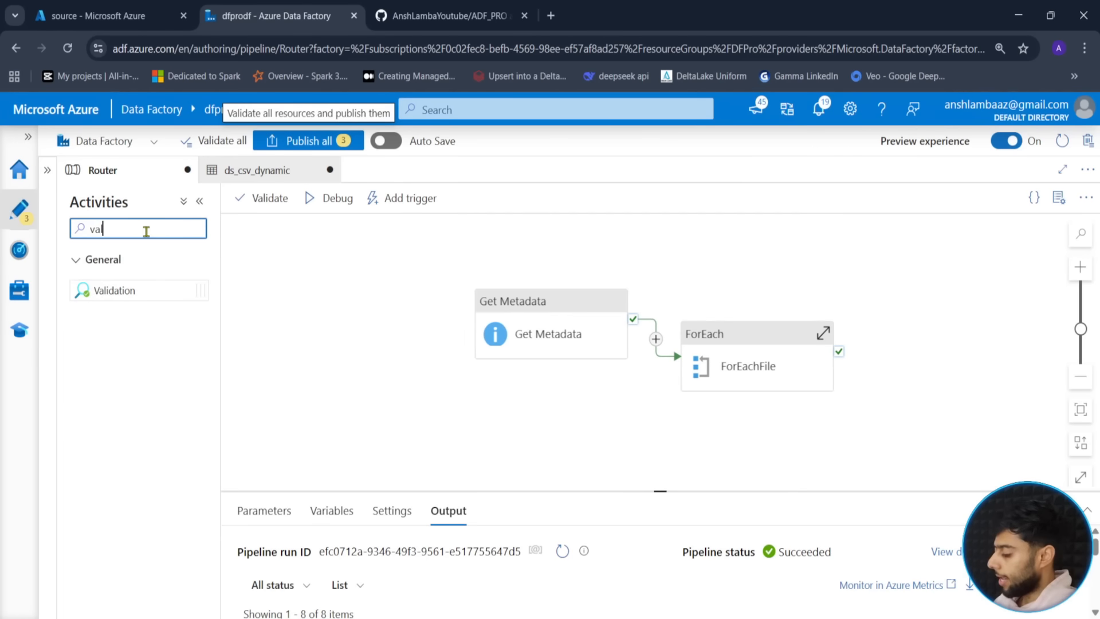
type("ida")
left_click_drag(109, 290, 344, 329)
left_click_drag(619, 396, 712, 391)
left_click_drag(405, 327, 369, 346)
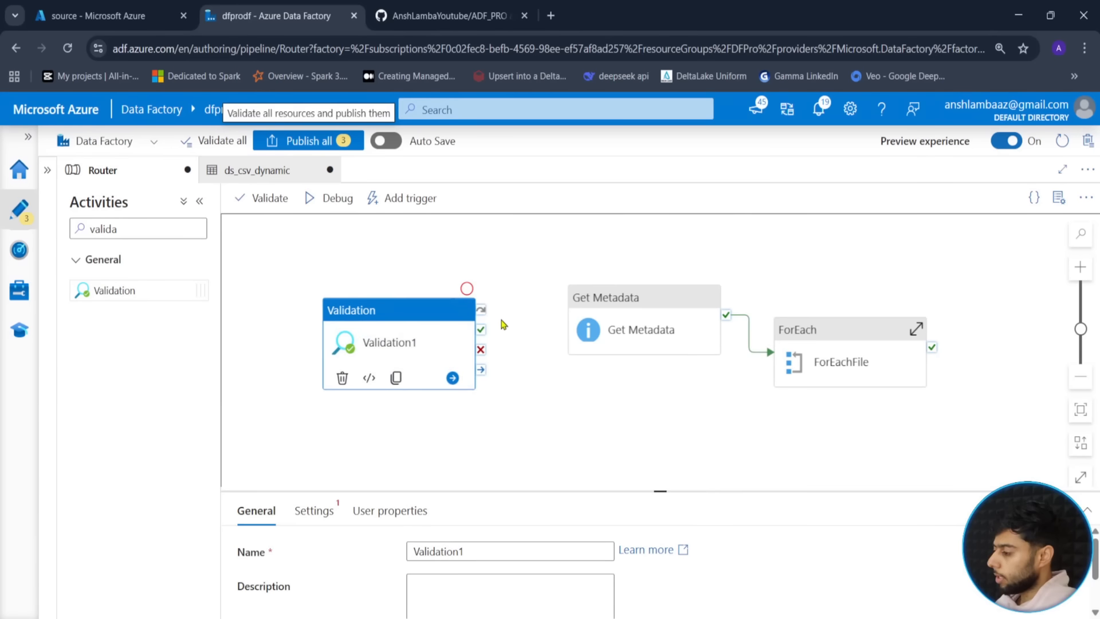
left_click_drag(481, 335, 631, 329)
left_click_drag(432, 346, 443, 323)
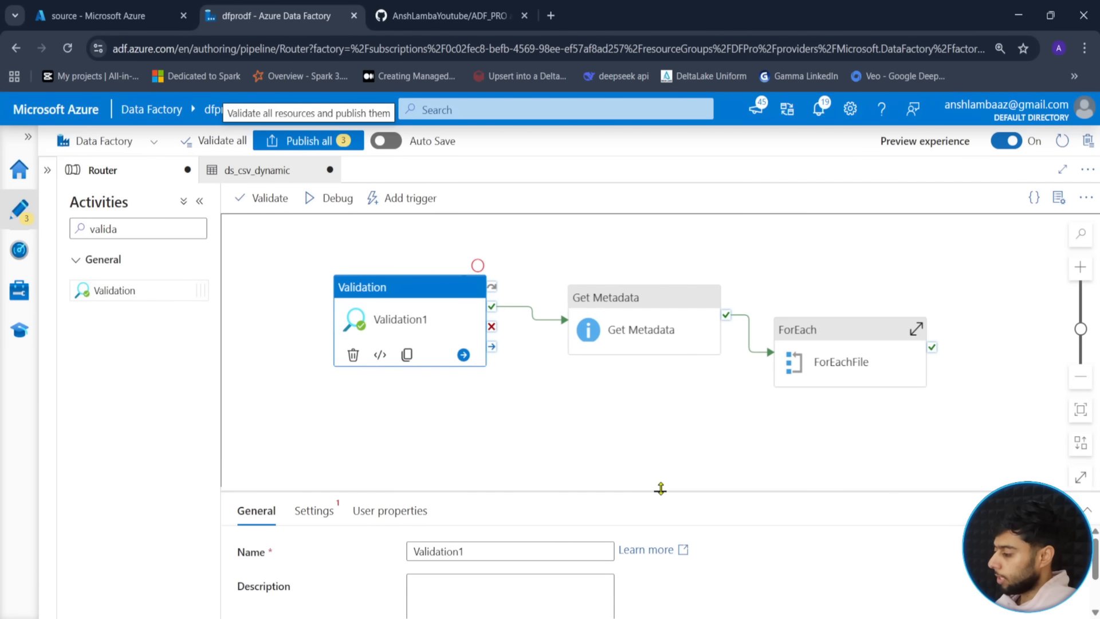
- Rename the activity Validate and choose ds_csv_dynamic as its dataset
left_click_drag(661, 491, 661, 415)
double_click(516, 477)
type("Vali")
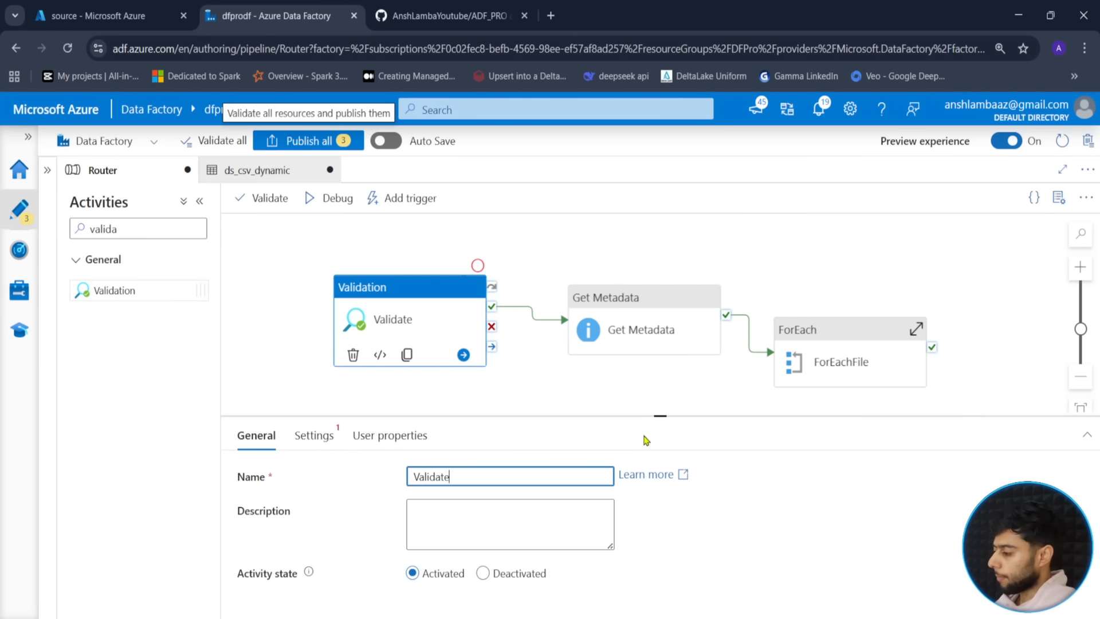
left_click_drag(660, 419, 661, 402)
left_click(314, 419)
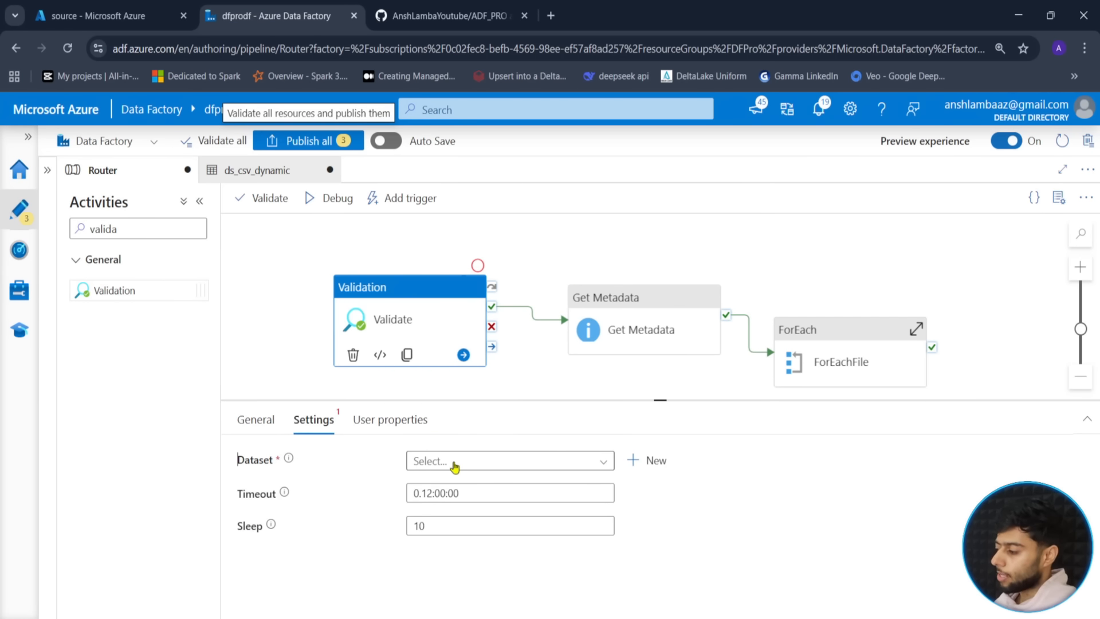
left_click(588, 463)
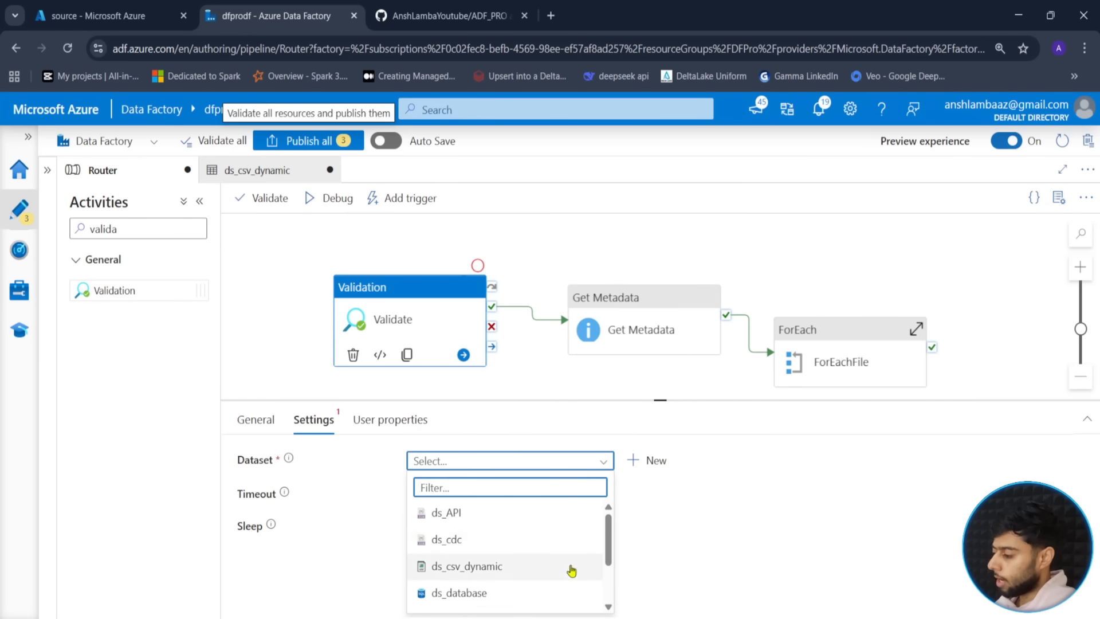
scroll(591, 570, "down", 1)
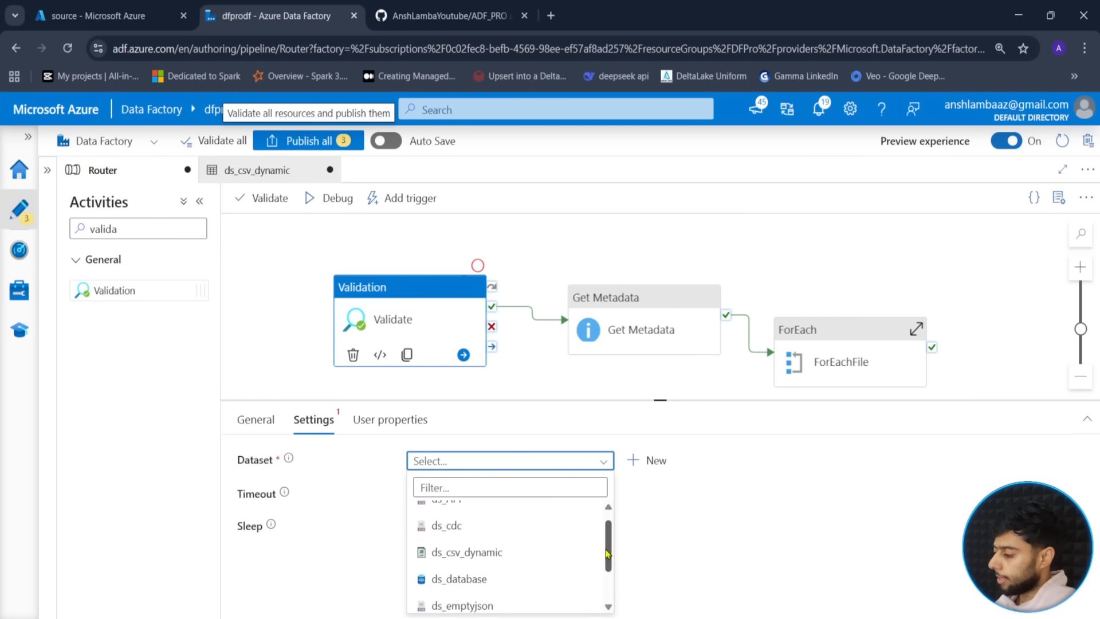
left_click(510, 554)
left_click_drag(659, 400, 659, 377)
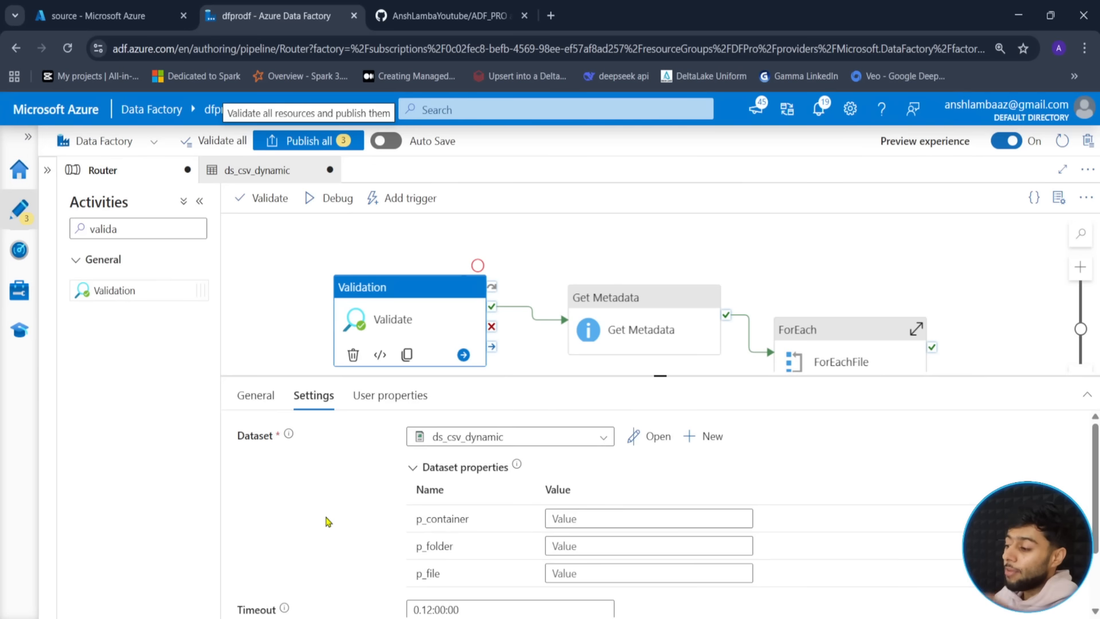
- Set the dataset parameters to container source, folder trigger and file locations.csv
left_click(589, 521)
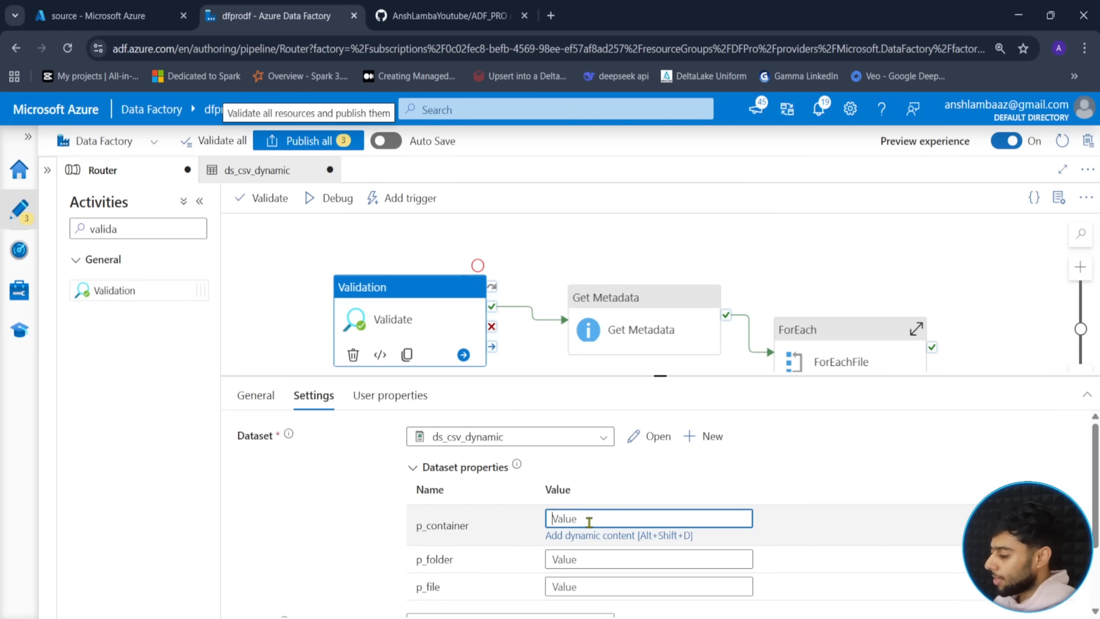
key("Tab")
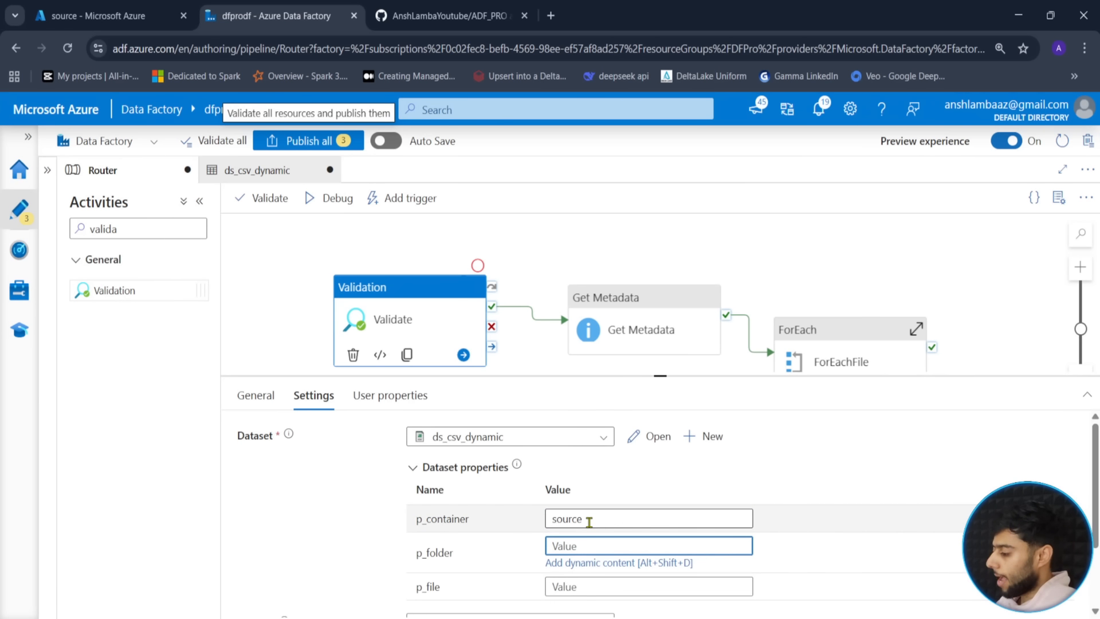
type("trigger")
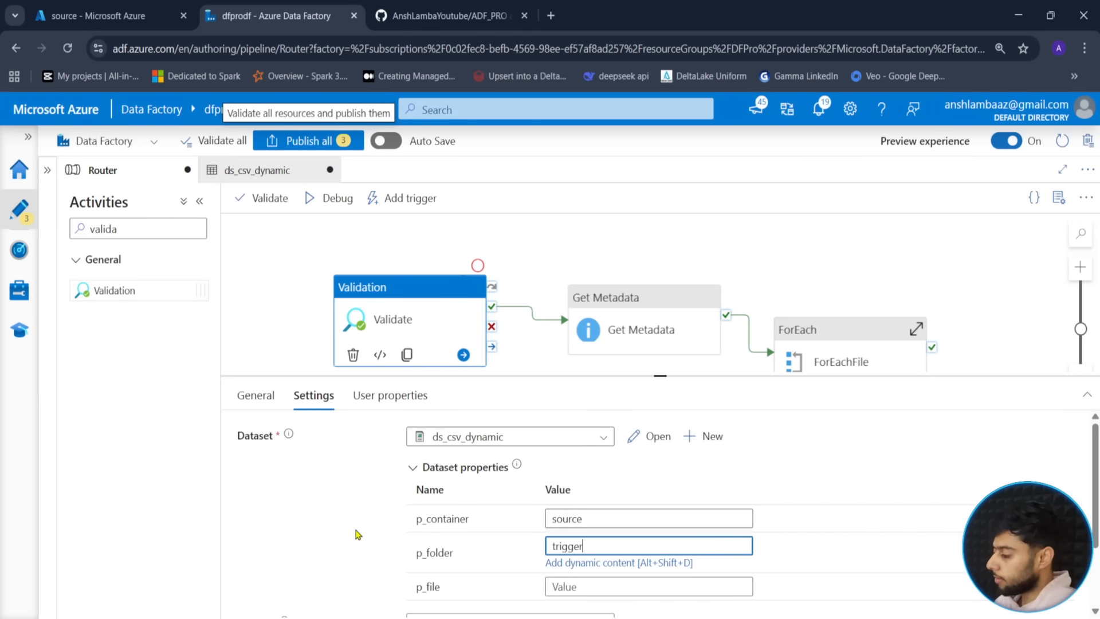
scroll(358, 535, "down", 2)
key("Tab")
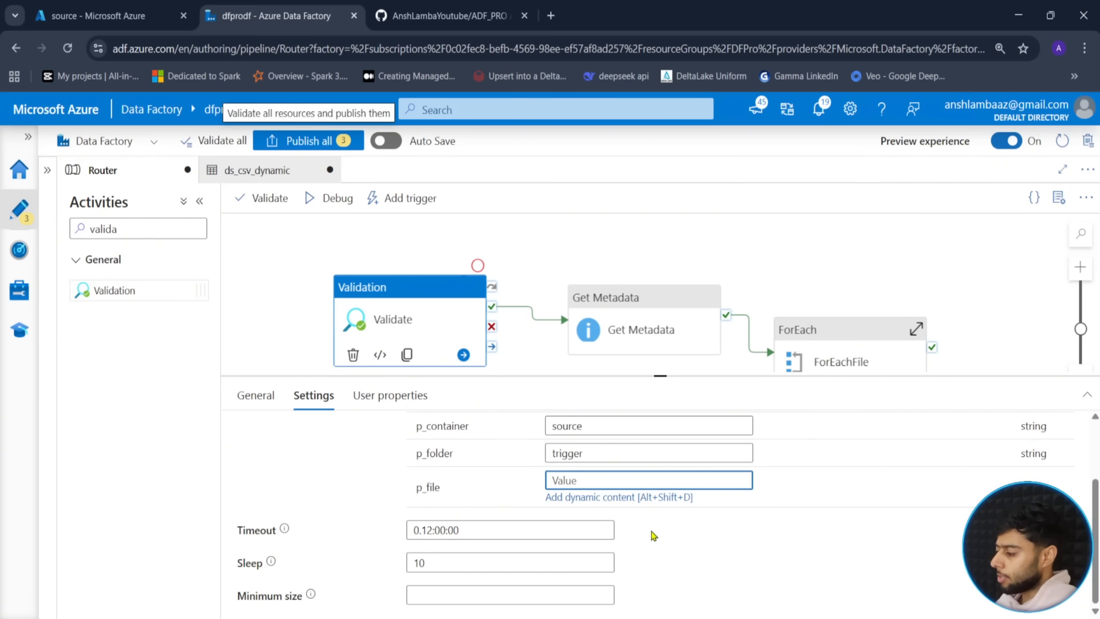
type("locations.csv")
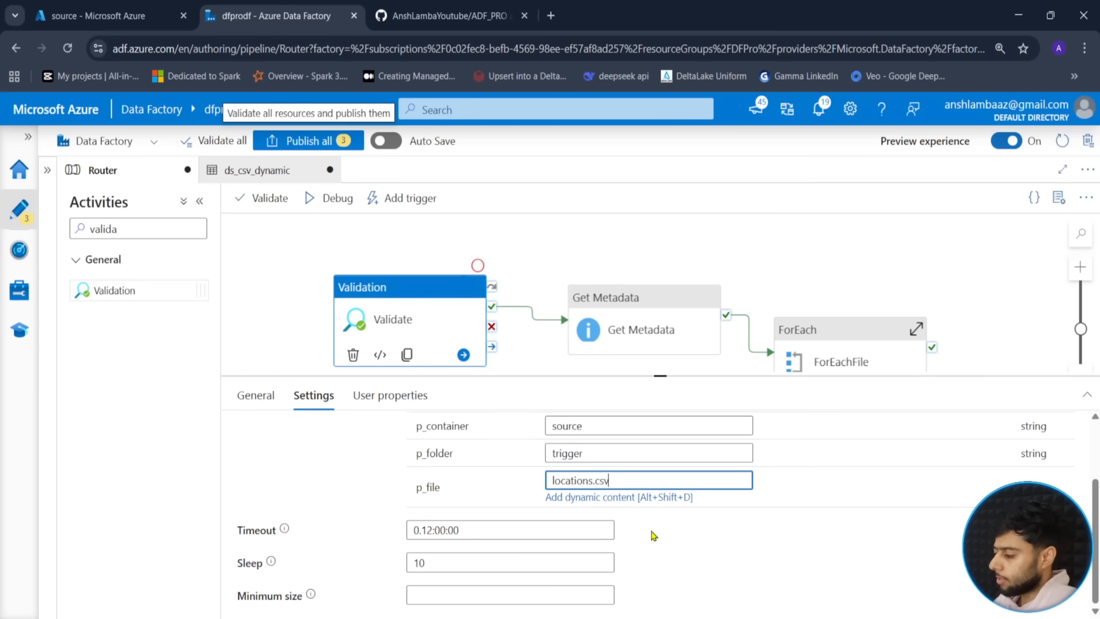
left_click(653, 534)
left_click_drag(571, 353, 578, 330)
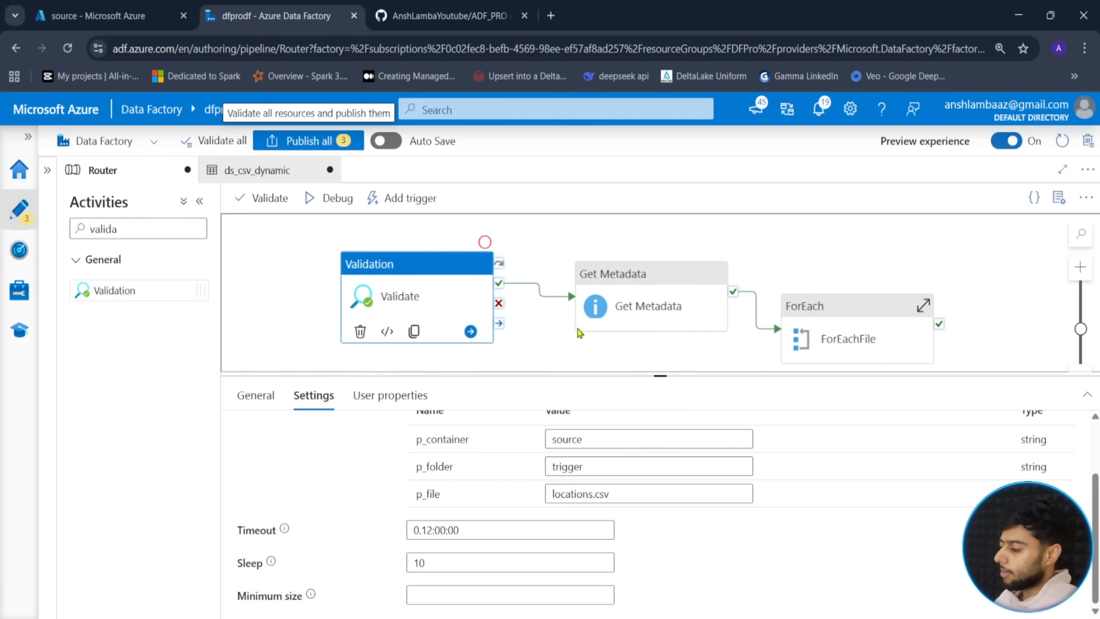
left_click_drag(660, 377, 505, 469)
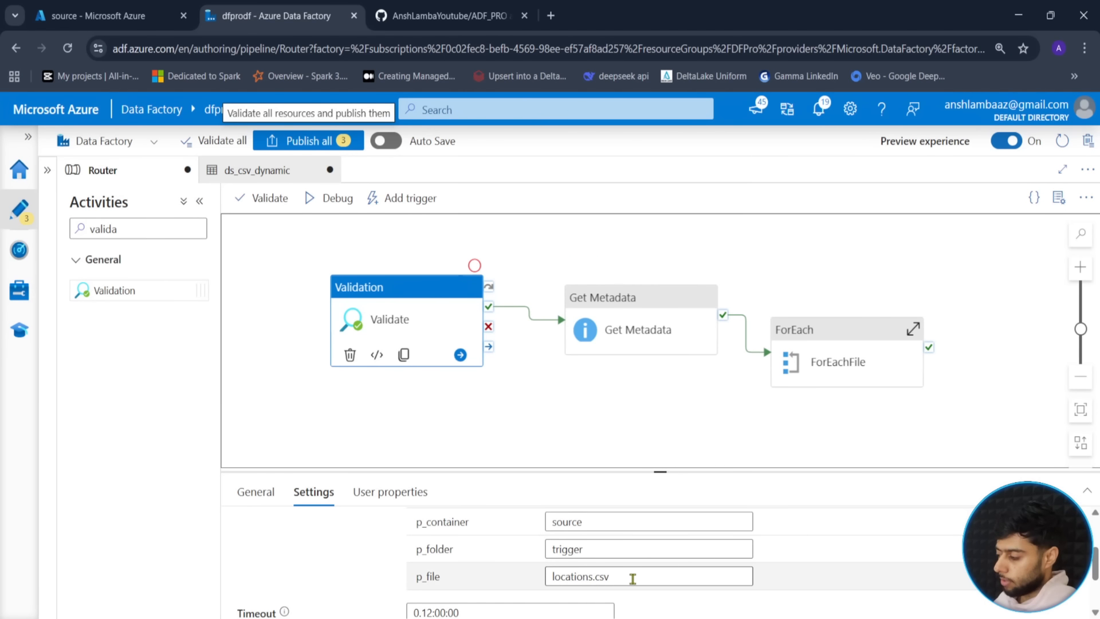
- Debug-run the Router pipeline and refresh the Output until Validate shows in progress
left_click(333, 207)
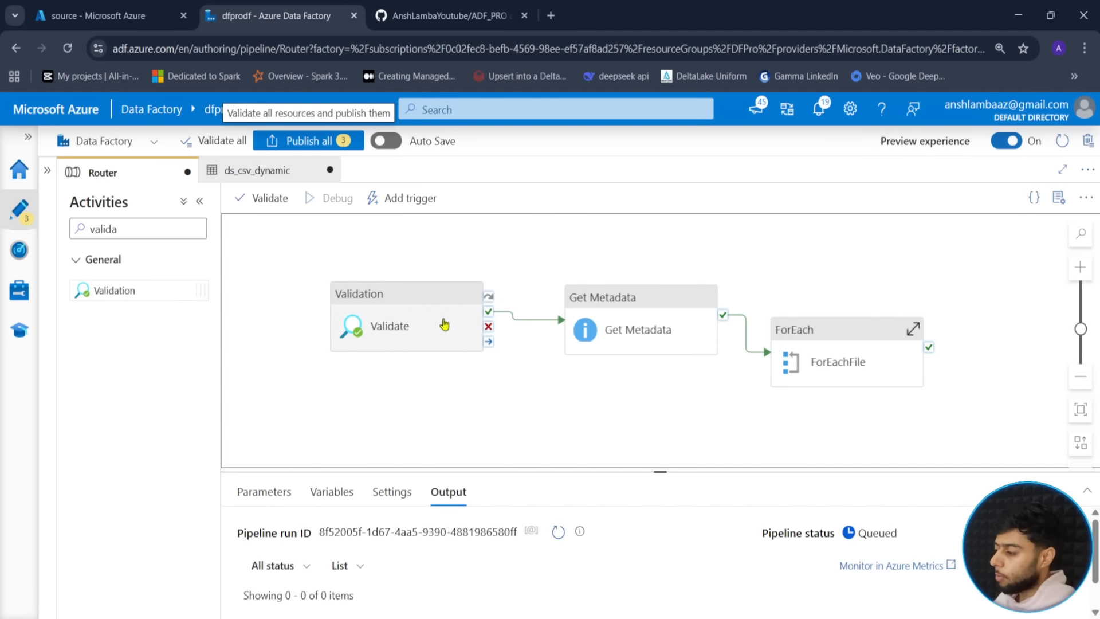
left_click_drag(660, 471, 658, 376)
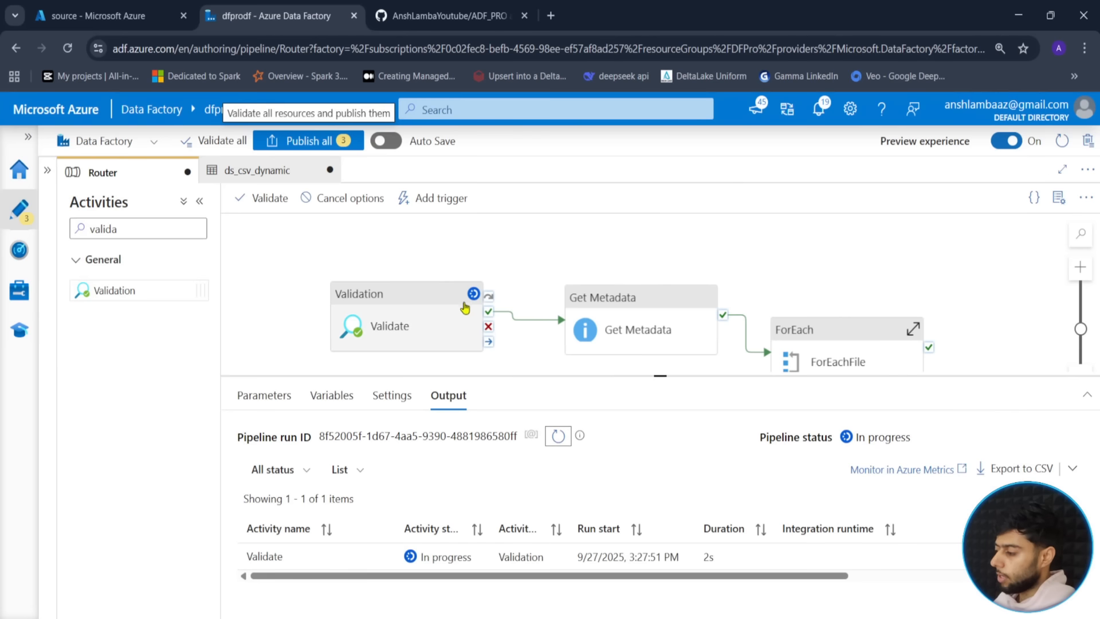
left_click_drag(819, 261, 830, 234)
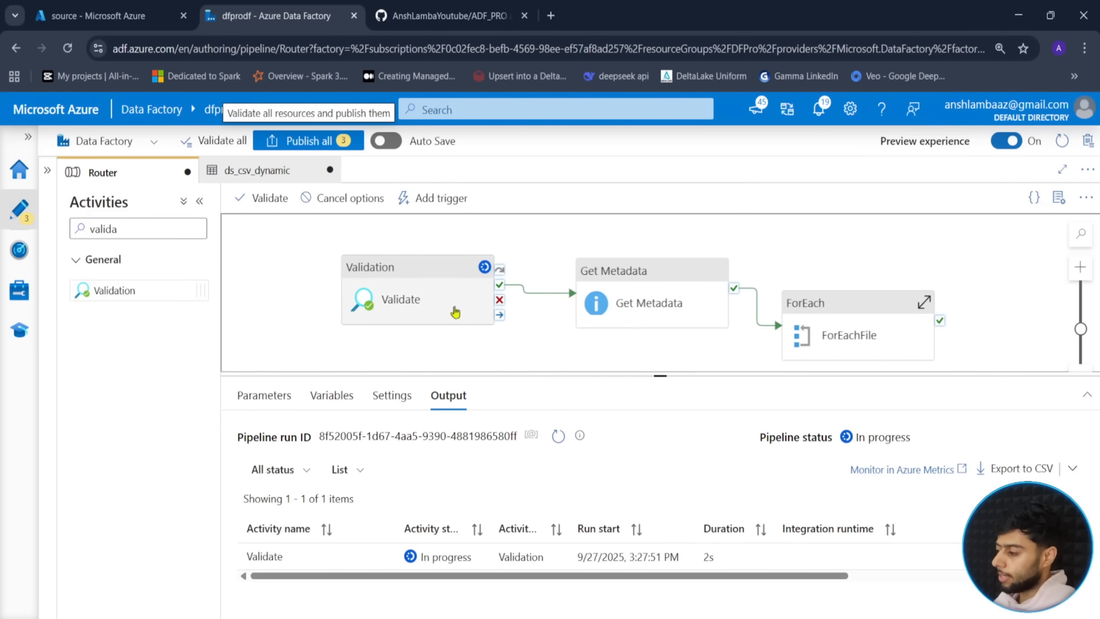
left_click(559, 439)
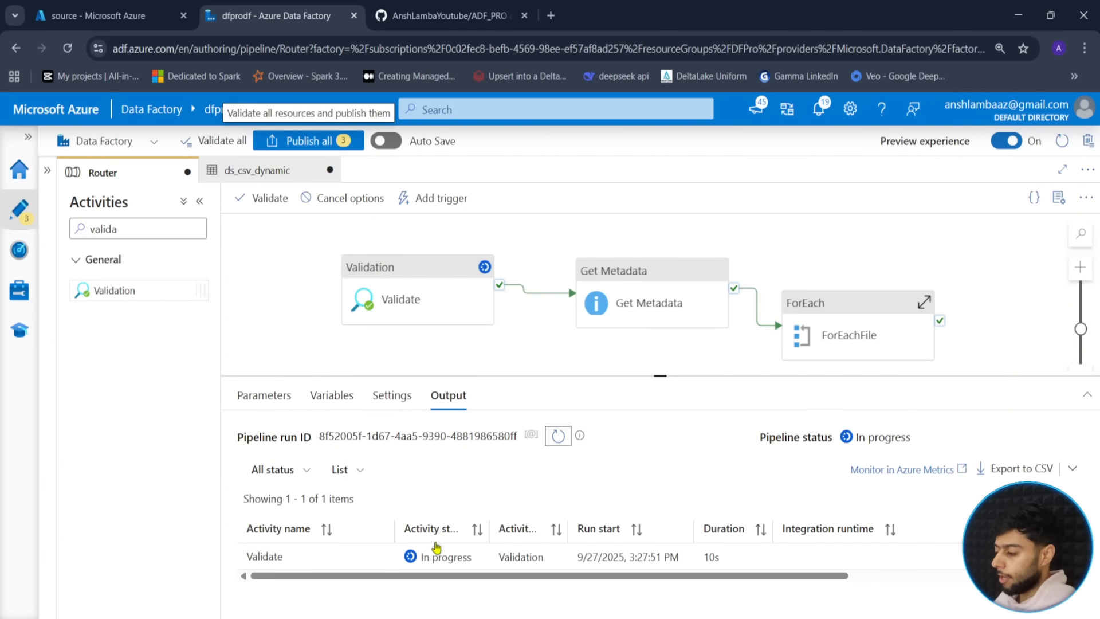
left_click(558, 439)
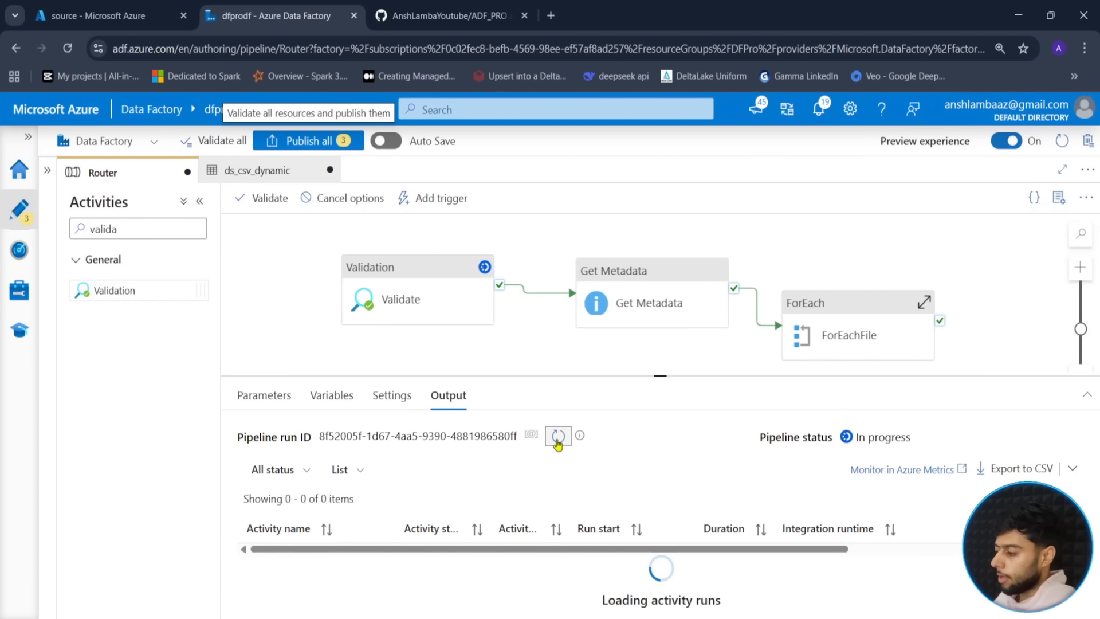
- Upload locations.csv into the source container's trigger folder, then return to the running pipeline
left_click(99, 8)
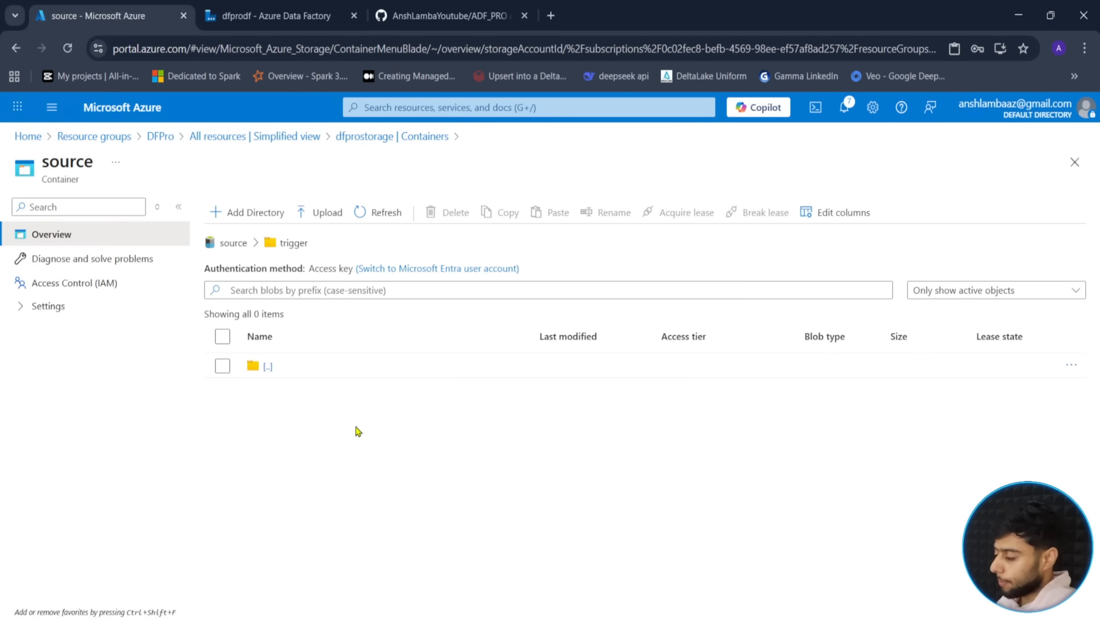
left_click(321, 221)
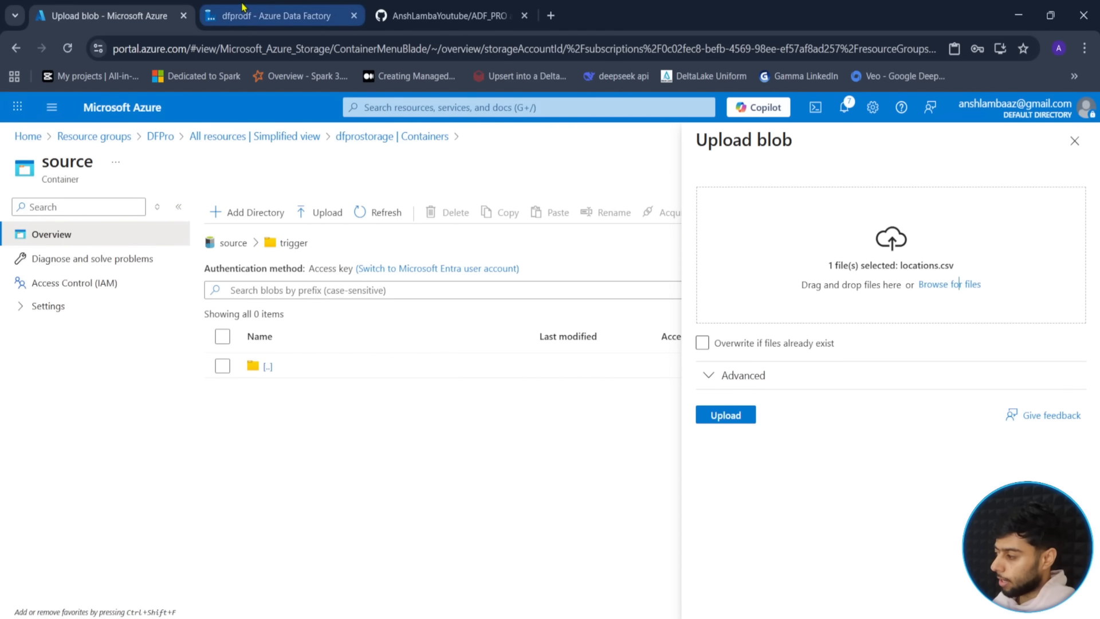
left_click(275, 15)
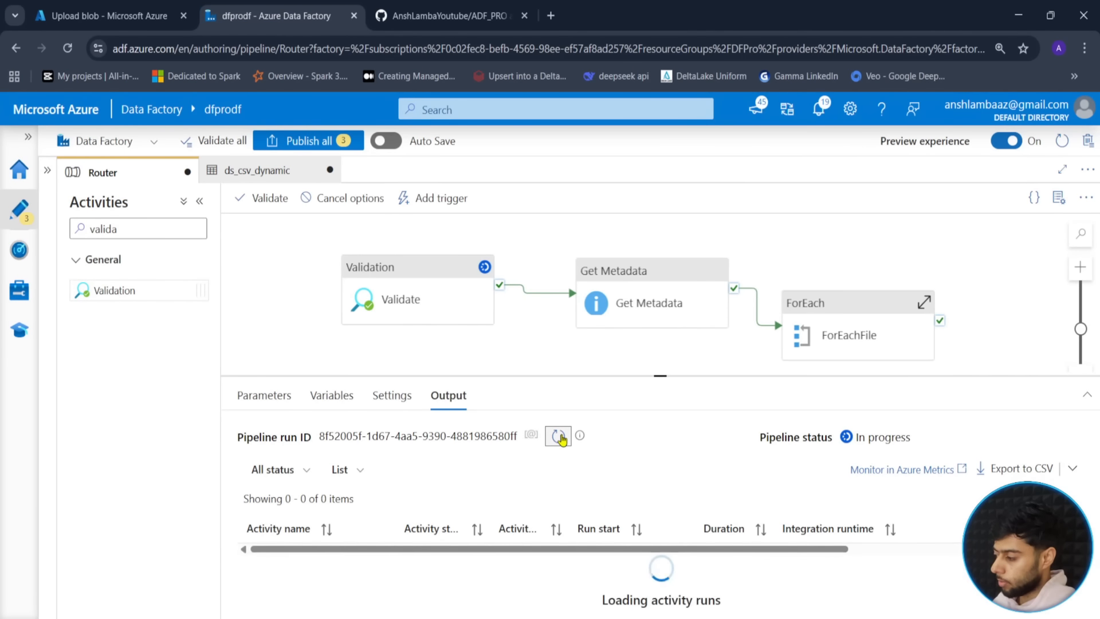
left_click(188, 7)
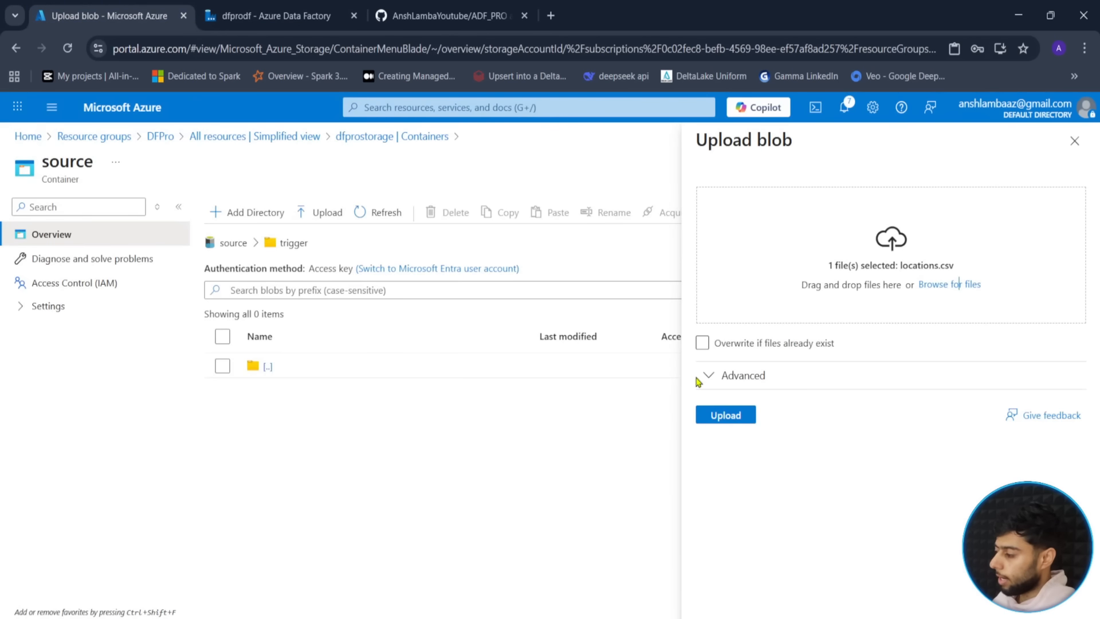
left_click(718, 417)
left_click(624, 449)
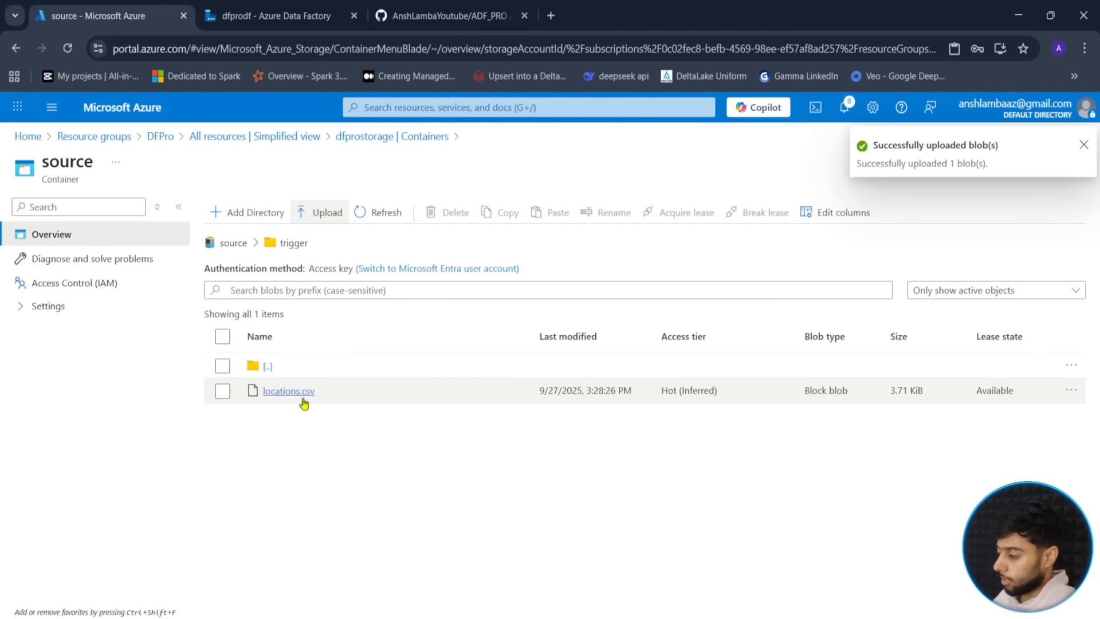
left_click(275, 16)
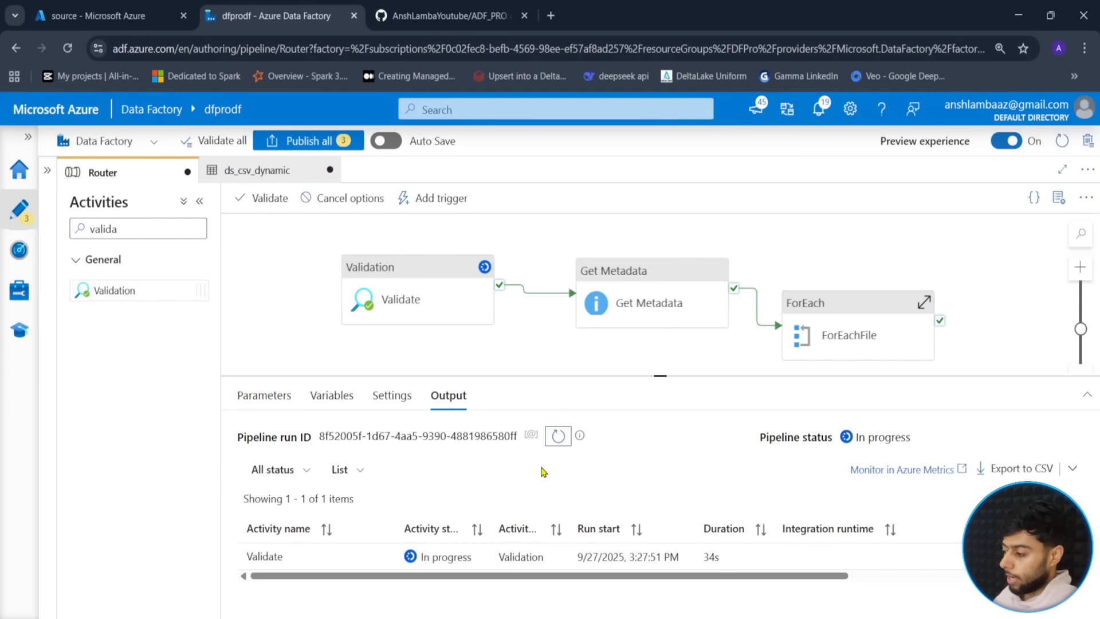
- Refresh the activity run list repeatedly to follow the Validate activity's status
left_click(559, 437)
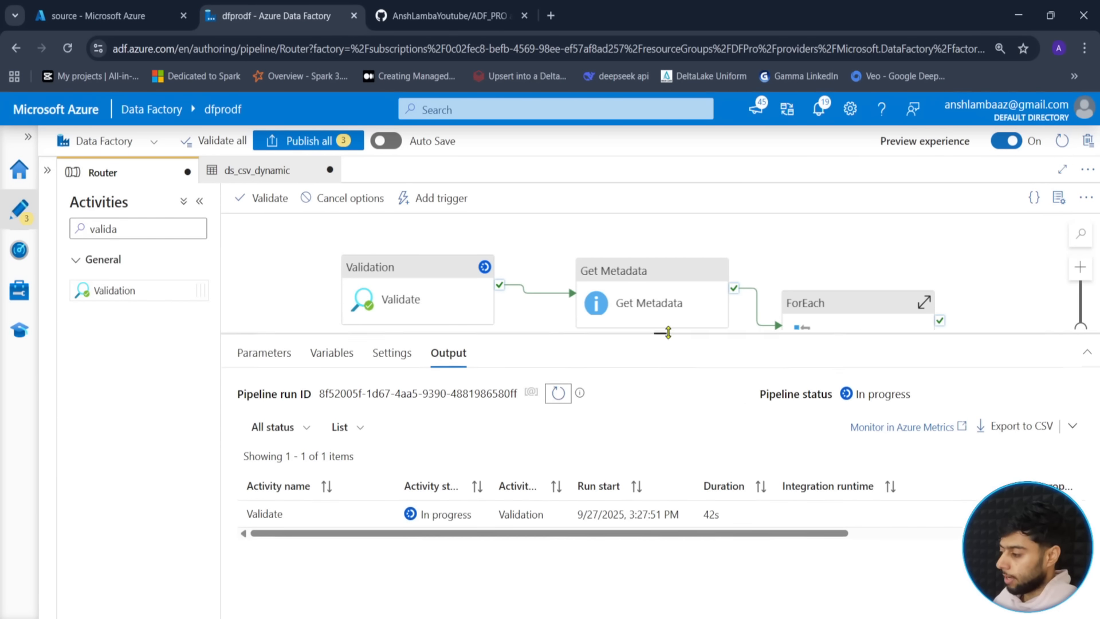
scroll(539, 413, "down", 1)
left_click(558, 393)
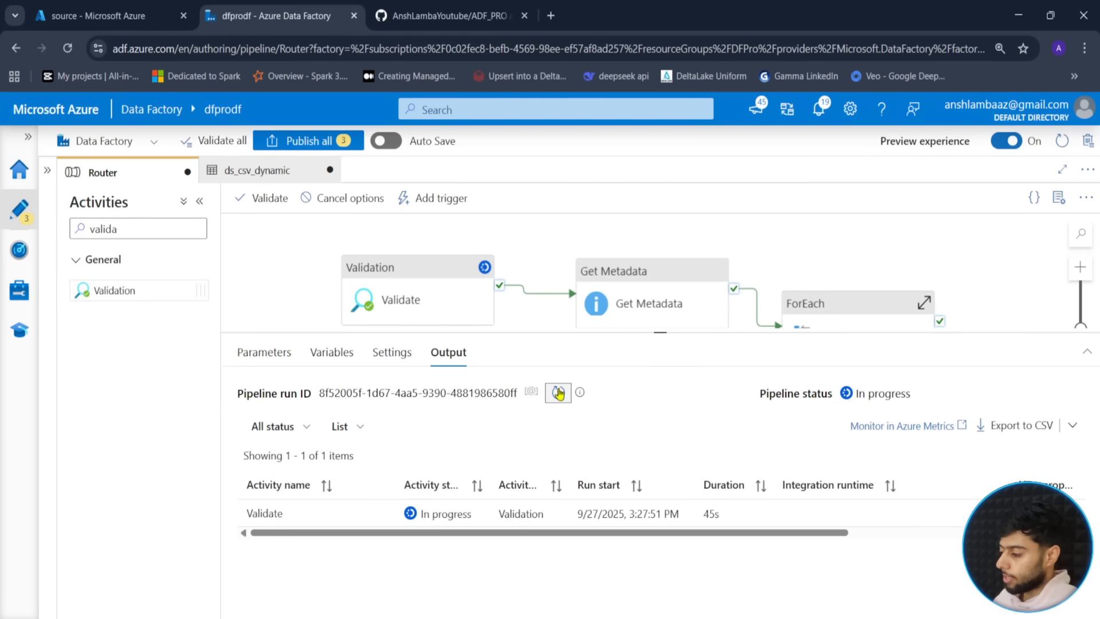
left_click(559, 393)
left_click(559, 398)
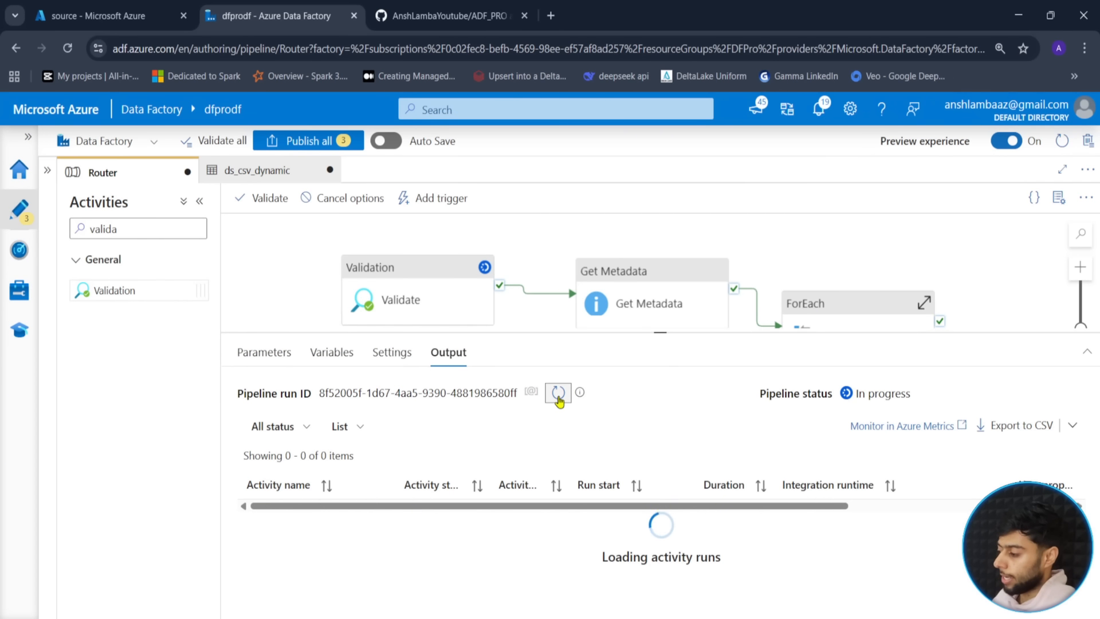
left_click(559, 397)
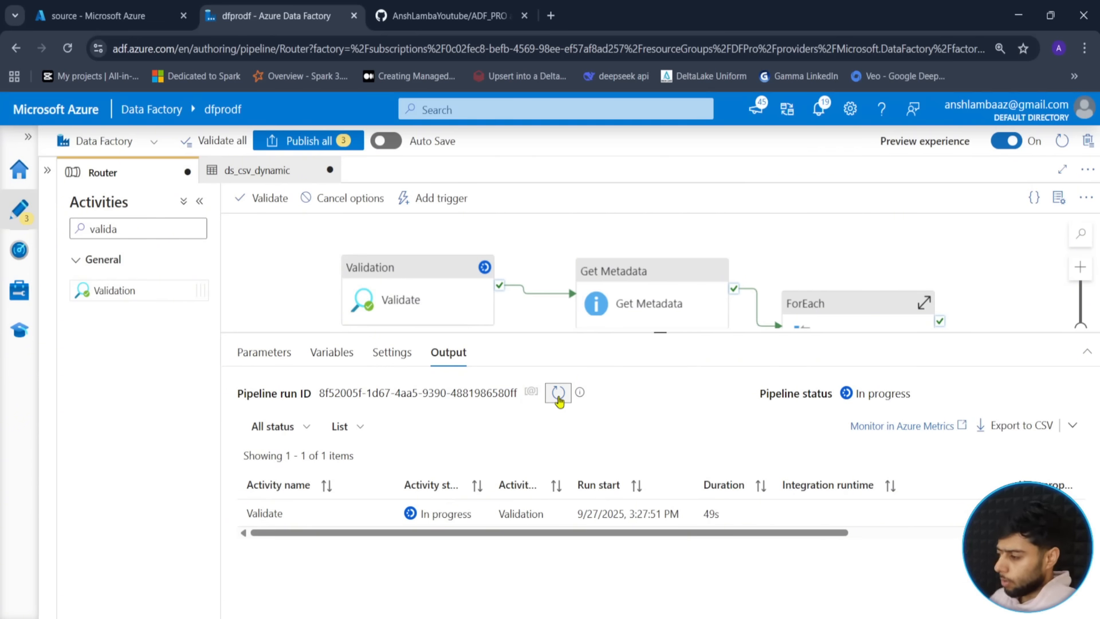
left_click(559, 394)
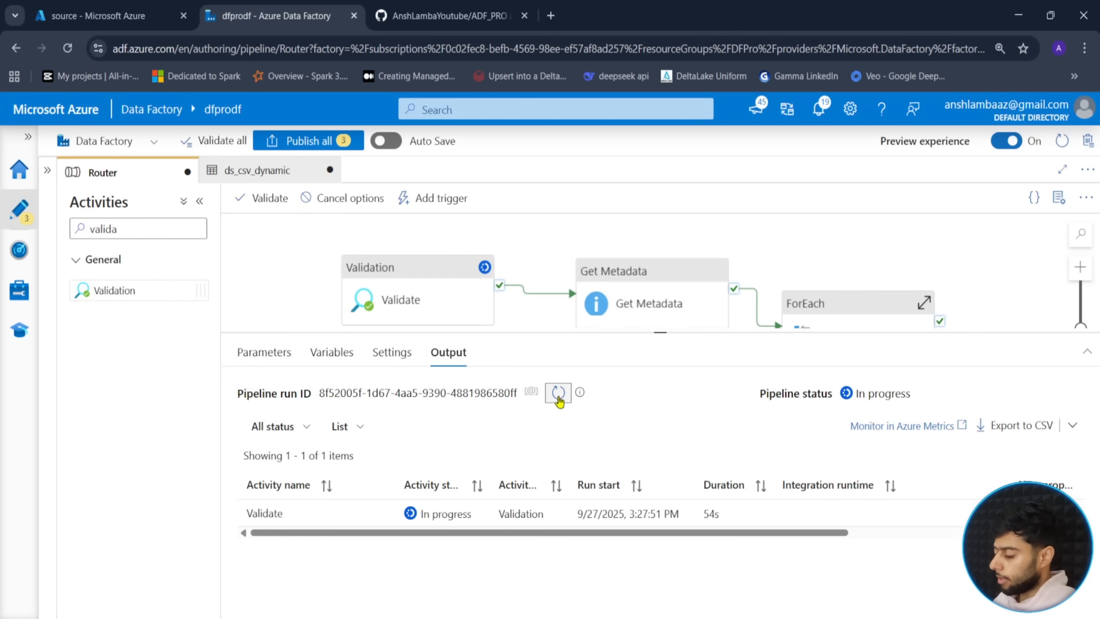
left_click(558, 395)
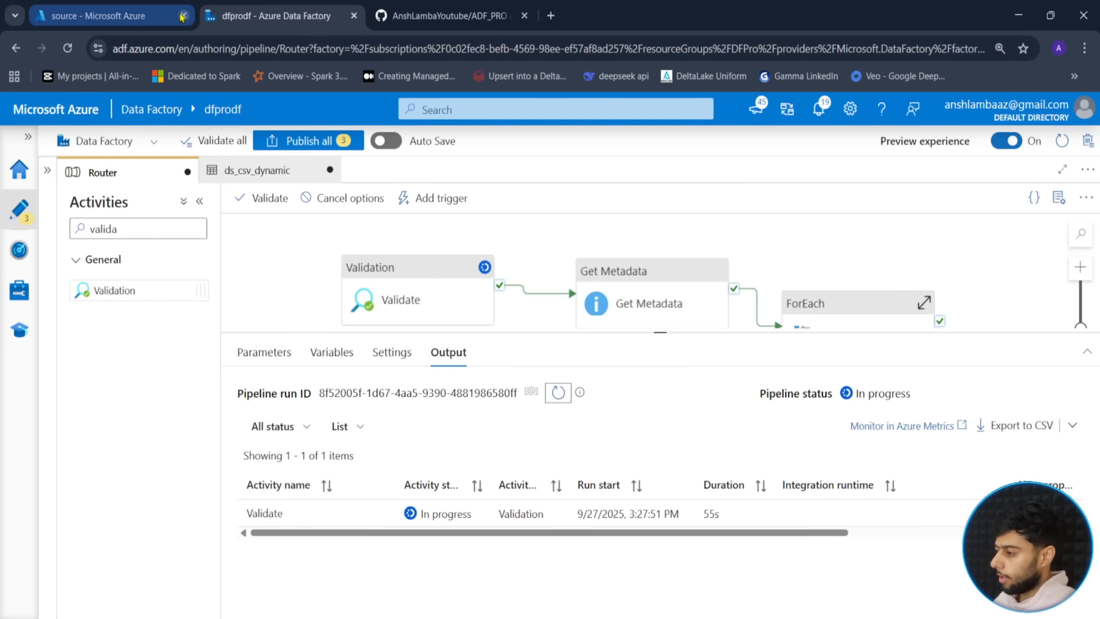
- Compare the Validation settings against locations.csv in the trigger folder, then refresh the run list
left_click(113, 7)
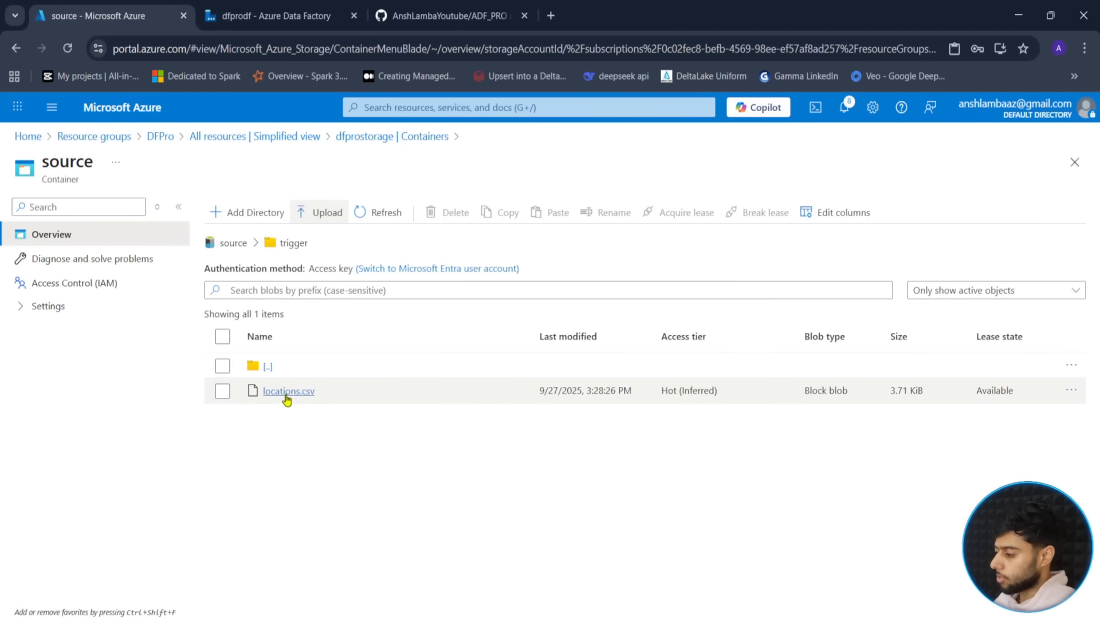
left_click(275, 15)
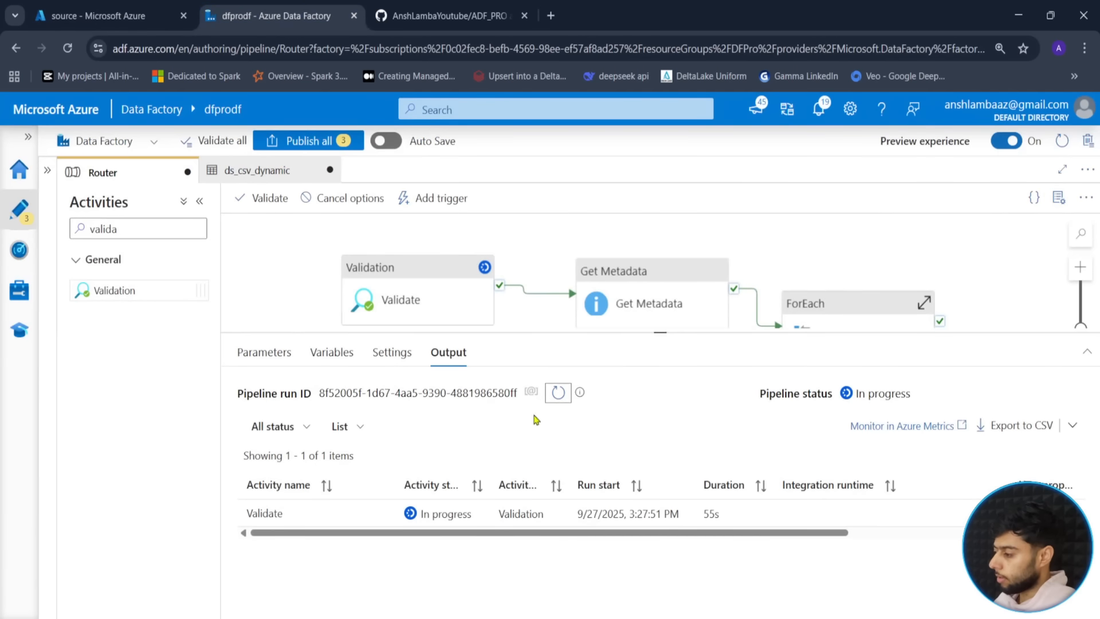
left_click(556, 394)
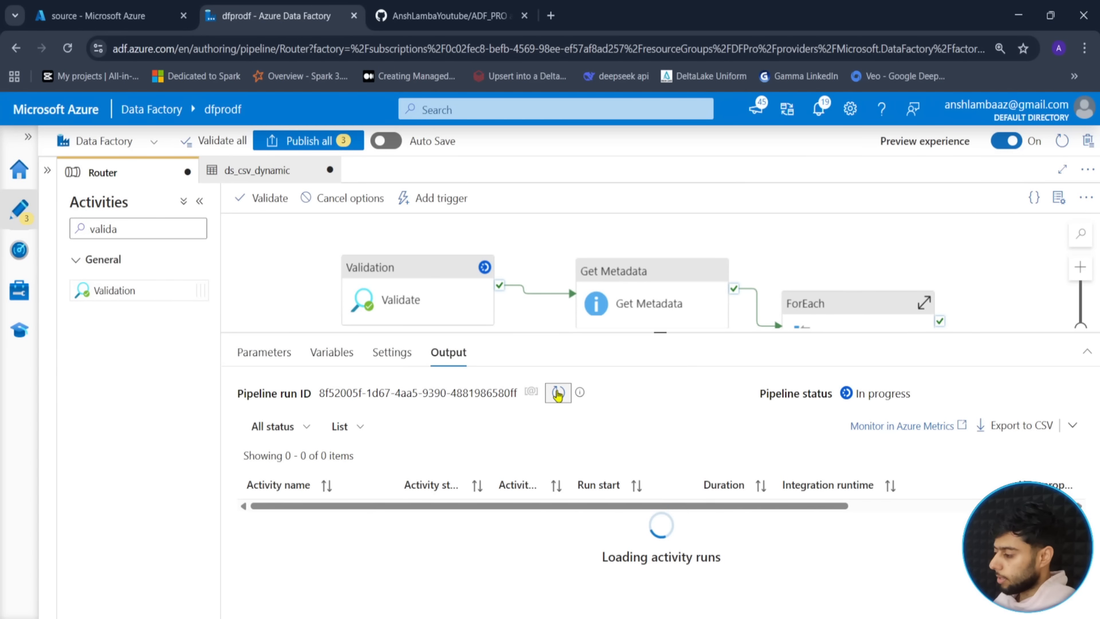
left_click(403, 292)
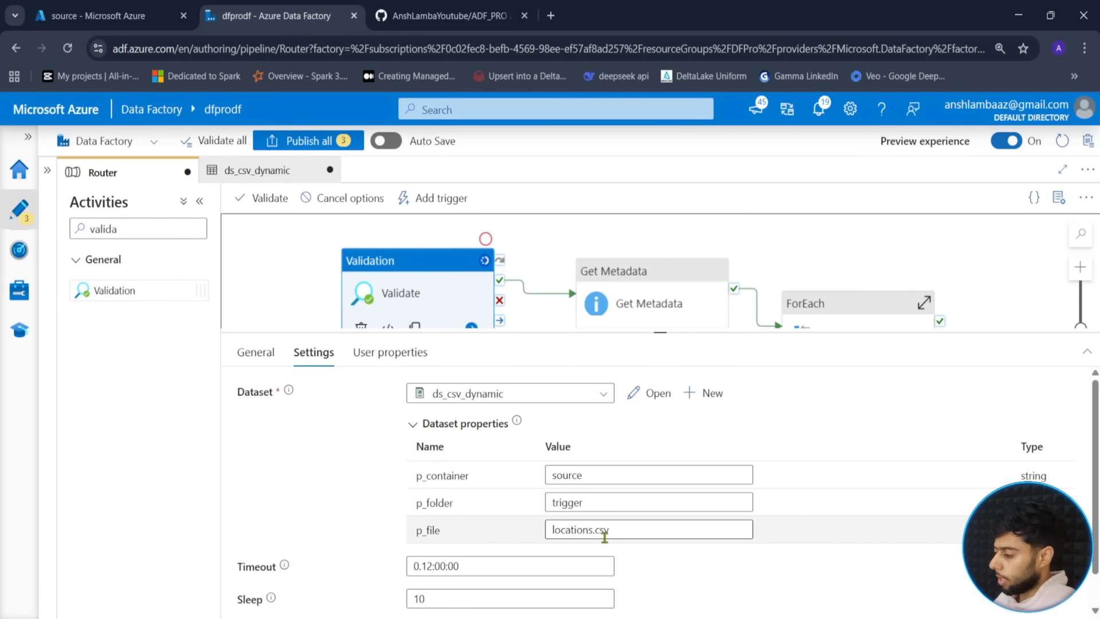
left_click(98, 15)
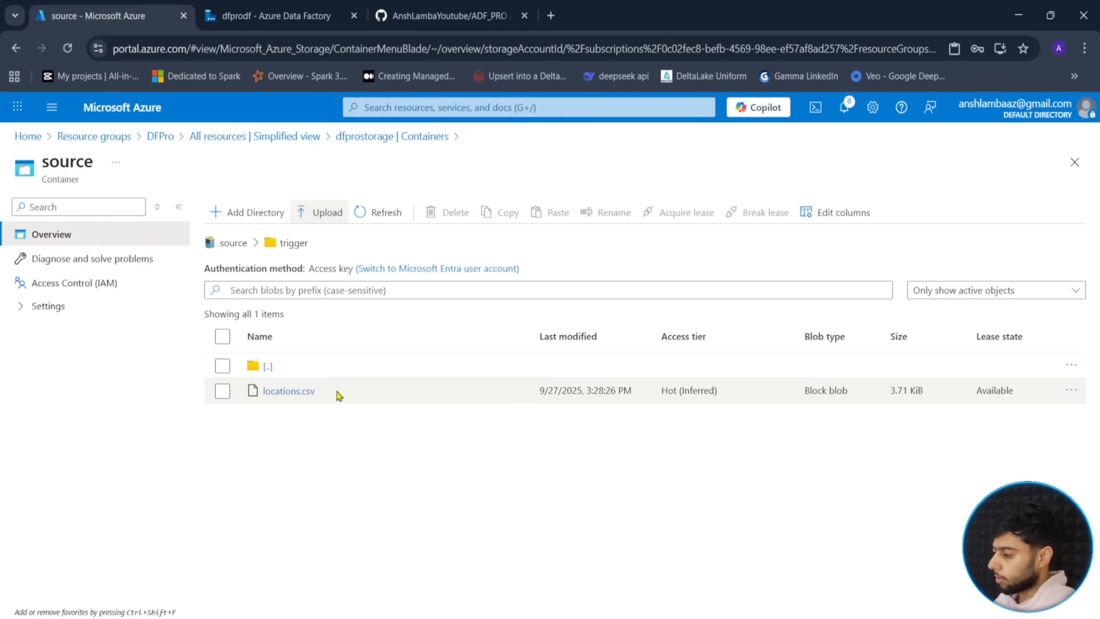
double_click(289, 396)
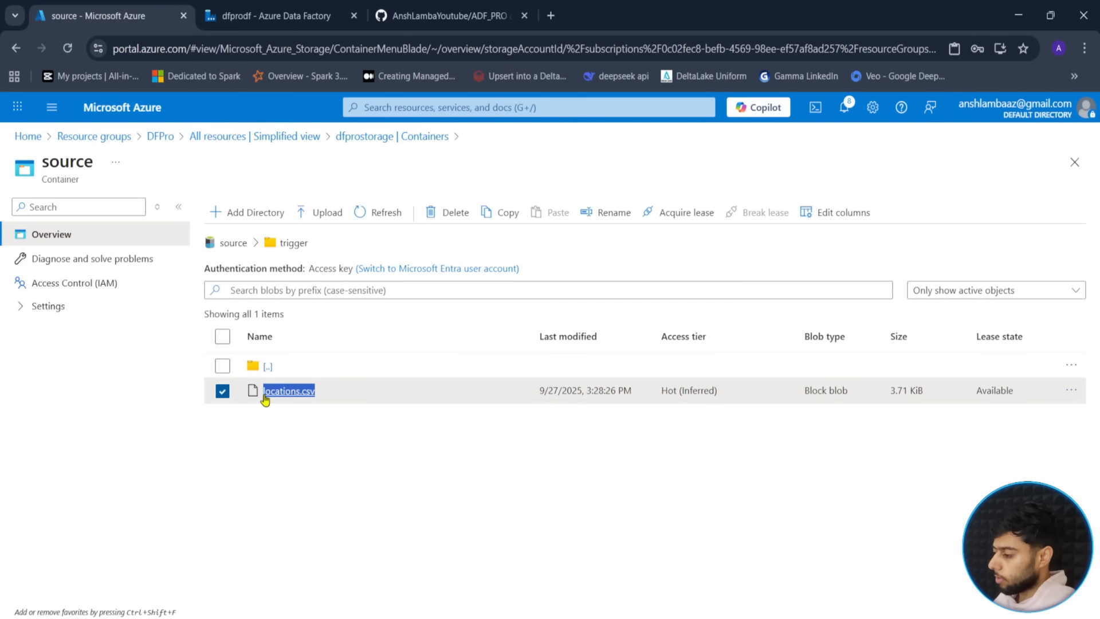
left_click(270, 15)
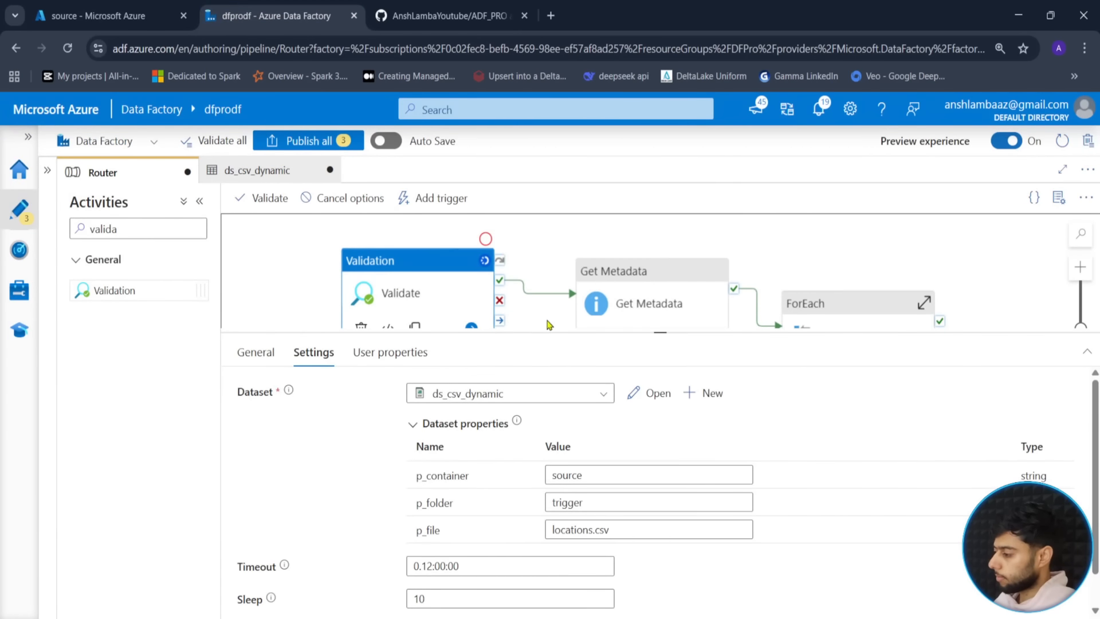
left_click(549, 324)
left_click(556, 401)
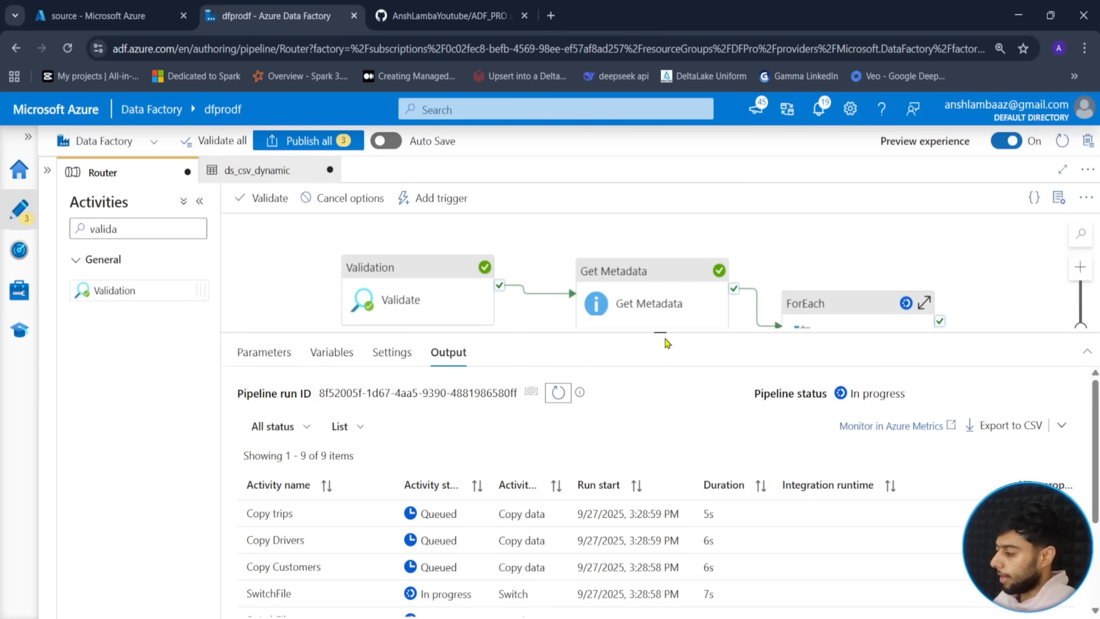
- Follow the debug run output until ForEach, SwitchFile and the three copy activities succeed
left_click_drag(667, 343, 663, 275)
scroll(351, 530, "down", 2)
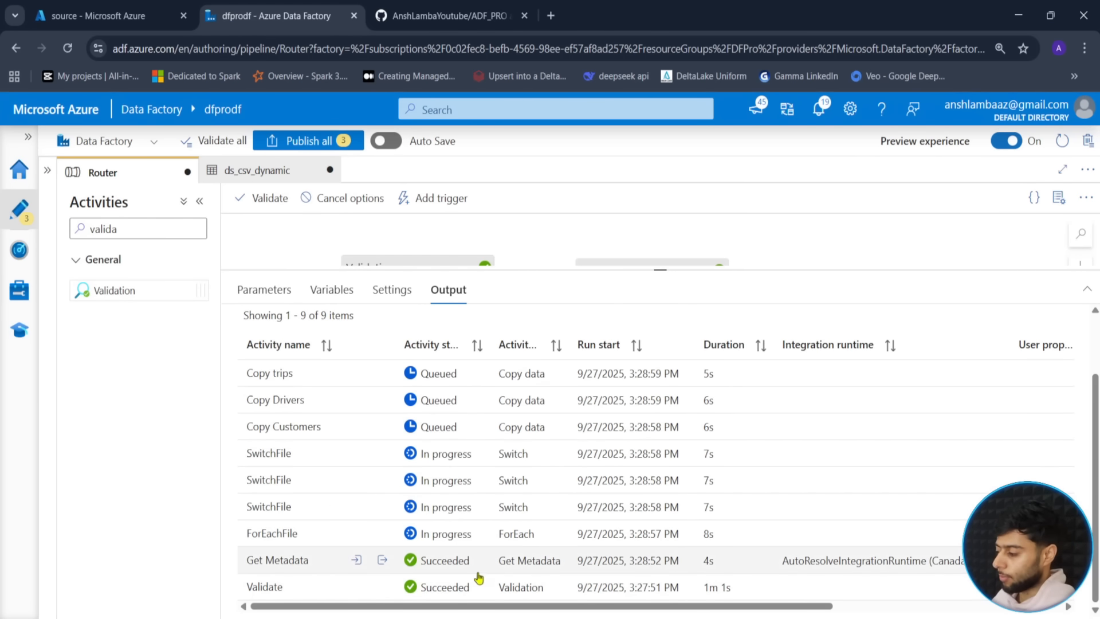
left_click(101, 16)
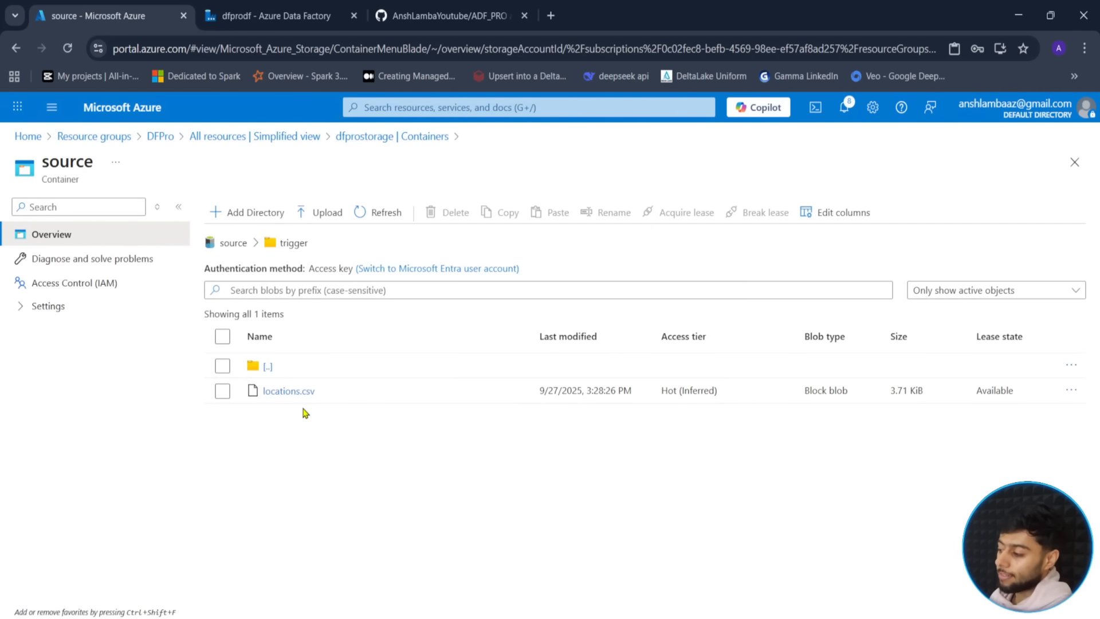
left_click(321, 12)
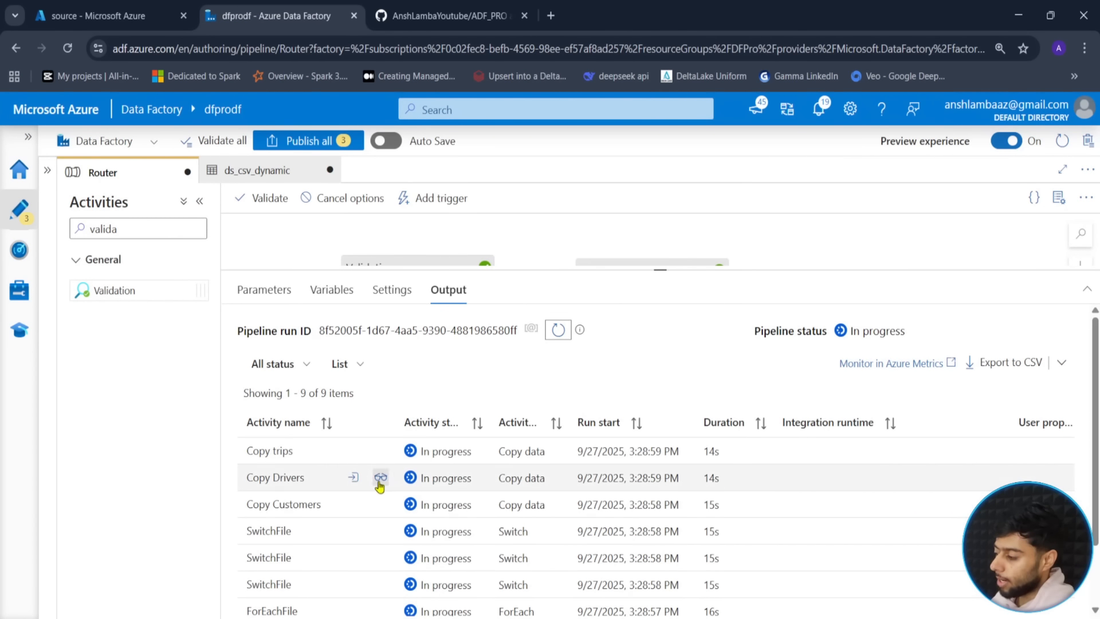
scroll(361, 459, "down", 2)
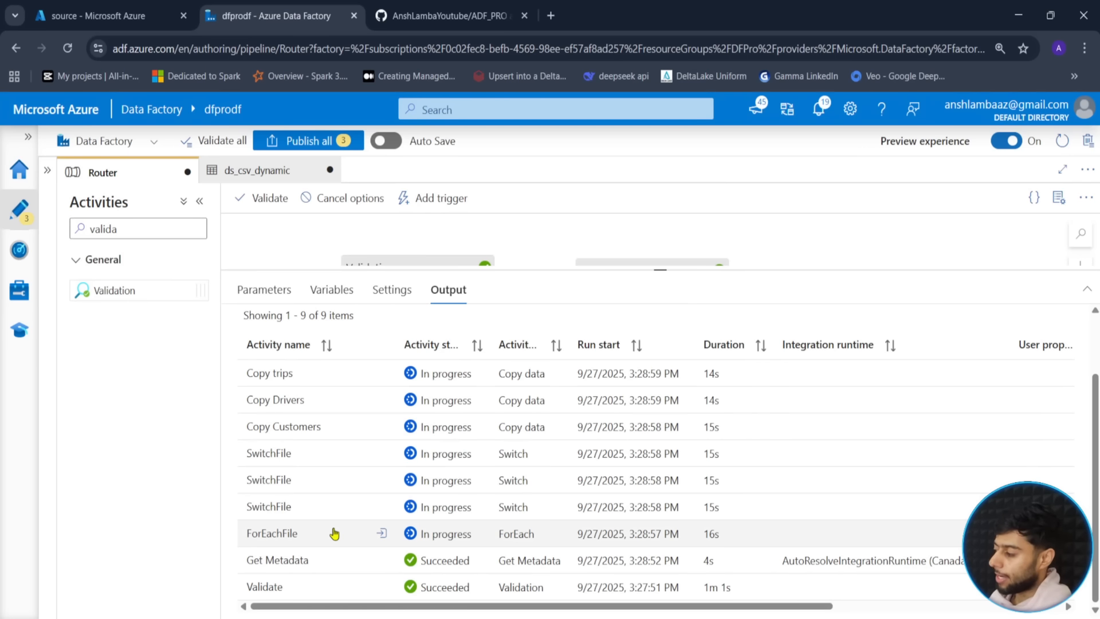
left_click_drag(653, 270, 659, 407)
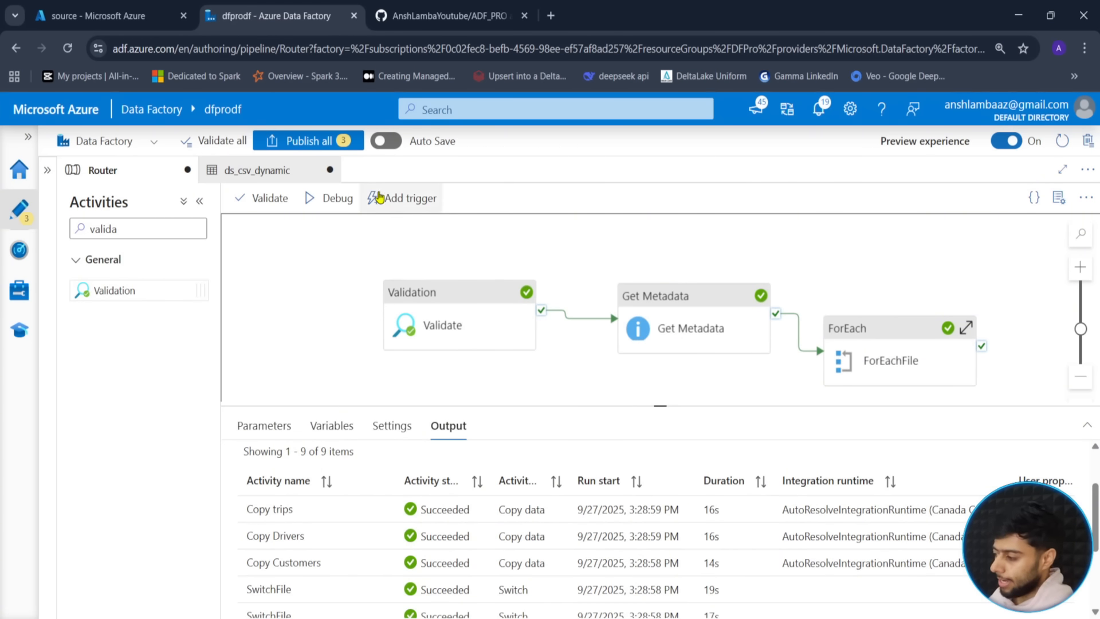
left_click_drag(369, 264, 564, 365)
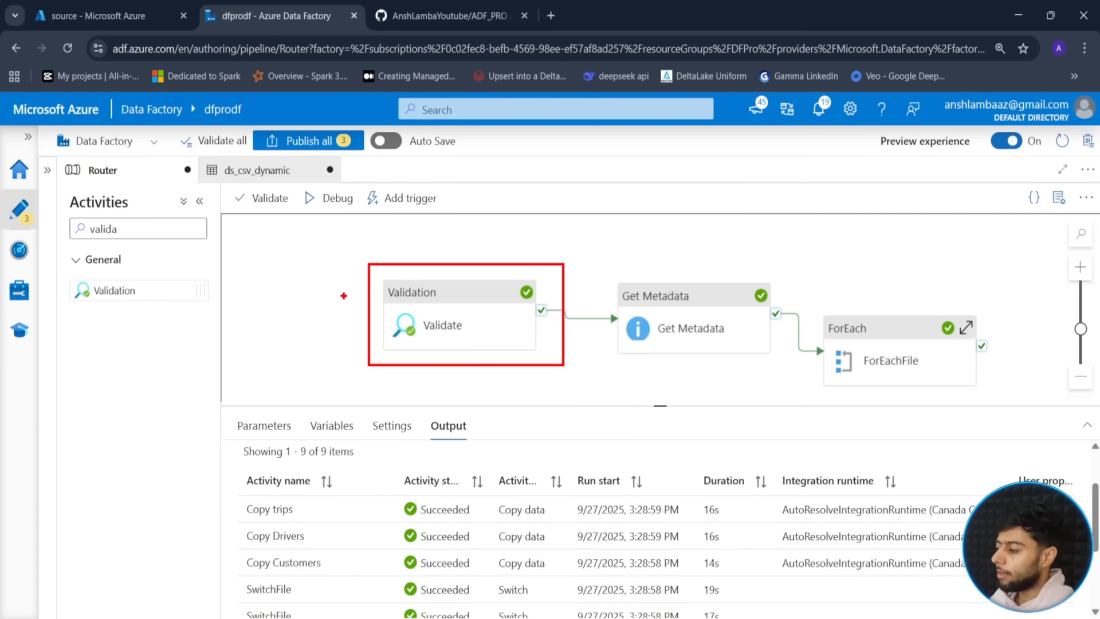
left_click_drag(355, 305, 262, 304)
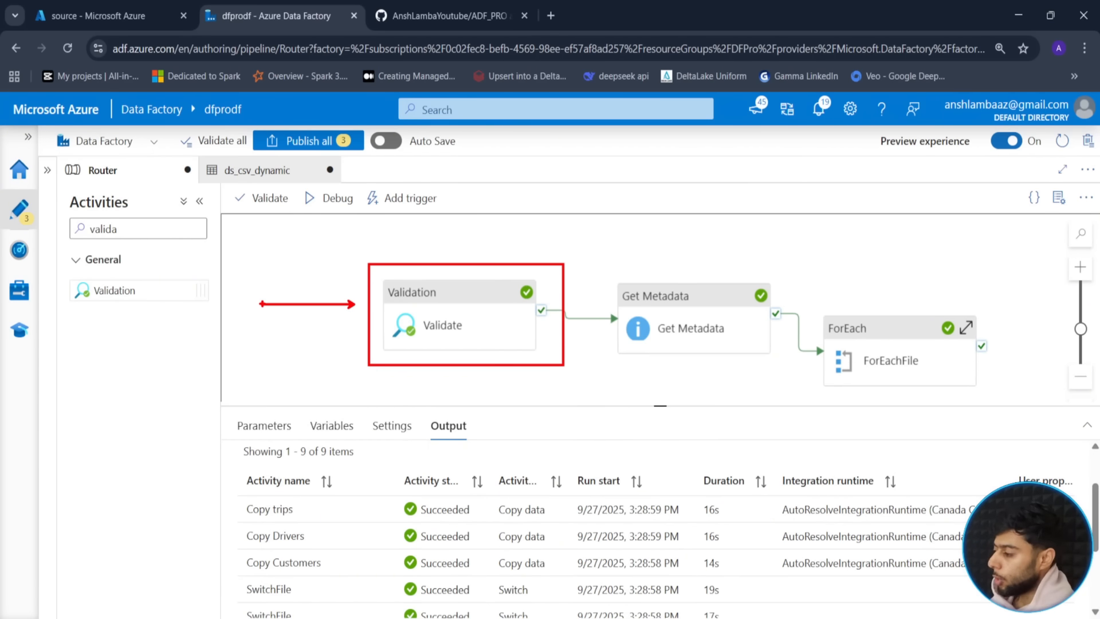
mouse_move(596, 262)
left_mouse_down()
mouse_move(776, 359)
mouse_move(1010, 411)
left_mouse_up()
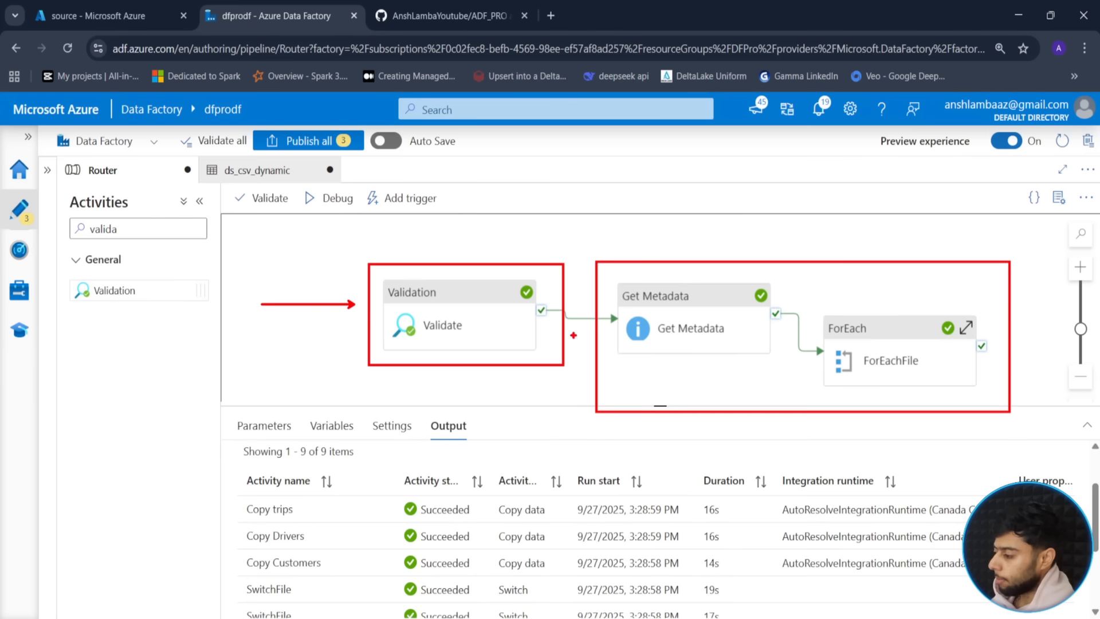
left_click_drag(344, 323, 308, 345)
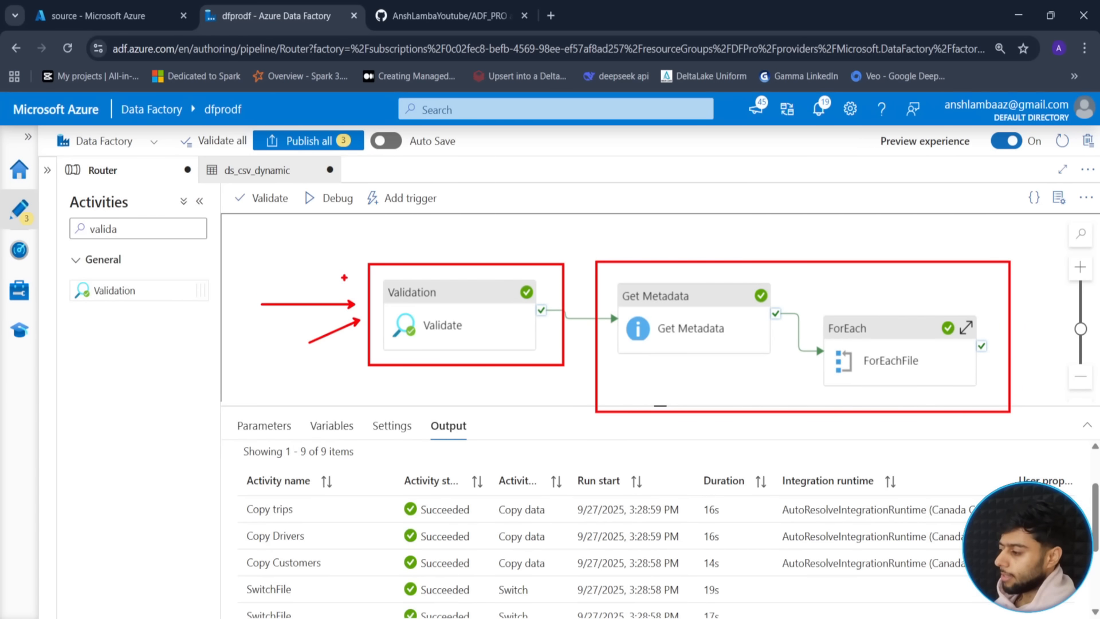
key("Escape")
left_click_drag(591, 384, 511, 382)
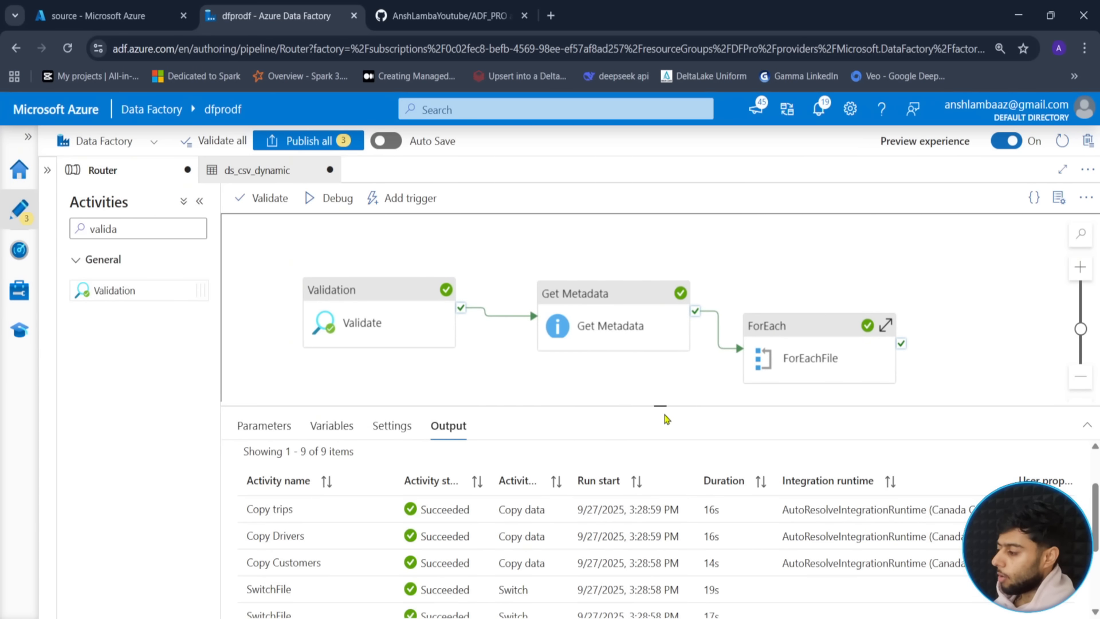
left_click_drag(662, 410, 608, 437)
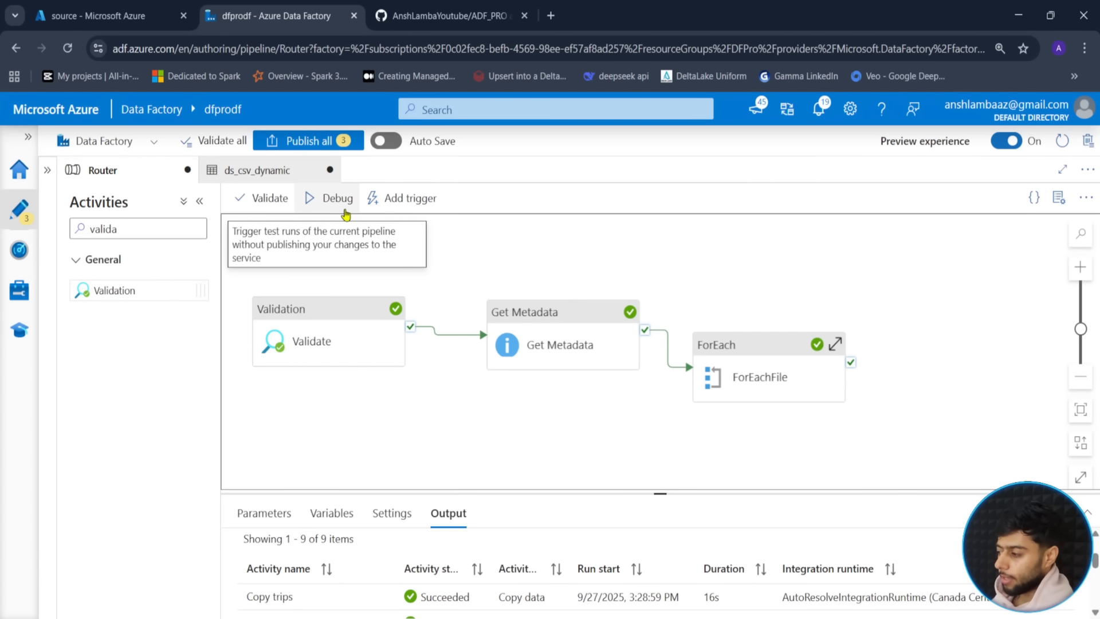
- Add a Delete activity to the right of ForEachFile, running on ForEach success
left_click(160, 12)
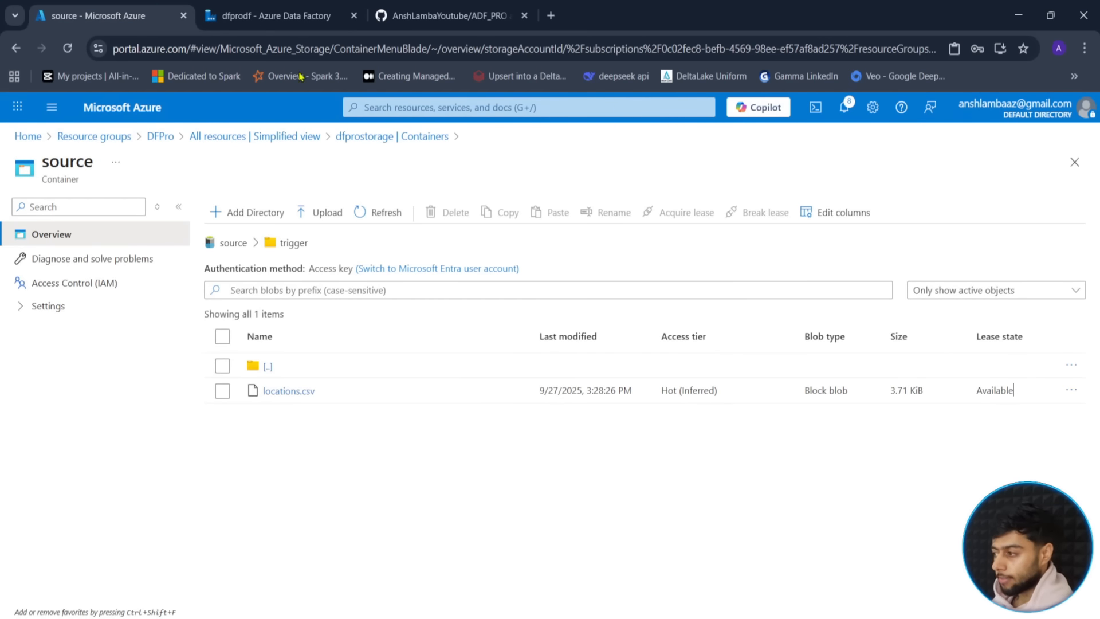
left_click(288, 15)
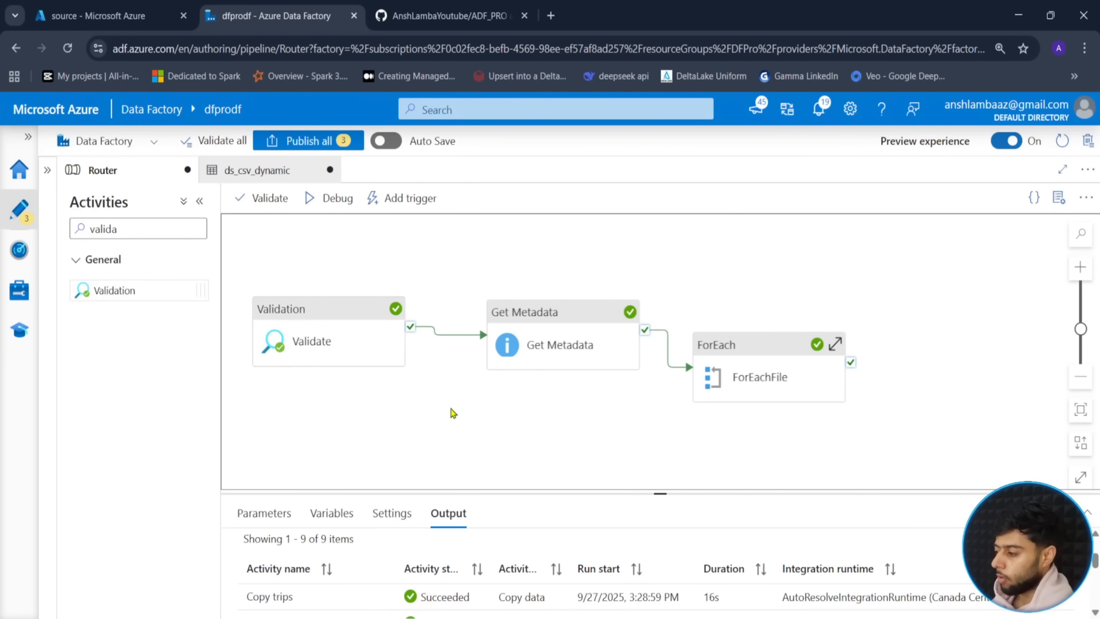
double_click(141, 231)
type("delete")
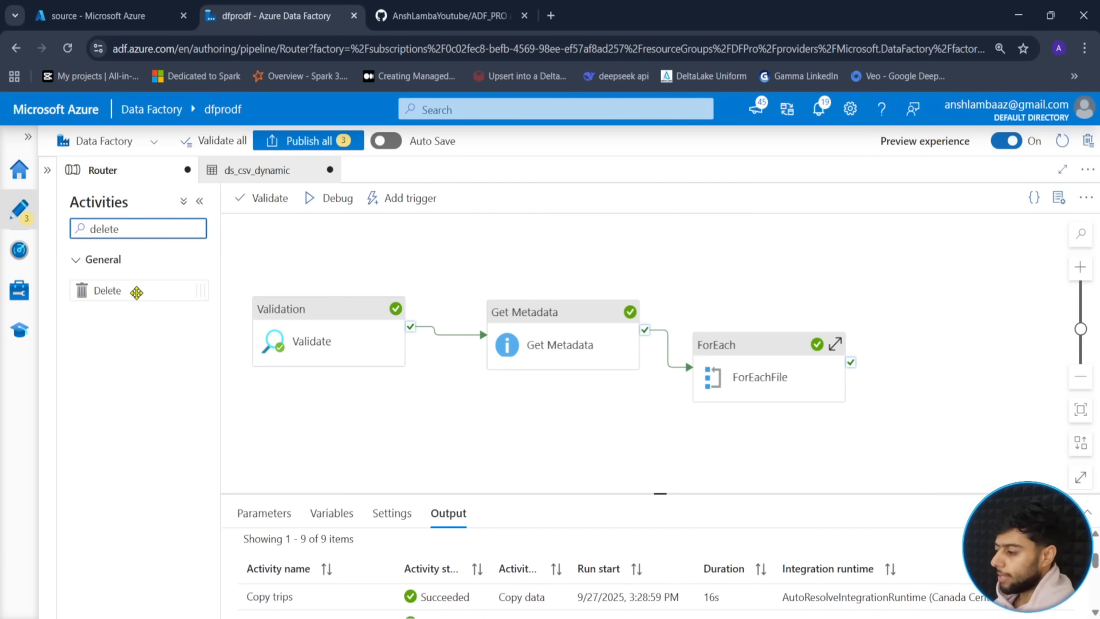
left_click_drag(135, 290, 970, 292)
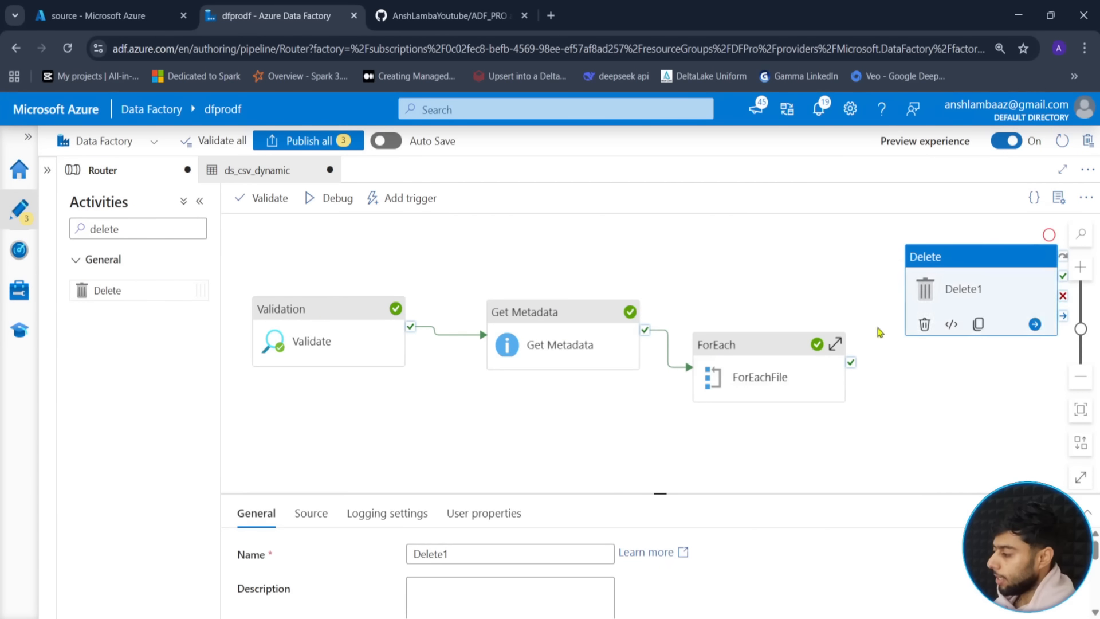
left_click_drag(850, 362, 951, 289)
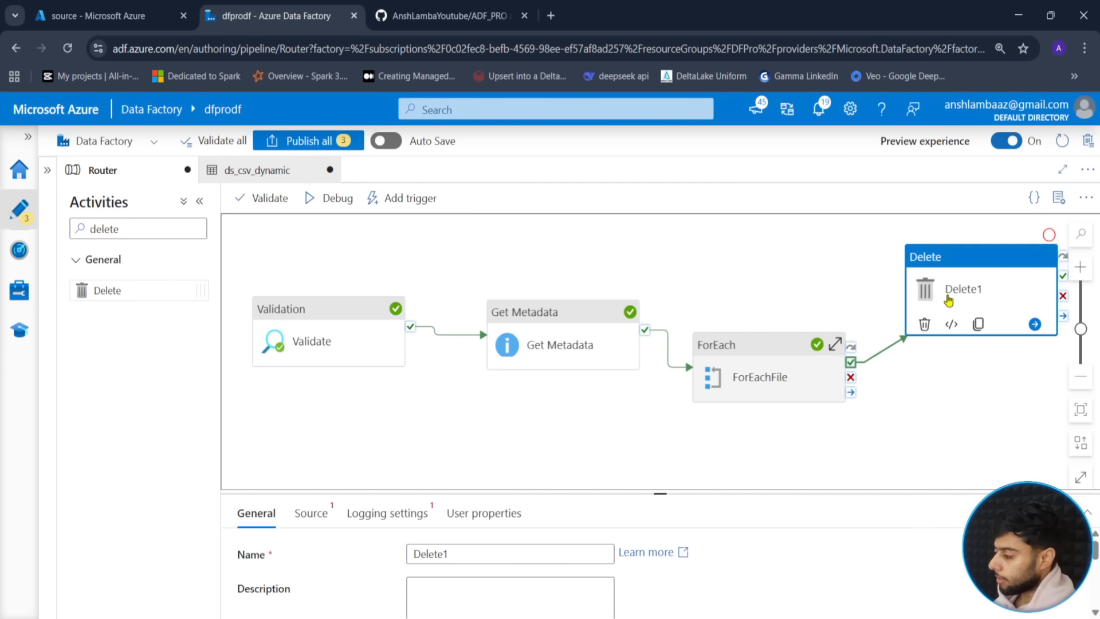
- Name the activity Delete and set its source dataset to ds_csv_dynamic
left_click(630, 453)
left_click_drag(660, 493, 703, 399)
left_click(956, 309)
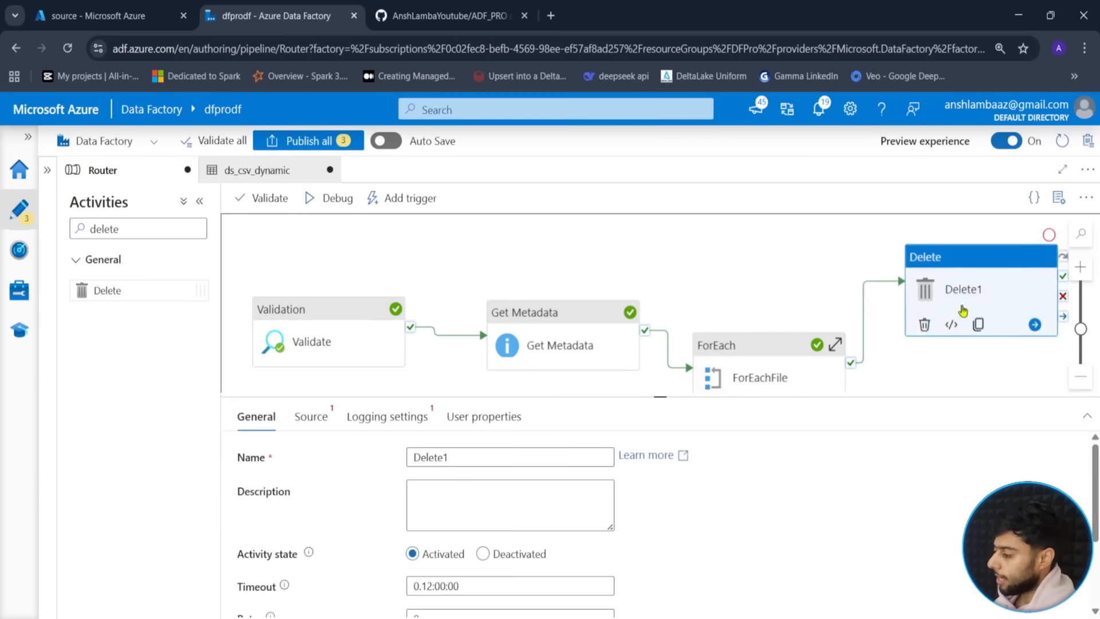
left_click(470, 457)
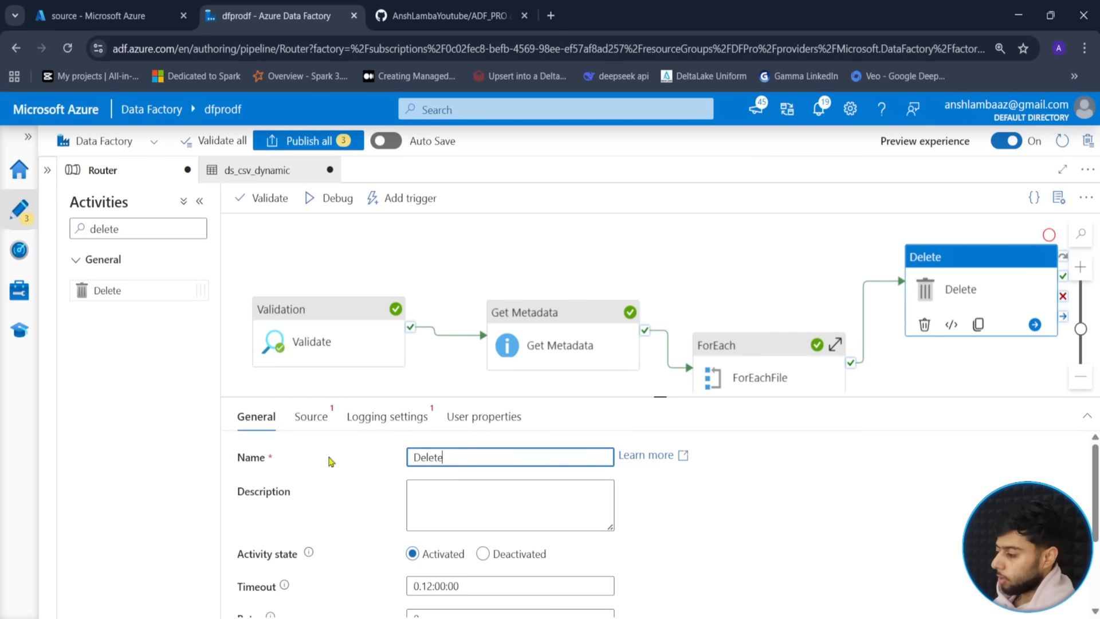
left_click(310, 417)
left_click(487, 457)
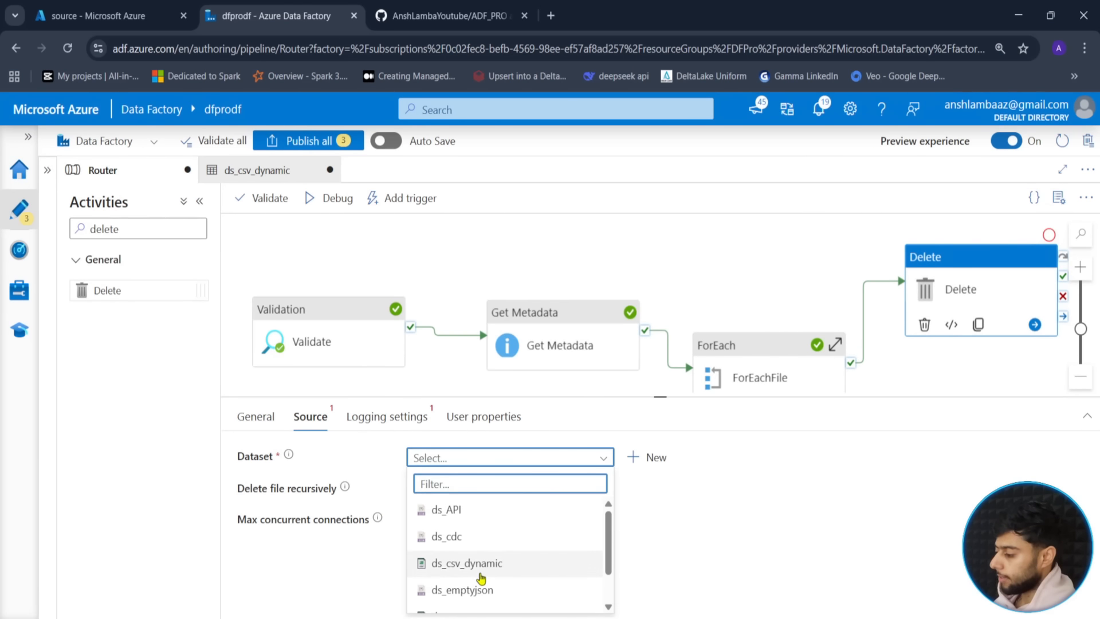
left_click(493, 562)
- Enter source, trigger and locations.csv as the dataset parameters, then validate the pipeline
left_click(580, 538)
type("source")
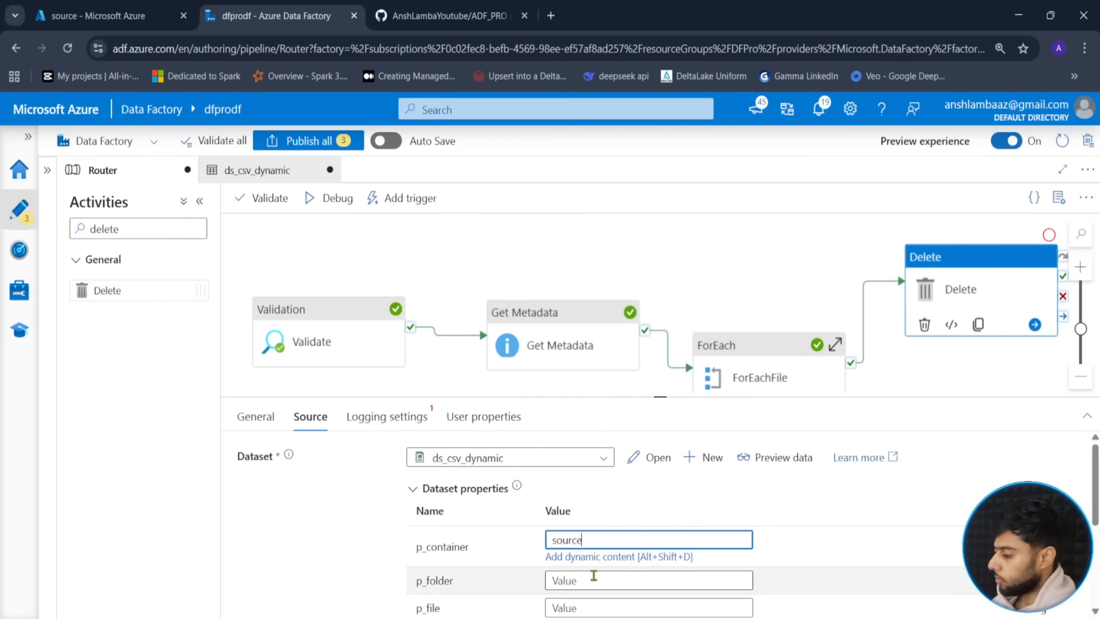
left_click(594, 573)
type("trigger")
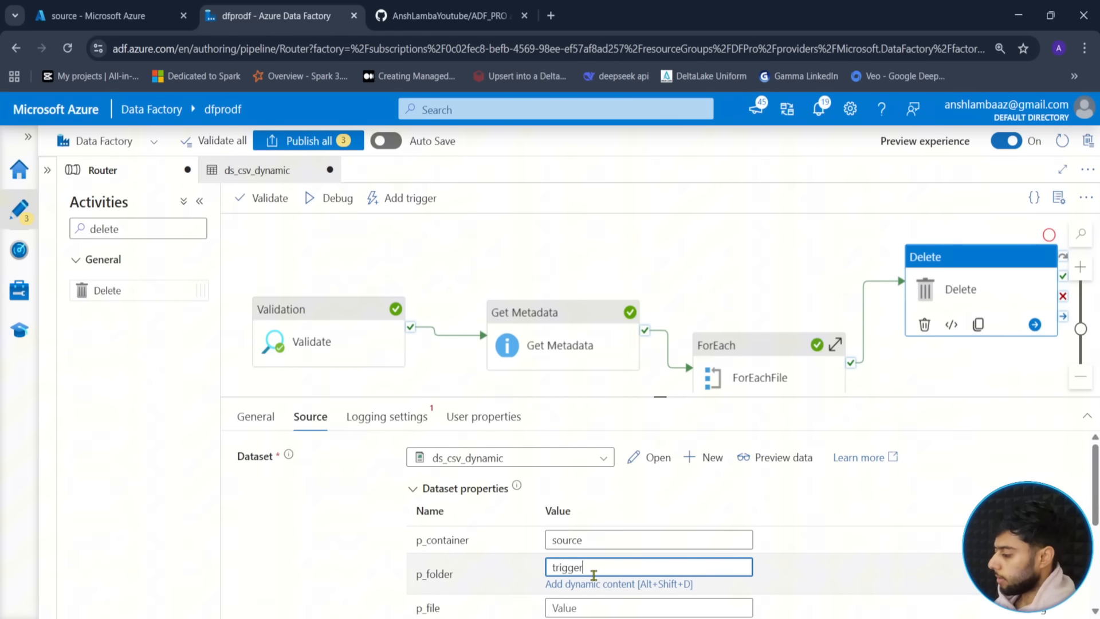
key("Tab")
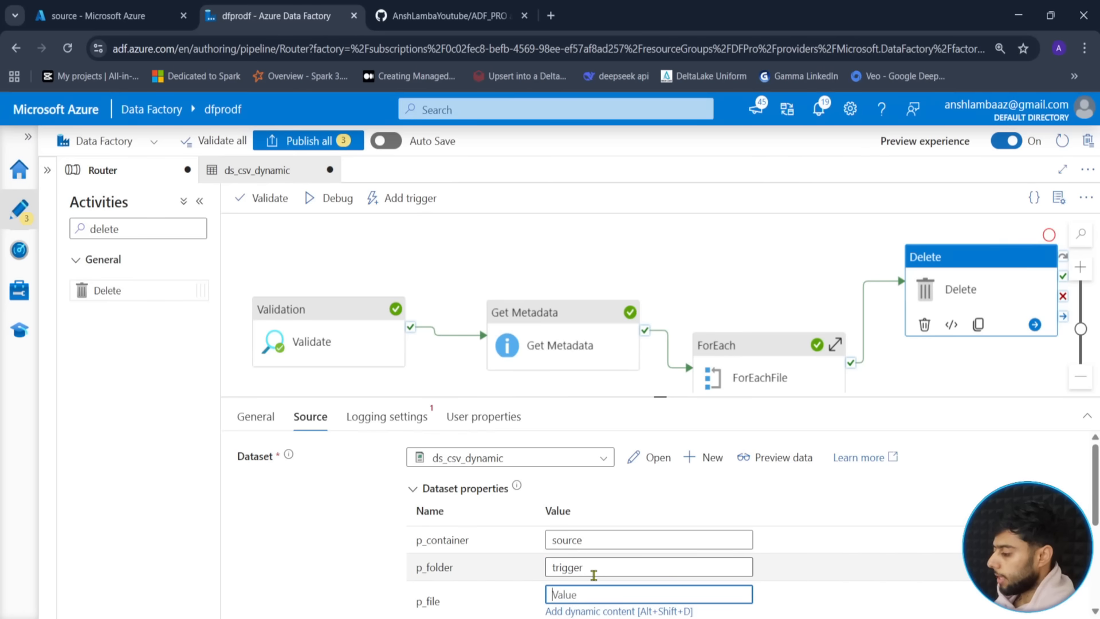
type("location")
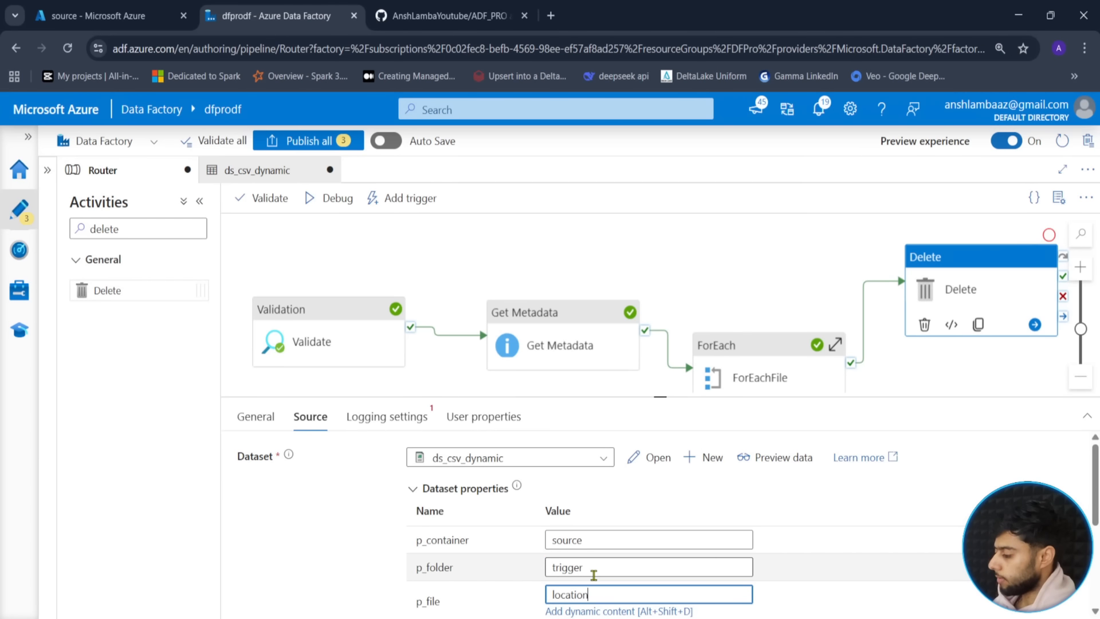
type("s.csv")
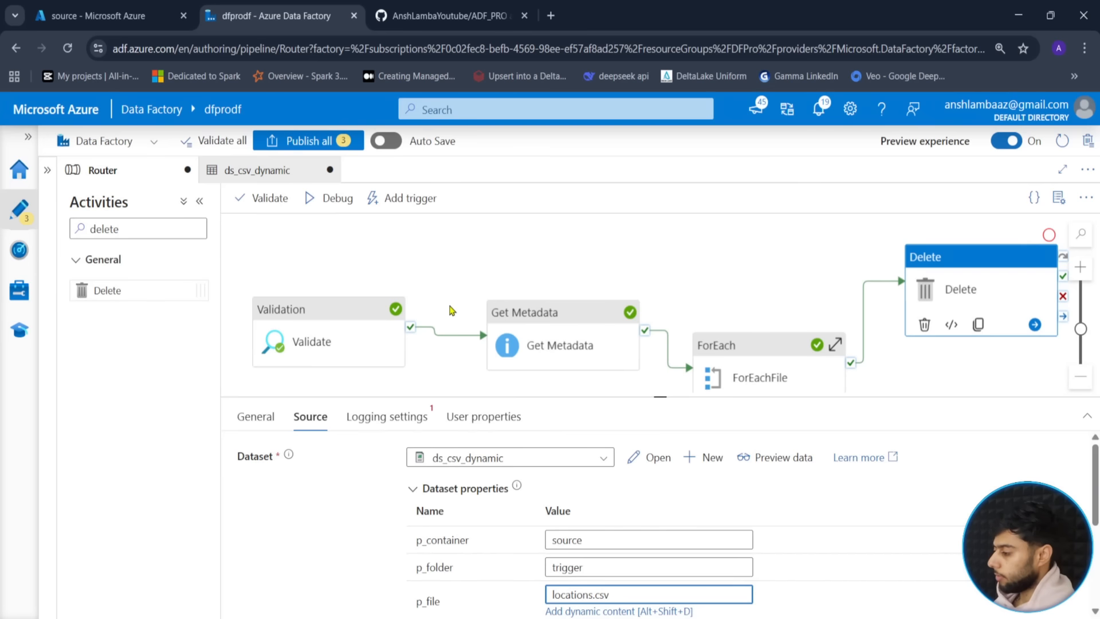
left_click(452, 310)
left_click(264, 197)
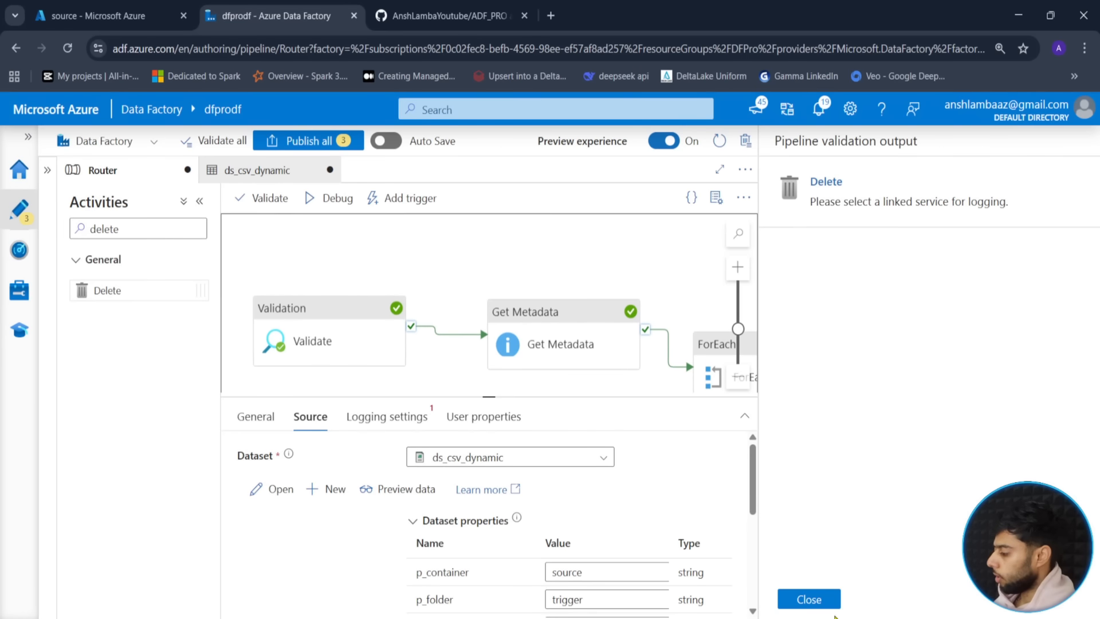
- Close the validation output and uncheck Enable logging on the Delete activity
left_click(809, 599)
left_click_drag(661, 409, 661, 340)
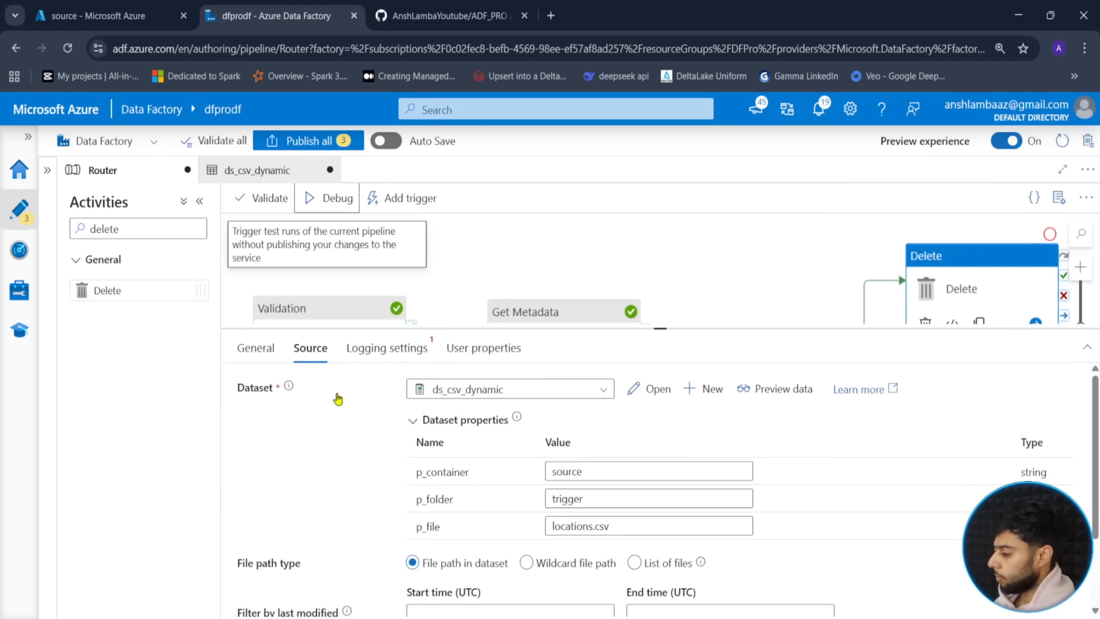
left_click(387, 348)
left_click(413, 383)
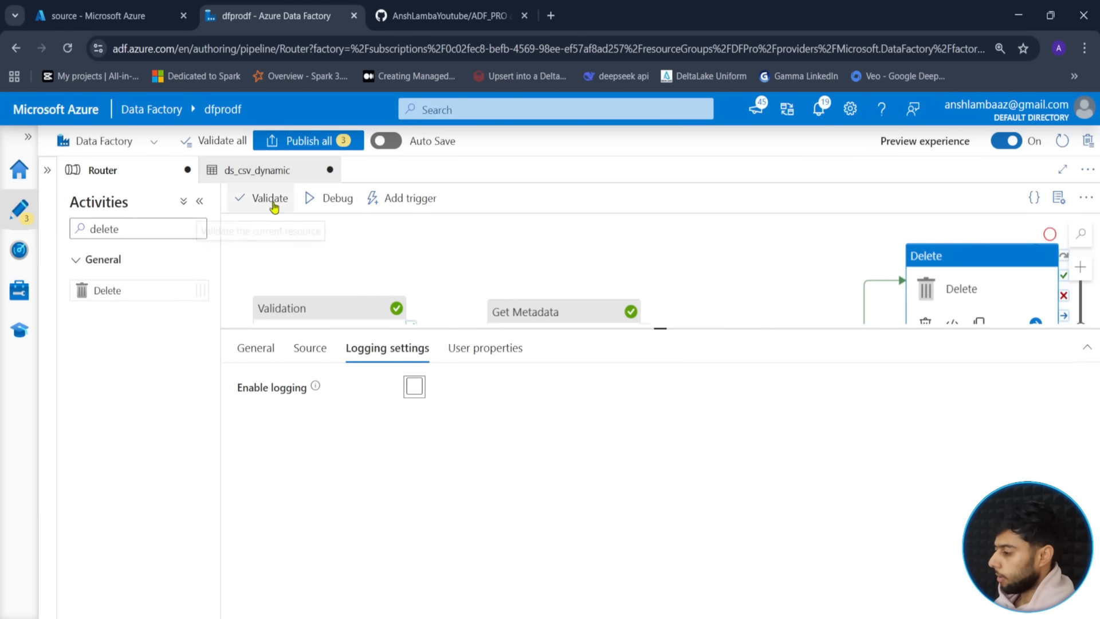
- Start a Router debug run and reload the trigger folder's file list in the portal
left_click(482, 201)
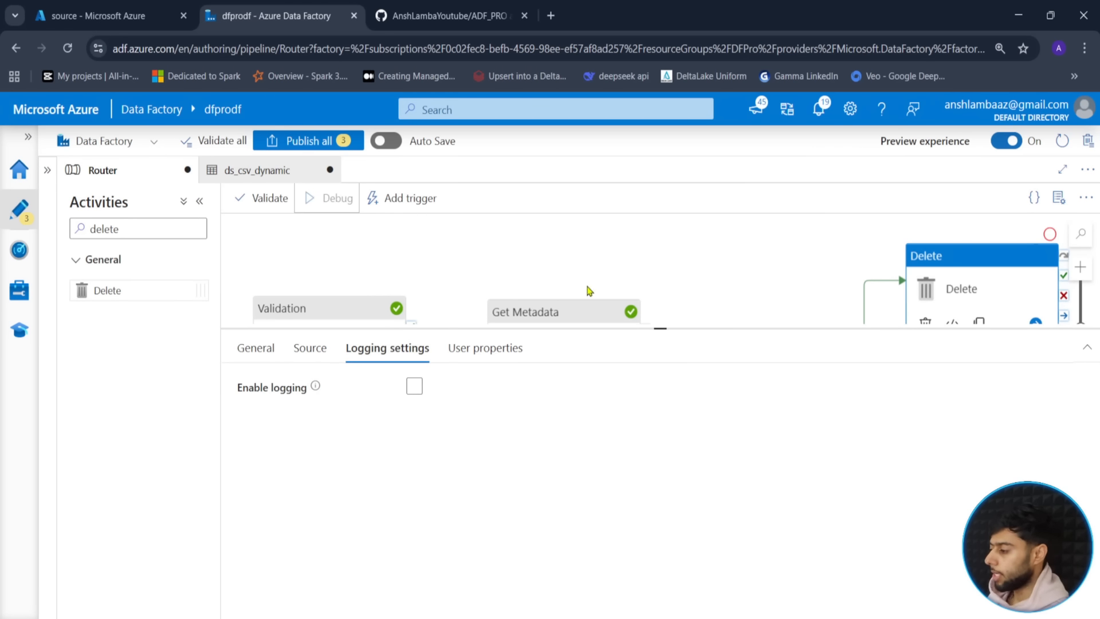
left_click(568, 388)
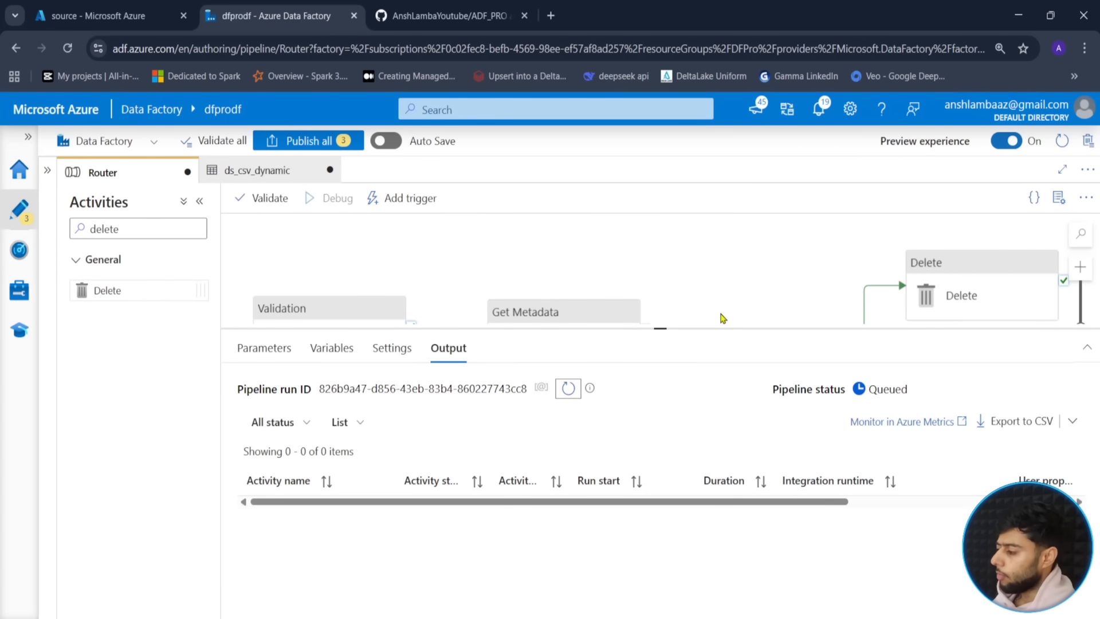
left_click_drag(687, 329, 687, 393)
left_click(114, 16)
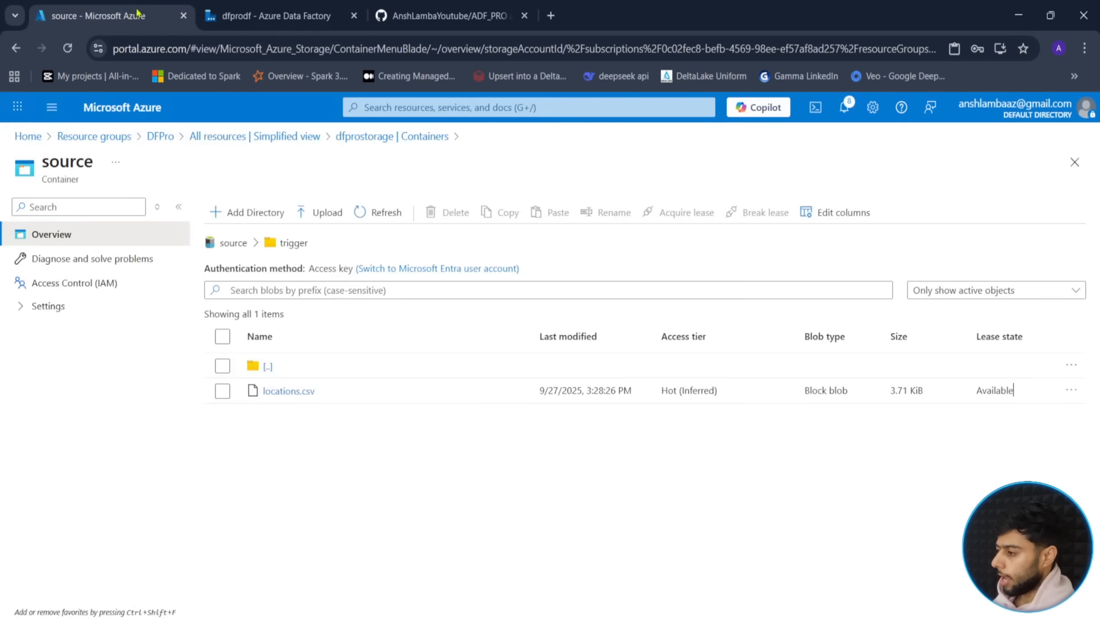
left_click(369, 212)
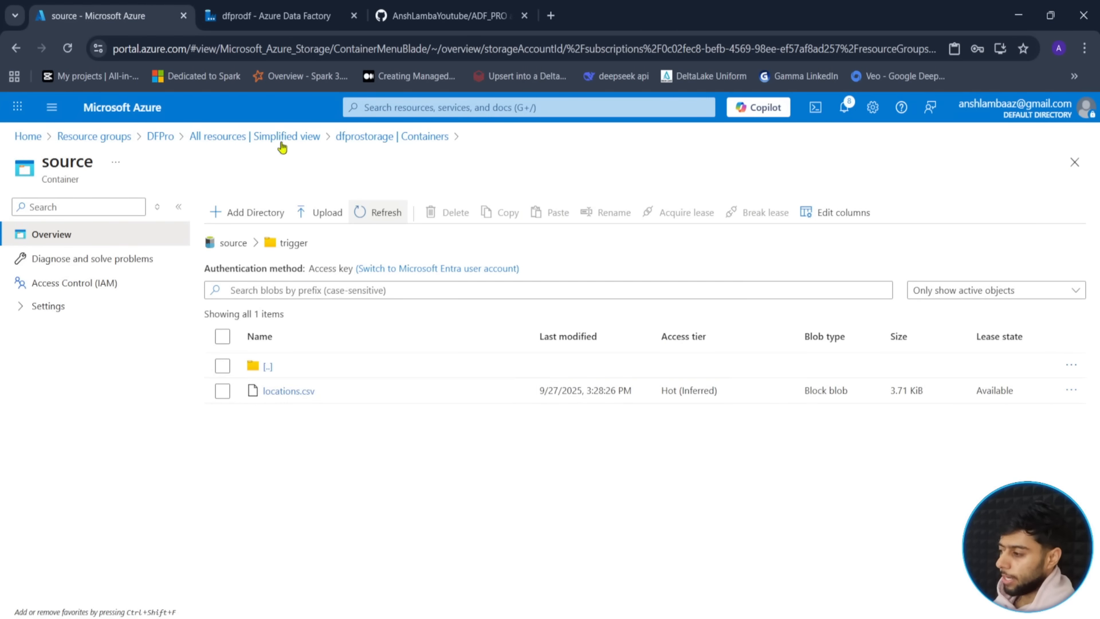
left_click(275, 16)
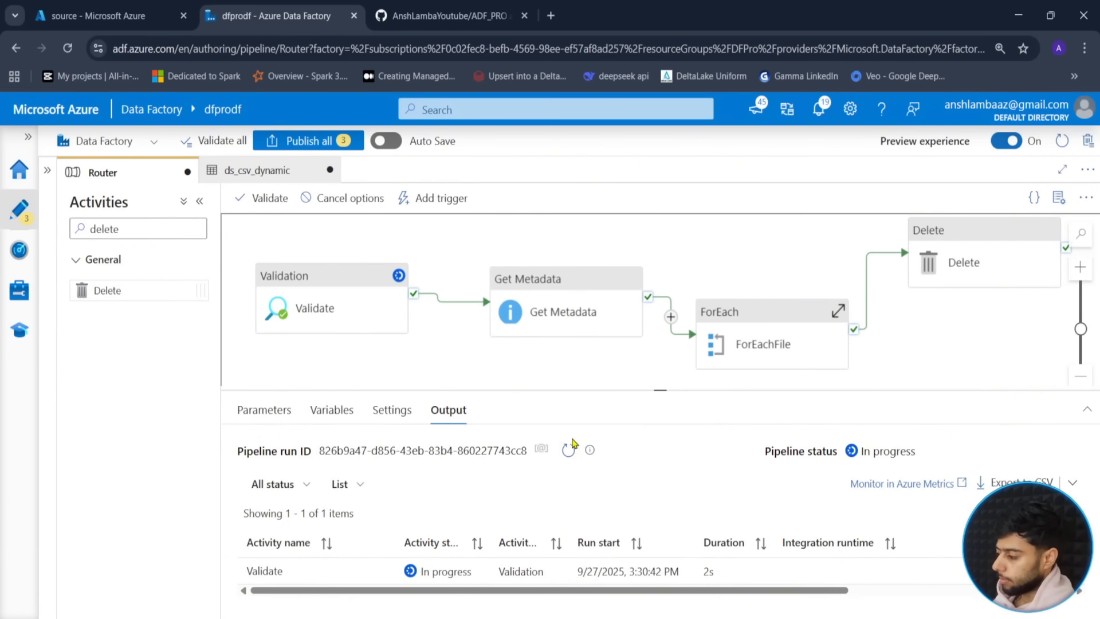
- Refresh the activity run statuses repeatedly, nudging the Delete activity lower on the canvas
left_click_drag(659, 390, 658, 337)
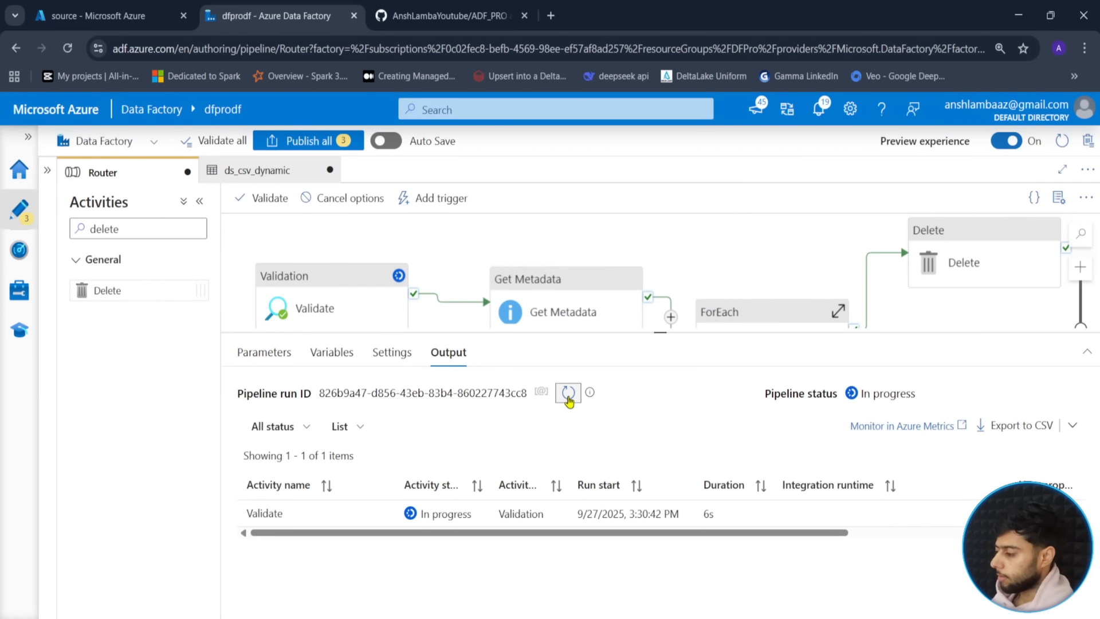
left_click(568, 394)
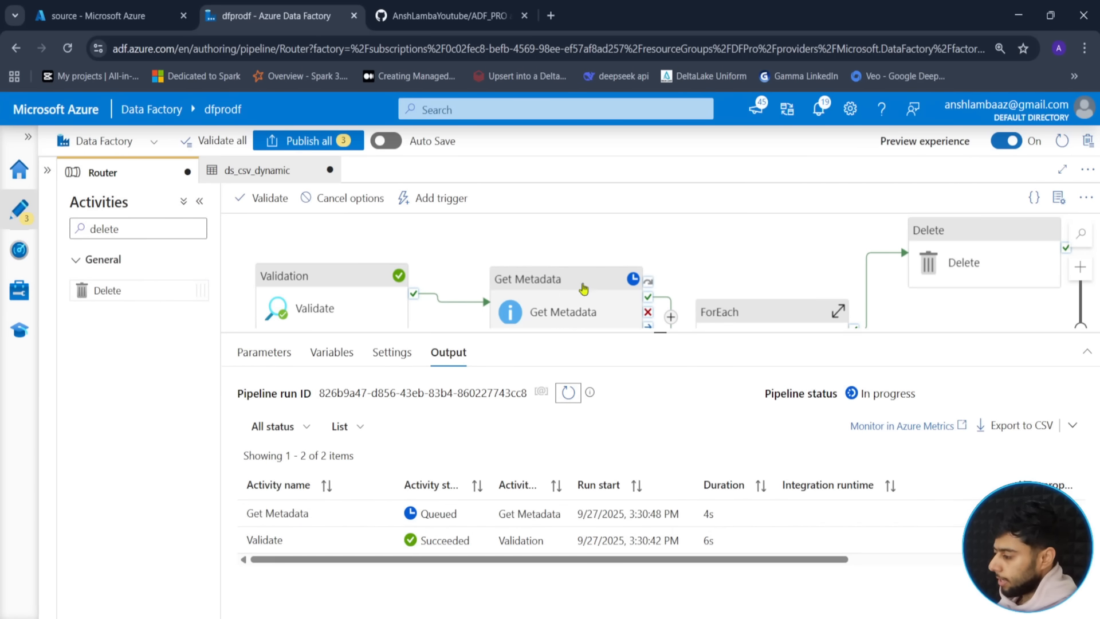
left_click_drag(661, 335, 659, 391)
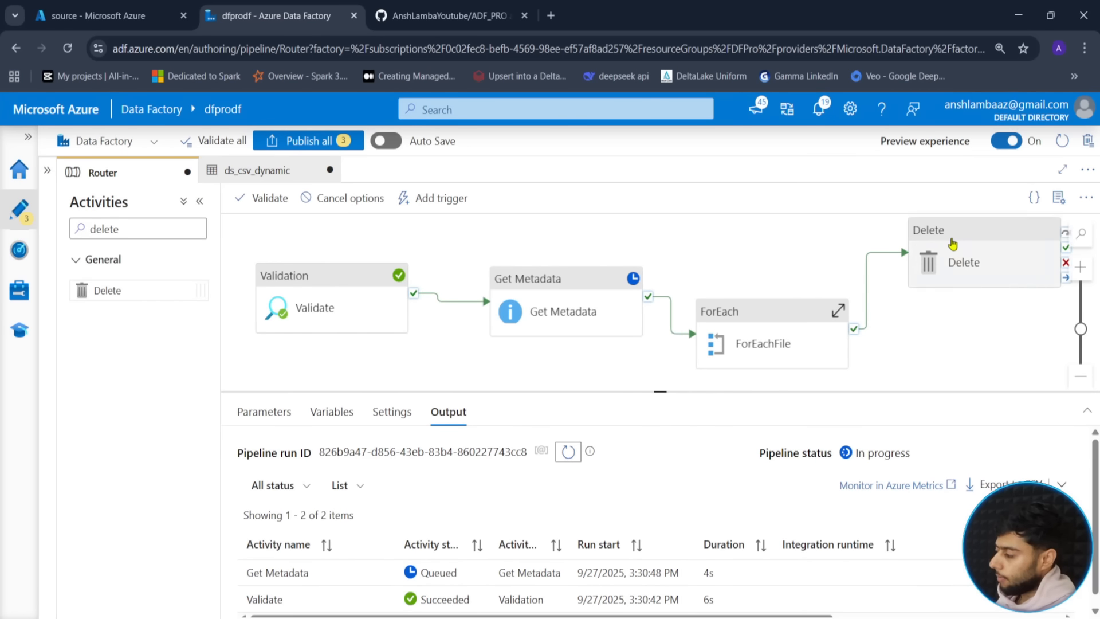
left_click_drag(949, 251, 952, 282)
left_click(774, 271)
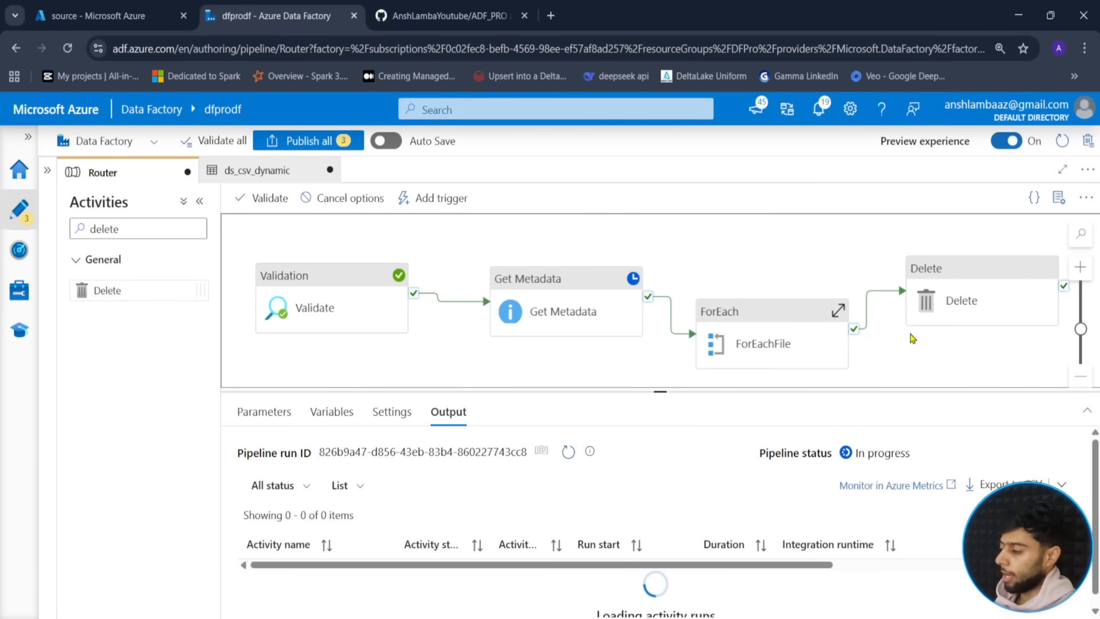
left_click(567, 451)
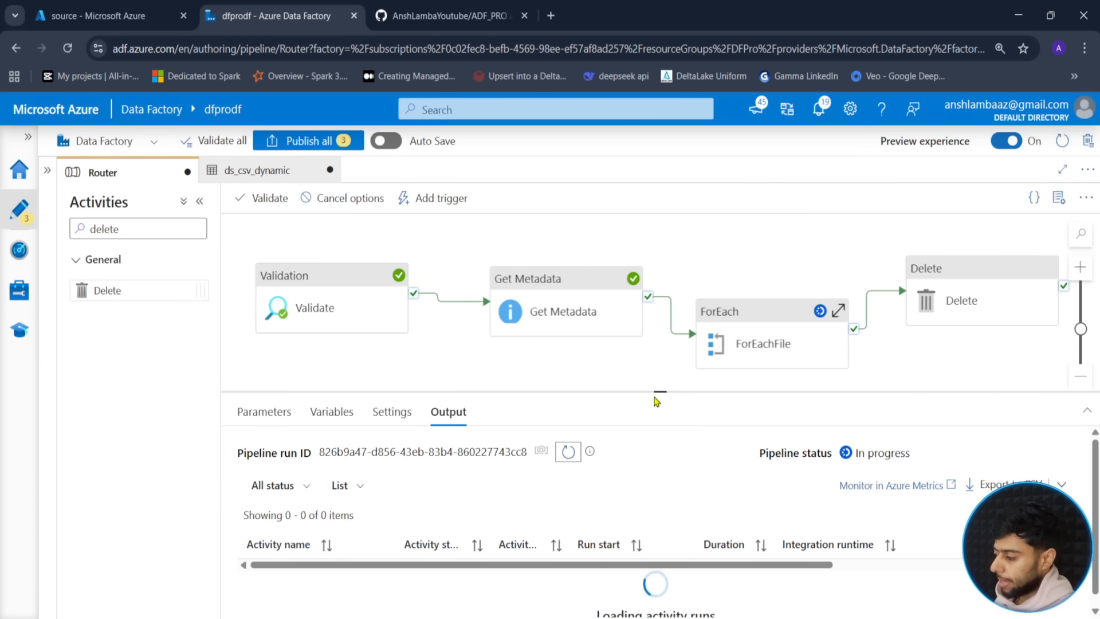
left_click_drag(659, 391, 680, 317)
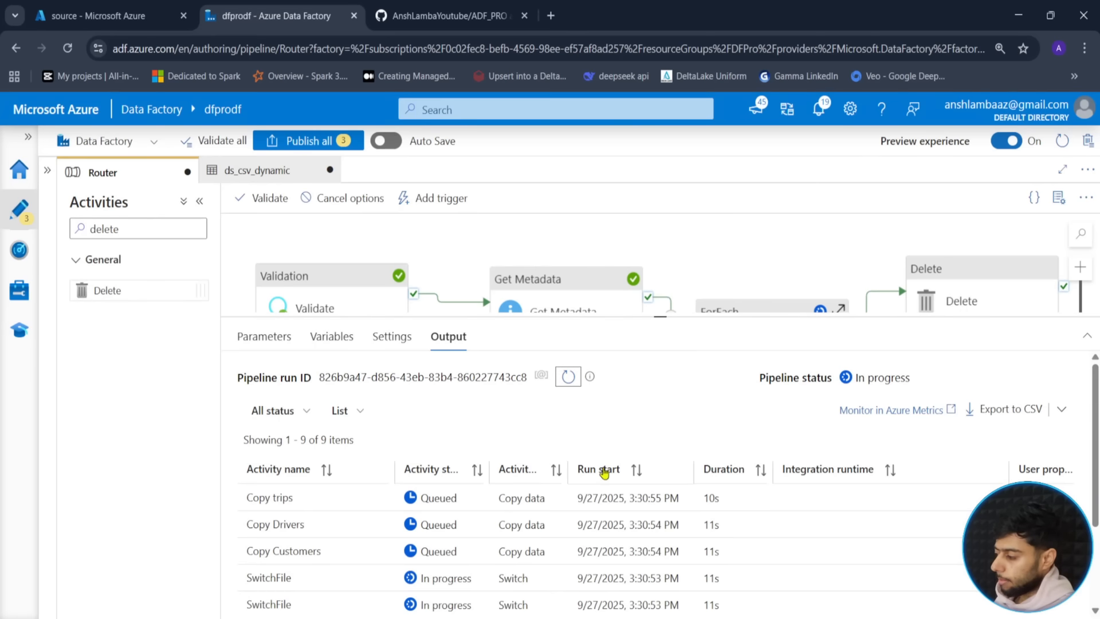
scroll(518, 547, "down", 2)
scroll(517, 548, "down", 1)
scroll(394, 484, "up", 3)
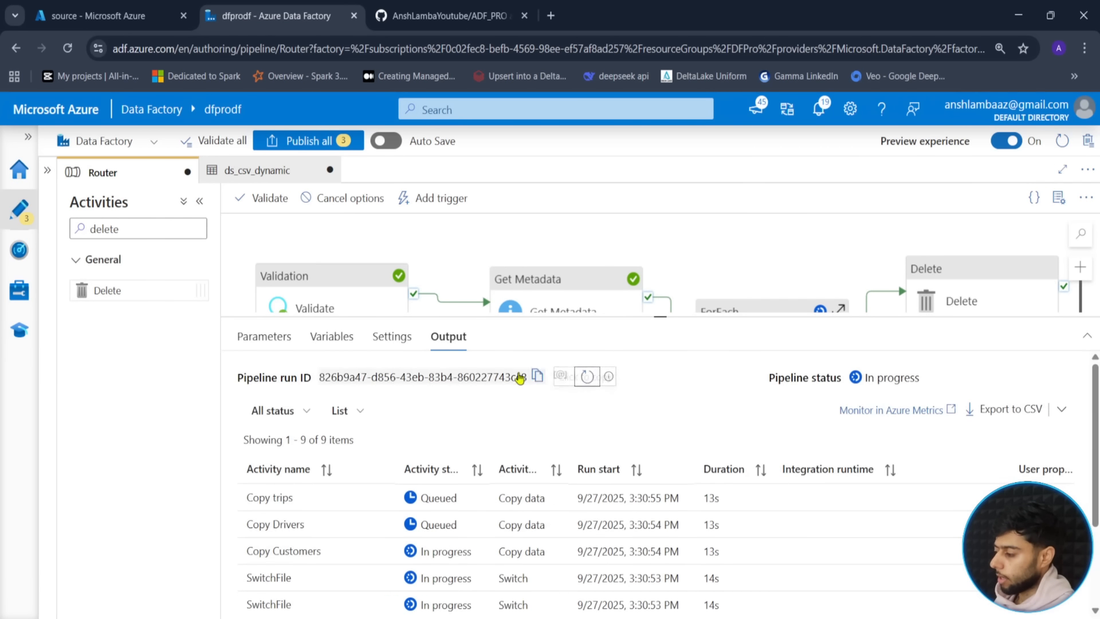
left_click(568, 378)
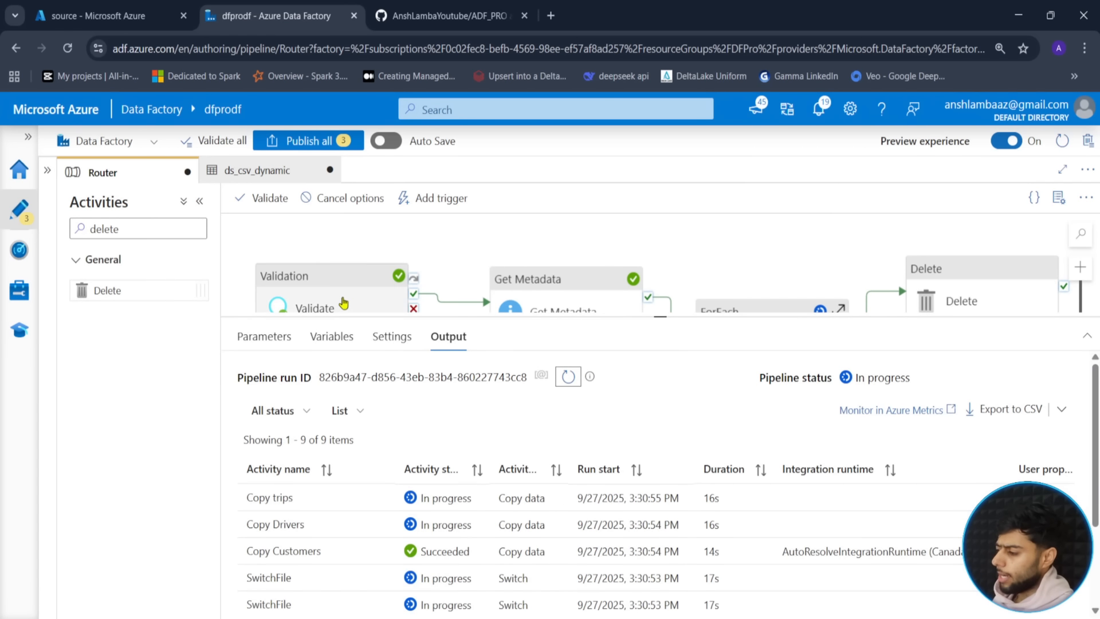
- Review the Validation settings after the run succeeds, then switch to the storage file listing
left_click(344, 304)
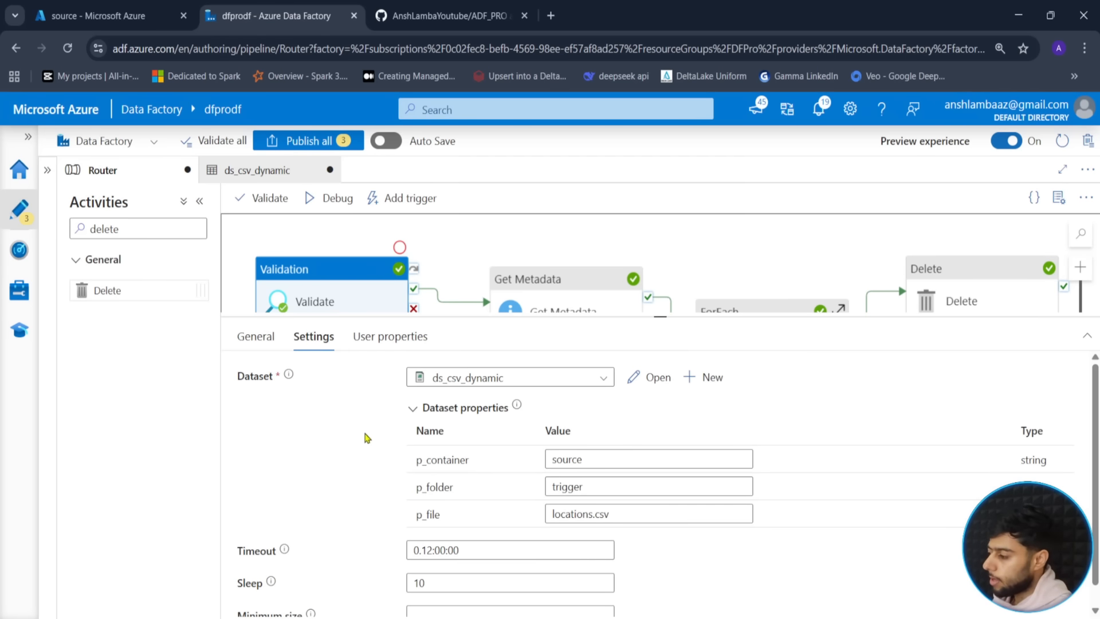
left_click_drag(666, 315, 659, 427)
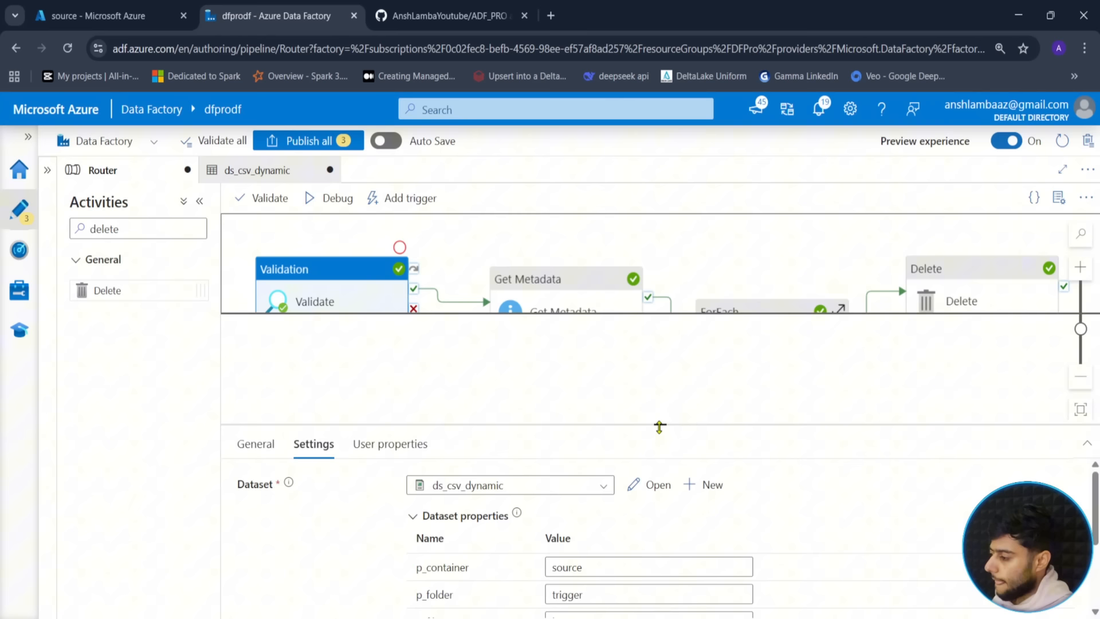
left_click(609, 382)
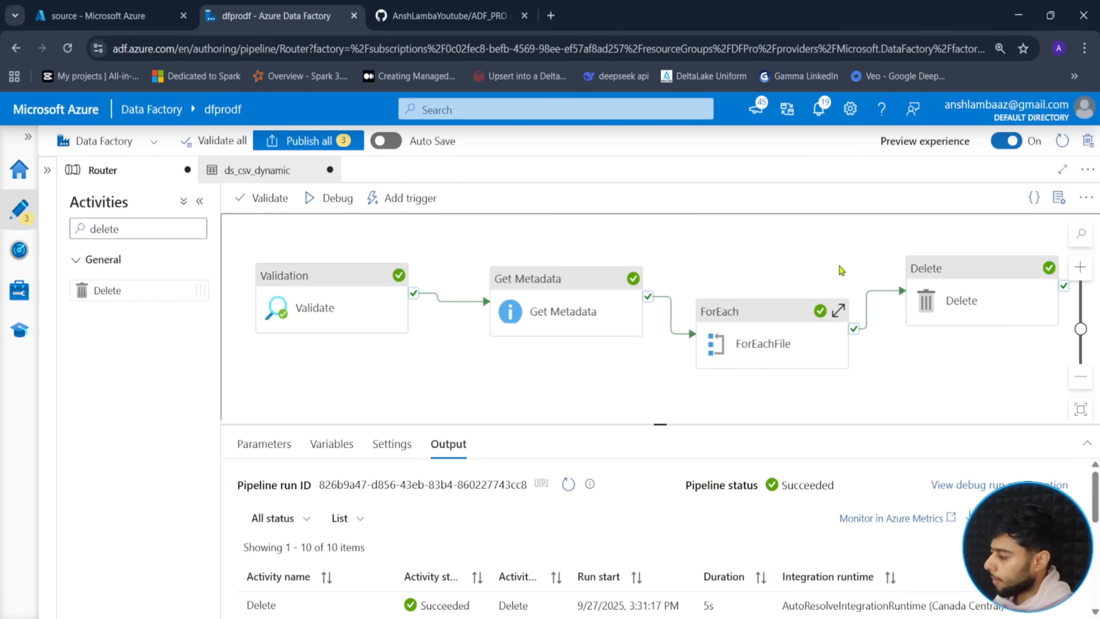
left_click(121, 14)
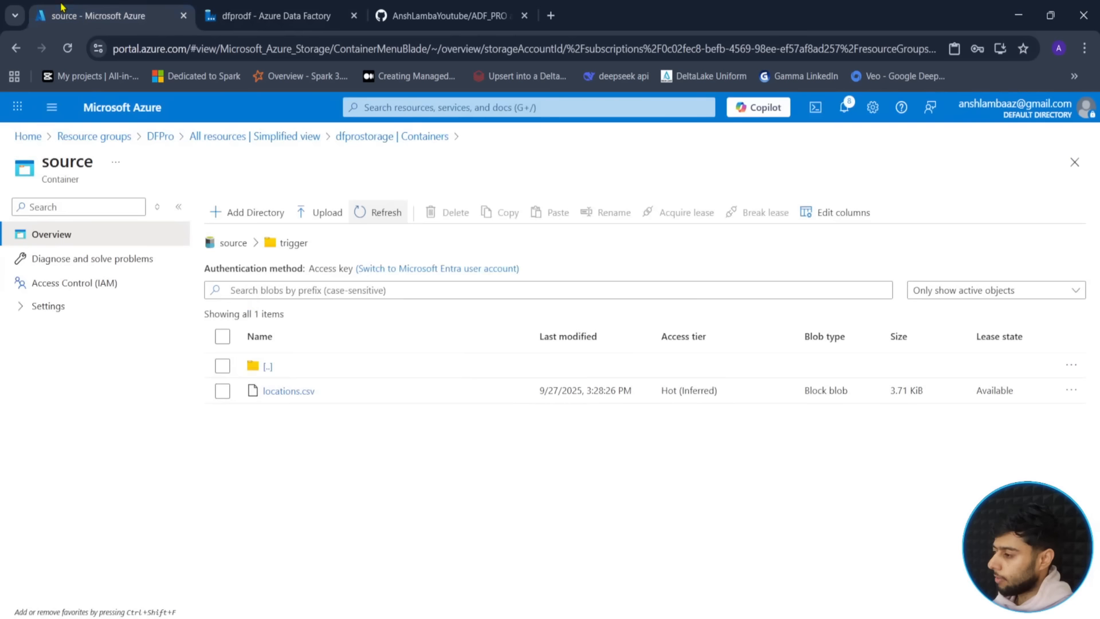
- Refresh the trigger folder to confirm locations.csv was deleted, then return to Data Factory
left_click(374, 214)
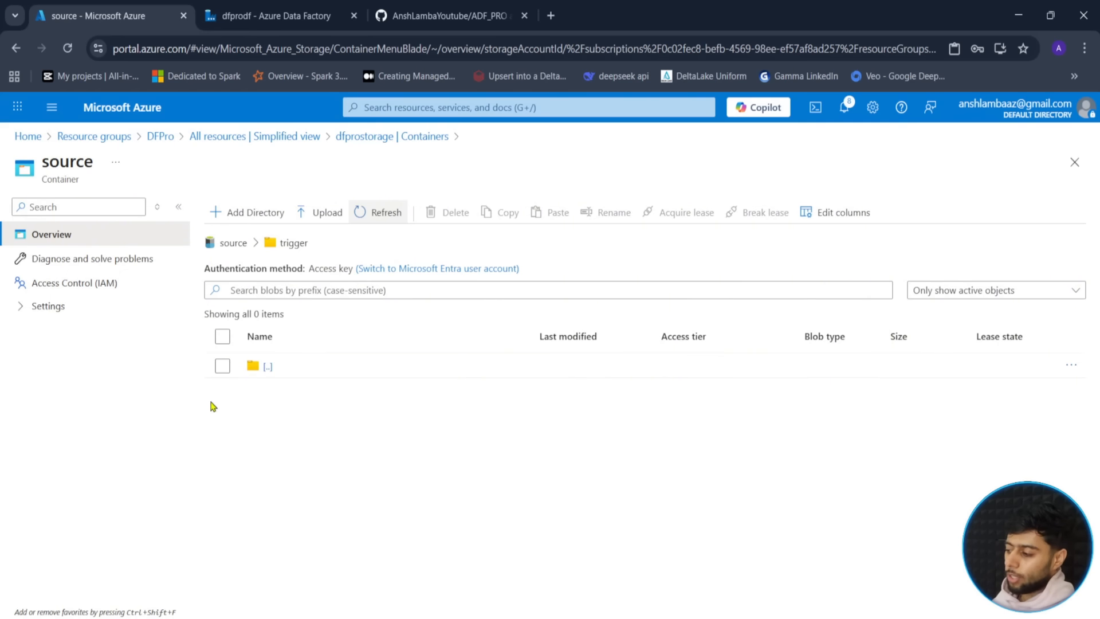
left_click(275, 15)
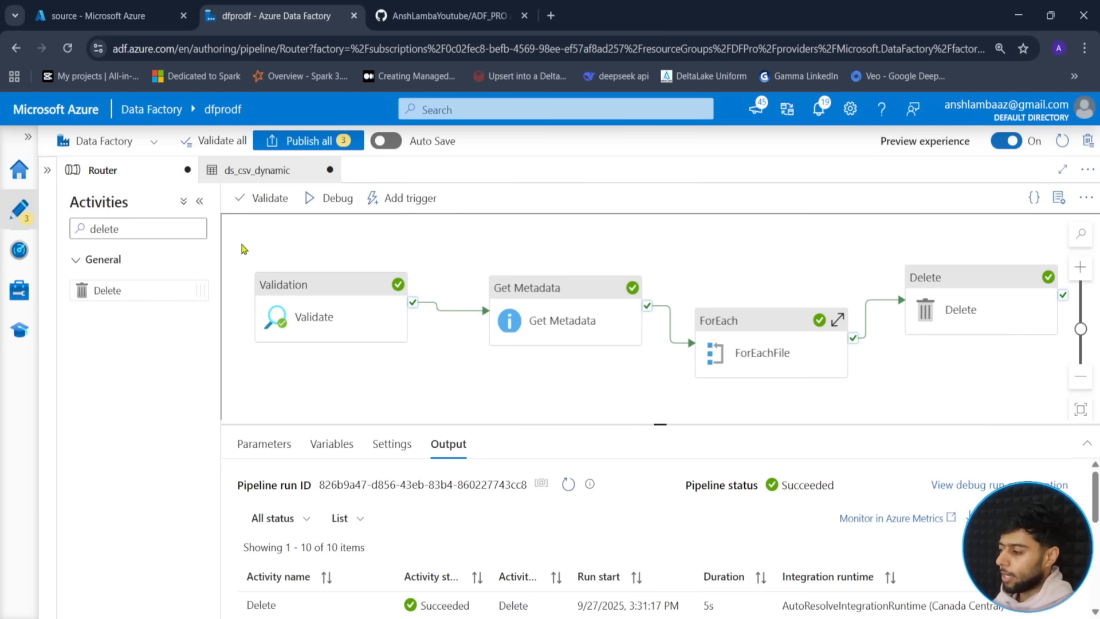
- Review the run output and the ForEach's inner activities, then publish all 3 pending changes
left_click_drag(659, 426, 660, 373)
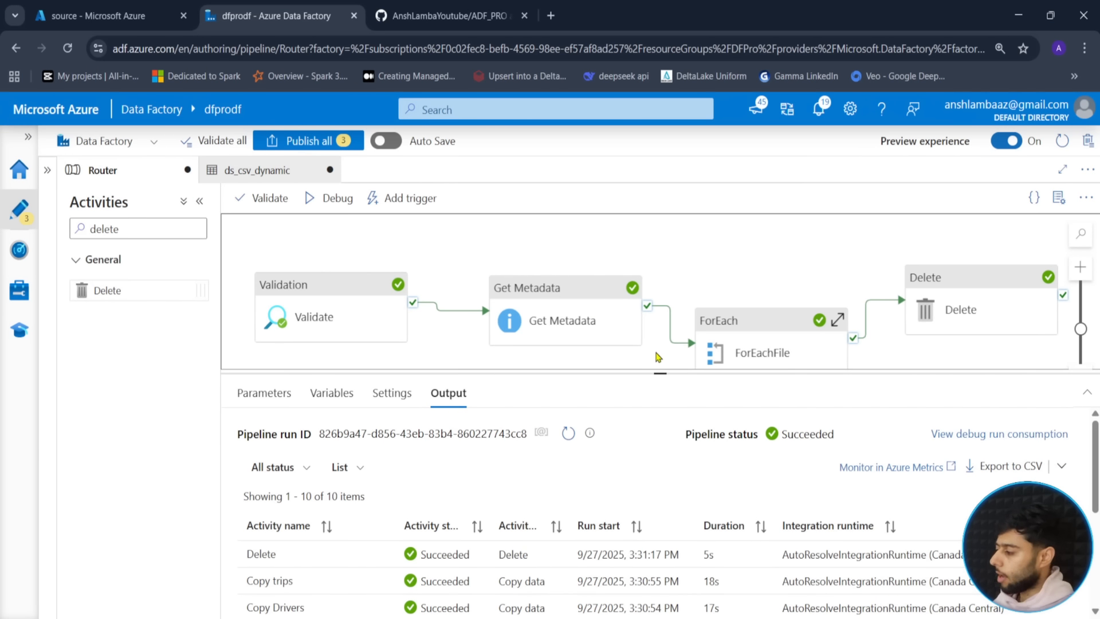
left_click_drag(659, 373, 657, 508)
left_click(836, 307)
left_click(599, 459)
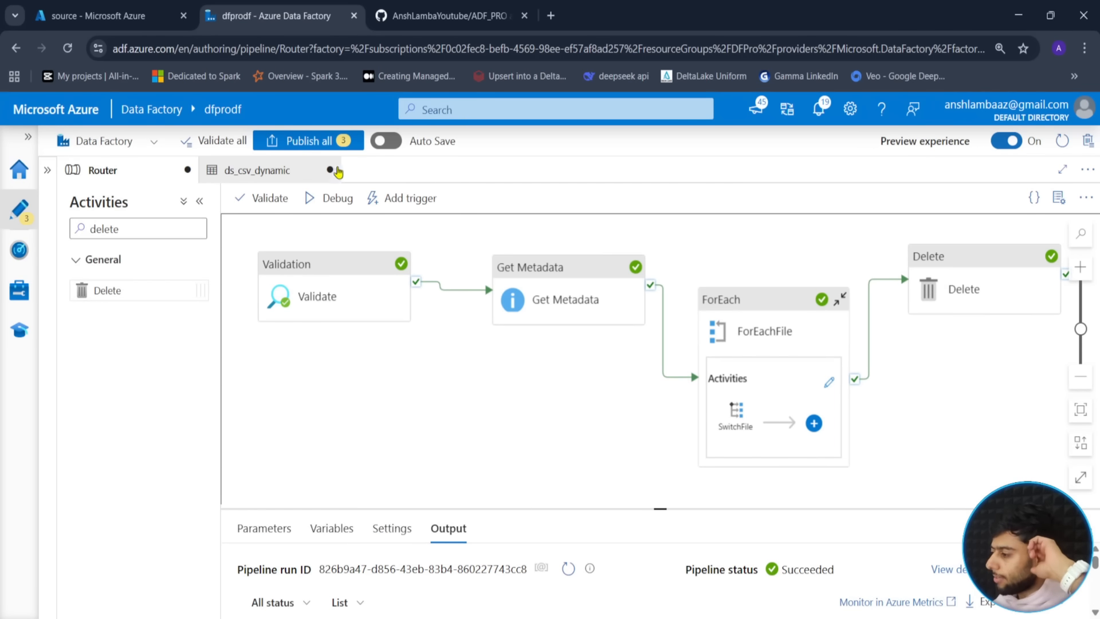
left_click(308, 140)
left_click(661, 603)
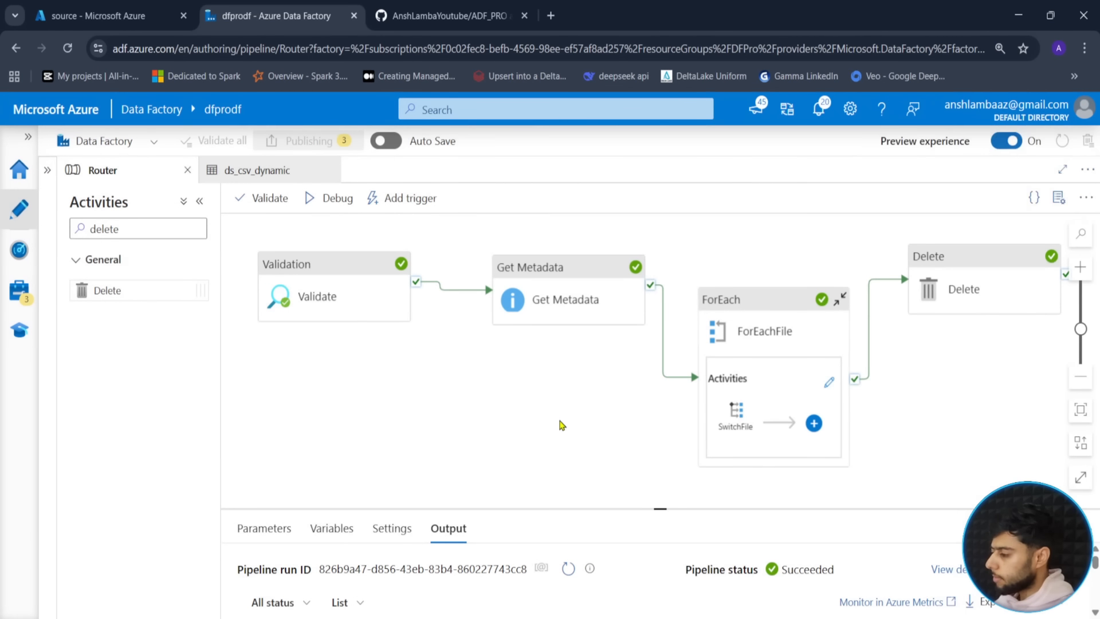
- Pan the Router pipeline diagram while publishing finishes
left_click_drag(577, 423, 566, 422)
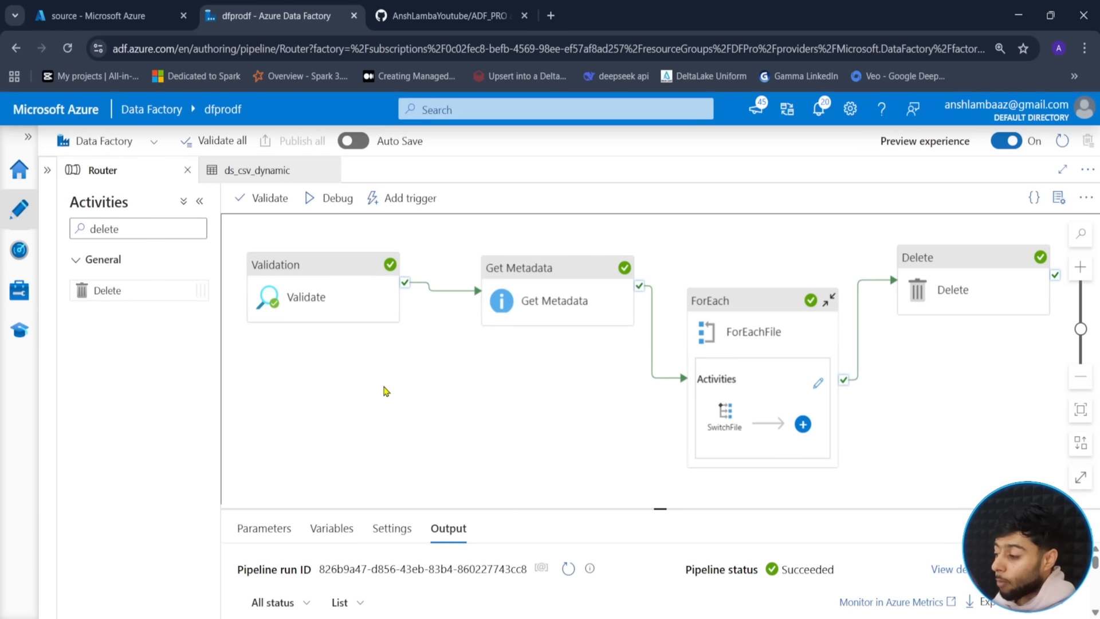
left_click_drag(431, 380, 468, 394)
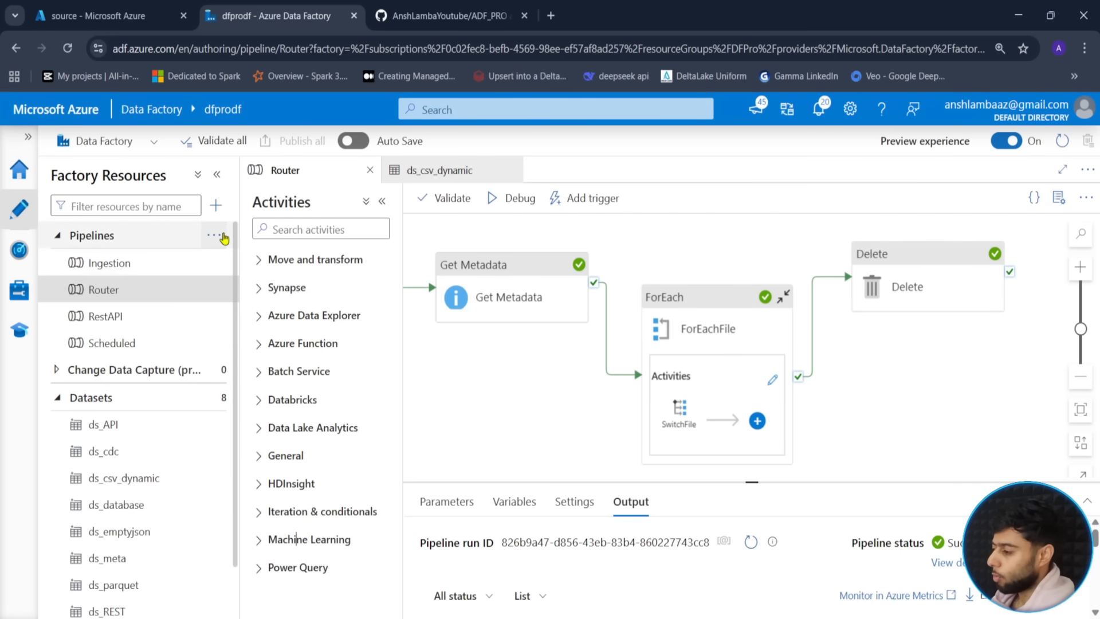
- Create a new empty pipeline named 'Schema' and clear side panels for canvas room
left_click(223, 236)
left_click(246, 262)
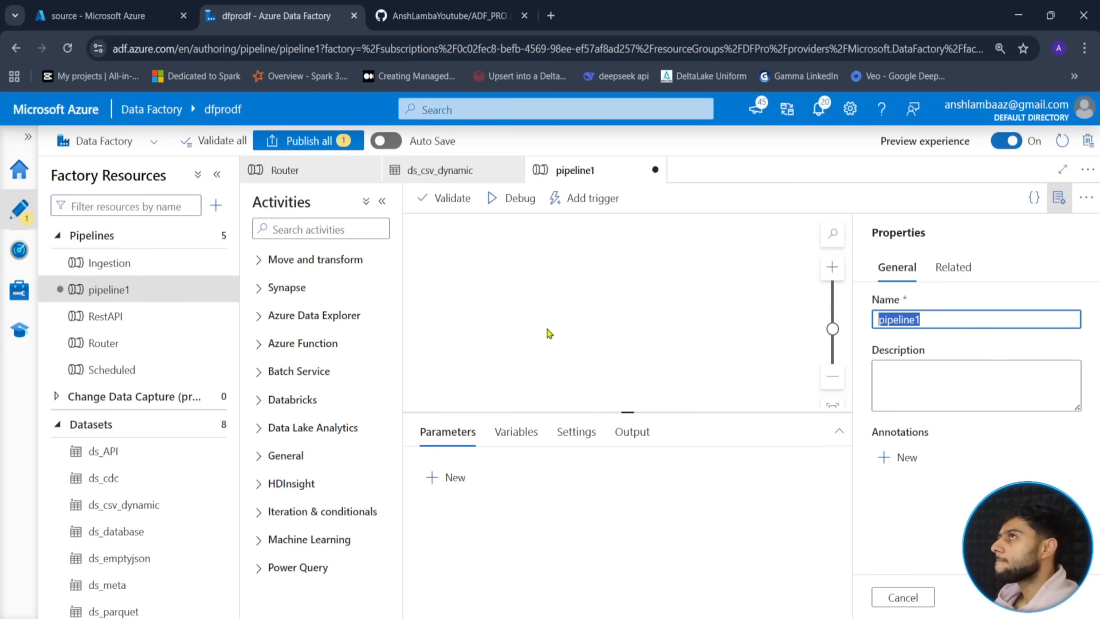
type("Schema")
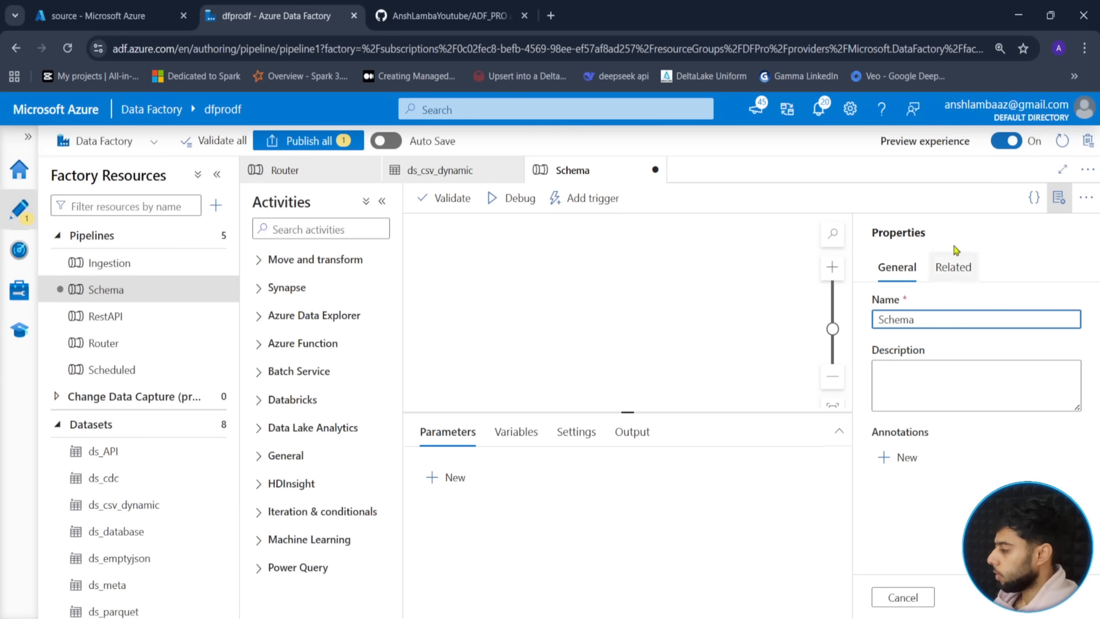
left_click(1059, 198)
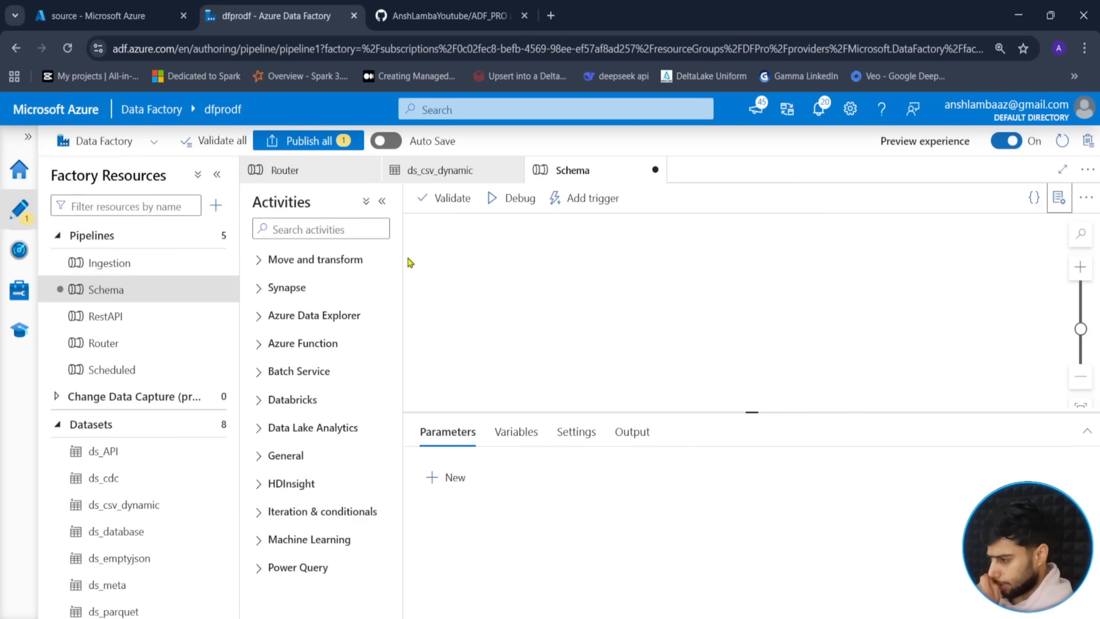
left_click(216, 173)
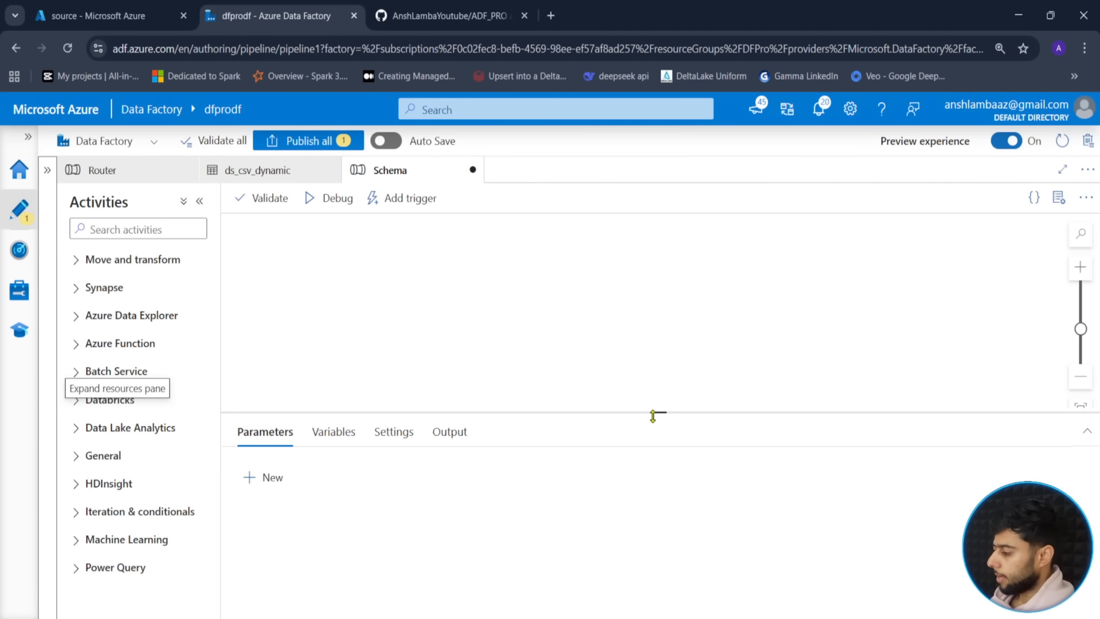
left_click_drag(659, 413, 660, 454)
- Search activities for 'cop' and place a Copy data activity on the Schema canvas
left_click(149, 231)
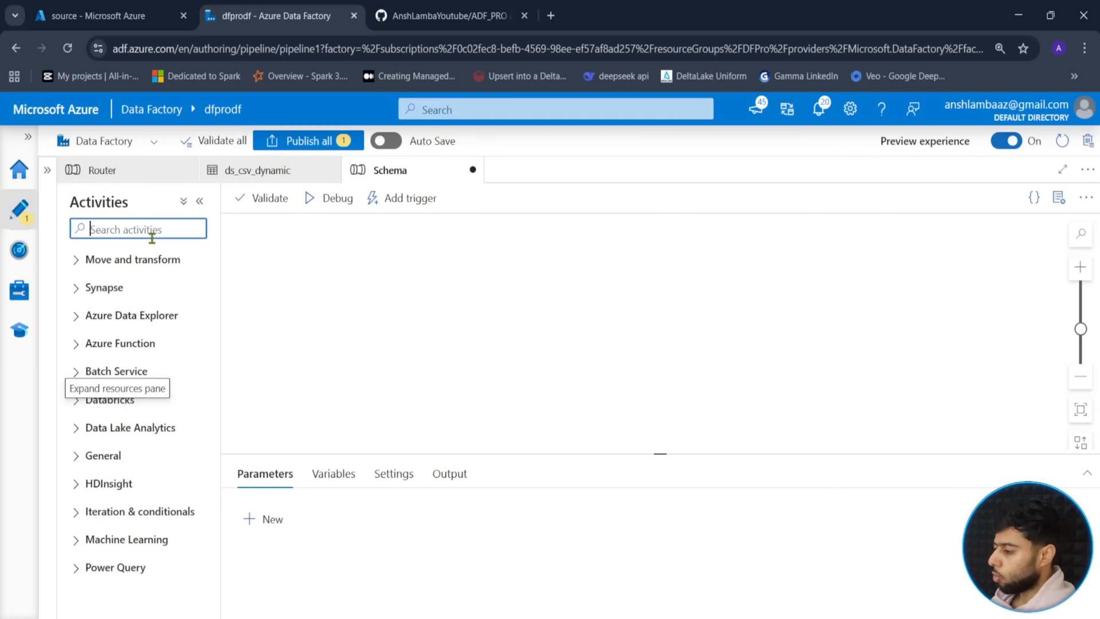
type("cop")
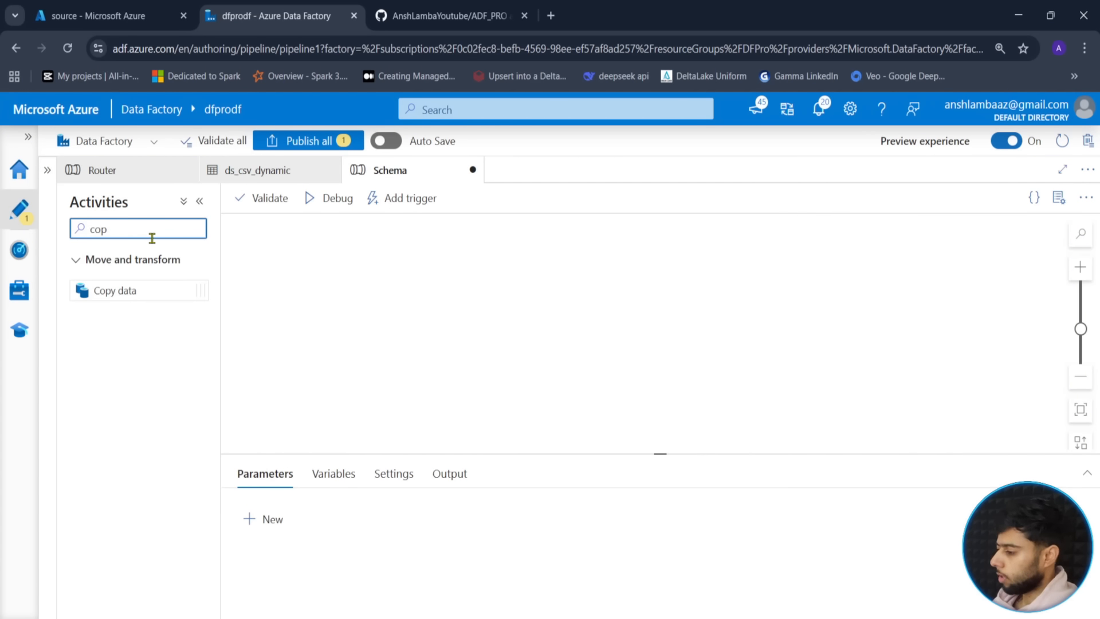
left_click_drag(126, 292, 705, 294)
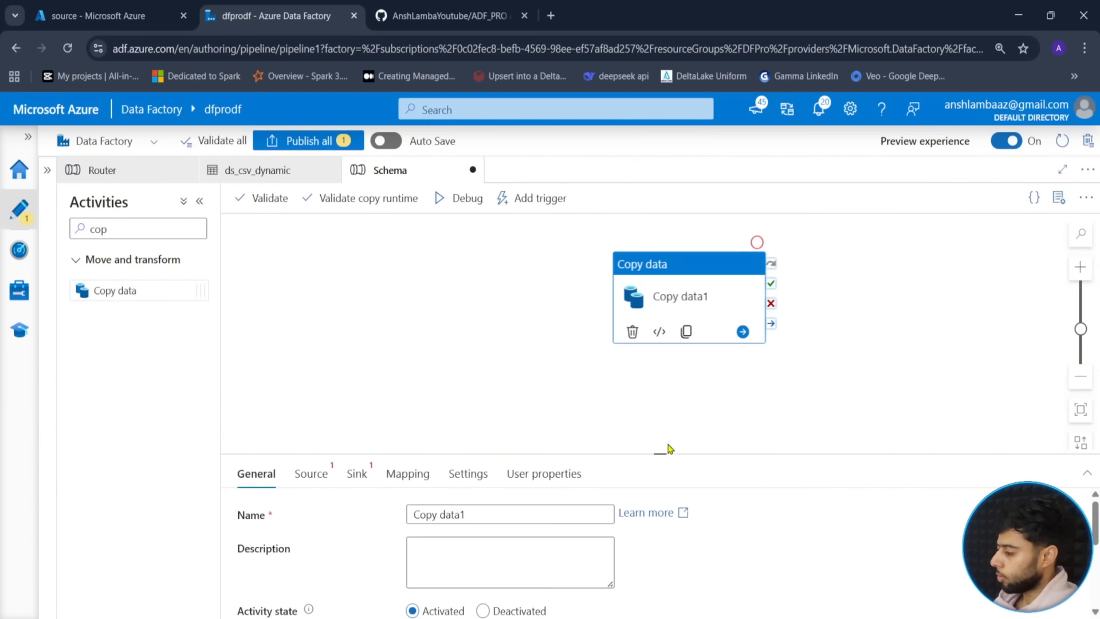
left_click_drag(661, 454, 673, 414)
left_click_drag(677, 276, 621, 269)
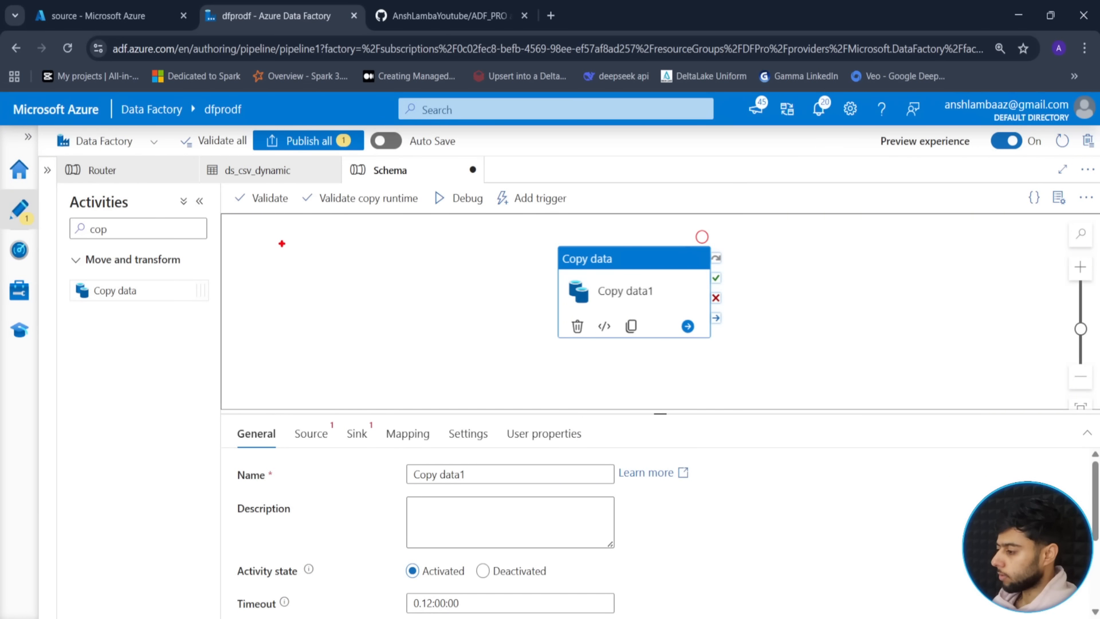
left_click_drag(281, 242, 389, 275)
left_click_drag(282, 316, 349, 357)
key("ctrl+z")
key("g")
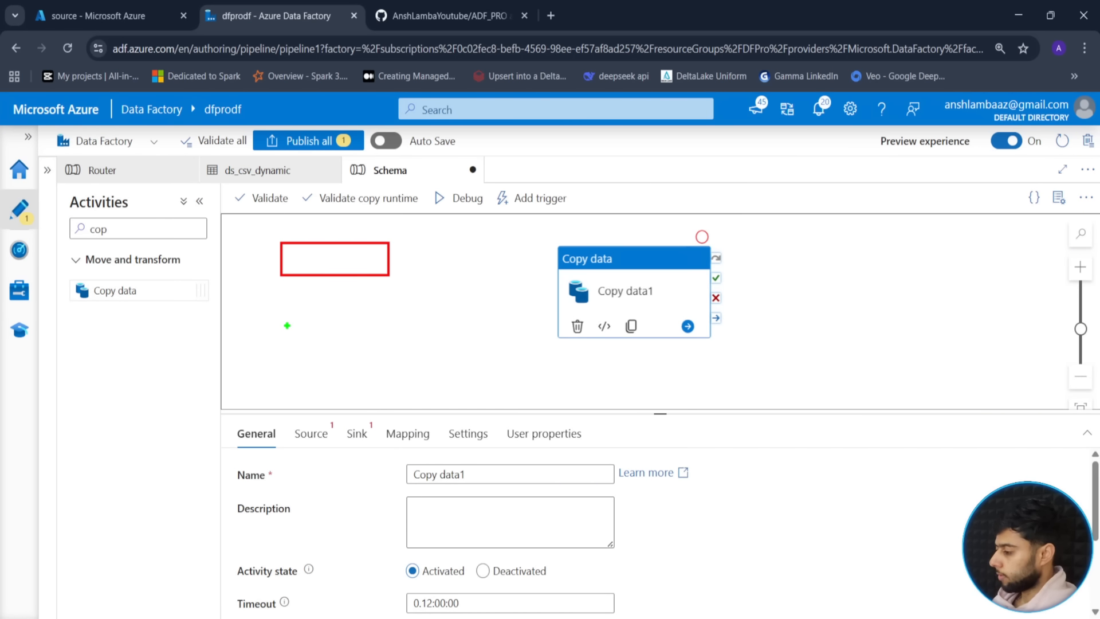
left_click_drag(286, 324, 400, 358)
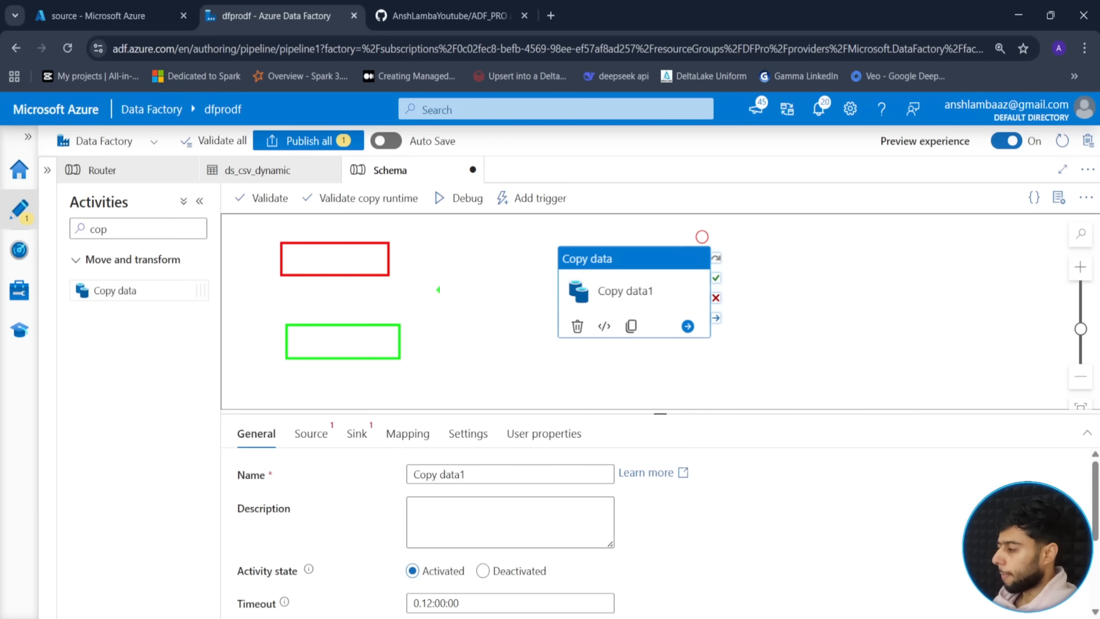
key("r")
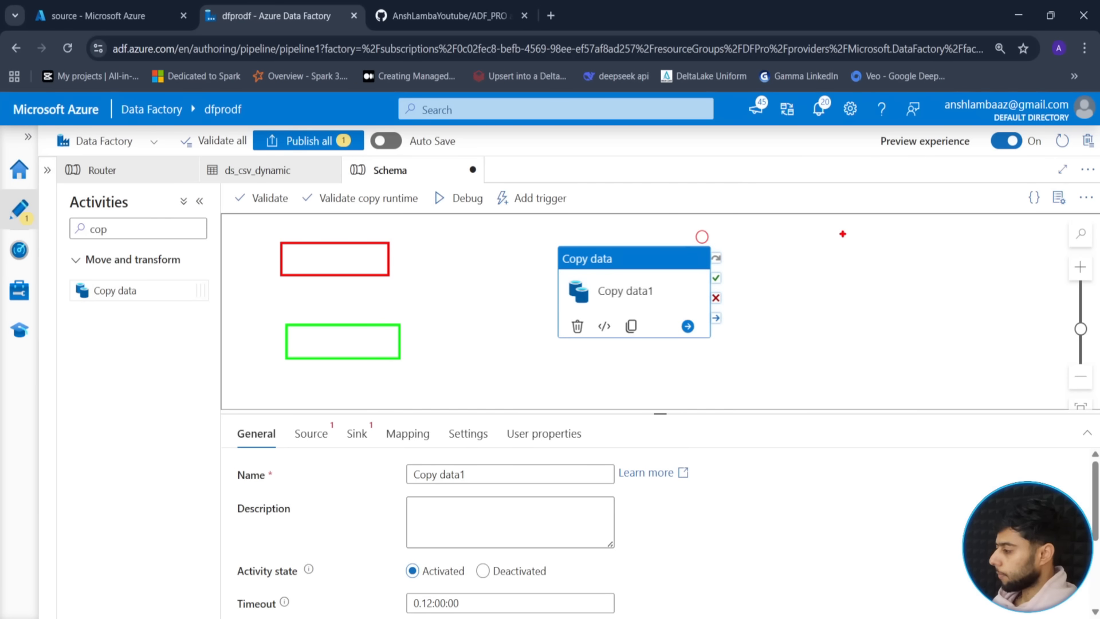
left_click_drag(831, 234, 972, 265)
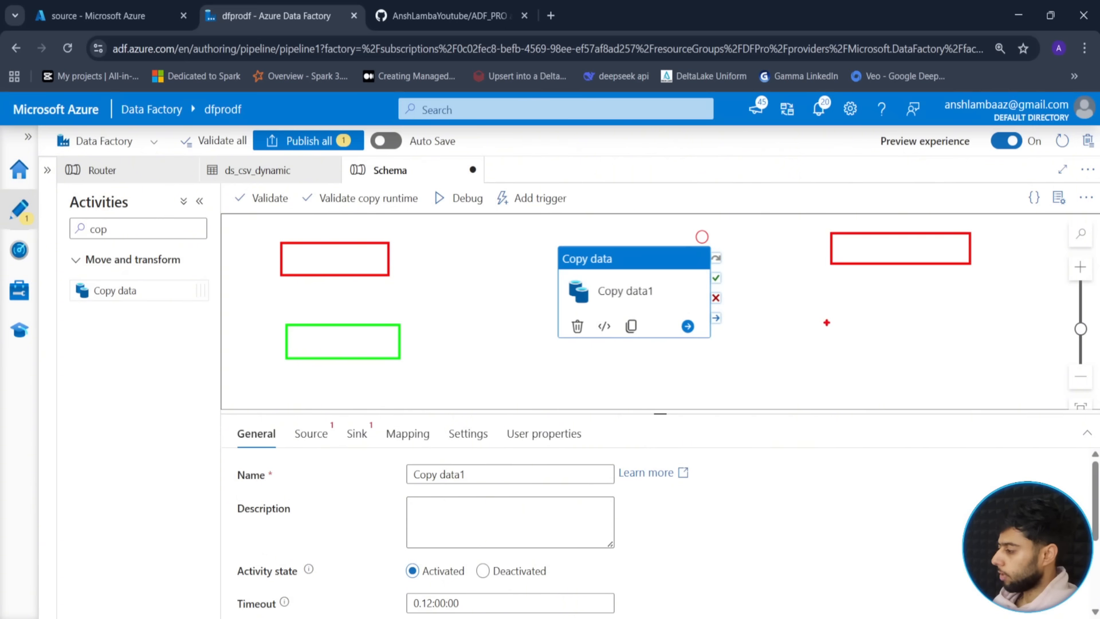
key("g")
left_click_drag(833, 315, 978, 349)
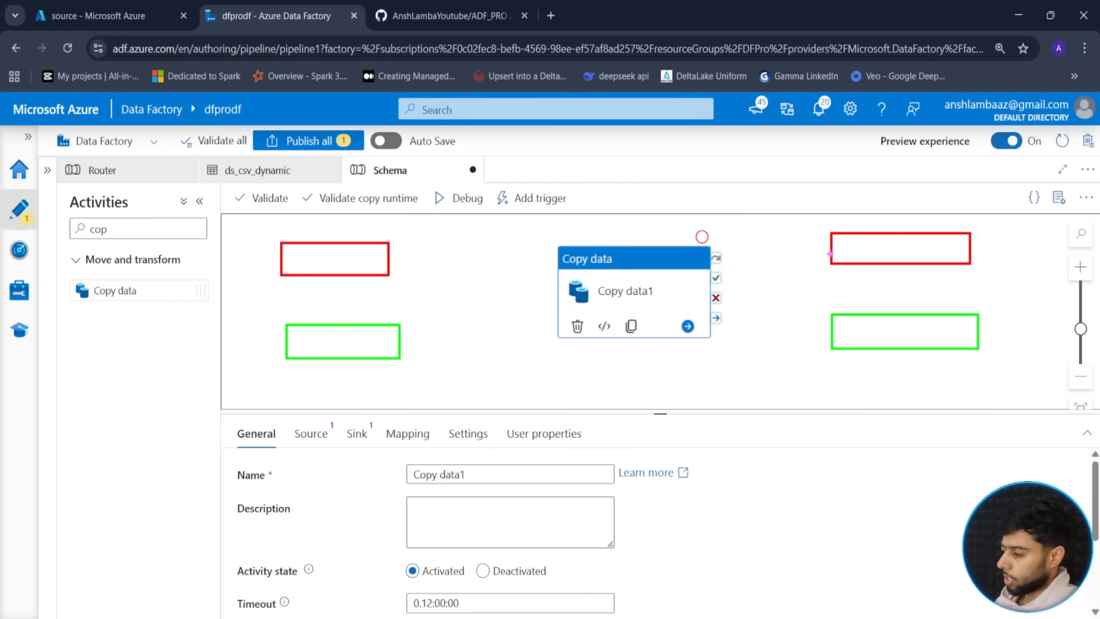
left_click_drag(830, 254, 390, 254)
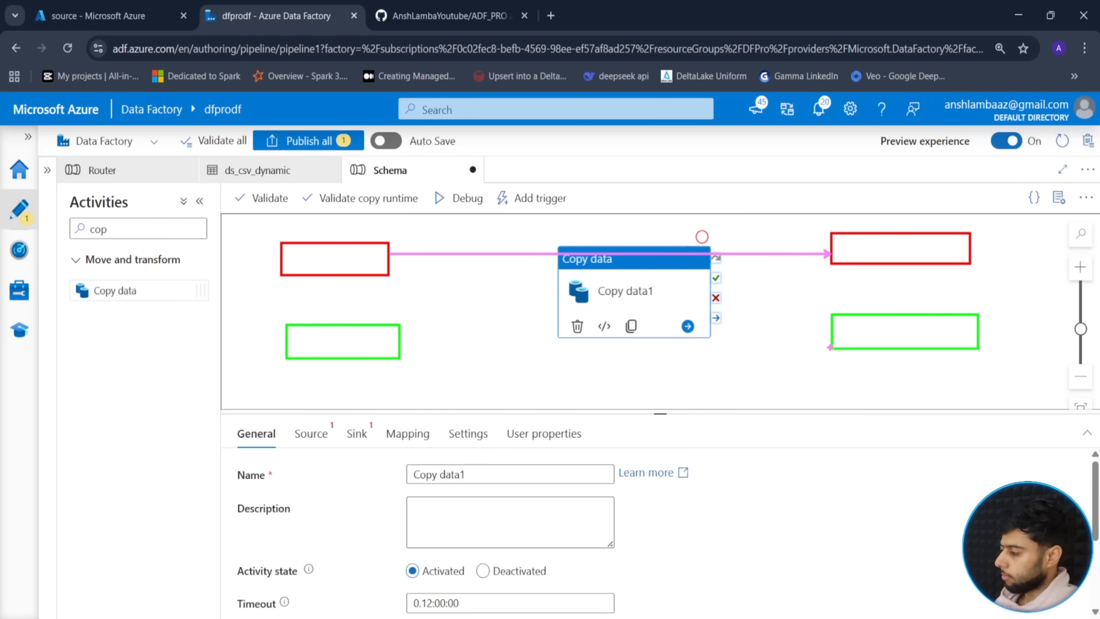
left_click_drag(830, 347, 401, 345)
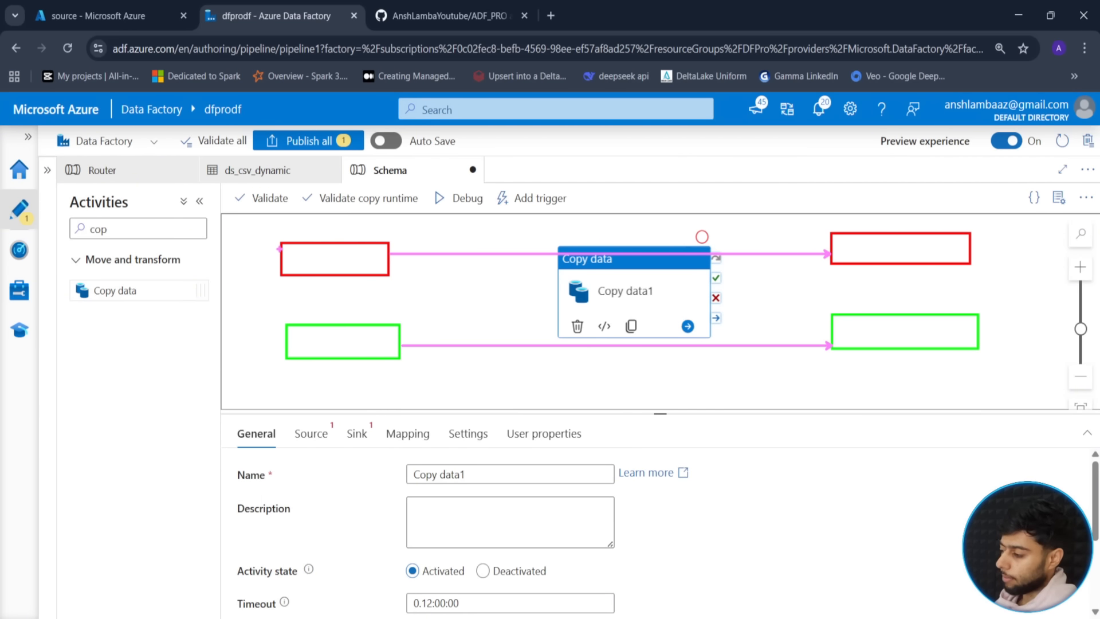
mouse_move(276, 236)
left_mouse_down()
mouse_move(309, 265)
mouse_move(401, 285)
left_mouse_up()
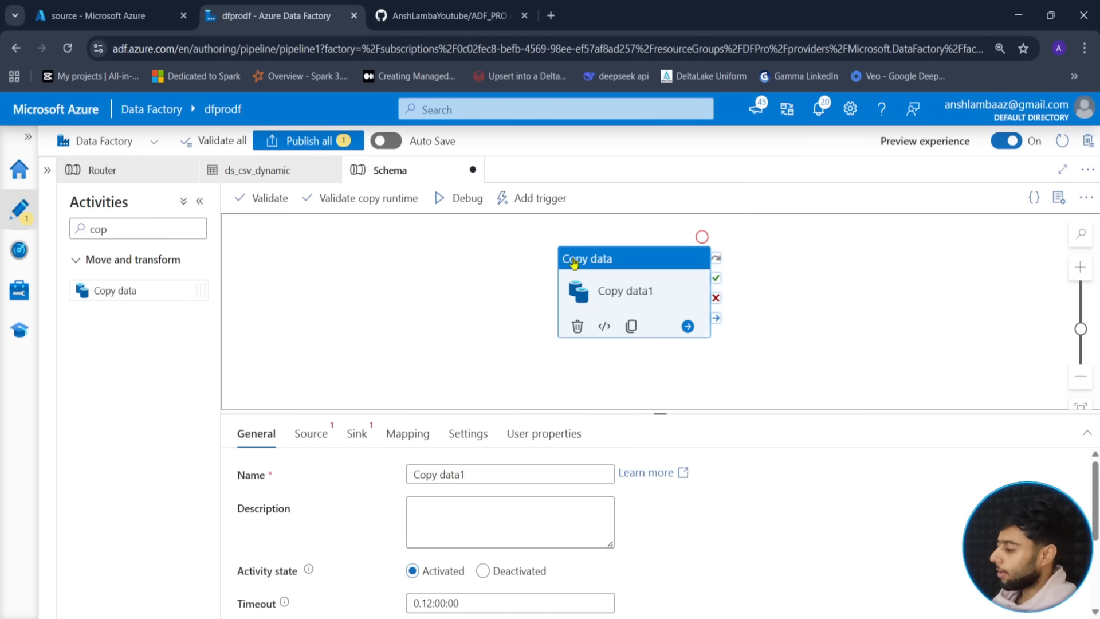
- Rename the Copy data1 activity to 'Data Load' and reselect it
double_click(473, 480)
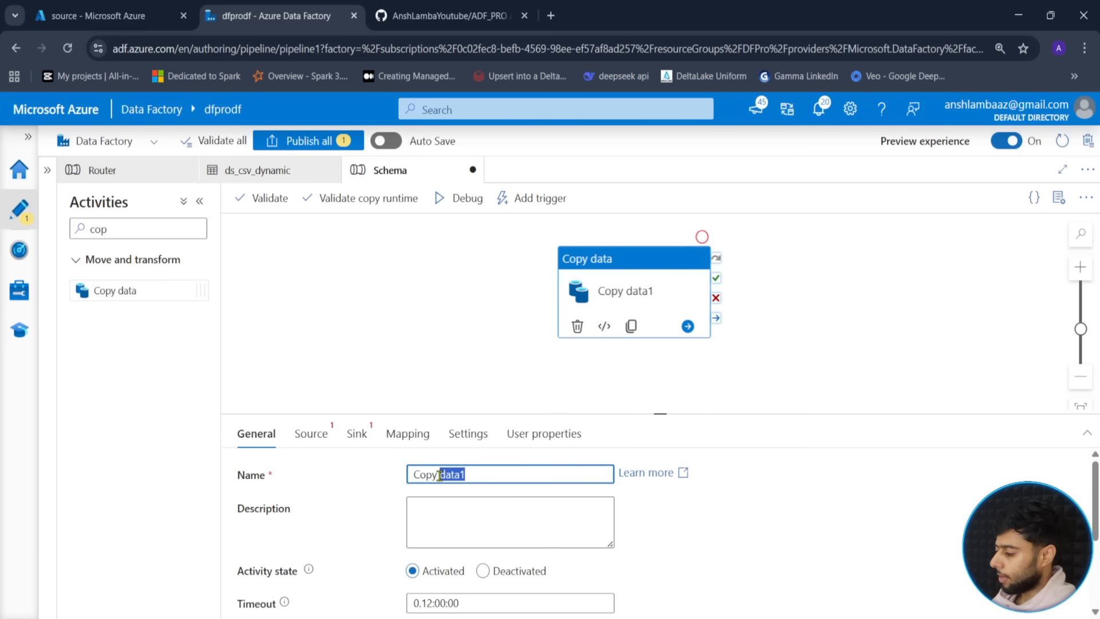
key("ctrl+a")
type("Da")
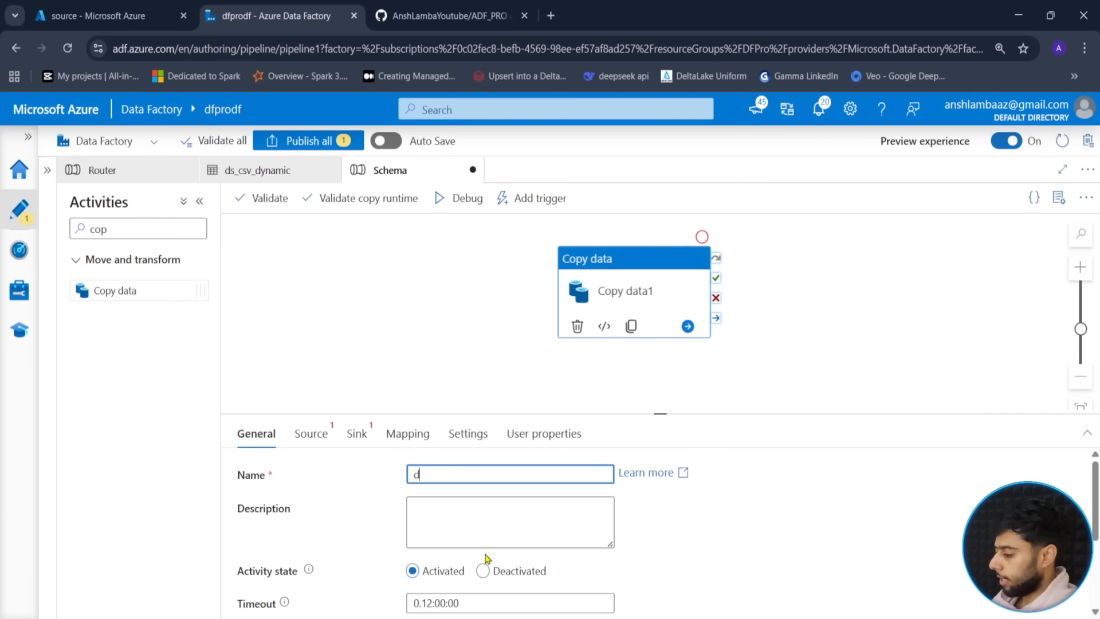
type("ta Load")
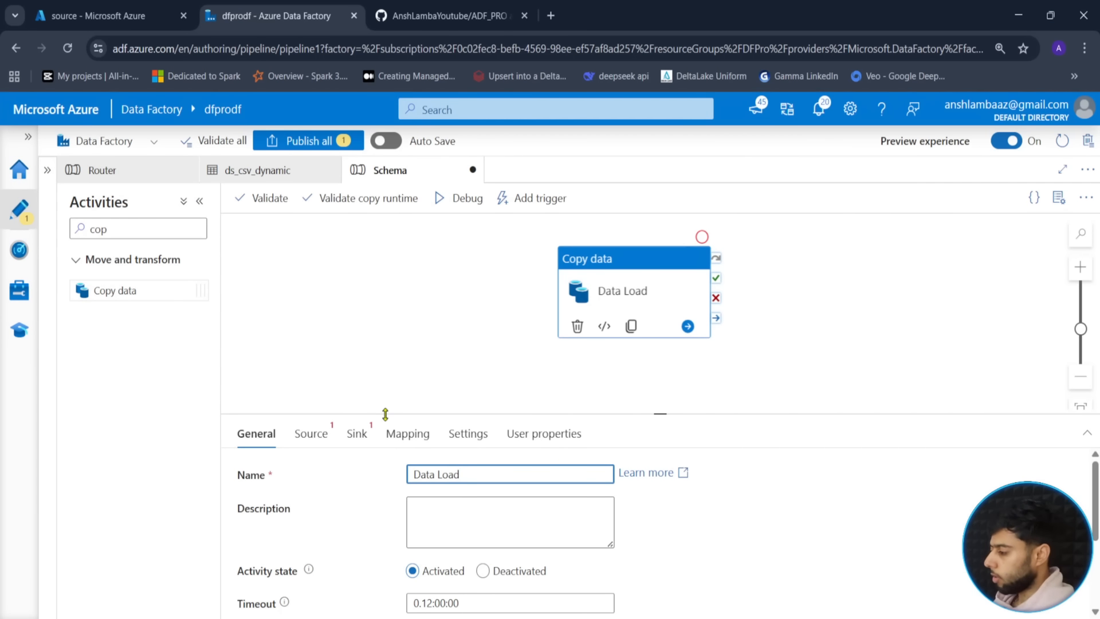
left_click(453, 383)
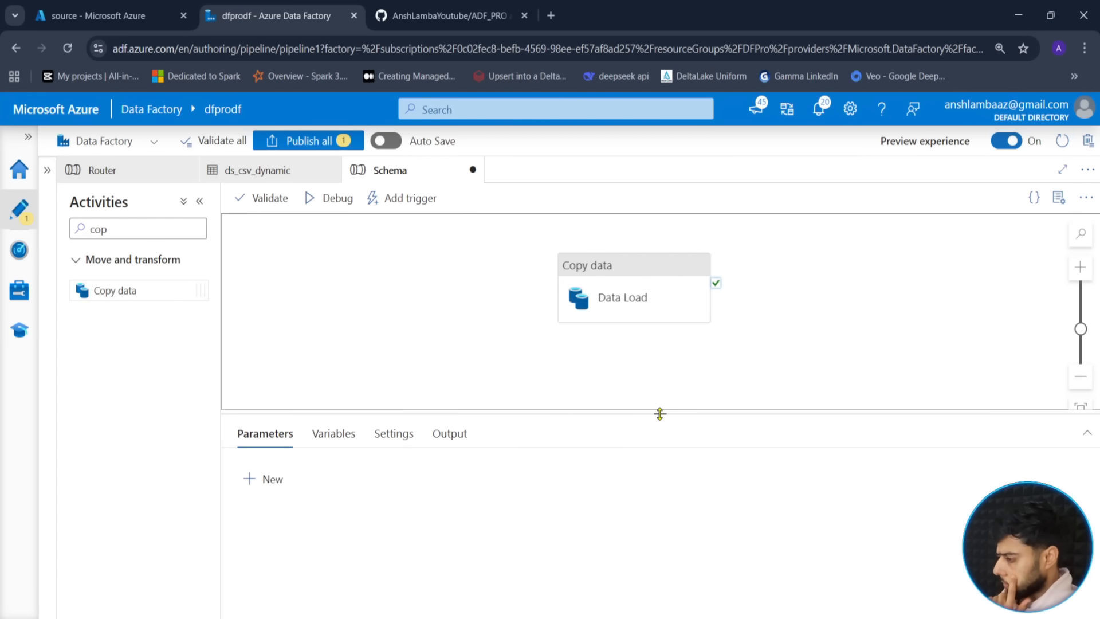
left_click_drag(659, 413, 659, 380)
left_click(648, 313)
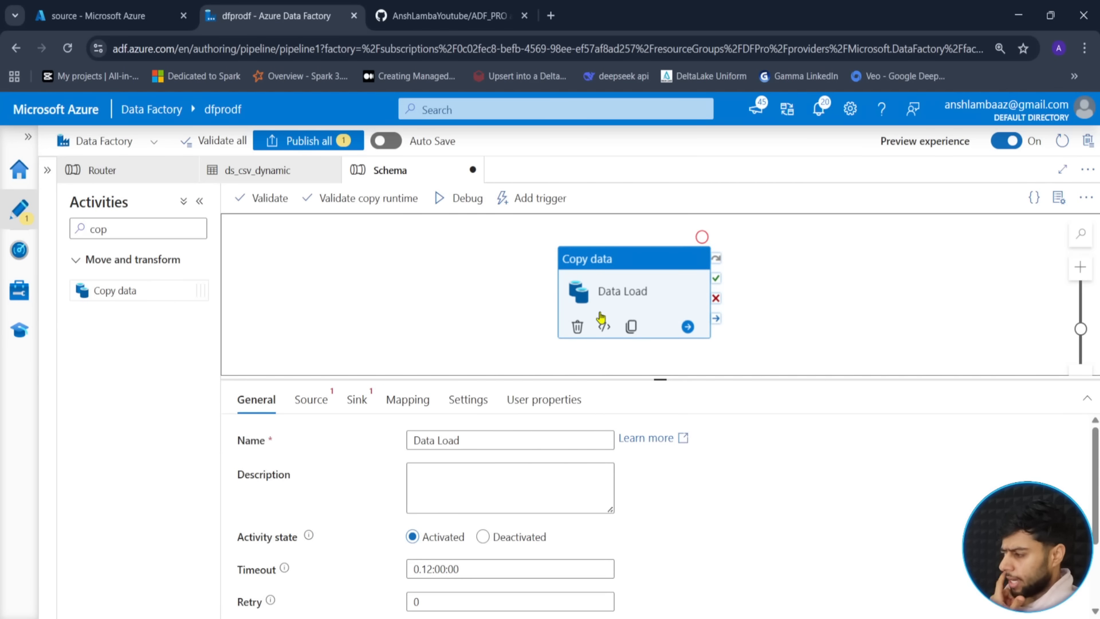
left_click(312, 399)
- Set Data Load's source to ds_csv_dynamic with p_container source, p_folder files, p_file customer.csv
left_click_drag(650, 379, 661, 357)
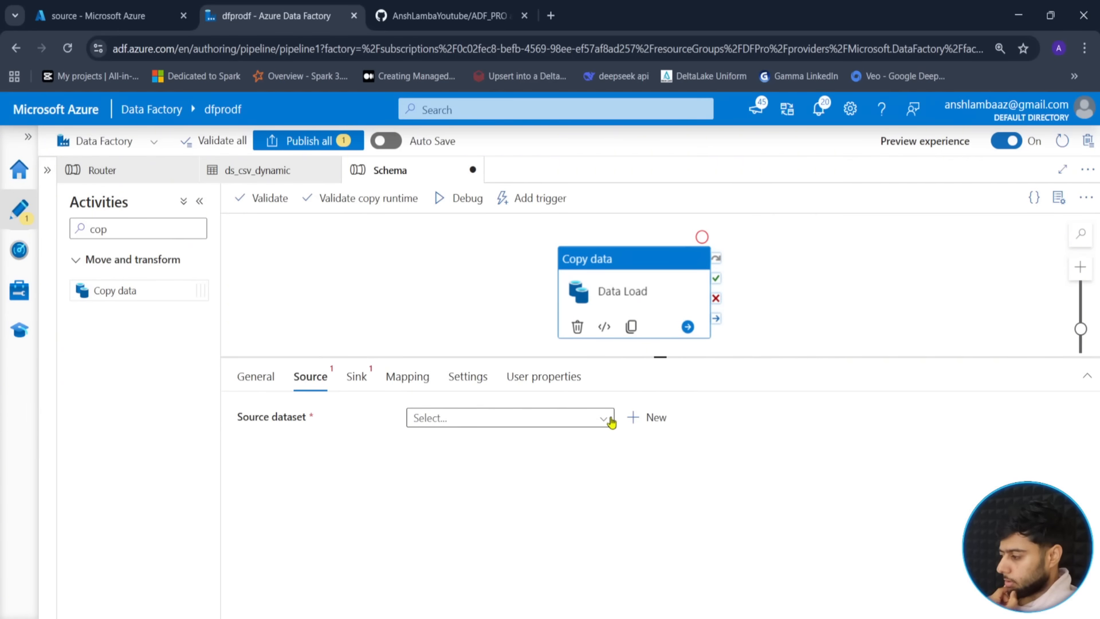
left_click(605, 418)
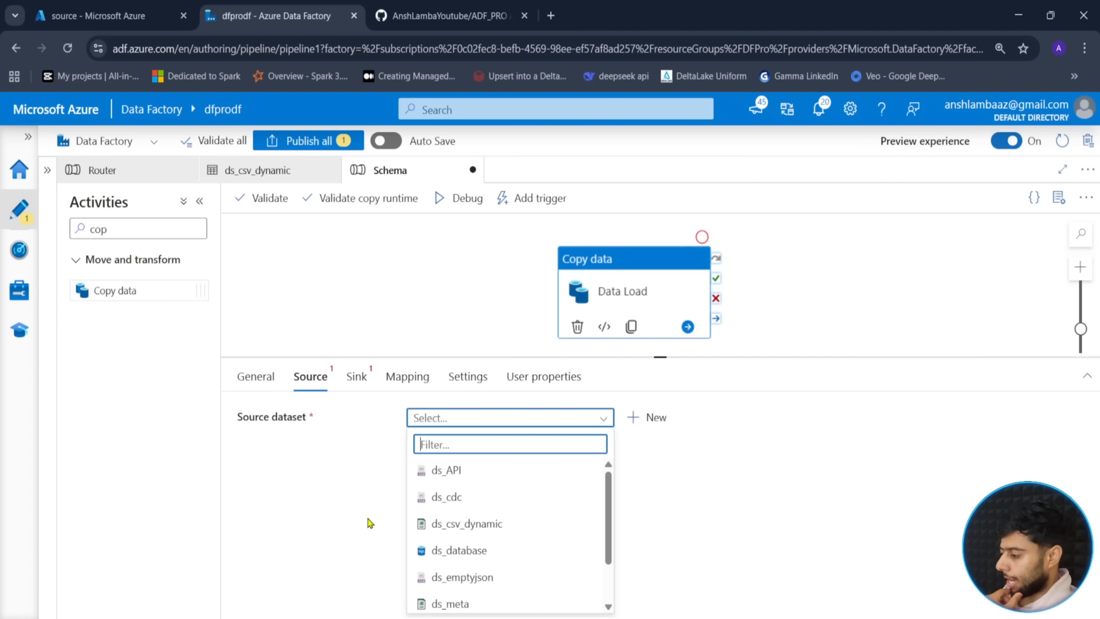
left_click(465, 525)
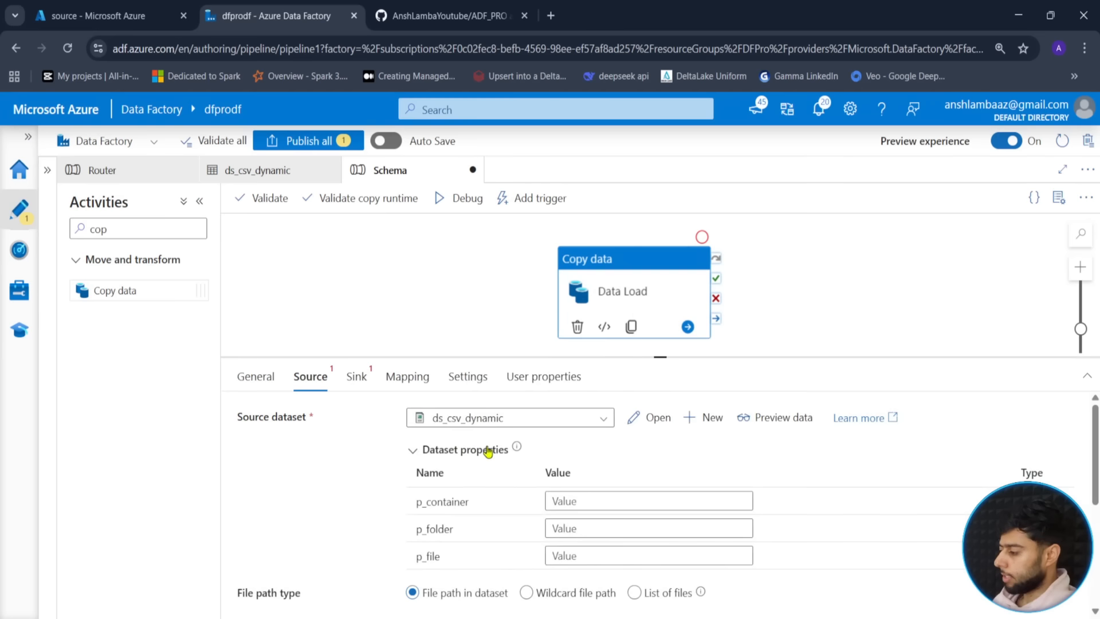
left_click(573, 502)
type("source")
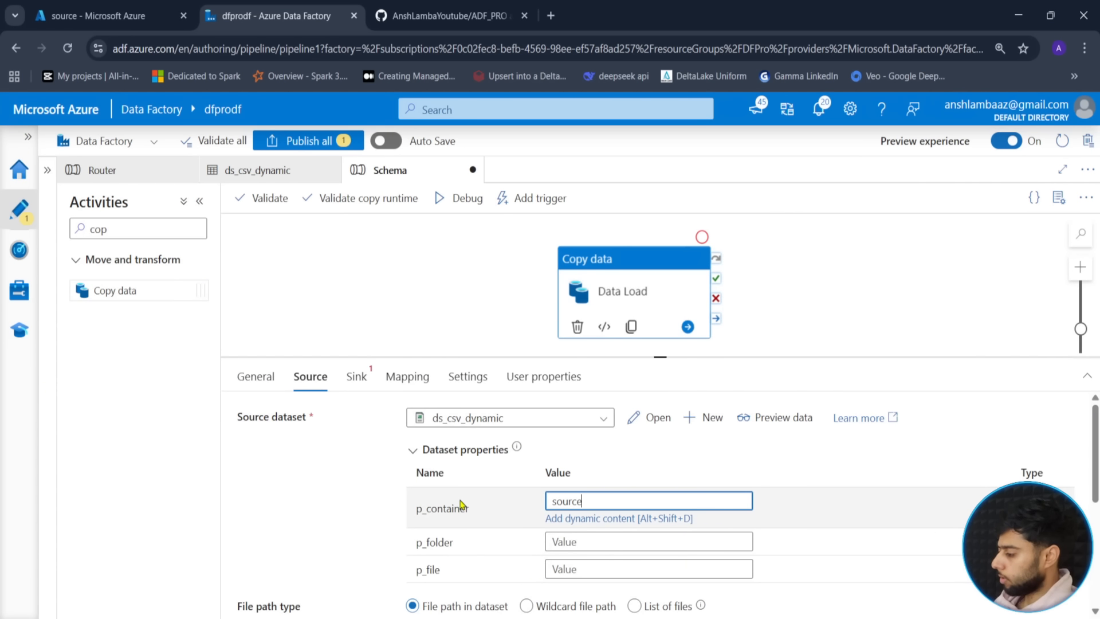
key("Tab")
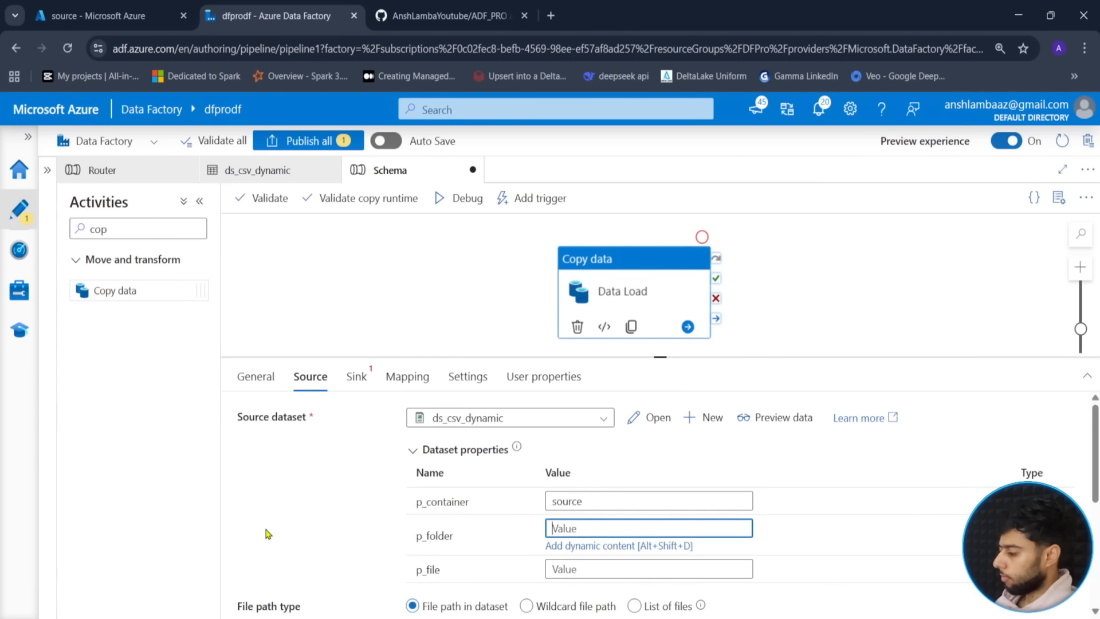
type("file")
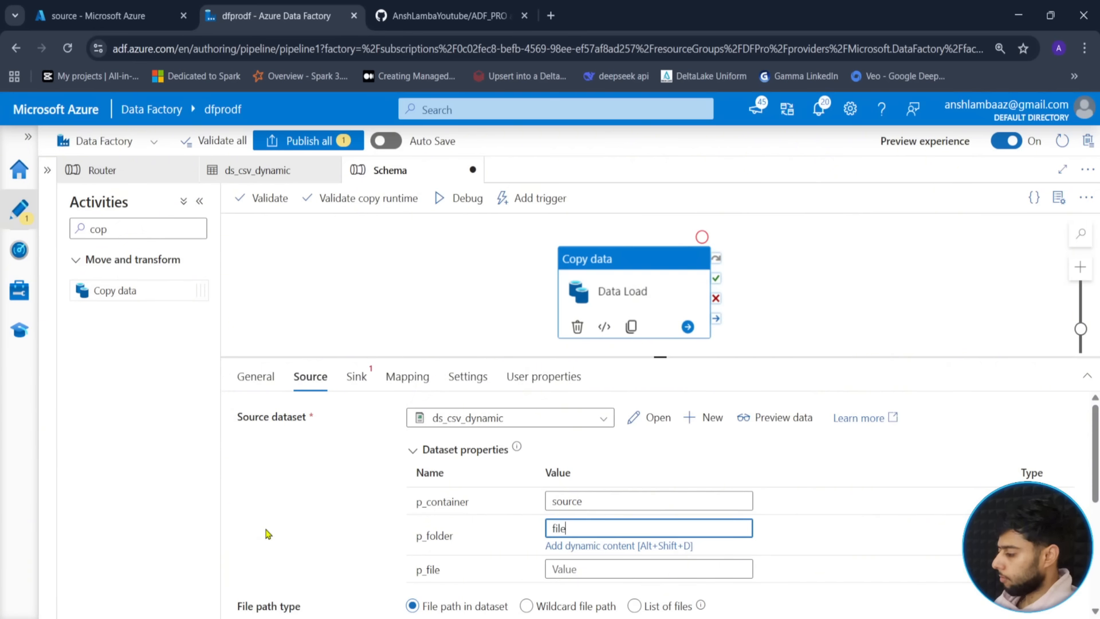
type("s")
left_click(302, 527)
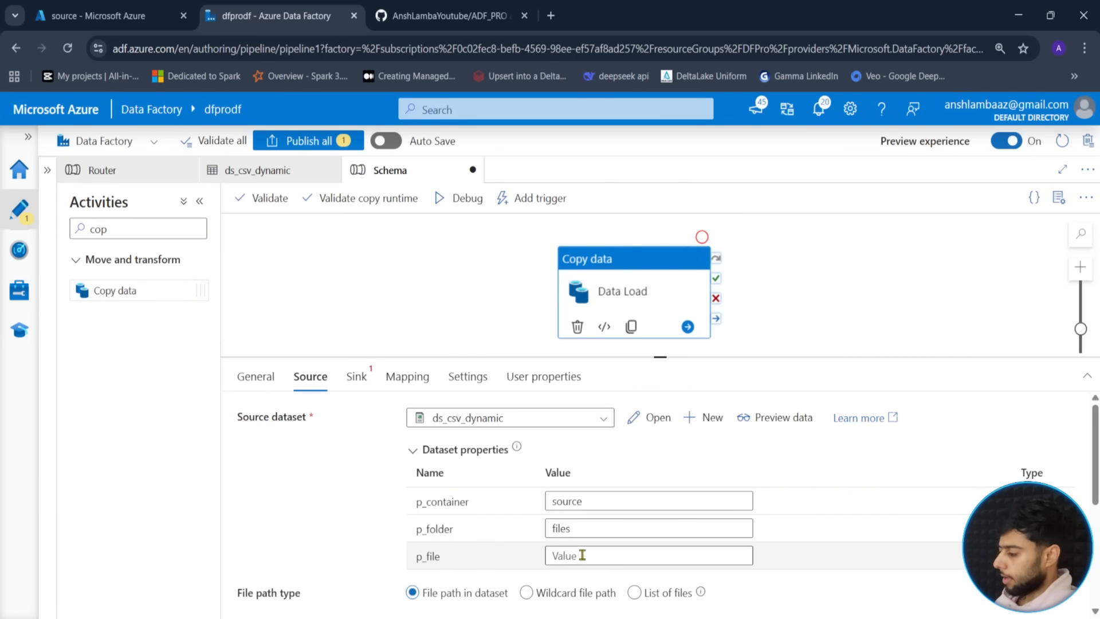
left_click(582, 555)
type("cu")
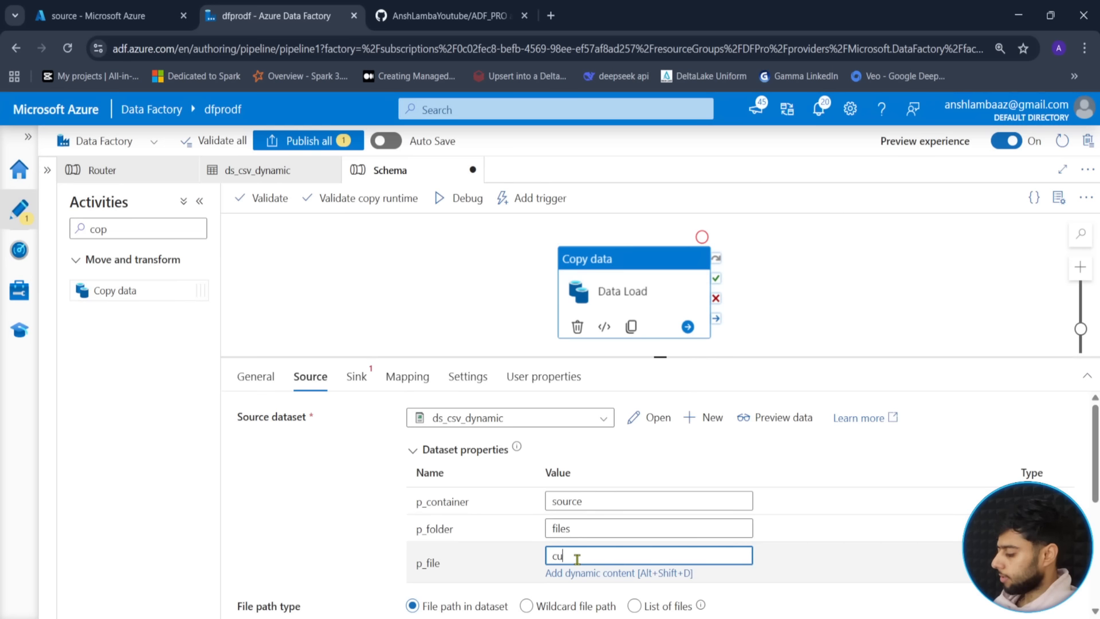
type("stomer.csv")
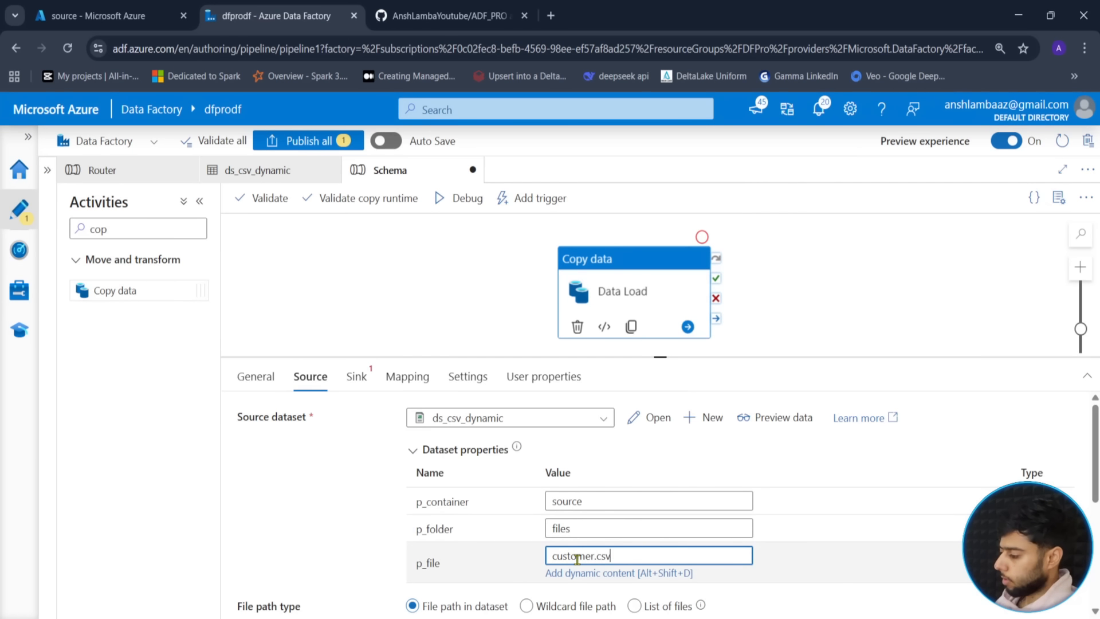
left_click(357, 377)
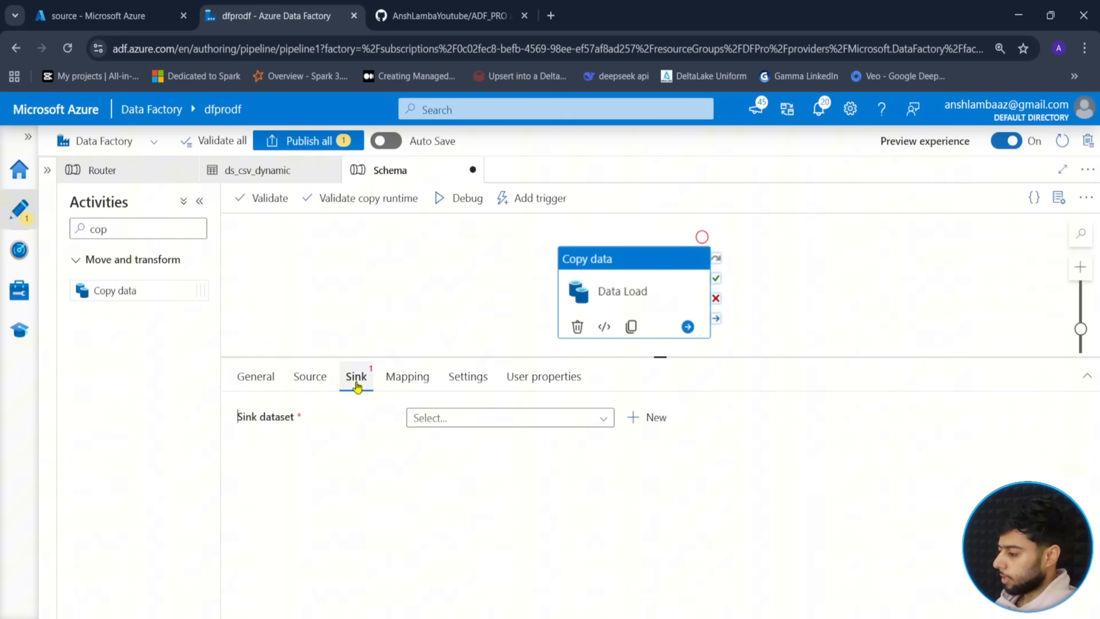
- Set the sink to ds_csv_dynamic at sink/schema/customers.csv, then attempt importing mapping schemas
left_click(562, 425)
left_click(471, 525)
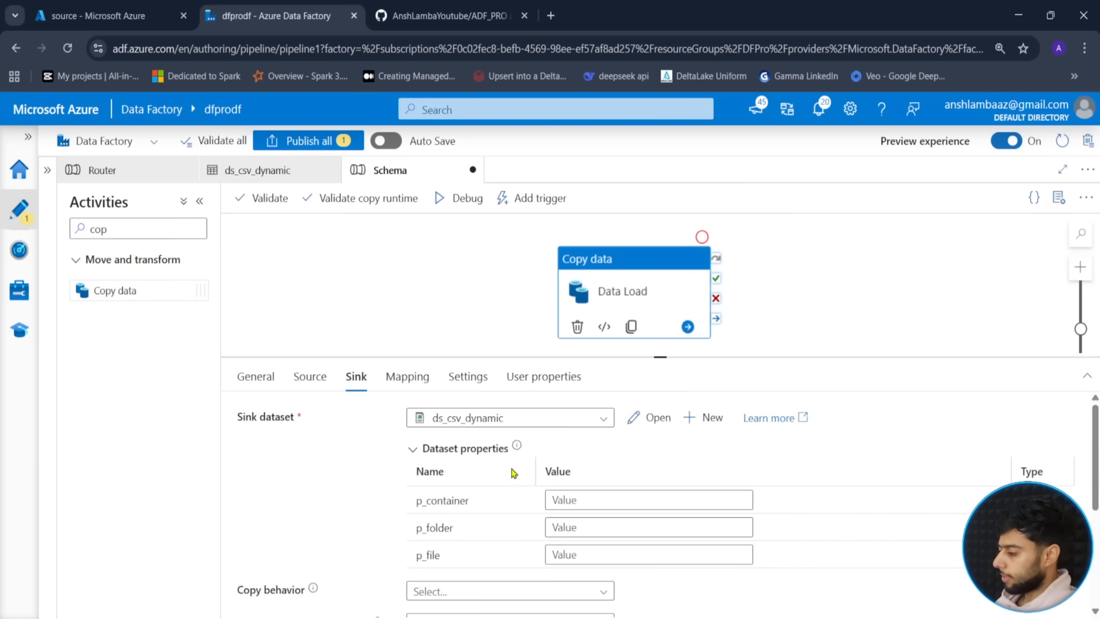
left_click(560, 496)
type("sink")
key("Tab")
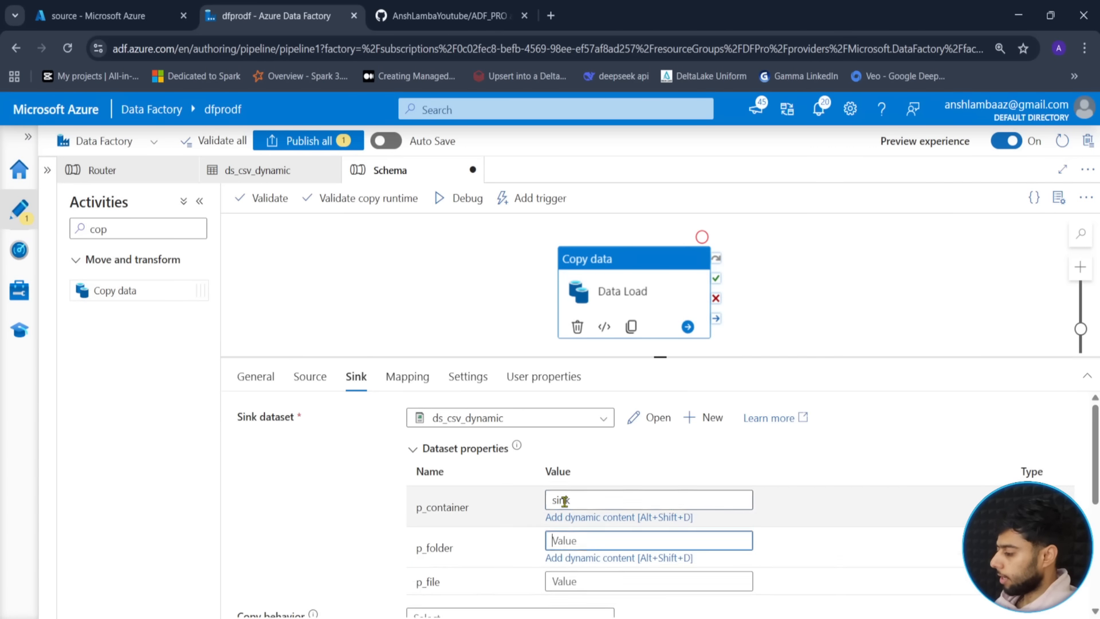
type("s")
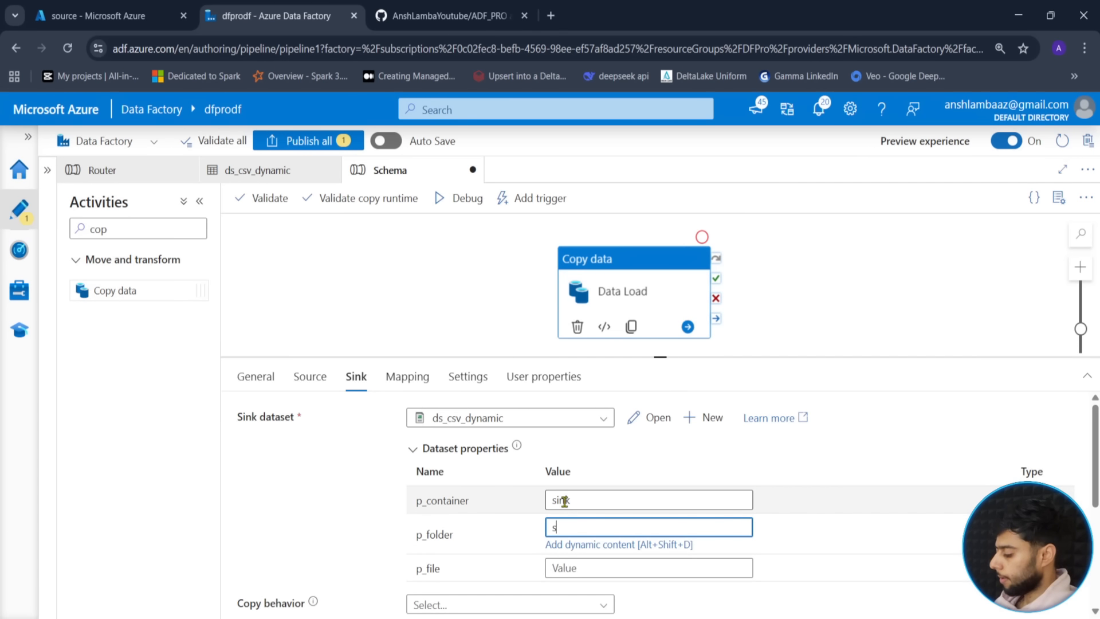
type("chema")
left_click(573, 567)
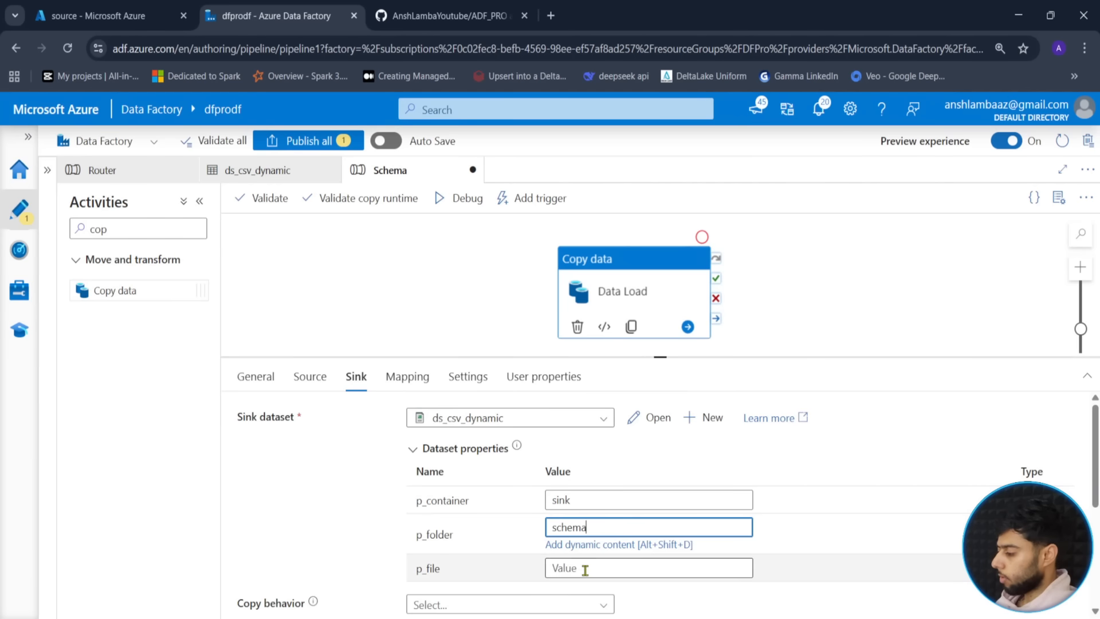
scroll(263, 501, "down", 3)
scroll(290, 501, "up", 3)
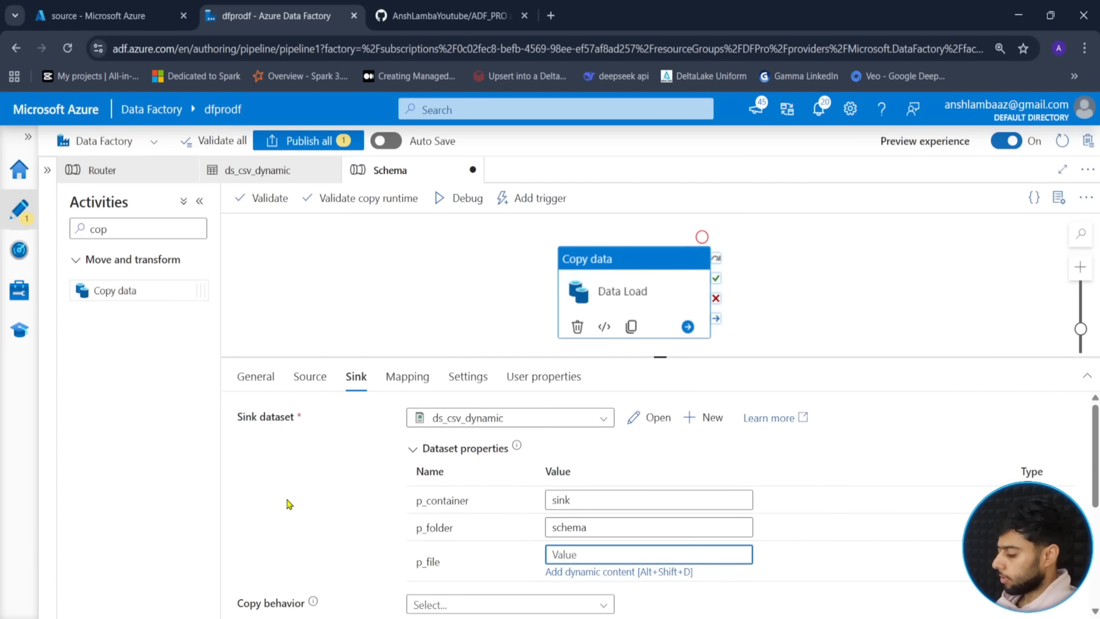
type("customers.csv")
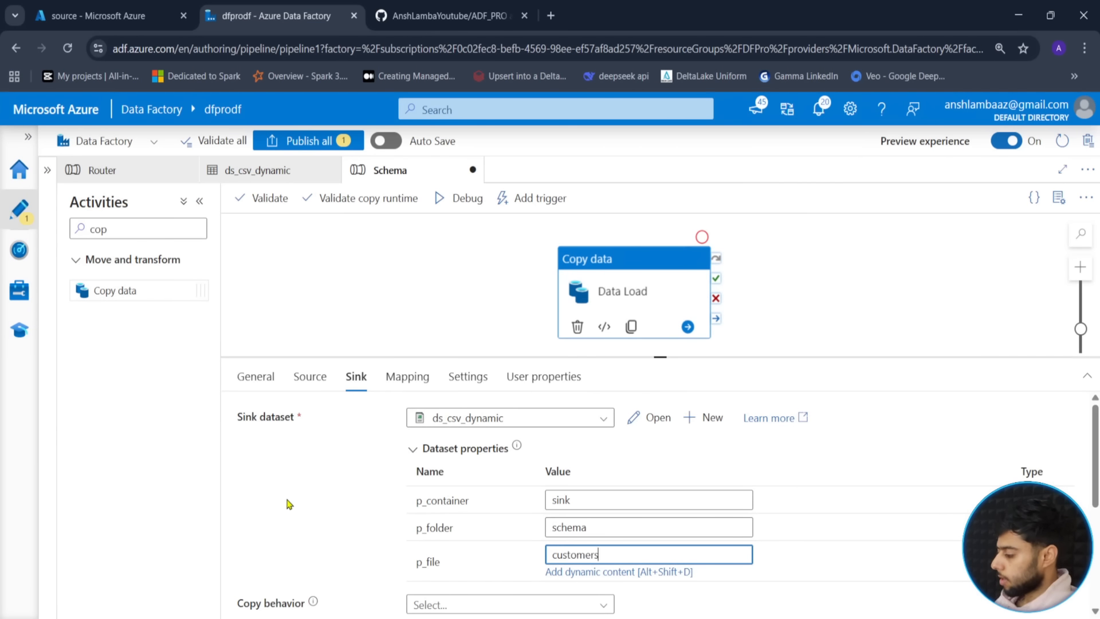
left_click(407, 378)
left_click(302, 456)
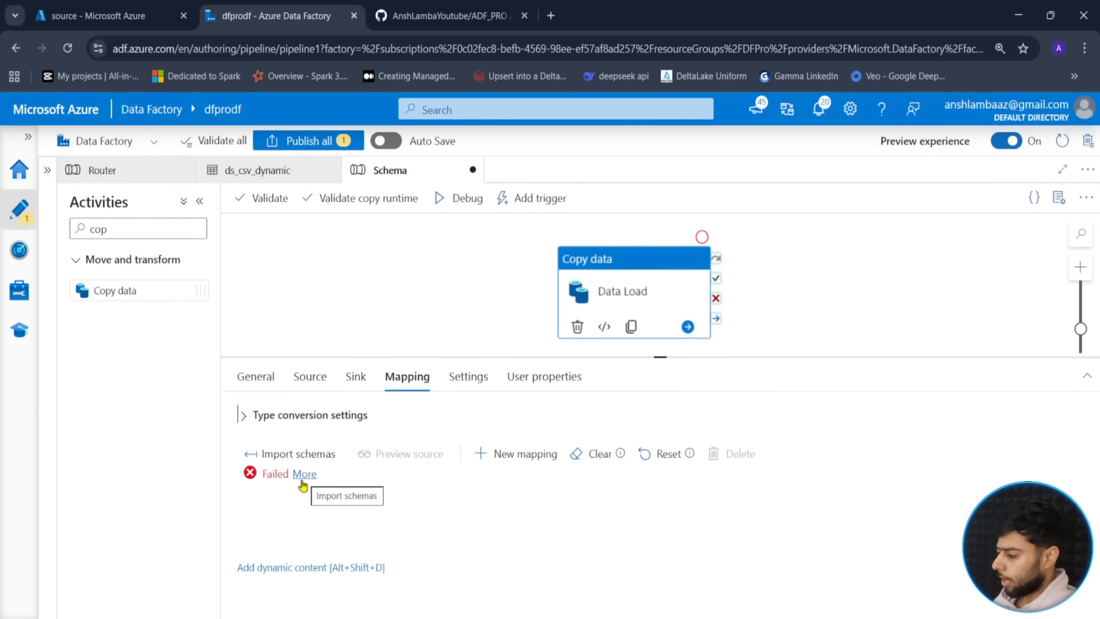
- Inspect the import error for missing files/customer.csv, check the source p_file, and re-import schemas
left_click(304, 476)
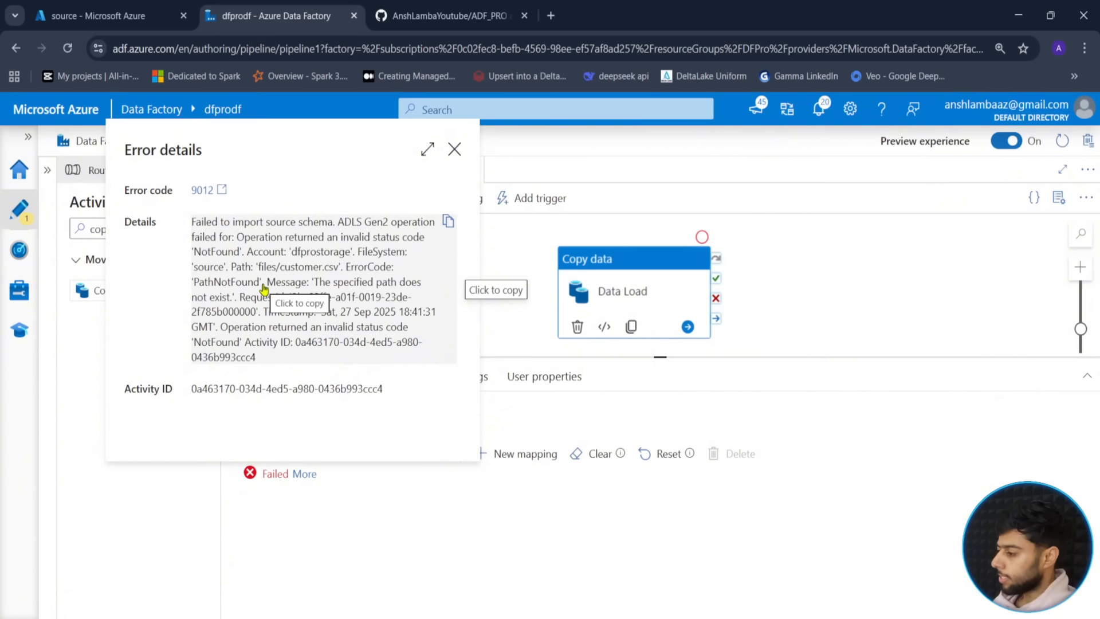
left_click(455, 149)
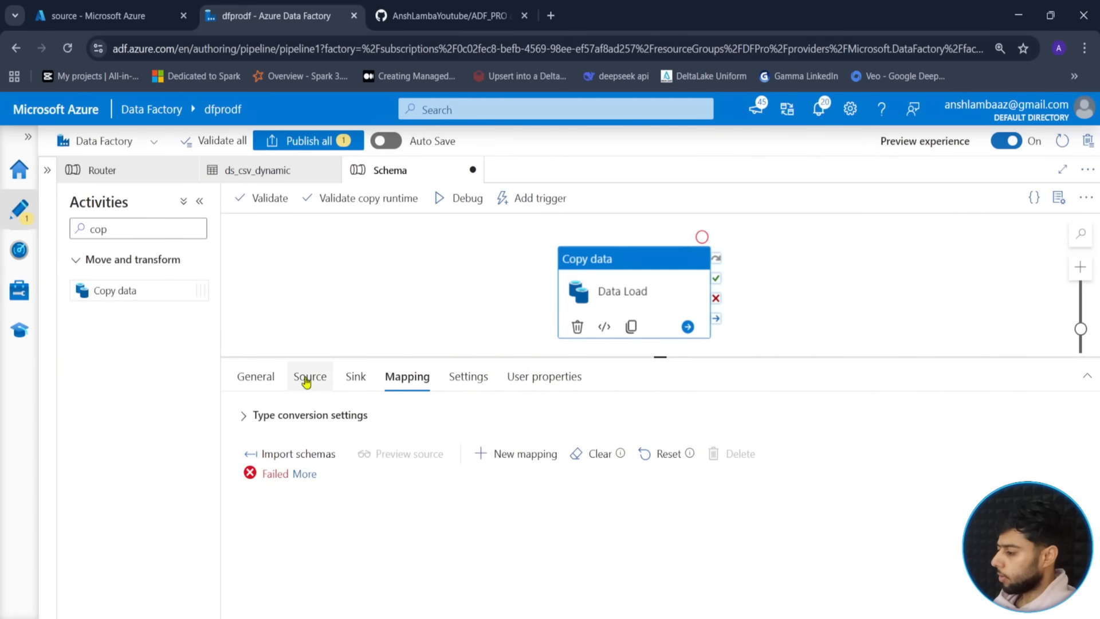
left_click(307, 378)
left_click(594, 555)
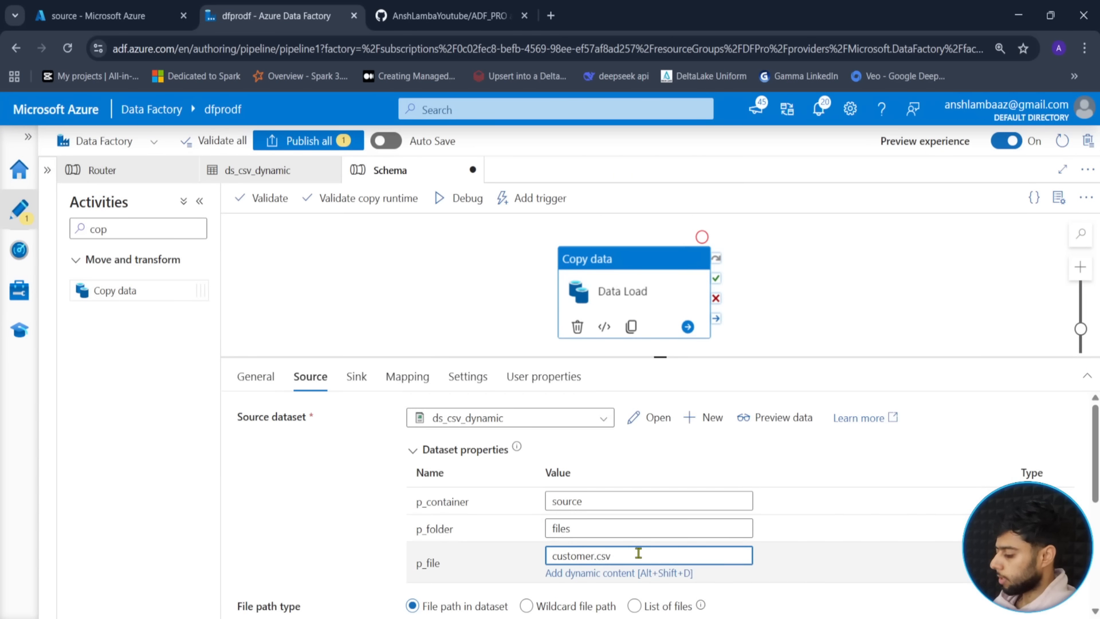
left_click(406, 376)
left_click(281, 457)
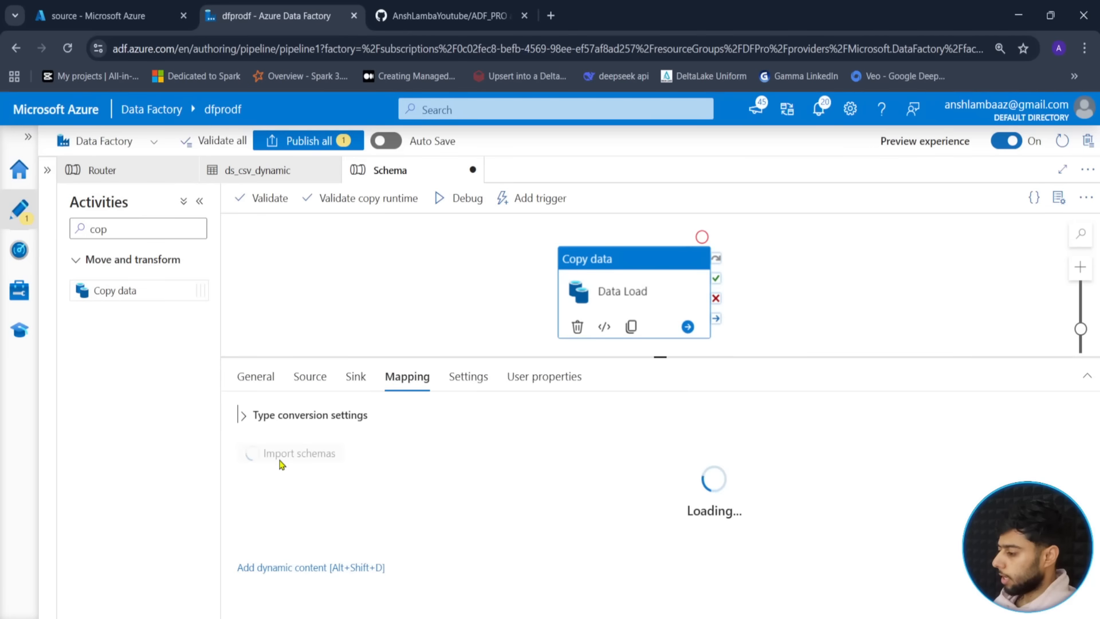
- Review the eight imported string column mappings, customer_id through last_updated_timestamp, resizing panels
mouse_move(642, 292)
left_mouse_down()
mouse_move(648, 270)
mouse_move(649, 279)
left_mouse_up()
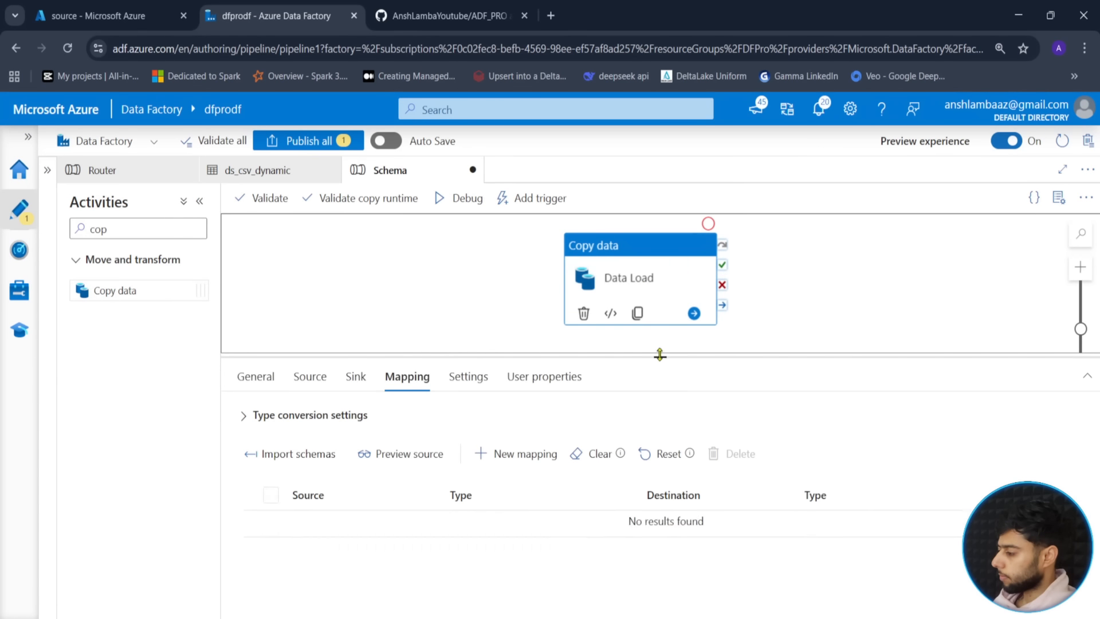
left_click_drag(660, 355, 660, 333)
scroll(321, 493, "down", 3)
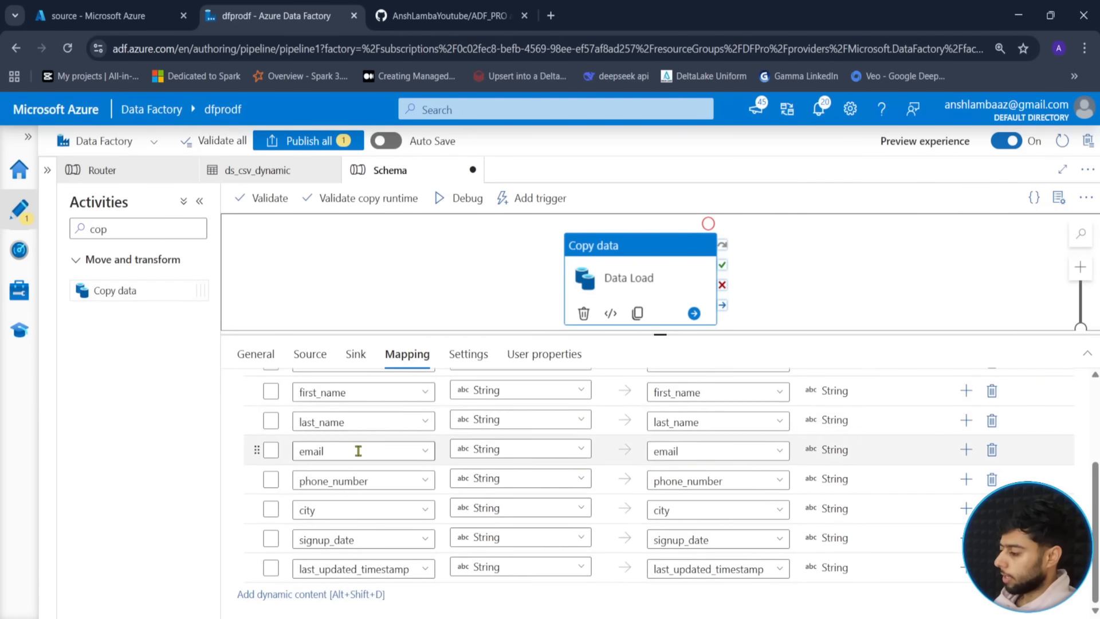
scroll(358, 451, "up", 3)
scroll(321, 476, "down", 3)
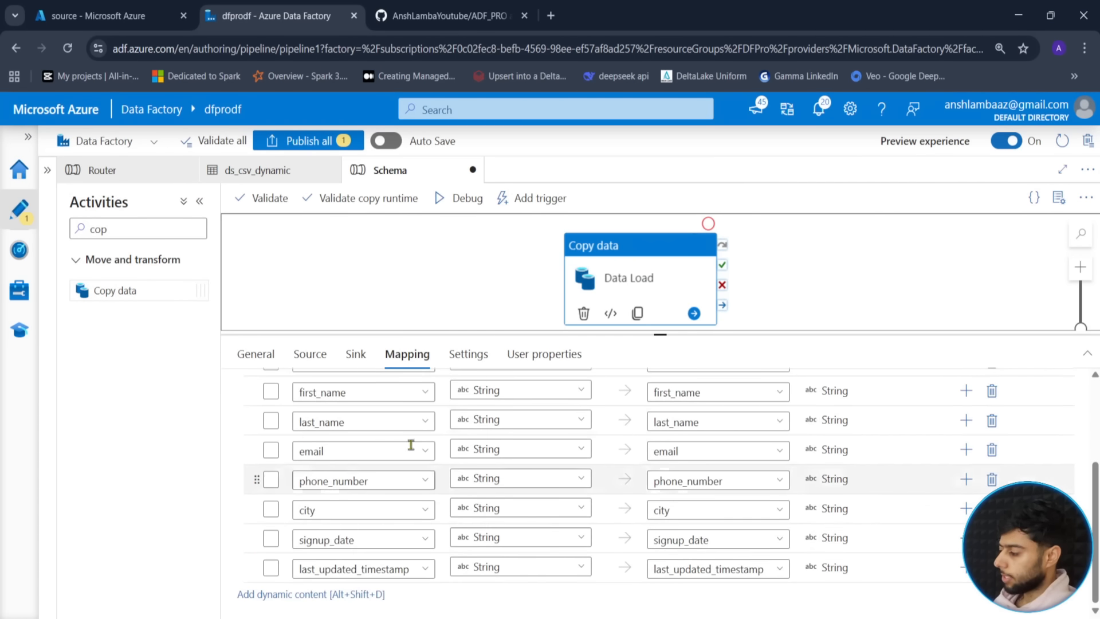
scroll(372, 487, "up", 3)
scroll(366, 493, "down", 3)
scroll(365, 495, "up", 1)
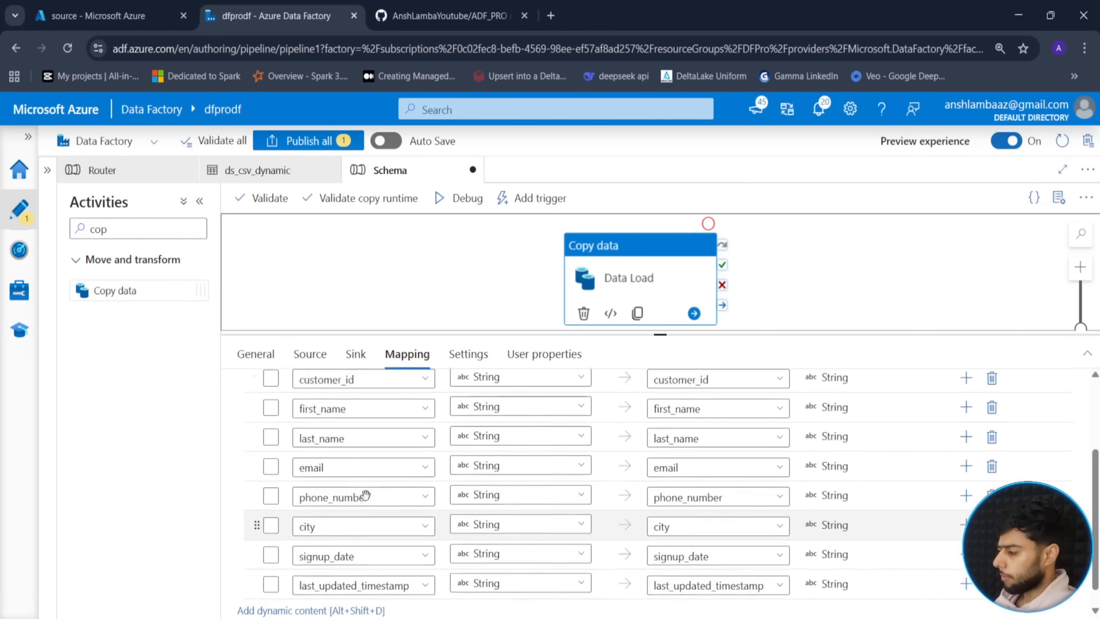
scroll(366, 495, "up", 2)
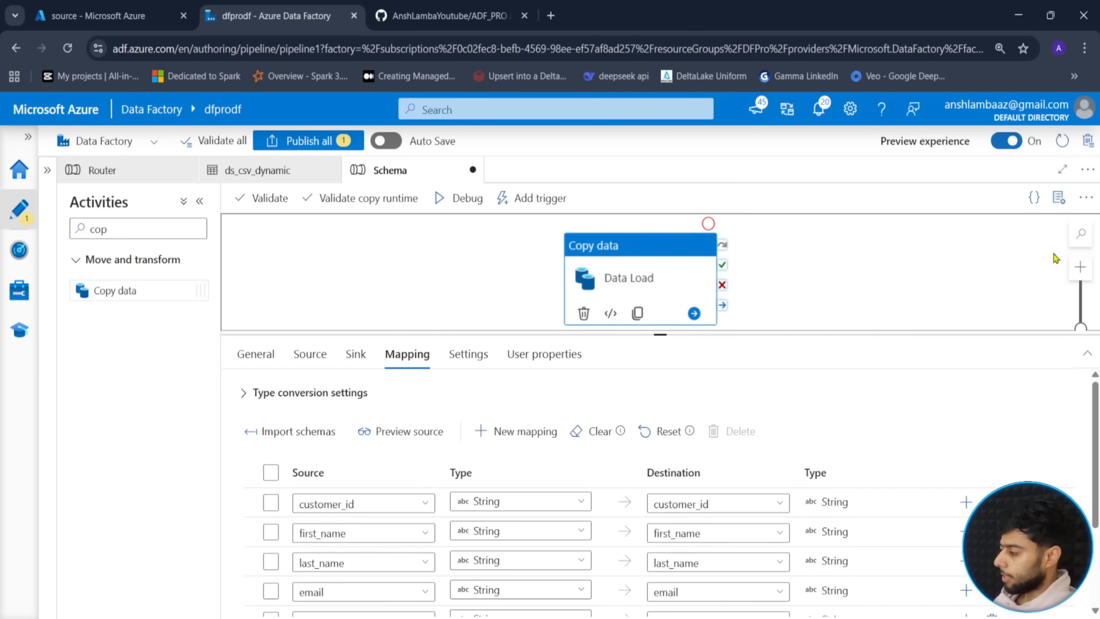
left_click_drag(996, 335, 966, 366)
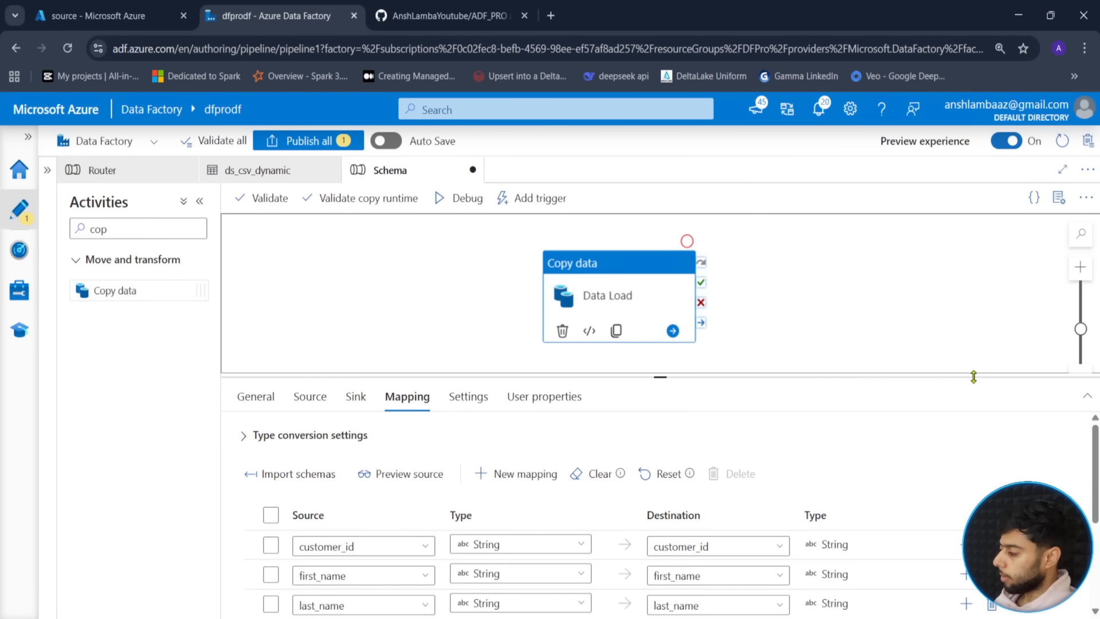
left_click_drag(1066, 377, 760, 451)
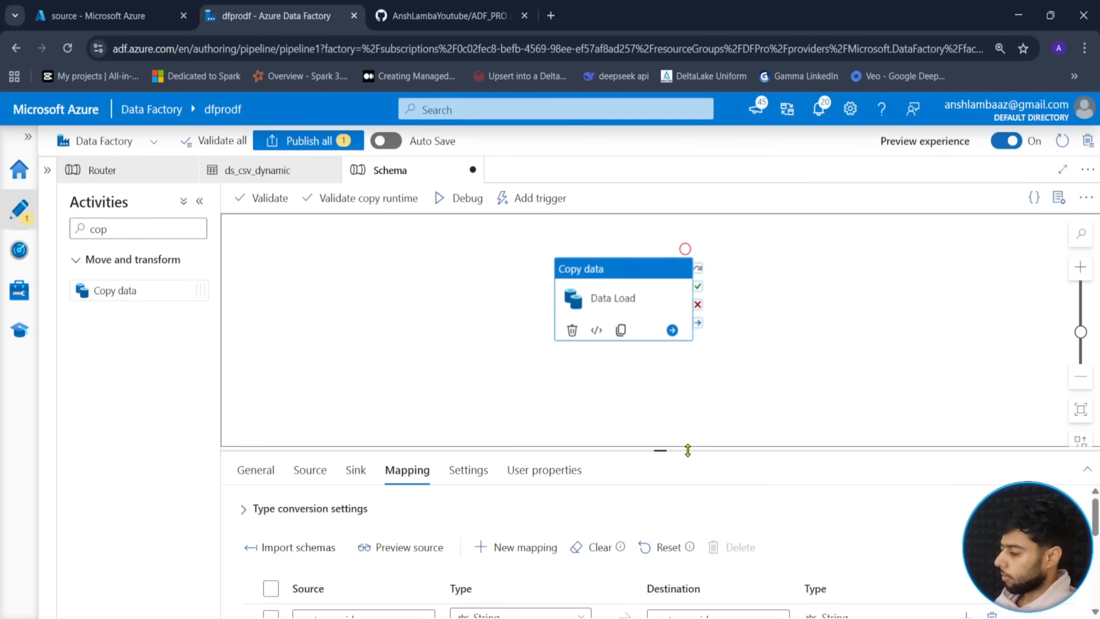
left_click_drag(688, 450, 708, 370)
left_click_drag(750, 356, 754, 337)
left_click_drag(679, 371, 659, 333)
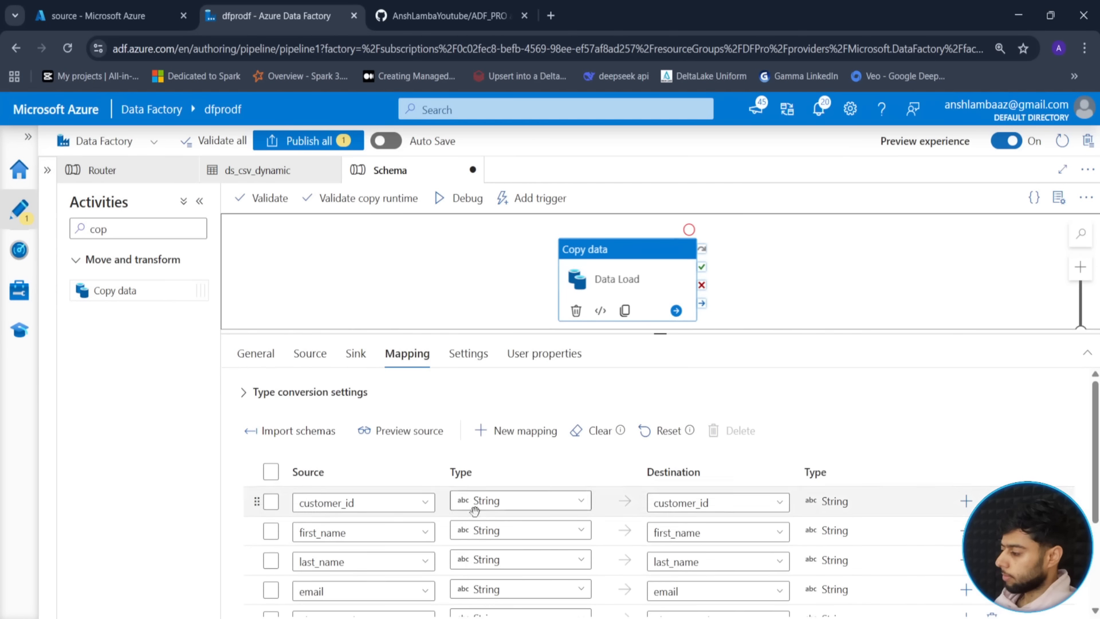
scroll(475, 509, "down", 3)
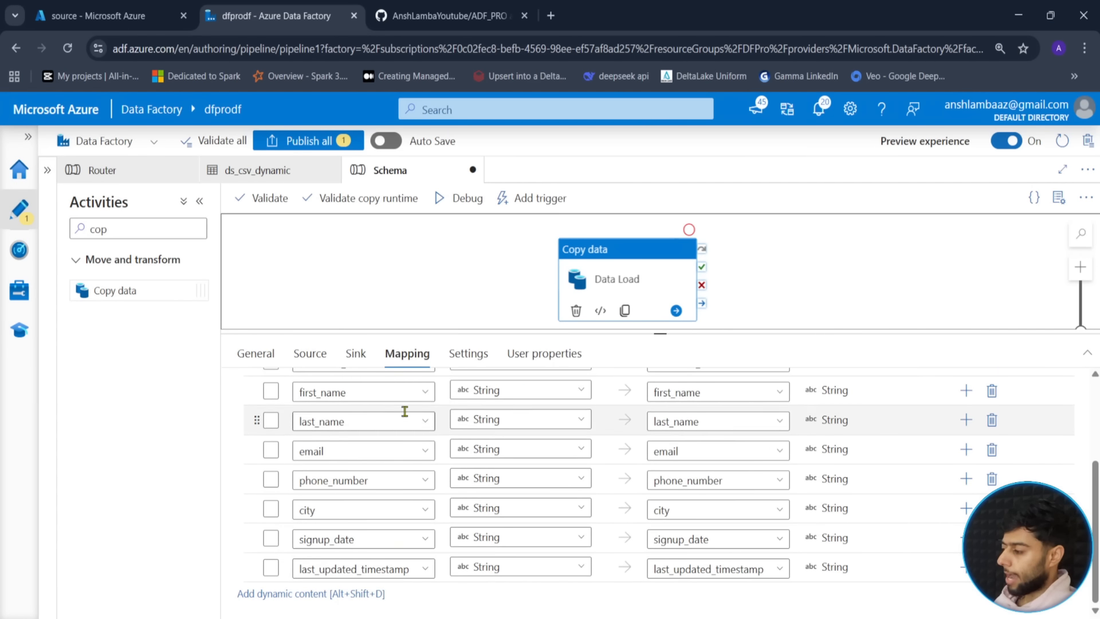
scroll(357, 485, "up", 3)
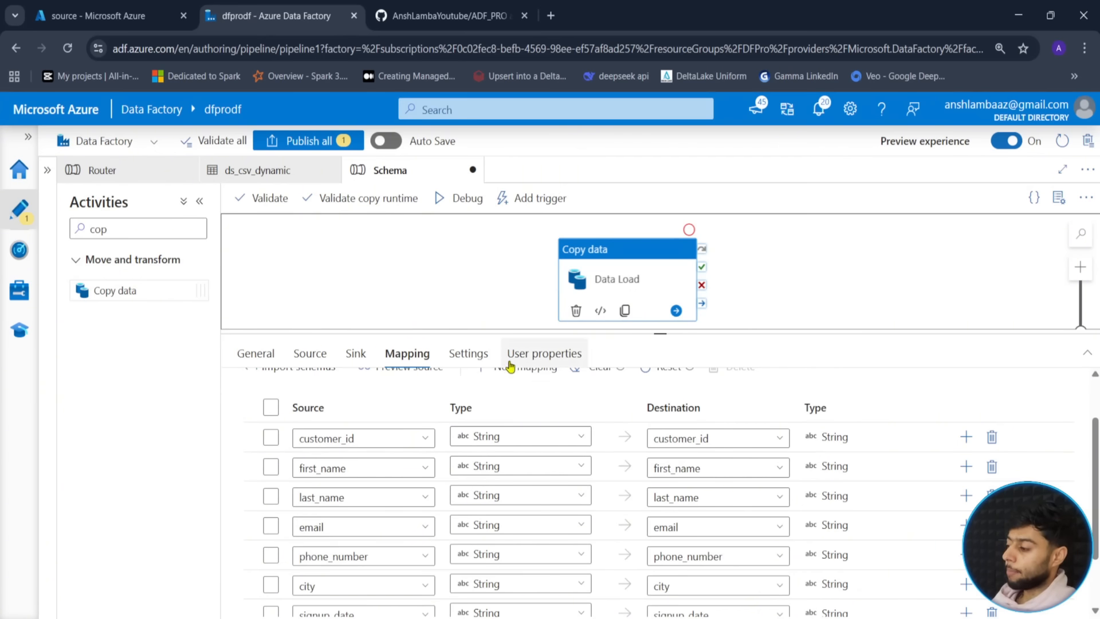
scroll(390, 401, "up", 2)
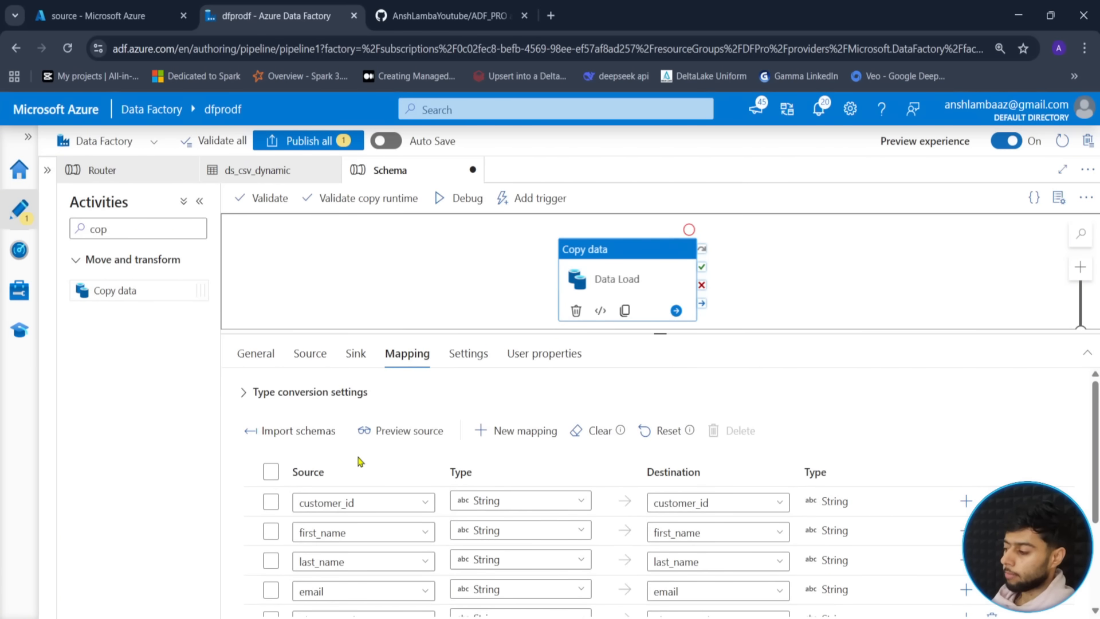
scroll(367, 441, "down", 2)
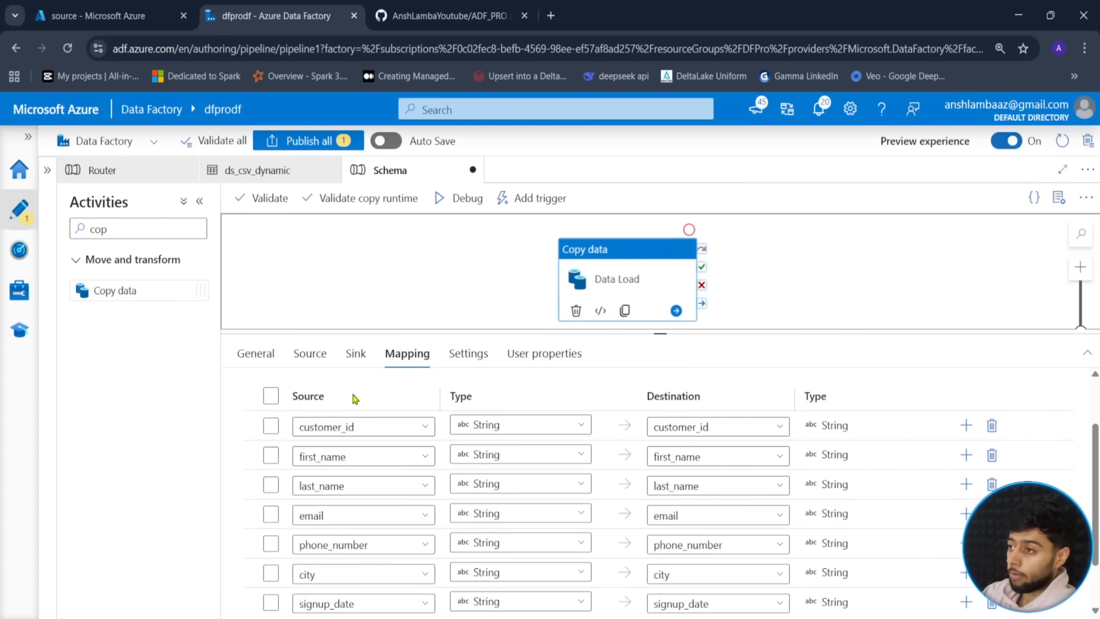
scroll(355, 399, "down", 1)
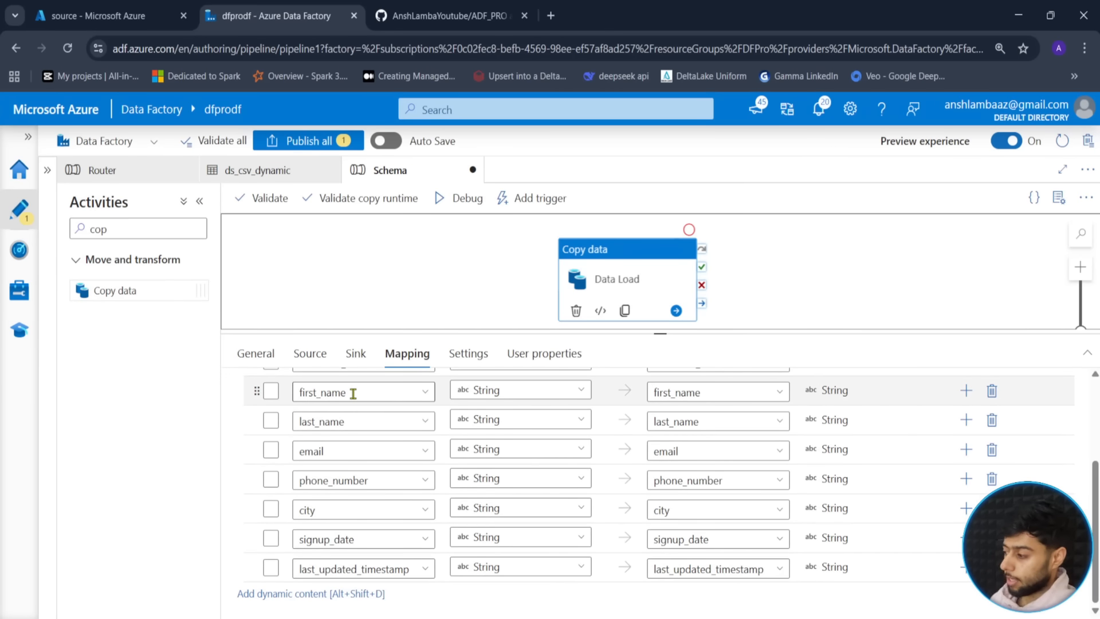
scroll(401, 488, "up", 2)
scroll(264, 521, "down", 1)
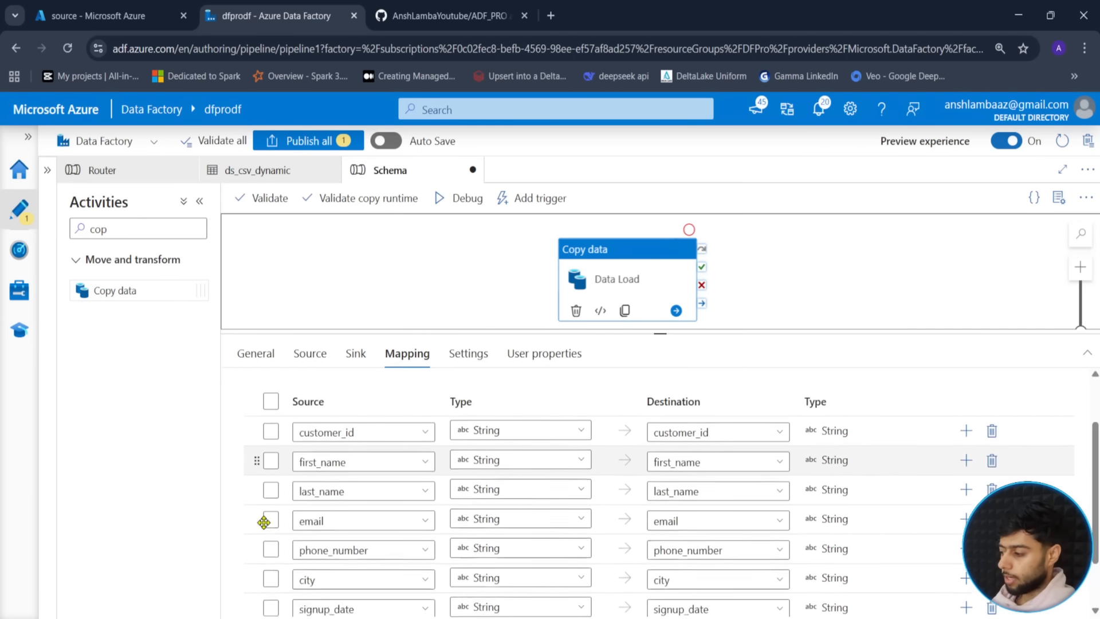
scroll(260, 512, "down", 1)
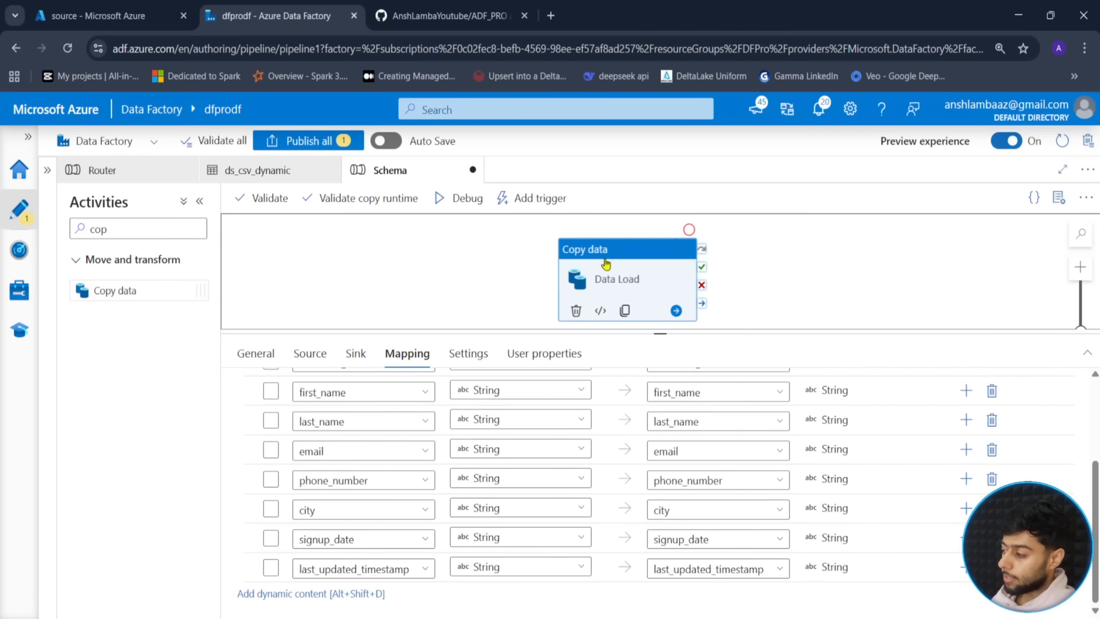
left_click(610, 285)
scroll(491, 516, "up", 3)
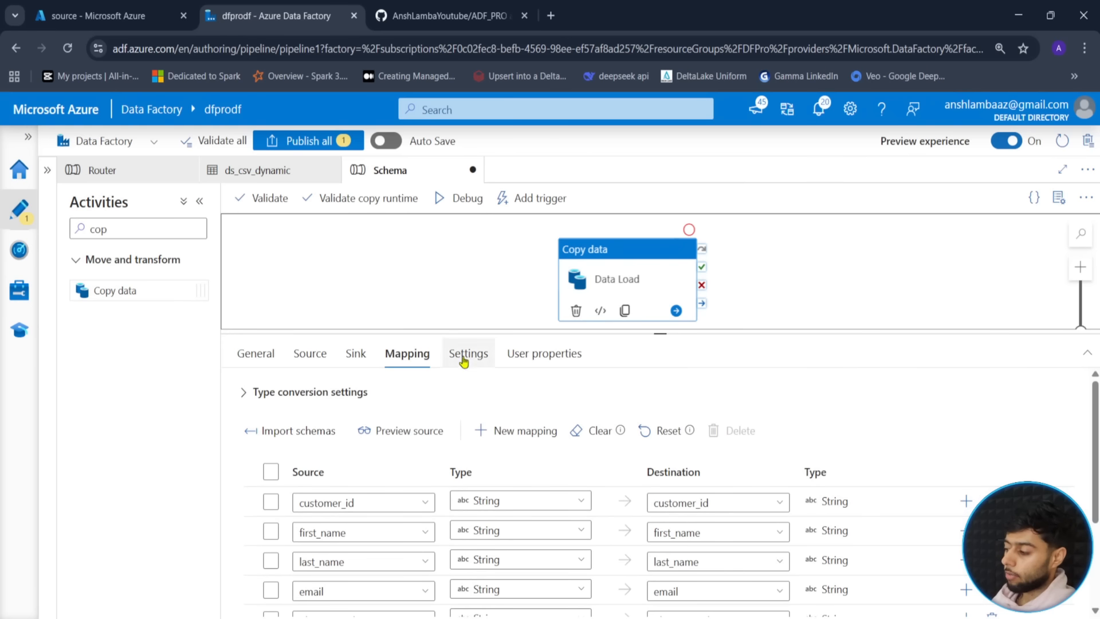
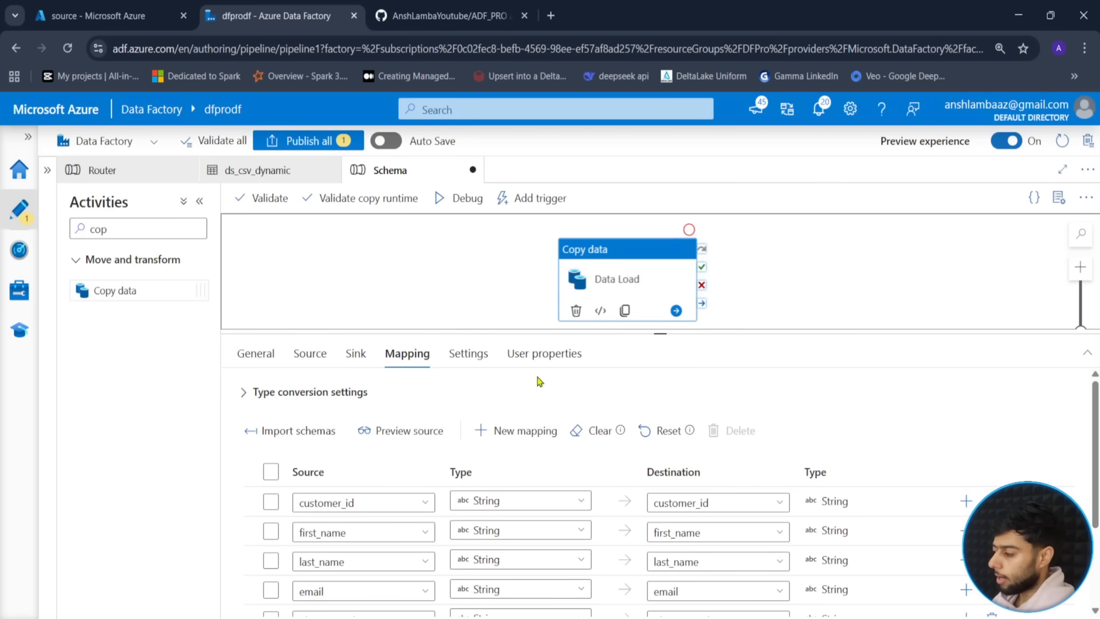
- Open the Data Load copy activity's JSON code to inspect its column mappings
scroll(359, 432, "down", 2)
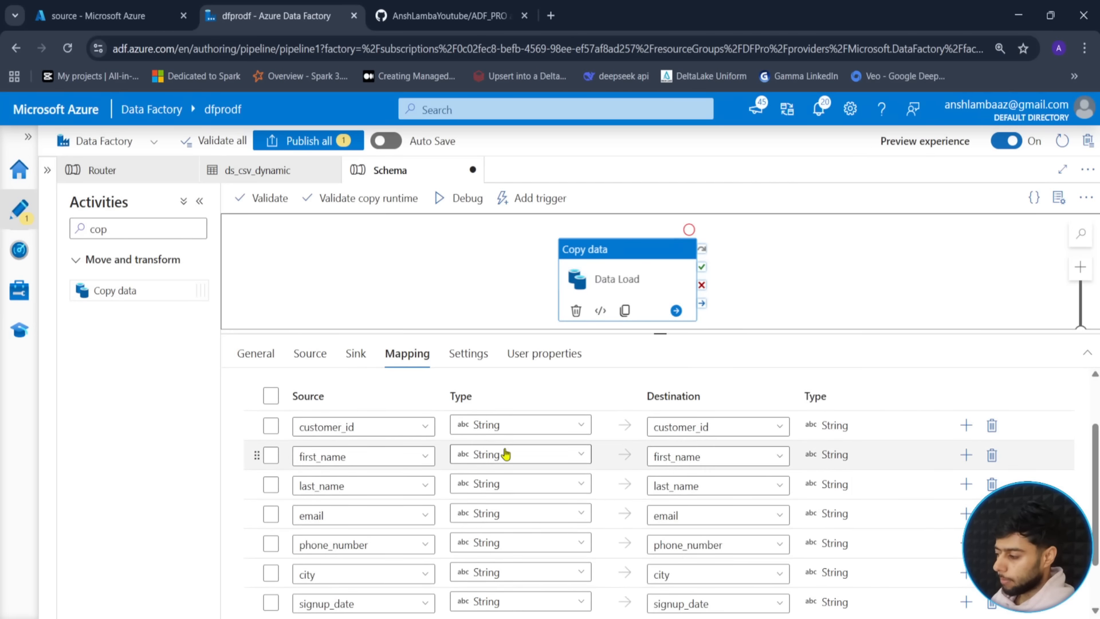
left_click(600, 311)
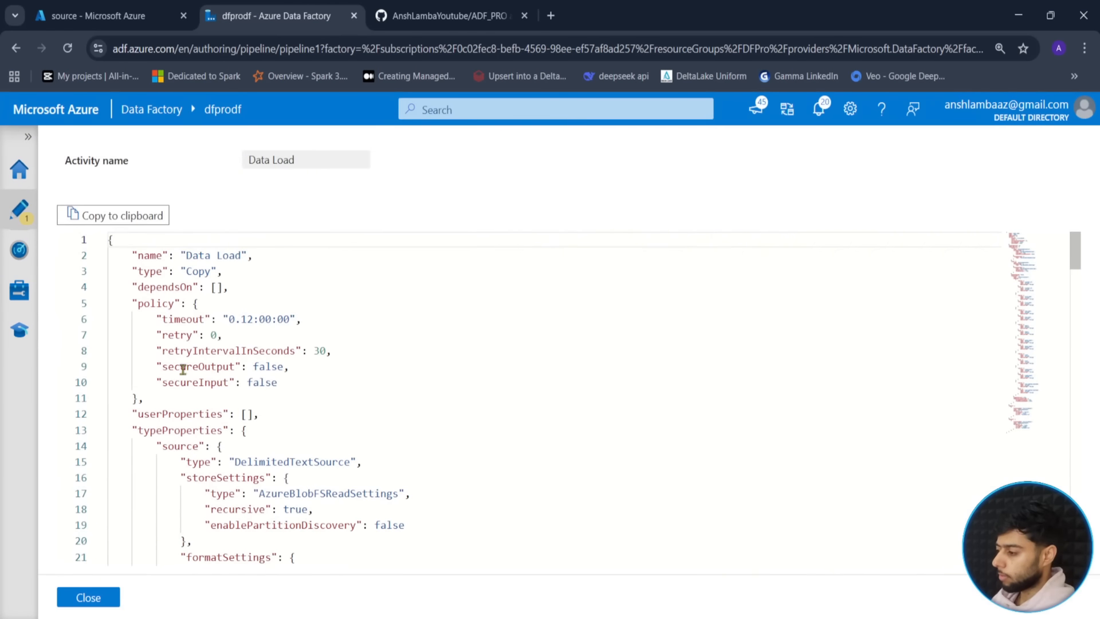
- Start a selection at the translator's opening brace on line 37 of the JSON
scroll(376, 349, "down", 3)
scroll(375, 350, "down", 5)
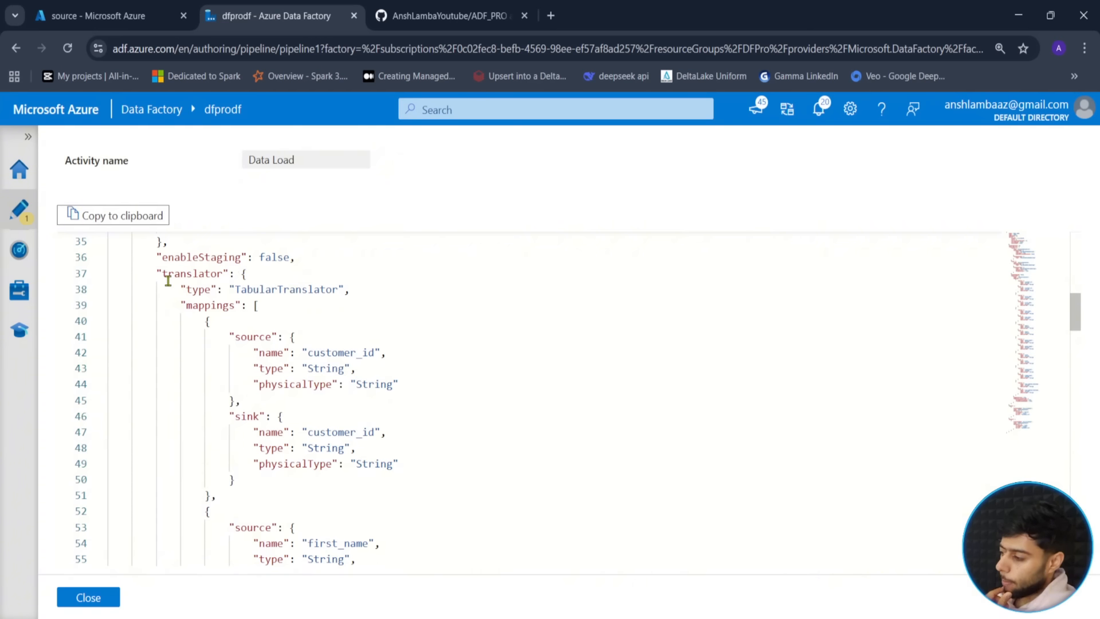
left_click_drag(154, 272, 211, 343)
left_click(268, 281)
scroll(204, 386, "up", 2)
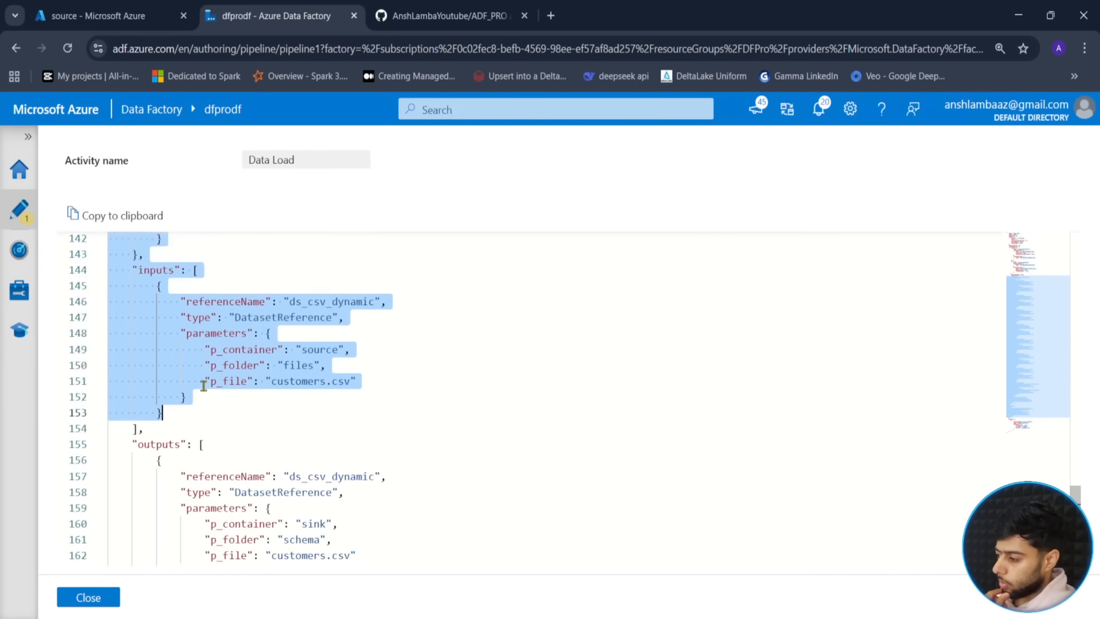
scroll(204, 386, "up", 6)
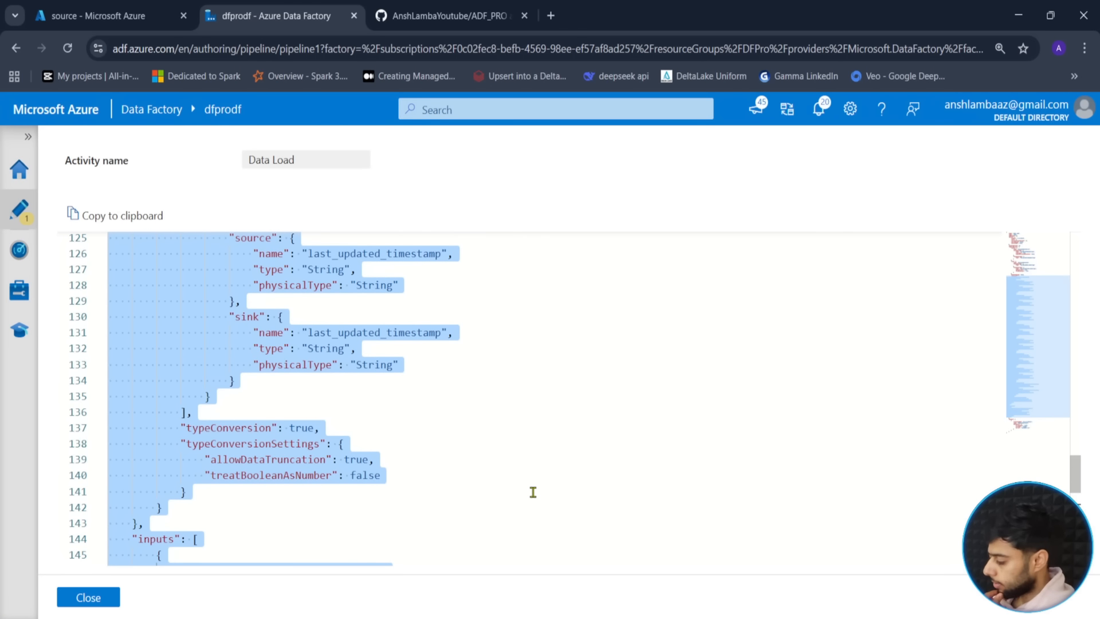
- Extend the selection through the mappings and type conversion settings to line 142
key("shift+Up")
key("shift+Up")
key("shift+Up")
key("shift+Up")
key("shift+Up")
key("shift+Up")
key("shift+Up")
key("shift+Up")
key("shift+Up")
key("shift+Up")
key("shift+Up")
key("shift+Up")
key("shift+Up")
key("shift+Up")
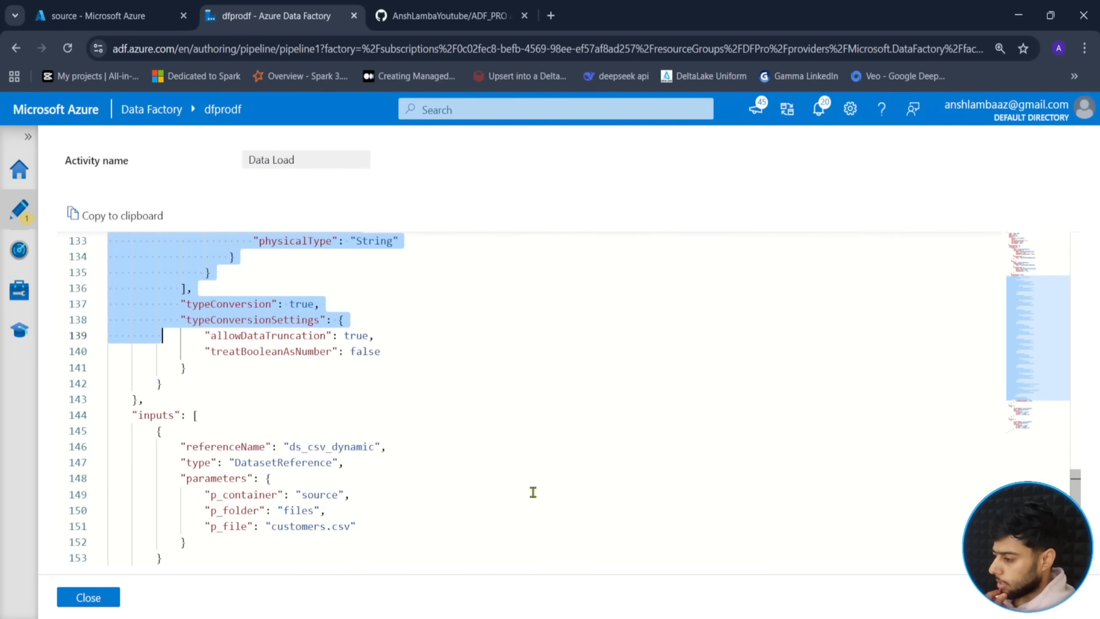
key("shift+Up")
key("shift+Up")
key("shift+Up")
key("shift+Up")
key("shift+Up")
key("shift+Up")
key("shift+Up")
key("shift+Up")
key("shift+Up")
key("shift+Up")
key("shift+Up")
key("shift+Up")
key("shift+Up")
key("shift+Up")
key("shift+Up")
key("shift+Up")
key("shift+Up")
key("shift+Up")
key("shift+Up")
key("shift+Up")
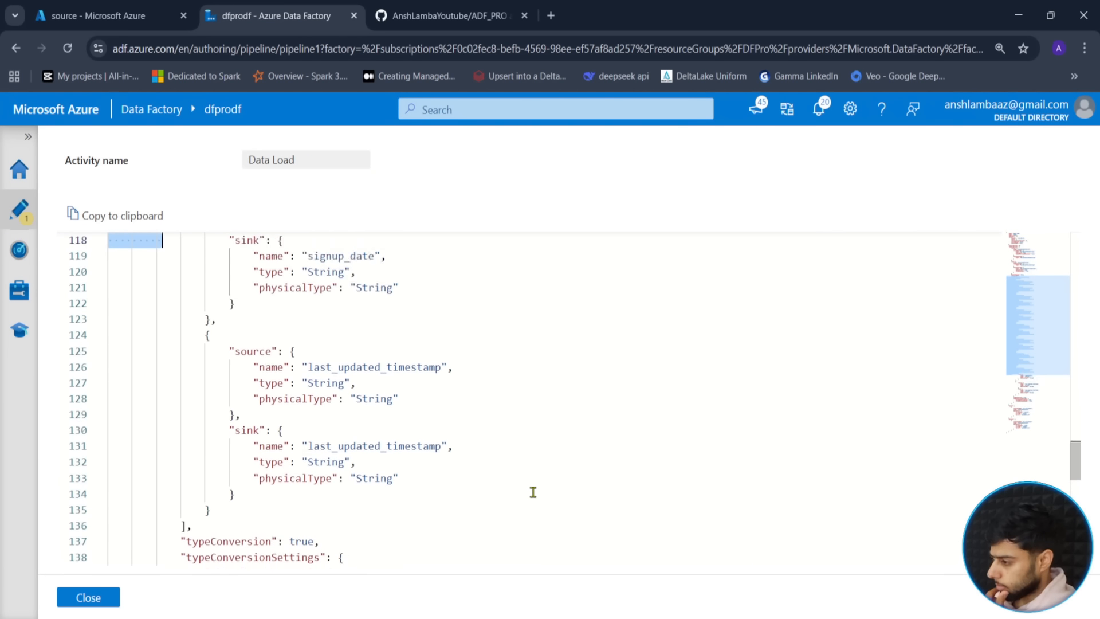
key("shift+Up")
key("shift+Up")
key("shift+Up")
key("shift+Up")
key("shift+Up")
key("shift+Up")
key("shift+Up")
key("shift+Up")
key("shift+Up")
key("shift+Up")
key("shift+Down")
key("shift+Down")
key("shift+Down")
key("shift+Down")
key("shift+Down")
key("shift+Down")
key("shift+Down")
key("shift+Down")
key("shift+Down")
key("shift+Down")
key("shift+Down")
key("shift+Down")
key("shift+Down")
key("shift+Down")
key("shift+Down")
key("shift+Down")
key("shift+Down")
key("shift+Down")
key("shift+Down")
key("shift+Down")
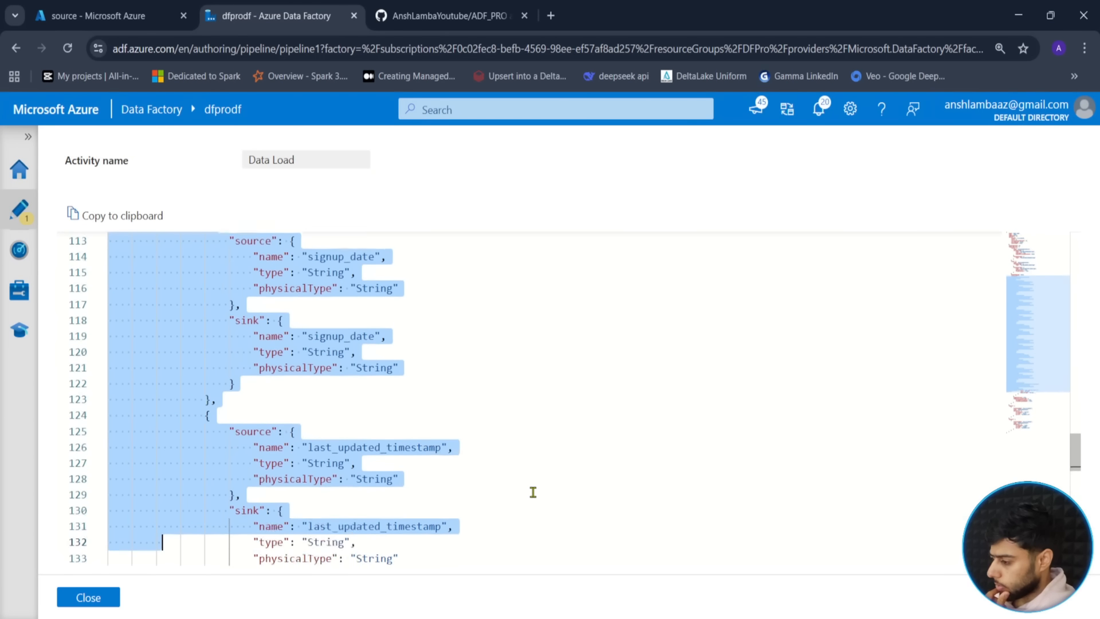
key("shift+Down")
key("shift+Down")
key("shift+Down")
key("shift+Down")
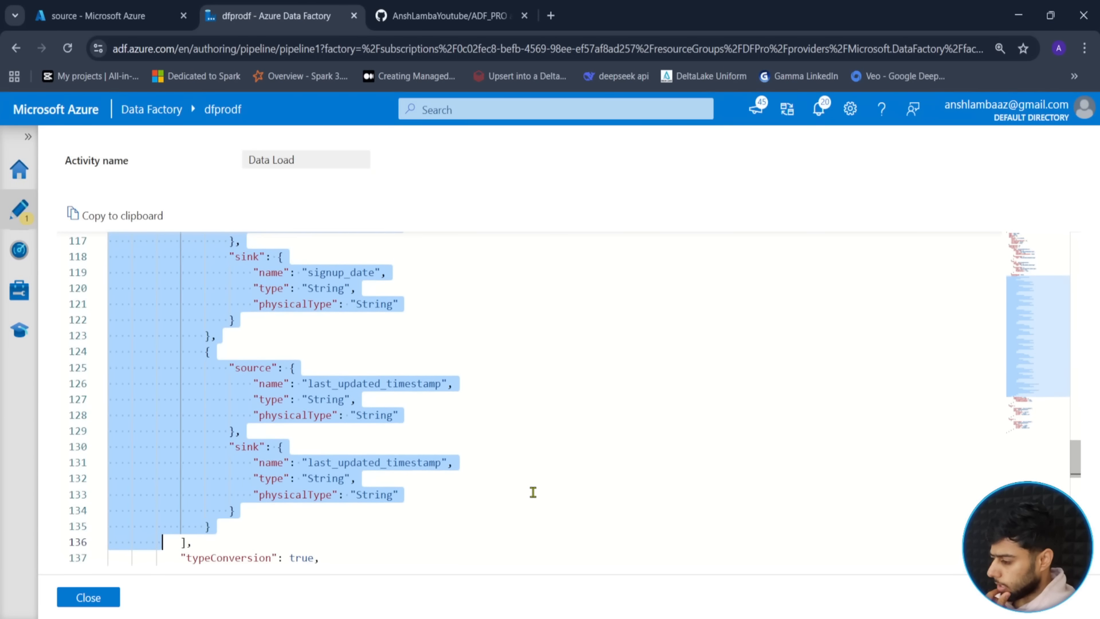
key("shift+Left")
key("shift+Left")
key("shift+Left")
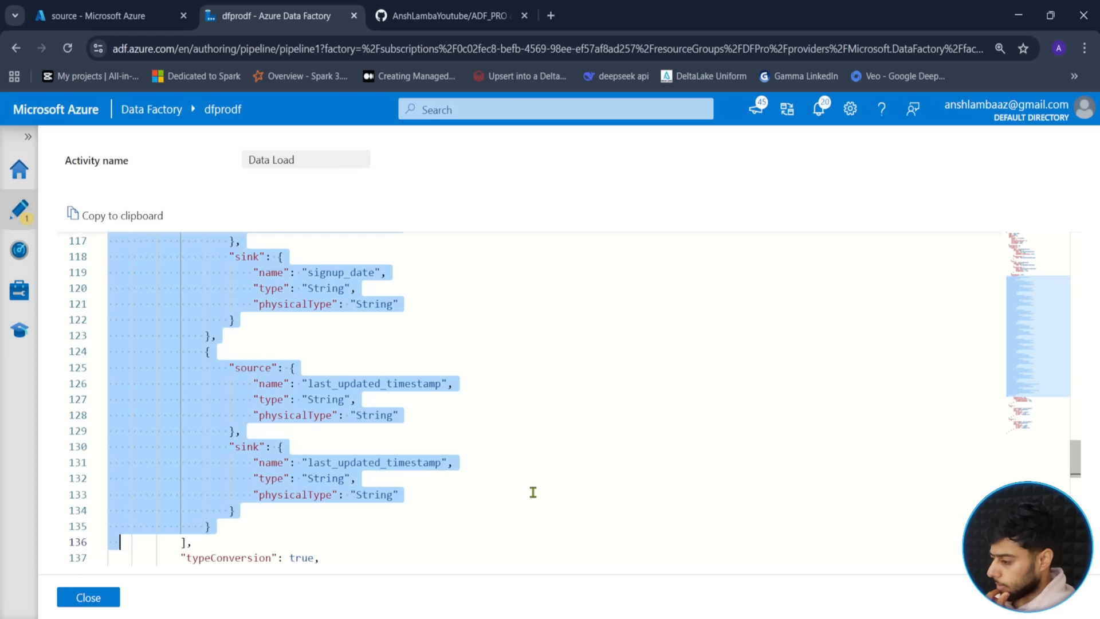
key("shift+Left")
key("shift+Left")
key("shift+Left")
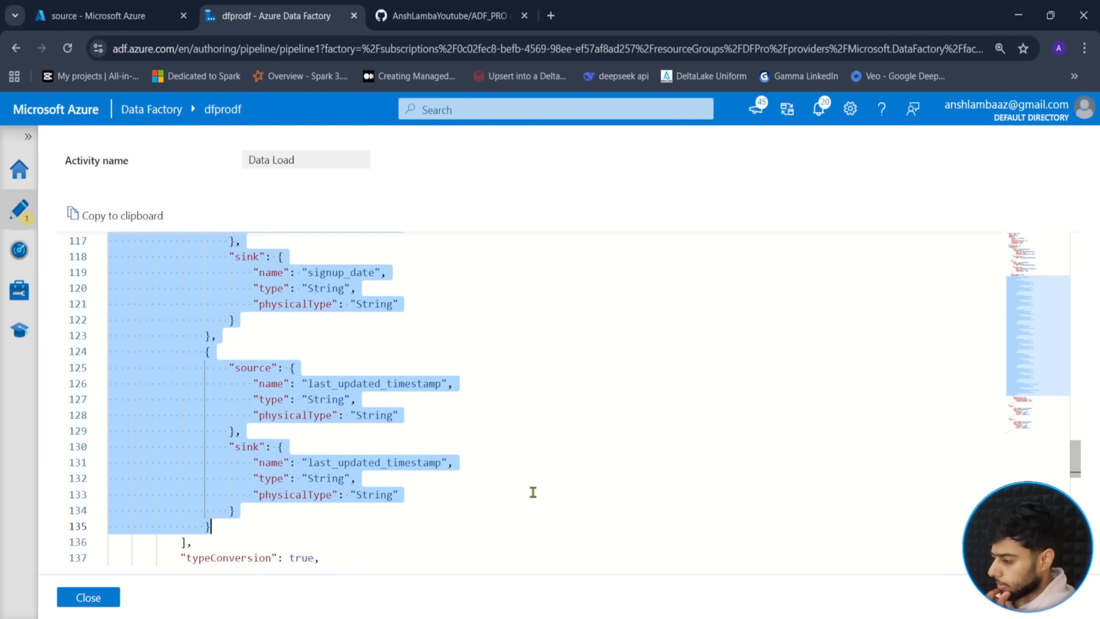
key("shift+Down")
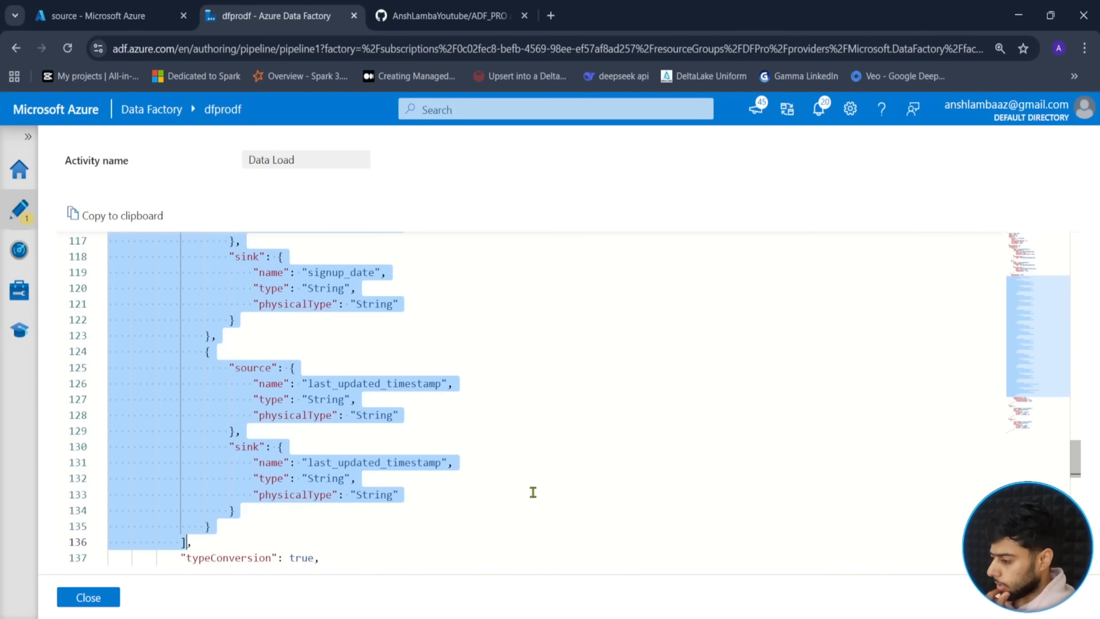
key("shift+Down")
key("shift+Down")
key("shift+Down")
key("shift+Down")
key("shift+Down")
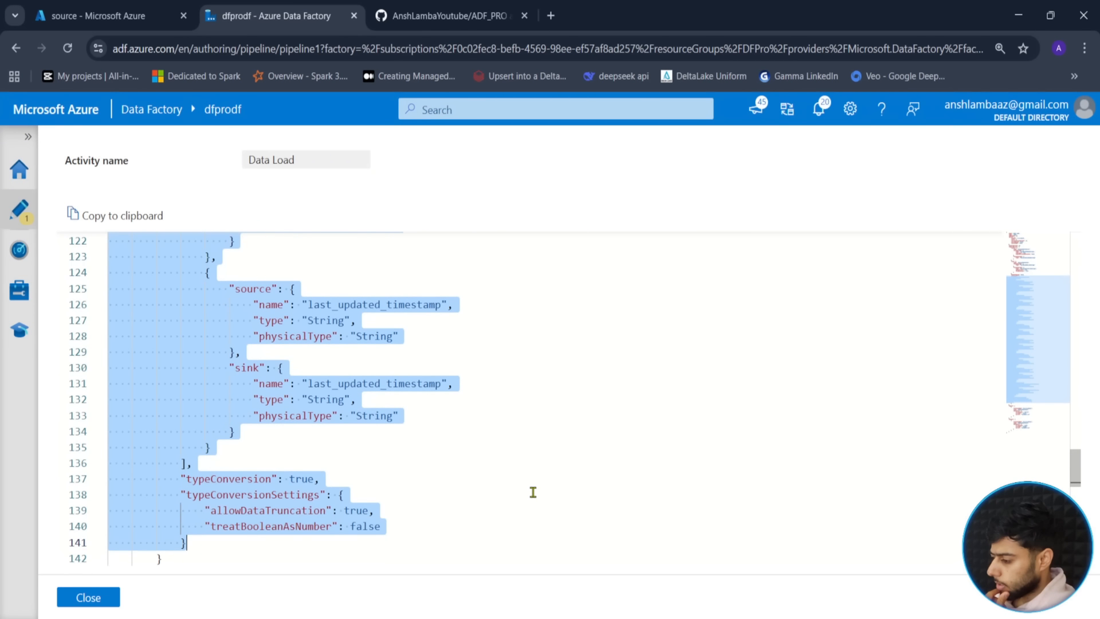
key("shift+Down")
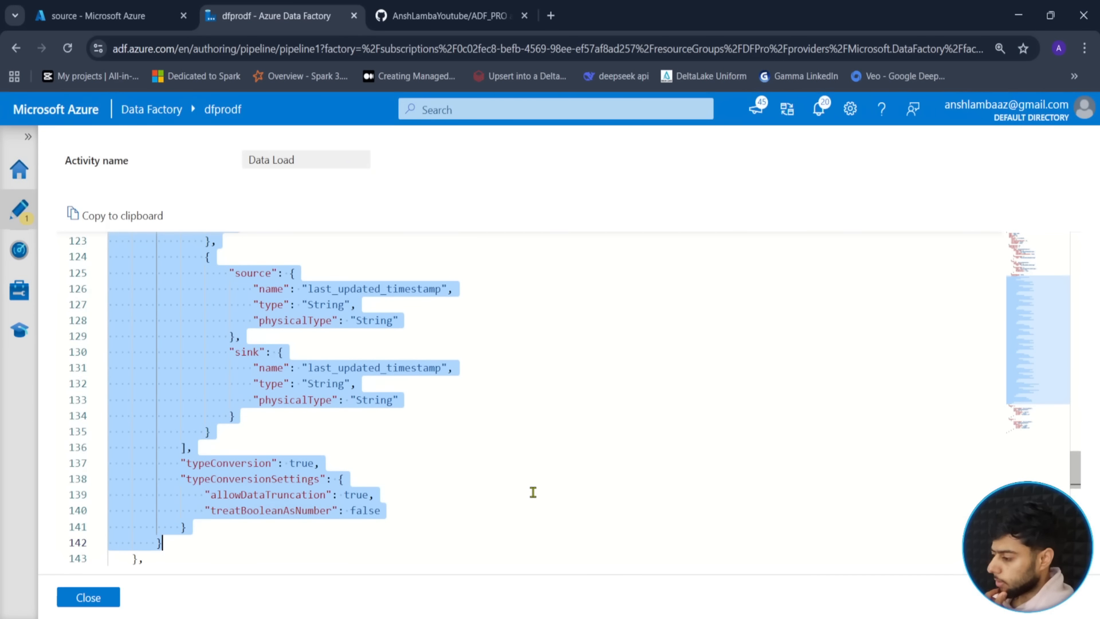
scroll(258, 439, "up", 8)
scroll(223, 440, "up", 20)
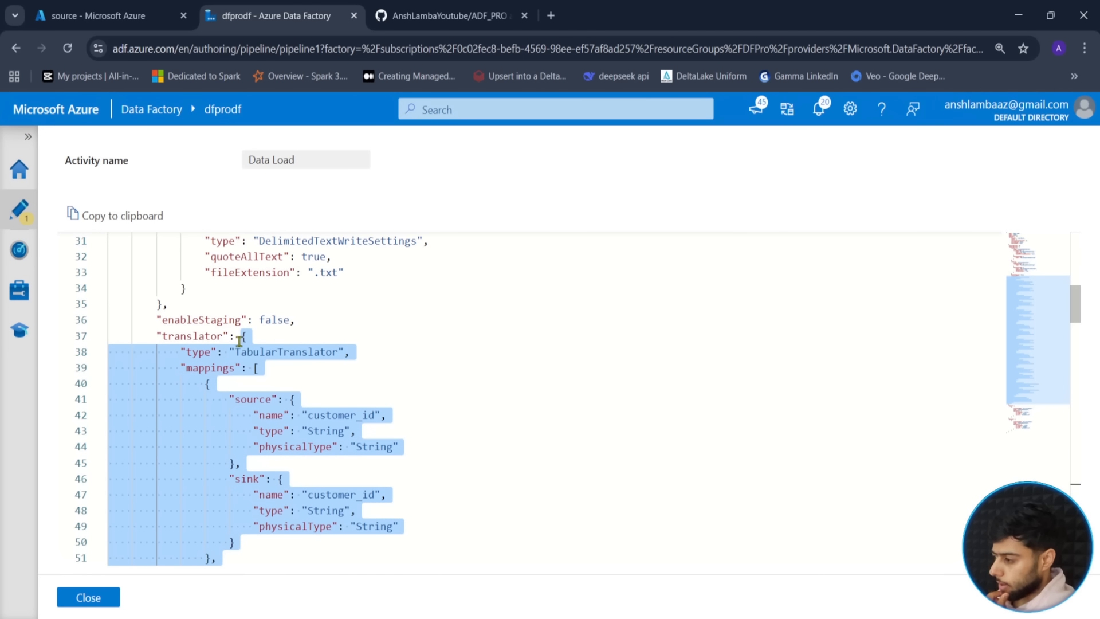
- Scroll through the selected translator JSON to check what it covers
scroll(219, 351, "down", 3)
scroll(228, 359, "up", 3)
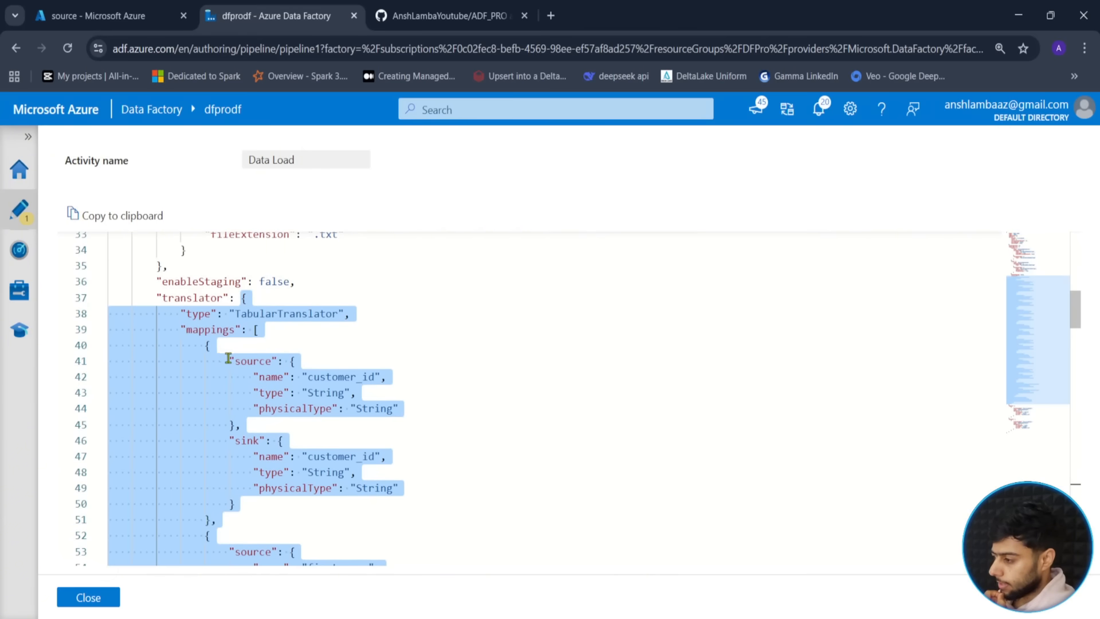
scroll(196, 360, "down", 20)
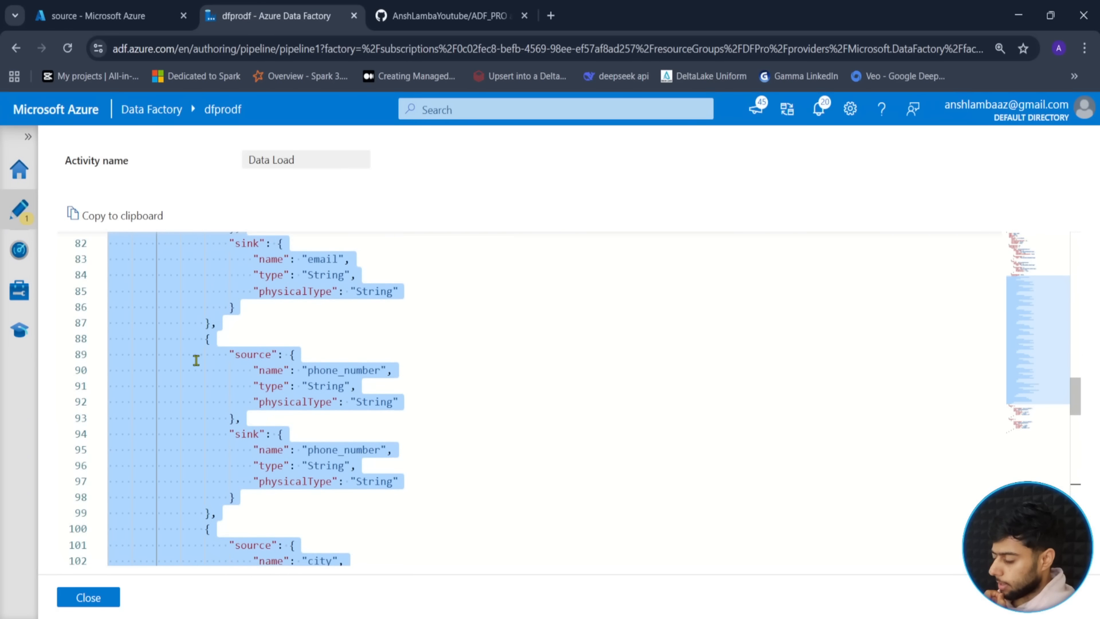
scroll(196, 360, "down", 9)
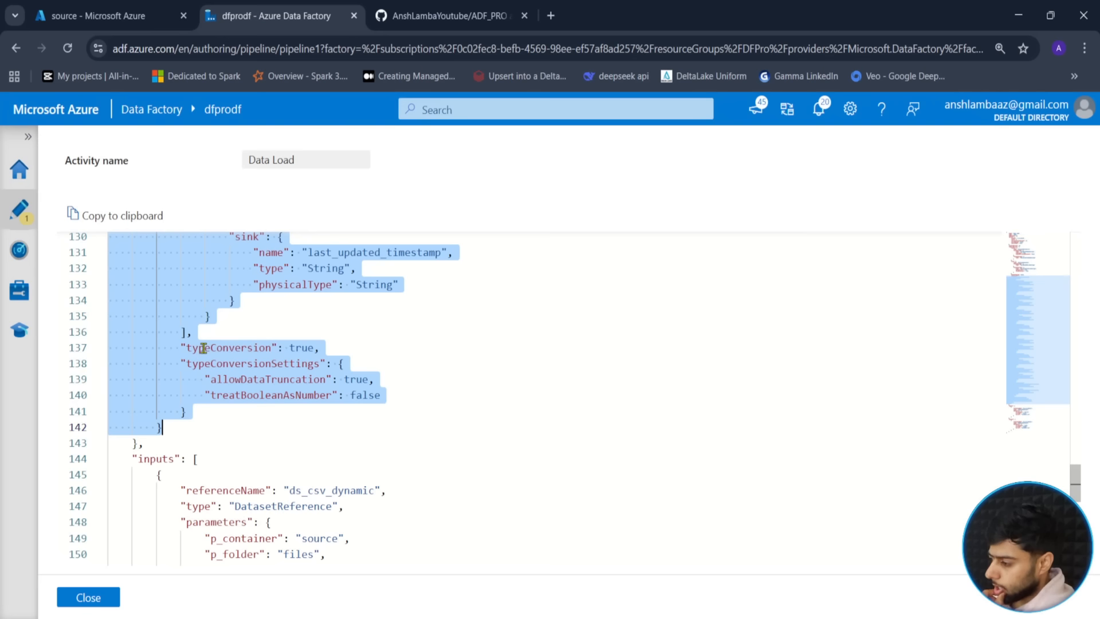
scroll(235, 353, "up", 5)
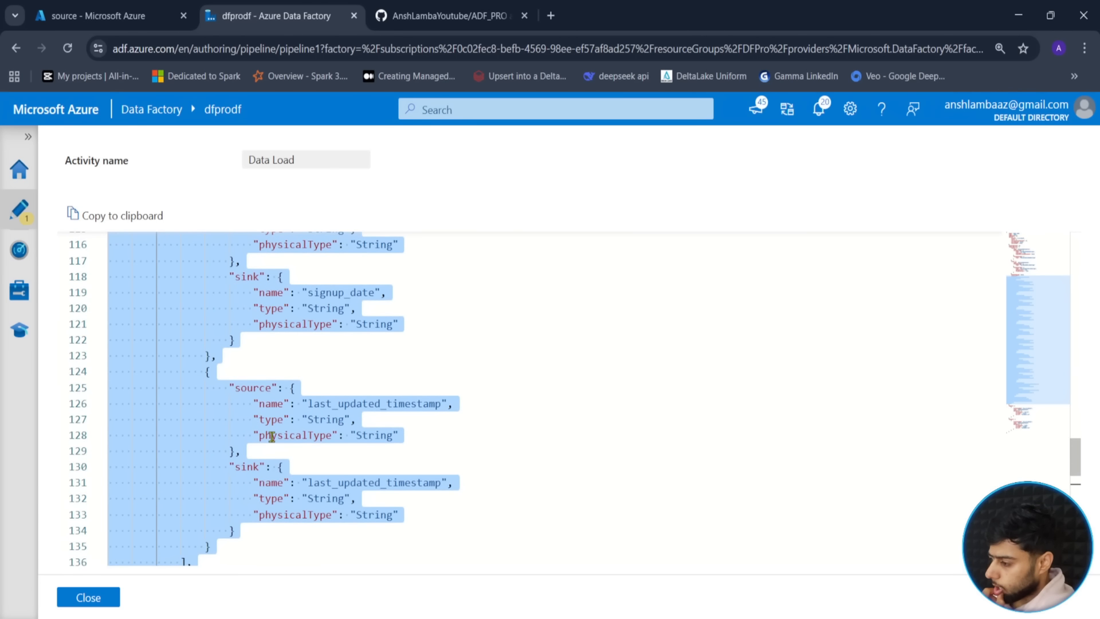
scroll(273, 436, "up", 20)
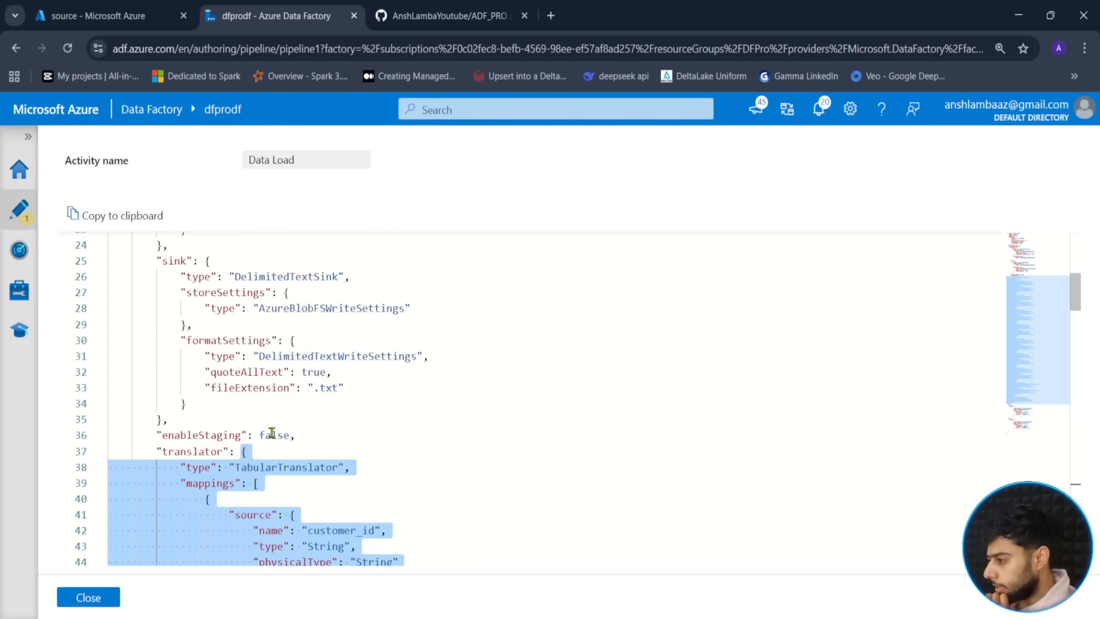
scroll(272, 433, "down", 3)
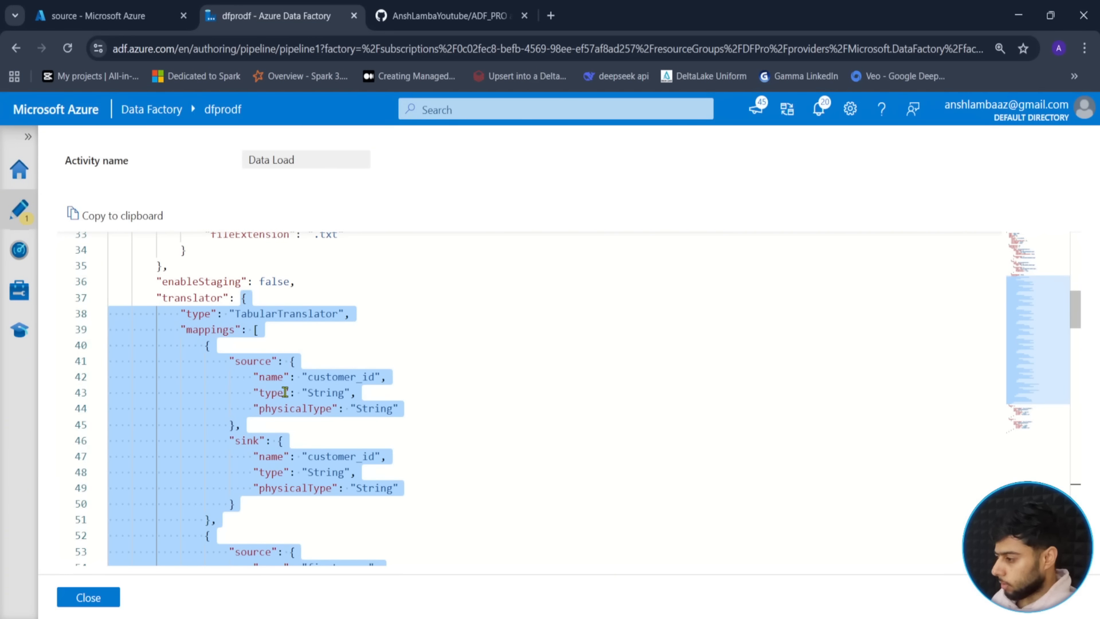
scroll(284, 392, "down", 8)
scroll(284, 393, "down", 10)
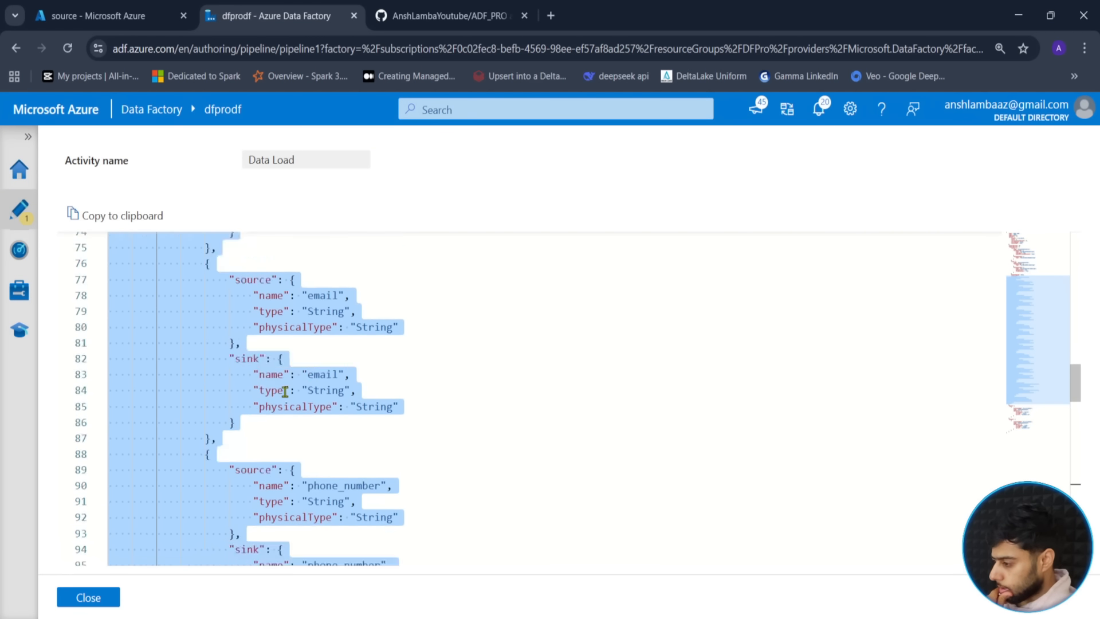
scroll(285, 393, "down", 7)
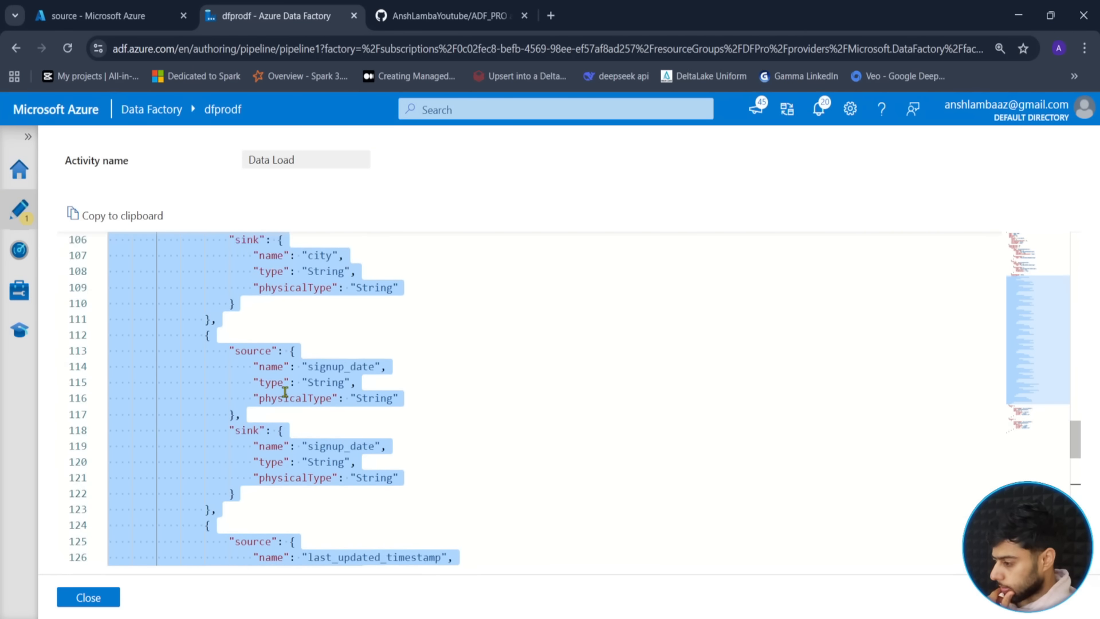
scroll(231, 505, "down", 1)
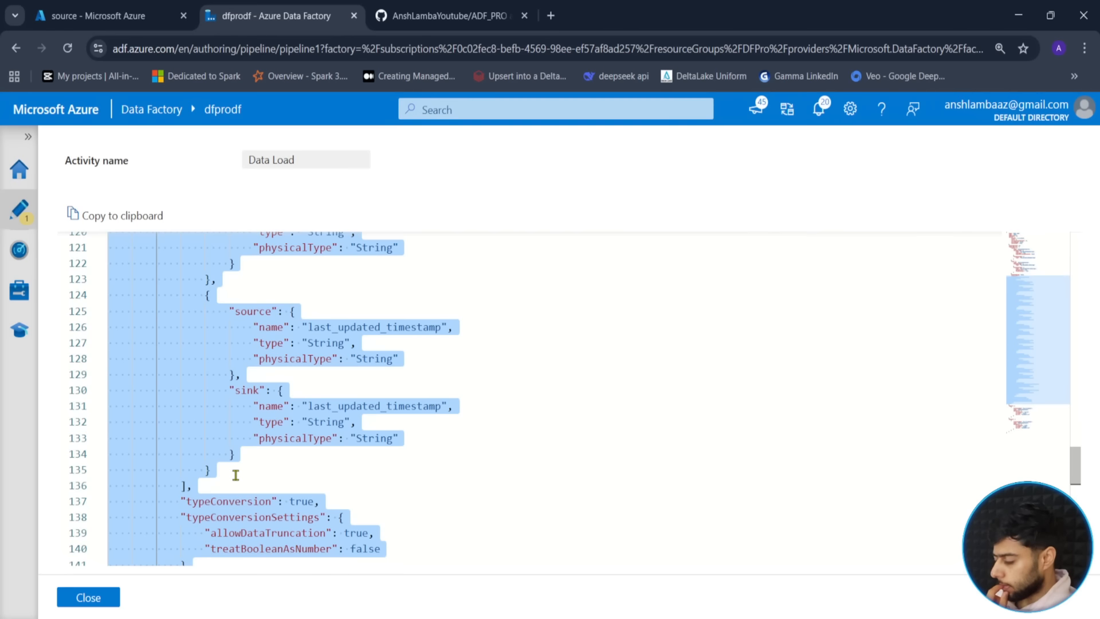
scroll(236, 475, "down", 2)
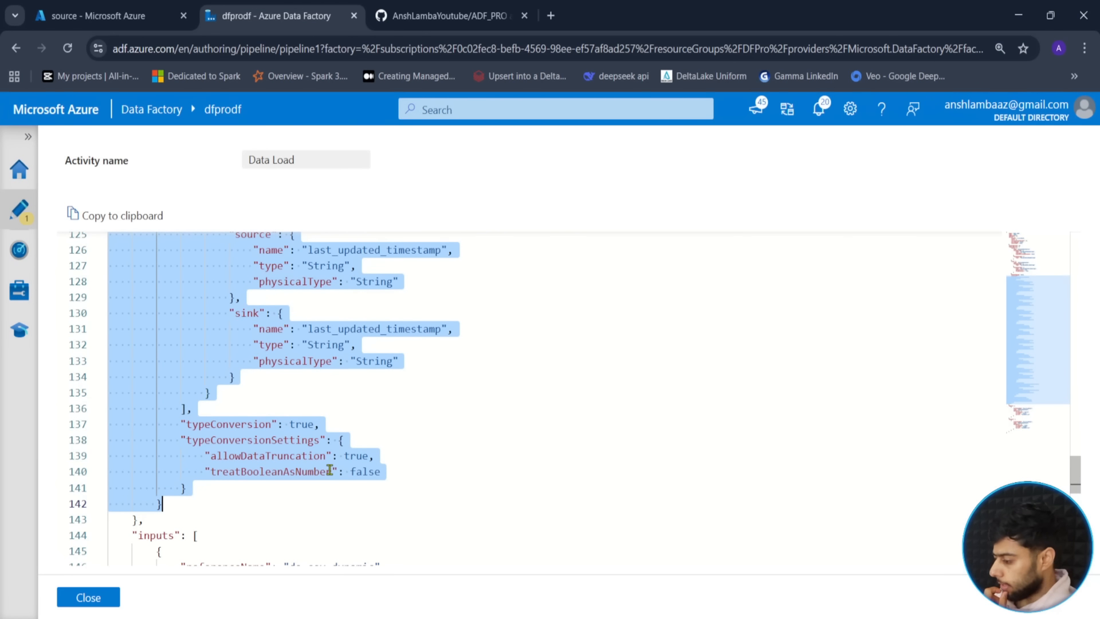
- End the selection at the translator's closing brace and close the JSON view
key("shift+Left")
key("shift+Left")
key("shift+Left")
key("shift+Left")
key("shift+Left")
key("shift+Left")
key("shift+Left")
key("shift+Left")
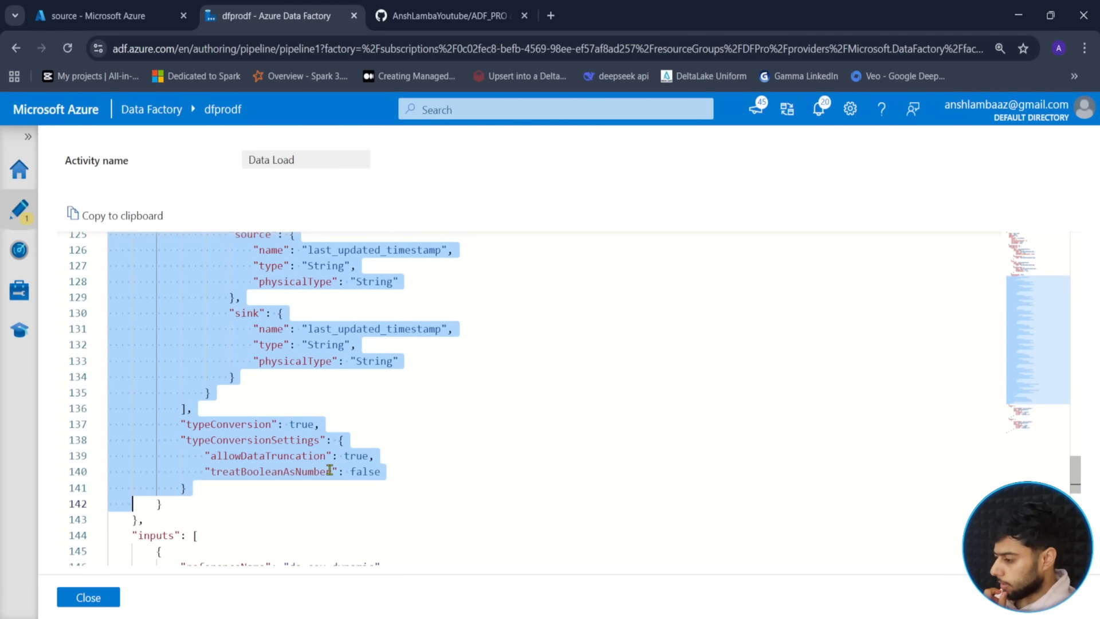
key("shift+Left")
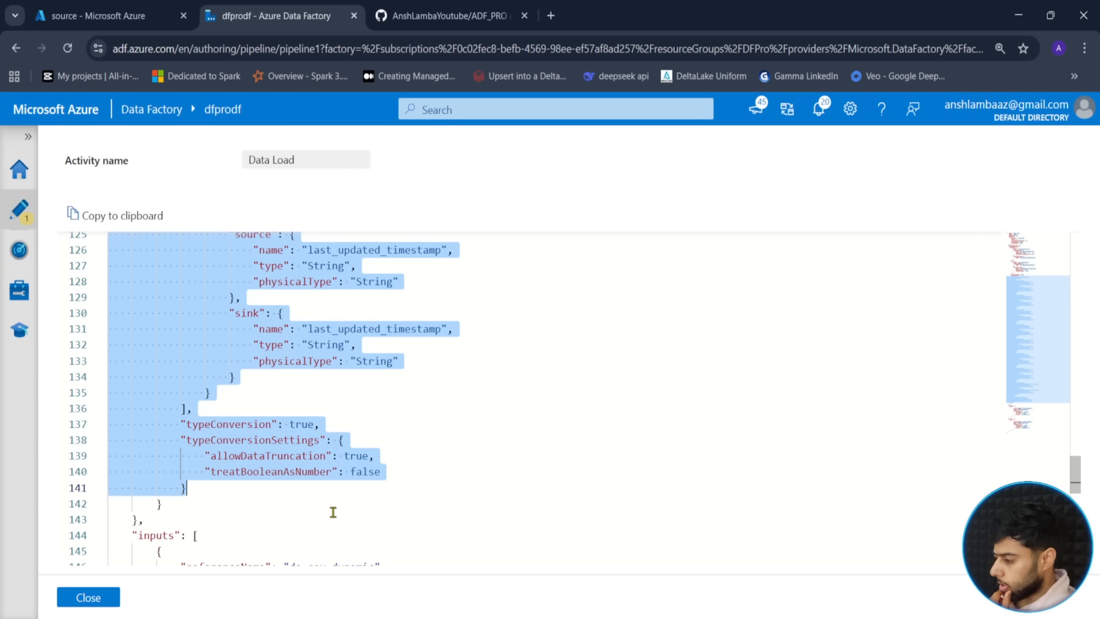
key("shift+Down")
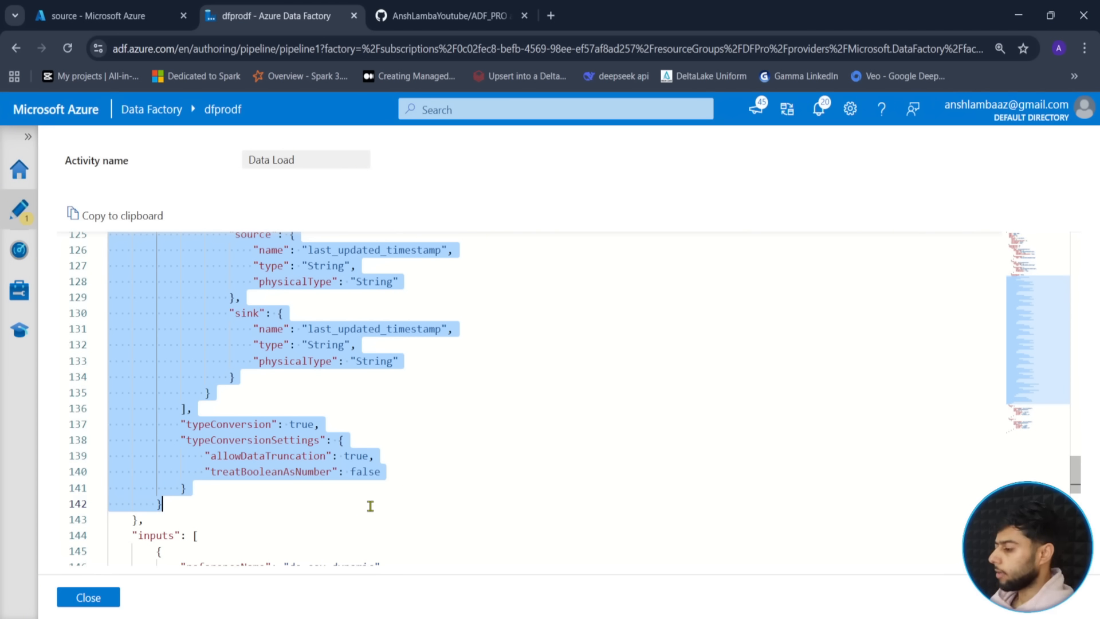
scroll(244, 477, "up", 10)
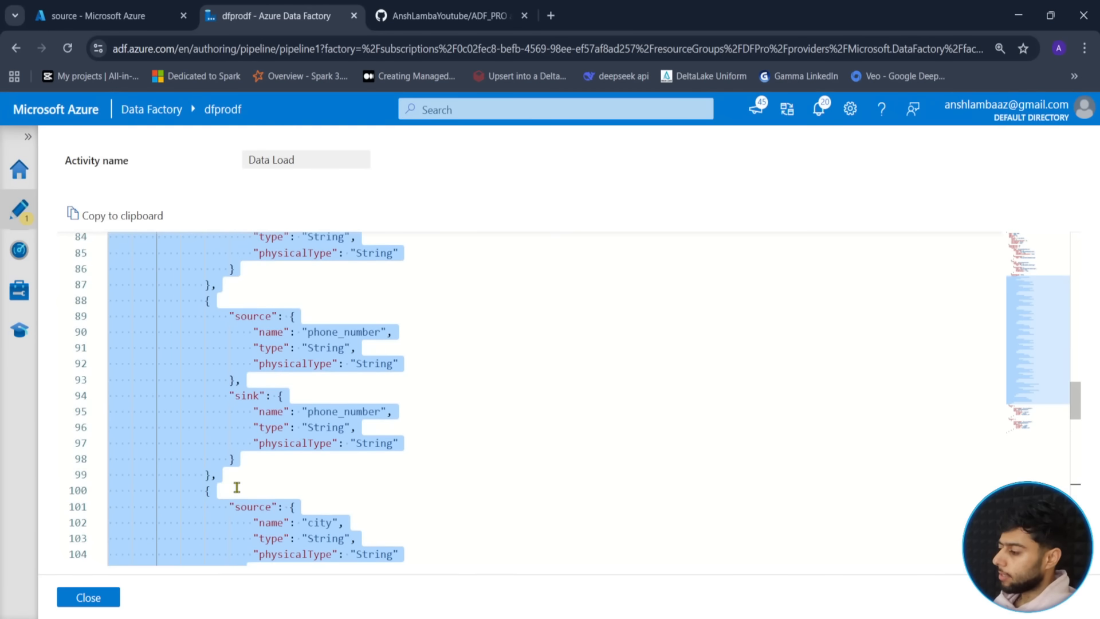
scroll(237, 487, "up", 13)
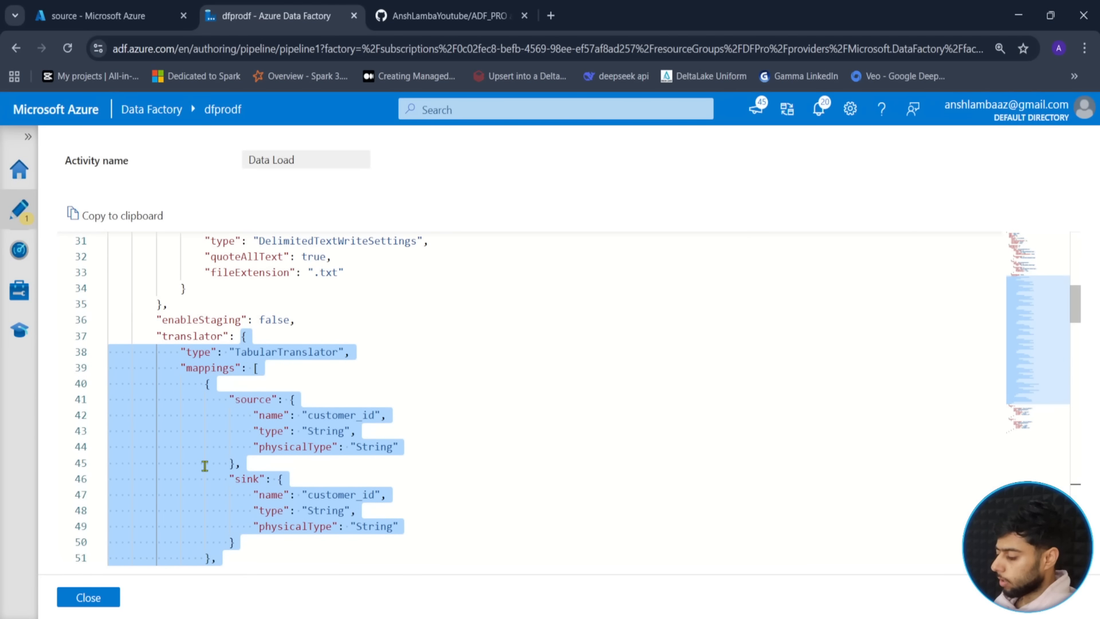
left_click(88, 598)
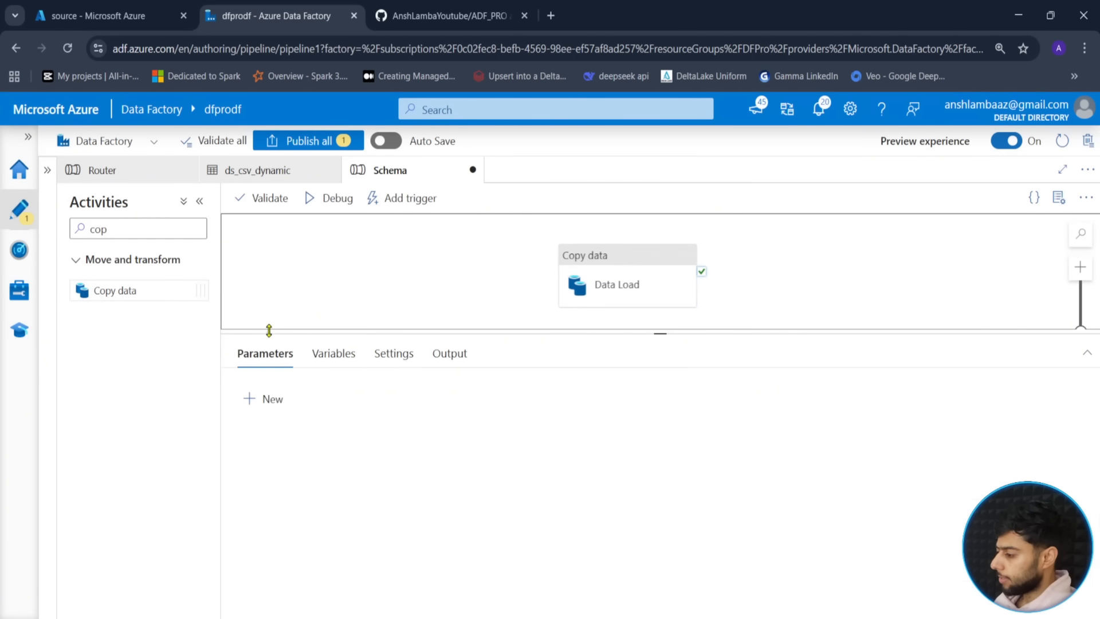
- Add Object parameter customers_schema with the pasted customers translator JSON as default
left_click(250, 400)
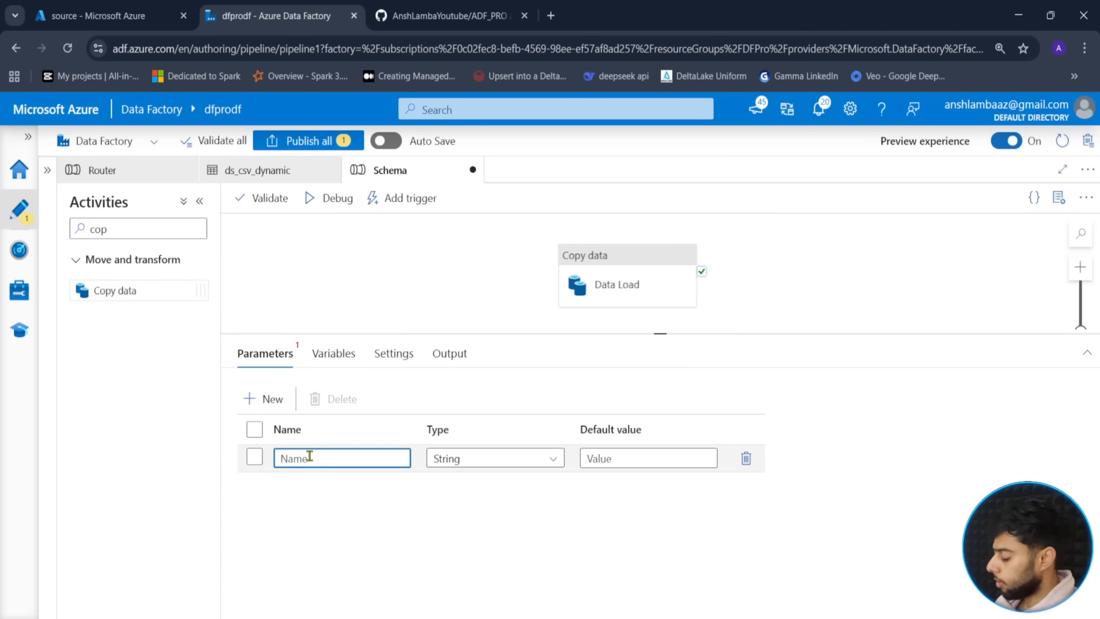
type("customer")
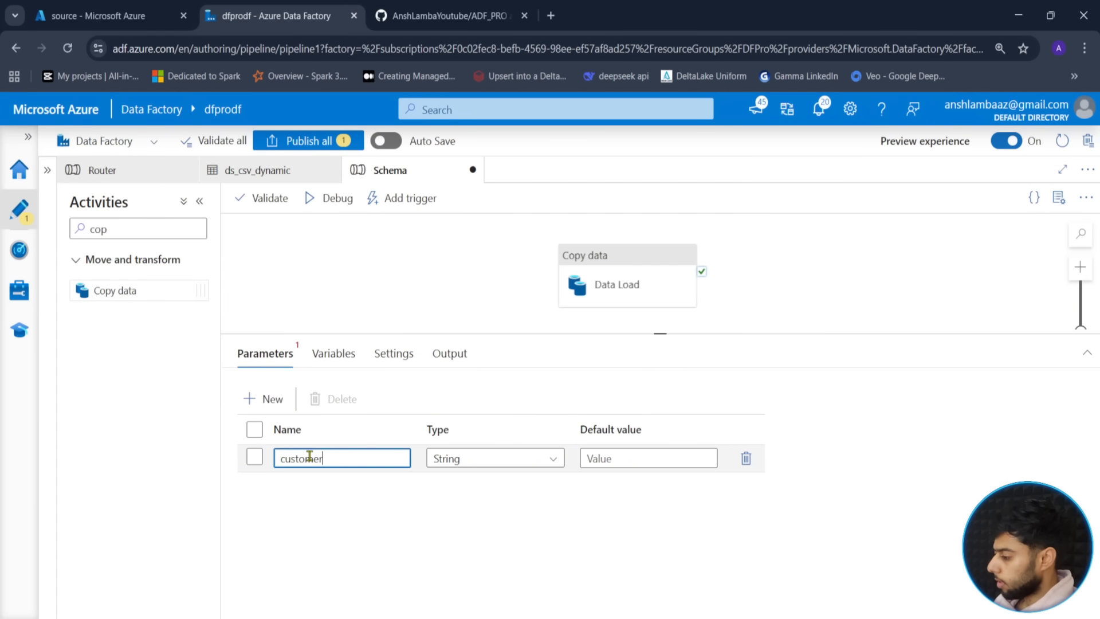
type("s_schema")
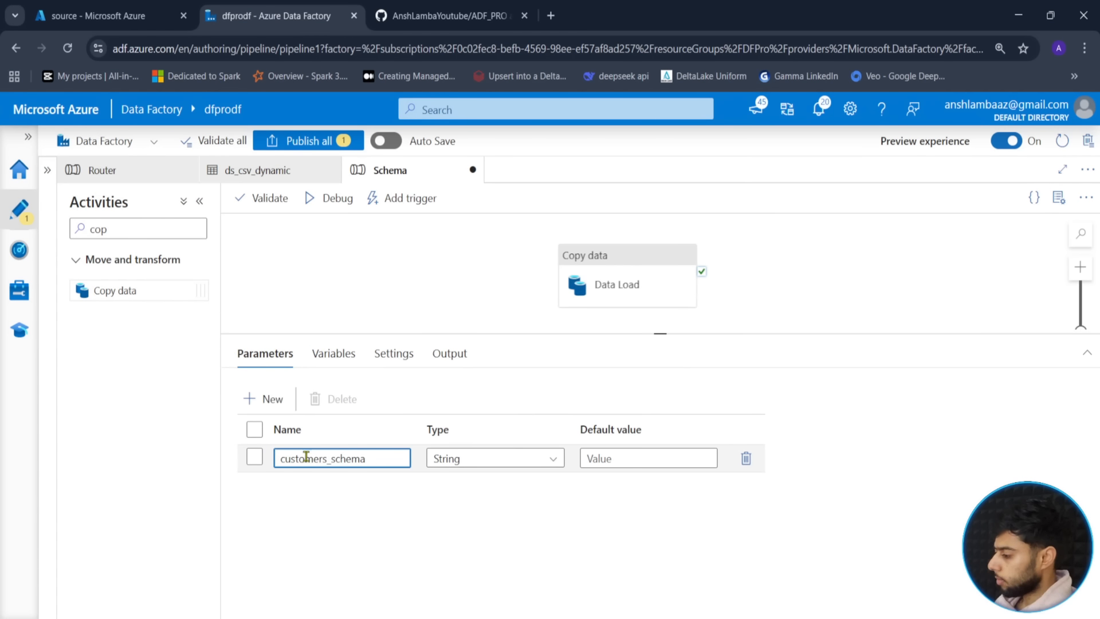
left_click(487, 460)
scroll(475, 550, "down", 3)
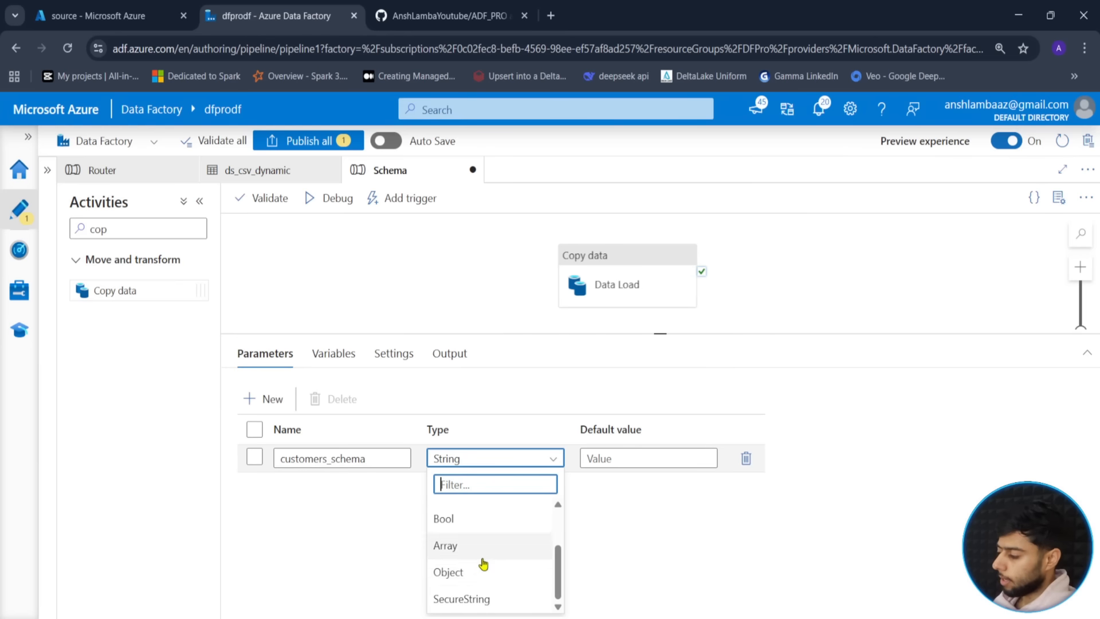
left_click(453, 571)
left_click(641, 458)
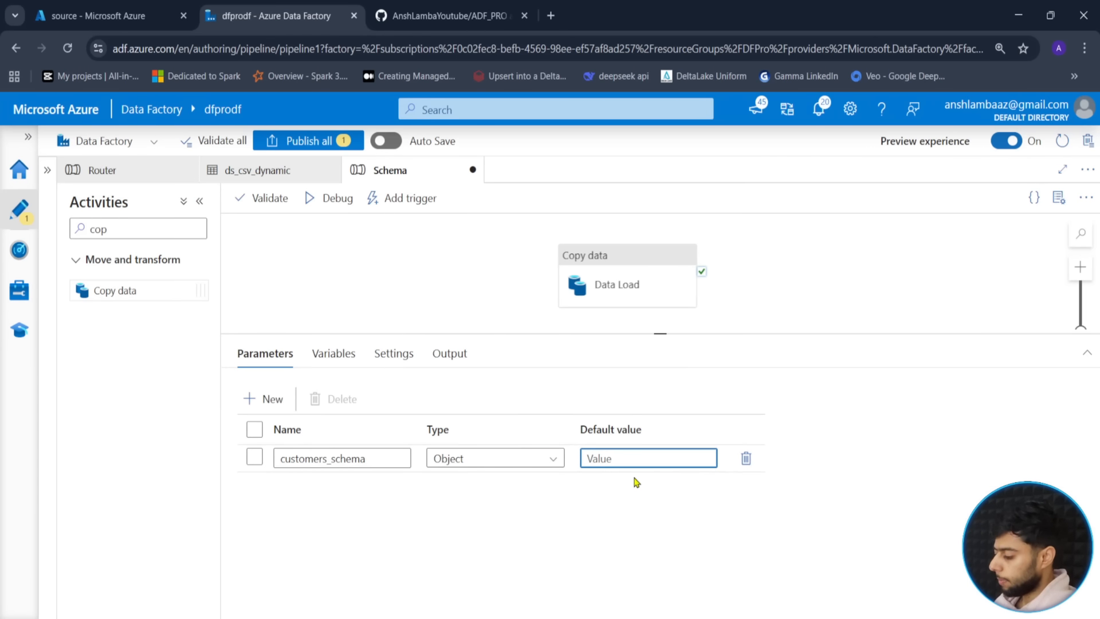
key("ctrl+v")
left_click(658, 519)
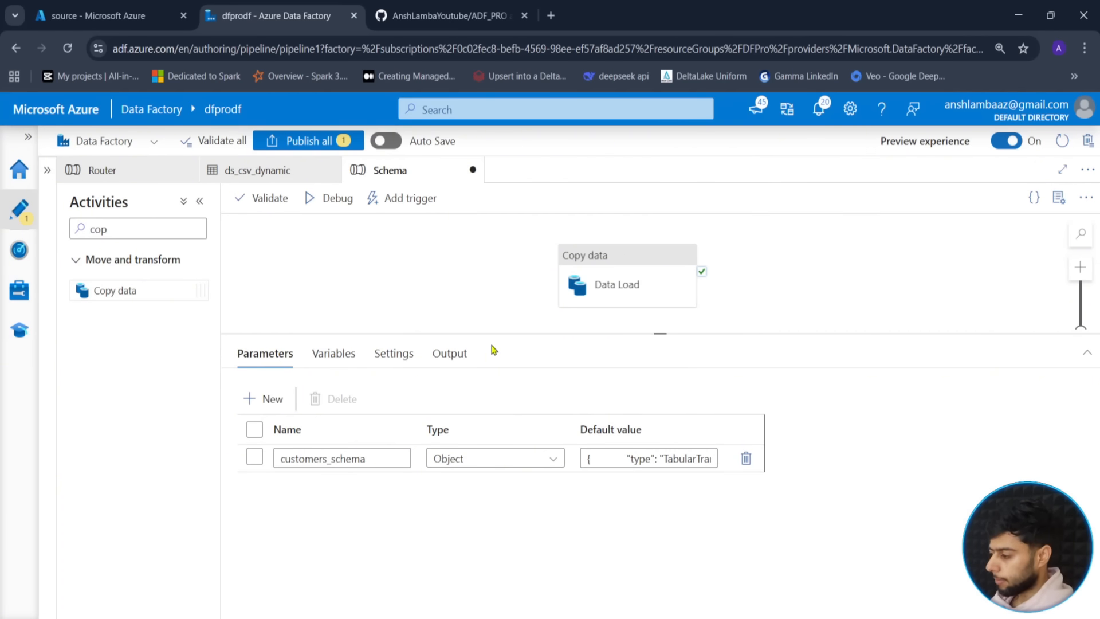
left_click(627, 284)
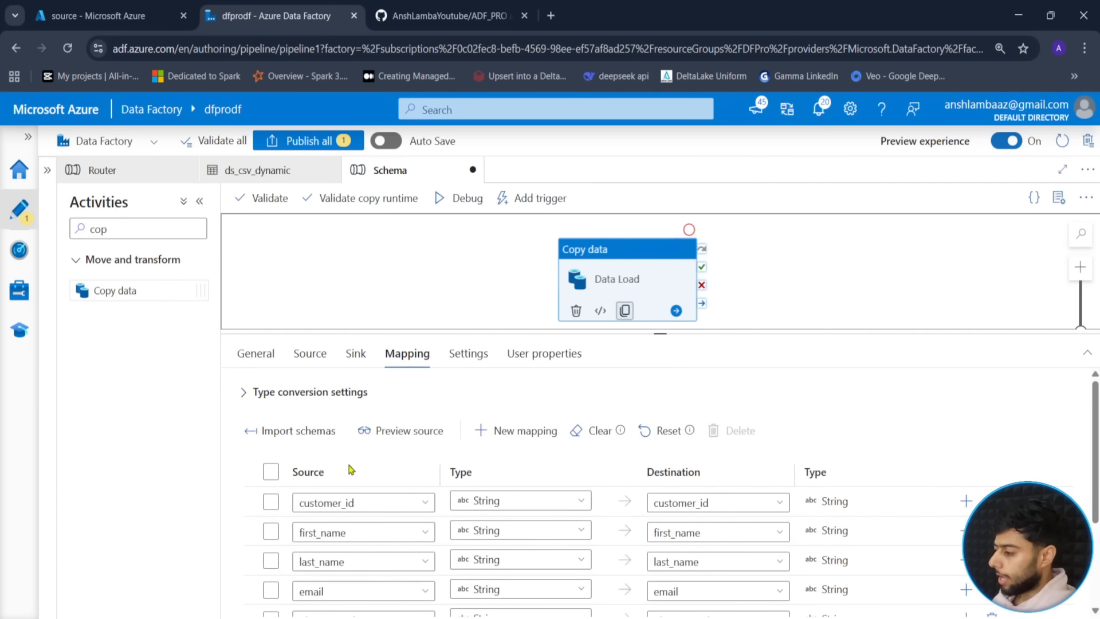
- Change the source p_file to drivers.csv and import its column mappings
left_click(320, 361)
left_click(596, 534)
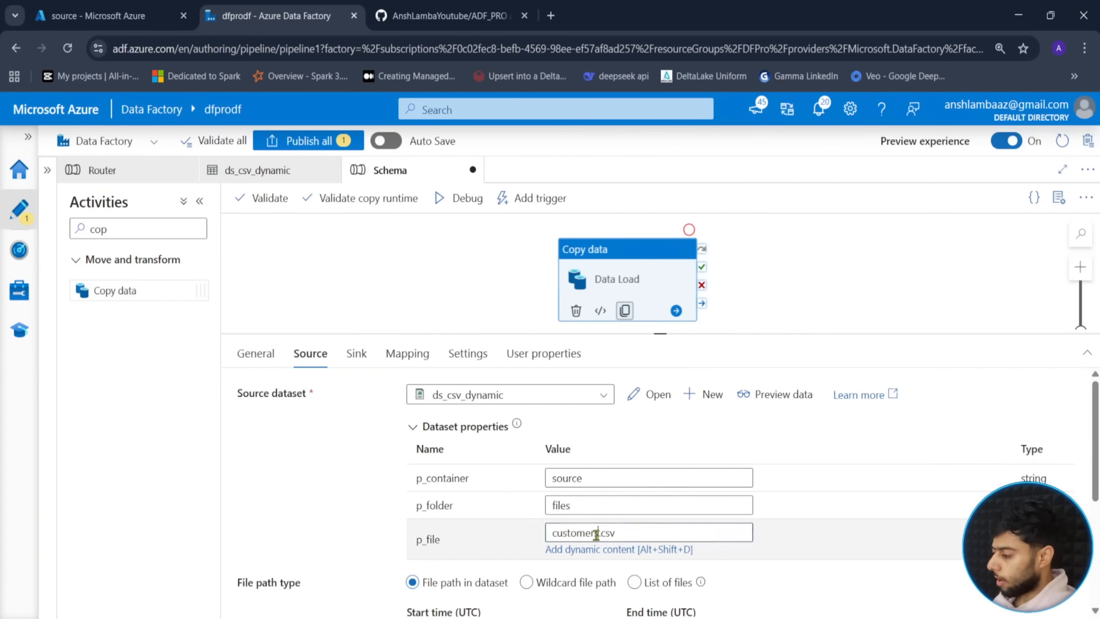
double_click(596, 534)
type("drive")
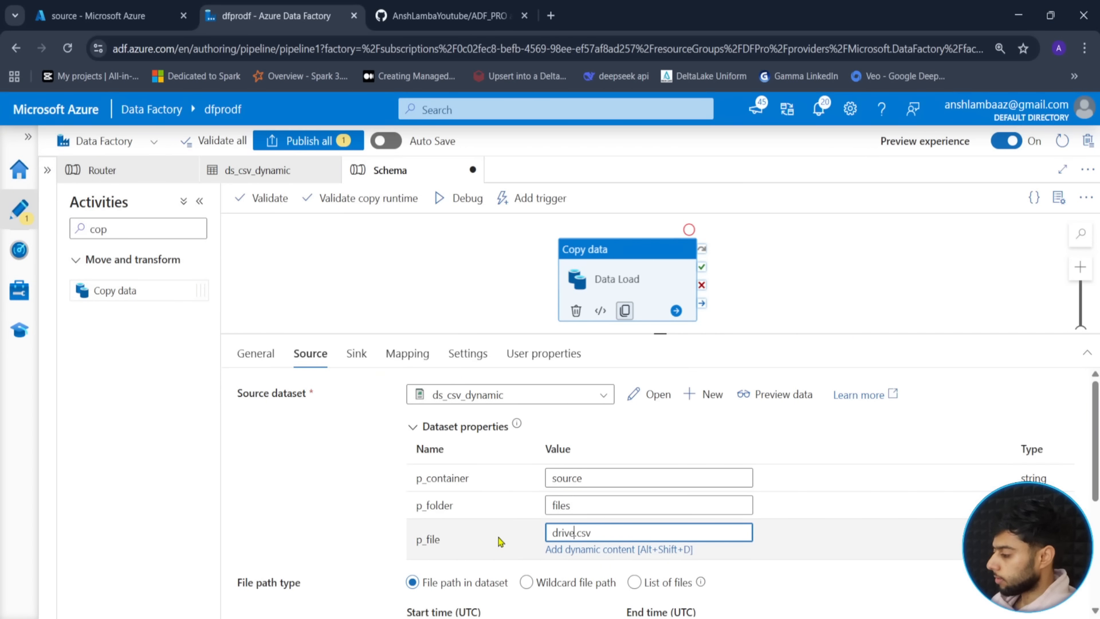
type("rs")
left_click(407, 354)
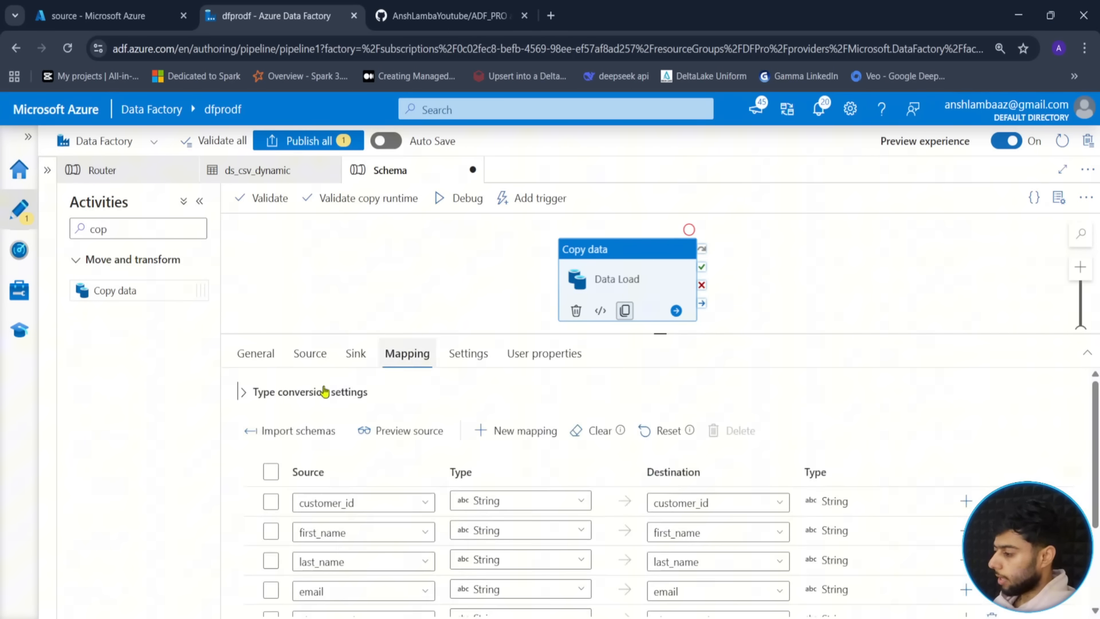
left_click(294, 431)
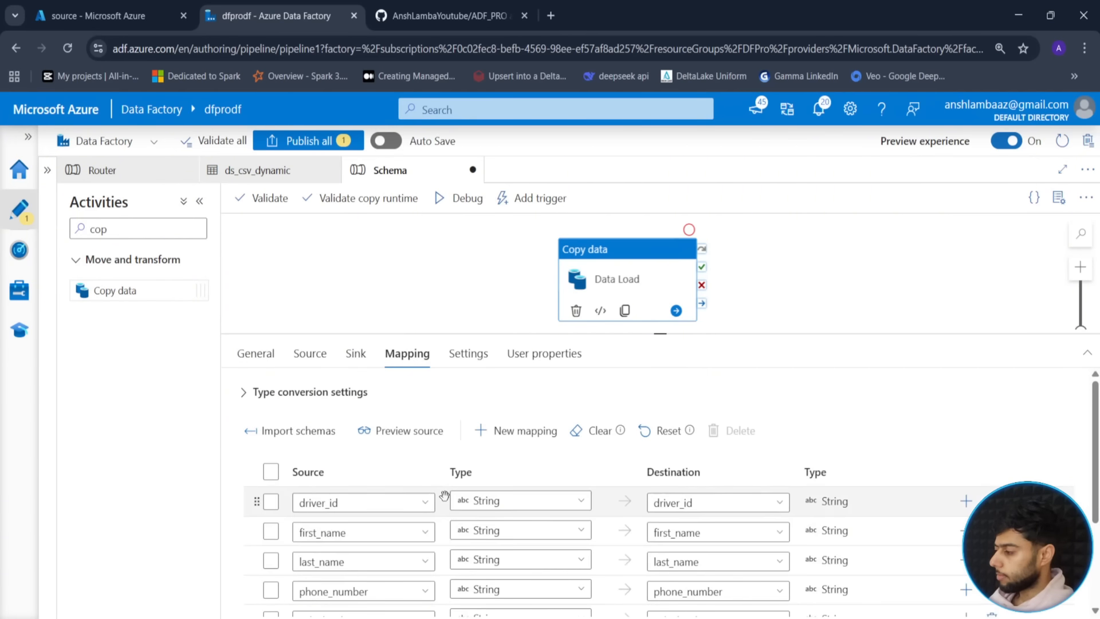
- Open the Data Load JSON code and select the drivers translator block from line 37
scroll(364, 484, "down", 3)
scroll(363, 484, "up", 2)
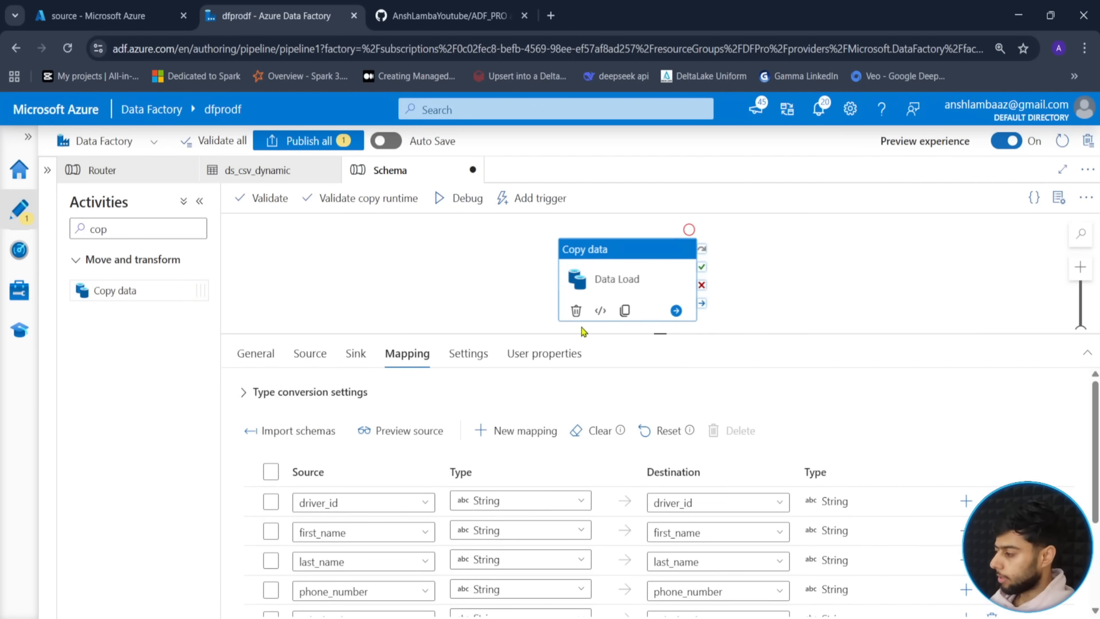
left_click(601, 310)
scroll(320, 425, "down", 3)
scroll(320, 425, "down", 6)
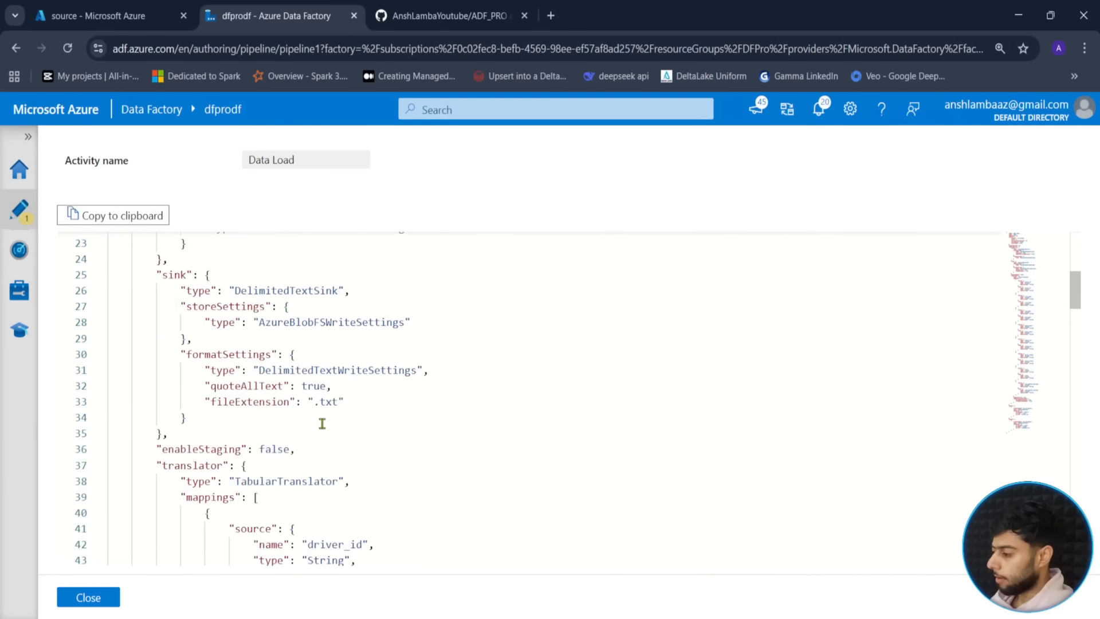
left_click_drag(242, 312, 166, 311)
- Close the JSON view and create a new pipeline parameter named drivers_schema
scroll(304, 388, "up", 2)
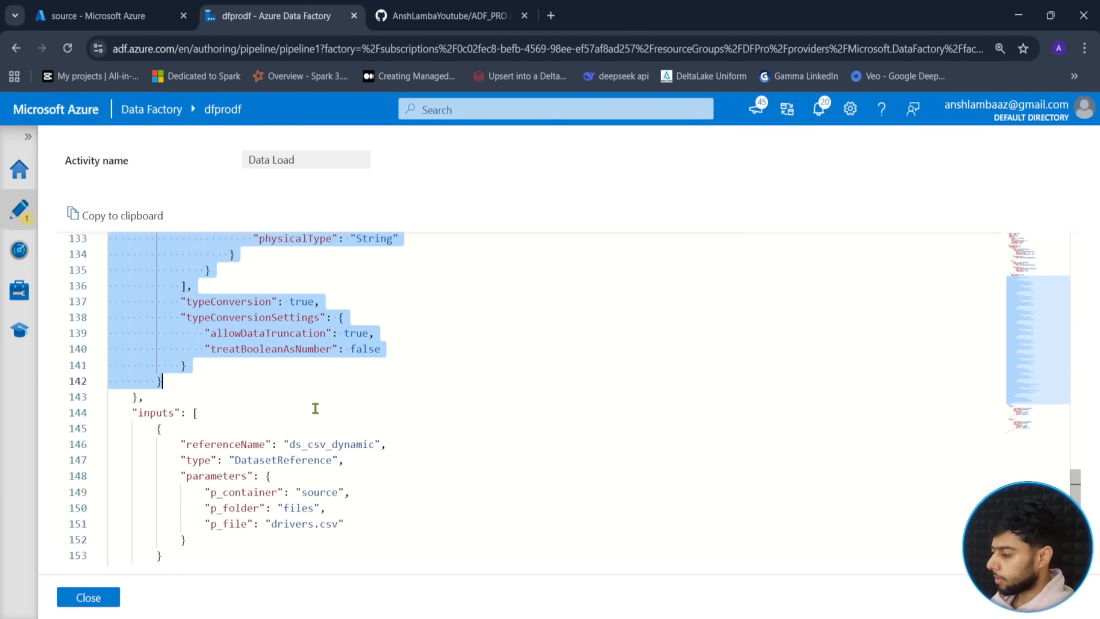
left_click(88, 597)
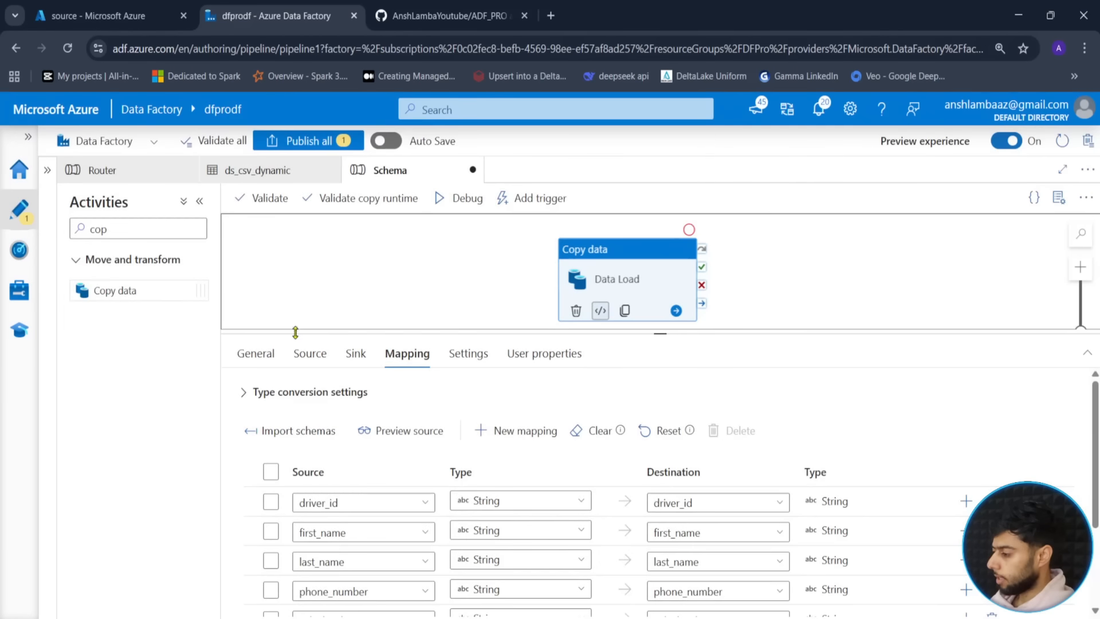
left_click(332, 327)
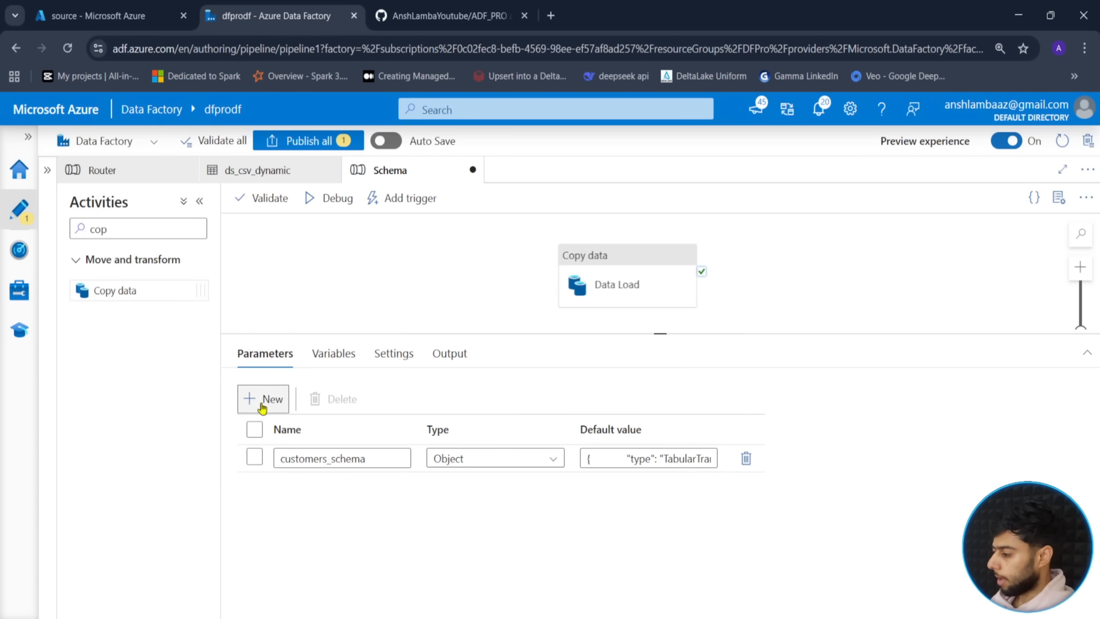
left_click(263, 399)
left_click(328, 493)
type("drivers")
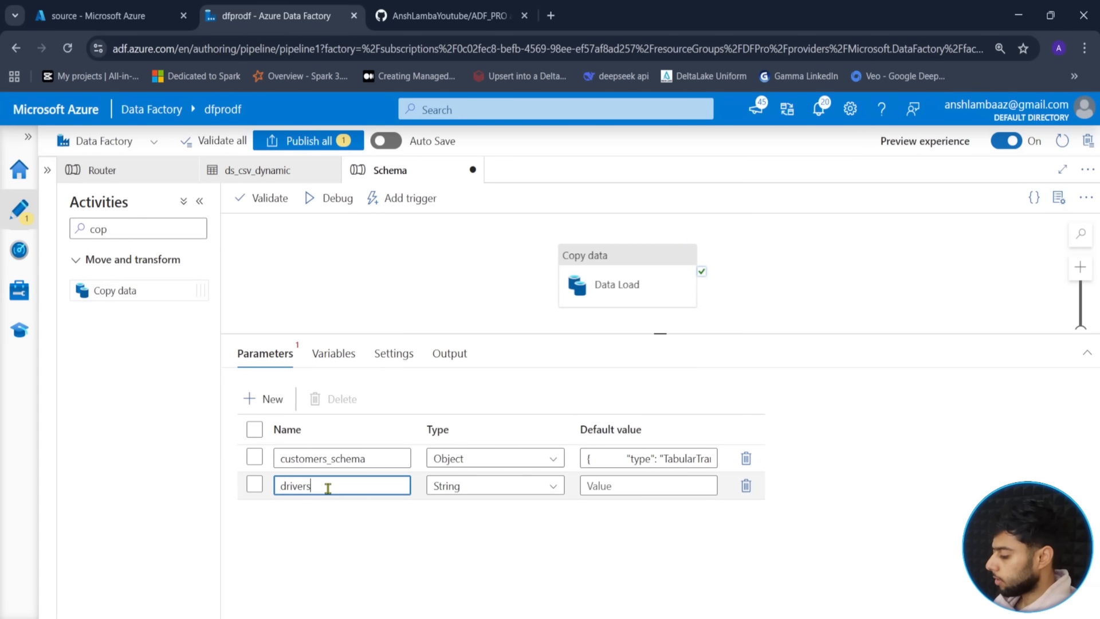
type("_schema")
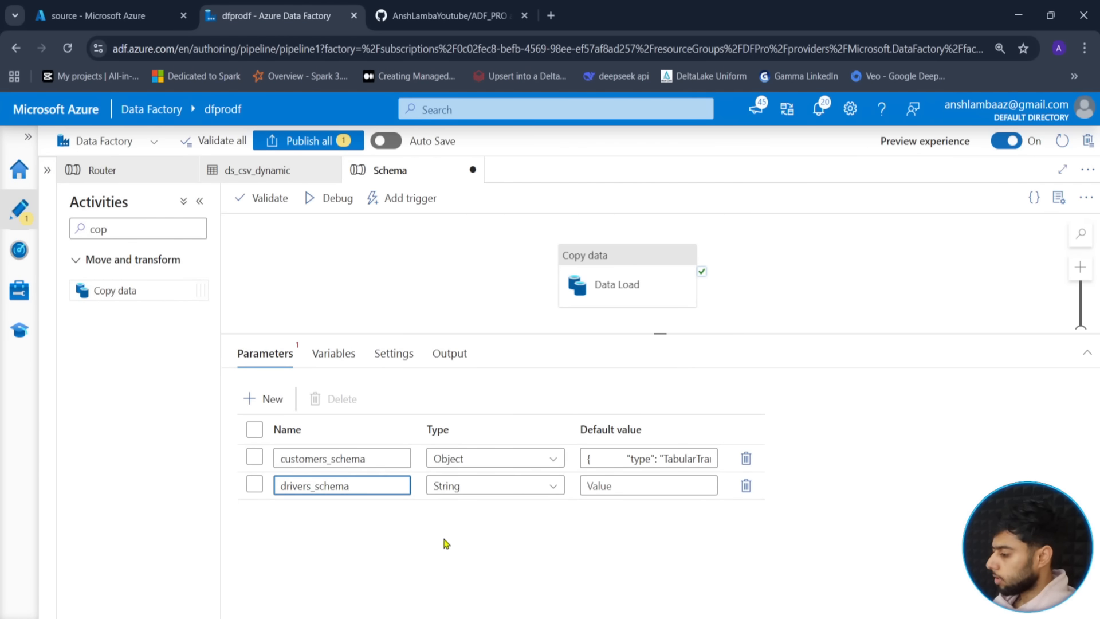
left_click(617, 492)
- Make drivers_schema an Object type with the pasted drivers mapping JSON as default
left_click(509, 488)
scroll(491, 573, "down", 2)
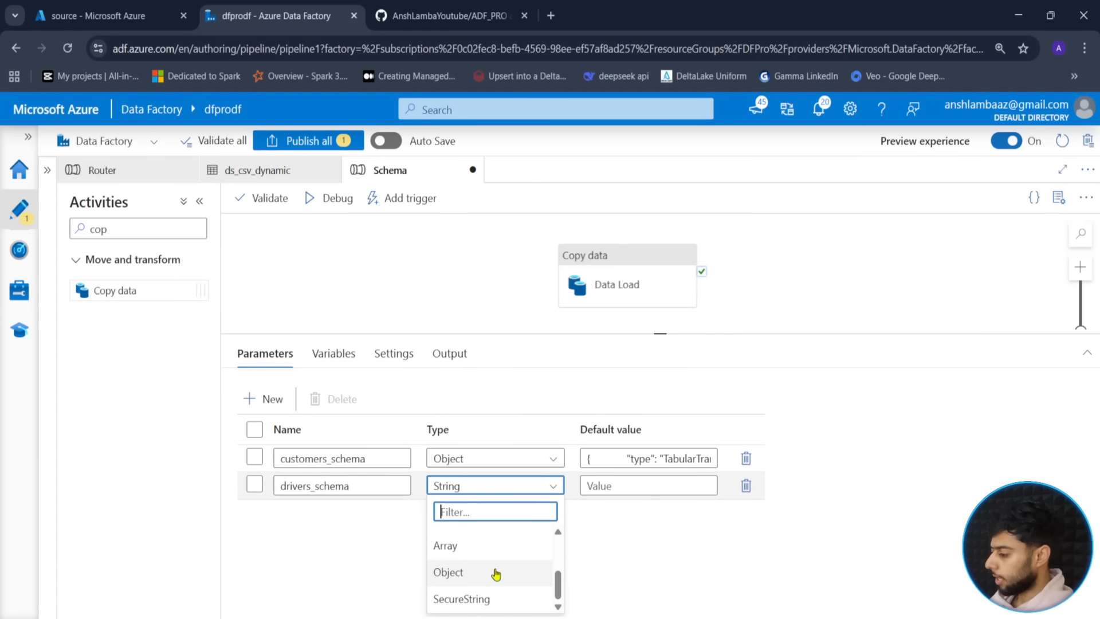
left_click(491, 570)
left_click(616, 487)
key("ctrl+v")
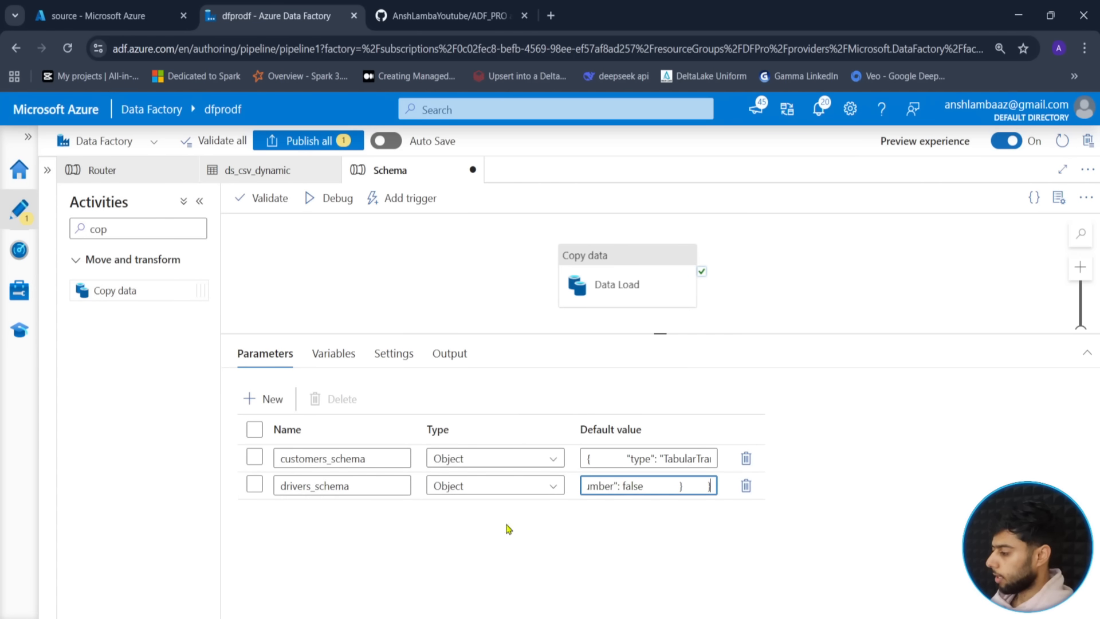
left_click(470, 304)
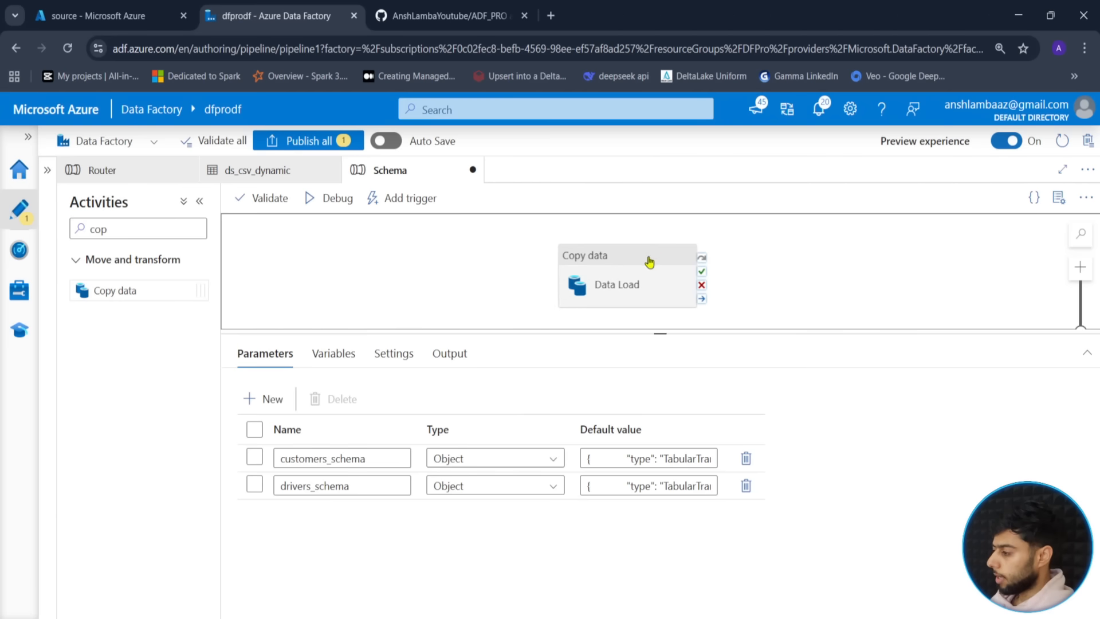
left_click(640, 279)
left_click(356, 354)
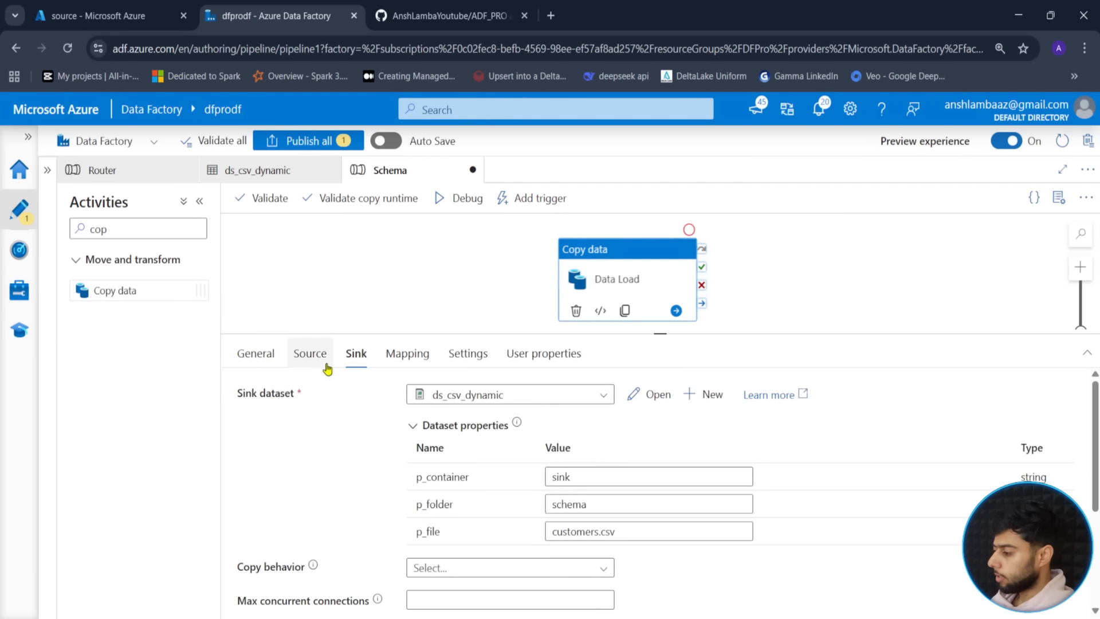
- Change the source p_file to trips.csv and import its column mappings
left_click(311, 354)
double_click(570, 532)
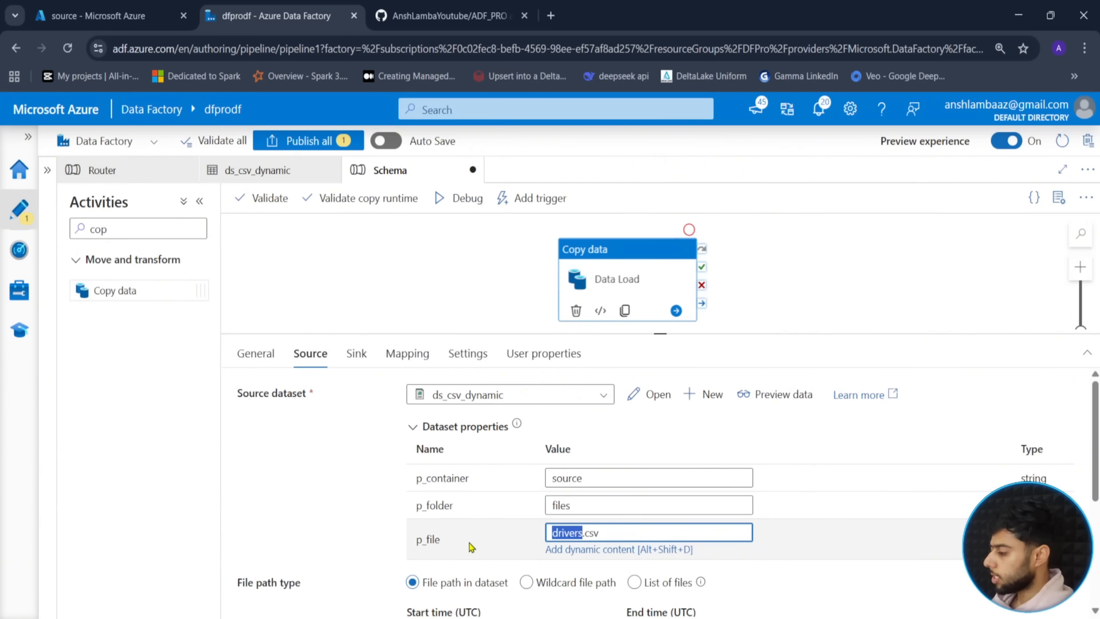
type("trips")
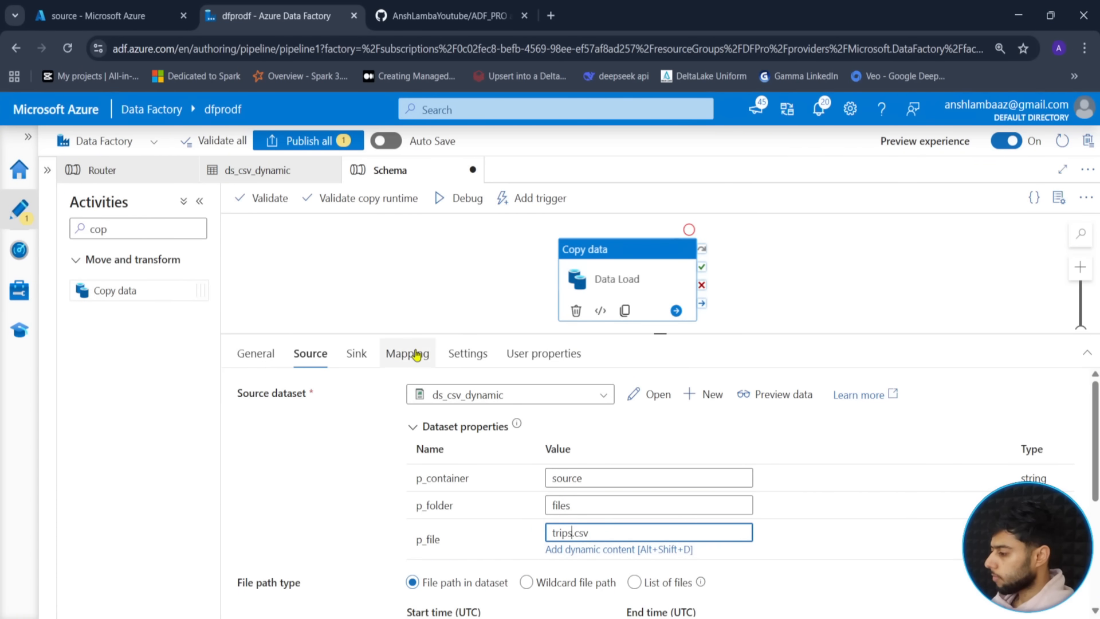
left_click(414, 354)
left_click(304, 429)
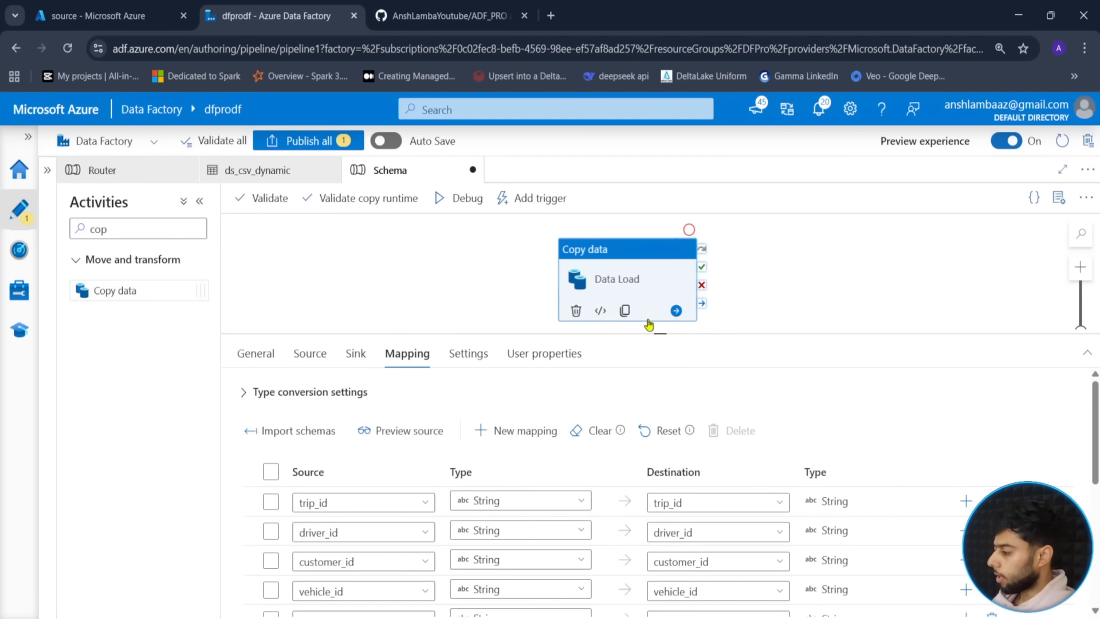
- Select the trips translator block in the Data Load JSON and close the code view
left_click(601, 310)
scroll(355, 473, "down", 4)
scroll(354, 472, "down", 10)
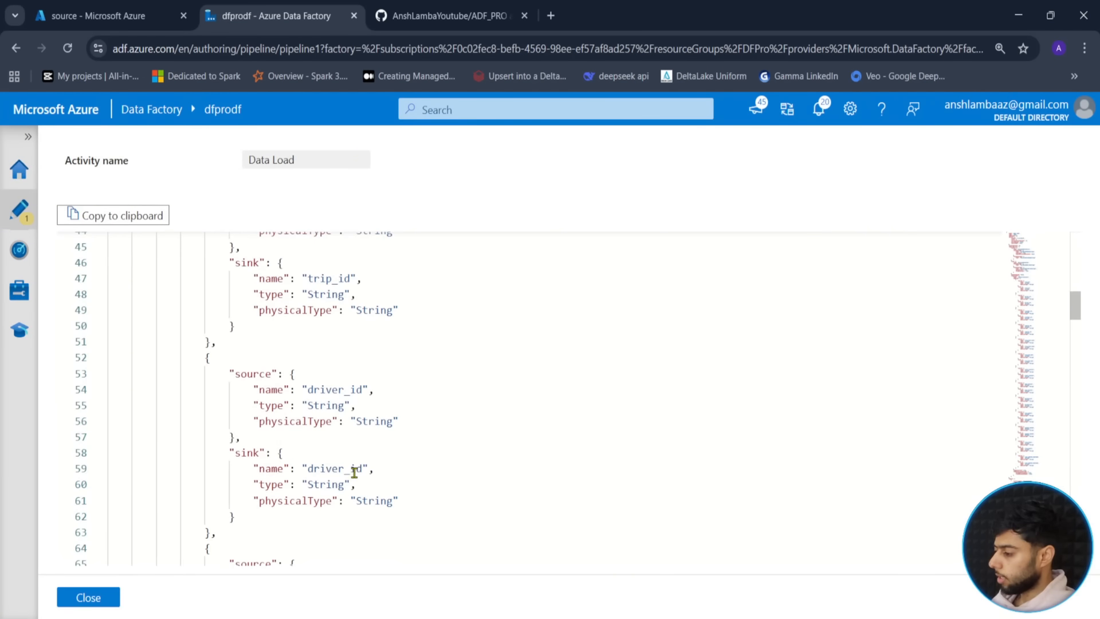
scroll(352, 474, "up", 8)
scroll(352, 475, "up", 2)
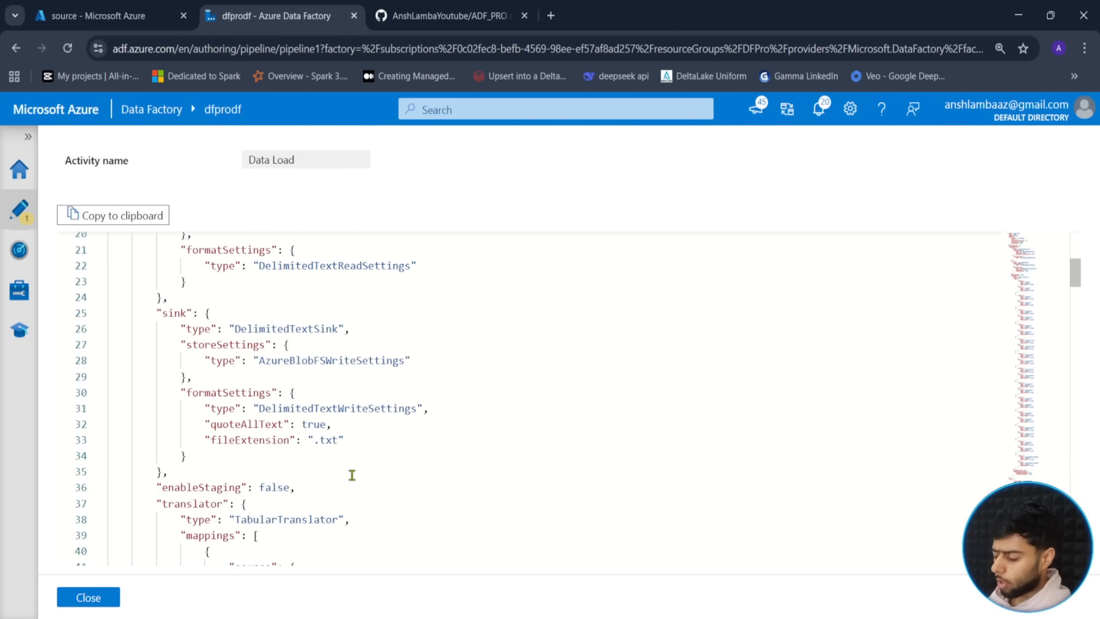
scroll(351, 474, "down", 2)
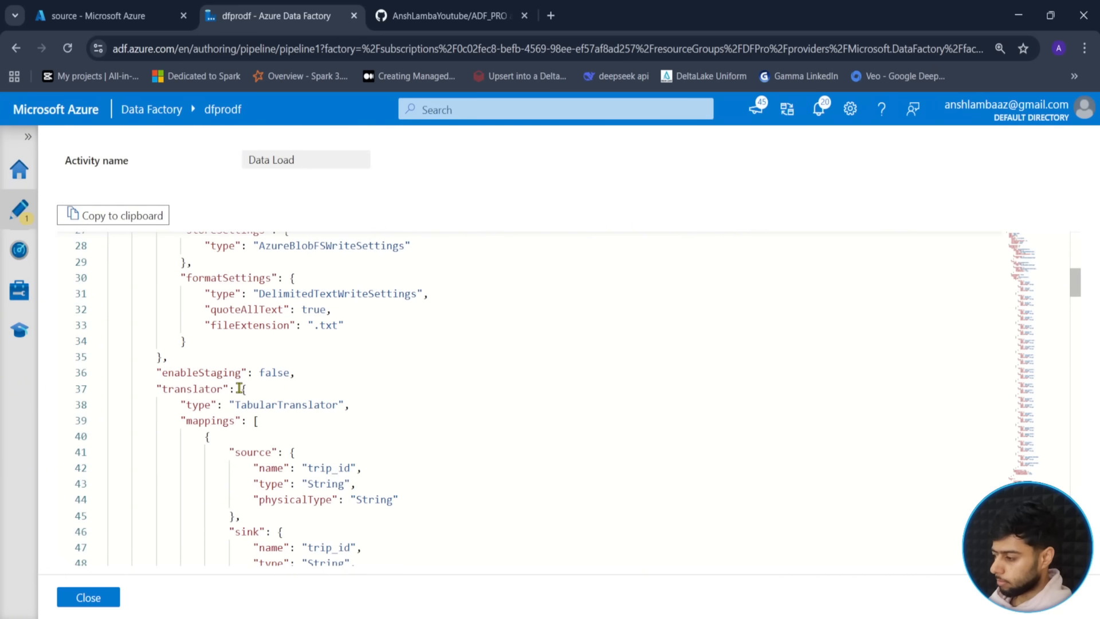
left_click_drag(244, 389, 190, 343)
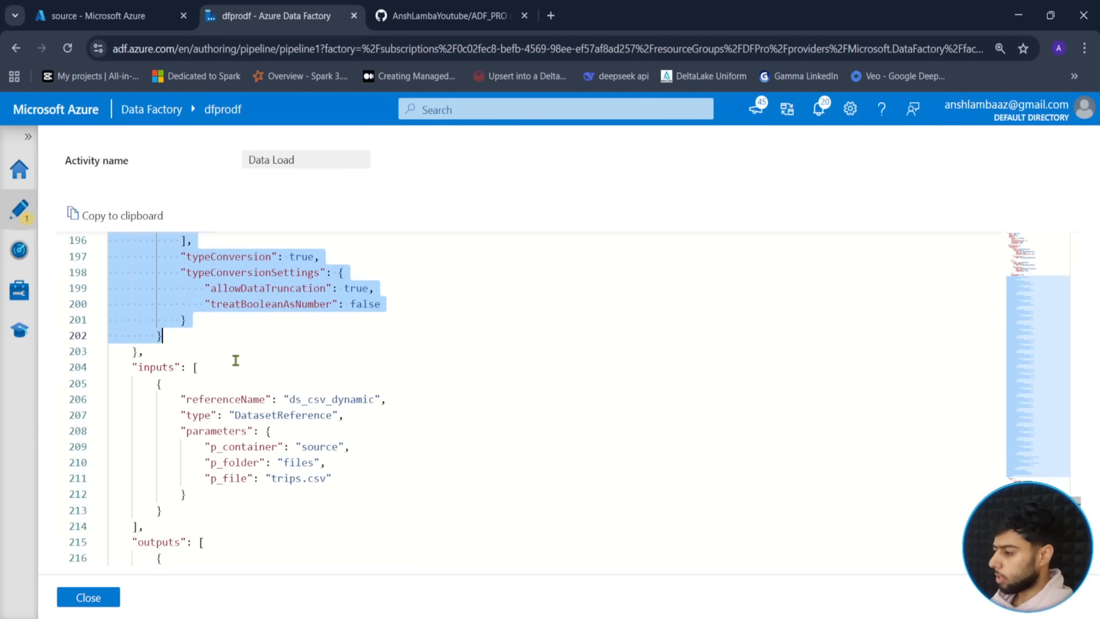
scroll(232, 358, "up", 2)
left_click(98, 599)
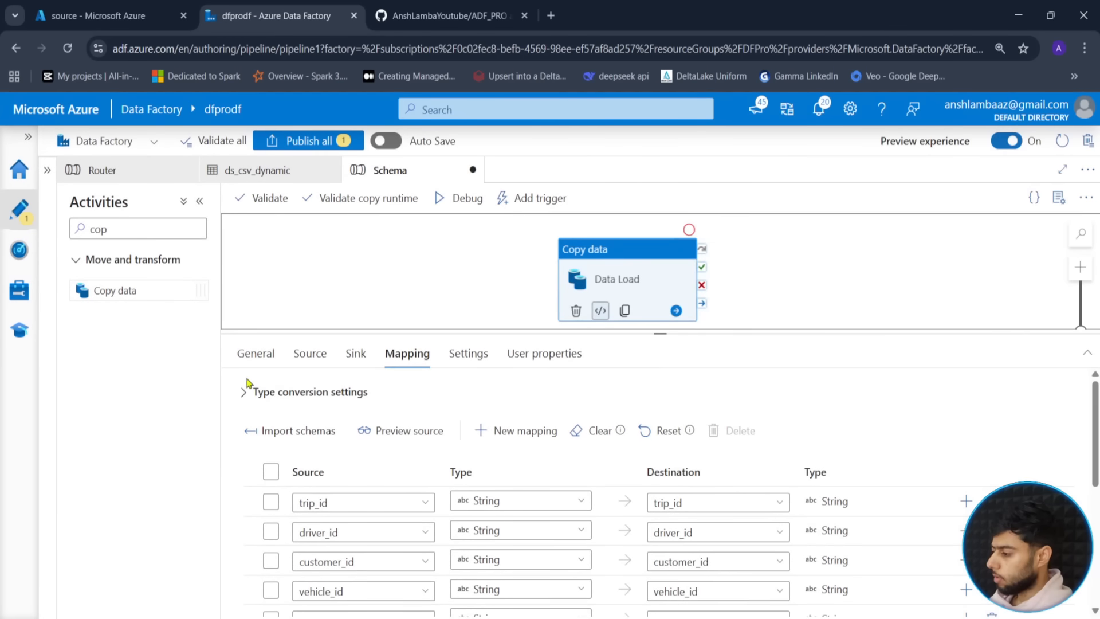
left_click(312, 302)
- Add Object parameter trips_schema with the pasted trips translator JSON as default
left_click(265, 399)
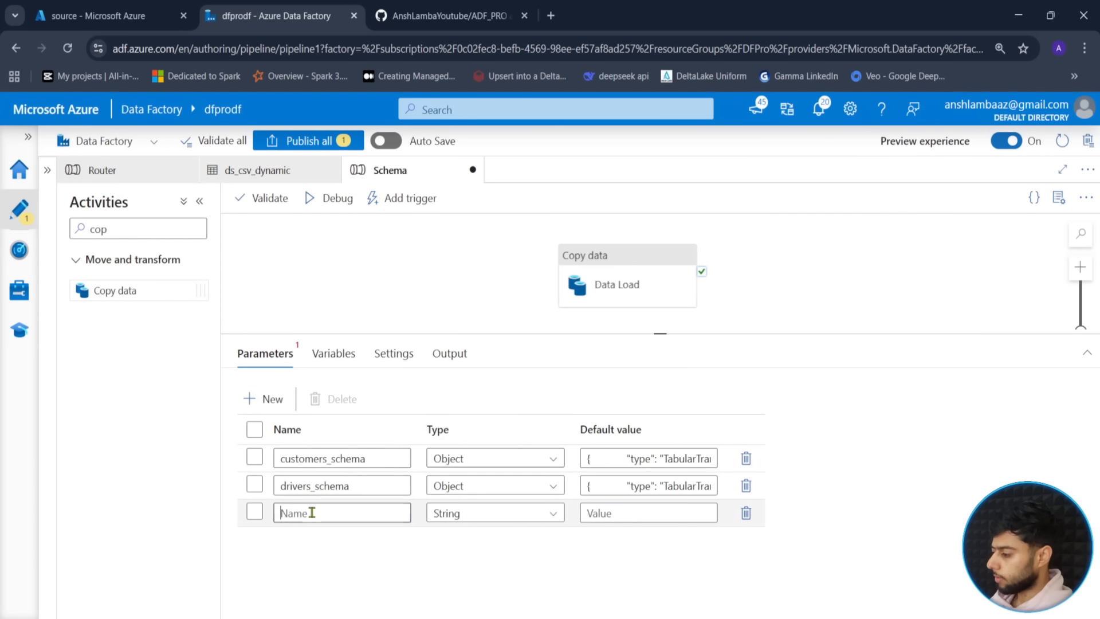
type("trips")
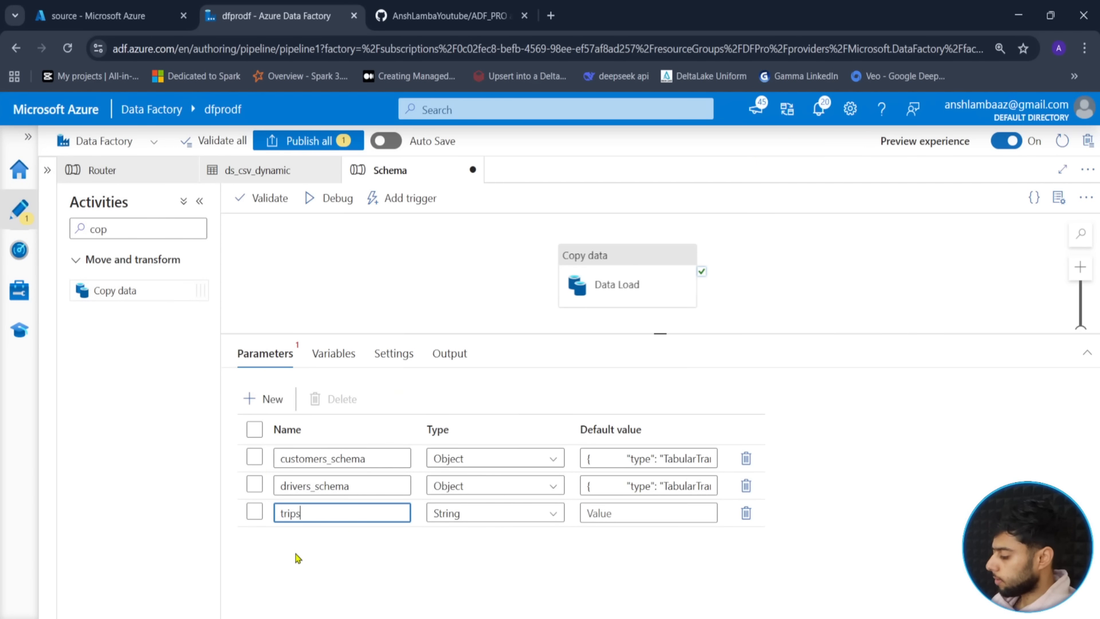
type("_schema")
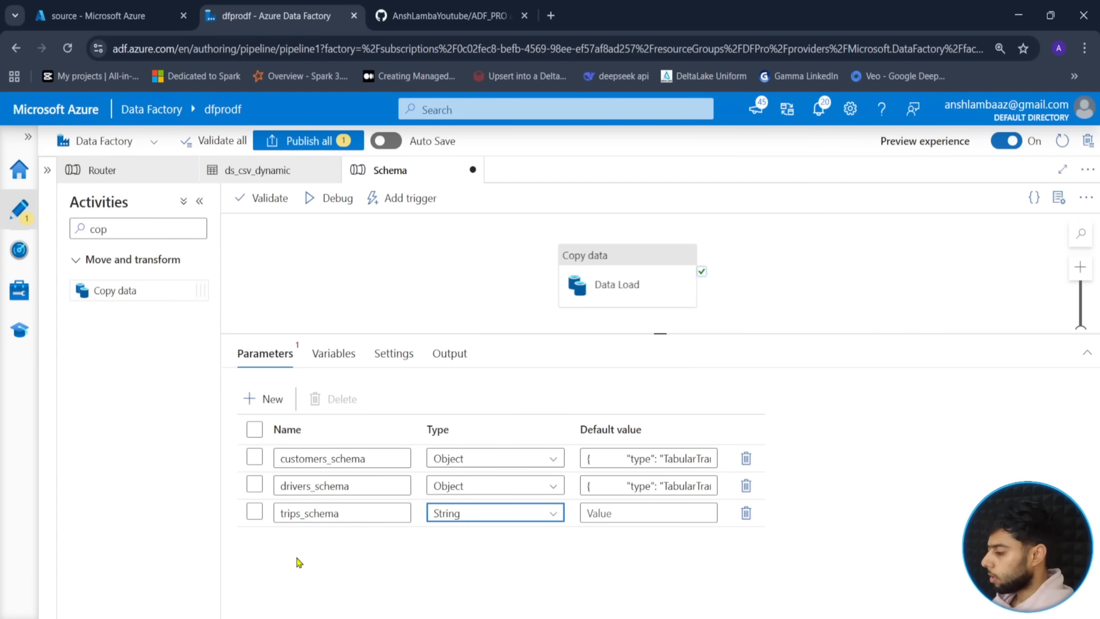
left_click(482, 512)
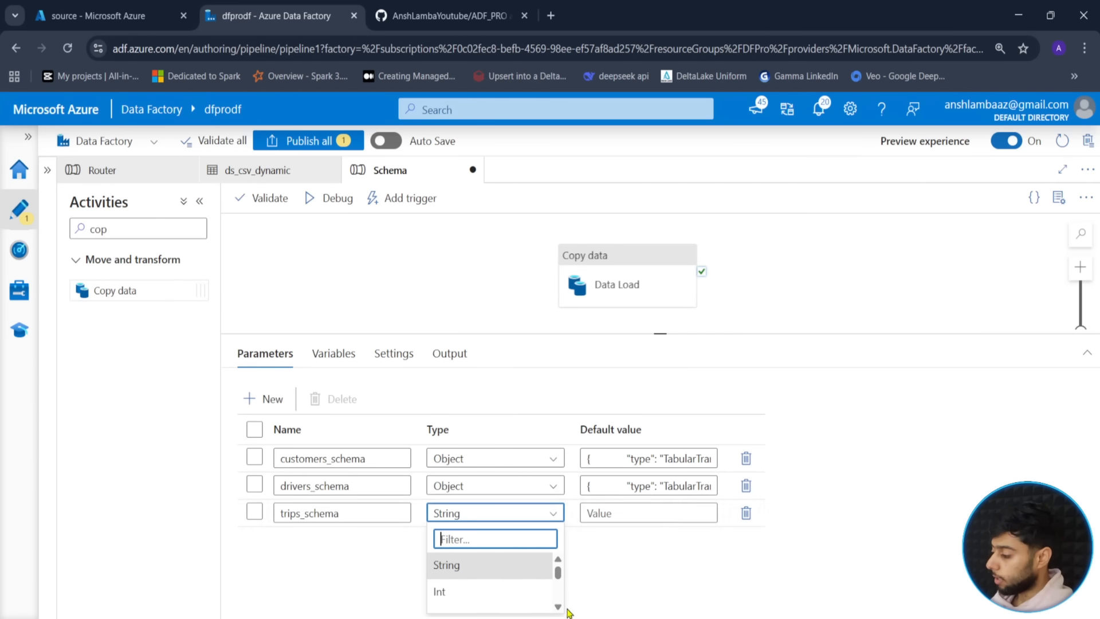
scroll(504, 599, "down", 3)
left_click(499, 605)
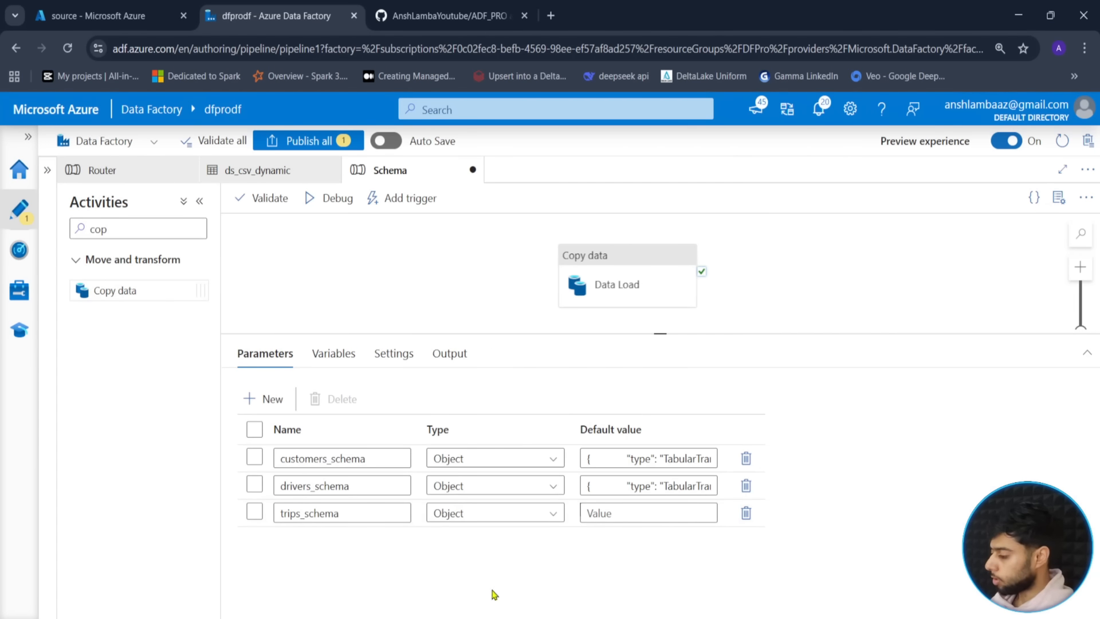
left_click(626, 512)
key("ctrl+v")
left_click(833, 498)
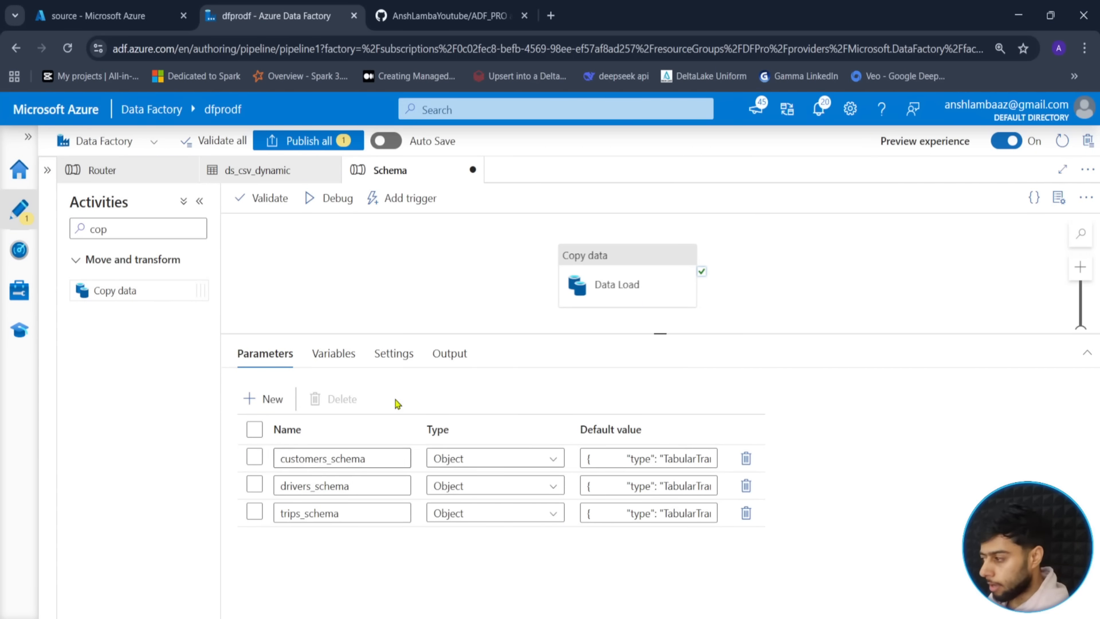
left_click_drag(497, 275, 517, 283)
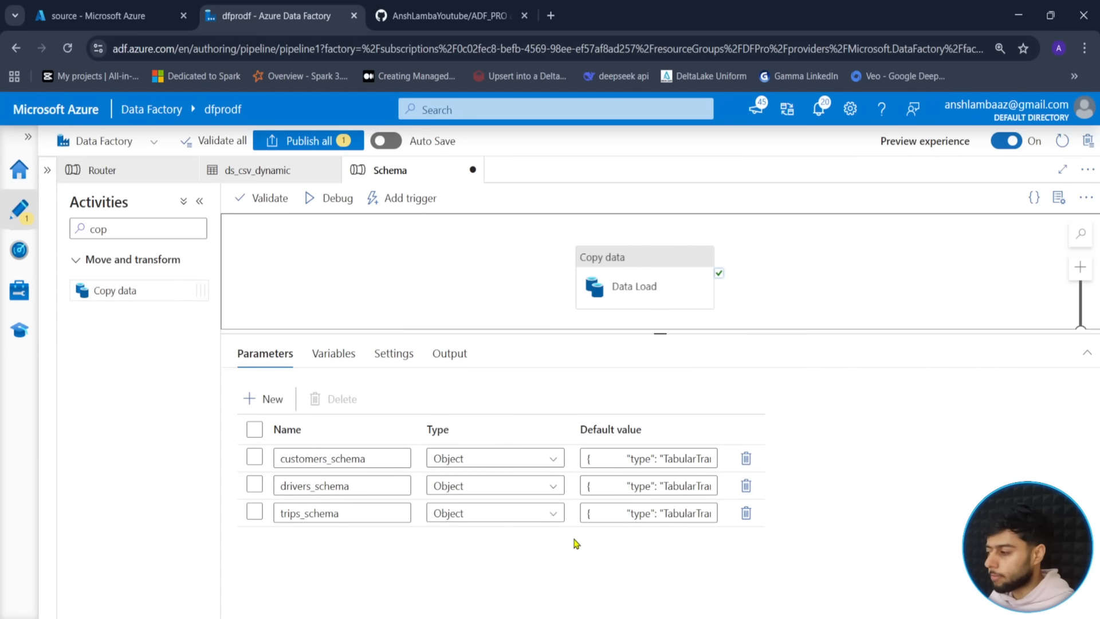
- Select the Data Load activity to show its trip_id, driver_id, customer_id, vehicle_id mappings
left_click_drag(531, 271, 513, 267)
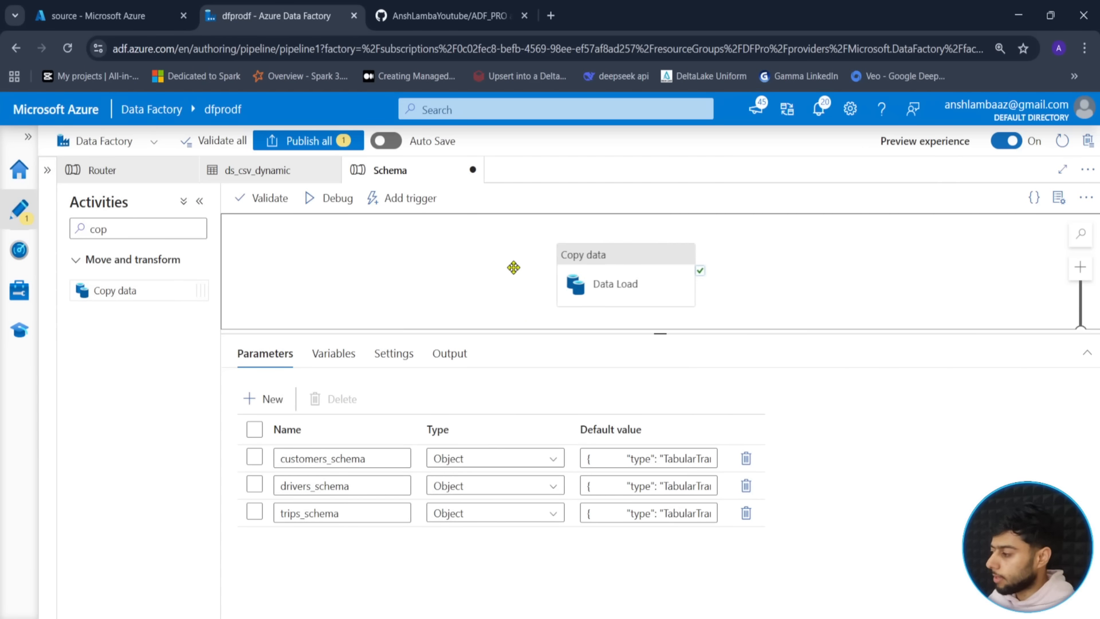
left_click(629, 281)
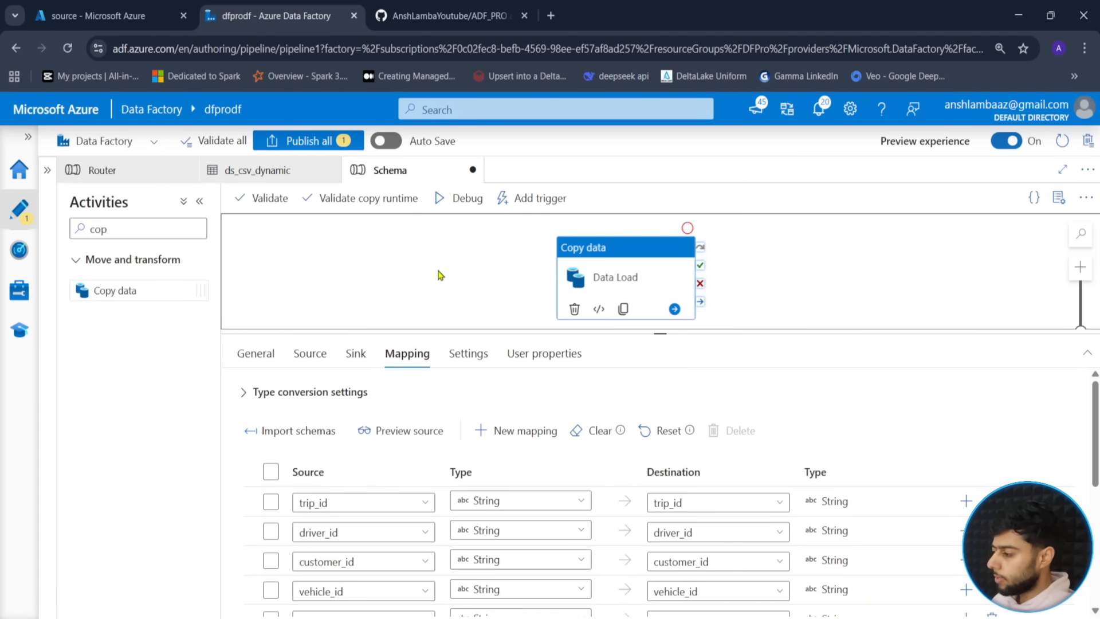
- Delete the Data Load copy activity and add a Get Metadata activity in its place
left_click_drag(440, 276, 486, 272)
left_click_drag(659, 334, 660, 408)
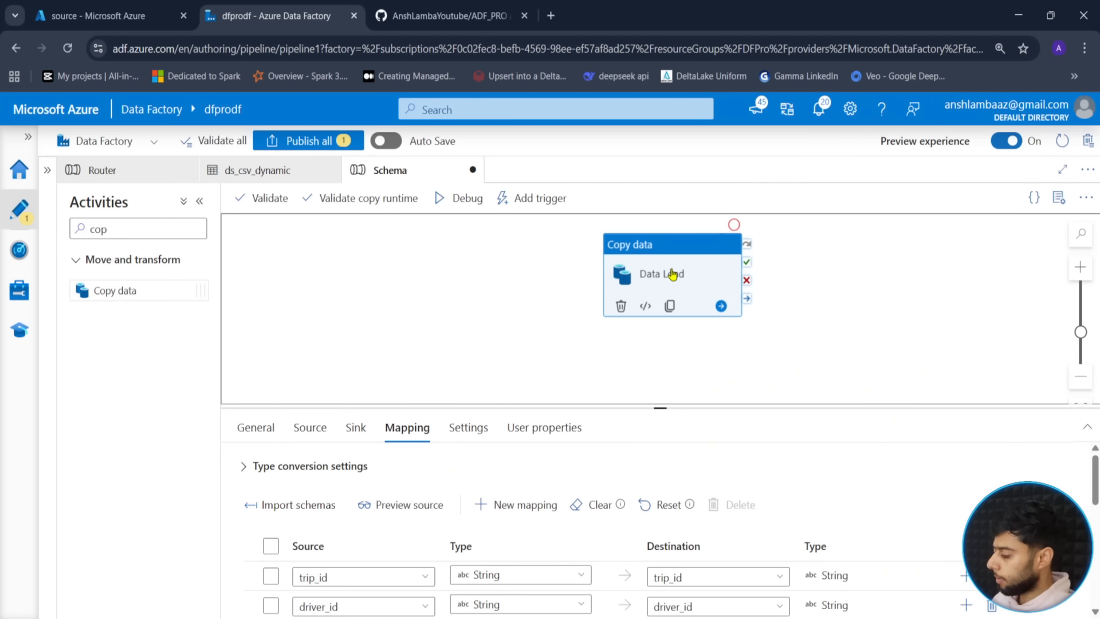
key("Delete")
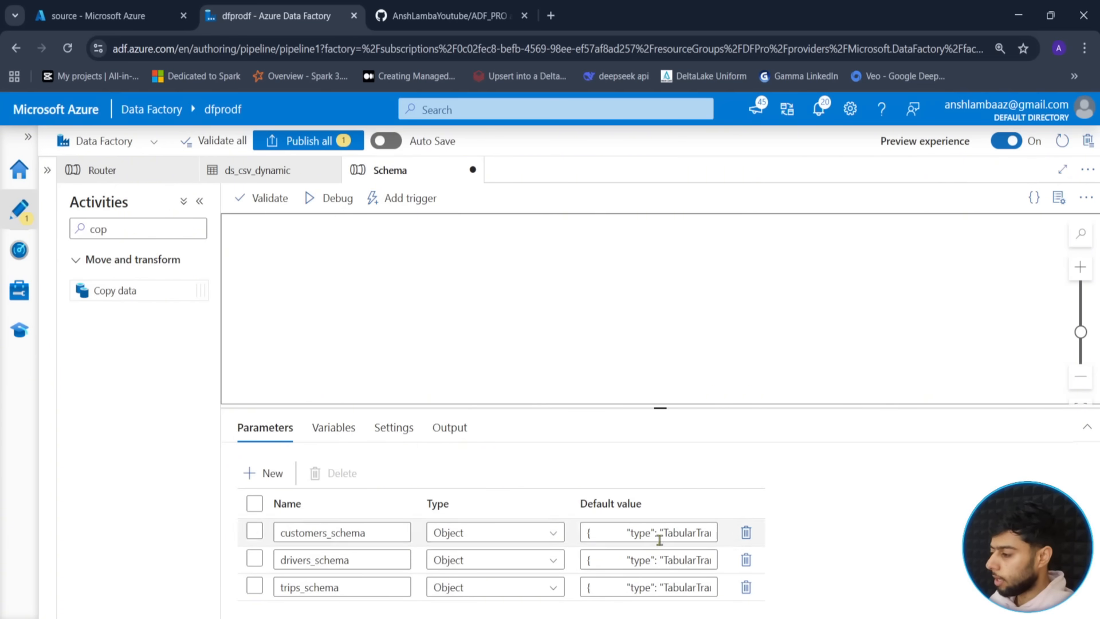
left_click_drag(130, 231, 61, 238)
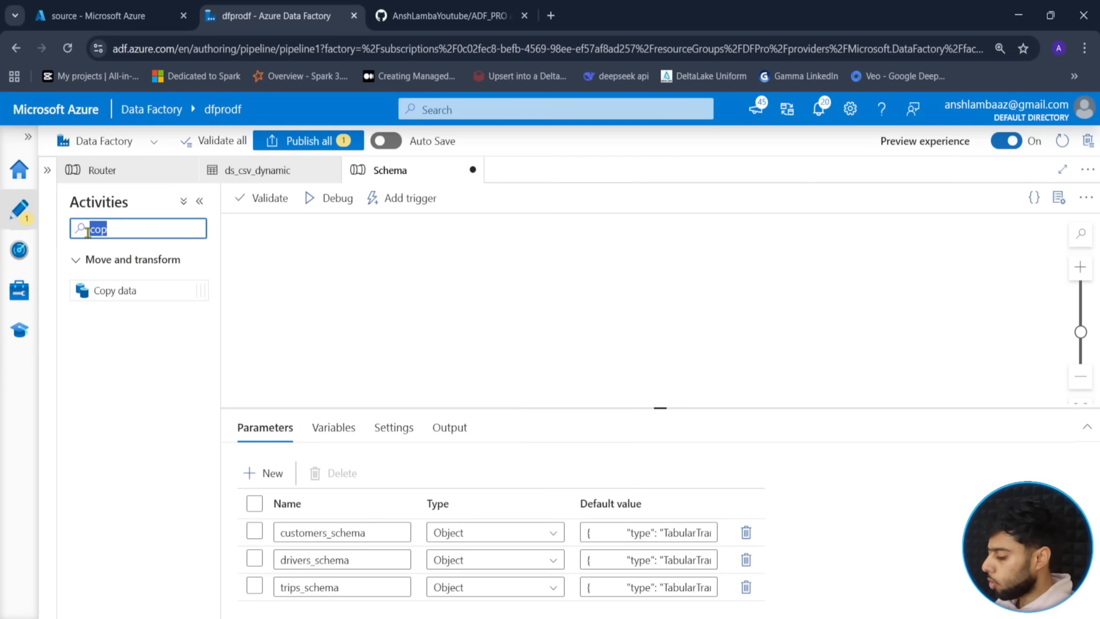
type("get")
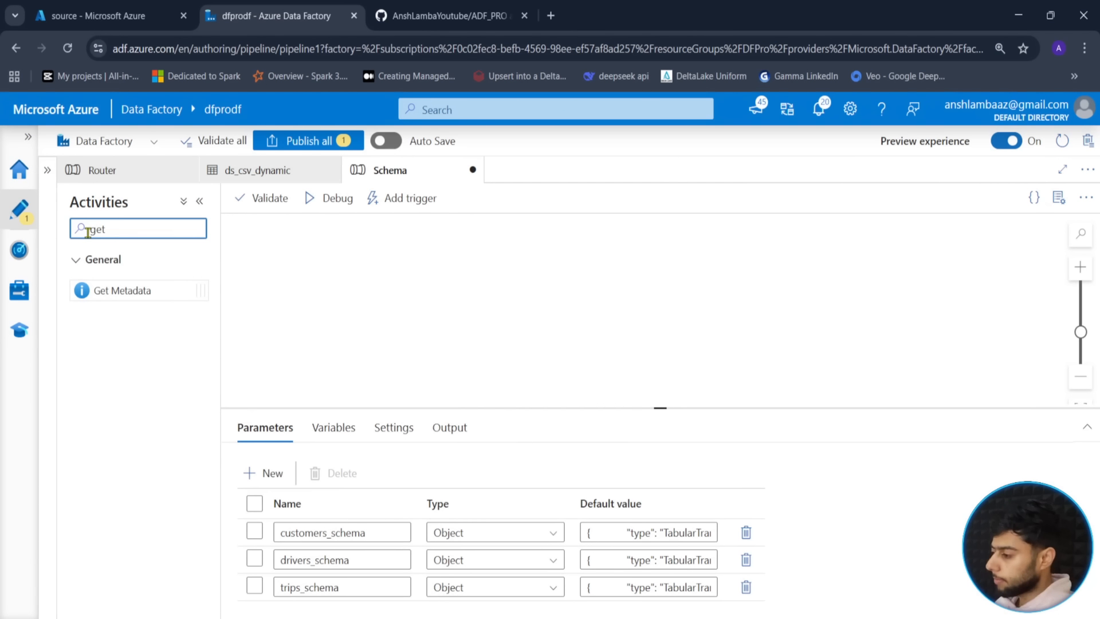
left_click_drag(114, 290, 481, 285)
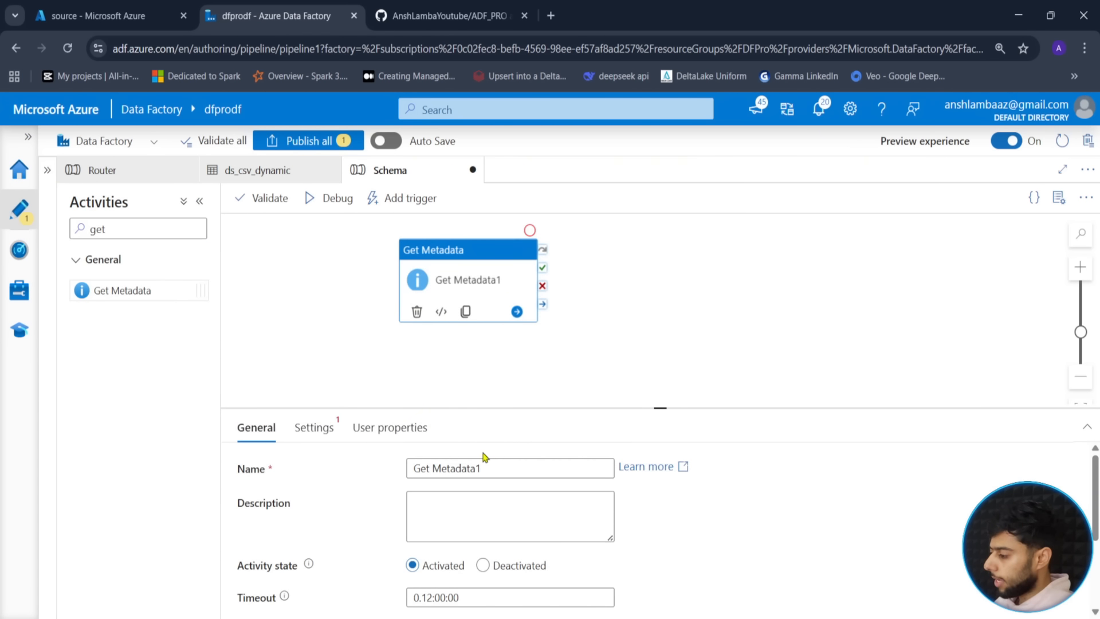
left_click(490, 470)
- Set the Get Metadata activity's dataset to ds_meta instead of ds_csv_dynamic
left_click(318, 427)
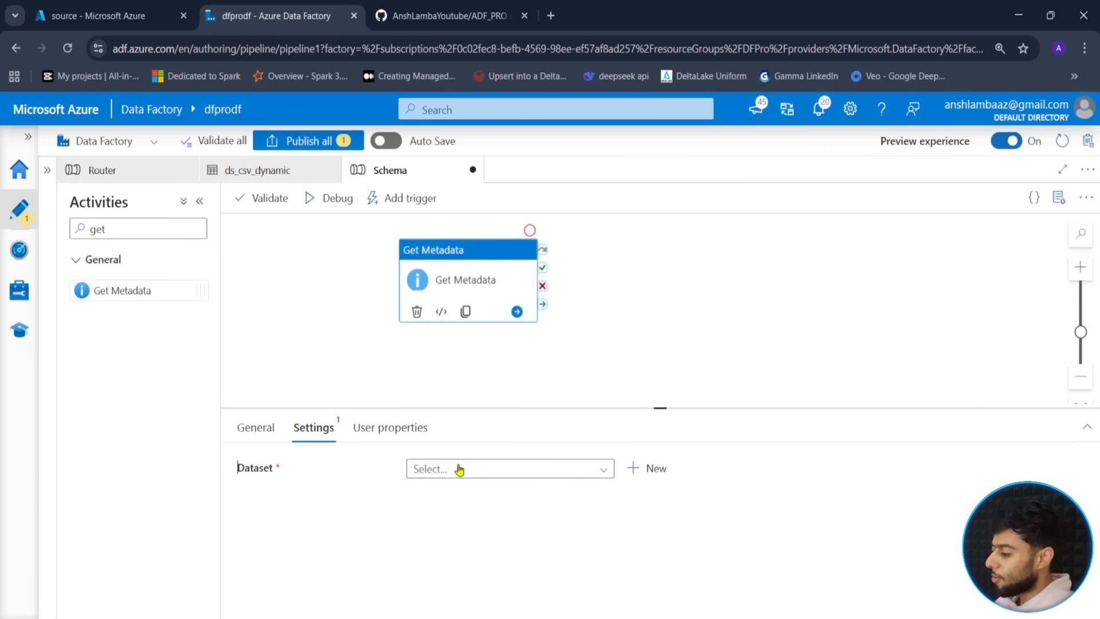
left_click(541, 469)
left_click(474, 576)
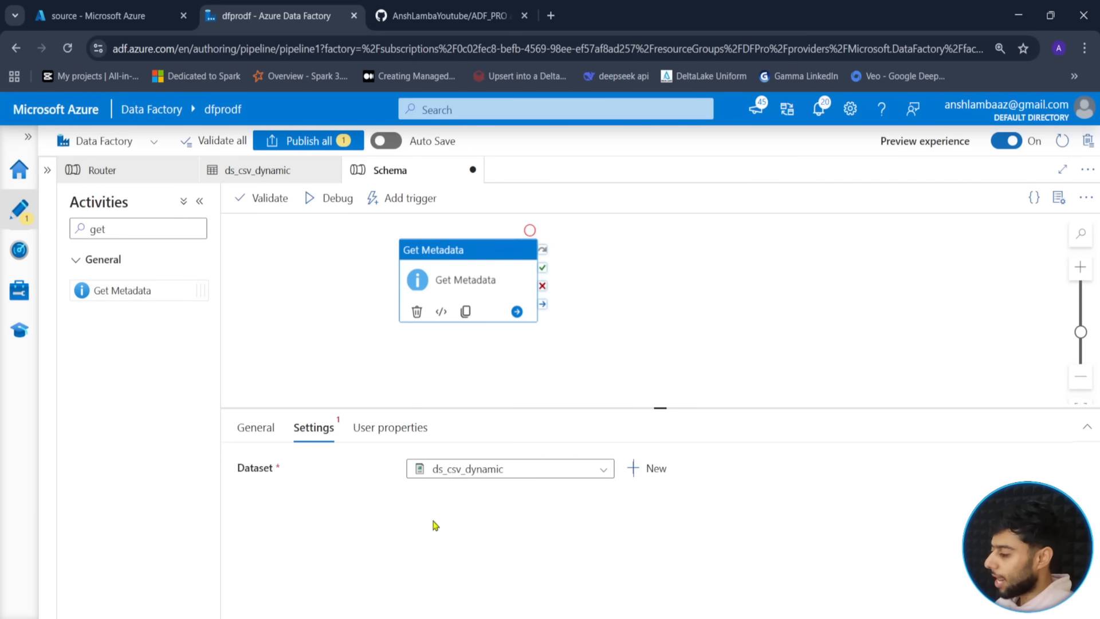
left_click_drag(660, 409, 659, 361)
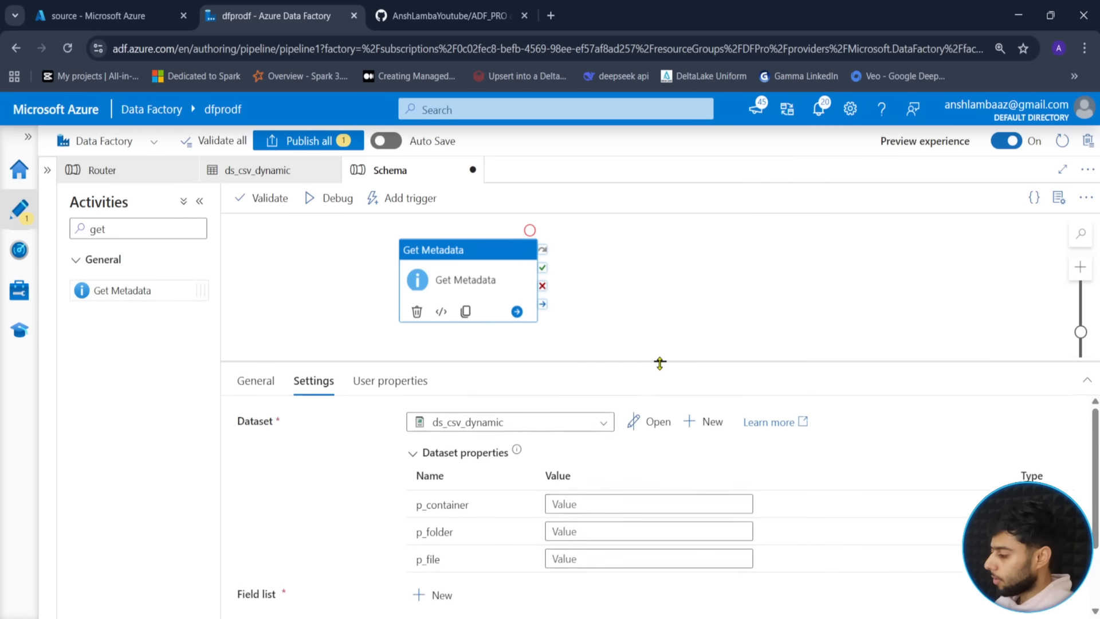
left_click(600, 424)
left_click(479, 605)
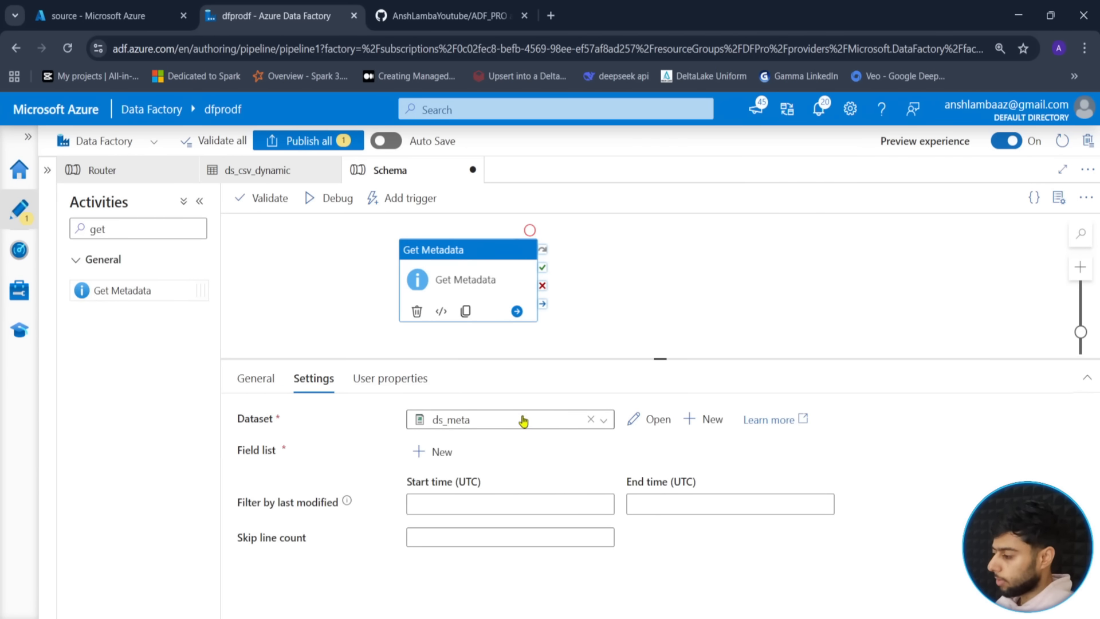
left_click_drag(469, 263, 371, 264)
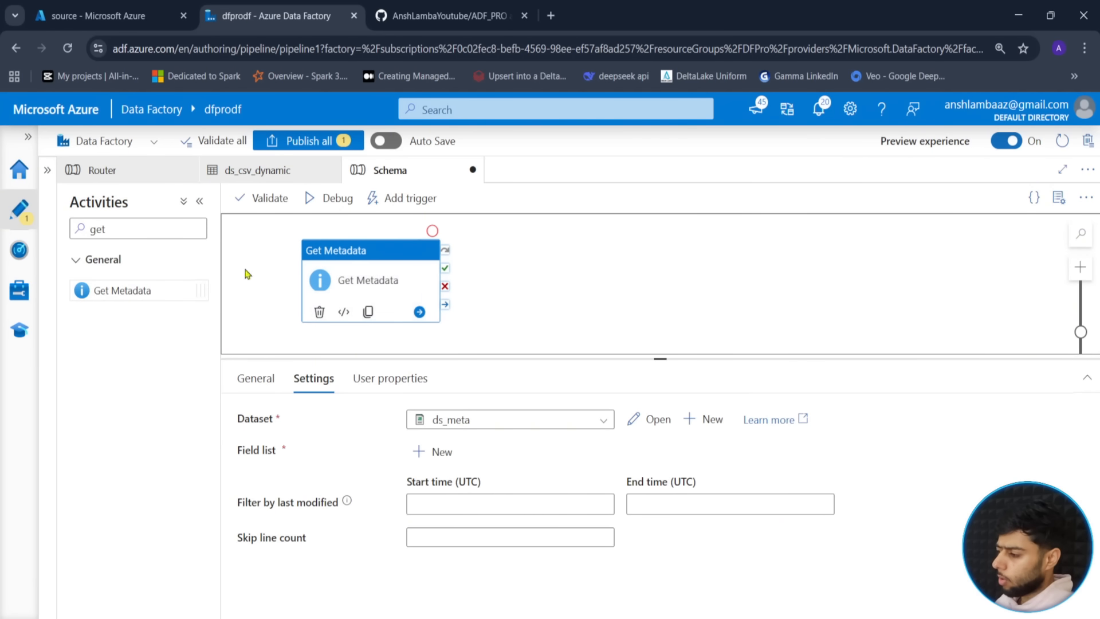
left_click_drag(118, 225, 71, 223)
- Chain a ForEach named ForEachFile after Get Metadata's success, with Items set to its childItems
type("for")
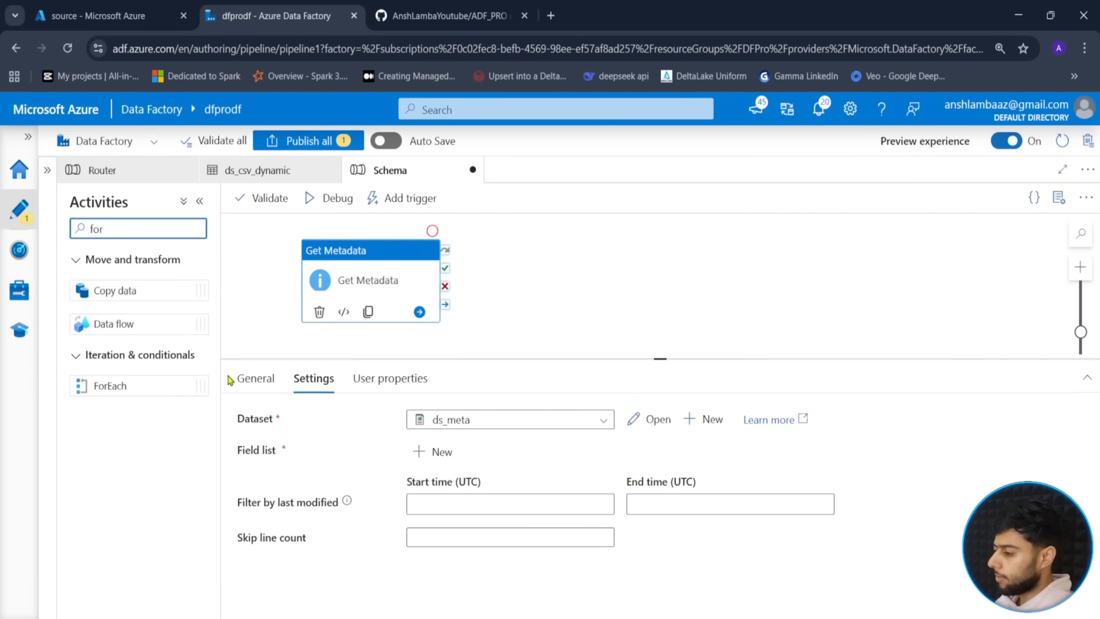
left_click_drag(111, 386, 625, 273)
left_click_drag(444, 272, 568, 278)
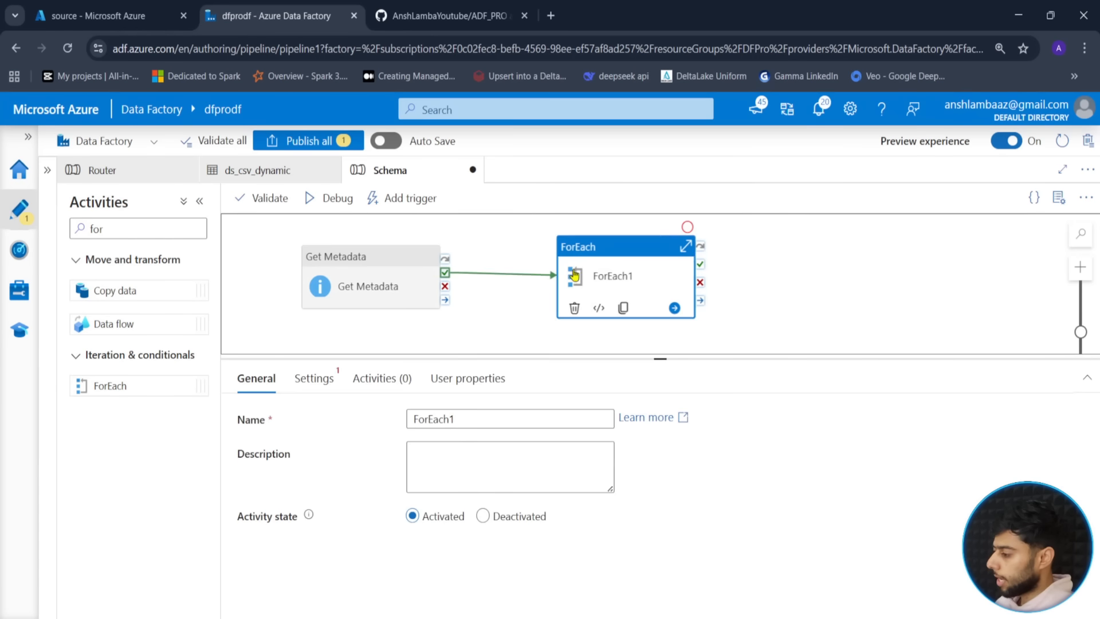
left_click(462, 418)
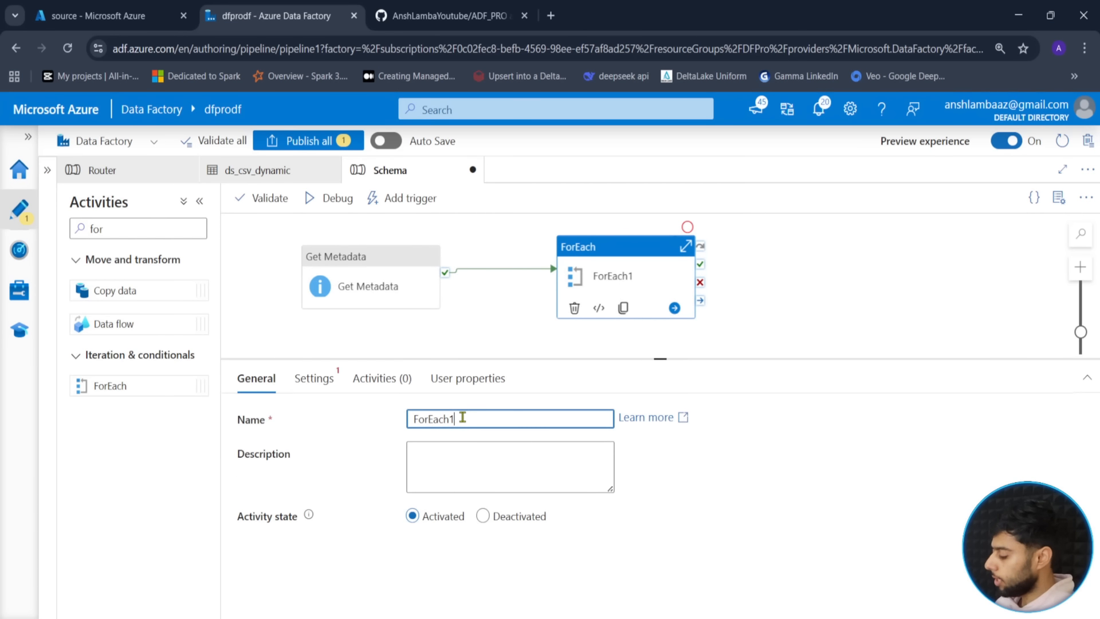
type("File")
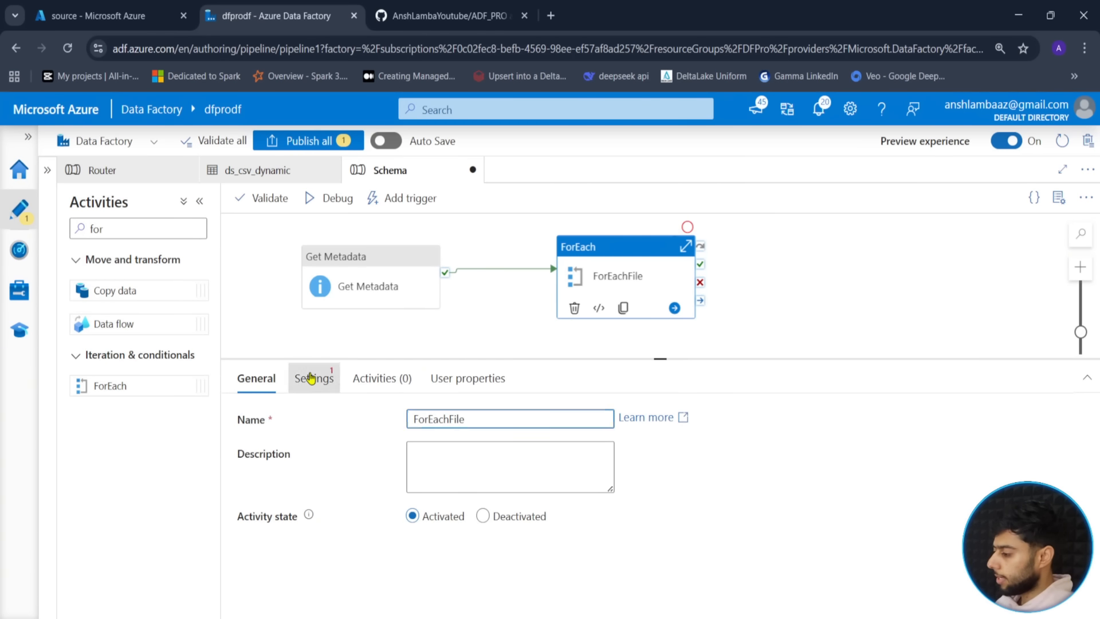
left_click(314, 379)
left_click(447, 535)
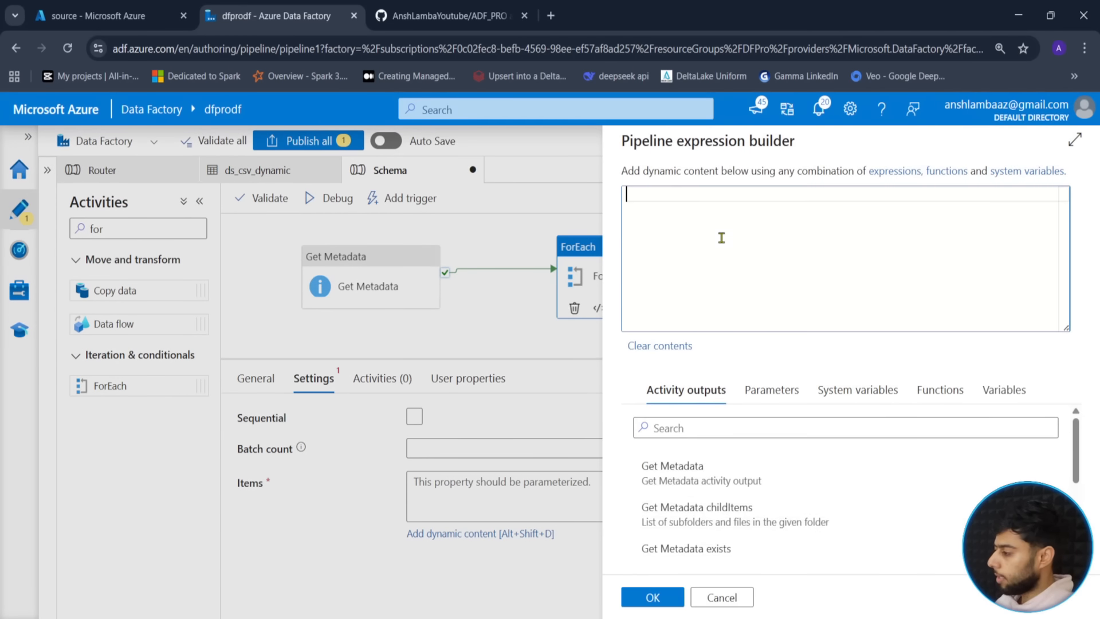
left_click(725, 514)
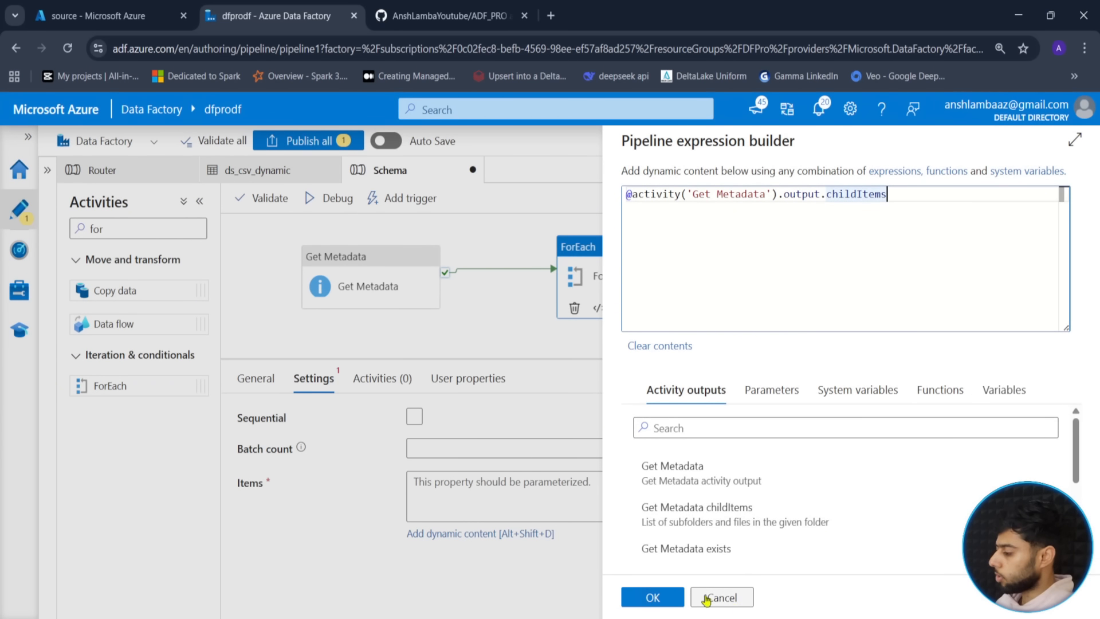
left_click(653, 597)
- Inside ForEachFile, add a Copy data activity and rename it Data Load
left_click(686, 246)
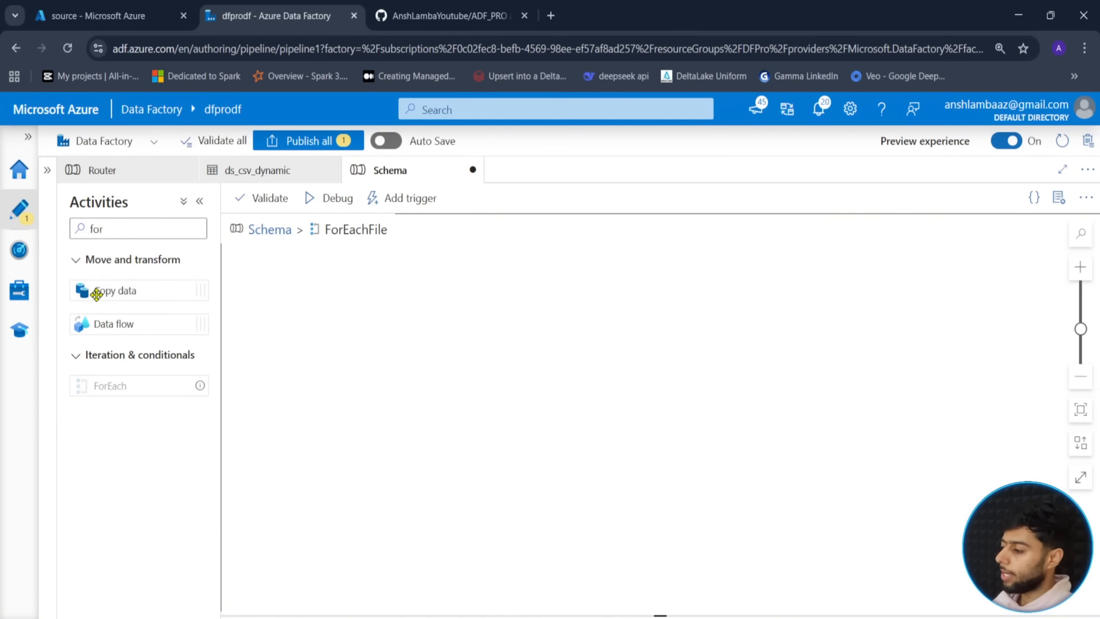
left_click_drag(93, 290, 545, 329)
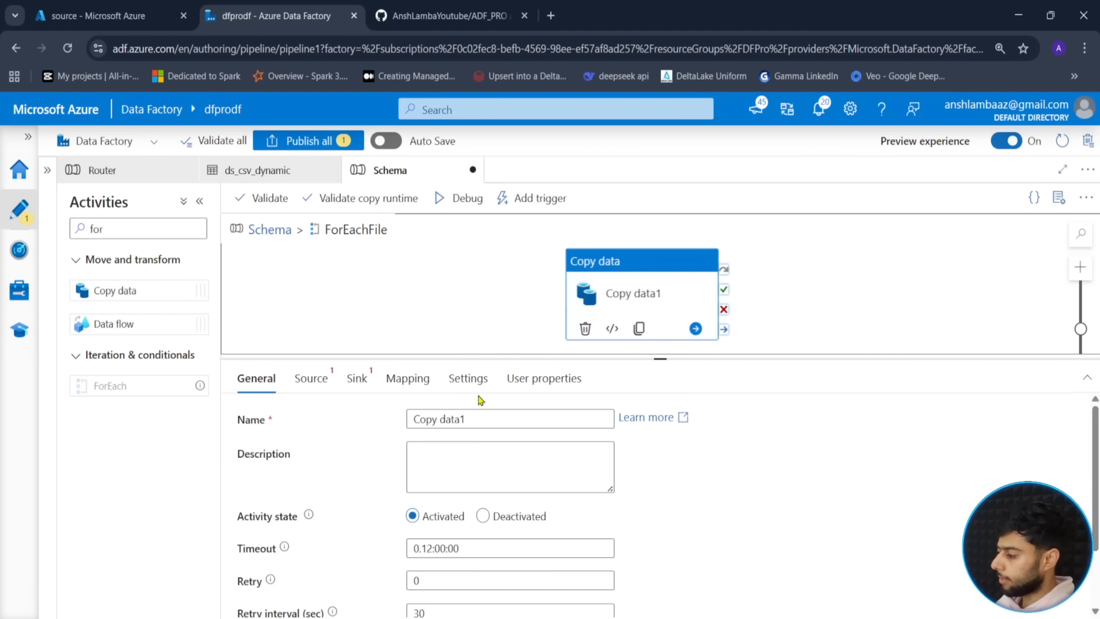
left_click_drag(465, 418, 367, 417)
type("Data Load")
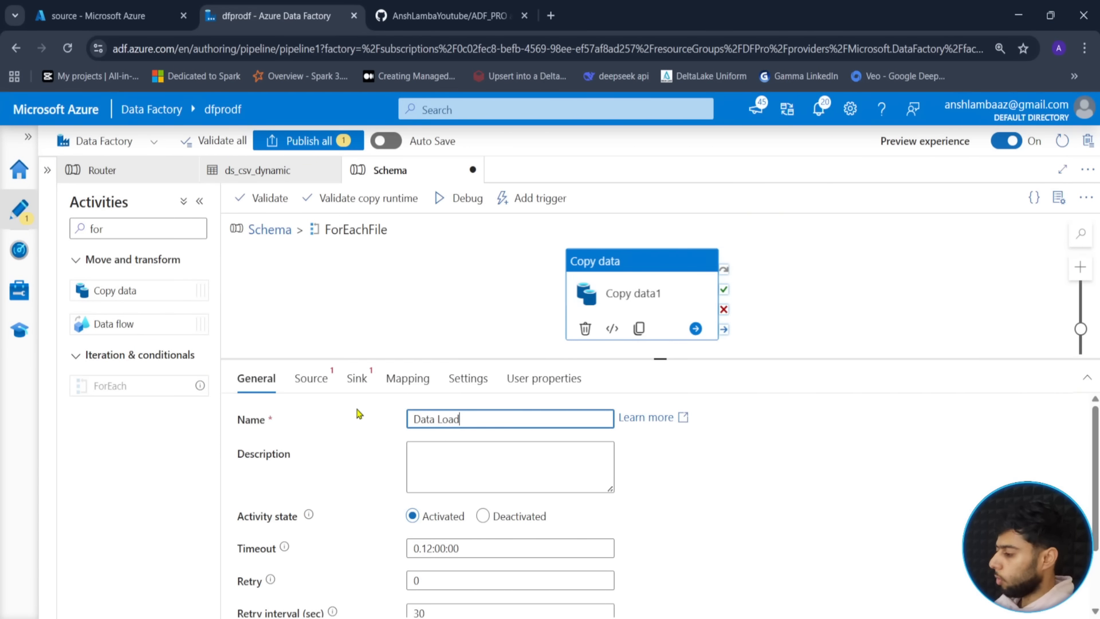
- Choose ds_csv_dynamic as Data Load's source with container source and folder files
left_click(314, 379)
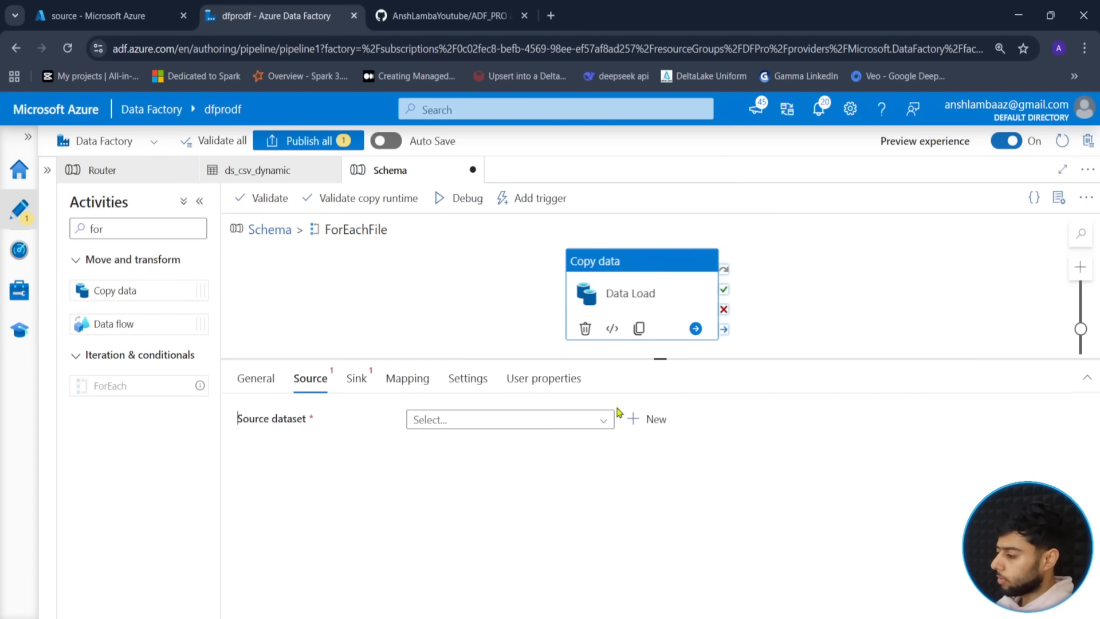
left_click(604, 422)
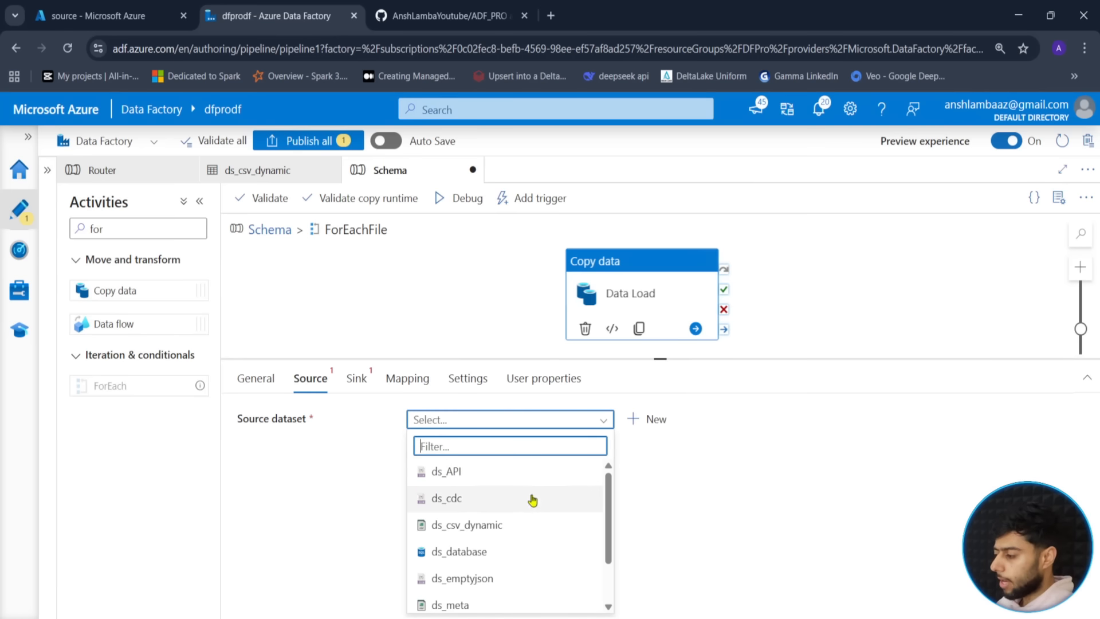
left_click(519, 524)
left_click(630, 499)
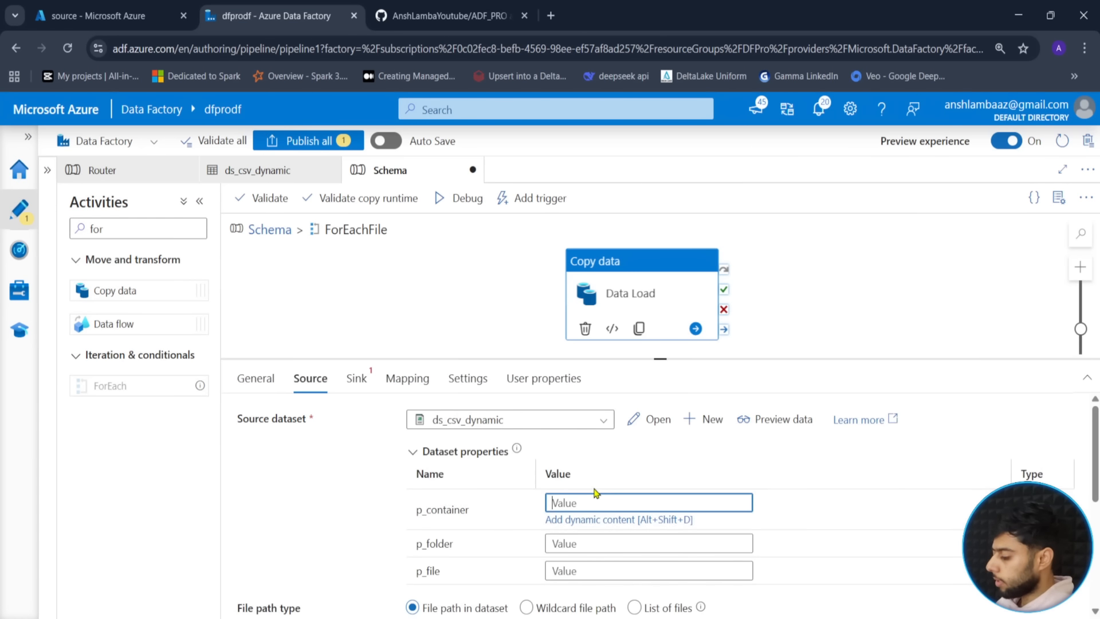
type("source")
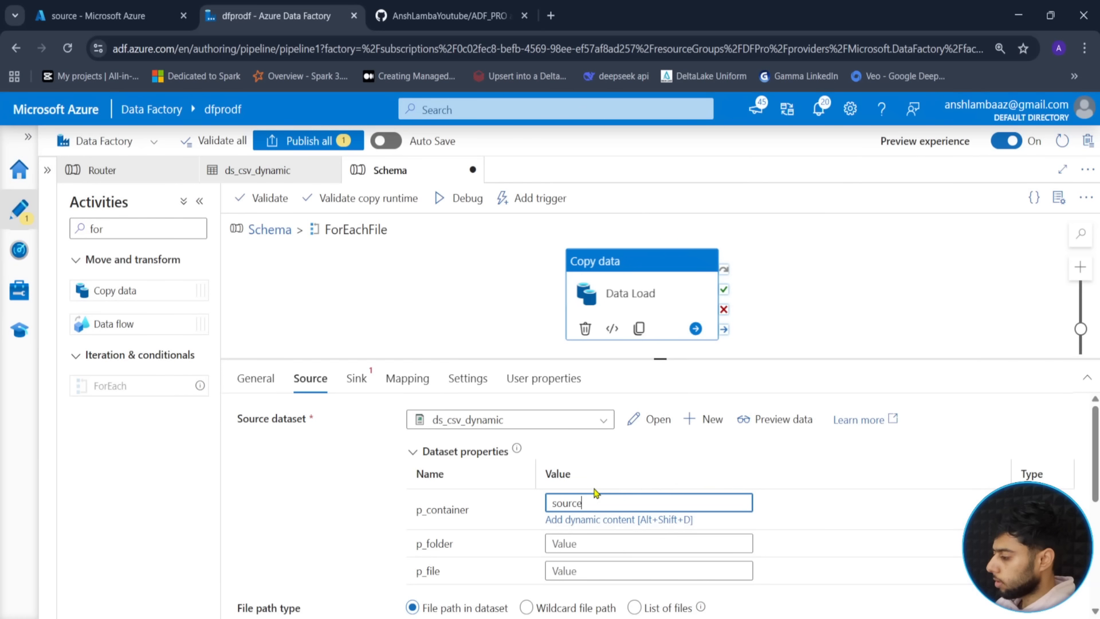
key("Tab")
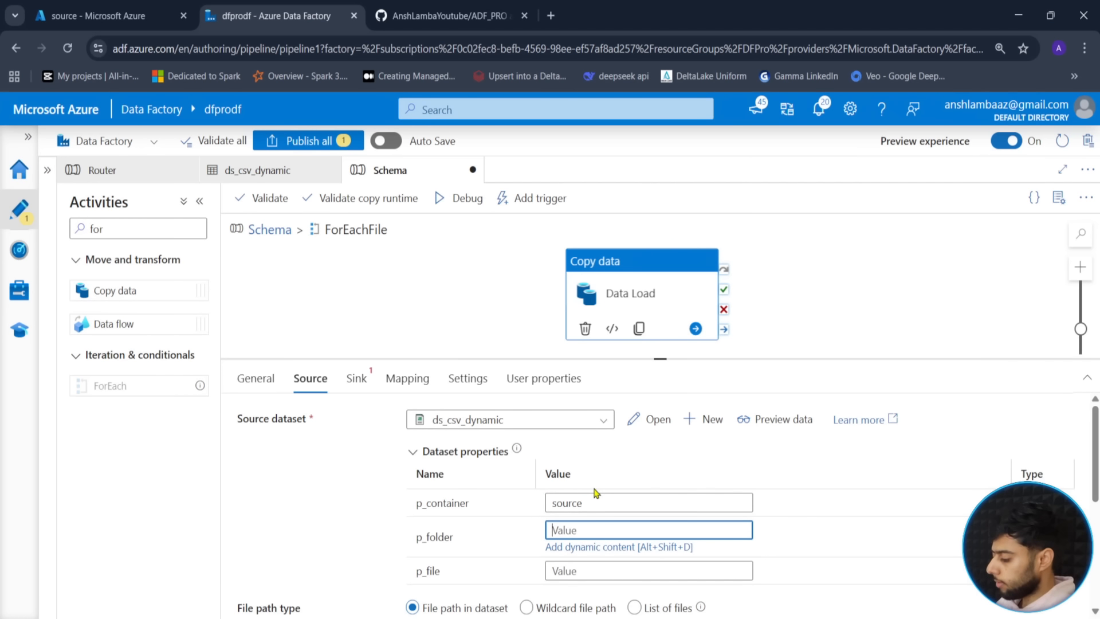
type("files")
left_click(608, 571)
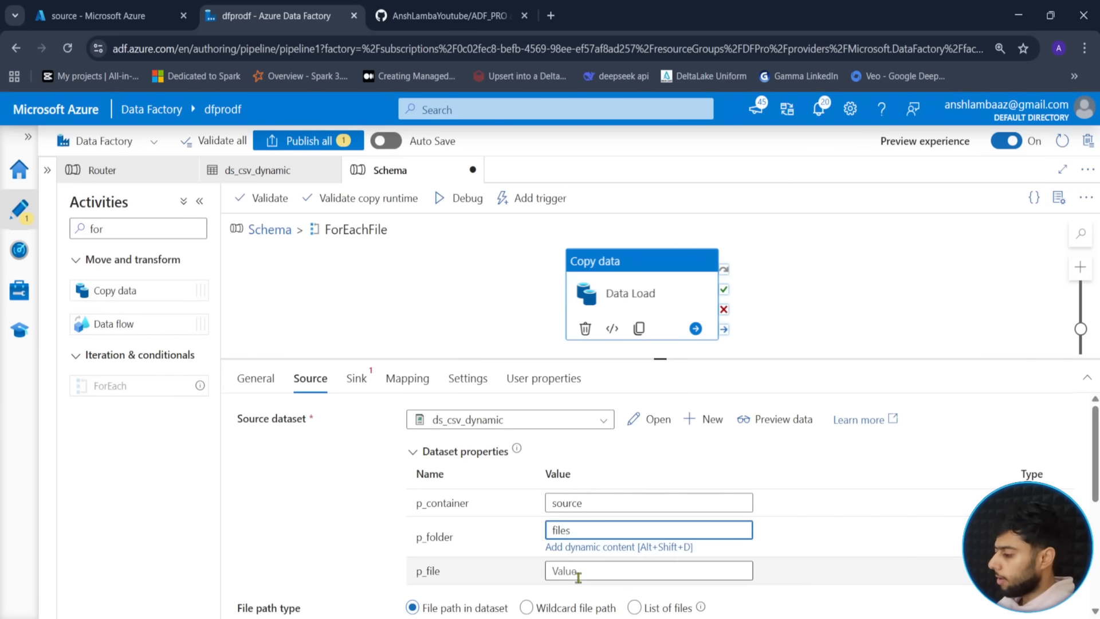
left_click(582, 576)
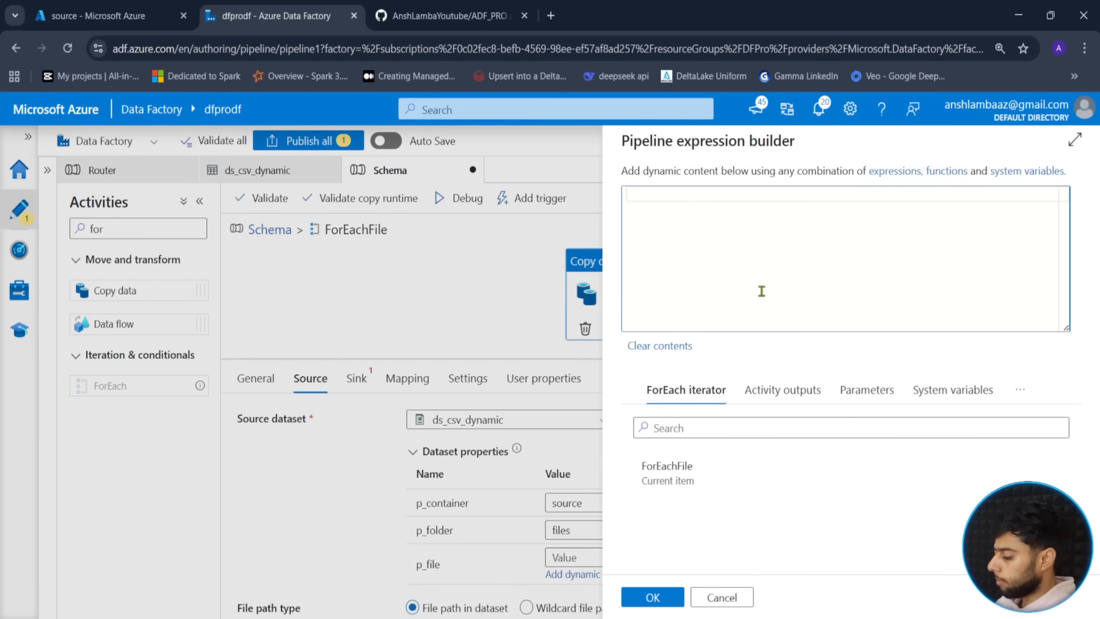
type("@item()")
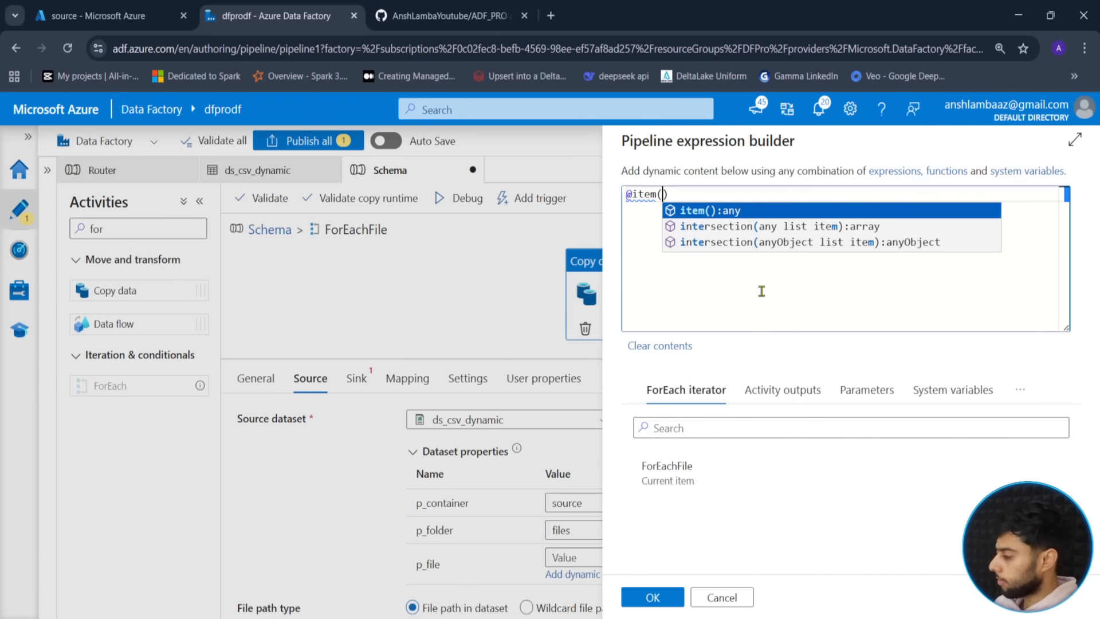
type(".name")
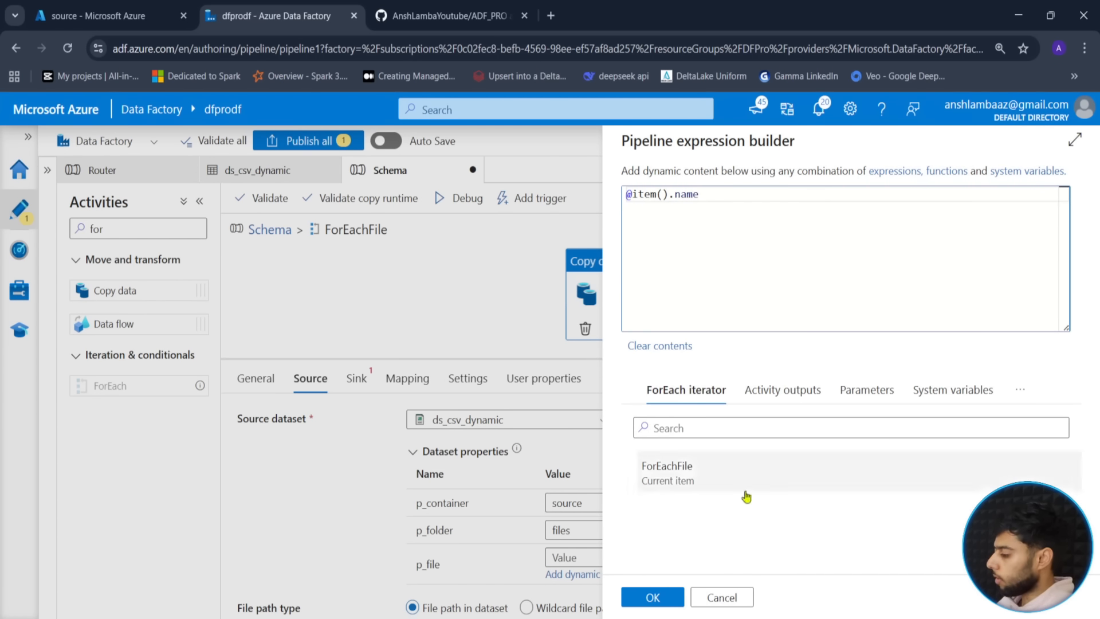
left_click(653, 597)
left_click(356, 381)
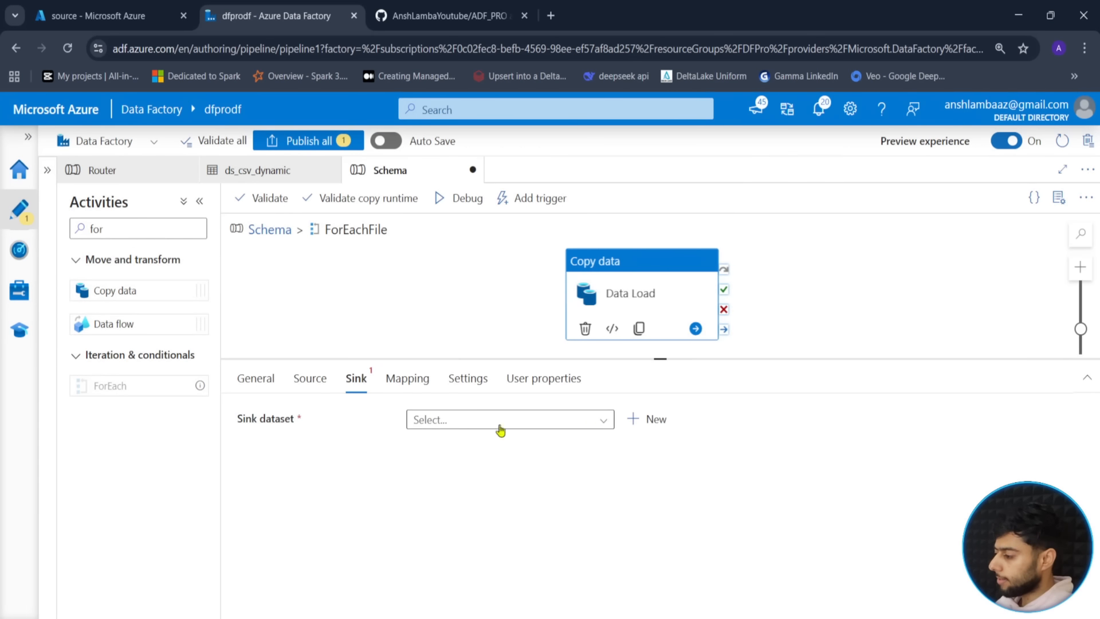
- Choose ds_csv_dynamic as the sink dataset with container sink and folder schema
left_click(319, 383)
left_click(355, 378)
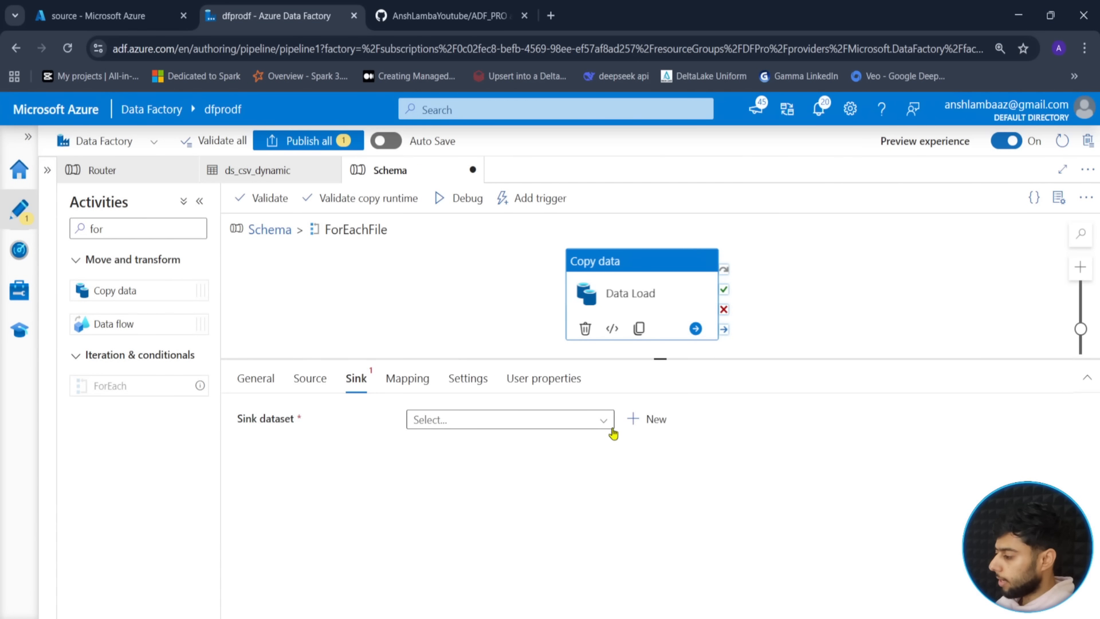
left_click(604, 421)
left_click(467, 525)
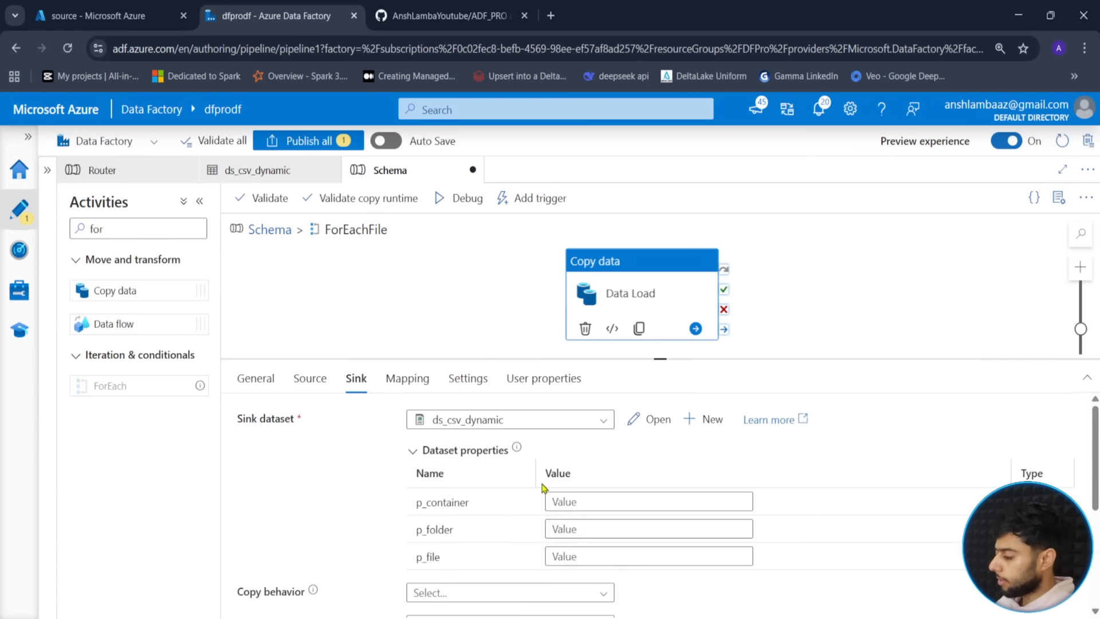
left_click(565, 519)
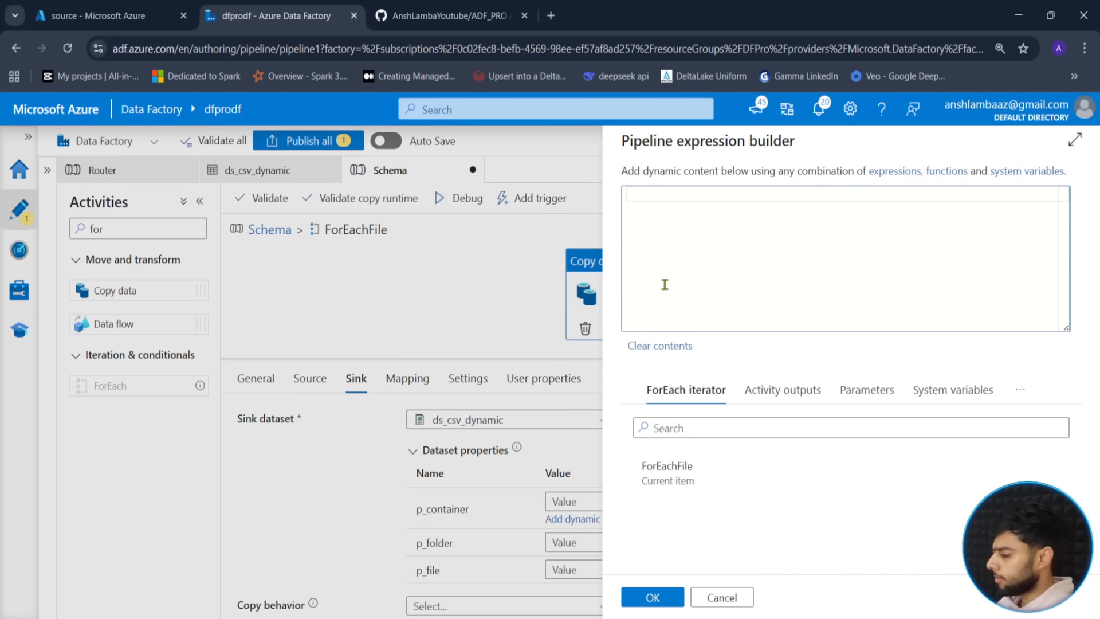
left_click(723, 598)
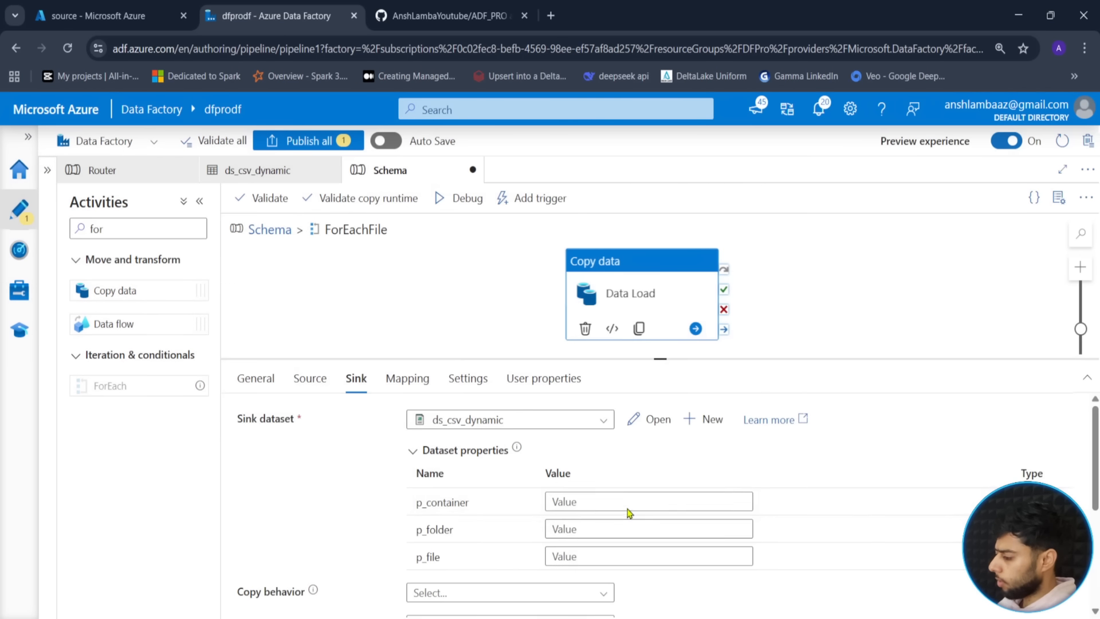
left_click(625, 503)
type("sink")
key("Tab")
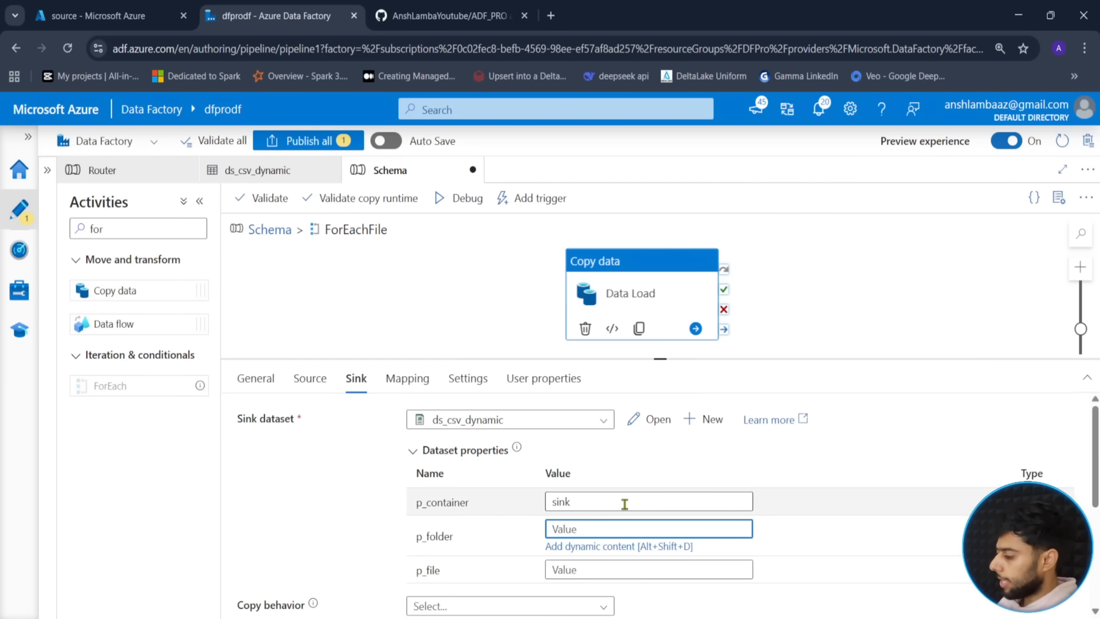
type("shcem")
key("BackSpace")
key("BackSpace")
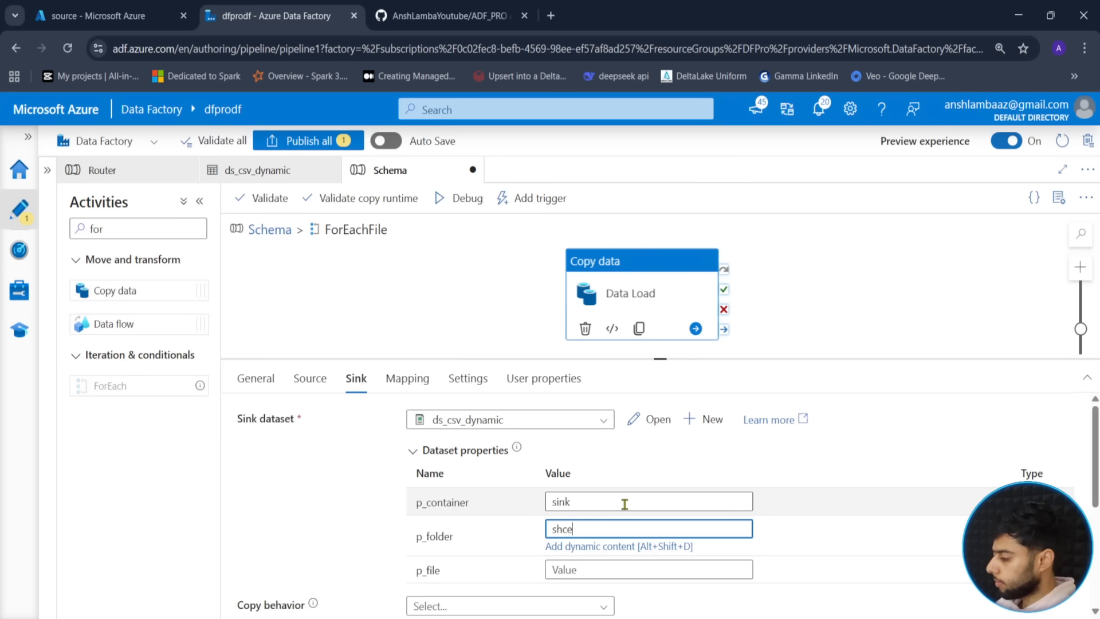
type("ema")
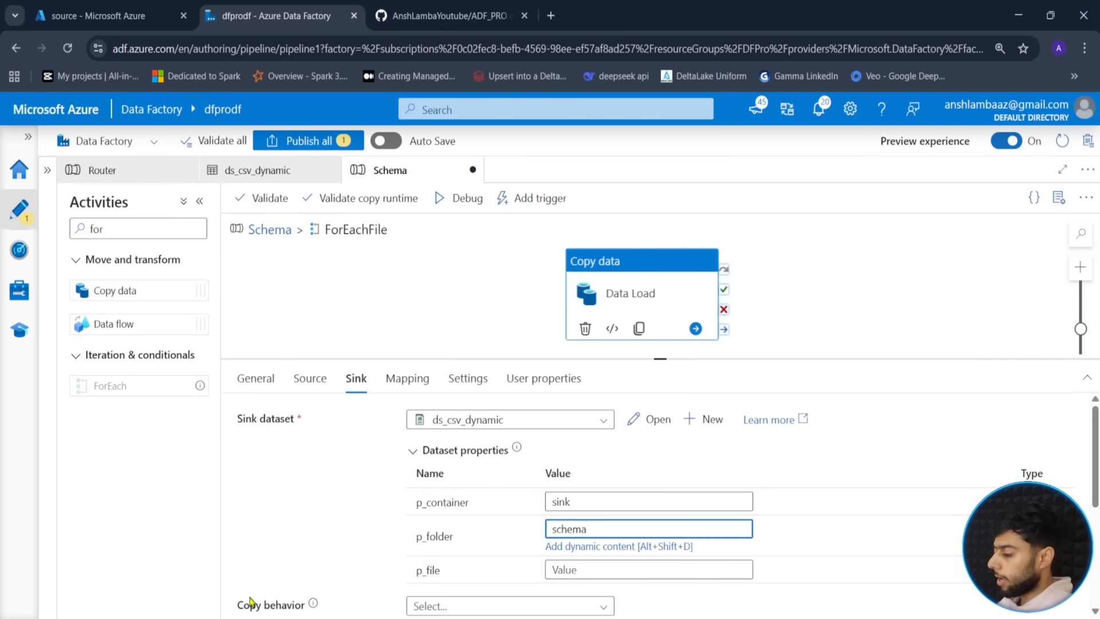
scroll(599, 477, "down", 3)
left_click(629, 430)
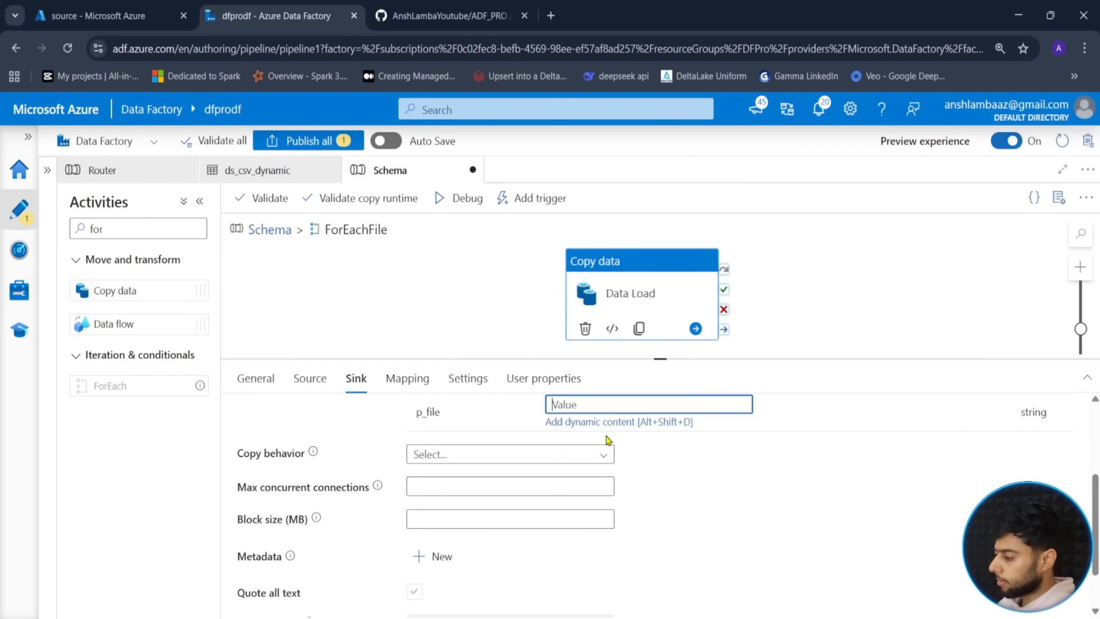
left_click(624, 424)
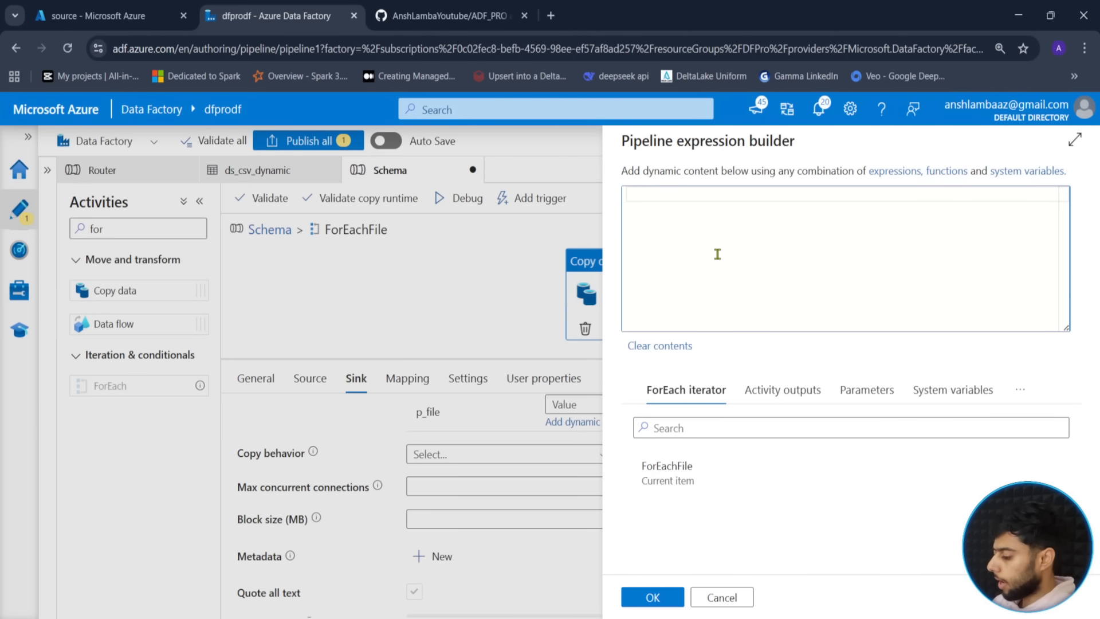
type("@itsm(")
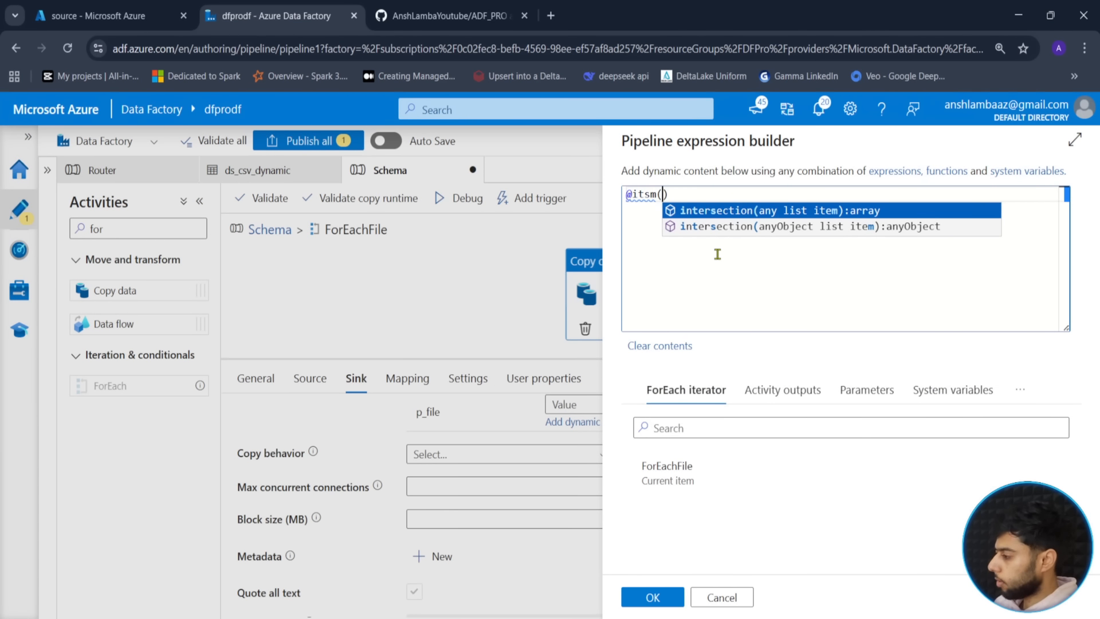
key("BackSpace")
key("BackSpace")
type("em")
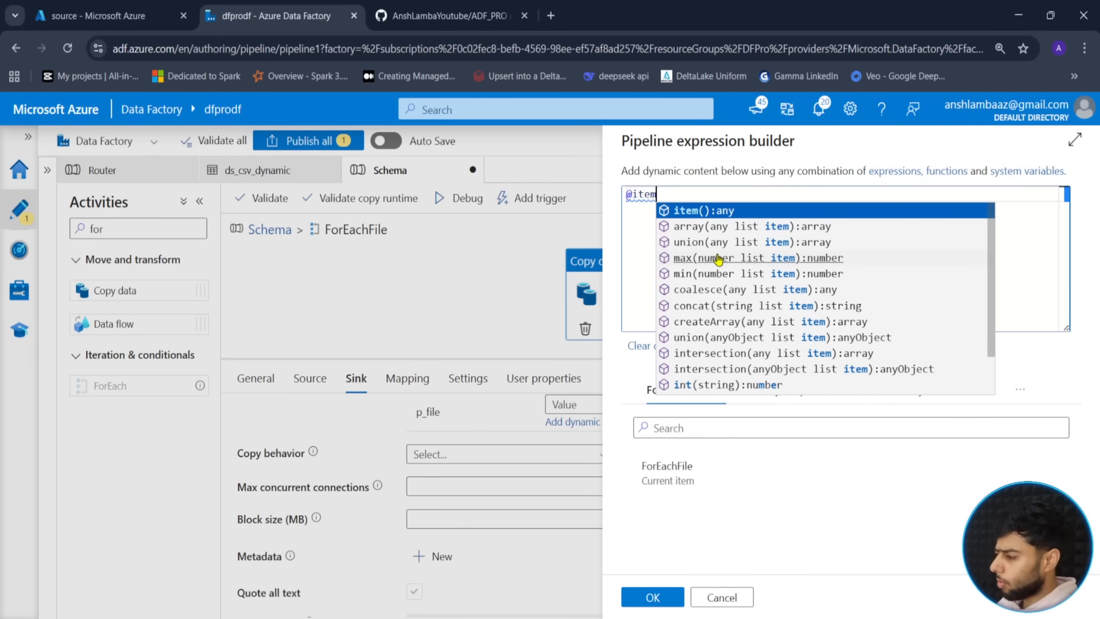
type("().name")
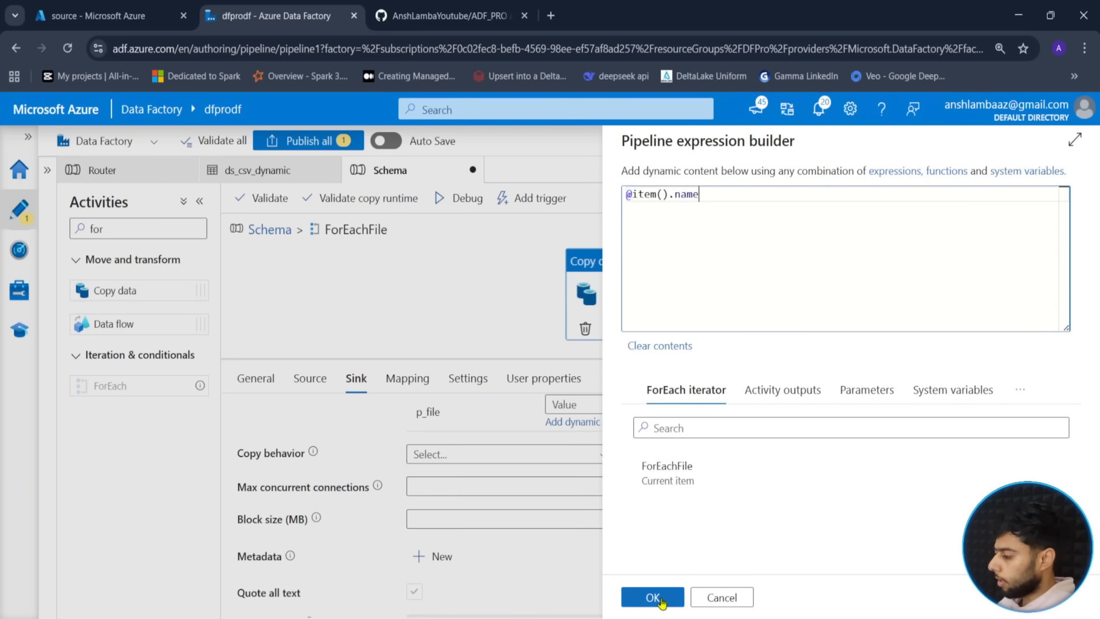
left_click(662, 598)
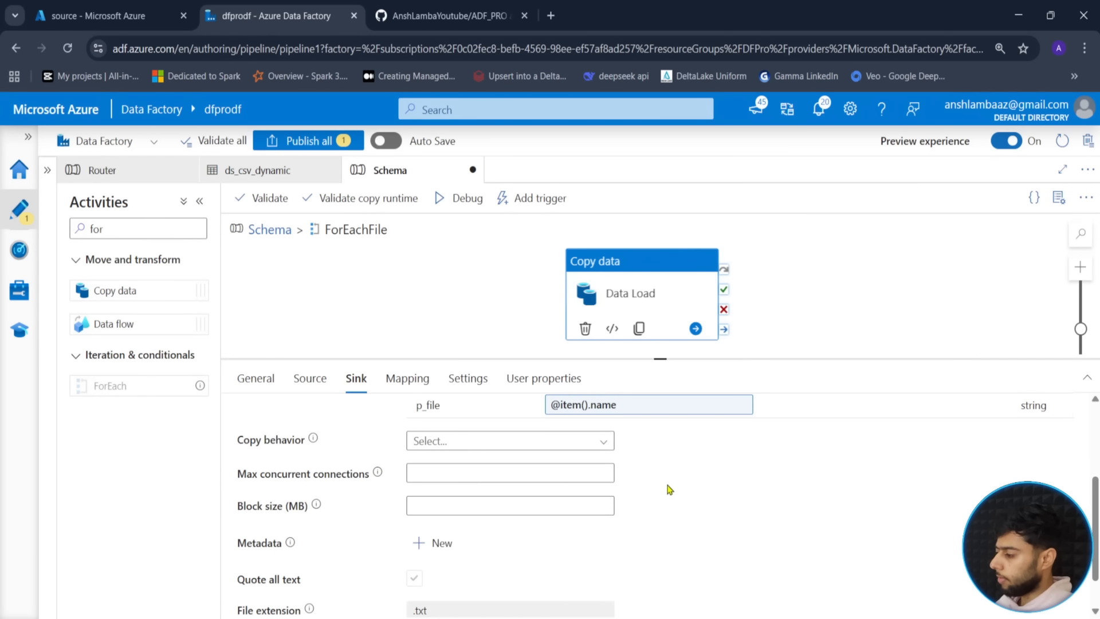
left_click(405, 379)
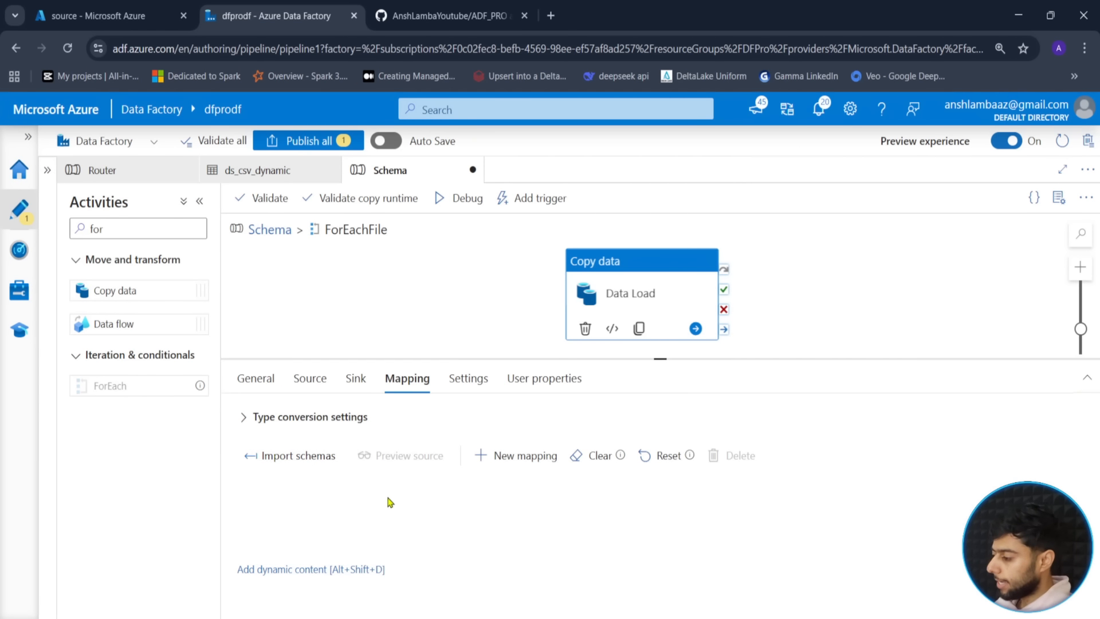
left_click(315, 580)
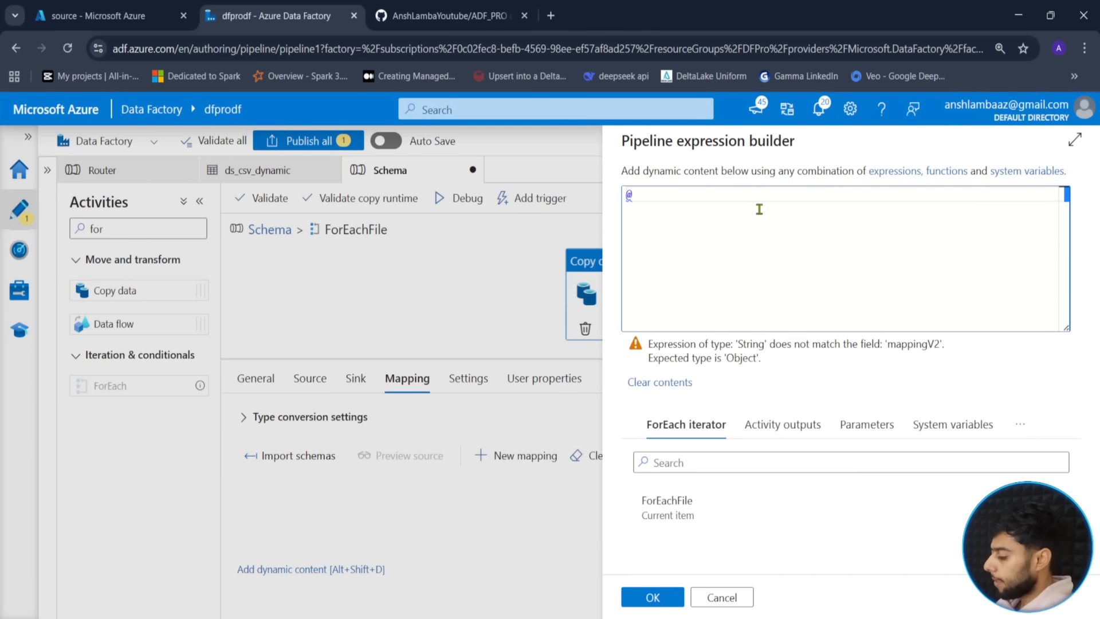
type("equals(")
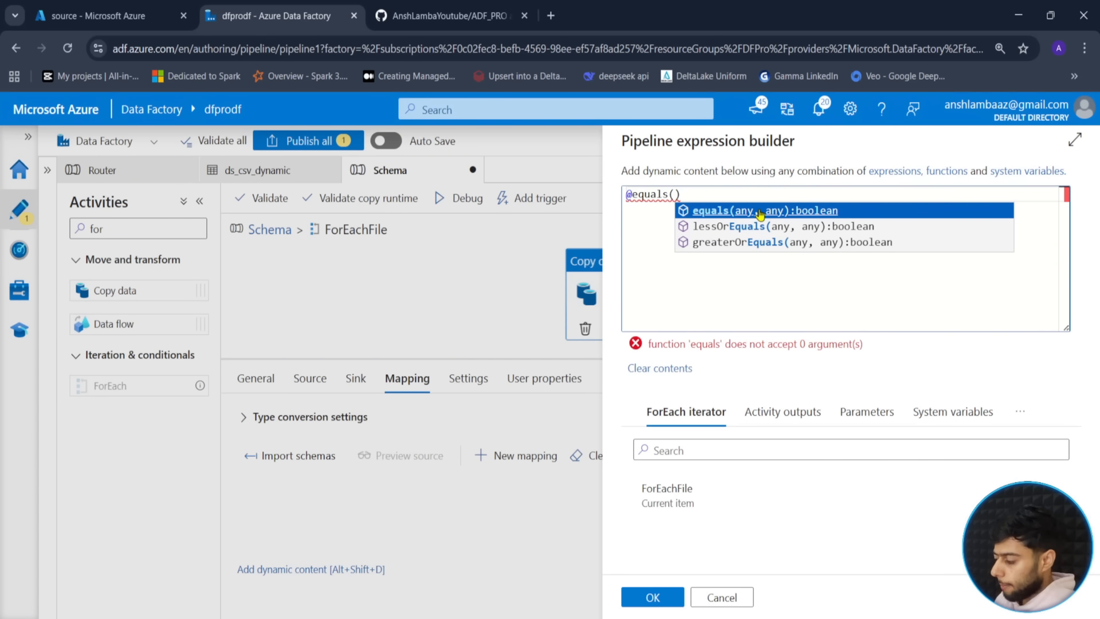
type("item()")
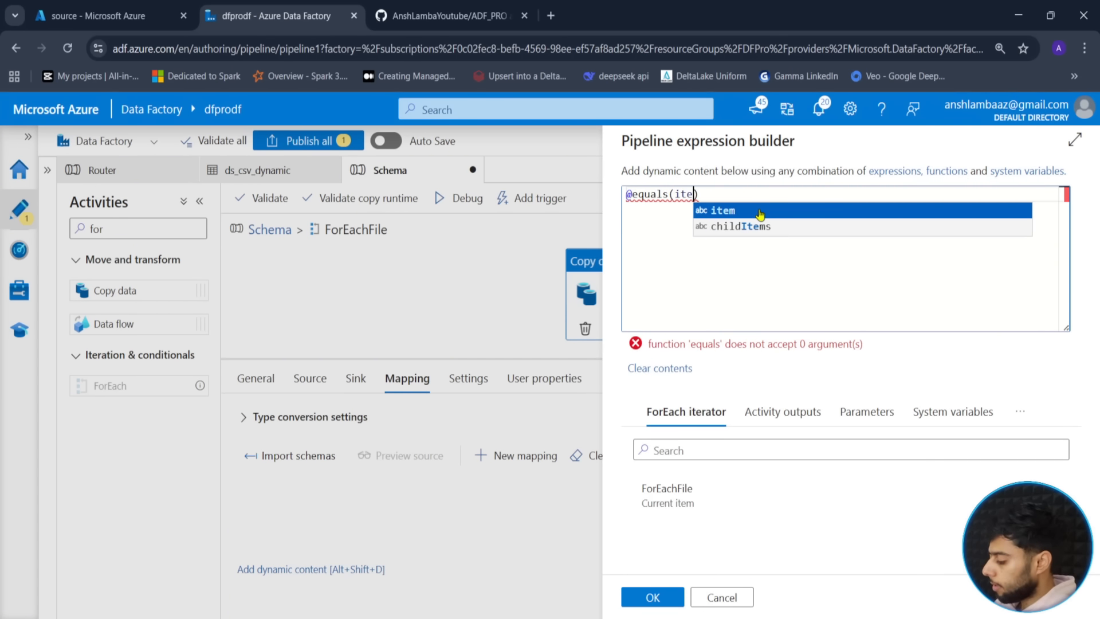
type(".name")
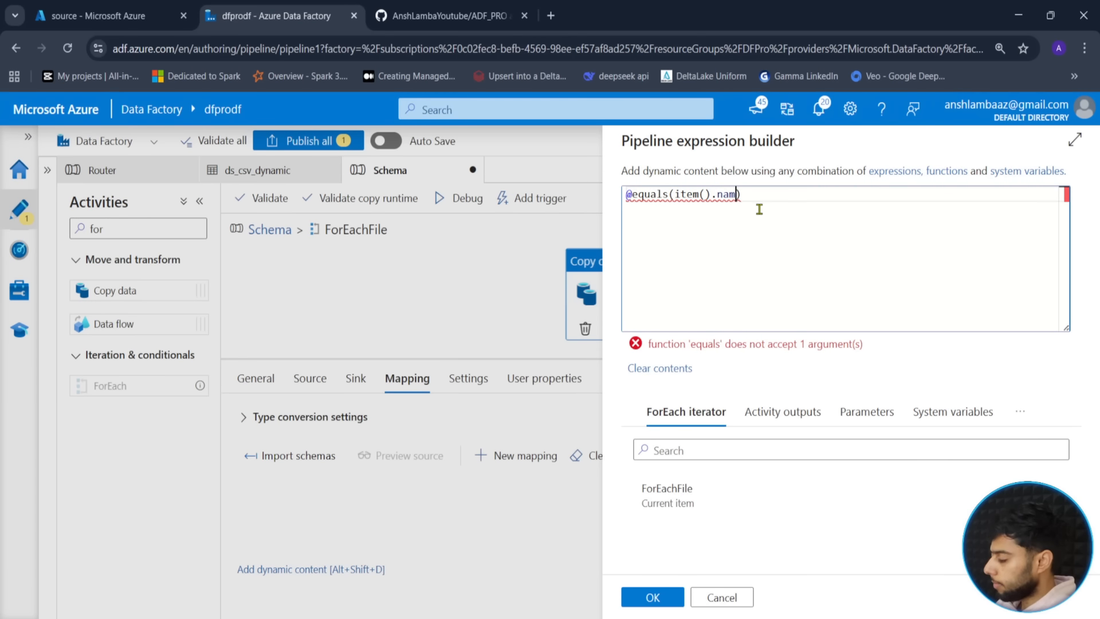
type(",\"\"")
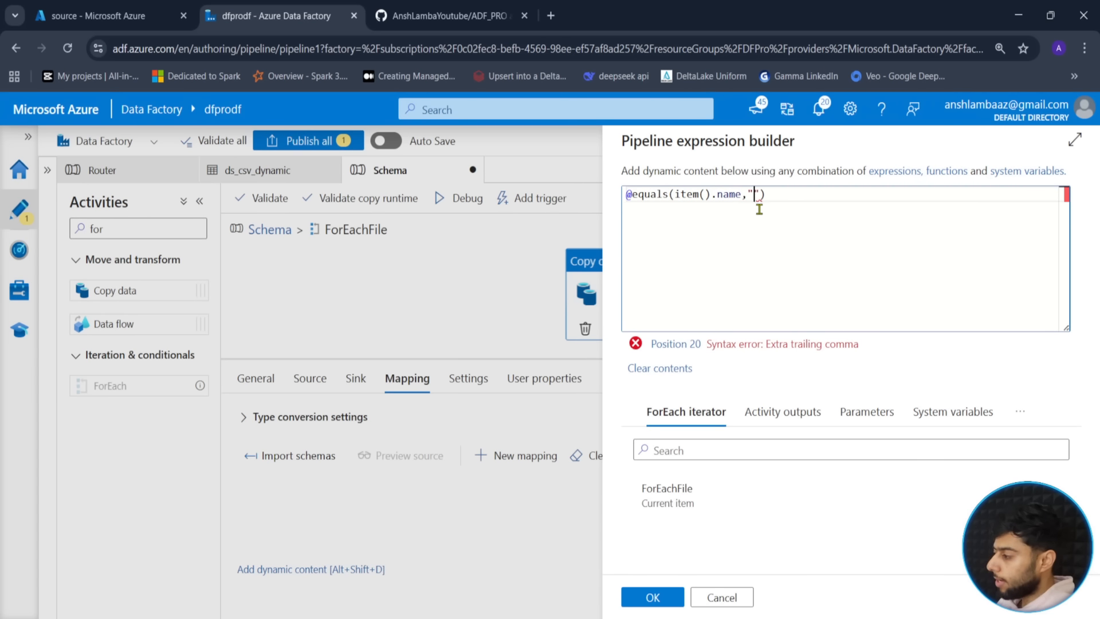
type("customers.c")
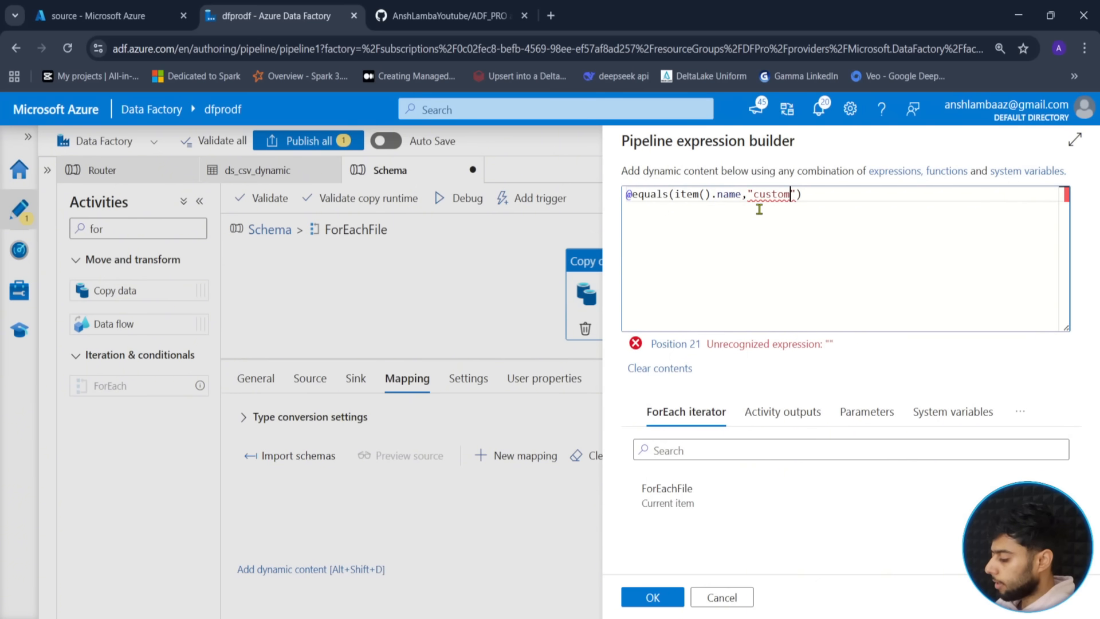
type("sv")
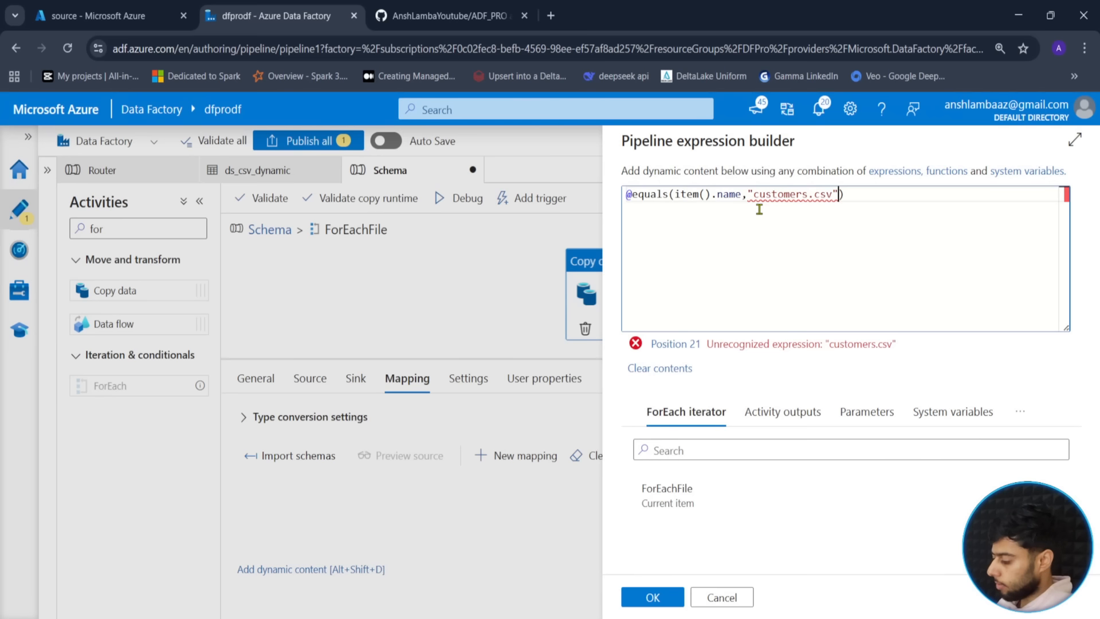
type(",")
key("BackSpace")
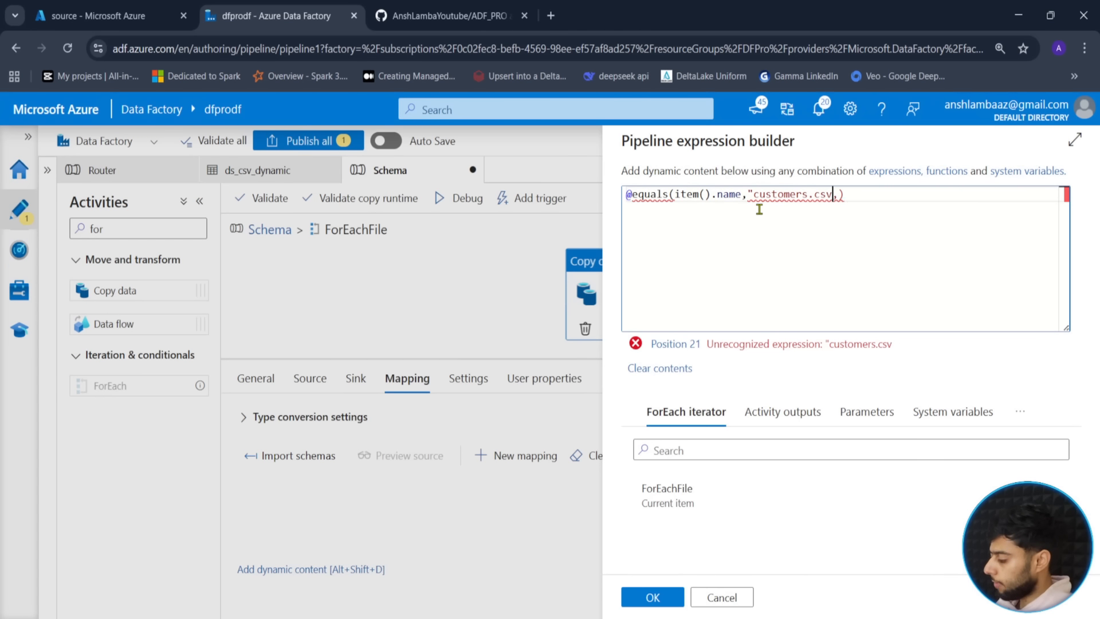
type("'")
key("Left")
key("Left")
key("Left")
key("Left")
key("Left")
key("Left")
key("Left")
key("Left")
key("Left")
key("Left")
key("Left")
key("Left")
key("Left")
key("BackSpace")
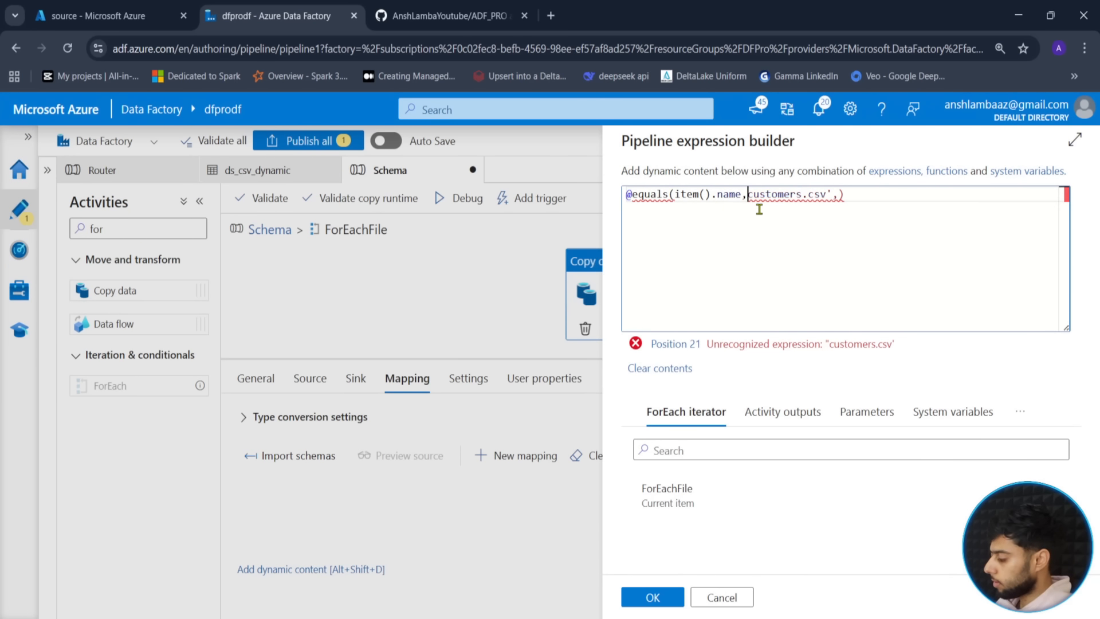
type("'")
key("Right")
key("Right")
key("Right")
key("Right")
key("Right")
key("Right")
key("Right")
key("Right")
key("Right")
key("Right")
key("Right")
key("Right")
key("Right")
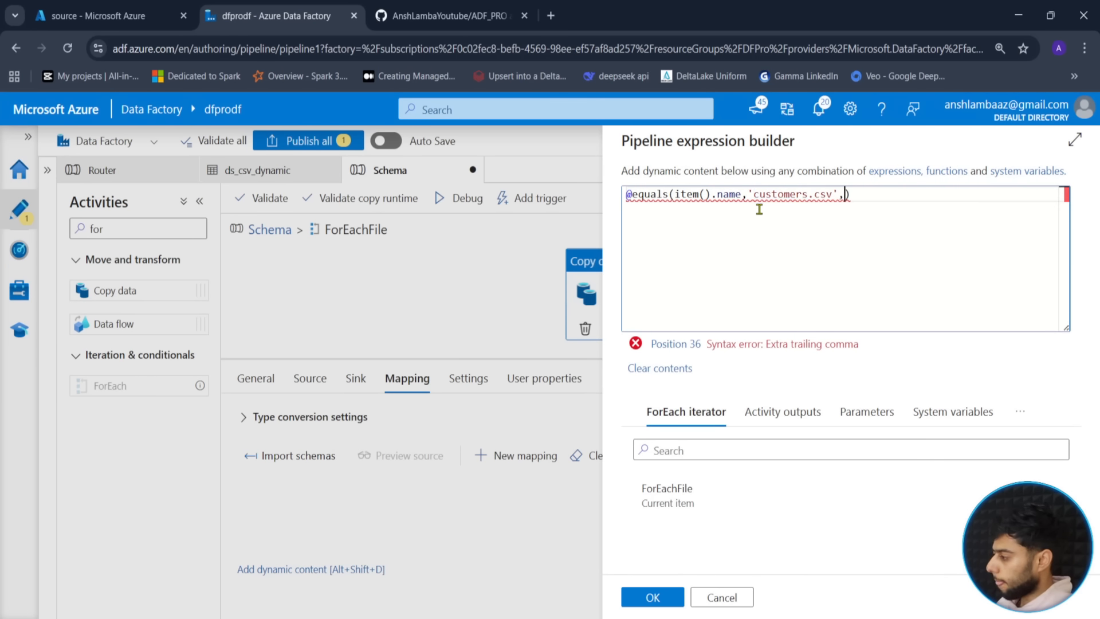
type("'")
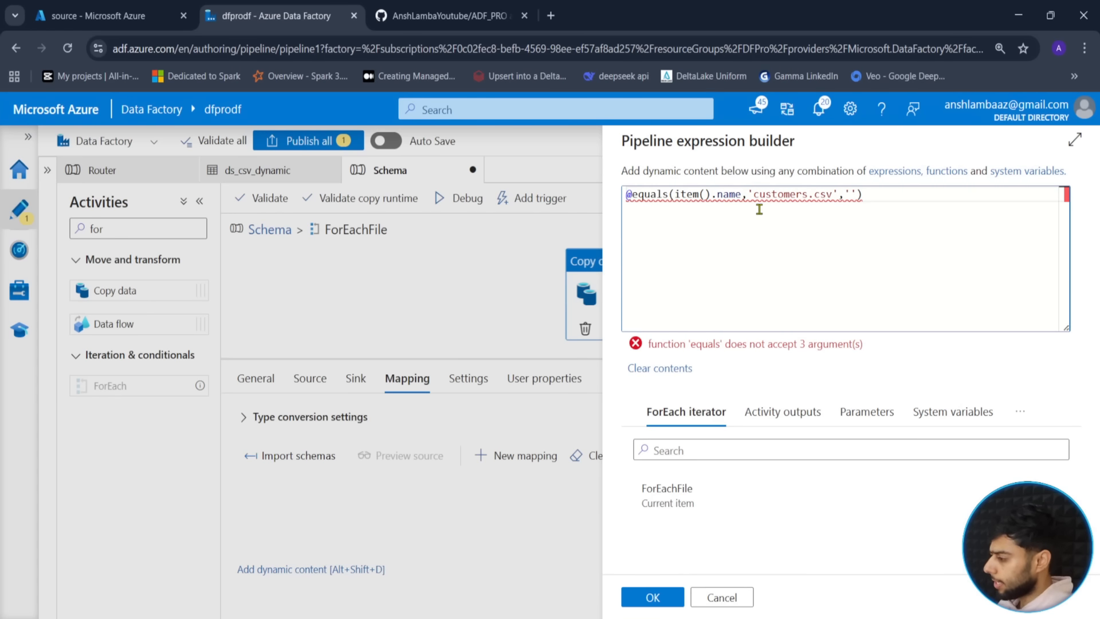
key("BackSpace")
key("BackSpace")
key("BackSpace")
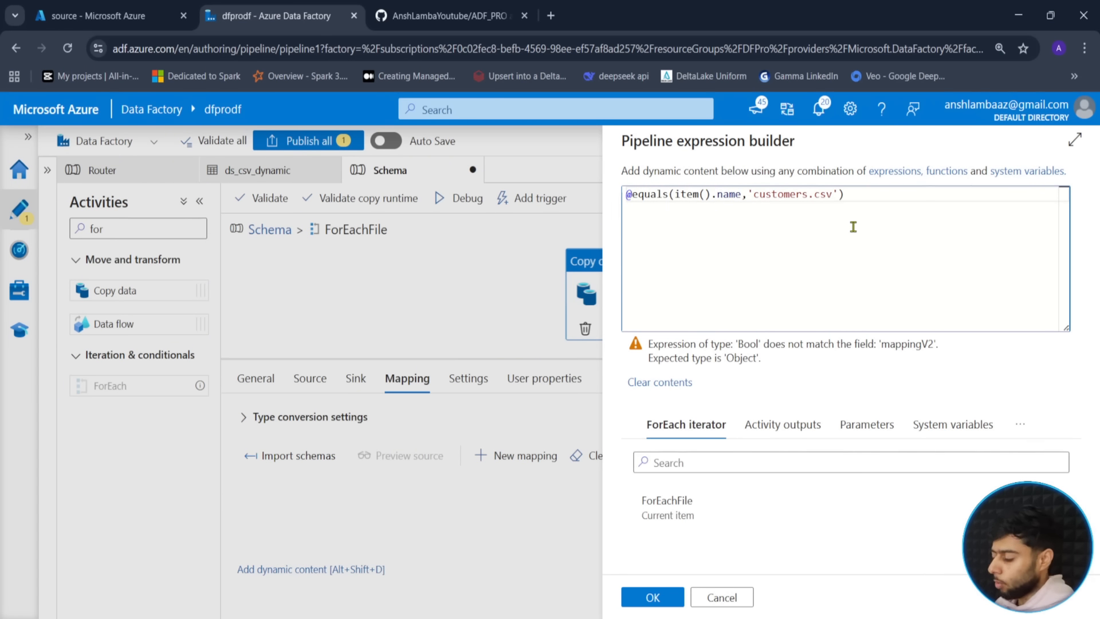
- Wrap the equals check in if() with customers_schema as the true result
left_click_drag(848, 193, 614, 208)
left_click(831, 212)
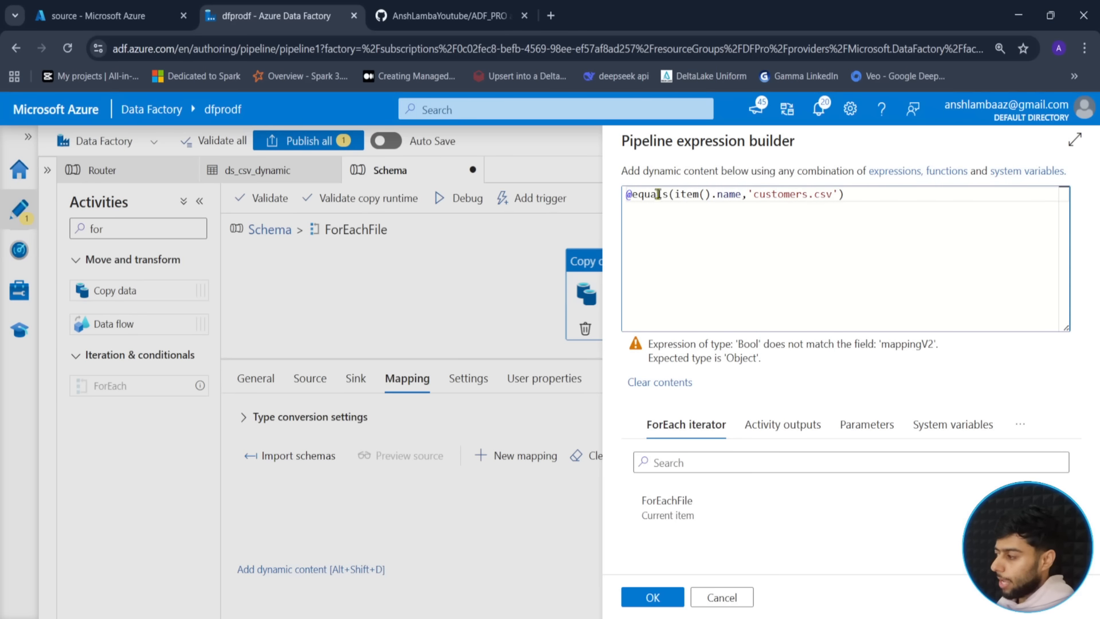
left_click(630, 194)
type("if")
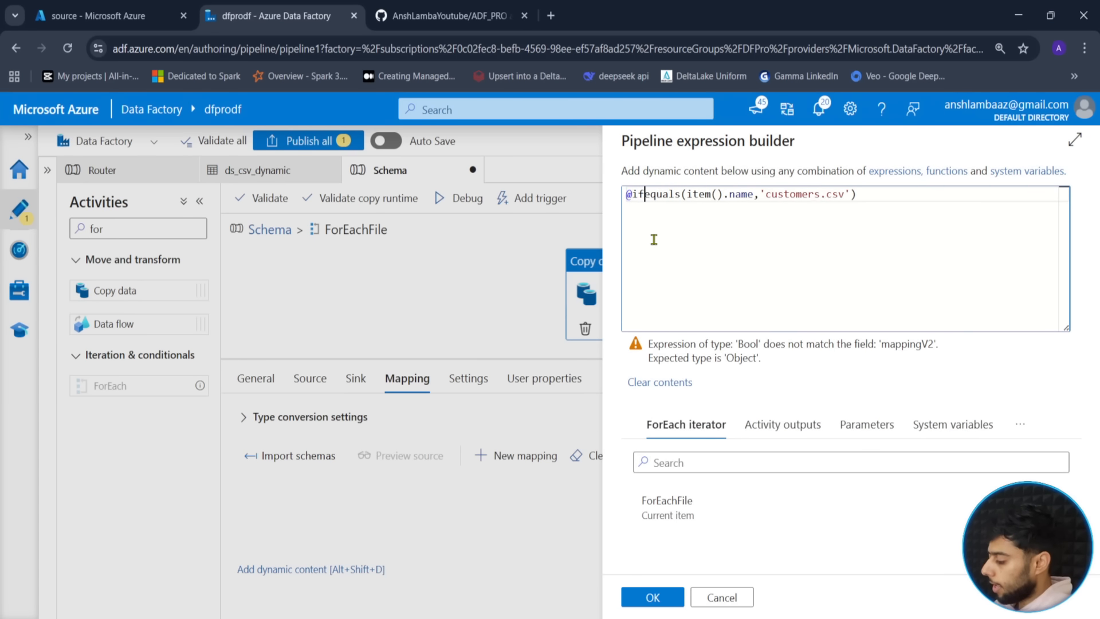
type("(")
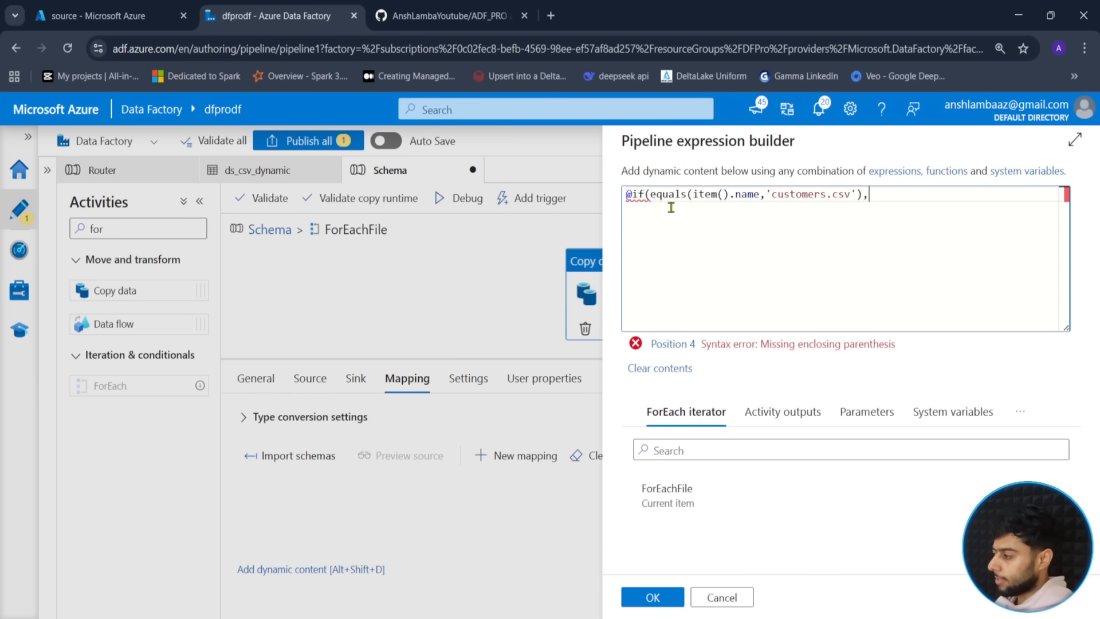
left_click(770, 200)
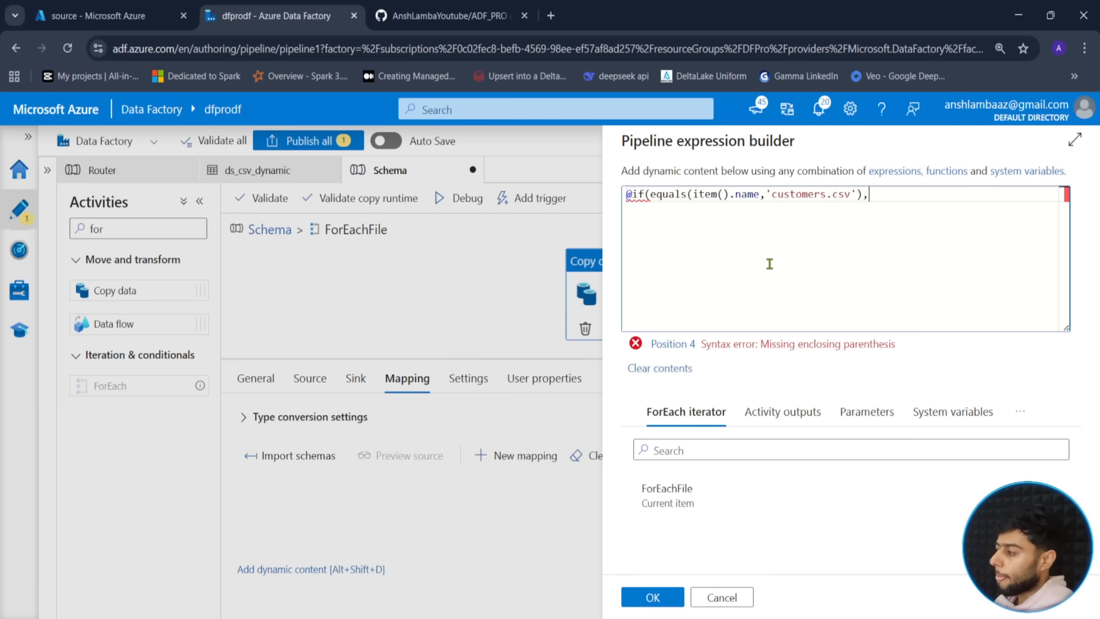
left_click(865, 411)
left_click(707, 492)
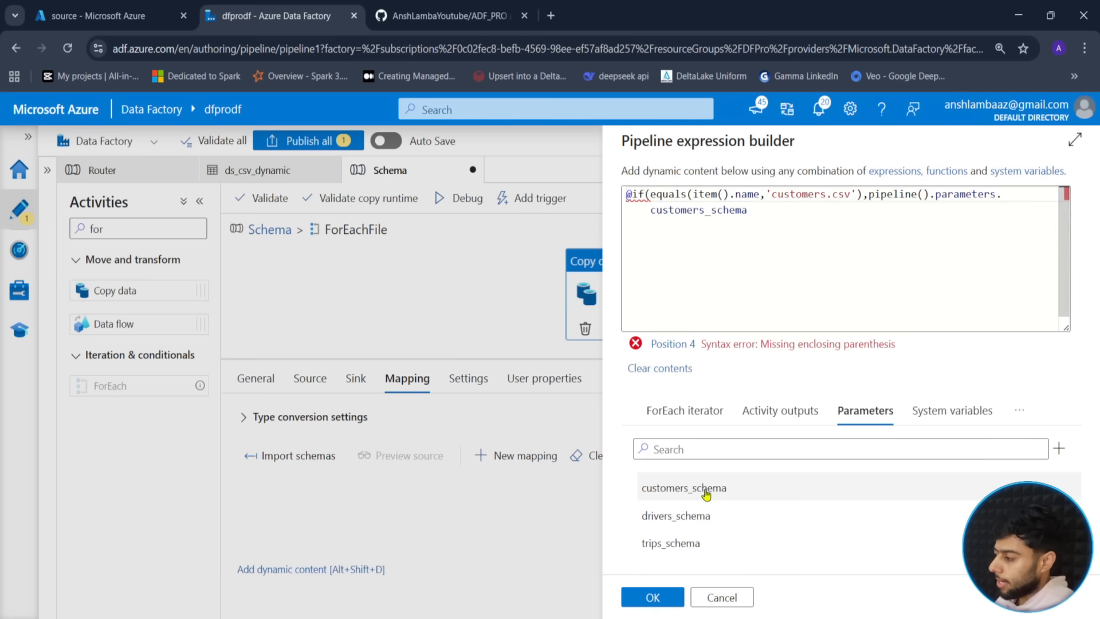
left_click(761, 210)
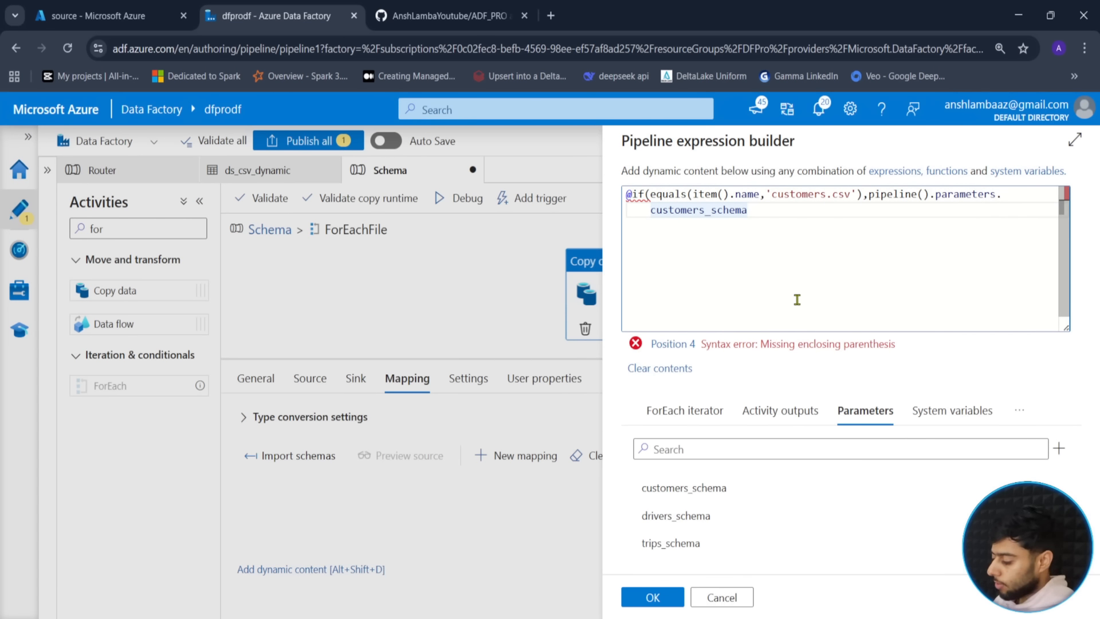
type(",")
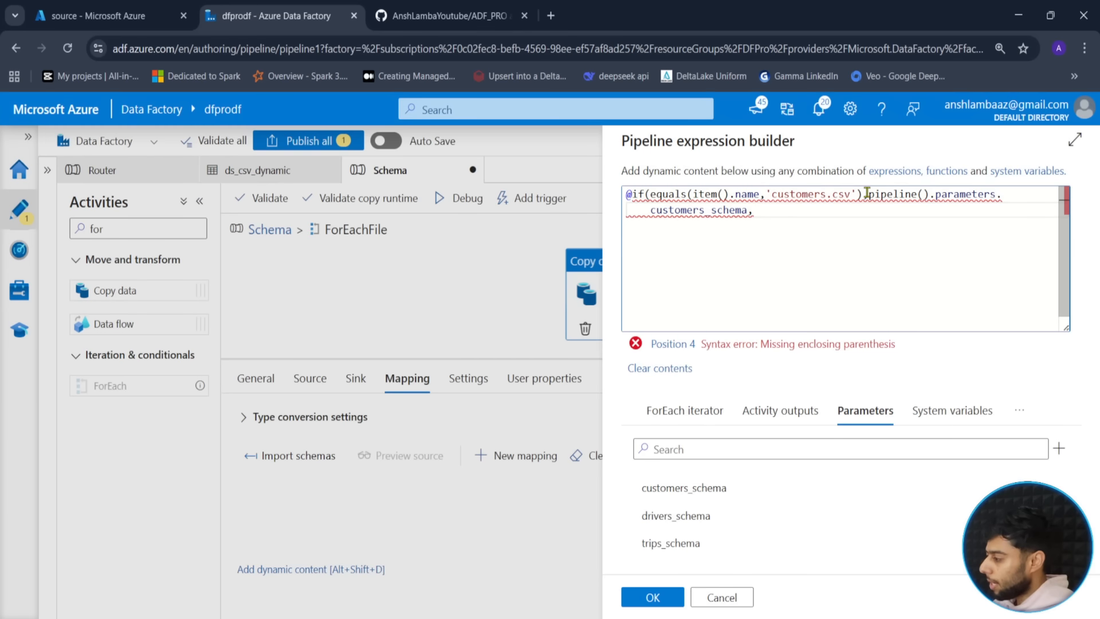
- Add a second if(equals(item().name,'drivers.csv')) branch returning drivers_schema
left_click_drag(863, 194, 653, 198)
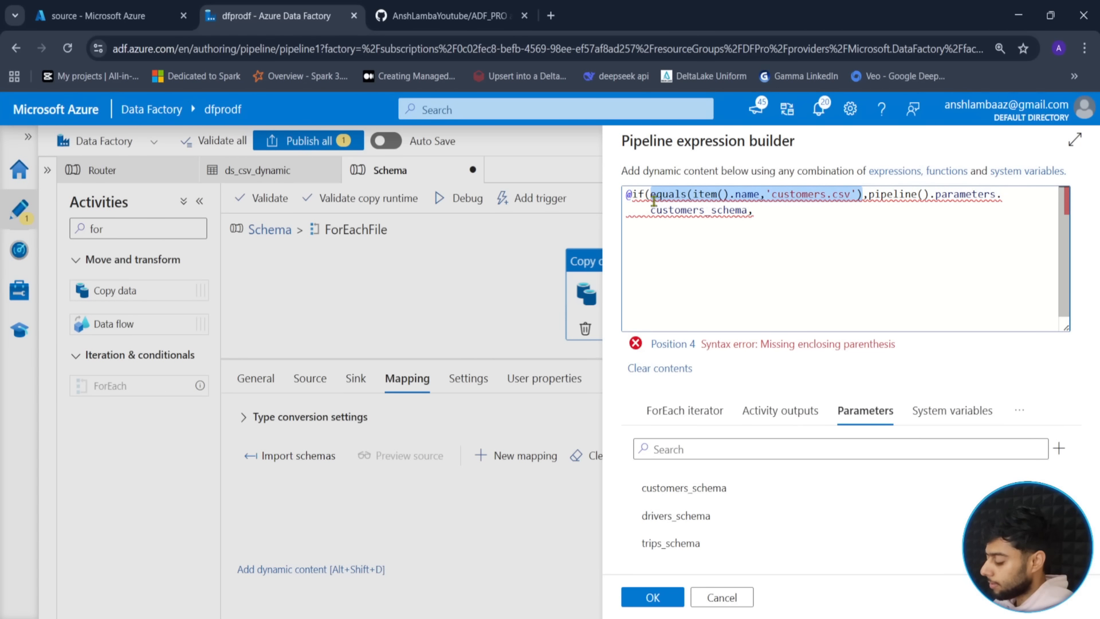
left_click(781, 221)
left_click(755, 210)
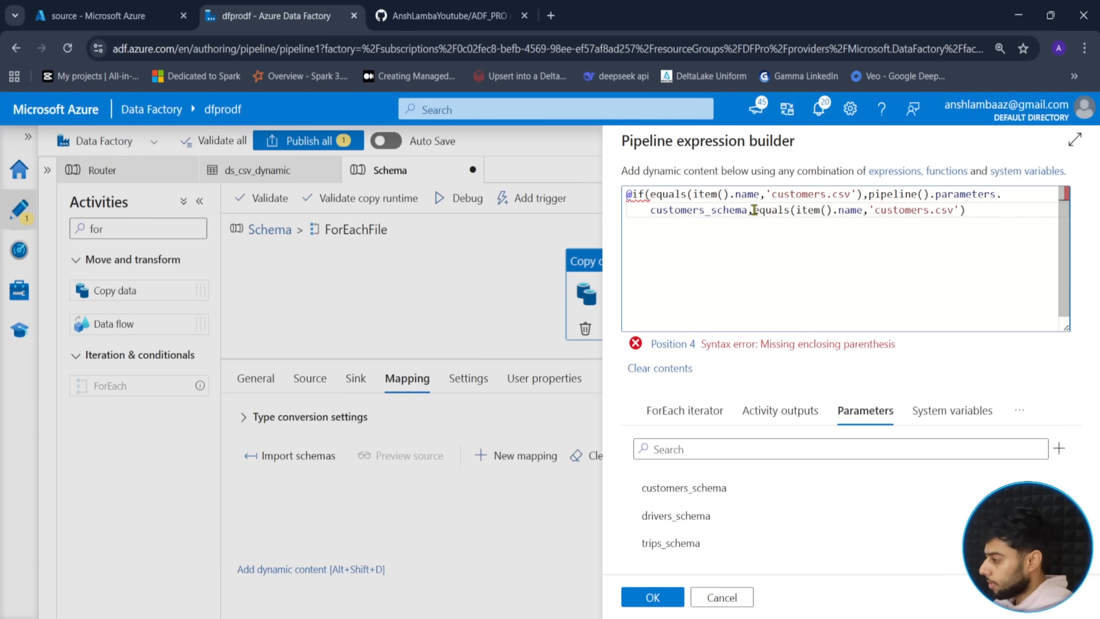
type("if(")
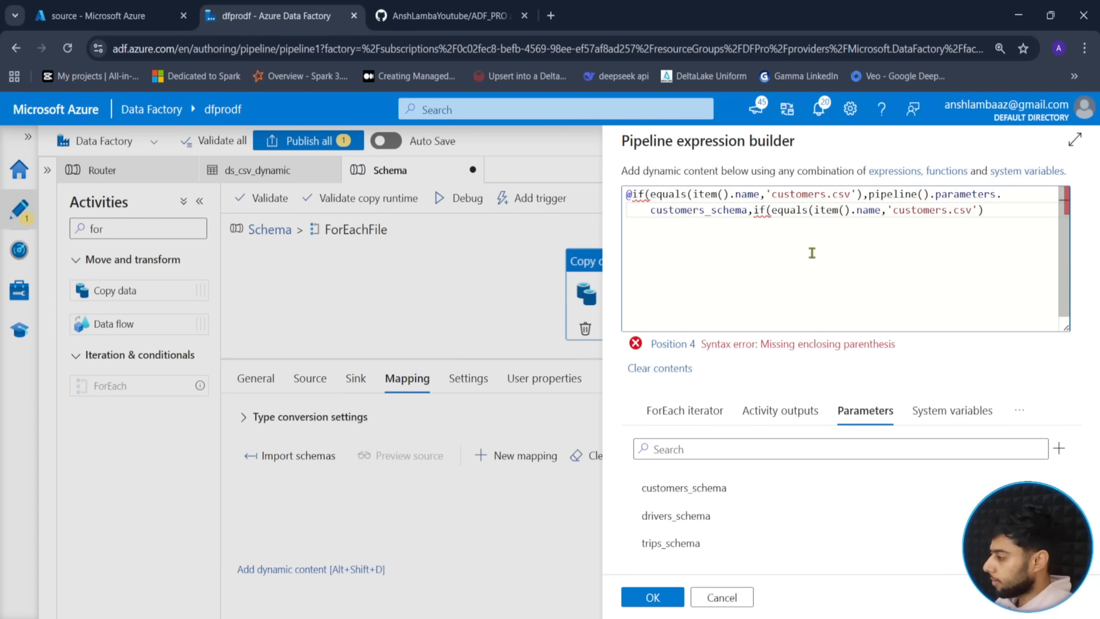
left_click(812, 252)
type(")")
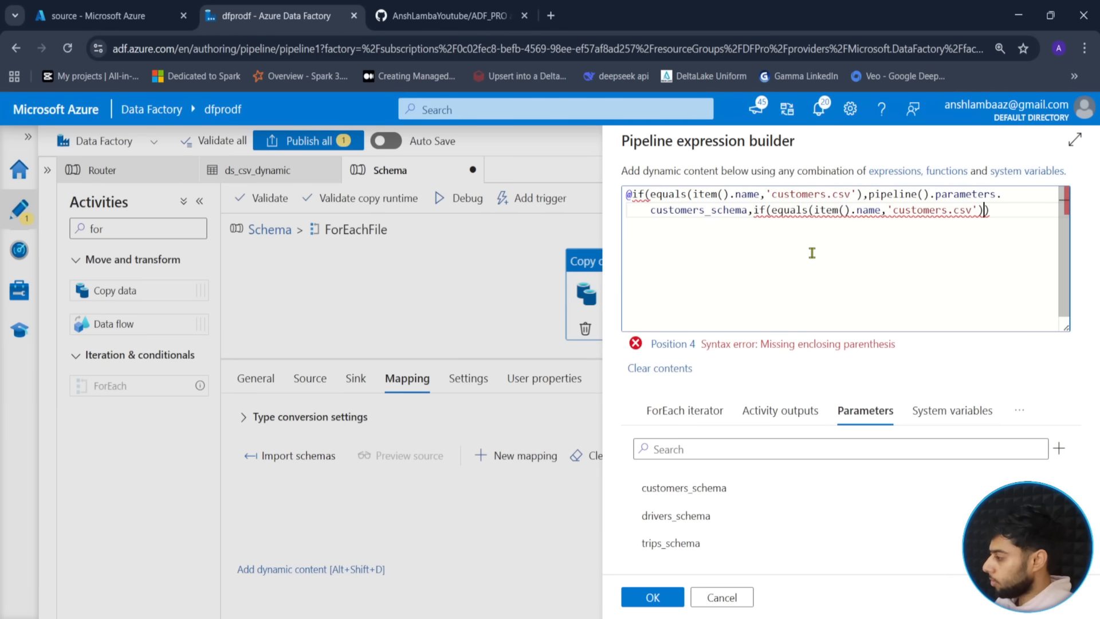
type(",")
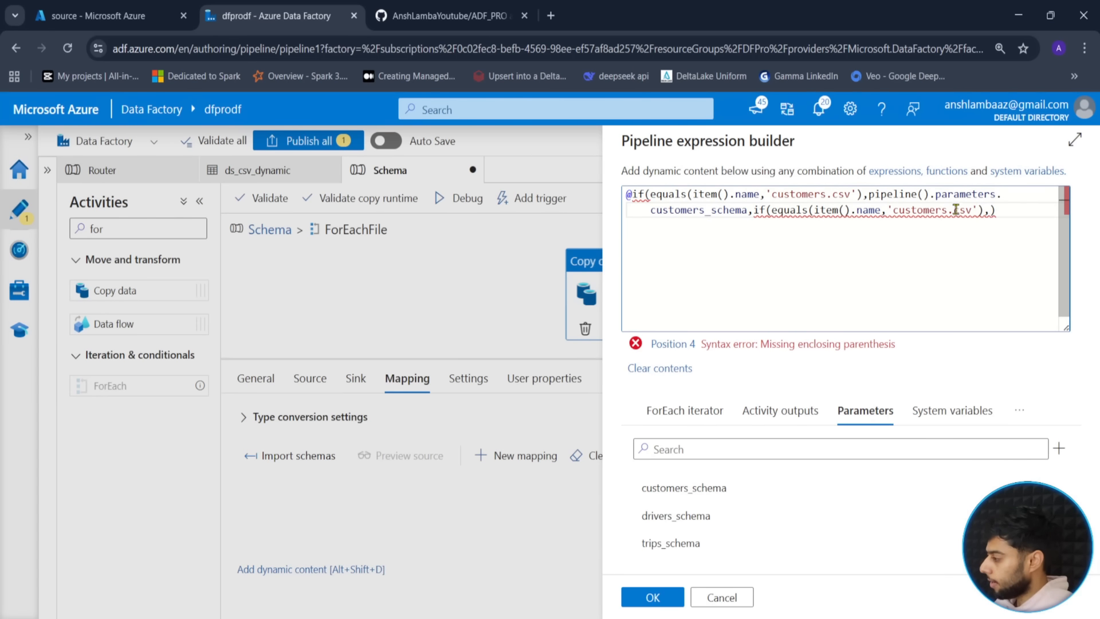
left_click_drag(956, 210, 890, 213)
type("dr")
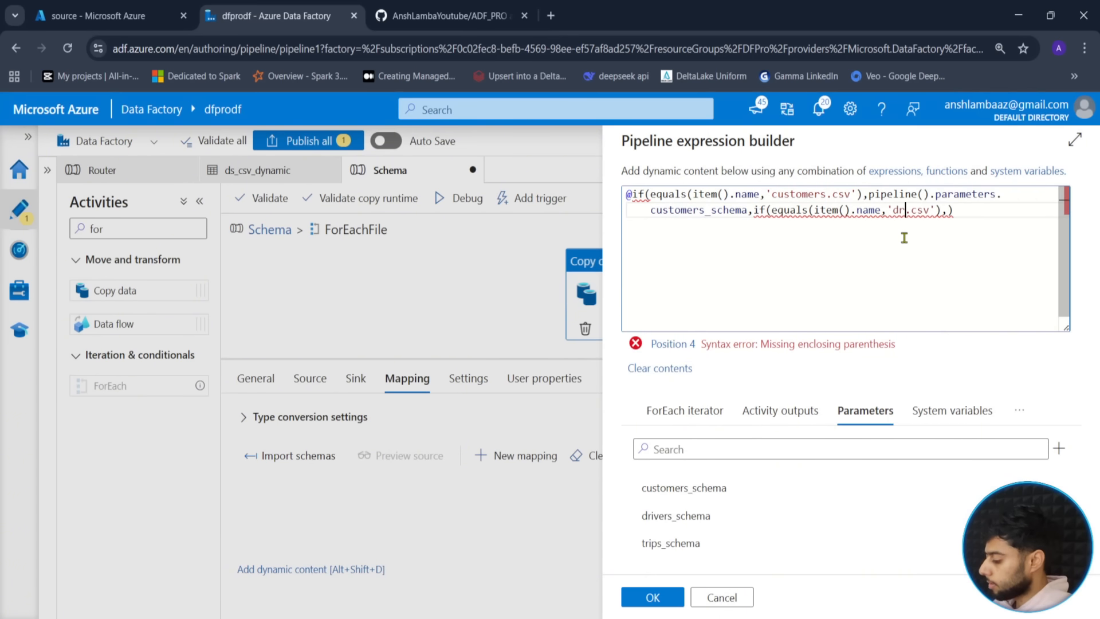
type("ivers")
key("Right")
key("Right")
key("Right")
key("Right")
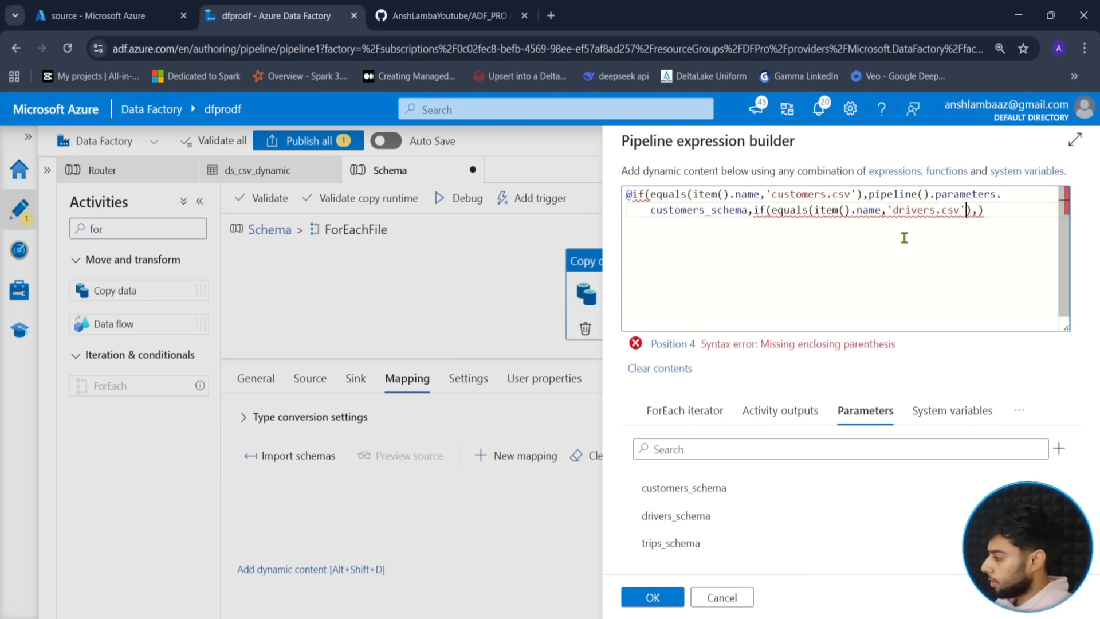
left_click(688, 516)
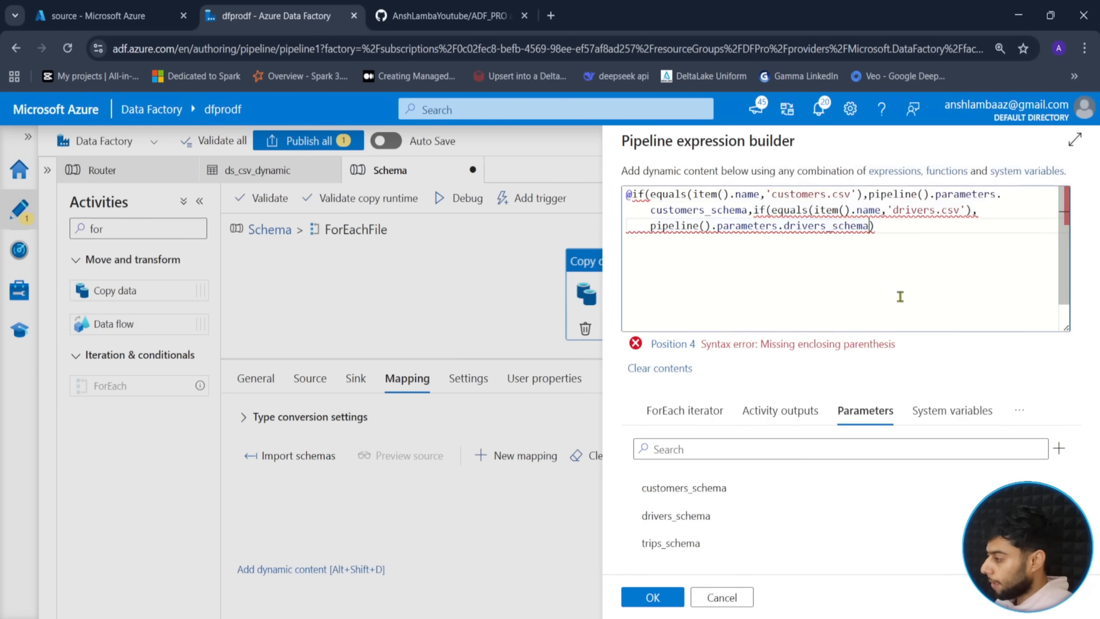
type(",")
- Make trips_schema the fallback, close the parentheses and confirm the nested expression
left_click(657, 542)
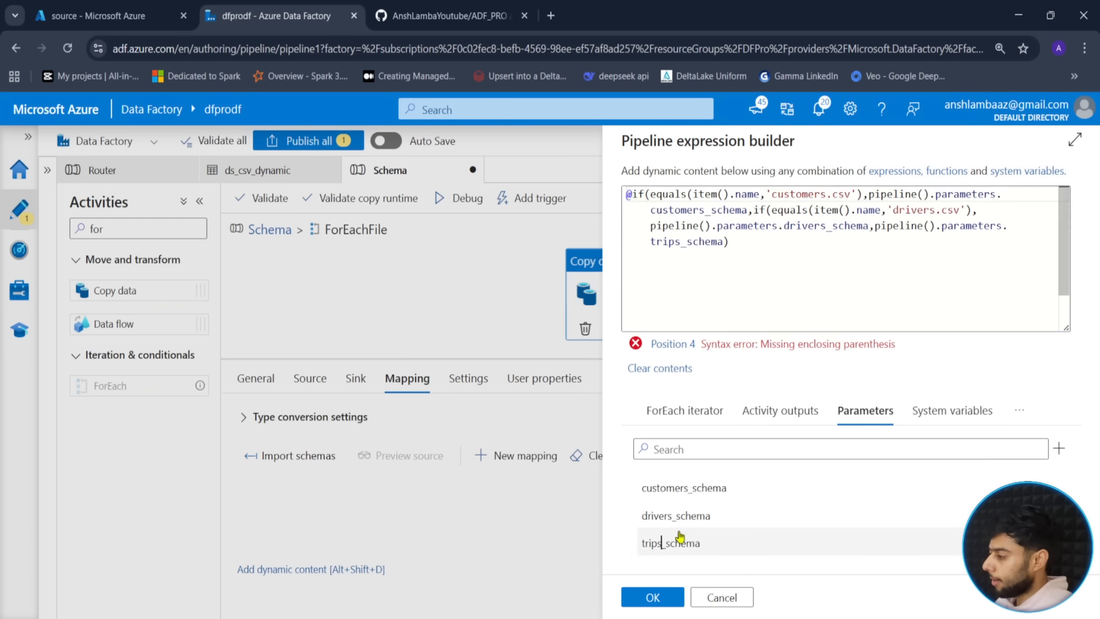
left_click(782, 271)
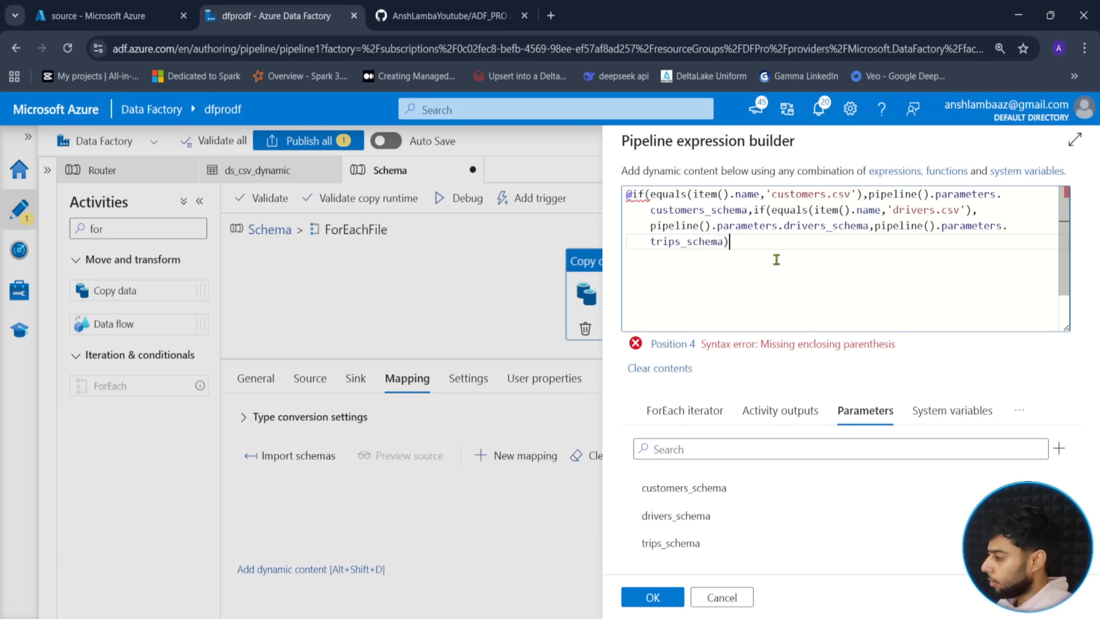
type(")")
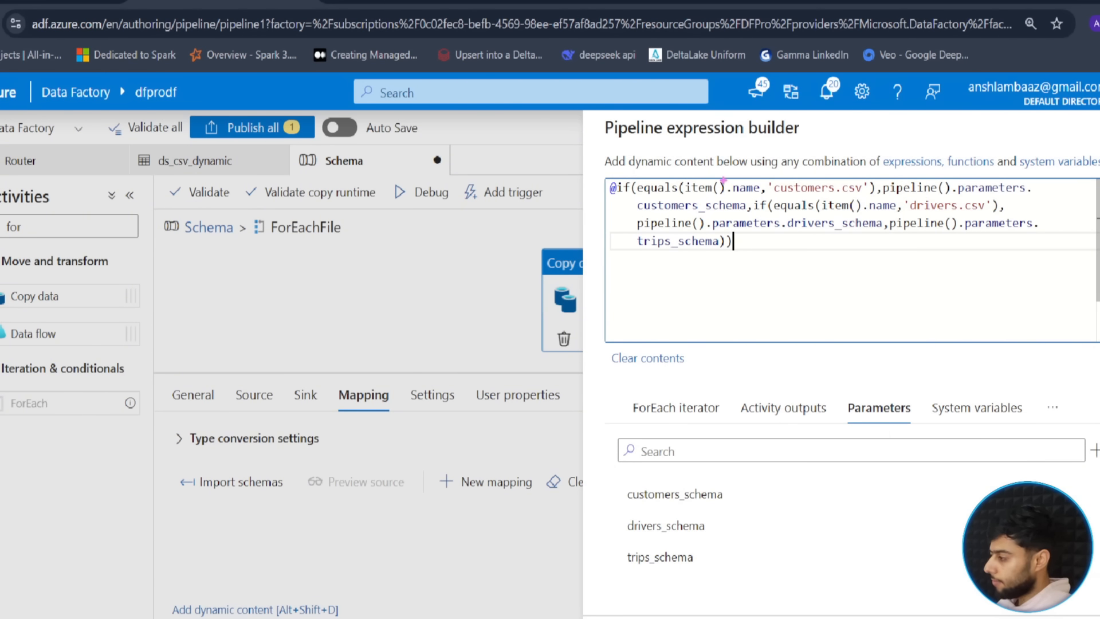
mouse_move(637, 180)
left_mouse_down()
mouse_move(674, 195)
mouse_move(878, 198)
left_mouse_up()
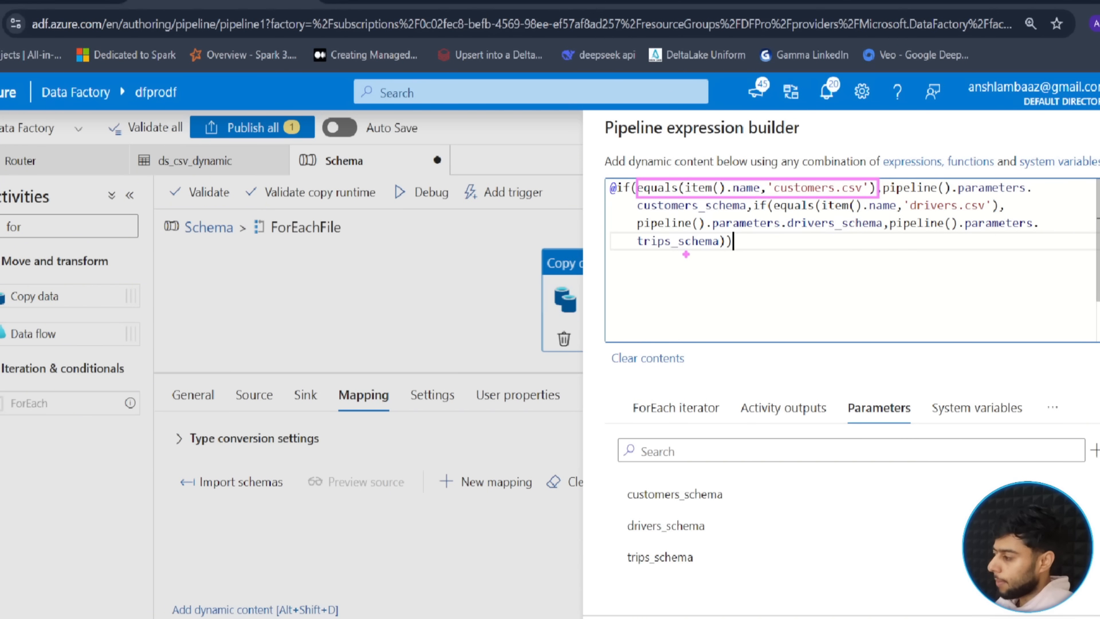
left_click_drag(705, 255, 705, 293)
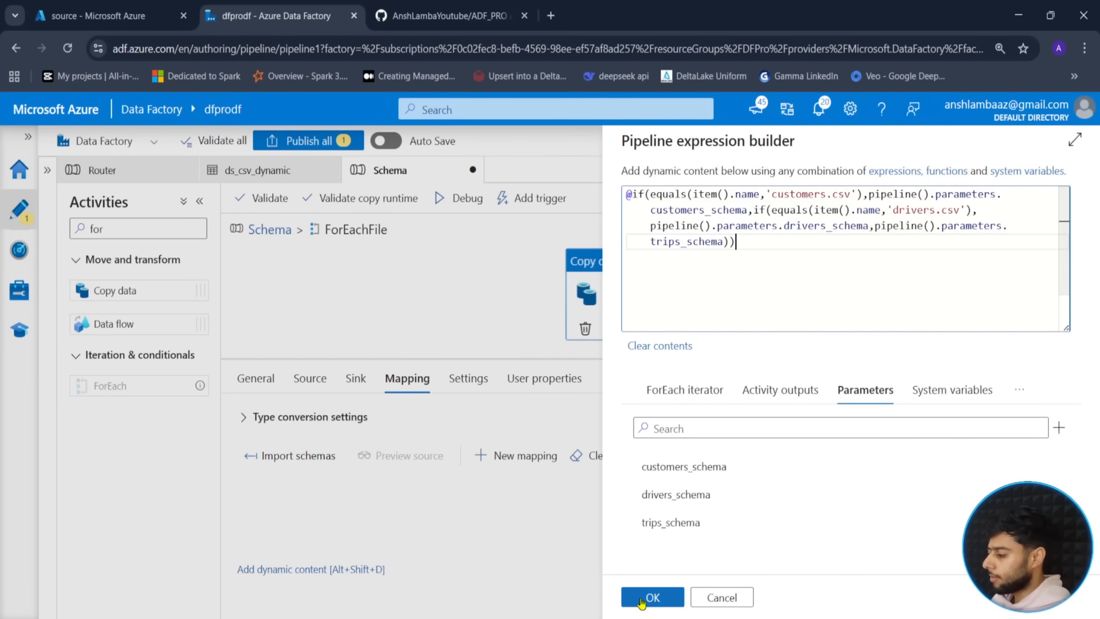
left_click(640, 599)
left_click(427, 290)
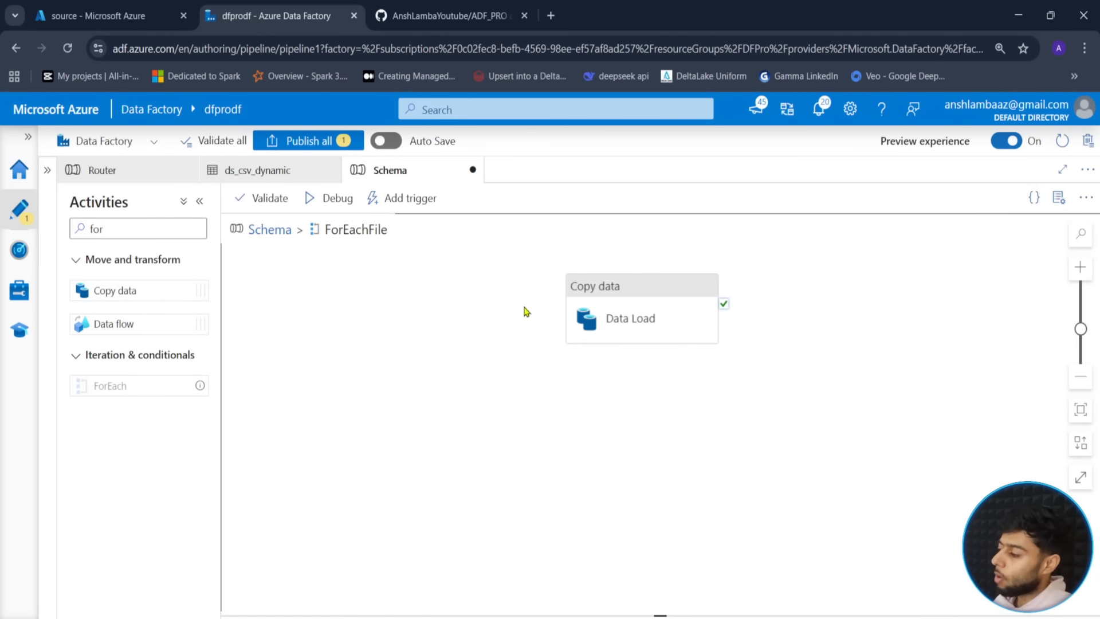
- Return to the Schema pipeline canvas and run validation
left_click(659, 328)
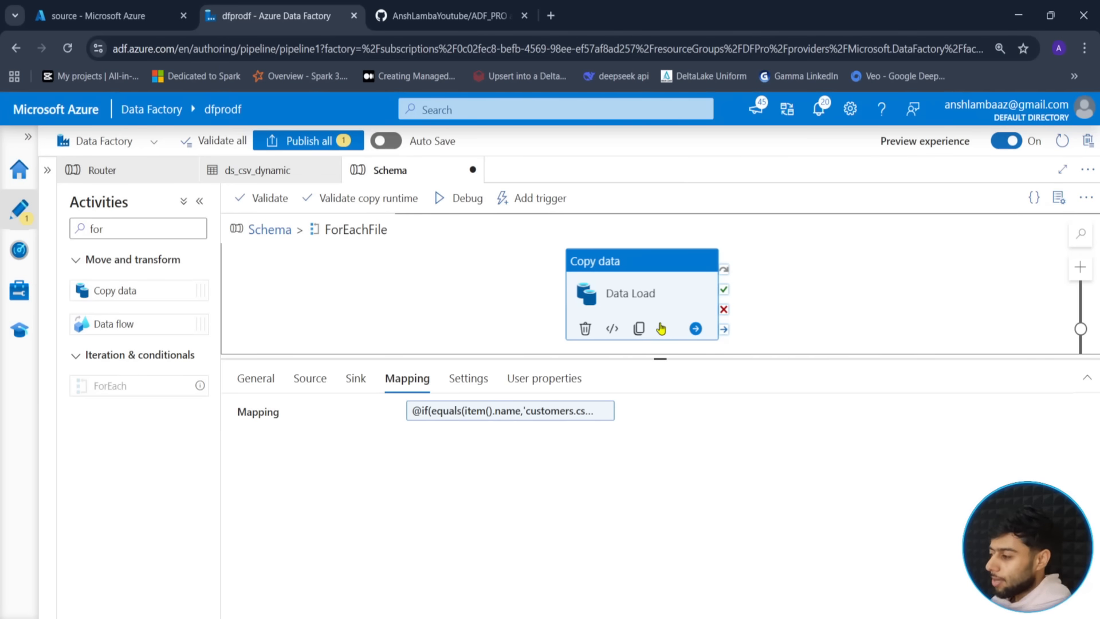
scroll(662, 329, "up", 1)
left_click_drag(532, 306, 540, 266)
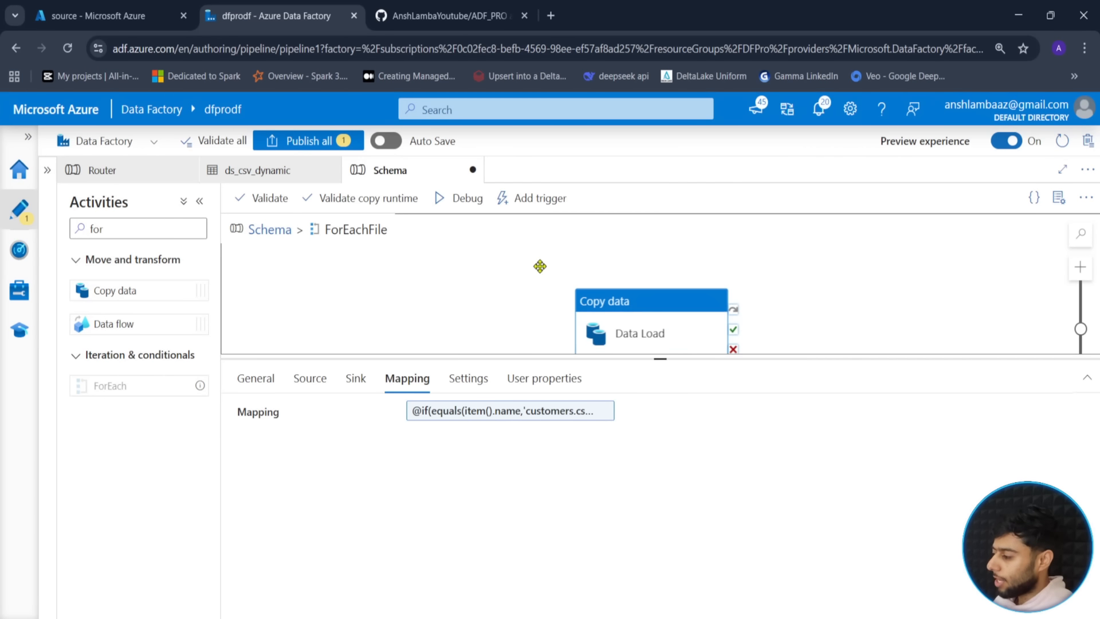
left_click(256, 239)
left_click_drag(660, 359, 661, 500)
left_click(821, 248)
left_click(264, 198)
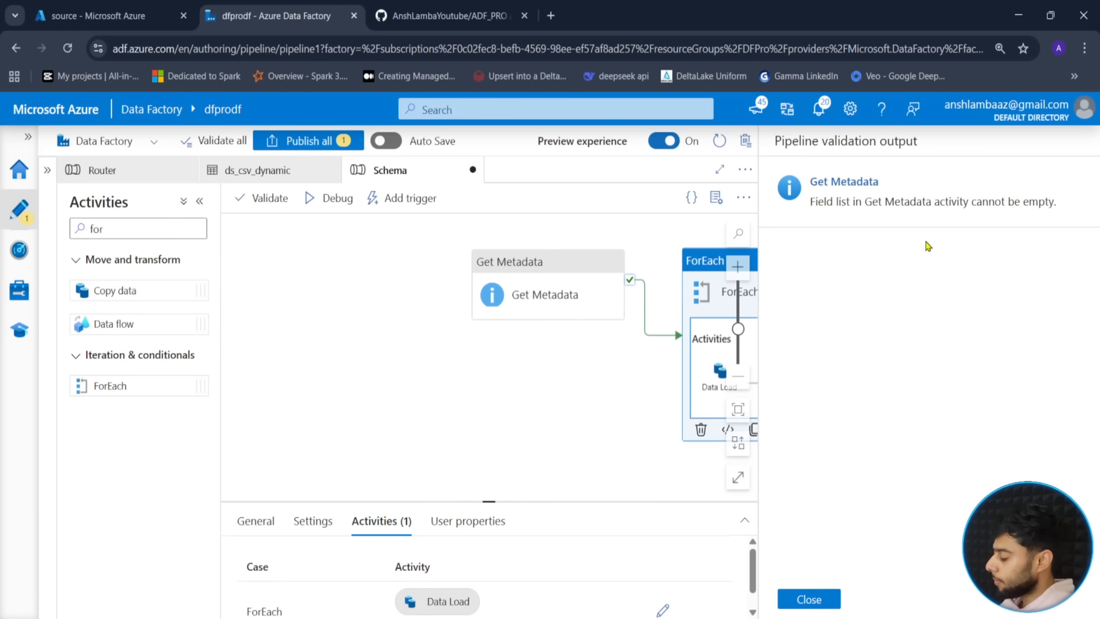
left_click(799, 600)
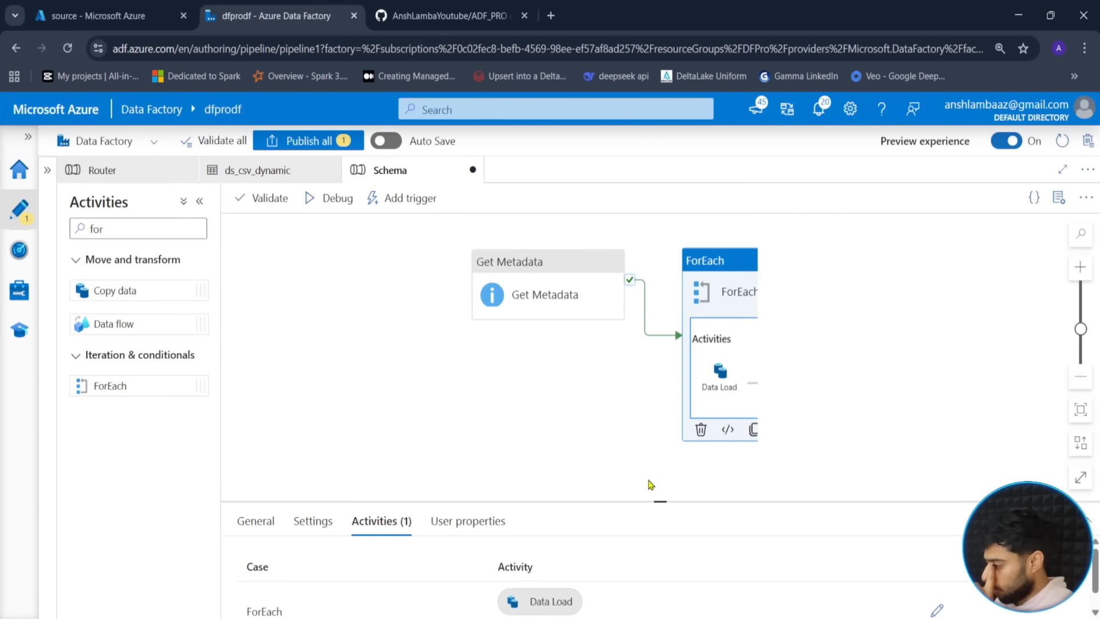
- Add Child items to Get Metadata's field list
left_click(548, 283)
left_click_drag(659, 502, 661, 323)
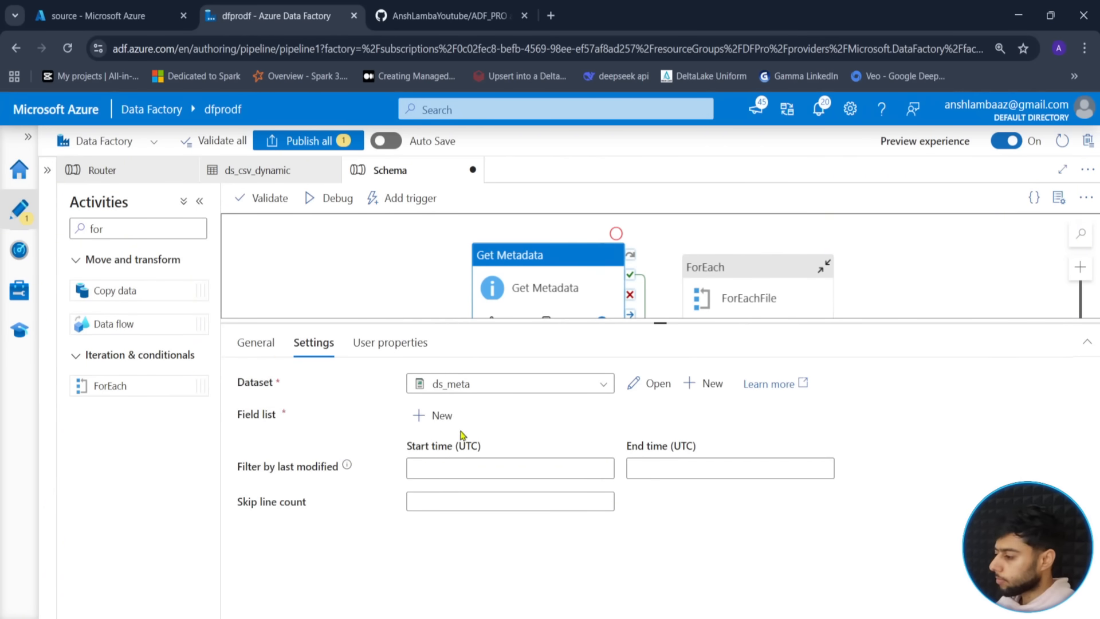
left_click(435, 415)
left_click(518, 470)
left_click(453, 492)
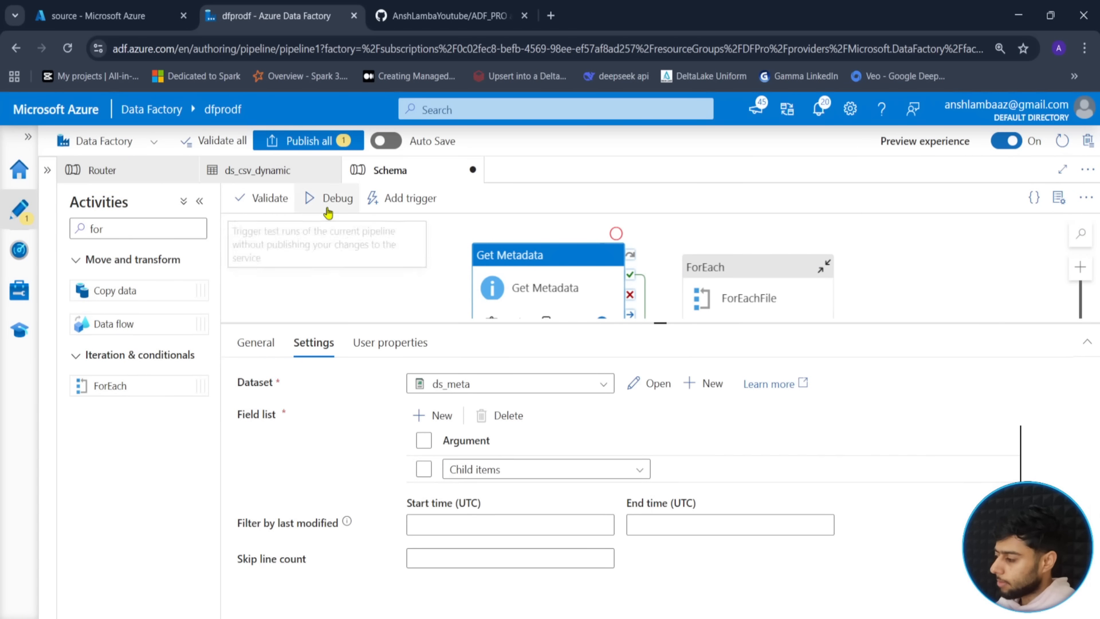
- Start a debug run of the Schema pipeline
left_click(327, 212)
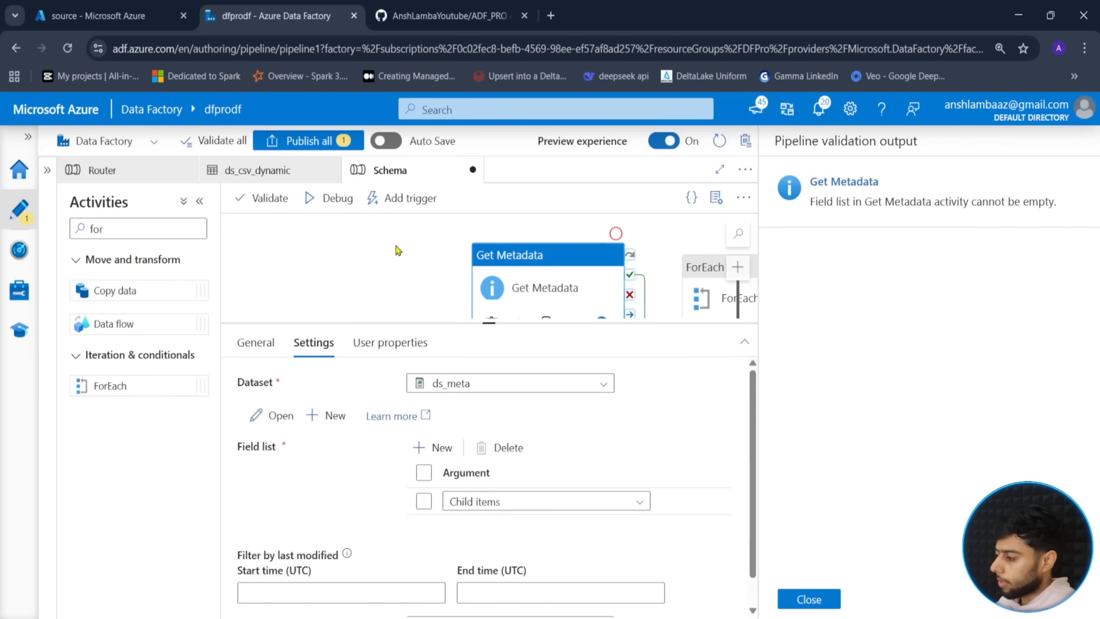
left_click(808, 599)
left_click(331, 198)
left_click(656, 598)
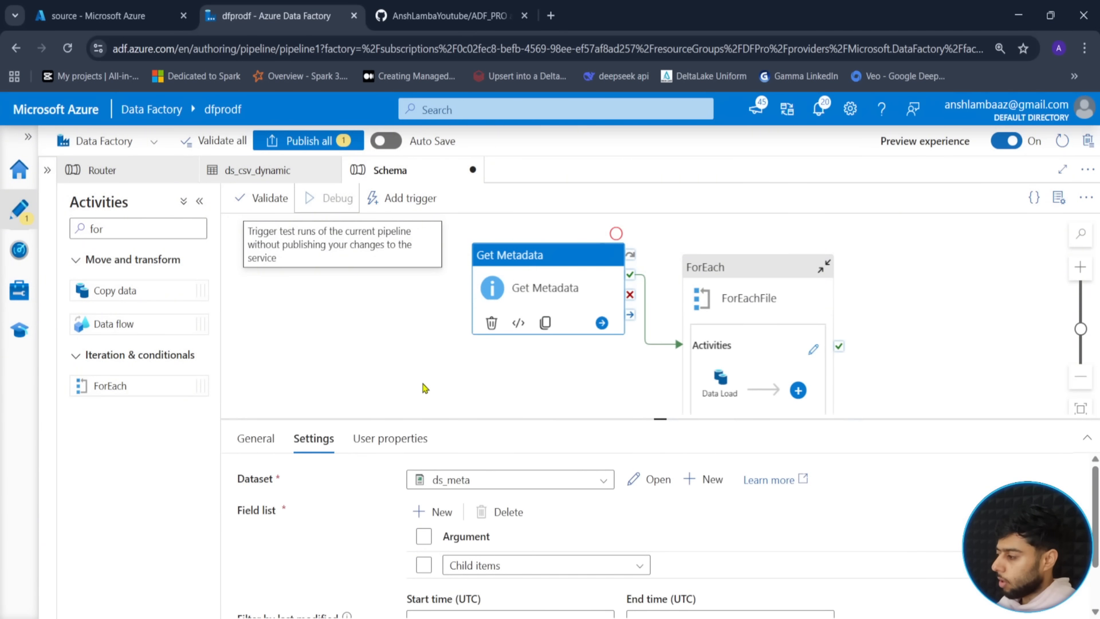
- Refresh the debug output until Get Metadata, ForEachFile and all three Data Load copies succeed
left_click(424, 388)
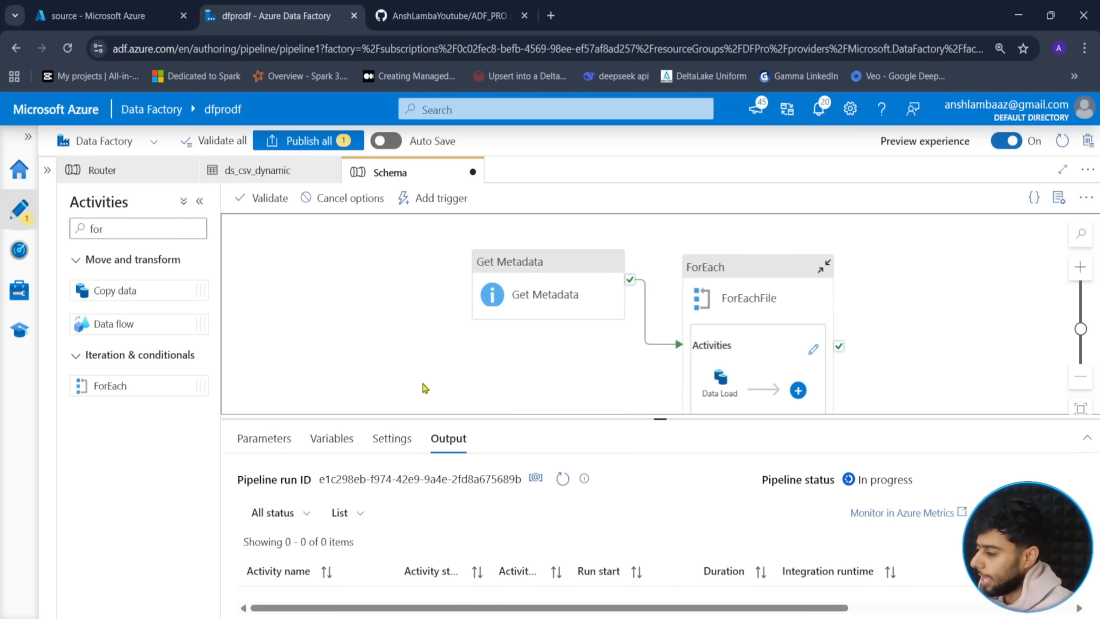
left_click(562, 479)
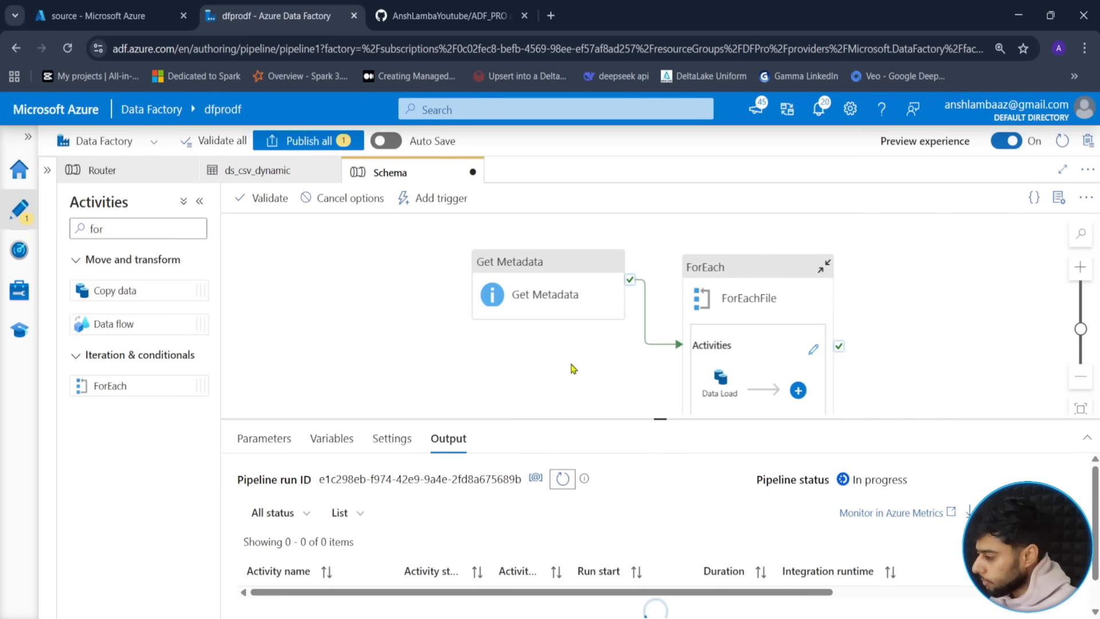
left_click_drag(670, 419, 619, 382)
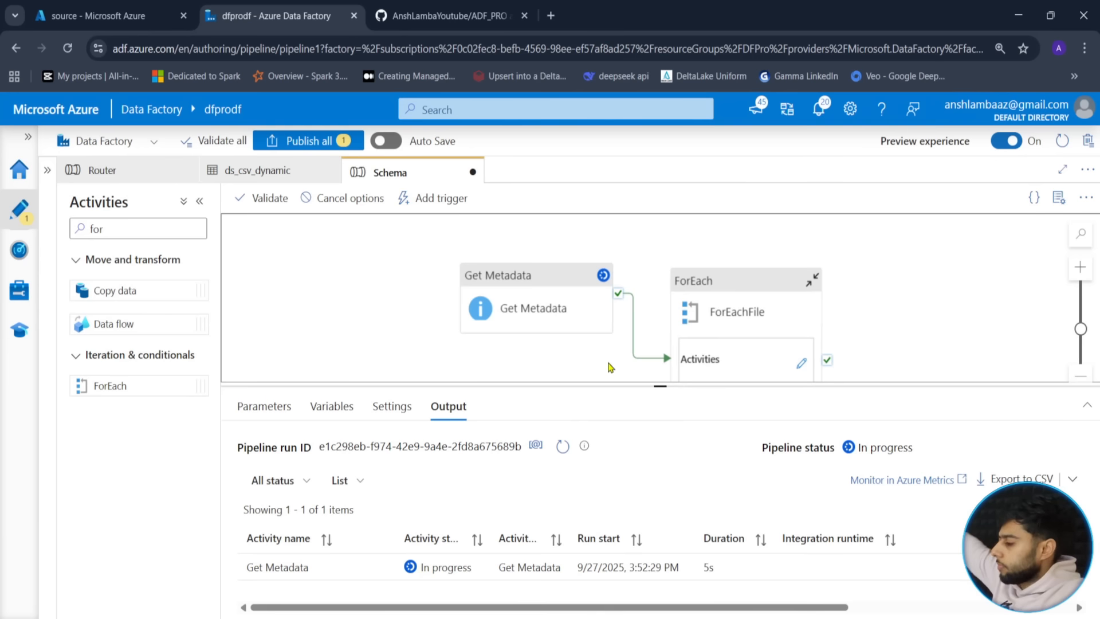
left_click(563, 446)
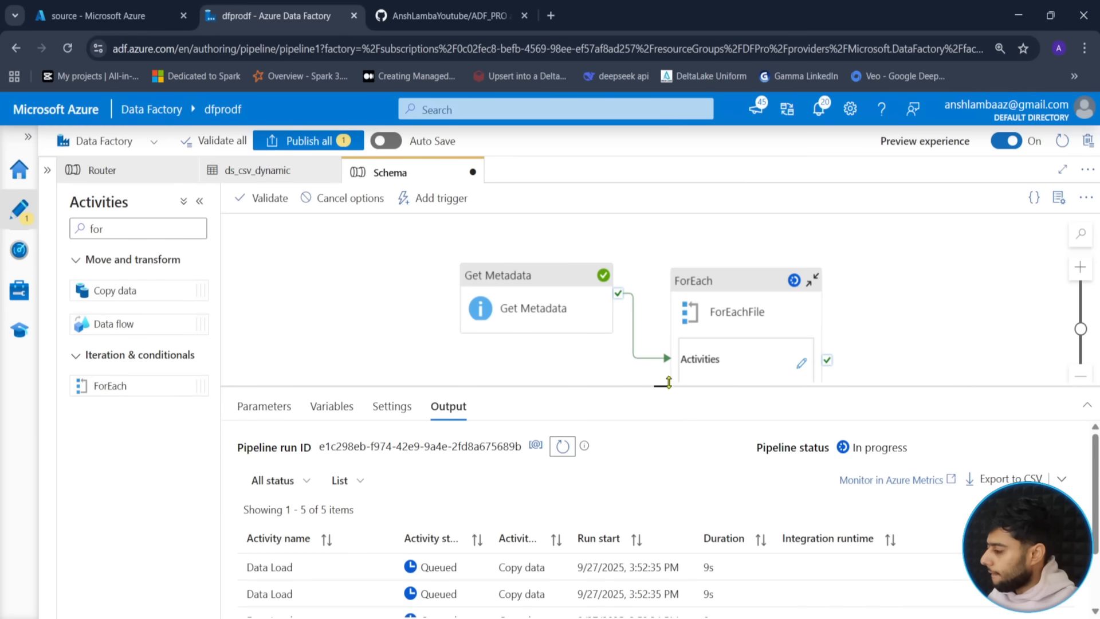
left_click_drag(662, 385, 660, 314)
left_click_drag(414, 290, 436, 269)
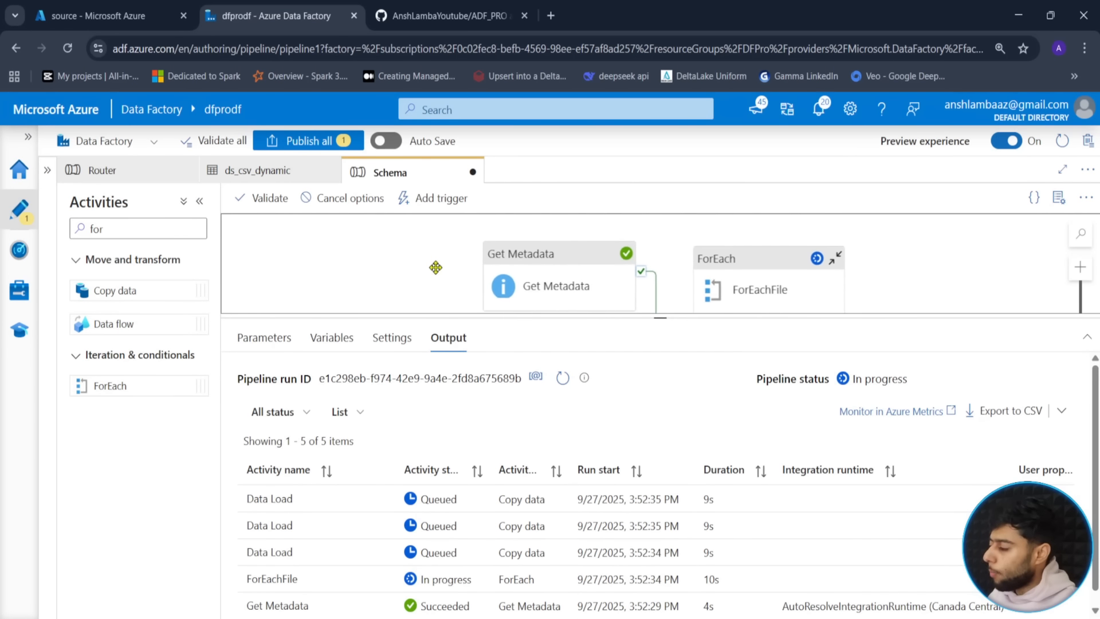
left_click(561, 381)
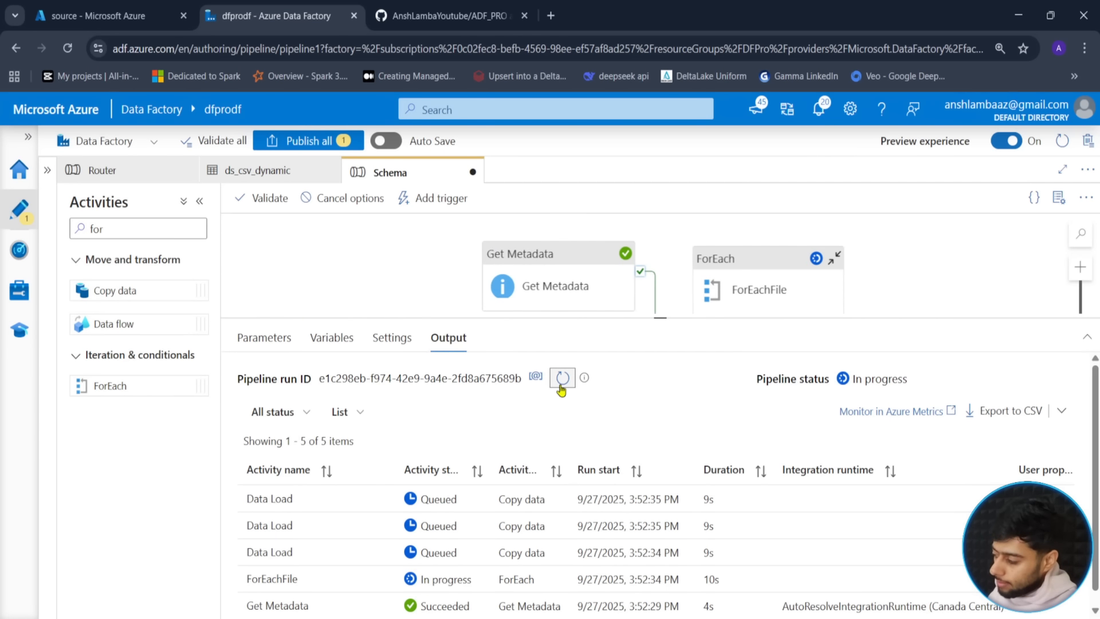
left_click(561, 386)
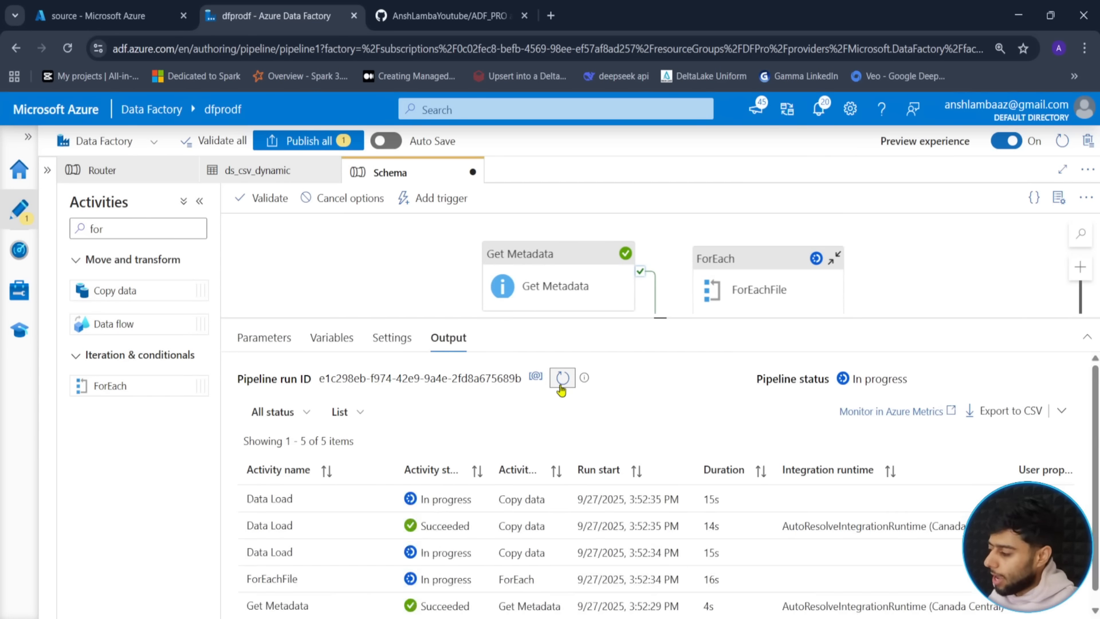
left_click(561, 389)
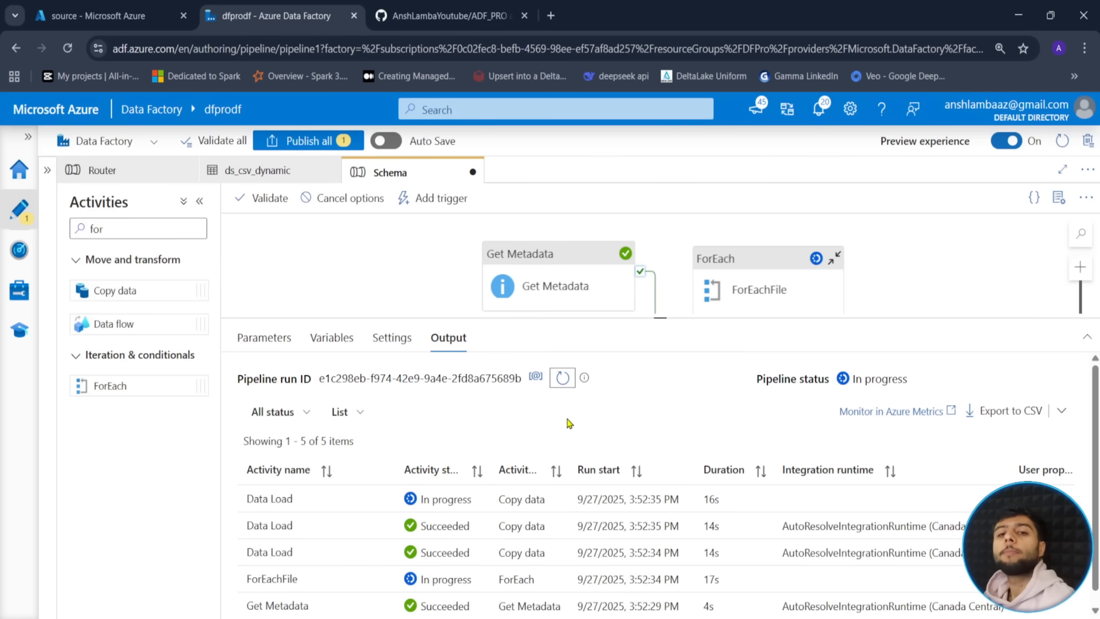
left_click(563, 377)
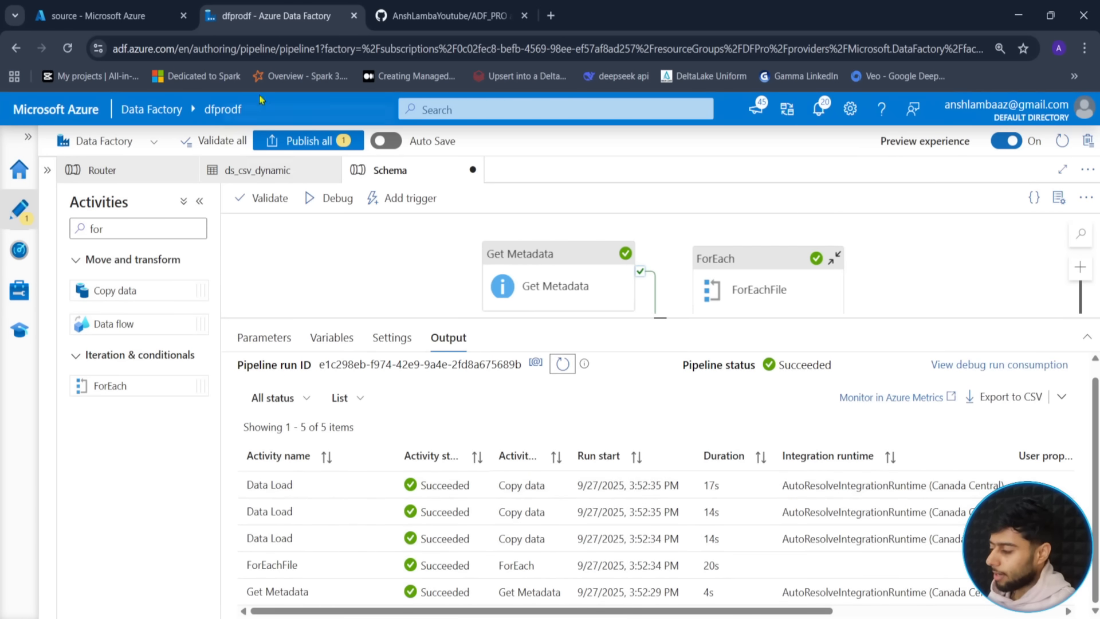
left_click(129, 11)
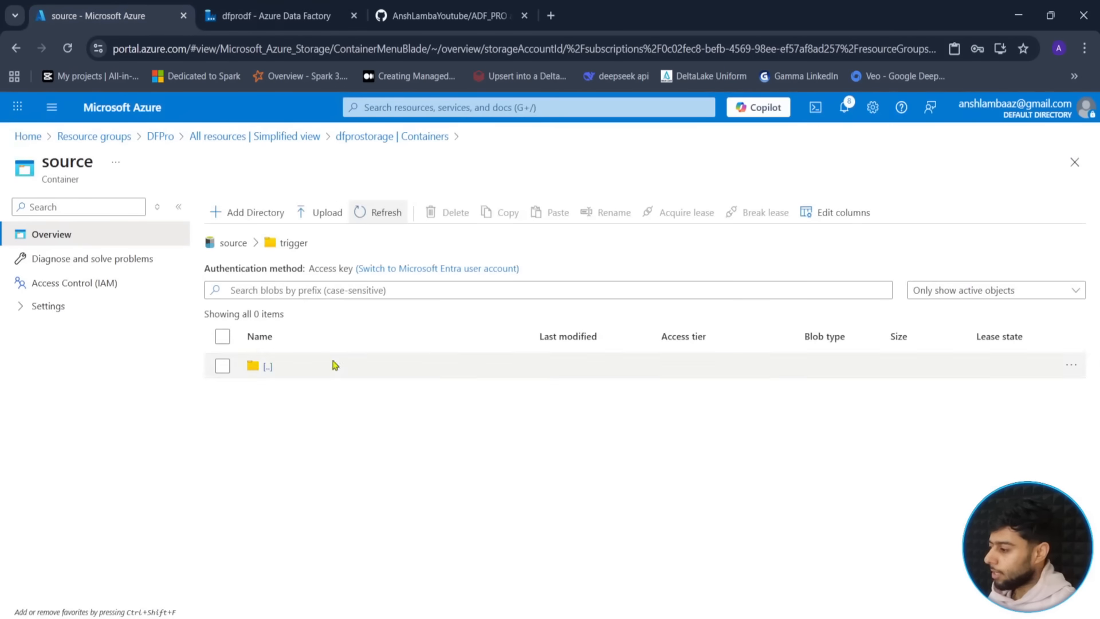
- Open the sink container's schema folder and inspect the contents of customers.csv
left_click(380, 212)
left_click(379, 139)
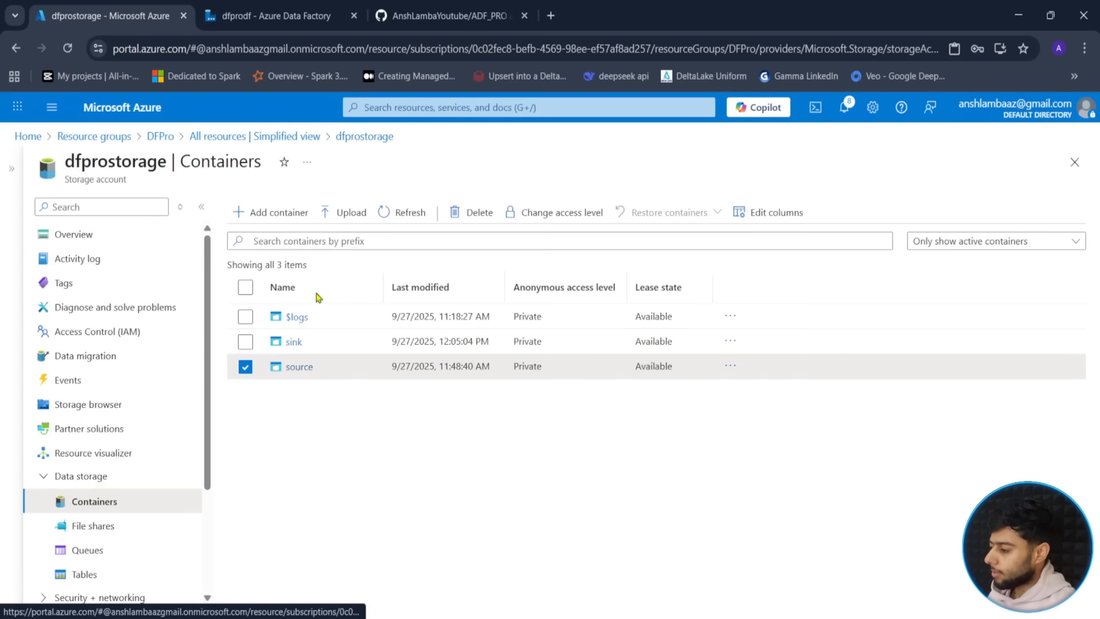
left_click(300, 344)
left_click(287, 471)
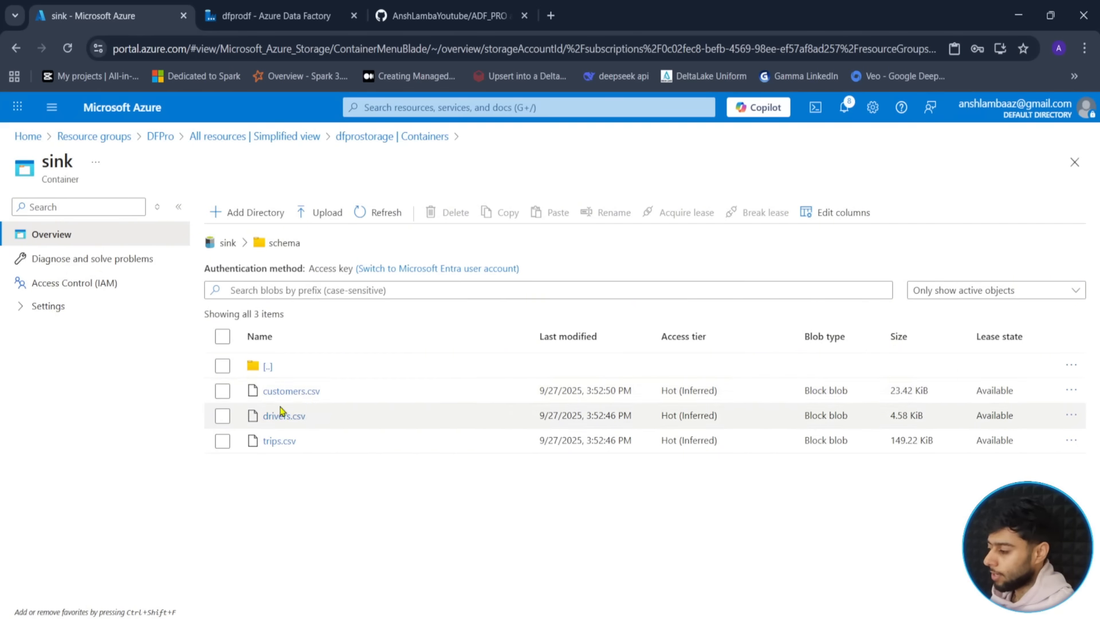
left_click(308, 399)
left_click(313, 394)
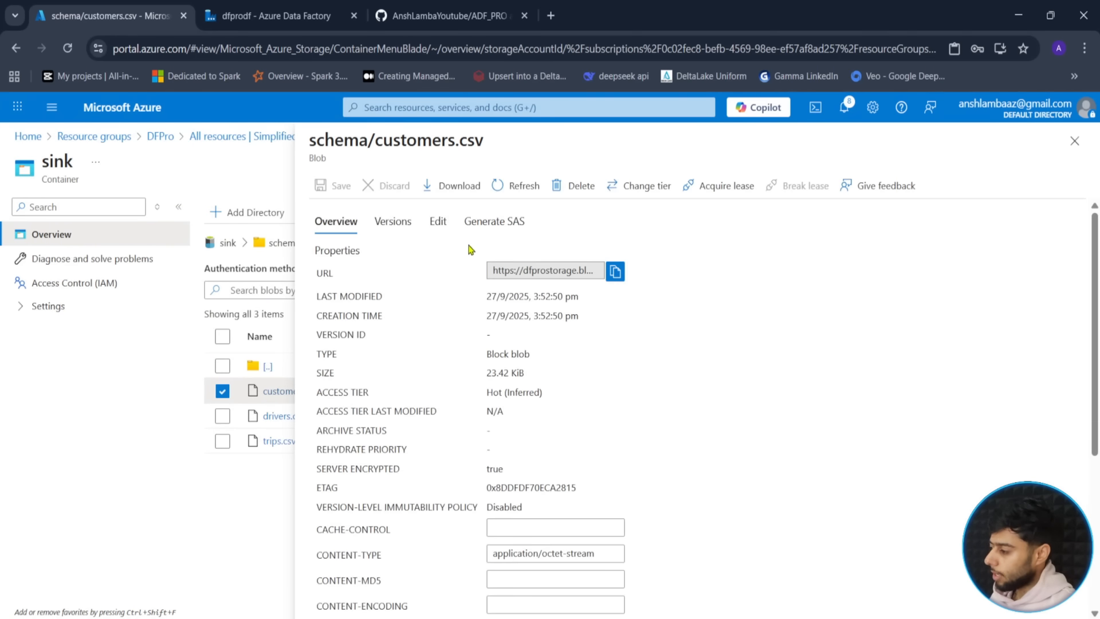
left_click(438, 222)
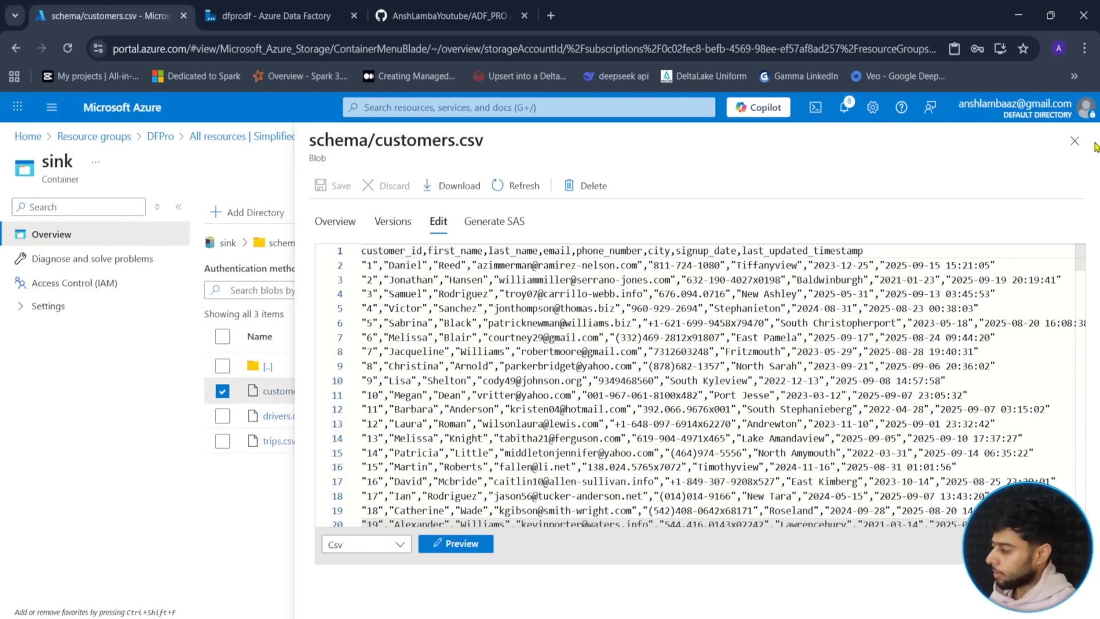
left_click(1075, 141)
- Inspect drivers.csv and trips.csv contents, then return to Data Factory
left_click(285, 417)
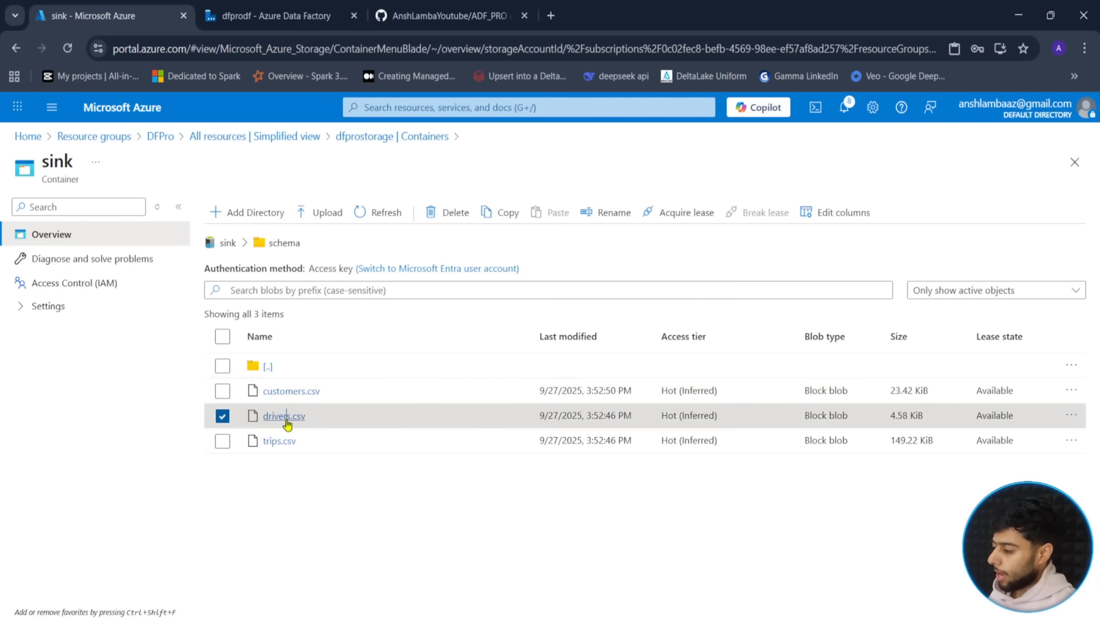
left_click(438, 221)
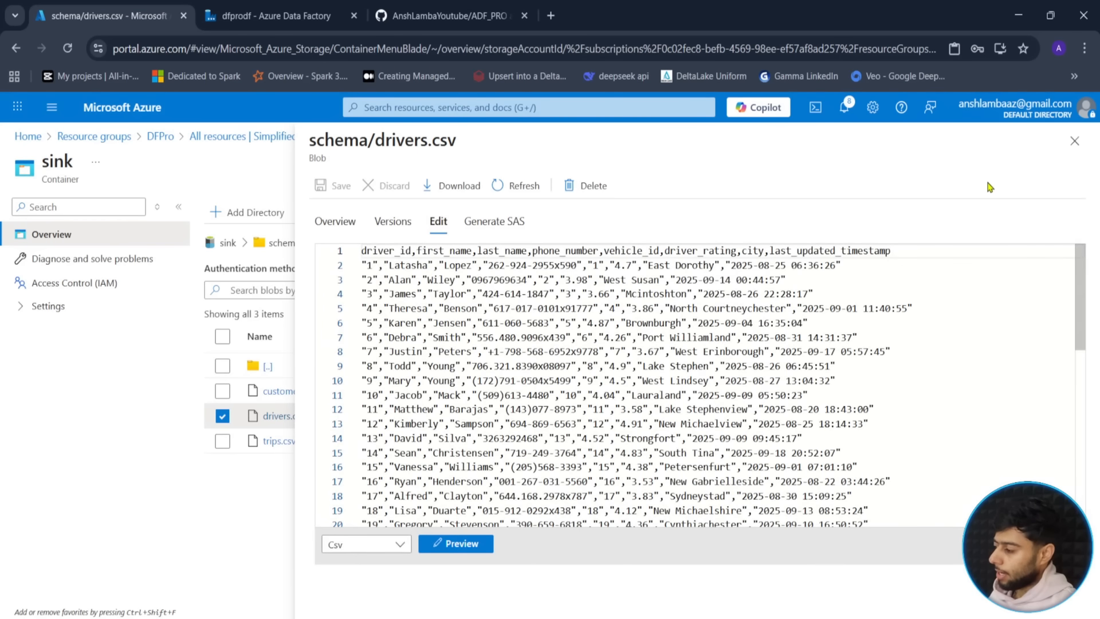
left_click(1075, 141)
left_click(285, 441)
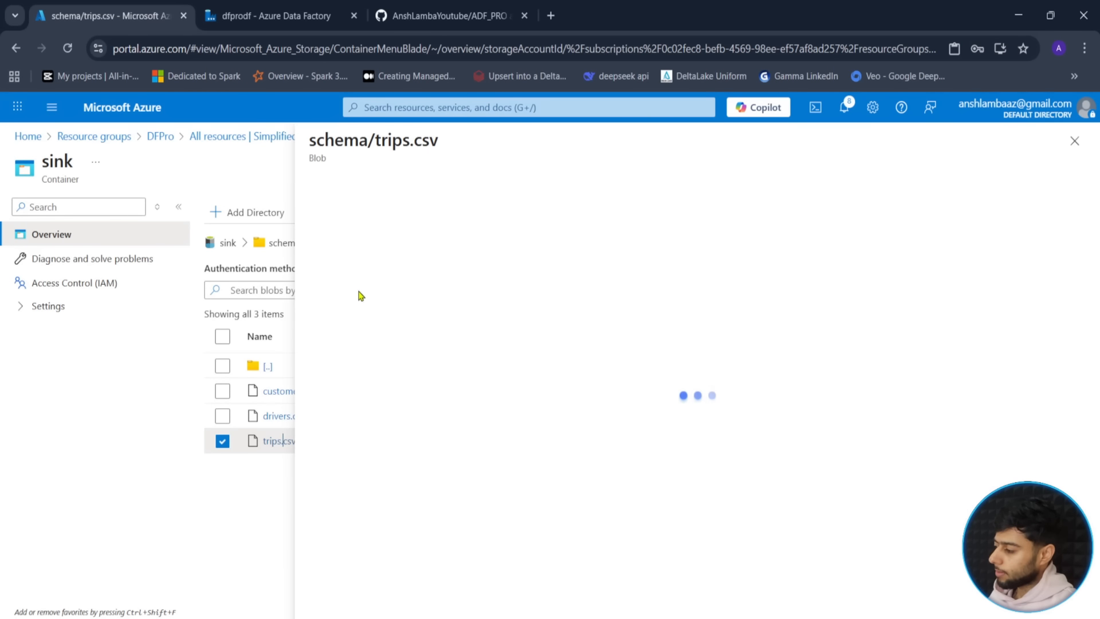
left_click(438, 221)
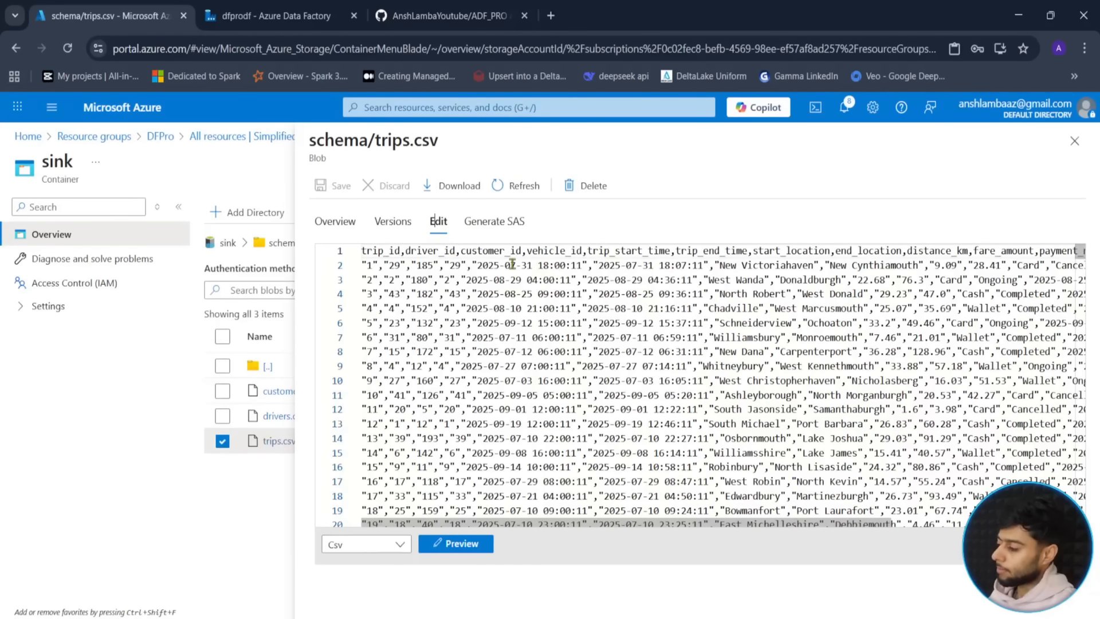
left_click(1075, 141)
left_click(223, 441)
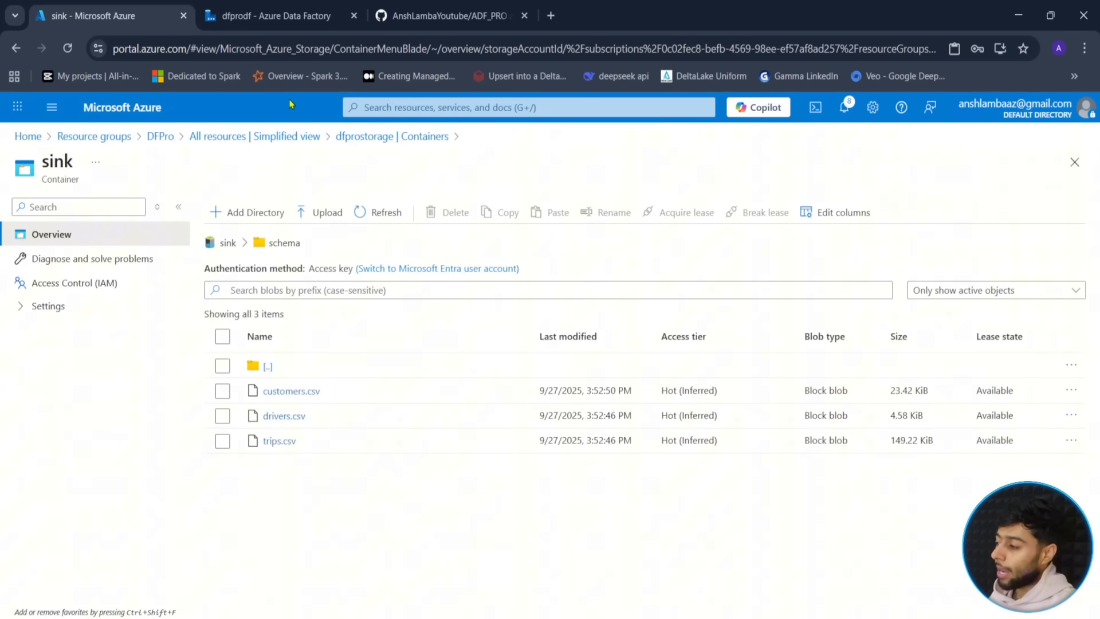
left_click(276, 15)
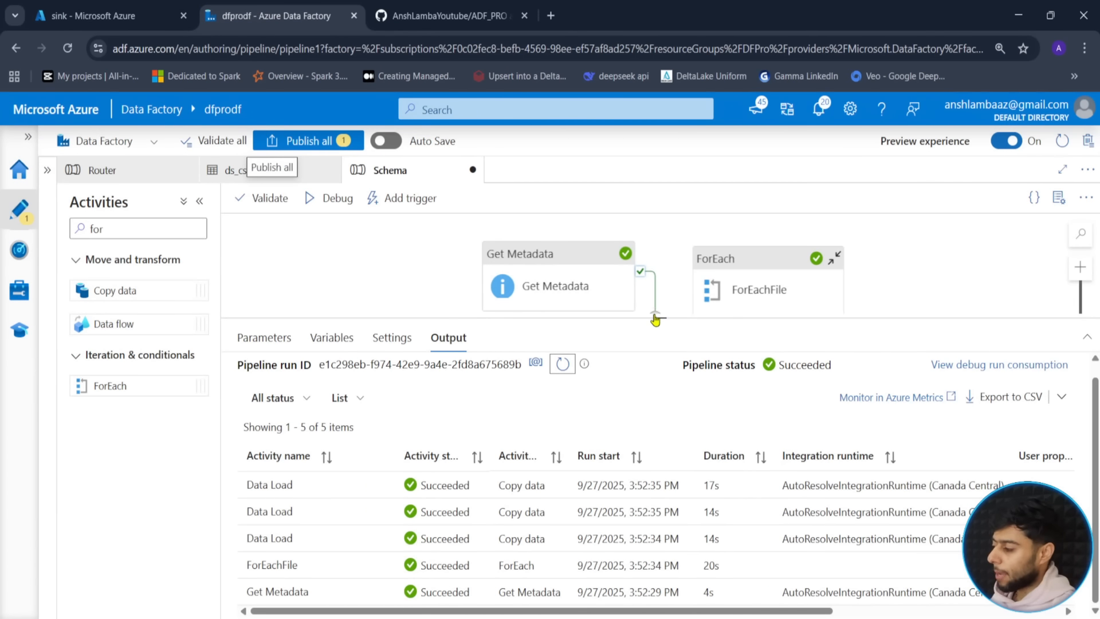
- Publish all pending changes, deploying the Schema pipeline to the live factory
left_click_drag(654, 319, 547, 373)
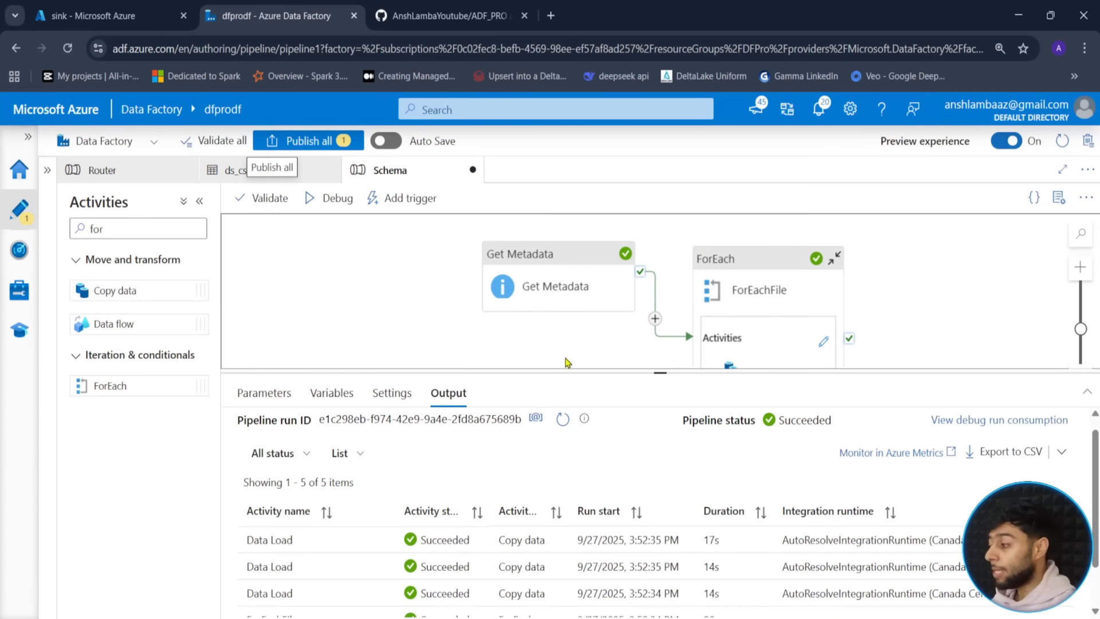
left_click_drag(659, 372, 655, 467)
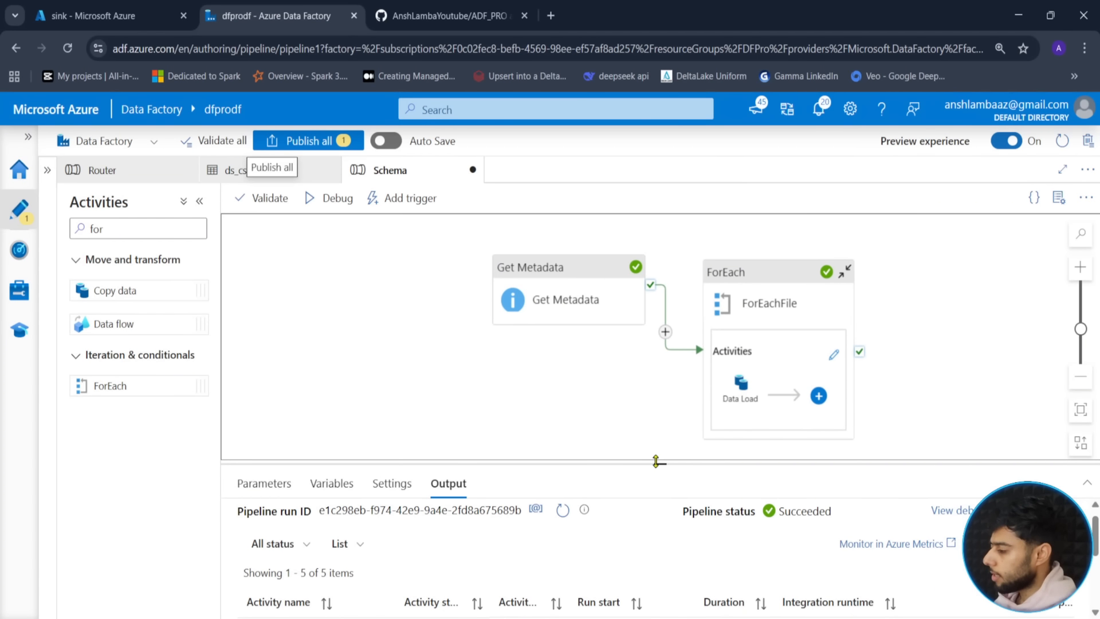
left_click(294, 140)
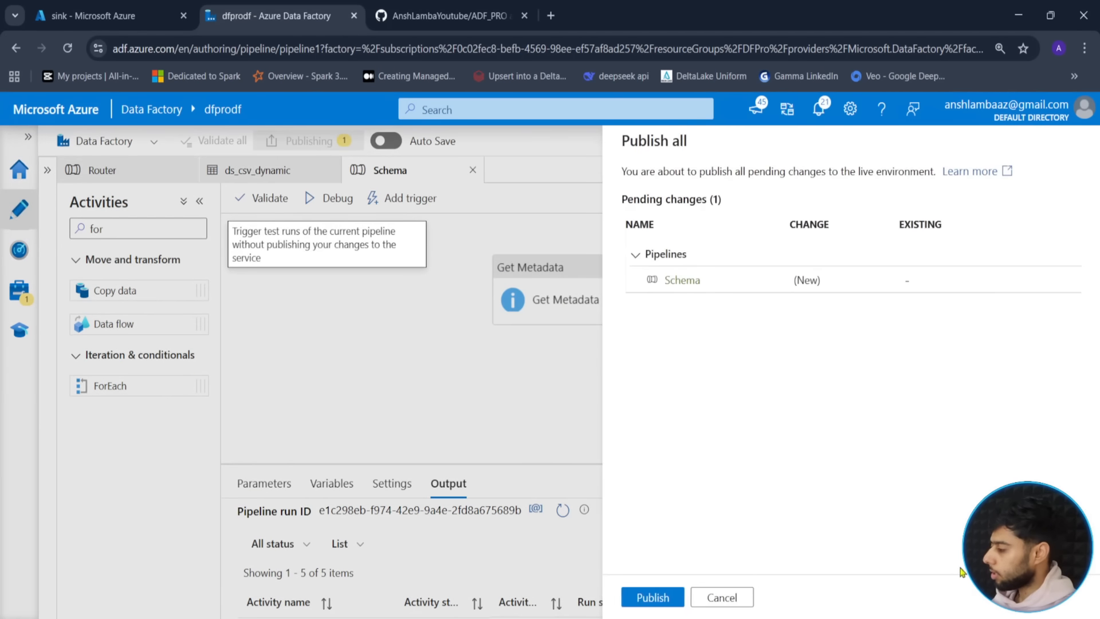
left_click(650, 597)
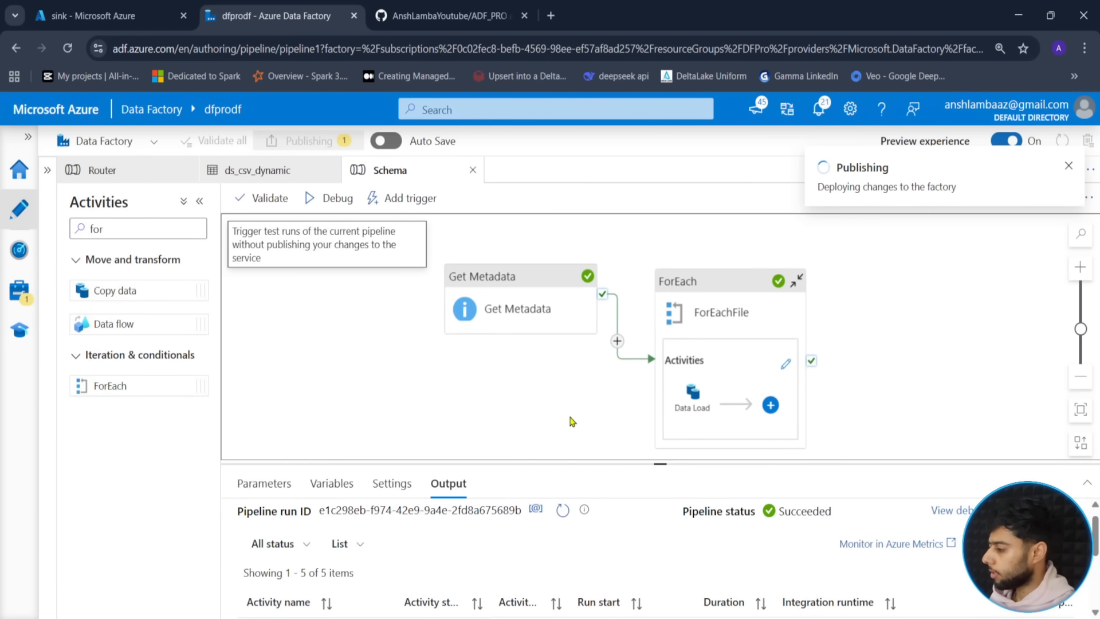
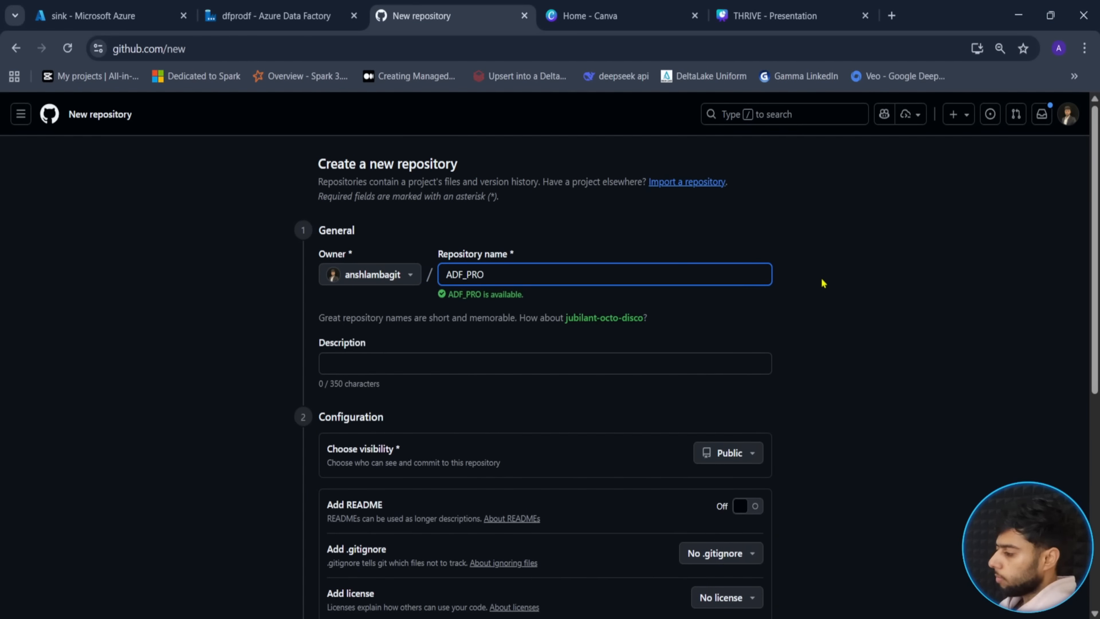
- Create the private ADFPRO repository with a README file, then close the Canva tab
key("BackSpace")
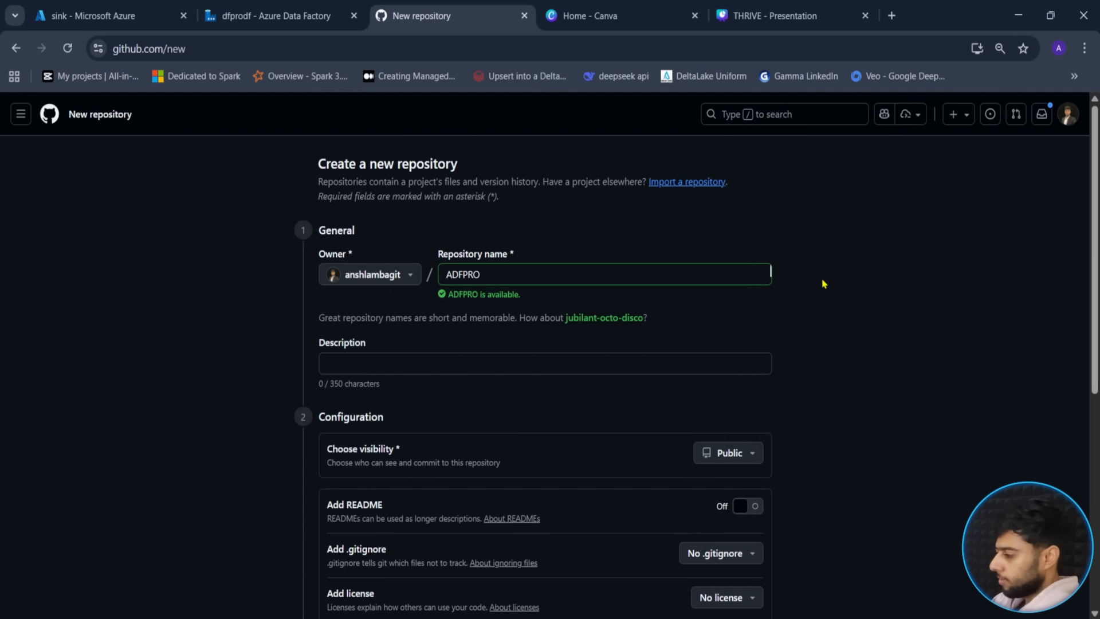
left_click(737, 456)
left_click(767, 530)
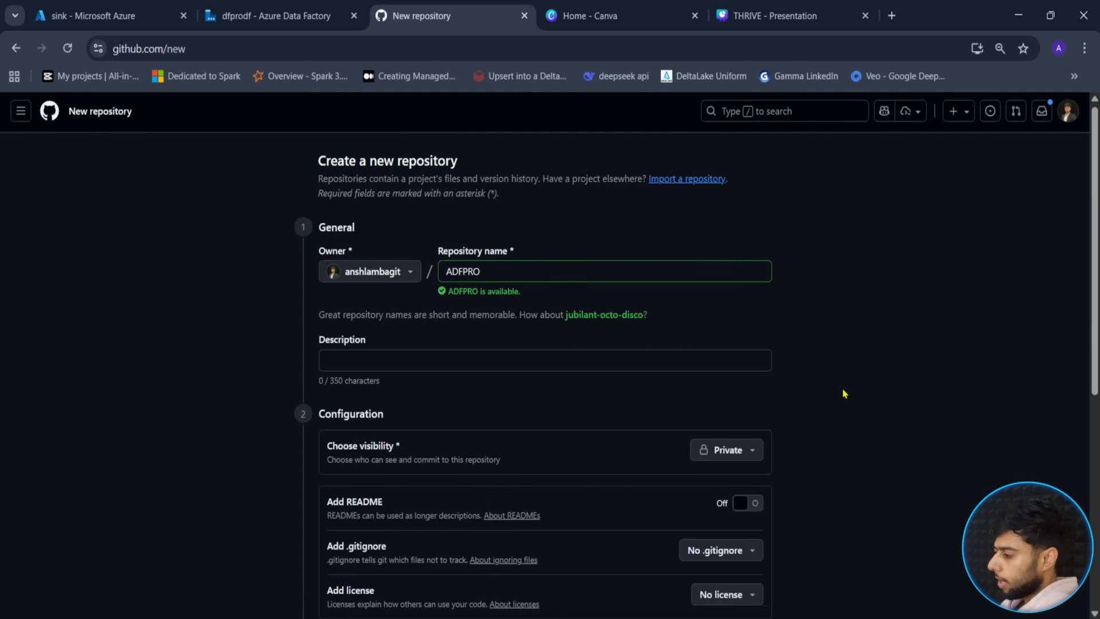
scroll(710, 371, "down", 3)
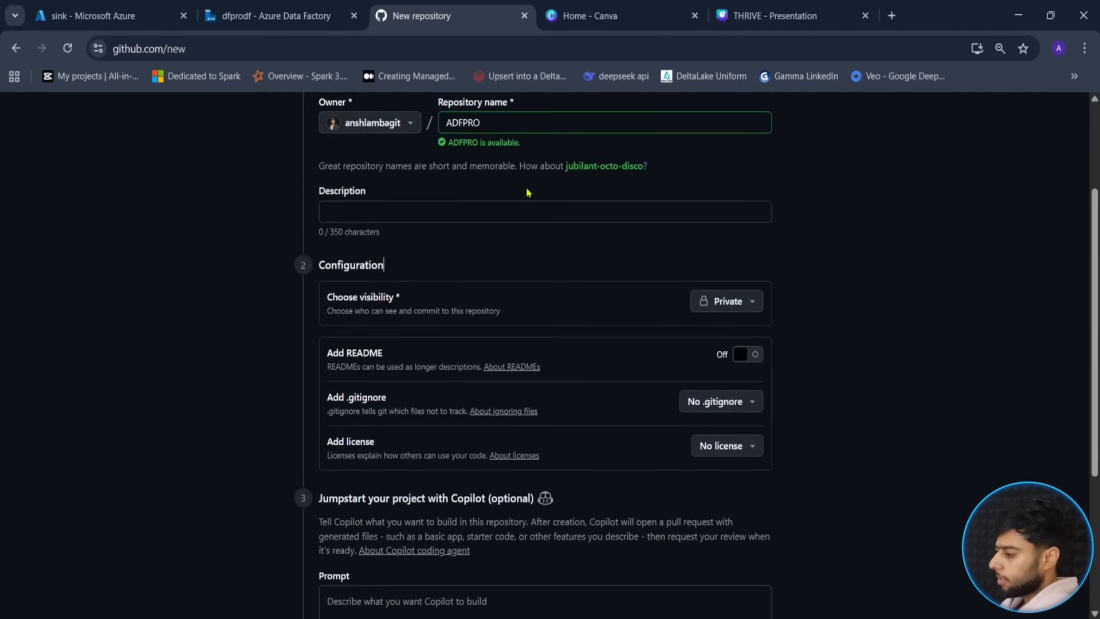
left_click(754, 357)
scroll(809, 371, "down", 3)
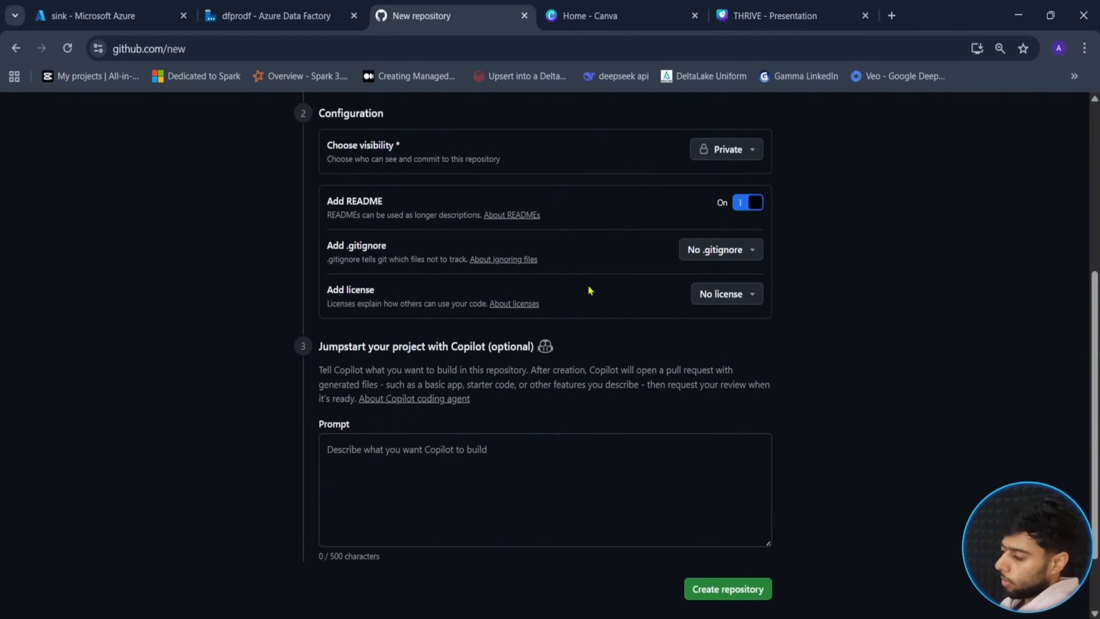
scroll(590, 290, "down", 2)
left_click(714, 502)
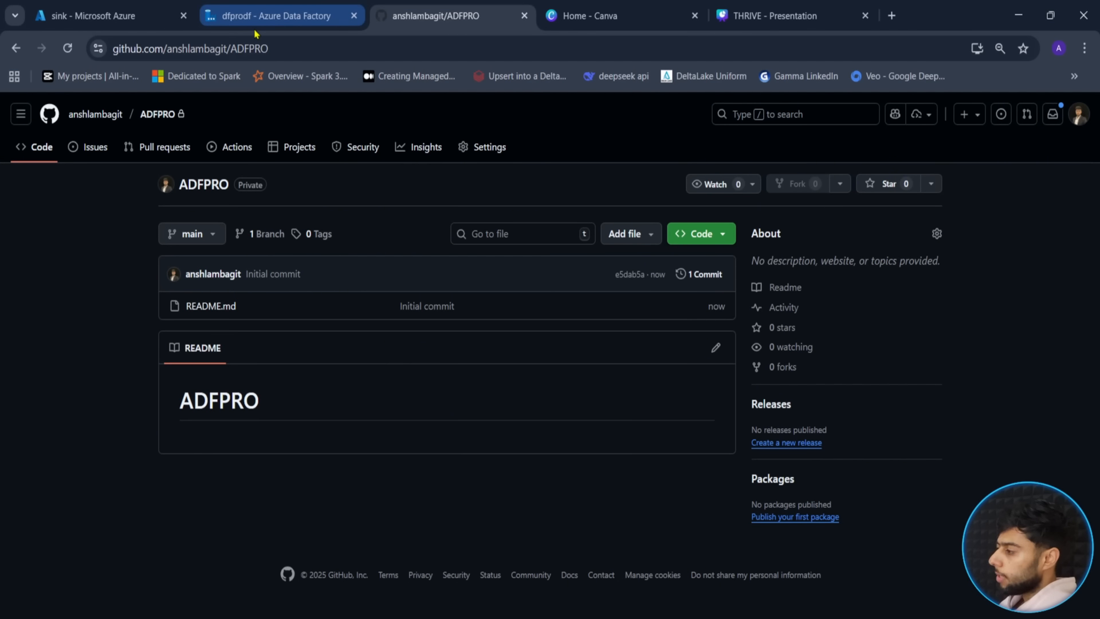
left_click(697, 19)
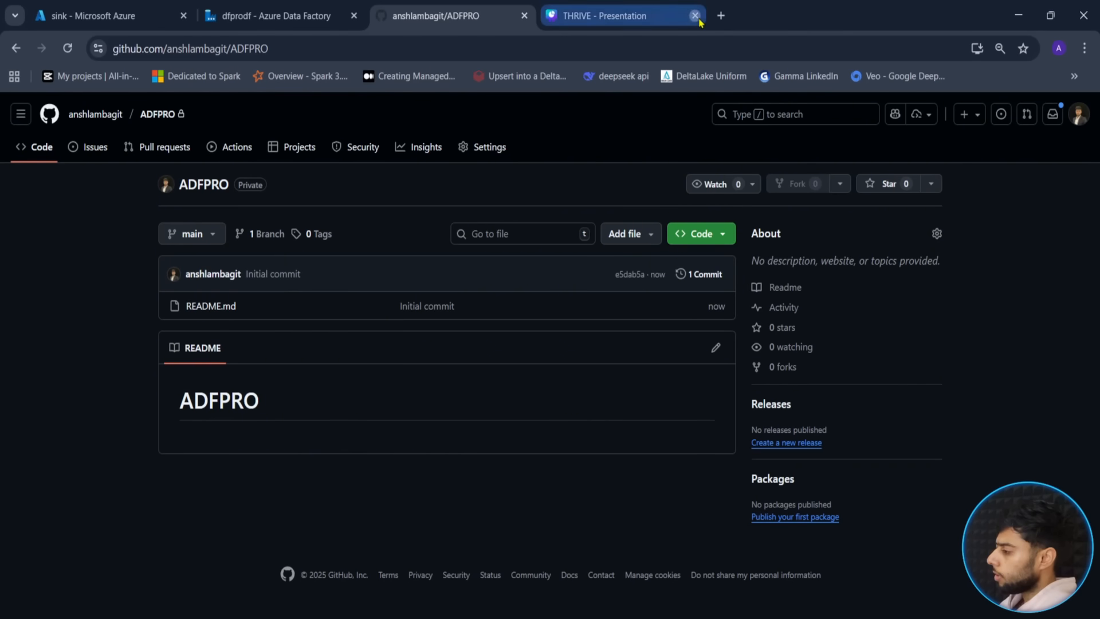
- Close the THRIVE tab and the open Schema, ds_csv_dynamic and Router tabs in Data Factory
left_click(696, 16)
left_click(321, 15)
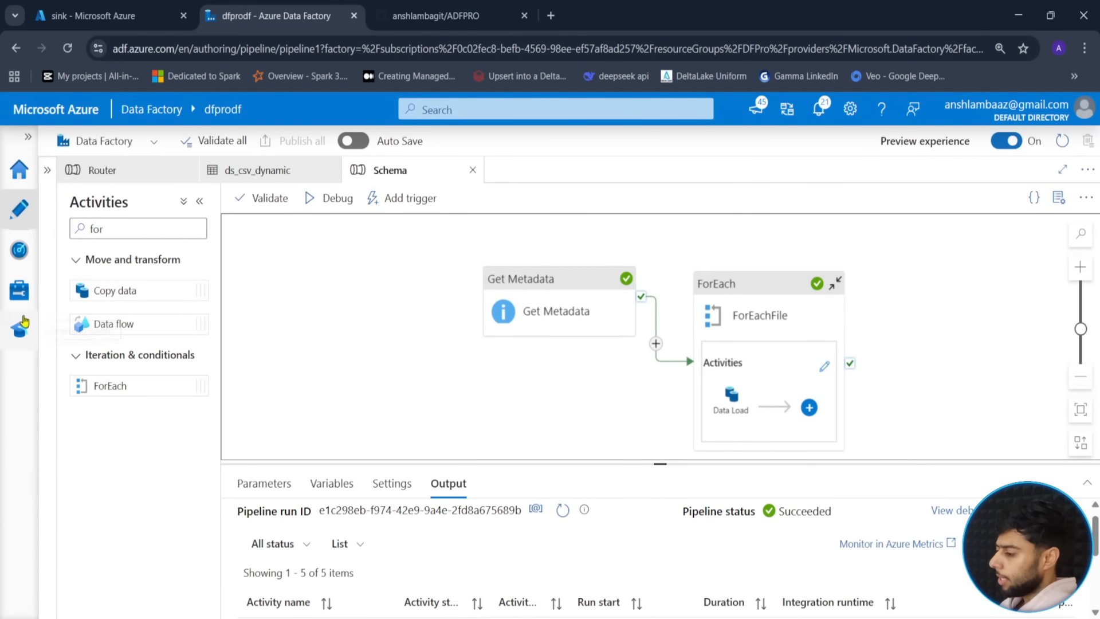
left_click(19, 289)
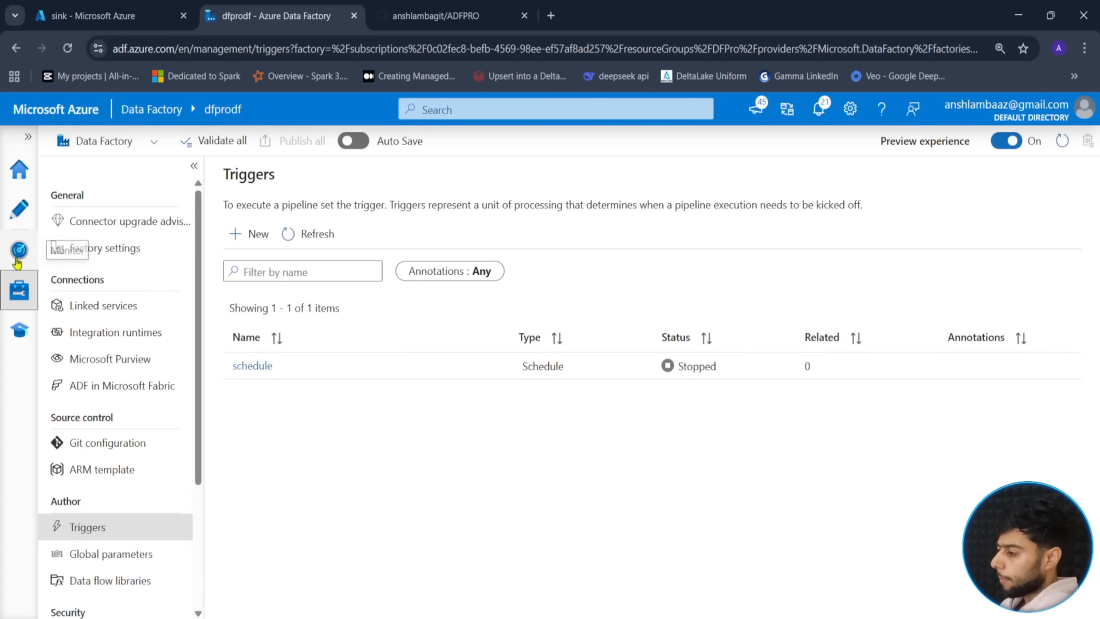
left_click(19, 209)
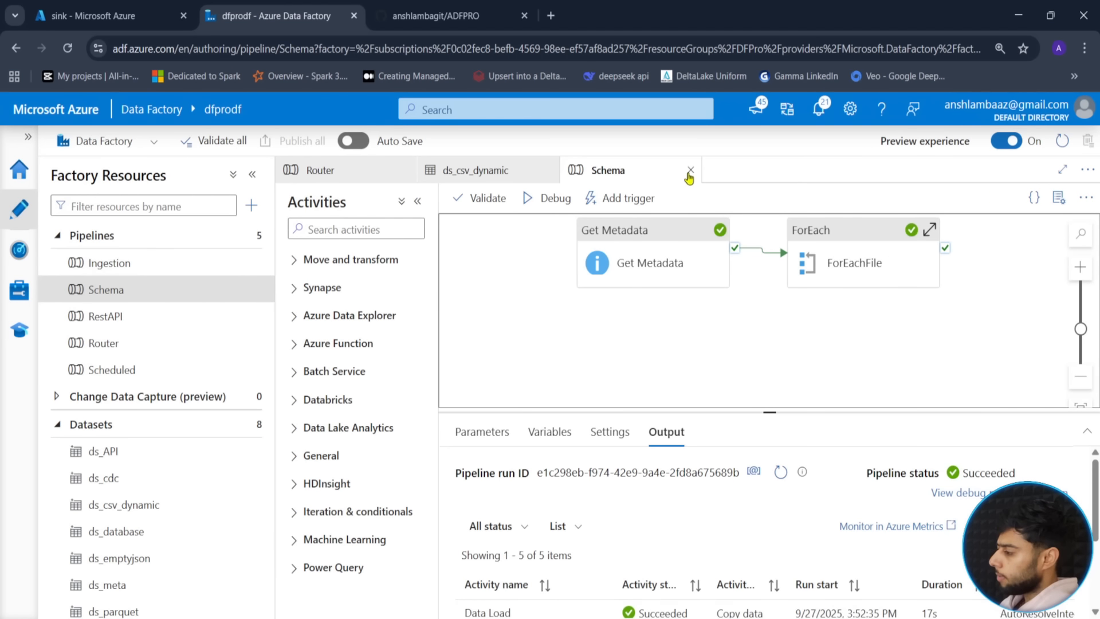
left_click(690, 170)
left_click(548, 171)
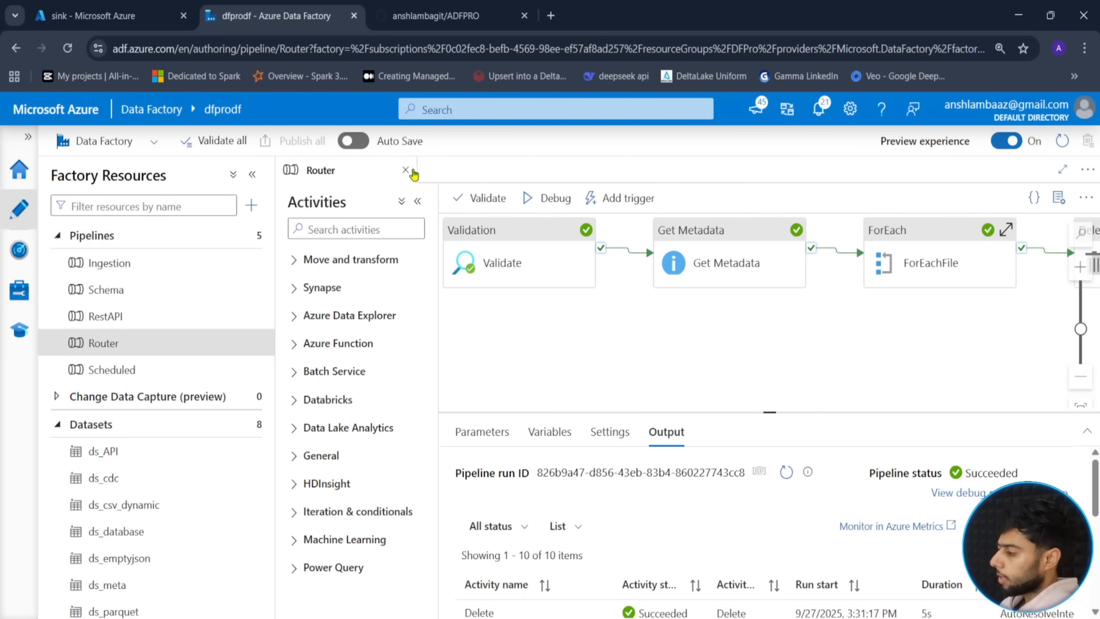
left_click(406, 170)
- Start a Git configuration for the factory with GitHub as the repository type
left_click(19, 290)
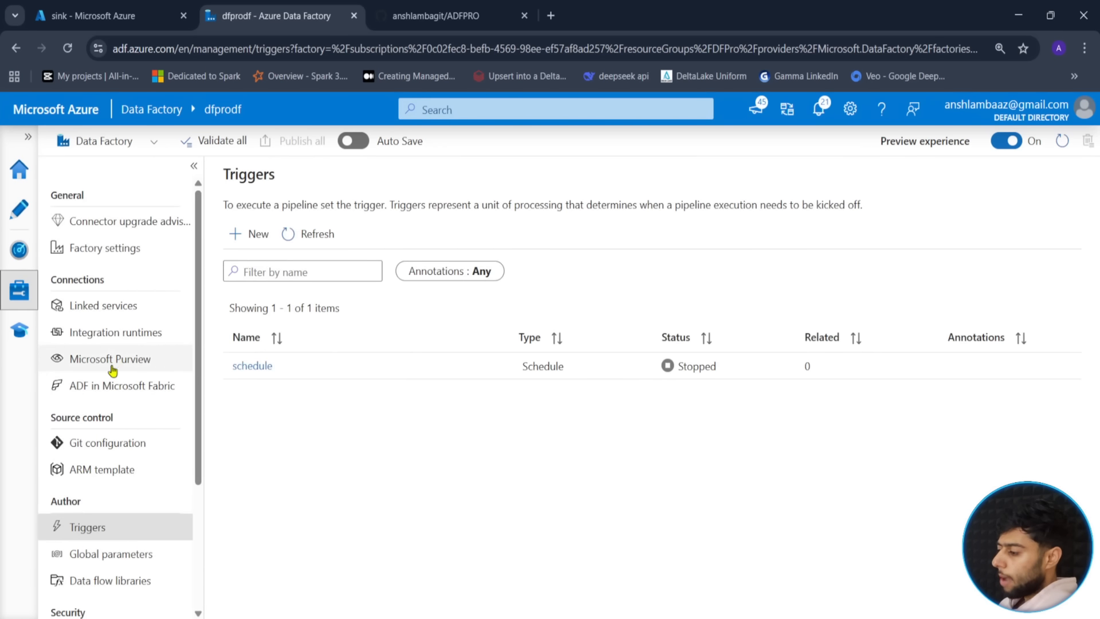
left_click(110, 450)
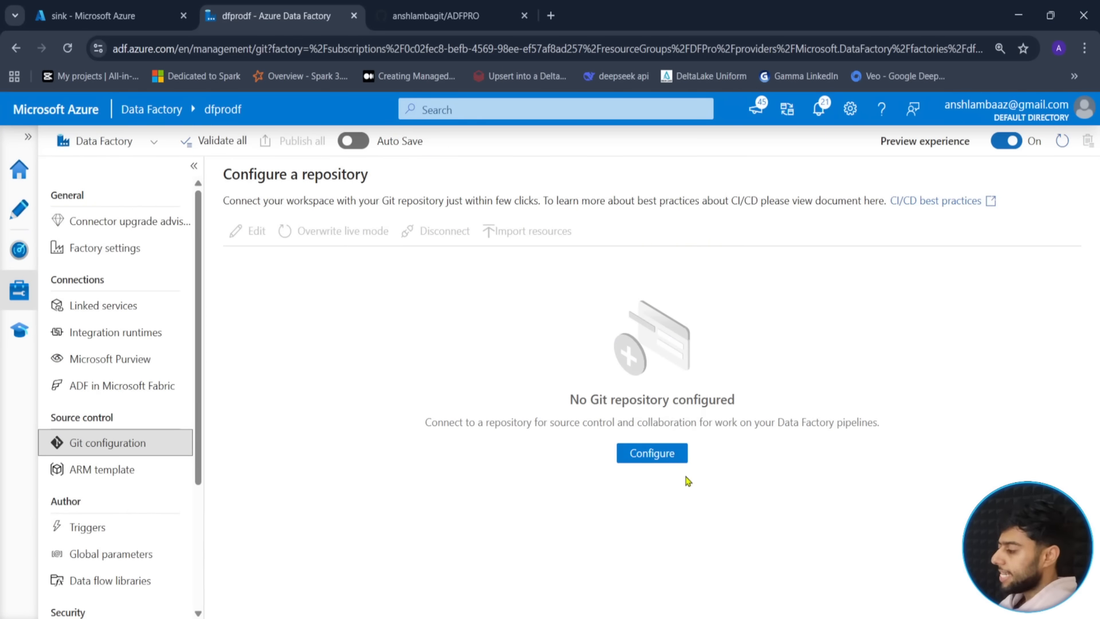
left_click(659, 460)
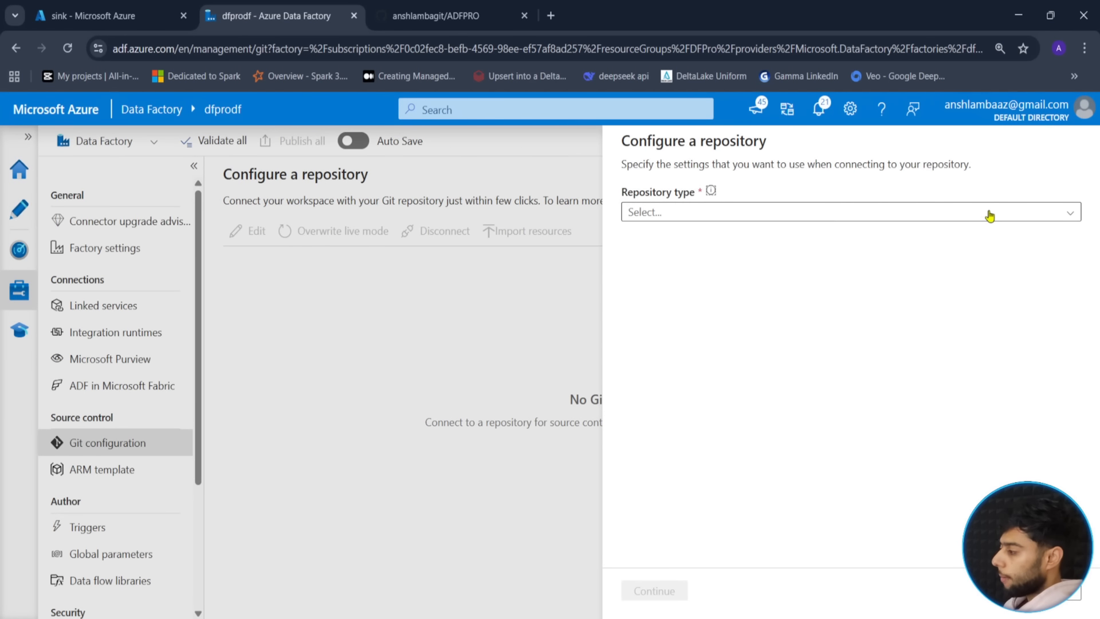
left_click(990, 213)
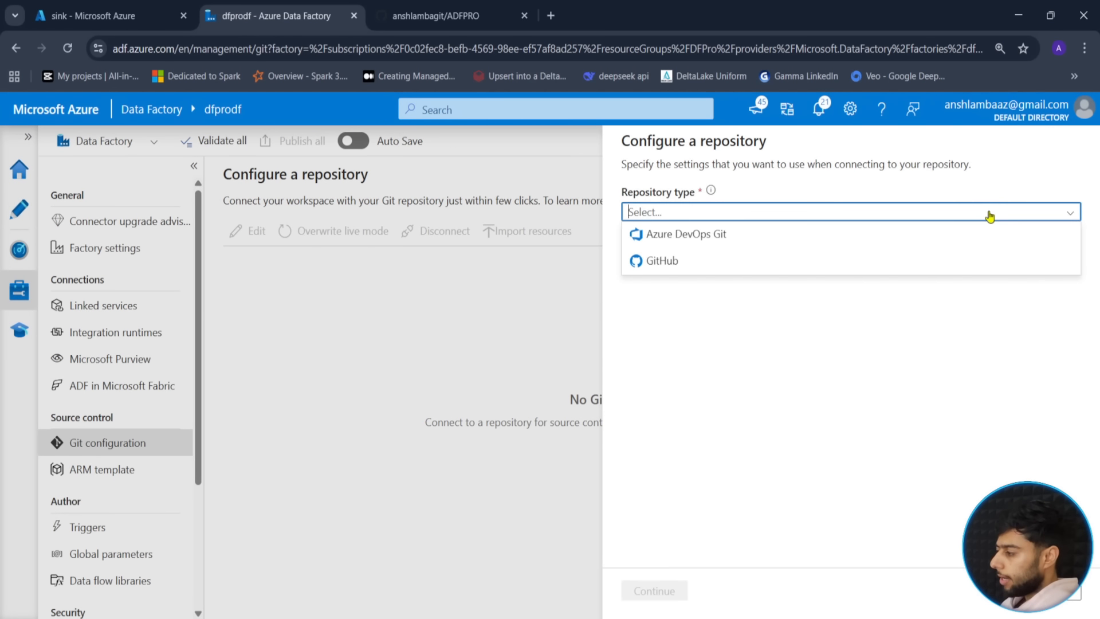
left_click(666, 267)
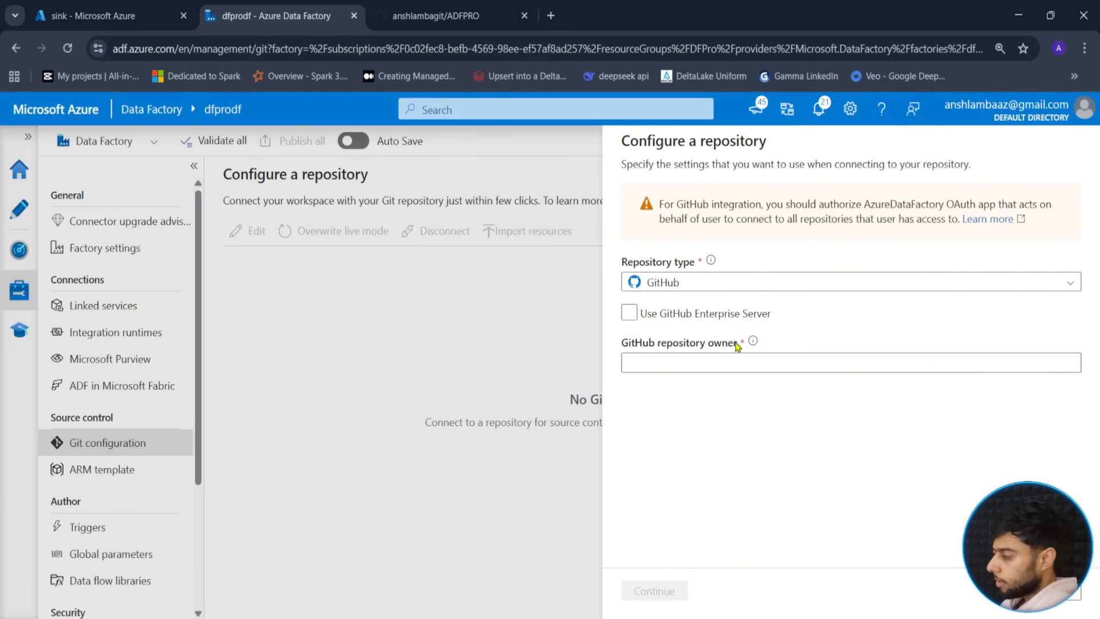
- Copy the GitHub account name from the repository URL, paste it as repository owner, and continue
mouse_move(753, 343)
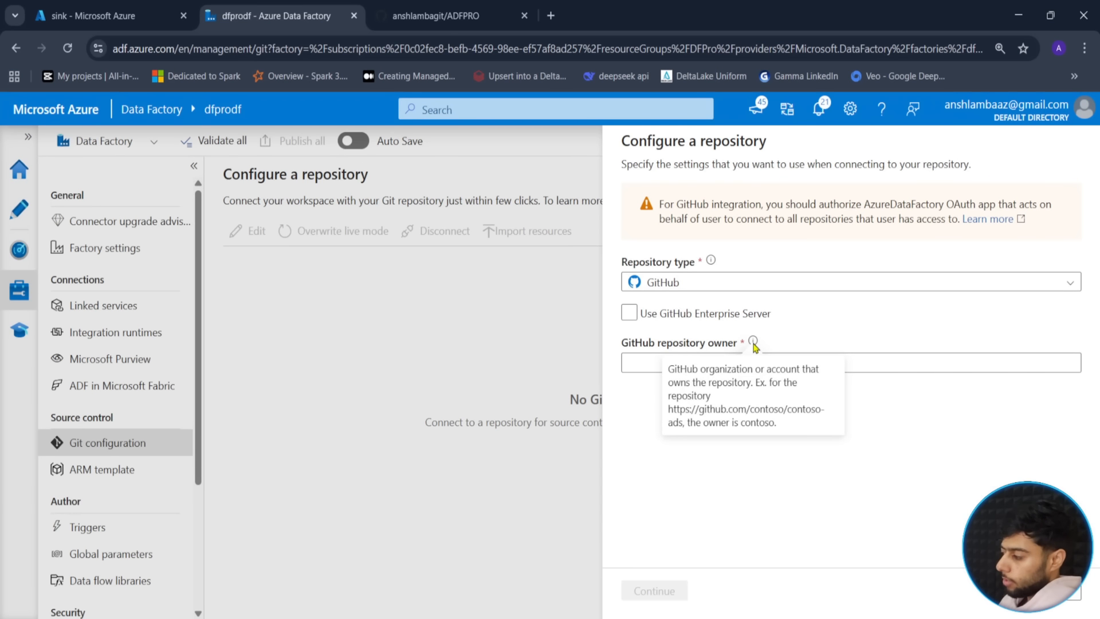
left_click(460, 6)
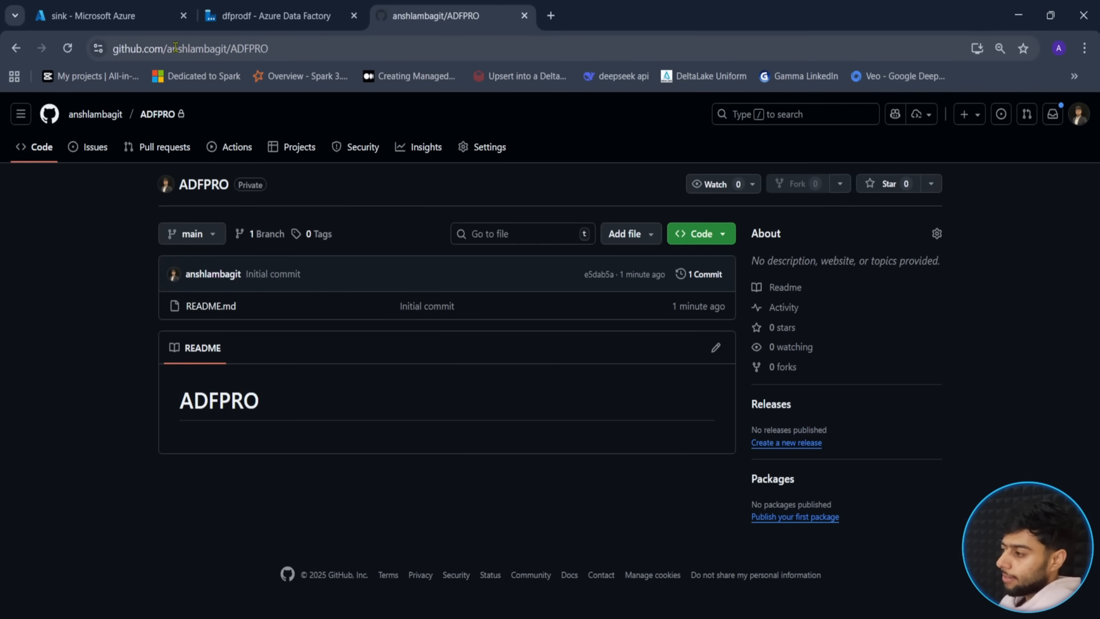
left_click(220, 51)
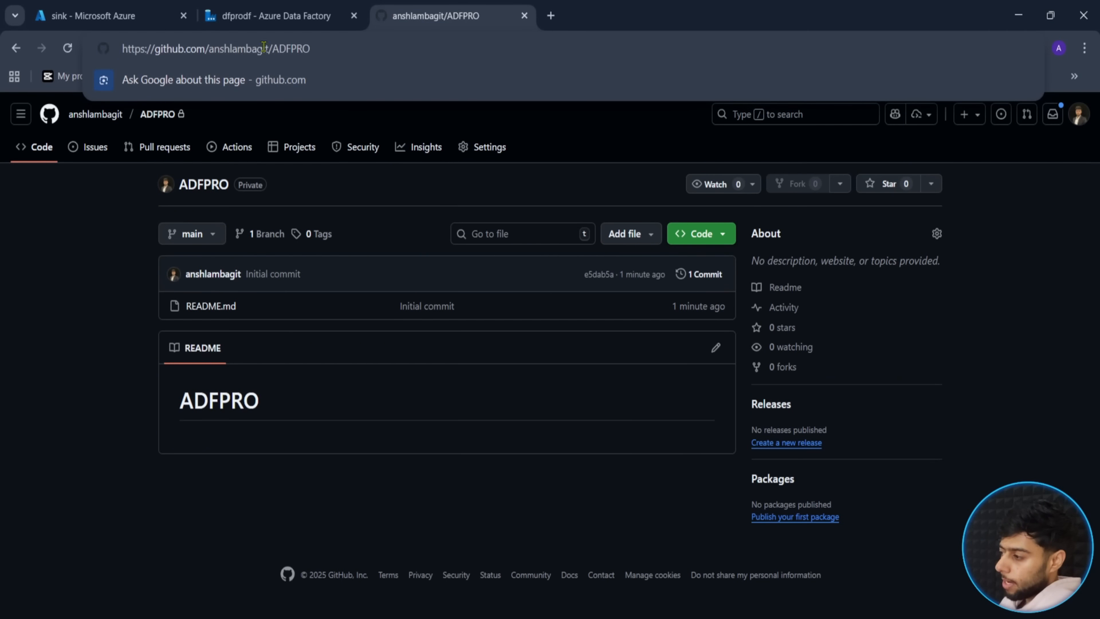
left_click_drag(272, 49, 209, 49)
key("ctrl+c")
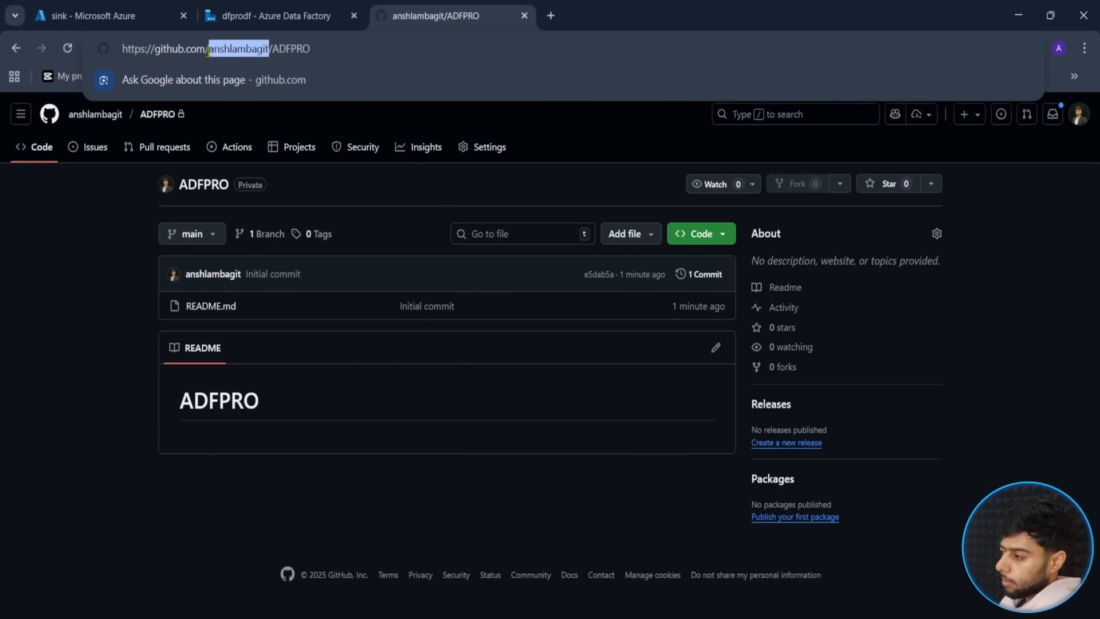
left_click(269, 16)
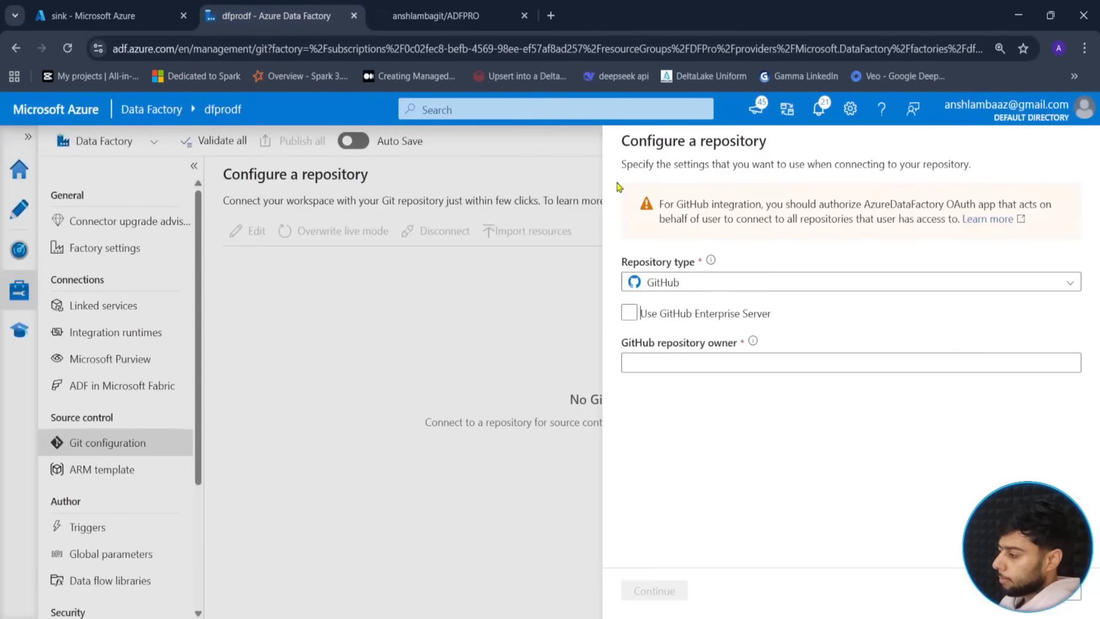
left_click(647, 362)
key("ctrl+v")
left_click(655, 593)
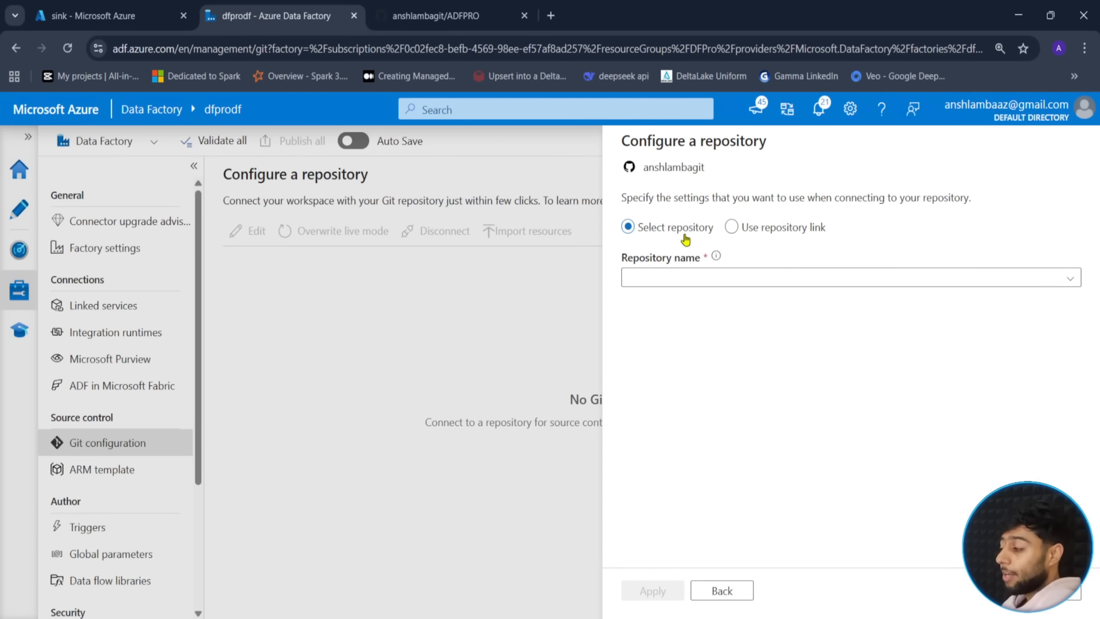
- Copy the ADFPRO clone URL from GitHub, then return to selecting an existing repository
left_click(753, 236)
left_click(679, 276)
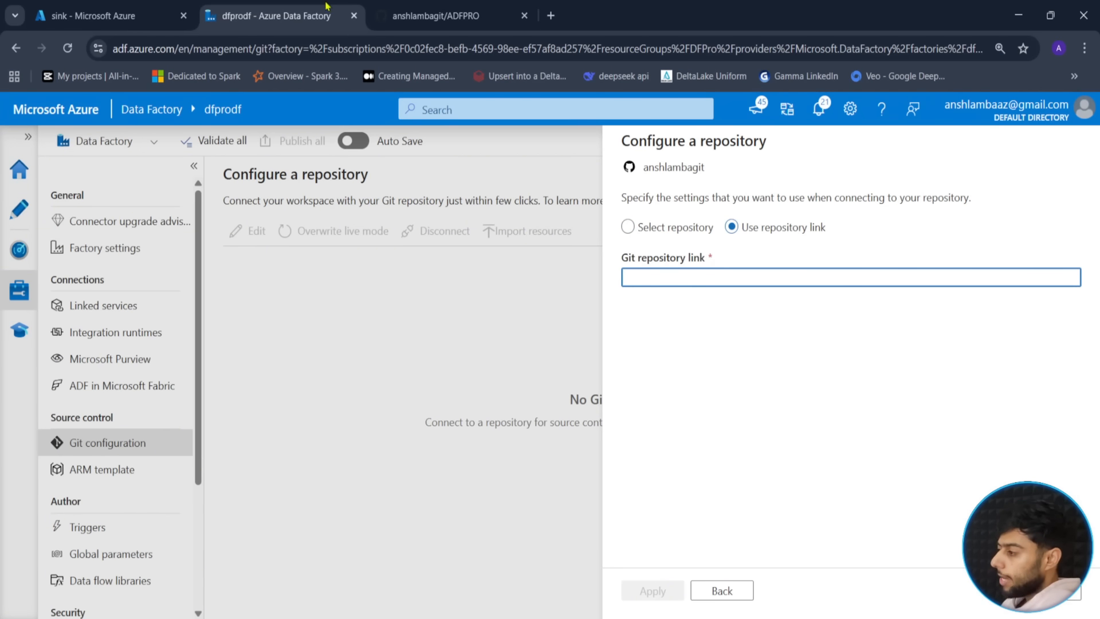
left_click(455, 8)
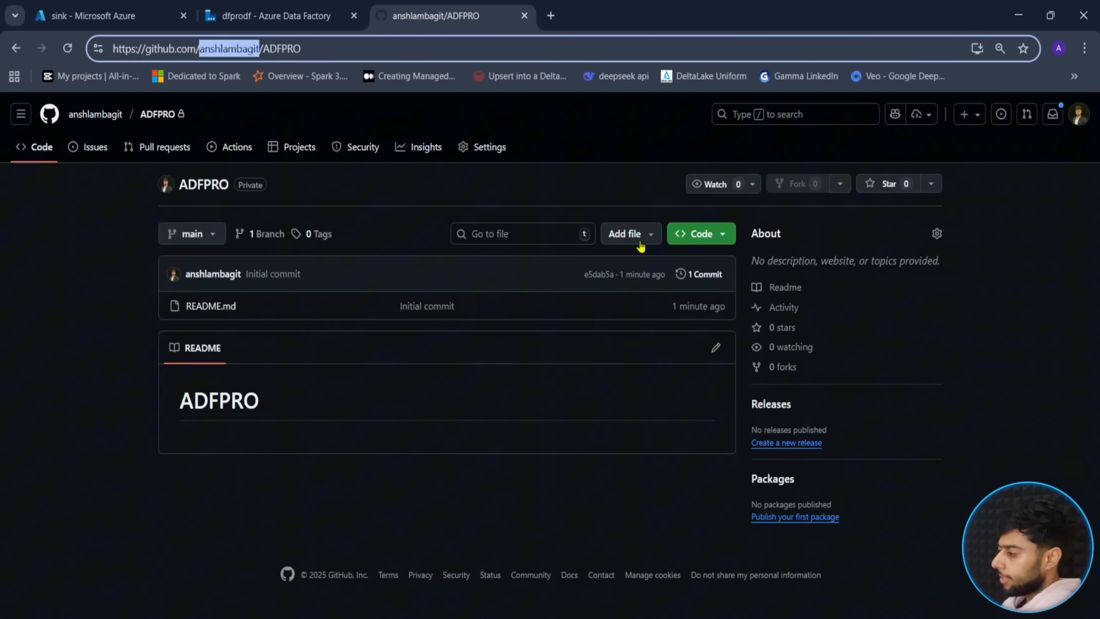
left_click(695, 237)
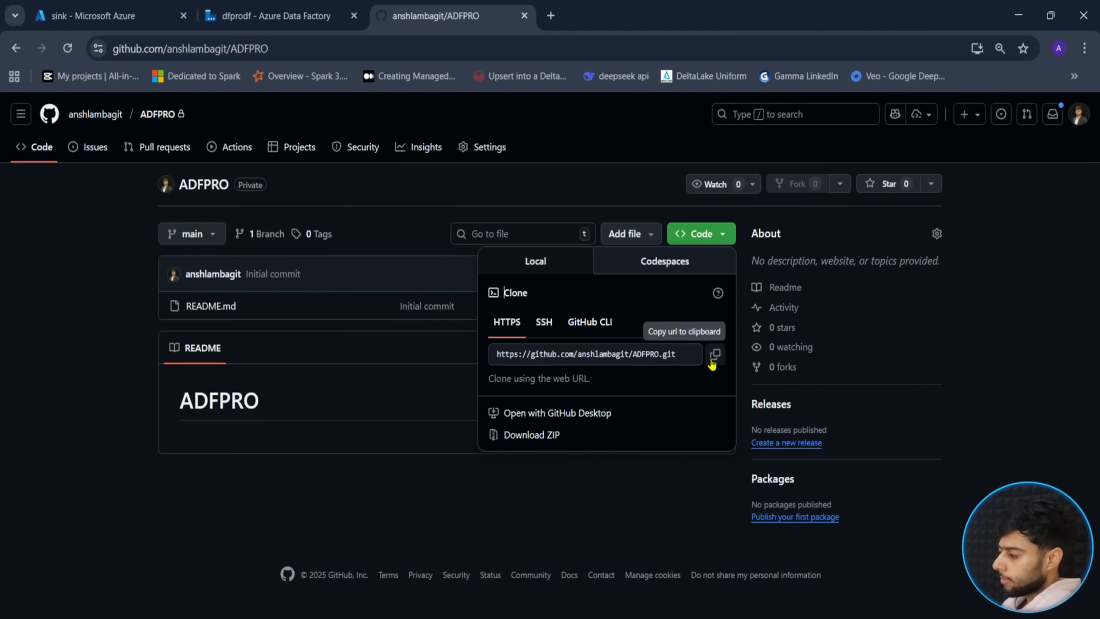
left_click(716, 354)
key("ctrl+shift+Tab")
left_click(669, 229)
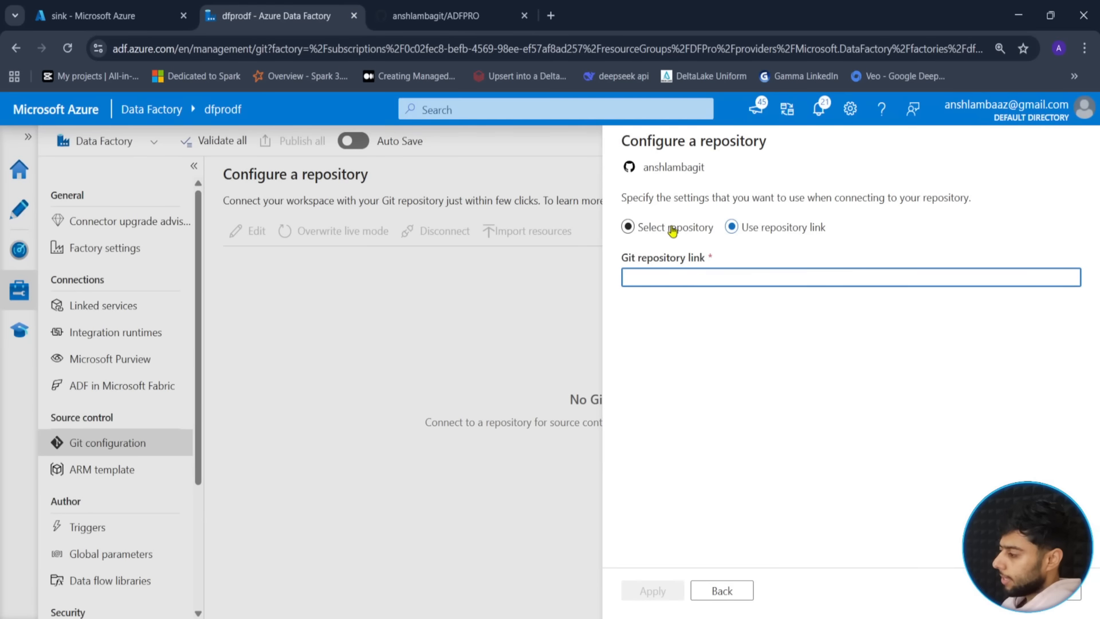
- Select ADFPRO as the repository, keeping main and adf_publish branches, and apply
left_click(1071, 282)
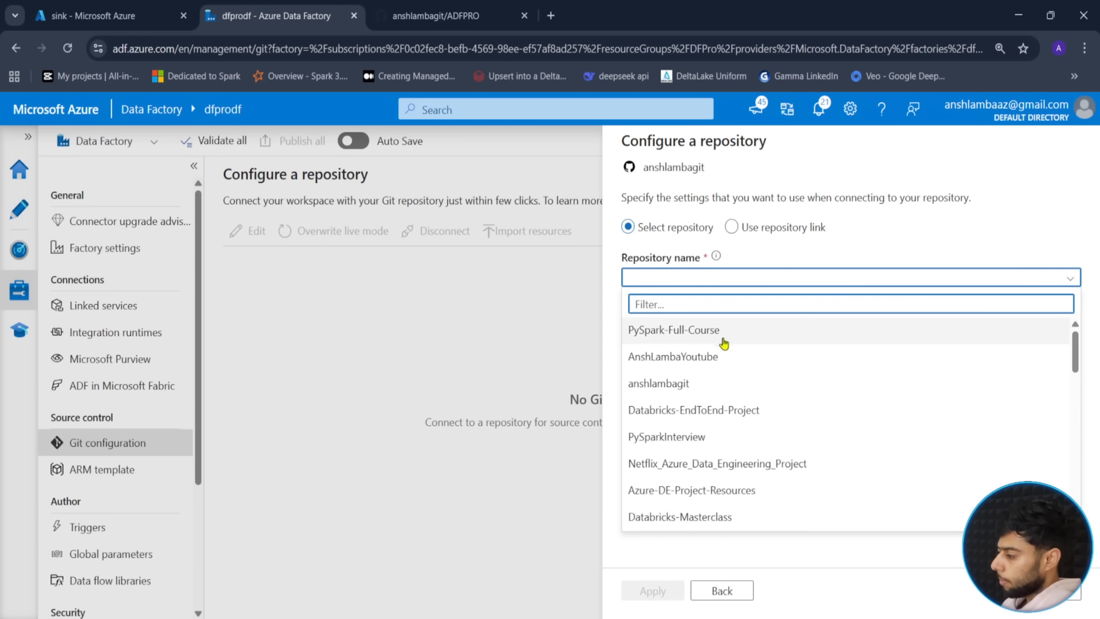
scroll(705, 440, "down", 5)
scroll(739, 442, "down", 5)
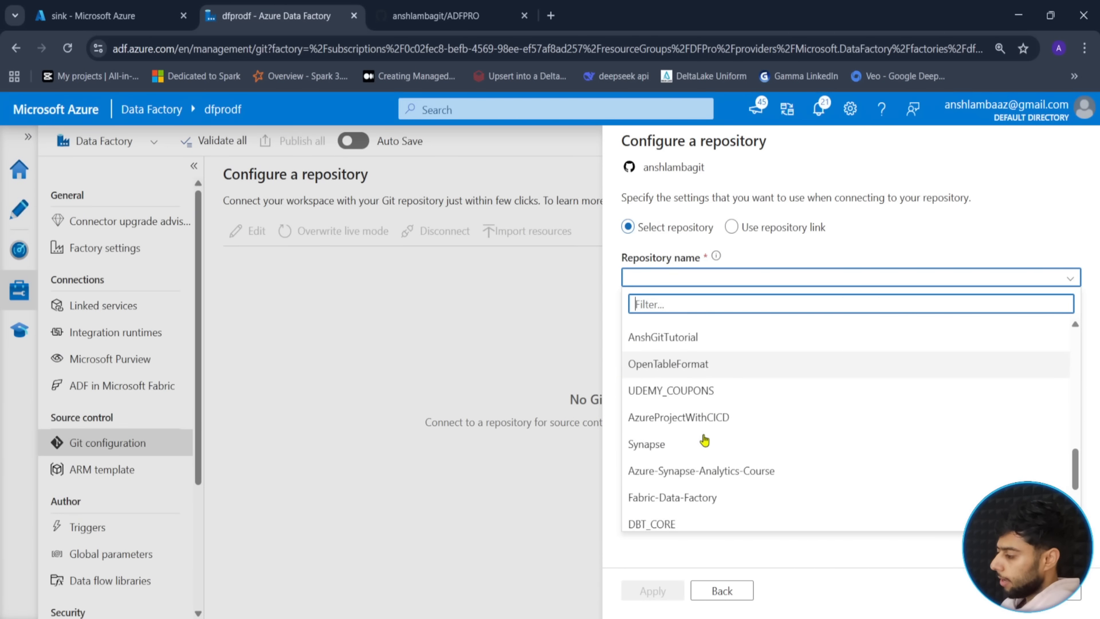
scroll(695, 456, "down", 3)
scroll(693, 459, "up", 5)
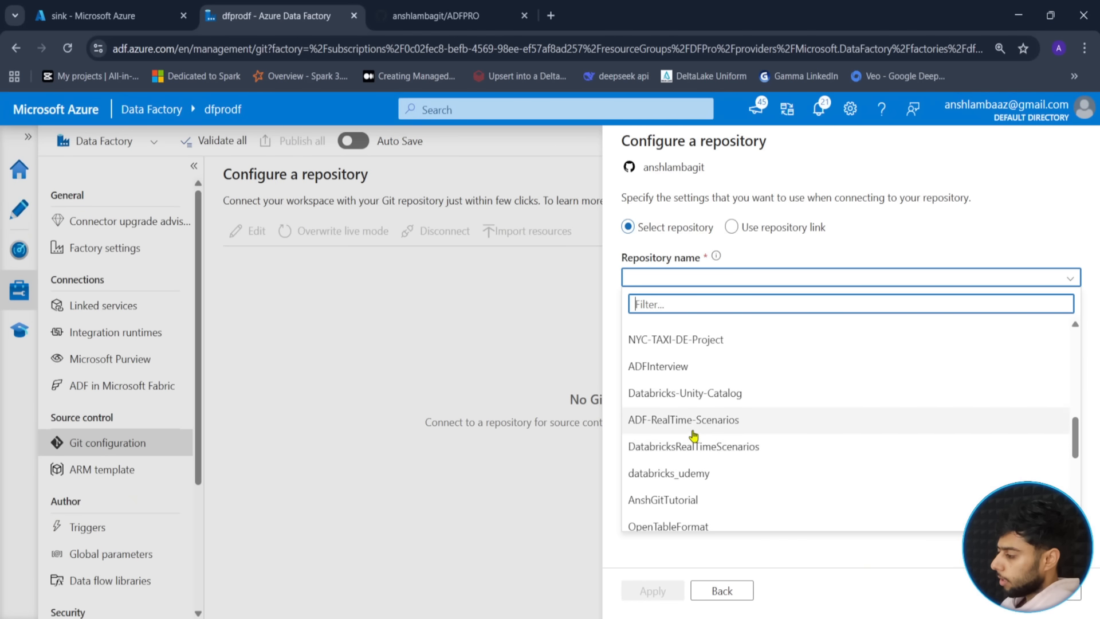
scroll(693, 438, "up", 6)
scroll(694, 435, "up", 2)
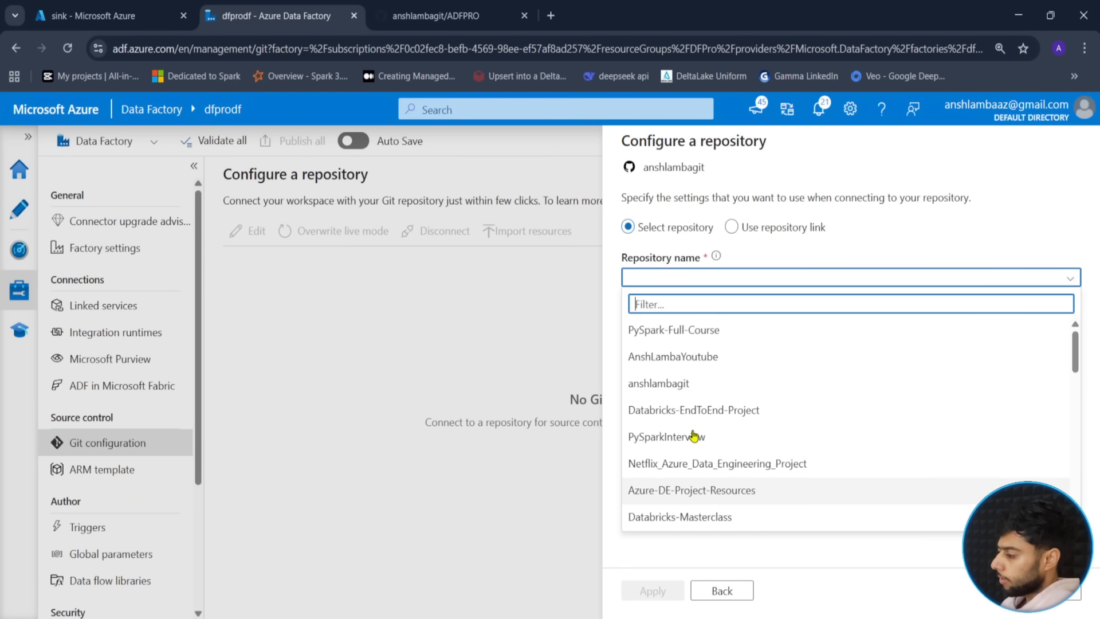
scroll(706, 395, "down", 8)
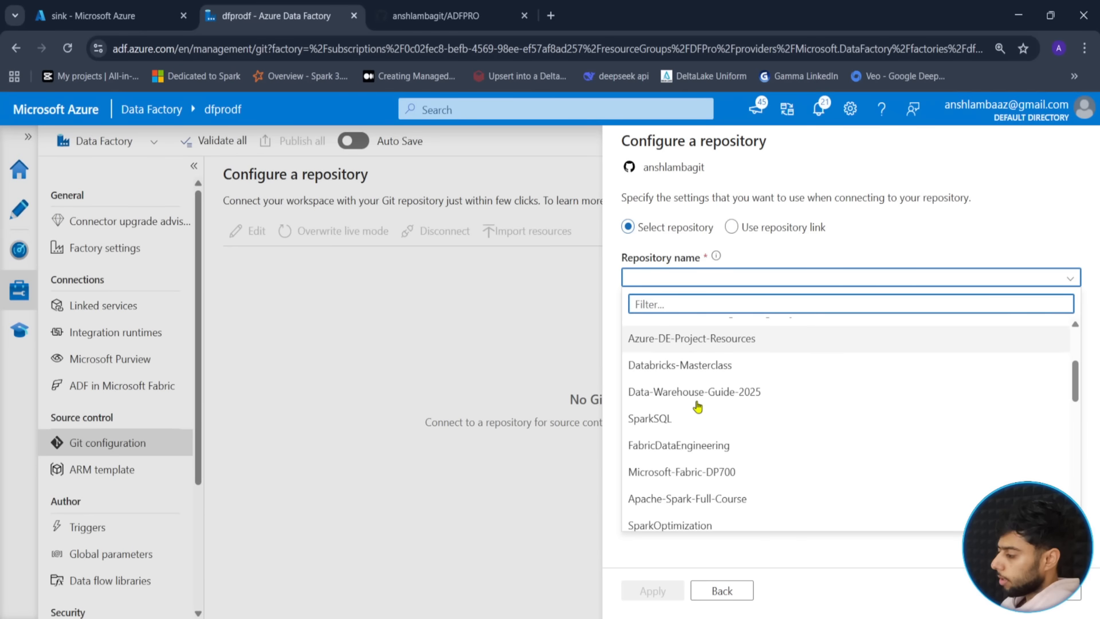
scroll(713, 427, "down", 5)
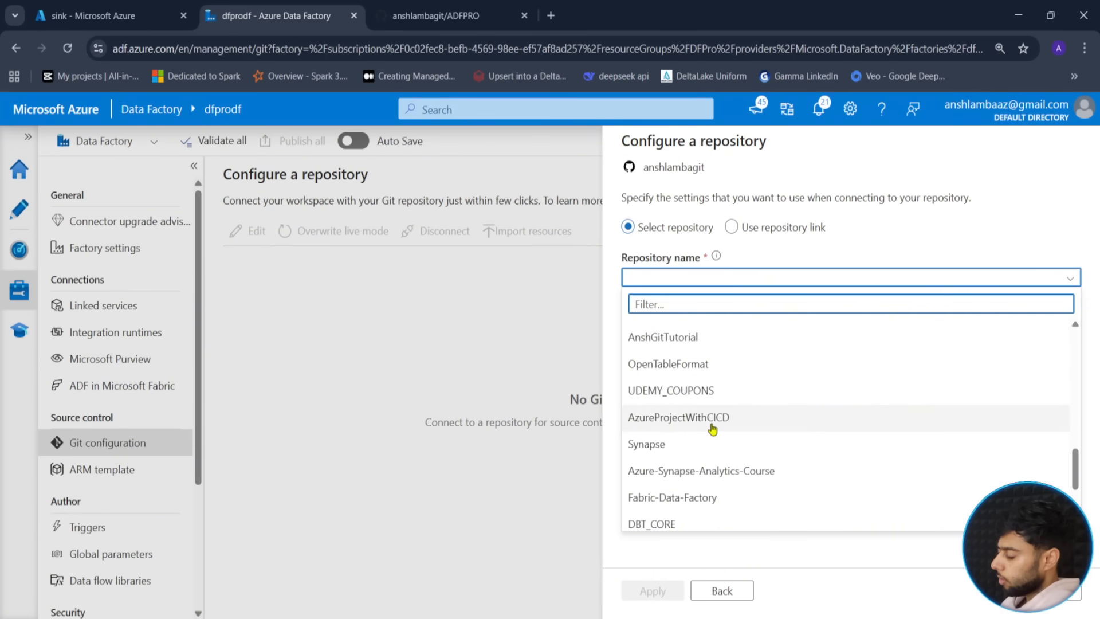
scroll(711, 424, "down", 3)
left_click(648, 410)
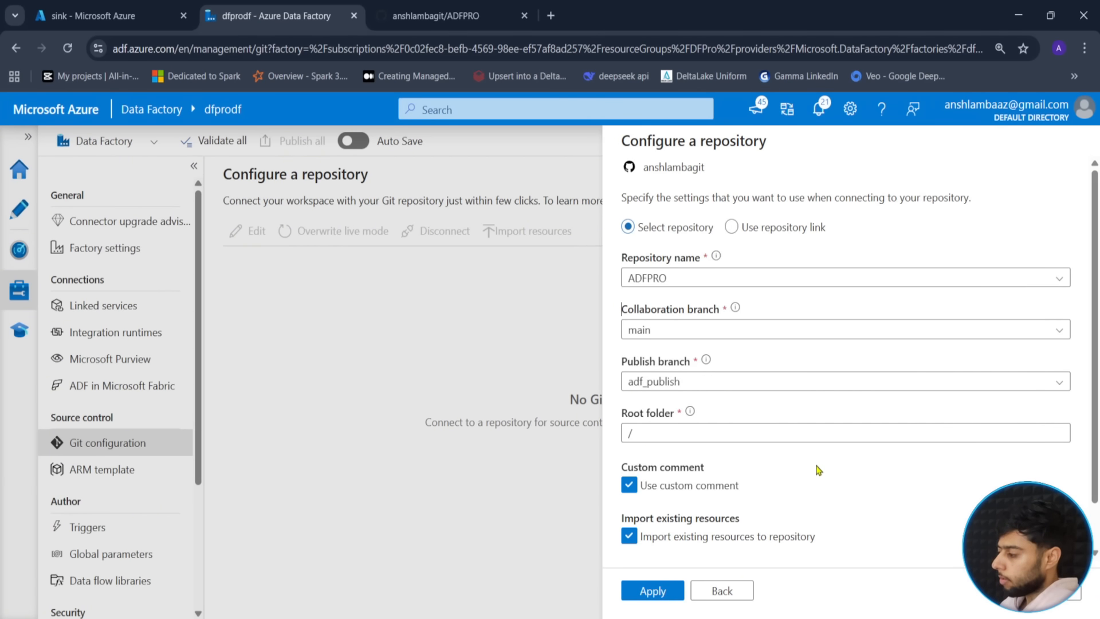
scroll(816, 471, "down", 1)
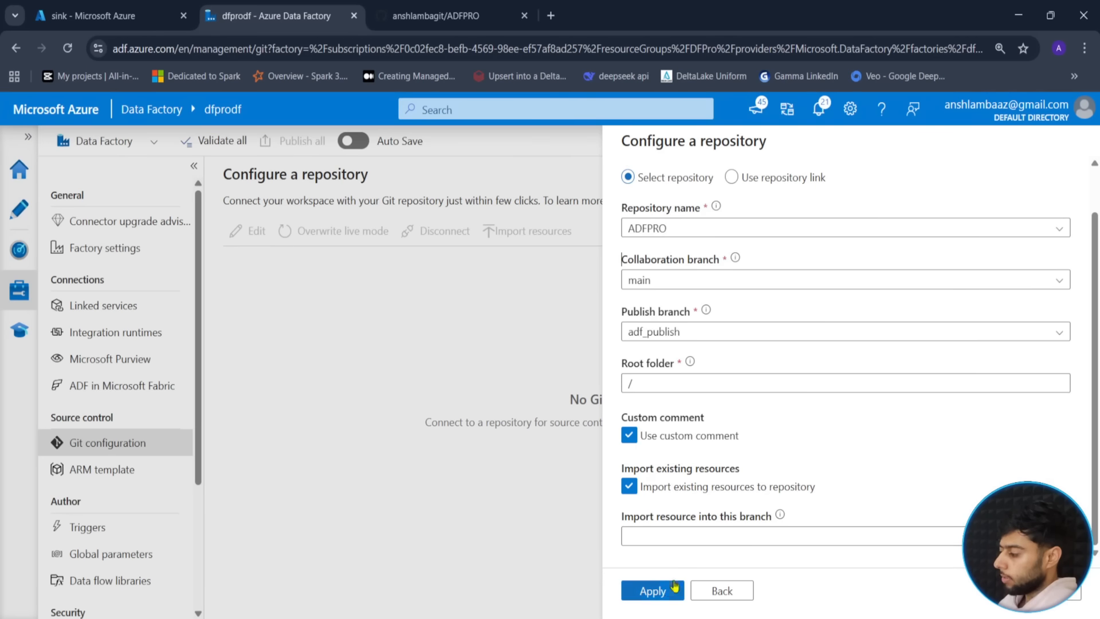
left_click(653, 590)
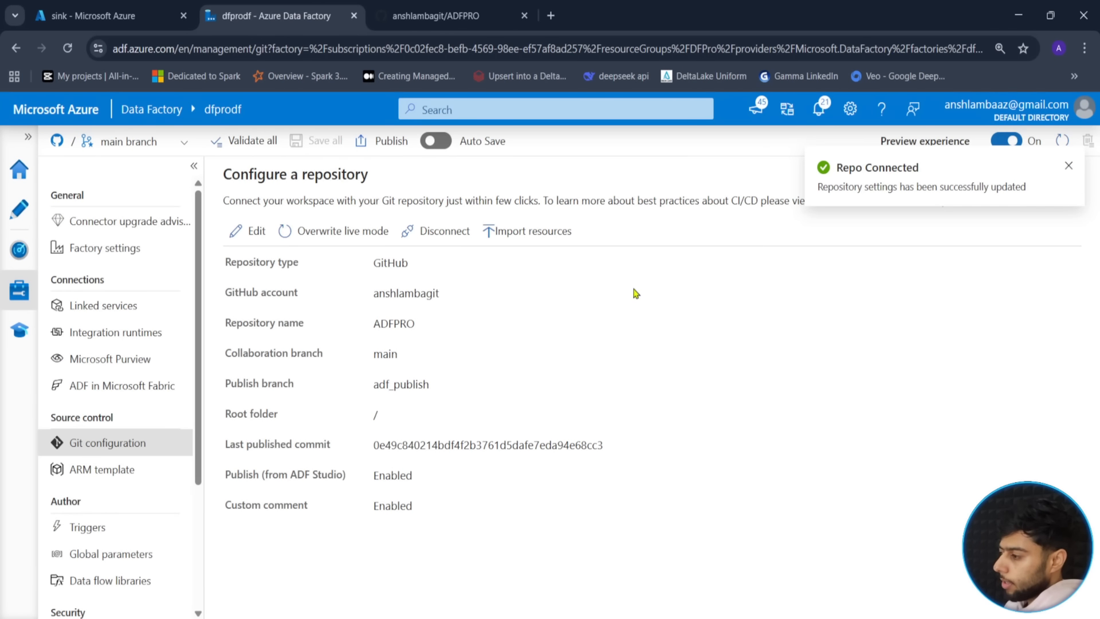
- Open the Author view, collapse Datasets, check the branch list, then switch to the ADFPRO GitHub page
left_click(20, 211)
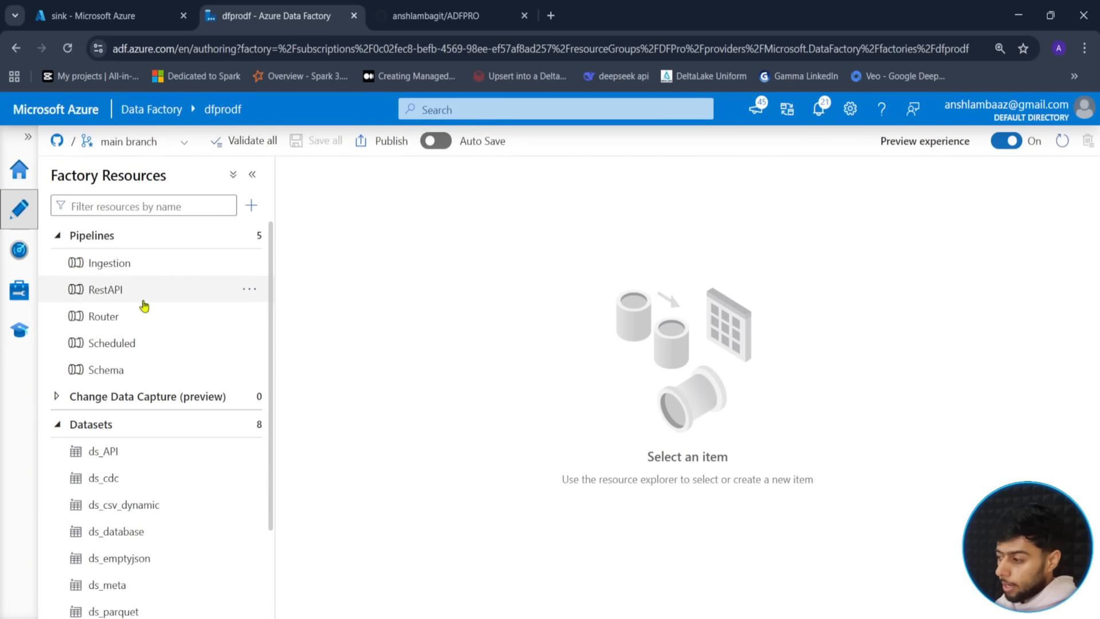
left_click(58, 424)
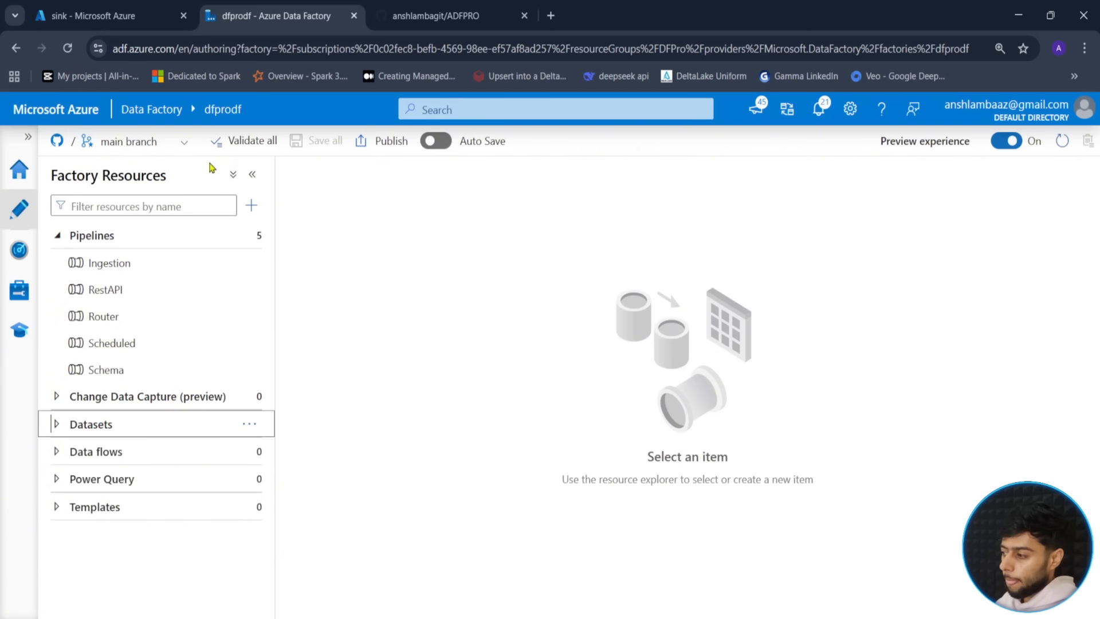
left_click(182, 150)
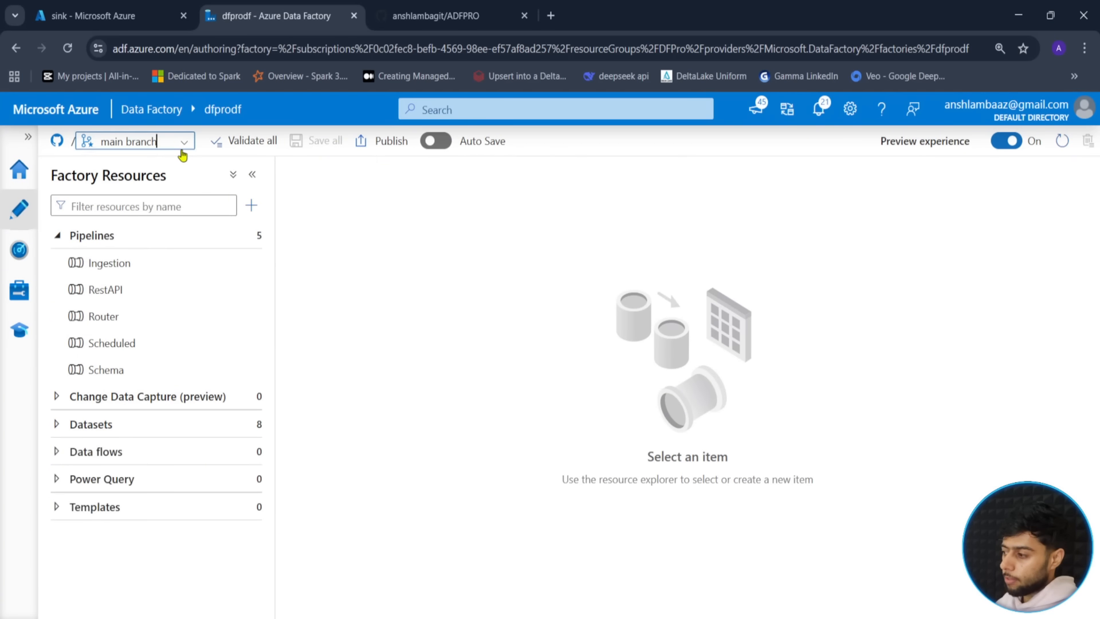
left_click(432, 253)
left_click(476, 6)
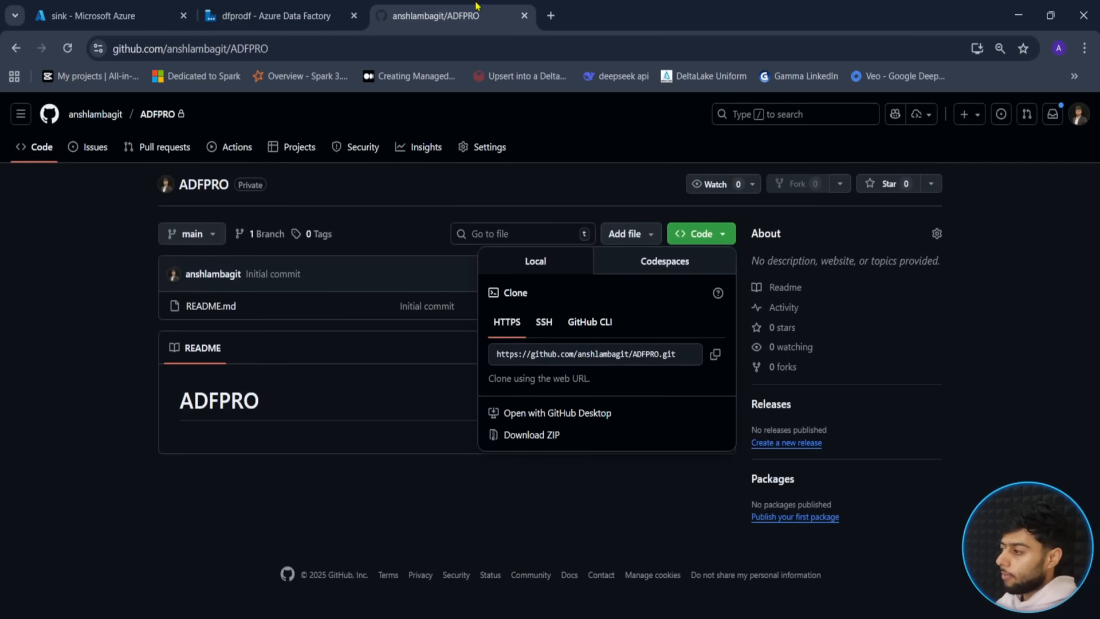
- Reload ADFPRO and view all branches to confirm main is the only branch, then return to Data Factory
left_click(93, 303)
left_click(67, 48)
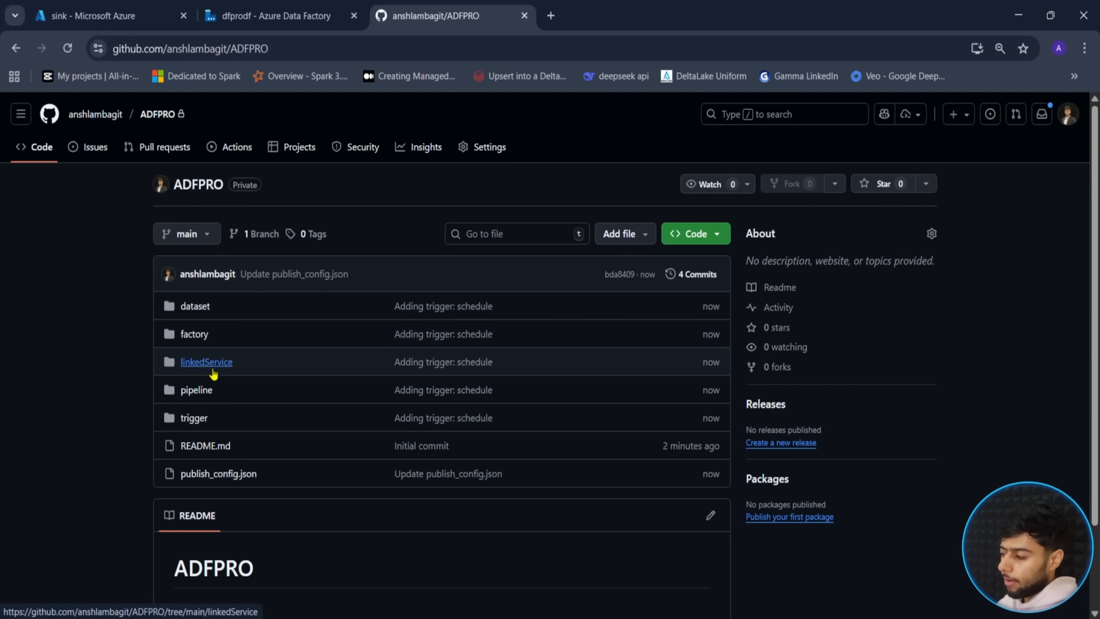
scroll(135, 375, "down", 2)
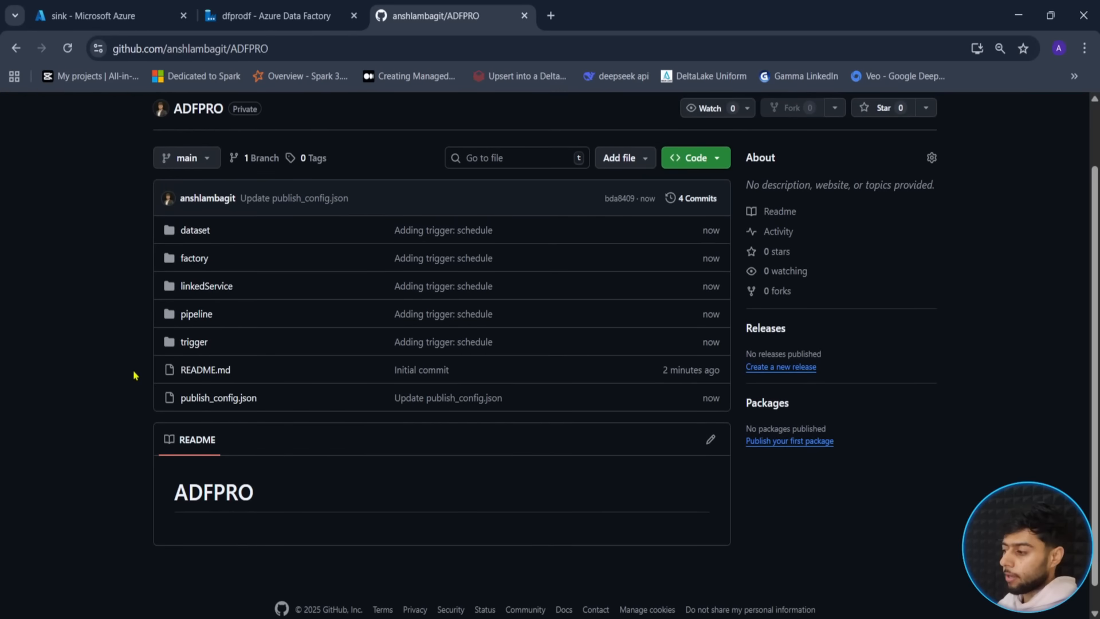
scroll(135, 375, "up", 2)
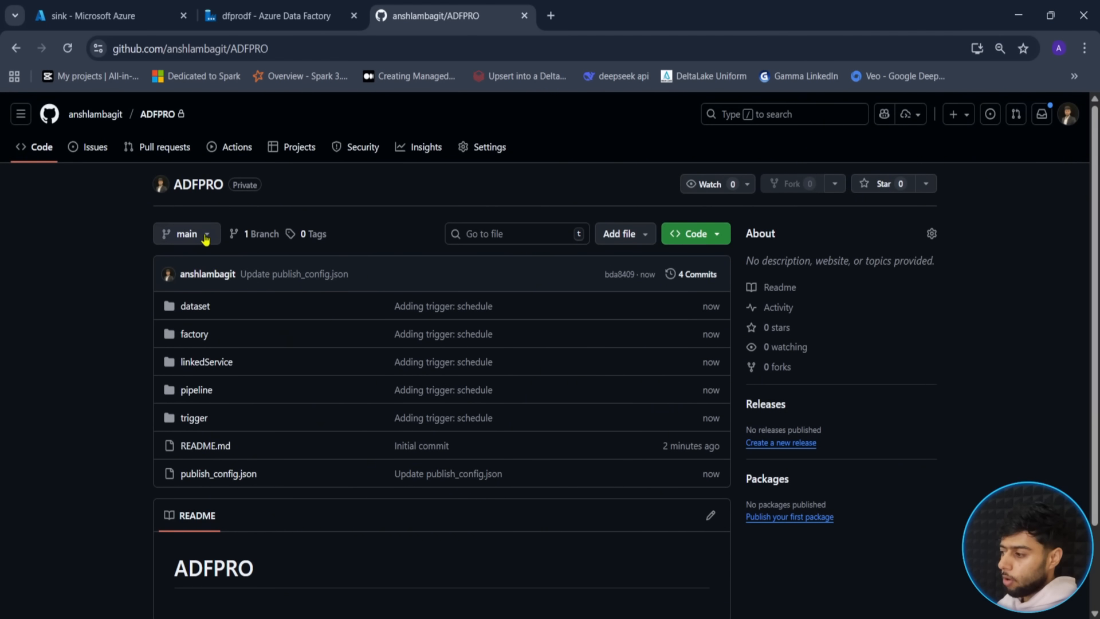
left_click(205, 237)
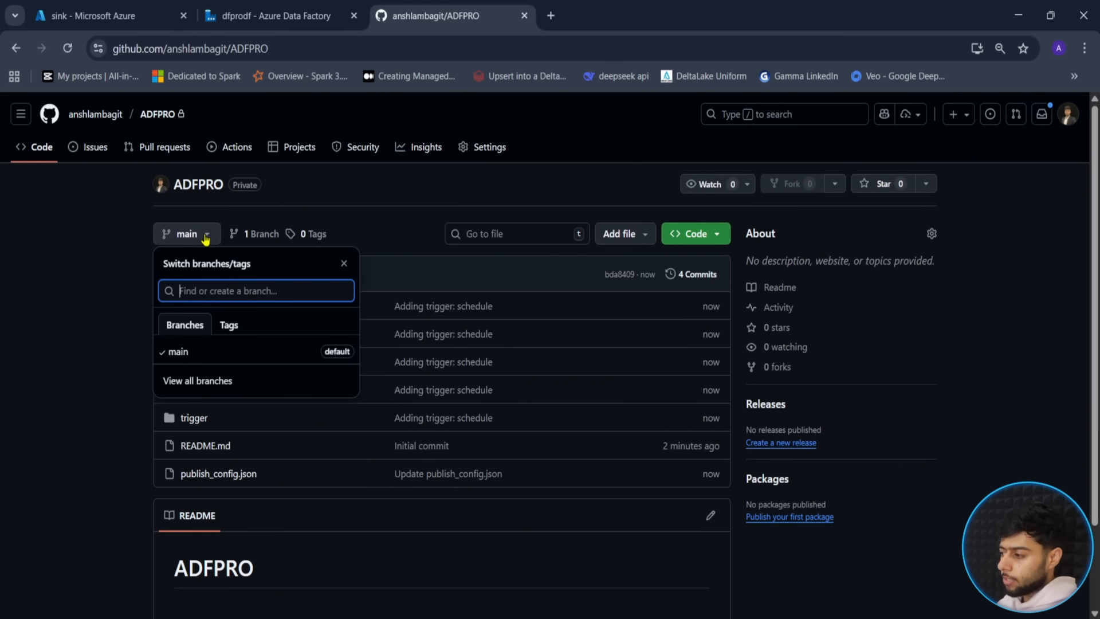
left_click(192, 382)
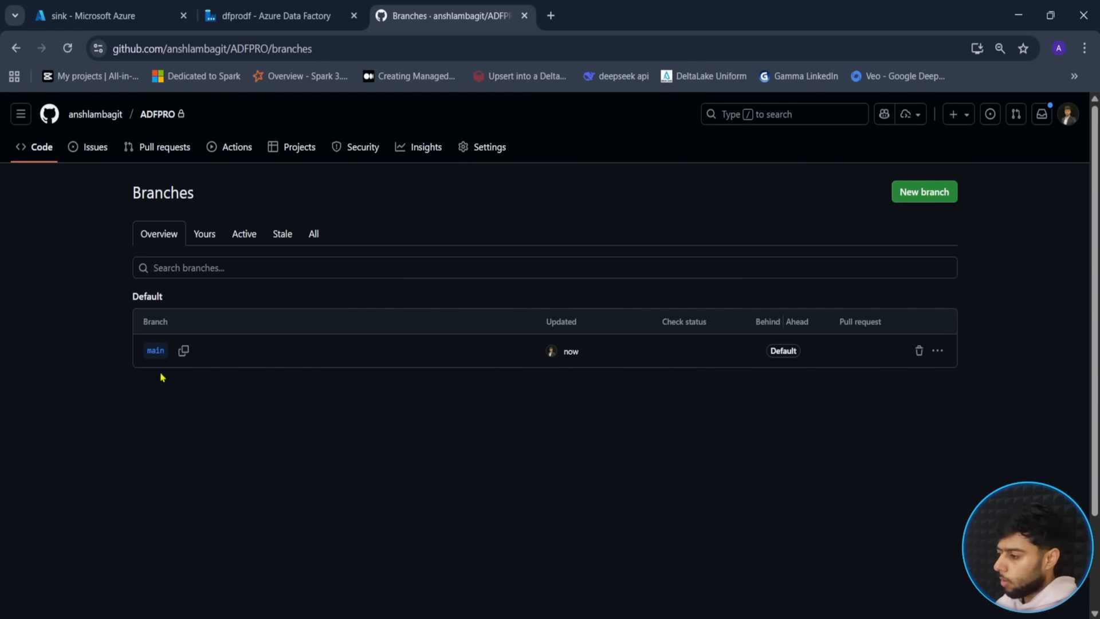
left_click(293, 16)
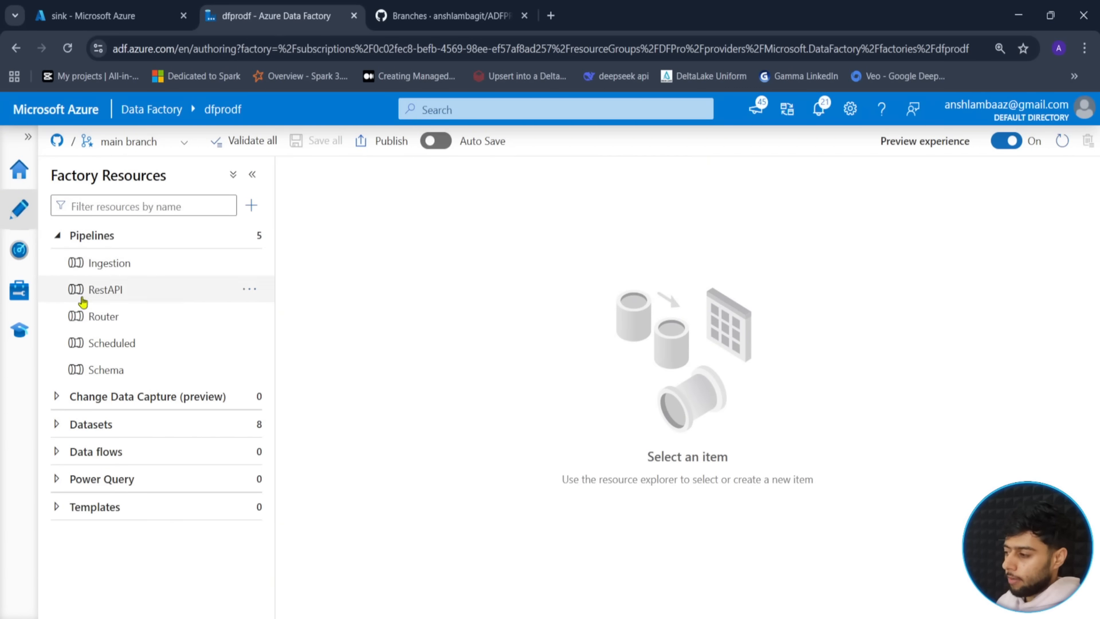
- Create a new branch named ansh from main
left_click(184, 143)
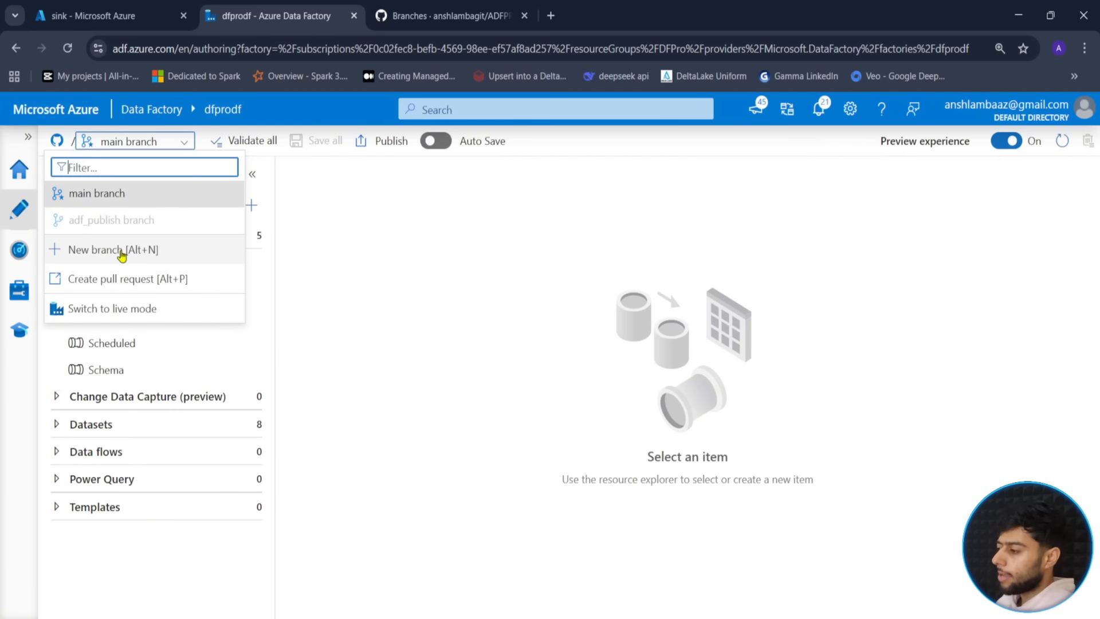
left_click(121, 251)
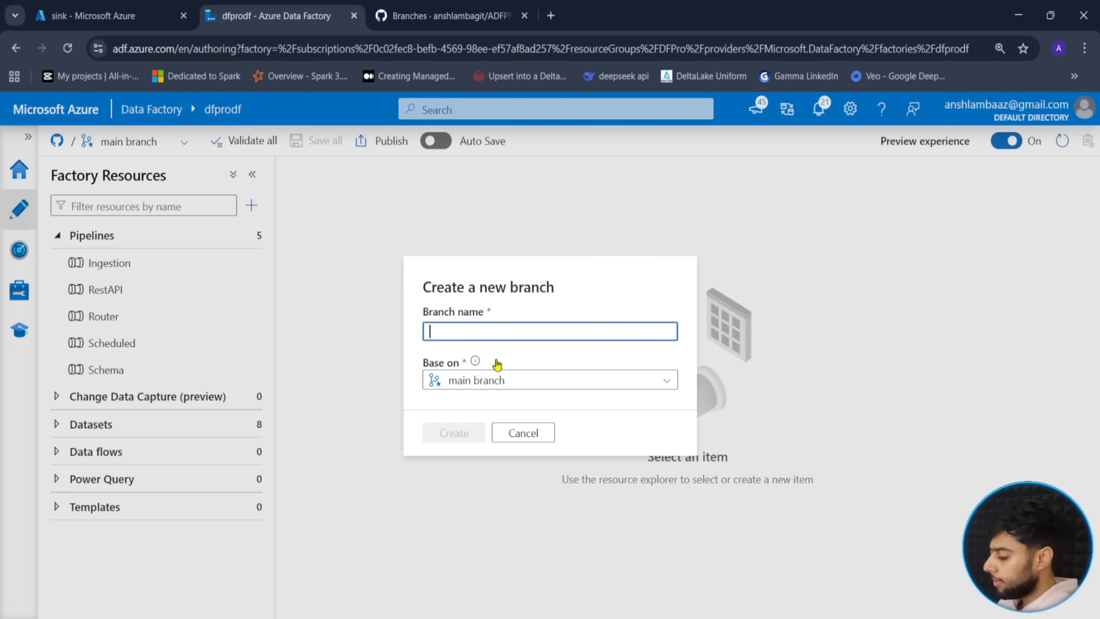
type("ansh")
left_click(450, 433)
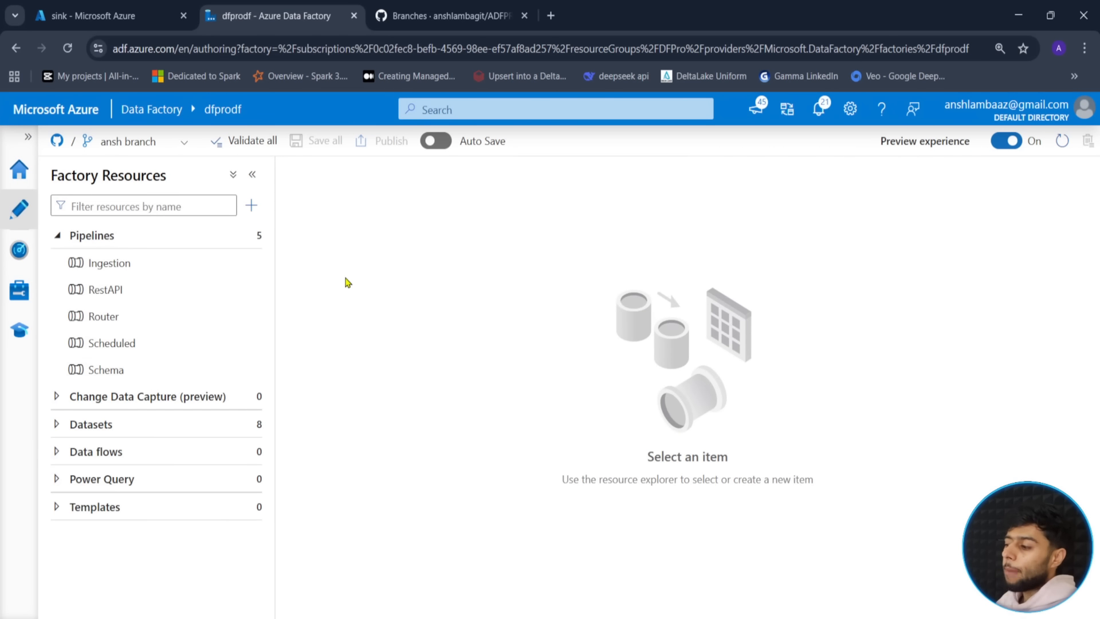
- Create a new pipeline named demo
left_click(255, 246)
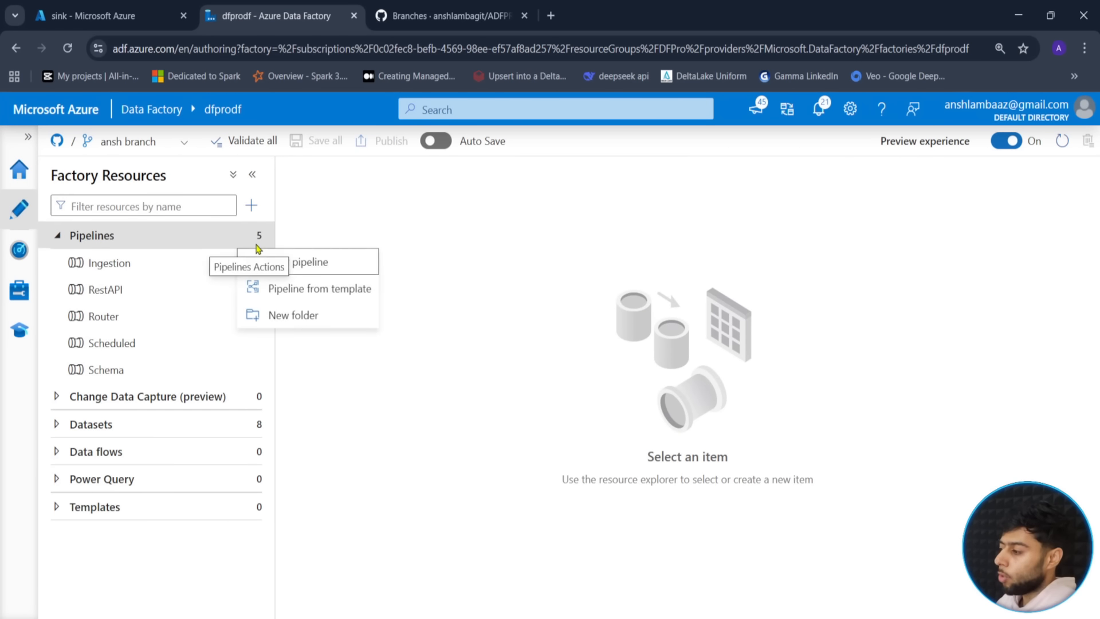
left_click(293, 261)
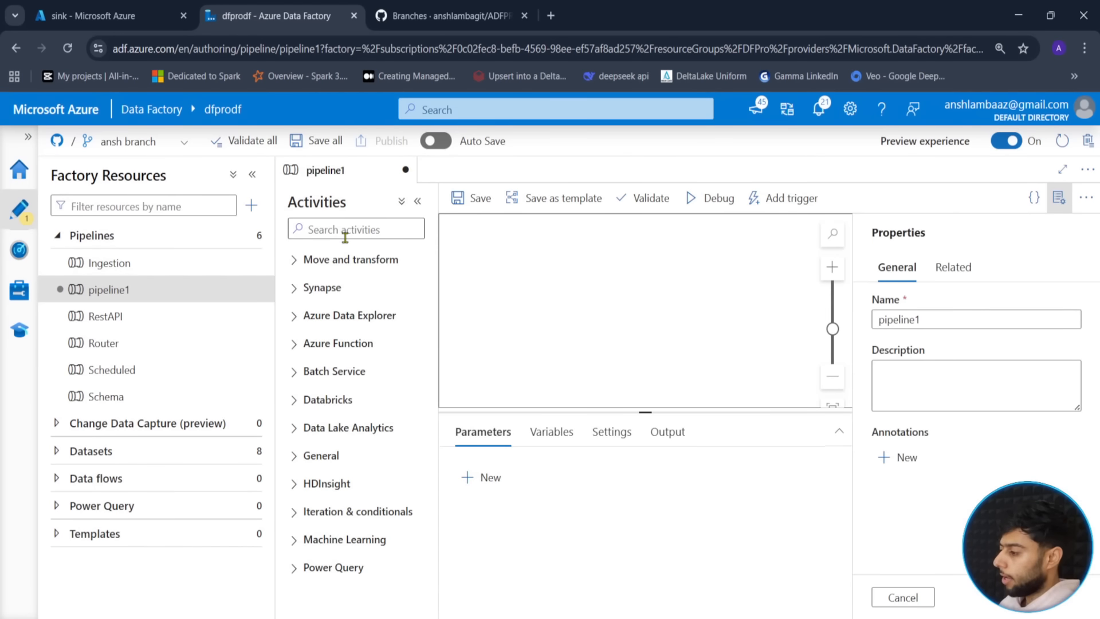
double_click(897, 319)
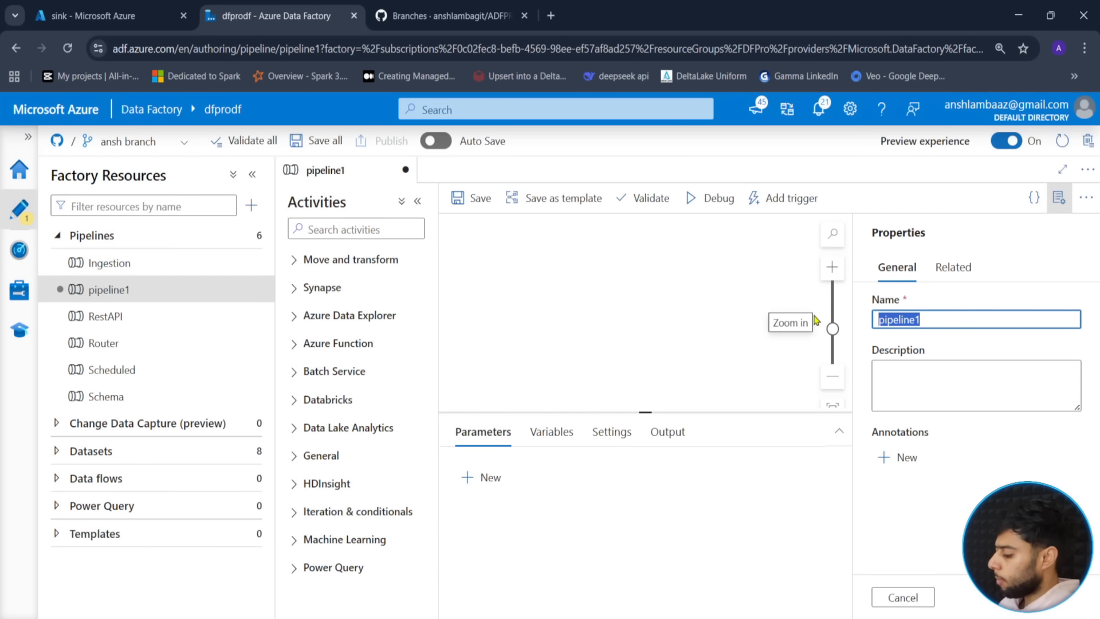
type("demo")
left_click(1059, 197)
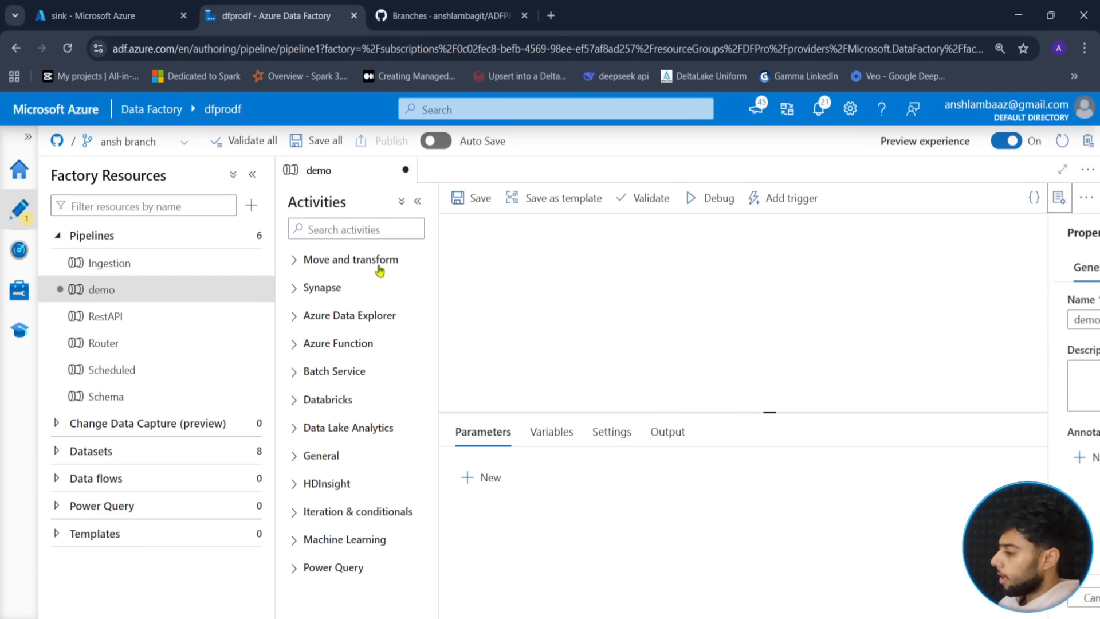
- Add a Wait activity set to 10 seconds and start a debug run
left_click(380, 228)
type("wait")
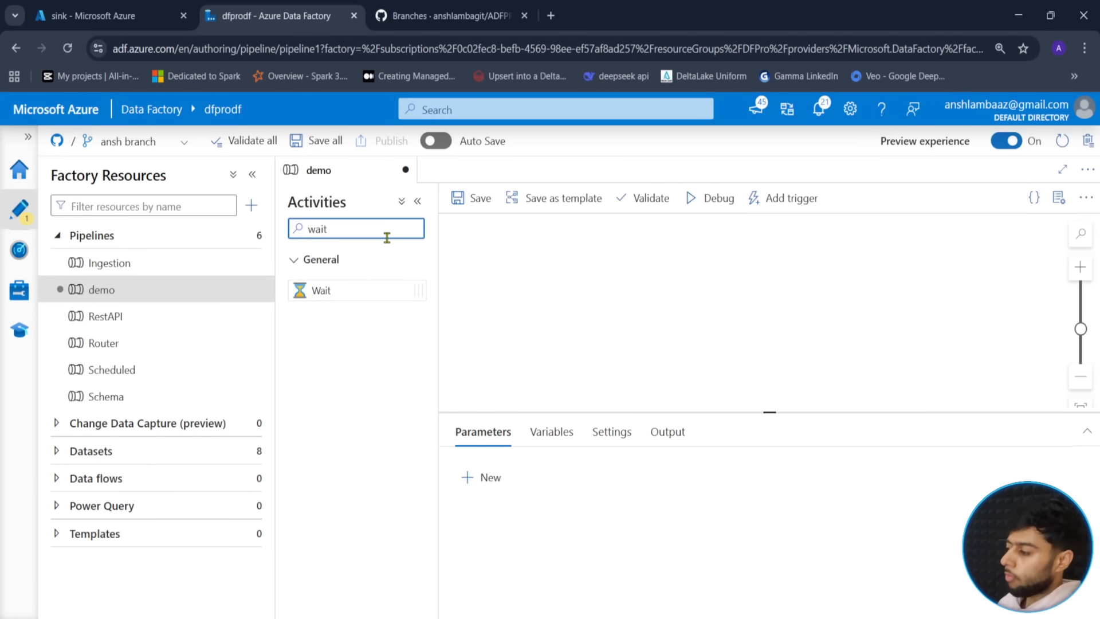
left_click_drag(352, 288, 750, 298)
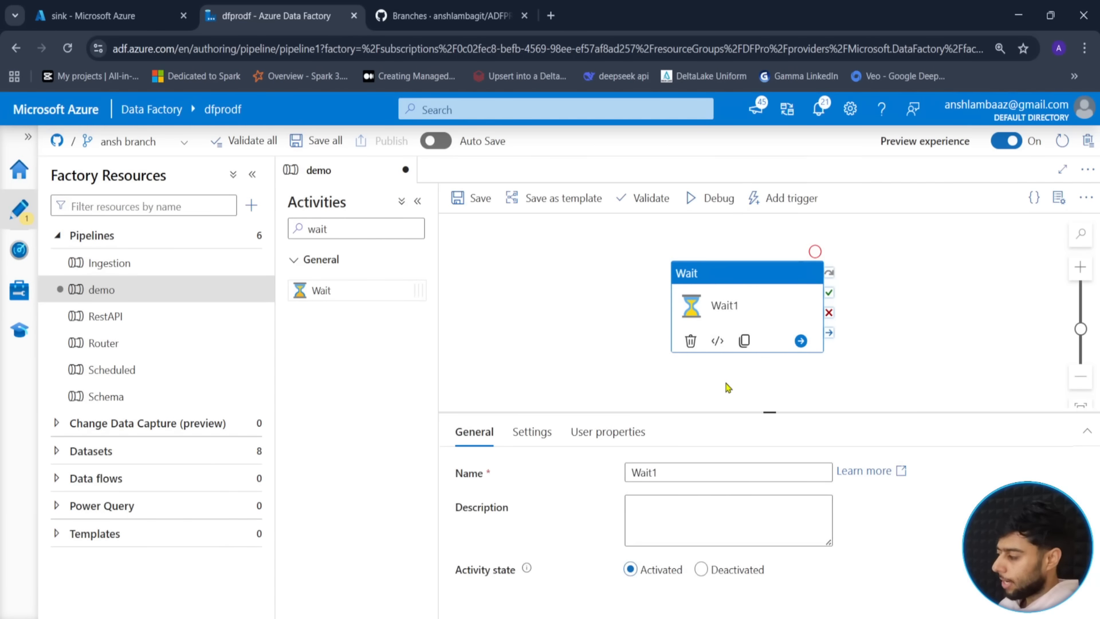
left_click_drag(728, 388, 764, 383)
left_click(532, 438)
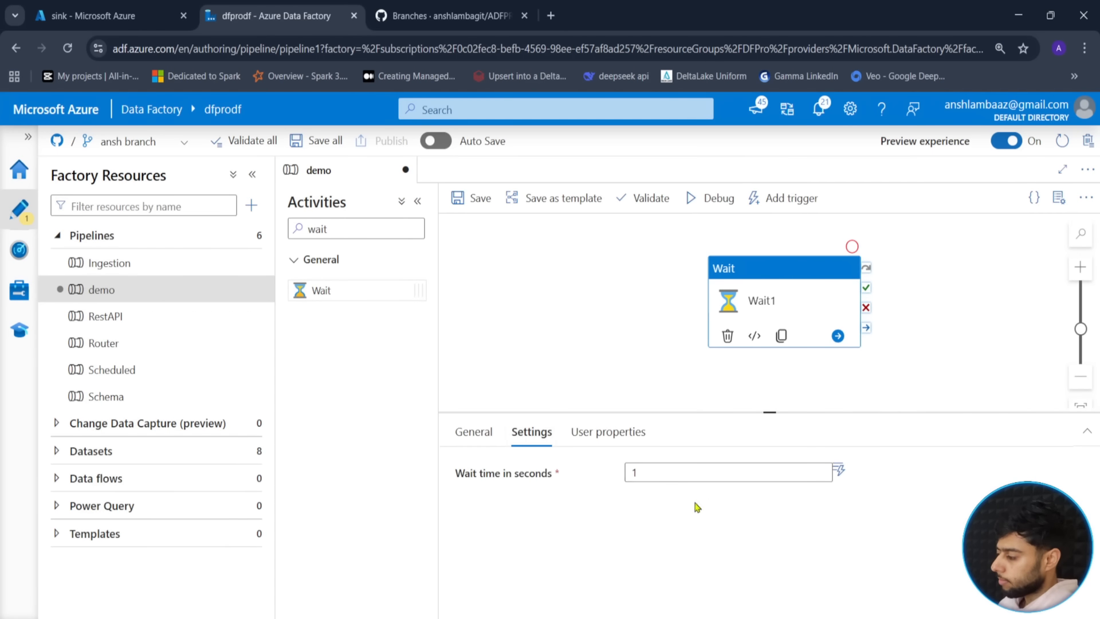
left_click(666, 474)
type("0")
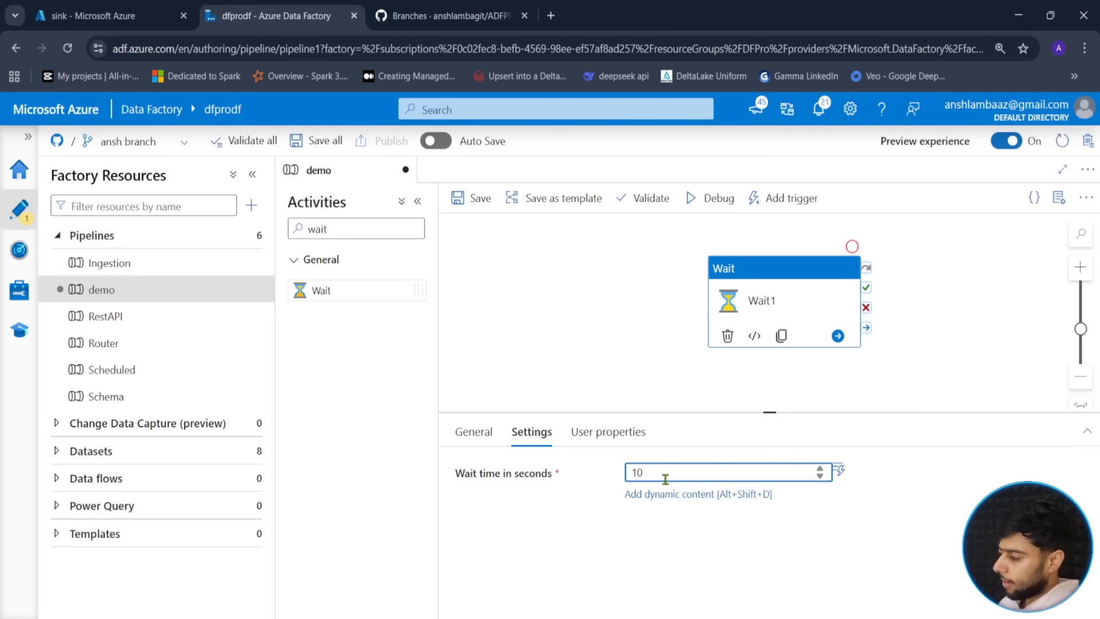
left_click(582, 301)
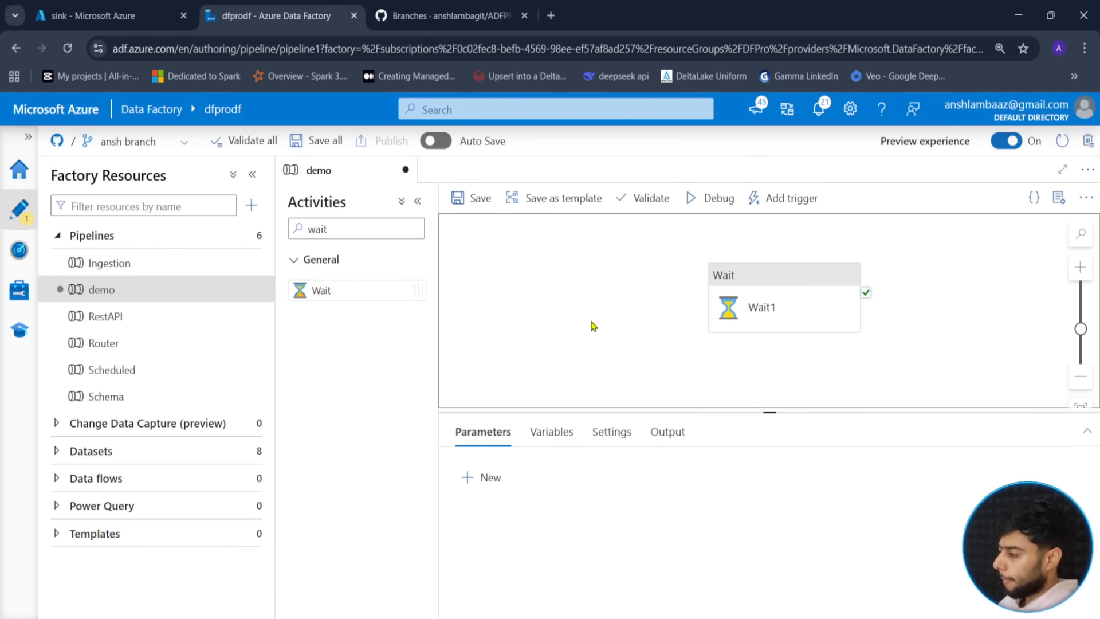
left_click(707, 212)
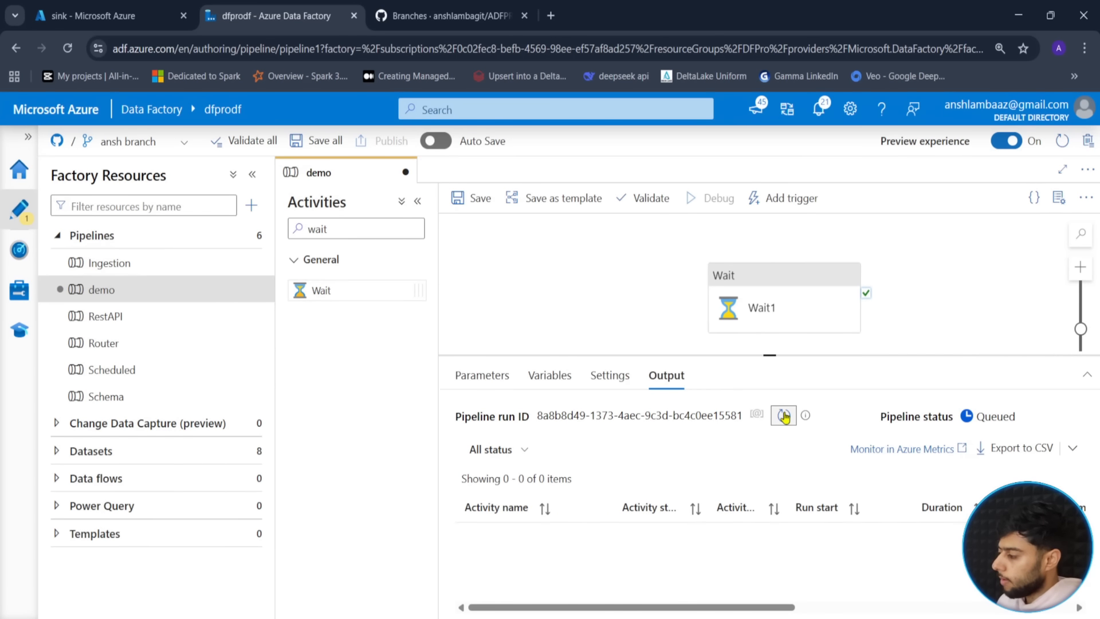
- Refresh the debug run status until the demo run and Wait1 show Succeeded
left_click(784, 417)
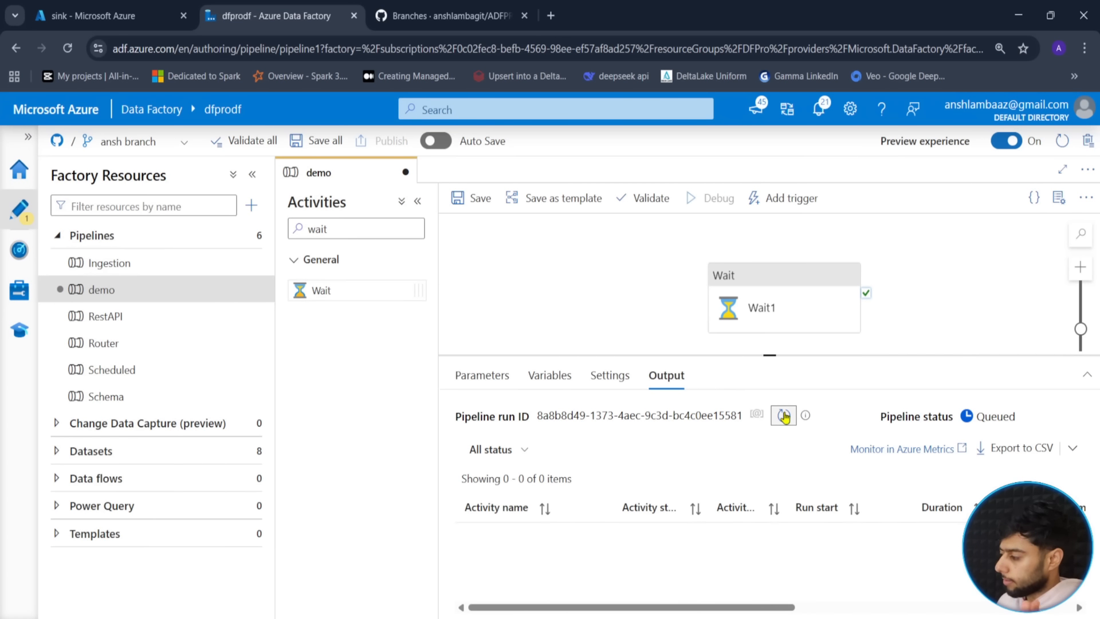
left_click(784, 417)
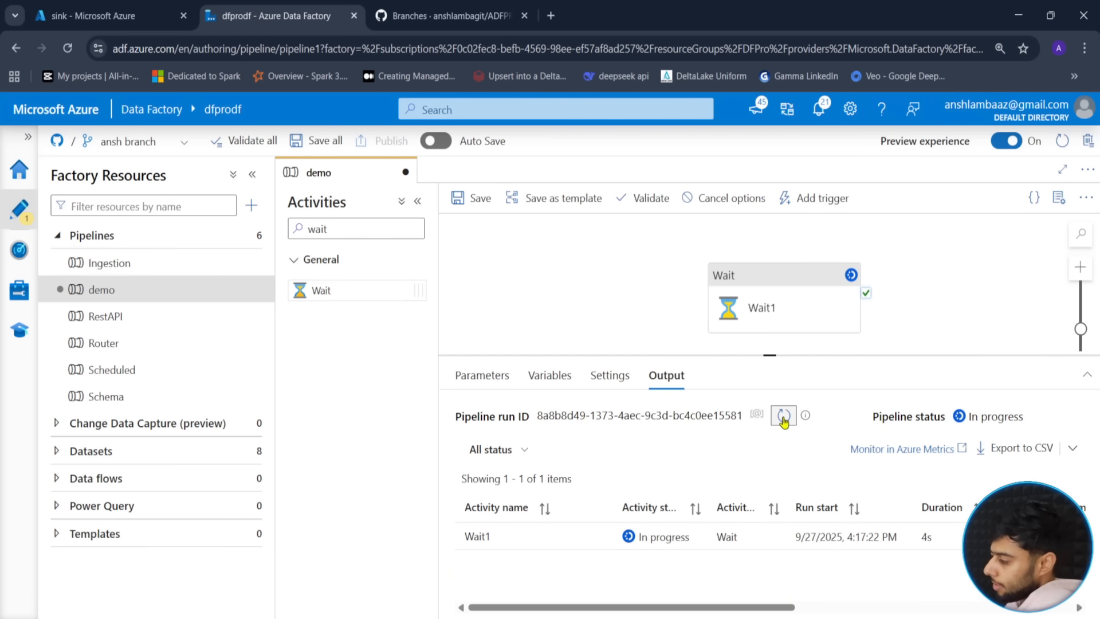
left_click(785, 418)
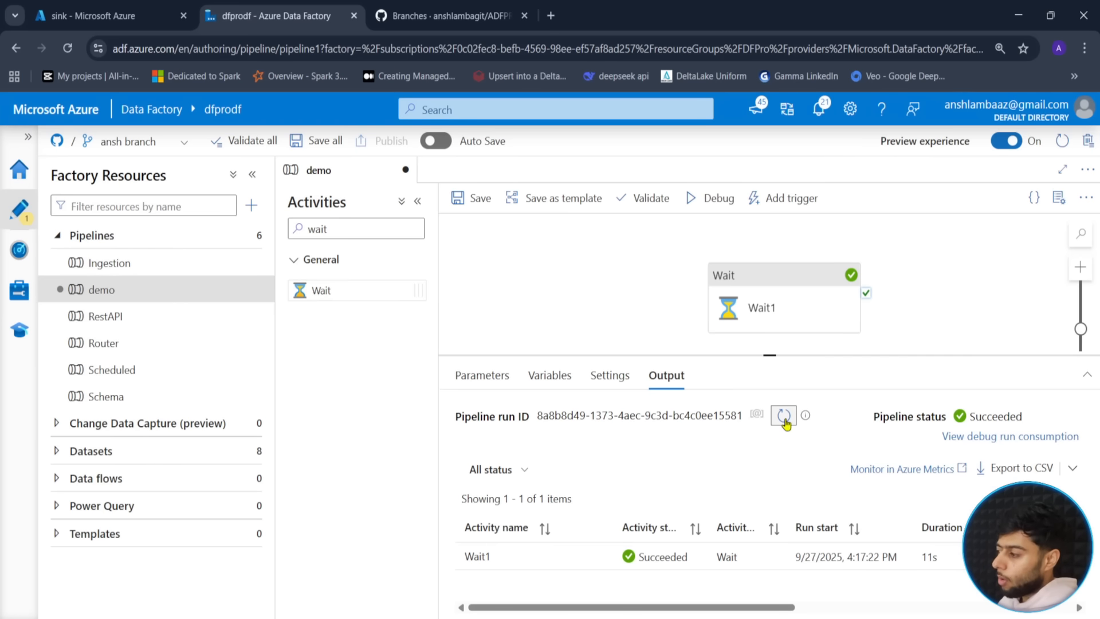
left_click(469, 208)
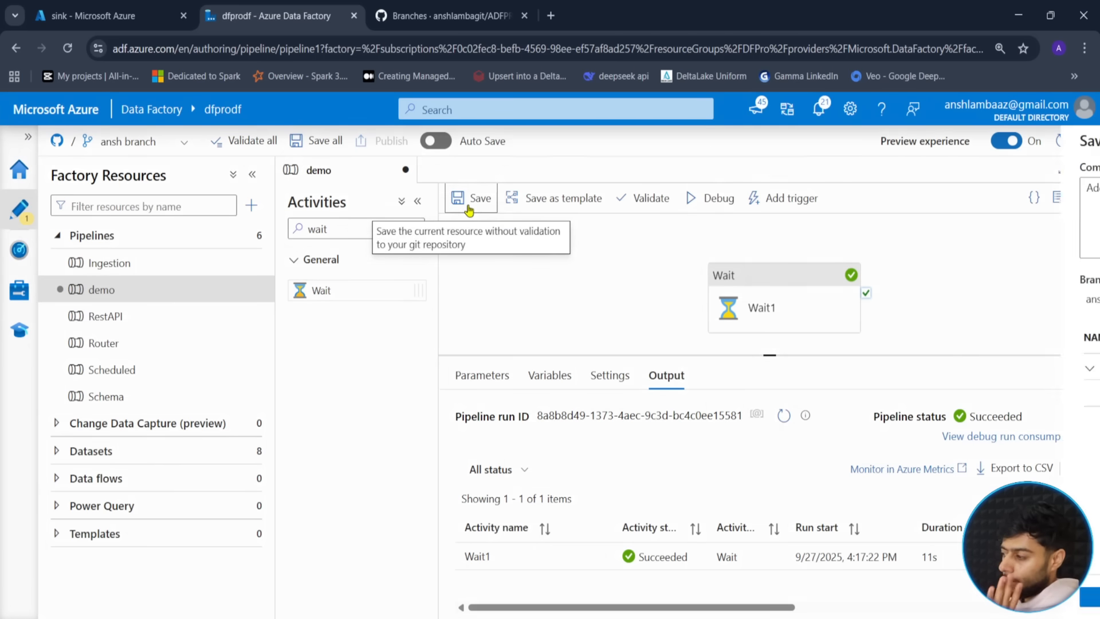
- Commit the demo pipeline, then switch to main and back to ansh to compare
left_click(645, 596)
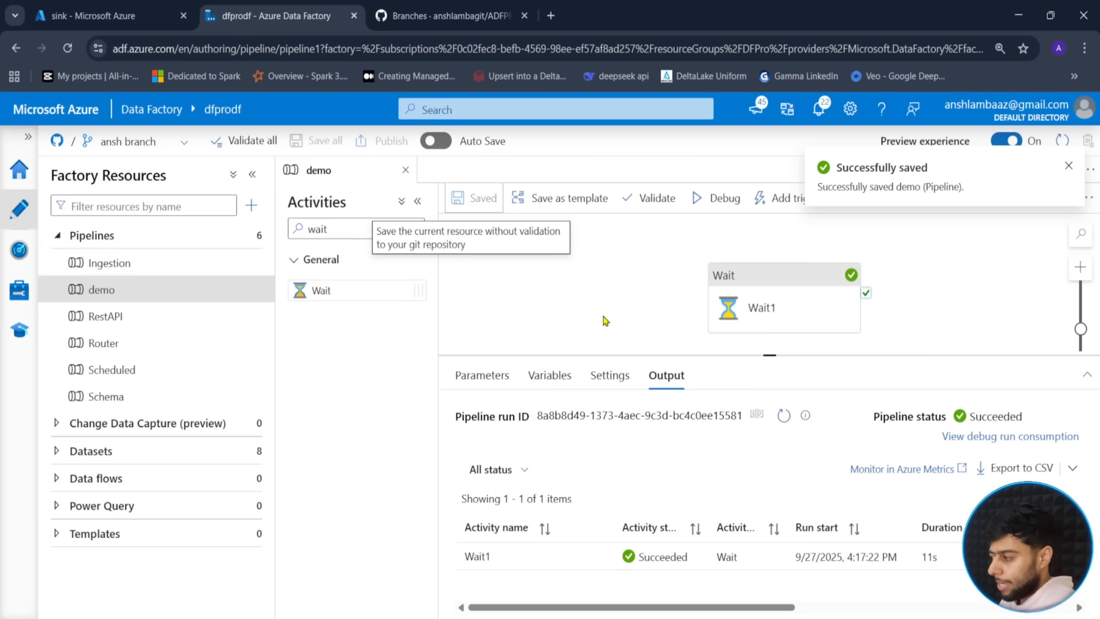
left_click(170, 150)
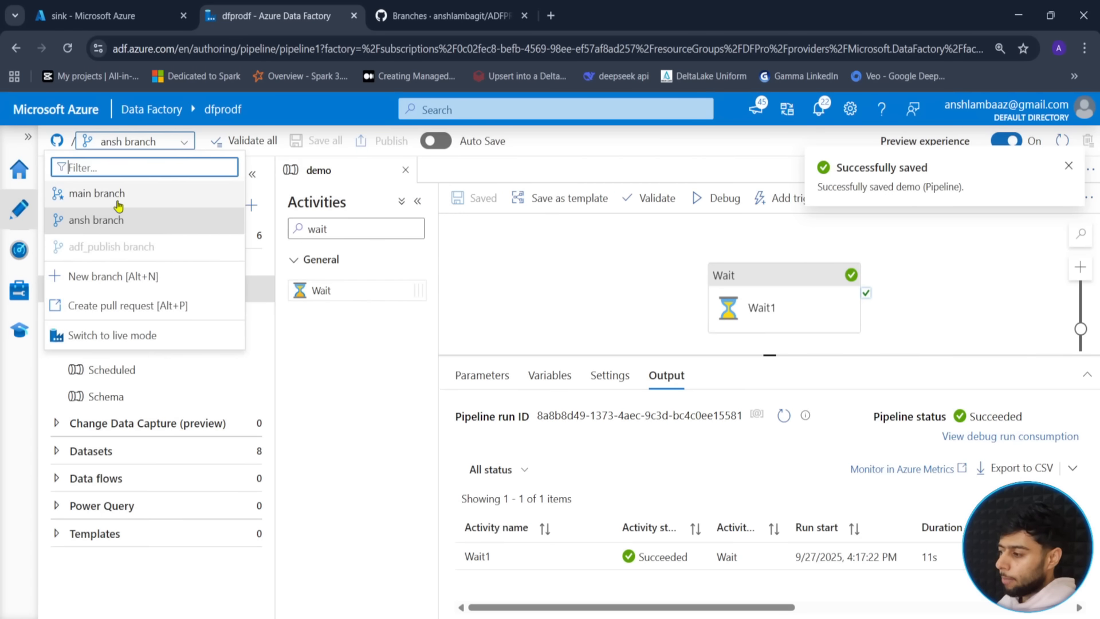
left_click(118, 194)
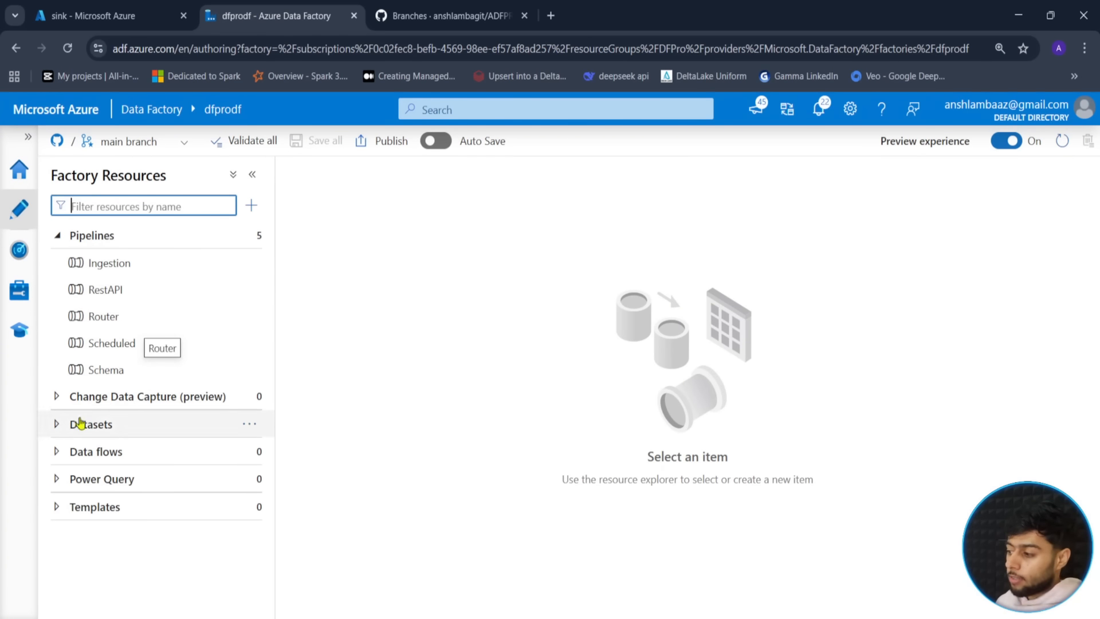
left_click(182, 143)
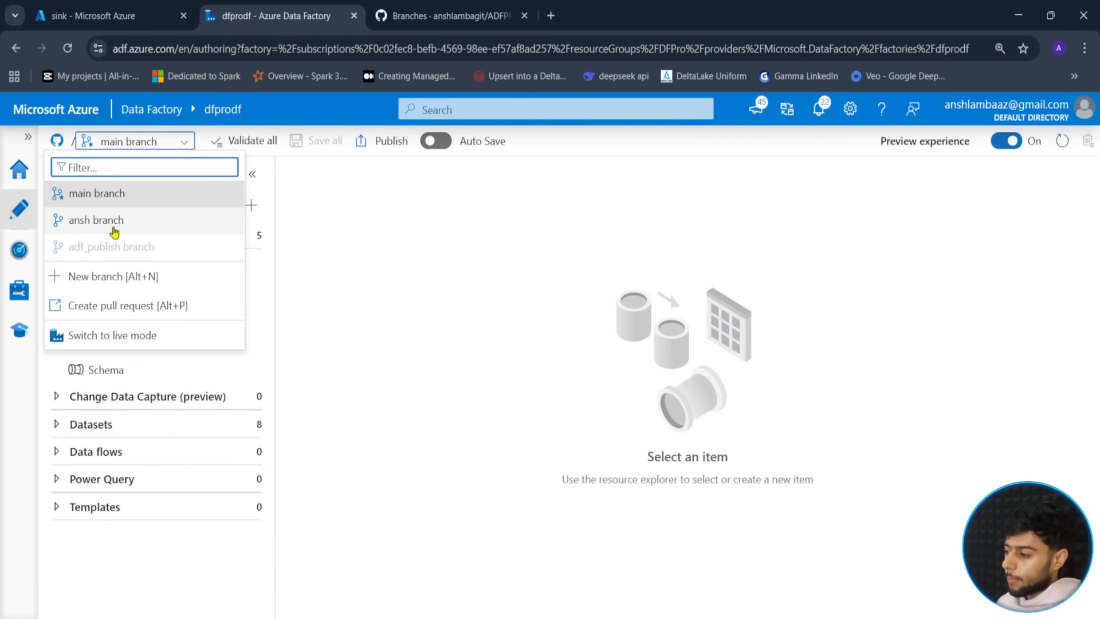
left_click(148, 228)
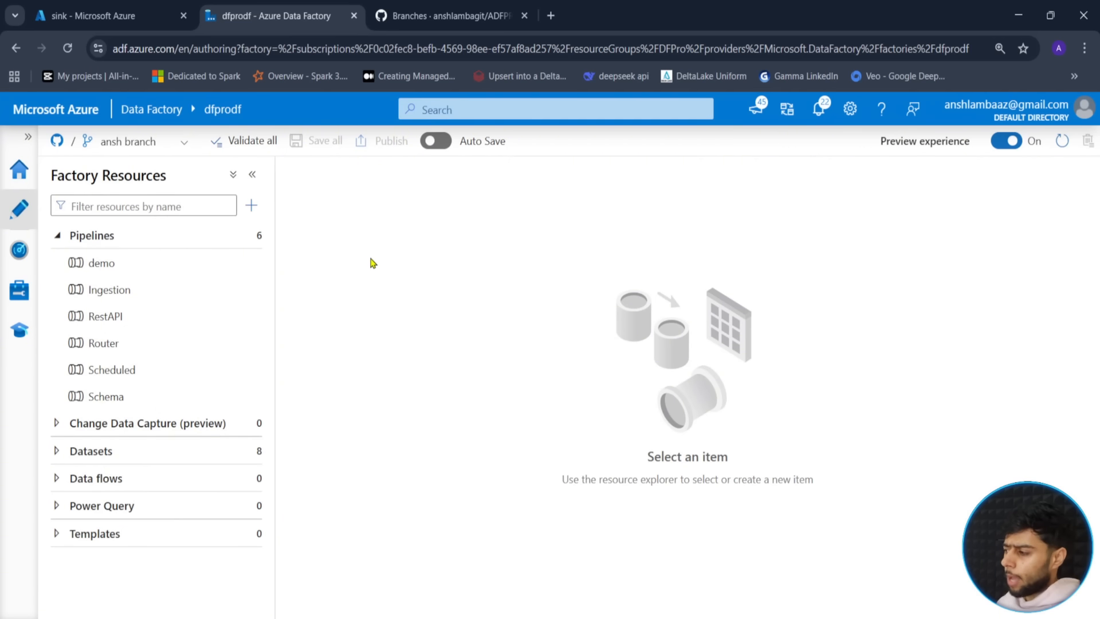
left_click(136, 272)
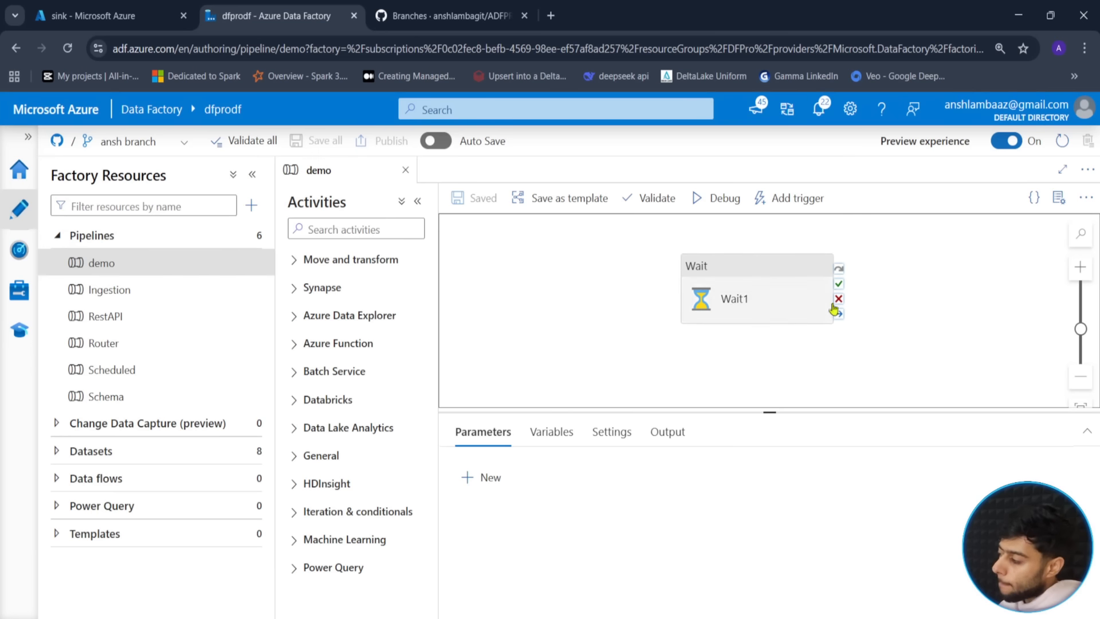
- Open and dismiss the branch list, then switch to the GitHub branches page
left_click(185, 143)
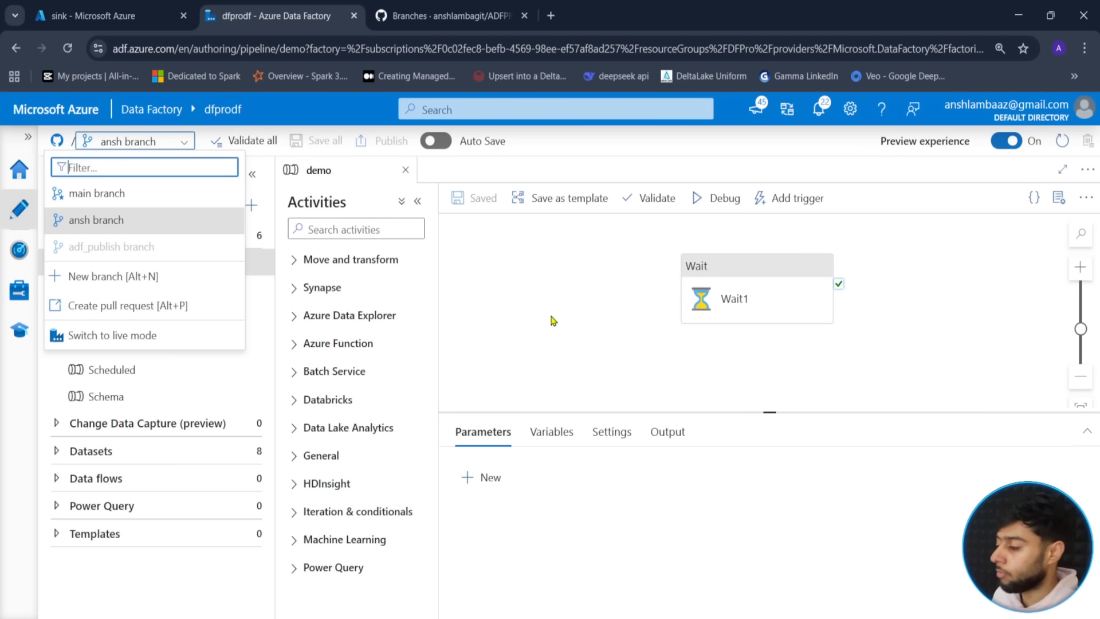
left_click(579, 310)
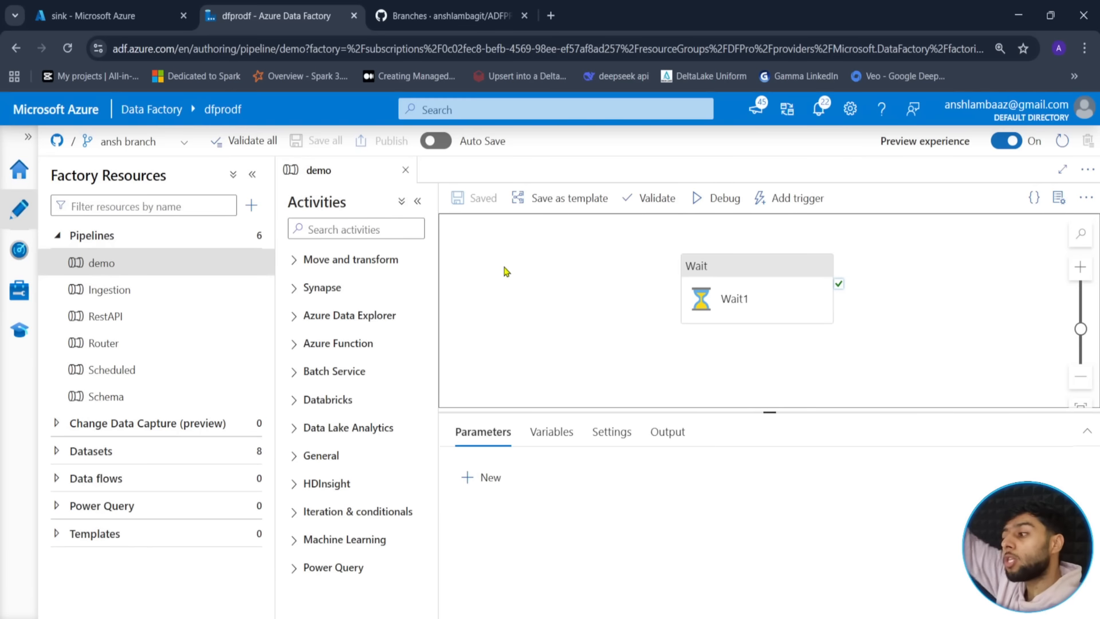
left_click(457, 8)
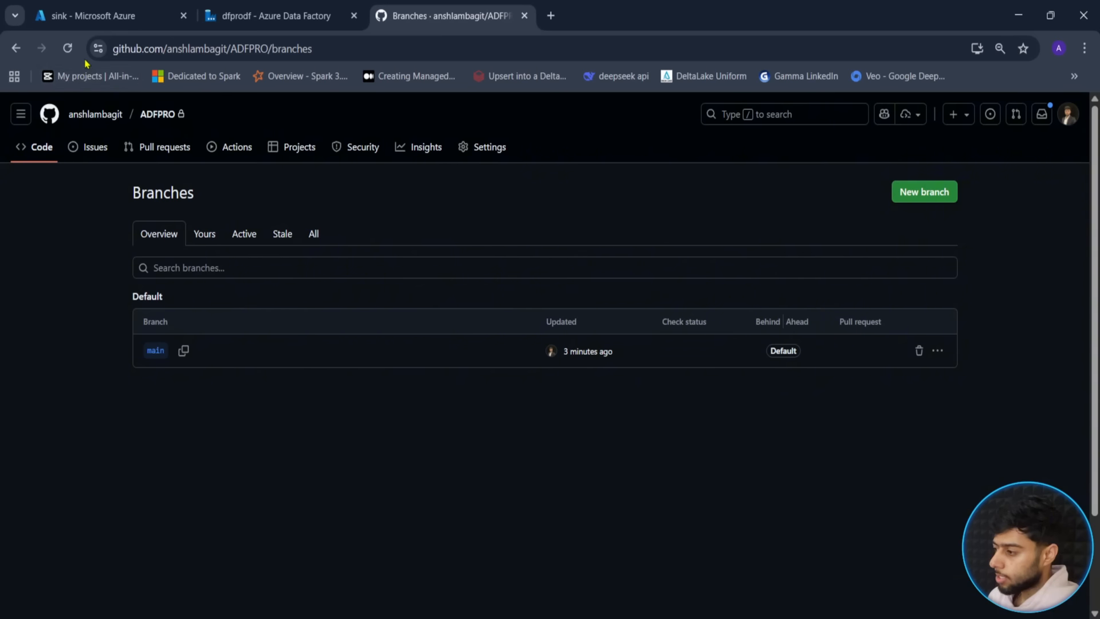
- Reload the branches and open pipeline/demo.json on ansh to check its Wait1 definition
left_click(67, 48)
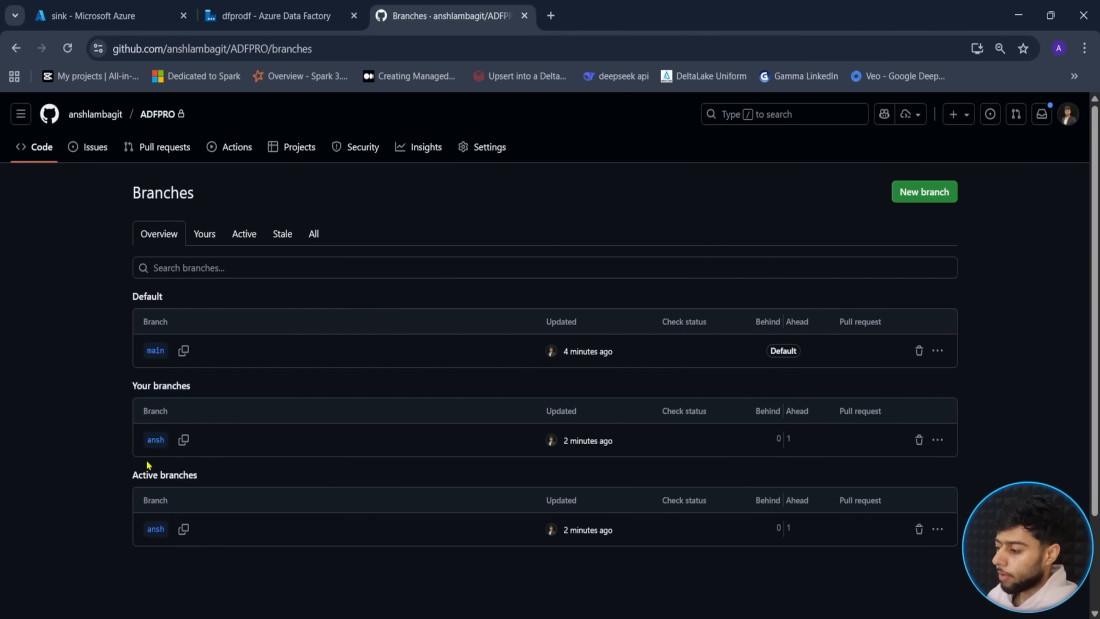
scroll(108, 464, "down", 2)
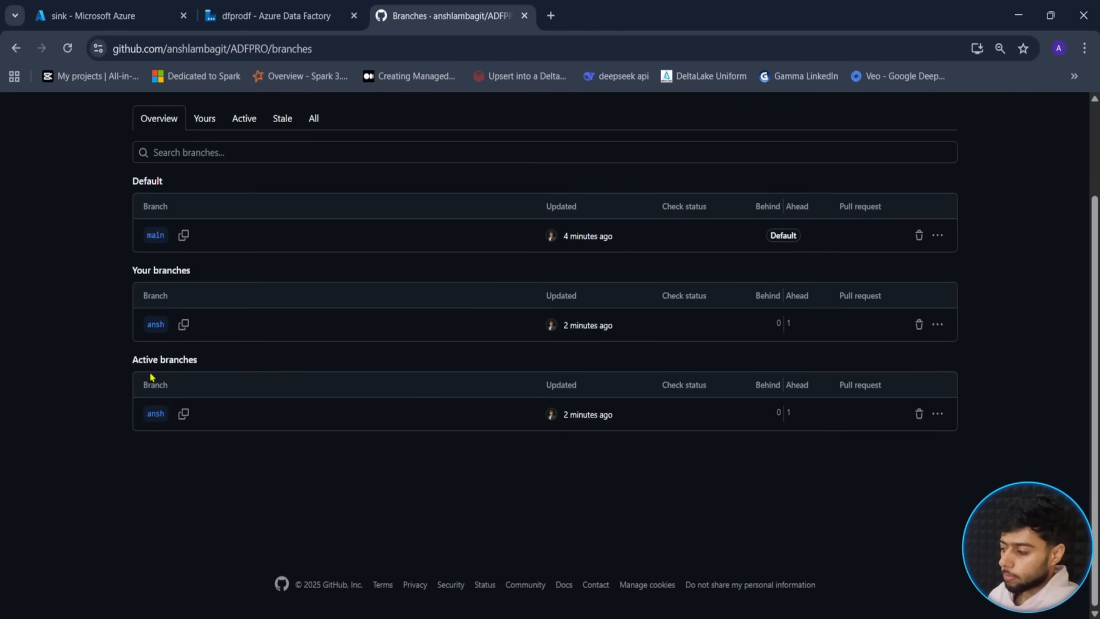
left_click(156, 327)
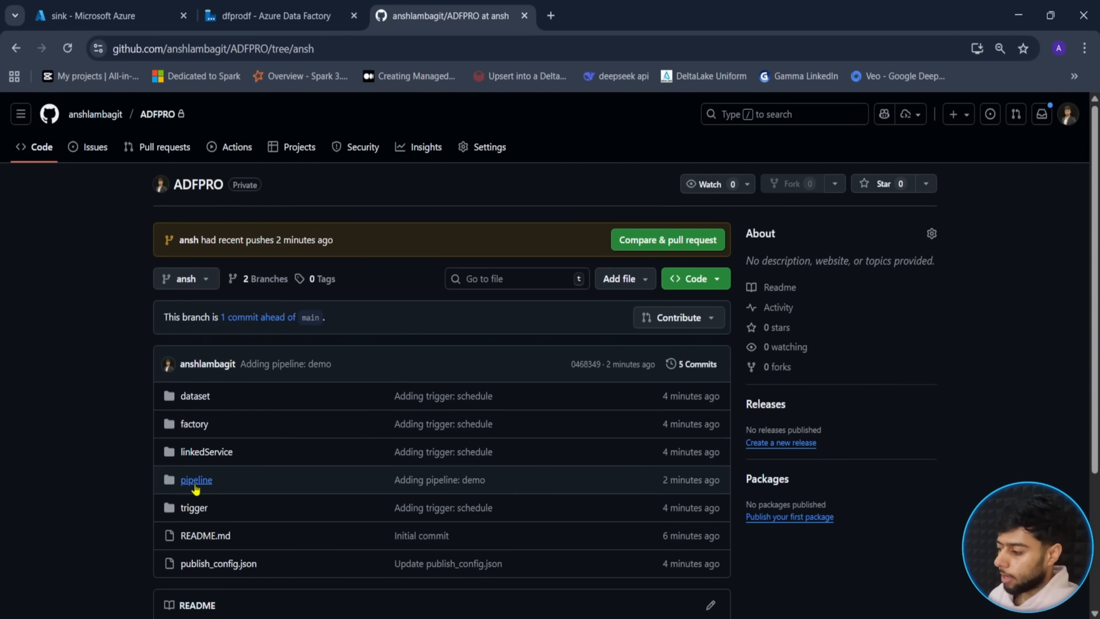
left_click(196, 483)
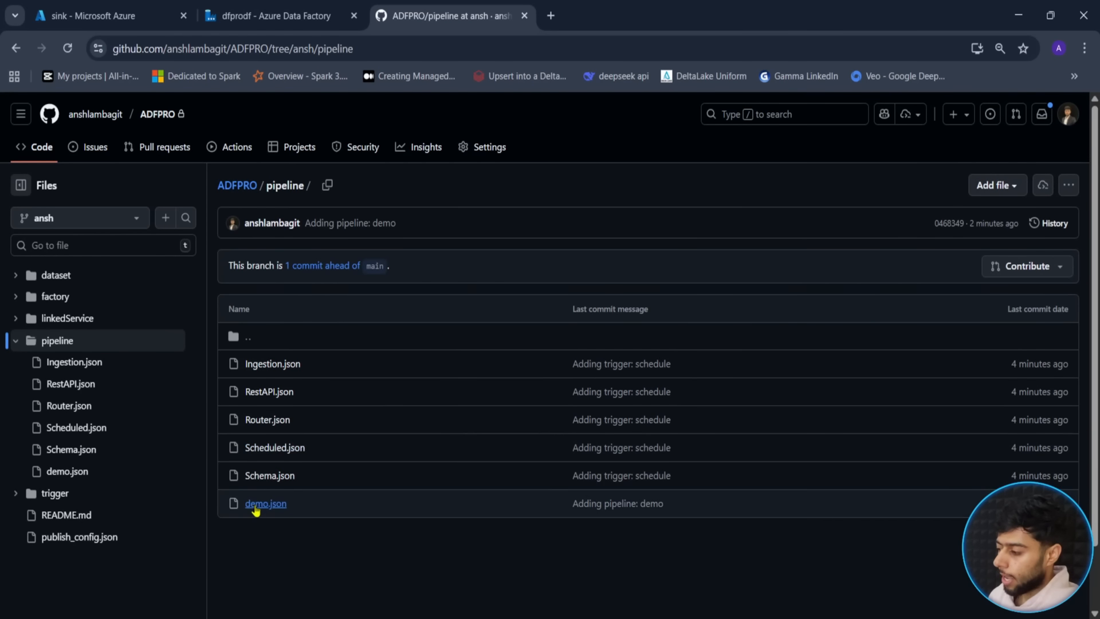
left_click(267, 504)
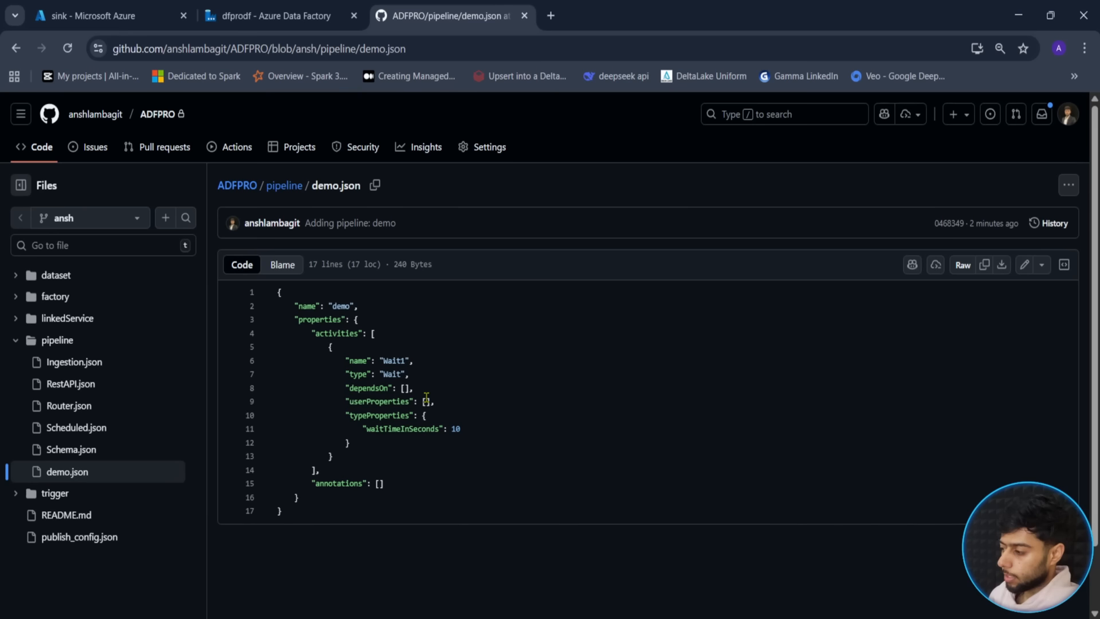
key("ctrl+plus")
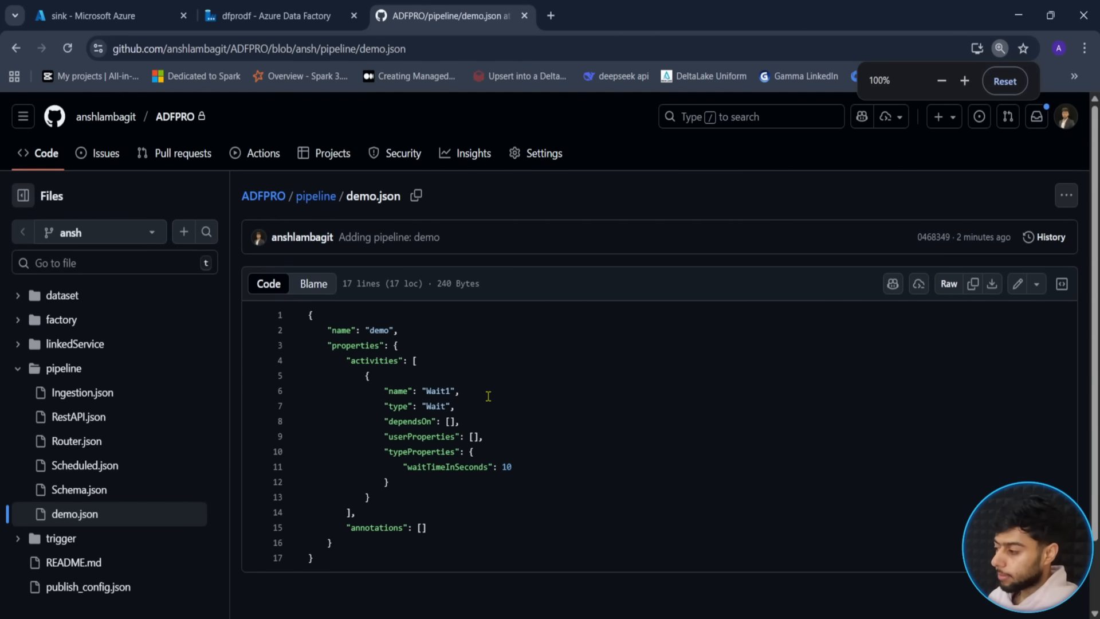
left_click(262, 8)
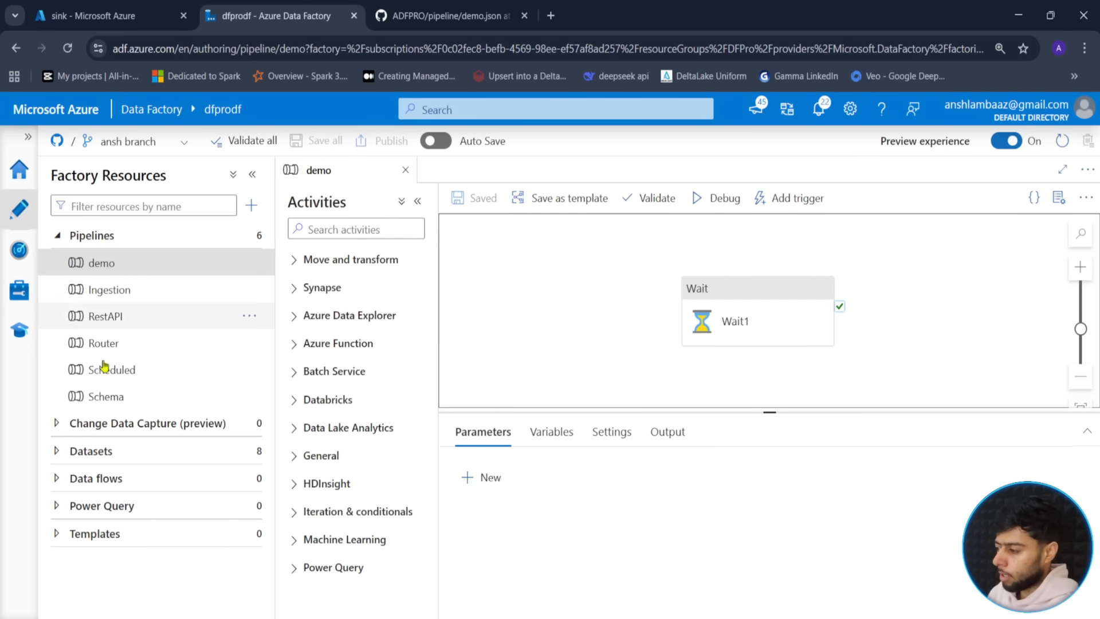
- Compare the GitHub demo.json page with the Data Factory branch list
left_click(390, 12)
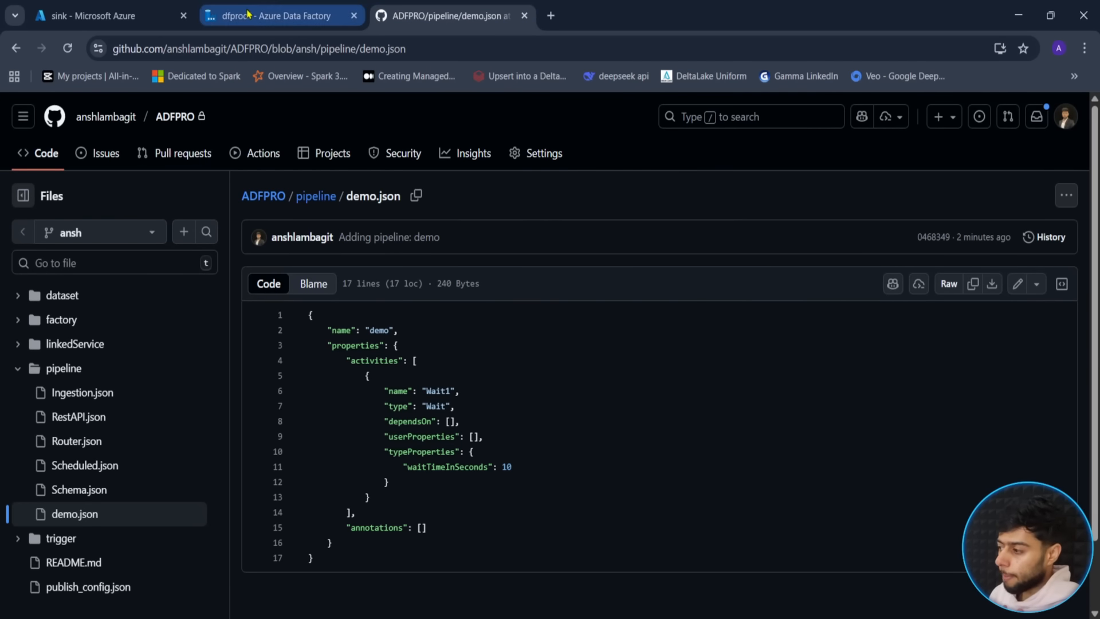
left_click(279, 12)
left_click(183, 143)
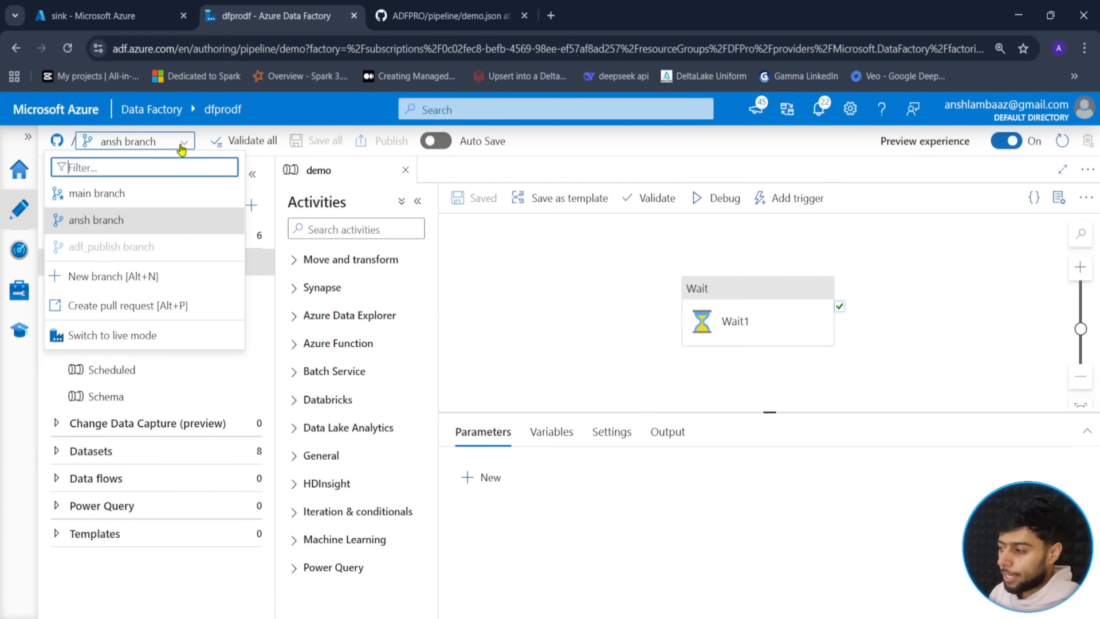
left_click(390, 8)
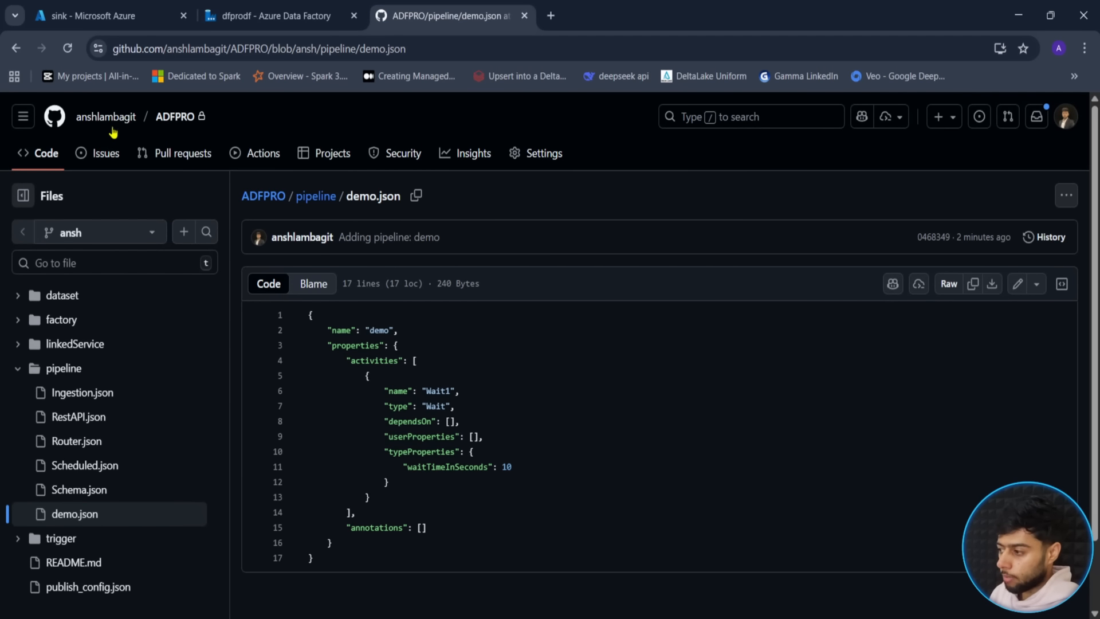
- View the ADFPRO repository on the ansh branch, one commit ahead of main
left_click(178, 117)
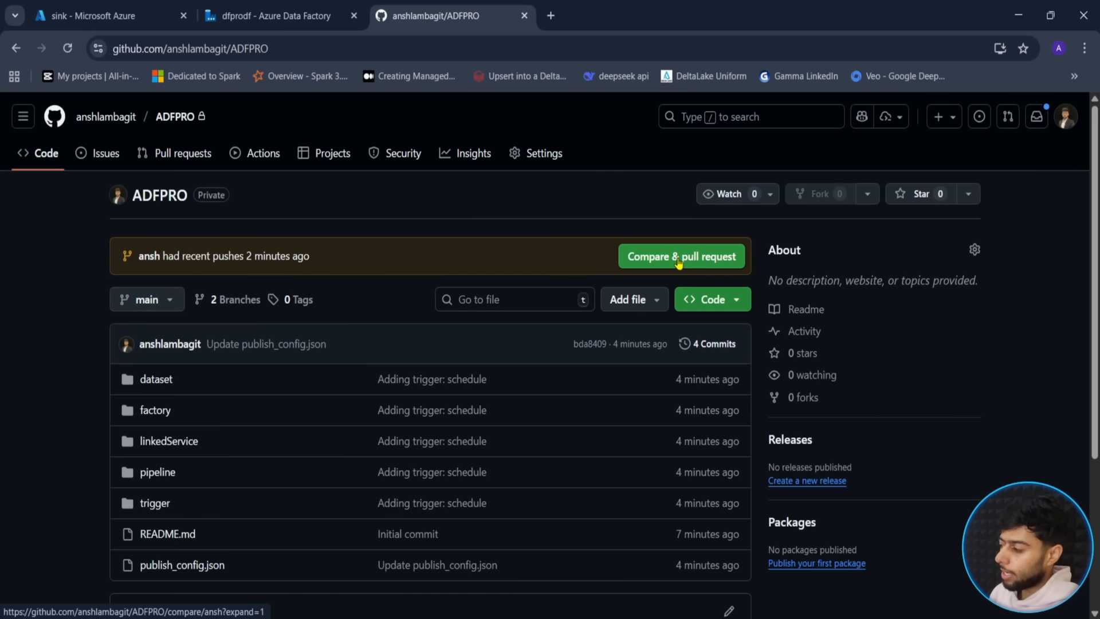
left_click(164, 300)
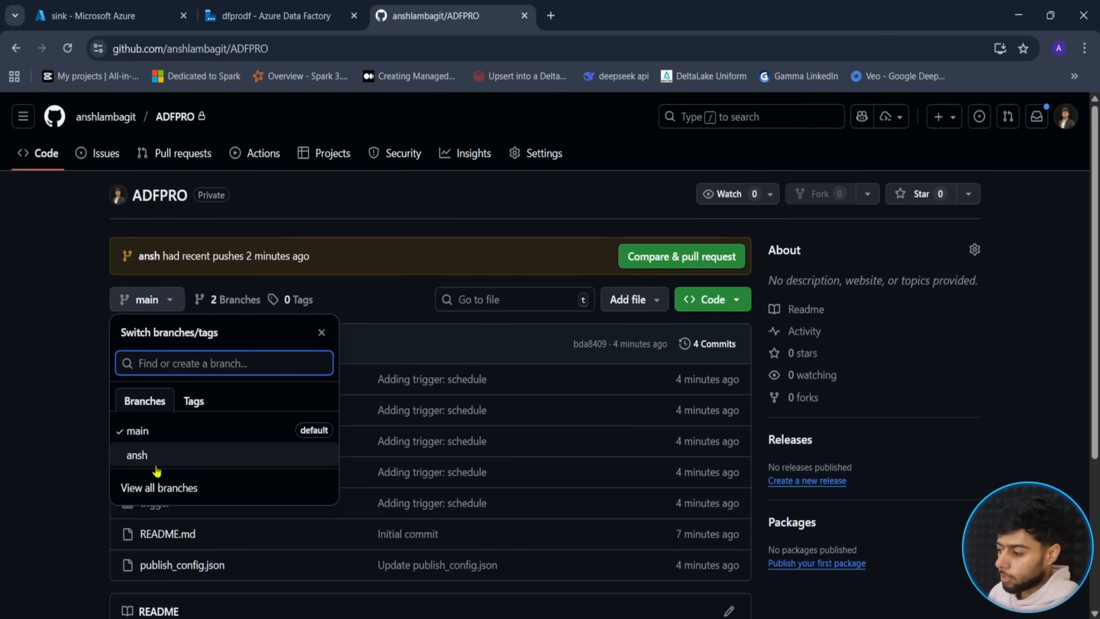
left_click(143, 453)
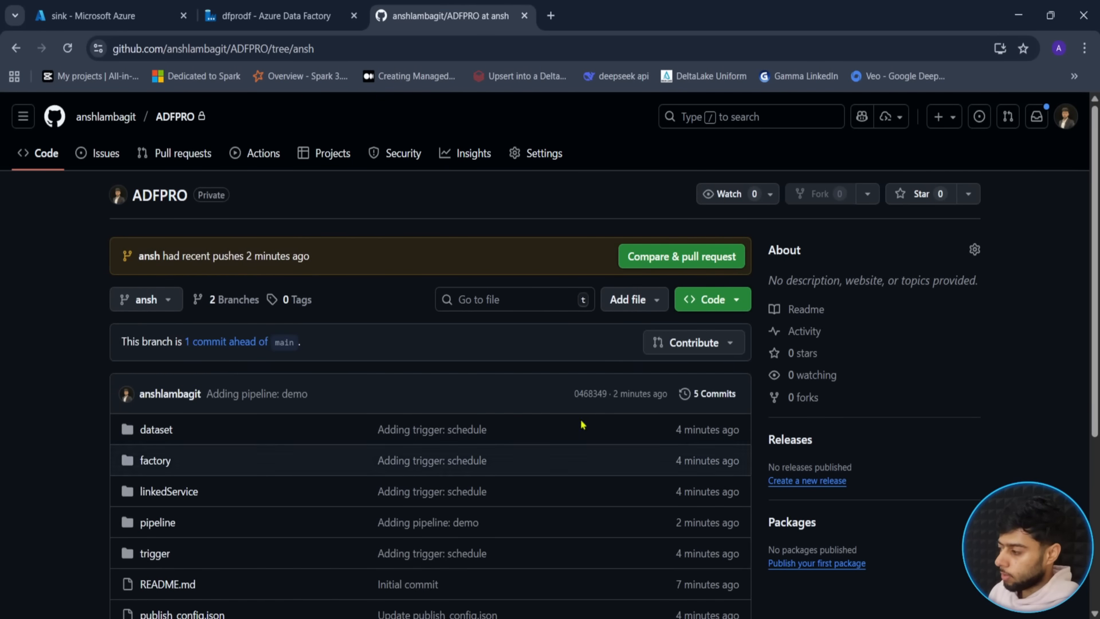
scroll(86, 386, "down", 2)
scroll(153, 194, "up", 1)
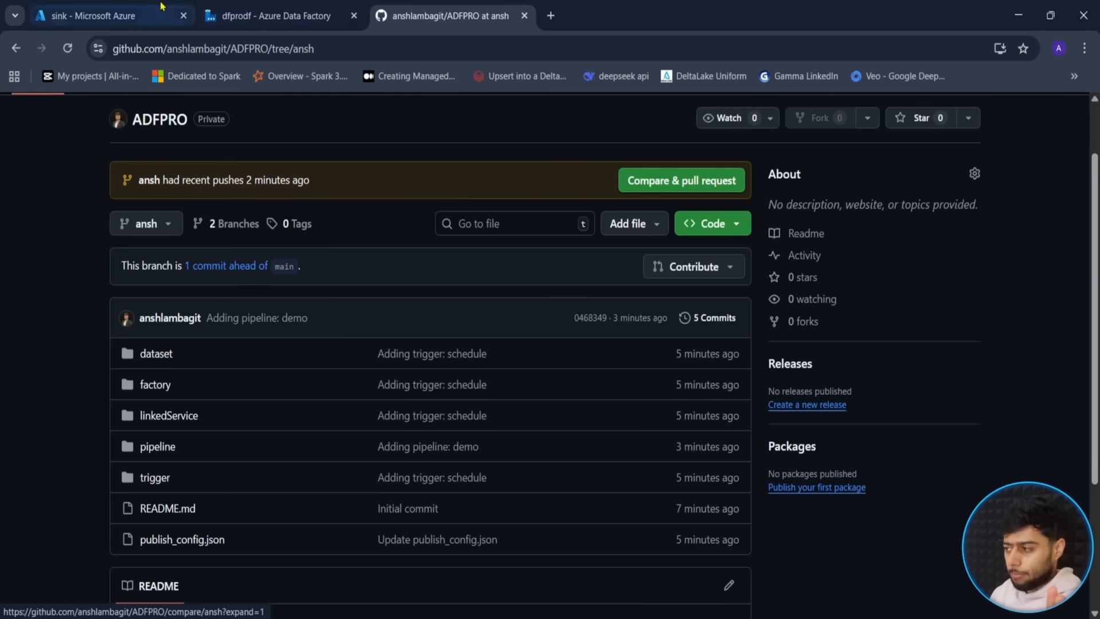
left_click(224, 16)
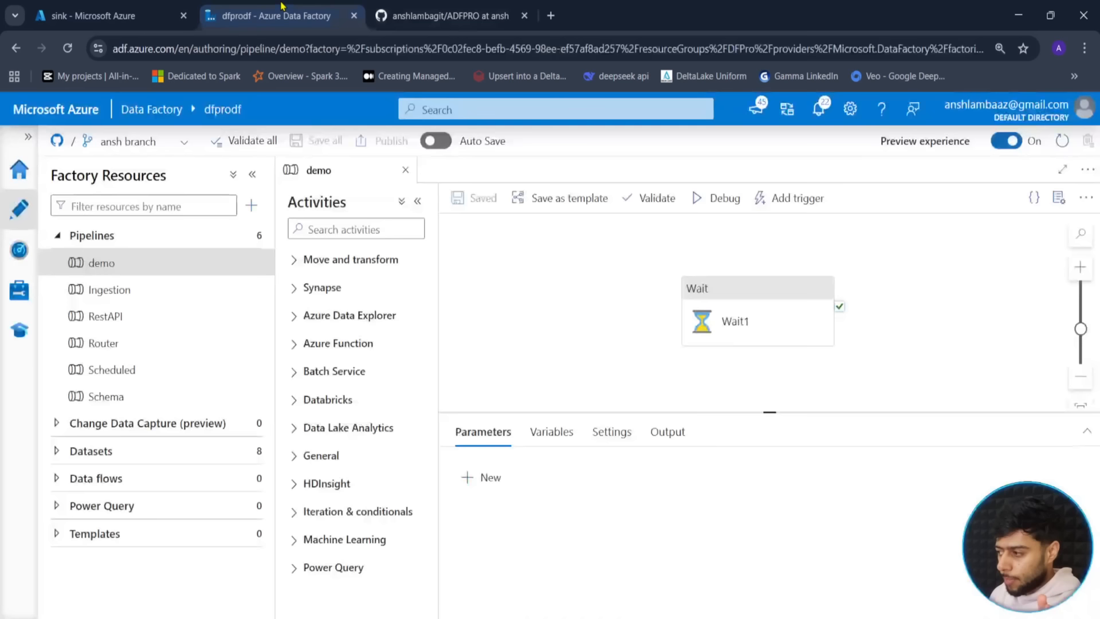
- Open the ansh-to-main comparison and review the demo.json diff against the factory pipeline
left_click(184, 142)
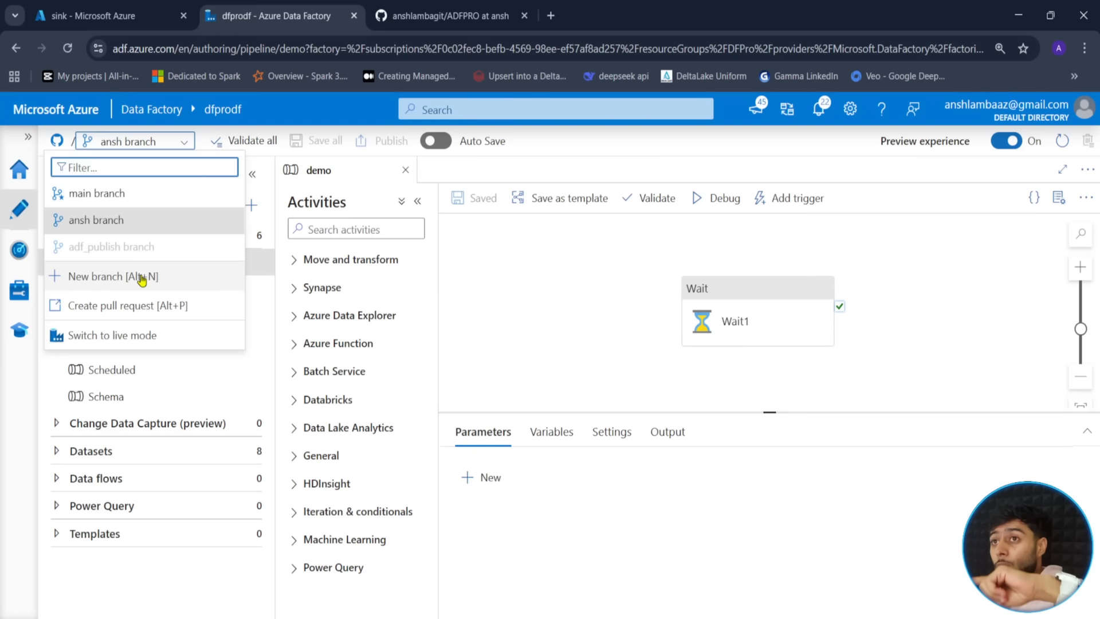
left_click(88, 305)
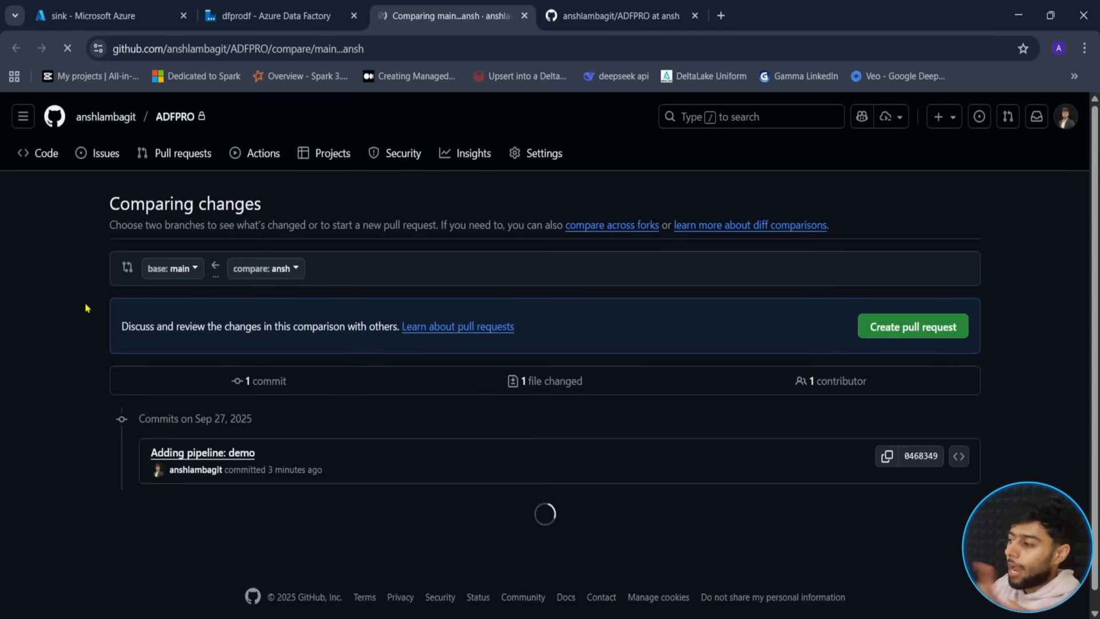
scroll(86, 308, "down", 1)
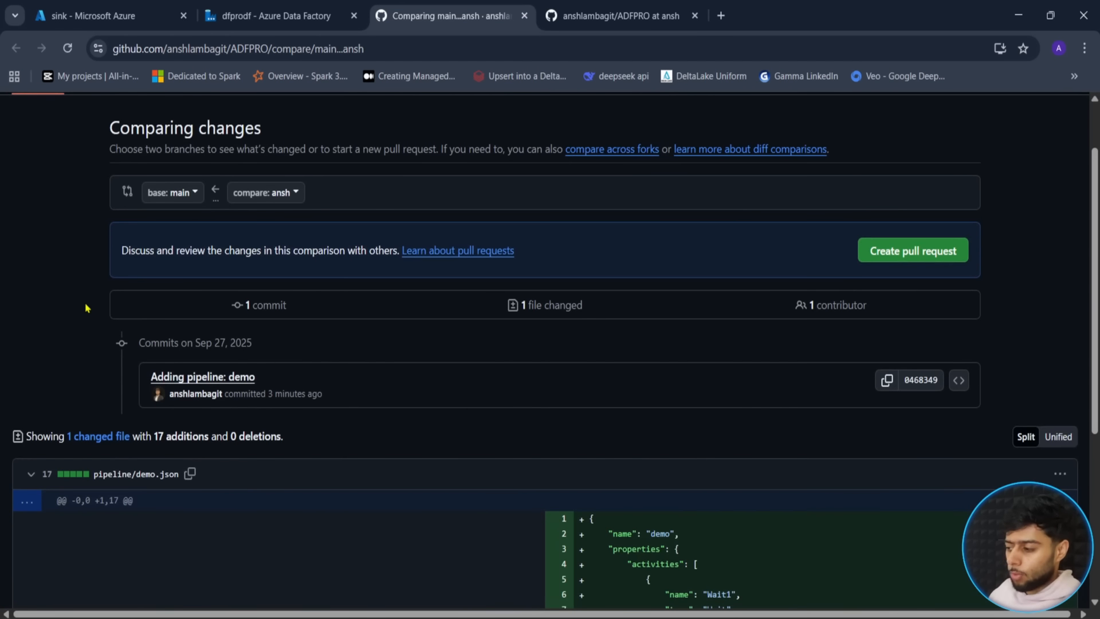
scroll(86, 307, "down", 5)
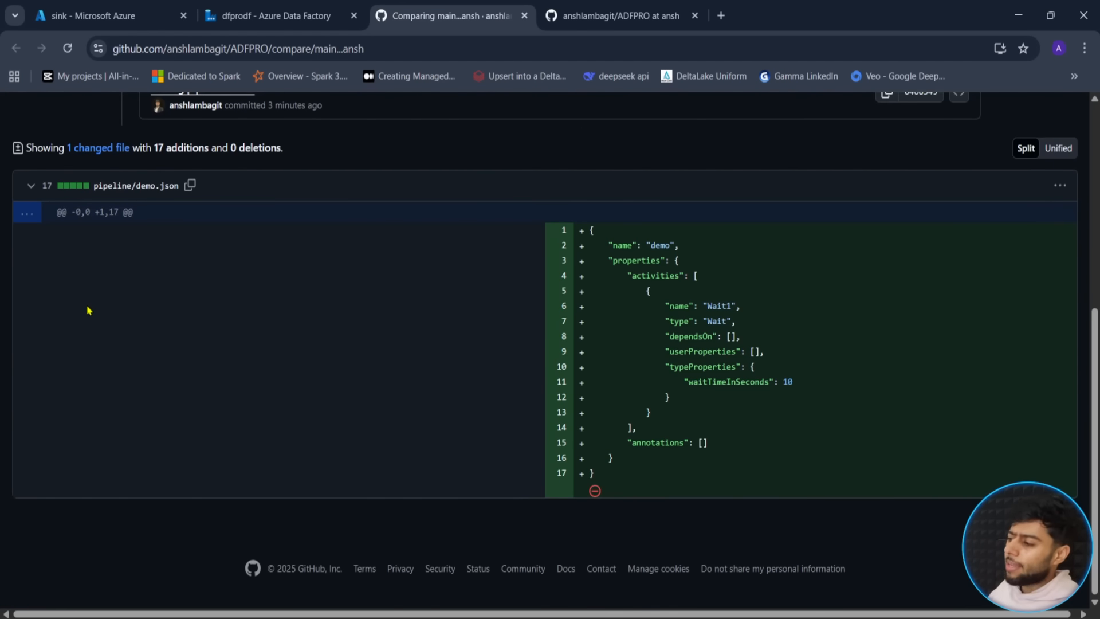
left_click(275, 15)
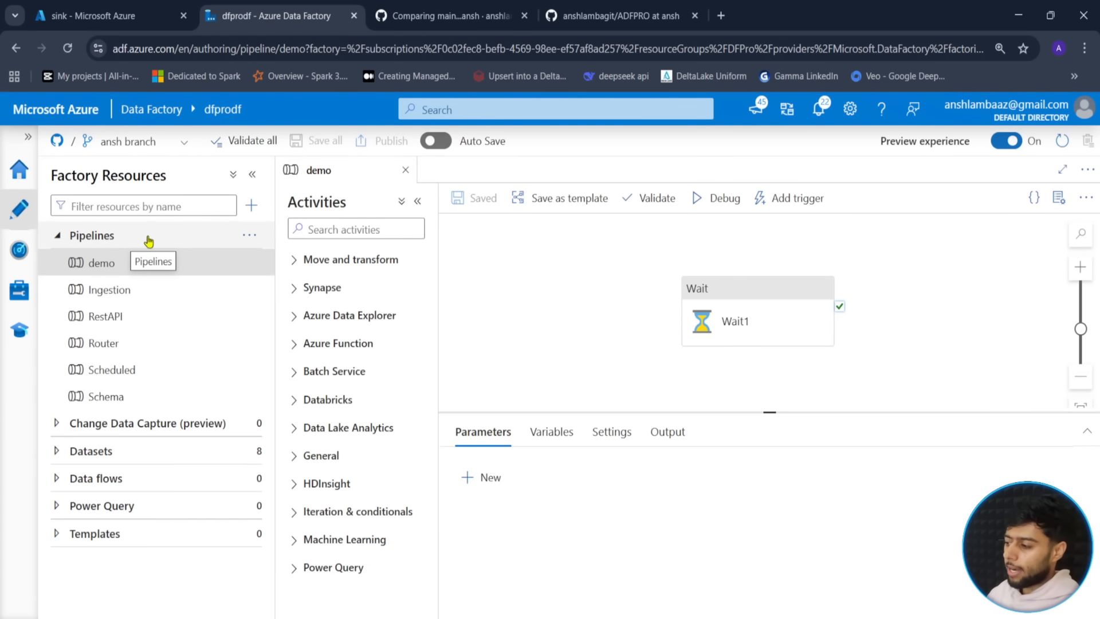
left_click(400, 19)
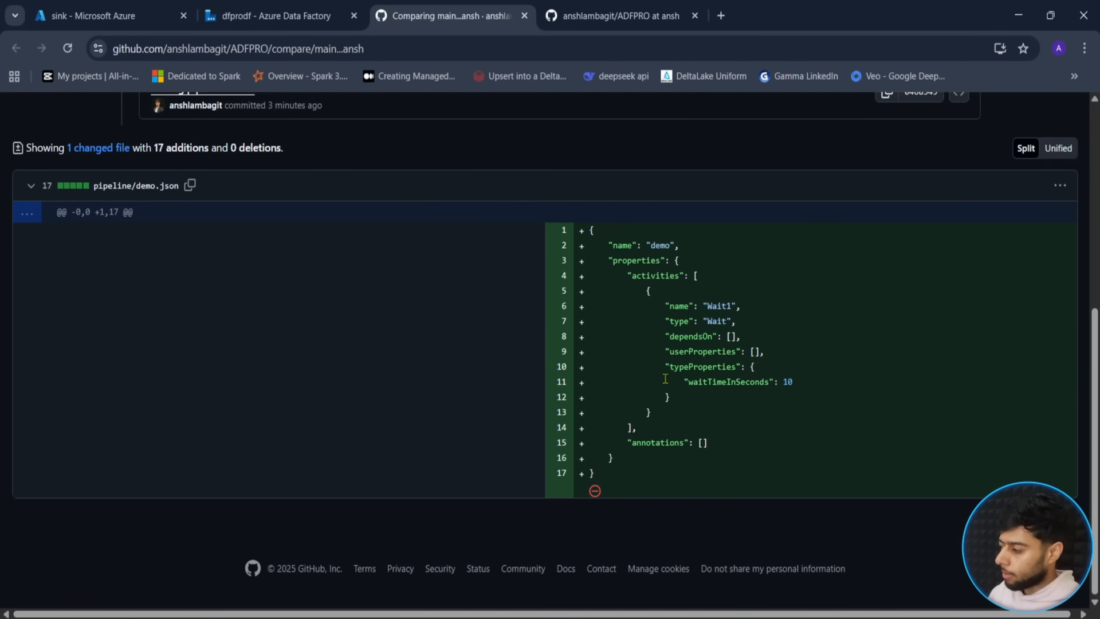
scroll(243, 349, "up", 4)
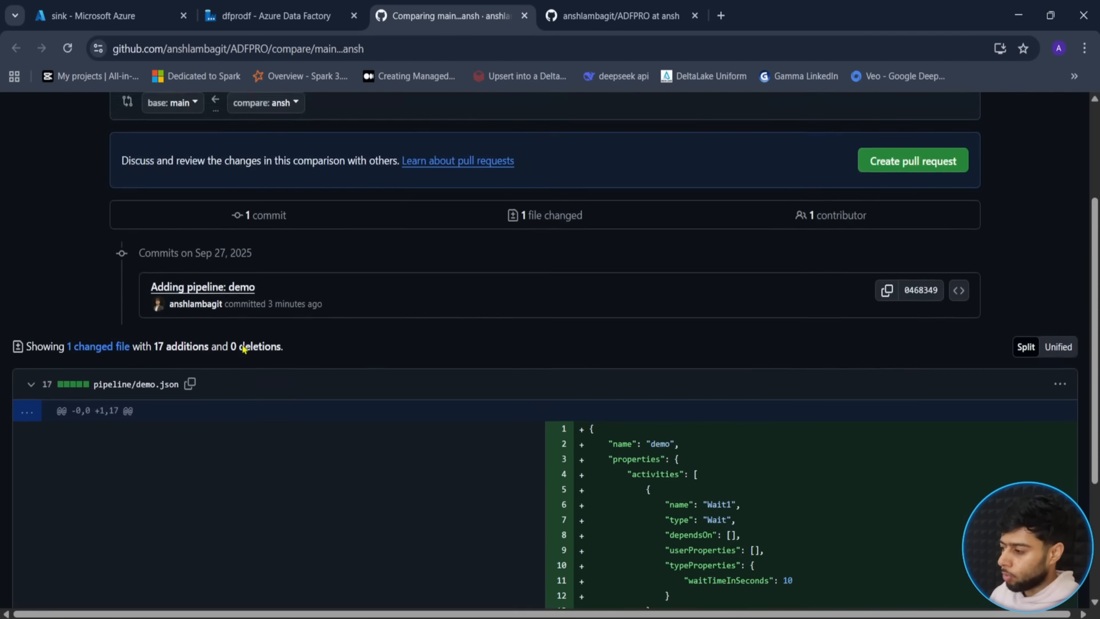
scroll(241, 346, "down", 4)
scroll(241, 347, "up", 4)
- Create pull request #1, 'Adding pipeline: demo', from ansh into main
left_click(924, 184)
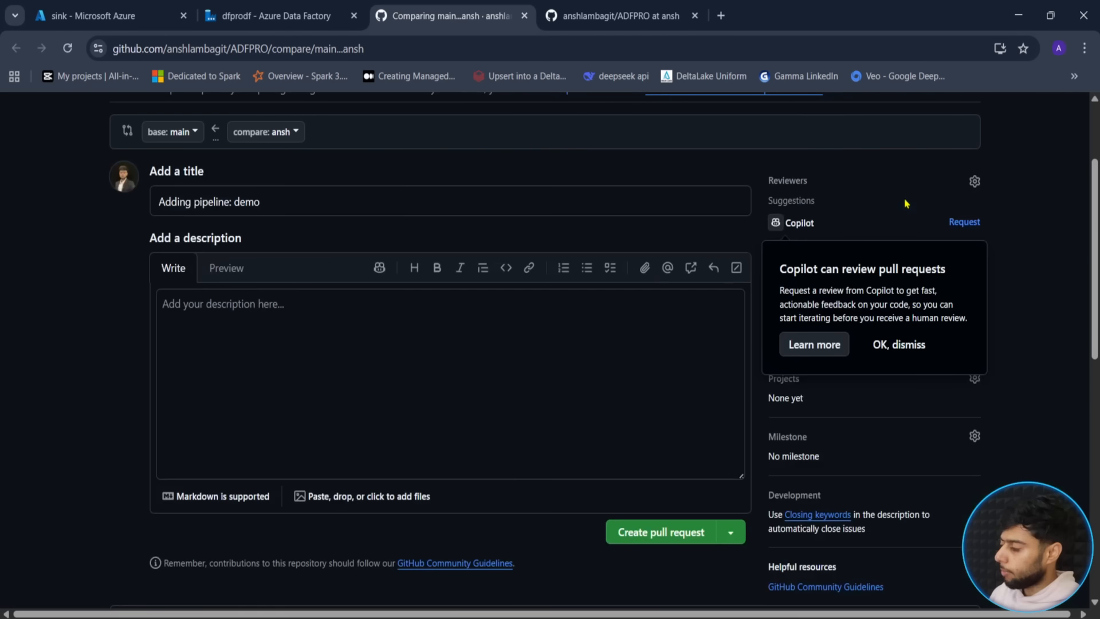
scroll(160, 409, "down", 3)
left_click(666, 387)
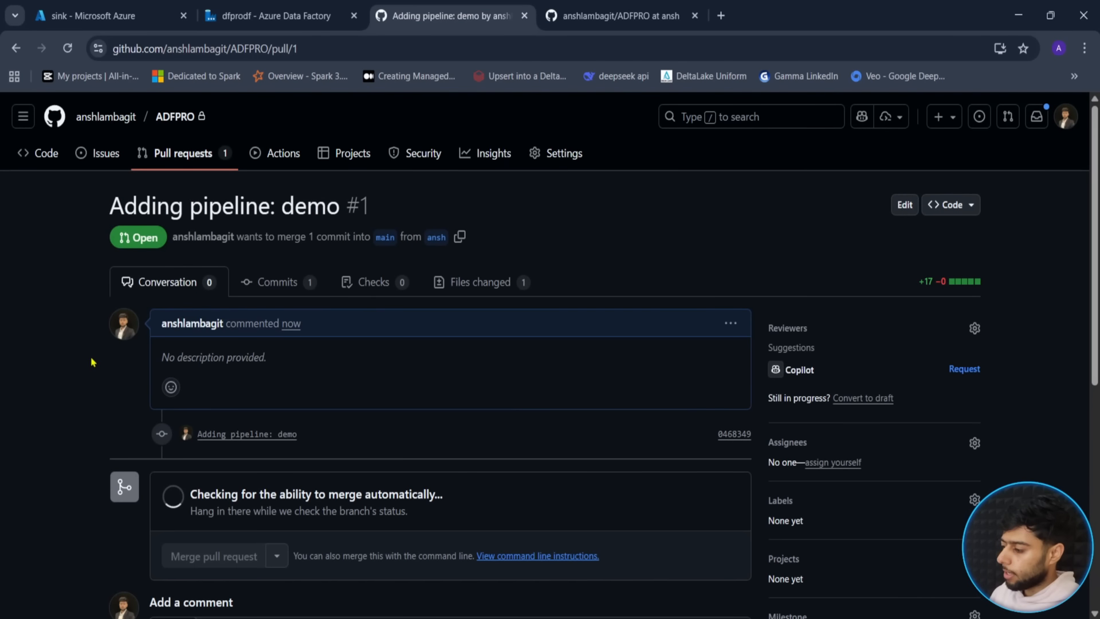
- Merge pull request #1 into main
scroll(209, 516, "down", 3)
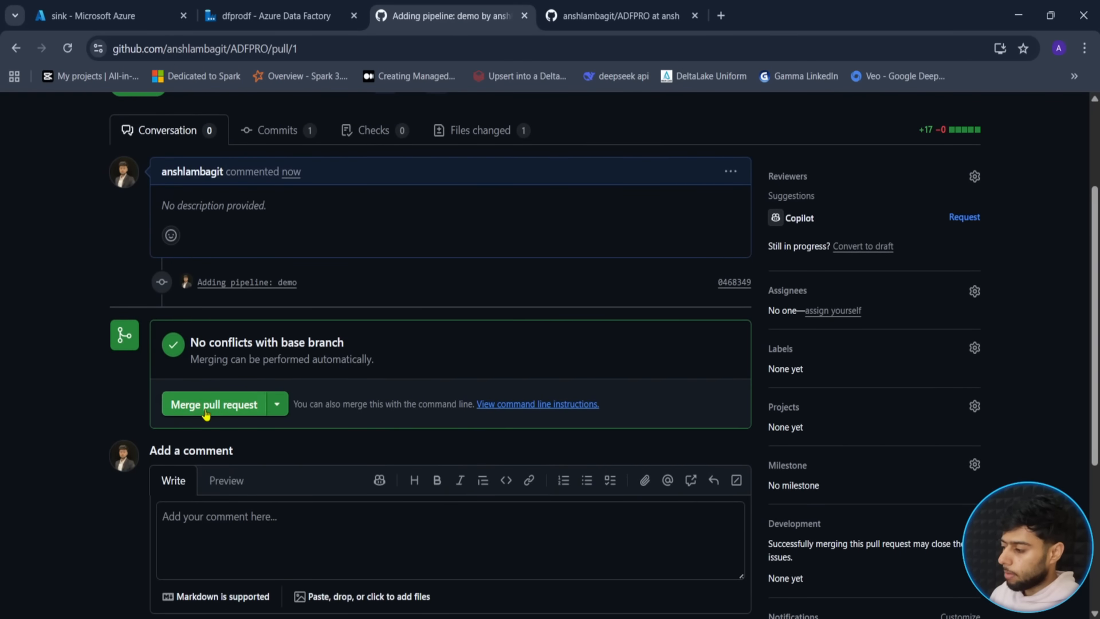
left_click(207, 408)
scroll(205, 408, "down", 3)
left_click(195, 435)
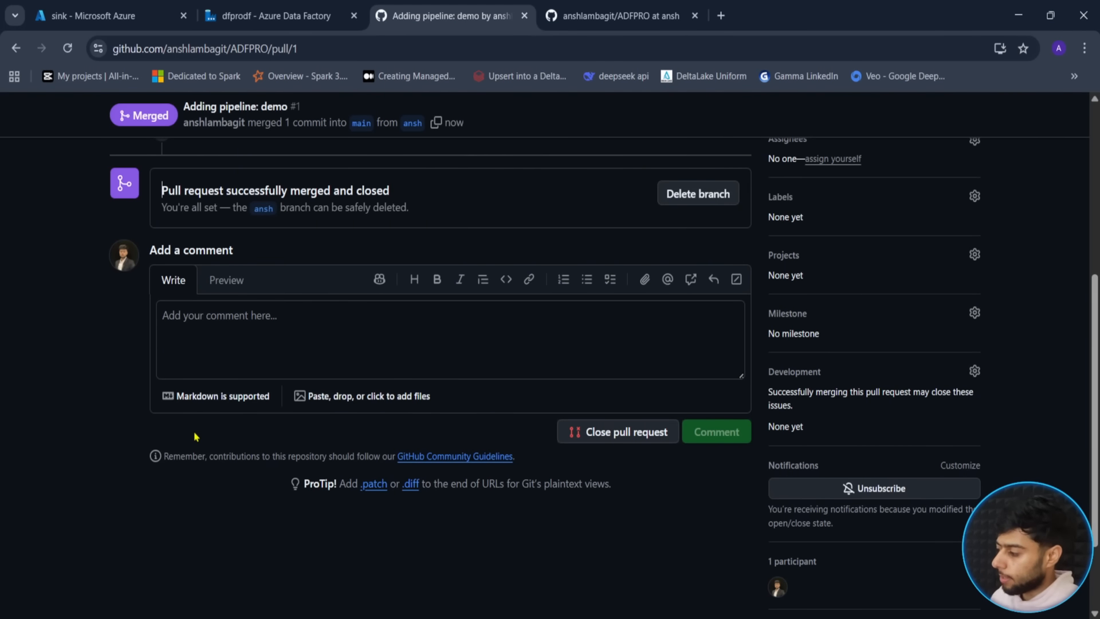
- Open the pipeline folder on main in ADFPRO and highlight the new demo.json
scroll(160, 339, "up", 5)
scroll(121, 368, "up", 1)
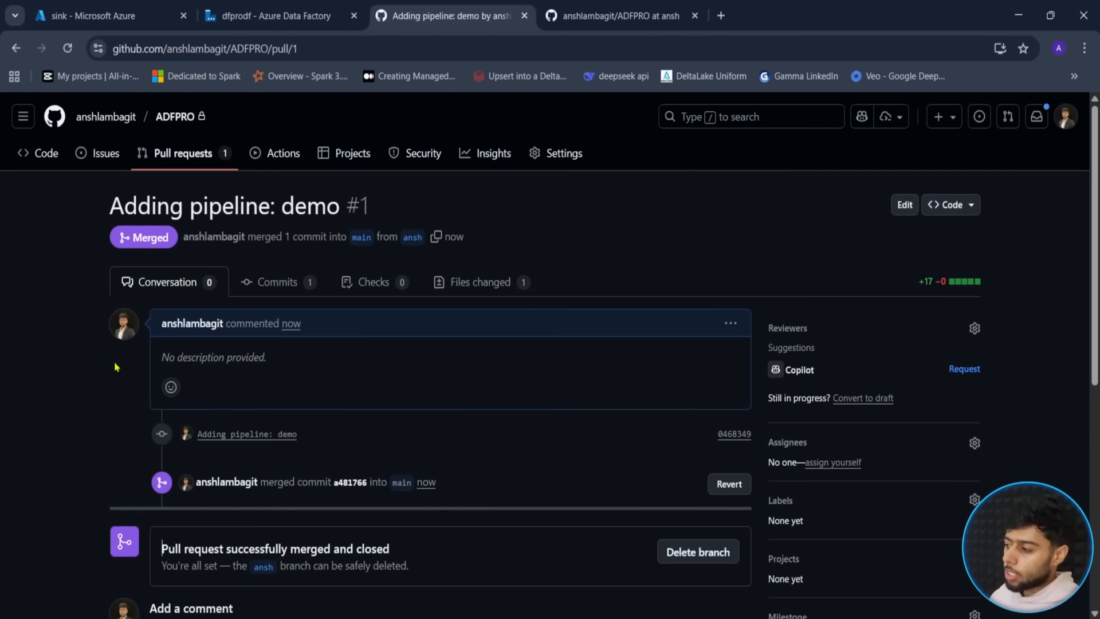
left_click(169, 118)
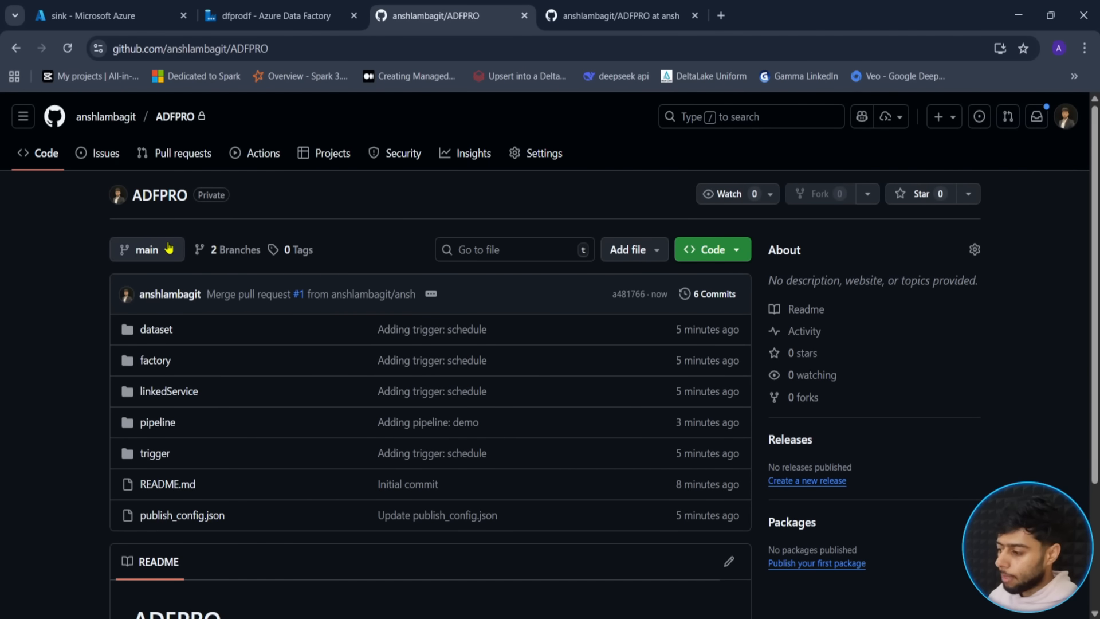
left_click(183, 423)
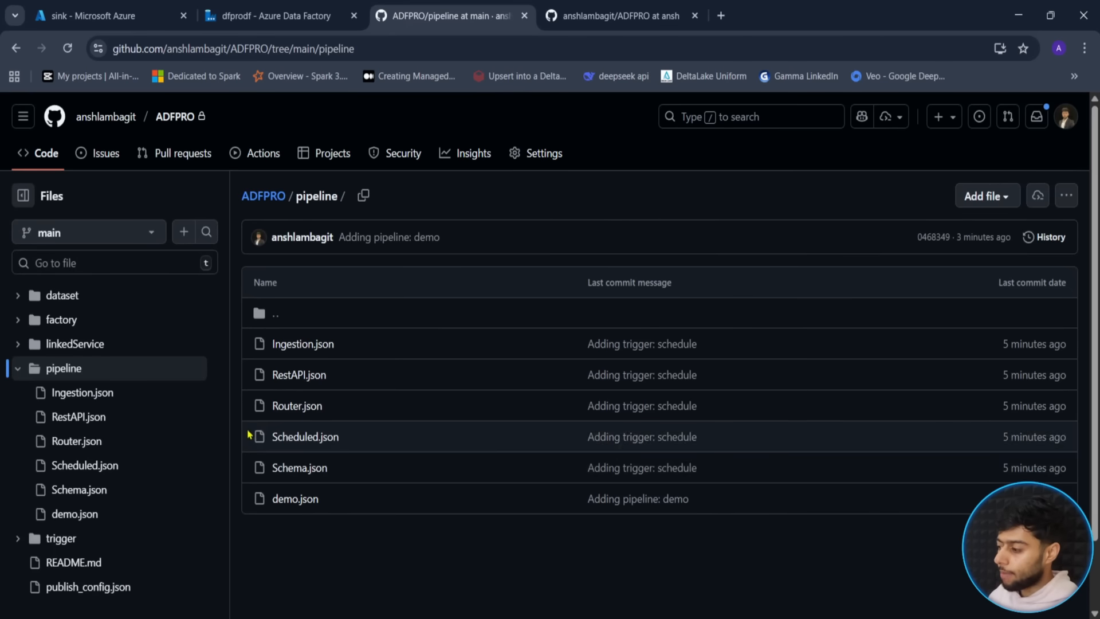
mouse_move(247, 486)
left_mouse_down()
mouse_move(367, 516)
mouse_move(320, 526)
mouse_move(327, 560)
left_mouse_up()
key("Escape")
left_click(265, 10)
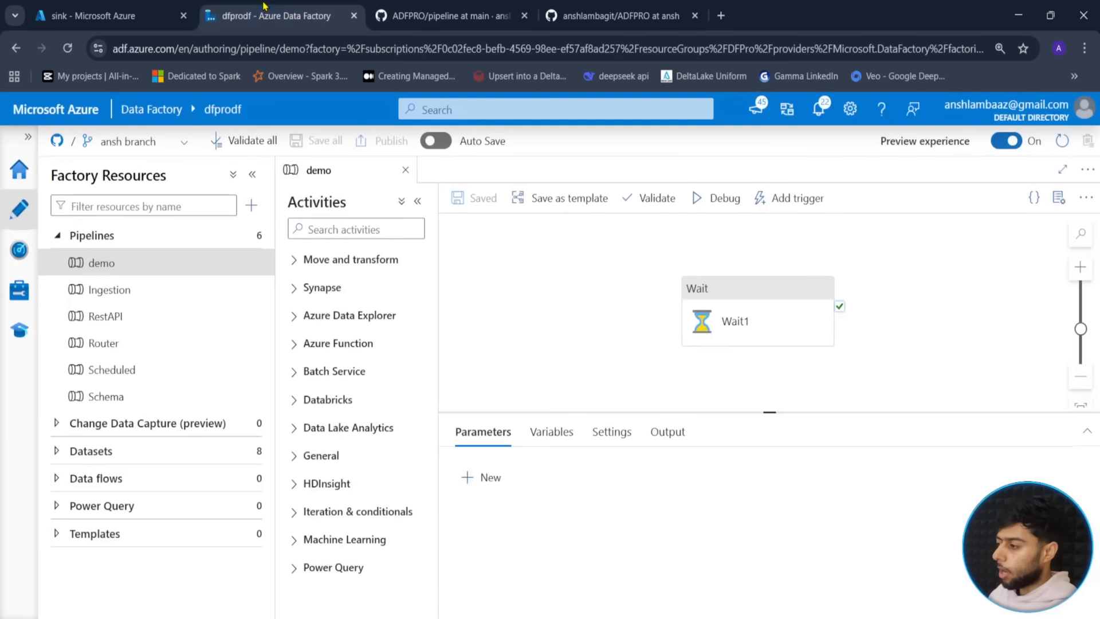
- Switch the factory to main, where demo is among 6 pipelines, and publish demo
left_click(166, 147)
left_click(97, 193)
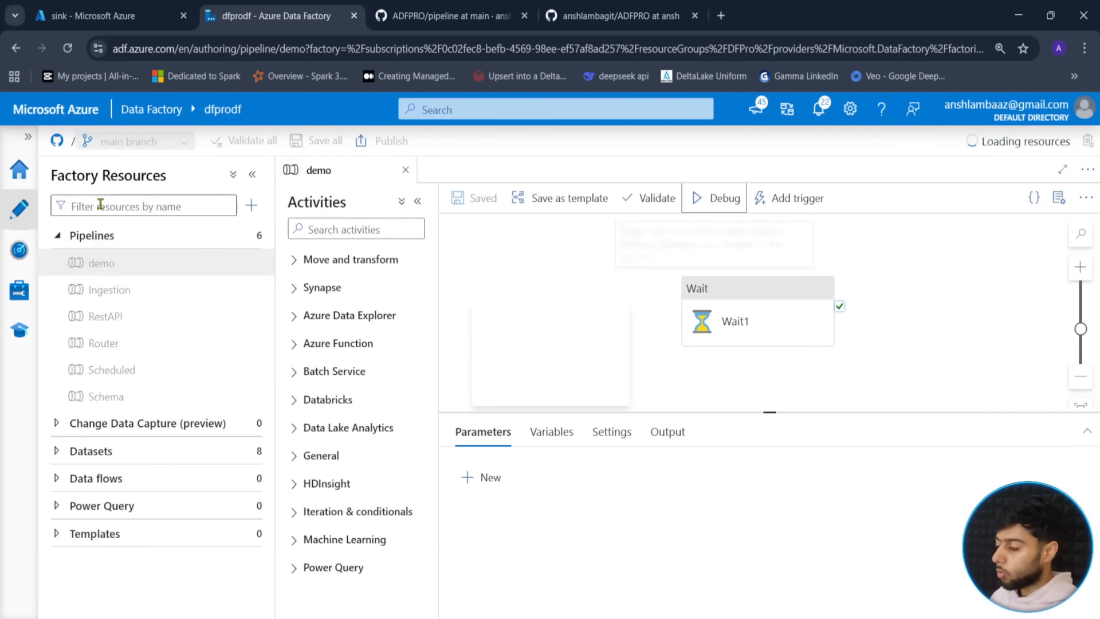
left_click(106, 207)
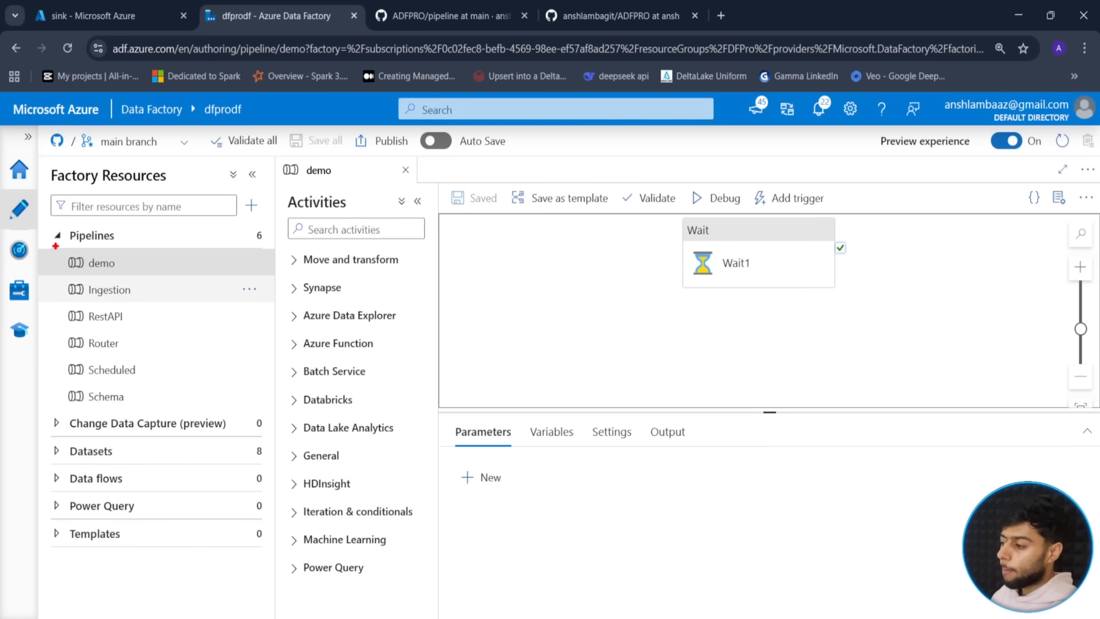
mouse_move(55, 246)
left_mouse_down()
mouse_move(161, 287)
mouse_move(258, 211)
mouse_move(230, 213)
left_mouse_up()
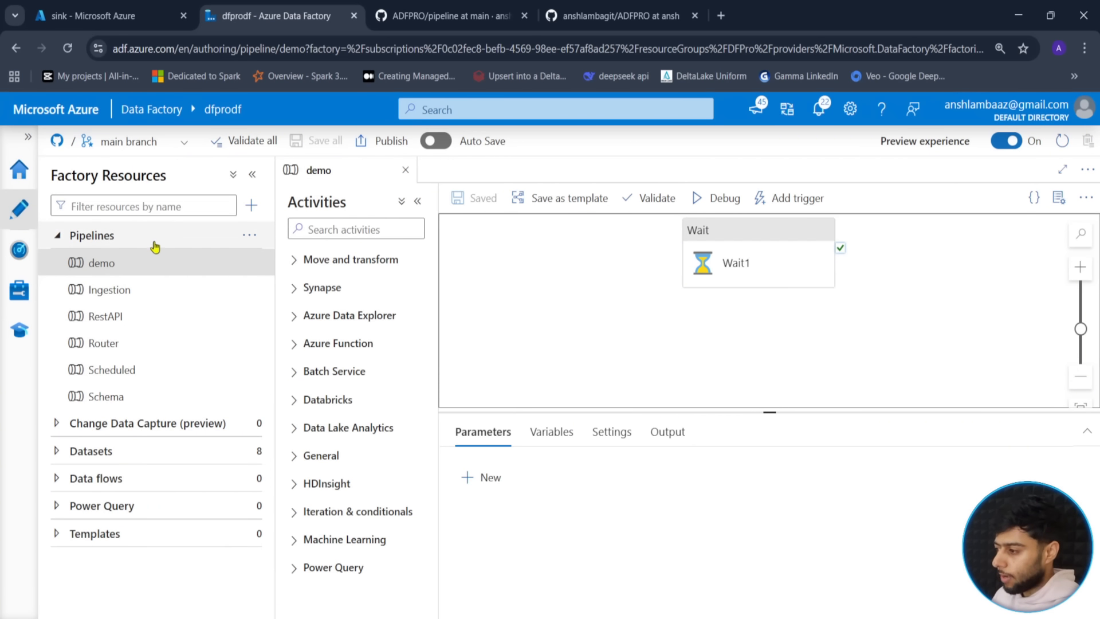
left_click(58, 237)
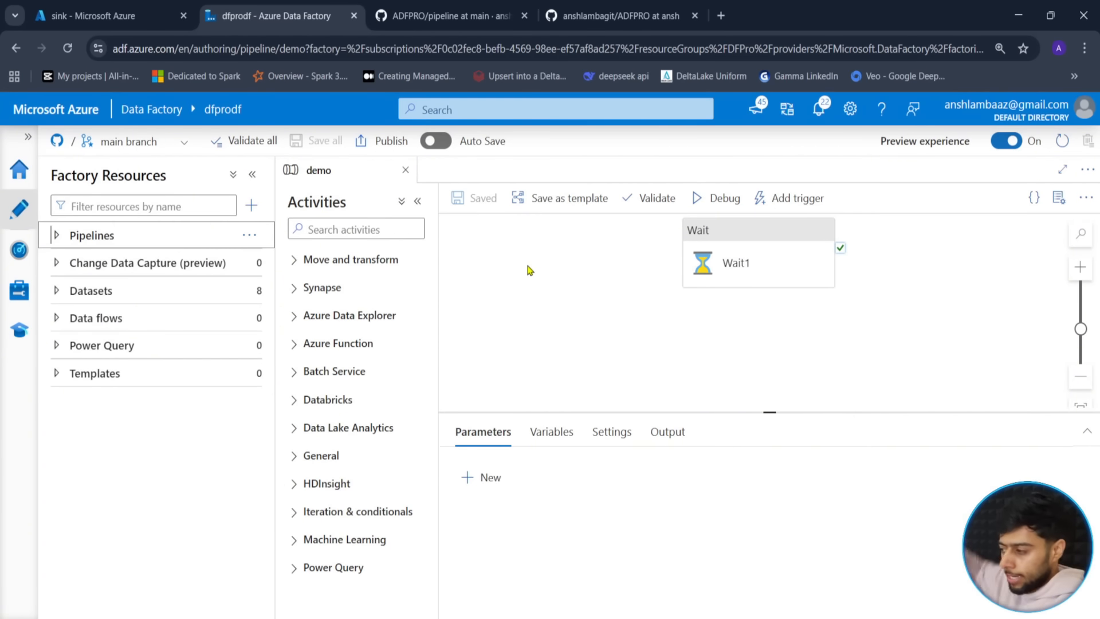
left_click(379, 141)
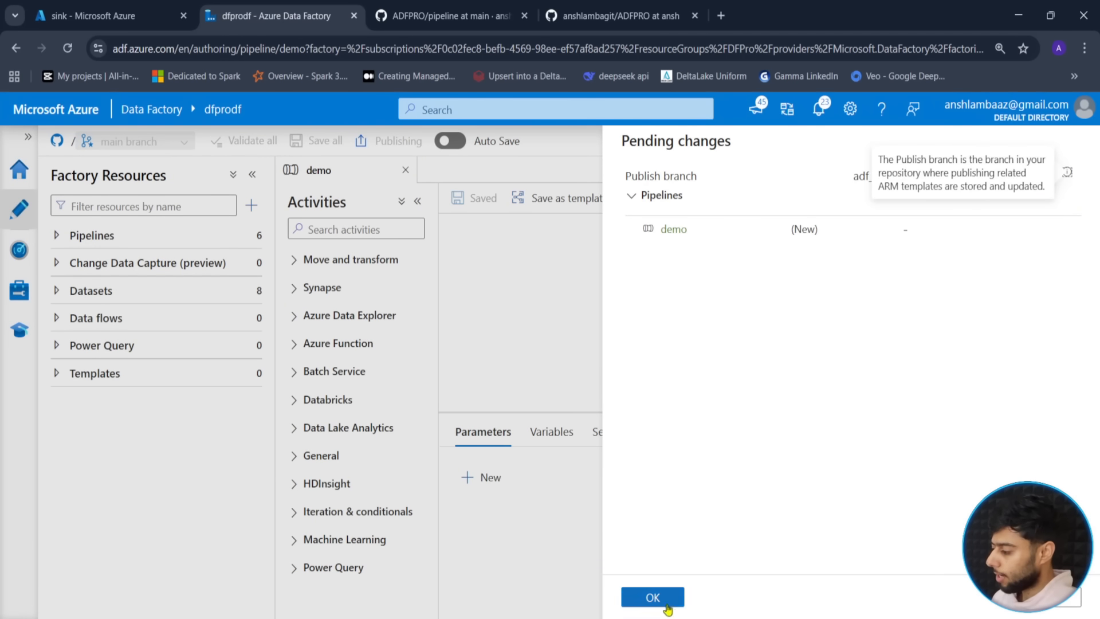
left_click(664, 602)
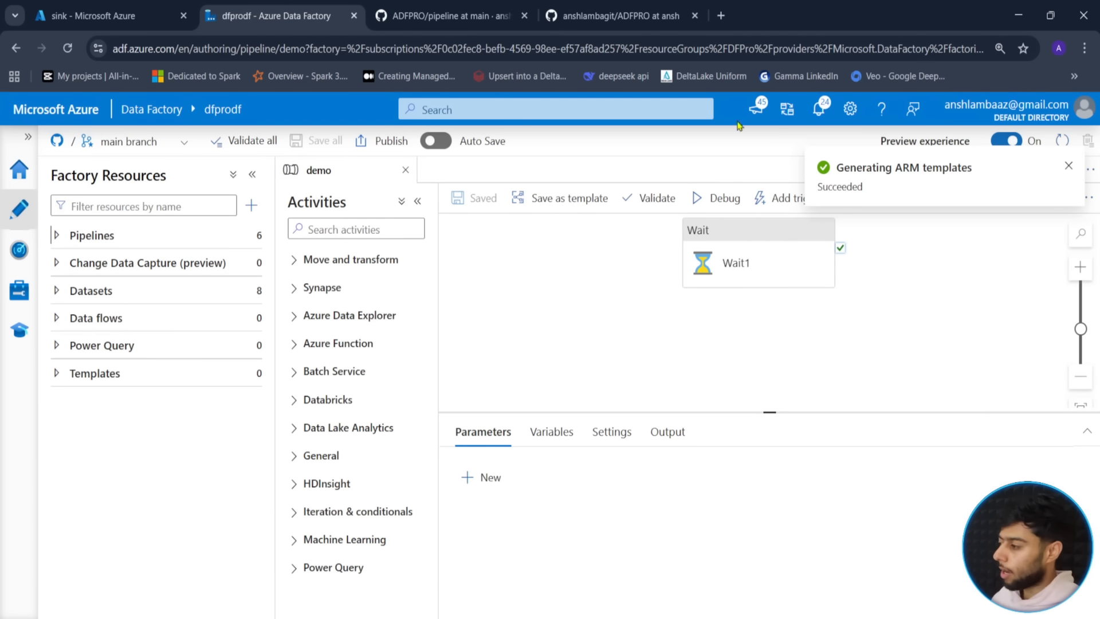
- Close the extra GitHub pipeline page and reload the ADFPRO repository
left_click(523, 16)
left_click(515, 17)
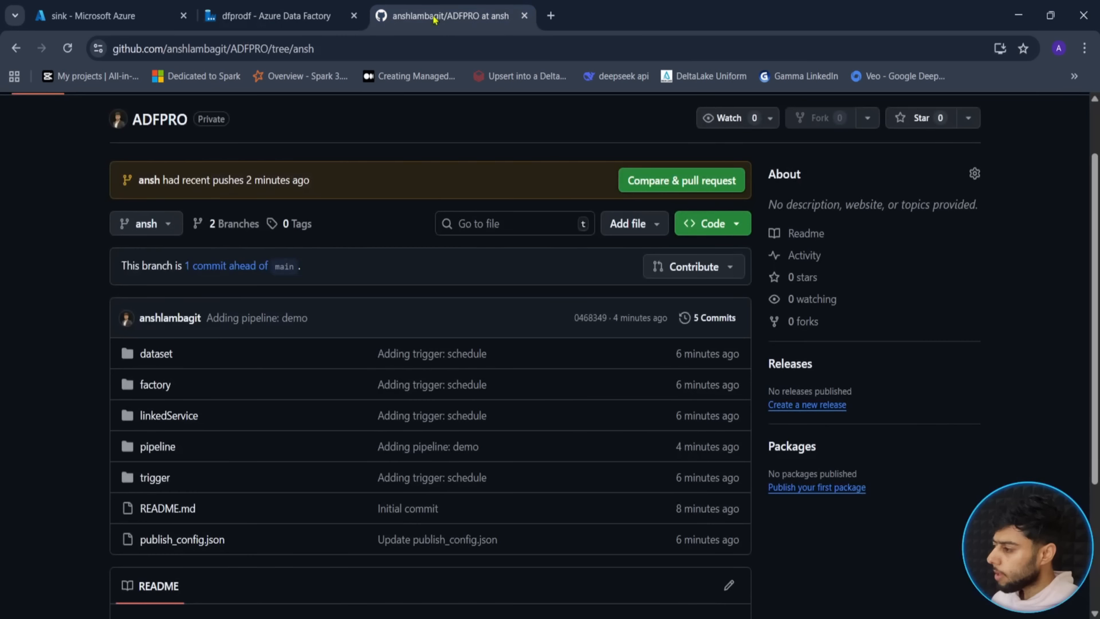
left_click(67, 50)
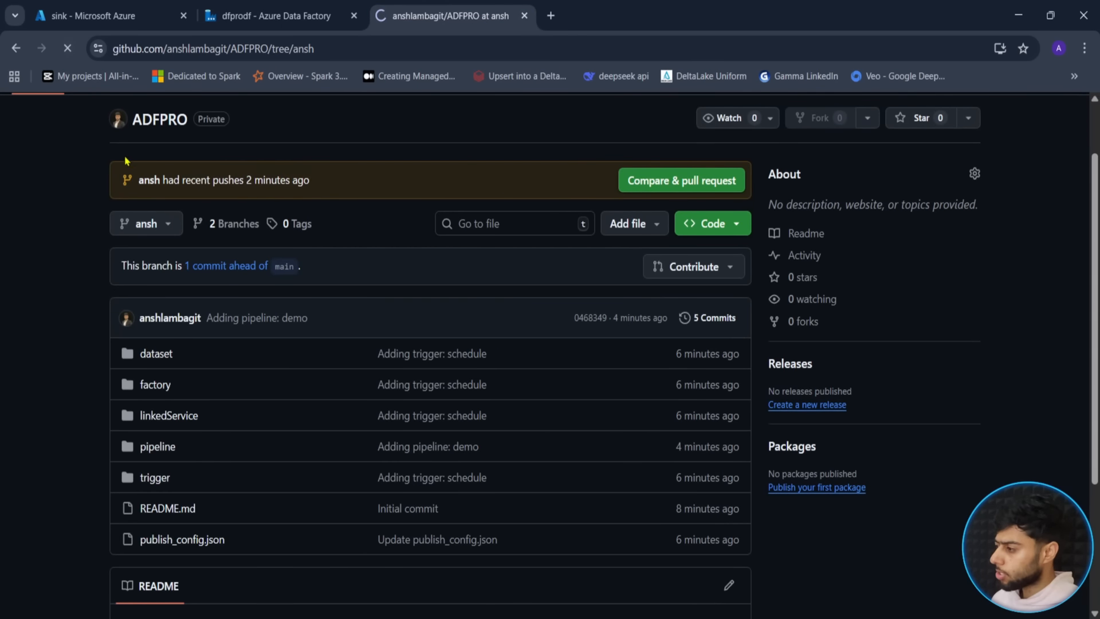
scroll(60, 269, "up", 1)
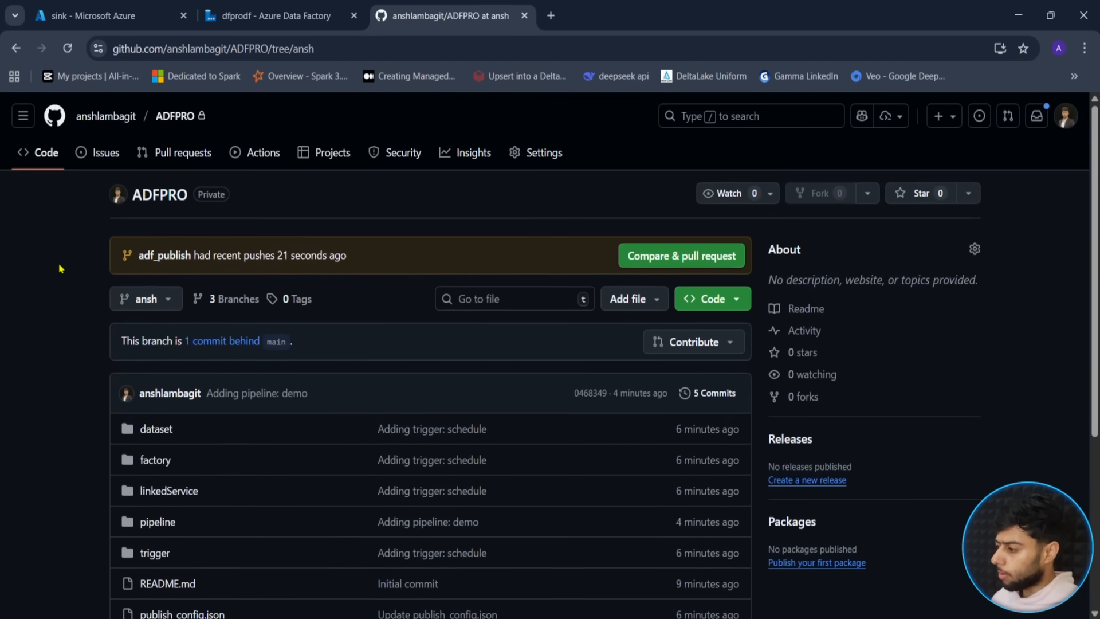
scroll(61, 269, "down", 1)
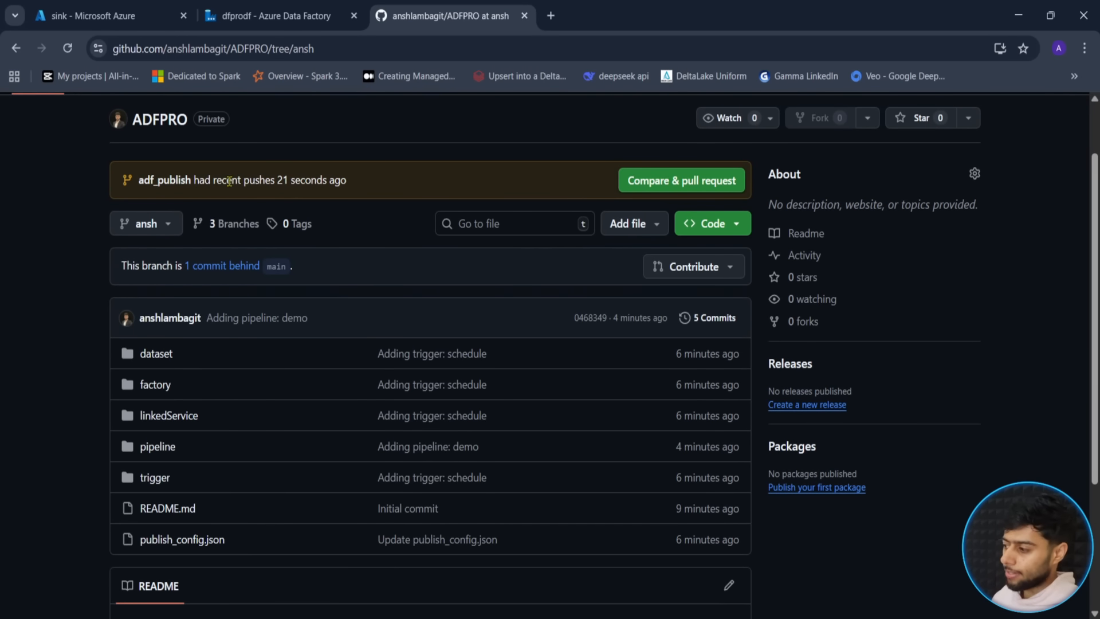
- Switch to adf_publish and open dfprodf/ARMTemplateForFactory.json
left_click(169, 224)
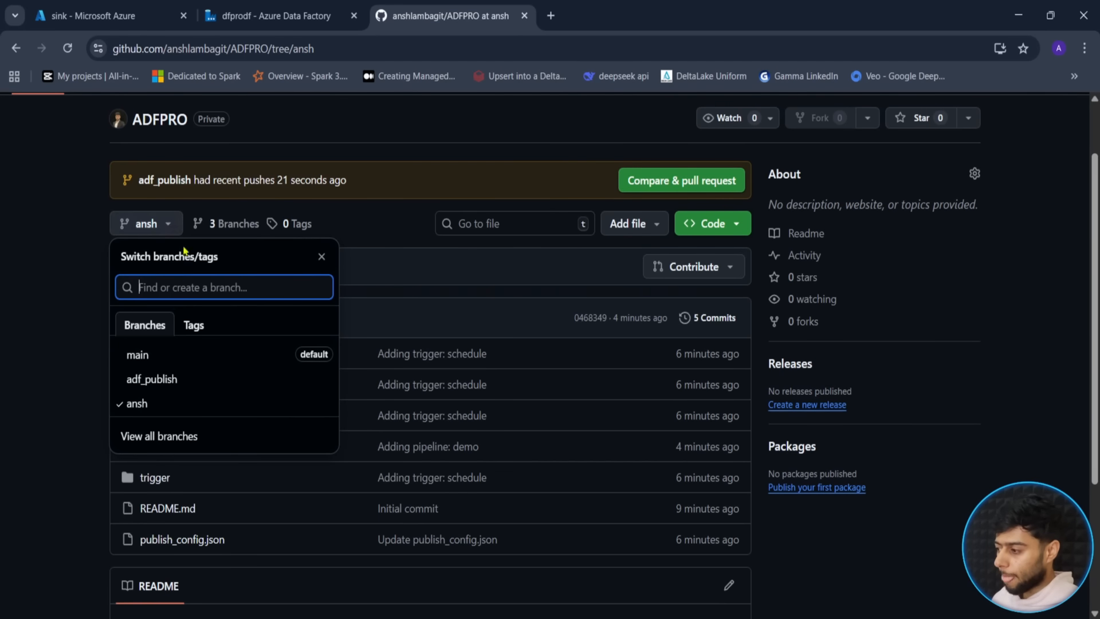
left_click(155, 382)
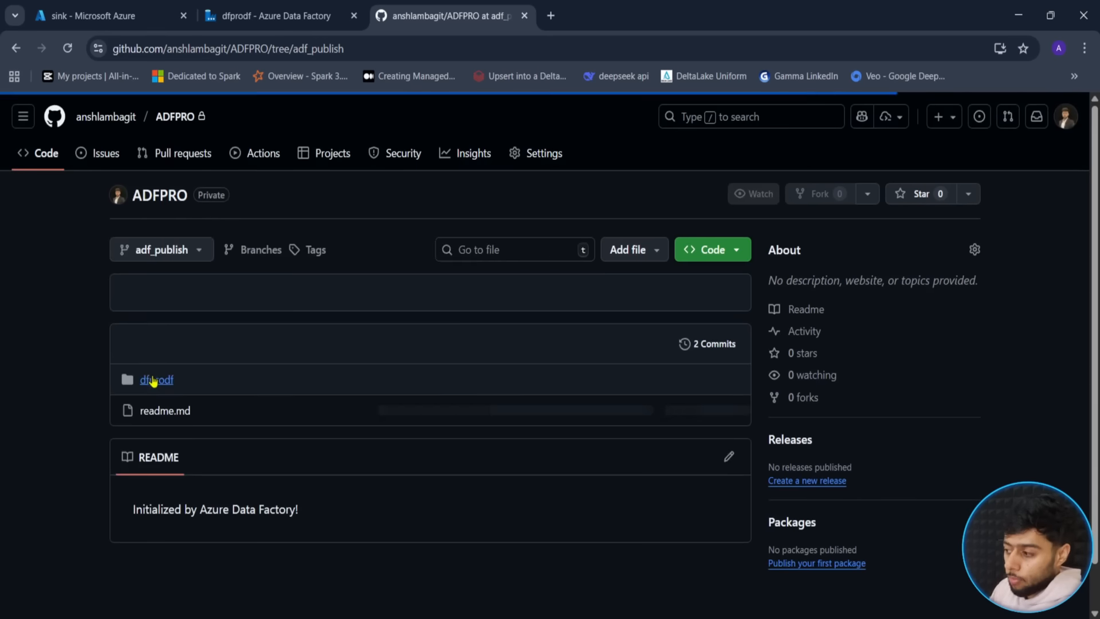
scroll(13, 329, "down", 1)
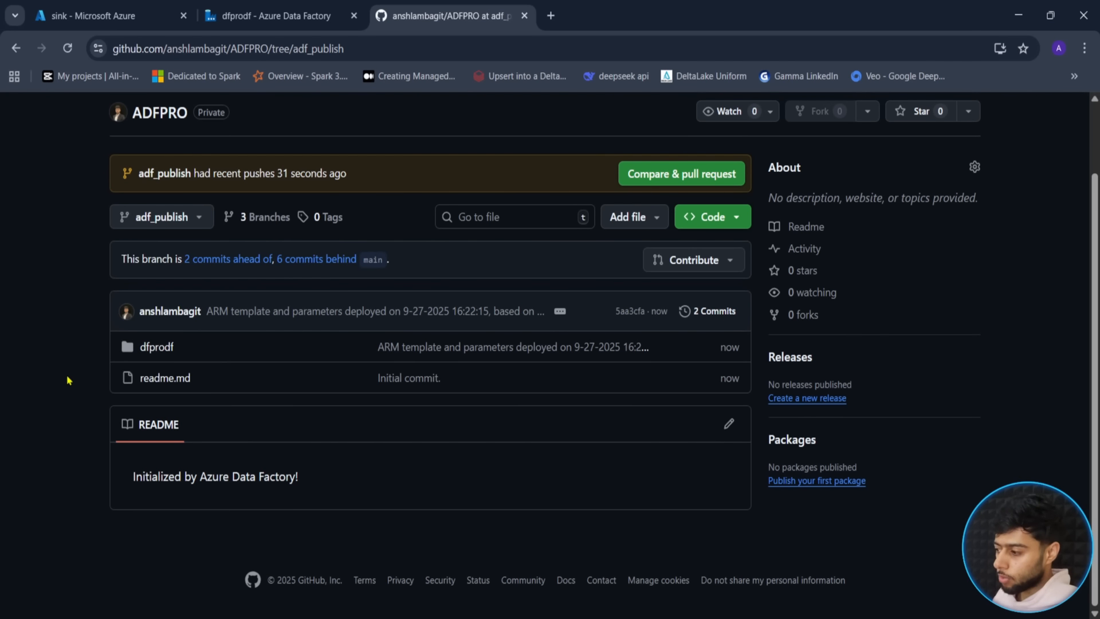
left_click(153, 347)
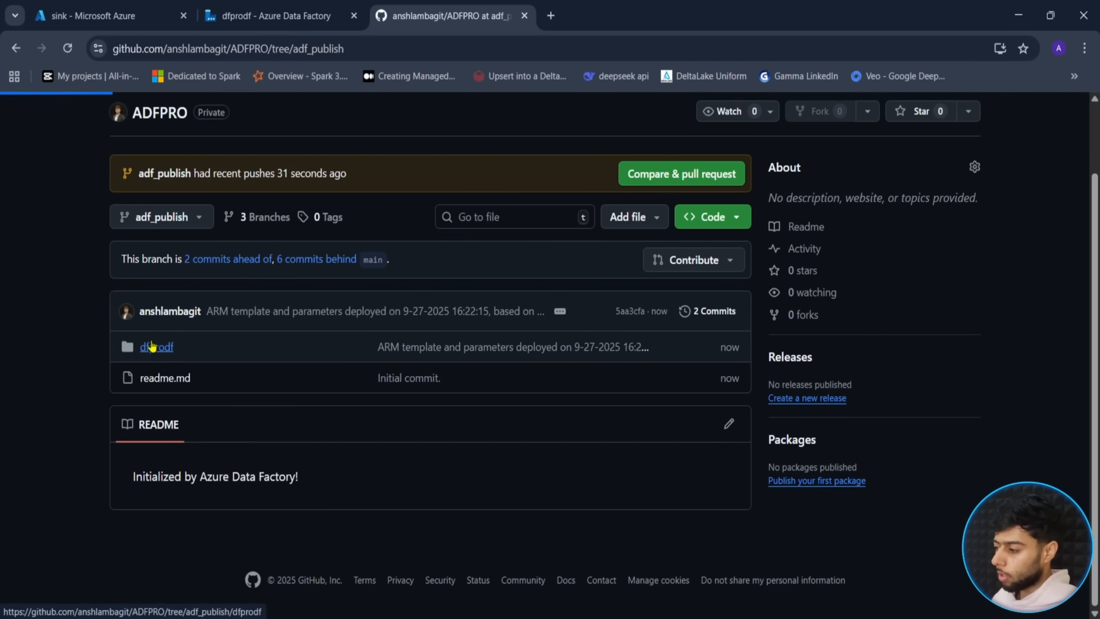
scroll(298, 396, "down", 2)
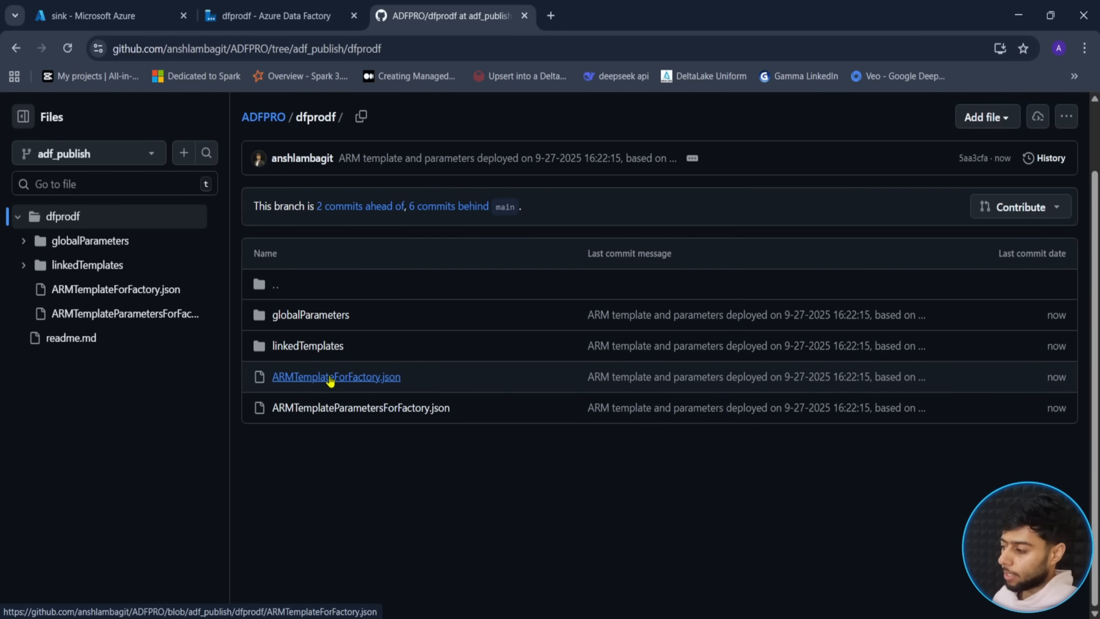
left_click(330, 378)
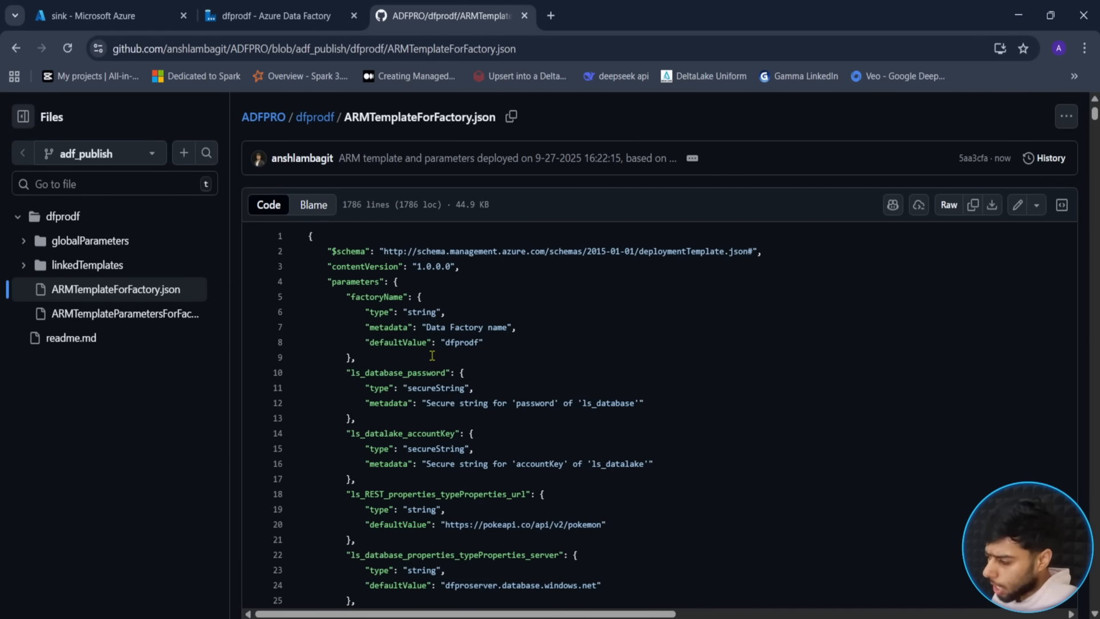
- Scroll through ARMTemplateForFactory.json, then navigate back up to the ADFPRO repository root
scroll(432, 356, "down", 20)
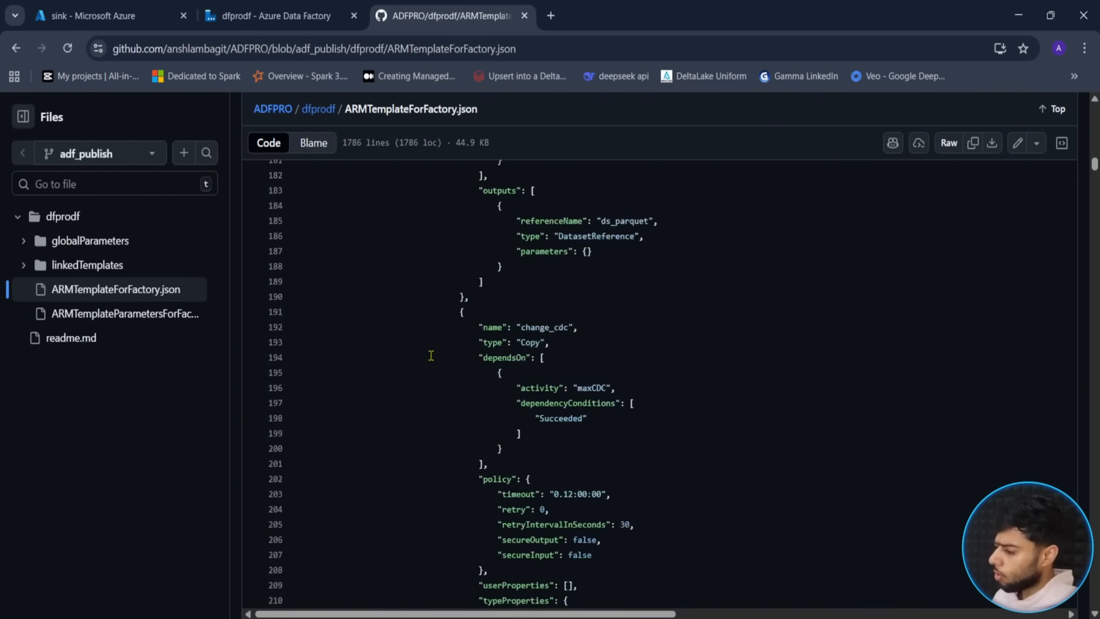
scroll(431, 355, "down", 20)
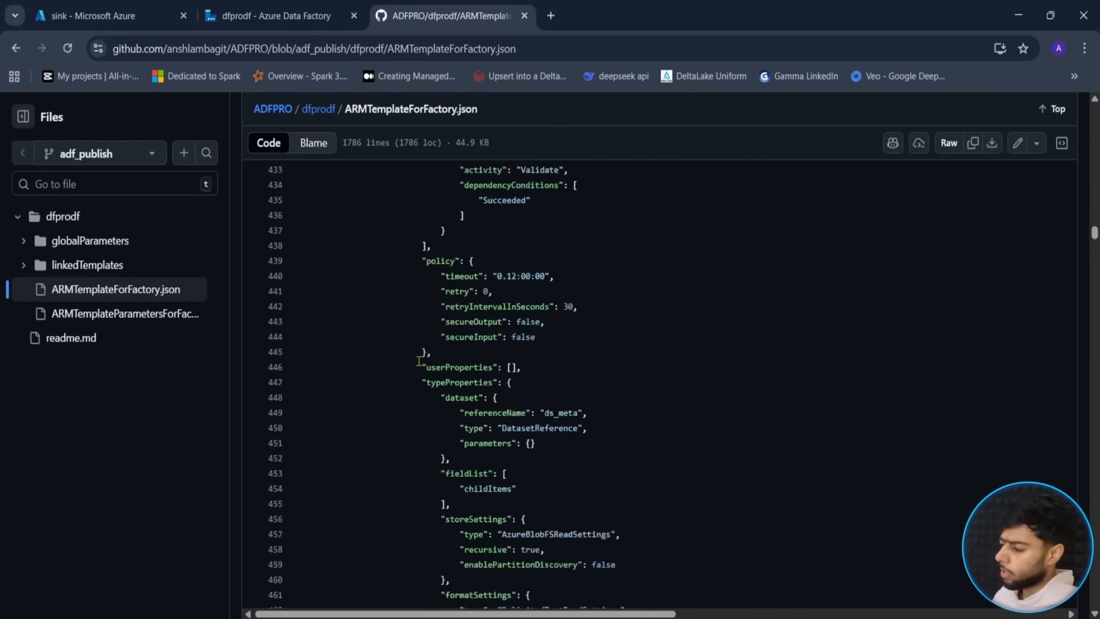
scroll(419, 361, "down", 20)
scroll(384, 384, "down", 20)
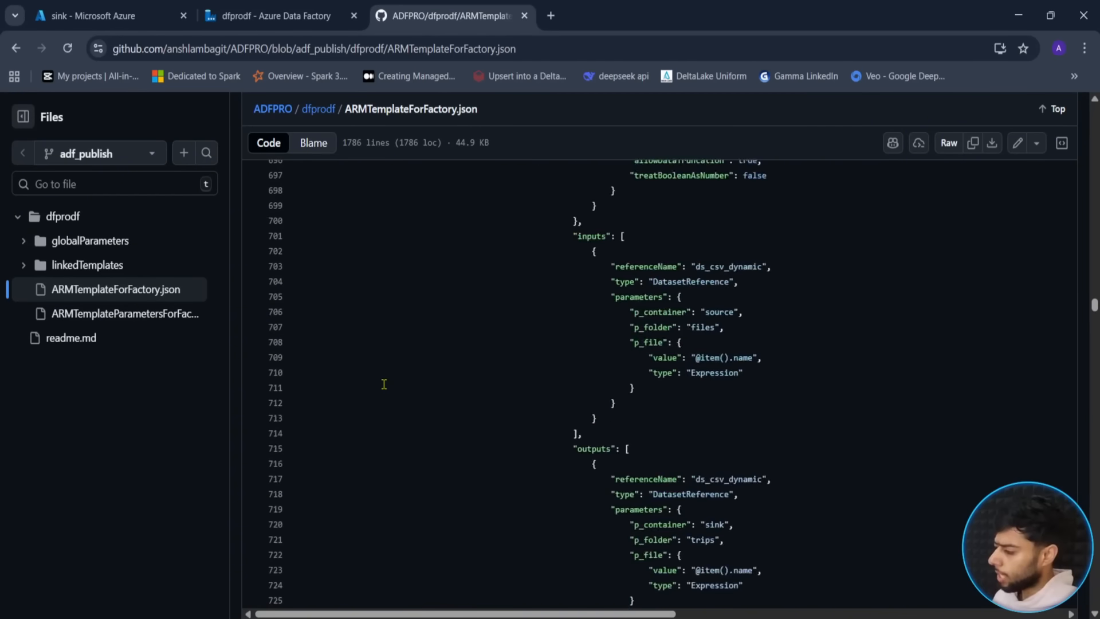
scroll(384, 384, "down", 20)
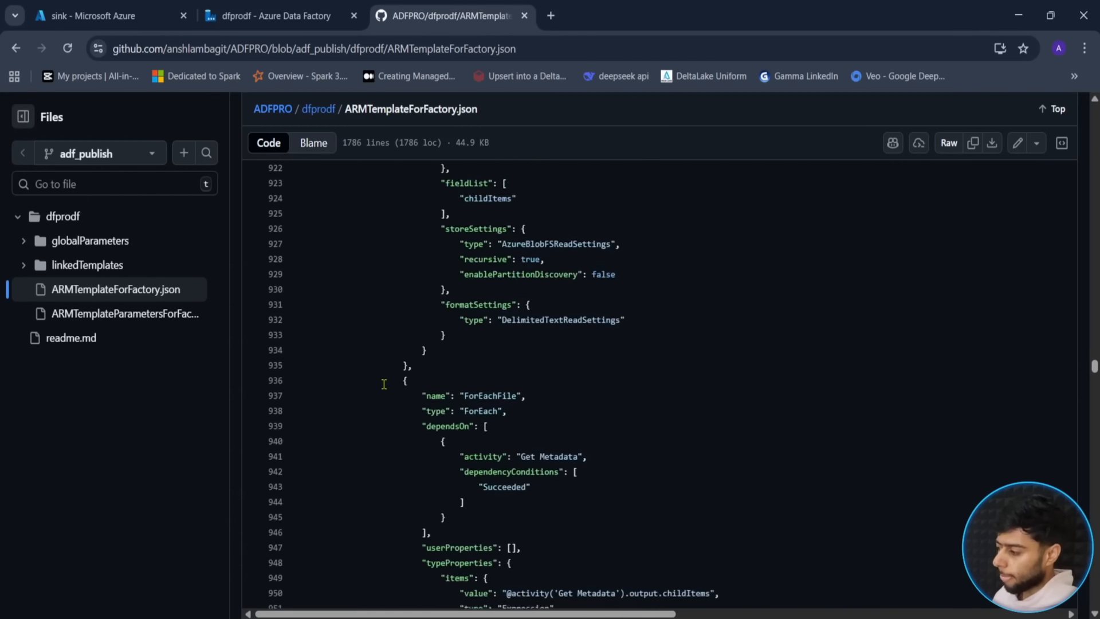
scroll(384, 384, "down", 20)
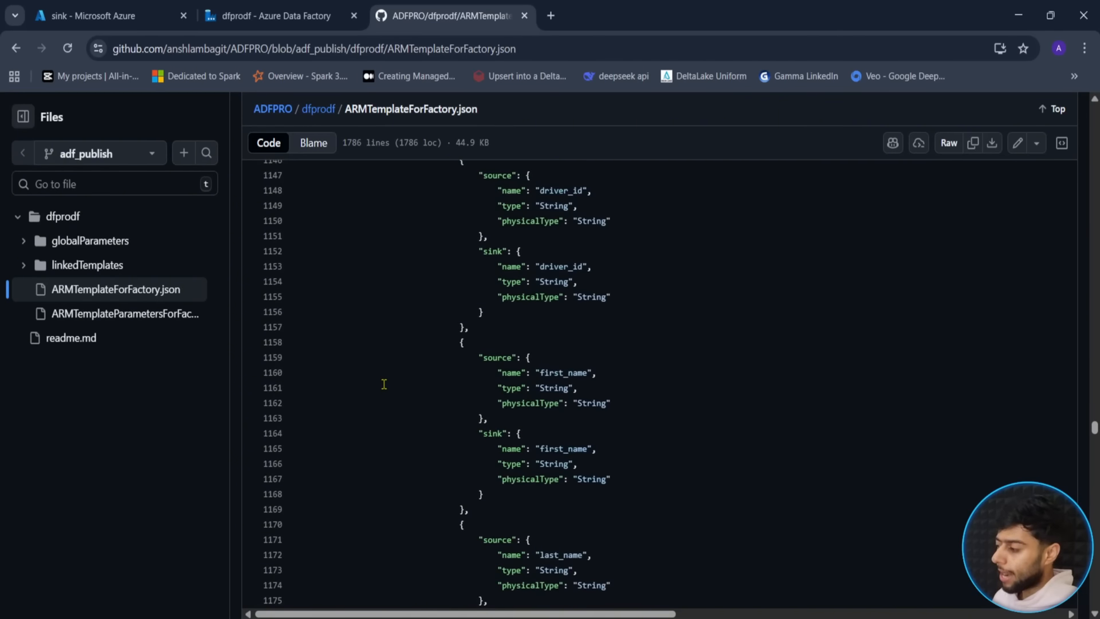
scroll(384, 384, "down", 20)
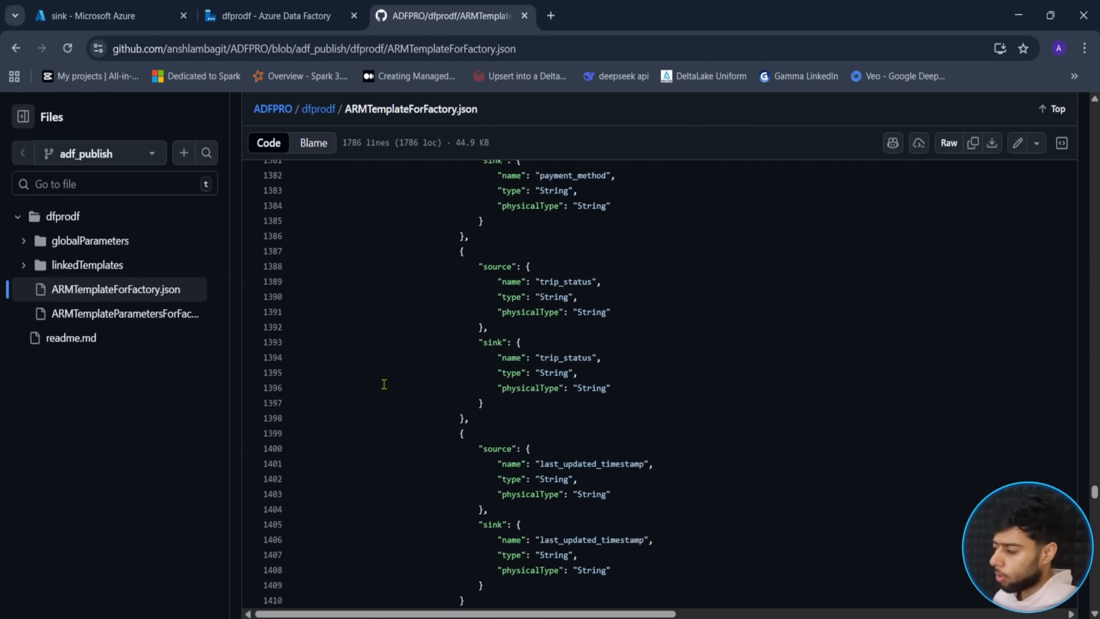
scroll(384, 384, "down", 20)
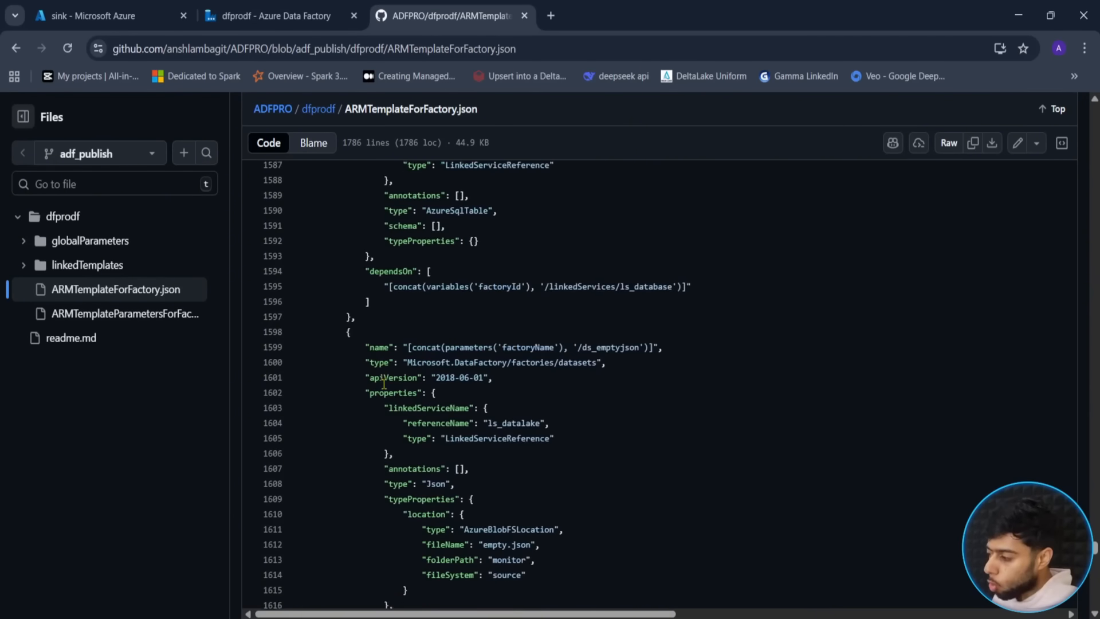
scroll(384, 384, "down", 3)
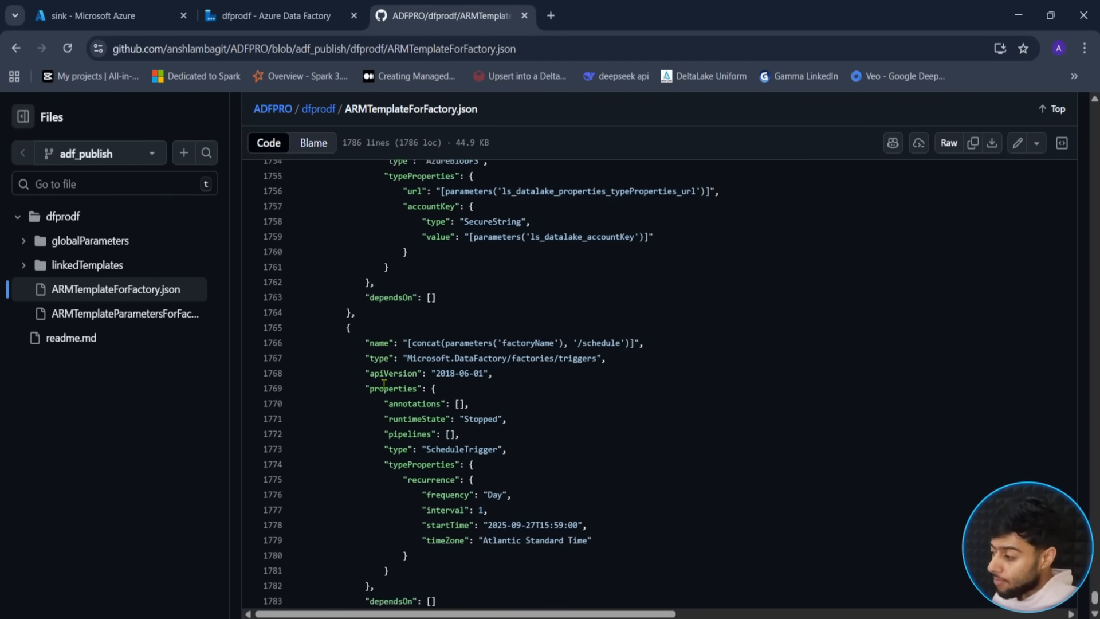
scroll(384, 384, "up", 20)
scroll(384, 384, "up", 20)
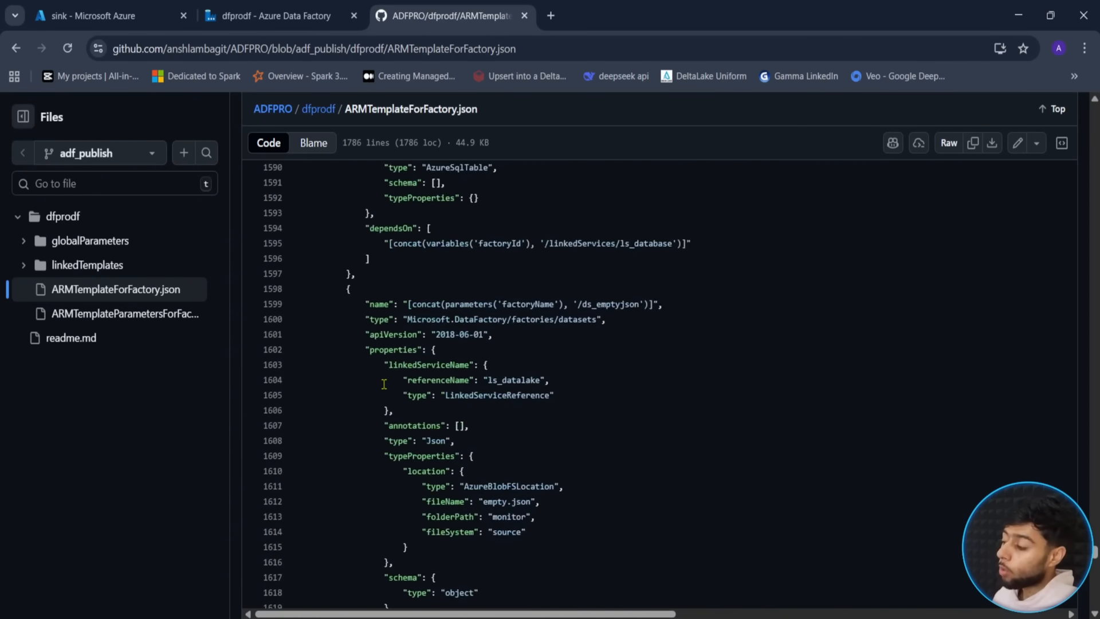
scroll(384, 384, "up", 20)
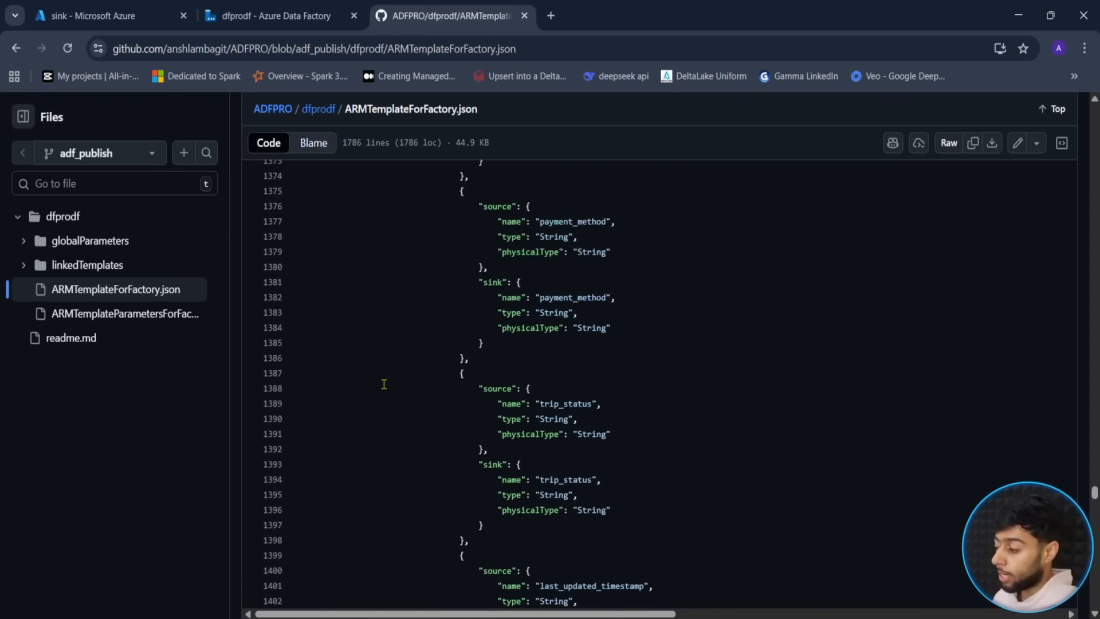
scroll(384, 384, "up", 20)
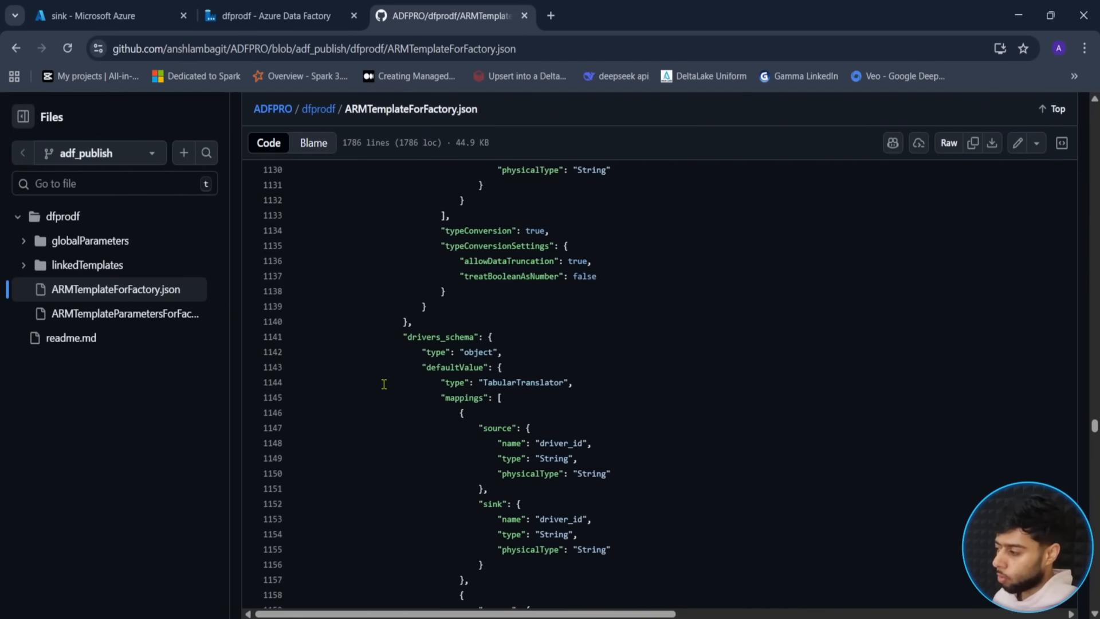
scroll(381, 383, "up", 20)
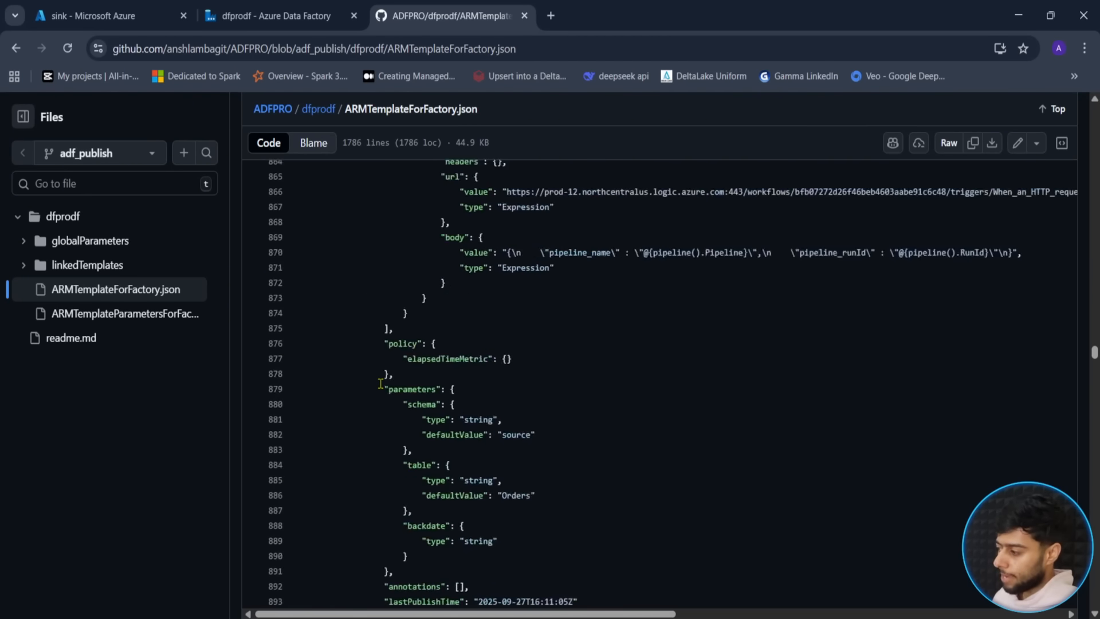
left_click(317, 110)
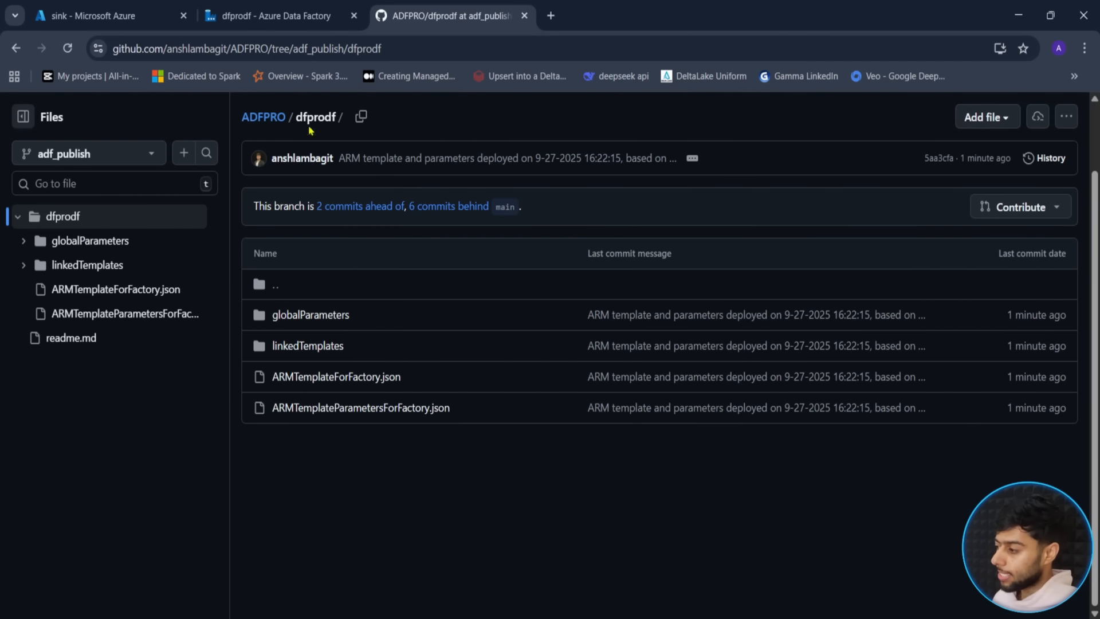
left_click(263, 117)
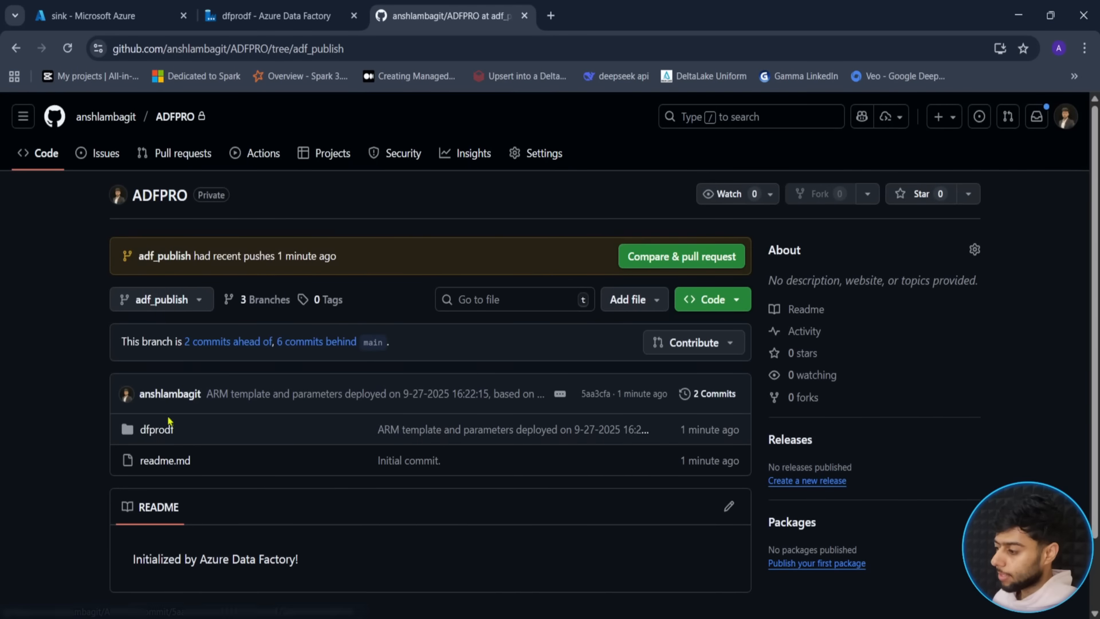
- Open the dfprodf folder on adf_publish, then return to the demo pipeline in Data Factory
scroll(103, 408, "down", 1)
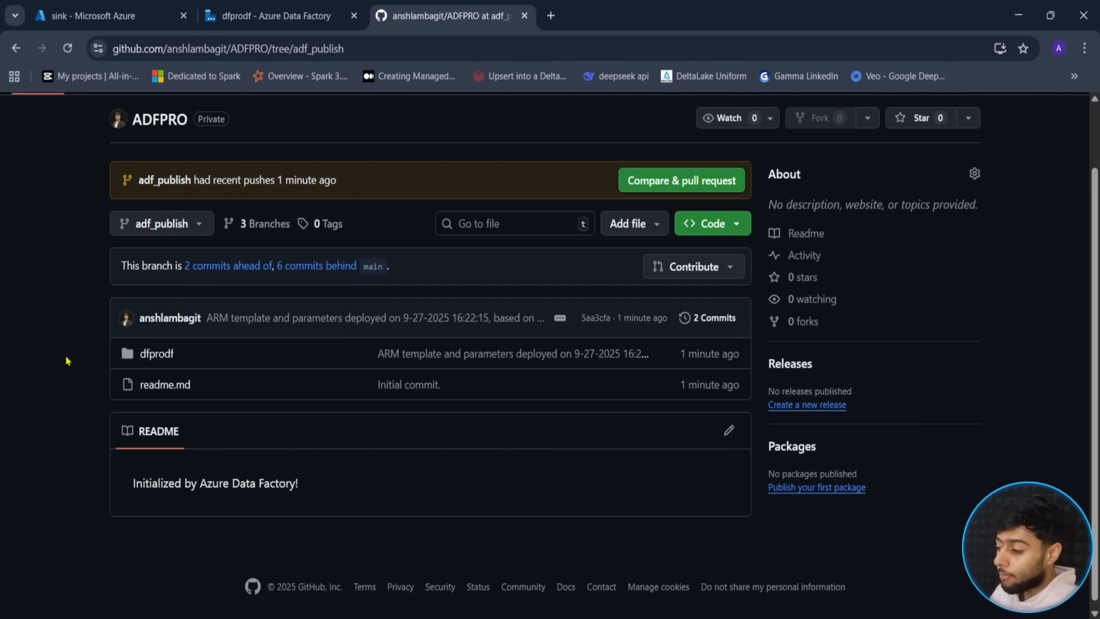
left_click(154, 355)
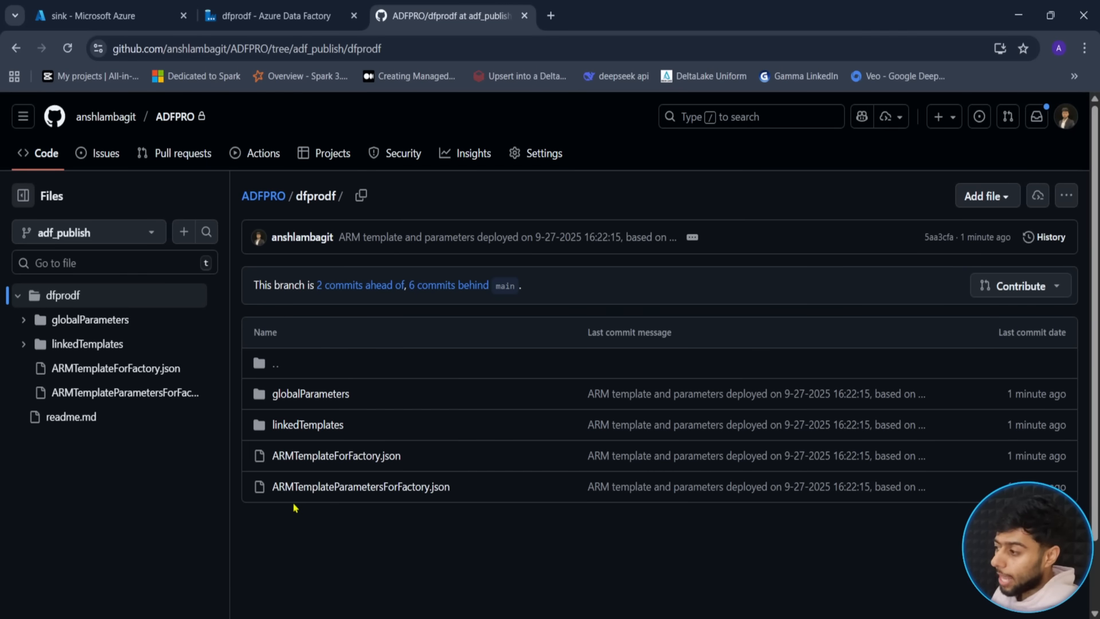
left_click(276, 15)
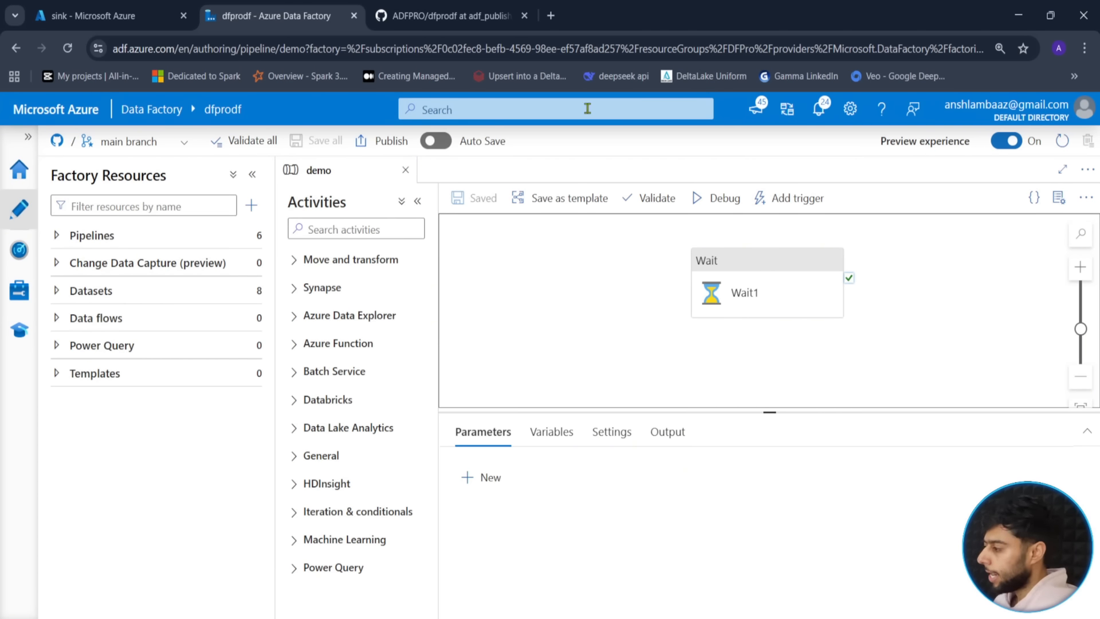
- Search Google for 'delta lake full course' plus the instructor's name
left_click(551, 15)
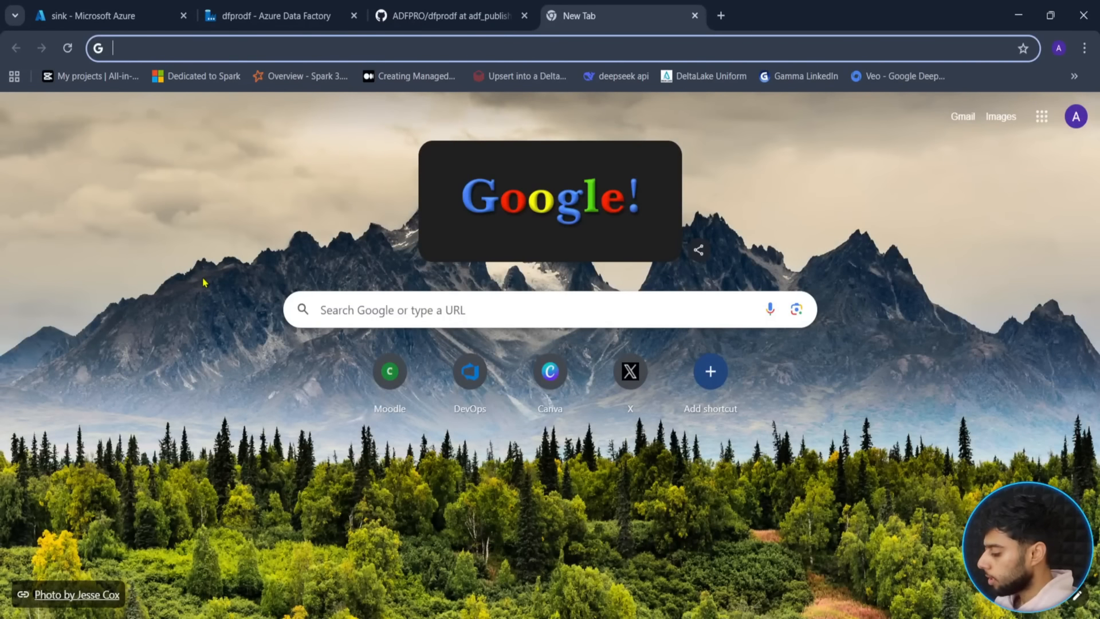
type("delta lak")
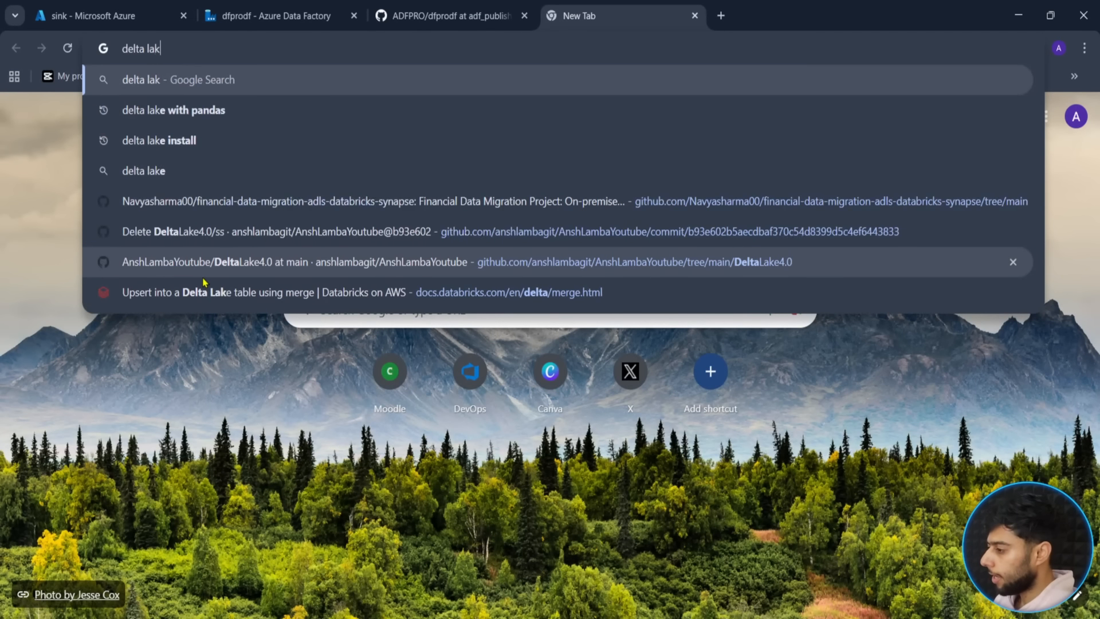
type("e ful")
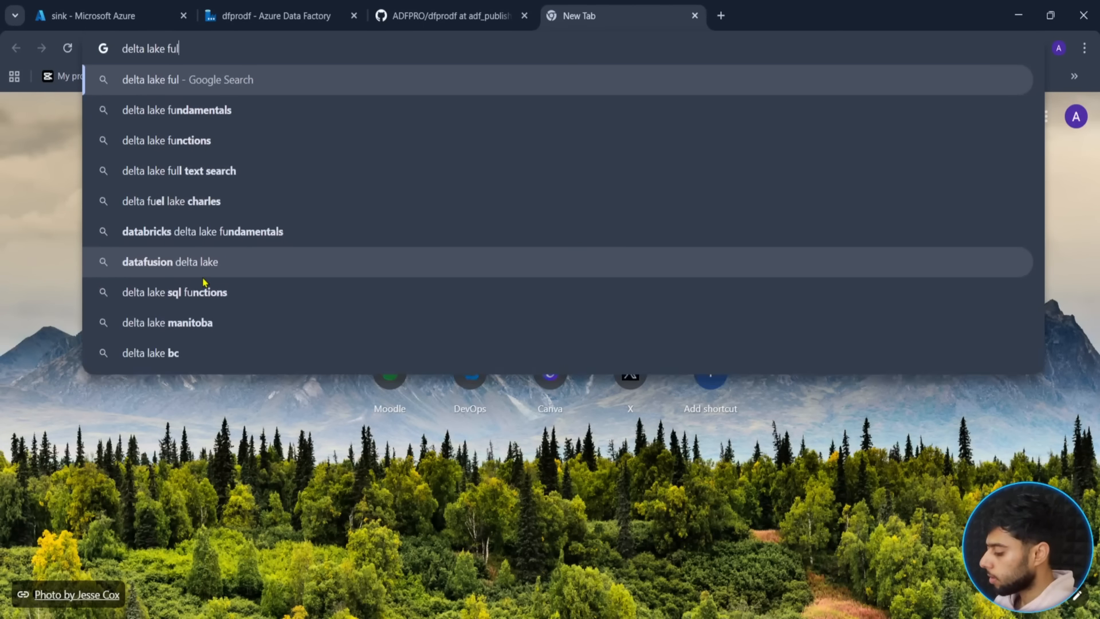
type("l course ansh la")
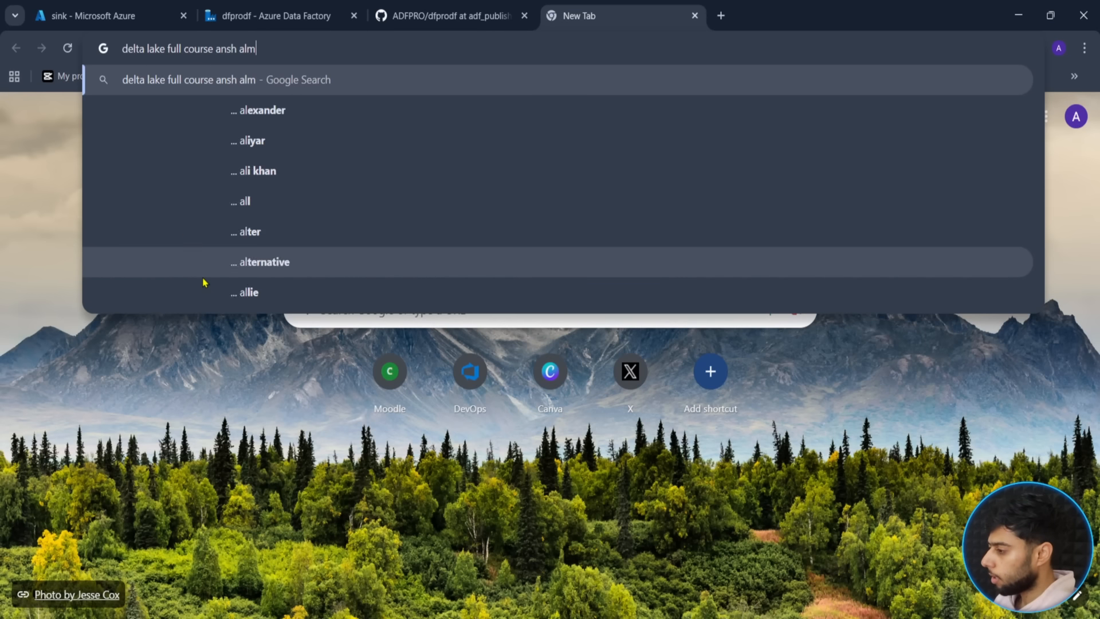
key("BackSpace")
type("lamba")
key("Return")
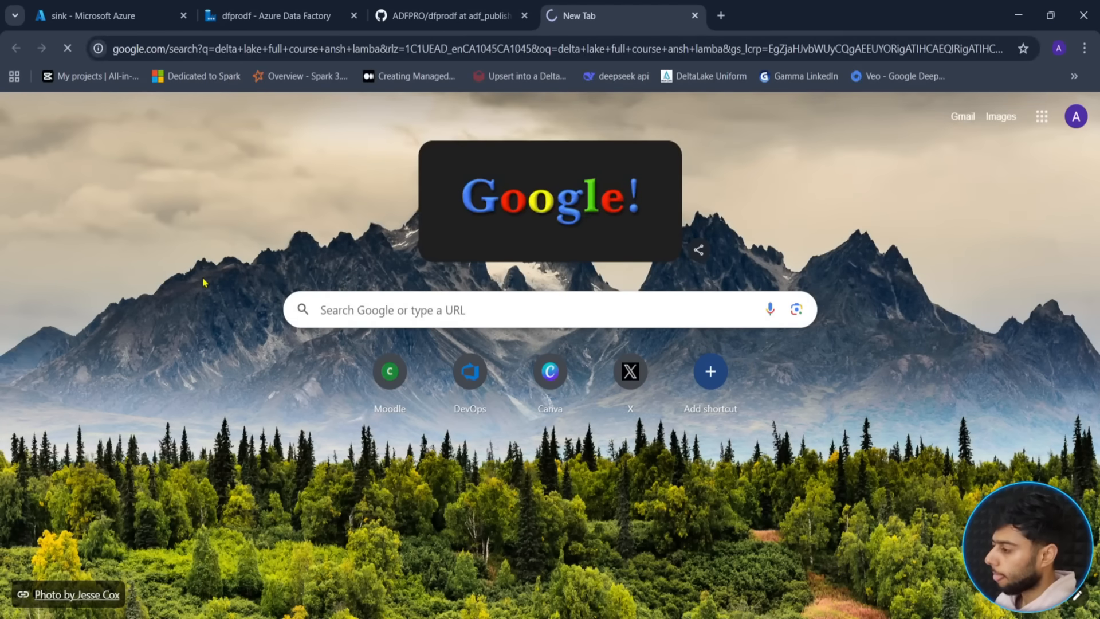
- Highlight the 4-hour Delta Lake course and Delta Lake Ultimate Guide results, then close the search
scroll(110, 314, "down", 5)
scroll(110, 315, "down", 2)
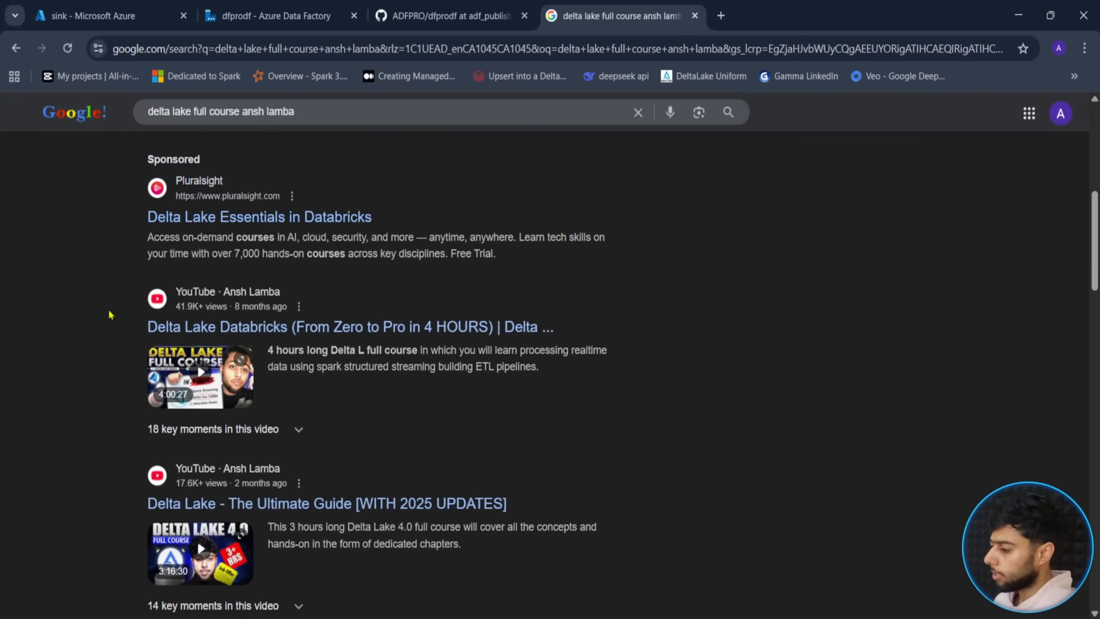
mouse_move(124, 301)
left_mouse_down()
mouse_move(557, 405)
mouse_move(634, 409)
left_mouse_up()
left_click_drag(131, 456, 655, 584)
left_click_drag(27, 533, 121, 532)
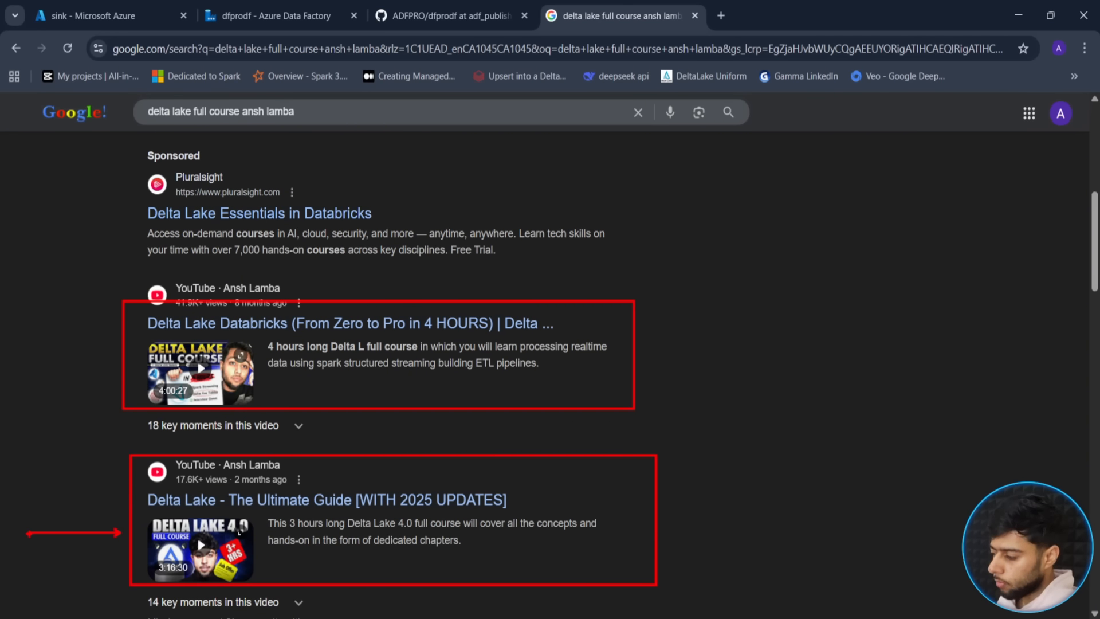
left_click_drag(74, 486, 128, 513)
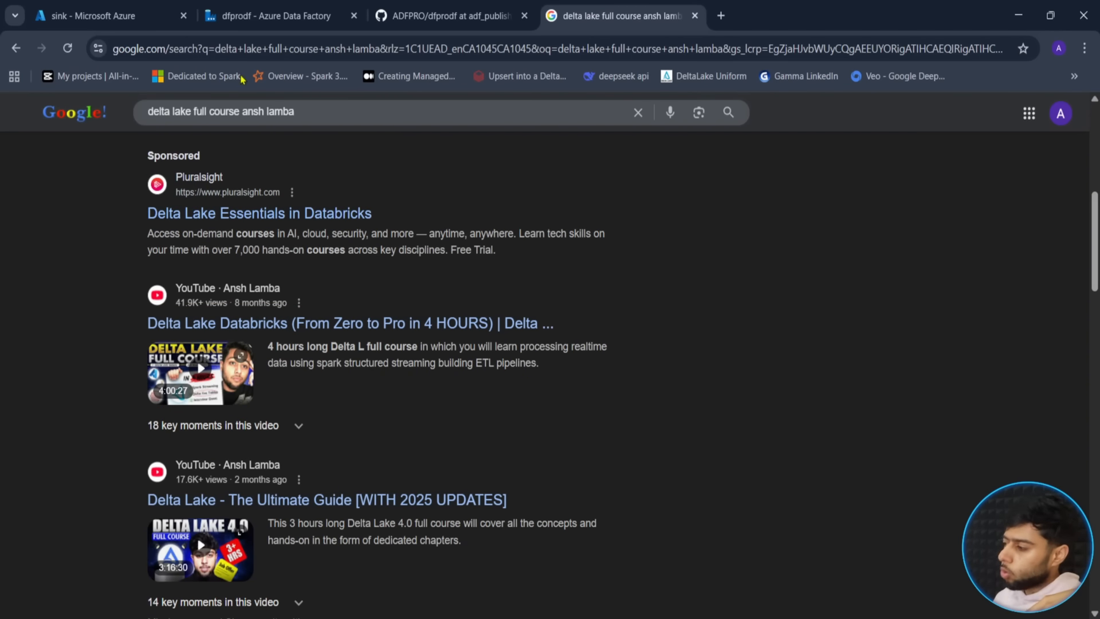
left_click(315, 8)
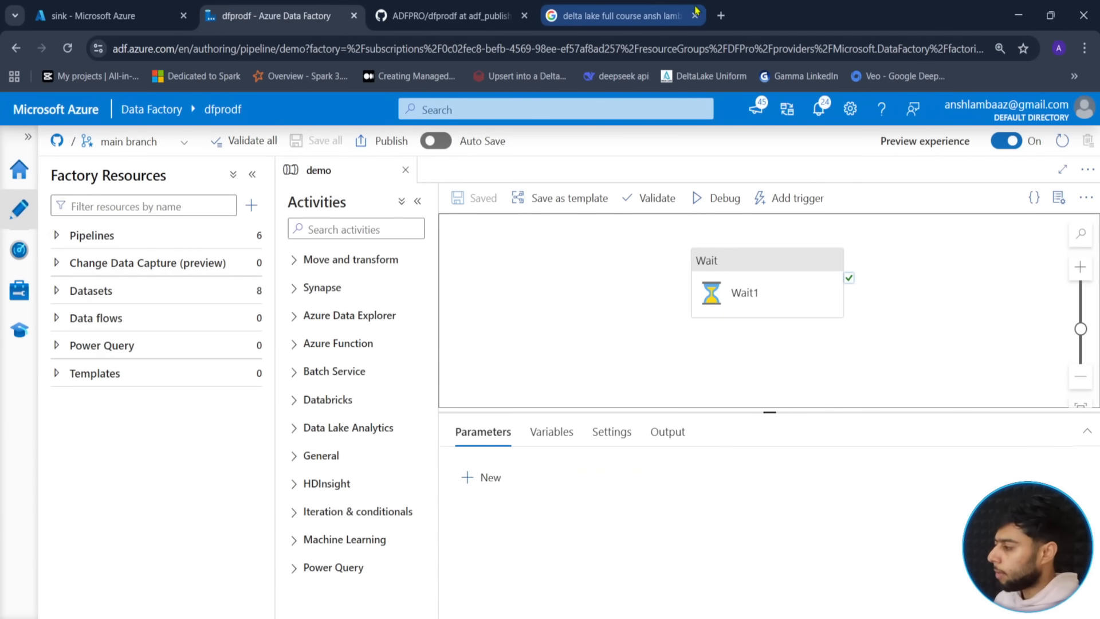
left_click(695, 15)
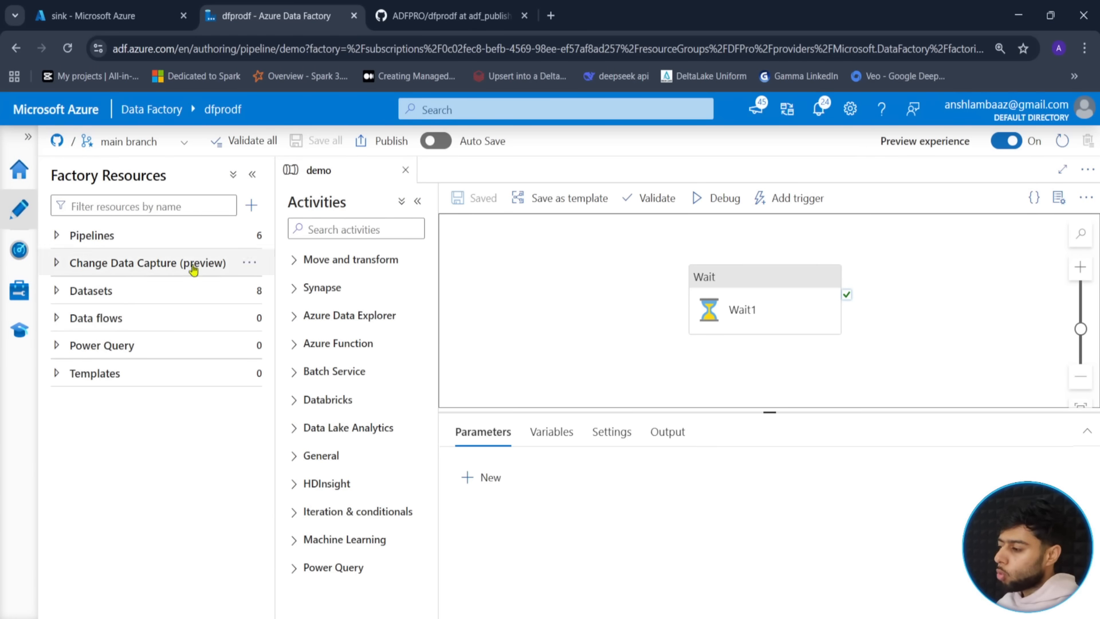
- Expand the factory's Pipelines list and open the options for adding a pipeline
left_click(118, 243)
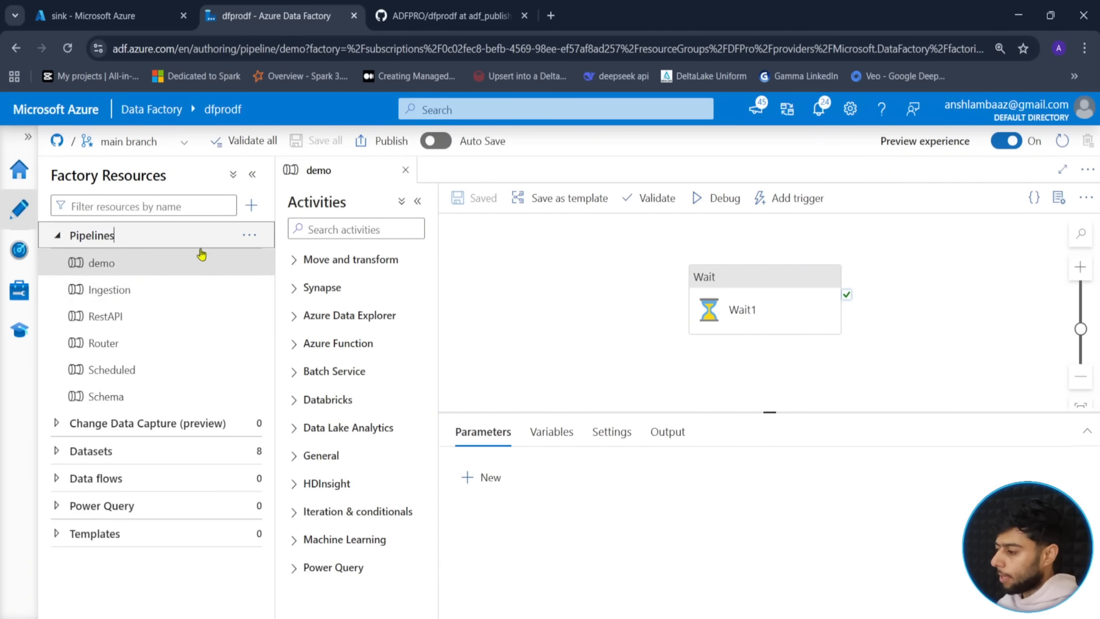
left_click(249, 235)
- Create a new pipeline and rename it DeltaLake
left_click(276, 263)
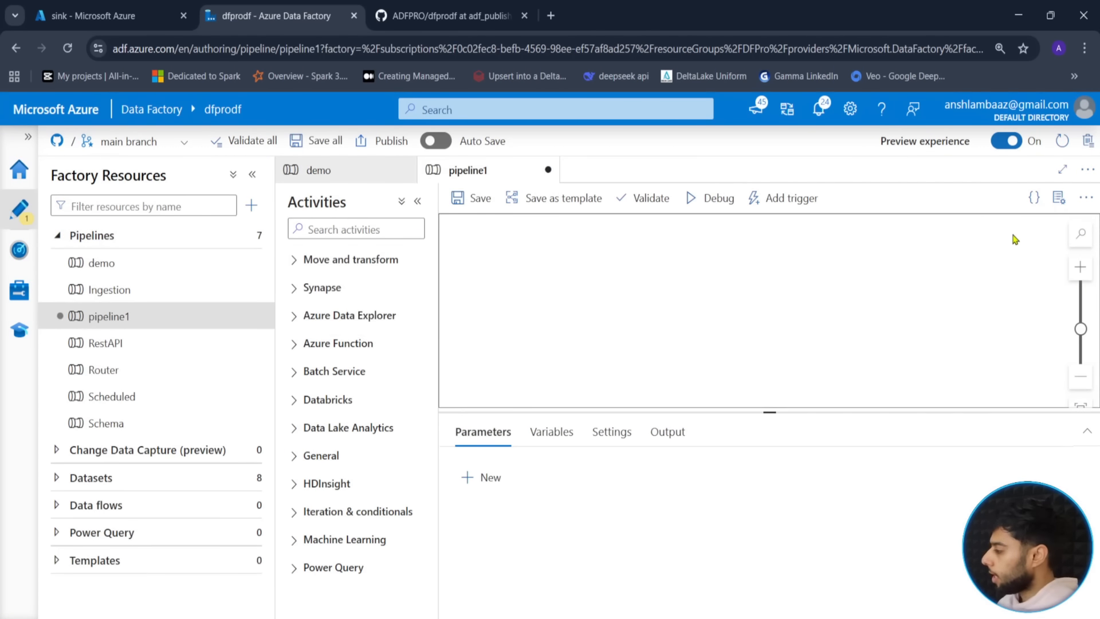
left_click_drag(923, 320, 857, 324)
type("DeltaLake")
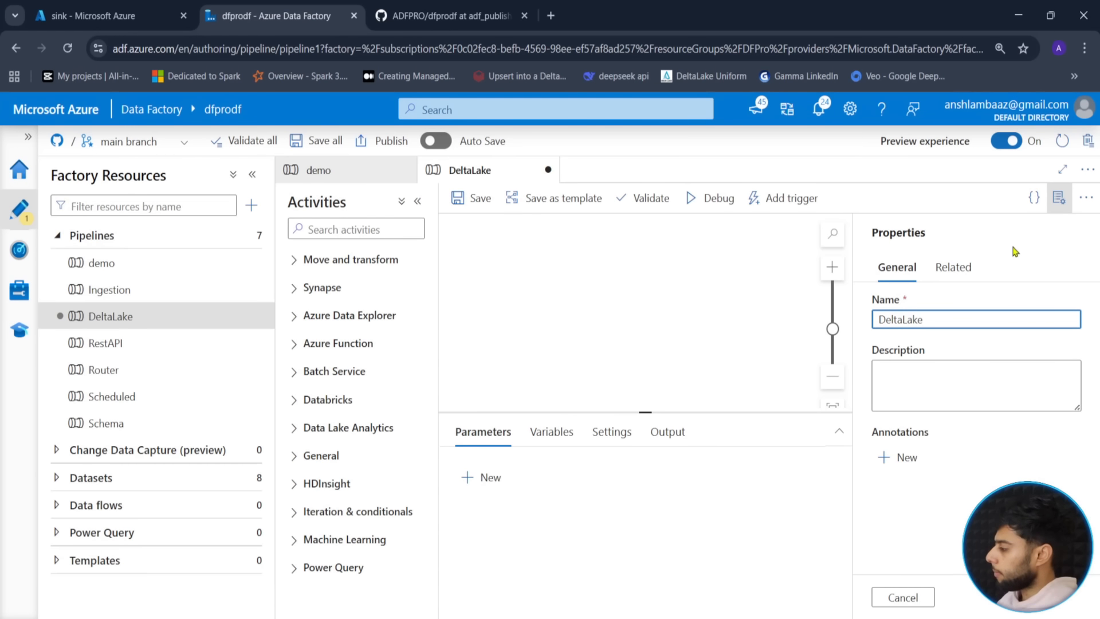
left_click(1075, 211)
left_click(1063, 209)
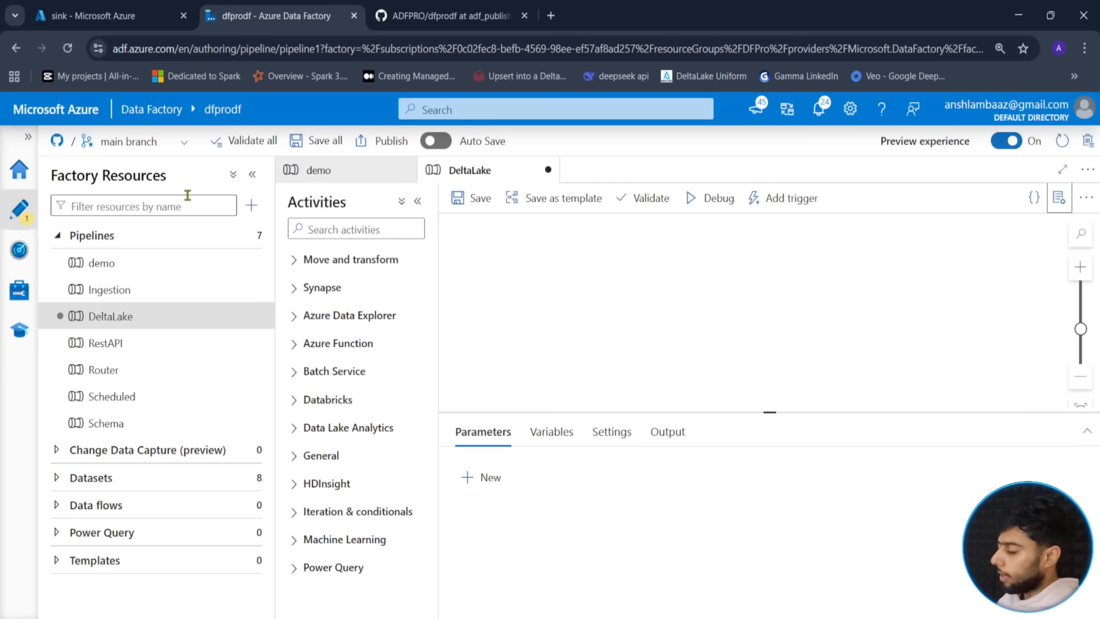
- Search activities for 'copy' and drag a Copy data activity onto the canvas
left_click(331, 227)
type("copy")
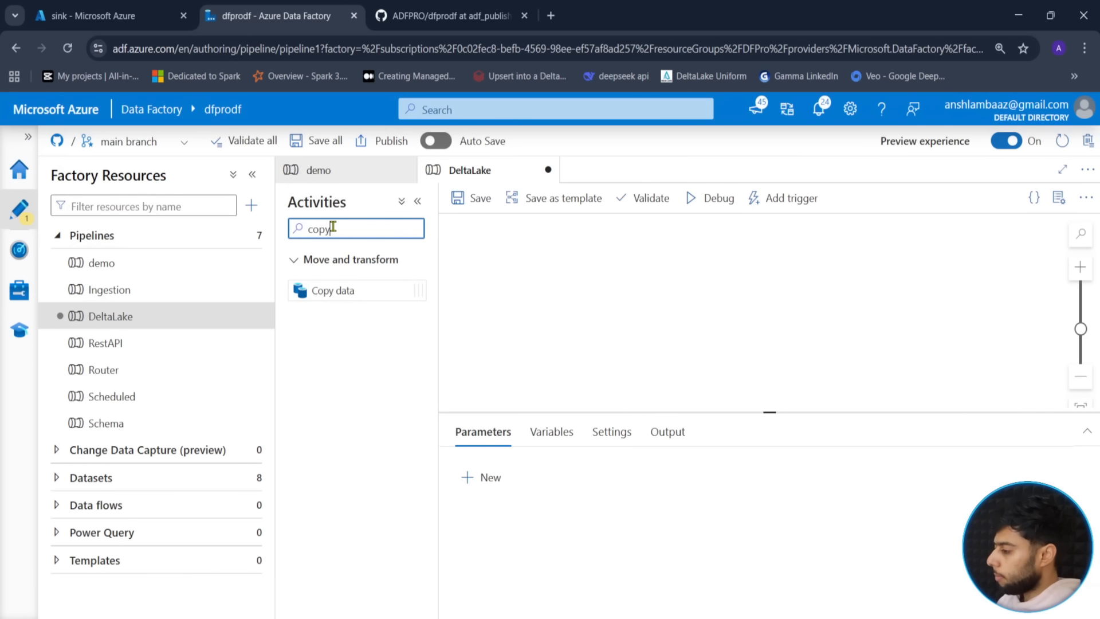
left_click_drag(319, 290, 765, 310)
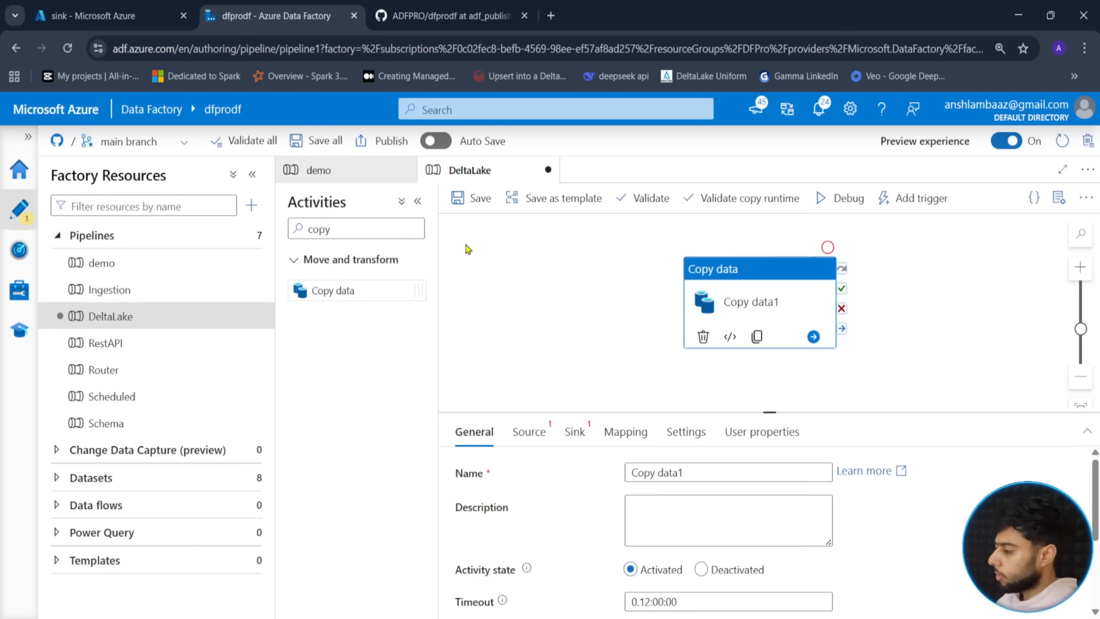
left_click(109, 15)
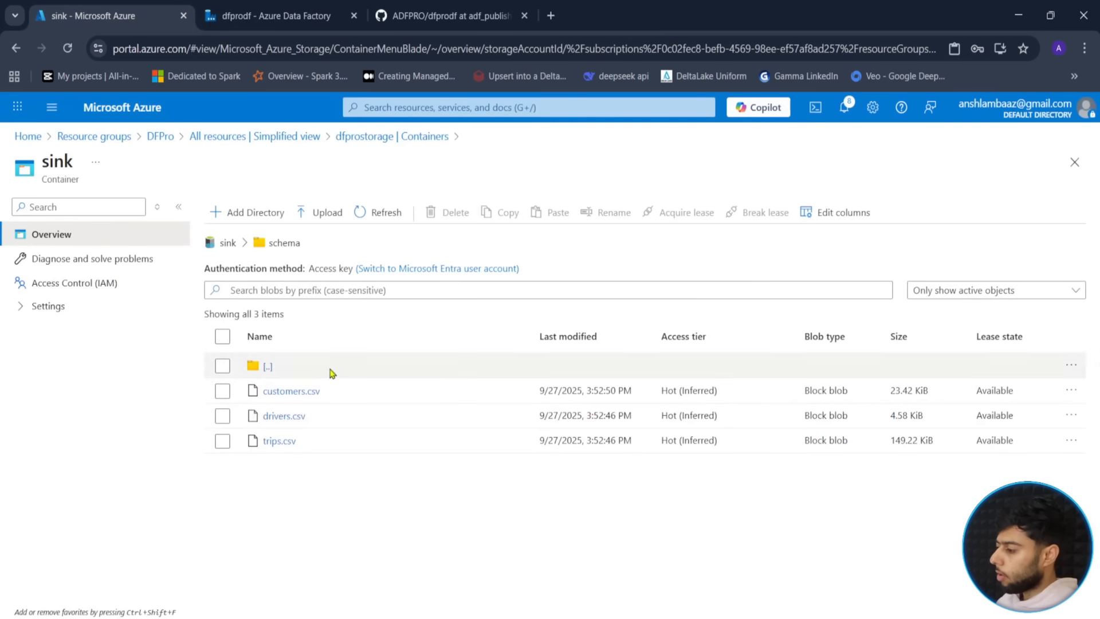
- Open the dfprostorage source container and browse its trigger folder, cancelling a started upload
left_click(228, 243)
left_click(298, 137)
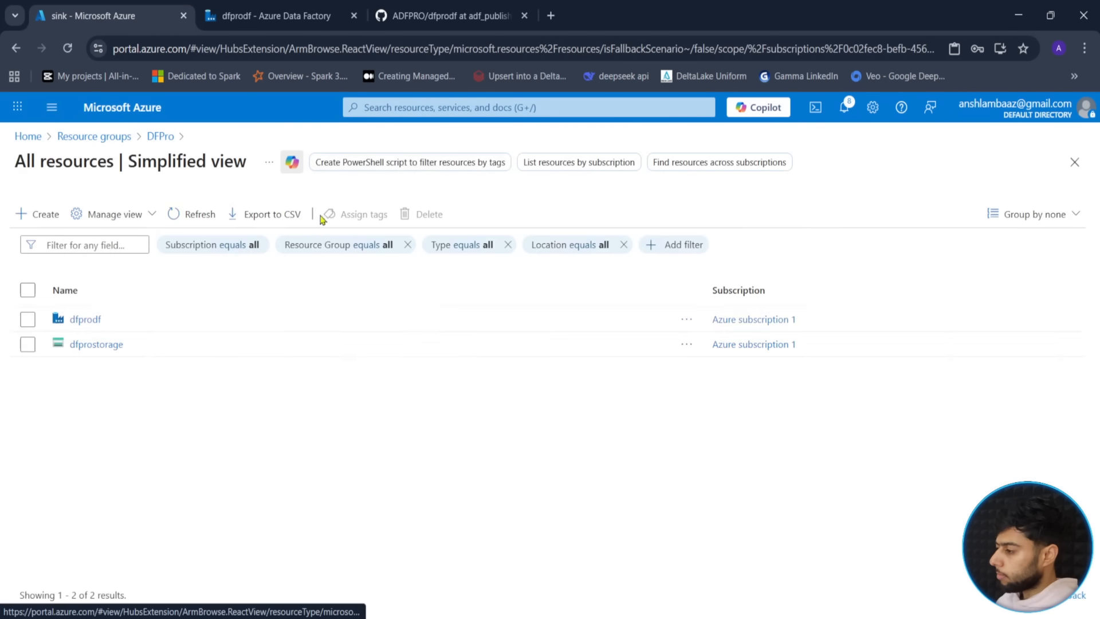
left_click(107, 346)
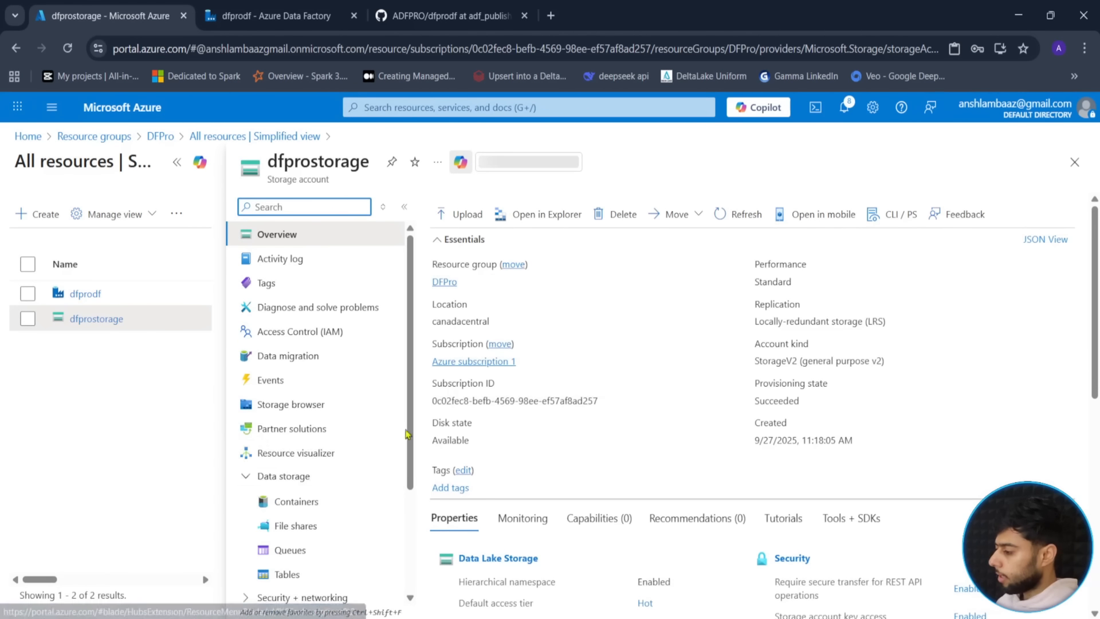
left_click(296, 503)
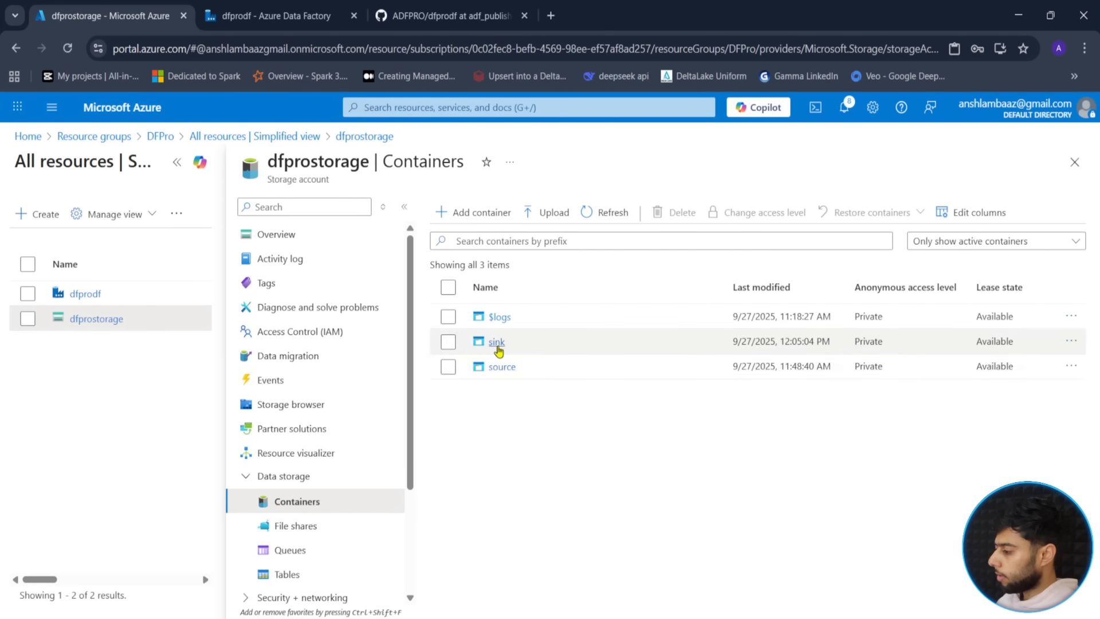
left_click(500, 368)
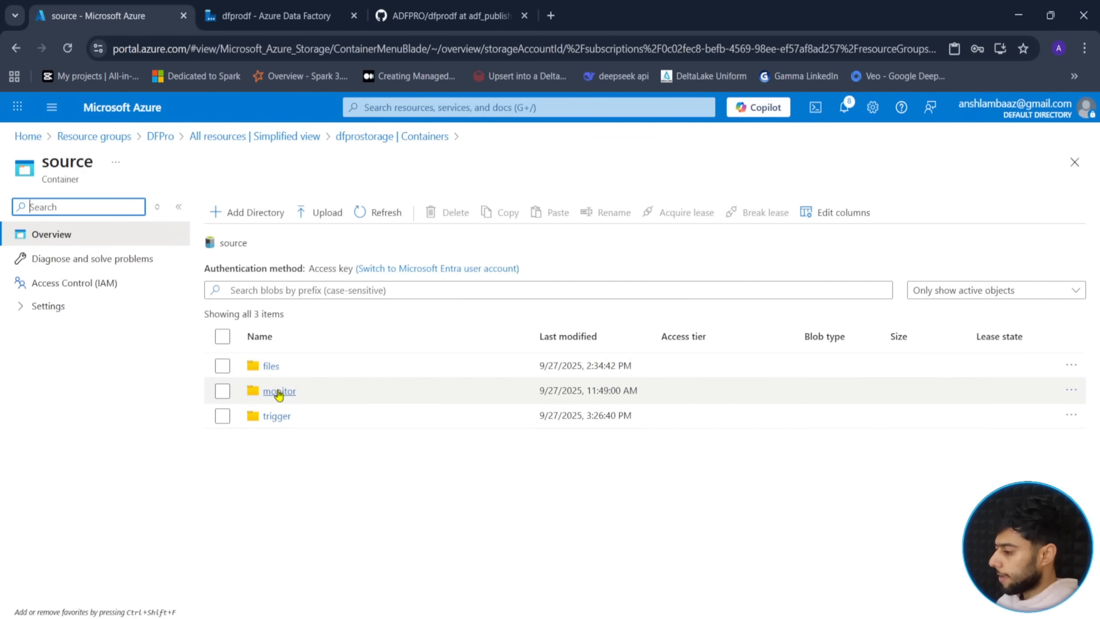
left_click(277, 417)
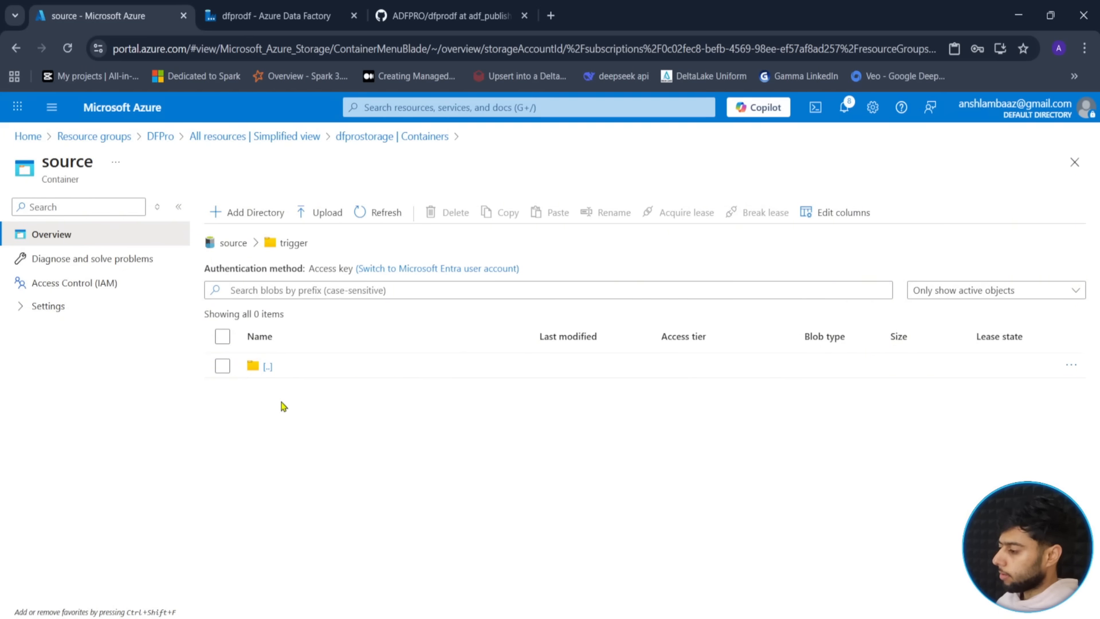
left_click(315, 226)
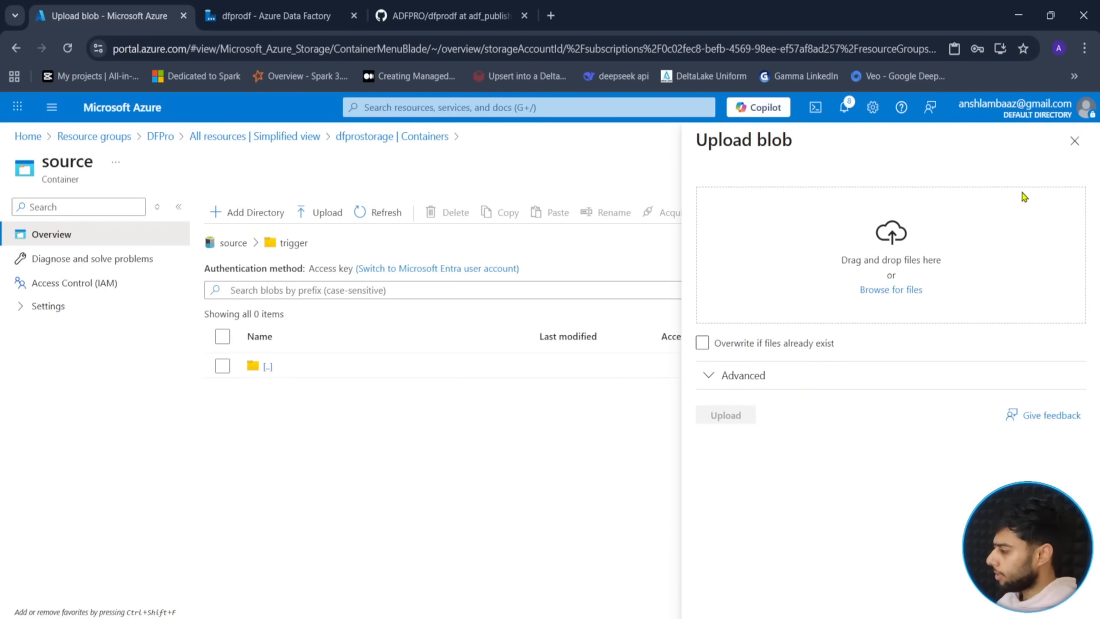
left_click(1074, 141)
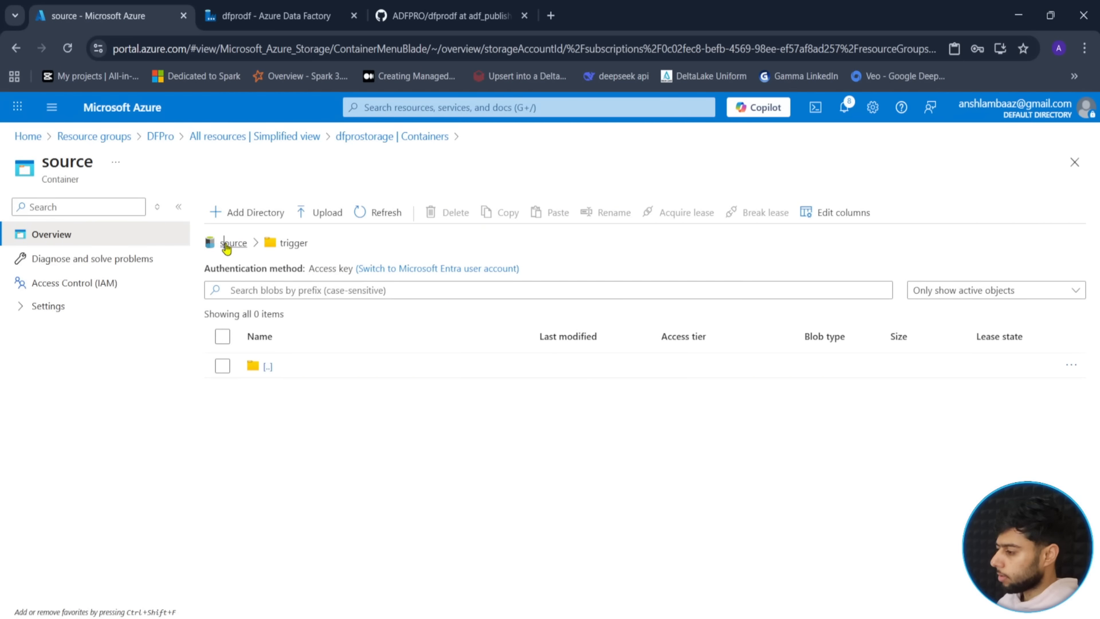
- Create a new folder named deltasource in the source container
left_click(228, 243)
left_click(252, 213)
type("deltasoruce")
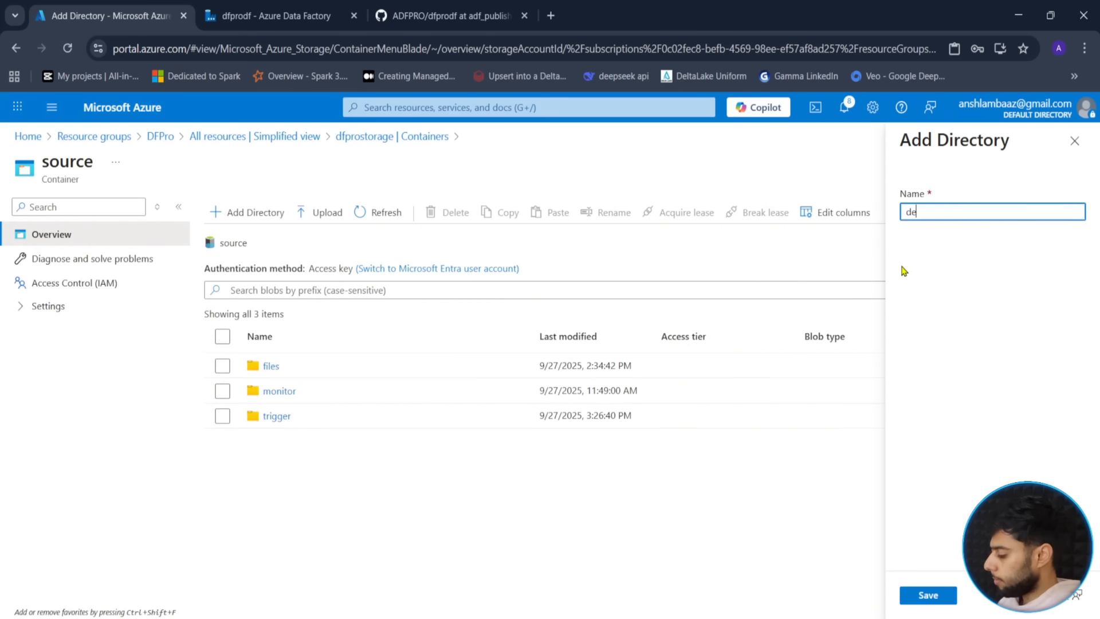
key("BackSpace")
key("BackSpace")
key("BackSpace")
key("BackSpace")
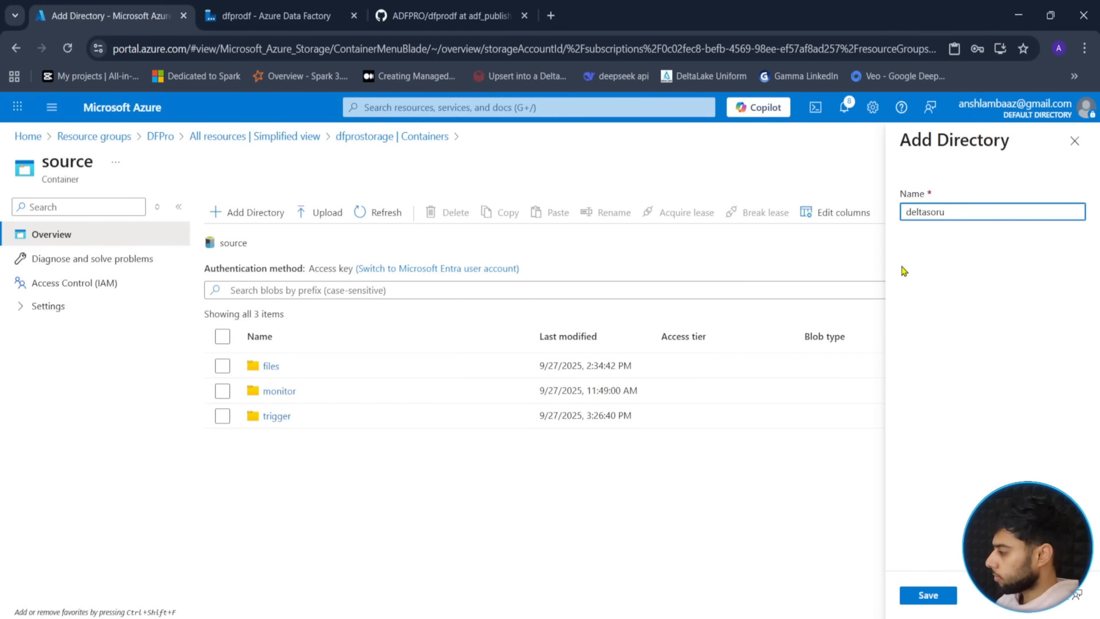
type("urce")
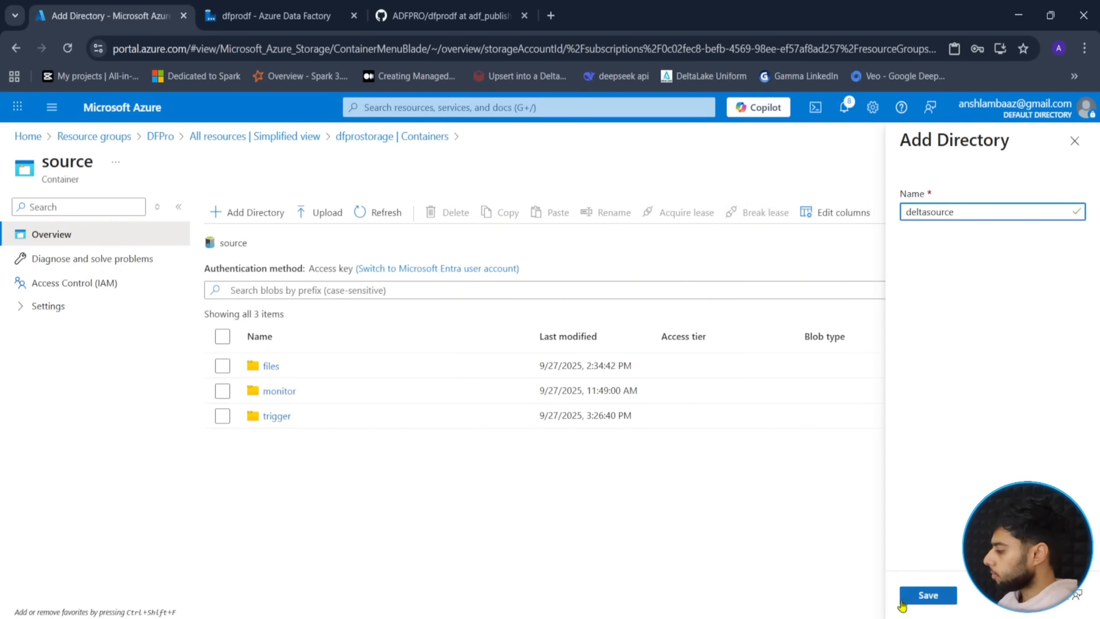
left_click(917, 599)
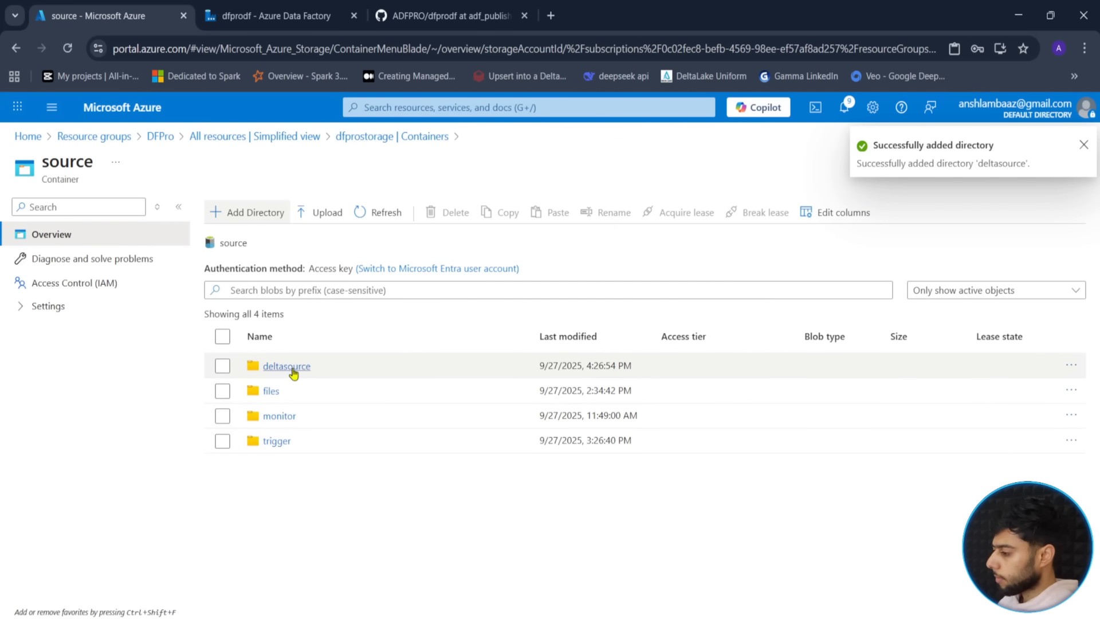
- Upload locations.csv into the deltasource folder
left_click(287, 367)
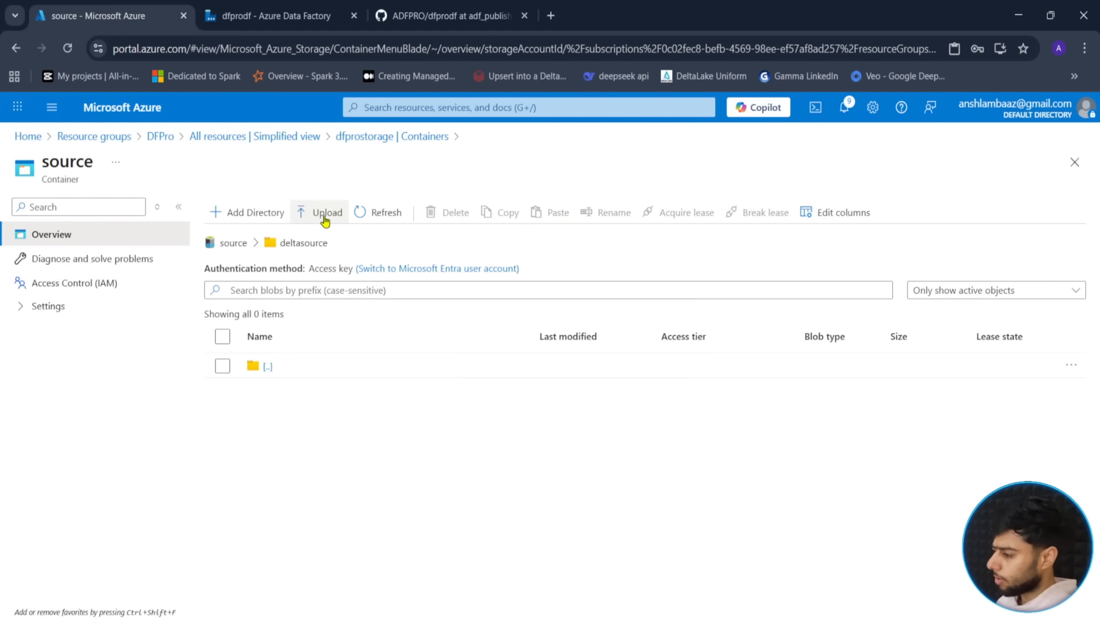
left_click(325, 220)
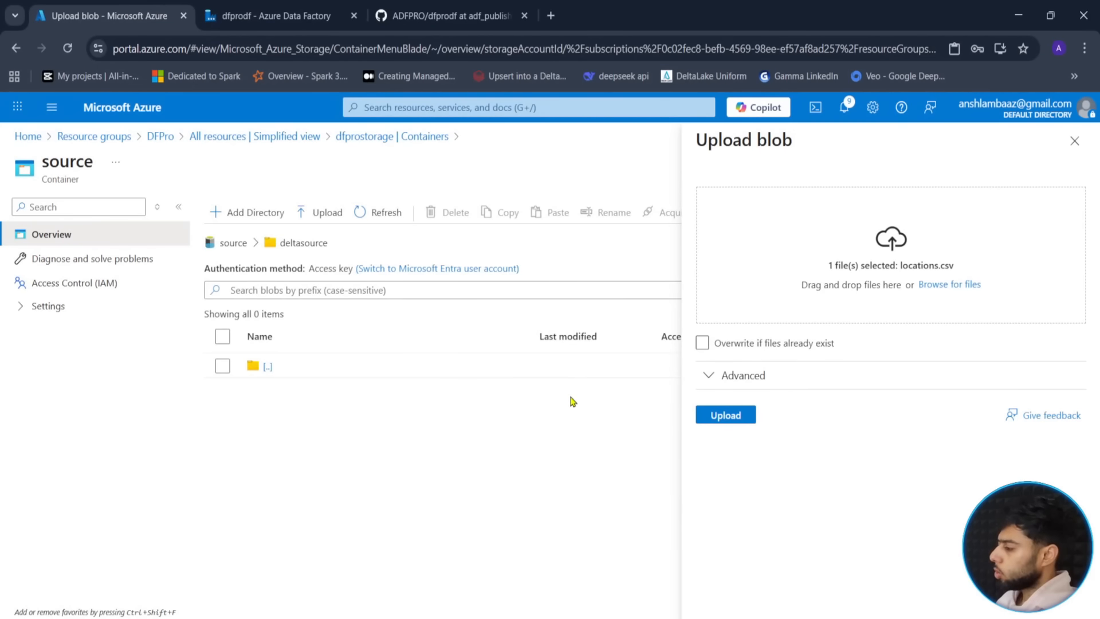
left_click(739, 420)
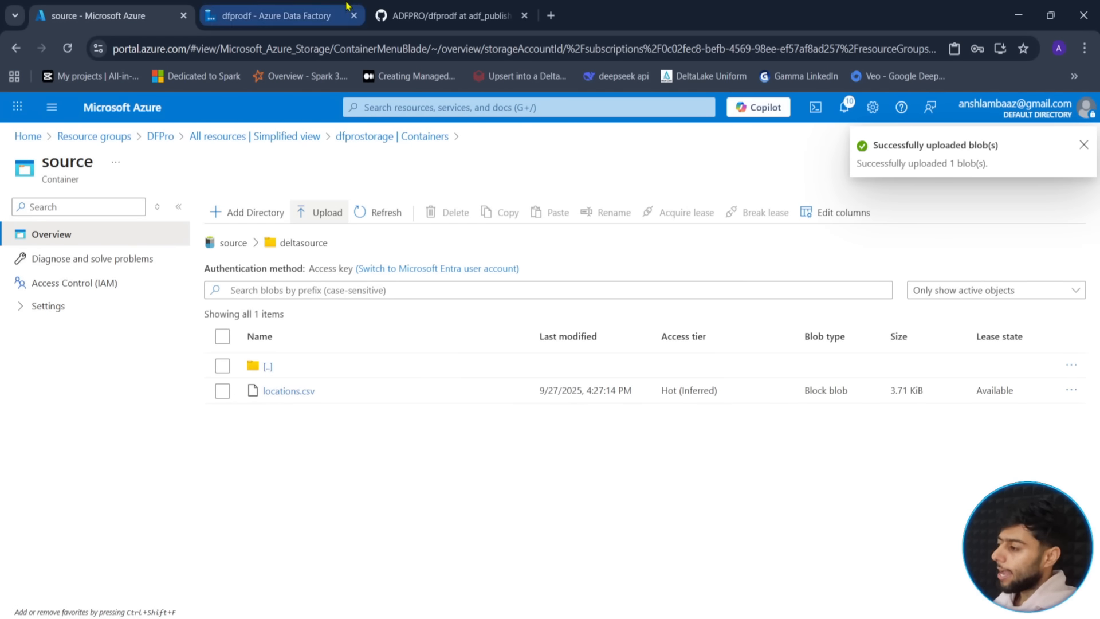
left_click(270, 15)
- Remove the Copy data activity from the DeltaLake pipeline canvas
left_click_drag(771, 378, 765, 372)
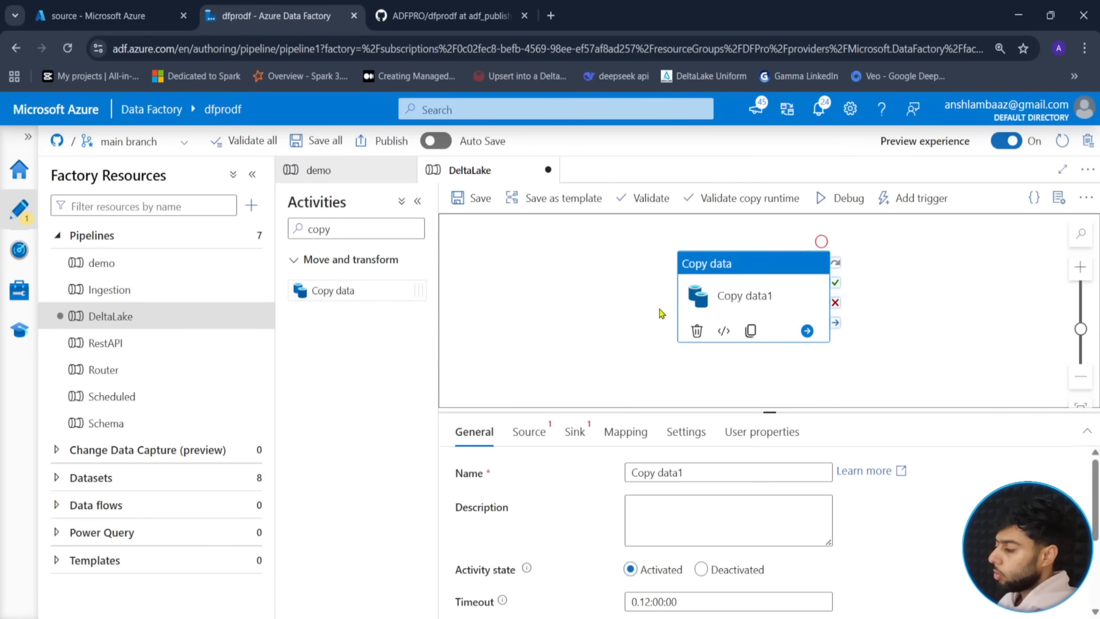
left_click(109, 15)
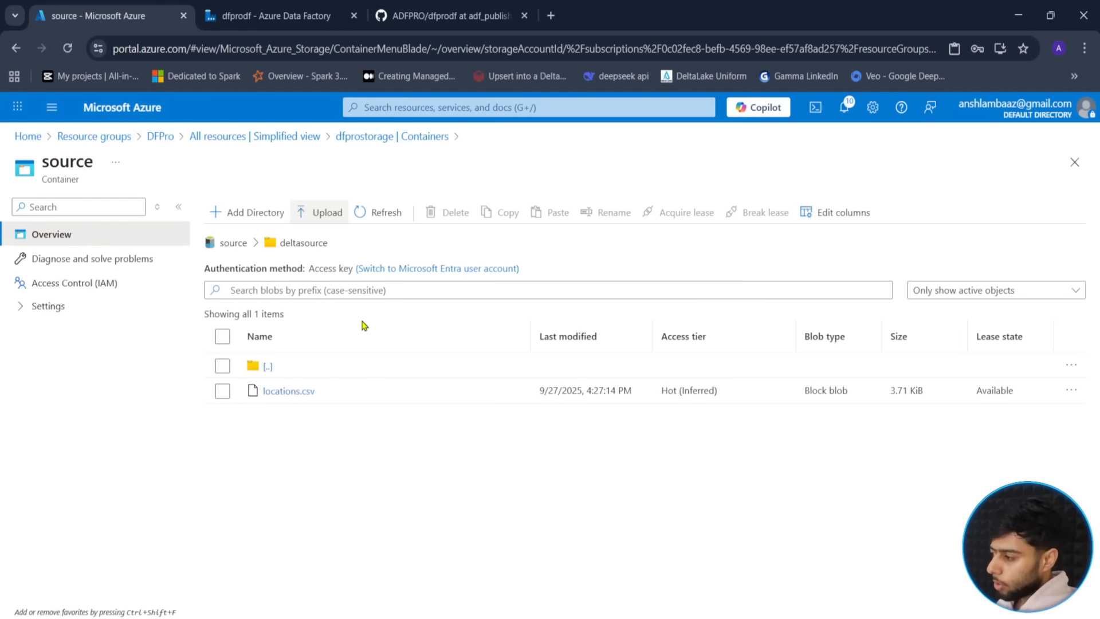
left_click(258, 16)
left_click_drag(719, 375, 740, 373)
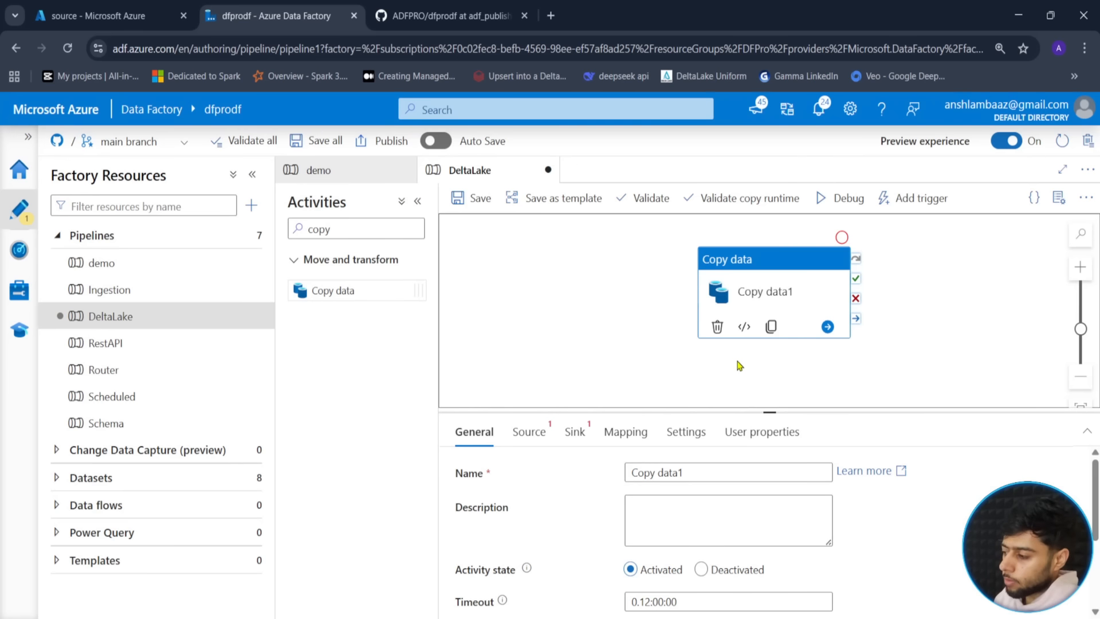
scroll(738, 362, "up", 1)
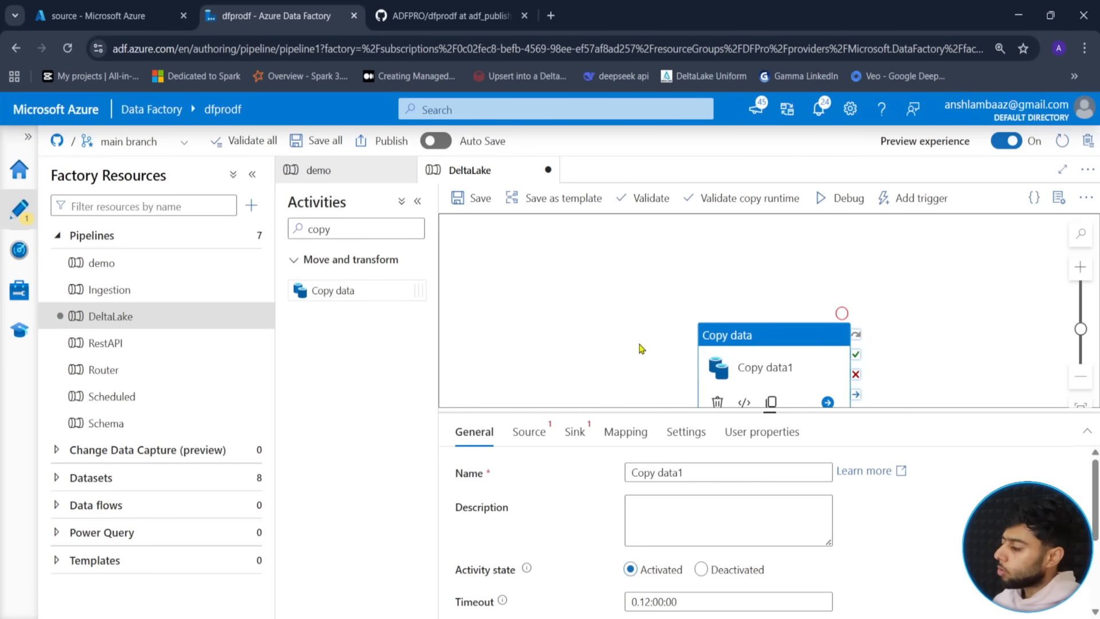
left_click_drag(640, 345, 635, 292)
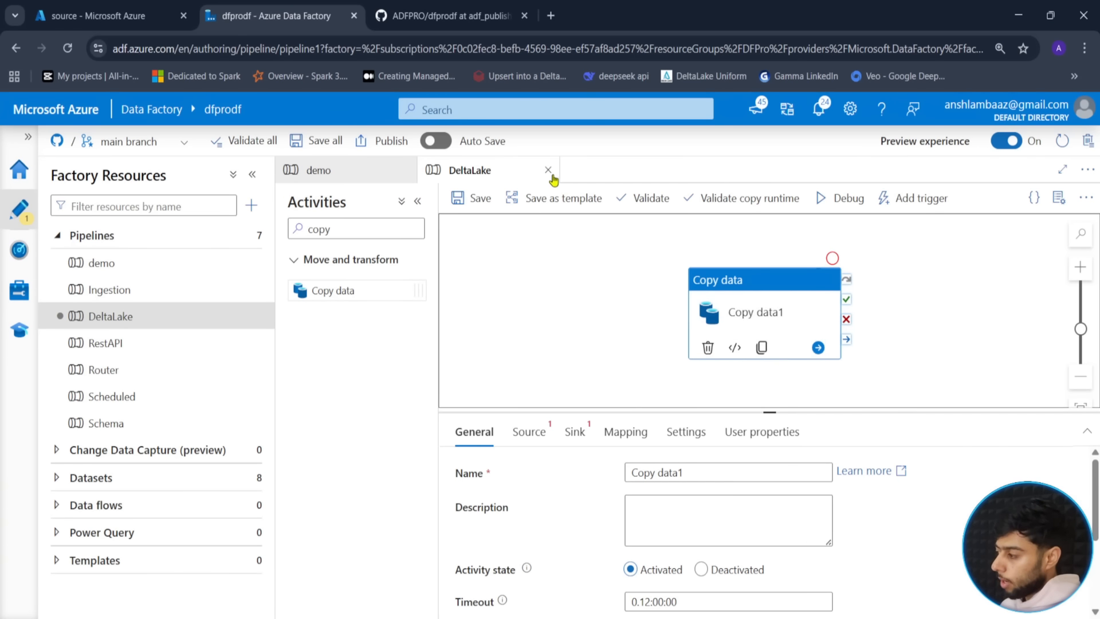
key("Delete")
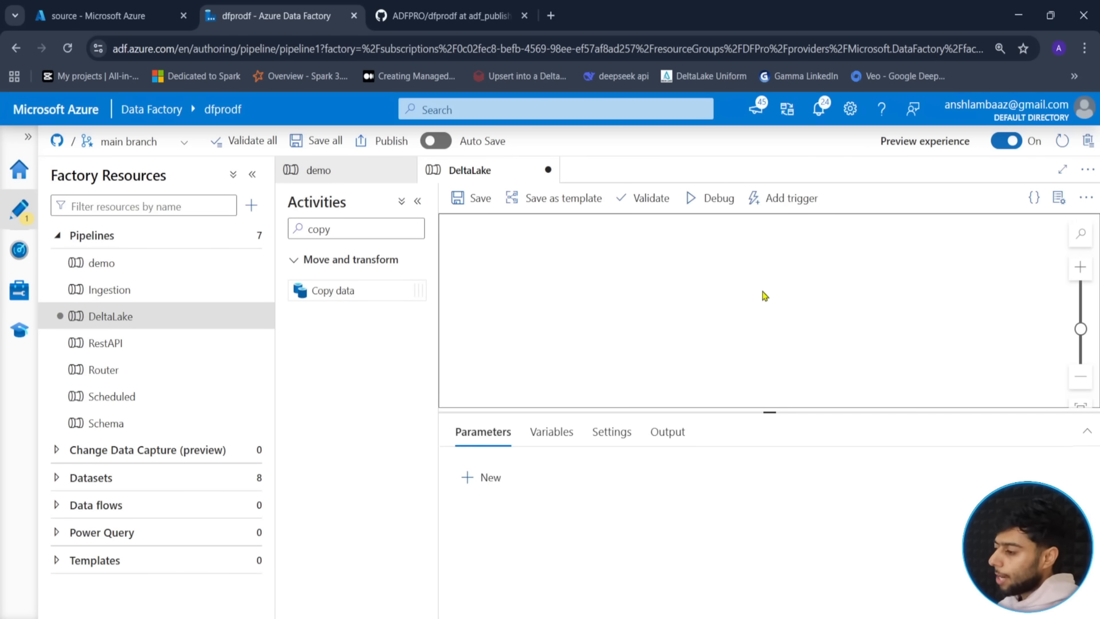
- Add a Data flow activity, trim its name's trailing 1, and create a new data flow from Settings
double_click(341, 228)
type("dat")
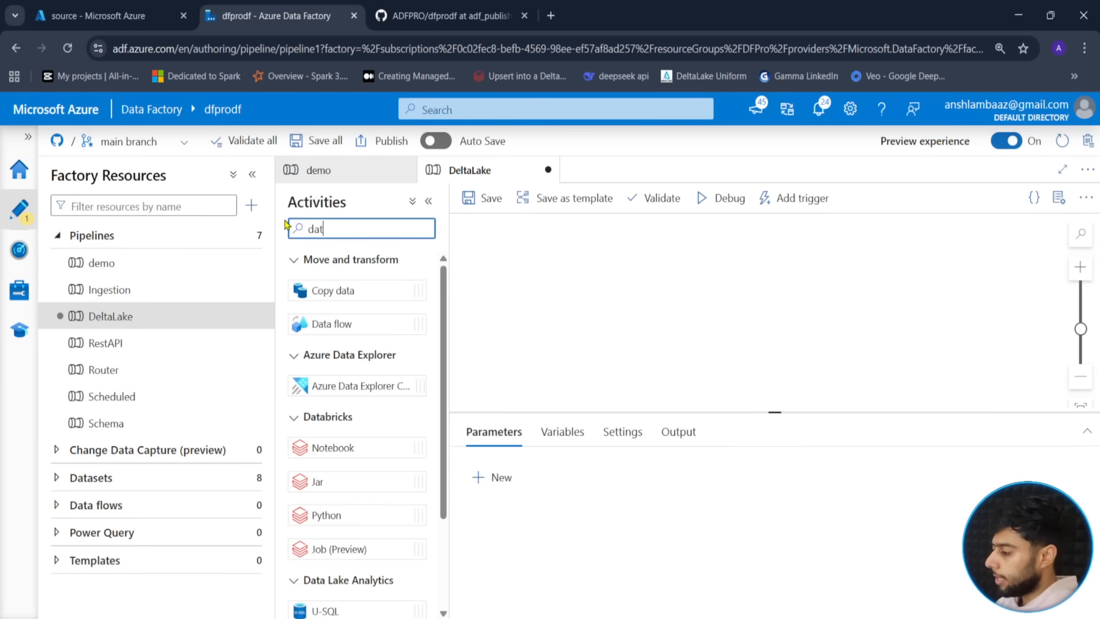
type("a")
left_click_drag(332, 324, 798, 302)
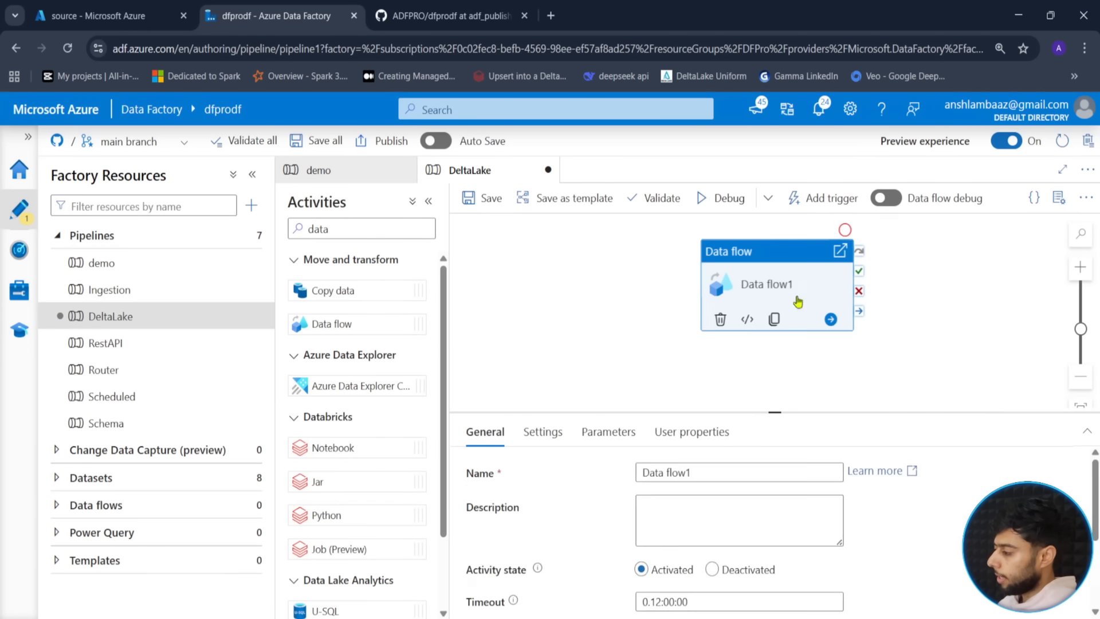
left_click(705, 474)
key("BackSpace")
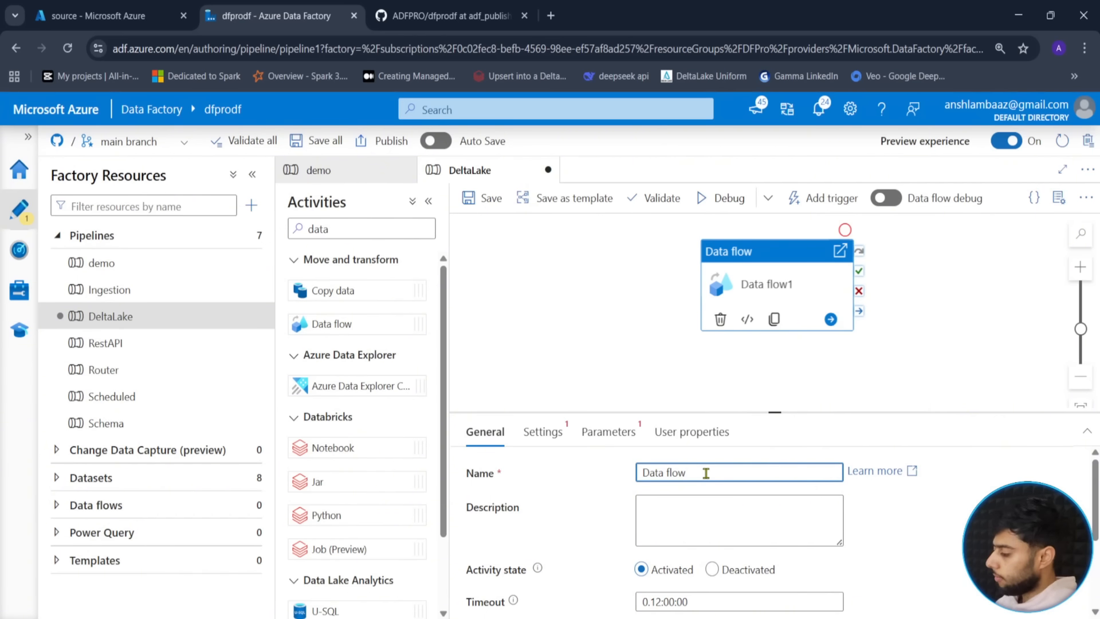
left_click(539, 436)
left_click(705, 475)
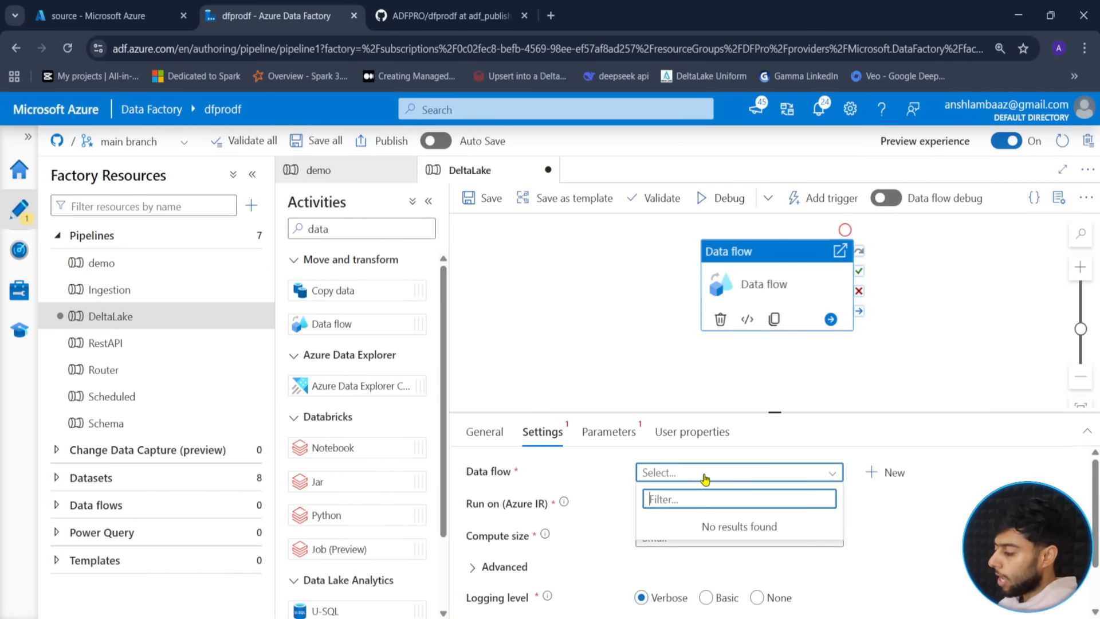
left_click(883, 472)
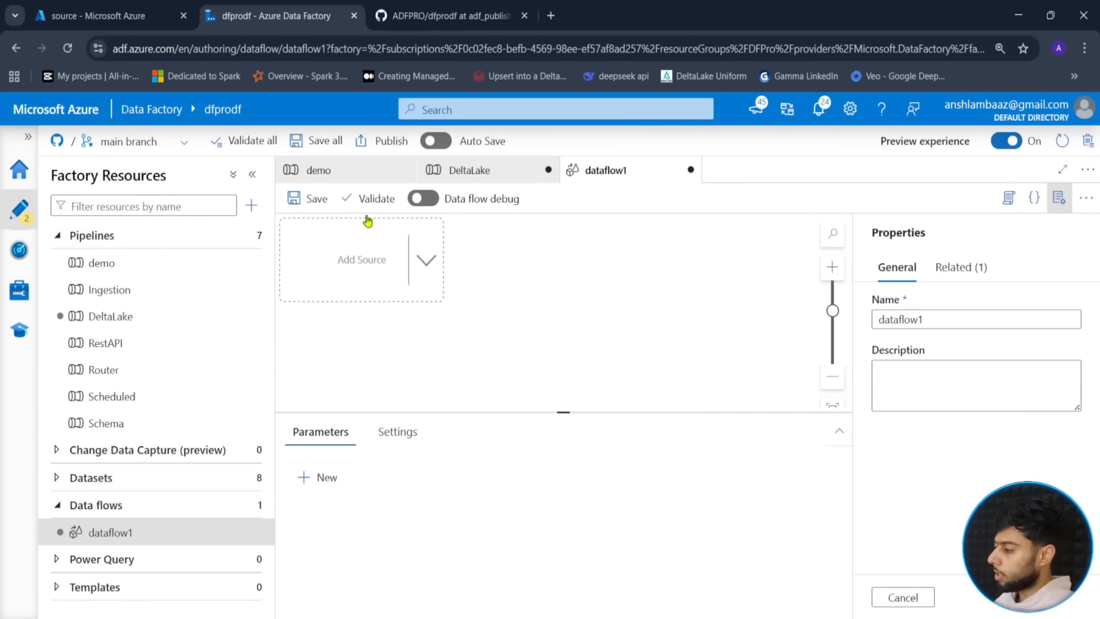
- Change the data flow's name in Properties from dataflow1 to deltaflow
left_click(1059, 202)
left_click(1057, 201)
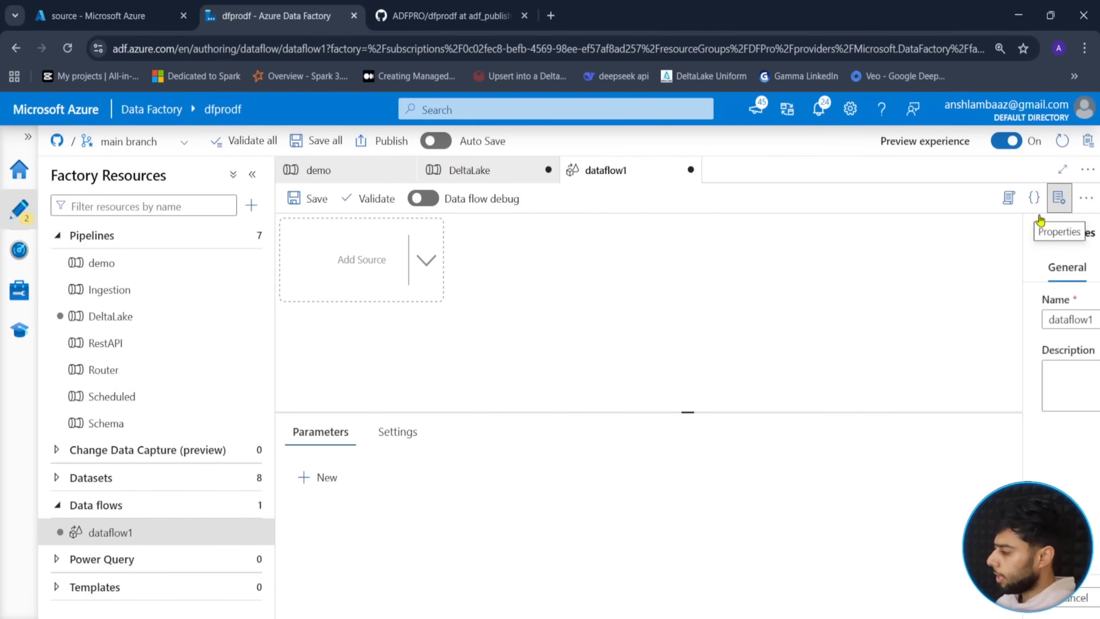
double_click(935, 317)
type("del")
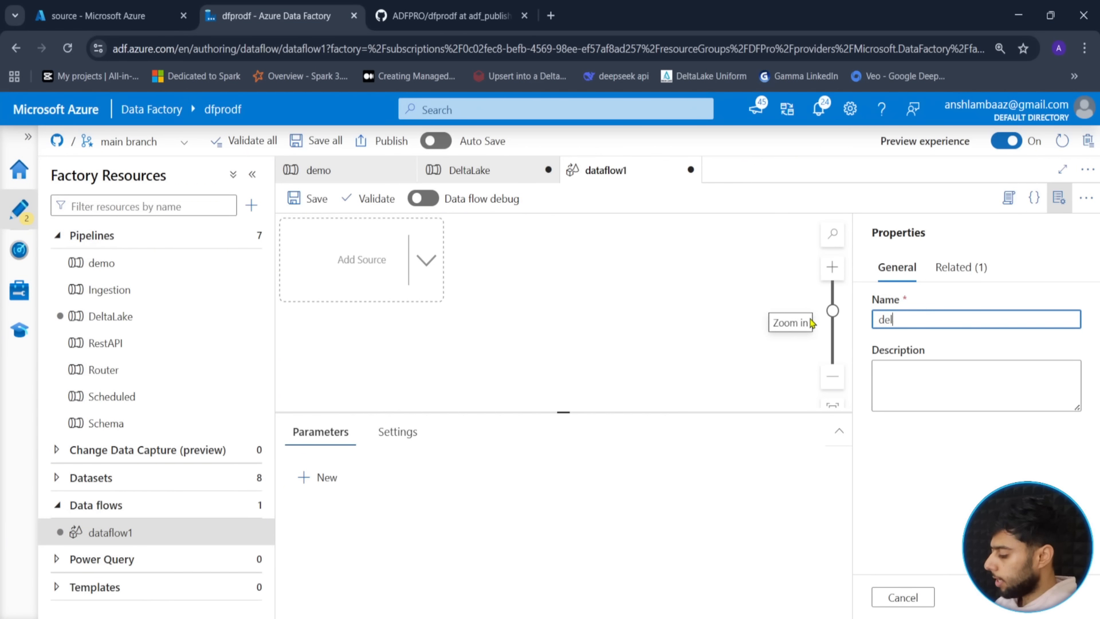
type("taflow")
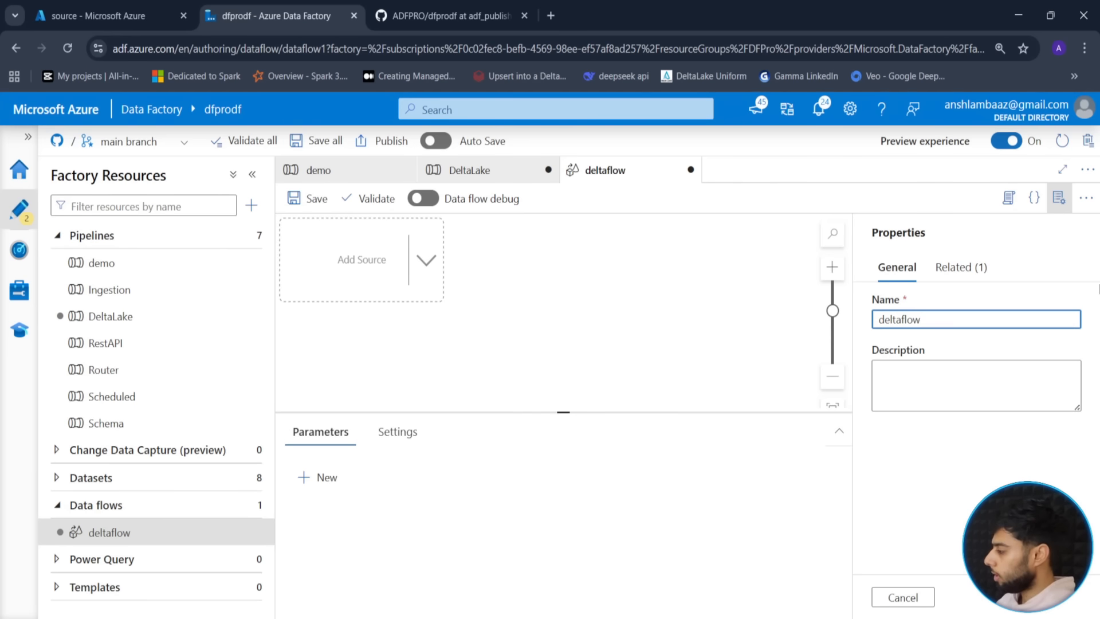
left_click(1059, 198)
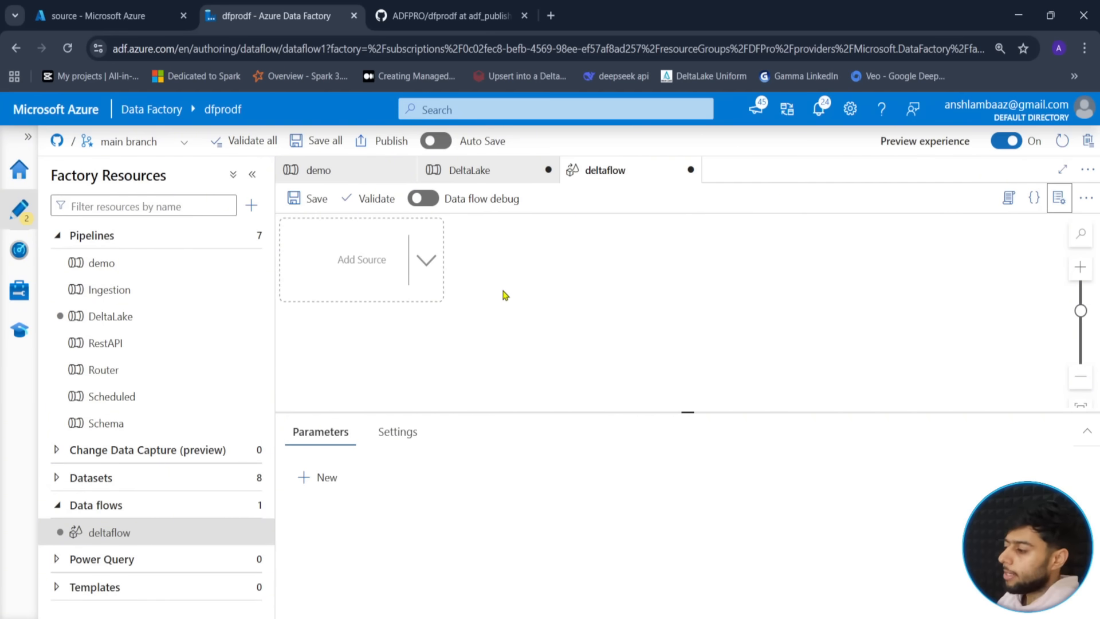
type("tUPSERT")
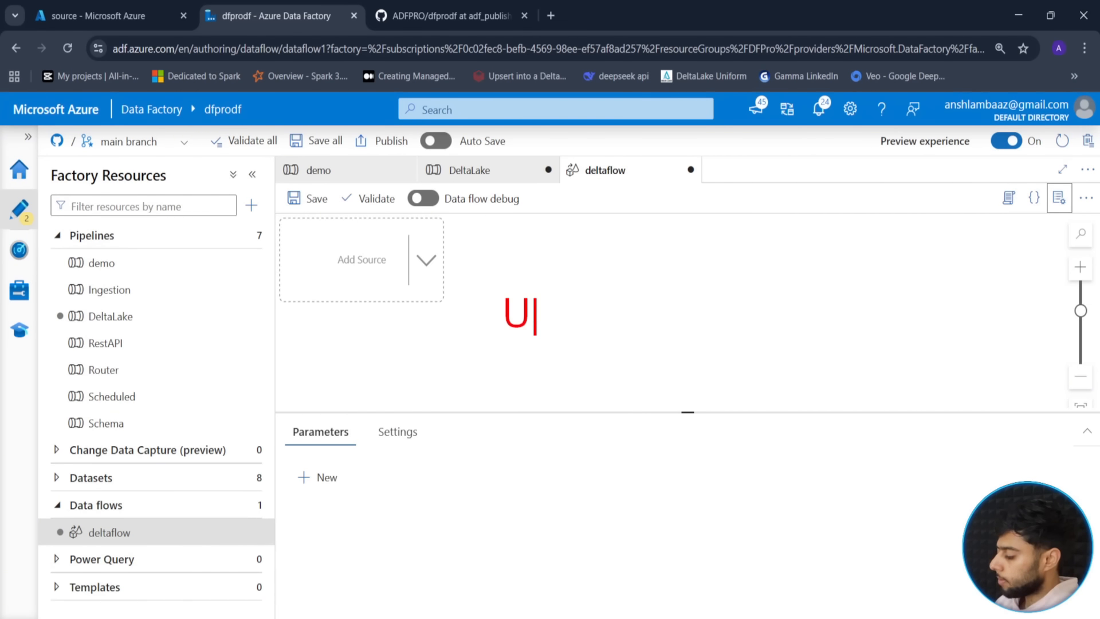
type("SERTS")
key("Escape")
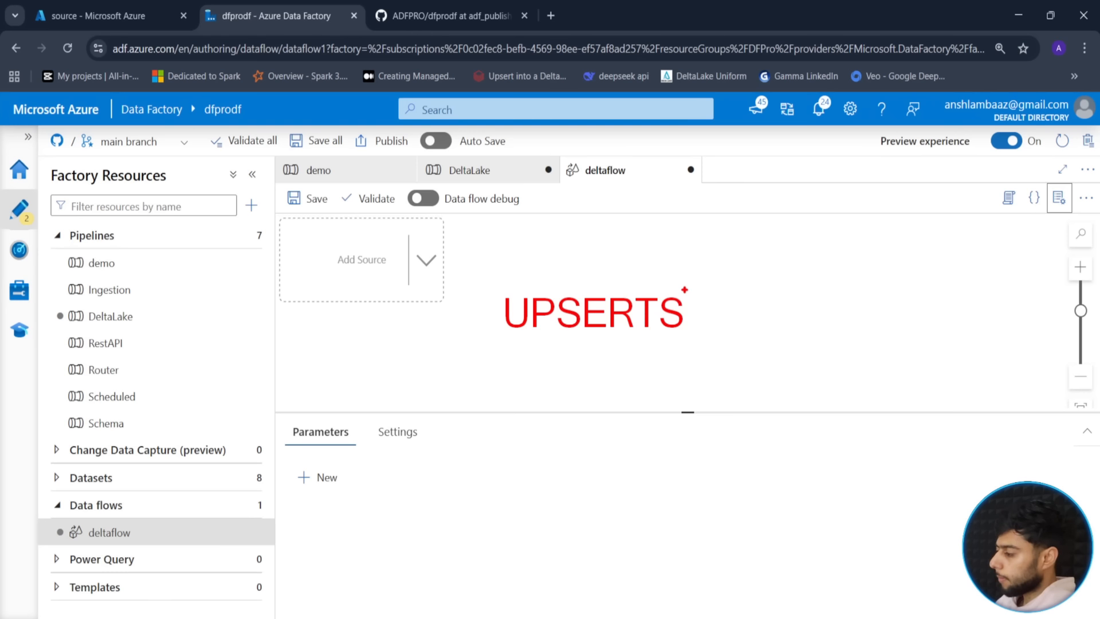
left_click_drag(482, 275, 707, 355)
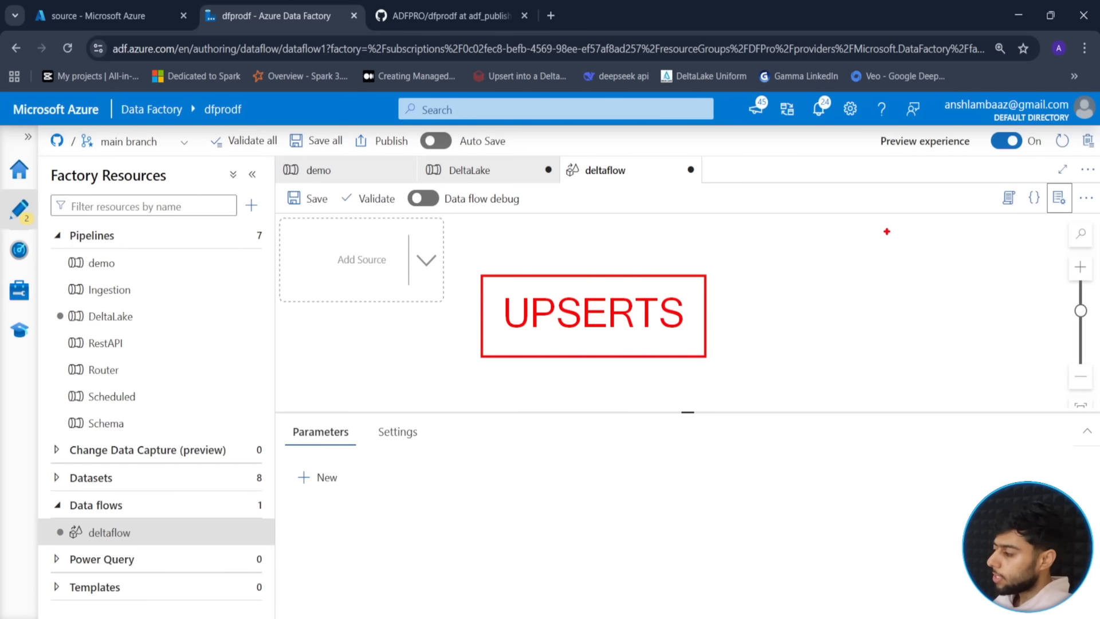
left_click_drag(887, 231, 1010, 296)
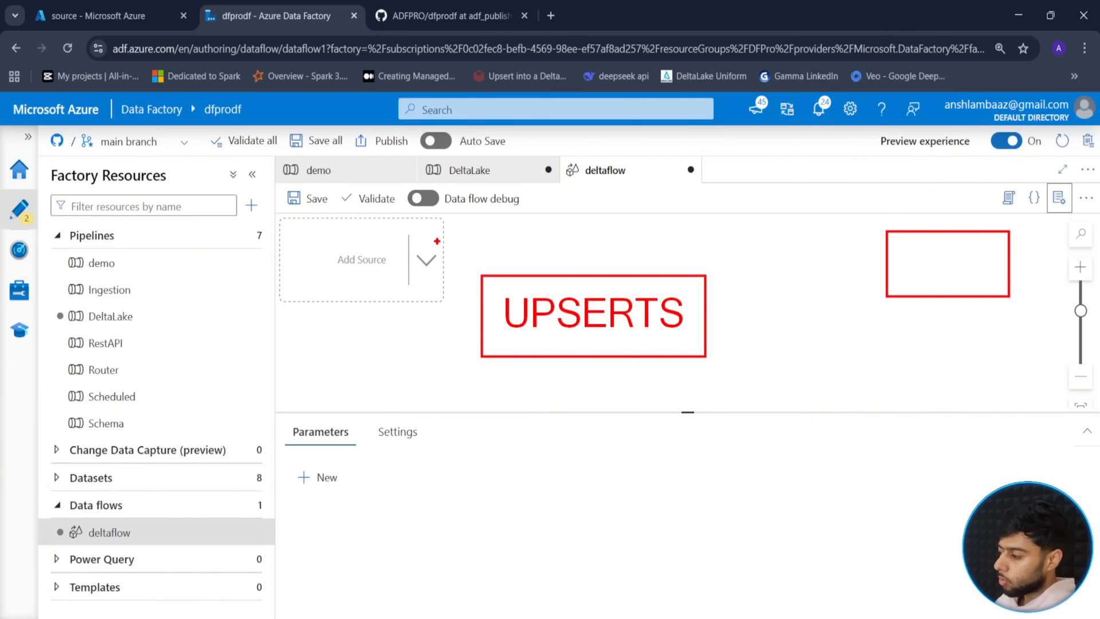
mouse_move(315, 236)
left_mouse_down()
mouse_move(329, 280)
mouse_move(291, 341)
left_mouse_up()
mouse_move(906, 236)
left_mouse_down()
mouse_move(901, 263)
mouse_move(917, 263)
mouse_move(908, 295)
left_mouse_up()
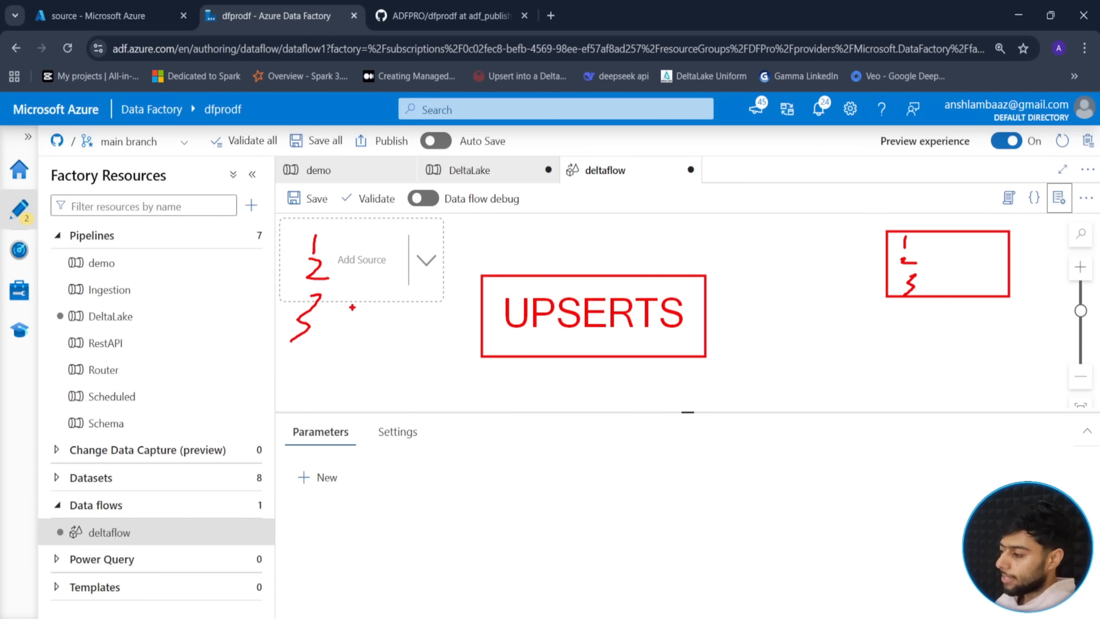
left_click_drag(312, 317, 298, 326)
mouse_move(316, 269)
left_mouse_down()
mouse_move(321, 277)
mouse_move(304, 265)
left_mouse_up()
left_click_drag(349, 231, 371, 268)
left_click_drag(367, 277, 349, 316)
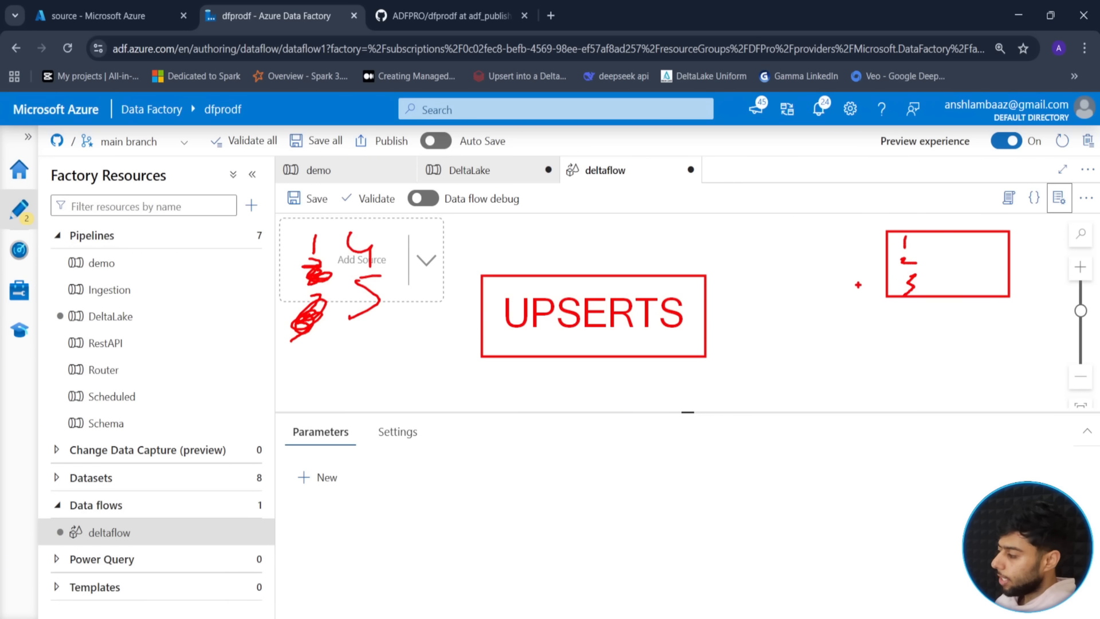
mouse_move(931, 241)
left_mouse_down()
mouse_move(939, 289)
mouse_move(957, 265)
left_mouse_up()
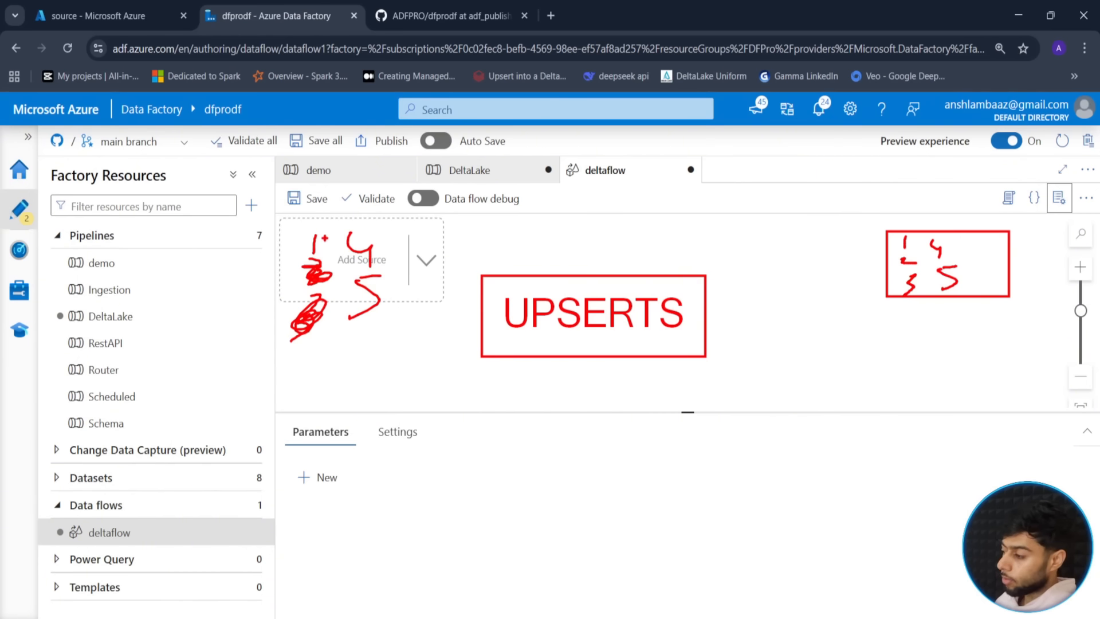
mouse_move(314, 253)
left_mouse_down()
mouse_move(317, 230)
mouse_move(609, 218)
mouse_move(887, 245)
mouse_move(871, 240)
mouse_move(868, 258)
left_mouse_up()
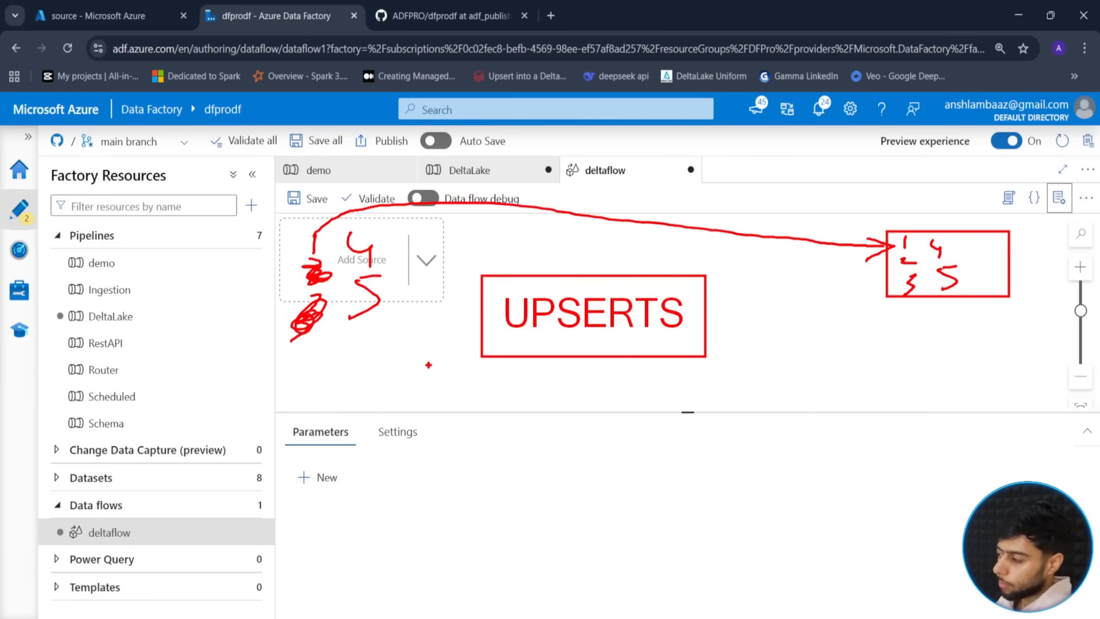
key("Escape")
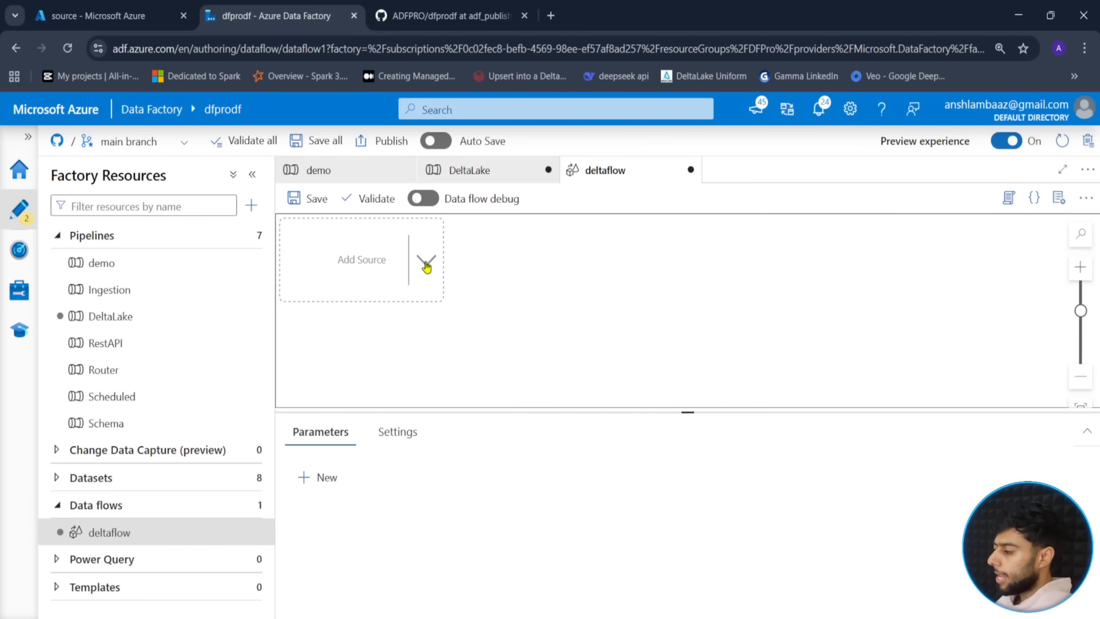
- Add a source node to deltaflow and name its output stream source
left_click(426, 265)
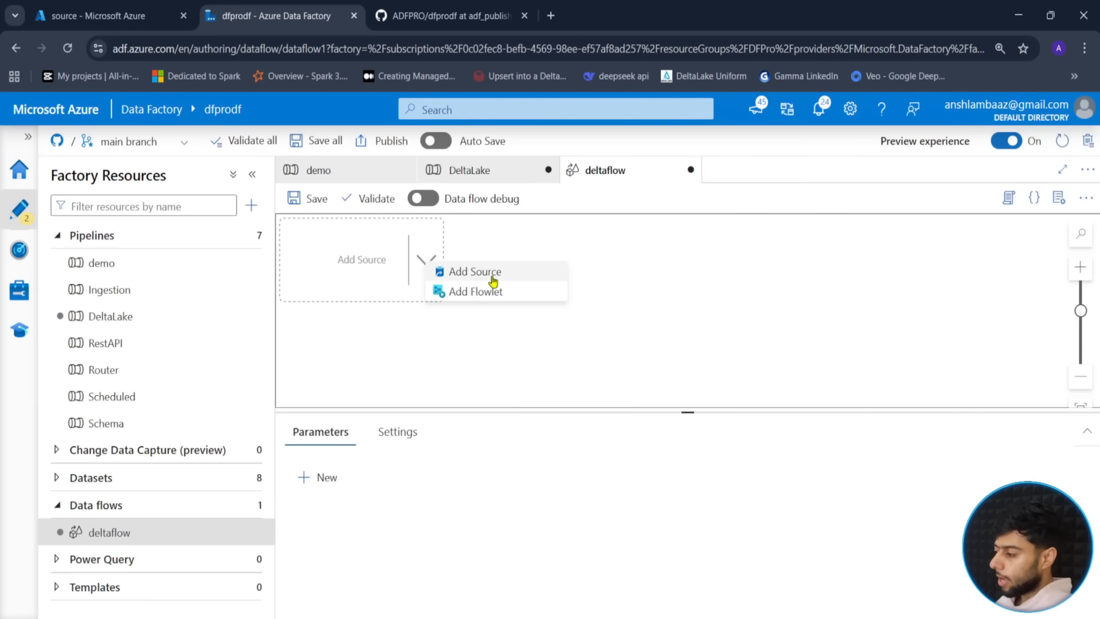
left_click(492, 279)
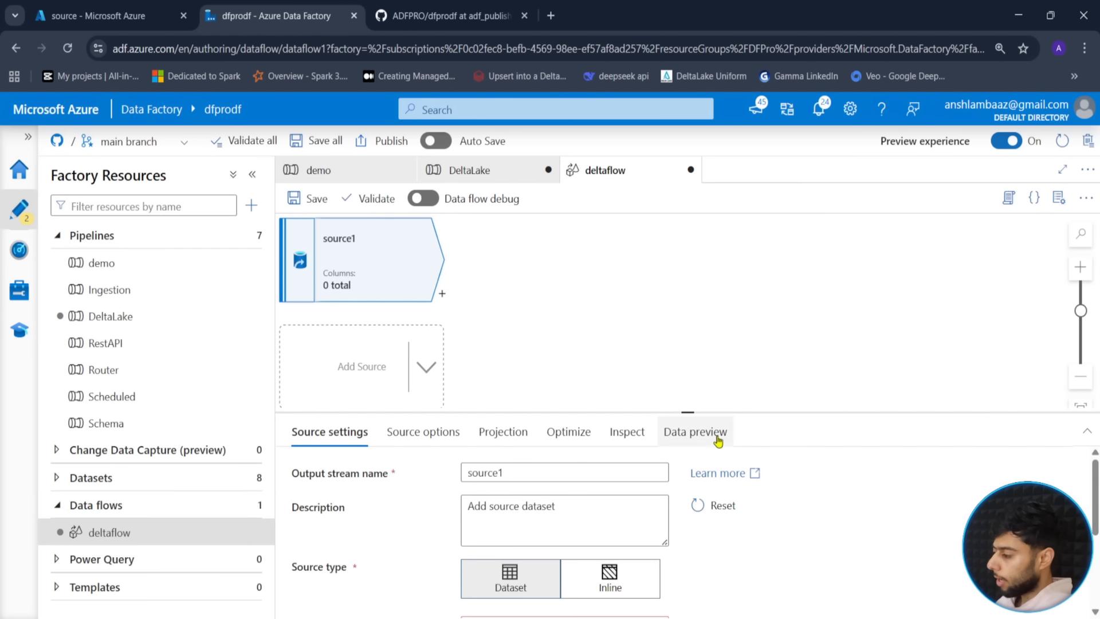
left_click_drag(694, 413, 691, 306)
left_click(523, 372)
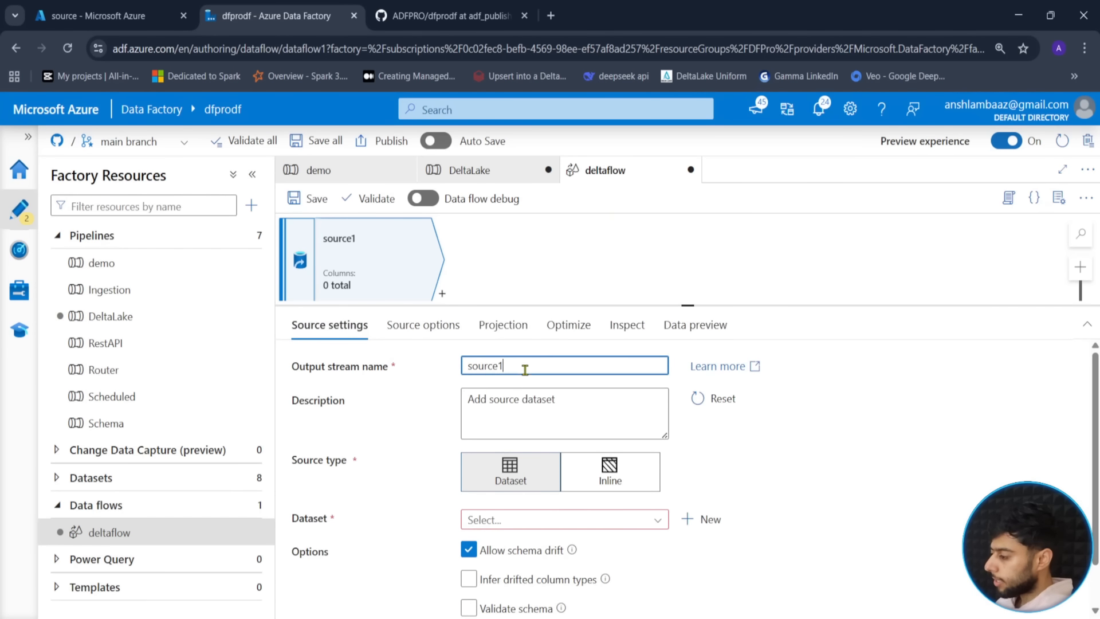
key("BackSpace")
- Select ds_csv_dynamic as the source's dataset
left_click(659, 519)
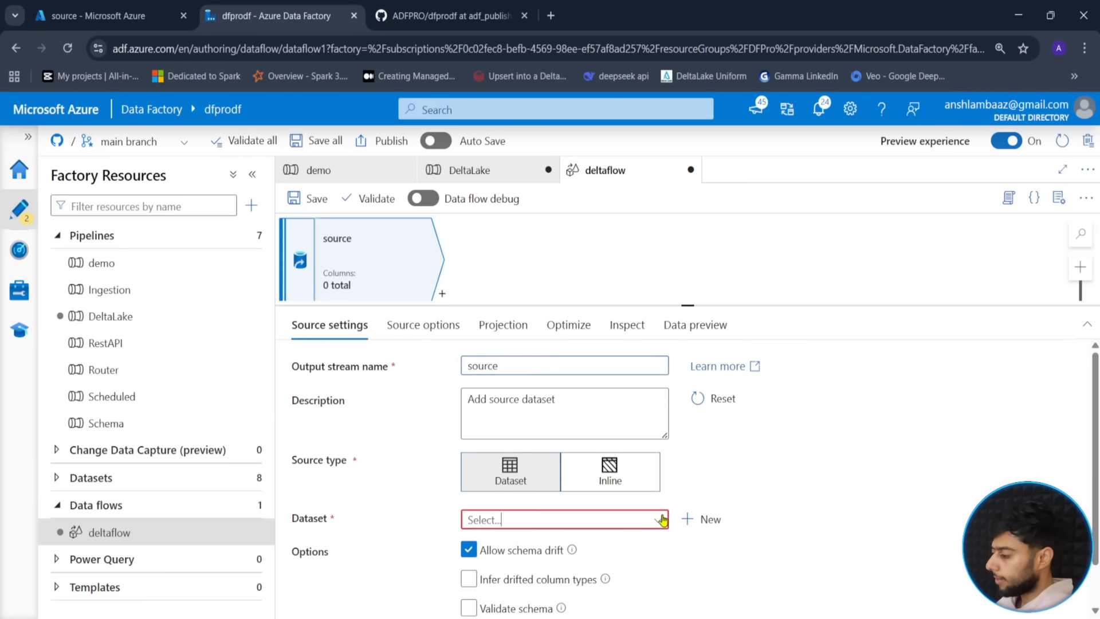
scroll(590, 578, "down", 3)
scroll(605, 588, "up", 2)
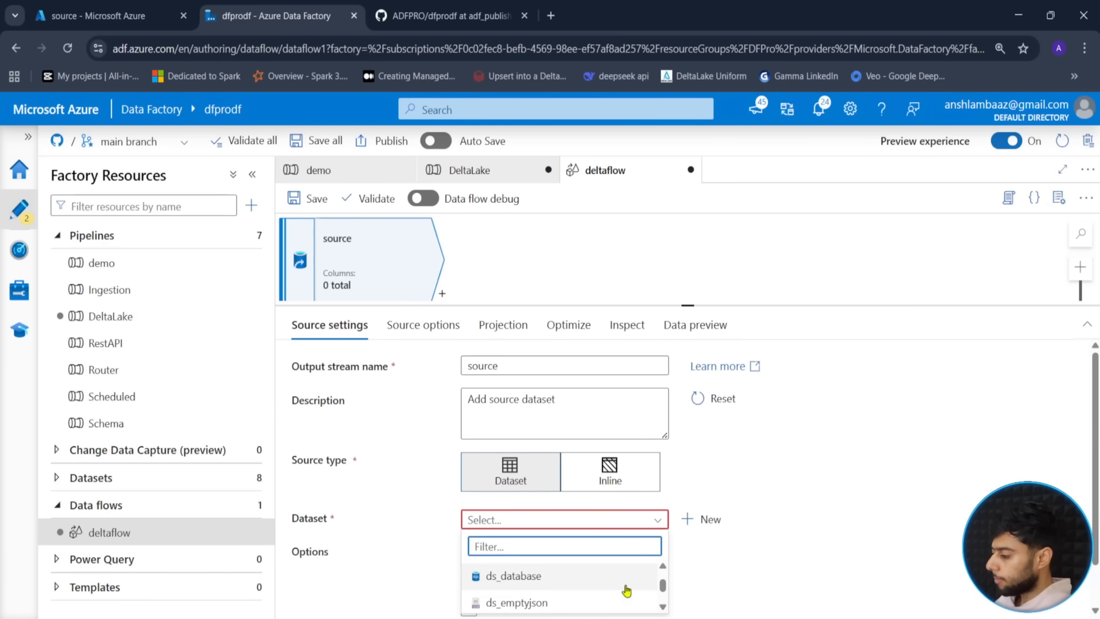
scroll(608, 590, "down", 3)
scroll(613, 599, "up", 3)
scroll(615, 599, "up", 1)
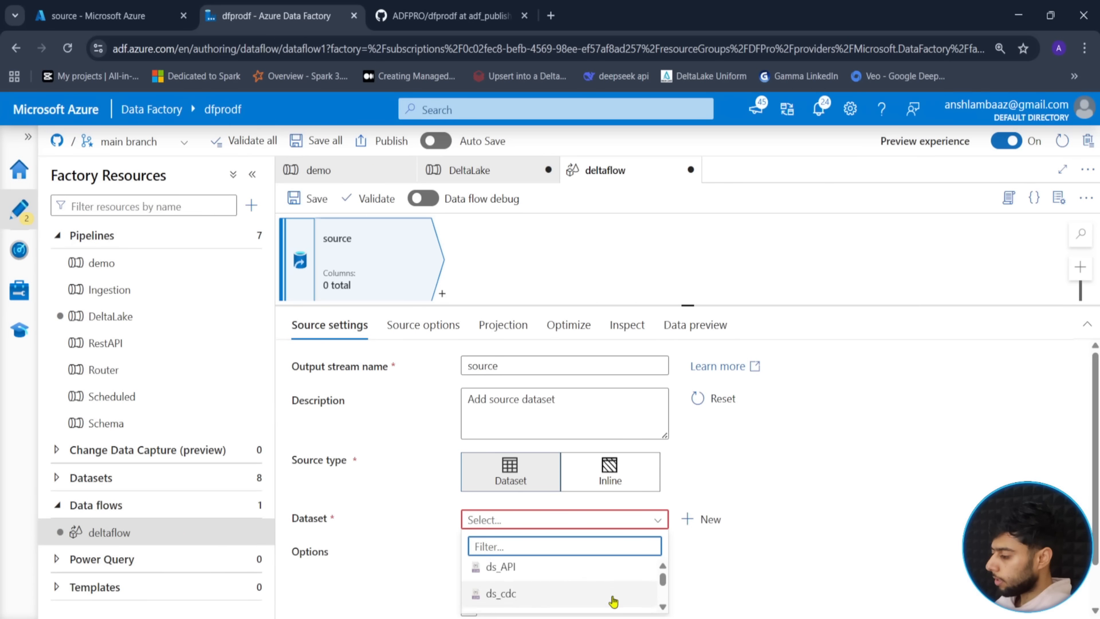
left_click(665, 608)
left_click(665, 609)
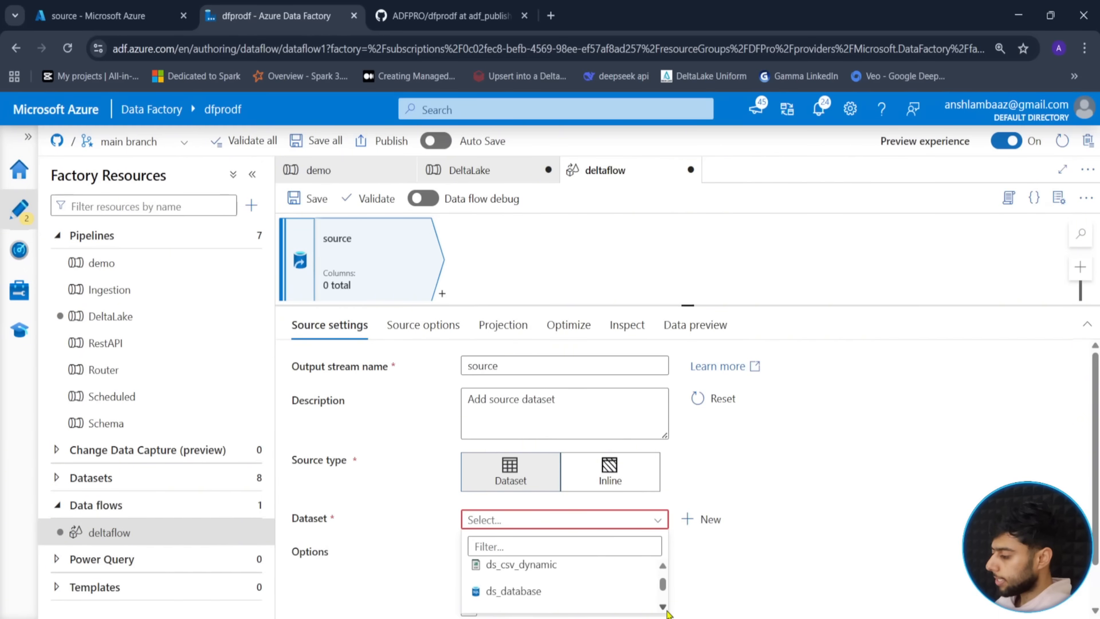
left_click(545, 573)
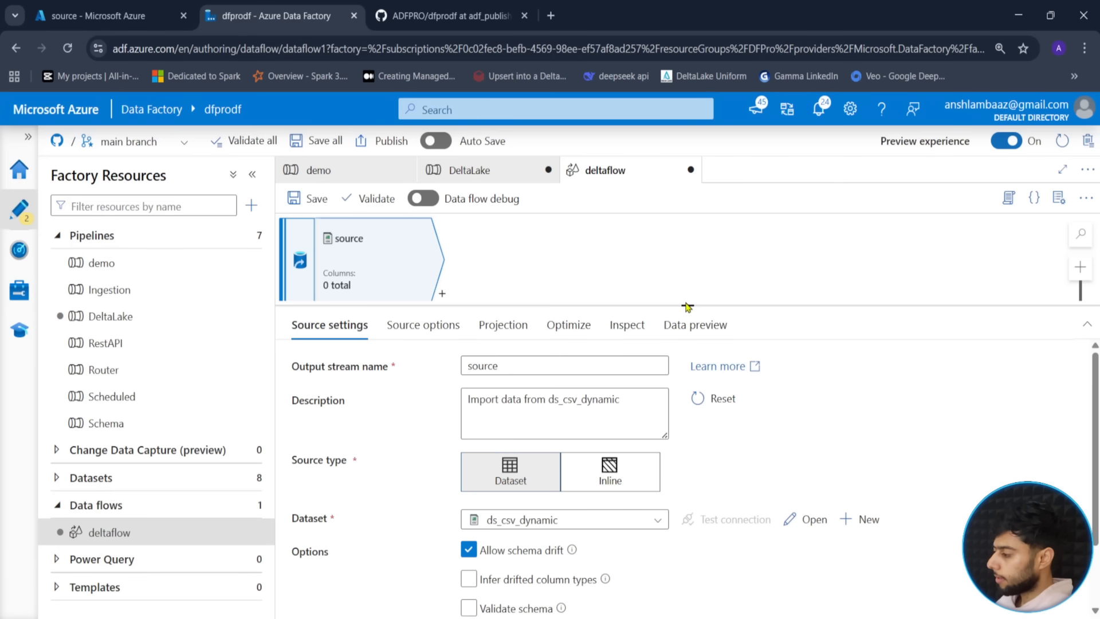
- Review the source node's Source options
left_click_drag(688, 307, 688, 245)
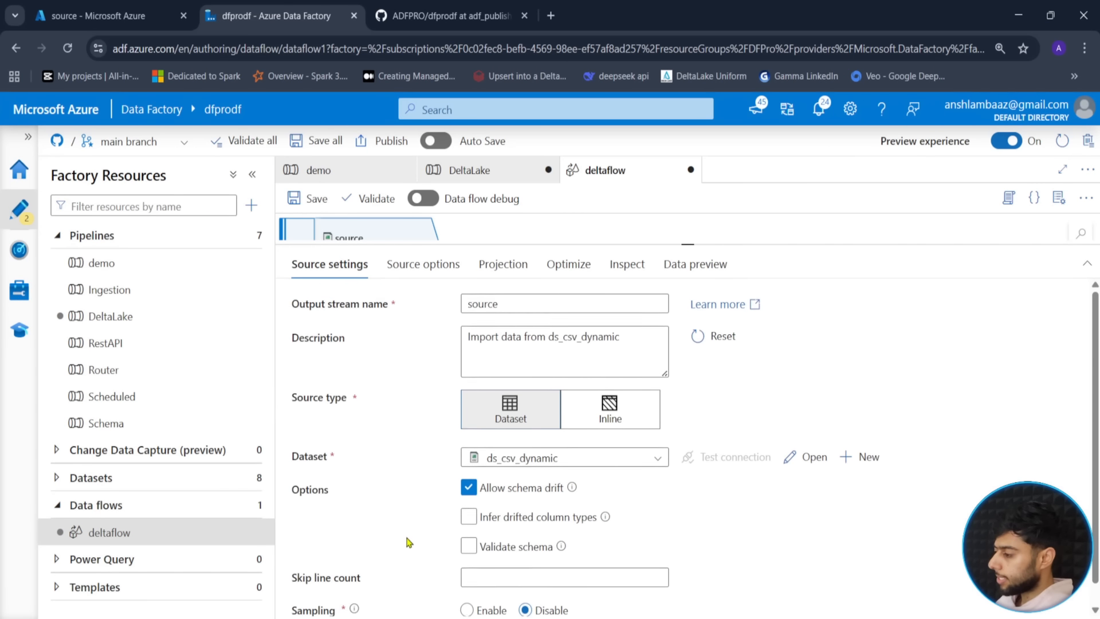
left_click(423, 263)
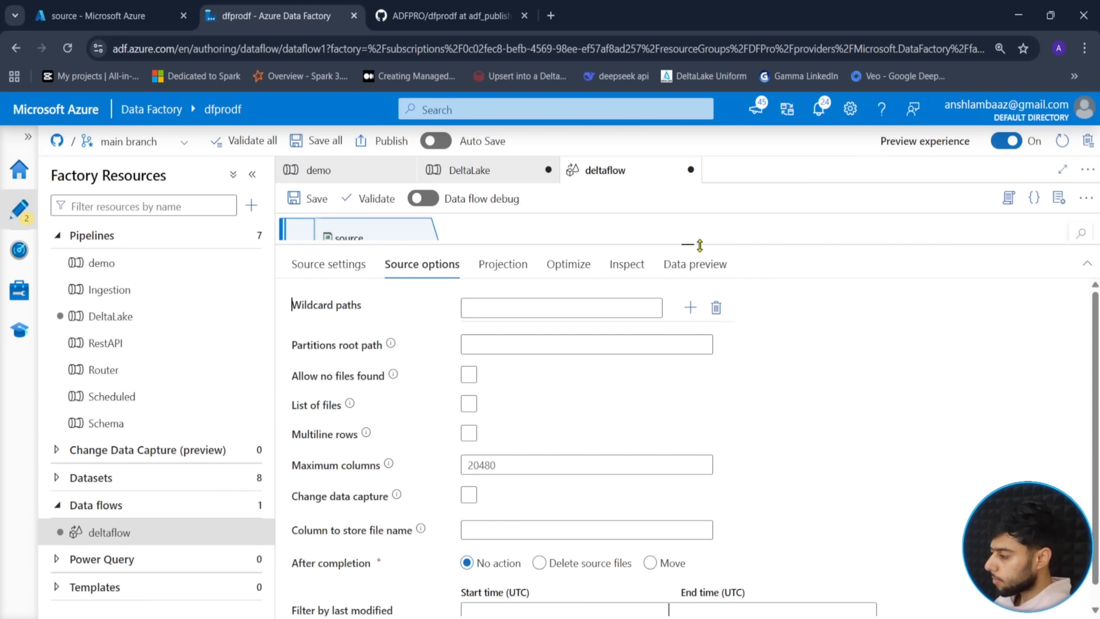
left_click_drag(699, 245, 688, 428)
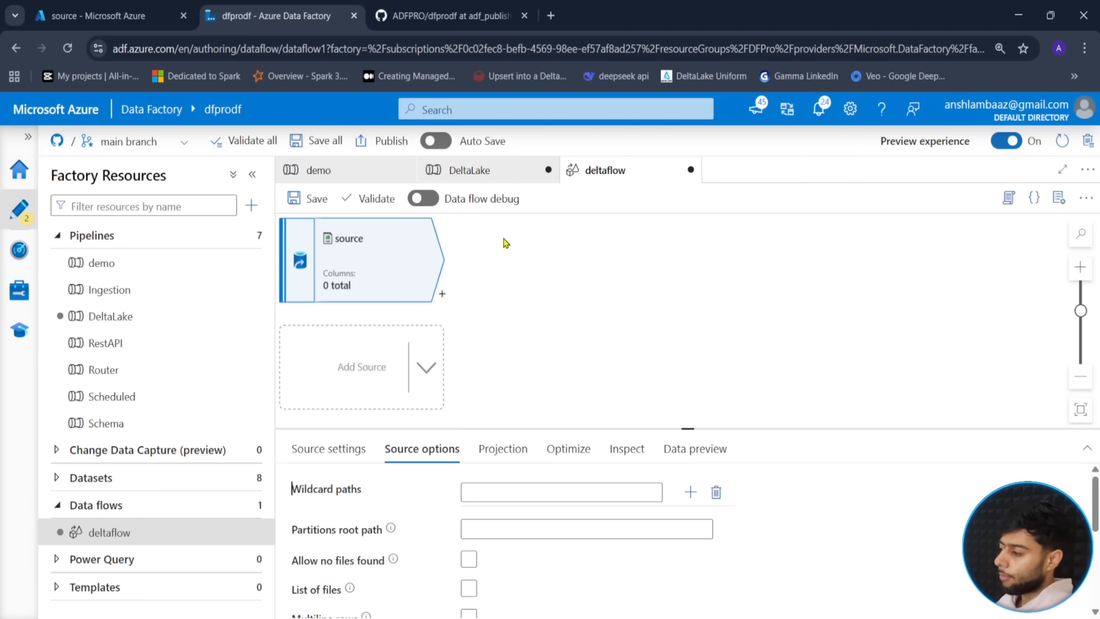
left_click(427, 199)
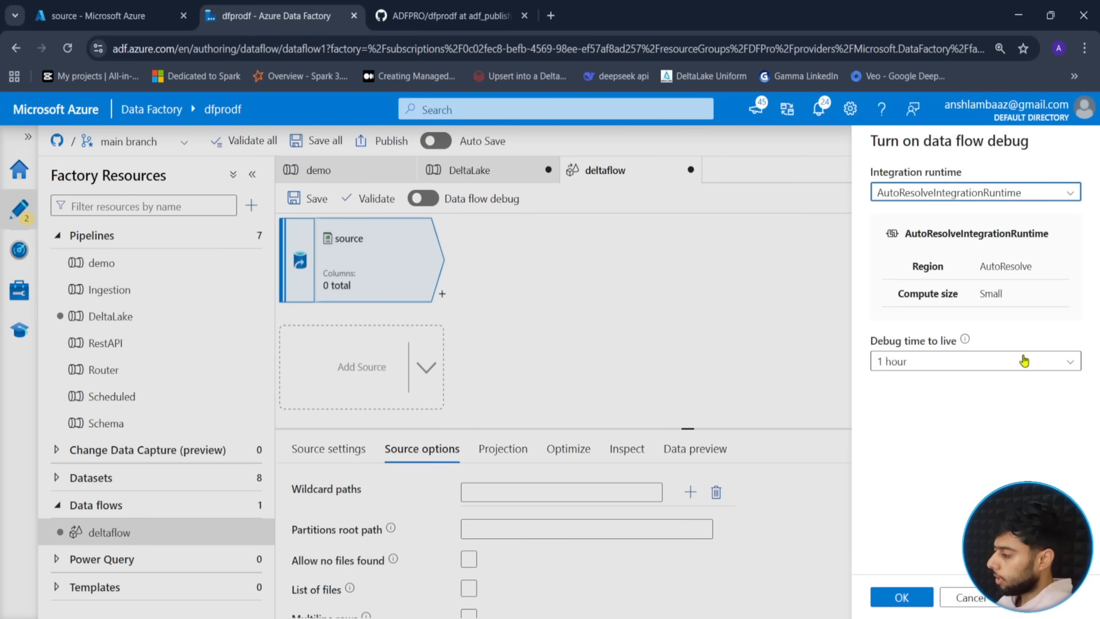
- Switch on data flow debug, keeping AutoResolveIntegrationRuntime and a 1 hour time to live
left_click(1024, 361)
left_click(990, 344)
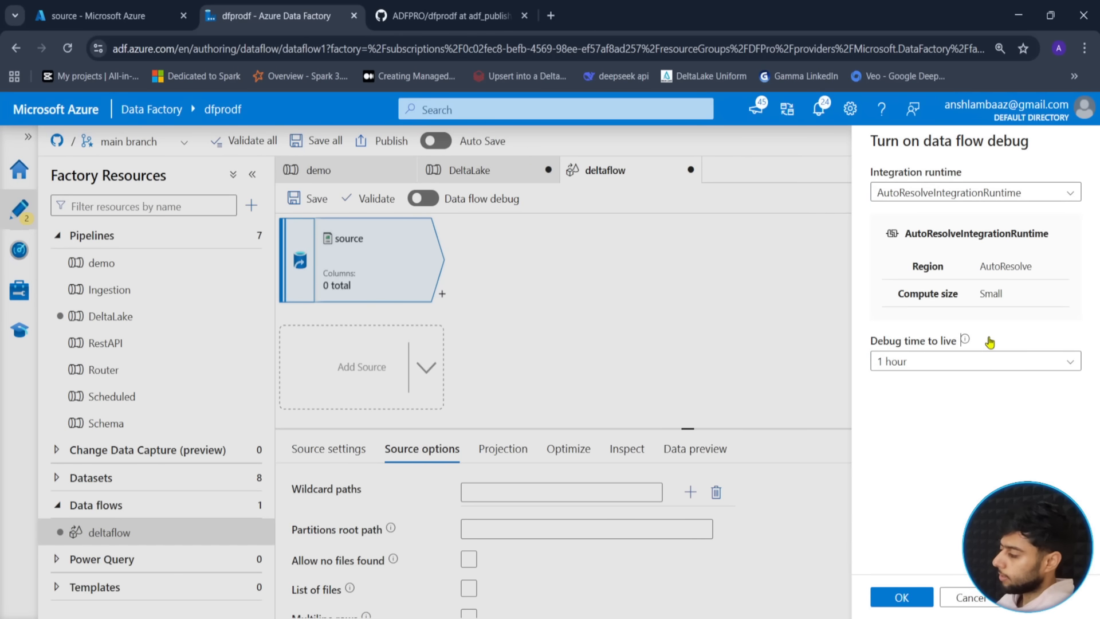
left_click(902, 596)
left_click_drag(662, 430, 668, 323)
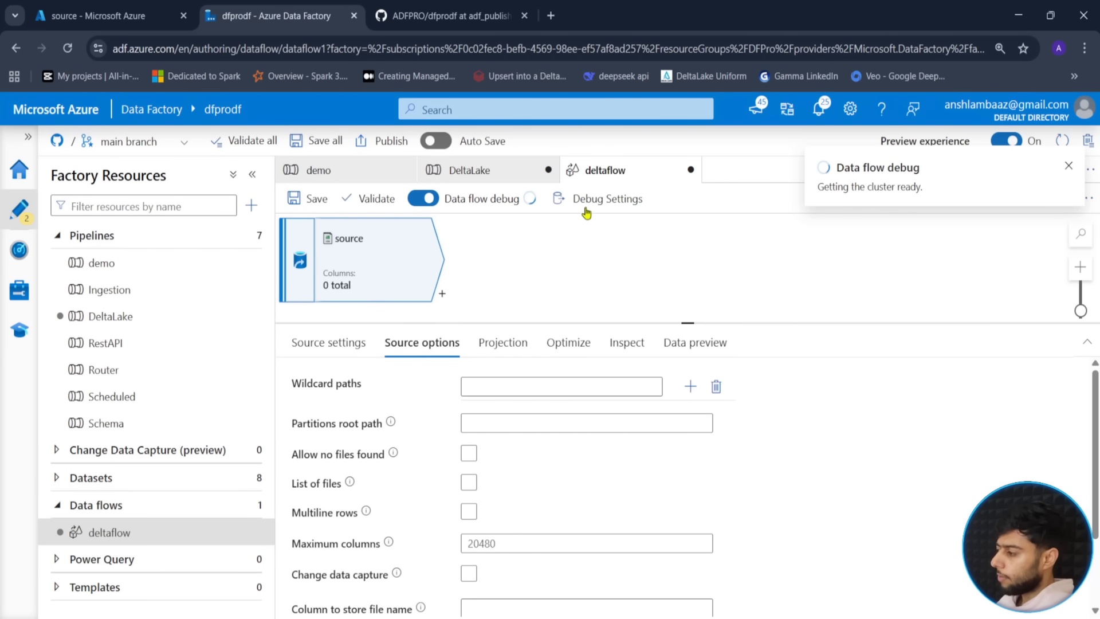
- Save debug parameters p_container source, p_folder deltasource and p_file locations.csv
left_click(607, 202)
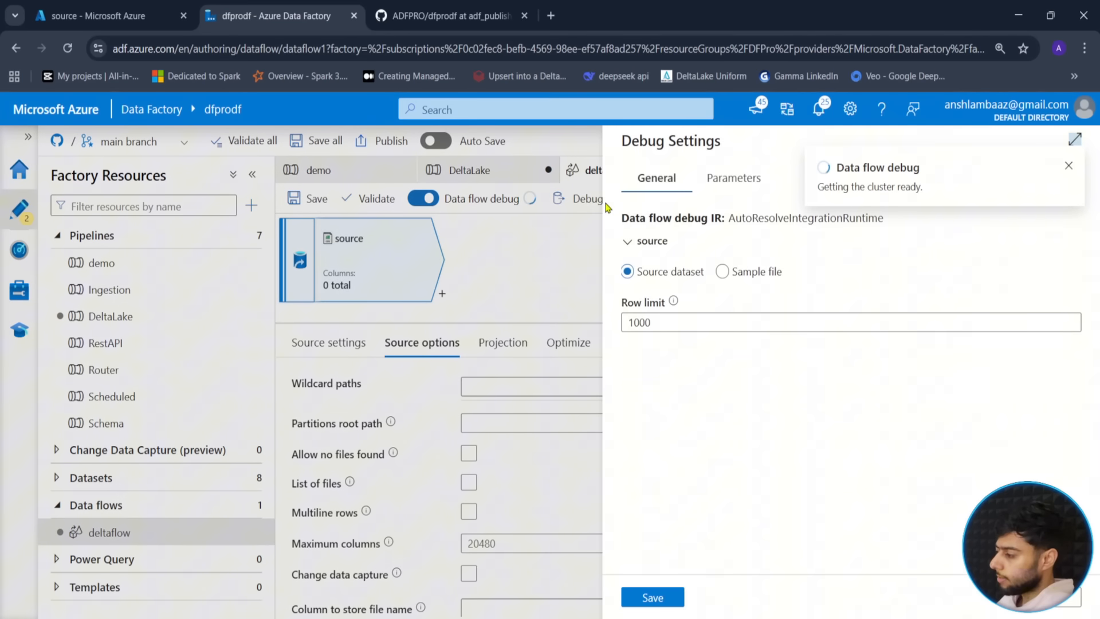
left_click(731, 179)
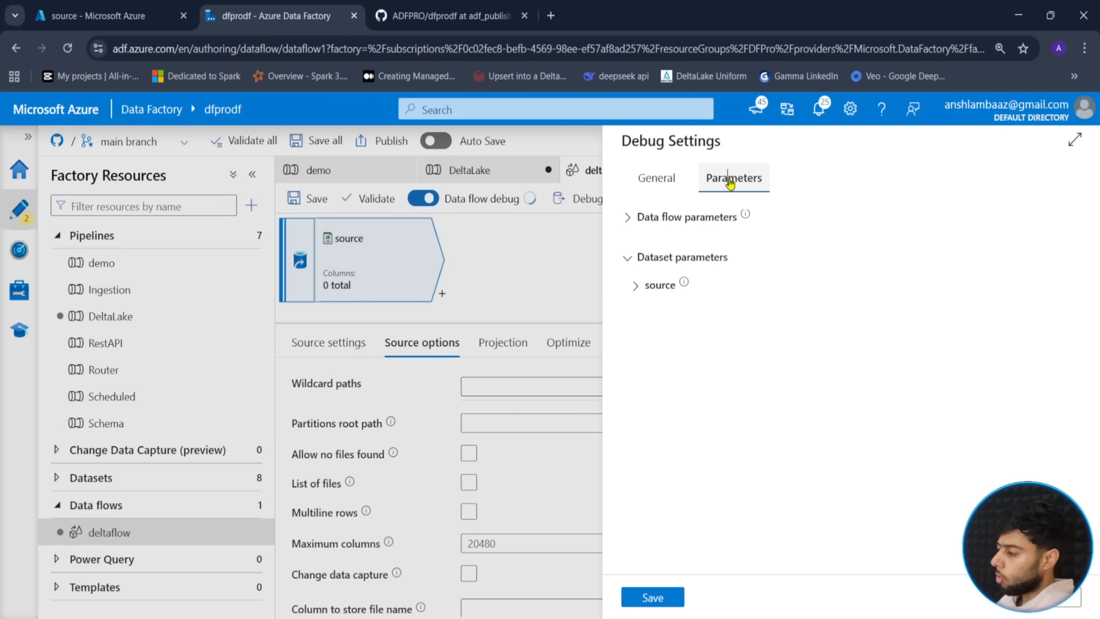
left_click(658, 286)
left_click(781, 340)
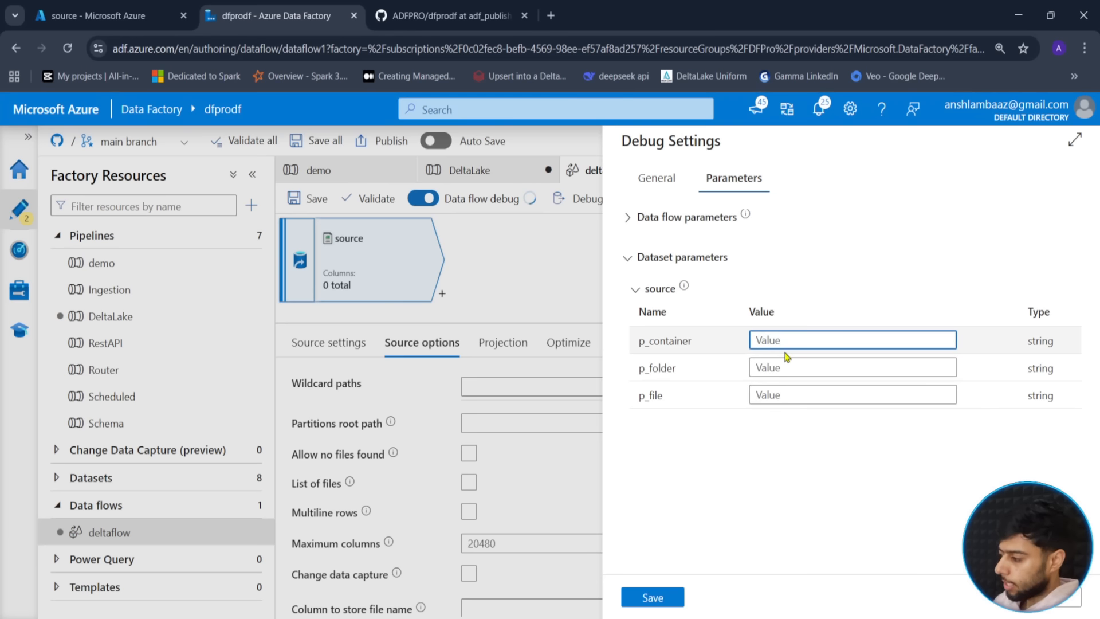
type("source")
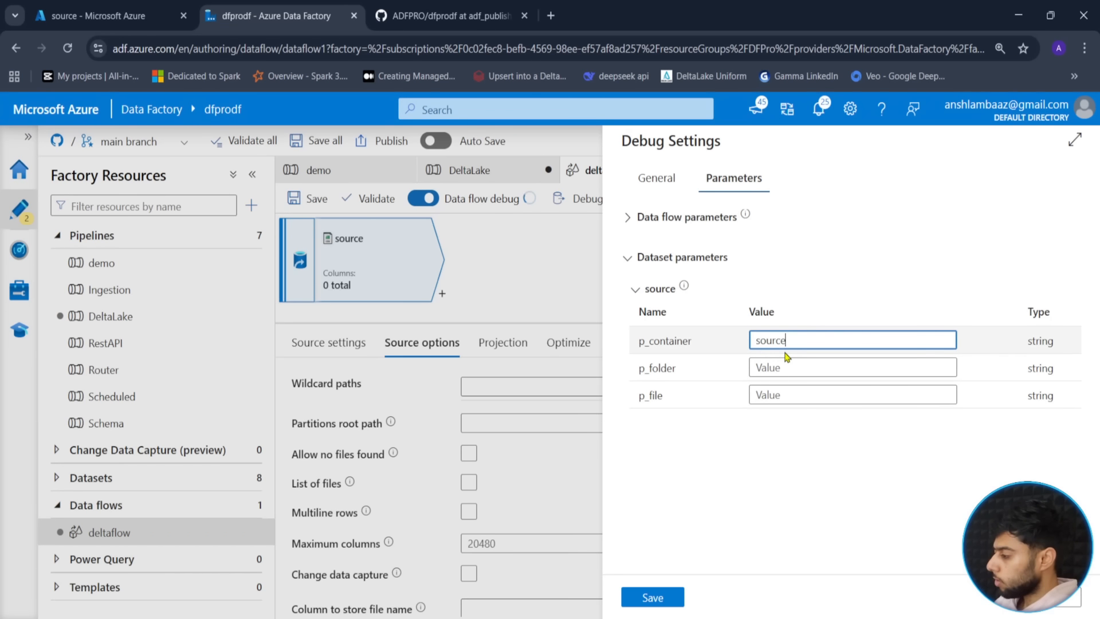
key("Tab")
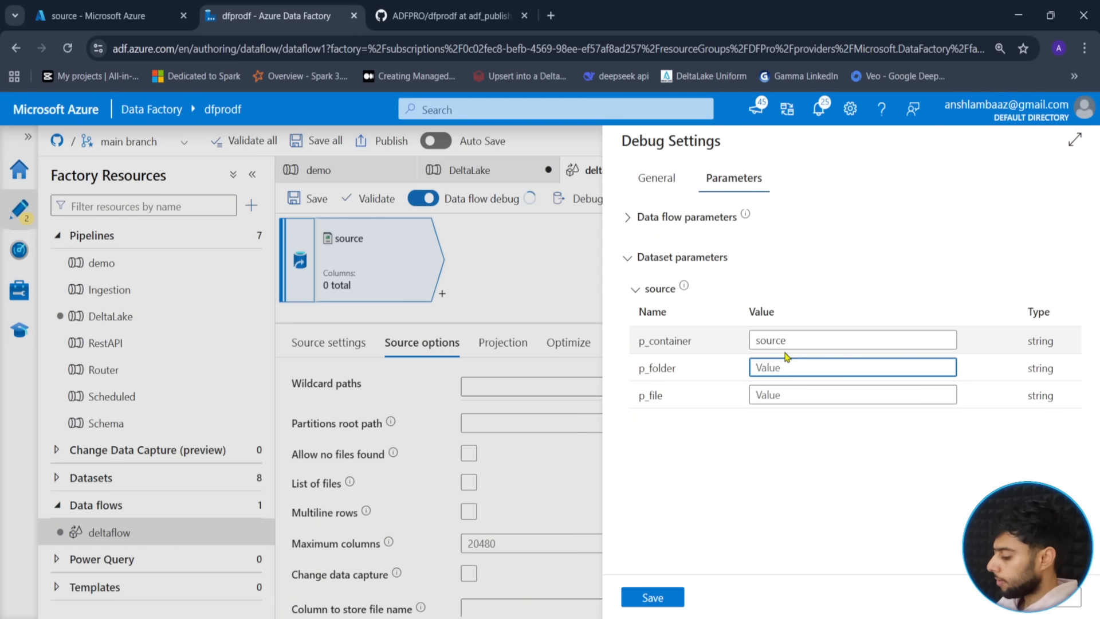
left_click(147, 6)
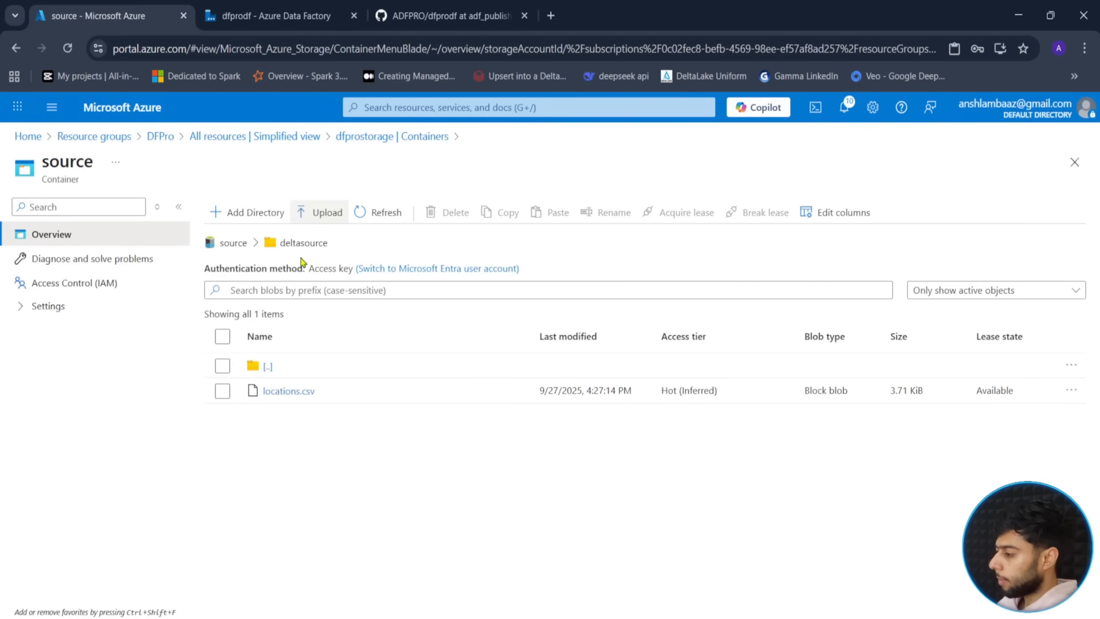
left_click(287, 8)
type("deltasource")
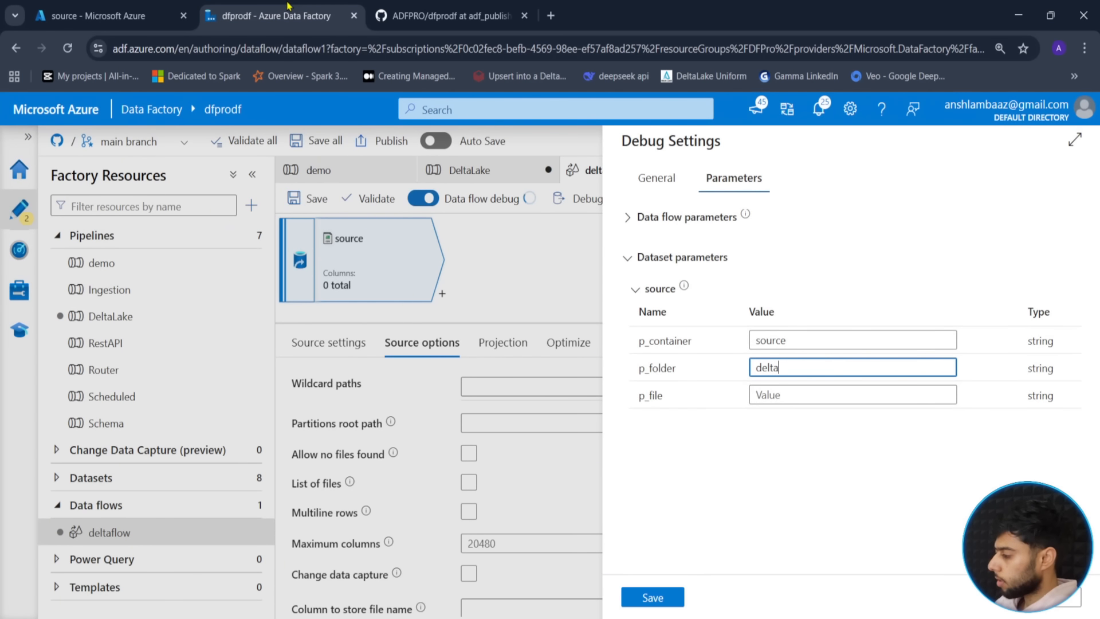
key("Tab")
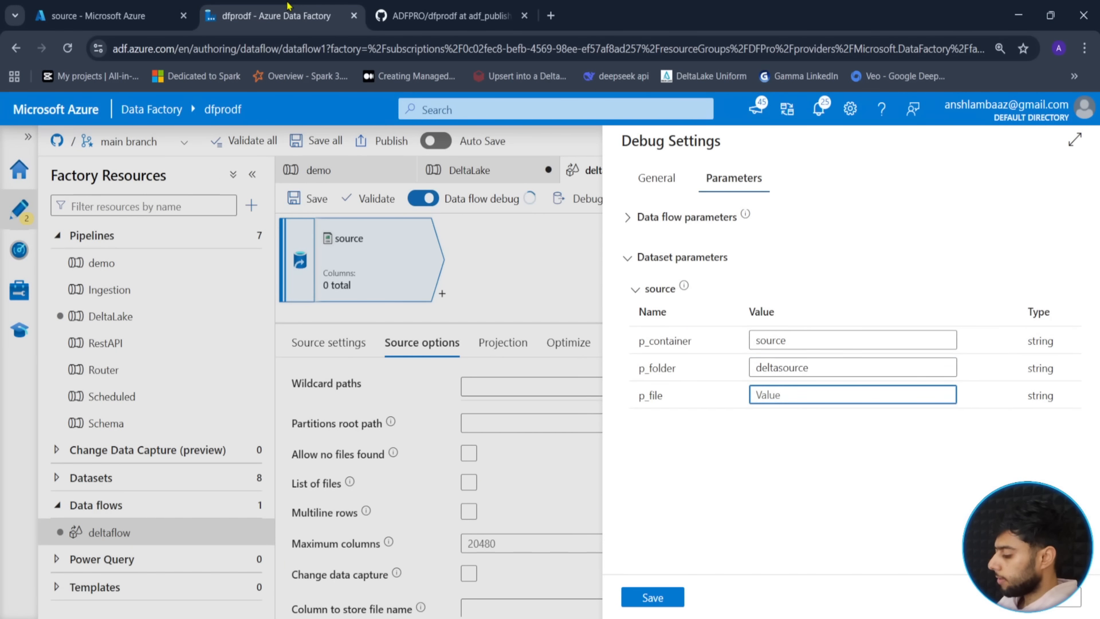
type("locations.csv")
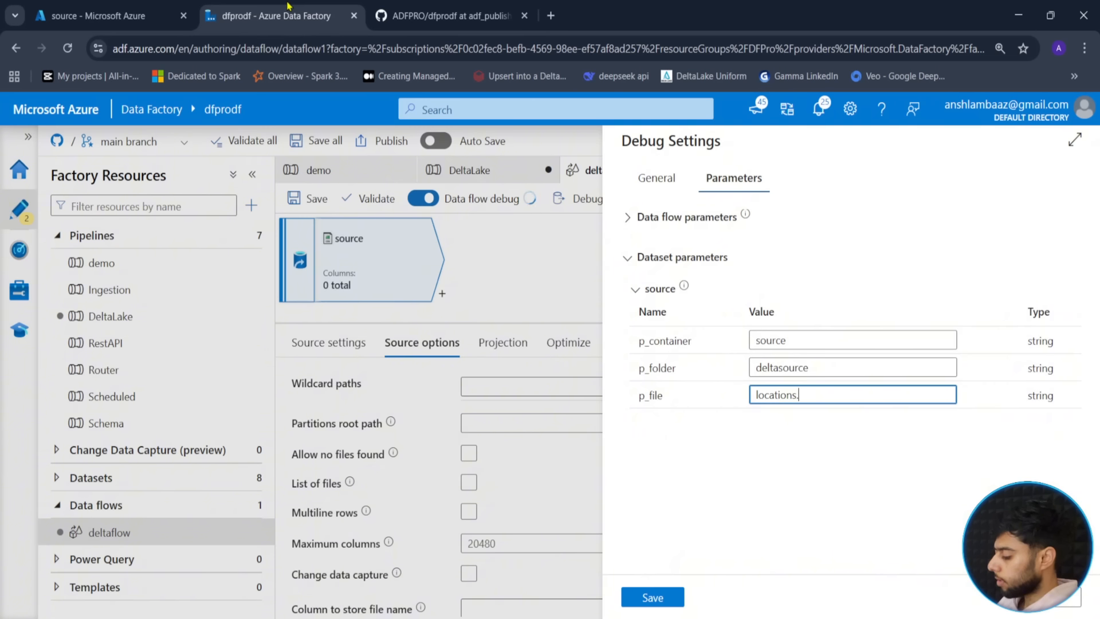
left_click(653, 598)
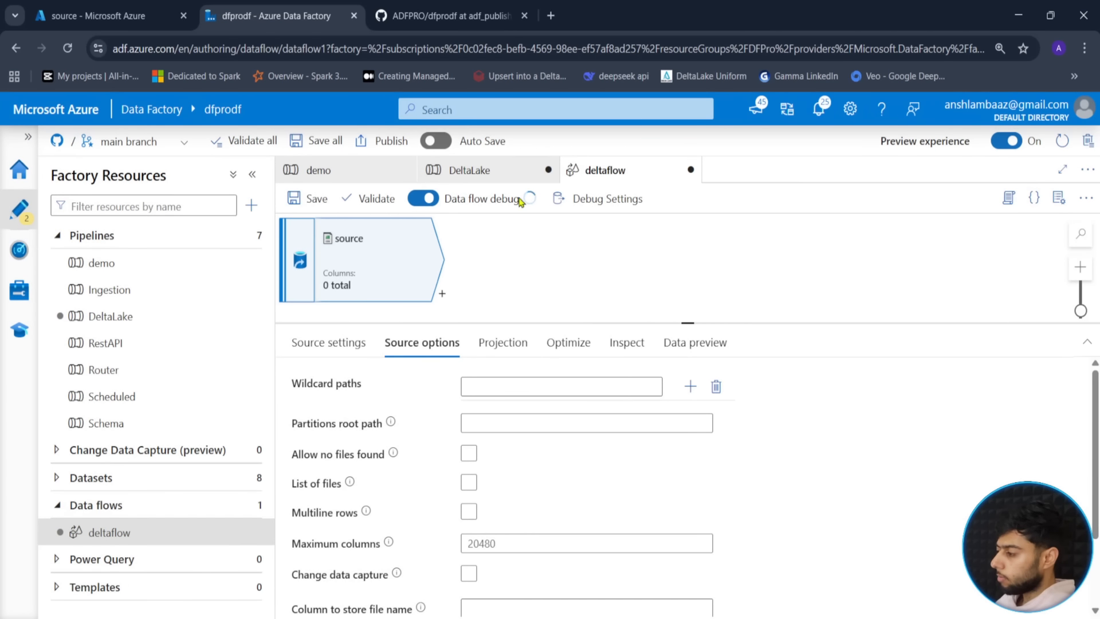
- Show the source node's Source settings with its ds_csv_dynamic dataset
left_click_drag(687, 323, 687, 400)
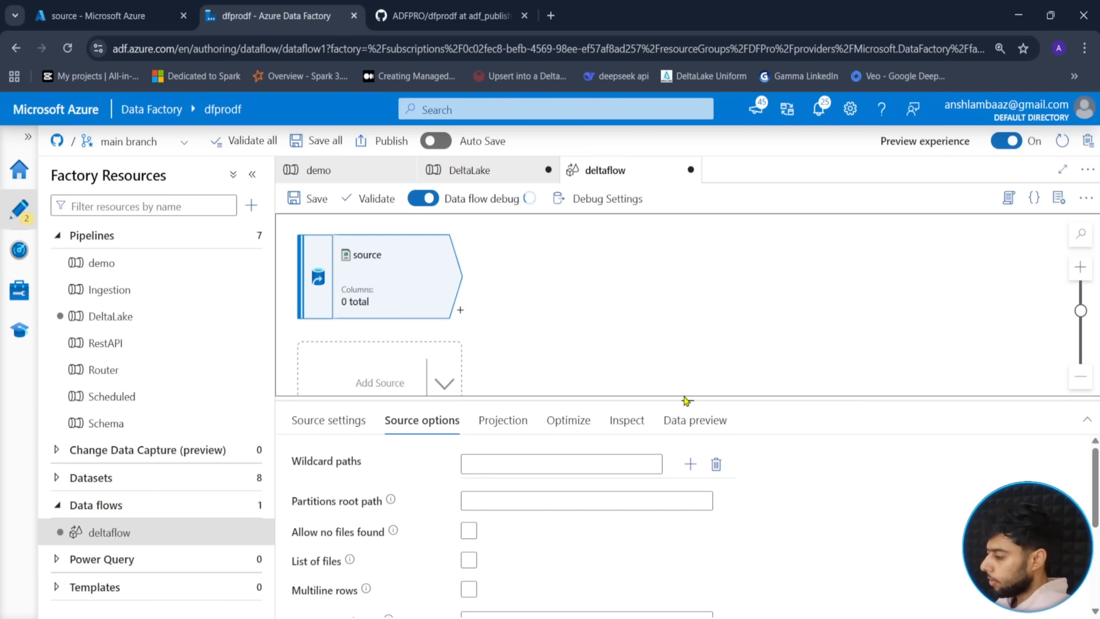
left_click_drag(686, 400, 688, 337)
left_click(331, 355)
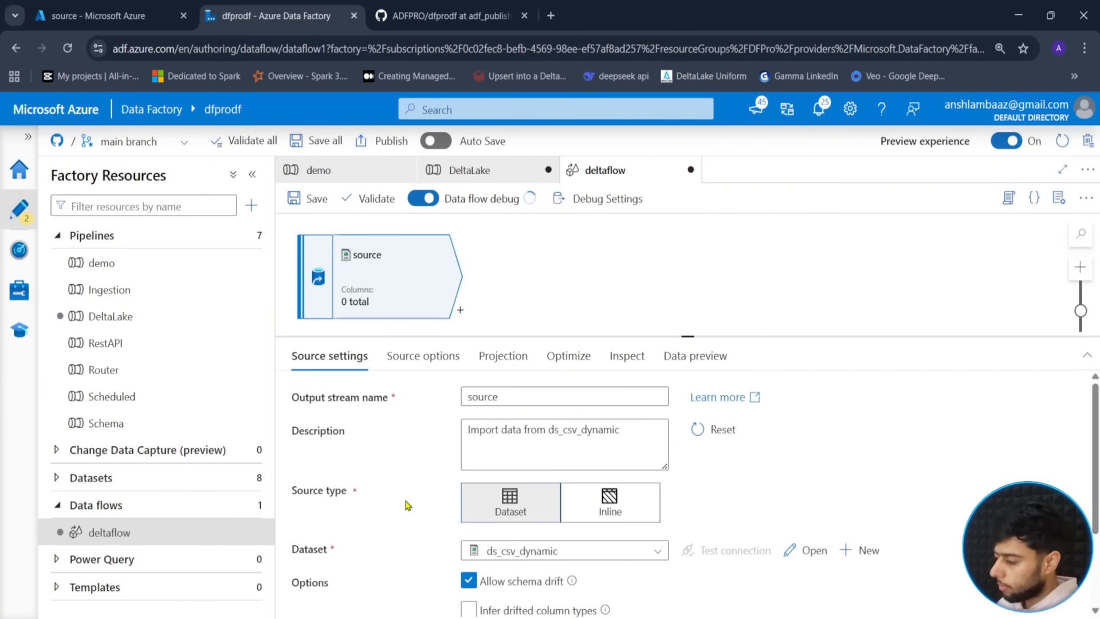
scroll(407, 506, "down", 2)
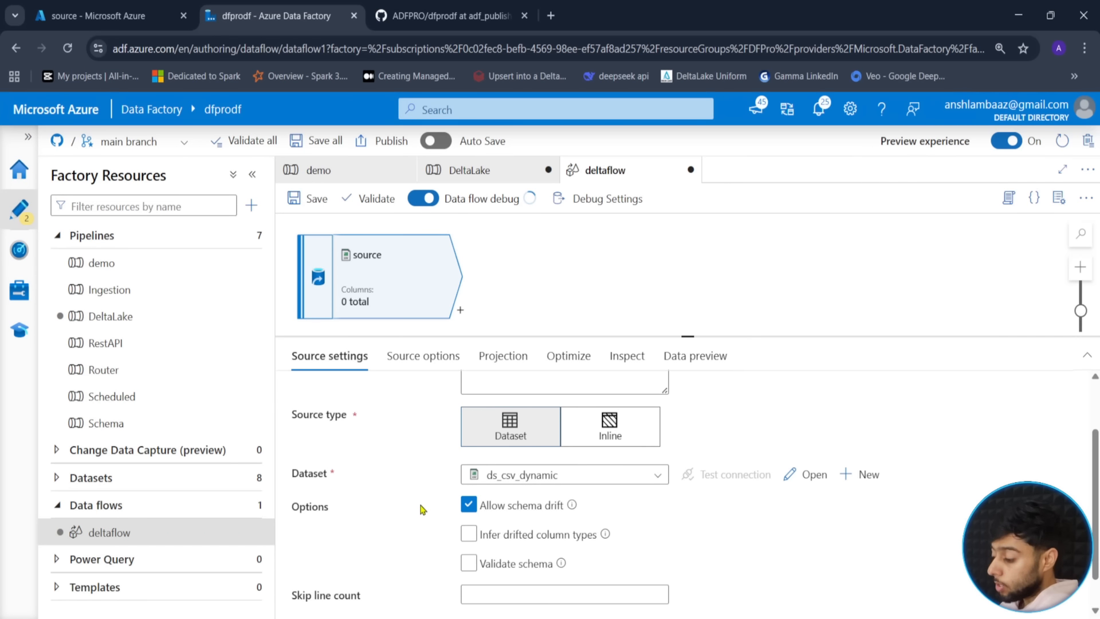
mouse_move(449, 483)
left_mouse_down()
mouse_move(666, 547)
mouse_move(665, 582)
left_mouse_up()
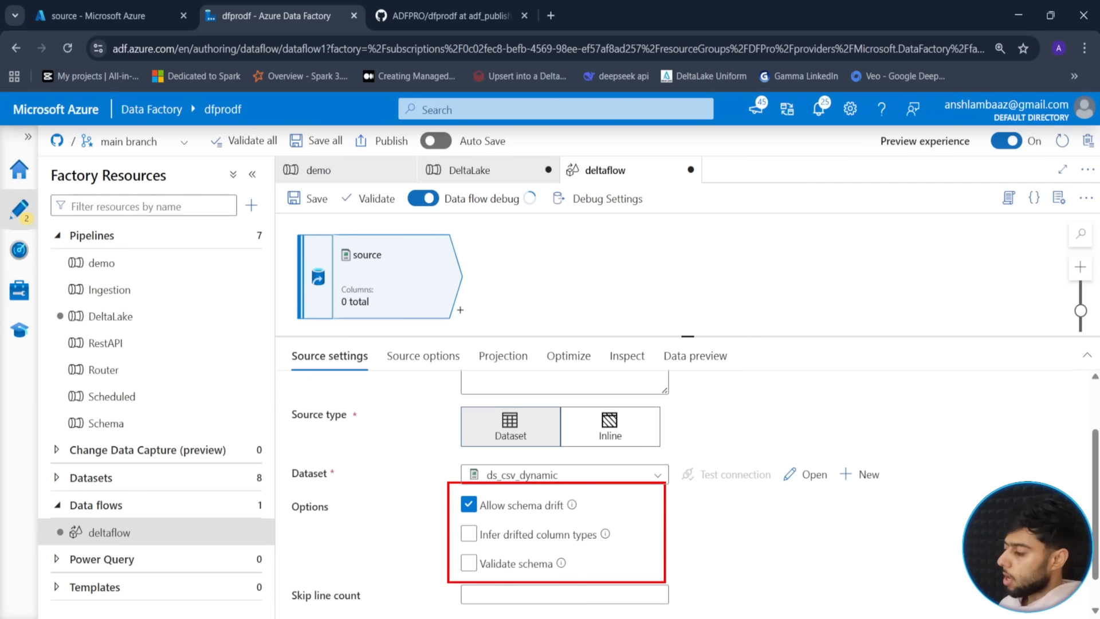
left_click_drag(457, 510, 404, 532)
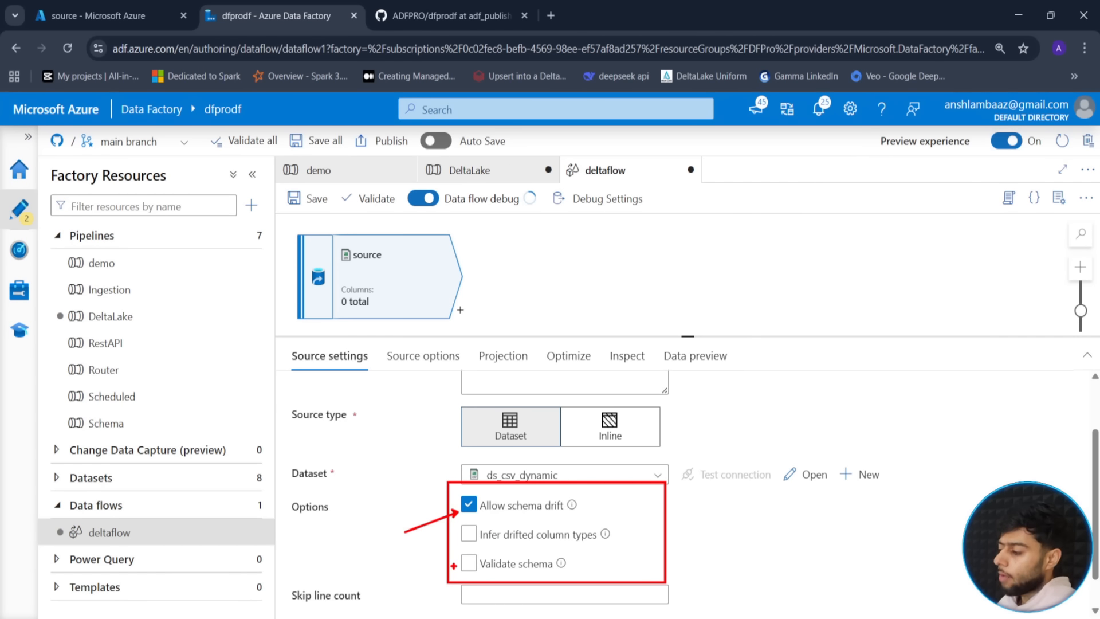
left_click(469, 565)
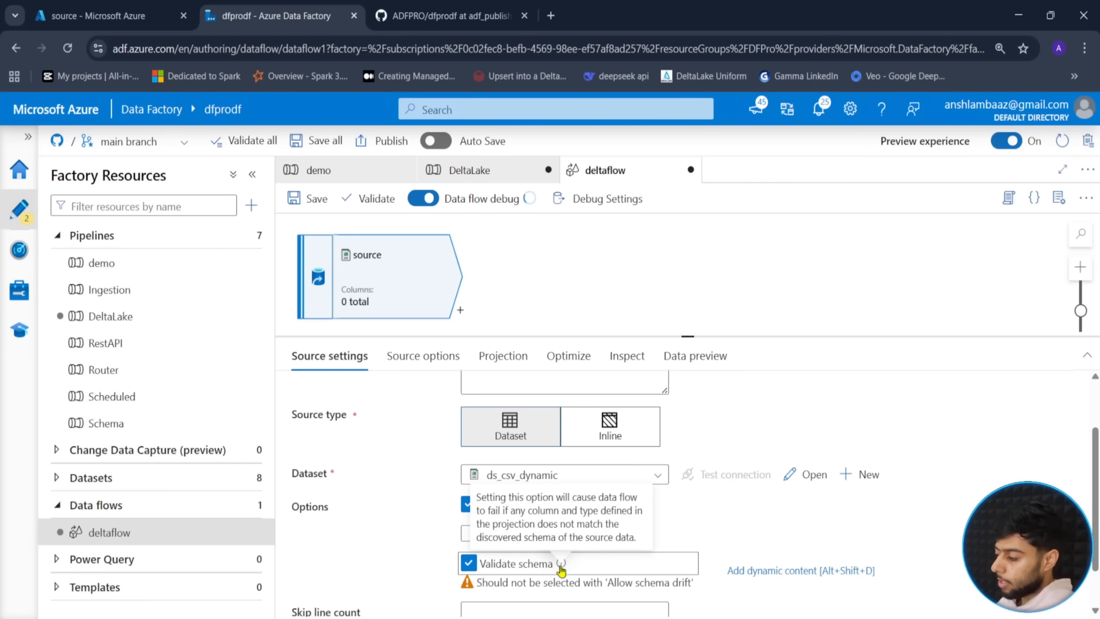
left_click(468, 504)
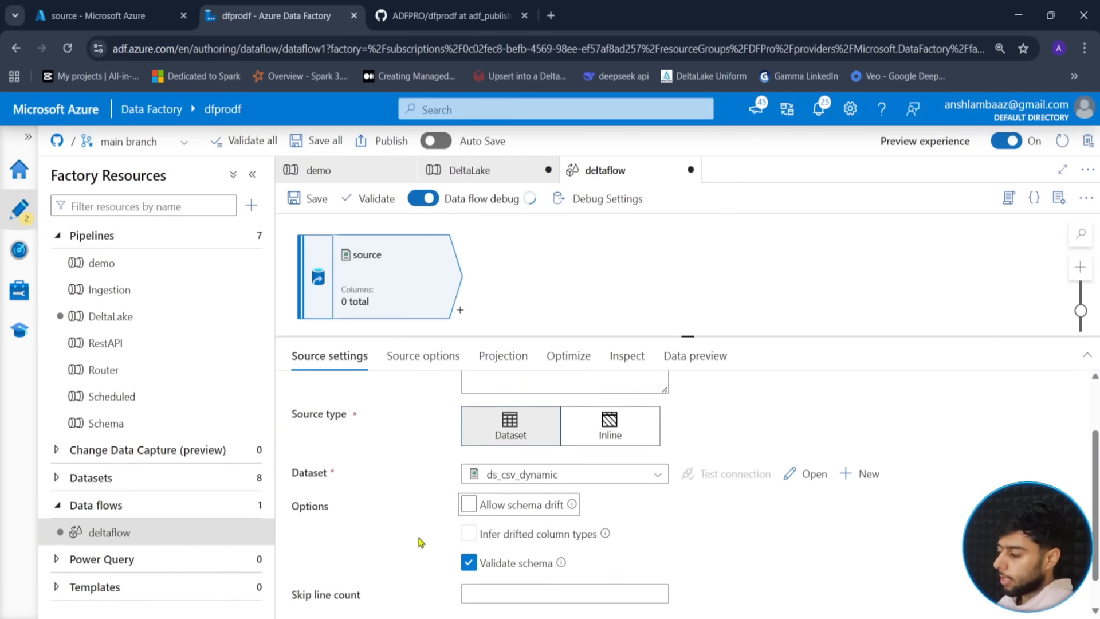
scroll(458, 533, "down", 1)
left_click(469, 469)
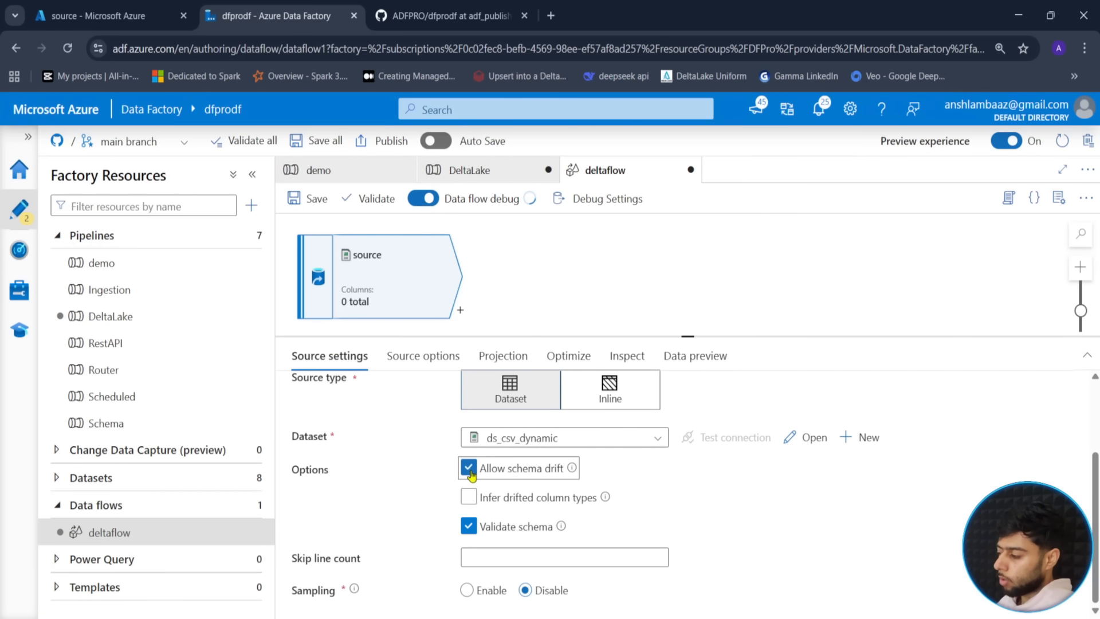
left_click(468, 526)
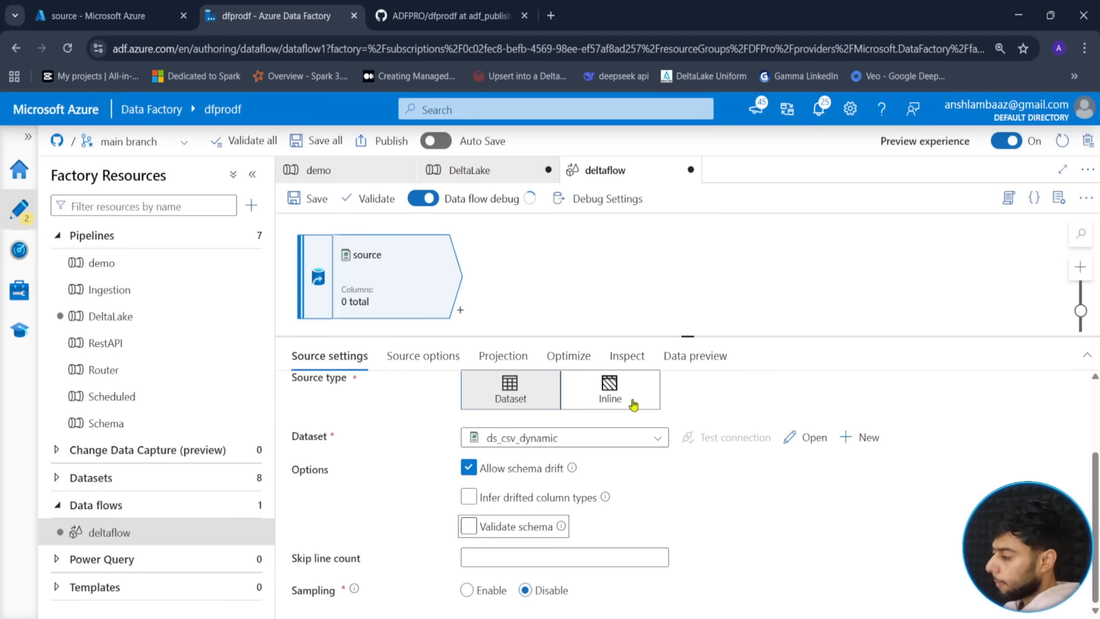
left_click_drag(696, 337, 694, 281)
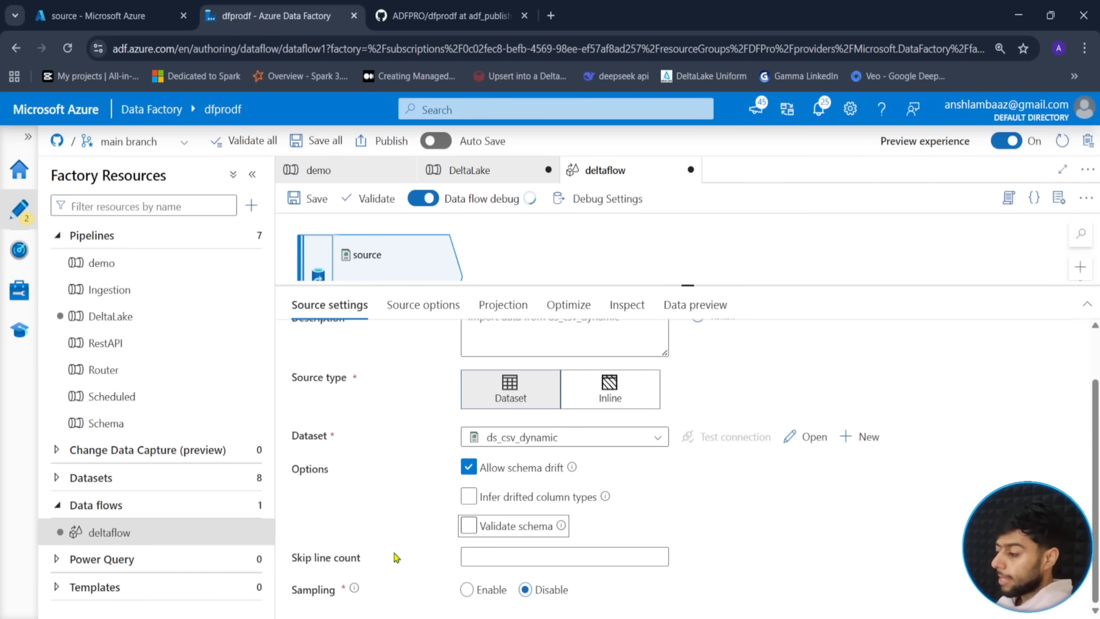
mouse_move(353, 590)
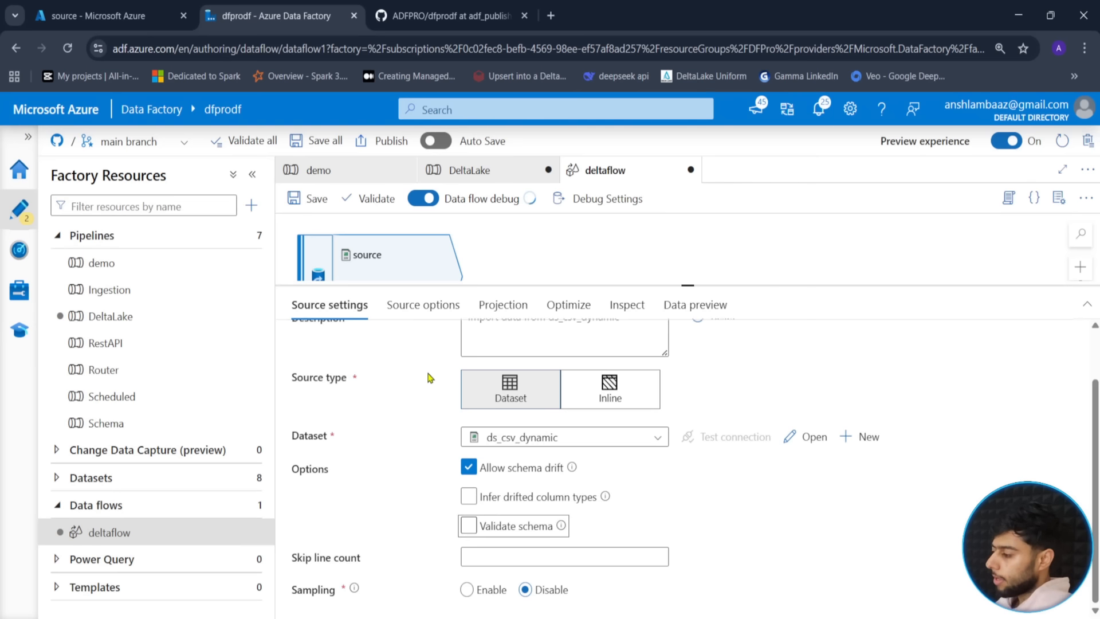
left_click(442, 309)
scroll(470, 499, "down", 1)
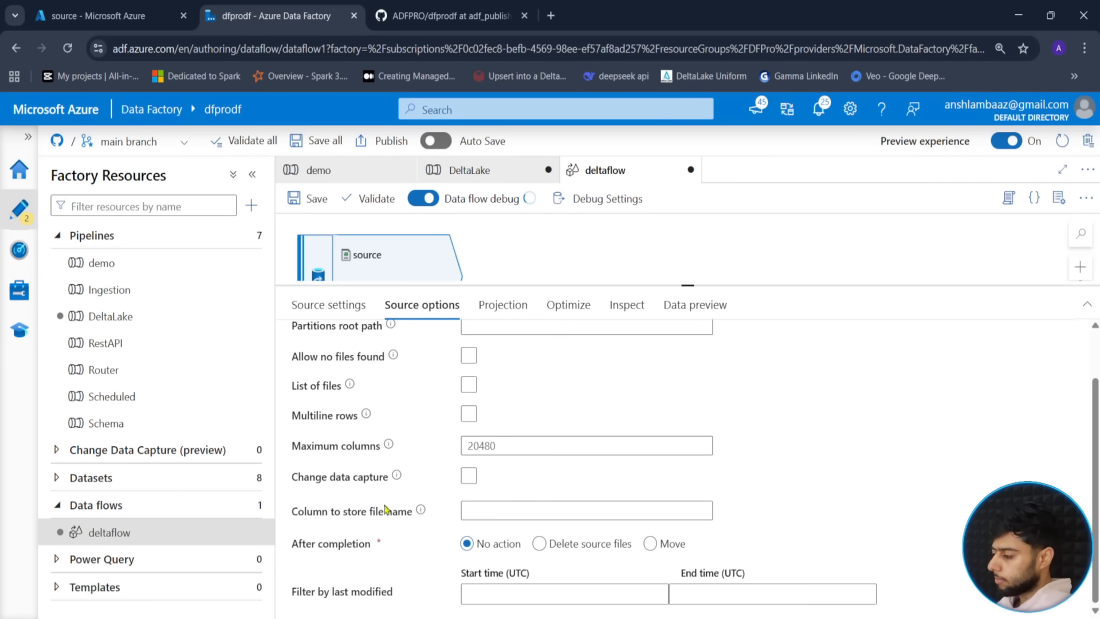
left_click(503, 305)
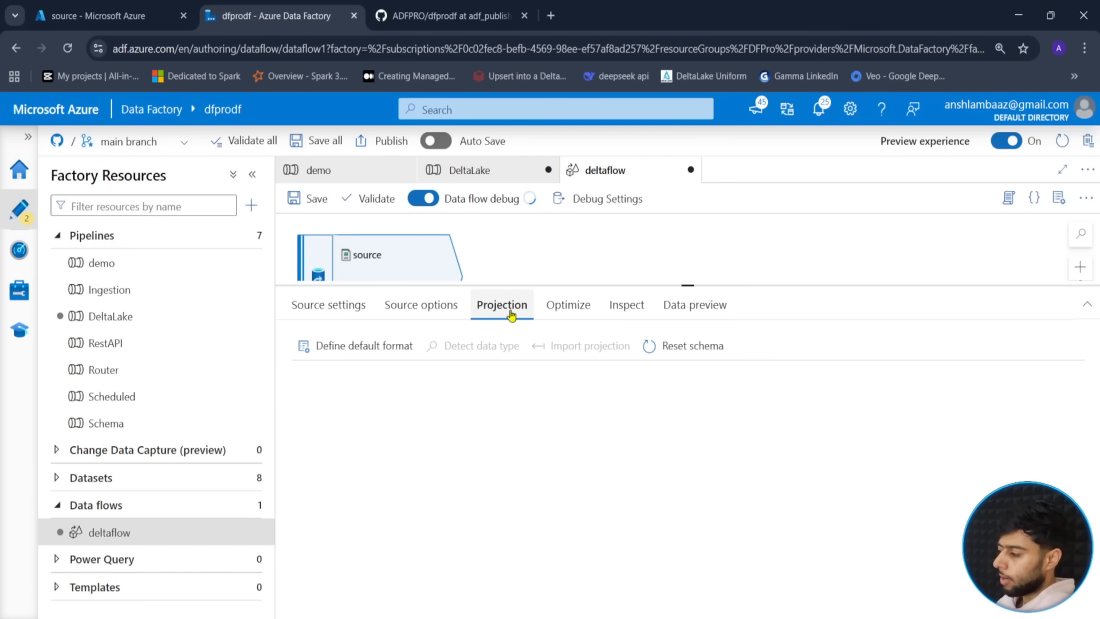
left_click(556, 311)
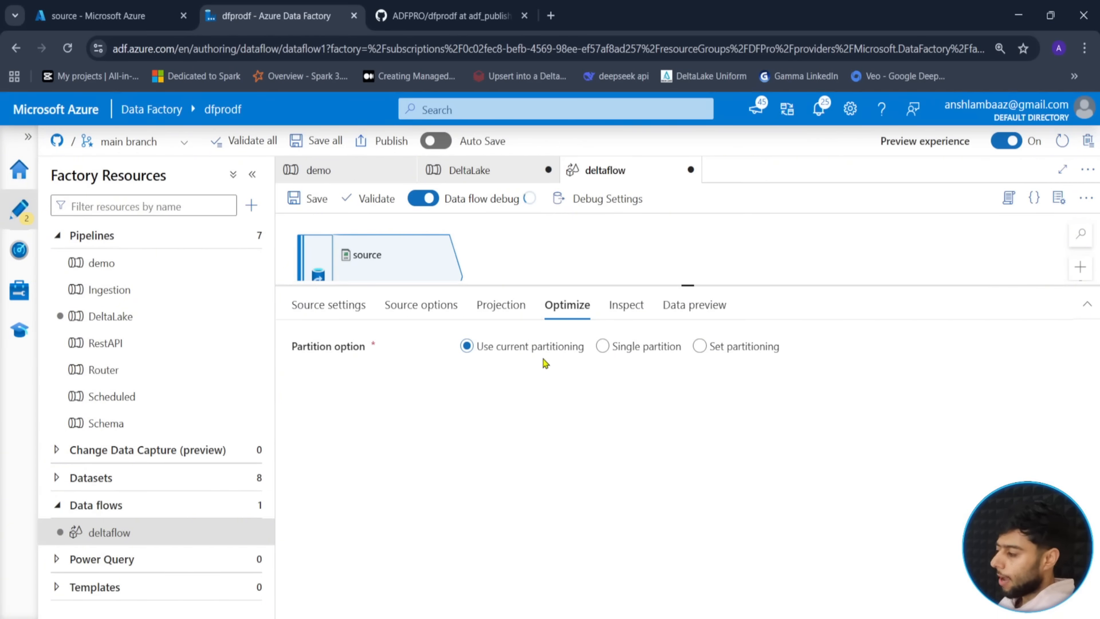
key("ctrl+2")
mouse_move(452, 330)
left_mouse_down()
mouse_move(793, 389)
mouse_move(790, 374)
left_mouse_up()
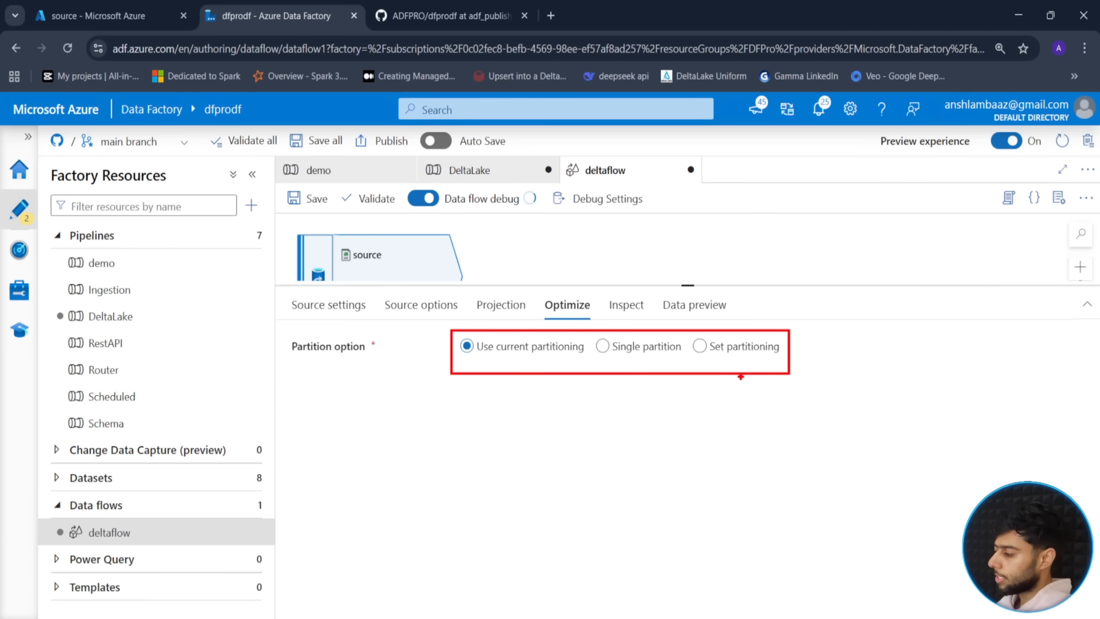
key("Escape")
left_click(625, 307)
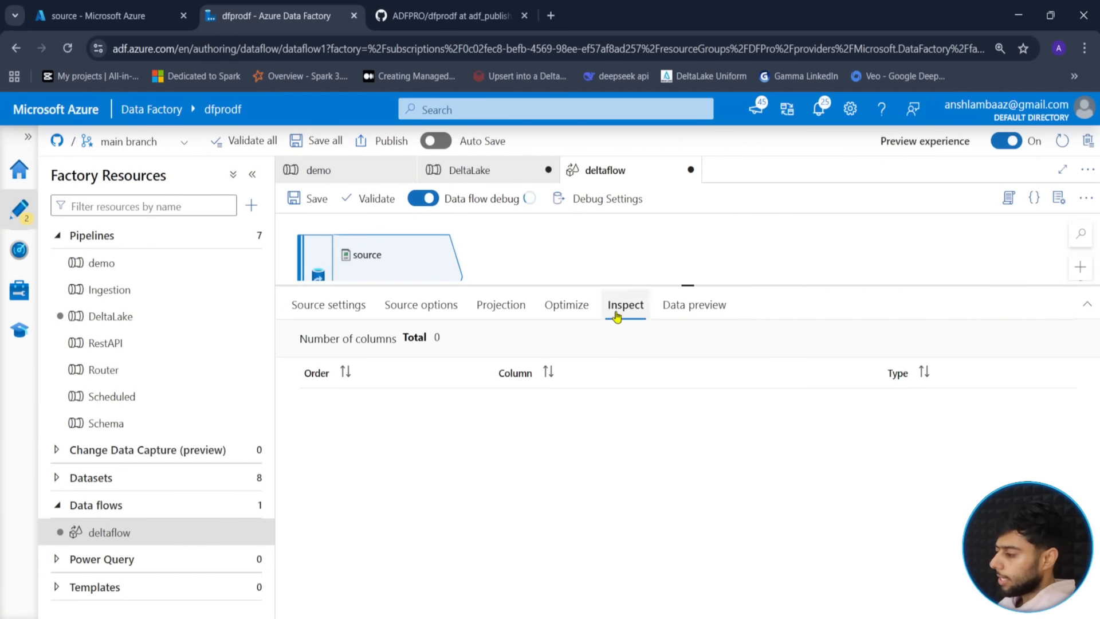
left_click(694, 306)
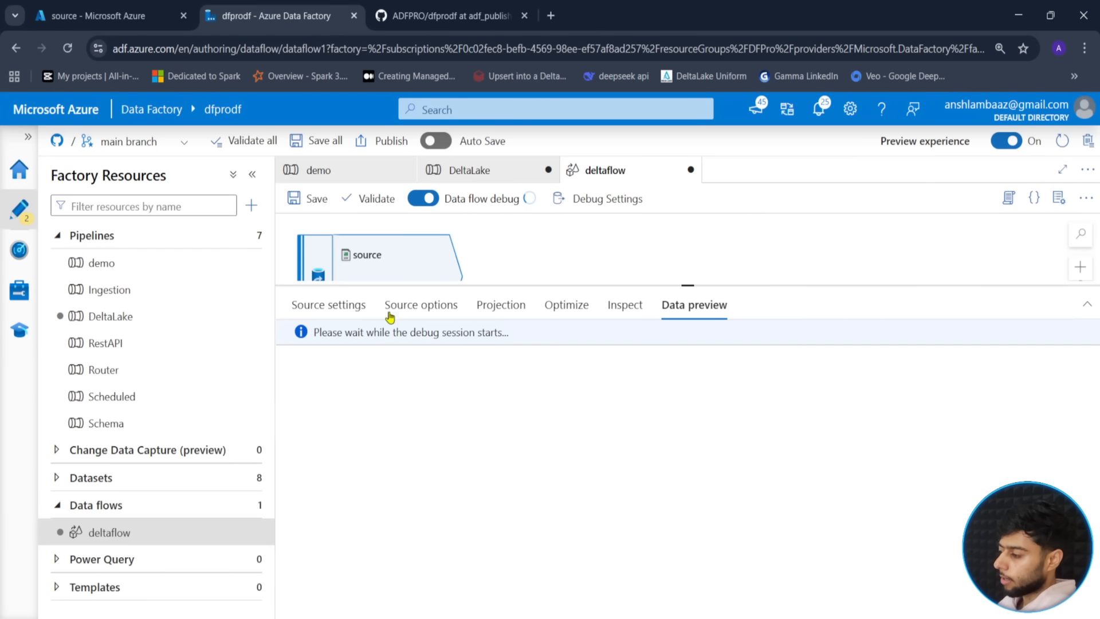
left_click(344, 307)
left_click_drag(695, 285, 688, 465)
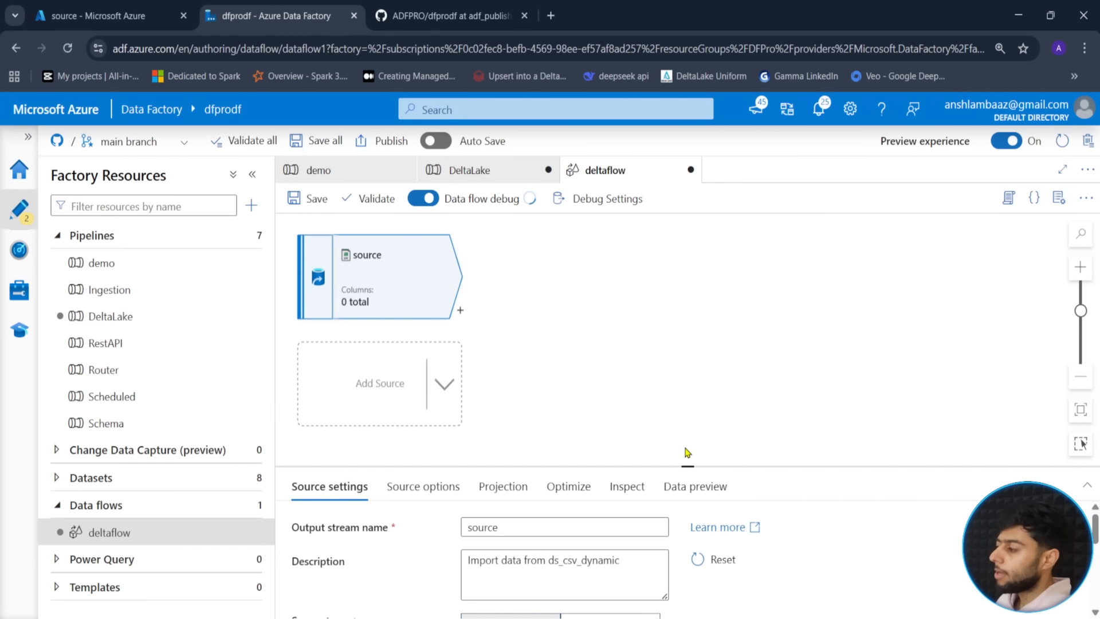
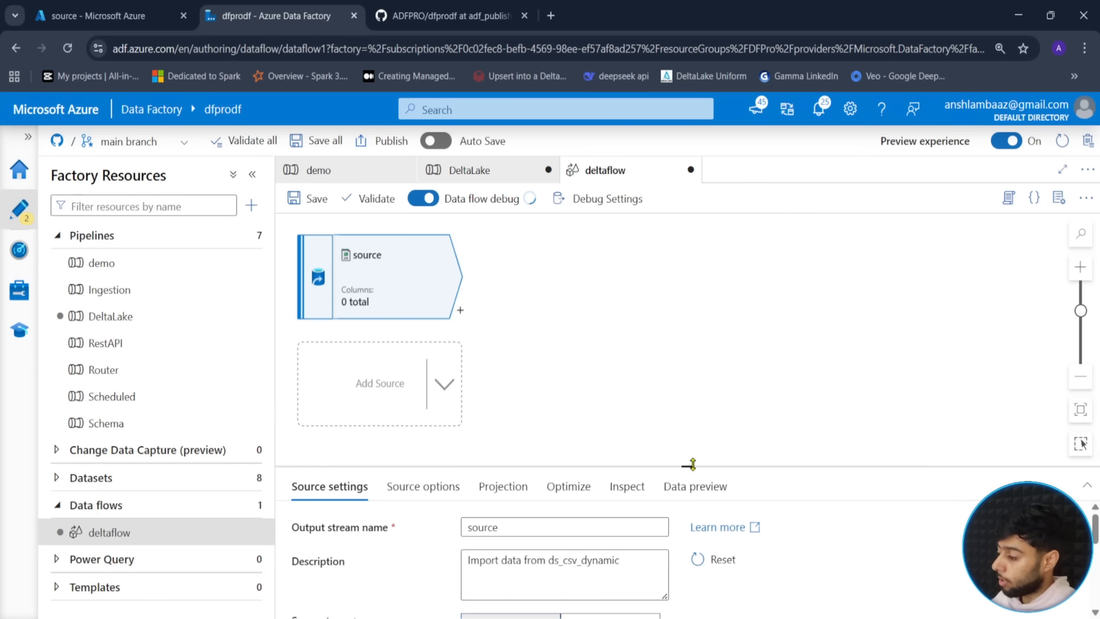
- Review the source node's projection, partitioning and general settings, resizing the panels
left_click_drag(687, 466, 687, 293)
left_click(513, 358)
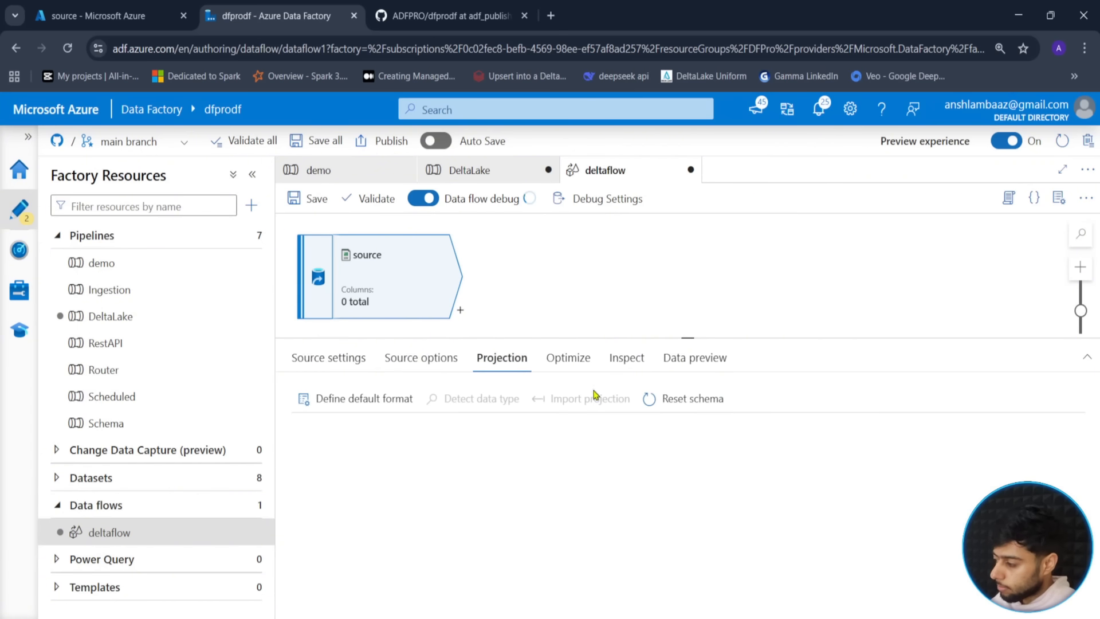
left_click(576, 367)
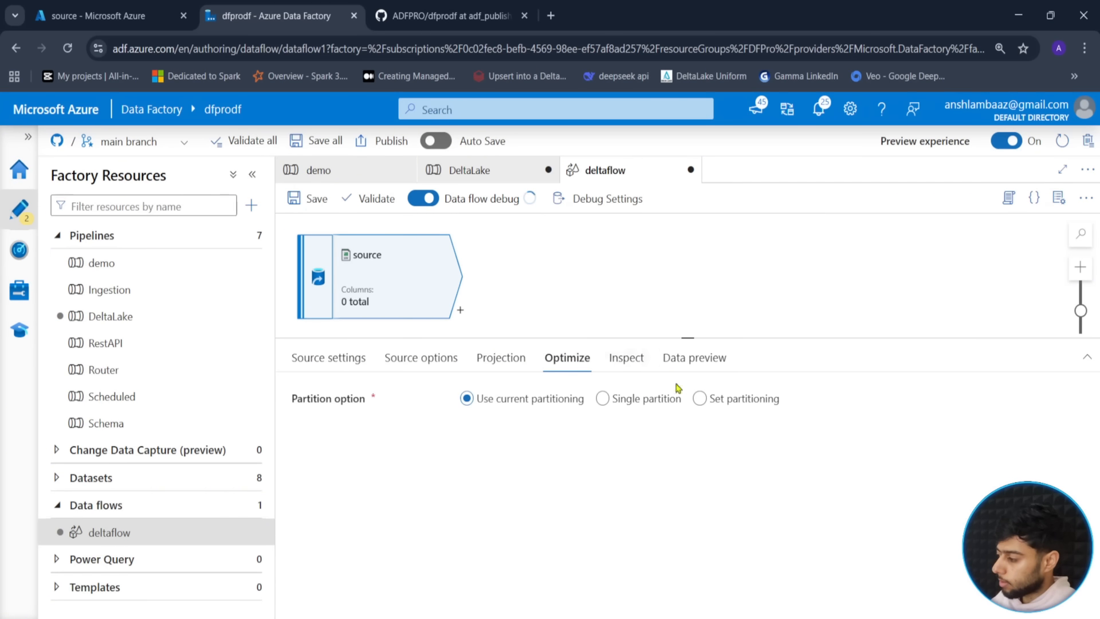
left_click_drag(687, 339, 687, 450)
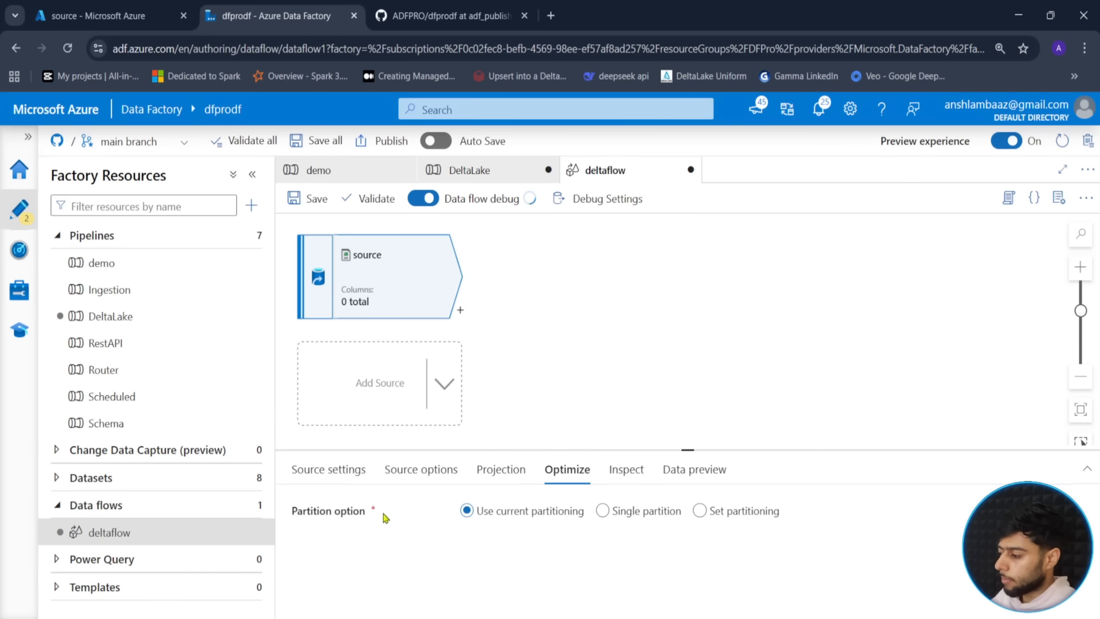
left_click(346, 482)
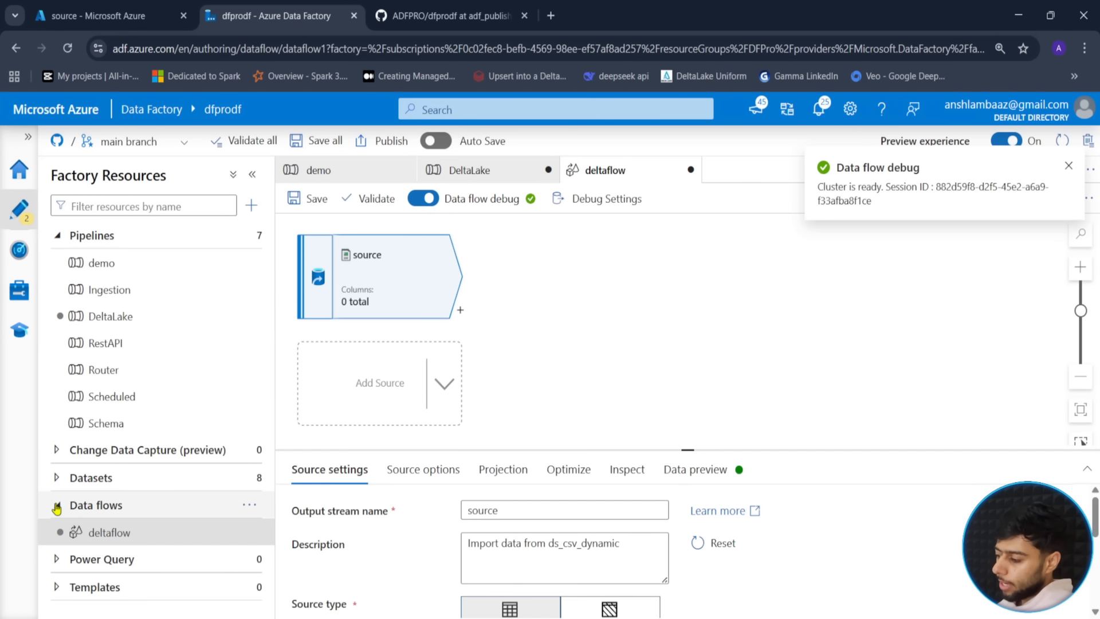
mouse_move(276, 373)
left_mouse_down()
mouse_move(243, 383)
mouse_move(274, 388)
left_mouse_up()
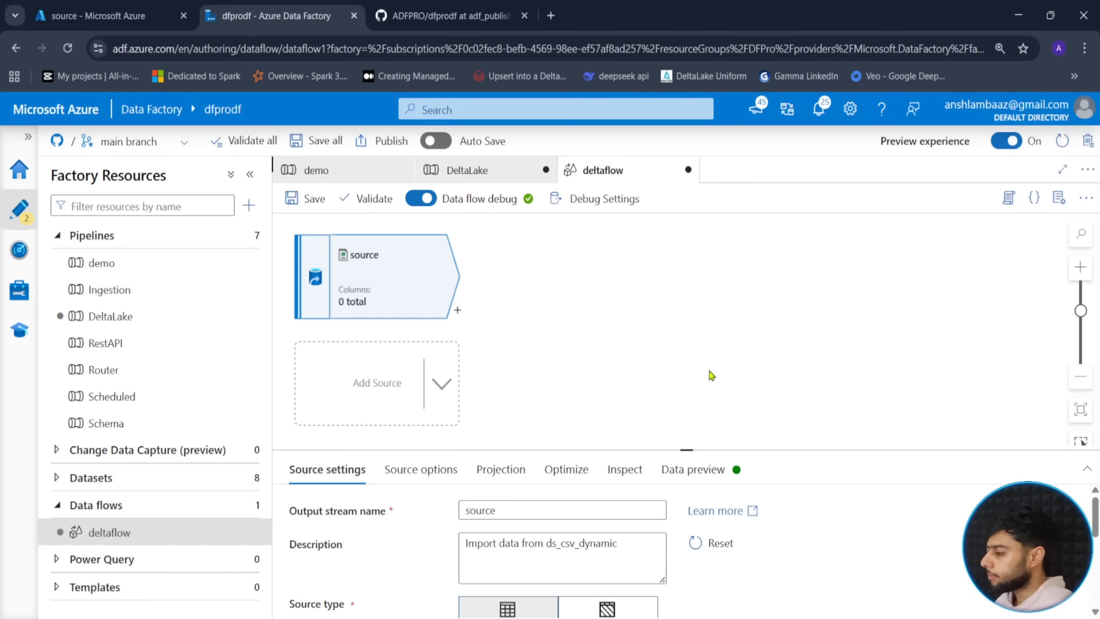
left_click_drag(687, 450, 688, 332)
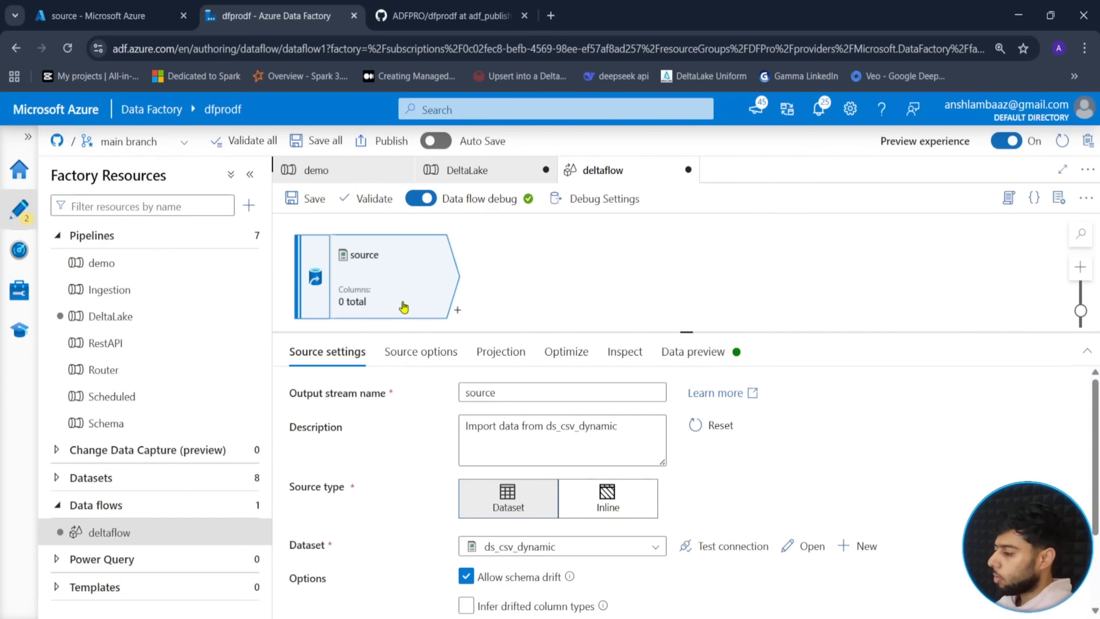
- Refresh the source data preview and scroll across its 50 location rows and columns
left_click(701, 352)
left_click(344, 417)
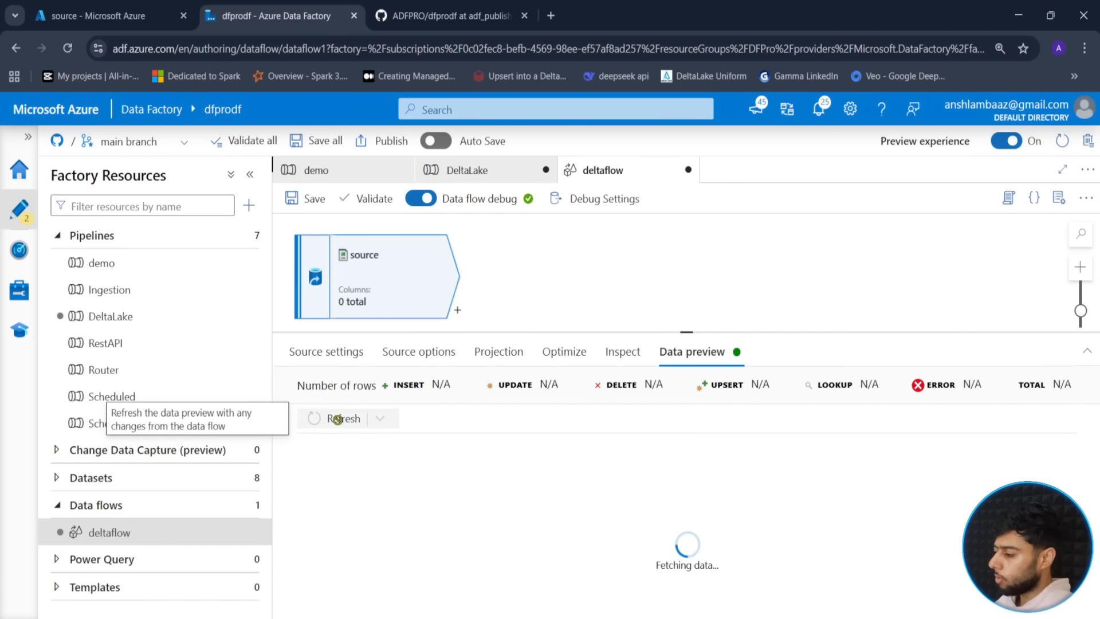
left_click_drag(686, 332, 687, 273)
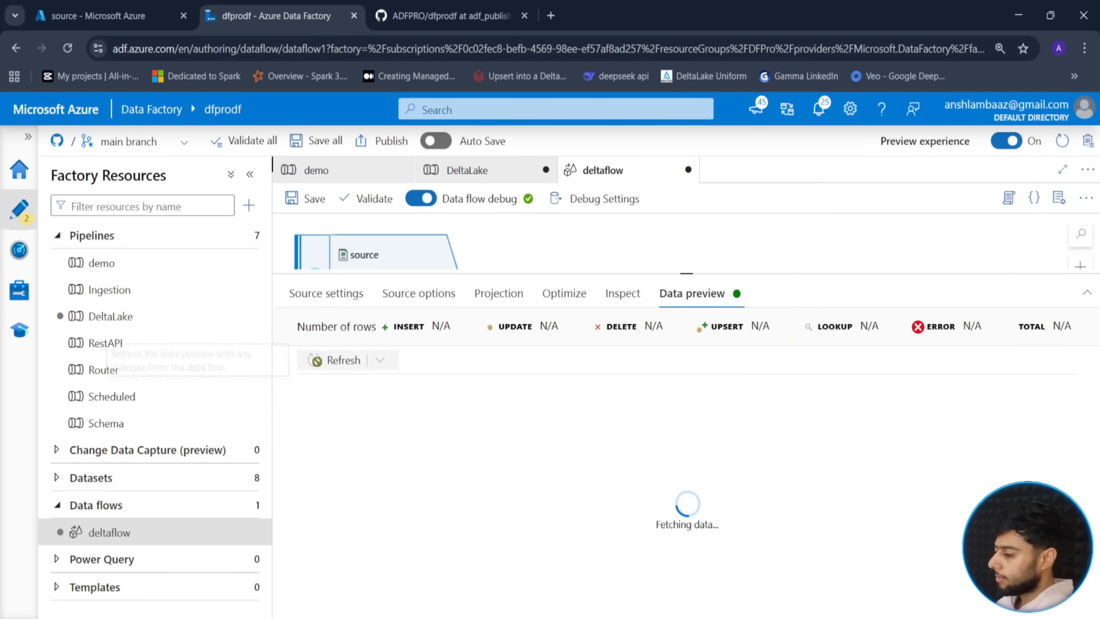
left_click_drag(687, 274, 682, 297)
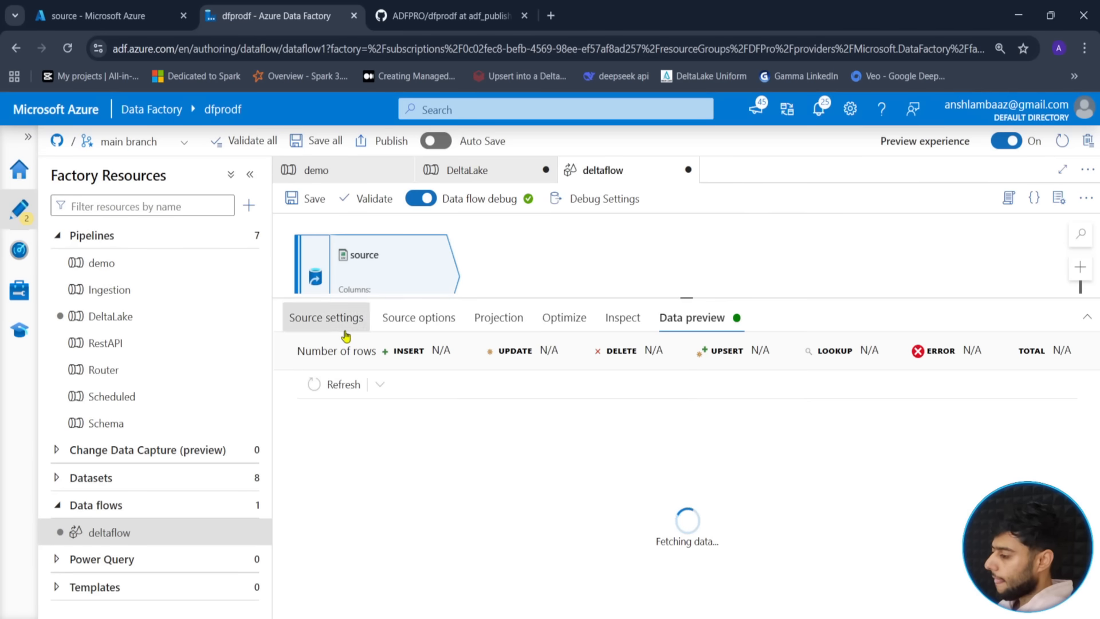
left_click(344, 333)
left_click(709, 316)
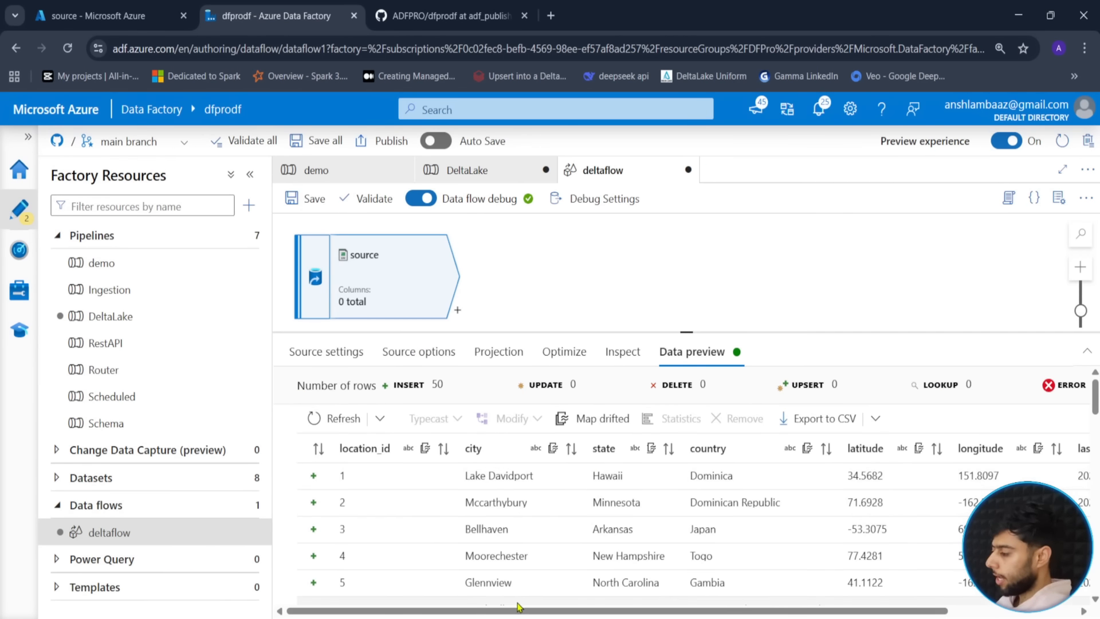
scroll(469, 616, "right", 3)
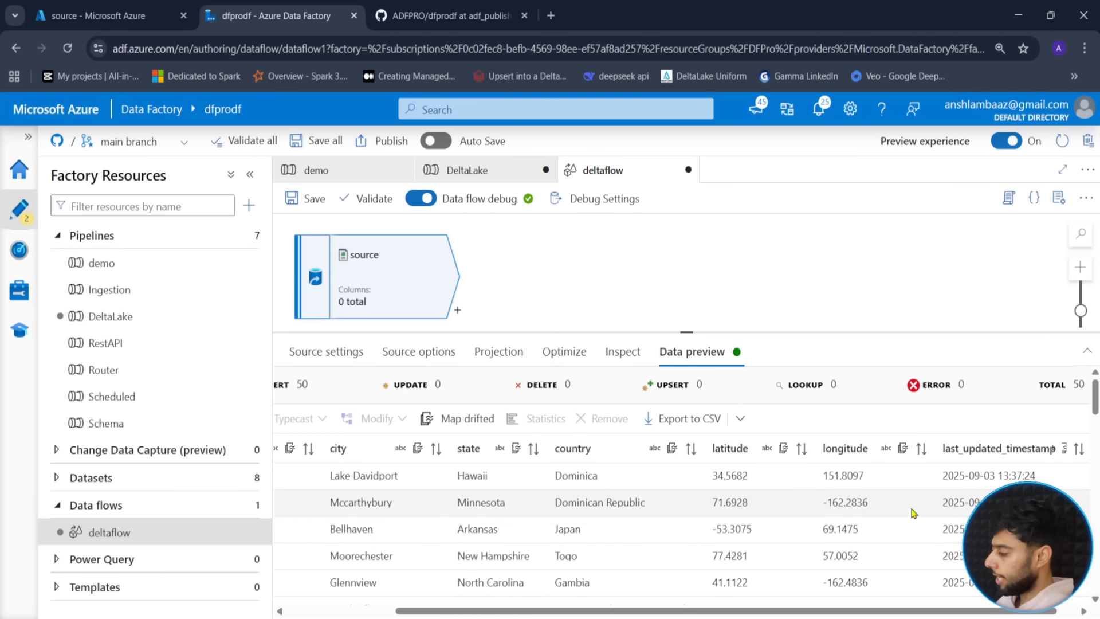
scroll(390, 489, "left", 5)
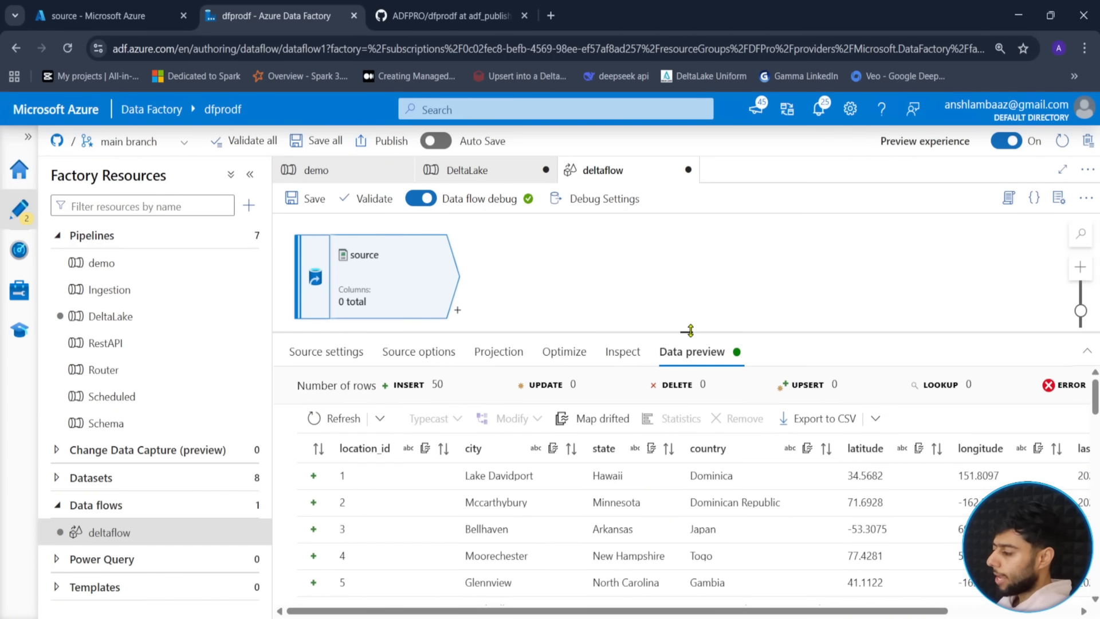
left_click_drag(688, 330, 693, 360)
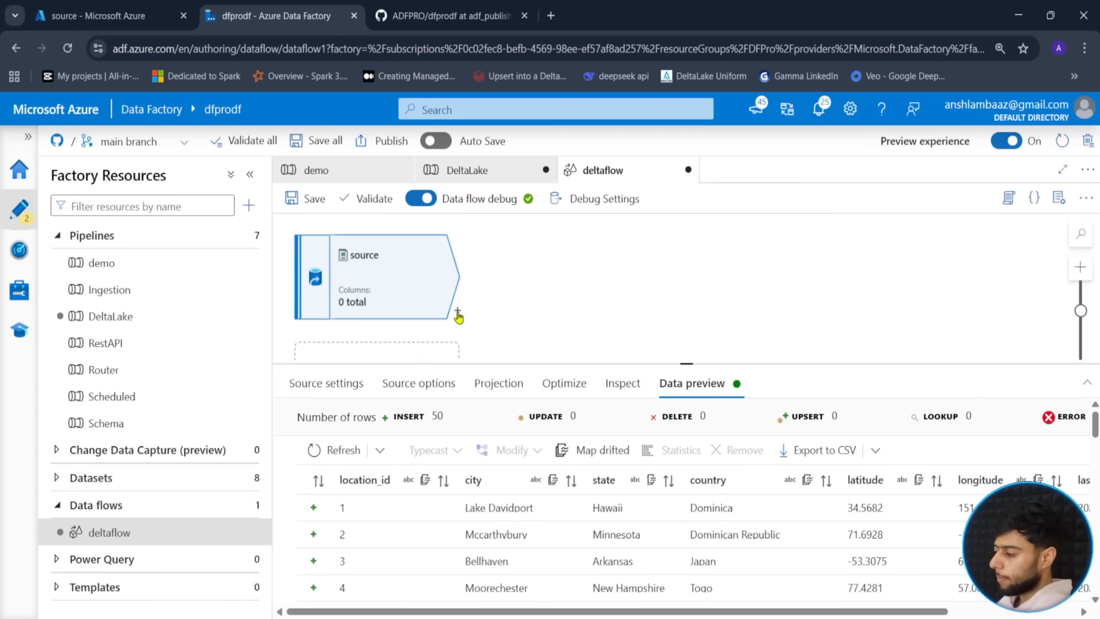
- Add a Derived Column transformation after the source and name it UpperState
left_click(458, 314)
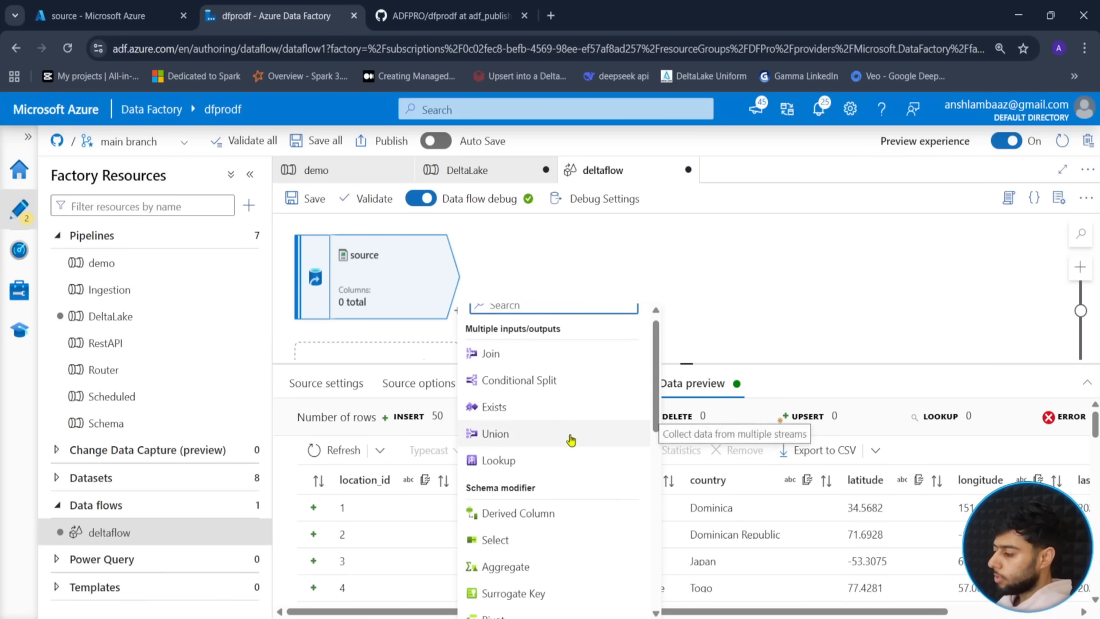
scroll(564, 458, "down", 3)
scroll(525, 525, "down", 3)
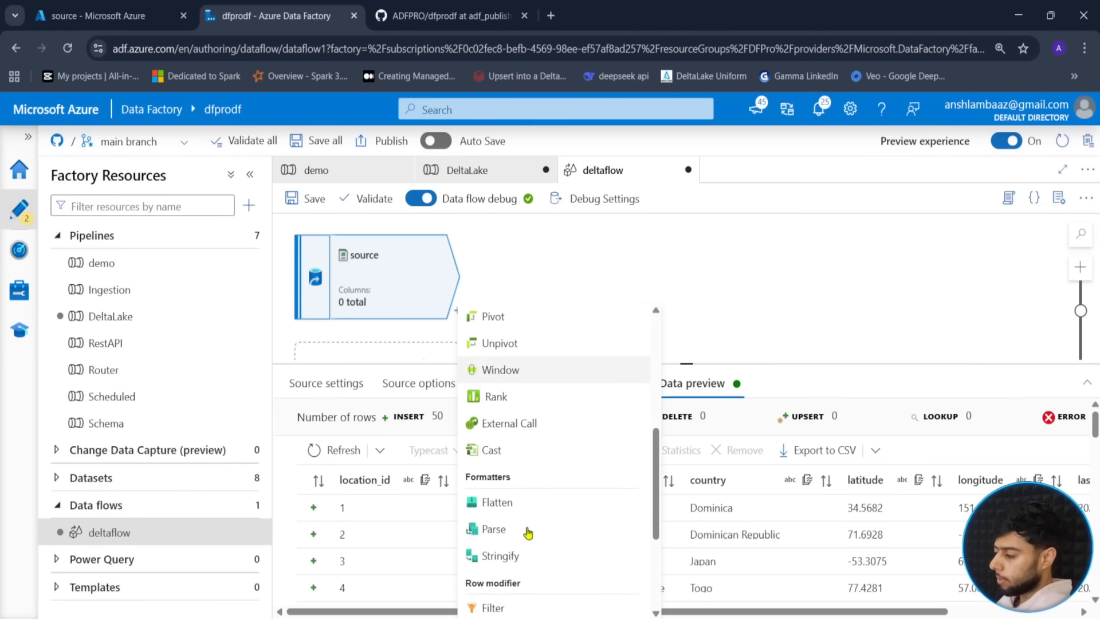
scroll(527, 530, "down", 2)
scroll(526, 526, "up", 6)
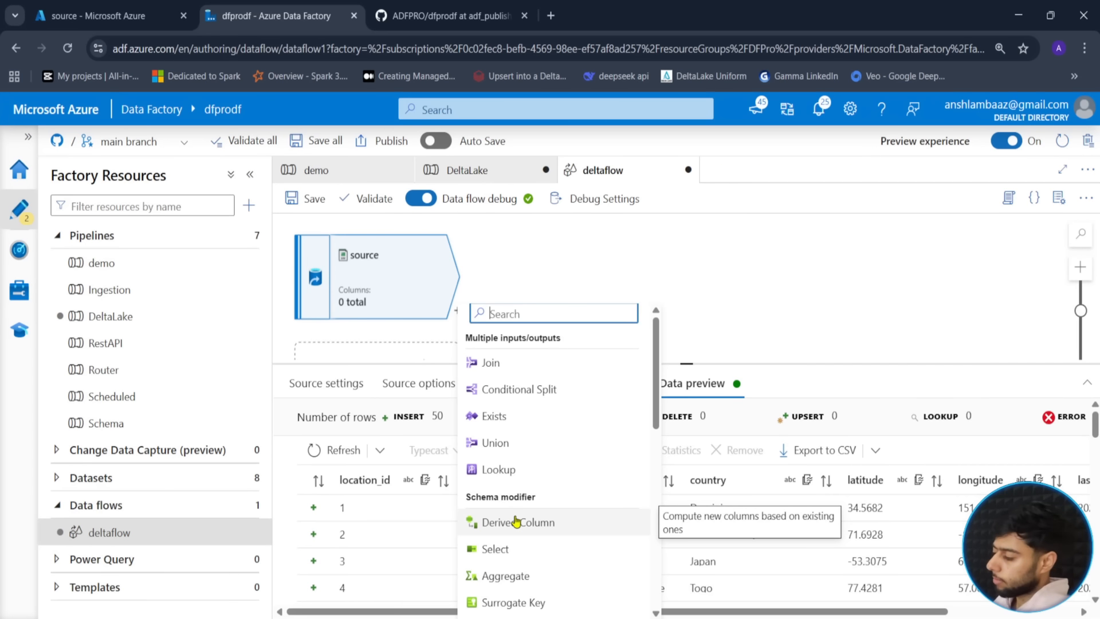
left_click(517, 521)
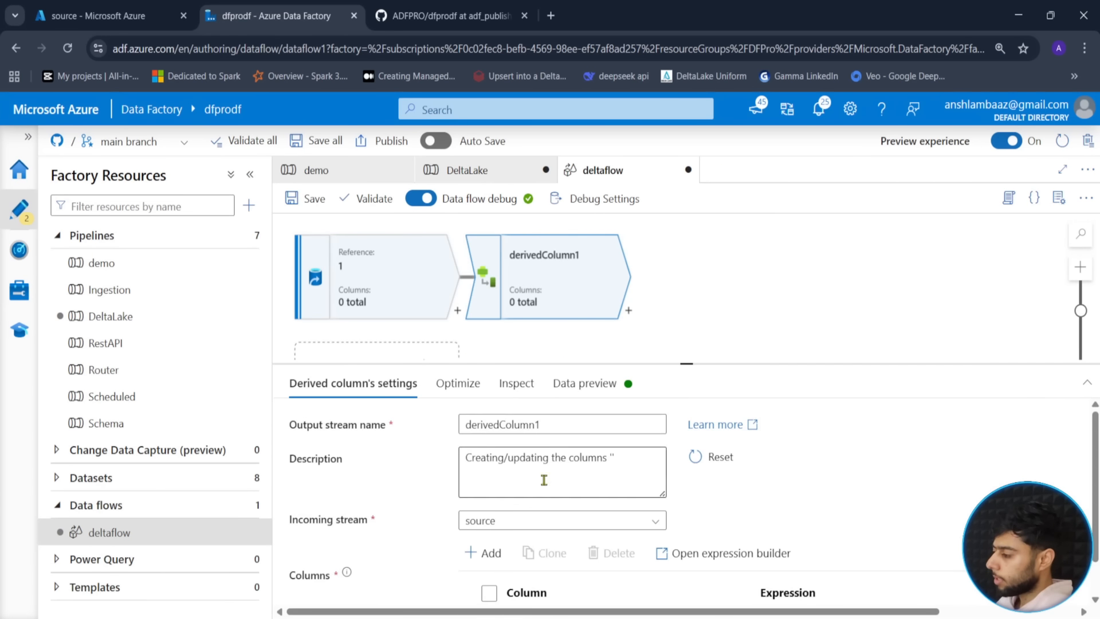
double_click(567, 422)
type("Upper")
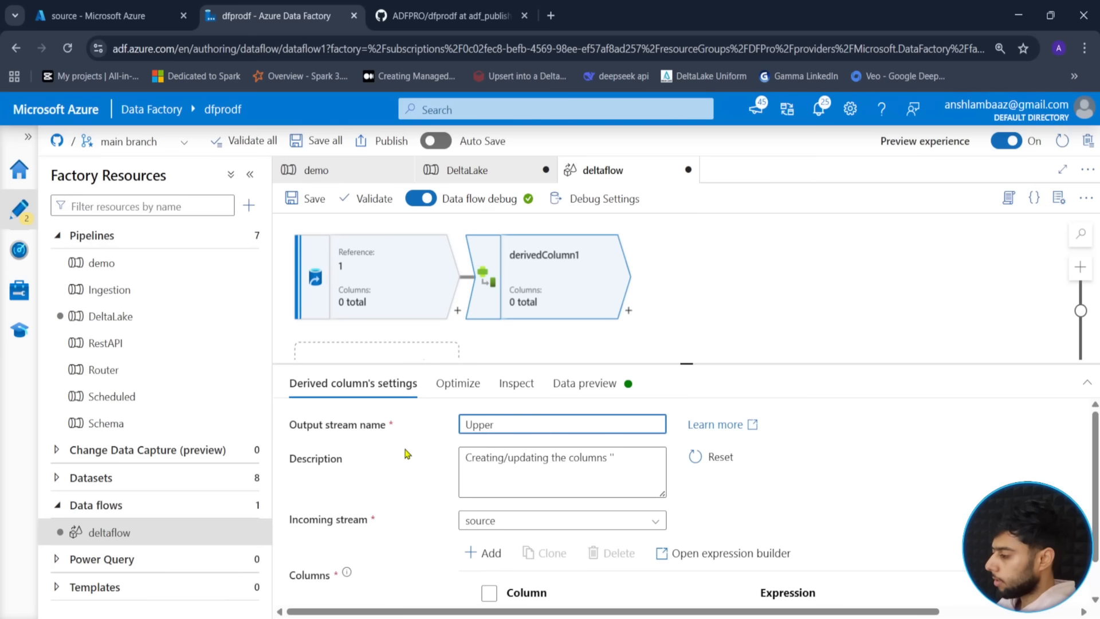
left_click(383, 315)
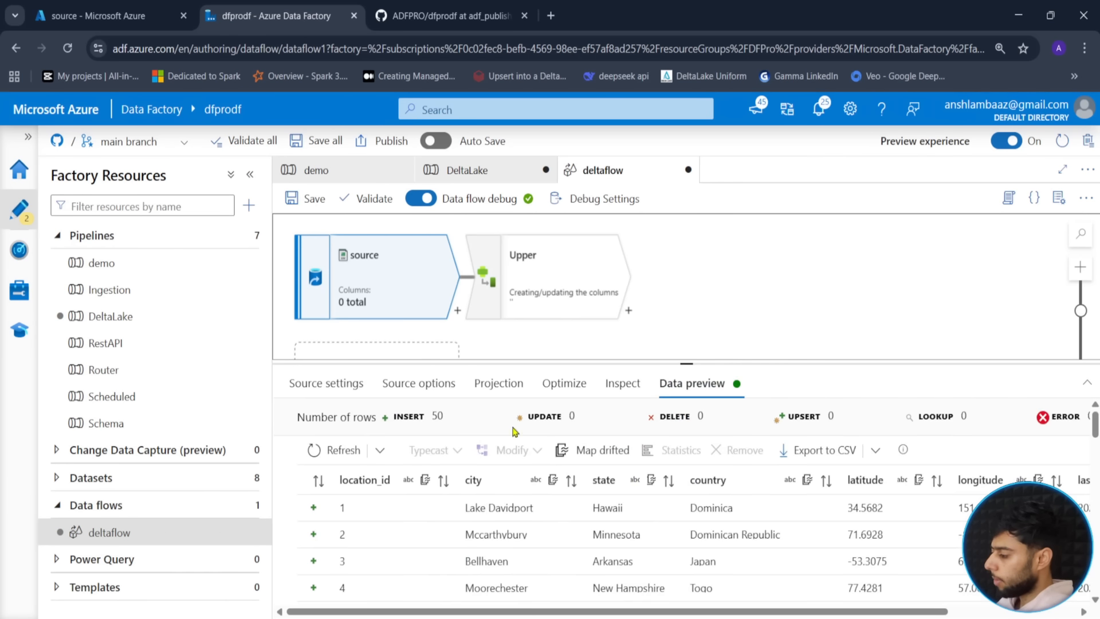
left_click(518, 256)
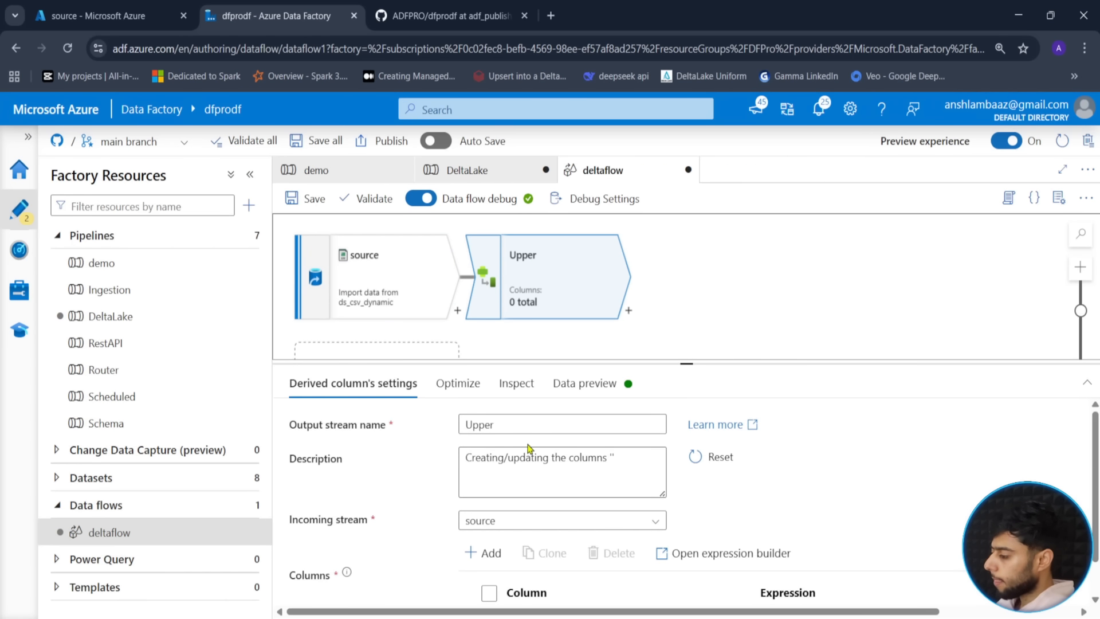
left_click(537, 425)
type("State")
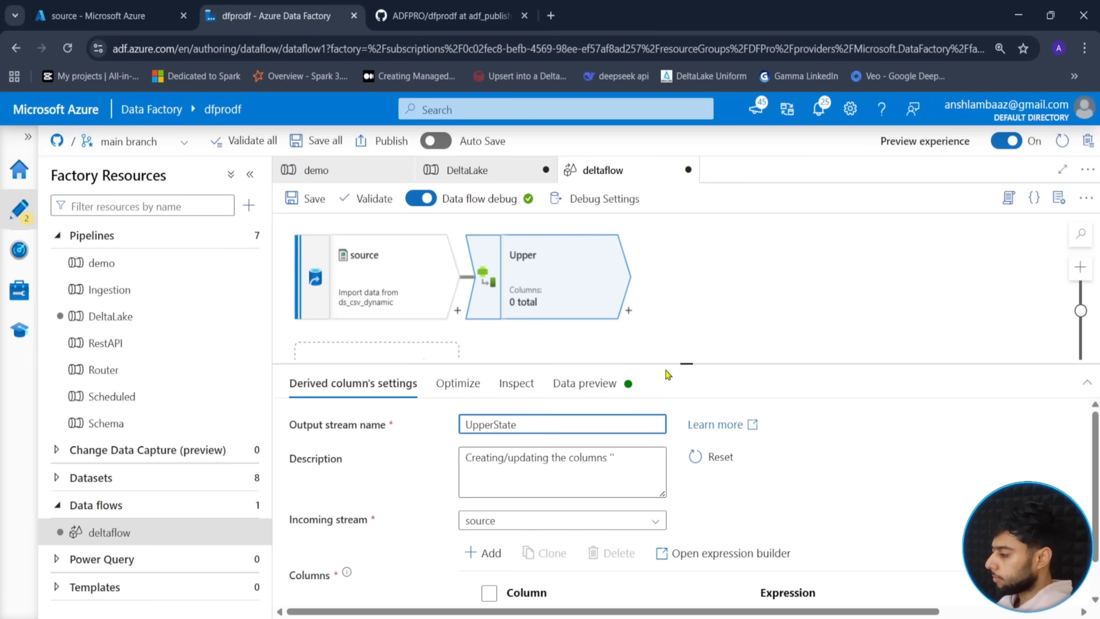
- Import the source dataset's schema into its projection so columns become selectable
left_click_drag(676, 364, 695, 215)
left_click(625, 483)
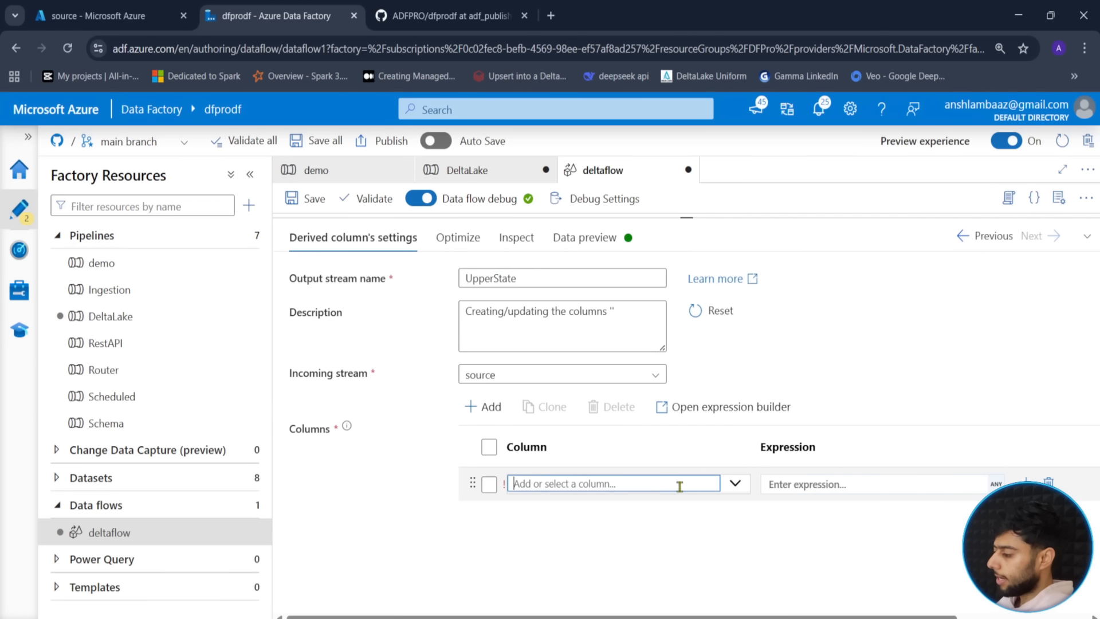
left_click(732, 483)
left_click(439, 527)
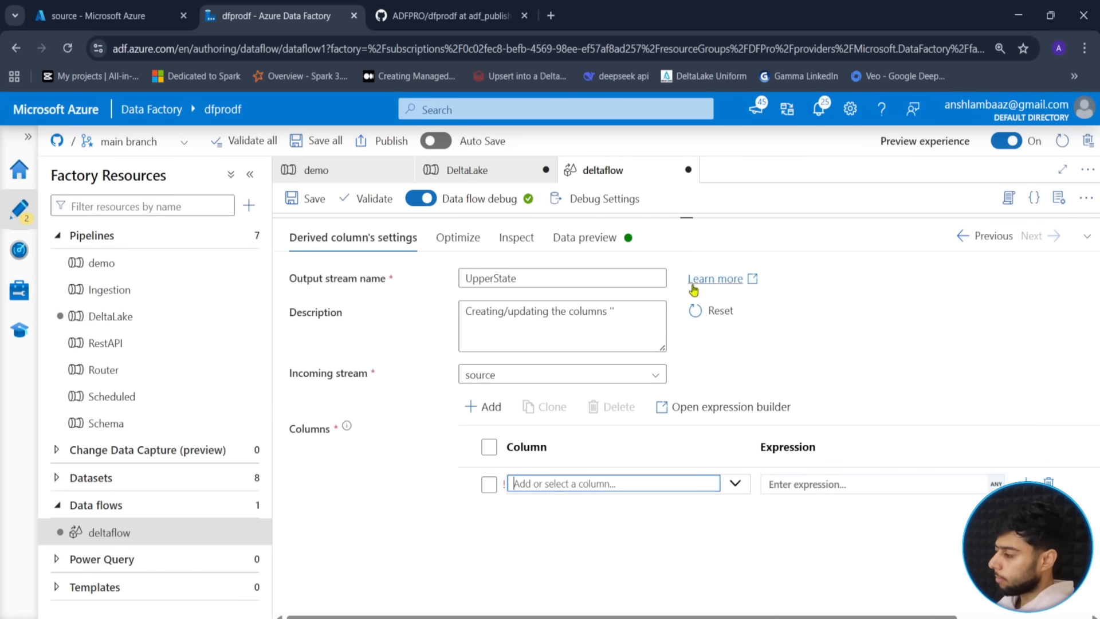
left_click_drag(687, 218, 686, 339)
left_click(380, 286)
left_click(512, 361)
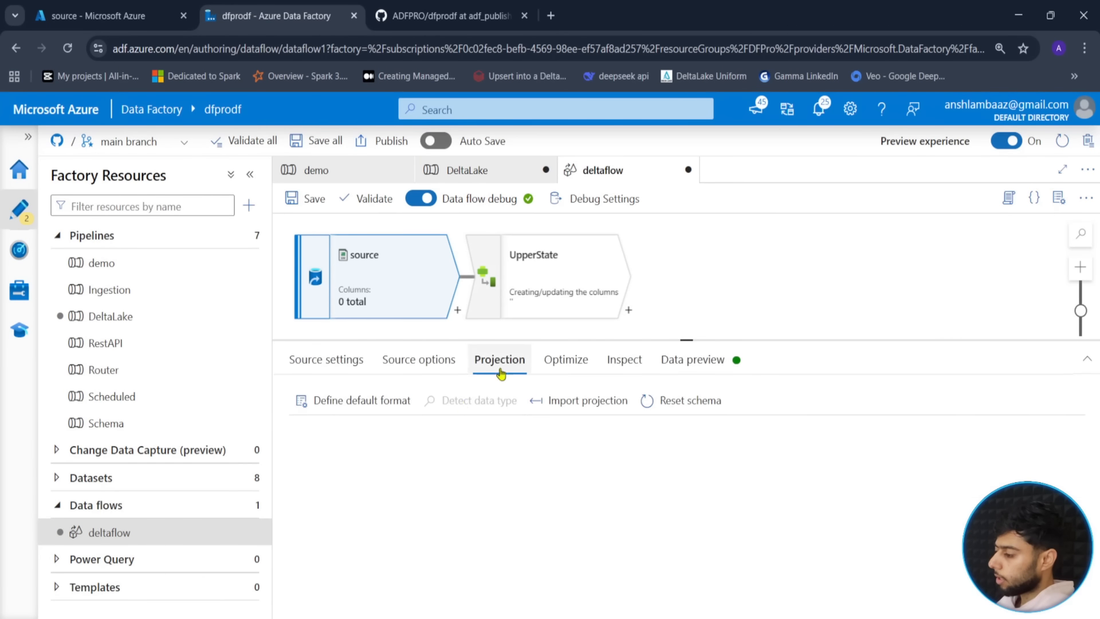
left_click(592, 403)
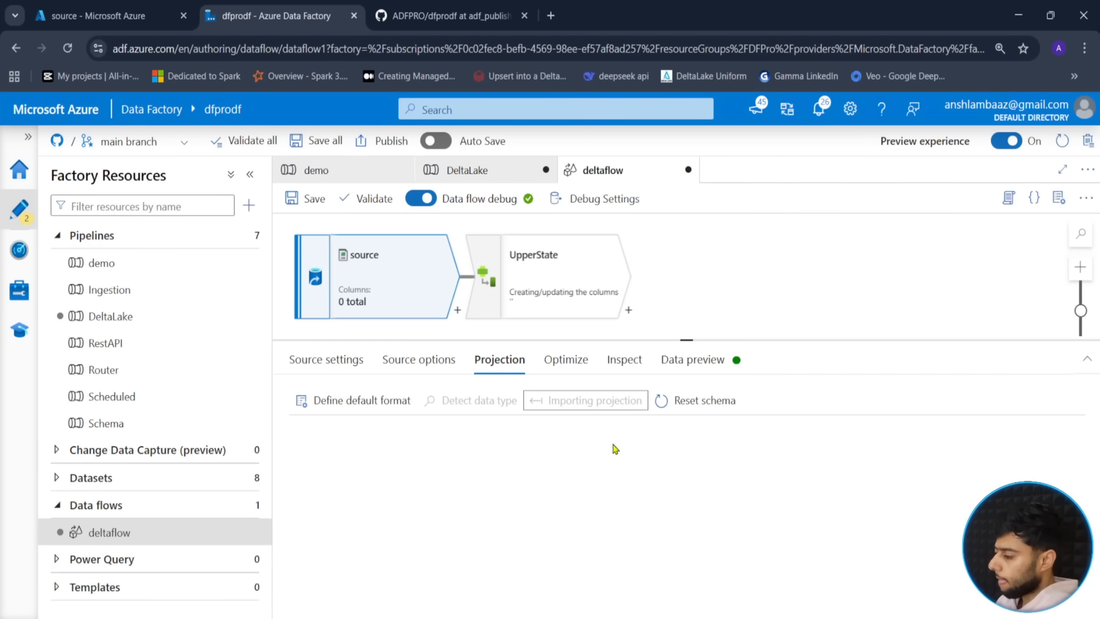
left_click(694, 361)
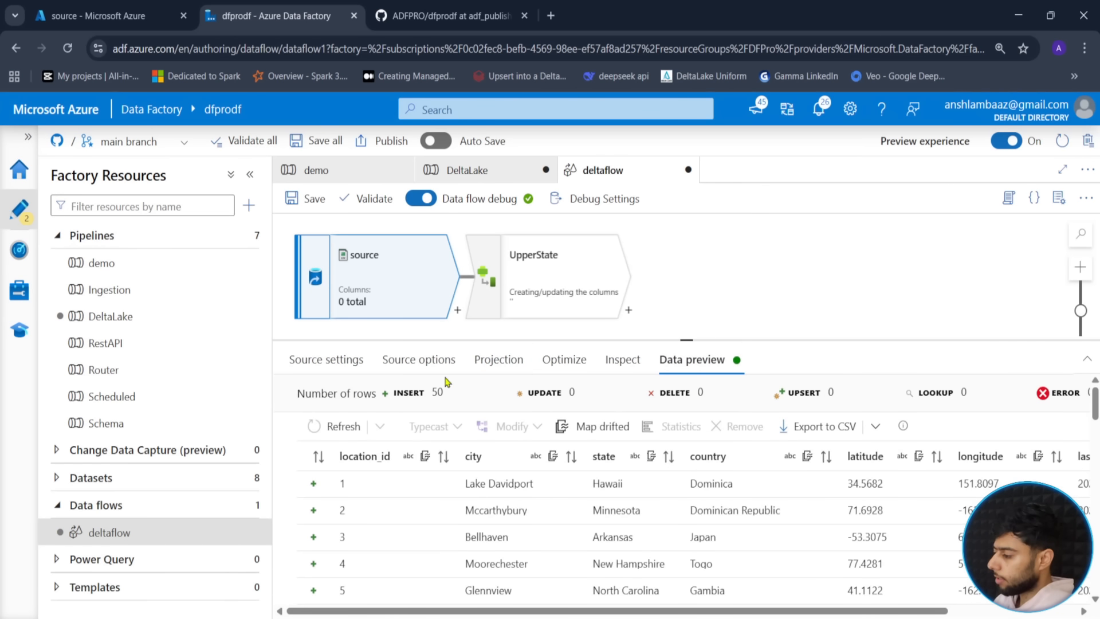
left_click(505, 365)
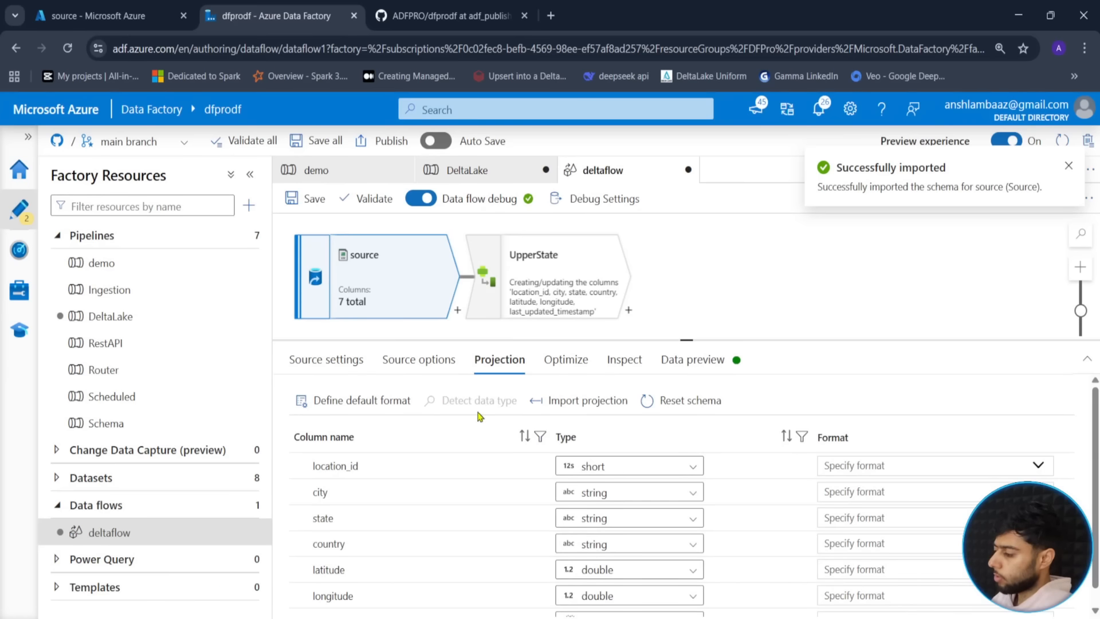
- Set the state column's expression to upper(state), save it, and load the data preview
left_click(496, 297)
scroll(648, 504, "down", 1)
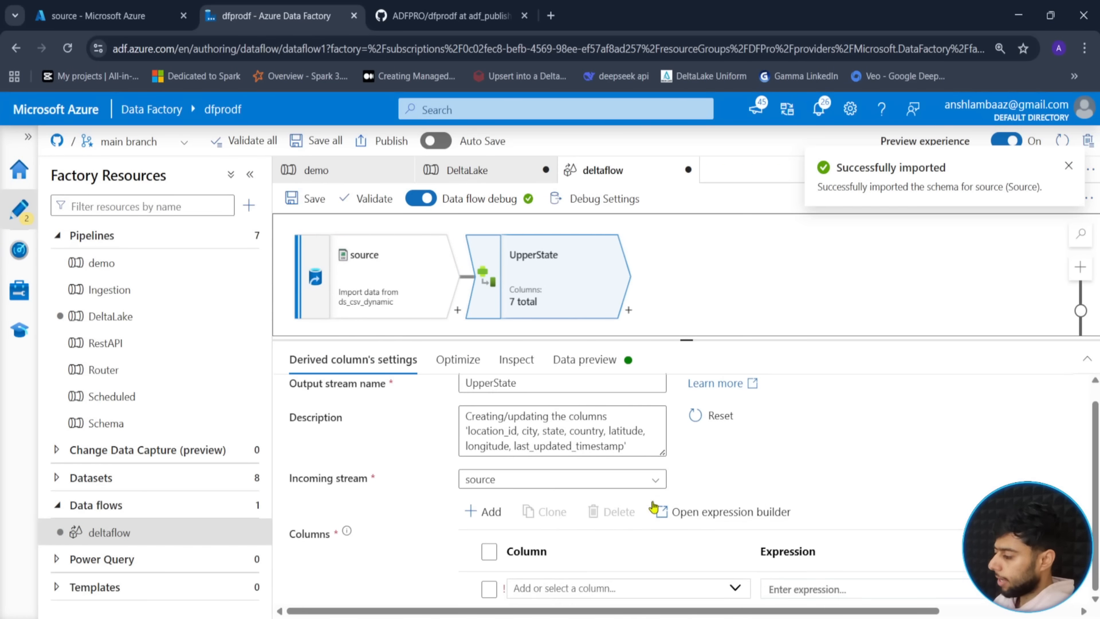
left_click(735, 588)
left_click(642, 482)
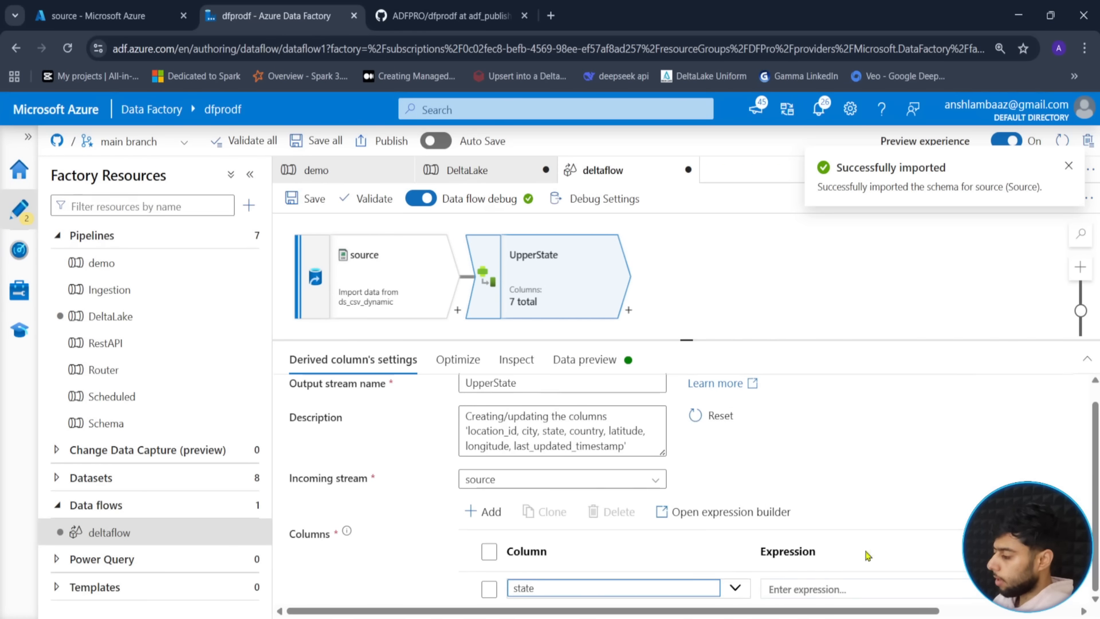
left_click(829, 589)
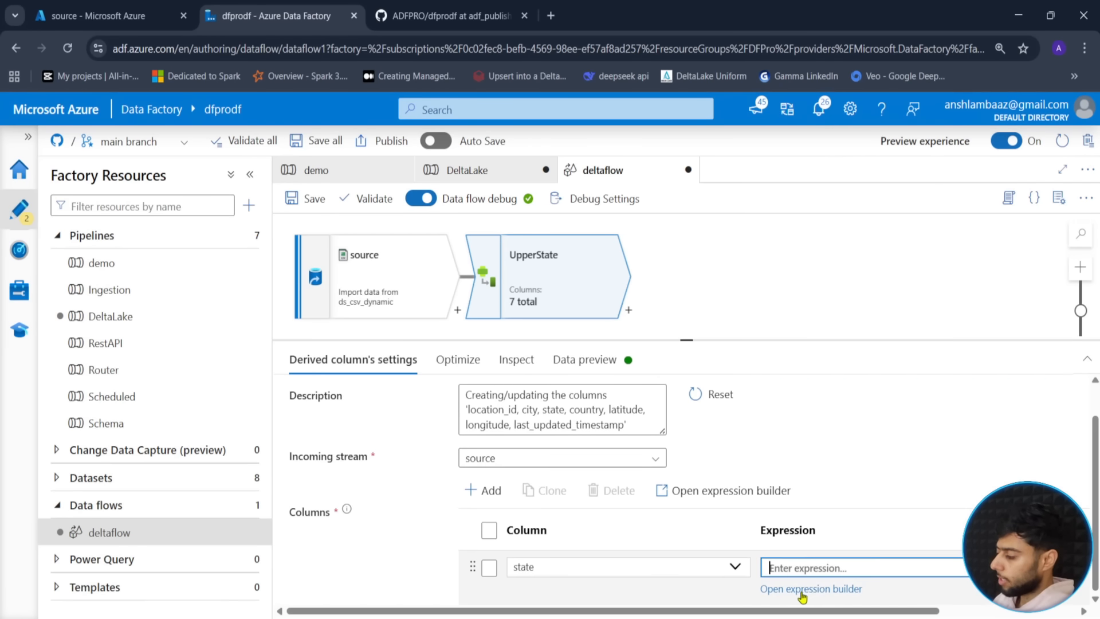
left_click(800, 590)
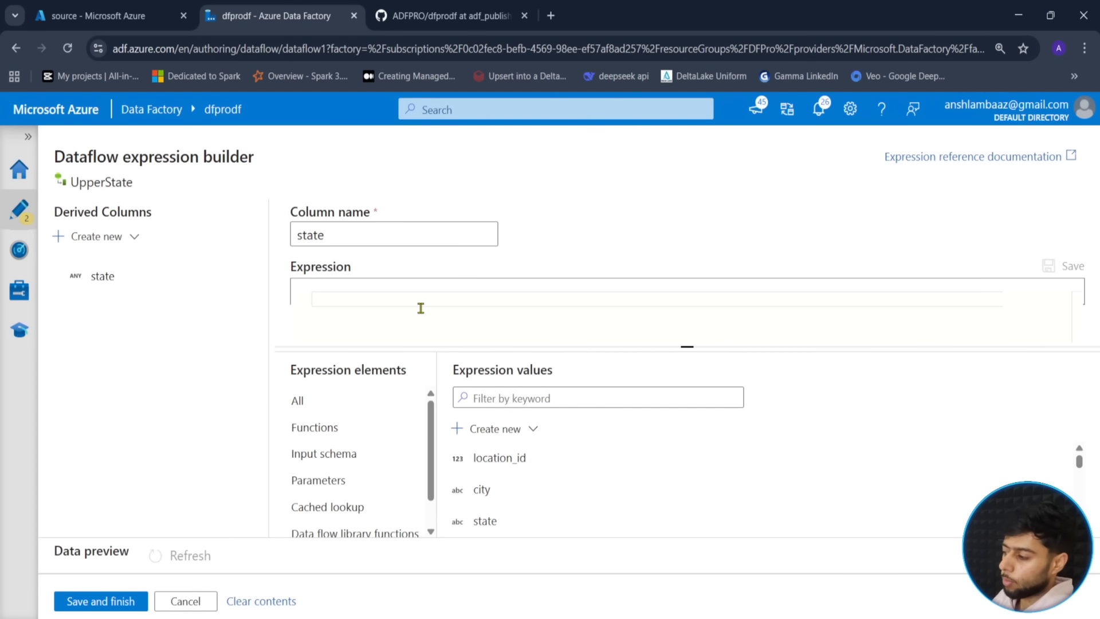
type("upp")
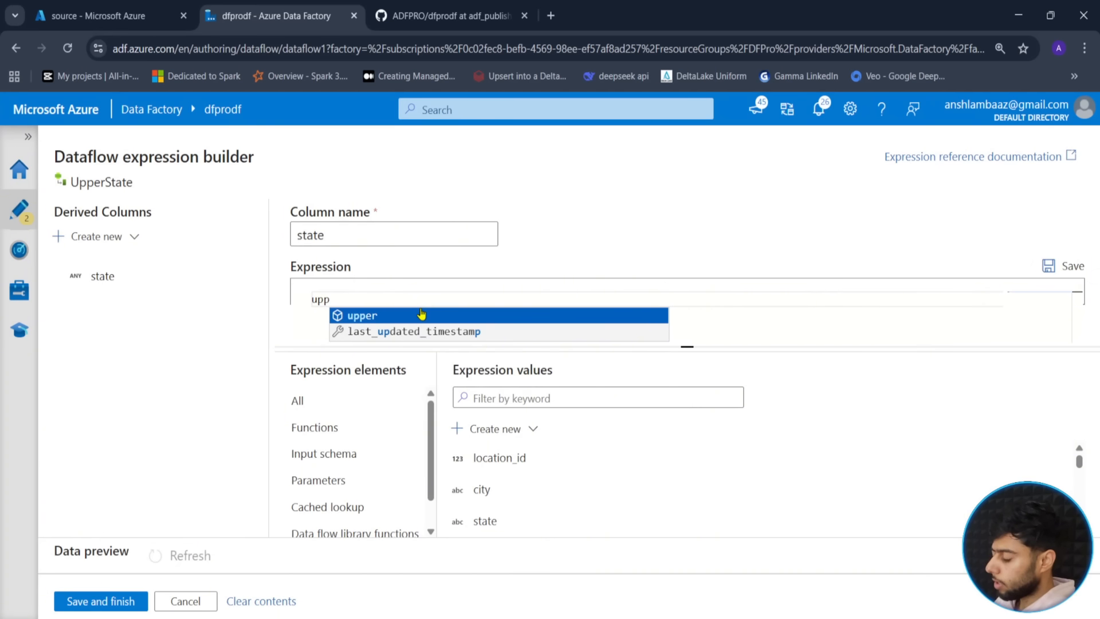
left_click(421, 316)
key("BackSpace")
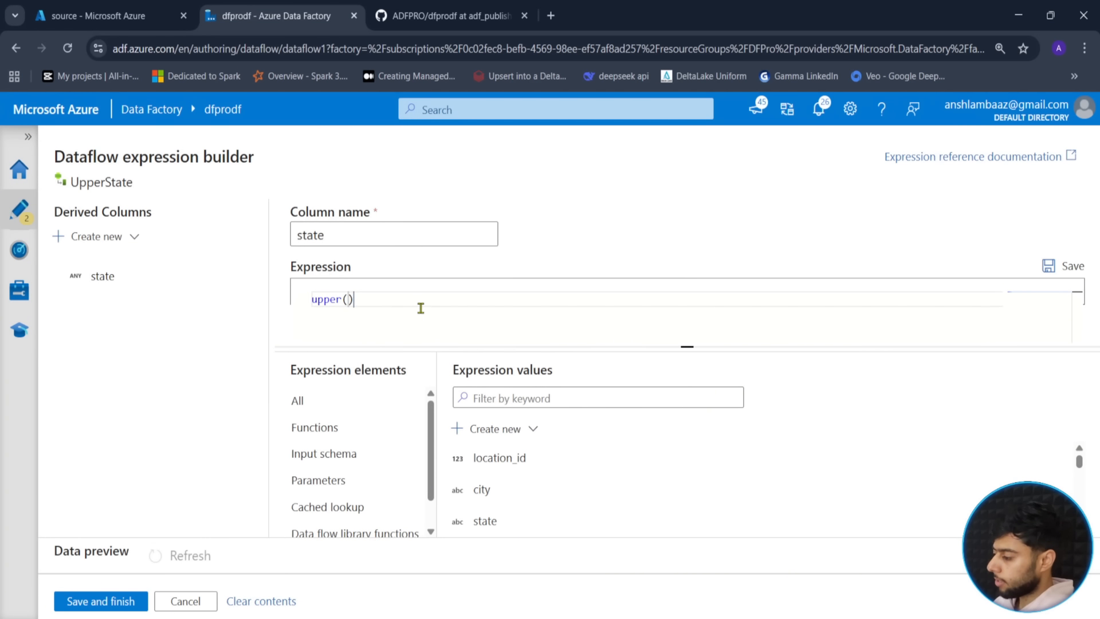
left_click(487, 520)
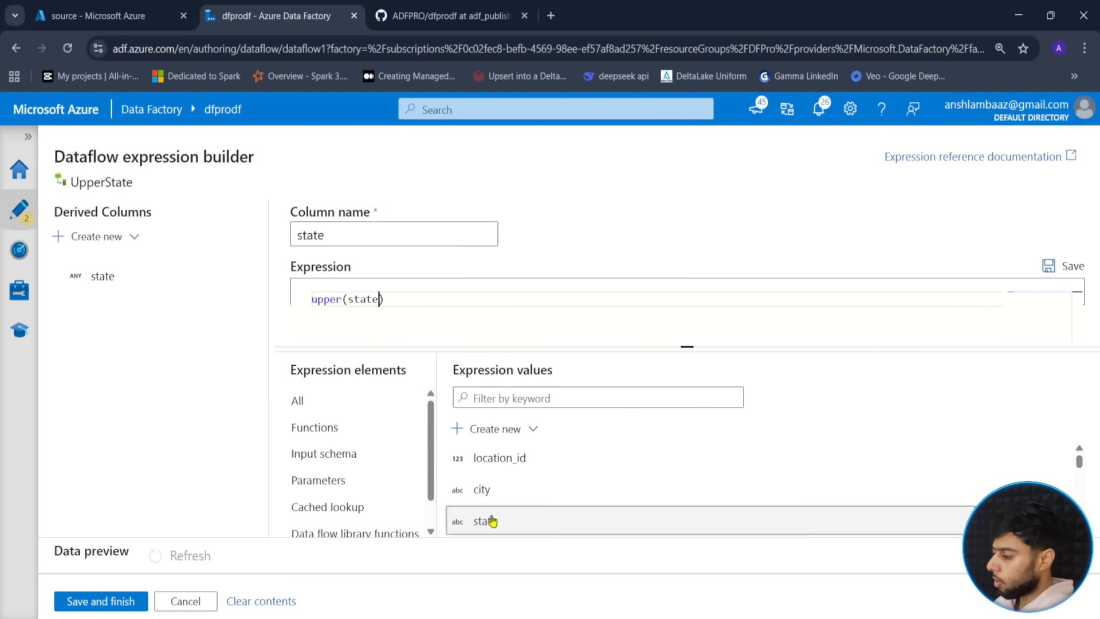
left_click(106, 609)
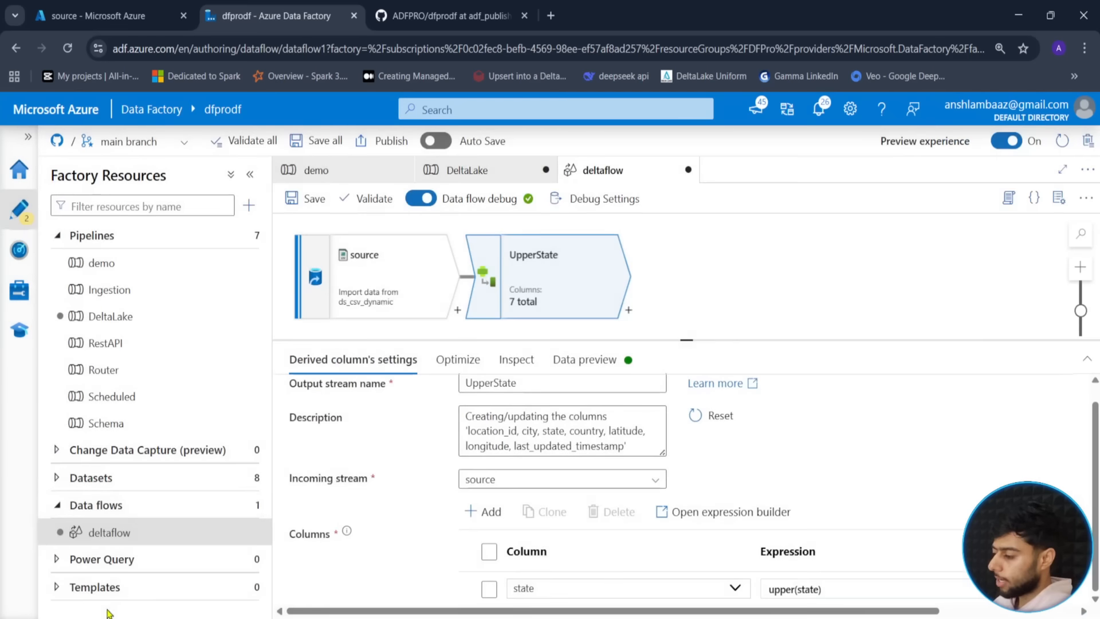
left_click(621, 359)
left_click(339, 423)
- Scroll through UpperState's 50 preview rows and columns to confirm uppercase state values
mouse_move(688, 339)
left_mouse_down()
mouse_move(691, 315)
mouse_move(686, 339)
left_mouse_up()
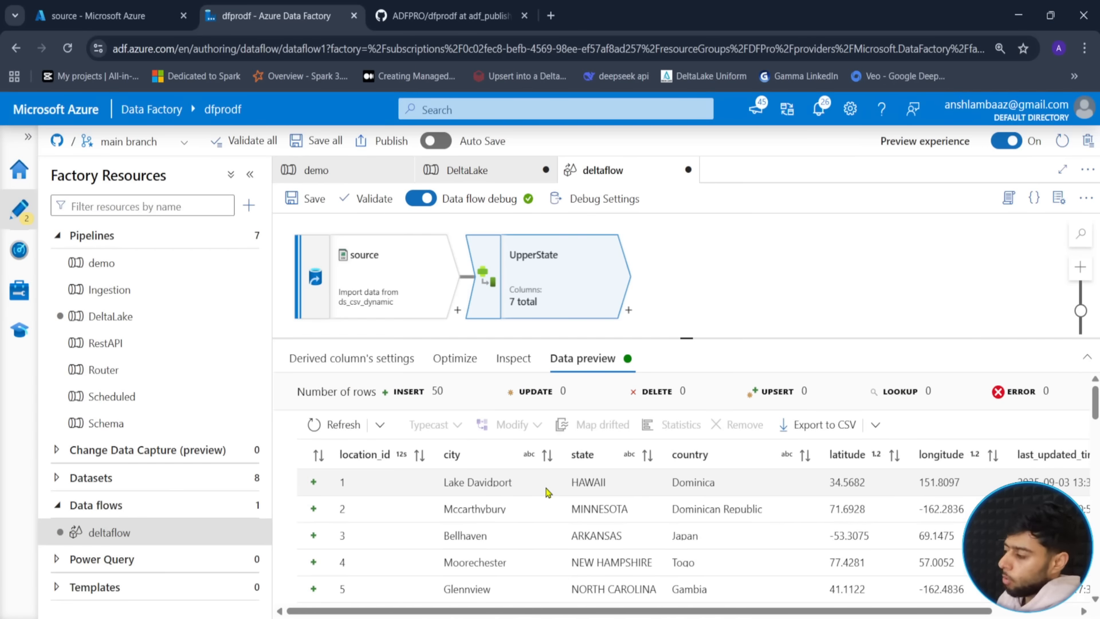
scroll(602, 493, "down", 3)
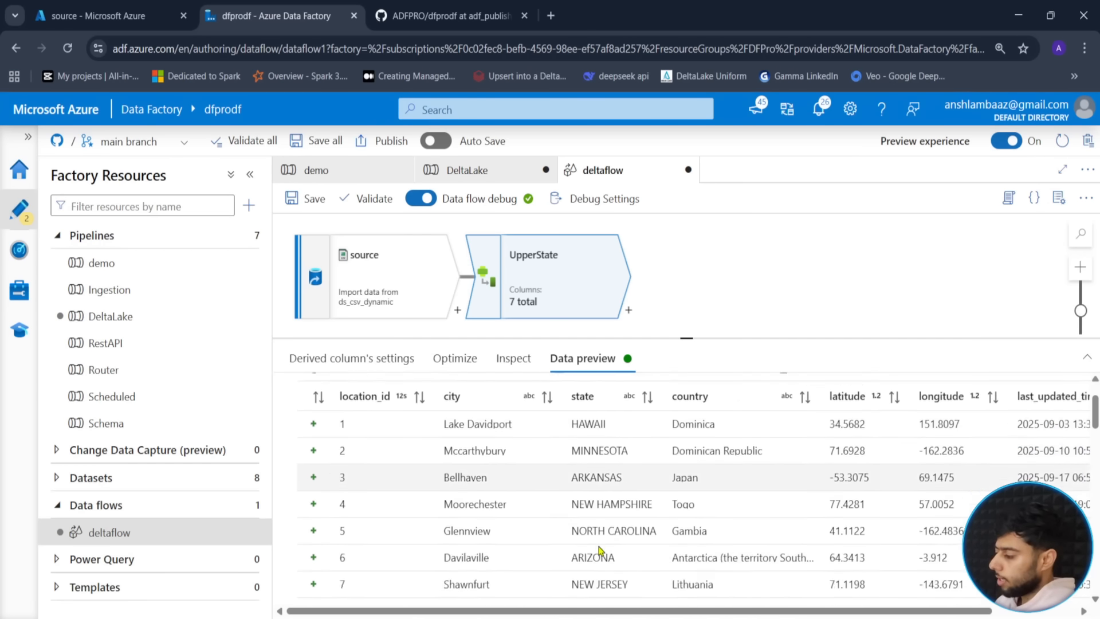
scroll(615, 535, "down", 8)
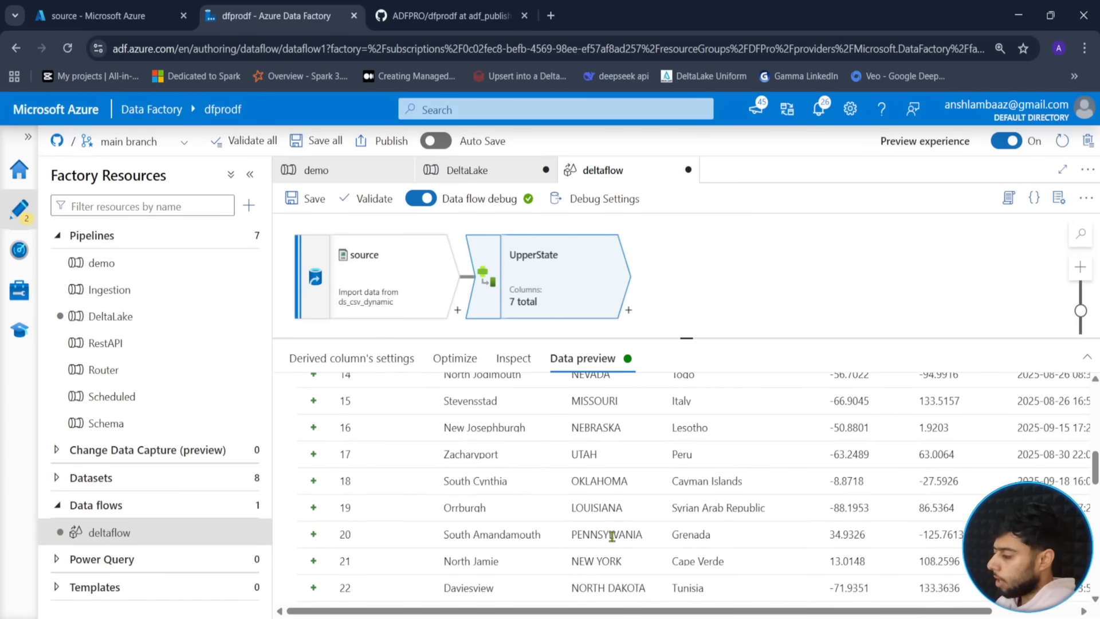
scroll(605, 527, "down", 5)
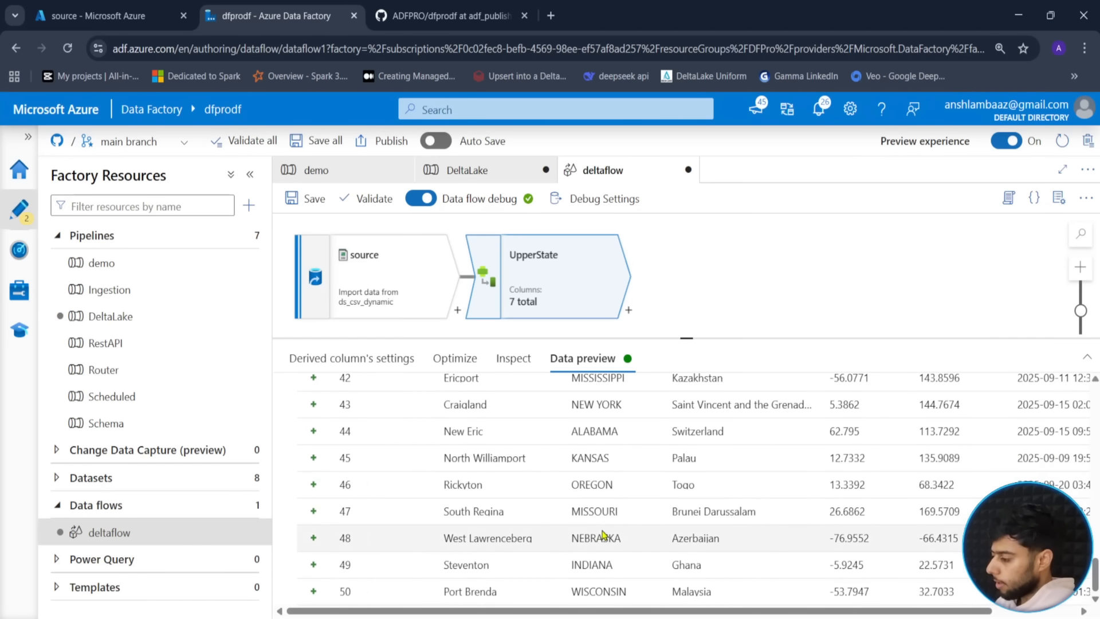
scroll(607, 504, "up", 15)
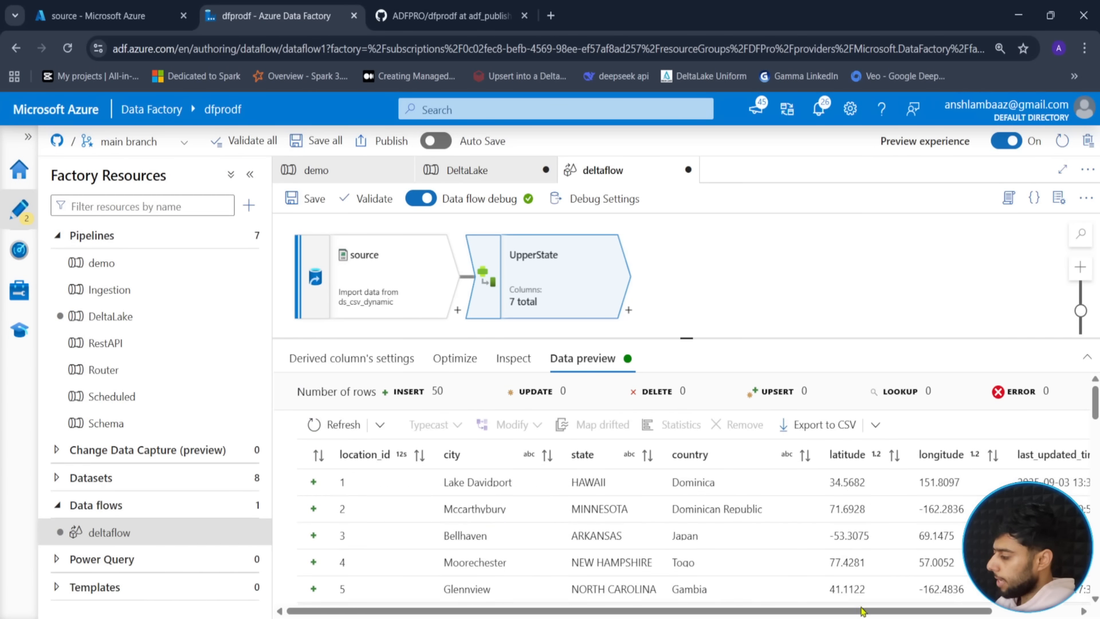
scroll(847, 616, "right", 3)
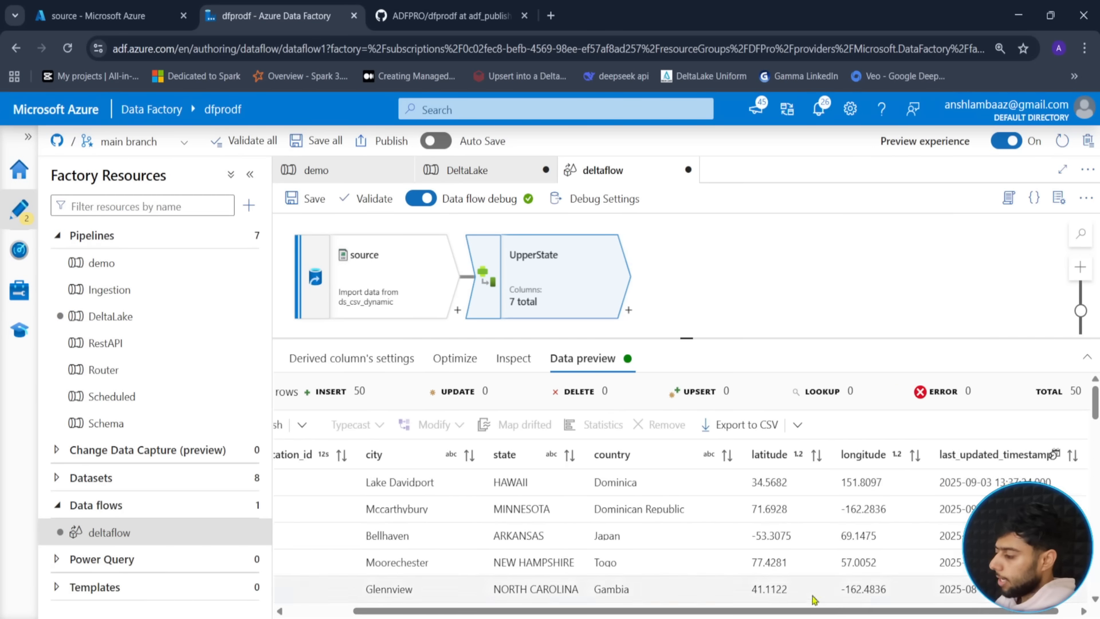
scroll(810, 616, "right", 1)
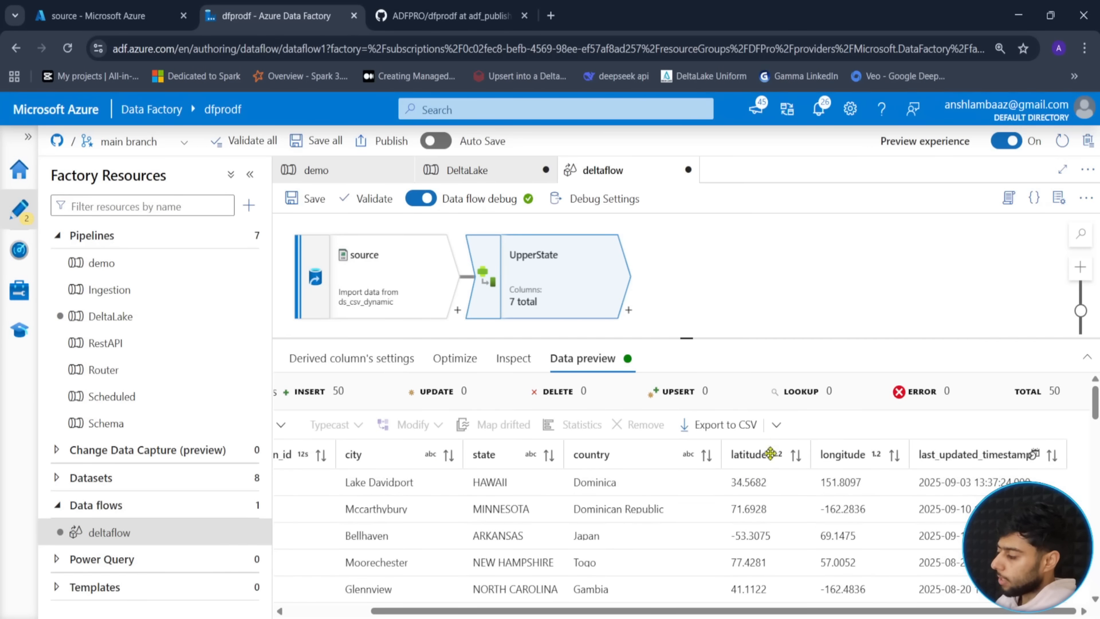
- Add a Select step named selectCols after UpperState and remove its longitude mapping
left_click(629, 311)
left_click(664, 549)
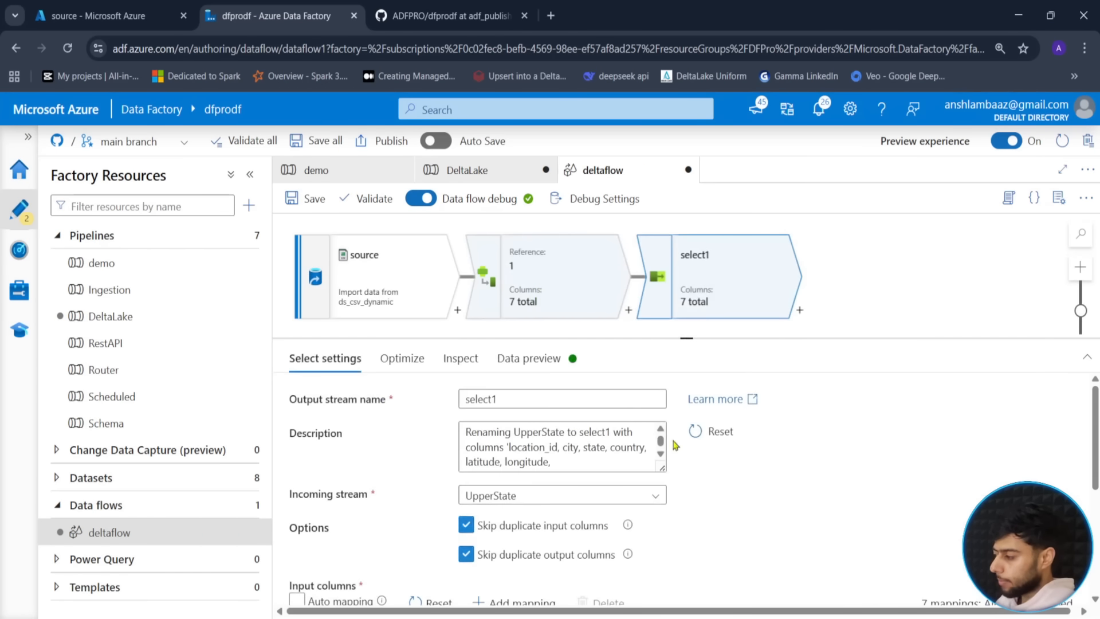
left_click(539, 401)
type("Cols")
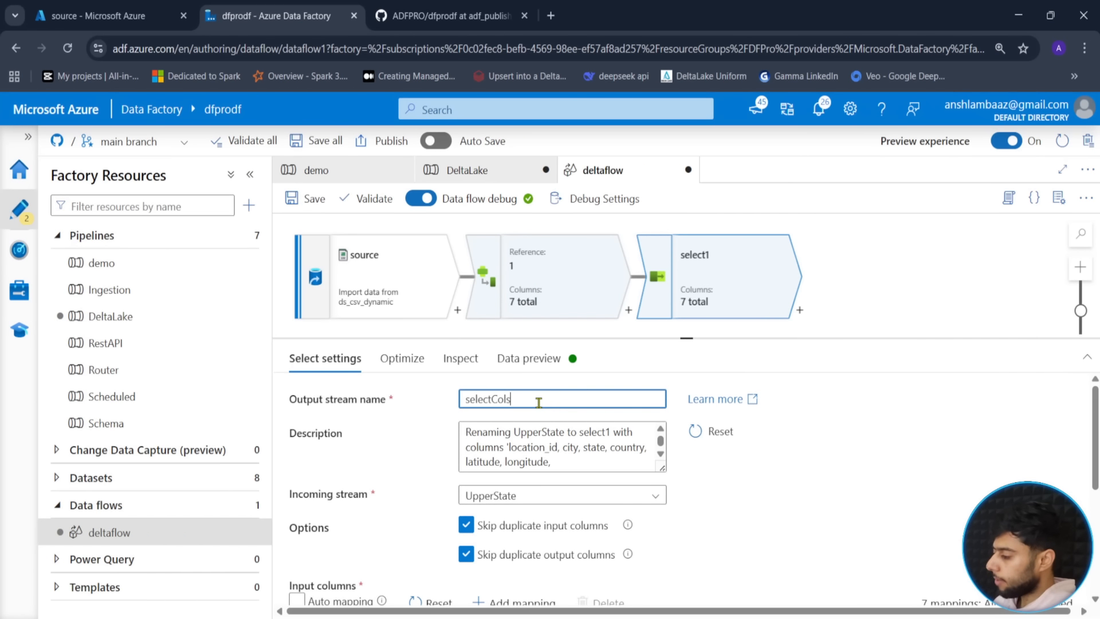
left_click_drag(690, 339, 702, 286)
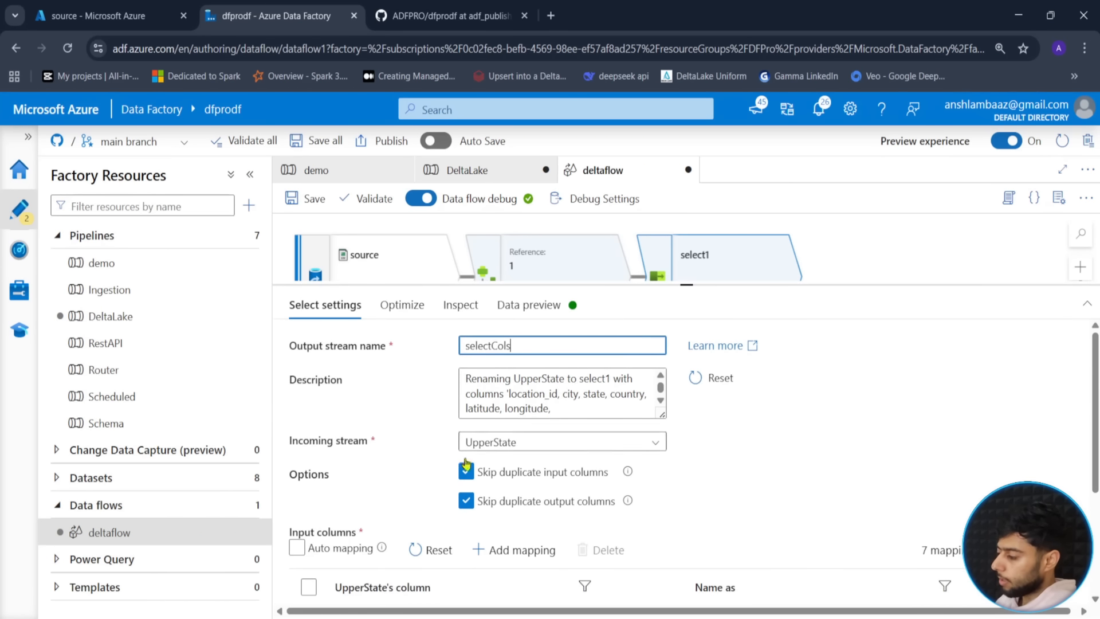
scroll(404, 493, "down", 2)
scroll(404, 493, "down", 2)
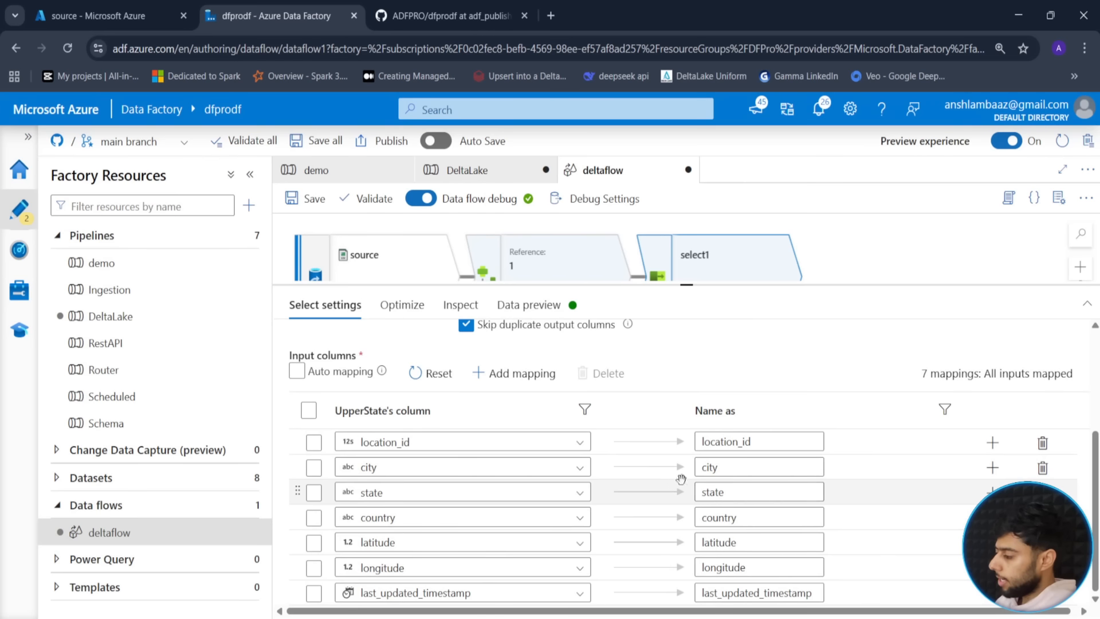
left_click(1043, 568)
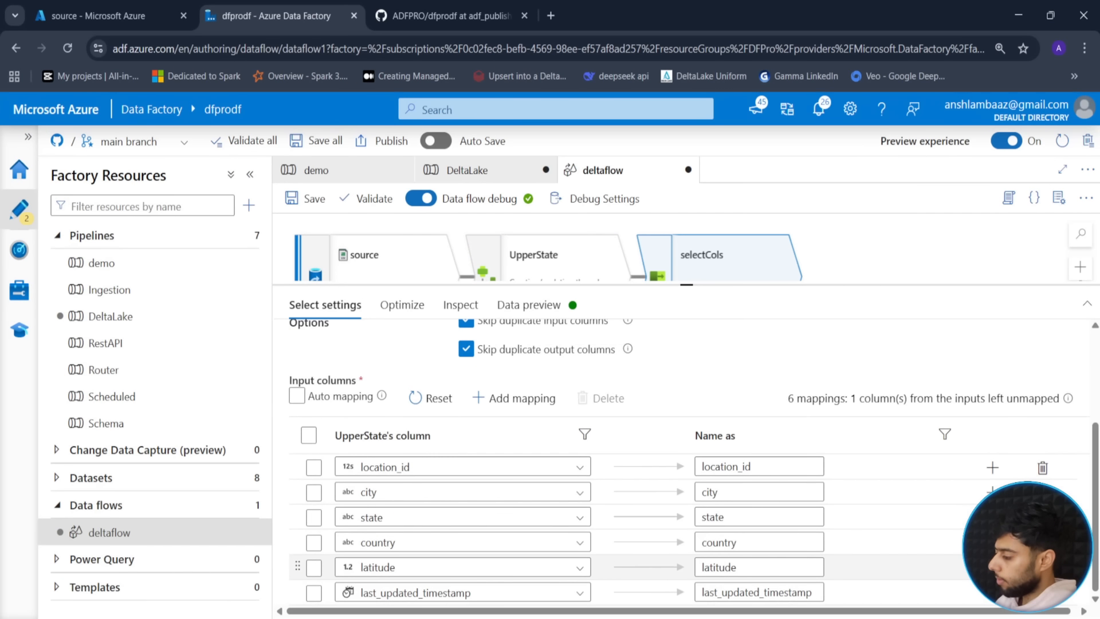
- Preview selectCols: 50 rows with location_id, city, state, country and last_updated_timestamp
left_click(528, 305)
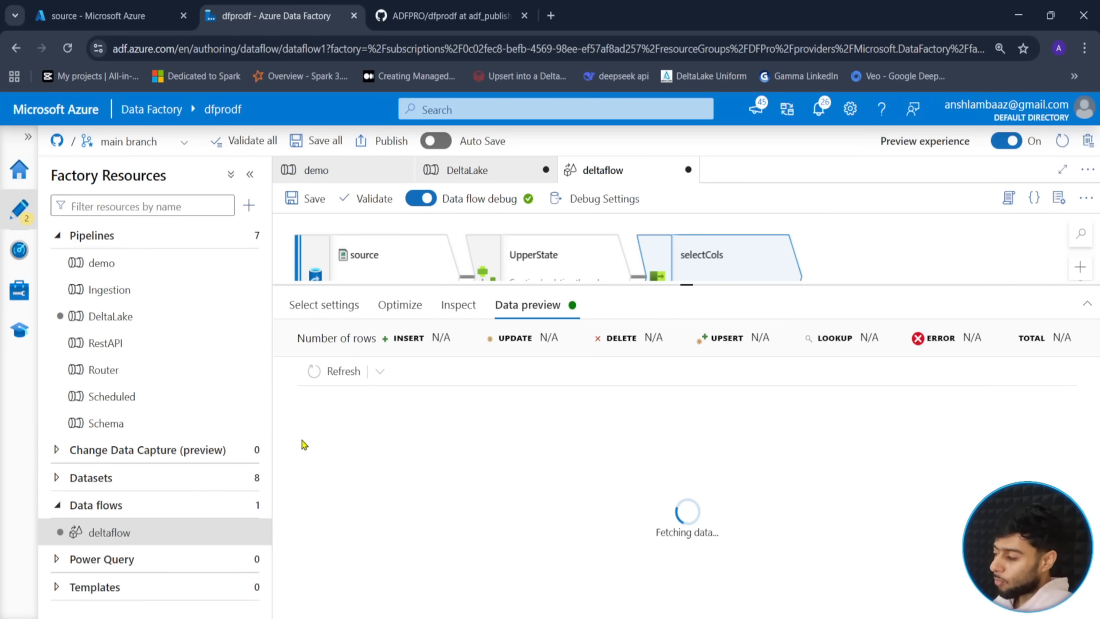
left_click_drag(690, 283, 669, 417)
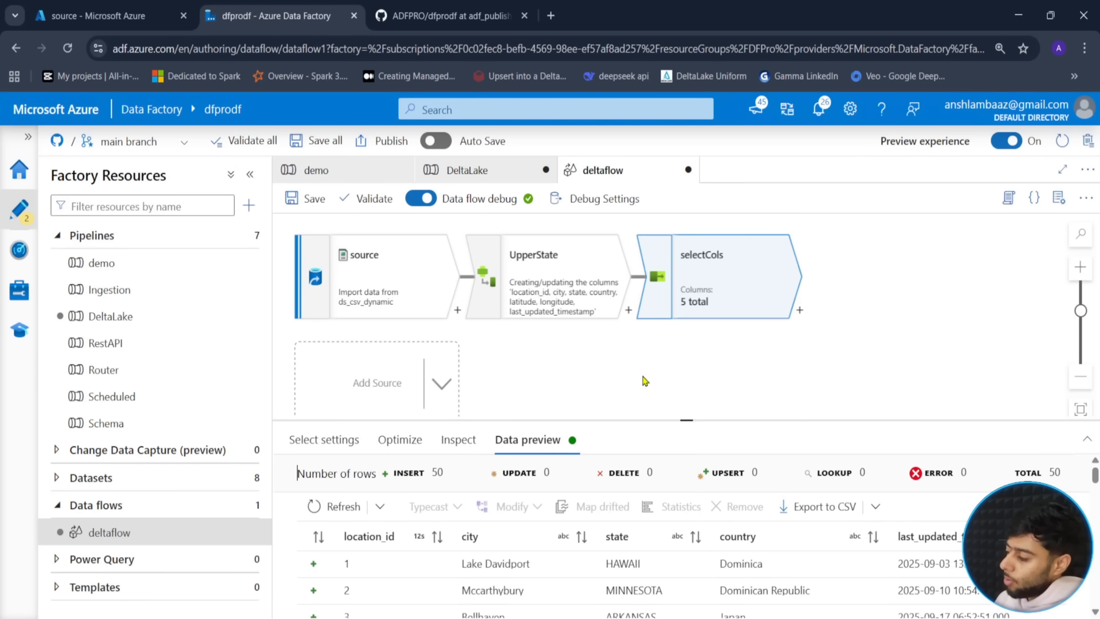
left_click_drag(690, 422, 700, 299)
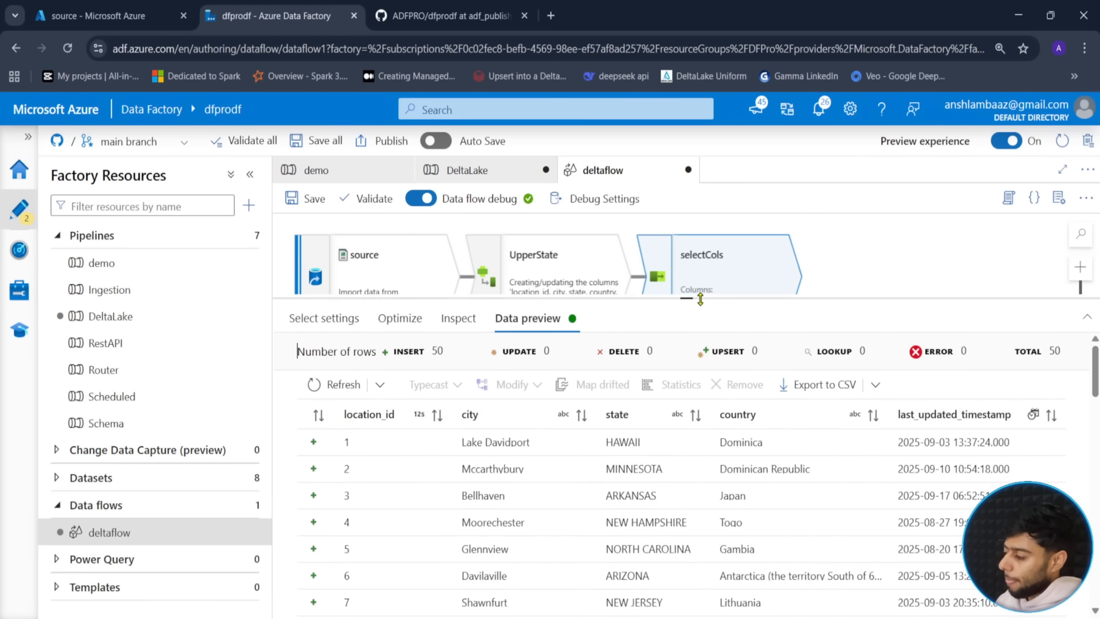
scroll(716, 466, "down", 3)
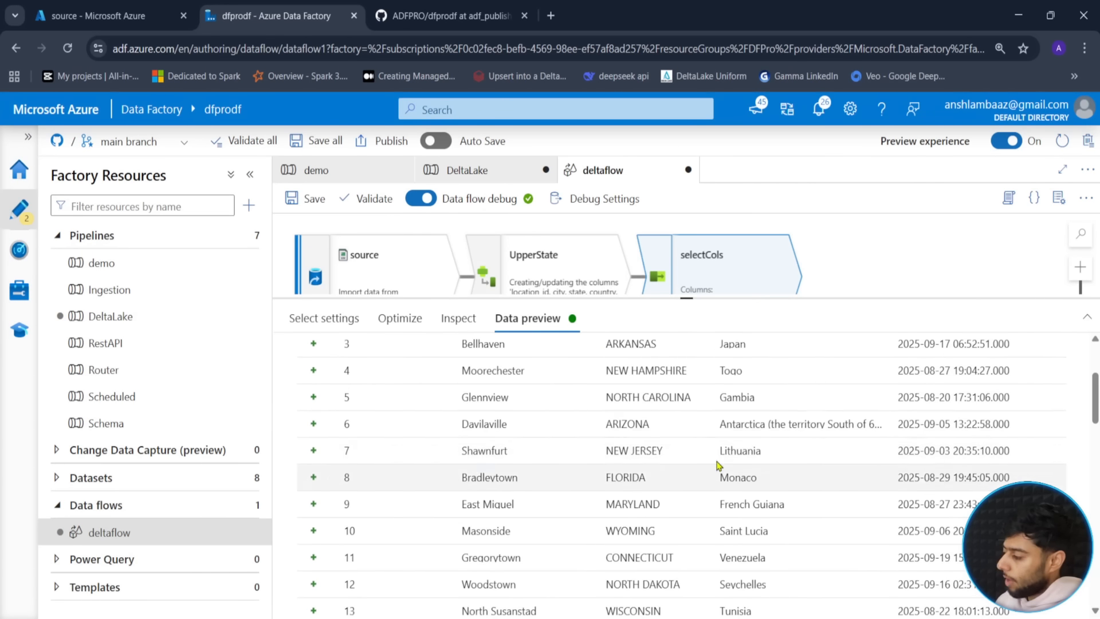
scroll(716, 465, "up", 4)
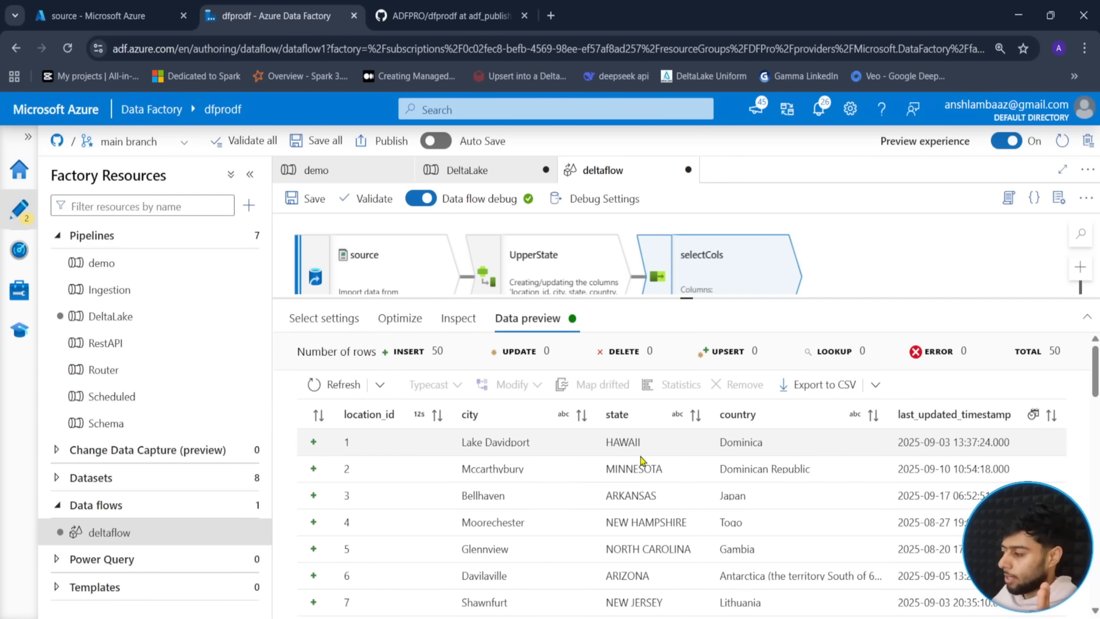
left_click_drag(675, 299, 665, 411)
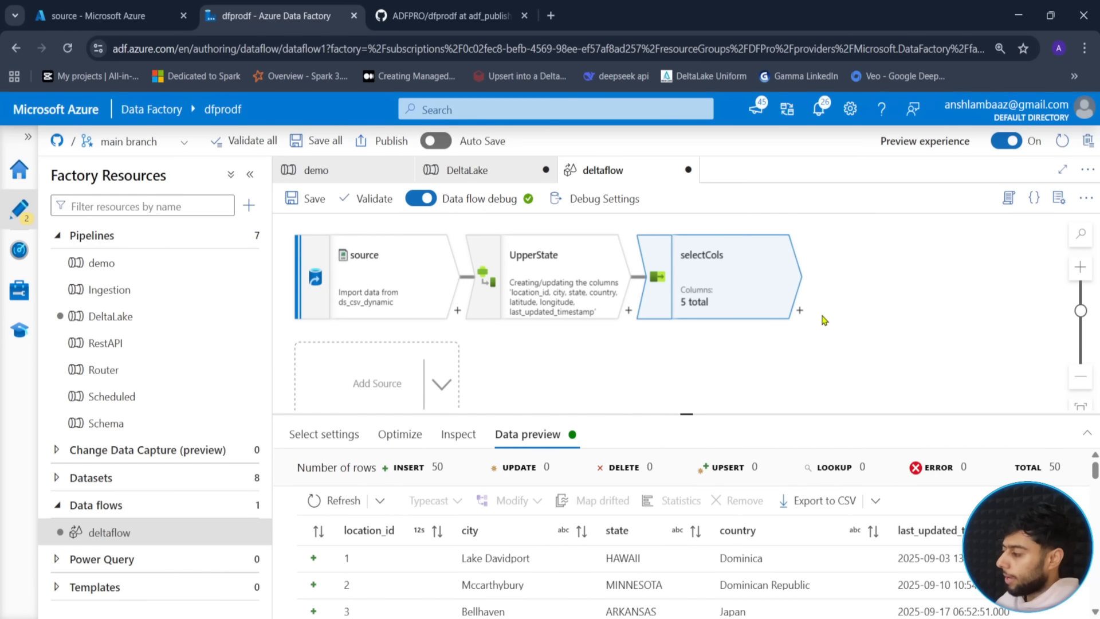
left_click(767, 344)
left_click_drag(766, 344, 753, 337)
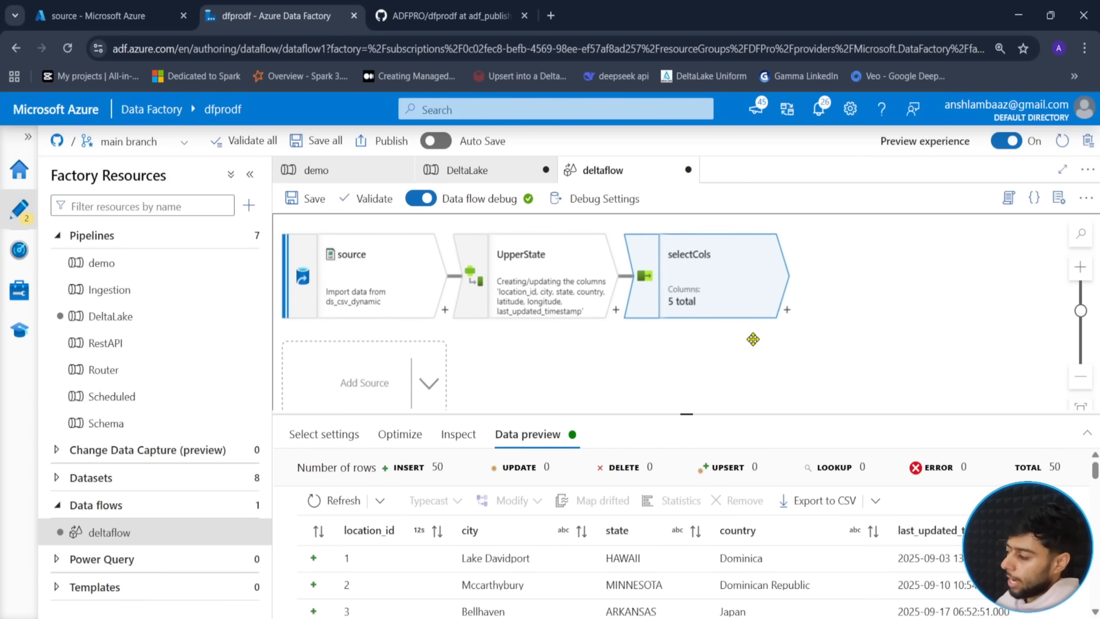
- Add an Alter Row step named alterRow after selectCols
left_click(791, 311)
scroll(885, 522, "down", 5)
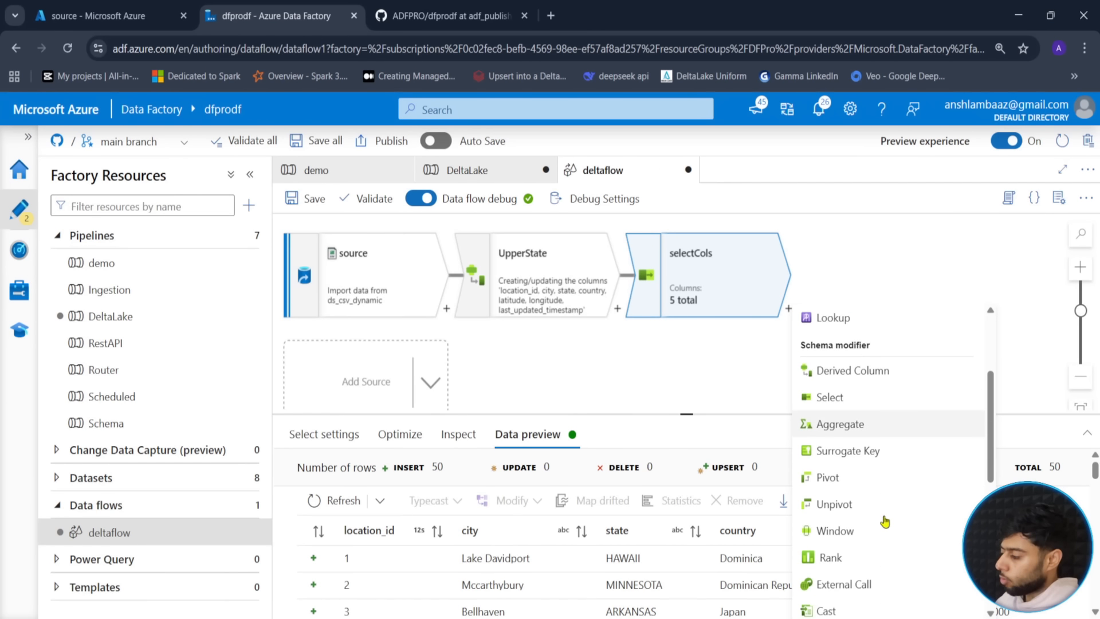
scroll(876, 510, "down", 2)
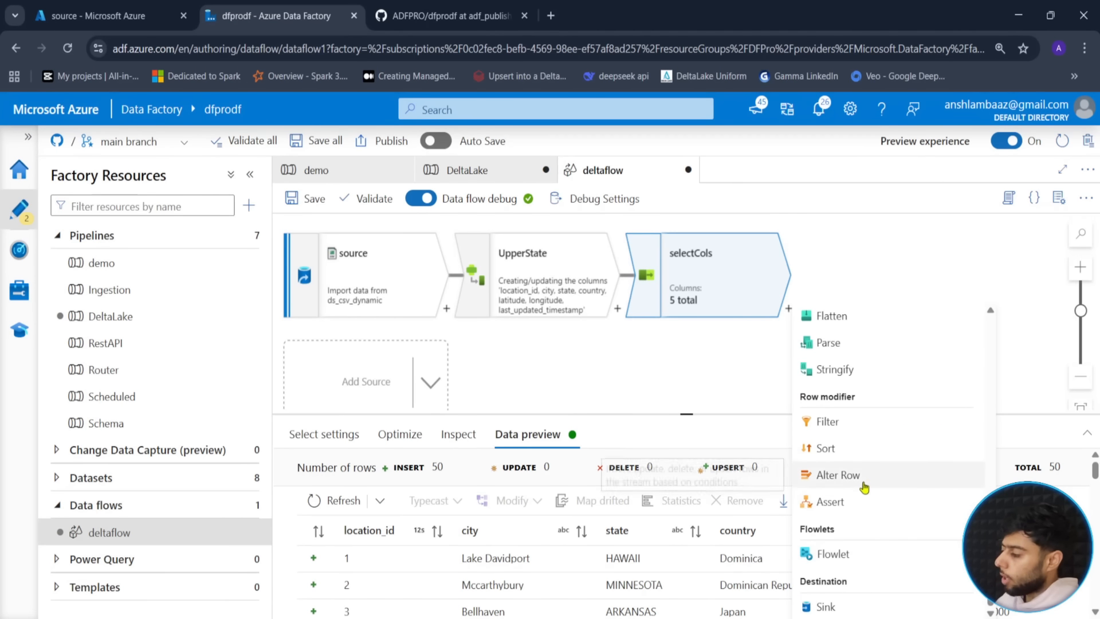
left_click(865, 484)
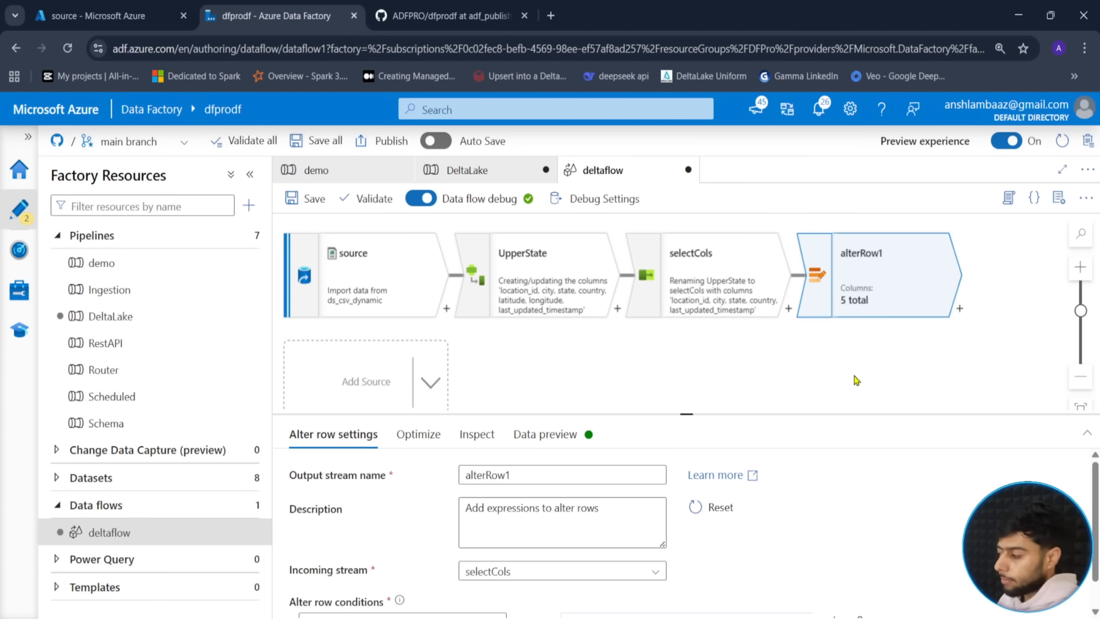
left_click_drag(687, 412, 687, 373)
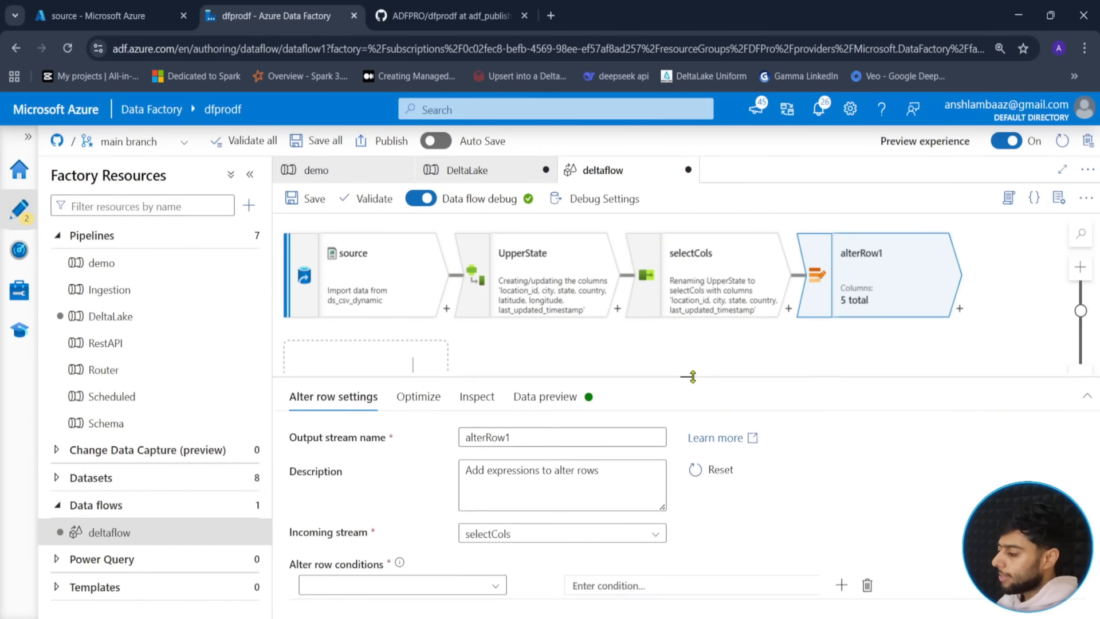
left_click(522, 437)
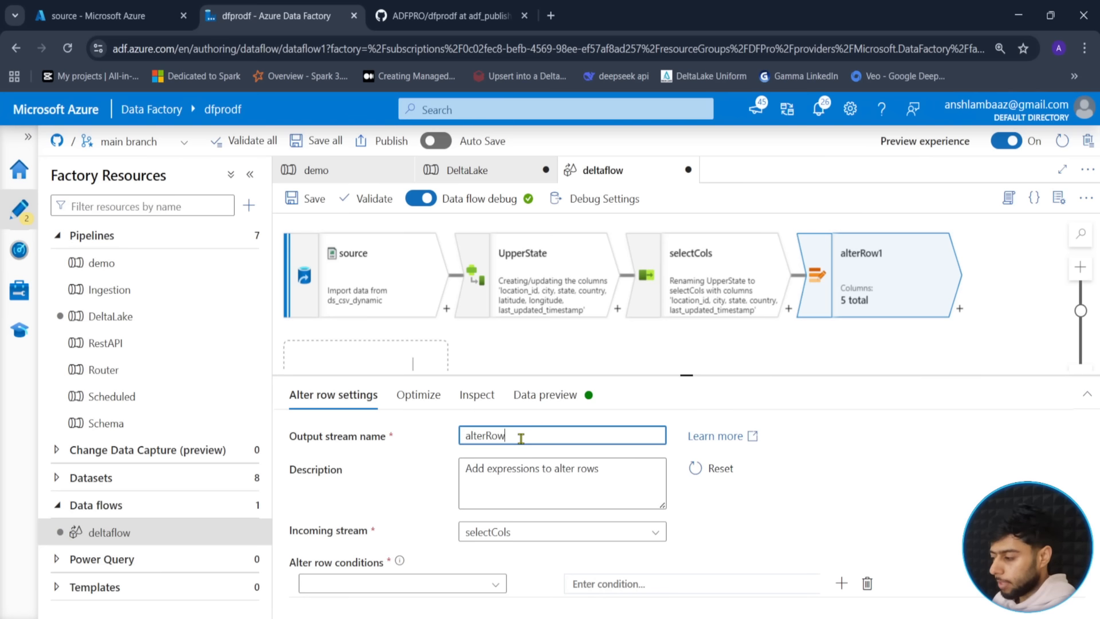
- Choose Upsert if as the alter row condition and open its expression builder
left_click(461, 588)
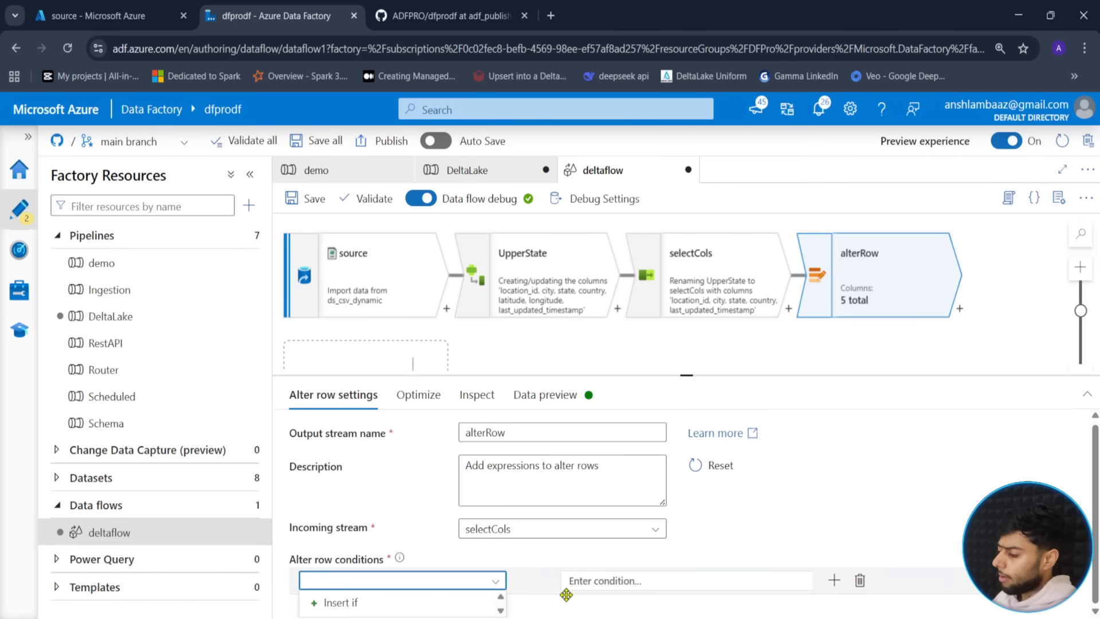
scroll(566, 595, "down", 1)
scroll(504, 612, "down", 1)
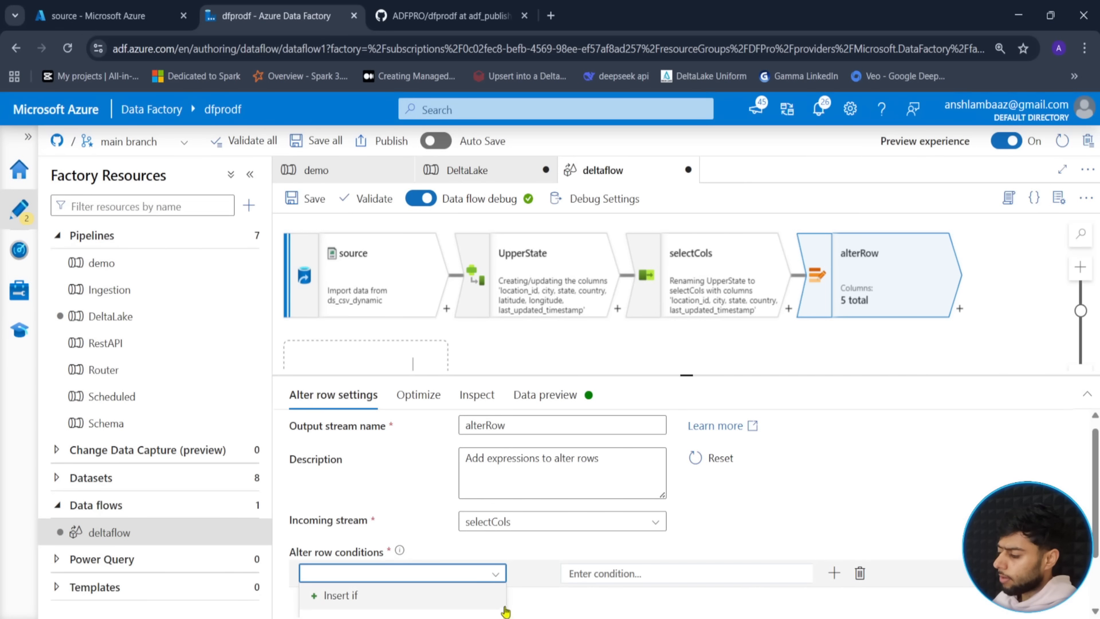
scroll(508, 603, "up", 1)
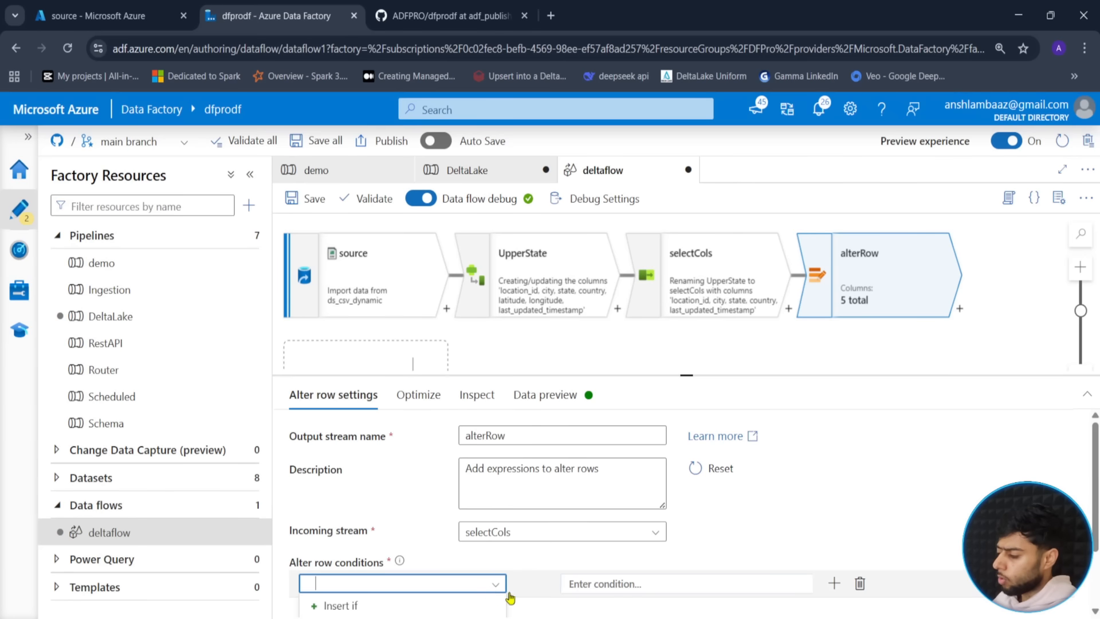
scroll(510, 598, "down", 1)
scroll(375, 599, "down", 2)
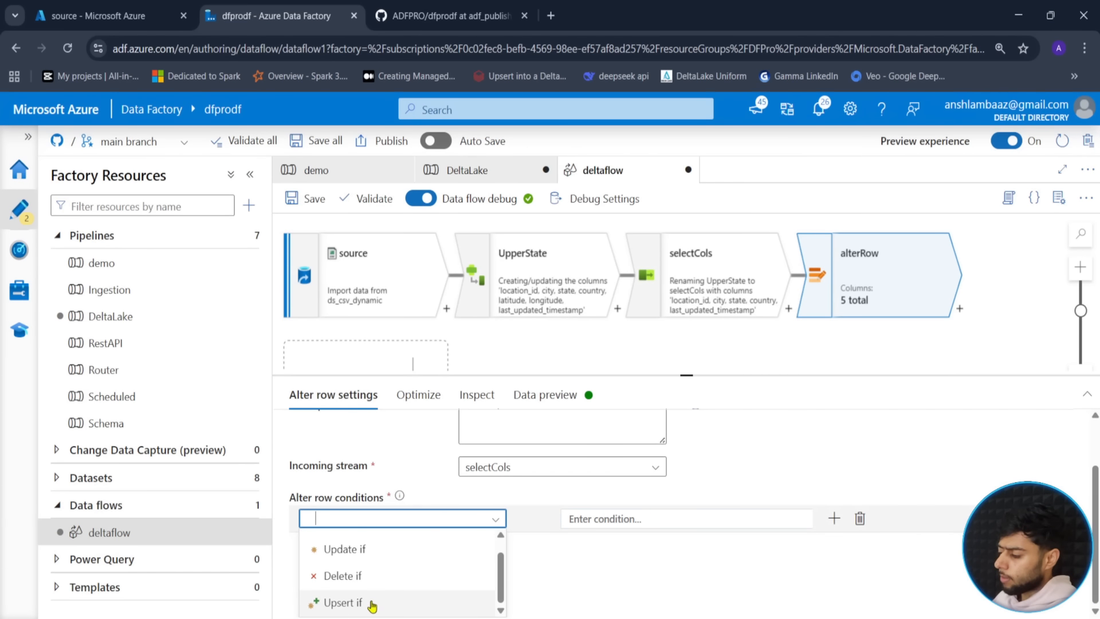
left_click(373, 606)
left_click(635, 585)
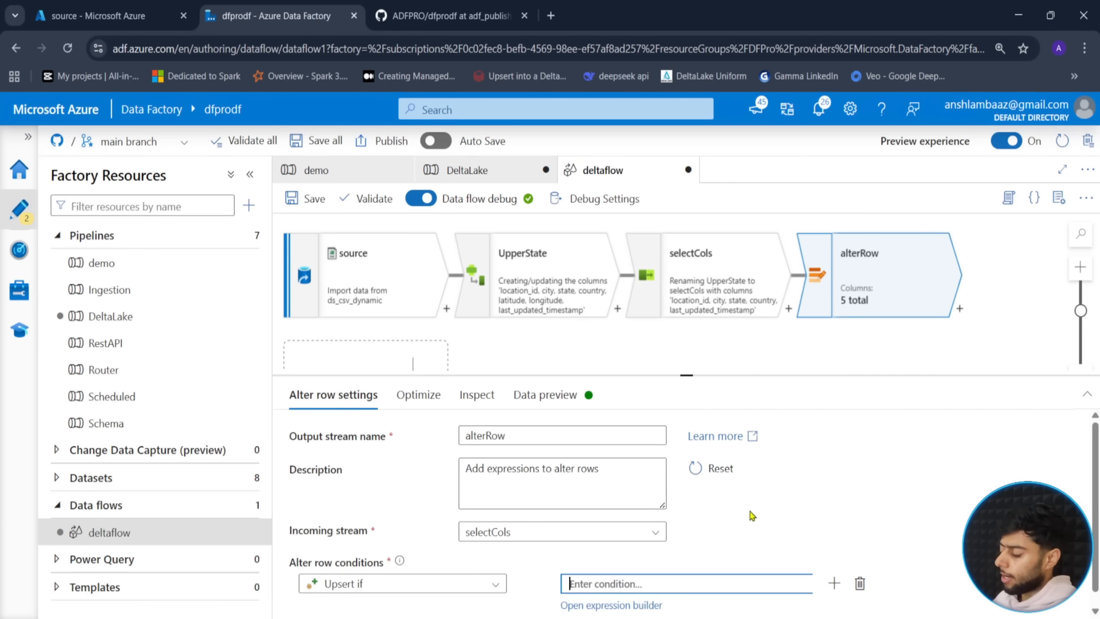
left_click(611, 605)
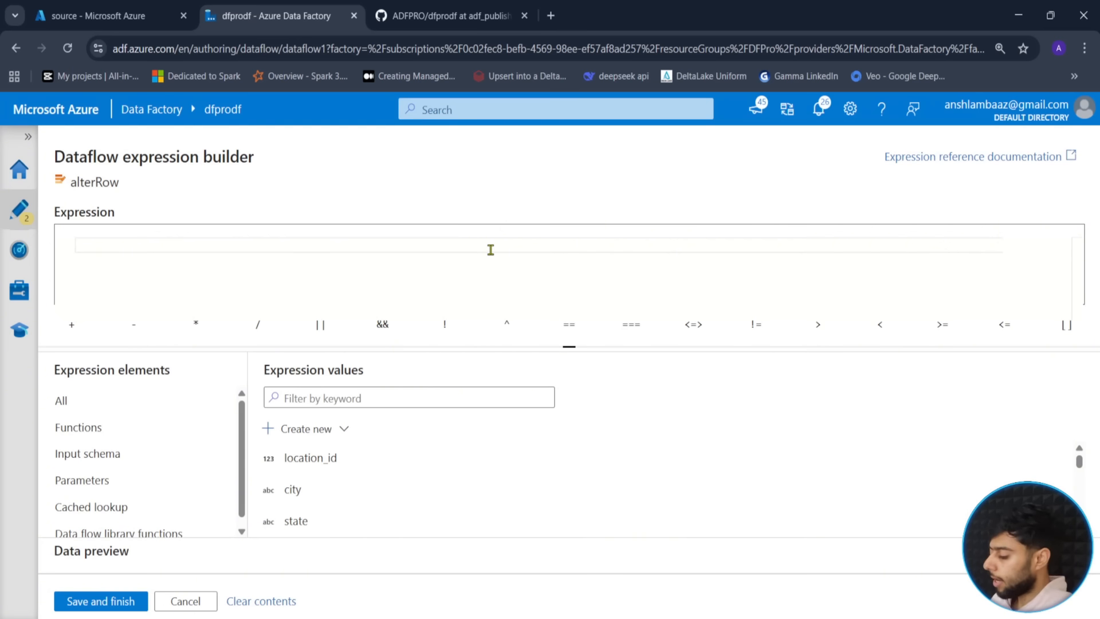
- Enter 1==1 as the Upsert if expression and save it
type("1==1")
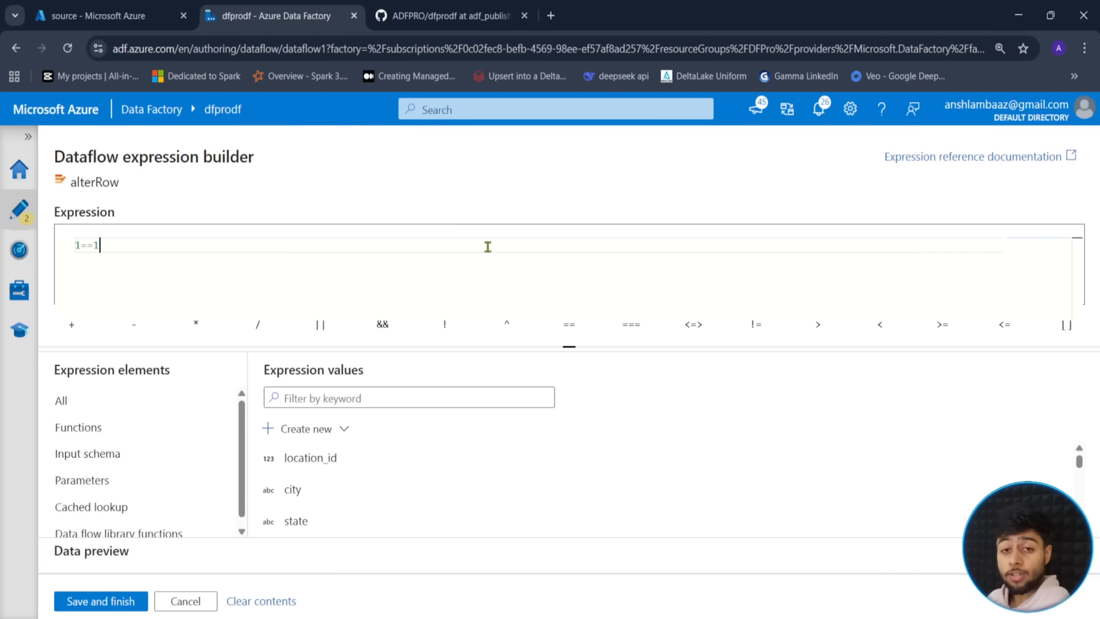
left_click(84, 599)
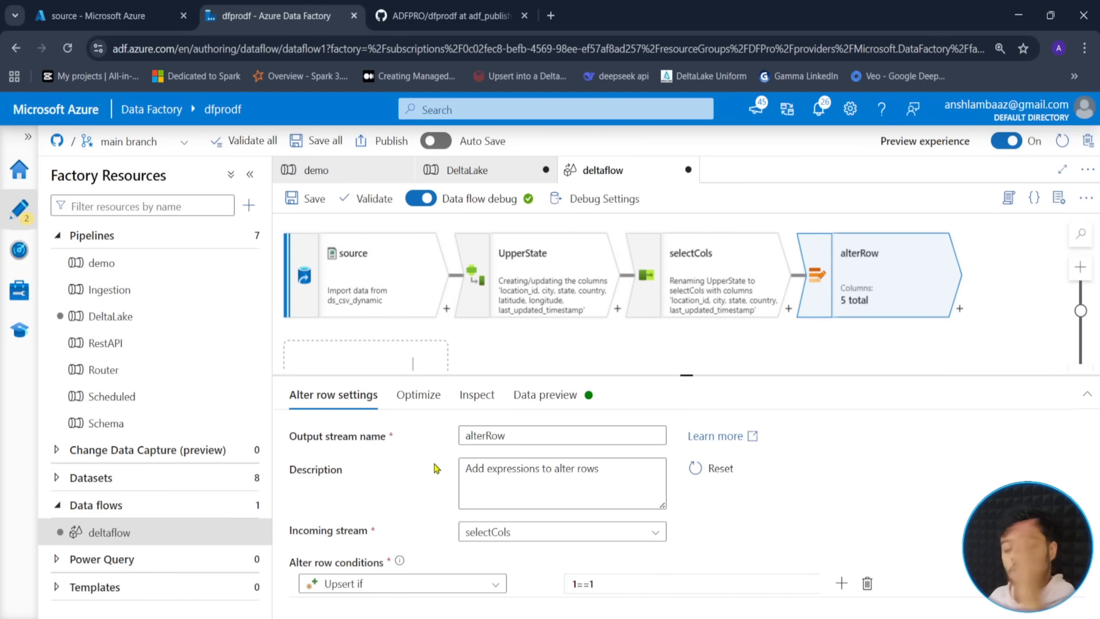
- Refresh the alterRow preview and scroll its 50 rows, all marked upsert
left_click(573, 404)
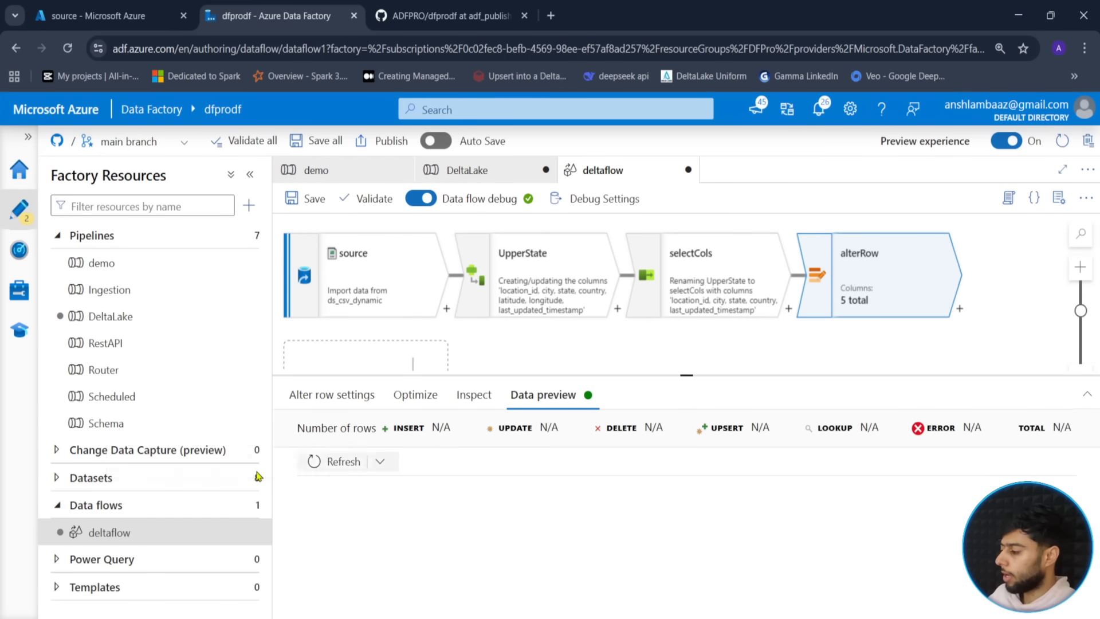
left_click(337, 461)
left_click_drag(682, 375, 688, 290)
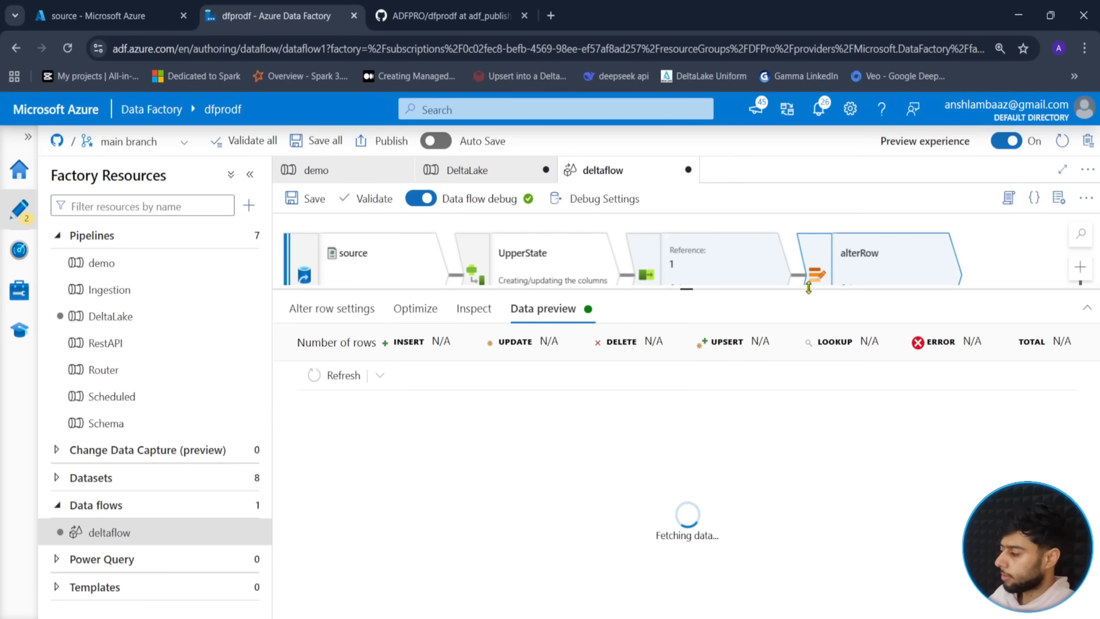
left_click_drag(986, 293, 985, 410)
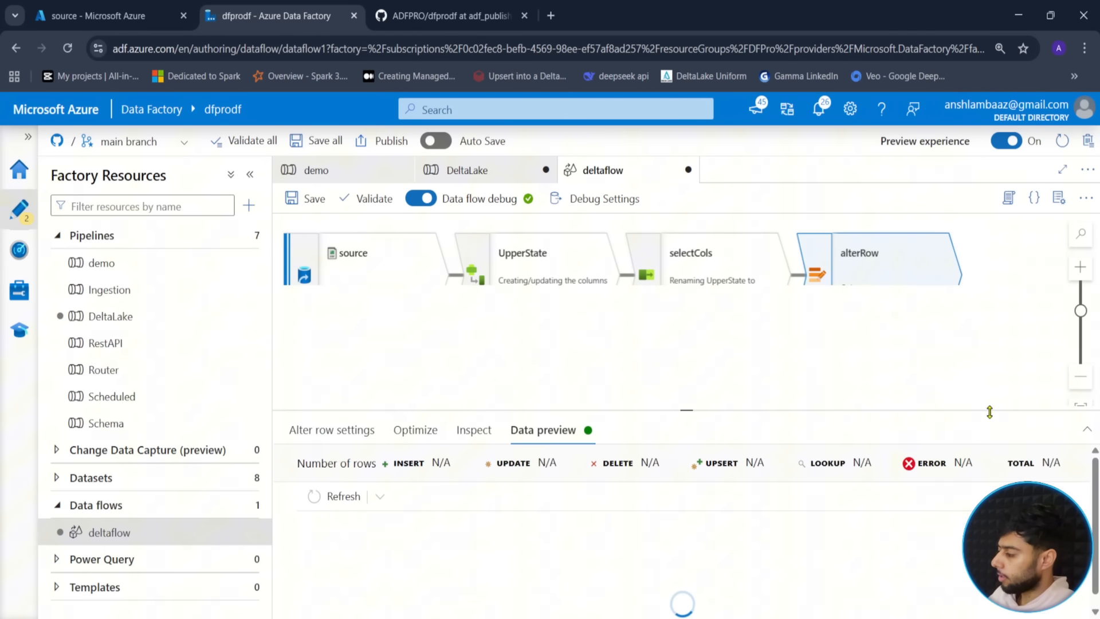
left_click(1080, 376)
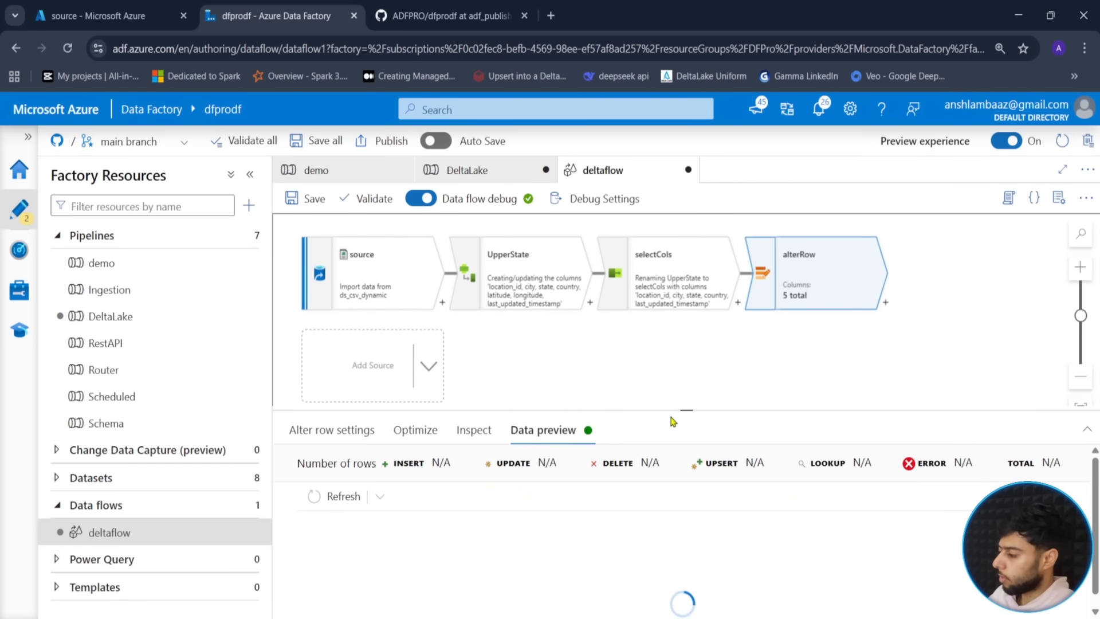
left_click_drag(682, 410, 683, 276)
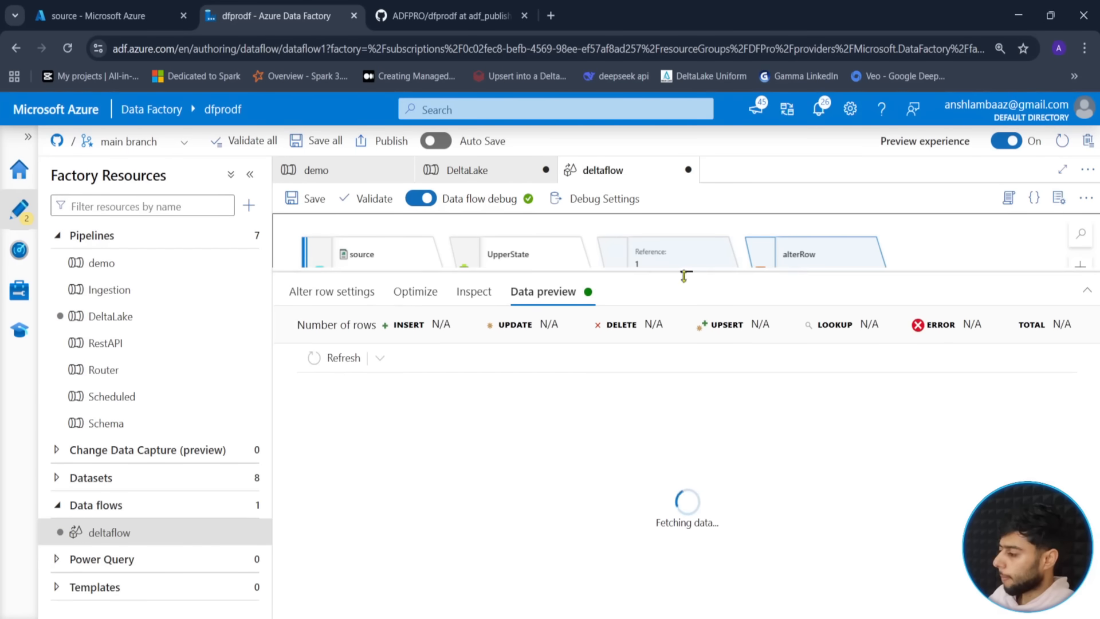
left_click(250, 173)
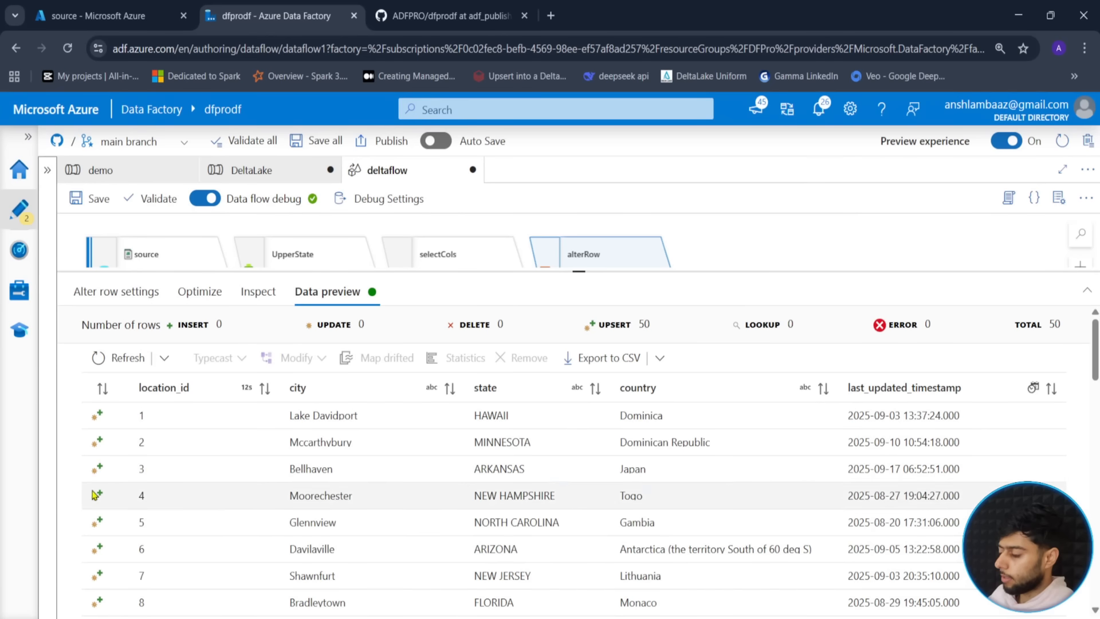
scroll(140, 521, "down", 4)
scroll(141, 520, "down", 15)
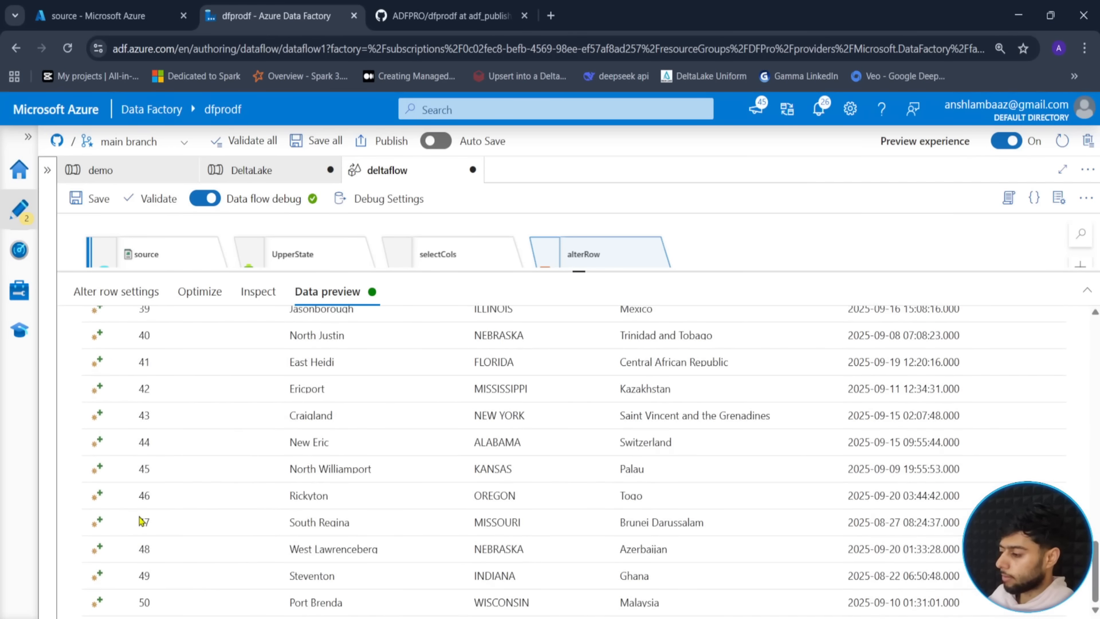
scroll(140, 521, "up", 16)
scroll(140, 522, "up", 4)
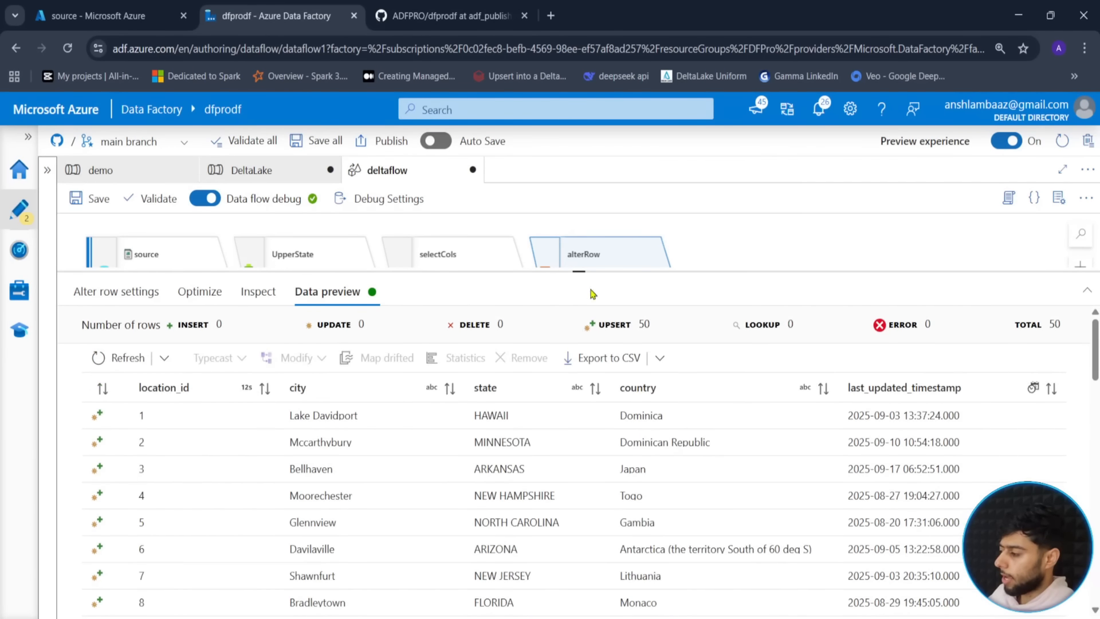
left_click_drag(580, 273, 578, 437)
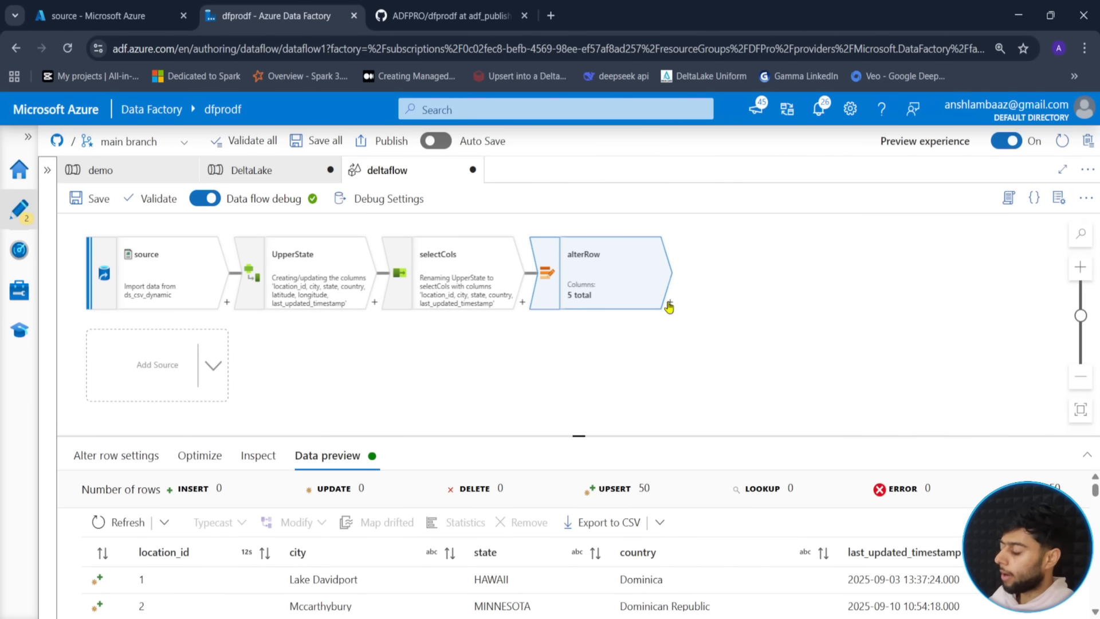
- Add a sink step after alterRow and name it sinkDelta
left_click(669, 305)
scroll(768, 453, "down", 10)
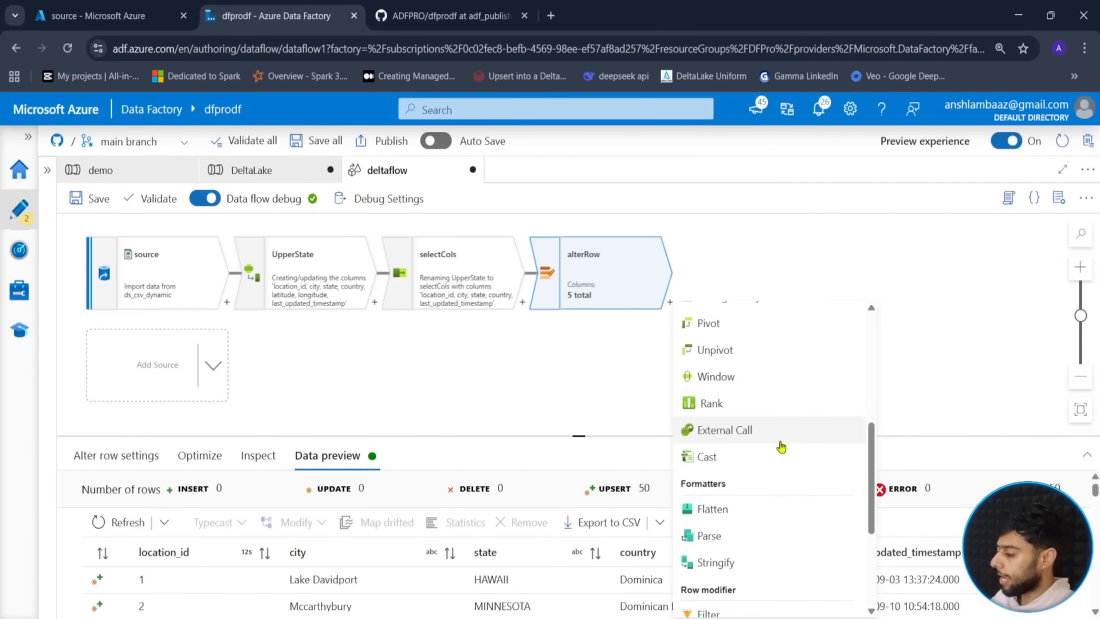
left_click(711, 604)
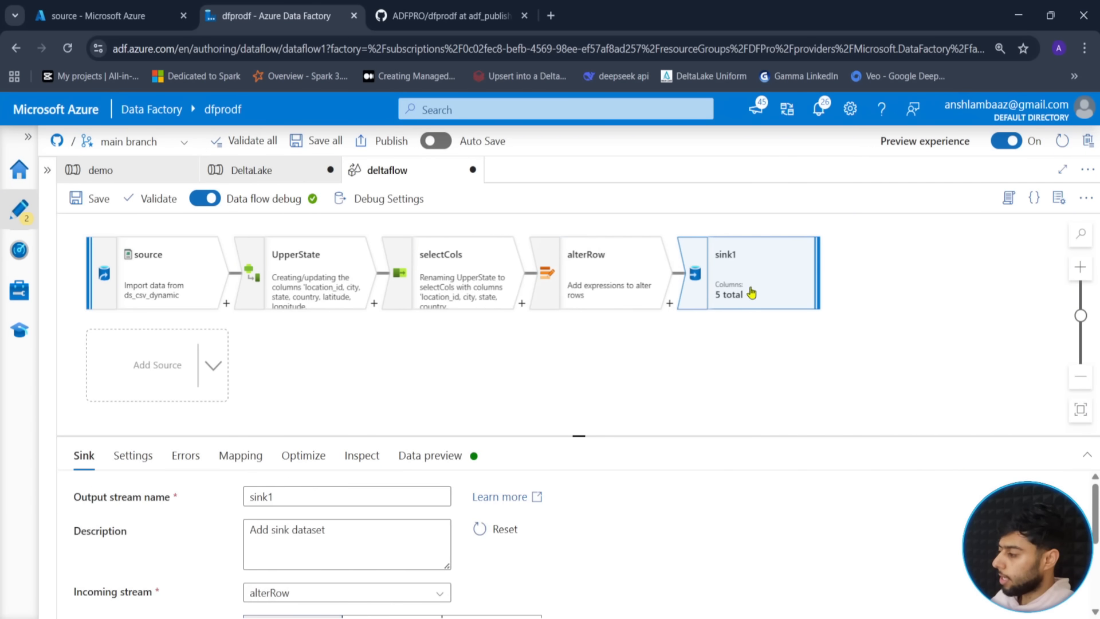
left_click_drag(580, 438, 578, 373)
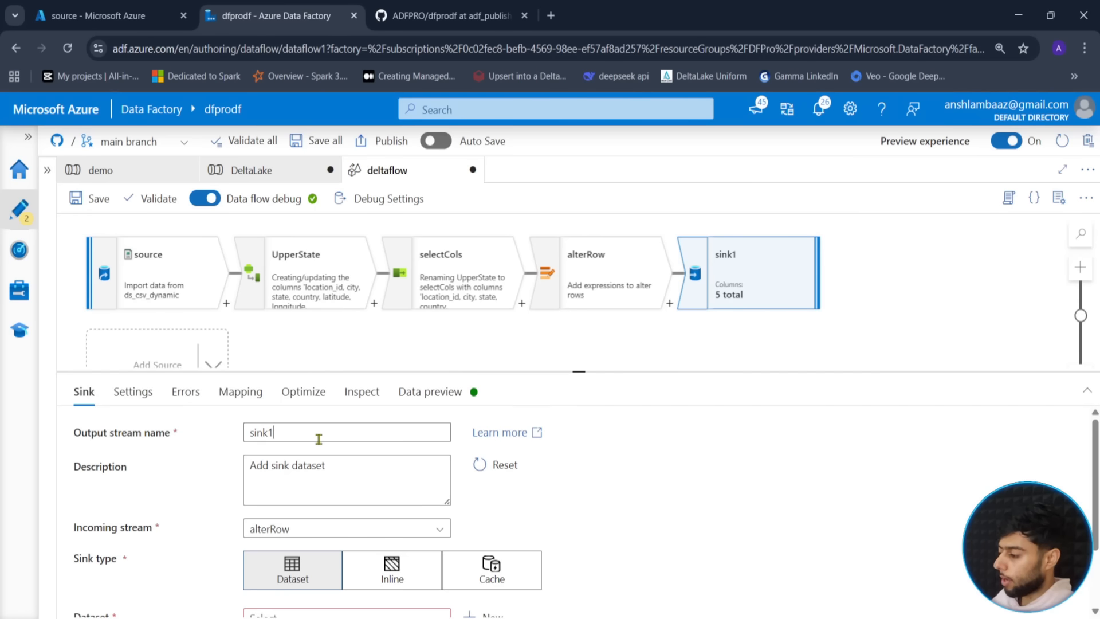
left_click(318, 439)
type("De")
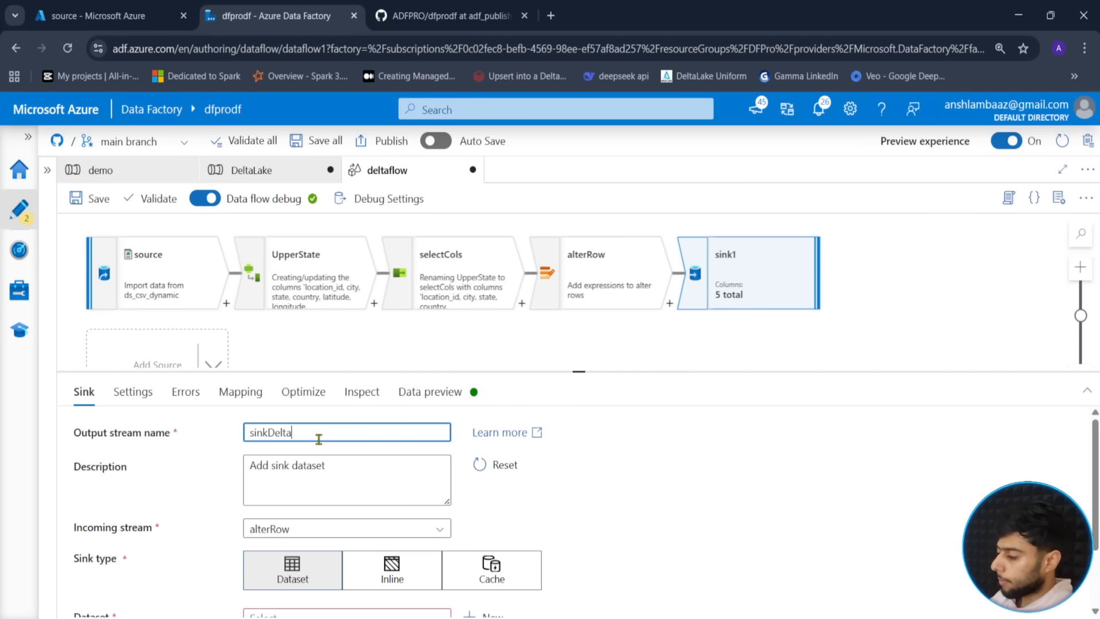
type("lta")
left_click_drag(579, 372, 594, 312)
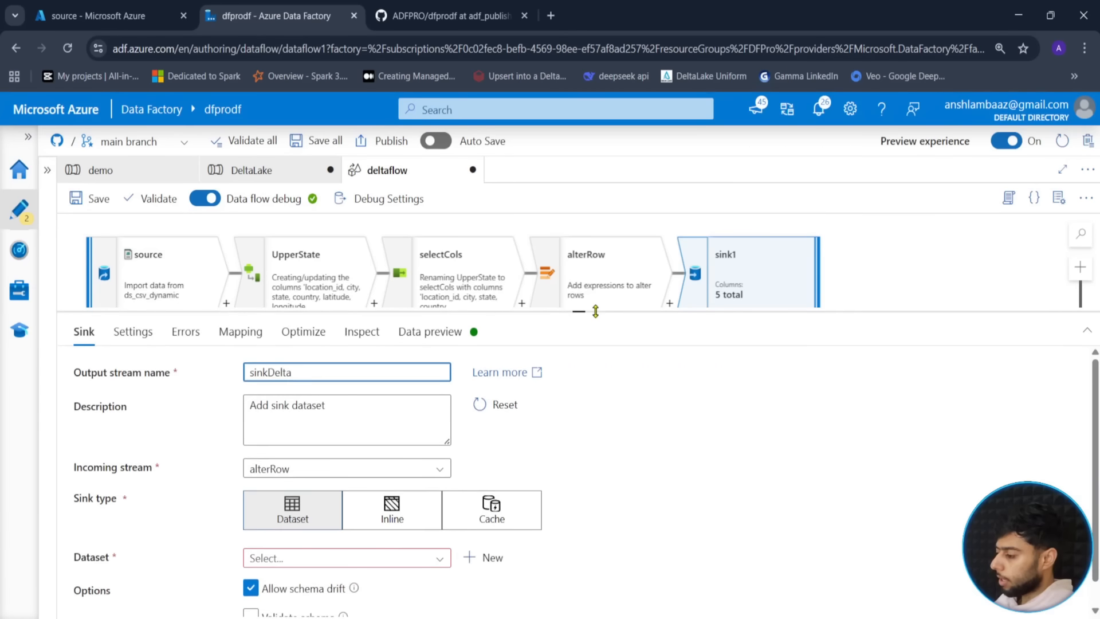
left_click(440, 562)
scroll(413, 573, "down", 3)
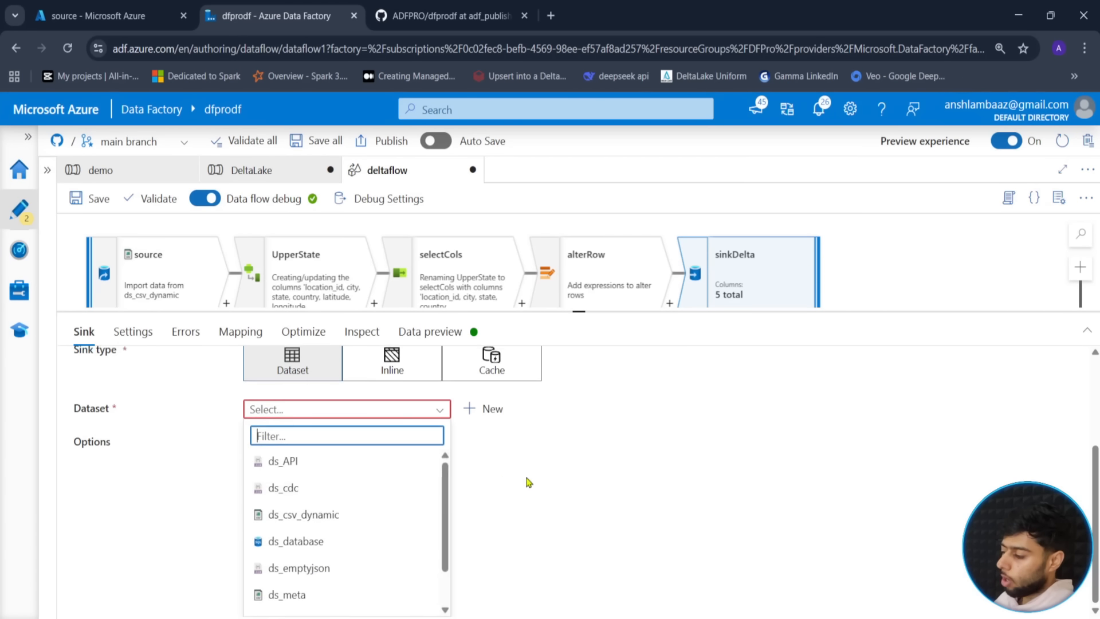
left_click(528, 482)
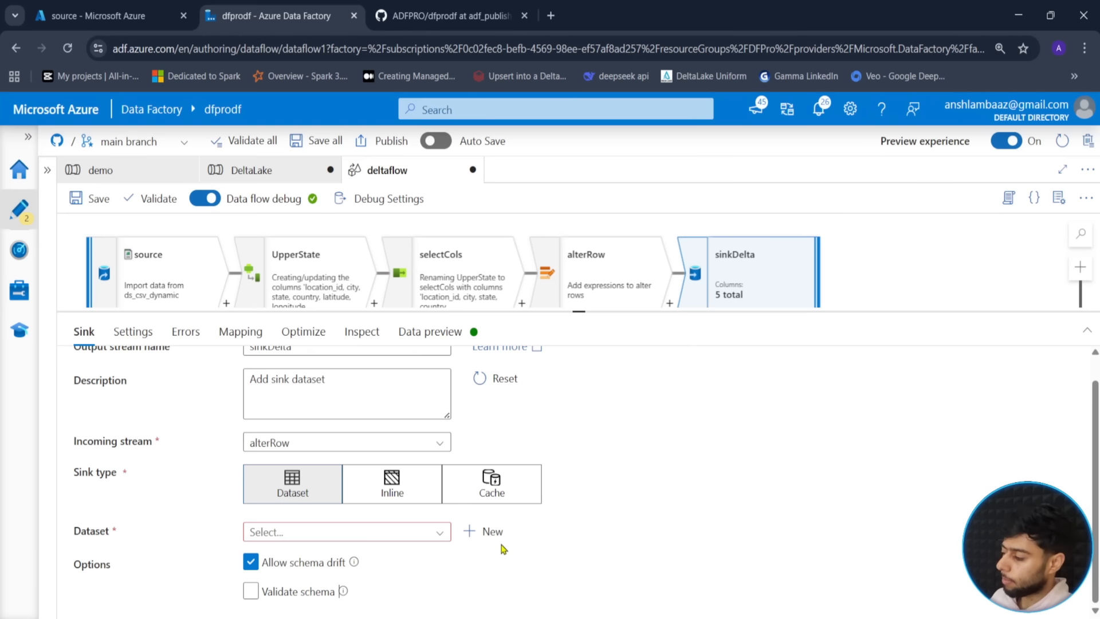
- Set sinkDelta to an Inline Delta dataset using the ls_datalake linked service
left_click(411, 493)
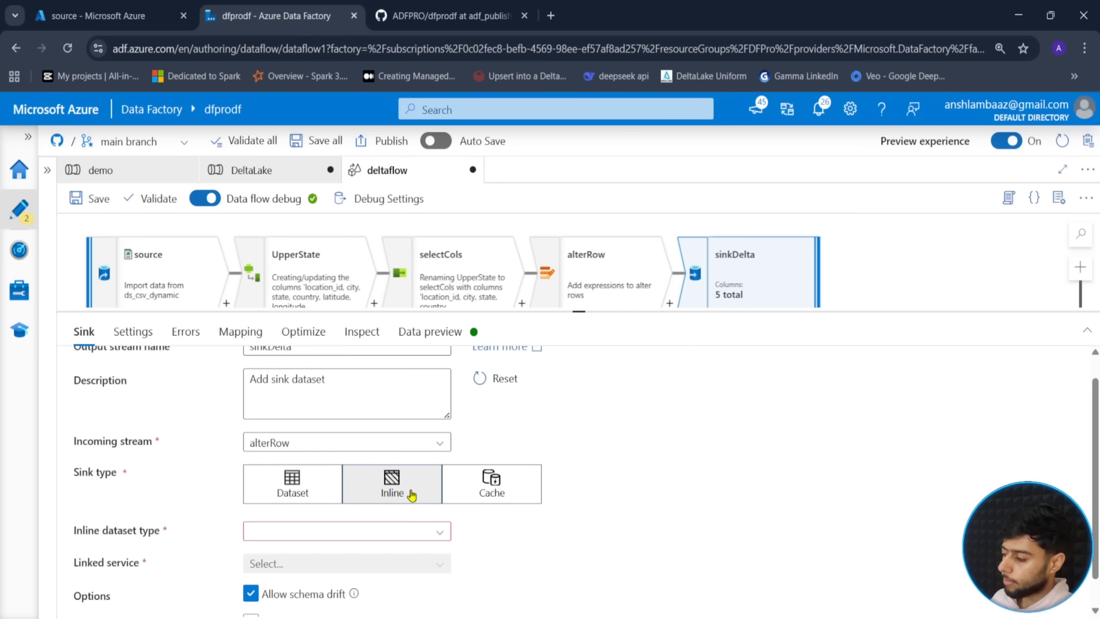
scroll(410, 493, "down", 1)
left_click(437, 500)
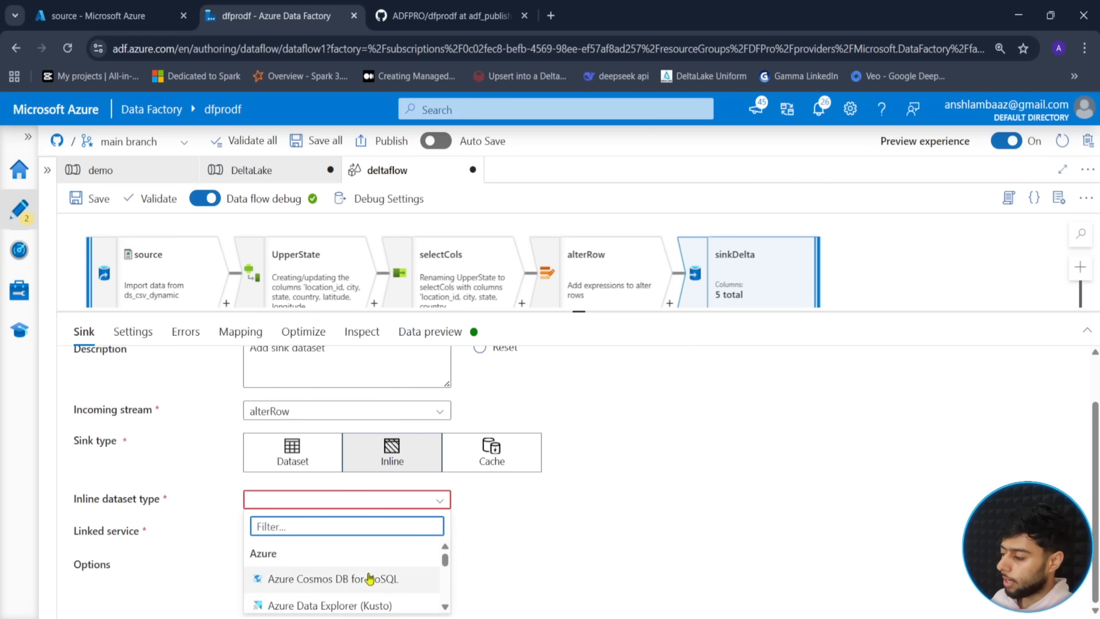
left_click(446, 606)
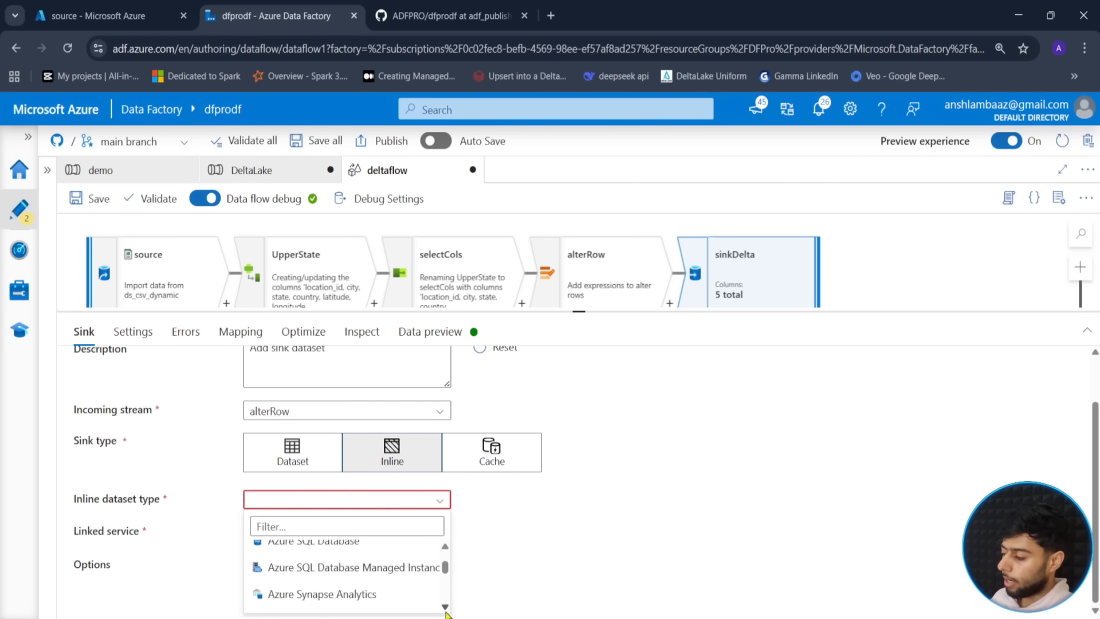
left_click(445, 607)
left_click(446, 608)
left_click(445, 607)
left_click(445, 607)
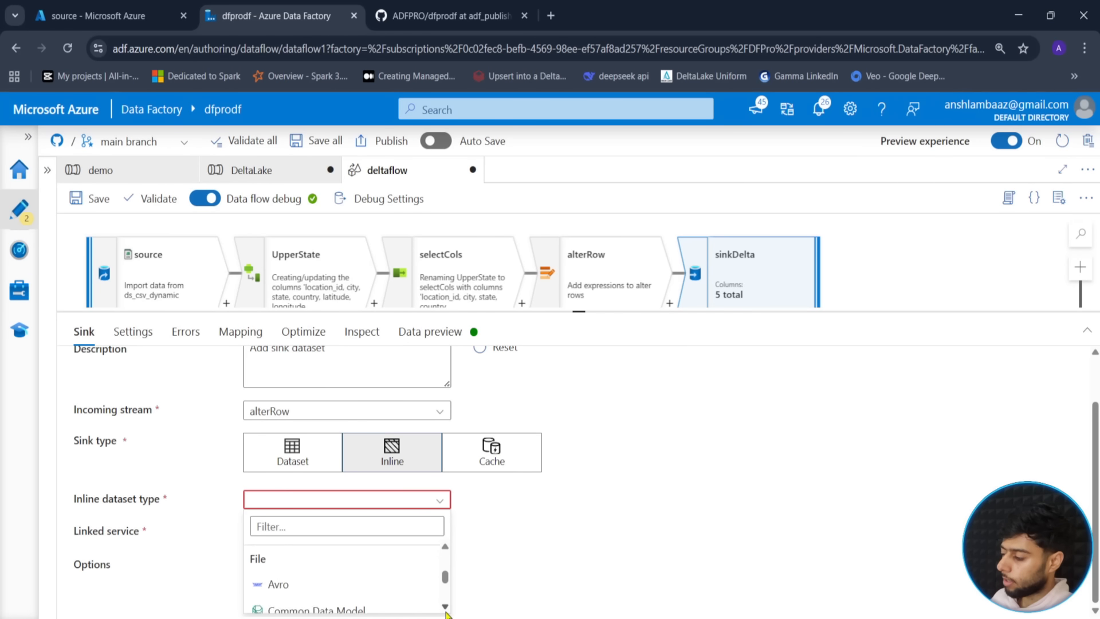
left_click(446, 607)
left_click(446, 607)
left_click(275, 581)
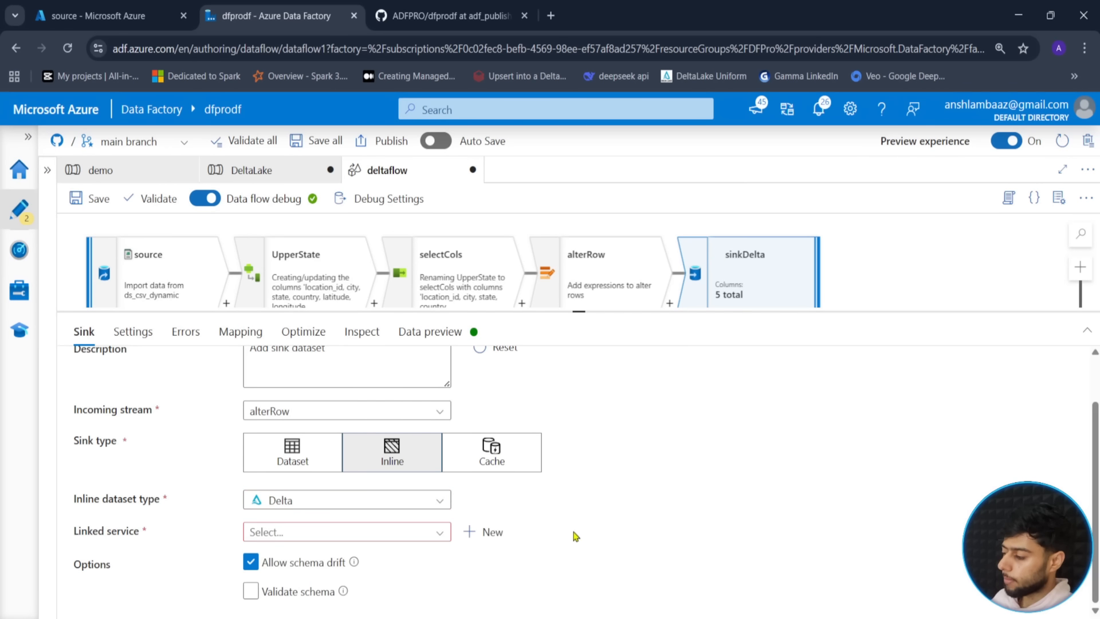
left_click(437, 533)
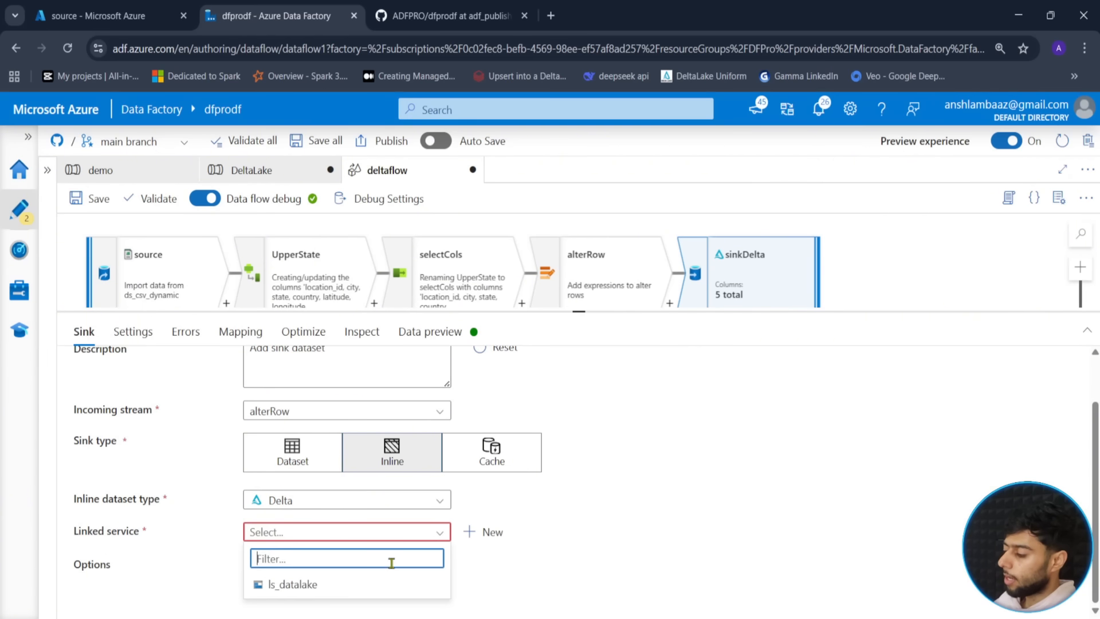
left_click(355, 584)
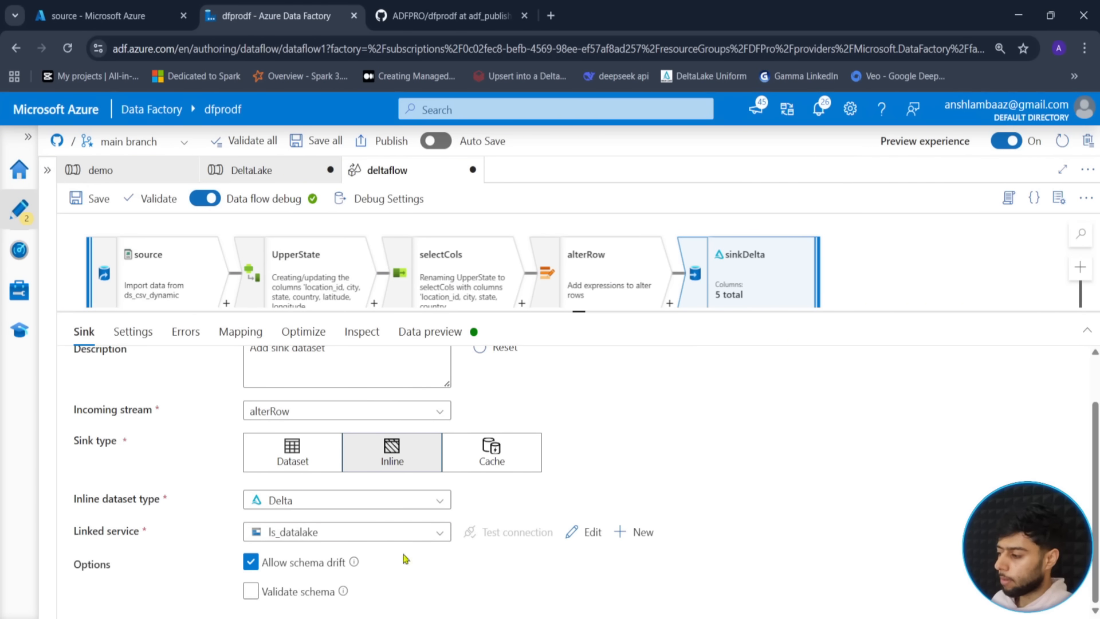
left_click(129, 328)
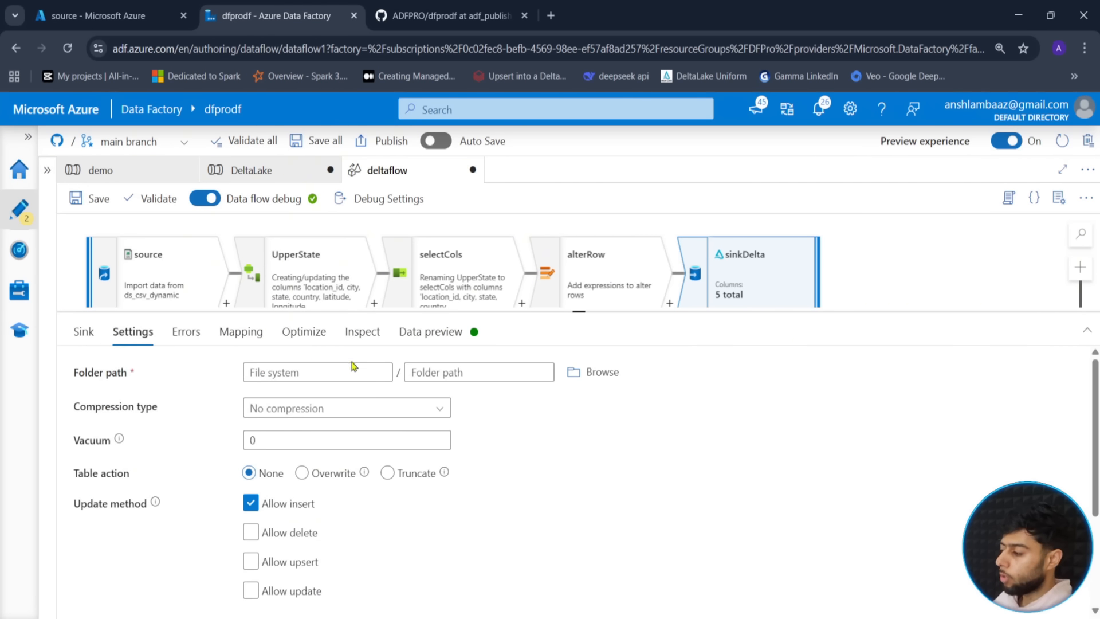
- Set sinkDelta's folder path to sink/deltasink and allow upsert as an update method
left_click(574, 373)
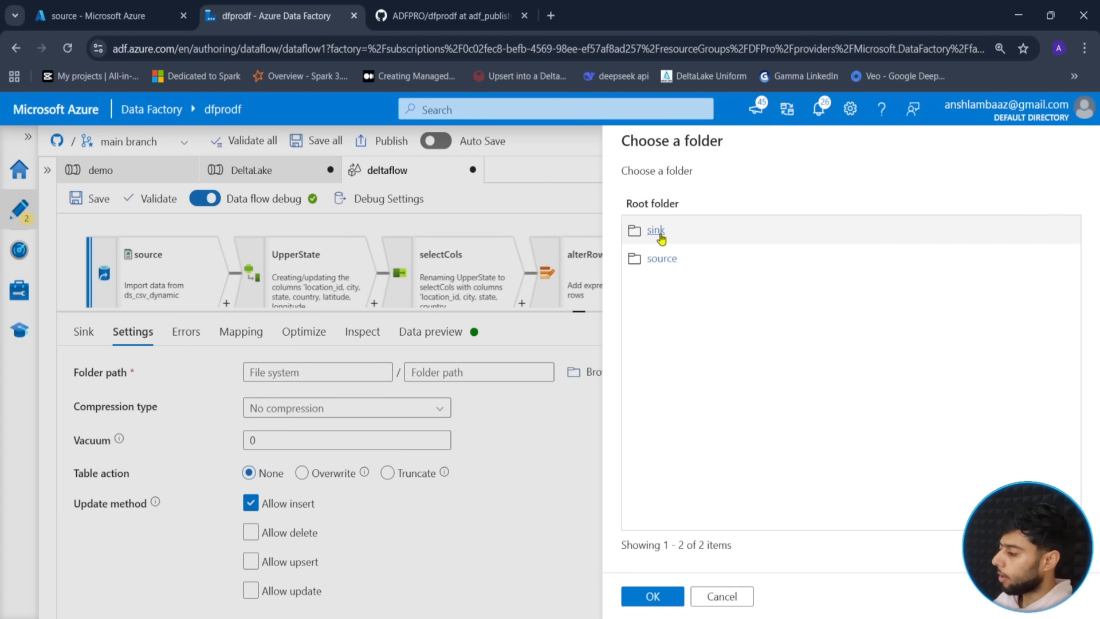
left_click(659, 232)
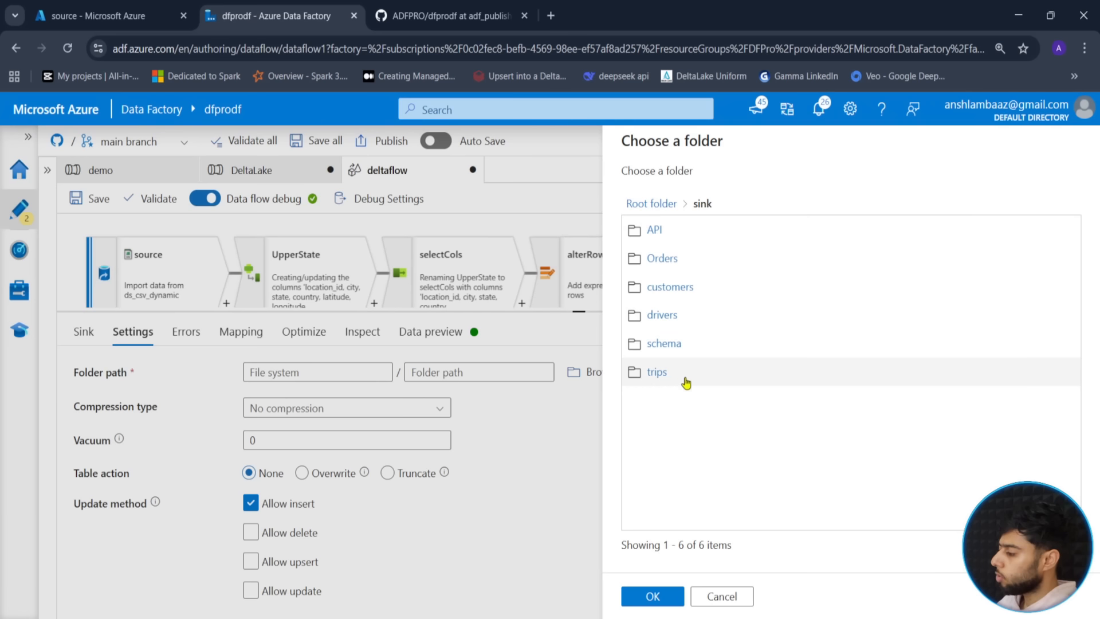
left_click(656, 598)
left_click(456, 372)
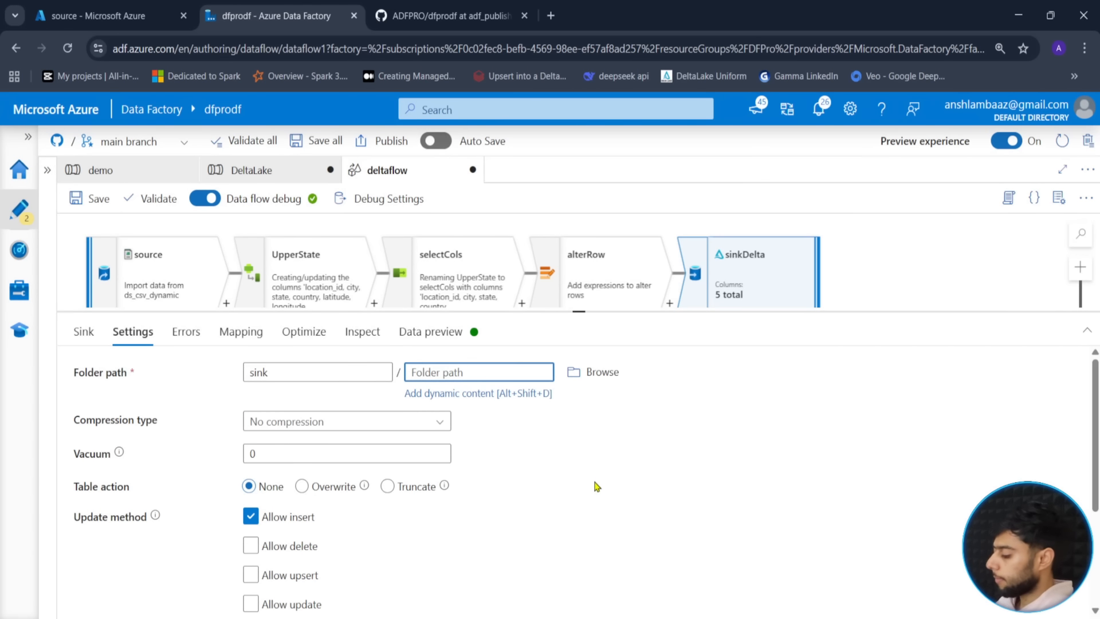
type("deltasinb")
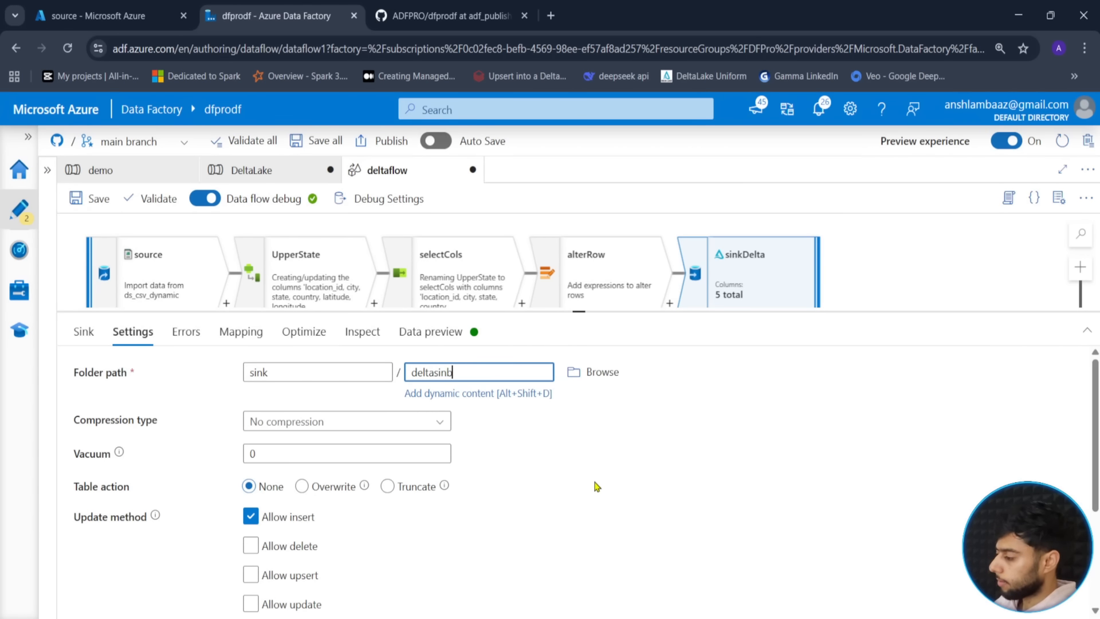
left_click(597, 486)
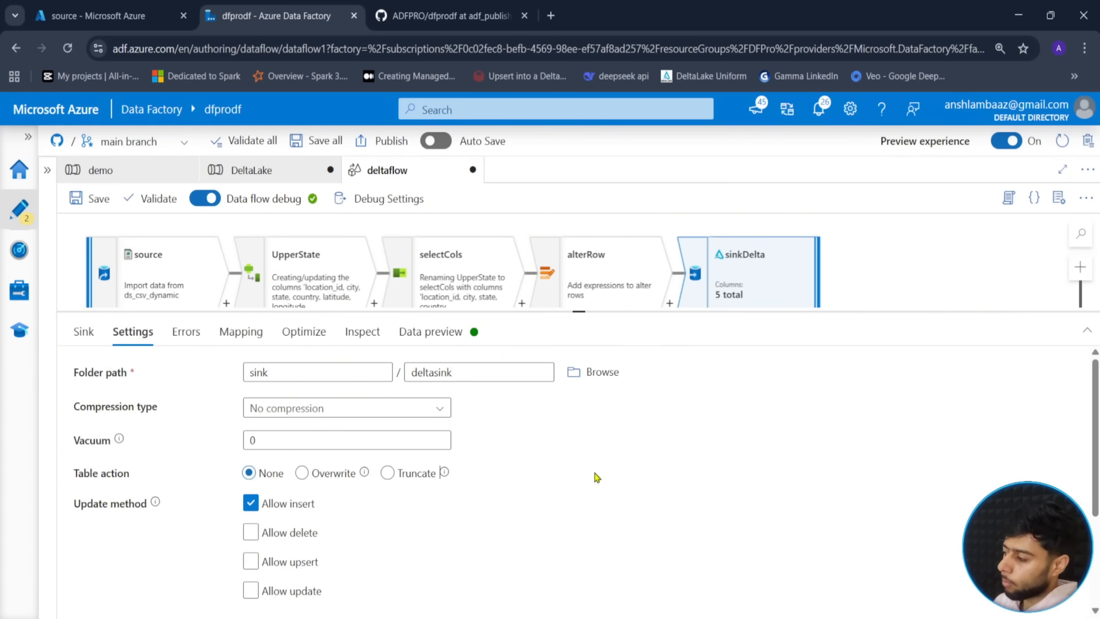
scroll(483, 489, "down", 1)
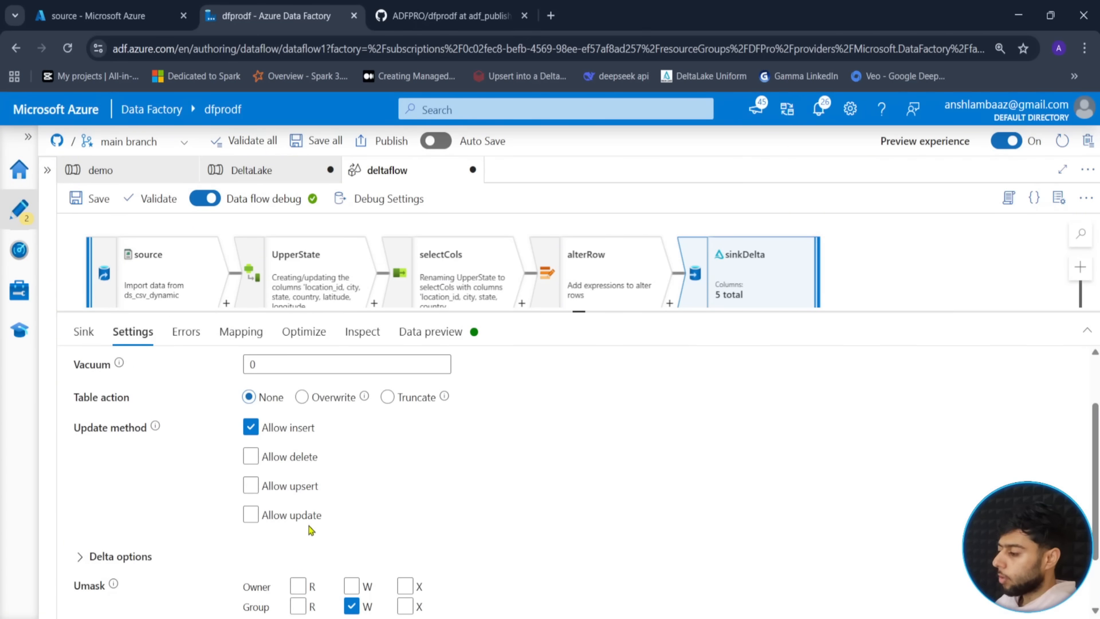
left_click(281, 488)
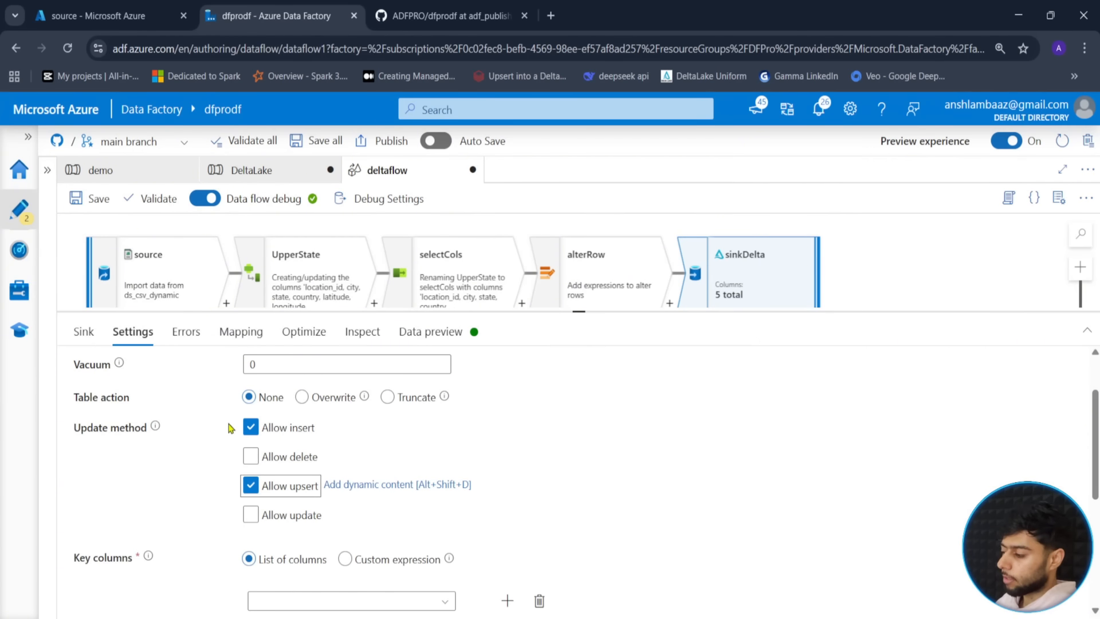
- Switch sinkDelta from inserts to upserts, using location_id as the key column
left_click(250, 427)
scroll(740, 473, "down", 1)
scroll(740, 473, "down", 1)
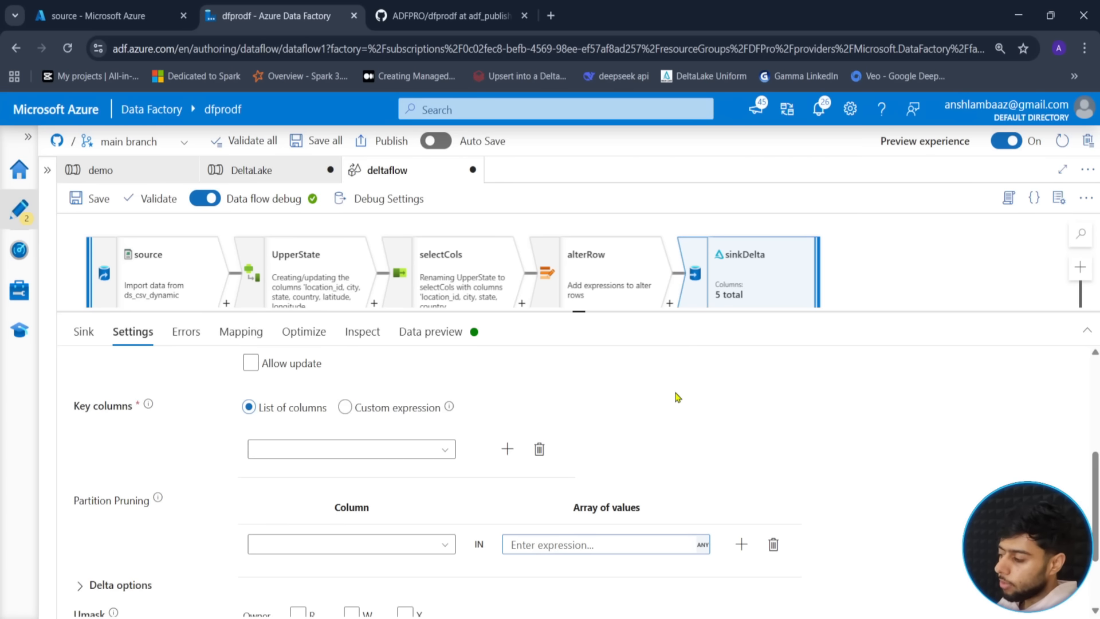
left_click(444, 450)
scroll(316, 512, "up", 1)
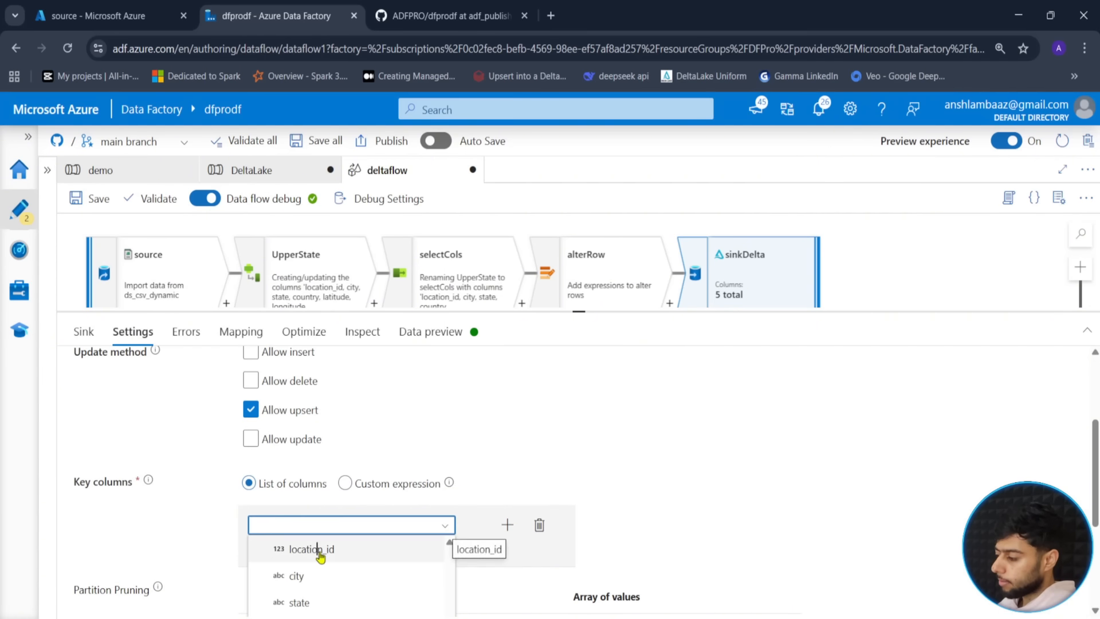
left_click(315, 487)
scroll(767, 439, "down", 3)
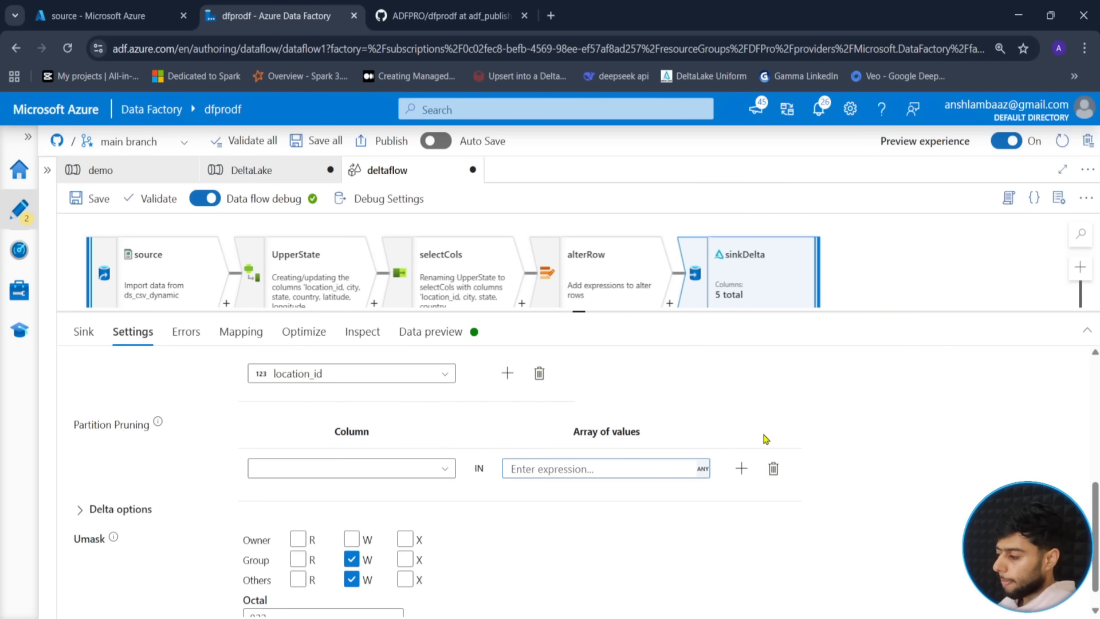
scroll(866, 467, "up", 3)
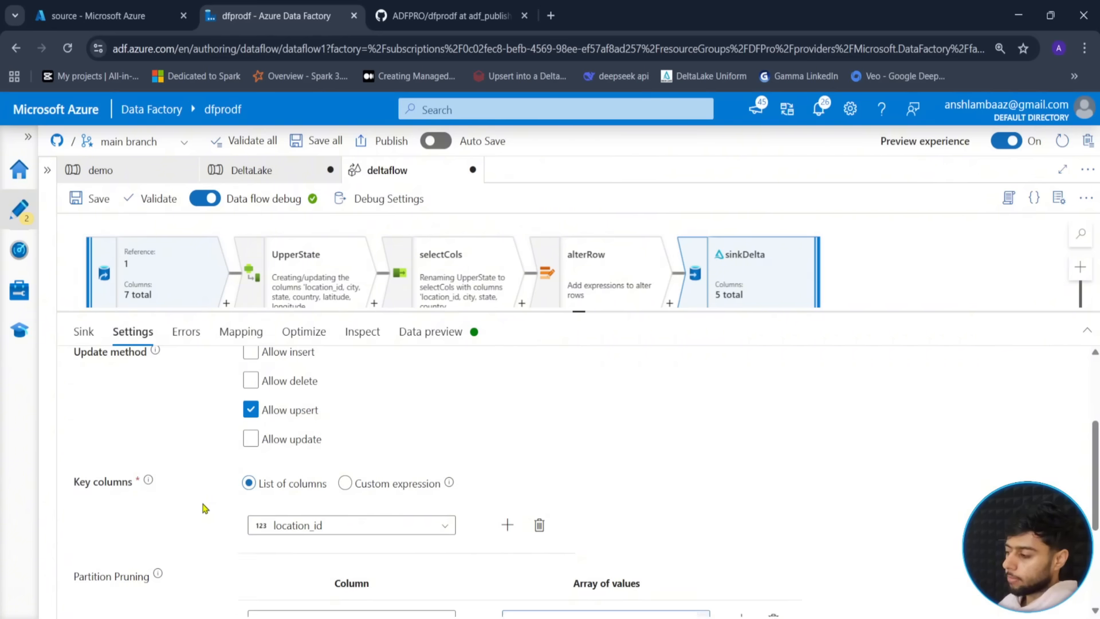
scroll(204, 508, "down", 3)
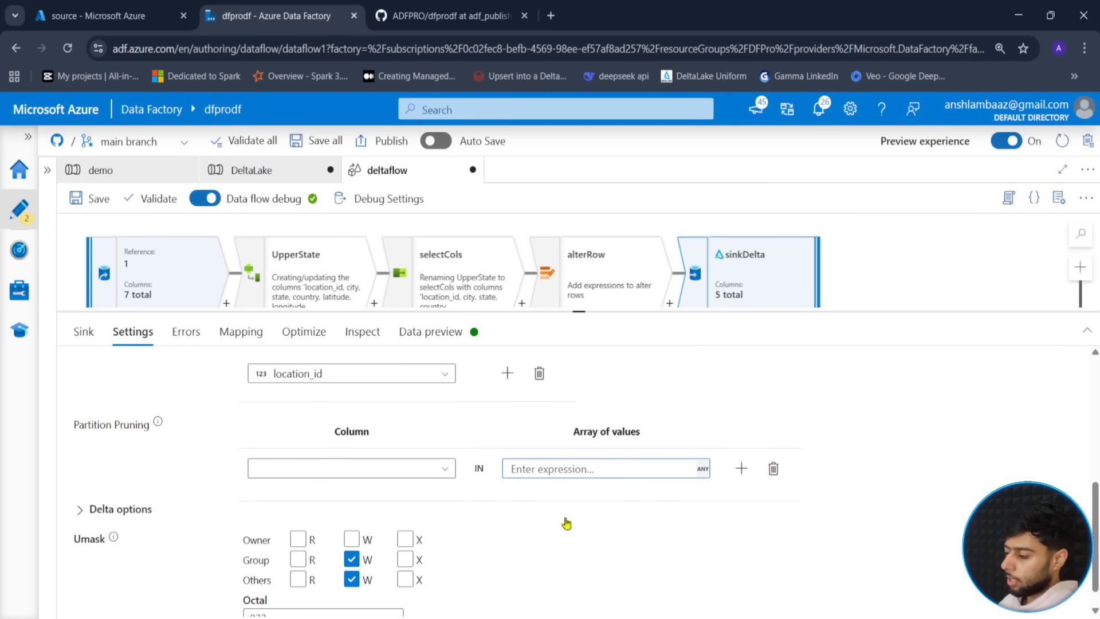
scroll(179, 520, "up", 10)
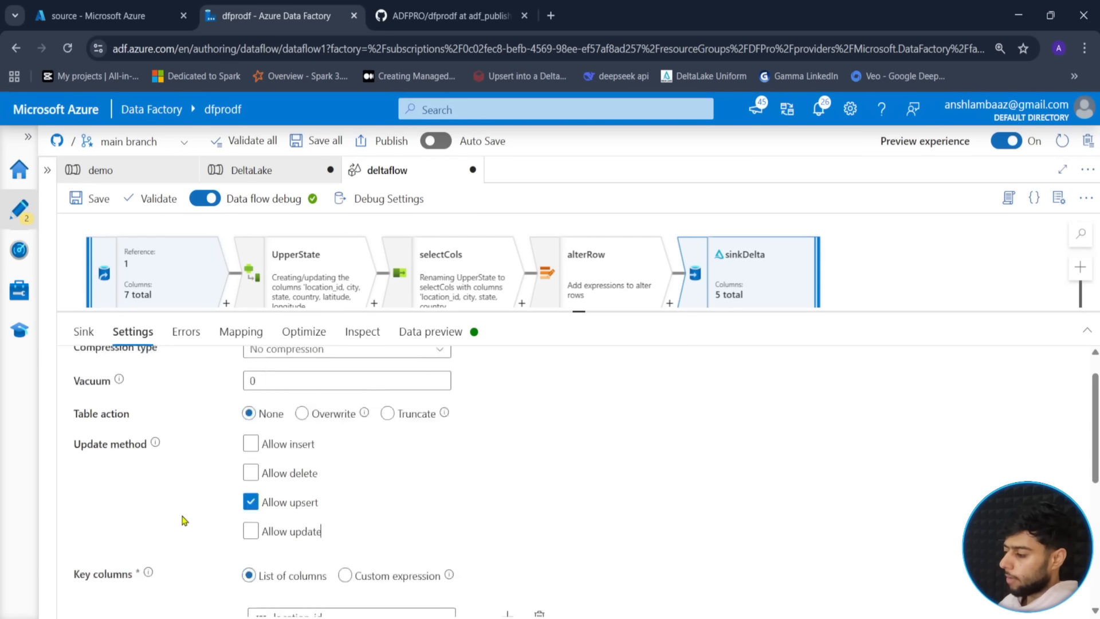
- Preview the rows reaching the Delta sink in Data preview
left_click(452, 332)
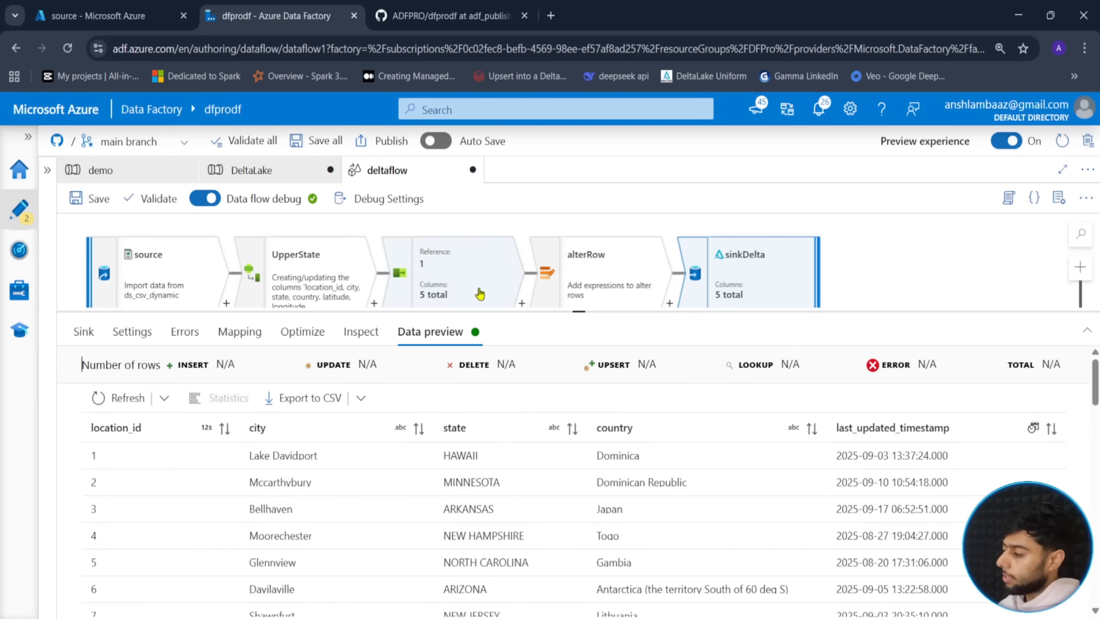
scroll(341, 500, "down", 20)
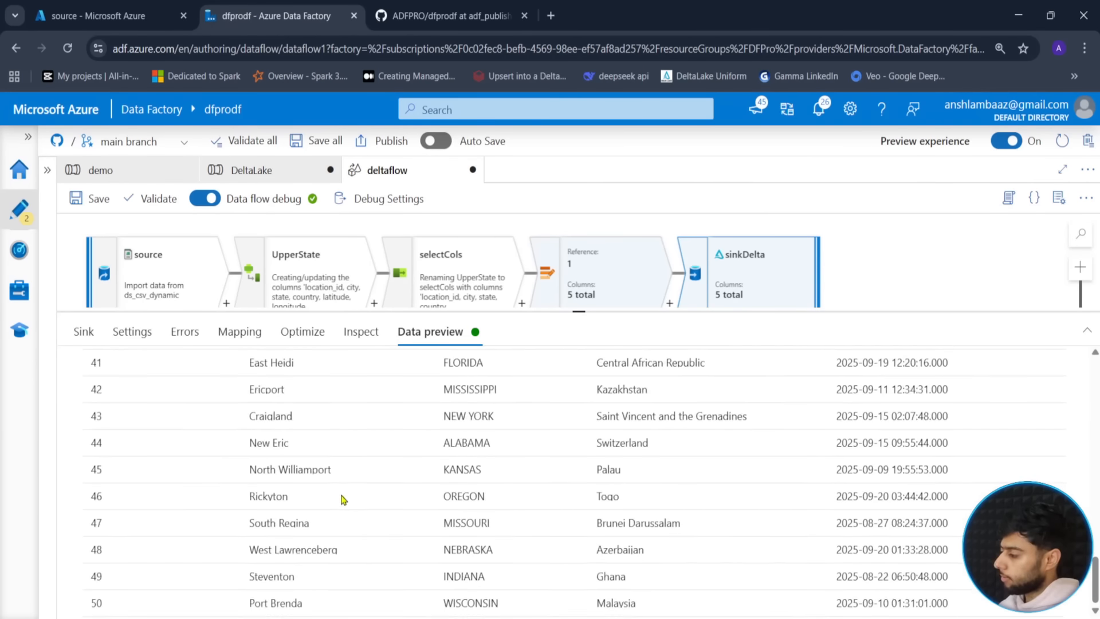
scroll(341, 499, "up", 20)
left_click_drag(580, 313, 579, 516)
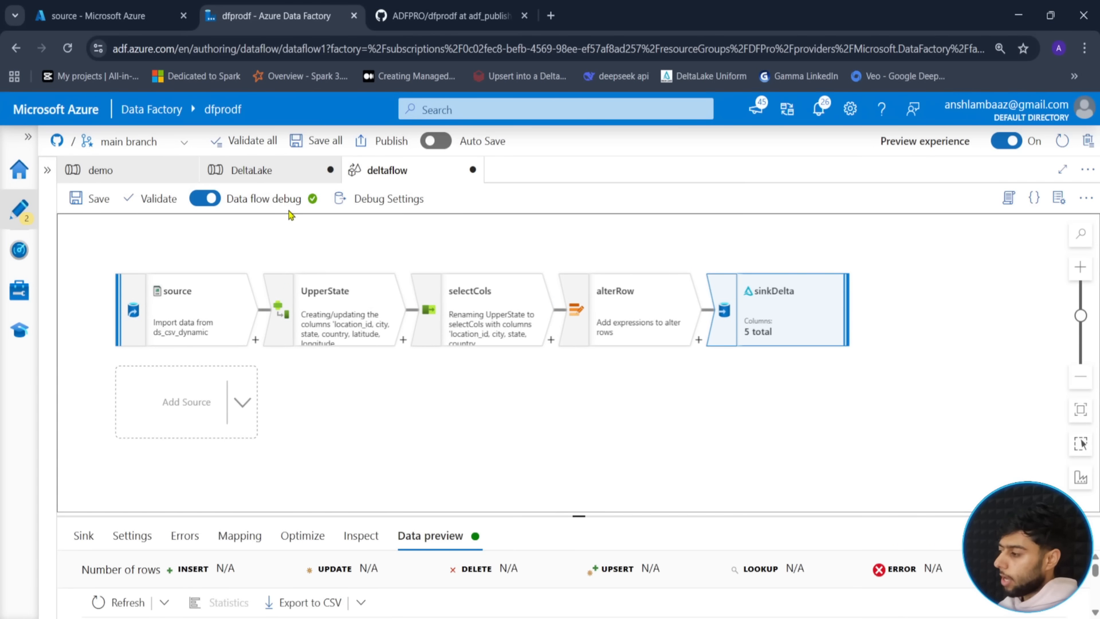
- Turn off data flow debug, commit deltaflow to Git, and bring up the DeltaLake pipeline
left_click(211, 201)
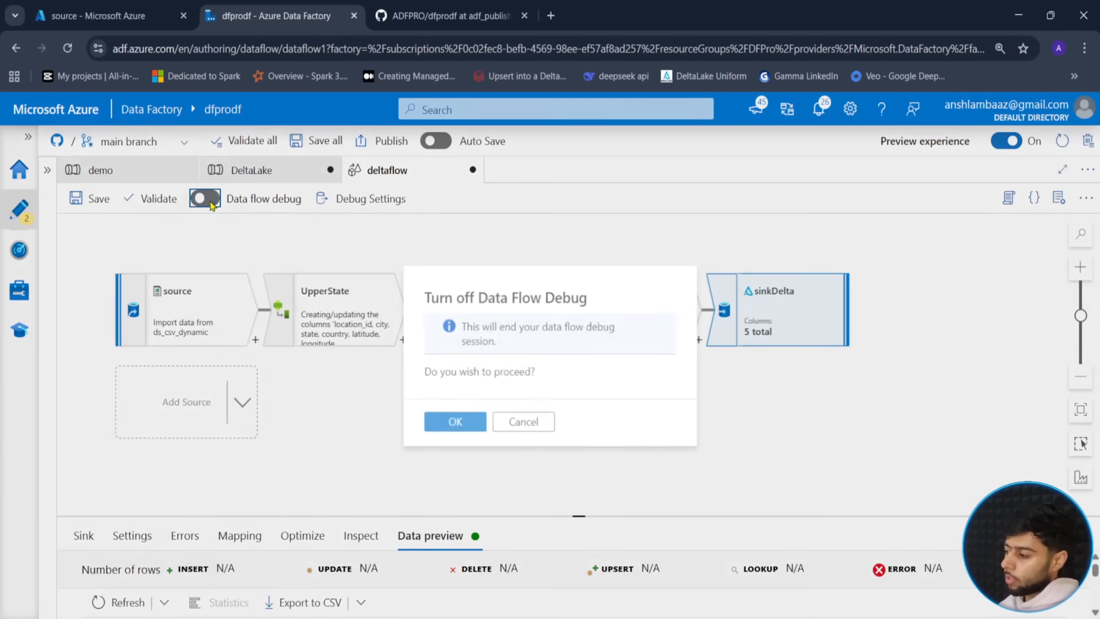
left_click(459, 424)
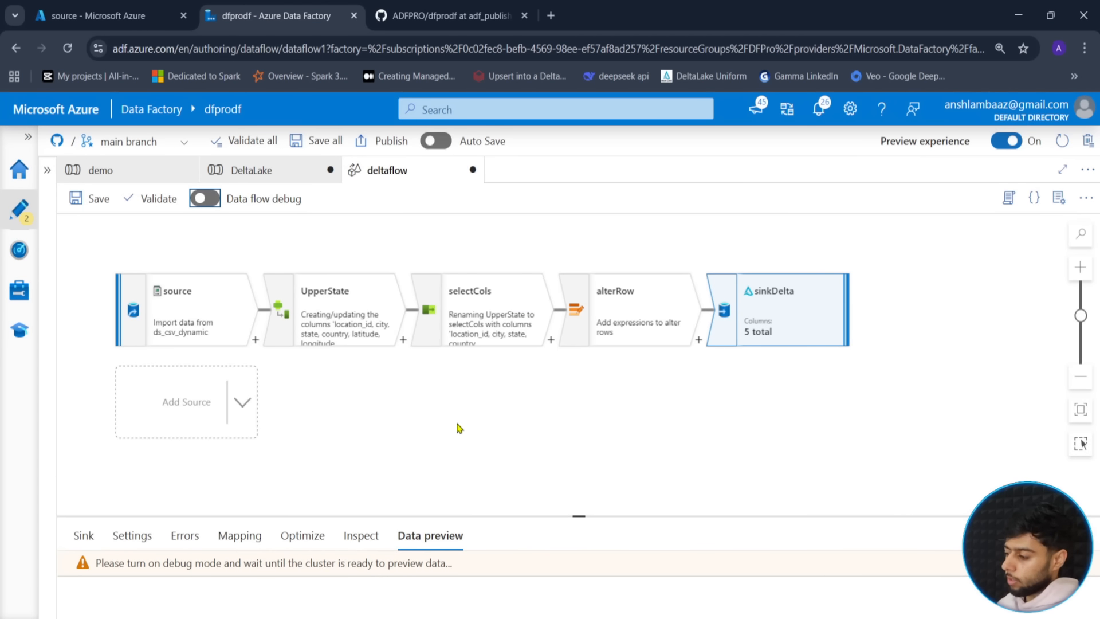
left_click(95, 199)
left_click(666, 596)
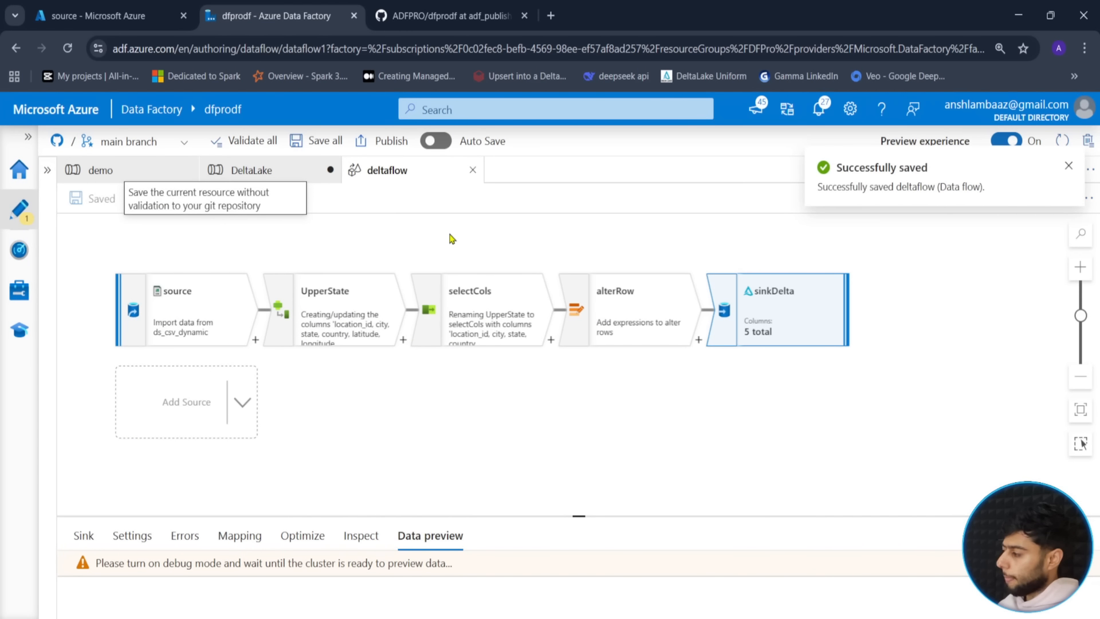
left_click(265, 172)
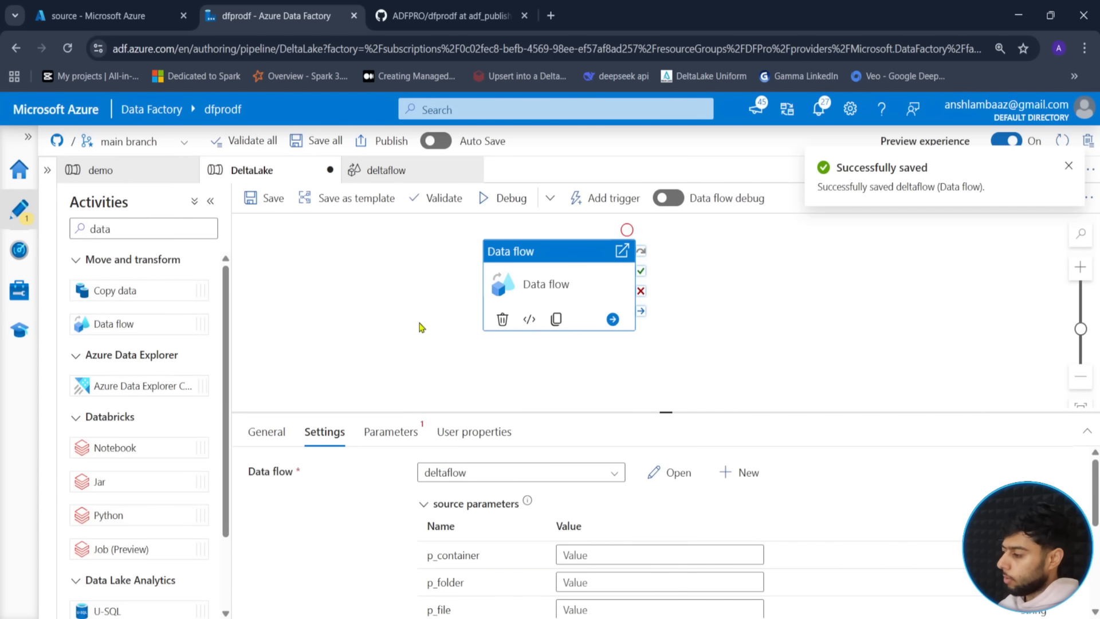
- Pass source, deltasource and locations.csv as p_container, p_folder and p_file to the deltaflow activity
left_click_drag(422, 327, 507, 334)
left_click_drag(657, 413, 658, 350)
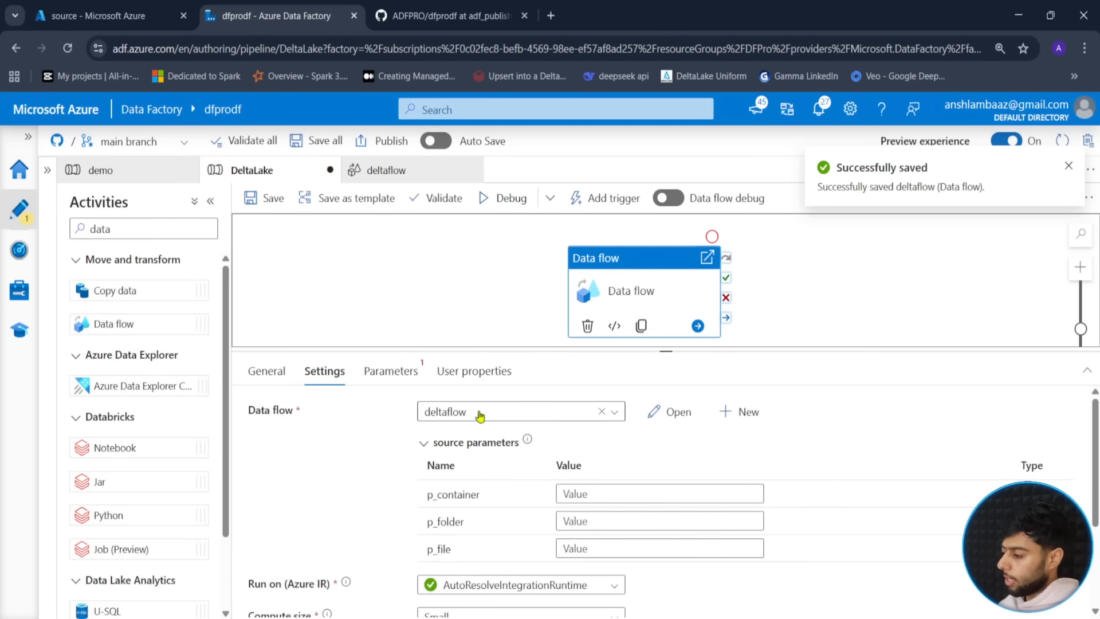
left_click(601, 492)
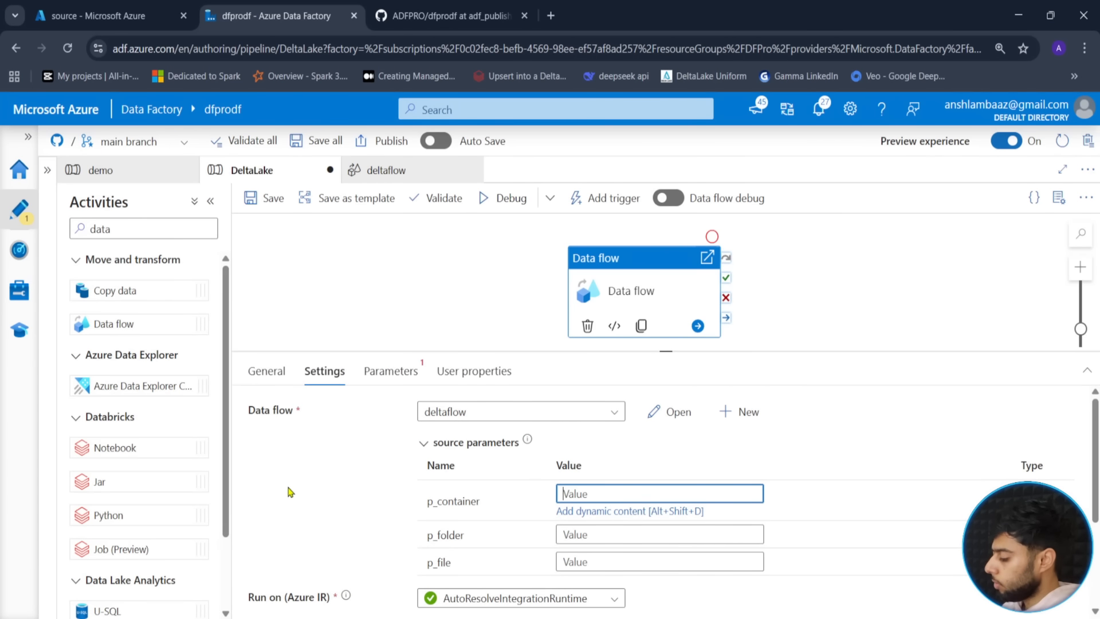
type("source")
key("Tab")
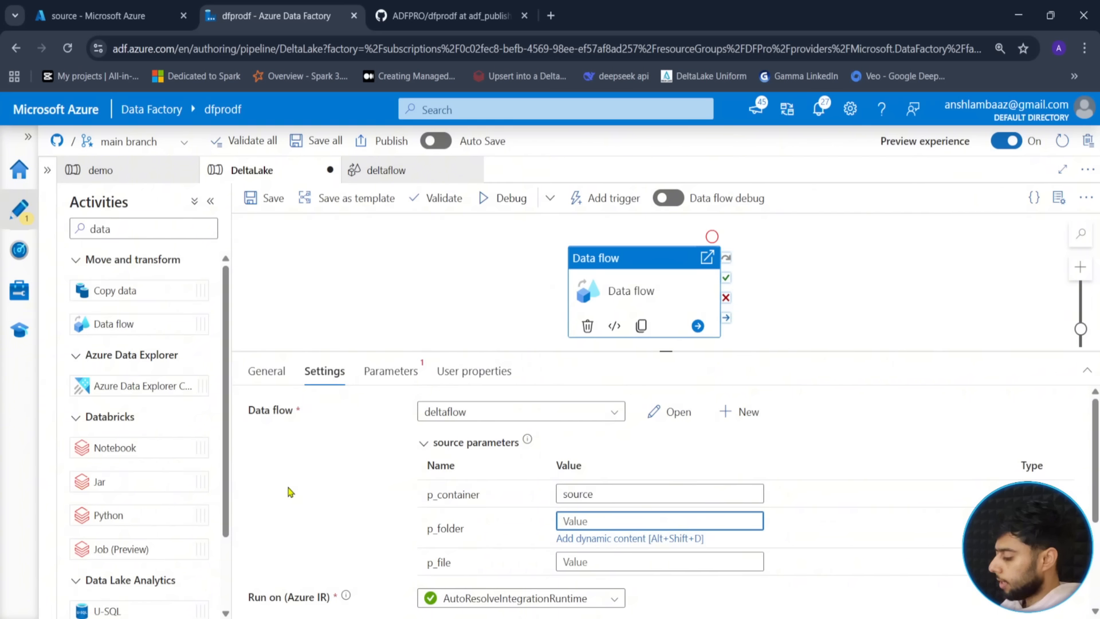
type("deltas")
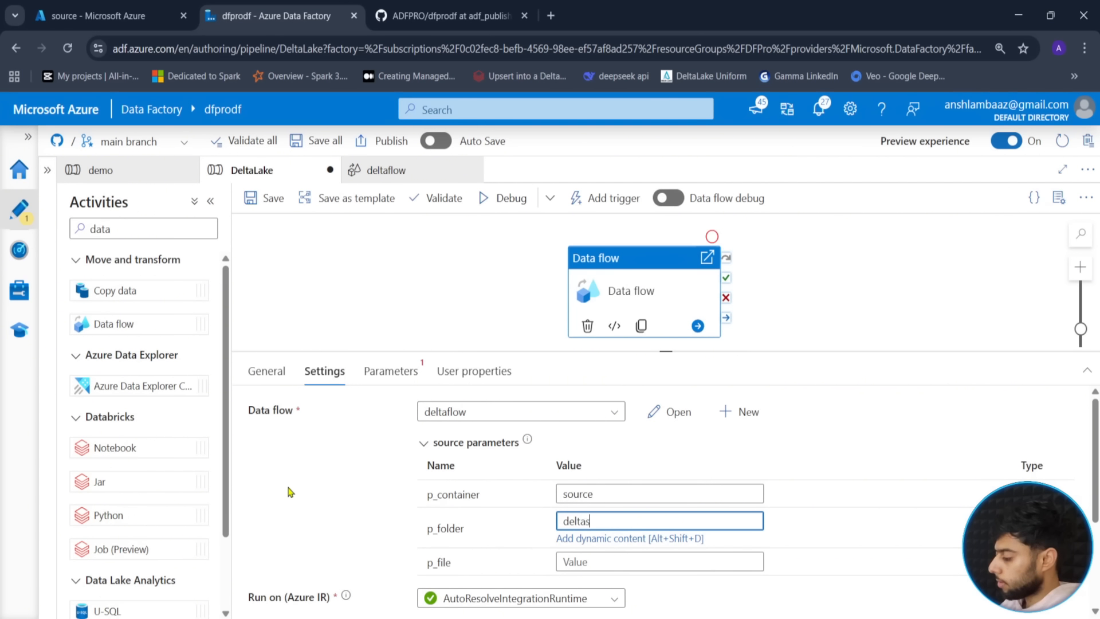
type("ource")
key("Tab")
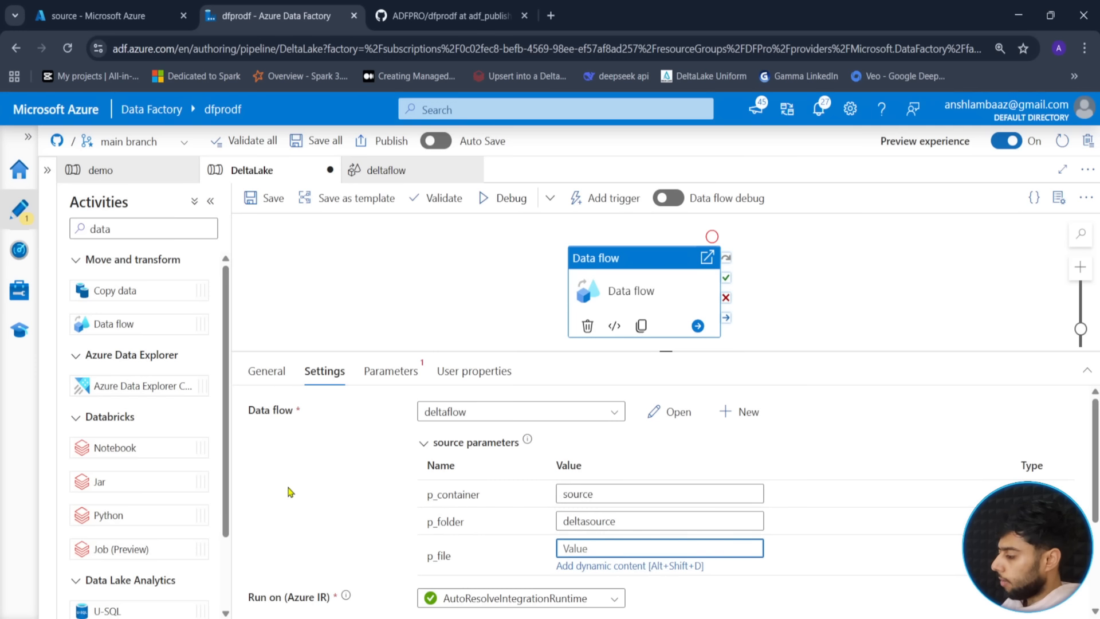
type("locations.csv")
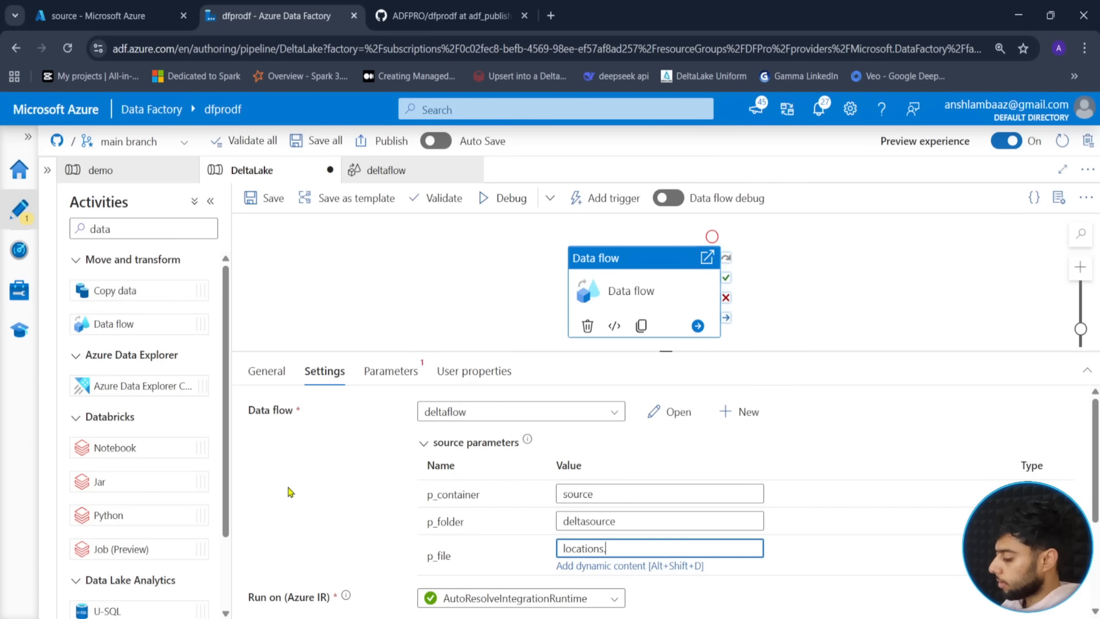
- Set the Data flow activity's logging level to None
left_click(395, 373)
left_click(334, 371)
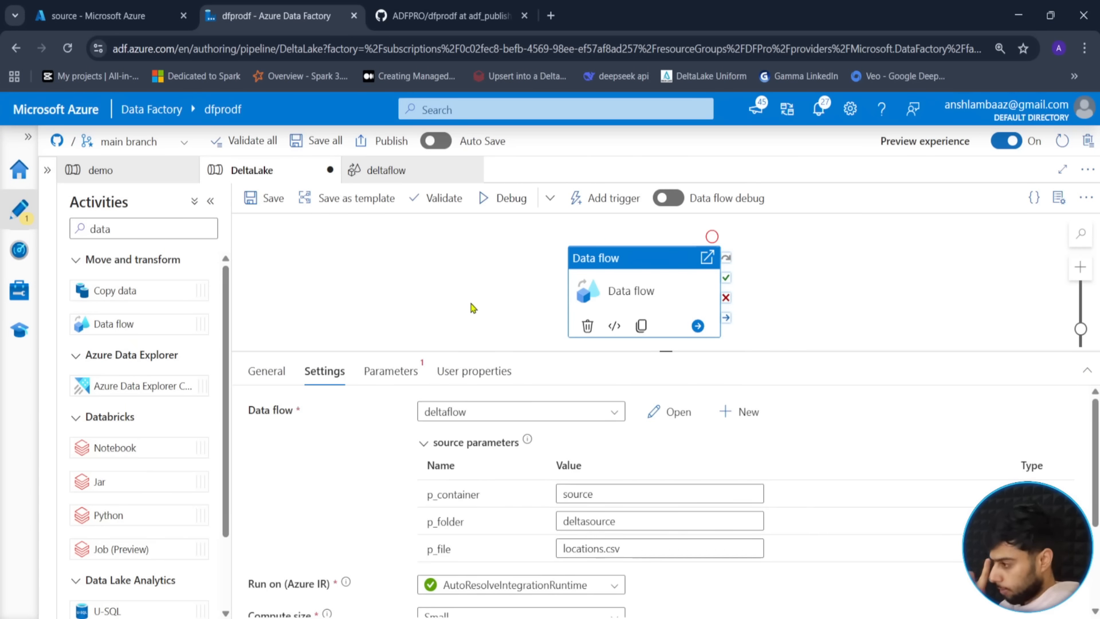
scroll(378, 539, "down", 3)
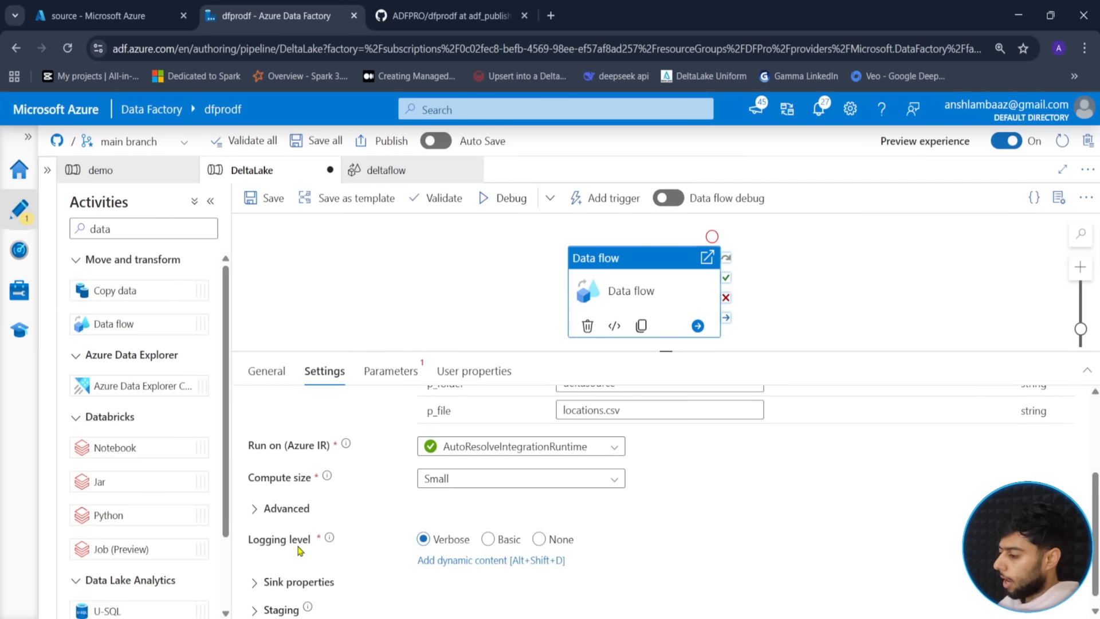
left_click(539, 539)
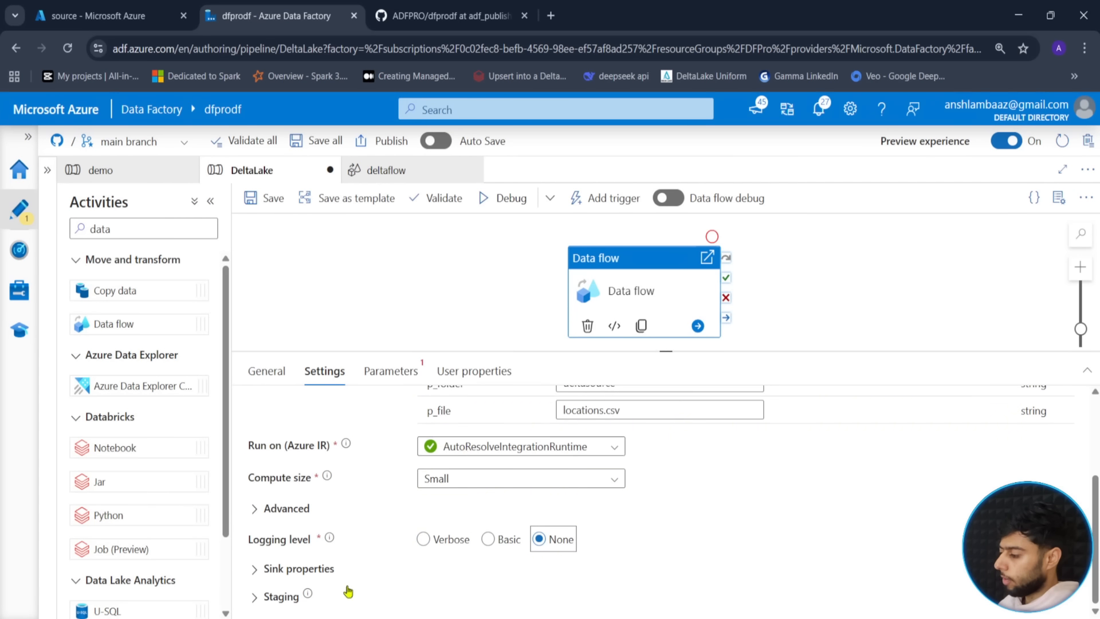
- Start a debug run of the DeltaLake pipeline
left_click(550, 198)
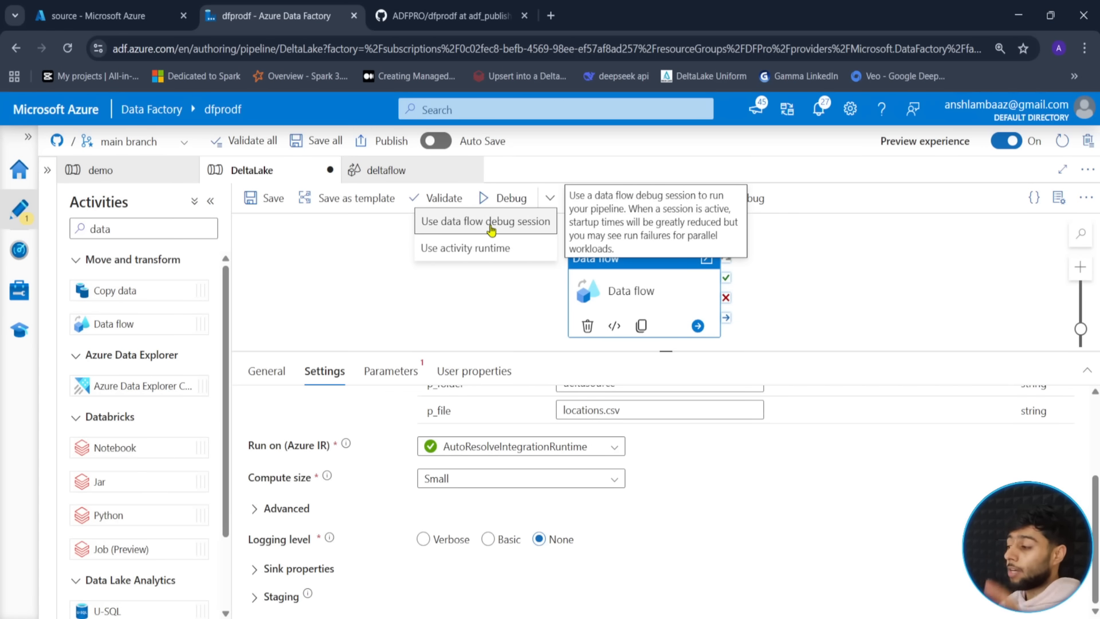
left_click(473, 248)
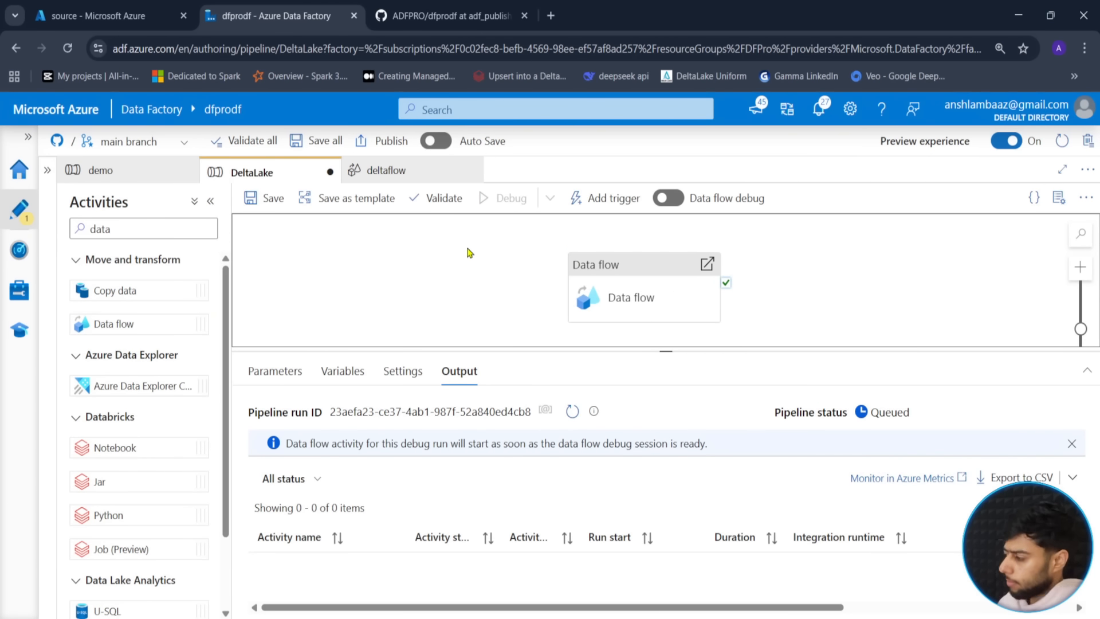
left_click(1072, 444)
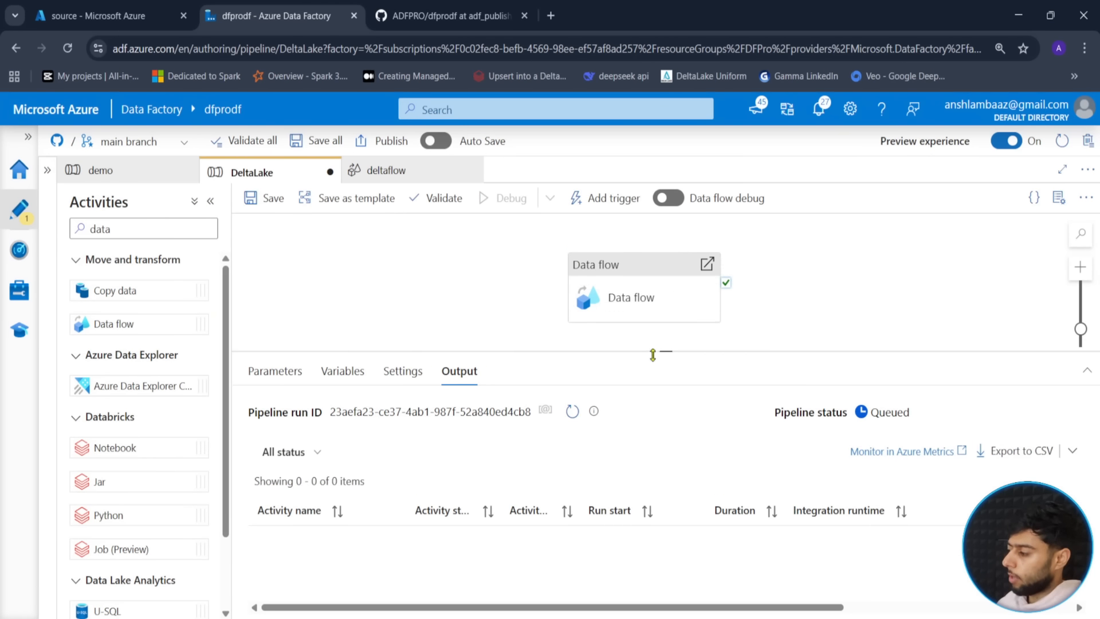
- Refresh the Output pane so the Data flow activity shows as in progress
left_click_drag(668, 351, 666, 318)
left_click_drag(558, 277, 542, 275)
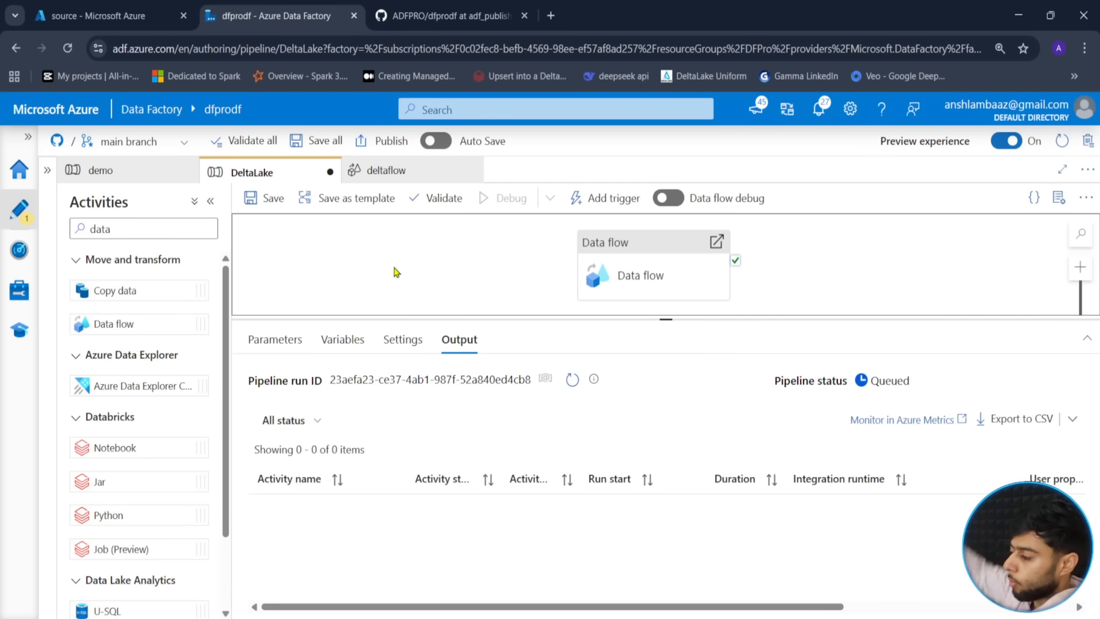
left_click(573, 381)
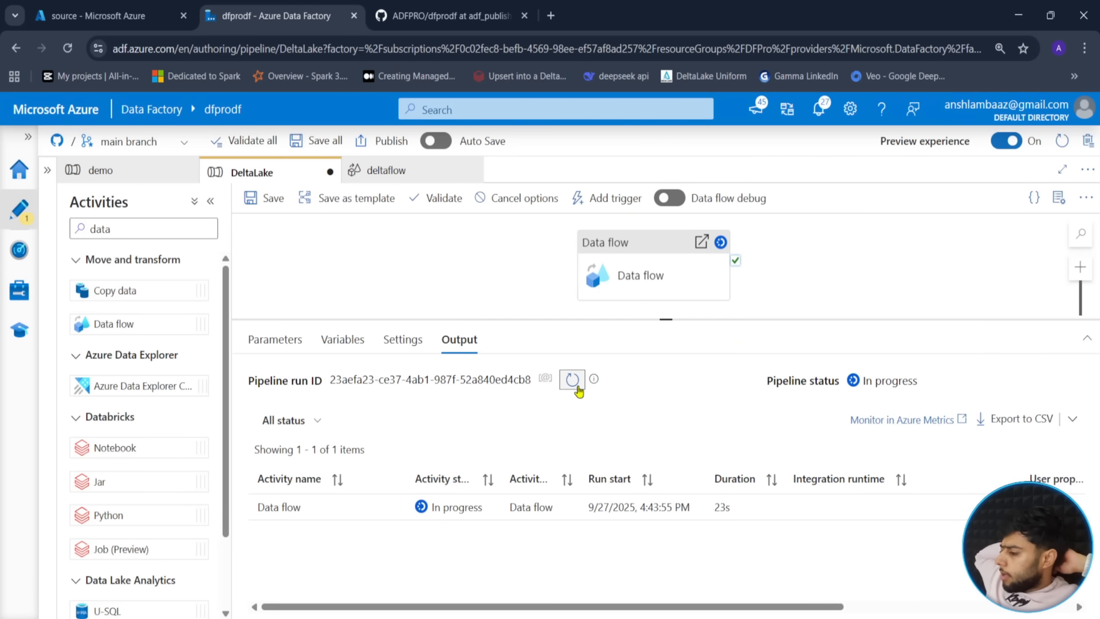
- Refresh the DeltaLake debug run until it shows Succeeded in 4m 33s, then view the source container
left_click(577, 388)
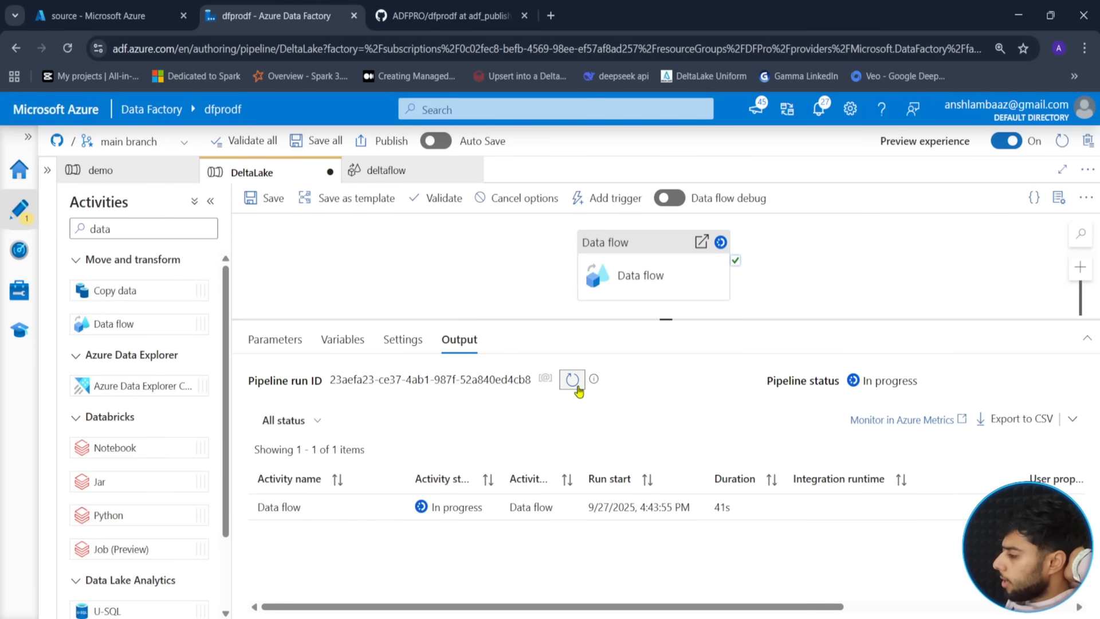
left_click(579, 392)
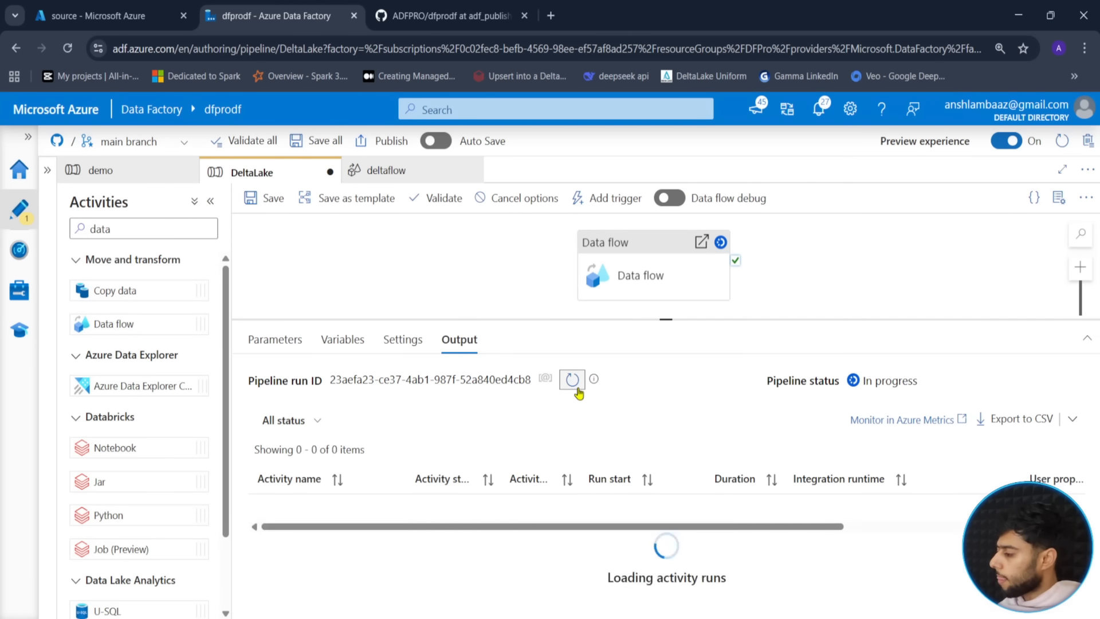
left_click(570, 388)
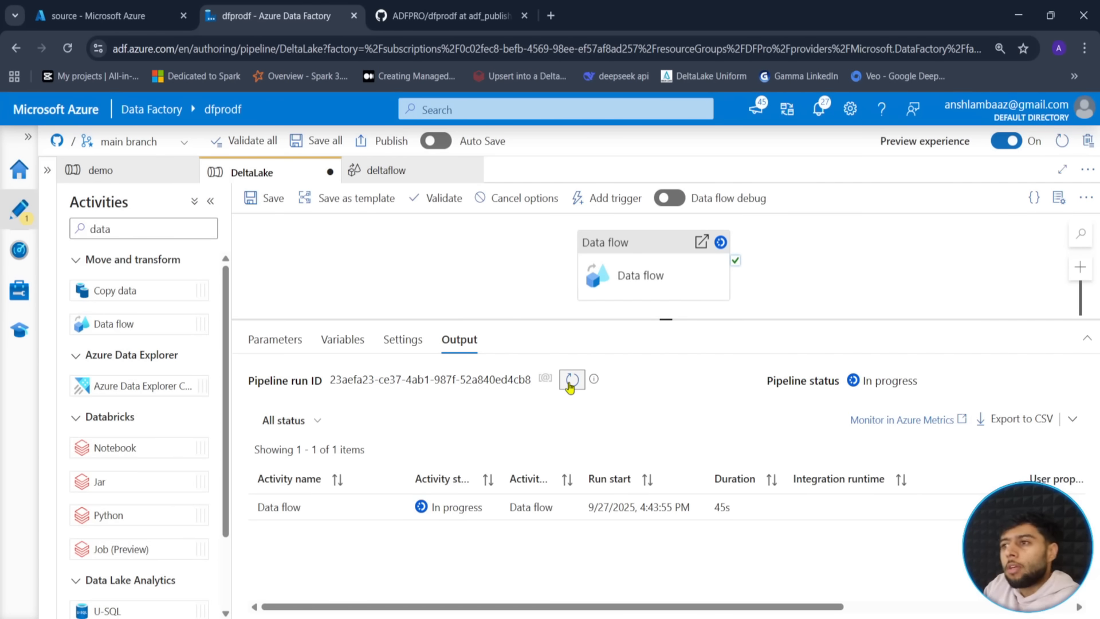
left_click(571, 380)
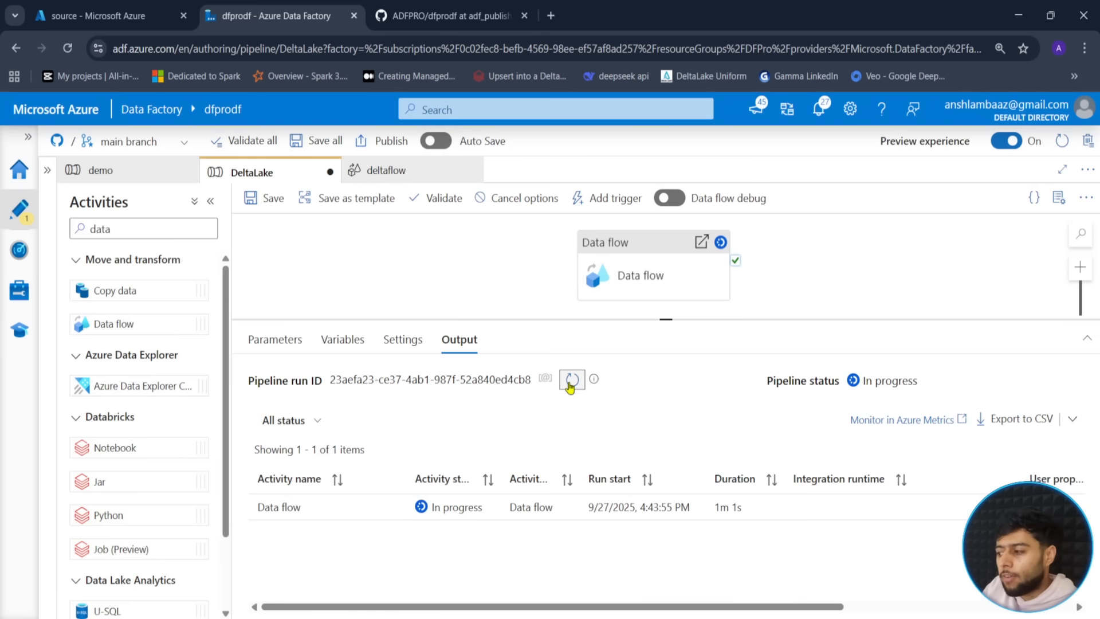
left_click(571, 380)
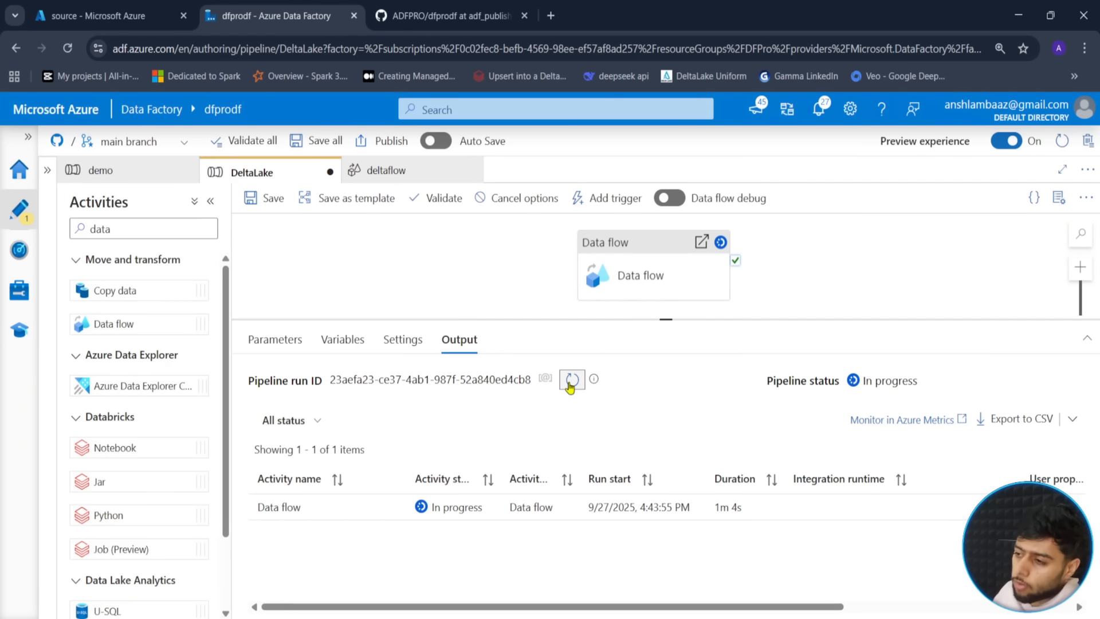
left_click(571, 380)
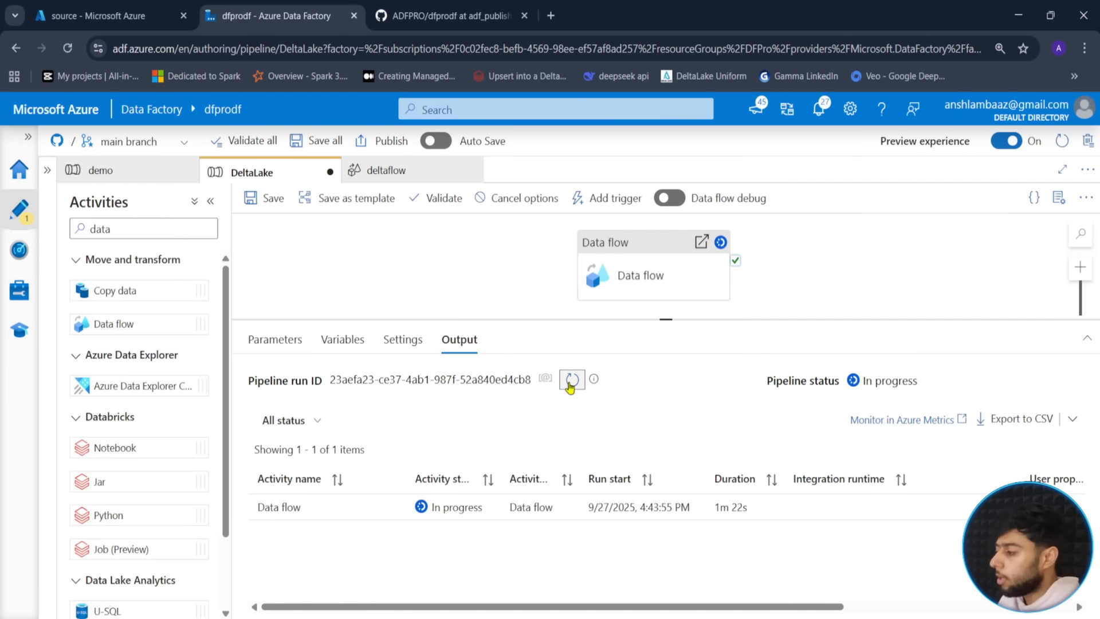
left_click(570, 380)
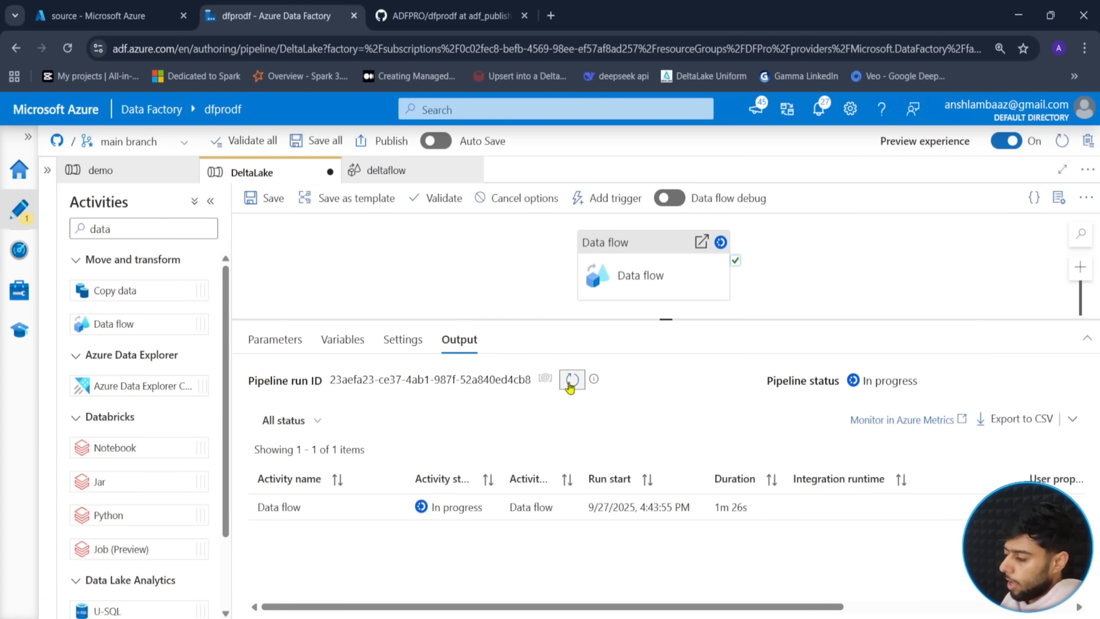
left_click(571, 380)
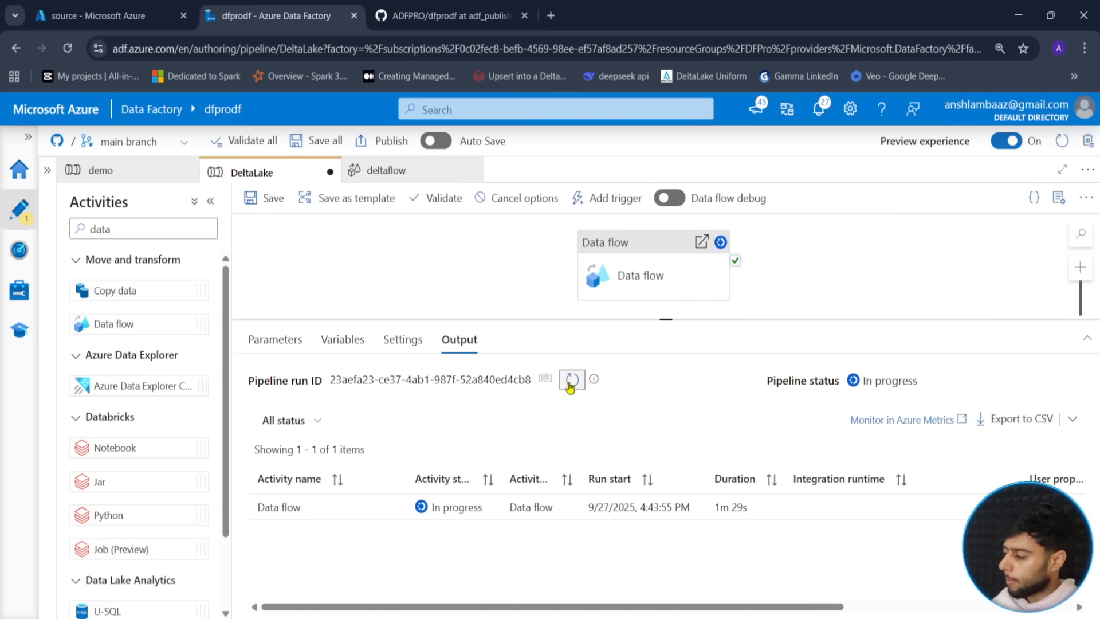
left_click(571, 381)
left_click(571, 381)
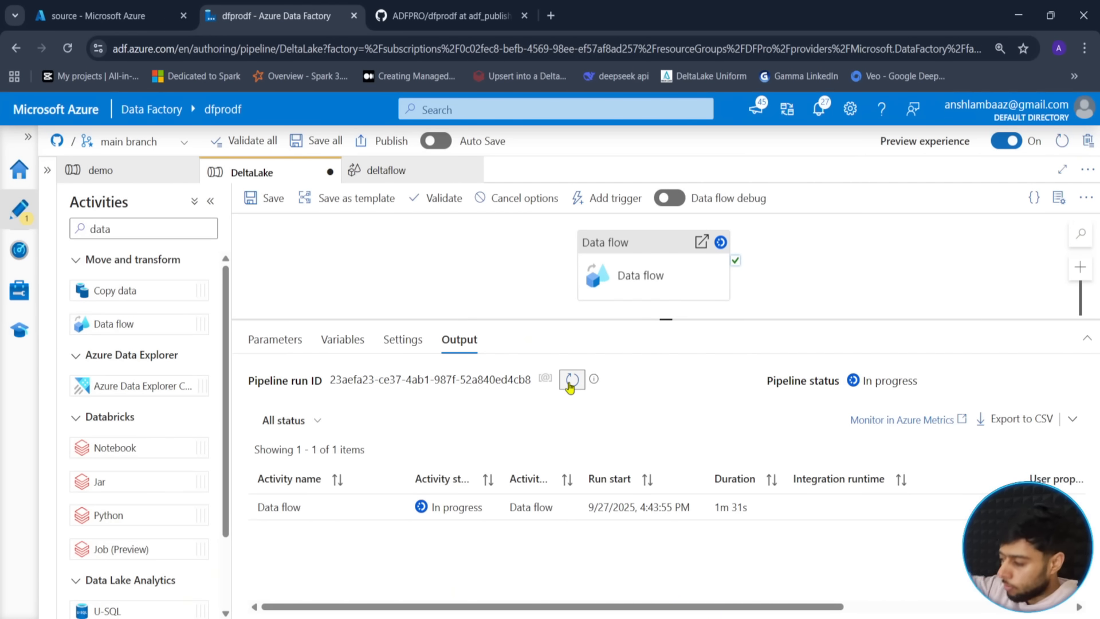
left_click(572, 383)
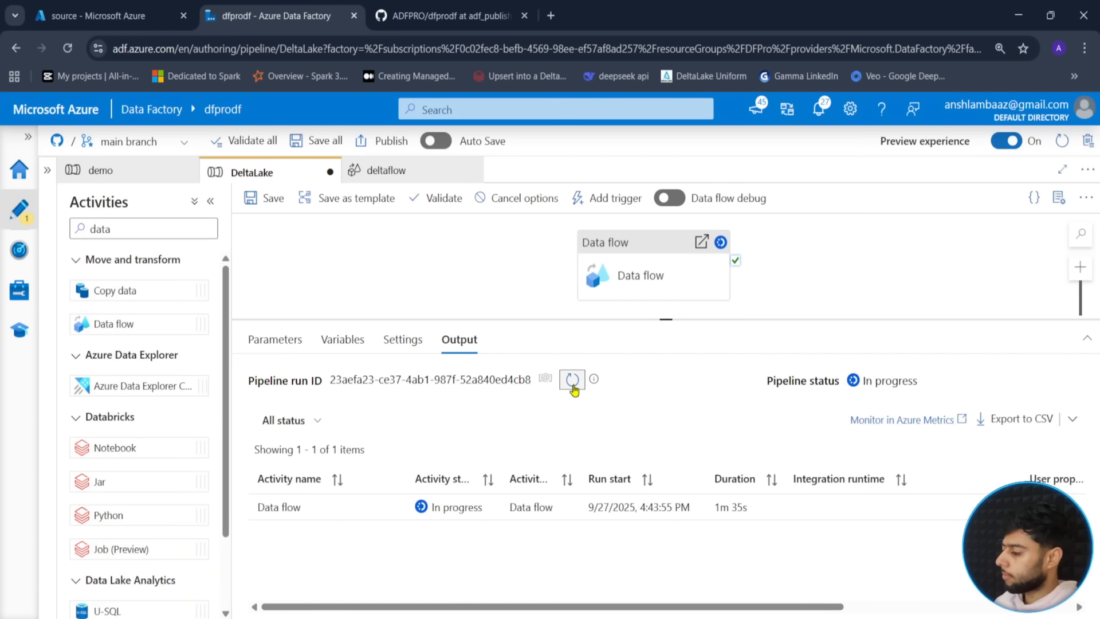
left_click(574, 385)
left_click(573, 385)
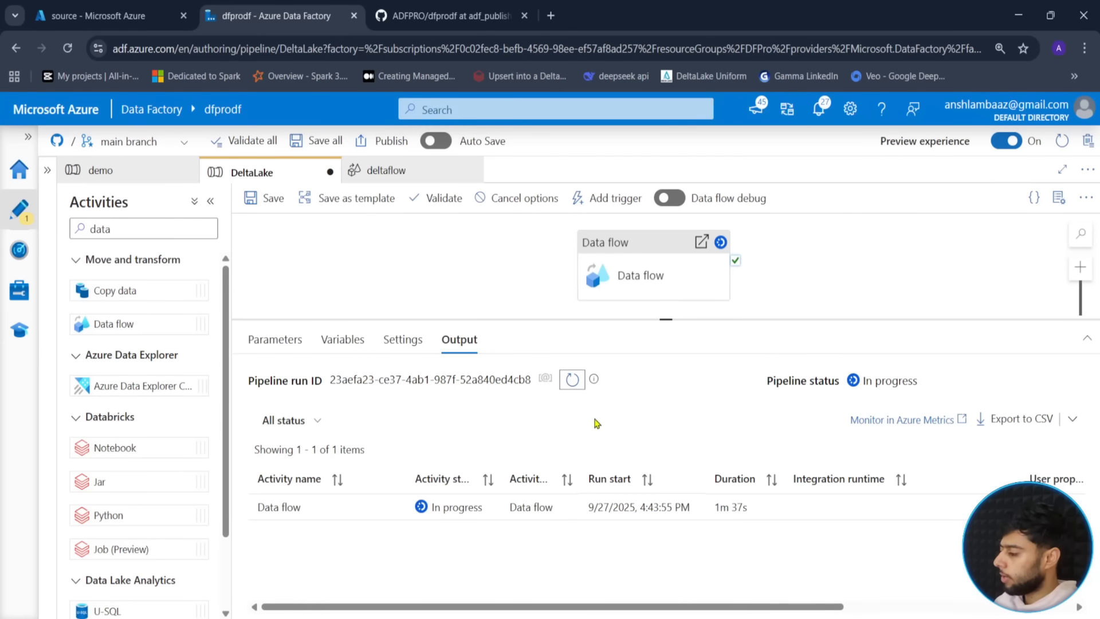
left_click(577, 387)
left_click(576, 386)
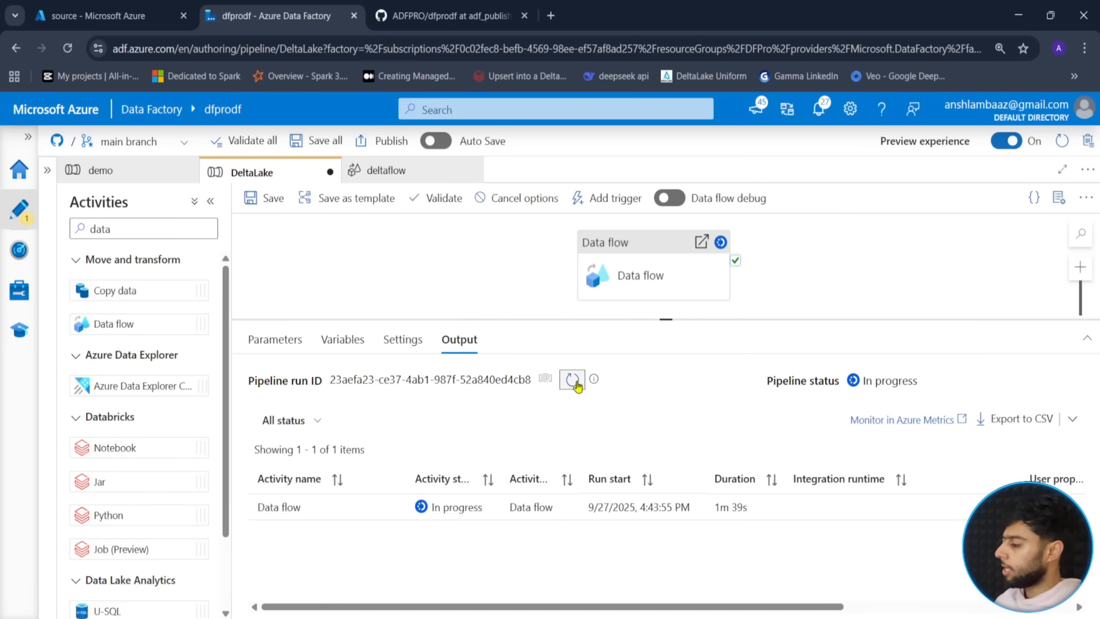
left_click(577, 387)
left_click(577, 387)
left_click(578, 386)
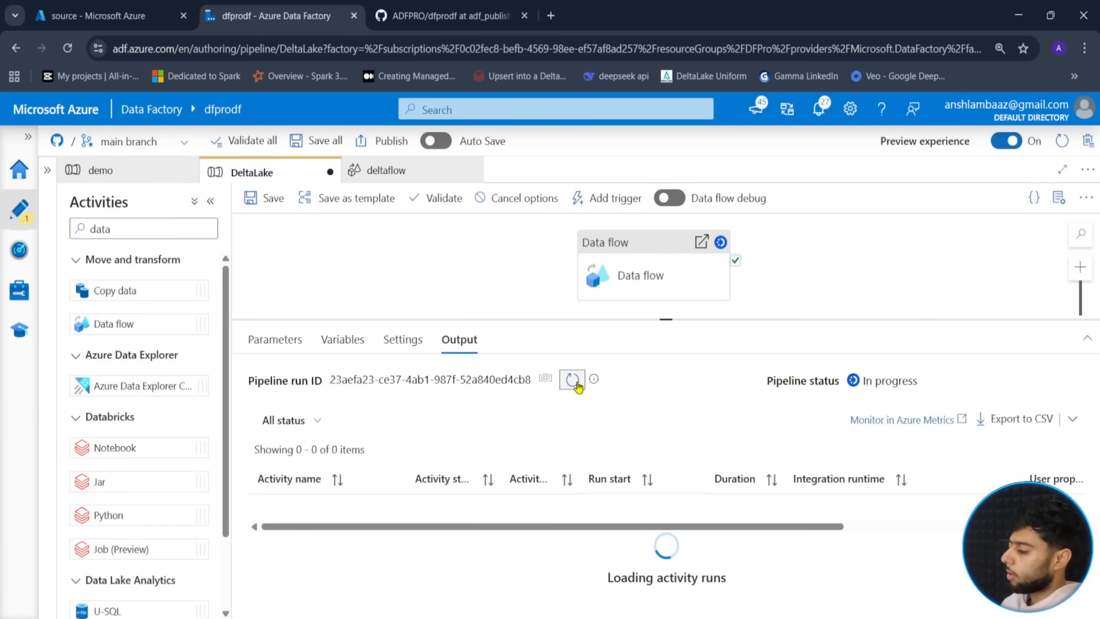
left_click(578, 386)
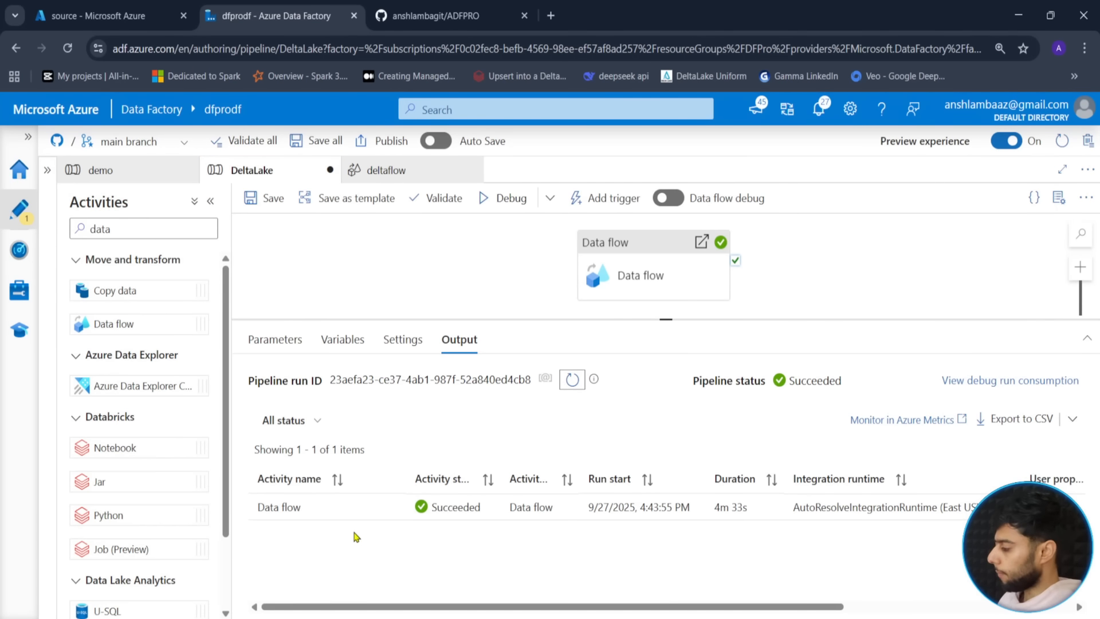
left_click(69, 16)
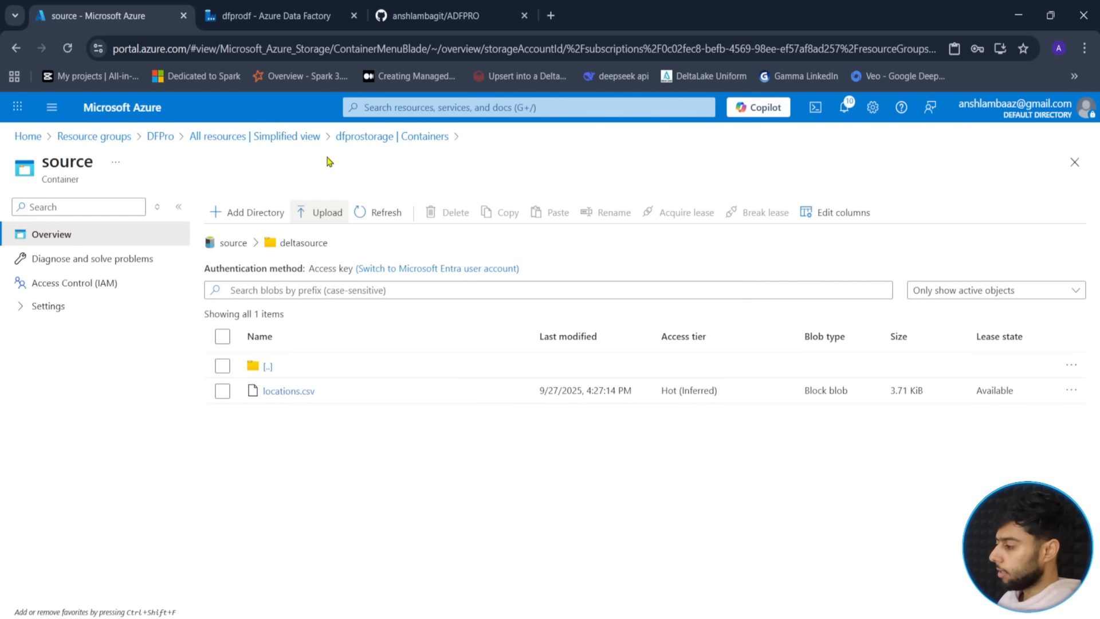
- Browse to sink/deltasink to find the _delta_log folder and 3.94 KiB part file, then return to Data Factory
left_click(364, 137)
left_click(499, 346)
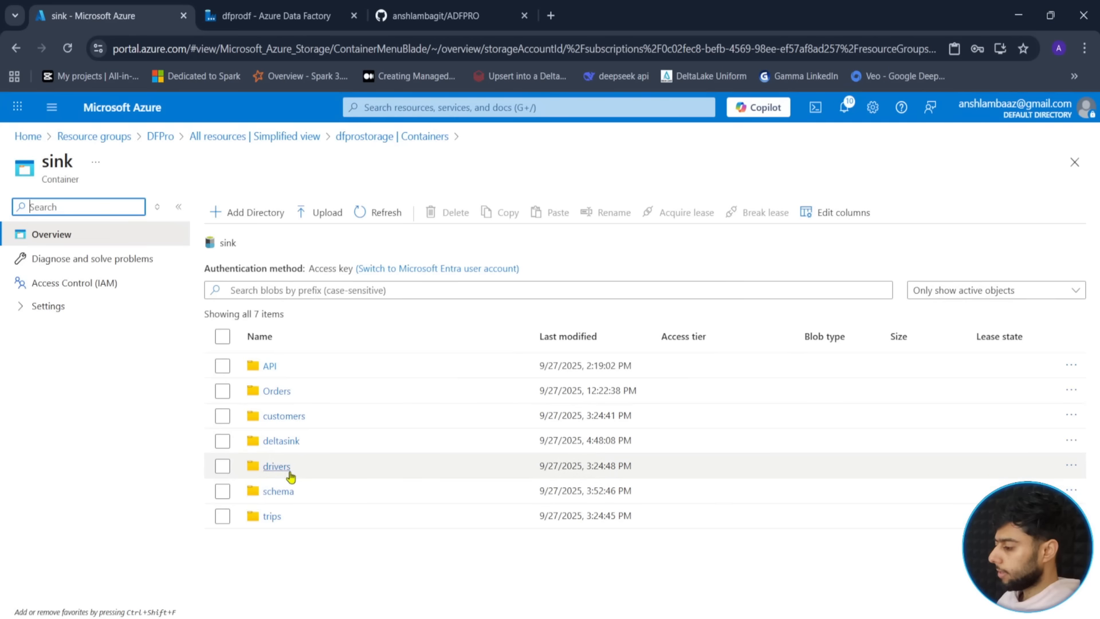
left_click(284, 444)
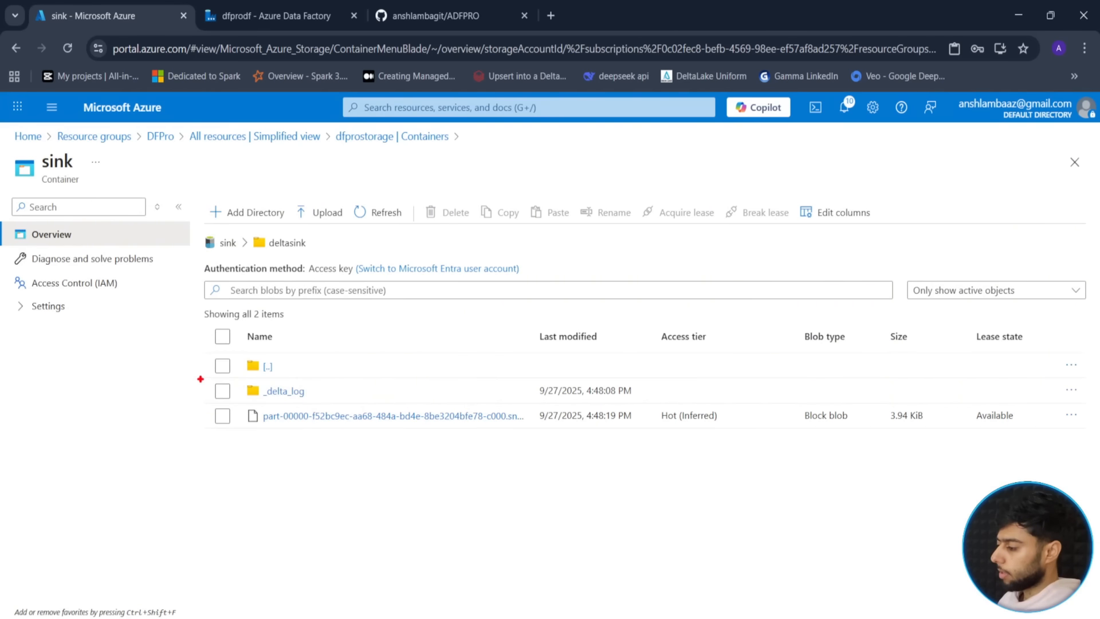
left_click_drag(200, 377, 742, 429)
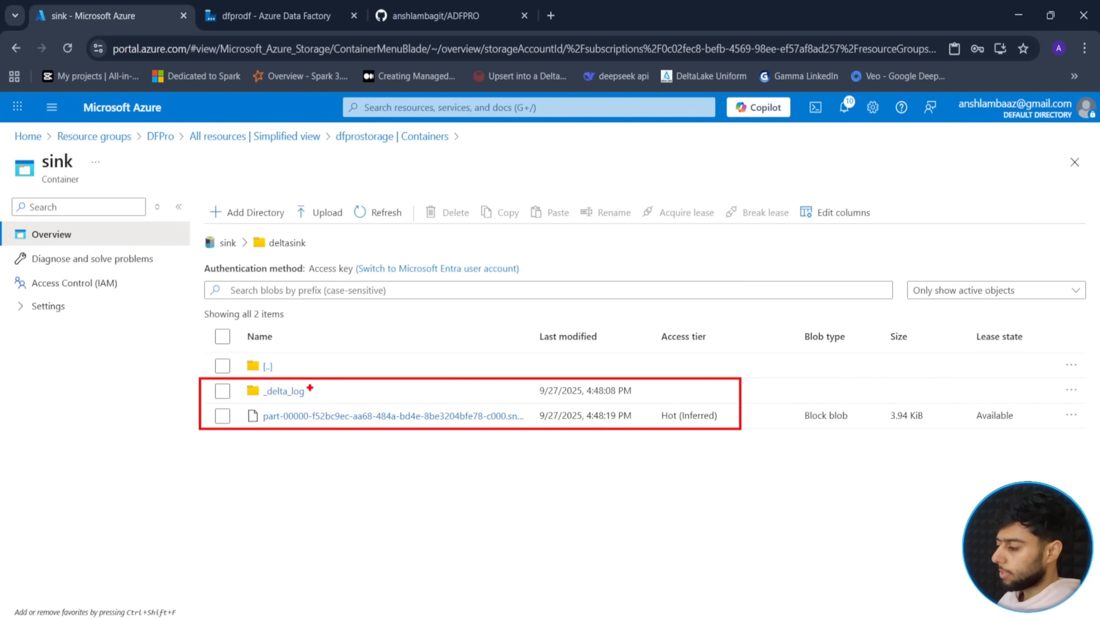
left_click_drag(310, 388, 358, 361)
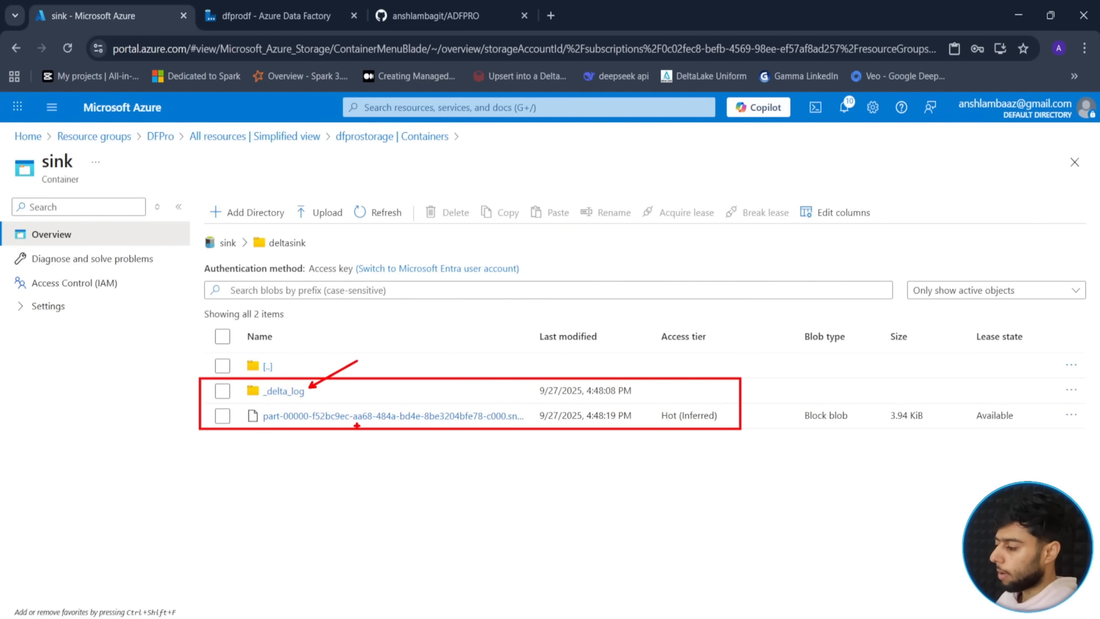
left_click_drag(356, 426, 349, 471)
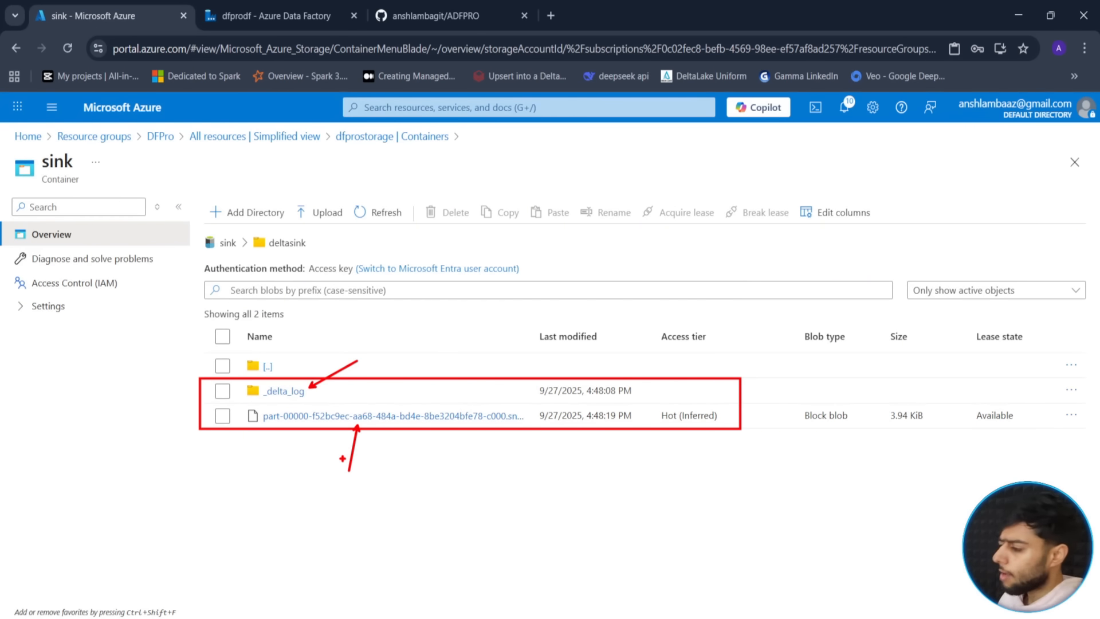
left_click(287, 15)
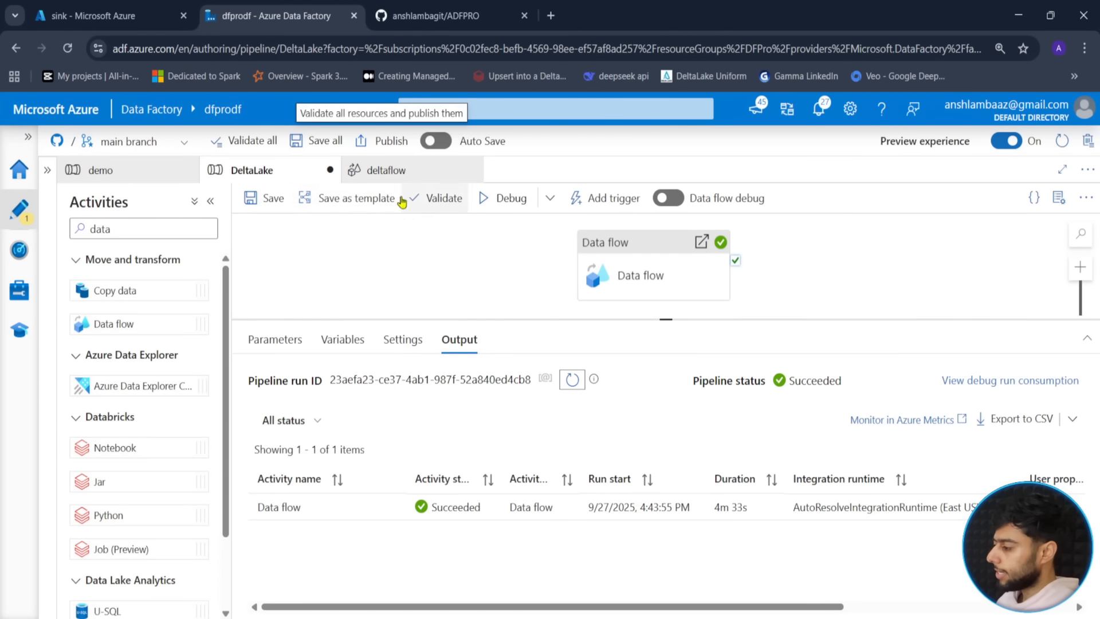
- Commit the DeltaLake pipeline with the default comment, publish to generate ARM templates, then view the ADFPRO repo
left_click(266, 199)
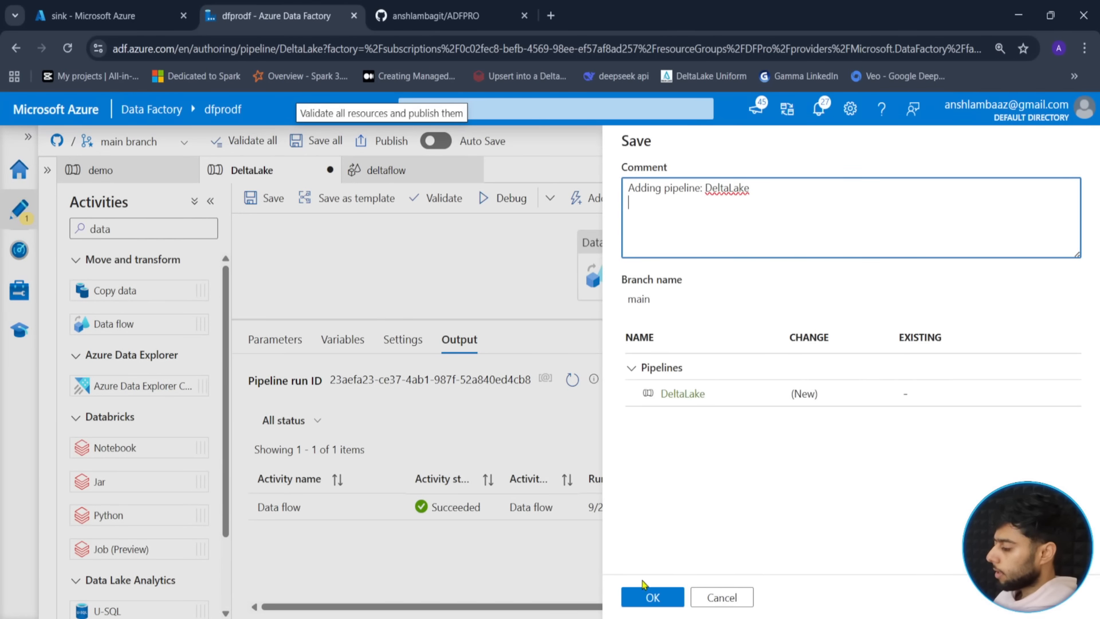
left_click(648, 596)
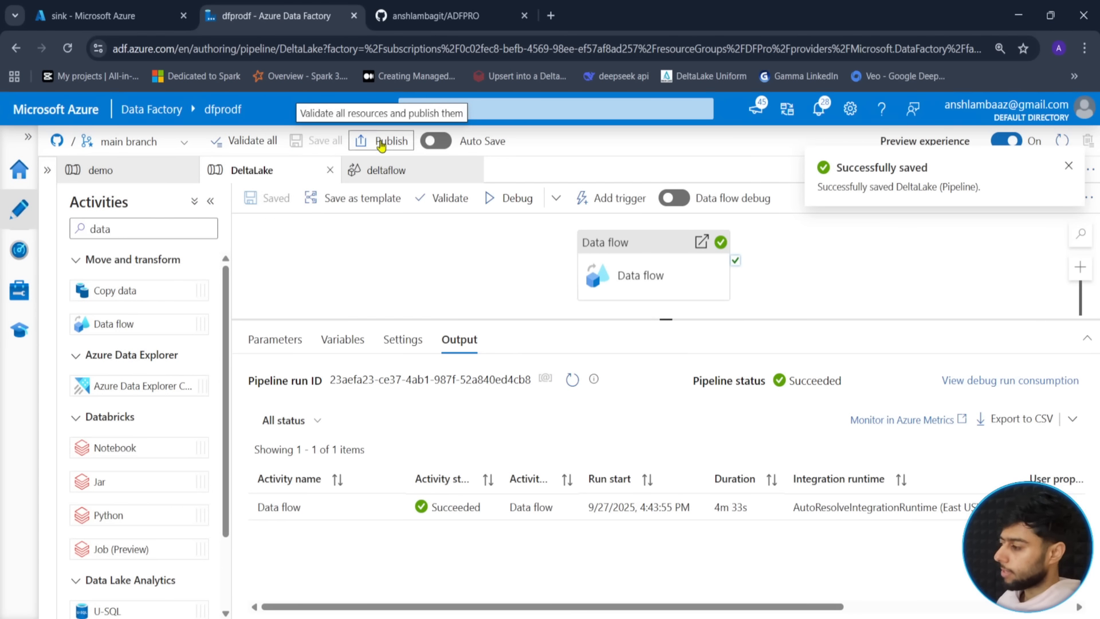
left_click(381, 143)
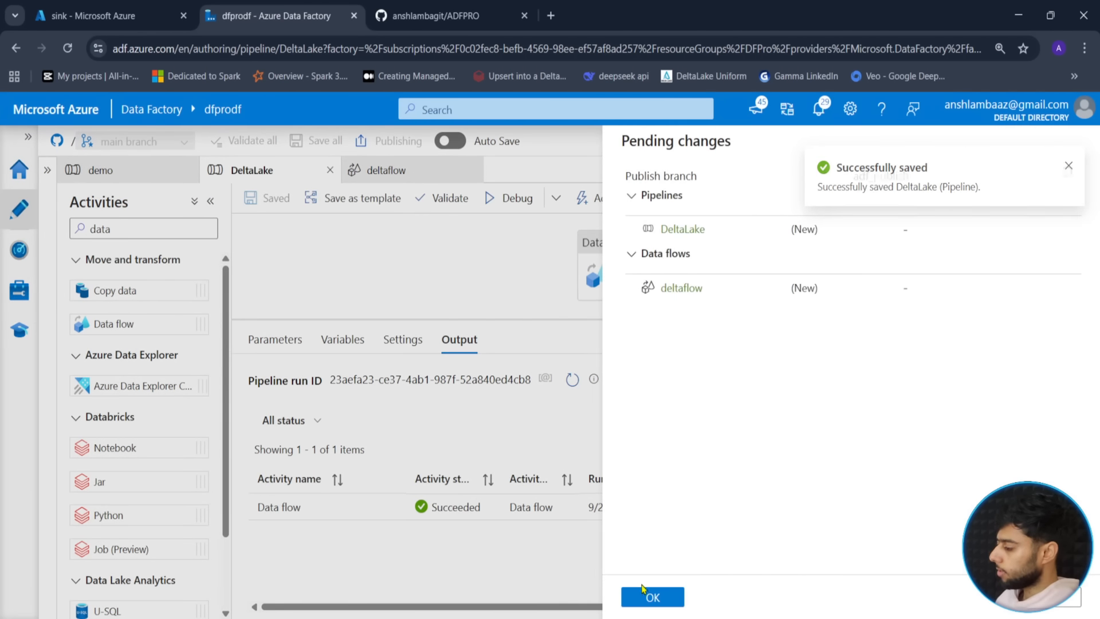
left_click(646, 596)
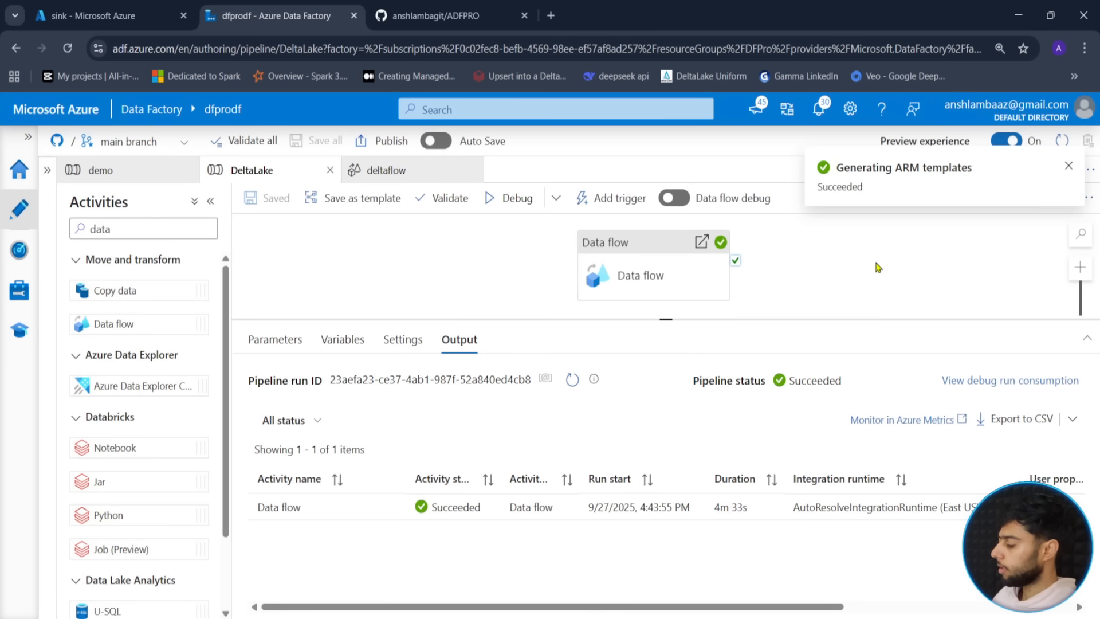
left_click(436, 15)
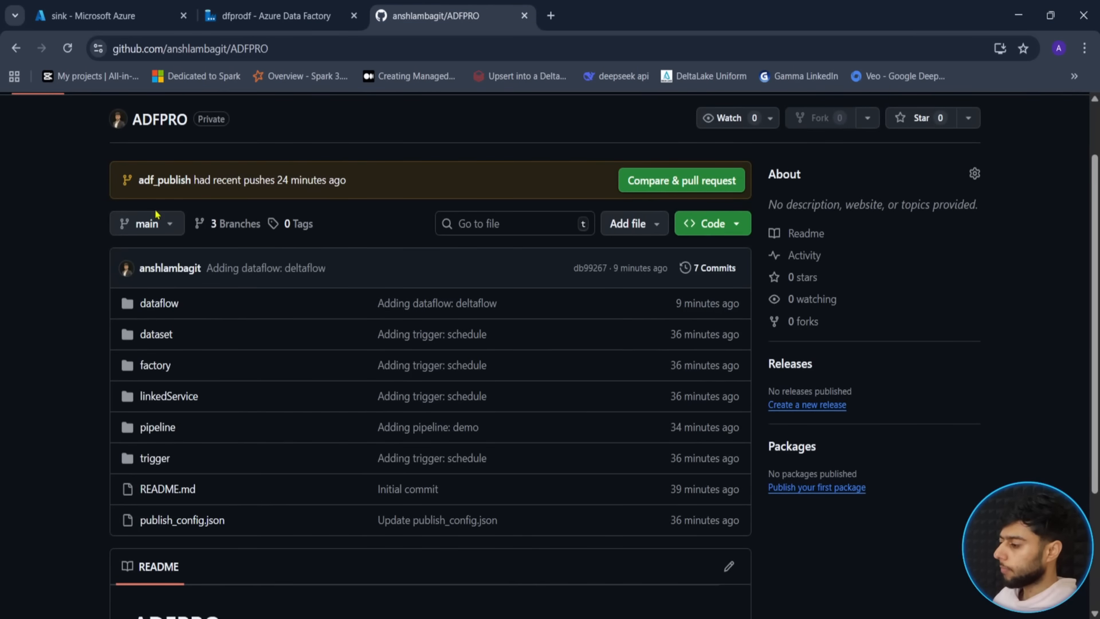
- Reload the ADFPRO repo and check that DeltaLake.json references deltaflow on line 19
left_click(67, 48)
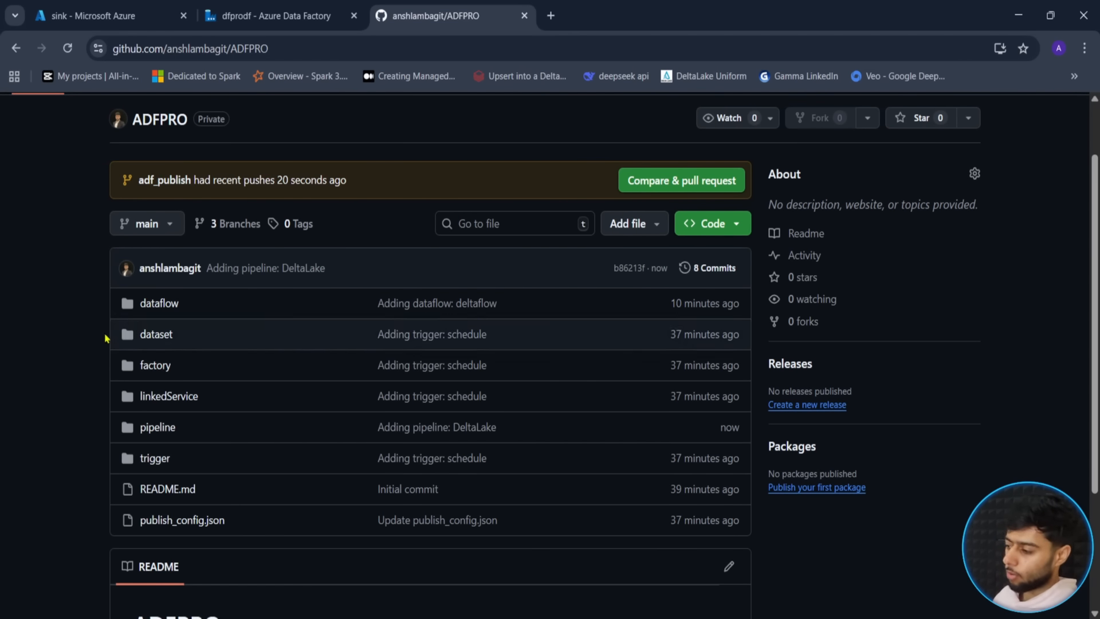
scroll(95, 409, "down", 3)
scroll(95, 409, "up", 1)
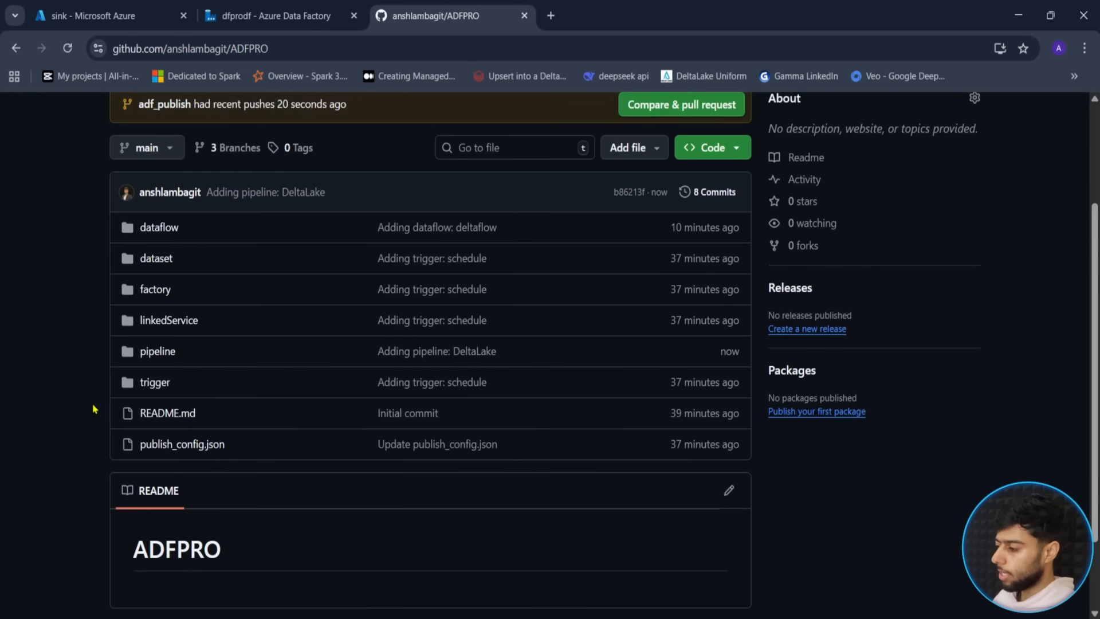
left_click(165, 354)
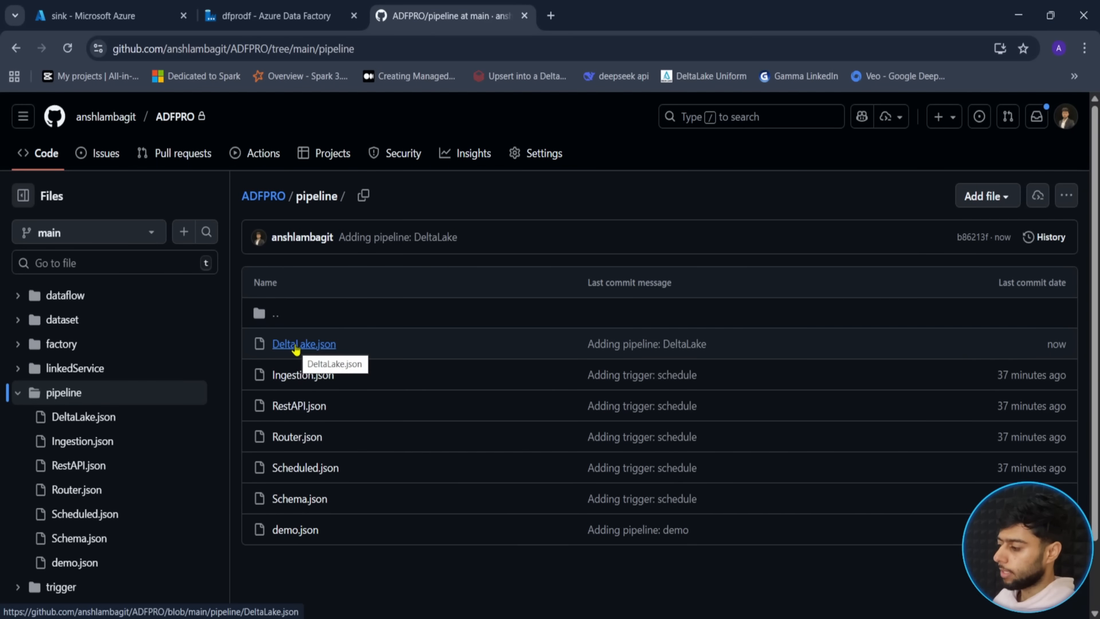
left_click(297, 346)
scroll(435, 429, "down", 8)
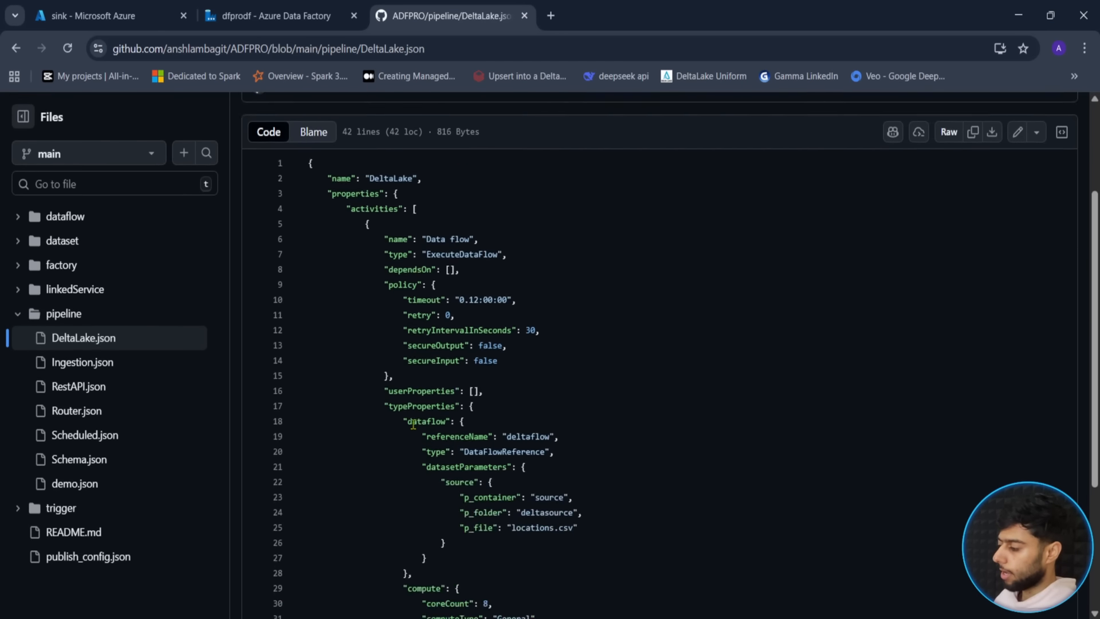
scroll(391, 422, "up", 8)
scroll(391, 422, "down", 5)
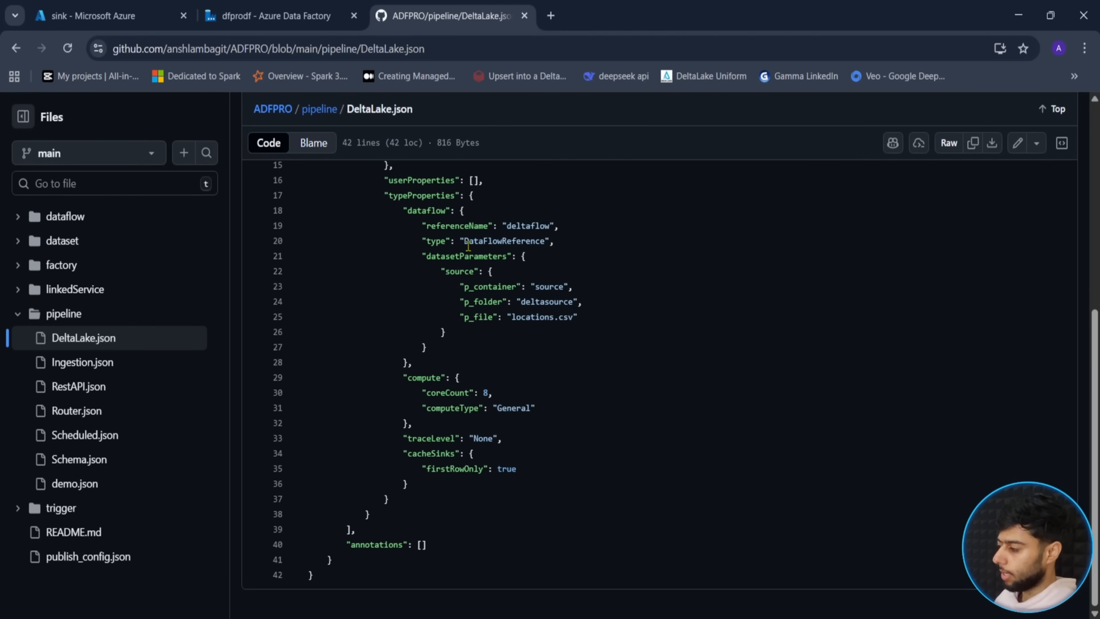
left_click_drag(508, 225, 562, 221)
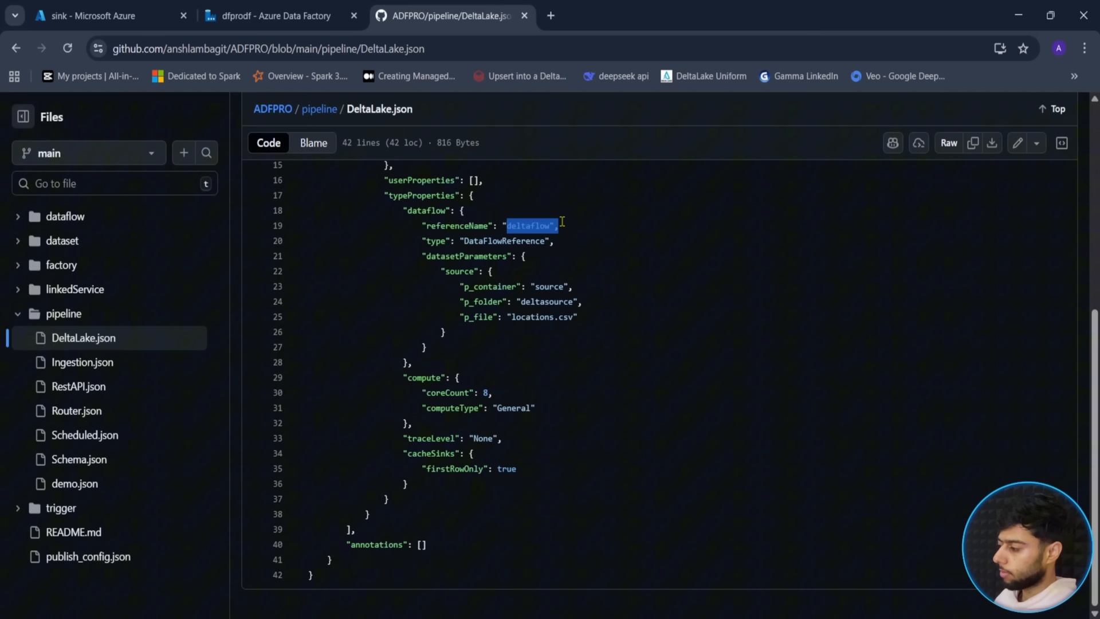
left_click(519, 241)
scroll(452, 245, "up", 5)
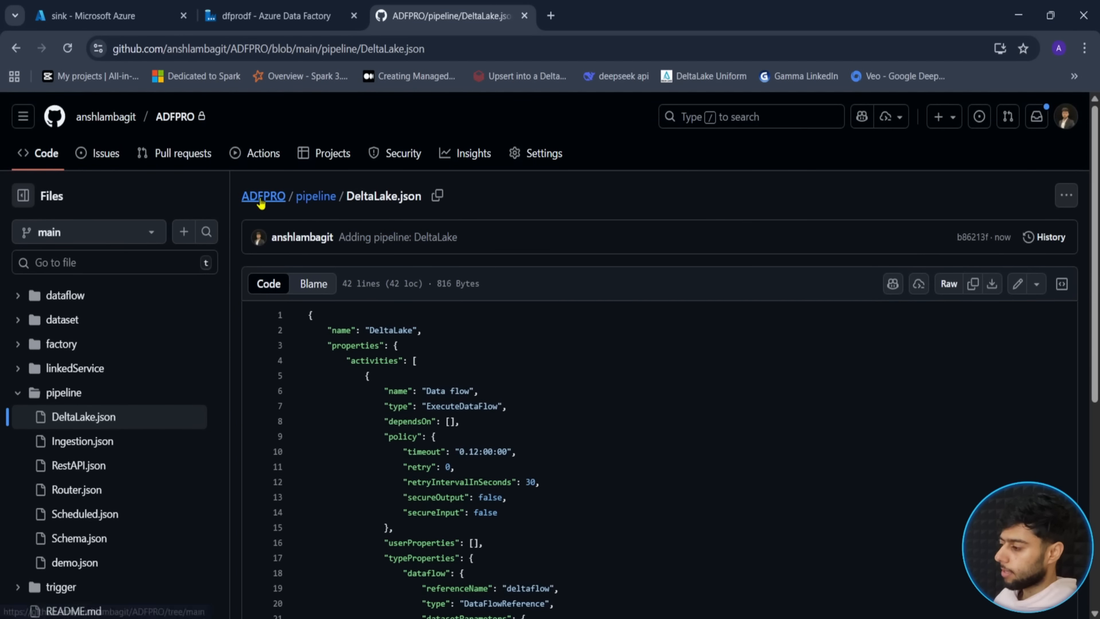
- Switch the repository to the adf_publish branch and back to main
left_click(264, 197)
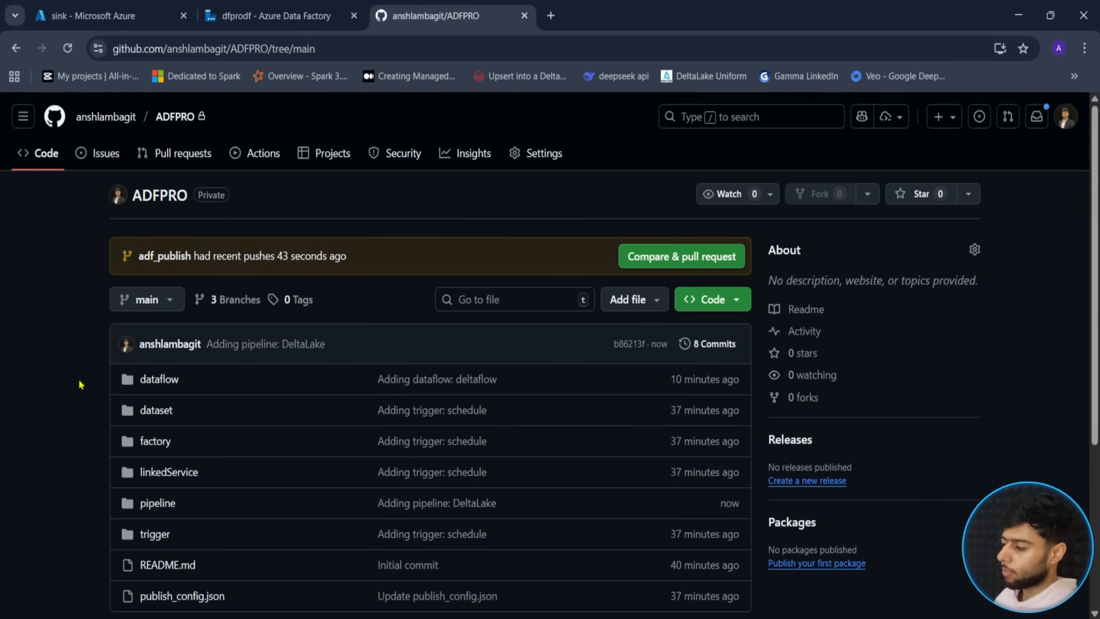
left_click(147, 310)
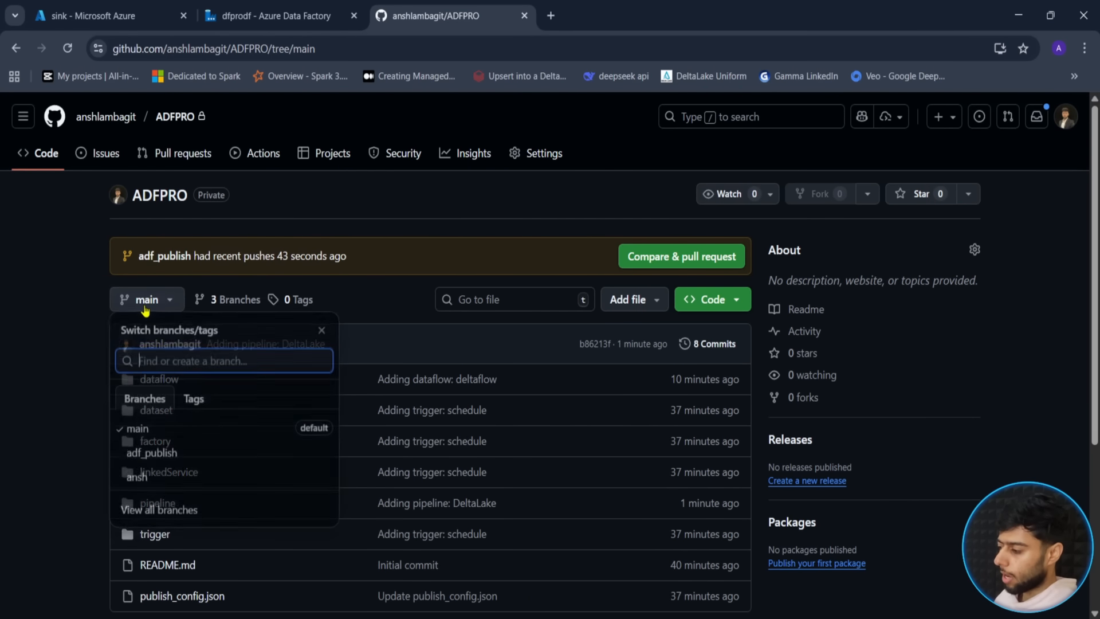
left_click(164, 464)
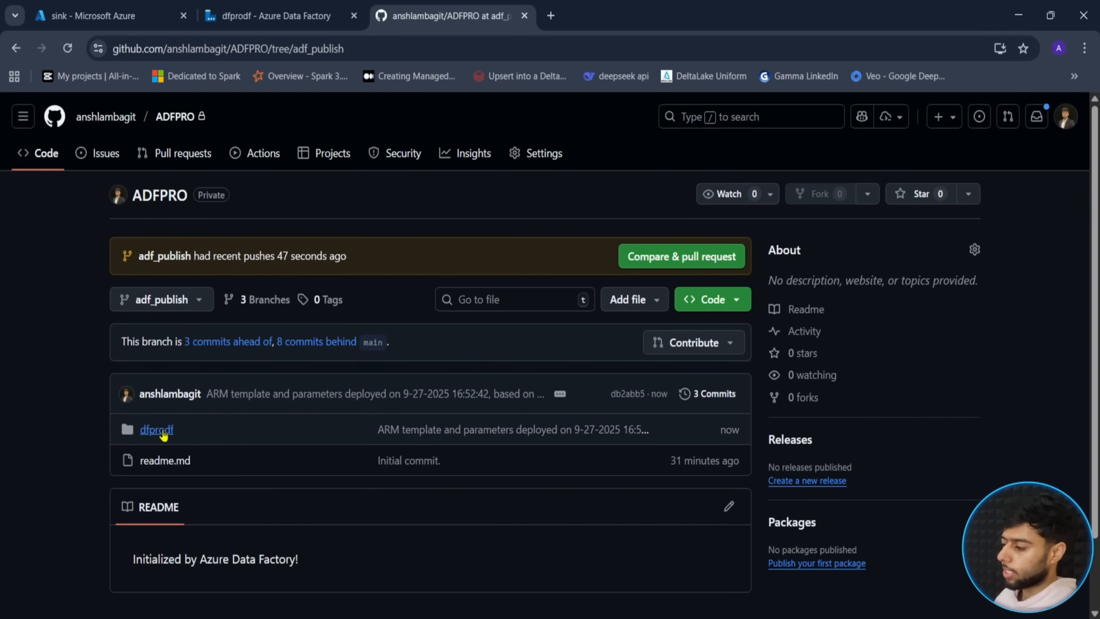
left_click(182, 301)
left_click(132, 450)
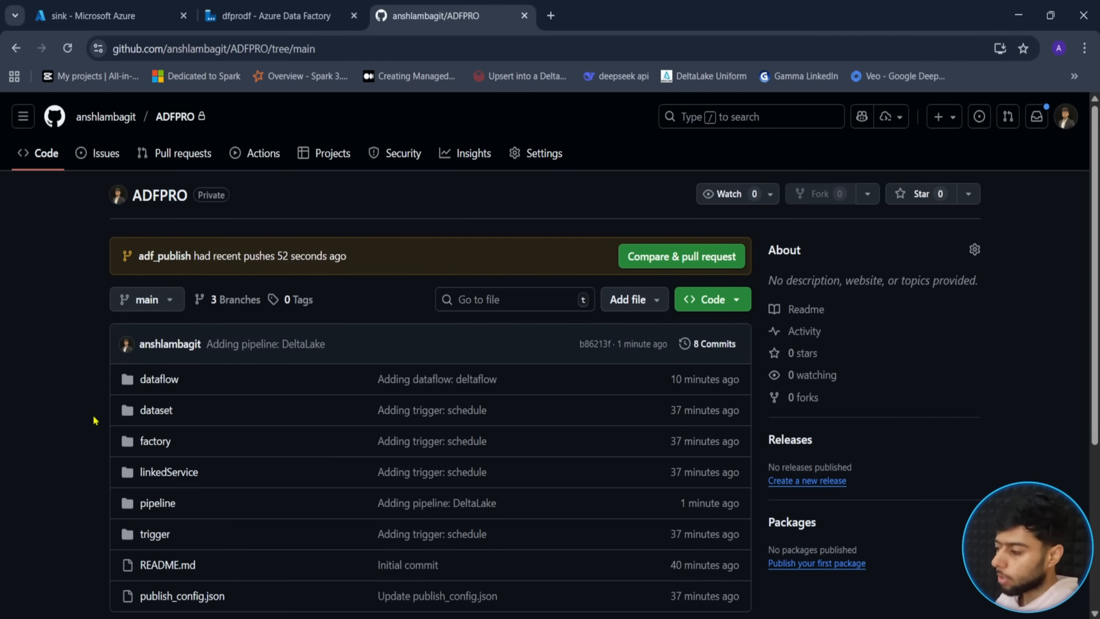
- Annotate the main branch's file list and repository address for emphasis
scroll(94, 420, "down", 3)
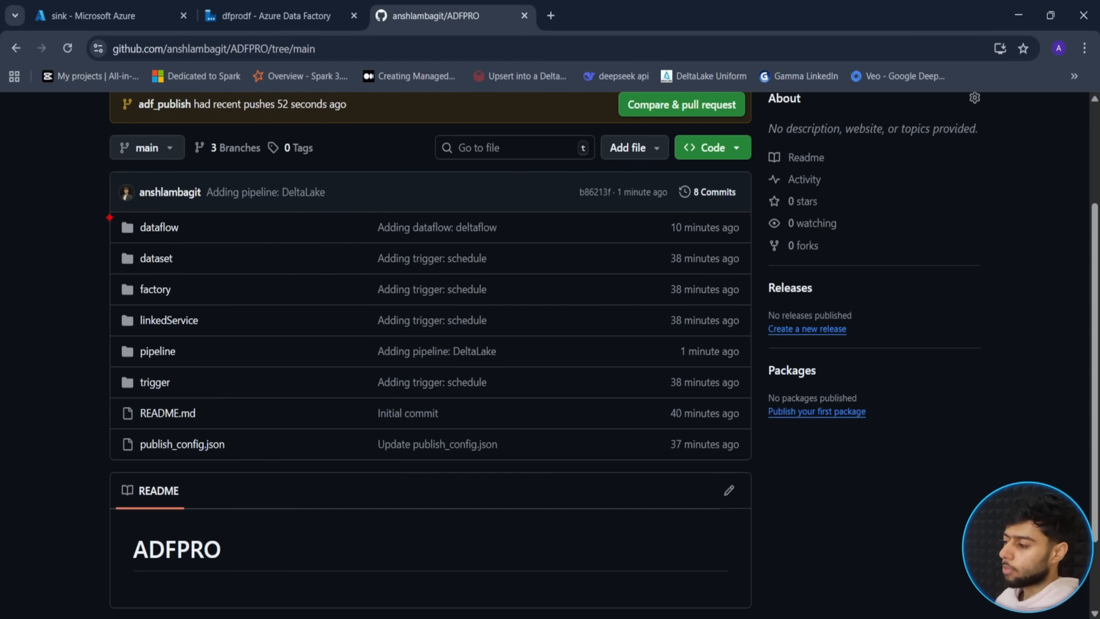
mouse_move(107, 215)
left_mouse_down()
mouse_move(271, 284)
mouse_move(665, 414)
mouse_move(757, 466)
left_mouse_up()
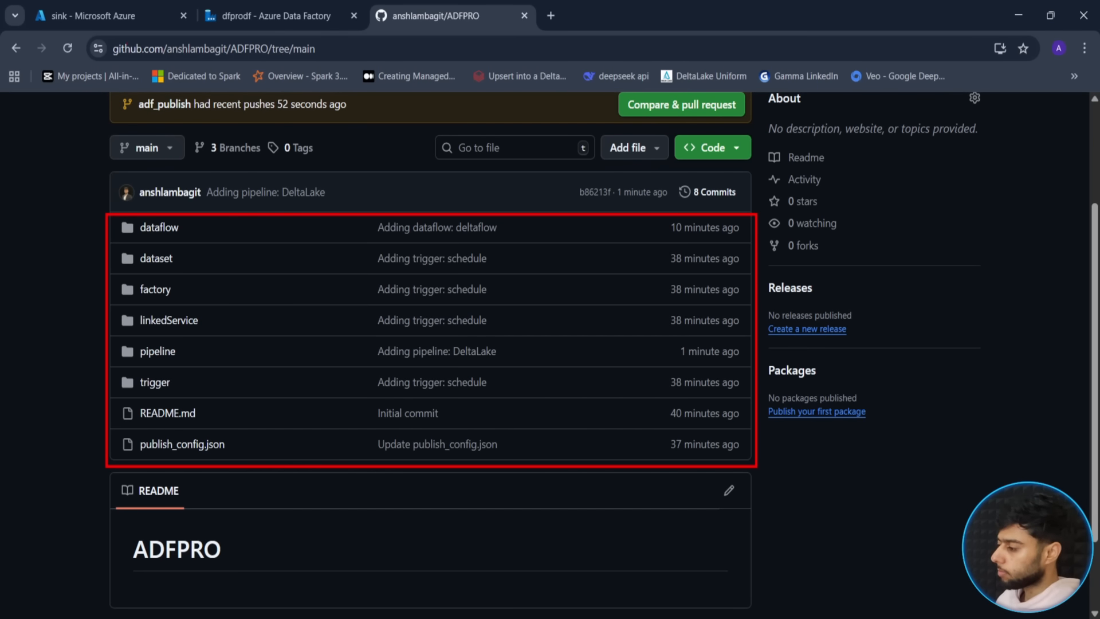
left_click_drag(100, 33, 363, 59)
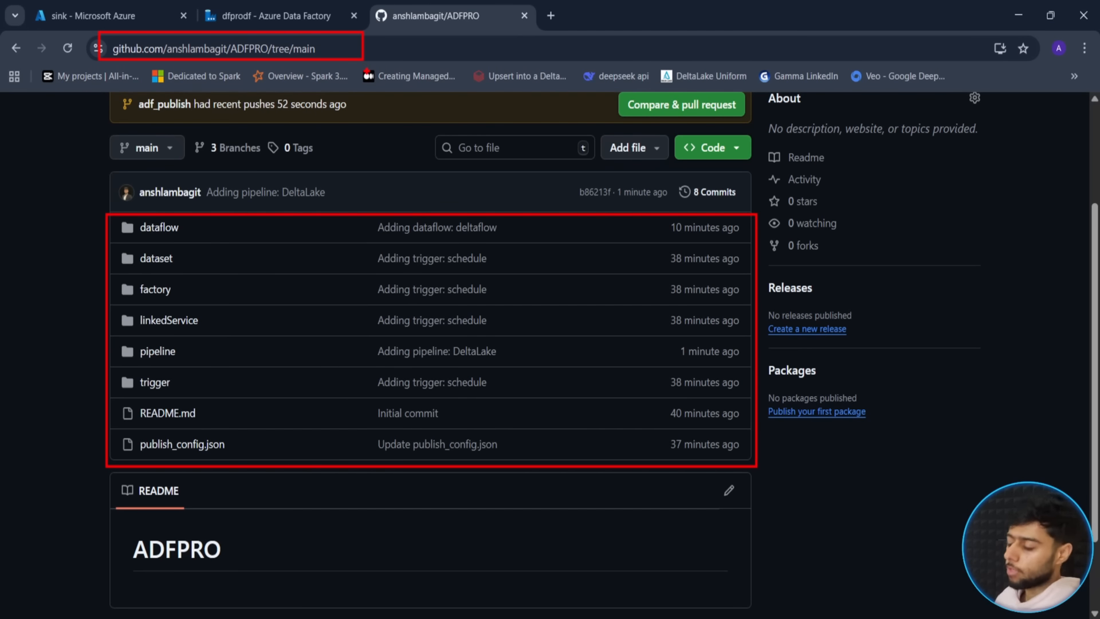
left_click_drag(30, 308, 103, 307)
key("Escape")
scroll(49, 364, "up", 3)
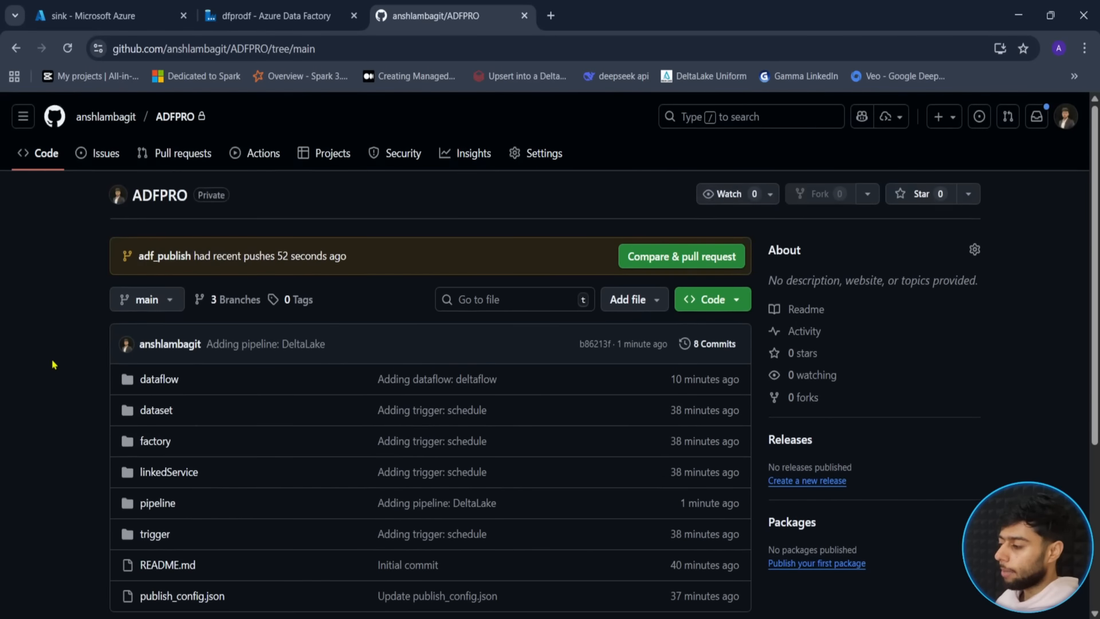
scroll(53, 364, "down", 1)
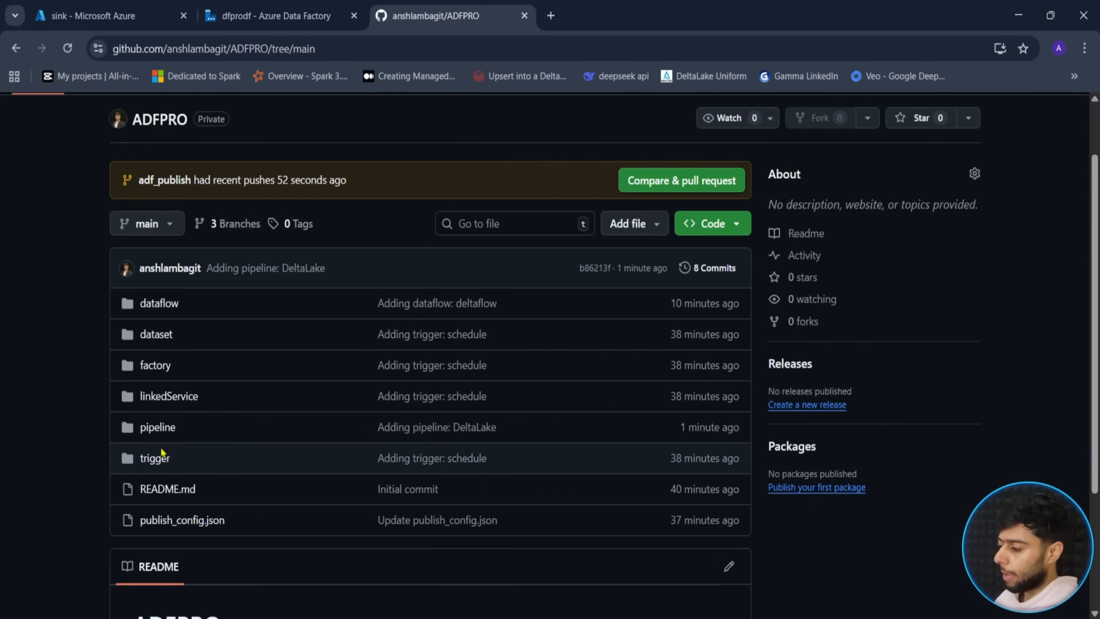
- Open the pipeline folder, return to the repo root, then go back to Data Factory
left_click(157, 429)
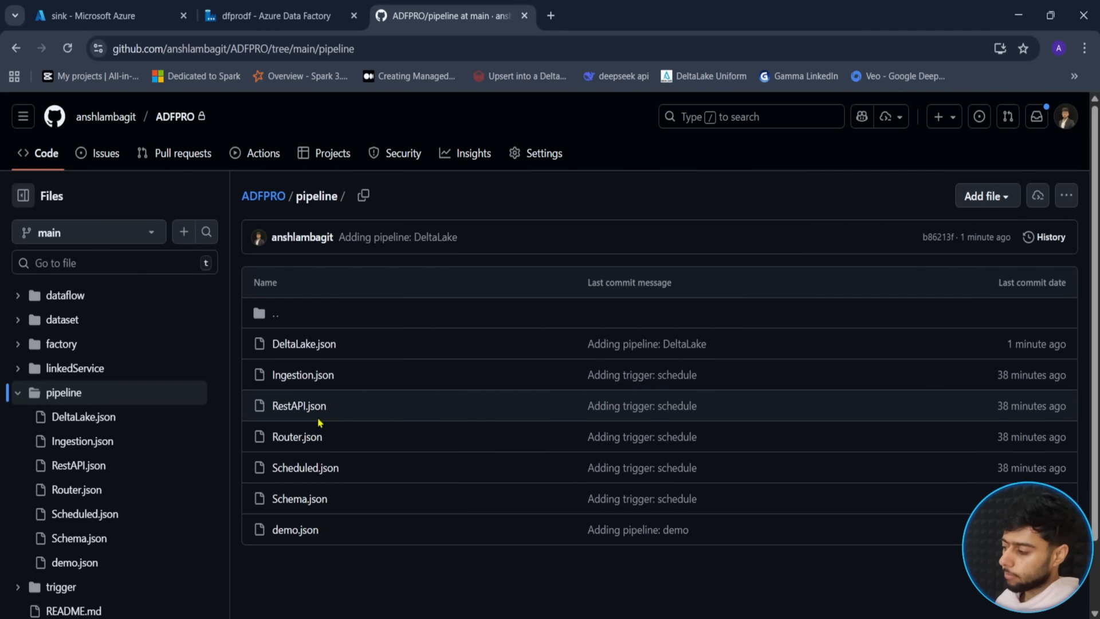
left_click(16, 48)
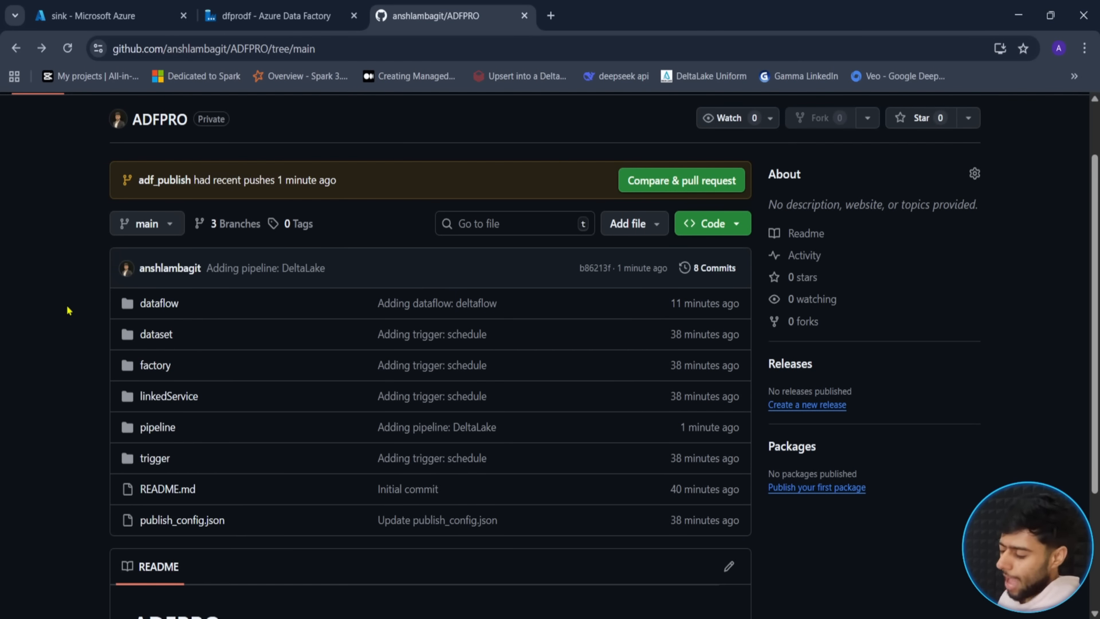
scroll(67, 311, "down", 3)
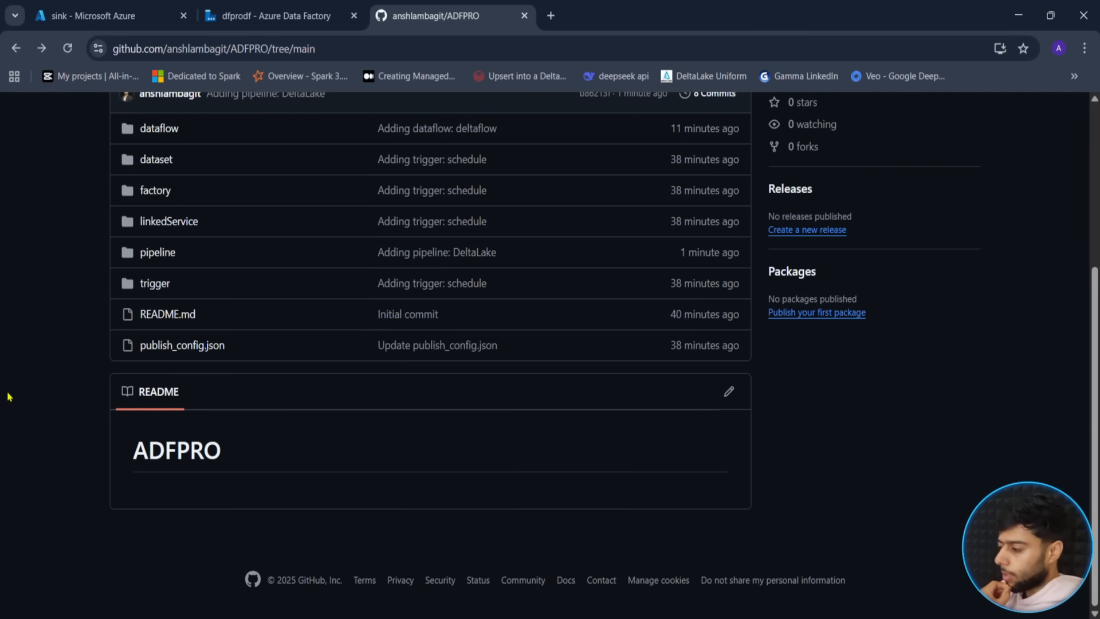
left_click(299, 8)
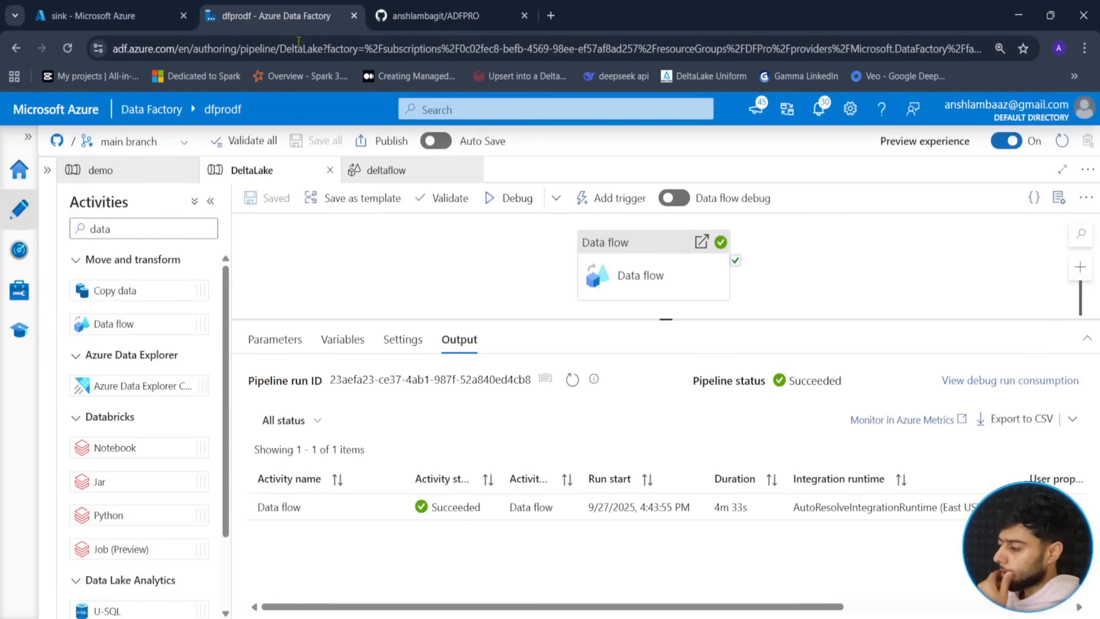
- Open the Ingestion pipeline from Factory Resources and select its If Condition activity
left_click(23, 208)
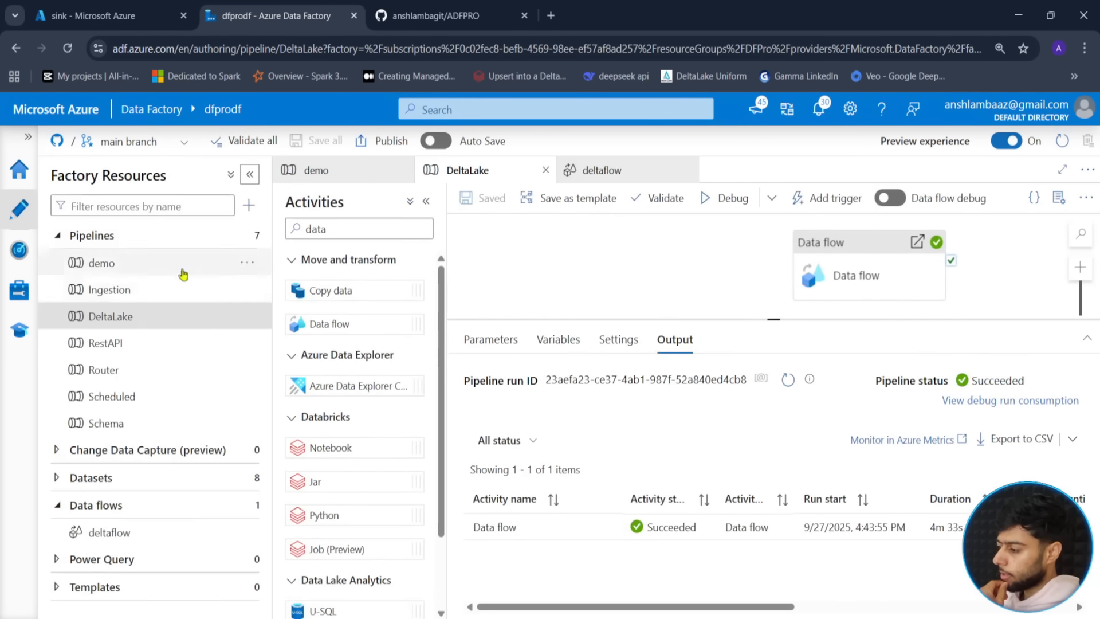
left_click(126, 292)
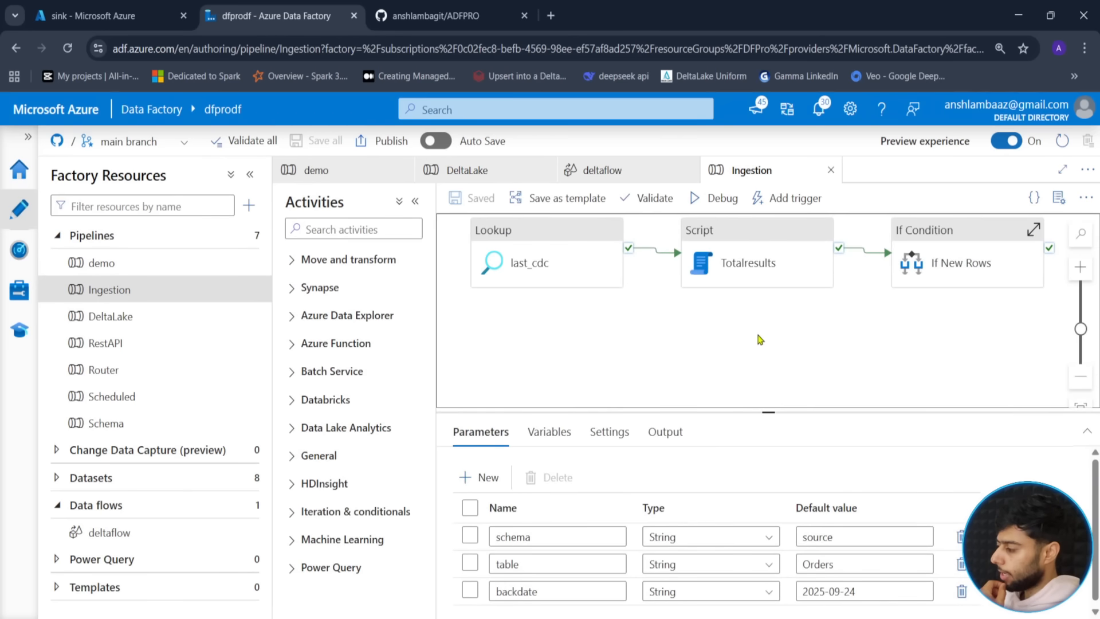
left_click(1033, 258)
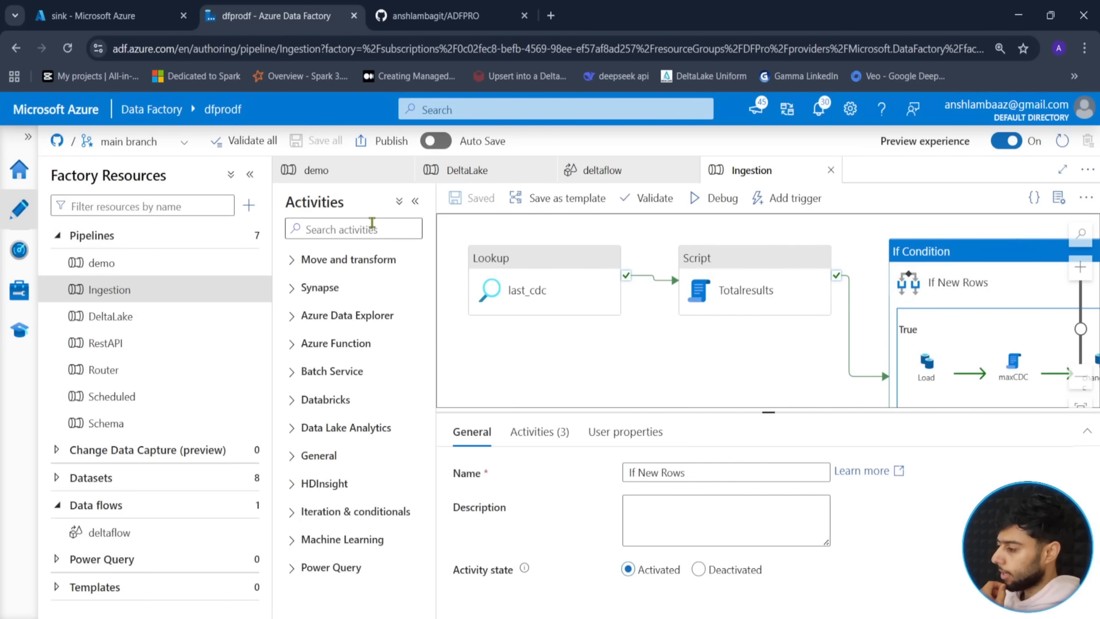
left_click(250, 174)
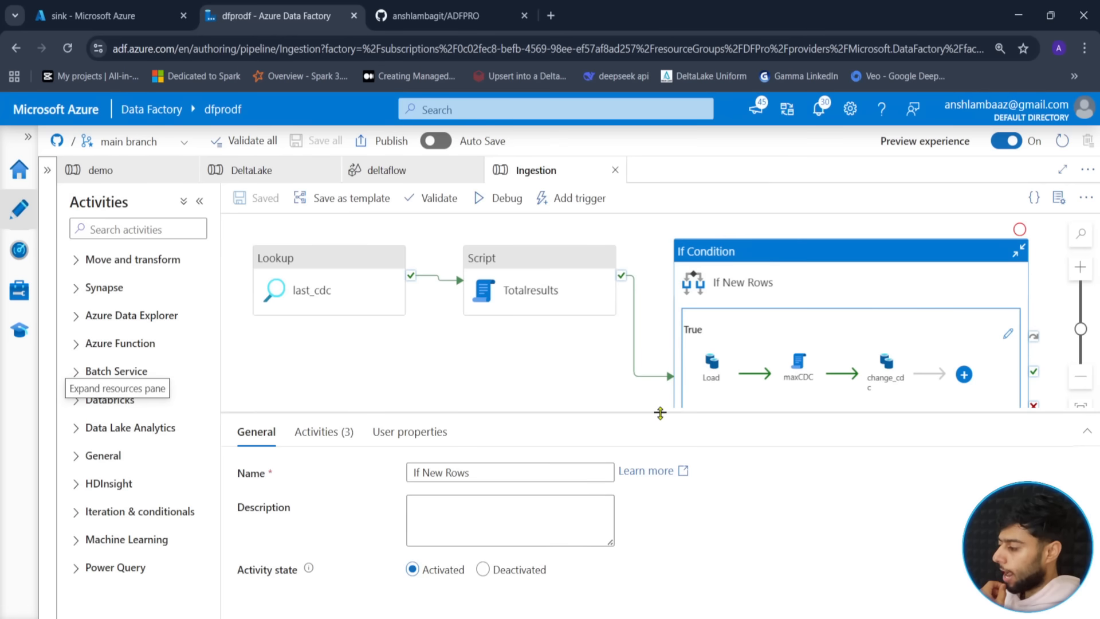
- Review the If Condition's greater(...) new-rows expression and close it unchanged
left_click_drag(591, 423, 621, 395)
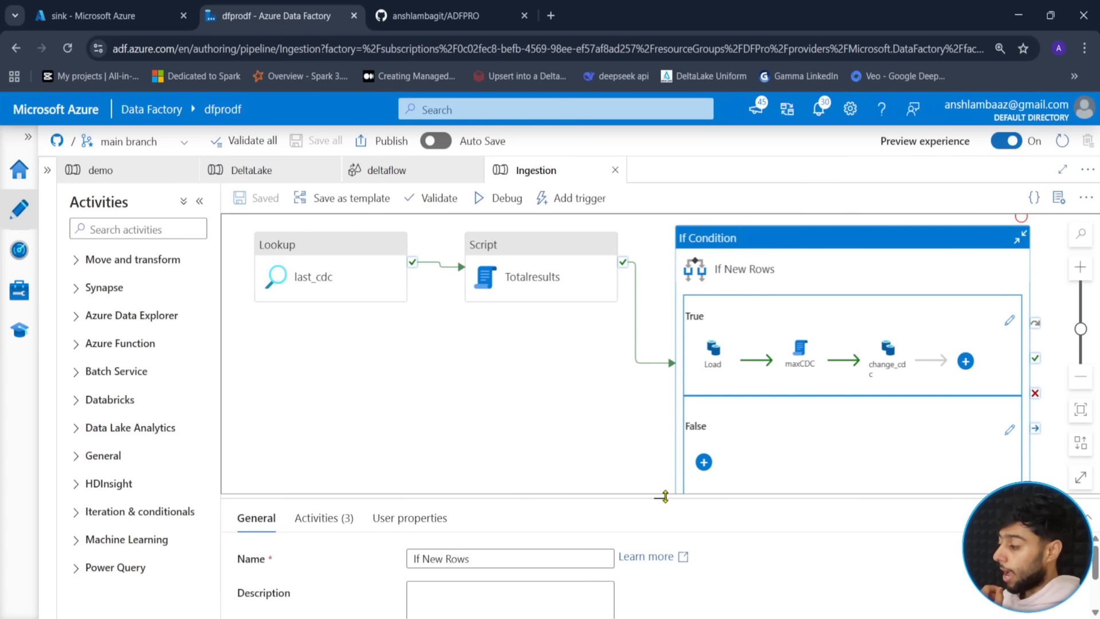
left_click_drag(663, 498, 655, 427)
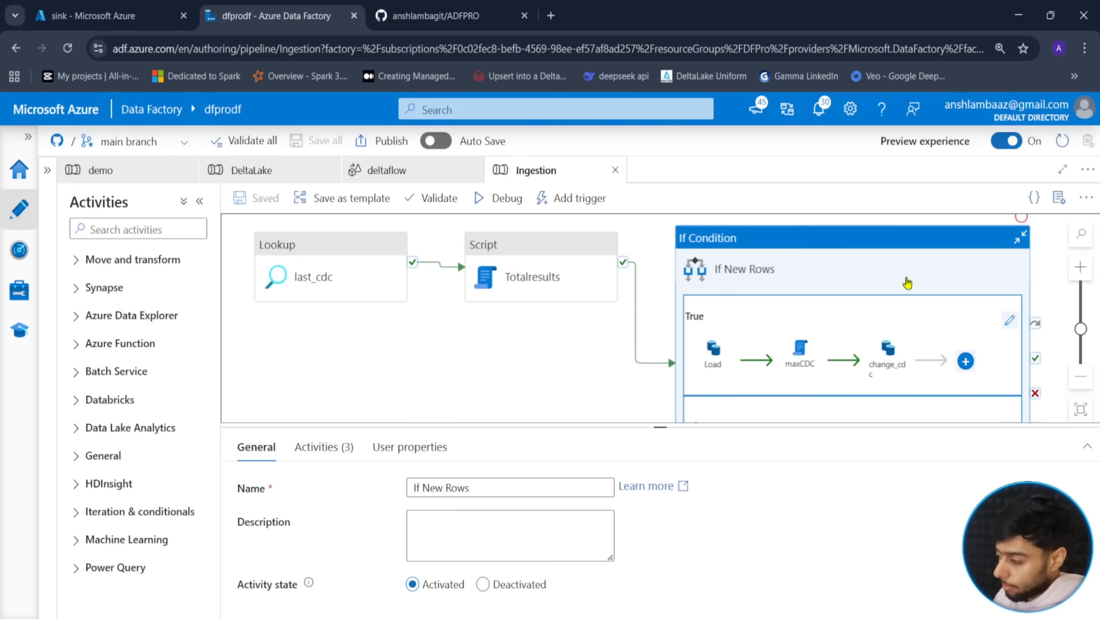
left_click(318, 447)
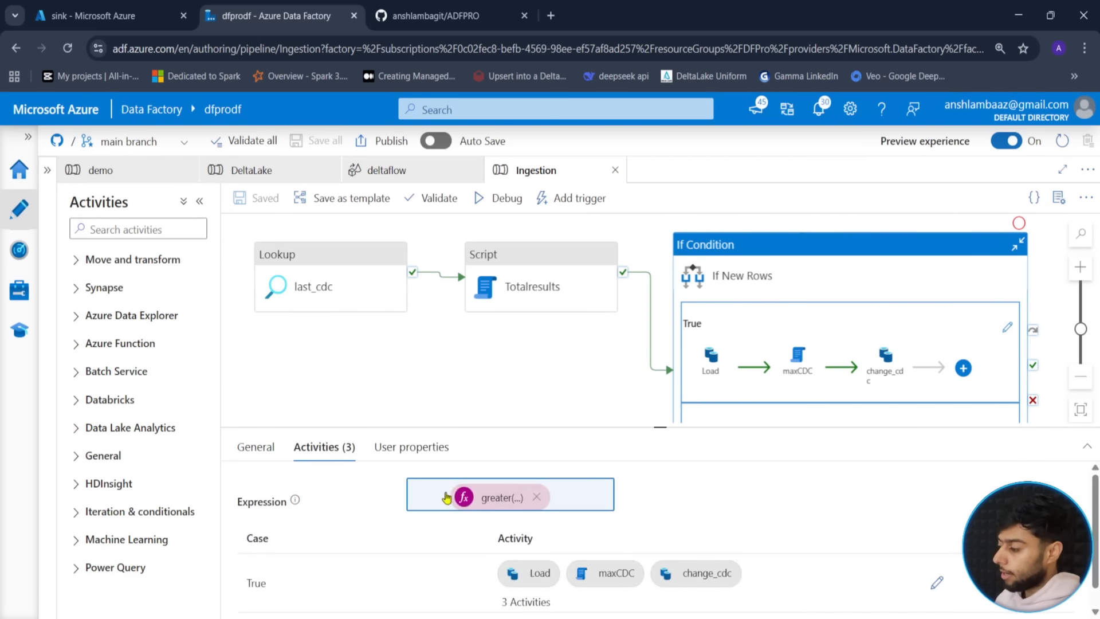
left_click(533, 498)
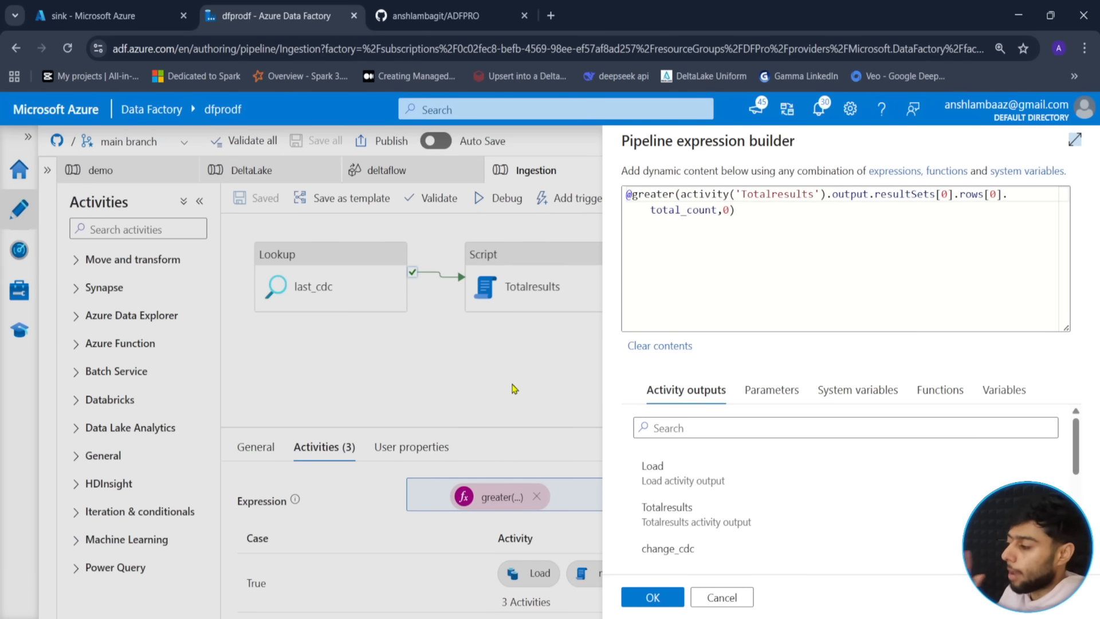
left_click(720, 598)
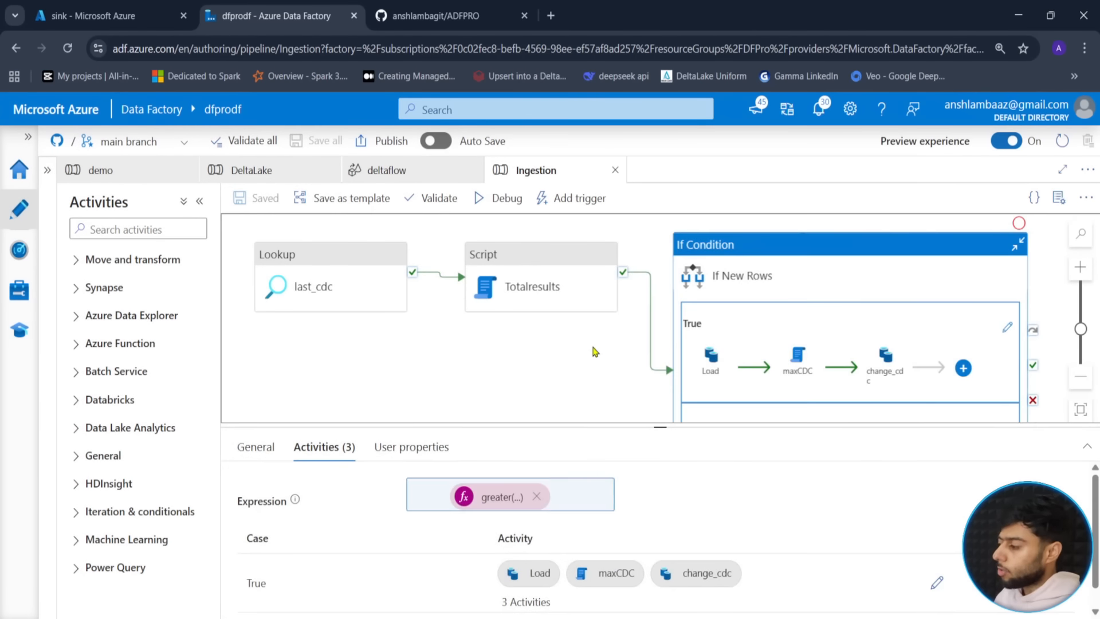
left_click(594, 348)
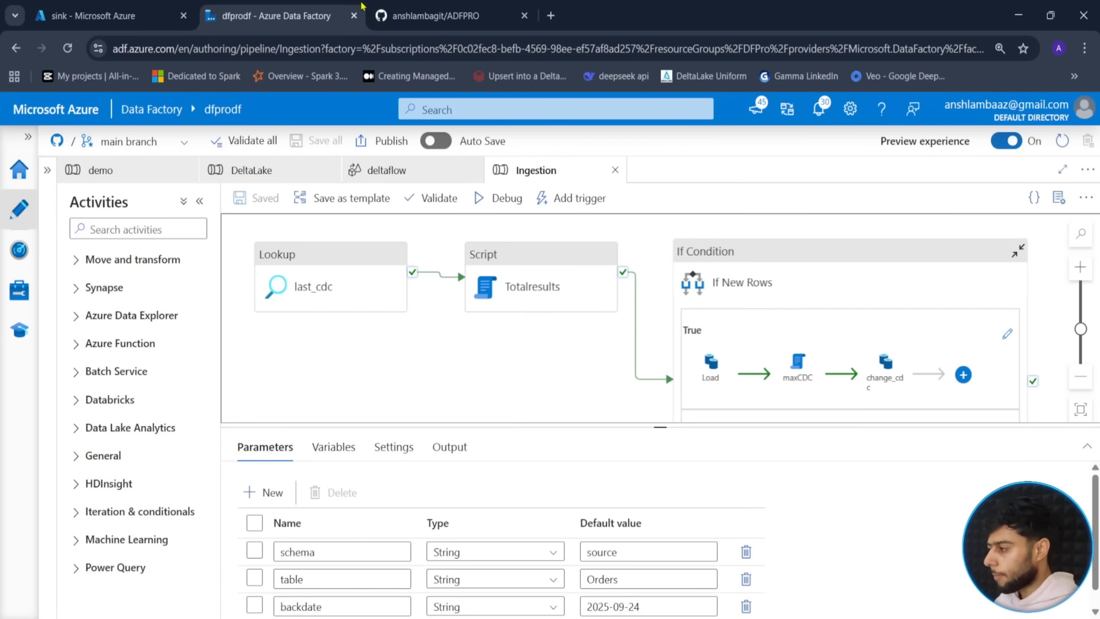
- Glance at the GitHub repository, then return to the Ingestion pipeline in Data Factory
left_click(429, 8)
scroll(87, 289, "up", 3)
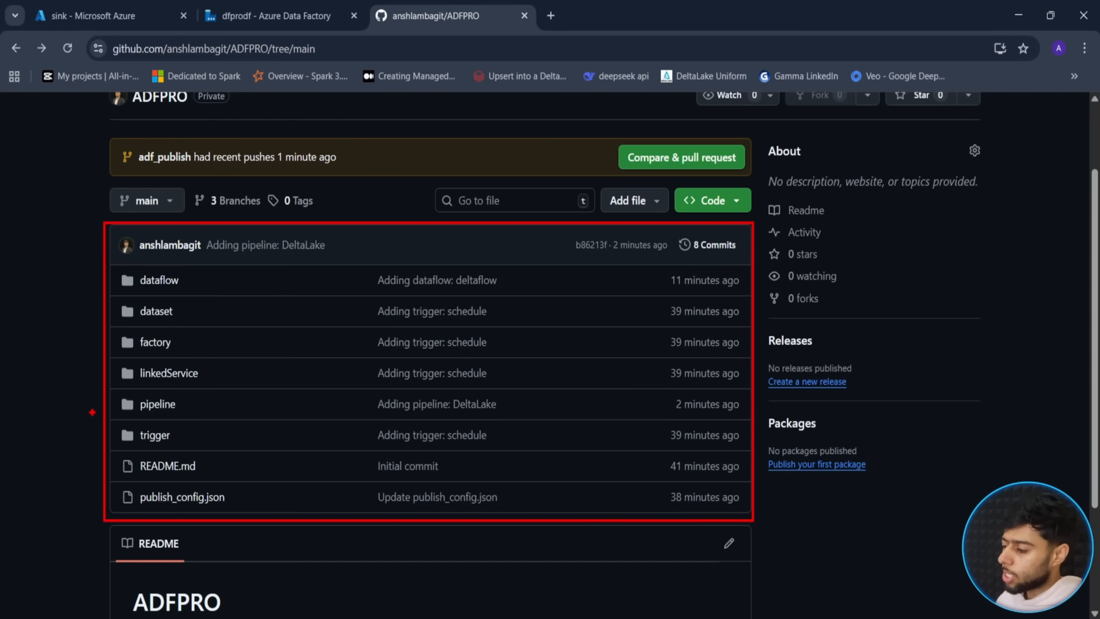
left_click(238, 16)
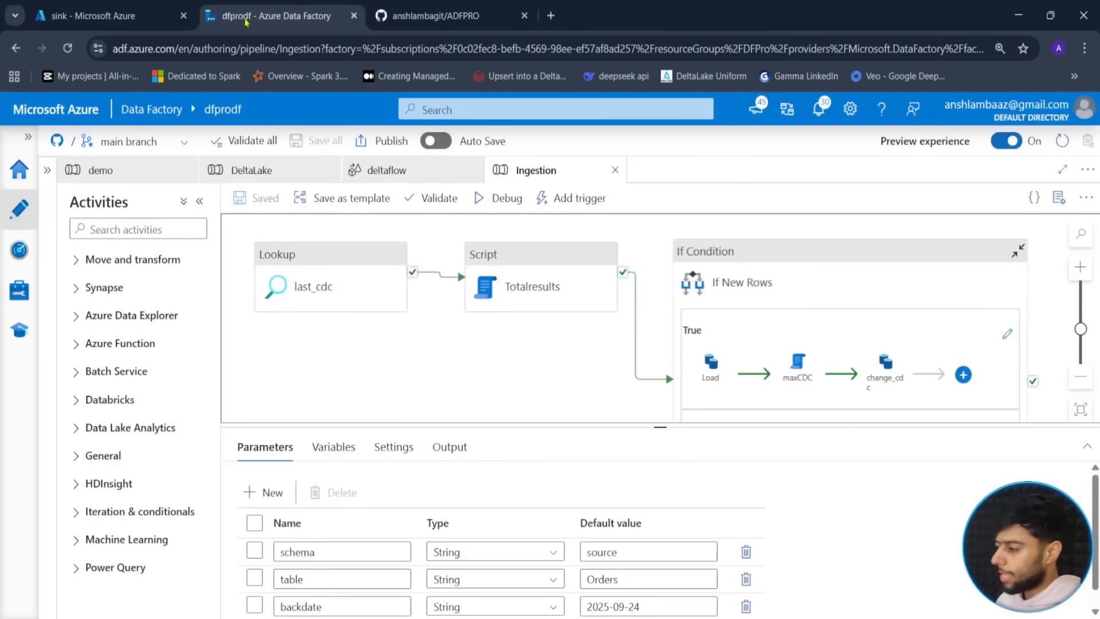
mouse_move(430, 354)
left_mouse_down()
mouse_move(418, 346)
mouse_move(444, 358)
left_mouse_up()
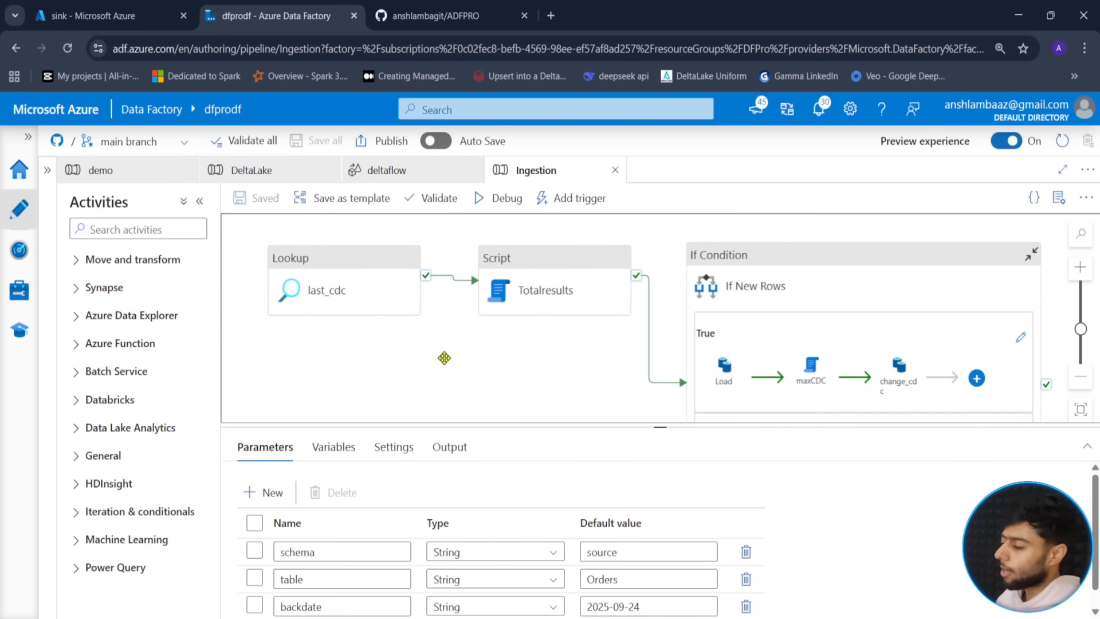